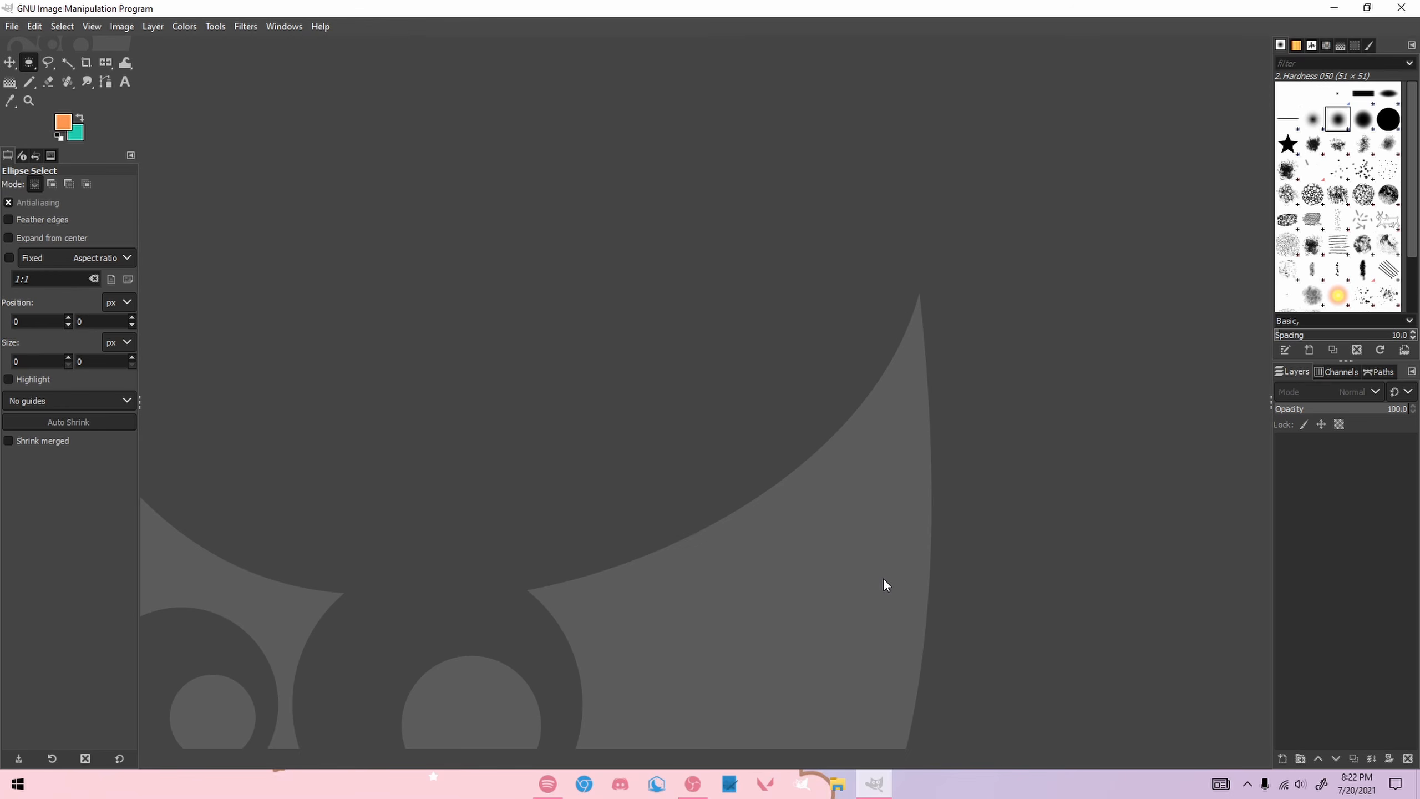
Step: Open palette.xcf from the testing pack folder on the Desktop and switch to the Rectangle Select tool
click(11, 26)
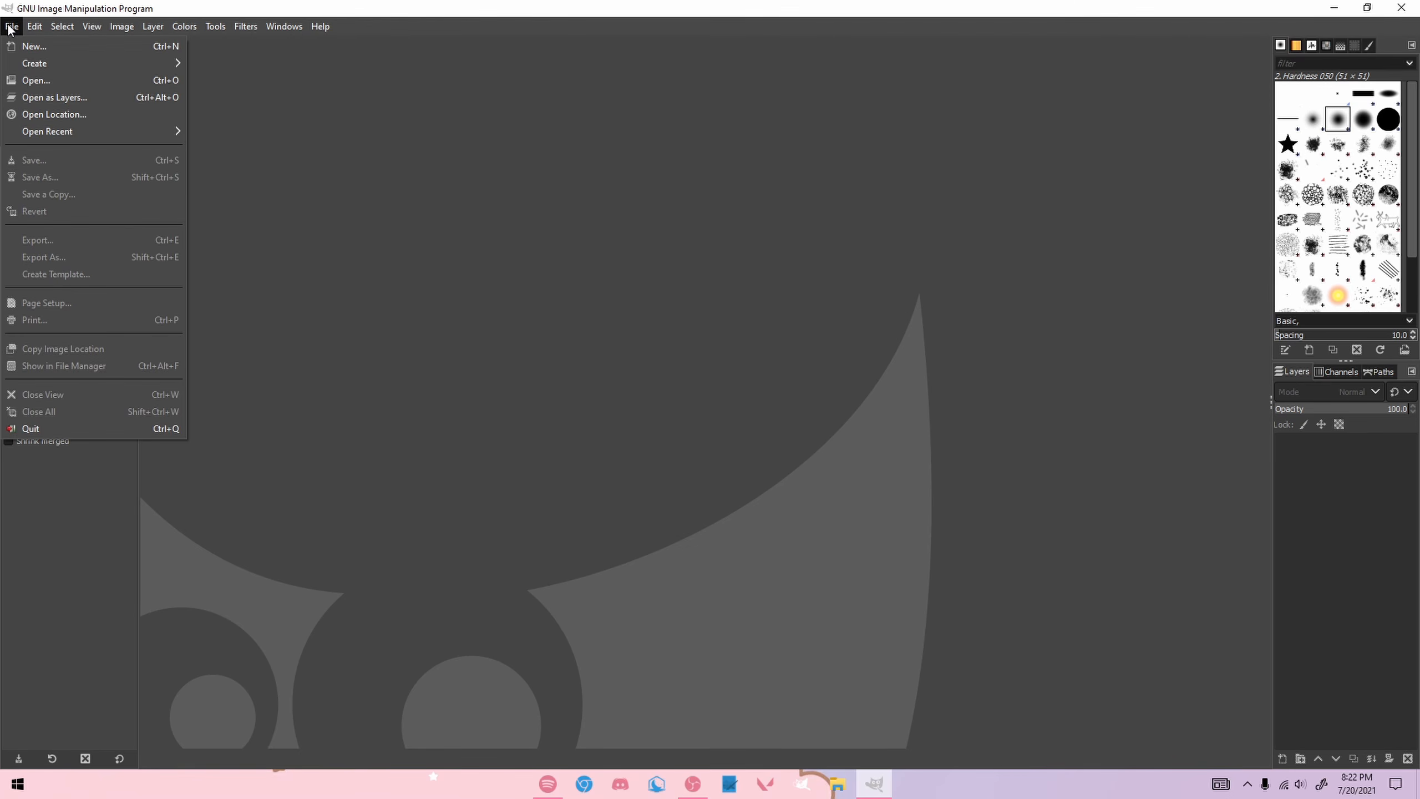
click(19, 82)
click(302, 293)
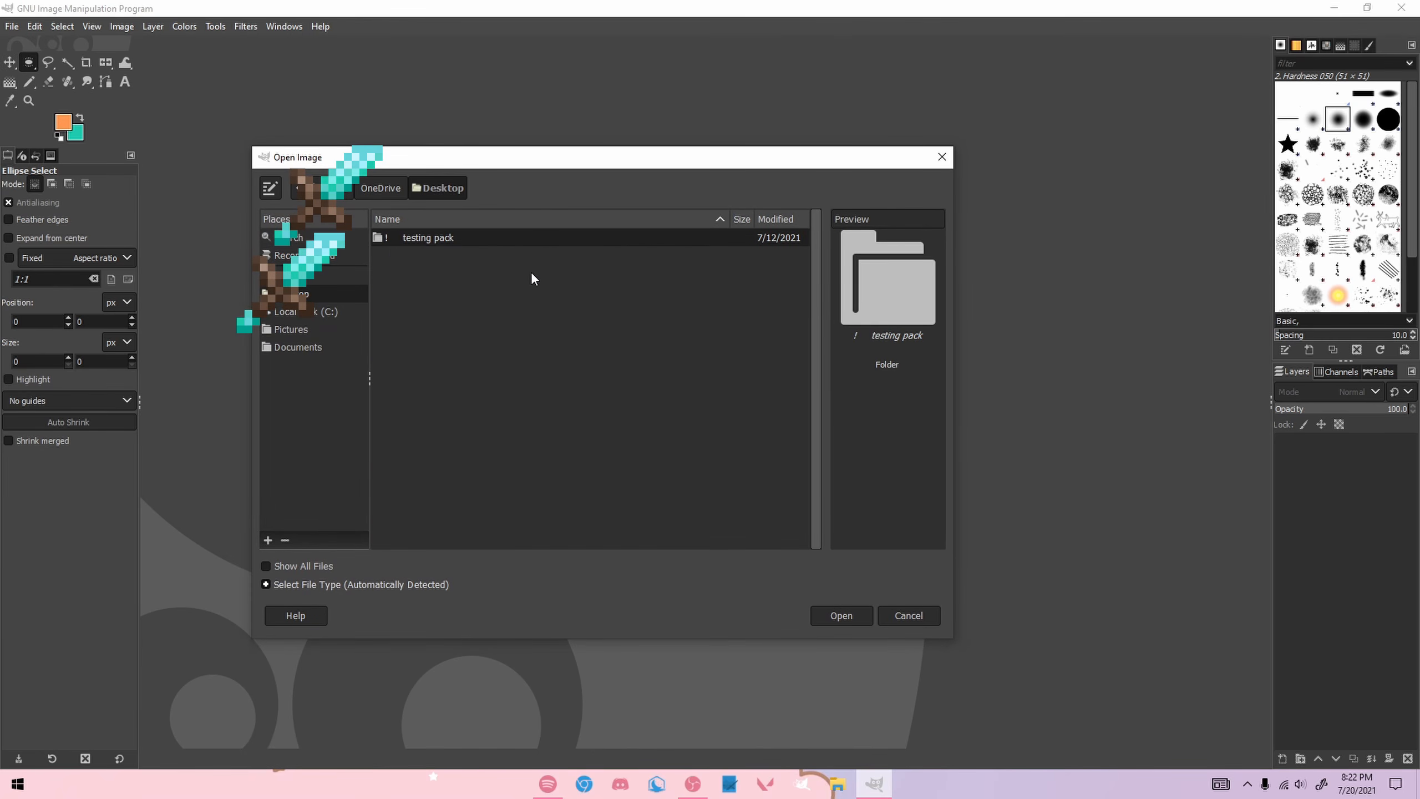
double_click(423, 238)
click(419, 256)
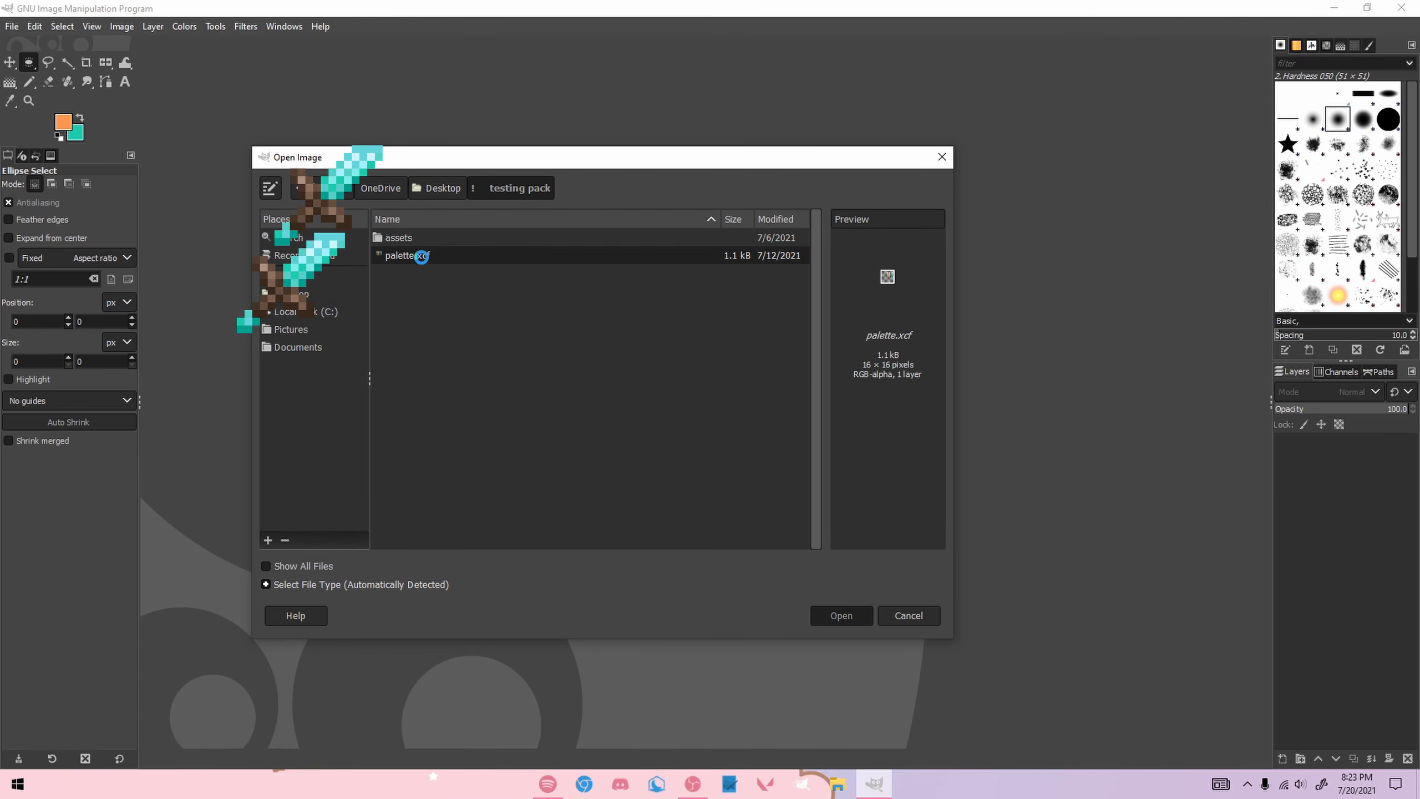
double_click(419, 255)
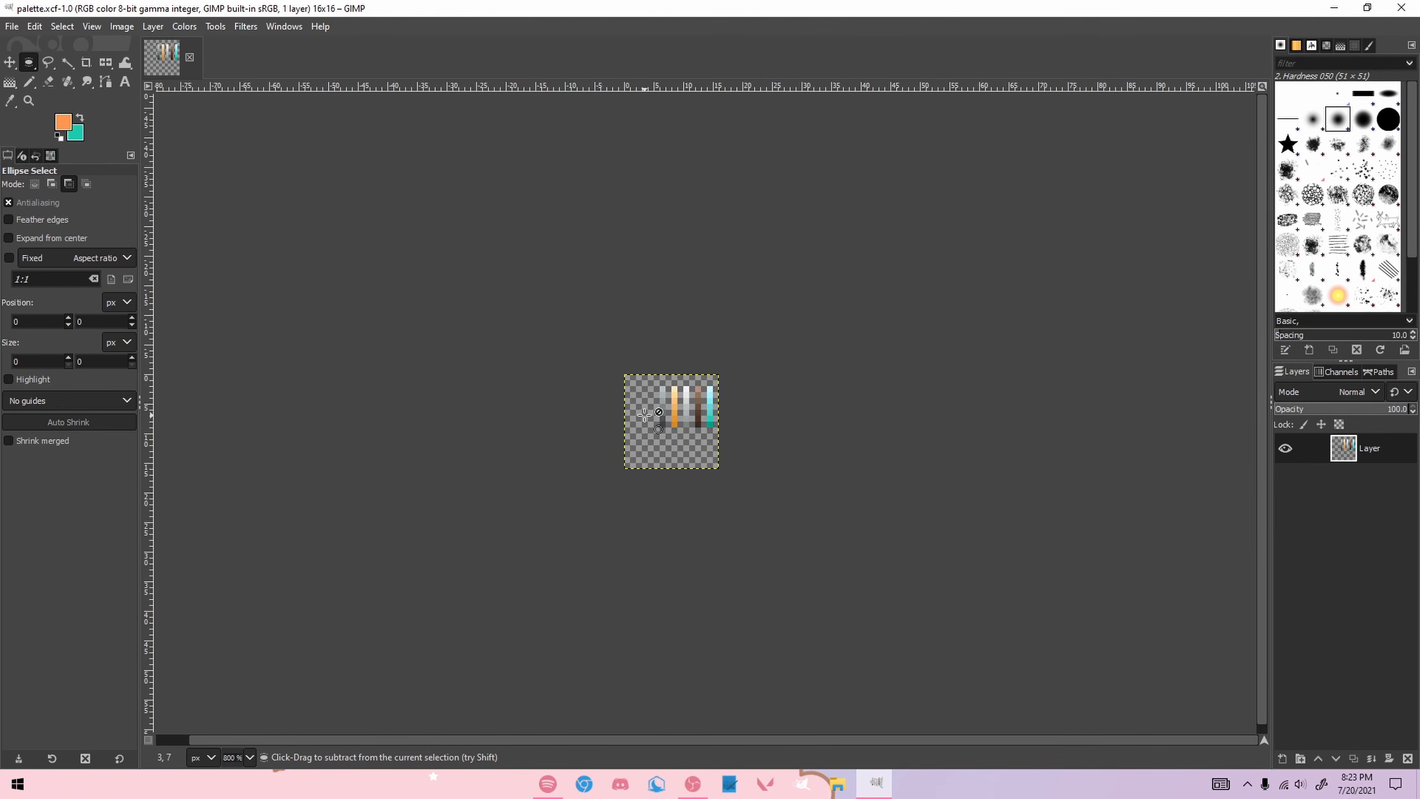
scroll(644, 415, up, 4)
key(r)
scroll(829, 441, up, 1)
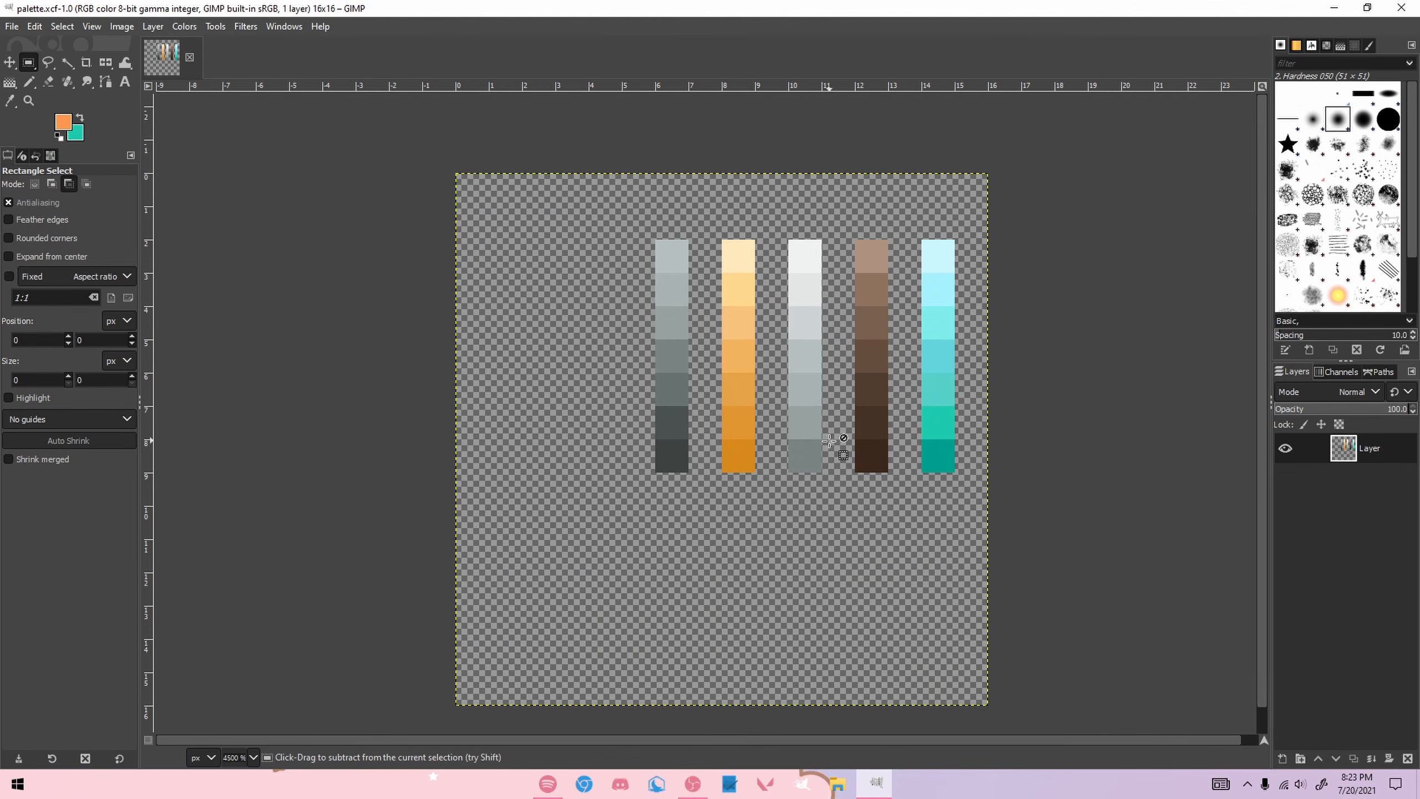
click(945, 492)
Step: Open icons.png and widgets.png together from the testing pack's assets/minecraft/textures/gui folder
click(12, 26)
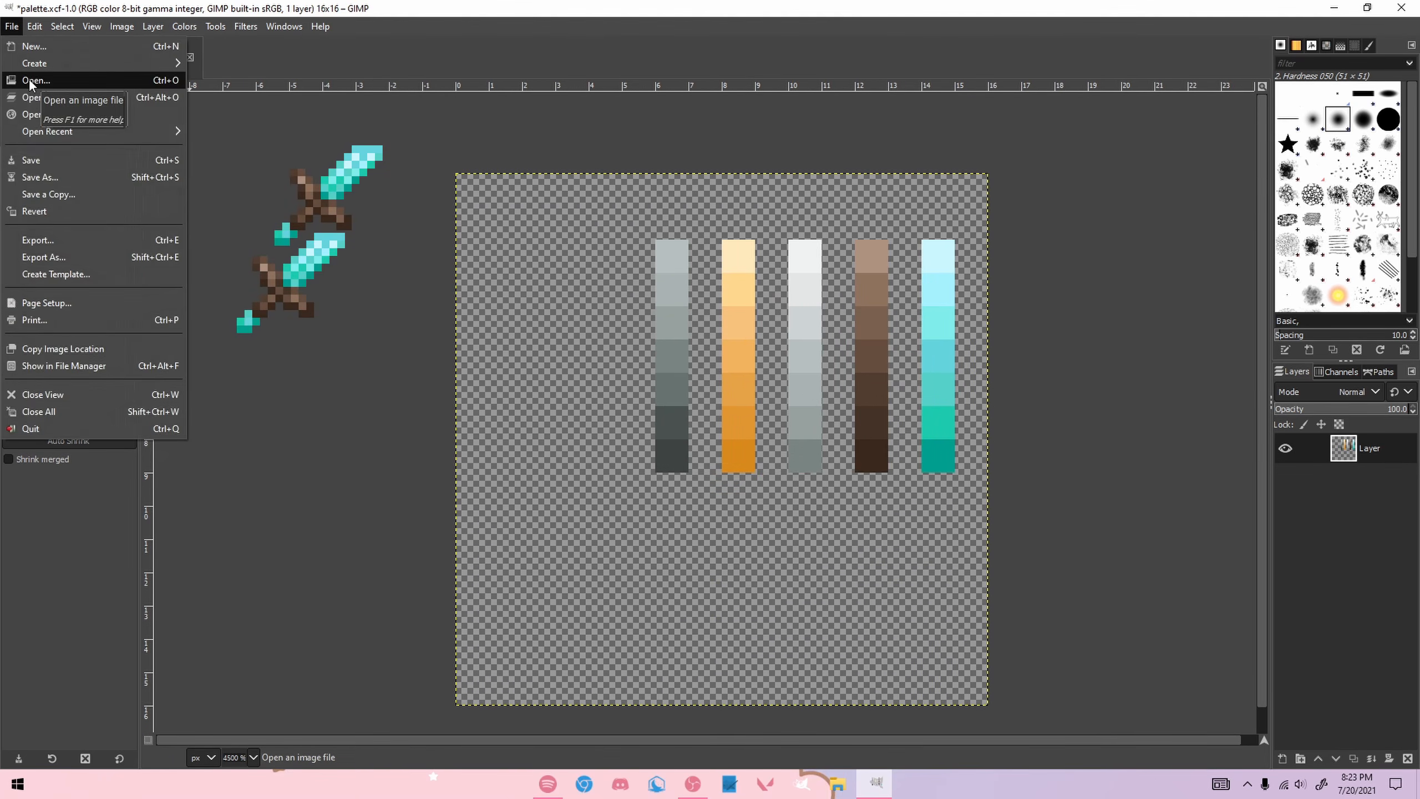
click(30, 81)
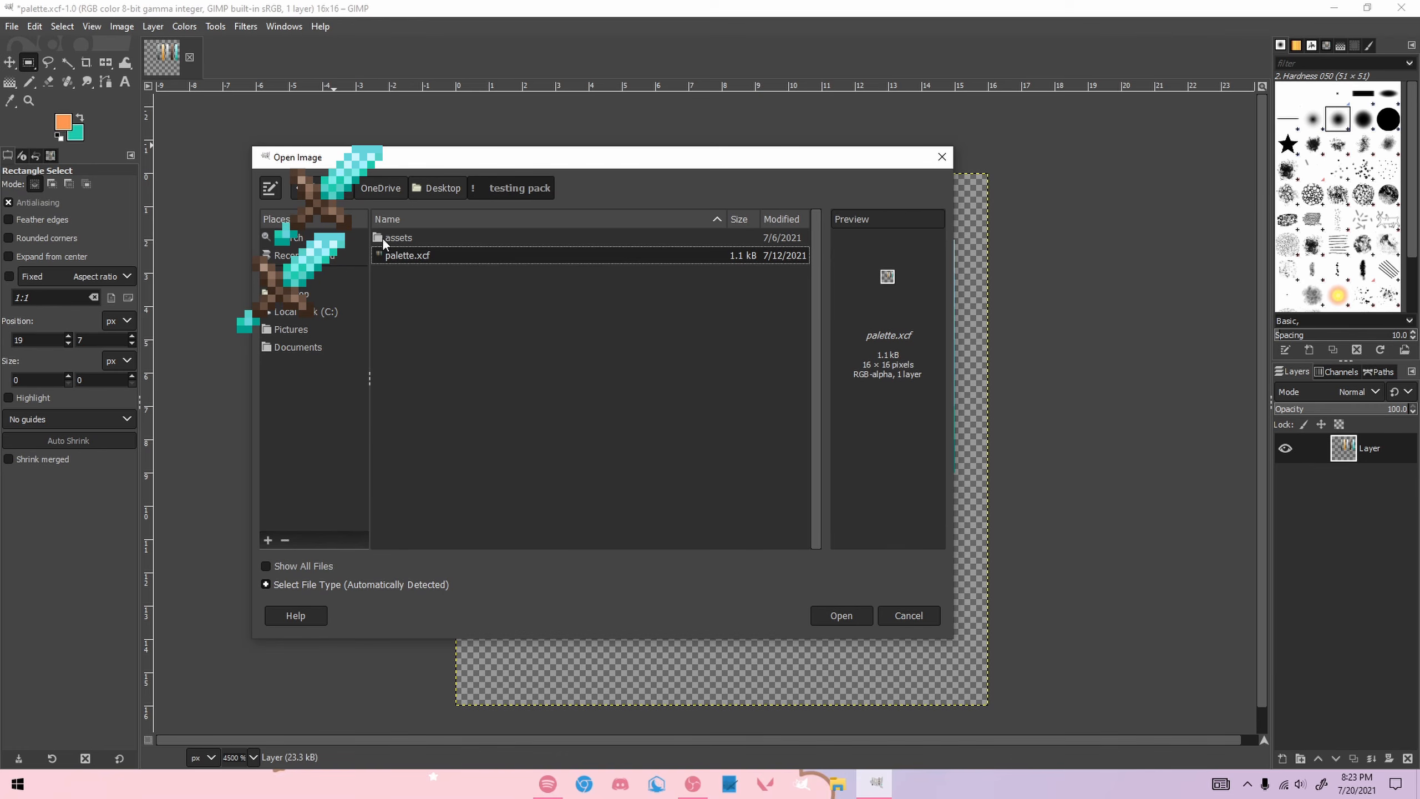
click(442, 188)
double_click(423, 238)
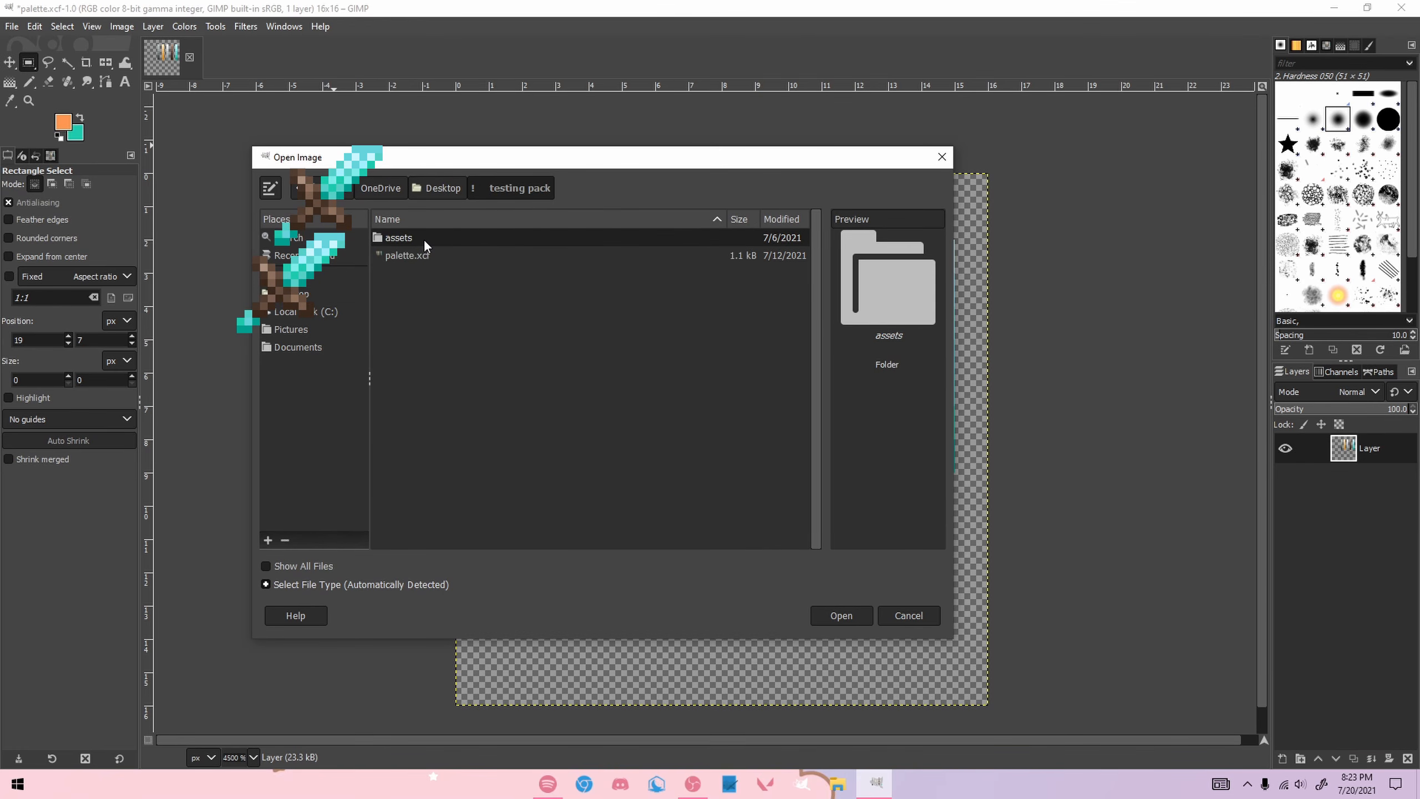
double_click(424, 239)
double_click(422, 238)
double_click(398, 344)
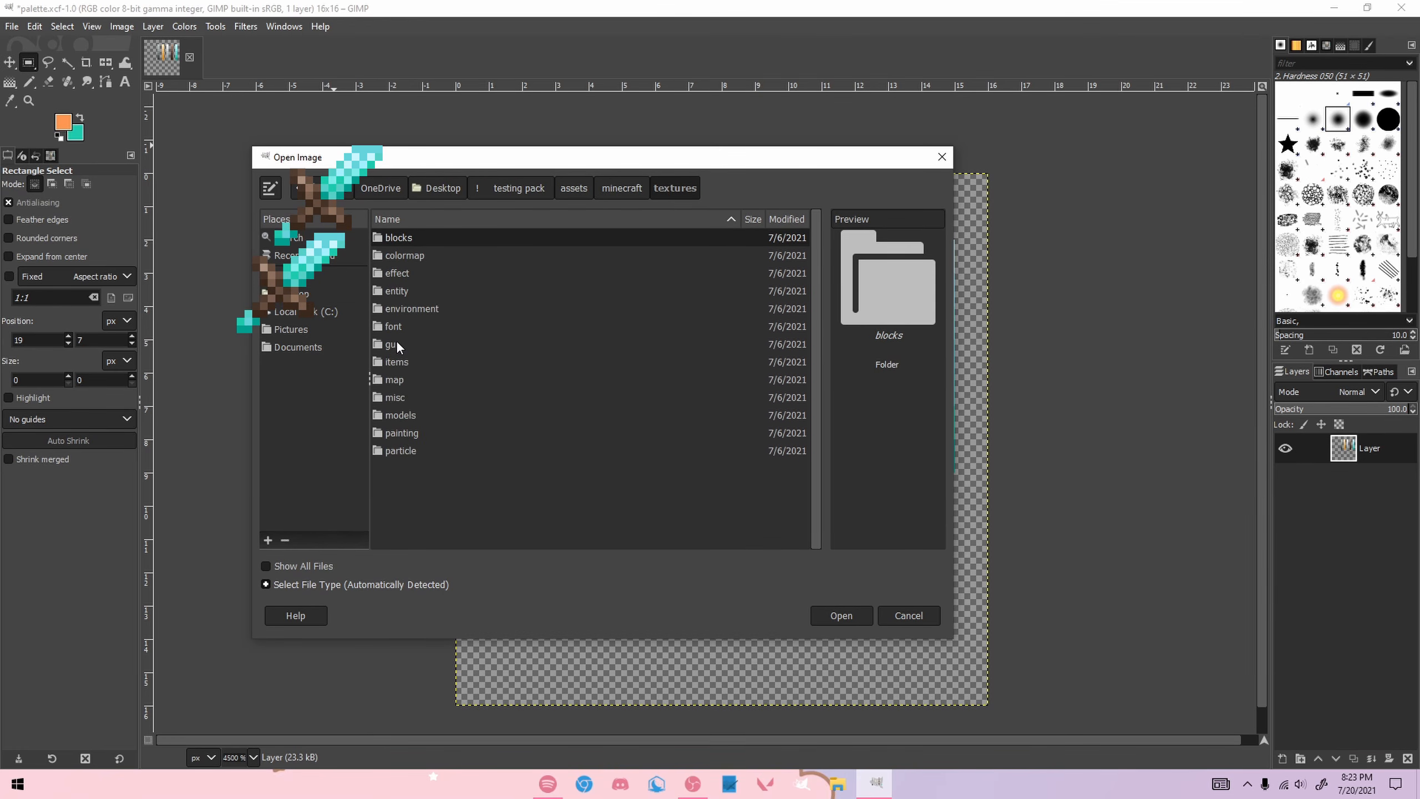
double_click(396, 346)
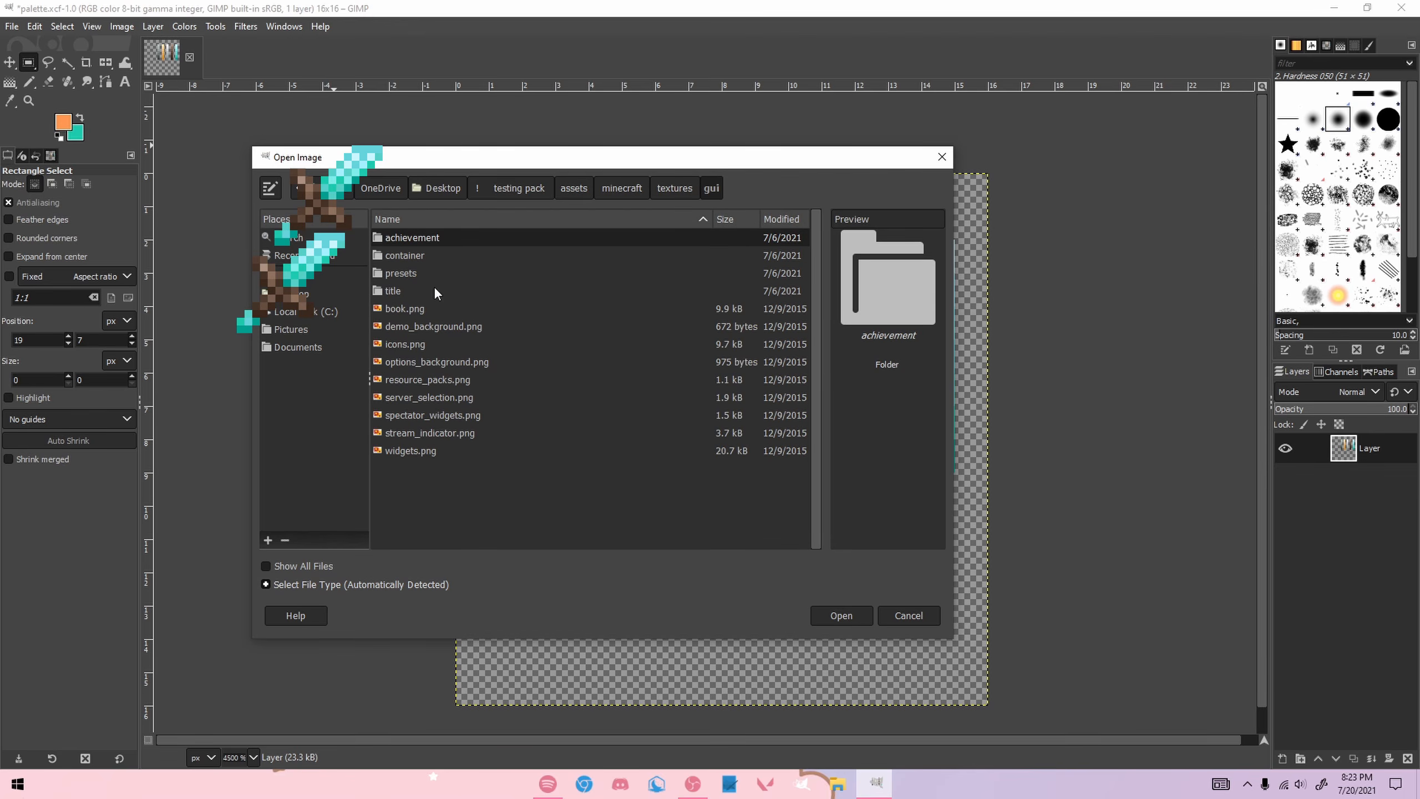
click(415, 344)
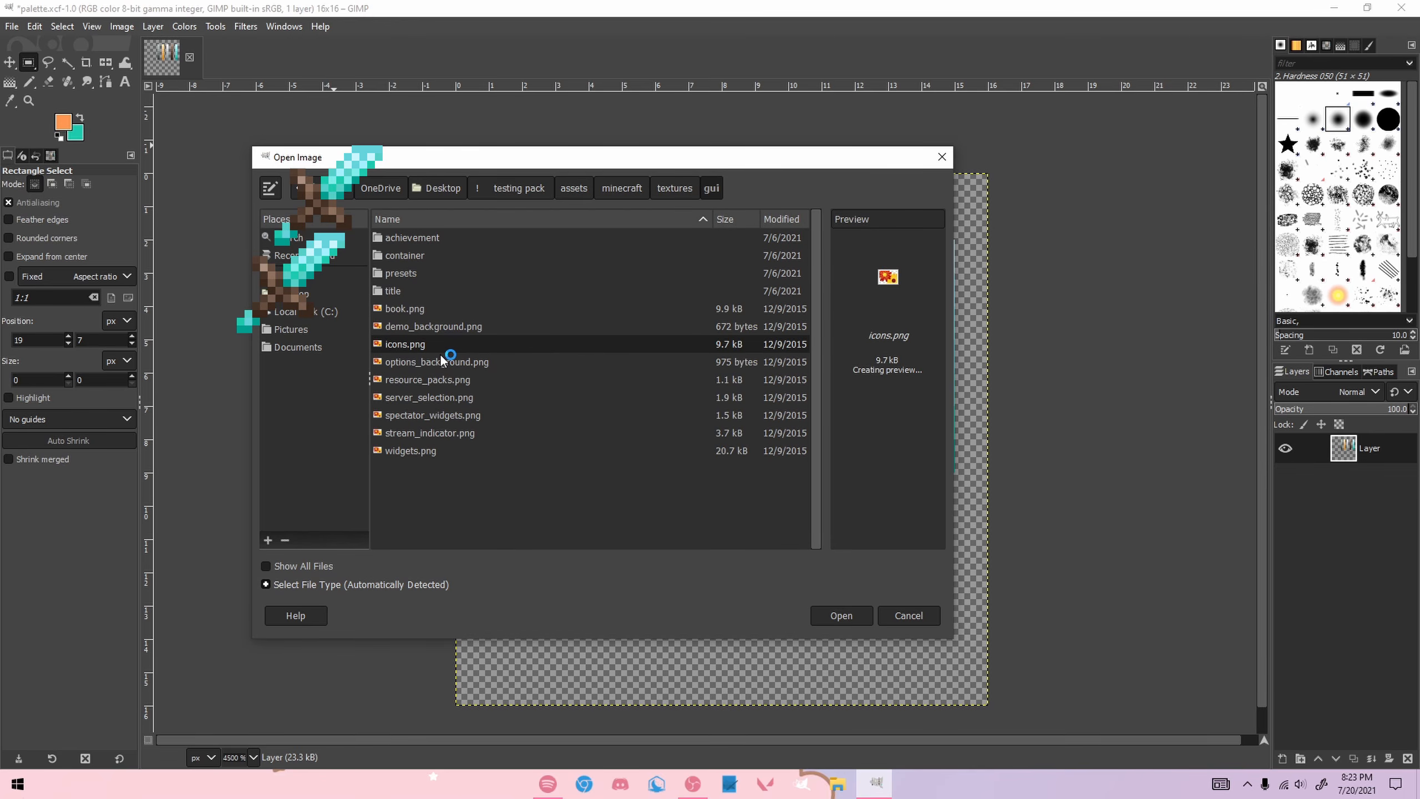
click(422, 451)
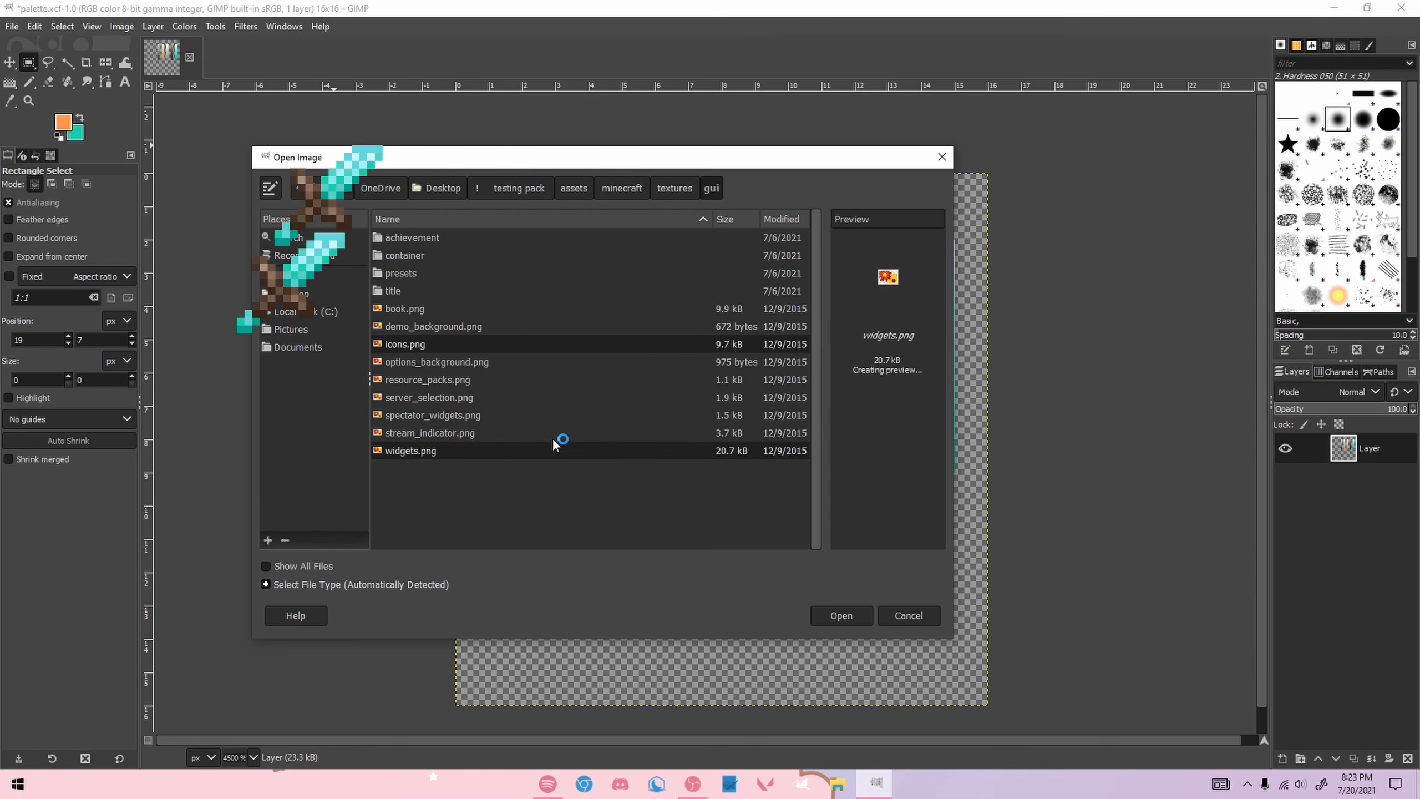
click(842, 614)
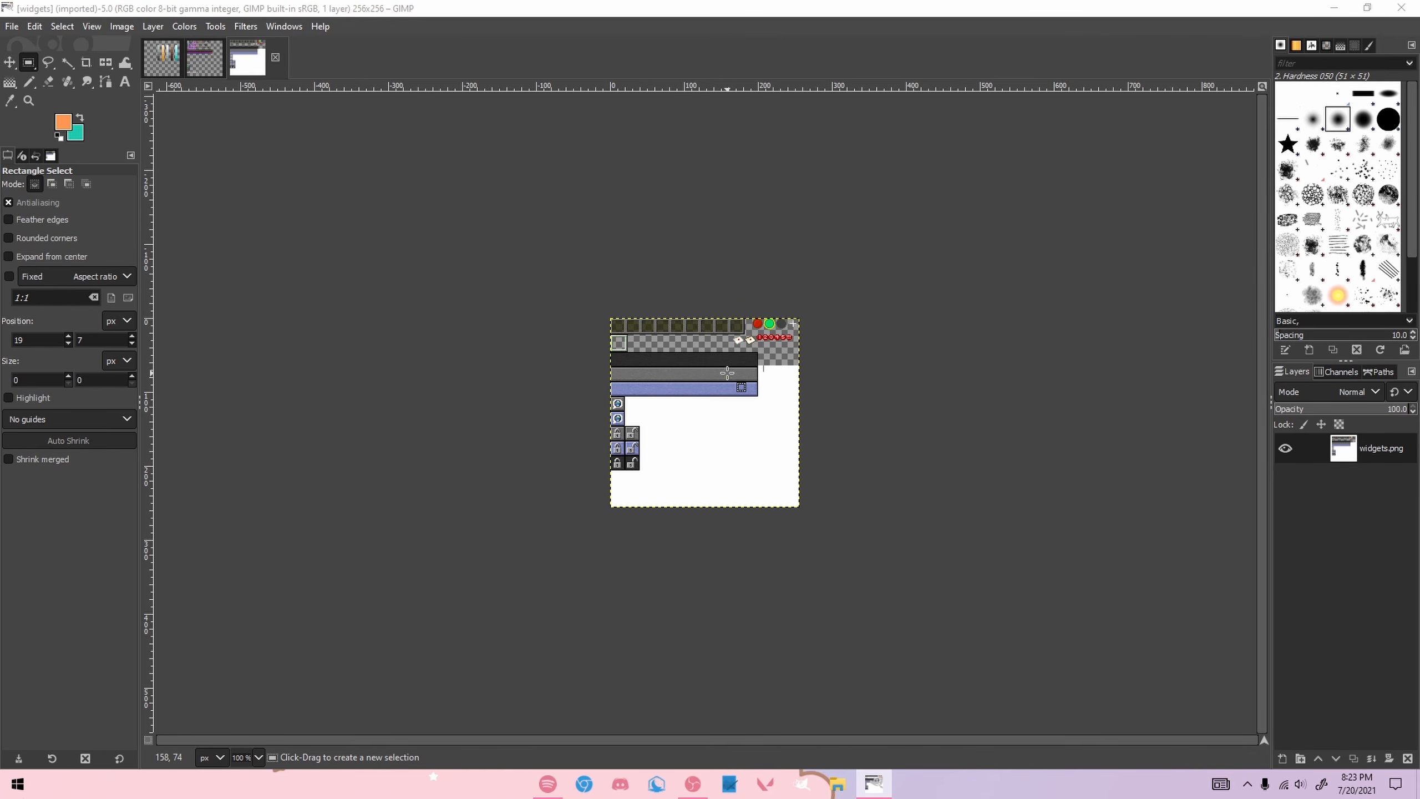
Step: Examine the widgets texture, outlining its hotbar area and the small icons beside it with temporary selections
scroll(738, 386, up, 1)
scroll(742, 390, up, 1)
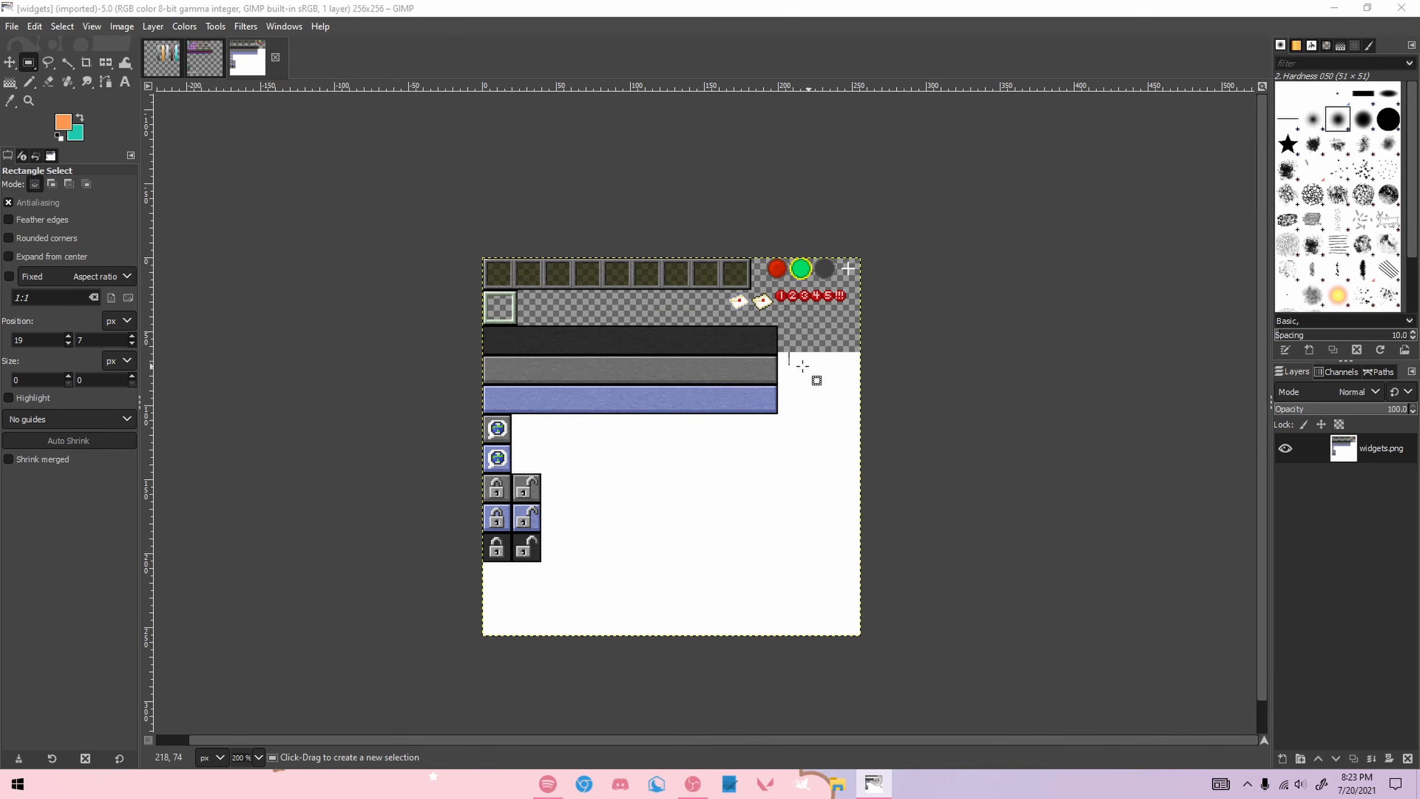
scroll(822, 381, up, 1)
drag(309, 208, 736, 245)
click(769, 145)
drag(772, 173, 980, 265)
Step: Switch to the icons image and outline its heart and armour rows and the bars with temporary selections
click(213, 60)
scroll(685, 376, up, 1)
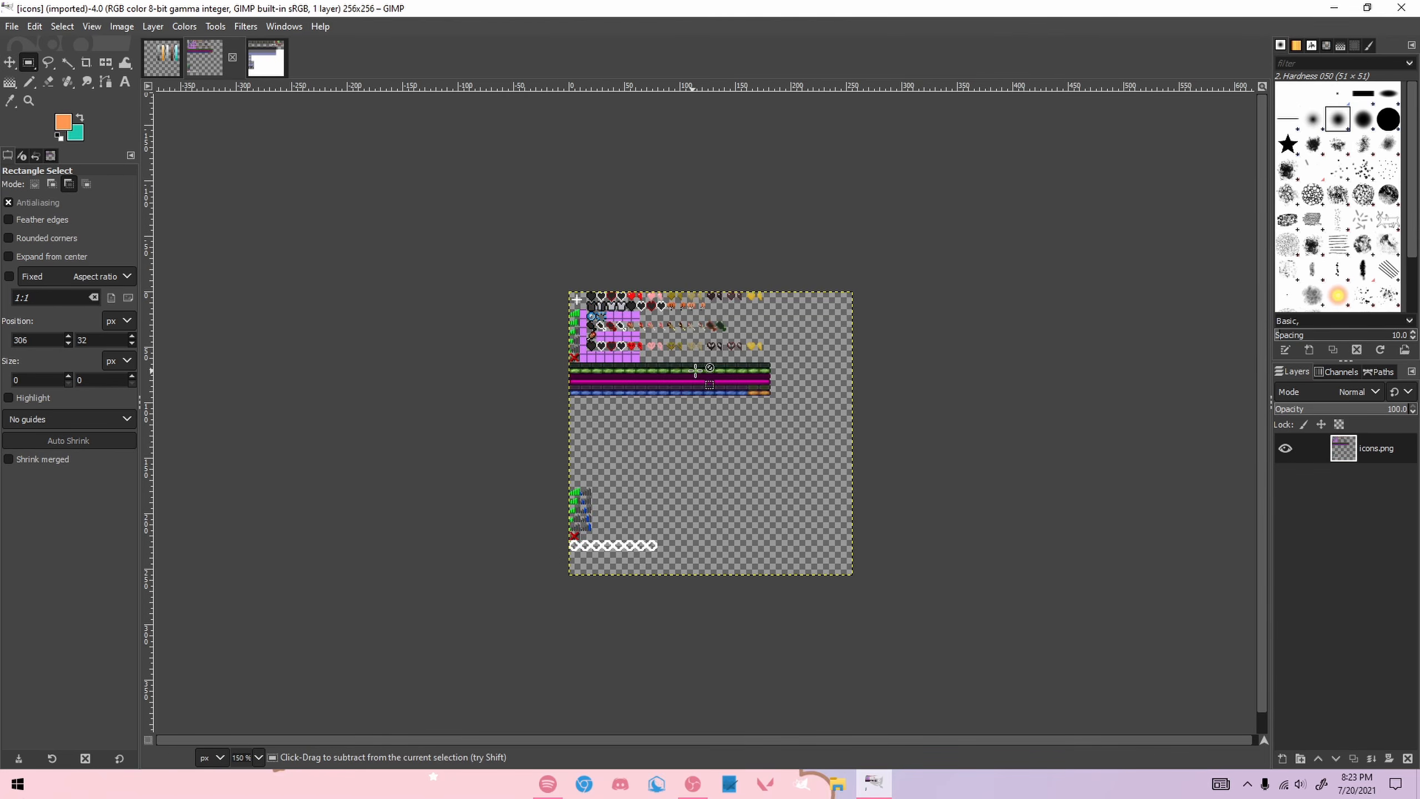
scroll(744, 376, up, 1)
scroll(737, 375, up, 1)
drag(416, 190, 696, 252)
click(566, 184)
drag(437, 231, 492, 244)
drag(401, 210, 424, 238)
click(592, 249)
drag(431, 368, 771, 419)
click(928, 431)
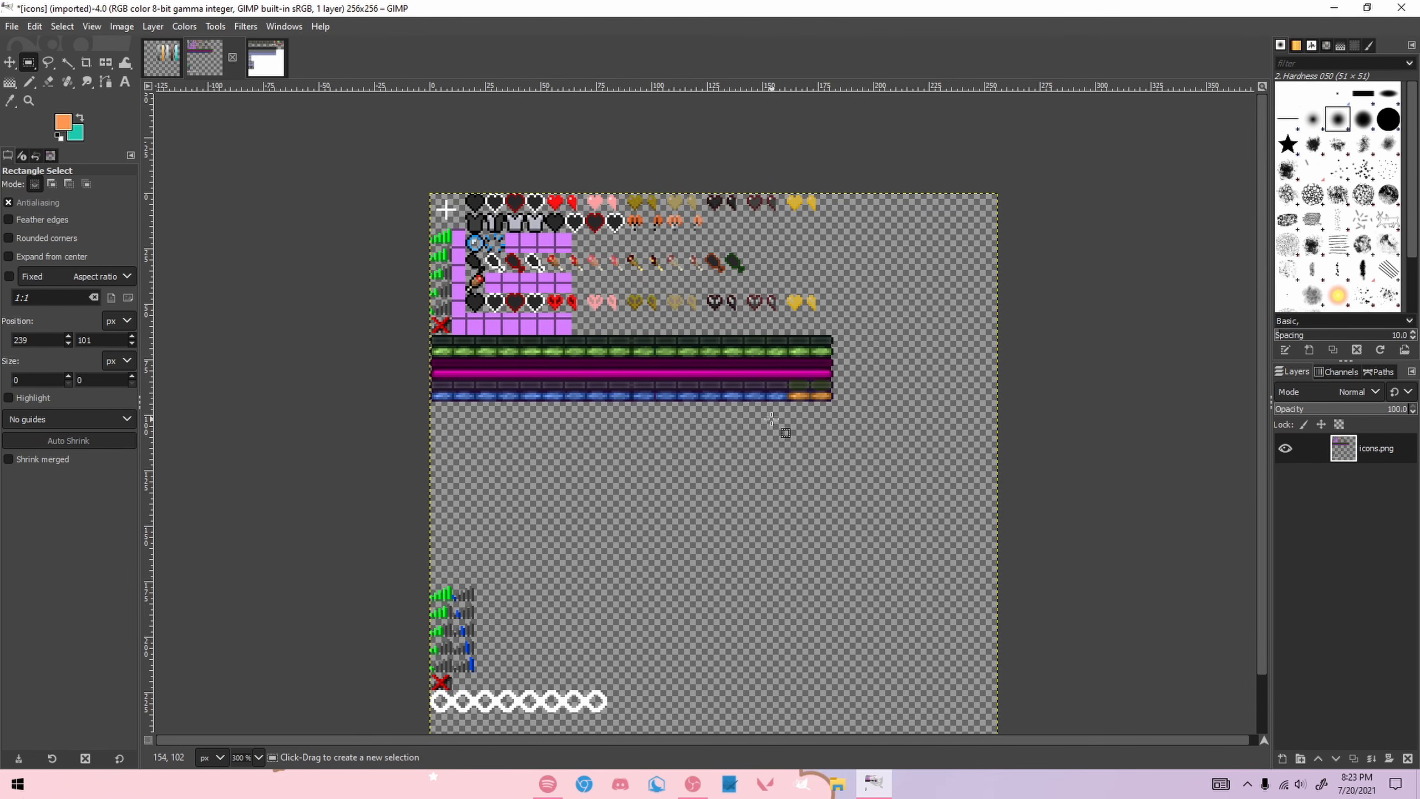
Step: Examine the overall layout of the icons texture, outlining the whole block of icons and bars with a temporary selection
scroll(758, 386, down, 1)
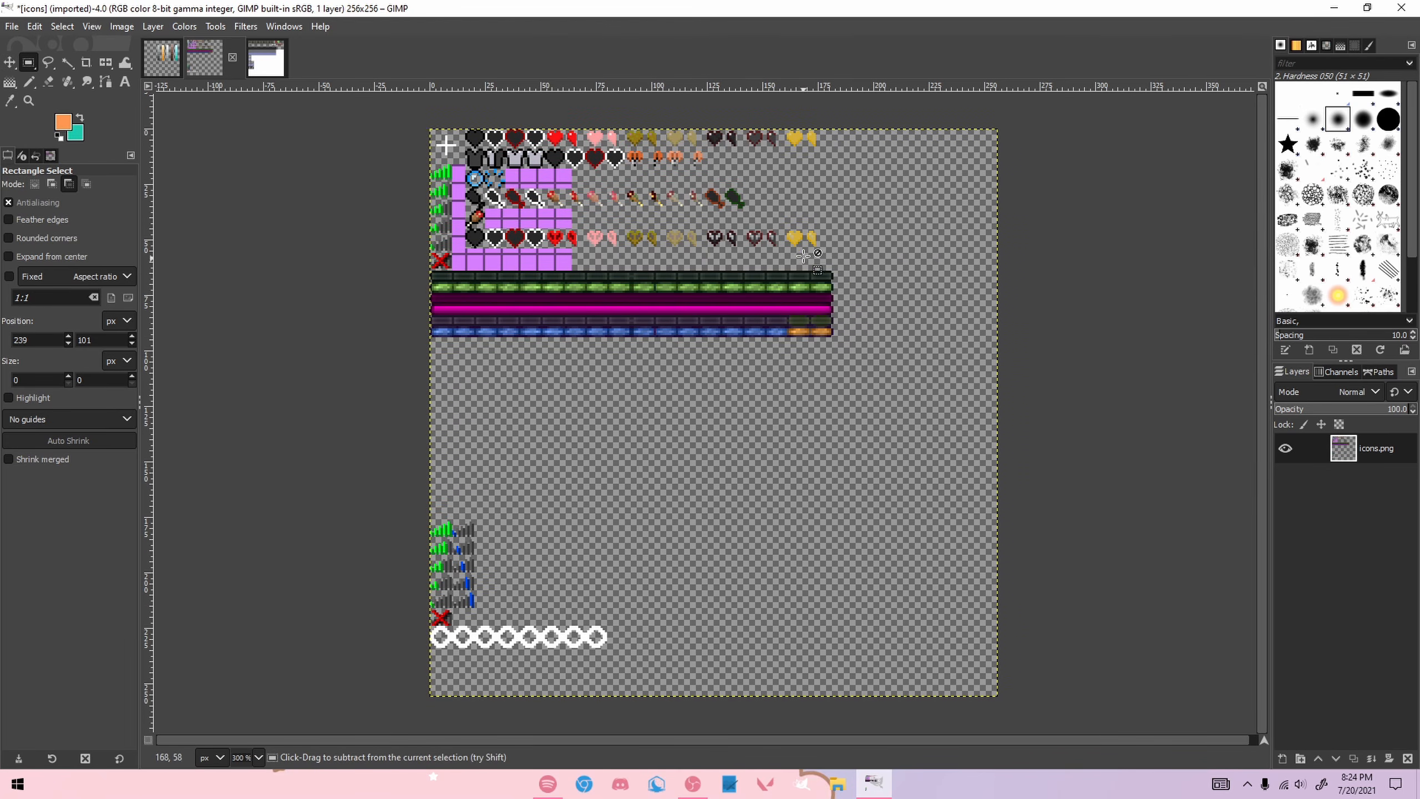
scroll(814, 229, down, 2)
scroll(812, 230, up, 2)
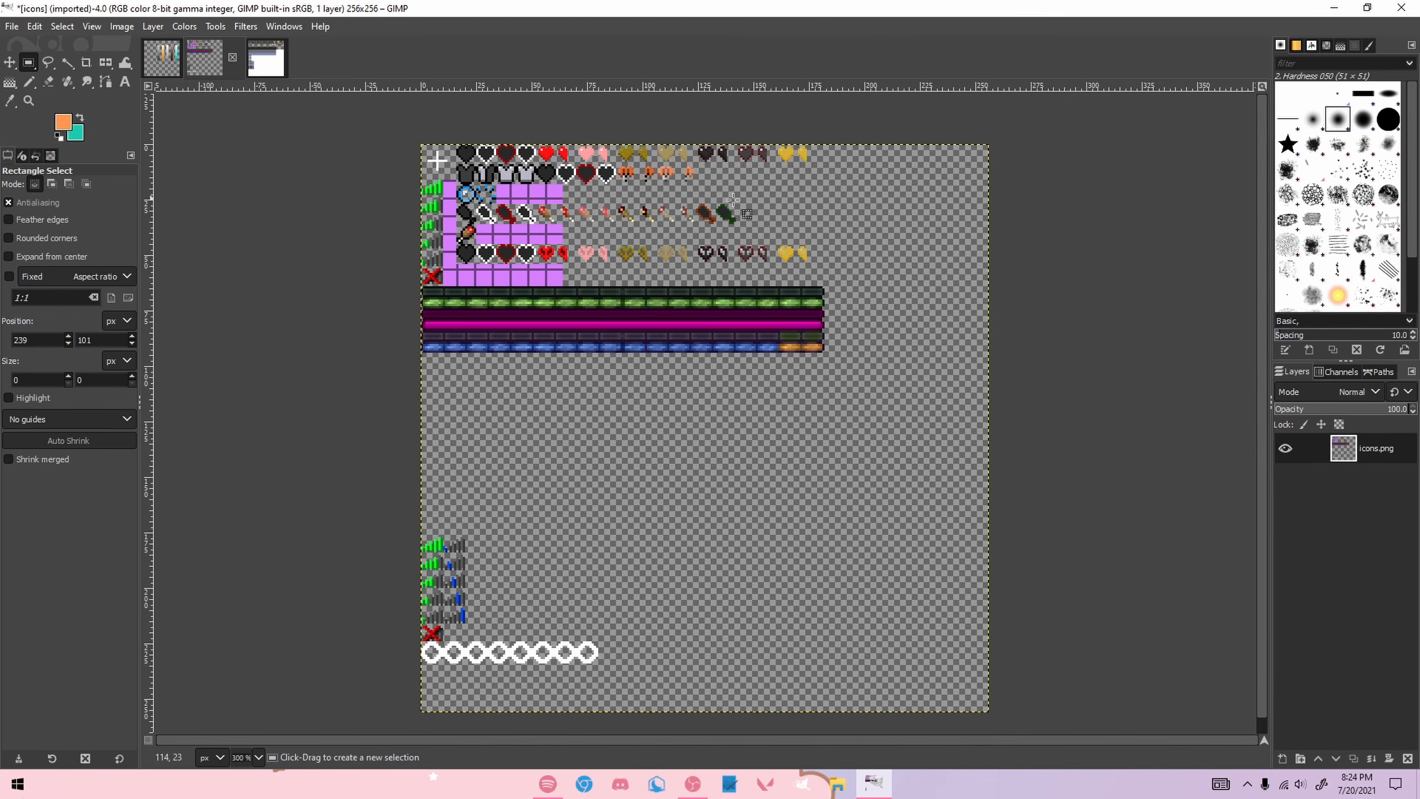
drag(500, 203, 545, 183)
click(620, 168)
drag(410, 122, 925, 389)
click(1024, 375)
key(ctrl)
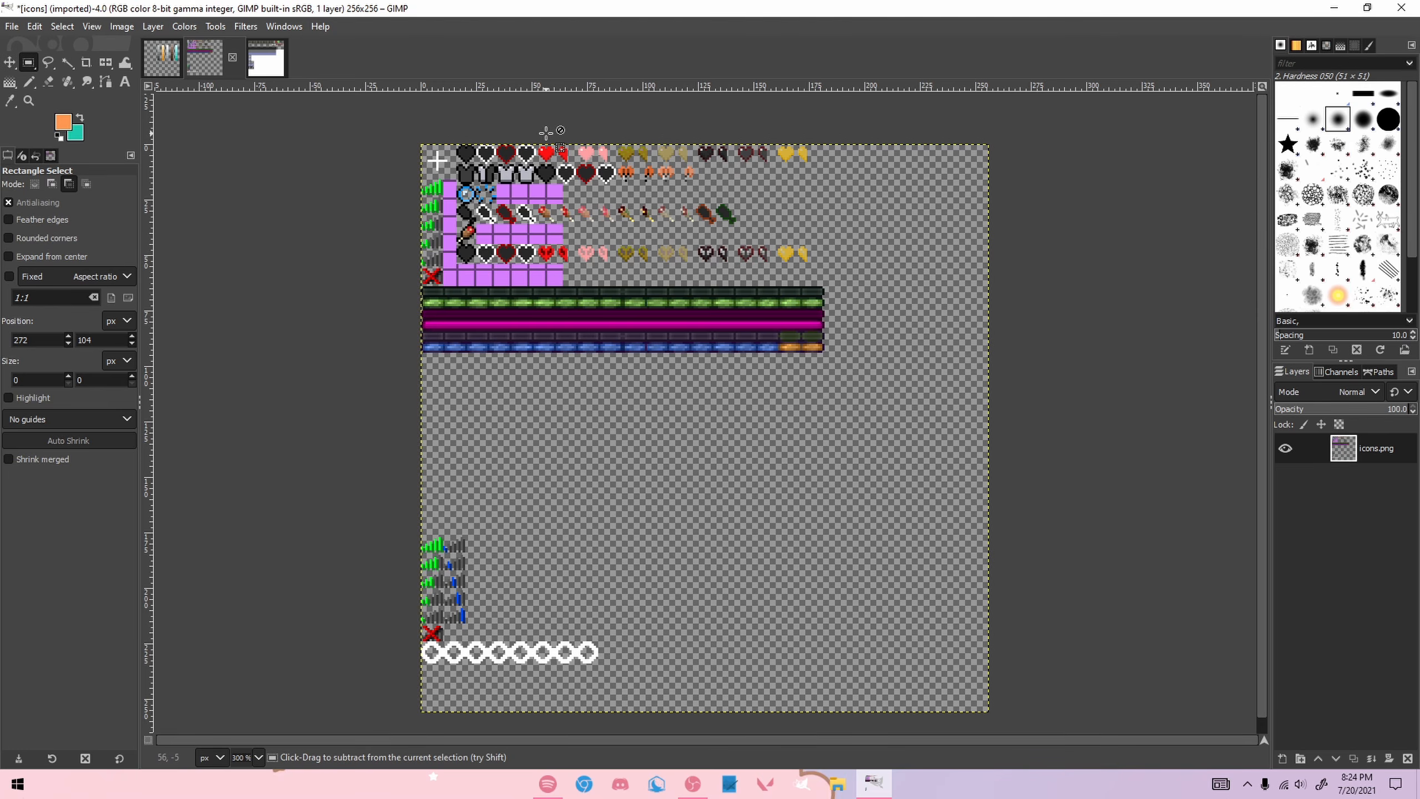
Step: Add a new layer above the icons.png layer
scroll(547, 132, up, 6)
scroll(547, 134, down, 2)
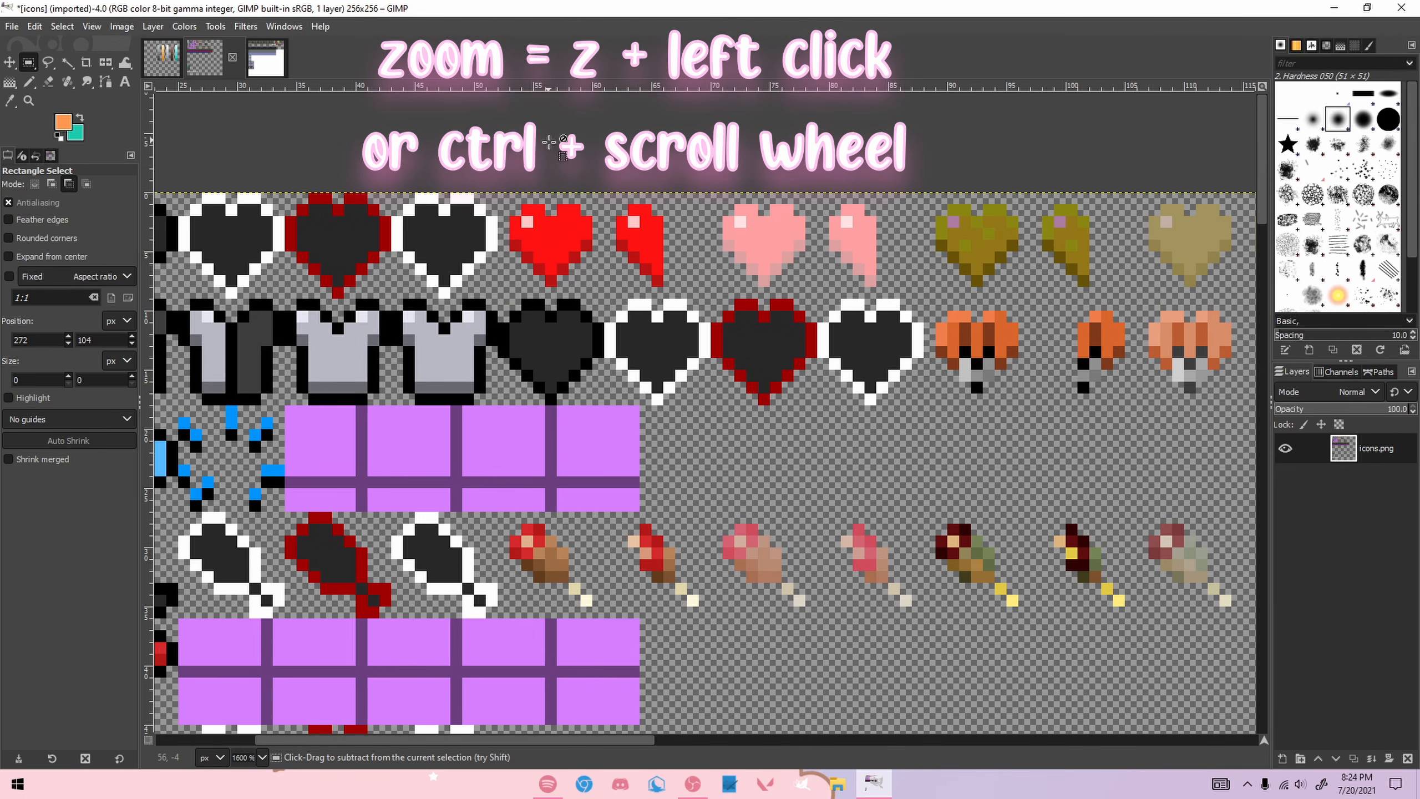
scroll(543, 140, down, 7)
scroll(516, 157, up, 3)
scroll(516, 158, up, 3)
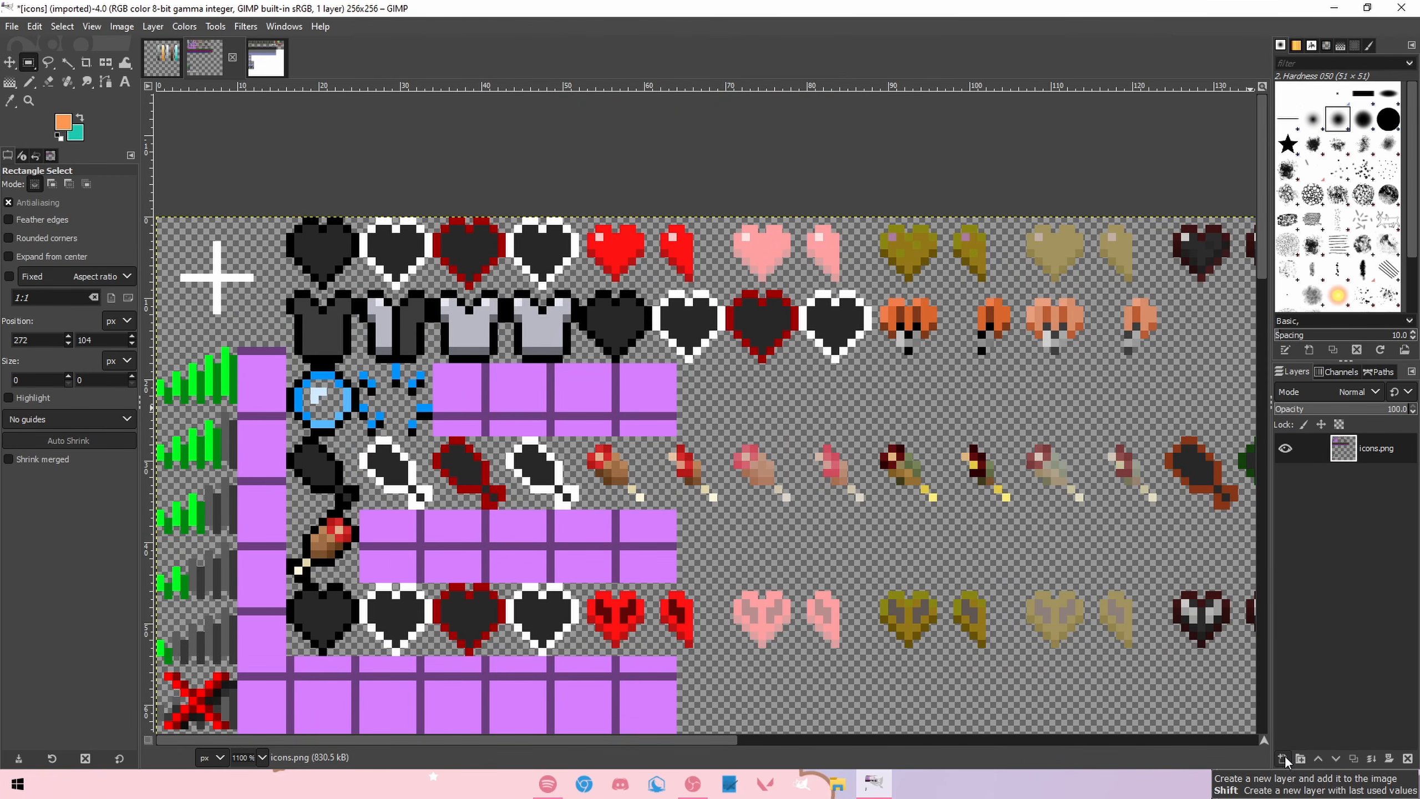
click(1285, 756)
click(1306, 744)
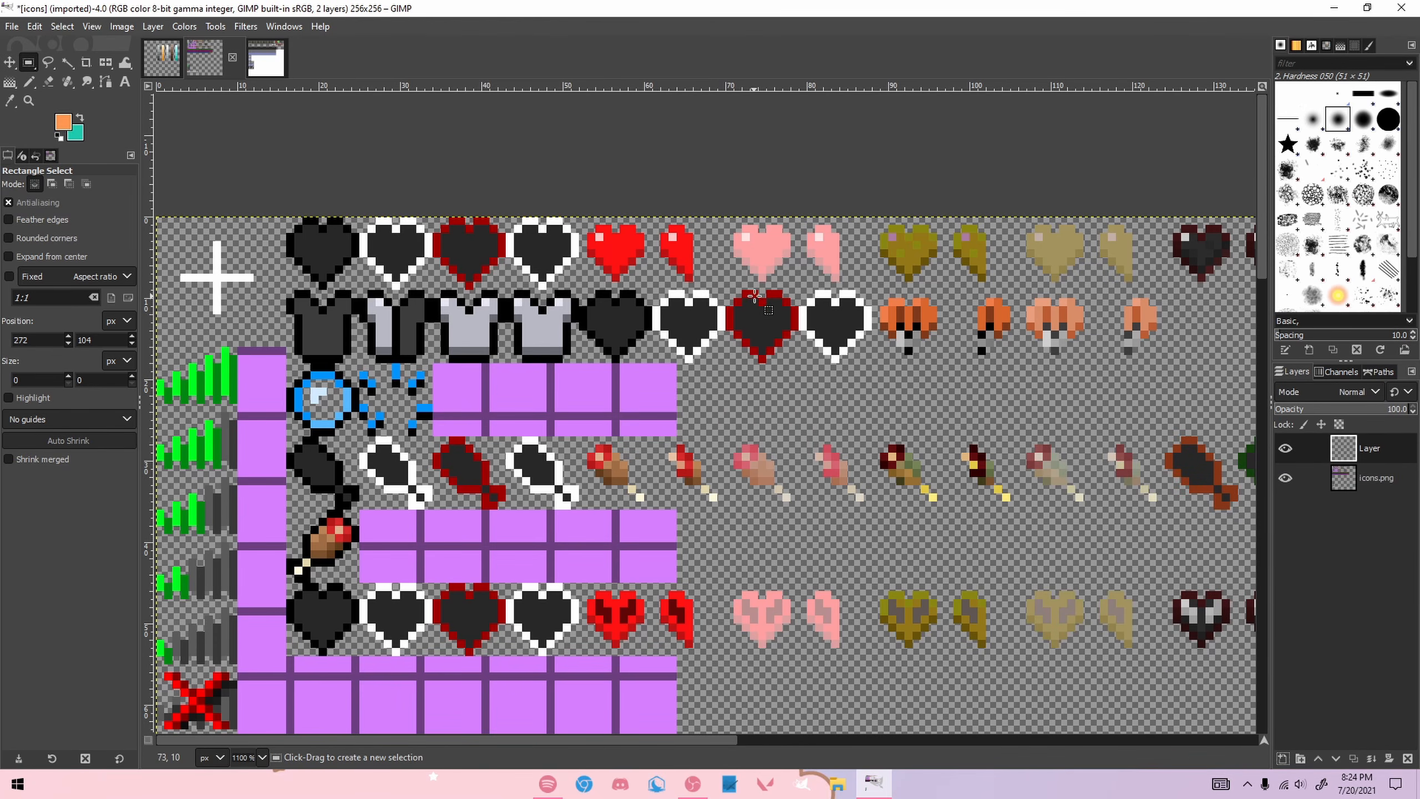
Step: Set the foreground colour to bright magenta and the background colour to yellow-green dfff54
ctrl+scroll(754, 296, down, 4)
ctrl+scroll(644, 274, up, 3)
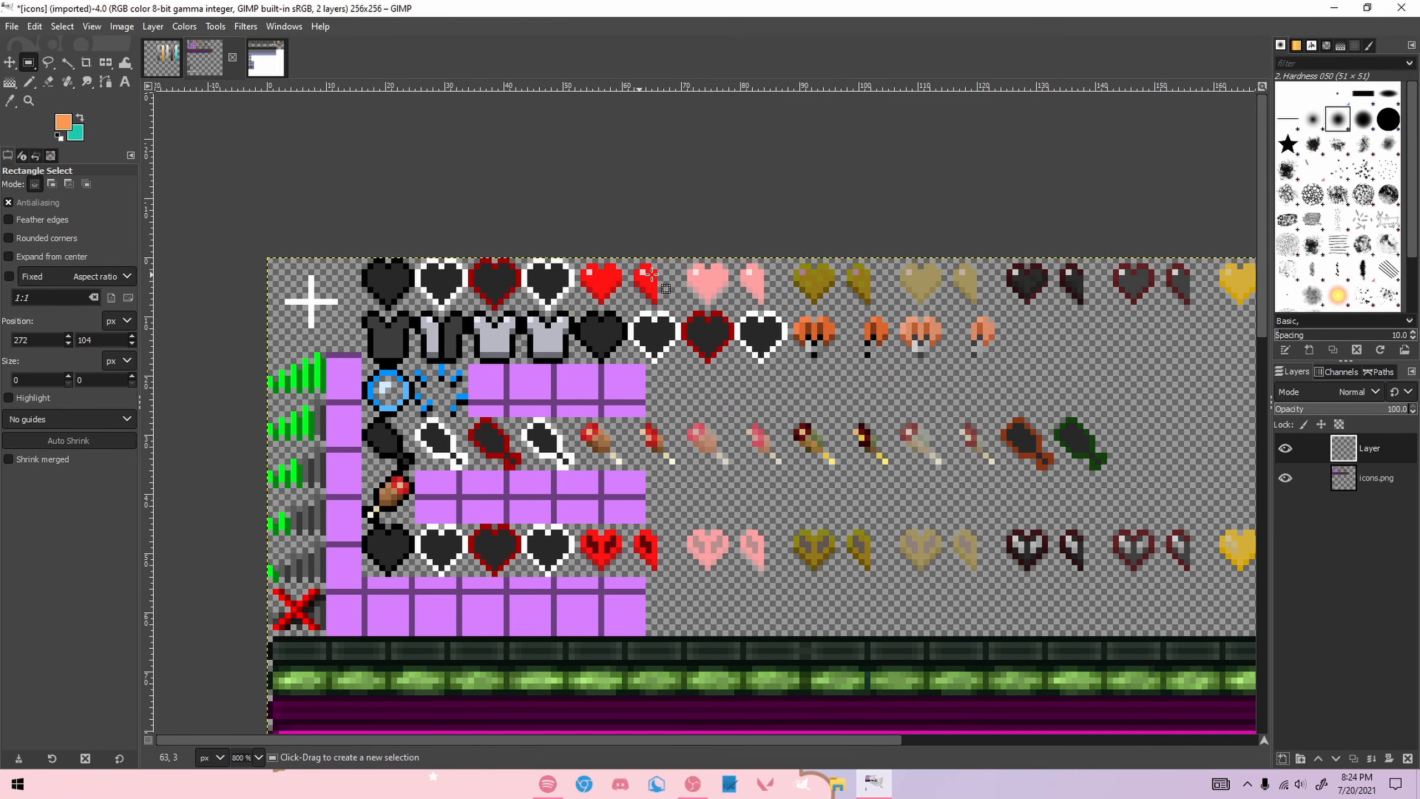
ctrl+scroll(592, 257, up, 2)
ctrl+scroll(568, 261, up, 1)
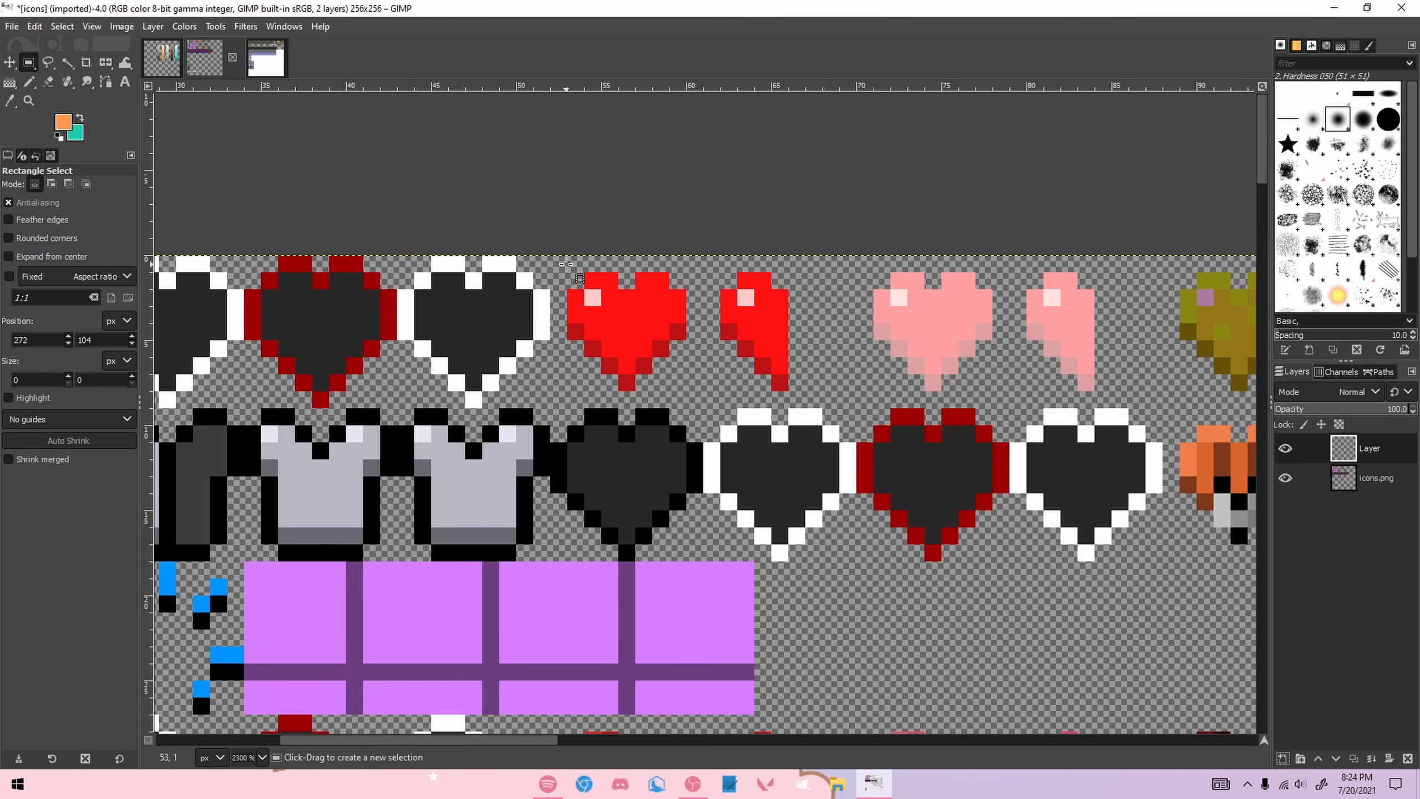
click(59, 124)
drag(716, 328, 687, 225)
click(767, 480)
click(77, 134)
drag(714, 331, 716, 398)
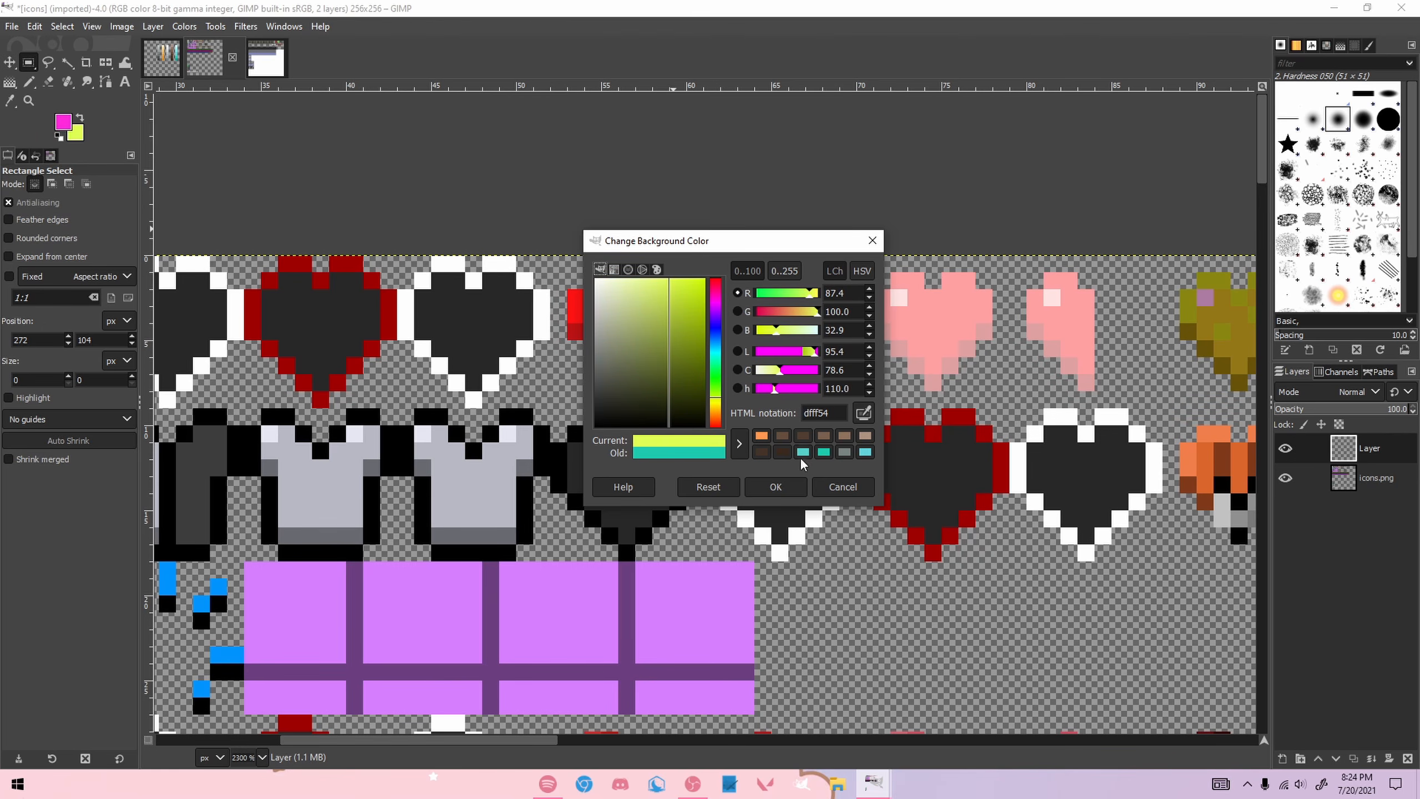
click(800, 486)
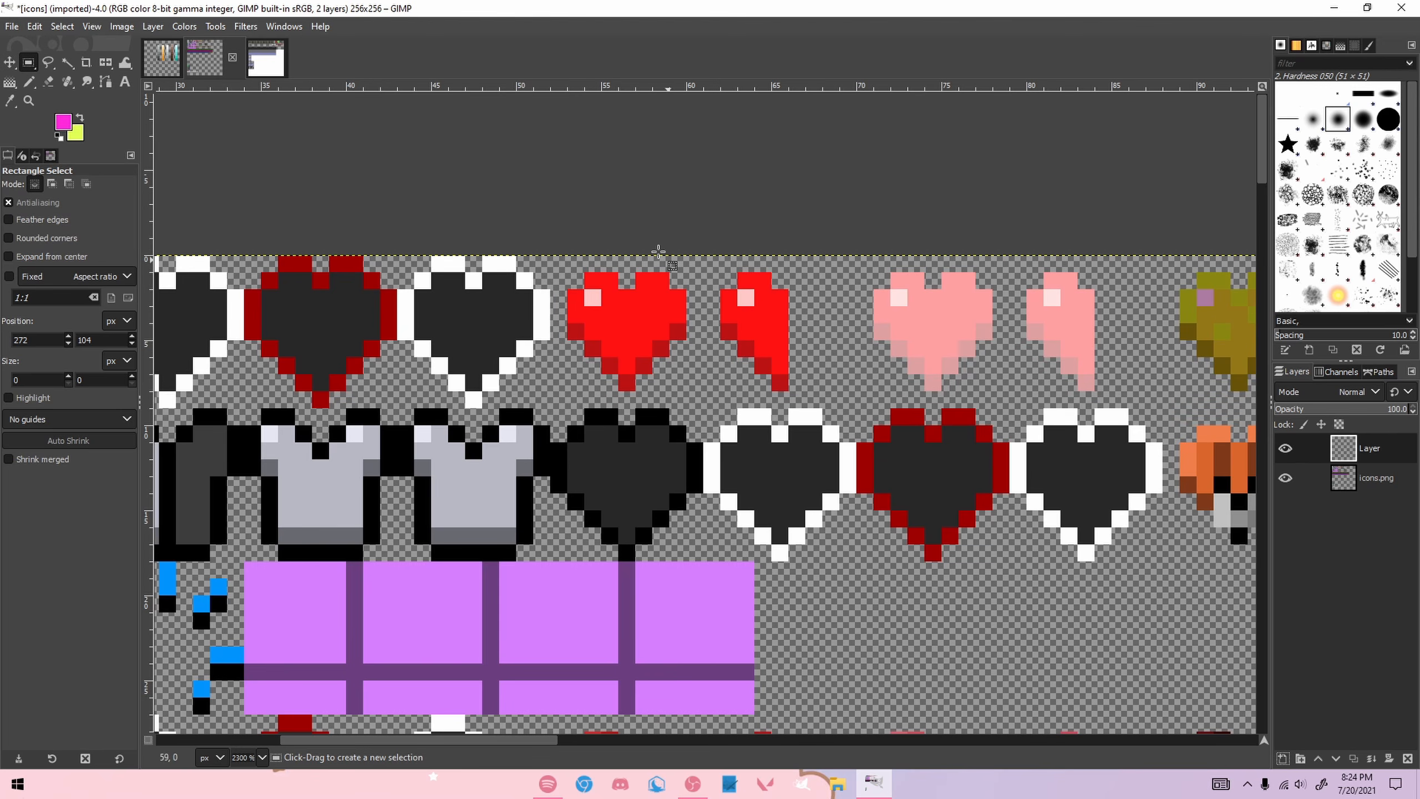
Step: Outline a large area of the icon rows with a temporary selection, then clear it
scroll(560, 287, down, 2)
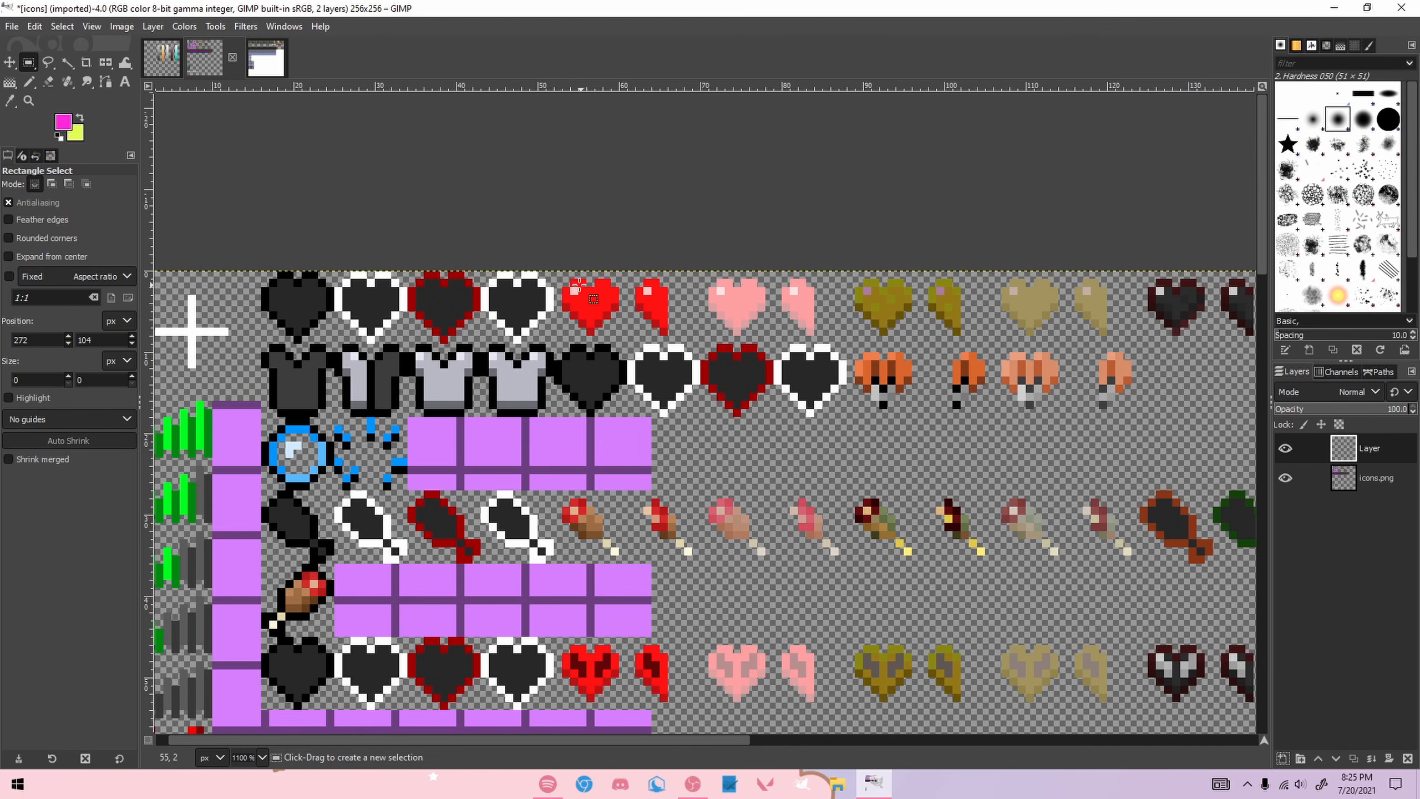
scroll(586, 286, down, 2)
drag(319, 249, 915, 477)
click(601, 135)
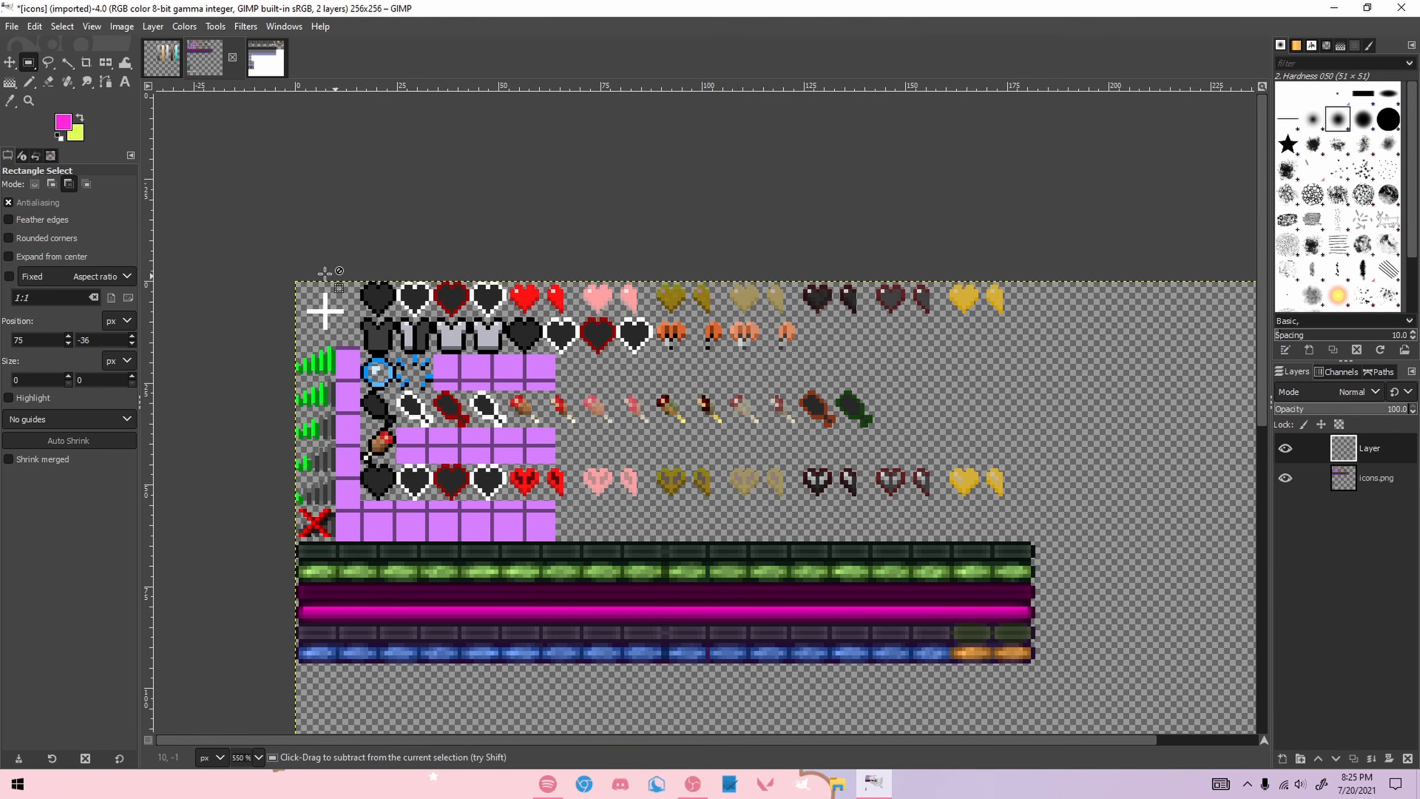
Step: Examine the top row's four dark heart containers and the full and half red hearts, outlining each group with temporary selections
scroll(361, 288, up, 2)
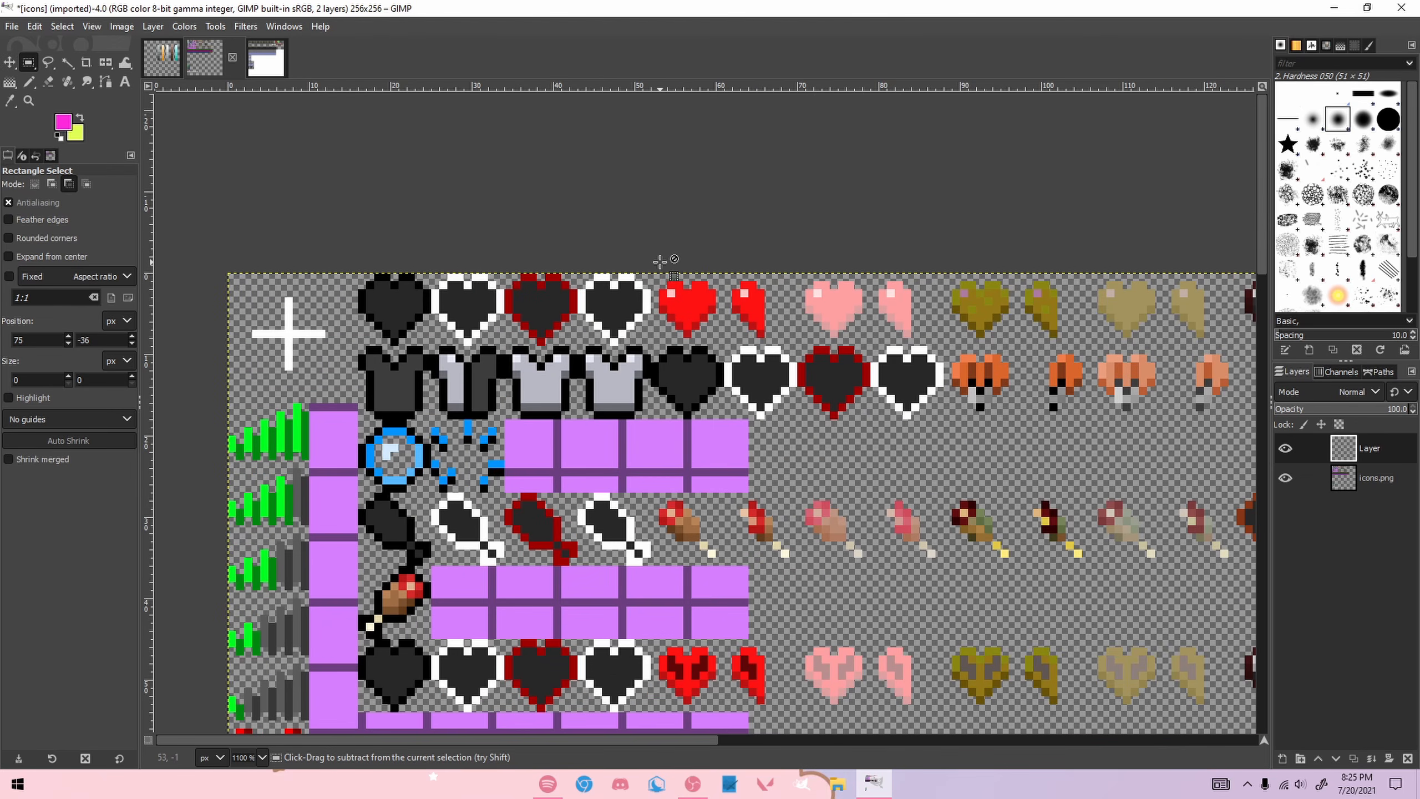
scroll(721, 291, up, 1)
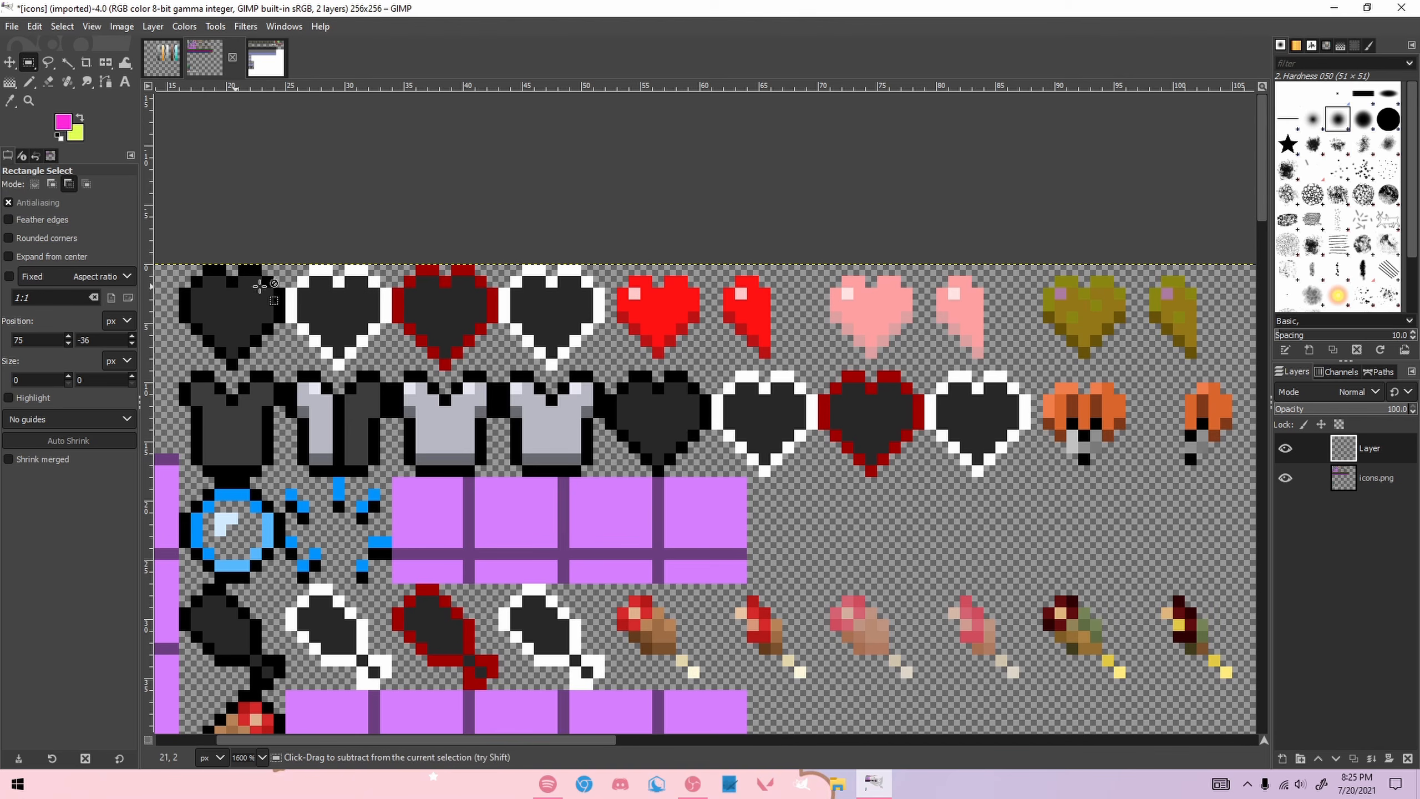
drag(180, 265, 594, 372)
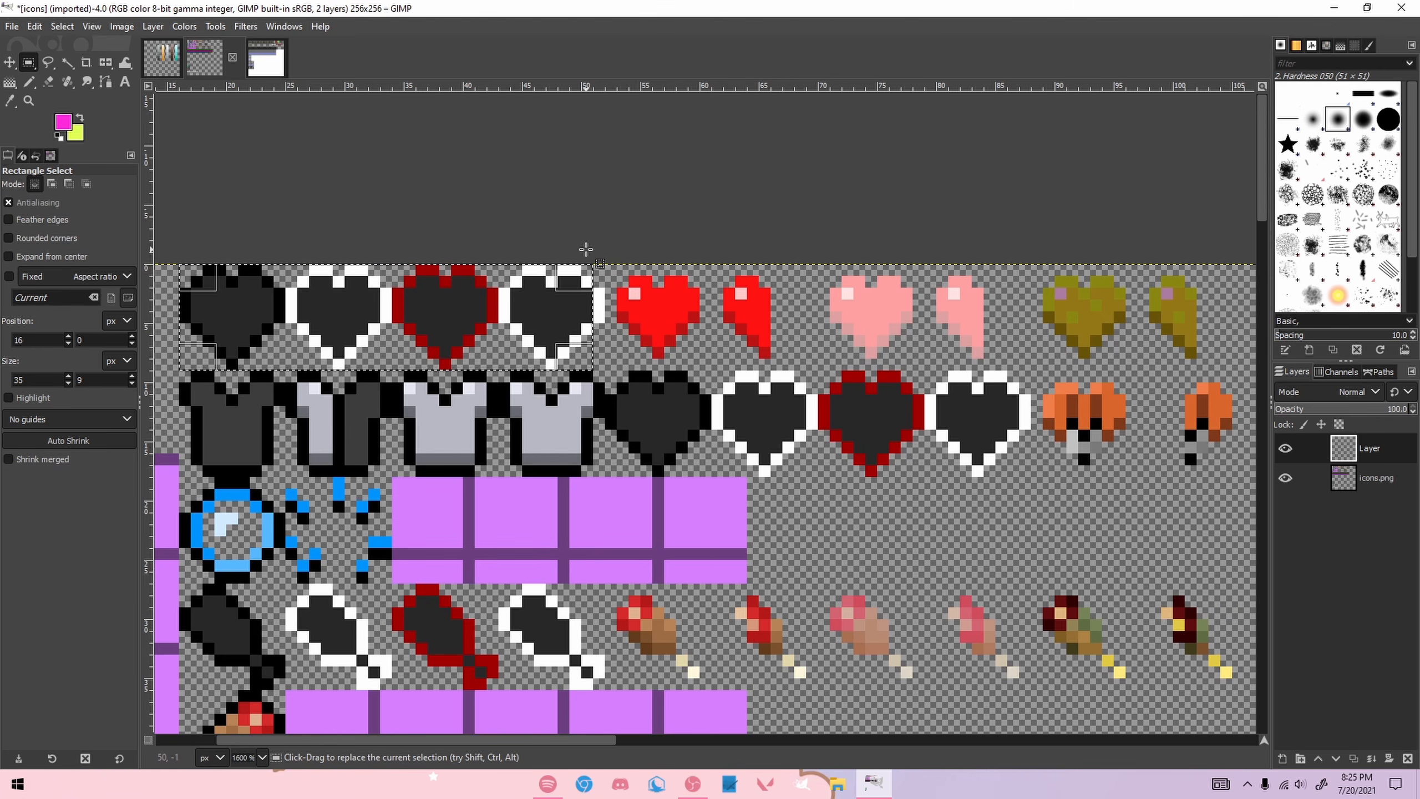
drag(226, 264, 455, 345)
drag(617, 276, 776, 354)
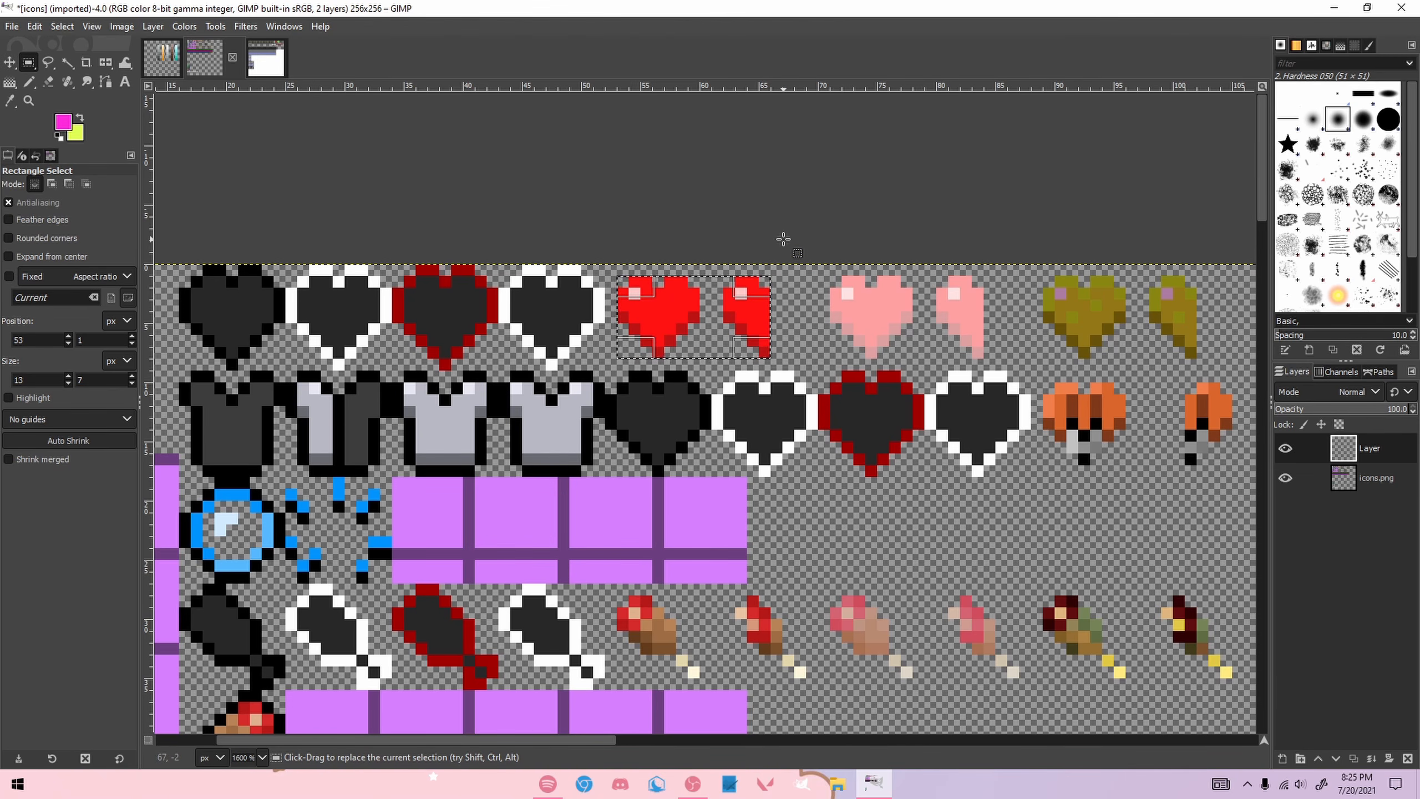
click(784, 240)
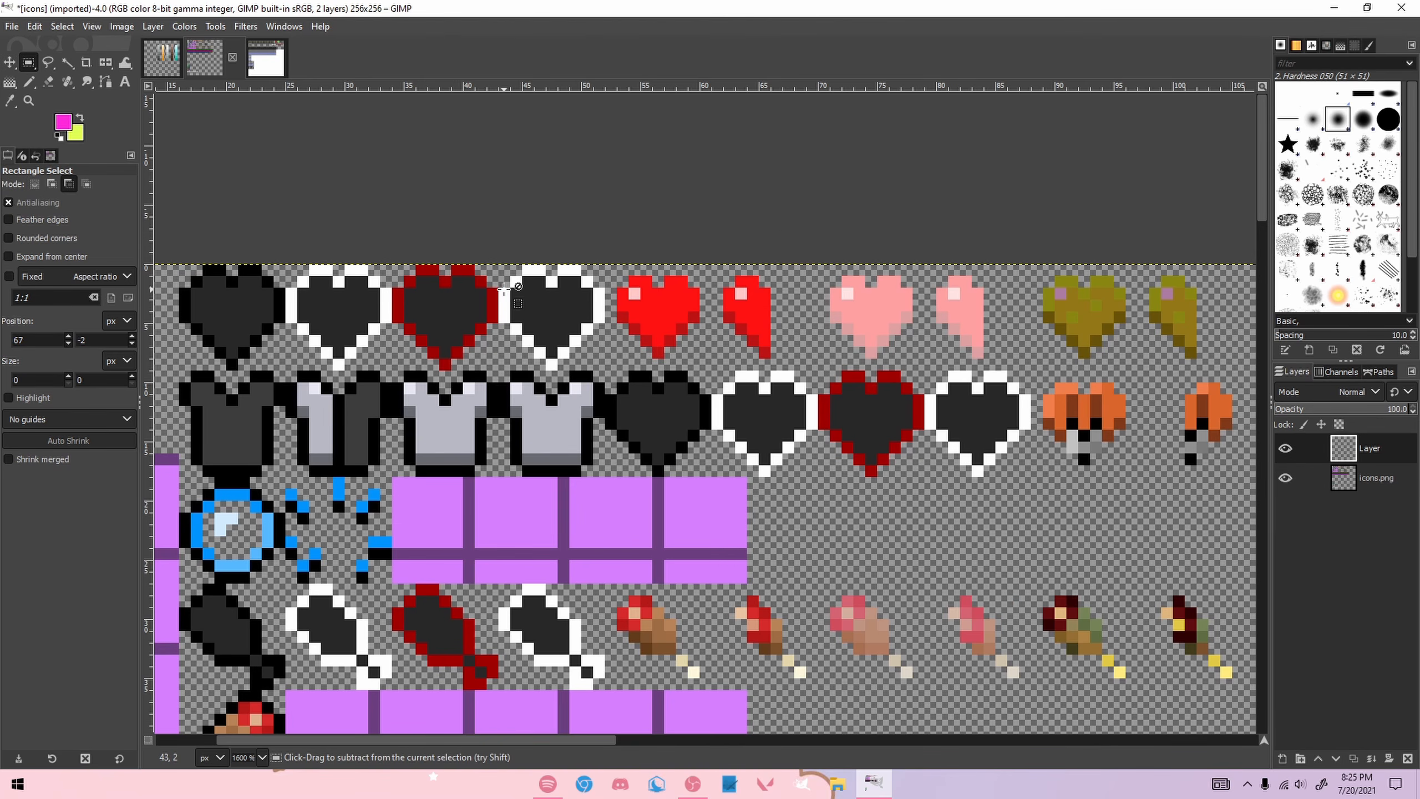
scroll(533, 292, up, 1)
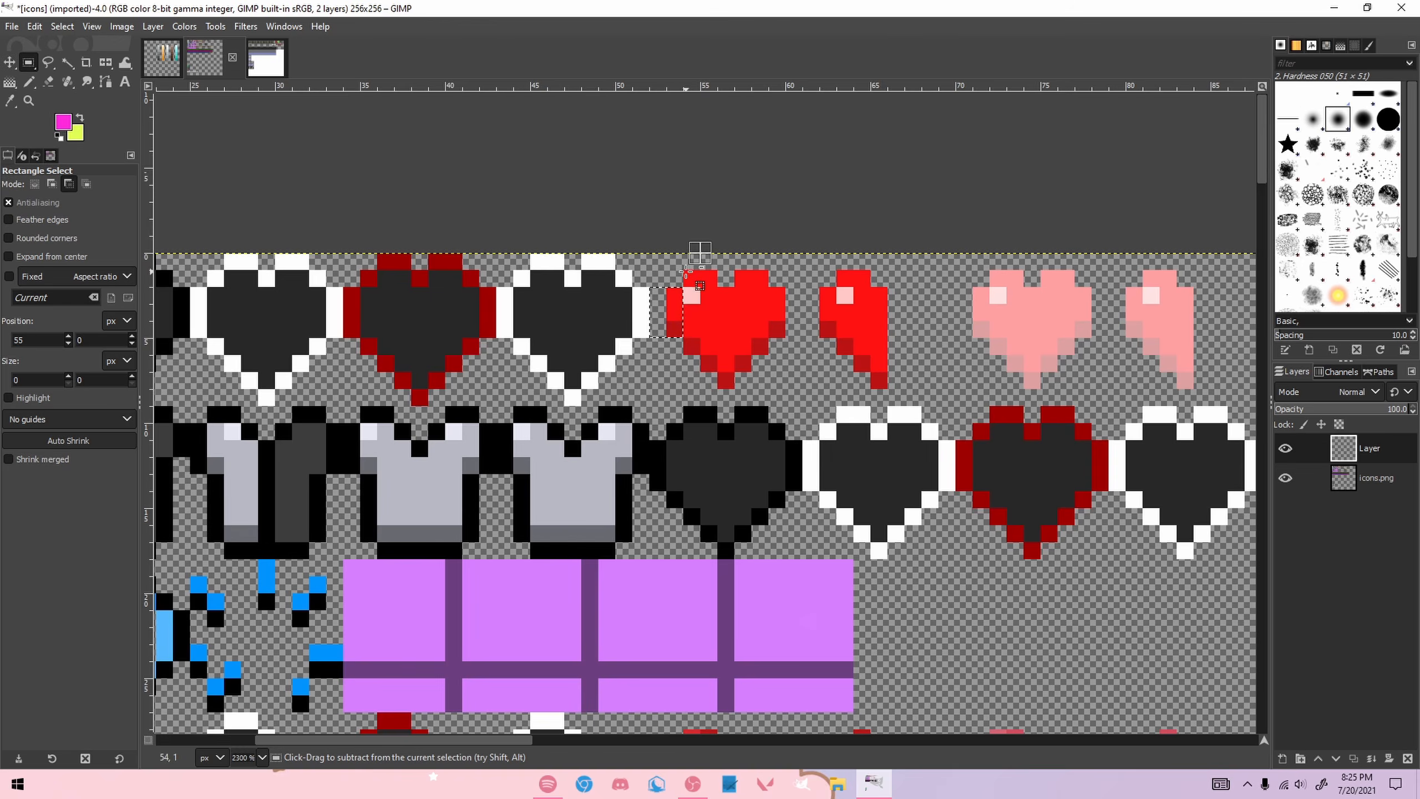
scroll(670, 277, down, 2)
scroll(702, 256, up, 1)
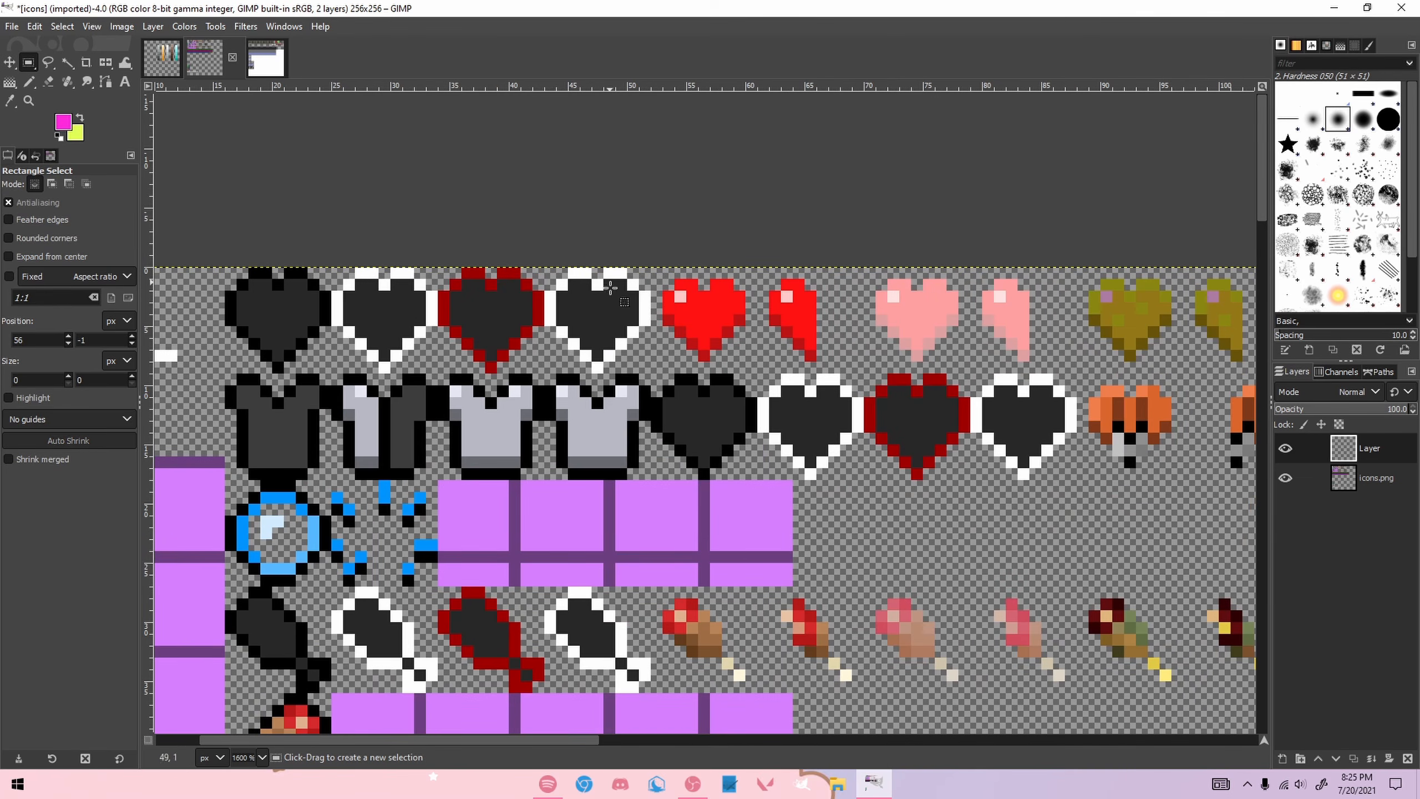
drag(627, 233, 628, 241)
key(ctrl+z)
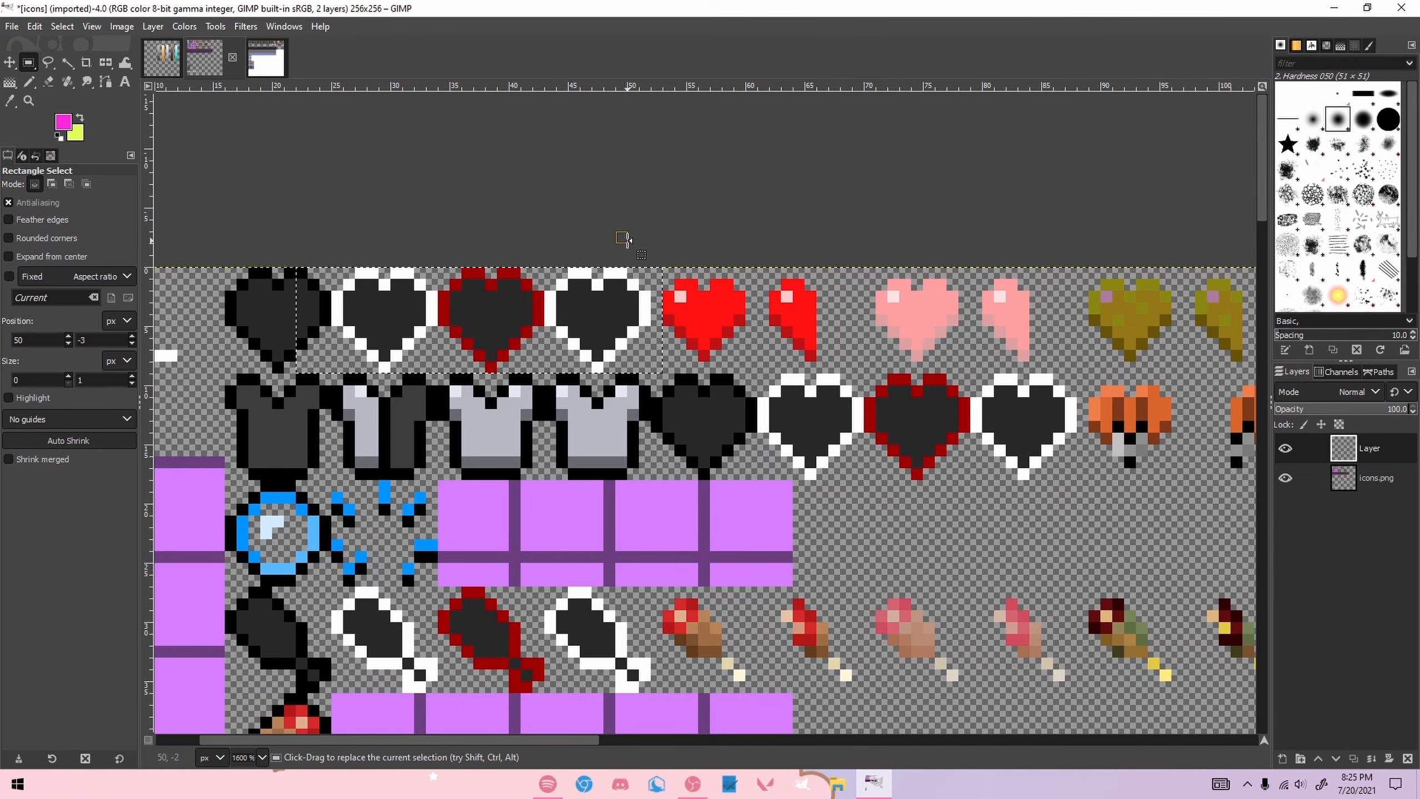
click(678, 225)
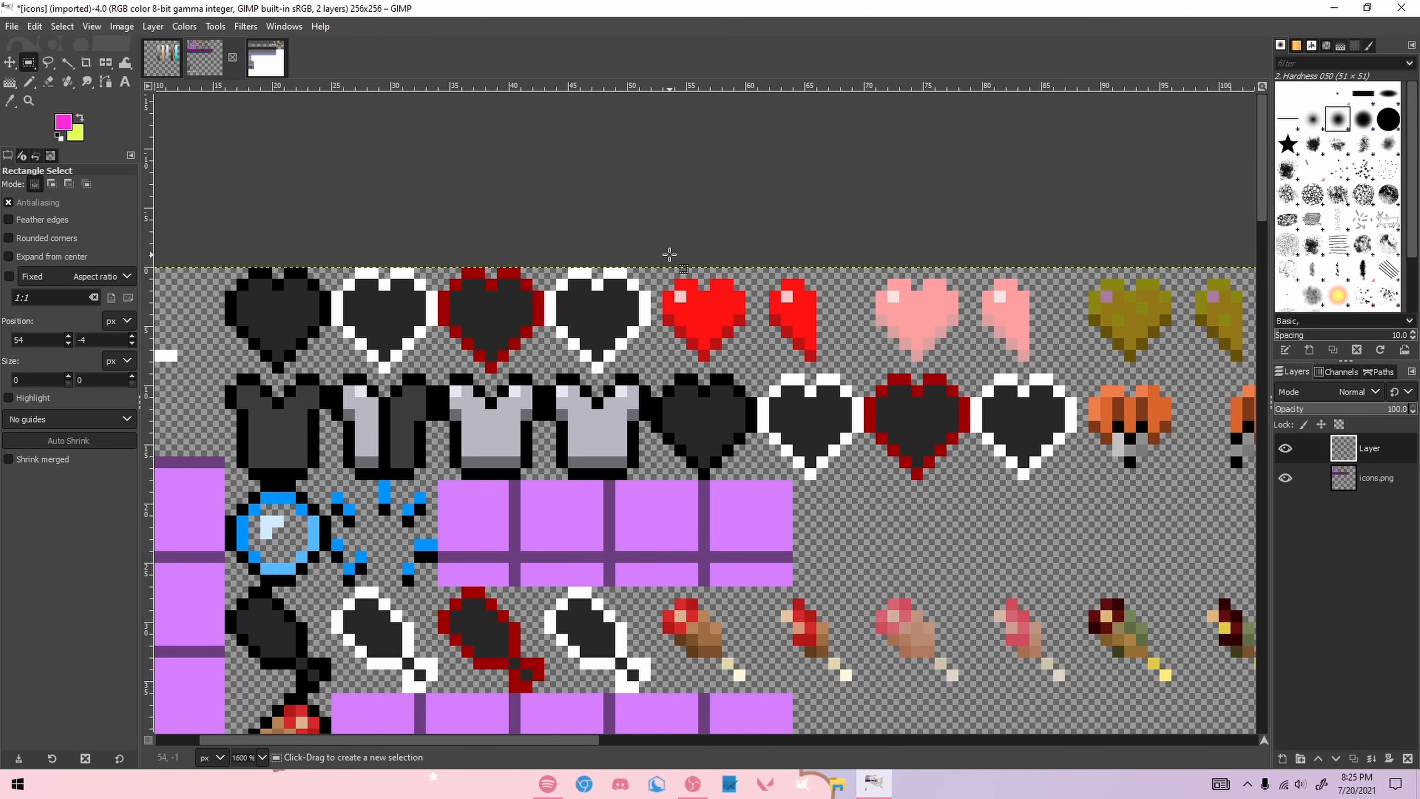
Step: Switch to the Pencil tool and reduce its brush size to 1 pixel for painting on the full red heart
scroll(765, 301, up, 1)
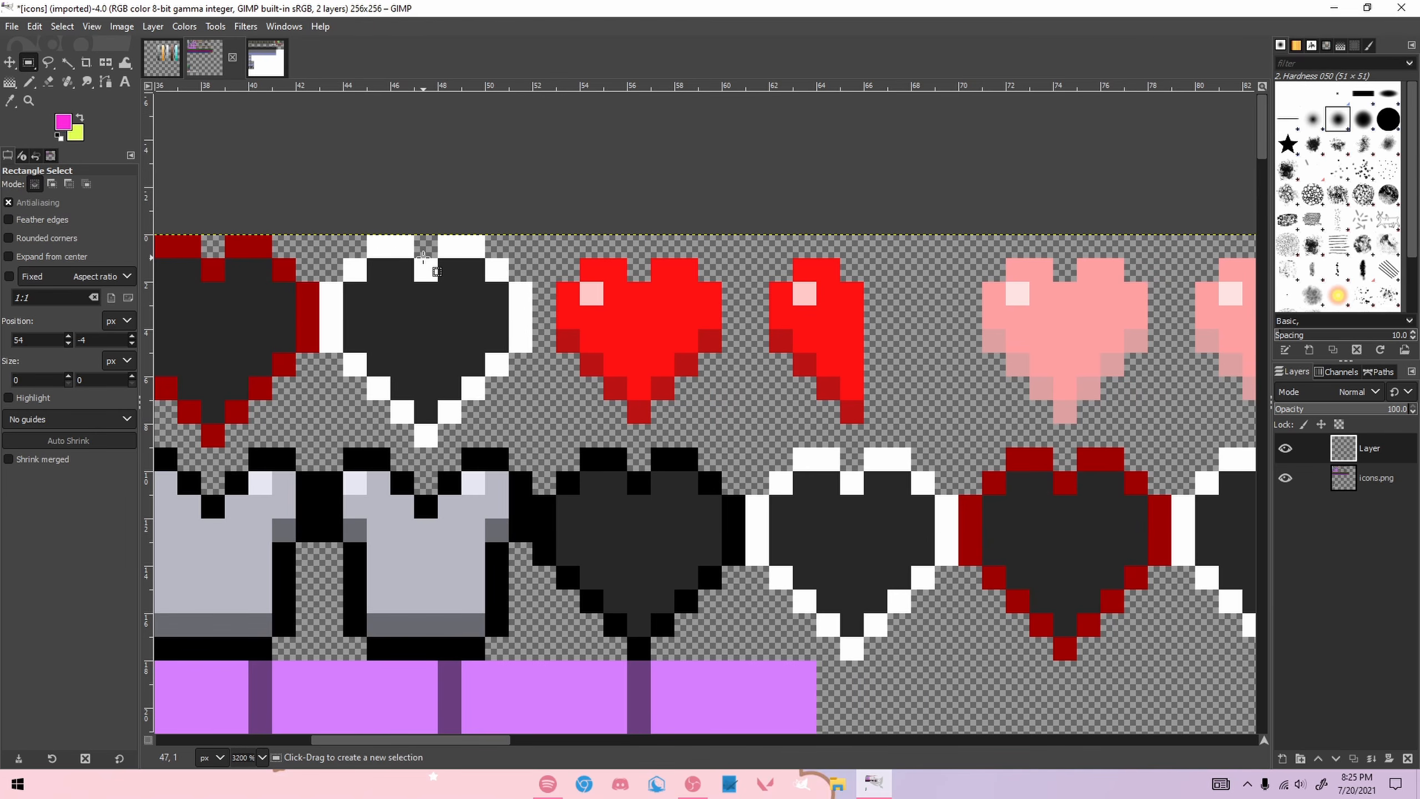
key(n)
key(bracketleft)
key(bracketleft)
key(bracketleft)
key(bracketleft)
key(bracketleft)
key(bracketleft)
key(bracketleft)
key(bracketleft)
key(bracketleft)
key(bracketleft)
key(bracketleft)
key(bracketleft)
key(bracketleft)
key(bracketleft)
key(bracketleft)
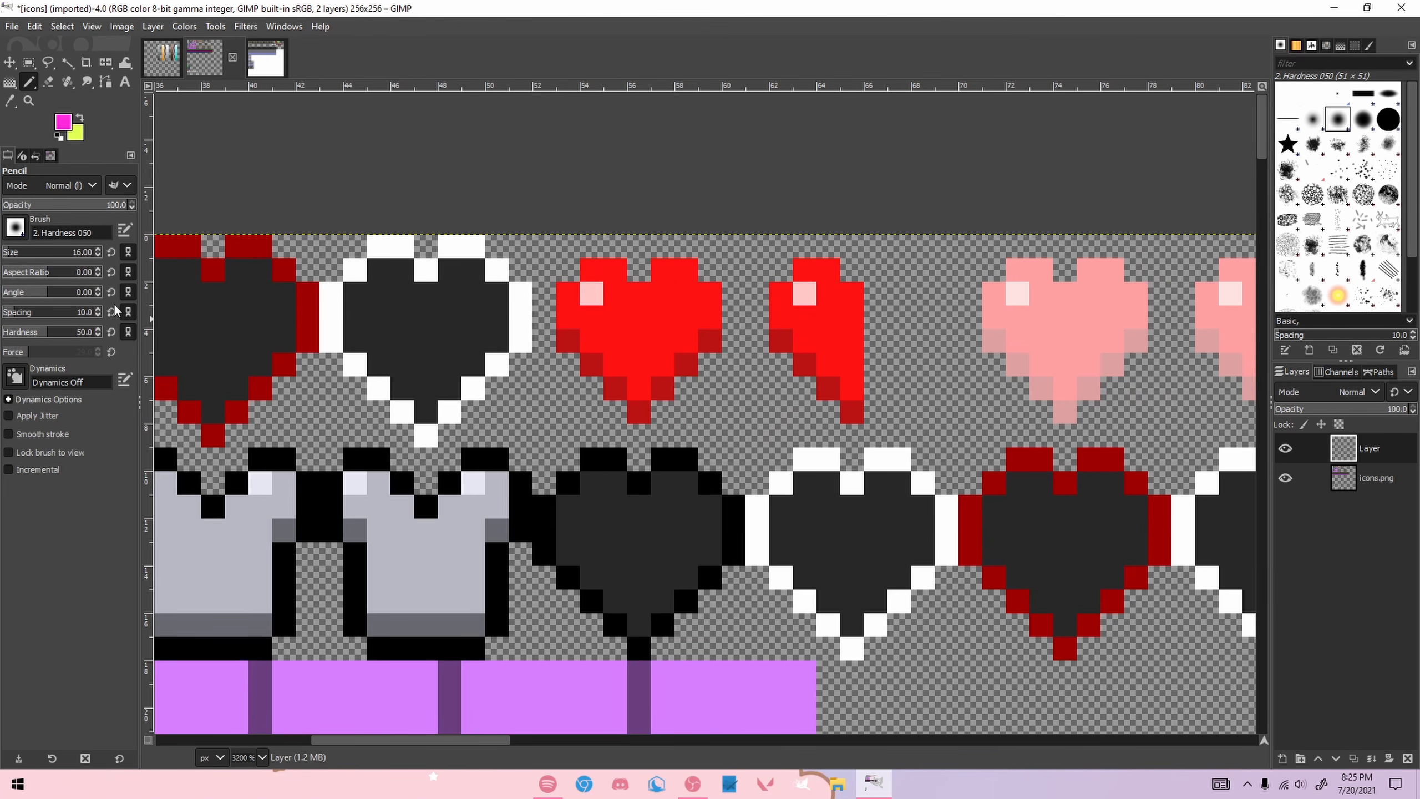
Step: Paint the full red heart's top edge magenta, and trace its whole edge in yellow-green
mouse_move(596, 265)
mouse_down()
mouse_move(635, 294)
mouse_move(686, 270)
mouse_up()
click(635, 293)
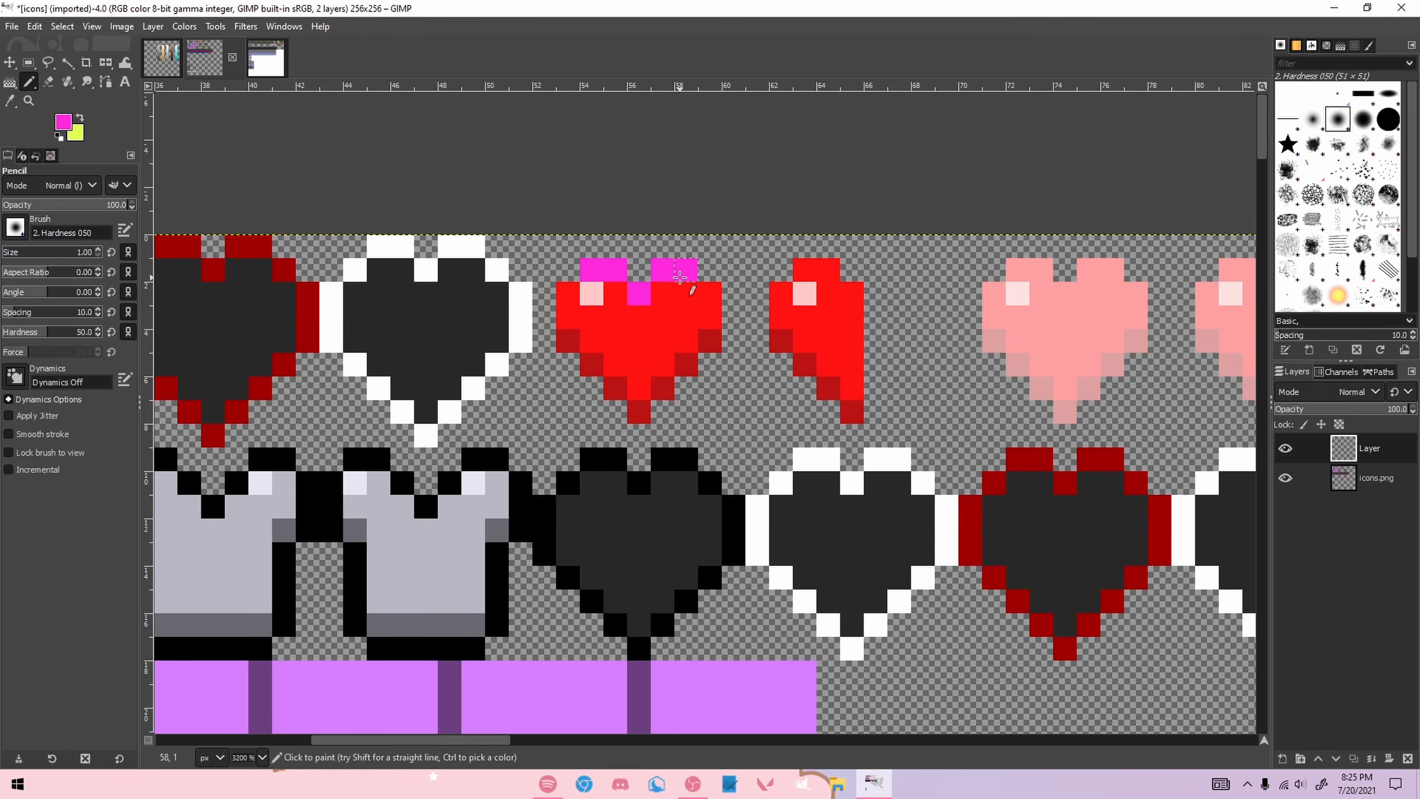
mouse_move(590, 269)
mouse_down()
mouse_move(638, 292)
mouse_move(685, 268)
mouse_move(710, 341)
mouse_up()
shift+click(640, 412)
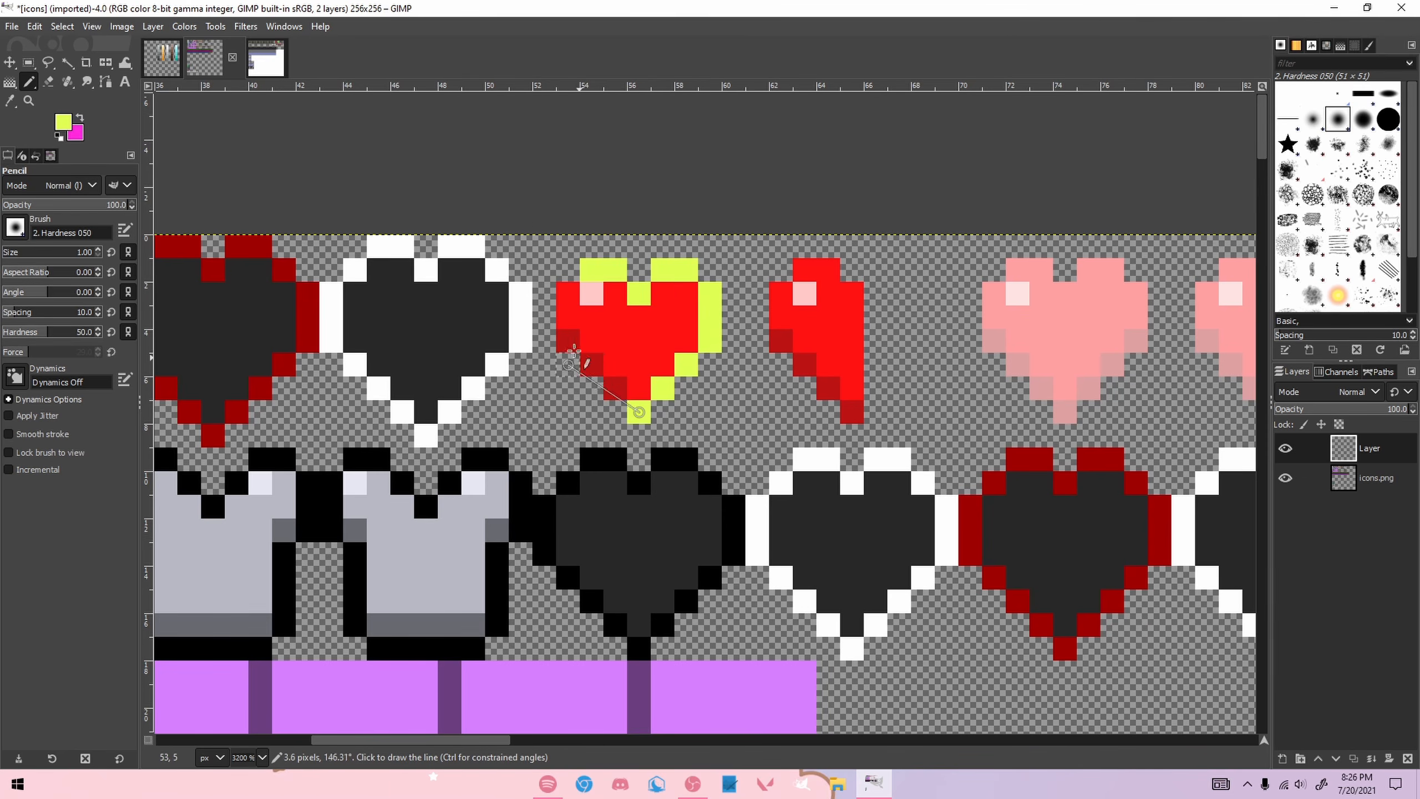
shift+click(567, 341)
shift+click(567, 283)
scroll(394, 314, down, 3)
scroll(394, 313, down, 1)
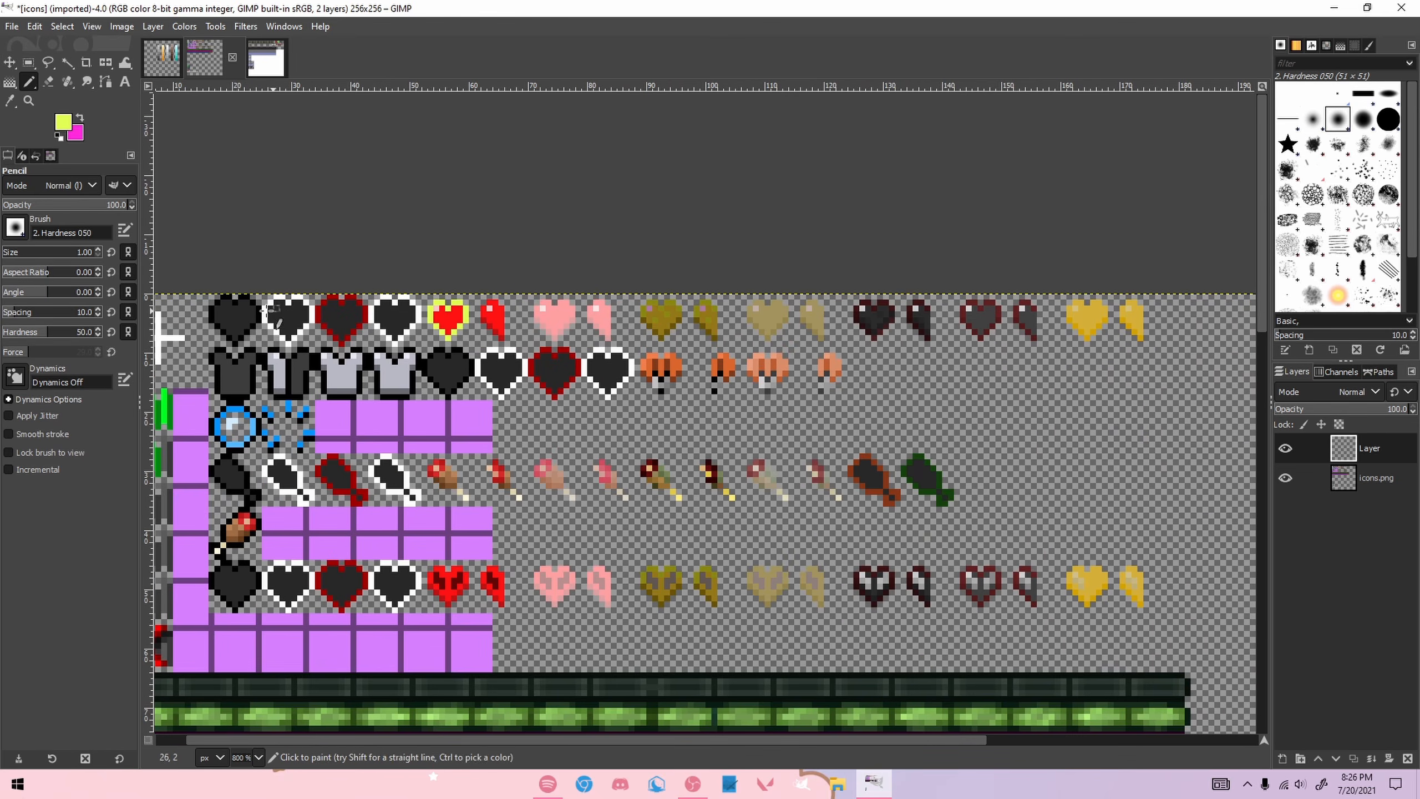
Step: Undo the yellow-green edge painted on the full red heart, back to the magenta top pixels
scroll(246, 322, up, 1)
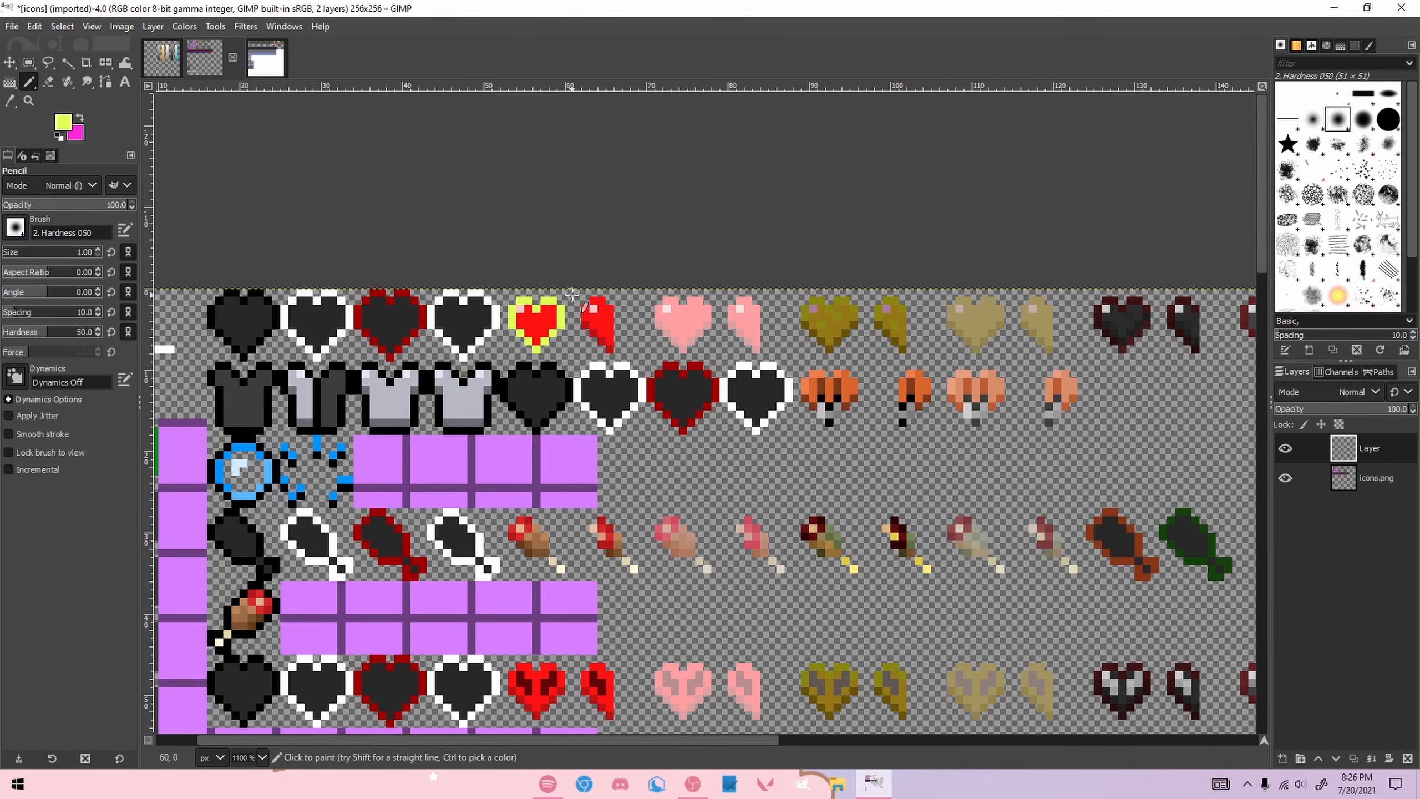
scroll(506, 305, up, 3)
key(ctrl+z)
key(ctrl+z)
key(ctrl+z)
key(ctrl+z)
key(ctrl+z)
key(ctrl+z)
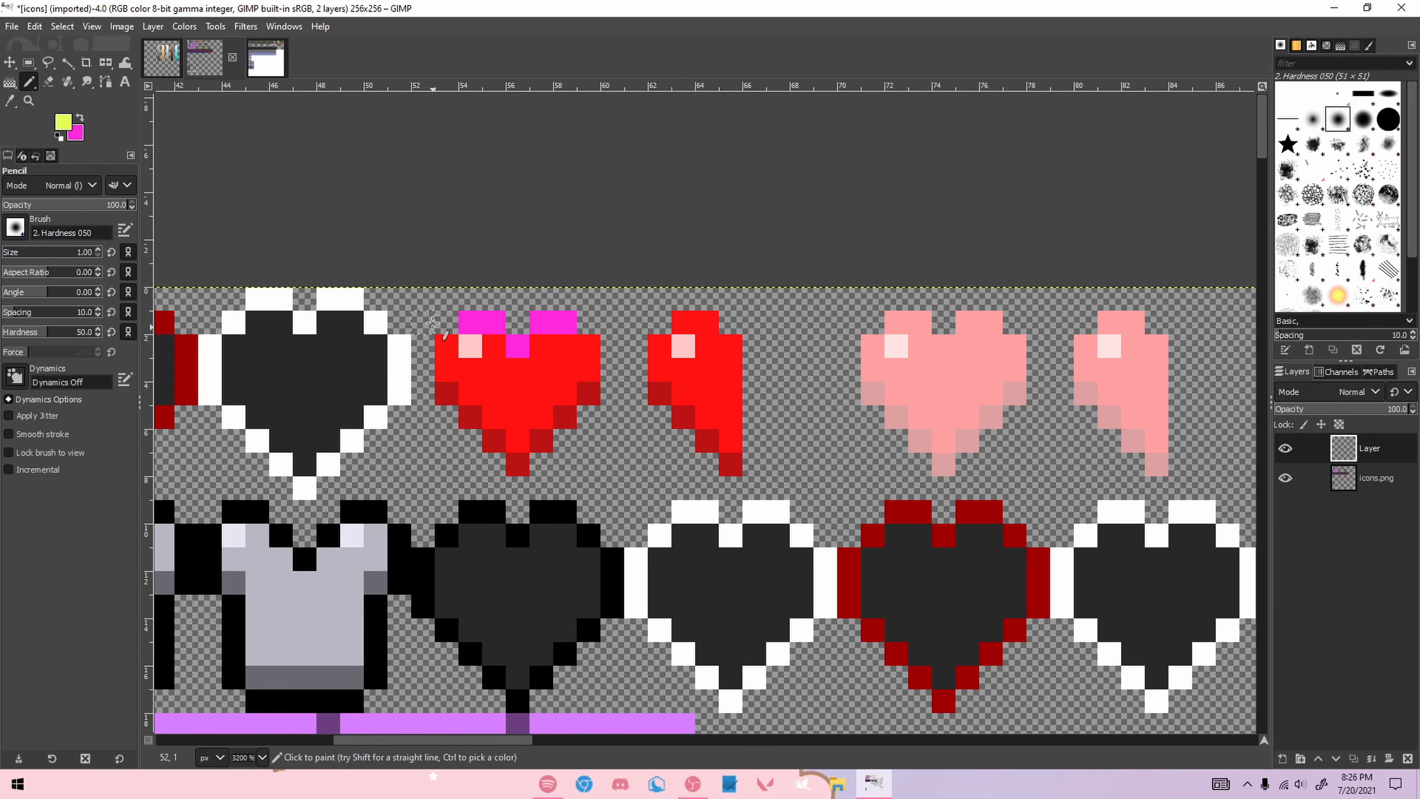
Step: Trace a yellow-green outline one pixel outside the full red heart, from the lobes down to the tip
mouse_move(495, 300)
mouse_down()
mouse_move(427, 348)
mouse_move(423, 394)
mouse_up()
shift+click(517, 485)
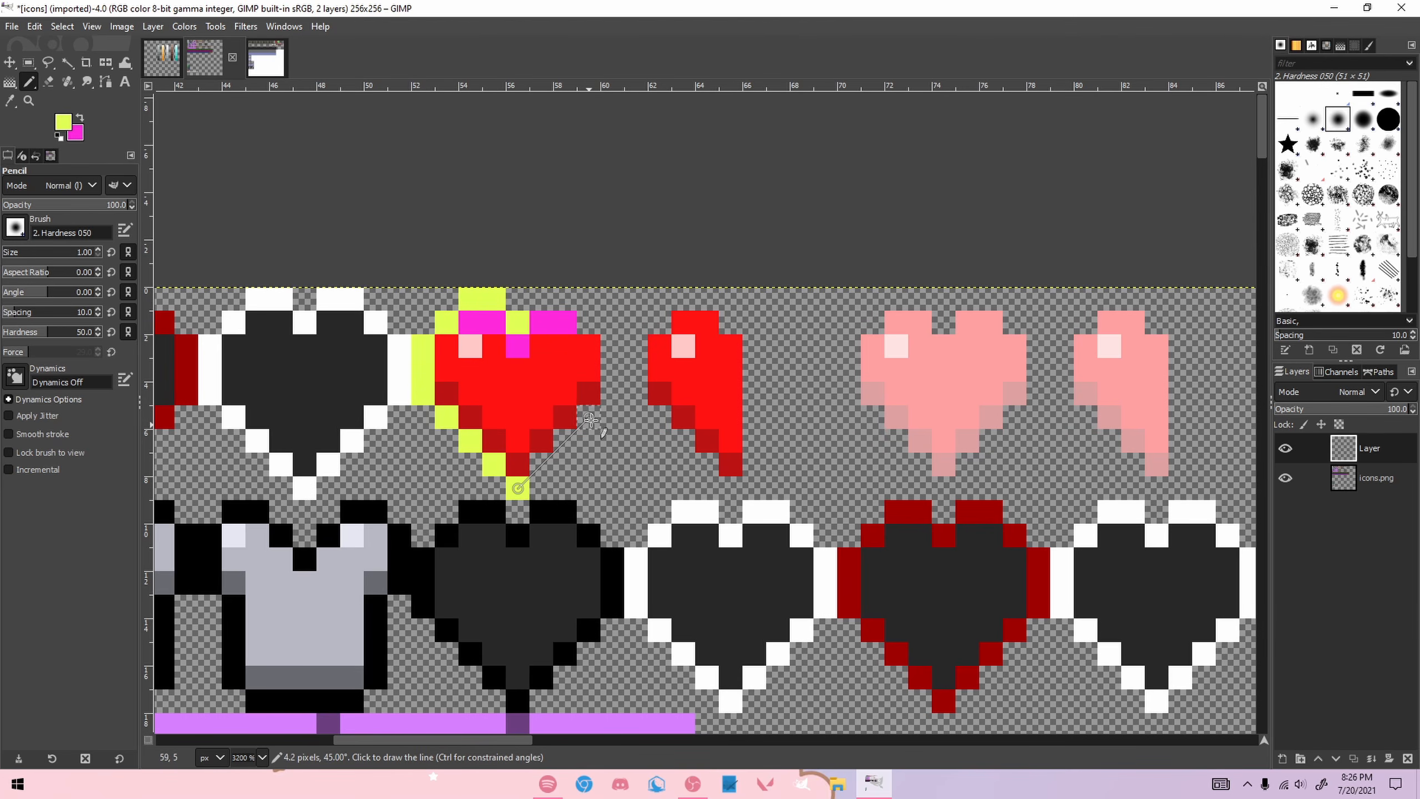
shift+click(613, 393)
shift+click(612, 346)
shift+click(565, 300)
click(530, 303)
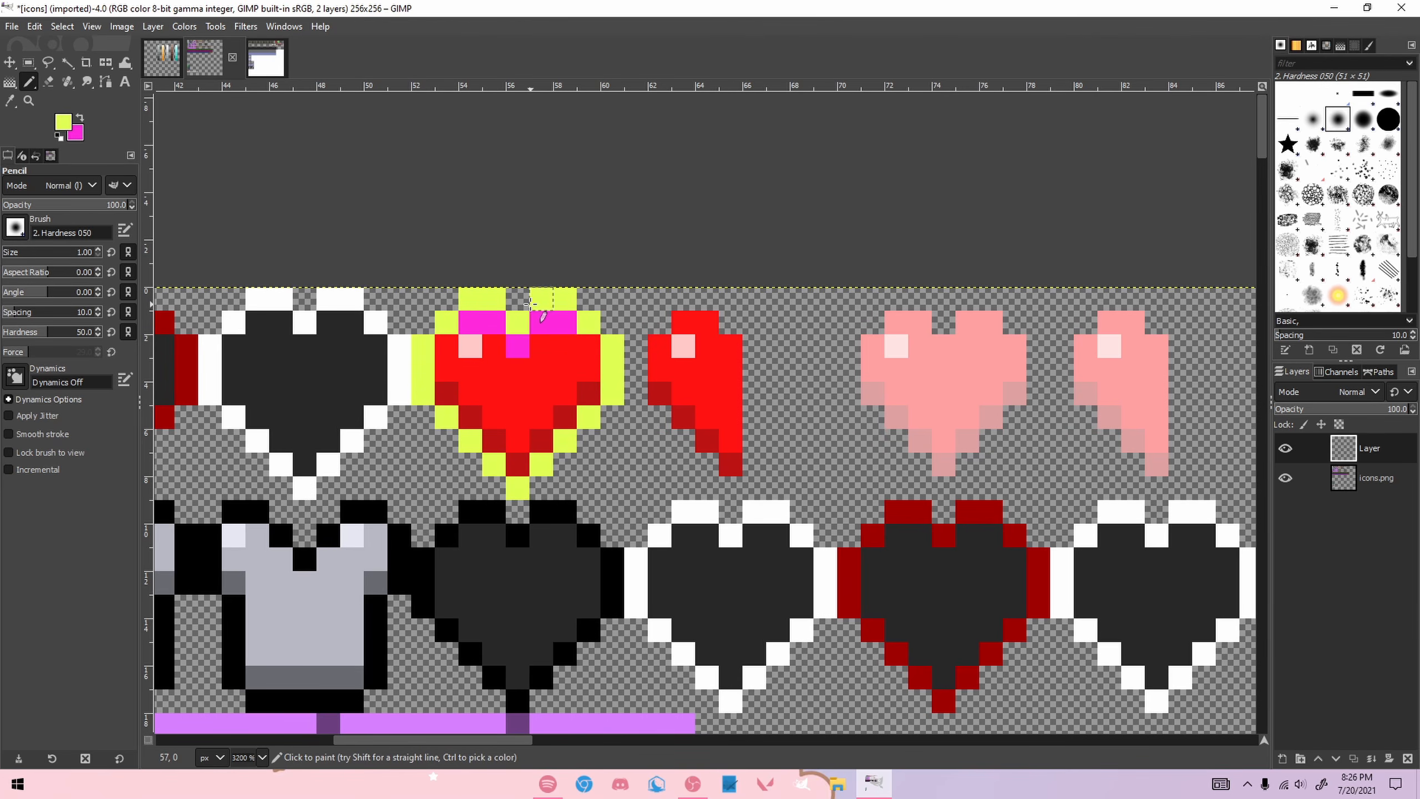
Step: Undo the yellow-green outline drawn around the outside of the full red heart
scroll(336, 319, down, 3)
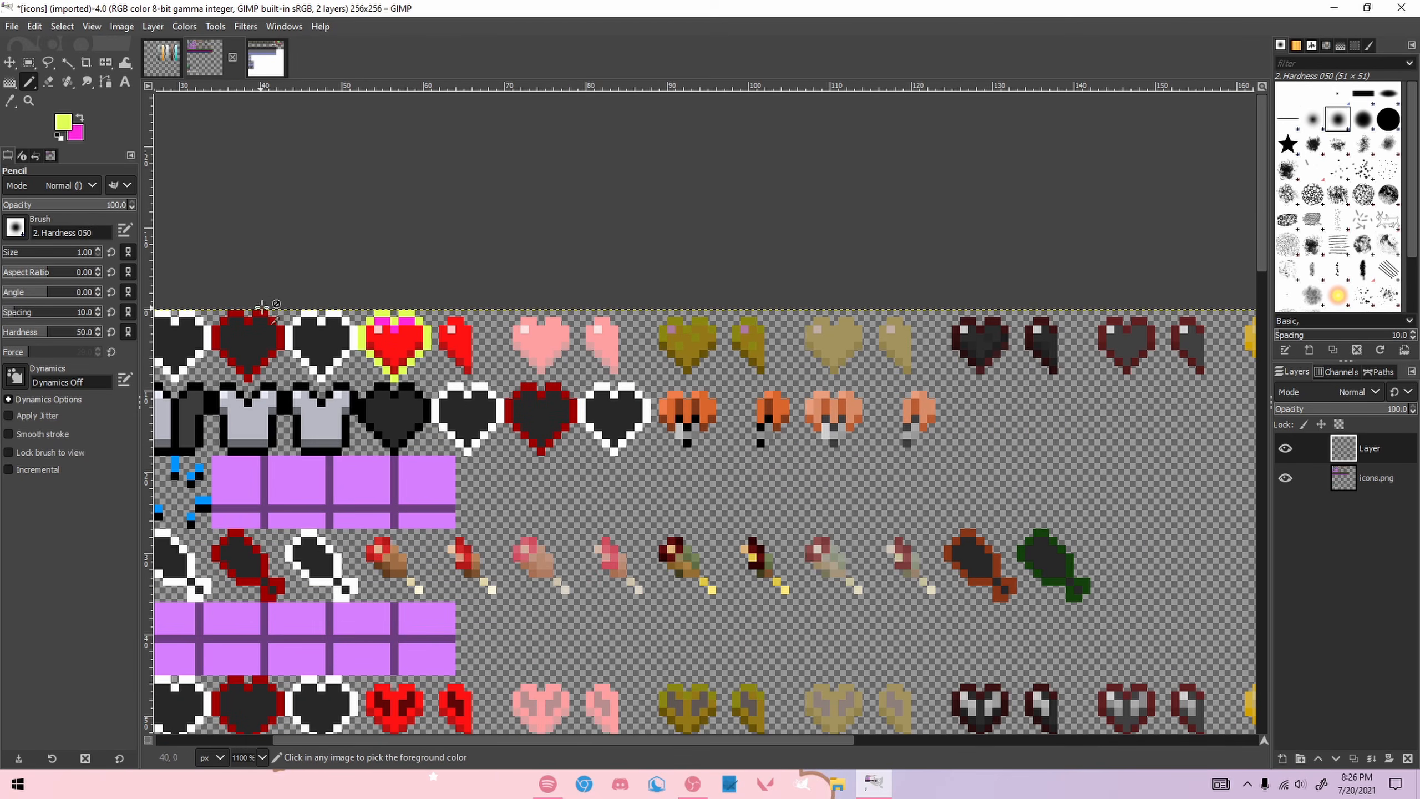
scroll(263, 308, up, 1)
scroll(247, 297, up, 1)
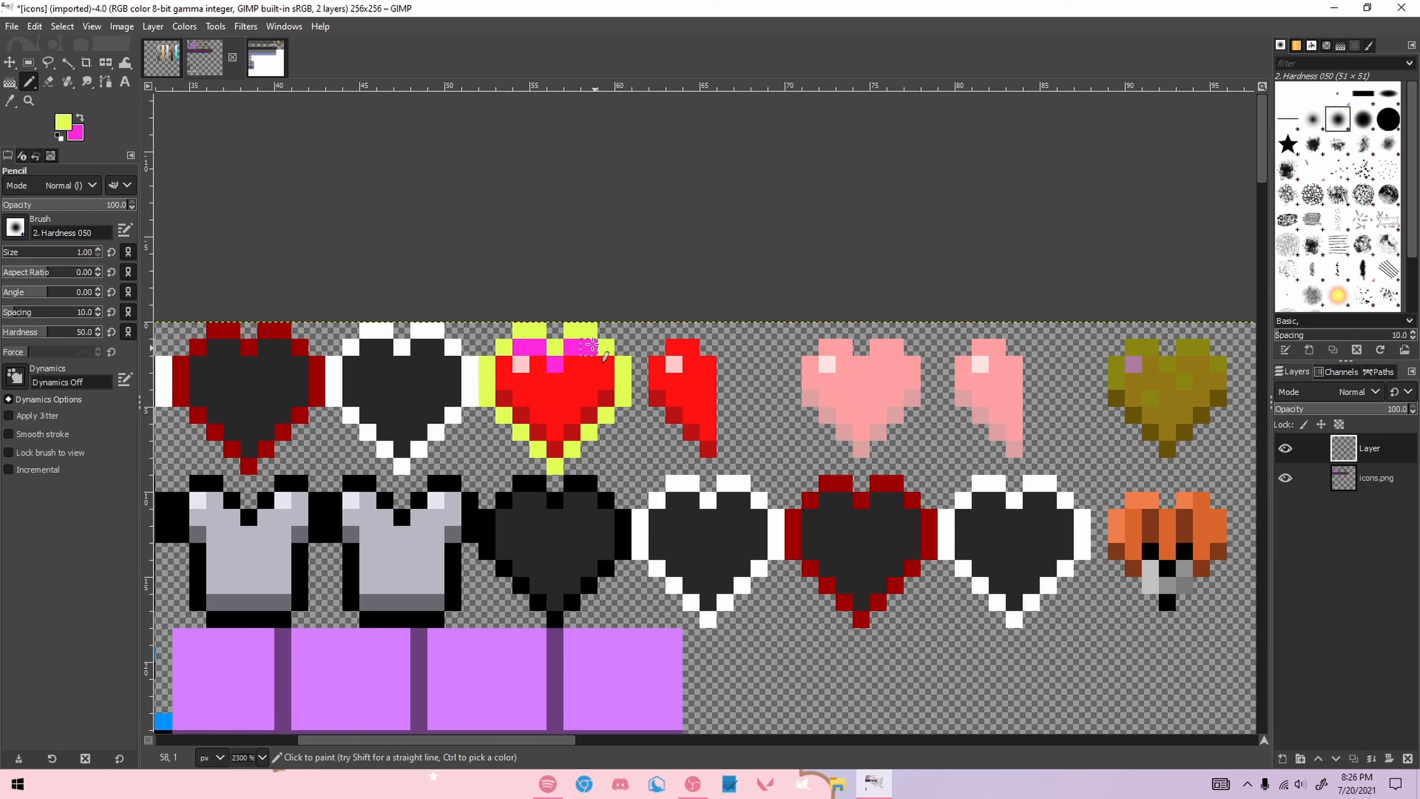
scroll(534, 360, up, 1)
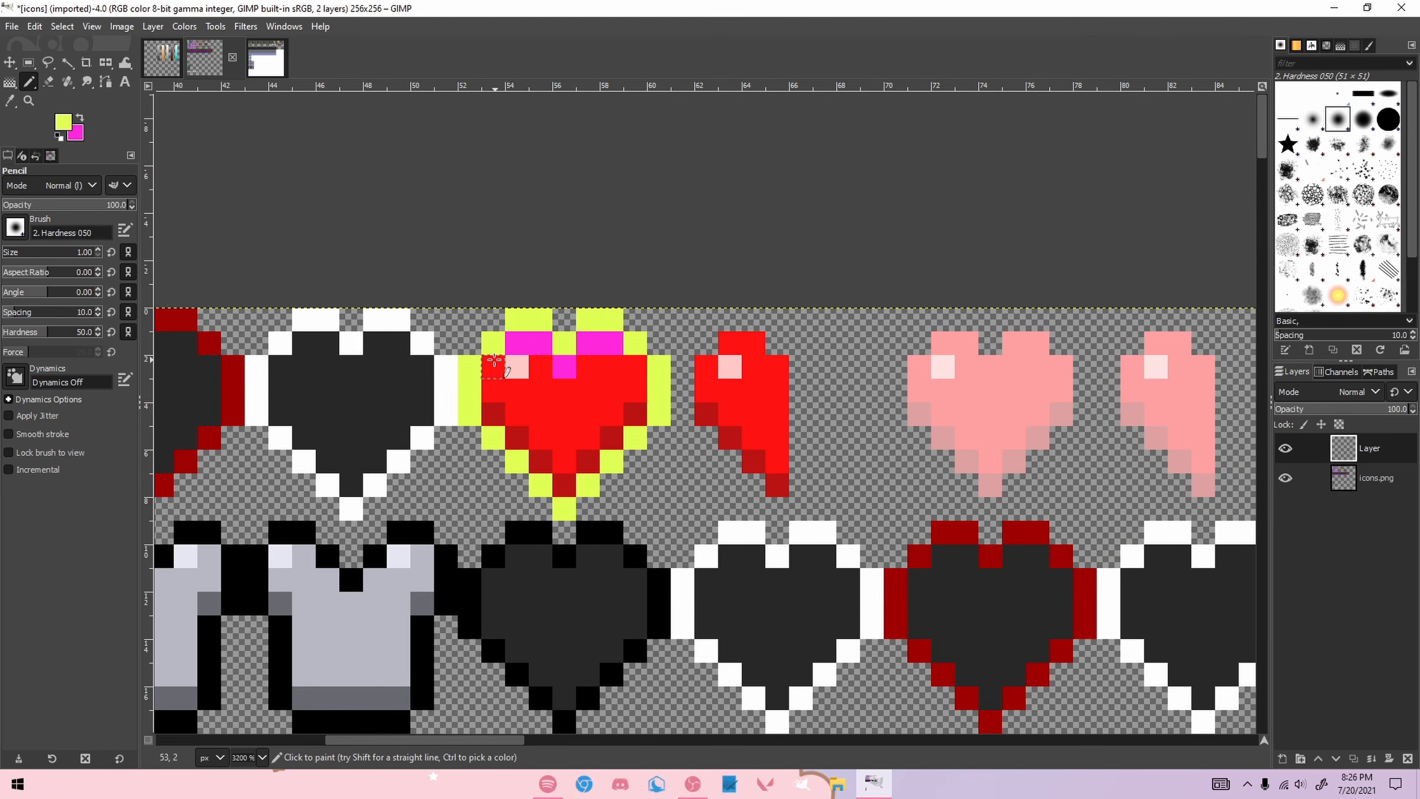
key(ctrl+z)
key(ctrl+z)
key(ctrl+z)
key(ctrl+z)
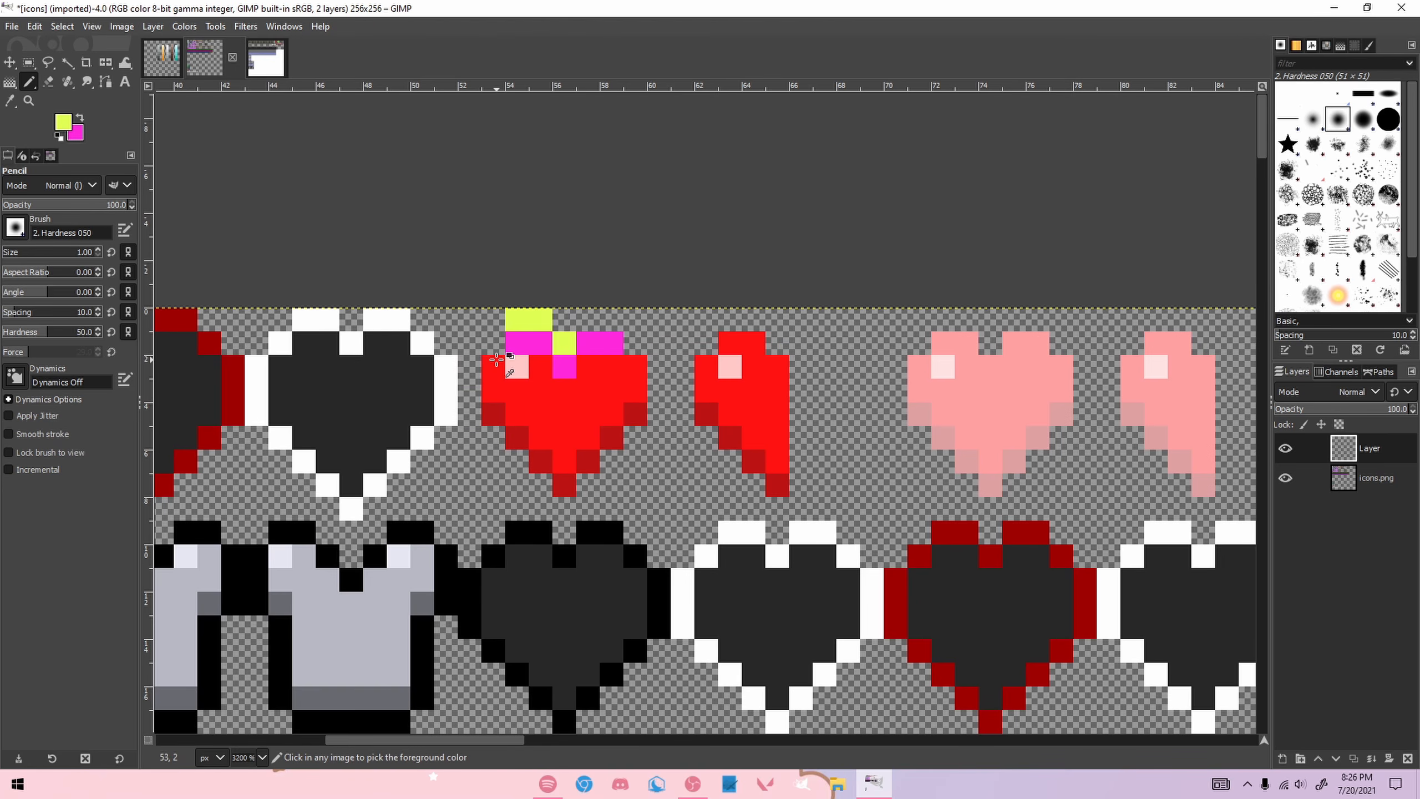
key(ctrl+z)
key(ctrl+z)
key(ctrl+z)
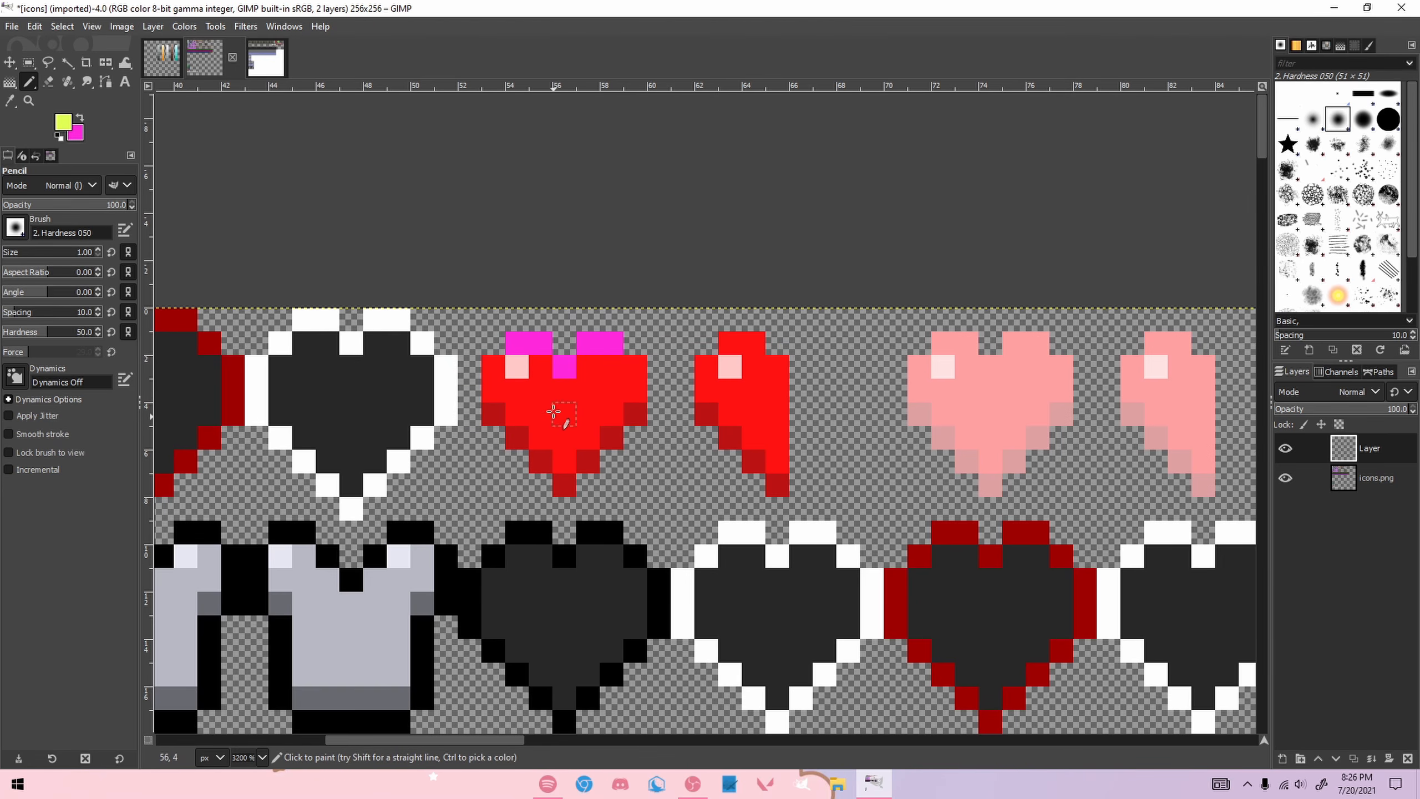
Step: Try a yellow-green outline on the full red heart with single-pixel lobe peaks and a deeper notch
click(563, 376)
click(542, 341)
click(517, 321)
click(493, 343)
click(591, 340)
mouse_move(591, 340)
mouse_down()
mouse_move(635, 344)
mouse_move(636, 369)
mouse_move(615, 414)
mouse_move(559, 456)
mouse_move(492, 386)
mouse_move(495, 356)
mouse_up()
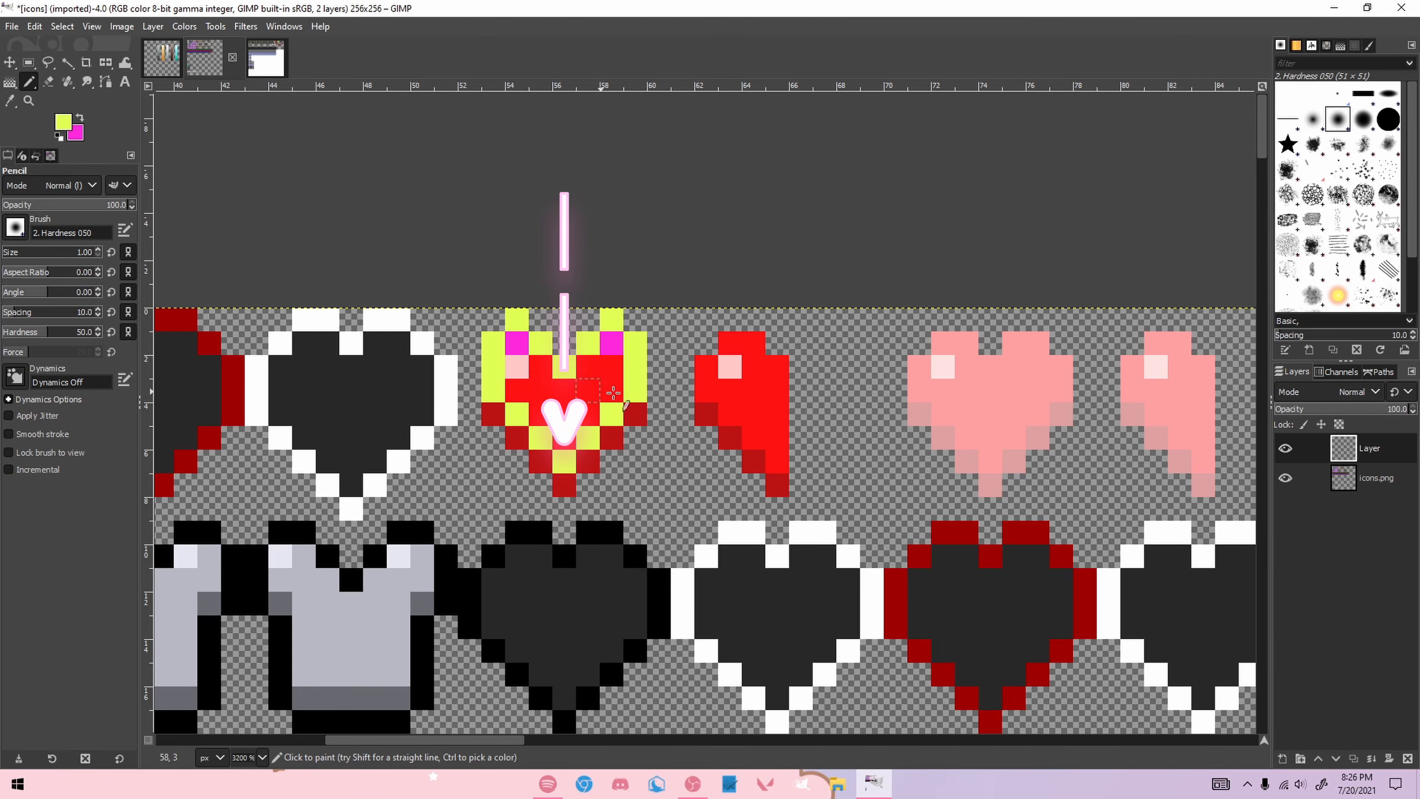
key(ctrl+z)
key(ctrl+z)
key(ctrl+z)
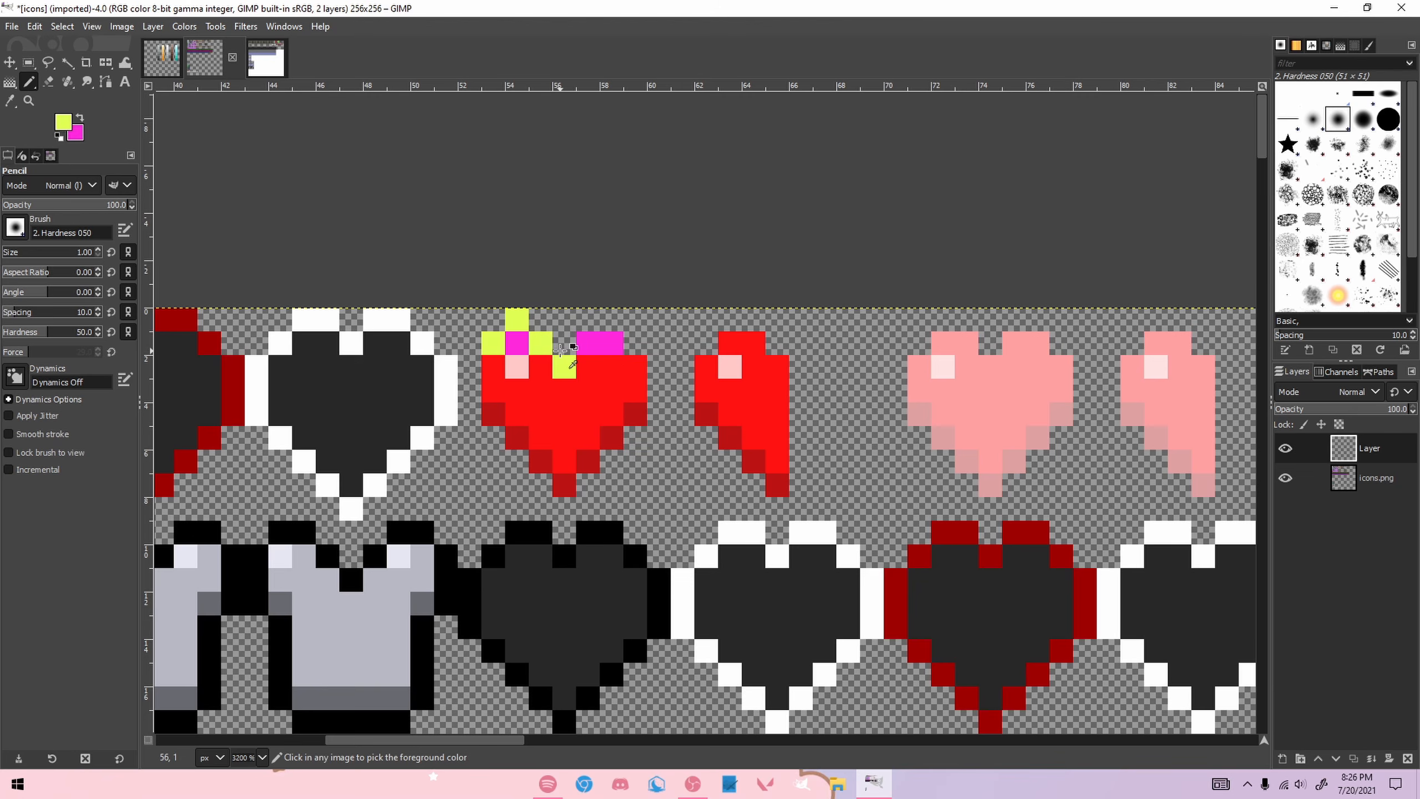
Step: Outline the full red heart in yellow-green with two-pixel lobe tops and sides one pixel outside the heart
click(493, 319)
click(470, 342)
mouse_move(589, 345)
mouse_down()
mouse_move(635, 327)
mouse_move(659, 370)
mouse_move(656, 408)
mouse_up()
key(ctrl+z)
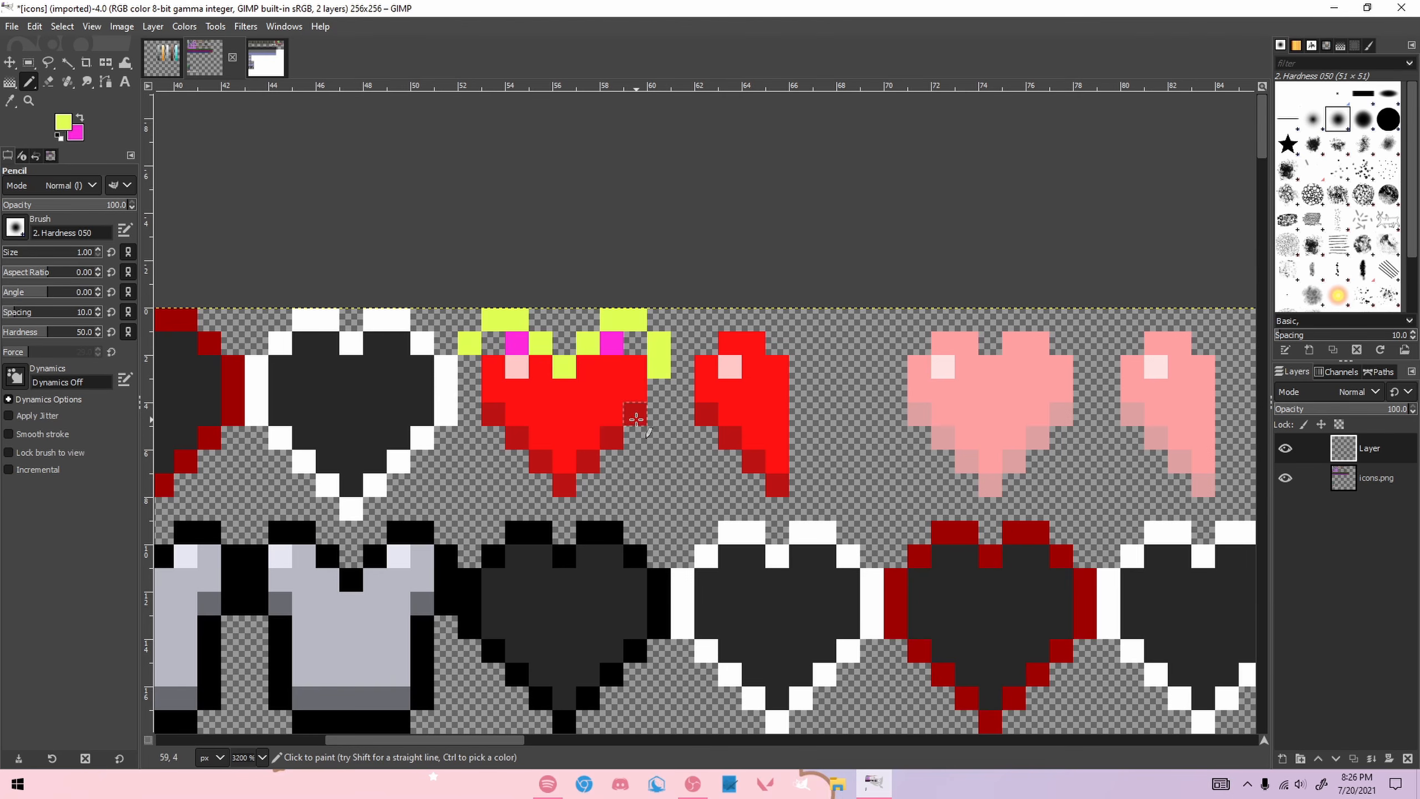
click(636, 414)
shift+click(565, 485)
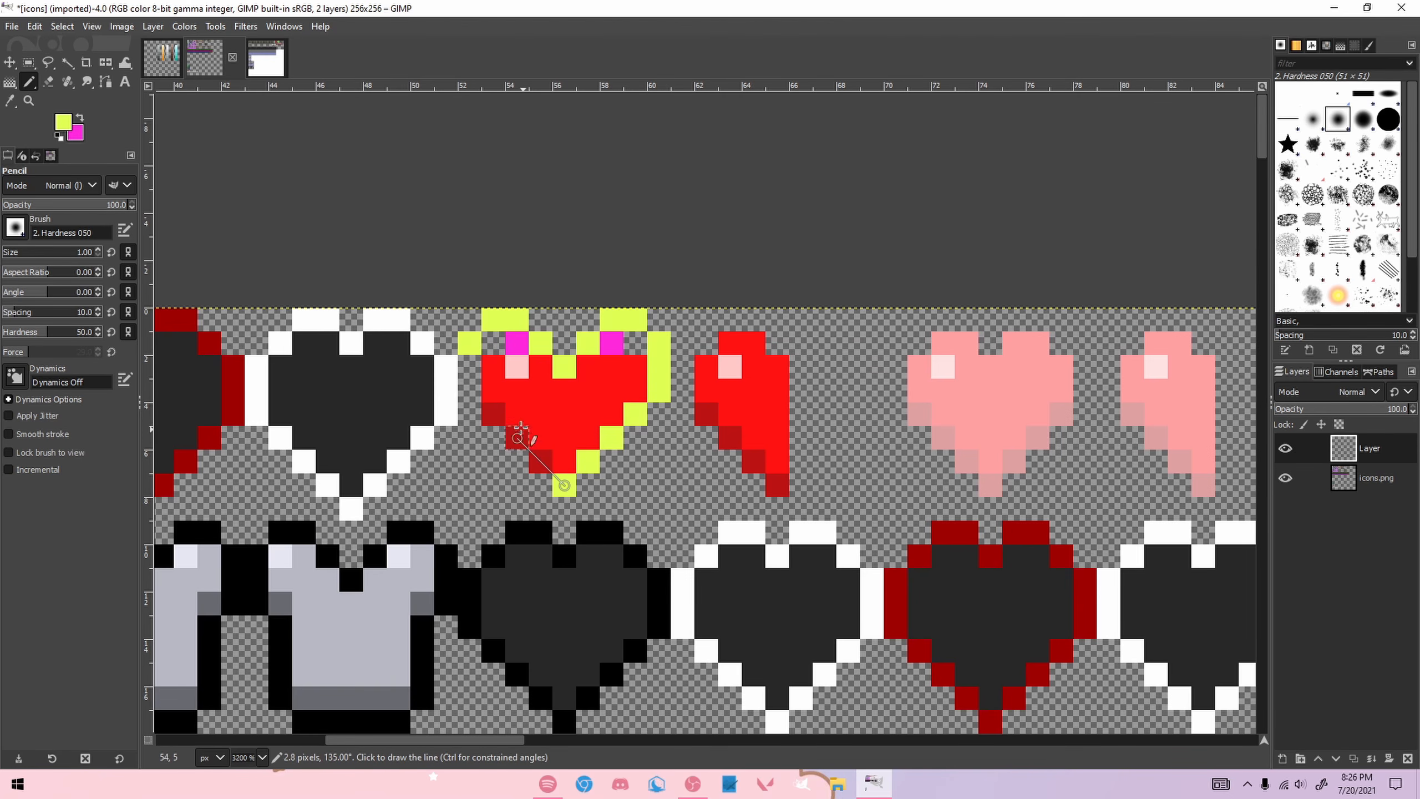
shift+click(471, 395)
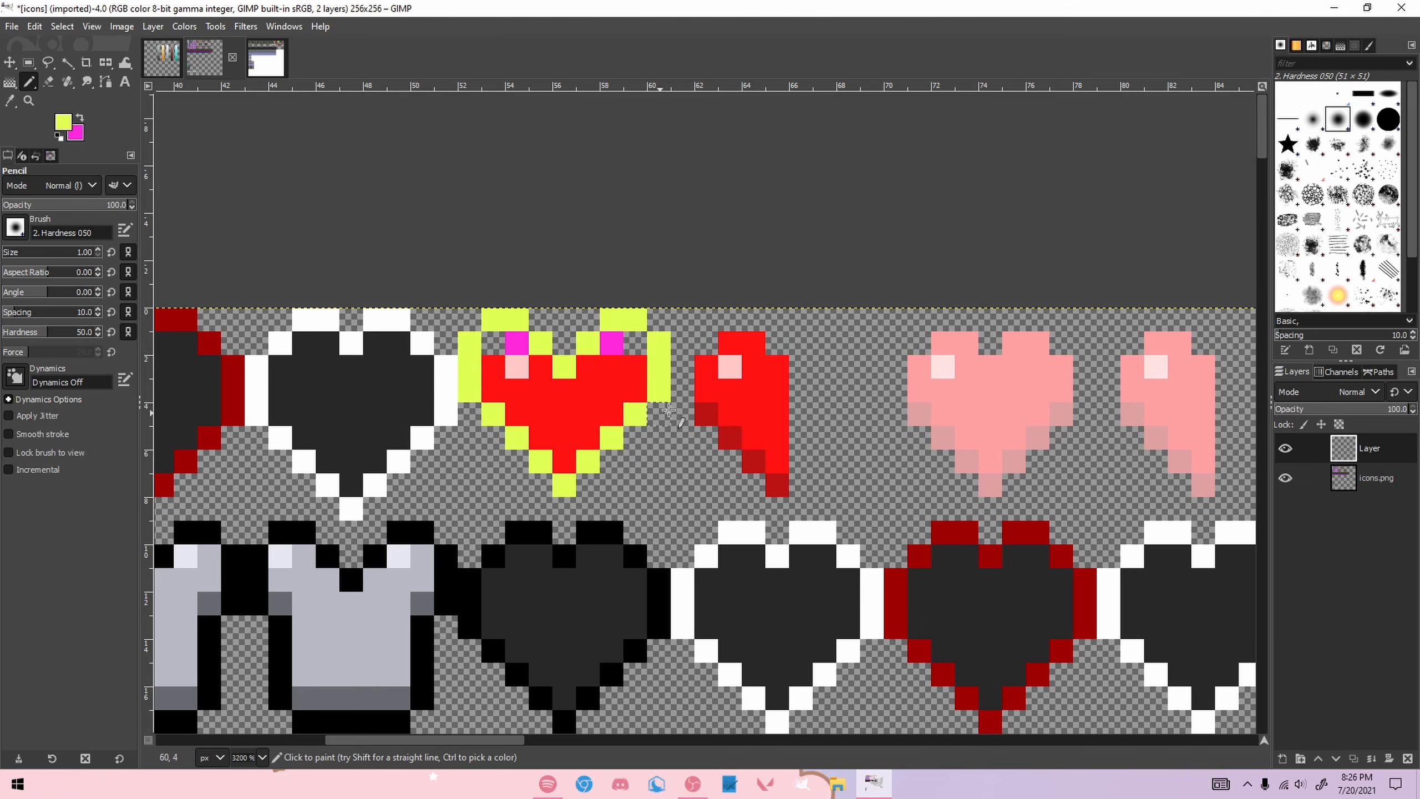
Step: Undo the widened yellow-green outline back to the notch pixels and the first single-pixel peak
key(ctrl+z)
key(ctrl+z)
key(ctrl+z)
key(ctrl+z)
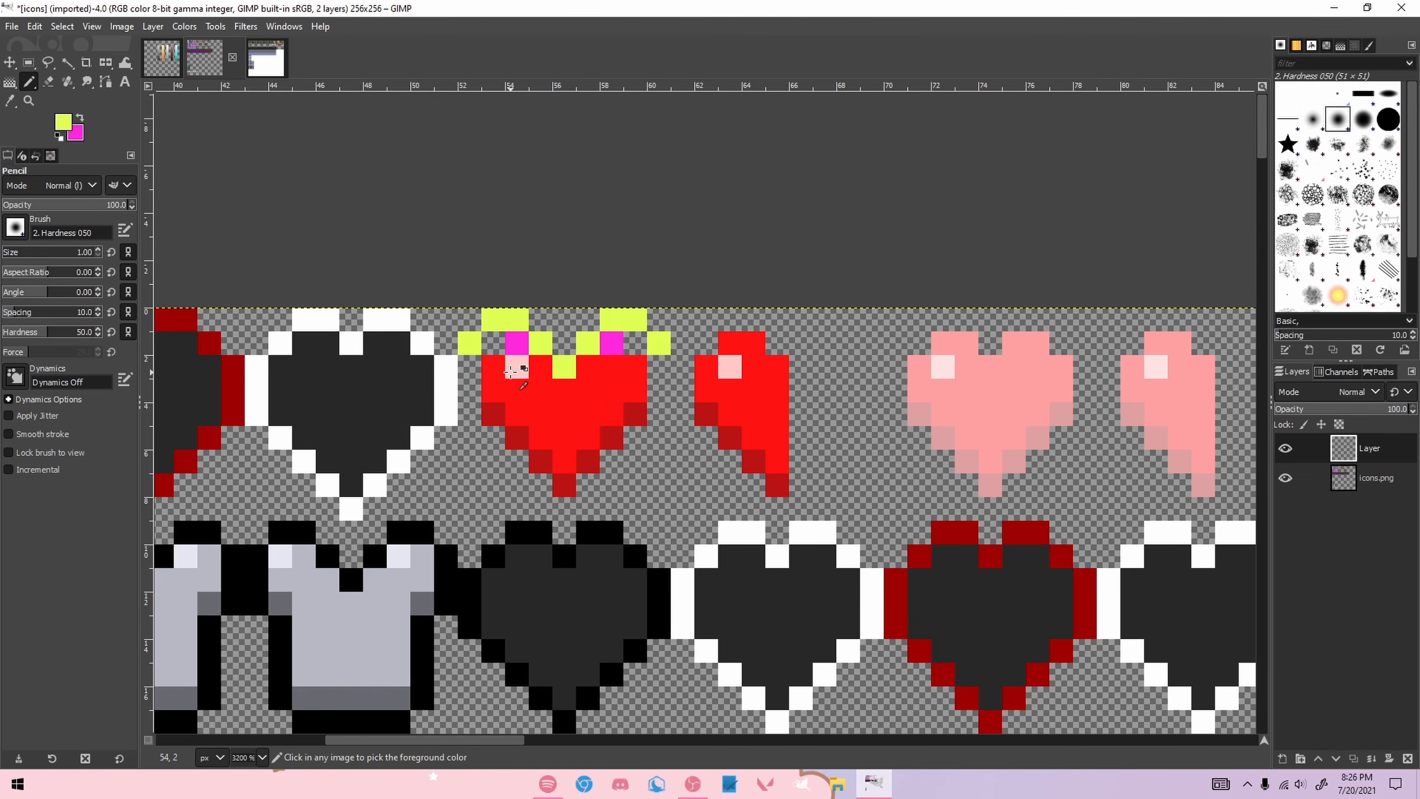
key(ctrl+z)
key(ctrl+z)
key(ctrl+z)
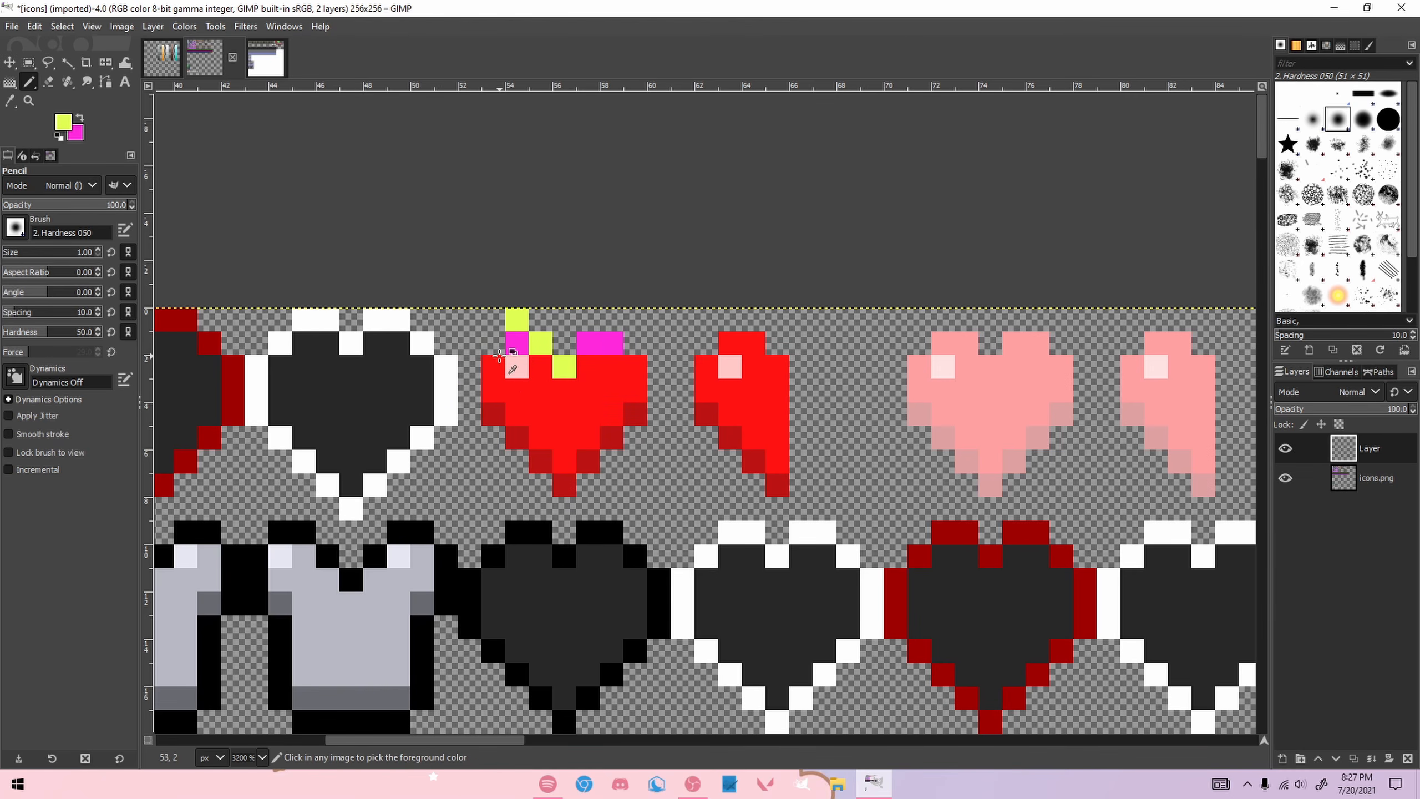
Step: Outline the full red heart in yellow-green with single-pixel peaks, two-pixel-high outer sides and diagonals down to its bottom pixel
click(516, 319)
click(493, 343)
click(588, 342)
click(612, 319)
click(636, 342)
drag(659, 366, 660, 414)
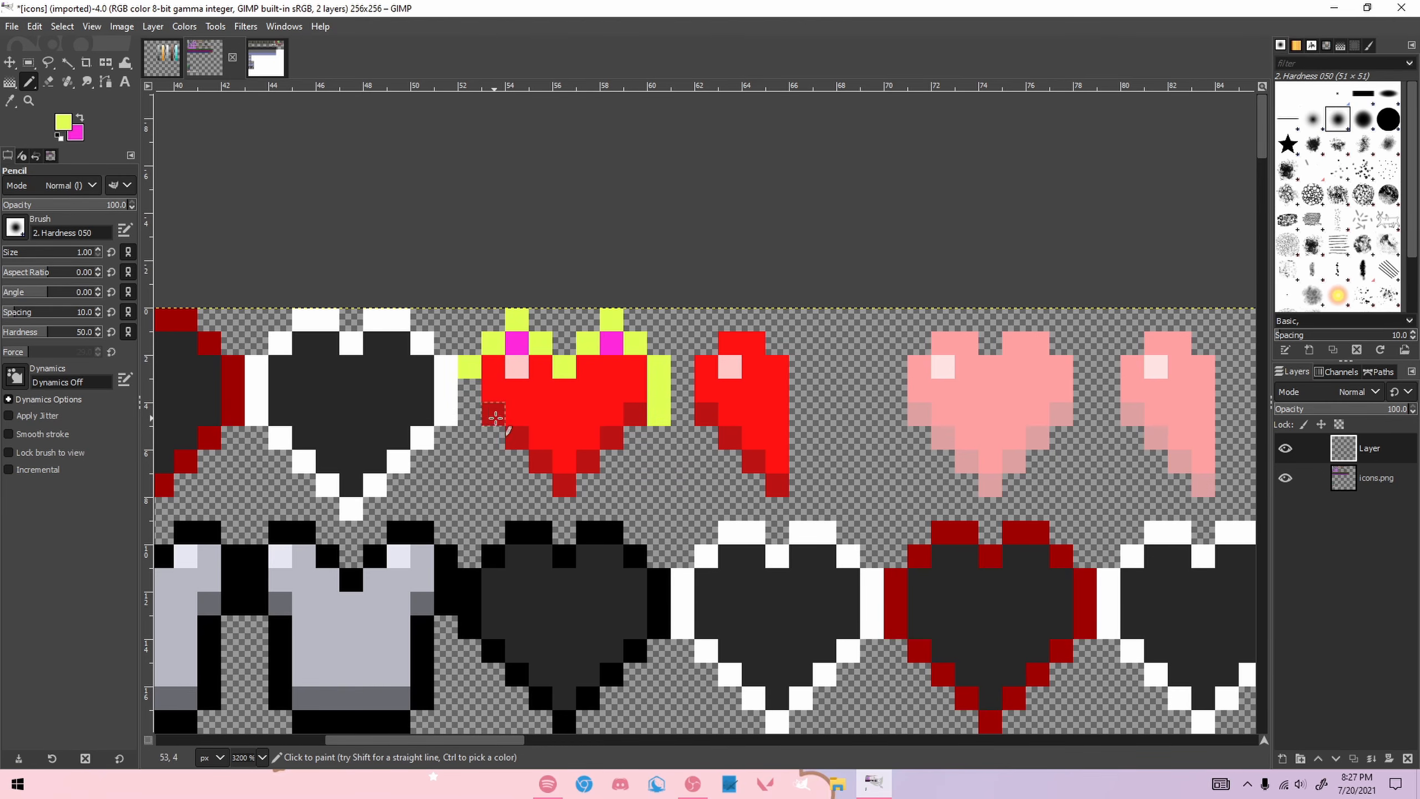
key(ctrl+z)
drag(658, 367, 661, 384)
mouse_move(479, 396)
mouse_down()
mouse_move(565, 483)
mouse_move(636, 414)
mouse_up()
Step: Check the outline by toggling the icons.png layer's visibility, and cut the magenta pixels from the heart's lobes
click(1284, 477)
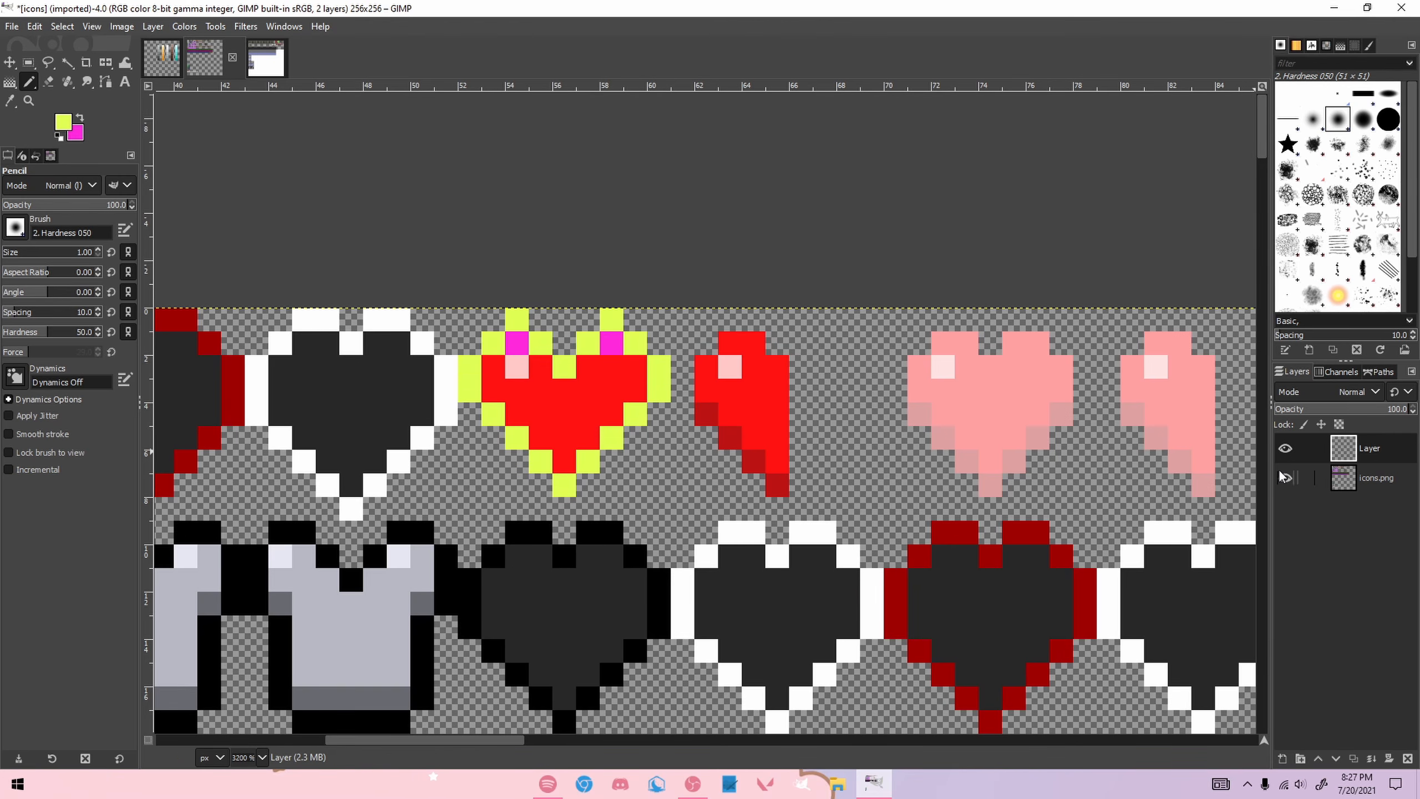
key(r)
key(ctrl+z)
drag(521, 348, 506, 330)
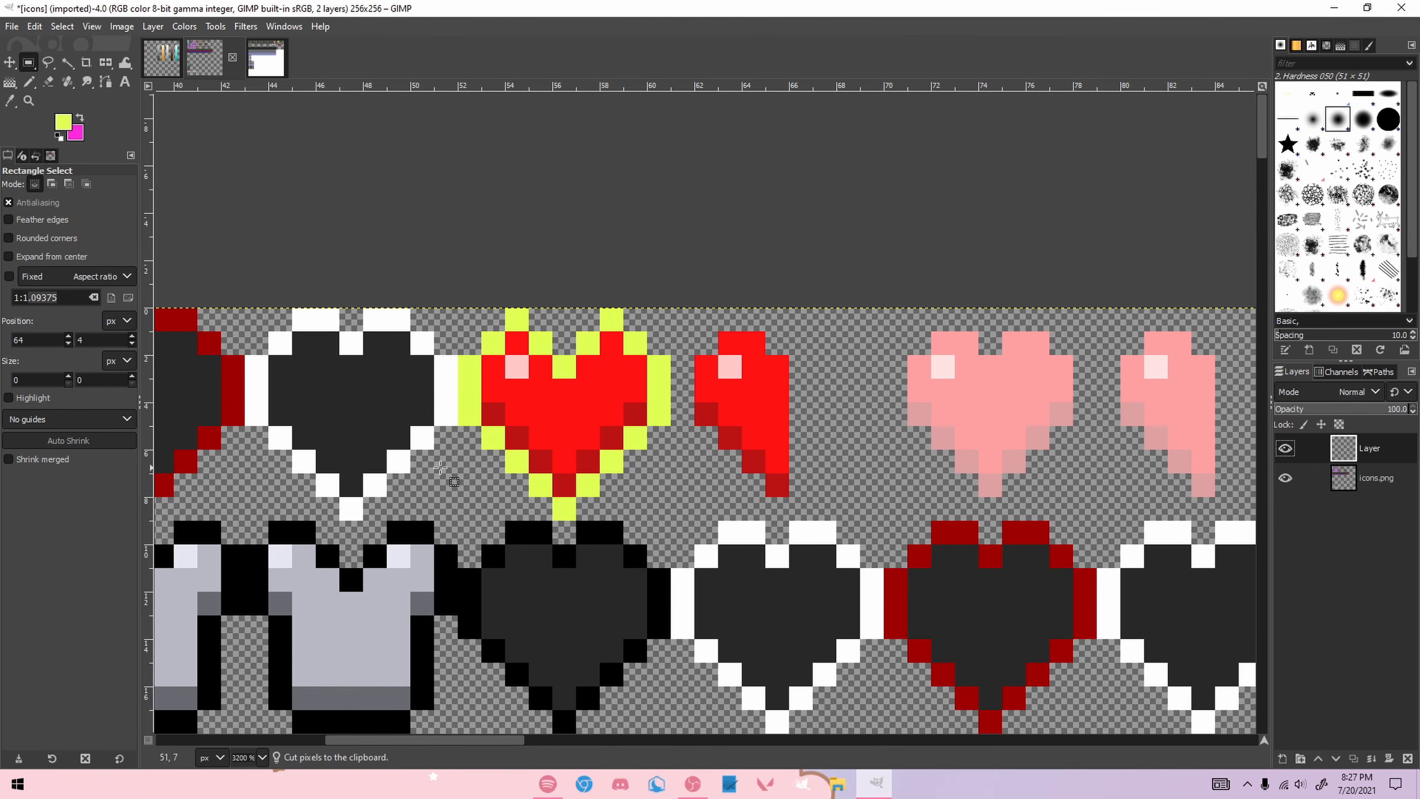
Step: Examine the peaks of the yellow-green heart outline, marking them with temporary rectangular selections
drag(496, 308, 617, 335)
click(600, 497)
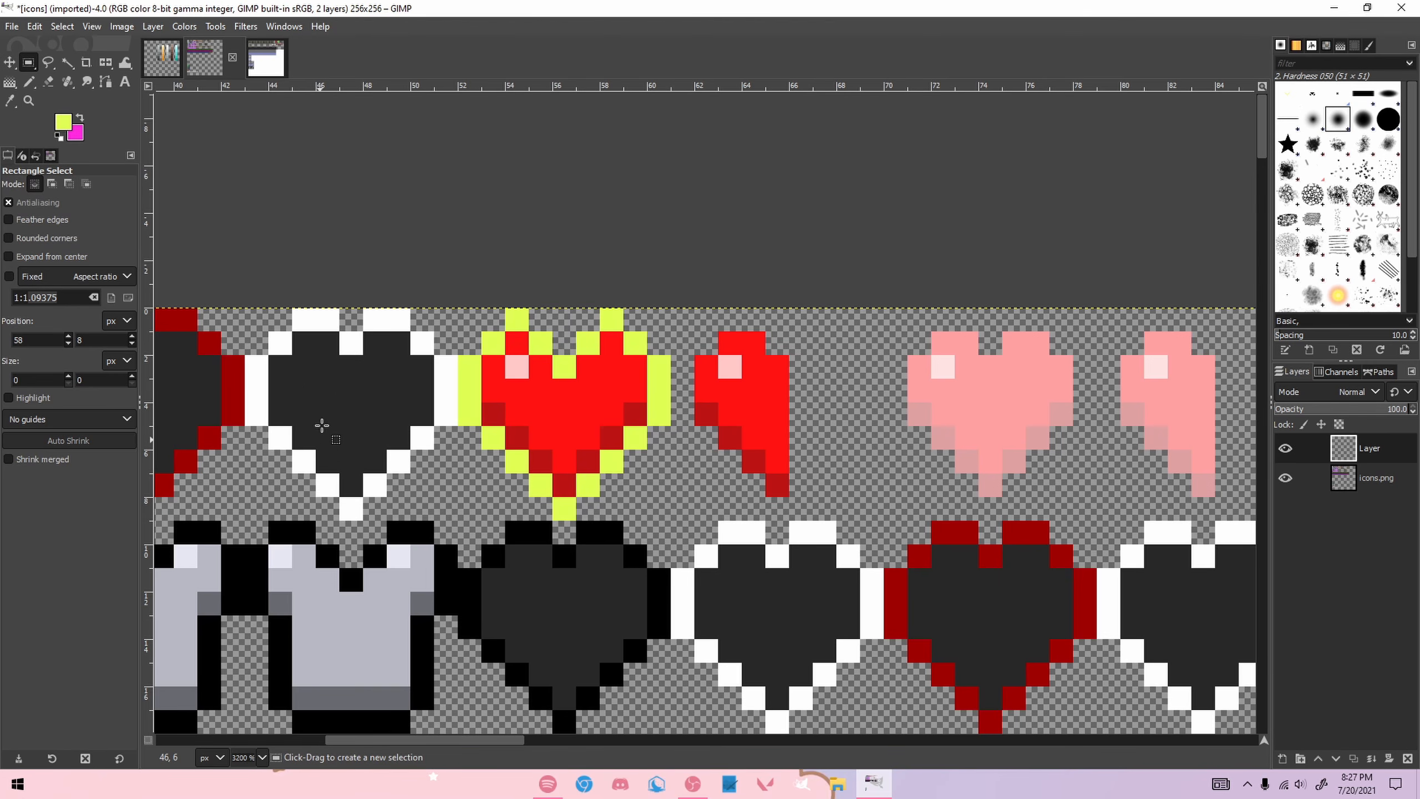
drag(484, 286, 649, 328)
click(699, 290)
click(603, 271)
scroll(522, 295, down, 1)
scroll(443, 301, up, 1)
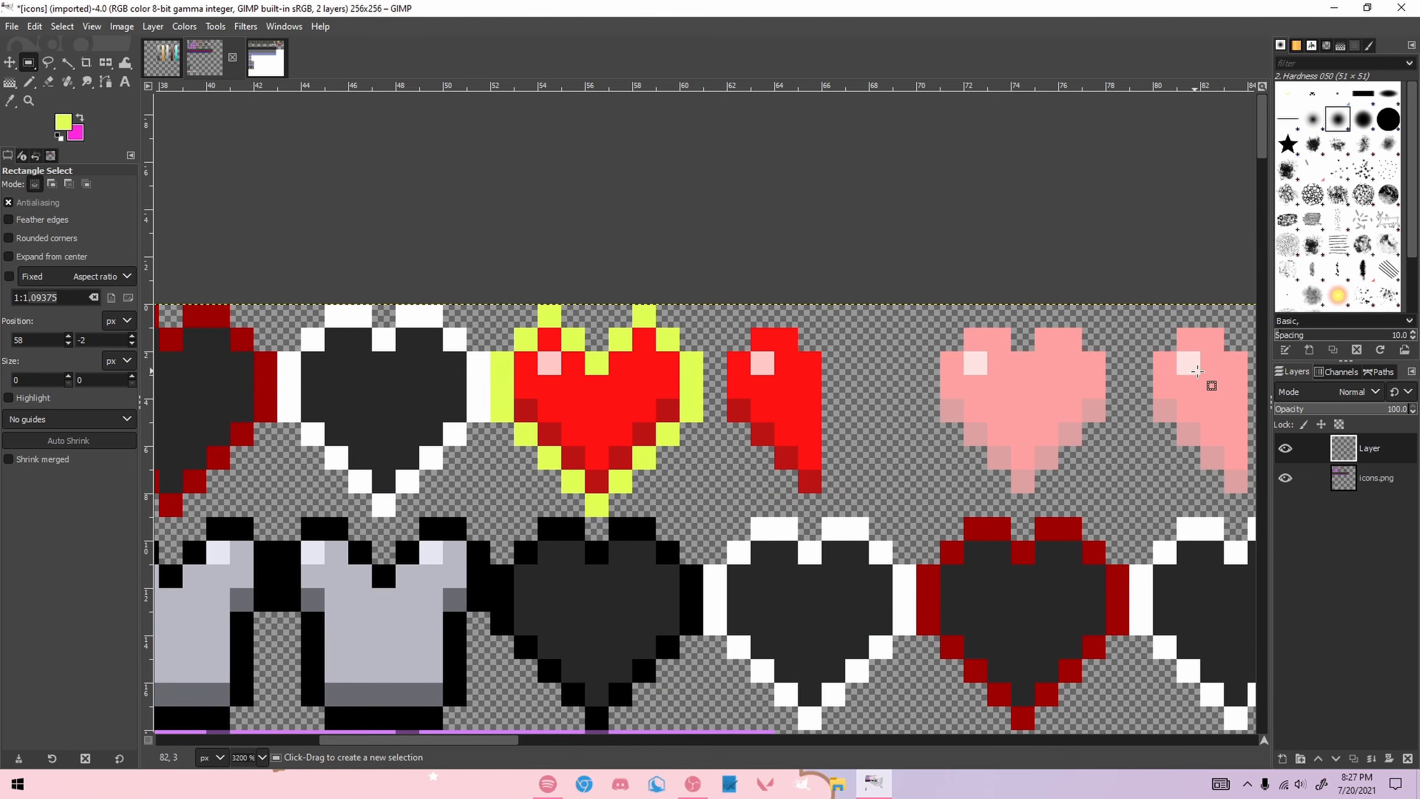
Step: Select the whole yellow-green outline around the full red heart and cut it from the layer
drag(496, 292, 726, 514)
key(ctrl+x)
click(904, 345)
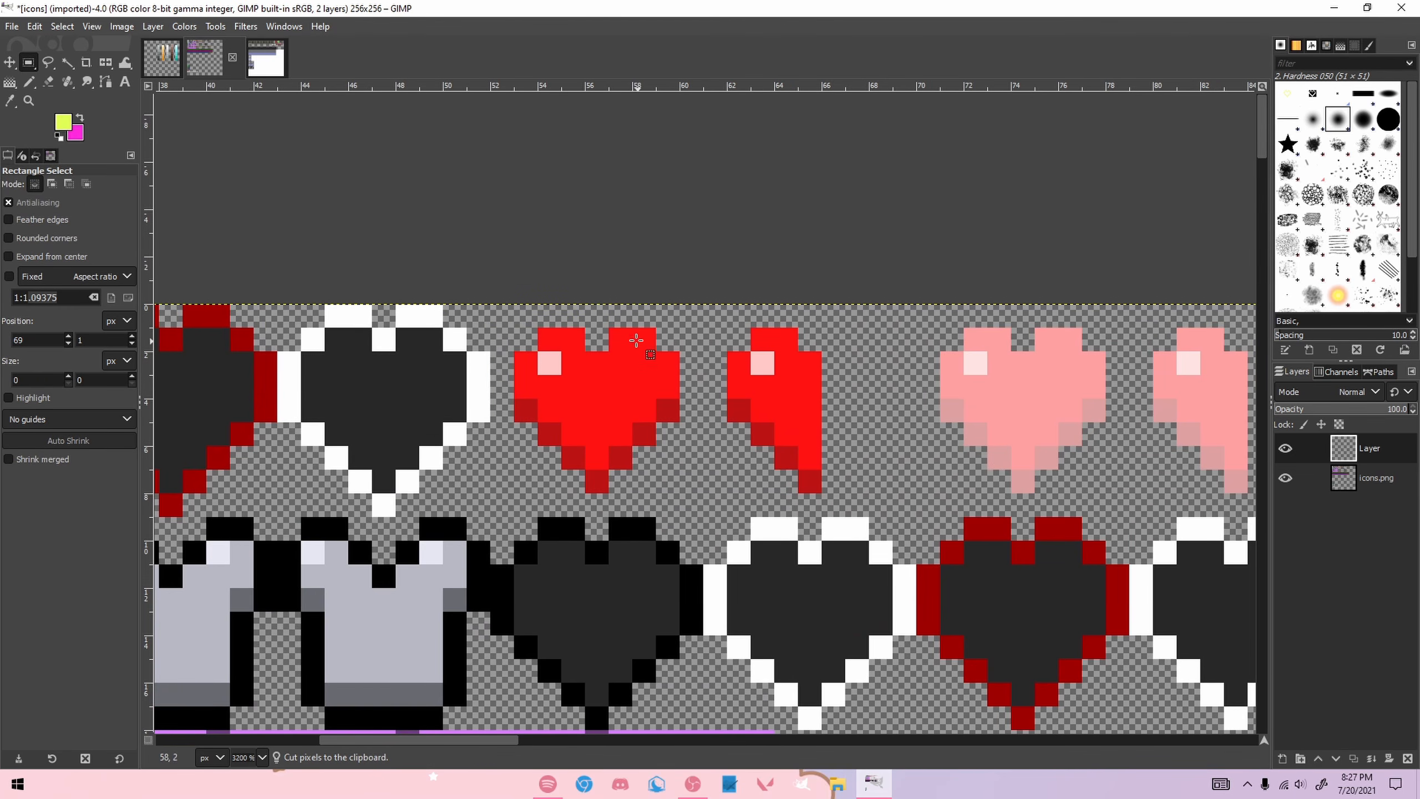
Step: Try a new yellow-green pencil outline on the full red heart with single-pixel peaks above its lobes, and undo it
key(n)
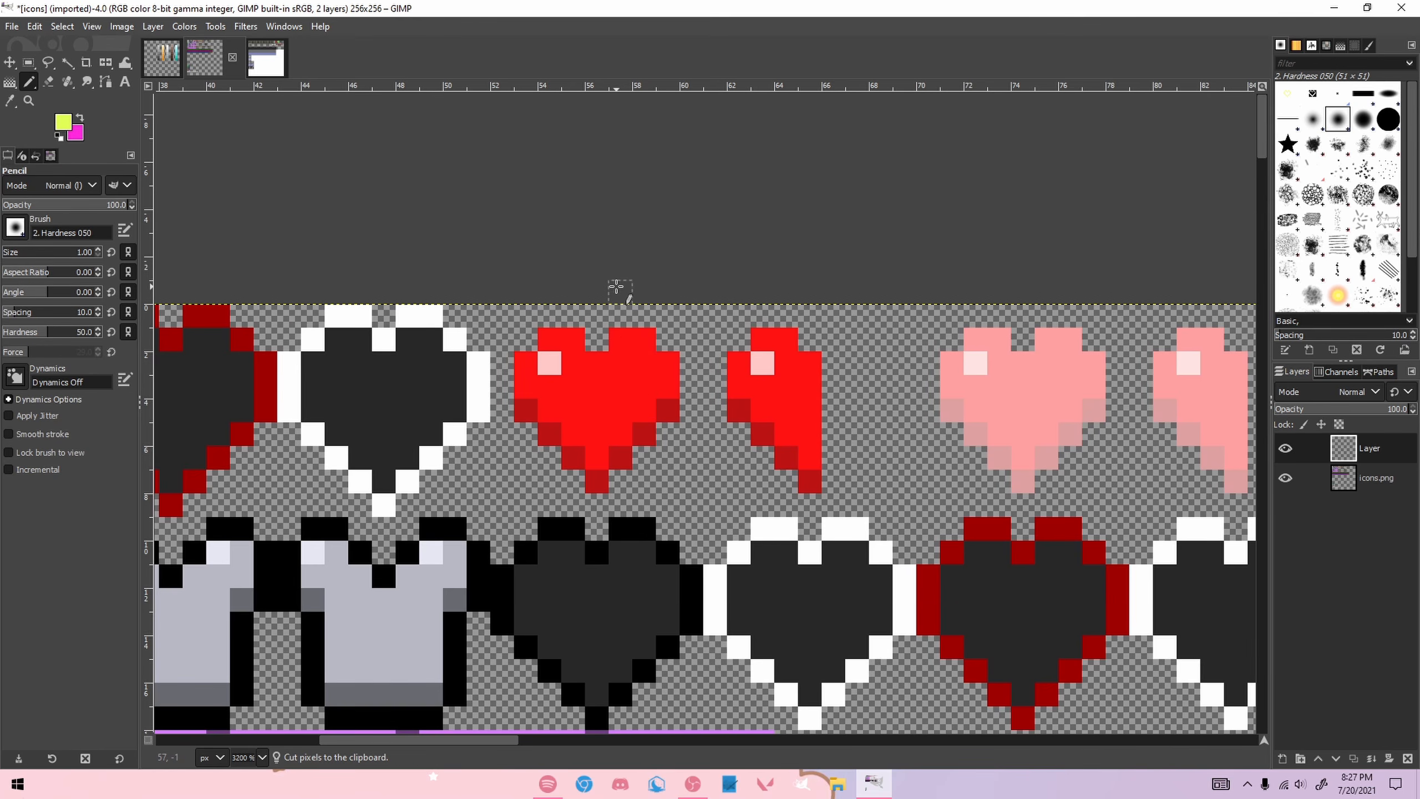
mouse_move(596, 363)
mouse_down()
mouse_move(551, 319)
mouse_move(532, 342)
mouse_move(663, 327)
mouse_move(681, 367)
mouse_move(667, 386)
mouse_up()
key(ctrl)
key(ctrl+z)
key(ctrl+z)
key(ctrl+z)
key(ctrl+z)
key(ctrl+z)
key(ctrl+z)
key(ctrl+z)
key(ctrl+z)
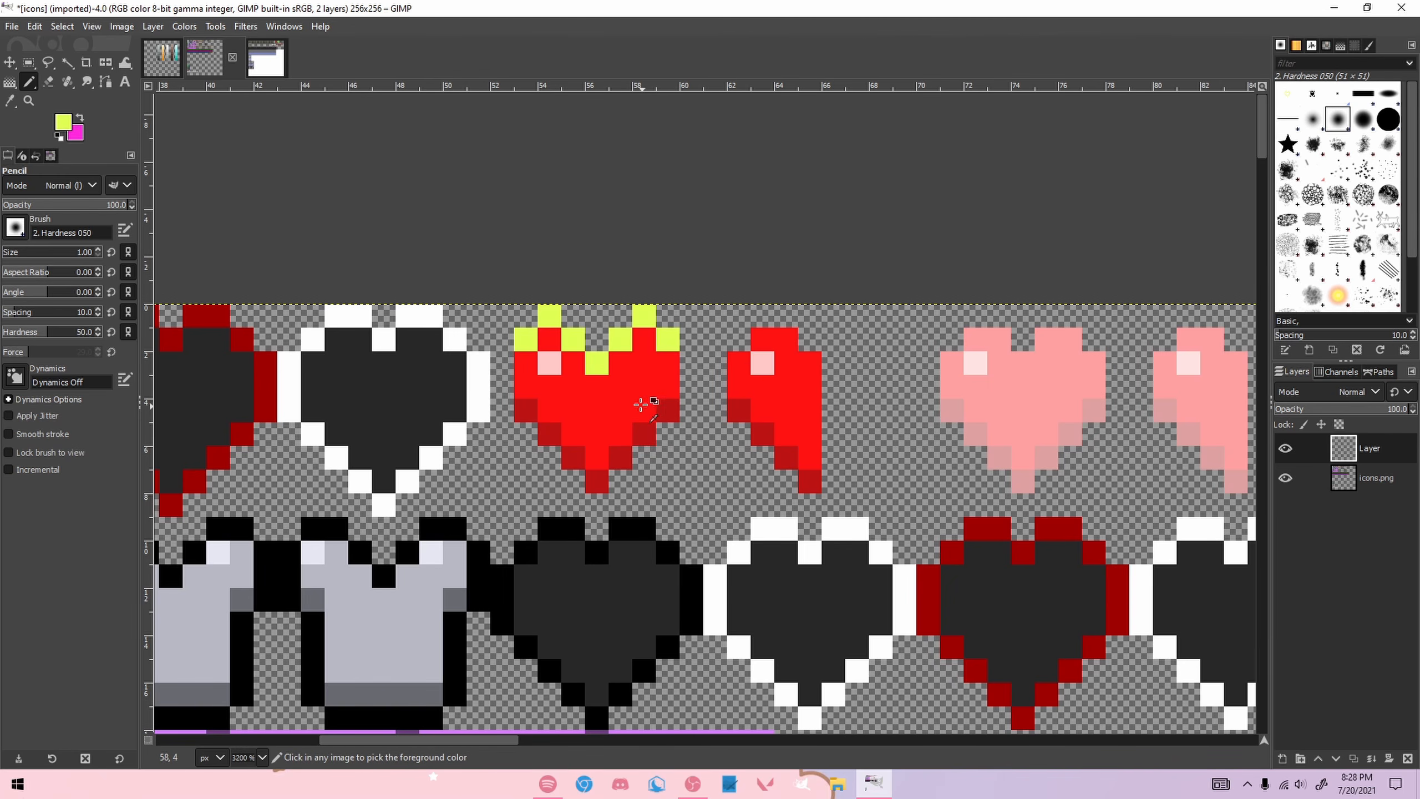
Step: Draw a yellow-green outline within the full red heart's own edge, with a V-shaped notch between the lobes
mouse_move(550, 339)
mouse_down()
mouse_move(588, 377)
mouse_move(647, 351)
mouse_move(668, 417)
mouse_move(597, 482)
mouse_move(550, 434)
mouse_move(525, 363)
mouse_up()
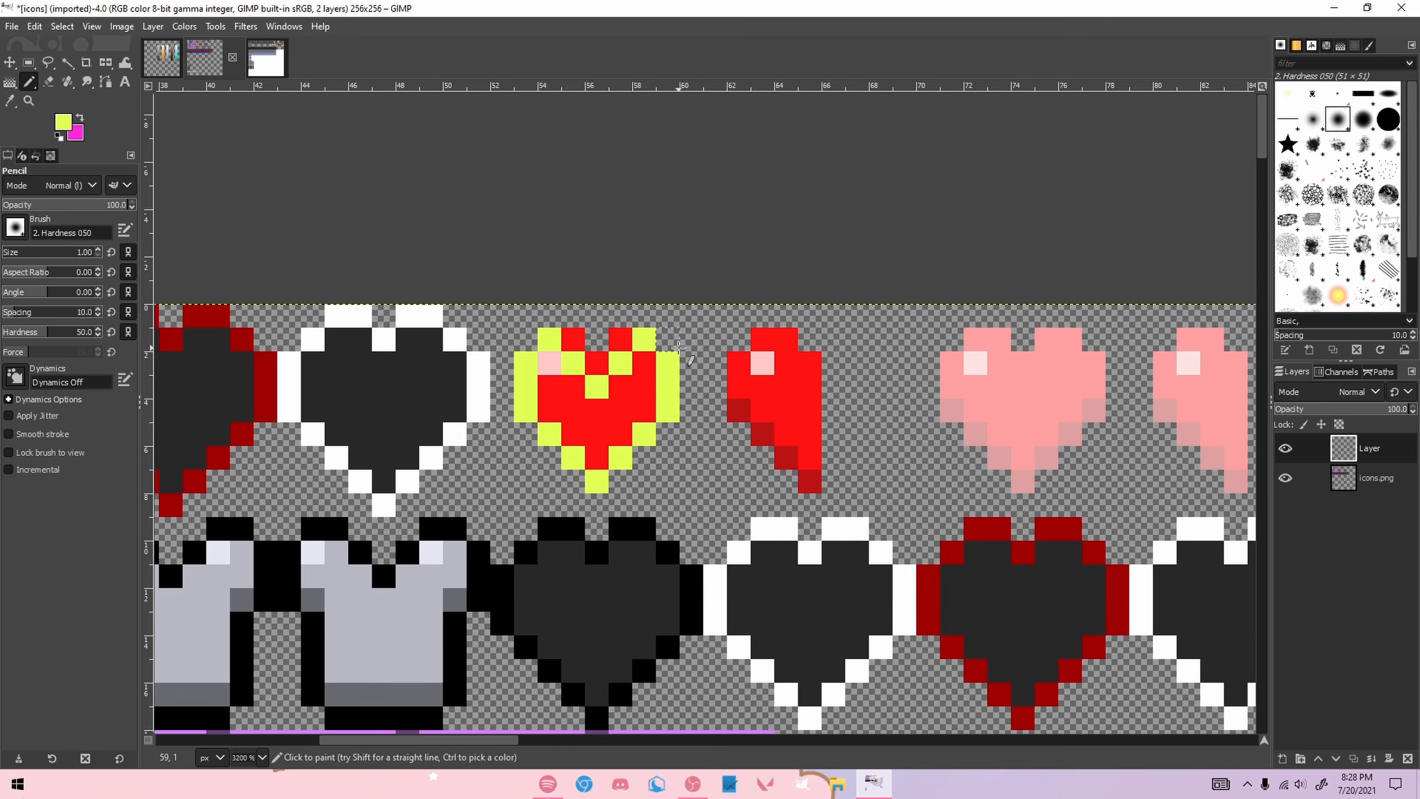
Step: Select the 7 × 7 pixel area of the yellow-green heart outline, starting at position 53, 1
key(r)
scroll(678, 348, down, 4)
scroll(704, 354, up, 2)
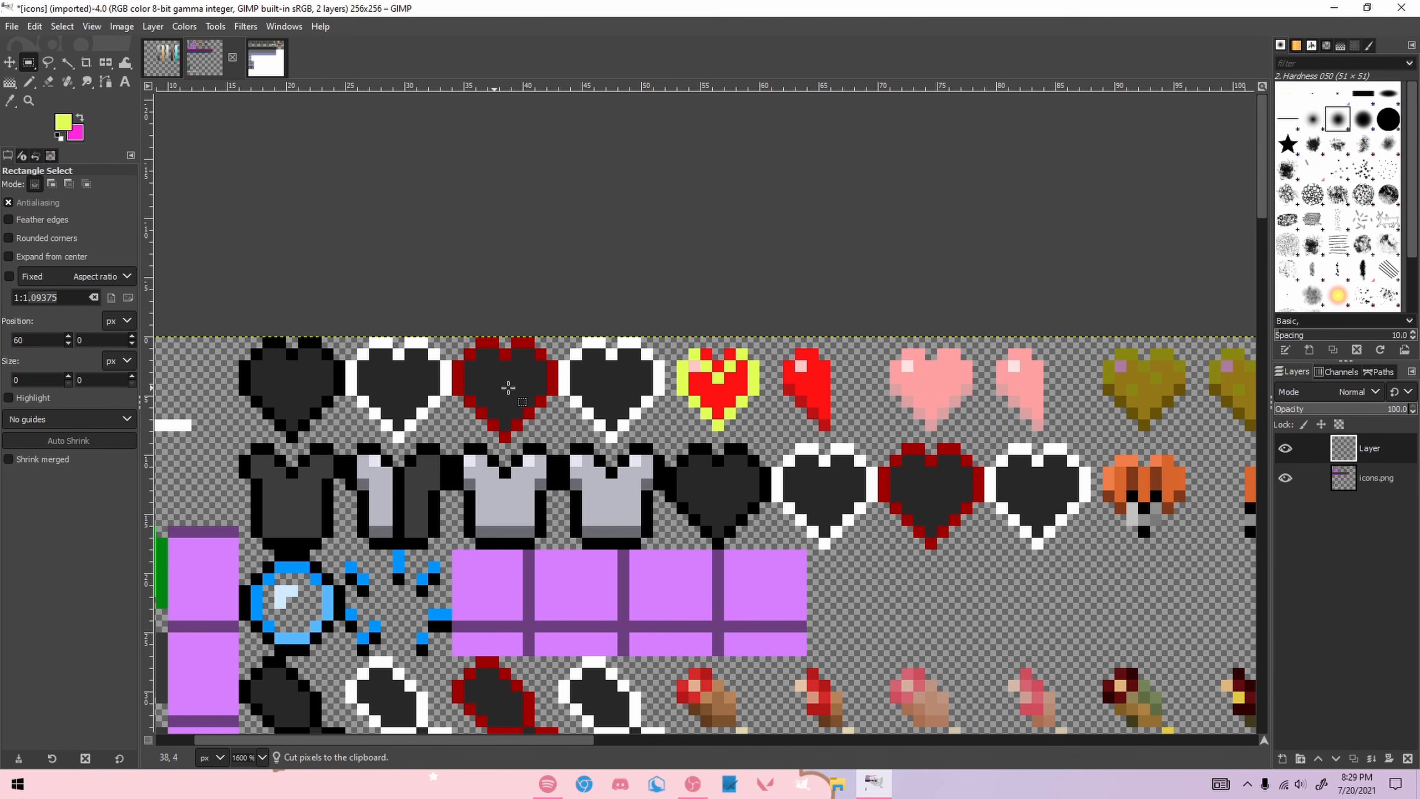
key(super)
key(Escape)
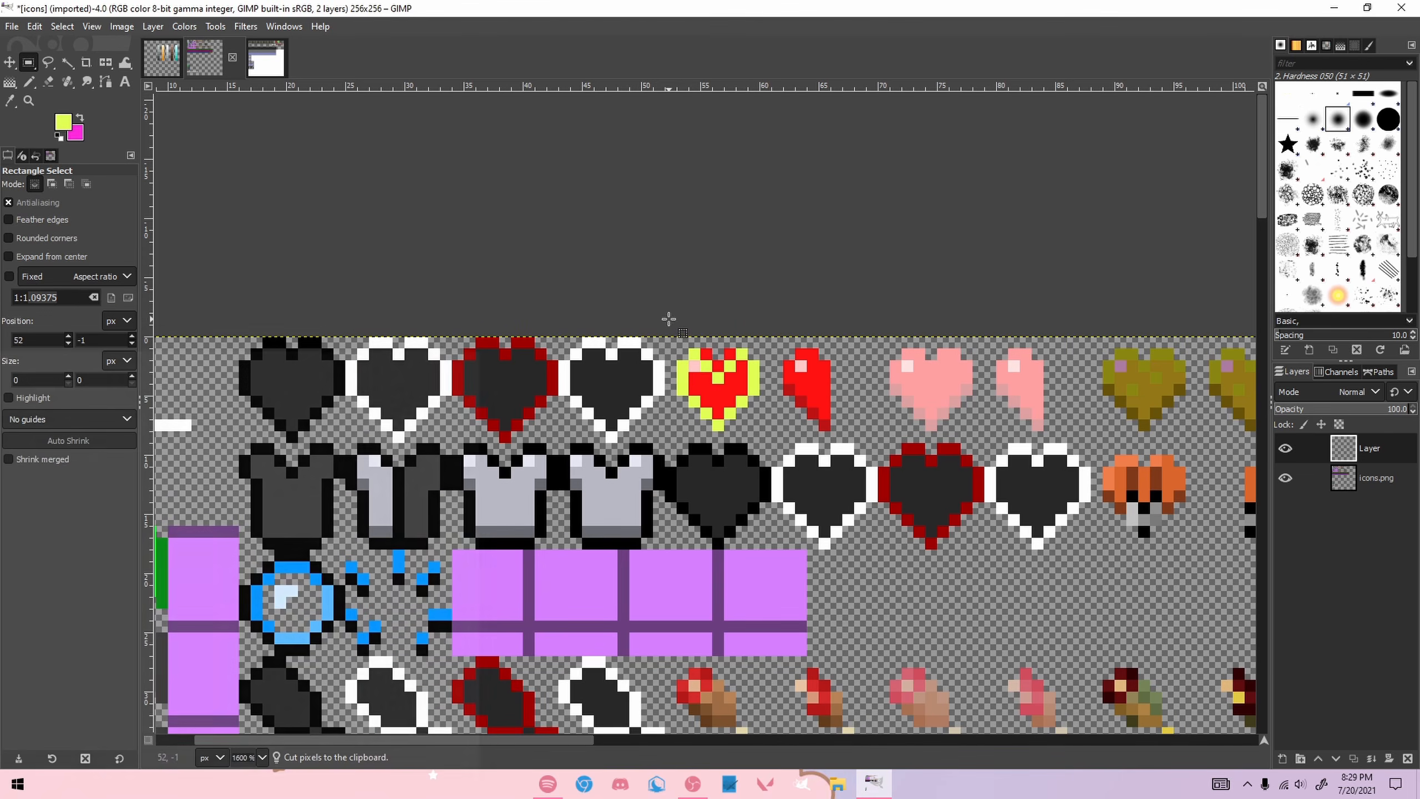
scroll(682, 366, up, 1)
drag(682, 340, 801, 459)
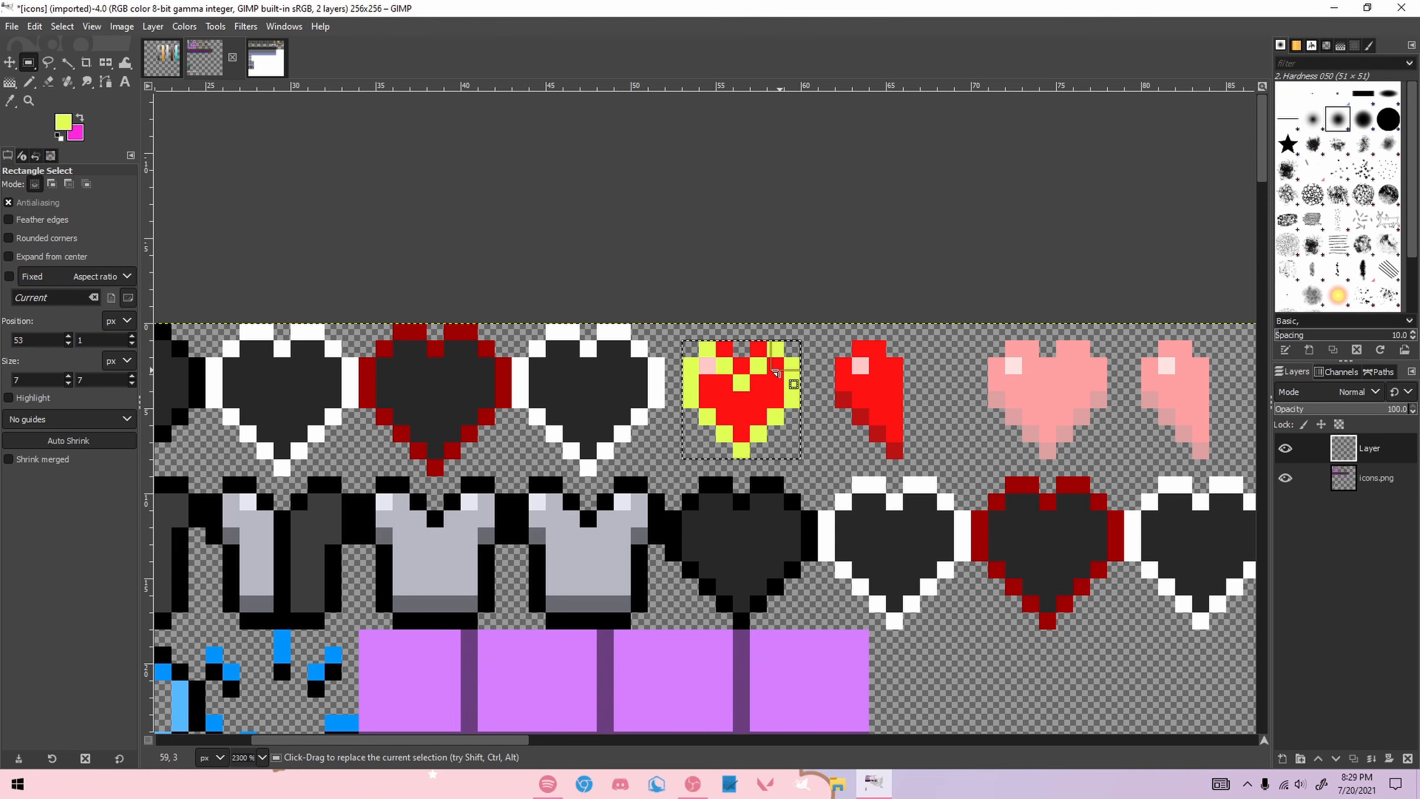
Step: Copy the yellow-green heart outline and paste it over all four heart containers in the first row, then anchor it
key(ctrl)
key(ctrl+c)
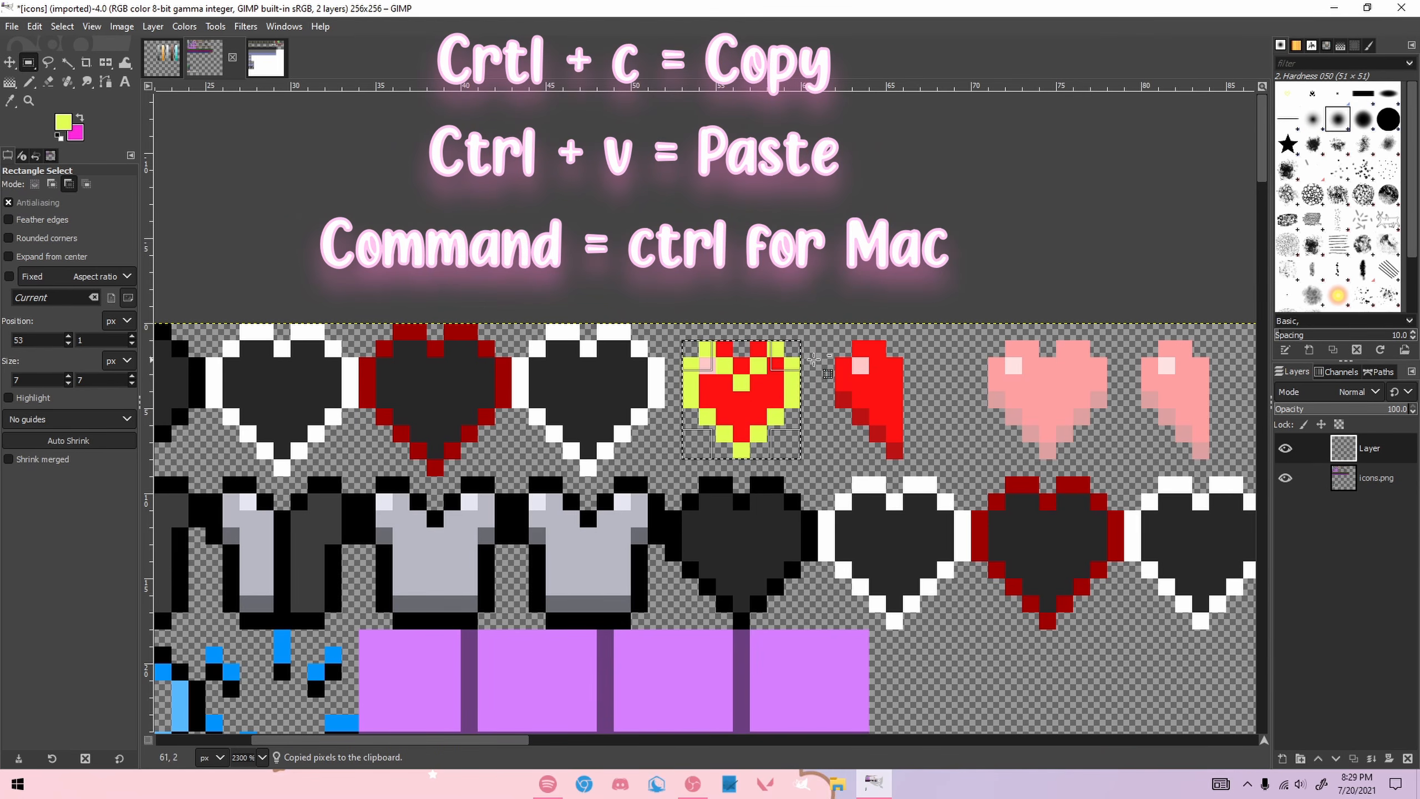
key(ctrl+v)
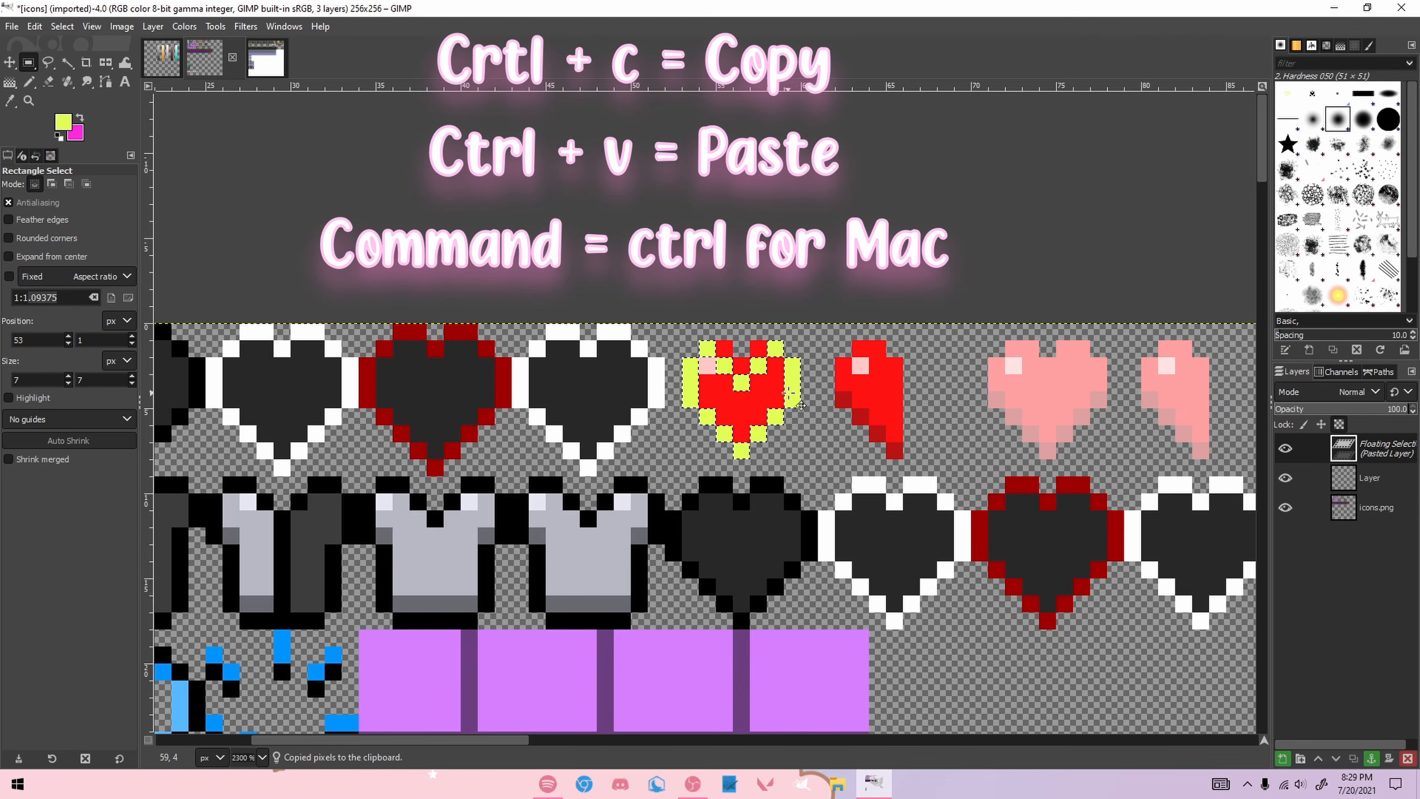
drag(801, 405, 483, 398)
drag(477, 741, 382, 742)
drag(852, 386, 544, 384)
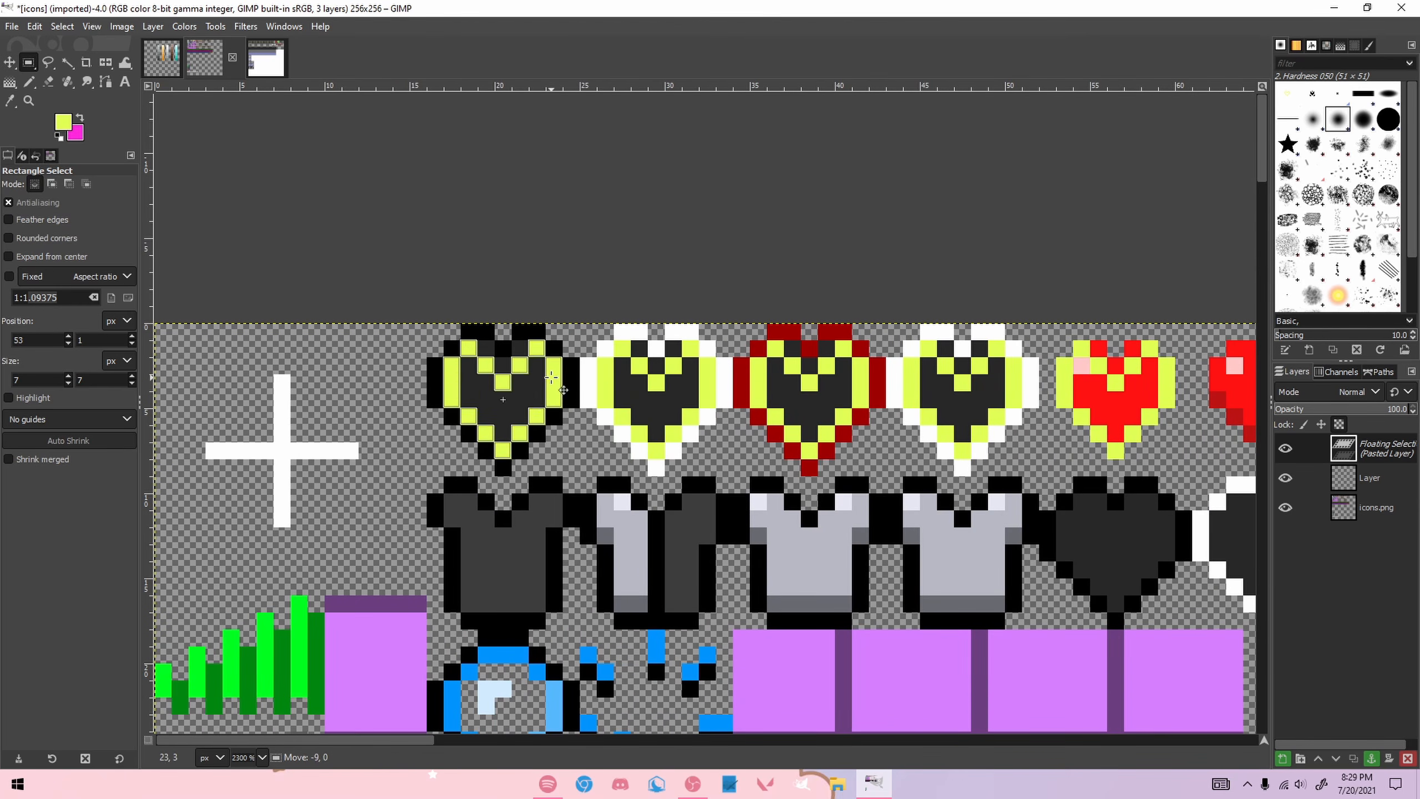
click(598, 307)
drag(478, 305, 1007, 425)
click(904, 241)
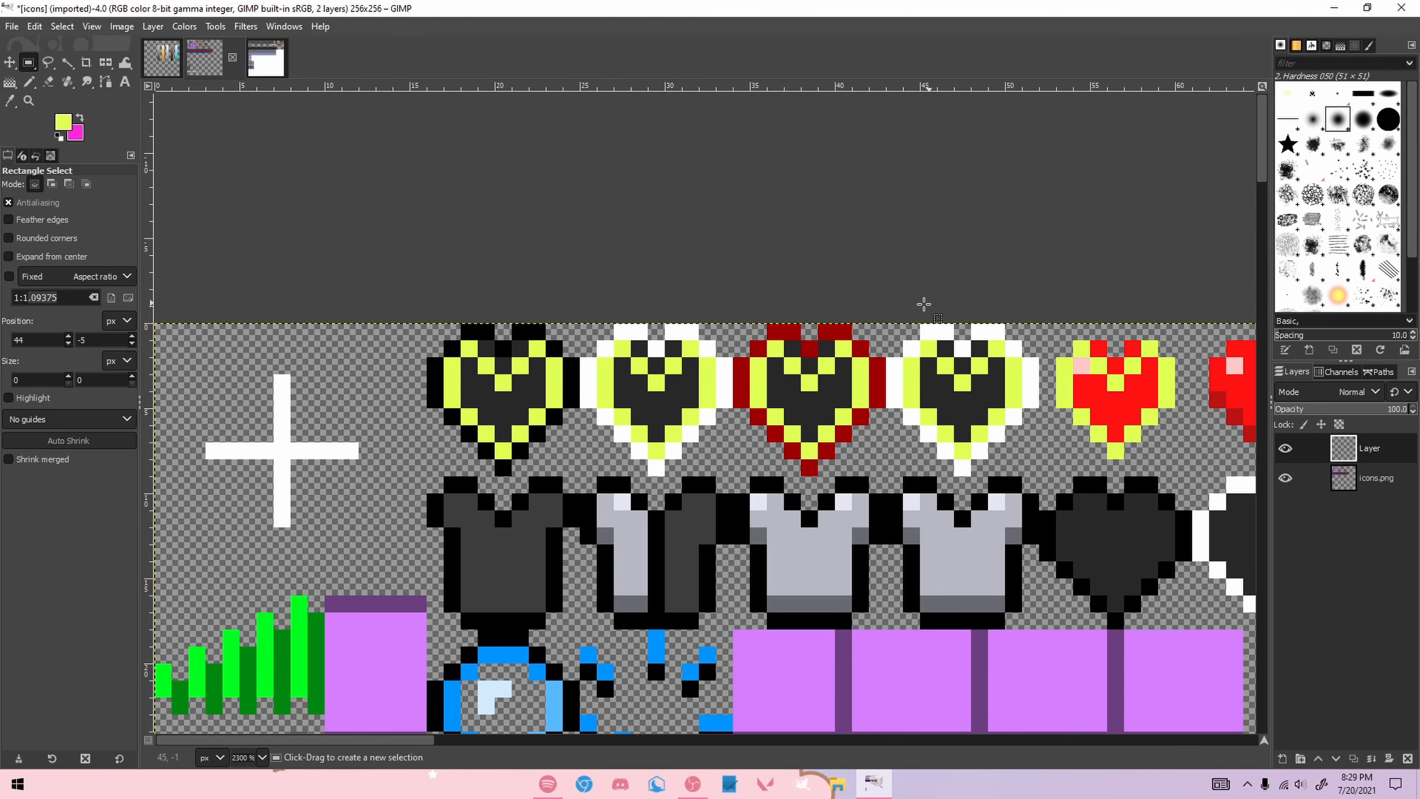
Step: Recolor the outline on the black-bordered heart container black, using the Pencil with the color picked from its border
key(n)
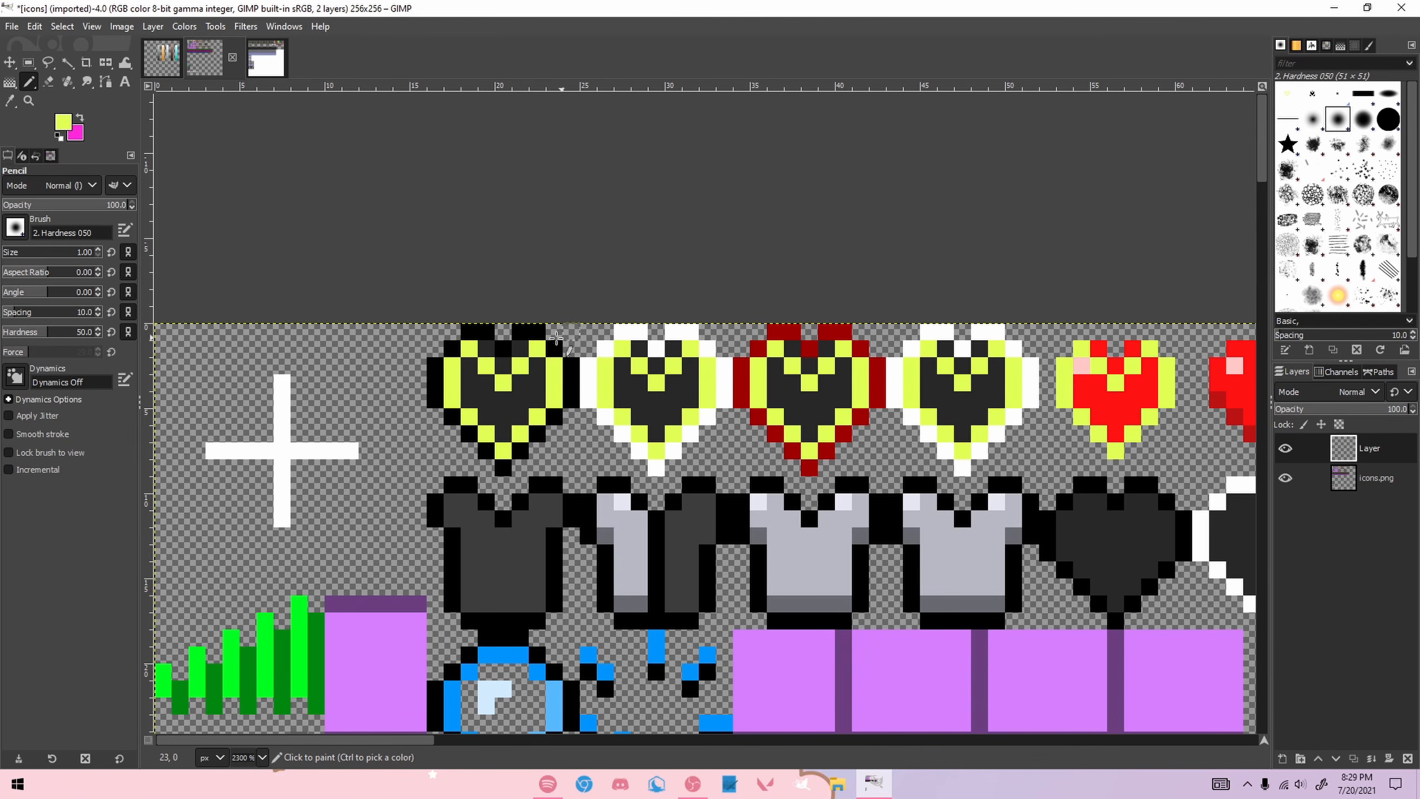
ctrl+click(521, 335)
click(538, 349)
mouse_move(470, 349)
mouse_down()
mouse_move(452, 381)
mouse_move(459, 417)
mouse_move(503, 450)
mouse_up()
shift+click(553, 399)
shift+click(553, 367)
Step: Recolor the yellow-green outline and notch on the first white-bordered heart container white
ctrl+click(622, 334)
drag(622, 349, 656, 450)
shift+click(707, 399)
shift+click(707, 367)
click(691, 349)
shift+click(656, 381)
shift+click(640, 370)
Step: Recolor the yellow-green outline and notch on the red-bordered heart container with its own dark red
ctrl+click(782, 336)
click(776, 349)
shift+click(809, 382)
shift+click(843, 349)
shift+click(861, 400)
shift+click(809, 450)
shift+click(758, 399)
shift+click(758, 366)
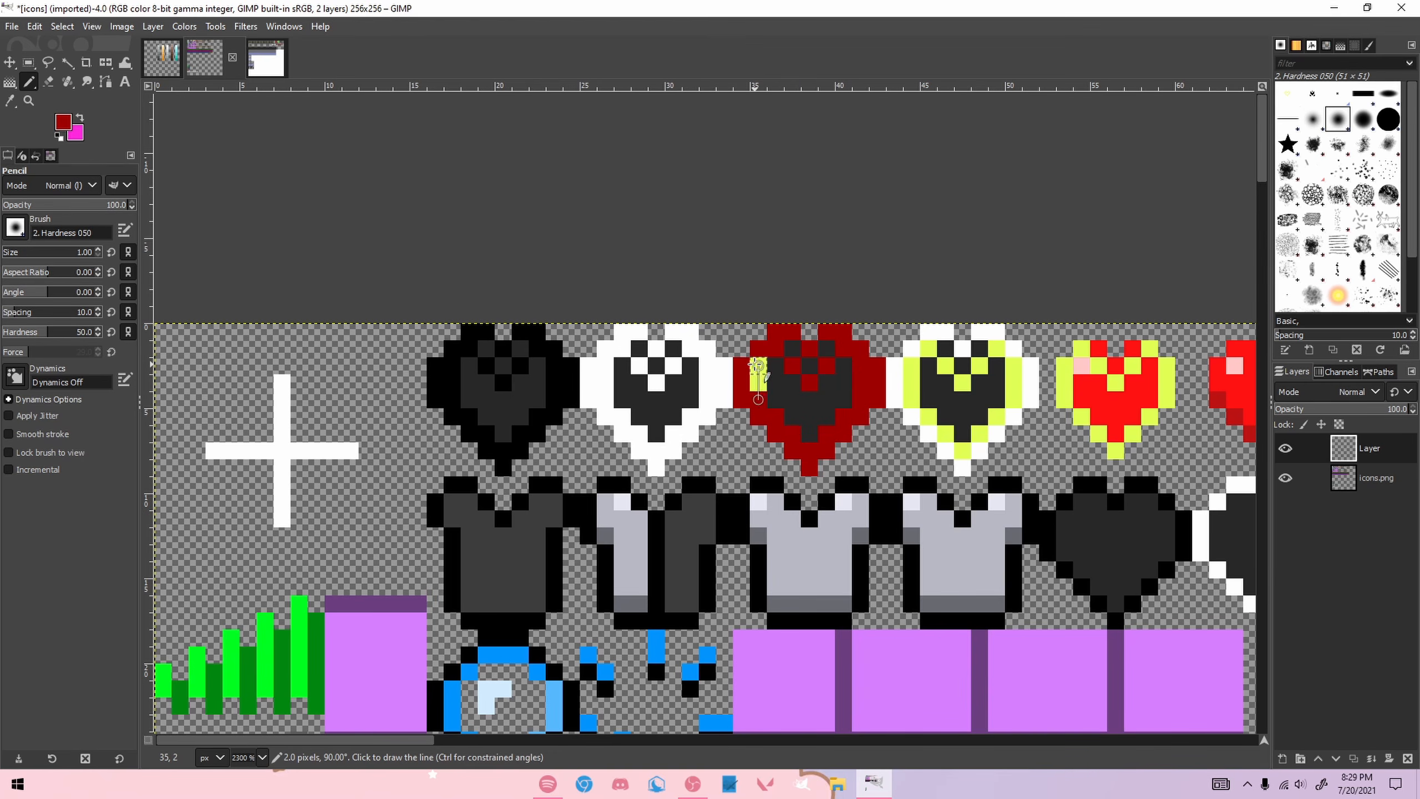
Step: Recolor the yellow-green outline and notch on the second white-bordered heart container white
ctrl+click(910, 386)
click(912, 349)
shift+click(912, 400)
shift+click(963, 451)
shift+click(1013, 399)
shift+click(1012, 367)
shift+click(996, 349)
shift+click(964, 384)
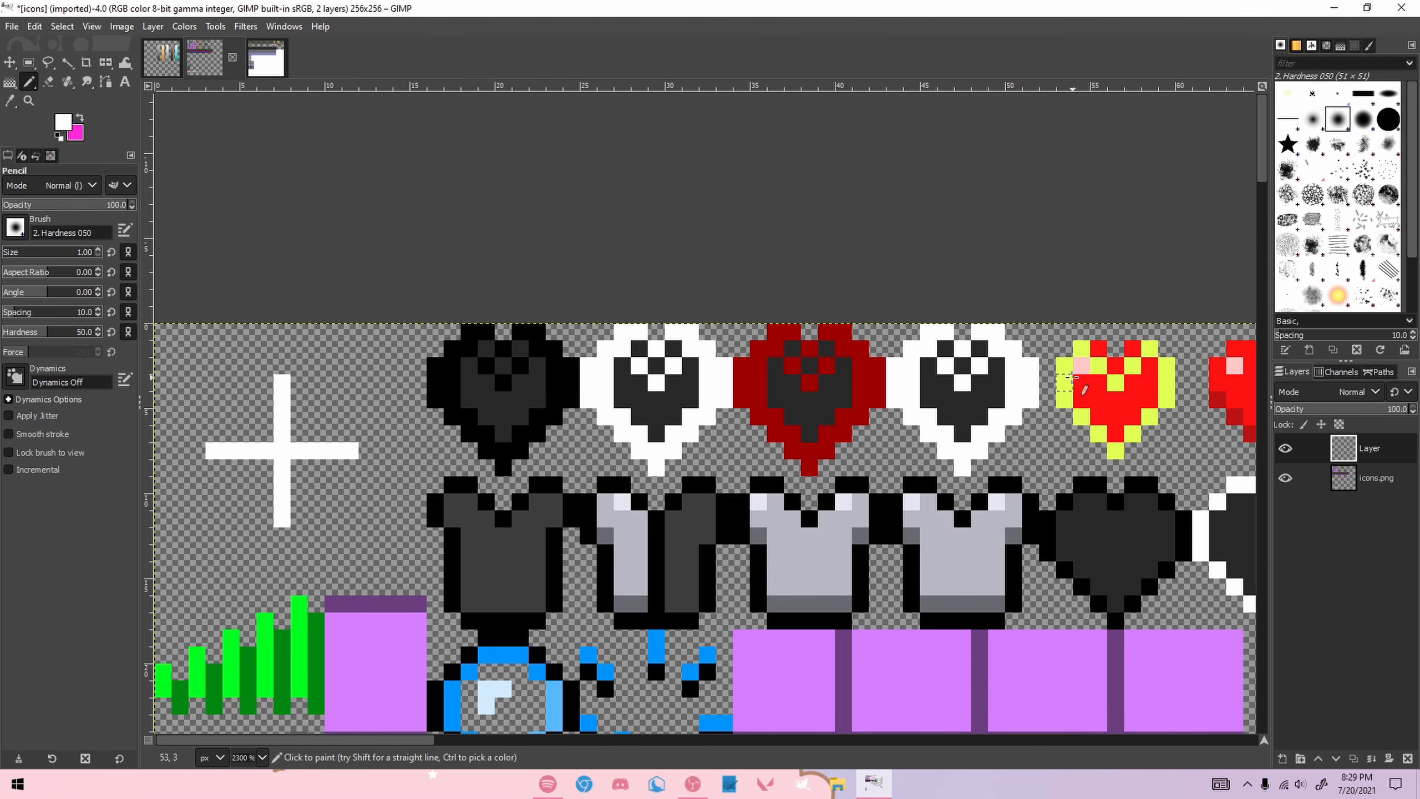
Step: Select the original four heart containers on the icons.png layer and cut them, leaving the redrawn outlines
click(1285, 478)
click(1285, 477)
click(1285, 478)
click(1286, 479)
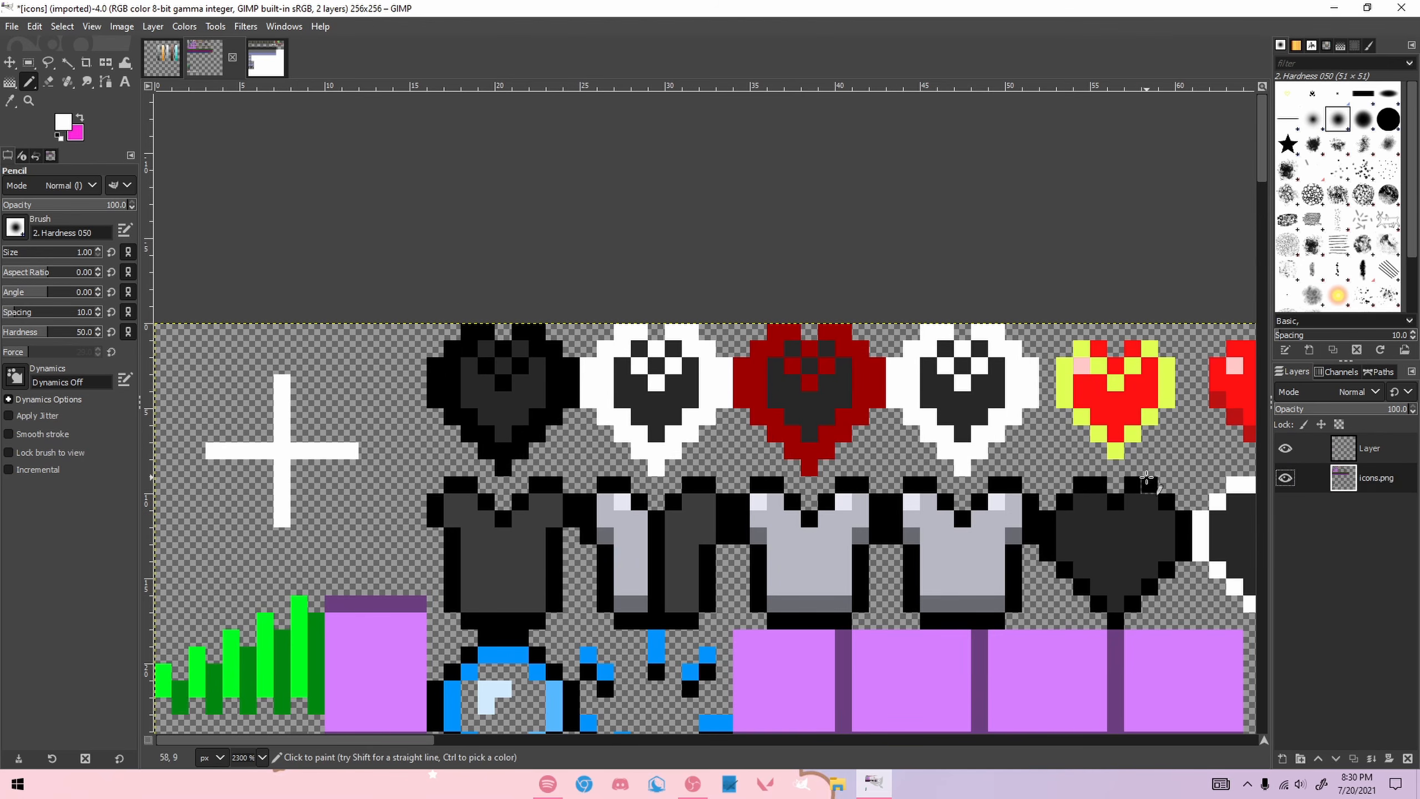
key(r)
mouse_move(411, 291)
mouse_down()
mouse_move(480, 385)
mouse_move(836, 475)
mouse_move(1034, 478)
mouse_up()
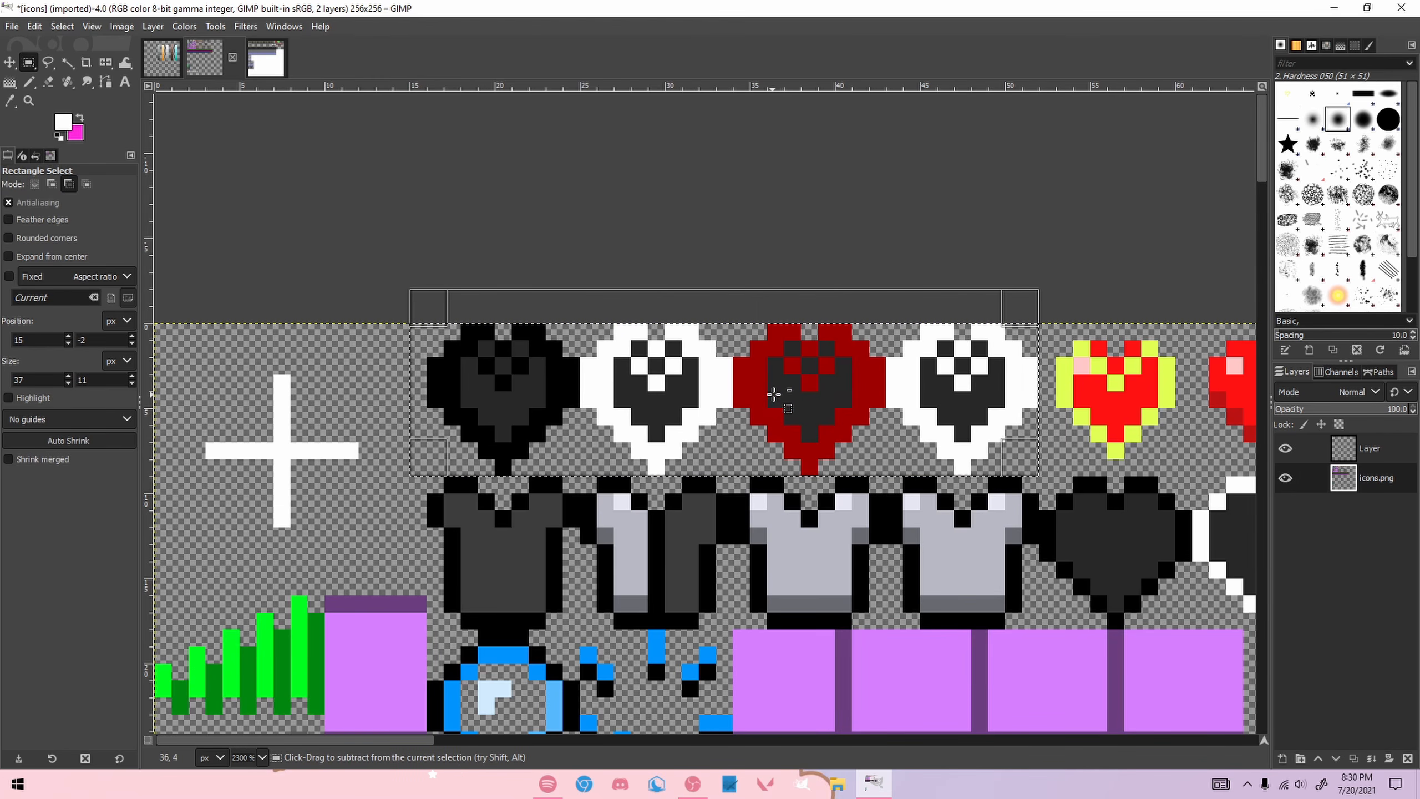
key(ctrl+x)
click(702, 204)
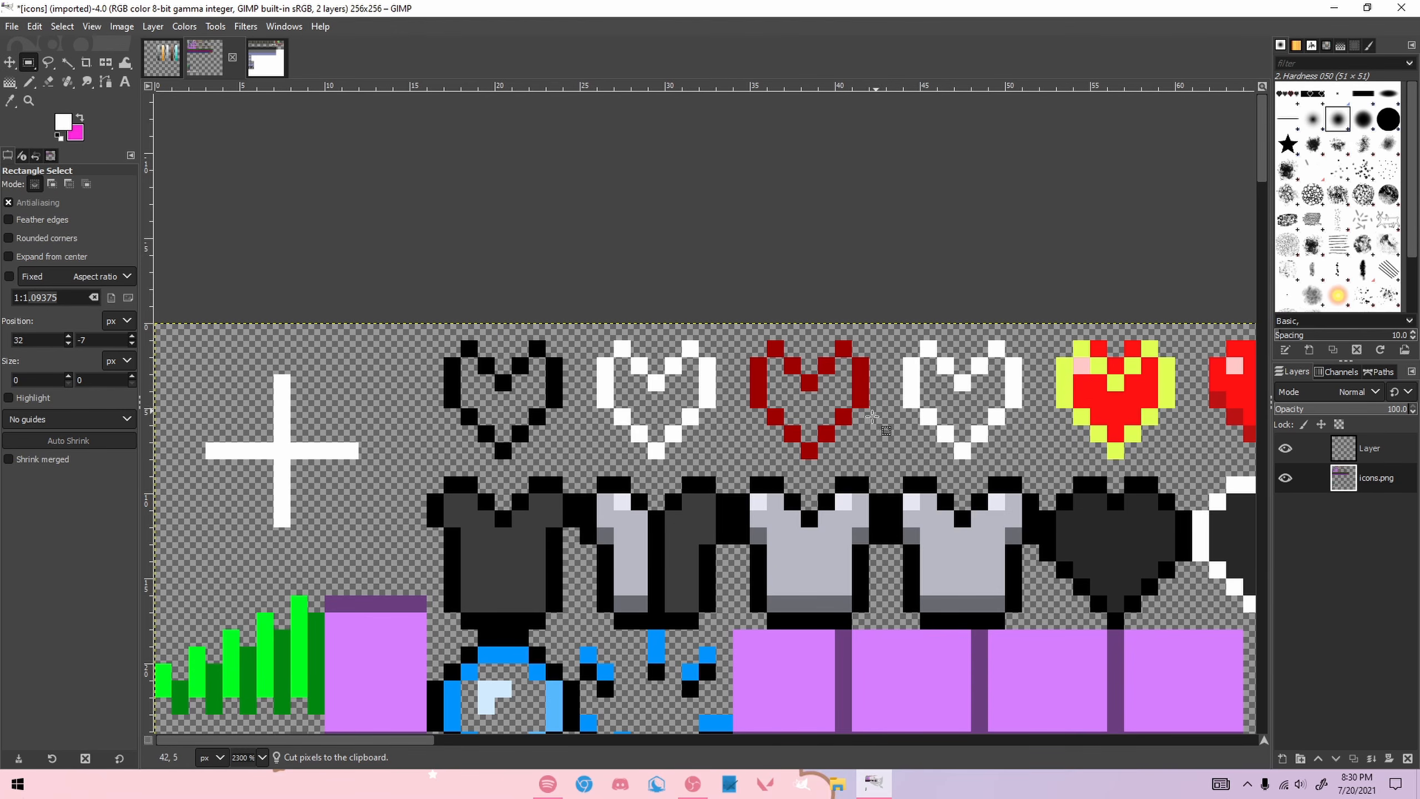
Step: On the new layer, copy the left part of the yellow-green heart outline and paste it onto the red half heart
drag(413, 744, 427, 744)
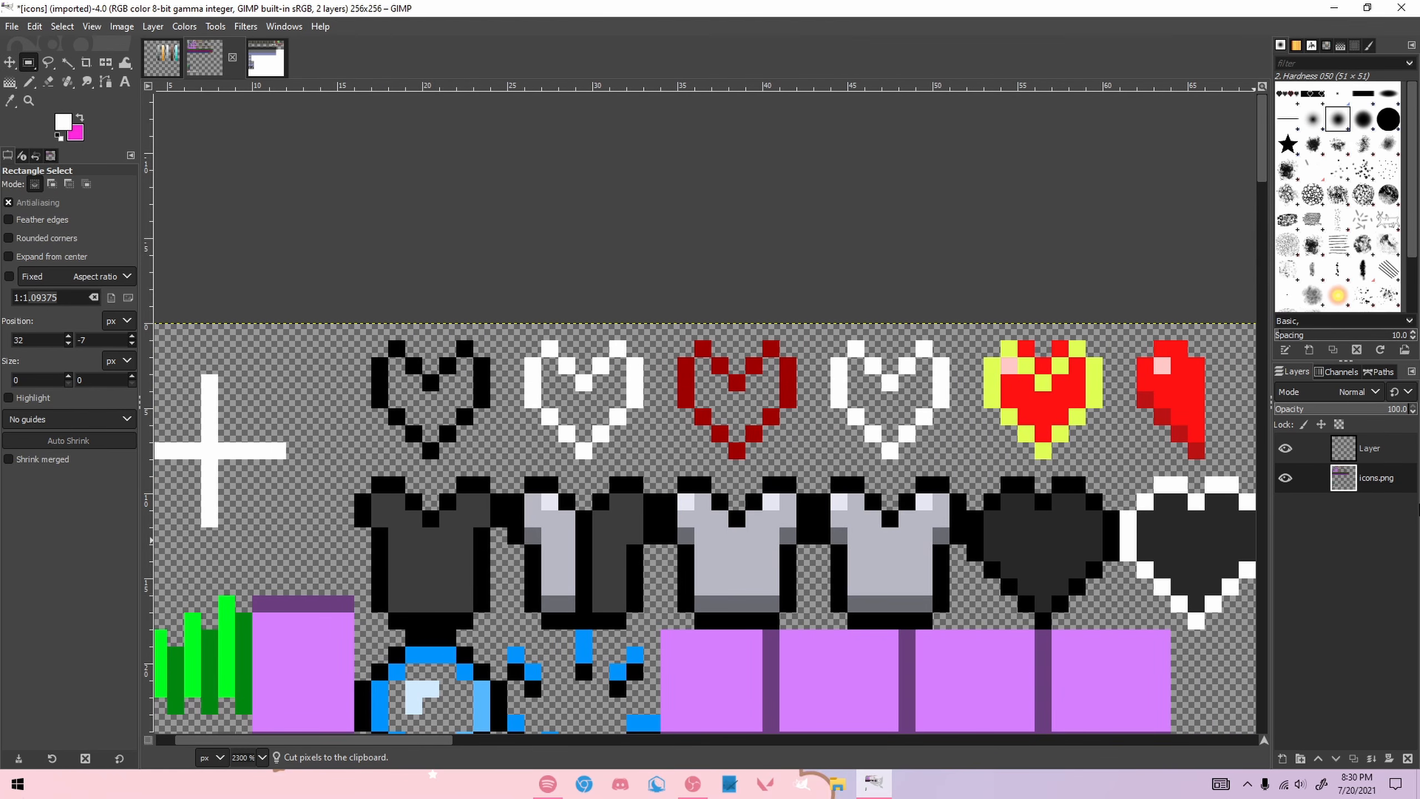
click(1343, 448)
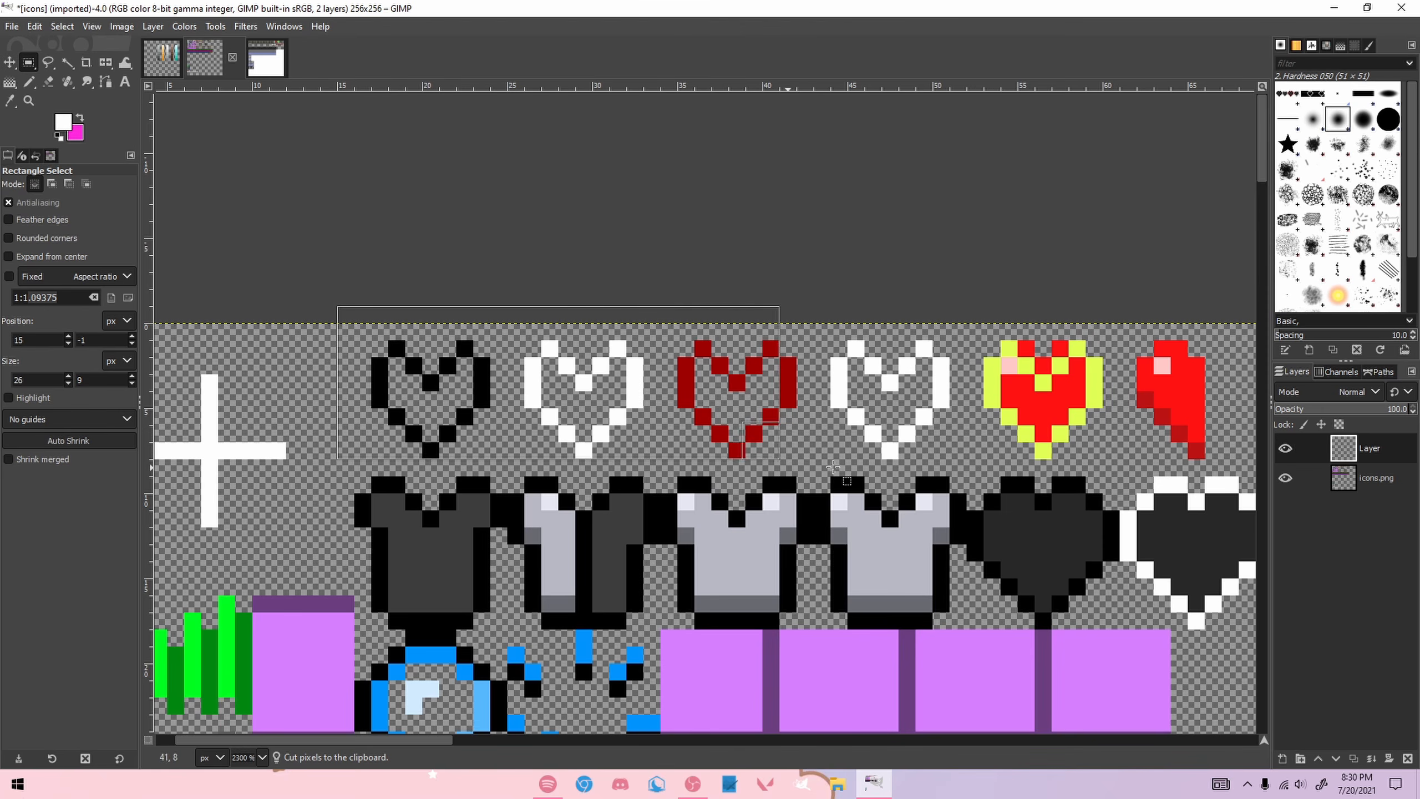
scroll(1032, 442, down, 5)
scroll(1032, 434, up, 3)
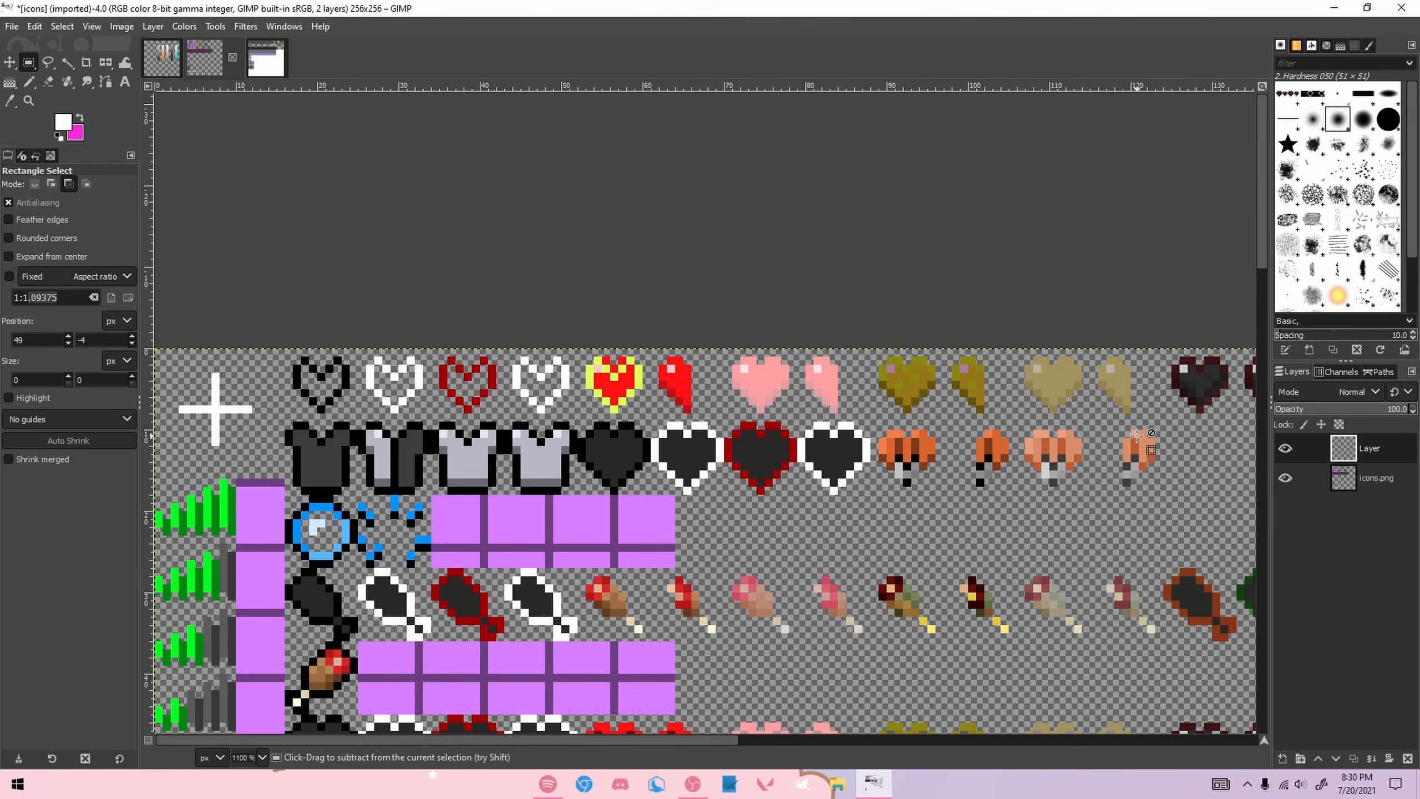
scroll(794, 416, up, 2)
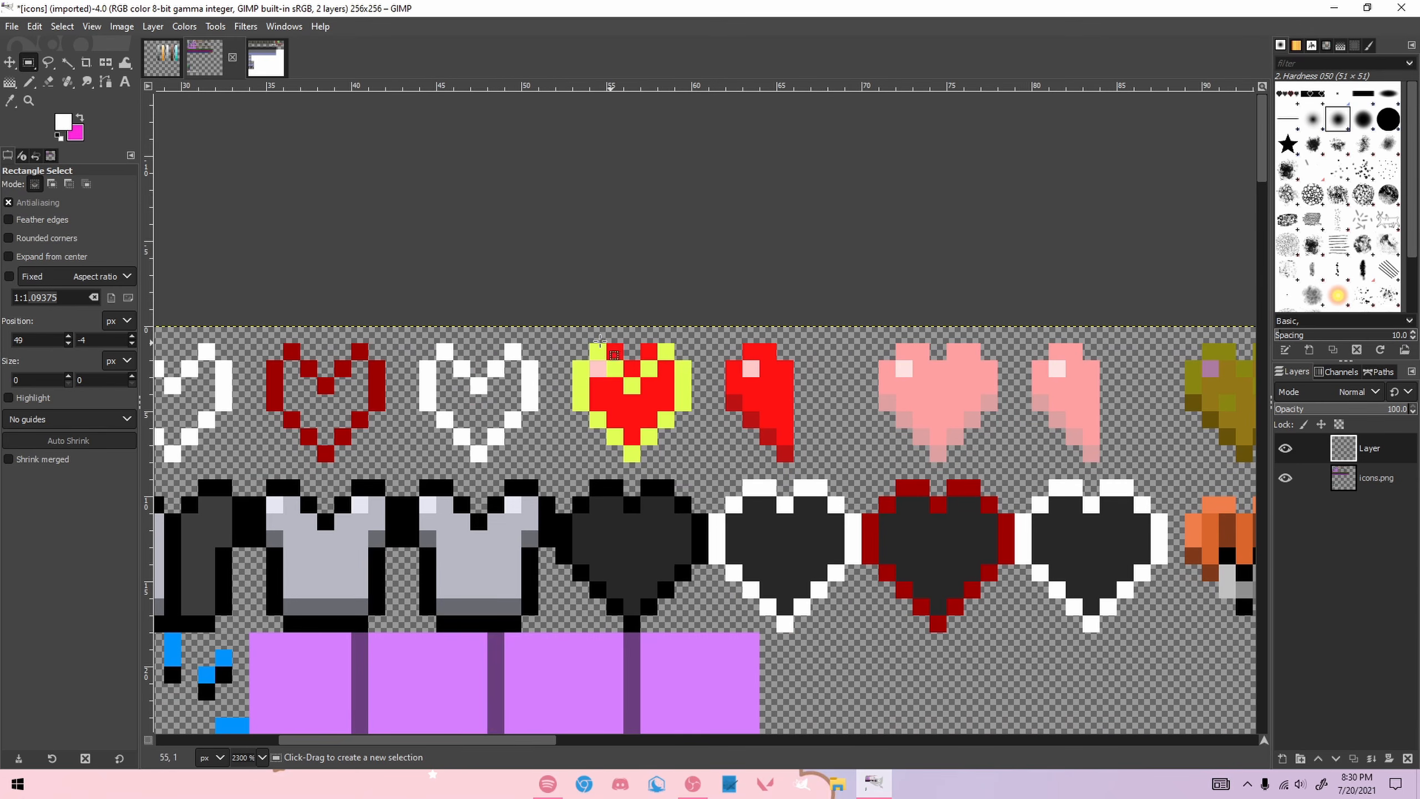
mouse_move(578, 328)
mouse_down()
mouse_move(645, 464)
mouse_move(699, 423)
mouse_move(785, 424)
mouse_up()
key(ctrl+c)
key(ctrl+v)
click(841, 337)
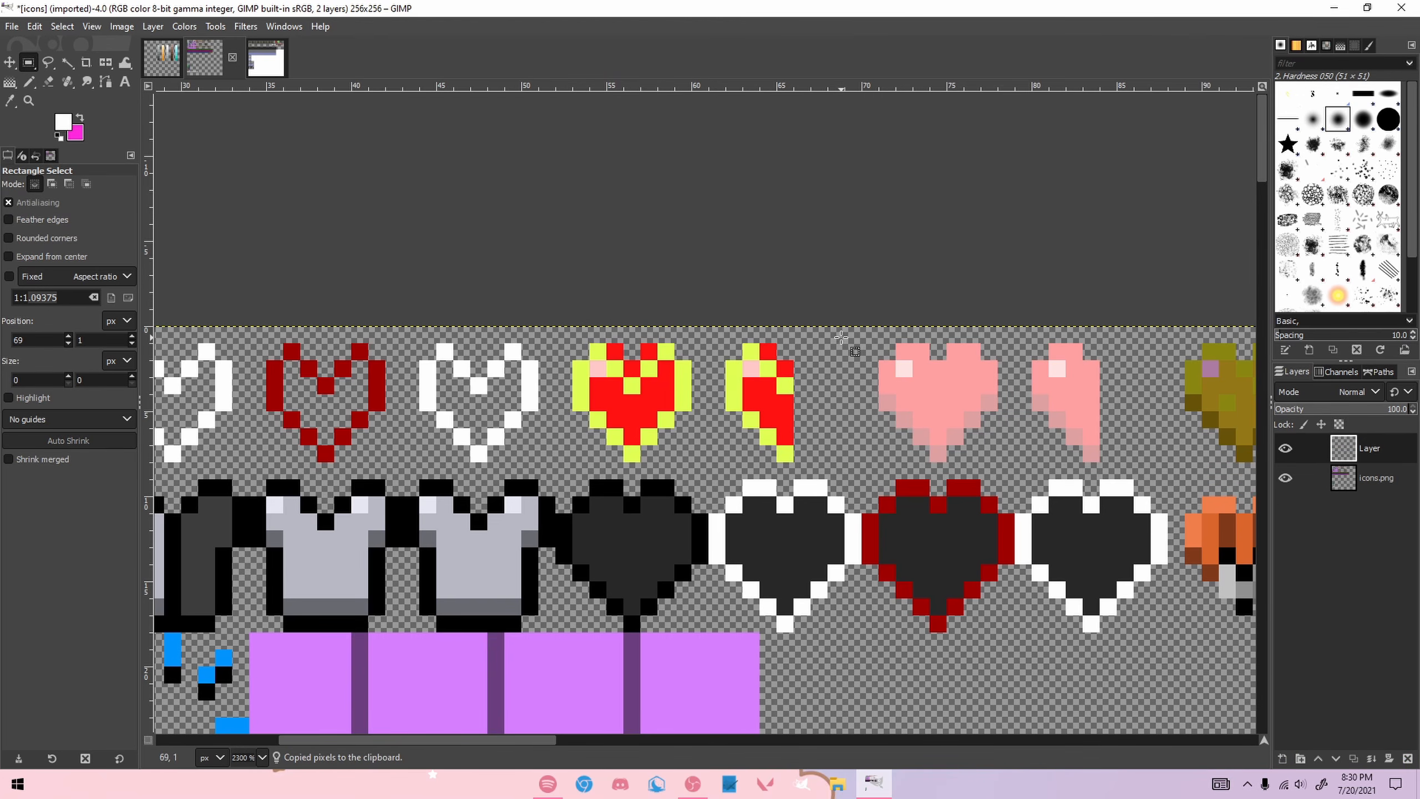
Step: Draw a stepped yellow-green edge with the Pencil from the half heart's notch outward and back down to its tip
key(n)
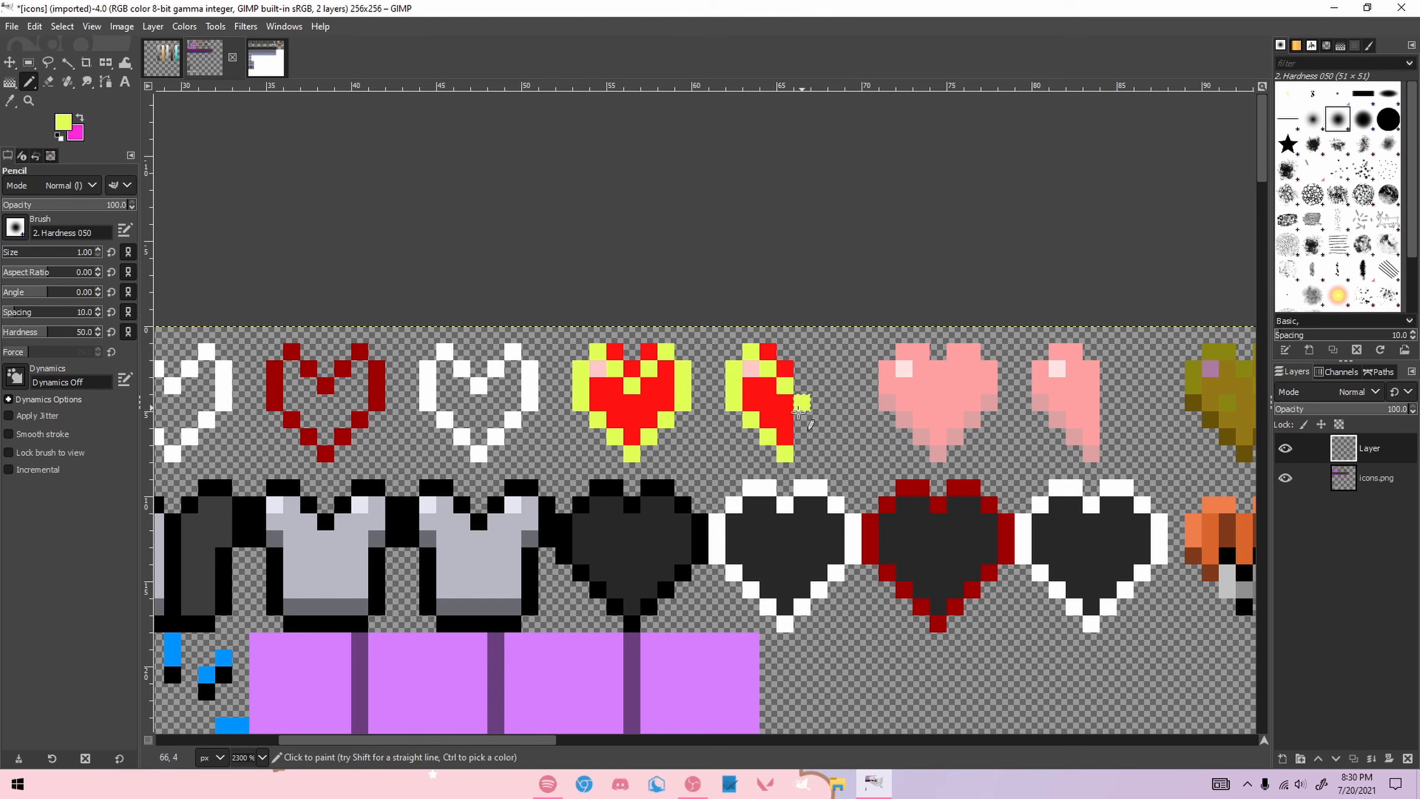
ctrl+scroll(791, 405, up, 1)
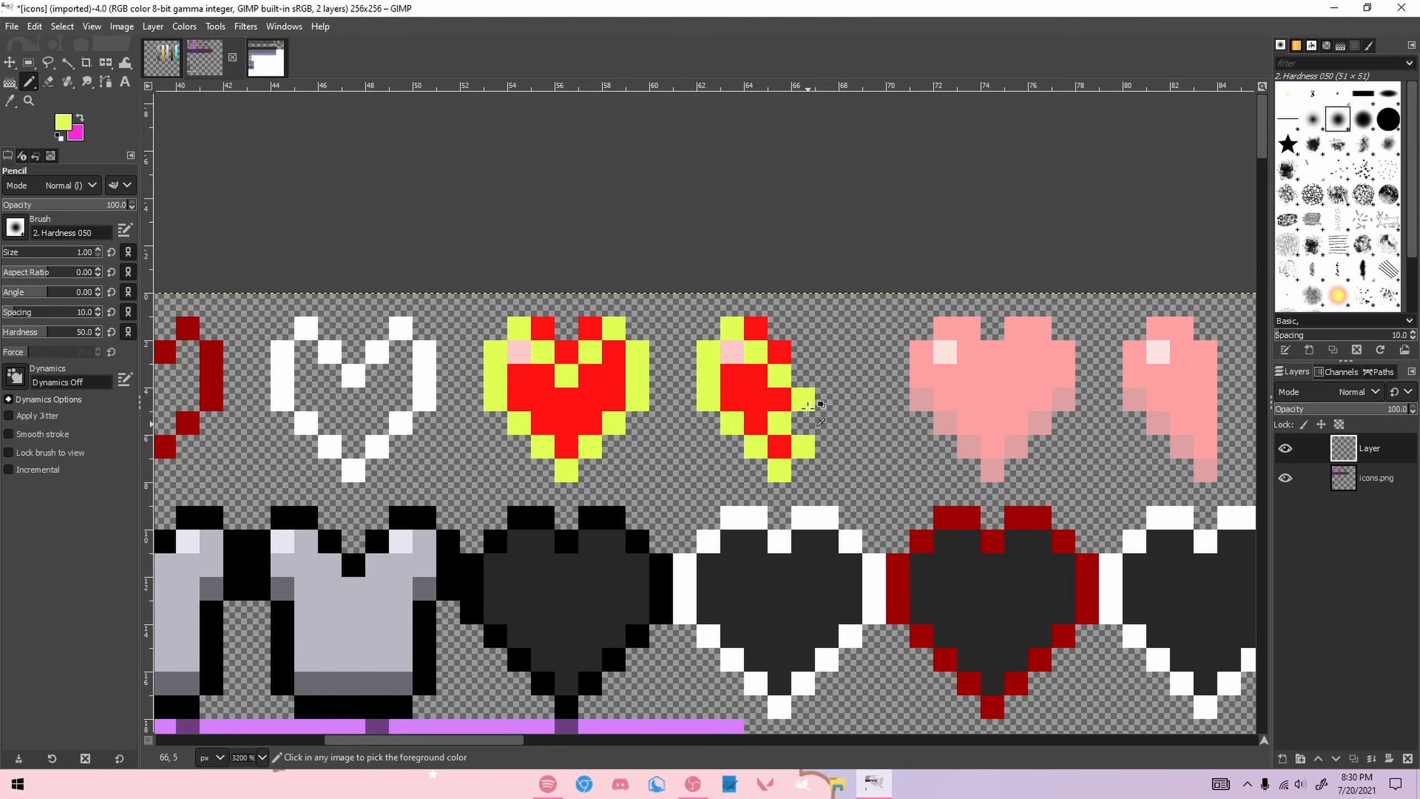
key(ctrl+z)
mouse_move(781, 398)
mouse_down()
mouse_move(774, 442)
mouse_move(844, 426)
mouse_move(797, 406)
mouse_move(805, 445)
mouse_move(827, 427)
mouse_up()
key(ctrl+z)
key(ctrl+z)
key(ctrl+z)
click(804, 399)
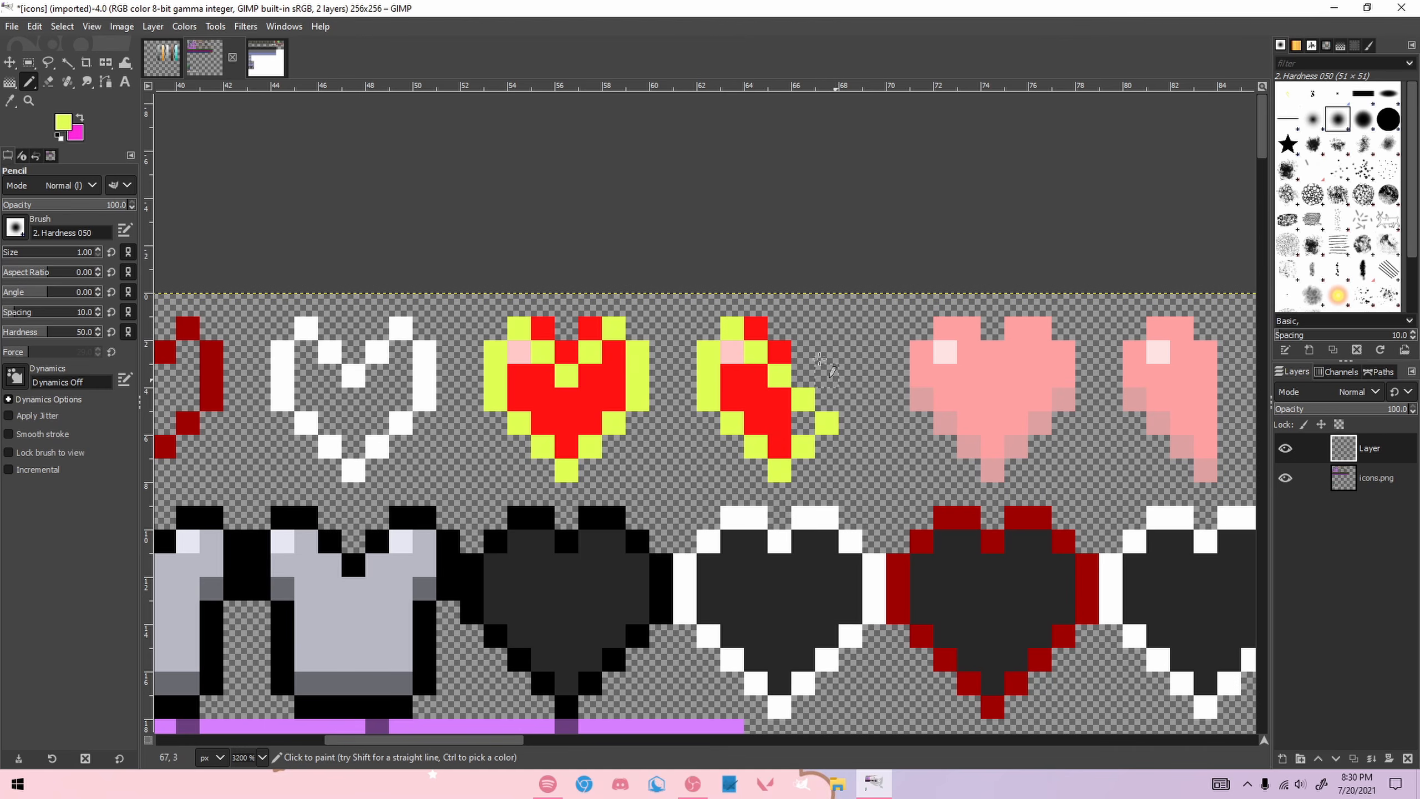
Step: Examine the remaining heart variants in the first row, from the pink hearts to the gold ones
scroll(713, 401, down, 3)
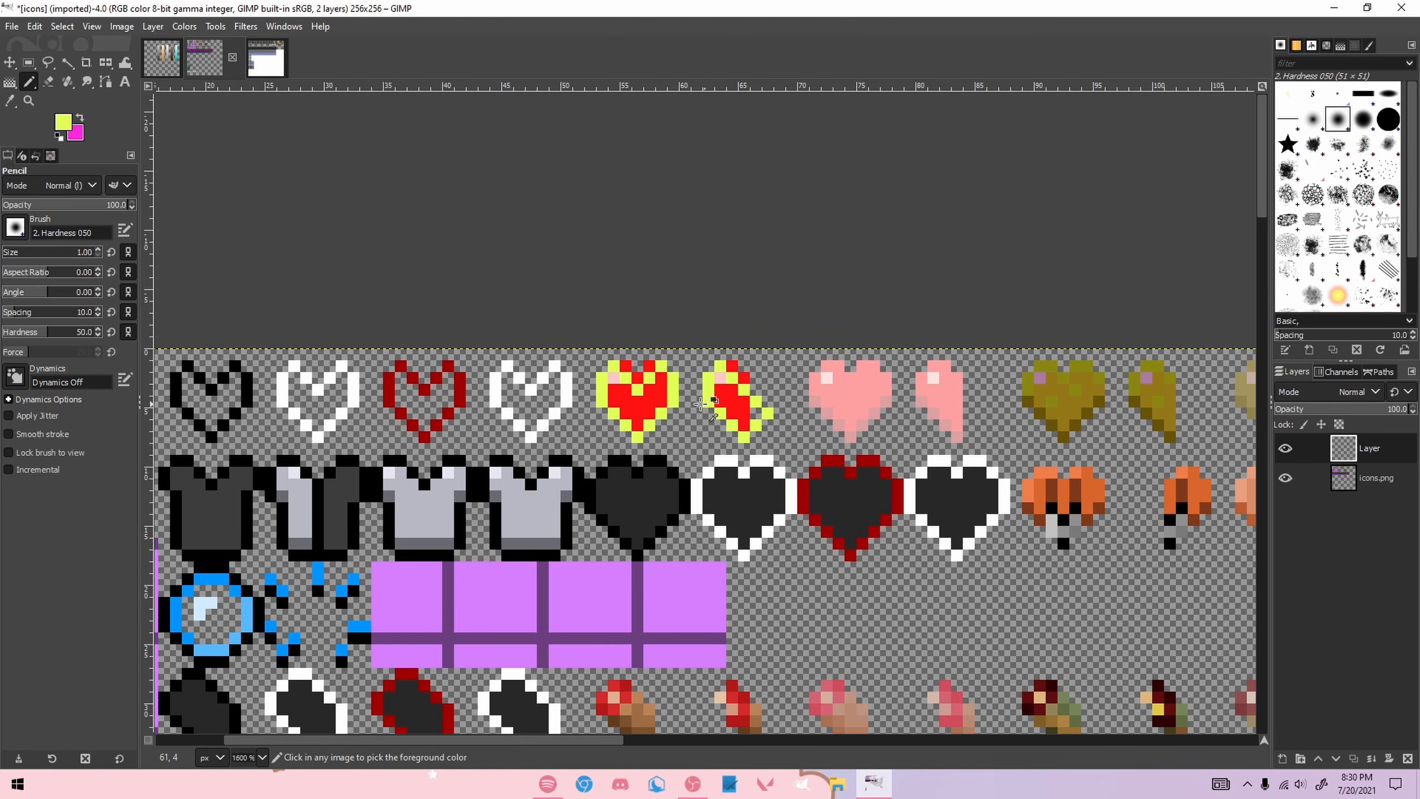
scroll(704, 403, up, 3)
scroll(657, 409, down, 3)
scroll(659, 411, down, 1)
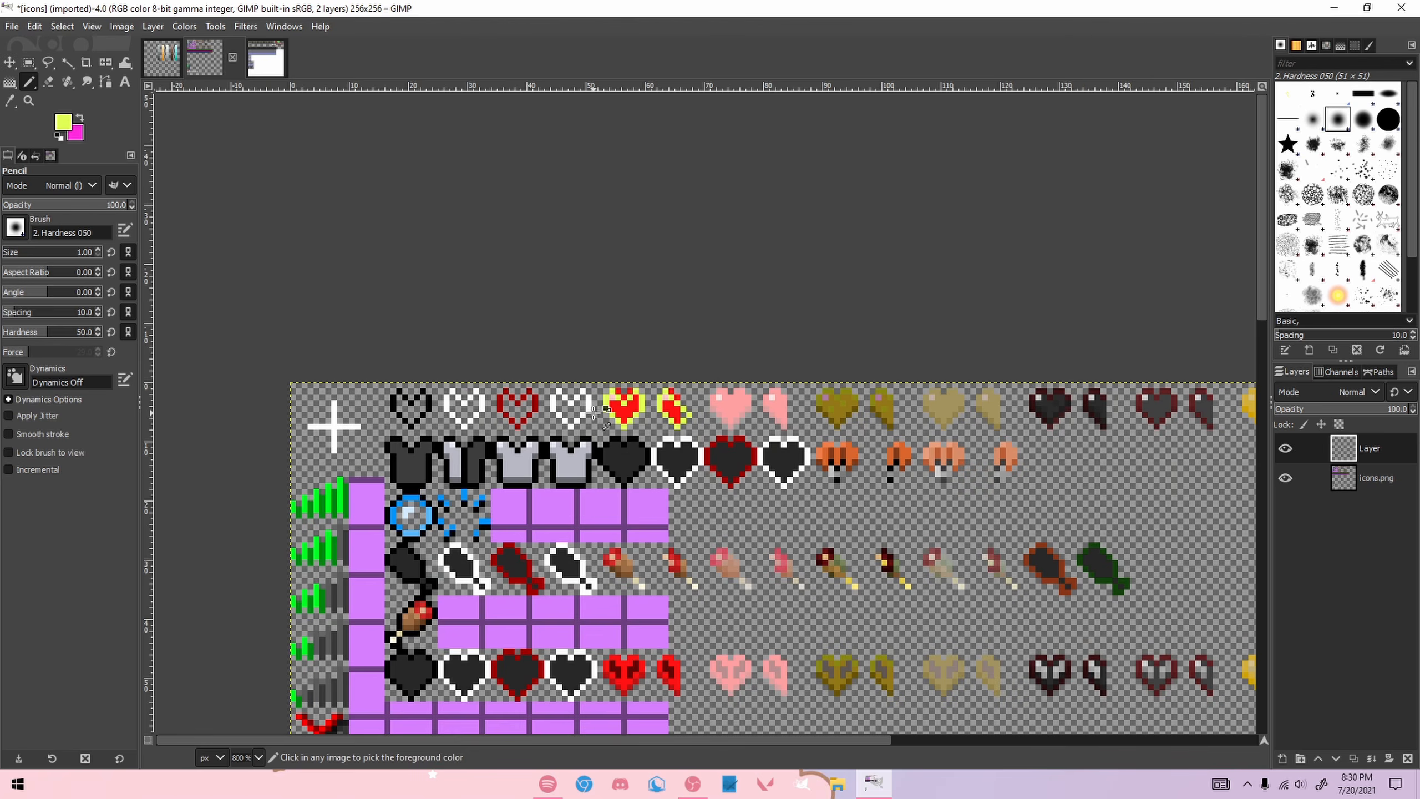
scroll(742, 402, down, 2)
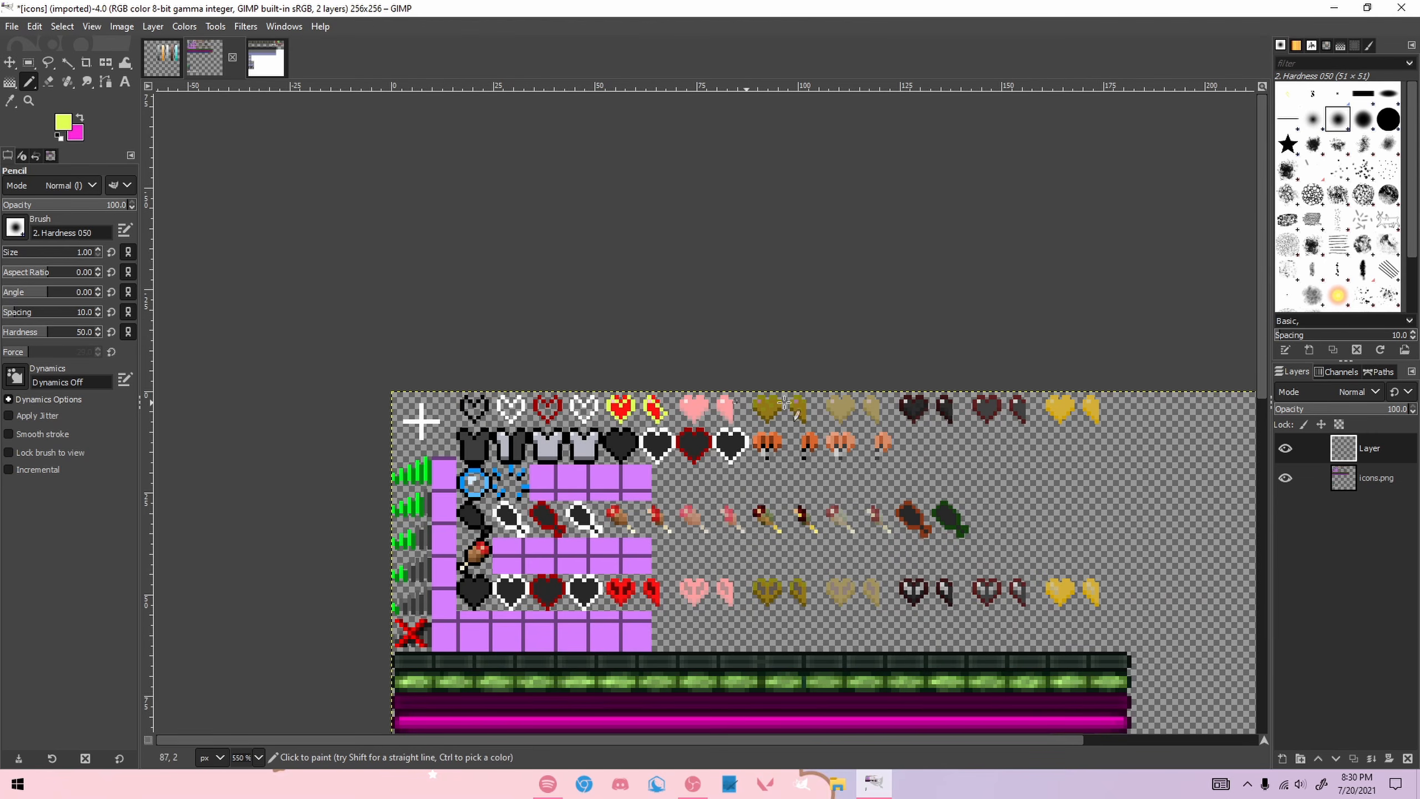
scroll(711, 414, up, 2)
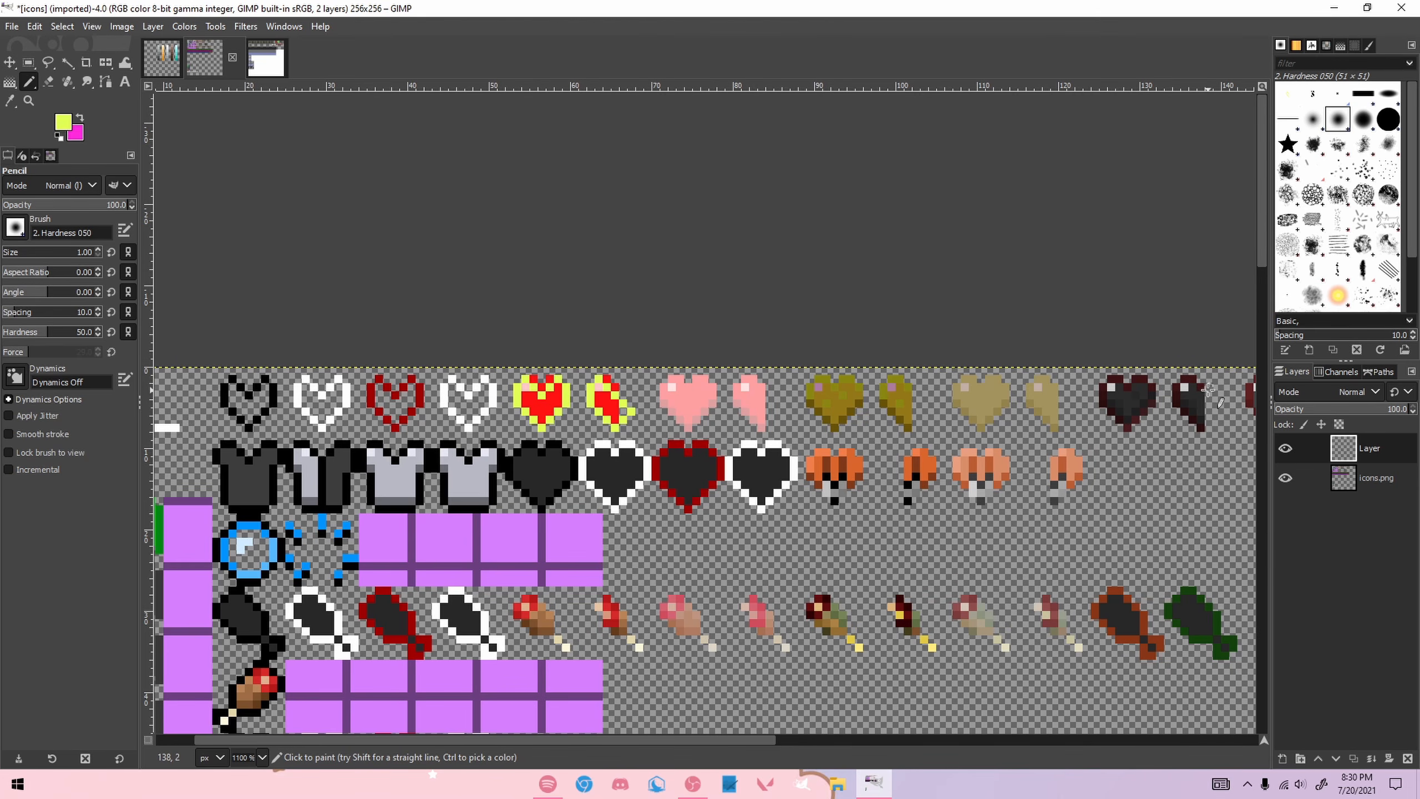
scroll(1089, 411, down, 4)
scroll(1201, 414, up, 3)
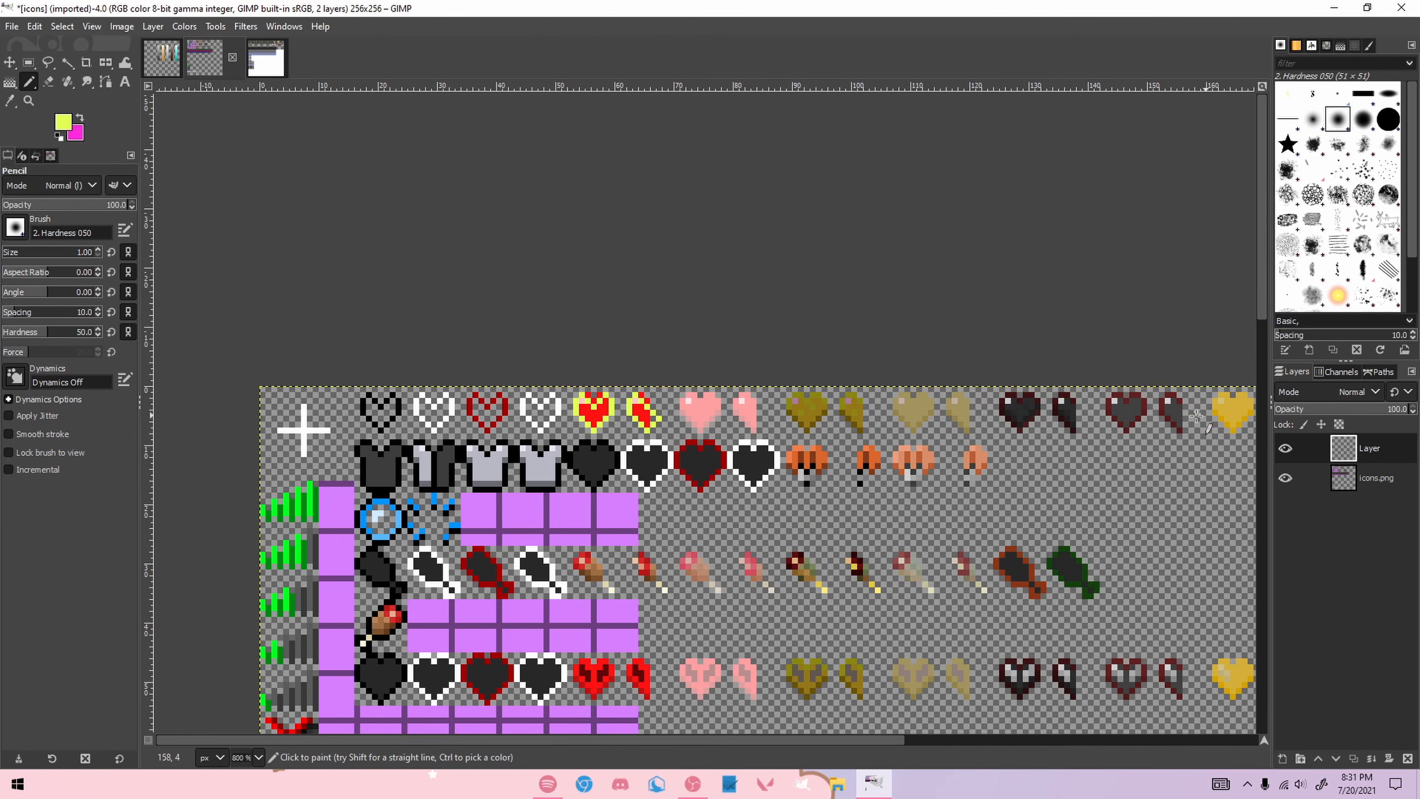
scroll(740, 739, right, 3)
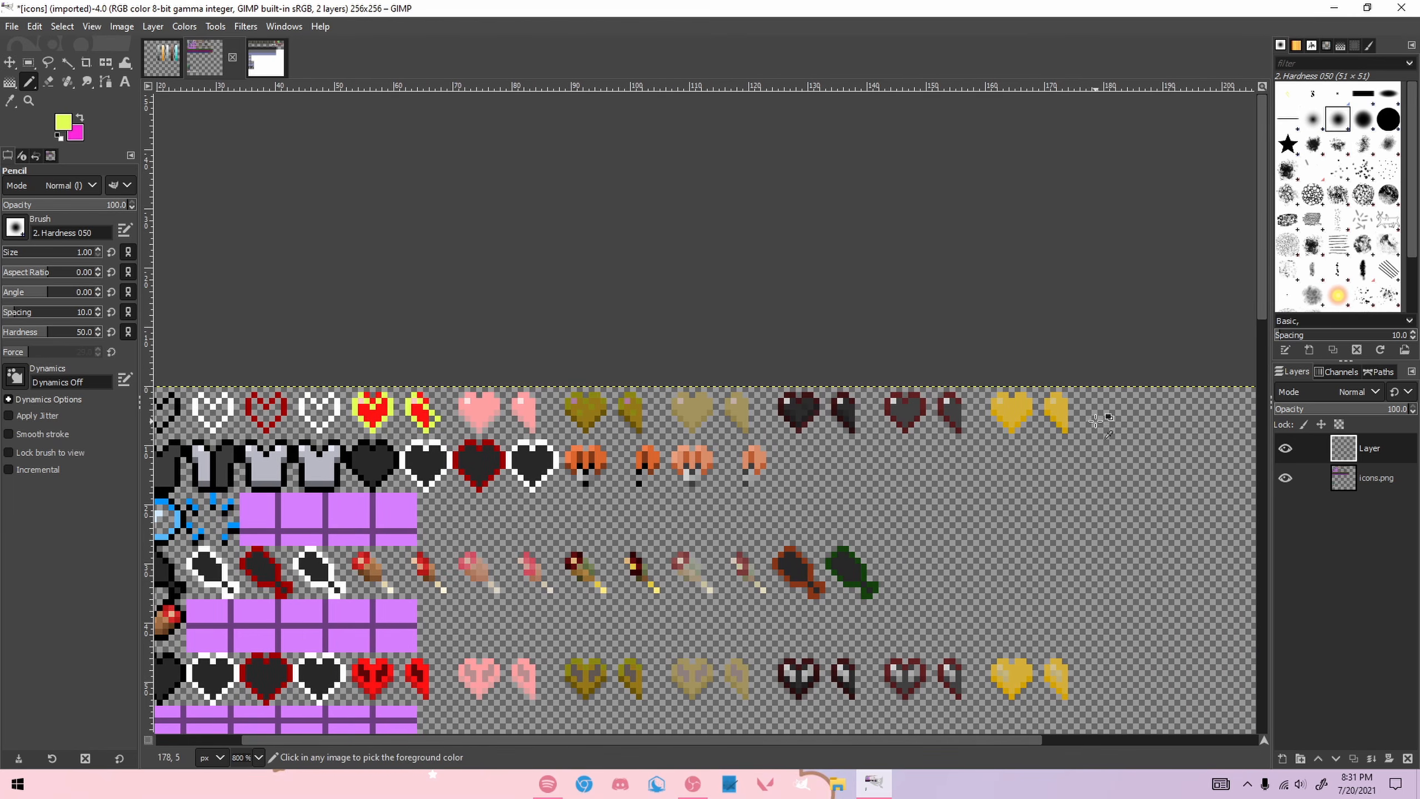
scroll(1093, 420, up, 1)
mouse_move(955, 380)
mouse_down()
mouse_move(1047, 461)
mouse_move(1015, 452)
mouse_up()
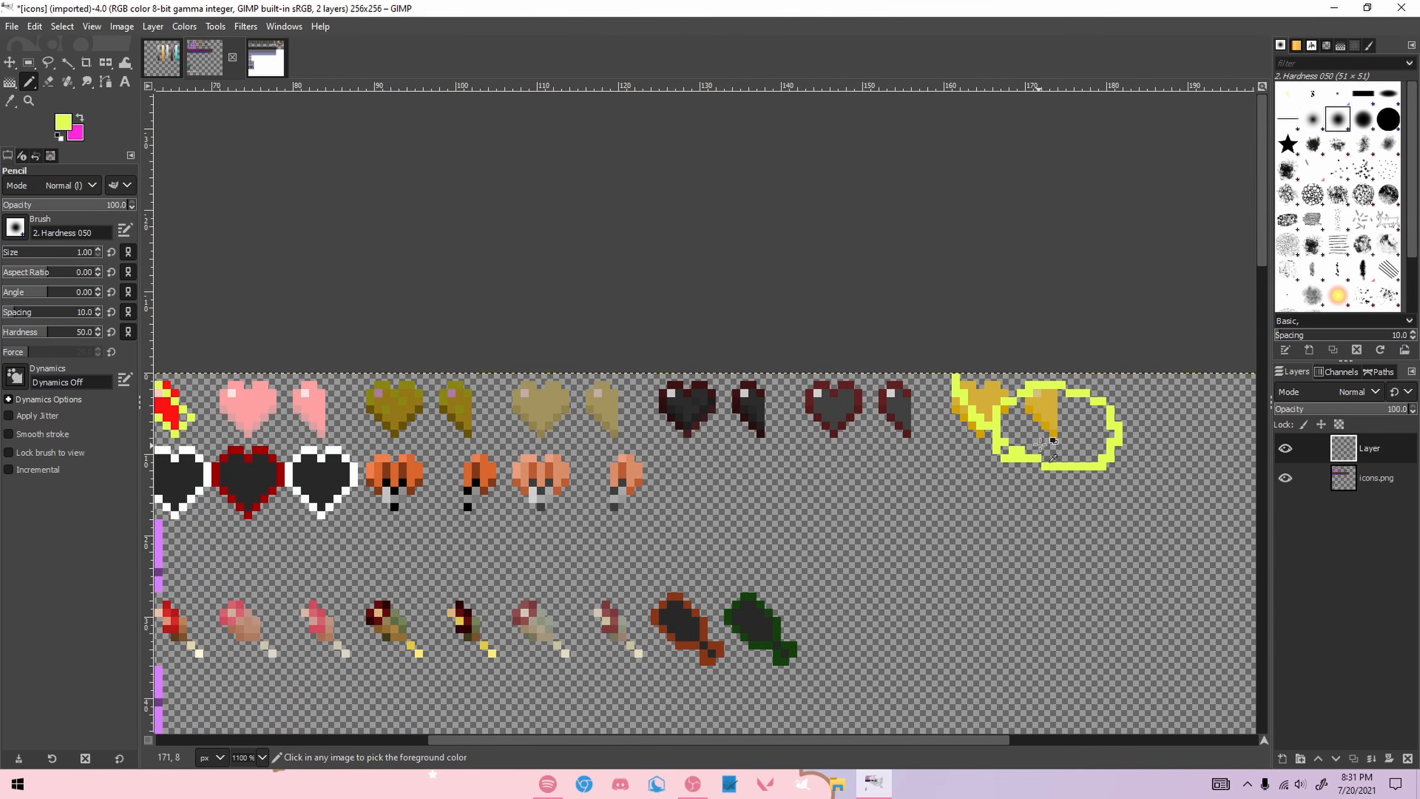
key(ctrl+z)
Step: Examine the armor icons in the second row and the icons around them
scroll(1012, 444, down, 2)
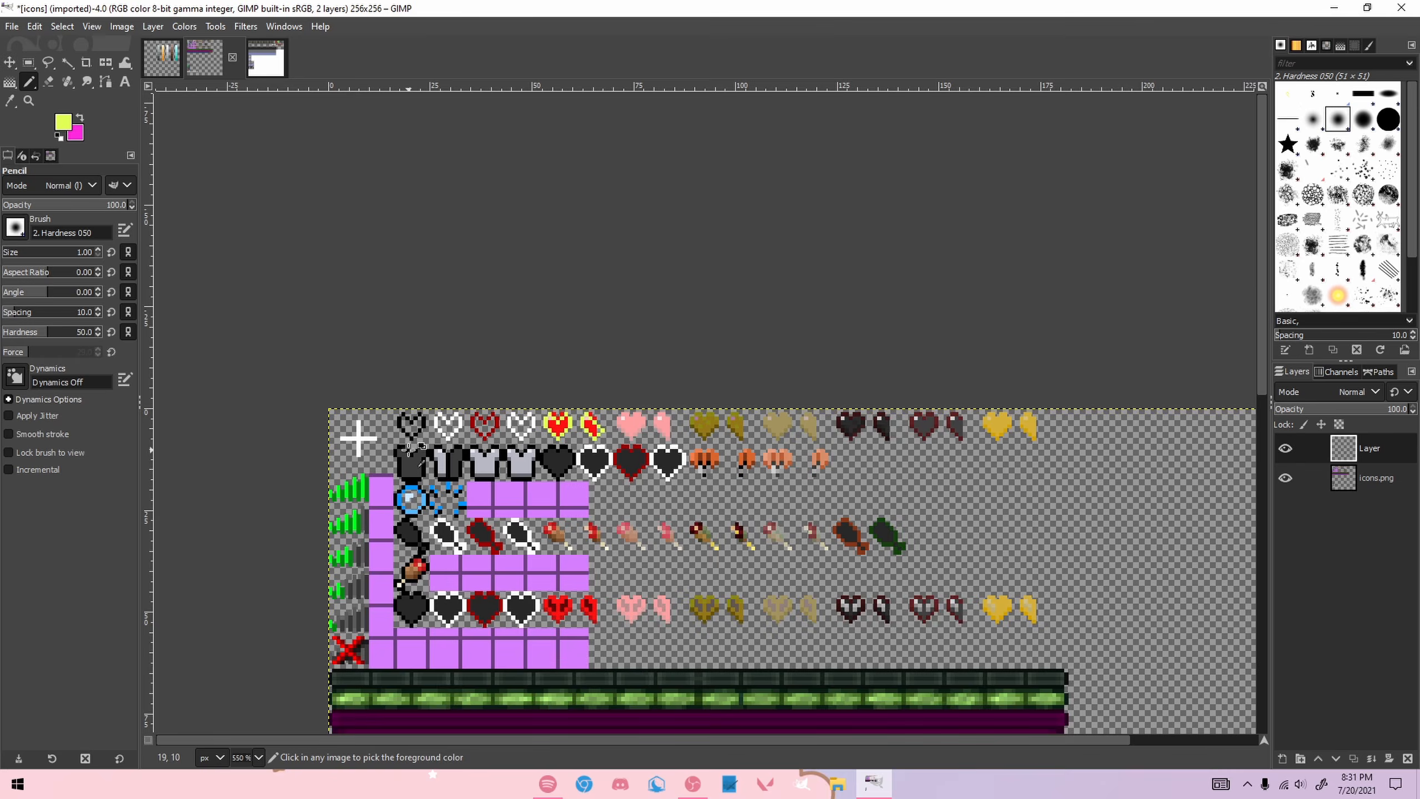
scroll(442, 459, up, 1)
scroll(481, 496, up, 1)
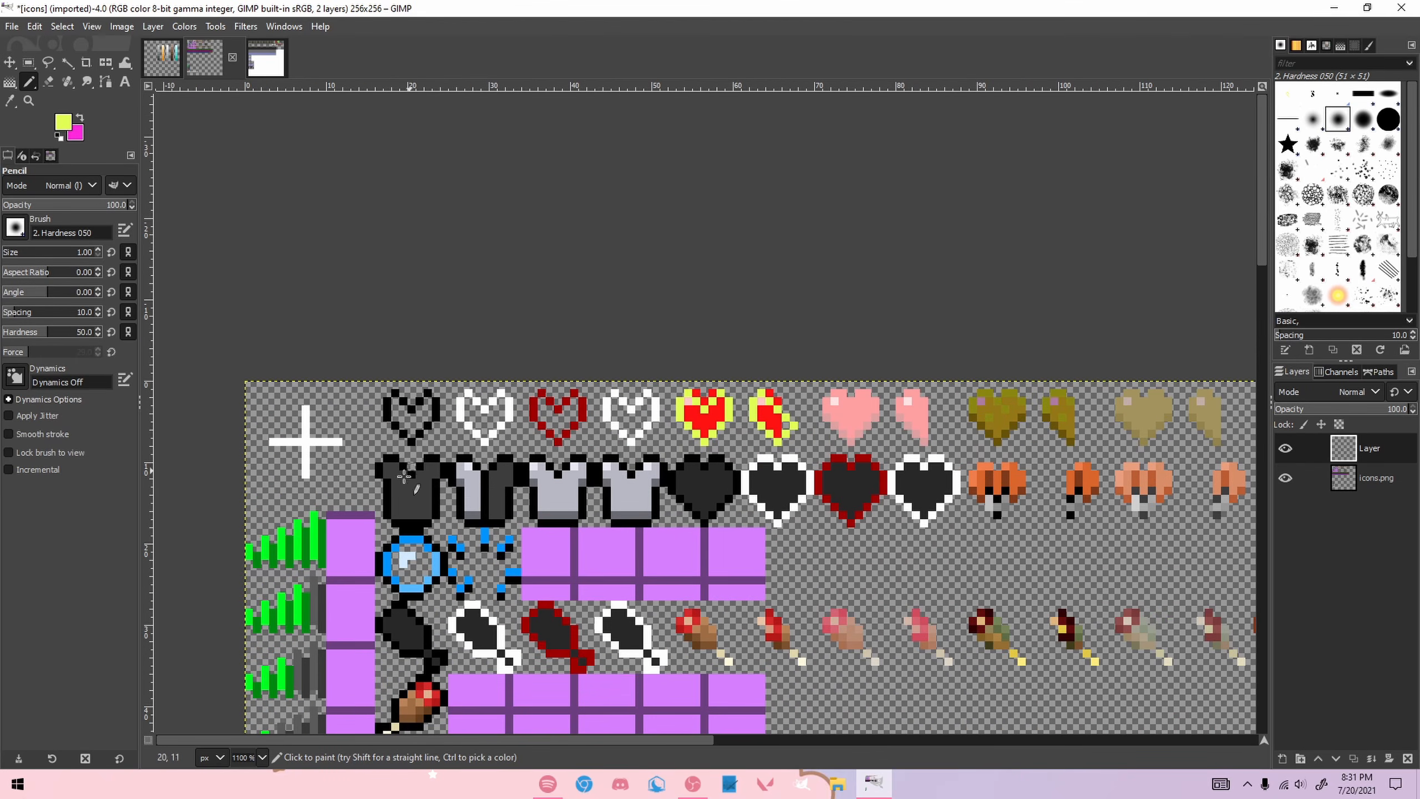
scroll(433, 496, up, 2)
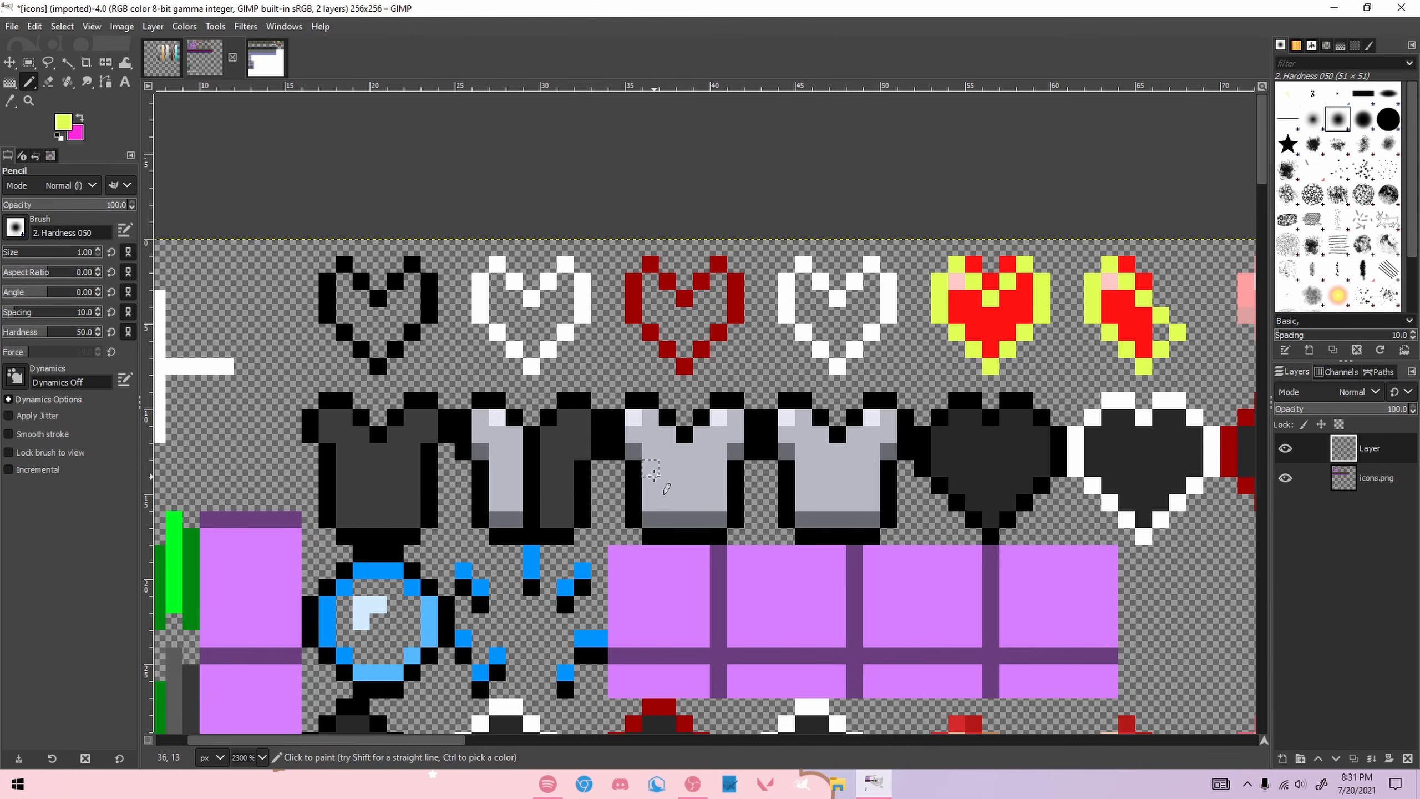
scroll(657, 476, up, 1)
scroll(457, 481, down, 1)
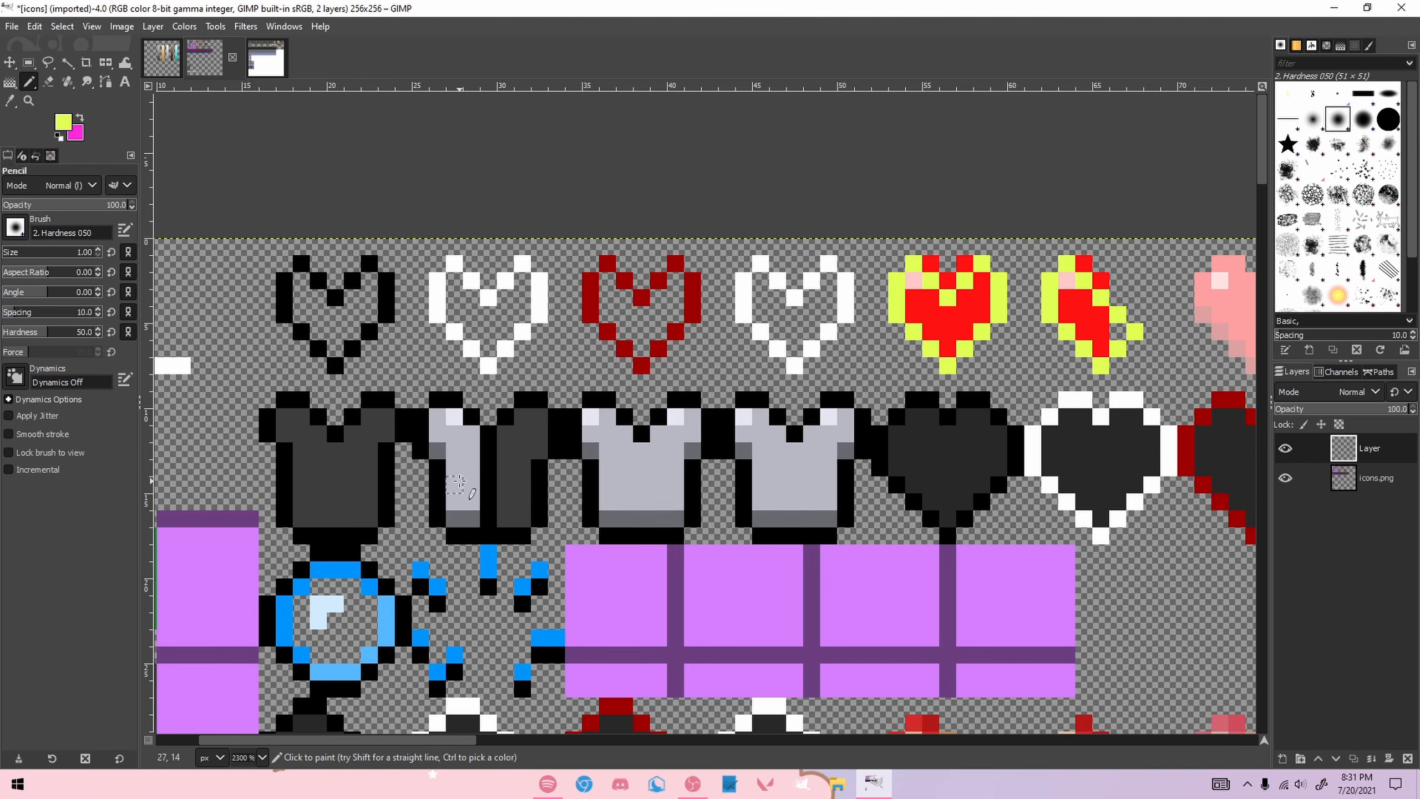
scroll(457, 481, down, 1)
scroll(341, 476, up, 1)
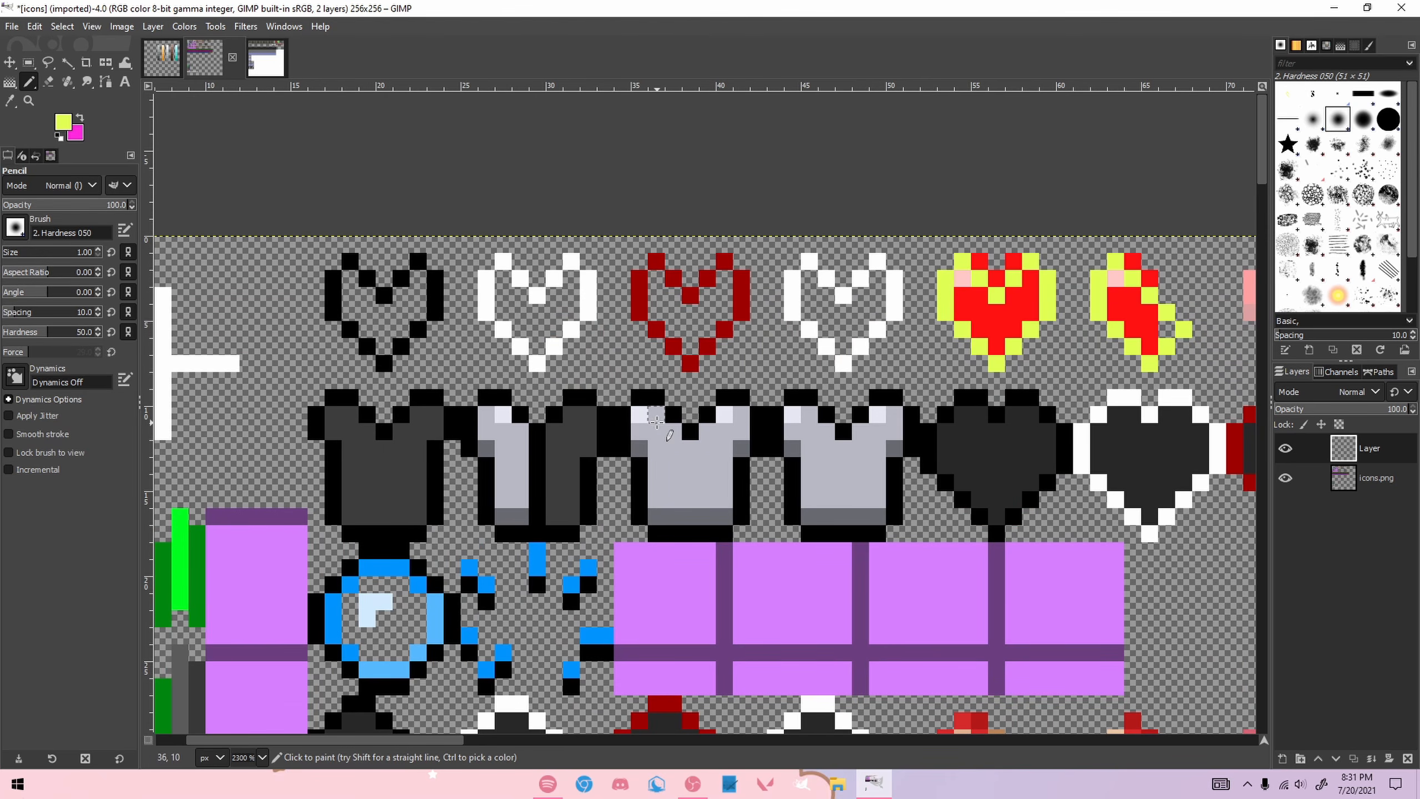
scroll(648, 481, up, 2)
scroll(469, 482, down, 3)
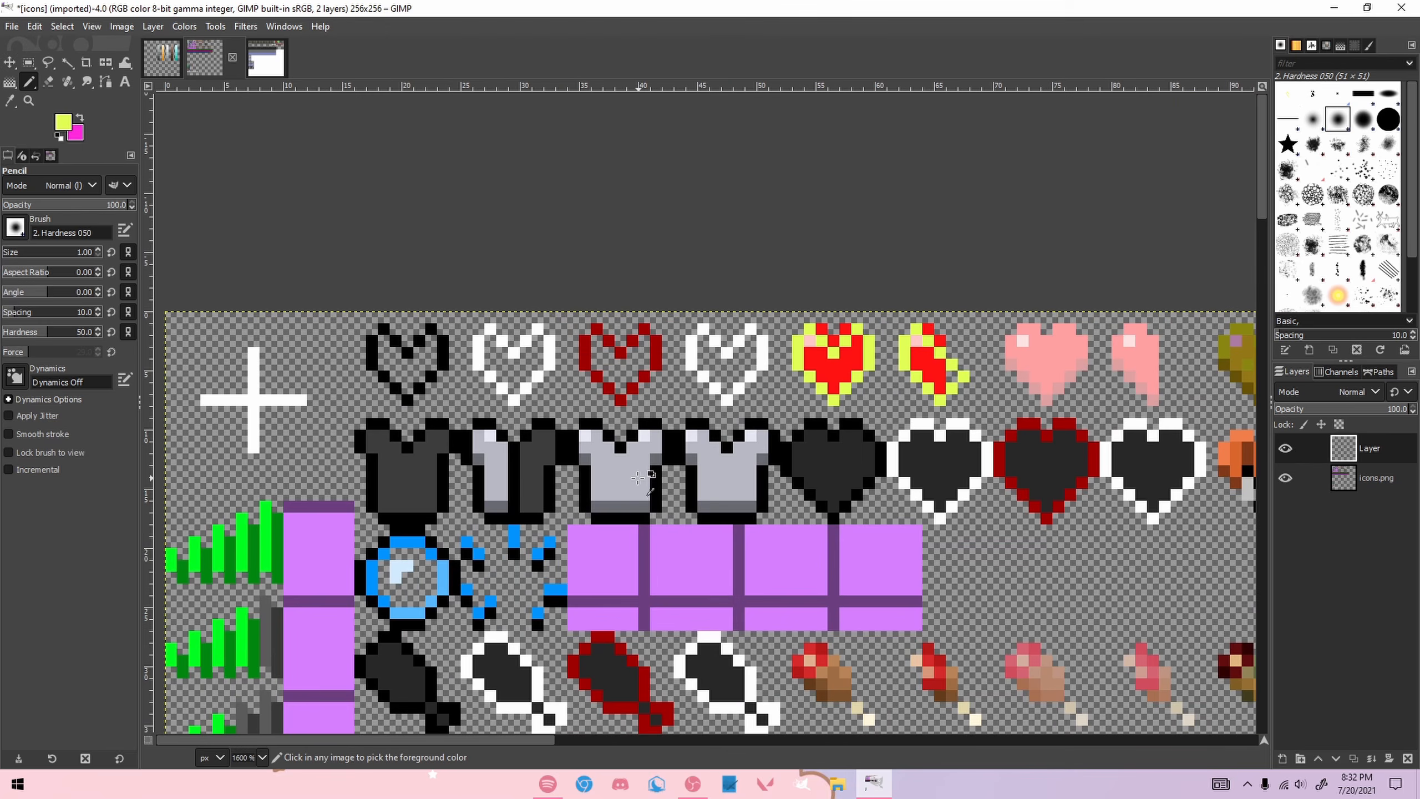
scroll(468, 482, down, 4)
scroll(628, 238, down, 1)
scroll(628, 238, up, 2)
scroll(739, 251, up, 3)
scroll(739, 251, down, 1)
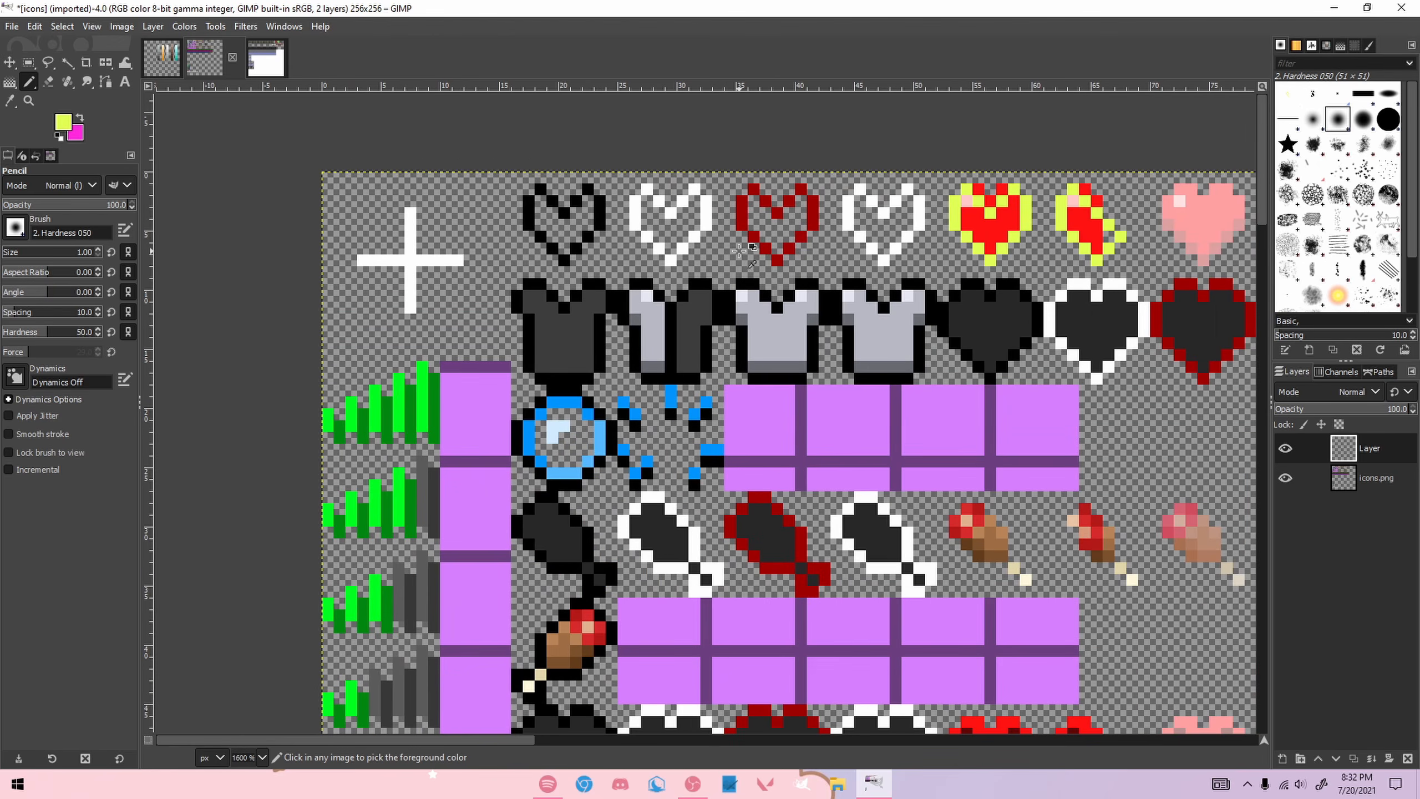
scroll(918, 272, up, 1)
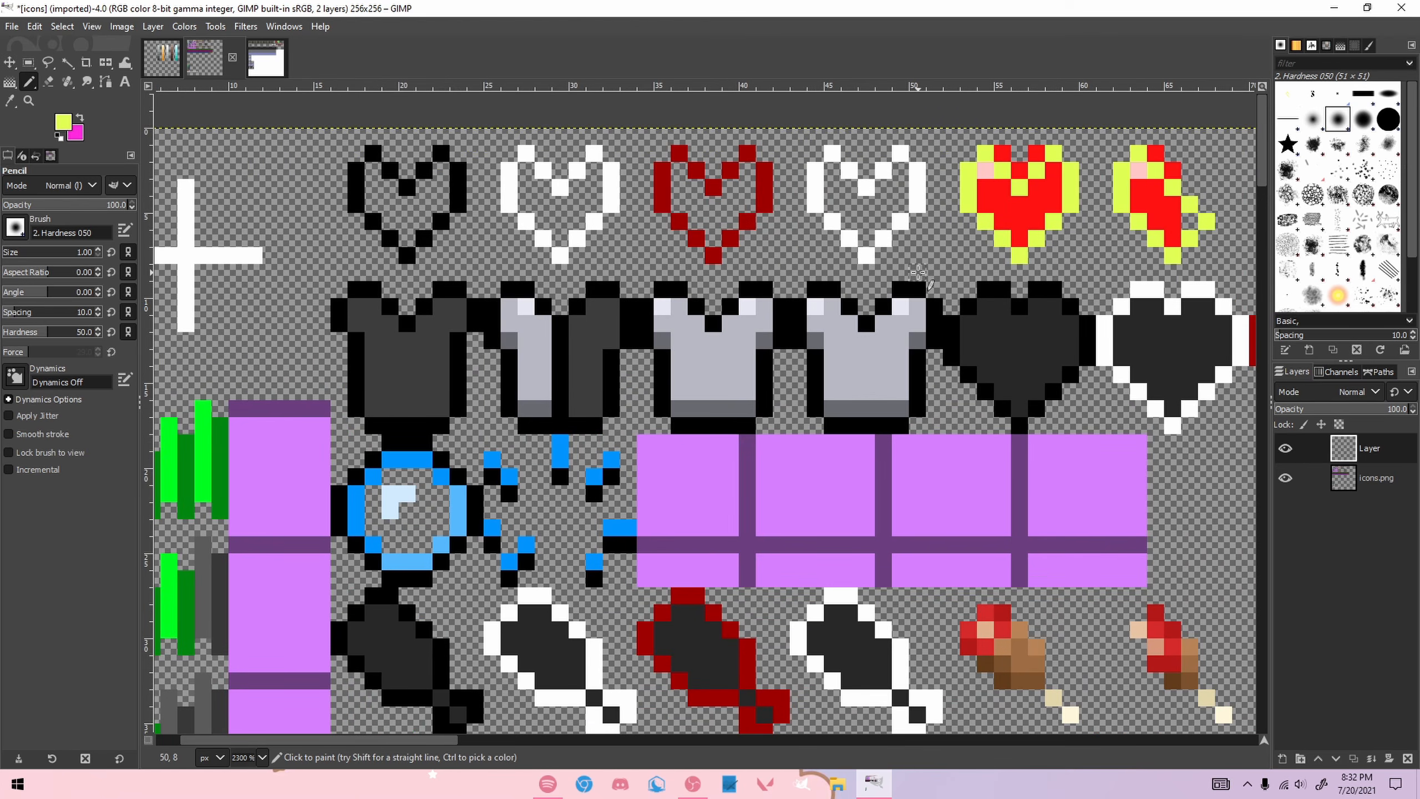
Step: Draw a rounded yellow-green outline with the Pencil around the fourth armor icon, narrowing it toward the lower edge
mouse_move(680, 307)
mouse_down()
mouse_move(755, 383)
mouse_move(716, 324)
mouse_up()
key(ctrl+z)
scroll(956, 311, up, 2)
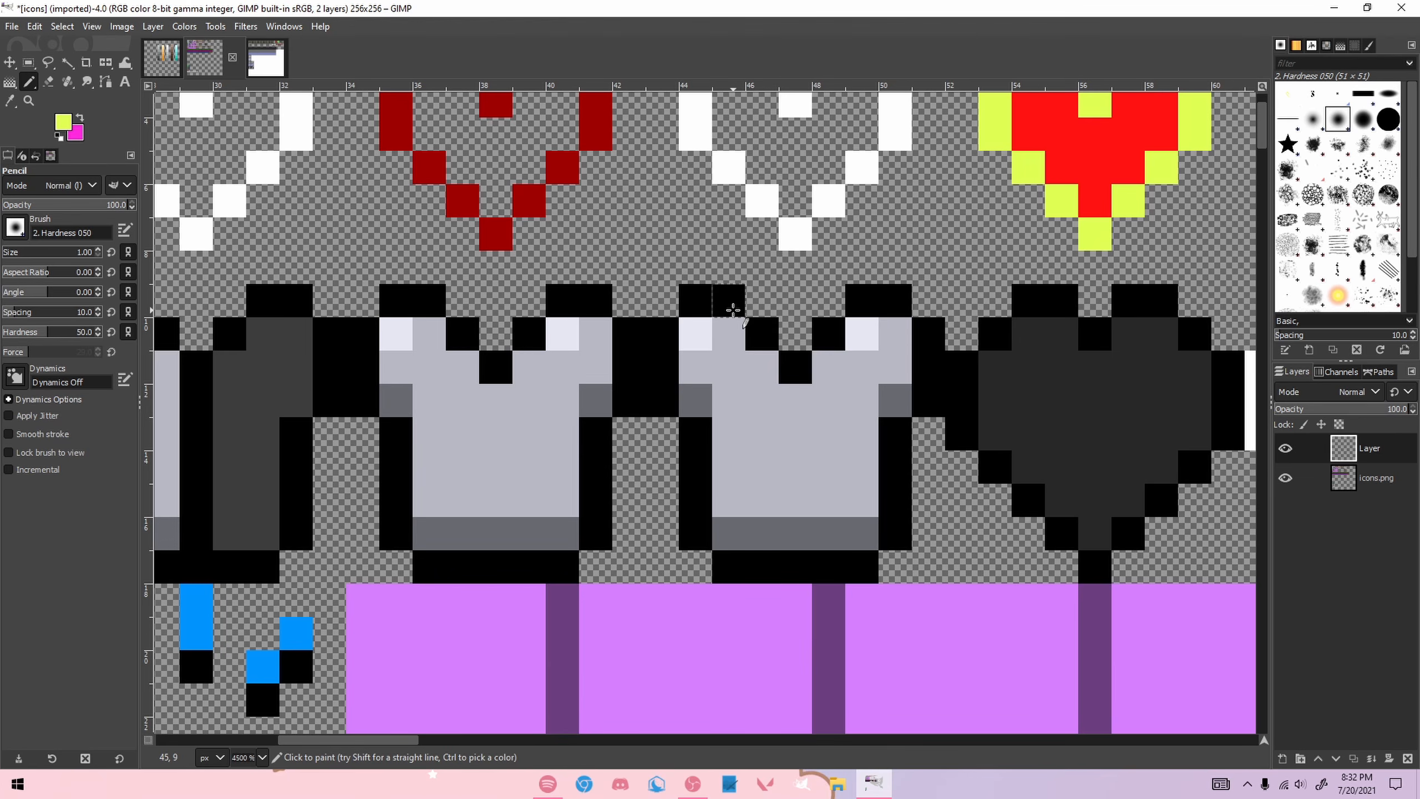
mouse_move(732, 309)
mouse_down()
mouse_move(864, 309)
mouse_move(893, 401)
mouse_up()
drag(696, 335, 697, 437)
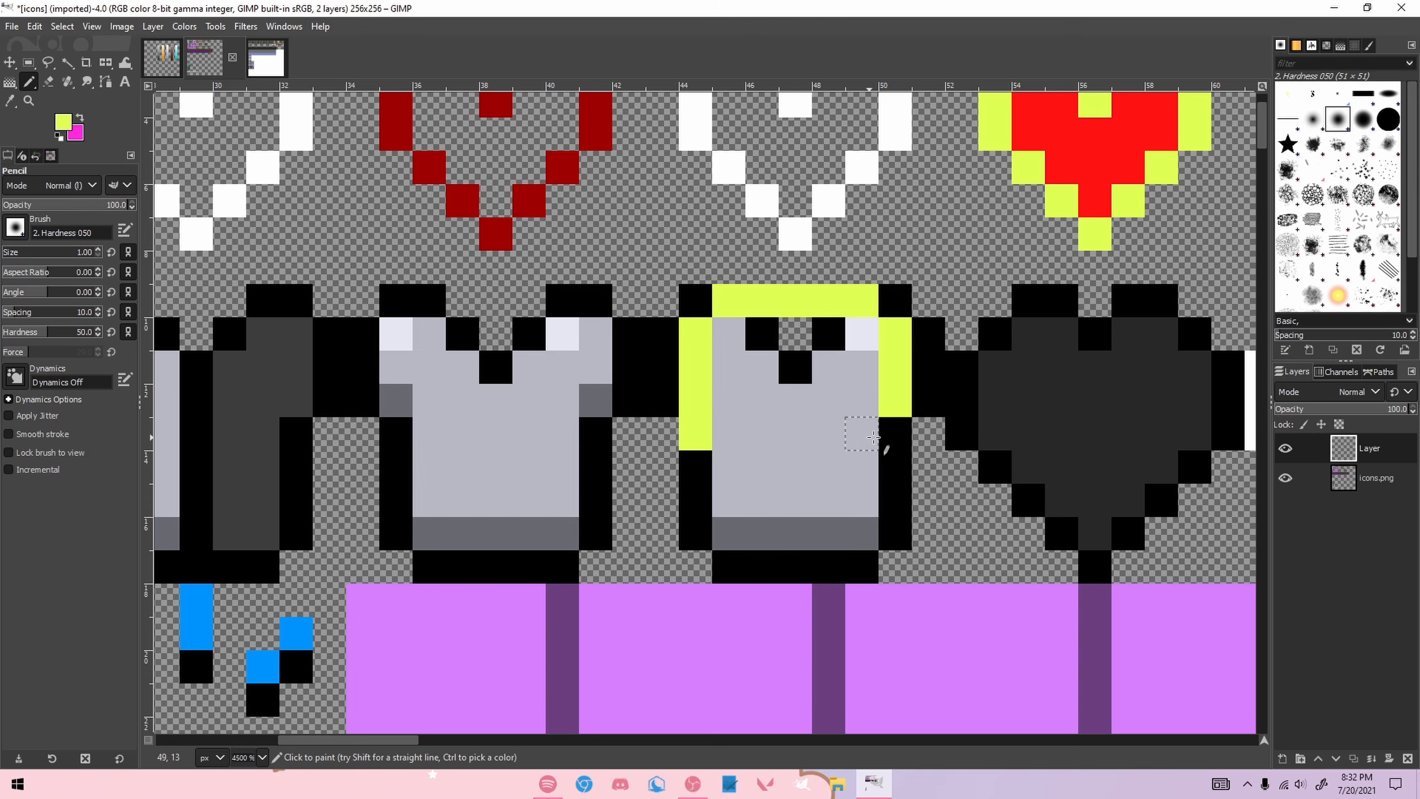
click(890, 436)
click(704, 469)
drag(895, 467, 814, 531)
drag(733, 501, 763, 534)
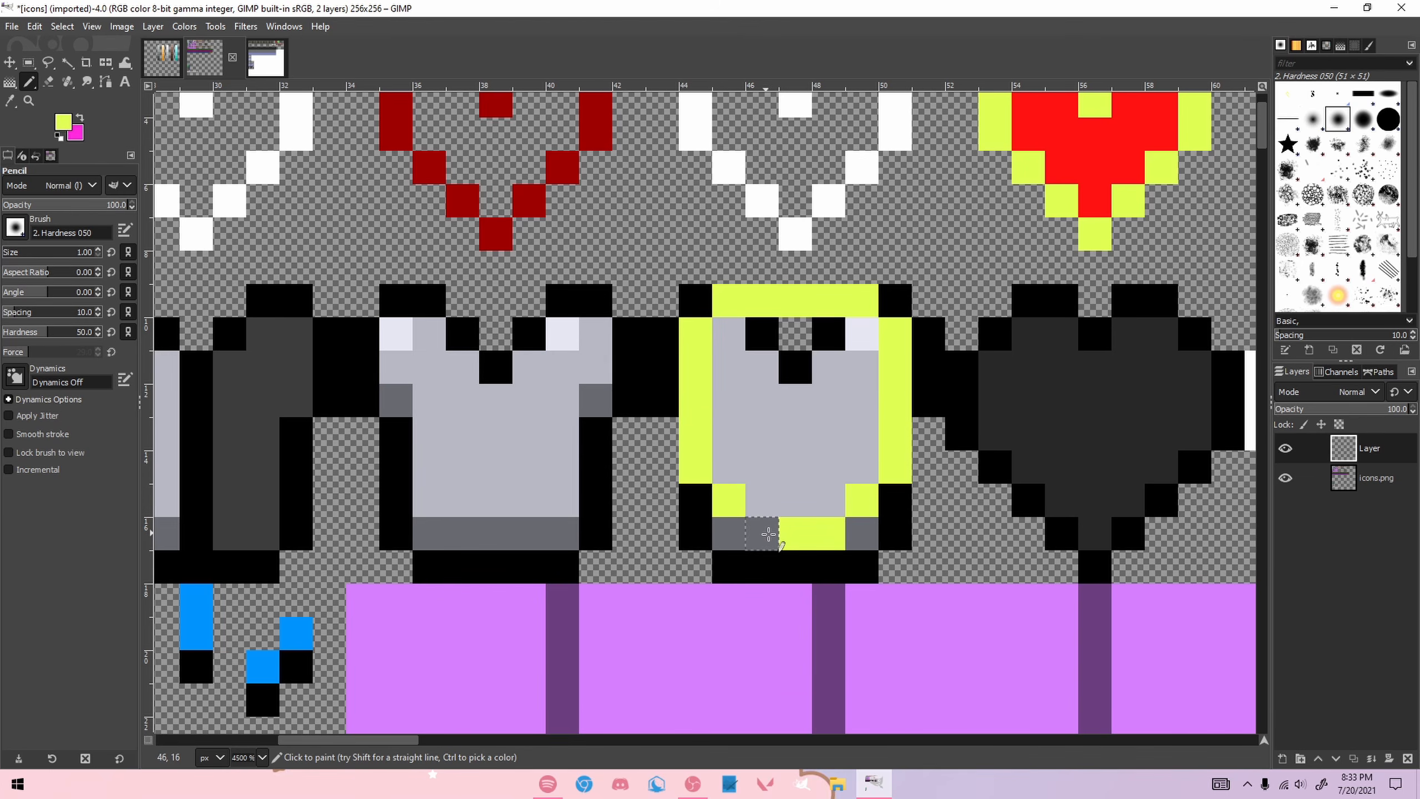
scroll(798, 497, down, 2)
scroll(822, 492, down, 1)
scroll(822, 492, up, 1)
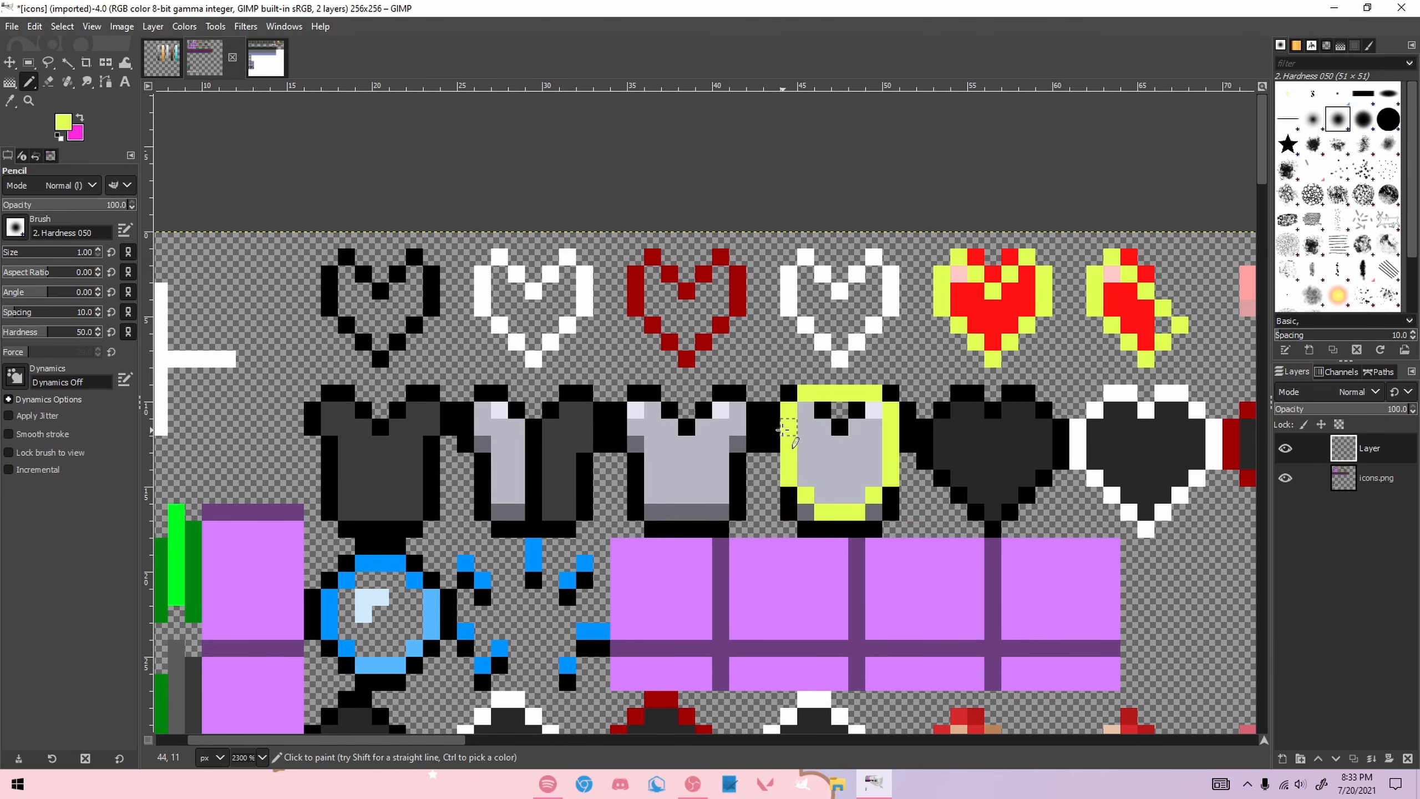
scroll(822, 445, up, 2)
mouse_move(810, 433)
mouse_down()
mouse_move(820, 491)
mouse_move(865, 495)
mouse_move(878, 437)
mouse_up()
key(ctrl+z)
key(ctrl+z)
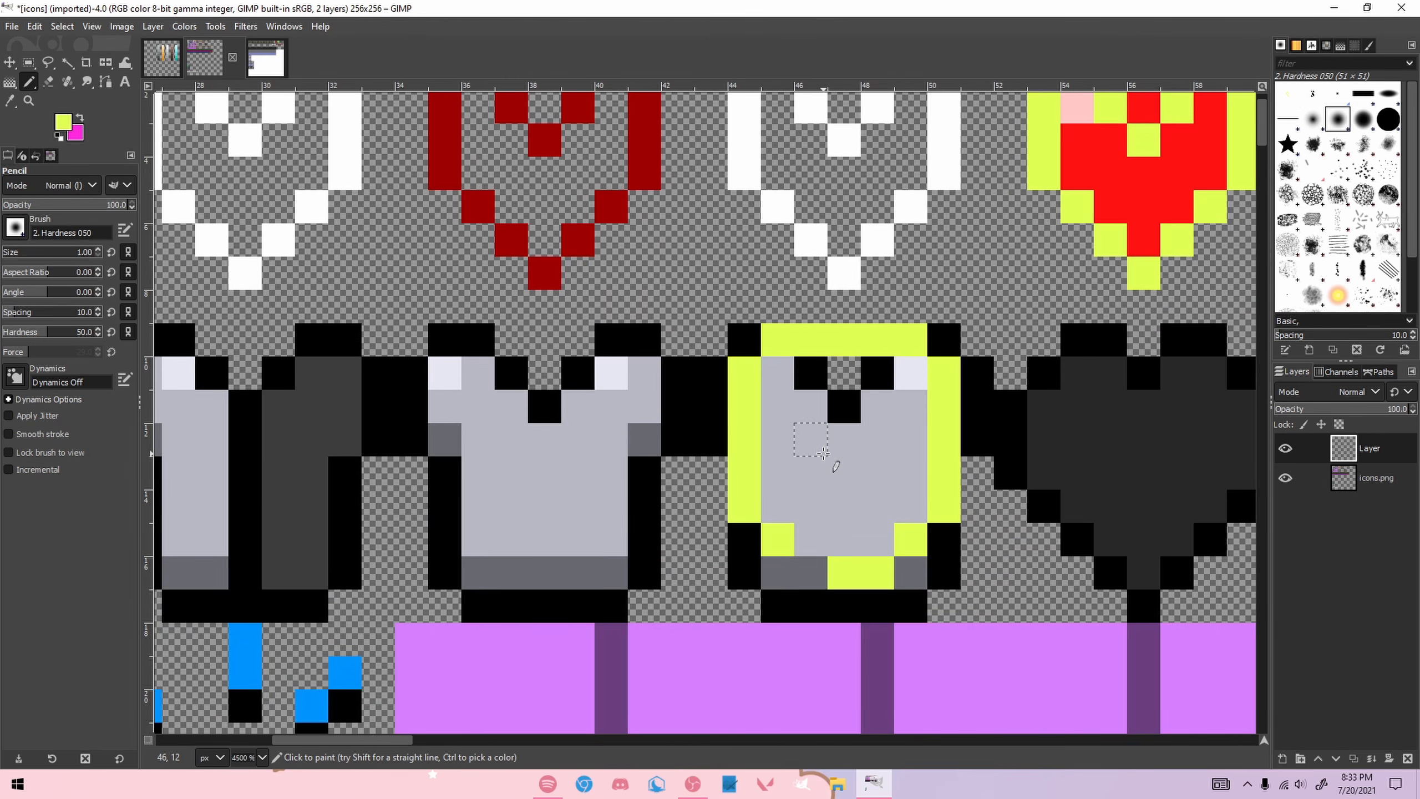
Step: Copy the rounded yellow-green outline and paste it onto the full armor icon beside it
scroll(615, 541, down, 2)
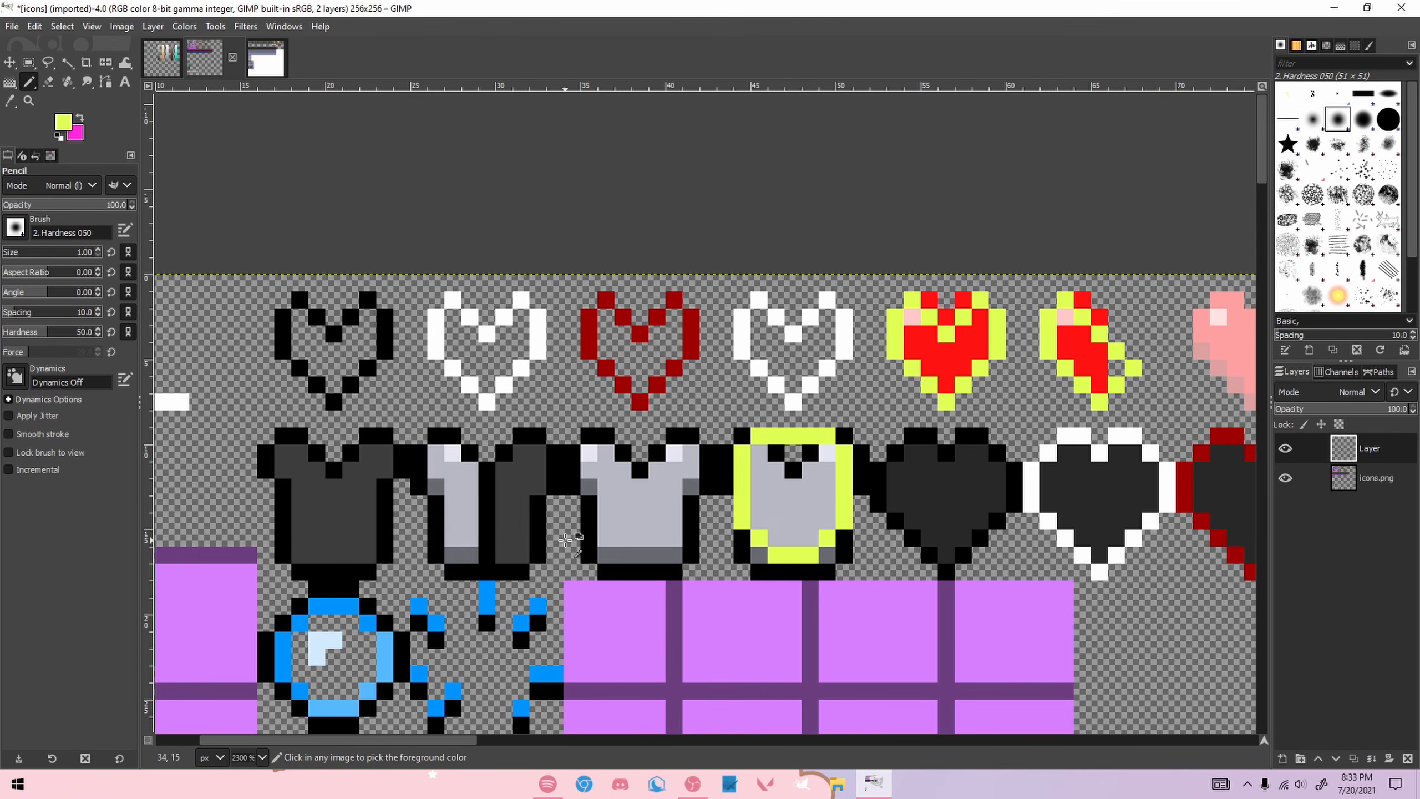
key(r)
drag(735, 429, 658, 558)
key(ctrl+c)
key(ctrl+v)
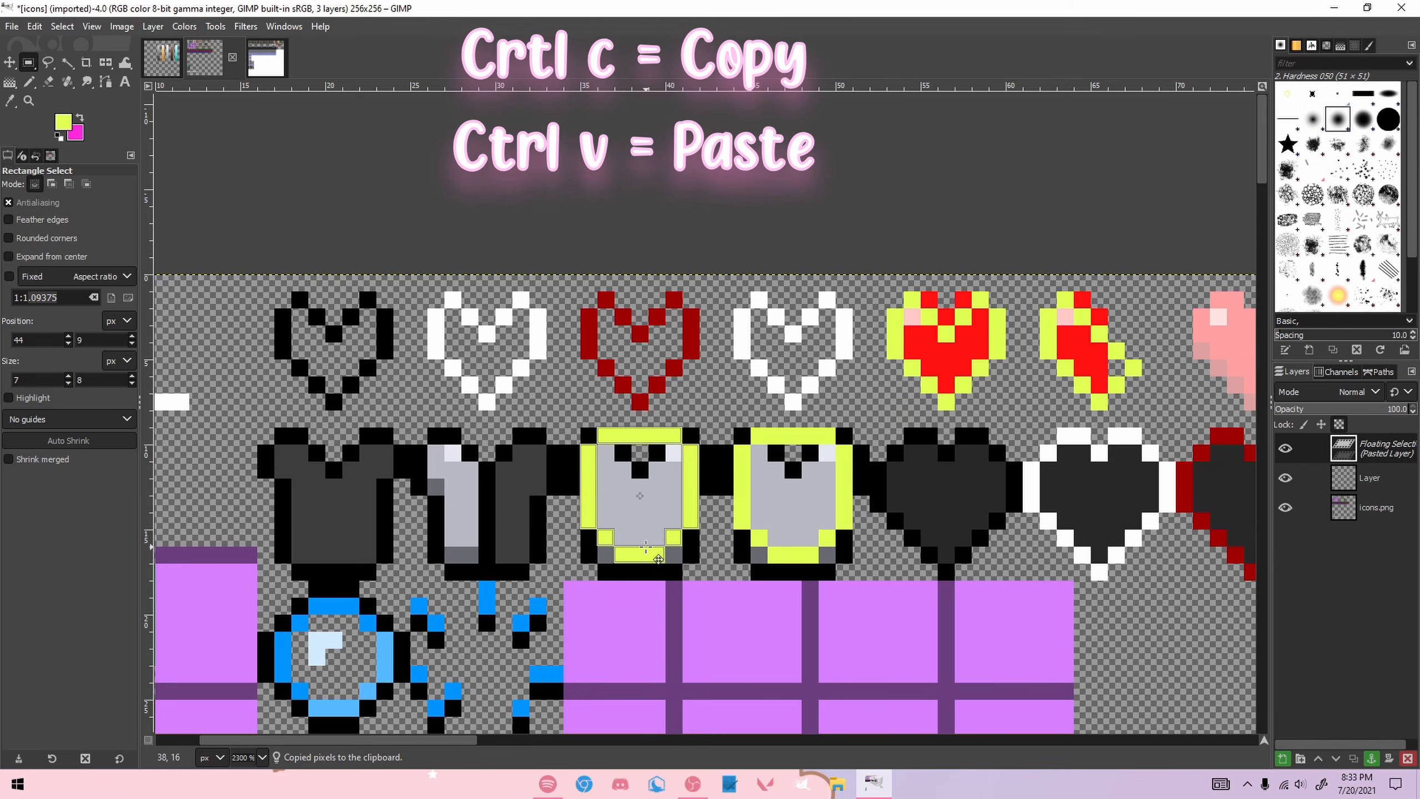
click(704, 505)
Step: Copy the left half of the rounded yellow-green outline and paste it onto the half armor icon
drag(582, 428, 644, 572)
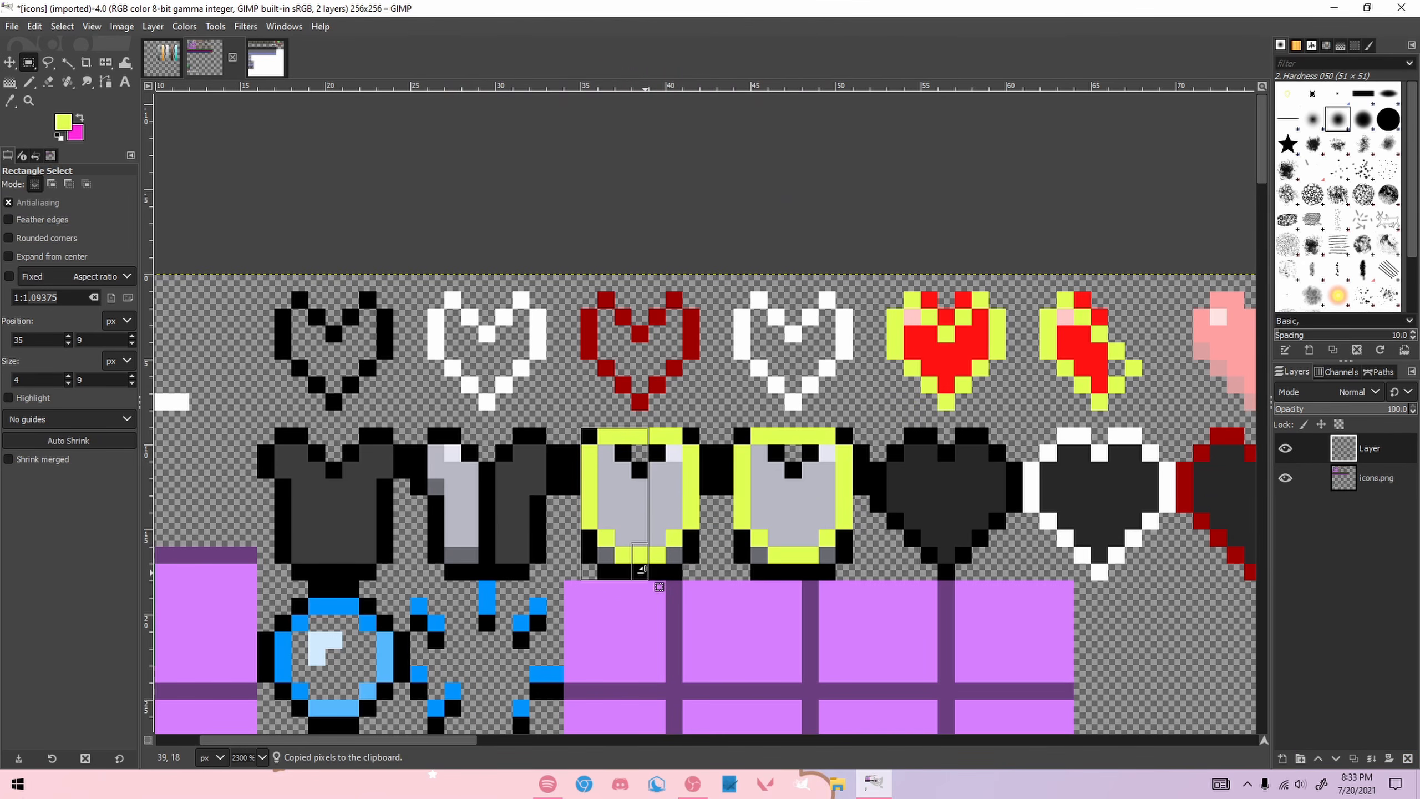
key(ctrl+c)
key(ctrl+v)
drag(640, 567, 486, 554)
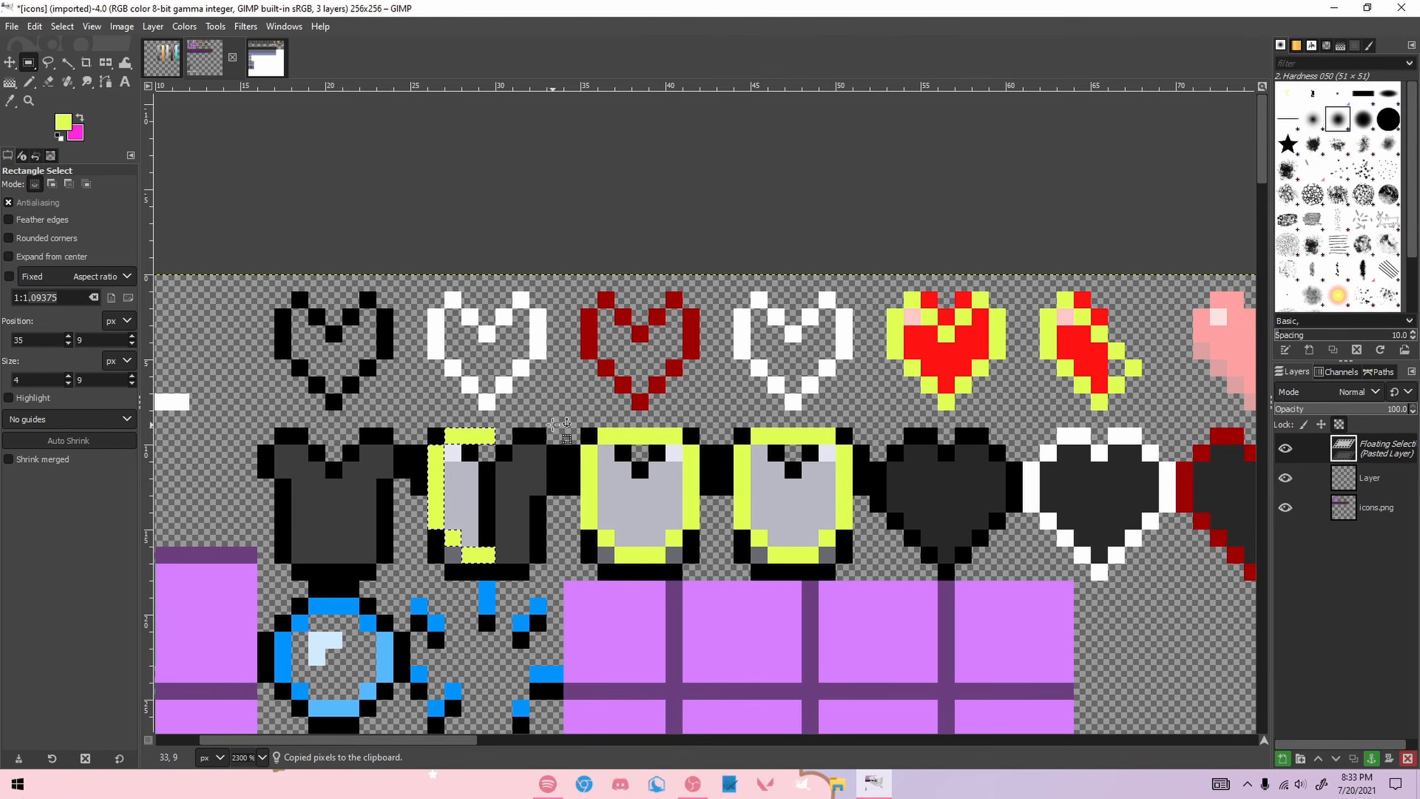
click(554, 424)
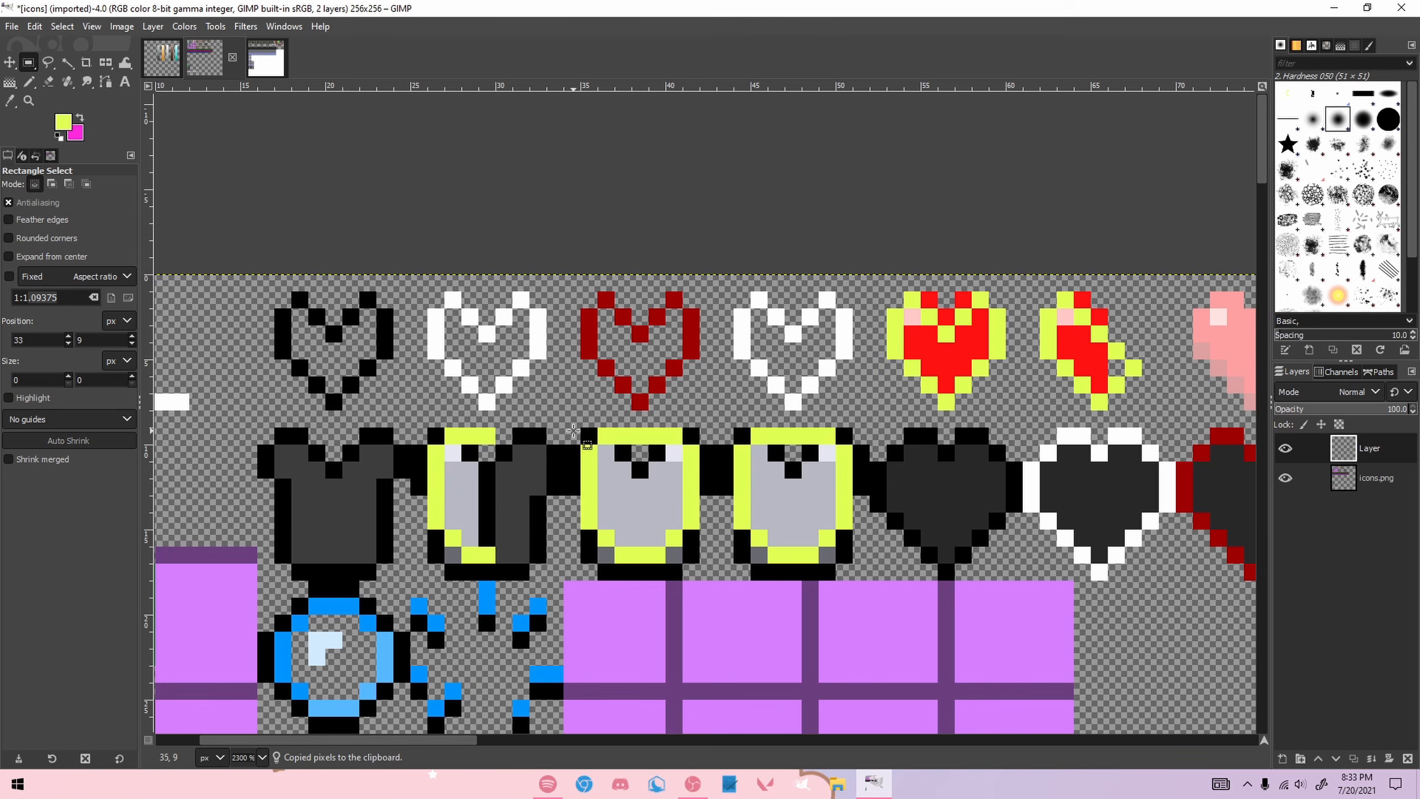
Step: Make magenta the foreground color and paste a copy of the complete yellow-green outline onto the half armor icon
click(82, 119)
key(n)
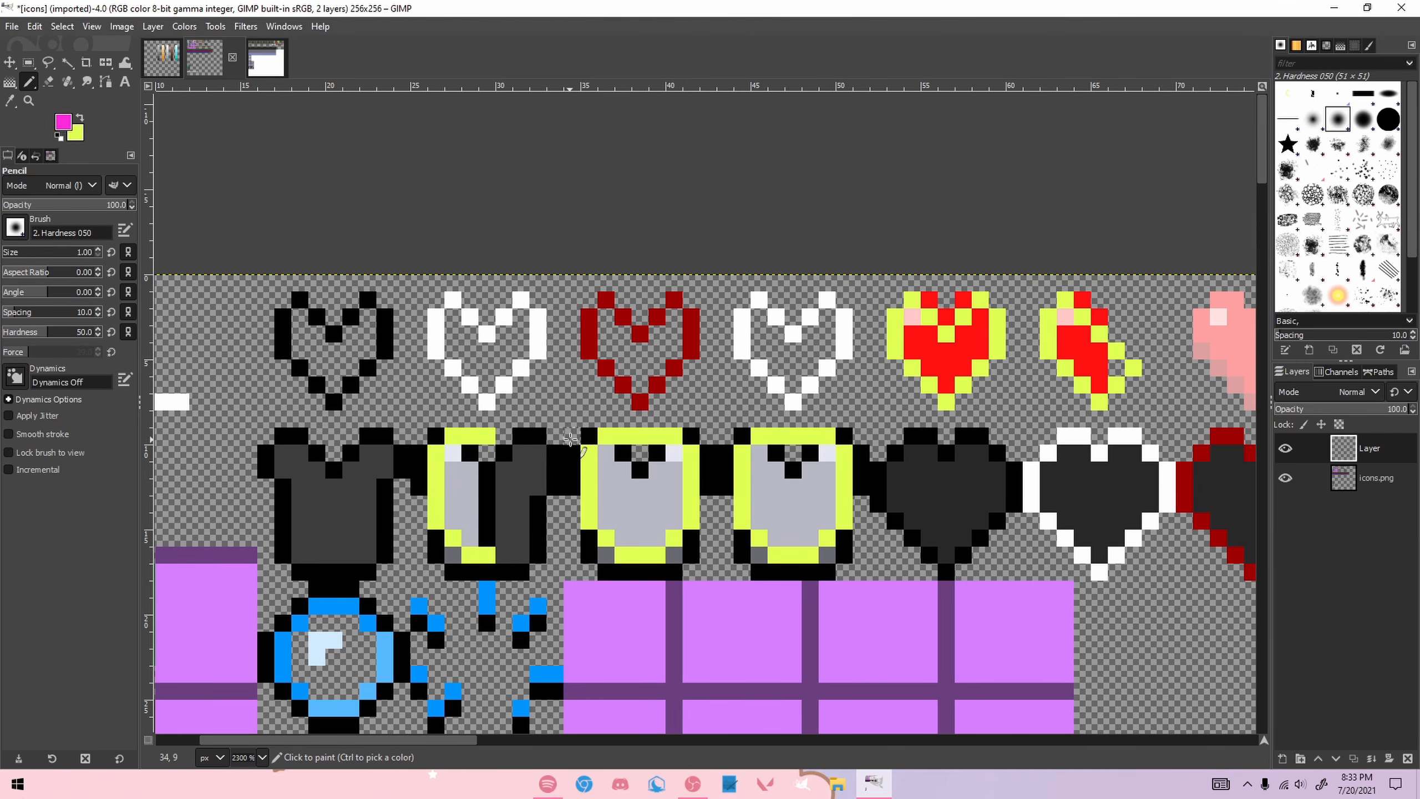
key(r)
mouse_move(582, 412)
mouse_down()
mouse_move(696, 578)
mouse_move(488, 562)
mouse_move(505, 562)
mouse_up()
key(ctrl+c)
key(ctrl+v)
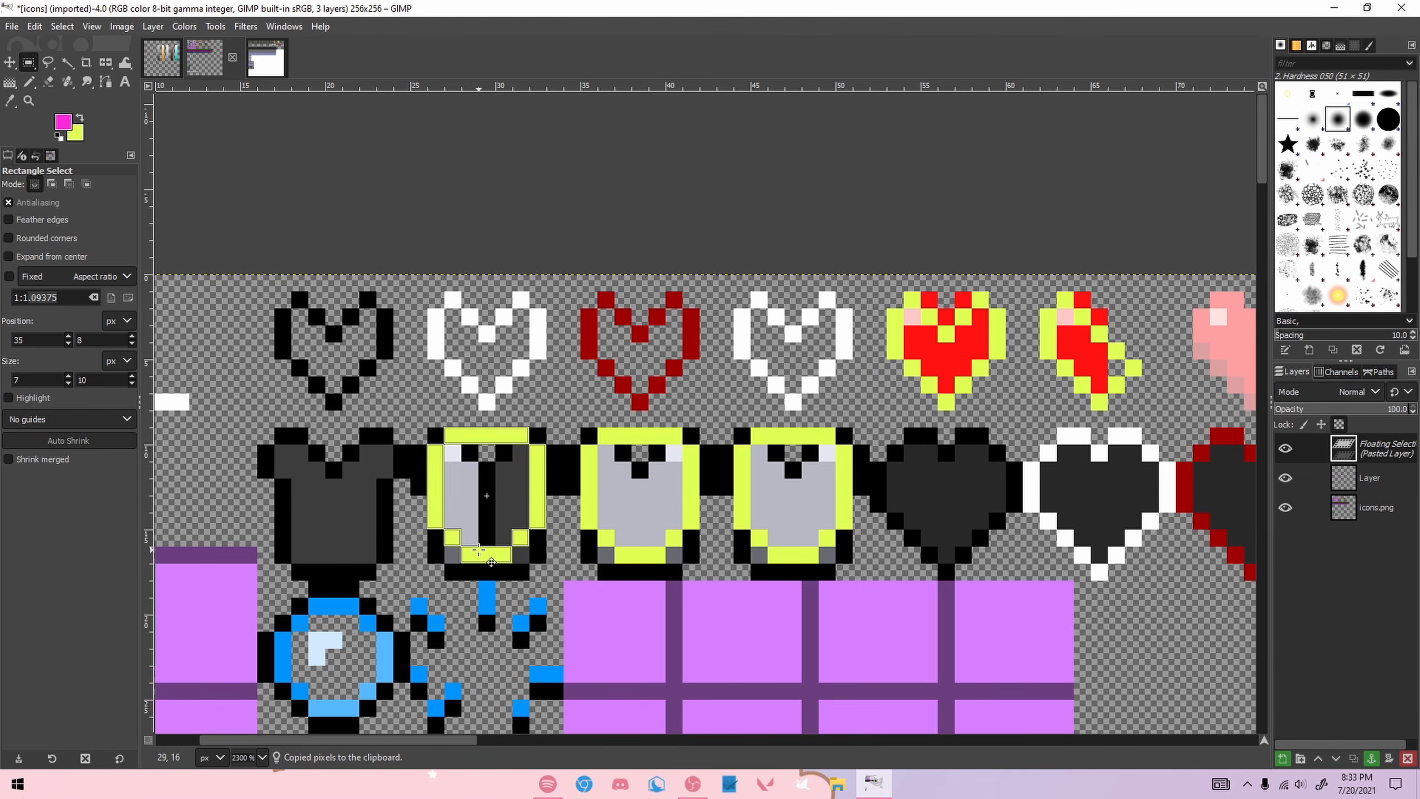
click(526, 416)
Step: Paint the upper part of the half armor outline's dark side magenta with the Pencil, including a stepped inner diagonal
key(n)
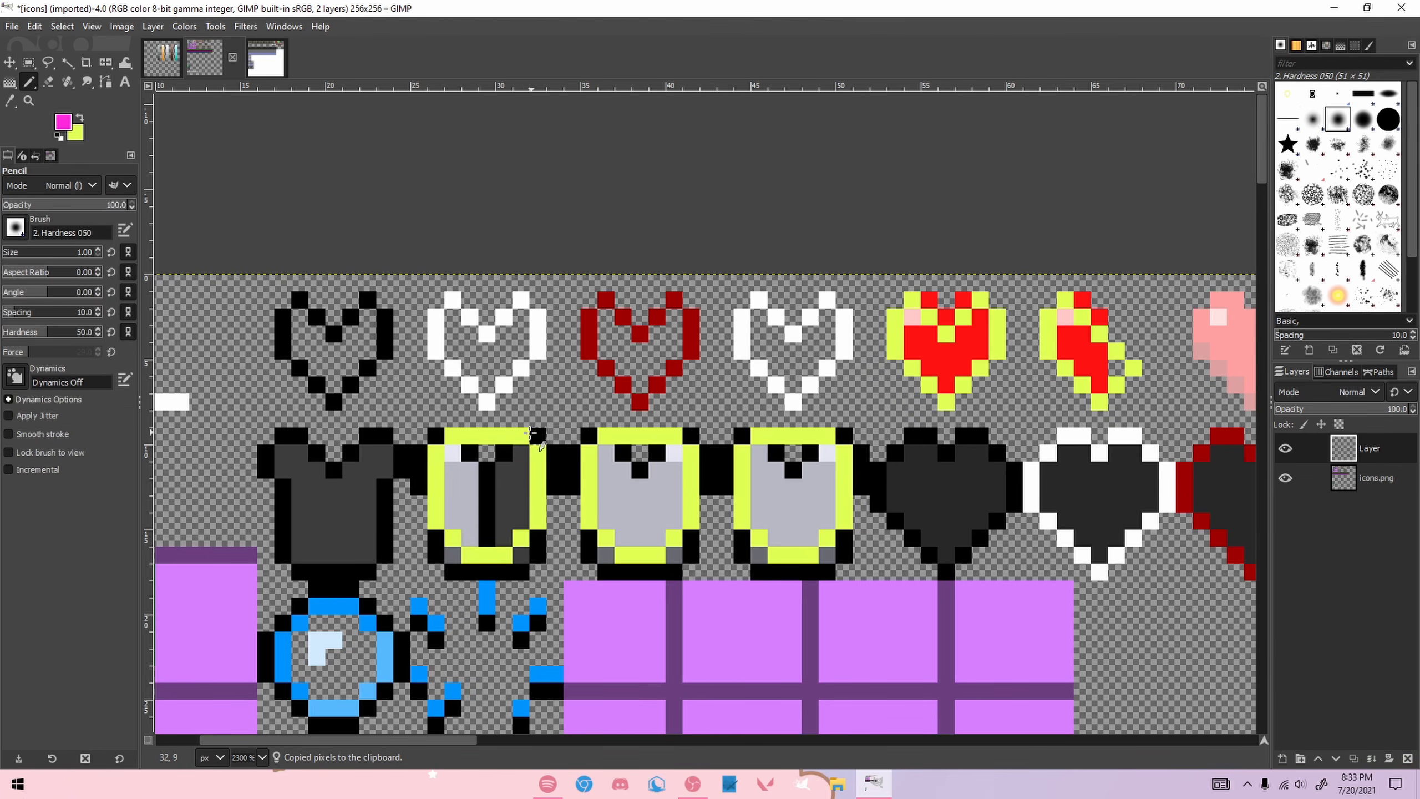
drag(502, 438, 518, 438)
click(538, 471)
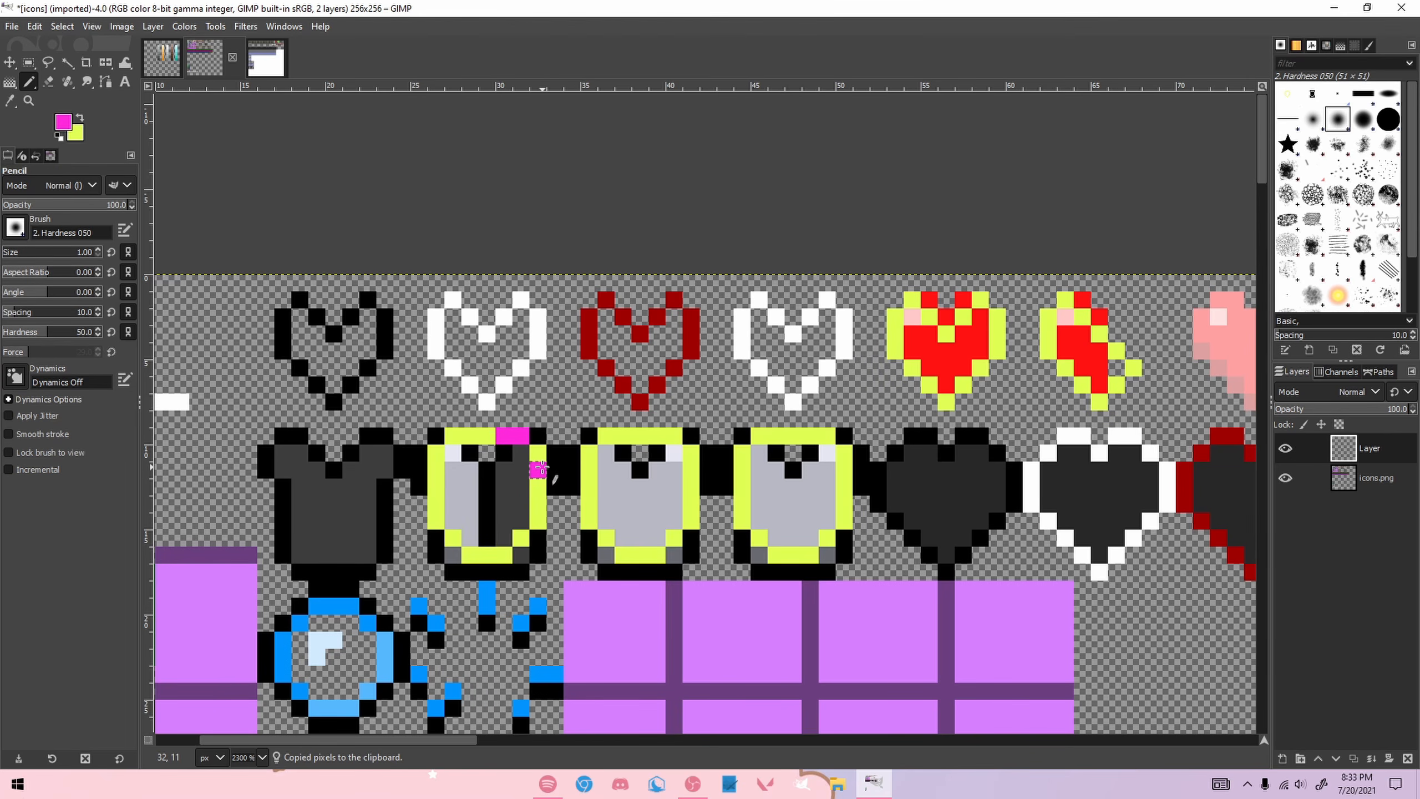
key(ctrl+z)
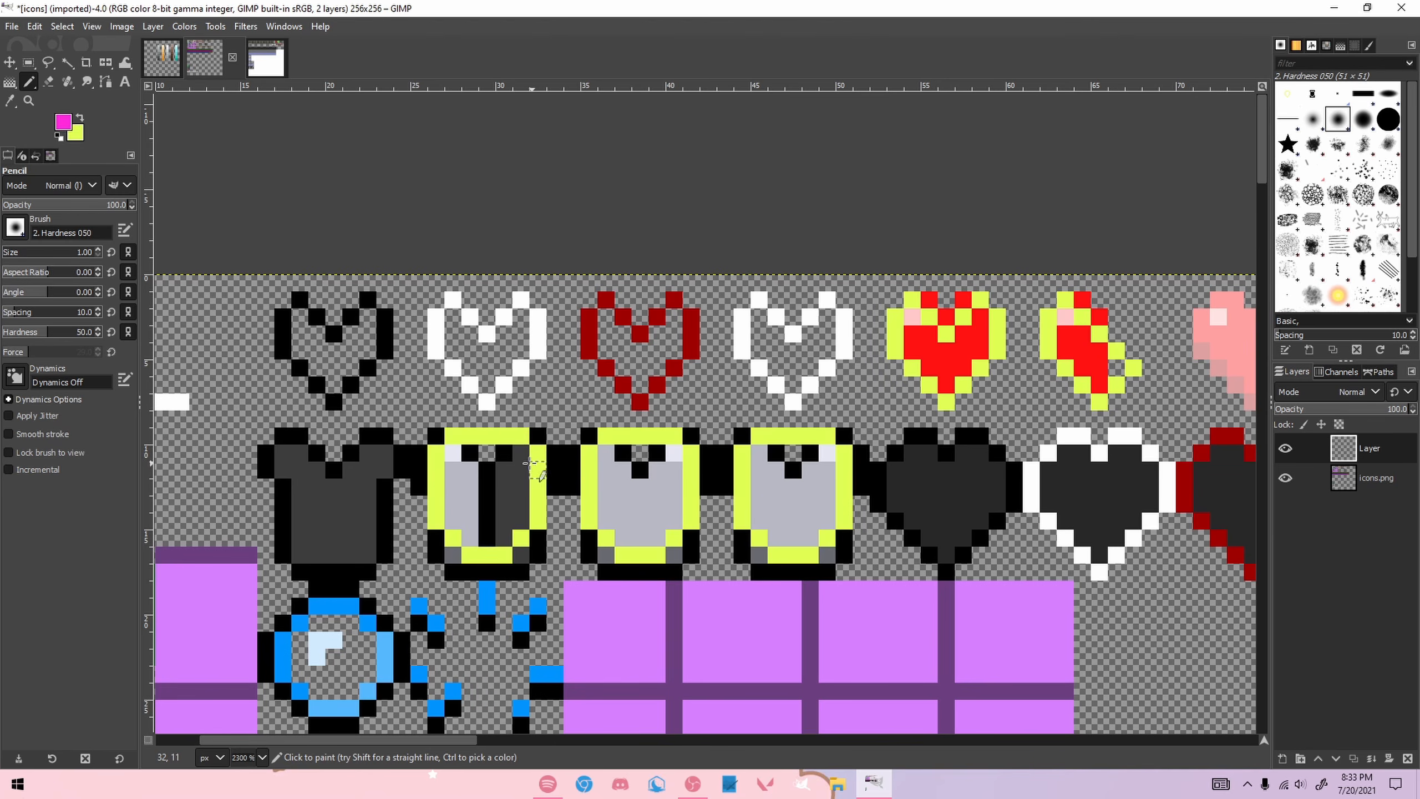
click(486, 437)
drag(517, 473, 520, 486)
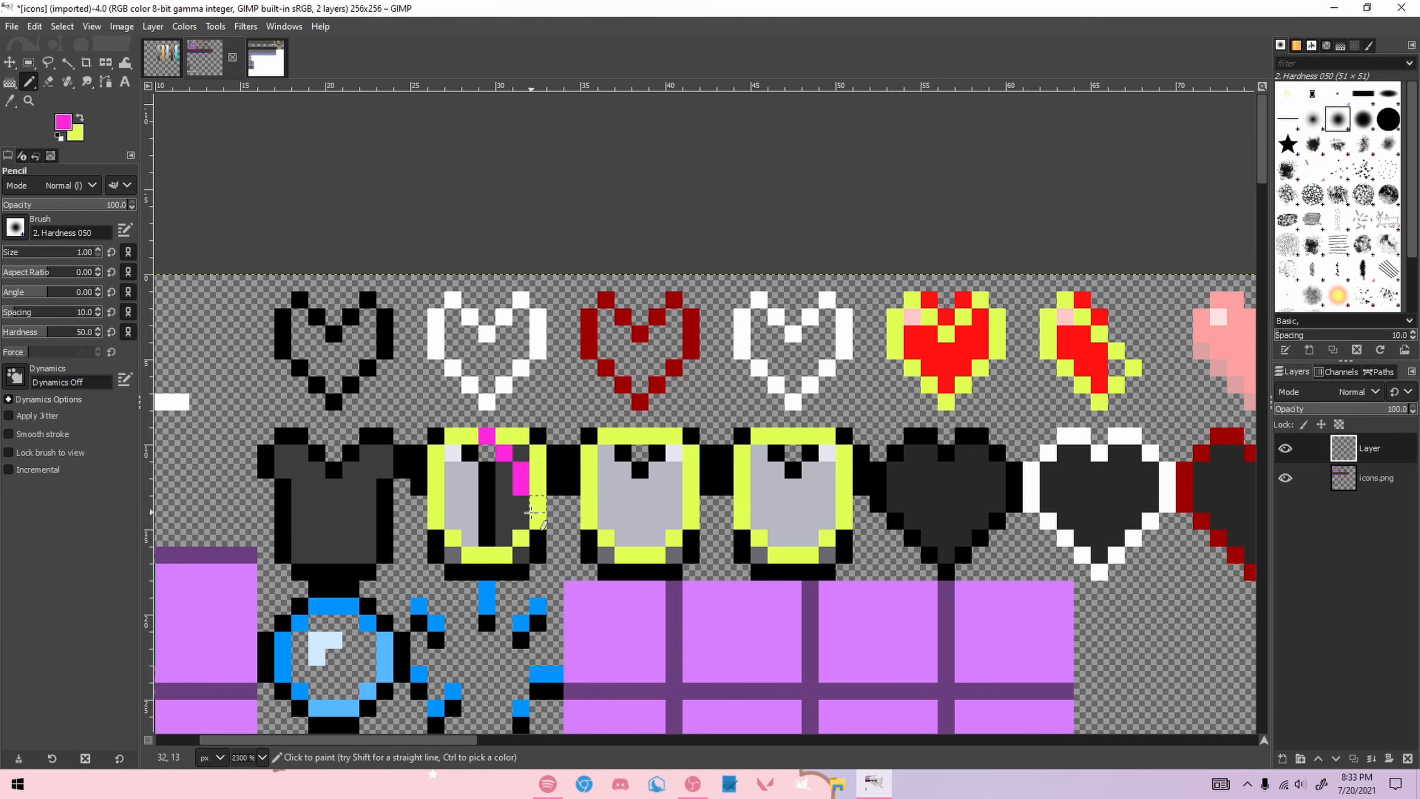
key(ctrl+z)
click(537, 503)
drag(500, 437, 538, 492)
Step: Paste a copy of the full yellow-green outline onto the empty armor icon and repaint it magenta with the Pencil
key(r)
drag(583, 446, 686, 535)
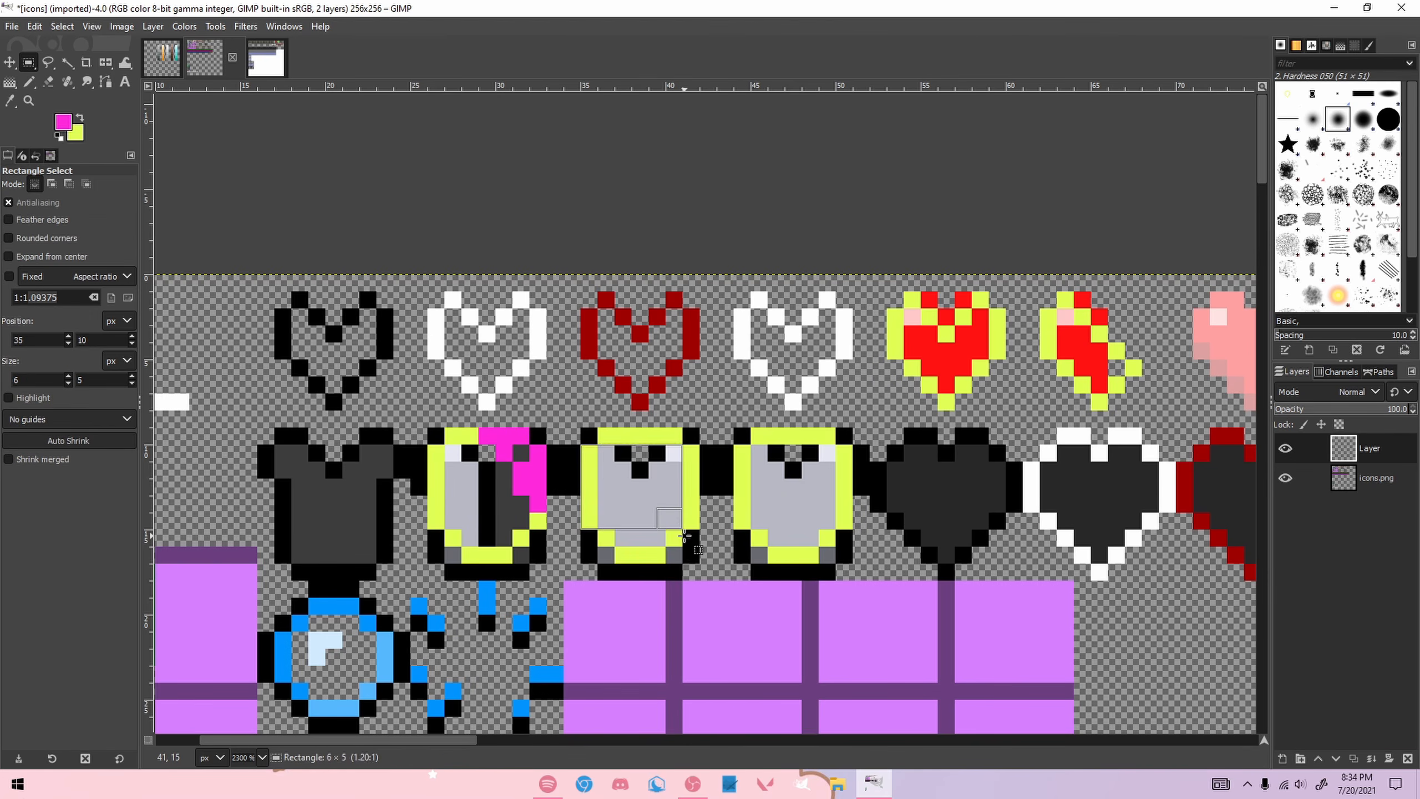
drag(581, 429, 695, 562)
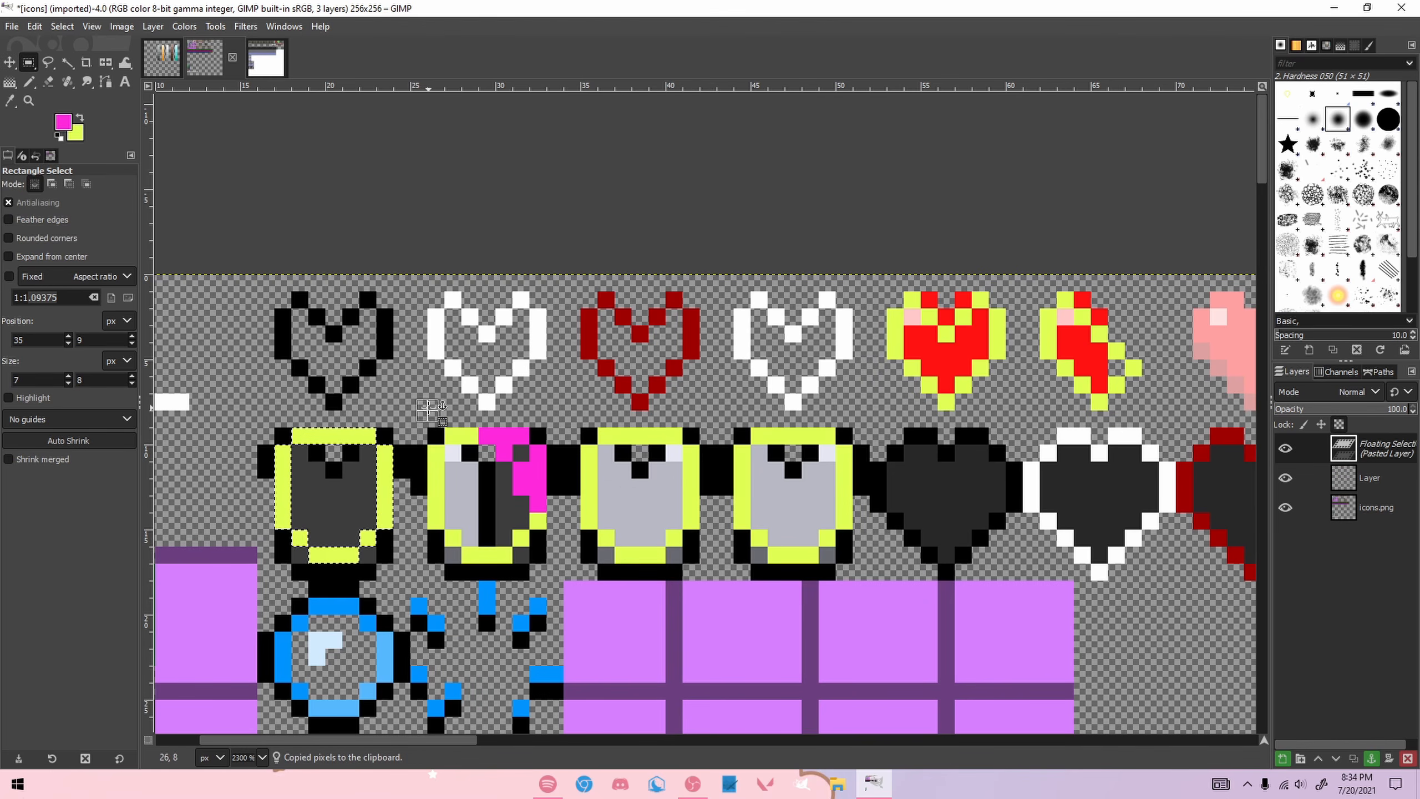
click(426, 406)
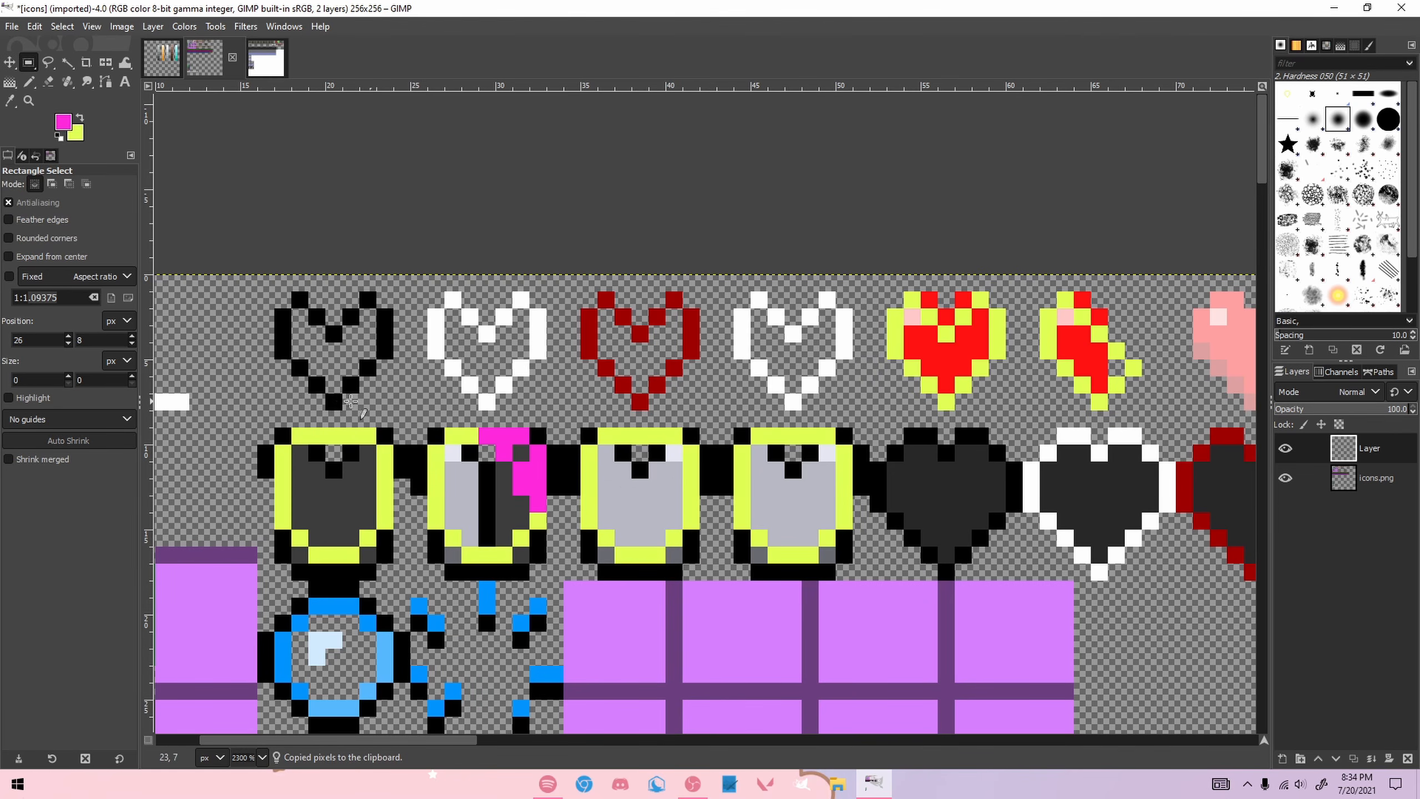
key(n)
drag(299, 437, 374, 437)
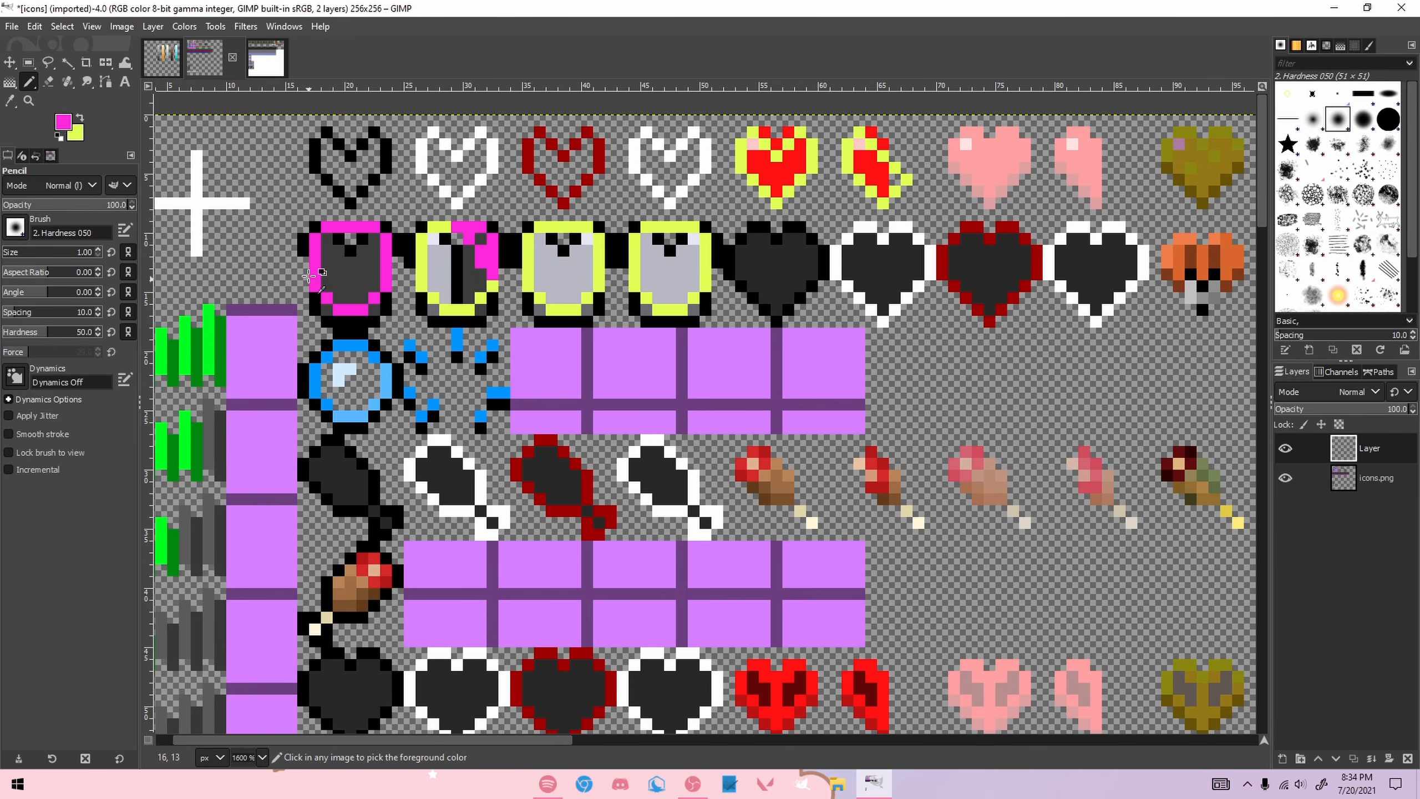
Step: On the icons.png layer, select the black pixels around the air bubble and popping bubble icons and cut them
scroll(309, 273, up, 1)
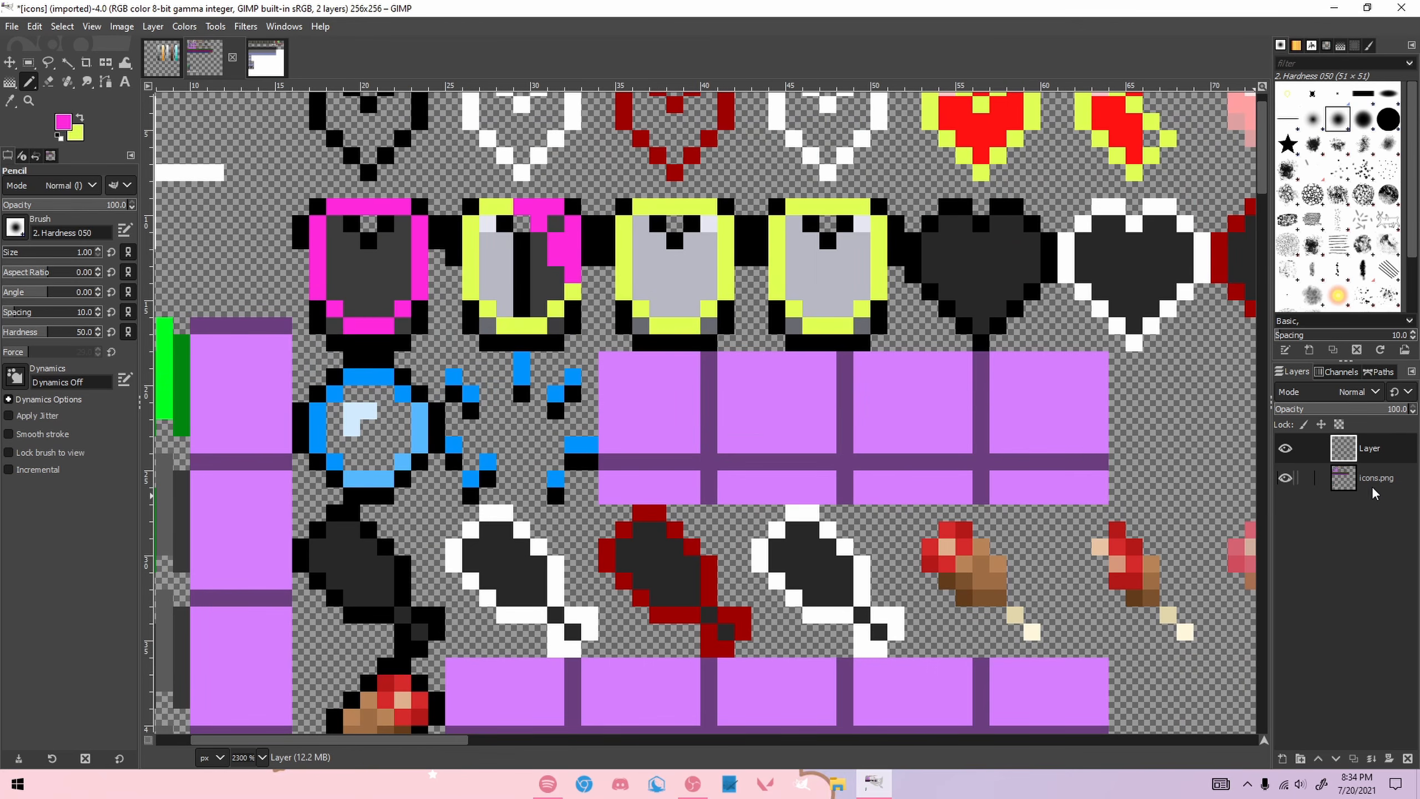
key(Page_Down)
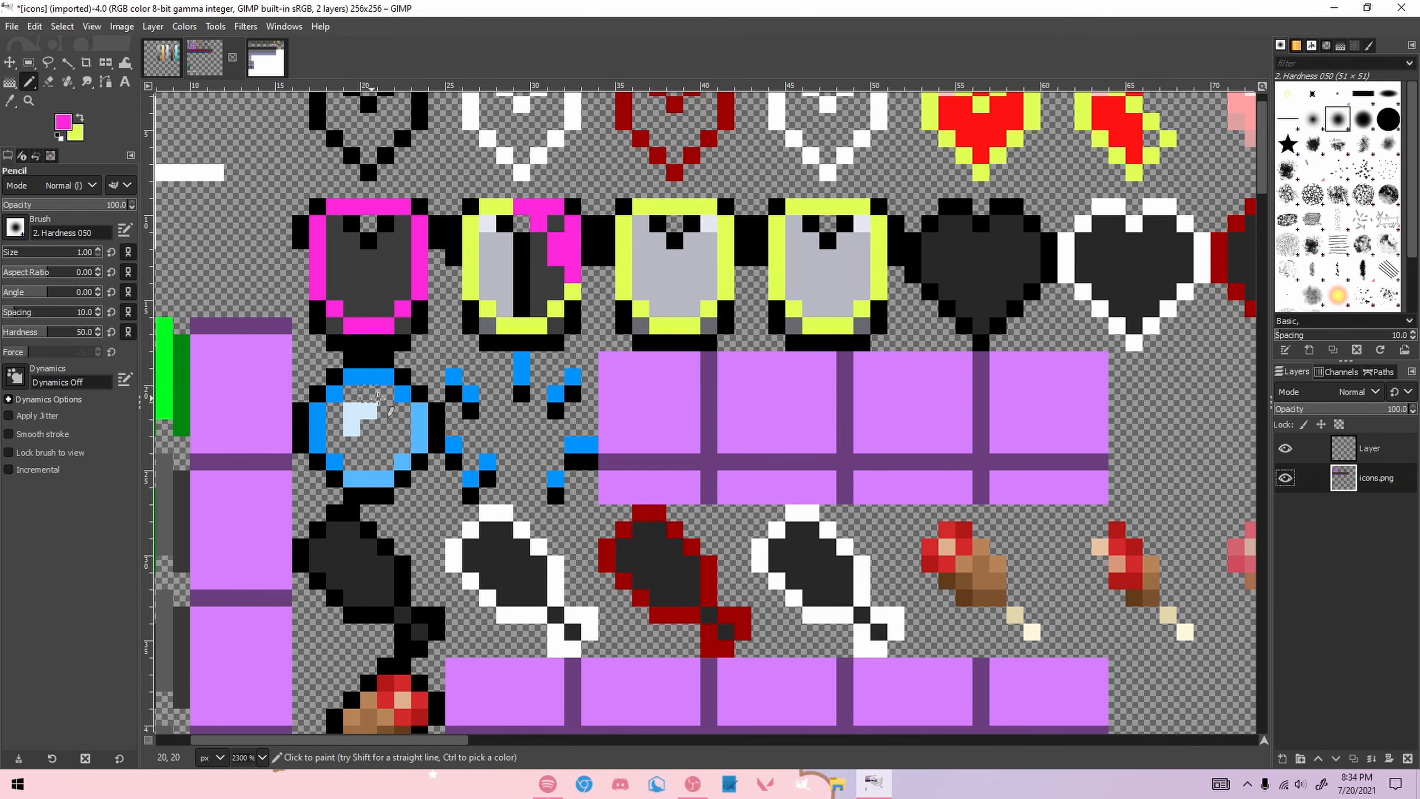
key(r)
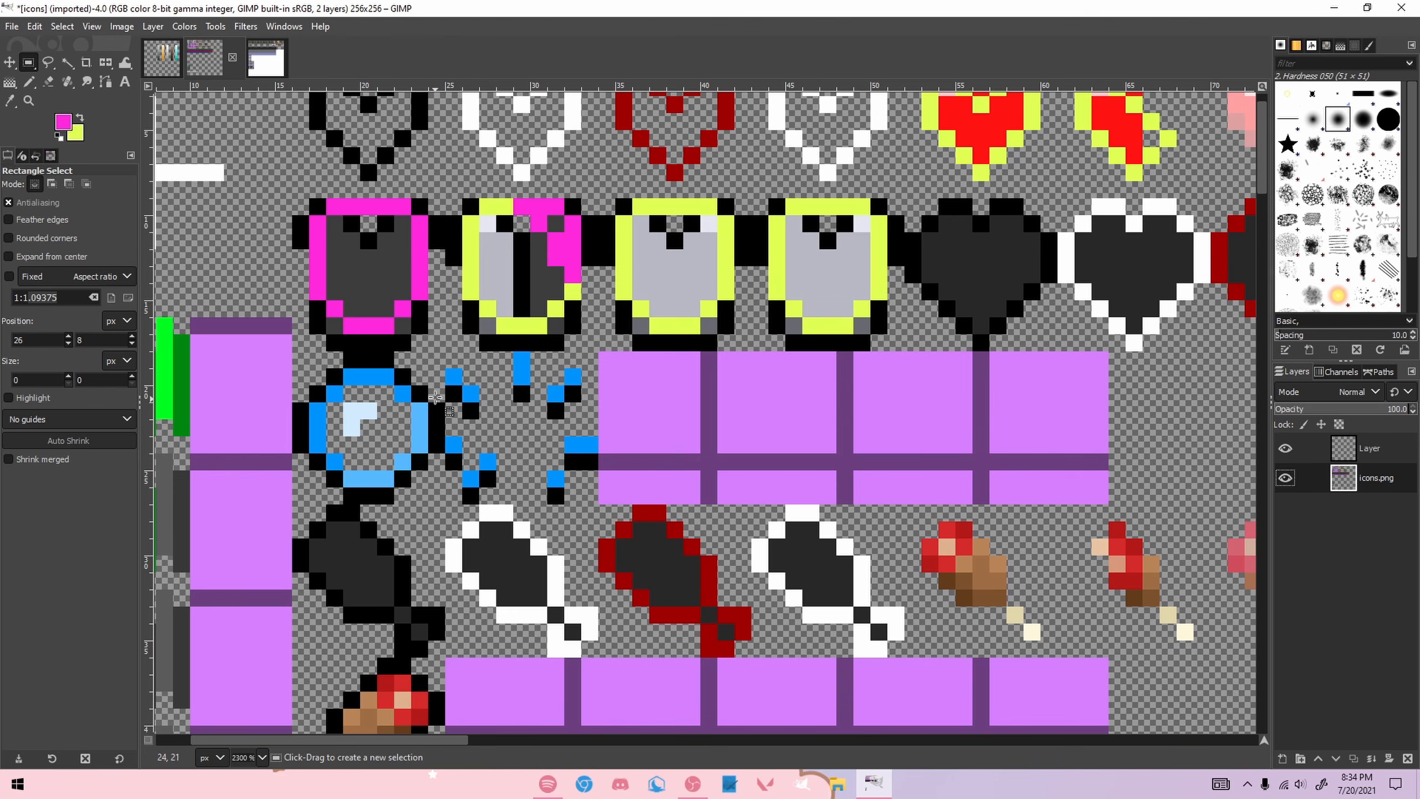
mouse_move(339, 351)
mouse_down()
mouse_move(394, 369)
mouse_move(342, 385)
mouse_move(306, 450)
mouse_move(322, 468)
mouse_up()
drag(325, 472, 339, 485)
drag(344, 493, 392, 501)
drag(396, 472, 409, 484)
mouse_move(413, 455)
mouse_down()
mouse_move(426, 468)
mouse_move(429, 404)
mouse_up()
mouse_move(426, 401)
mouse_down()
mouse_move(413, 386)
mouse_move(475, 420)
mouse_up()
drag(515, 388, 579, 402)
drag(544, 487, 558, 506)
click(559, 507)
drag(569, 452, 592, 468)
drag(446, 454, 459, 468)
drag(464, 487, 496, 487)
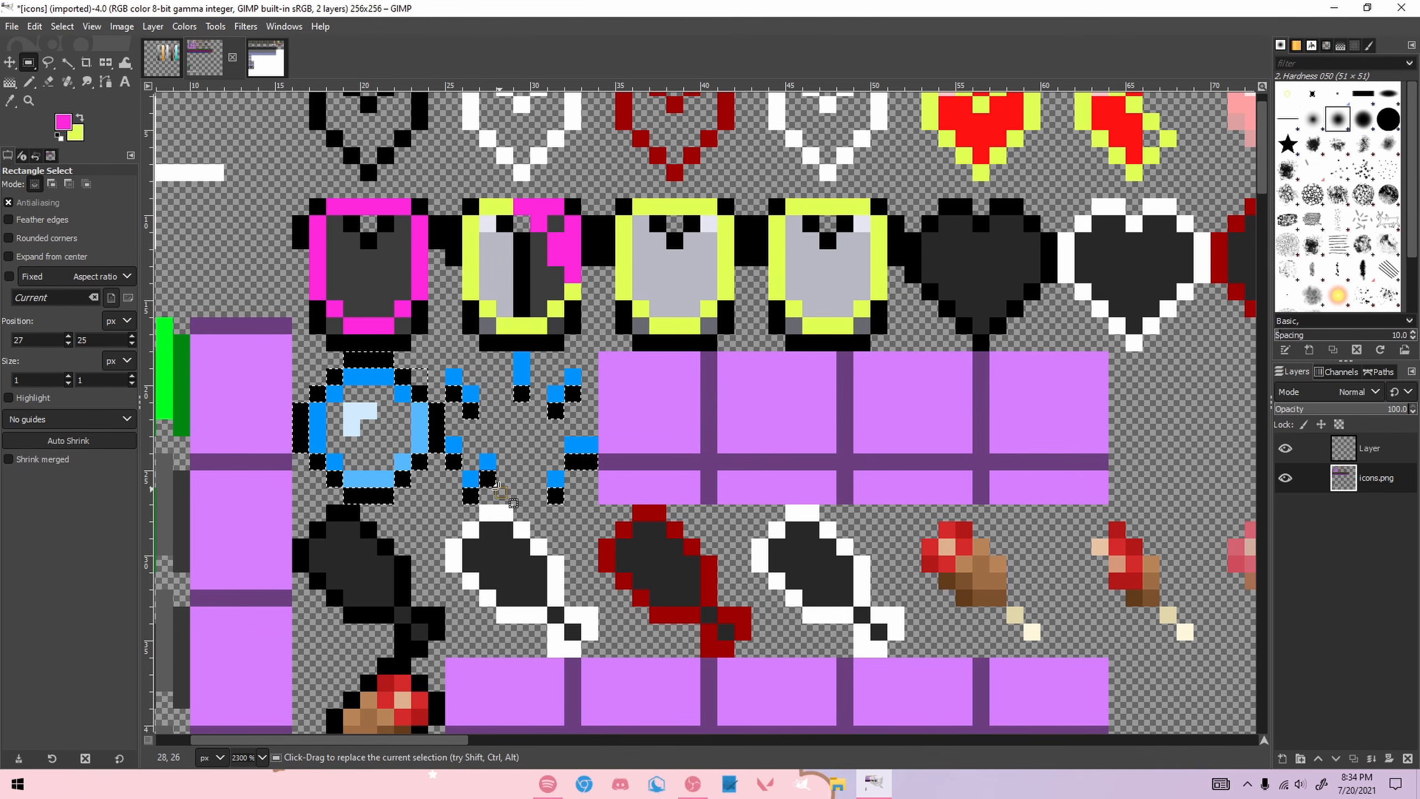
key(ctrl+x)
click(650, 416)
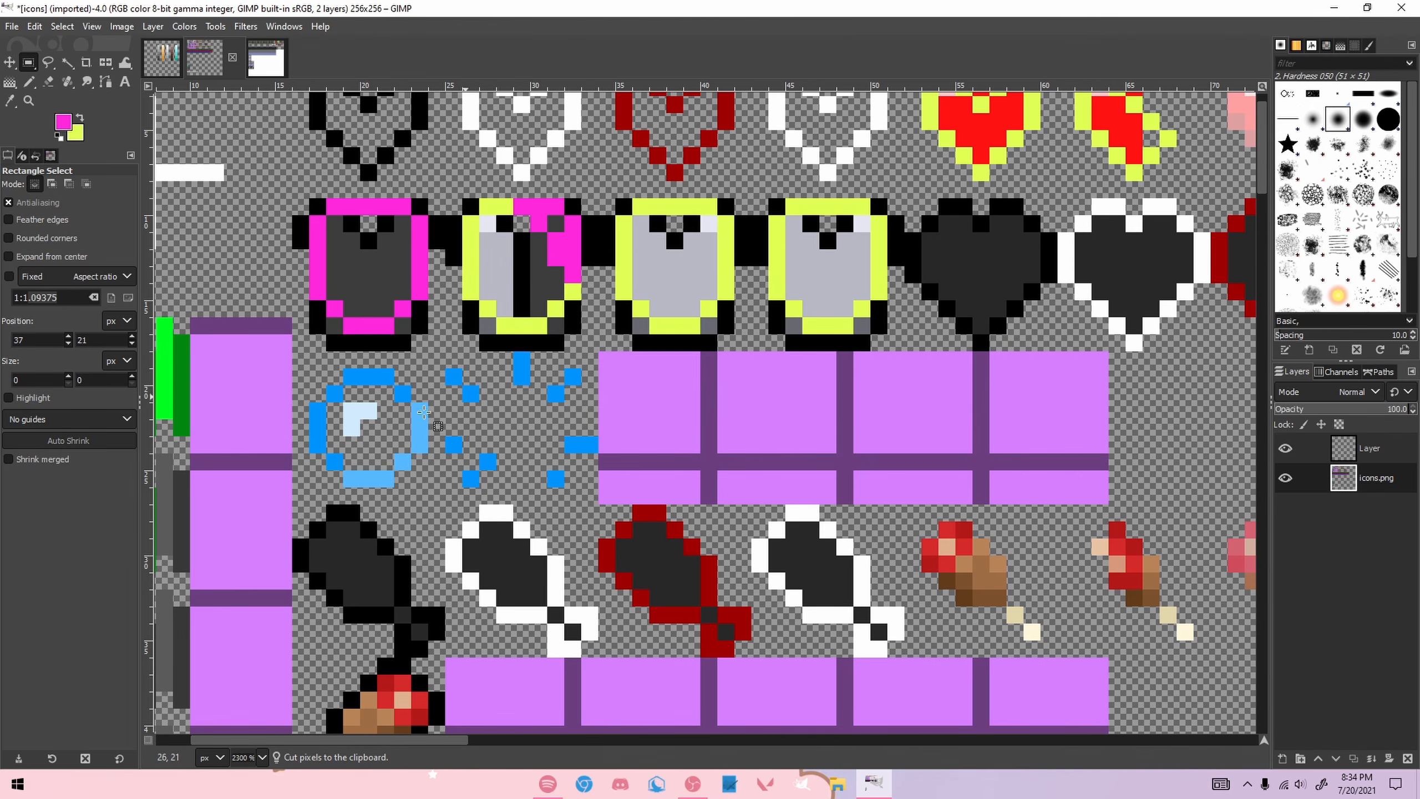
Step: Examine the redrawn hearts, armor and bubbles and the framed hunger icon across the icon sheet
ctrl+scroll(614, 406, down, 3)
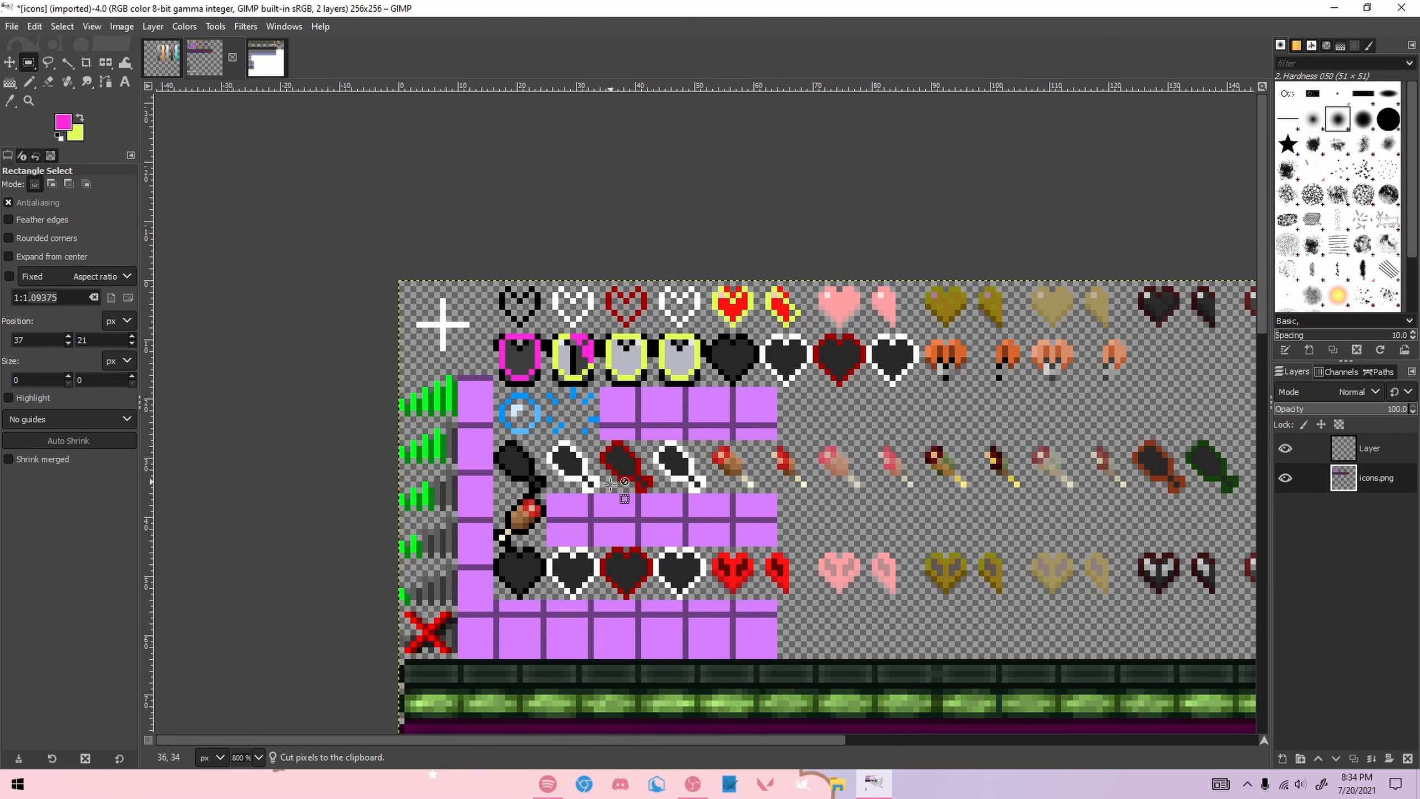
ctrl+scroll(630, 472, up, 2)
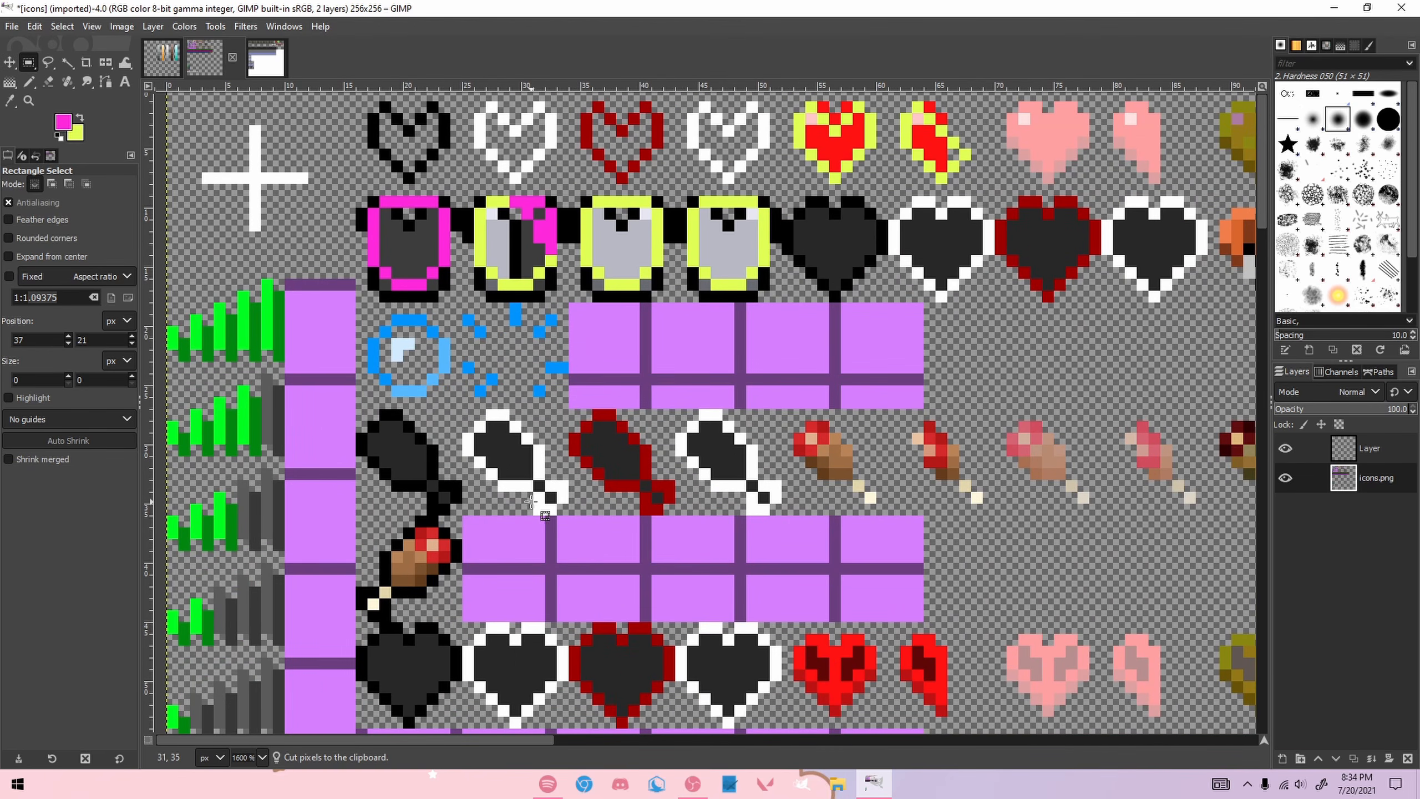
scroll(531, 501, down, 2)
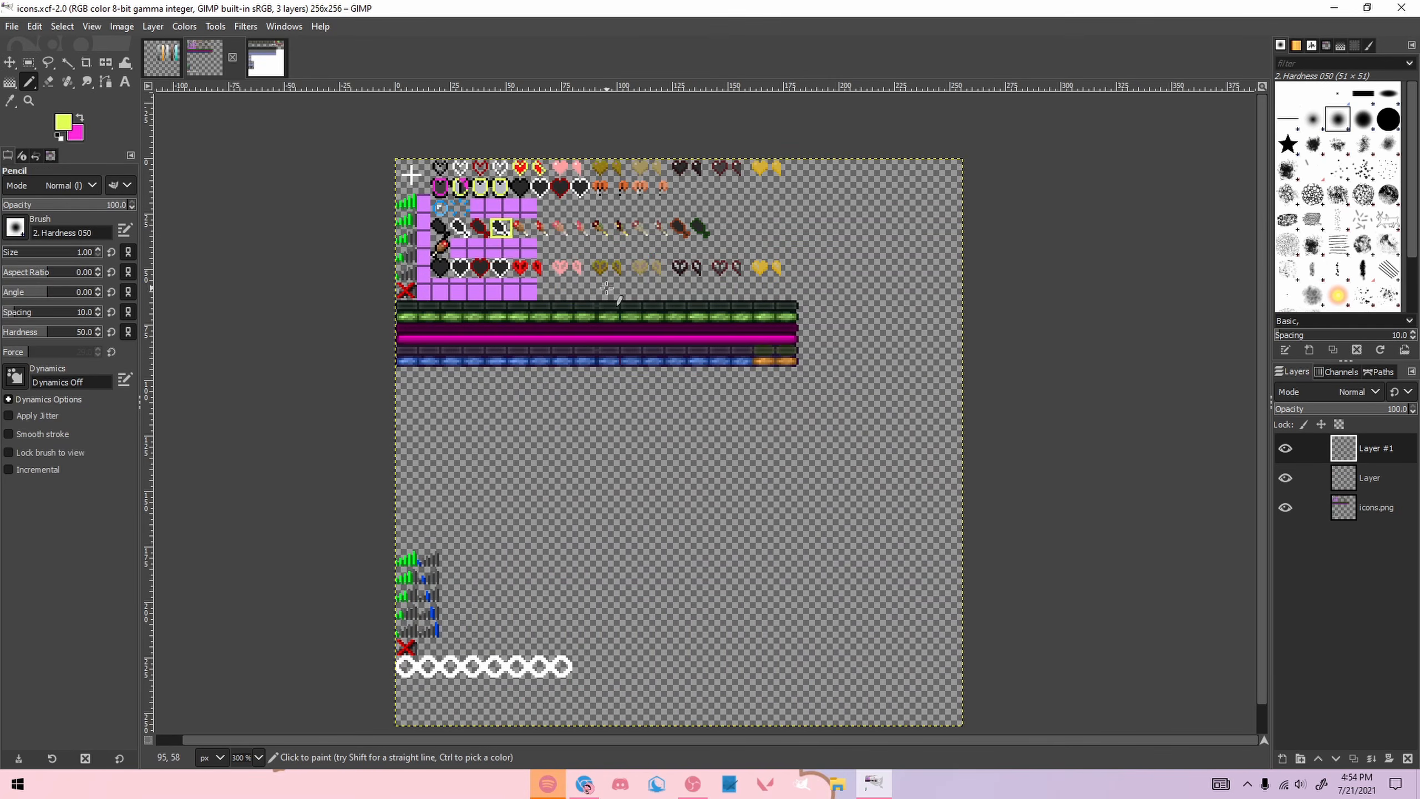
ctrl+scroll(492, 224, up, 3)
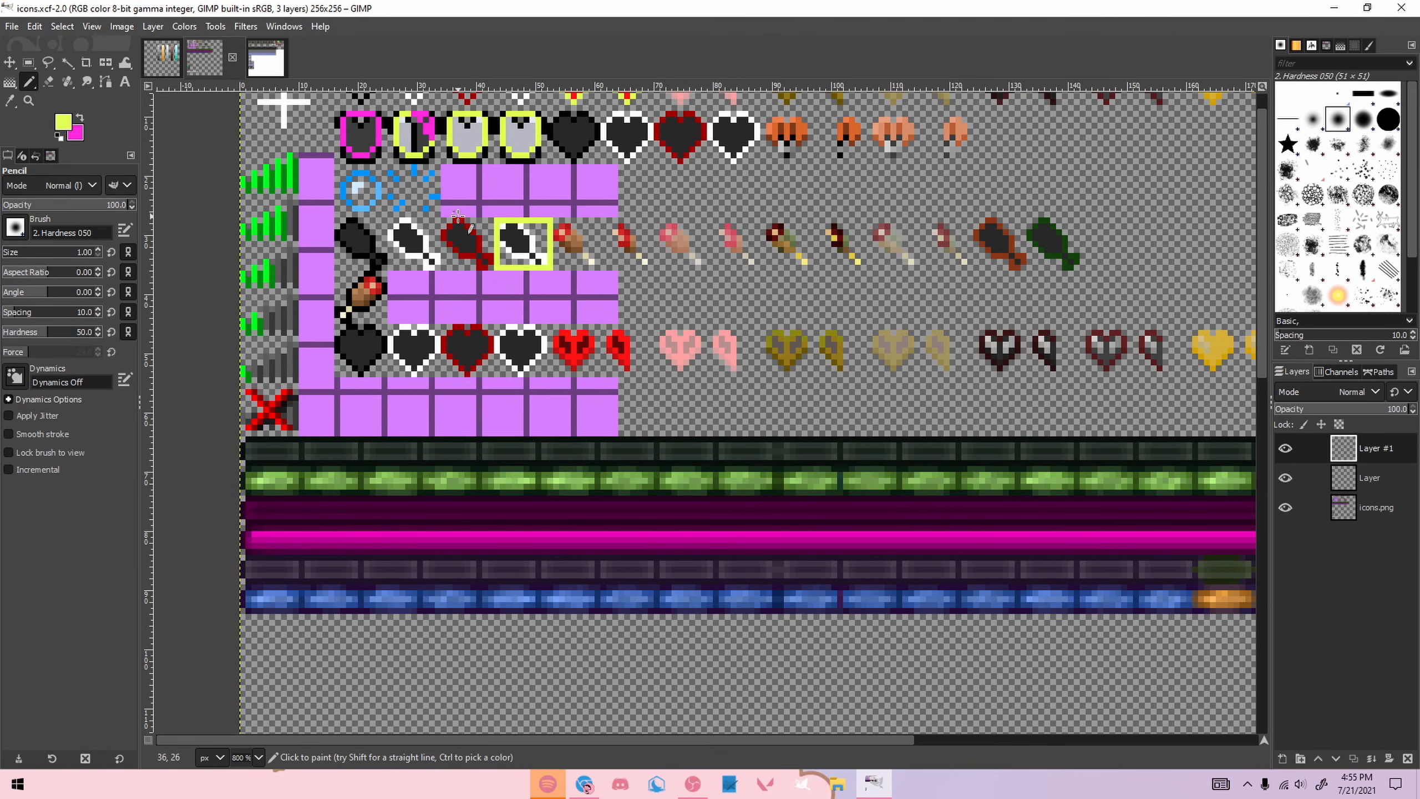
ctrl+scroll(457, 214, up, 2)
scroll(463, 197, up, 3)
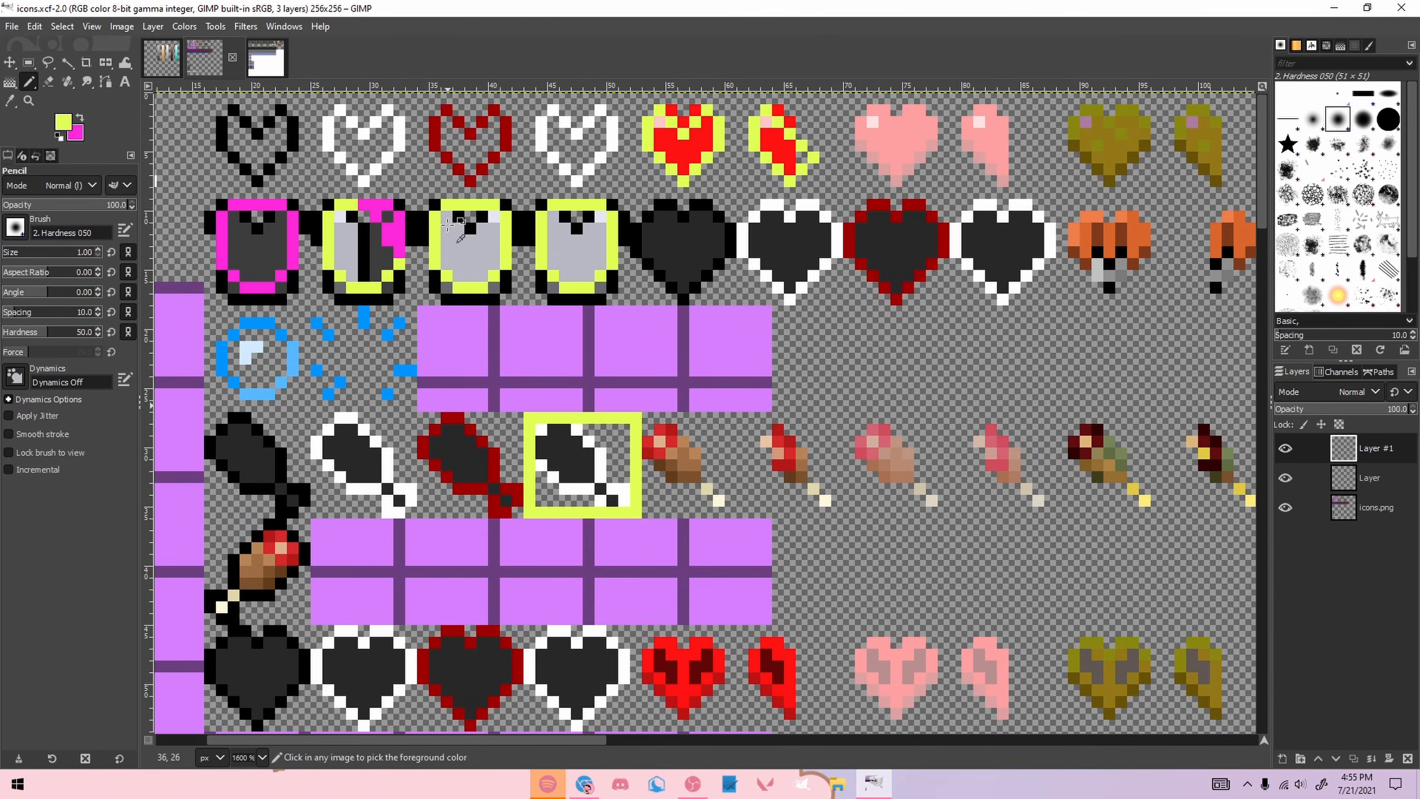
ctrl+scroll(454, 223, down, 3)
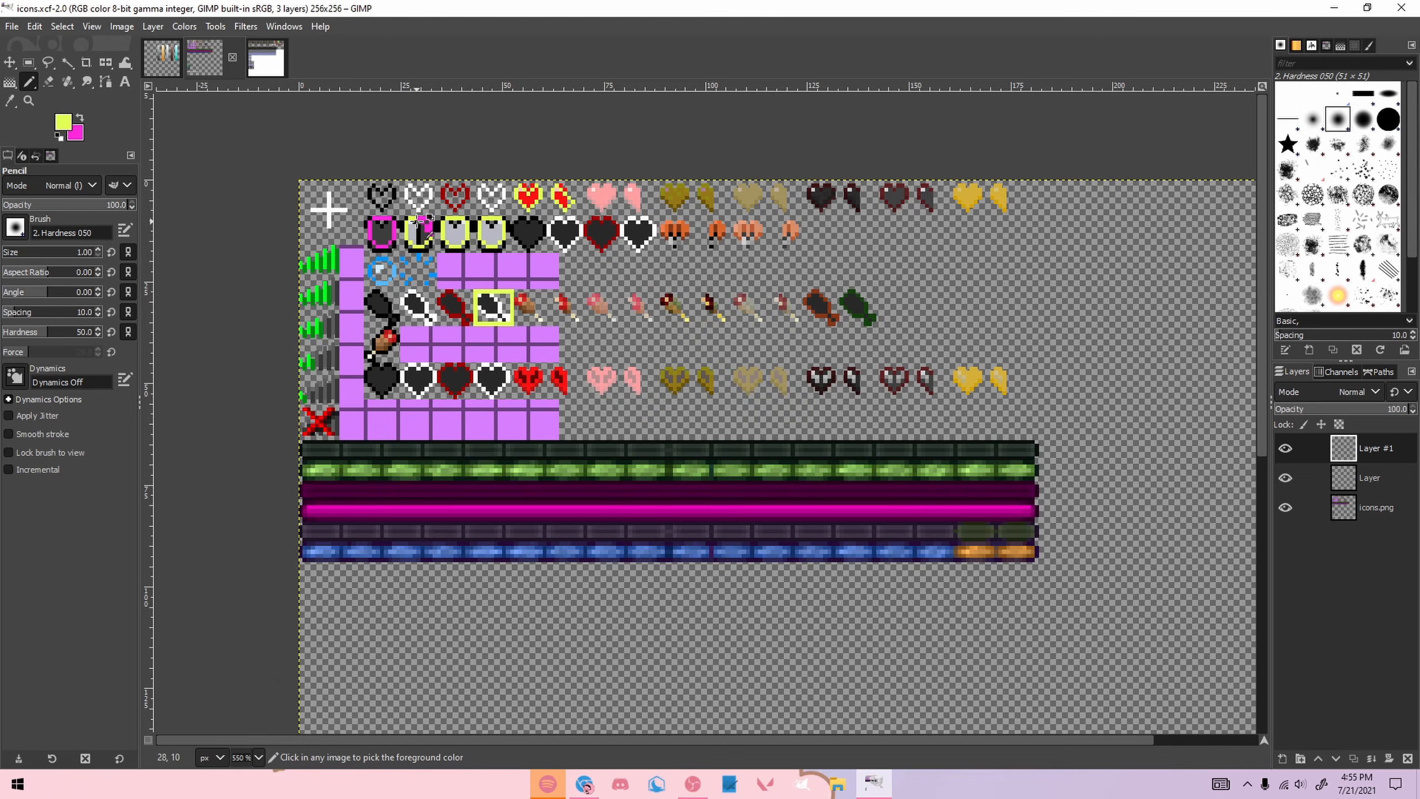
ctrl+scroll(420, 219, up, 2)
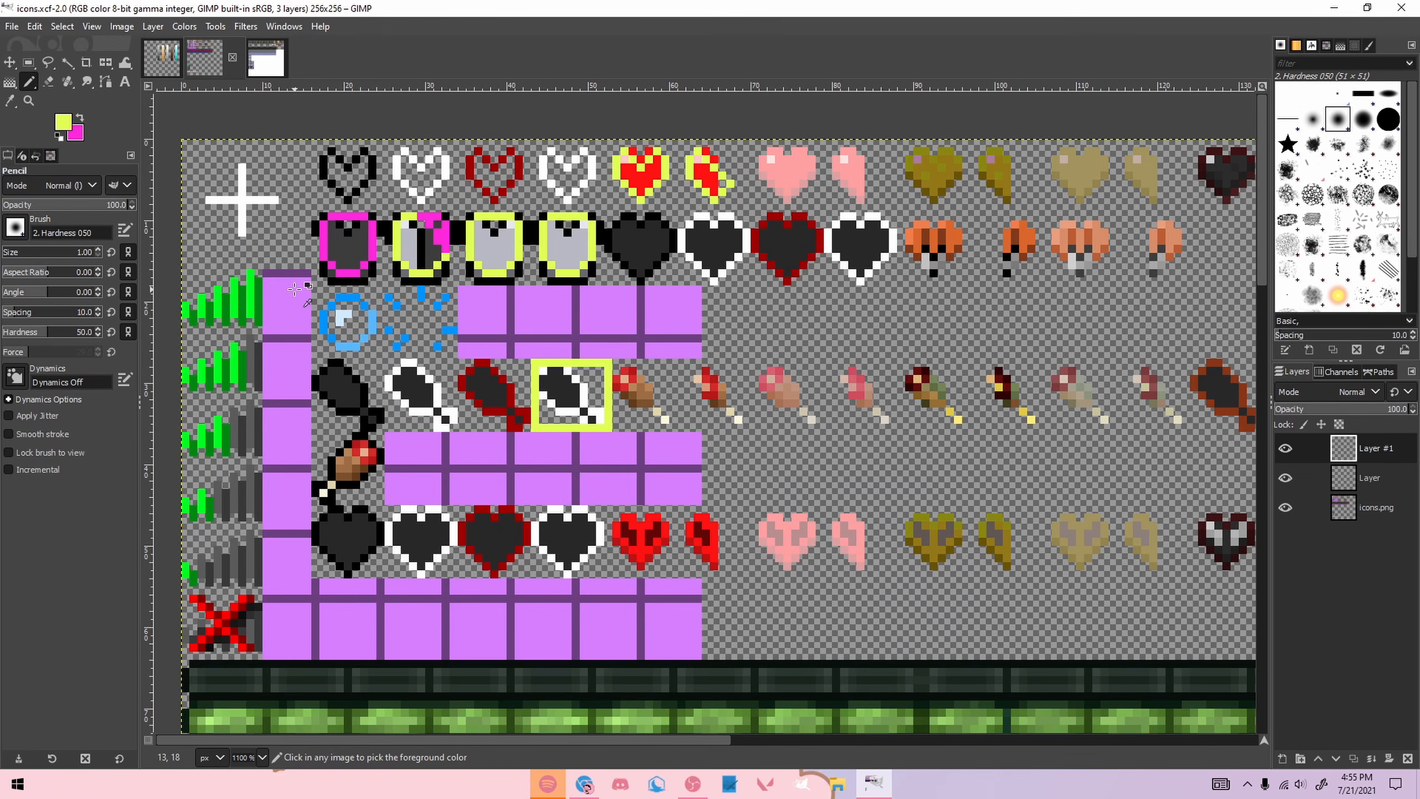
ctrl+scroll(350, 269, up, 1)
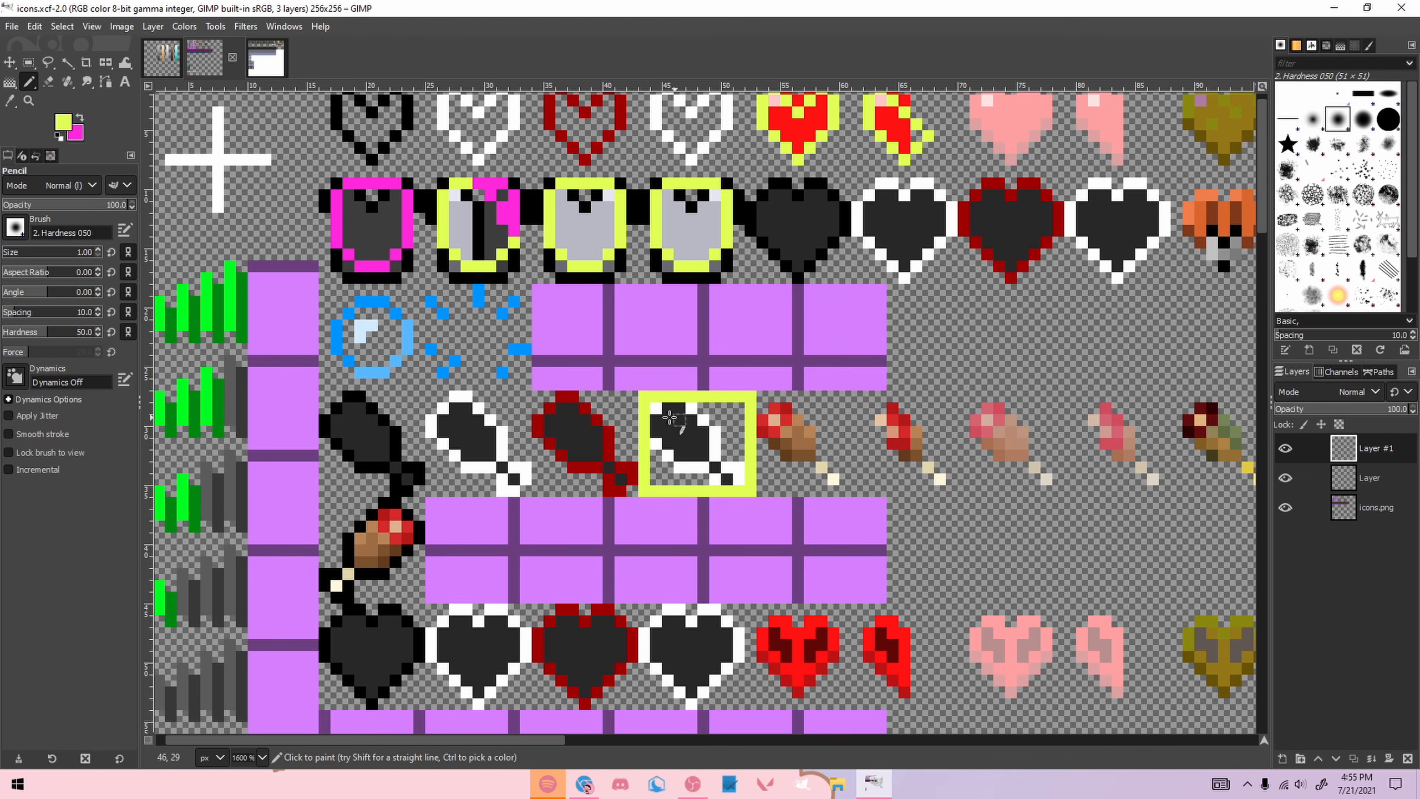
ctrl+scroll(680, 425, up, 1)
ctrl+scroll(671, 406, down, 3)
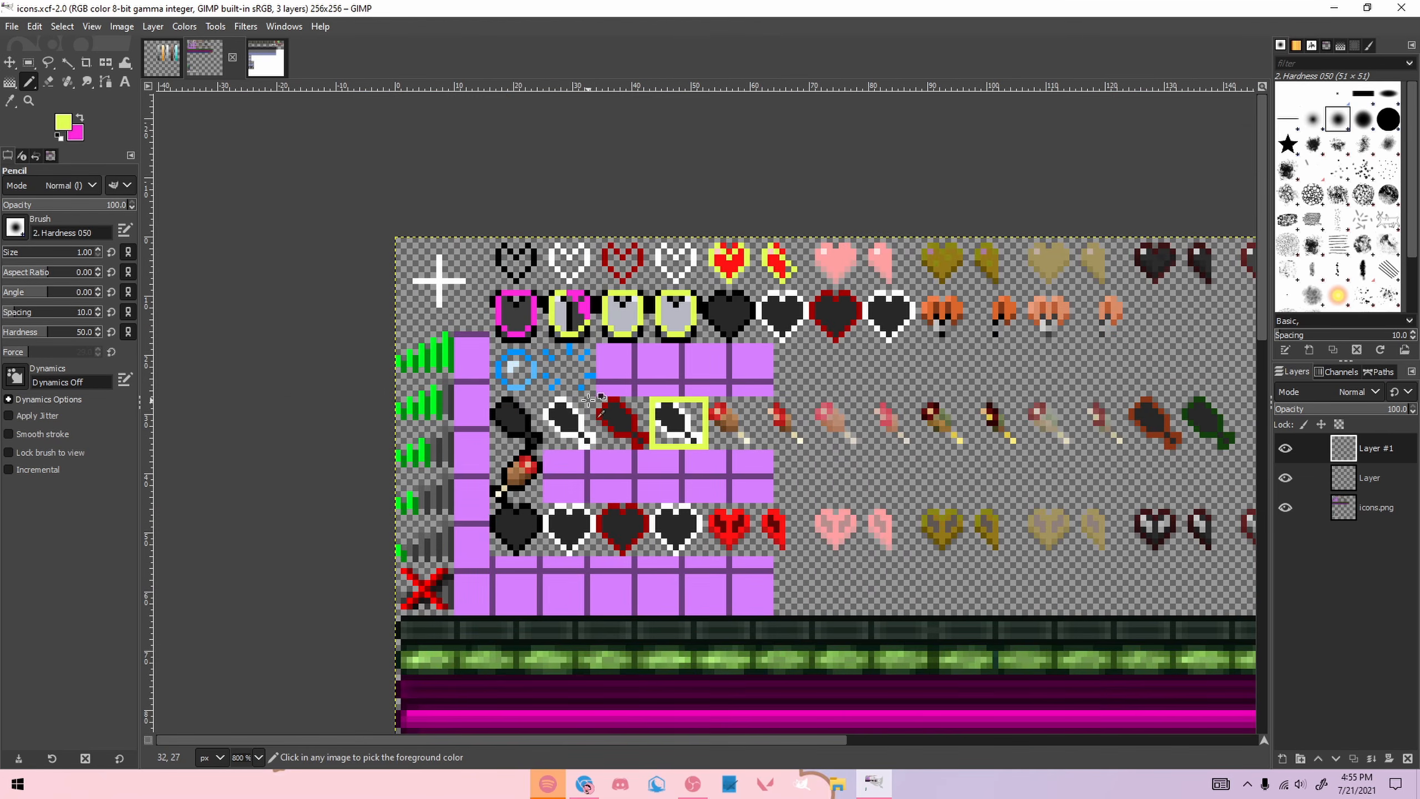
ctrl+scroll(677, 411, up, 3)
ctrl+scroll(841, 438, down, 6)
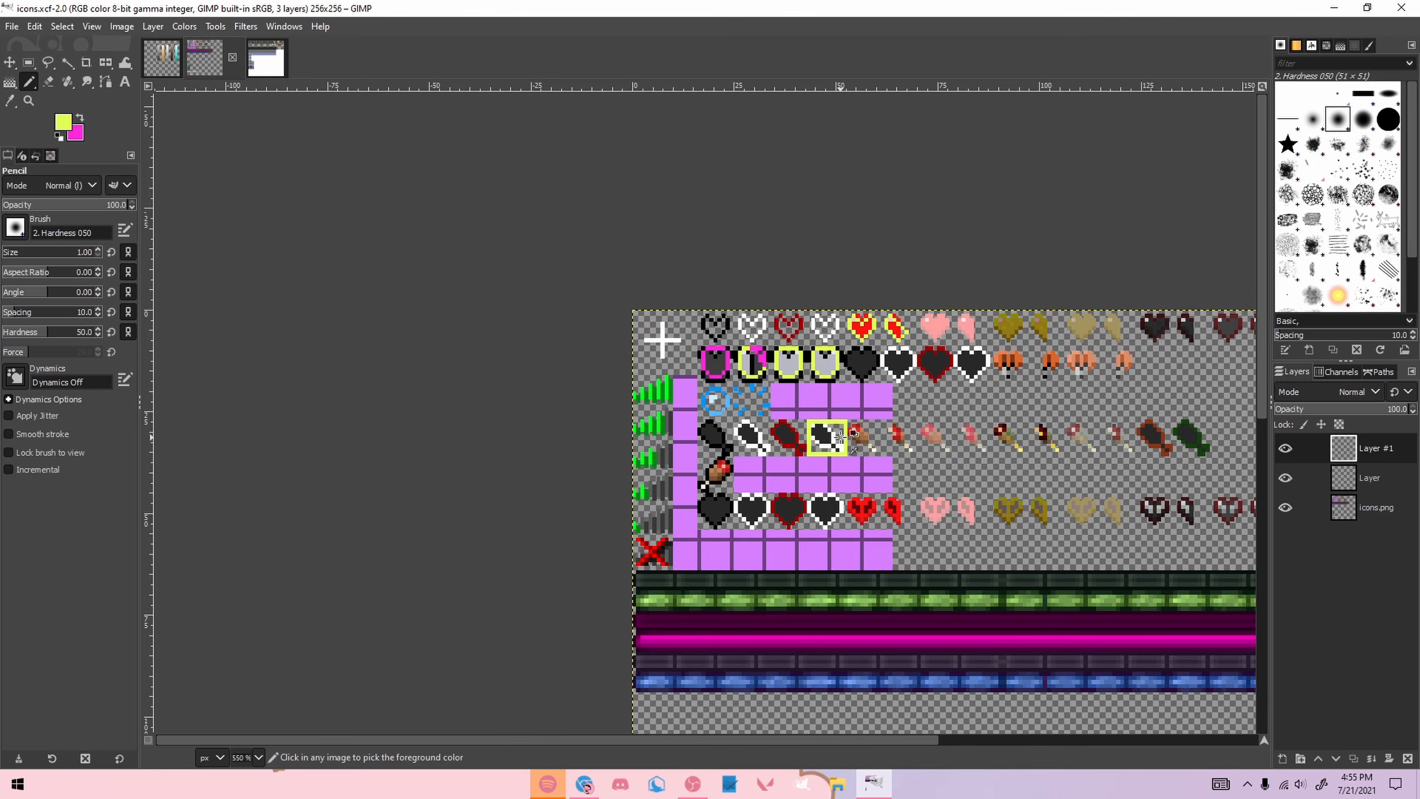
Step: Narrow the yellow-green frame around the fourth hunger icon by cutting its right edge and repainting that edge one pixel inward
ctrl+scroll(877, 450, up, 2)
ctrl+scroll(795, 387, up, 2)
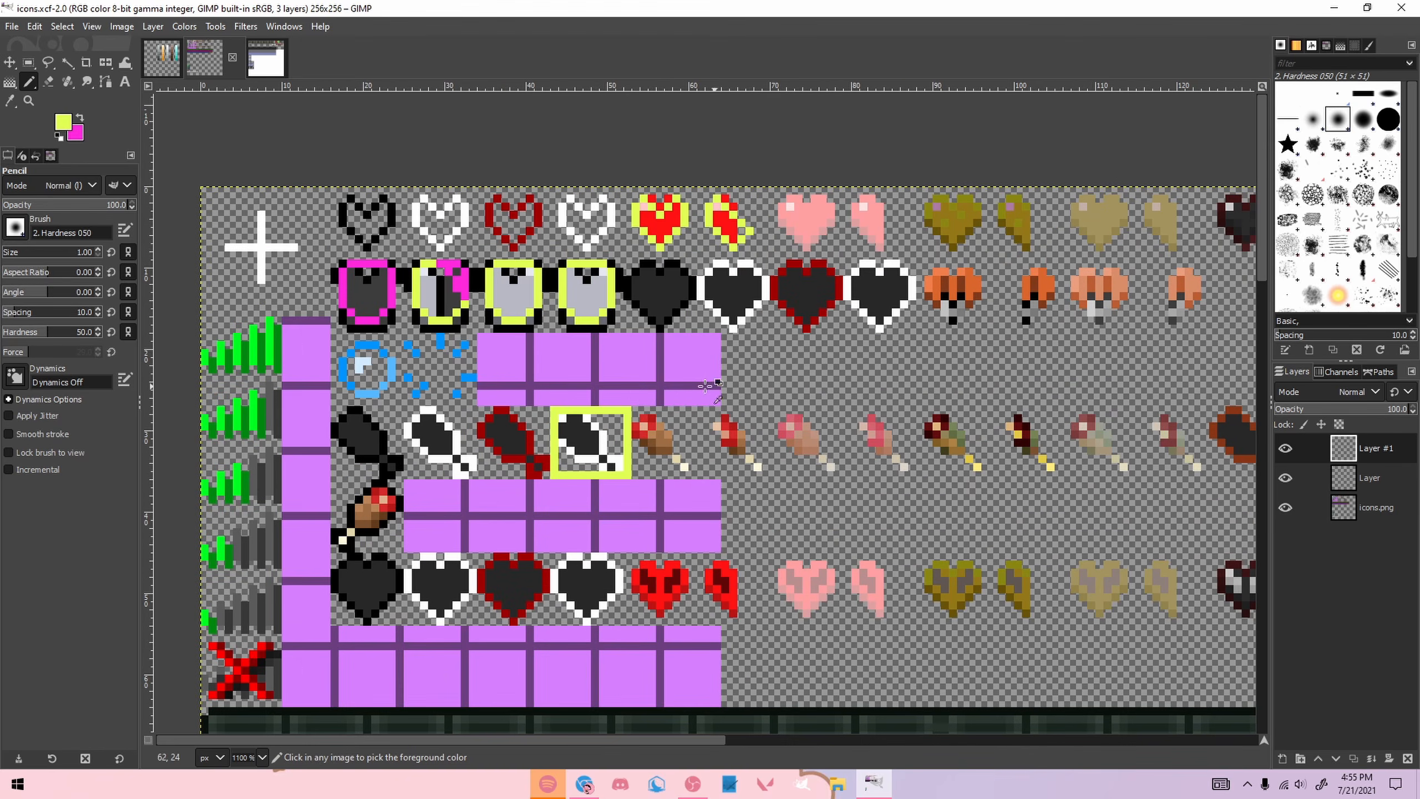
ctrl+scroll(637, 475, up, 1)
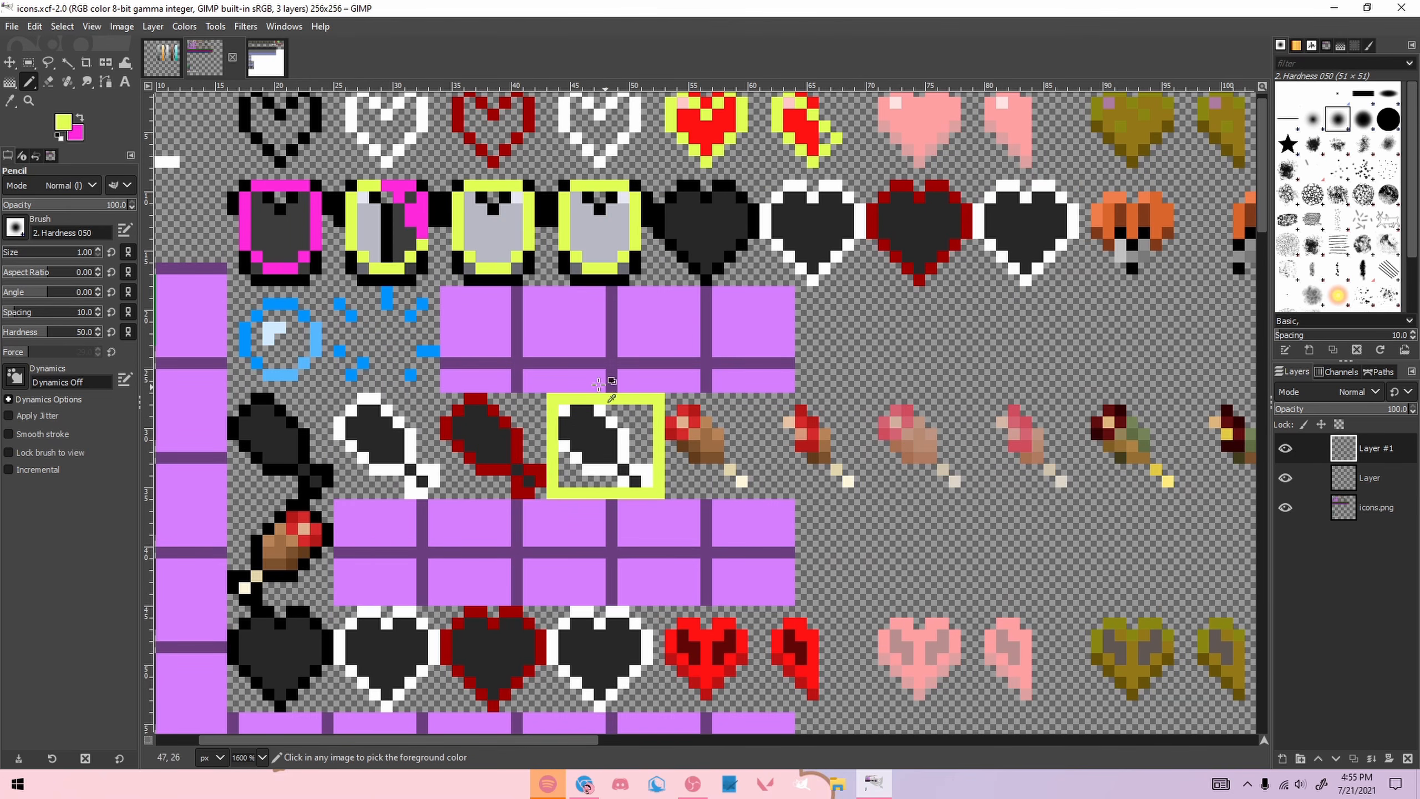
click(1287, 449)
click(1286, 450)
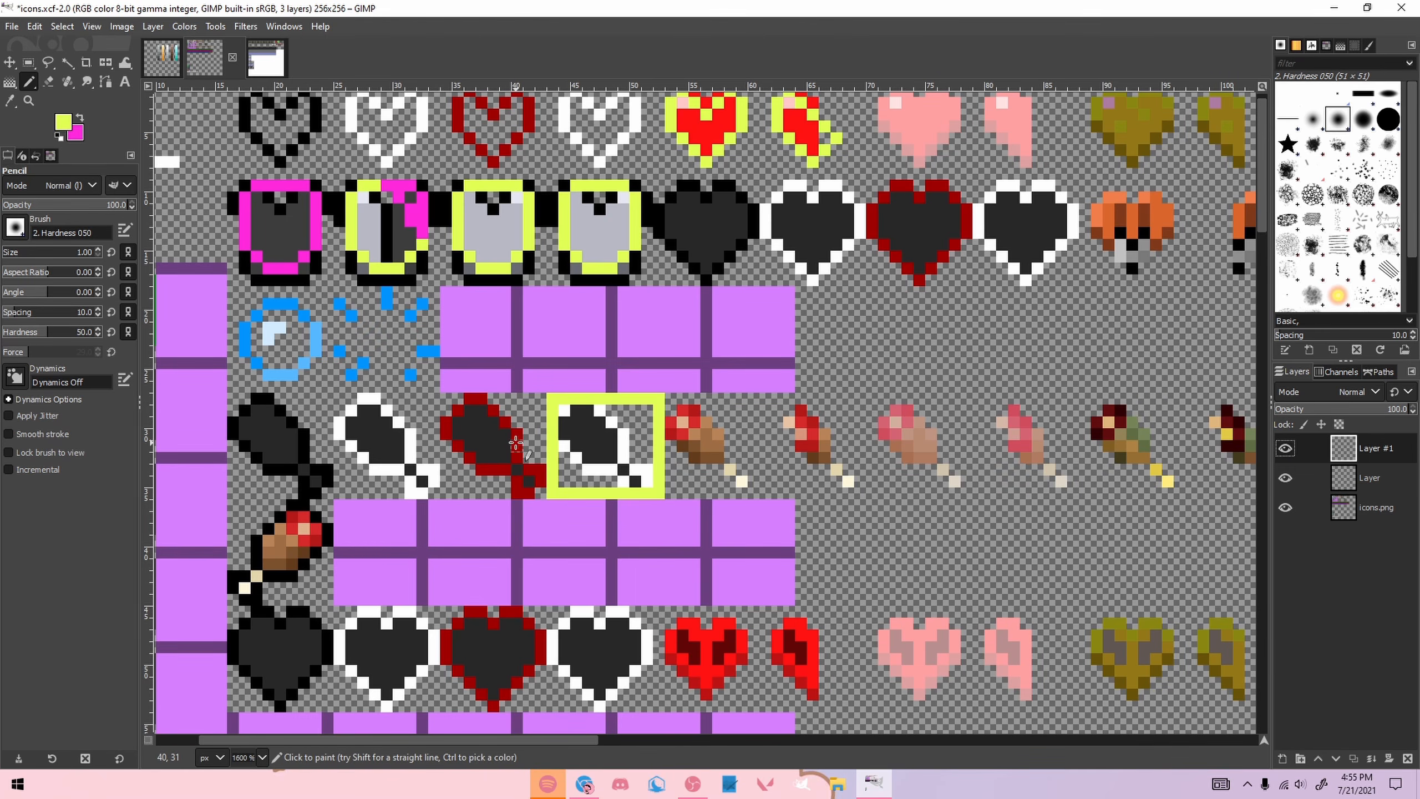
scroll(515, 445, up, 2)
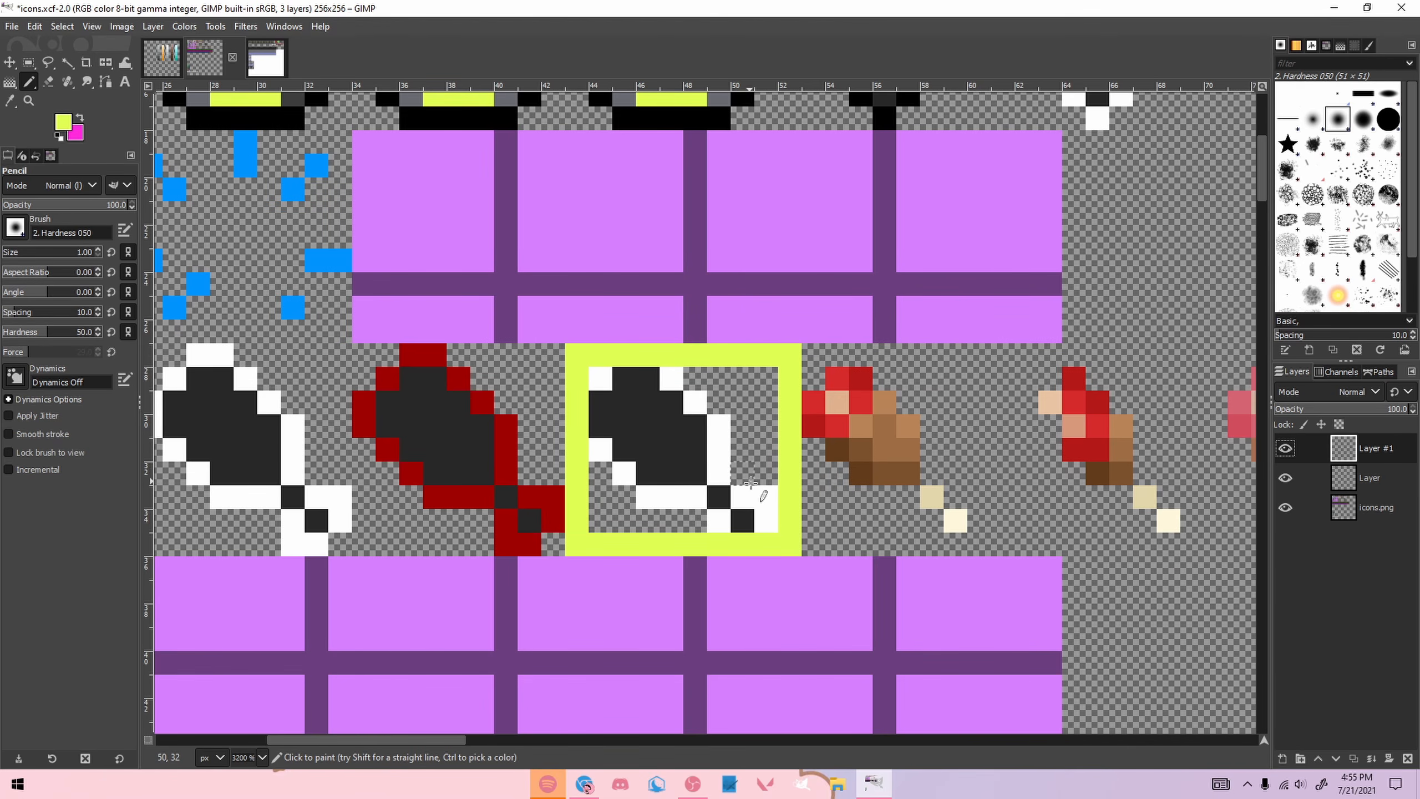
key(r)
drag(783, 349, 801, 552)
key(ctrl+x)
key(n)
drag(766, 358, 765, 542)
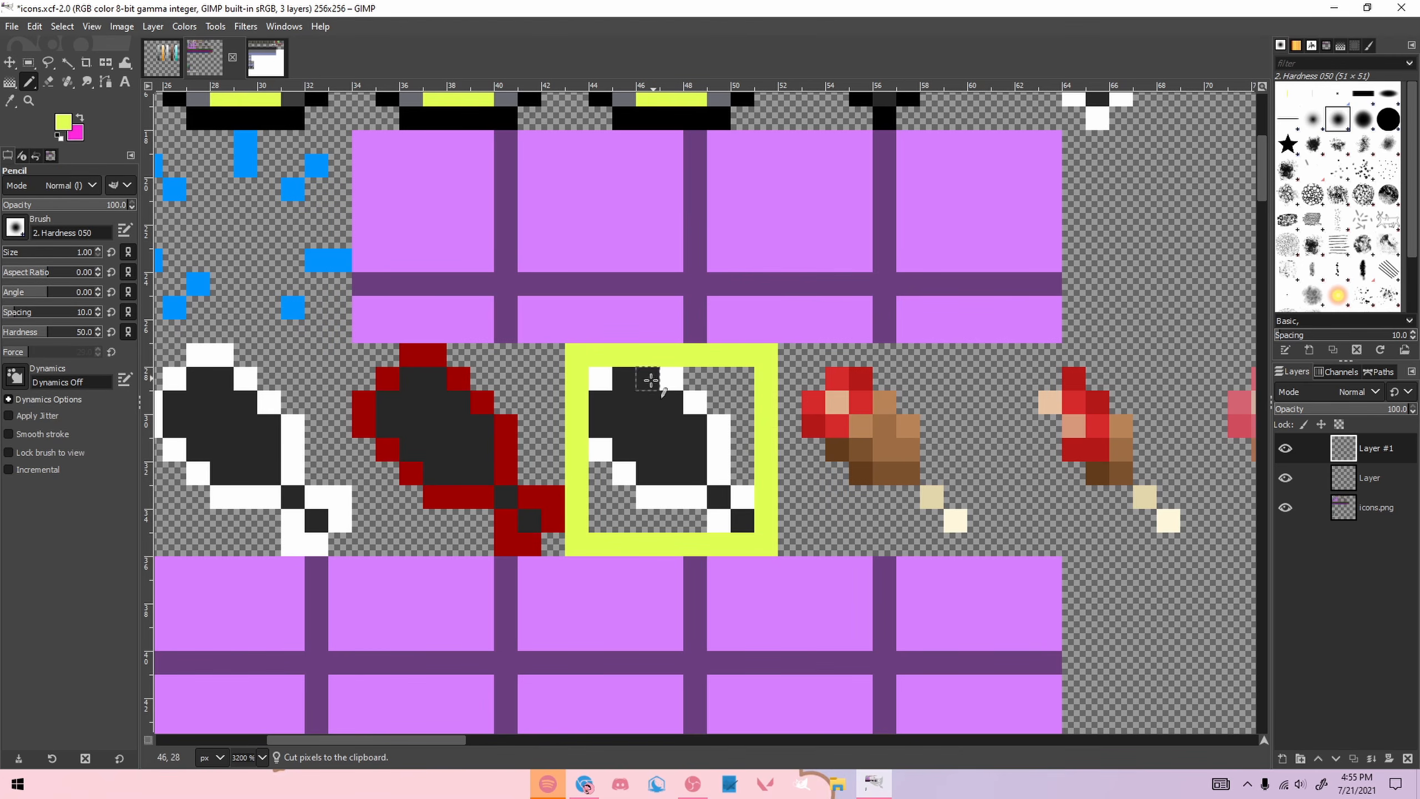
Step: Lower the opacity of Layer #1 to 58.2 and add a new layer above it
drag(1347, 414, 1361, 408)
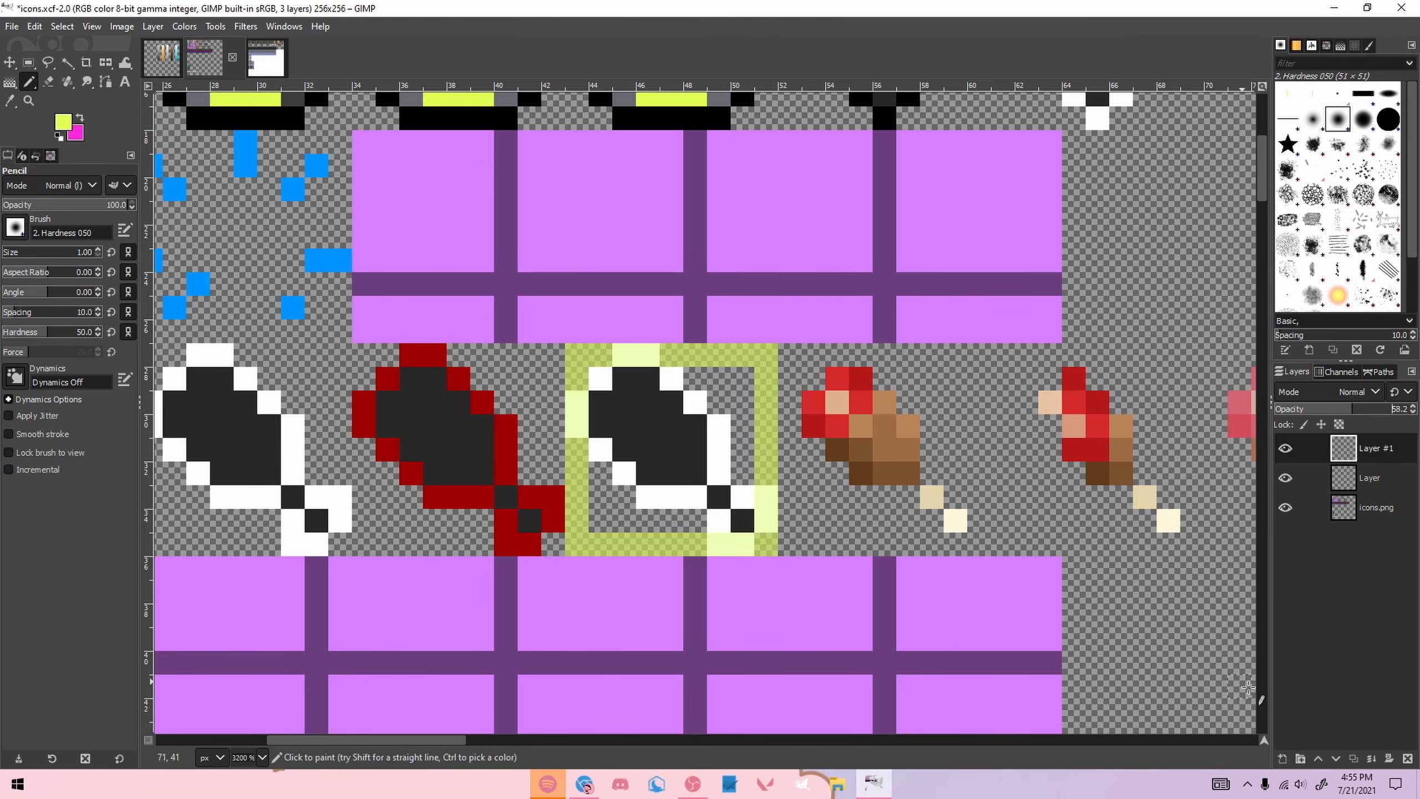
click(1282, 758)
click(1331, 749)
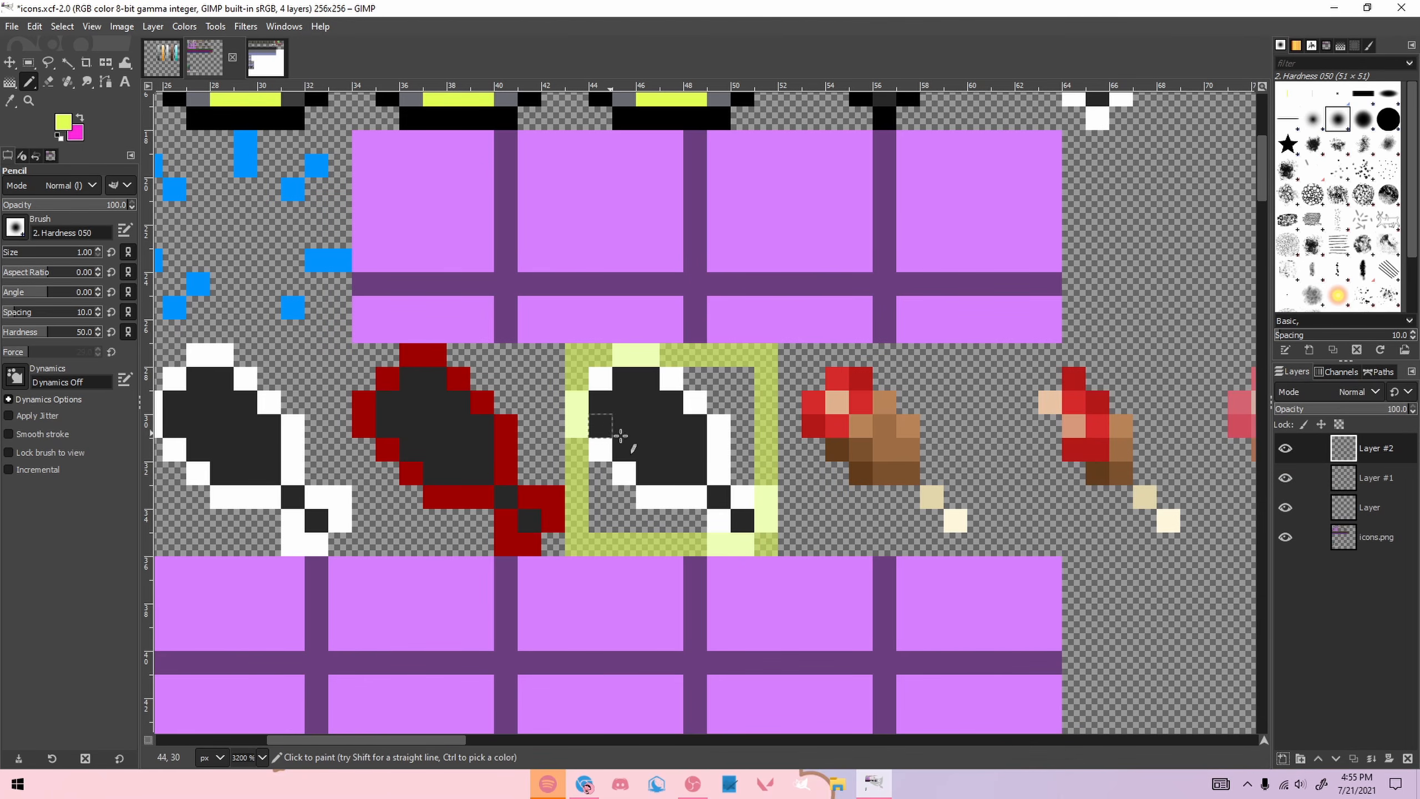
Step: Set the foreground color to bright pink ff54ec
scroll(713, 461, up, 1)
click(63, 123)
drag(716, 390, 720, 305)
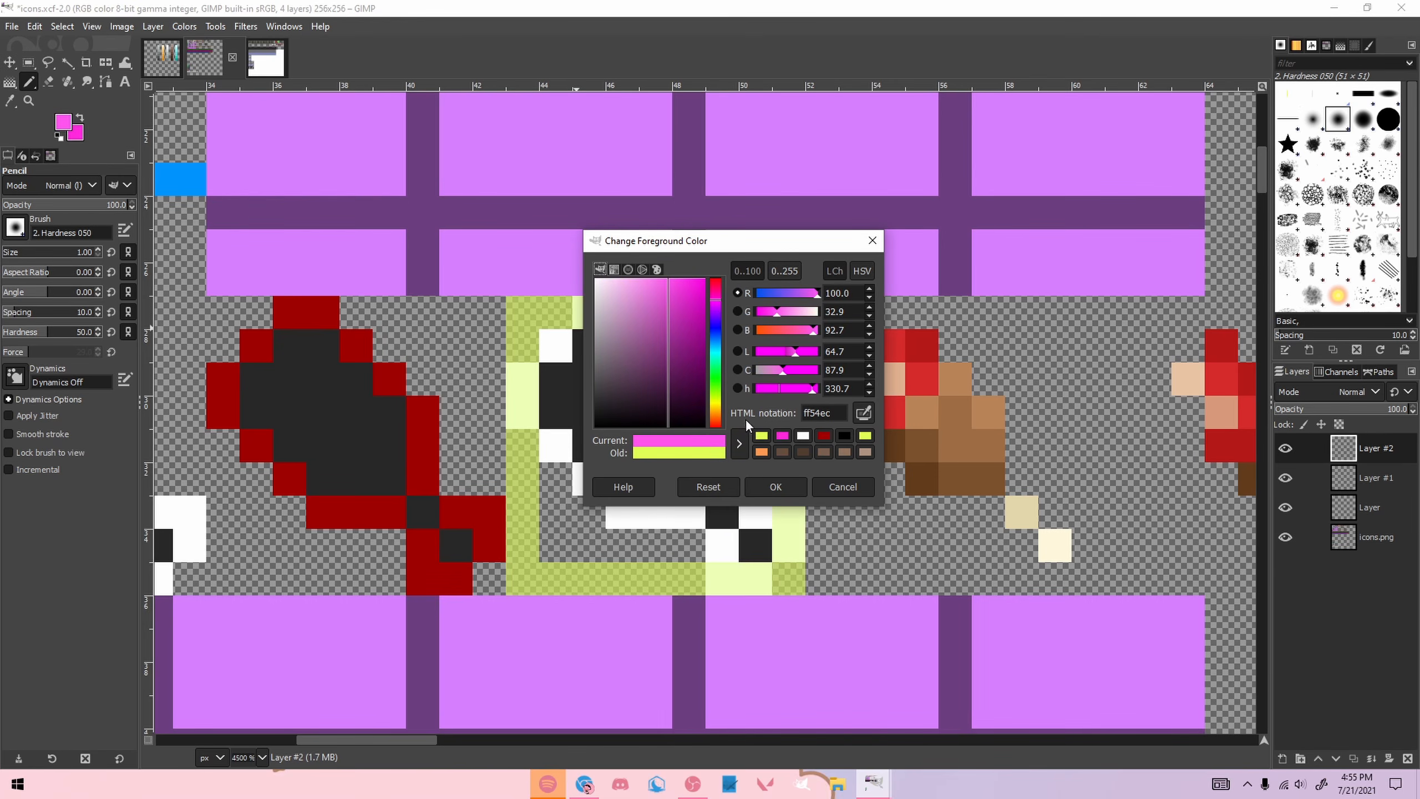
click(775, 486)
Step: Pencil the stepped left edge of a burger bun in pink inside the yellow-green frame, on the new layer
scroll(697, 347, down, 5)
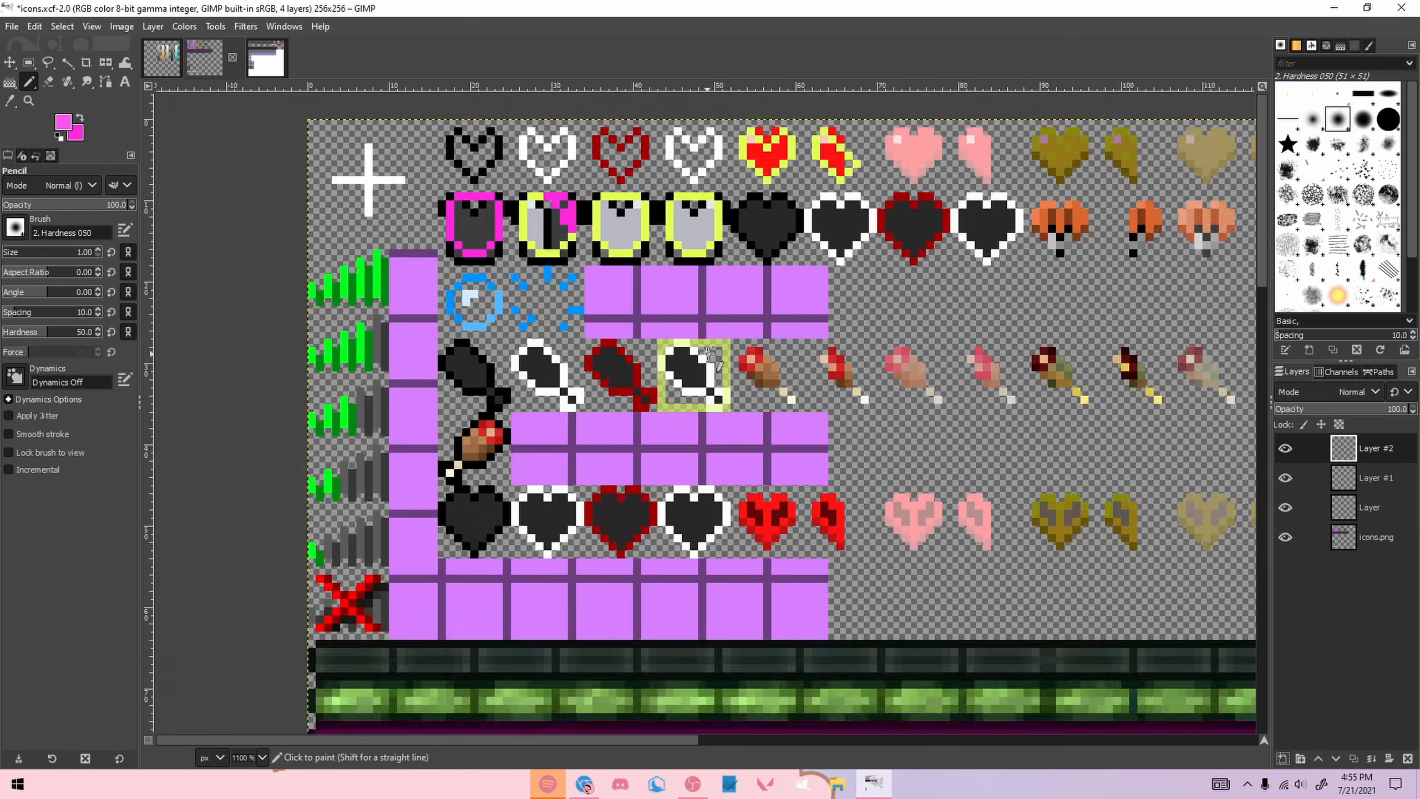
scroll(725, 280, up, 1)
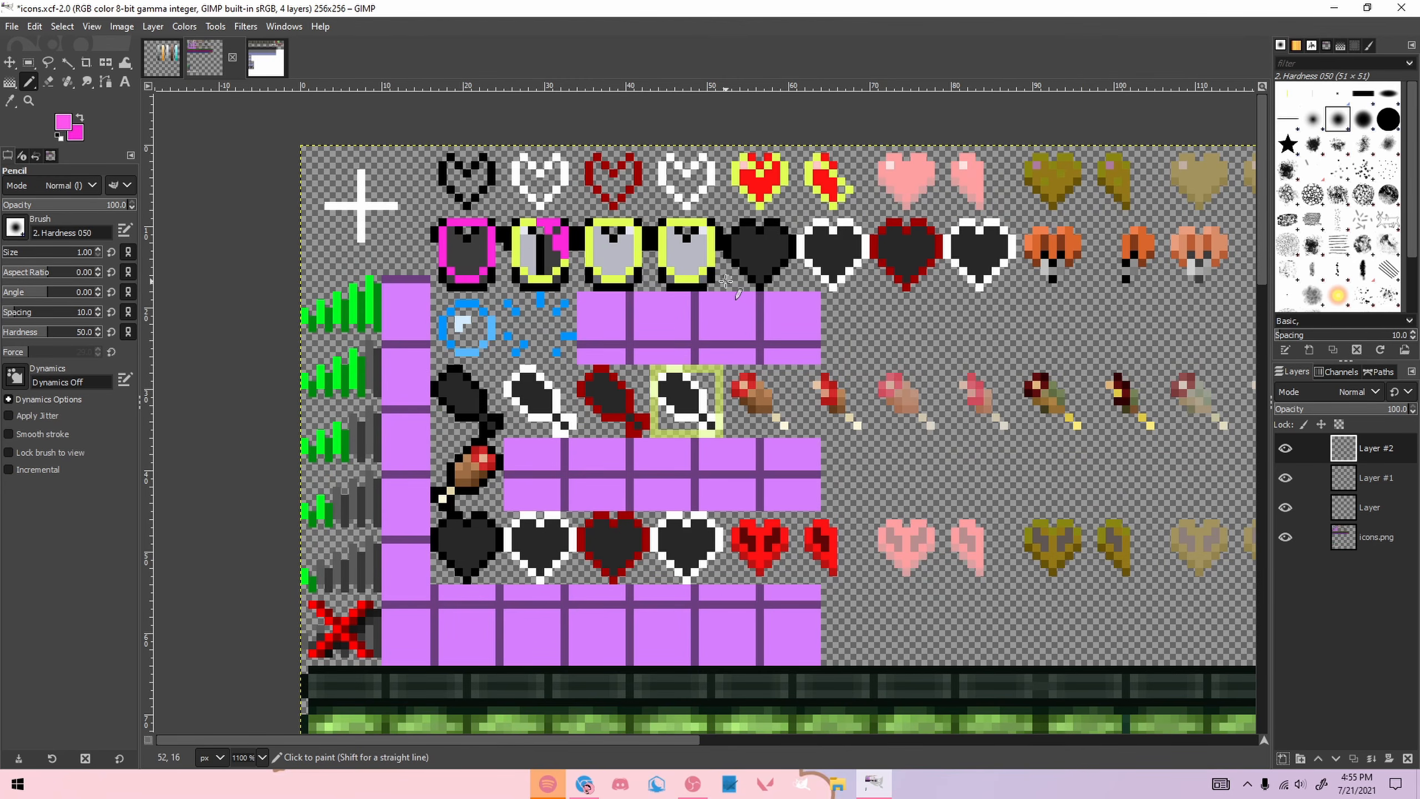
scroll(756, 408, up, 2)
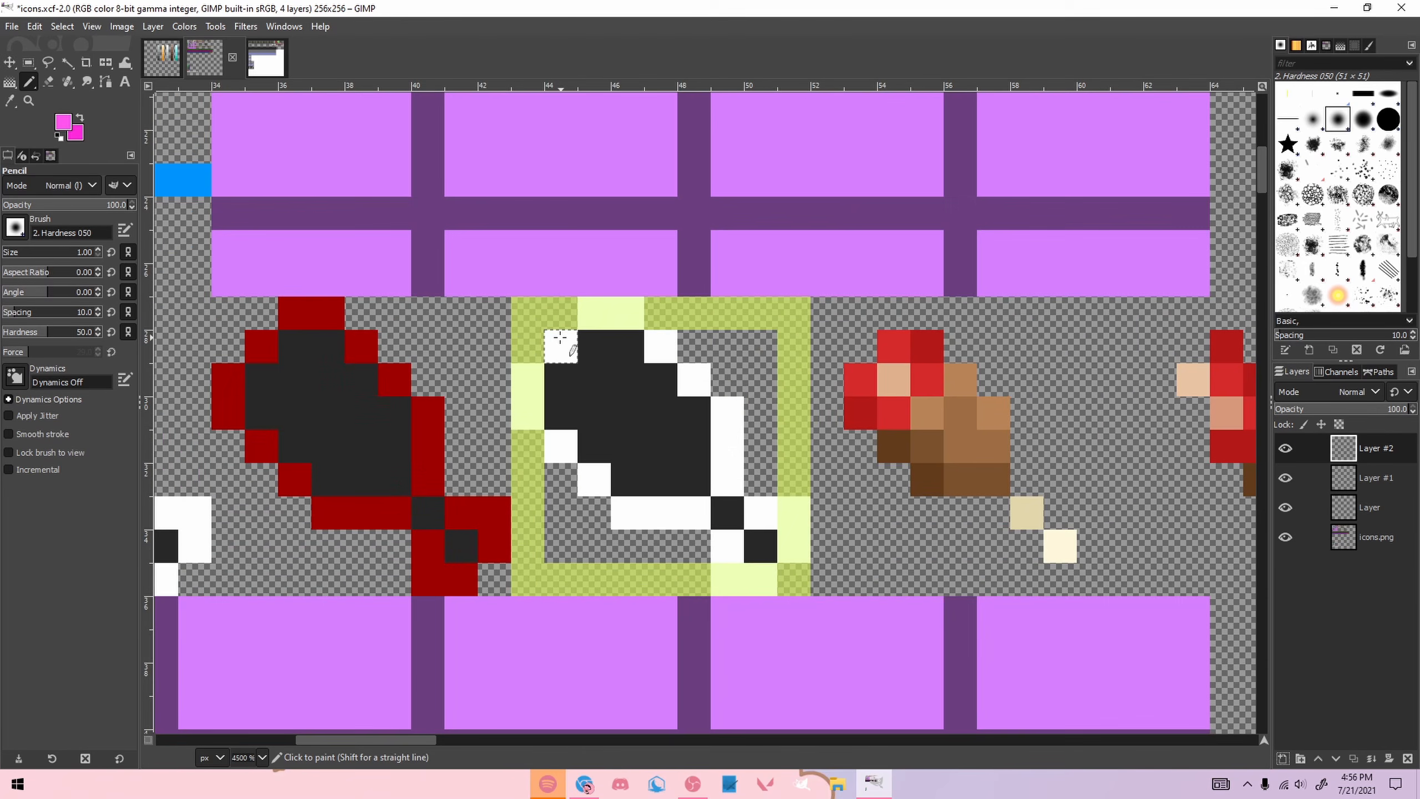
drag(527, 413, 527, 448)
click(560, 379)
drag(593, 347, 727, 347)
key(ctrl+z)
key(ctrl+z)
key(ctrl+z)
key(ctrl+y)
key(ctrl+y)
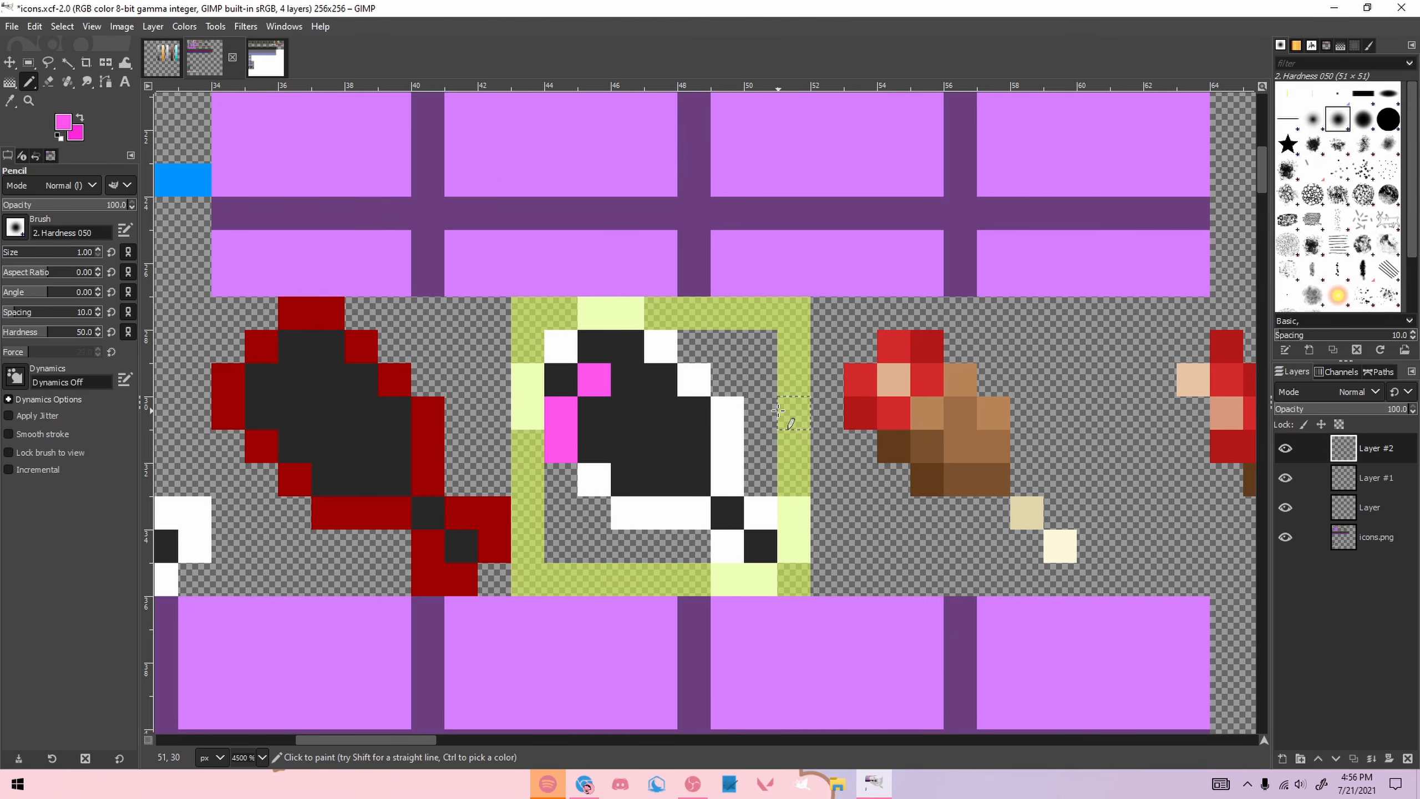
Step: Complete the pink burger outline with the top bun's right edge and top row, plus a rounded bottom bun
drag(778, 411, 783, 448)
click(760, 378)
drag(727, 345, 639, 352)
drag(561, 513, 794, 512)
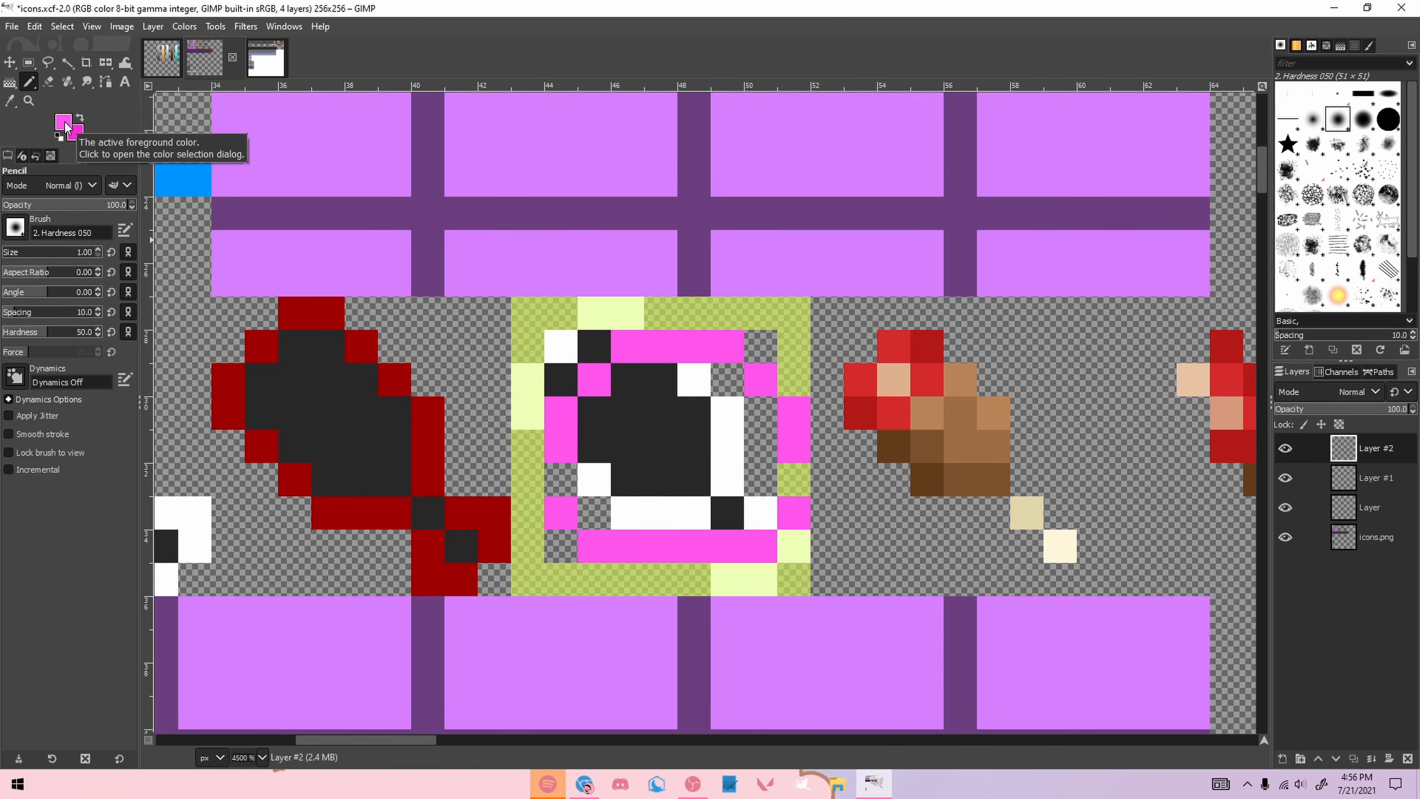
Step: Paint a full-width orange row across the burger with a pink row directly above it, and hide Layer #1
click(72, 122)
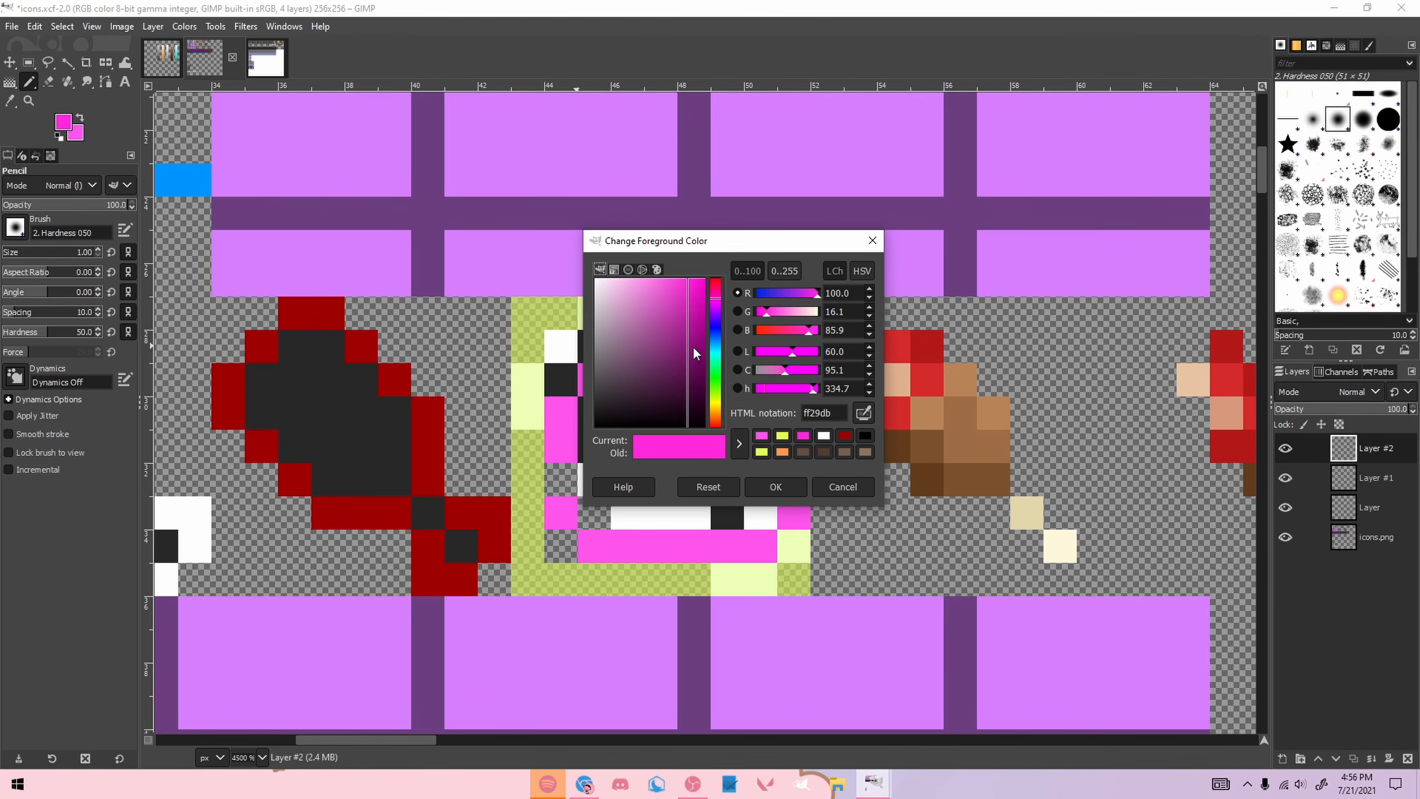
drag(715, 313, 716, 421)
click(774, 488)
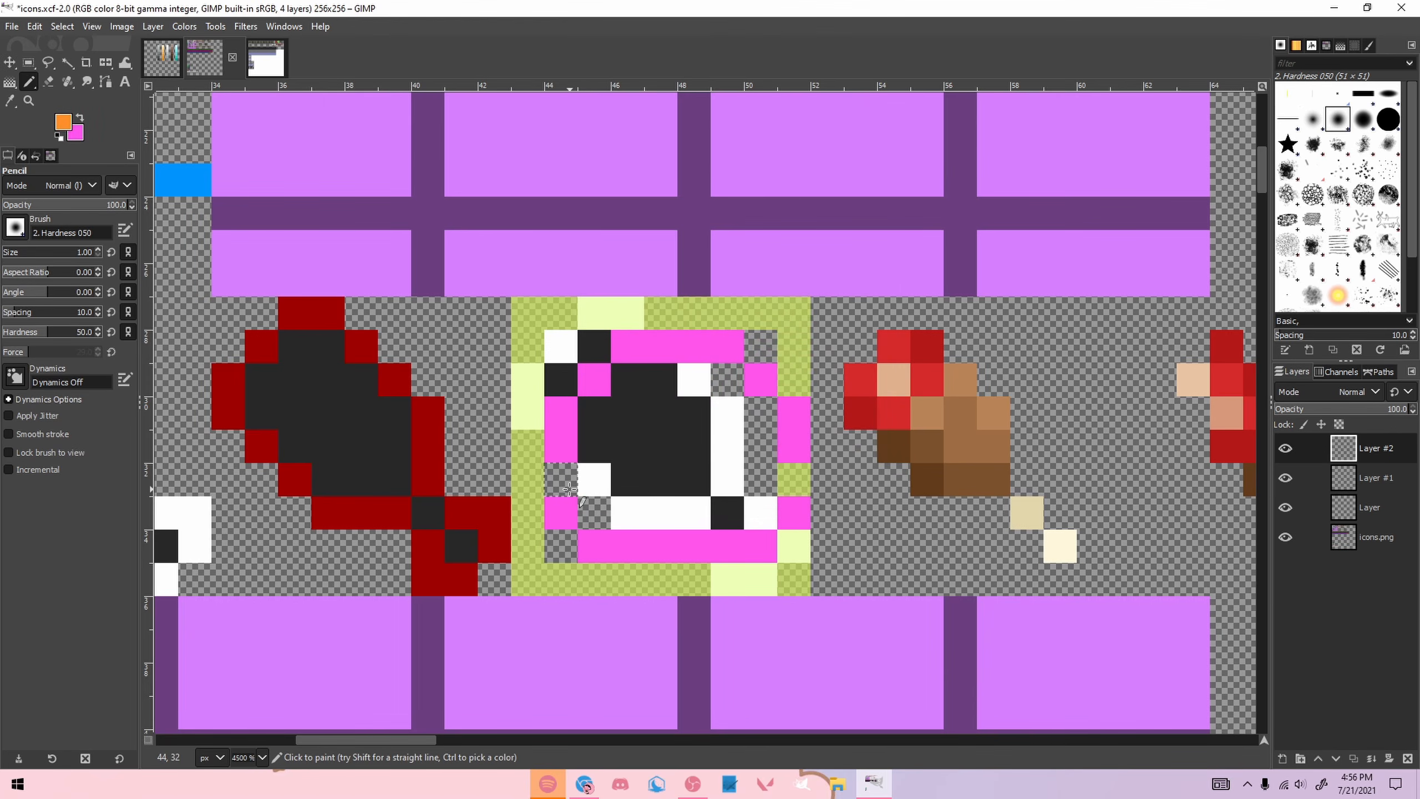
click(561, 480)
shift+click(782, 480)
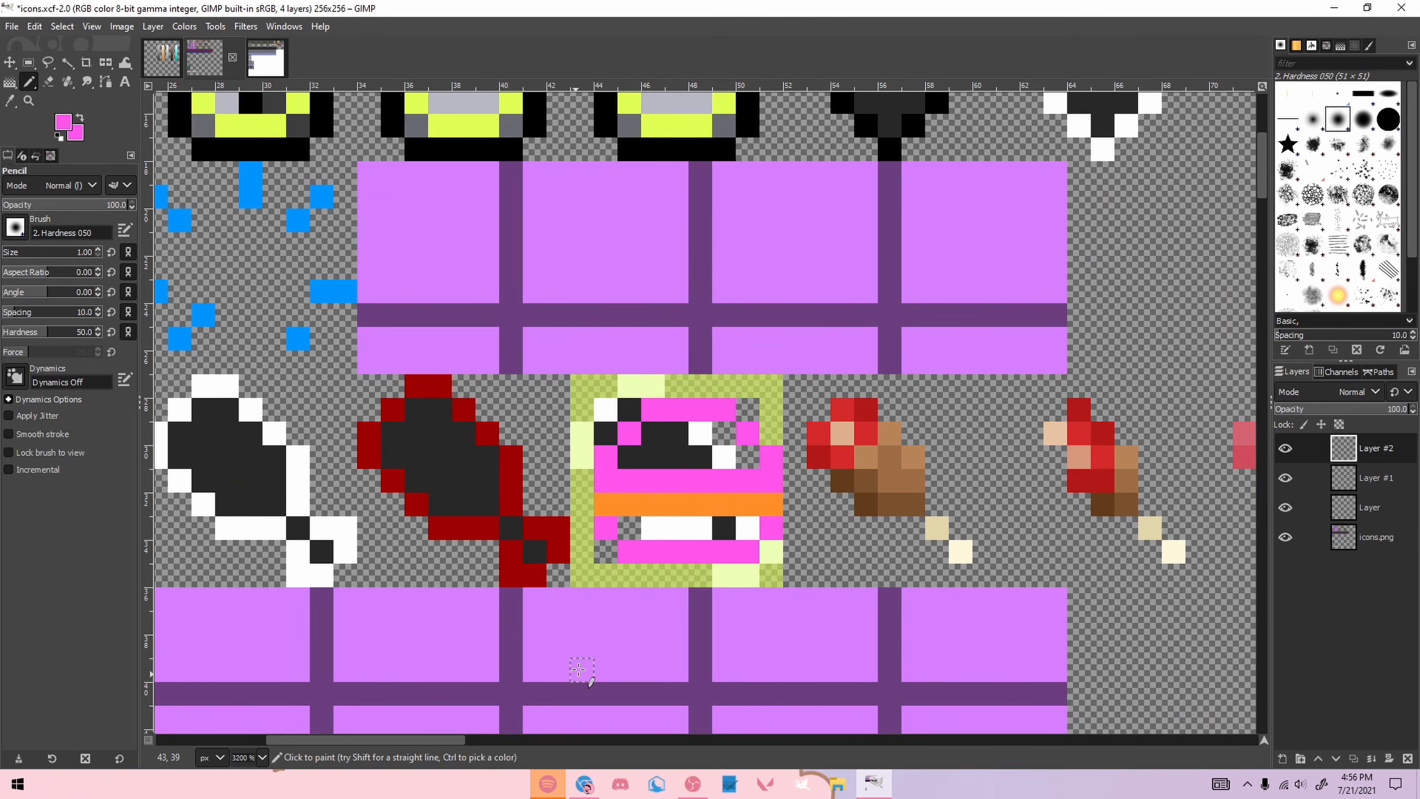
ctrl+click(622, 506)
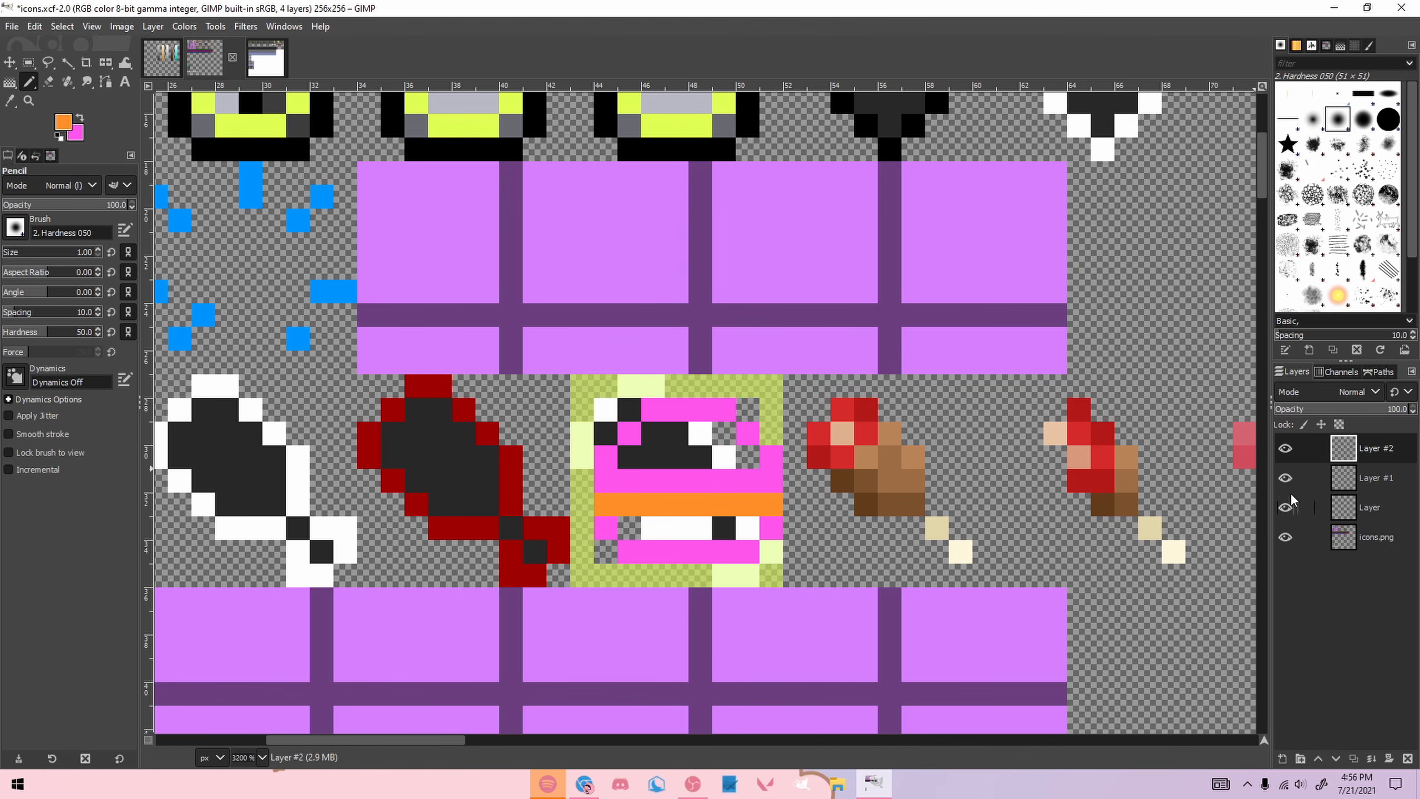
click(1285, 477)
scroll(652, 501, down, 4)
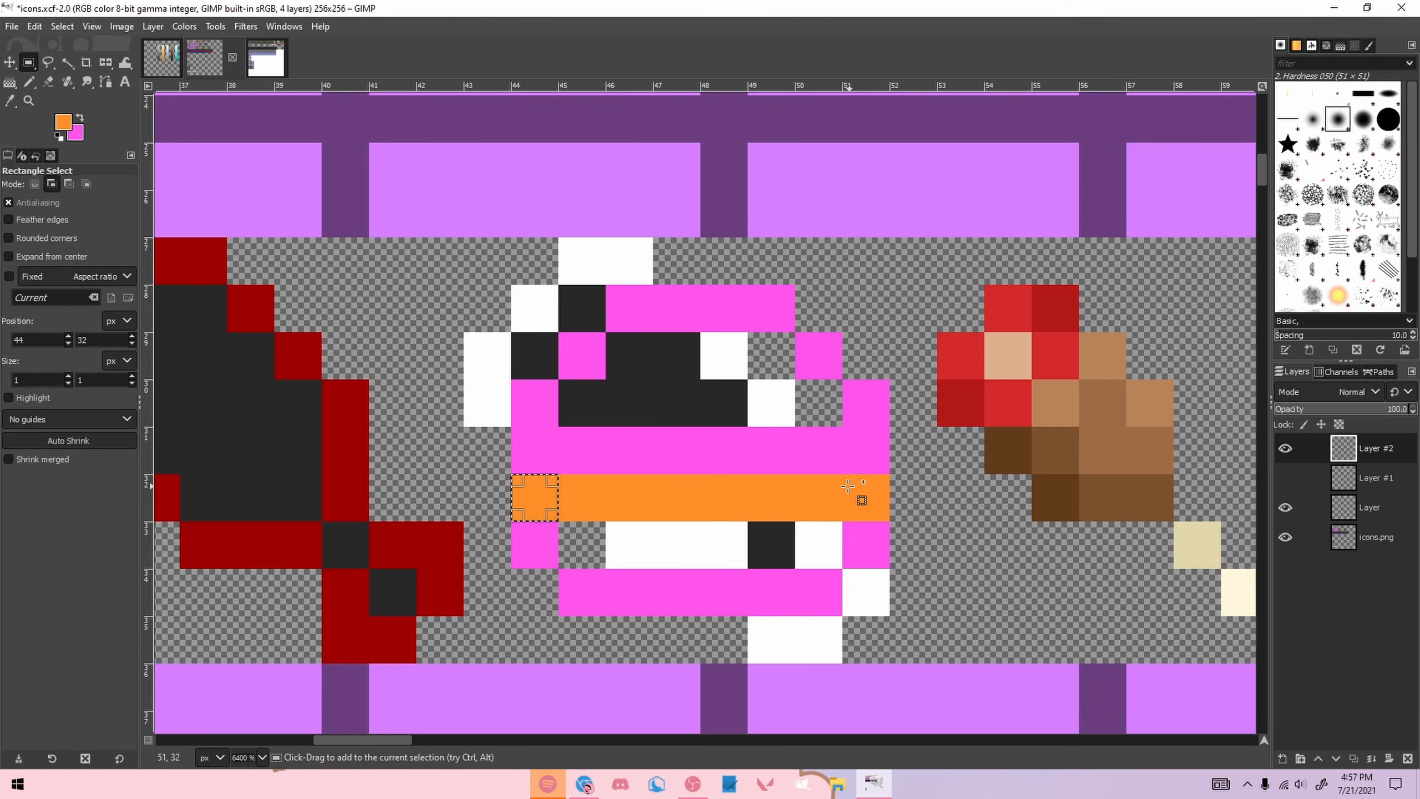
Step: Try cutting the two end pixels off the burger's orange row
mouse_move(863, 497)
mouse_down()
mouse_move(862, 513)
mouse_move(861, 492)
mouse_up()
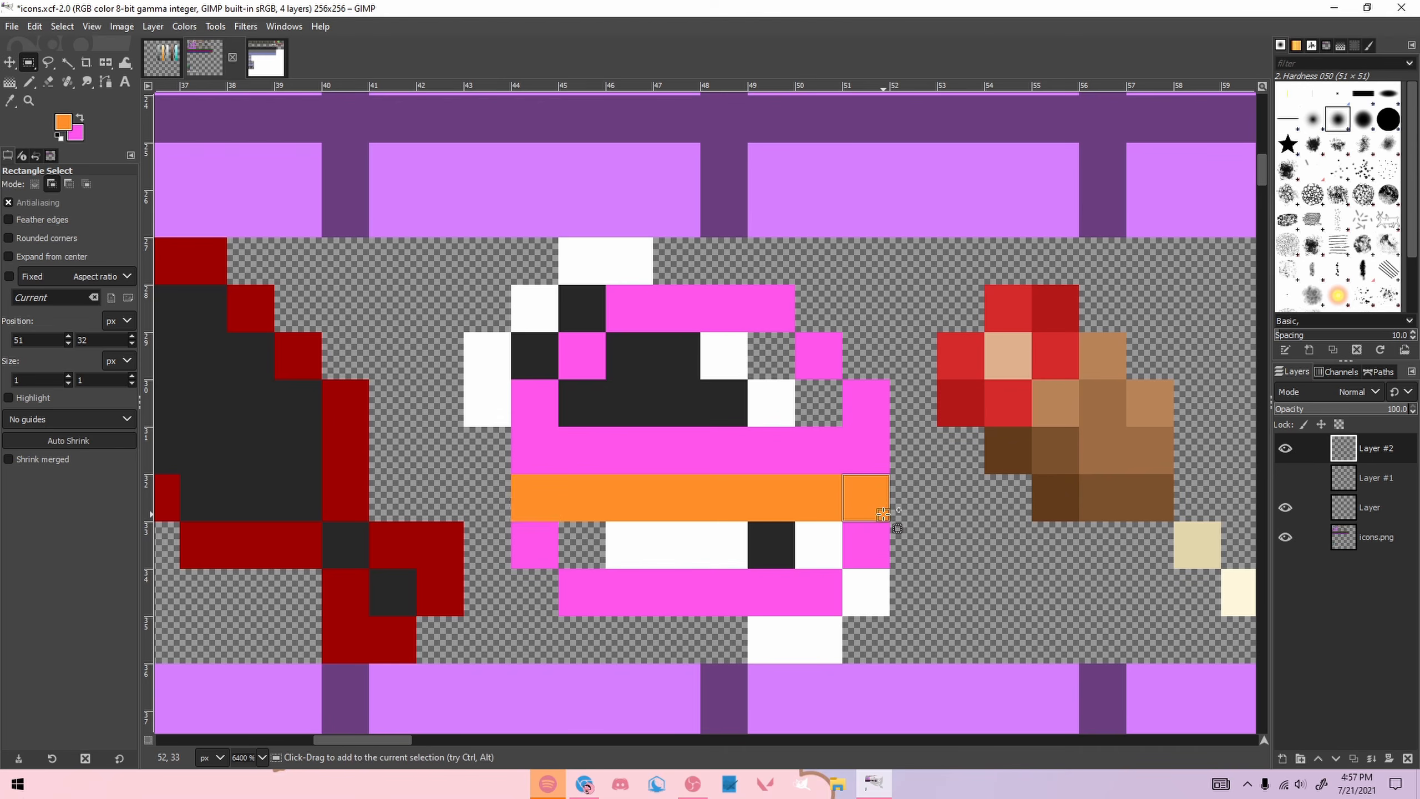
key(ctrl+x)
click(957, 490)
scroll(871, 513, down, 1)
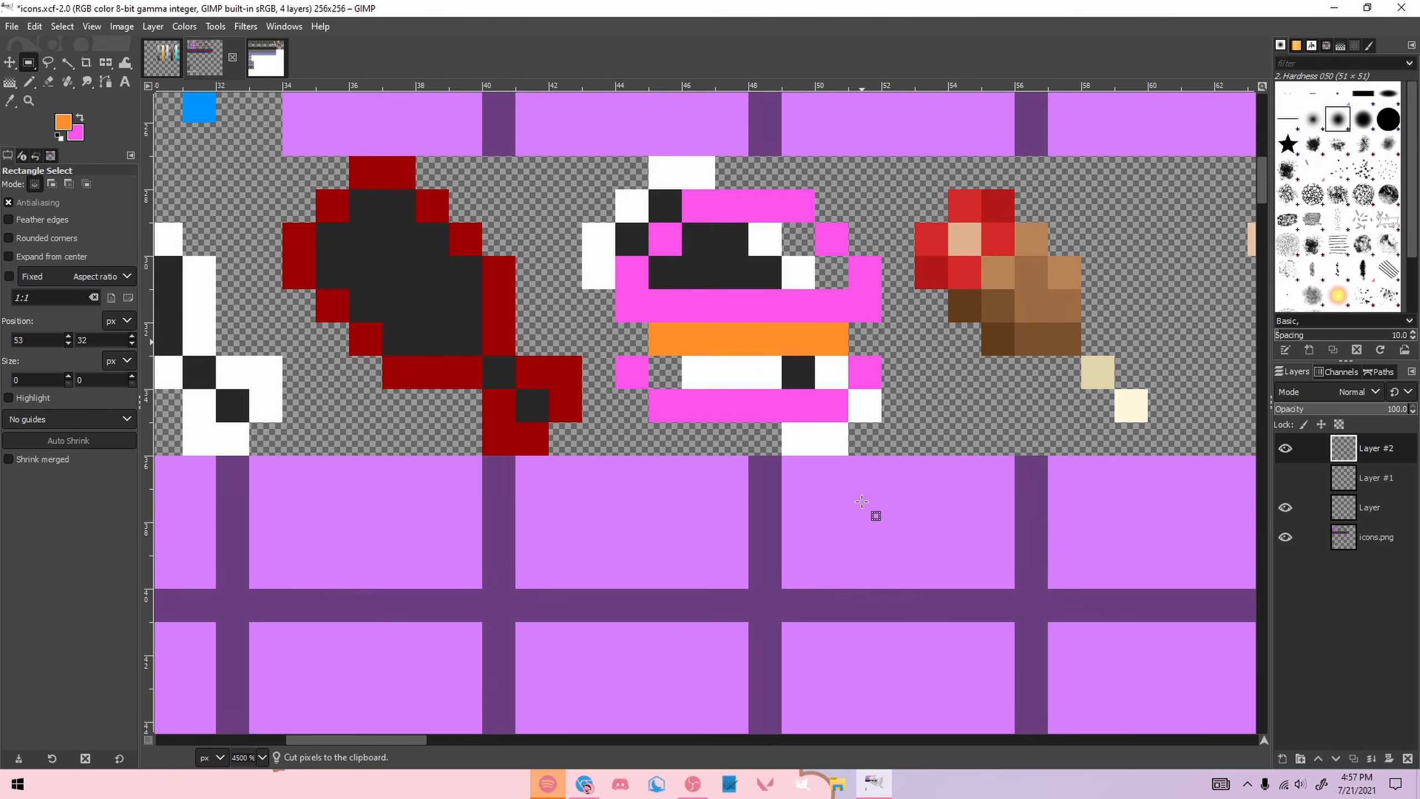
scroll(852, 313, up, 4)
scroll(852, 314, down, 4)
scroll(806, 290, up, 1)
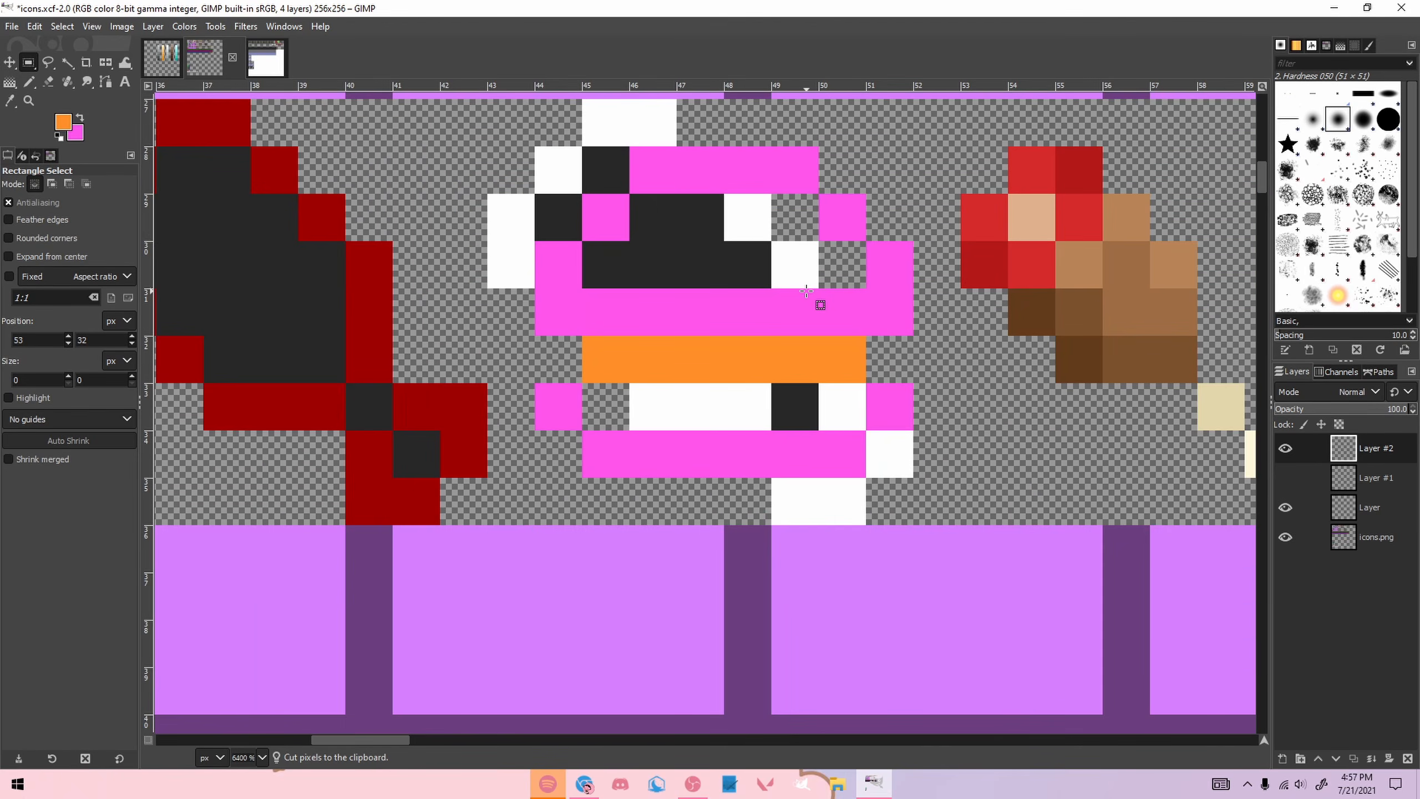
Step: Try filling both ends of the burger's orange row with pink pixels using the Pencil
key(n)
ctrl+click(540, 411)
click(559, 359)
click(893, 351)
scroll(899, 297, down, 2)
scroll(872, 314, up, 1)
Step: Pick the orange from the burger and repaint both end pixels of its filling row with it
ctrl+click(749, 481)
click(726, 478)
click(883, 479)
scroll(788, 434, down, 3)
scroll(789, 431, up, 2)
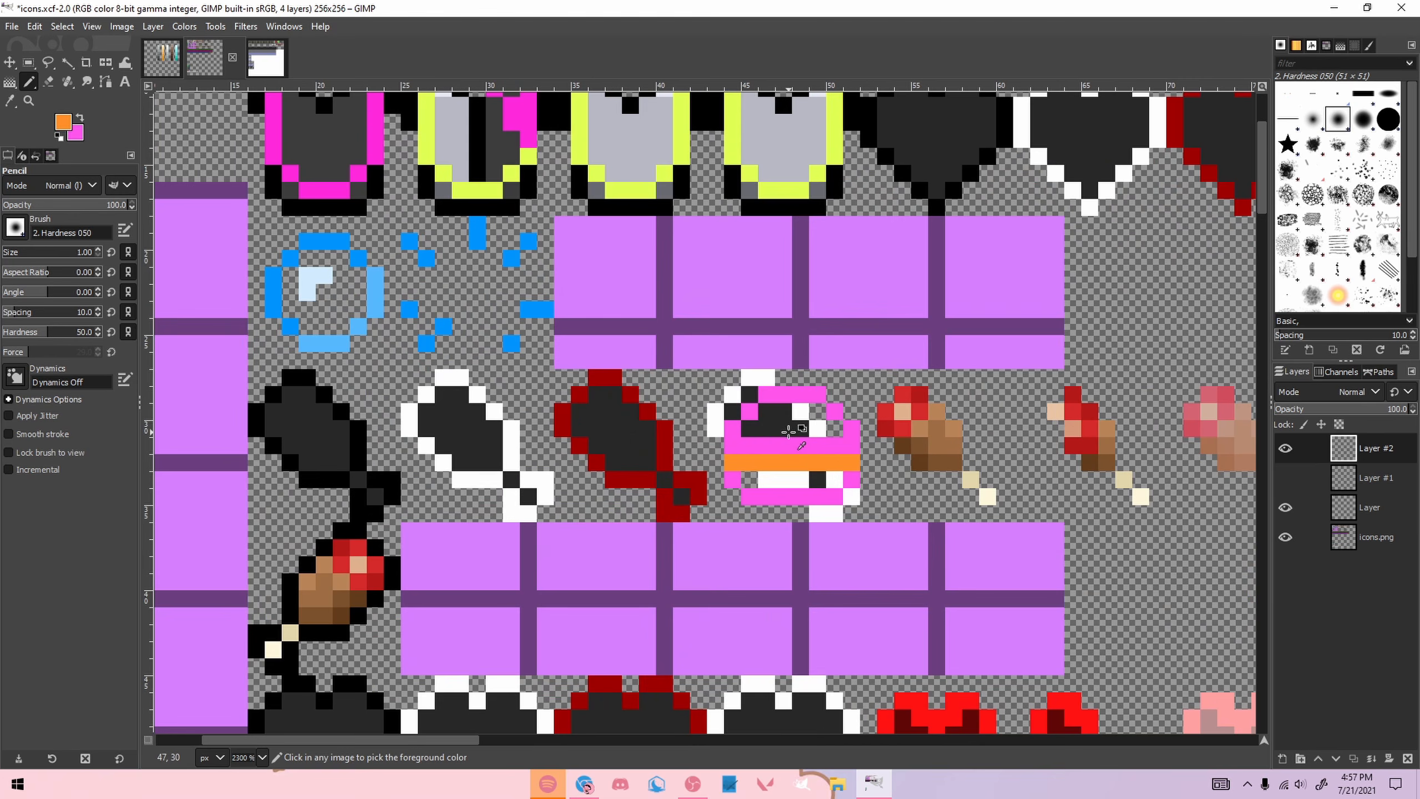
scroll(1055, 444, up, 1)
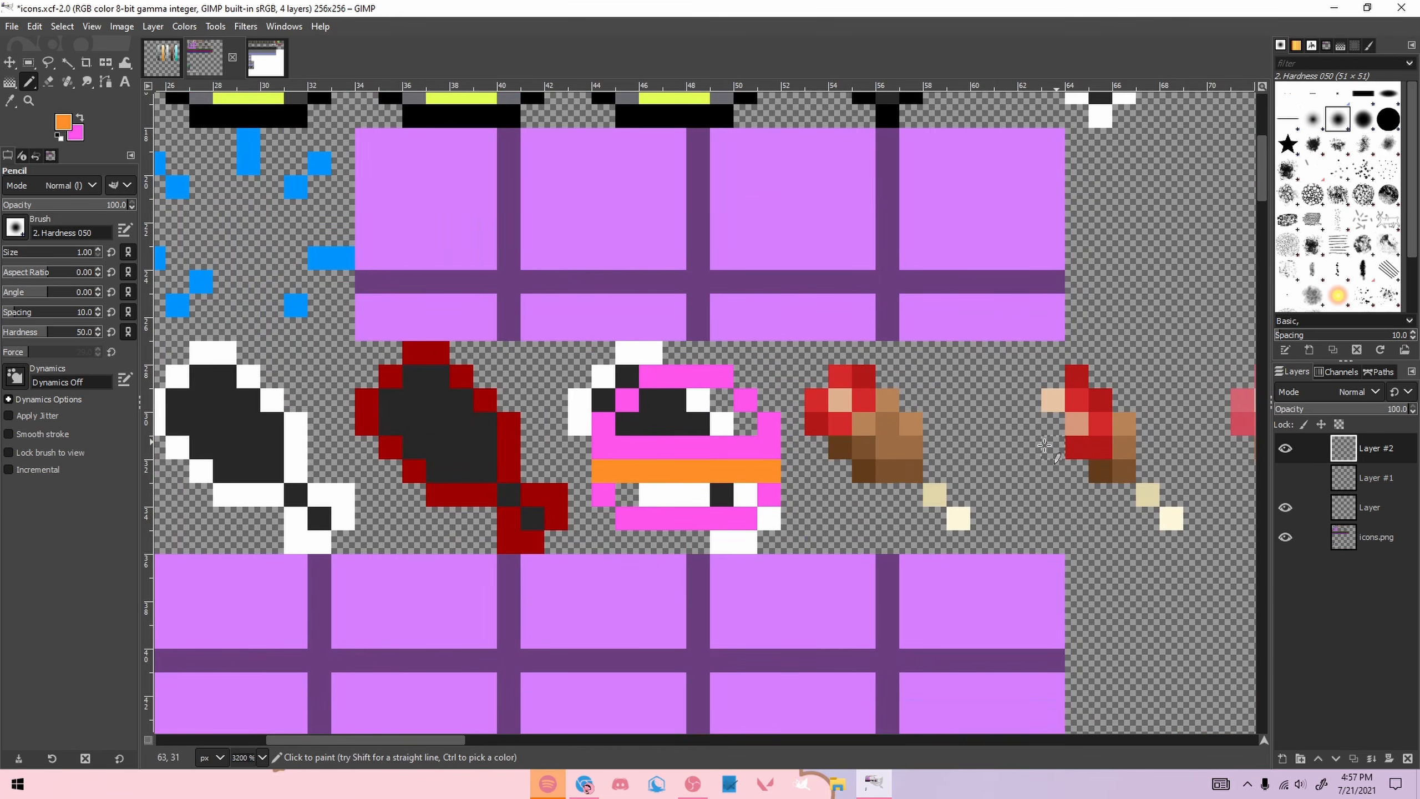
Step: Select the 8 × 7 pixel burger area, copy it, and paste the copy over the neighboring full drumstick icon
key(r)
drag(607, 367, 753, 505)
click(598, 363)
drag(598, 362, 781, 526)
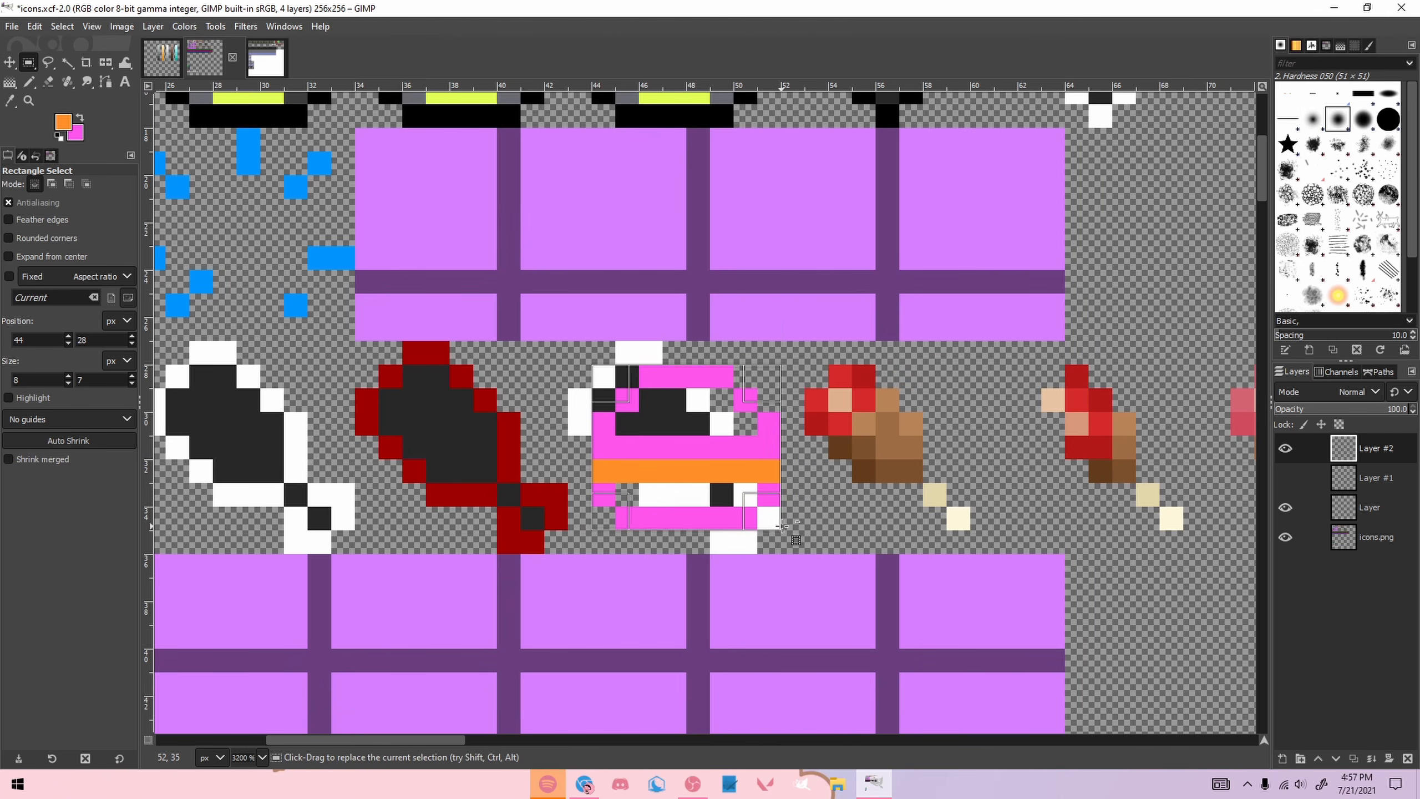
key(ctrl+c)
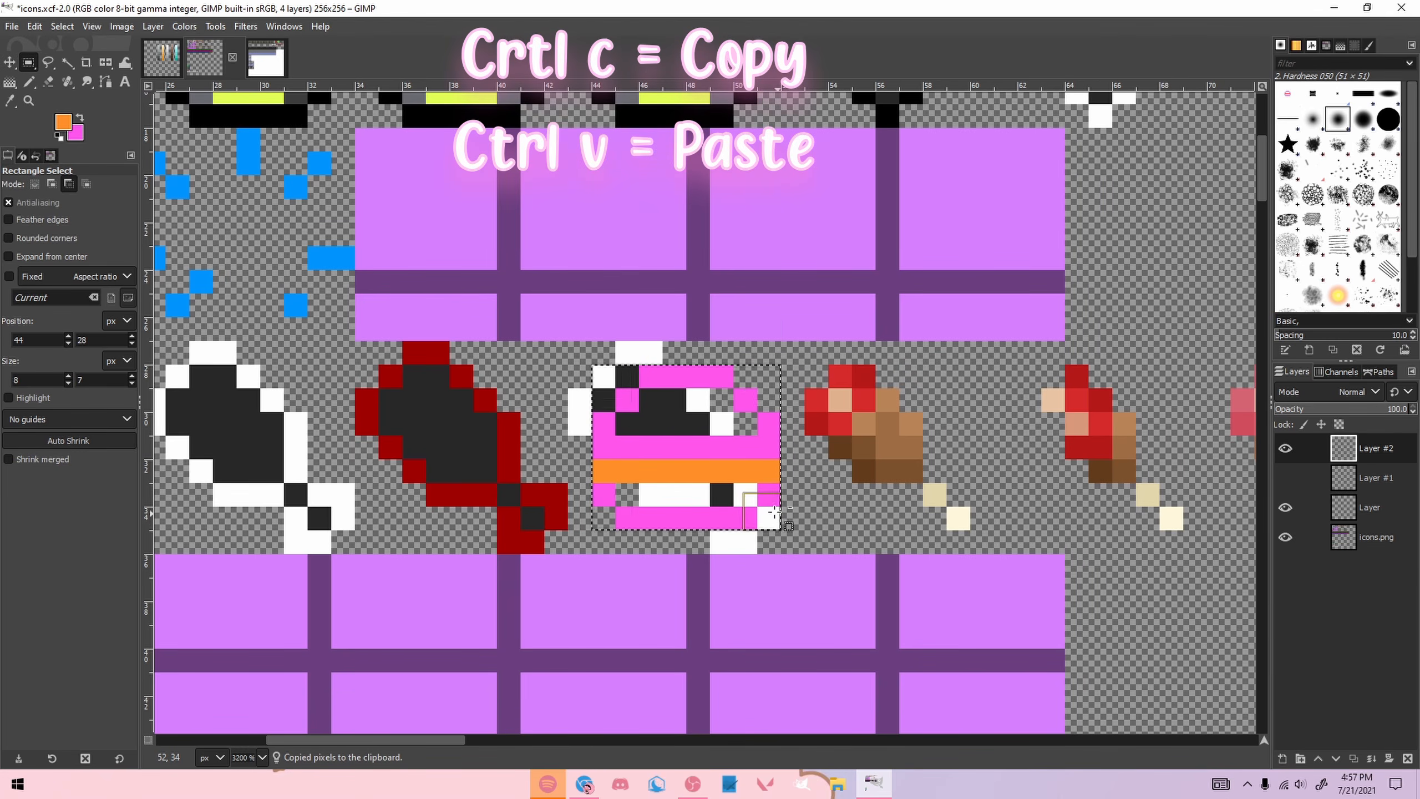
key(ctrl+v)
drag(609, 460, 798, 471)
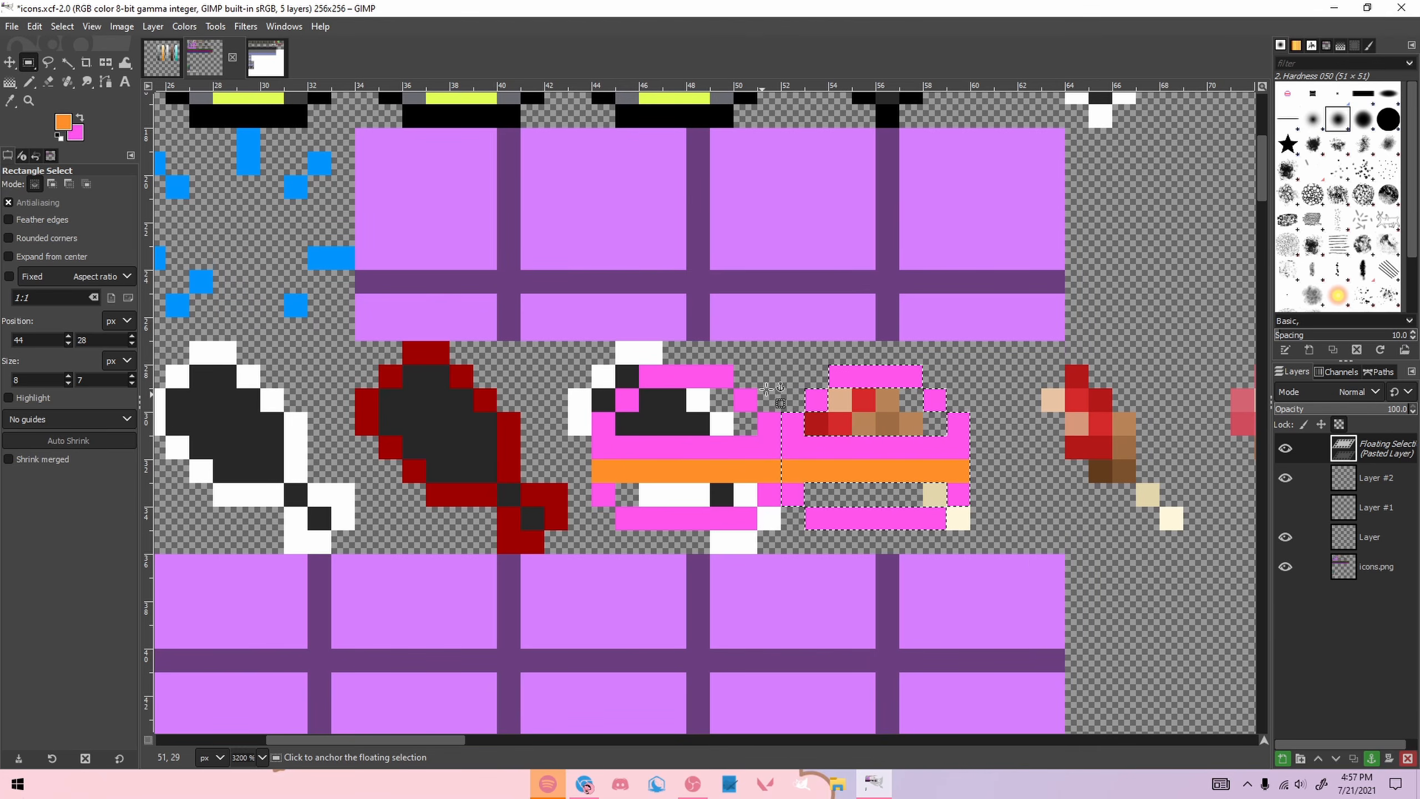
click(766, 449)
Step: Compare the pasted burger with the 9 × 9 pixel frame and shift it one pixel to the right
click(1285, 477)
drag(570, 342, 783, 553)
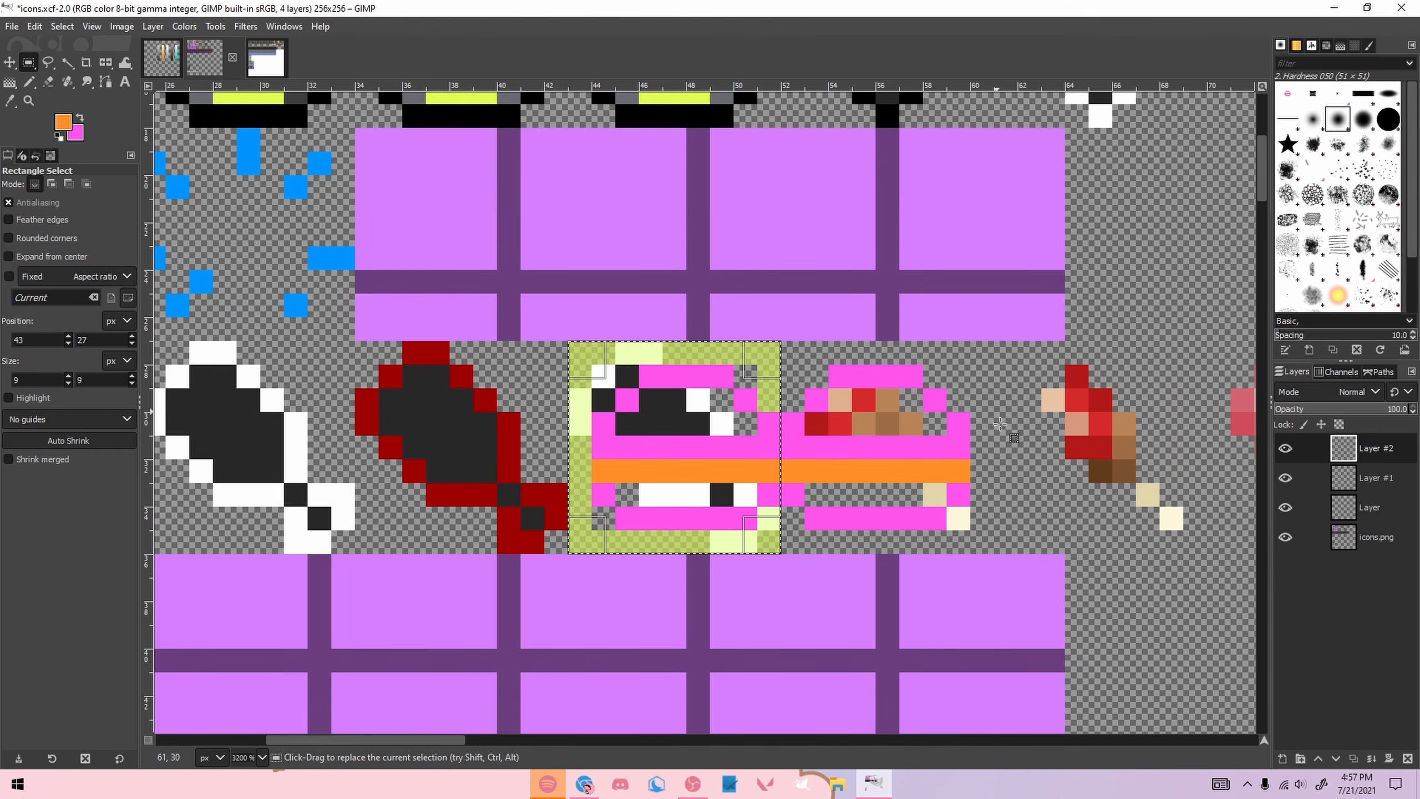
drag(783, 342, 994, 550)
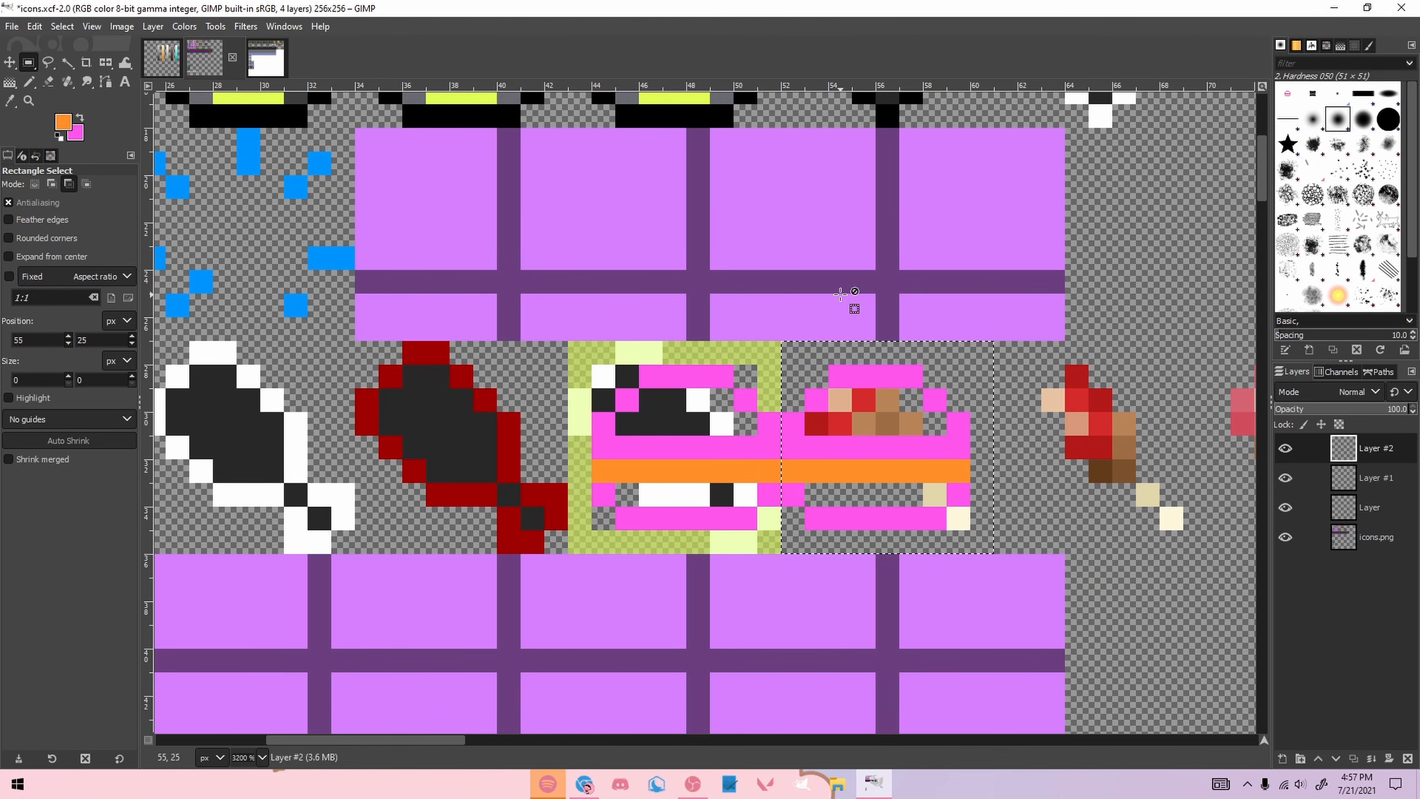
click(856, 310)
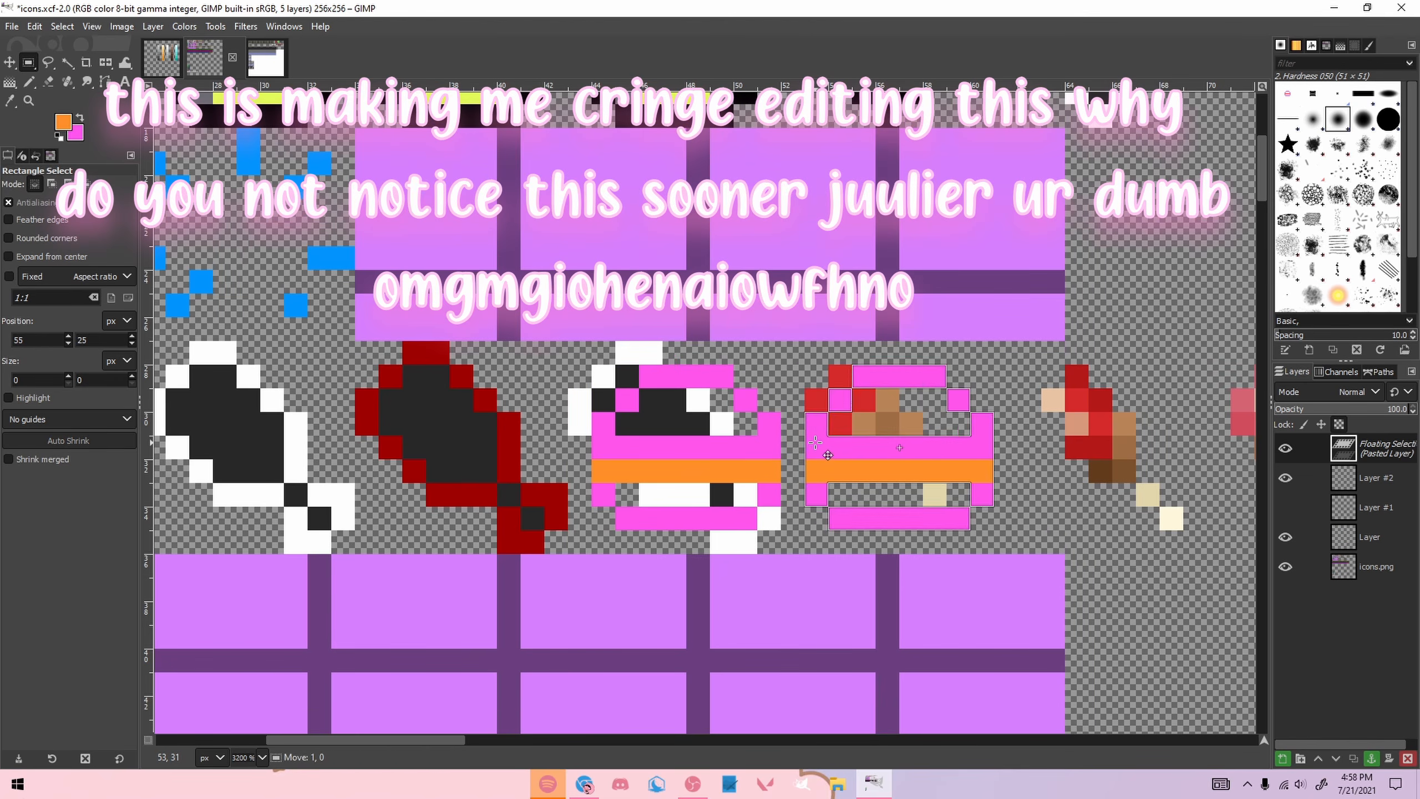
click(832, 330)
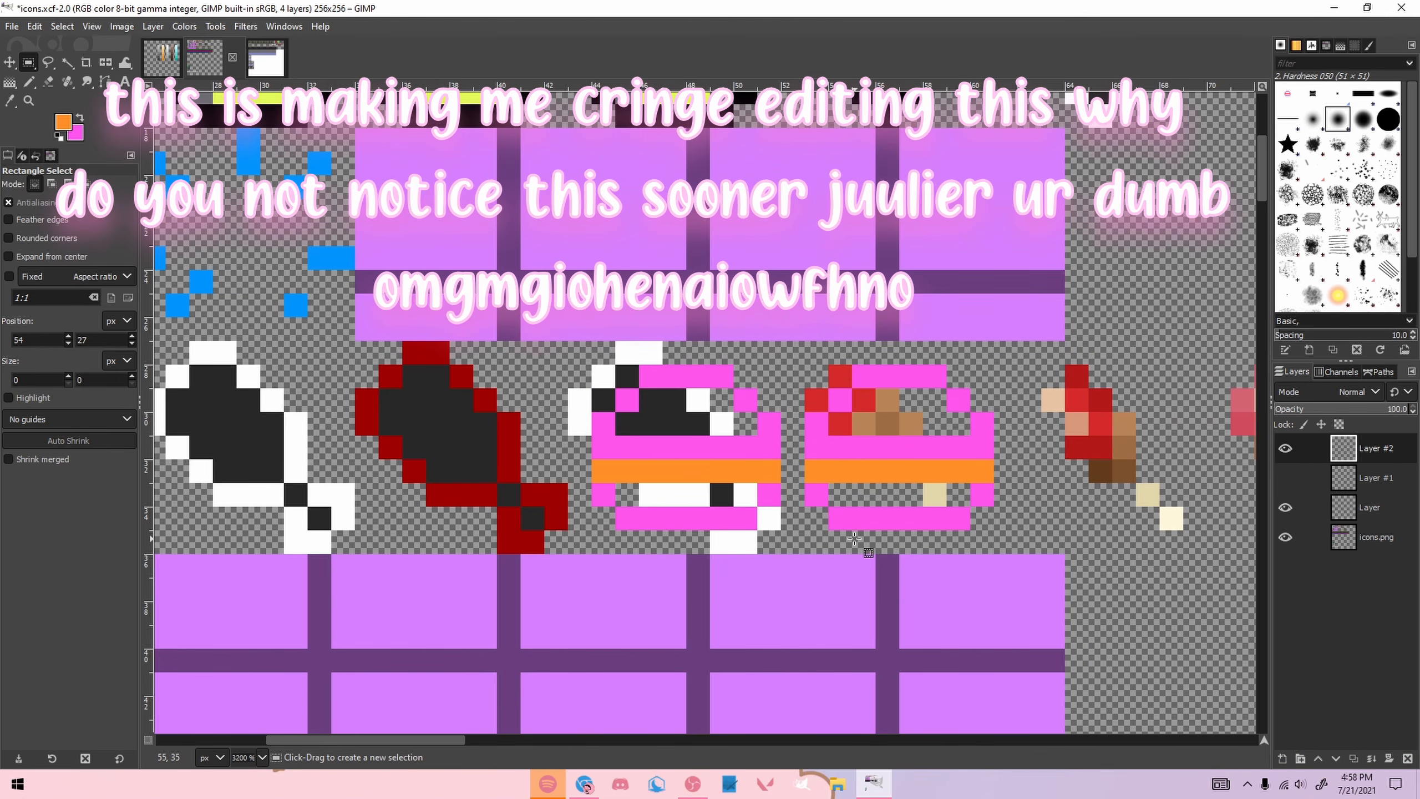
Step: Paste another burger copy over the half drumstick icon and anchor it
drag(355, 741, 402, 741)
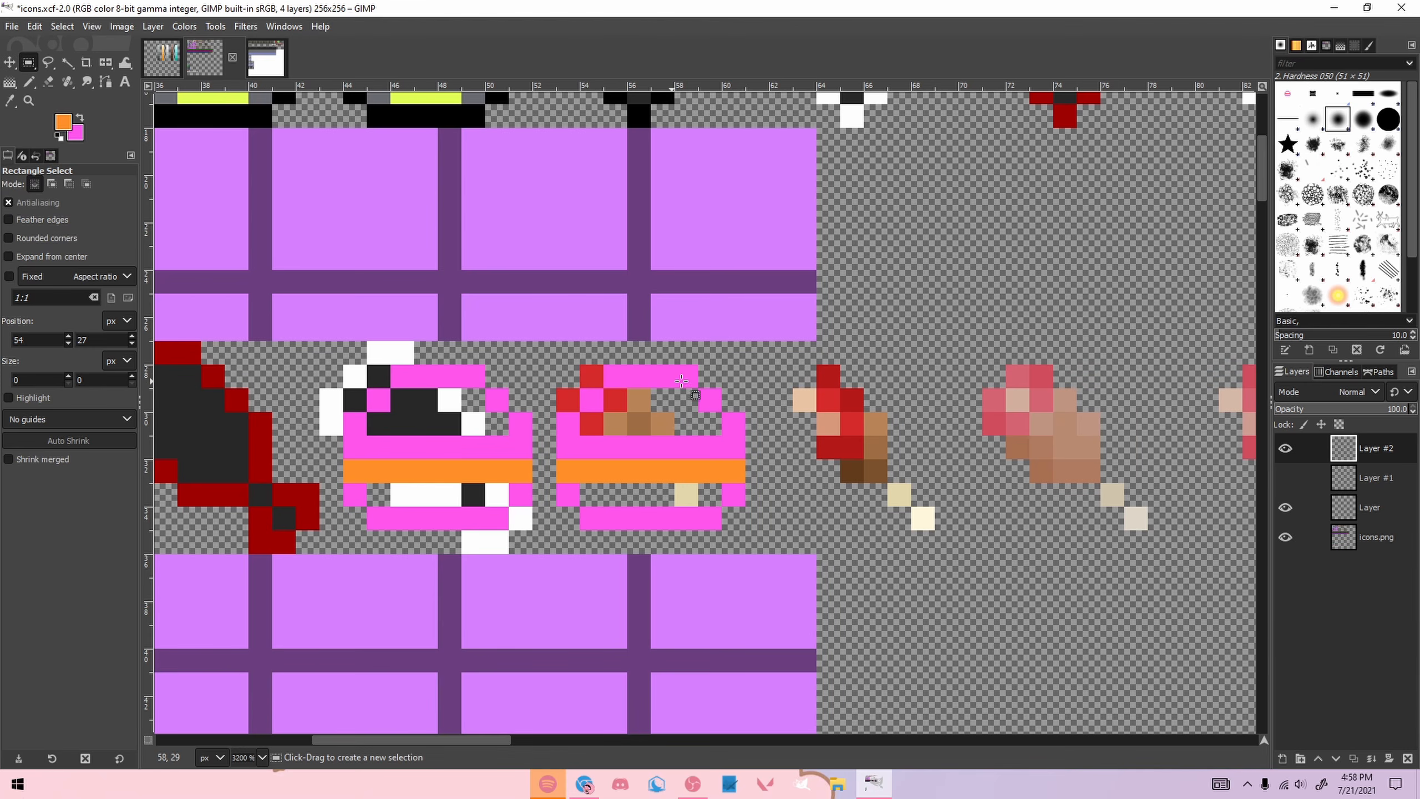
key(ctrl+v)
drag(664, 403, 824, 451)
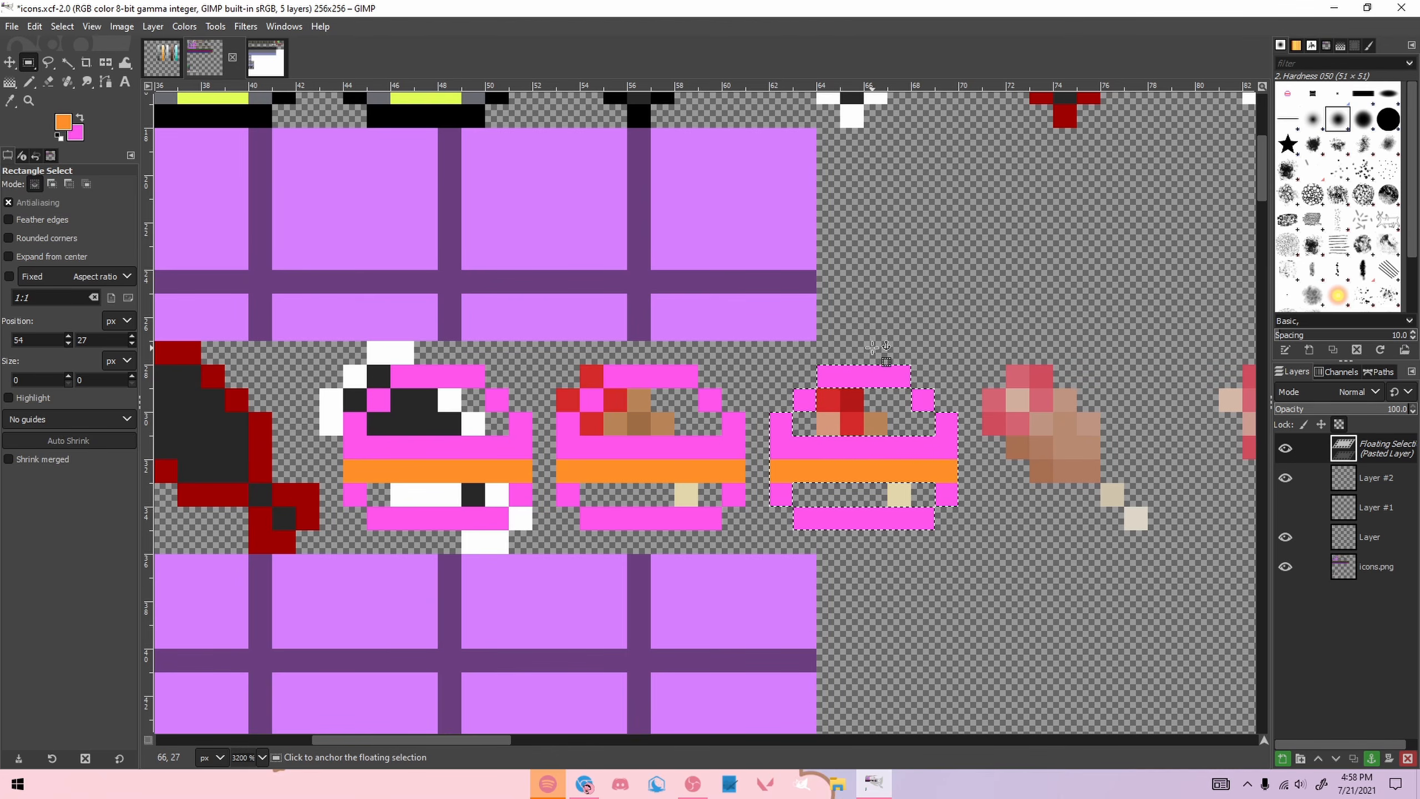
click(879, 352)
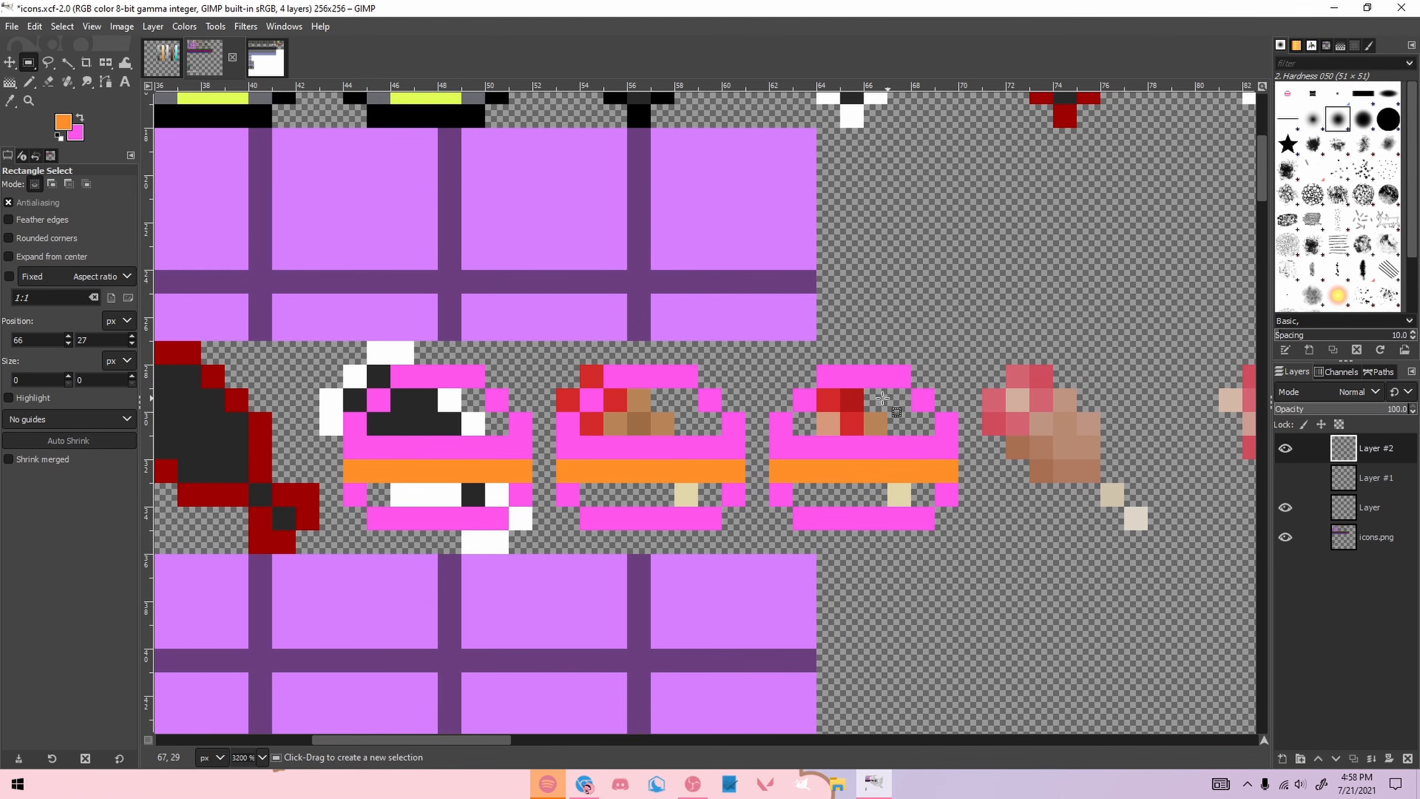
Step: Cut the third burger's right side along a stepped diagonal, including the ends of the pink and orange rows, for the half-hunger icon
drag(869, 364, 886, 410)
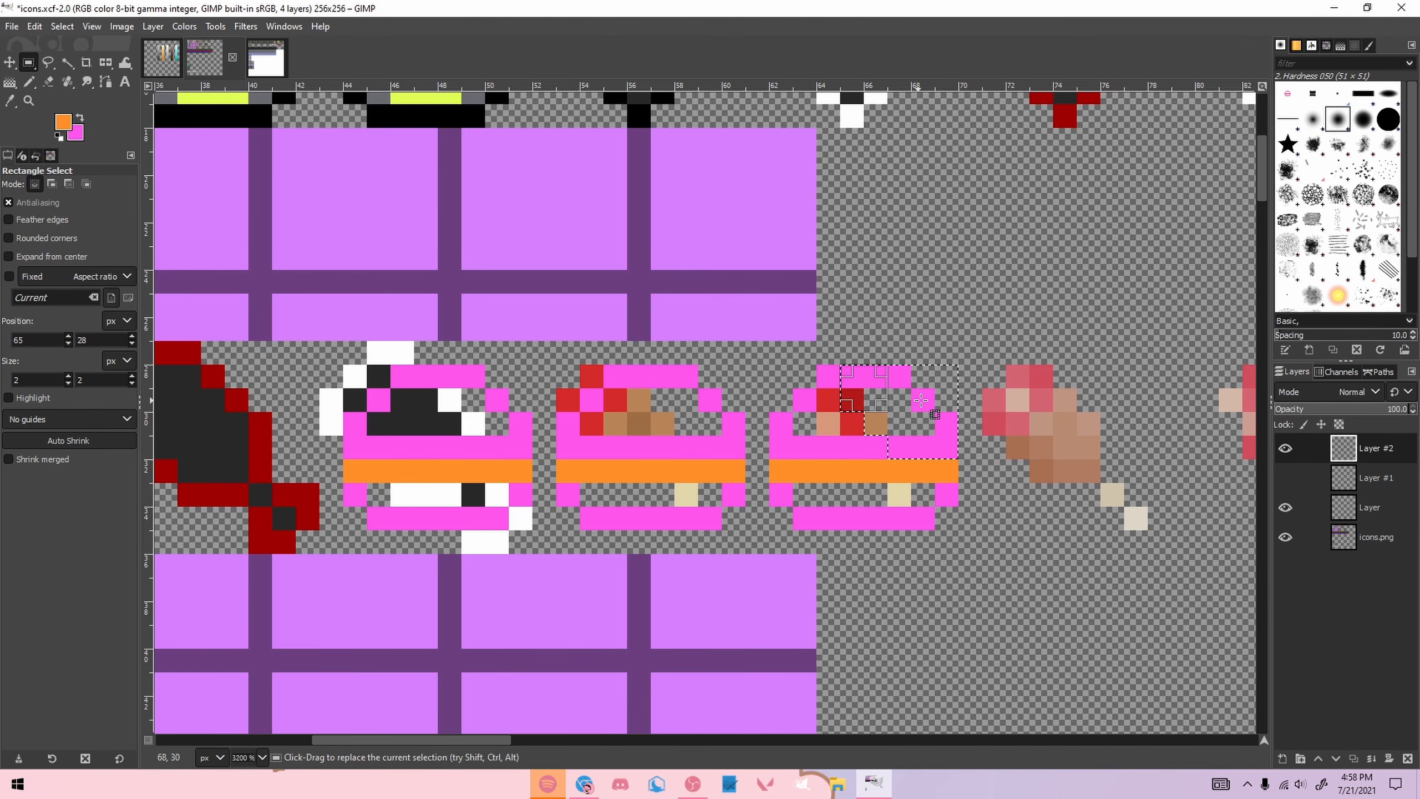
key(ctrl+x)
click(973, 269)
drag(842, 342, 1005, 459)
click(982, 317)
drag(912, 465, 961, 499)
key(ctrl+x)
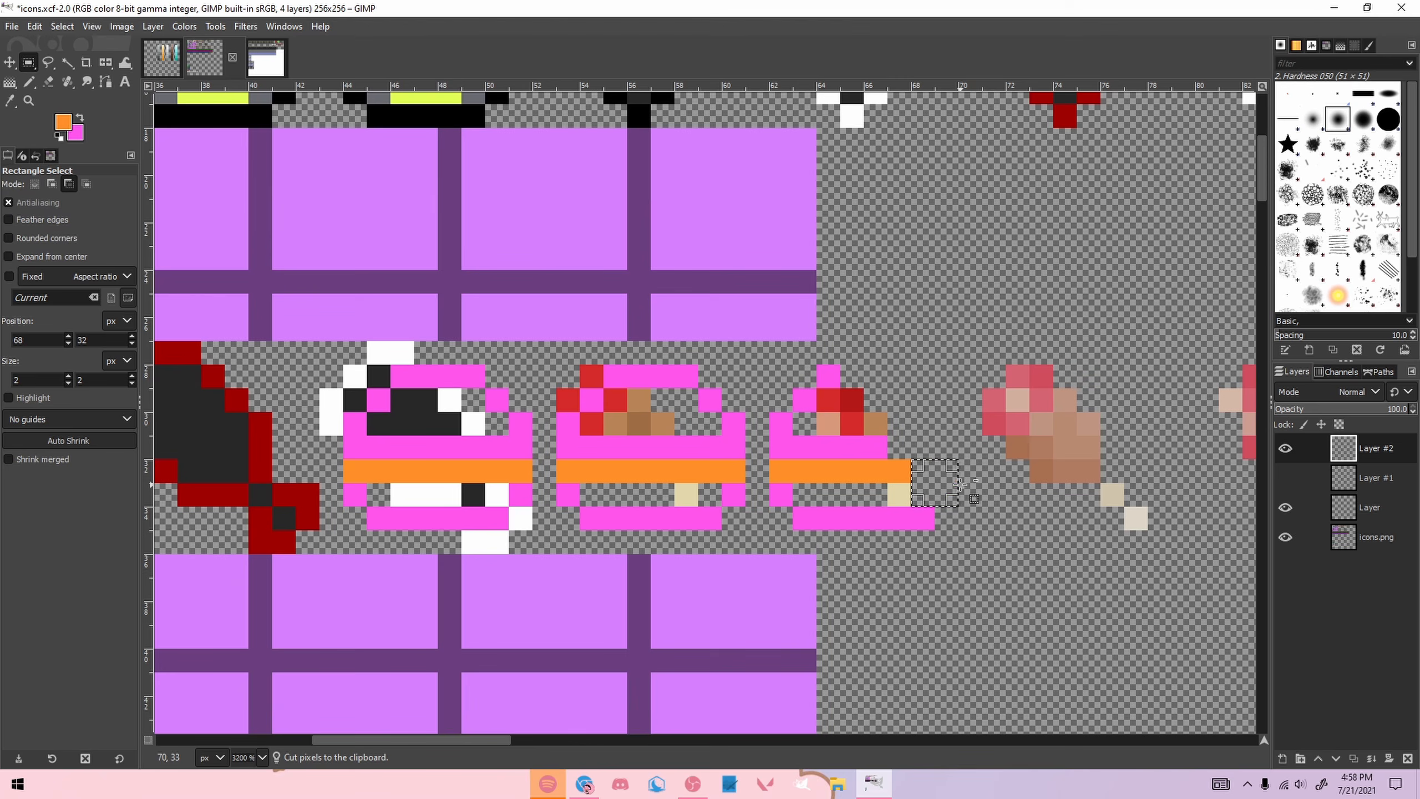
Step: Hide the icons.png layer while adding single pink pixels to close the half burger's cut edge on its right side, then show it again
click(983, 377)
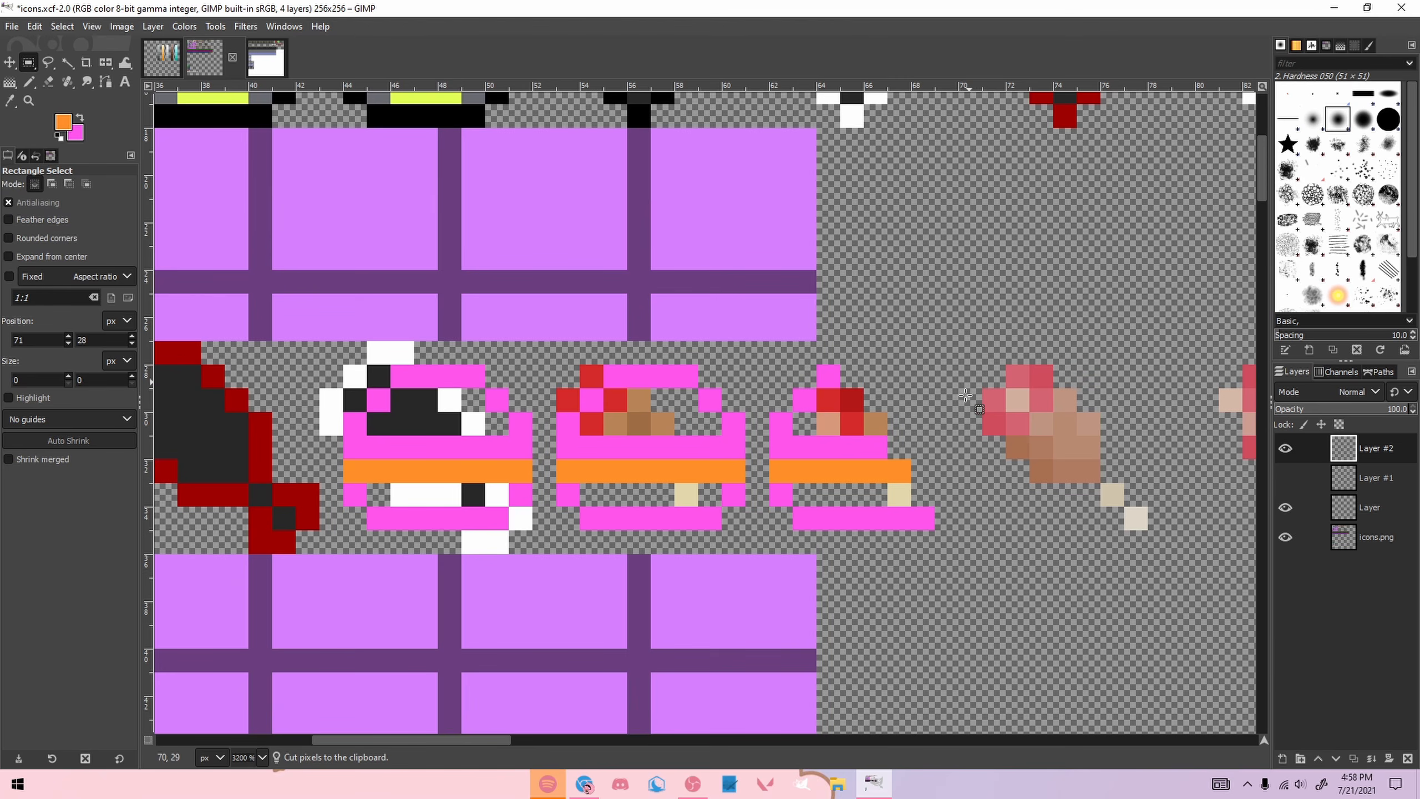
click(1285, 537)
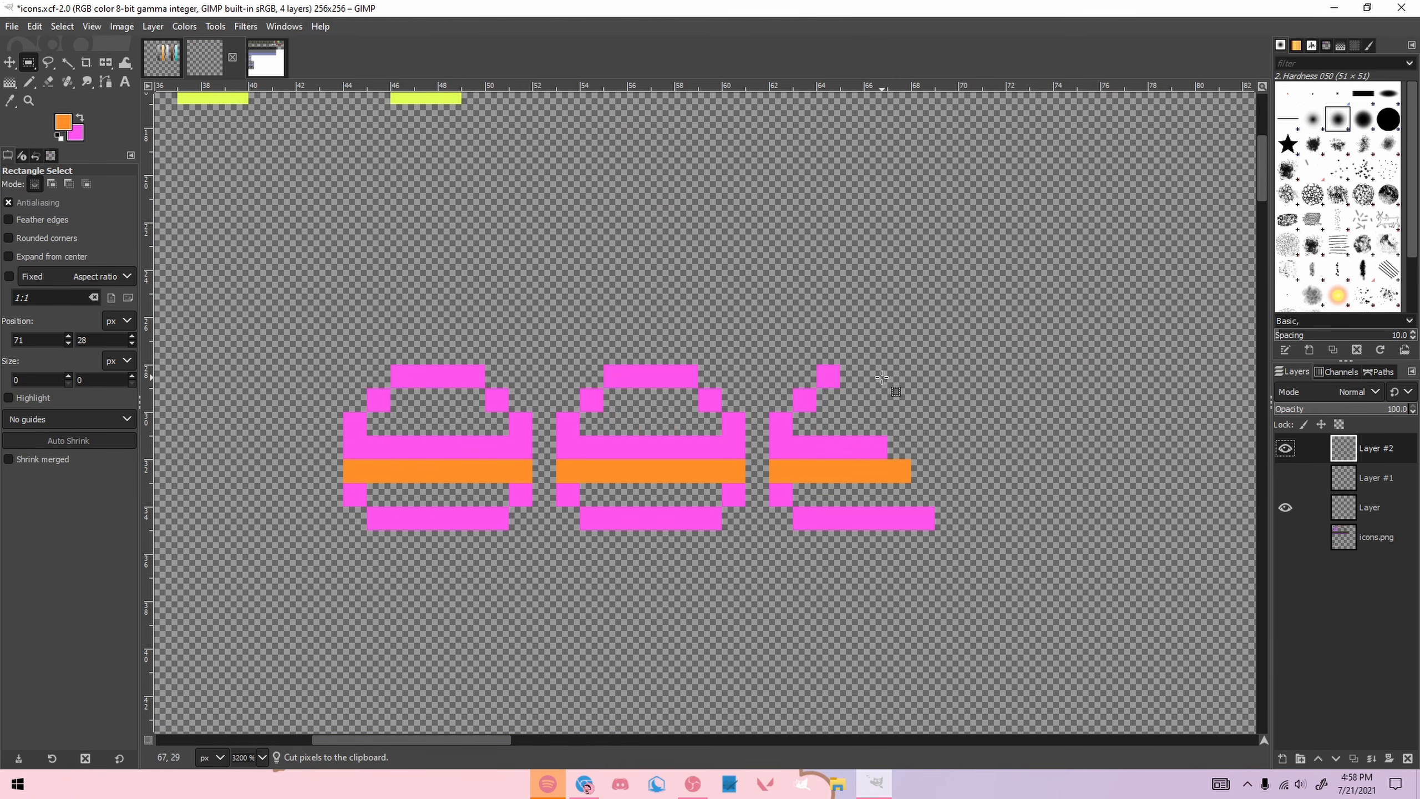
key(n)
ctrl+click(854, 442)
click(852, 400)
click(876, 423)
click(923, 495)
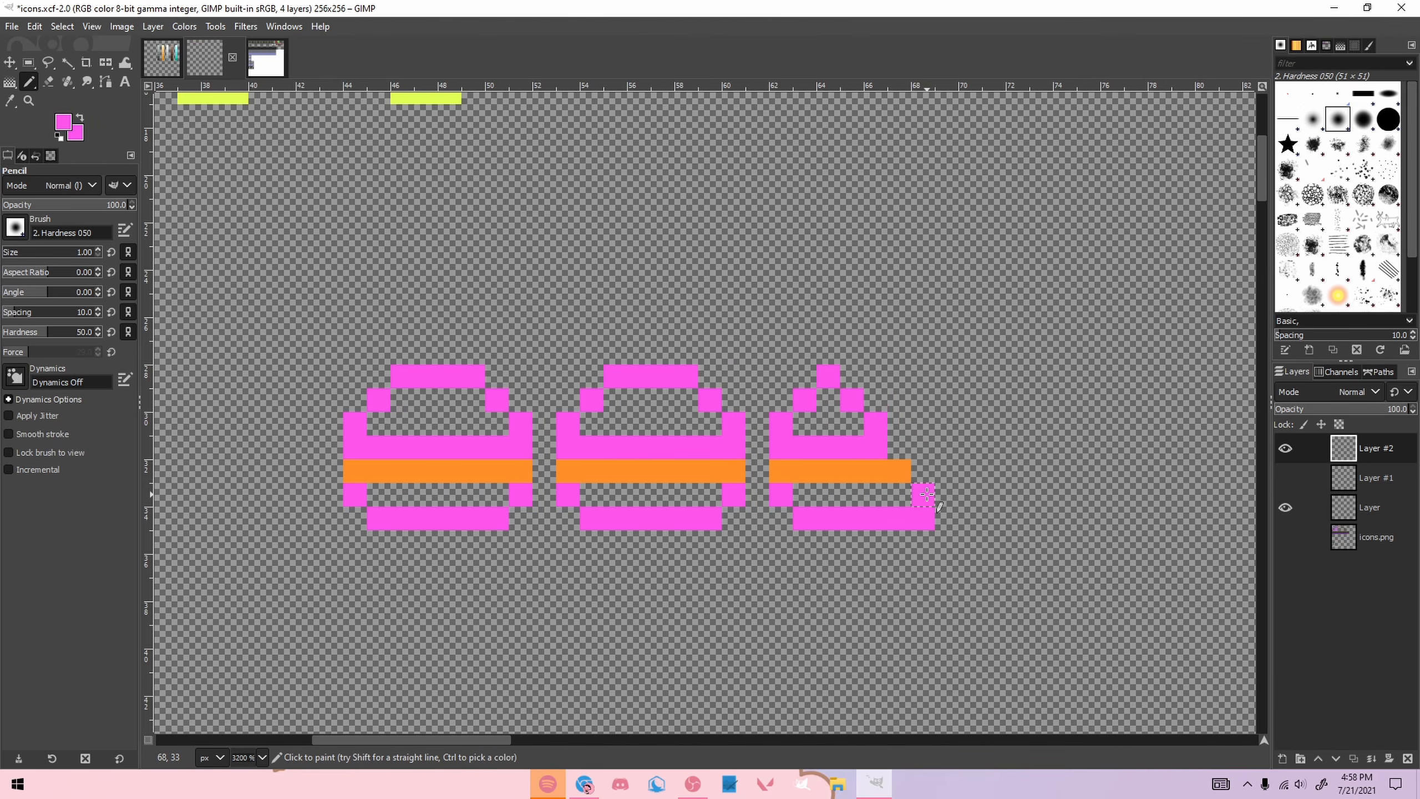
click(1285, 536)
Step: Copy the full burger outline and paste anchored copies over the red-outlined, white-outlined and black empty drumstick icons in the same row
scroll(886, 486, down, 3)
scroll(765, 500, up, 2)
key(r)
drag(610, 364, 780, 498)
key(ctrl+c)
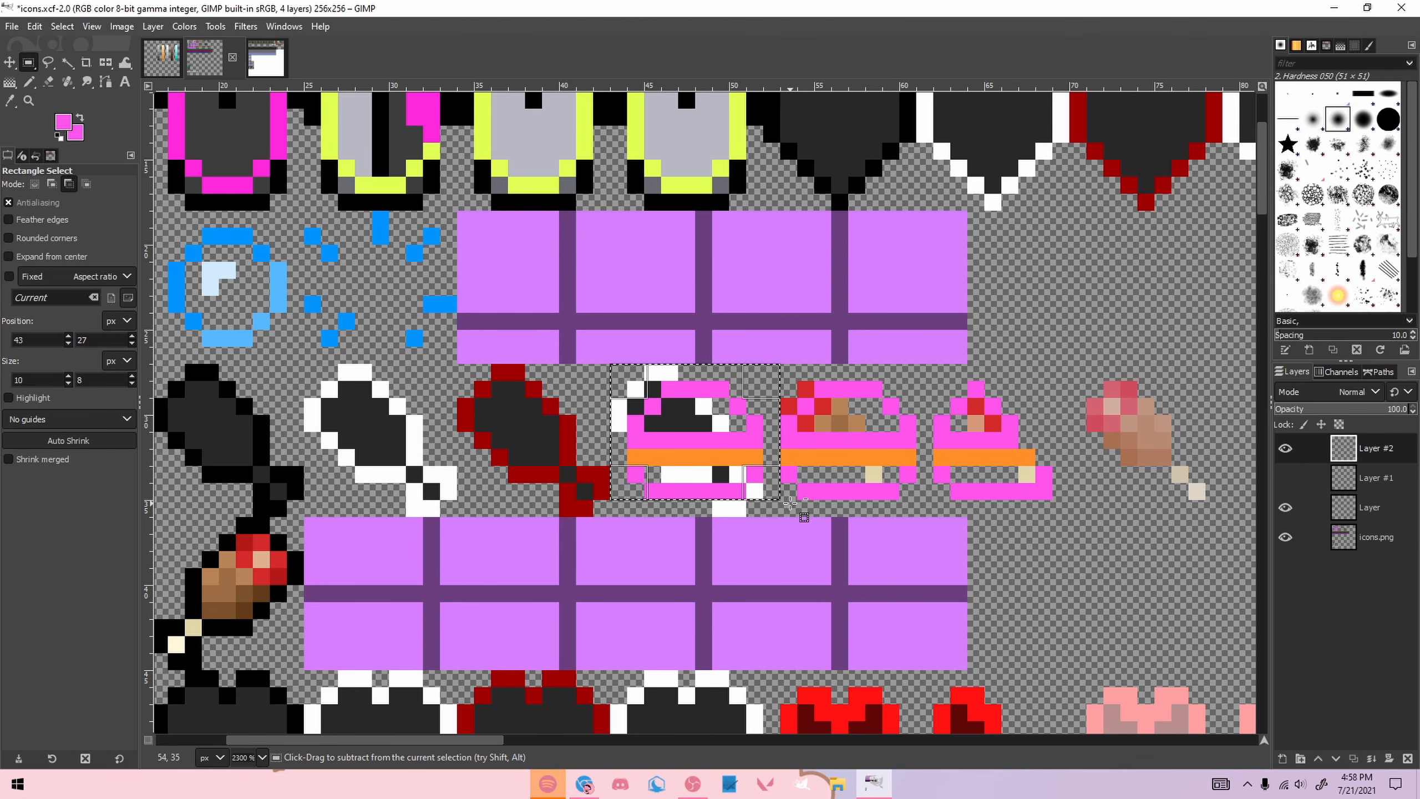
key(ctrl+v)
drag(668, 447, 532, 447)
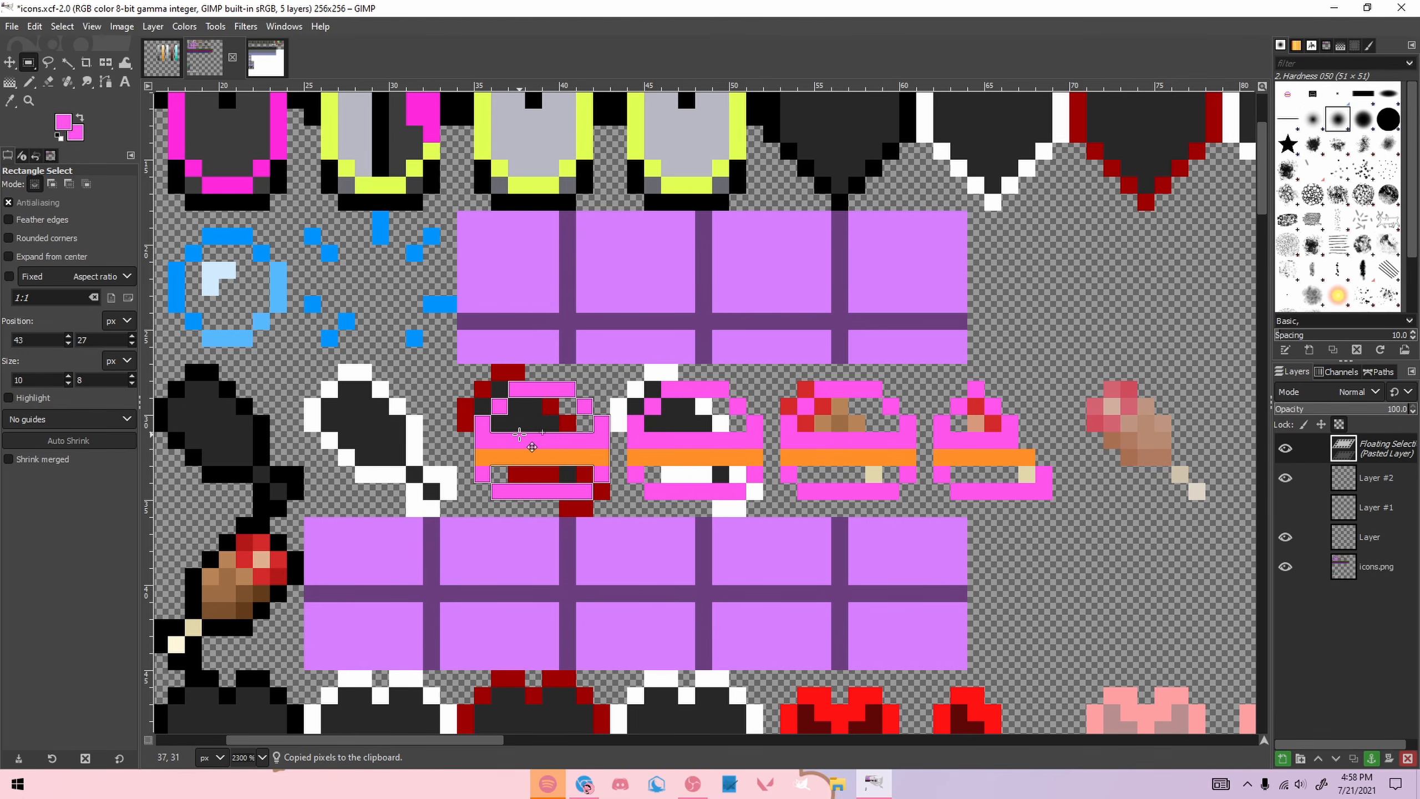
key(ctrl+h)
scroll(532, 447, down, 2)
scroll(344, 490, up, 1)
scroll(366, 493, up, 1)
scroll(845, 482, down, 5)
scroll(509, 484, up, 3)
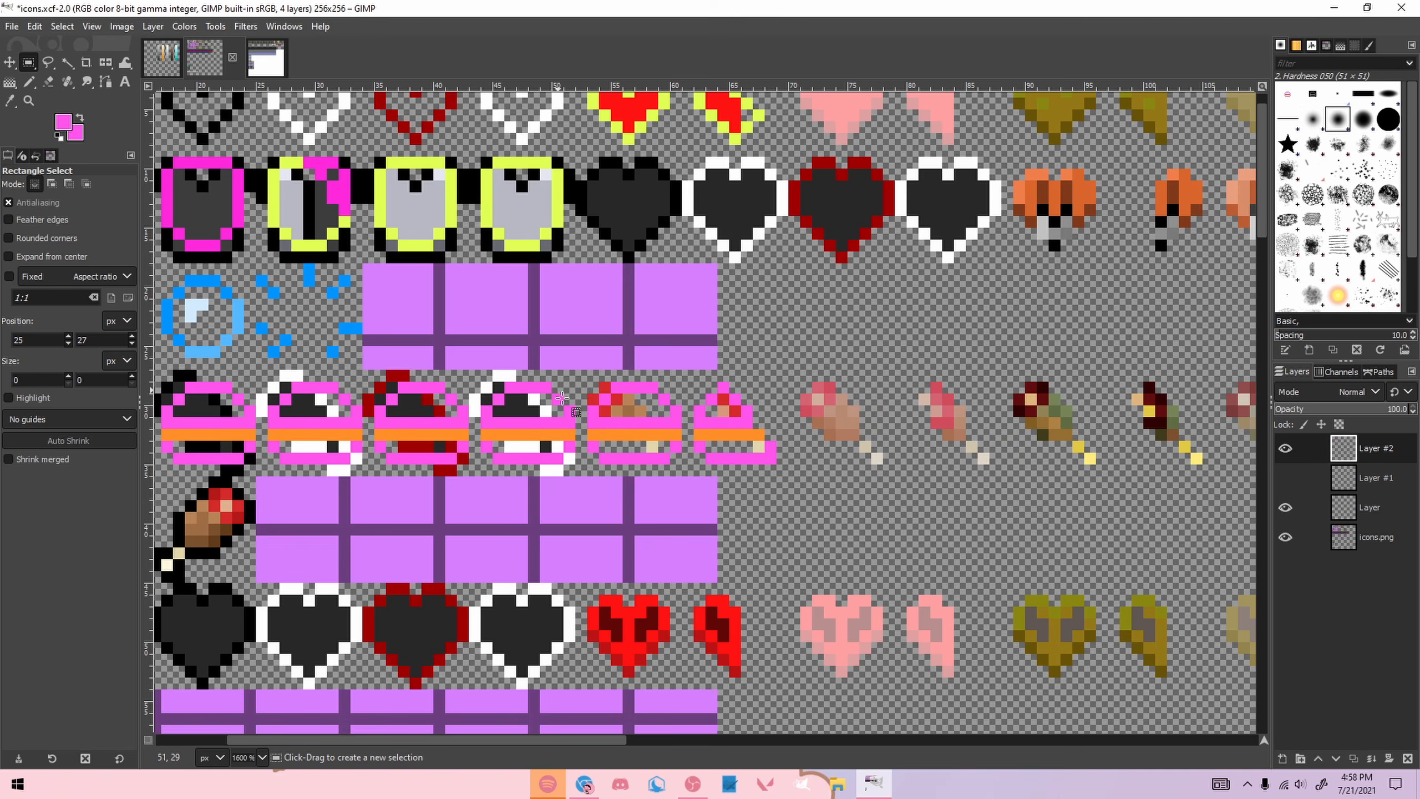
Step: Delete the hidden Layer #1 and make Layer #2 the active layer
scroll(310, 371, down, 4)
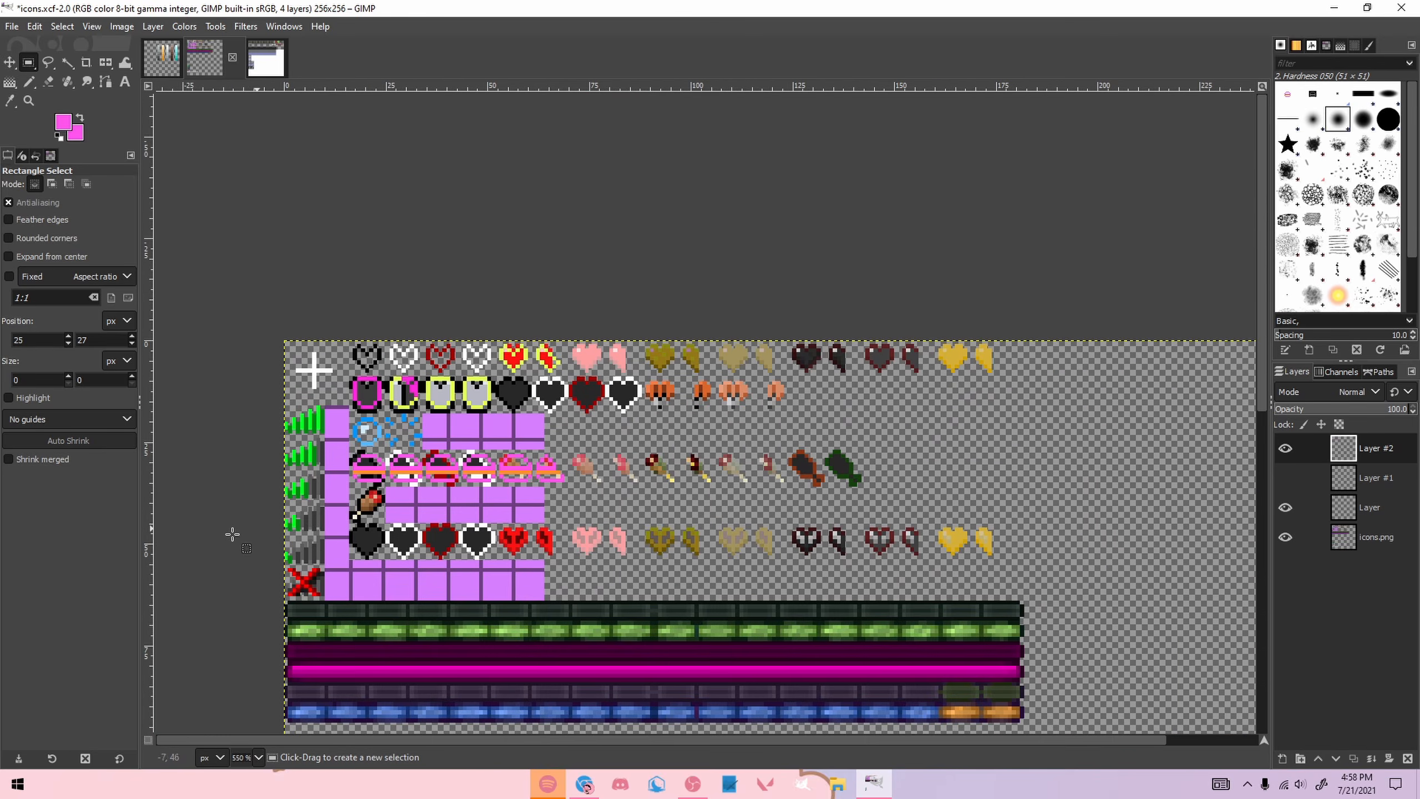
scroll(343, 465, up, 5)
scroll(503, 454, down, 3)
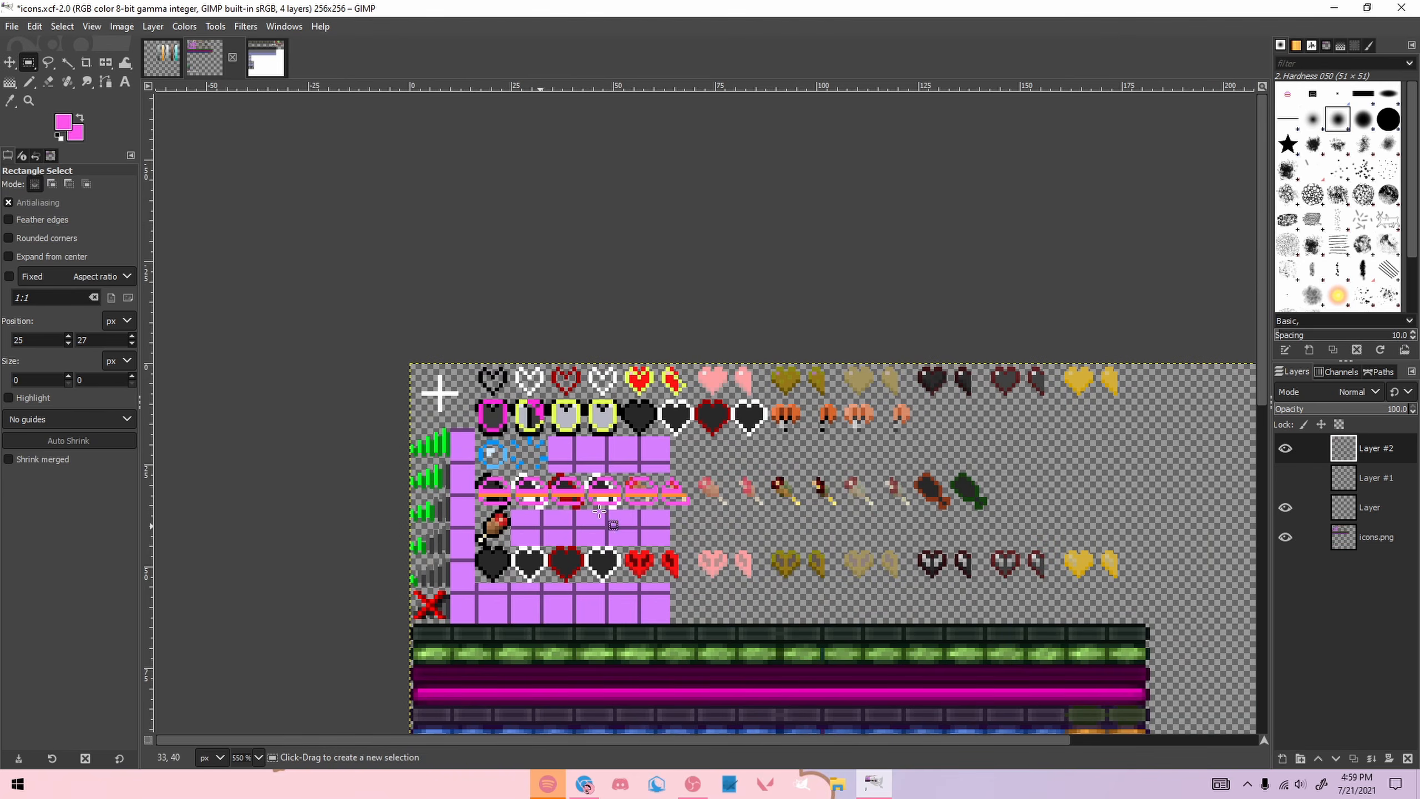
scroll(682, 363, up, 2)
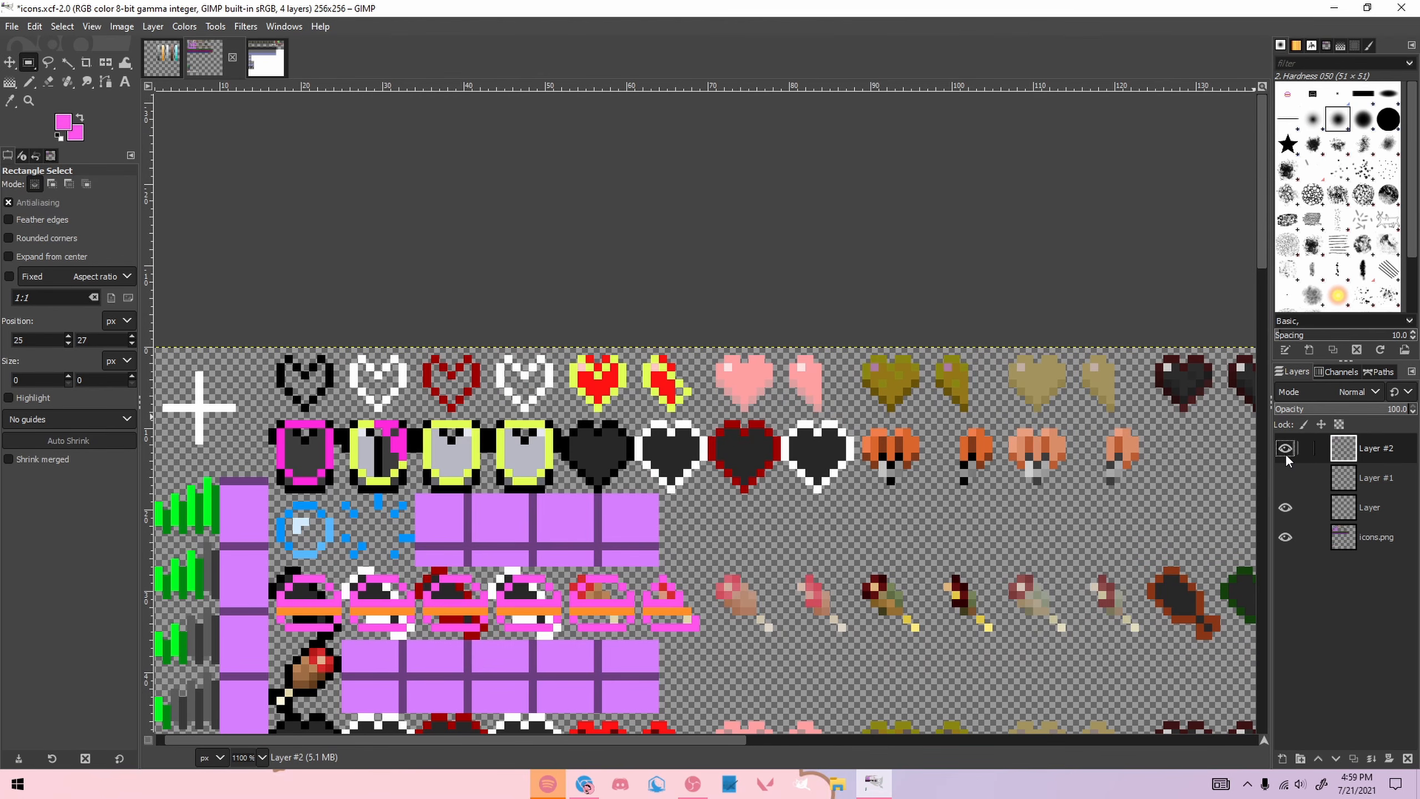
click(1285, 475)
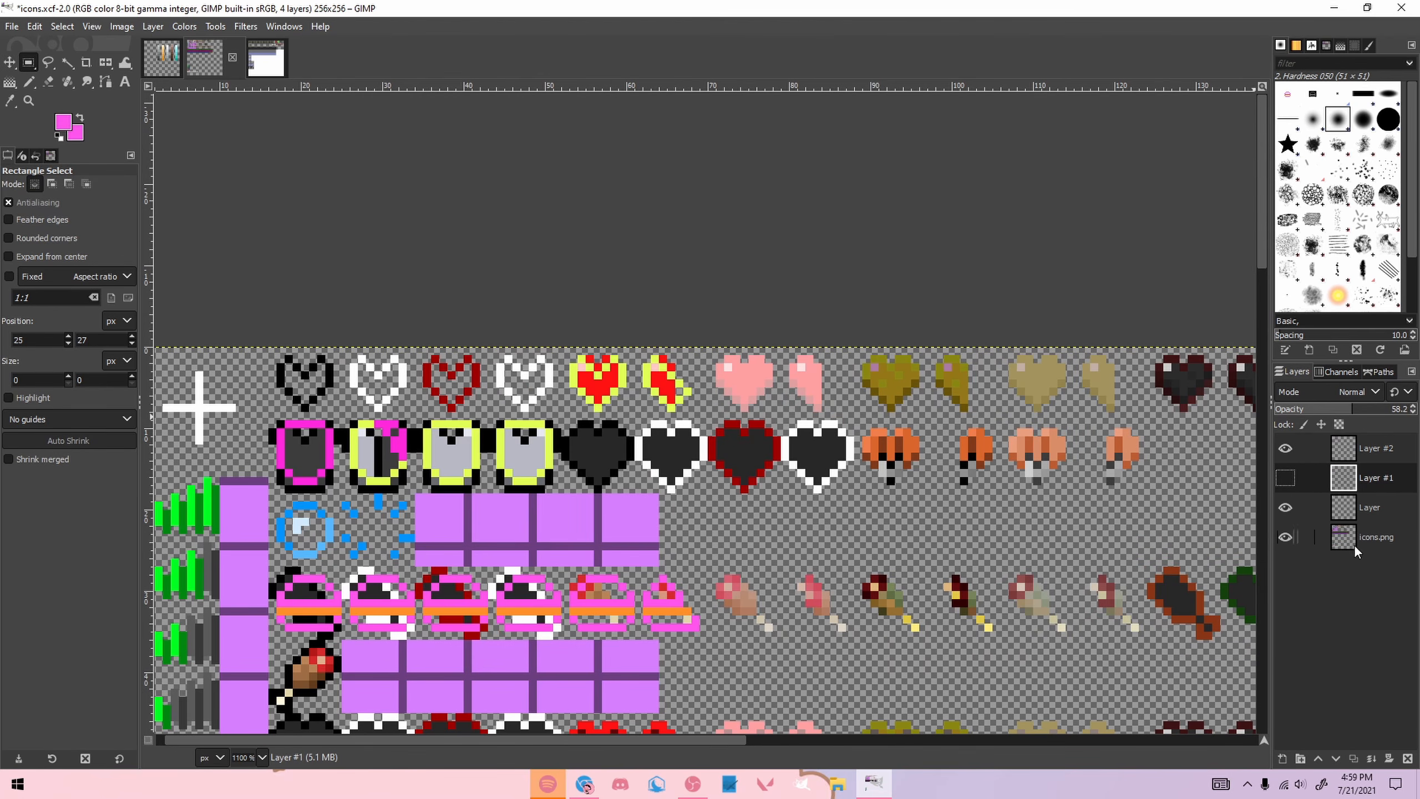
click(1407, 759)
click(1282, 483)
click(1281, 482)
click(1343, 449)
Step: Add a new layer above Layer #2 for the bar artwork
scroll(593, 403, down, 4)
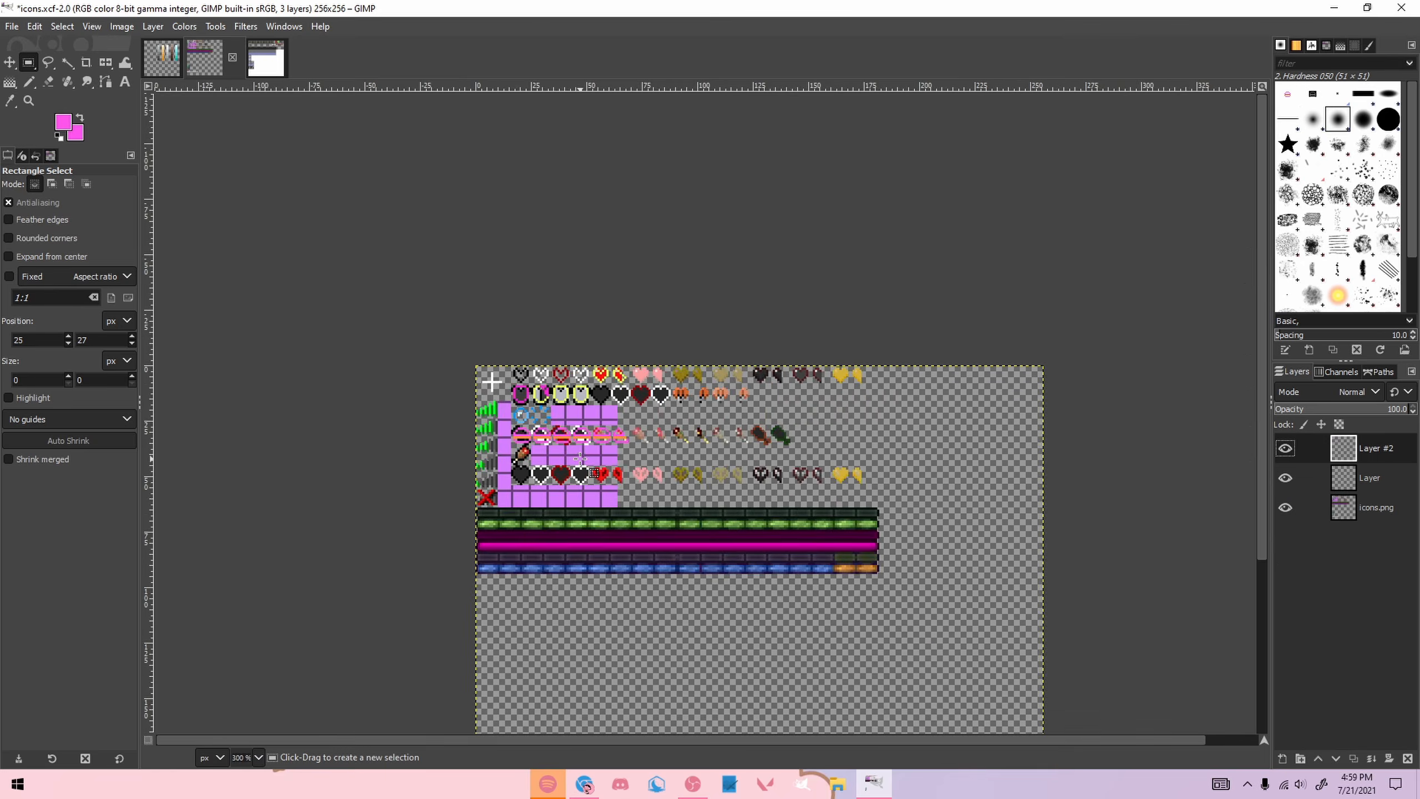
scroll(501, 417, up, 2)
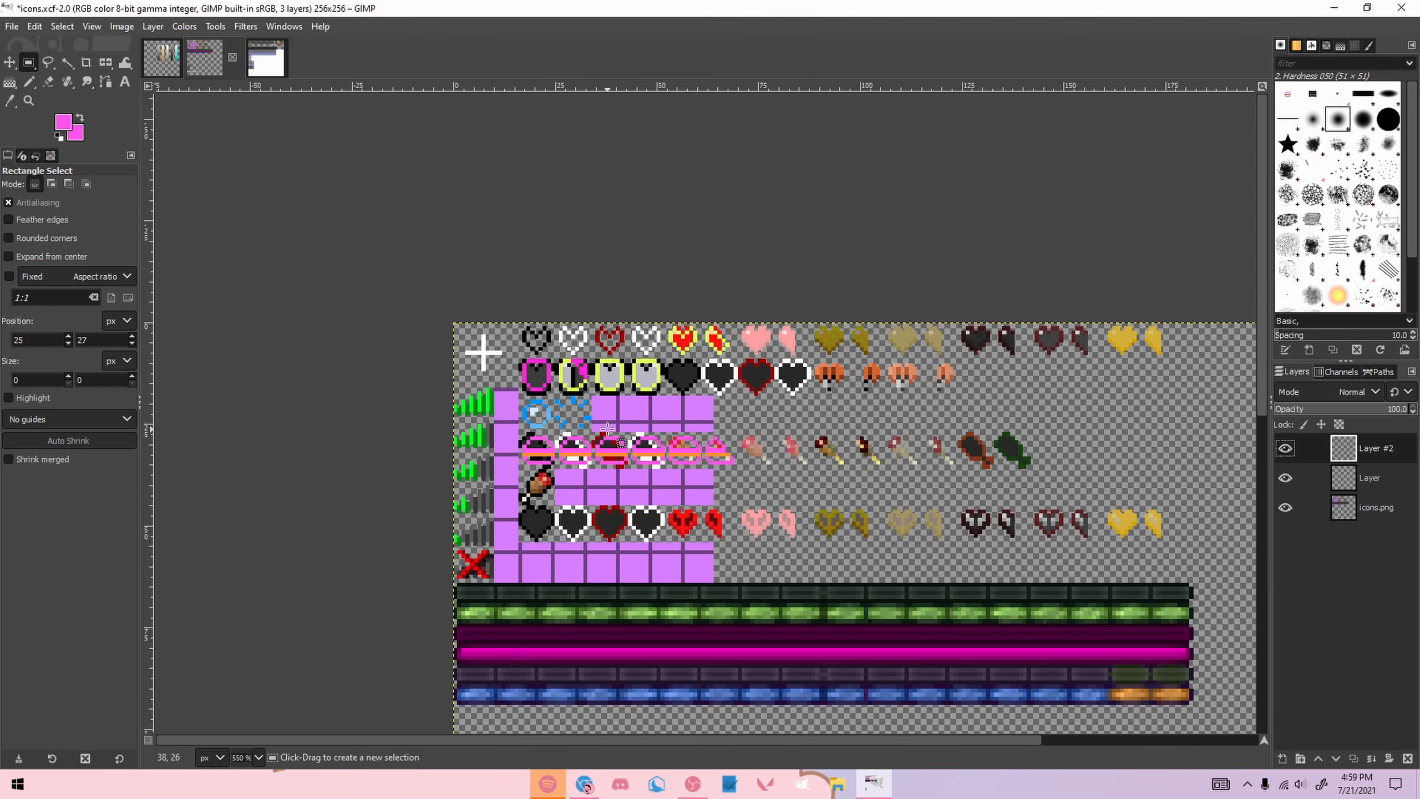
click(1283, 758)
click(1325, 746)
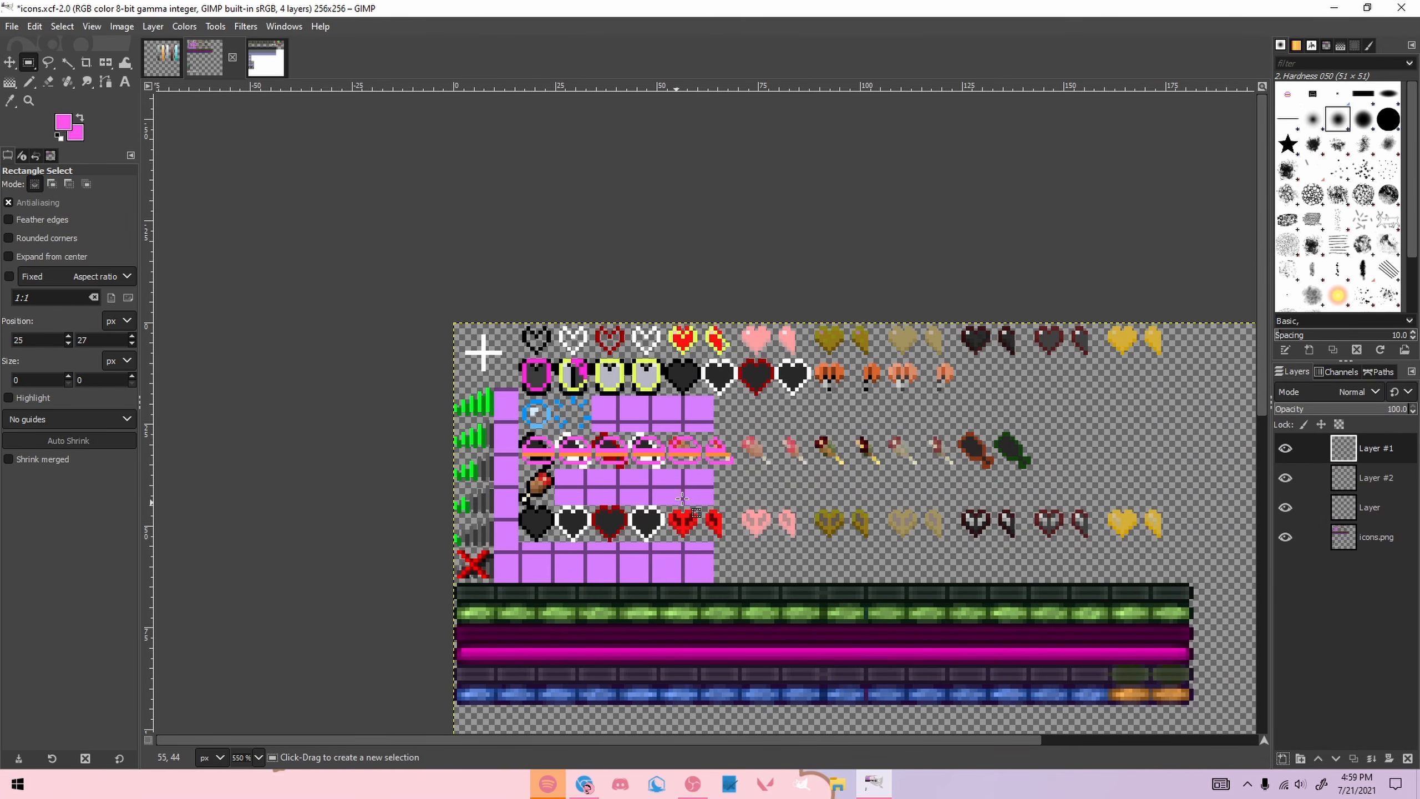
scroll(702, 465, down, 3)
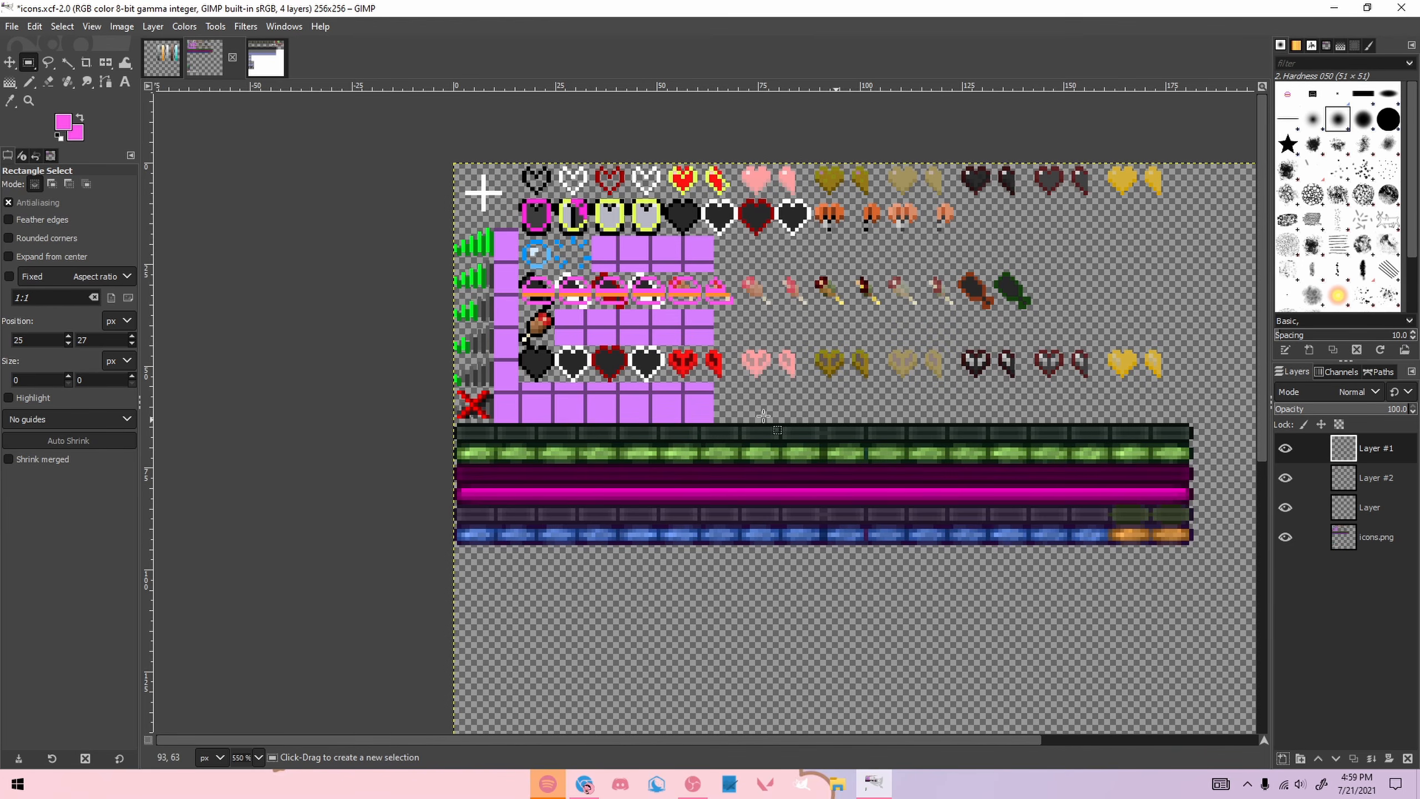
scroll(724, 495, down, 4)
scroll(725, 494, up, 3)
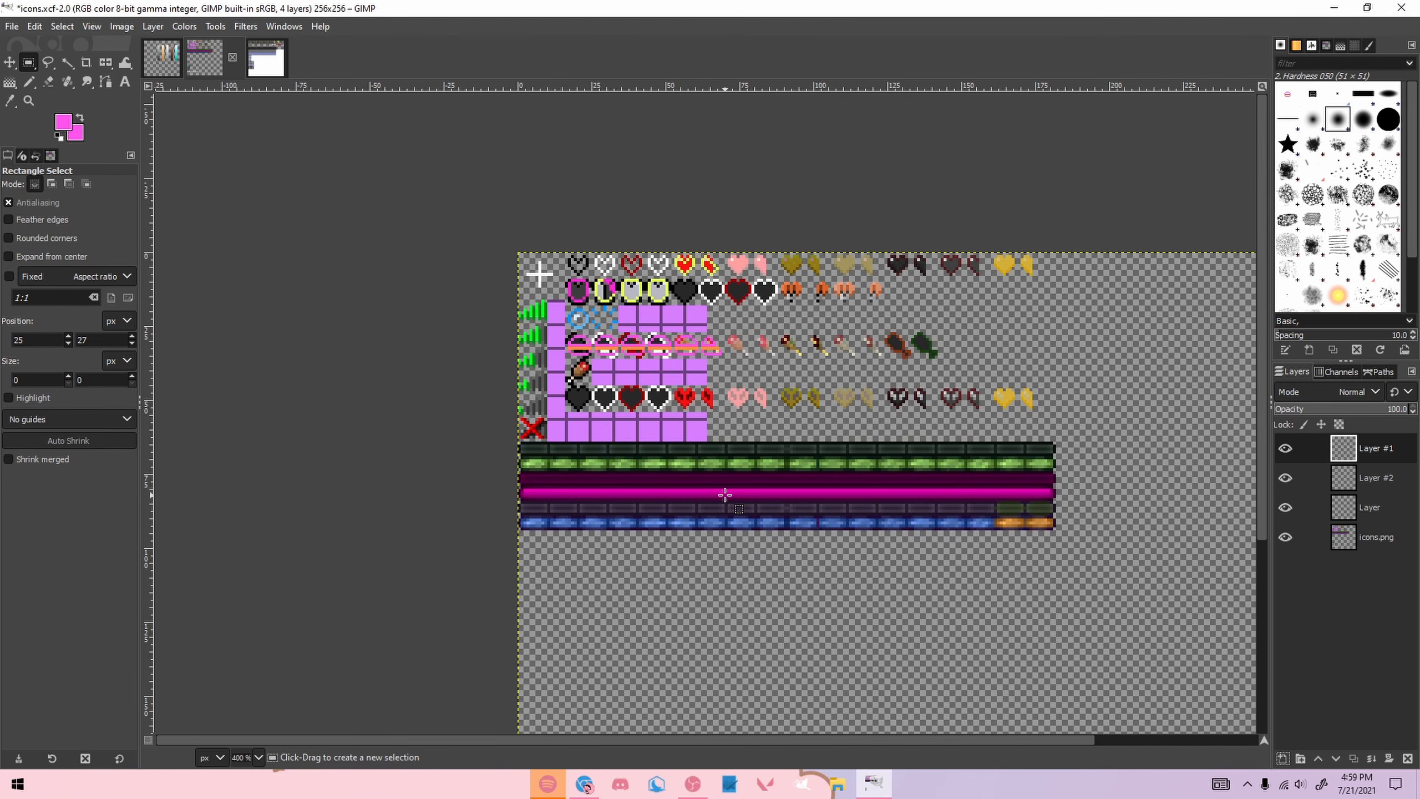
scroll(689, 430, up, 1)
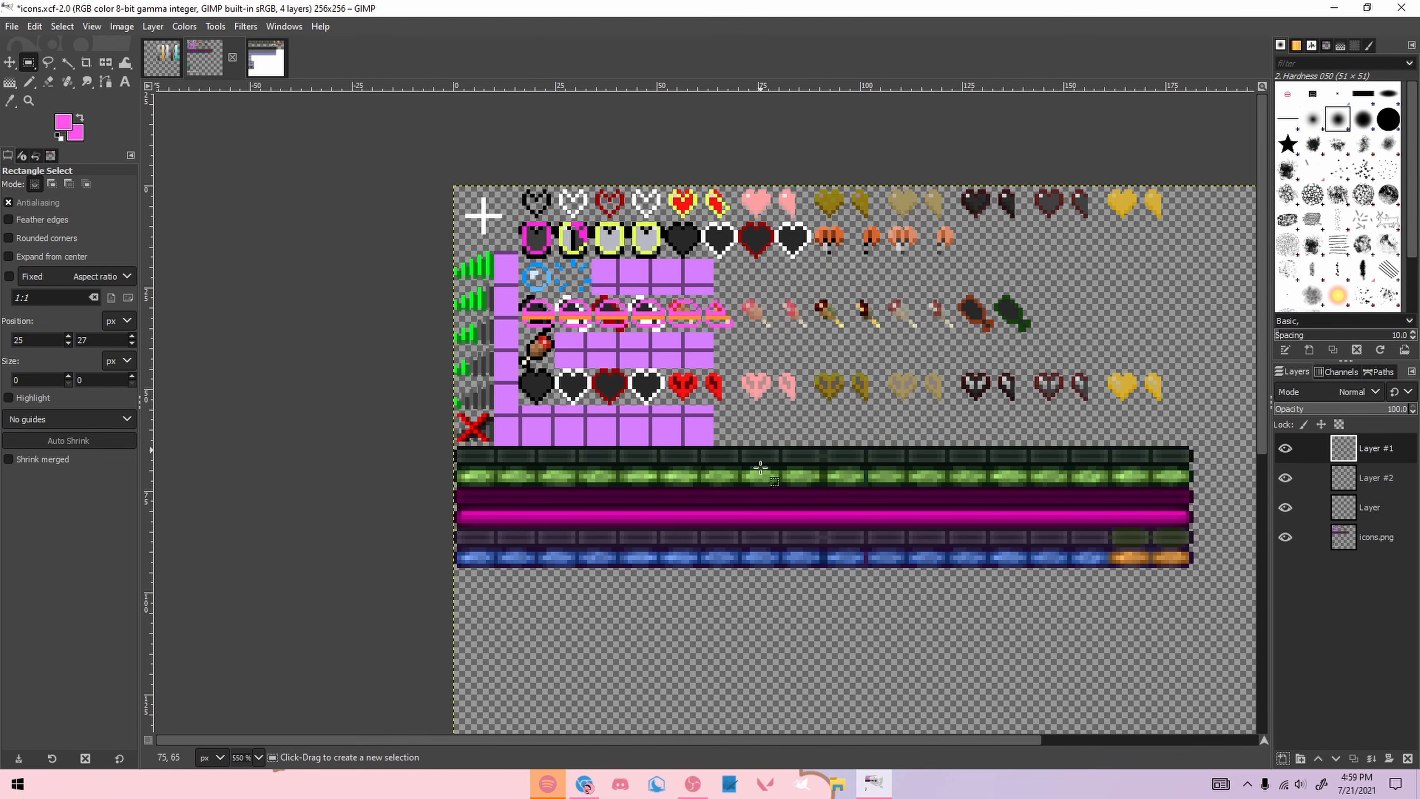
drag(502, 445, 752, 613)
click(751, 267)
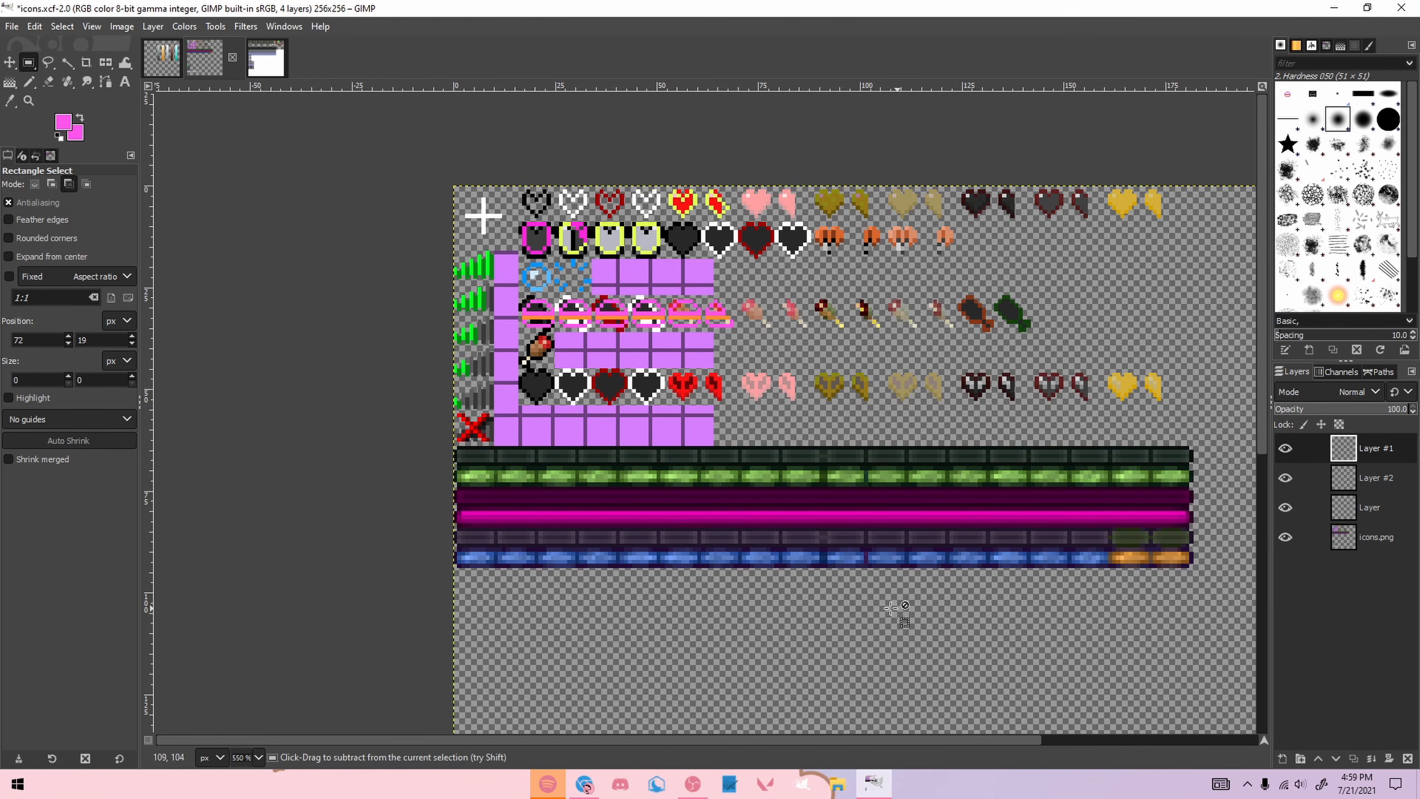
scroll(793, 592, up, 2)
scroll(792, 591, down, 3)
scroll(340, 152, up, 2)
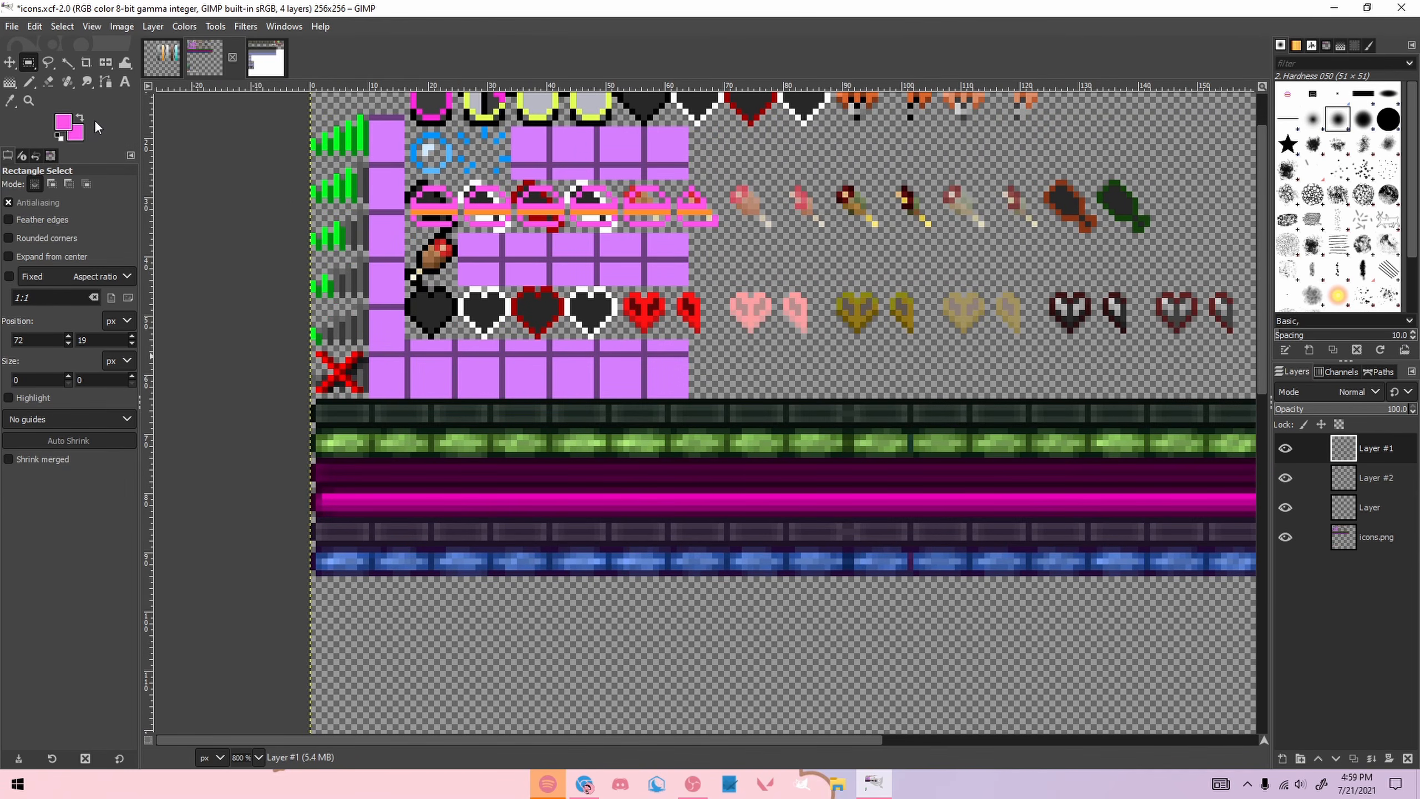
key(n)
scroll(575, 420, down, 2)
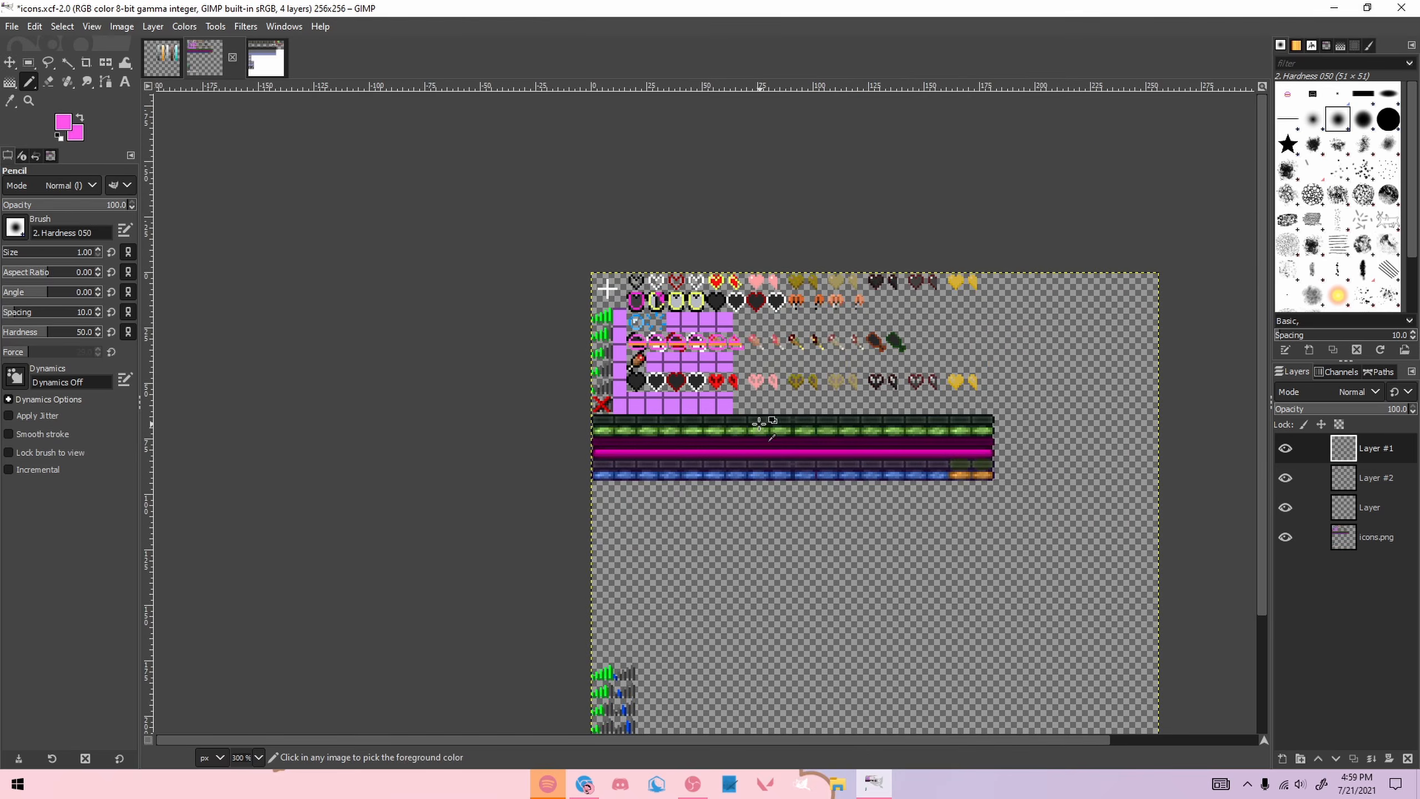
scroll(788, 417, up, 2)
drag(647, 464, 671, 464)
key(ctrl+z)
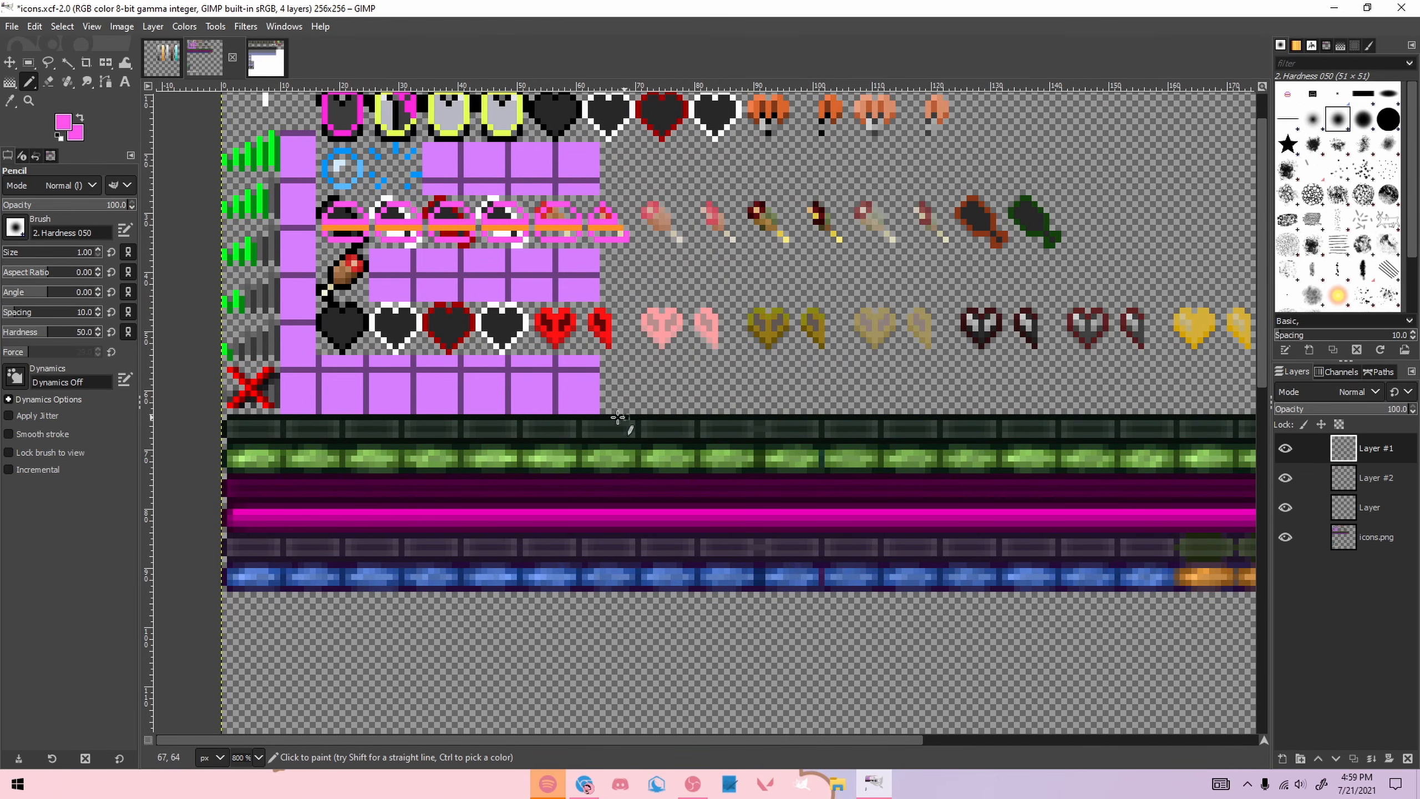
drag(606, 422, 669, 420)
key(ctrl+z)
Step: Pencil a pink stepped diagonal down the left end of the empty dark green bar, from its upper corner to its lower edge
scroll(625, 469, down, 1)
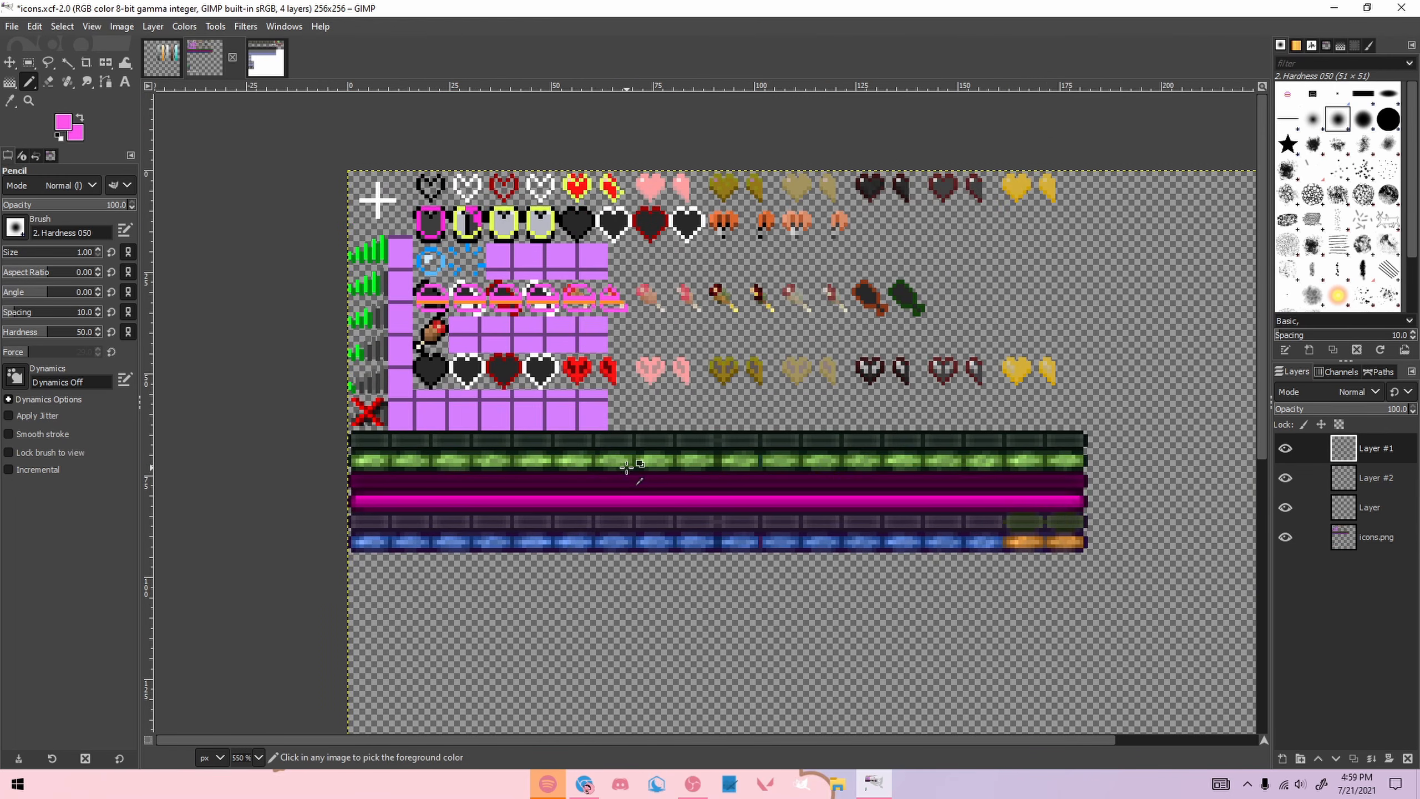
scroll(624, 469, up, 1)
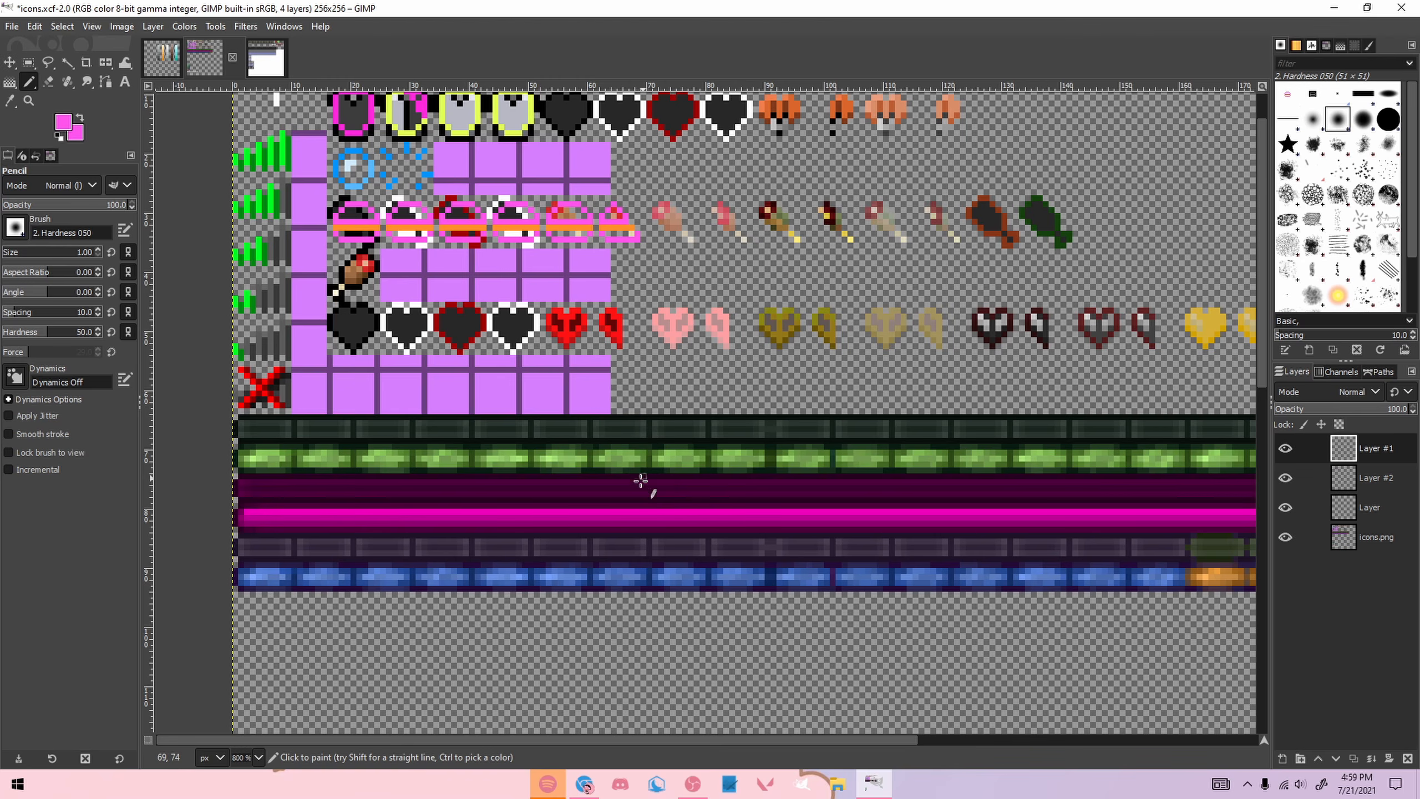
scroll(749, 499, down, 3)
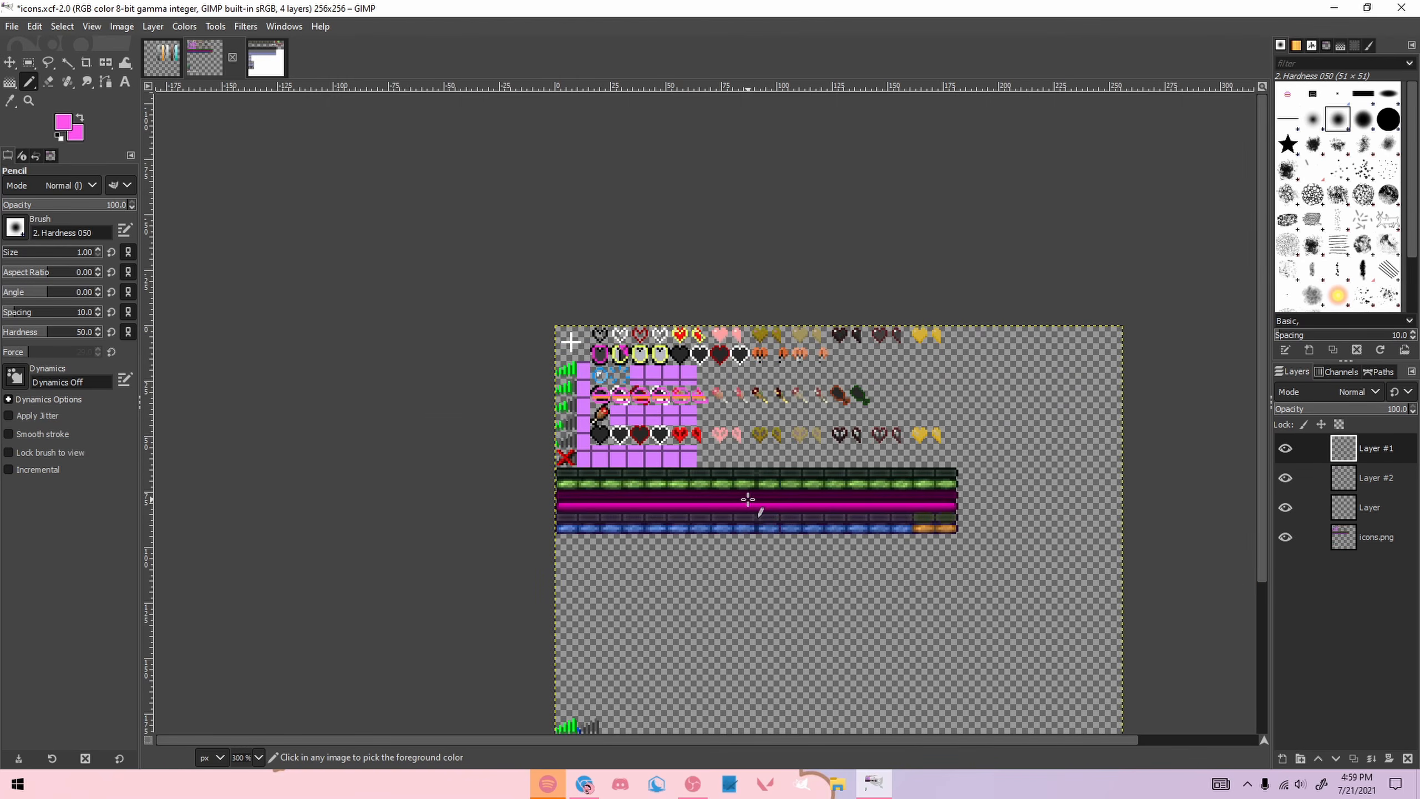
scroll(761, 473, up, 3)
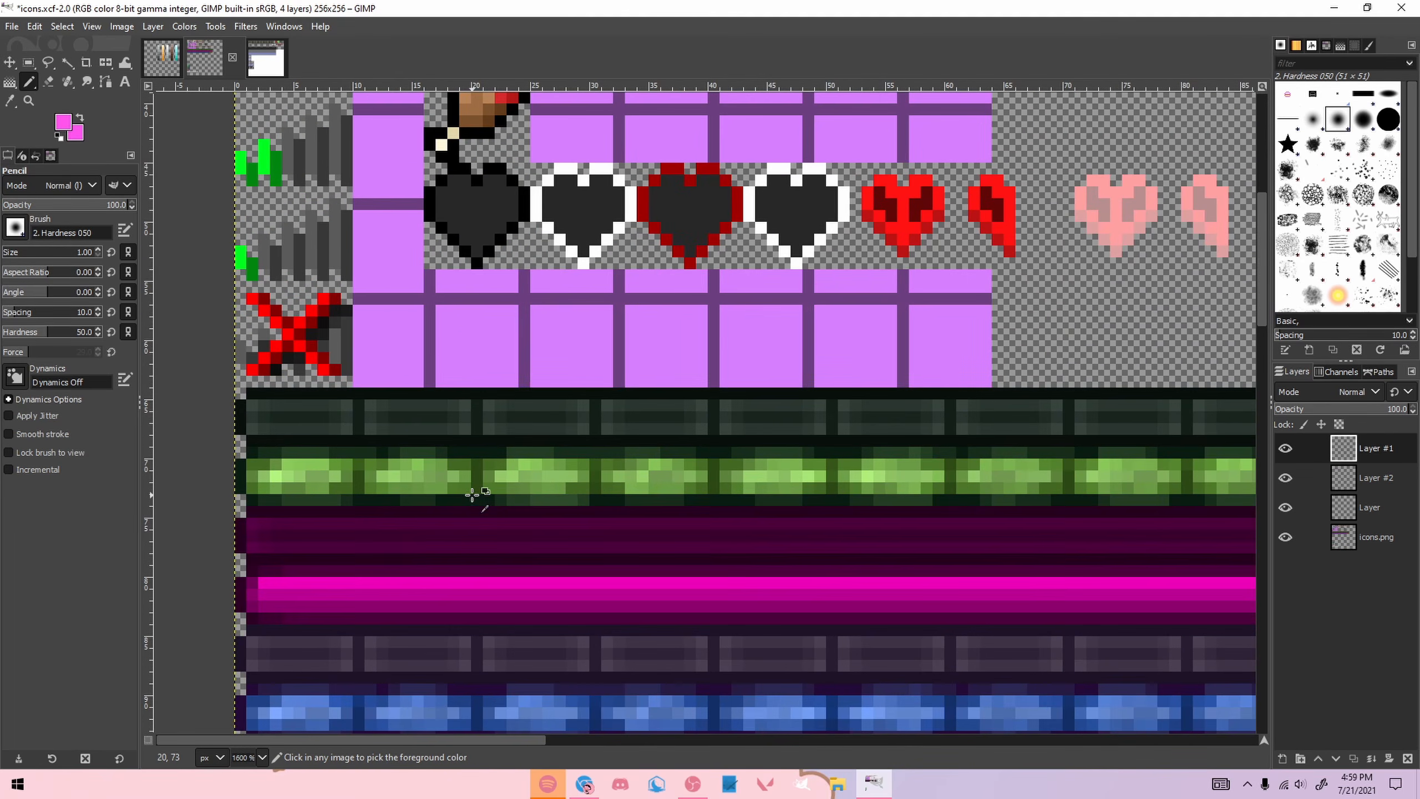
scroll(580, 491, down, 2)
scroll(671, 497, up, 1)
scroll(704, 498, down, 1)
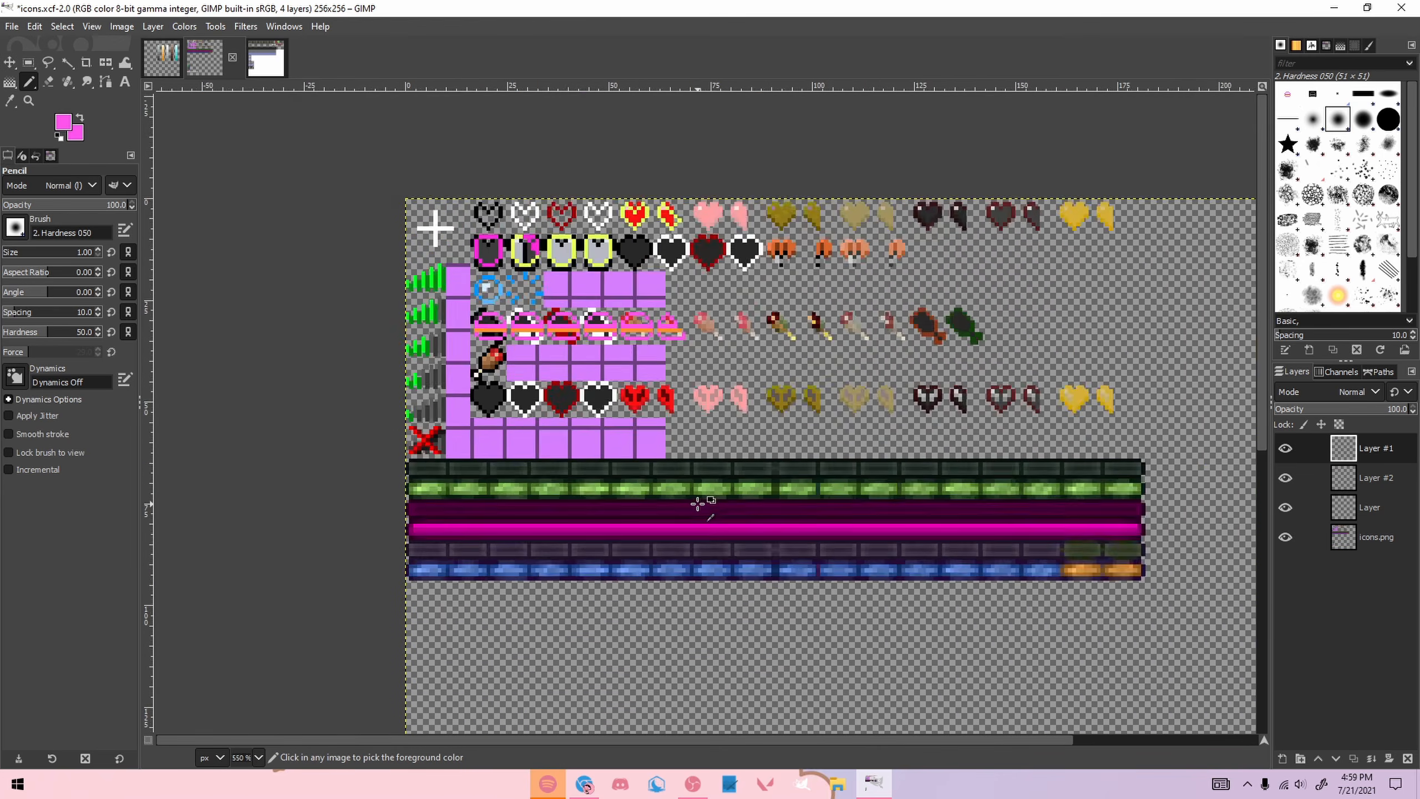
scroll(476, 470, up, 7)
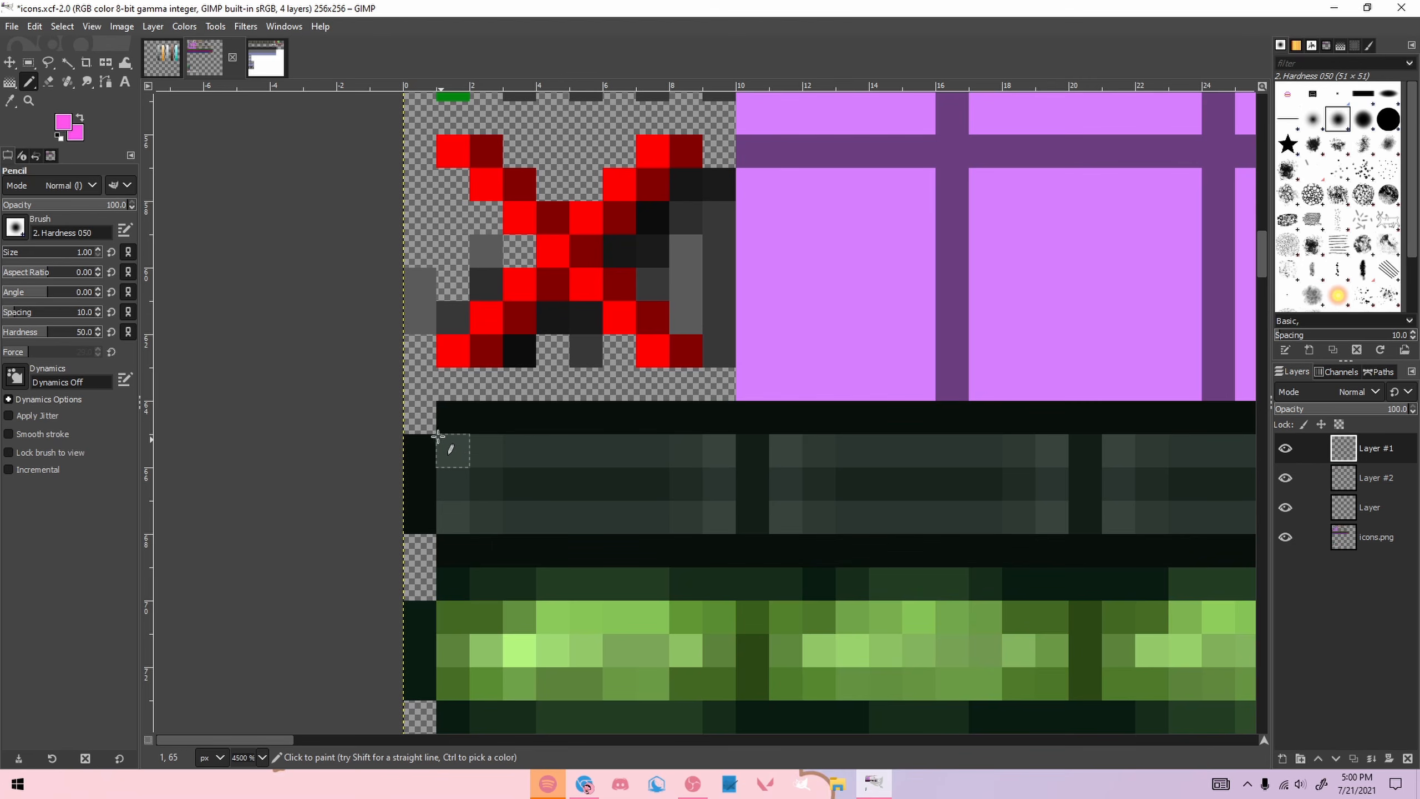
mouse_move(433, 437)
mouse_down()
mouse_move(453, 482)
mouse_move(518, 526)
mouse_up()
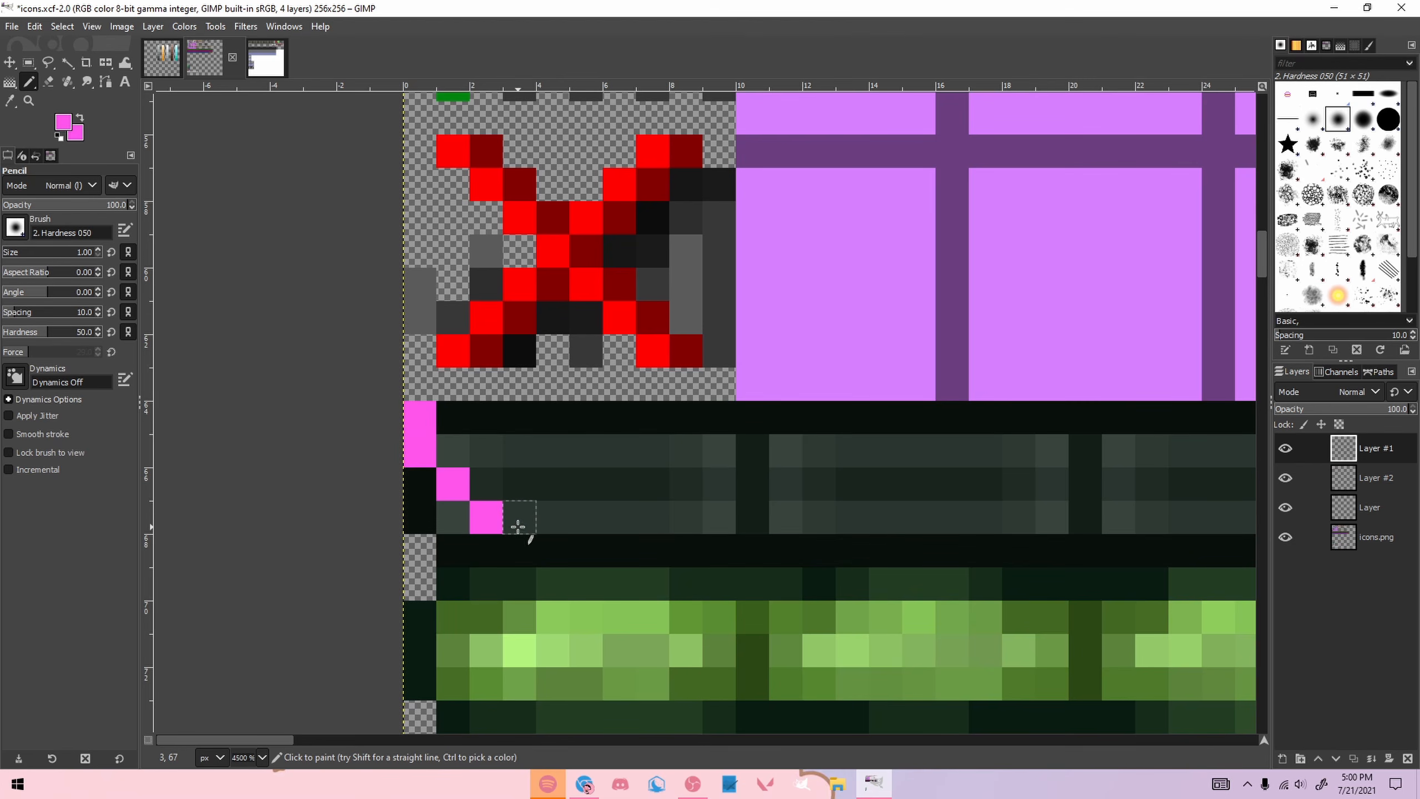
click(529, 546)
scroll(560, 537, down, 5)
scroll(373, 486, up, 1)
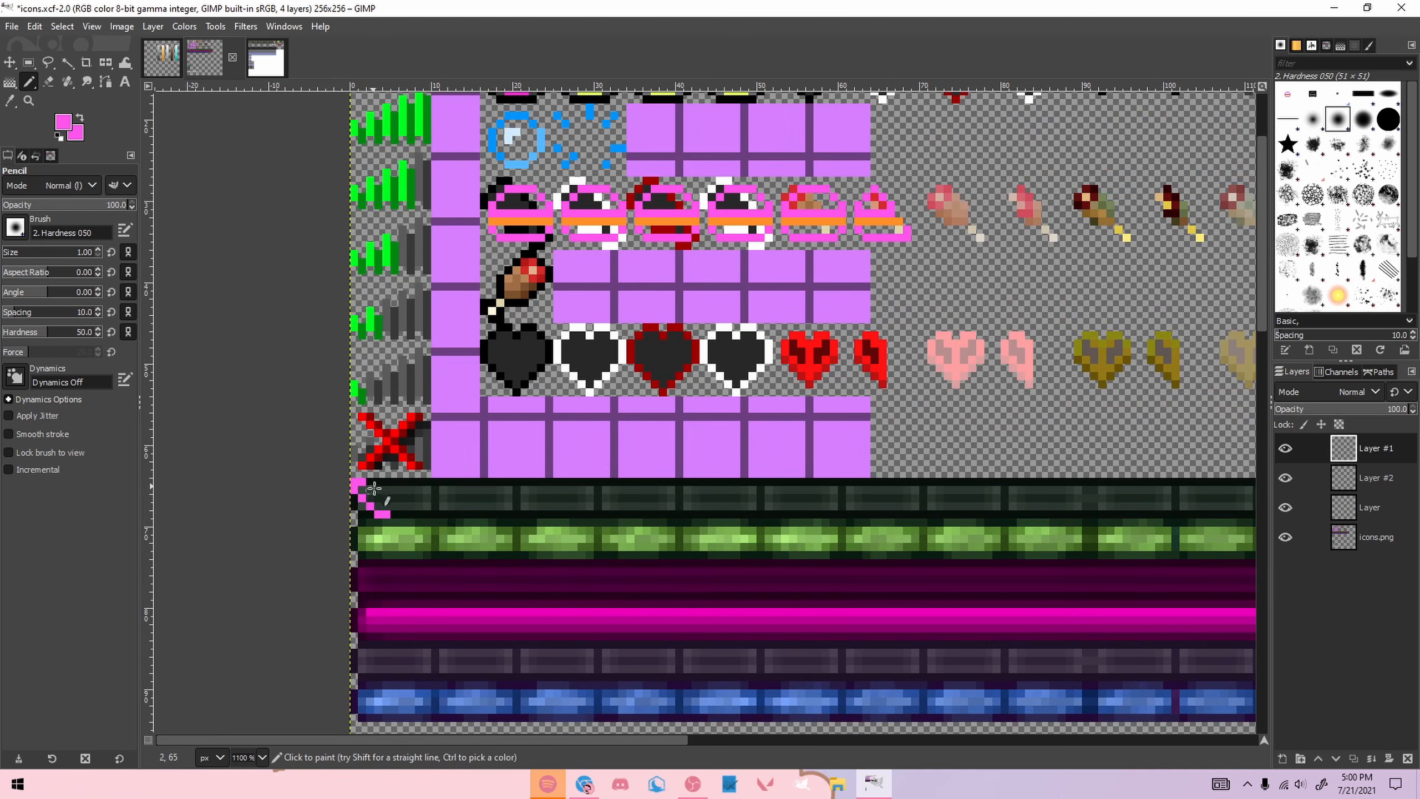
Step: Outline the rest of the empty green bar in pink with straight upper and lower lines and a mirrored stepped diagonal at its right end
drag(406, 739, 778, 727)
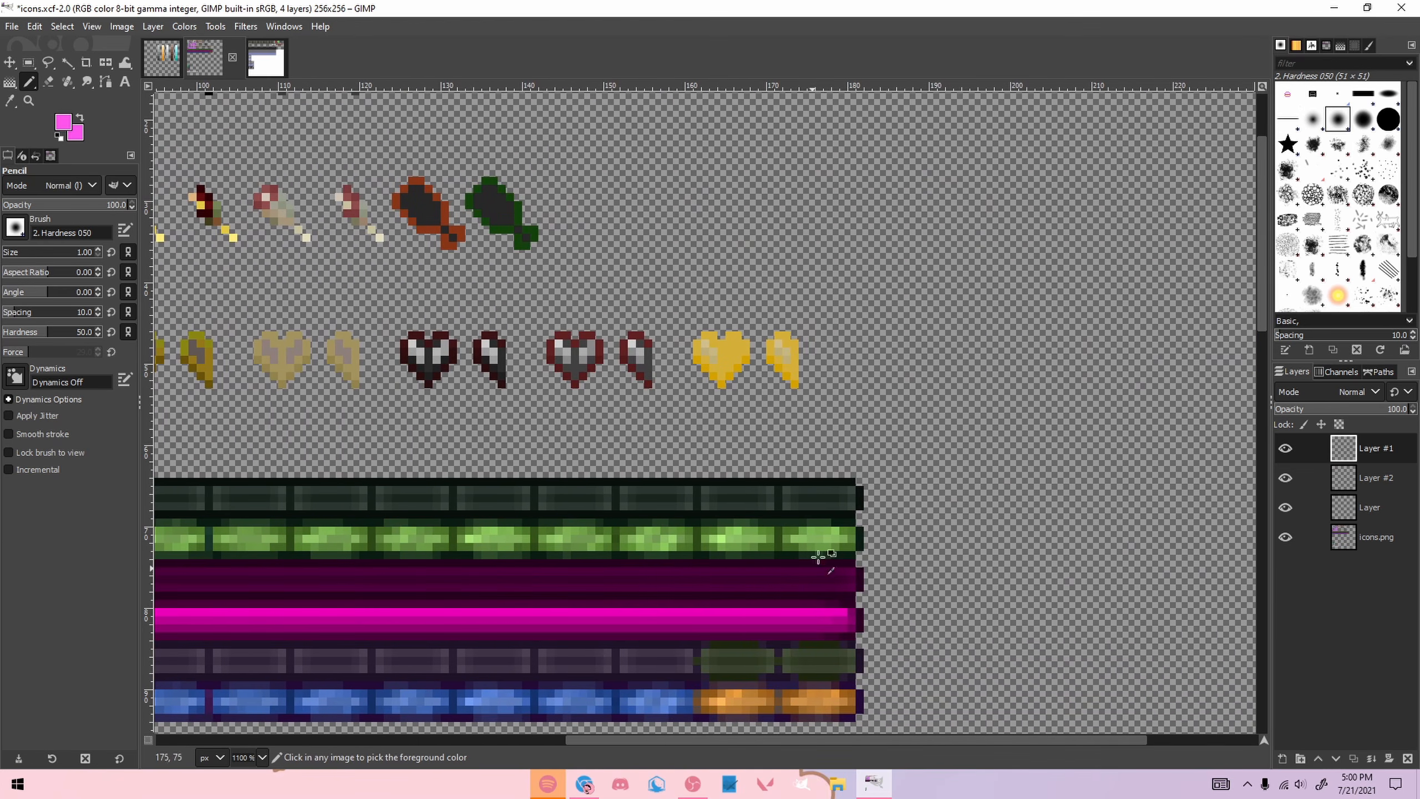
scroll(909, 497, up, 2)
shift+click(789, 466)
drag(797, 492, 754, 534)
drag(800, 741, 185, 740)
shift+click(223, 534)
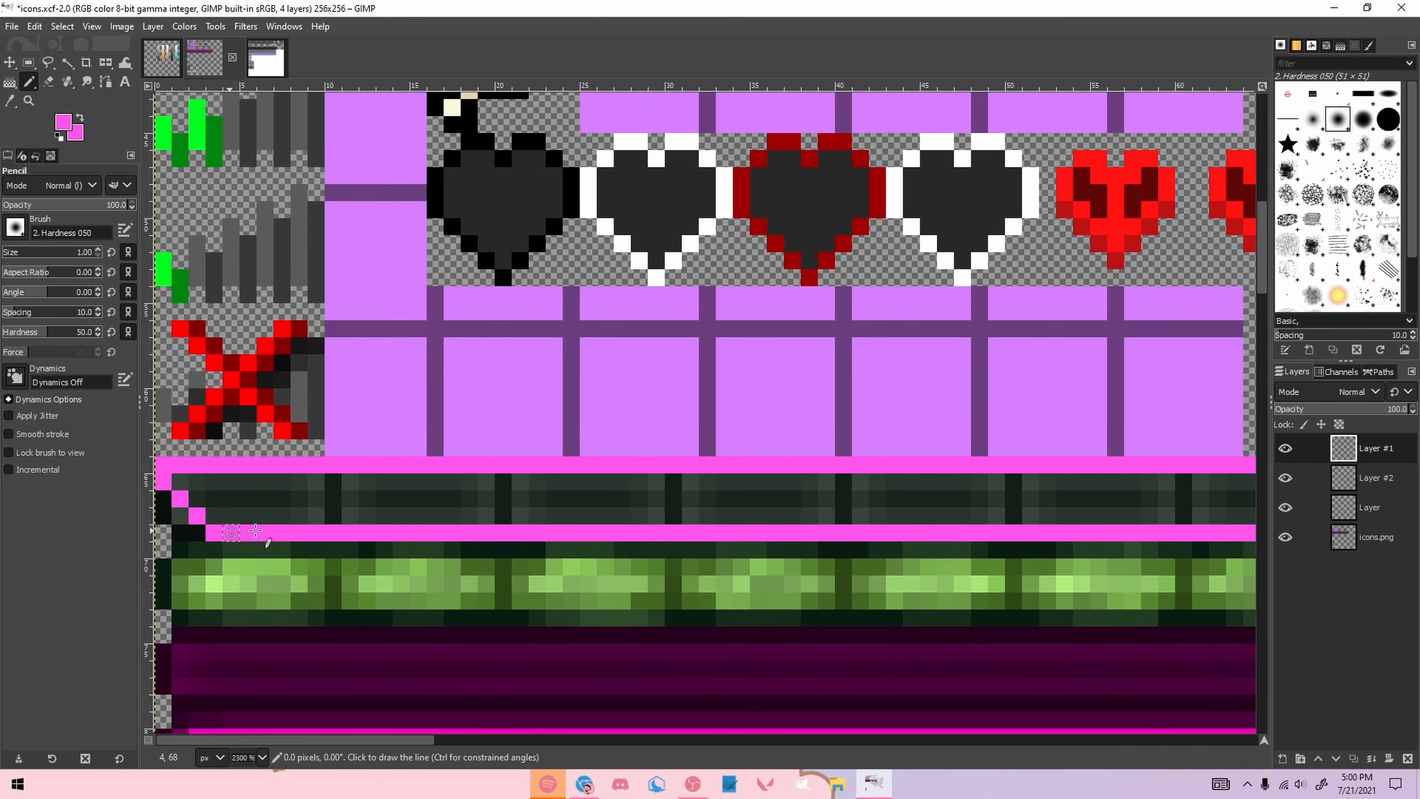
Step: Copy the 182 × 5 pixel pink bar outline, paste it over the filled green bar directly below, and anchor it
scroll(442, 531, down, 5)
scroll(481, 546, up, 3)
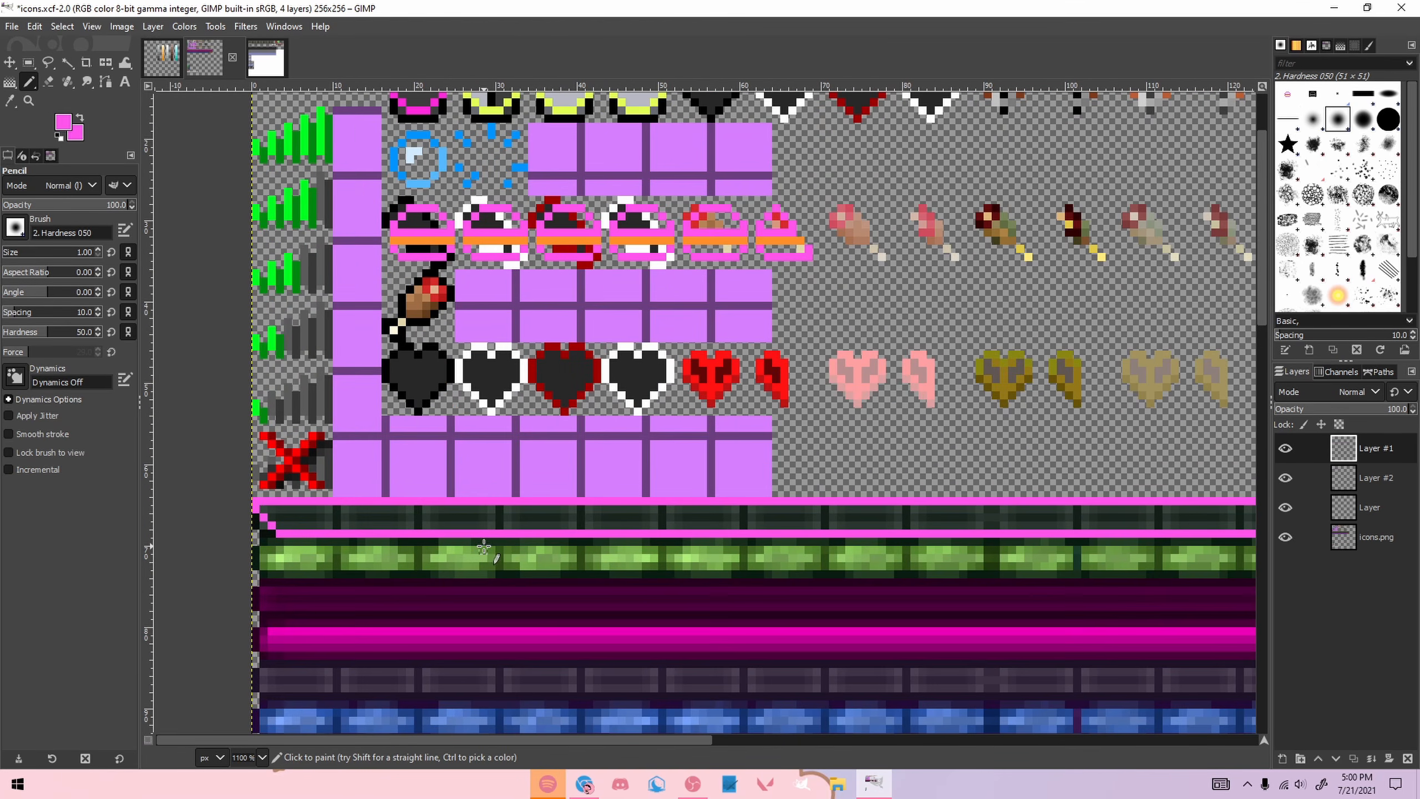
scroll(284, 518, down, 2)
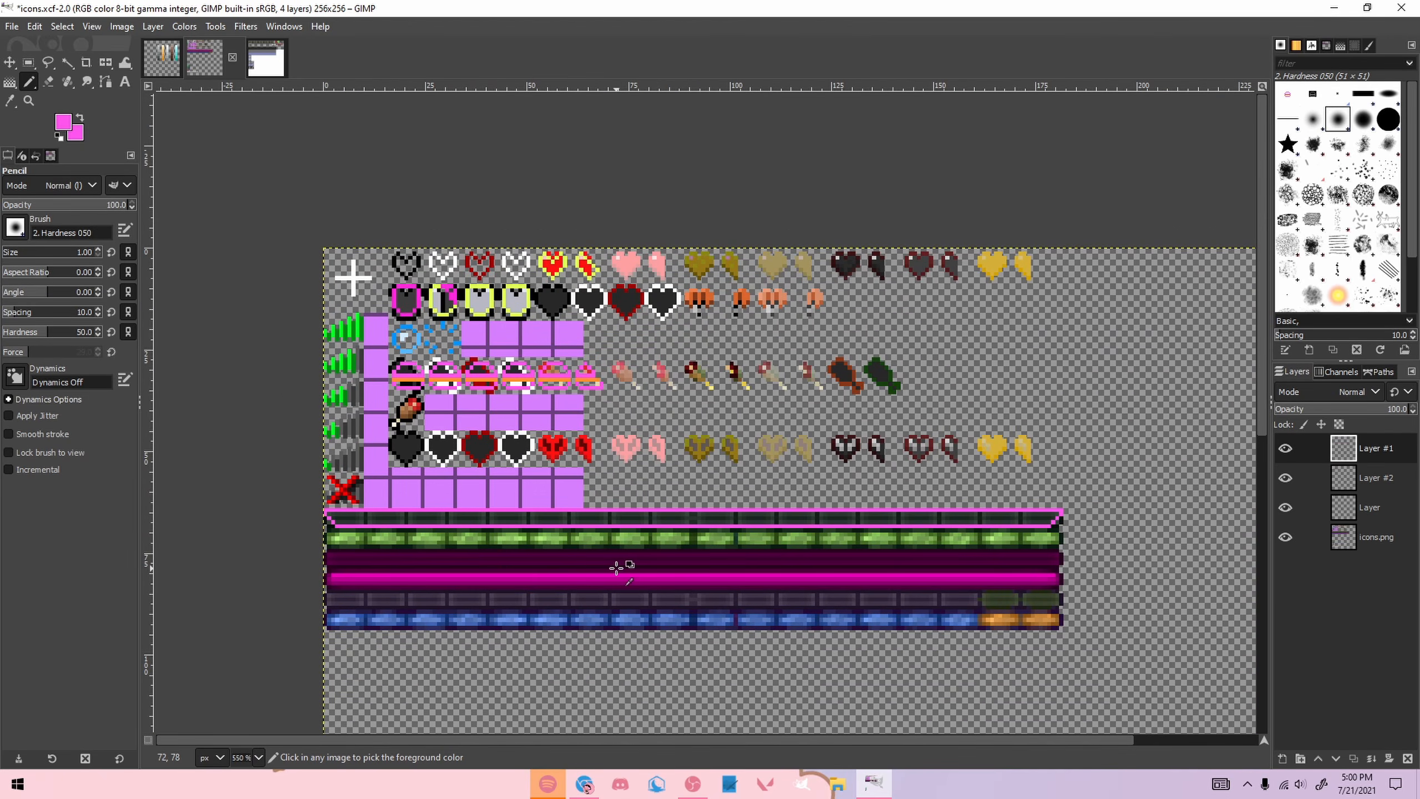
scroll(362, 543, up, 2)
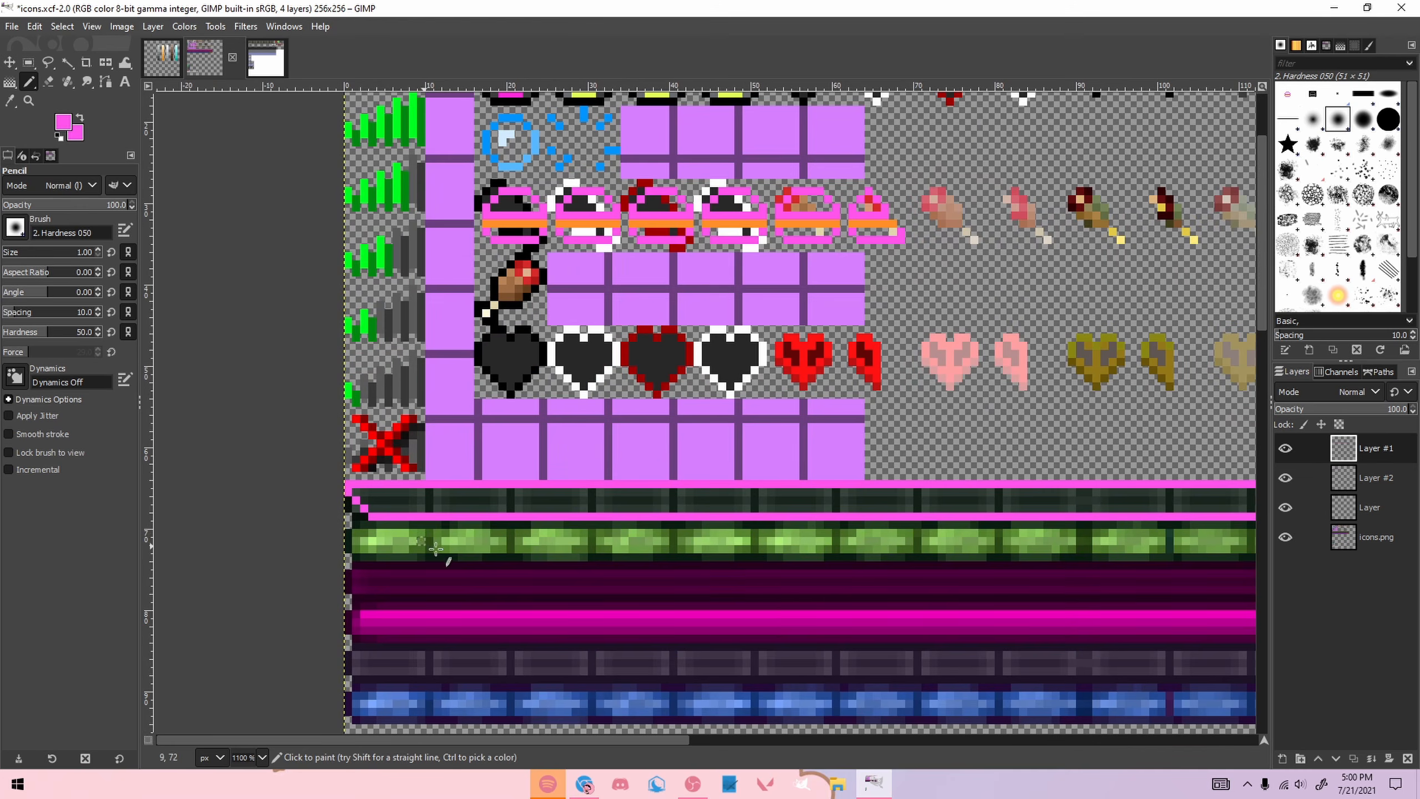
key(r)
mouse_move(341, 478)
mouse_down()
mouse_move(506, 523)
mouse_move(1271, 541)
mouse_move(1071, 540)
mouse_move(1032, 520)
mouse_move(958, 560)
mouse_up()
key(ctrl+c)
key(ctrl+v)
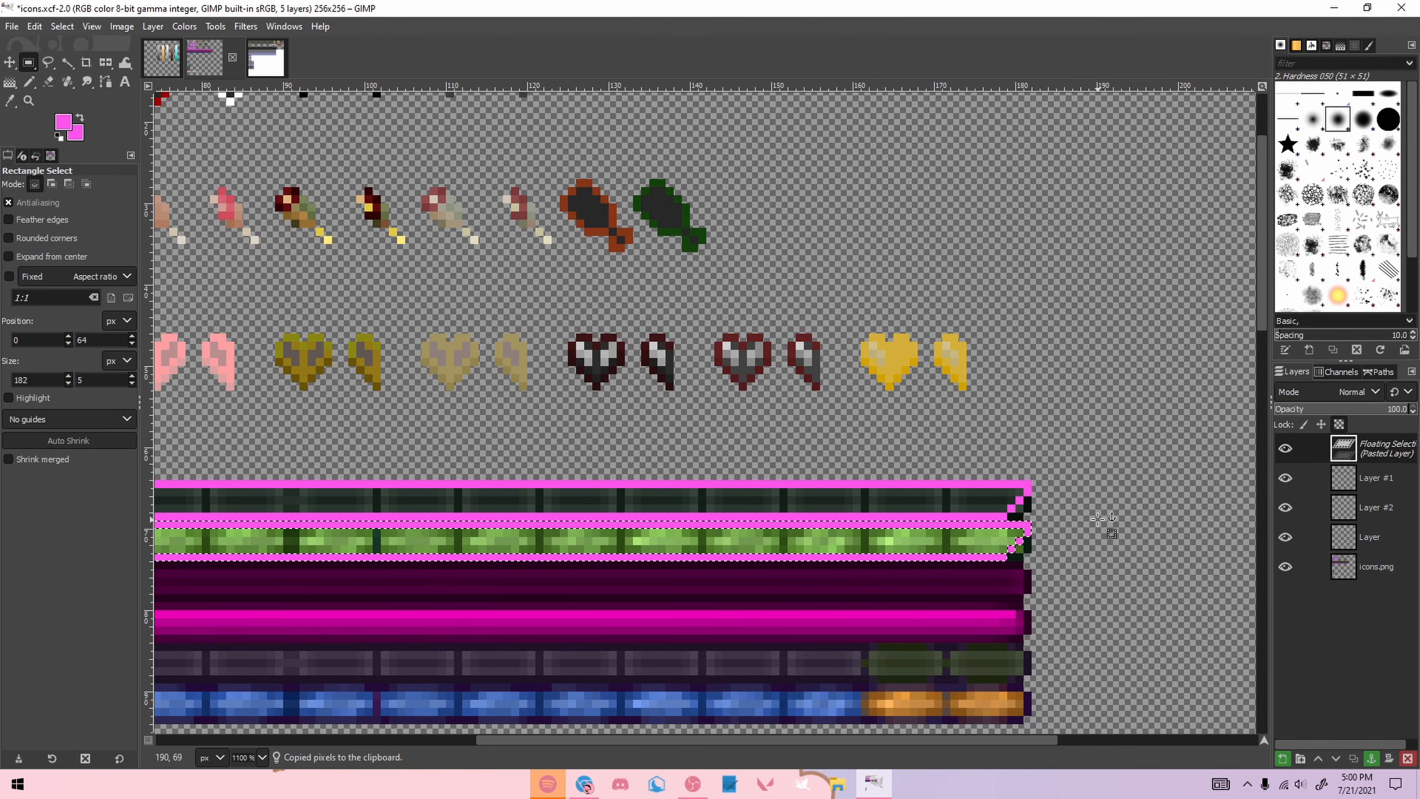
click(1099, 524)
scroll(680, 559, down, 4)
scroll(444, 547, up, 2)
scroll(405, 531, down, 5)
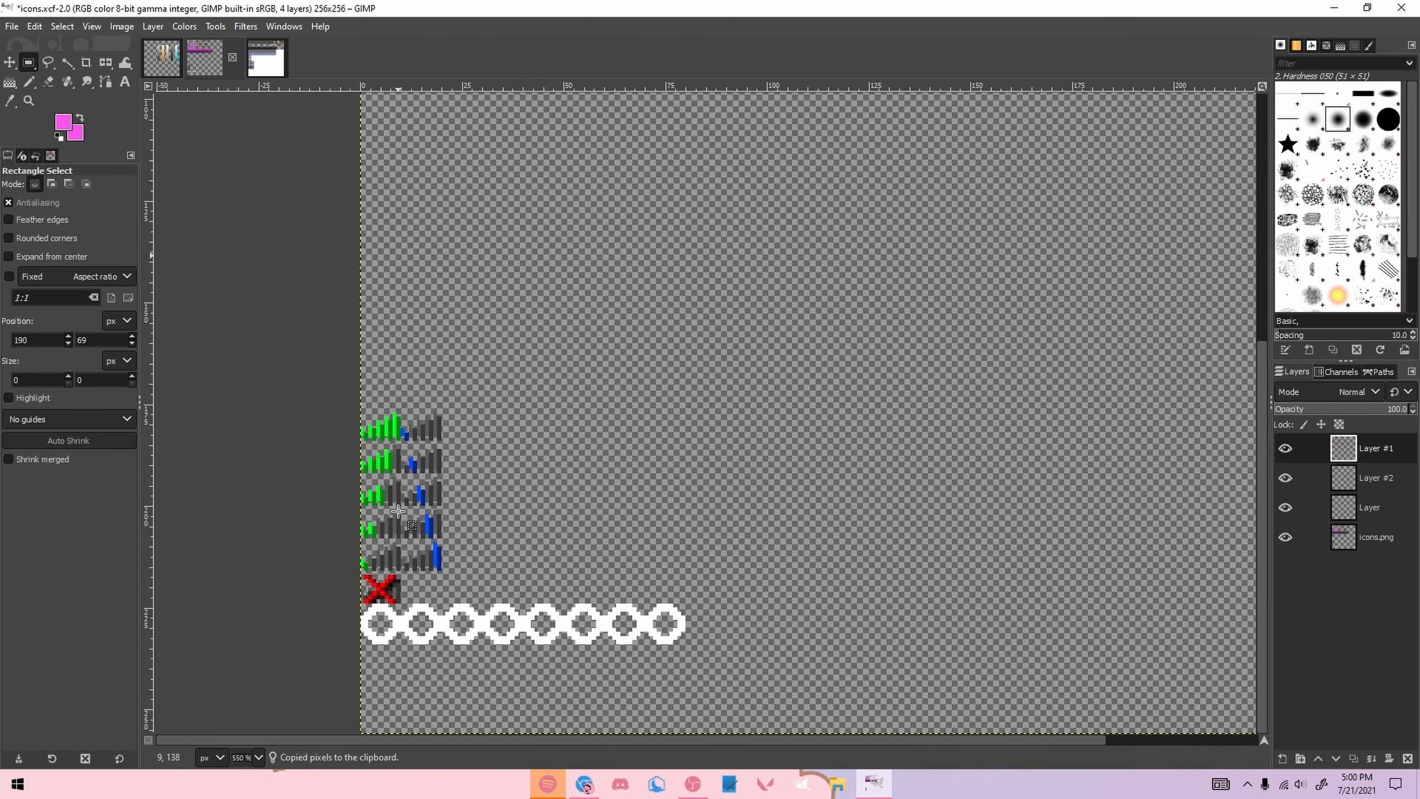
scroll(406, 531, up, 5)
scroll(443, 194, down, 3)
scroll(443, 193, up, 4)
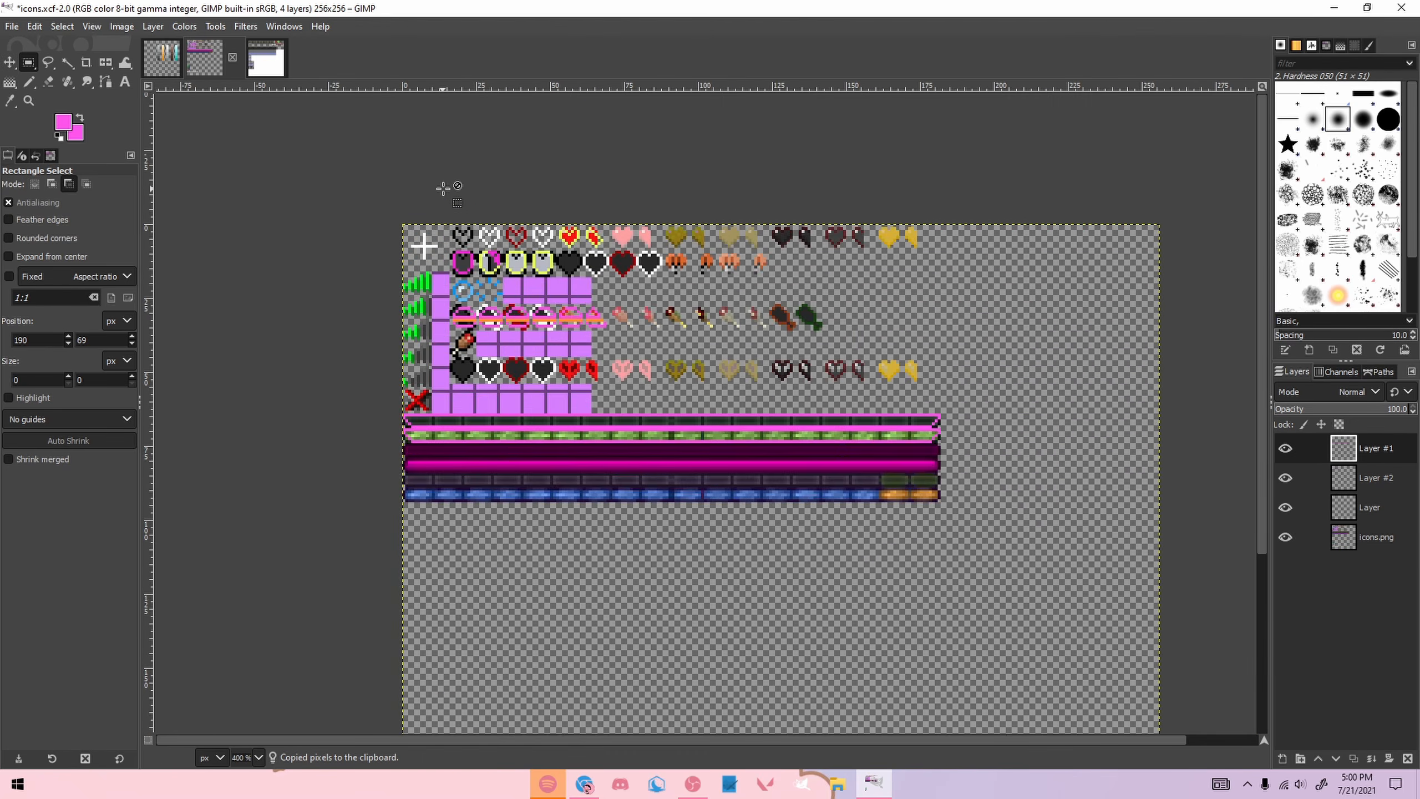
drag(458, 270, 593, 438)
click(676, 197)
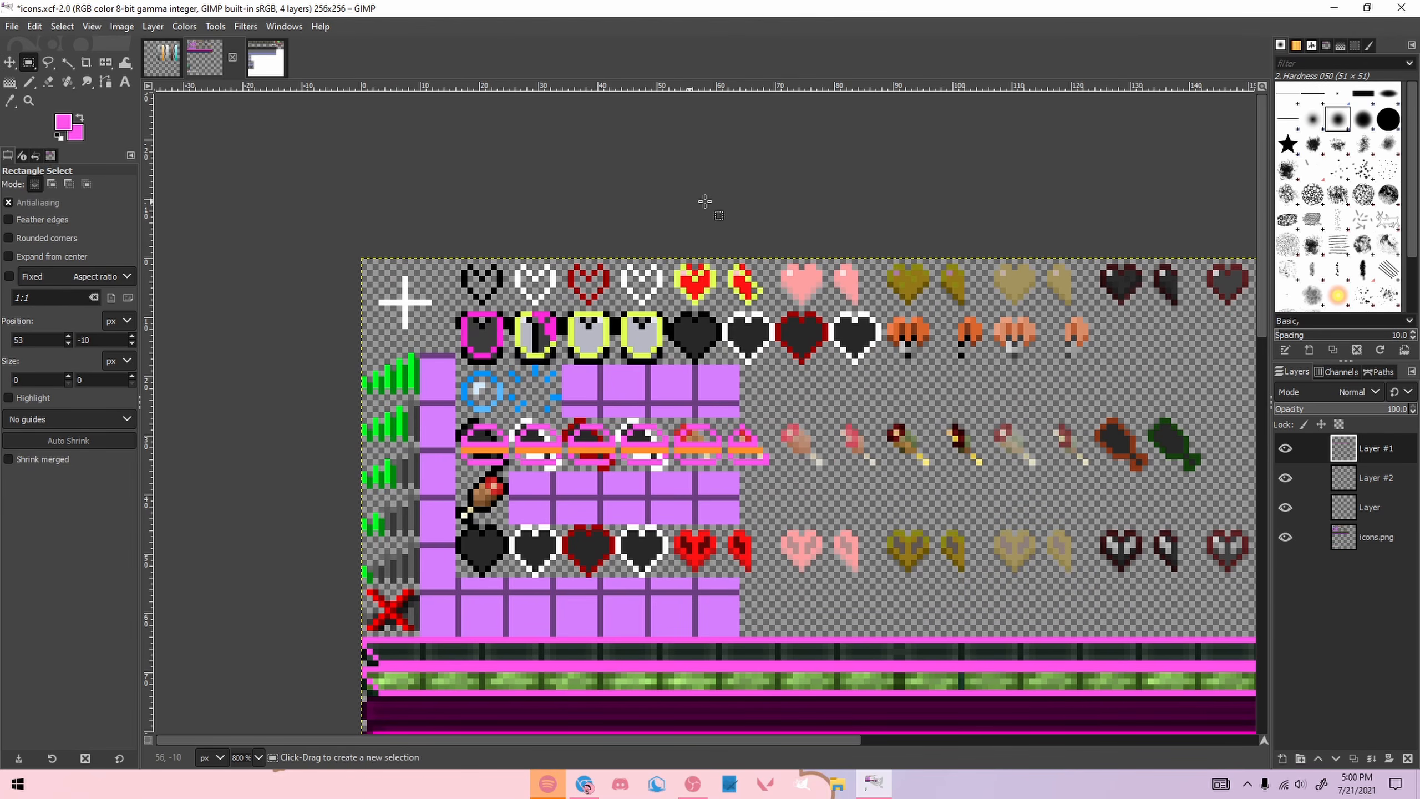
Step: Hide the icons.png layer, merge the three visible artwork layers into one, and show icons.png again
click(1285, 535)
scroll(1135, 586, down, 4)
scroll(1136, 586, up, 1)
scroll(1031, 574, up, 2)
scroll(809, 530, down, 2)
scroll(802, 479, down, 1)
scroll(833, 454, up, 3)
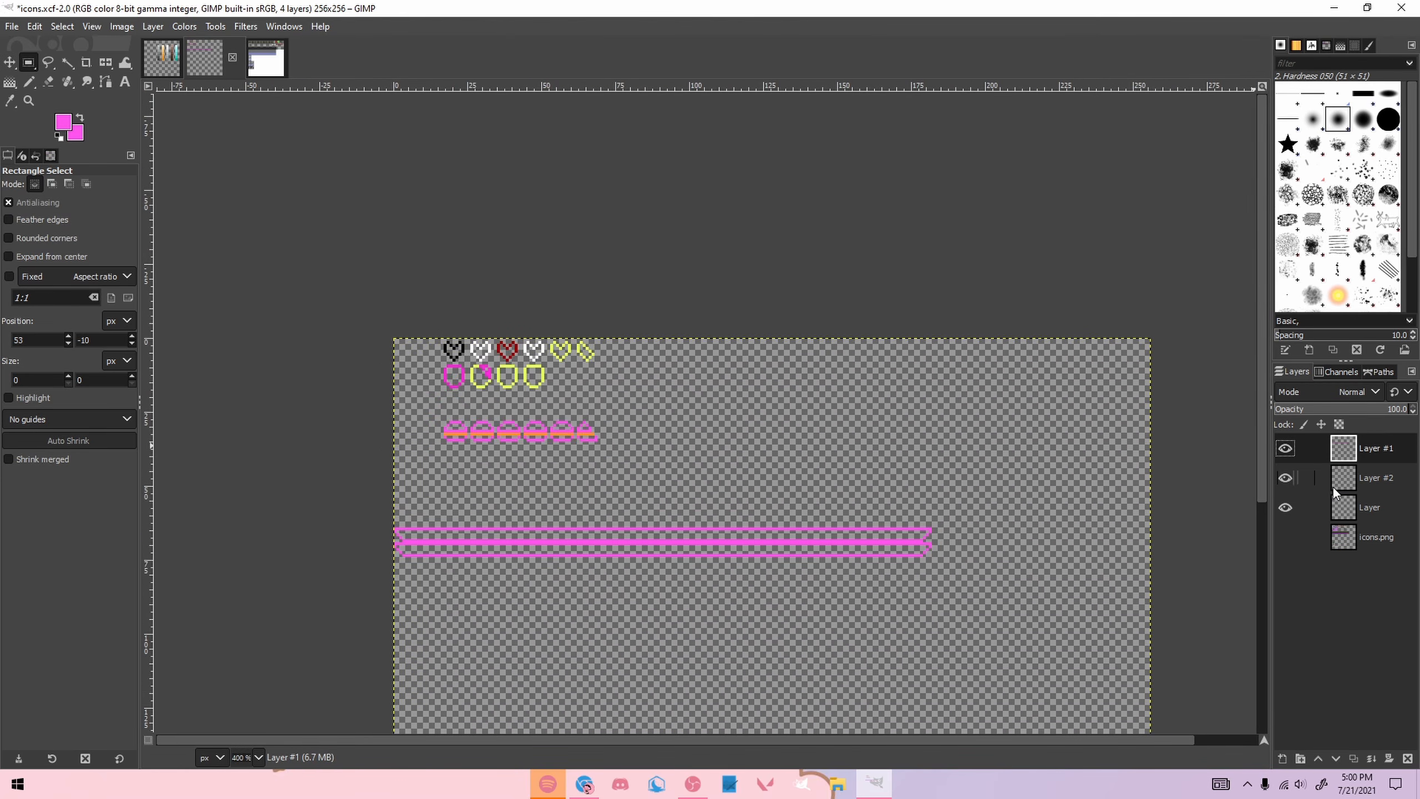
right_click(1360, 473)
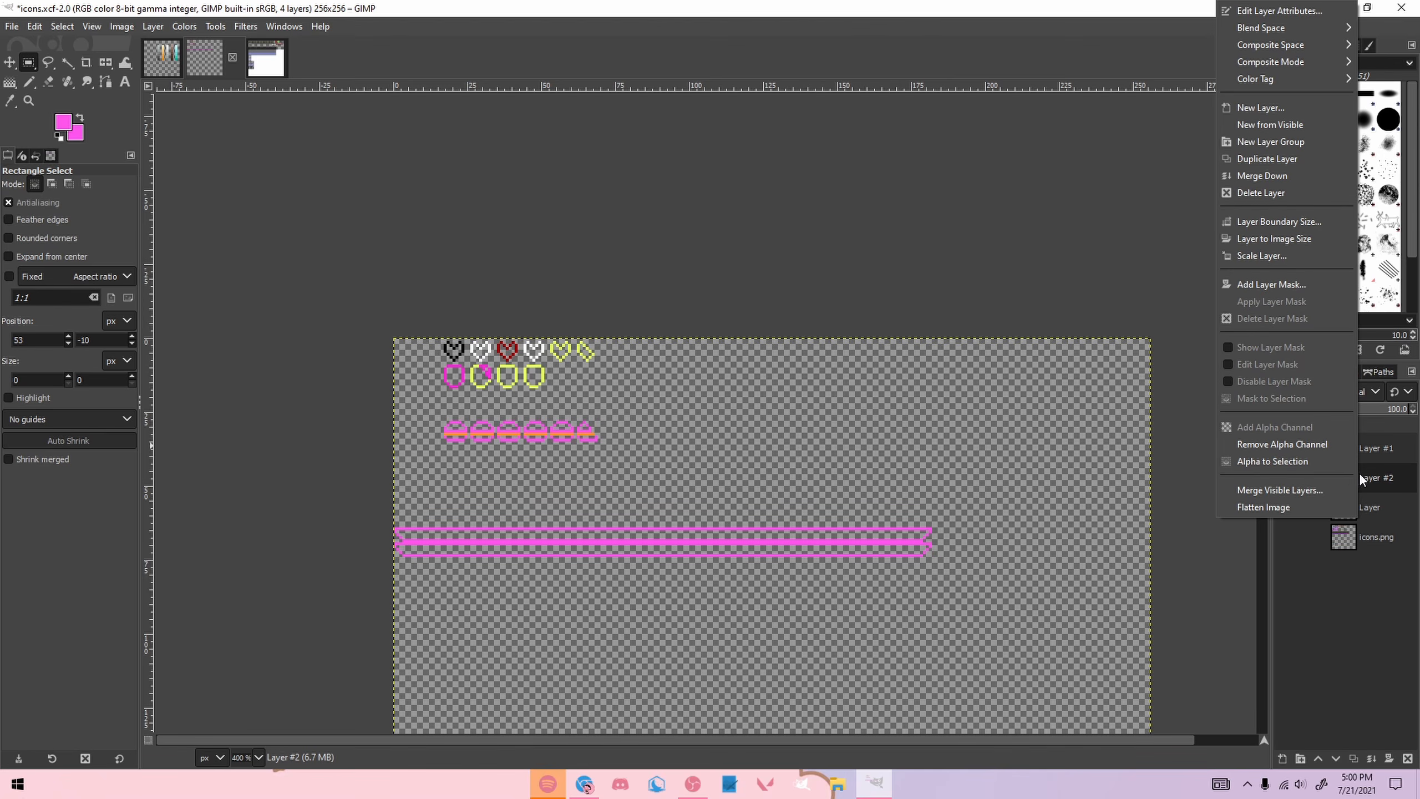
click(1261, 489)
click(1258, 577)
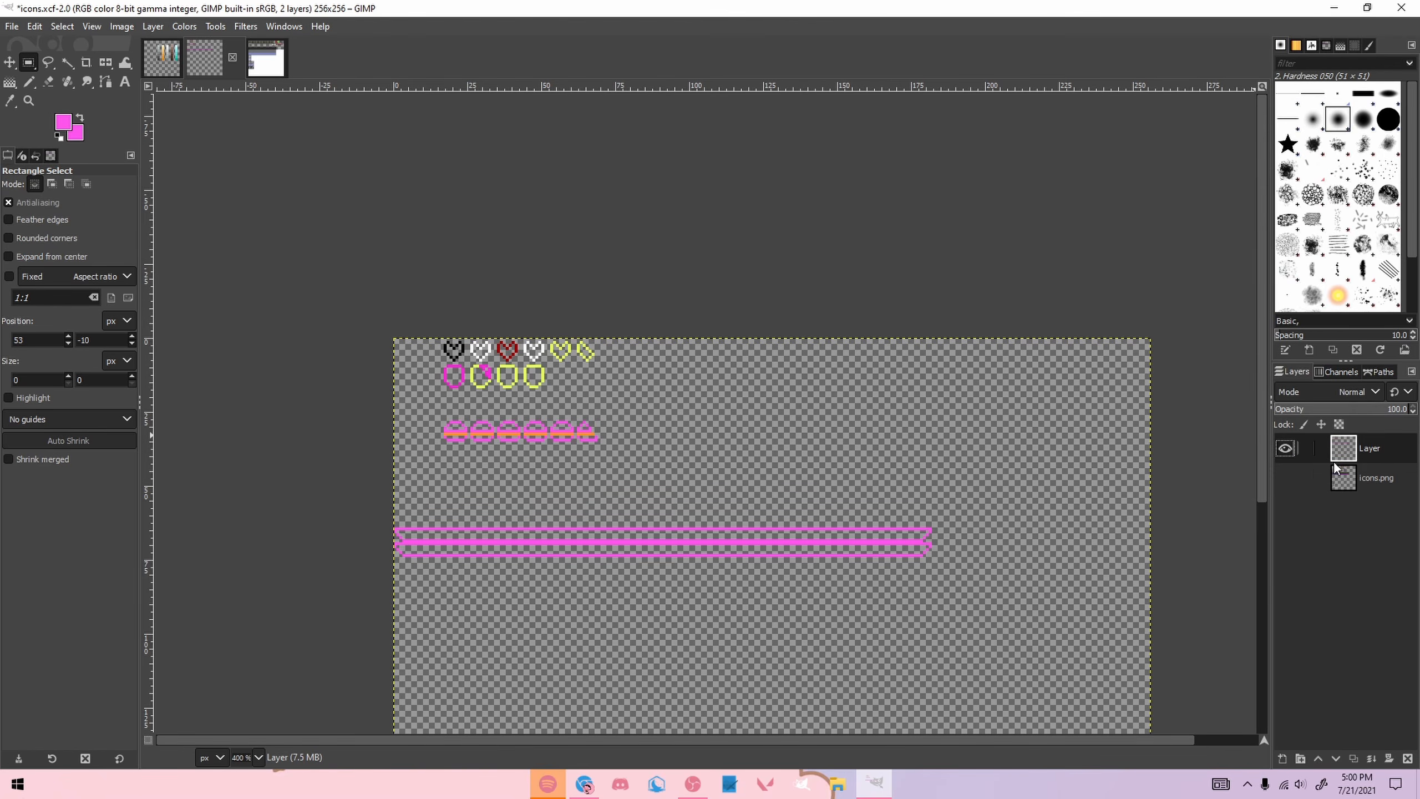
click(1285, 478)
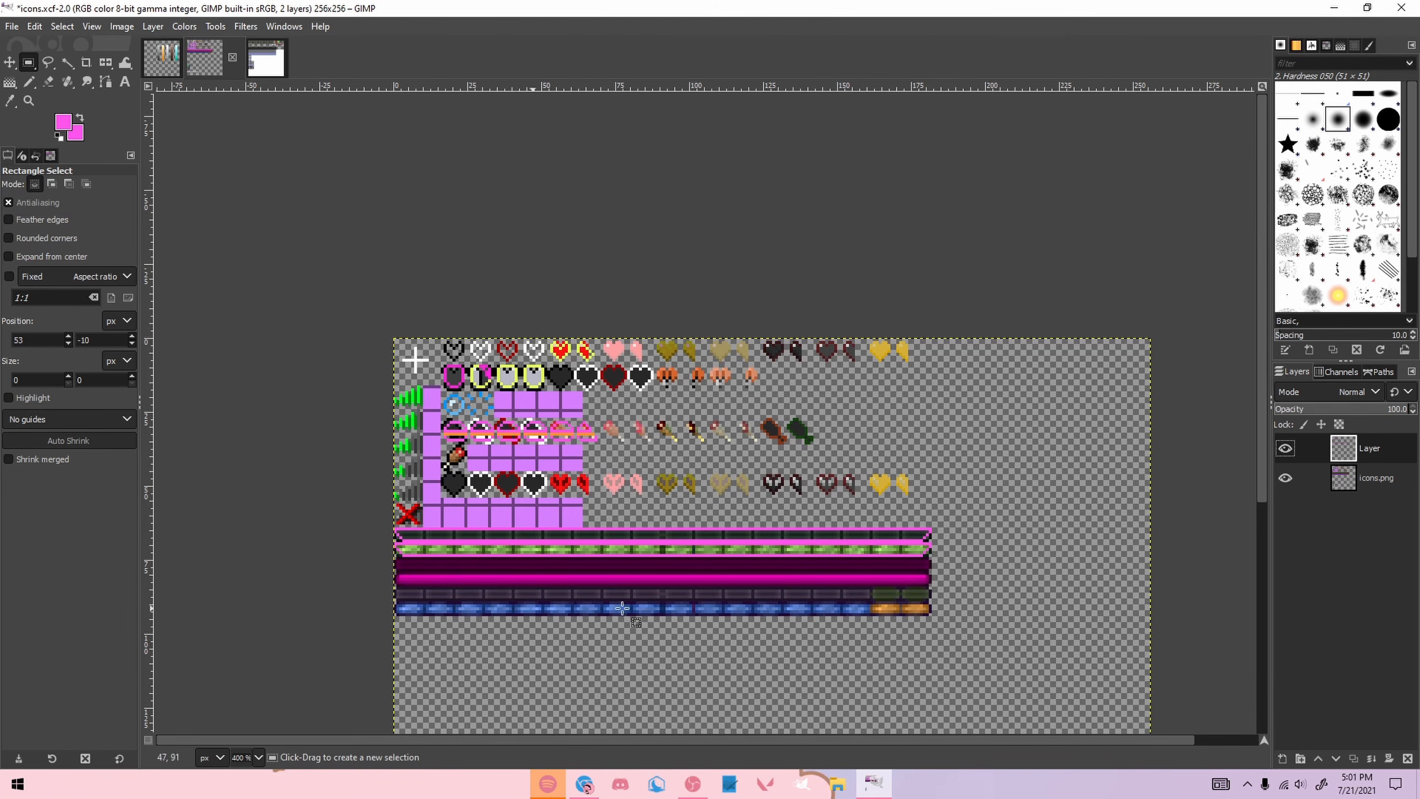
Step: Add a new layer above the merged outlines and sample the original black-outlined heart's dark grey fill for the Pencil
click(1282, 758)
click(1312, 747)
scroll(454, 347, up, 1)
scroll(454, 347, up, 3)
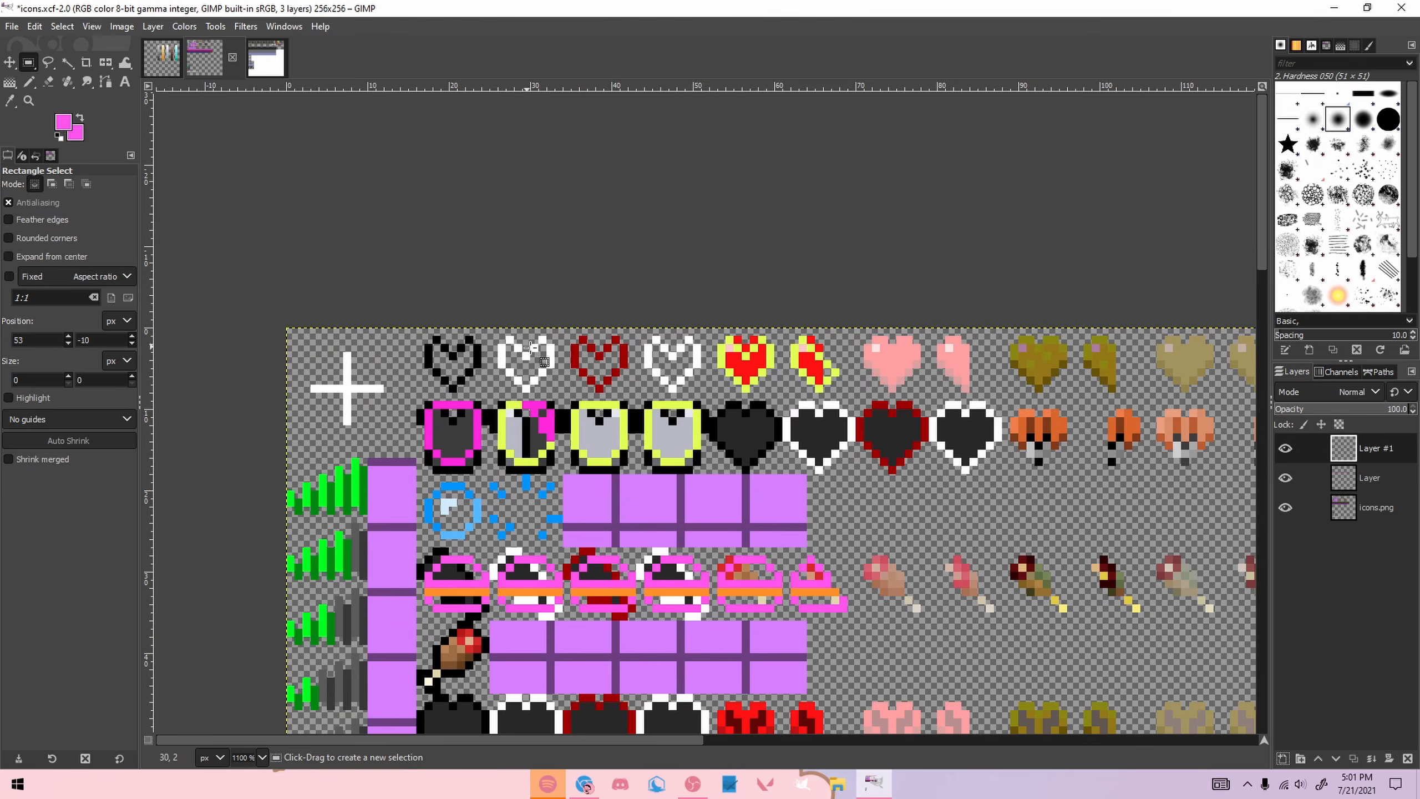
scroll(714, 382, up, 1)
key(n)
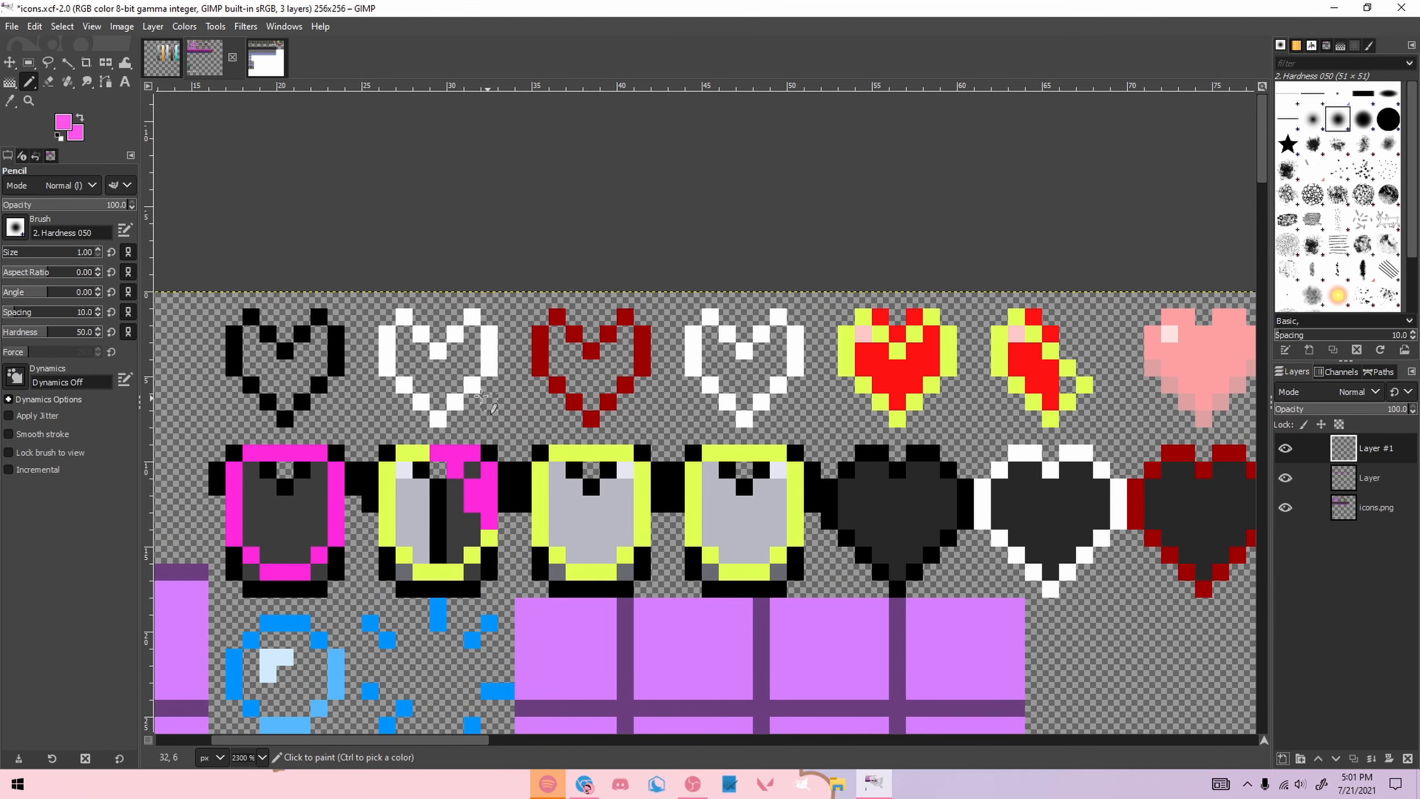
ctrl+click(878, 505)
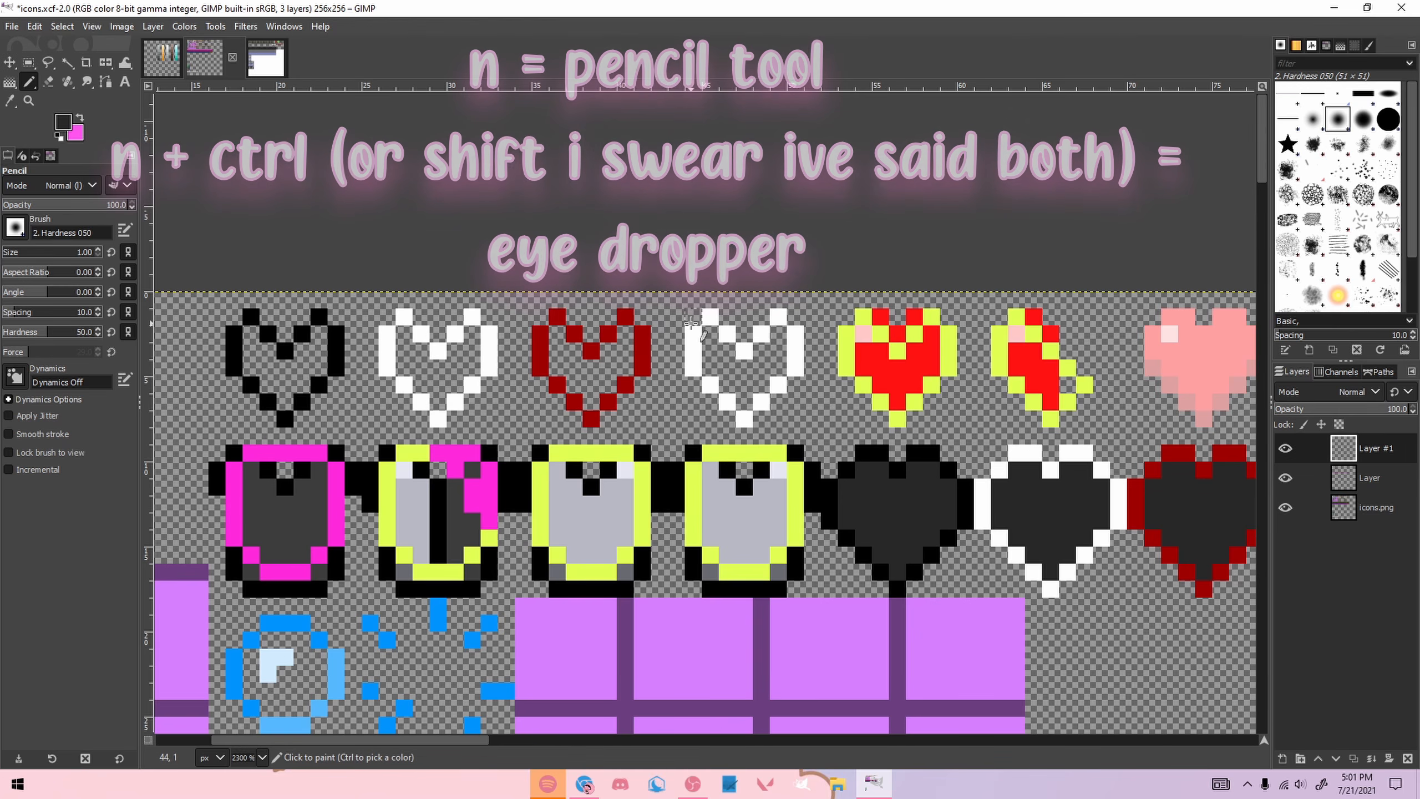
Step: Fill the interior of the first, black-outlined heart with dark grey
scroll(200, 334, up, 3)
mouse_move(301, 333)
mouse_down()
mouse_move(295, 384)
mouse_move(329, 368)
mouse_move(329, 427)
mouse_move(362, 412)
mouse_move(367, 465)
mouse_move(392, 436)
mouse_move(405, 347)
mouse_move(423, 346)
mouse_move(412, 365)
mouse_move(440, 334)
mouse_move(433, 400)
mouse_up()
key(ctrl+z)
mouse_move(598, 349)
mouse_down()
mouse_move(599, 333)
mouse_move(598, 397)
mouse_up()
Step: Copy the 6 × 5 pixel dark grey heart fill and paste it into the white, dark red and second white heart outlines
key(r)
click(285, 334)
drag(285, 334, 489, 482)
key(ctrl+c)
key(ctrl+v)
drag(399, 442, 973, 435)
key(ctrl+v)
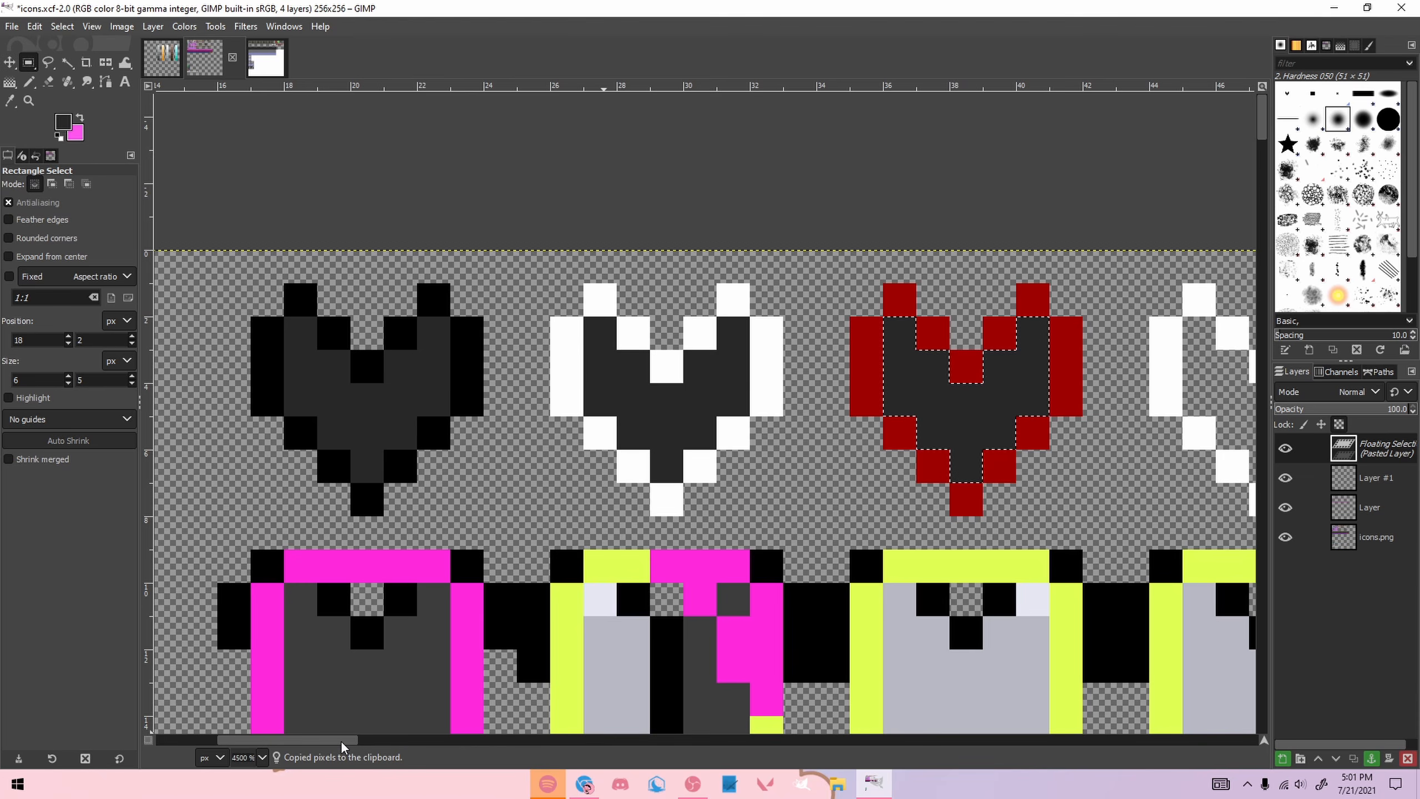
drag(343, 742, 378, 742)
key(ctrl+v)
drag(694, 425, 993, 425)
click(916, 292)
Step: Hide the icons.png layer and check Layer #1 by toggling its visibility off and on
scroll(917, 292, down, 5)
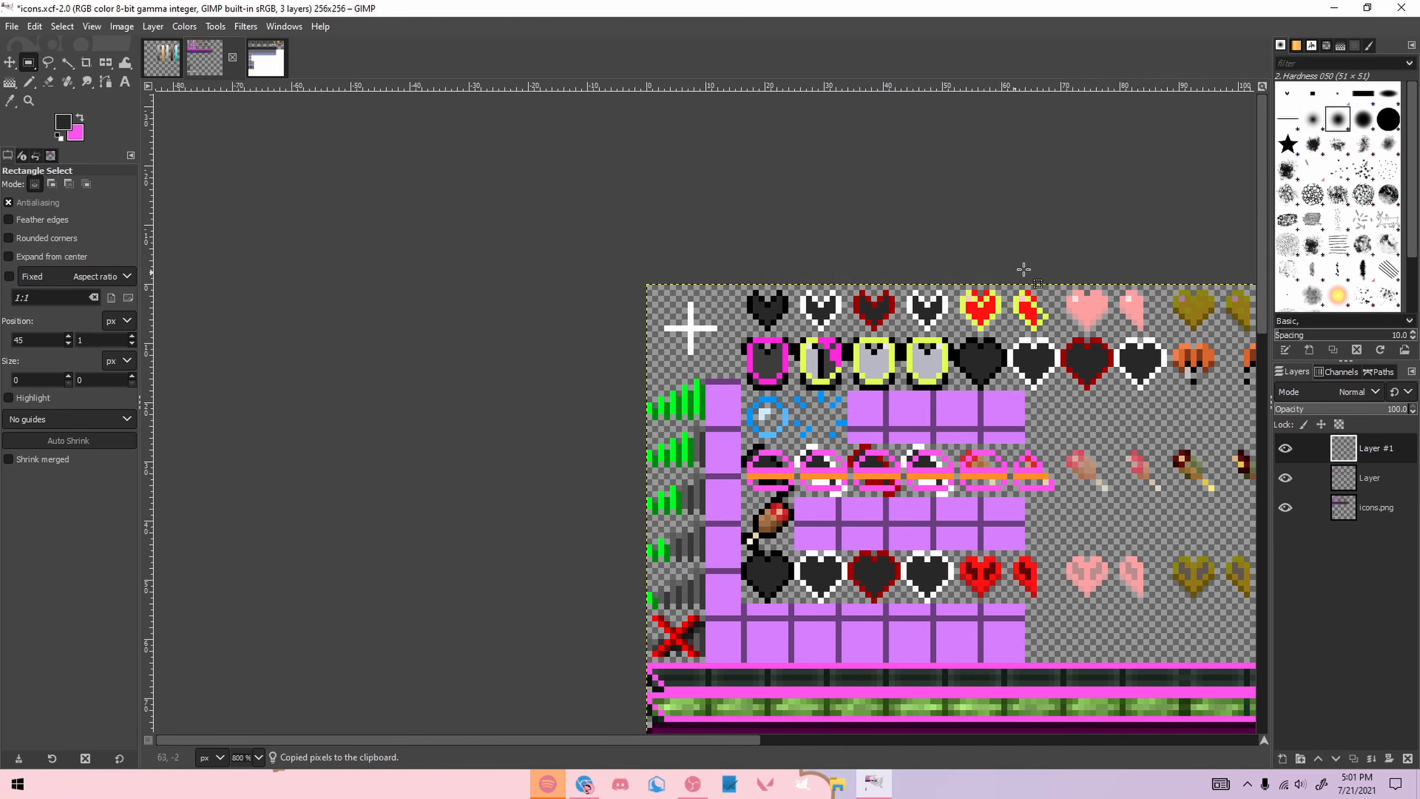
scroll(1010, 274, up, 4)
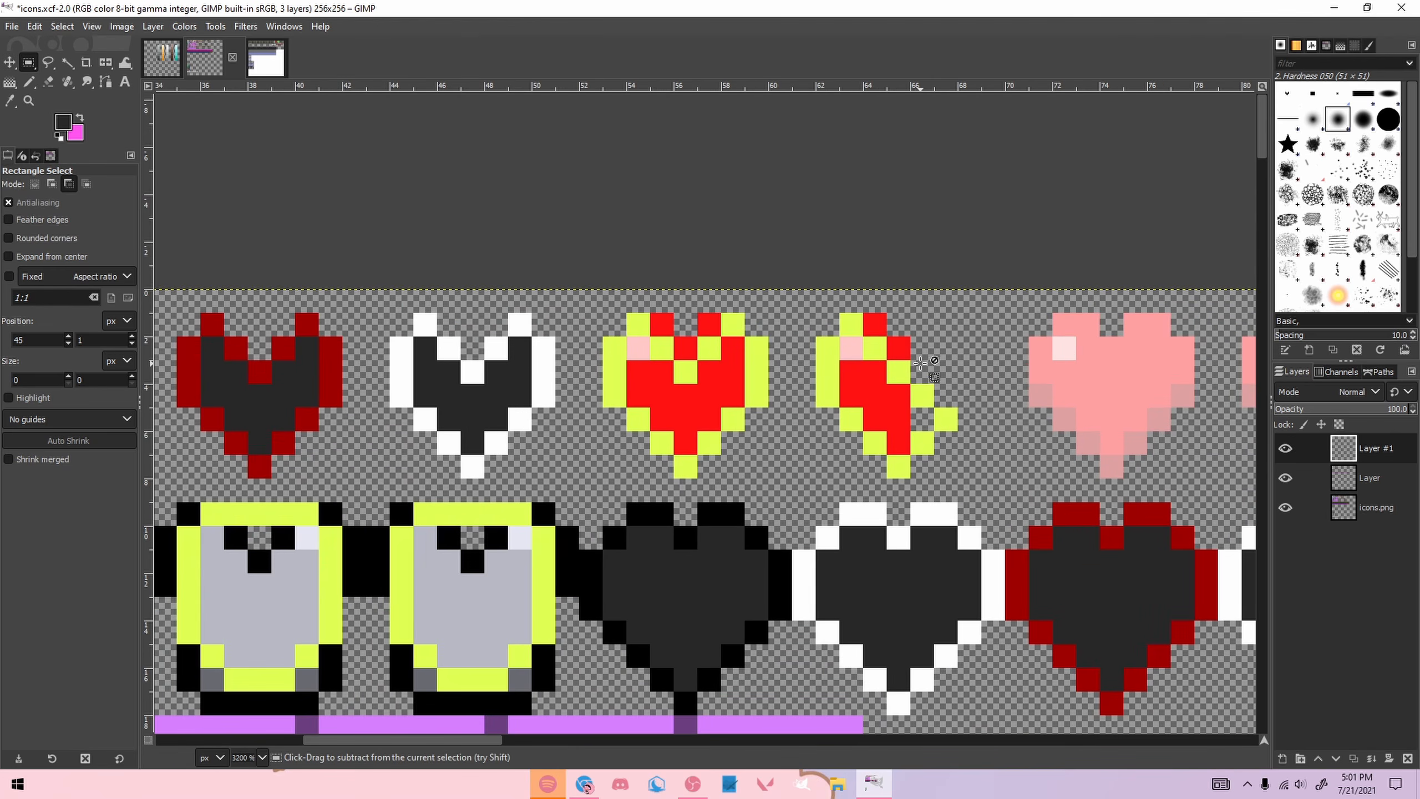
drag(627, 266, 982, 477)
click(982, 243)
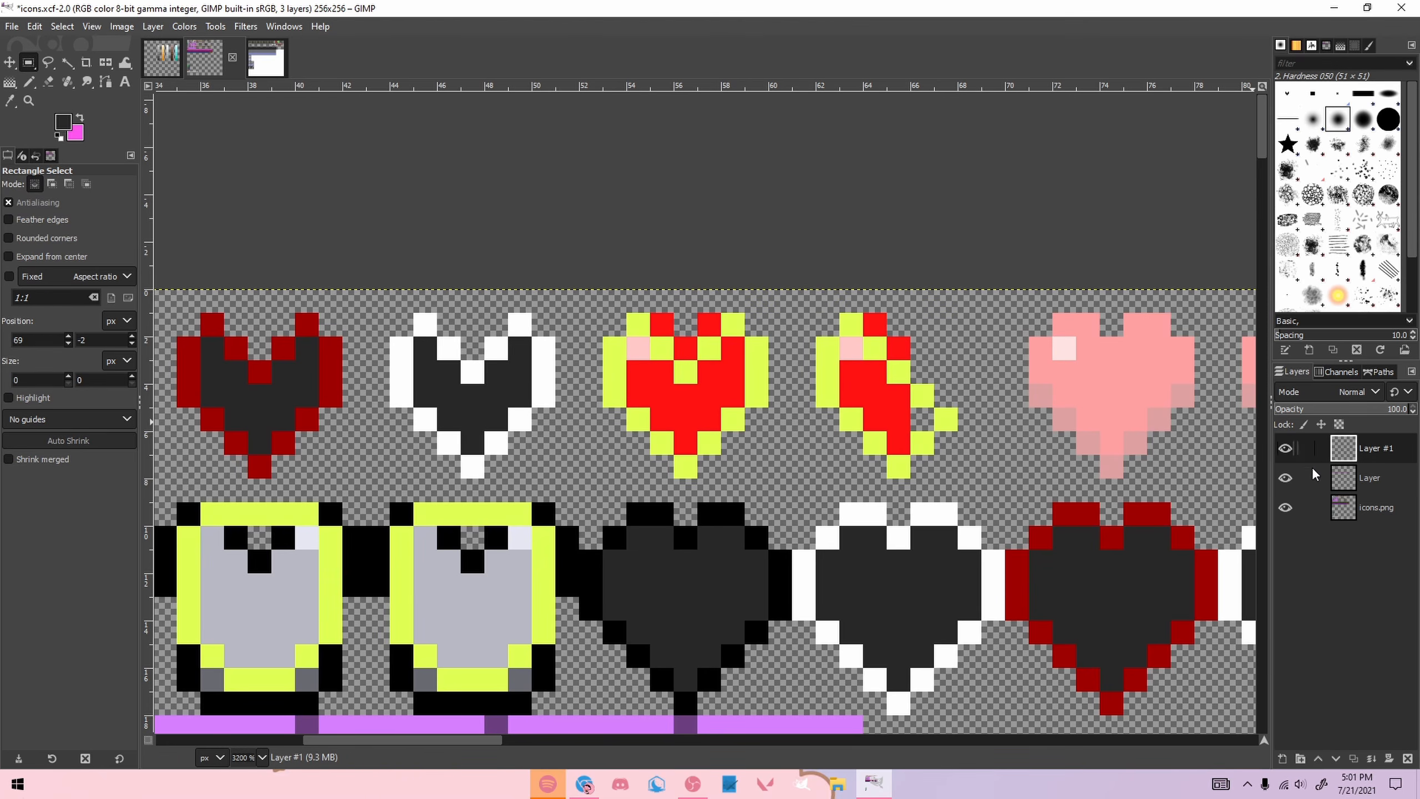
click(1284, 508)
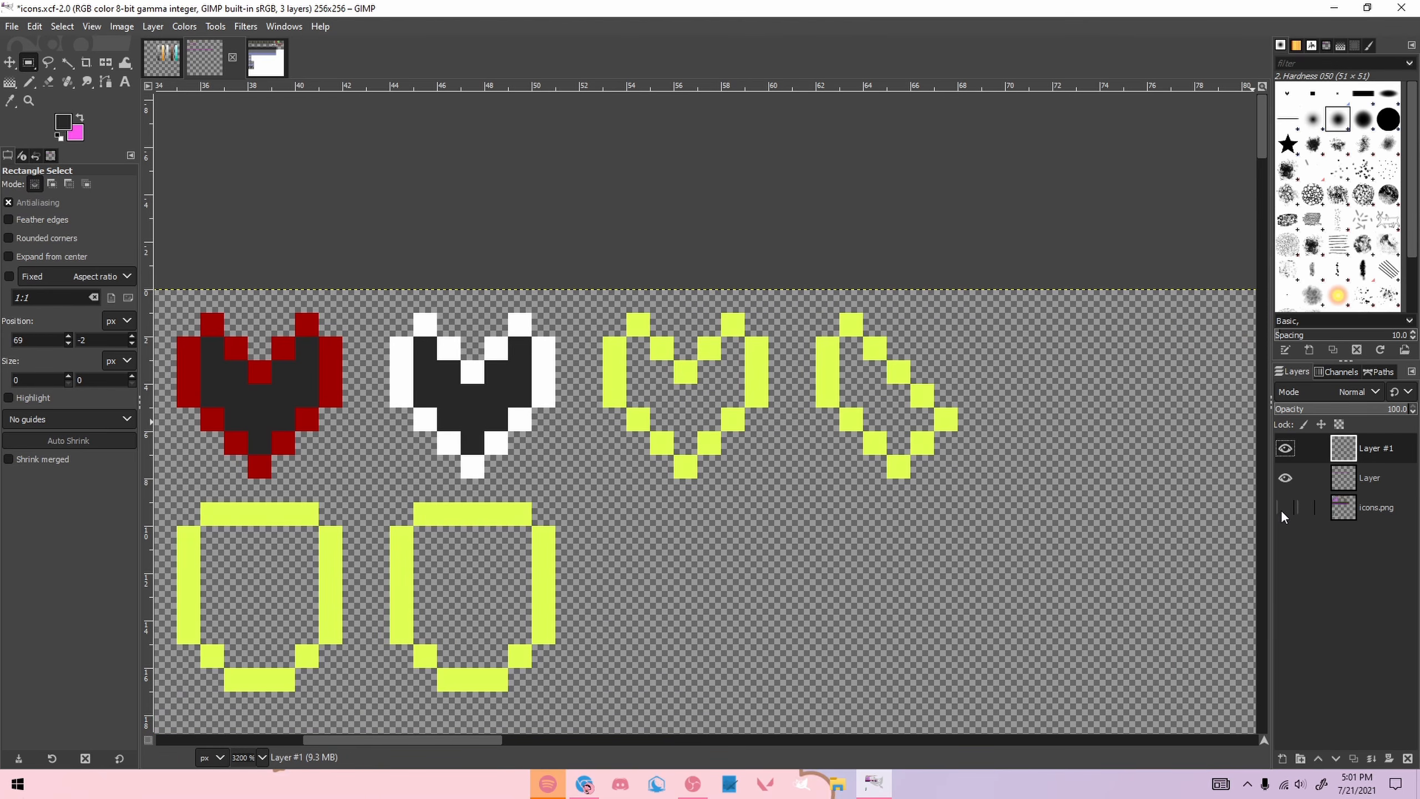
click(1285, 450)
click(1285, 450)
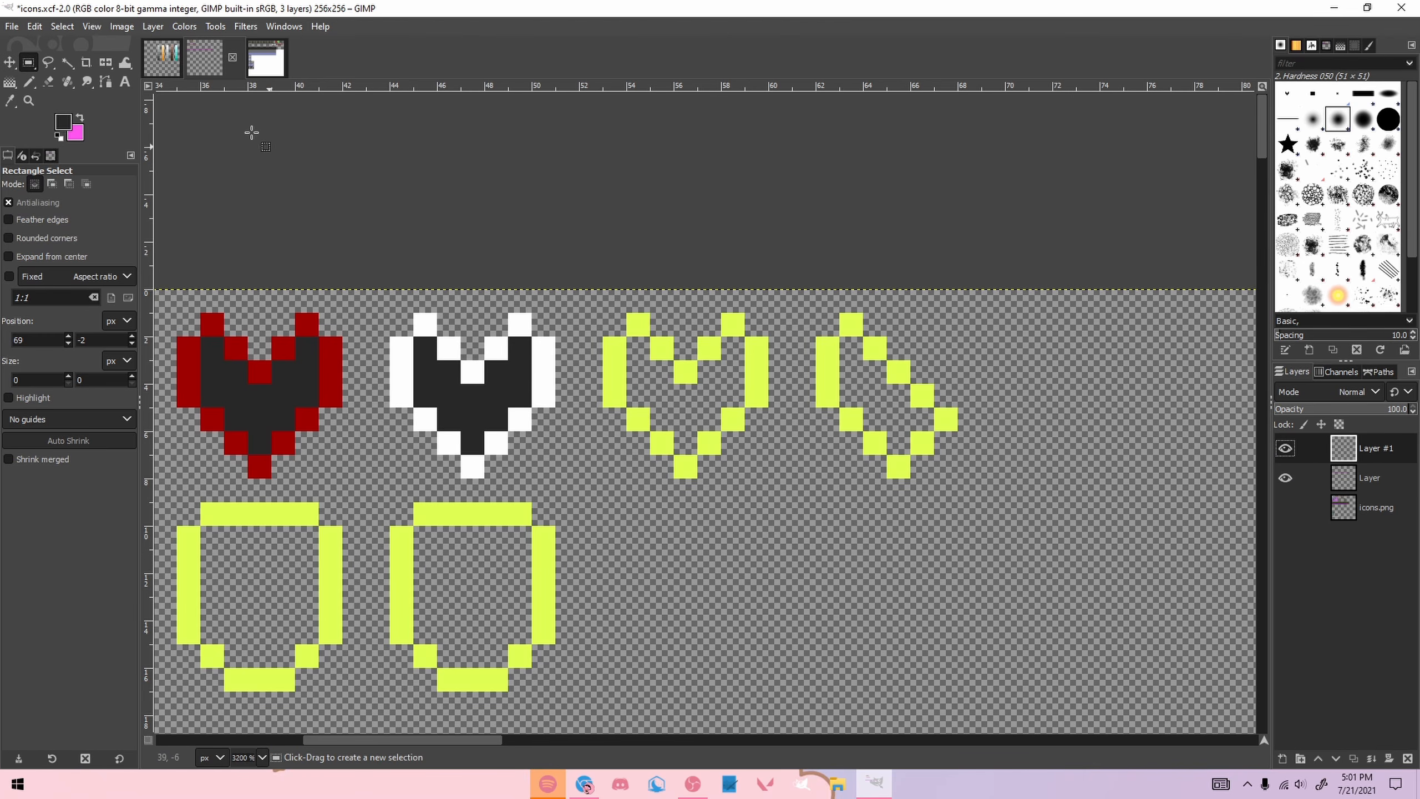
Step: Switch to the palette image and set the foreground colour to pinkish red ff304f
click(175, 70)
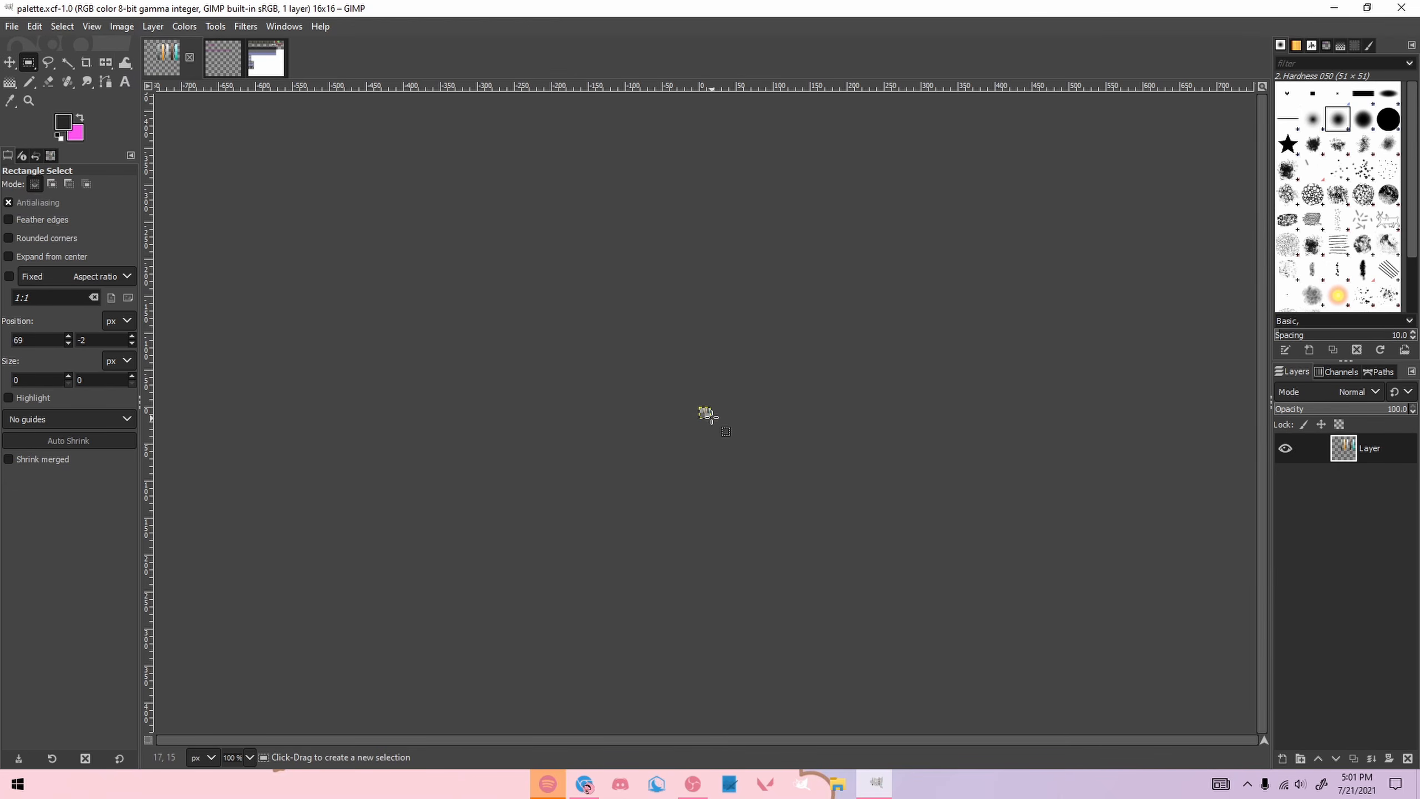
scroll(706, 414, up, 11)
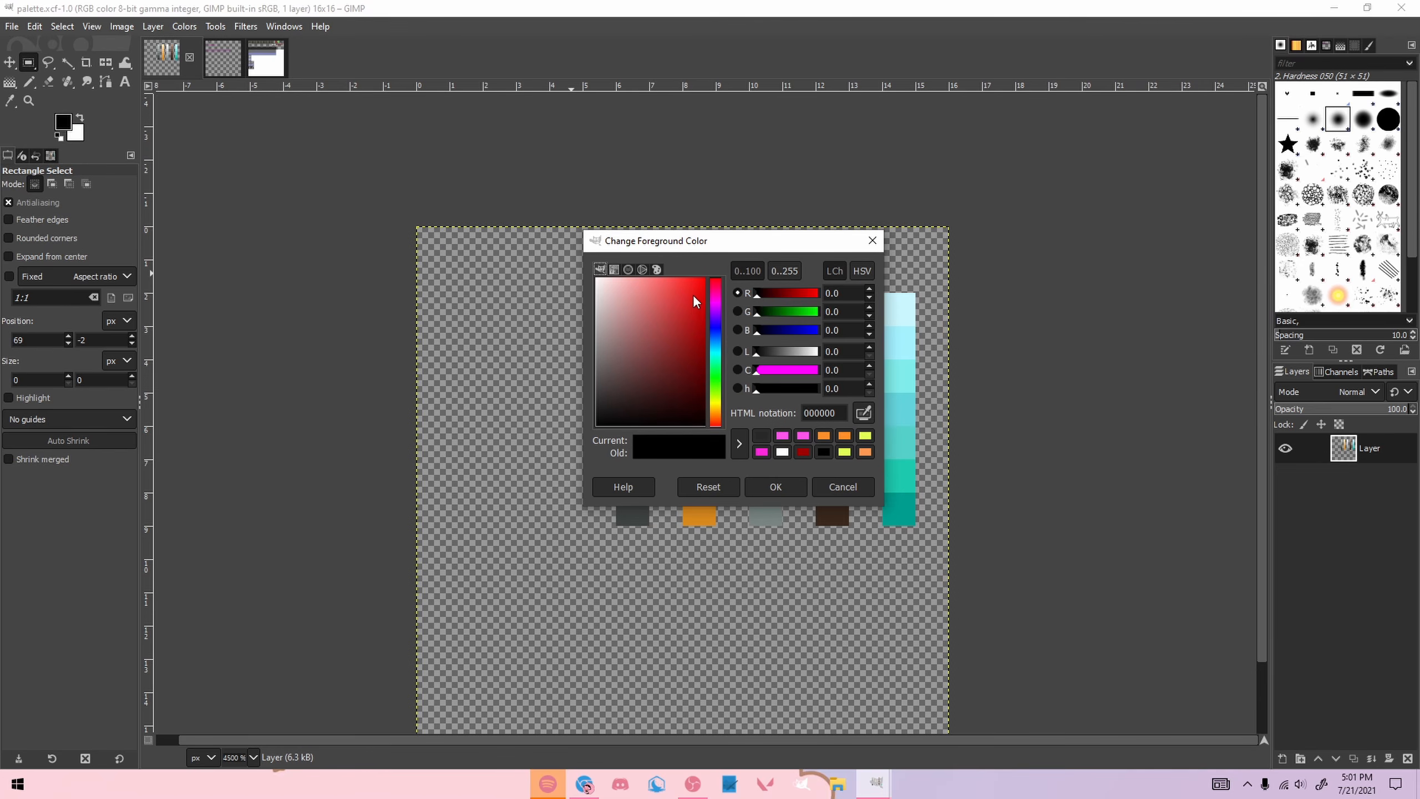
drag(692, 294, 710, 248)
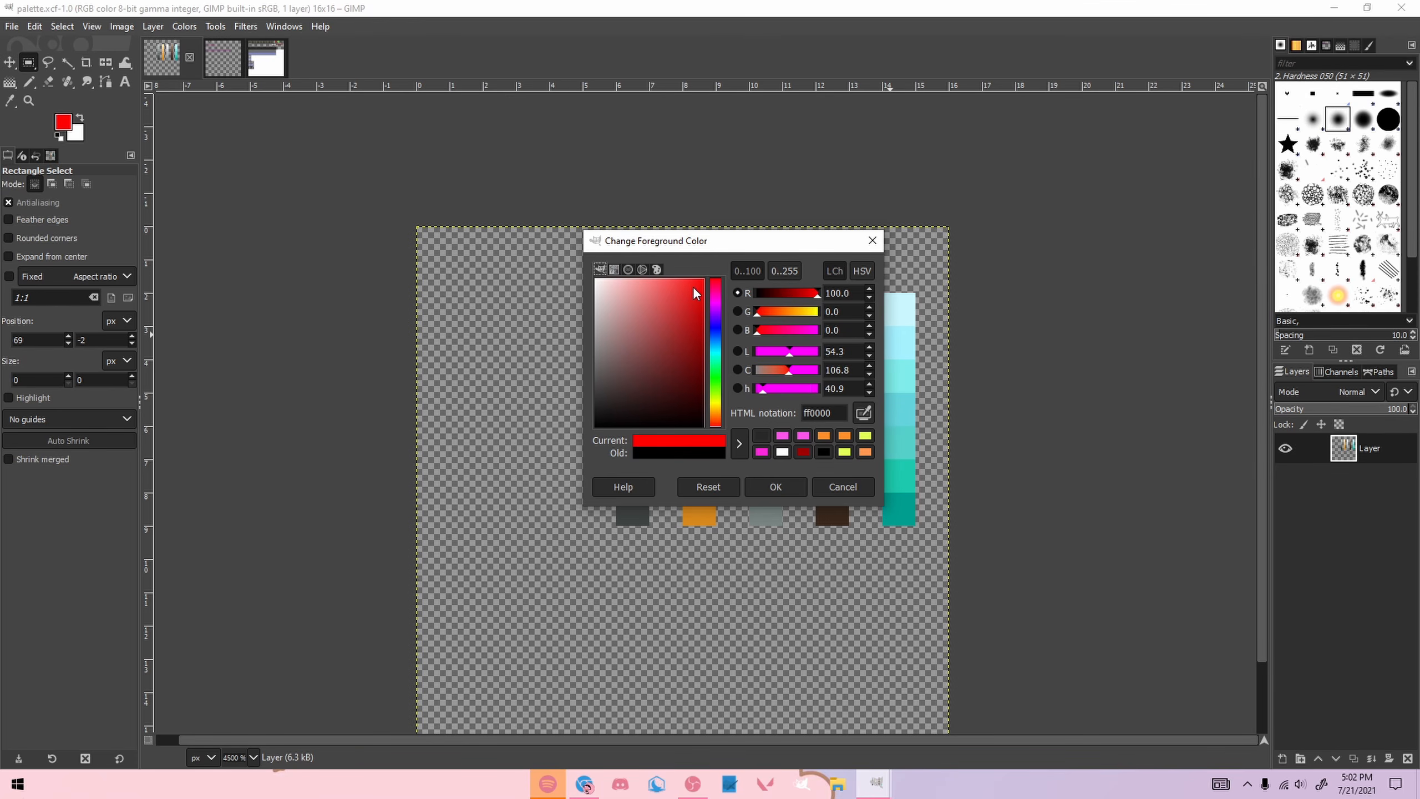
click(717, 282)
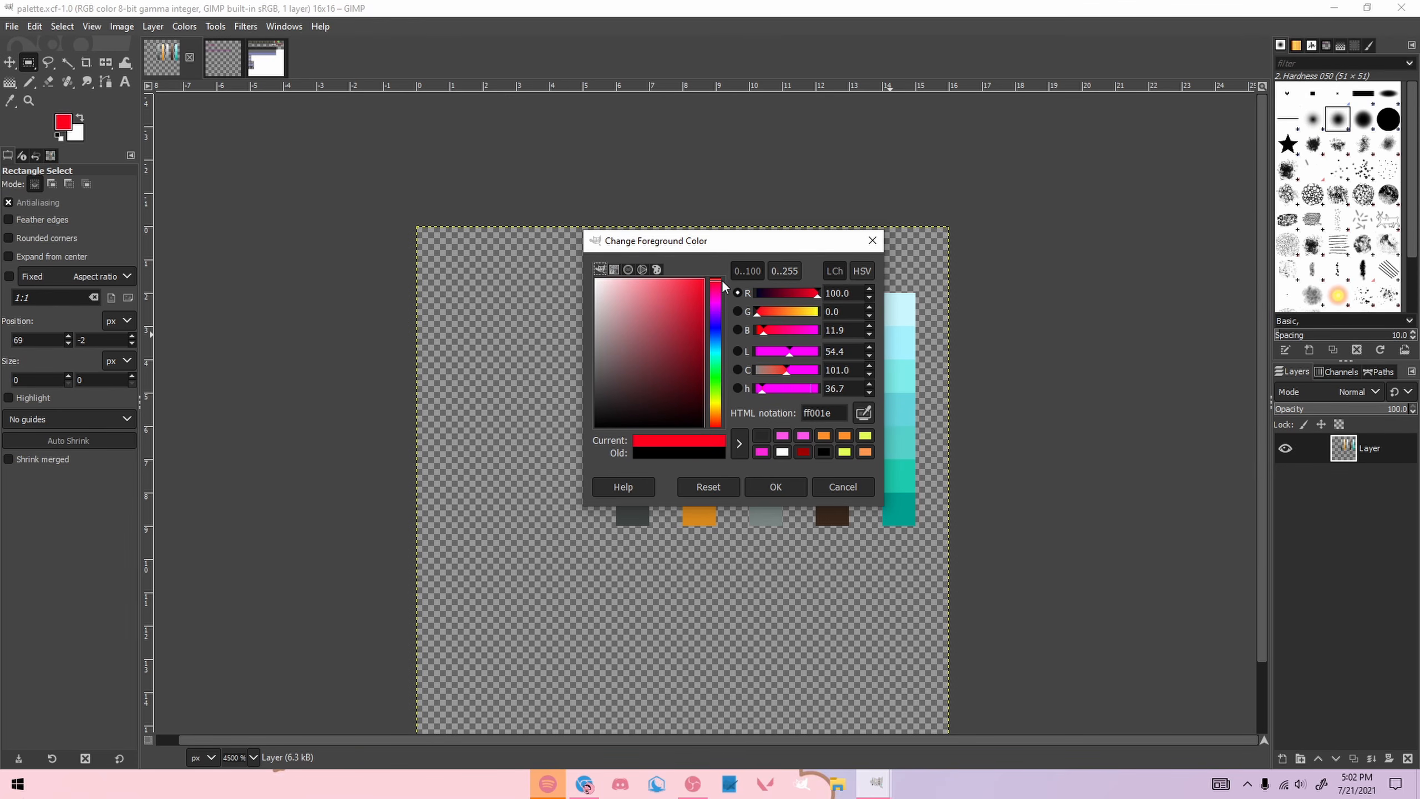
drag(695, 287, 685, 265)
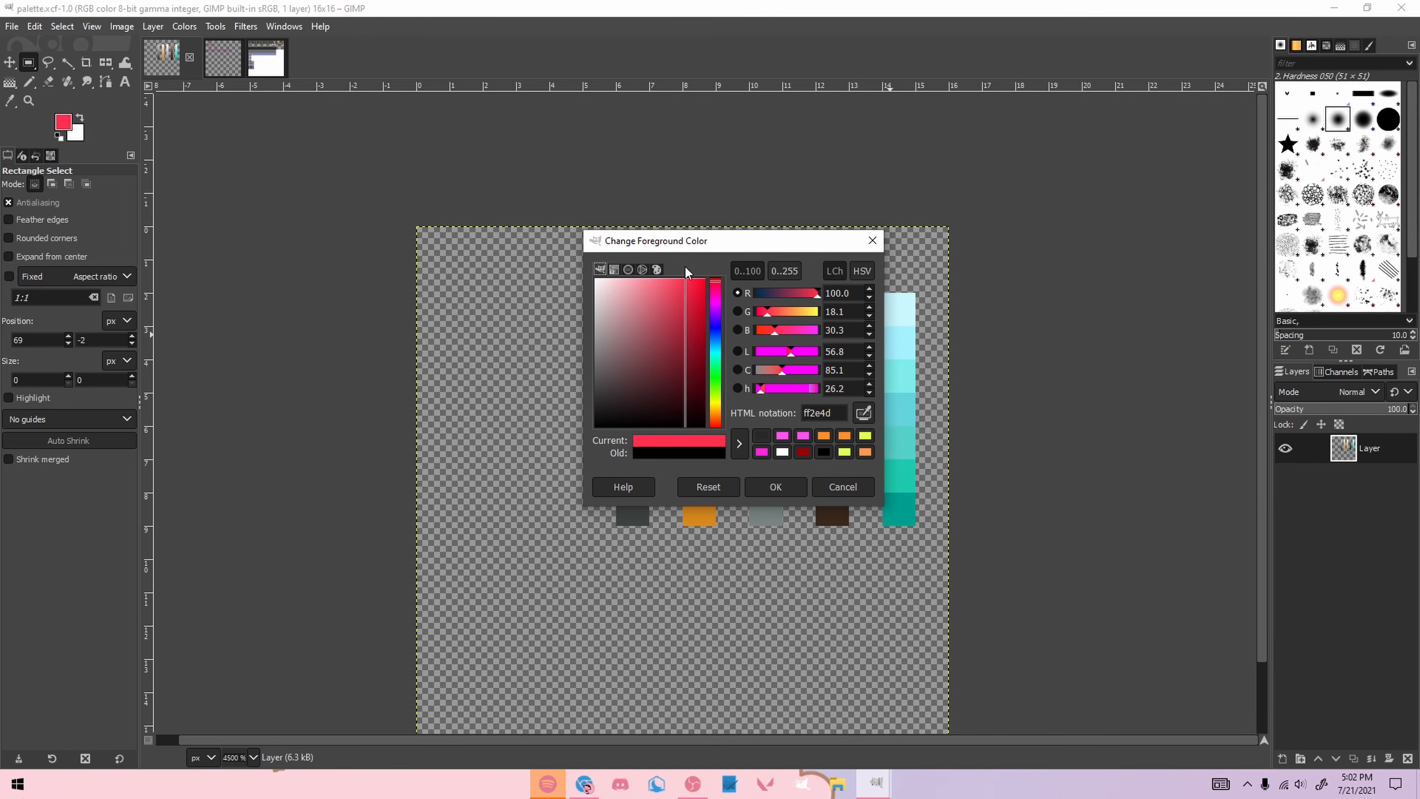
click(776, 486)
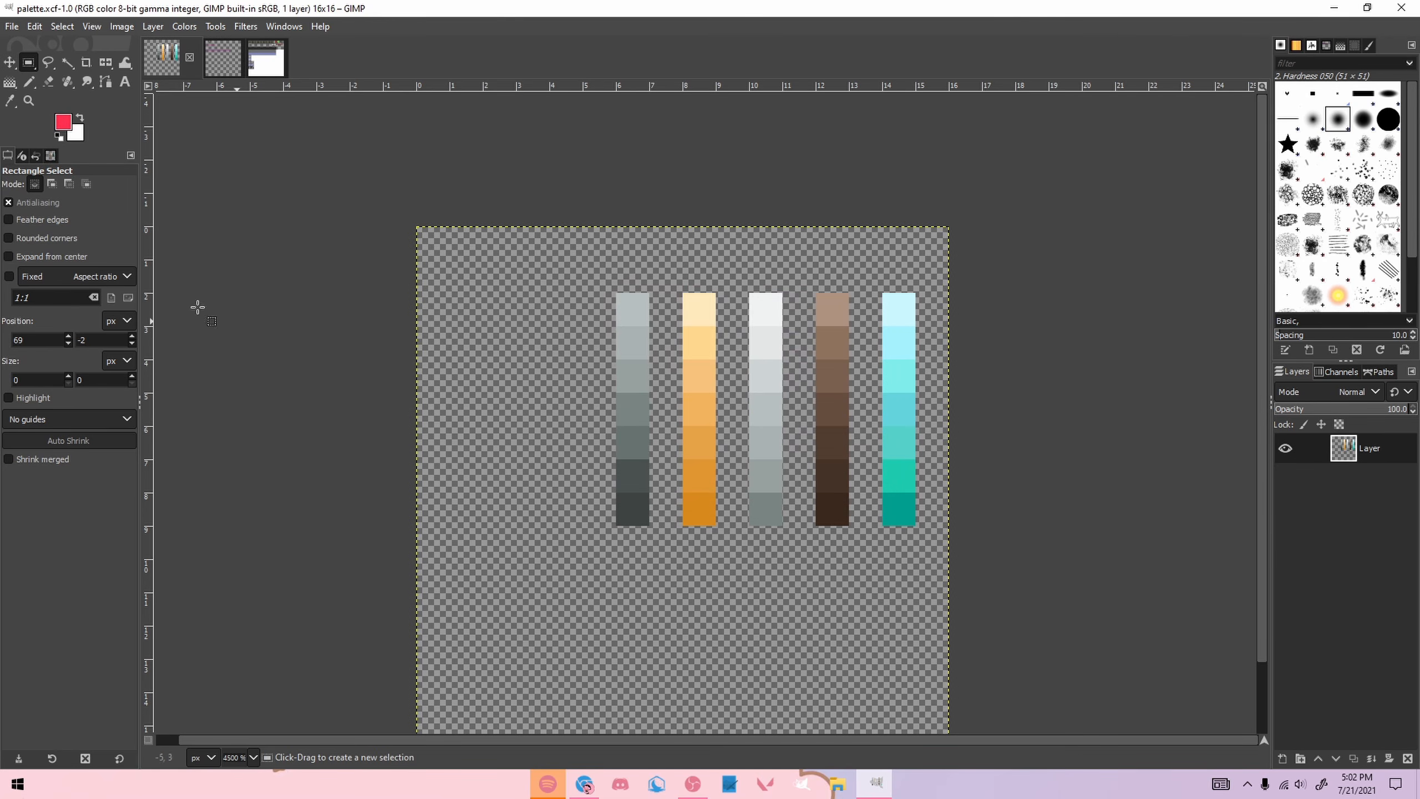
Step: Pencil a seven-pixel column of reds, from pale pink down to dark crimson, beside the dark grey ramp in the palette
key(n)
click(63, 121)
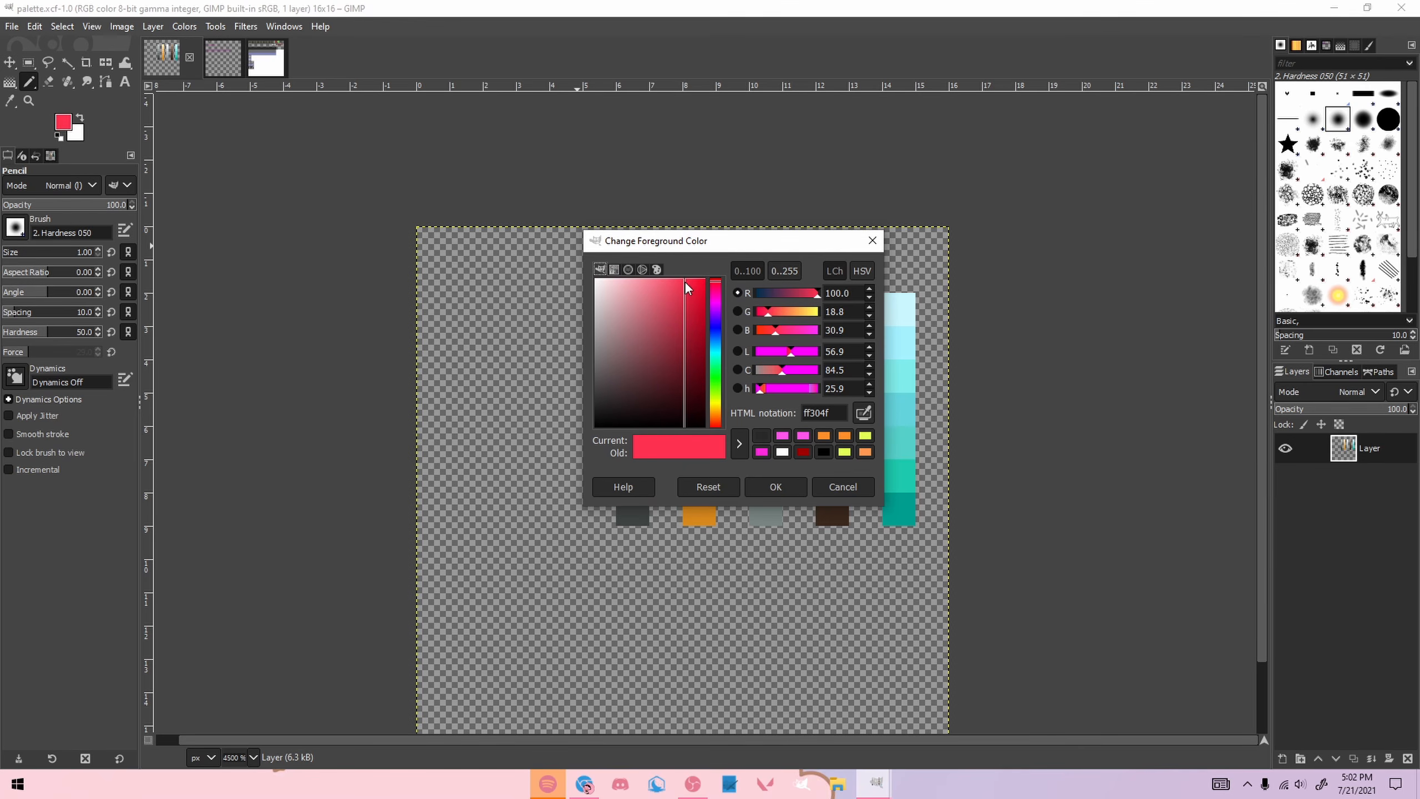
click(775, 486)
click(576, 451)
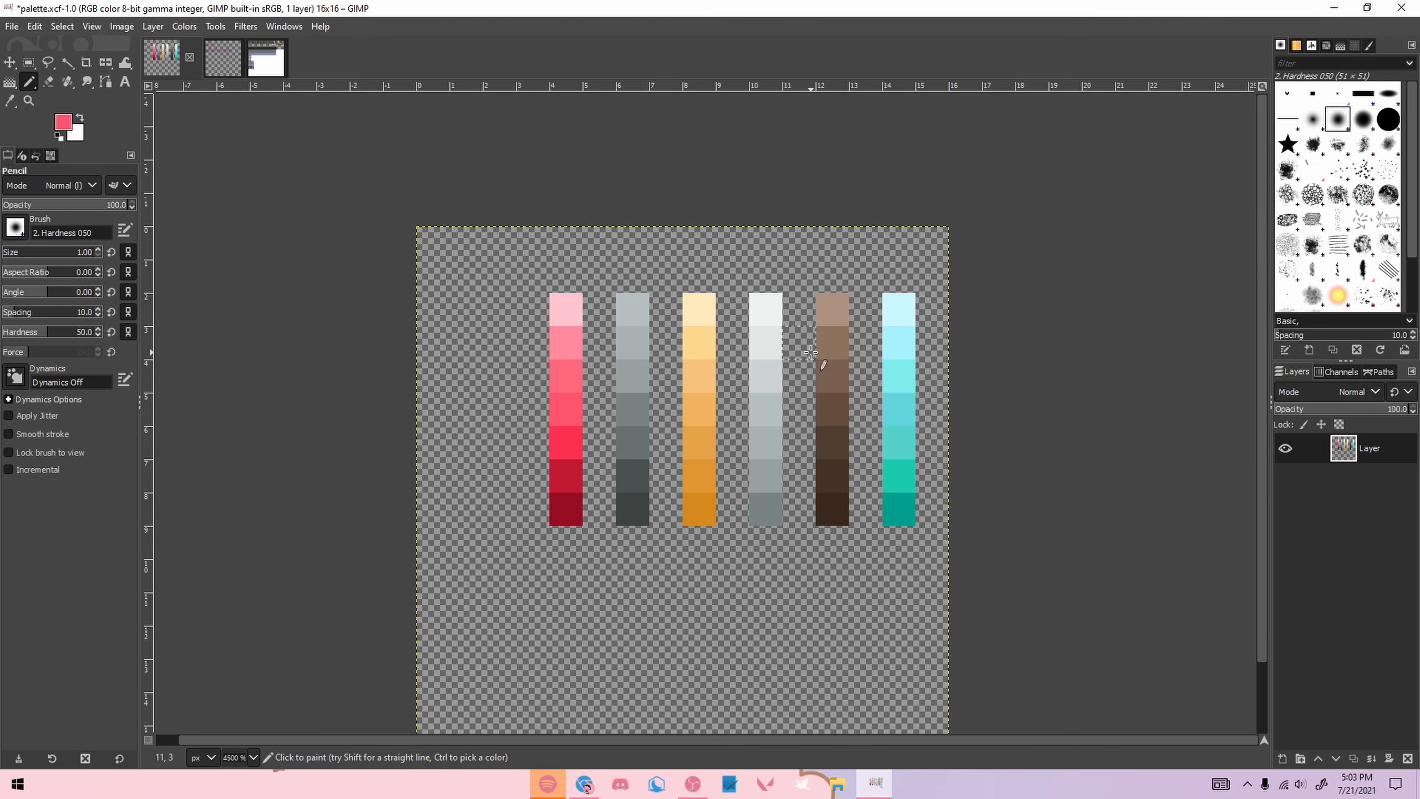
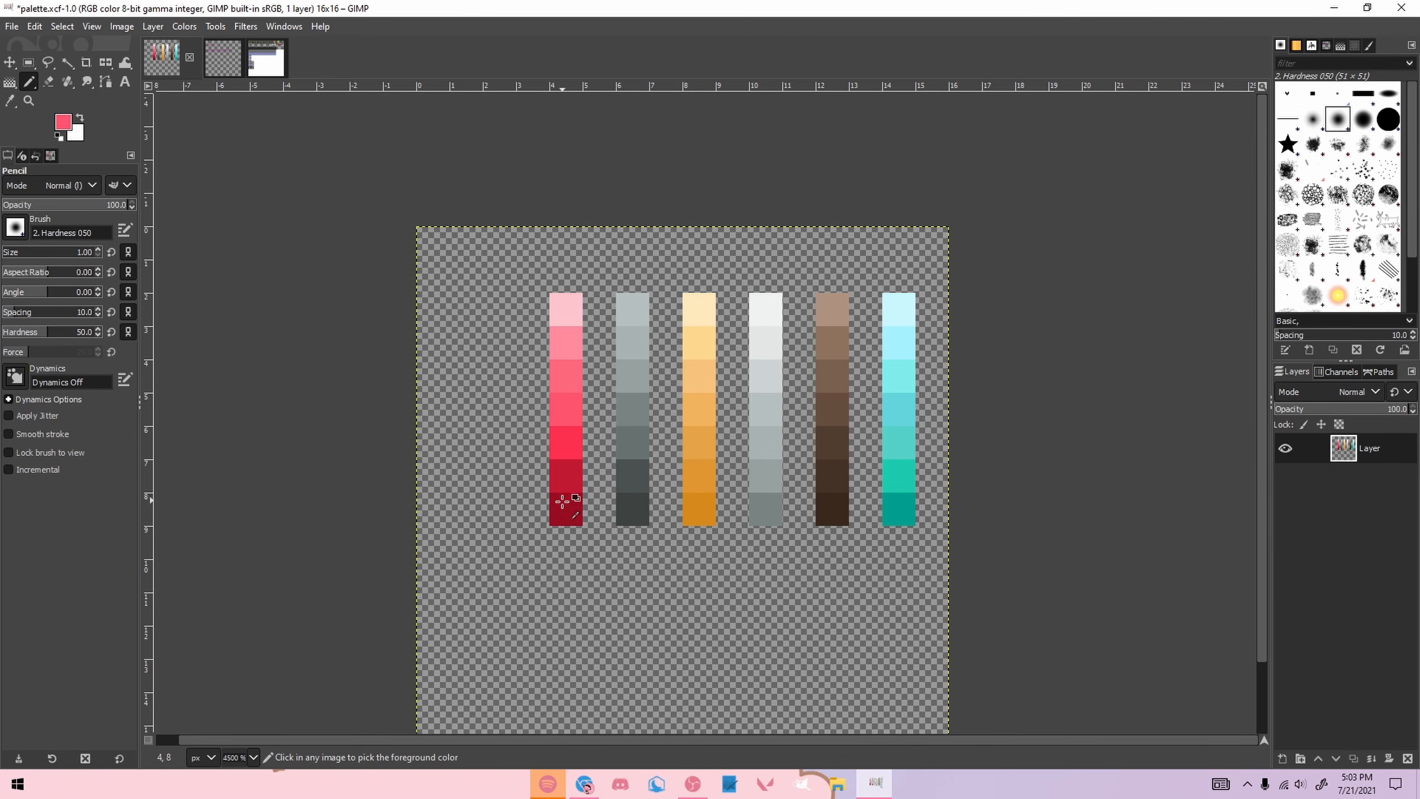
Step: Sample the palette's darkest red and recolour the lower V-shaped edge of the first yellow-green heart outline in icons.xcf
ctrl+click(565, 510)
click(261, 64)
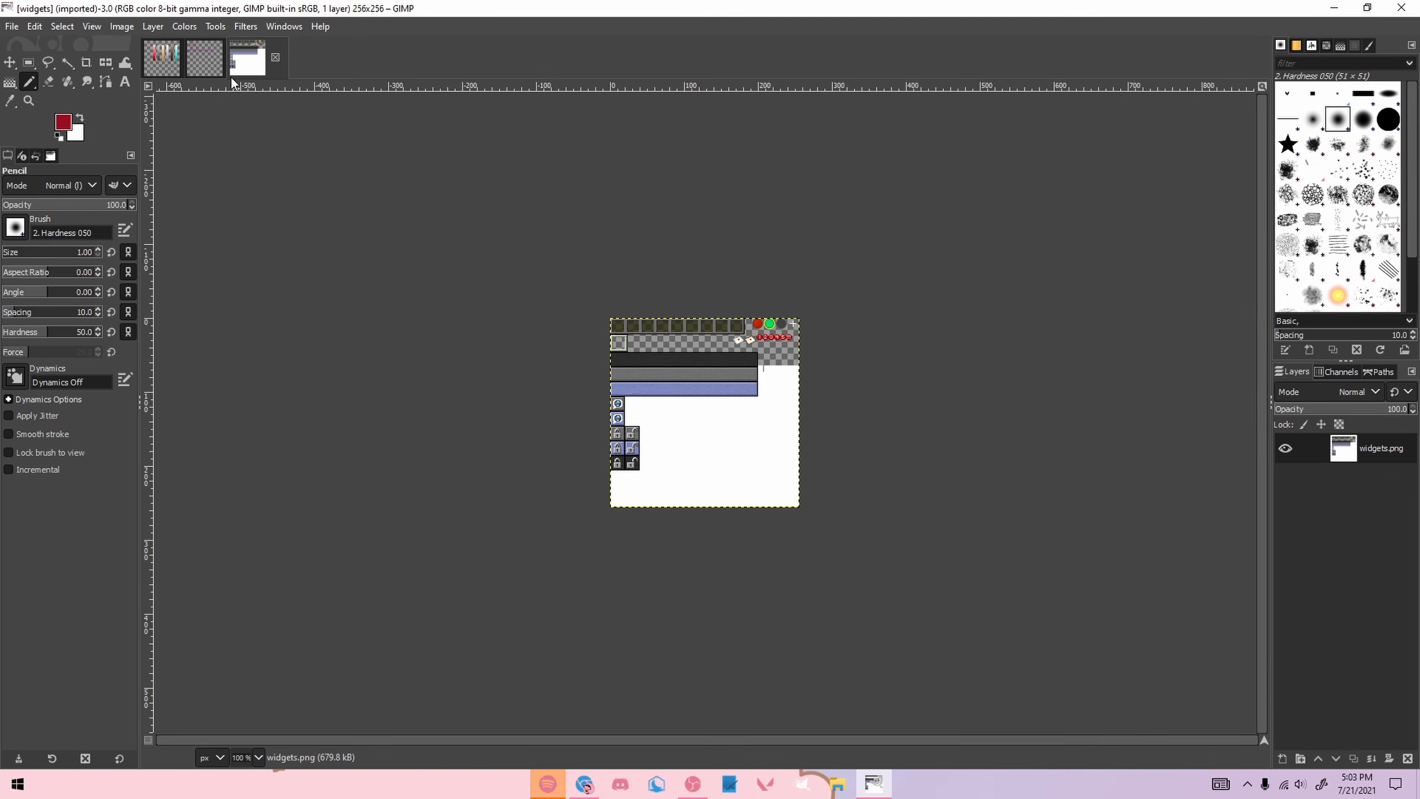
click(206, 61)
scroll(679, 379, down, 3)
scroll(680, 379, up, 2)
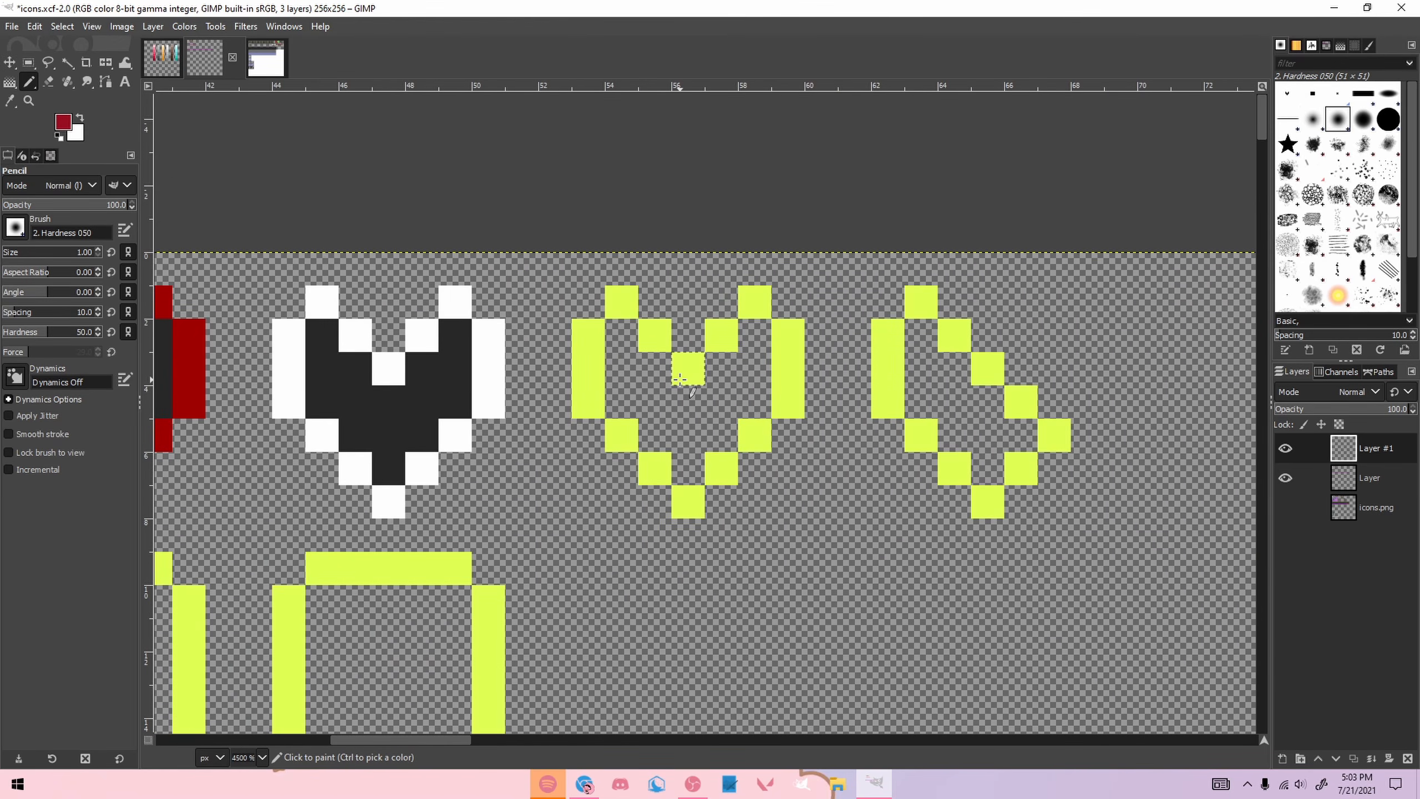
click(598, 394)
shift+click(689, 499)
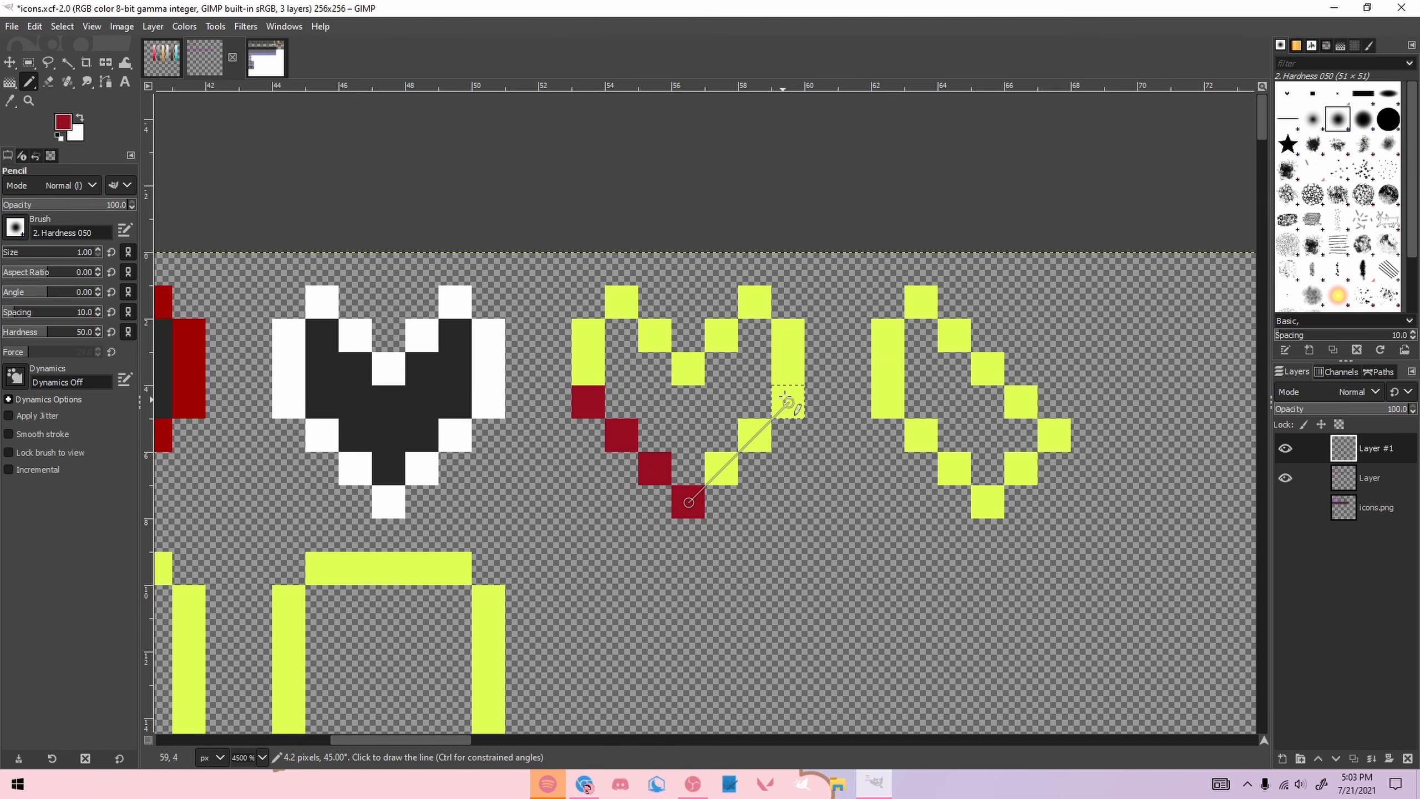
shift+click(788, 398)
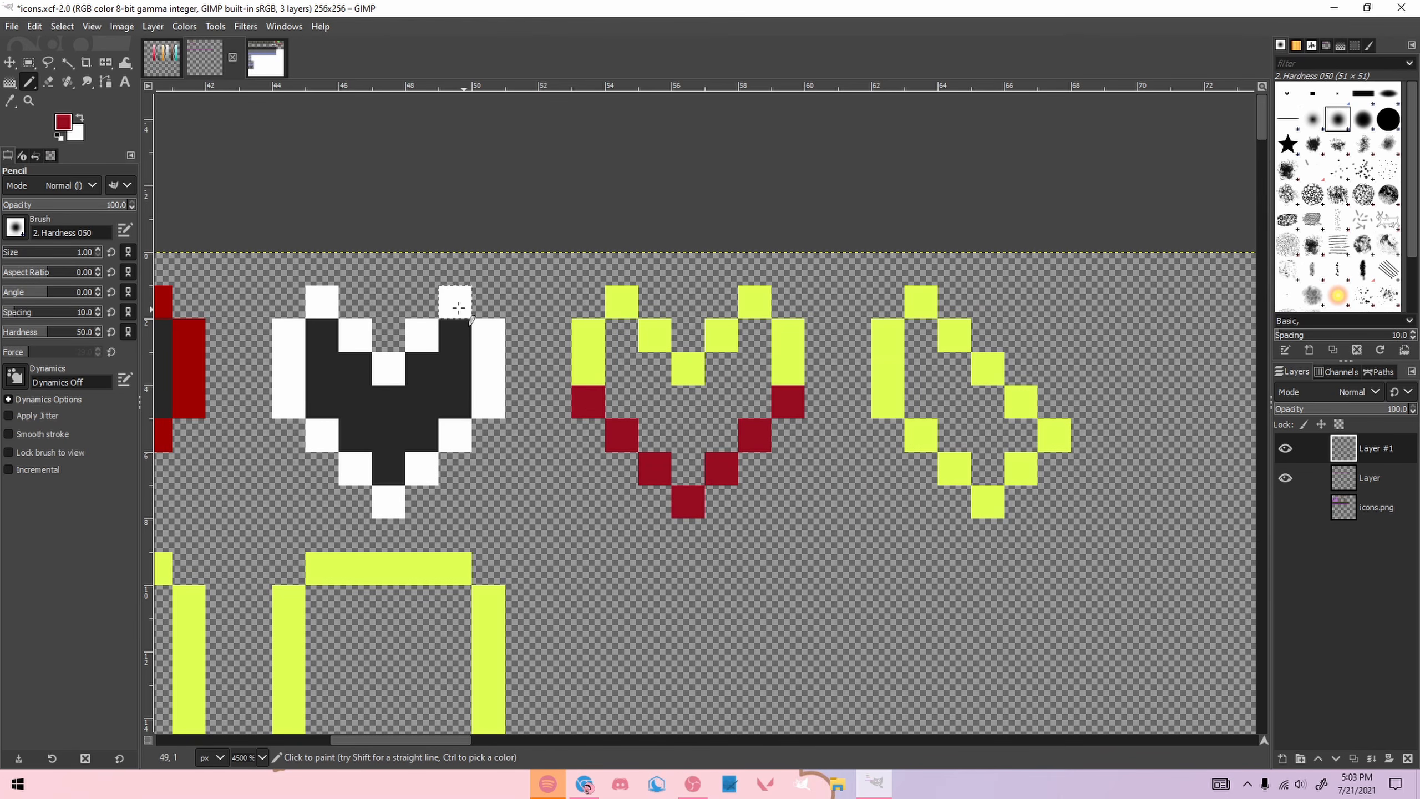
Step: Sample the palette's second-darkest red and recolour the remaining upper edge of the same heart outline
click(161, 57)
ctrl+click(566, 476)
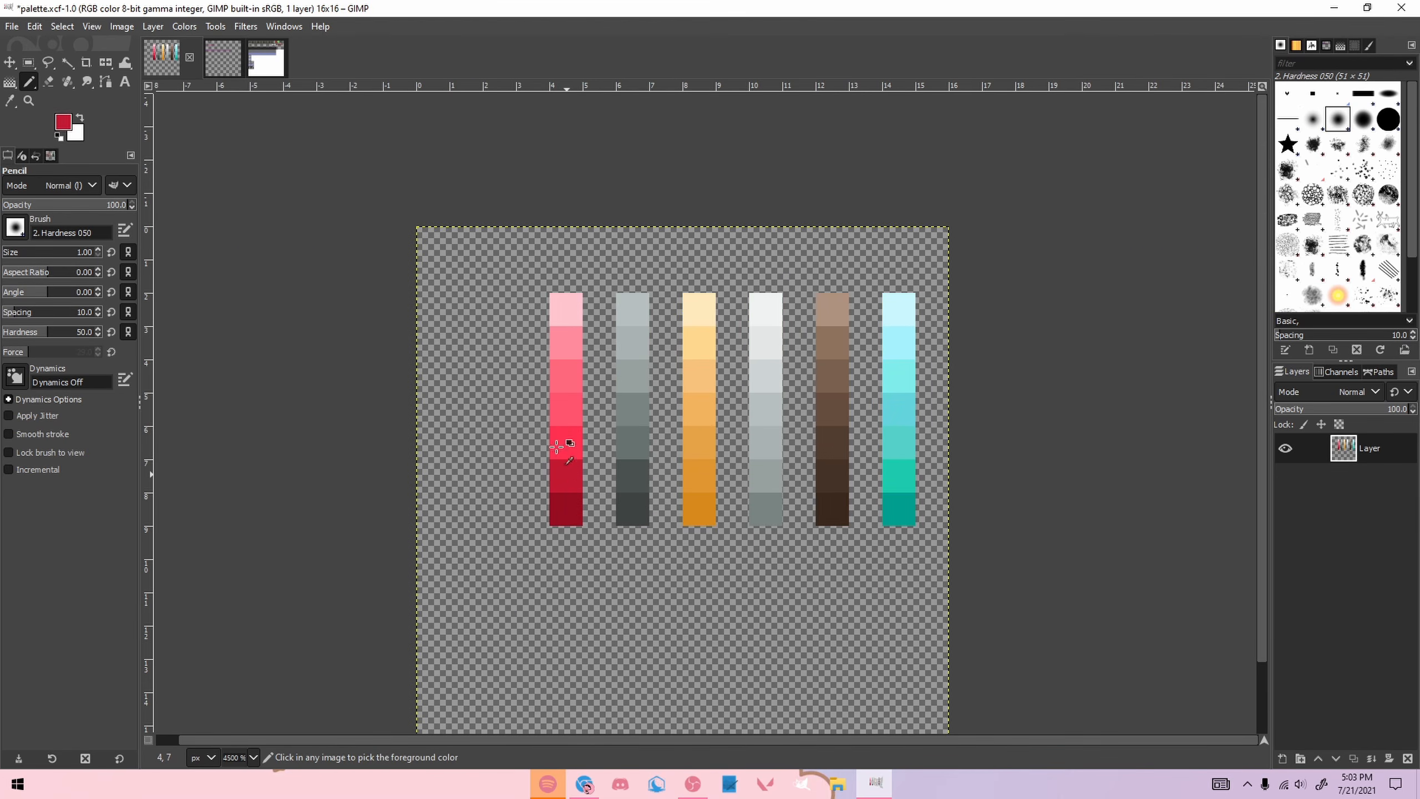
click(230, 71)
mouse_move(588, 367)
mouse_down()
mouse_move(587, 333)
mouse_move(622, 304)
mouse_up()
shift+click(675, 368)
mouse_move(675, 367)
mouse_down()
mouse_move(755, 302)
mouse_move(789, 336)
mouse_move(788, 370)
mouse_up()
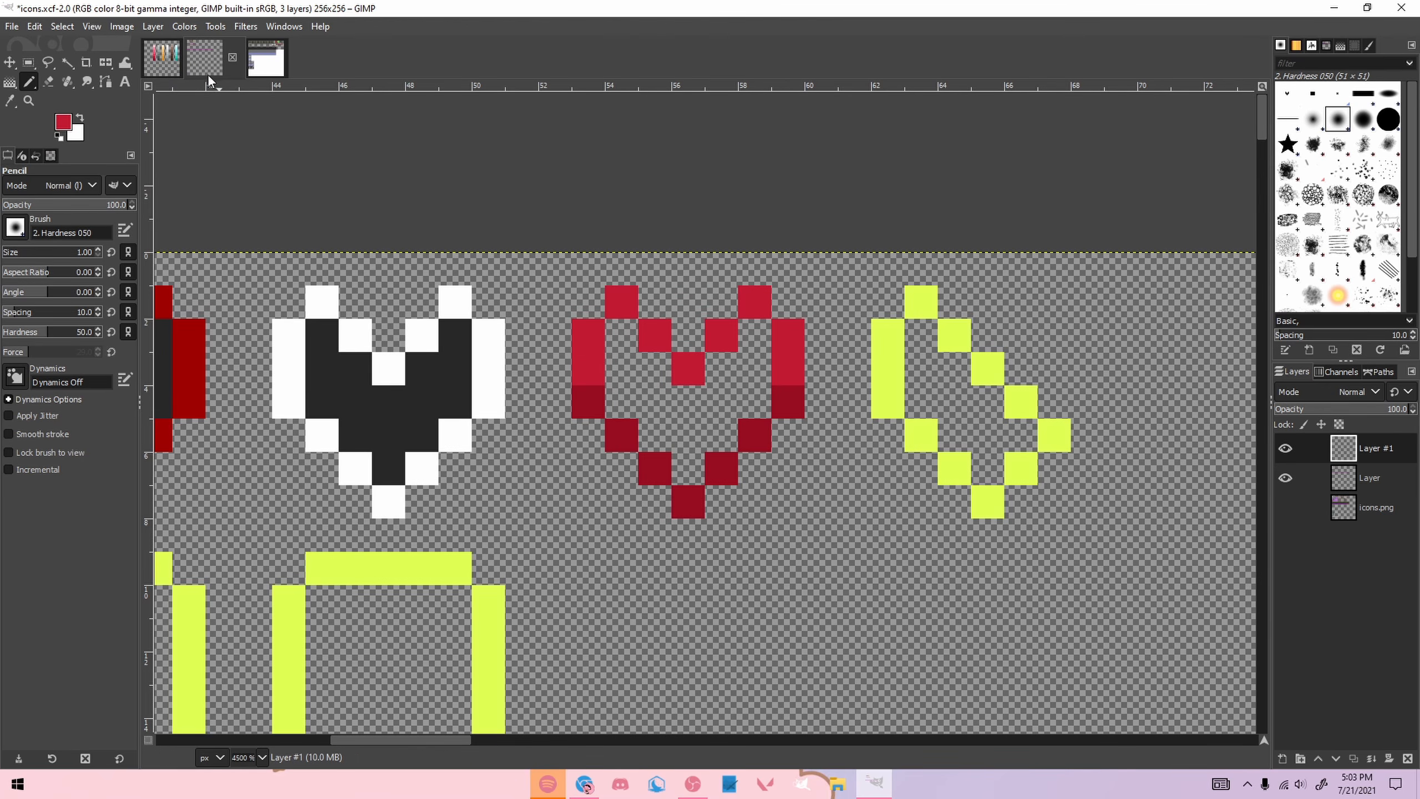
Step: Sample the palest pink from the palette and add two highlight pixels inside the red heart, at its upper left and right of the centre notch
click(174, 66)
ctrl+click(570, 305)
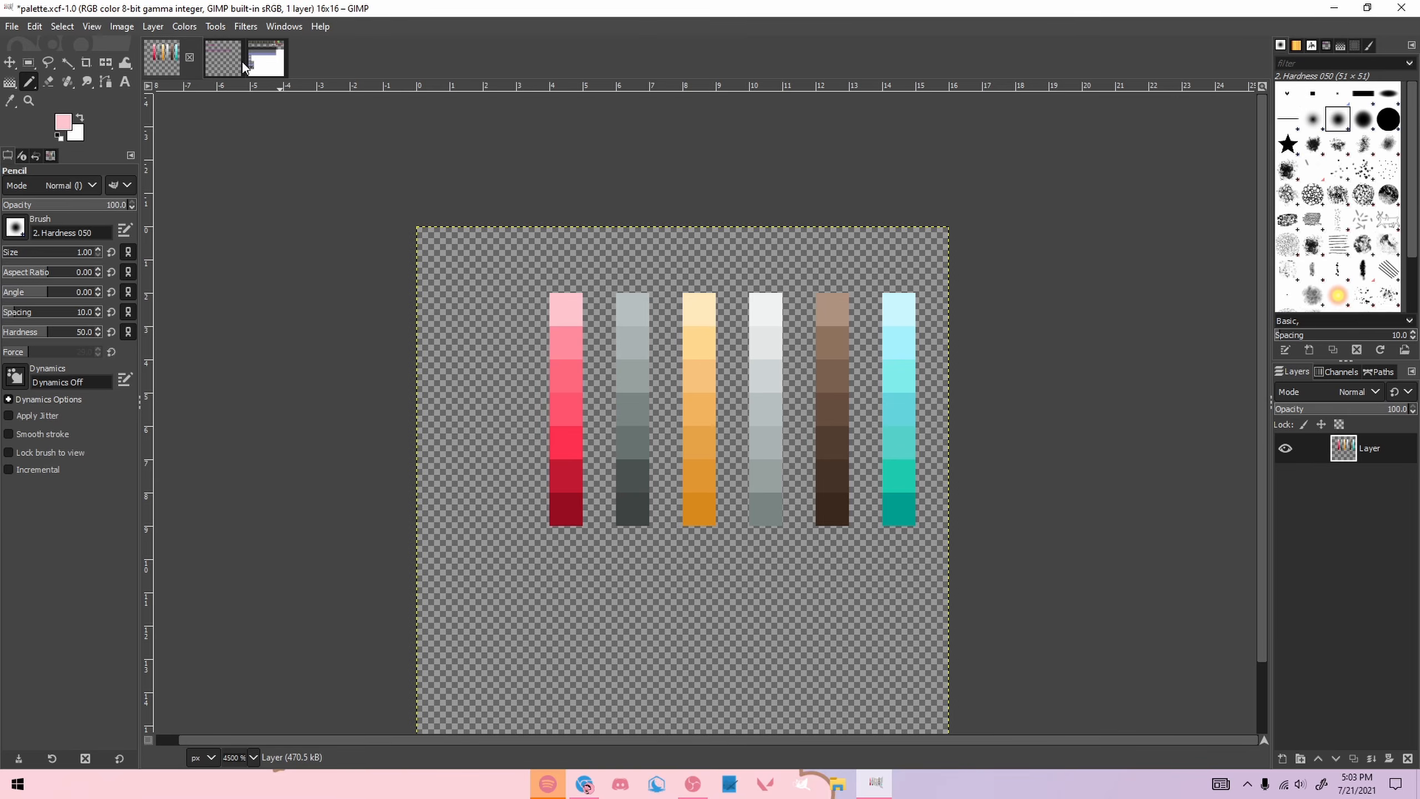
click(222, 58)
click(614, 338)
click(722, 365)
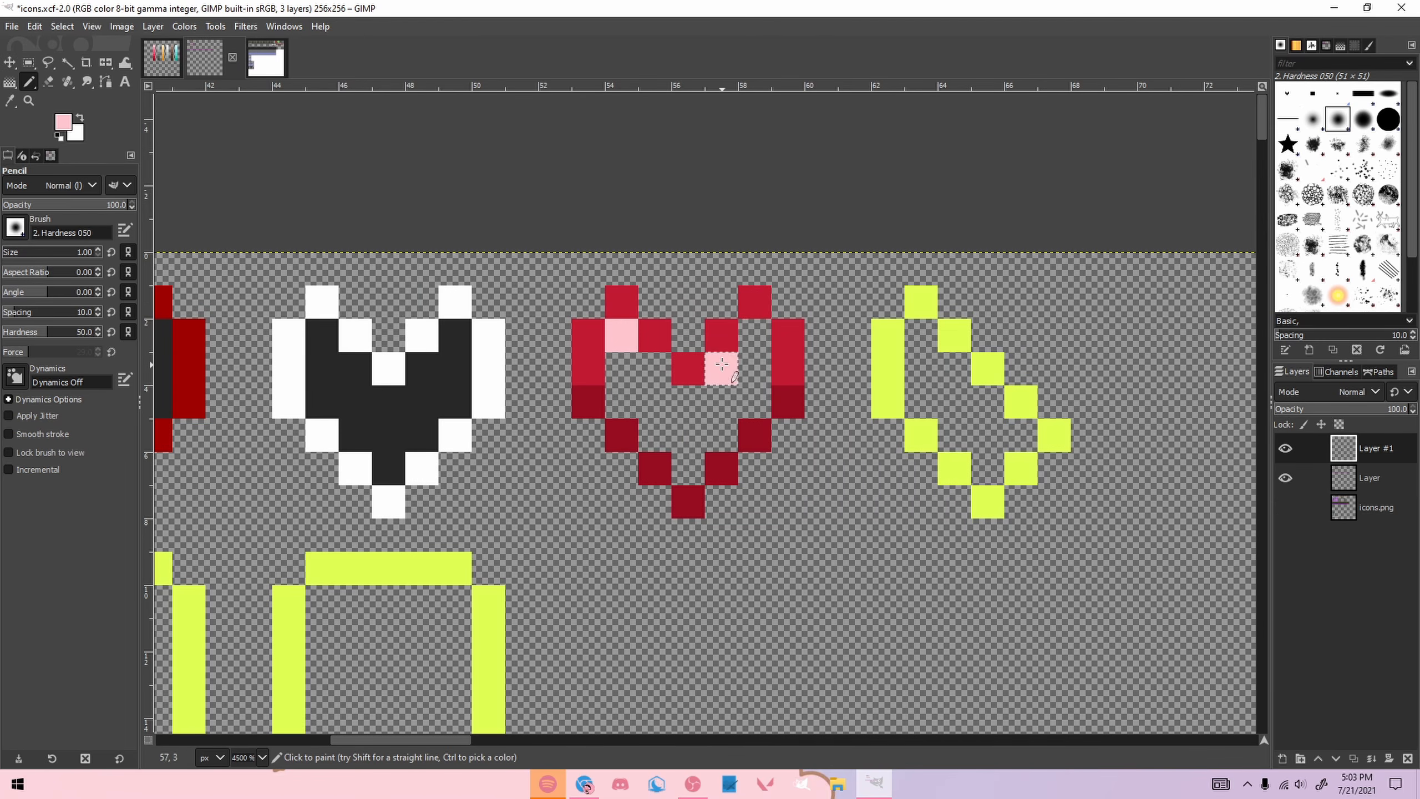
Step: Sample the second-lightest pink and add three pixels inside the red heart: upper right lobe, left of the notch, and below the notch
click(176, 62)
ctrl+click(544, 322)
click(204, 57)
click(755, 335)
click(636, 370)
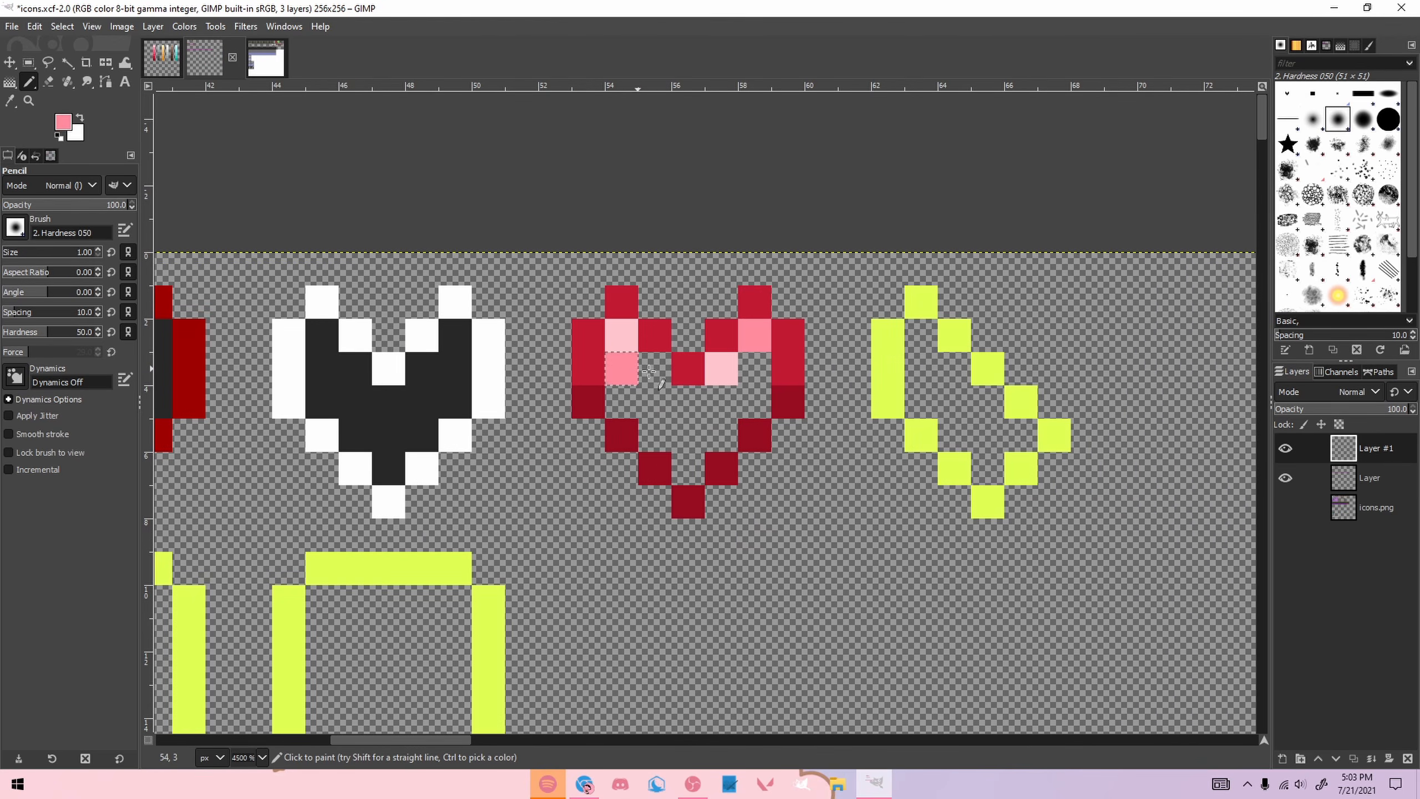
key(ctrl+z)
click(654, 368)
click(688, 401)
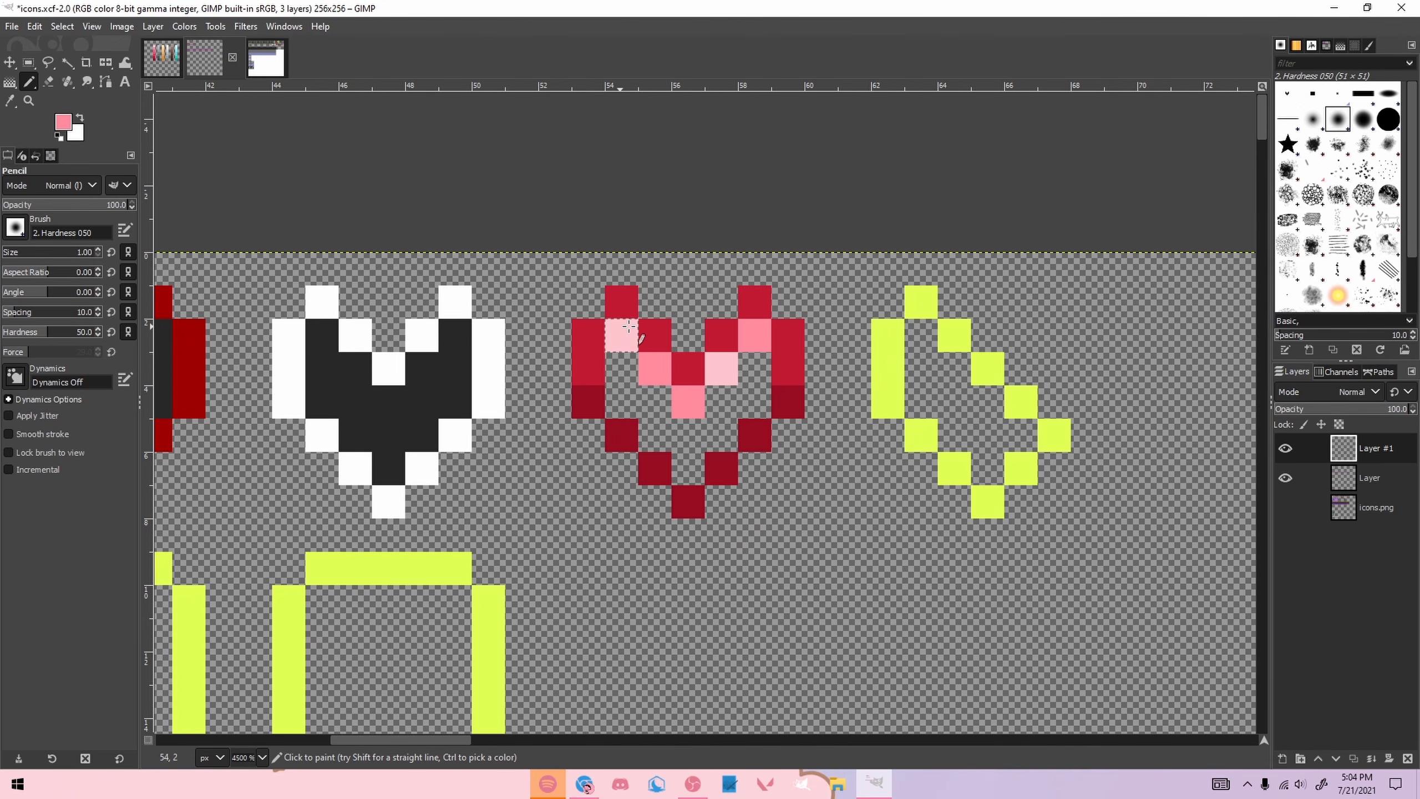
Step: Sample the palette's third-lightest pink and add five pixels inside the red heart: one per outer lobe, two flanking the centre highlight, one below it
click(167, 59)
ctrl+click(571, 369)
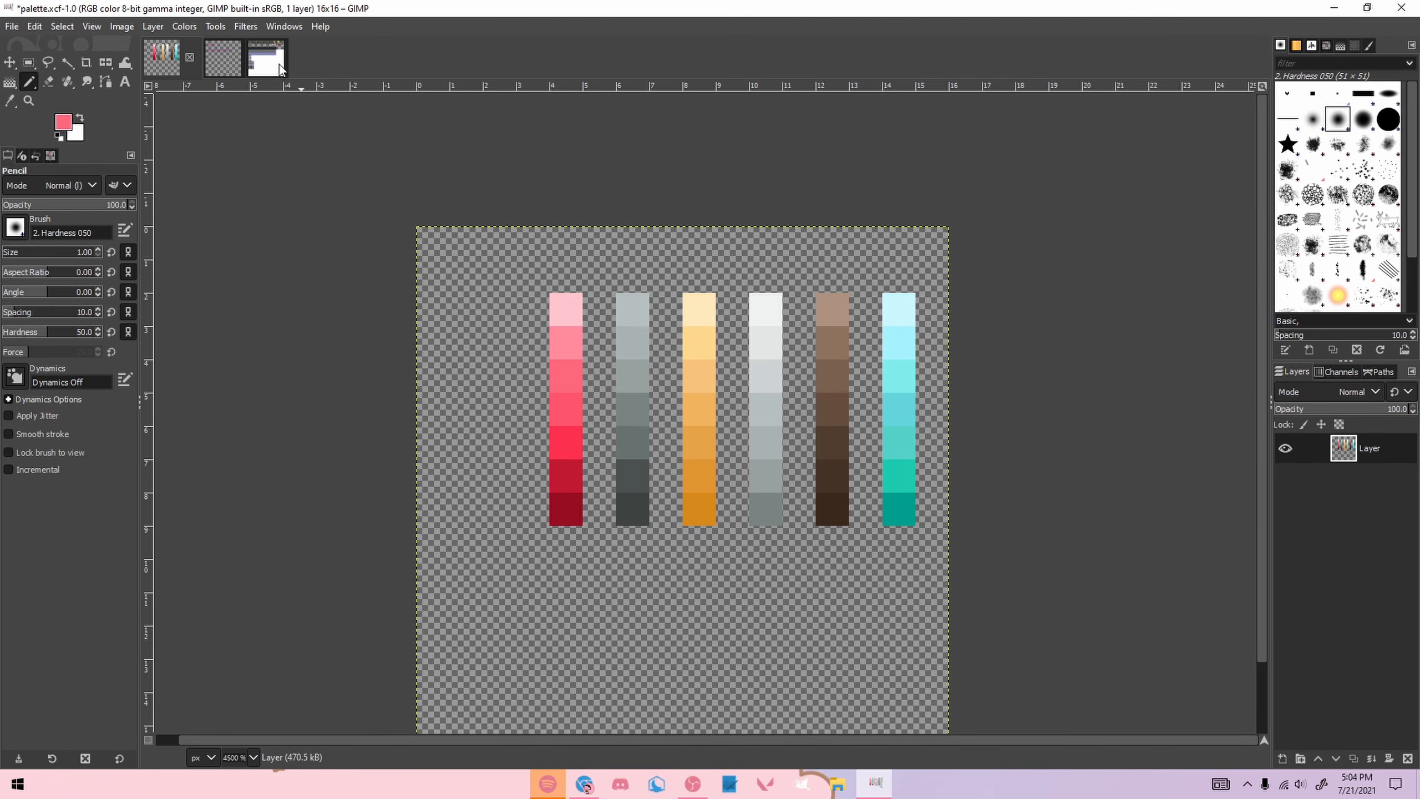
click(222, 57)
click(621, 368)
click(654, 401)
click(755, 368)
click(721, 402)
click(676, 437)
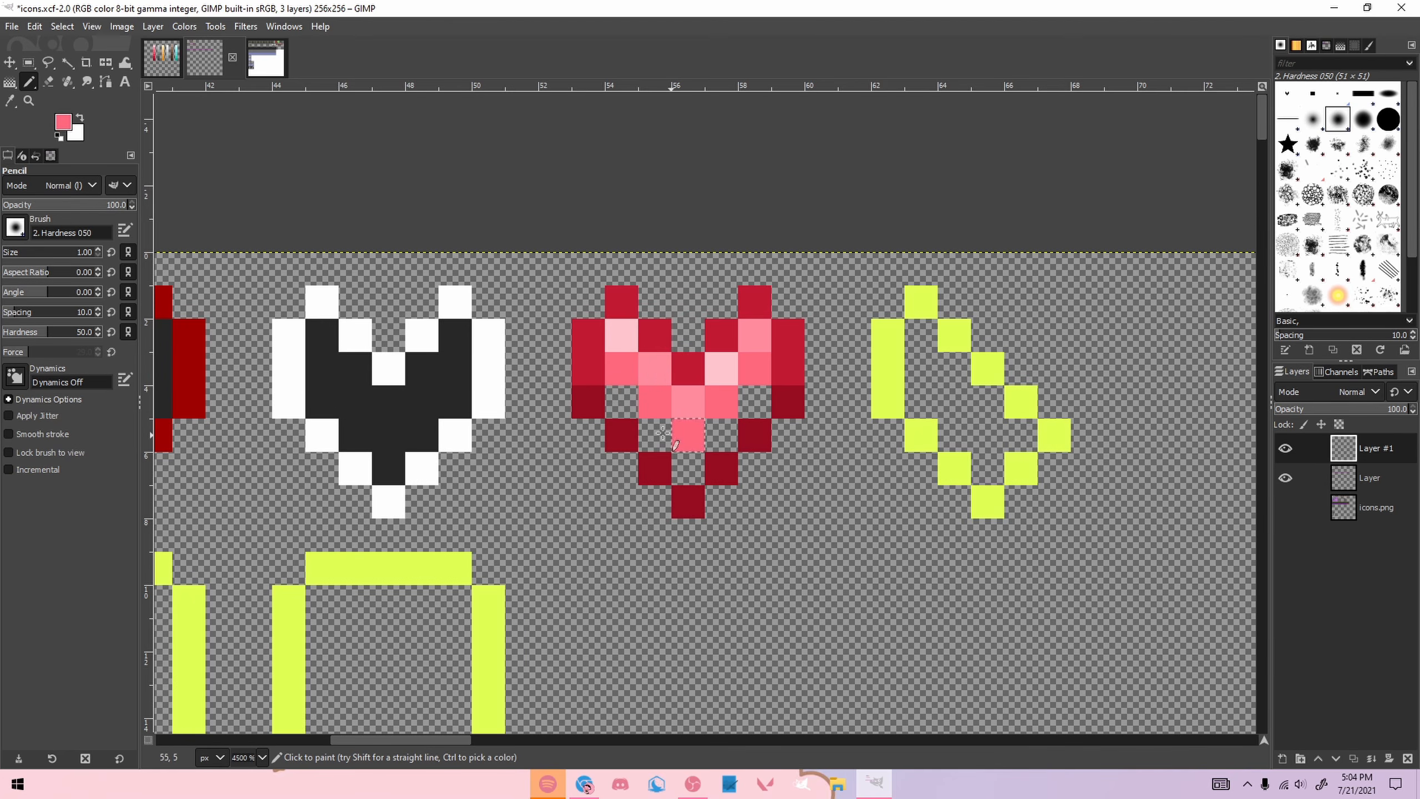
Step: Sample the palette's fourth red shade and fill the four empty interior pixels along the red heart's lower left and right edges
click(161, 58)
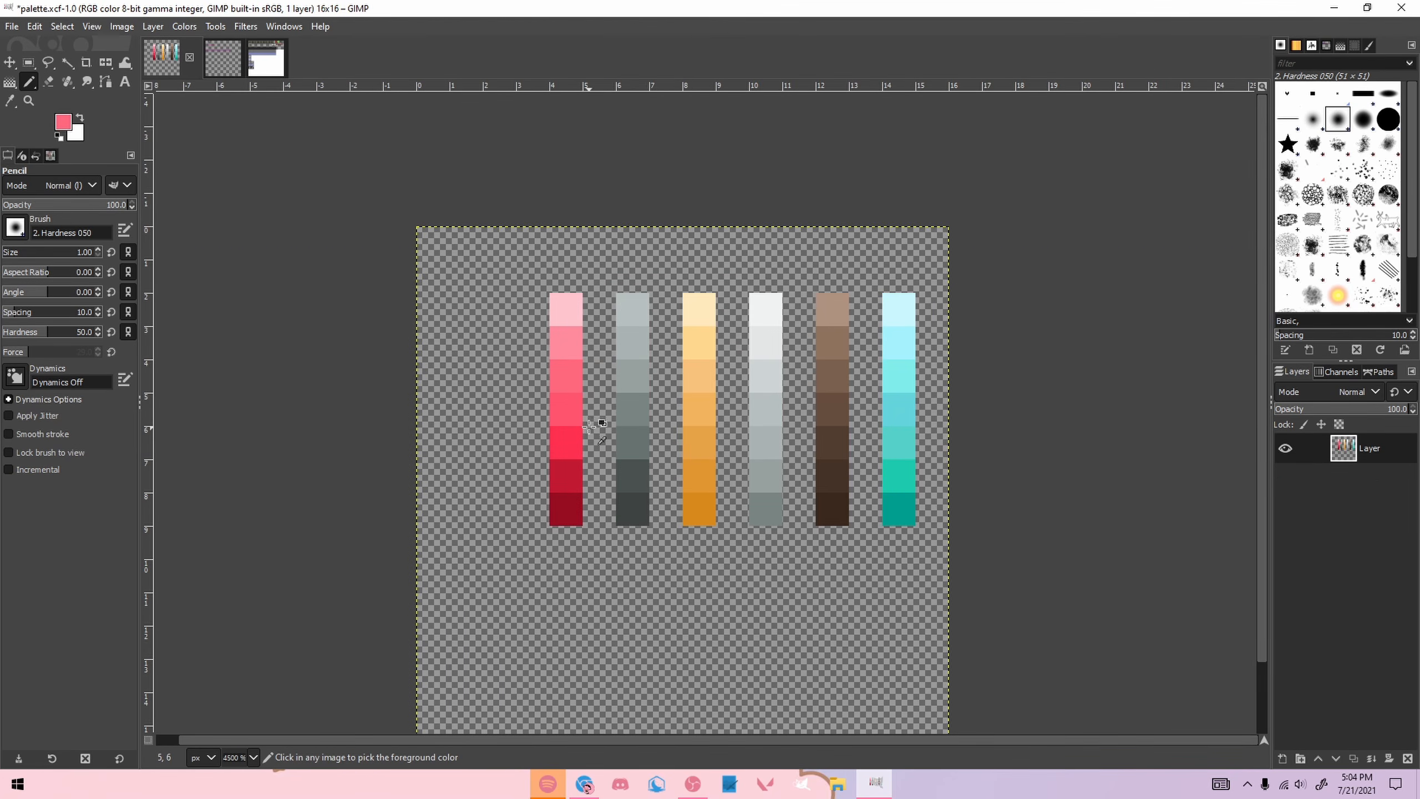
click(212, 56)
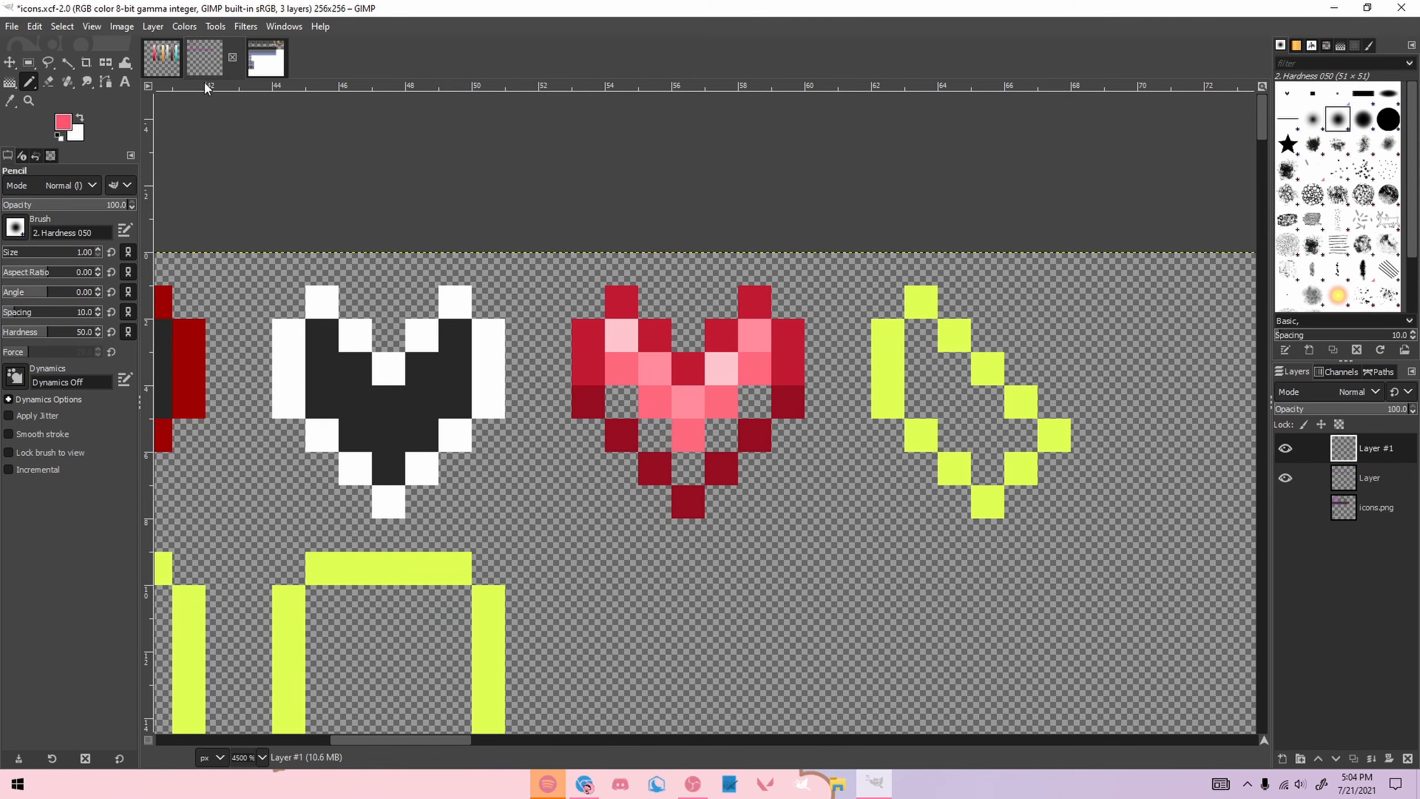
click(621, 401)
click(655, 435)
click(721, 436)
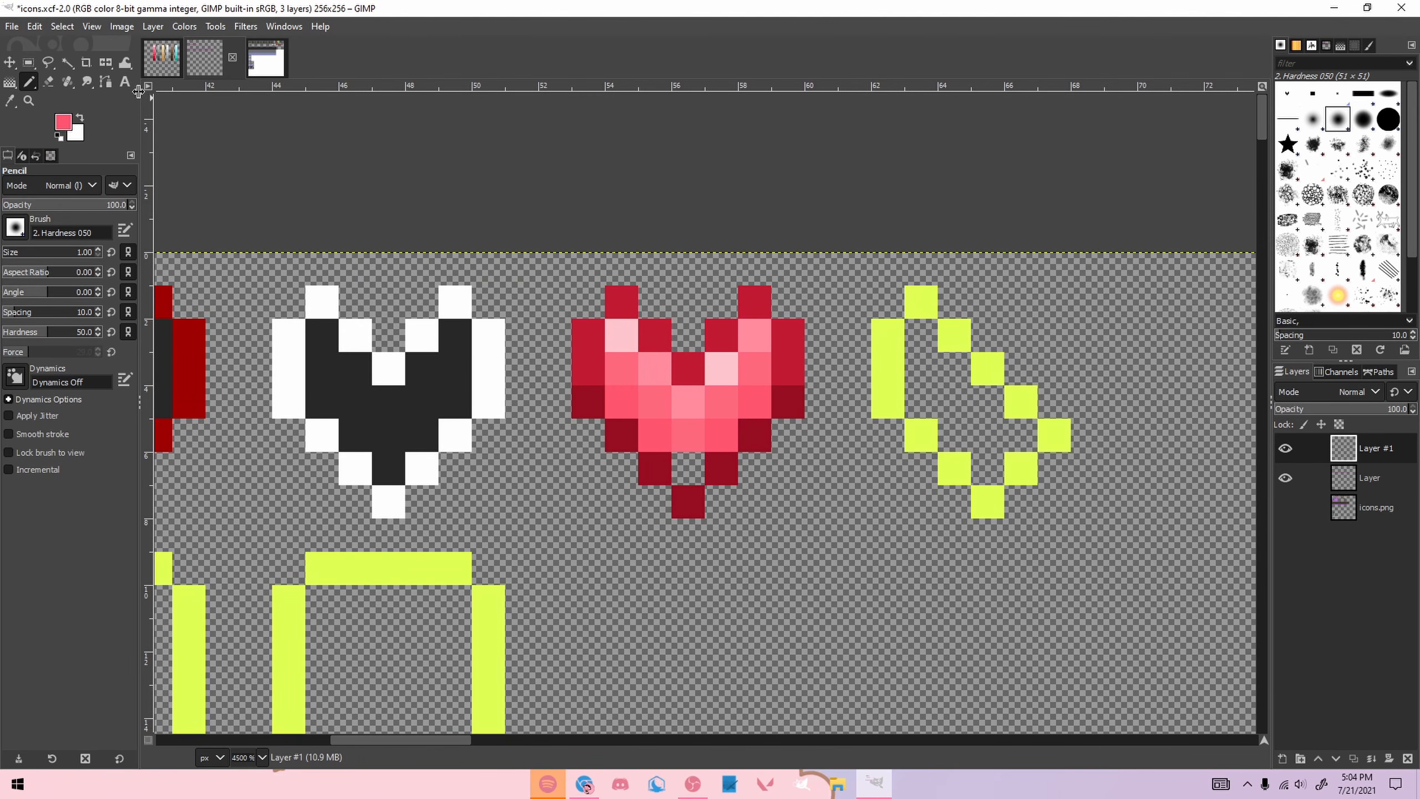
Step: Sample the palette's bright red, fill the red heart's lowest interior pixel and recolour the two pixels diagonally above it
click(160, 66)
click(221, 68)
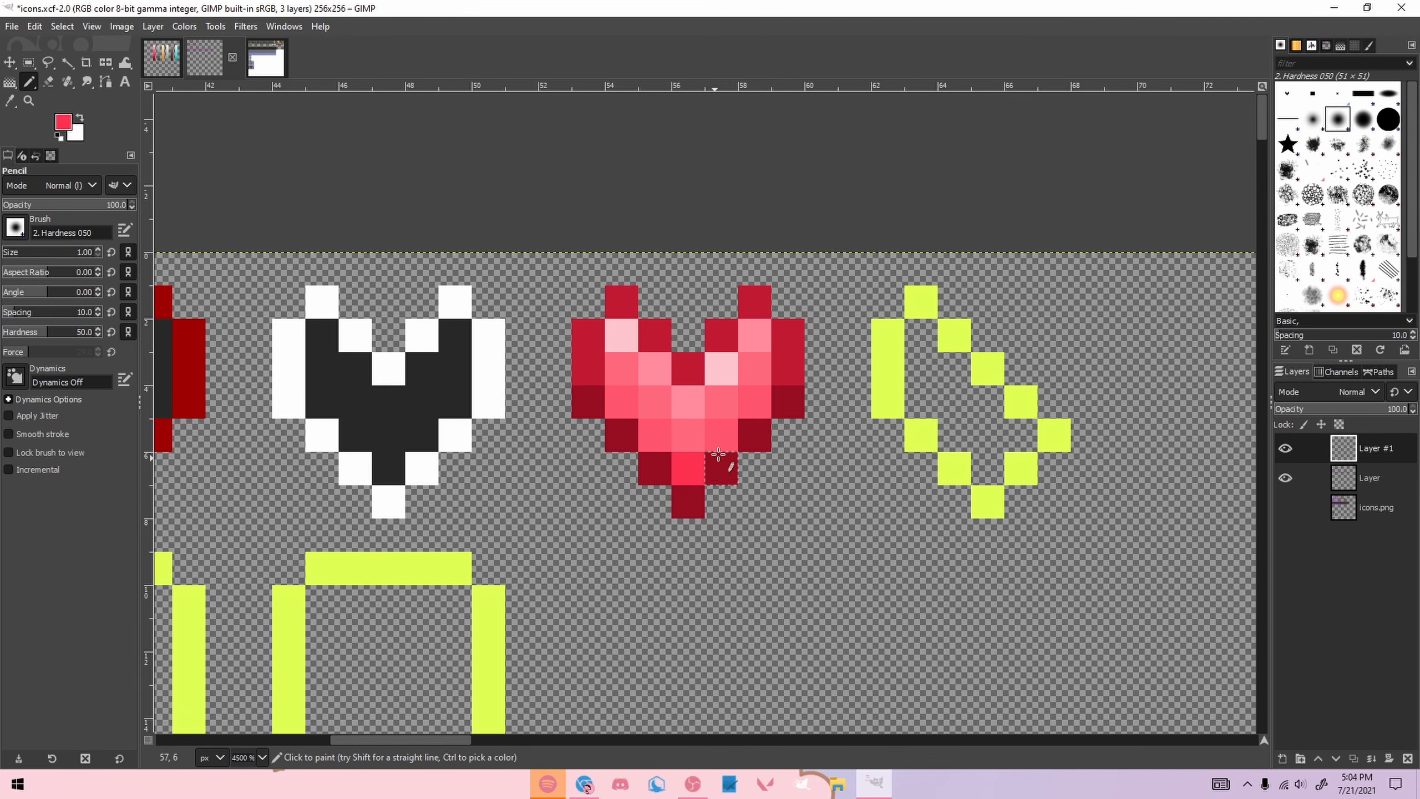
scroll(801, 459, down, 5)
scroll(794, 456, up, 8)
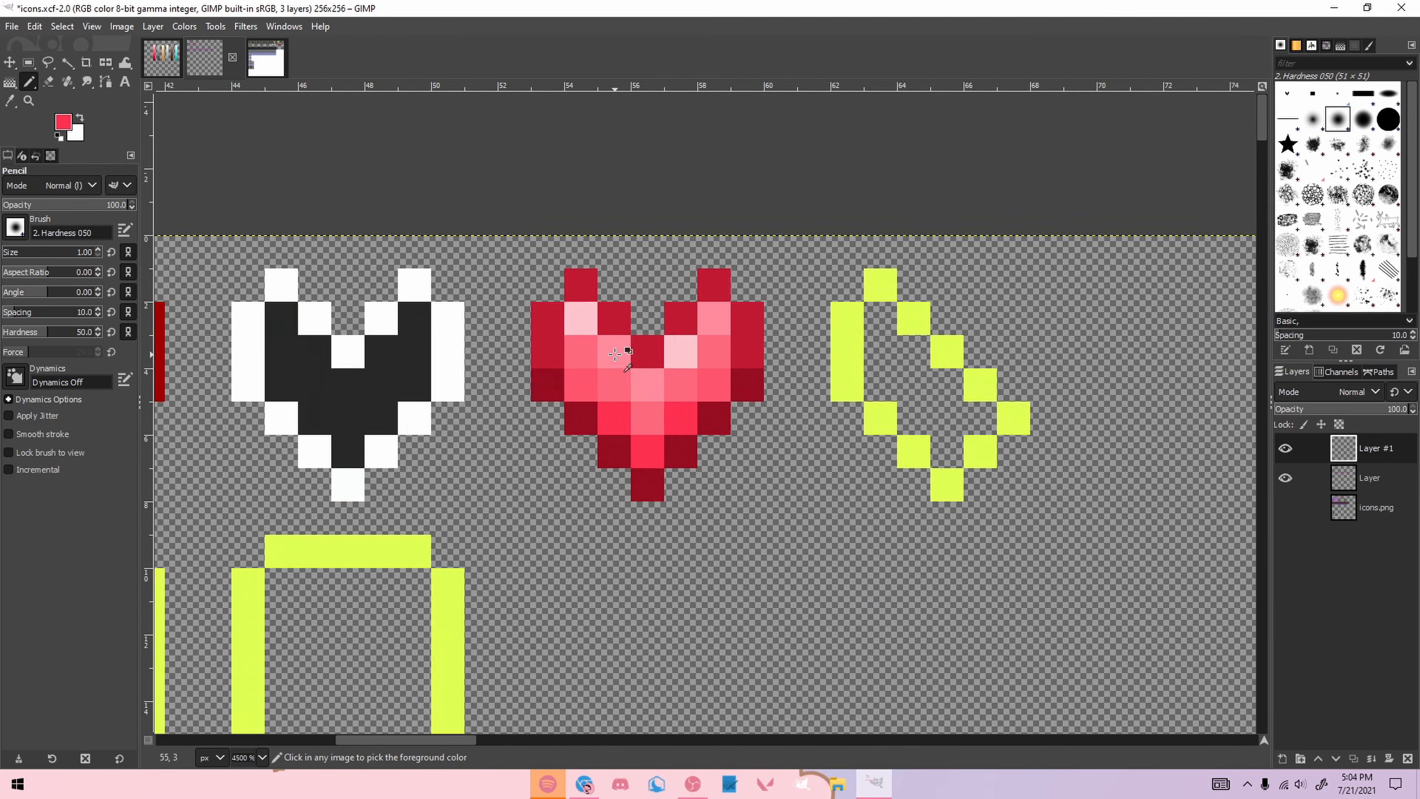
Step: Resample the palette's bright red and recolour the red heart's upper edge, from the left shoulder through the centre notch to the right shoulder
click(161, 56)
click(235, 56)
click(547, 318)
click(581, 285)
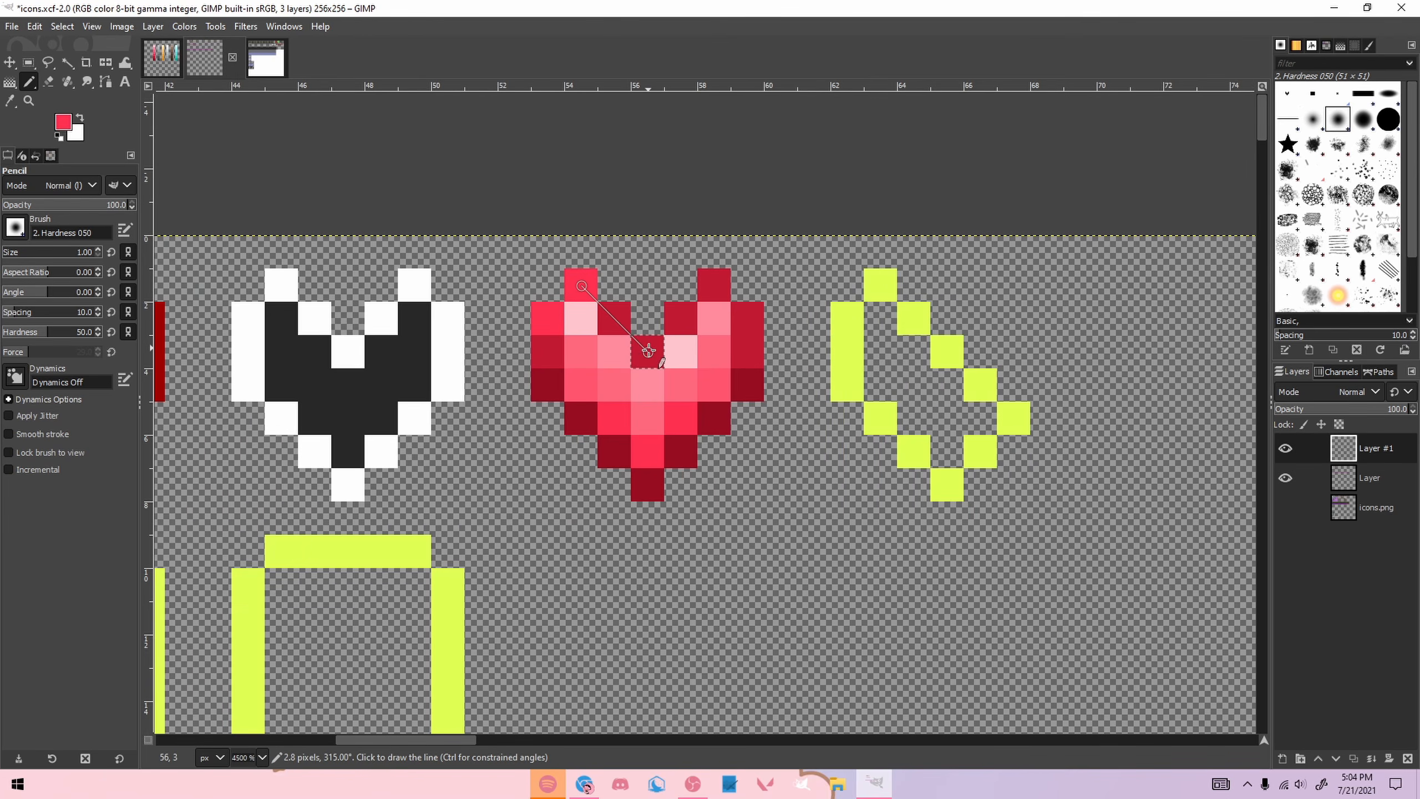
shift+click(648, 351)
shift+click(714, 285)
click(747, 319)
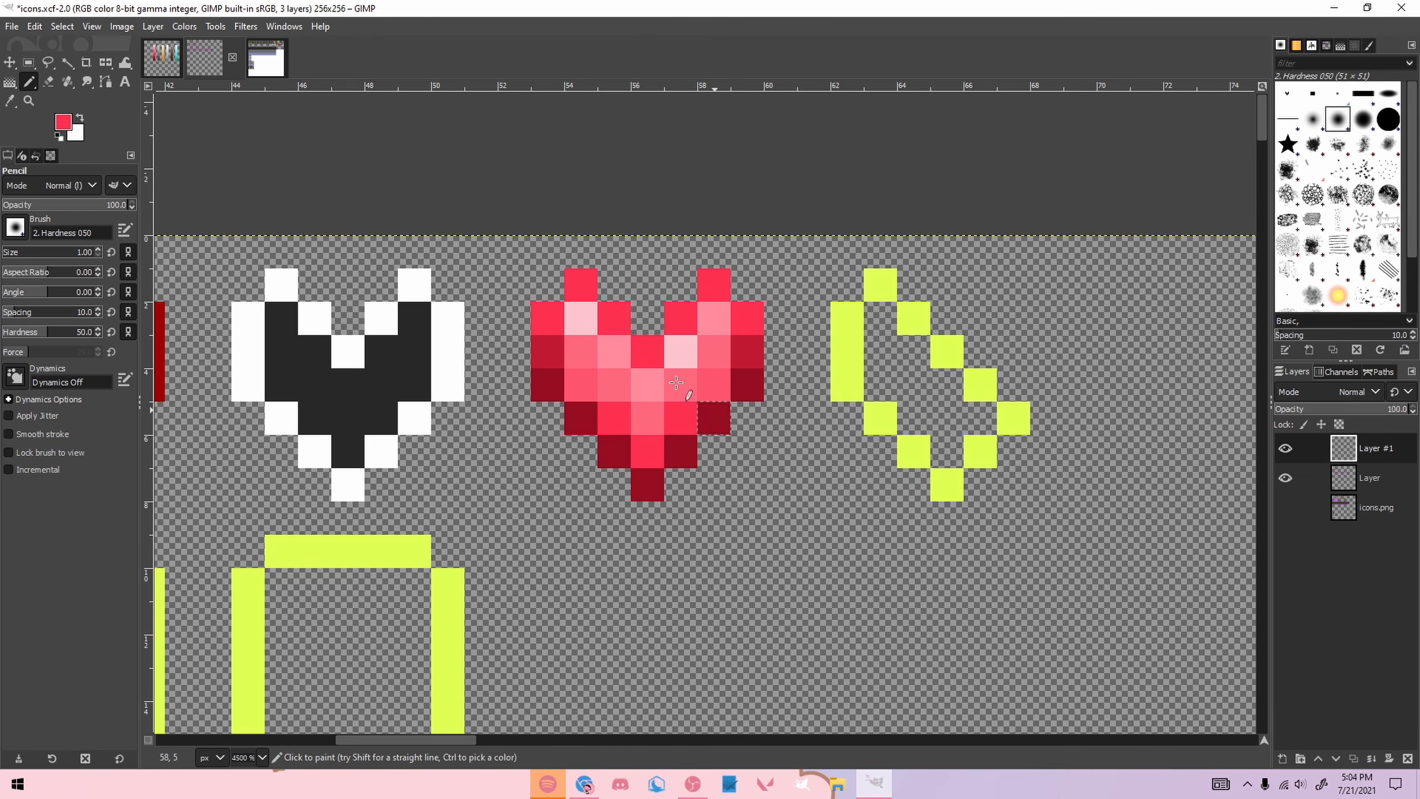
Step: Recolour the lowest pixel of each side edge of the red heart second-darkest red and the pixel above it bright red
ctrl+click(558, 348)
click(547, 385)
click(739, 388)
ctrl+scroll(710, 420, down, 5)
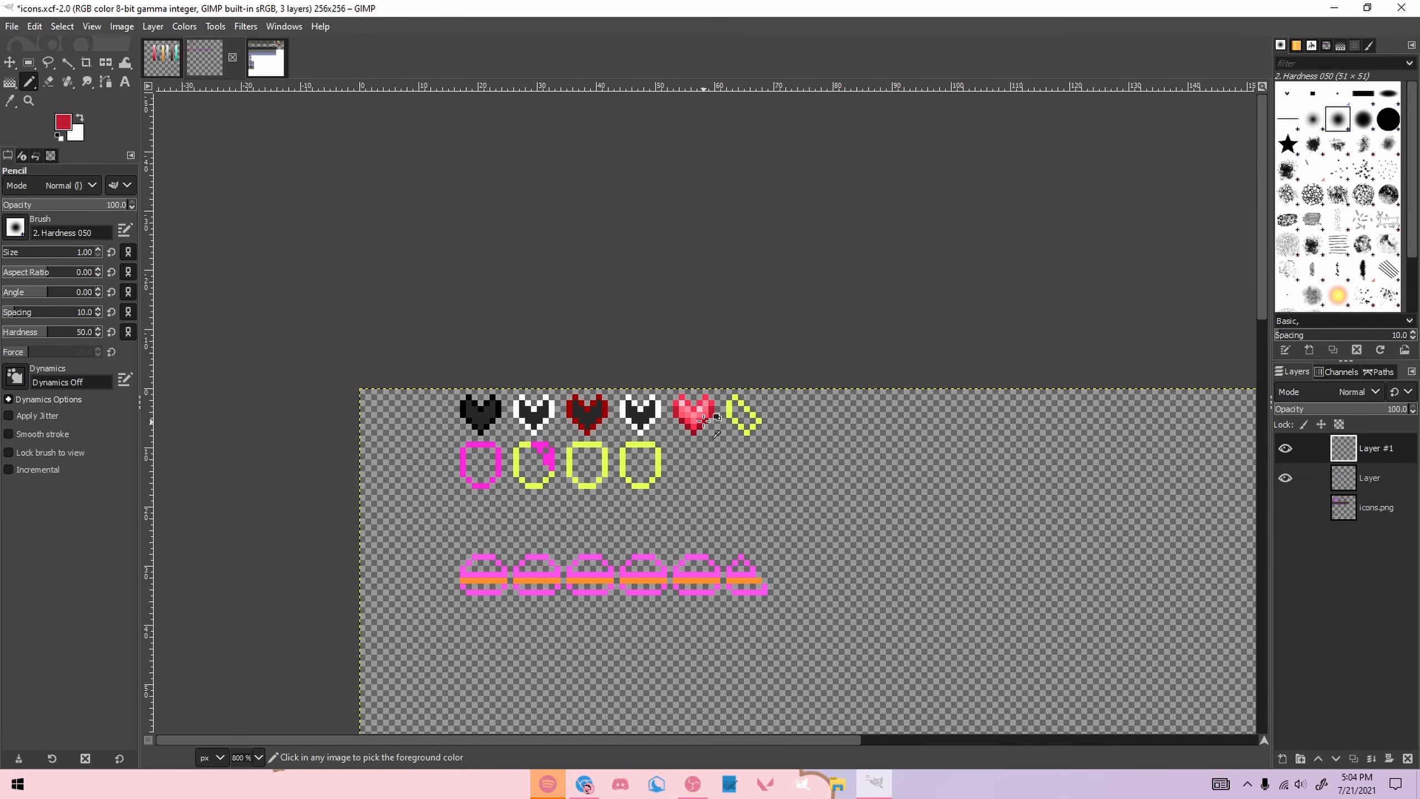
ctrl+scroll(699, 366, up, 4)
ctrl+click(699, 367)
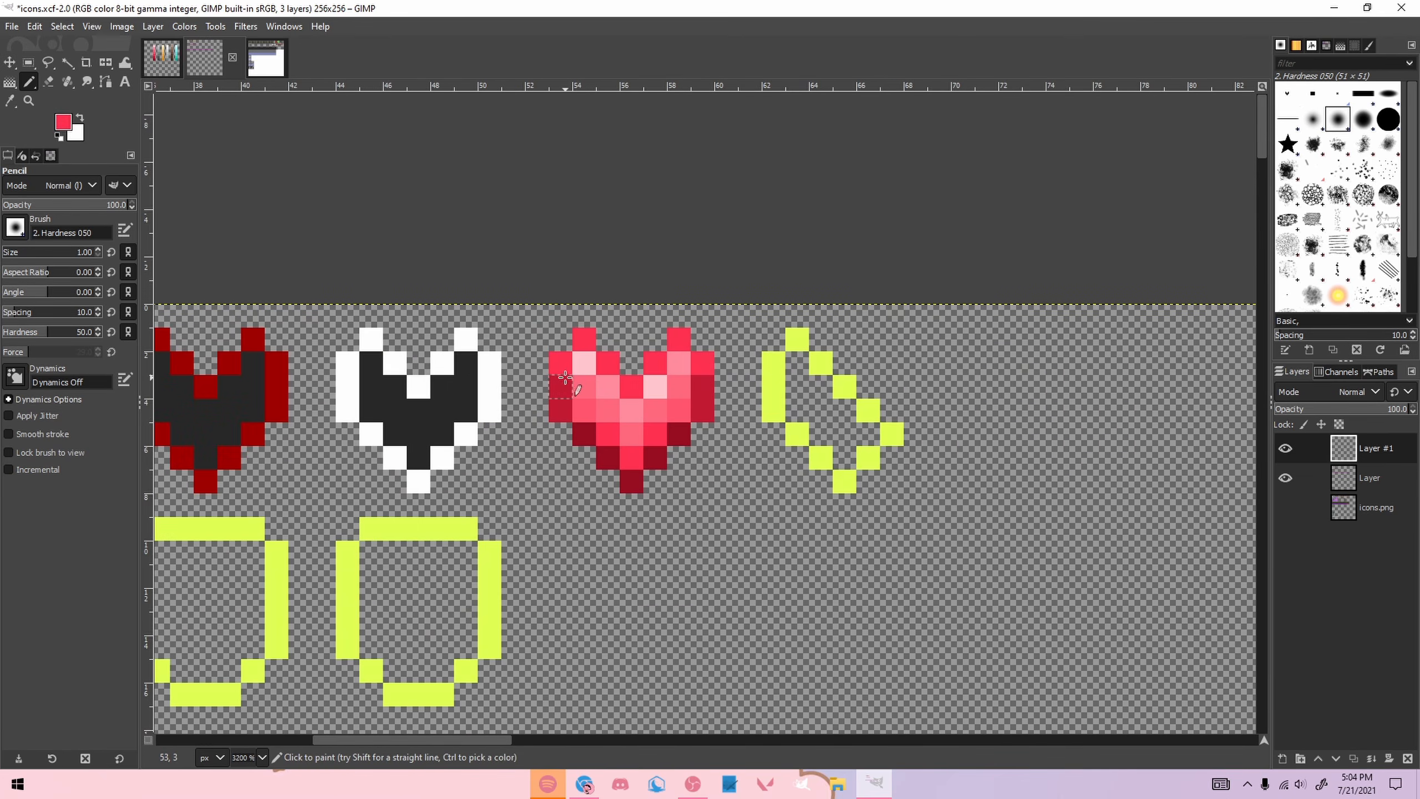
click(703, 390)
ctrl+scroll(702, 390, down, 5)
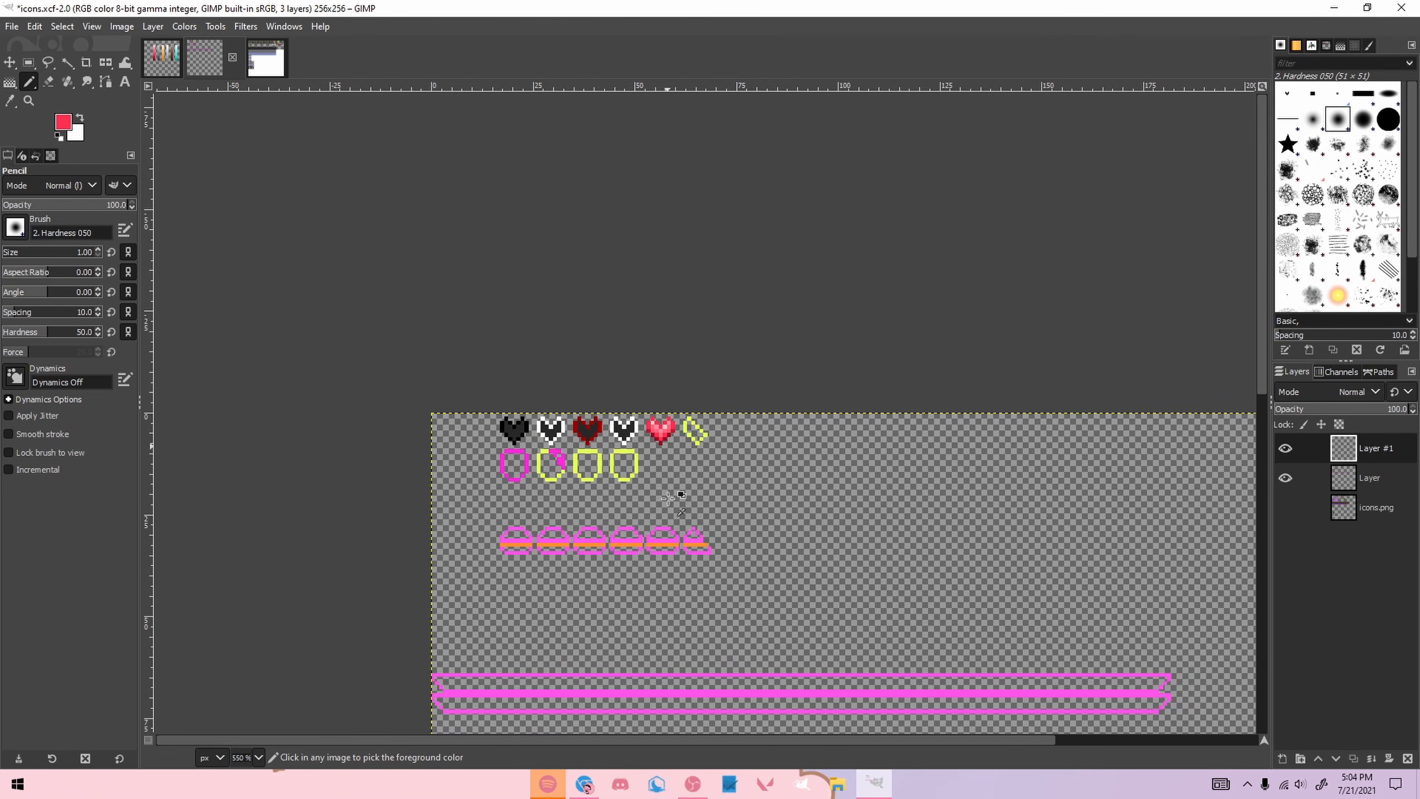
ctrl+scroll(680, 407, up, 1)
ctrl+scroll(679, 429, down, 3)
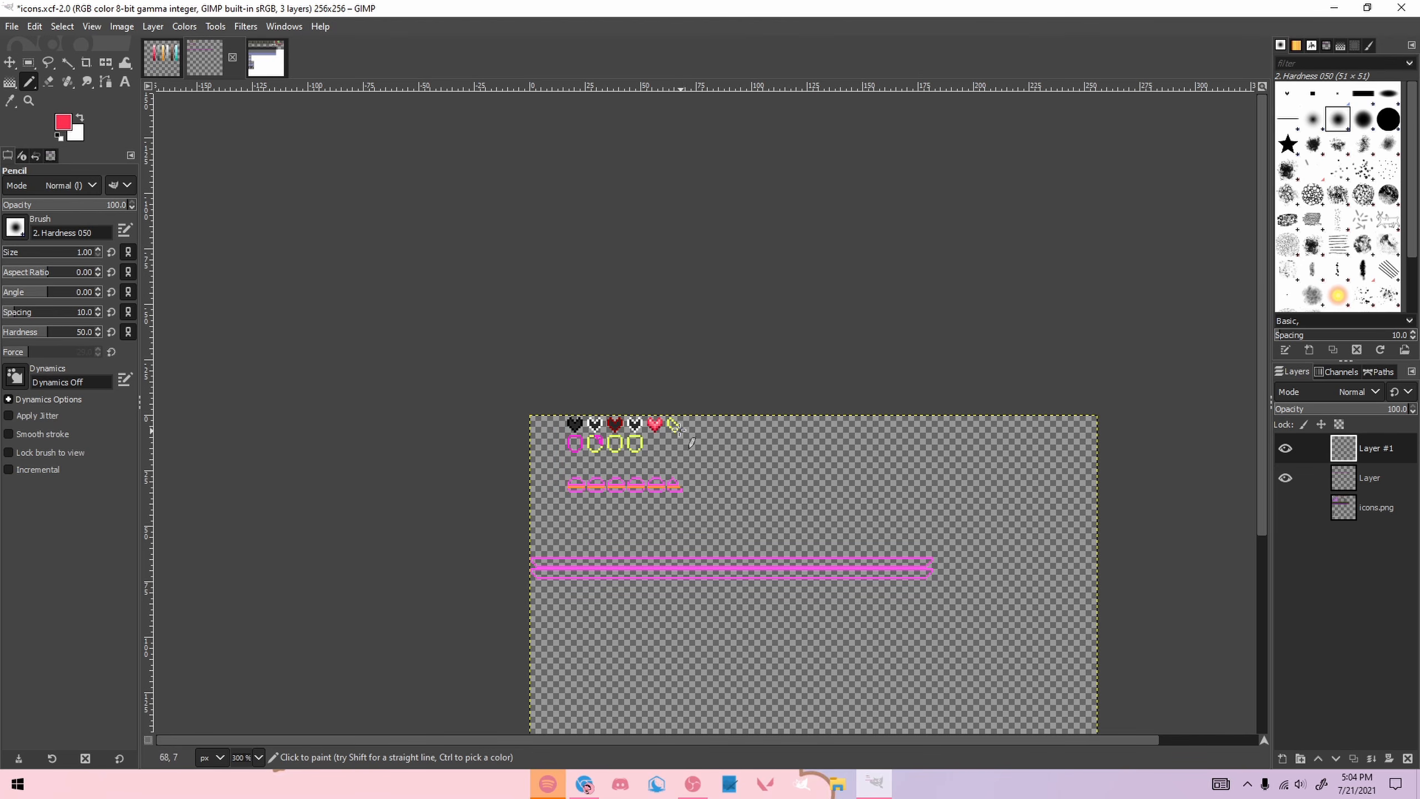
ctrl+scroll(685, 433, up, 1)
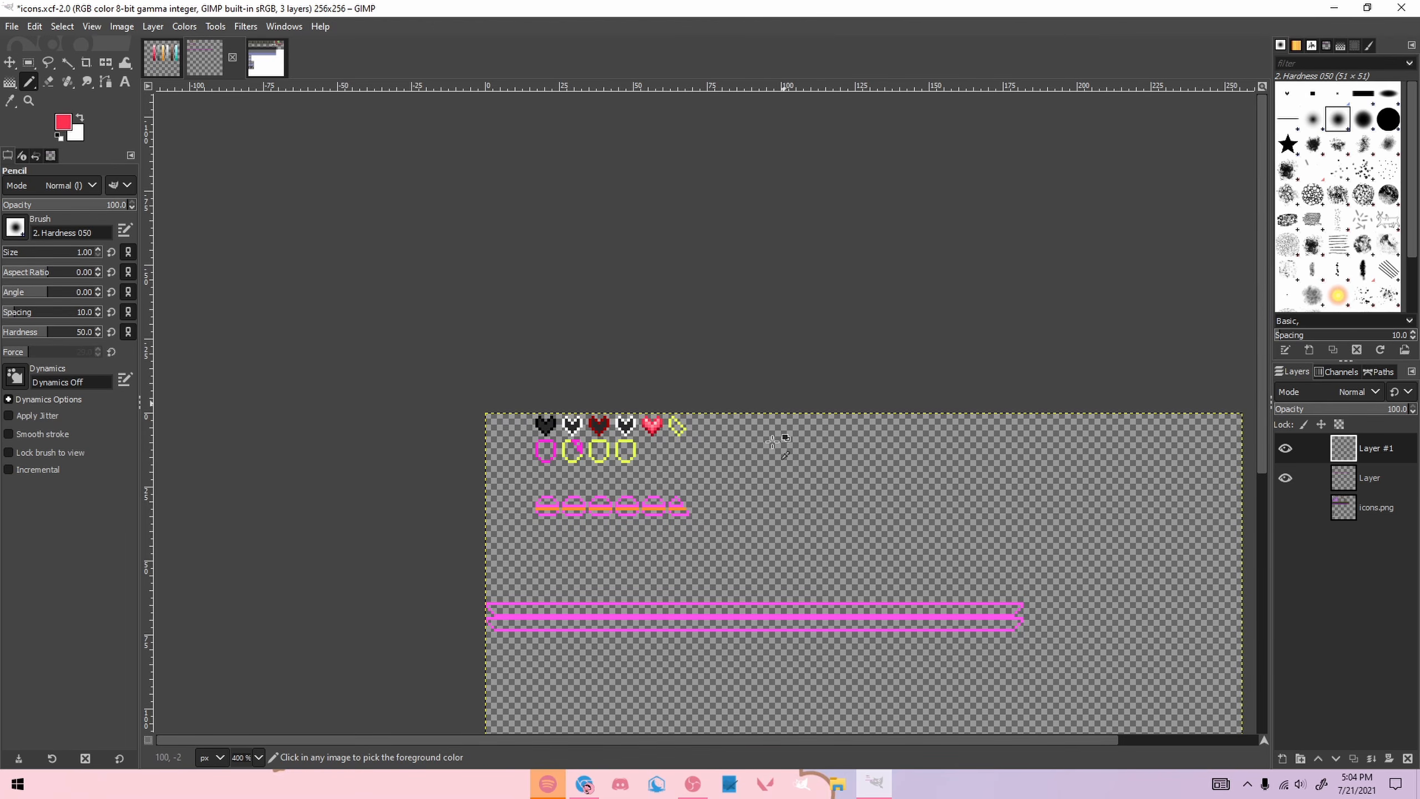
Step: Copy the shaded heart's left half plus its lower right pixels and paste the copy over the yellow-green half-heart outline, then anchor it
ctrl+scroll(693, 392, up, 7)
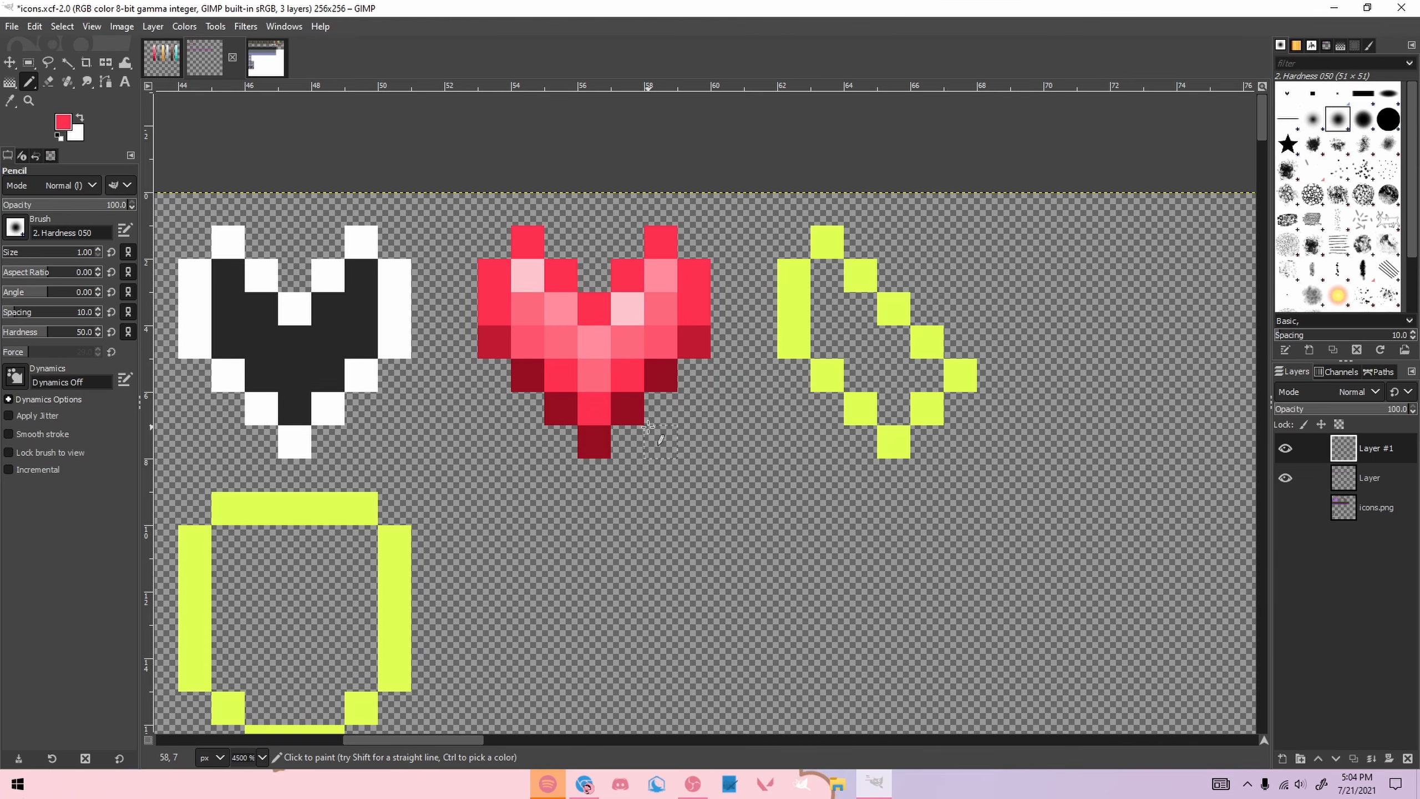
key(r)
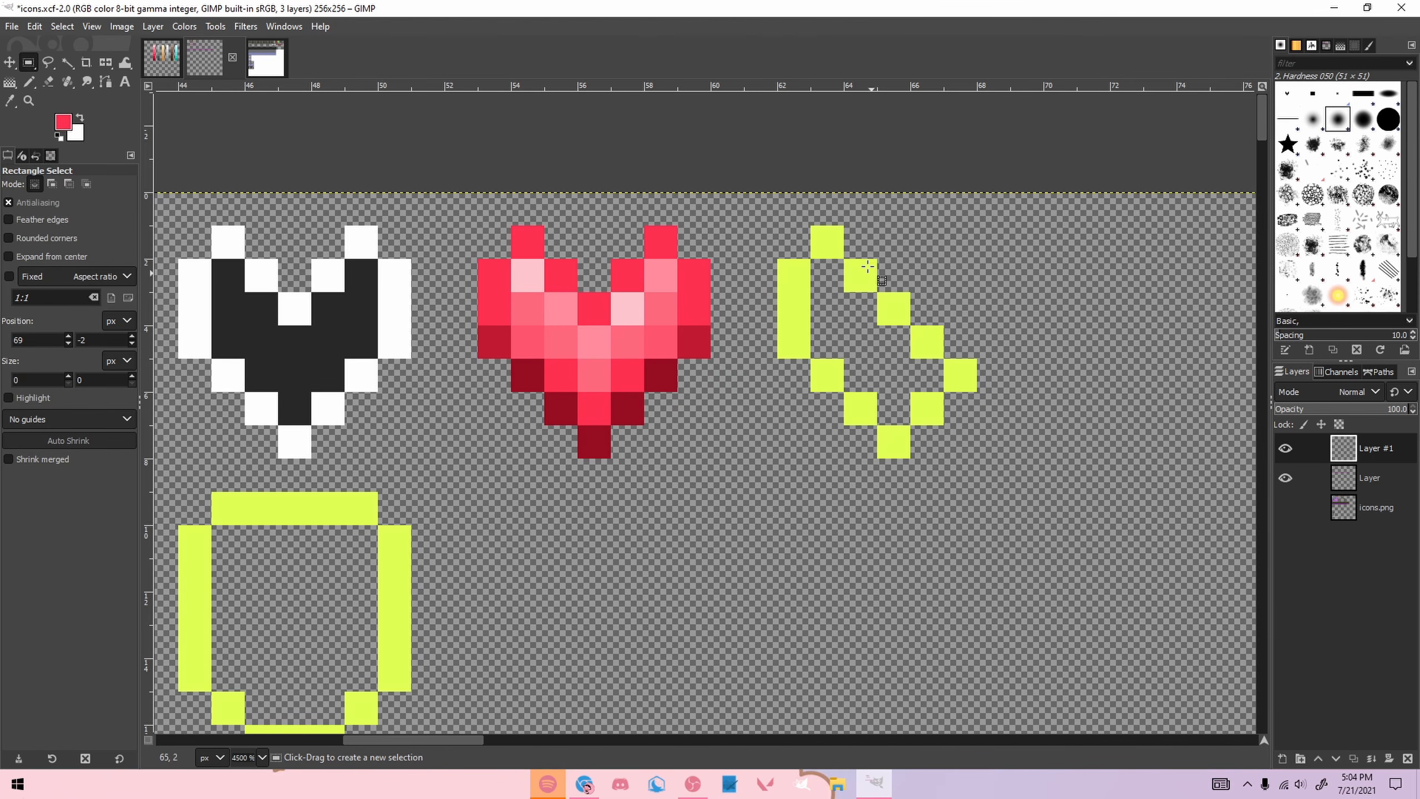
drag(772, 223, 1045, 492)
click(576, 219)
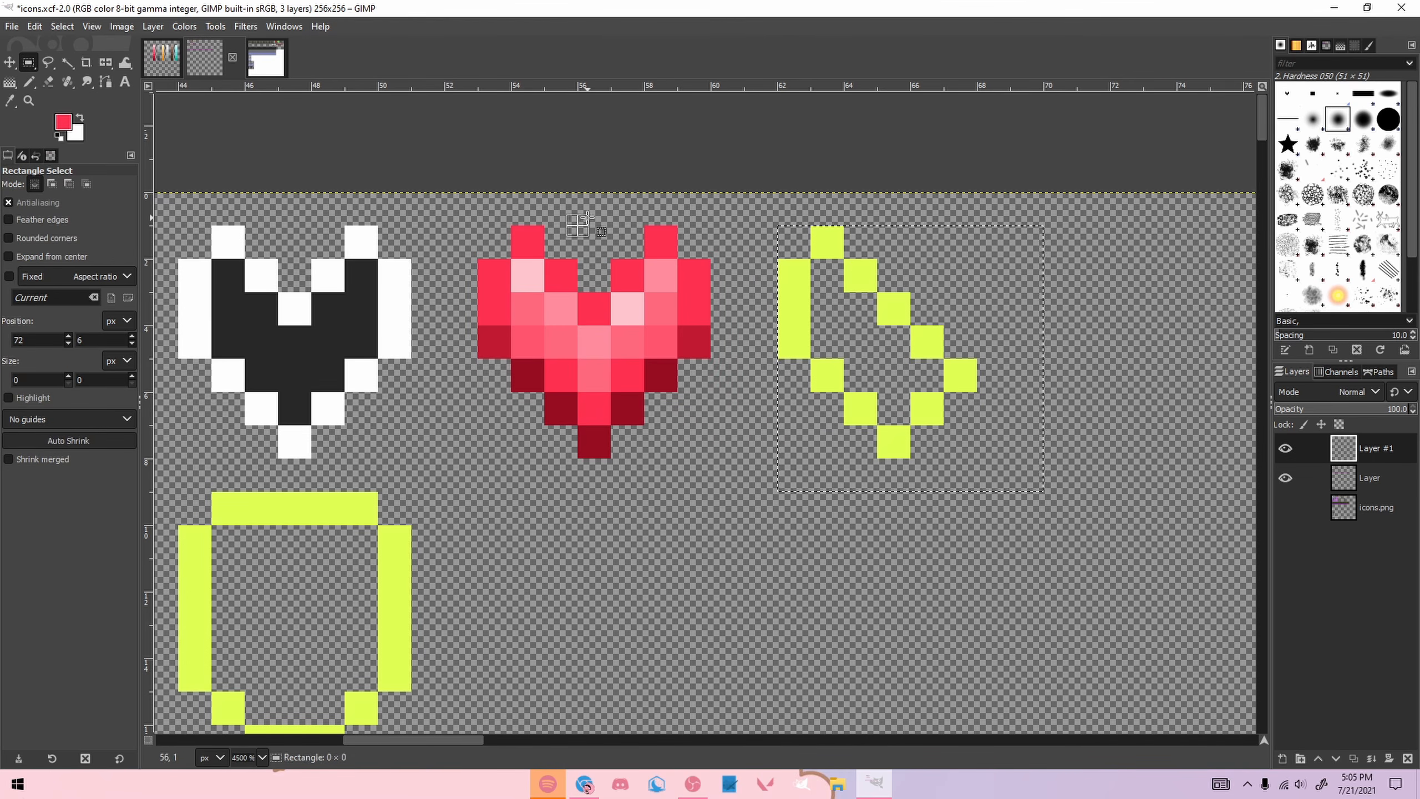
drag(467, 215, 613, 461)
key(shift)
drag(604, 328, 633, 420)
drag(647, 364, 883, 377)
key(ctrl+c)
key(ctrl+v)
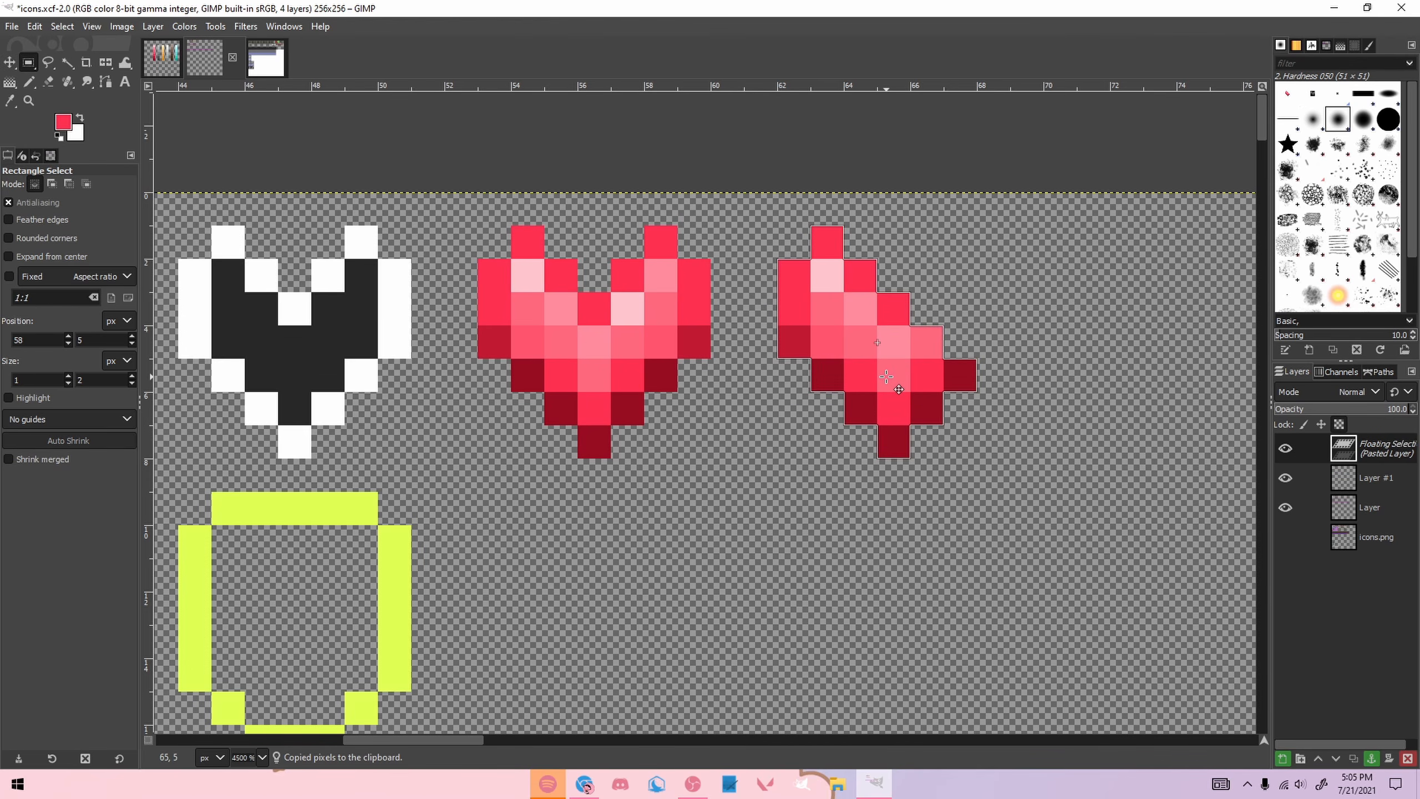
click(1018, 323)
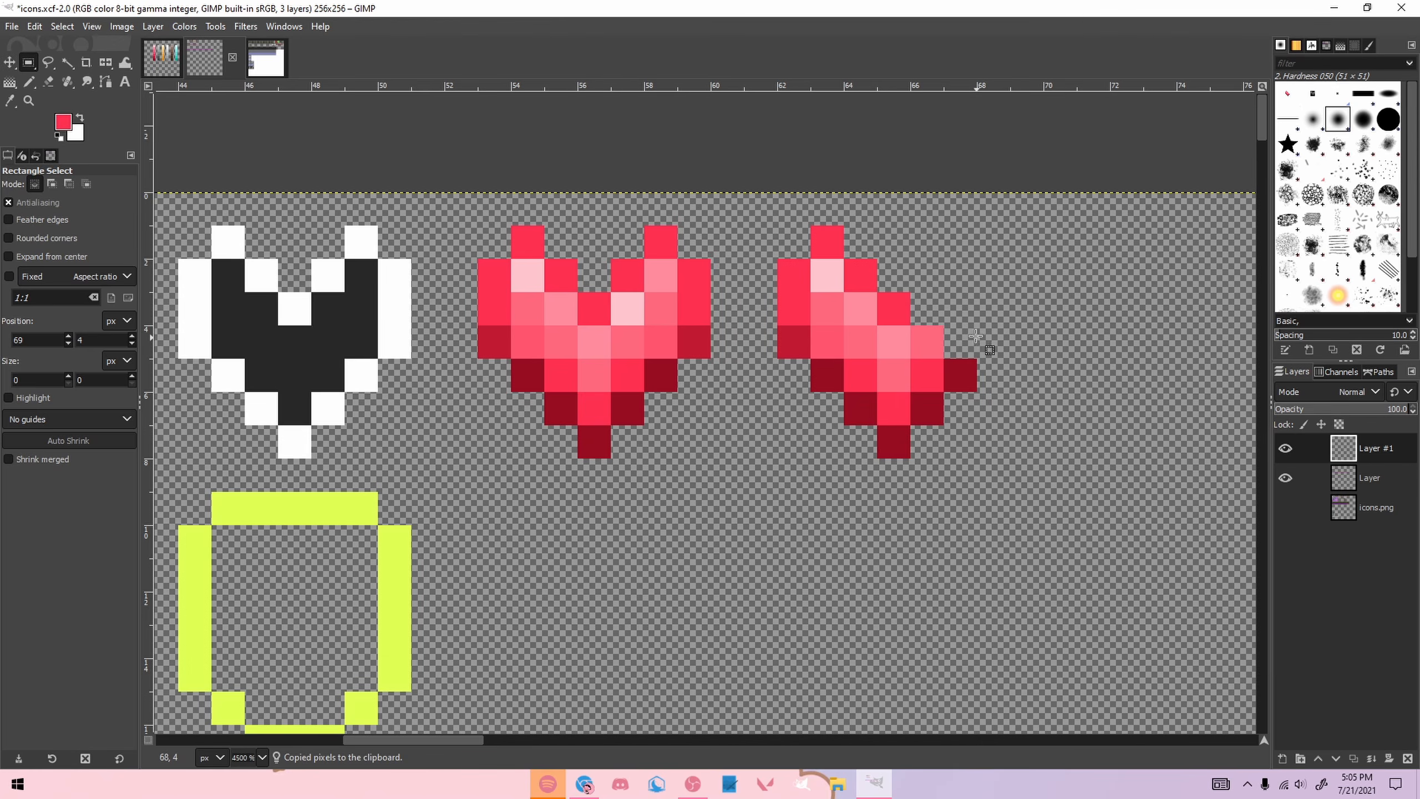
Step: Sample the second-darkest red from the full heart and recolour the half heart's edge pixel just above its right tip
key(n)
ctrl+click(967, 376)
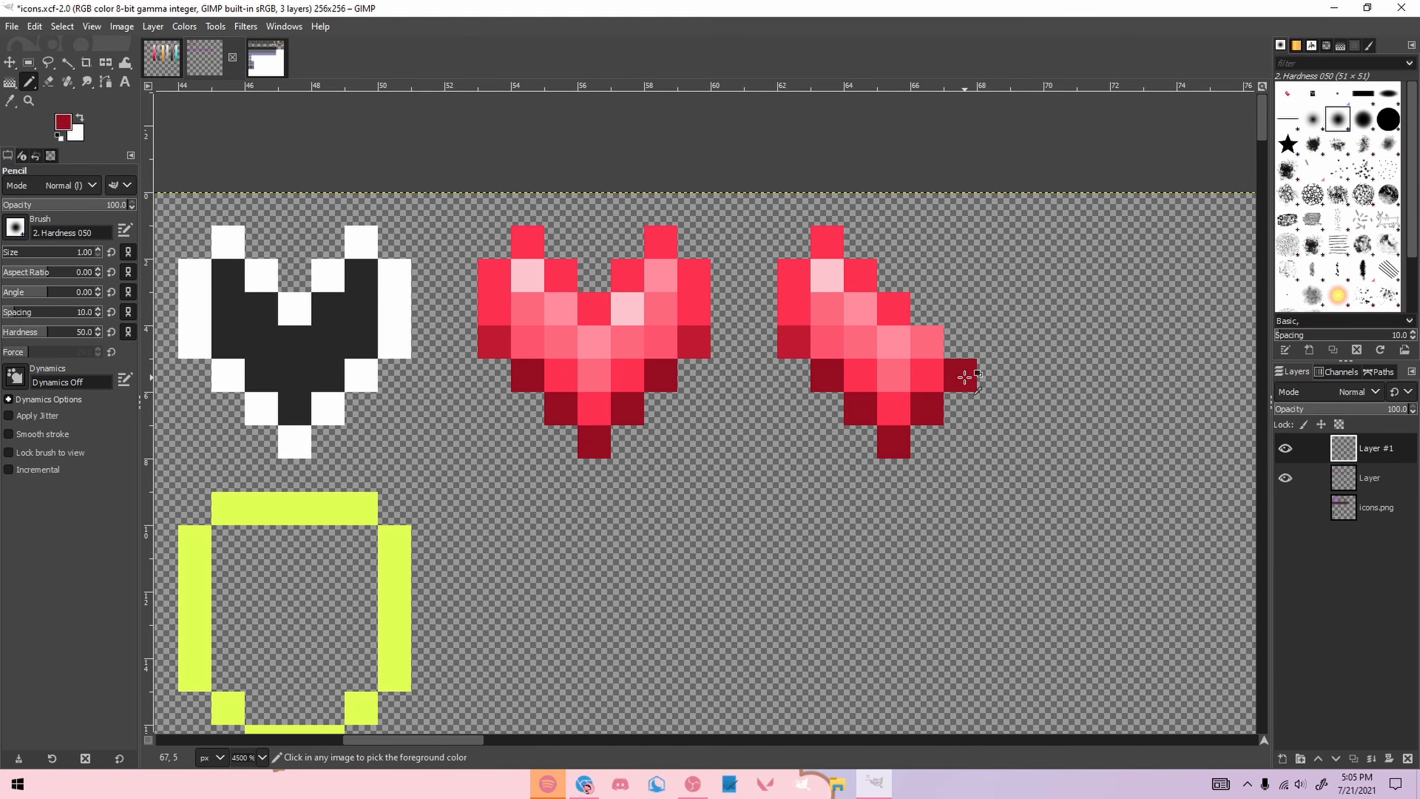
click(927, 341)
ctrl+click(692, 340)
click(932, 341)
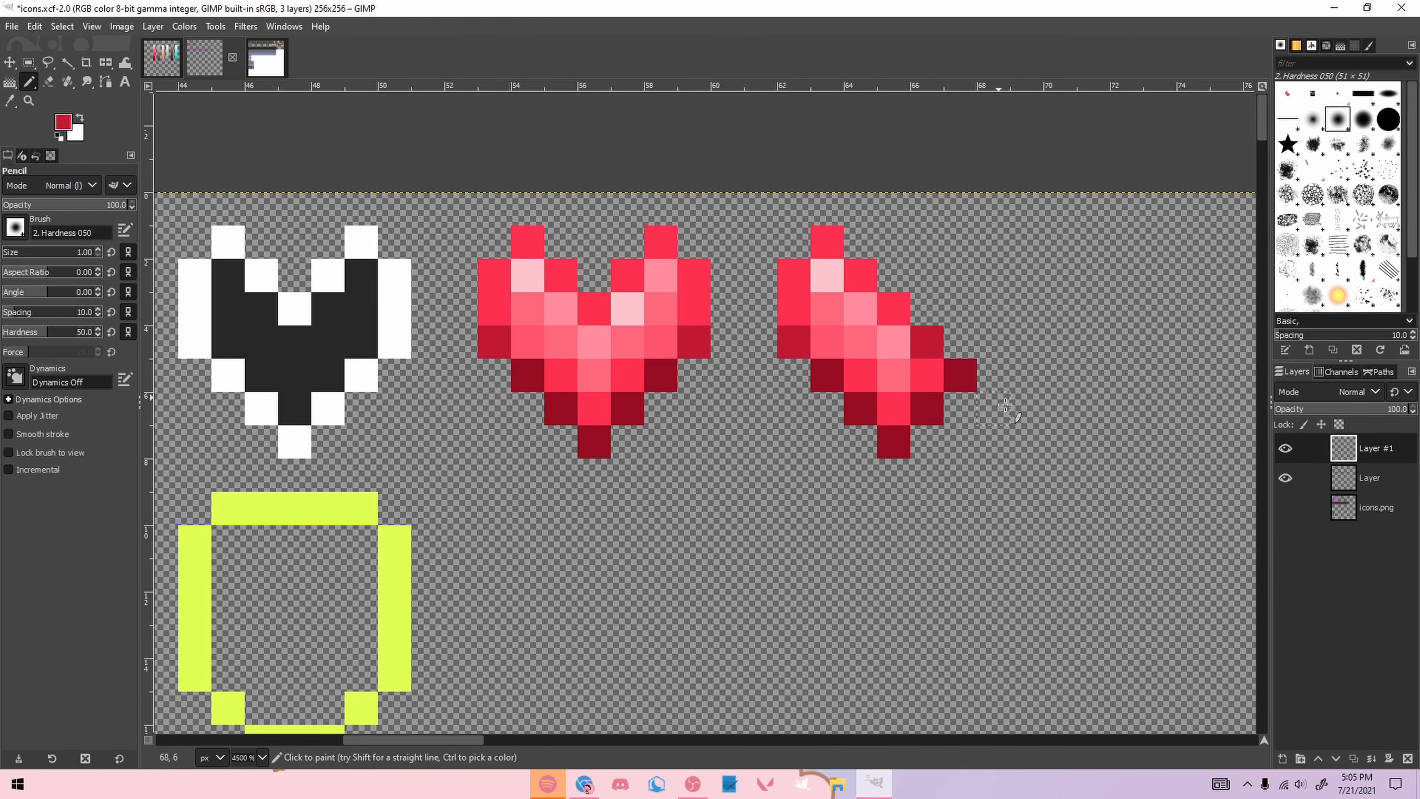
Step: Examine the finished red heart and half heart beside the other icons at several zoom levels
scroll(1079, 489, down, 3)
scroll(1046, 421, up, 3)
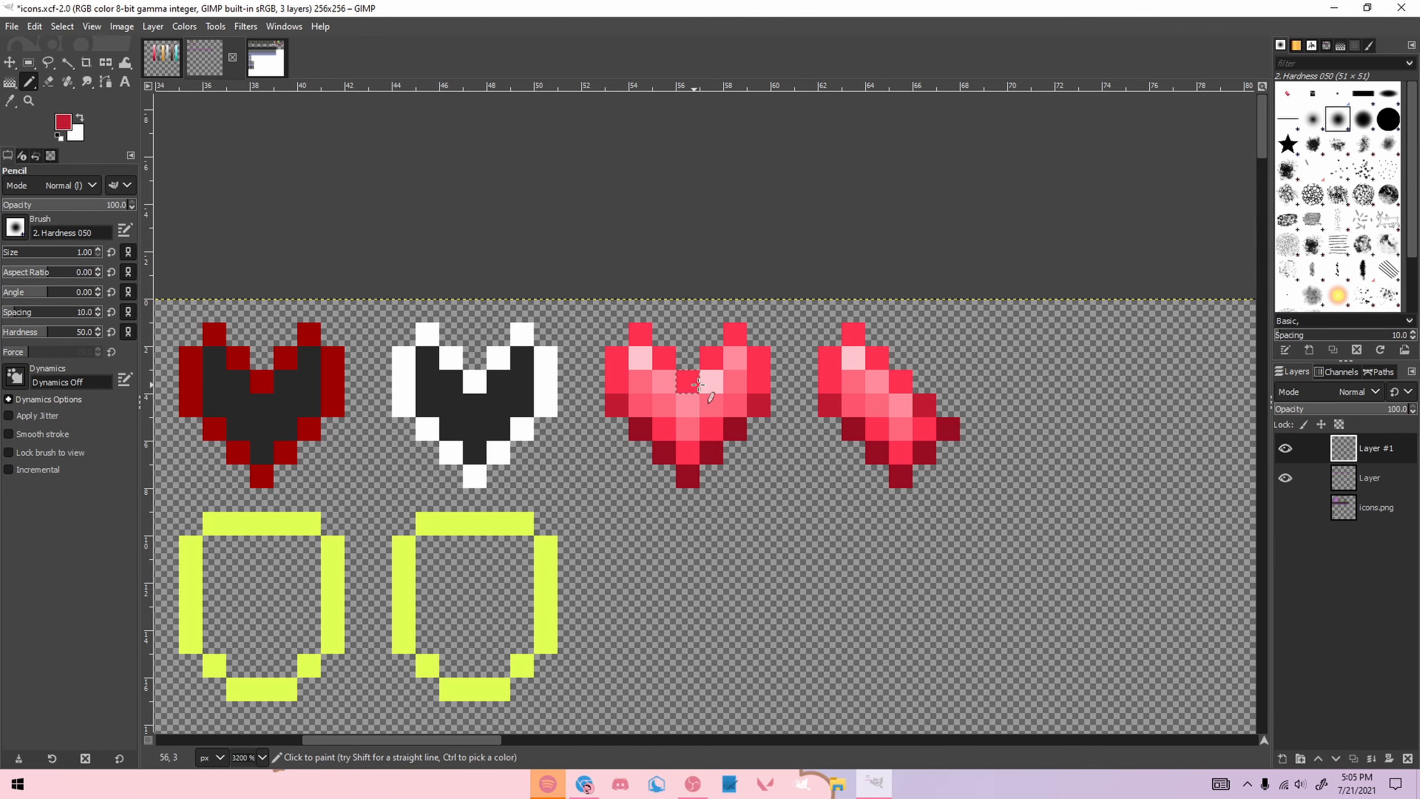
scroll(730, 413, down, 3)
scroll(814, 443, up, 3)
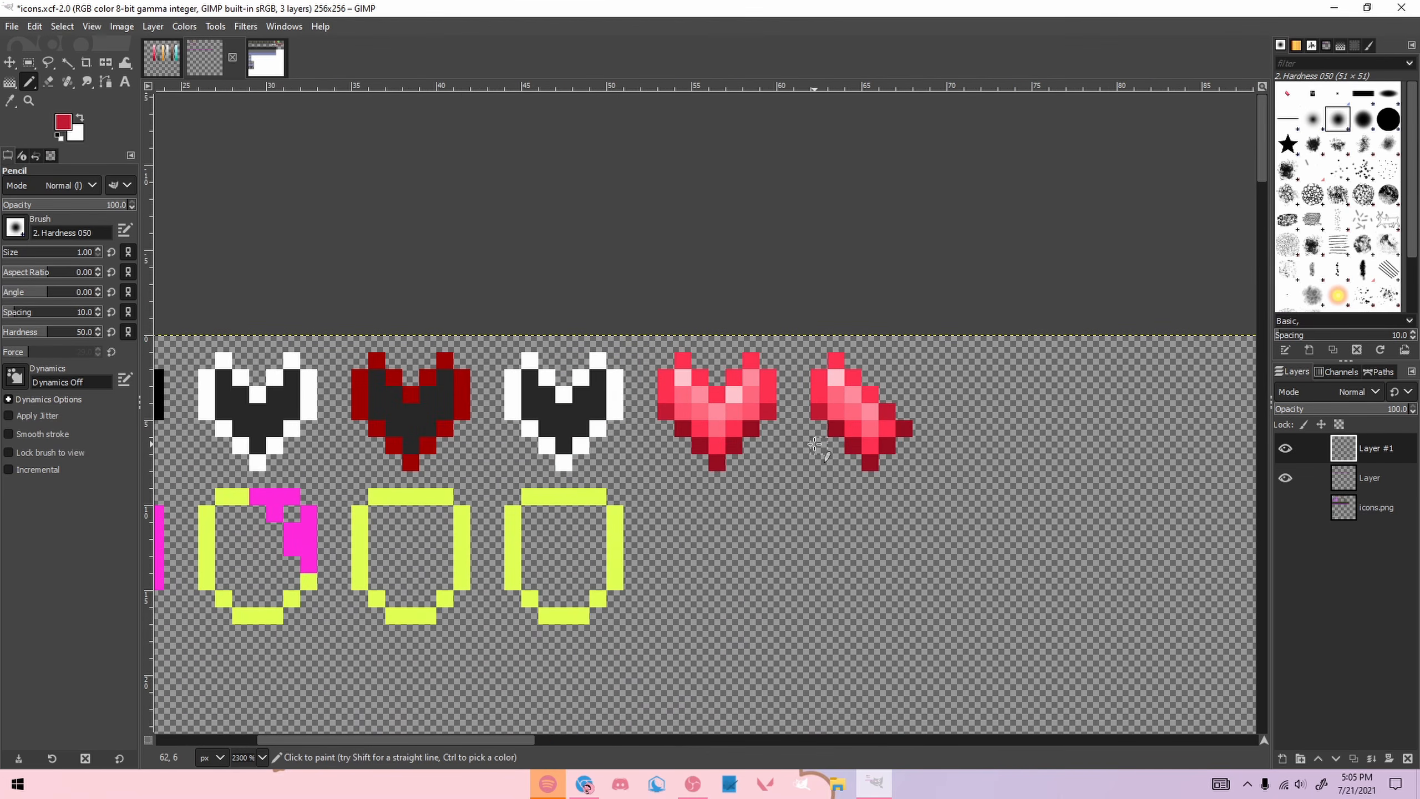
scroll(805, 231, down, 3)
scroll(794, 243, up, 3)
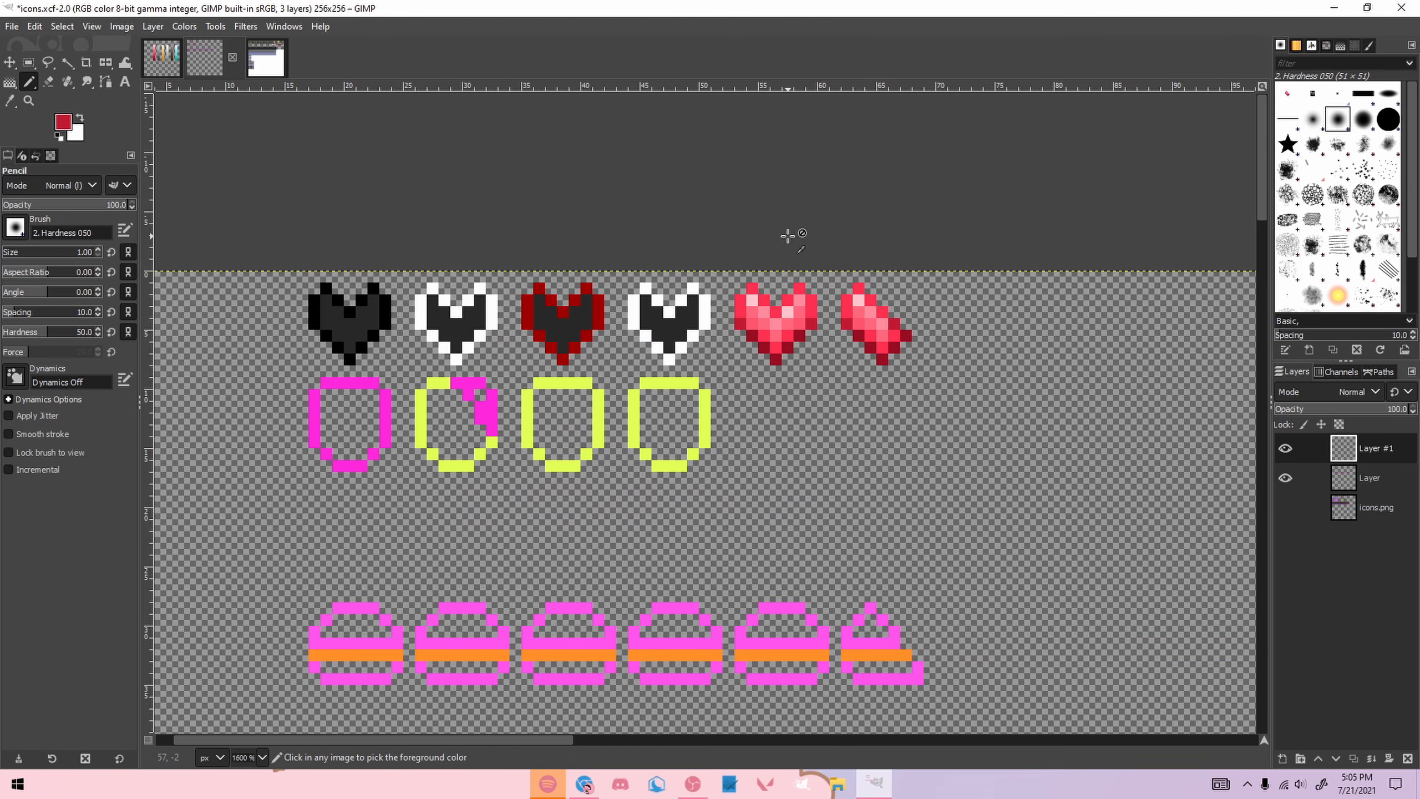
scroll(794, 243, down, 3)
scroll(797, 247, up, 2)
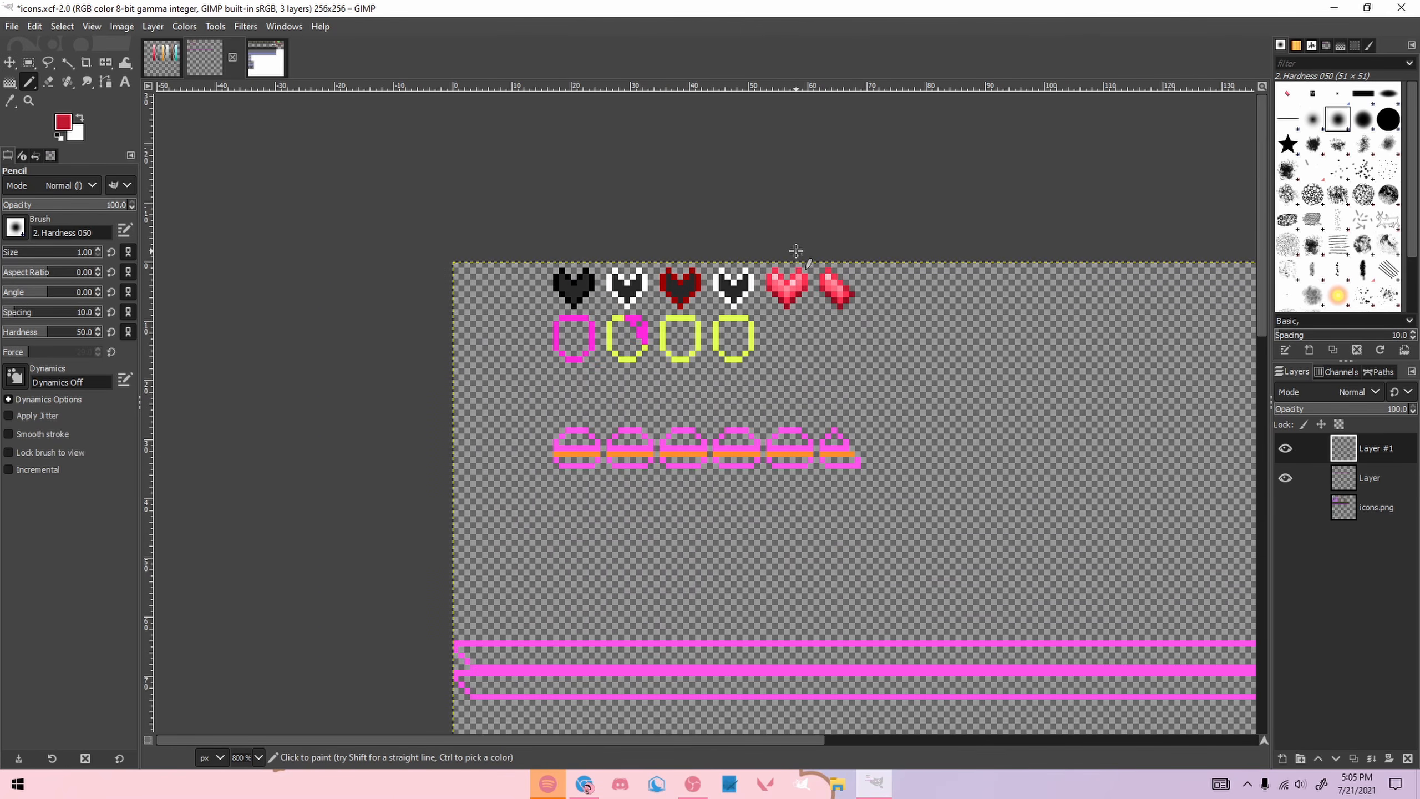
scroll(650, 322, up, 2)
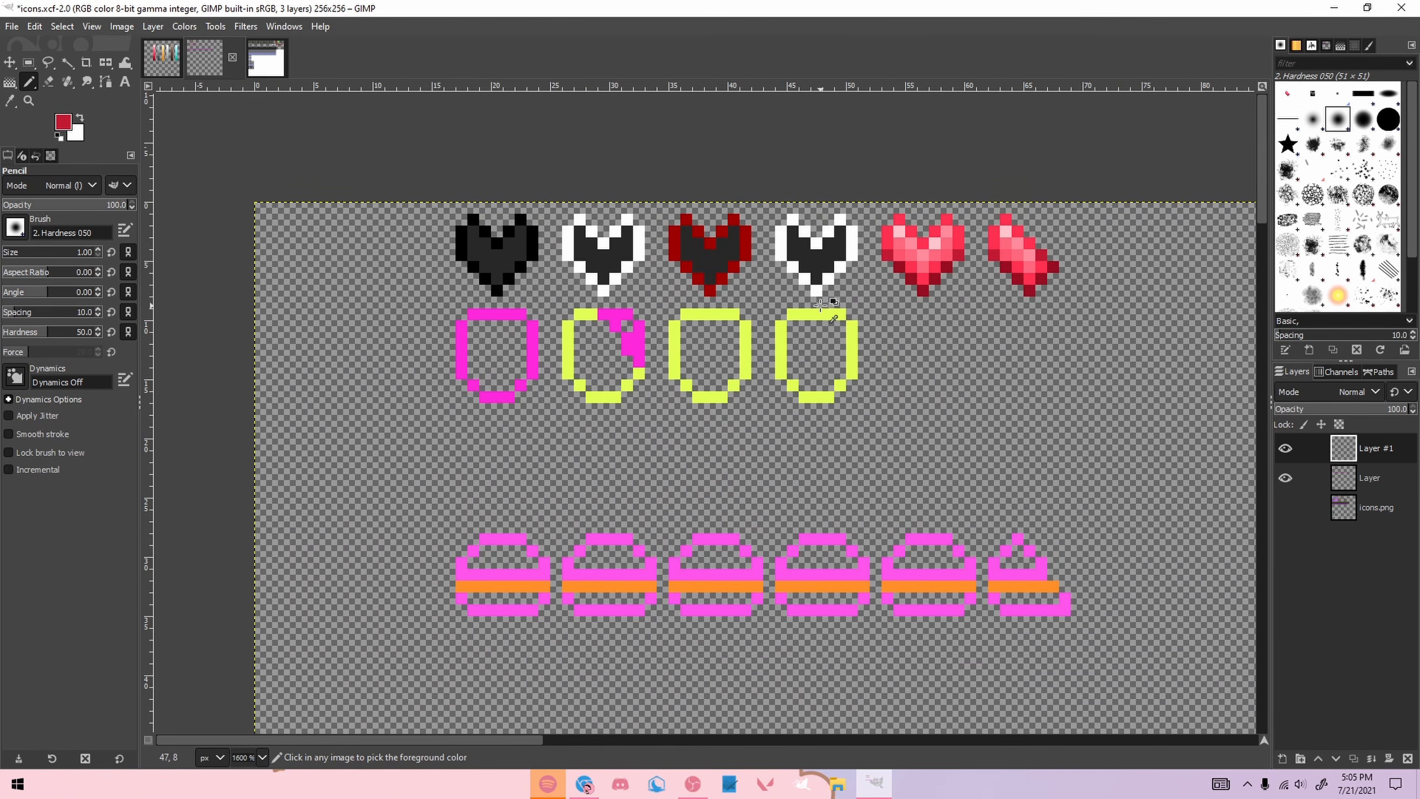
Step: Sample the darkest shade of the palette's white-to-grey ramp and recolour the bottom and lower sides of the third rounded outline in the second row
scroll(825, 305, up, 1)
click(162, 56)
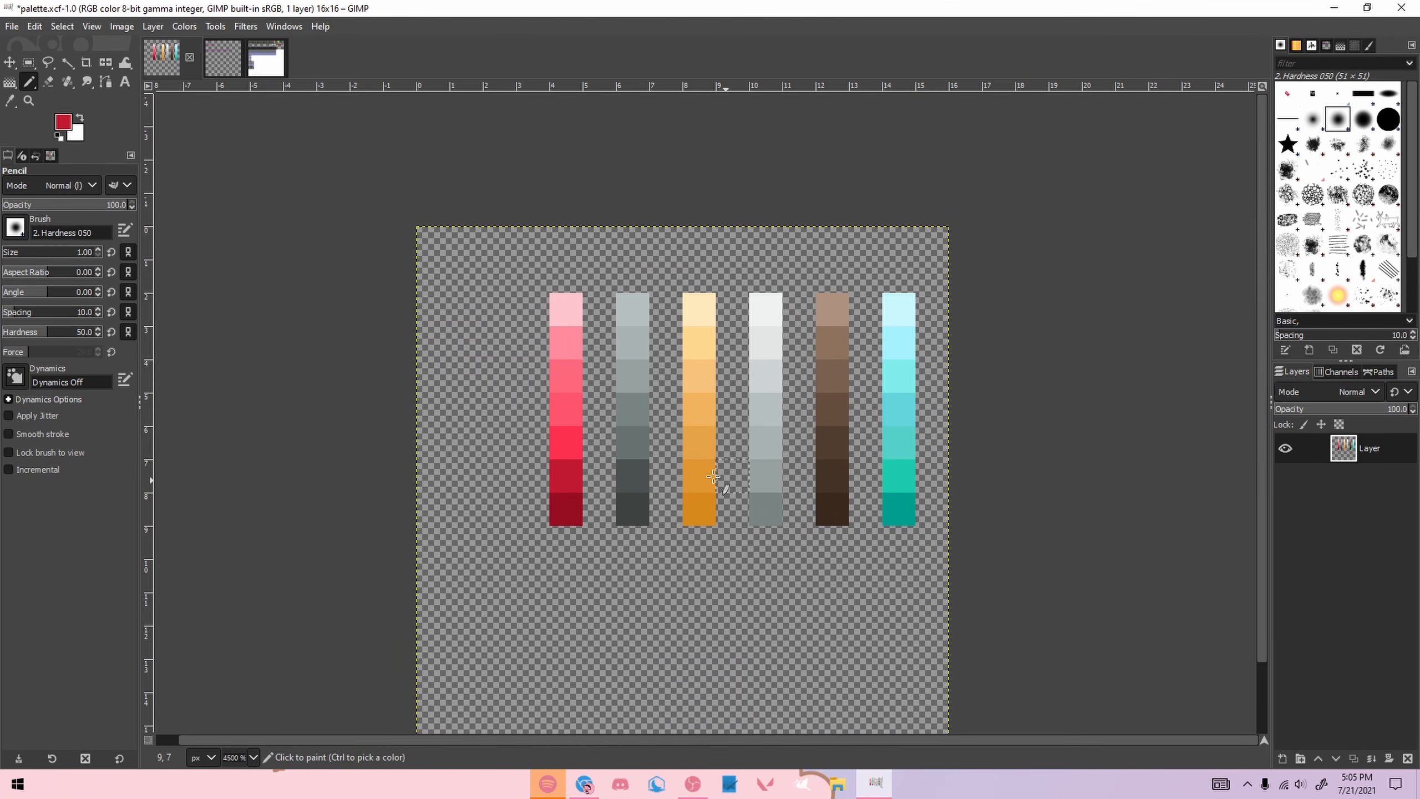
key(ctrl)
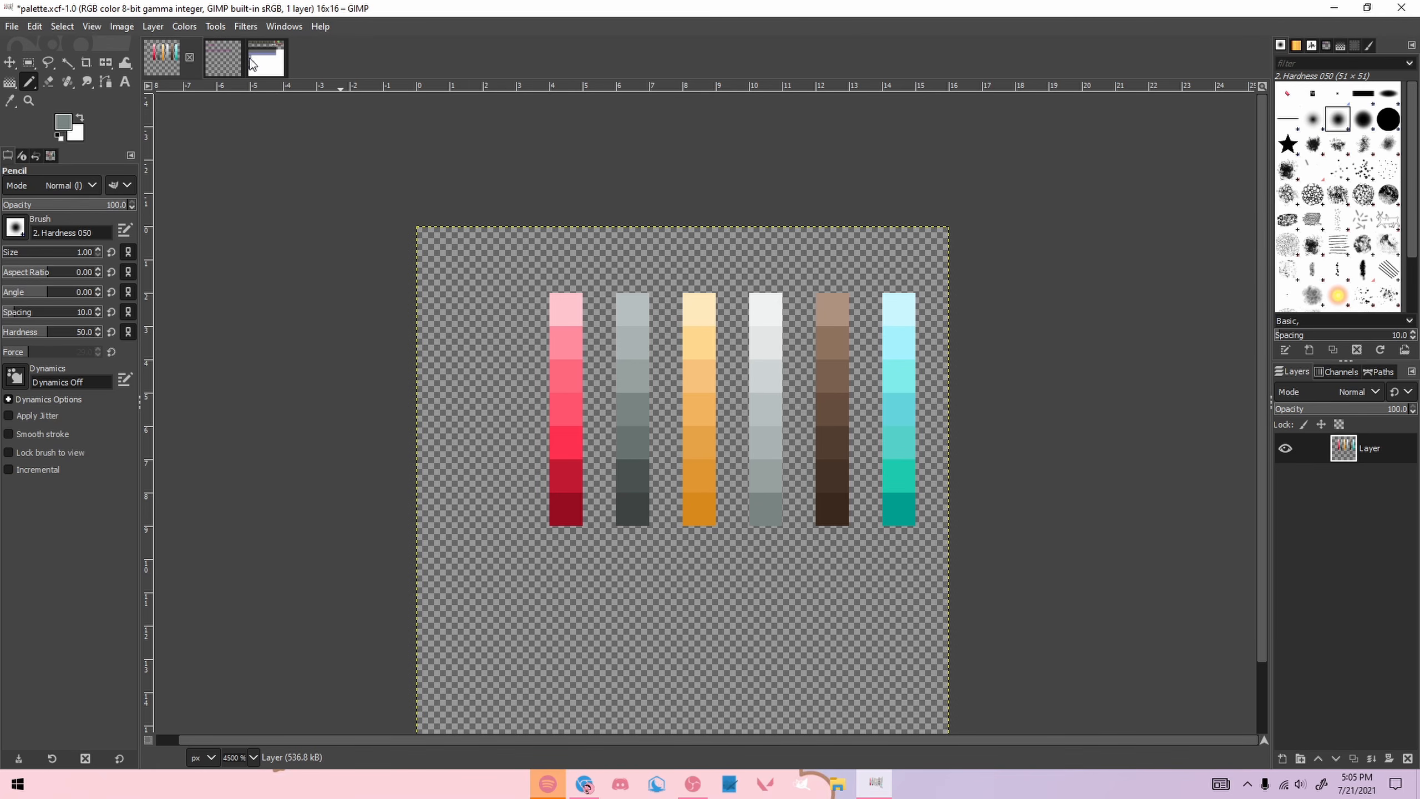
click(258, 62)
click(205, 59)
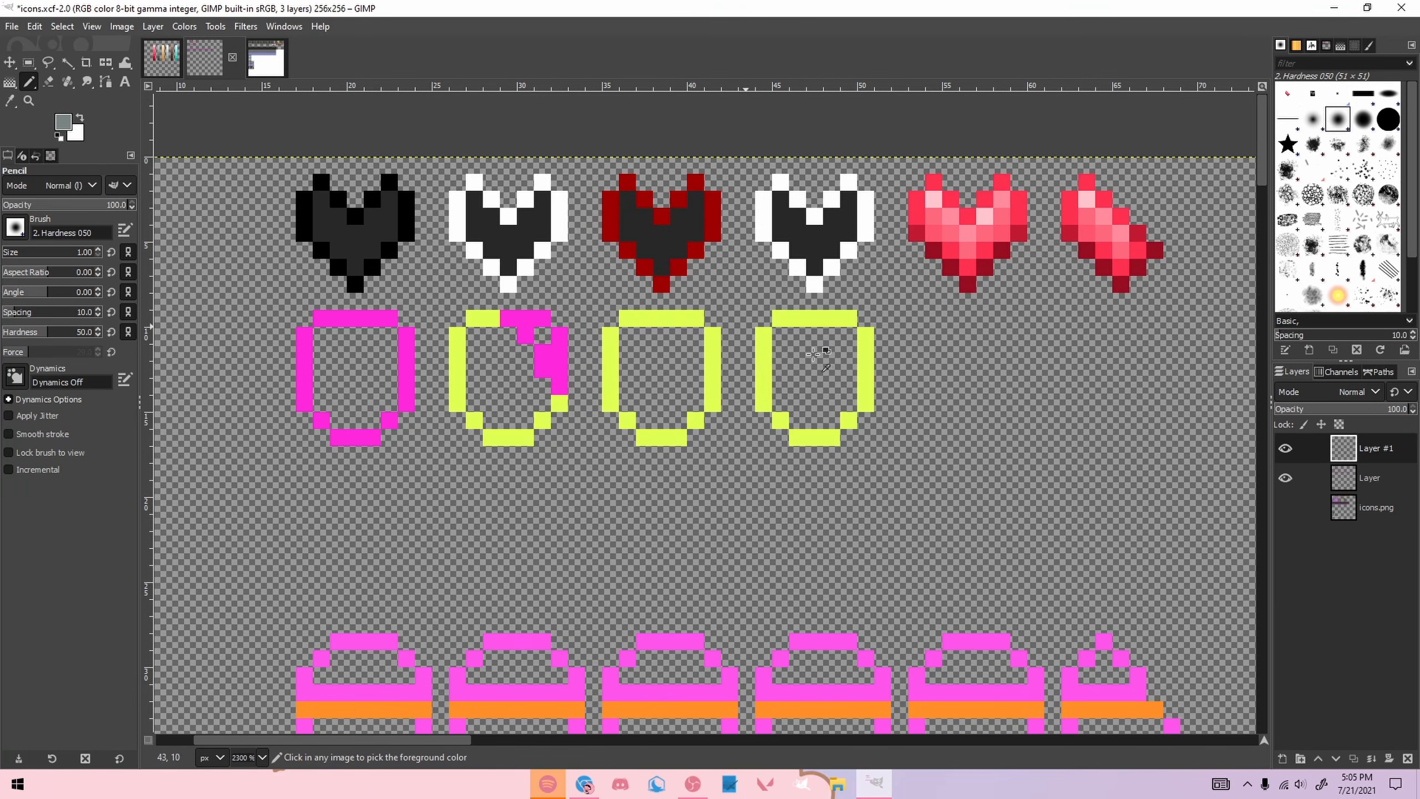
scroll(674, 414, up, 1)
scroll(590, 385, up, 1)
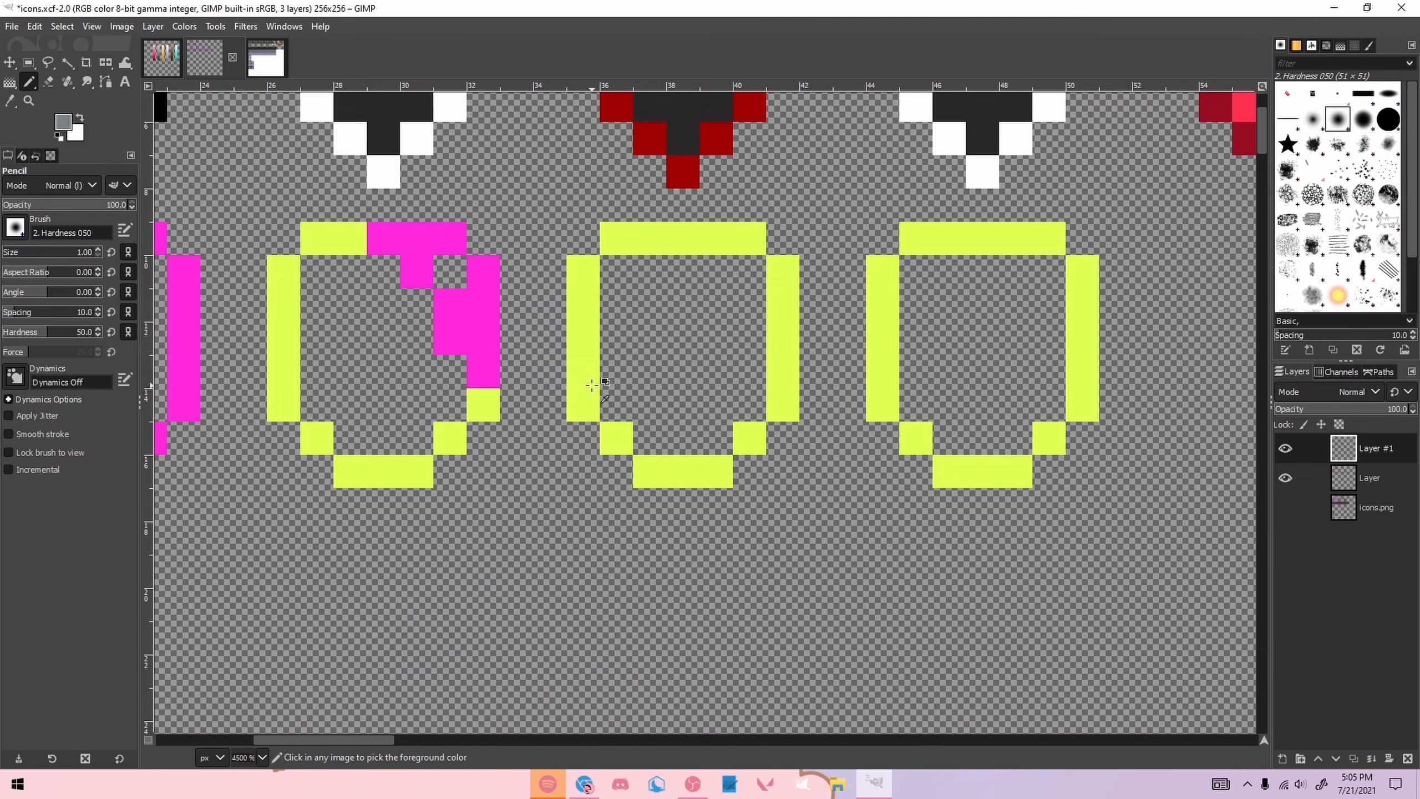
mouse_move(583, 348)
mouse_down()
mouse_move(583, 408)
mouse_move(618, 448)
mouse_move(666, 476)
mouse_move(716, 471)
mouse_up()
shift+click(772, 395)
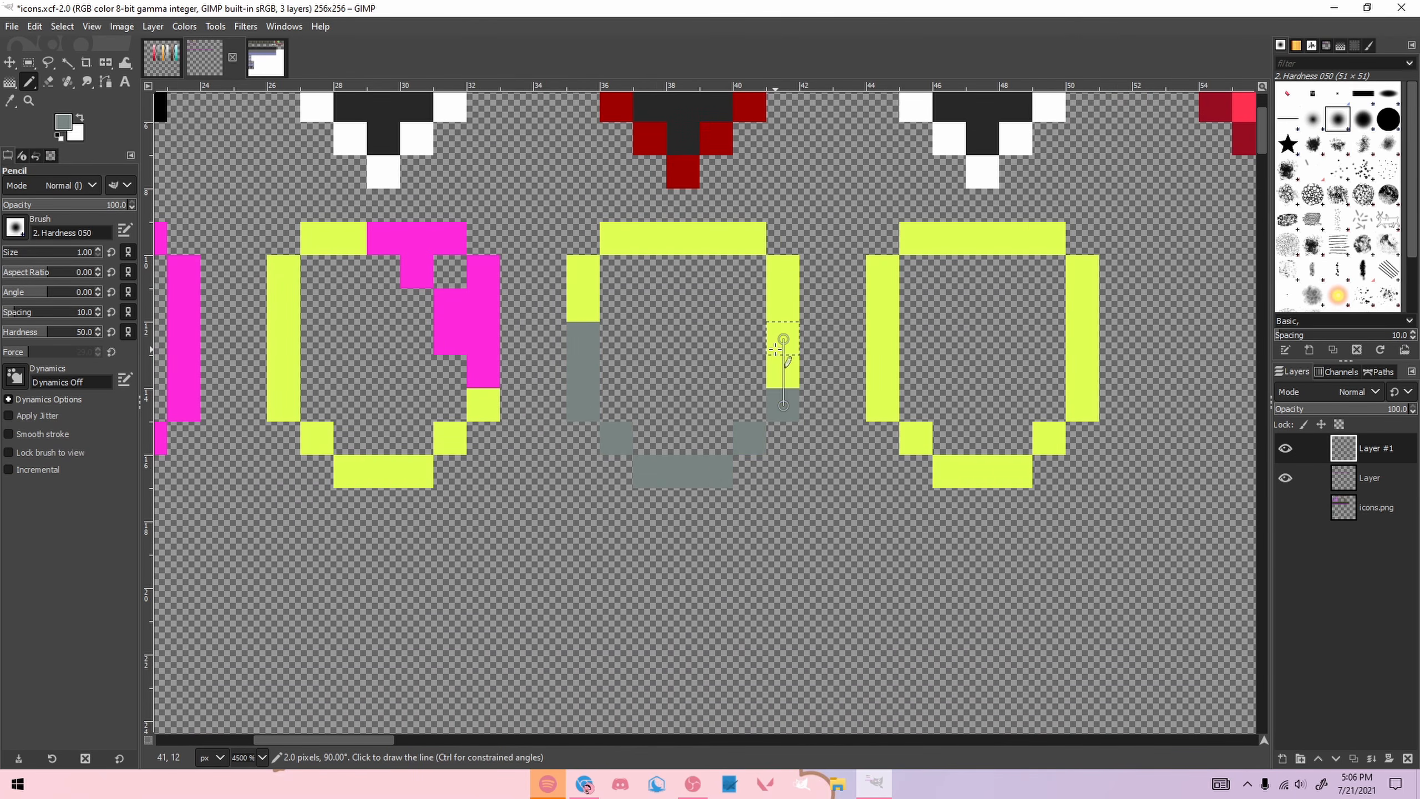
shift+click(775, 339)
Step: Sample the ramp's second-darkest grey and recolour the same outline's top edge and both sides down to just above their lowest pixel
click(174, 56)
ctrl+click(775, 468)
click(228, 59)
click(583, 365)
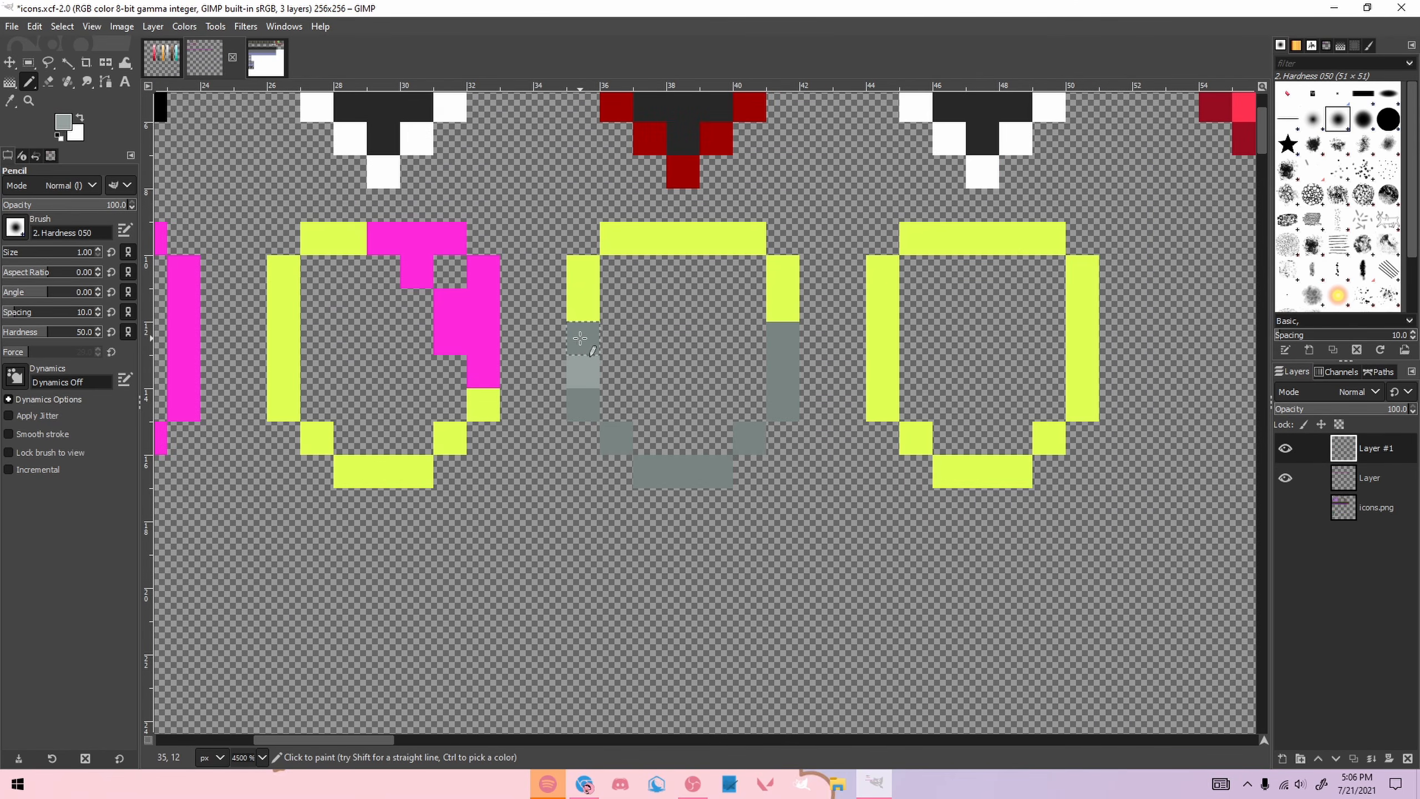
shift+click(583, 271)
shift+click(609, 243)
shift+click(738, 247)
shift+click(778, 275)
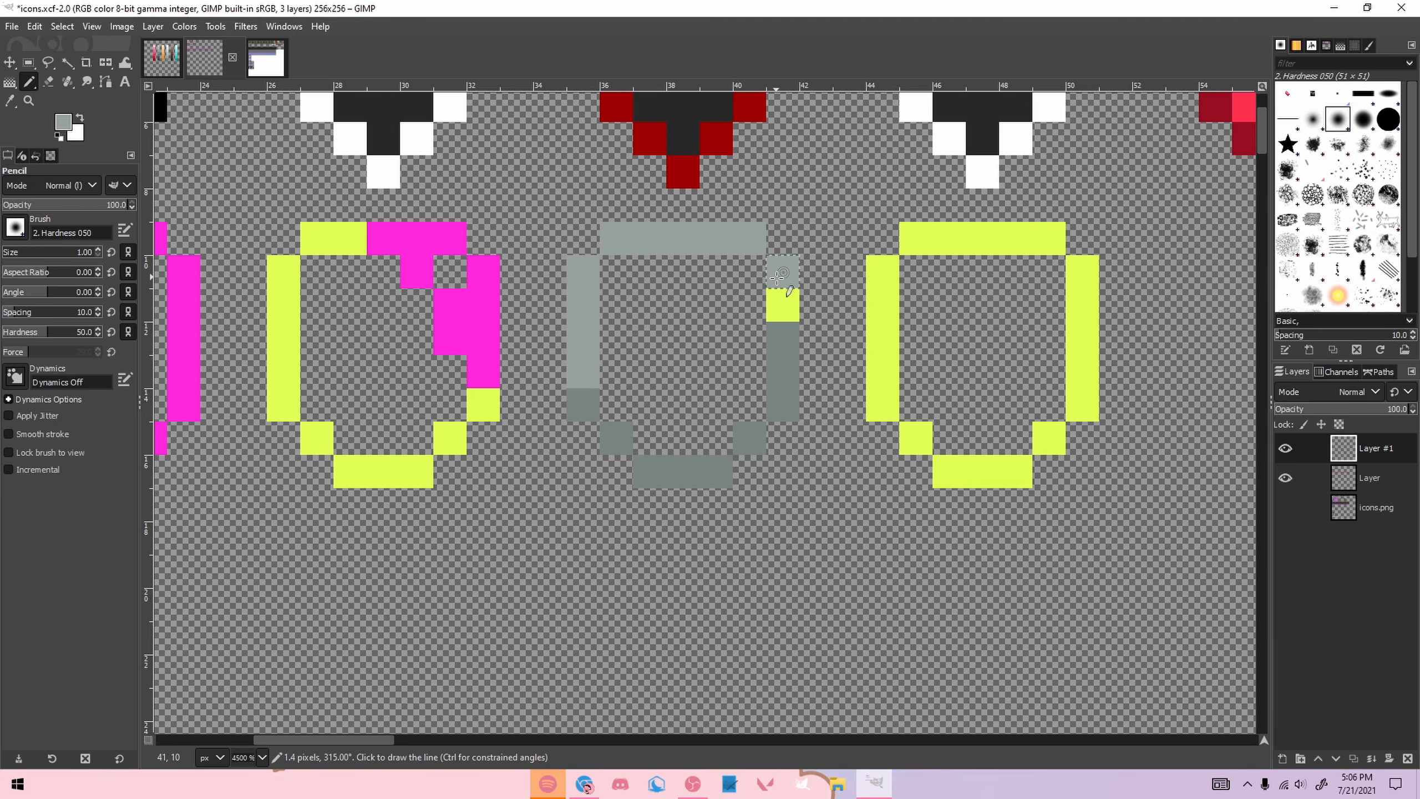
shift+click(781, 371)
Step: Sample the lightest shade of the palette's white-to-grey ramp and paint a T-shaped highlight, three pixels wide and tall, inside the third second-row outline
click(162, 56)
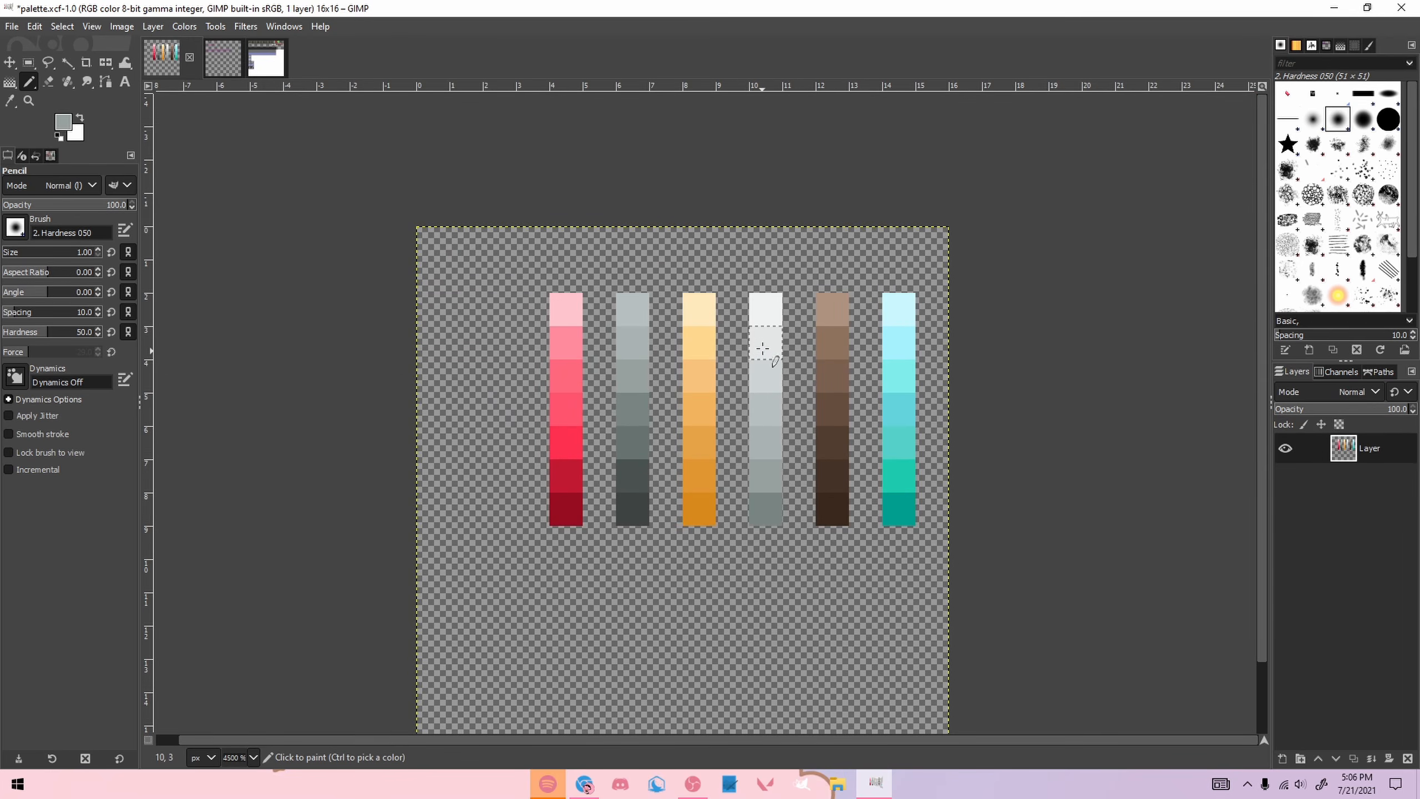
ctrl+click(766, 309)
click(223, 56)
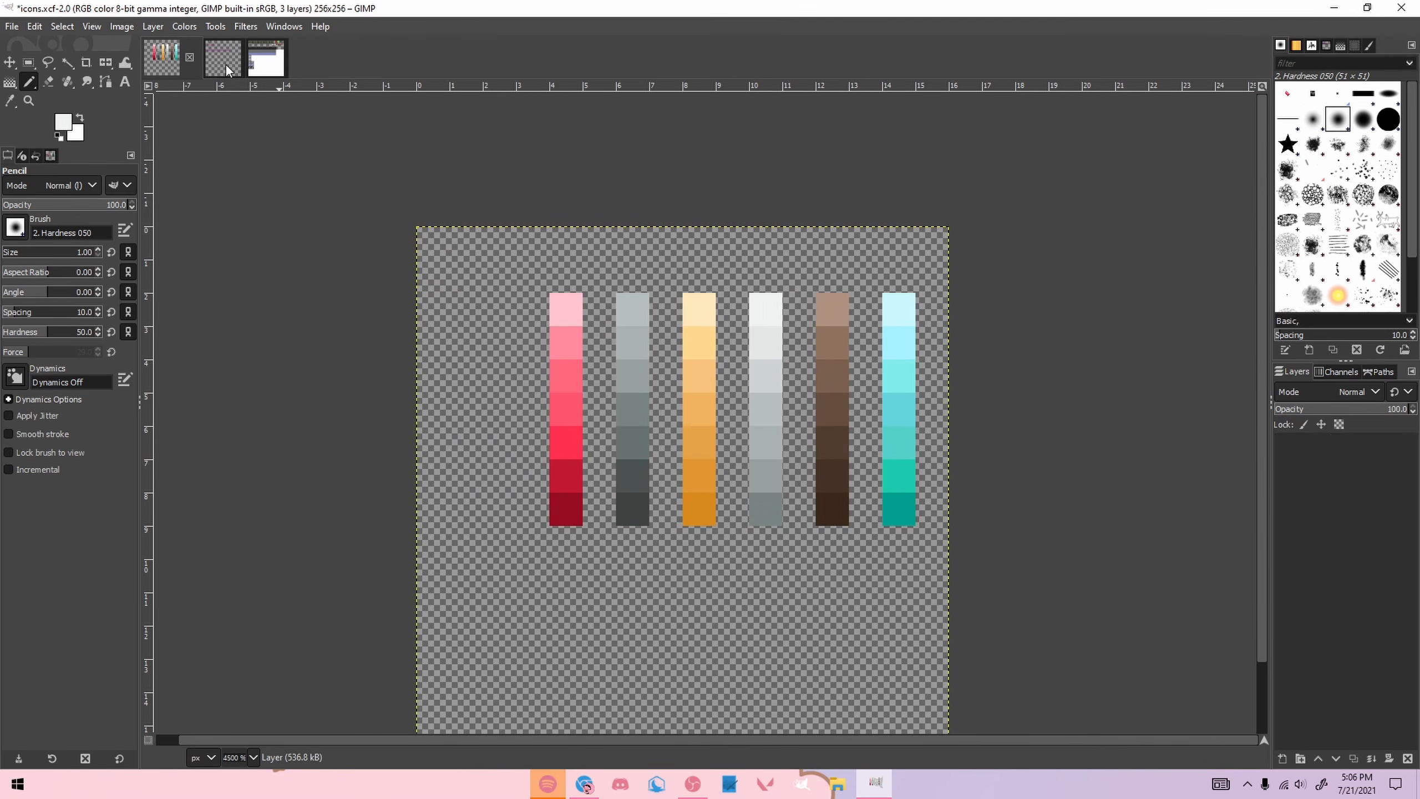
drag(673, 316, 673, 354)
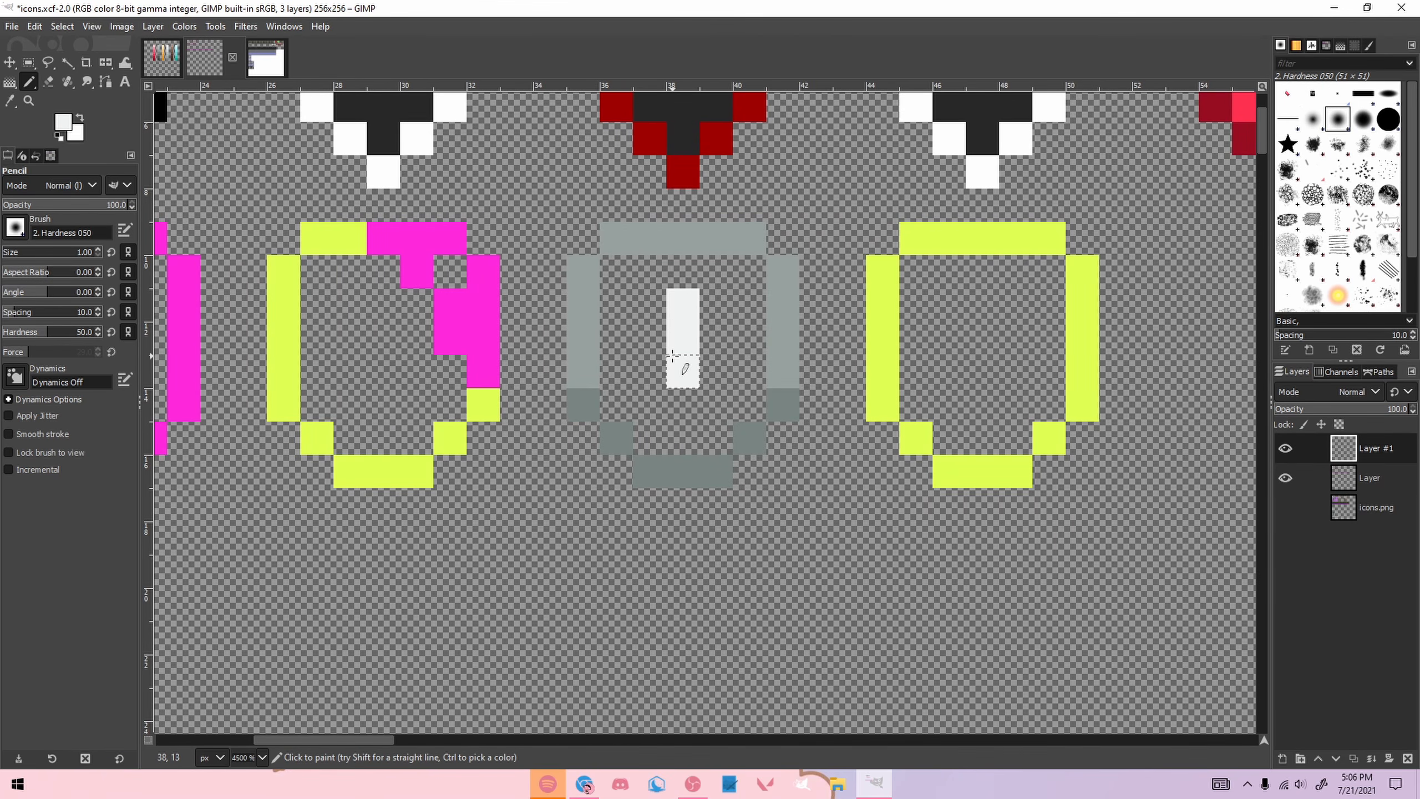
click(658, 335)
key(ctrl+z)
click(649, 305)
click(716, 305)
Step: Sample the ramp's second-lightest shade and add a pixel under each T arm, one below the stem and one in each upper inner corner
click(161, 57)
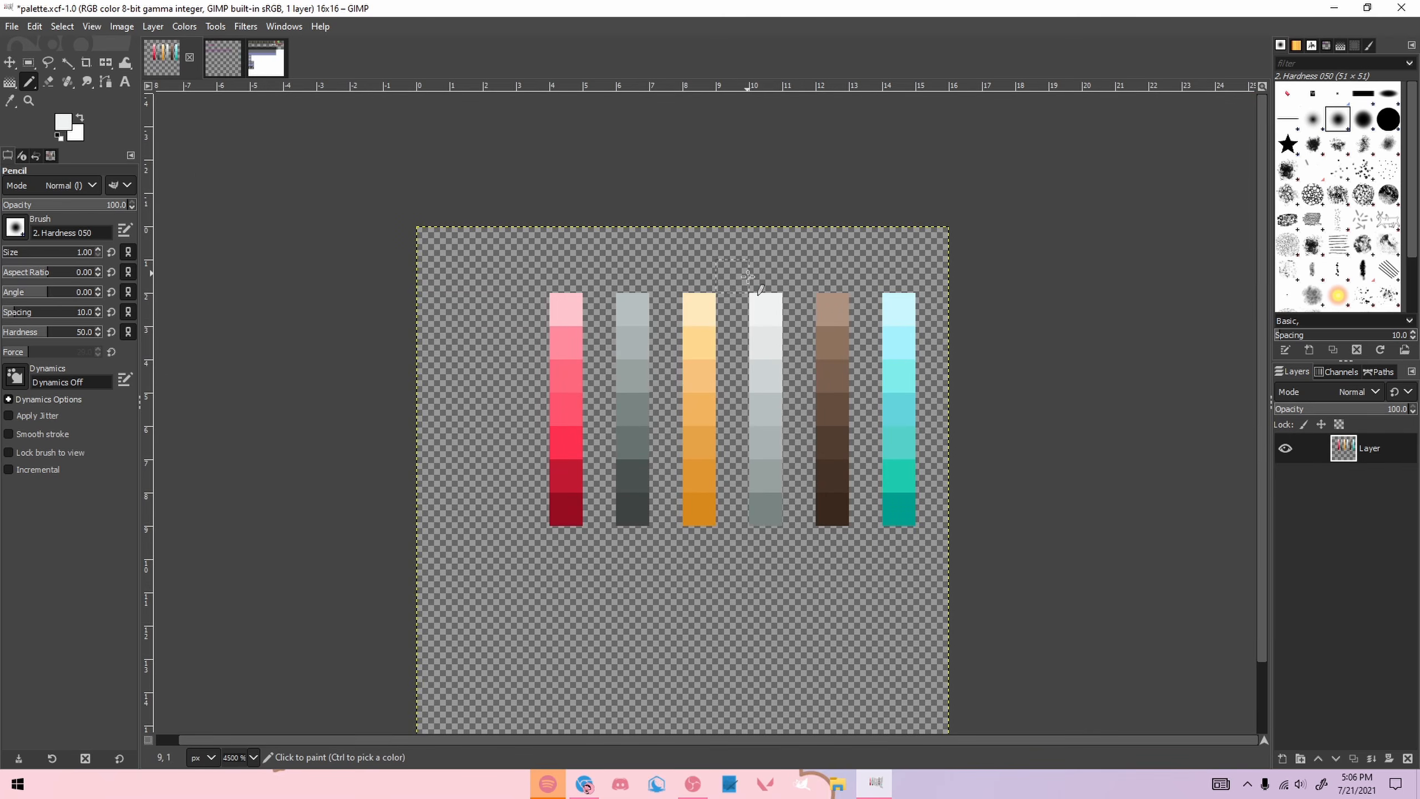
click(223, 58)
click(649, 338)
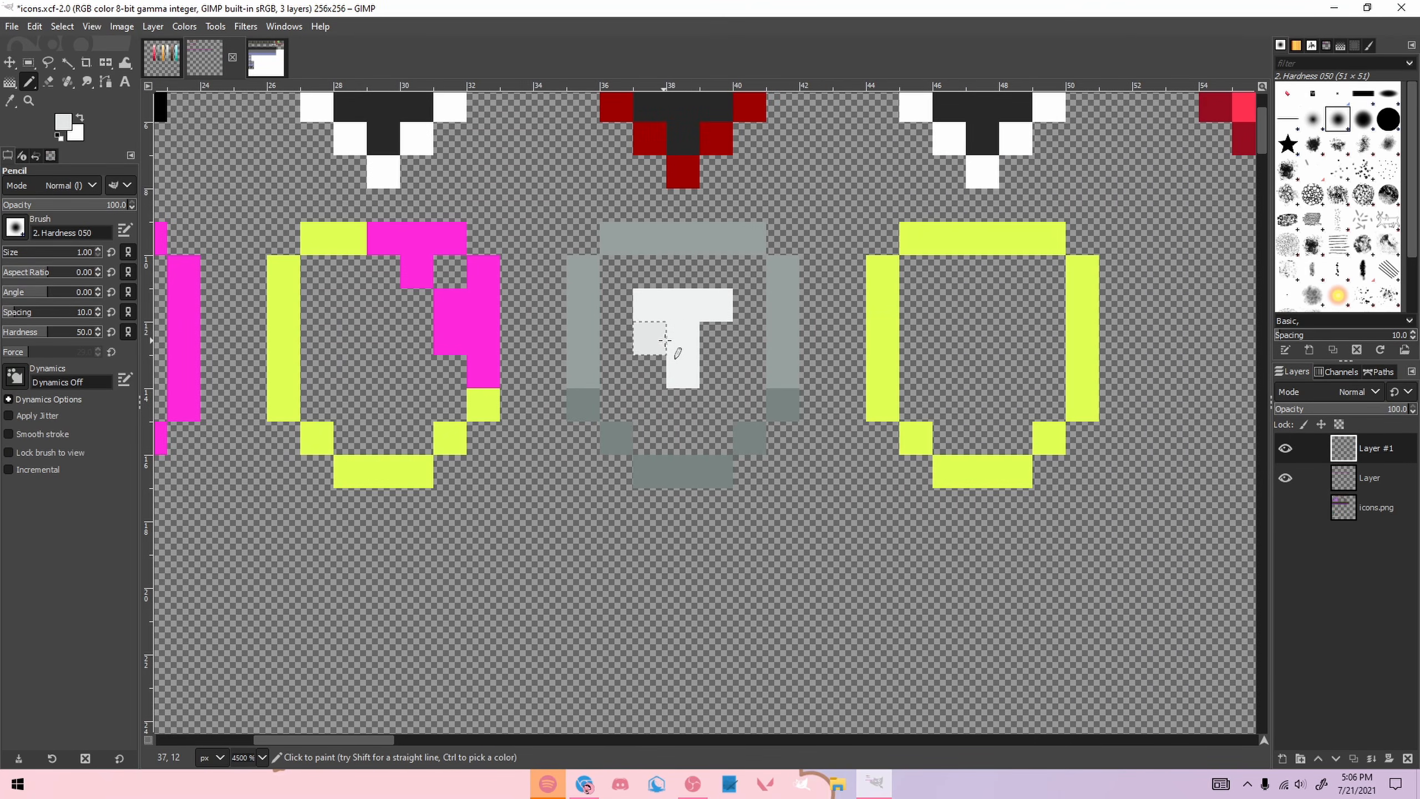
click(716, 338)
click(682, 403)
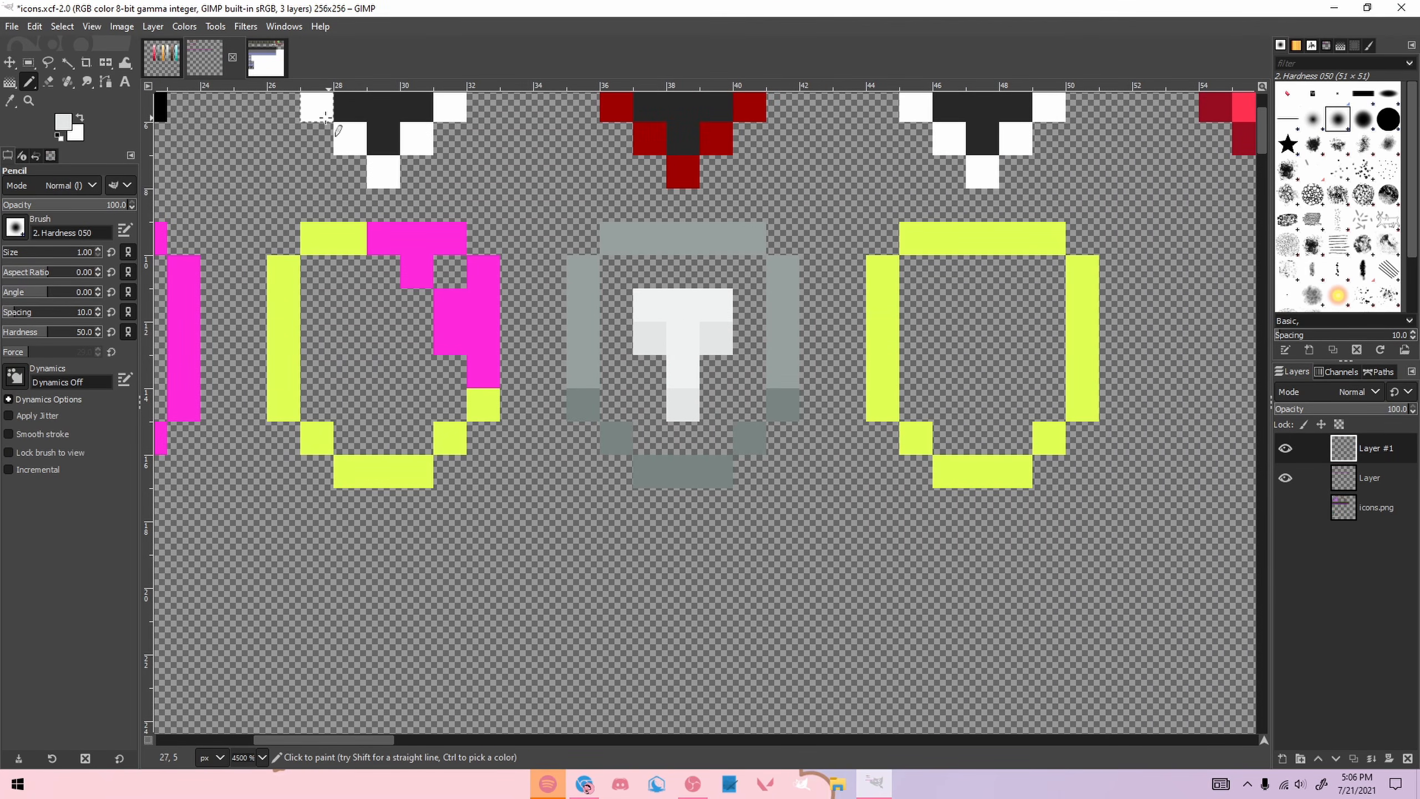
click(616, 272)
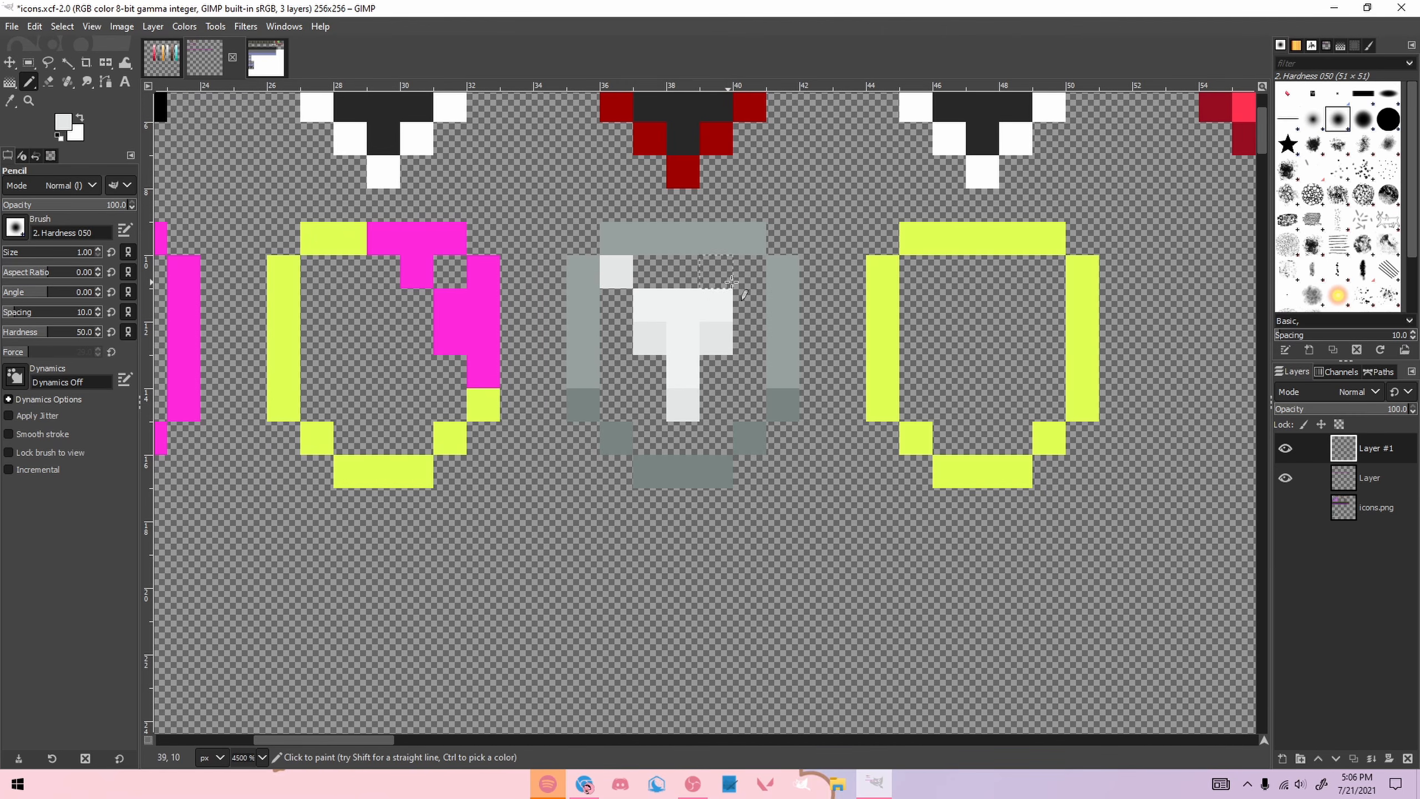
click(749, 272)
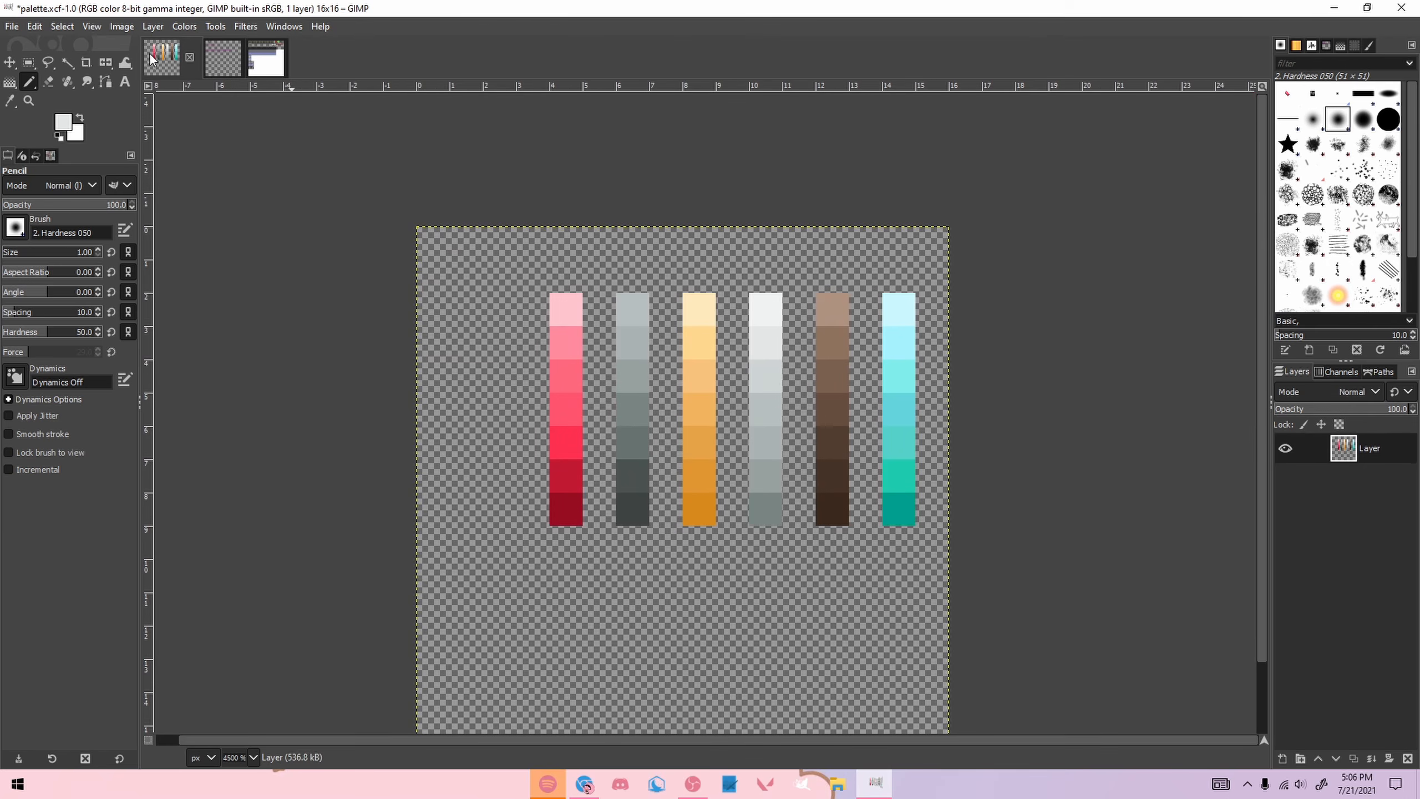
Step: Sample the ramp's third-lightest shade and fill the row above the T, the pixels outside its arms and those flanking its lower stem
click(162, 56)
click(223, 59)
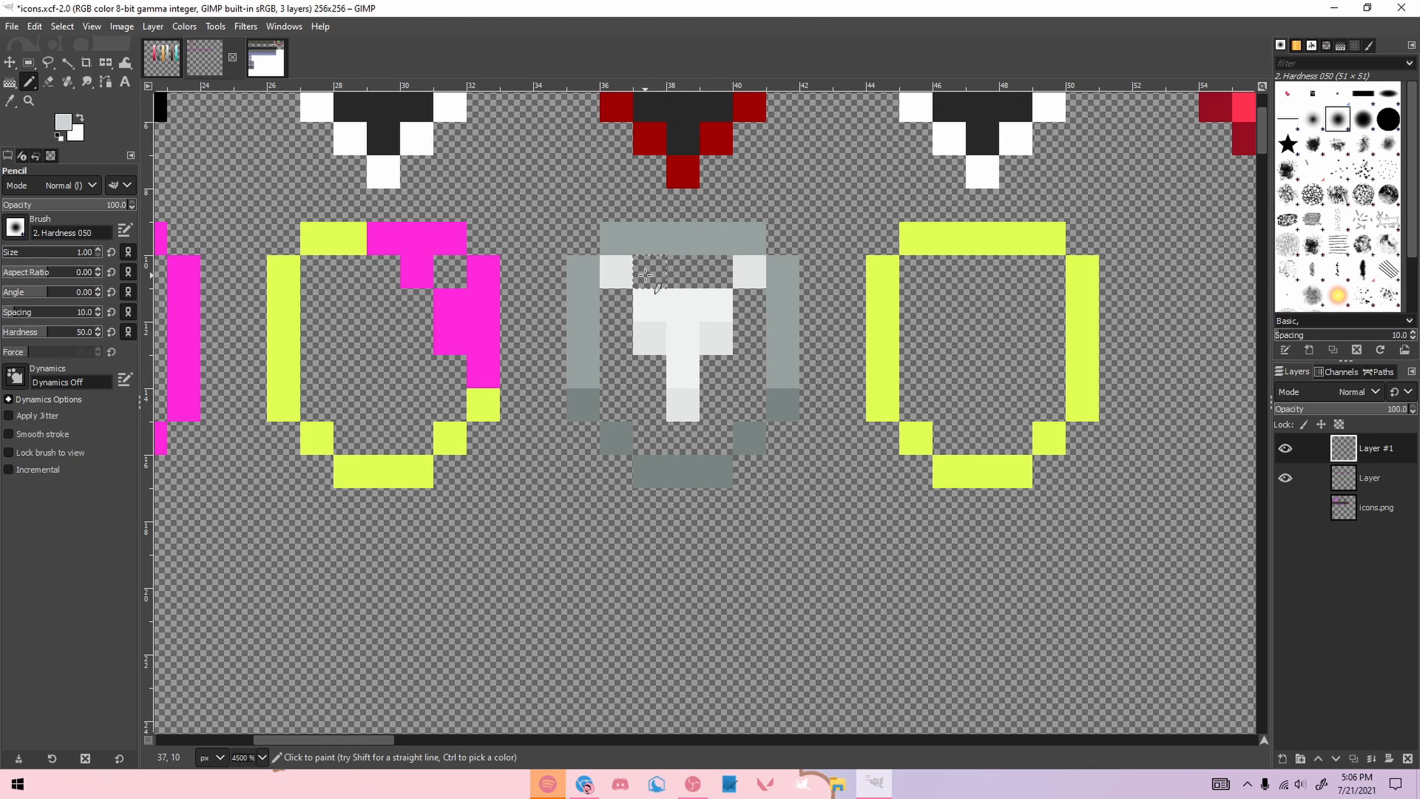
drag(645, 274, 707, 275)
drag(626, 304, 655, 370)
drag(744, 315, 719, 374)
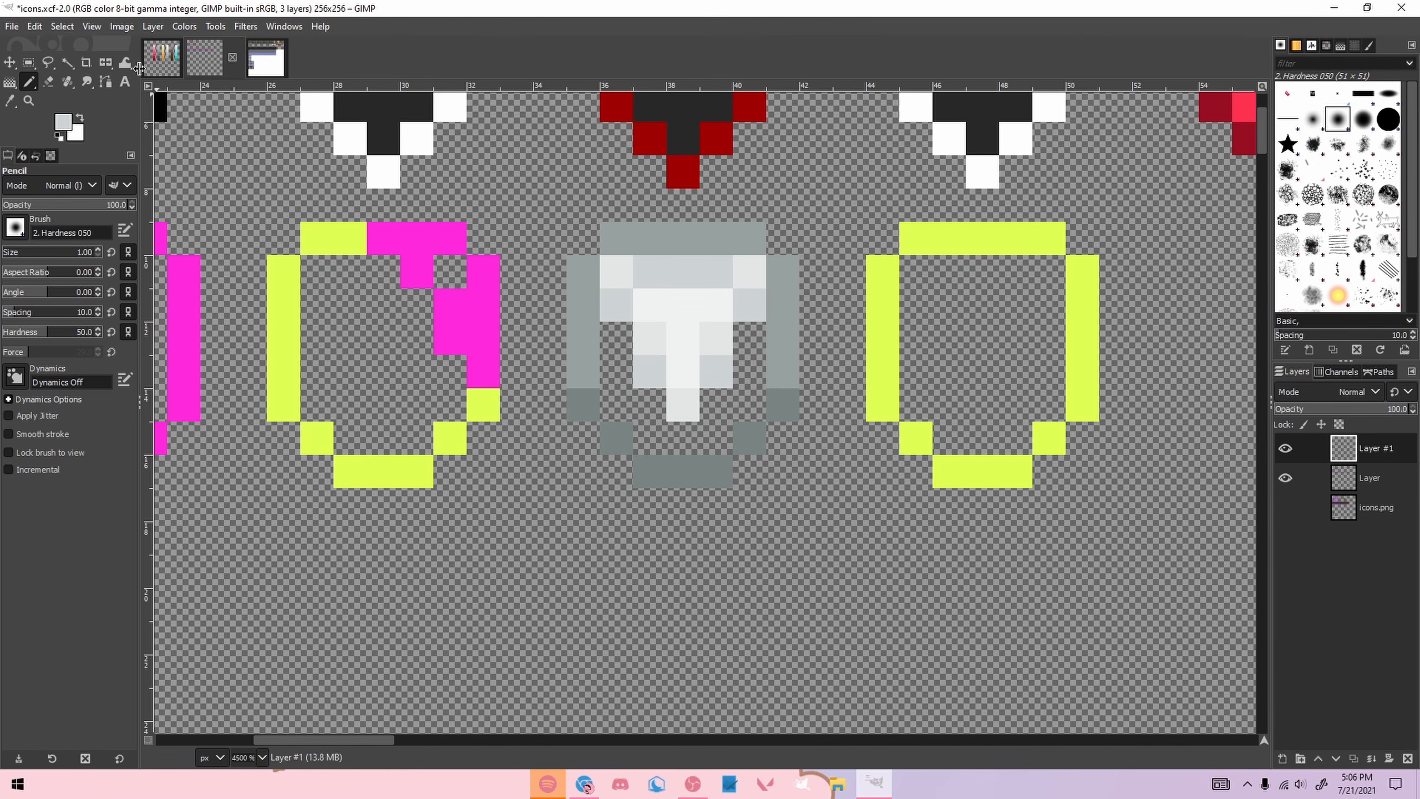
Step: Sample the ramp's fourth shade and paint two pixels along each inner side and three around the stem's lowest pixel
key(ctrl+Page_Up)
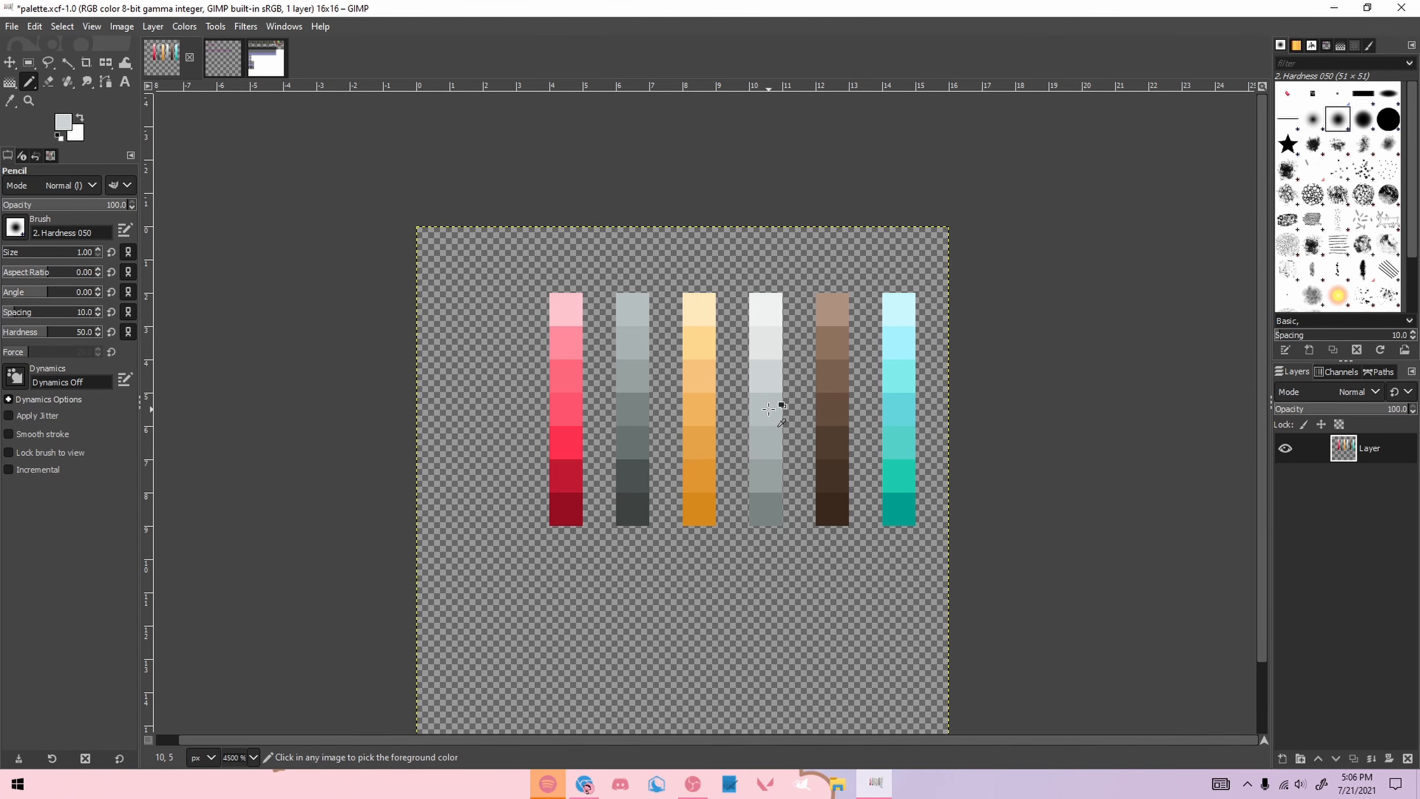
click(267, 59)
click(218, 65)
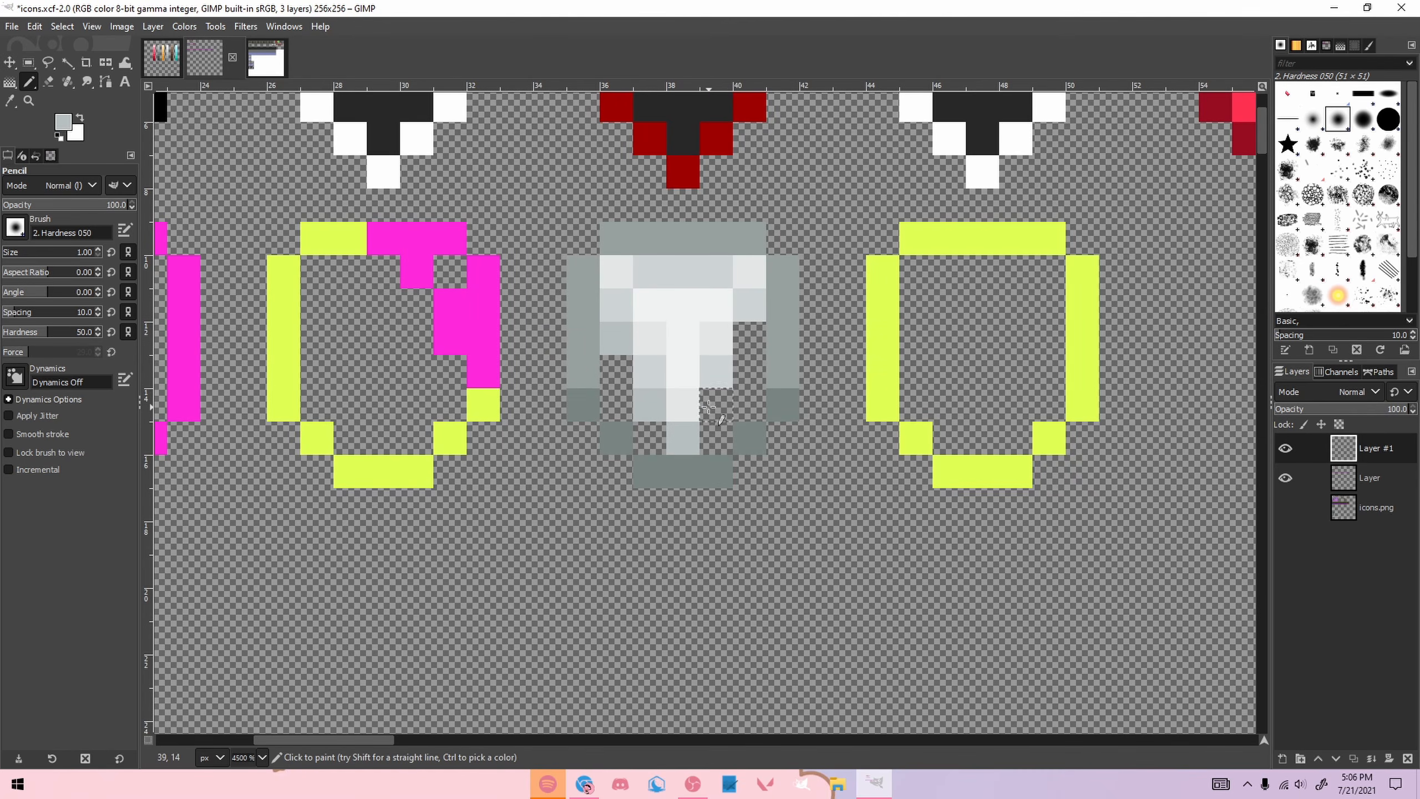
click(747, 371)
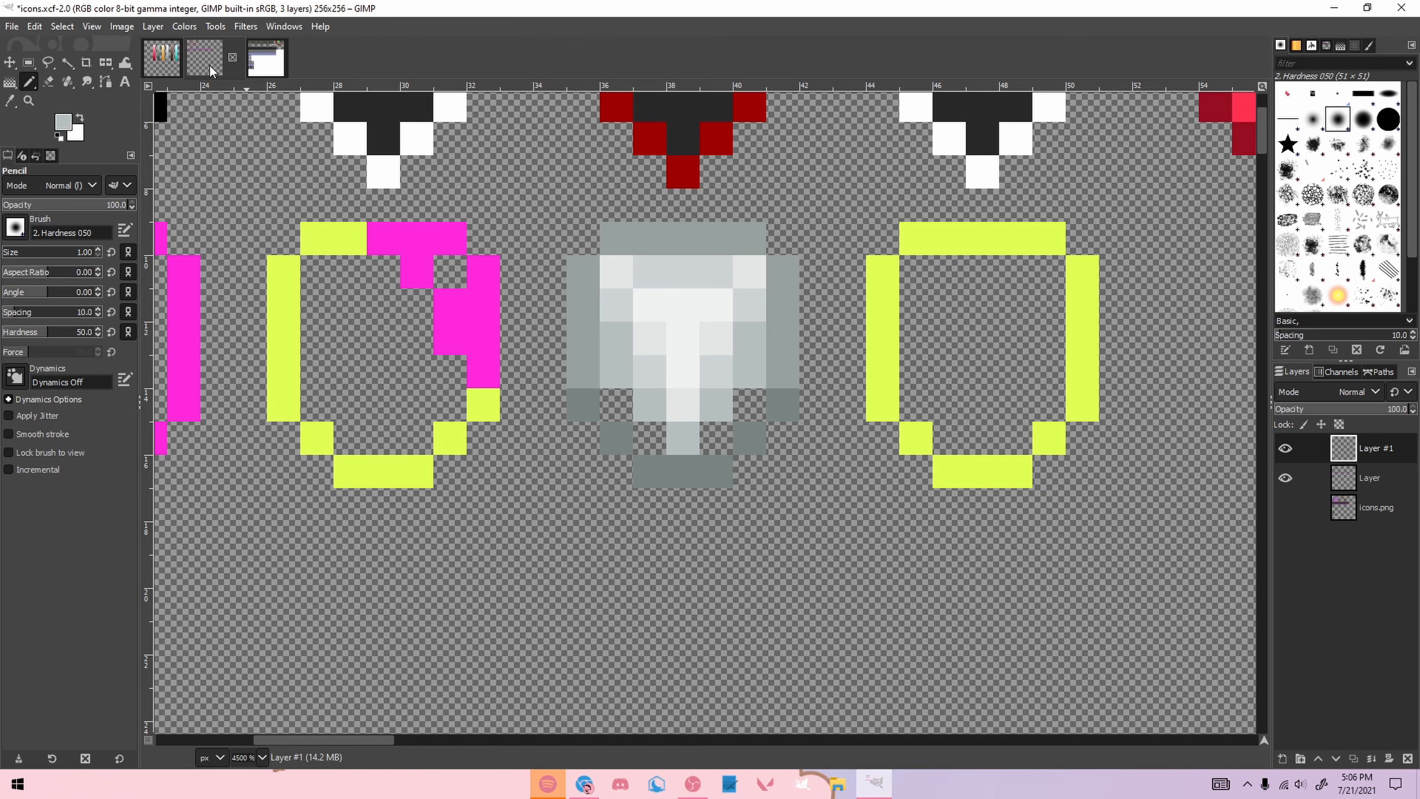
Step: Sample the ramp's fifth shade and fill the four remaining gaps along the armour icon's lower inner edge
click(158, 59)
click(732, 408)
key(ctrl+z)
ctrl+click(760, 452)
click(223, 58)
click(619, 408)
click(650, 441)
click(717, 440)
click(750, 408)
Step: Recolour the icon's top edge and the upper three pixels of each side with the ramp's fifth shade
scroll(834, 462, down, 5)
scroll(833, 462, down, 3)
scroll(833, 462, up, 5)
click(162, 56)
click(223, 59)
mouse_move(685, 397)
mouse_down()
mouse_move(750, 347)
mouse_move(821, 399)
mouse_up()
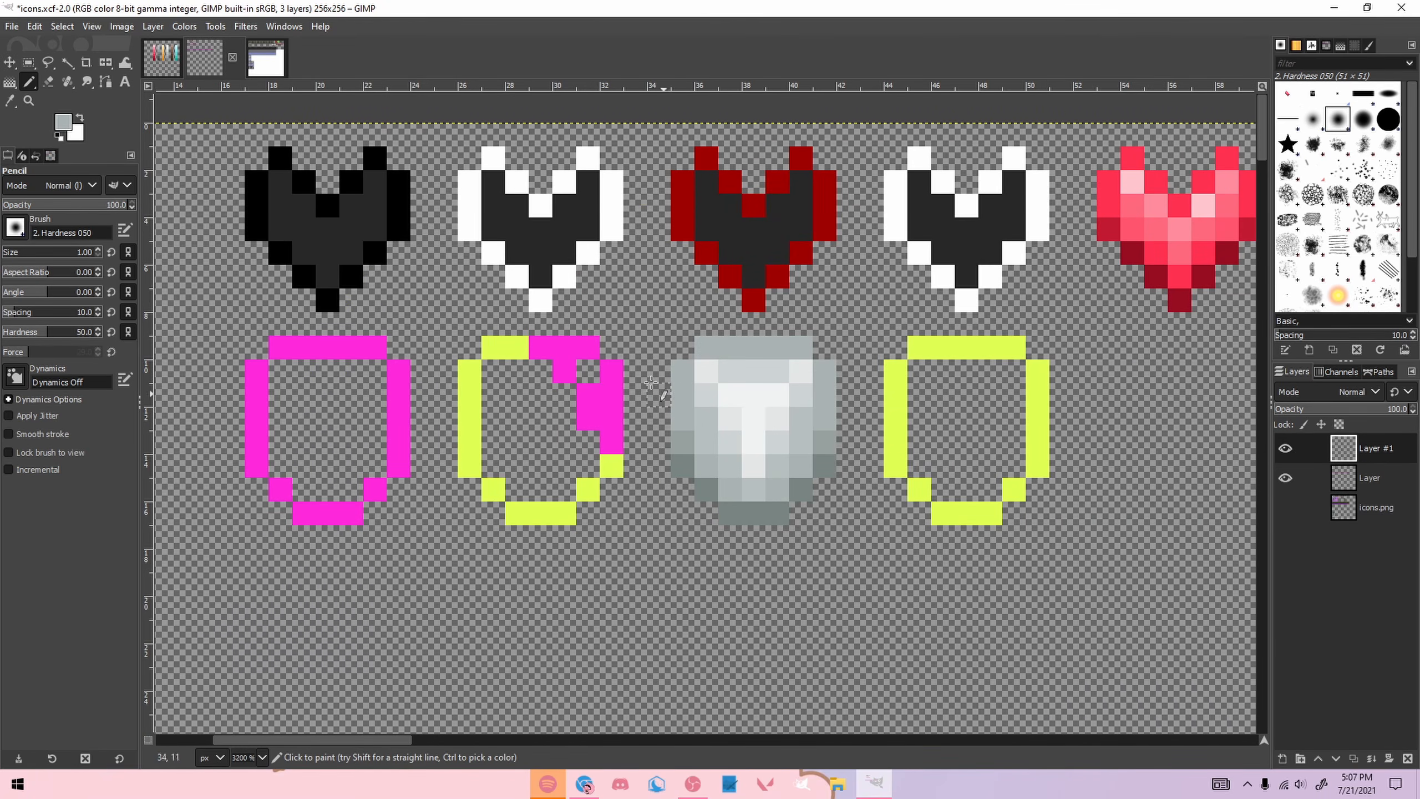
Step: Sample the ramp's fourth shade and recolour the icon's top edge and the upper two pixels of each side
click(162, 58)
click(729, 409)
key(ctrl+z)
ctrl+click(768, 406)
click(204, 58)
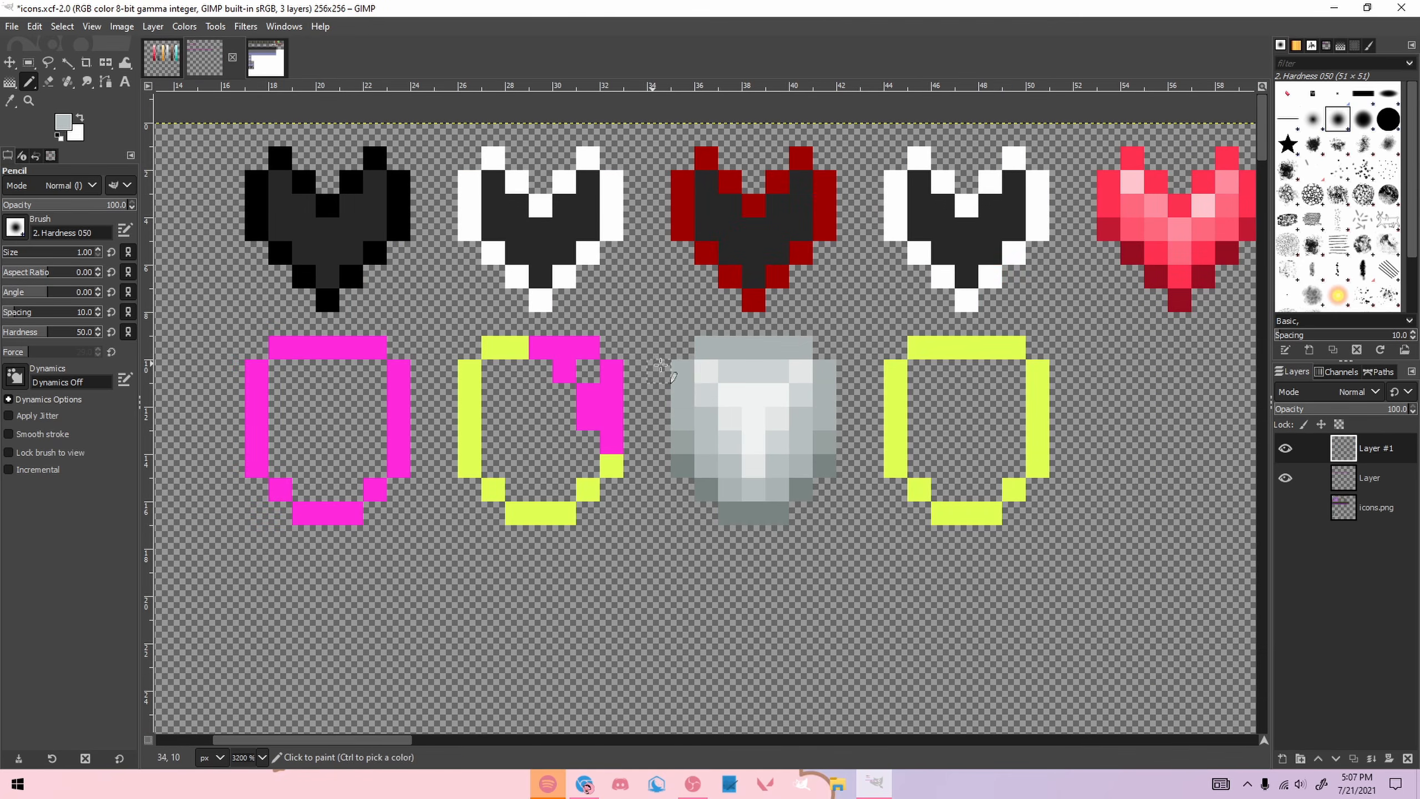
scroll(834, 401, up, 1)
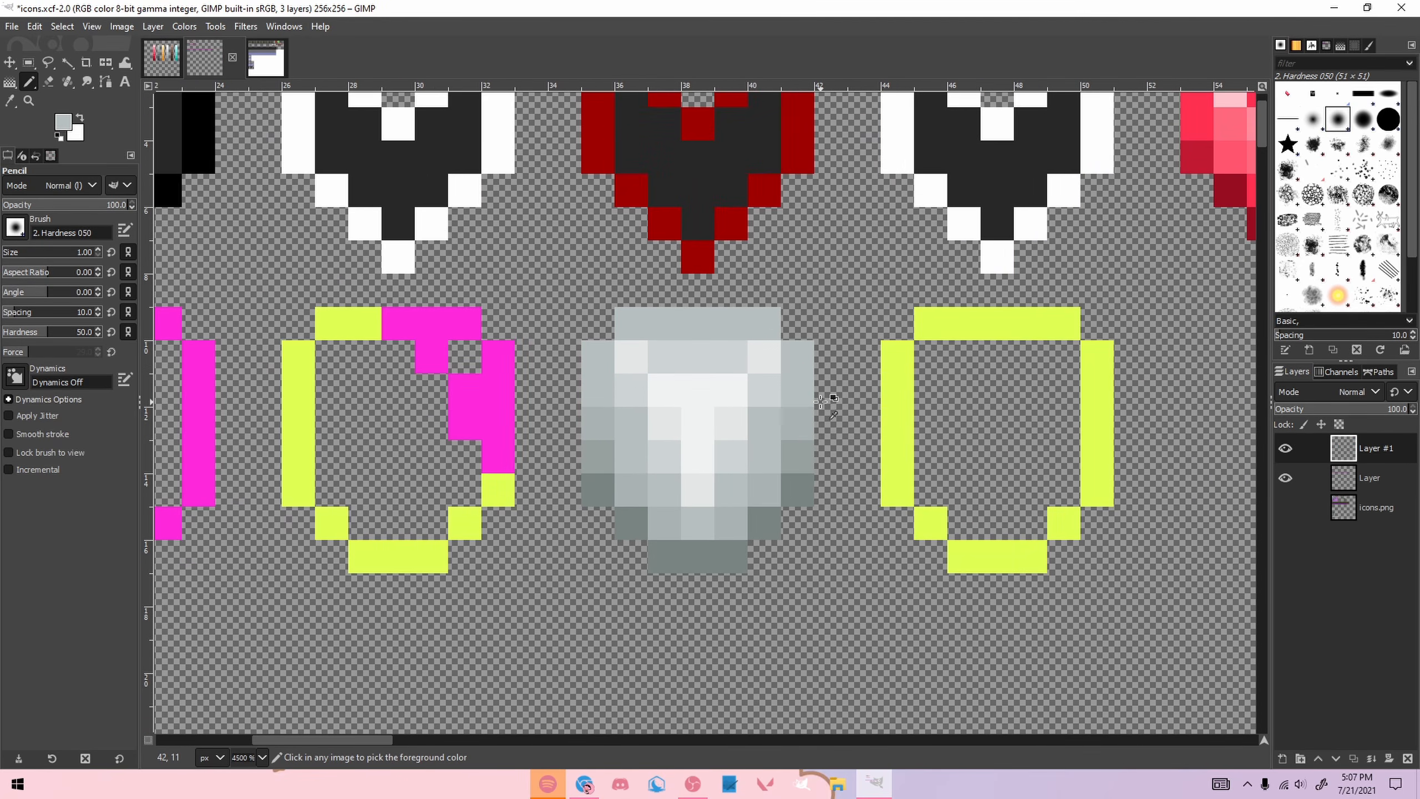
scroll(821, 400, down, 4)
scroll(730, 402, up, 4)
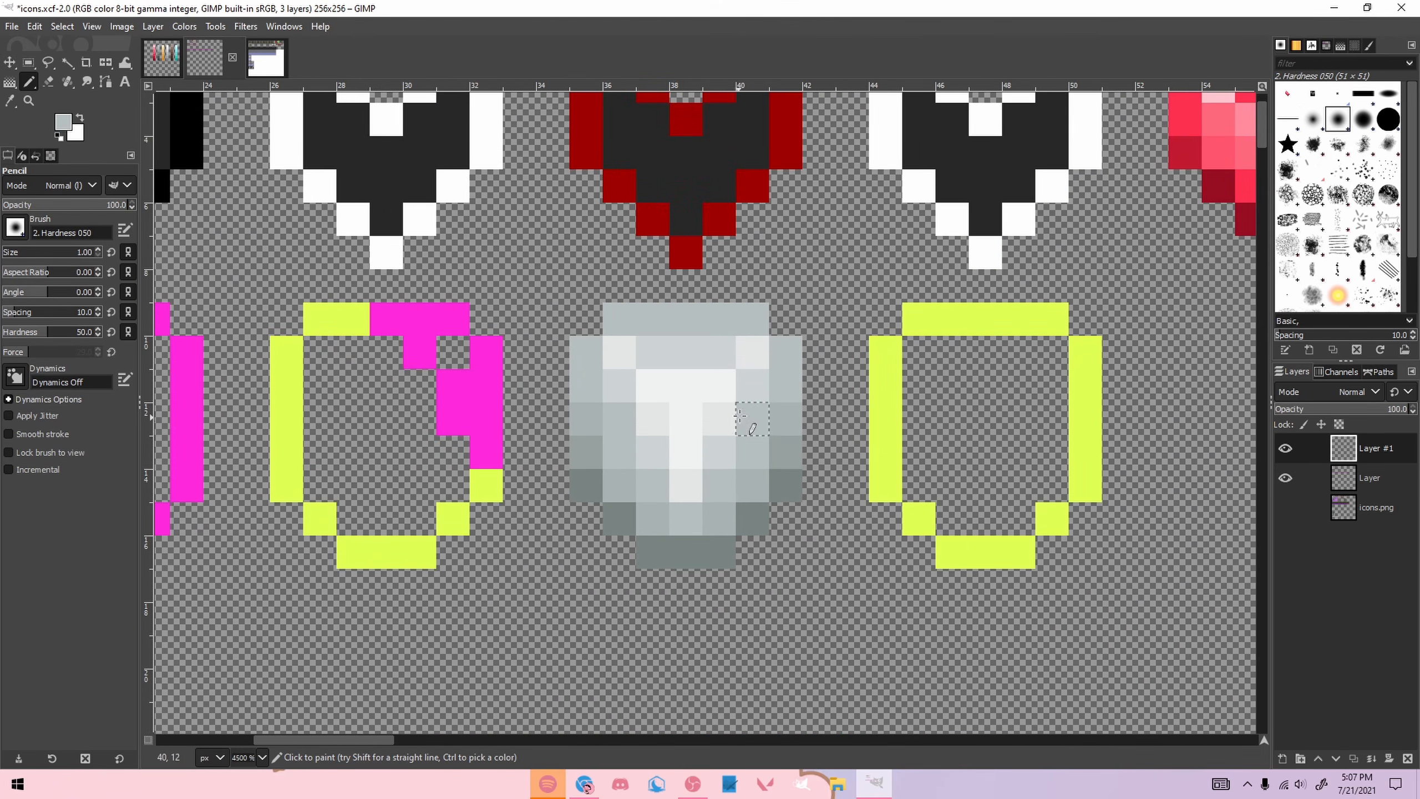
scroll(780, 424, down, 5)
scroll(761, 423, up, 5)
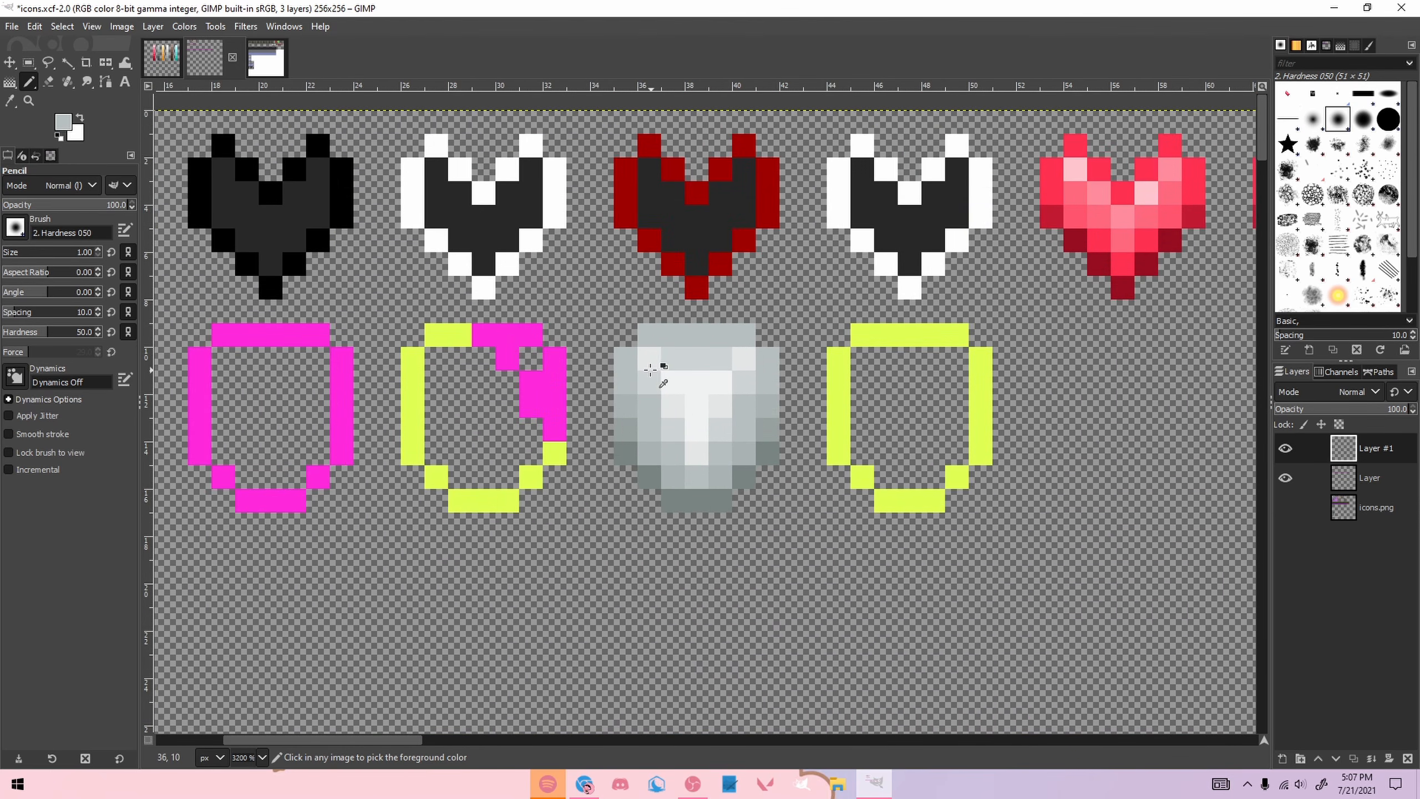
Step: Sample the ramp's third-lightest shade and recolour the icon's top edge and the topmost pixel of each side
click(159, 57)
click(727, 375)
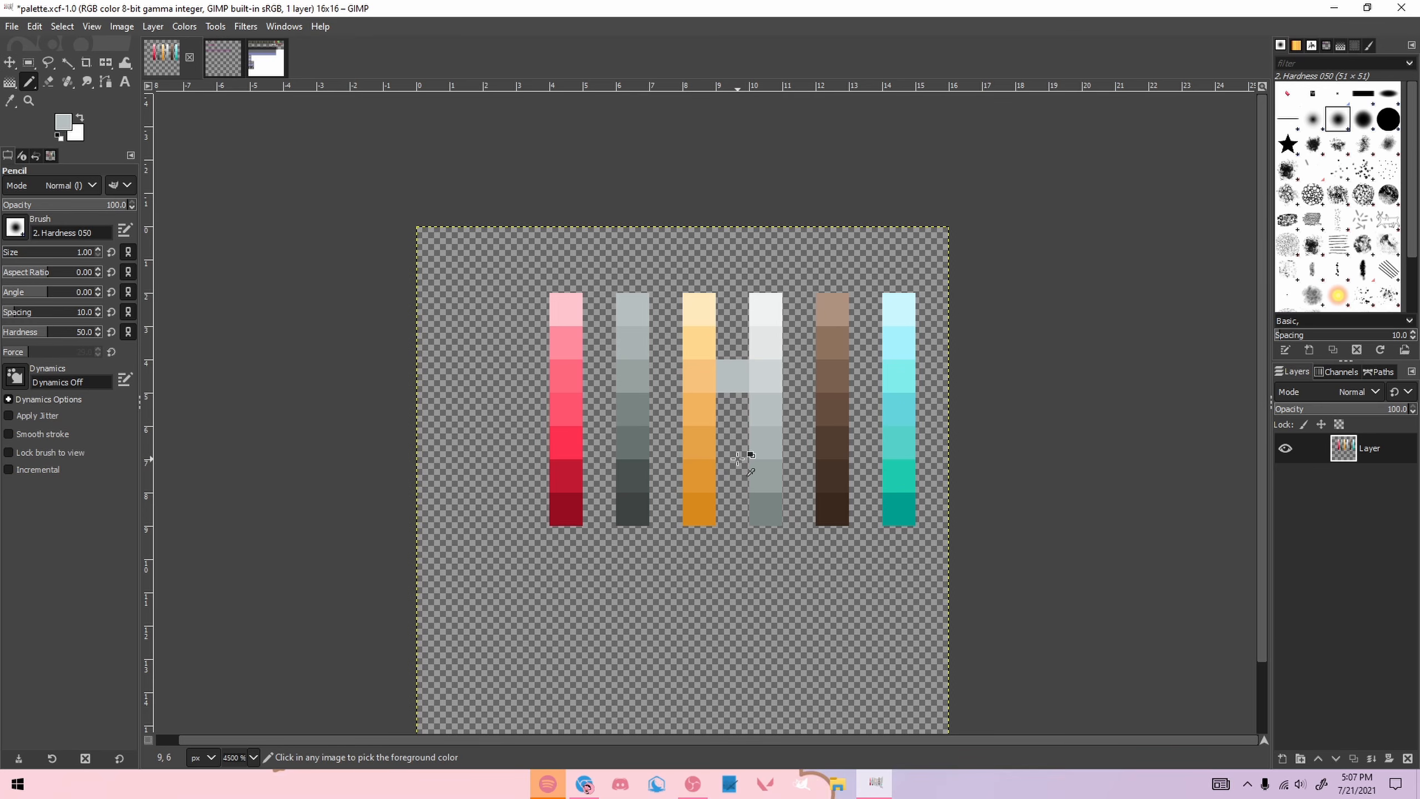
key(ctrl+z)
click(722, 408)
key(ctrl+z)
ctrl+click(755, 368)
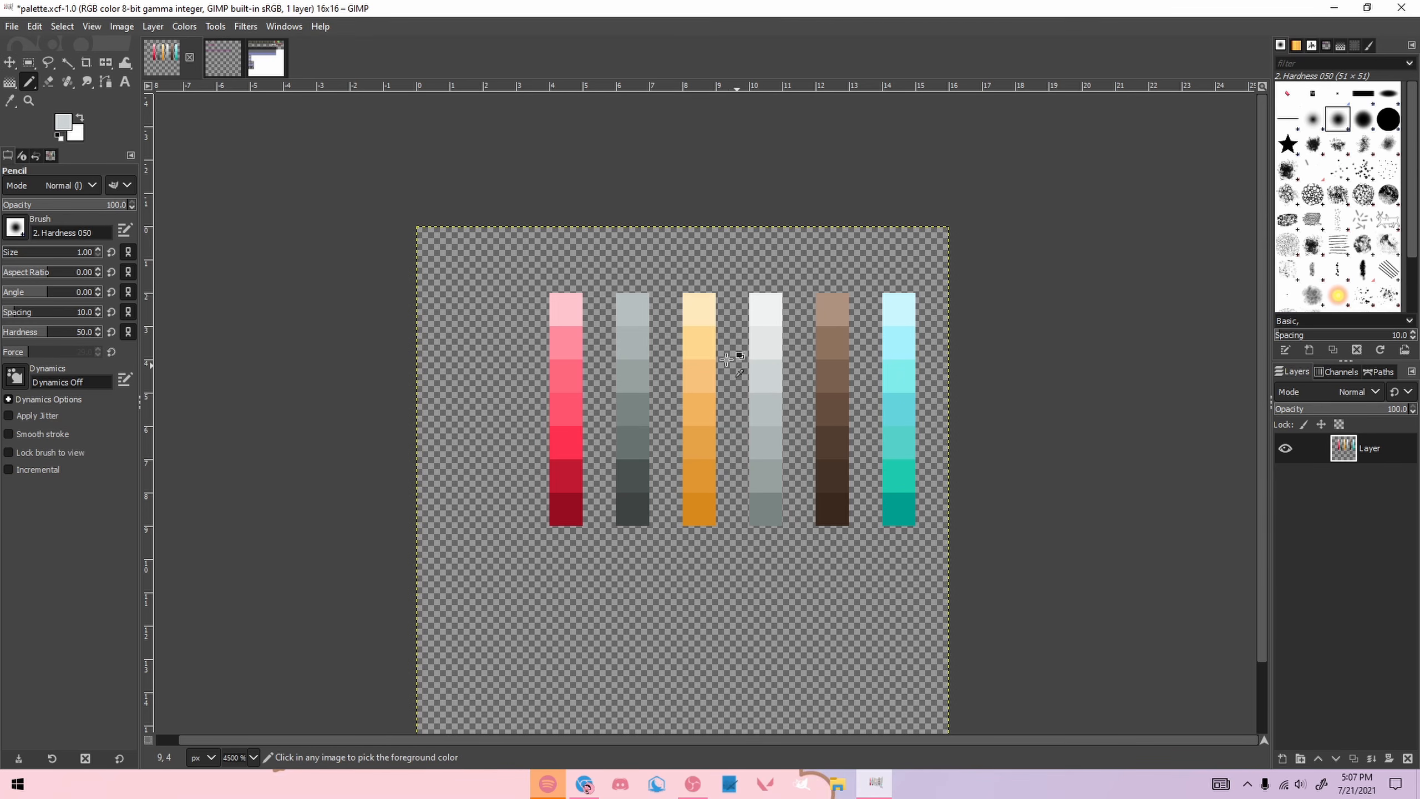
click(222, 57)
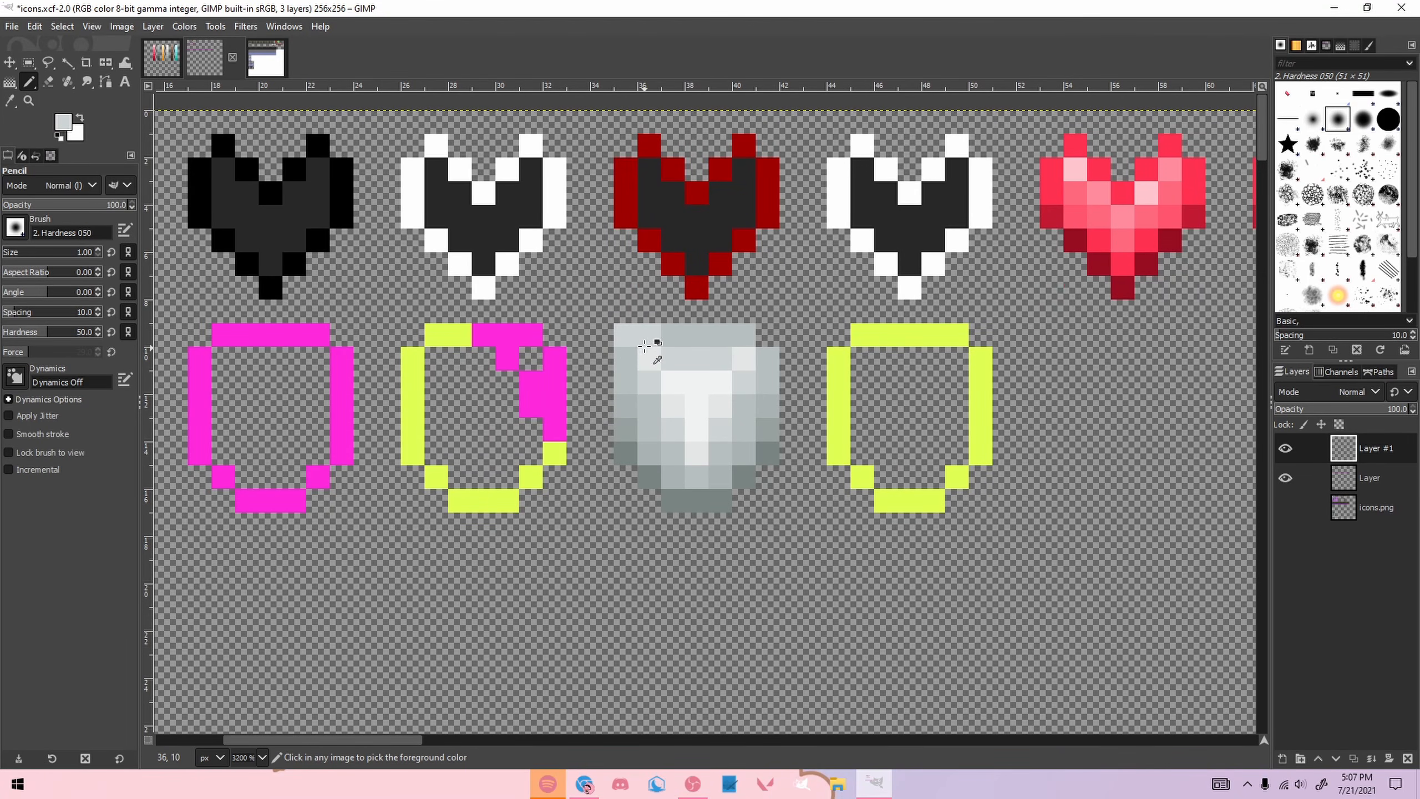
scroll(755, 447, down, 1)
scroll(754, 447, up, 1)
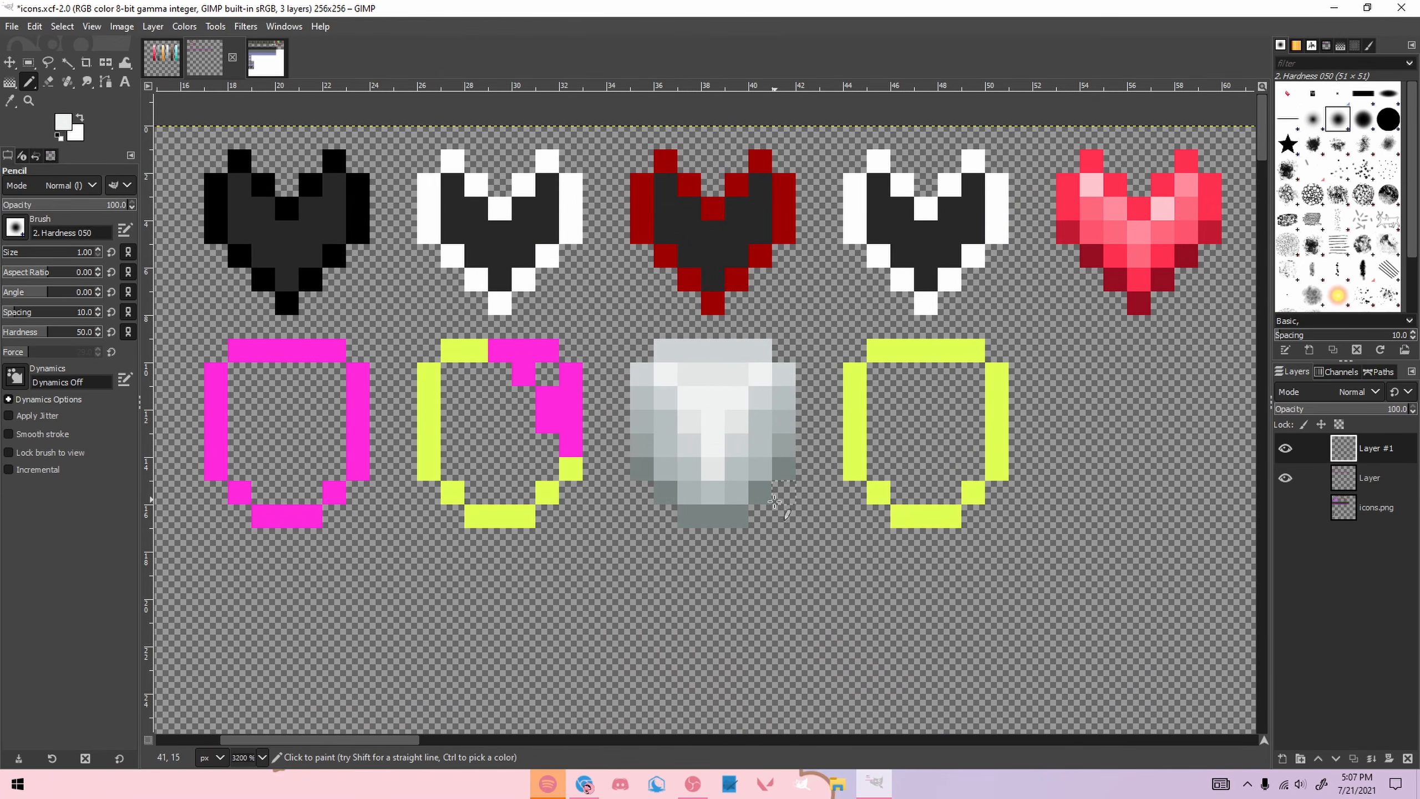
Step: Copy the shaded armour icon and paste it over the fourth outline in the second row
scroll(774, 499, up, 1)
scroll(767, 504, down, 5)
scroll(814, 497, up, 1)
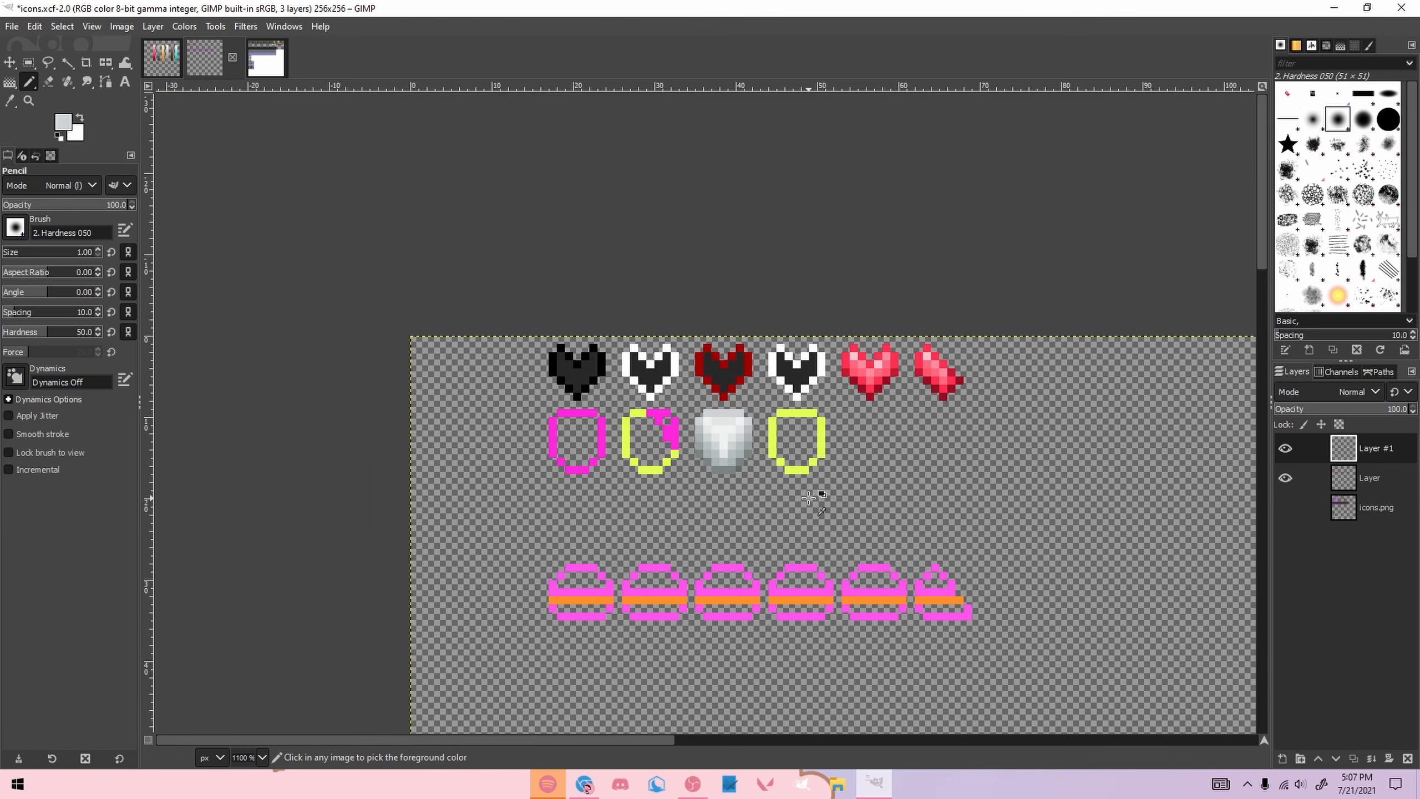
scroll(783, 487, up, 1)
scroll(726, 459, up, 1)
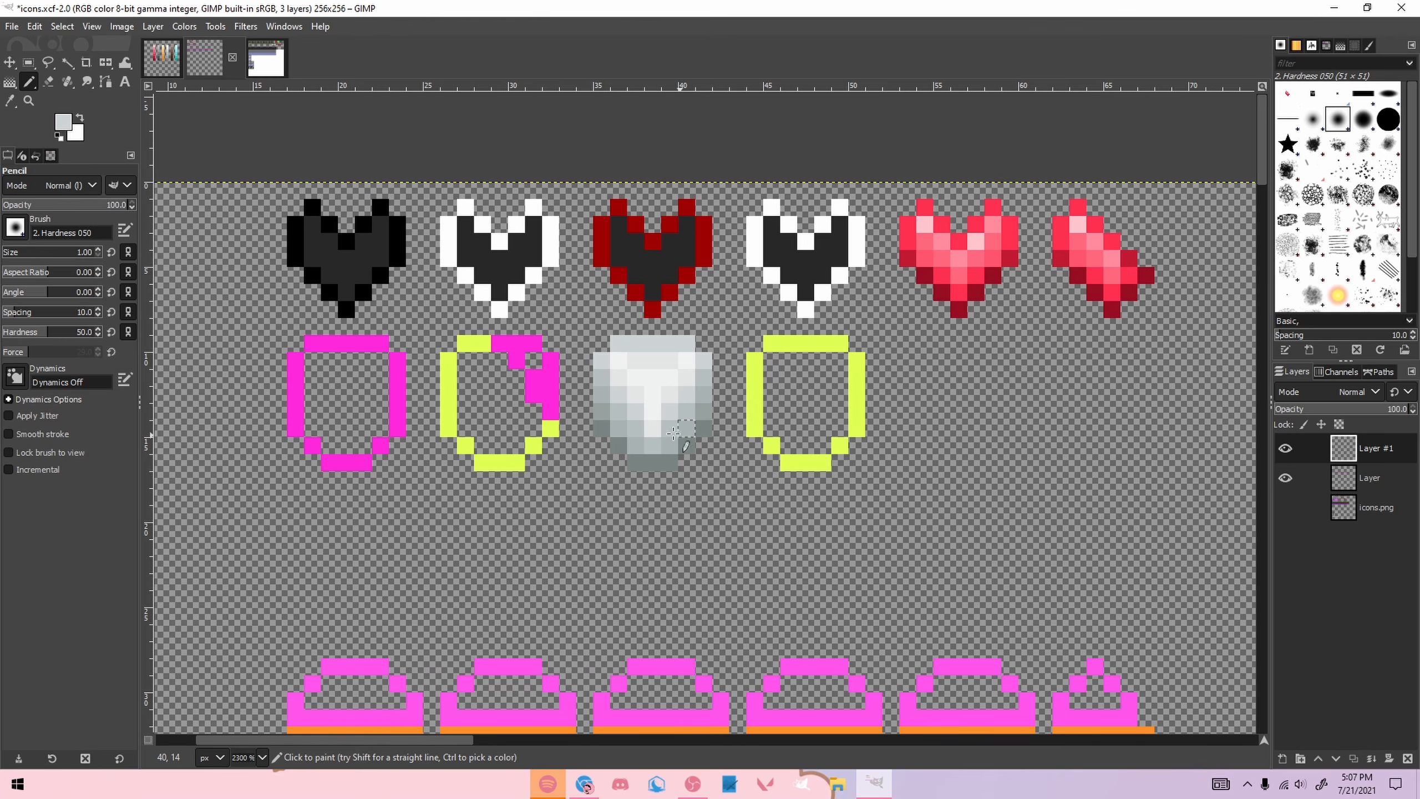
key(r)
drag(597, 334, 711, 468)
key(ctrl+c)
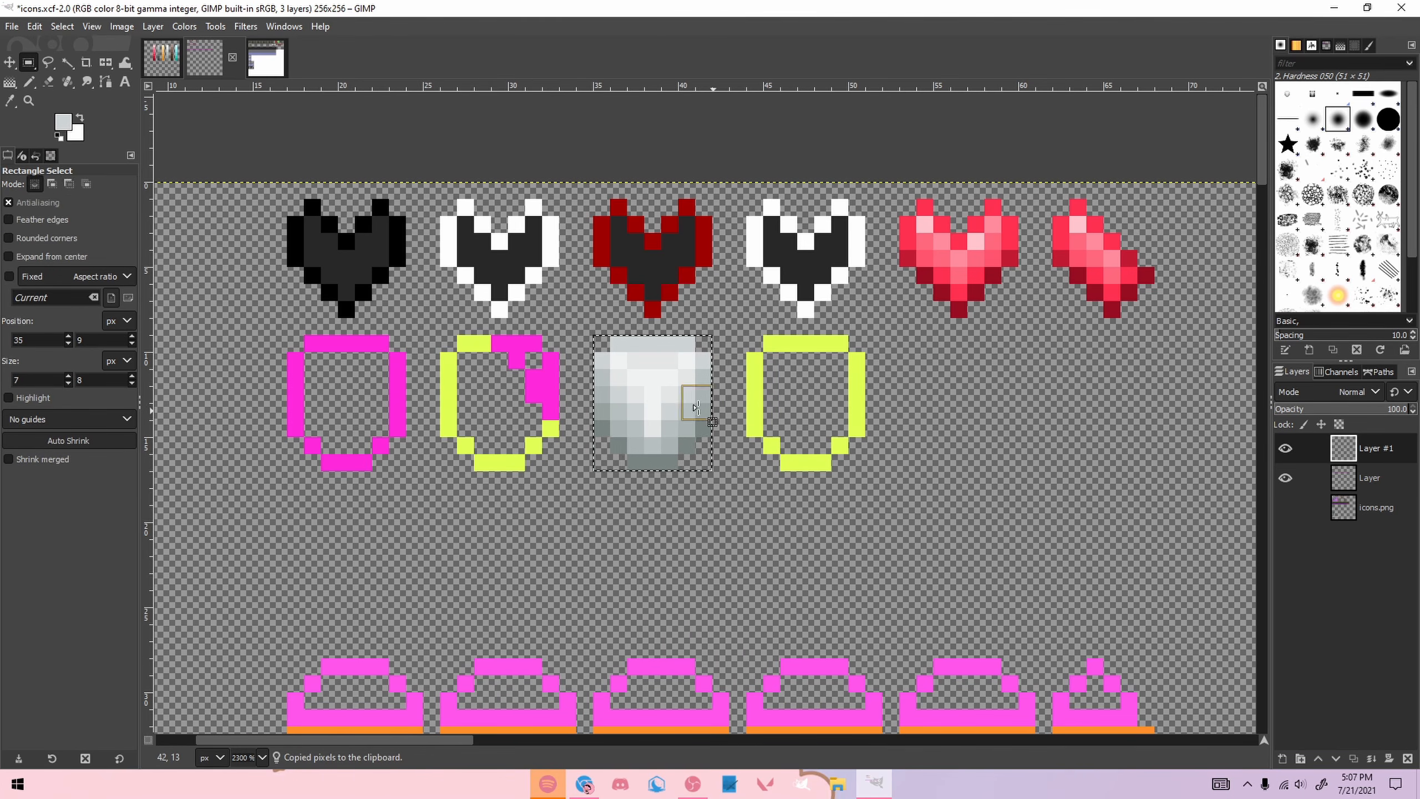
key(ctrl+v)
drag(661, 402, 812, 401)
click(969, 405)
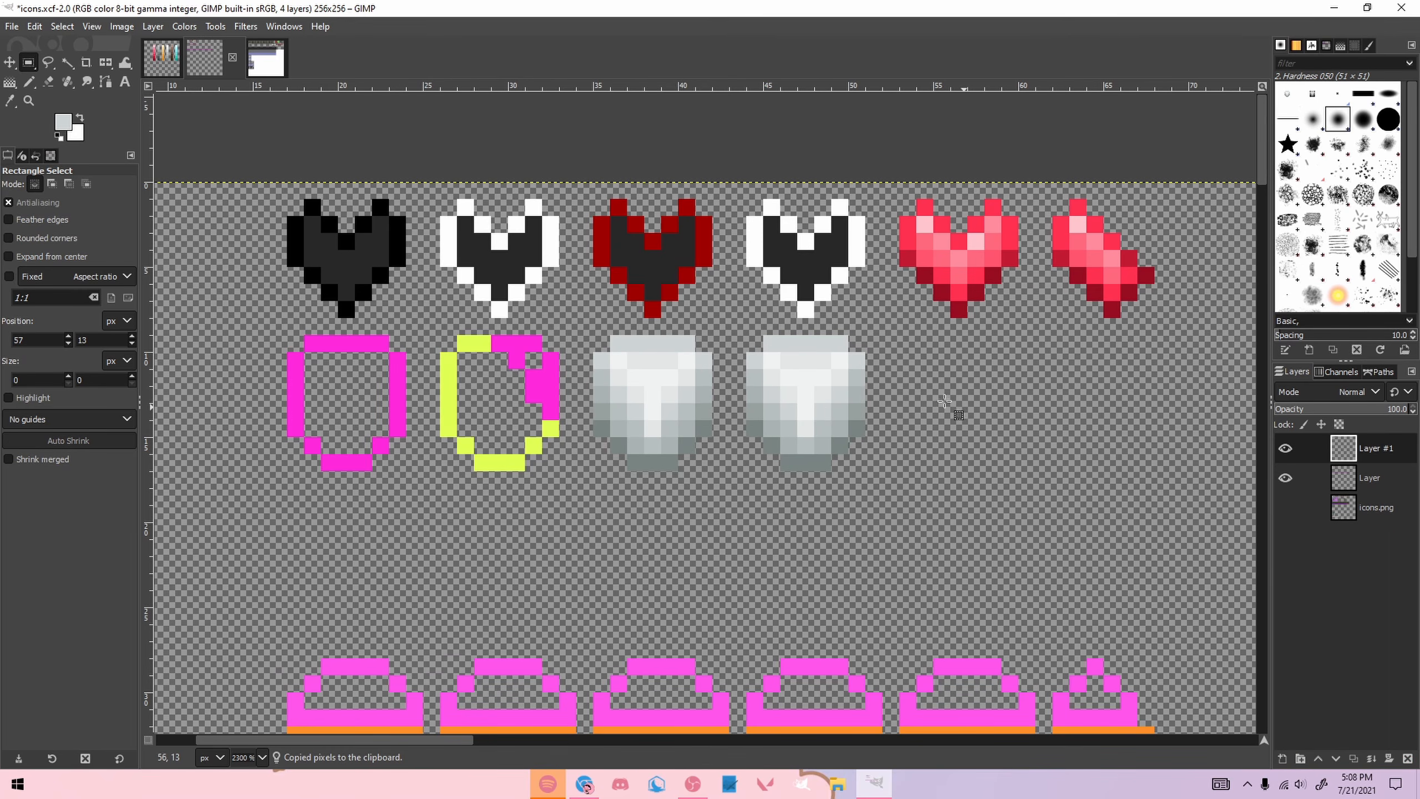
Step: Paste another copy of the shaded armour icon over the second outline and anchor it
key(ctrl+v)
drag(709, 406, 507, 406)
click(956, 368)
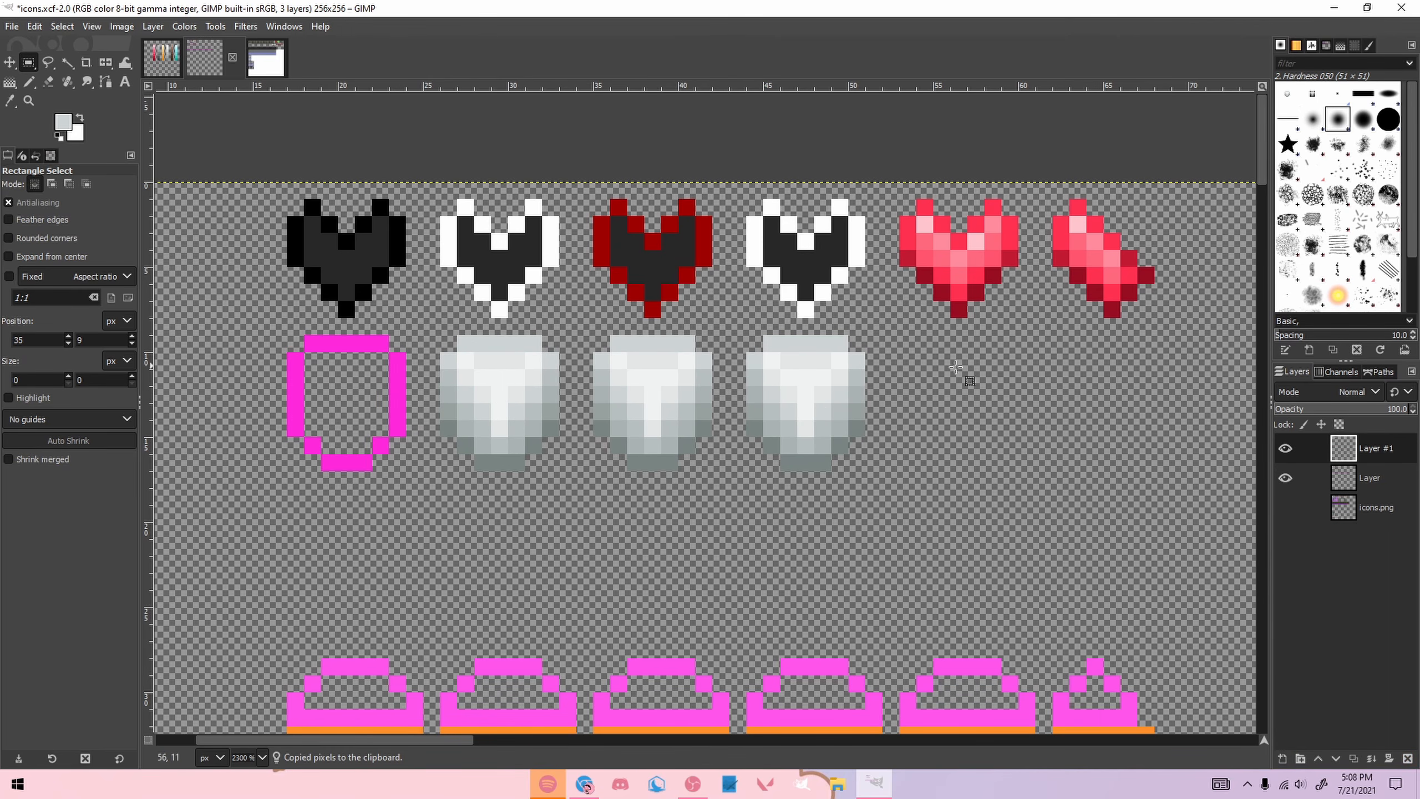
Step: Temporarily hide Layer #1 to select the second icon's pink half-armour area, then cut those pixels from the shaded copy on Layer #1
click(1286, 449)
mouse_move(495, 339)
mouse_down()
mouse_move(562, 355)
mouse_move(569, 404)
mouse_up()
drag(543, 404, 563, 415)
click(1286, 448)
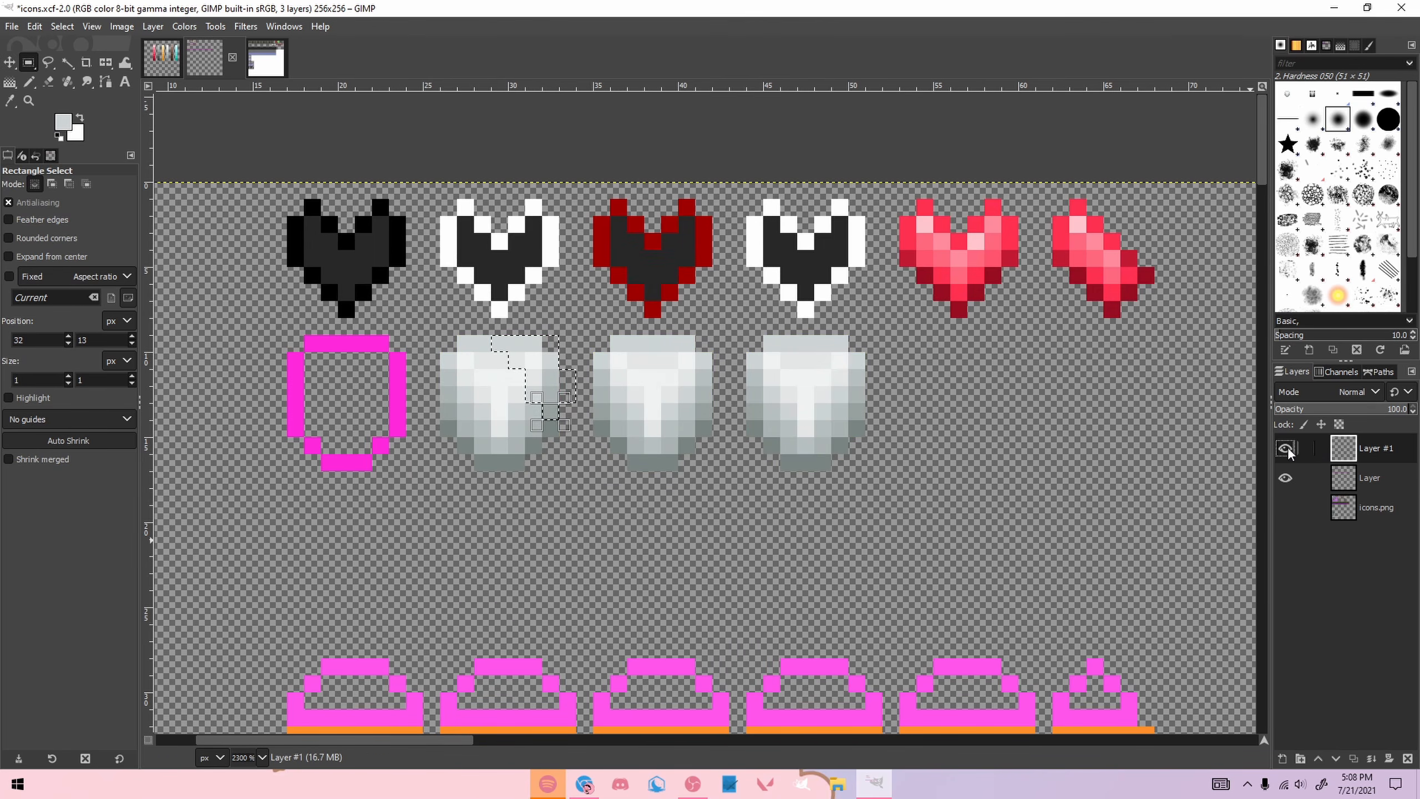
key(ctrl+x)
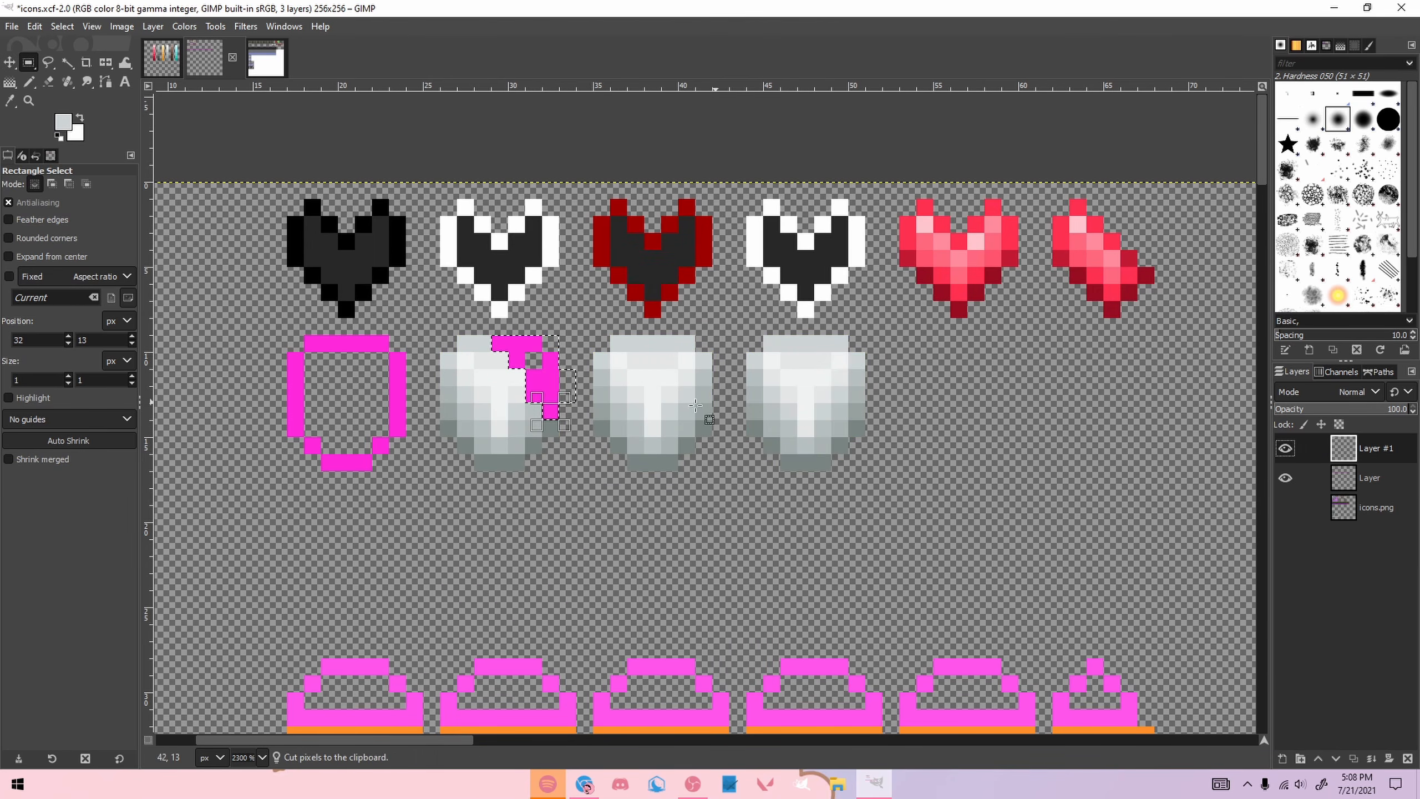
click(572, 517)
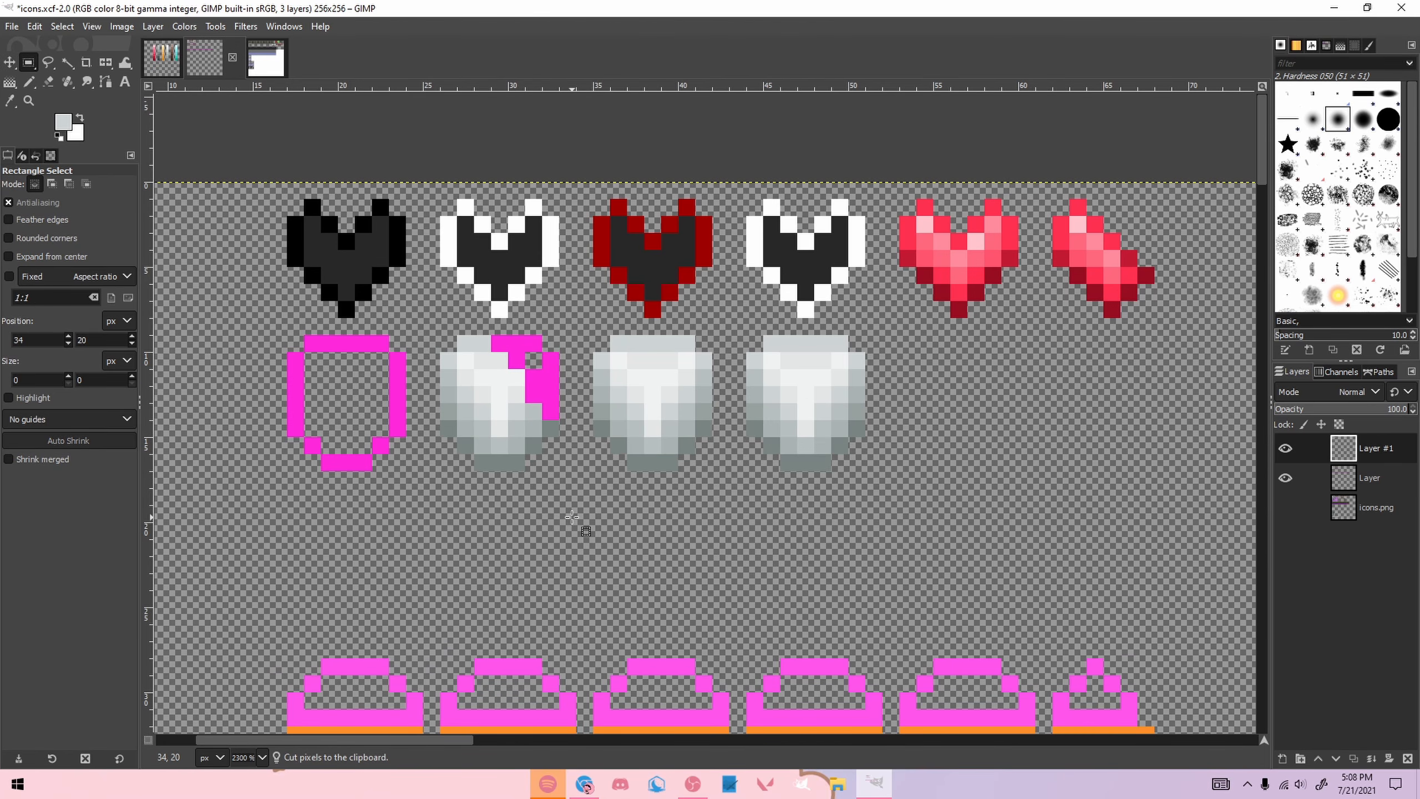
scroll(425, 371, down, 3)
scroll(531, 373, up, 2)
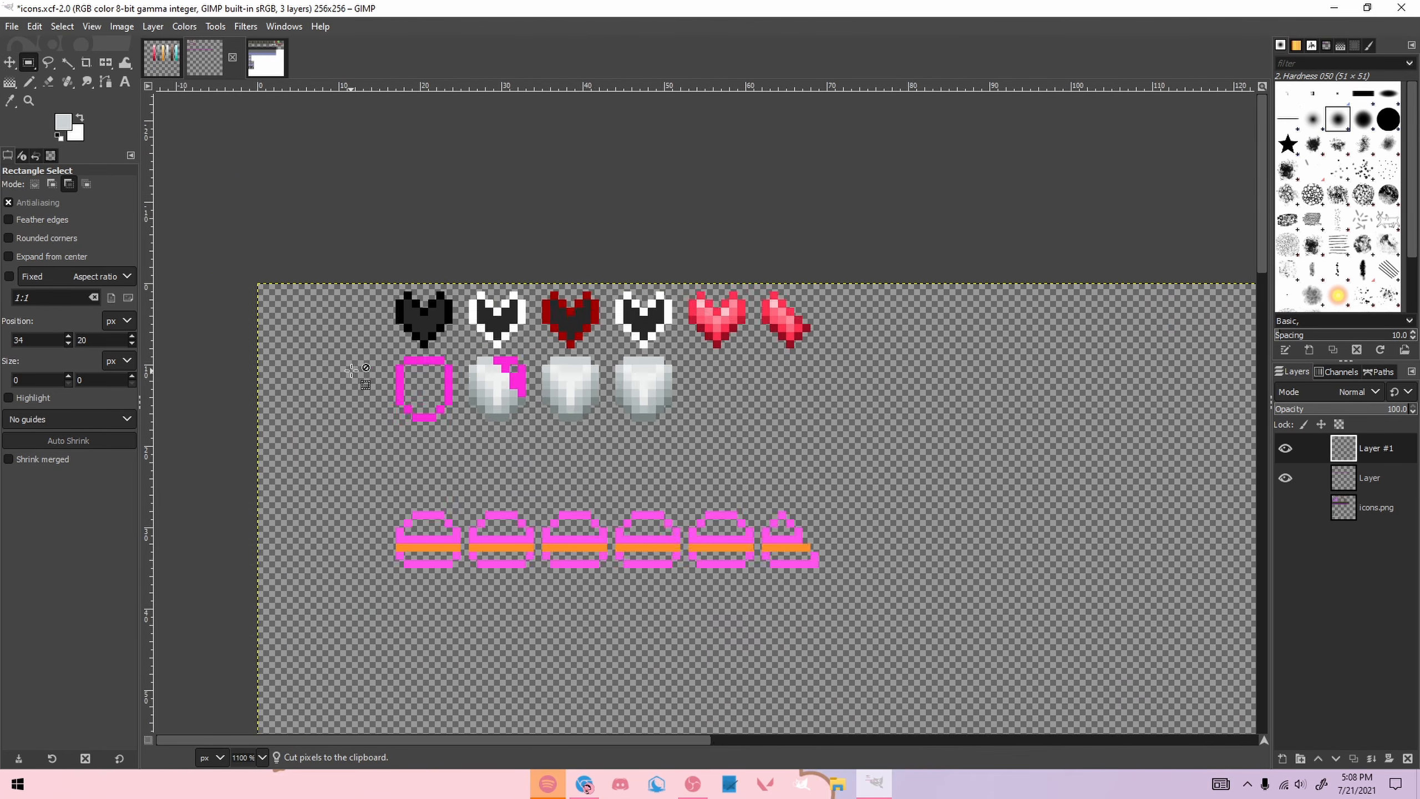
Step: Recolour the magenta part of the half-armor icon with dark grey inside and a black outer edge using the Pencil
scroll(532, 372, up, 1)
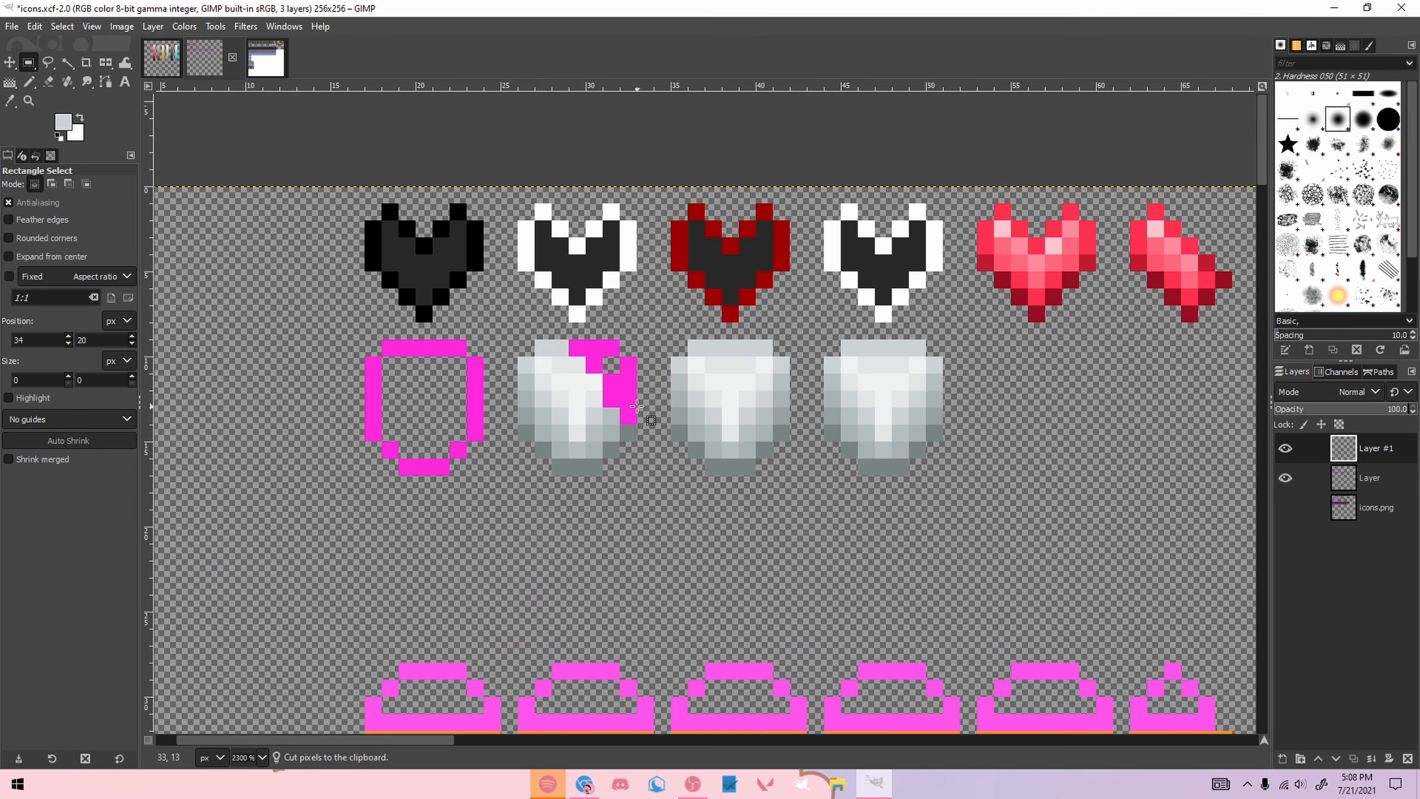
key(n)
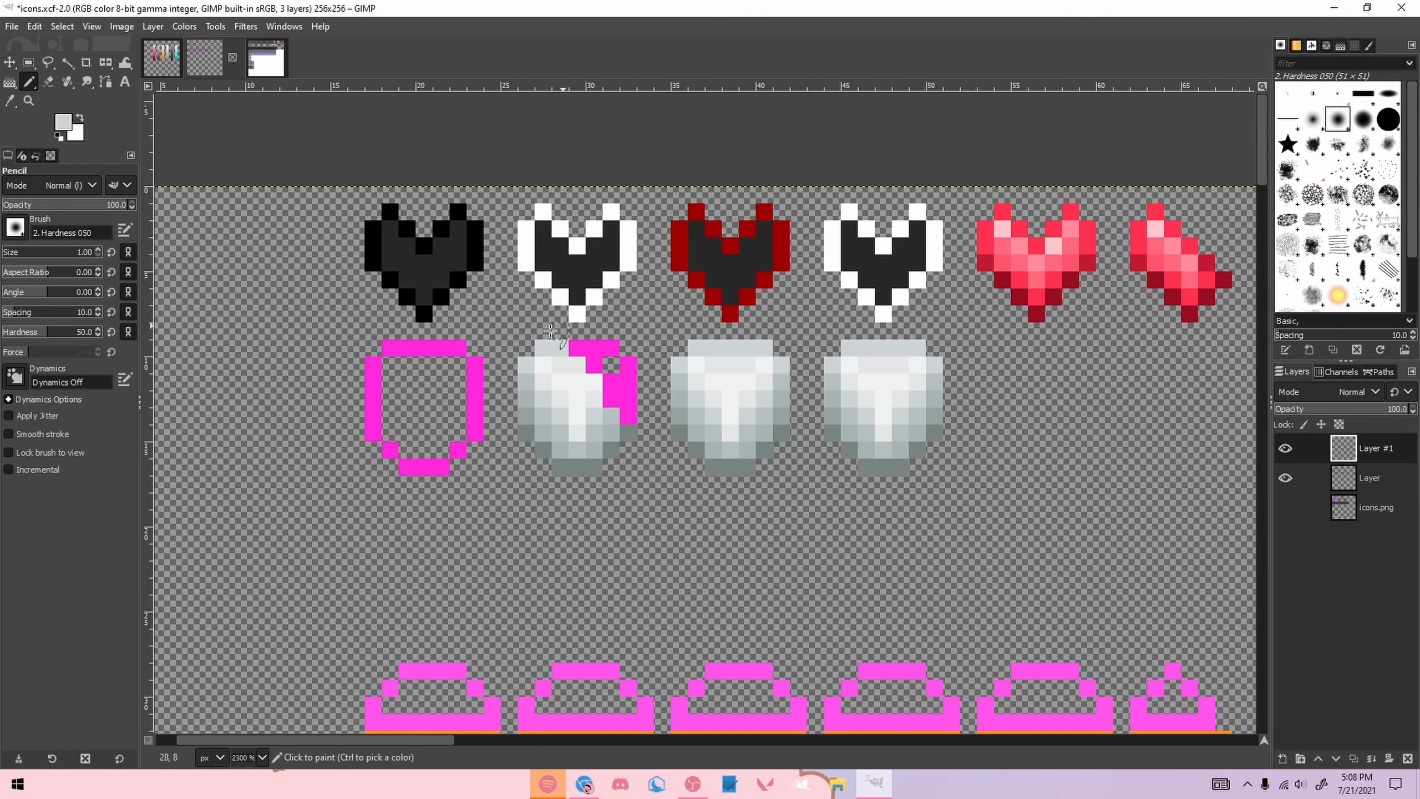
ctrl+click(435, 284)
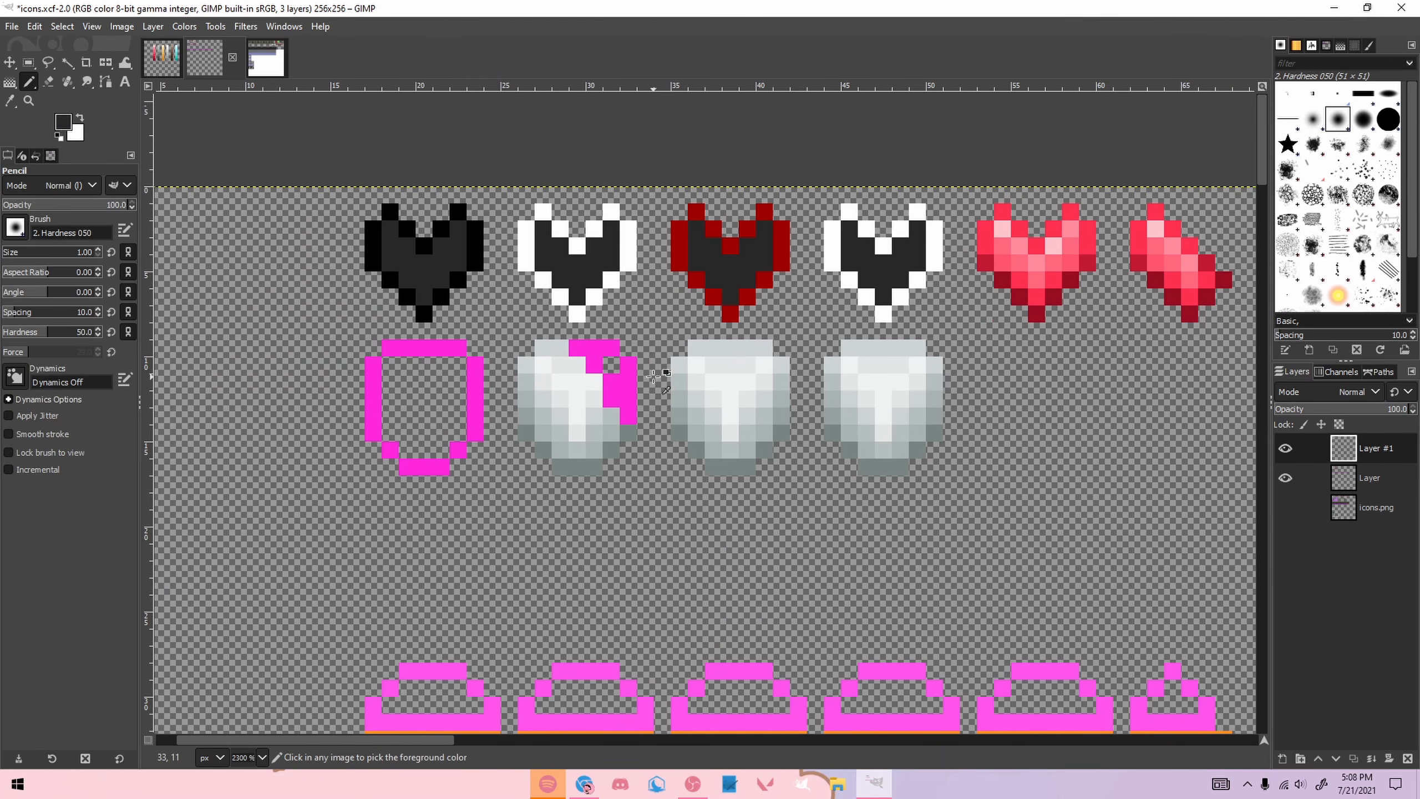
scroll(657, 383, up, 1)
mouse_move(596, 367)
mouse_down()
mouse_move(612, 370)
mouse_move(592, 409)
mouse_up()
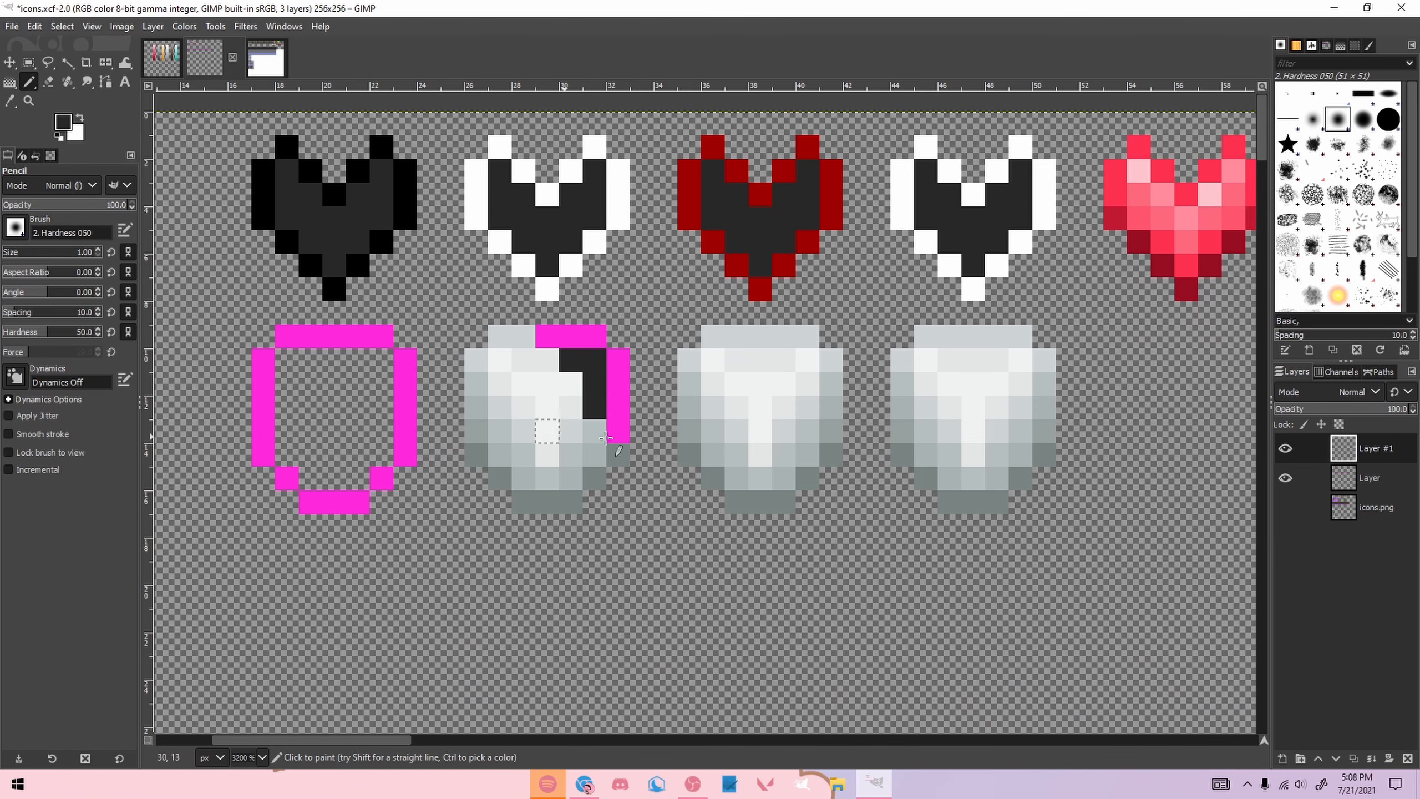
mouse_move(582, 338)
mouse_down()
mouse_move(620, 362)
mouse_move(619, 430)
mouse_up()
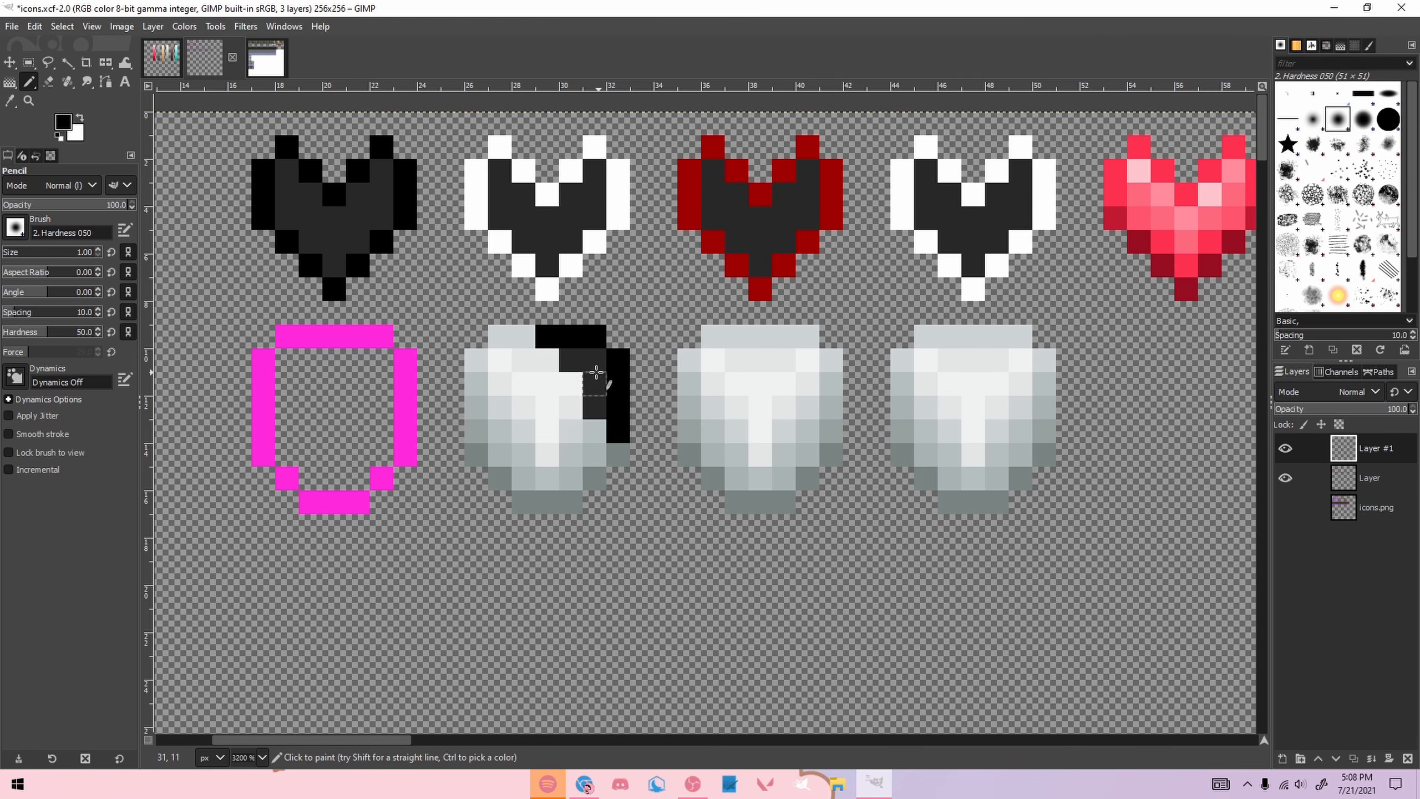
Step: Fill the empty armor icon's interior with dark grey and repaint its magenta outline black
mouse_move(289, 361)
mouse_down()
mouse_move(286, 476)
mouse_move(382, 454)
mouse_move(381, 359)
mouse_move(311, 361)
mouse_up()
shift+click(311, 478)
shift+click(358, 478)
shift+click(358, 384)
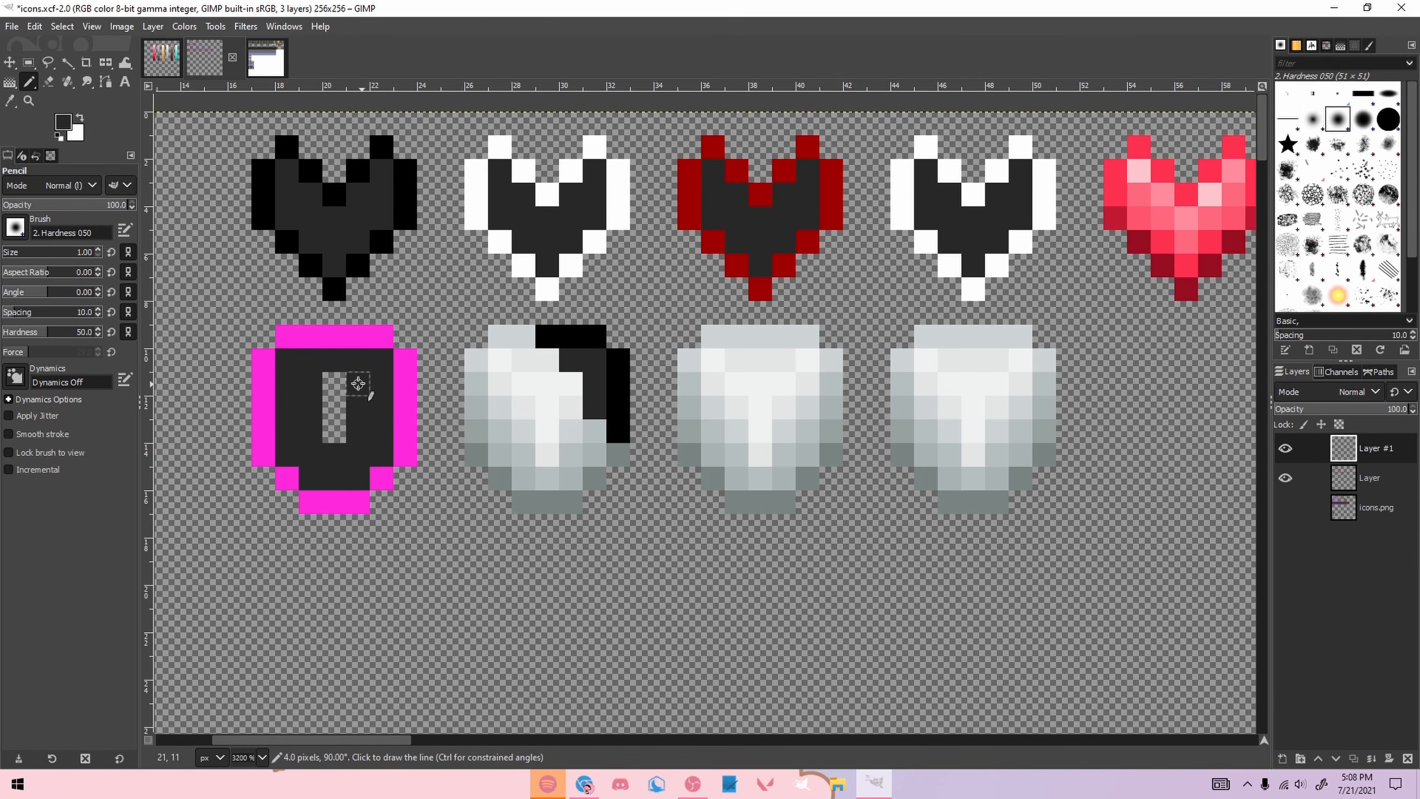
shift+click(335, 384)
shift+click(334, 431)
shift+click(358, 502)
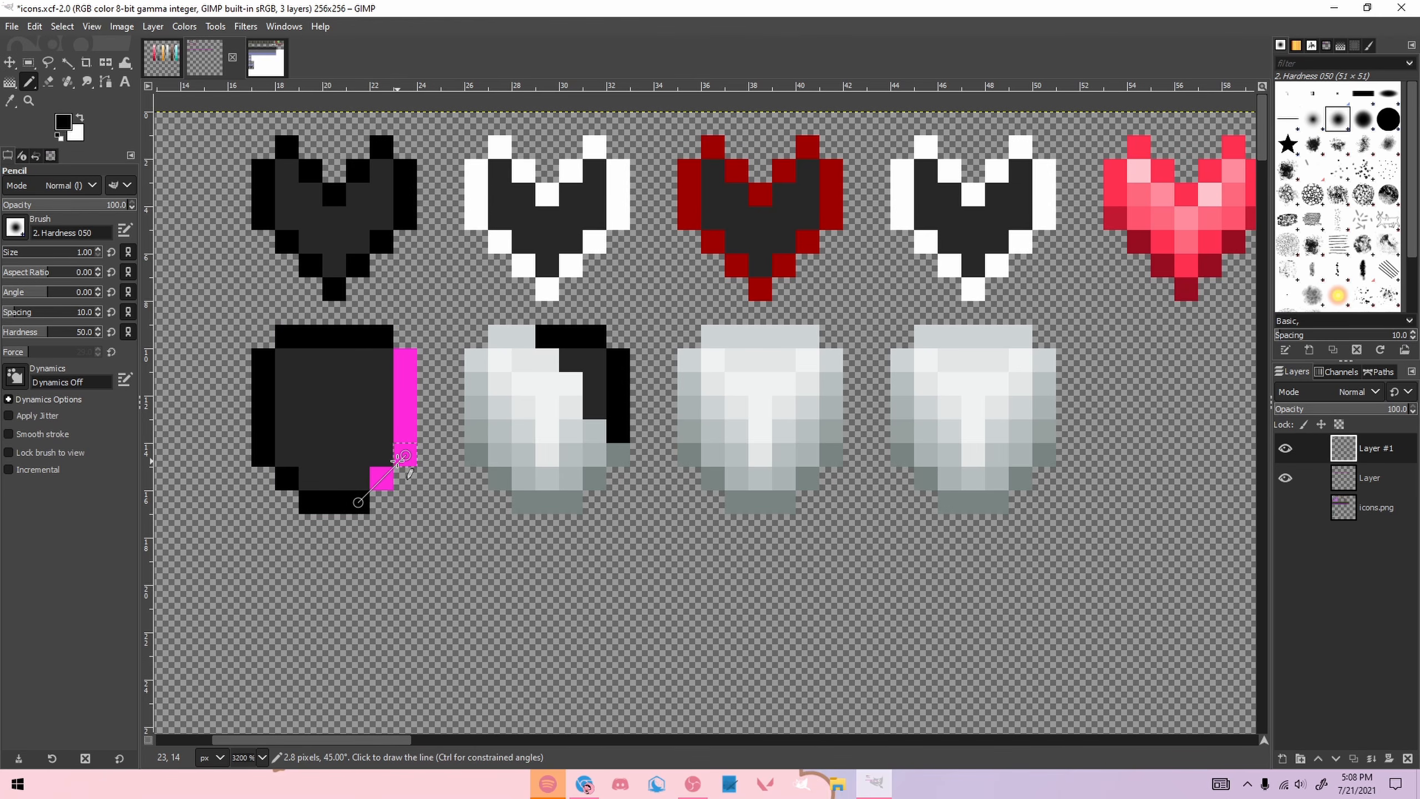
shift+click(398, 461)
shift+click(405, 361)
Step: Show the icons.png layer and compare the redrawn icons with the original sprite sheet
scroll(564, 371, down, 6)
scroll(605, 385, up, 3)
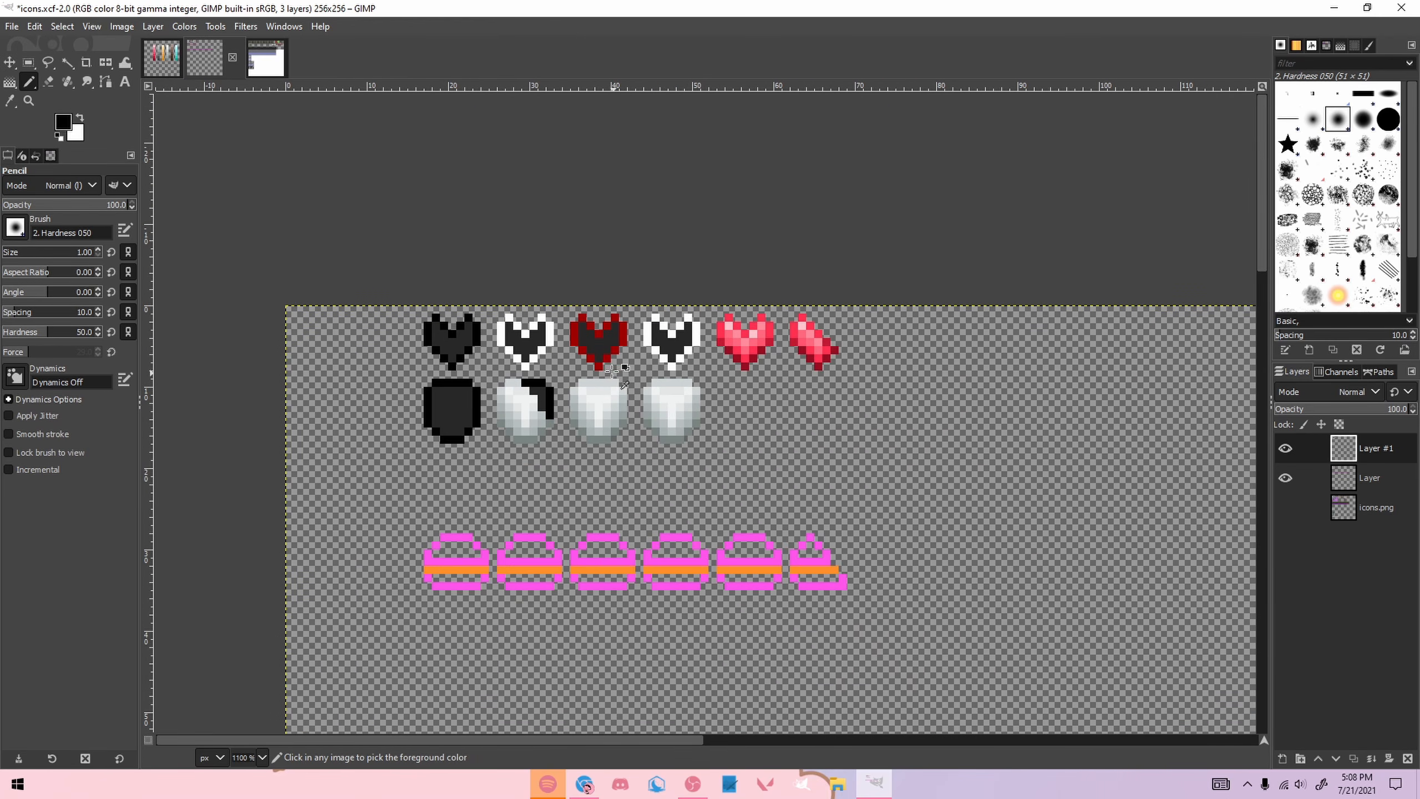
click(1285, 508)
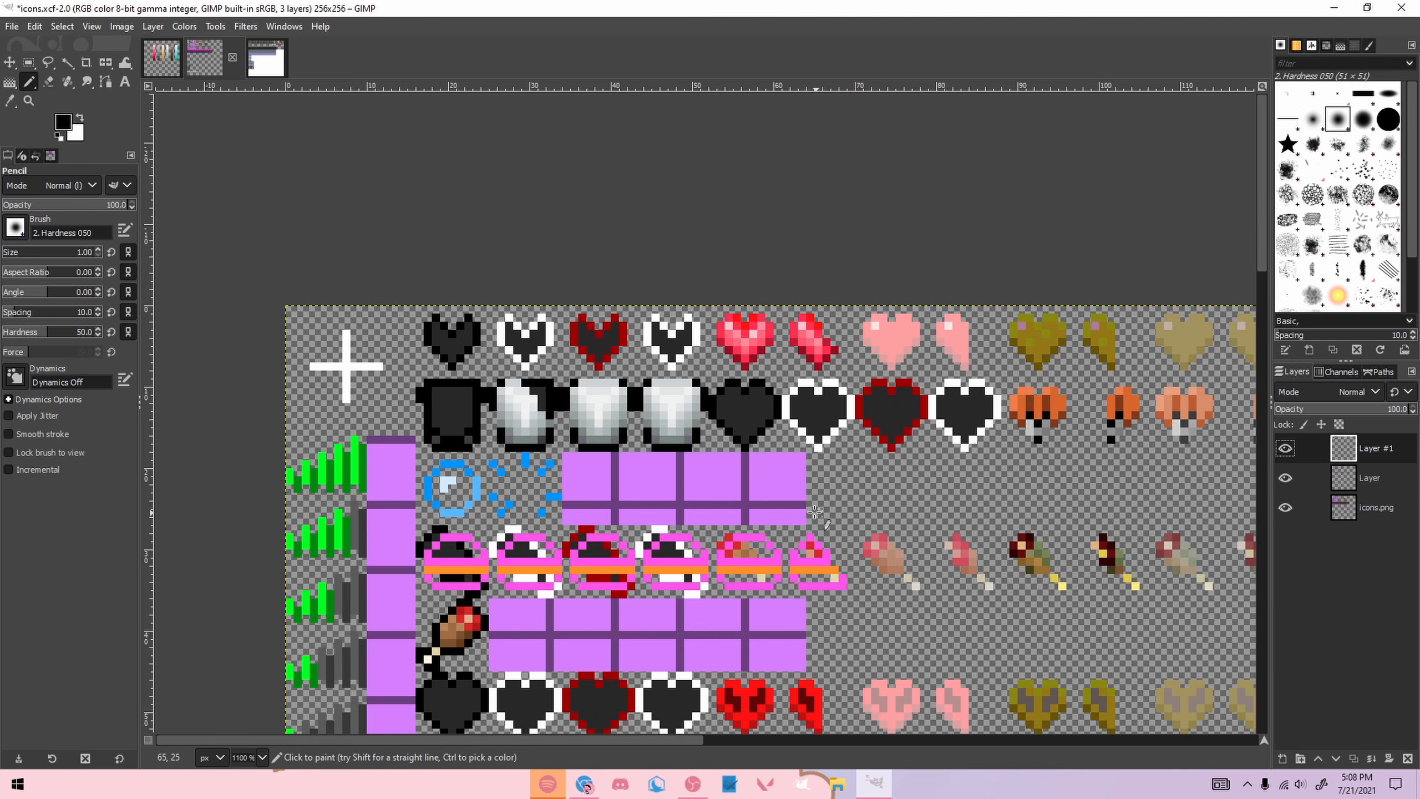
scroll(725, 283, down, 3)
scroll(725, 283, up, 1)
scroll(725, 283, down, 2)
scroll(725, 283, up, 3)
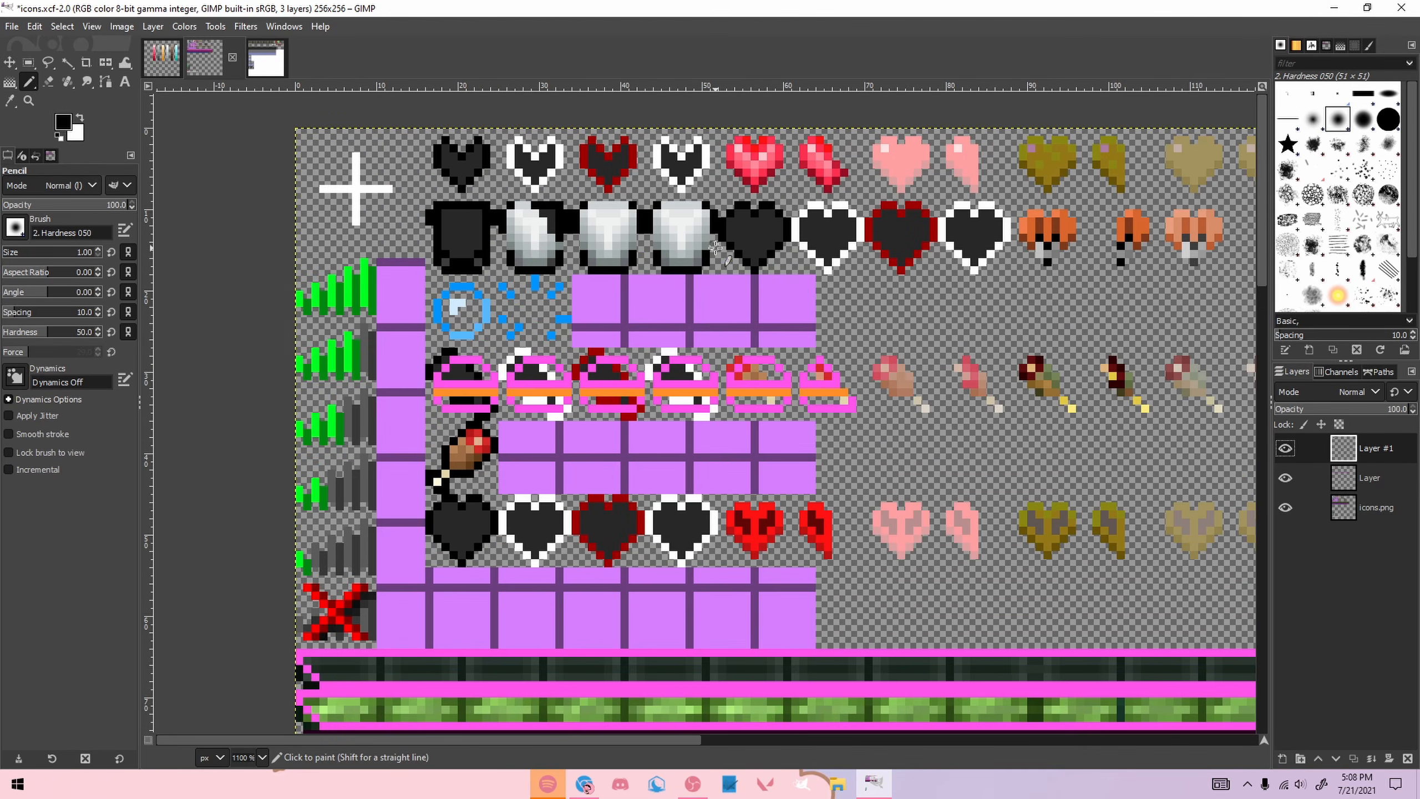
Step: Sample the lightest grey from the palette image and paint the middle four pixels of the fifth food icon's orange stripe
key(alt+1)
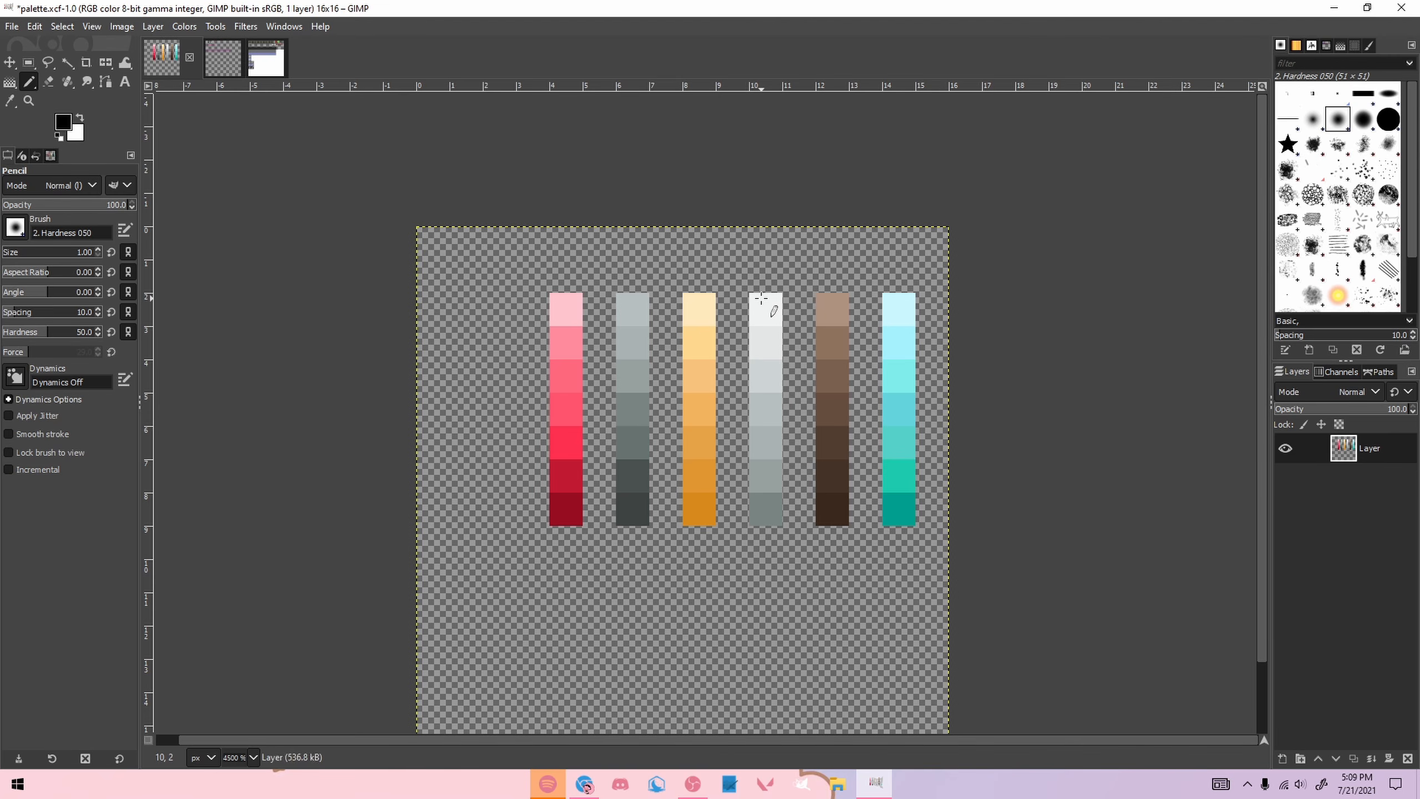
ctrl+click(770, 309)
click(223, 64)
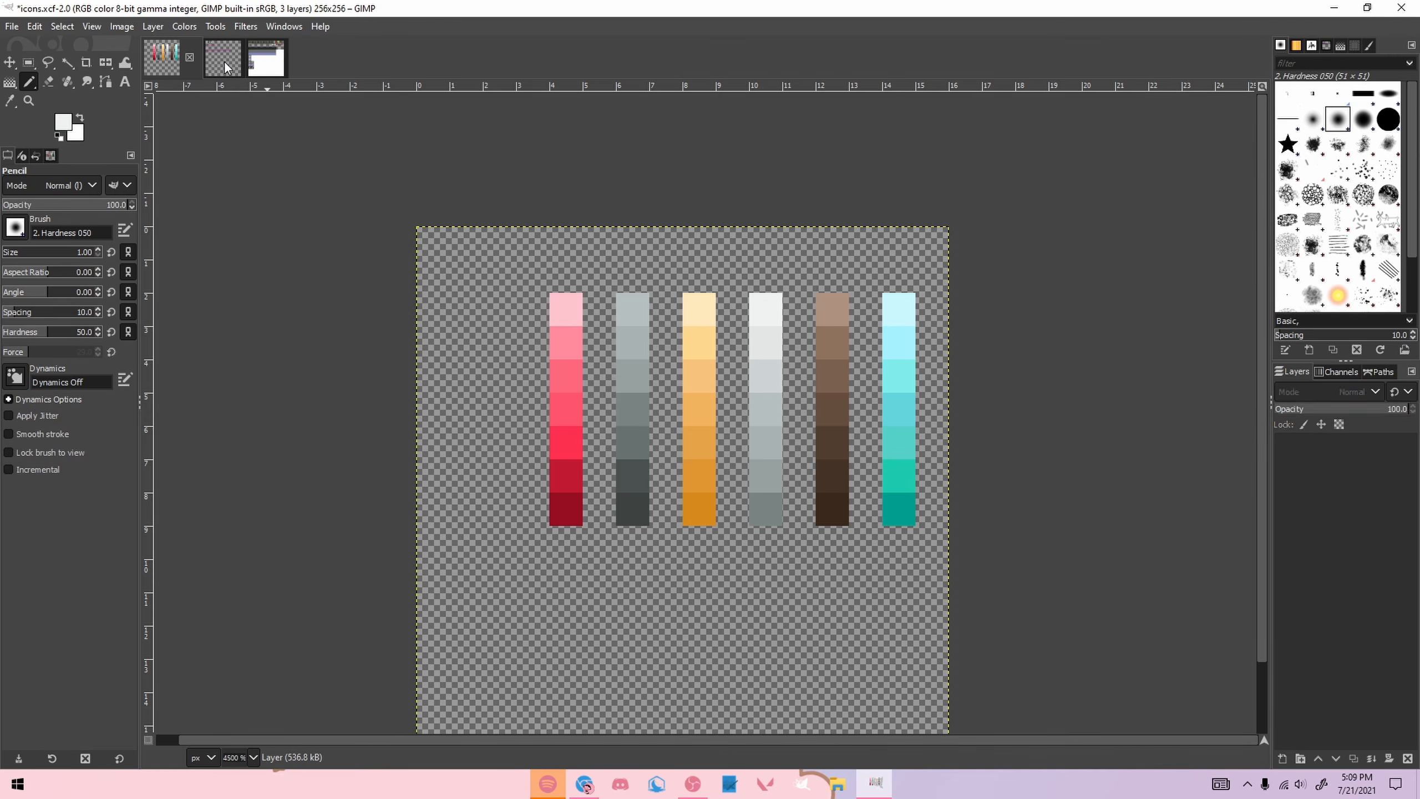
scroll(928, 388, up, 1)
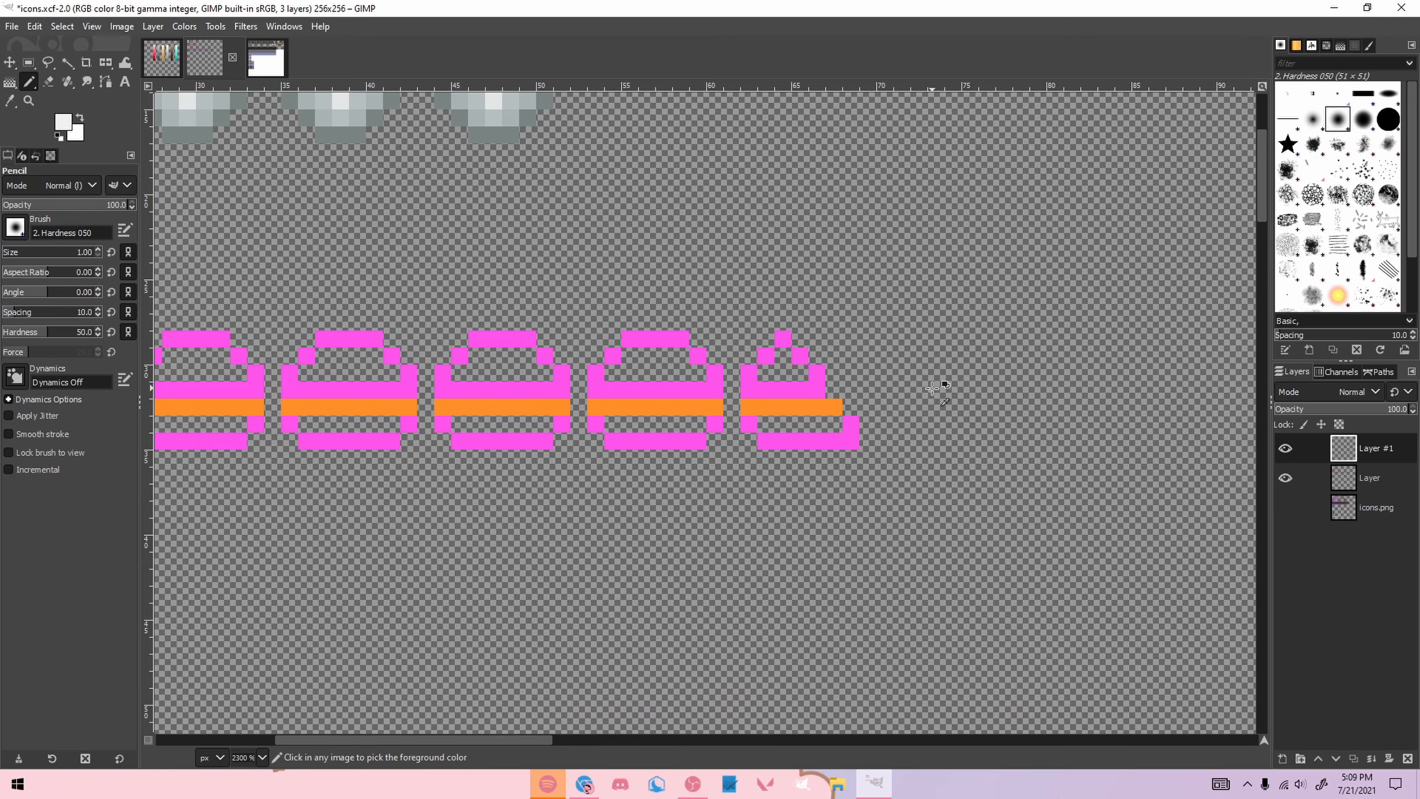
scroll(648, 395, up, 2)
click(632, 414)
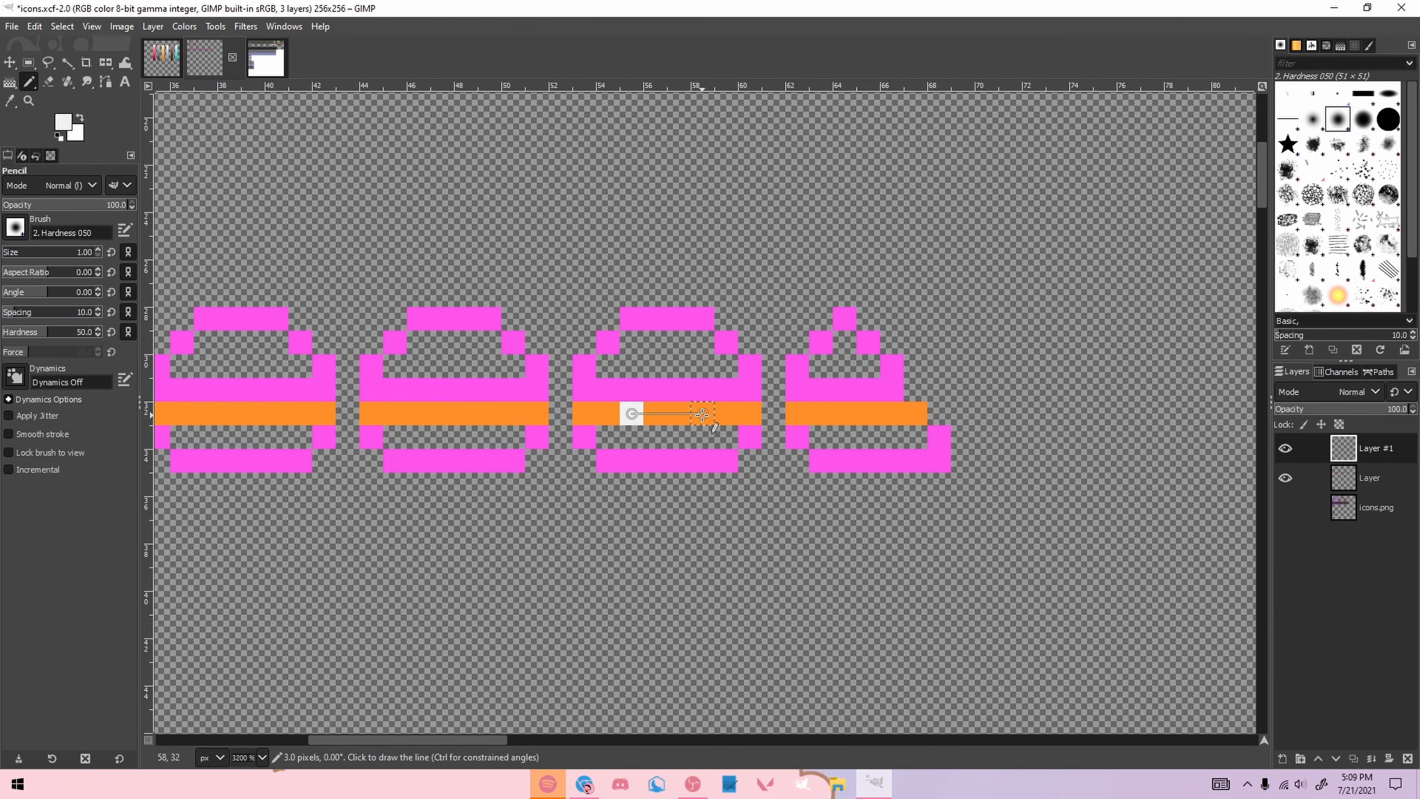
shift+click(703, 414)
Step: Shade both ends of the fifth food icon's stripe with the next two progressively darker palette greys
click(146, 66)
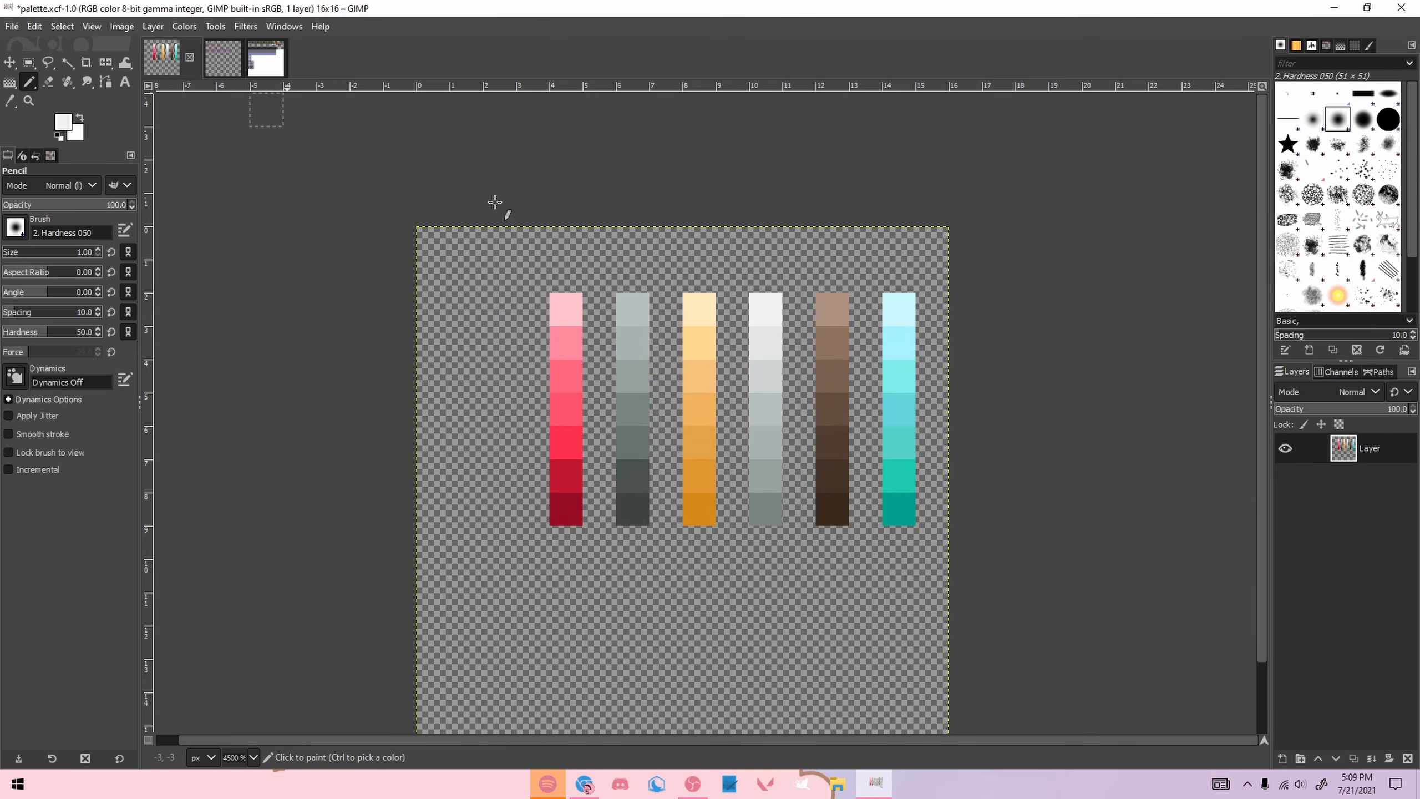
ctrl+click(759, 354)
click(223, 58)
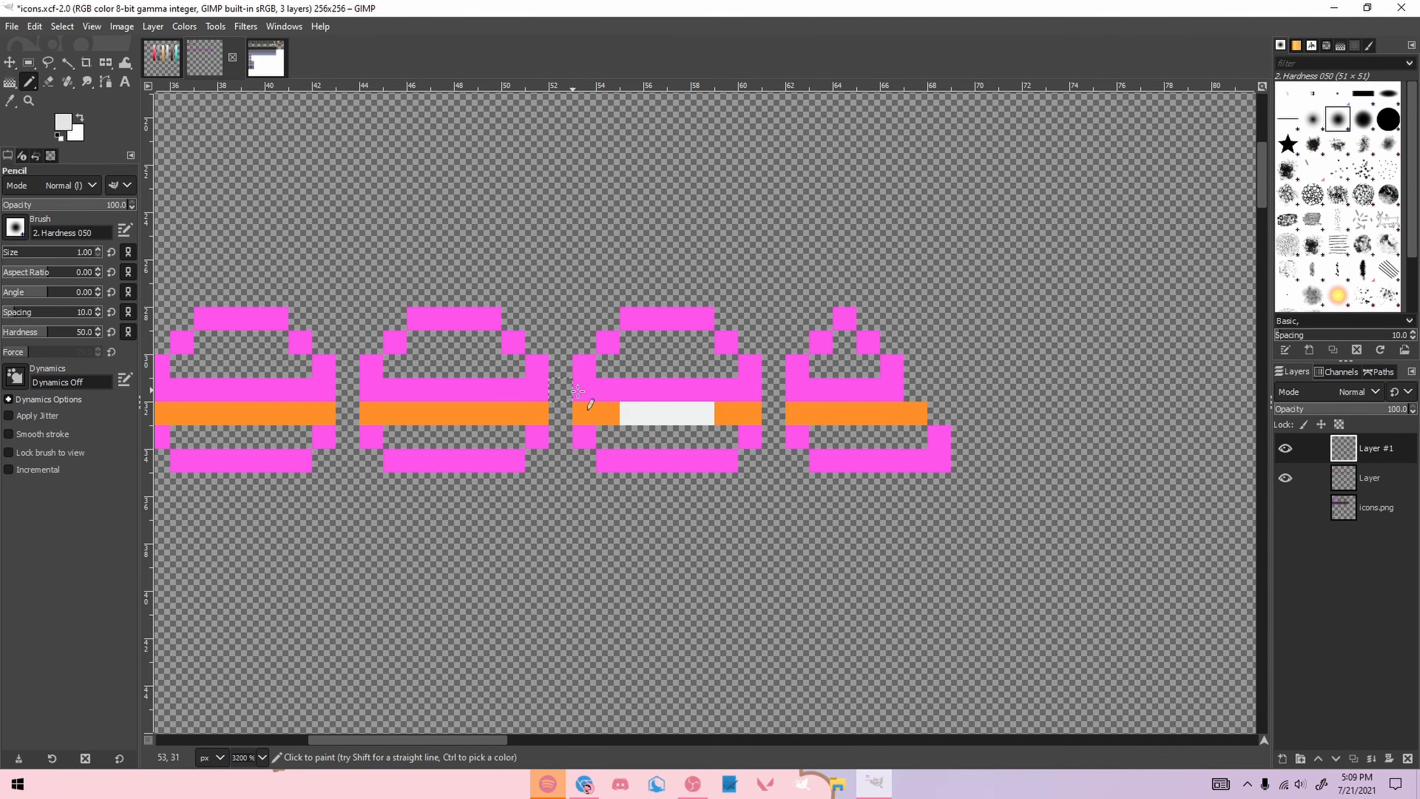
click(718, 416)
click(161, 57)
ctrl+click(771, 375)
click(204, 58)
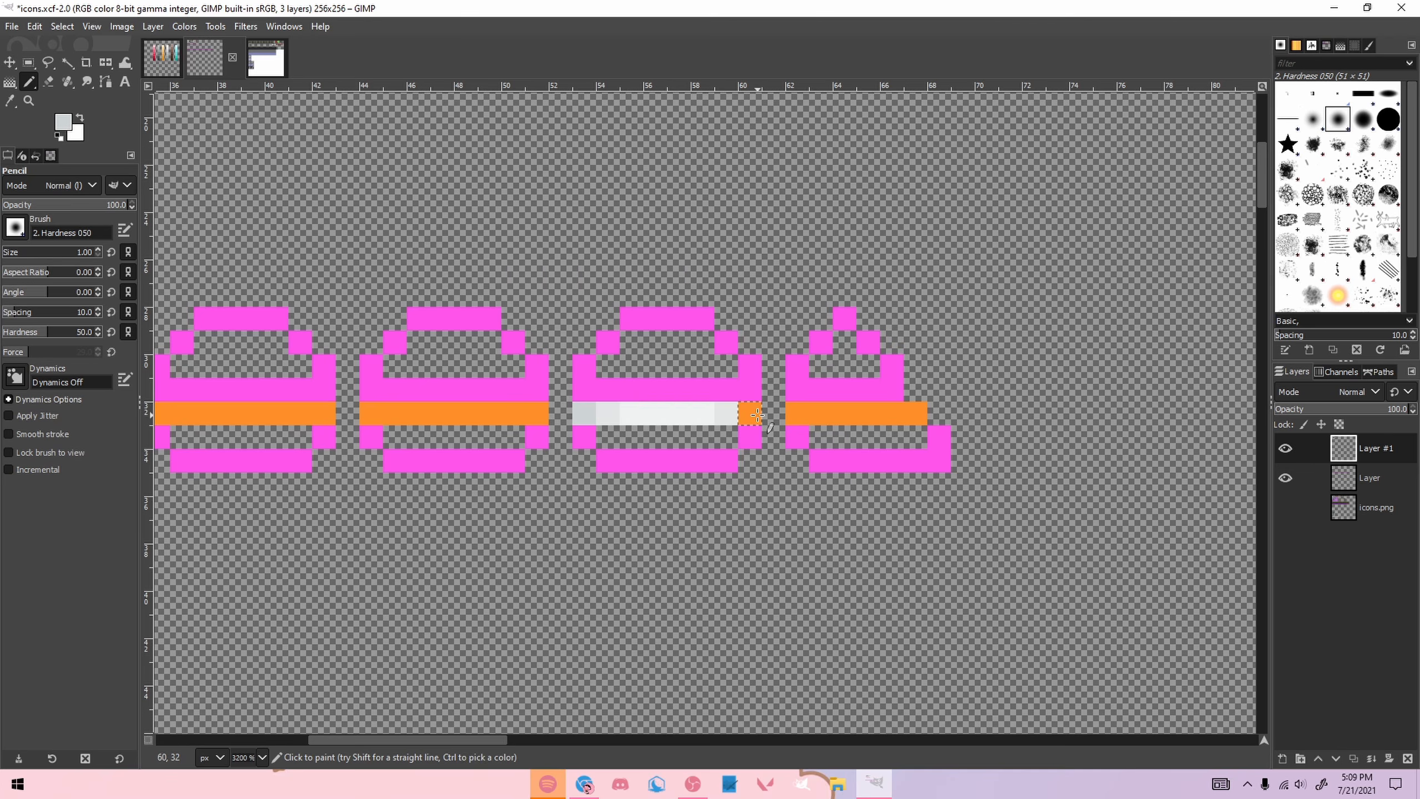
click(757, 414)
scroll(757, 413, down, 4)
scroll(684, 345, up, 4)
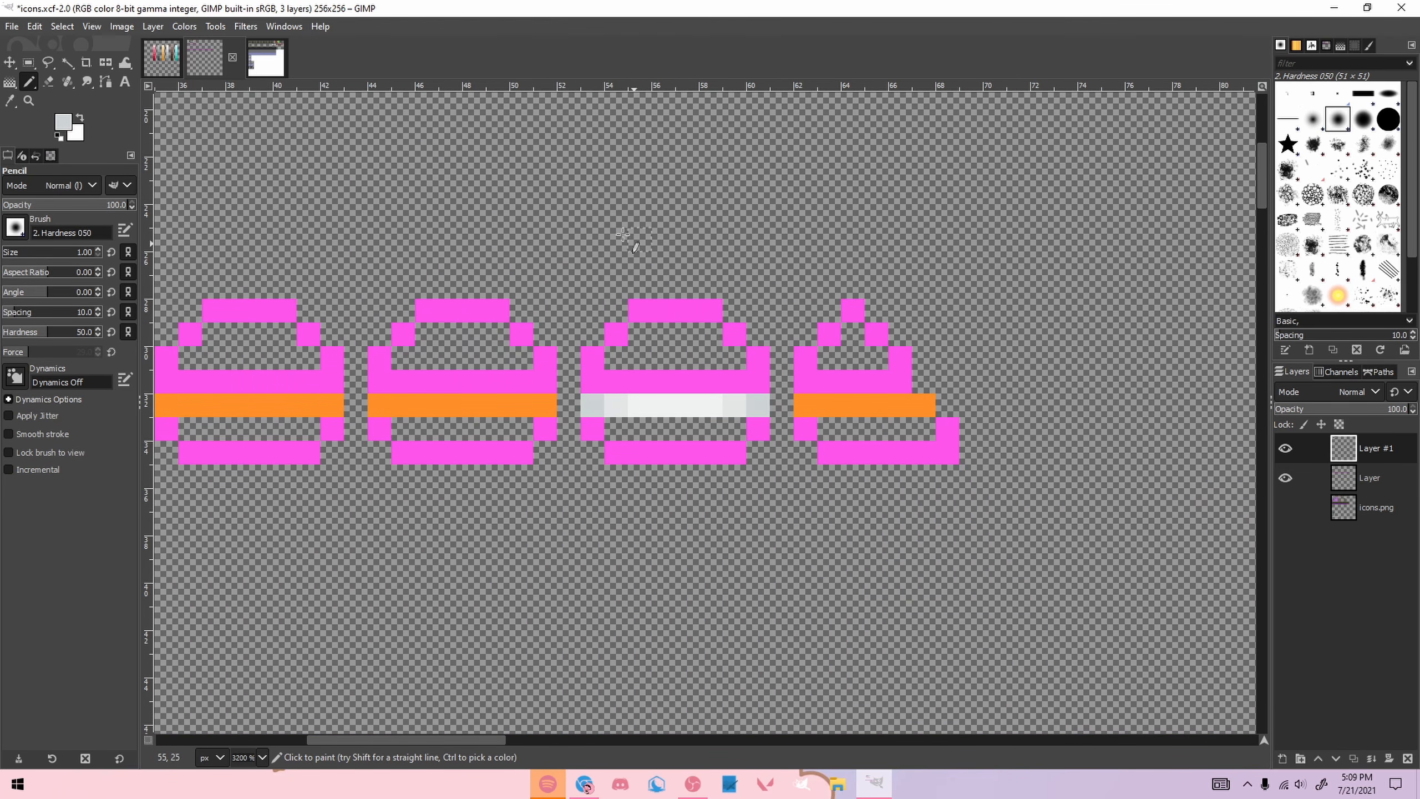
Step: Paint the fifth food icon's bottom edge and upper band dark teal at the centre and brighter teal towards the ends and sides
click(161, 58)
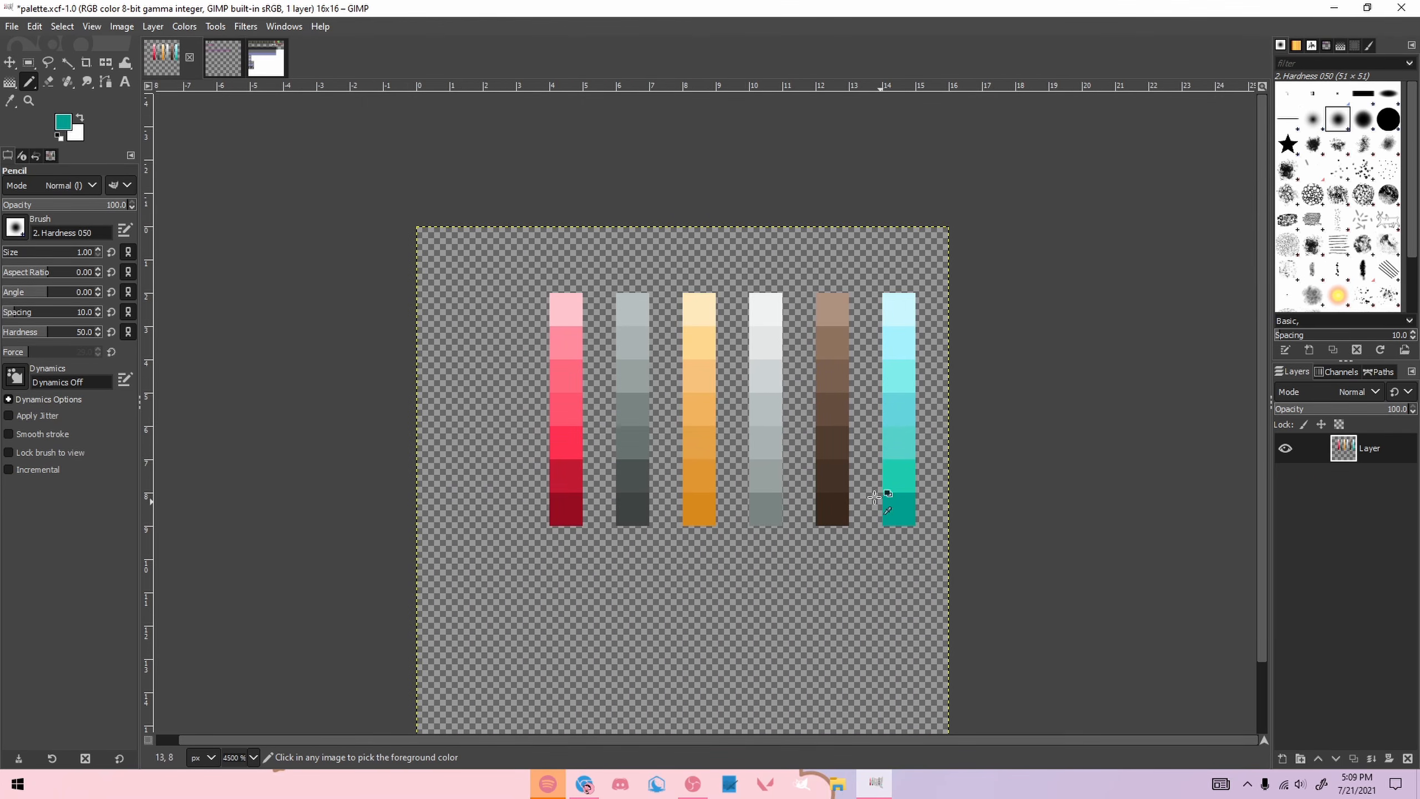
click(223, 57)
key(ctrl+z)
click(641, 453)
shift+click(711, 453)
mouse_move(664, 381)
mouse_down()
mouse_move(688, 381)
mouse_move(593, 380)
mouse_move(687, 377)
mouse_move(748, 348)
mouse_up()
click(173, 52)
click(205, 58)
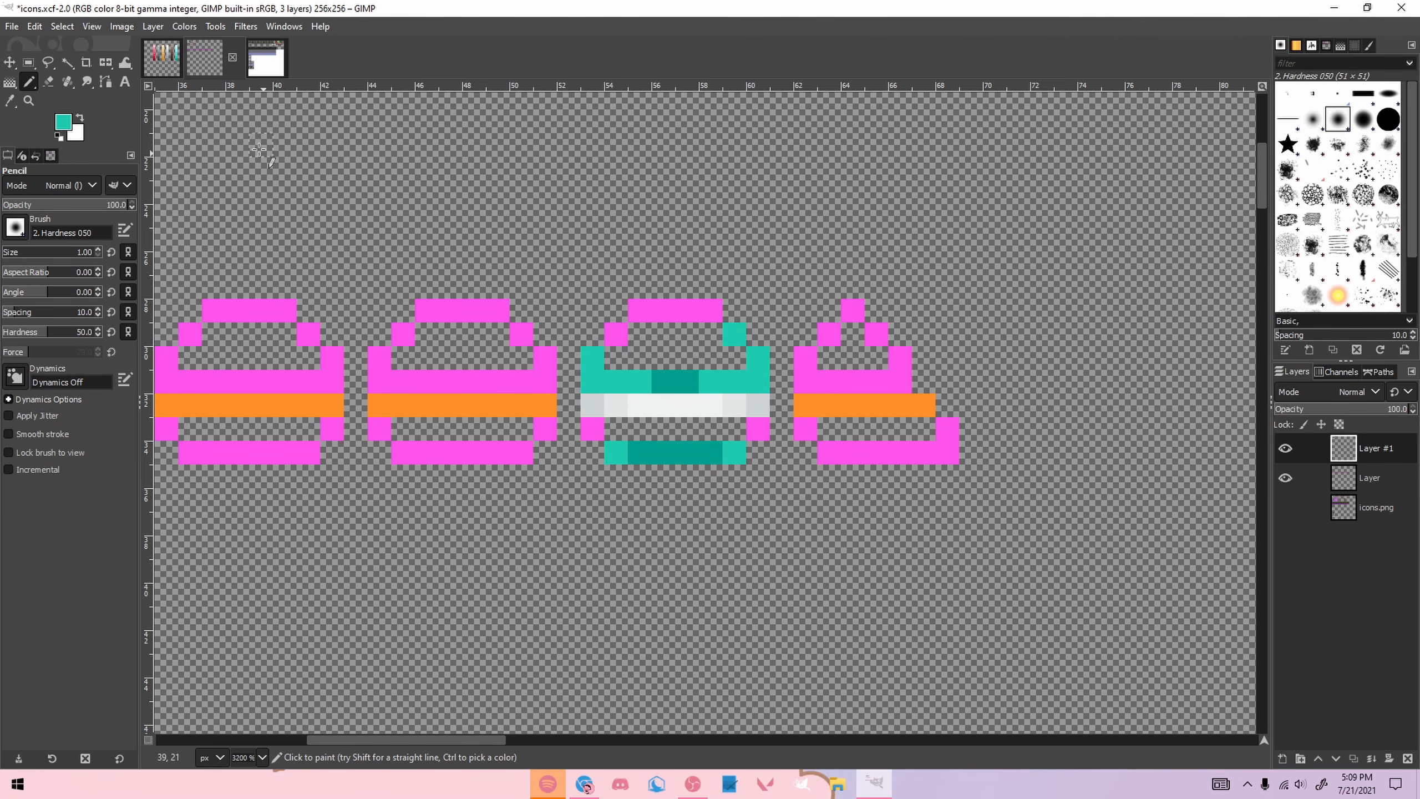
Step: Recolour the fifth food icon's dome outline and lower side pixels with the palette's lighter turquoise
click(176, 62)
click(247, 59)
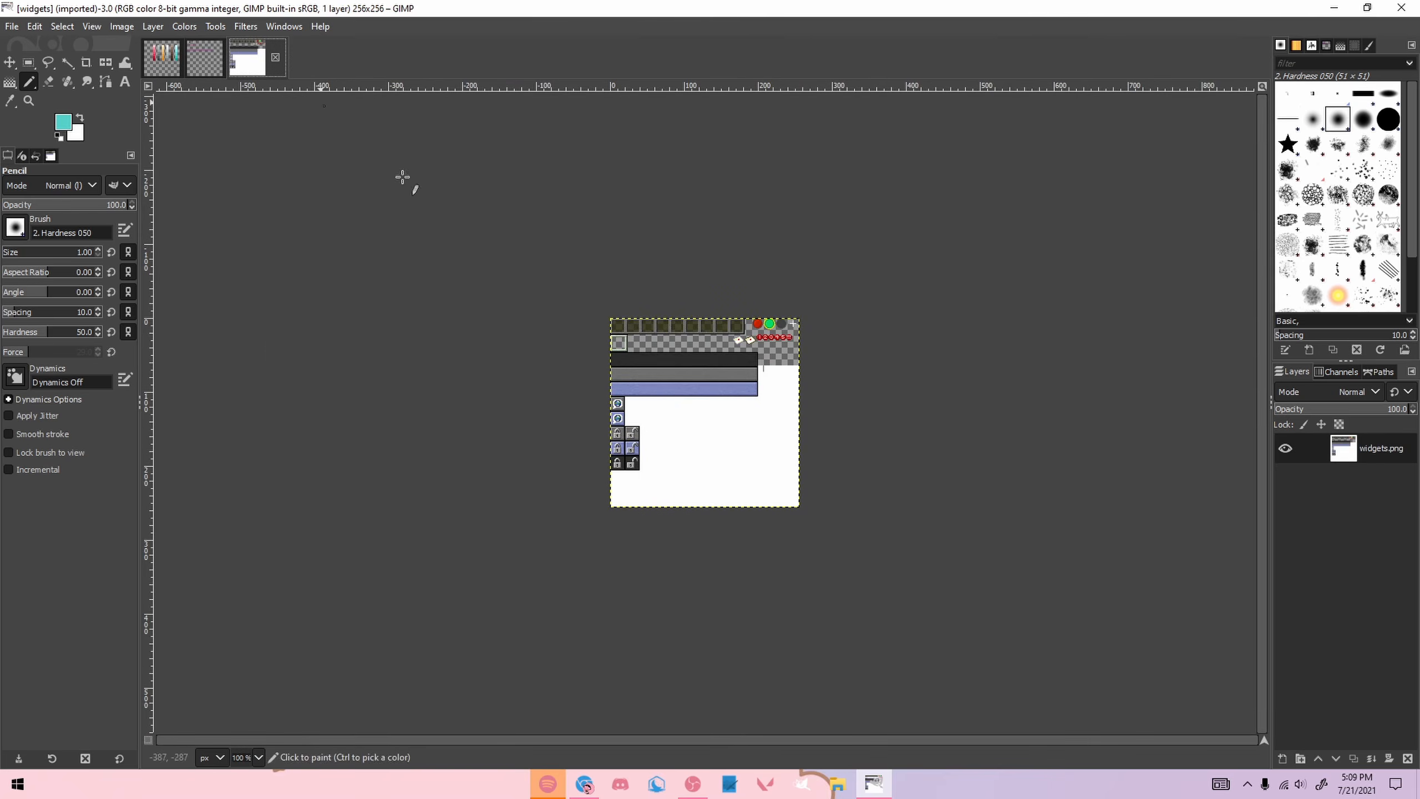
click(212, 58)
mouse_move(590, 358)
mouse_down()
mouse_move(642, 312)
mouse_move(734, 336)
mouse_up()
Step: Extend the dark teal along the band above the white stripe and out to both ends of the bottom edge
scroll(703, 374, up, 2)
ctrl+click(637, 386)
click(581, 390)
click(719, 395)
scroll(720, 395, down, 2)
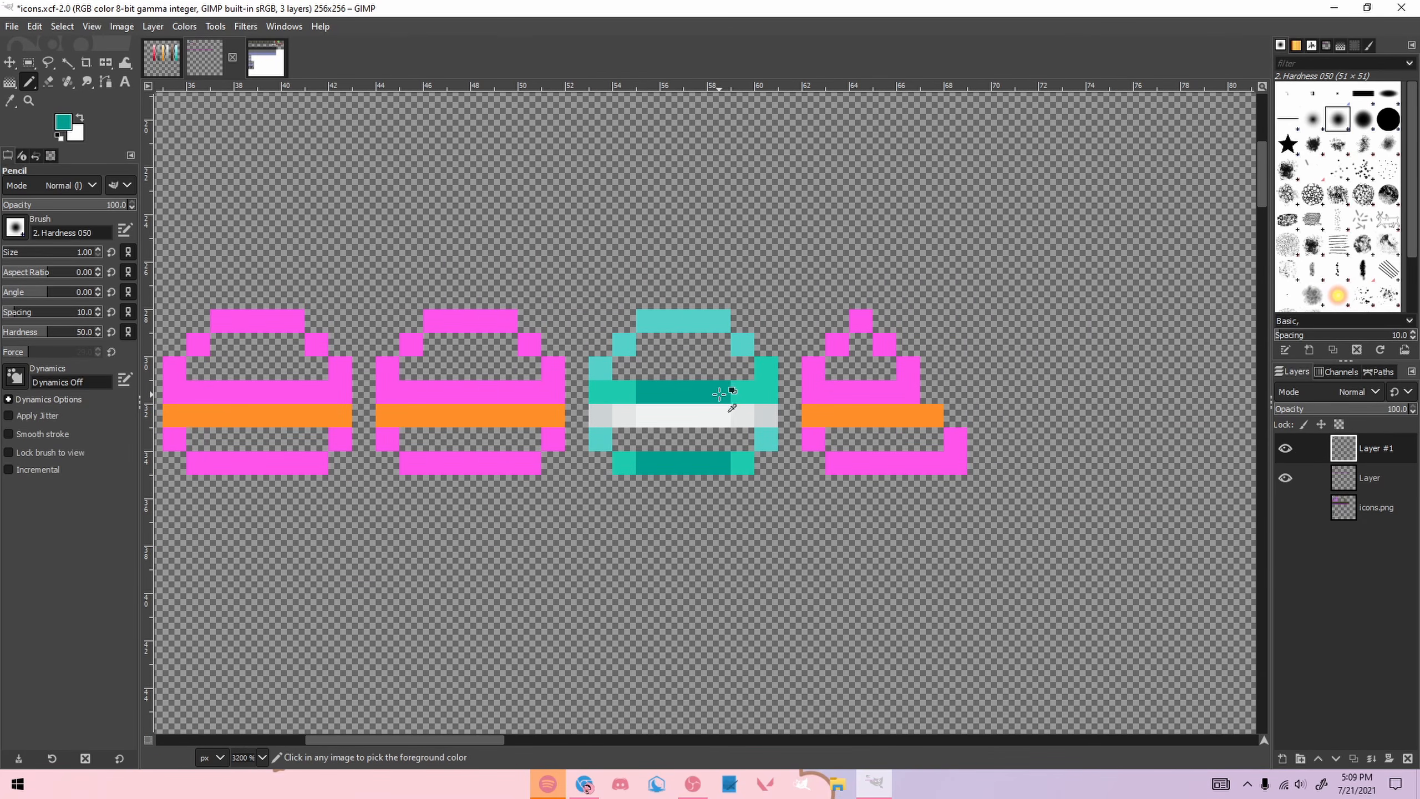
click(625, 464)
click(737, 466)
Step: Add highlights inside the fifth food icon's dome with the two palest cyan shades from the palette
click(167, 61)
ctrl+click(891, 304)
click(208, 58)
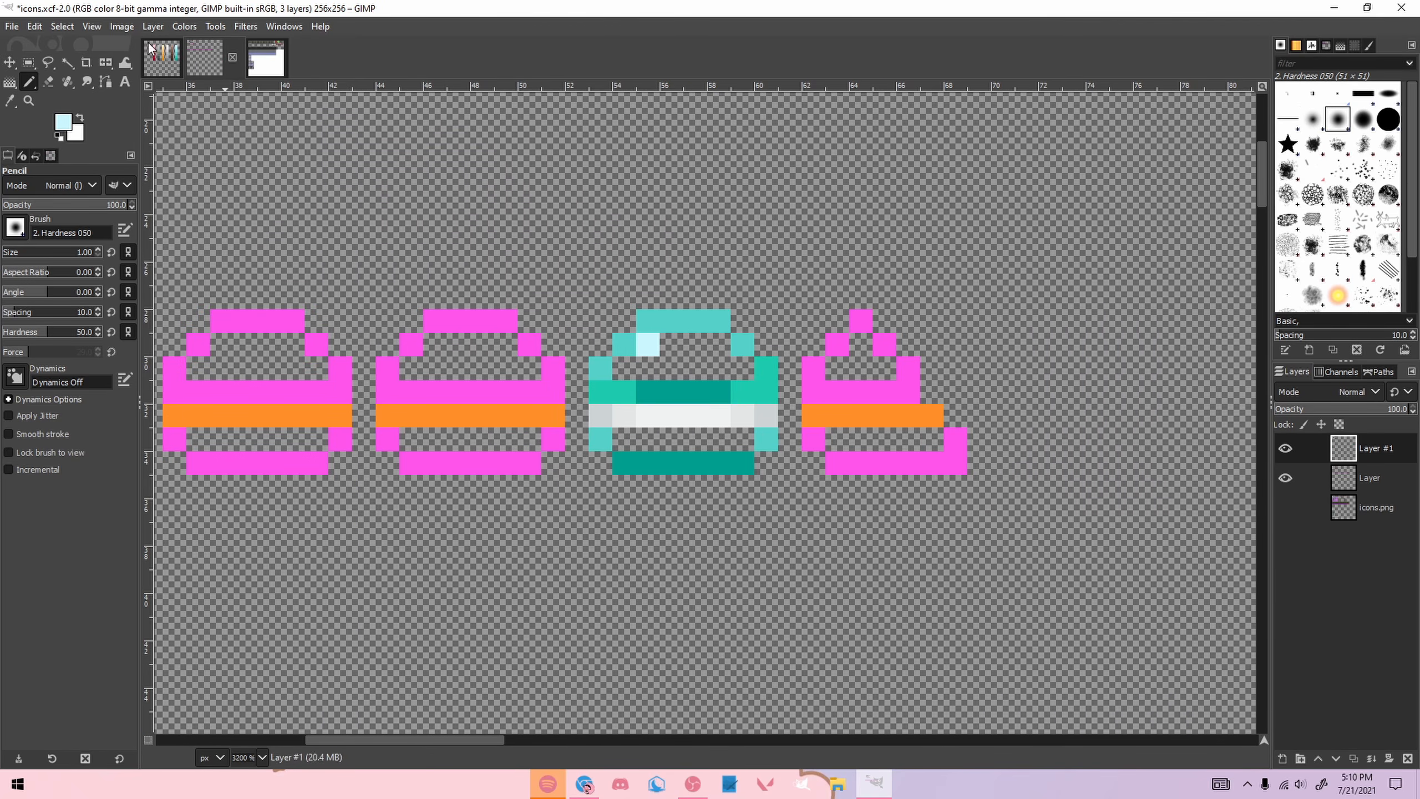
click(162, 56)
click(234, 63)
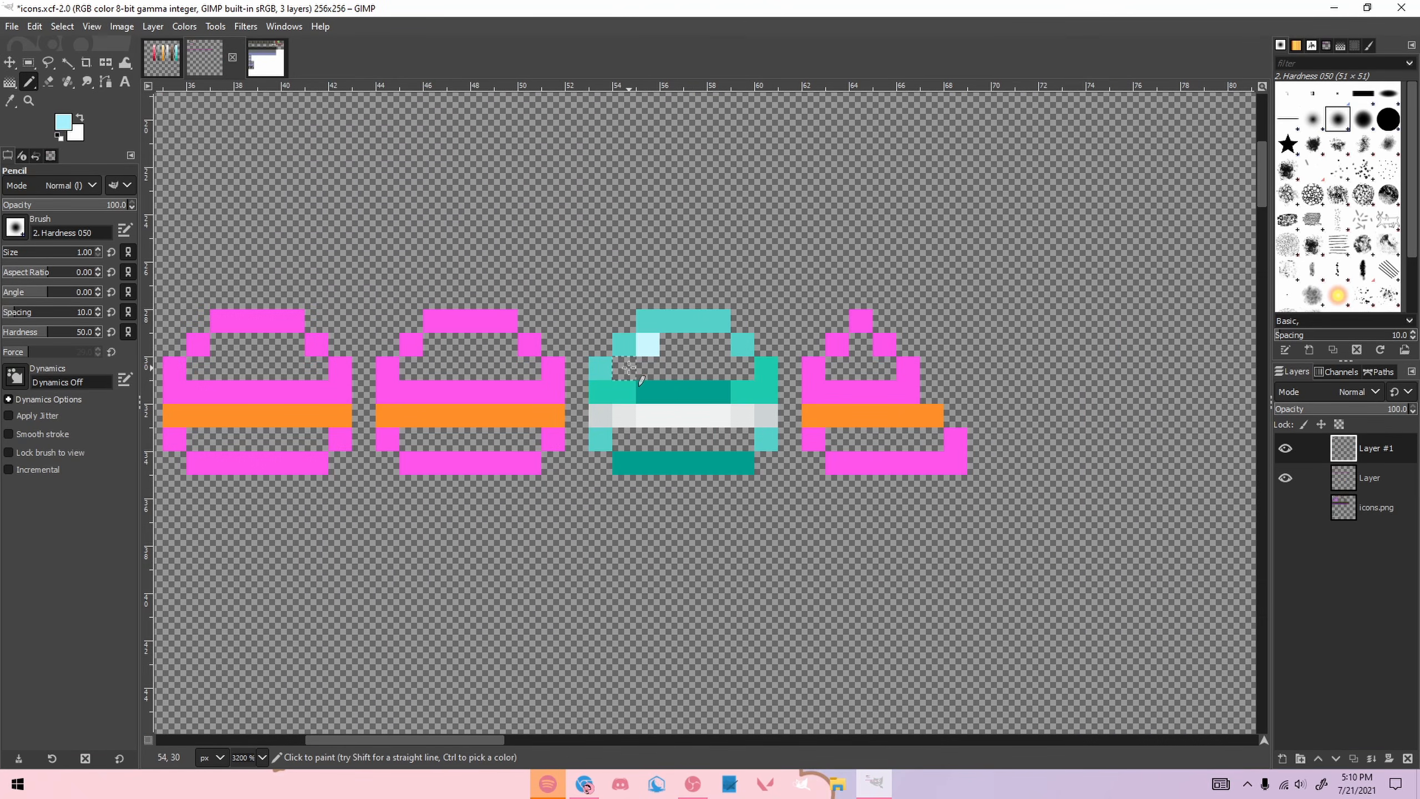
drag(629, 368, 684, 347)
Step: Sample the third cyan shade from the palette and paint mid-tone pixels in the dome and the row below the white stripe
click(162, 57)
click(867, 352)
key(ctrl+z)
ctrl+click(890, 378)
click(205, 57)
click(650, 368)
click(720, 344)
click(673, 369)
click(650, 440)
Step: Shade the dome's lower row and the row below the white stripe with the palette's fourth, bluer cyan
click(162, 57)
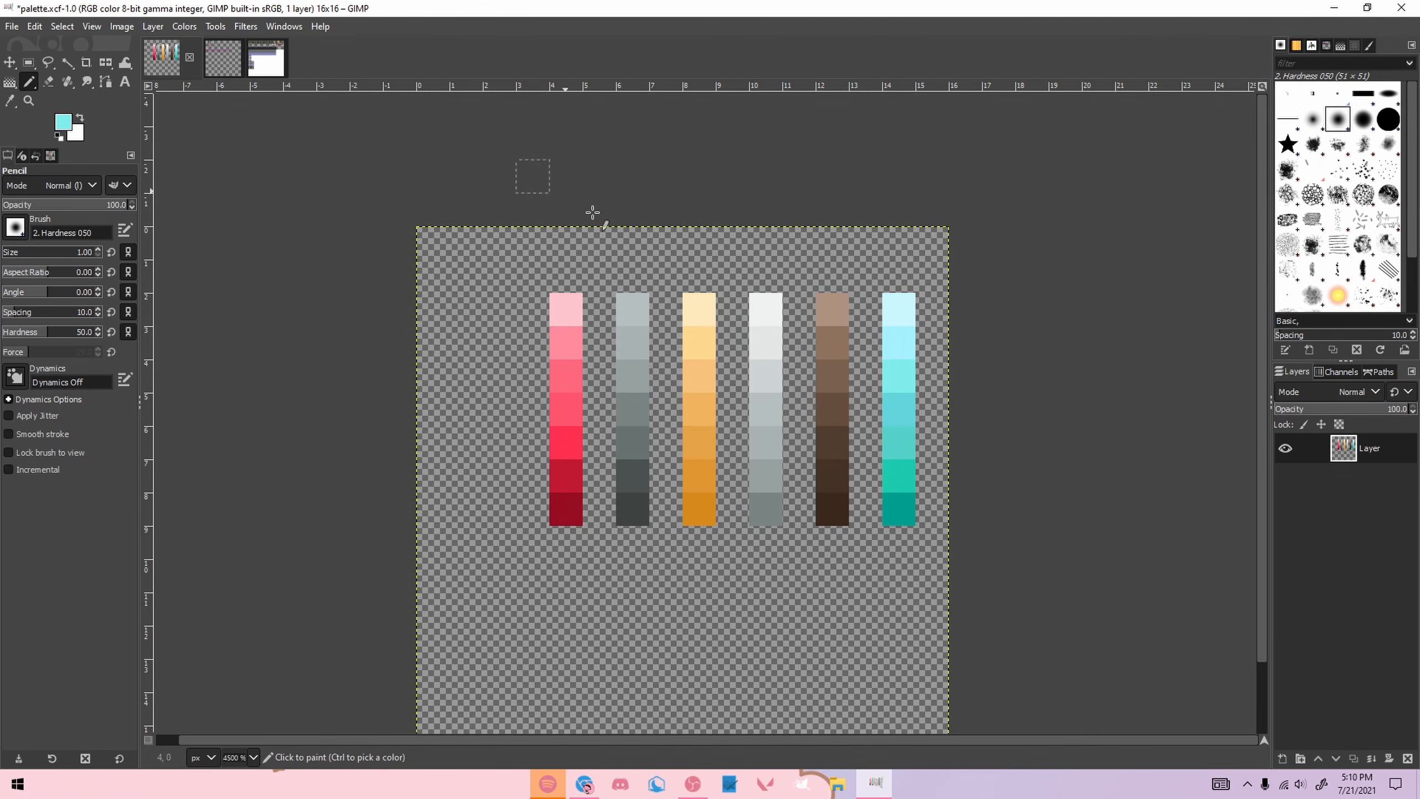
ctrl+click(898, 413)
click(223, 57)
drag(695, 369, 726, 365)
drag(694, 437, 673, 438)
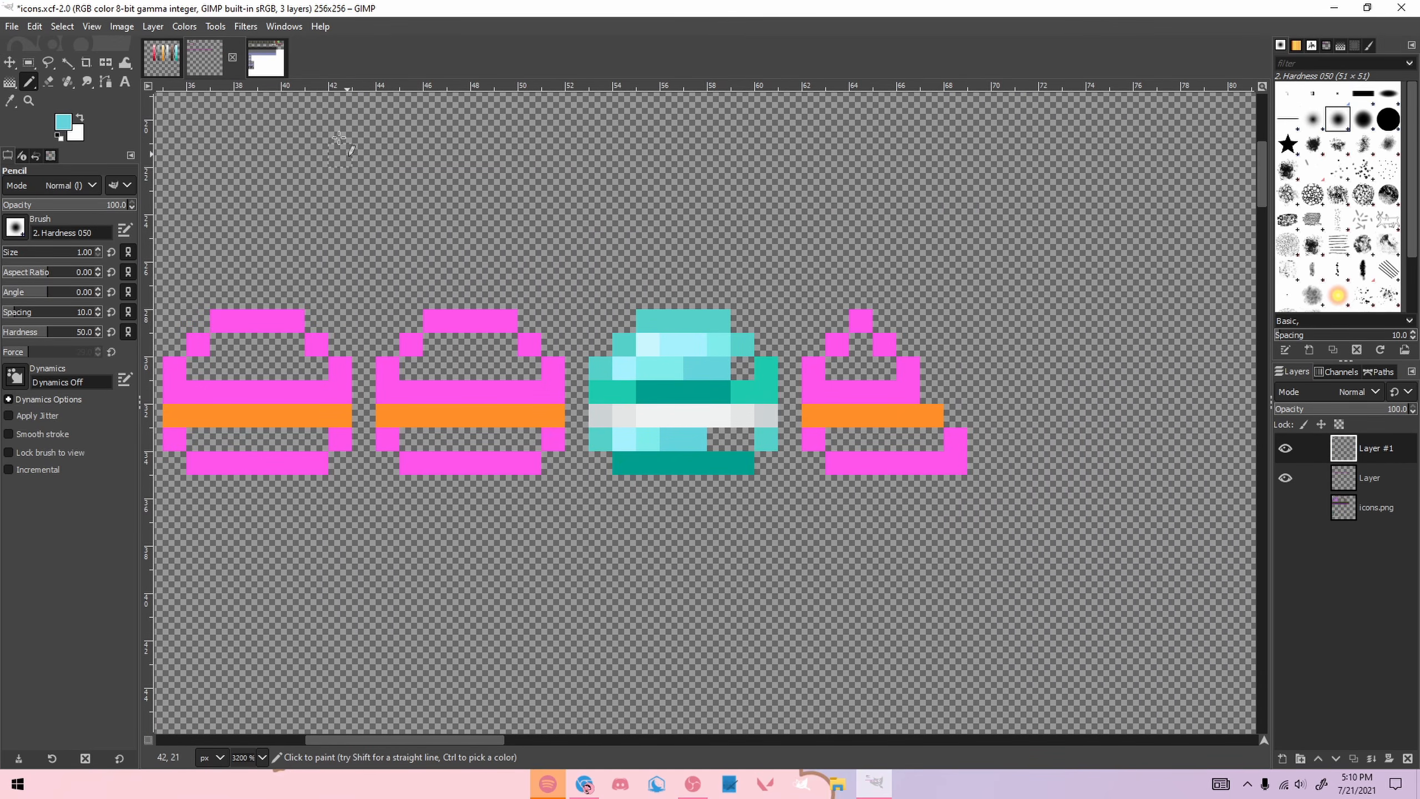
Step: Fill the fifth food icon's remaining gaps with turquoise and teal, and darken its lower-right edge and upper band with dark teal
click(162, 57)
click(223, 58)
ctrl+click(774, 370)
click(741, 345)
click(162, 58)
ctrl+click(896, 471)
click(222, 57)
ctrl+click(747, 465)
click(765, 441)
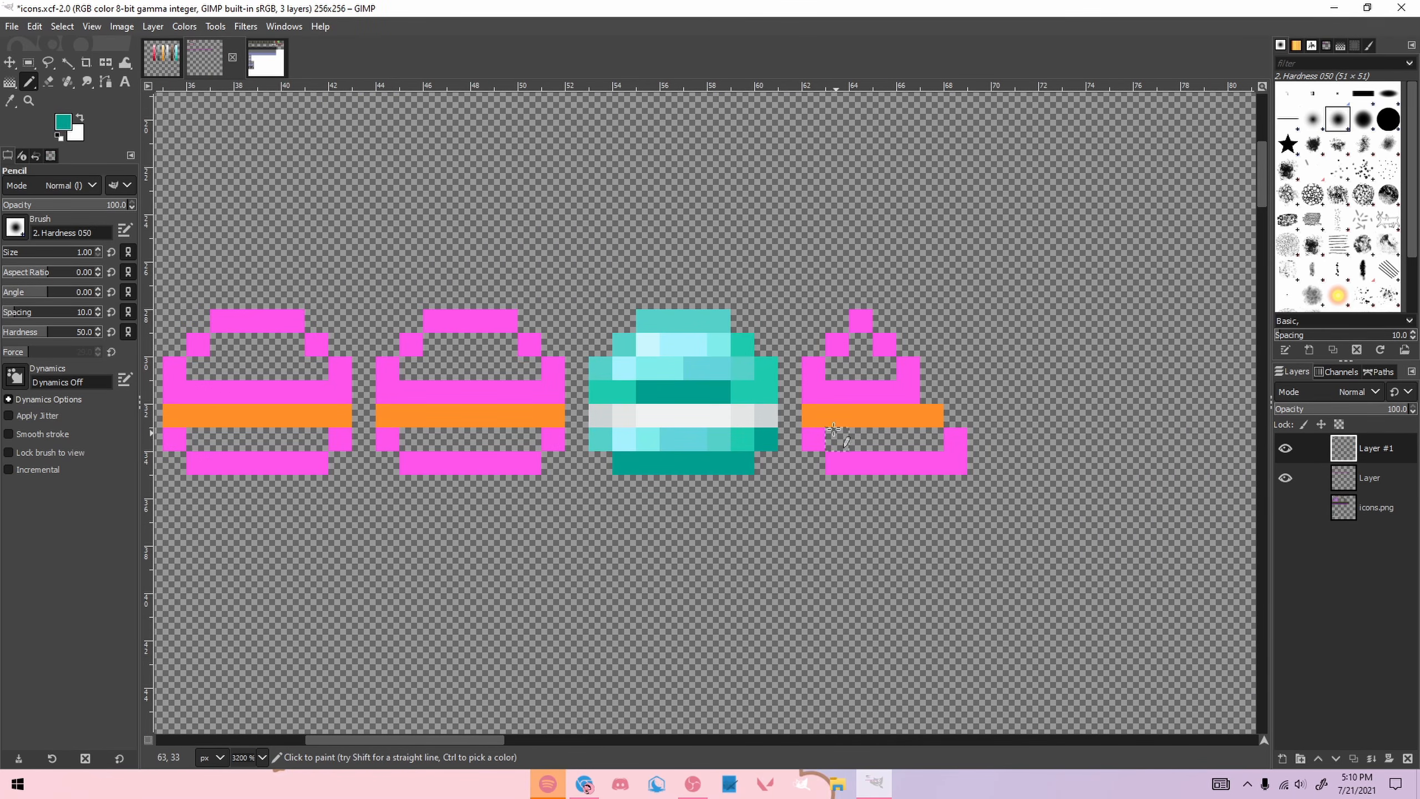
scroll(767, 404, up, 1)
drag(736, 391, 762, 394)
Step: Show the icons.png layer, then copy the finished teal food icon over the four magenta outlines before it and anchor the copies
scroll(625, 495, down, 5)
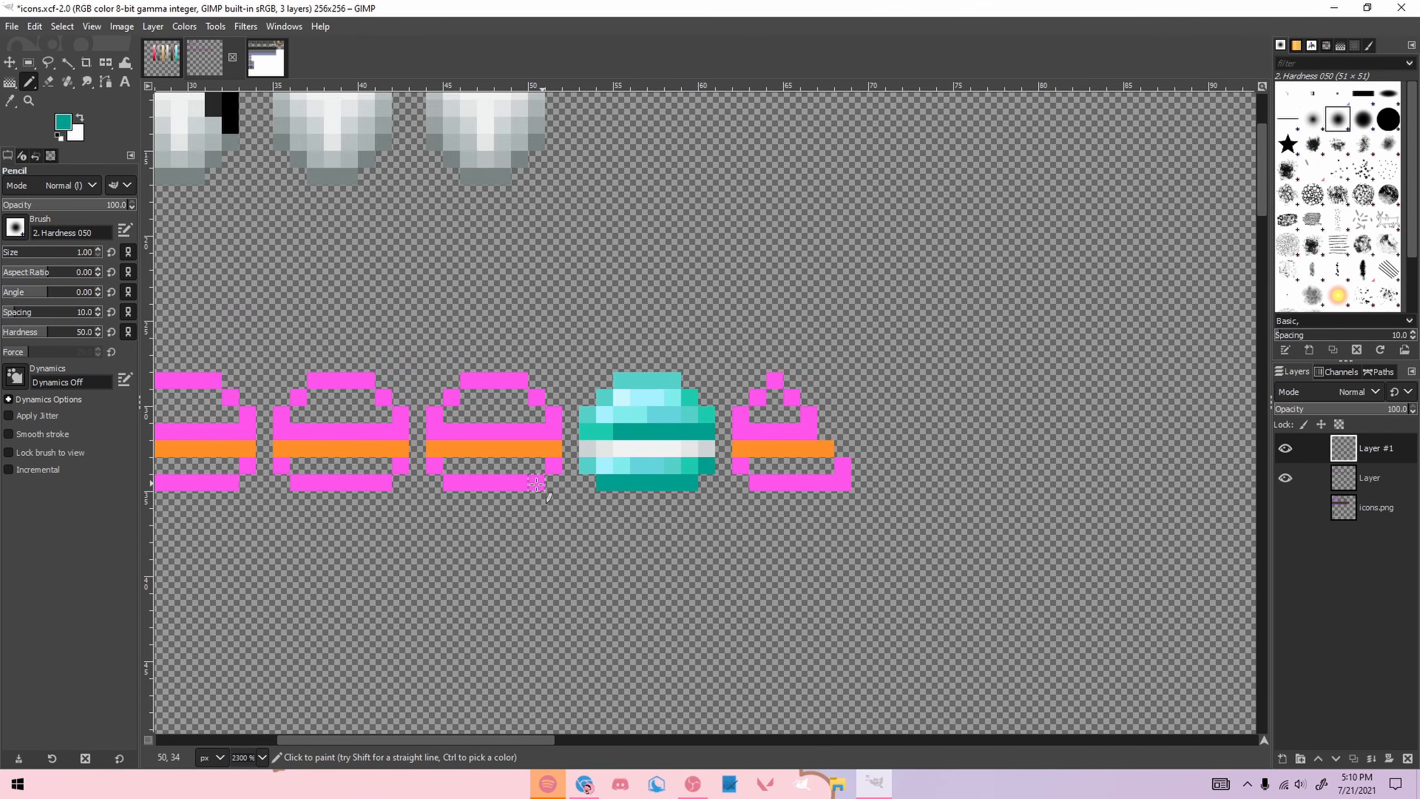
scroll(920, 463, up, 2)
scroll(920, 464, down, 2)
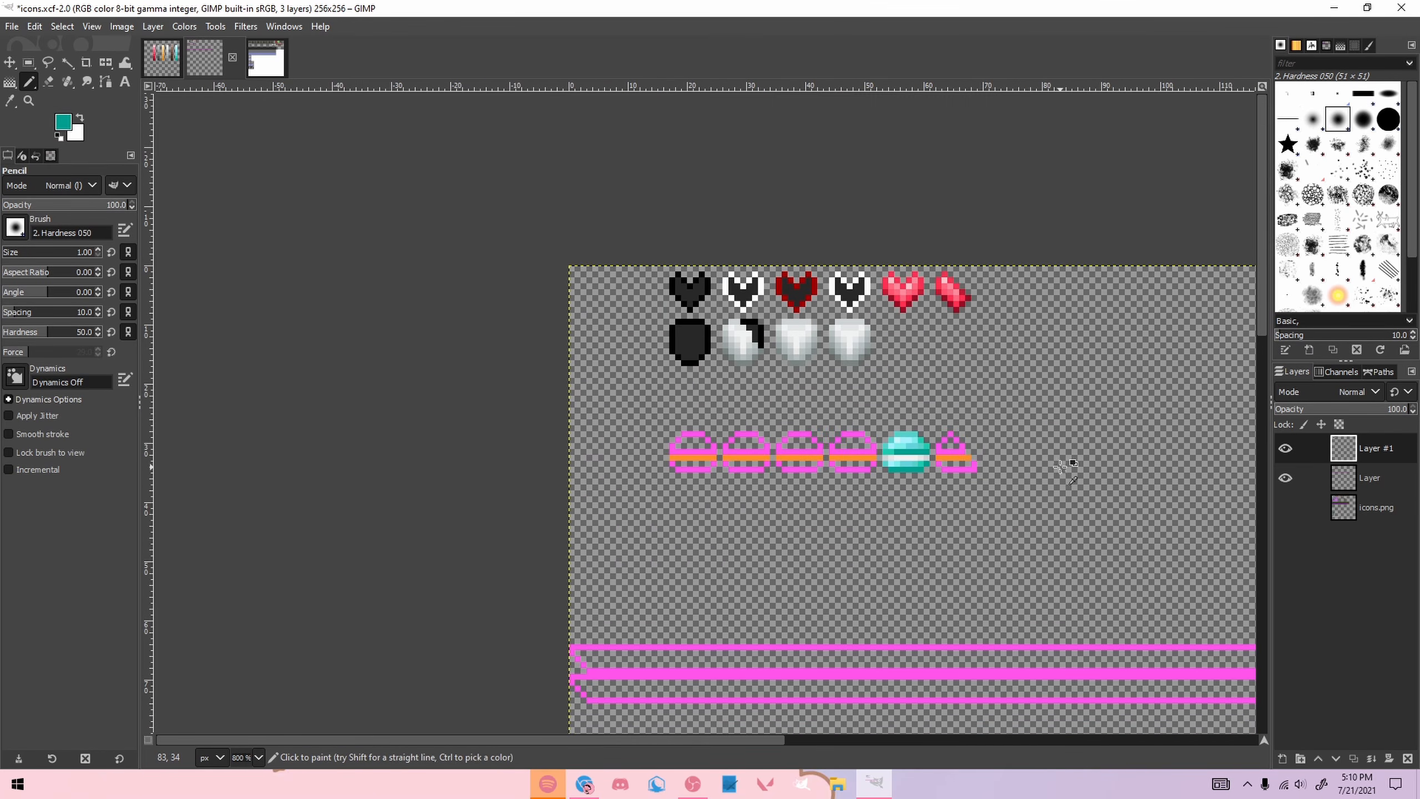
scroll(1066, 467, down, 2)
scroll(1158, 463, up, 3)
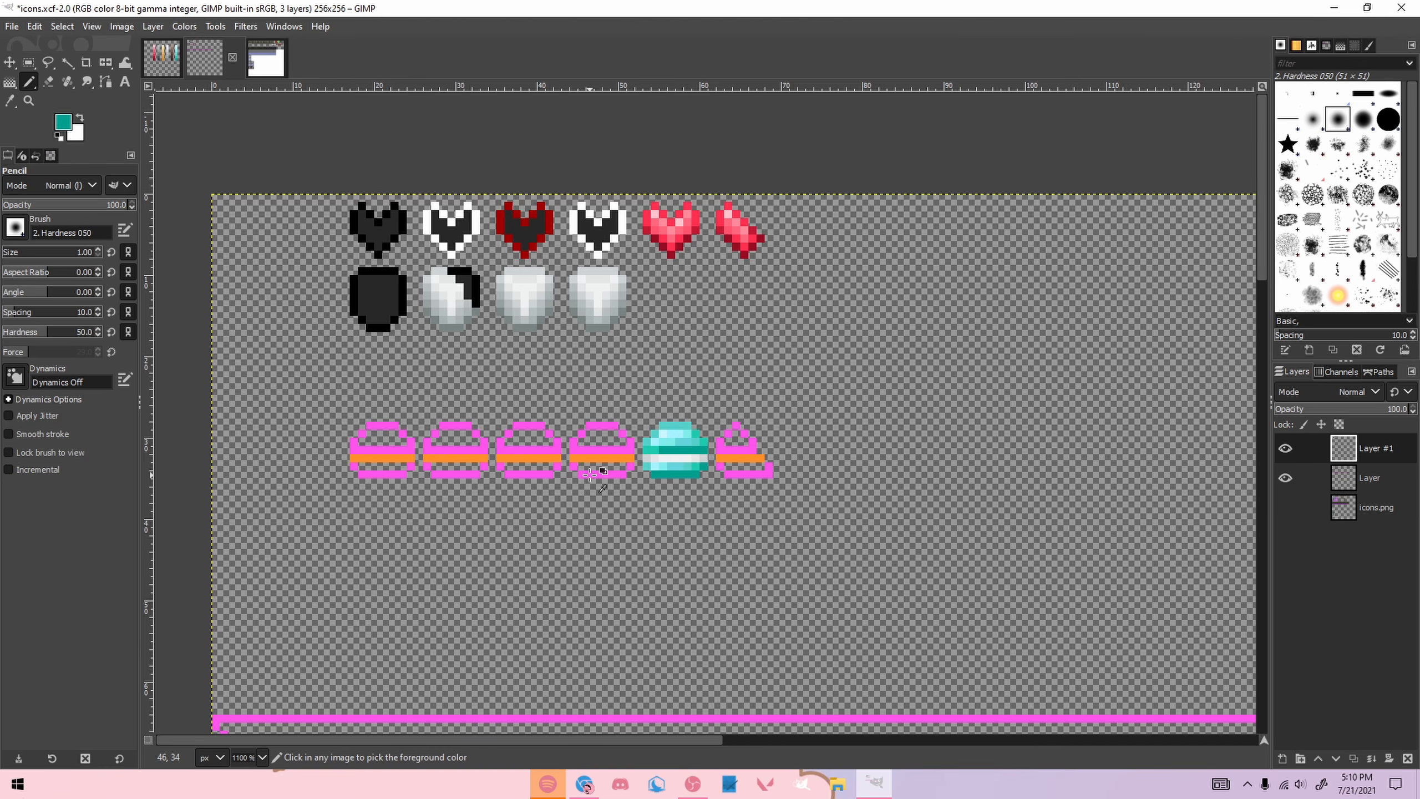
scroll(598, 470, up, 1)
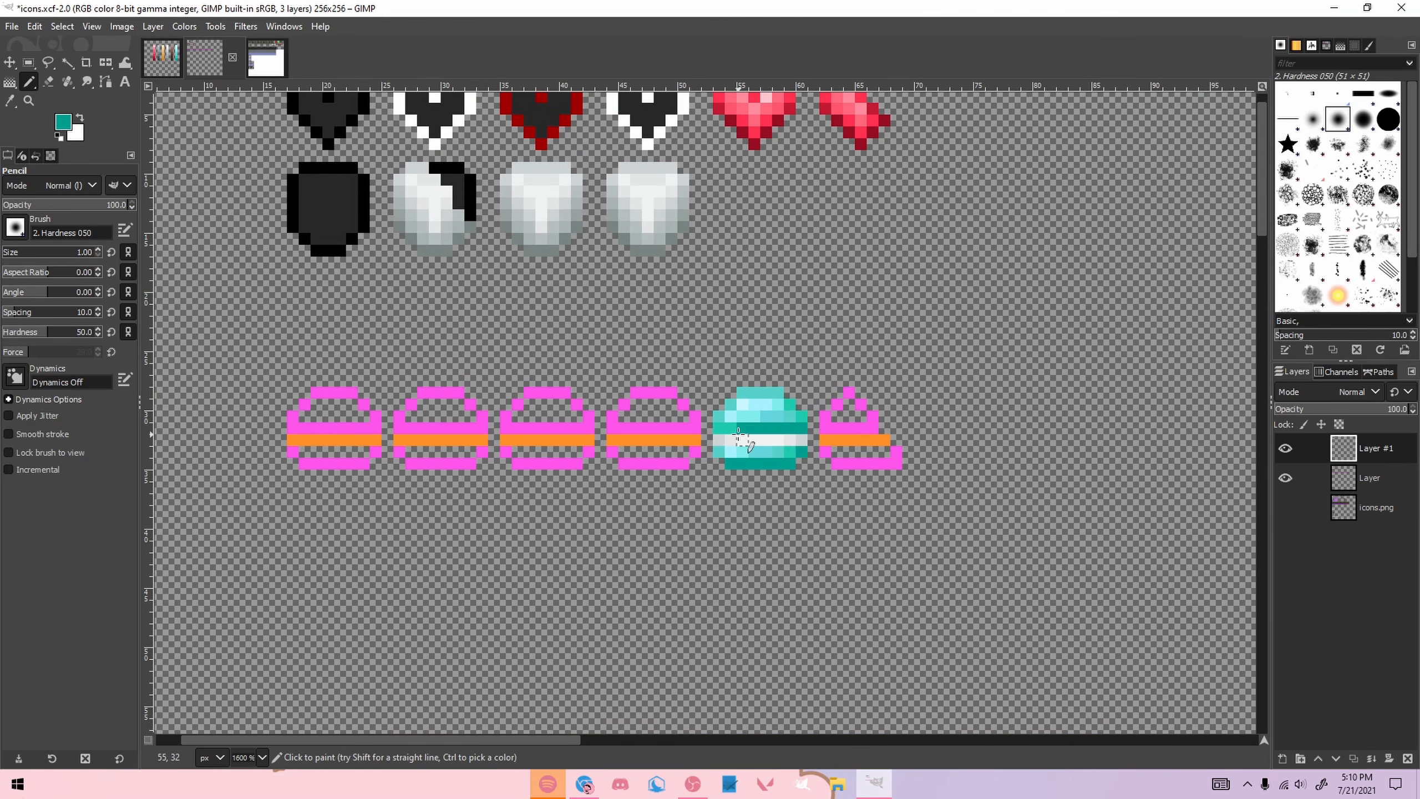
click(1284, 508)
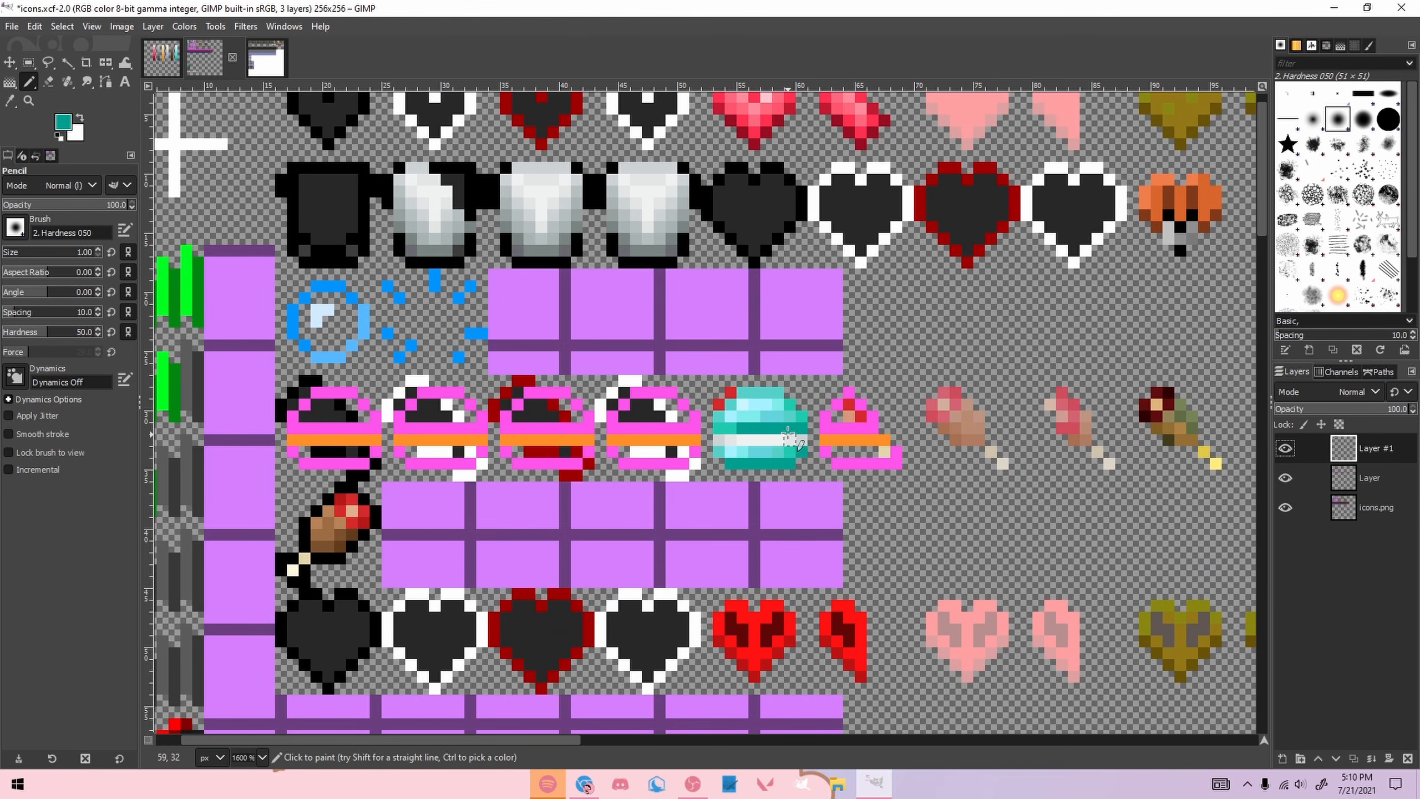
key(r)
drag(714, 389, 363, 454)
key(ctrl+c)
key(ctrl+v)
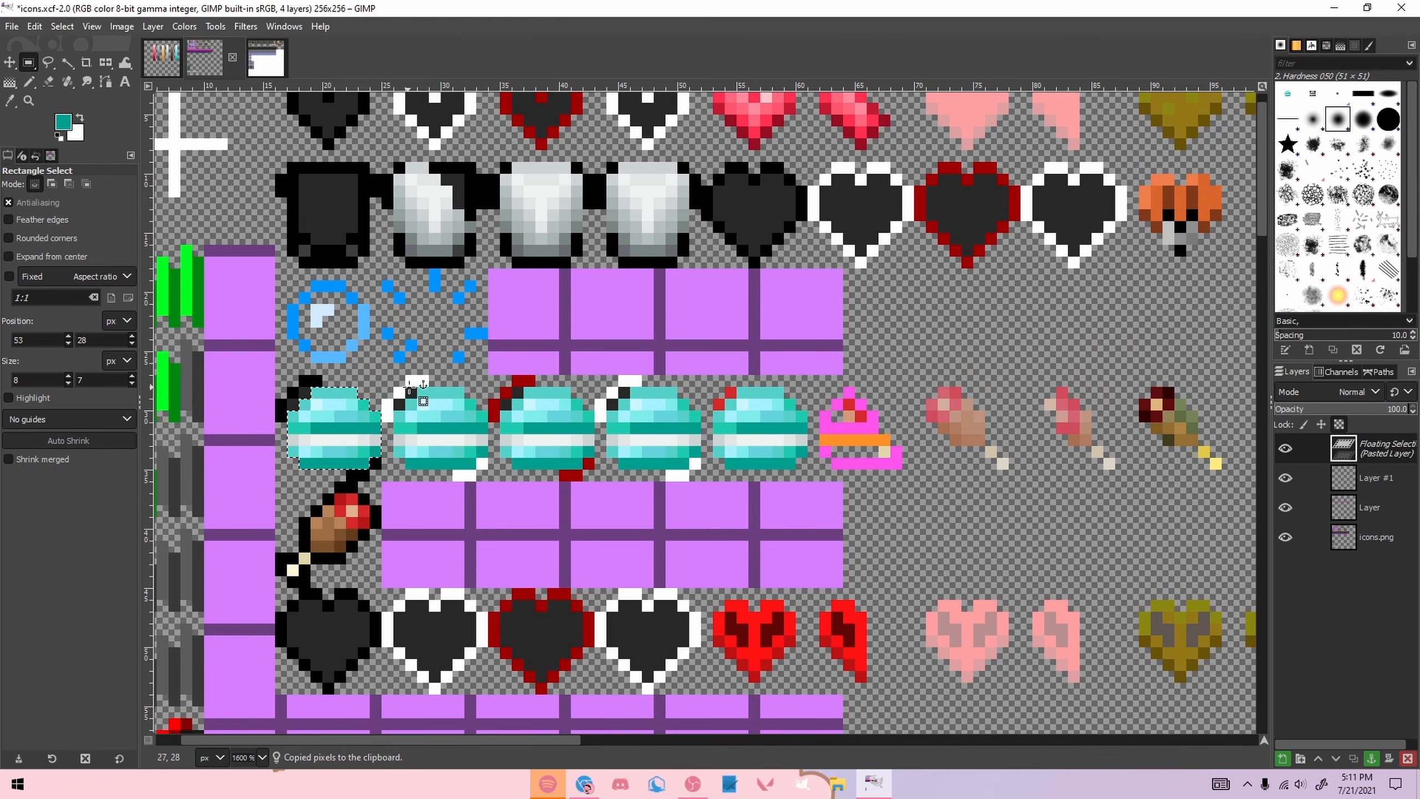
key(ctrl+h)
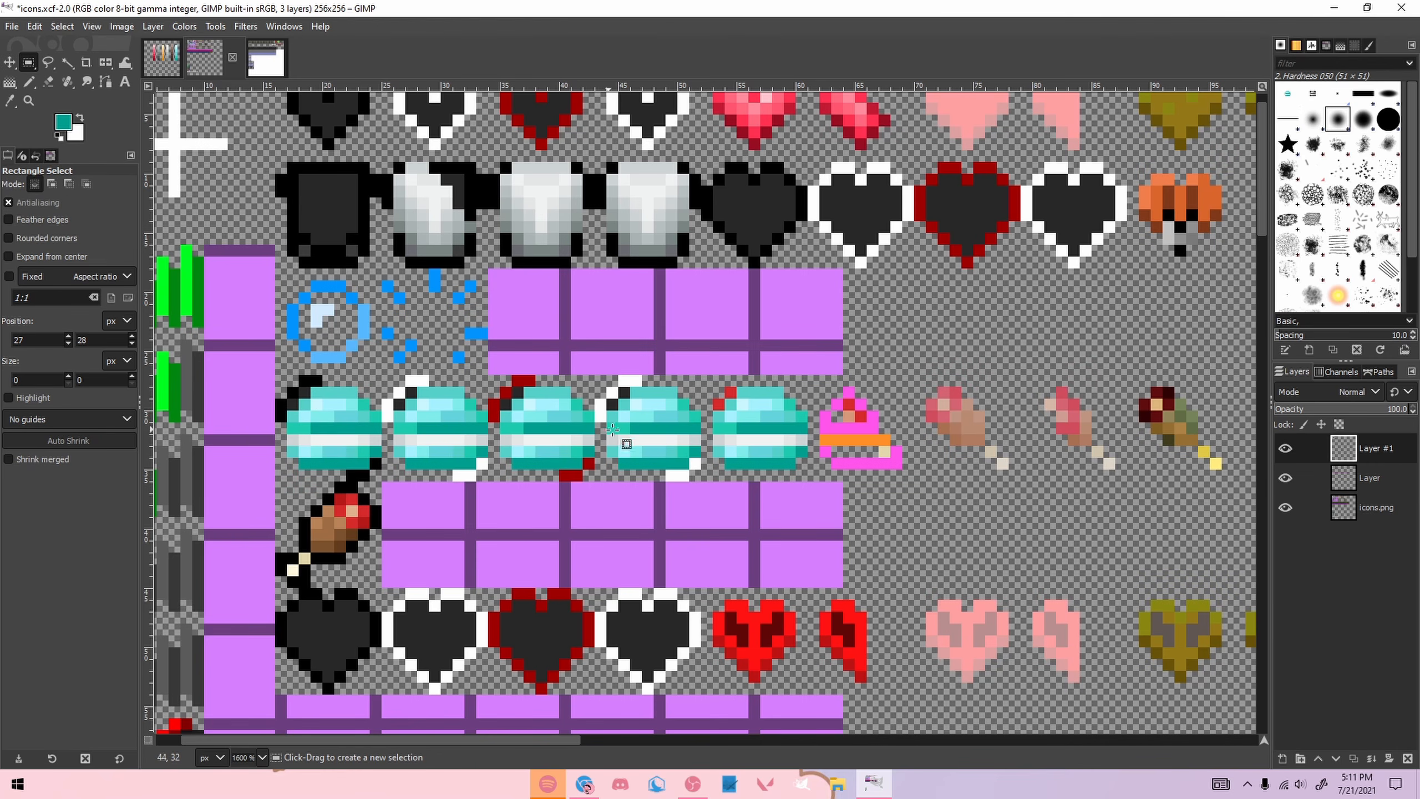
Step: Paste the copied teal food icon over the sixth, half-icon magenta outline and anchor it
key(ctrl+v)
drag(727, 416, 894, 427)
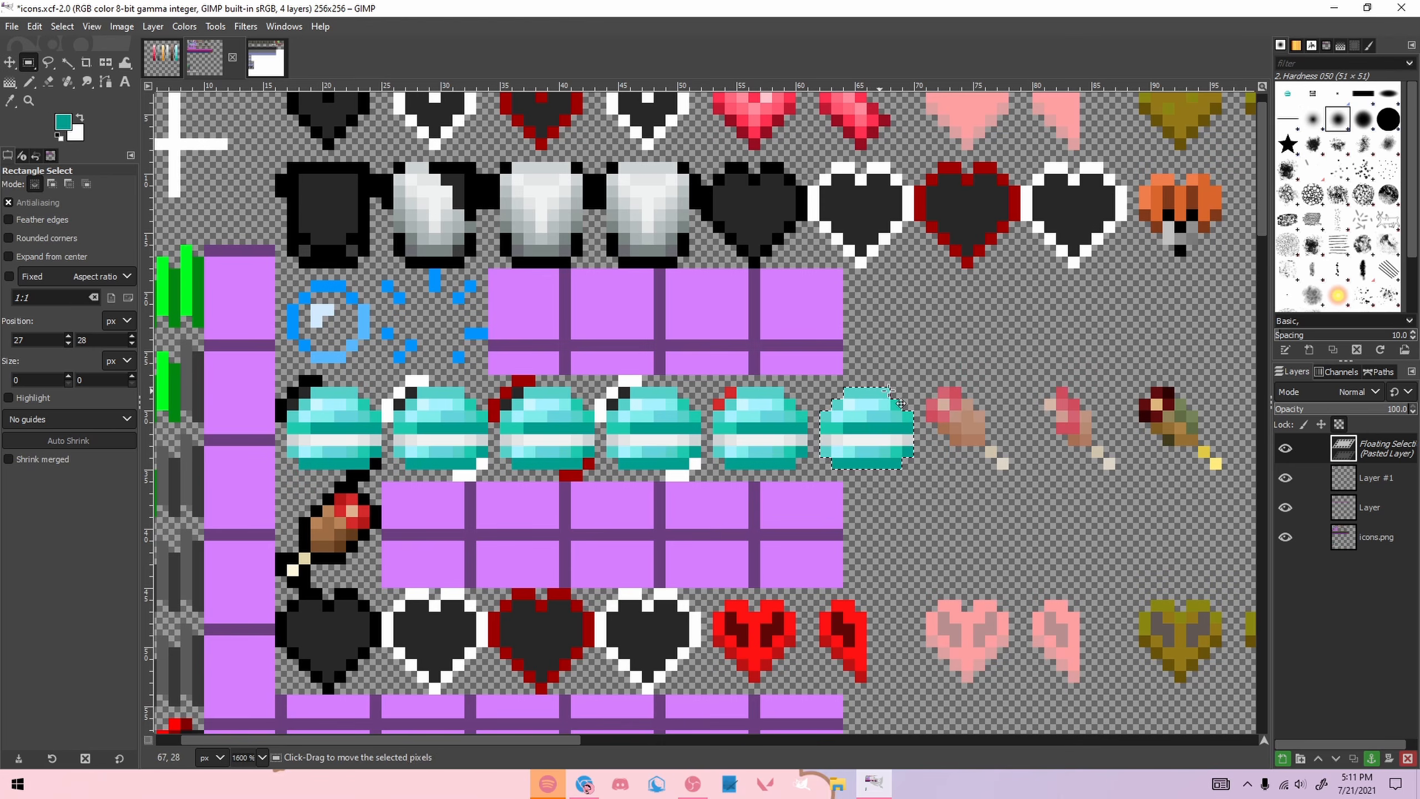
click(915, 351)
Step: Trim the sixth teal icon to the half-icon shape by cutting its overhanging right-side pixels, checking against the outline beneath Layer #1
click(1285, 448)
drag(849, 387, 945, 437)
drag(892, 435, 928, 493)
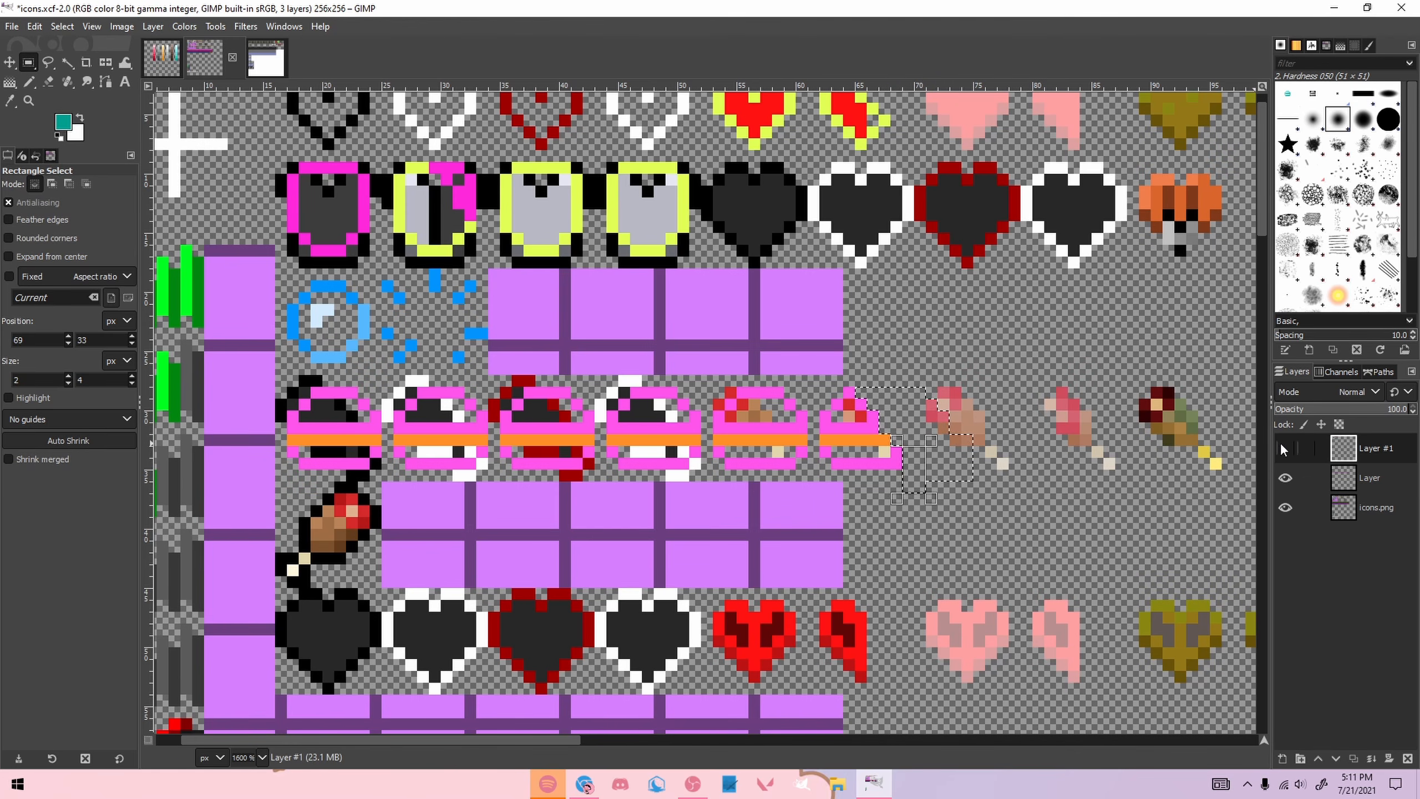
click(1286, 449)
key(ctrl+x)
click(982, 359)
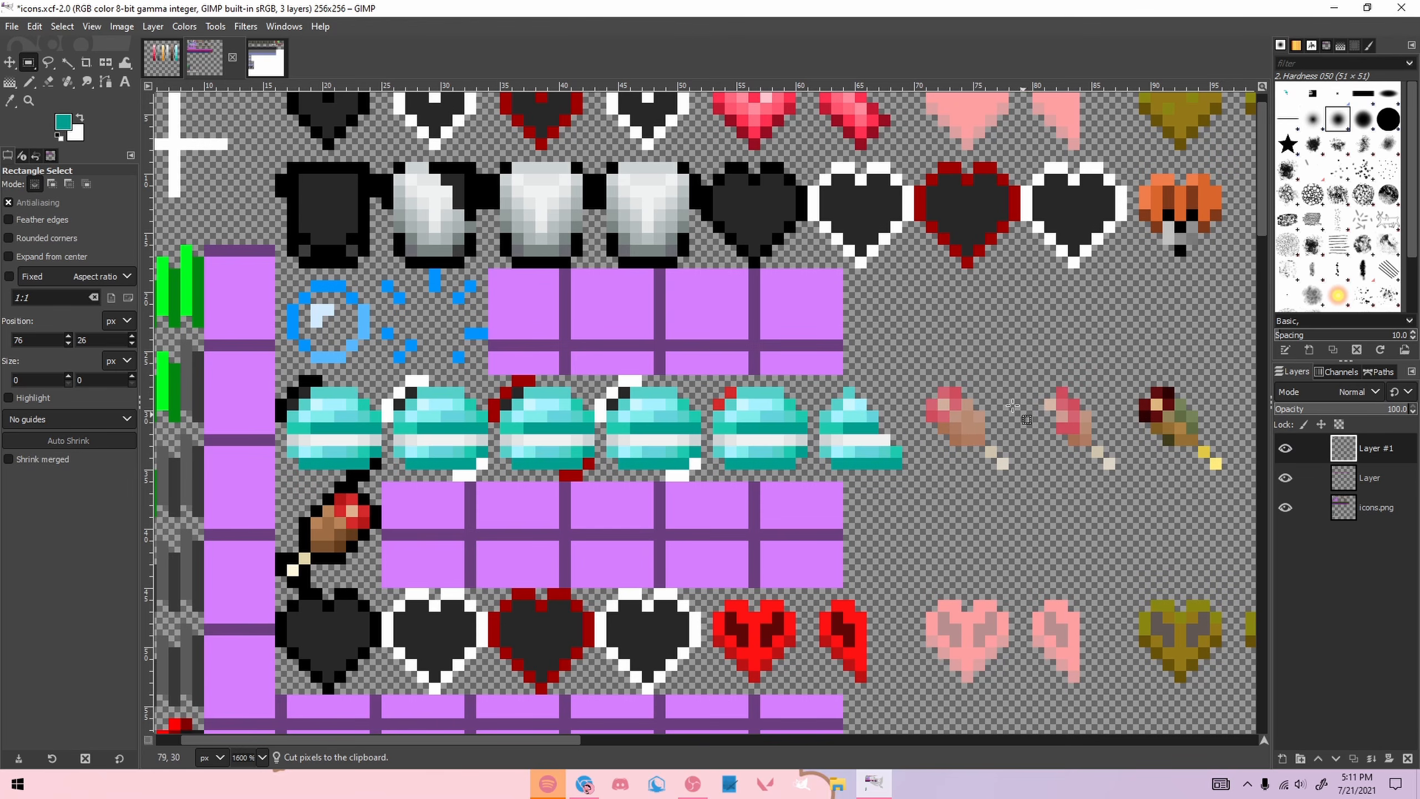
Step: Sample white from the fourth food icon's old outline and draw a one-pixel white border around its teal shape with the Pencil tool
drag(276, 374, 654, 467)
click(736, 340)
ctrl+scroll(516, 394, up, 1)
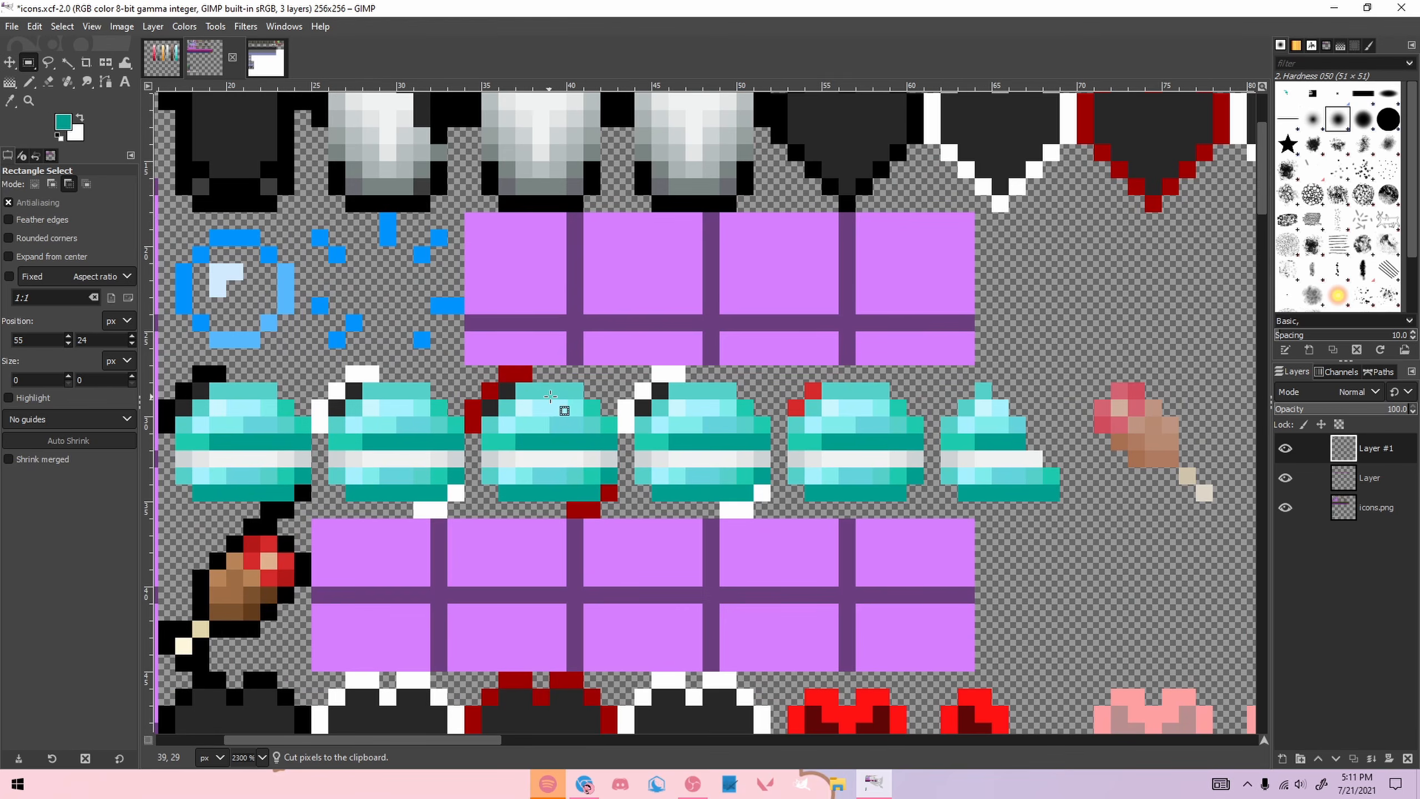
key(n)
ctrl+click(631, 413)
click(643, 424)
shift+click(643, 475)
shift+click(660, 492)
shift+click(762, 492)
shift+click(762, 425)
shift+click(726, 393)
shift+click(677, 391)
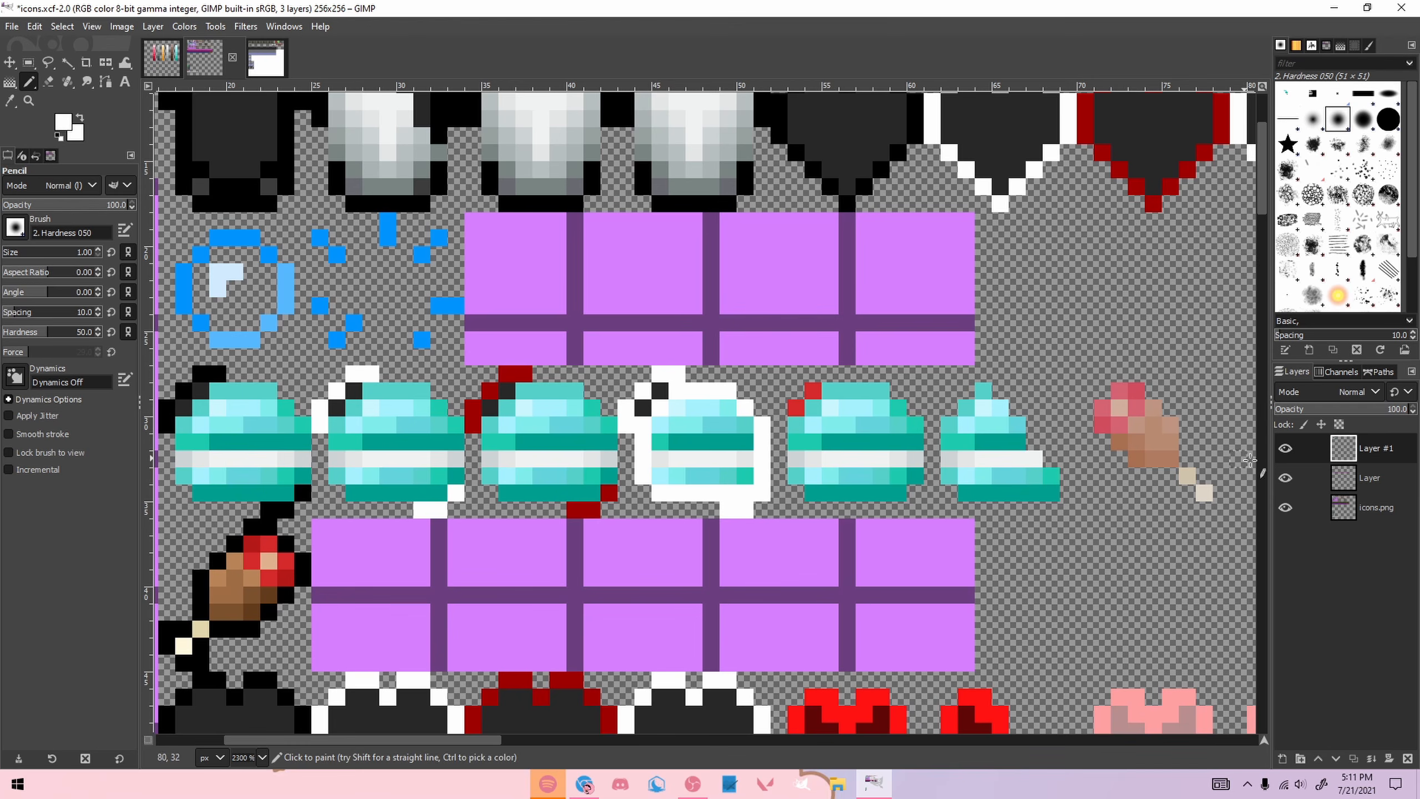
Step: Sample the dark grey beside the fourth food icon and fill the inside of its white border with it
click(1285, 508)
click(1285, 508)
ctrl+click(645, 403)
click(660, 425)
shift+click(745, 425)
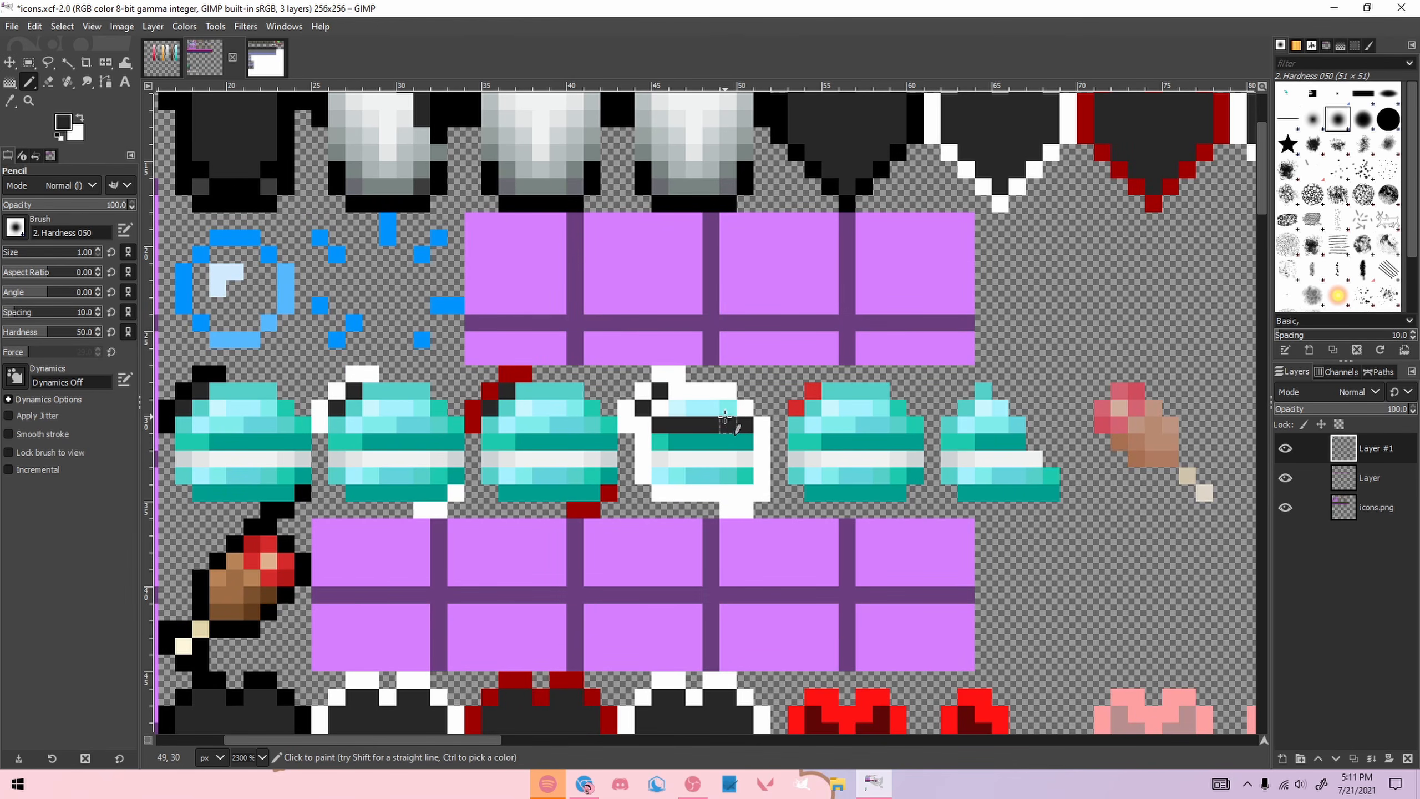
mouse_move(709, 411)
mouse_down()
mouse_move(678, 408)
mouse_move(677, 476)
mouse_move(745, 474)
mouse_move(745, 441)
mouse_move(723, 472)
mouse_move(730, 452)
mouse_move(692, 453)
mouse_up()
shift+click(677, 476)
shift+click(744, 475)
shift+click(744, 442)
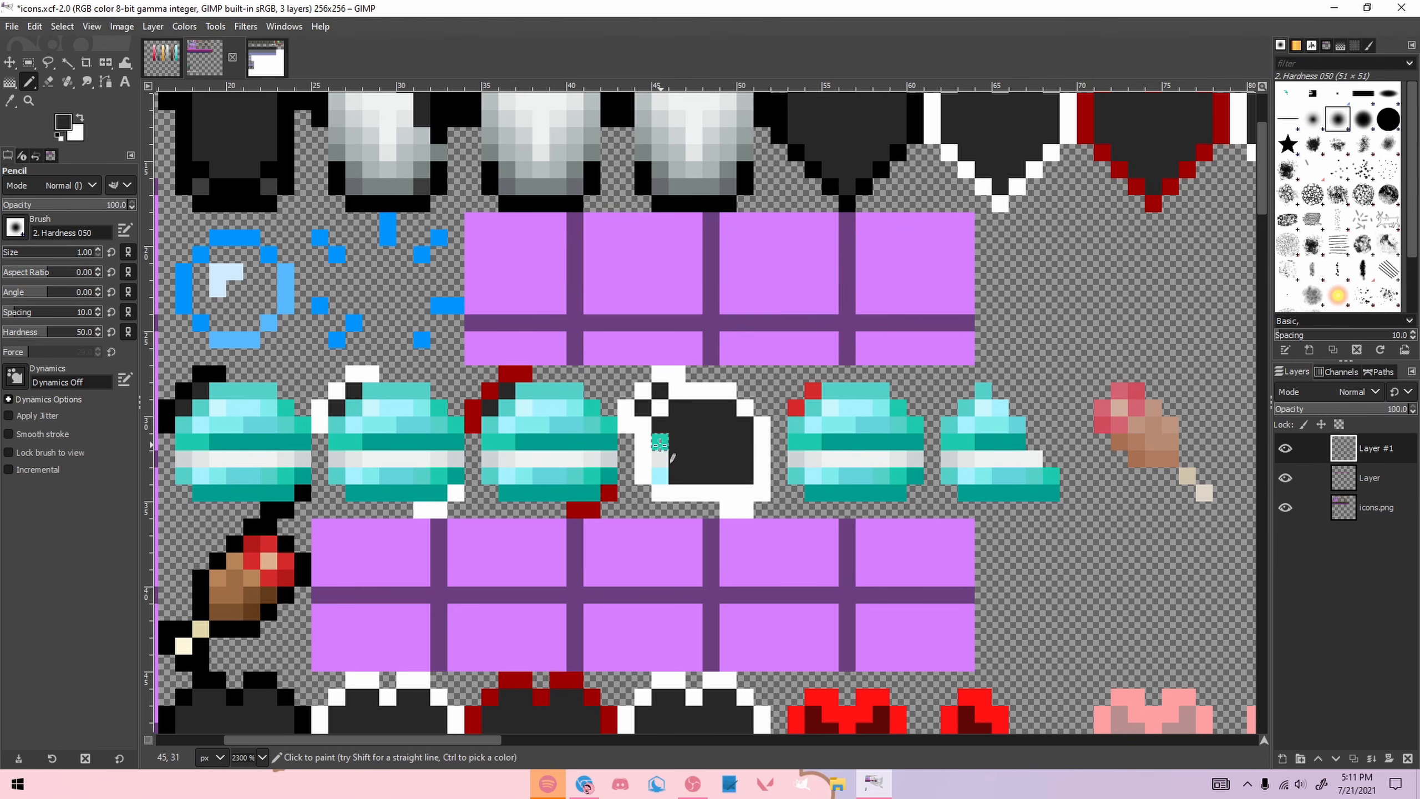
Step: Select the white-bordered empty food icon and paste copies over the first three teal icons, anchoring them
click(1287, 508)
drag(635, 382, 245, 479)
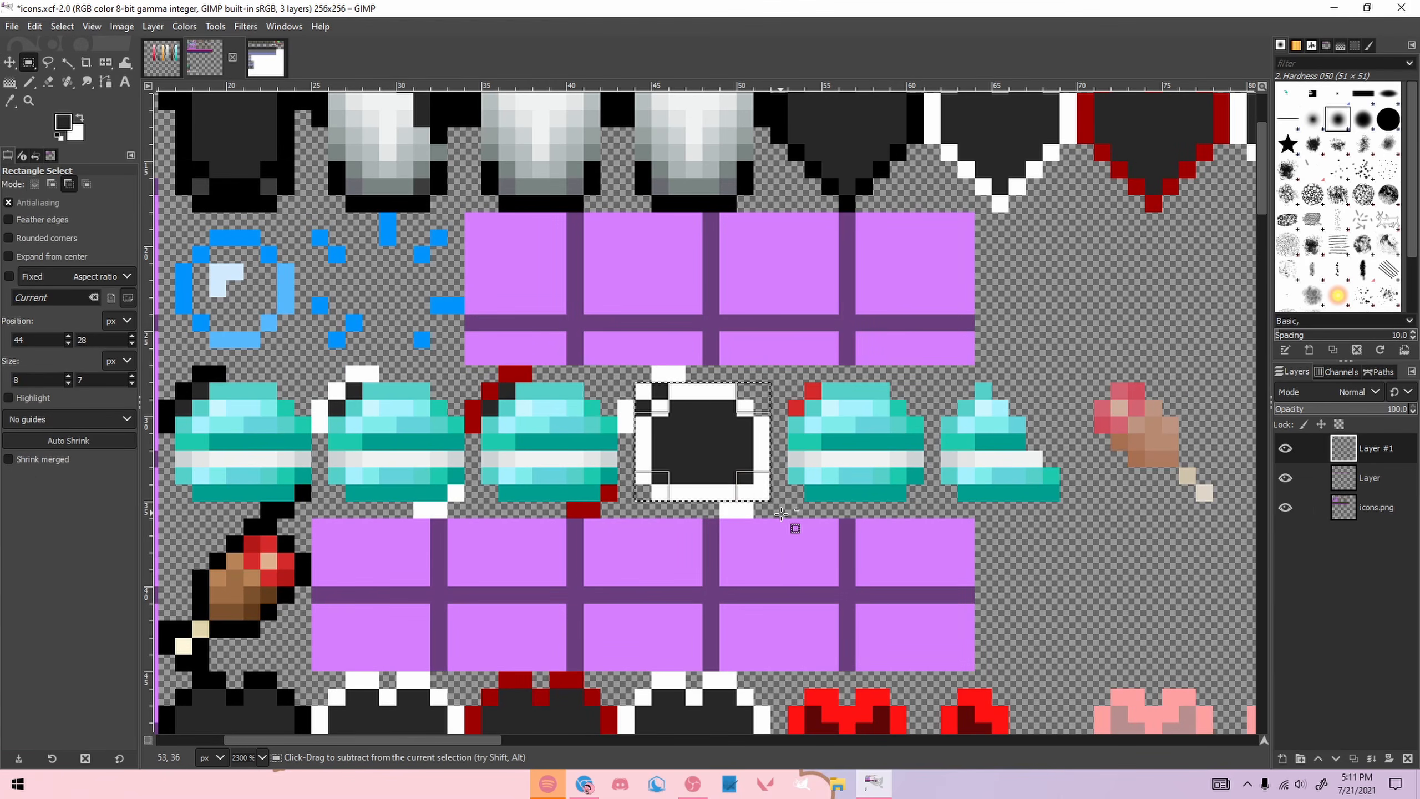
key(ctrl+c)
key(ctrl+v)
key(ctrl+v)
key(ctrl+v)
click(309, 339)
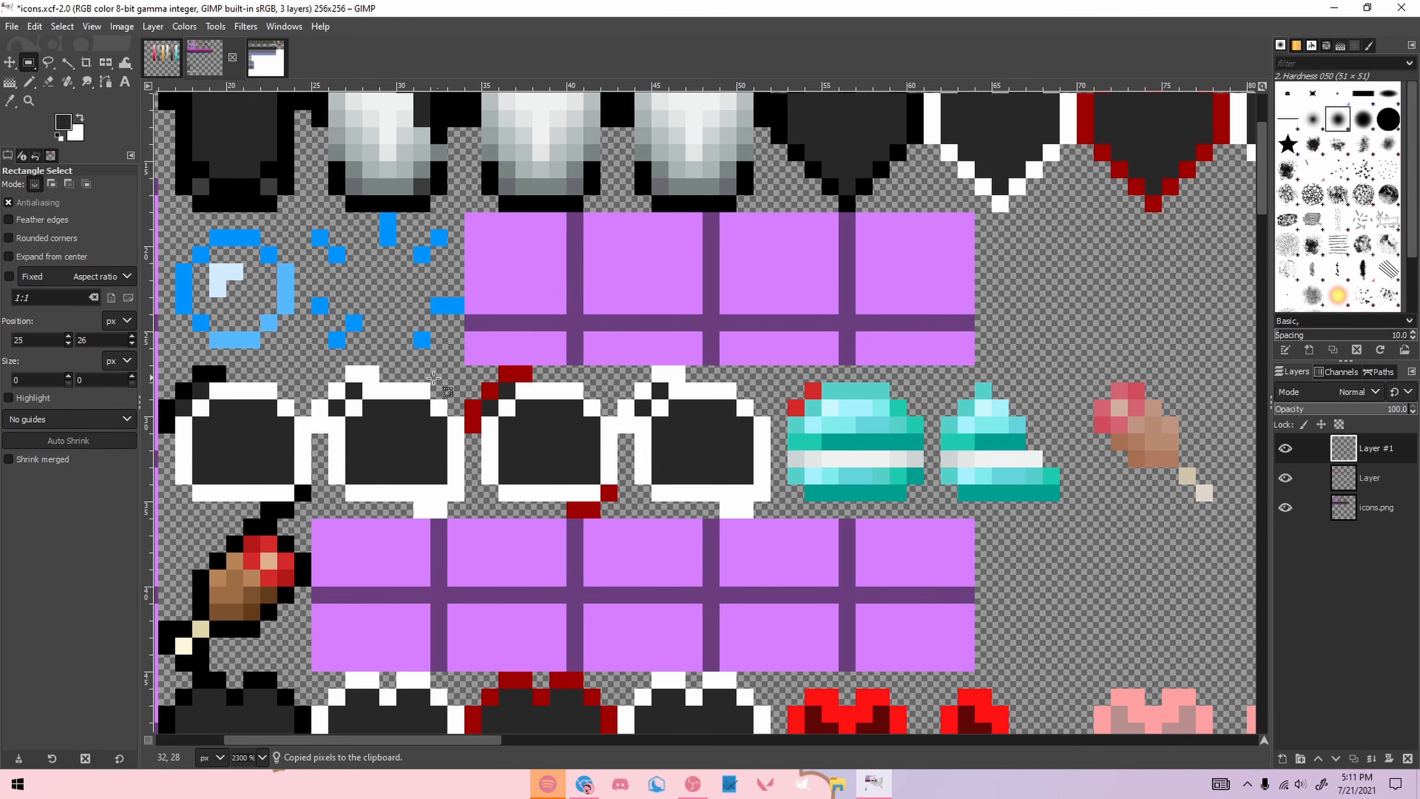
Step: Recolour the first empty food icon's border black and the third one's border dark red sampled from the old outline
key(n)
mouse_move(227, 390)
mouse_down()
mouse_move(304, 425)
mouse_move(302, 492)
mouse_up()
shift+click(201, 493)
ctrl+click(473, 421)
scroll(473, 420, down, 1)
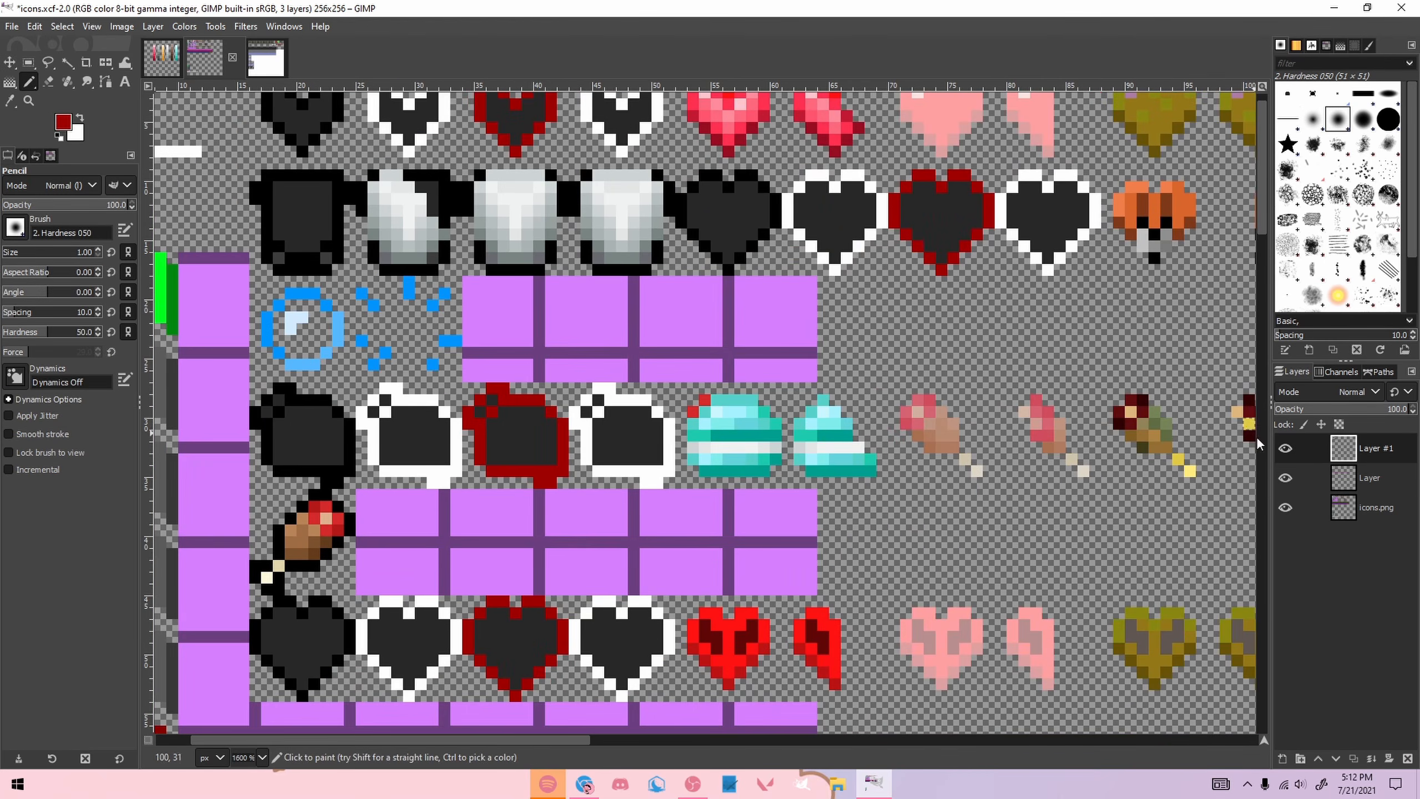
Step: Review the redrawn icons with the icons.png layer hidden and shown, and examine the remaining sheet and the palette image
click(1286, 508)
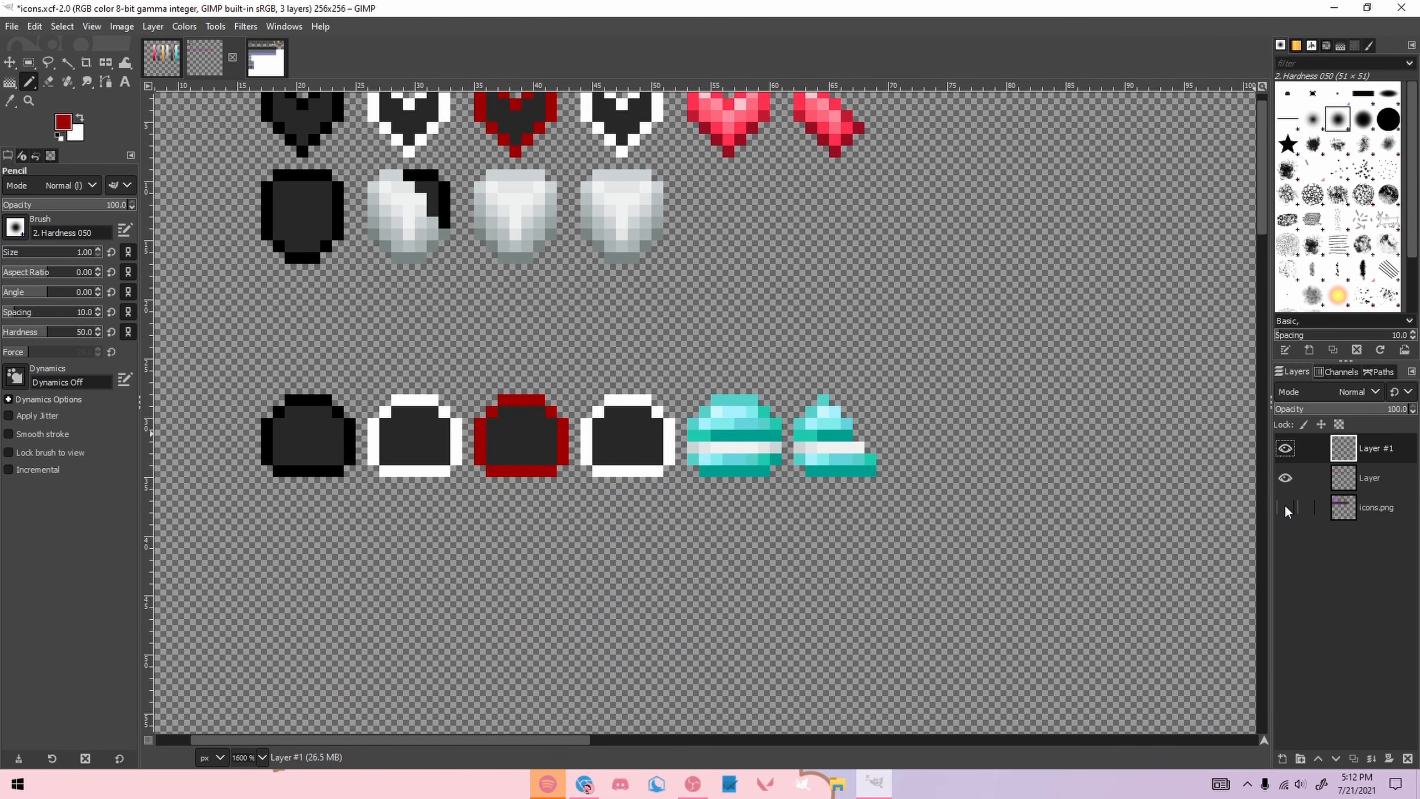
click(1286, 509)
scroll(984, 464, down, 3)
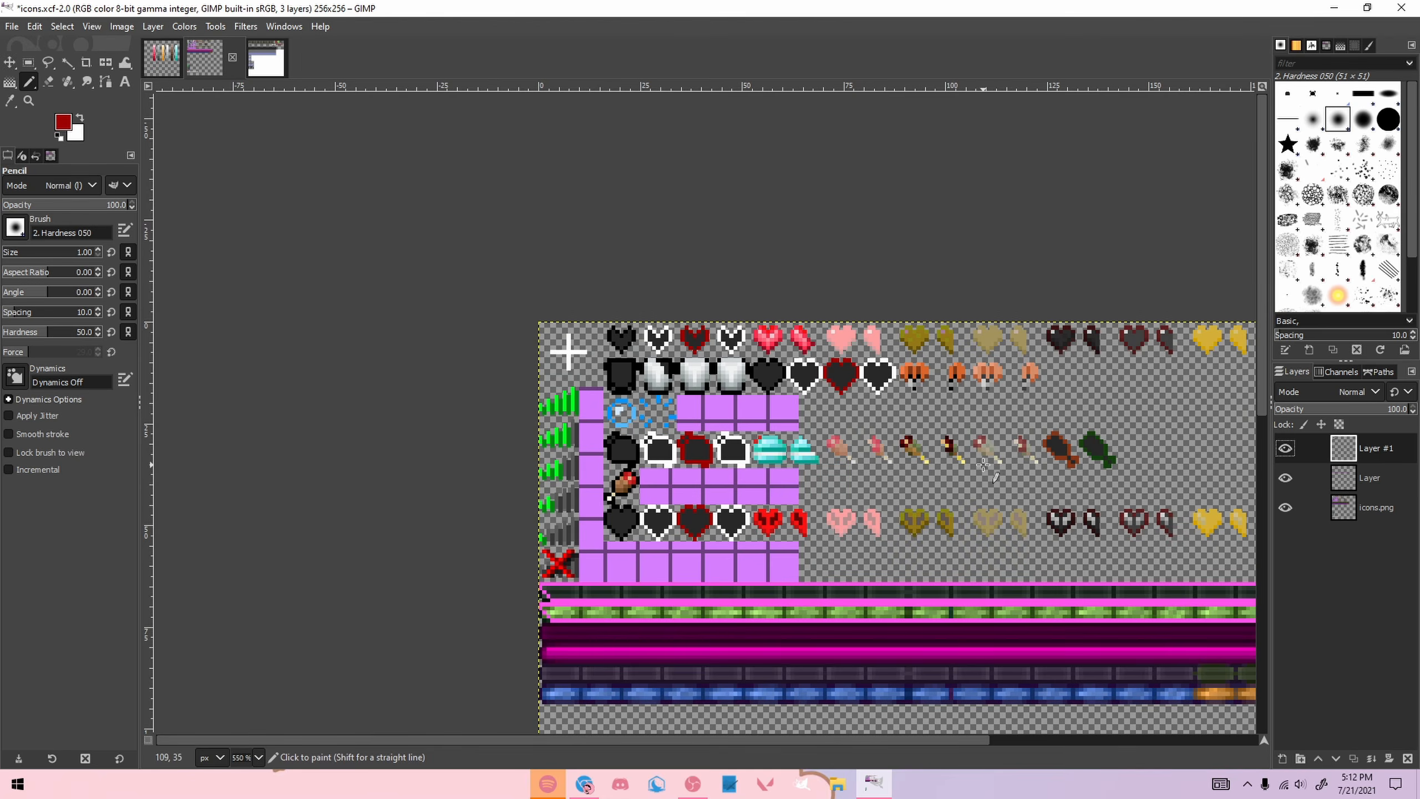
scroll(985, 465, up, 1)
scroll(786, 448, up, 1)
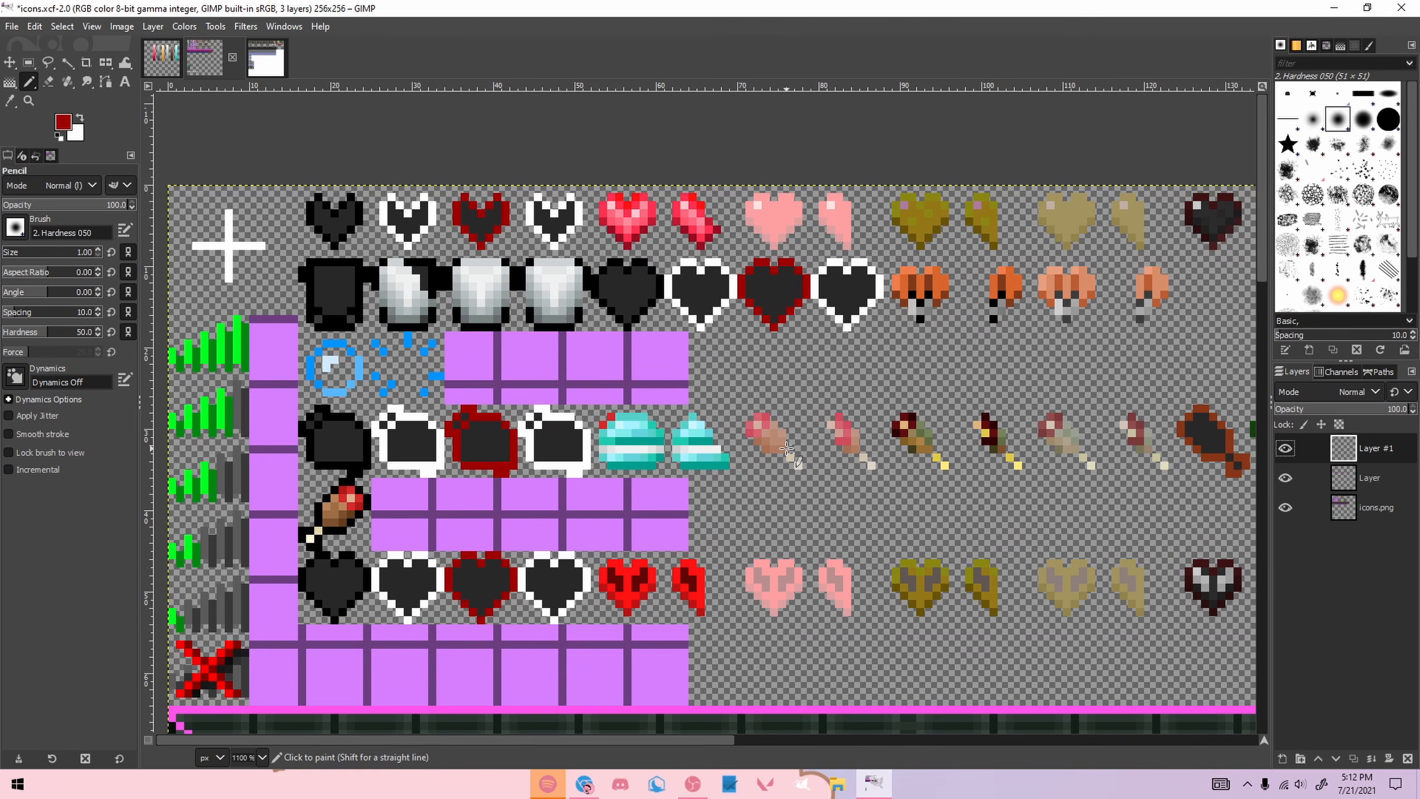
scroll(786, 447, down, 2)
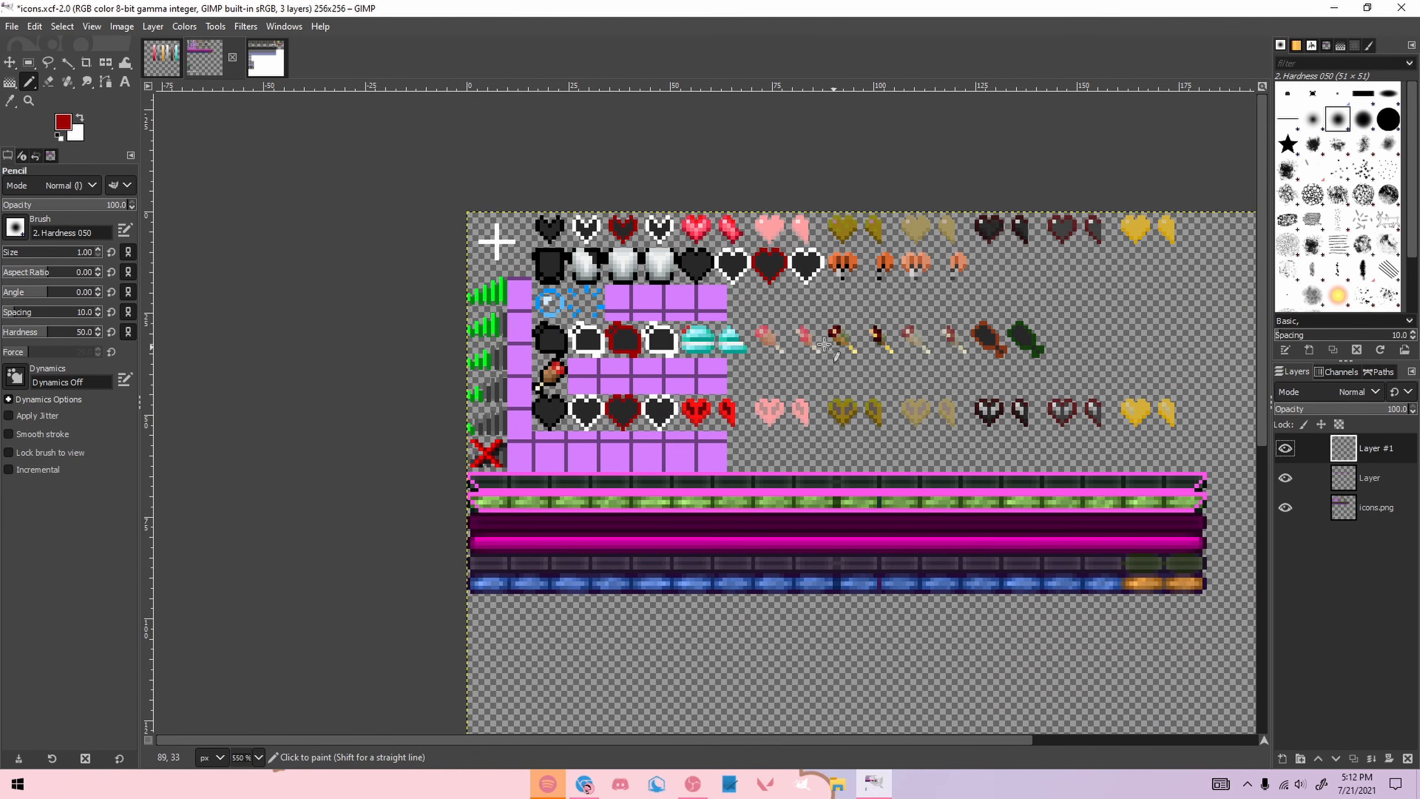
scroll(769, 306, up, 2)
click(1285, 508)
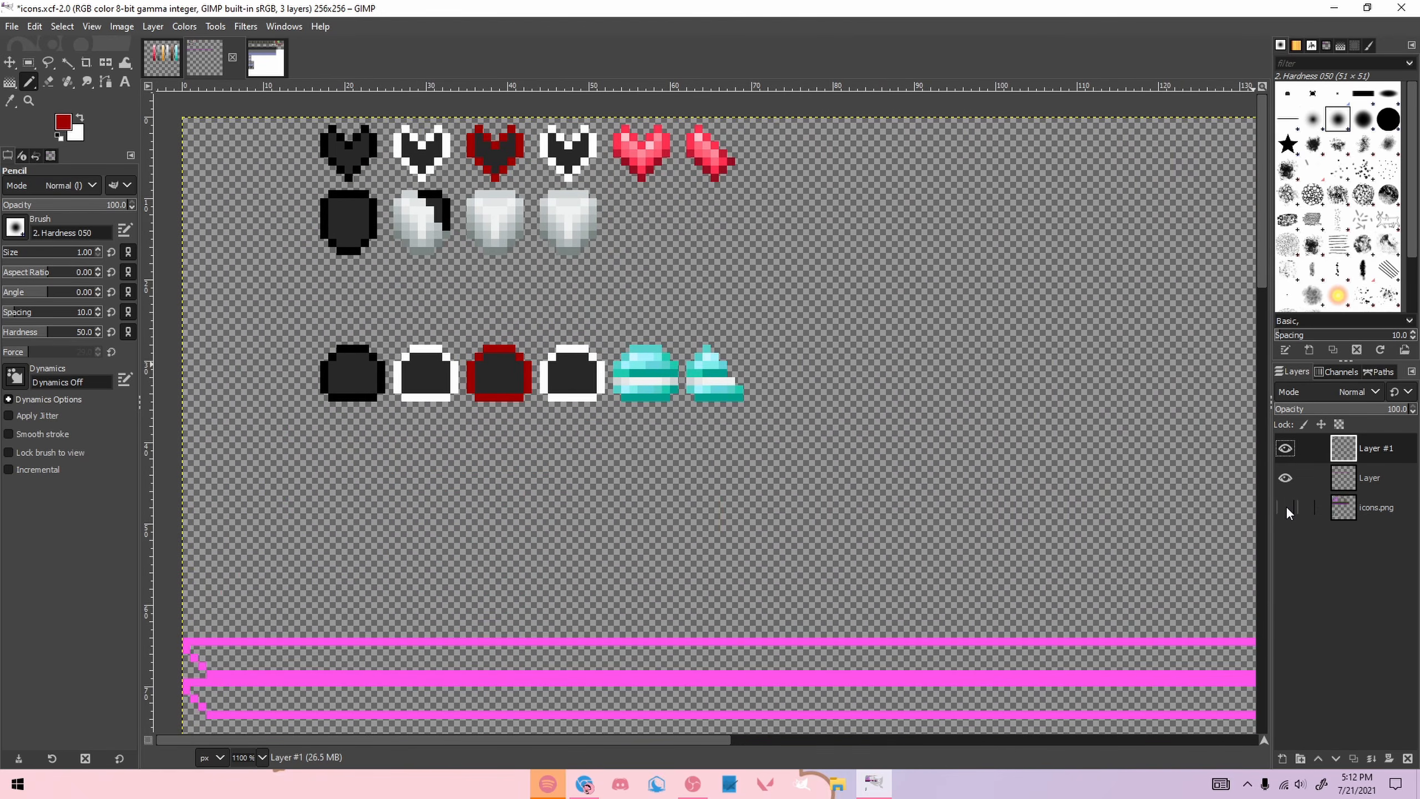
click(1286, 508)
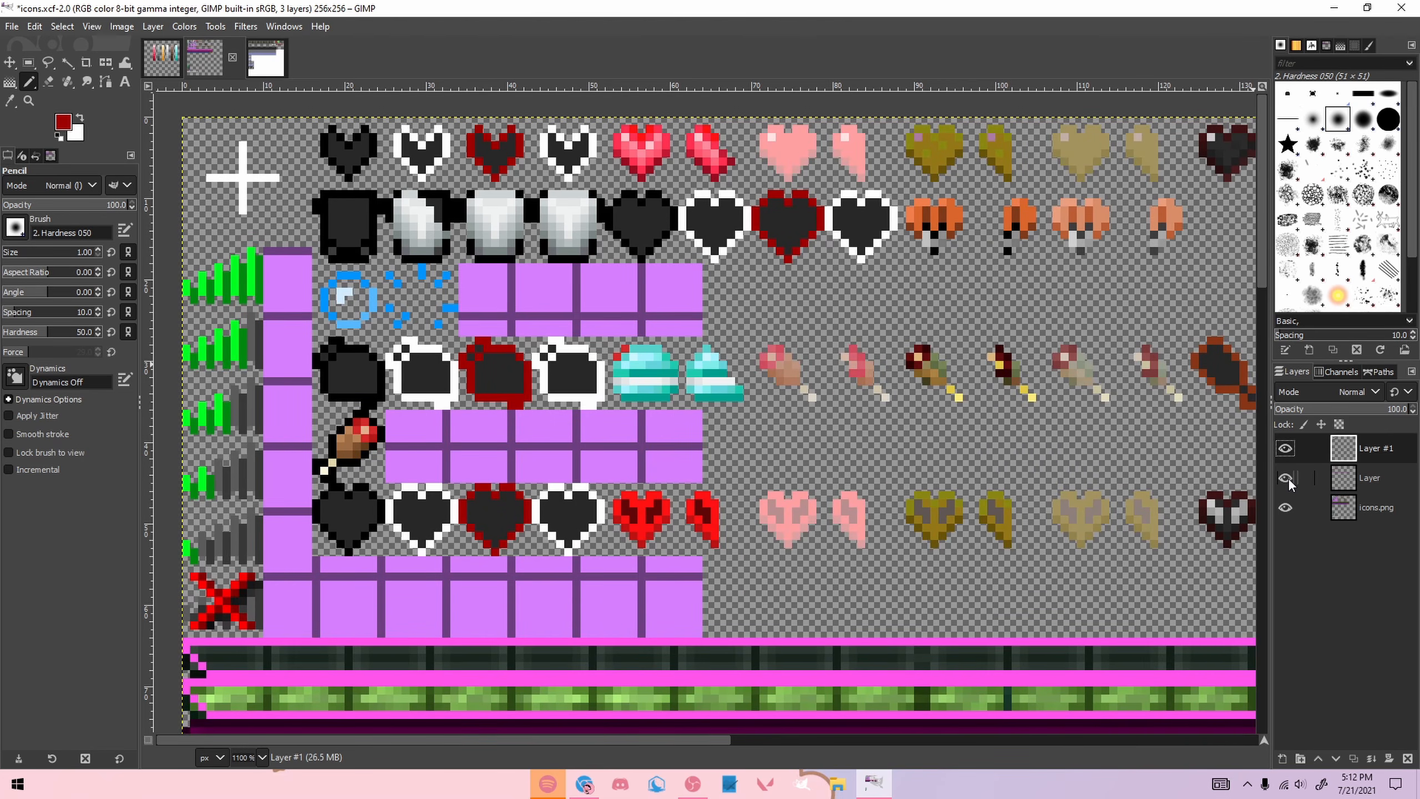
scroll(1230, 560, down, 3)
scroll(1047, 612, up, 3)
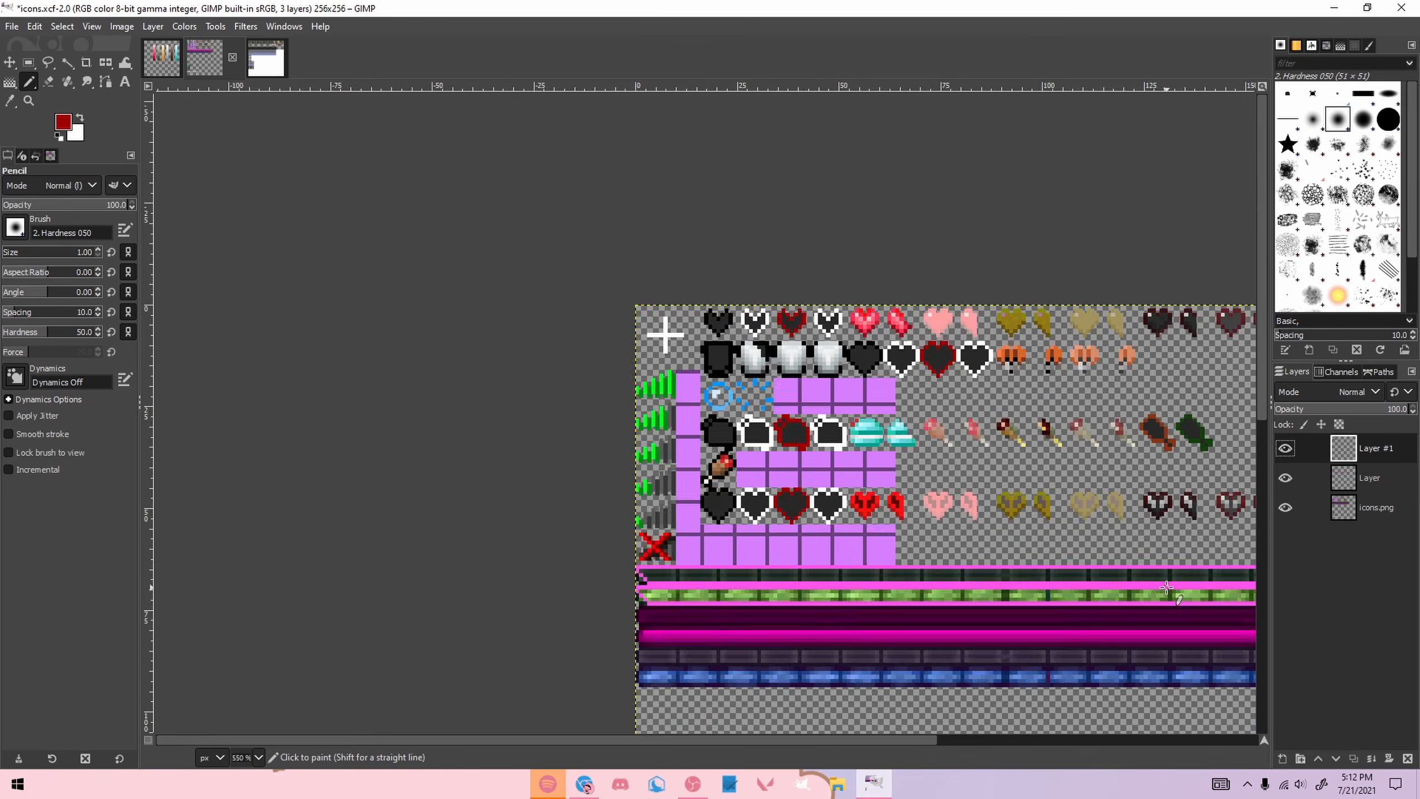
scroll(1048, 613, down, 3)
scroll(1057, 503, down, 1)
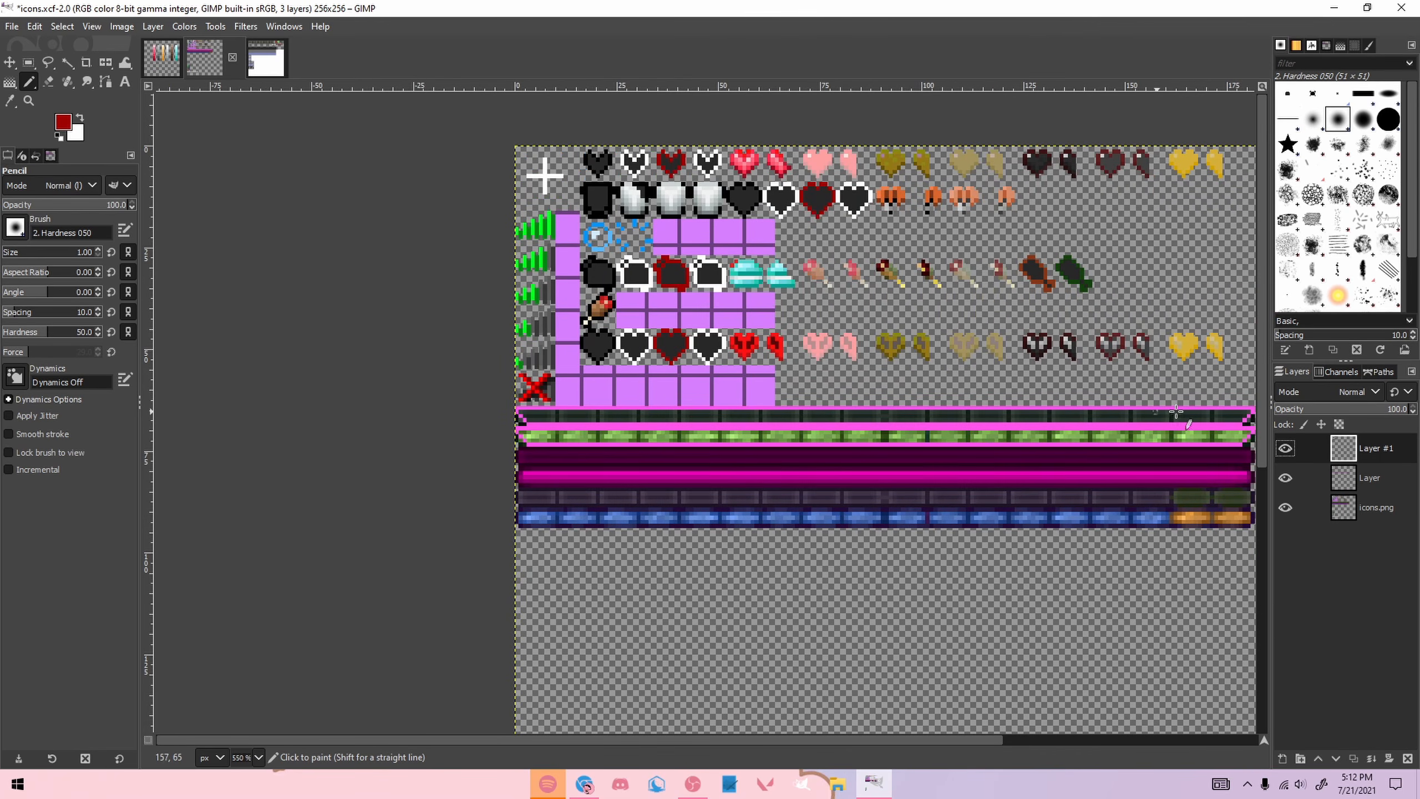
scroll(856, 737, right, 5)
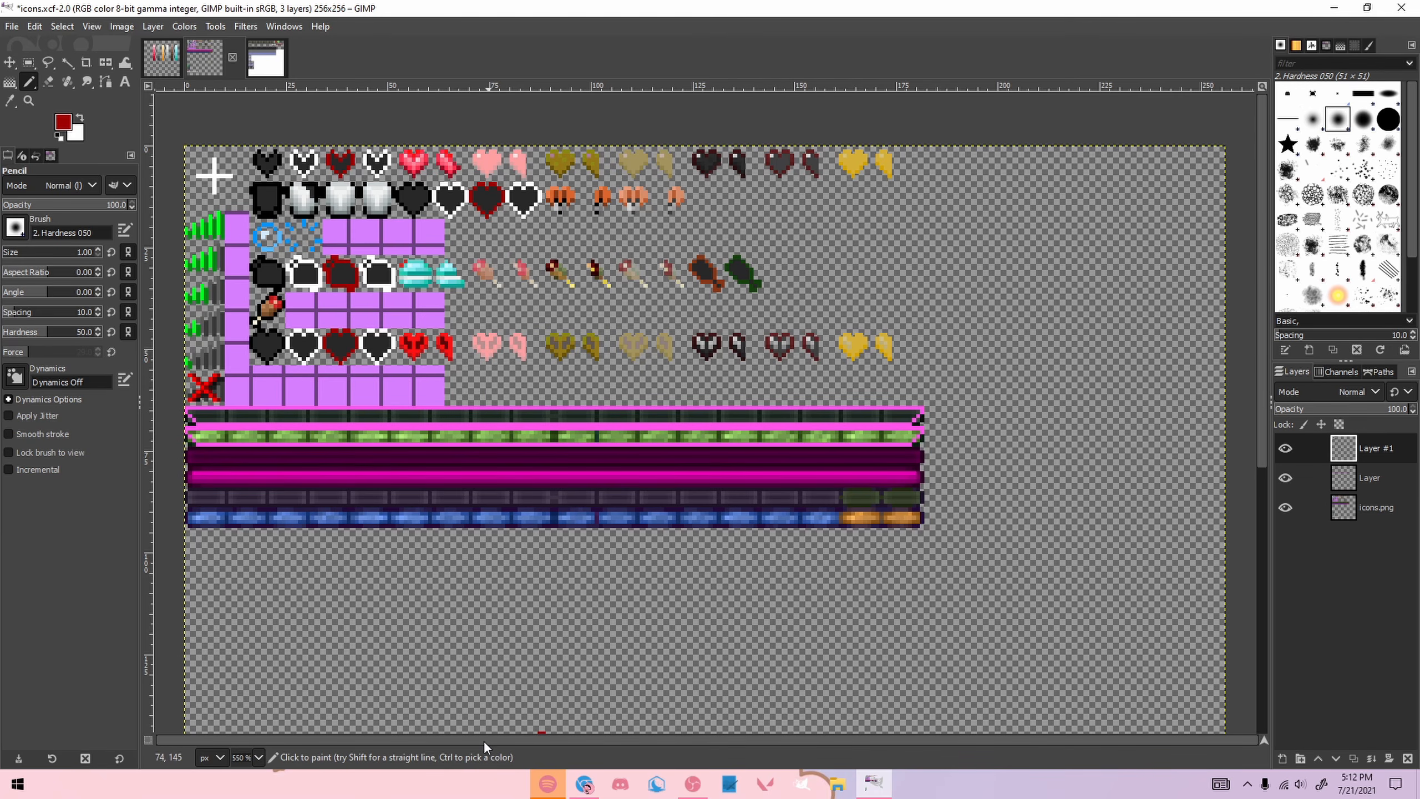
scroll(466, 682, down, 3)
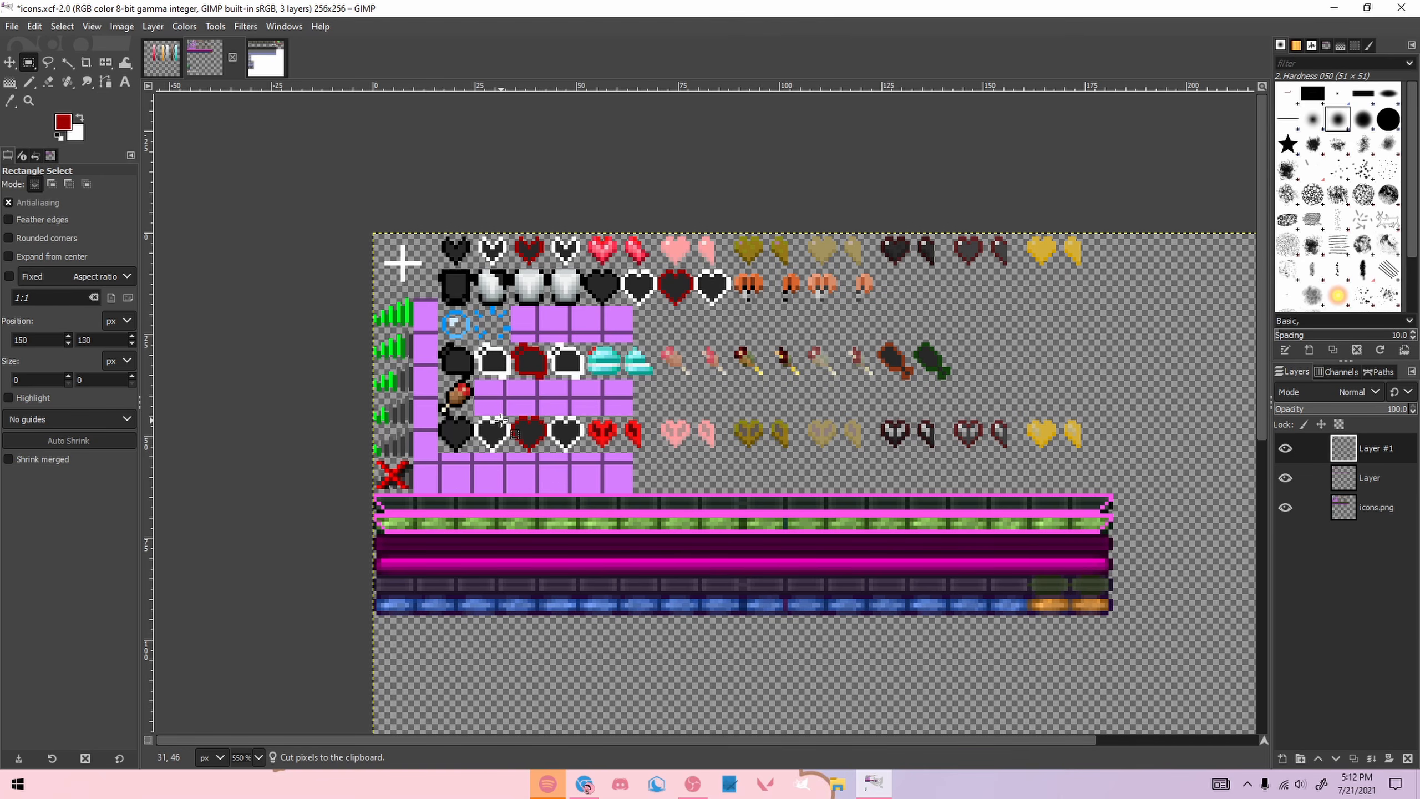
click(170, 55)
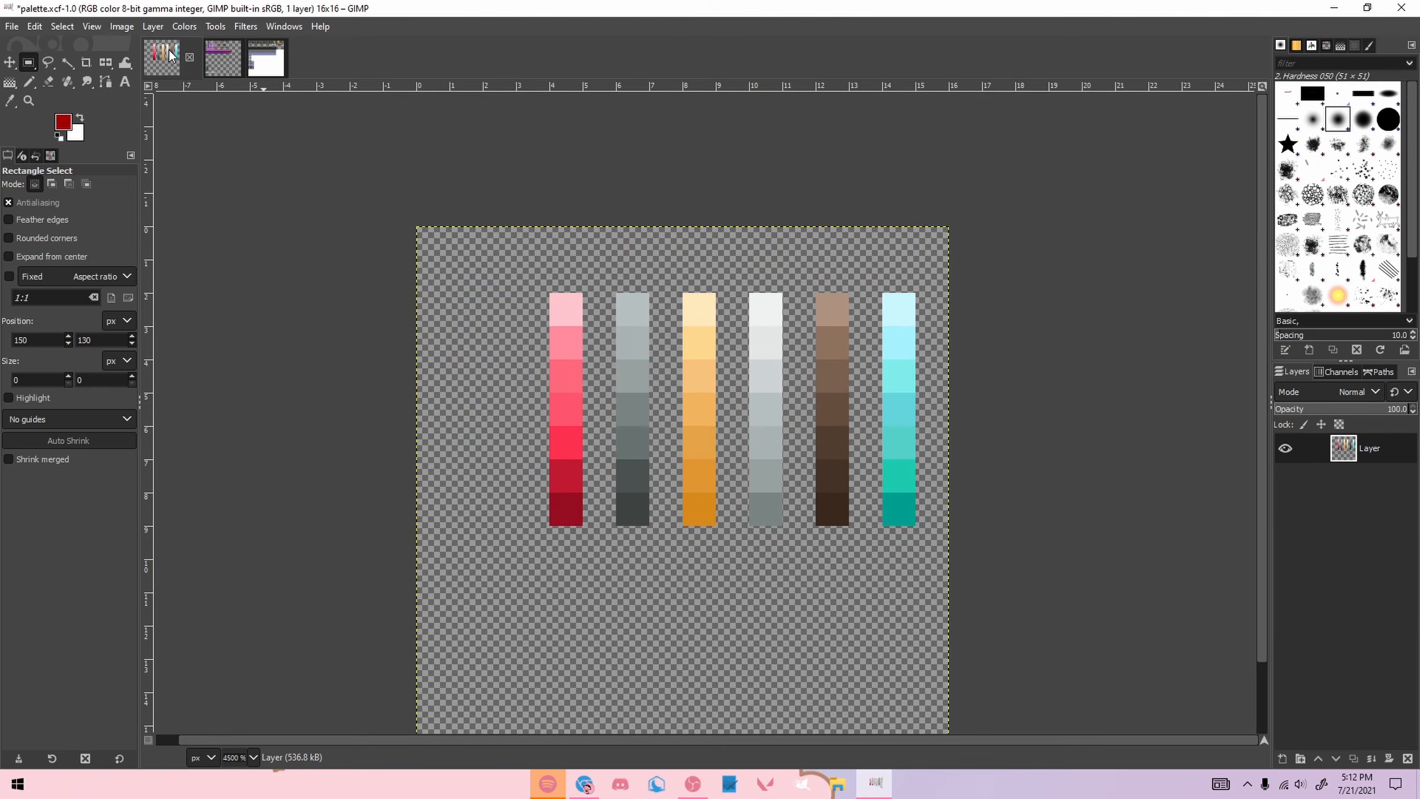
click(231, 68)
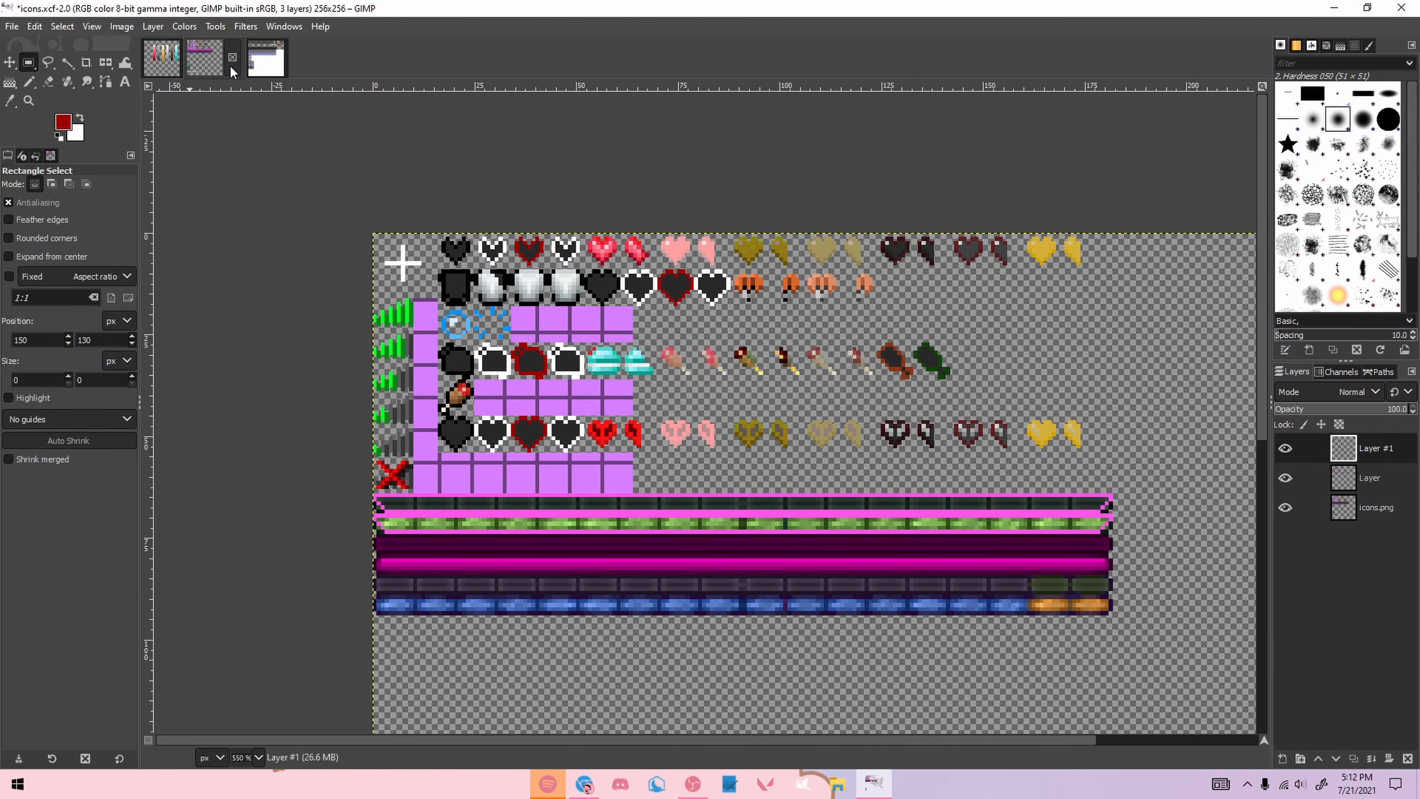
Step: Sample the bright pink of the green experience bar's outline as the Pencil colour
scroll(455, 533, up, 2)
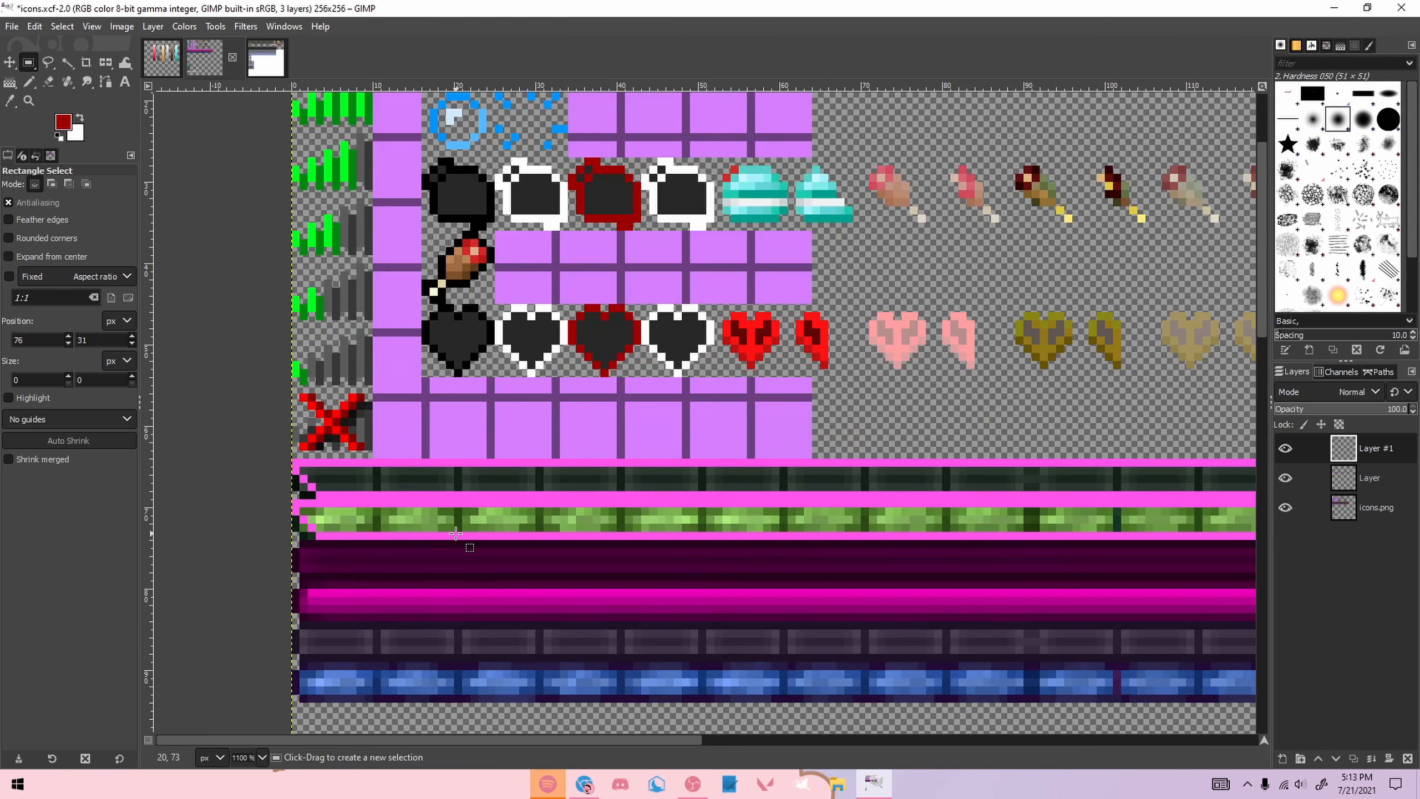
key(n)
ctrl+click(441, 497)
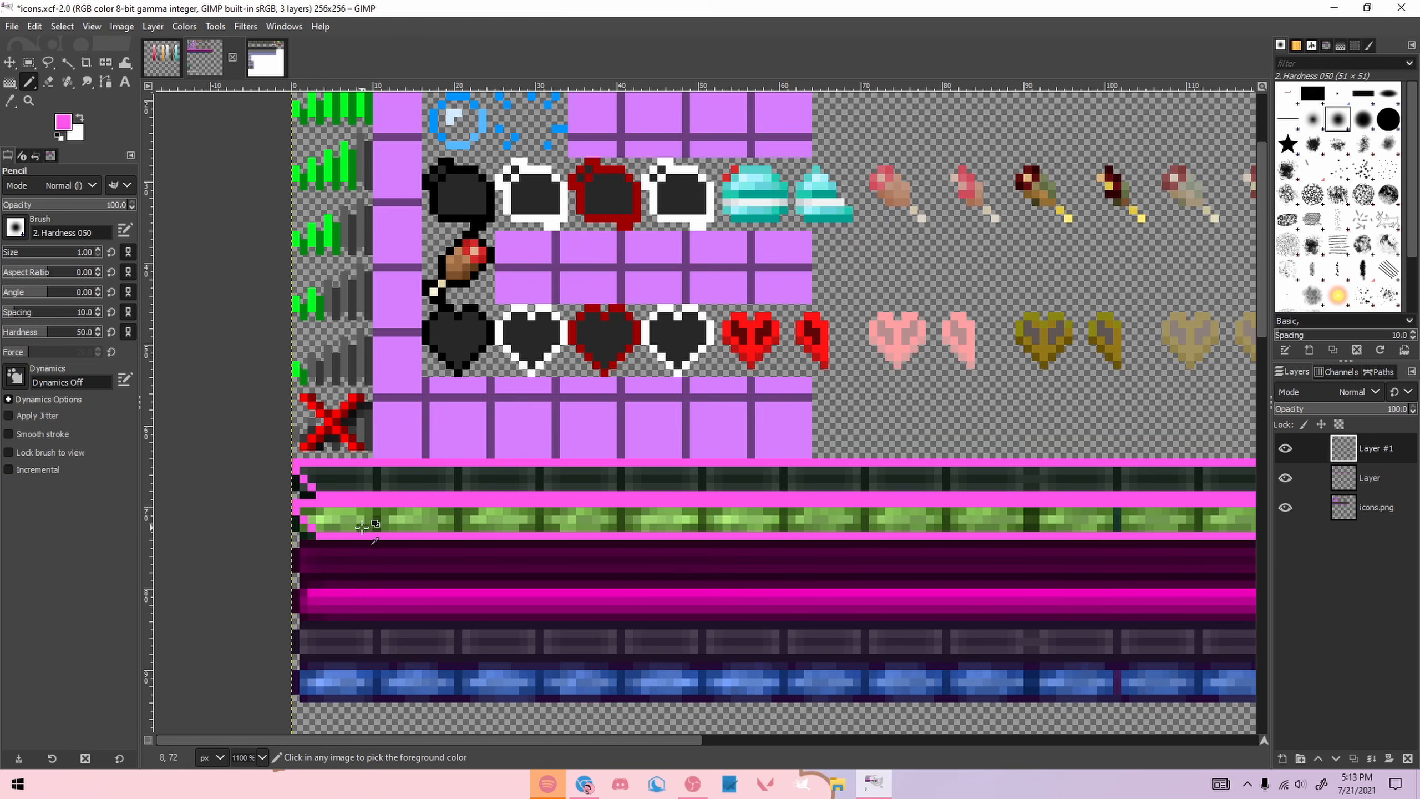
scroll(442, 498, up, 2)
drag(393, 494, 394, 532)
mouse_move(564, 507)
mouse_down()
mouse_move(564, 492)
mouse_move(563, 532)
mouse_up()
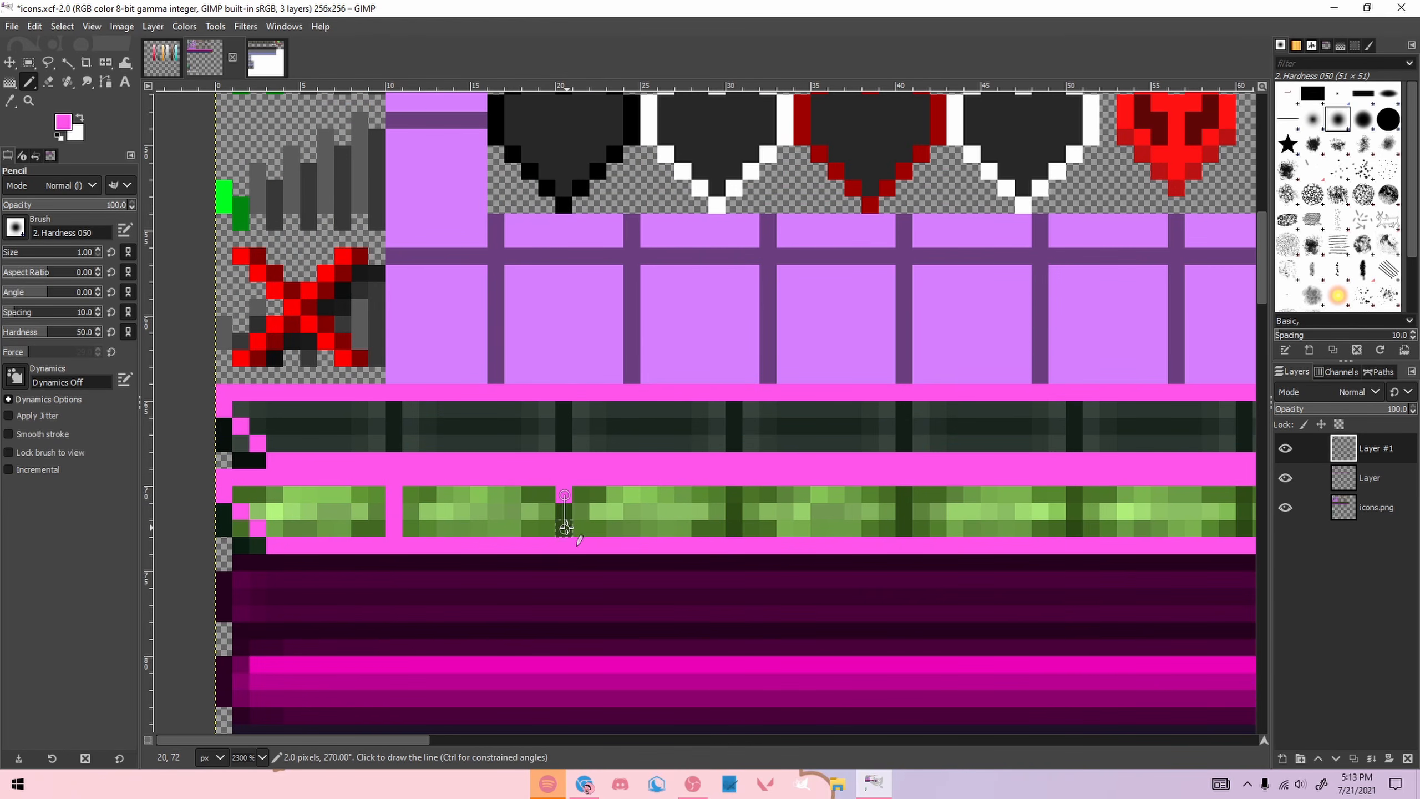
drag(734, 492, 734, 532)
drag(904, 492, 902, 533)
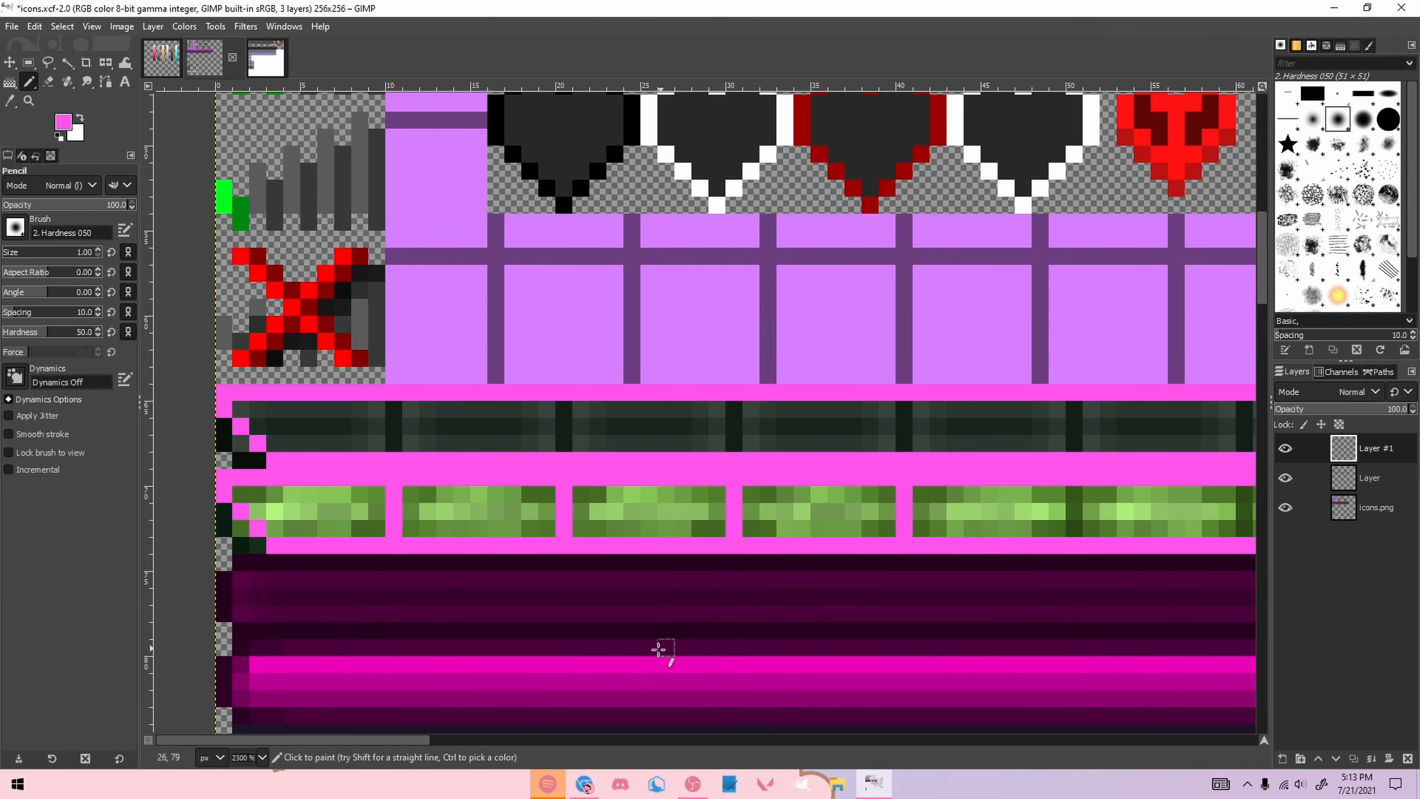
key(ctrl+z)
key(ctrl+z)
key(ctrl+z)
key(ctrl+z)
key(ctrl+z)
key(ctrl+z)
key(ctrl+z)
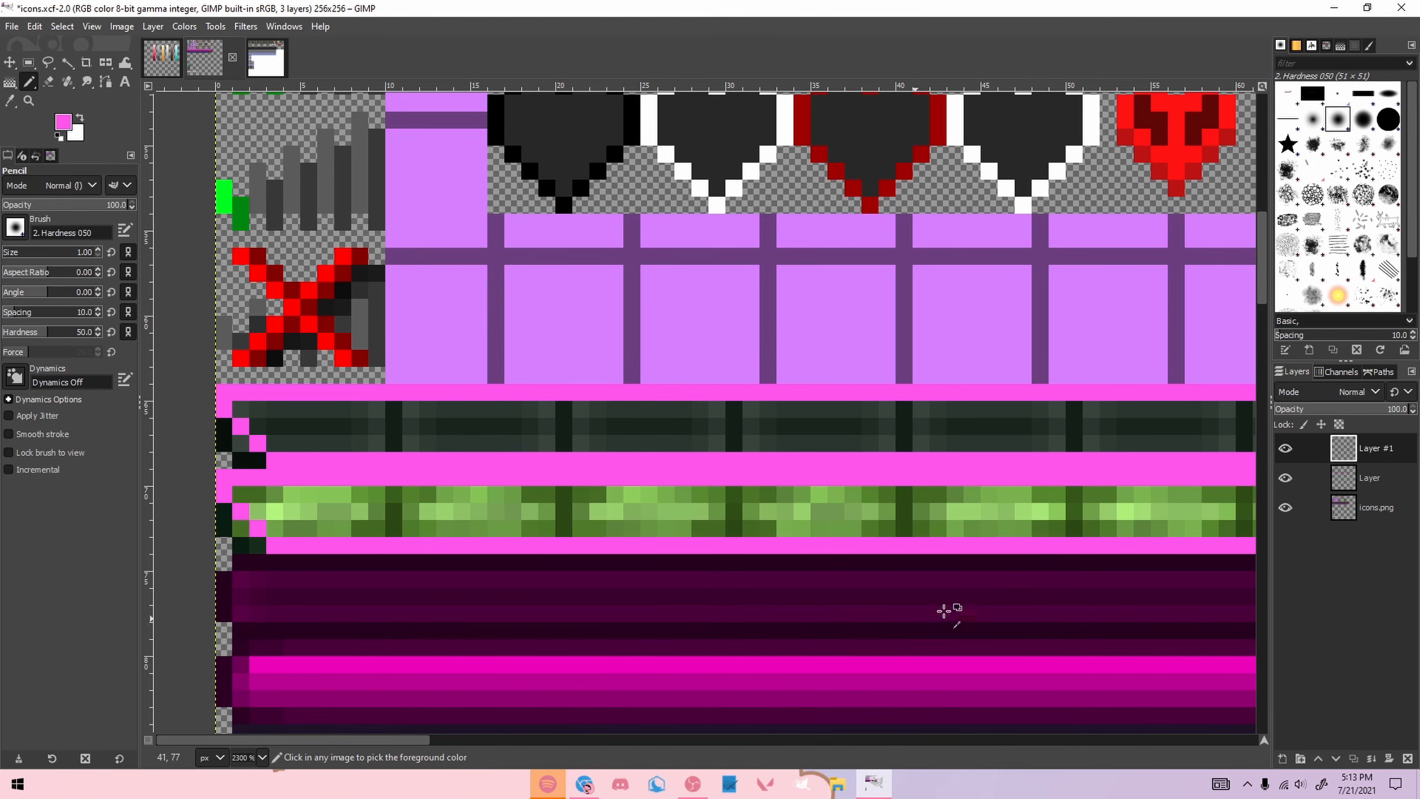
Step: On the layer named Layer, paint the dark dividers between the green experience bar's segments bright pink, each three pixels tall
click(1365, 477)
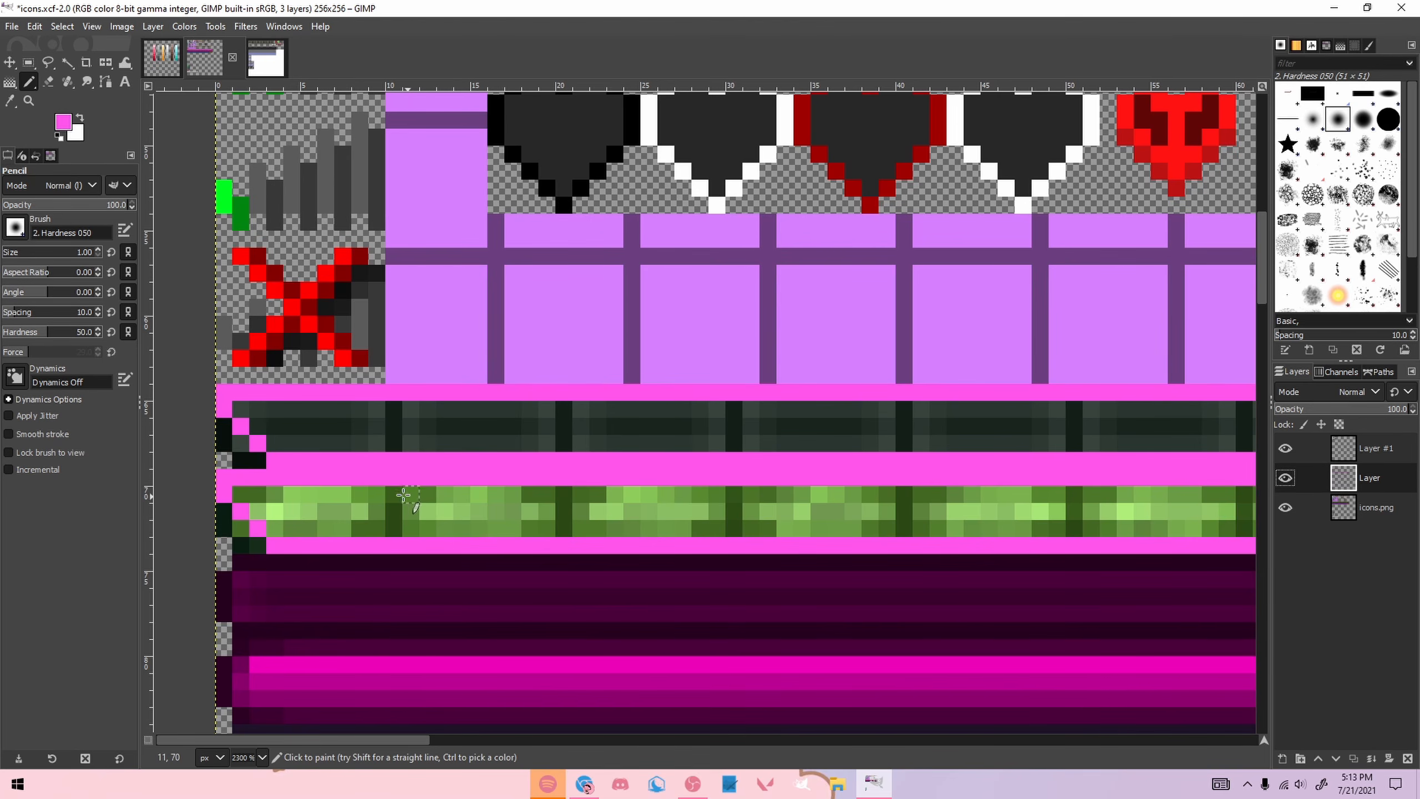
drag(395, 492, 394, 534)
drag(563, 495, 563, 534)
drag(733, 492, 733, 537)
drag(901, 492, 902, 536)
drag(1073, 492, 1073, 536)
drag(413, 740, 552, 728)
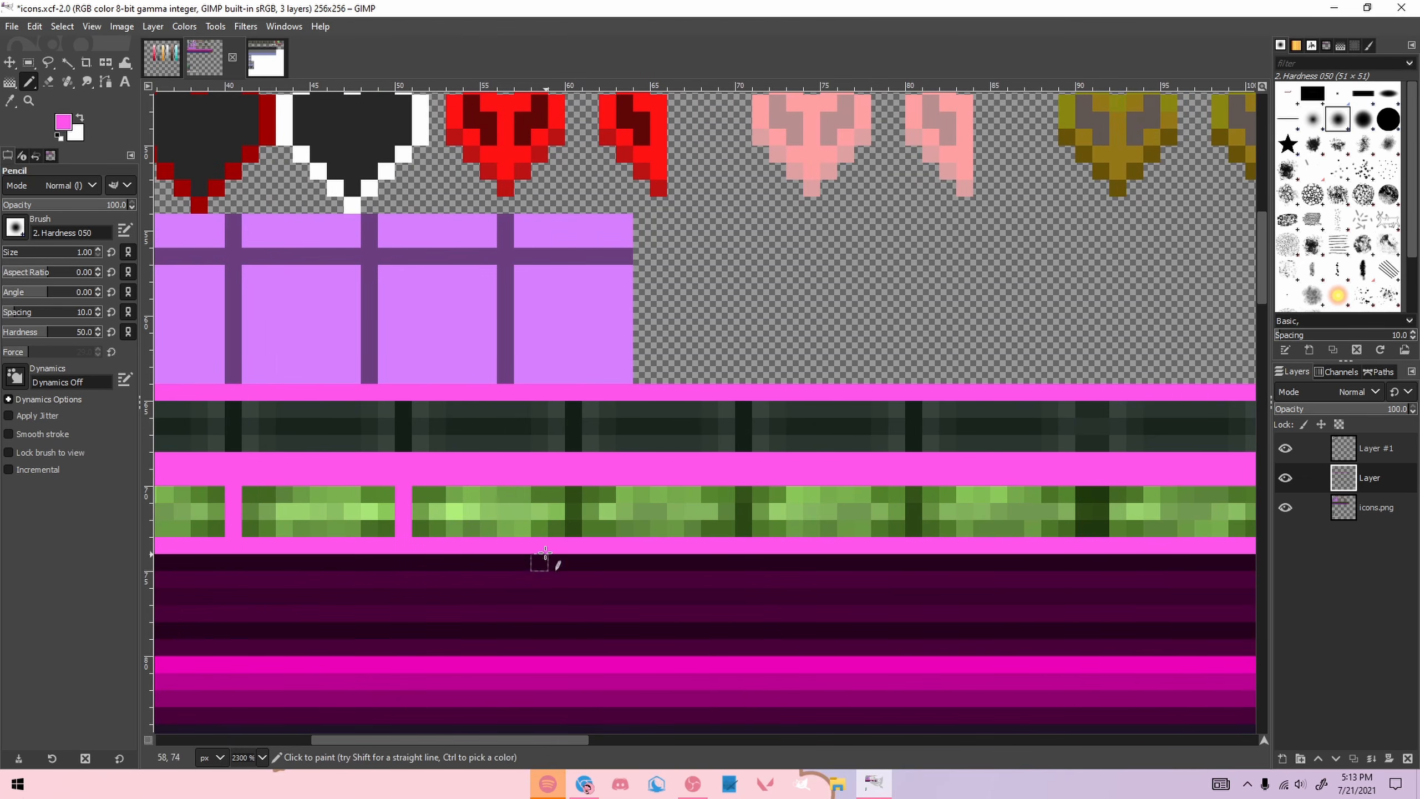
drag(576, 485, 575, 535)
drag(744, 489, 744, 536)
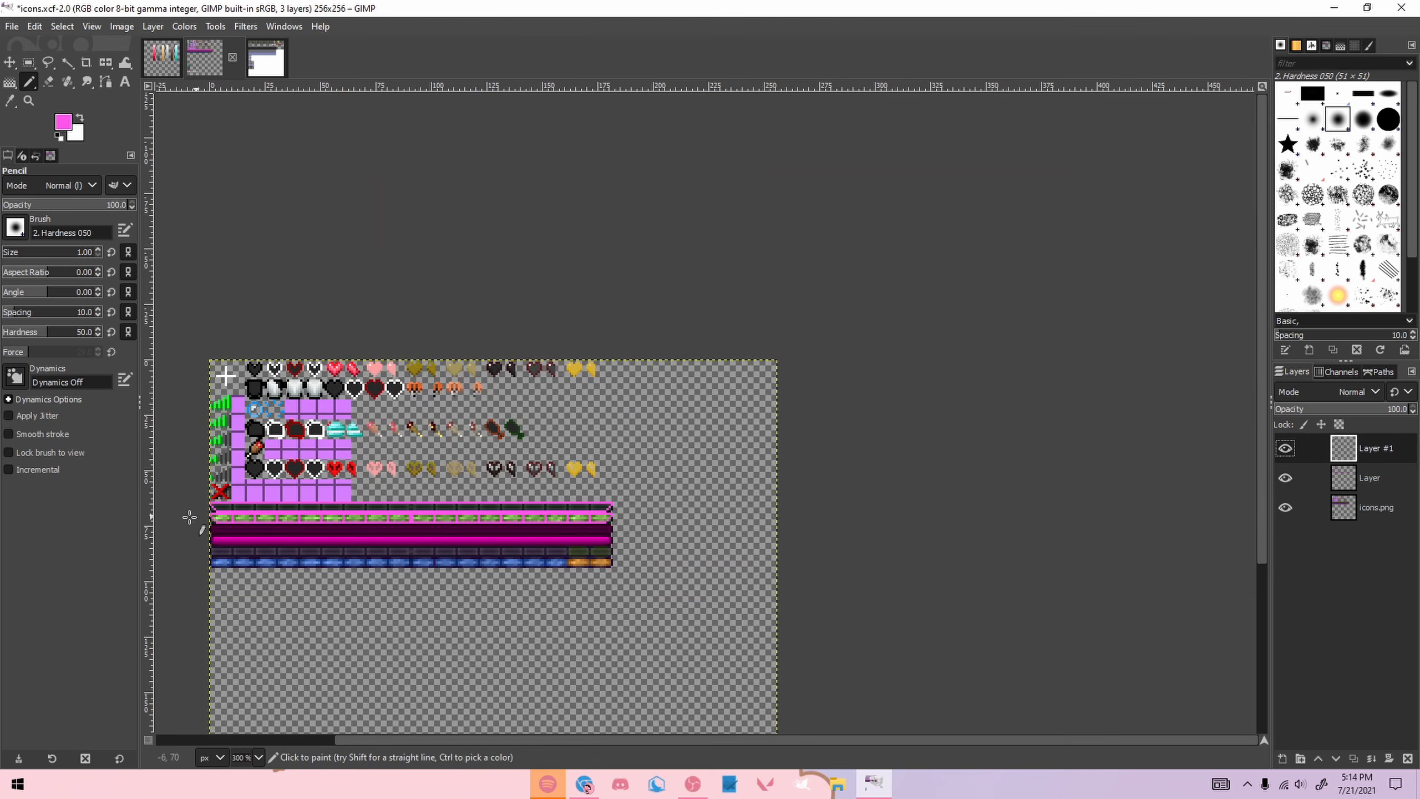
Step: Sample the darkest teal from the palette and recolour the green experience bar's bottom edge and lowest corner pixels on the icons sheet
scroll(167, 516, up, 2)
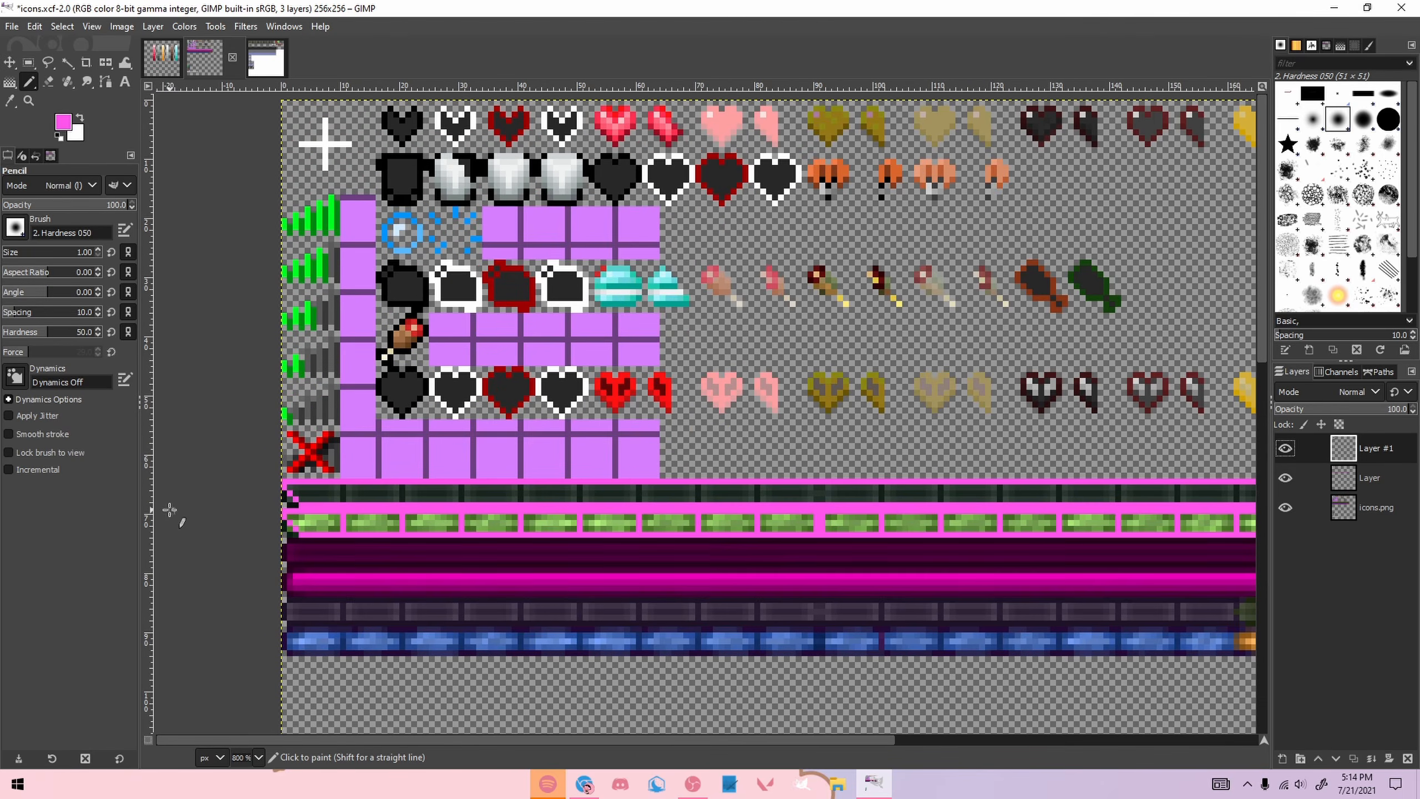
click(160, 72)
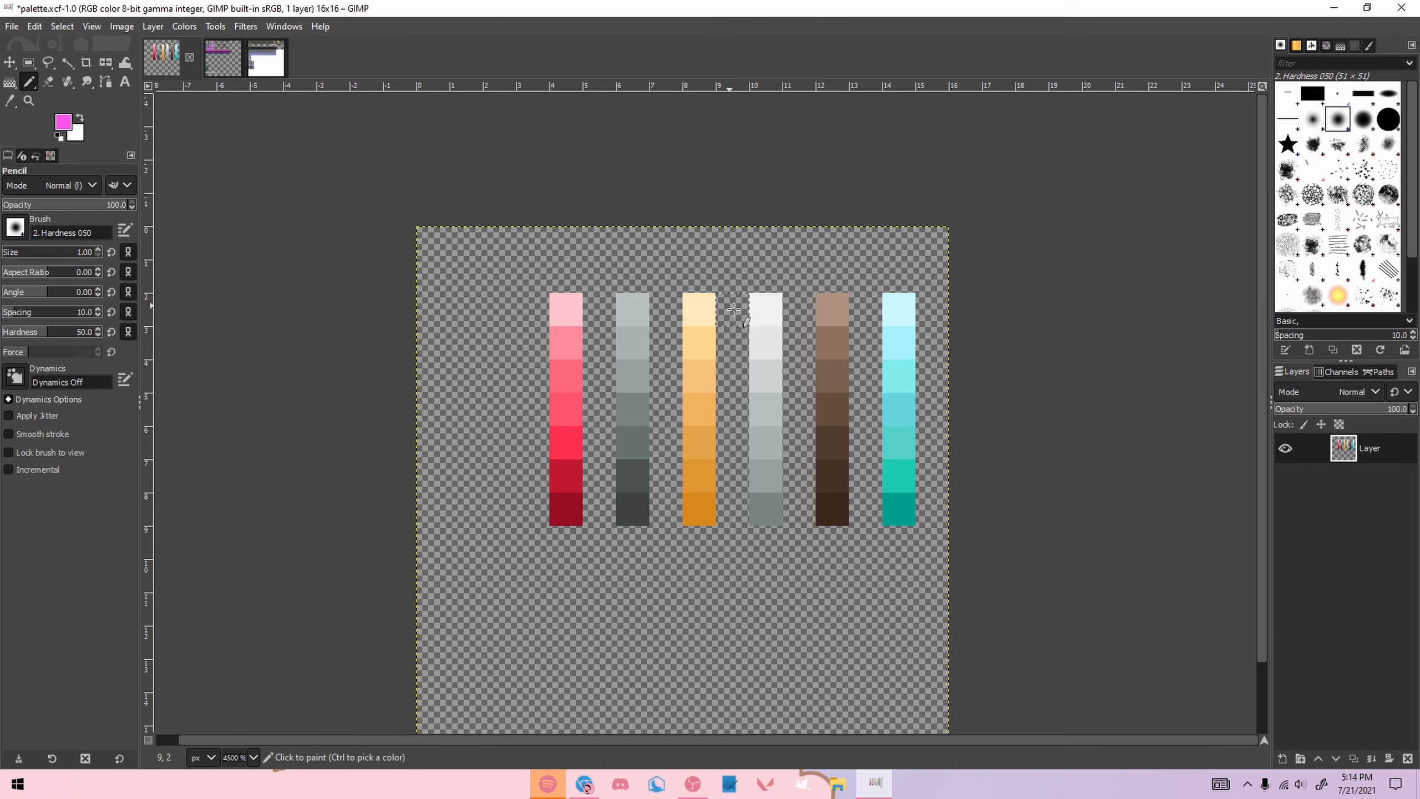
ctrl+click(896, 500)
click(234, 59)
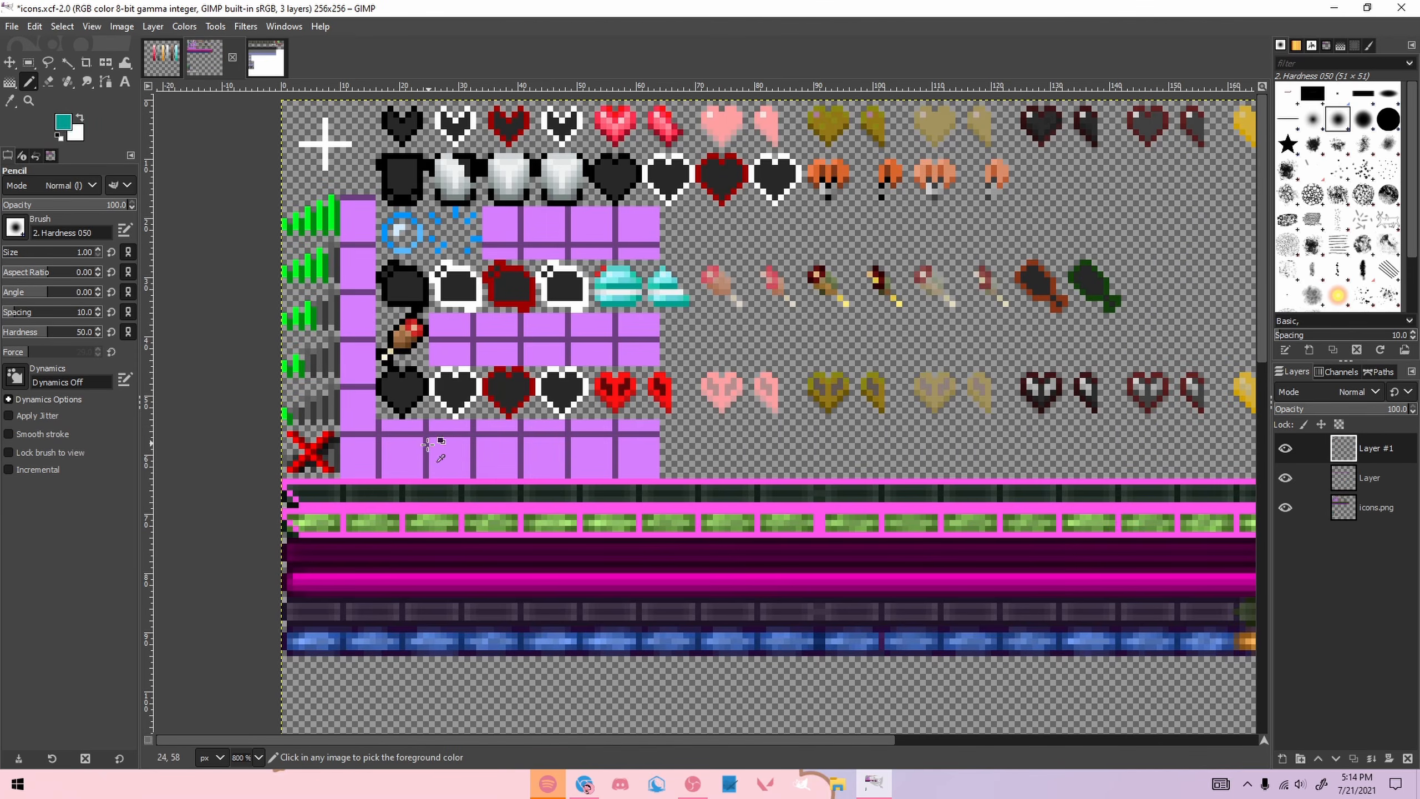
scroll(291, 526, up, 3)
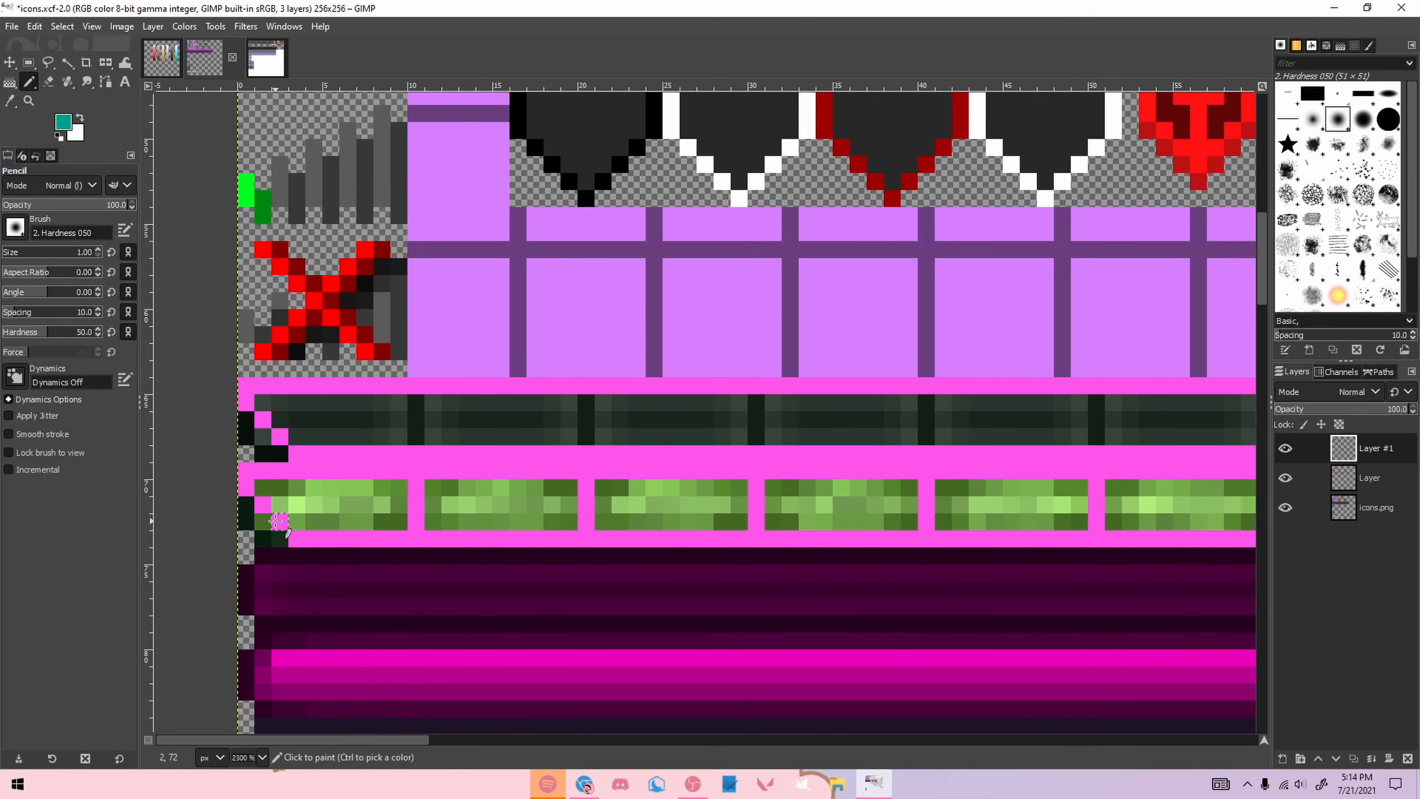
click(277, 521)
click(296, 538)
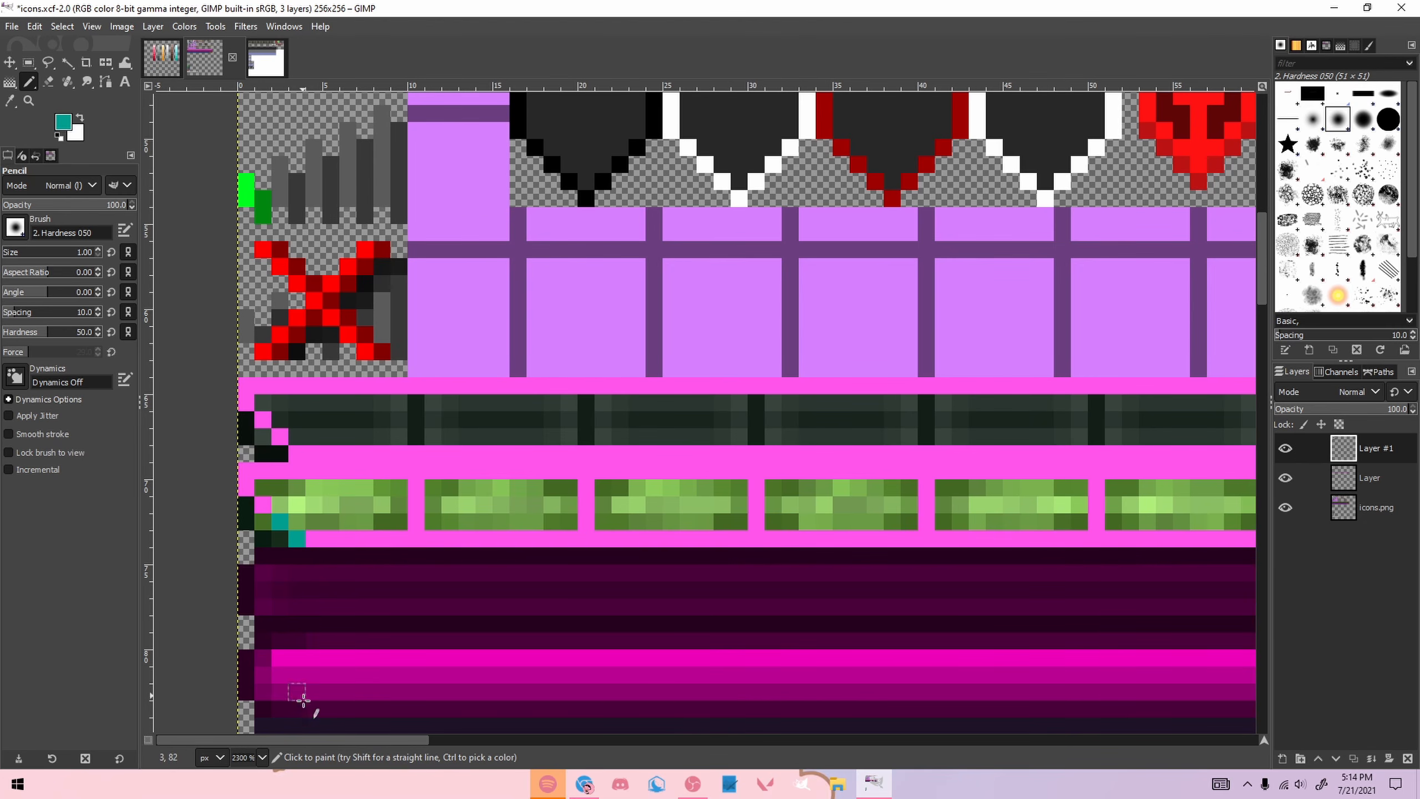
drag(280, 737, 902, 729)
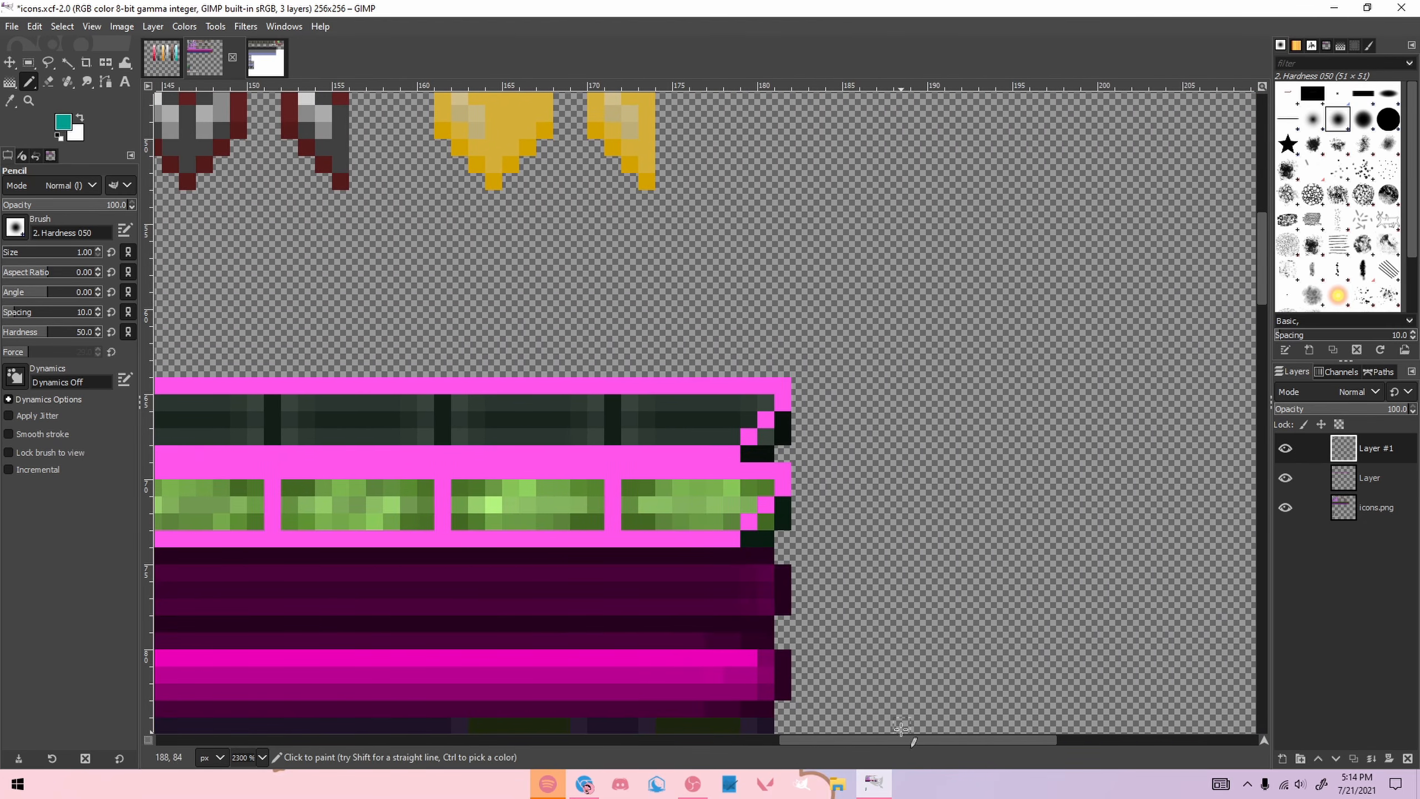
shift+click(731, 538)
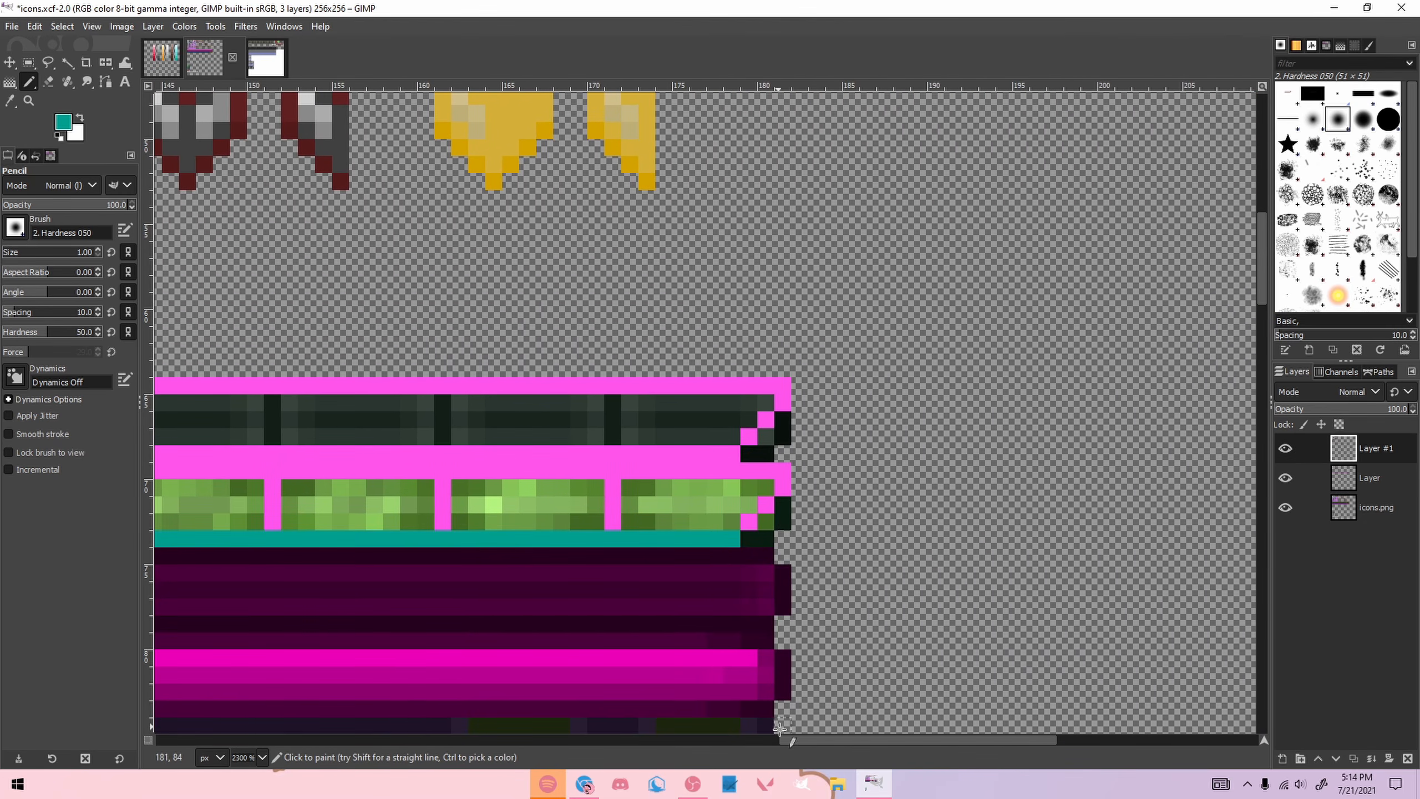
drag(783, 740, 785, 675)
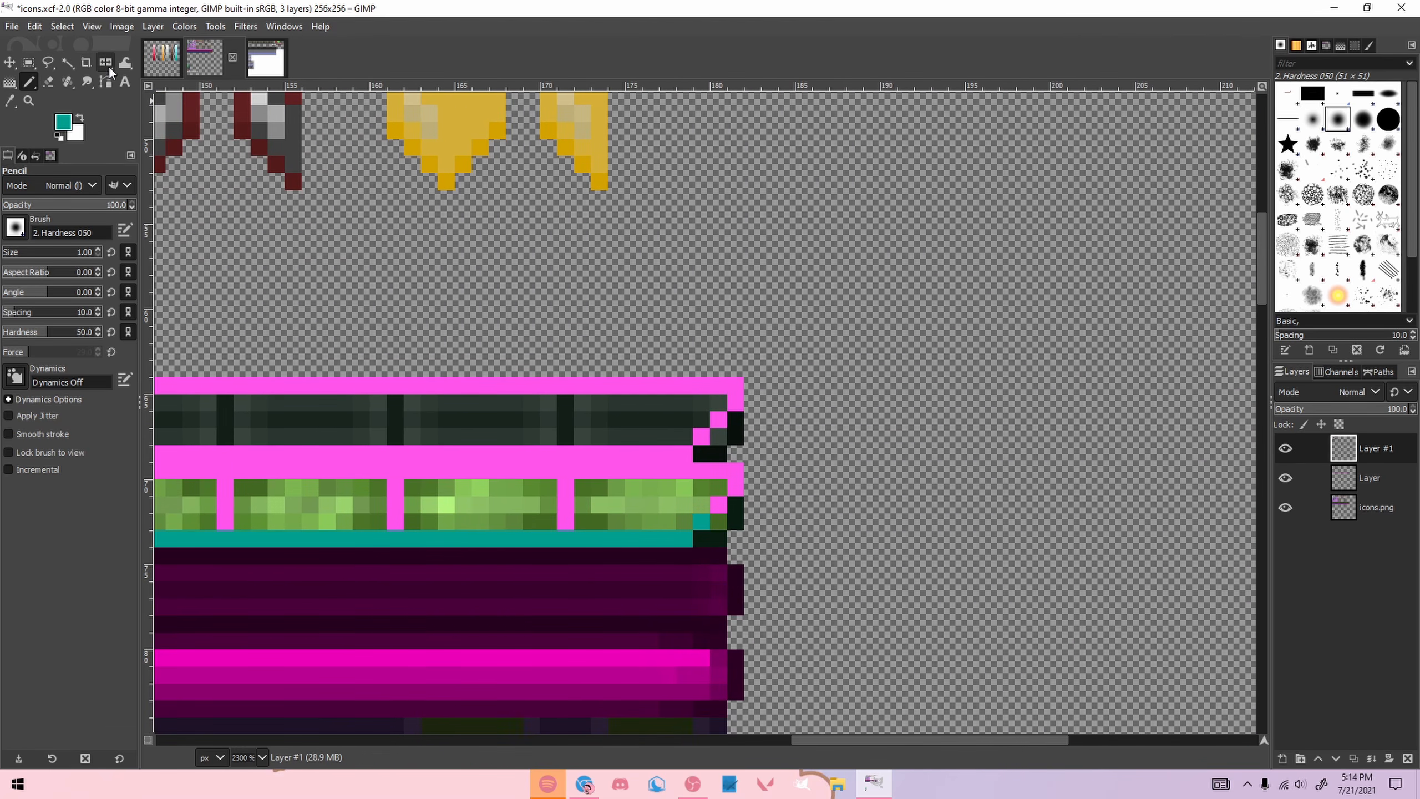
Step: Sample the second-darkest teal from the palette and recolour the stepped corner pixels at both ends of the green experience bar
click(162, 58)
click(205, 58)
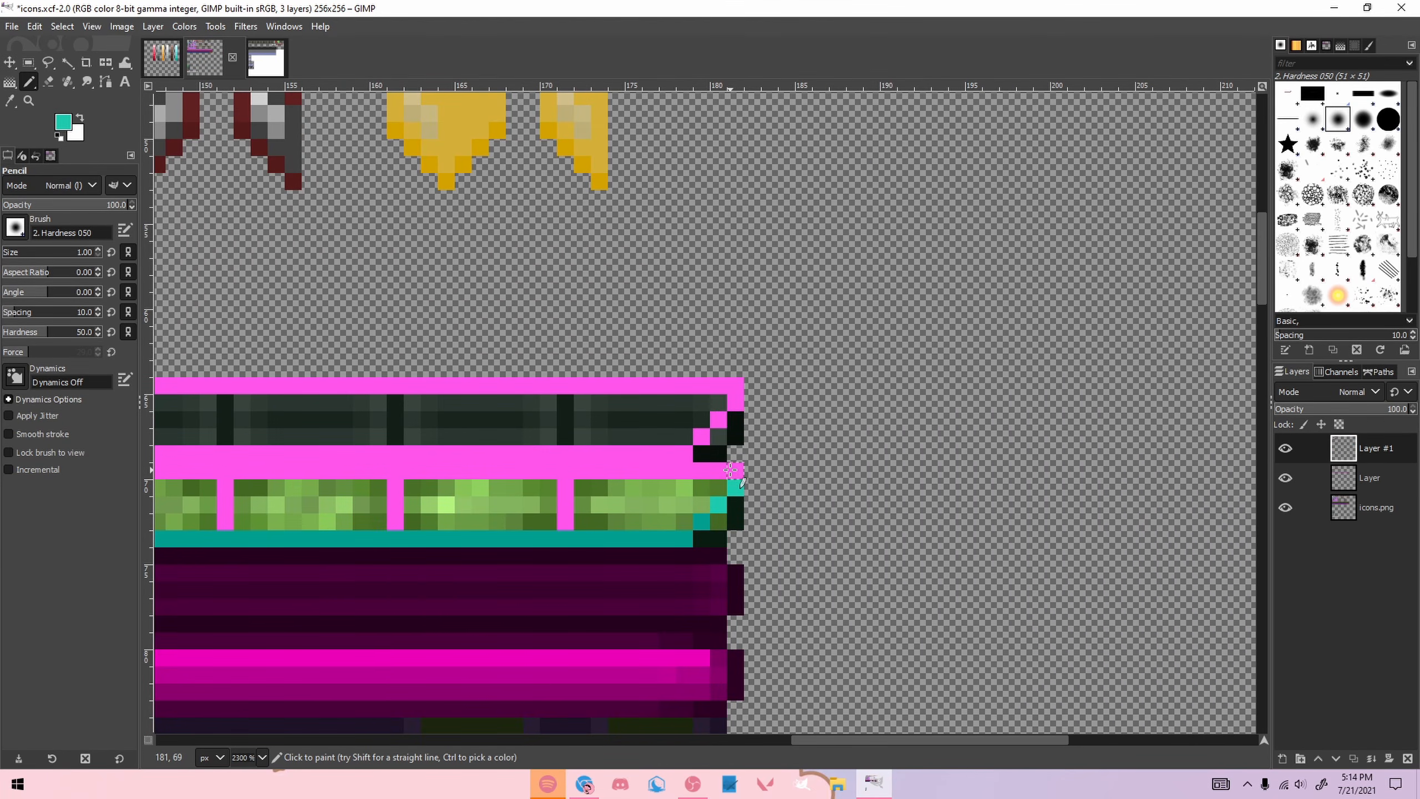
drag(846, 728, 111, 593)
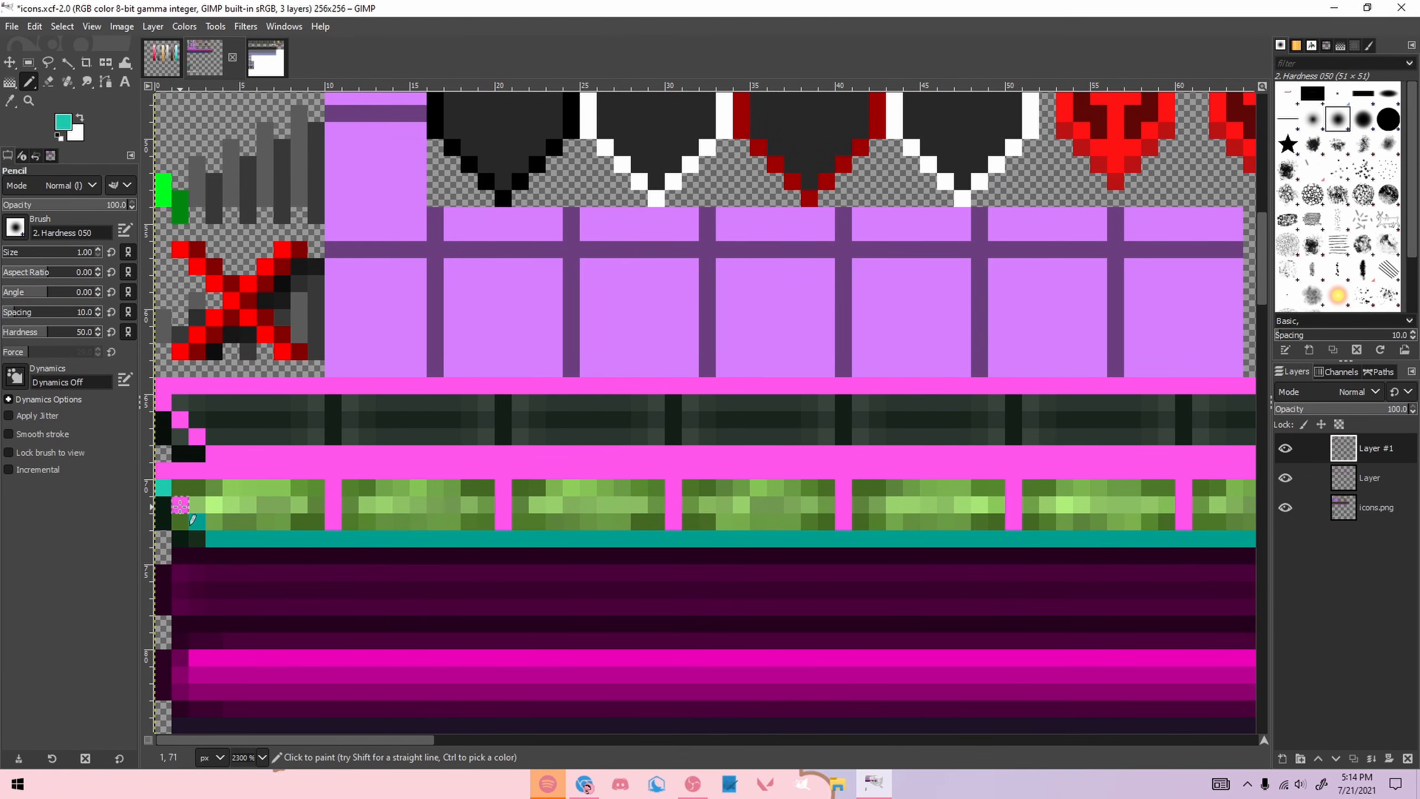
Step: Sample the third-darkest teal from the palette and recolour the green bar's whole top edge in one straight line
click(162, 58)
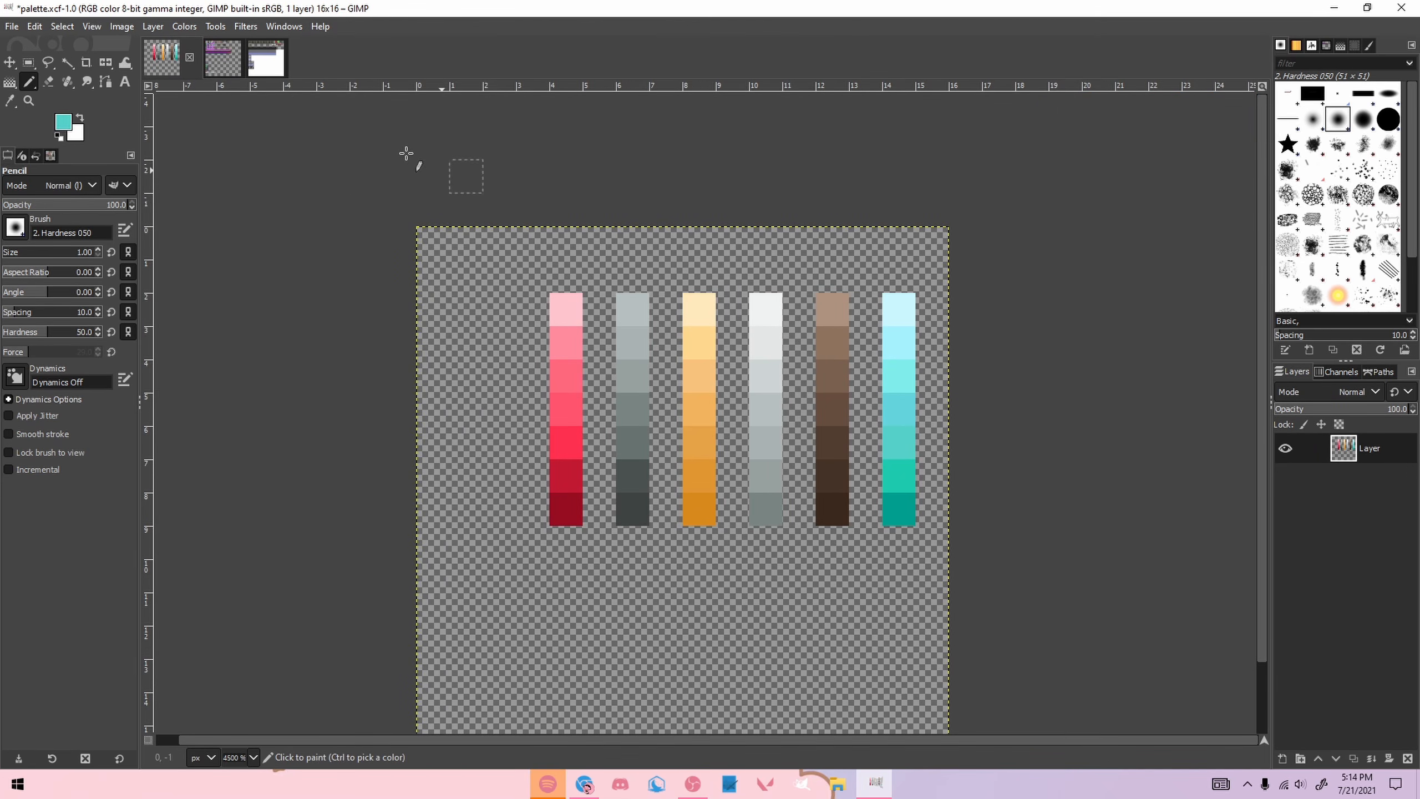
click(224, 59)
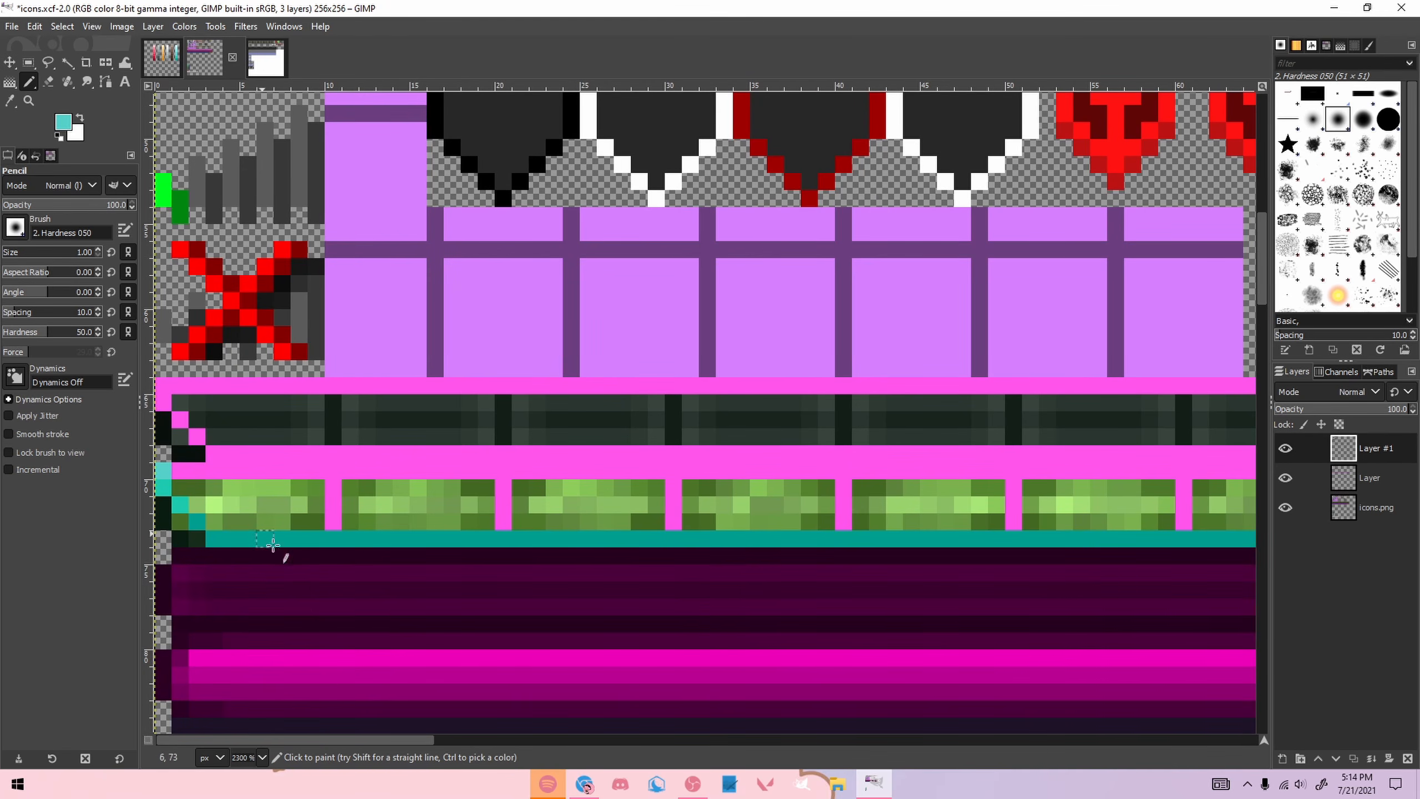
mouse_move(438, 739)
mouse_down()
mouse_move(1007, 700)
mouse_move(1066, 727)
mouse_up()
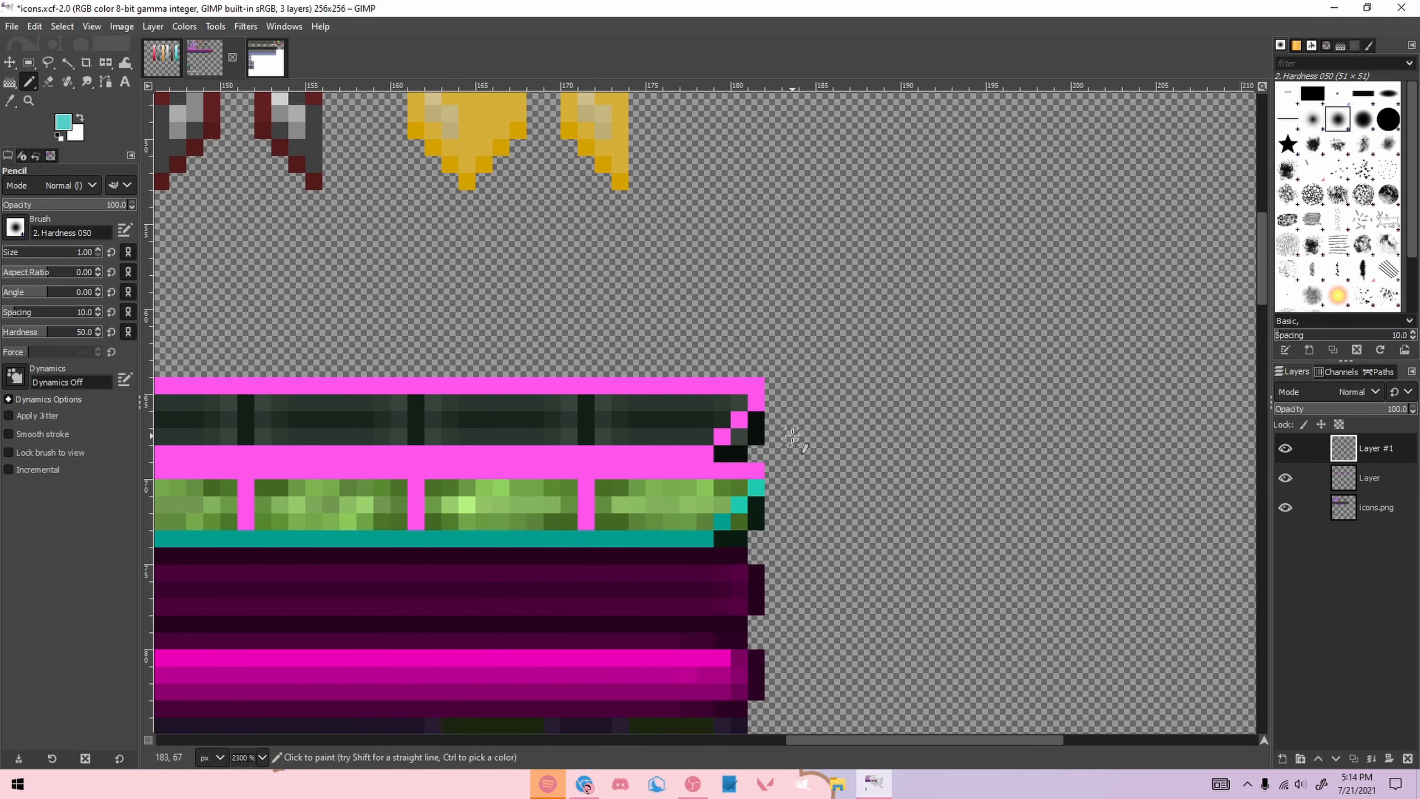
shift+click(752, 473)
Step: Sample the second-darkest teal from the bar's corner and recolour all the pink dividers between the green bar's segments
drag(901, 740, 272, 739)
ctrl+click(178, 505)
drag(329, 516, 330, 502)
click(497, 491)
shift+click(503, 521)
drag(673, 487, 673, 522)
drag(843, 487, 843, 521)
key(r)
mouse_move(326, 480)
mouse_down()
mouse_move(408, 515)
mouse_move(825, 539)
mouse_move(869, 509)
mouse_up()
key(ctrl+c)
key(ctrl+v)
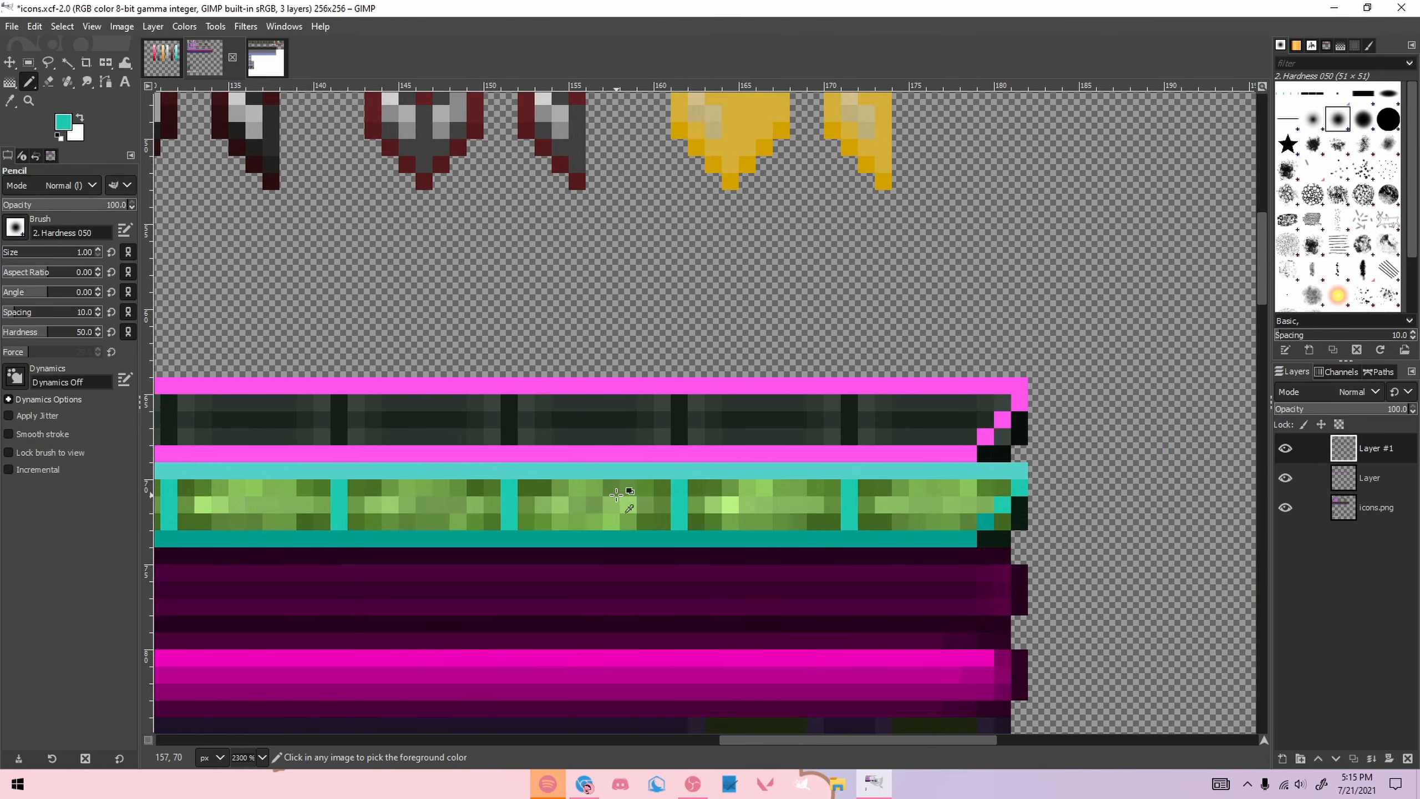
Step: Hide the icons.png layer and examine the teal experience bar outline with its empty segments
scroll(627, 502, down, 5)
drag(602, 741, 444, 740)
scroll(519, 491, up, 1)
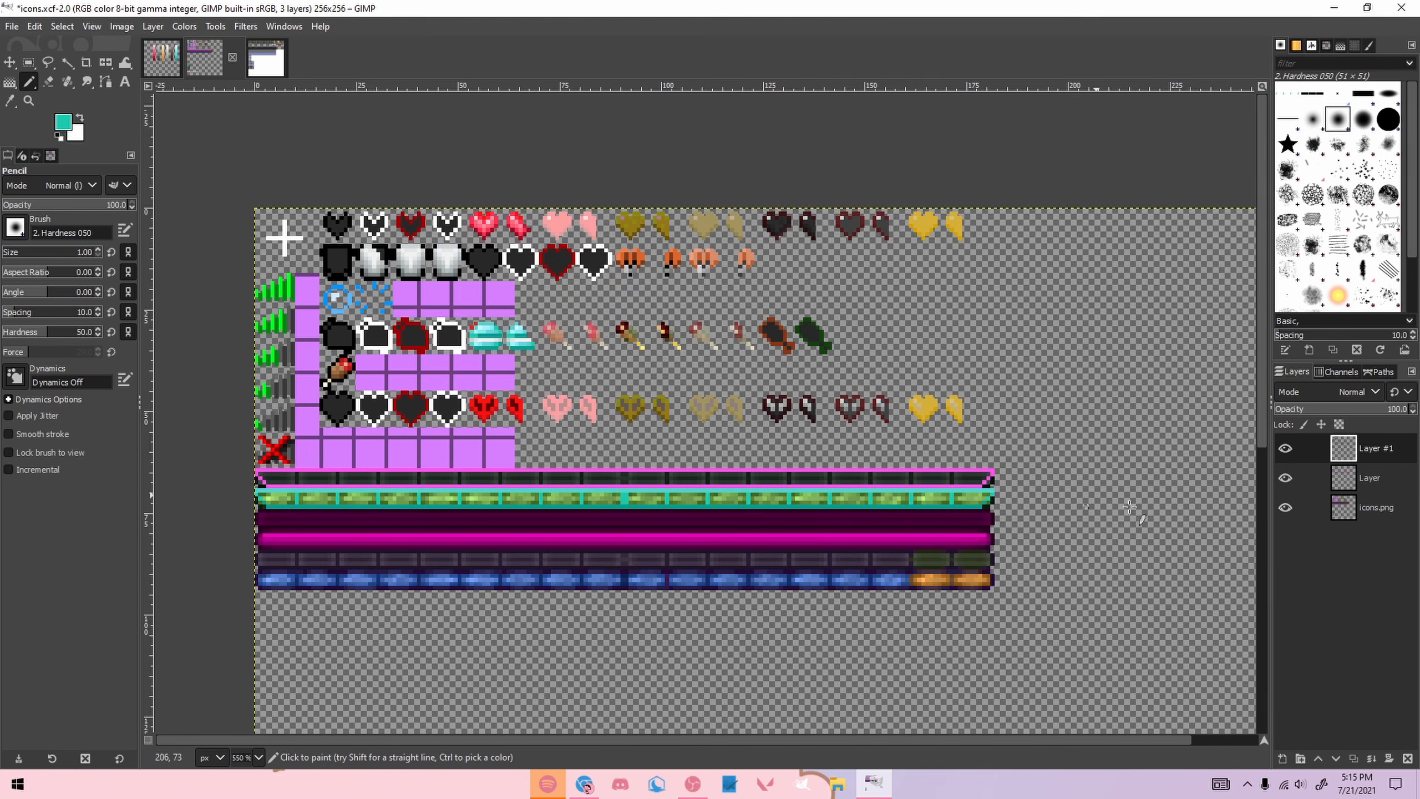
click(1285, 507)
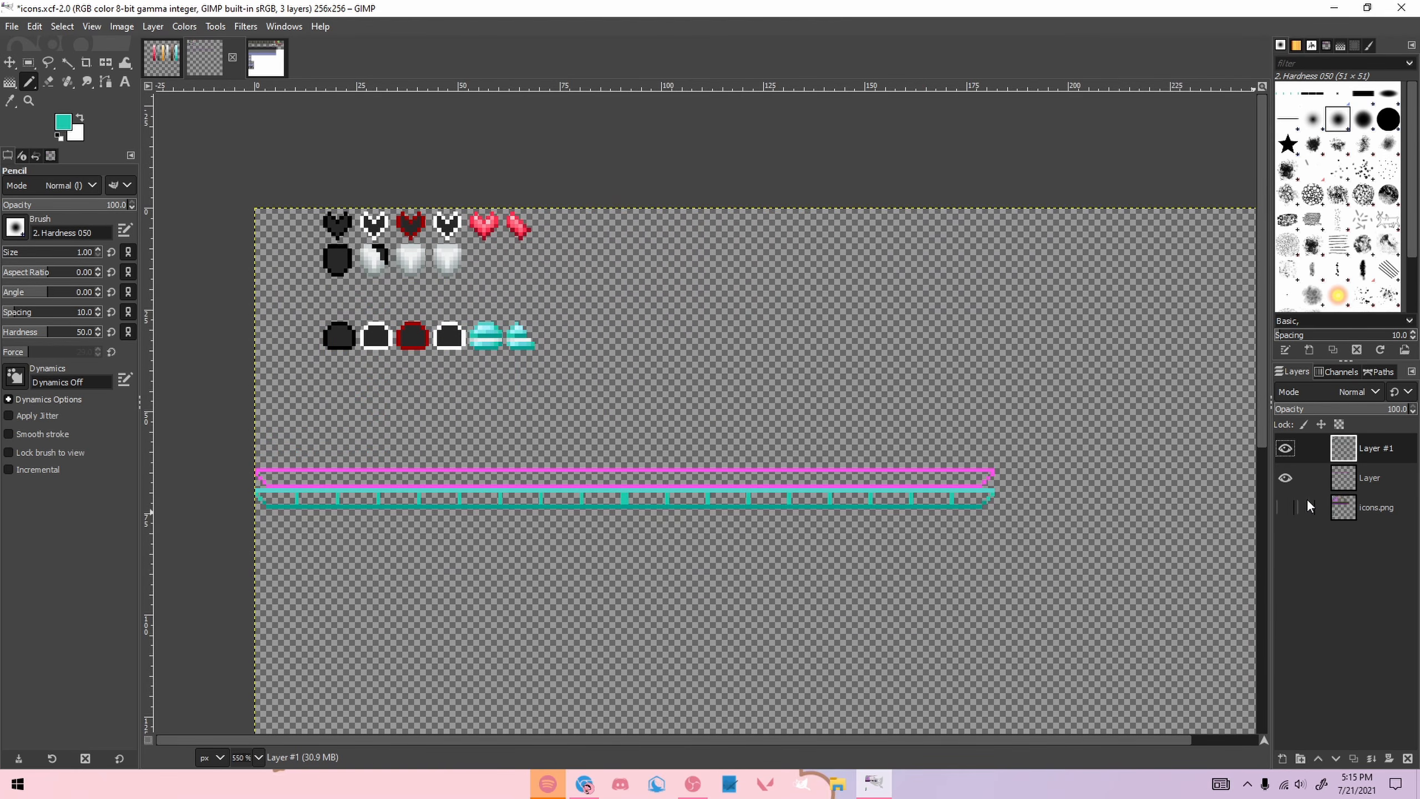
scroll(262, 494, up, 5)
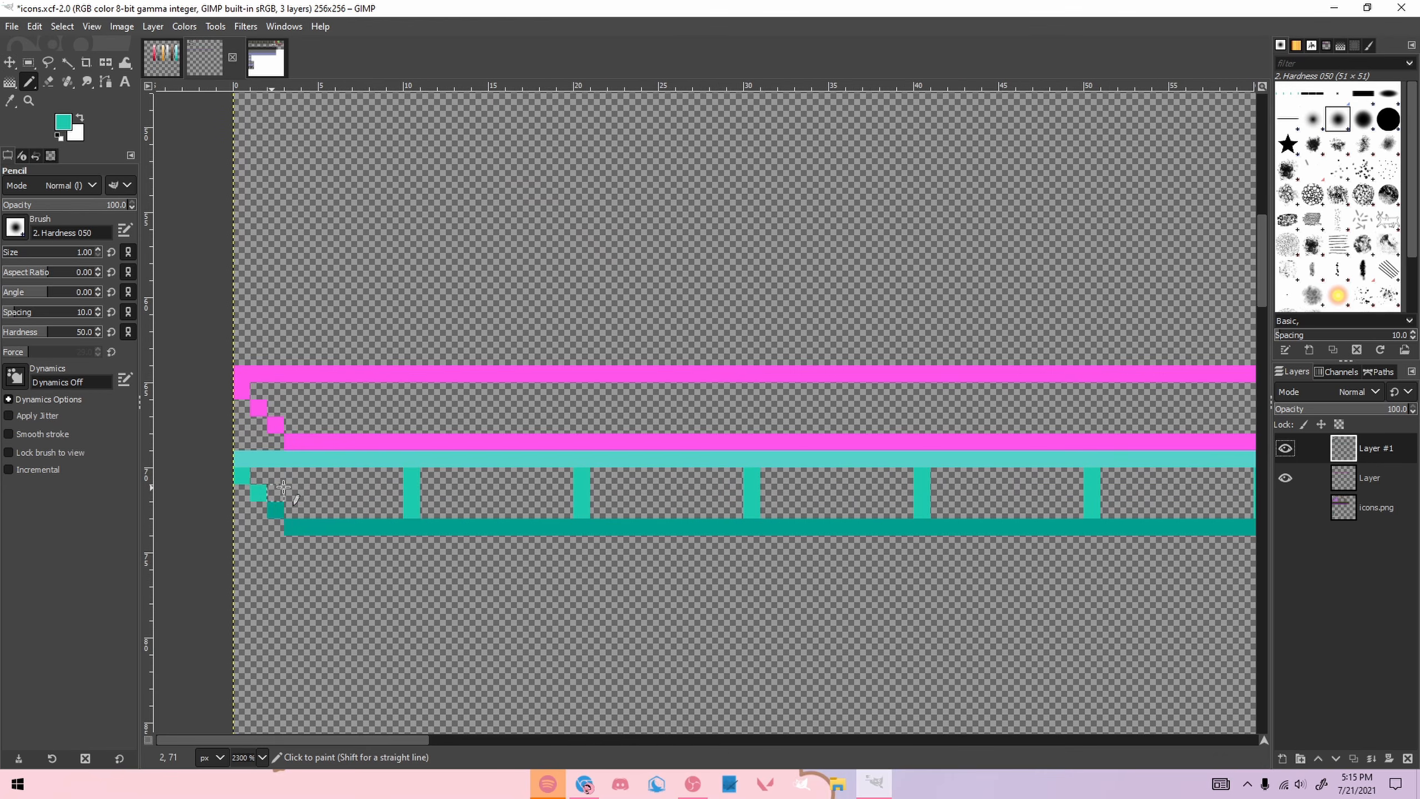
scroll(394, 486, down, 2)
scroll(673, 479, up, 2)
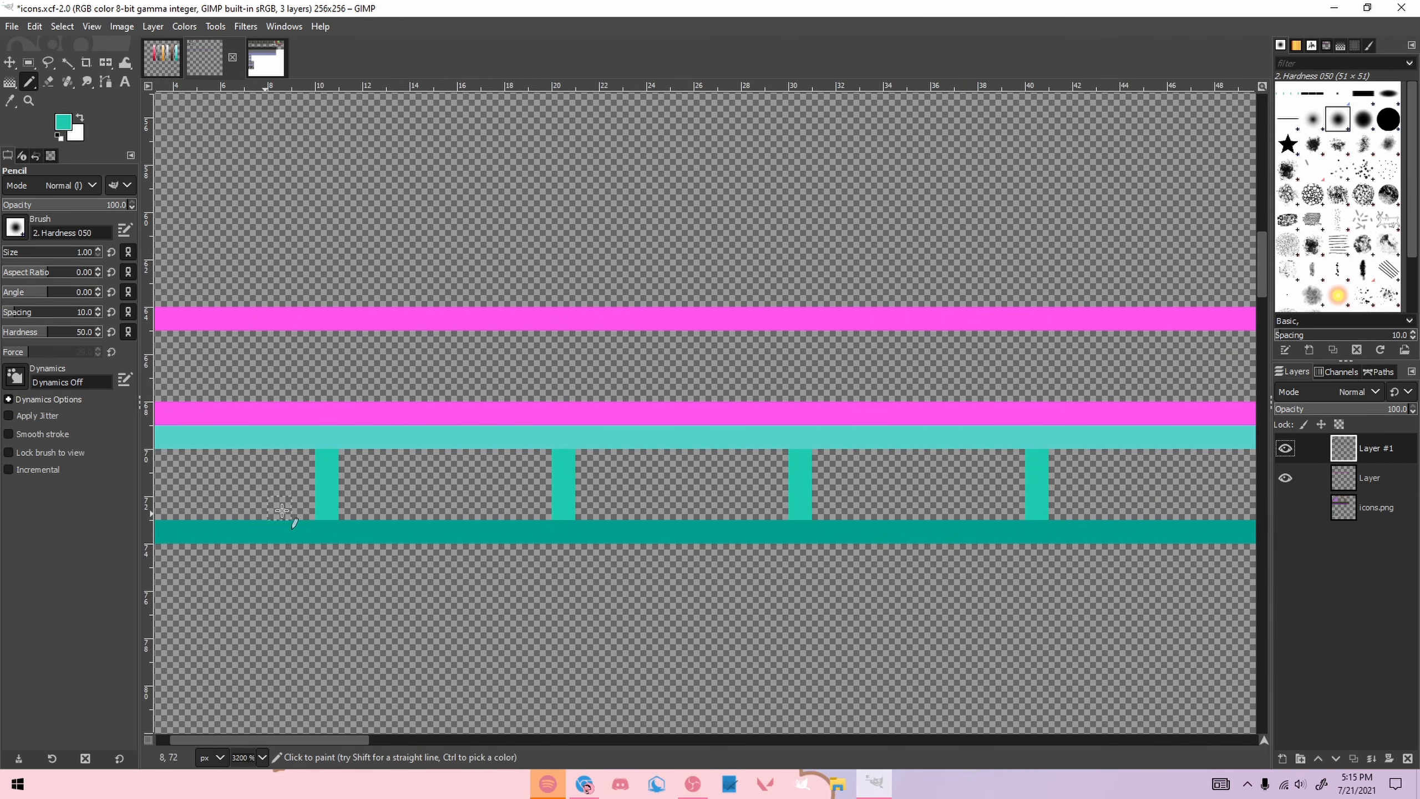
scroll(299, 497, up, 1)
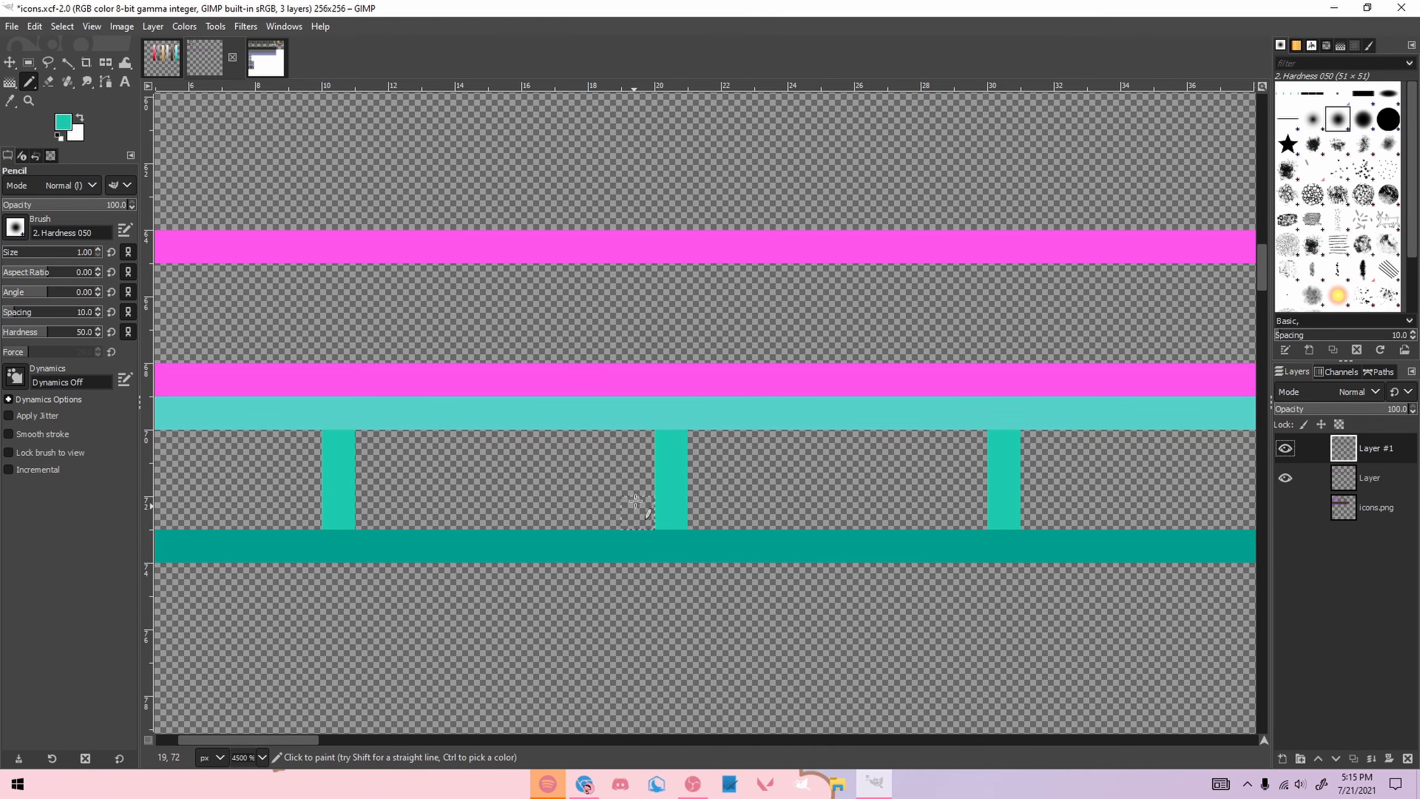
scroll(561, 476, down, 4)
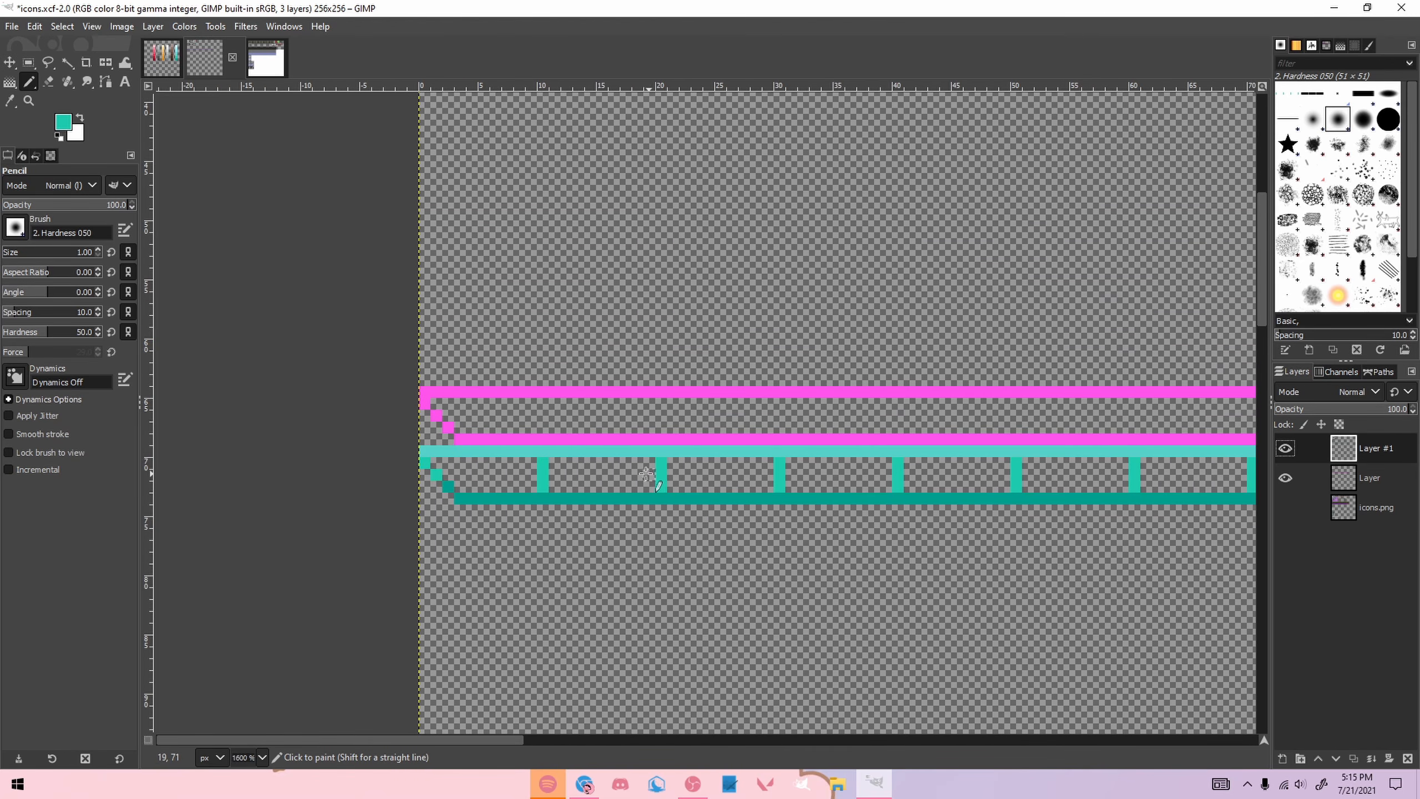
scroll(481, 476, up, 2)
scroll(631, 474, down, 7)
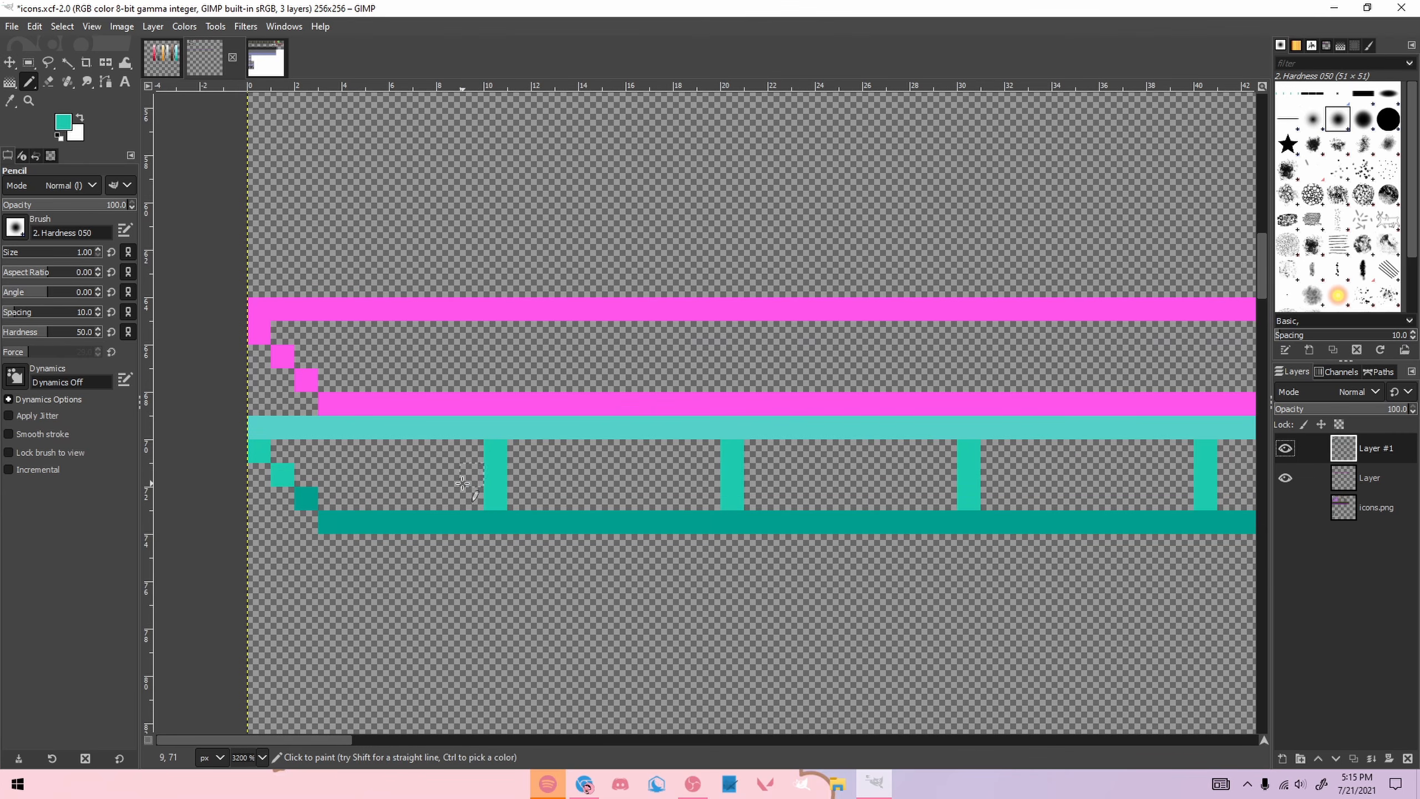
scroll(502, 475, up, 5)
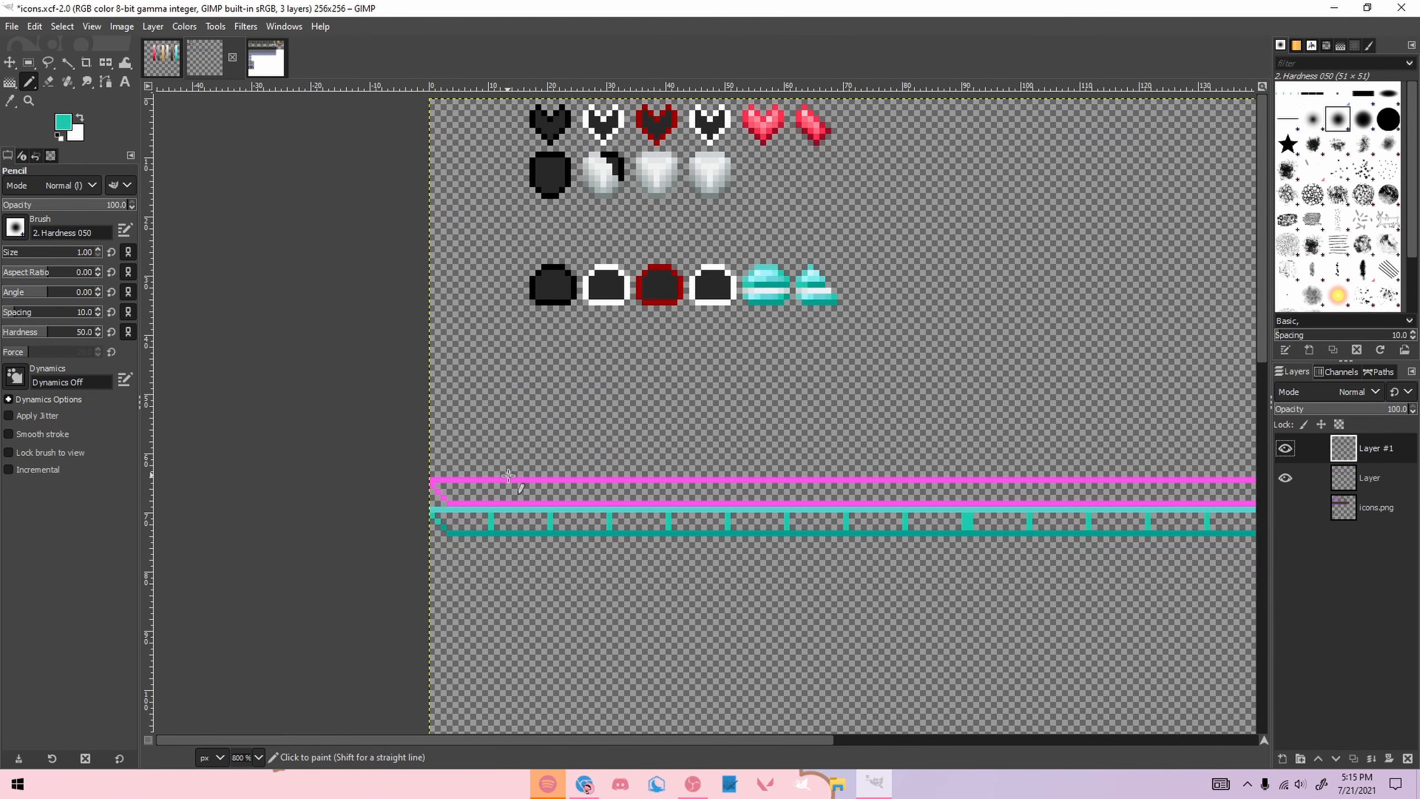
Step: Sample the palest blue from the palette and paint four highlight pixels in the teal bar's second segment
key(ctrl+Page_Up)
ctrl+click(902, 309)
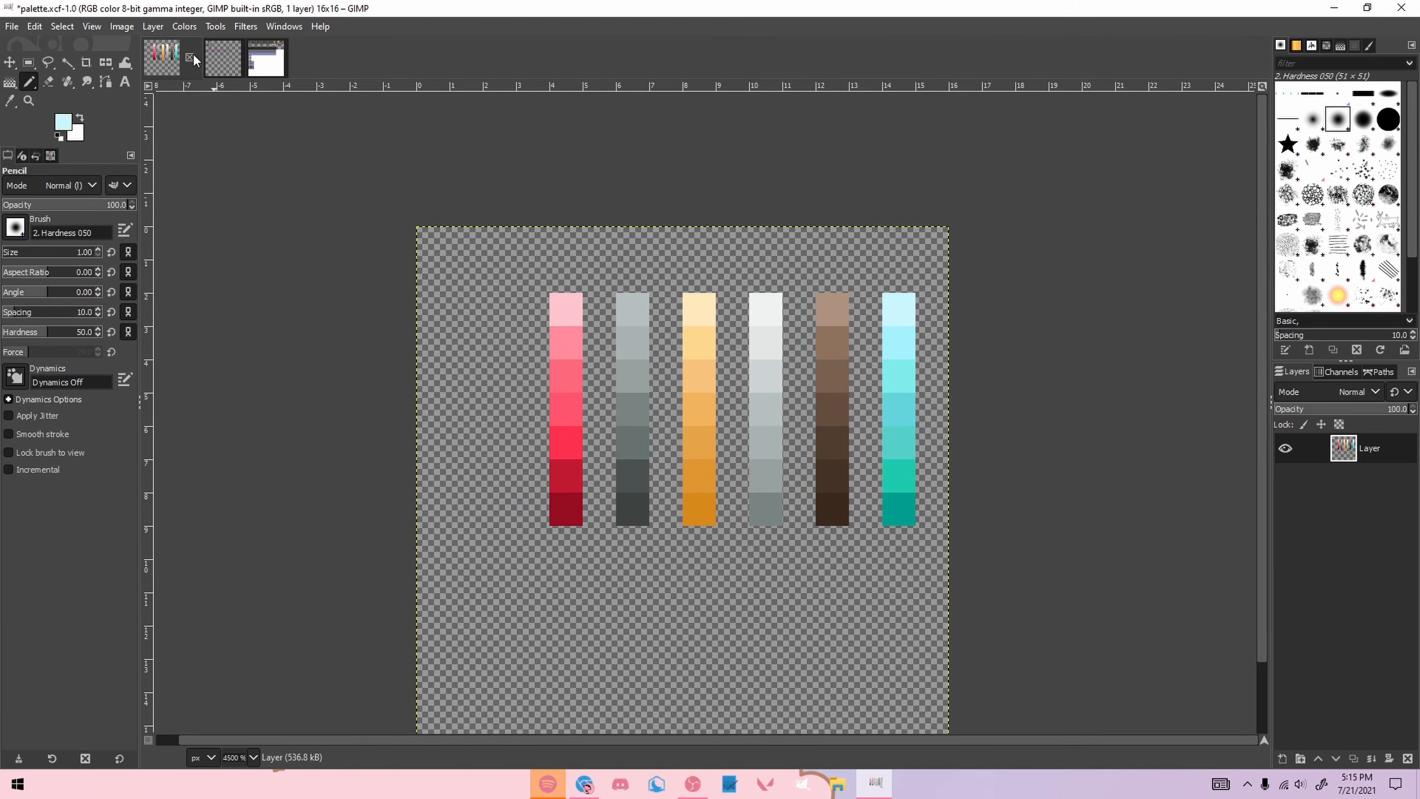
click(221, 64)
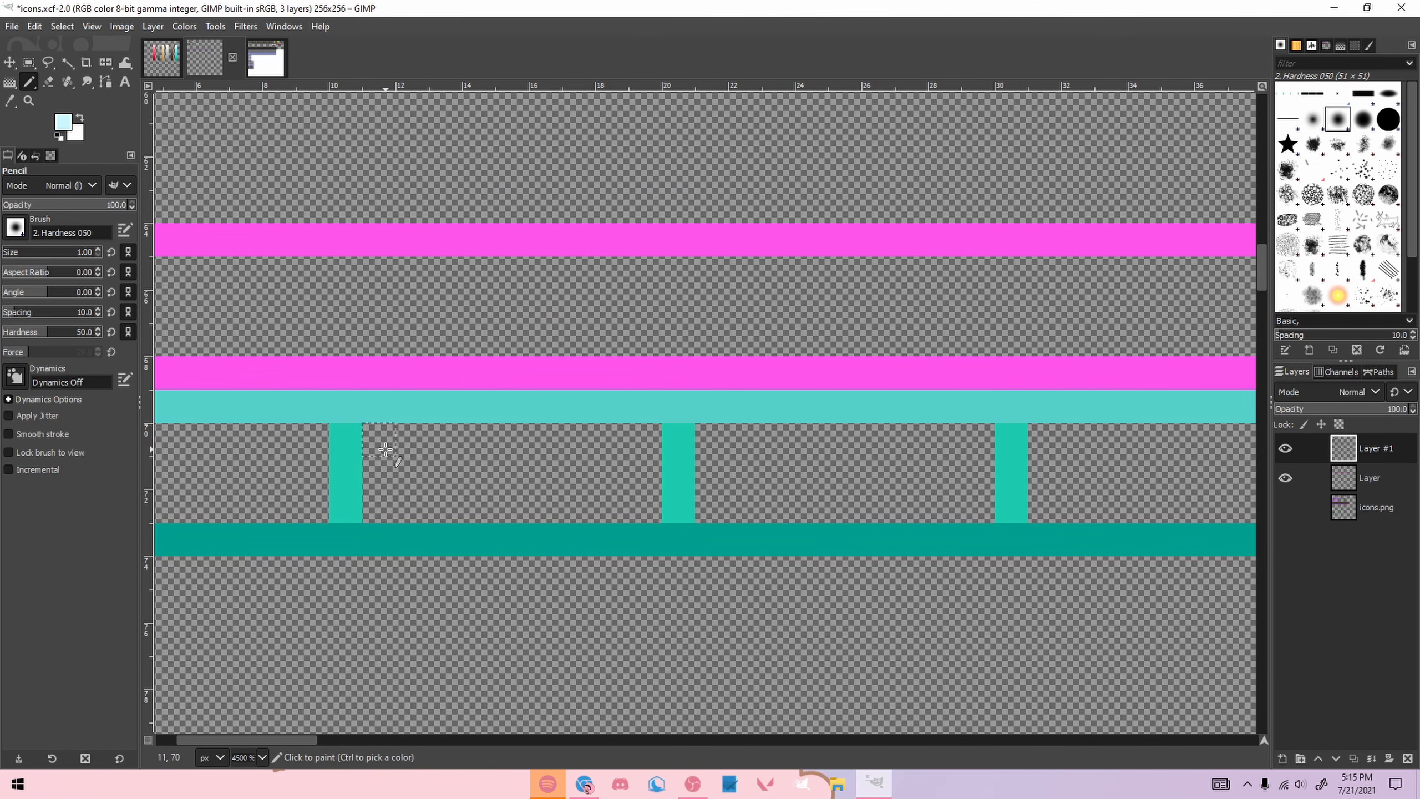
drag(389, 452, 447, 477)
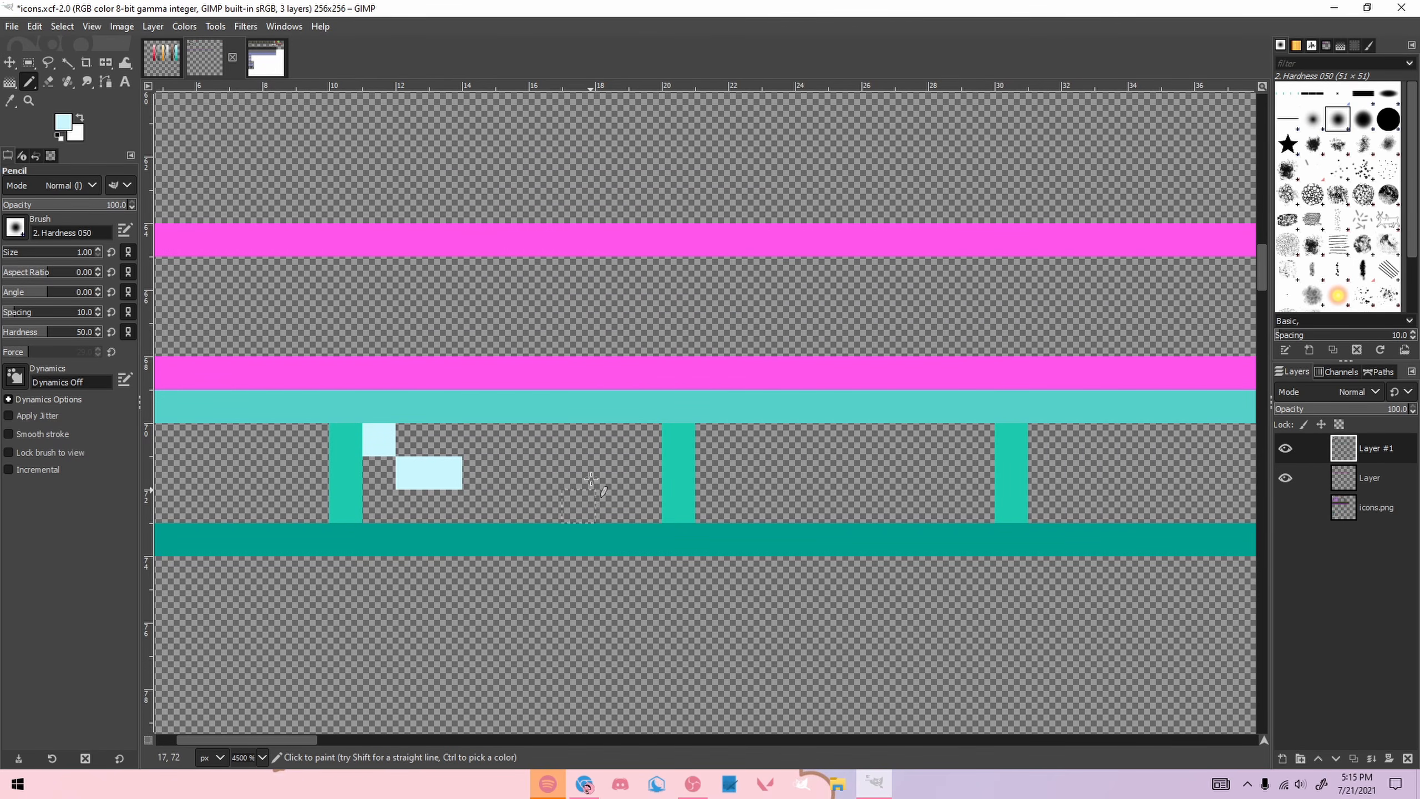
click(524, 472)
Step: Sample the second-lightest blue from the palette and paint shading pixels beside and below the pale highlights in the second segment
click(166, 63)
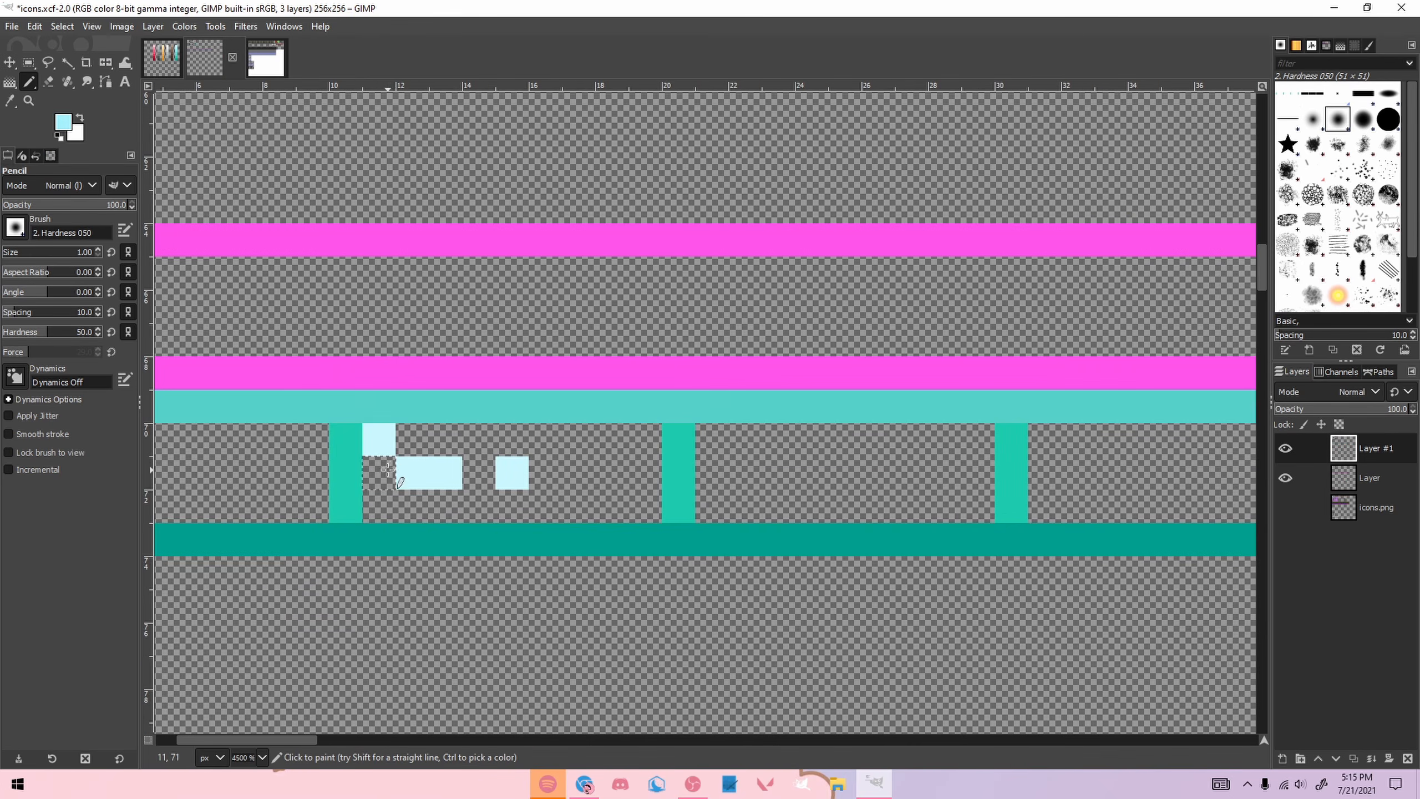
click(382, 475)
drag(419, 512, 450, 507)
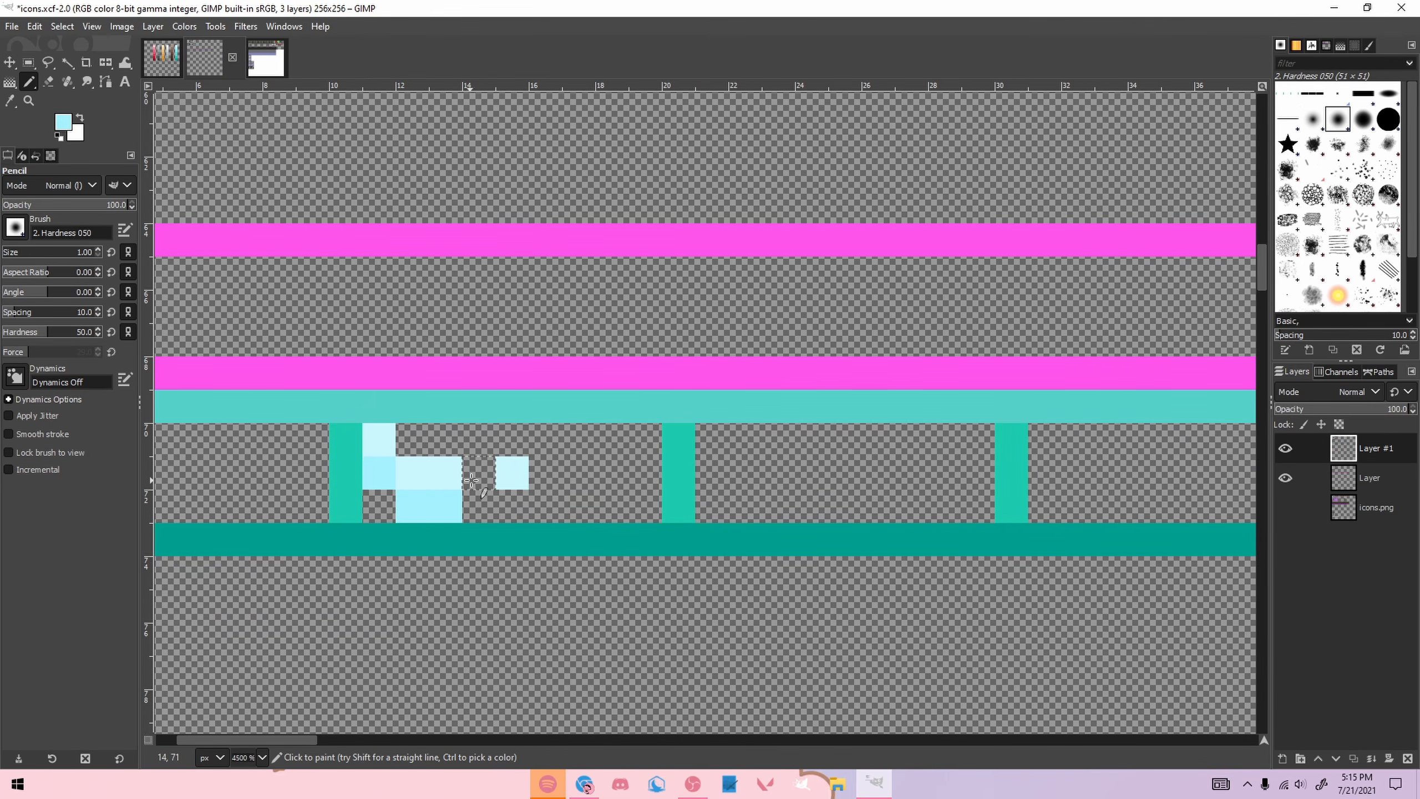
drag(539, 476, 511, 507)
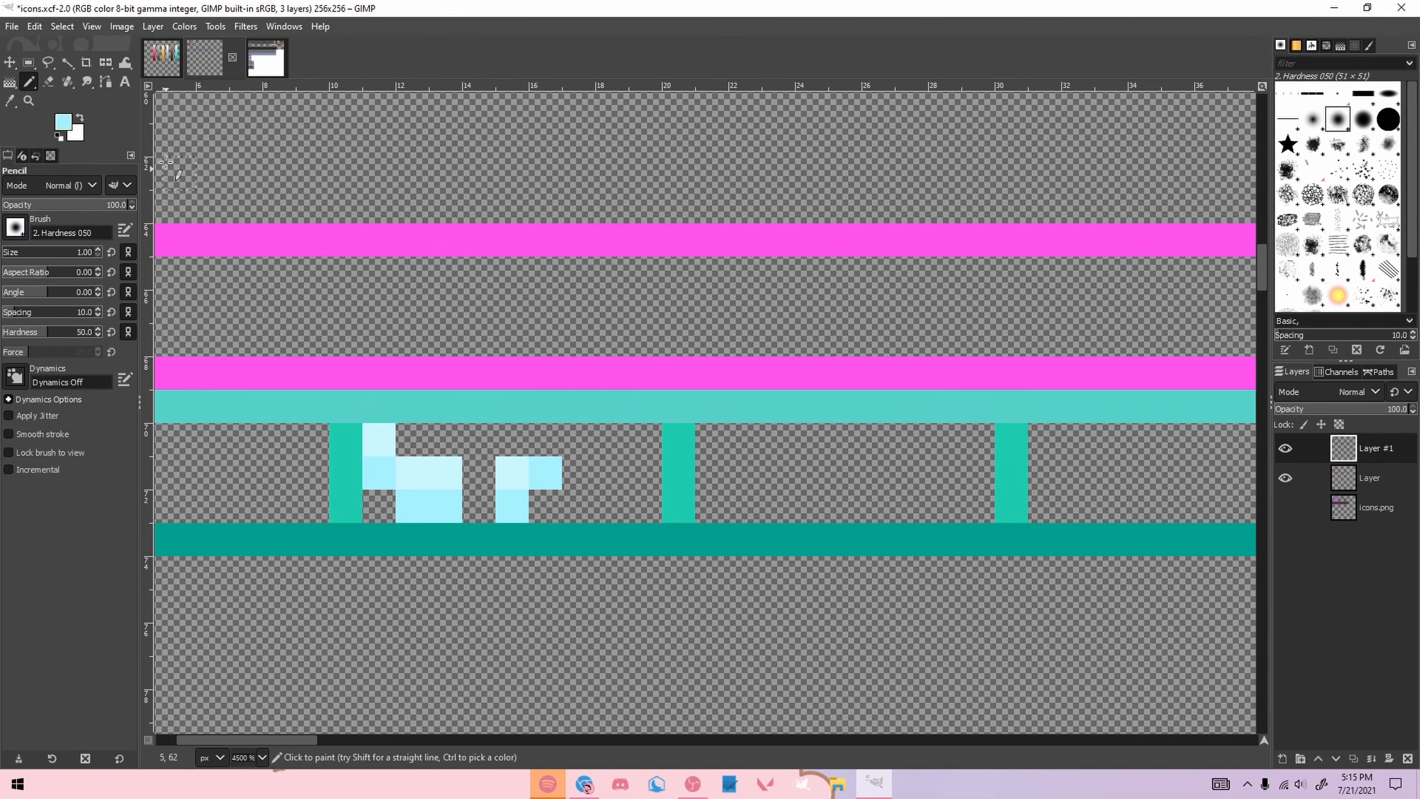
Step: Fill the second segment's upper row and small gaps with the palette's third-lightest aqua, adding a few pixels of the next darker cyan
click(162, 58)
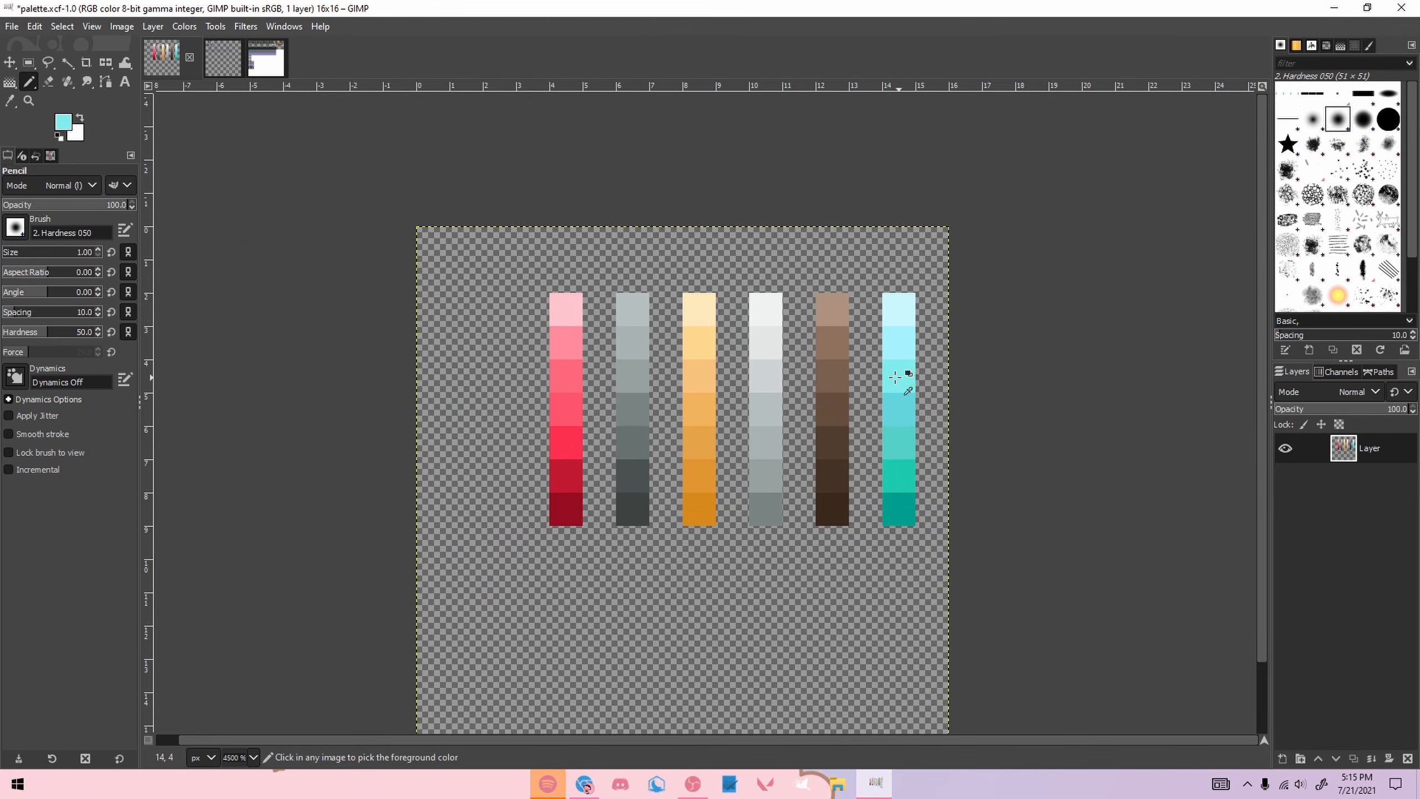
click(223, 58)
click(416, 435)
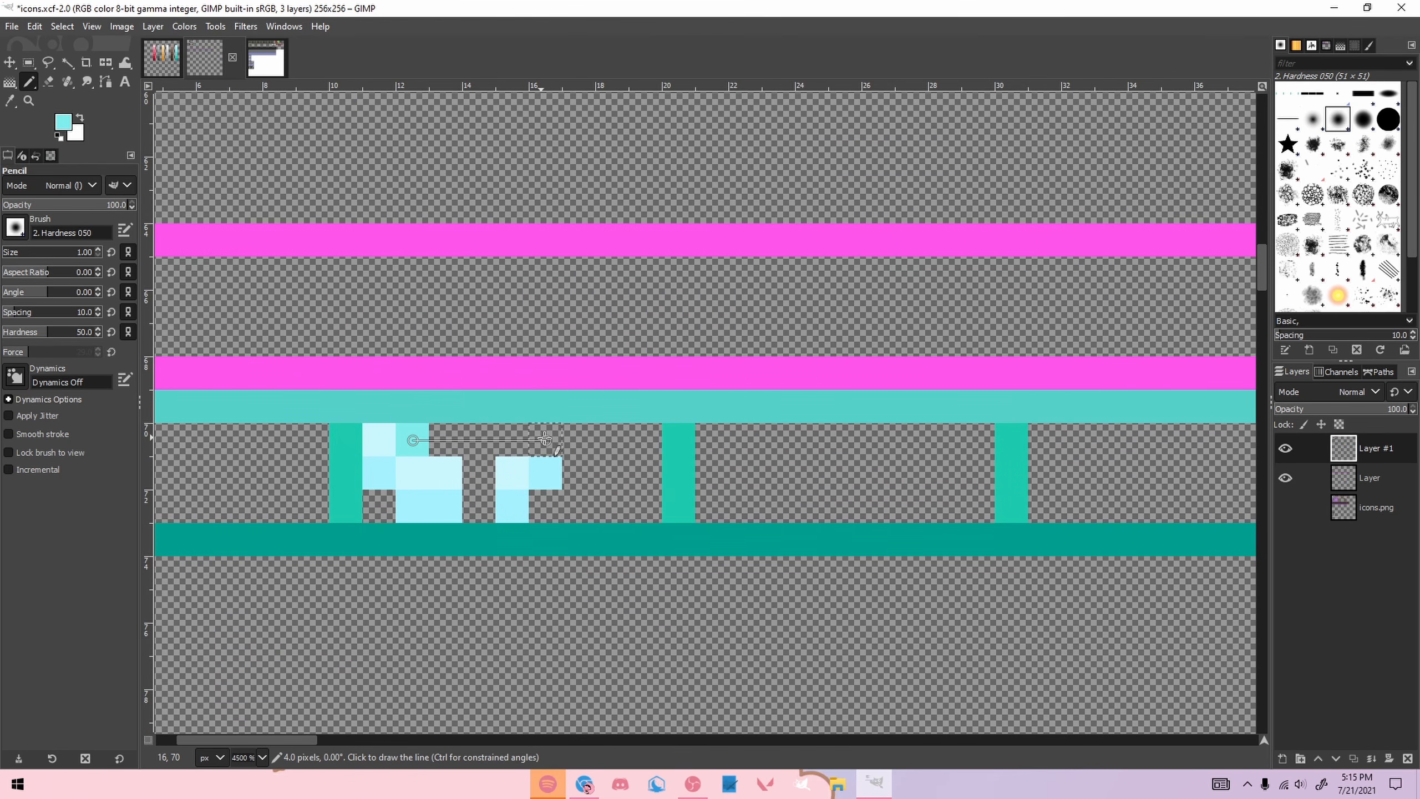
shift+click(545, 440)
click(479, 472)
click(379, 506)
click(565, 472)
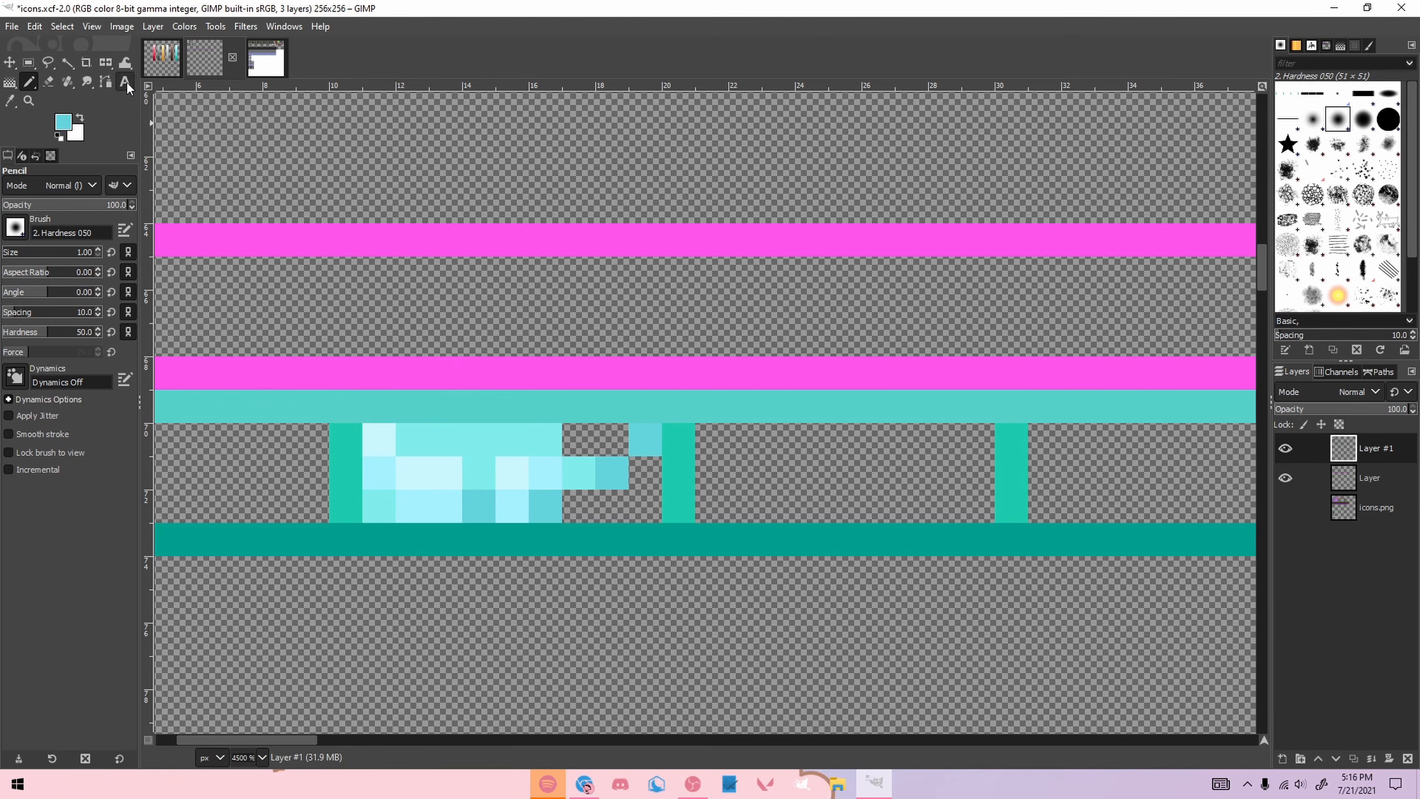
click(161, 56)
click(222, 57)
drag(571, 432, 613, 440)
click(644, 475)
drag(615, 504, 584, 506)
click(643, 507)
key(ctrl+z)
key(ctrl+z)
key(ctrl+z)
key(ctrl+z)
ctrl+click(552, 495)
drag(576, 441, 612, 440)
mouse_move(574, 499)
mouse_down()
mouse_move(622, 508)
mouse_move(638, 482)
mouse_up()
key(ctrl+z)
key(ctrl+z)
key(ctrl+z)
key(ctrl+z)
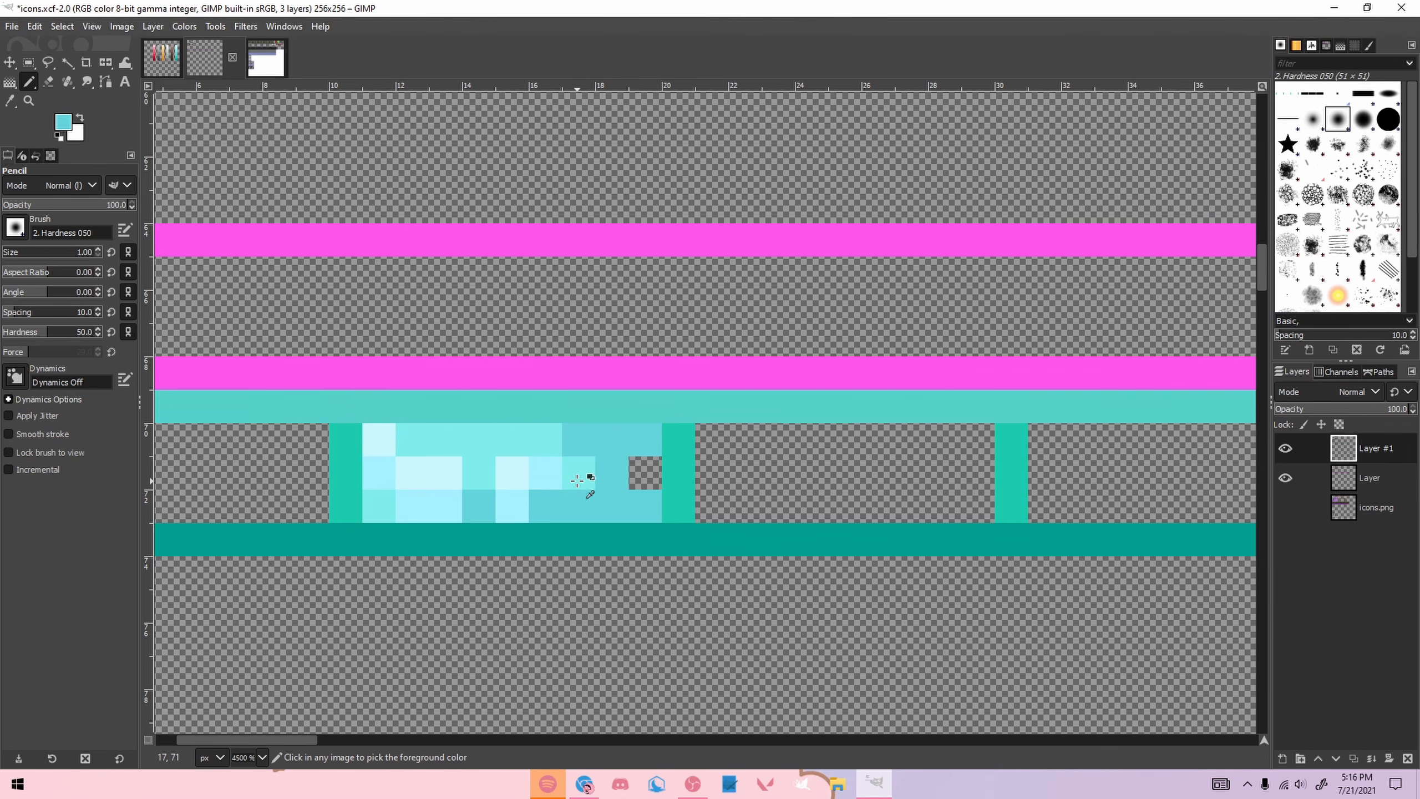
Step: Finish the second segment's end with two light blue highlights, fill the remaining pixels cyan, and make the bottom corner pixel aqua
ctrl+click(535, 474)
click(613, 474)
click(643, 442)
ctrl+click(559, 497)
drag(587, 447, 612, 441)
drag(583, 507, 643, 475)
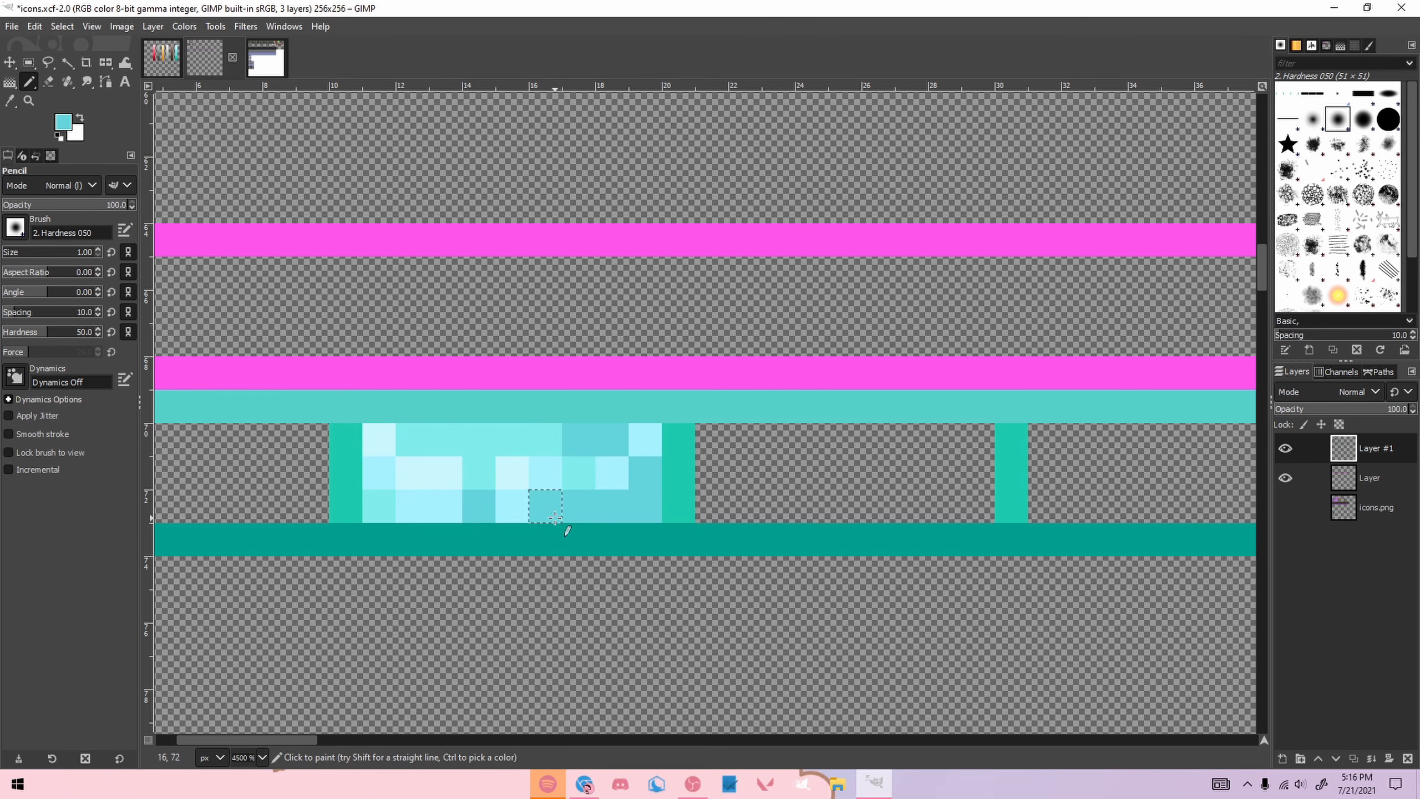
ctrl+scroll(586, 479, down, 3)
ctrl+scroll(546, 532, down, 3)
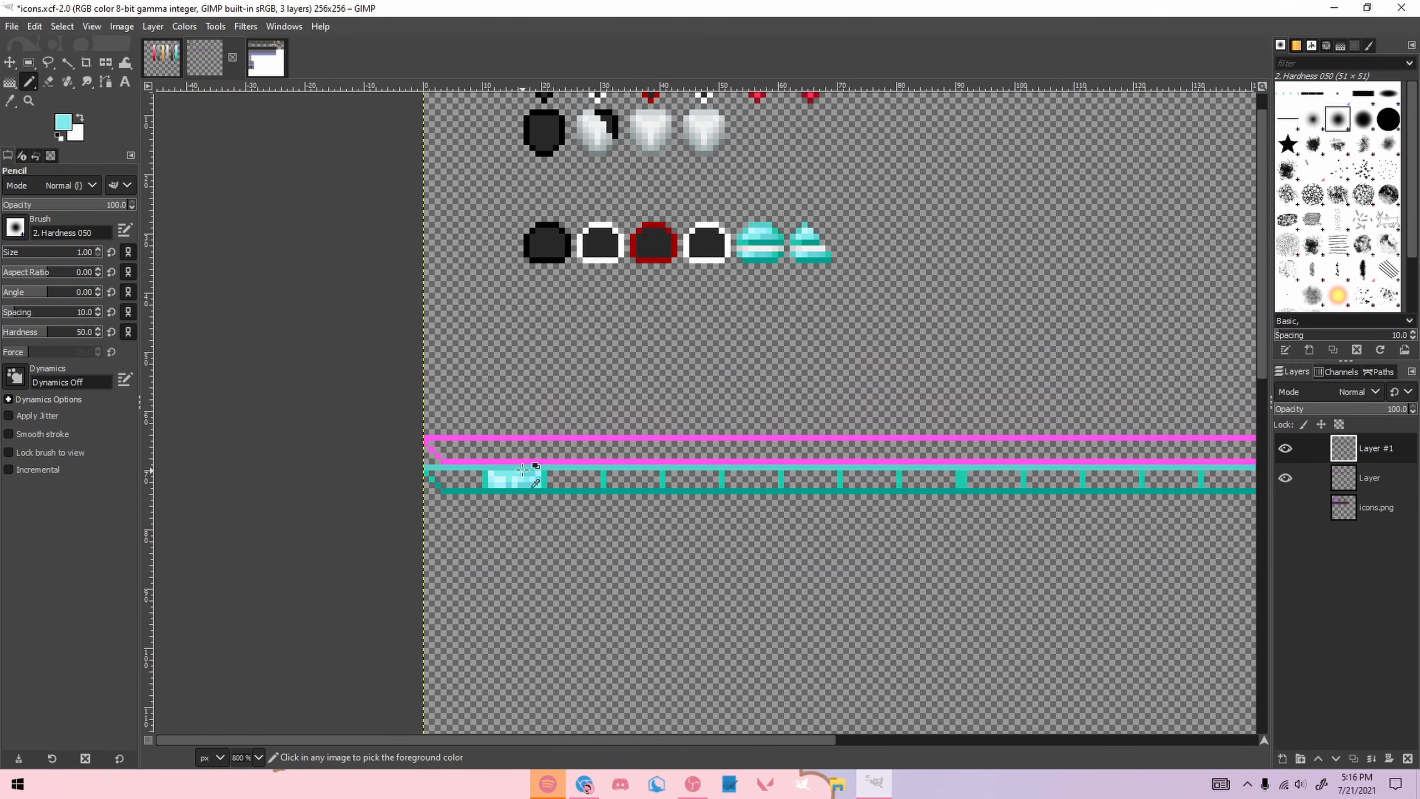
ctrl+scroll(583, 477, down, 1)
ctrl+scroll(582, 476, up, 7)
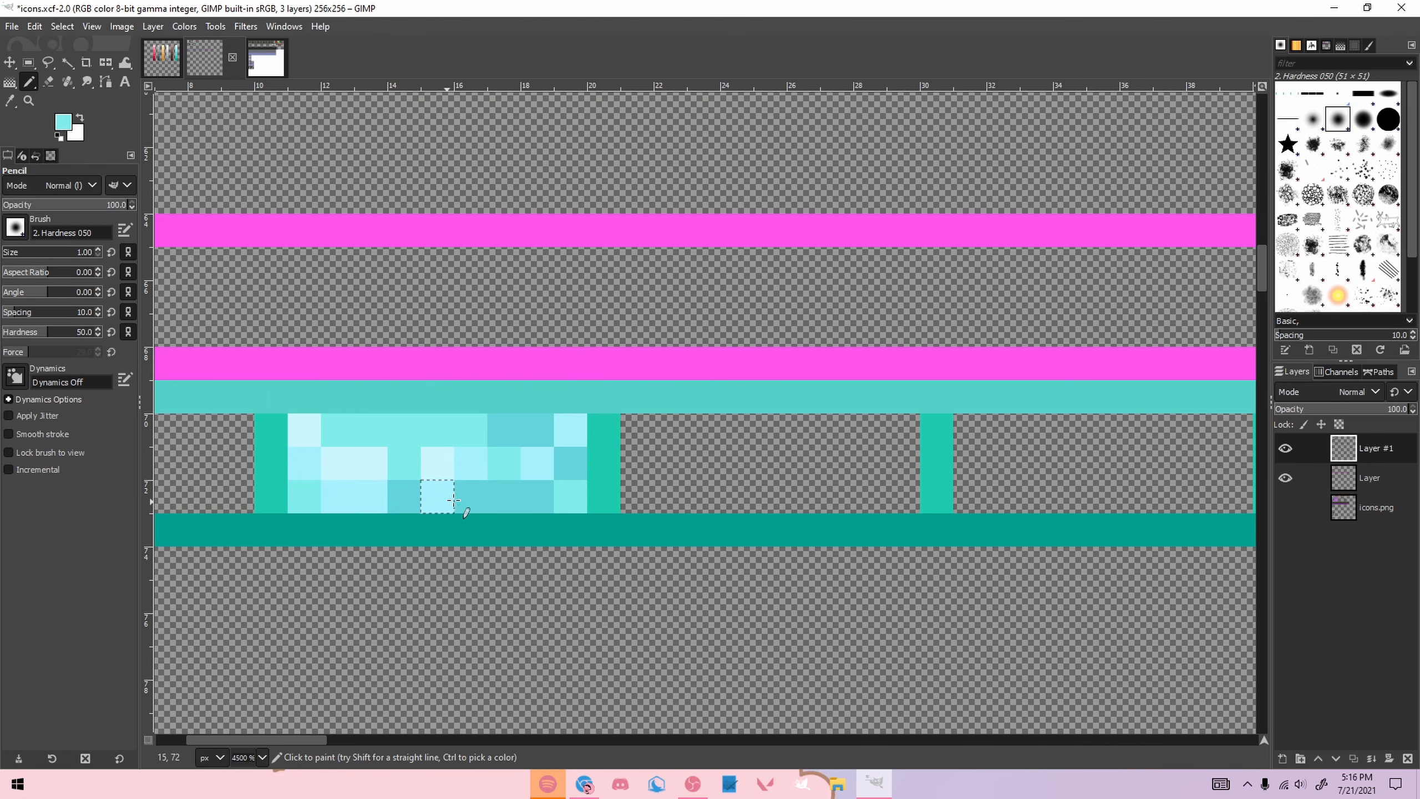
Step: Paint one more aqua pixel in the bottom row of the teal bar's second segment and check the whole bar
click(473, 498)
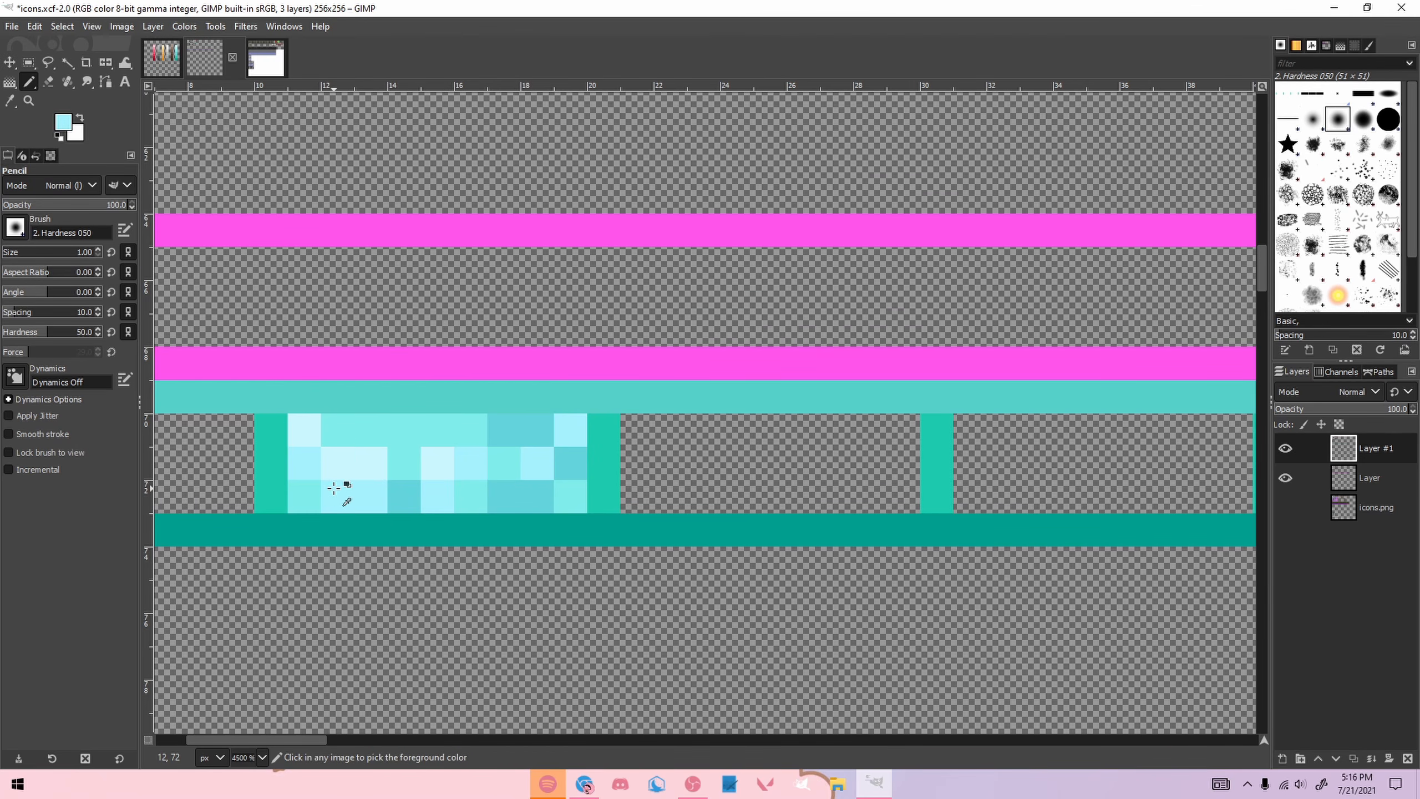
ctrl+scroll(402, 422, down, 7)
ctrl+scroll(419, 504, down, 1)
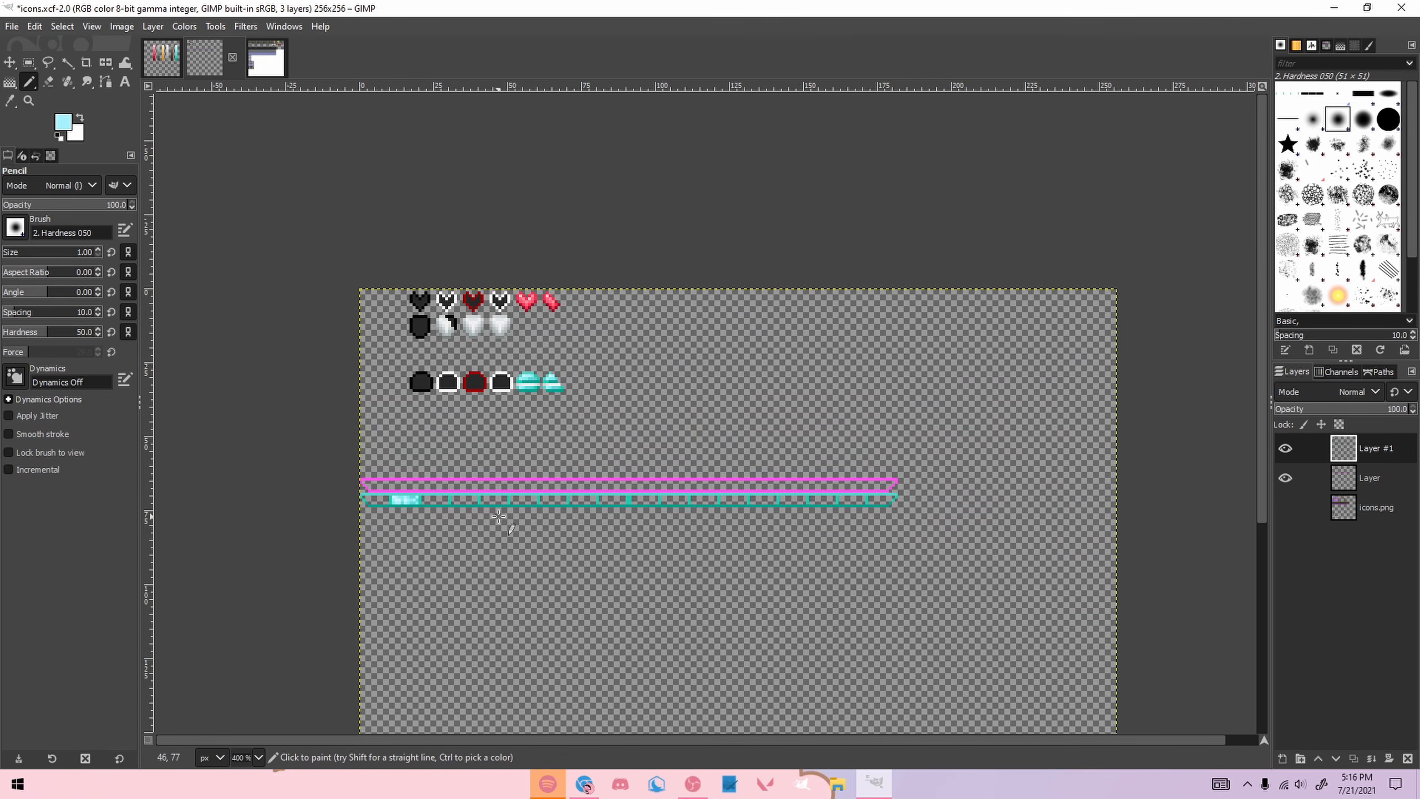
ctrl+scroll(439, 506, up, 6)
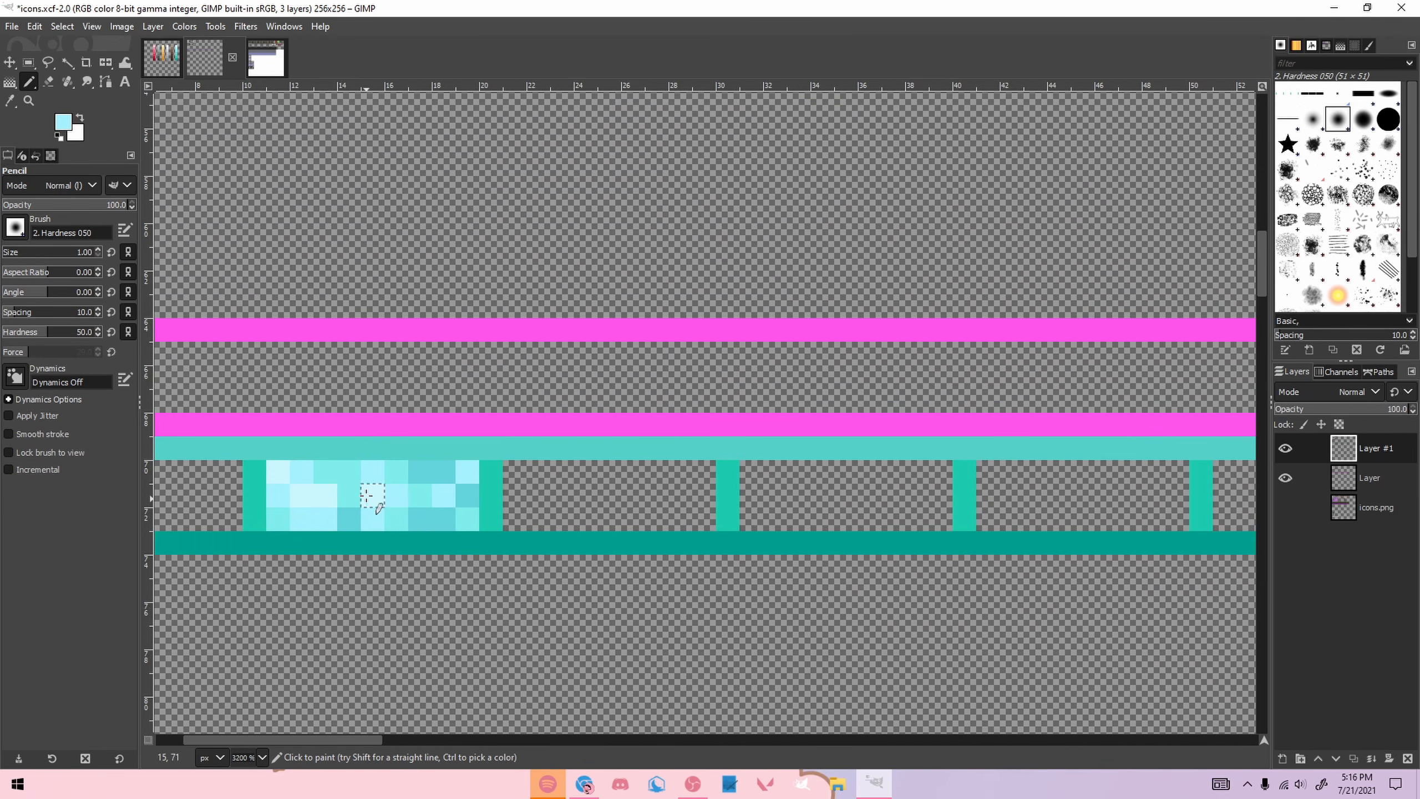
Step: Copy the second segment's 9 × 3 px shaded fill and paste it into the third segment
key(r)
drag(267, 462, 477, 535)
key(ctrl+c)
key(ctrl+v)
drag(341, 510, 578, 510)
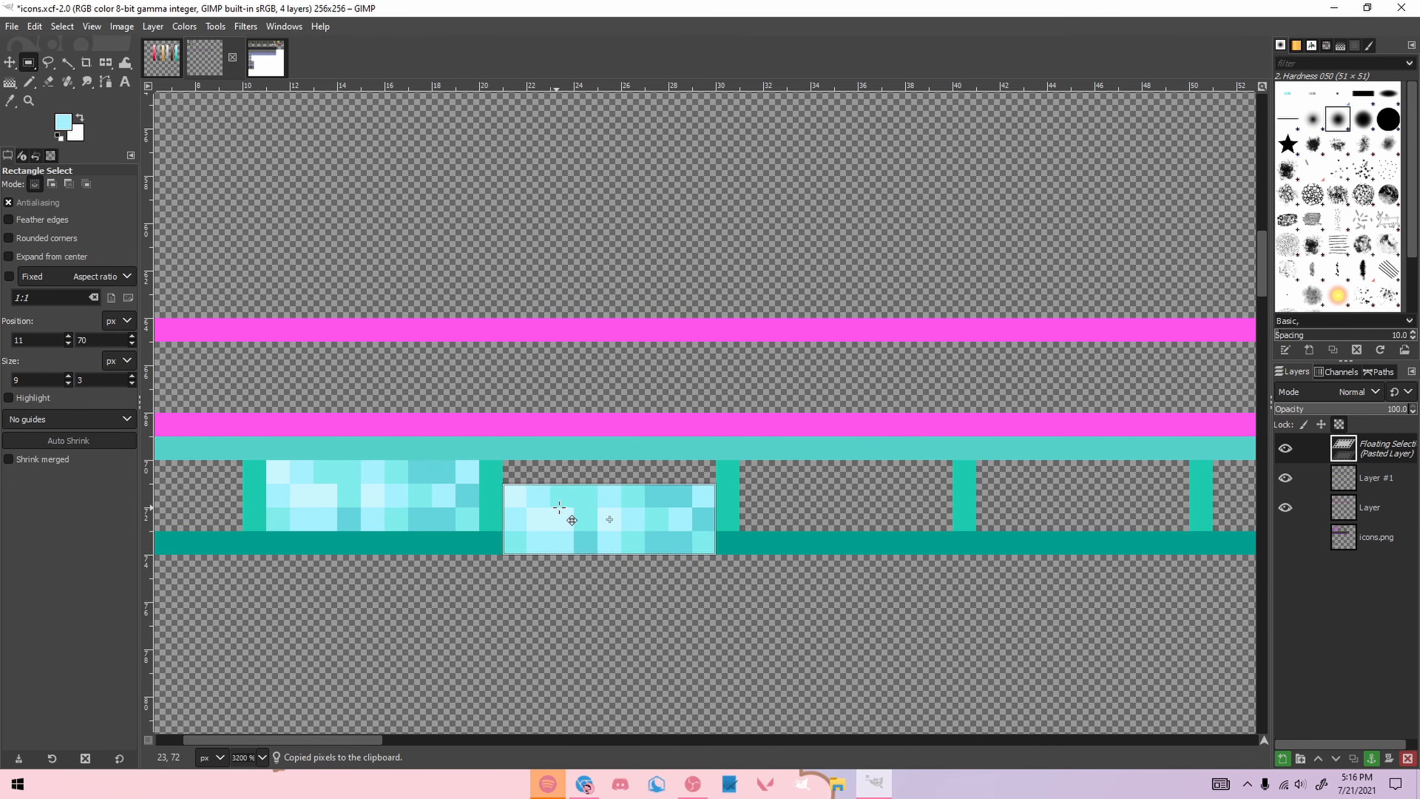
Step: Paste copies of the shaded fill into all remaining full segments of the teal bar, leaving the two slanted end segments empty
ctrl+scroll(581, 511, down, 3)
key(ctrl+v)
drag(465, 494, 1032, 490)
key(ctrl+v)
key(ctrl+v)
key(ctrl+v)
key(ctrl+v)
key(ctrl+v)
key(ctrl+v)
drag(604, 740, 795, 739)
key(ctrl+v)
drag(703, 412, 971, 493)
key(ctrl+v)
key(ctrl+v)
key(ctrl+v)
key(ctrl+v)
drag(971, 492, 1146, 507)
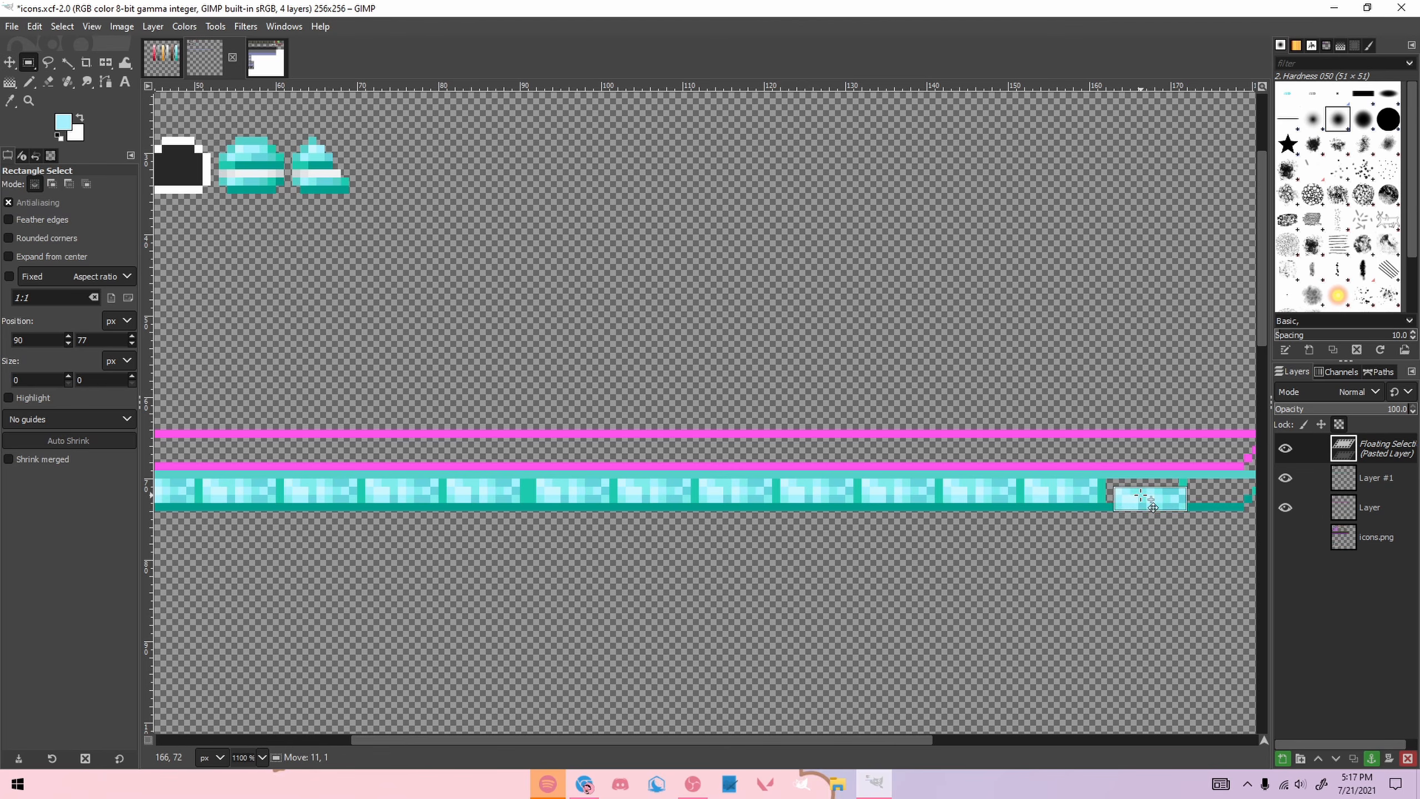
click(992, 622)
Step: Paint light blue, pale blue and aqua pixels in the slanted first segment, sampling the colours from the neighbouring segment
scroll(317, 657, down, 4)
scroll(318, 657, up, 1)
scroll(319, 657, up, 1)
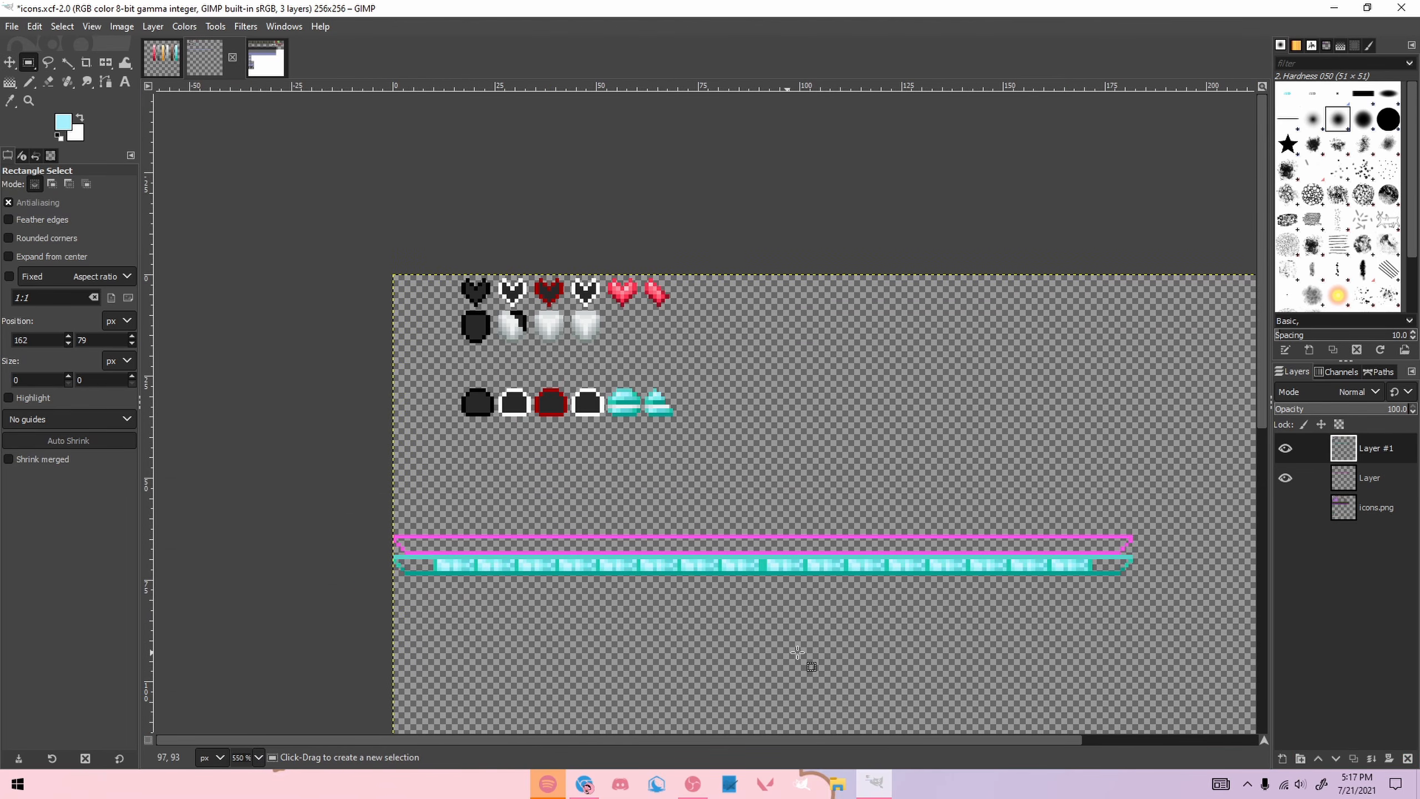
scroll(898, 621, up, 1)
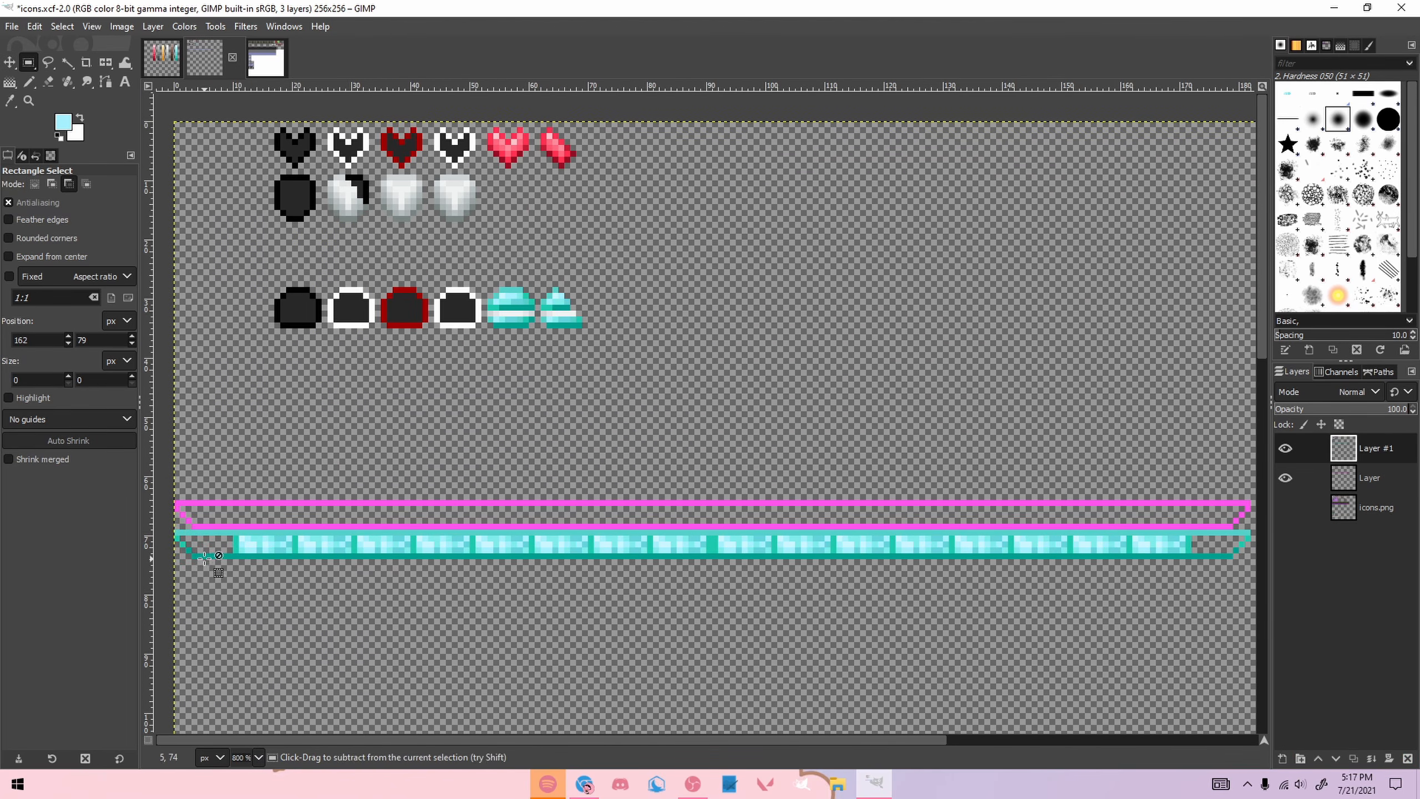
scroll(279, 675, up, 3)
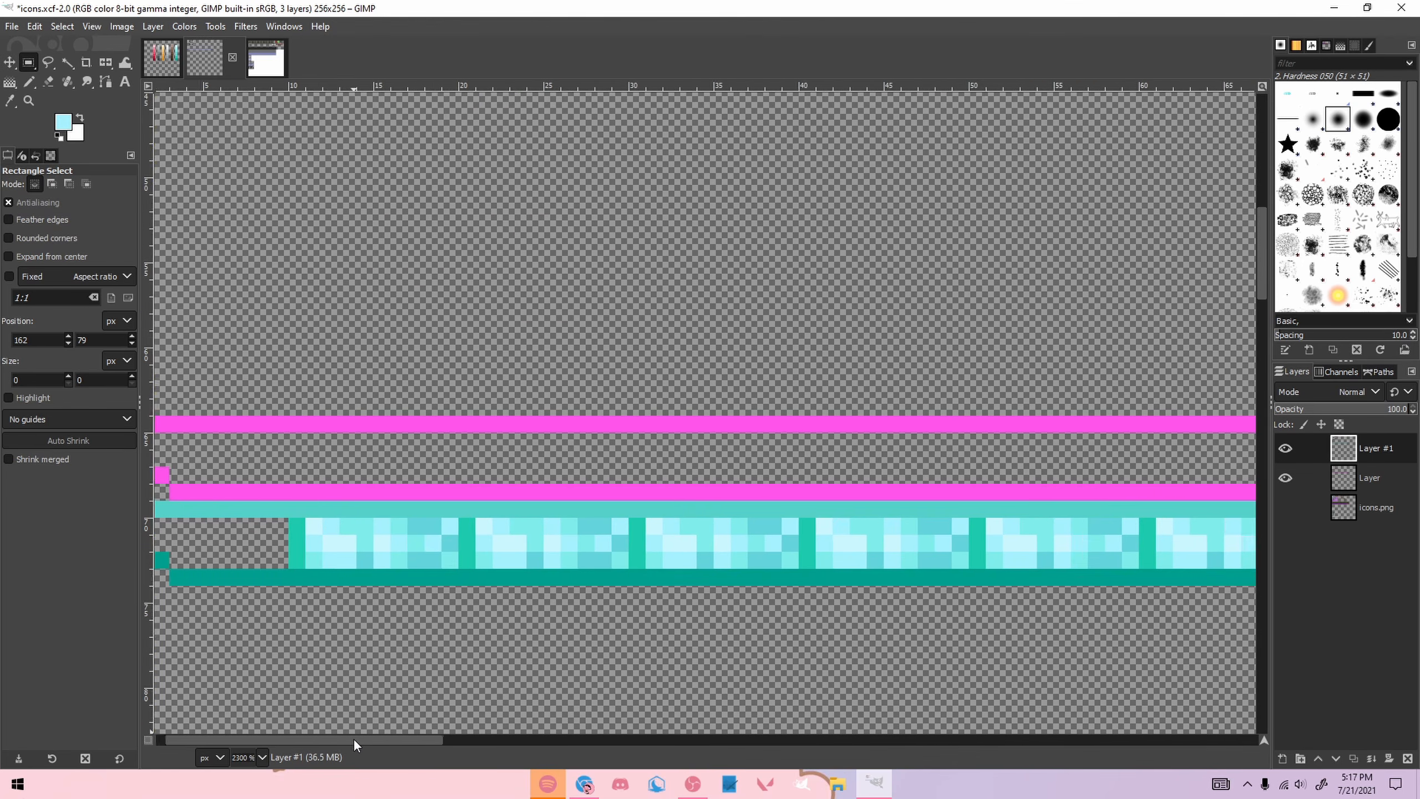
scroll(203, 562, up, 1)
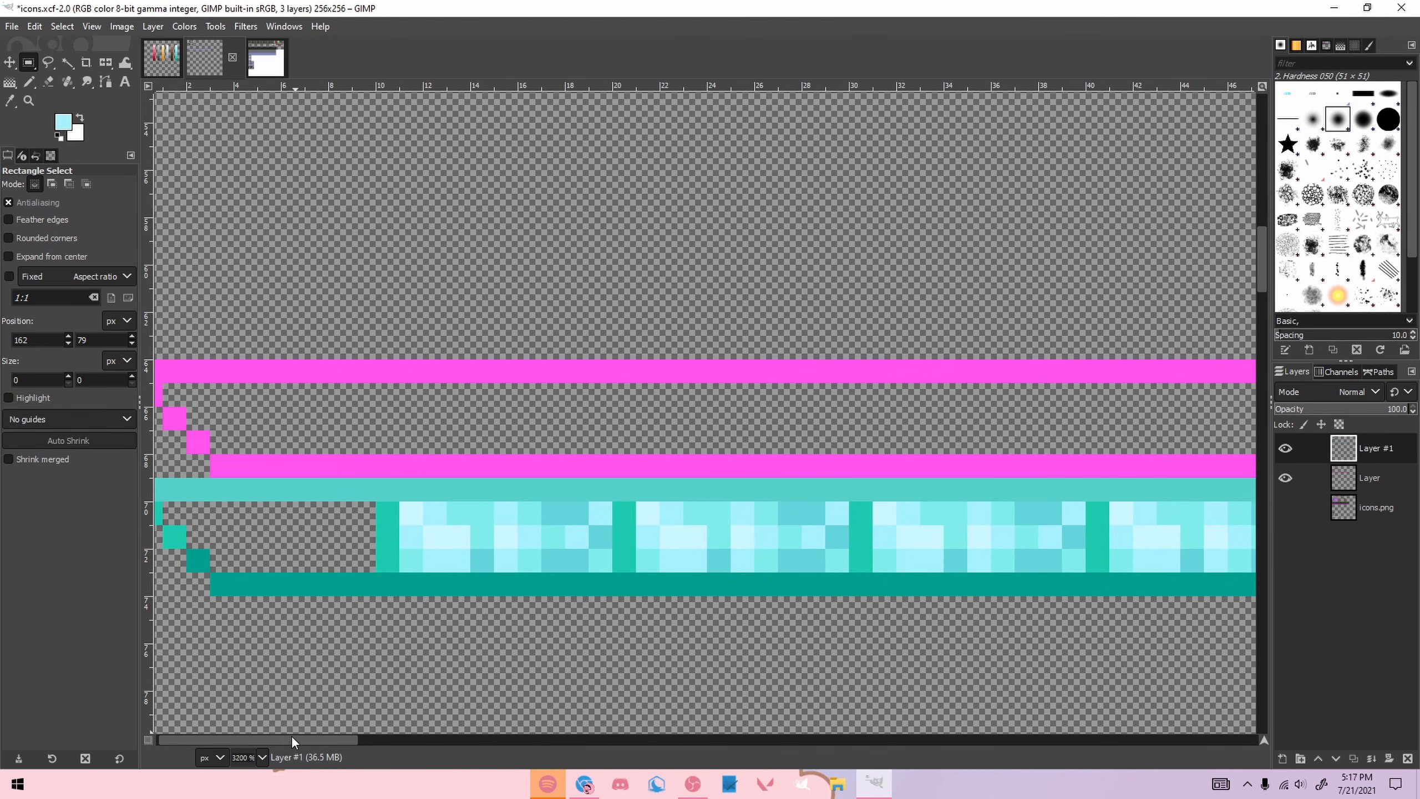
drag(292, 740, 226, 740)
key(n)
click(213, 513)
mouse_move(237, 536)
mouse_down()
mouse_move(256, 536)
mouse_move(213, 537)
mouse_move(277, 556)
mouse_move(285, 511)
mouse_move(380, 535)
mouse_up()
ctrl+click(429, 530)
ctrl+click(474, 517)
click(191, 513)
click(330, 514)
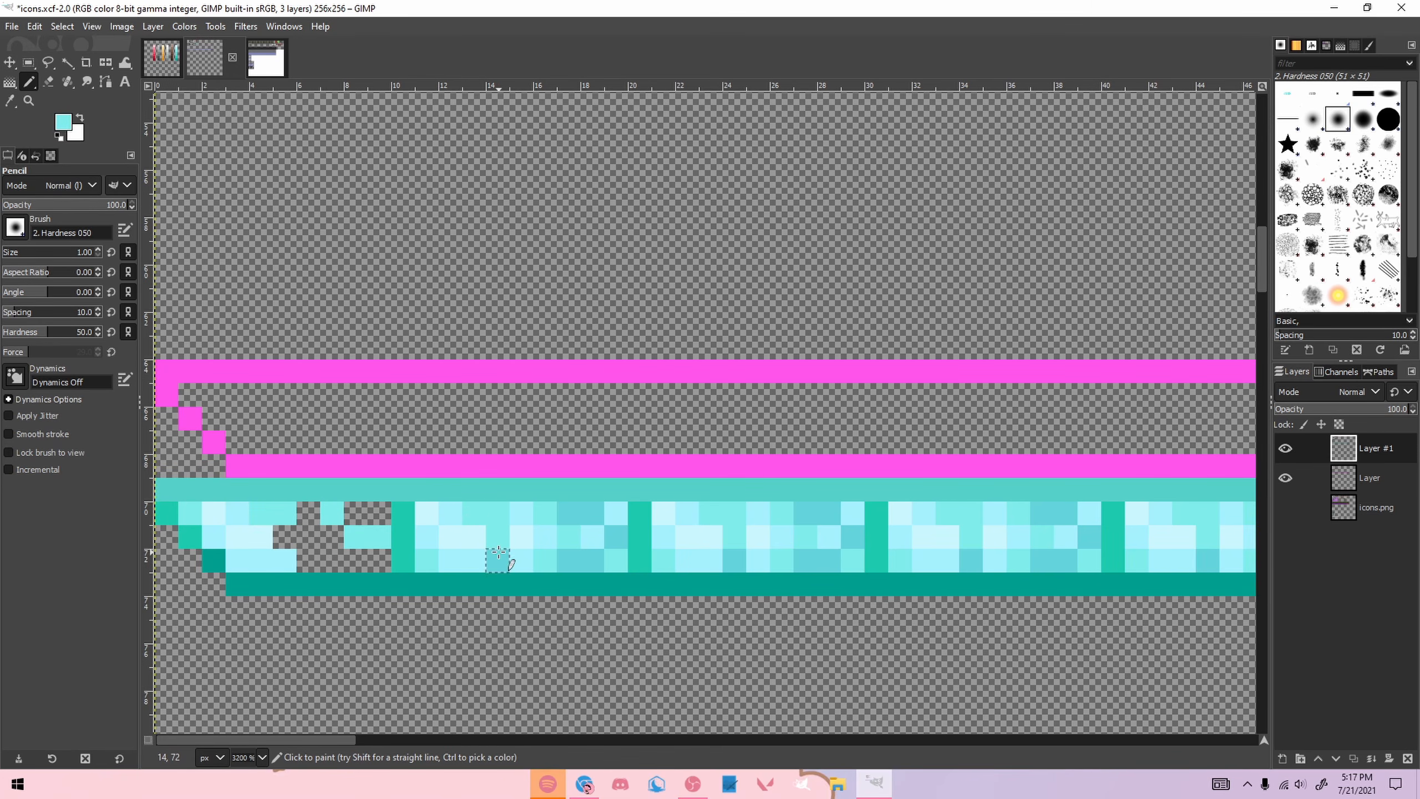
Step: Sample the darker cyan from the neighbouring segment and paint shadow pixels across the first segment's three rows
ctrl+click(497, 557)
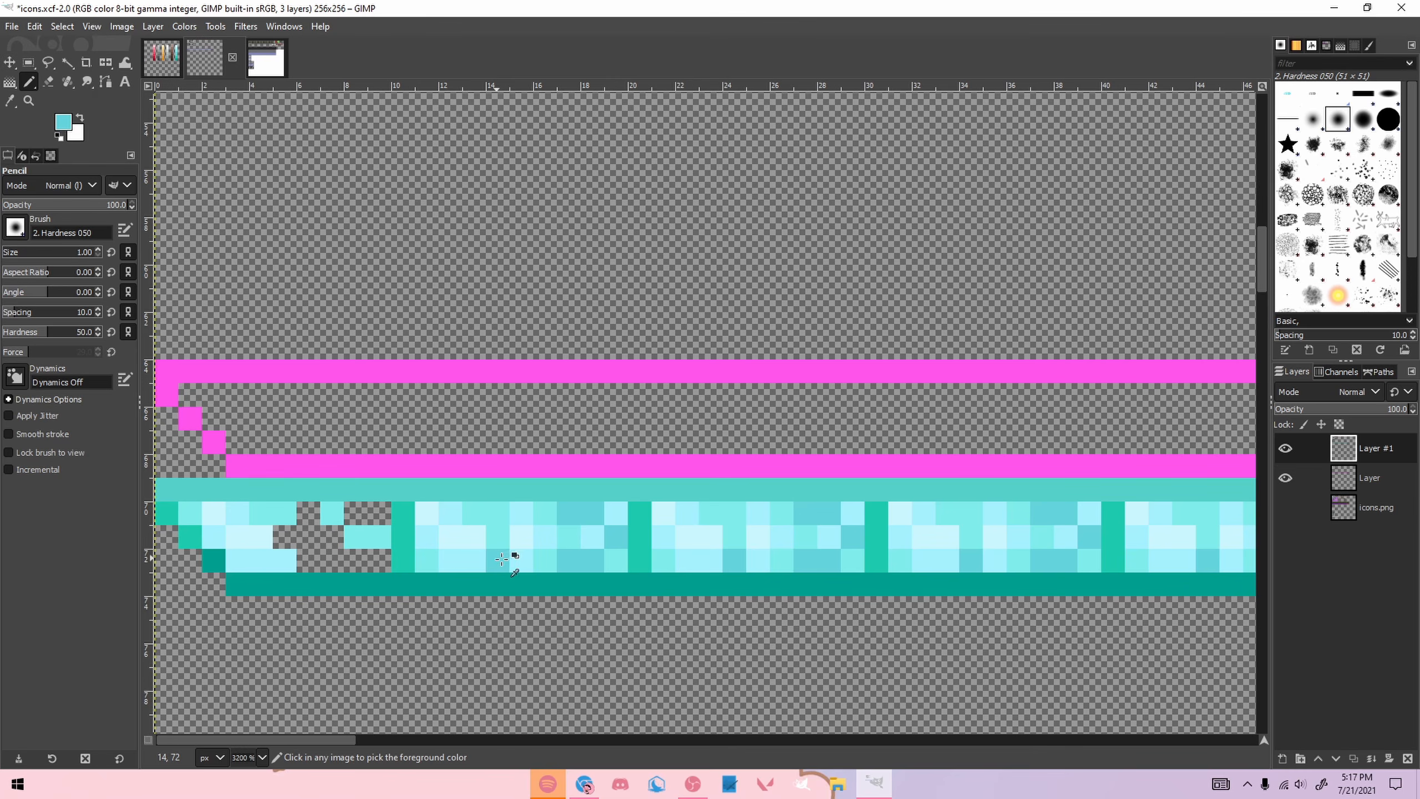
drag(286, 534, 306, 517)
click(356, 514)
drag(380, 559, 356, 560)
Step: Add light blue highlights to the first segment and fill its remaining gaps, making the sixth column's bottom pixel aqua
ctrl+click(237, 511)
click(380, 560)
click(308, 536)
click(380, 514)
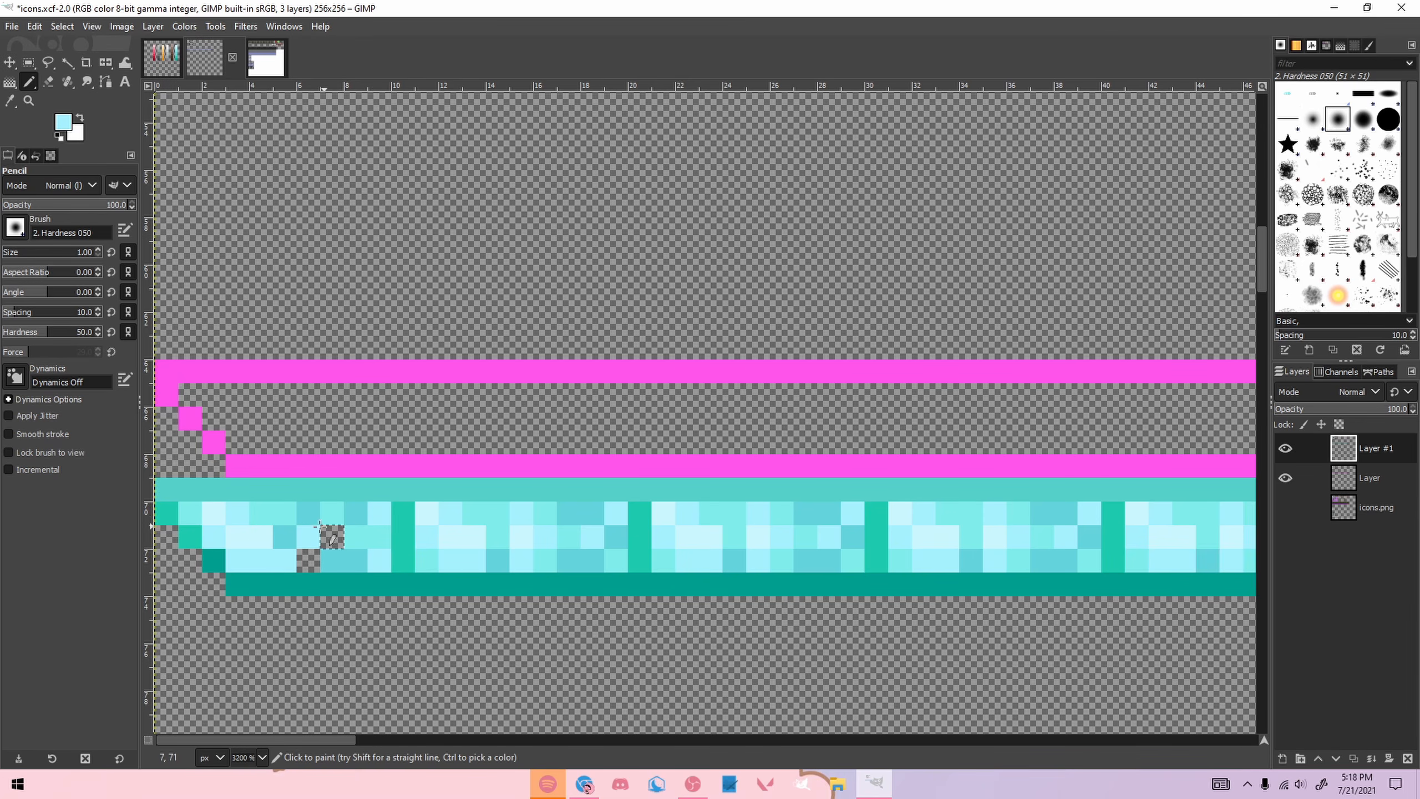
click(308, 559)
scroll(425, 589, down, 3)
scroll(425, 590, up, 3)
ctrl+click(374, 542)
click(308, 559)
Step: Select the first segment's slanted fill with combined rectangles, including the 7 × 1 px bottom row, and paste a copy of it
key(r)
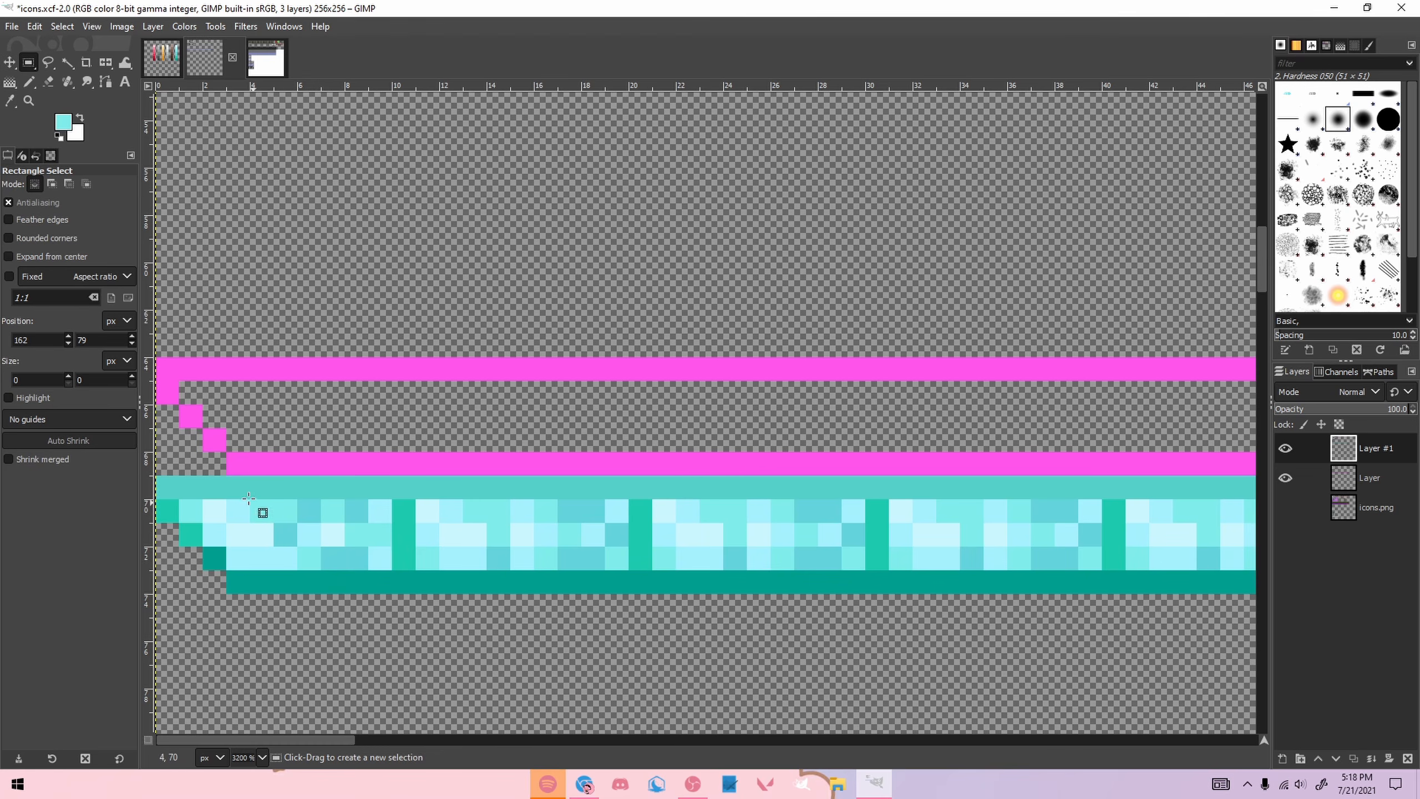
mouse_move(181, 507)
mouse_down()
mouse_move(392, 522)
mouse_move(236, 535)
mouse_move(400, 545)
mouse_up()
drag(227, 547, 392, 568)
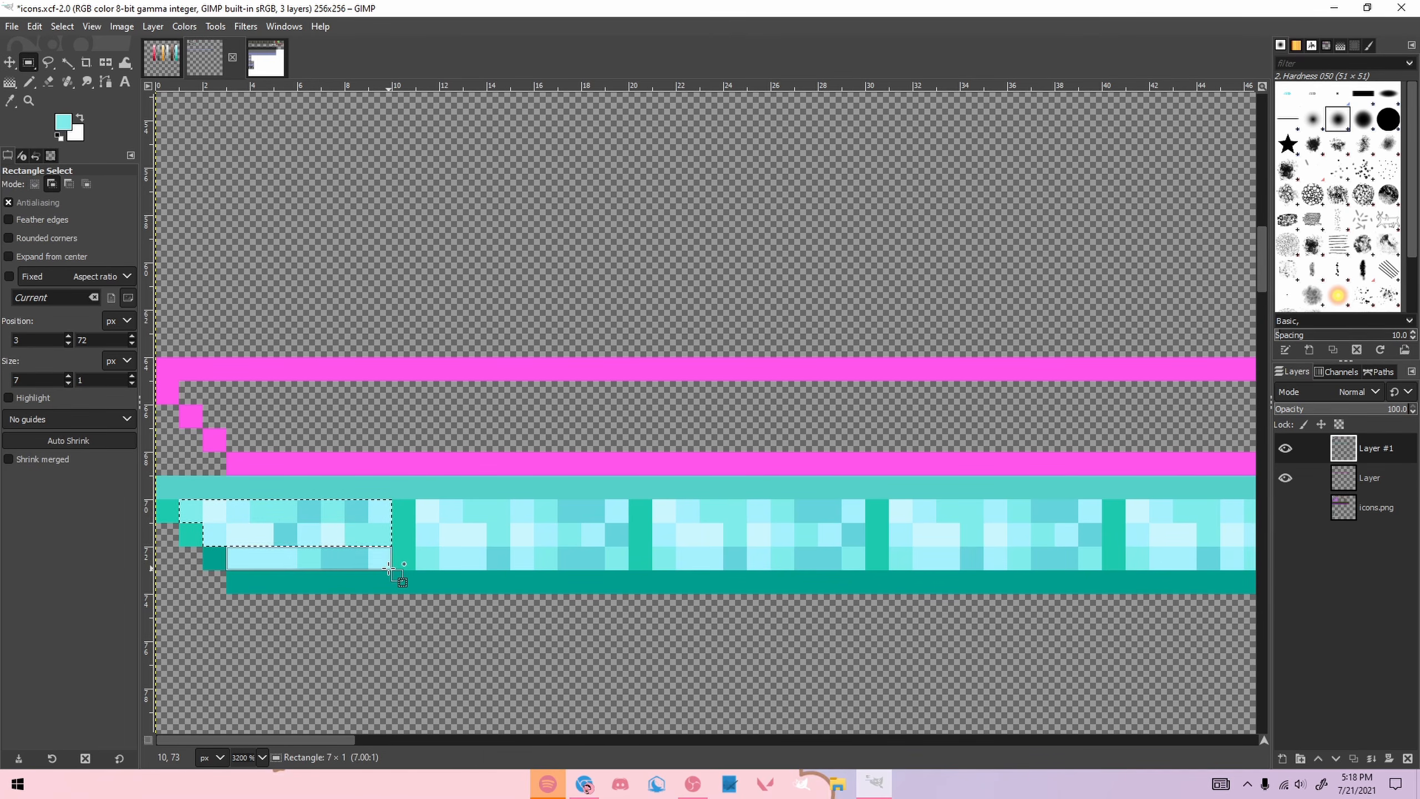
key(ctrl+c)
key(ctrl+v)
scroll(311, 413, up, 3)
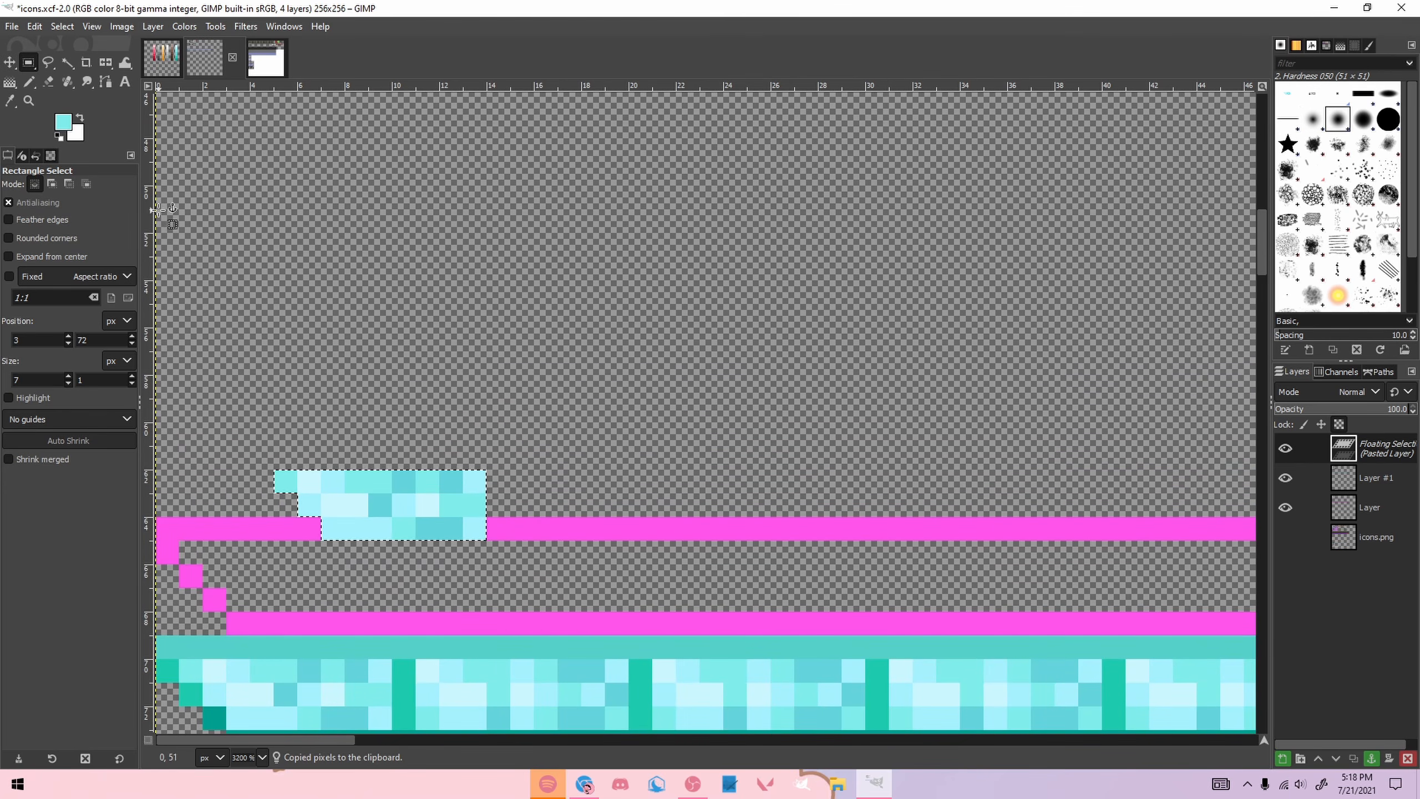
Step: Flip the pasted slanted fill horizontally with the Flip tool
right_click(110, 63)
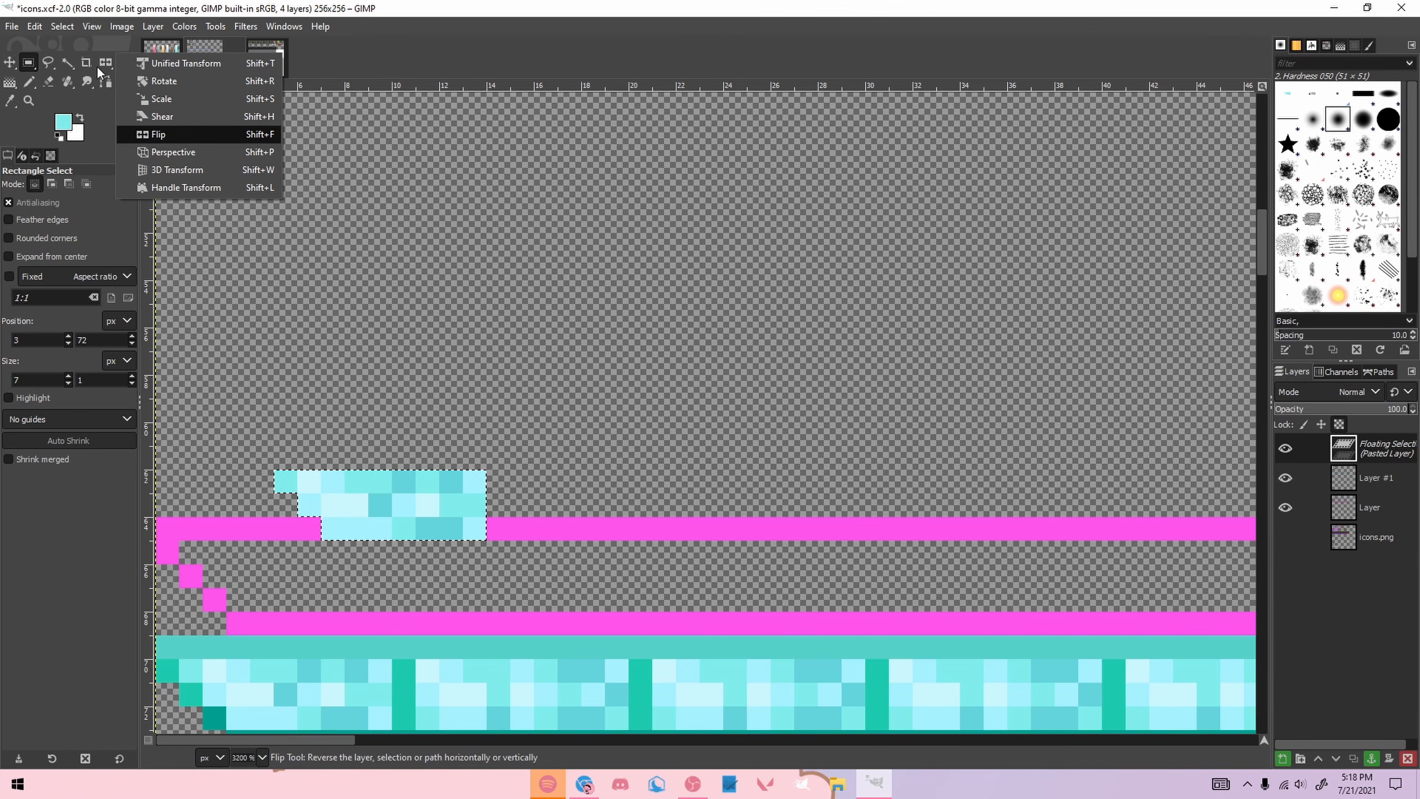
click(95, 42)
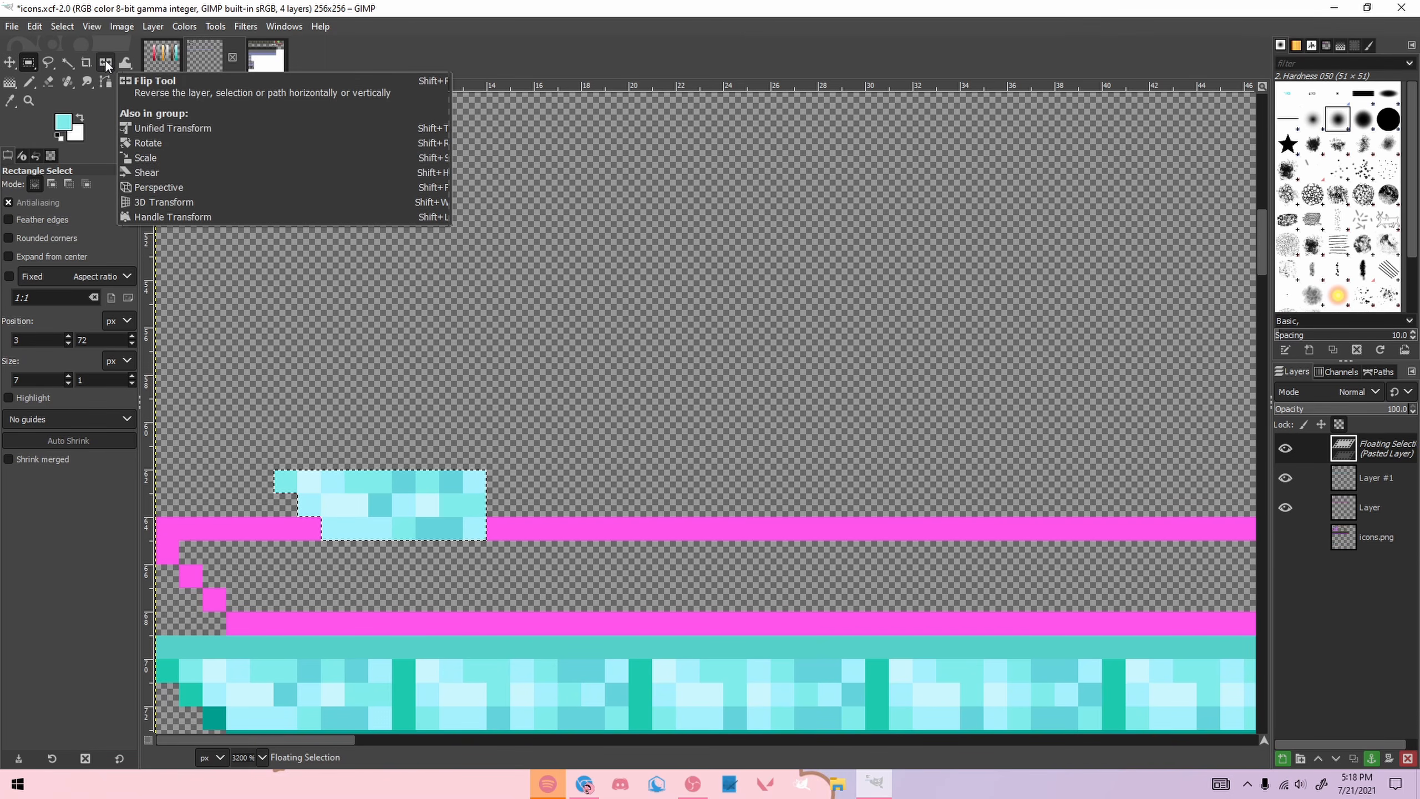
click(105, 63)
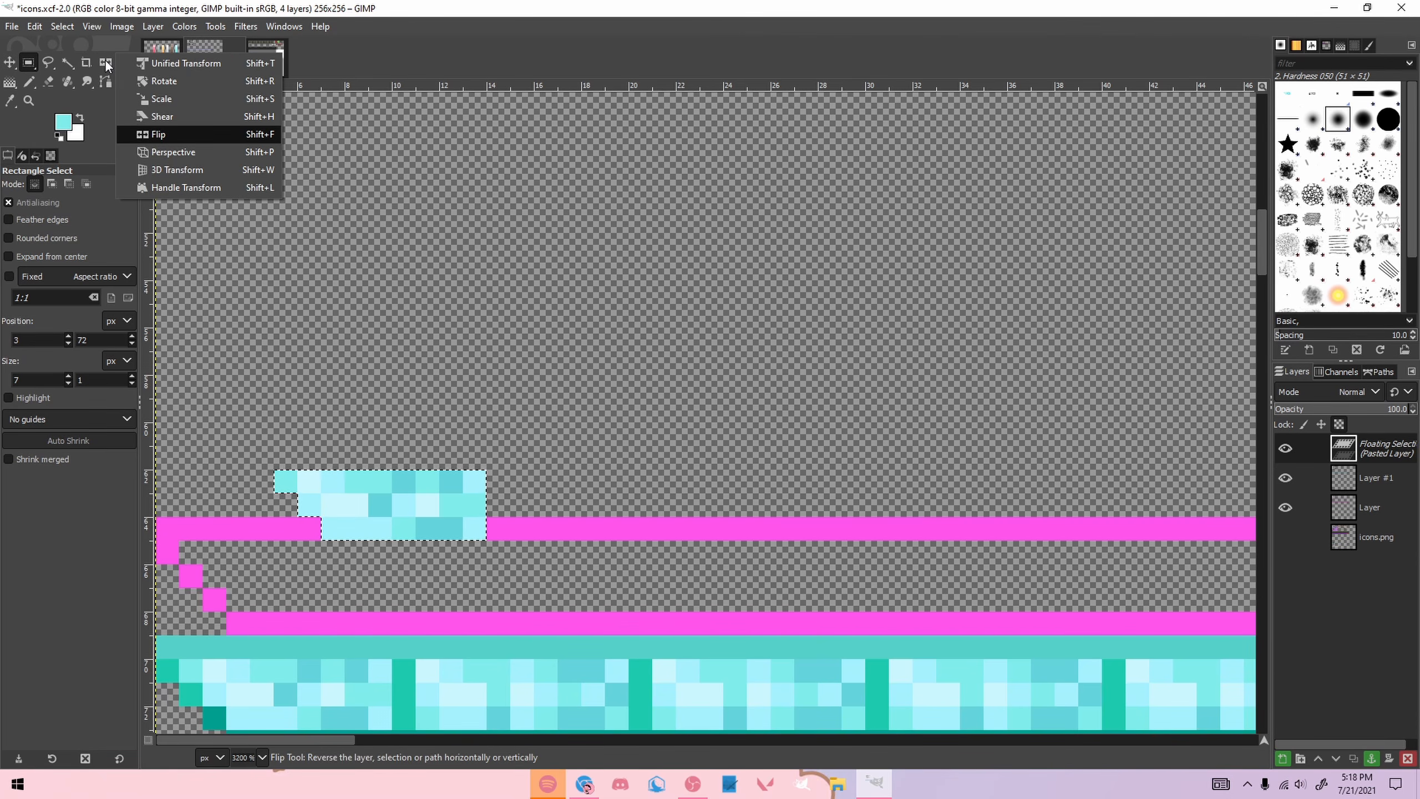
click(157, 134)
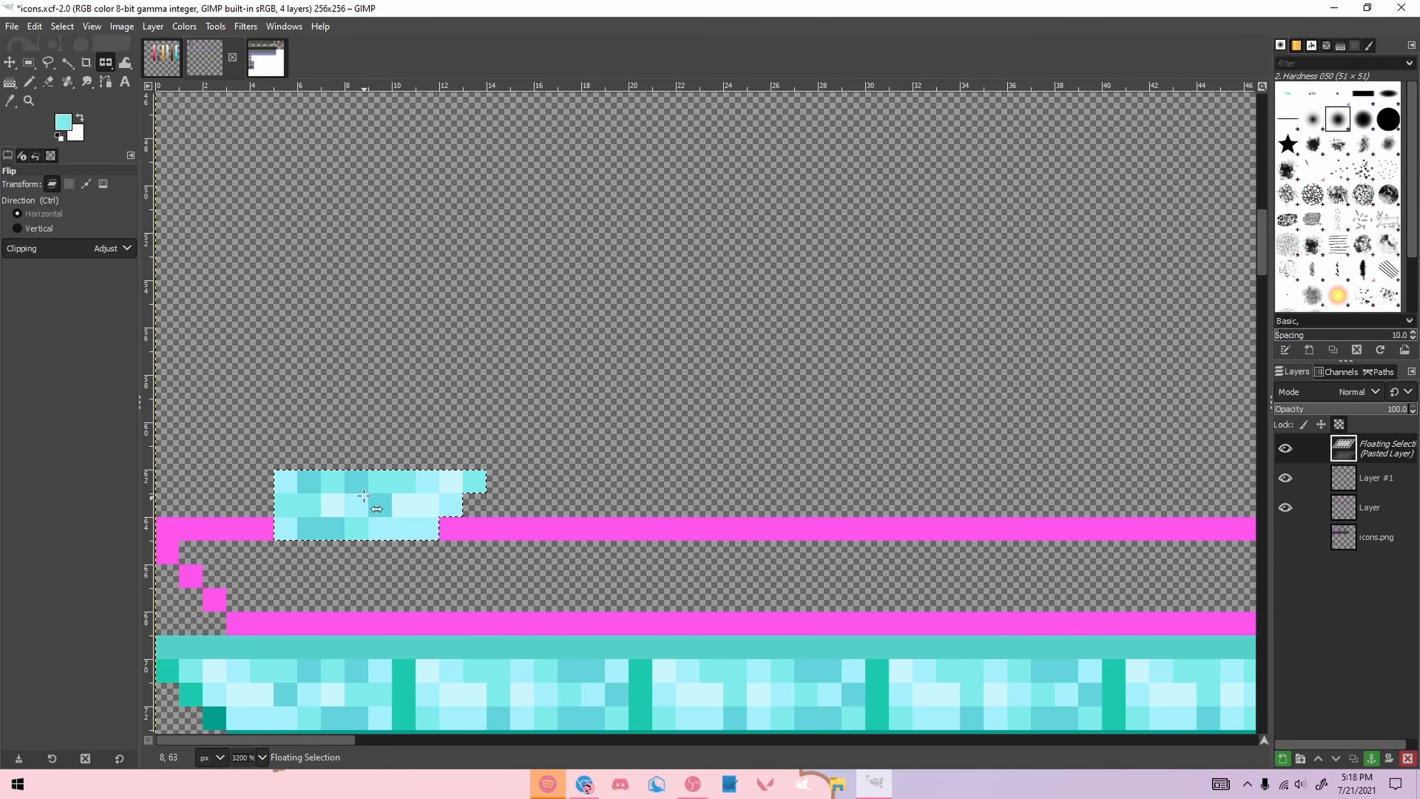
Step: Move the flipped fill into the teal bar's empty last segment and anchor it
key(r)
scroll(186, 290, down, 2)
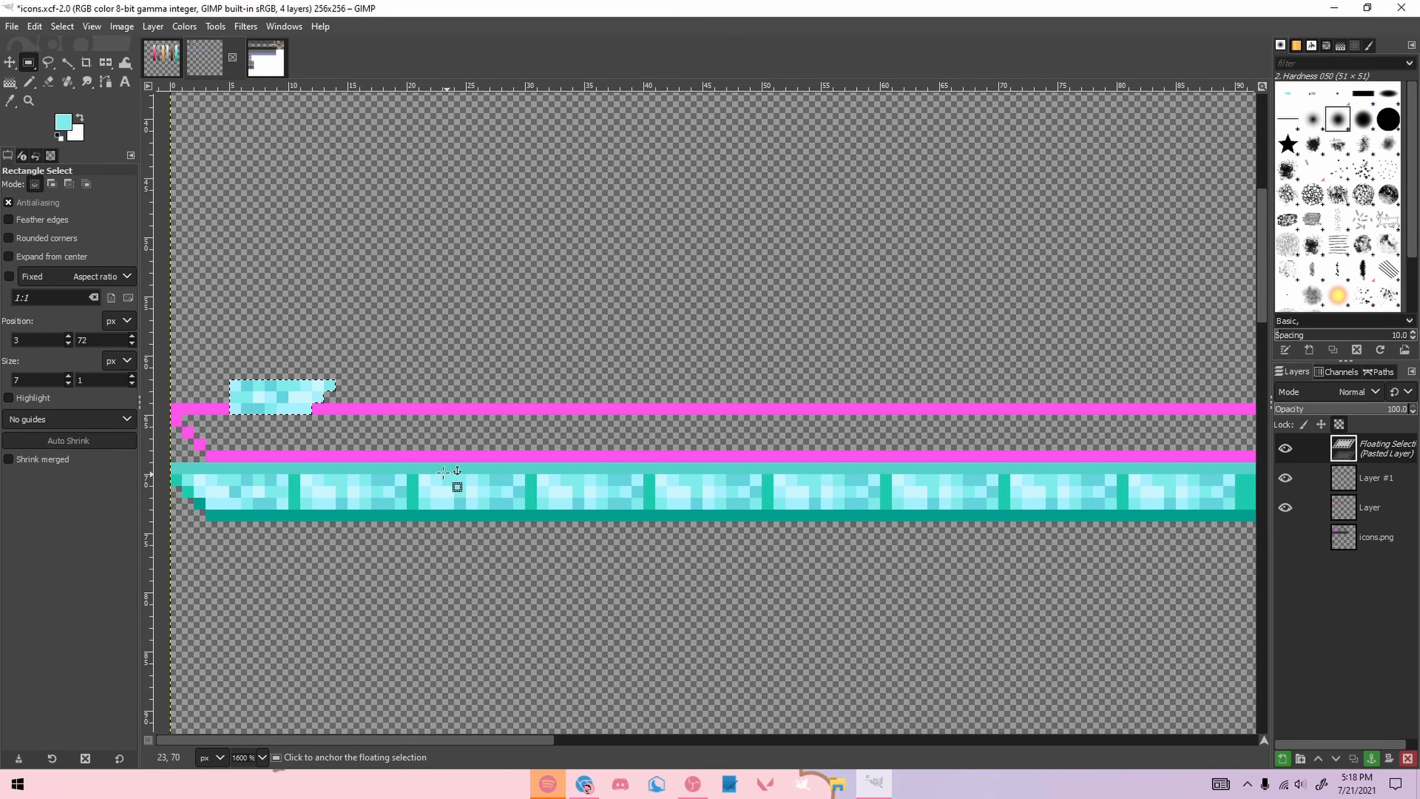
scroll(321, 407, down, 3)
drag(304, 403, 982, 432)
scroll(898, 450, up, 7)
drag(650, 444, 503, 480)
click(810, 447)
Step: Copy the entire teal bar and place the pasted copy exactly over the magenta outline above it
scroll(802, 453, down, 7)
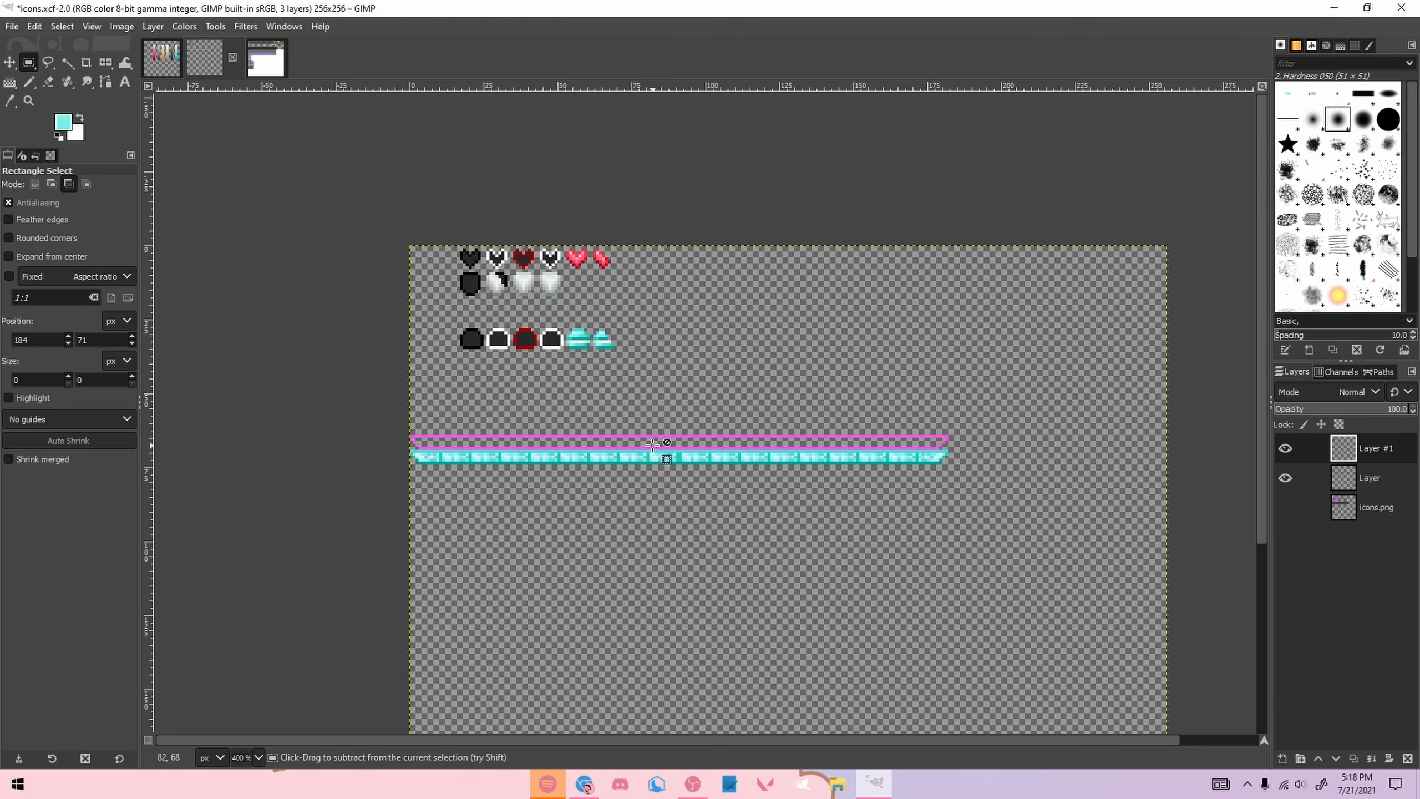
scroll(652, 445, up, 1)
drag(313, 445, 1113, 480)
key(ctrl+c)
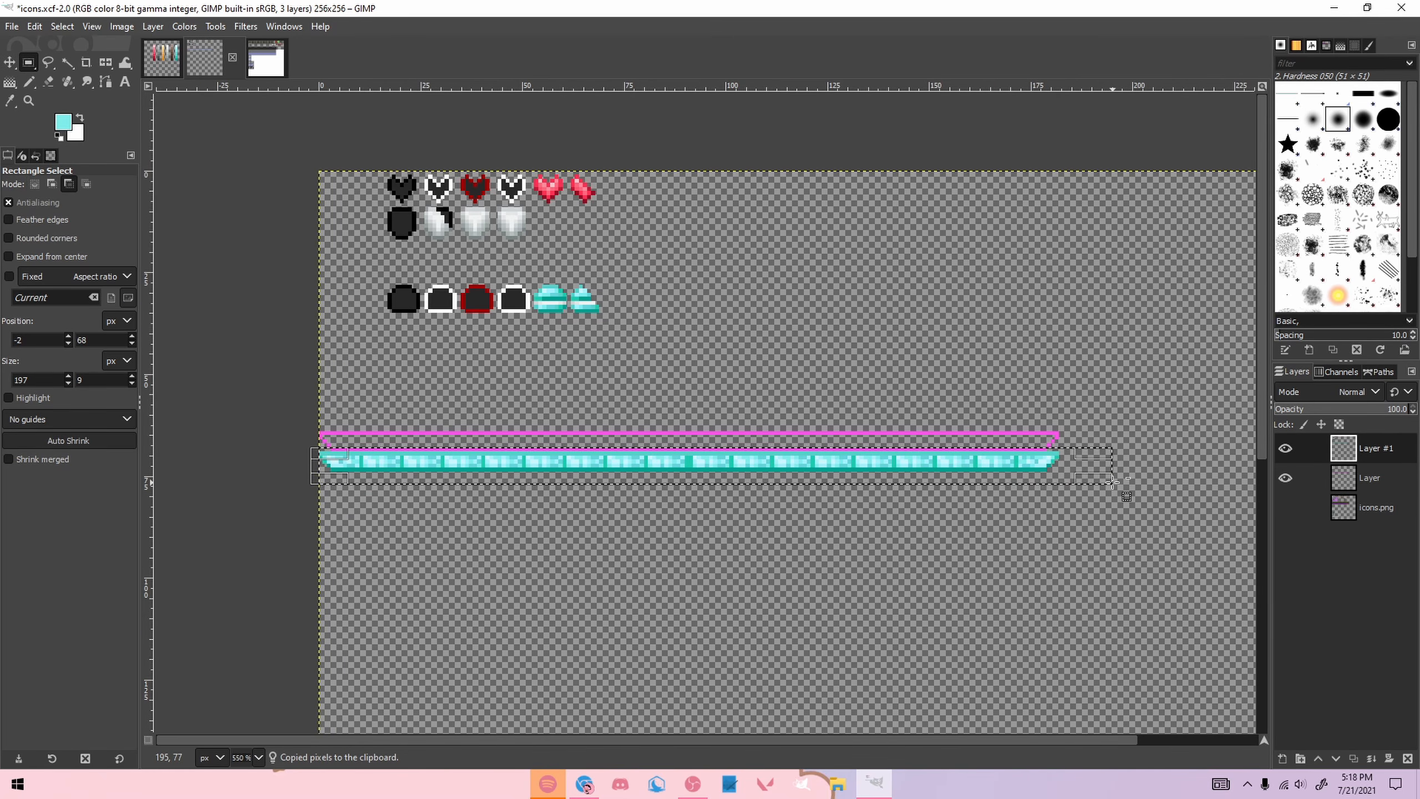
key(ctrl+v)
mouse_move(754, 463)
mouse_down()
mouse_move(753, 446)
mouse_move(766, 453)
mouse_up()
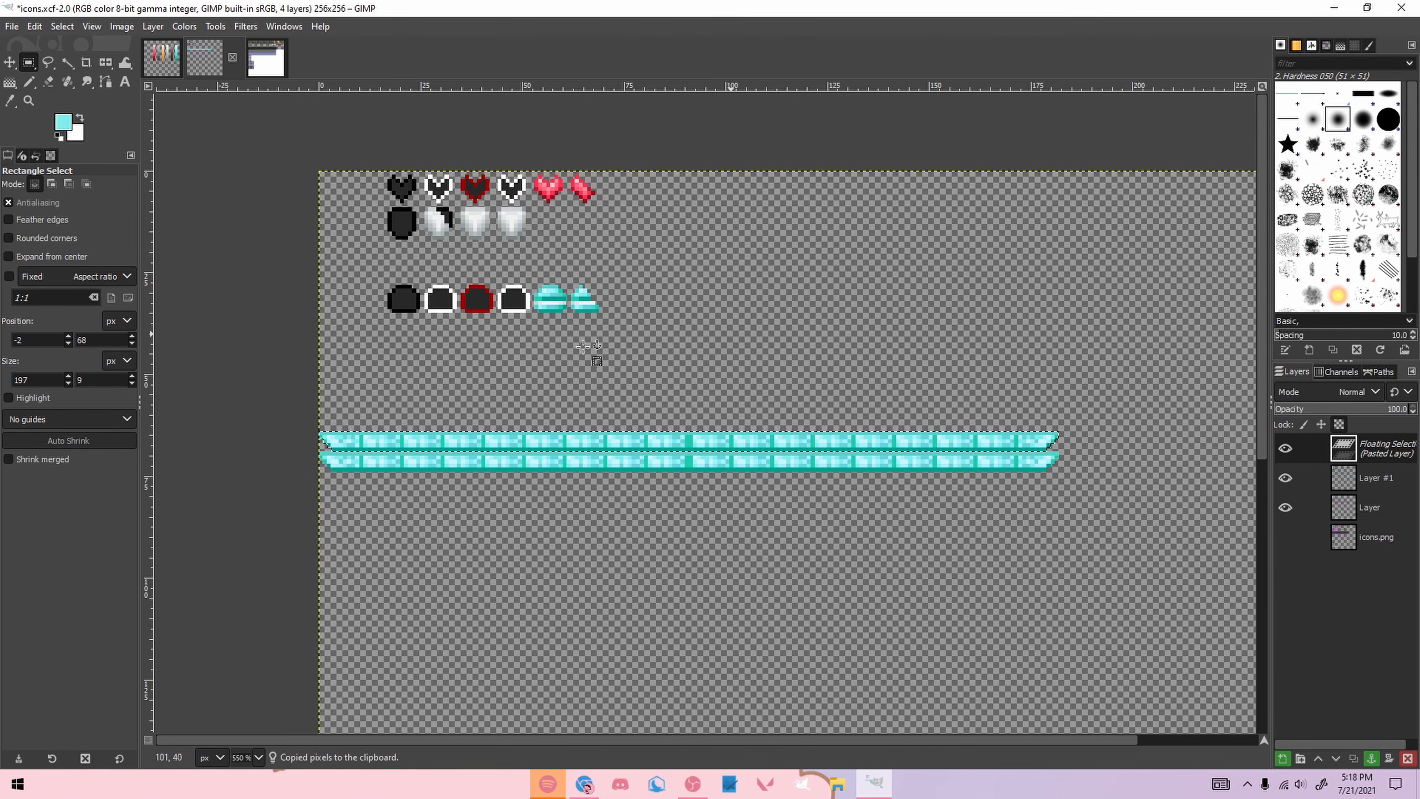
Step: Turn the upper bar dark grey using Hue-Saturation with saturation -100 and lightness -93.3, and anchor it
scroll(461, 437, up, 1)
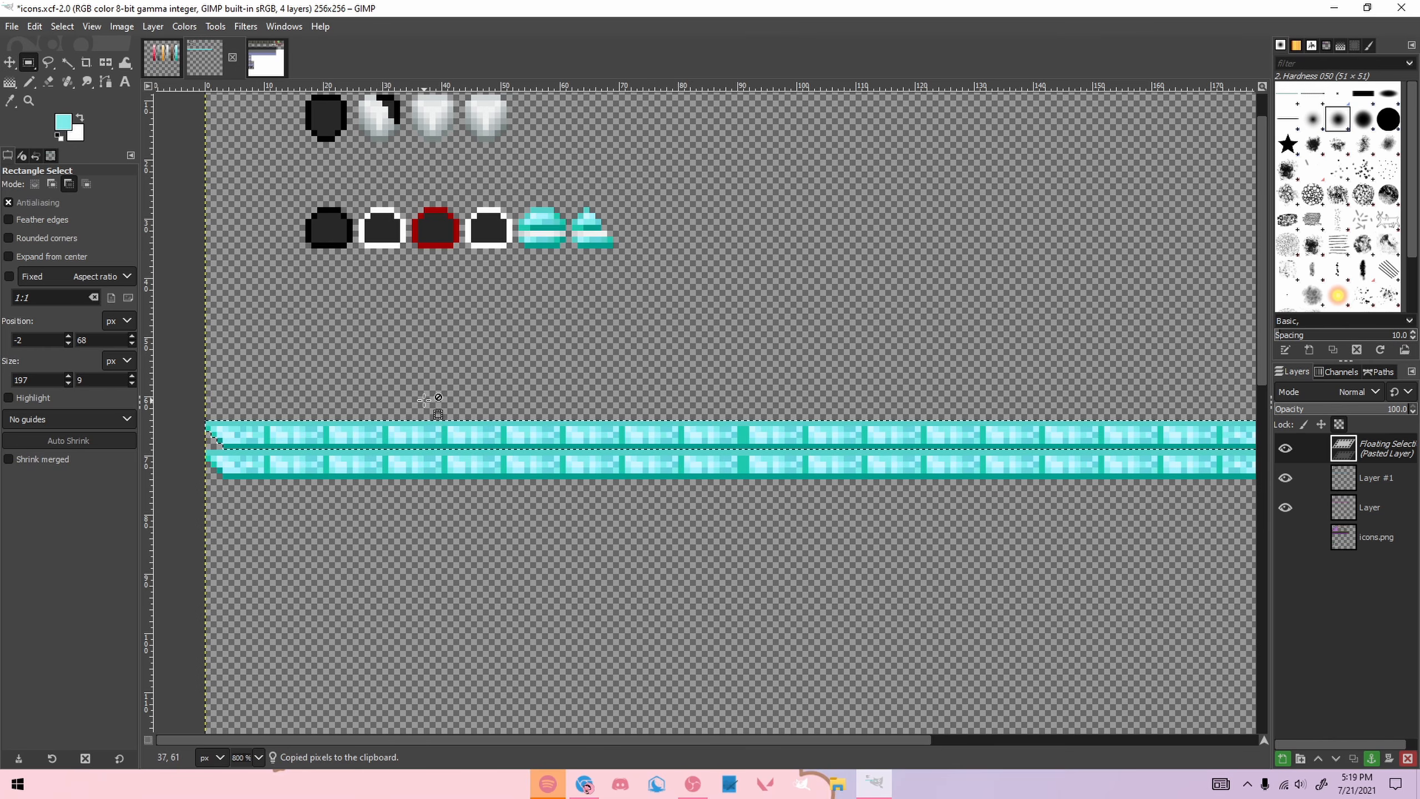
scroll(424, 400, down, 1)
click(186, 26)
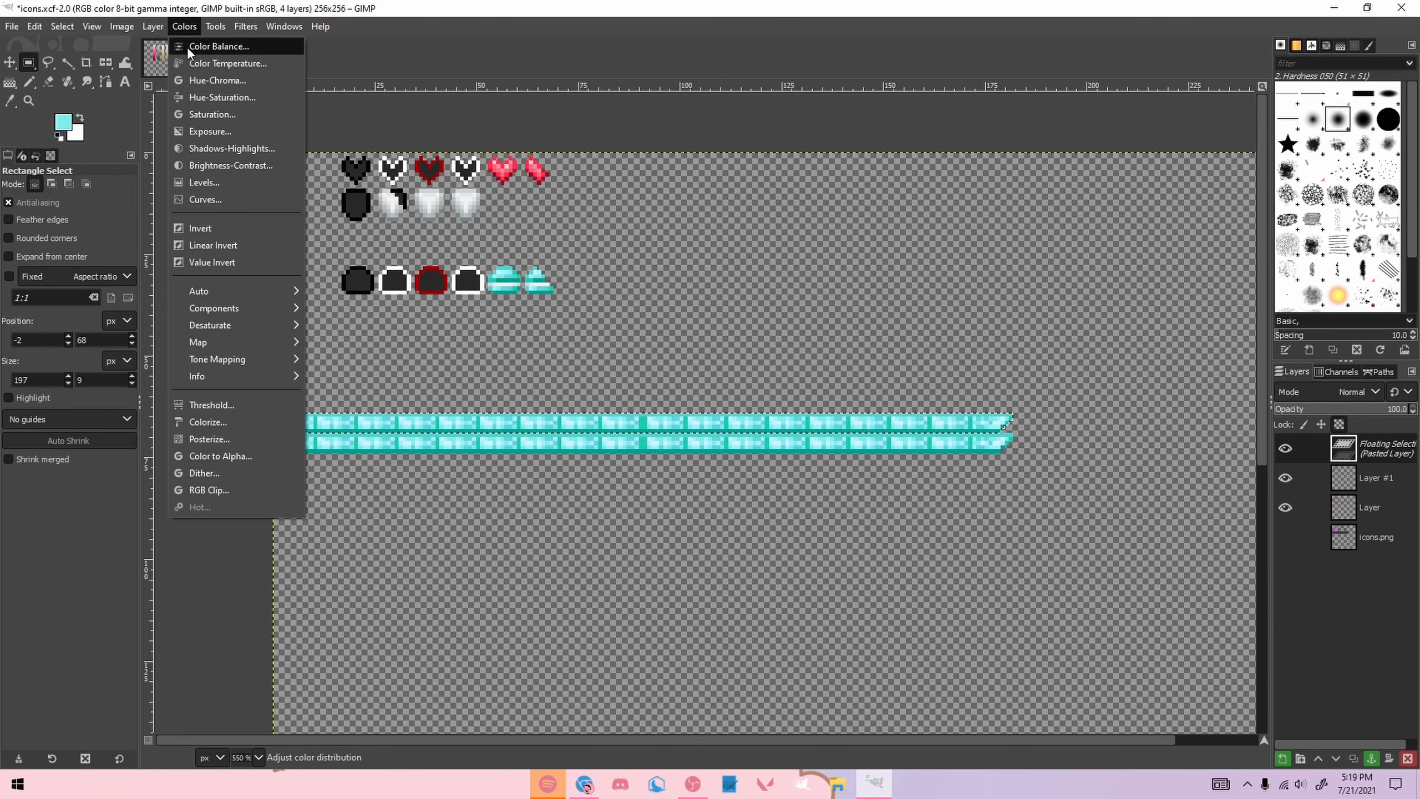
click(194, 106)
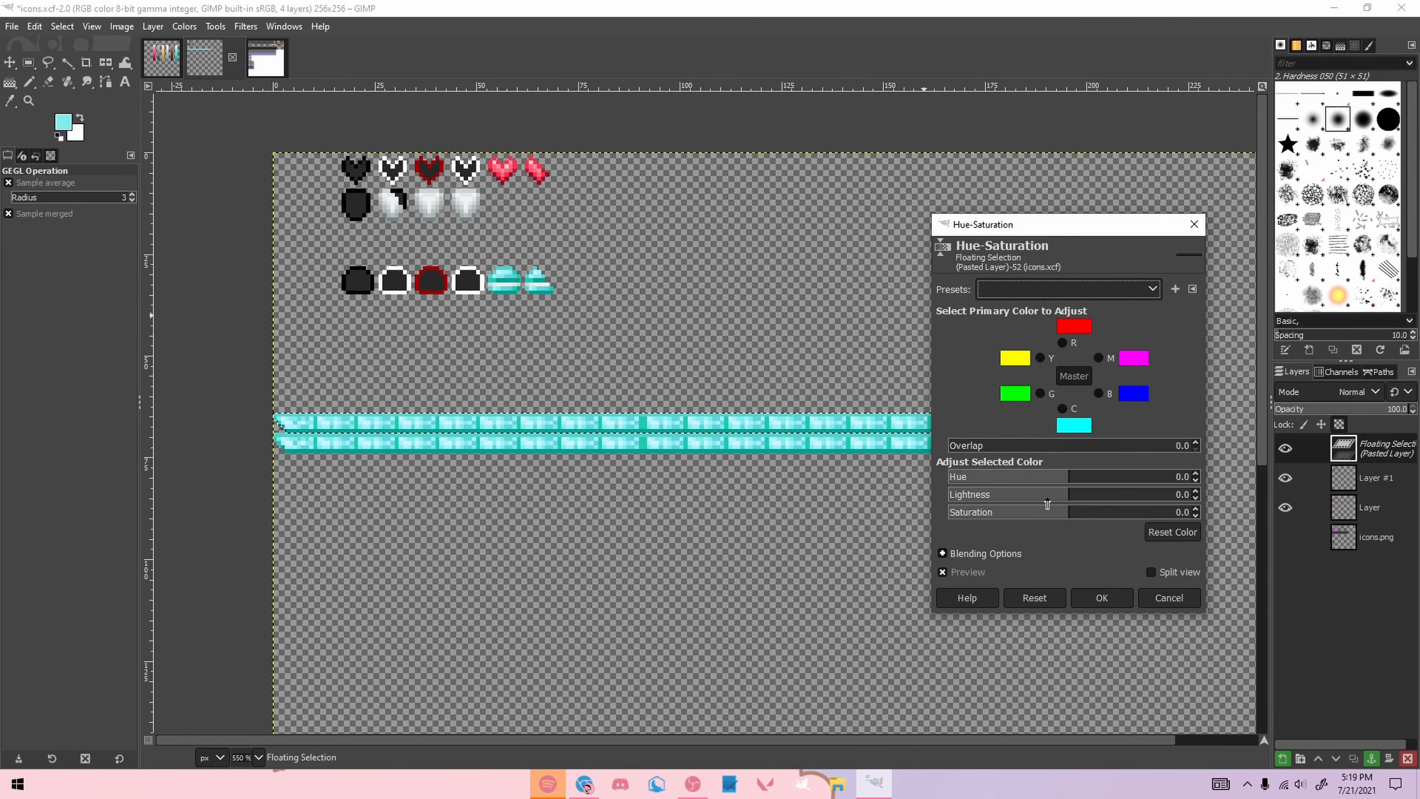
drag(1054, 522, 244, 482)
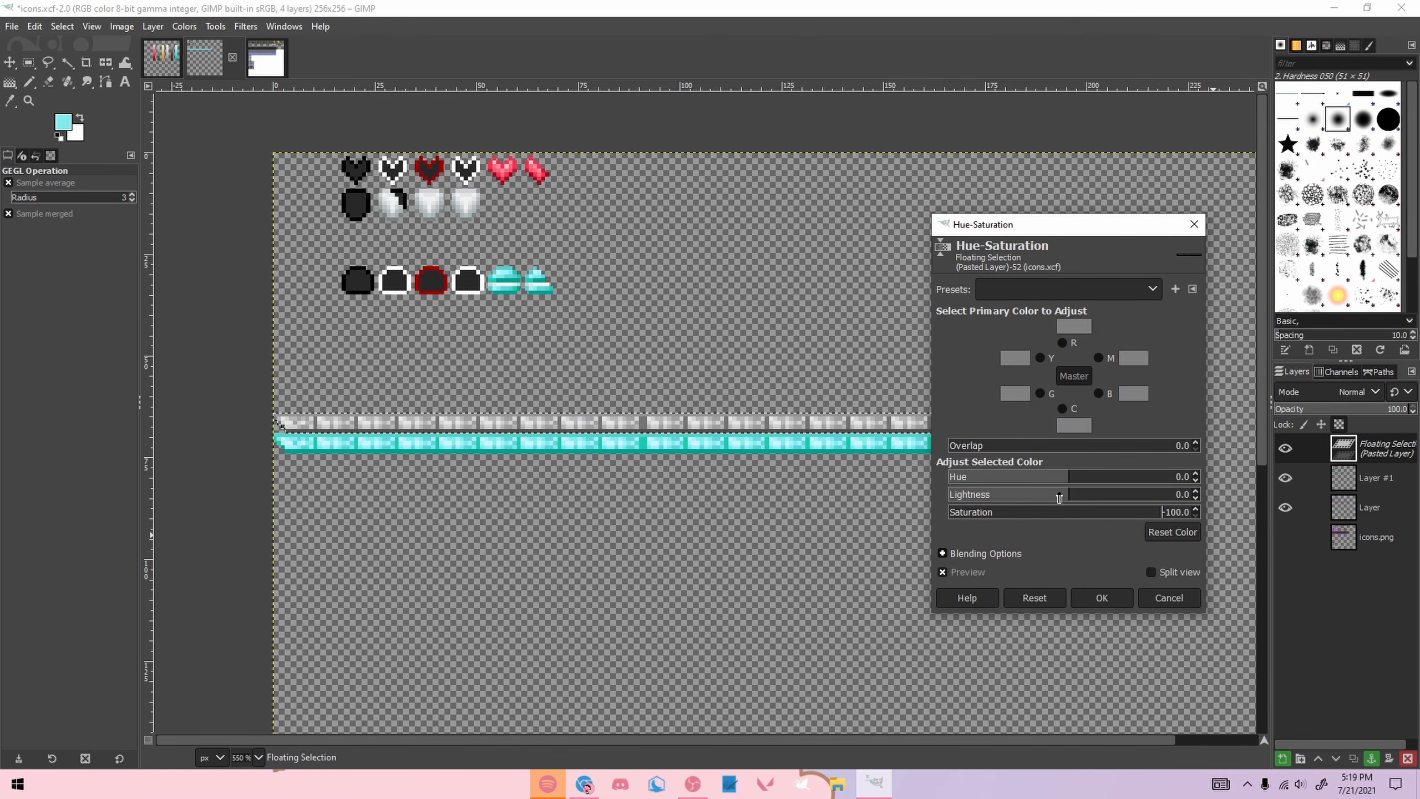
drag(1058, 498, 949, 489)
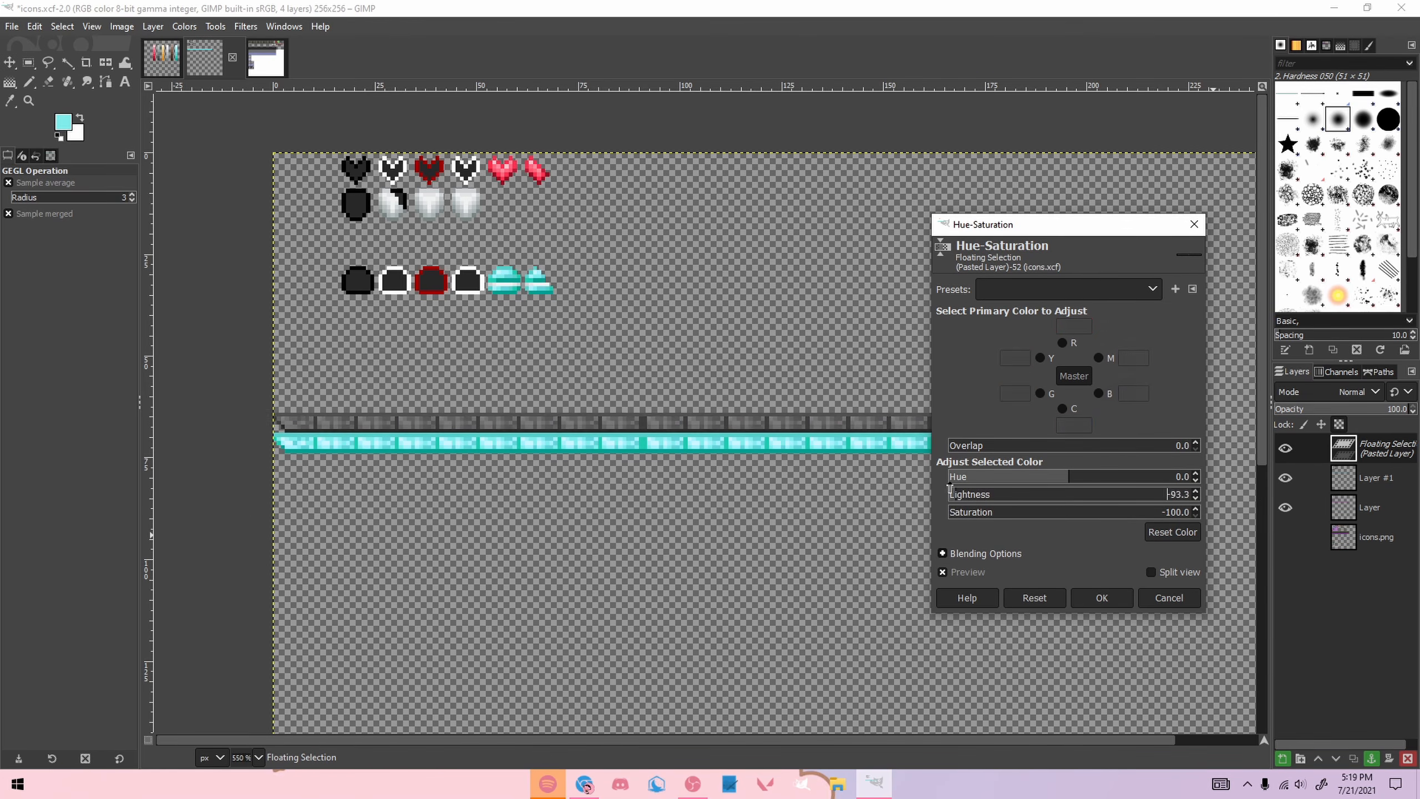
click(1093, 604)
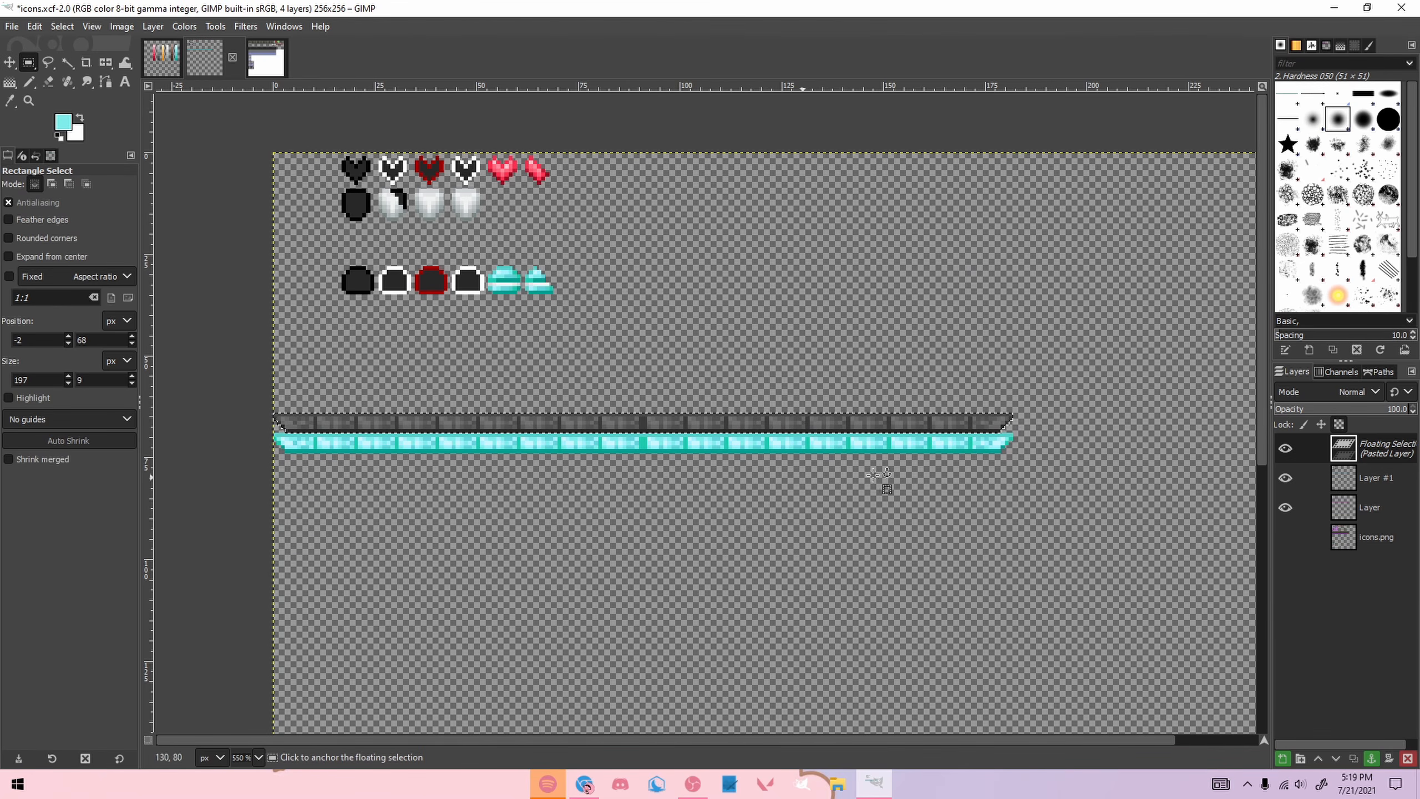
click(854, 476)
Step: Show the original icons.png layer and outline the remaining icons and lower bars with temporary selections
key(minus)
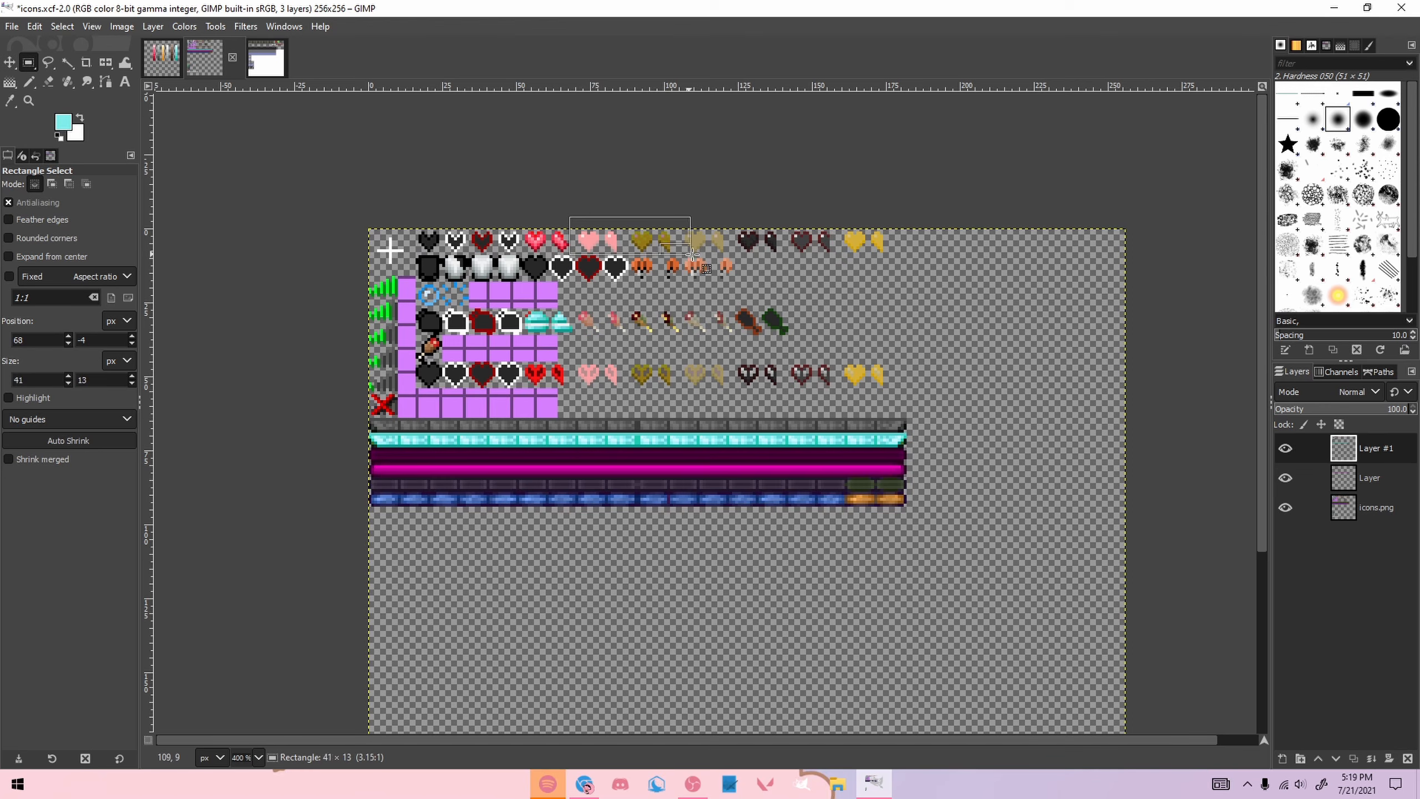
drag(579, 308, 821, 335)
click(913, 316)
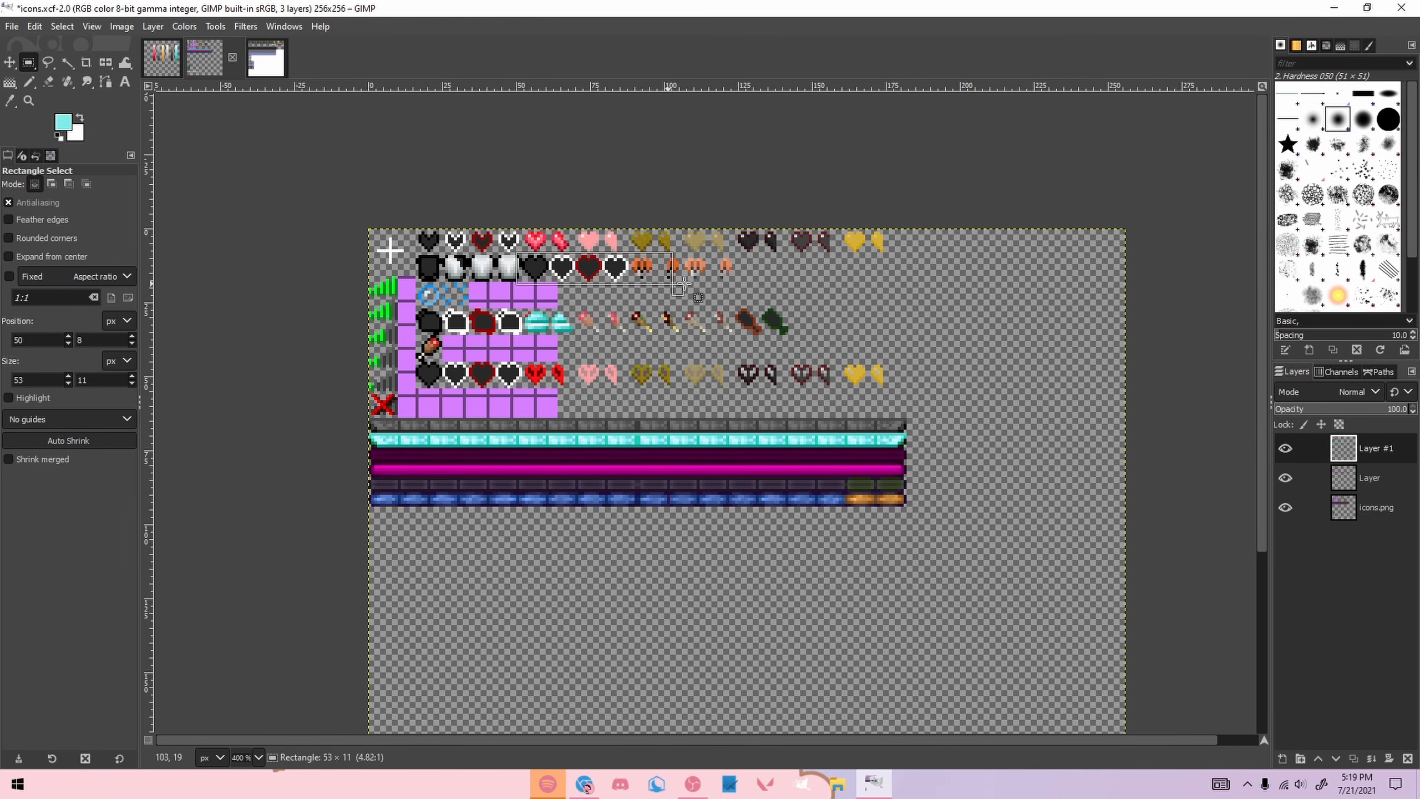
drag(363, 429, 743, 564)
click(1056, 507)
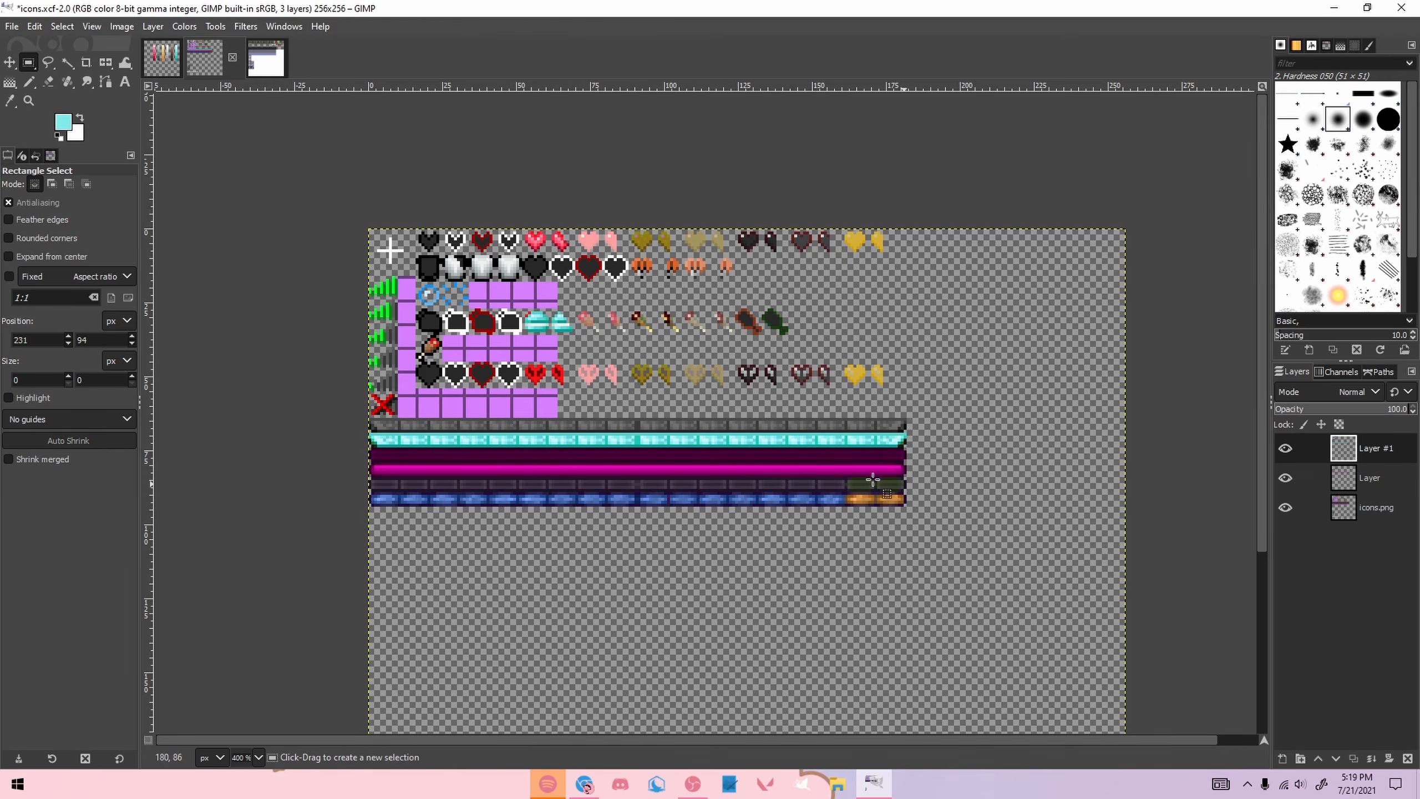
Step: Copy the 182 × 10 px grey and teal bar pair and paste it over the magenta and blue bar pairs below
key(ctrl)
scroll(473, 442, up, 4)
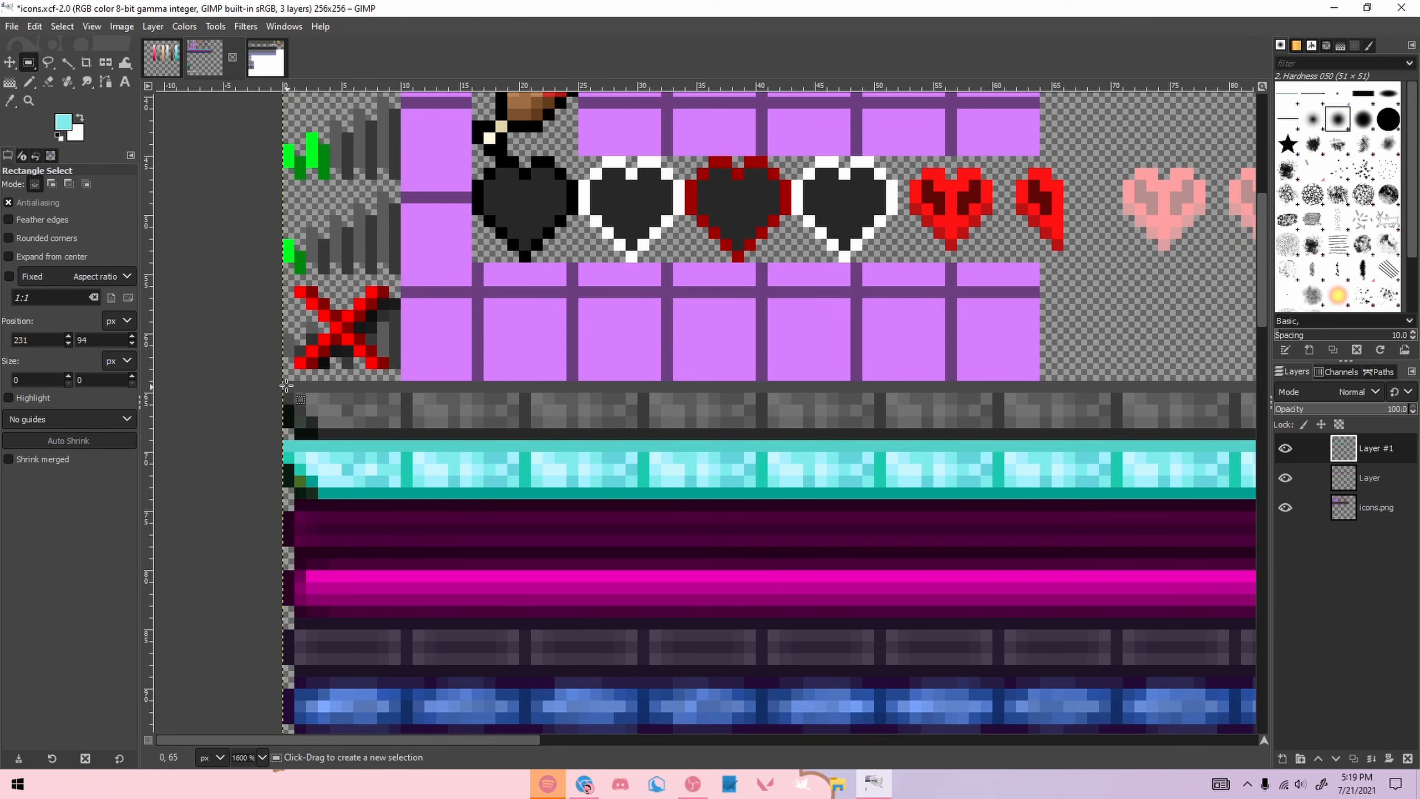
drag(286, 385, 1001, 704)
key(ctrl+c)
key(ctrl+v)
key(ctrl+v)
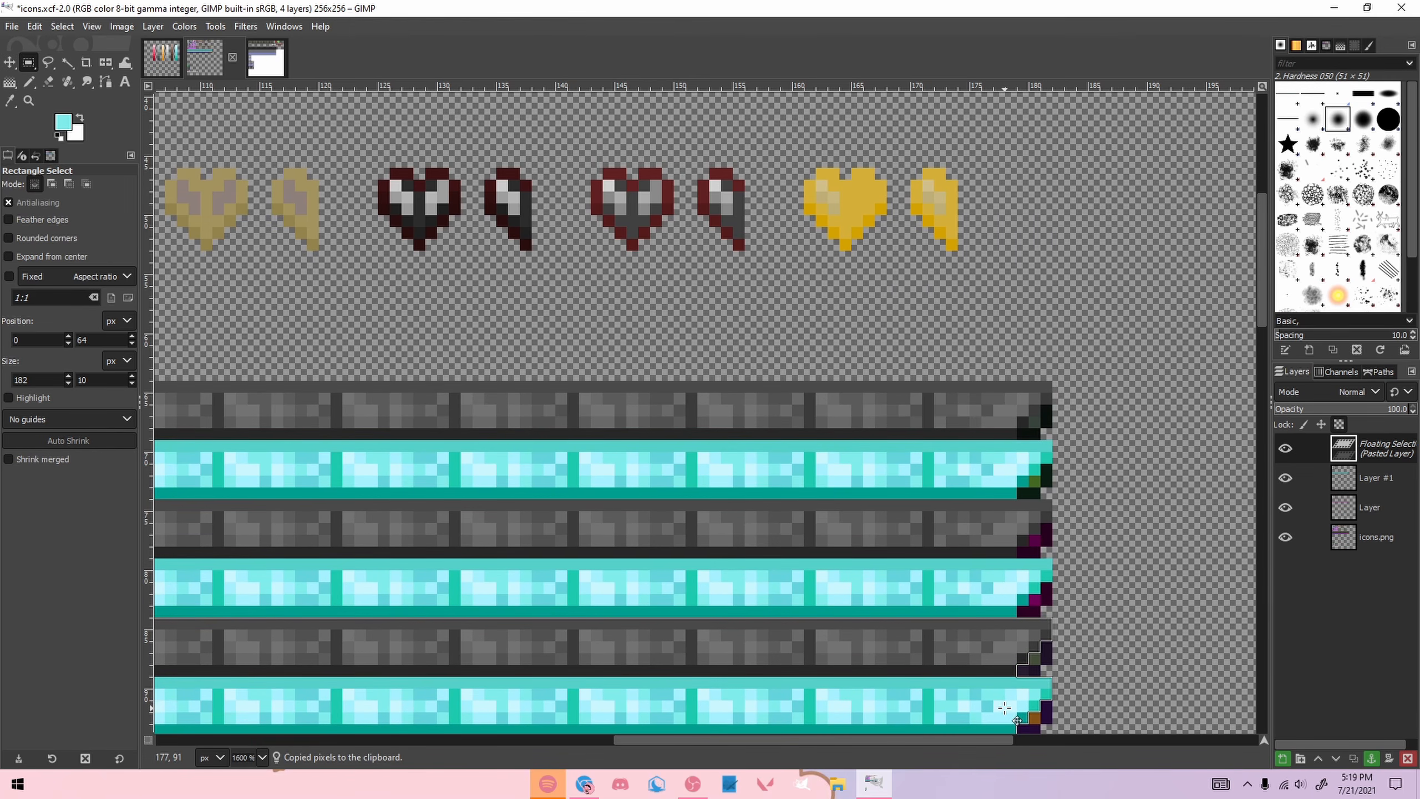
scroll(1096, 684, down, 3)
click(1061, 596)
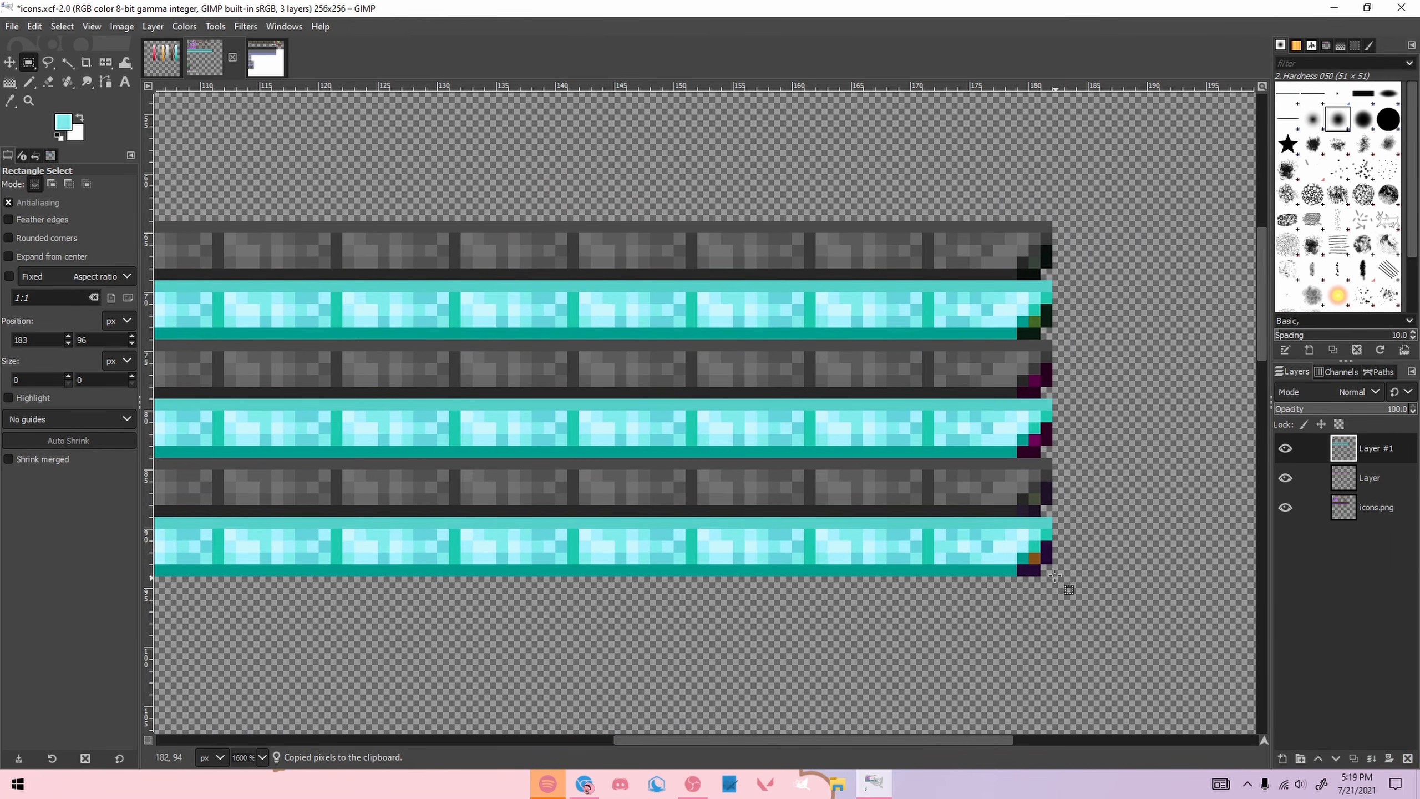
Step: Cut the original red heart and half heart, a 17 × 9 px area, out of the icons.png layer and deselect
scroll(1051, 577, up, 3)
scroll(937, 536, down, 2)
scroll(607, 241, up, 1)
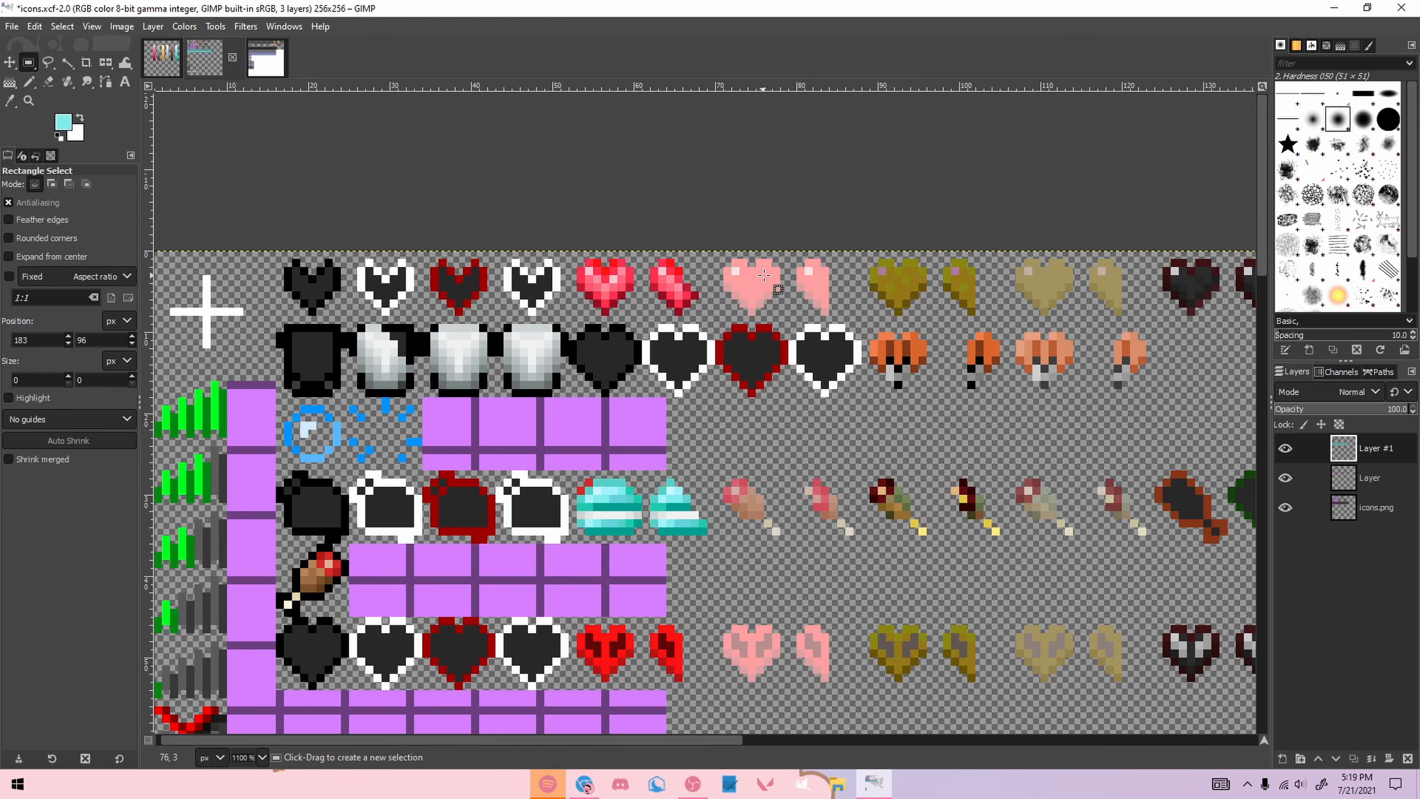
scroll(607, 241, up, 1)
scroll(608, 240, up, 2)
scroll(759, 350, down, 3)
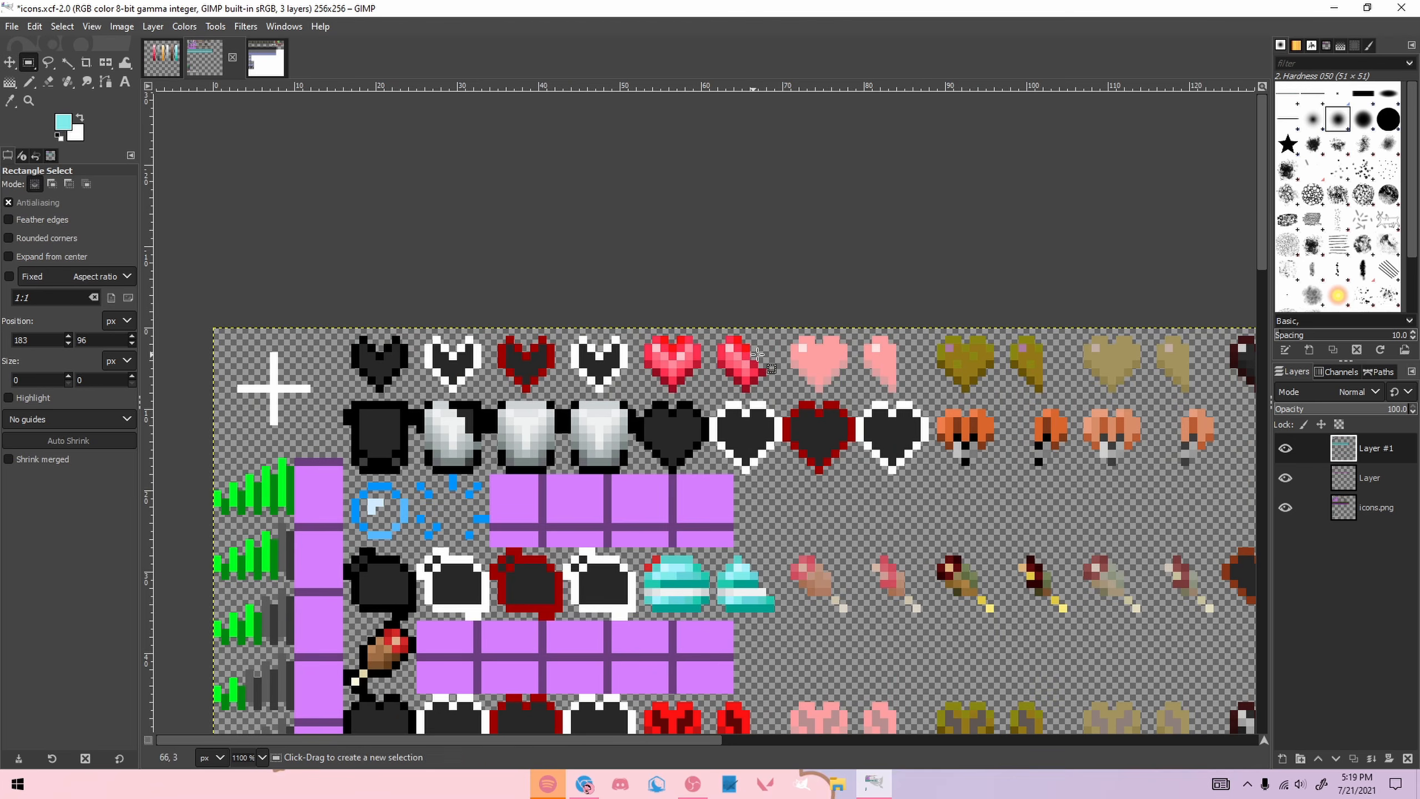
scroll(731, 330, up, 1)
click(1370, 510)
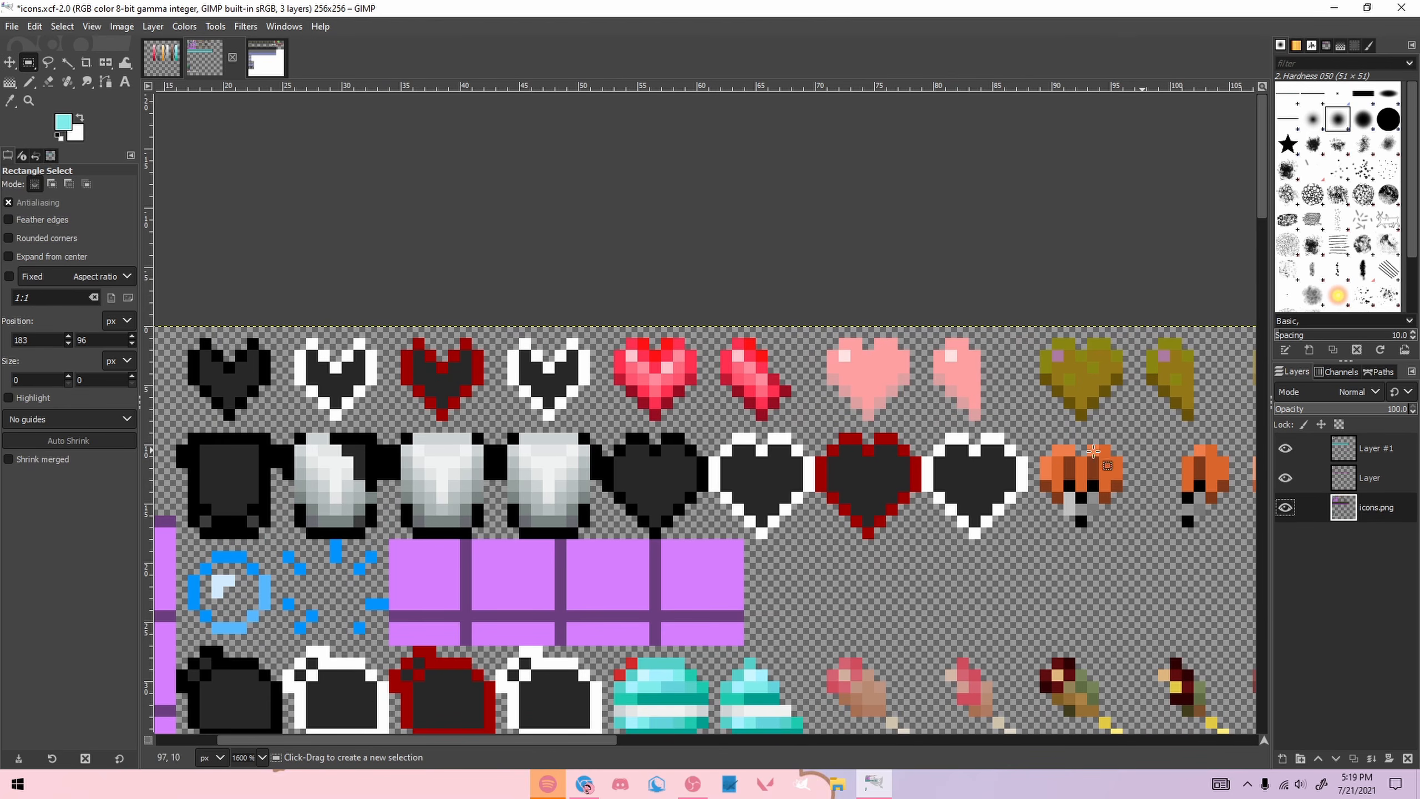
drag(605, 321, 802, 430)
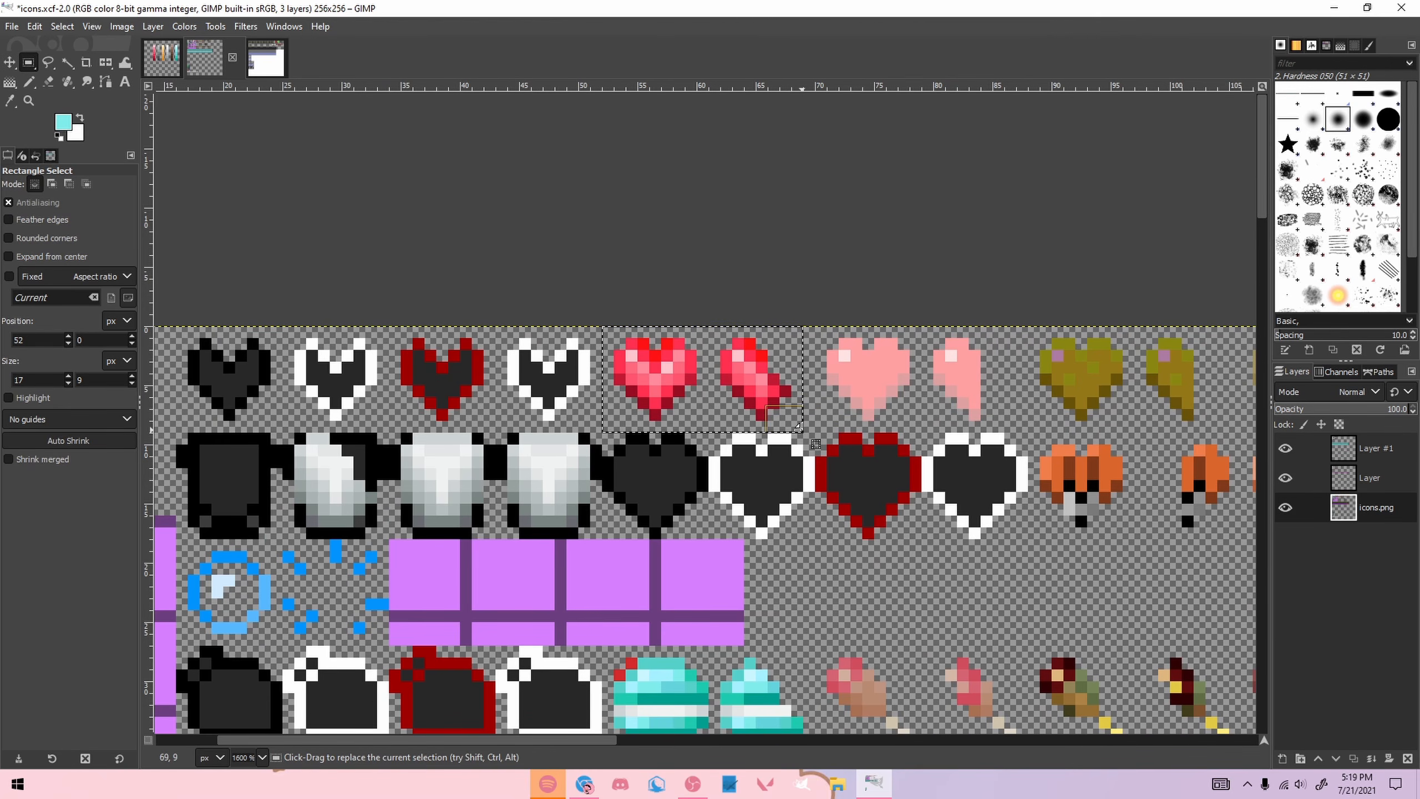
key(ctrl+x)
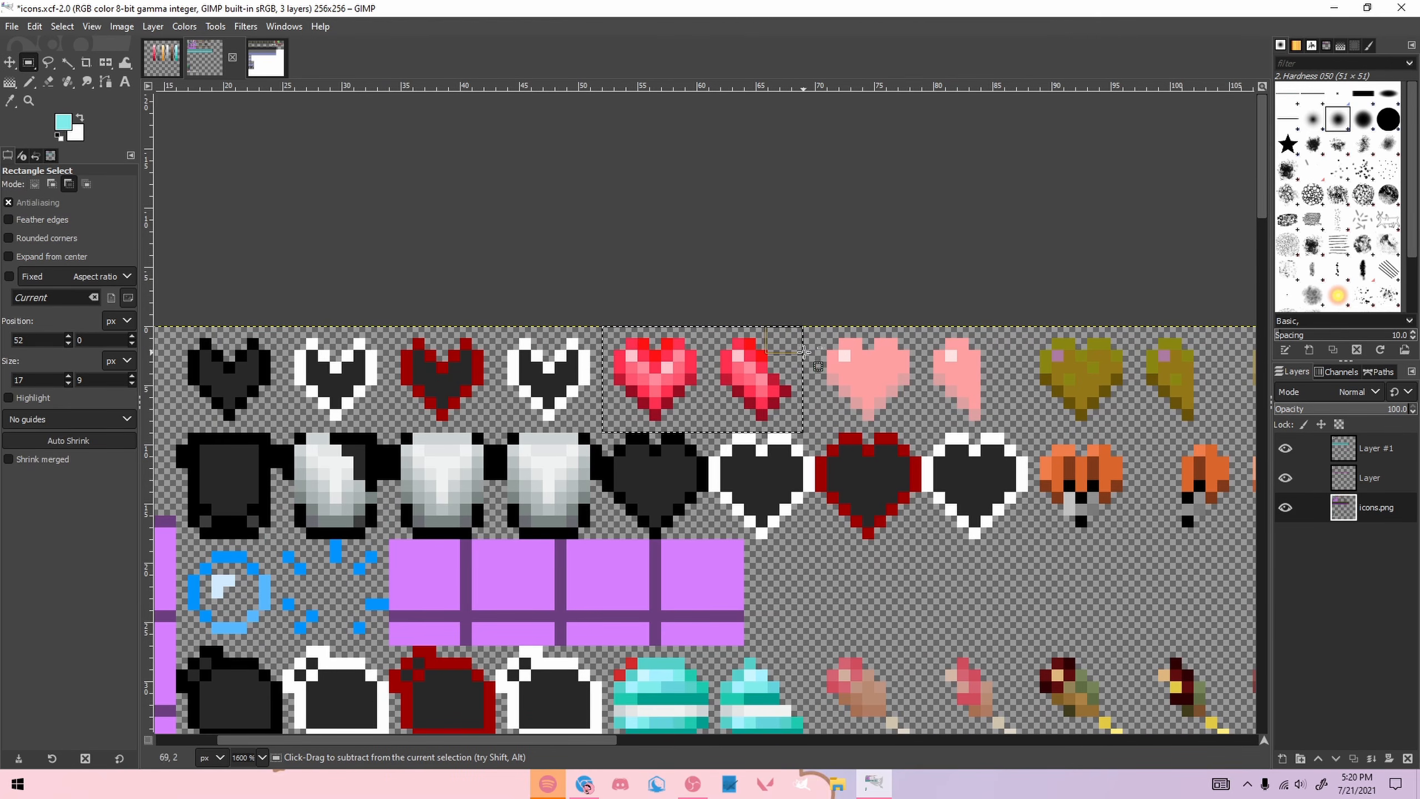
click(847, 276)
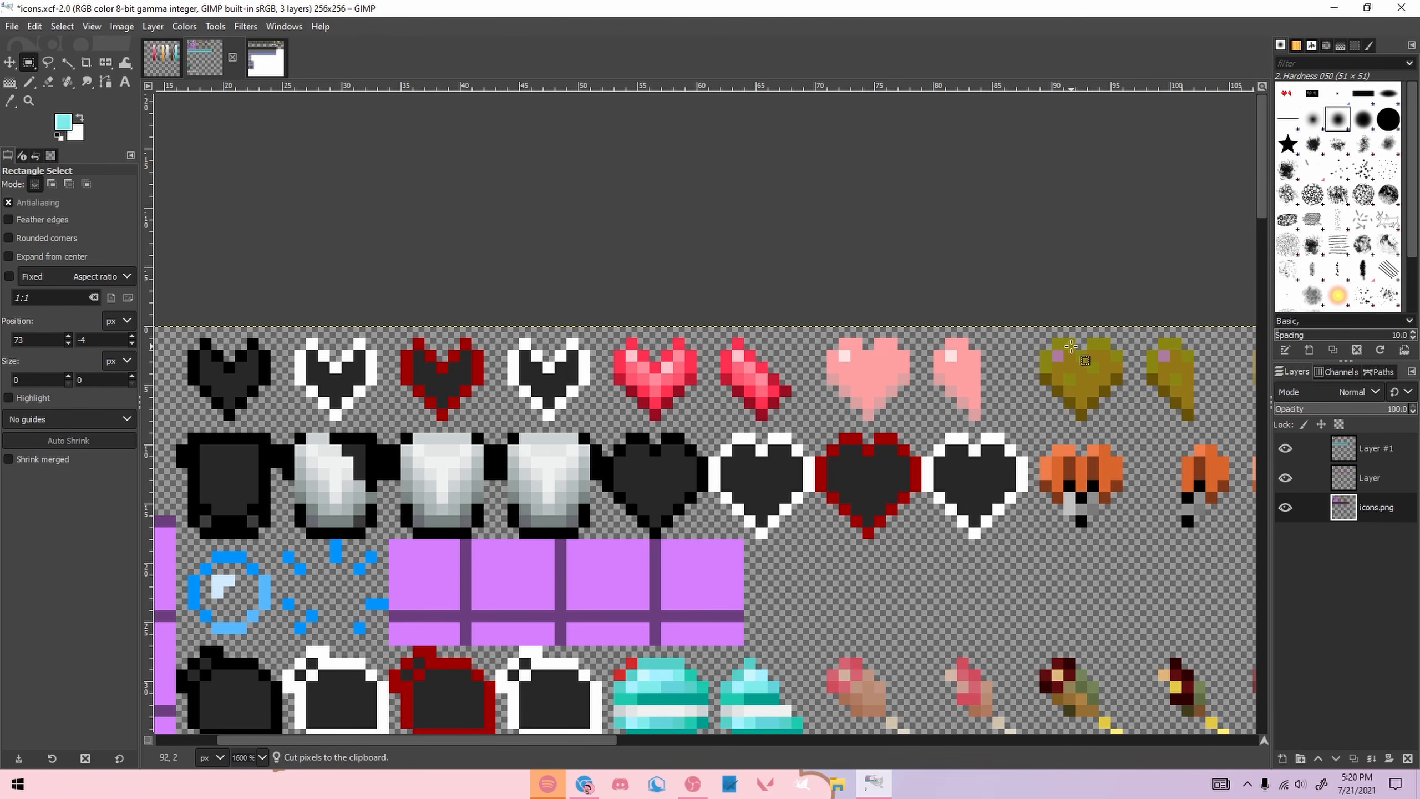
Step: Copy the redrawn red heart pair from Layer #1 and place the pasted copy over the pale pink hearts beside it
click(1368, 459)
drag(610, 322, 797, 426)
key(ctrl+c)
key(ctrl+v)
drag(651, 396, 865, 396)
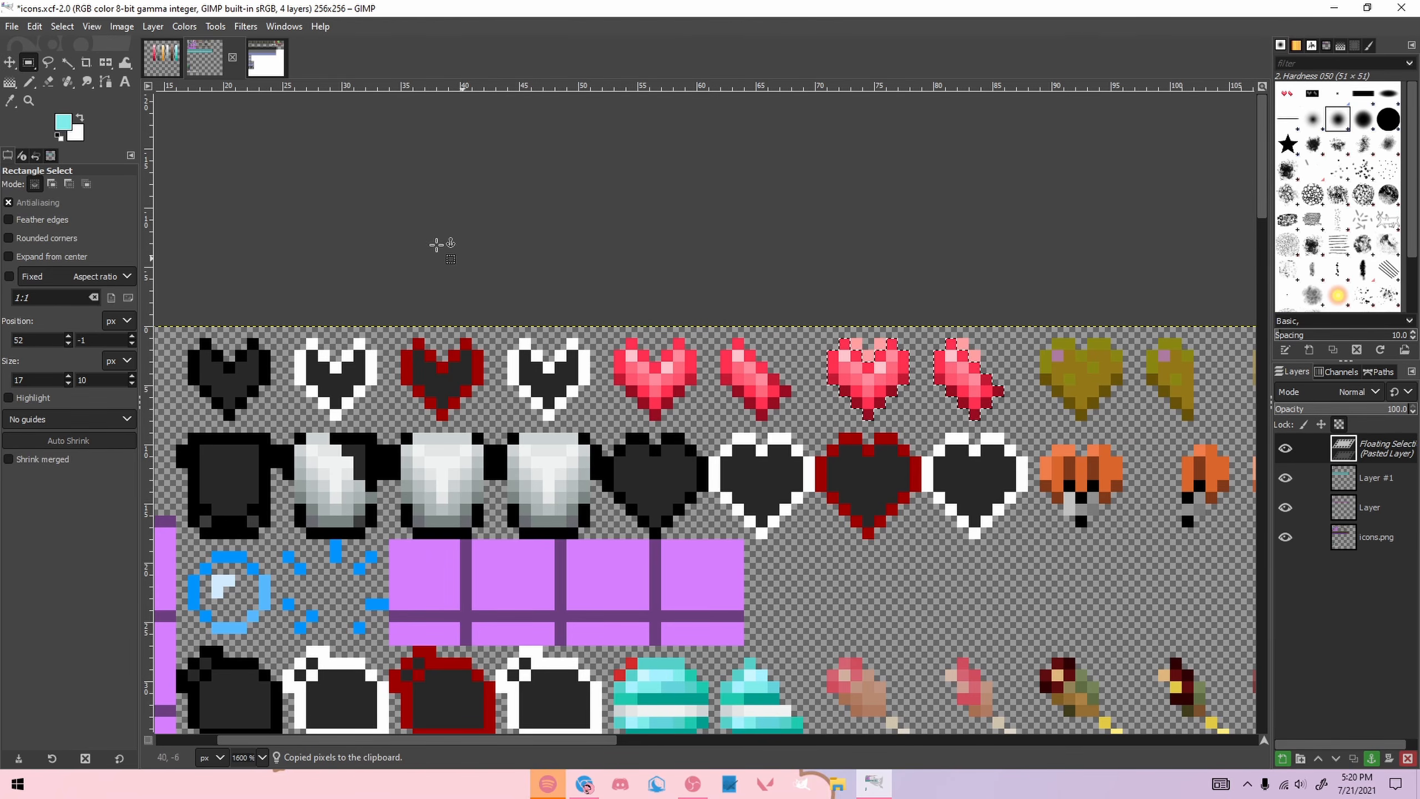
Step: Recolour the pasted hearts pink using Hue-Saturation with hue -19.8 and lightness 39.6, and anchor them
click(179, 26)
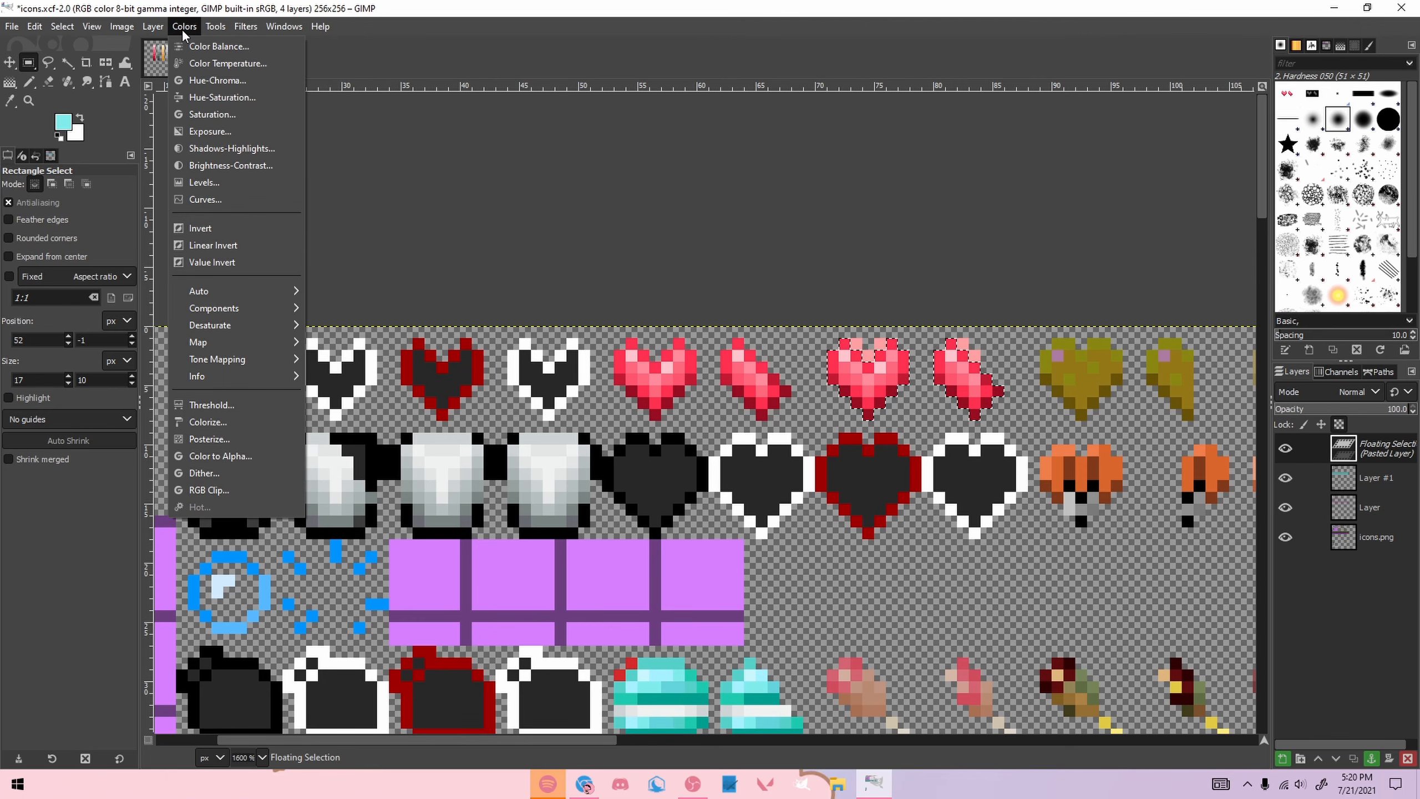
click(222, 97)
drag(1062, 232, 370, 220)
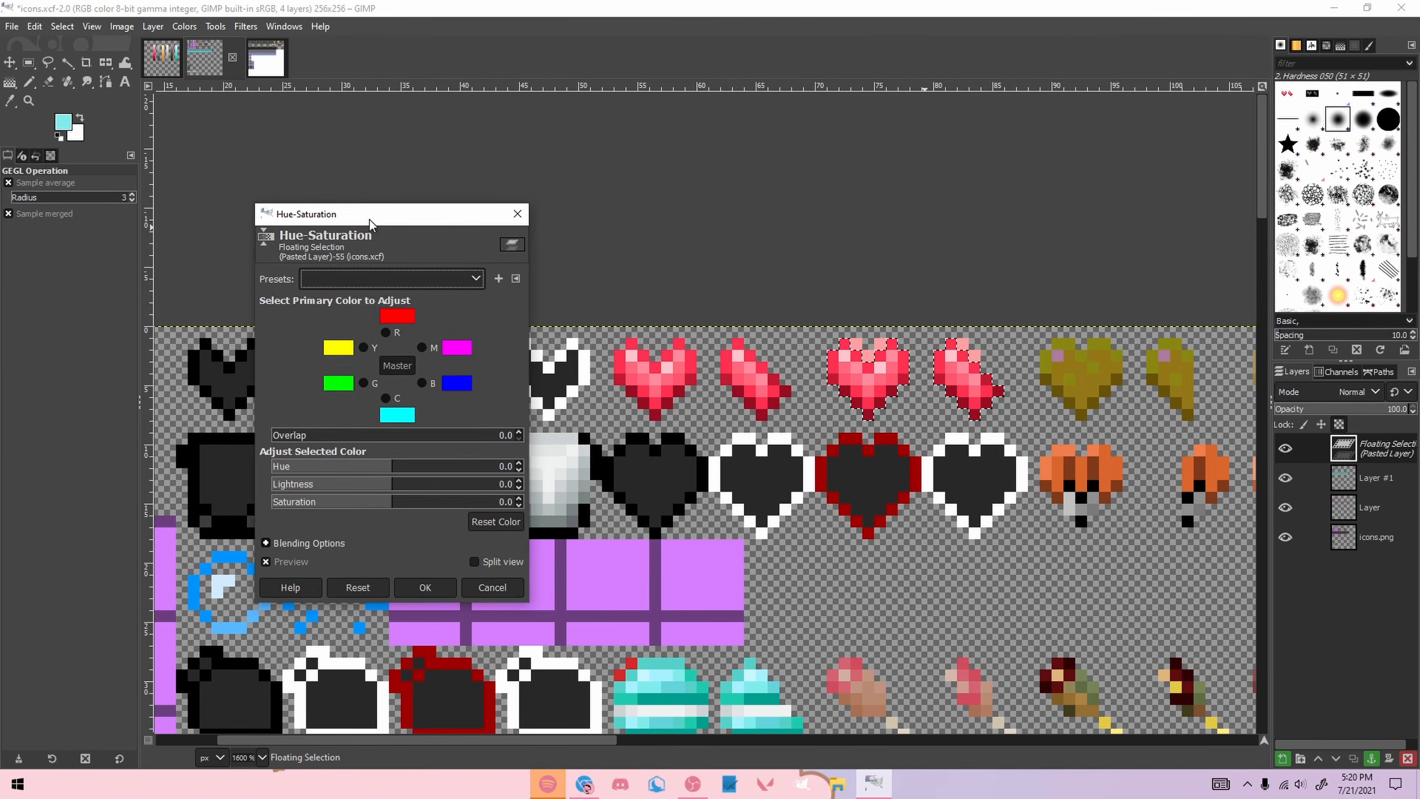
click(179, 27)
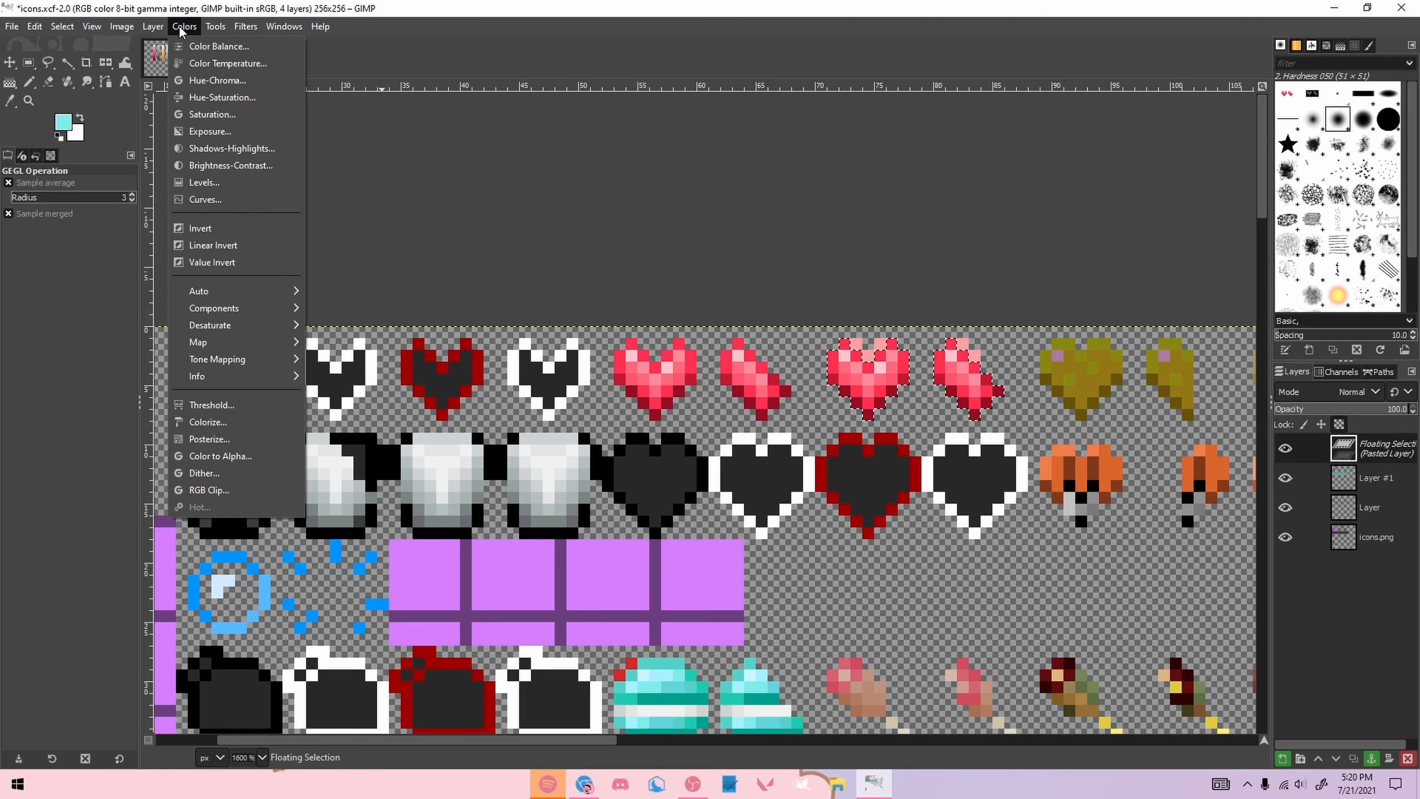
click(205, 97)
drag(392, 471, 491, 467)
drag(489, 466, 374, 466)
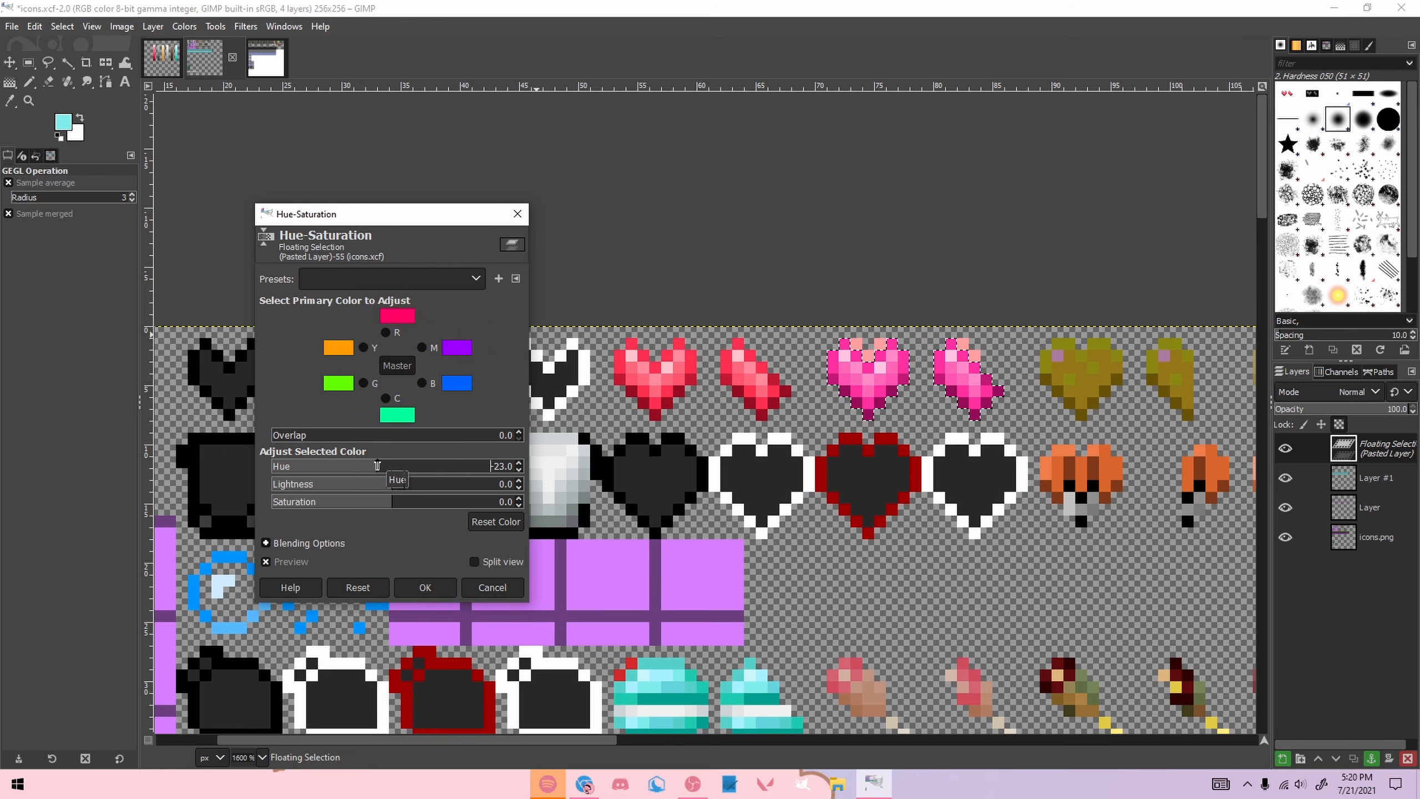
drag(404, 485, 409, 485)
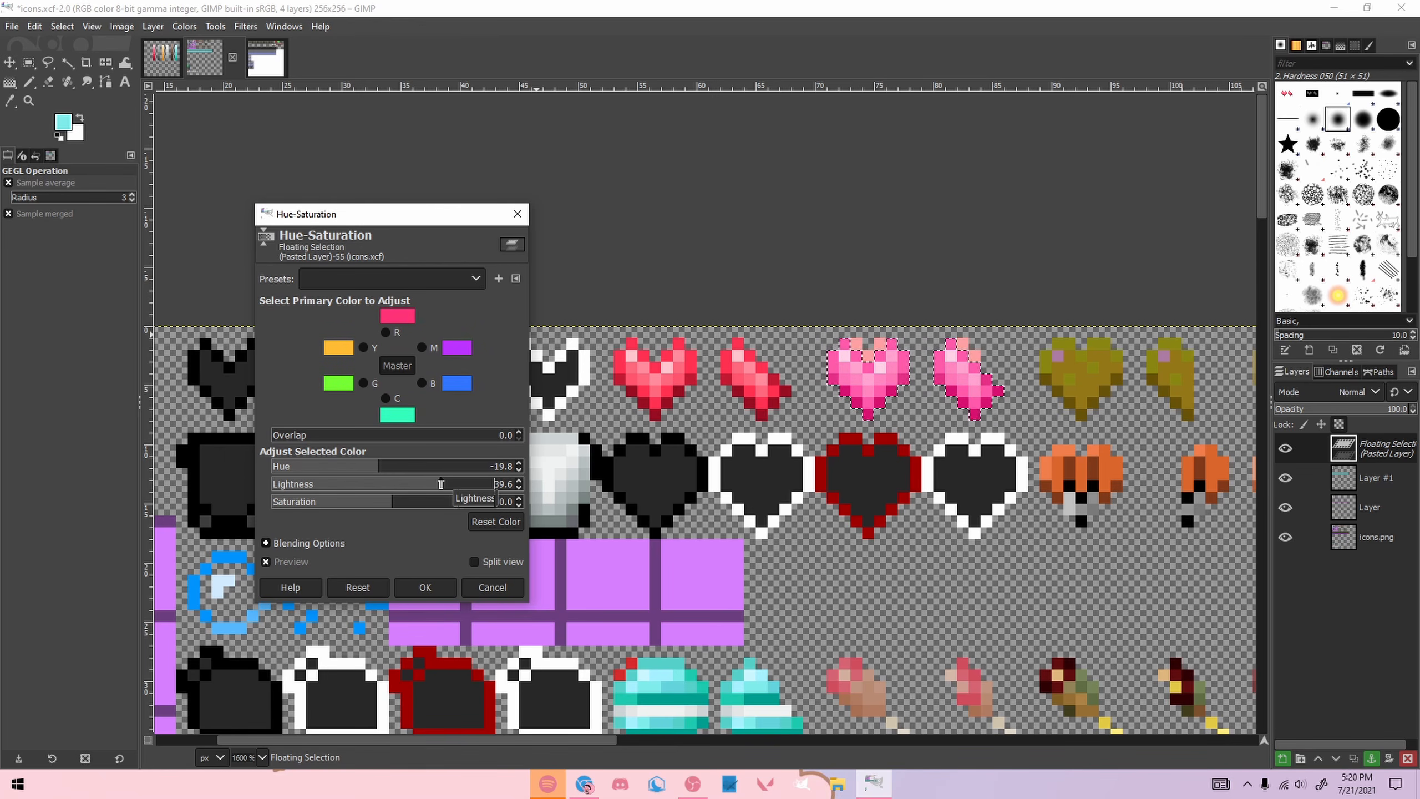
click(425, 587)
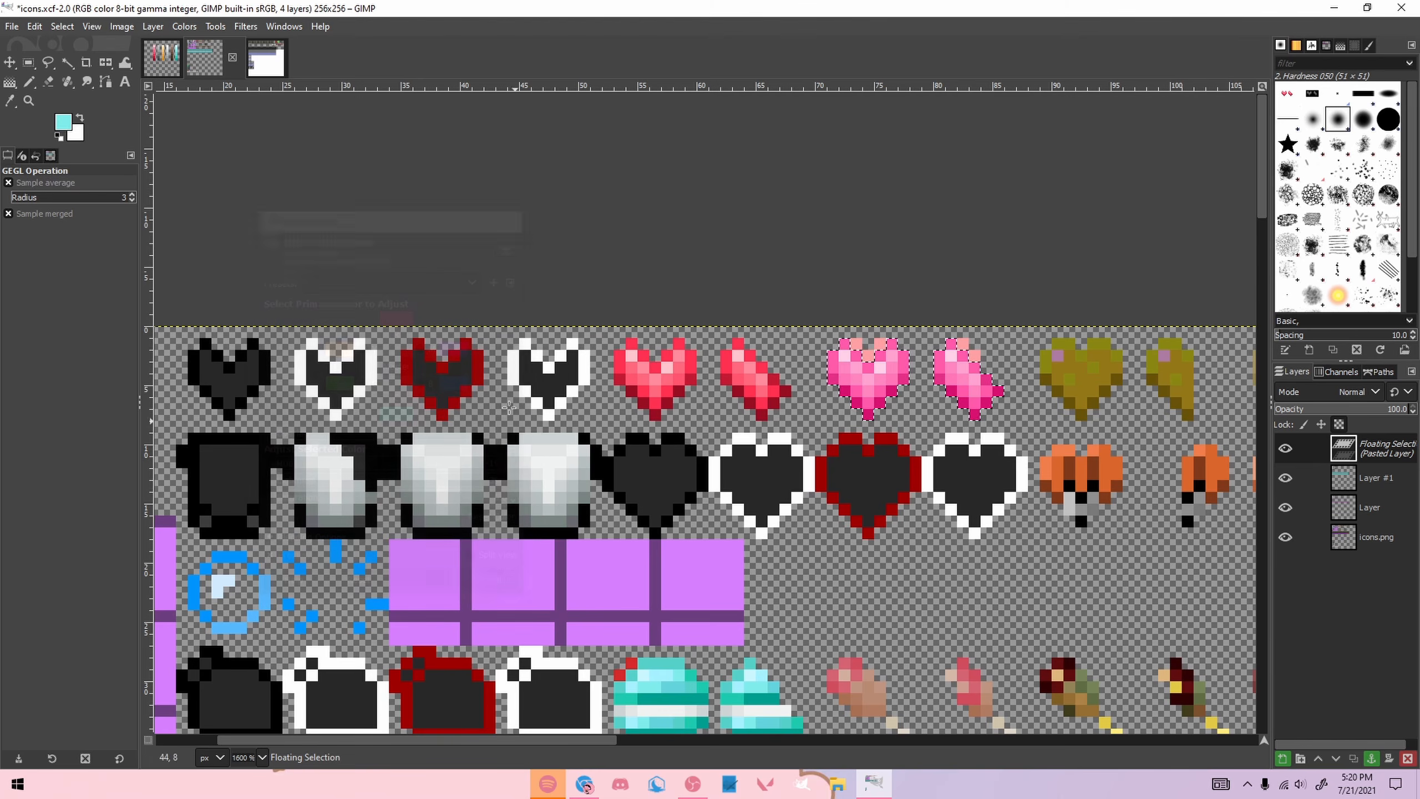
key(r)
click(835, 304)
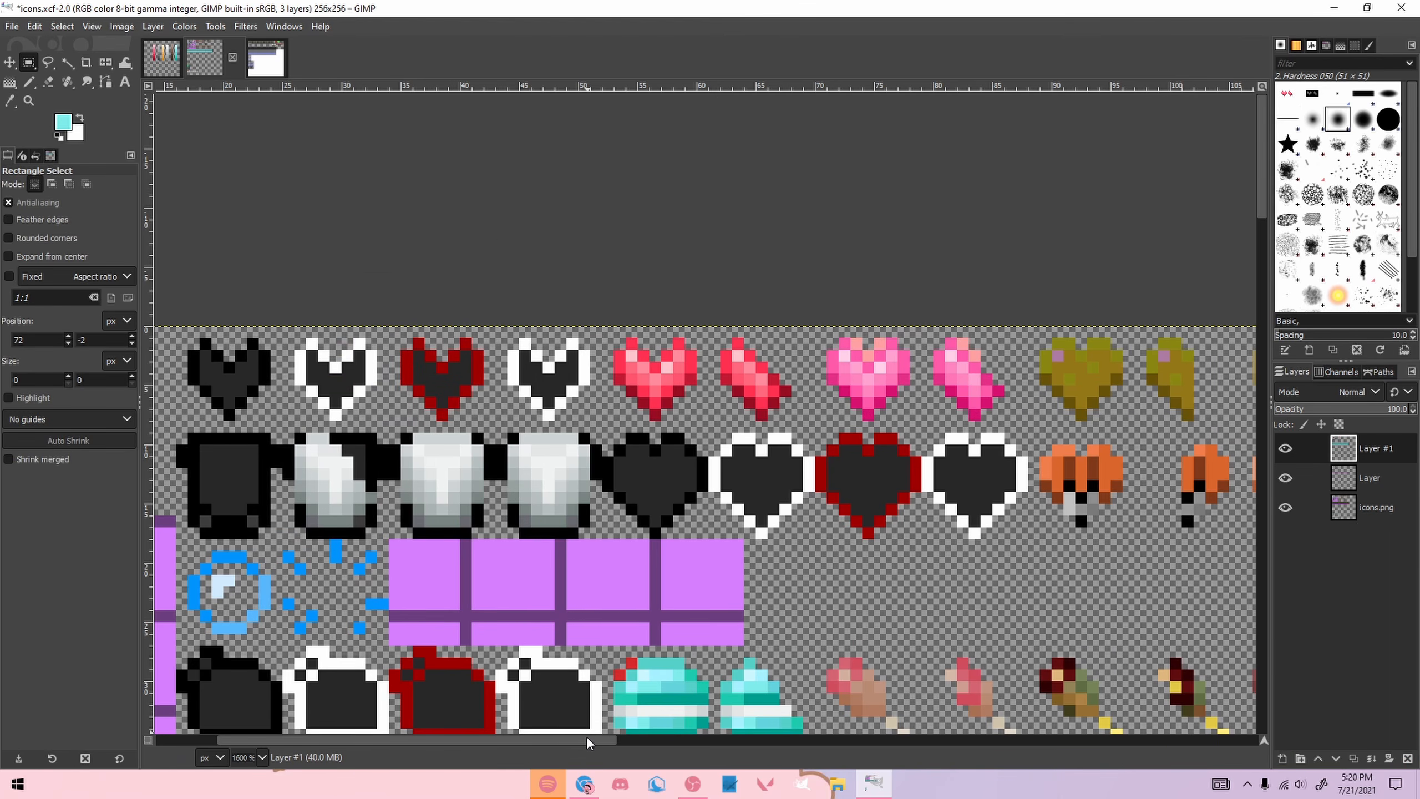
Step: Paste another copy of the red heart pair over the olive poison hearts in the first row
scroll(783, 470, right, 6)
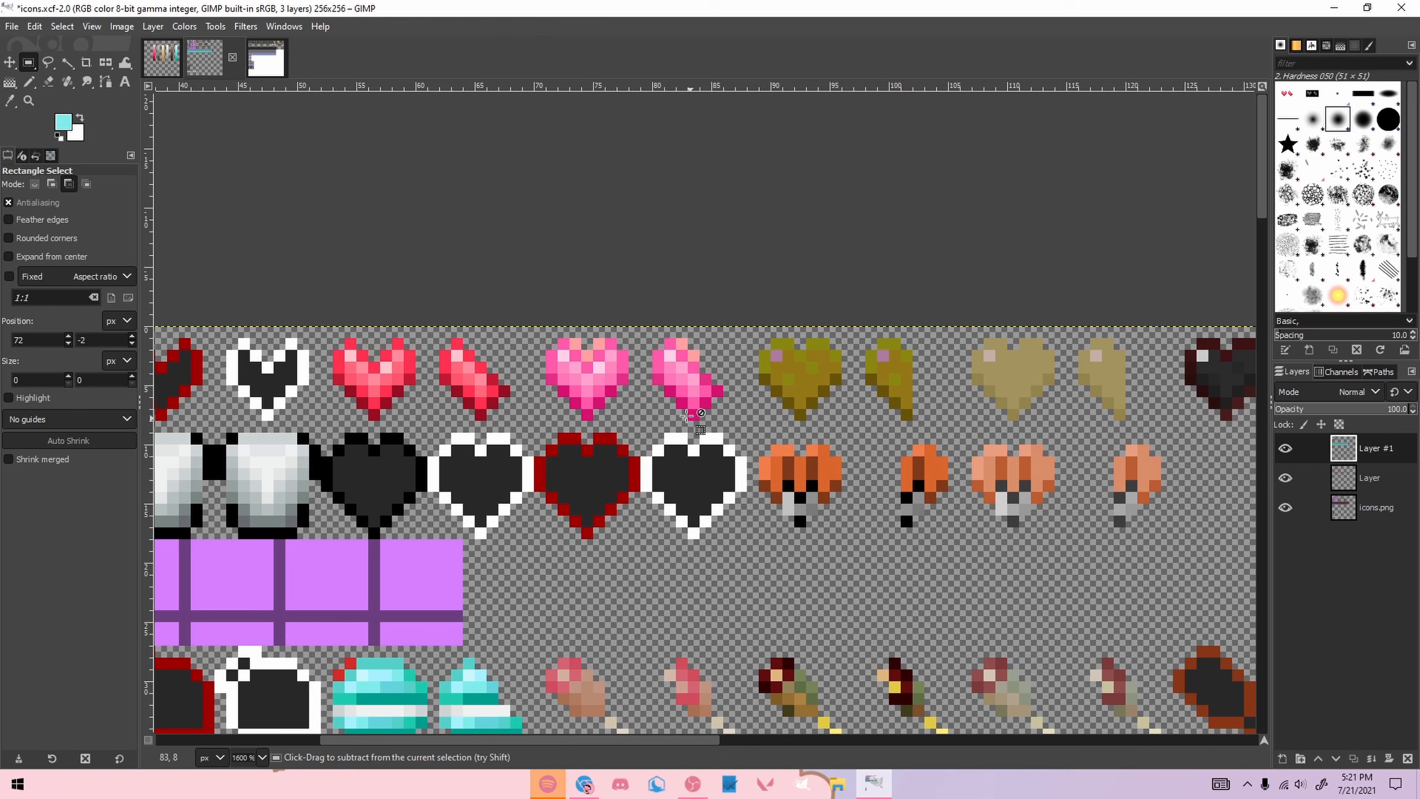
key(ctrl+v)
drag(695, 513, 803, 397)
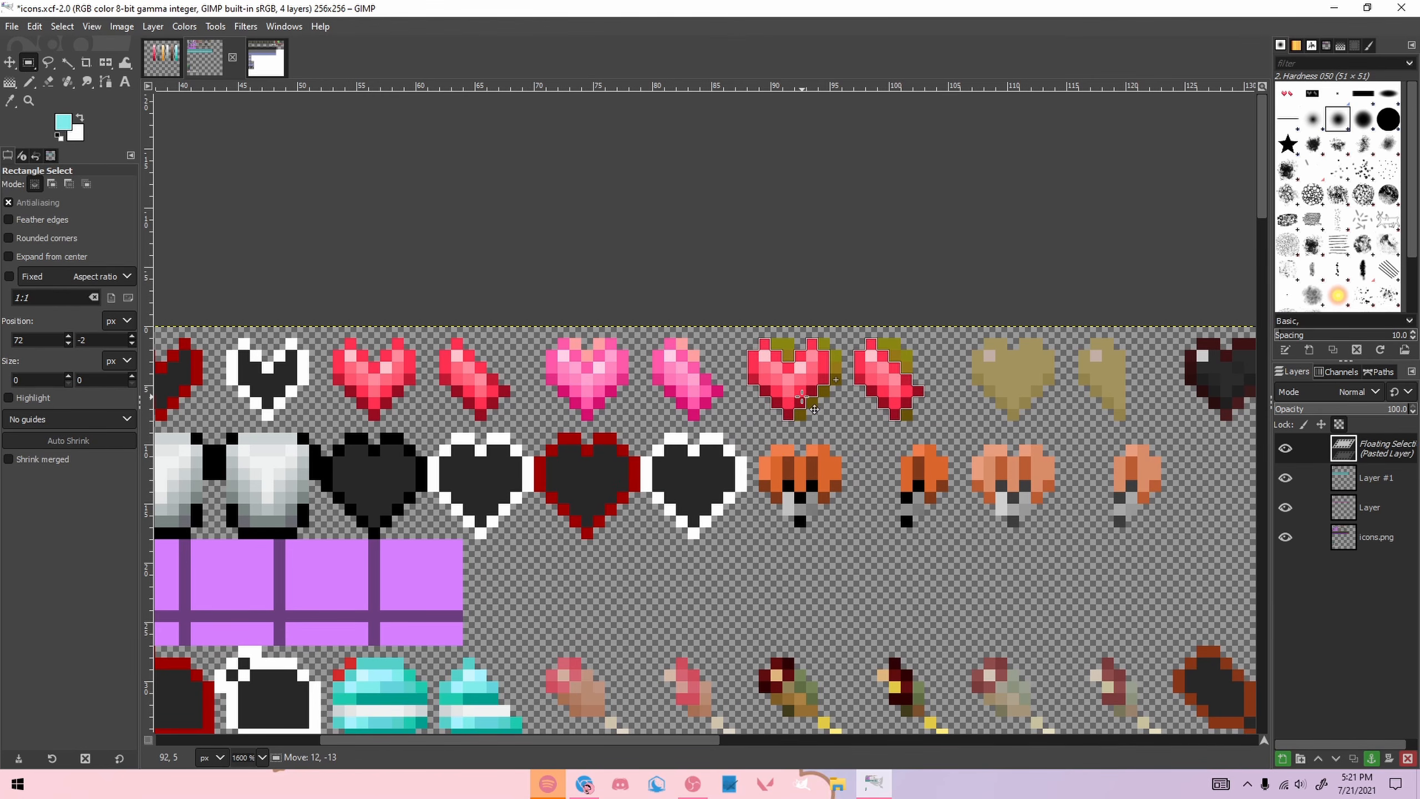
Step: Recolour the pasted poison hearts bright green using Hue-Saturation with hue 109.8, and anchor them
click(184, 26)
click(214, 96)
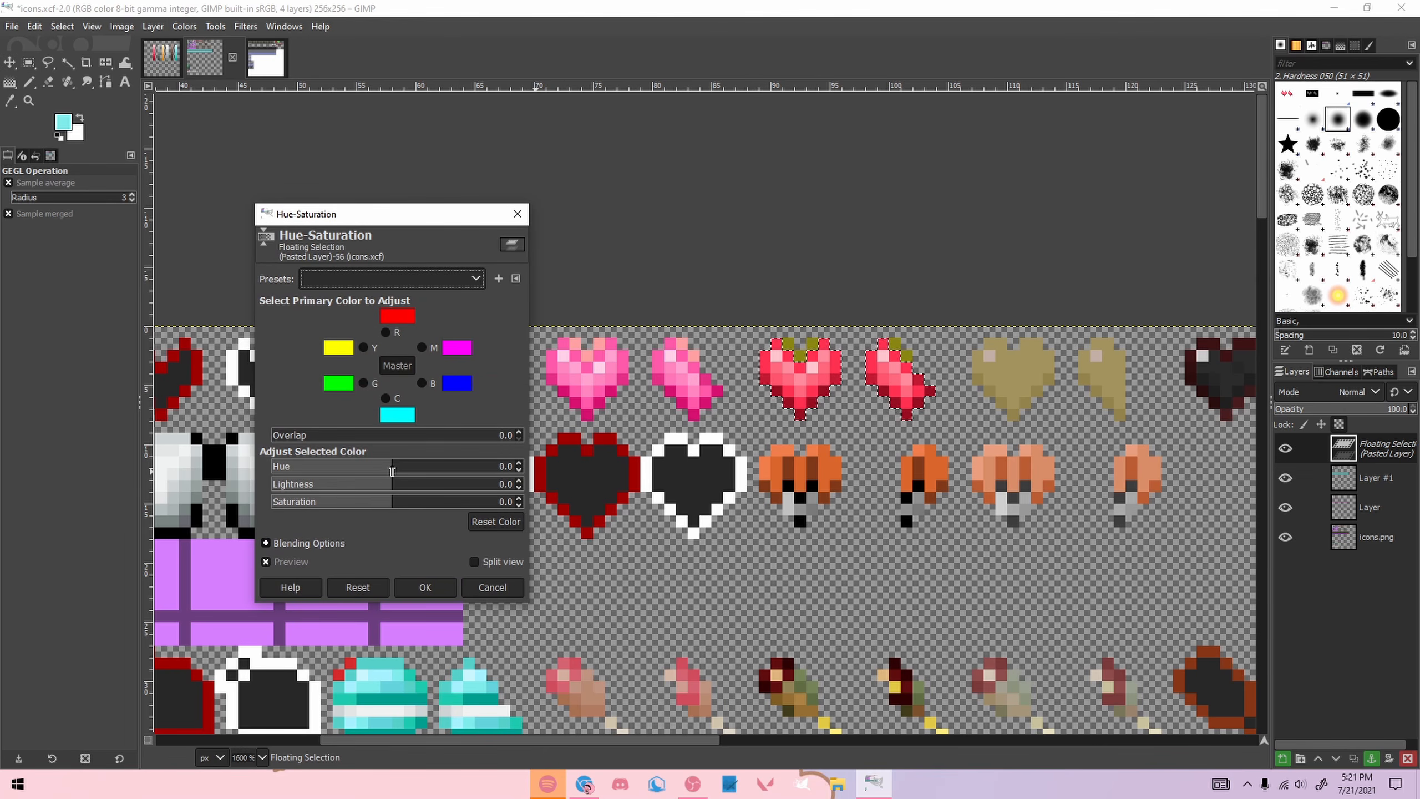
drag(392, 470, 467, 465)
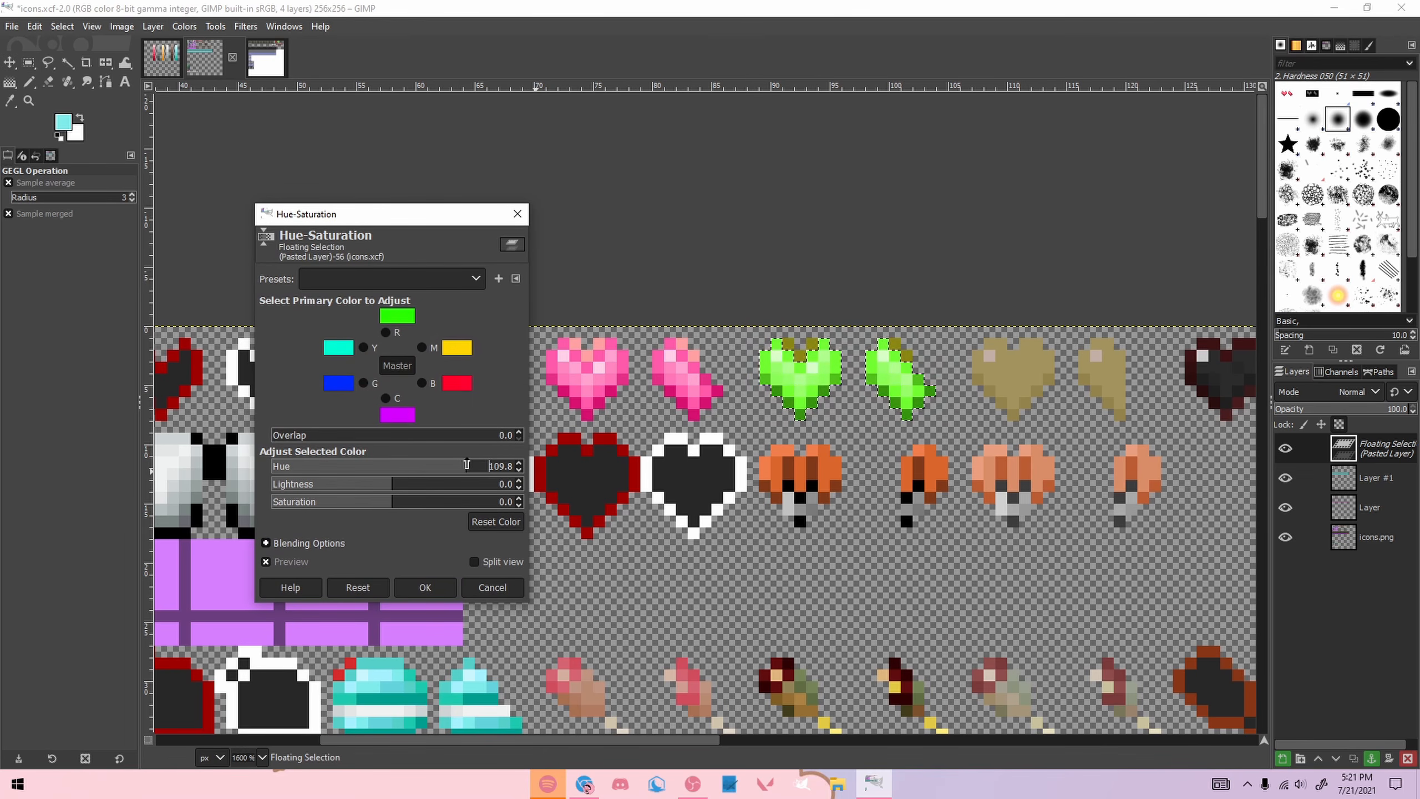
click(425, 587)
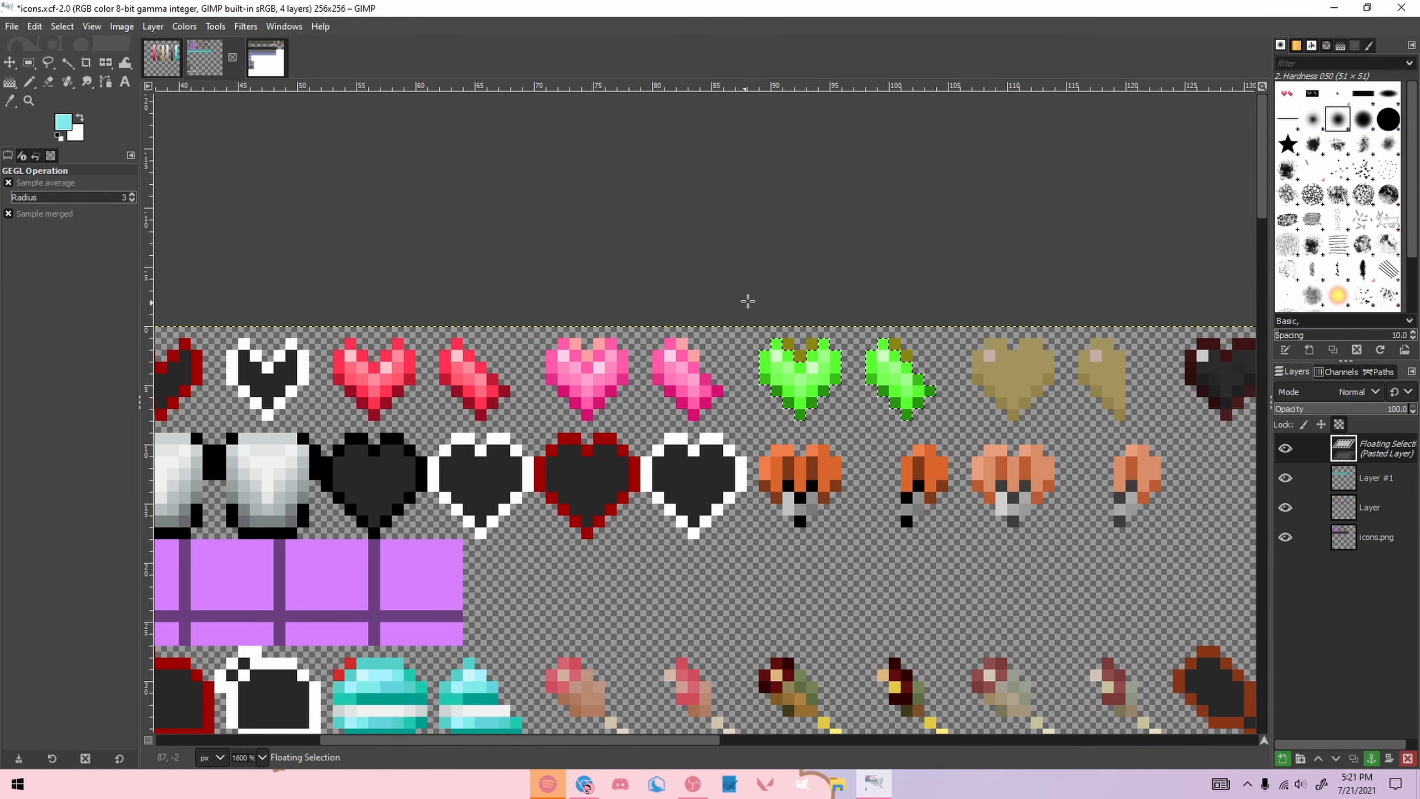
key(r)
click(790, 270)
Step: Paste another copy of the red heart pair over the faded olive hearts in the first row
drag(549, 738, 659, 739)
key(ctrl+v)
drag(640, 534, 741, 344)
Step: Turn the pasted hearts muted green using Hue-Saturation with hue 108.7, lightness -21.3 and saturation -68.9, and anchor them
click(184, 27)
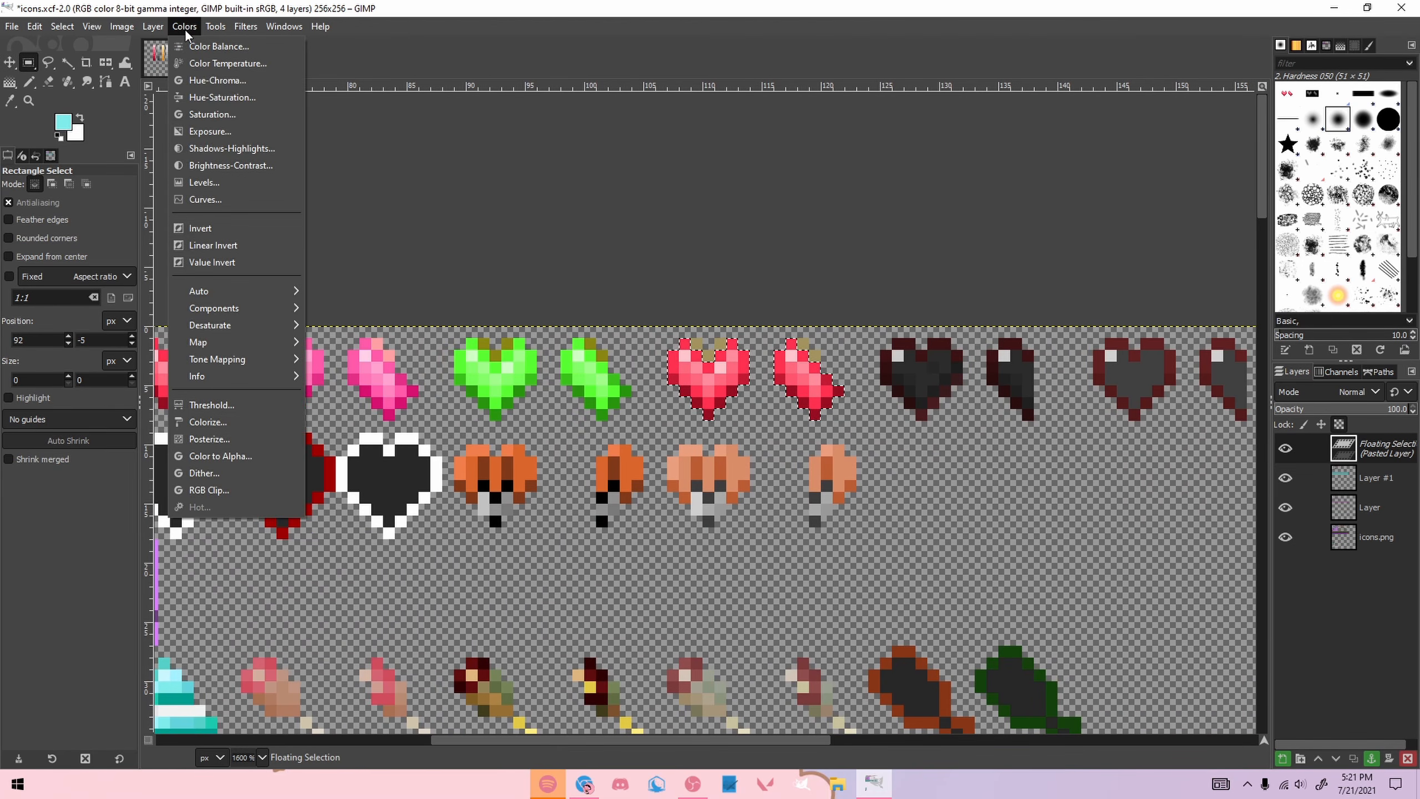
click(222, 97)
drag(399, 468, 464, 467)
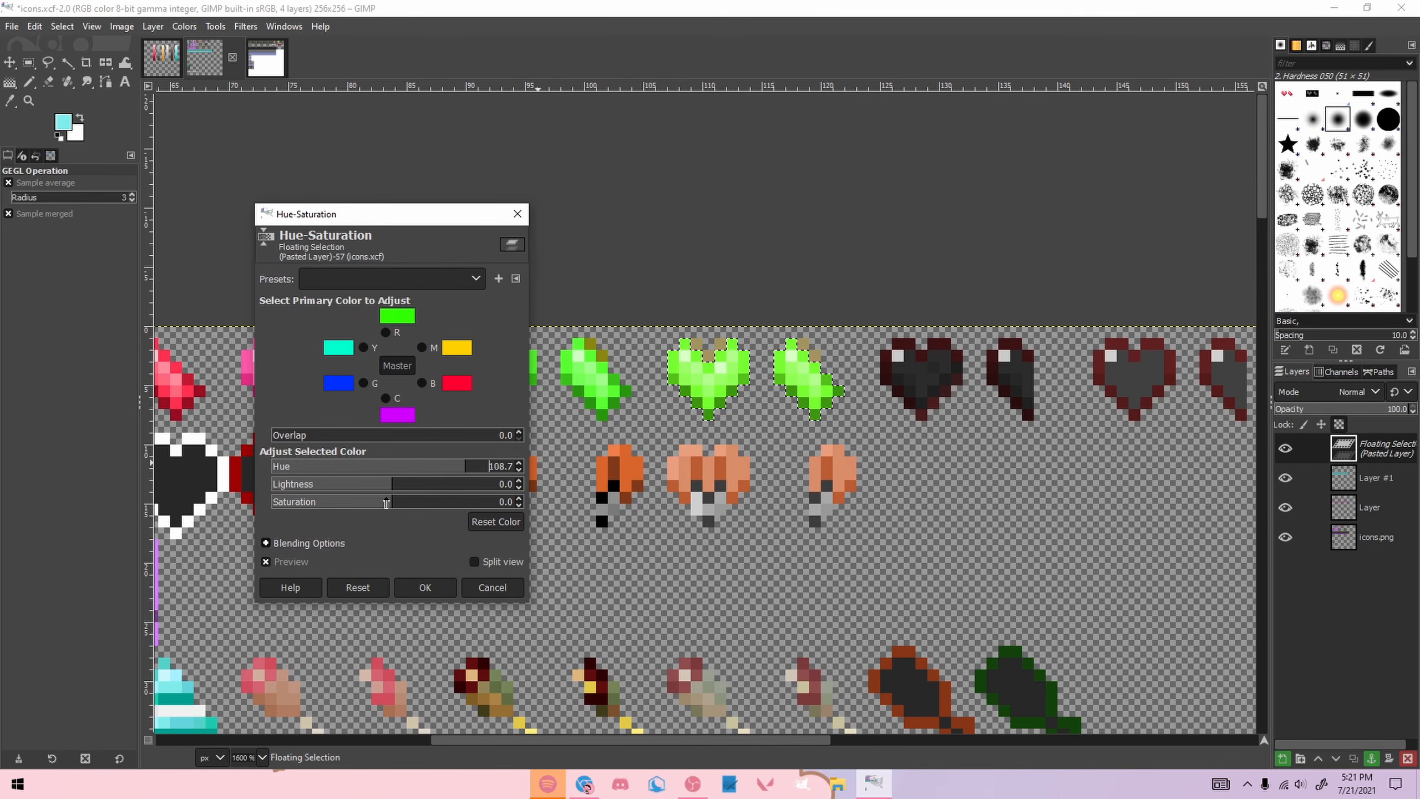
drag(385, 502, 313, 502)
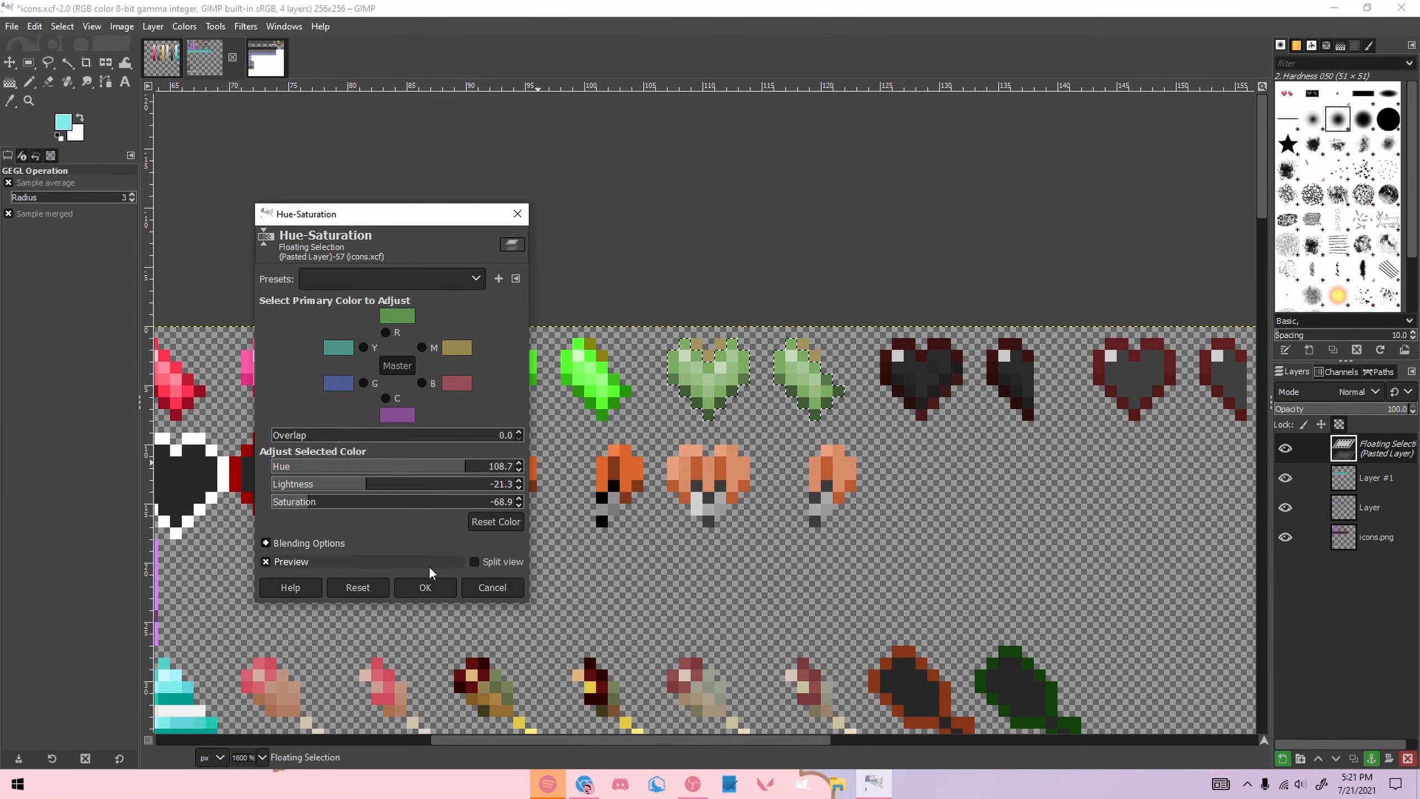
click(425, 587)
key(r)
key(ctrl+h)
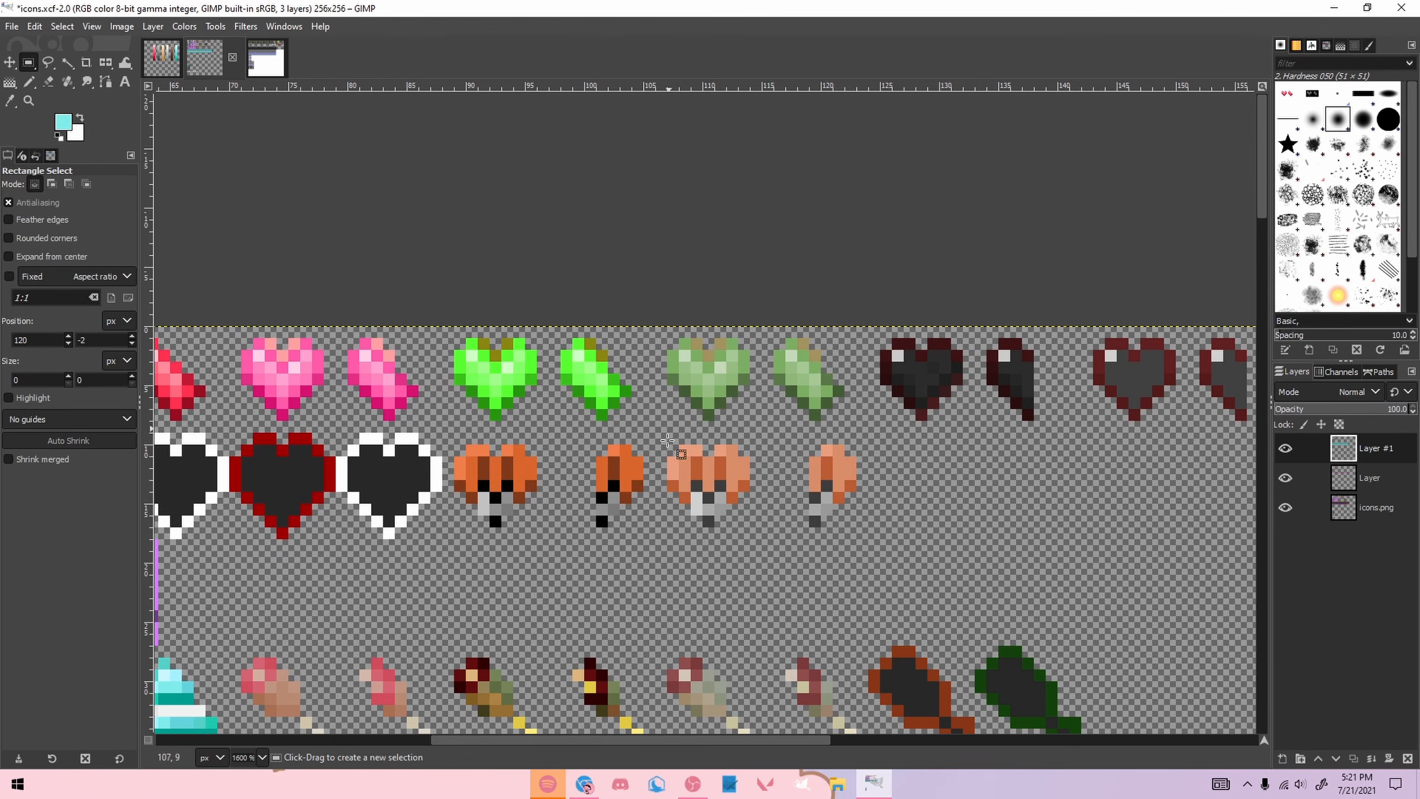
Step: Paste copies of the red heart pair over both dark withered heart pairs in the first row and anchor them
drag(500, 740, 601, 742)
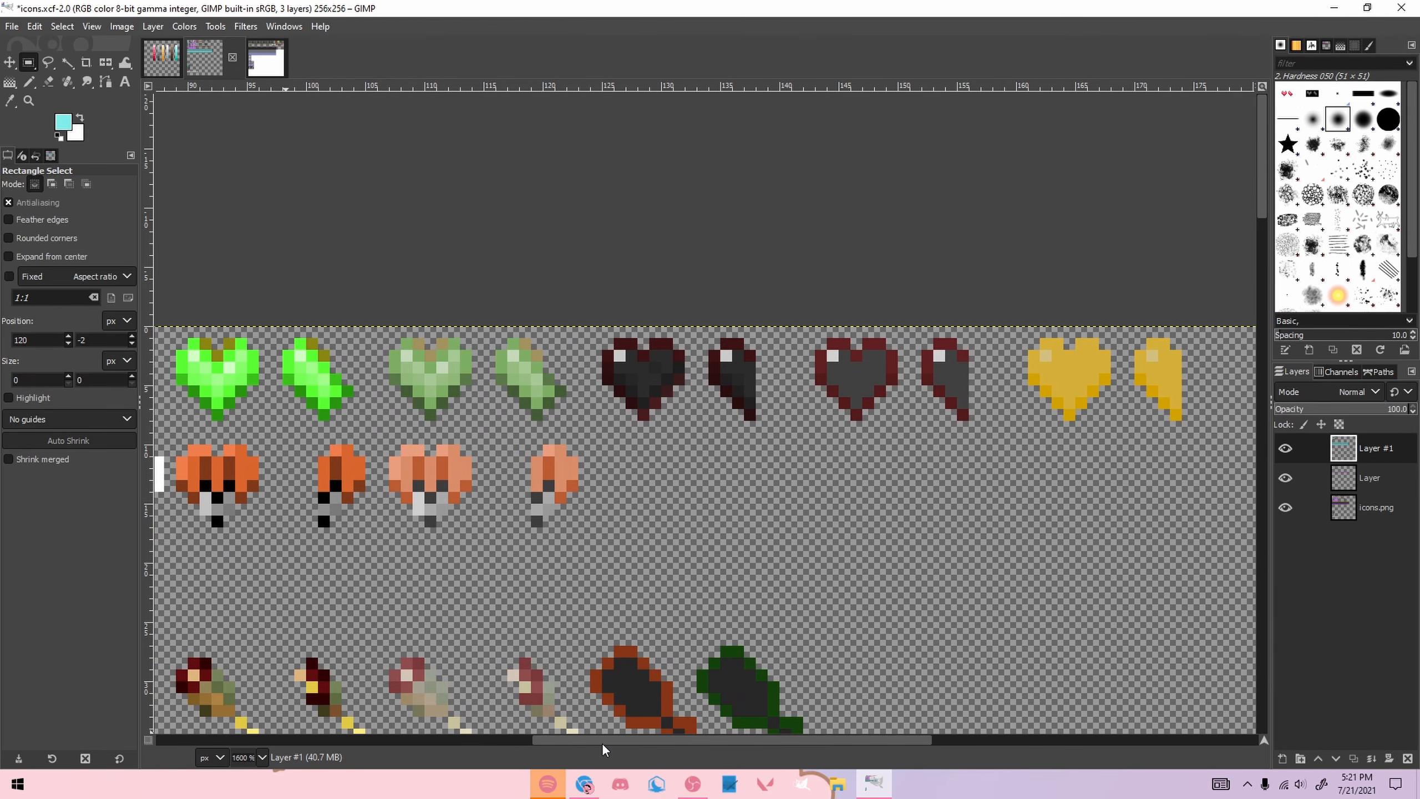
key(ctrl+v)
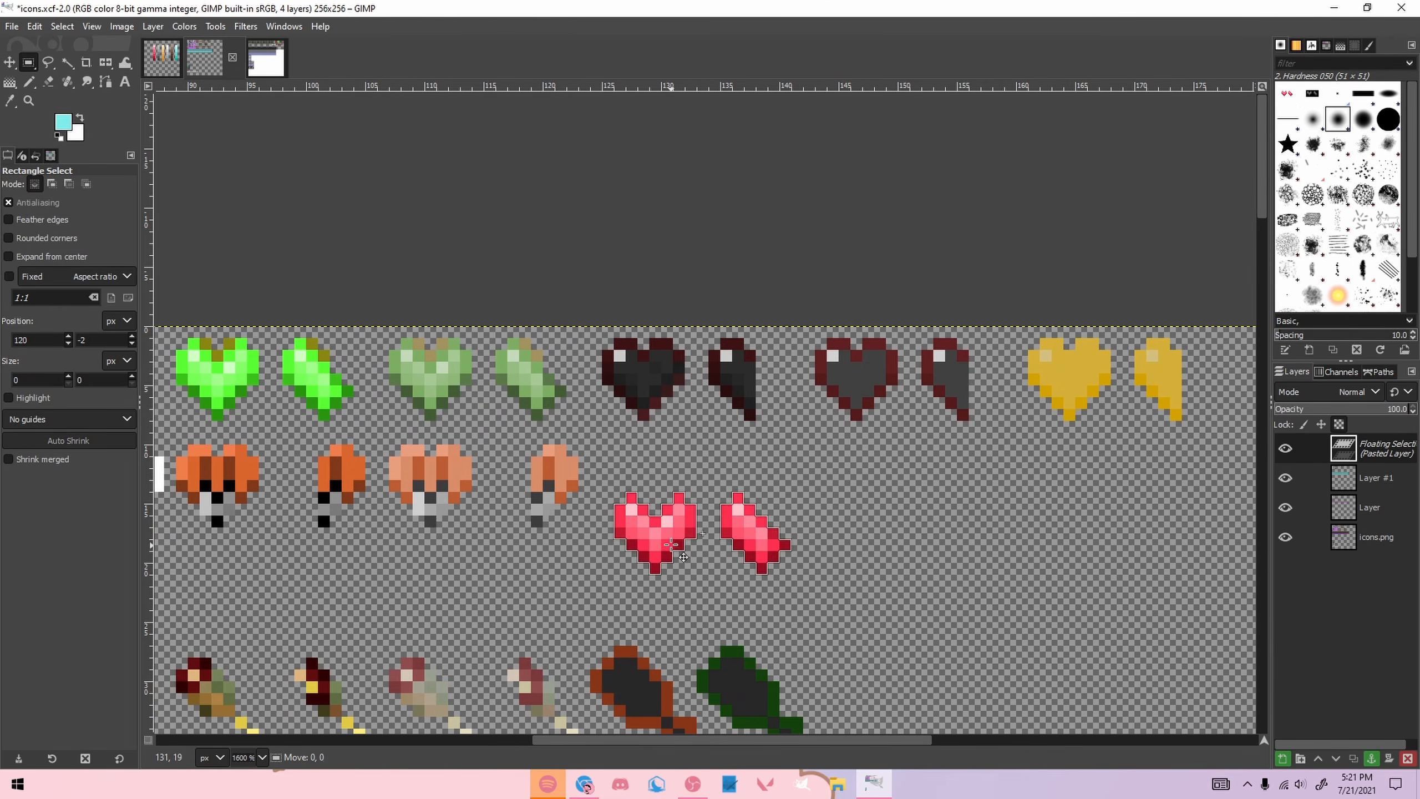
drag(670, 549, 659, 406)
click(615, 414)
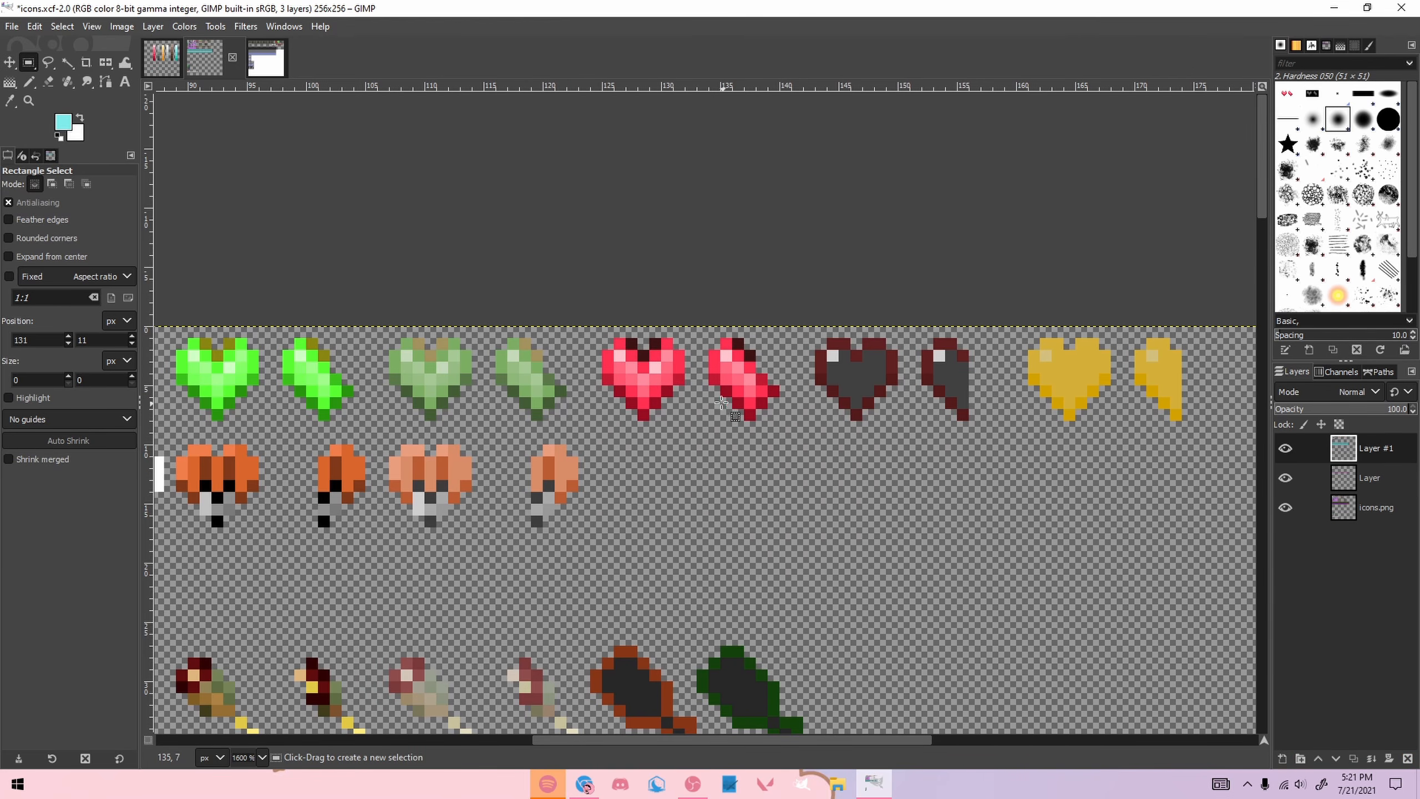
ctrl+scroll(721, 402, up, 1)
key(ctrl+v)
Step: Select the inner pixels of the second withered heart pair and grey them using Hue-Saturation with saturation and lightness -100
drag(879, 335, 903, 403)
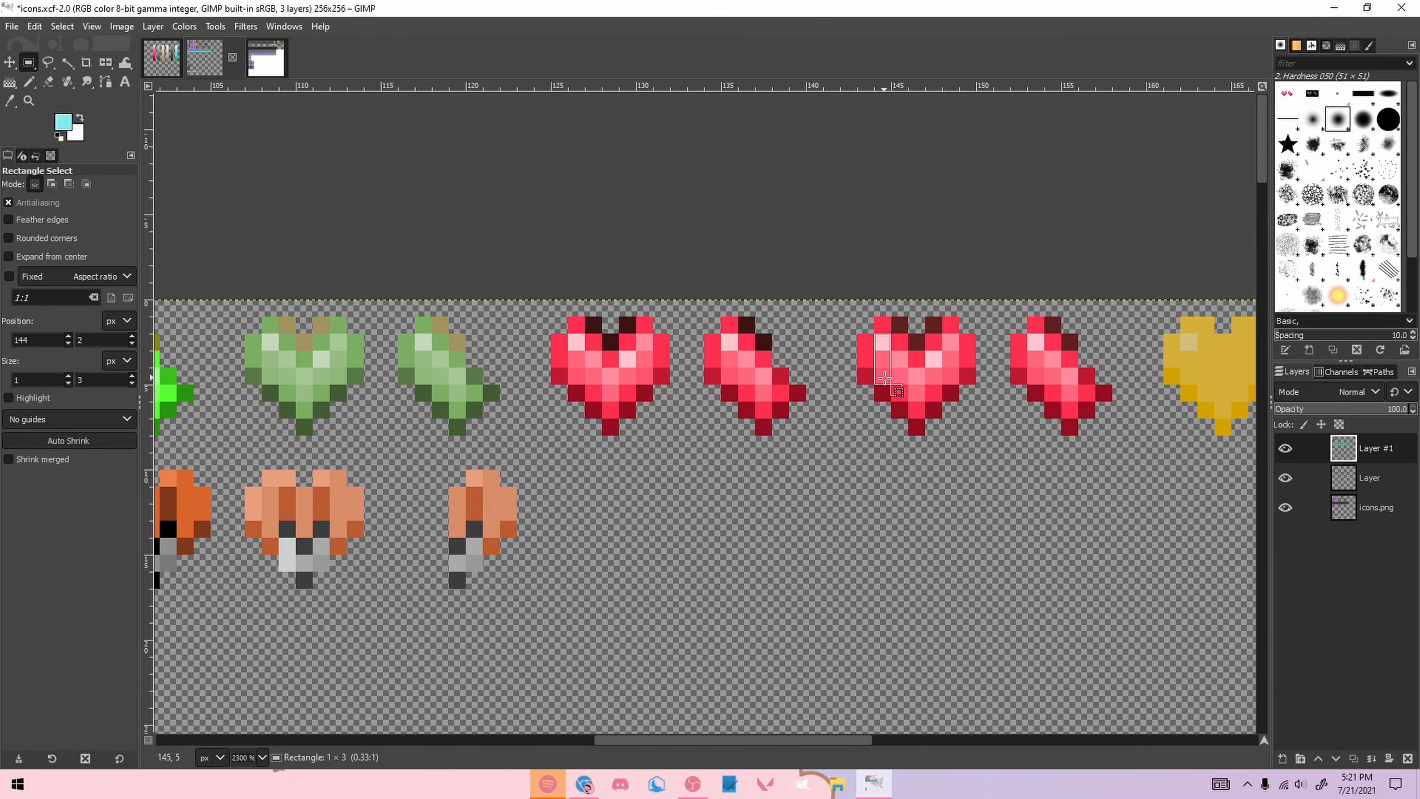
shift+drag(910, 367, 941, 401)
shift+drag(942, 335, 957, 386)
shift+drag(1030, 335, 1045, 386)
shift+drag(1063, 336, 1078, 418)
shift+drag(1079, 385, 1093, 400)
click(194, 30)
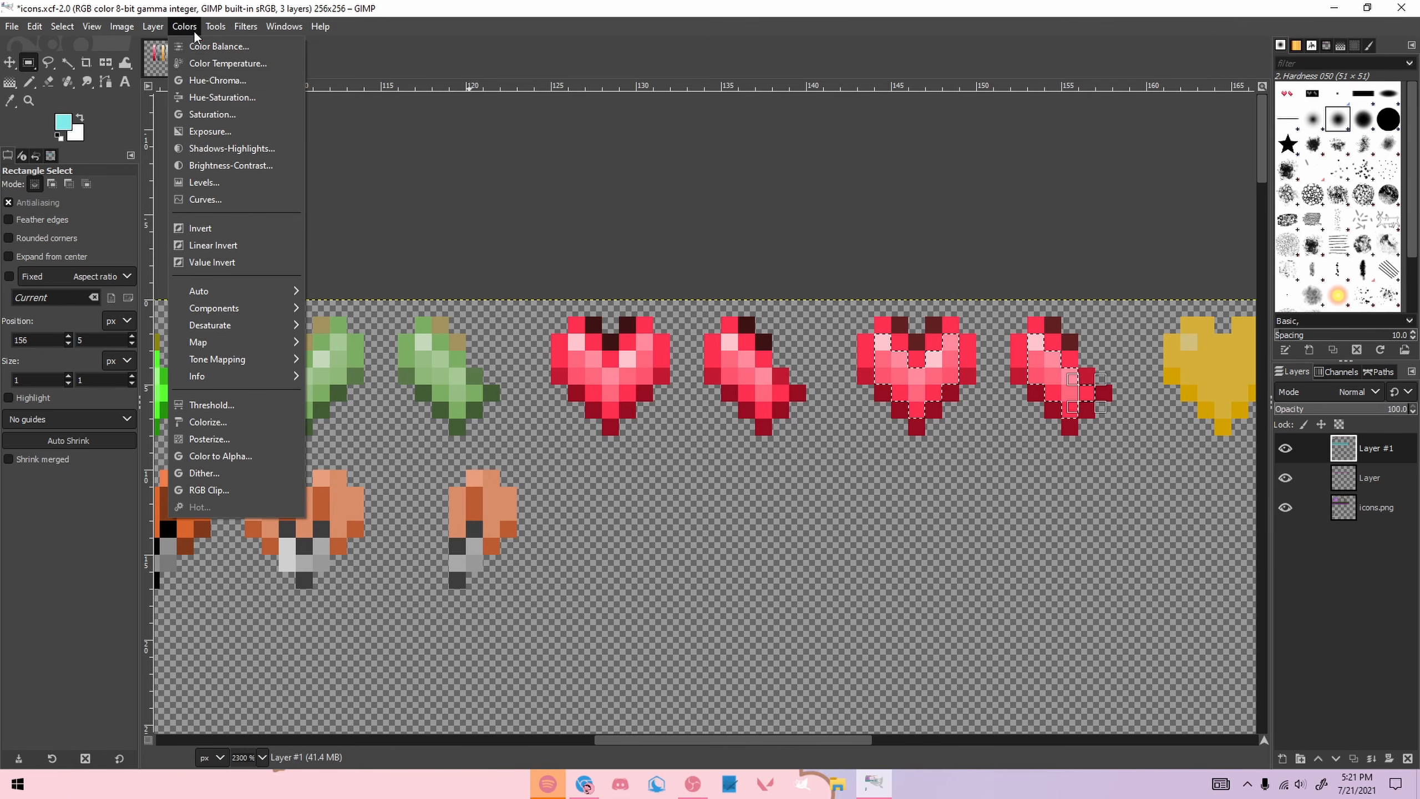
click(212, 98)
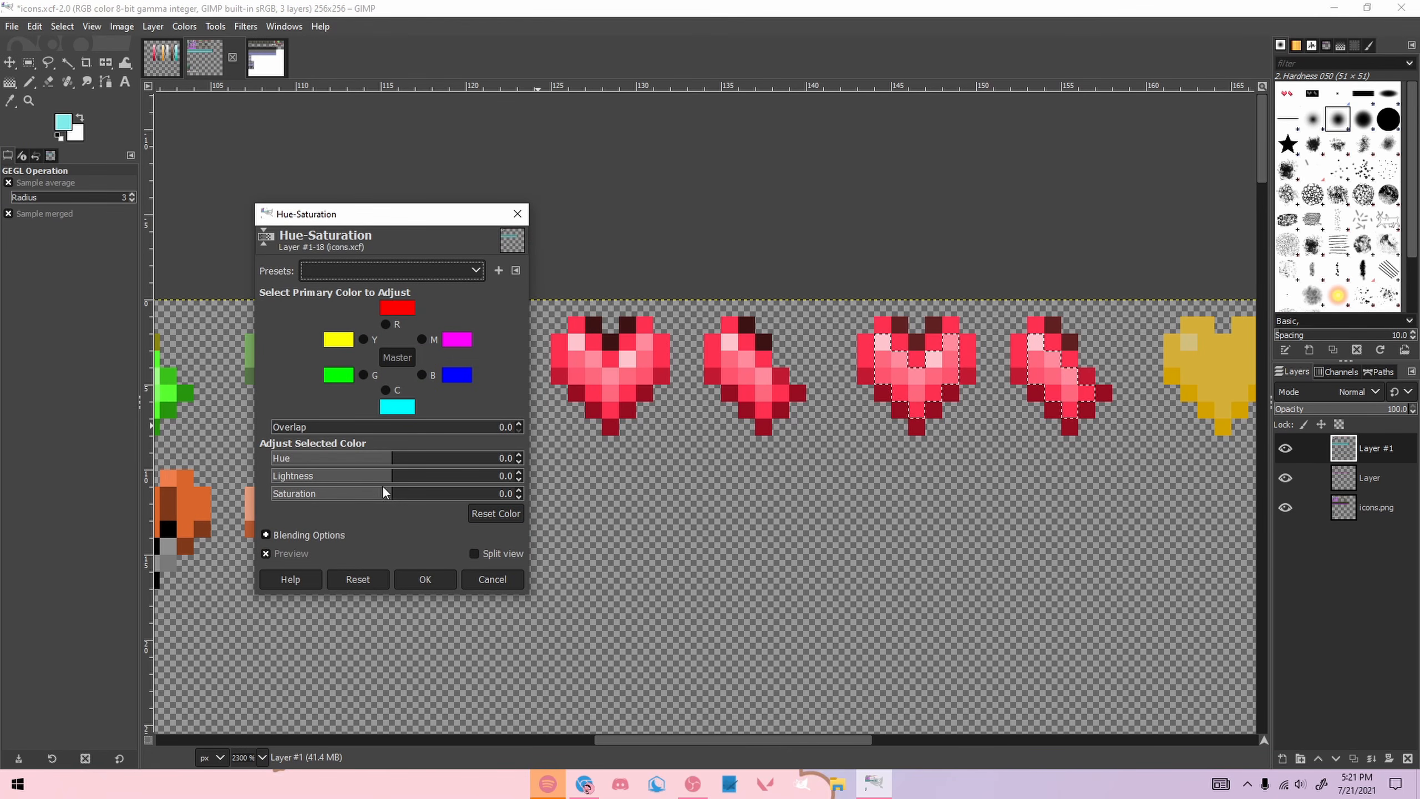
drag(384, 491, 163, 510)
drag(318, 474, 150, 492)
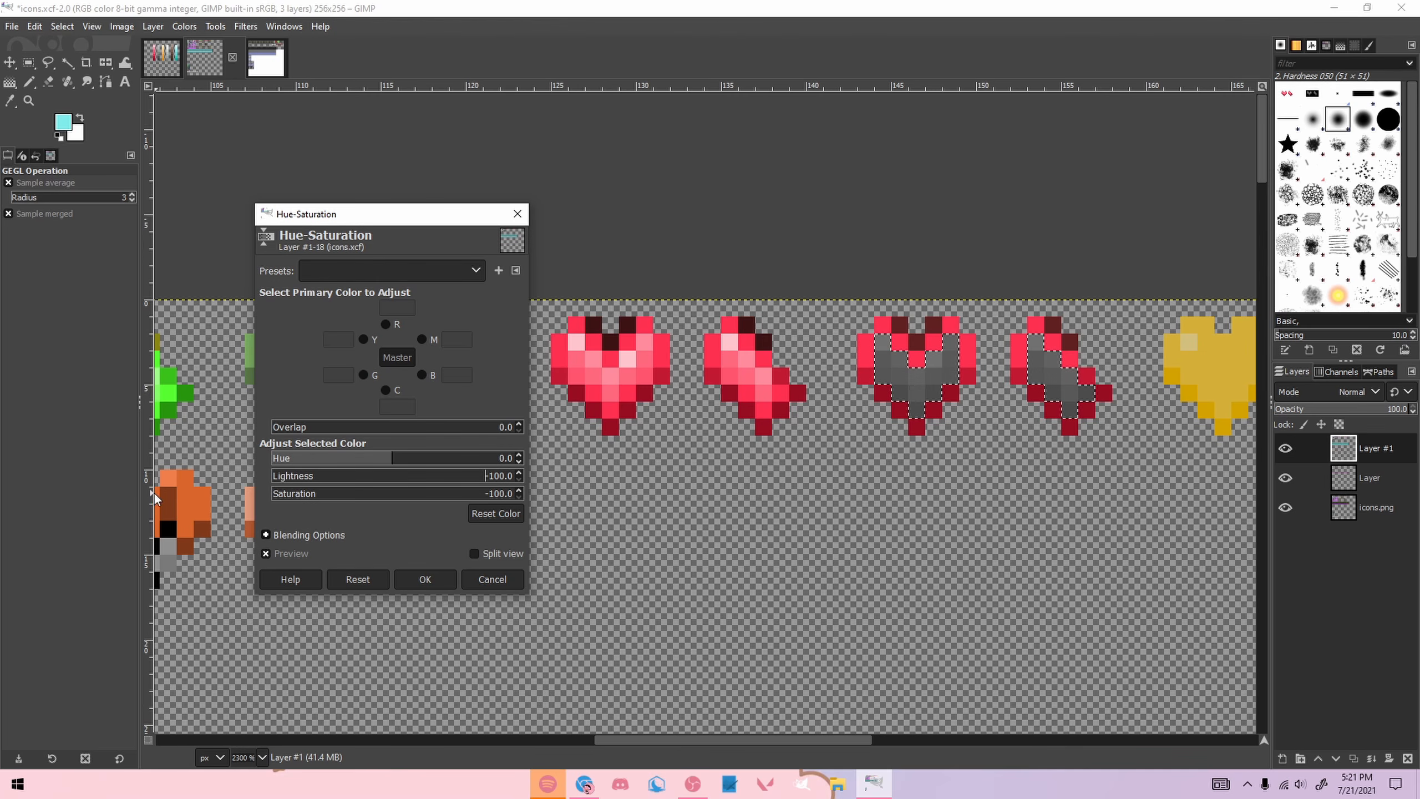
click(422, 582)
Step: Copy the grey-centred heart pair and place the pasted copy exactly over the first withered heart pair
key(r)
drag(841, 300, 1125, 451)
key(ctrl+c)
key(ctrl+v)
drag(1098, 393, 792, 394)
click(620, 263)
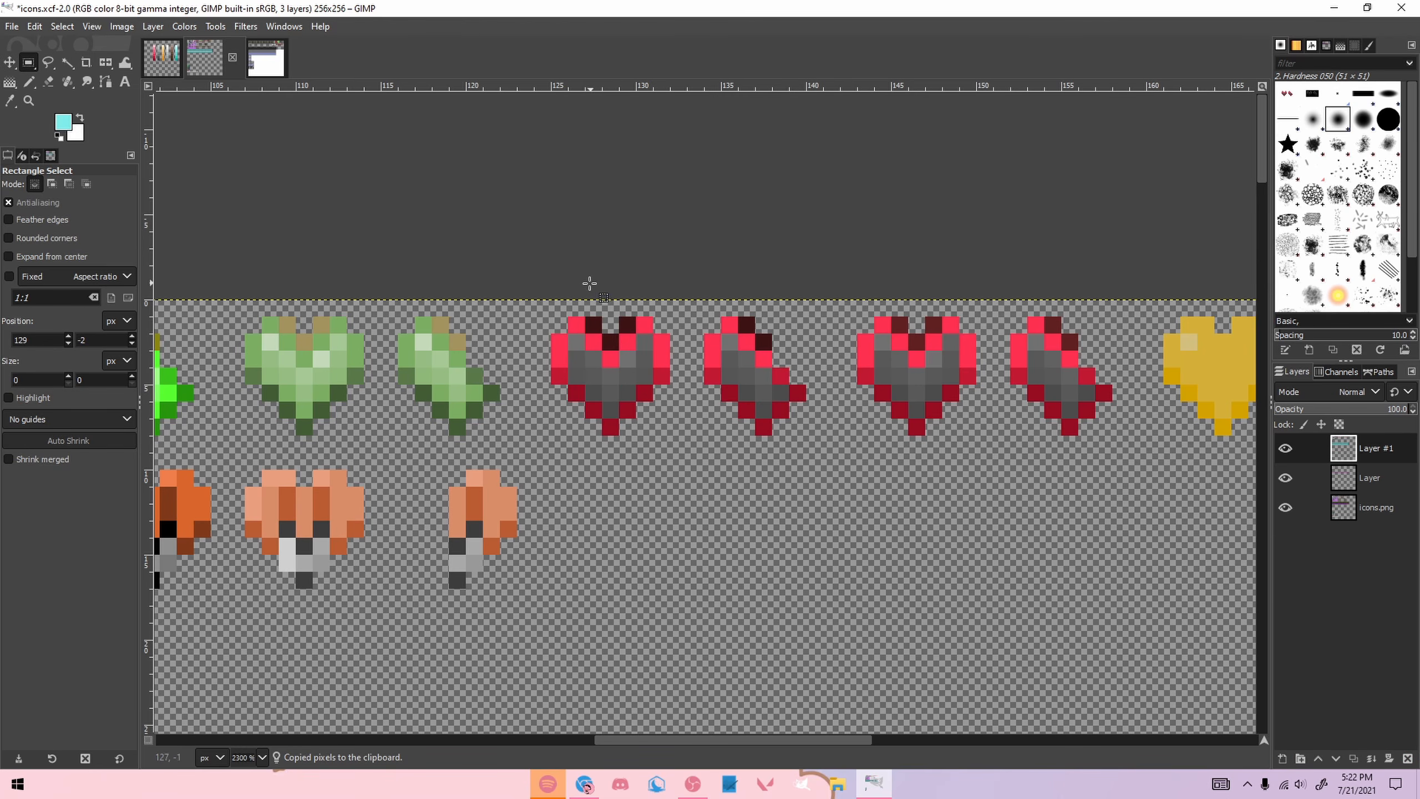
Step: Darken the first withered heart pair using Hue-Saturation with lightness -100, and deselect it
click(184, 26)
click(203, 103)
drag(370, 479, 266, 488)
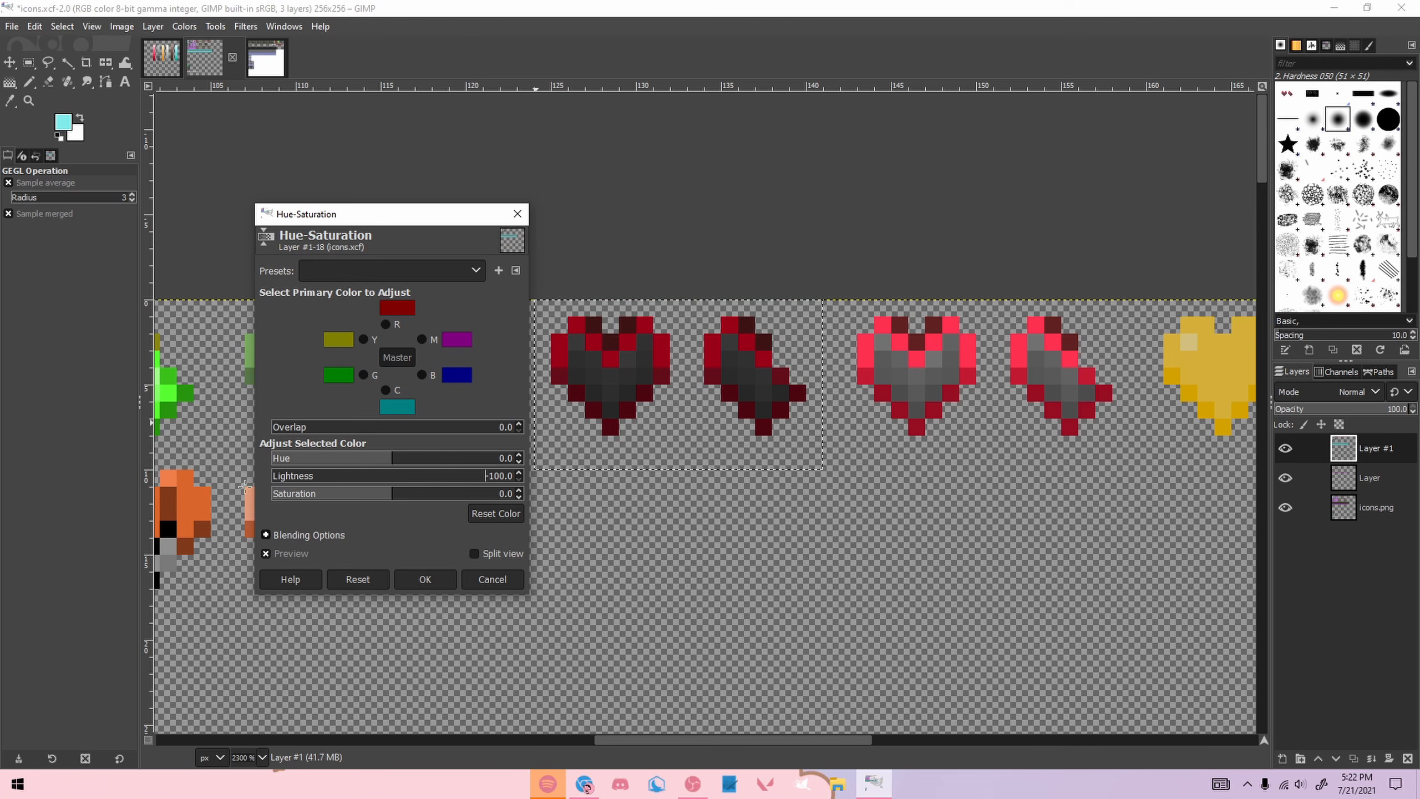
click(425, 579)
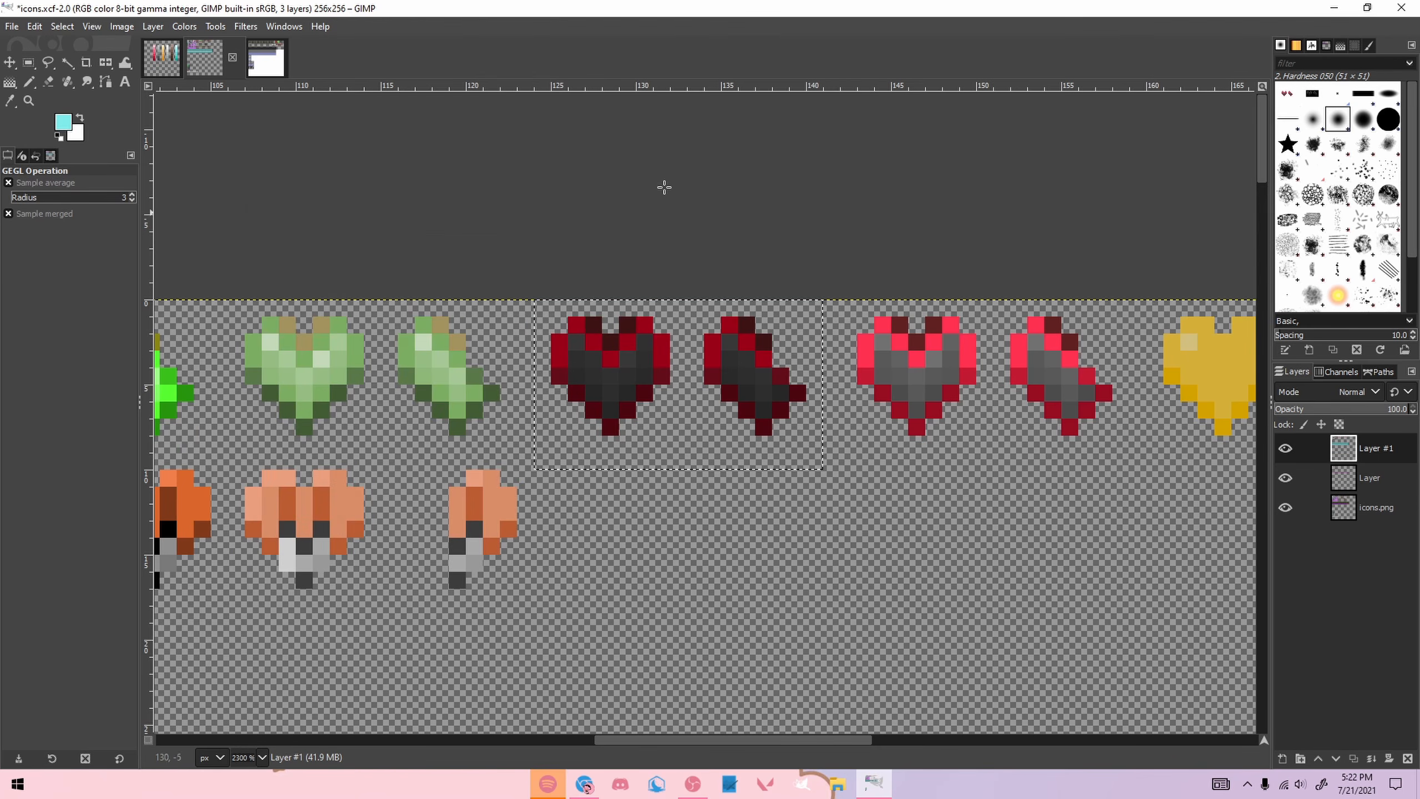
key(r)
click(687, 238)
Step: Copy the full and half red hearts and place the copy over the gold heart pair in the first row
ctrl+scroll(668, 299, down, 6)
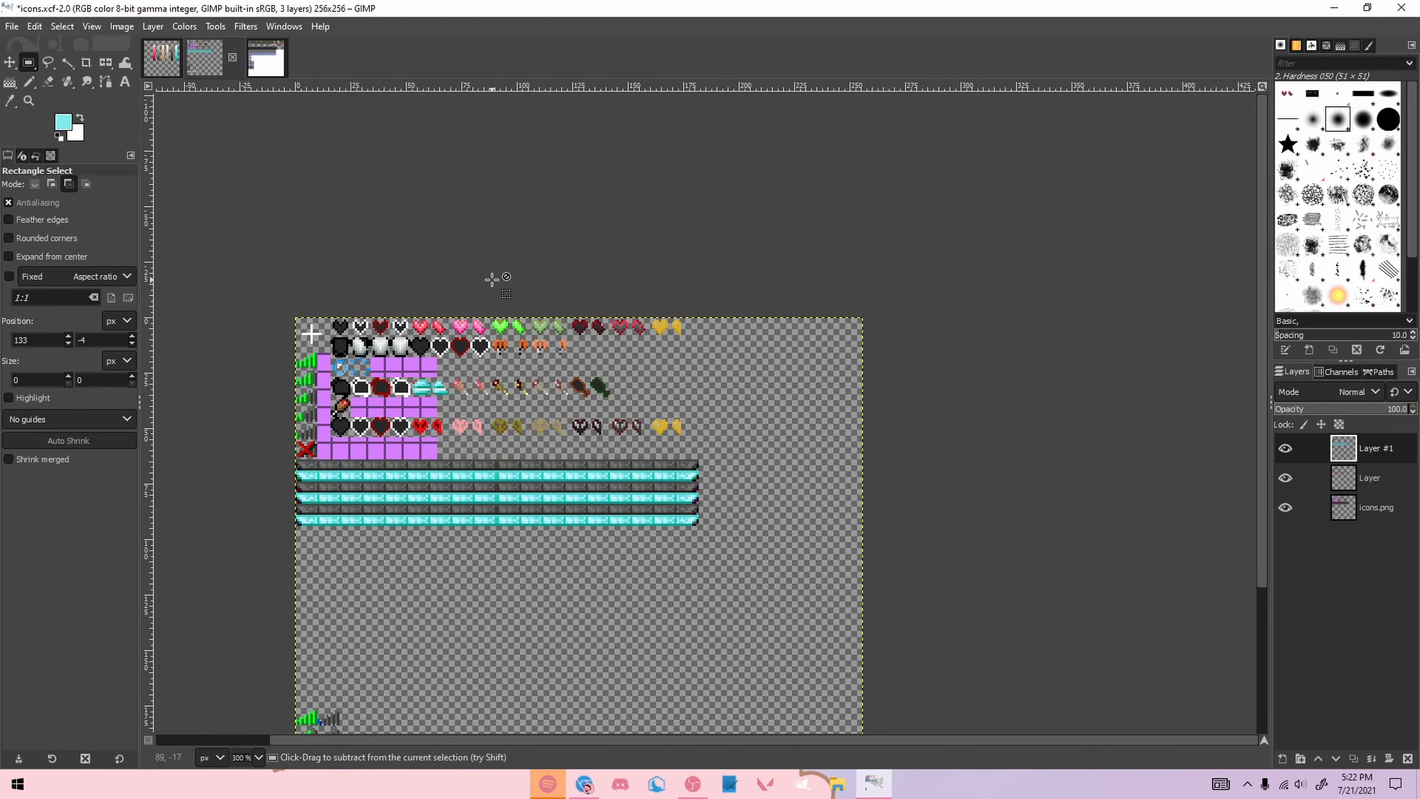
ctrl+scroll(676, 343, up, 6)
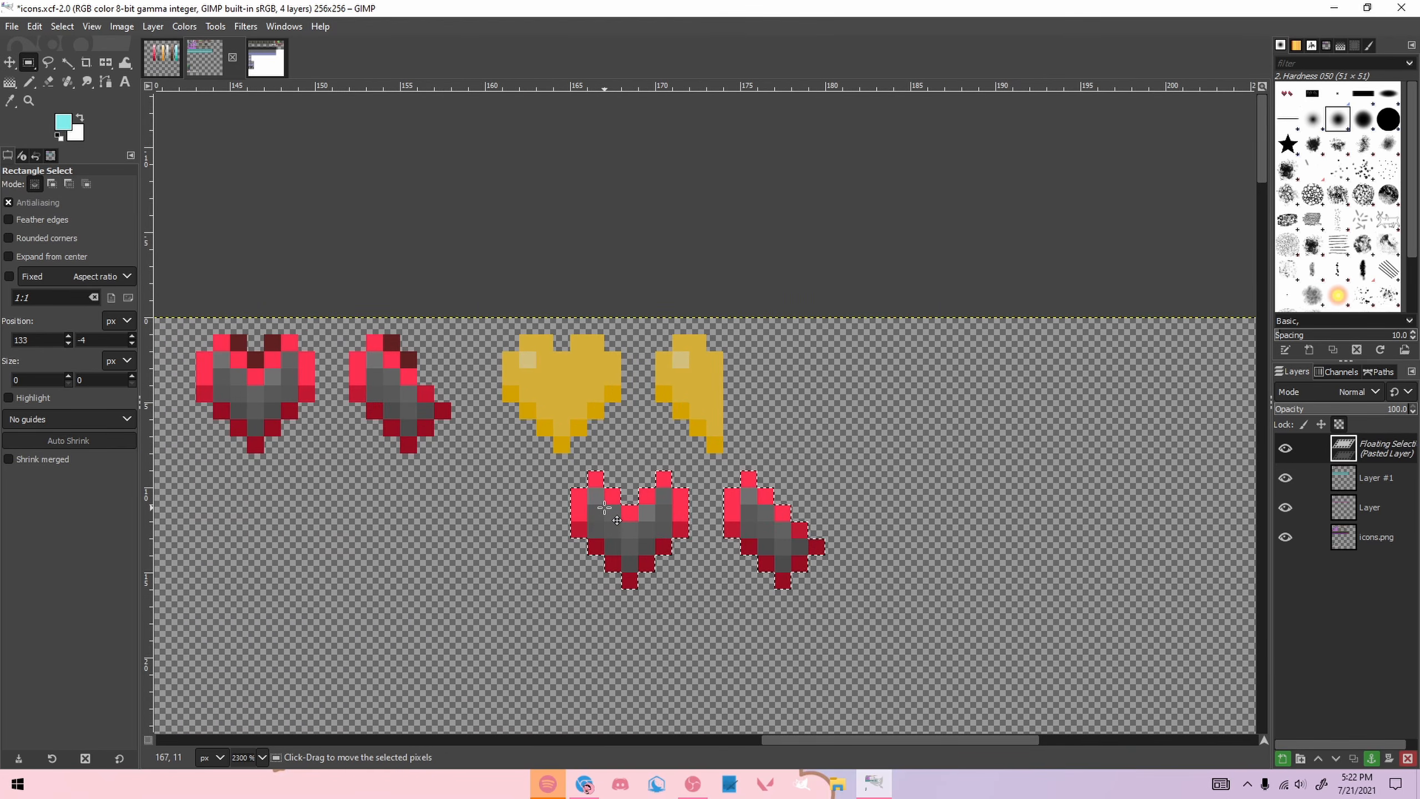
ctrl+scroll(607, 507, down, 6)
ctrl+scroll(928, 437, up, 6)
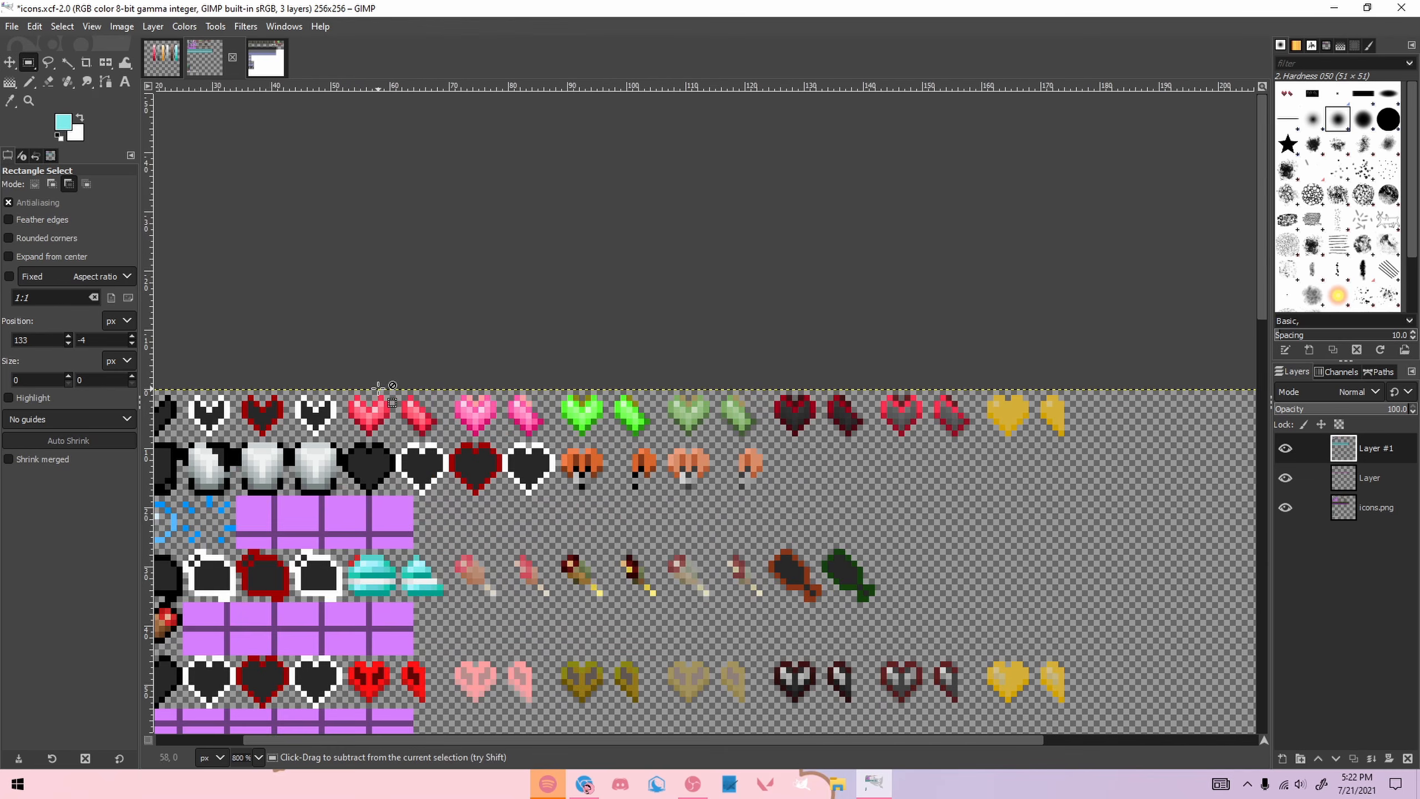
key(ctrl+c)
scroll(820, 744, right, 2)
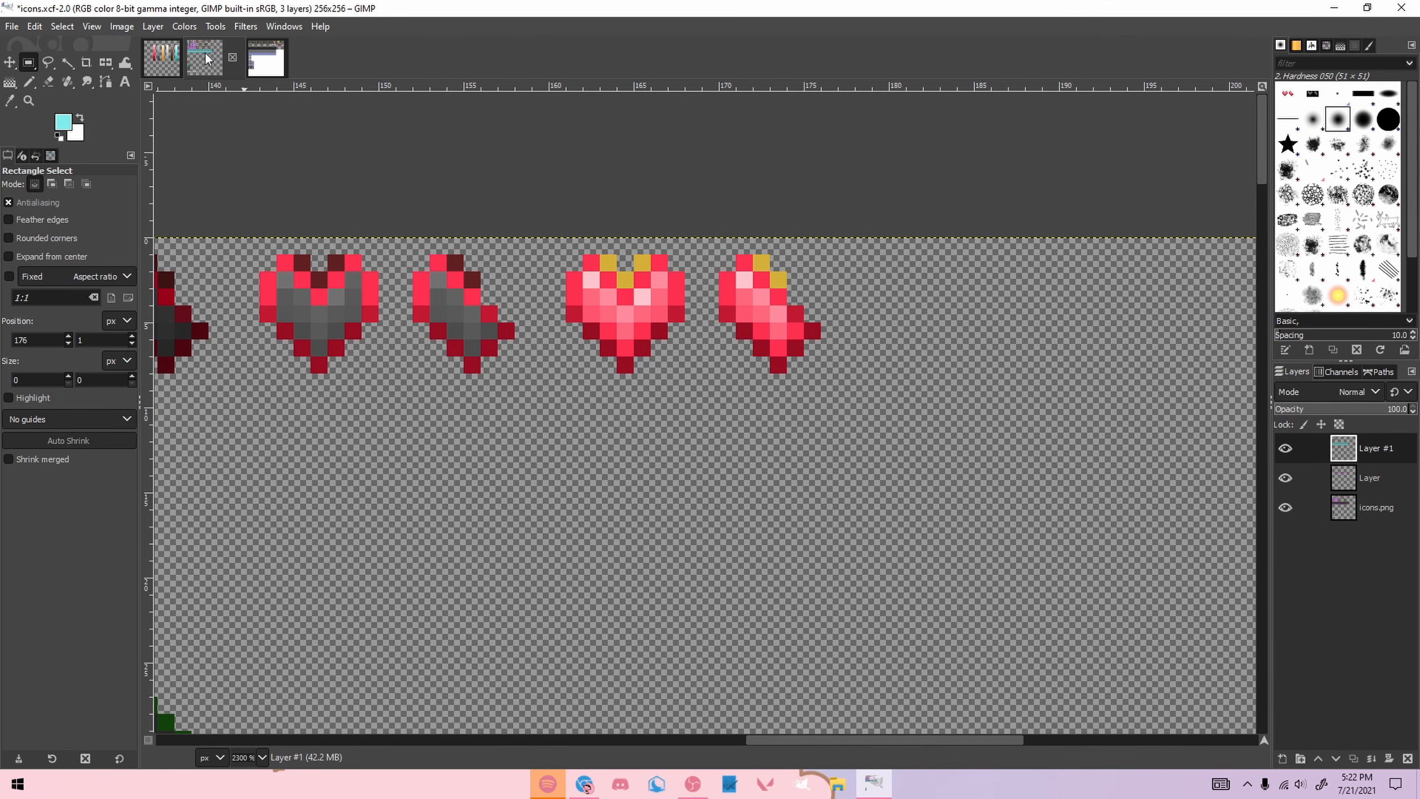
Step: Add a new layer and sample the medium orange from the palette image for the Pencil
click(1284, 761)
click(1309, 744)
scroll(676, 257, up, 3)
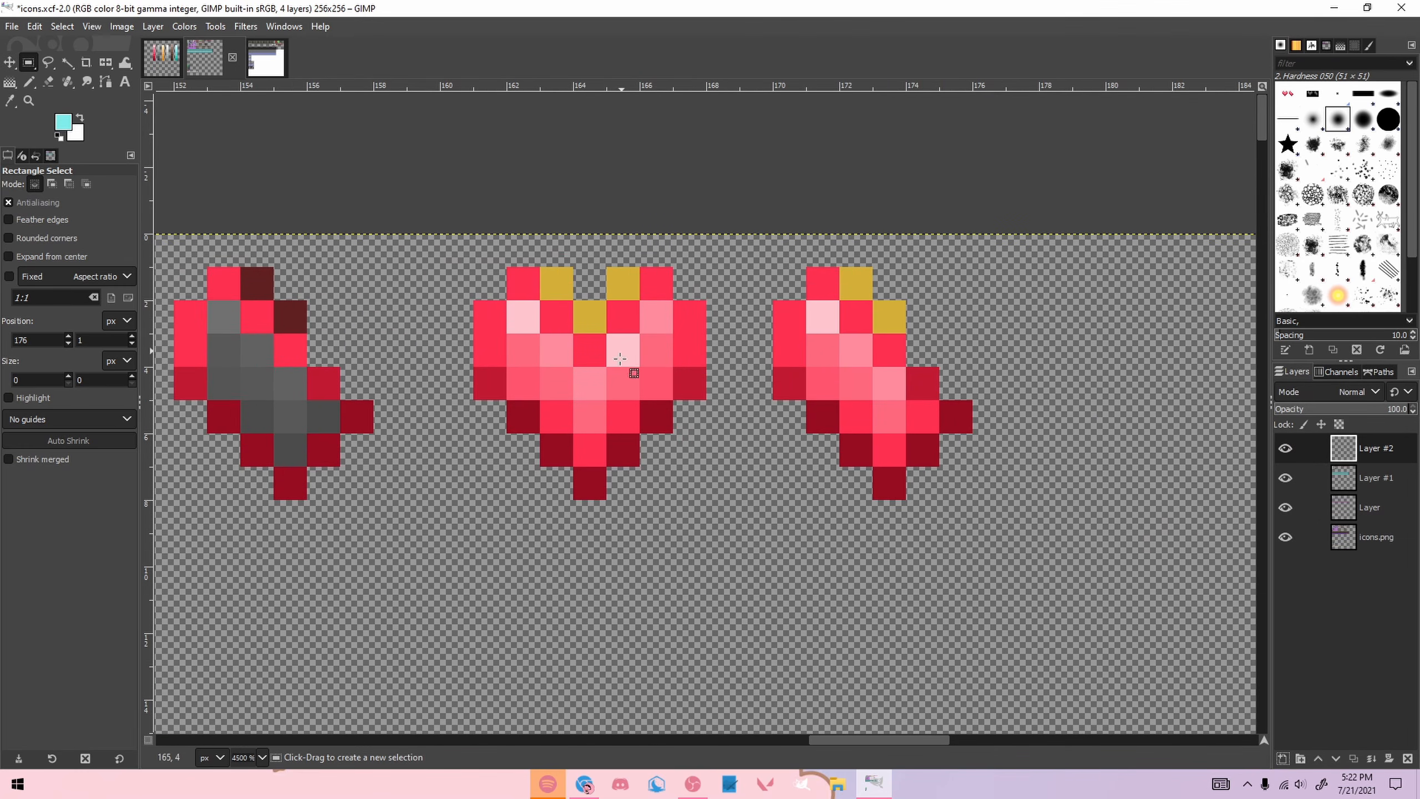
key(n)
ctrl+click(519, 297)
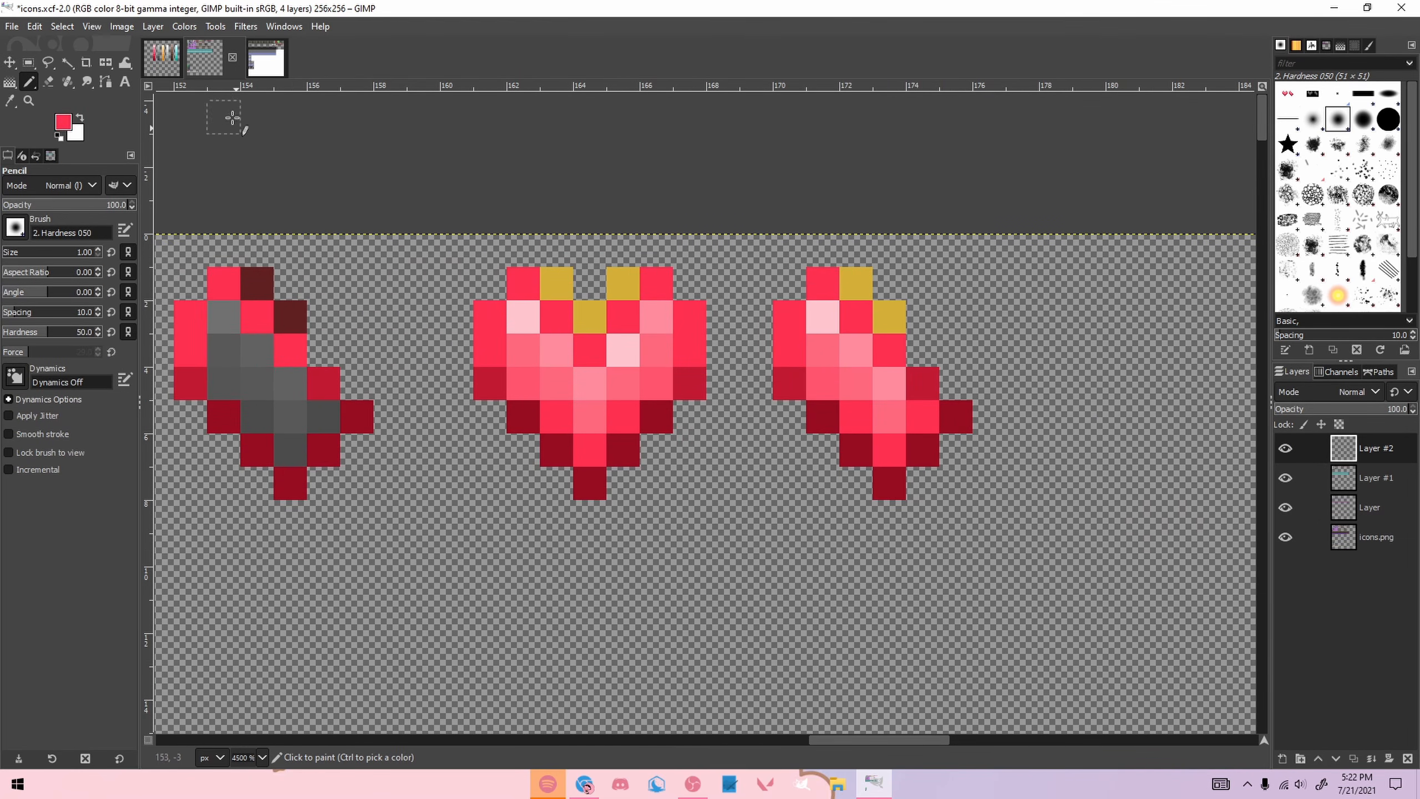
click(562, 446)
click(622, 449)
click(162, 58)
ctrl+click(698, 437)
click(218, 59)
click(250, 54)
click(218, 58)
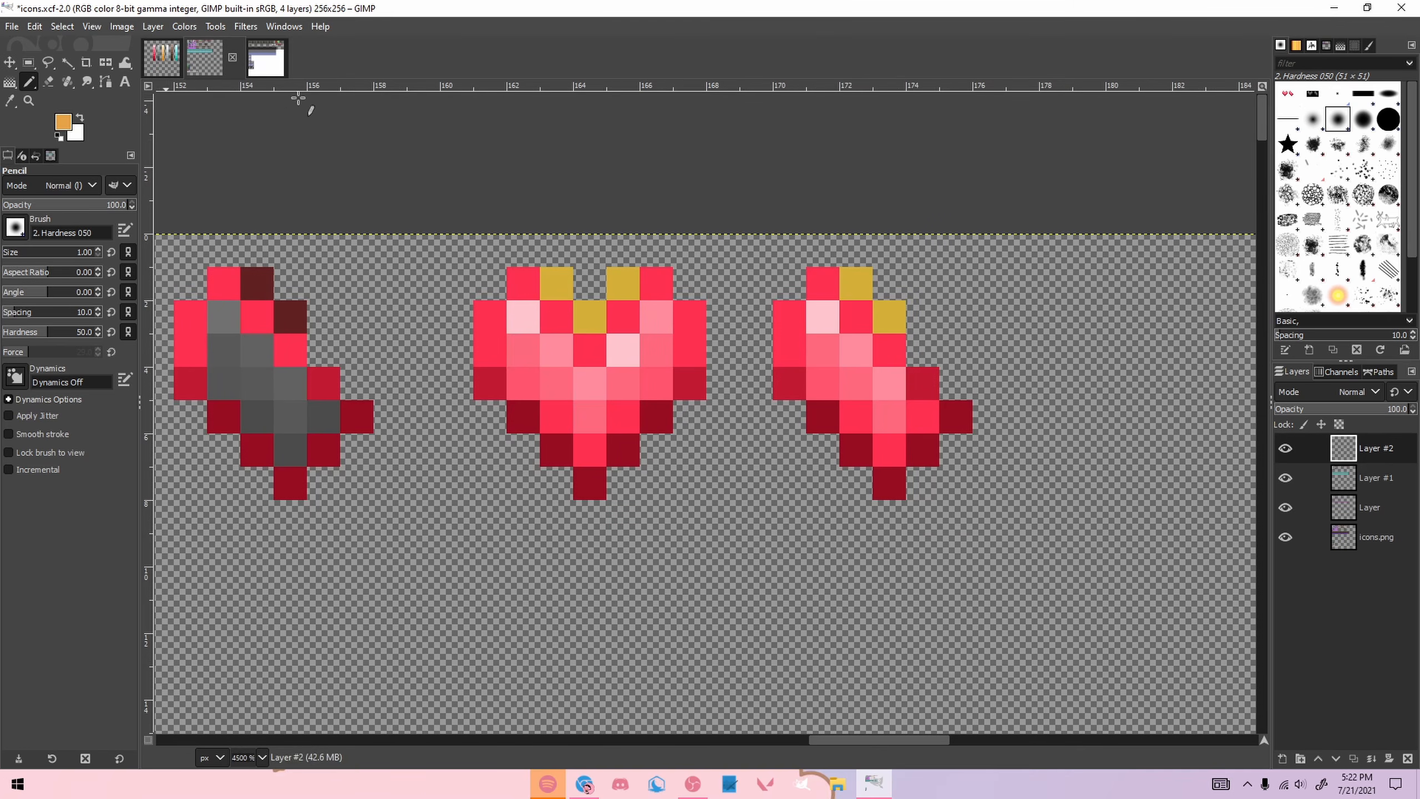
Step: Hide the icons.png layer and paint the upper outline of the last full red heart in the medium orange
click(488, 349)
click(491, 317)
click(523, 284)
shift+click(581, 351)
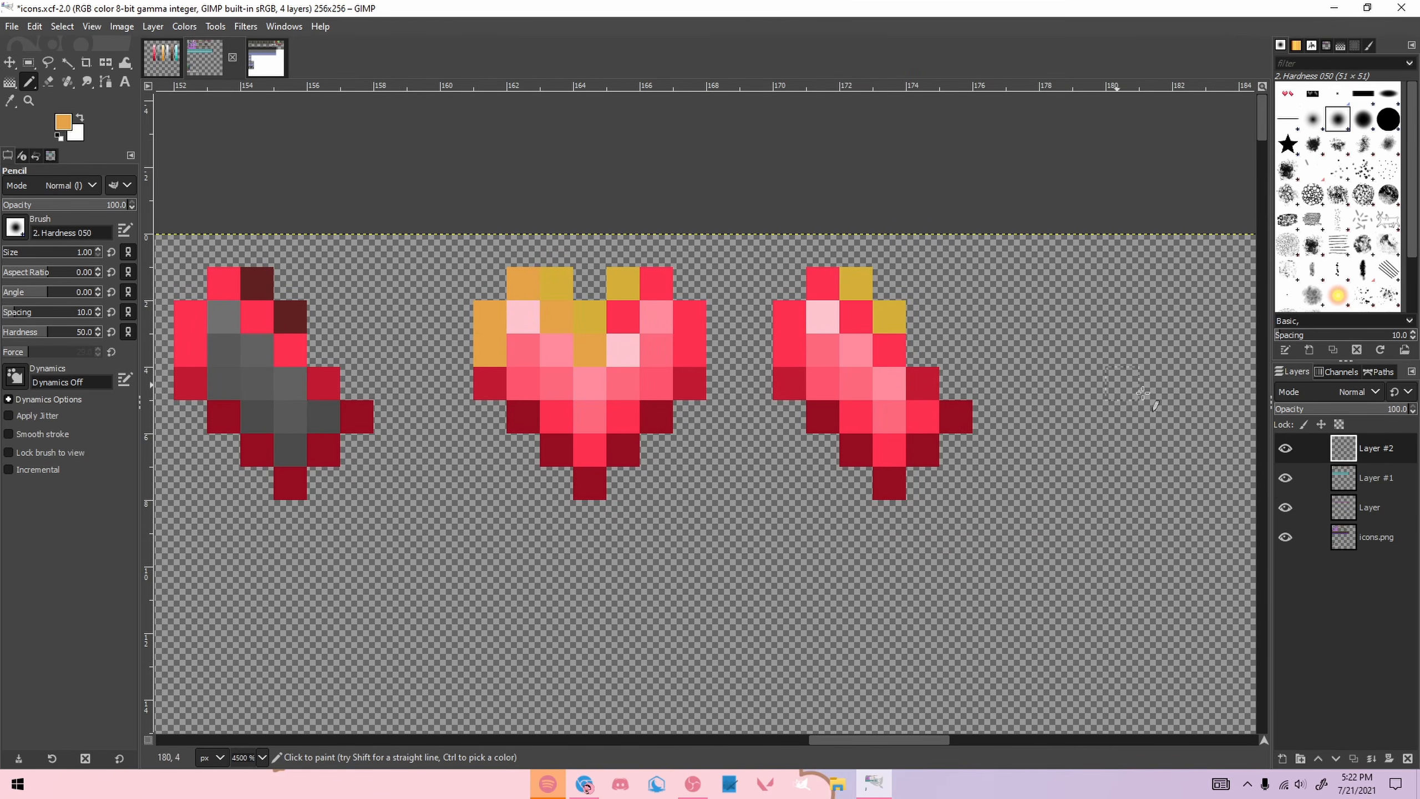
click(1286, 537)
mouse_move(623, 317)
mouse_down()
mouse_move(649, 289)
mouse_move(692, 331)
mouse_up()
click(690, 346)
Step: Paint the three bright red pixels just above the full heart's lower edge in the same orange
click(536, 414)
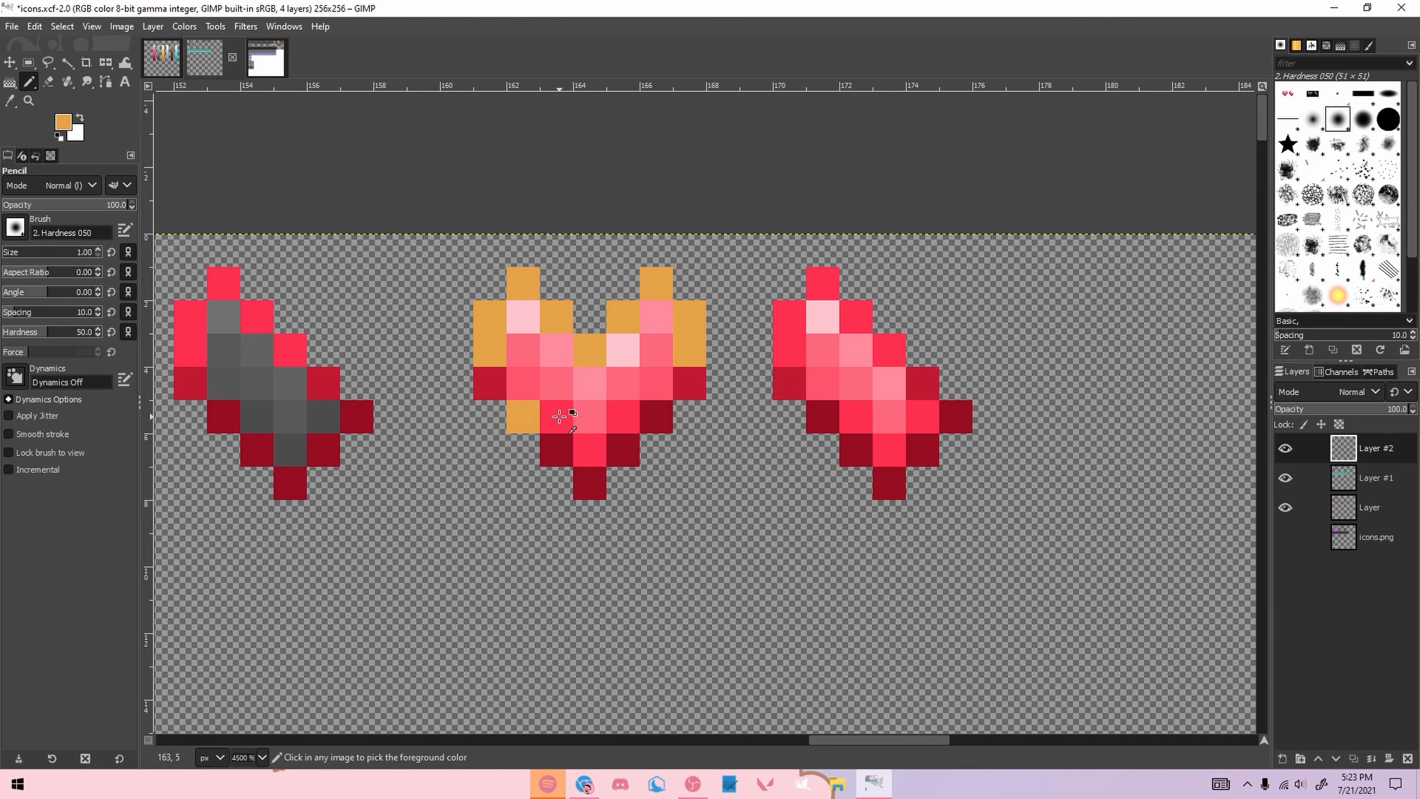
key(ctrl+z)
click(563, 423)
click(615, 445)
key(ctrl+z)
drag(593, 440, 619, 421)
Step: Sample the darkest orange from the palette image and paint the full heart's lower diagonal edges down to the tip
click(161, 58)
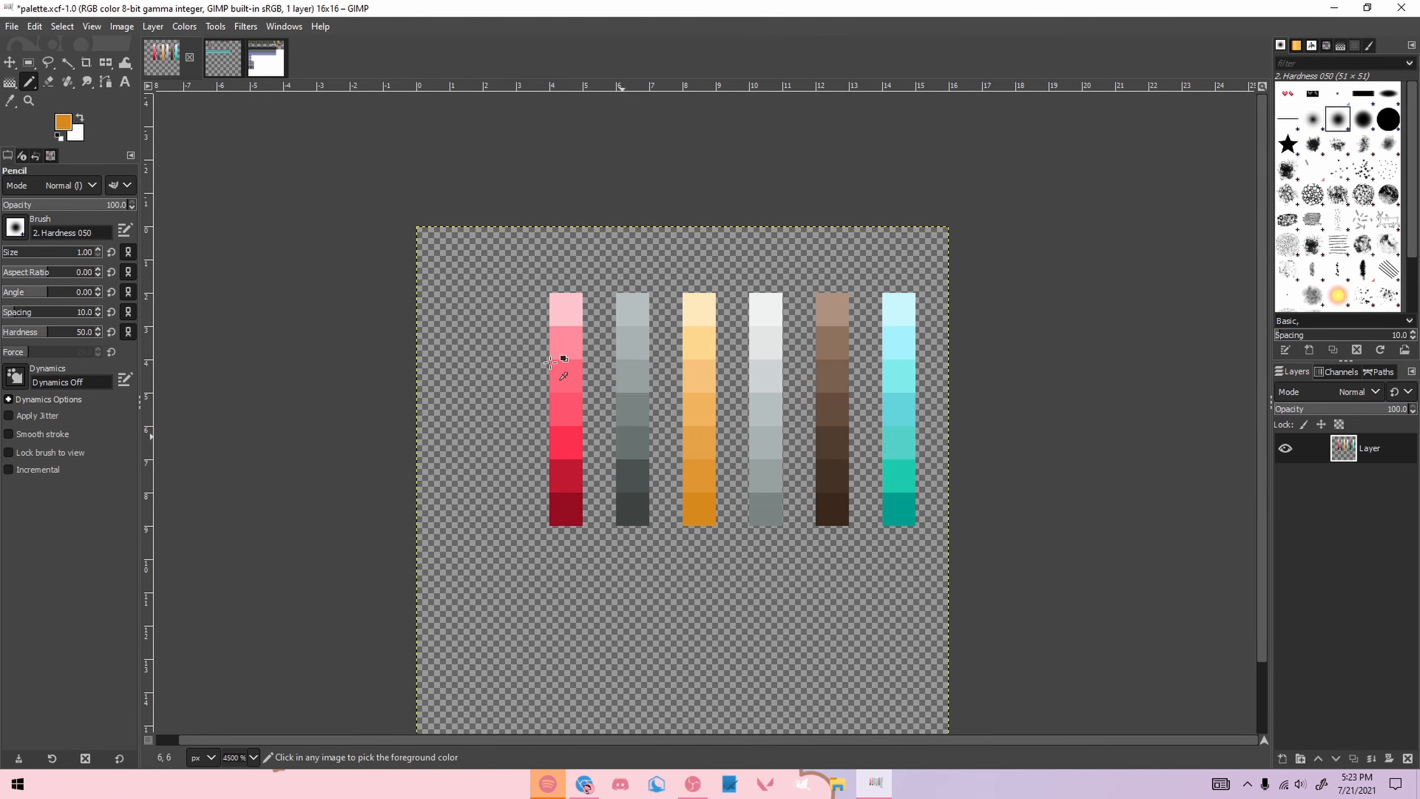
click(222, 58)
click(523, 419)
shift+click(588, 480)
shift+click(656, 417)
Step: Paint the lowest outer side pixel on each side of the full heart in the palette's second-darkest orange
click(165, 64)
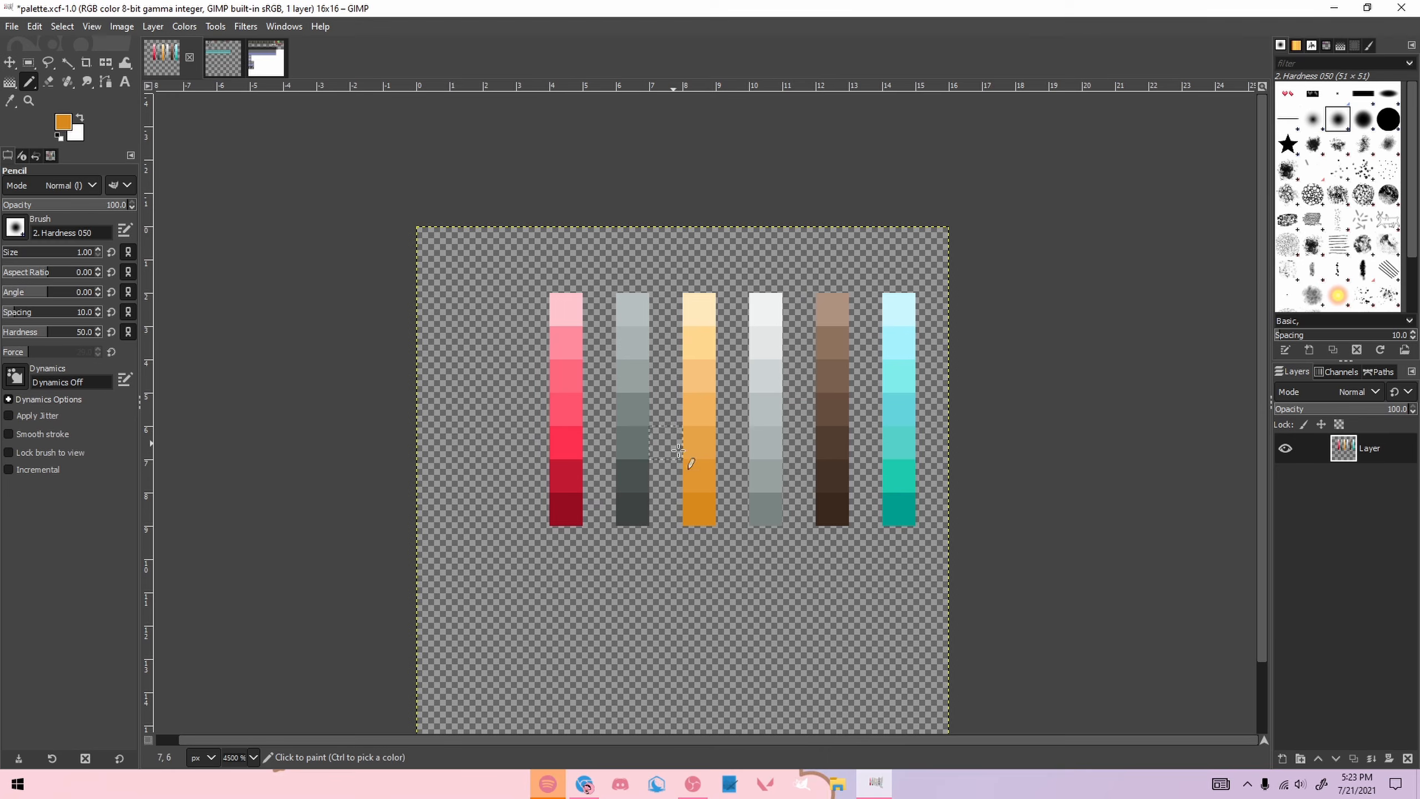
click(235, 64)
click(492, 403)
key(ctrl+z)
click(493, 391)
click(694, 393)
Step: Sample the lightest cream from the palette image and paint the full heart's two highlight pixels
ctrl+click(535, 325)
click(553, 324)
key(ctrl+z)
click(162, 58)
ctrl+click(691, 281)
click(204, 57)
click(523, 317)
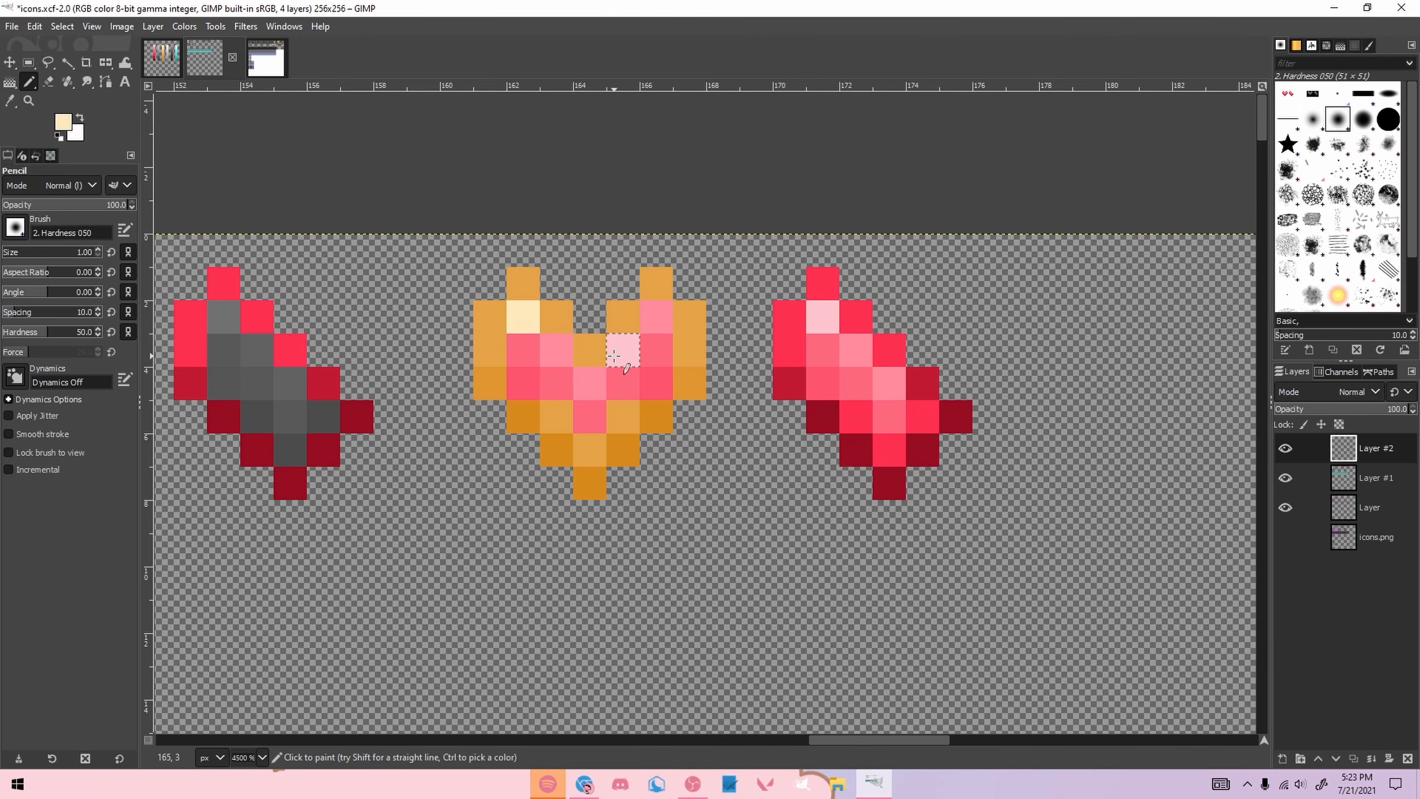
click(623, 350)
Step: Paint the full heart's light pink inner pixels in the second-lightest yellow from the palette image
ctrl+click(653, 317)
click(161, 58)
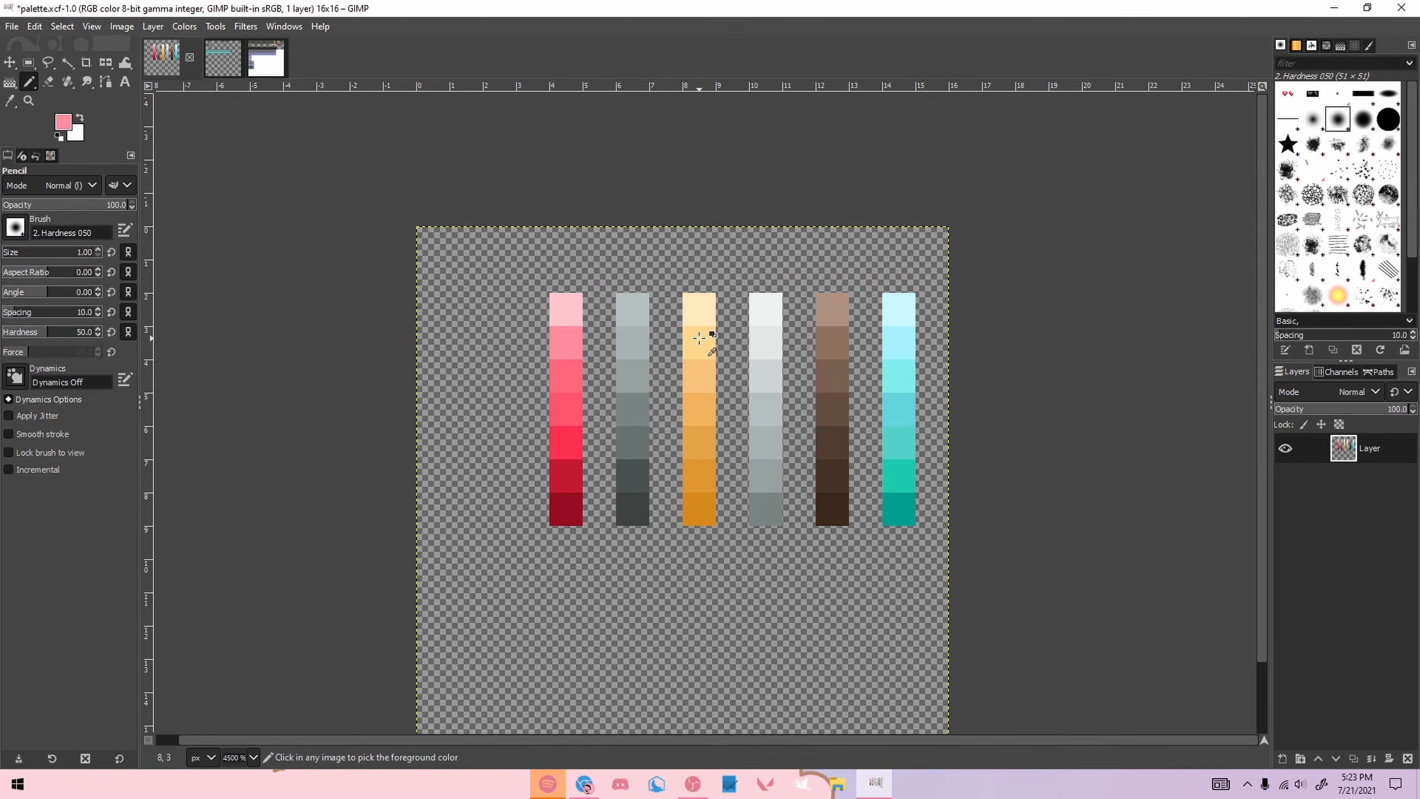
ctrl+click(709, 305)
click(204, 58)
click(557, 350)
click(590, 384)
click(657, 317)
click(523, 383)
key(ctrl+z)
Step: Sample the third-lightest orange from the palette image and paint the V-shaped inner line of the full heart
click(161, 58)
click(600, 379)
key(ctrl+z)
ctrl+click(699, 377)
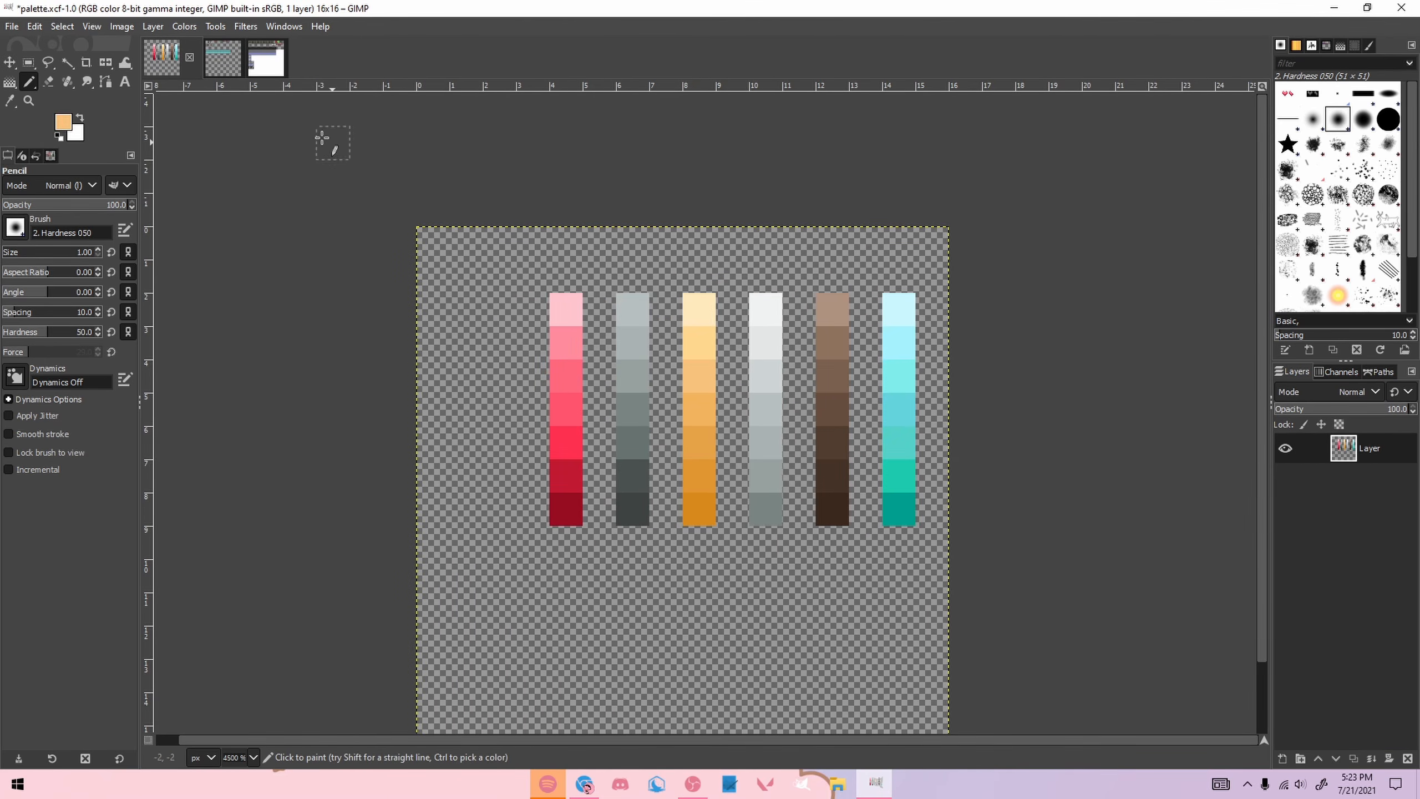
click(223, 57)
click(522, 350)
shift+click(590, 417)
shift+click(657, 350)
Step: Replace the full heart's two remaining pink pixels with the fourth orange shade sampled from the palette image
ctrl+click(523, 383)
click(490, 384)
key(ctrl+z)
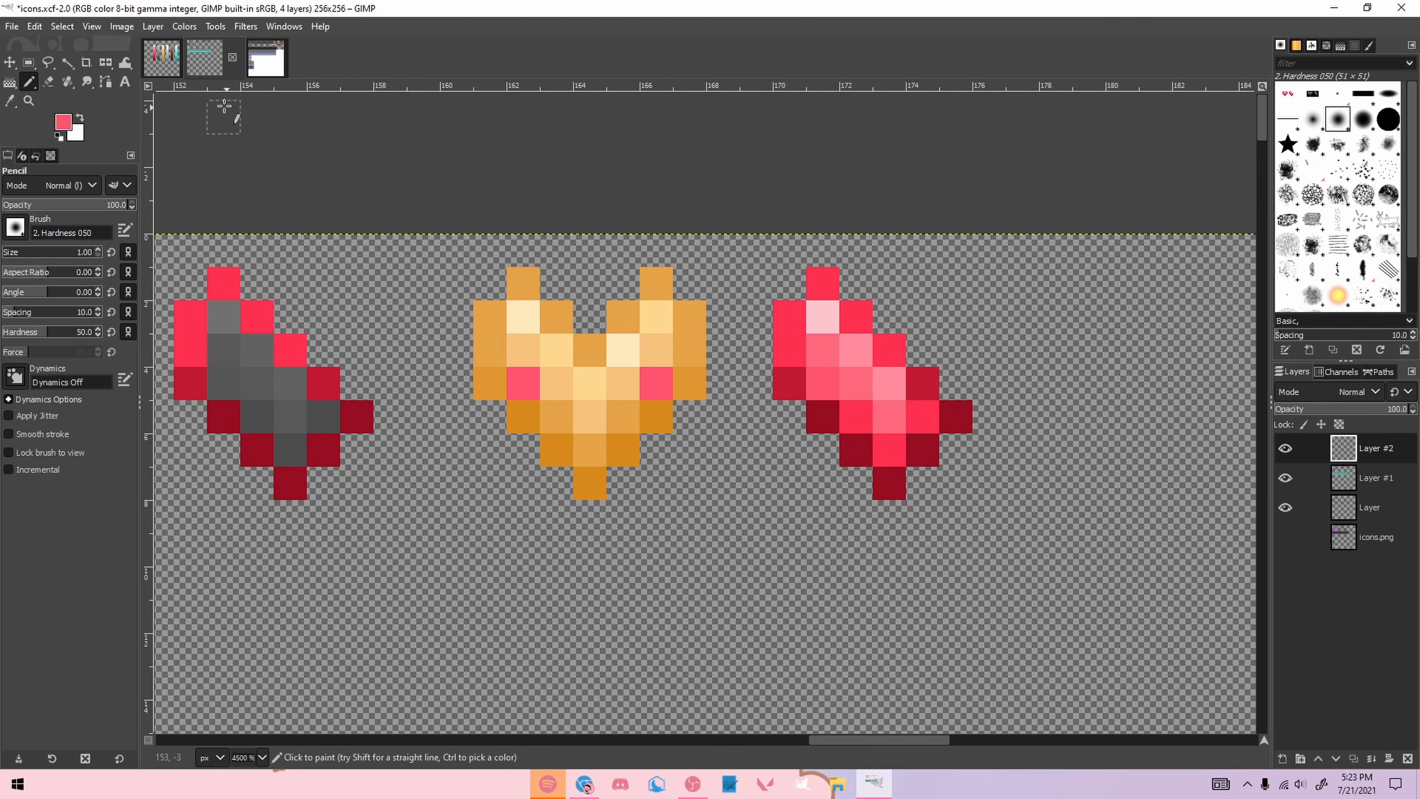
click(161, 57)
ctrl+click(699, 376)
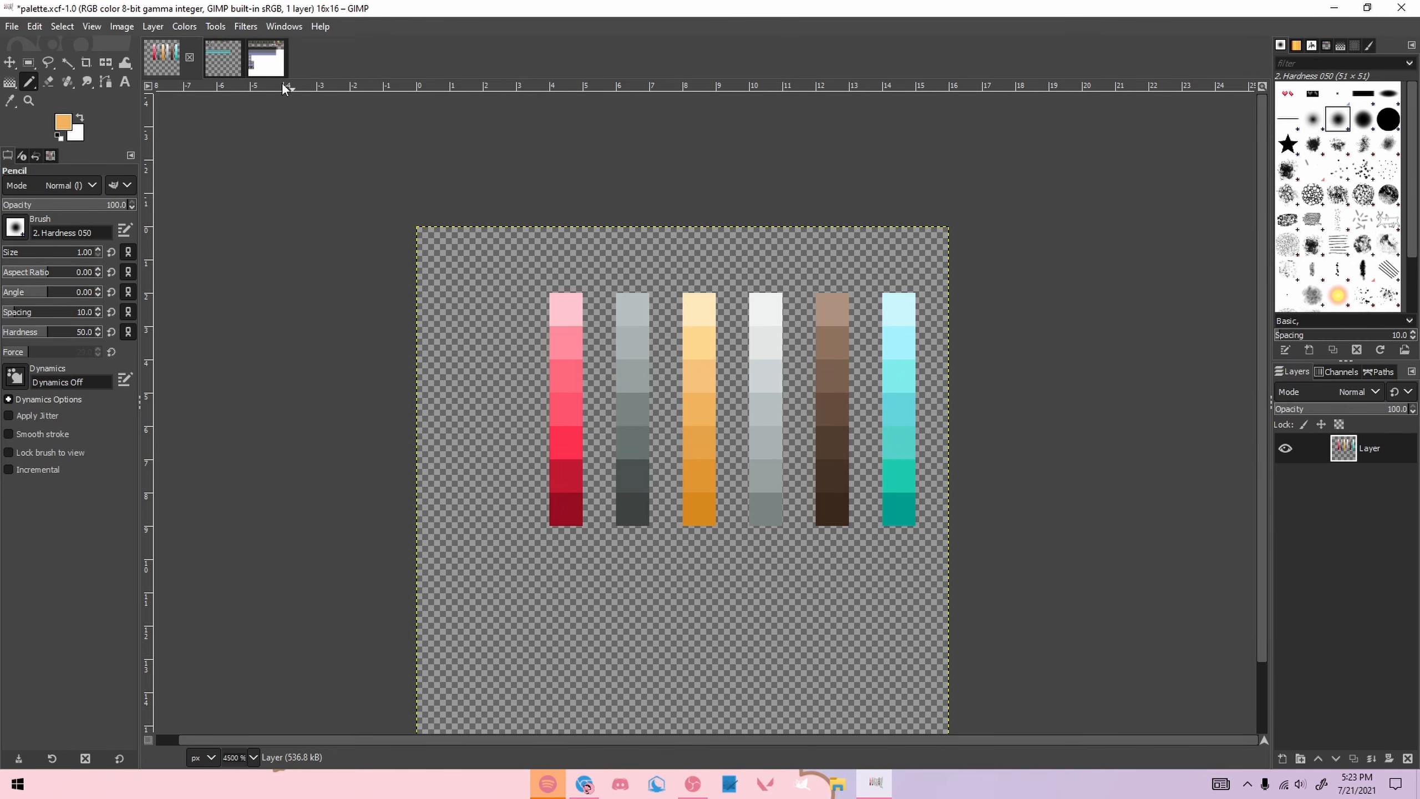
click(223, 58)
Step: Select the slanted half of the gold heart, copy it, and anchor the copy over the red half heart beside it
scroll(686, 386, down, 2)
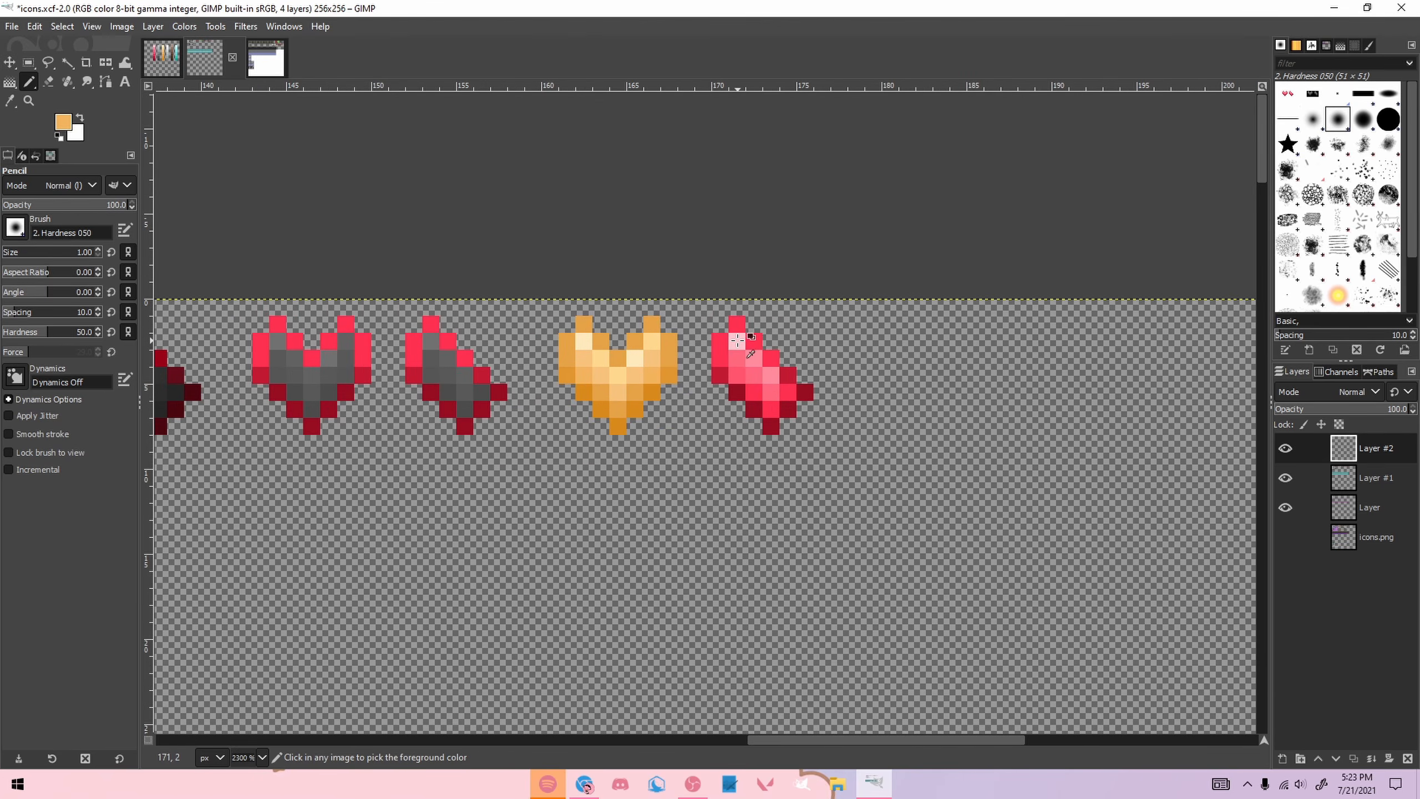
scroll(608, 394, up, 1)
key(r)
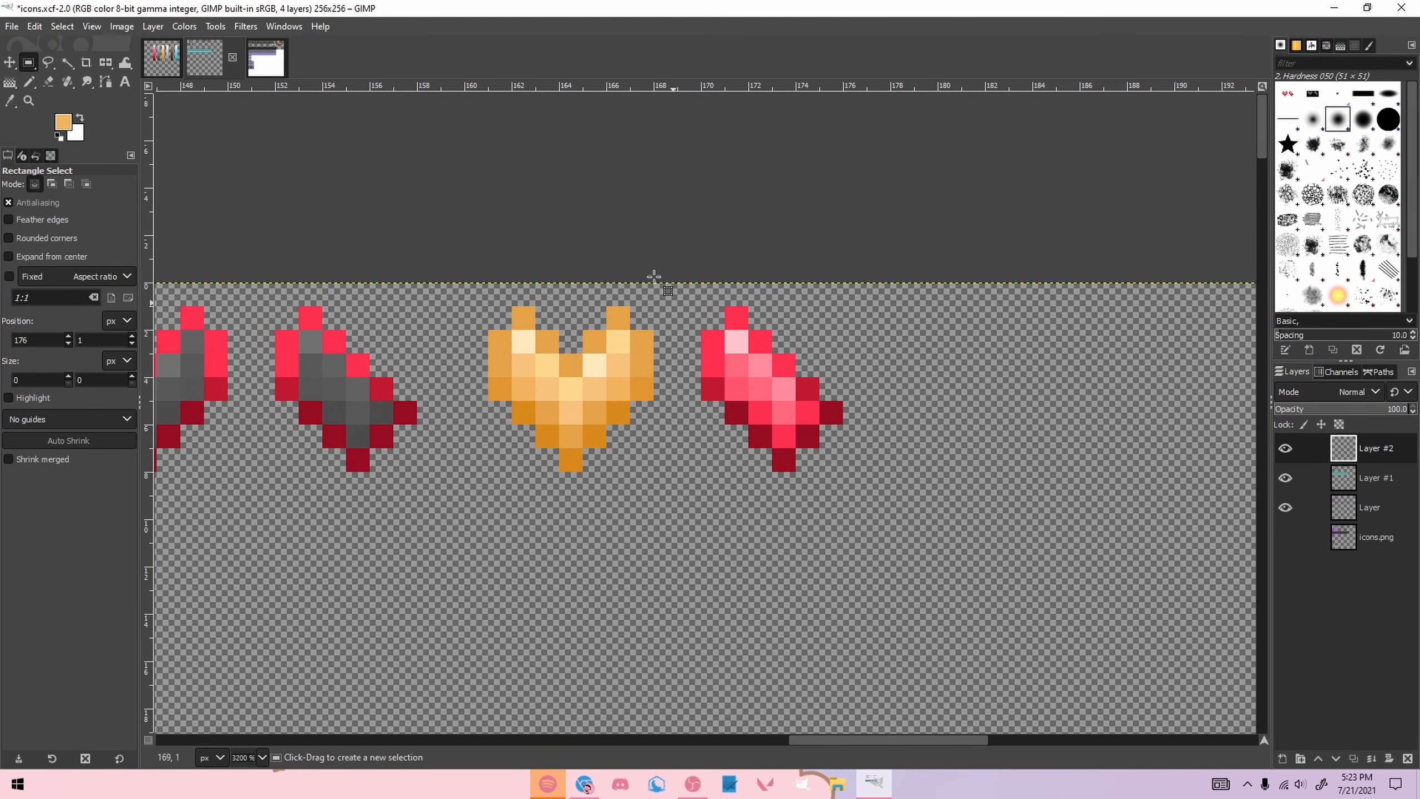
drag(469, 282, 585, 475)
drag(580, 386, 632, 448)
key(ctrl+c)
key(ctrl+v)
drag(540, 400, 756, 386)
click(961, 355)
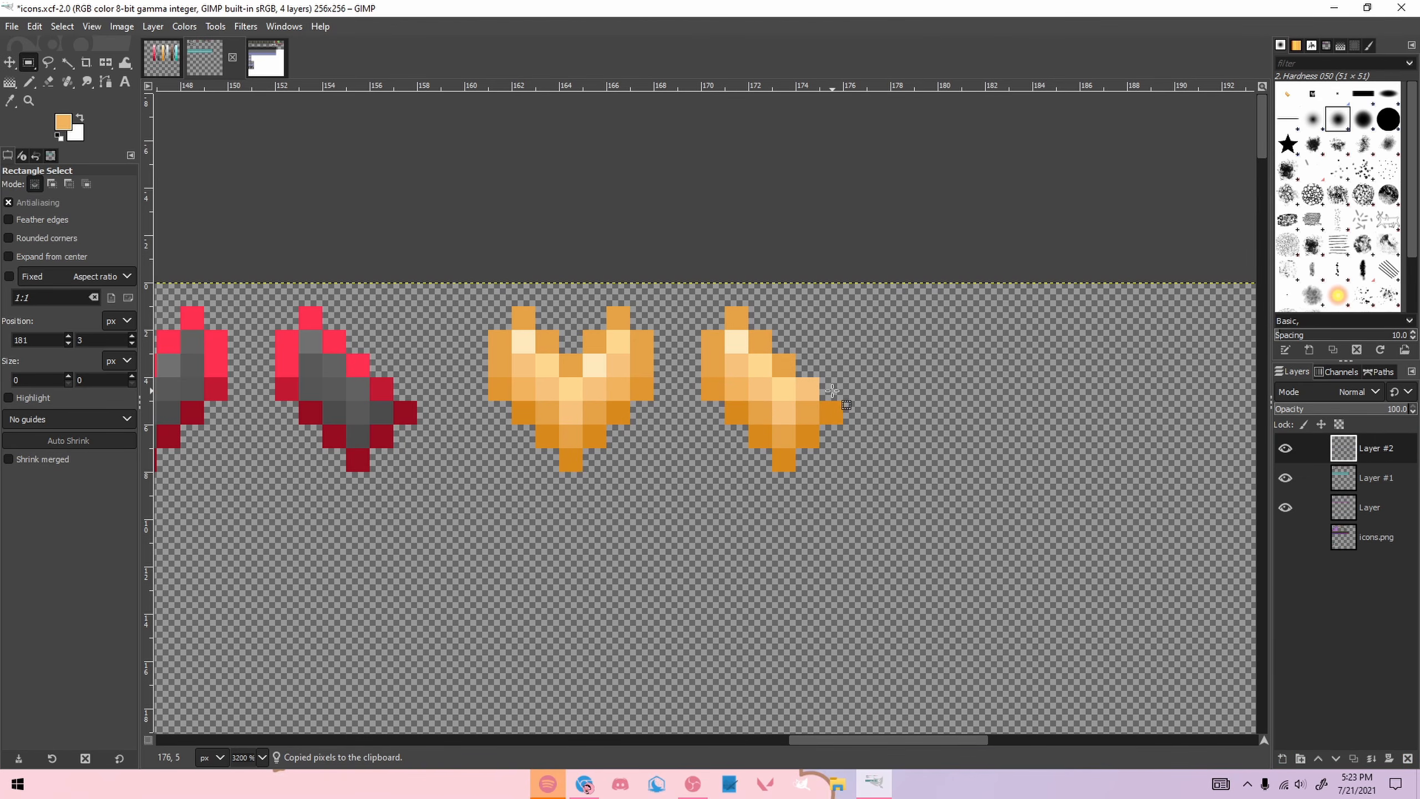
Step: Paint the light pixel on the gold half heart's outer edge in a darker orange with the Pencil
key(n)
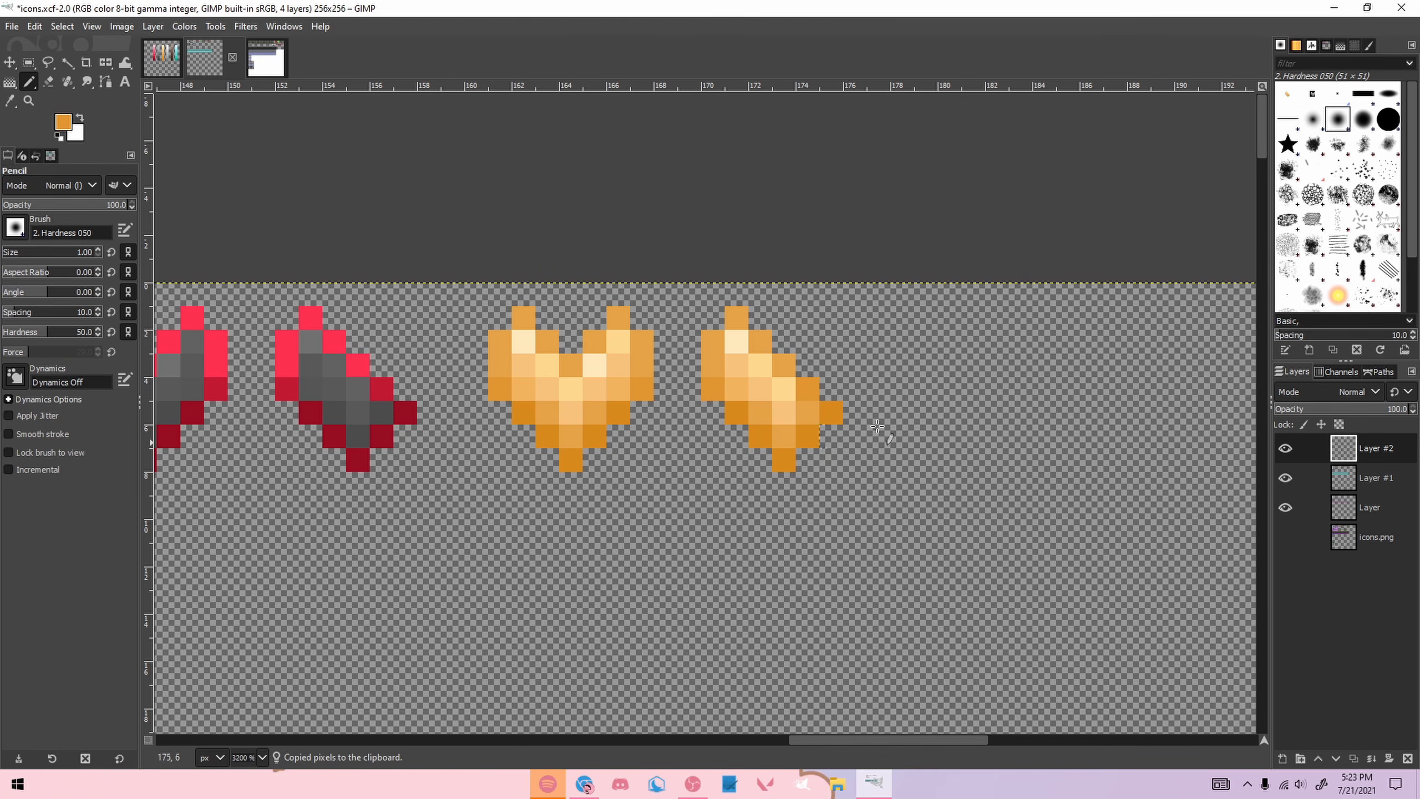
scroll(913, 409, down, 2)
scroll(898, 402, up, 2)
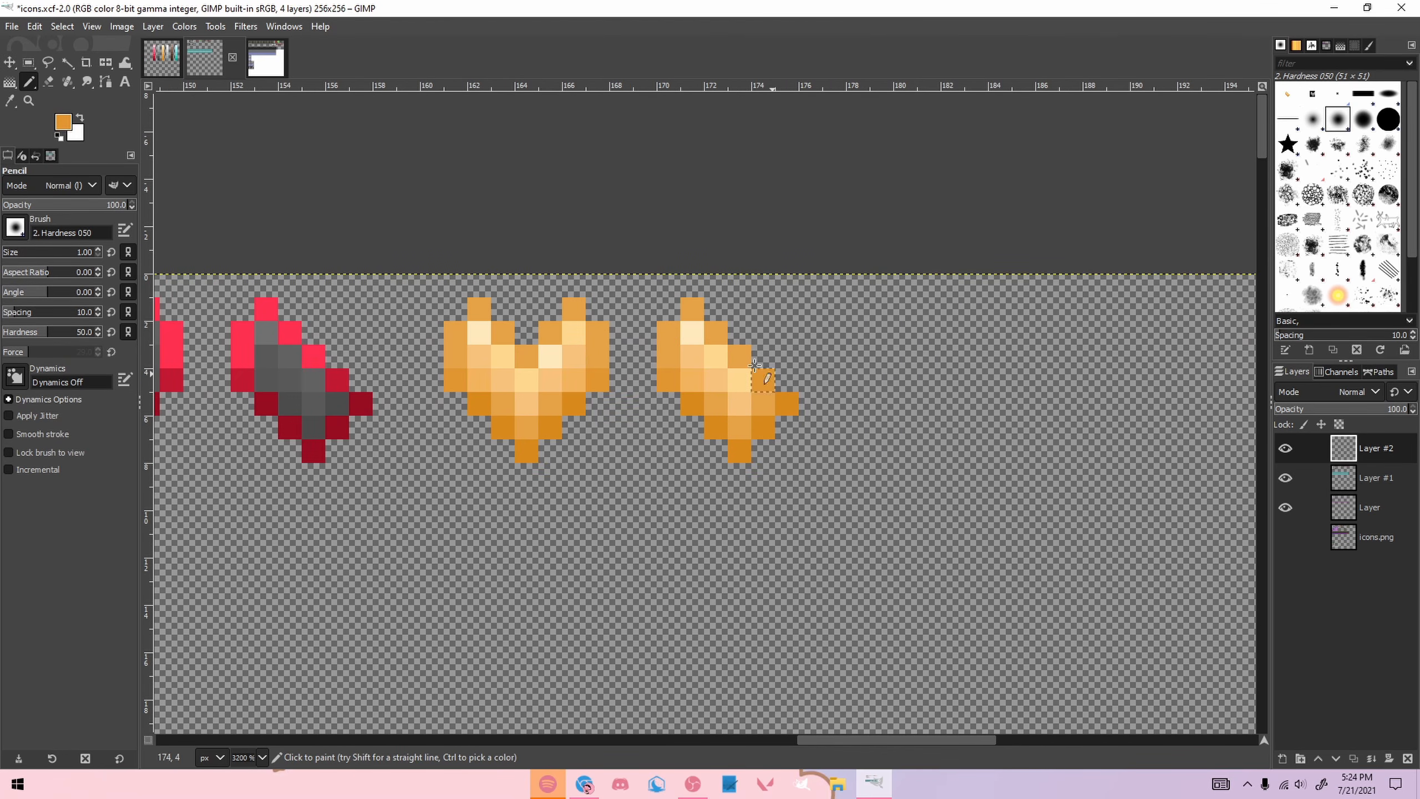
Step: Review the whole icon sheet and show the icons.png layer again
key(r)
scroll(742, 387, down, 7)
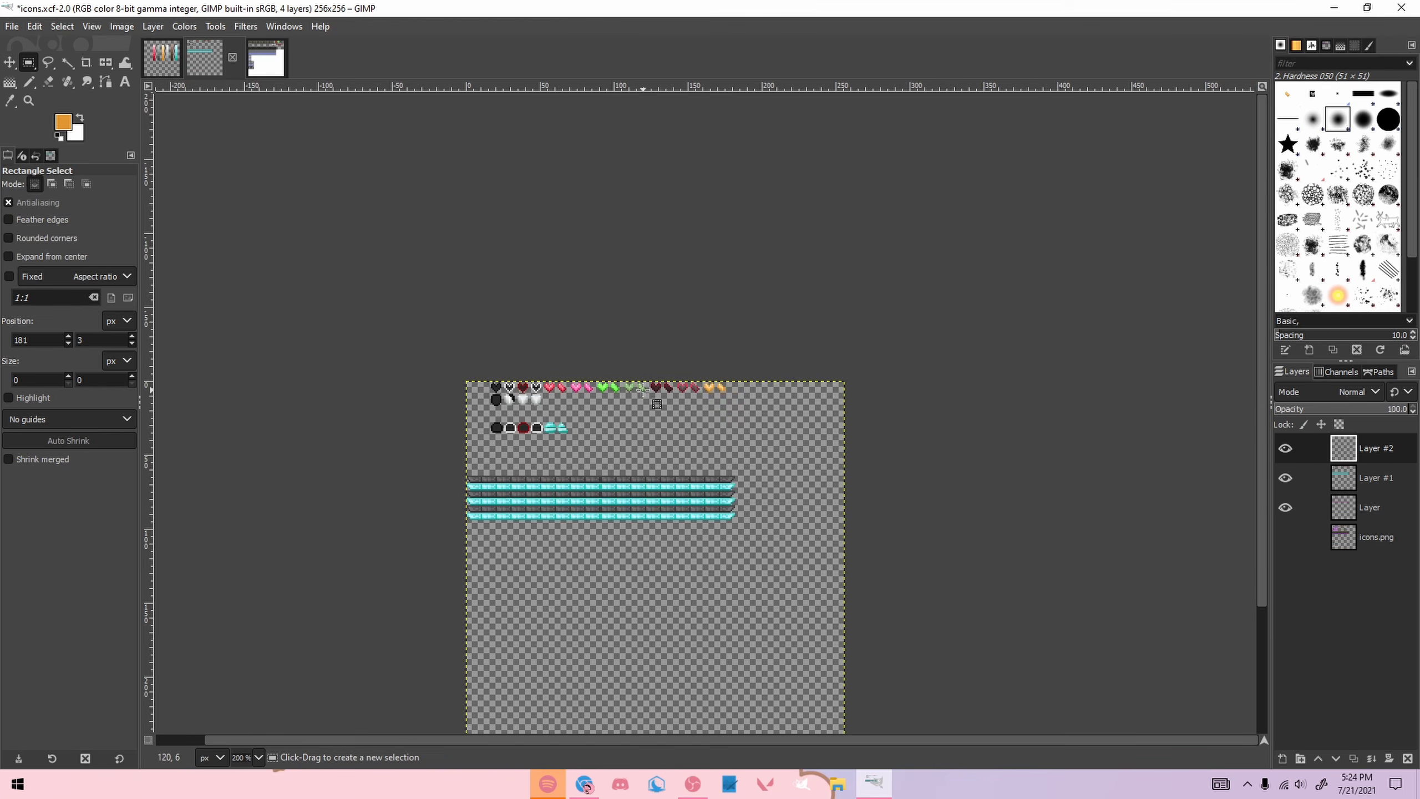
scroll(642, 392, up, 2)
scroll(647, 397, down, 3)
scroll(564, 656, down, 1)
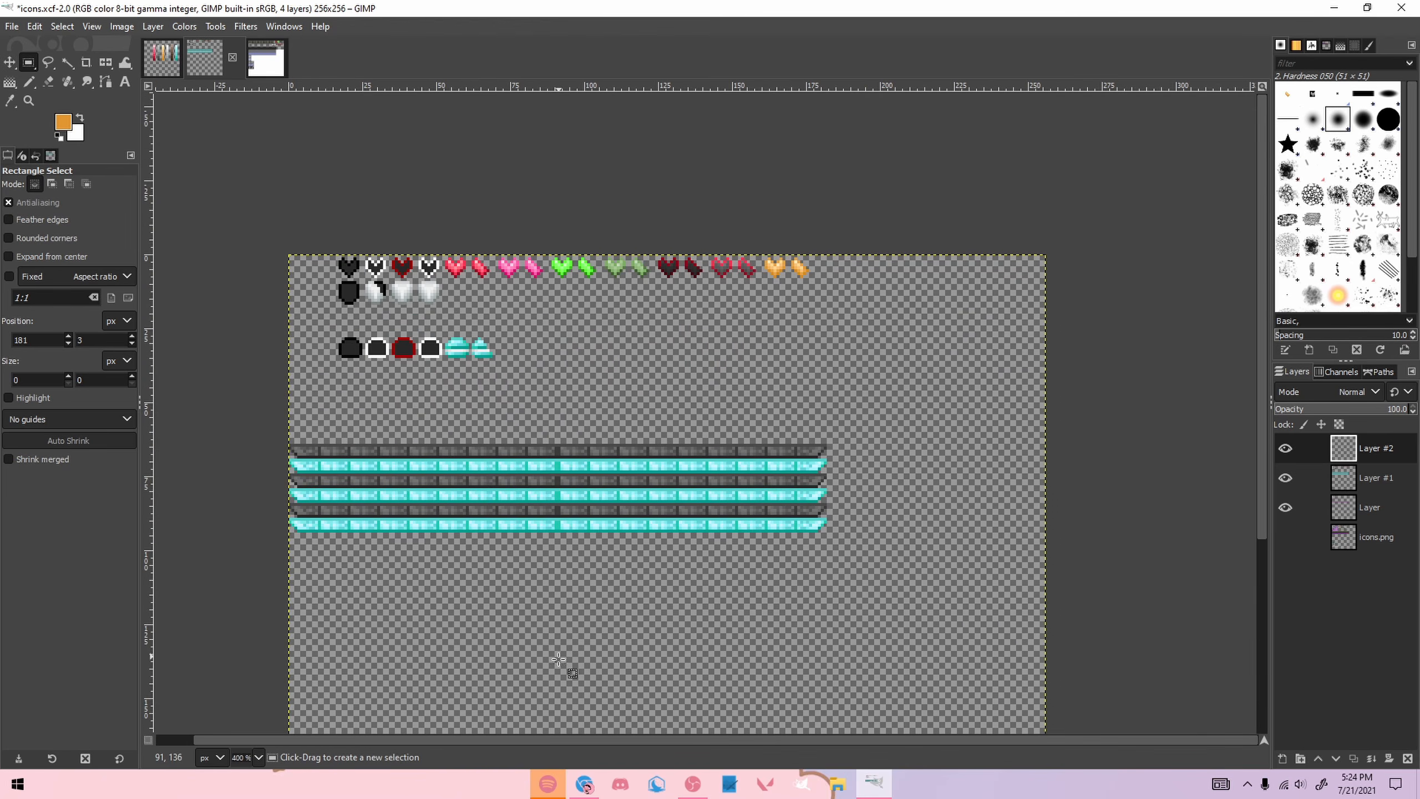
scroll(609, 736, left, 1)
scroll(418, 316, up, 1)
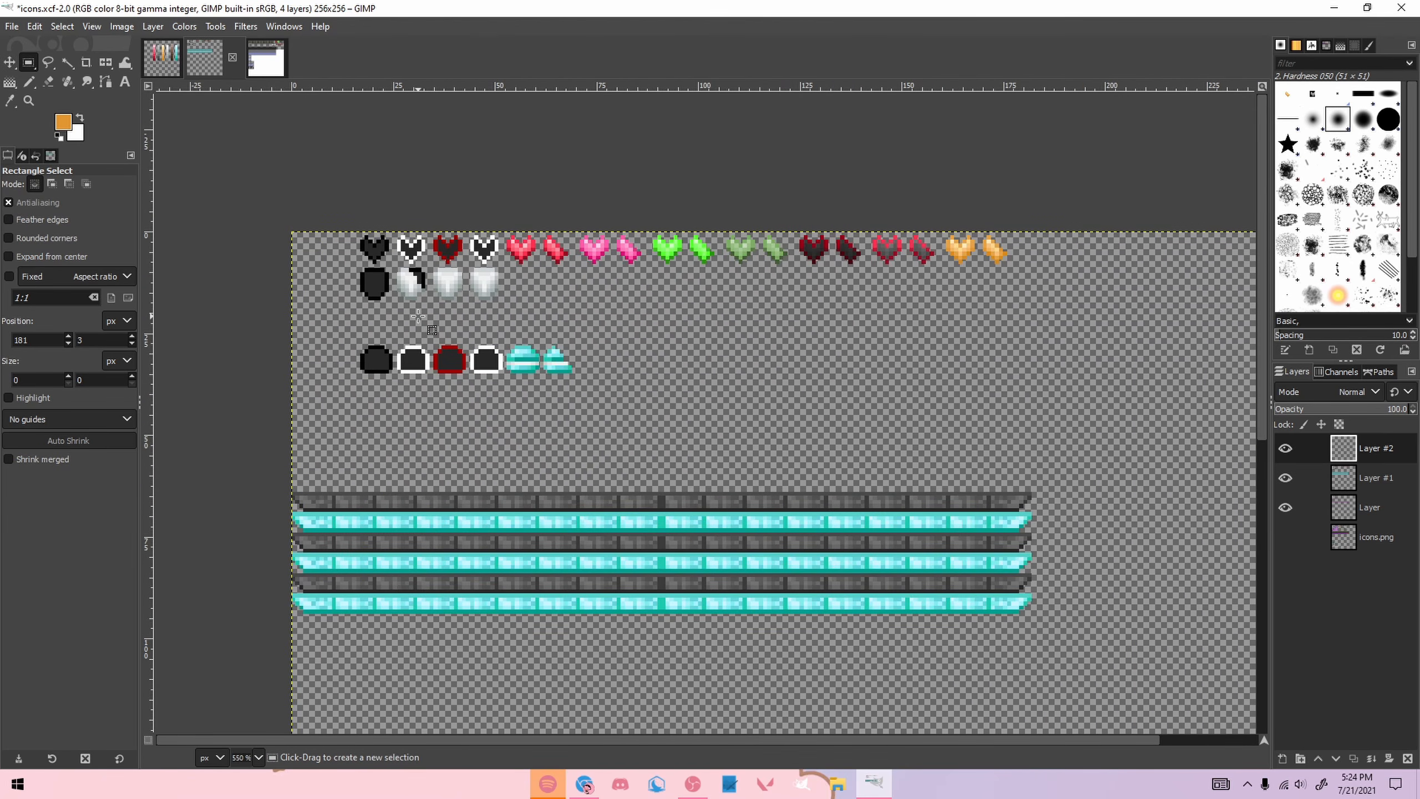
click(1287, 534)
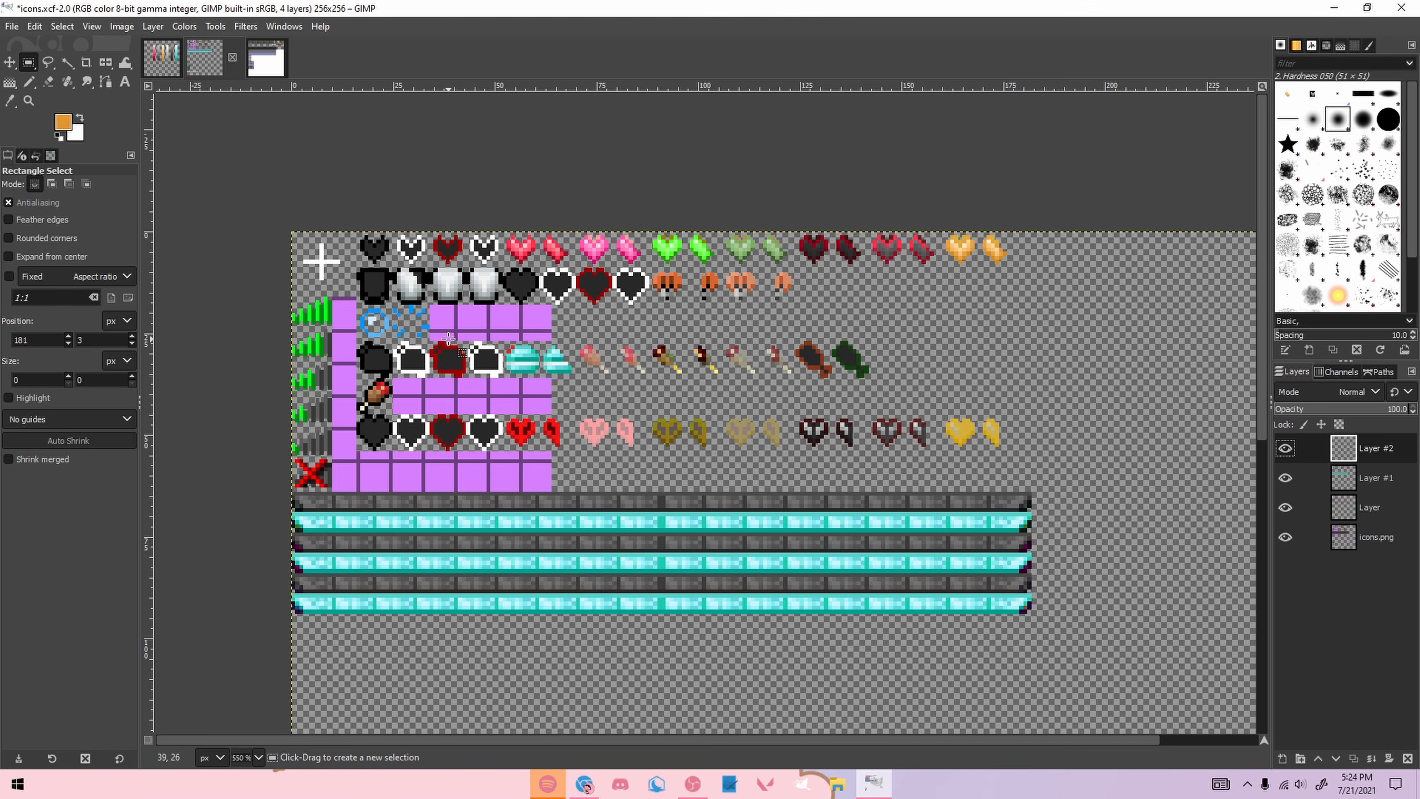
Step: Copy the four first-row heart containers and anchor the copy over the heart containers in the second row
drag(354, 224, 601, 287)
key(ctrl+c)
key(ctrl+v)
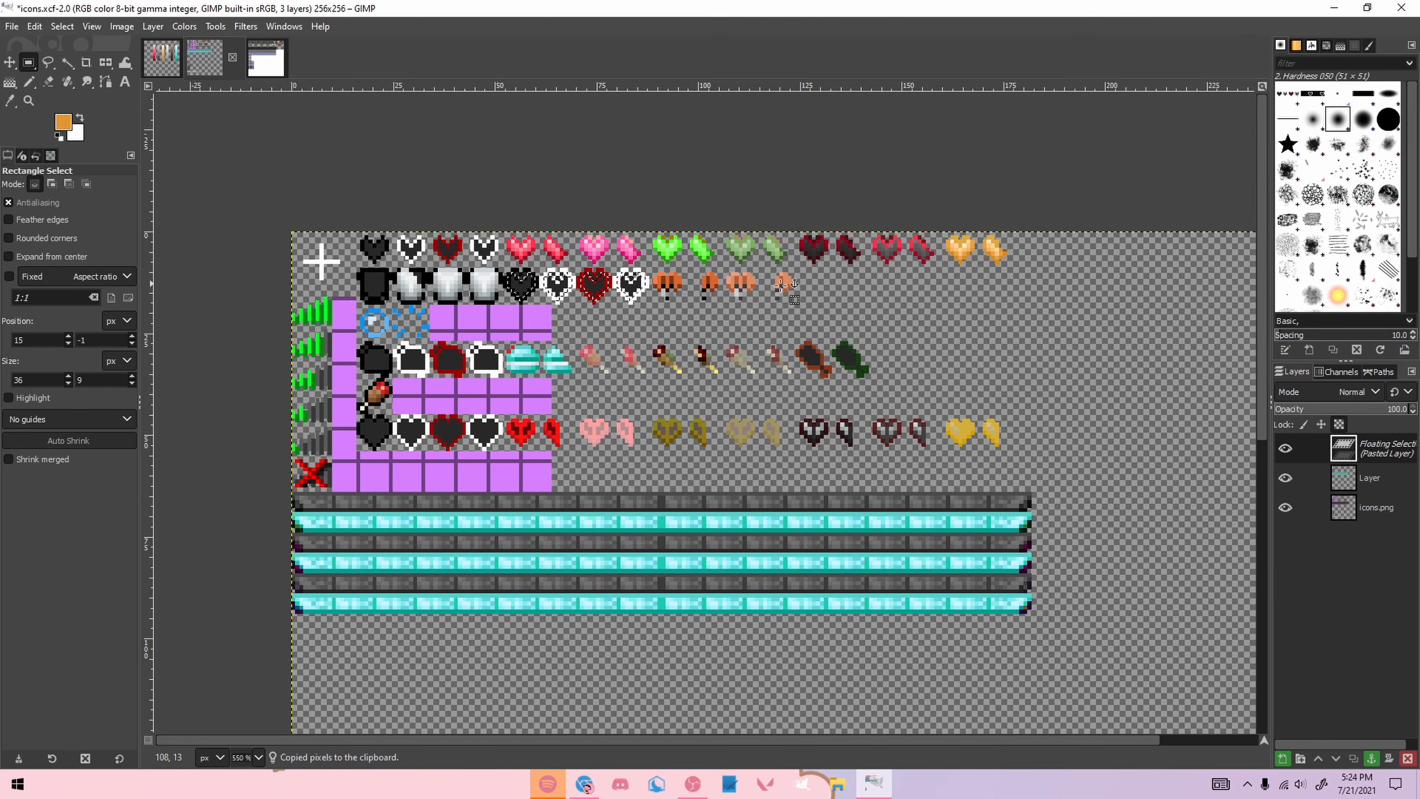
click(804, 277)
scroll(528, 313, up, 1)
Step: Paste another copy of the heart containers over the hardcore heart containers in the lower row and anchor it
key(ctrl+v)
drag(647, 467, 306, 487)
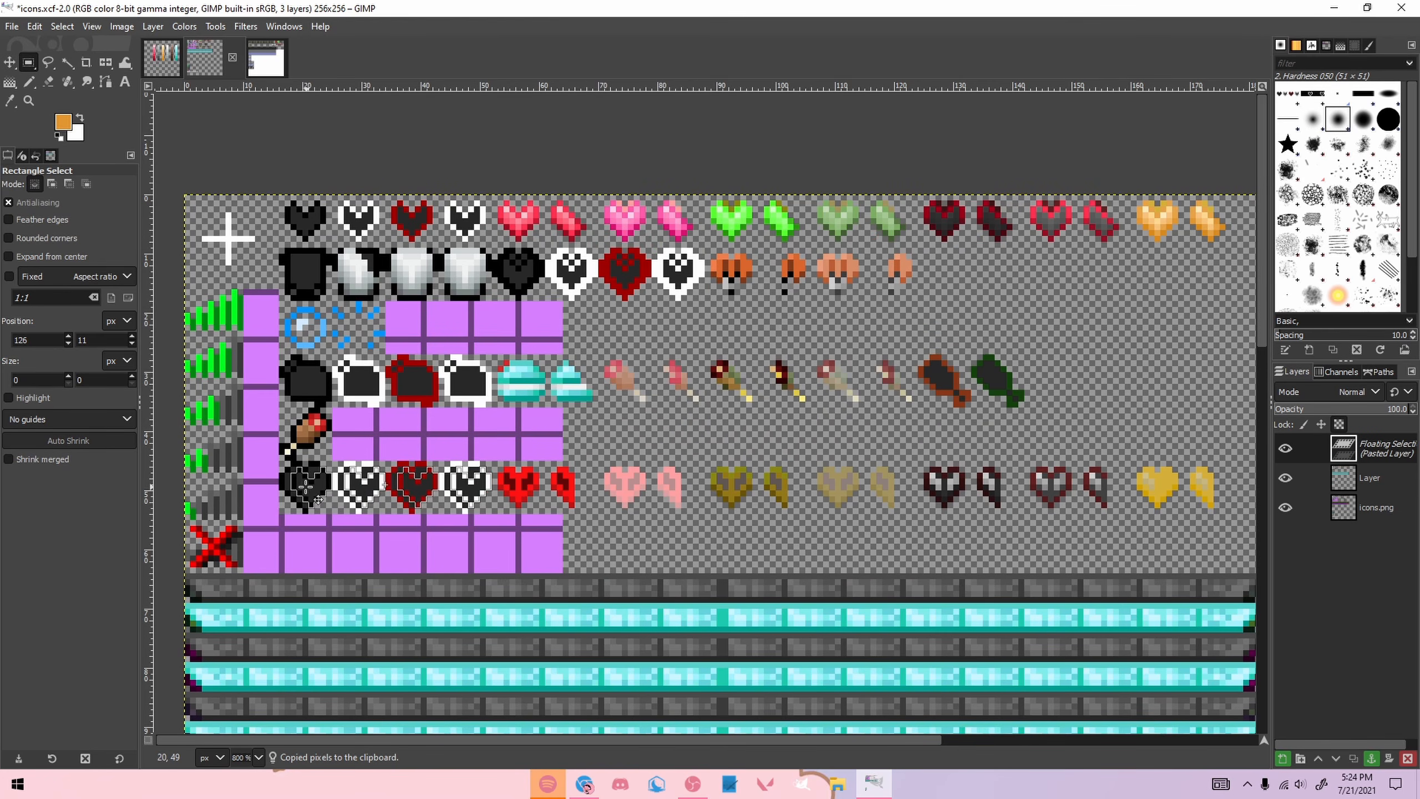
click(635, 427)
scroll(797, 354, down, 2)
scroll(775, 296, up, 2)
Step: Activate the icons.png layer and cut the old coloured hearts lying beneath the redrawn ones in the first row
click(1365, 476)
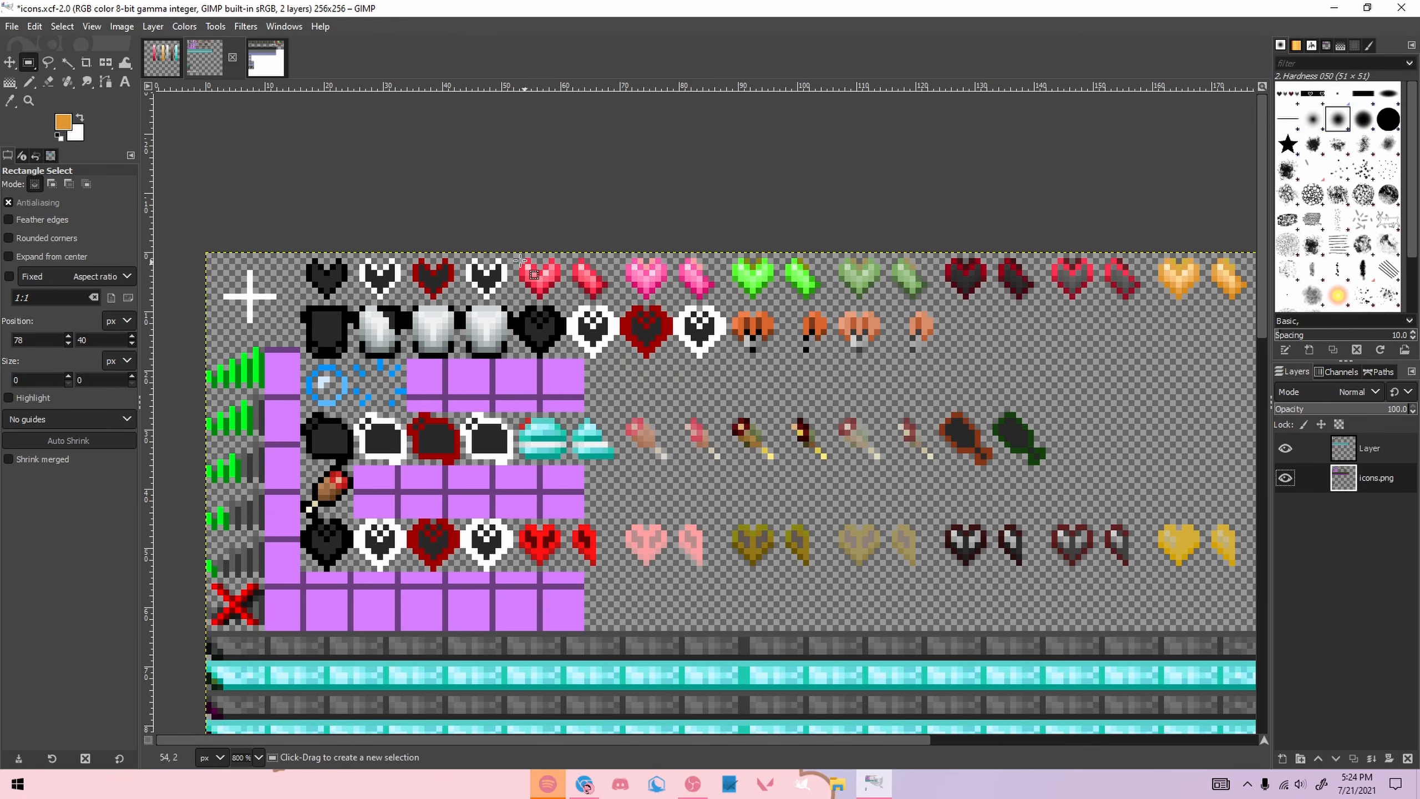
scroll(467, 245, down, 2)
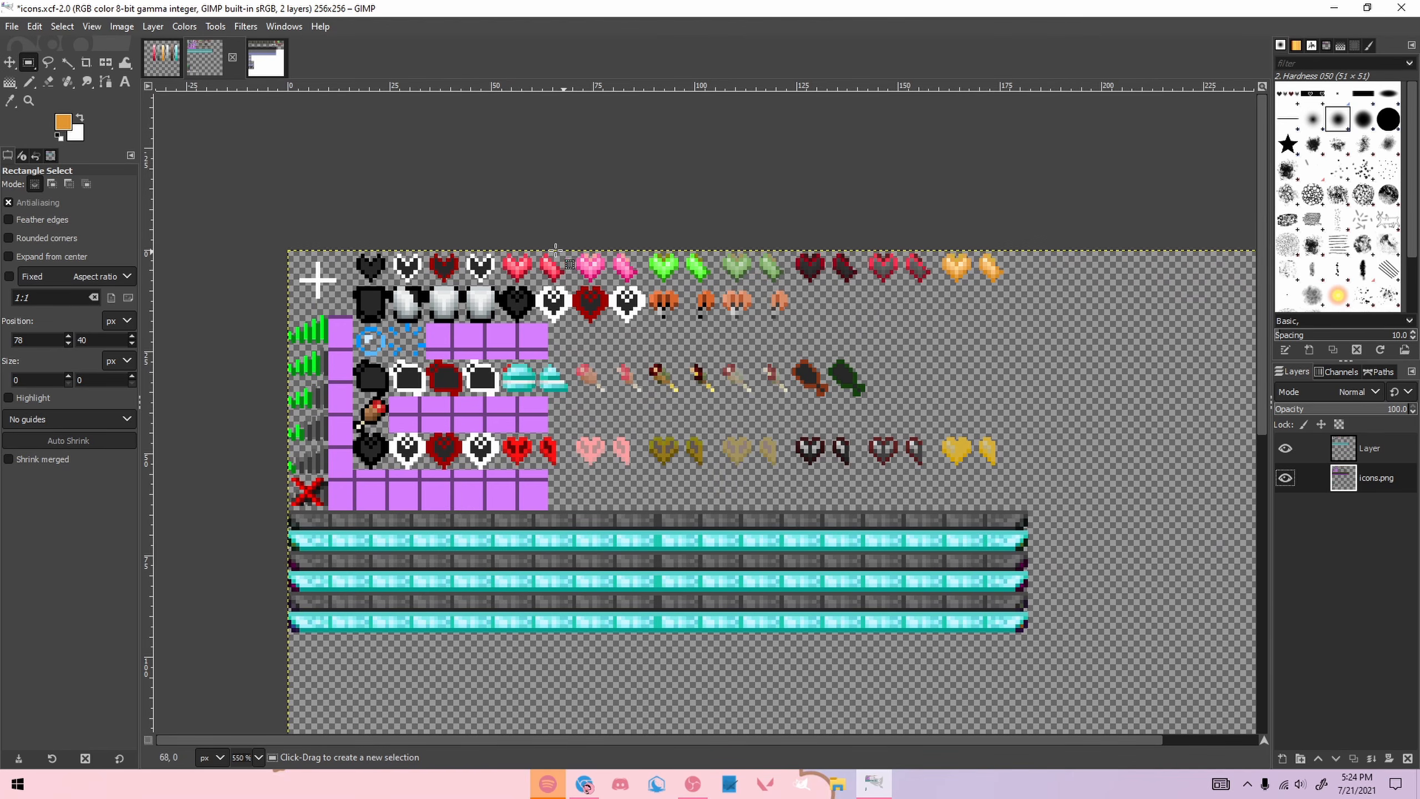
drag(569, 246, 1027, 286)
key(ctrl+x)
click(1189, 283)
scroll(595, 271, up, 2)
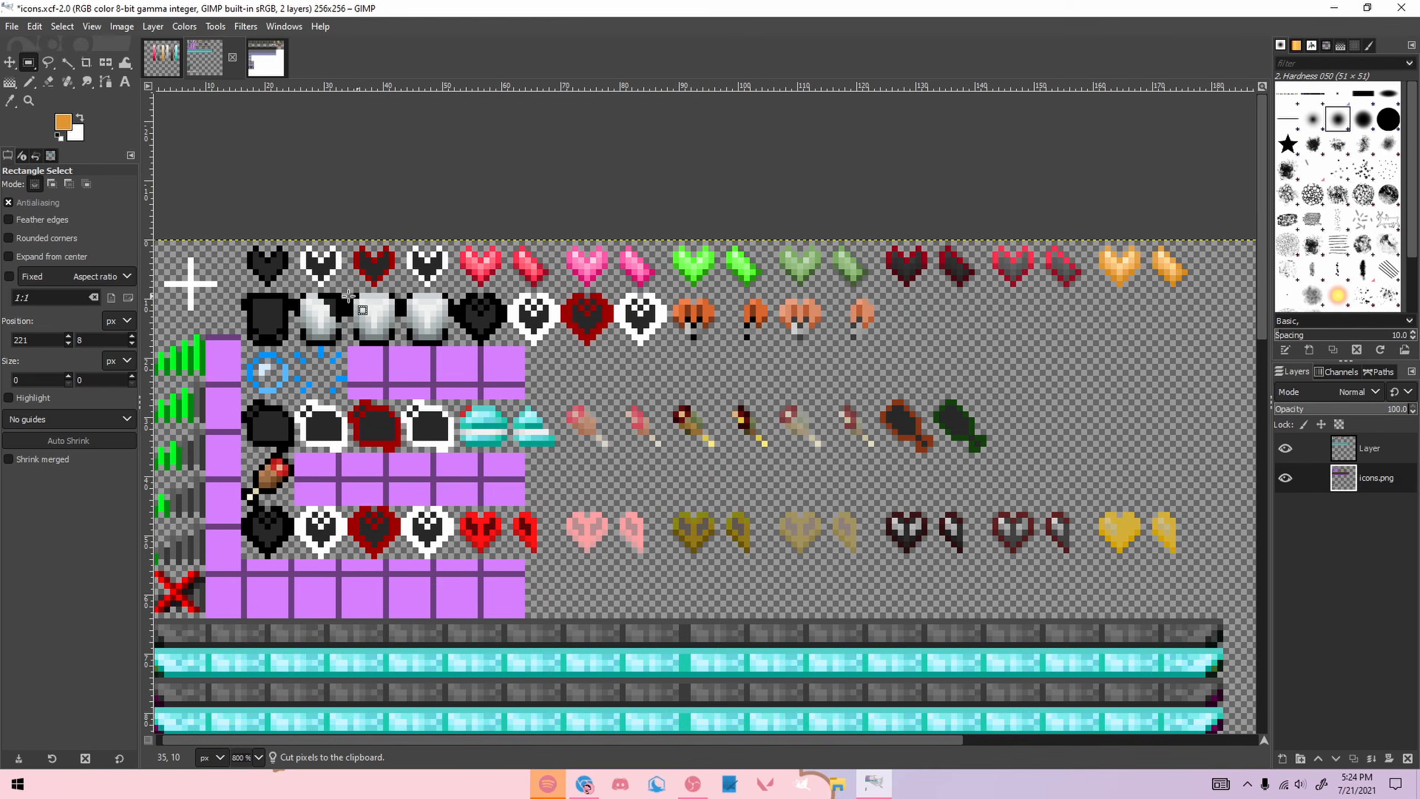
Step: Cut the old armour icons and heart containers in the second row from the icons.png layer
scroll(355, 295, up, 1)
drag(226, 291, 816, 364)
click(957, 365)
Step: Cut the old hunger icons lying beneath the redrawn containers and cyan icons from the icons.png layer
scroll(685, 363, down, 3)
drag(230, 278, 664, 348)
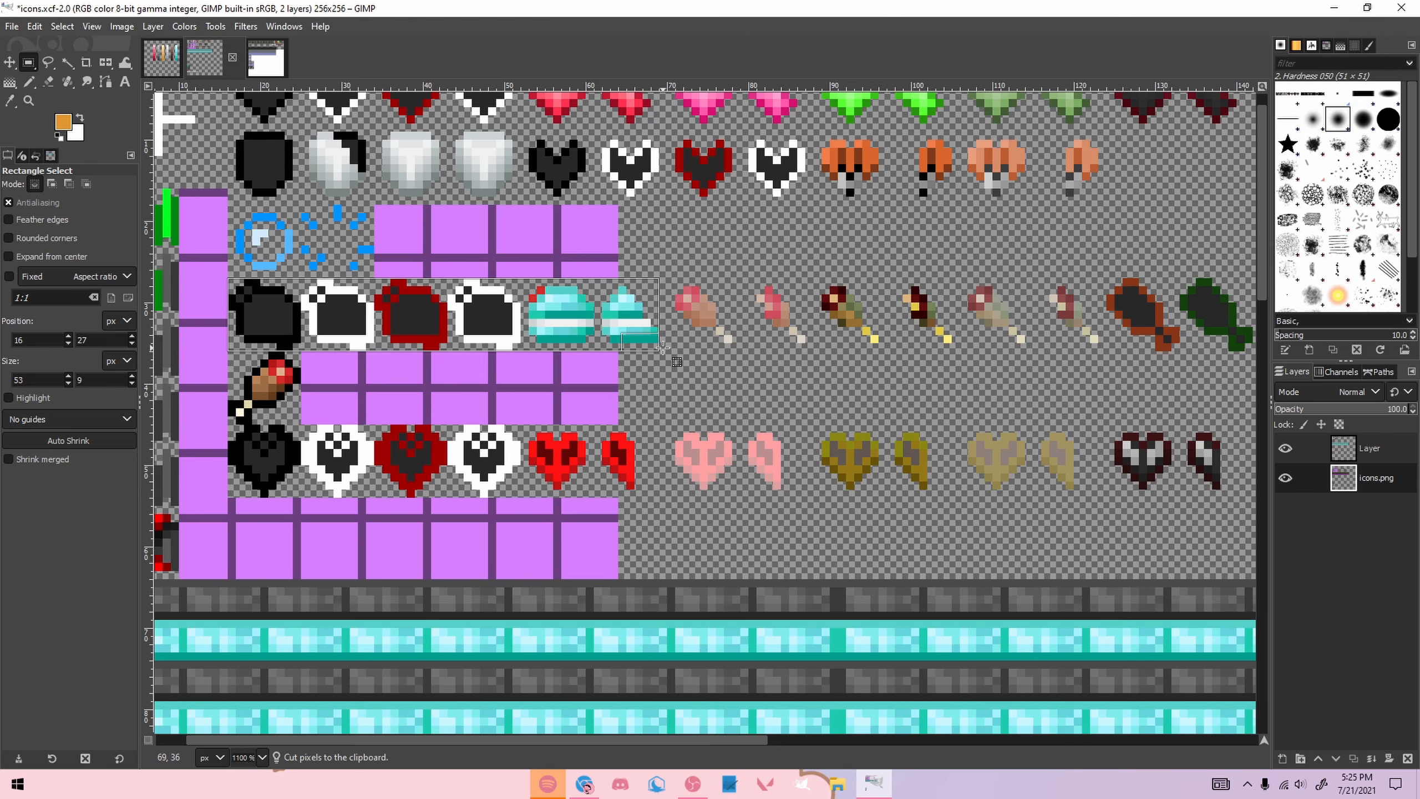
key(ctrl+z)
click(699, 250)
Step: Cut the old hardcore heart containers in the lower row from the icons.png layer
drag(241, 438, 525, 495)
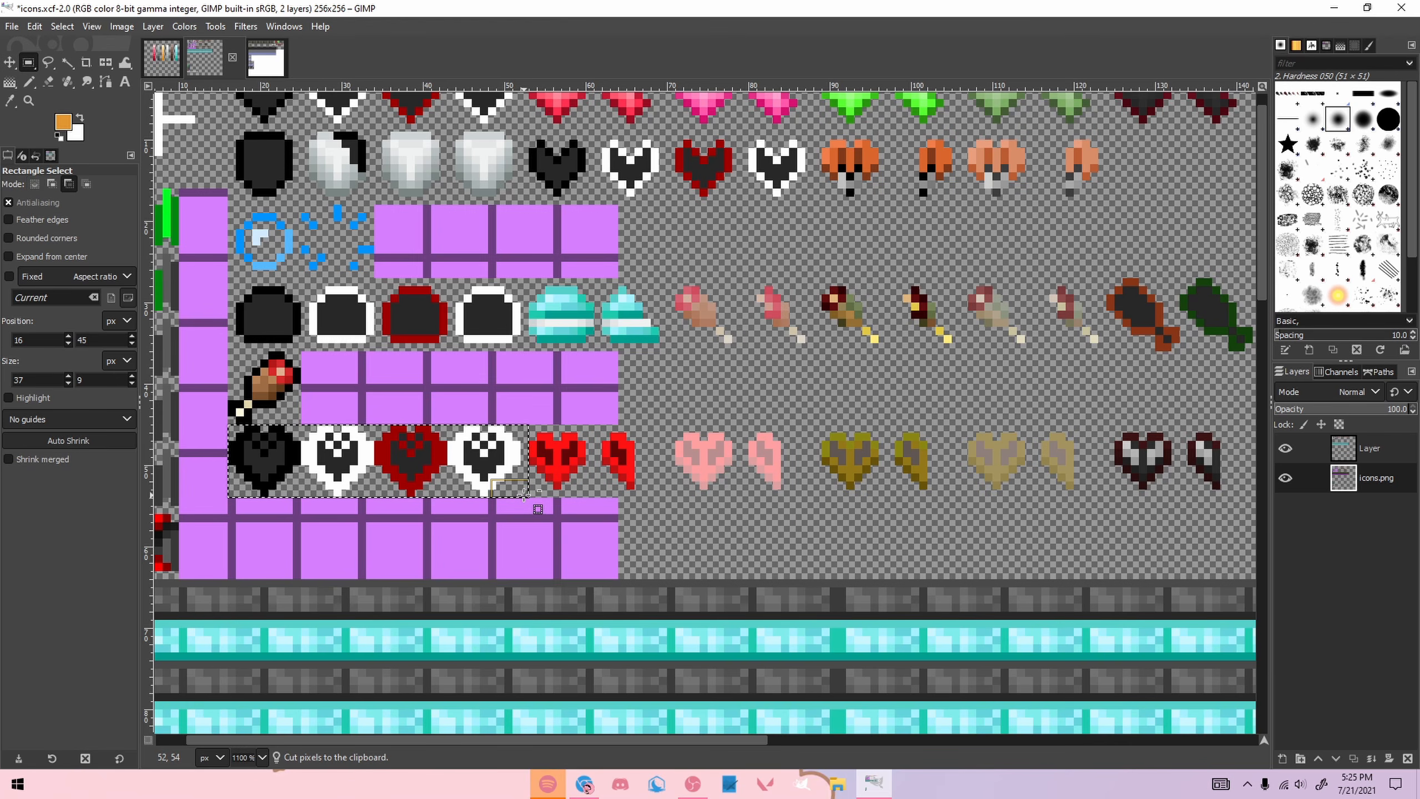
key(ctrl+x)
click(643, 360)
Step: Select the inner top and centre notch pixels of the full and half fox-faced hearts in the second row and cut them
scroll(632, 434, down, 4)
scroll(705, 352, up, 7)
click(594, 364)
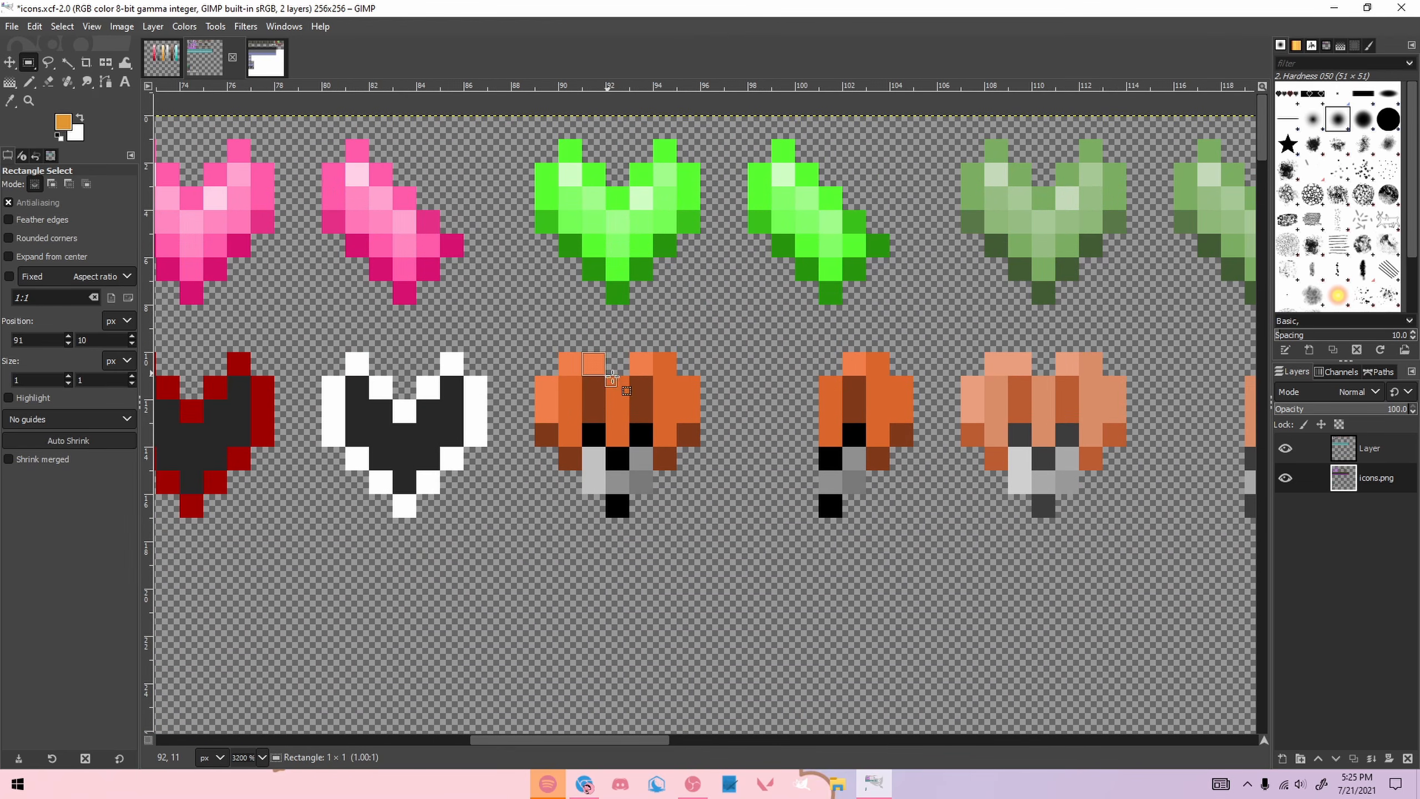
shift+click(617, 388)
shift+click(641, 364)
shift+click(854, 364)
shift+click(830, 387)
shift+click(1020, 364)
shift+click(1044, 388)
shift+click(1067, 364)
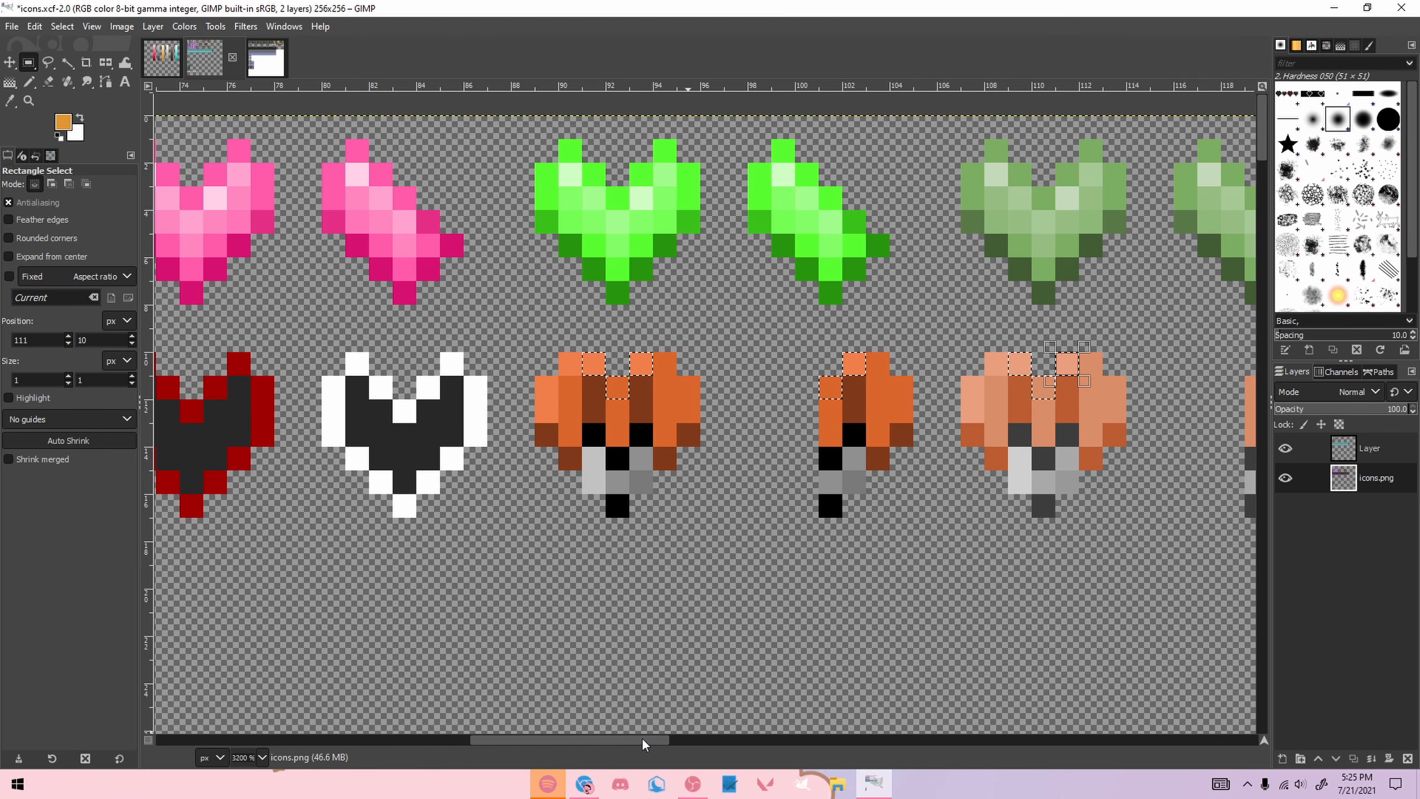
drag(643, 741, 727, 742)
shift+click(801, 387)
key(ctrl+x)
scroll(759, 397, down, 4)
scroll(407, 390, down, 2)
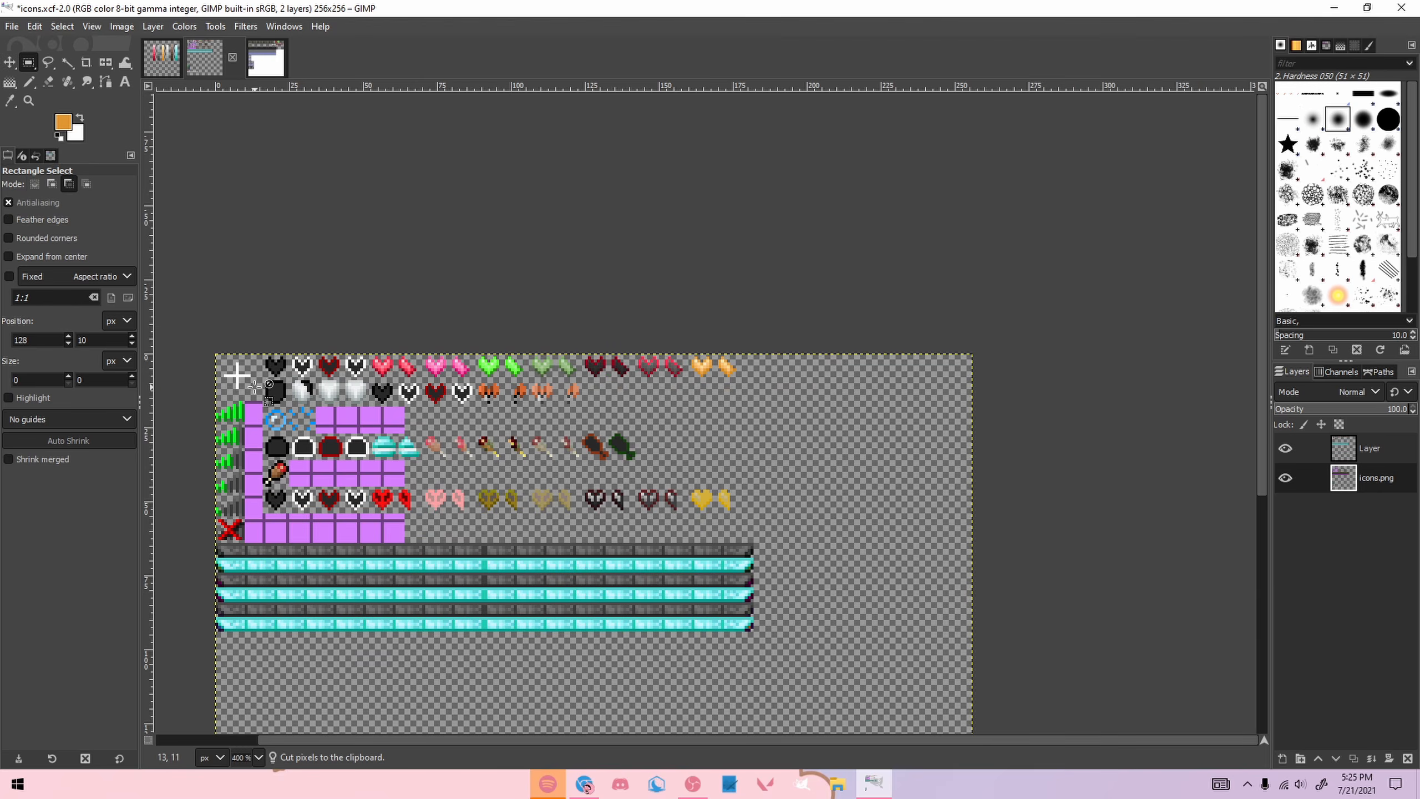
Step: Copy the coloured full and half hearts from the top row of Layer and place the copy over the hardcore heart row
scroll(294, 389, up, 2)
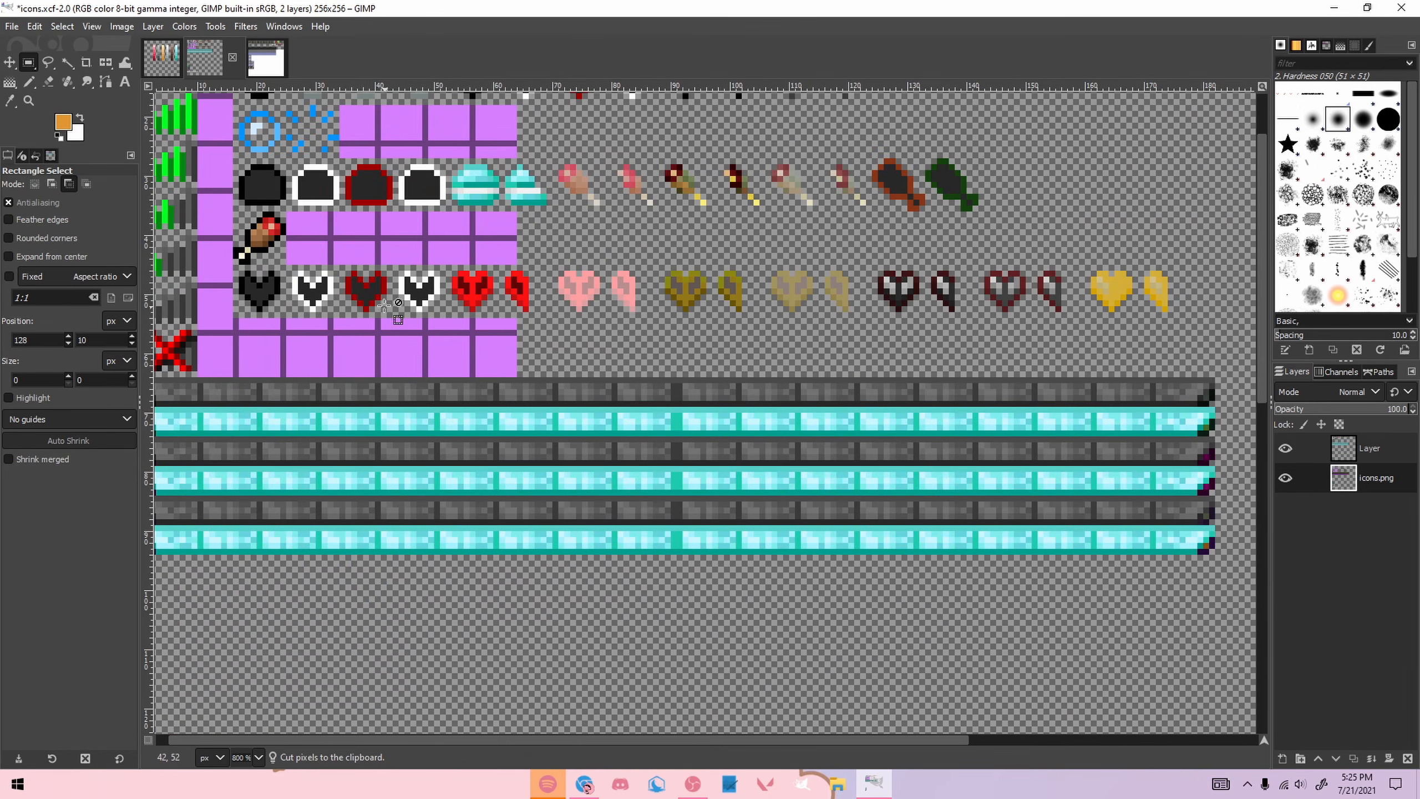
ctrl+scroll(388, 303, down, 2)
ctrl+scroll(439, 135, up, 2)
click(1360, 452)
drag(397, 164, 1139, 221)
key(ctrl+c)
key(ctrl+v)
drag(638, 197, 637, 463)
click(696, 403)
Step: Add a new layer above the redrawn artwork and hide Layer to expose the old hardcore hearts
click(1283, 759)
click(1314, 741)
click(1285, 477)
Step: Pick the darkest red from the palette image and pencil over the dark marks of the full and half red hardcore hearts
scroll(391, 455, up, 3)
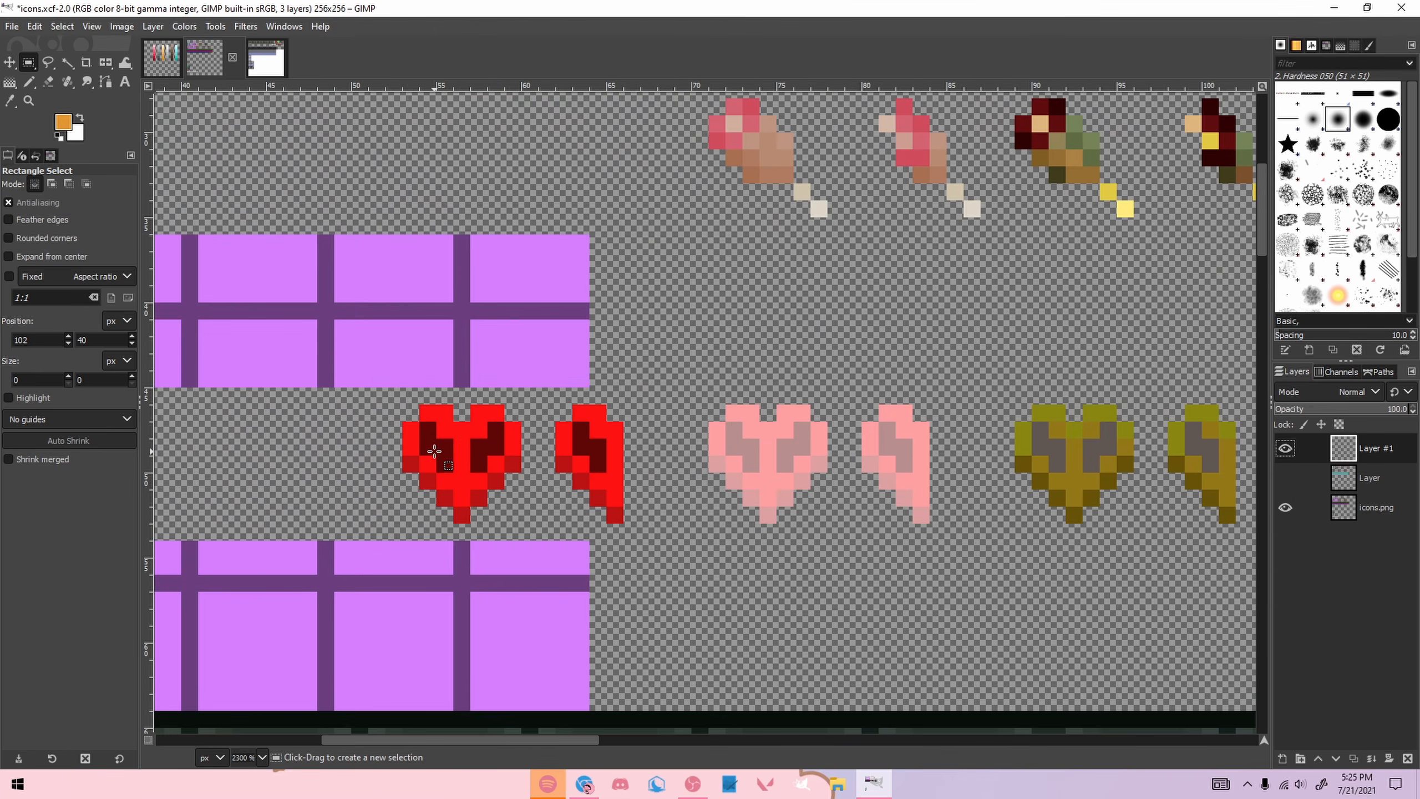
scroll(420, 455, up, 1)
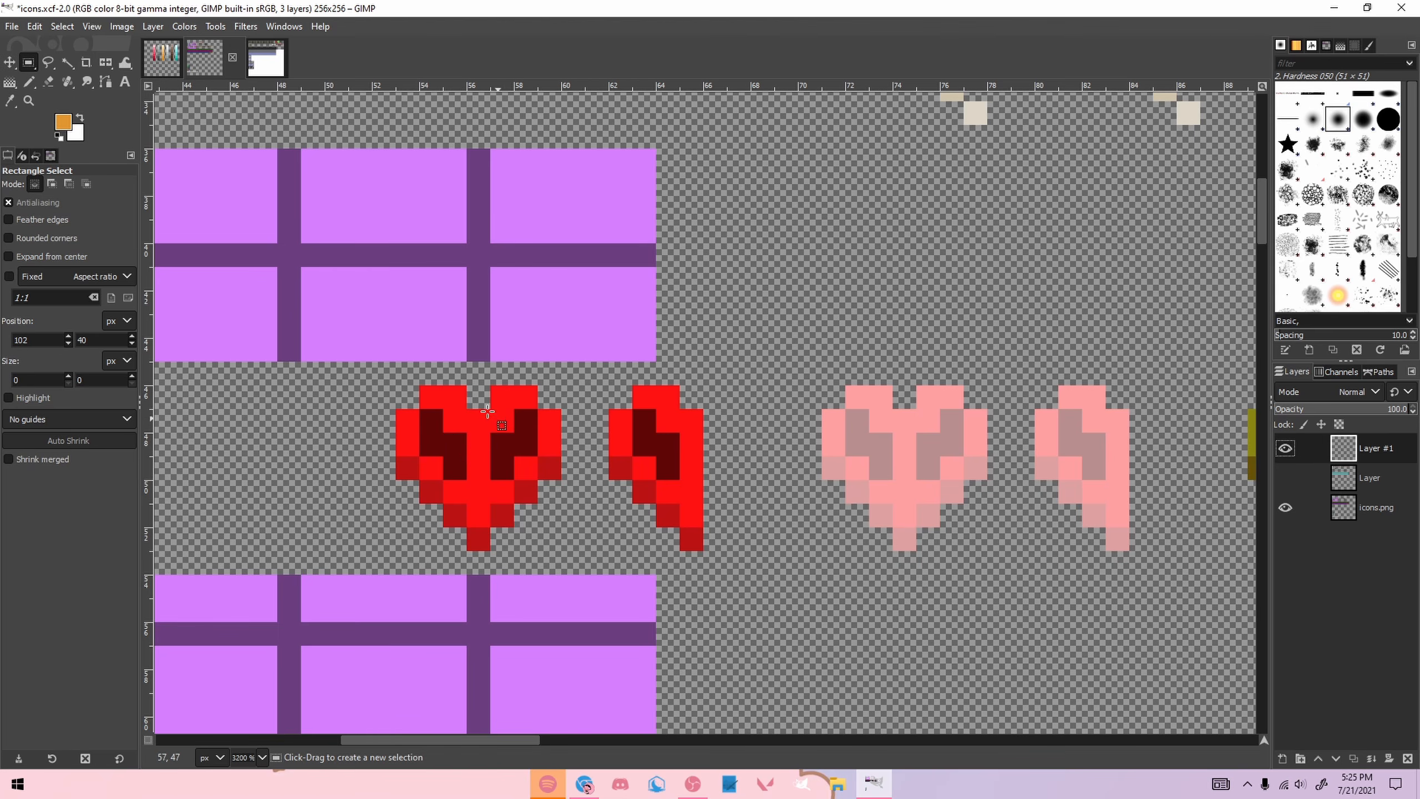
key(n)
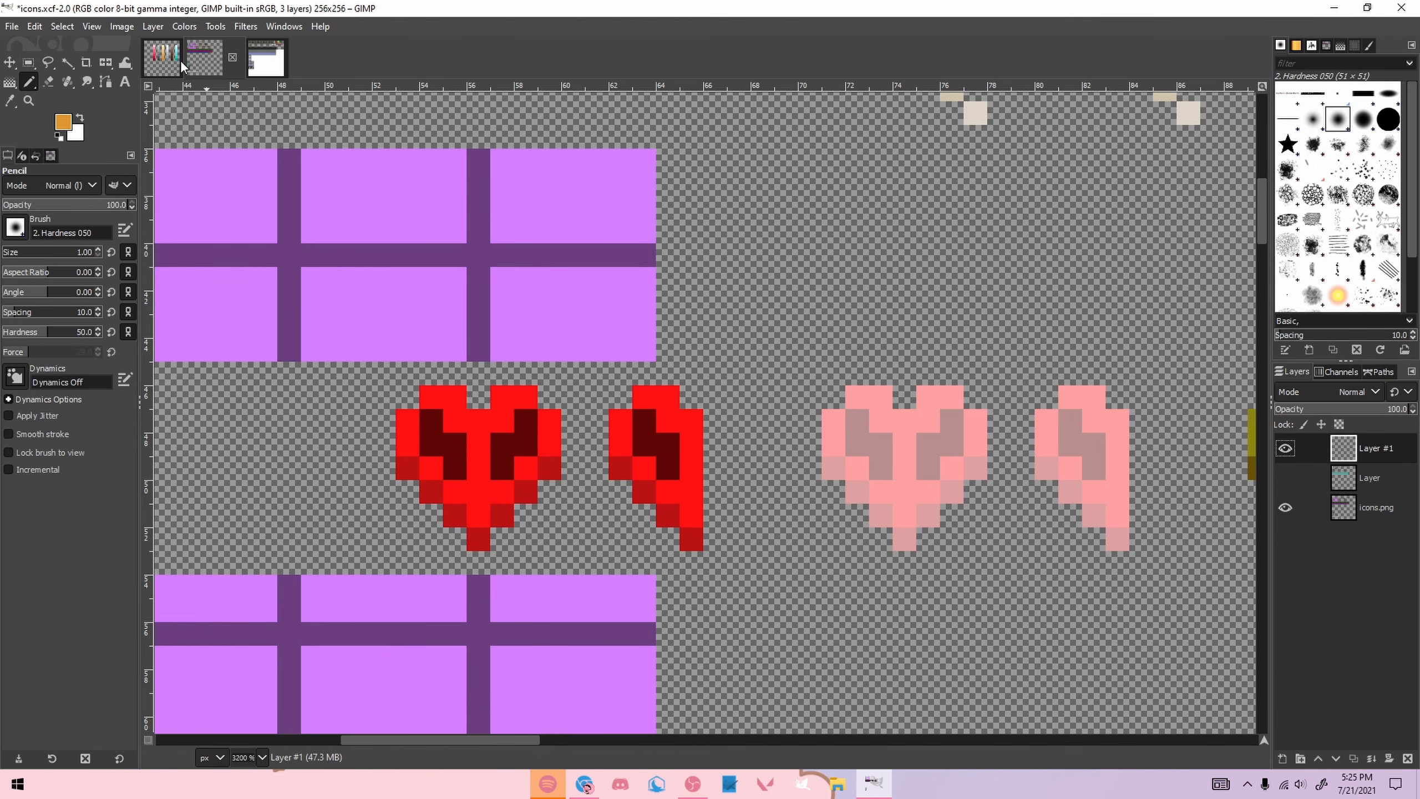
click(165, 62)
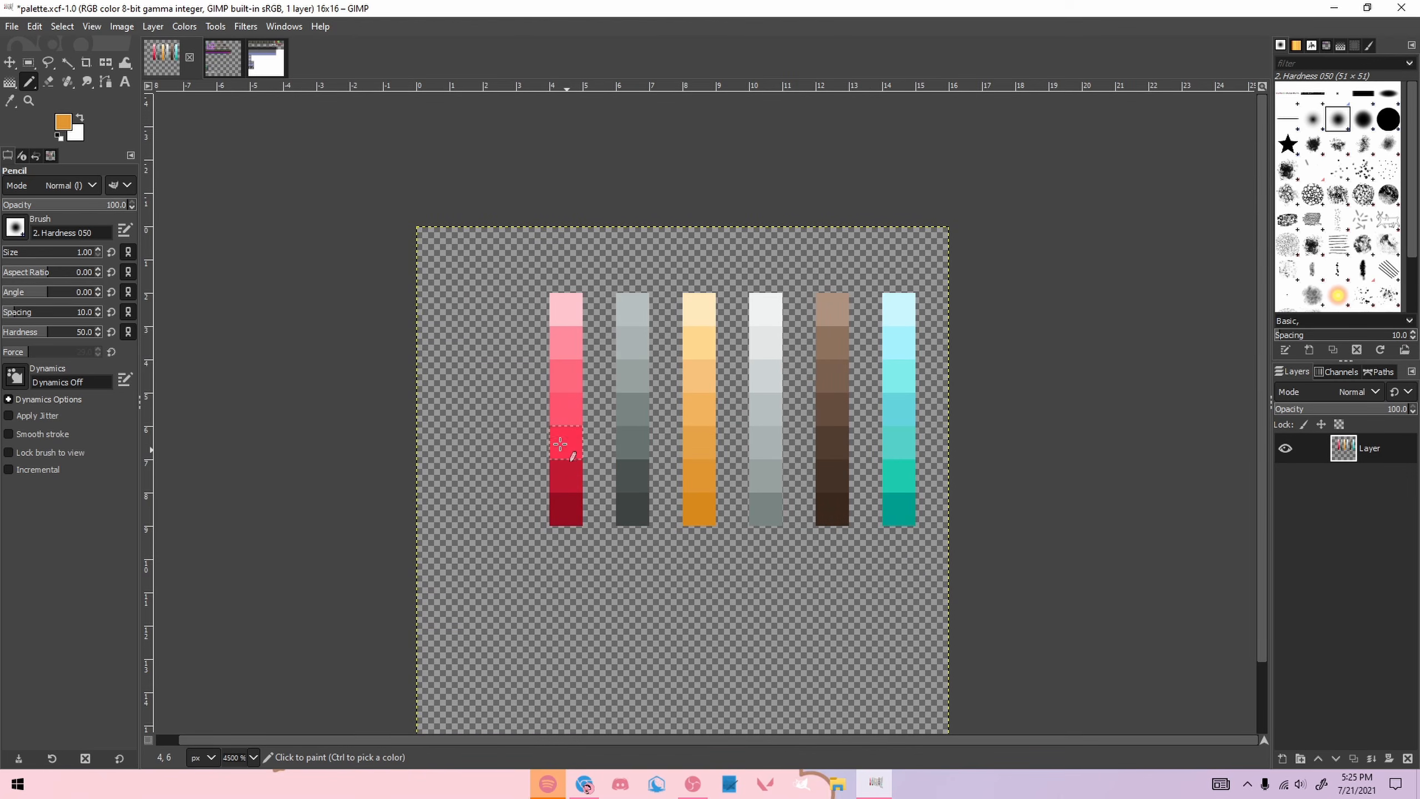
ctrl+click(566, 506)
click(215, 67)
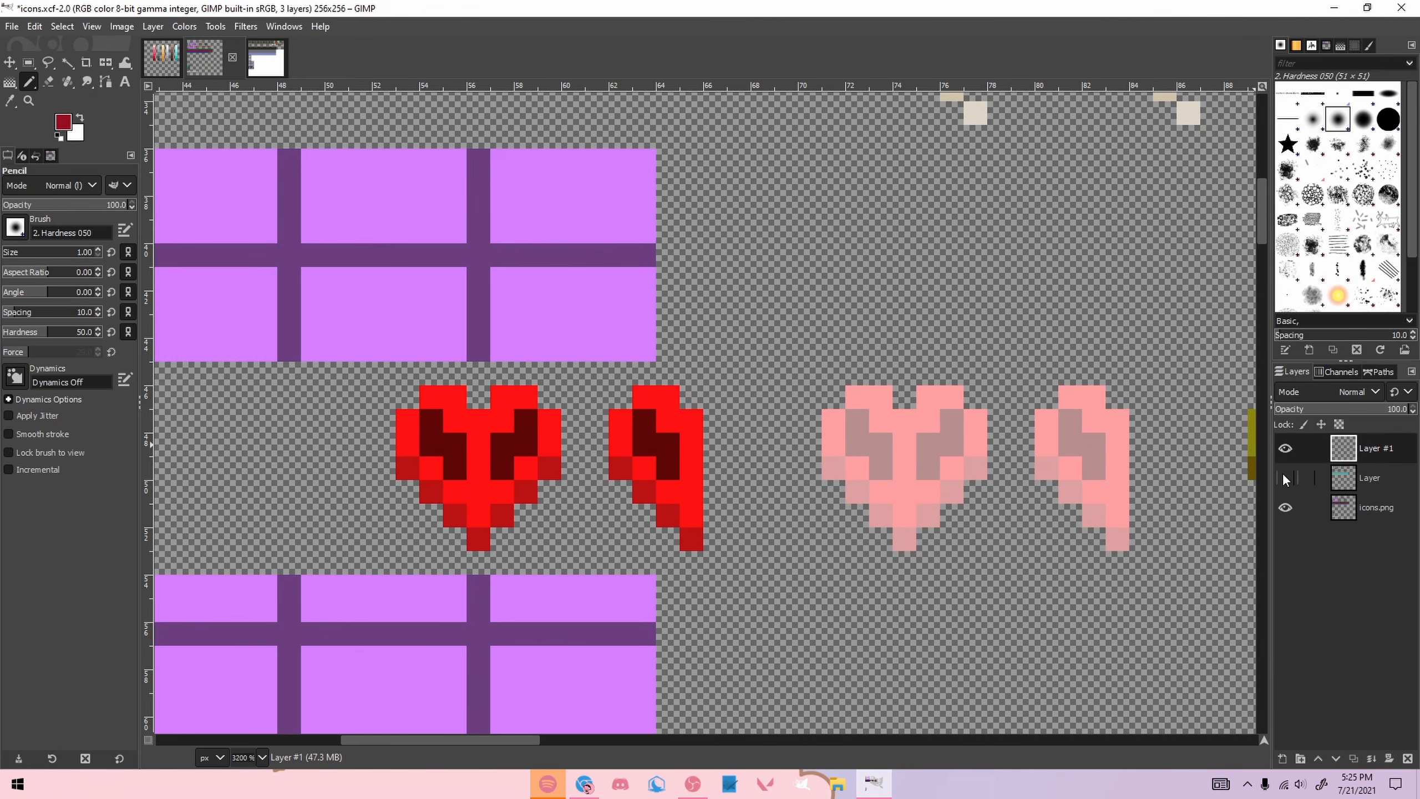
click(1285, 477)
click(1285, 477)
mouse_move(433, 422)
mouse_down()
mouse_move(503, 465)
mouse_move(506, 444)
mouse_move(548, 416)
mouse_up()
drag(643, 420, 671, 466)
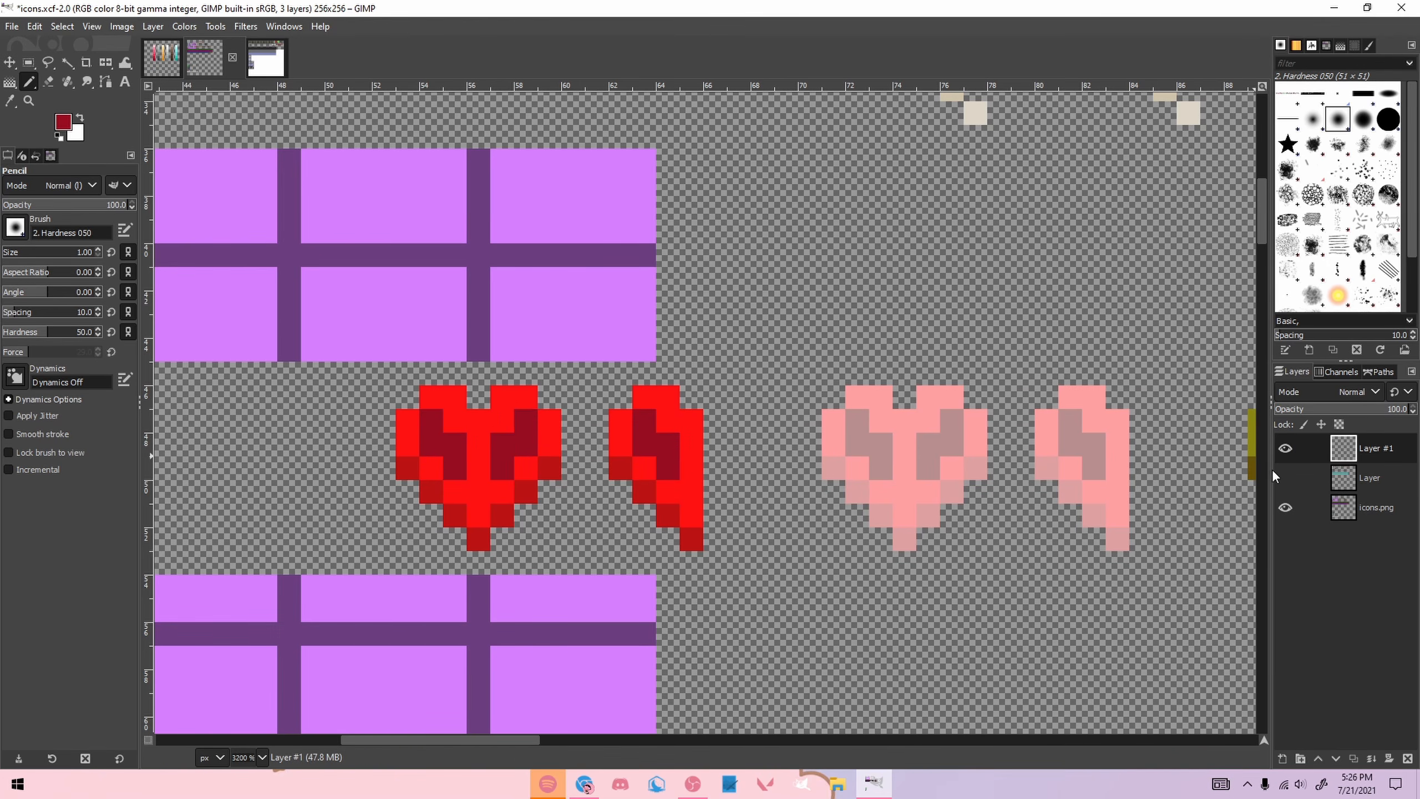
Step: Show Layer again and pencil the hardcore marks on the full pink heart using its darkest pink
click(1285, 477)
scroll(564, 469, down, 3)
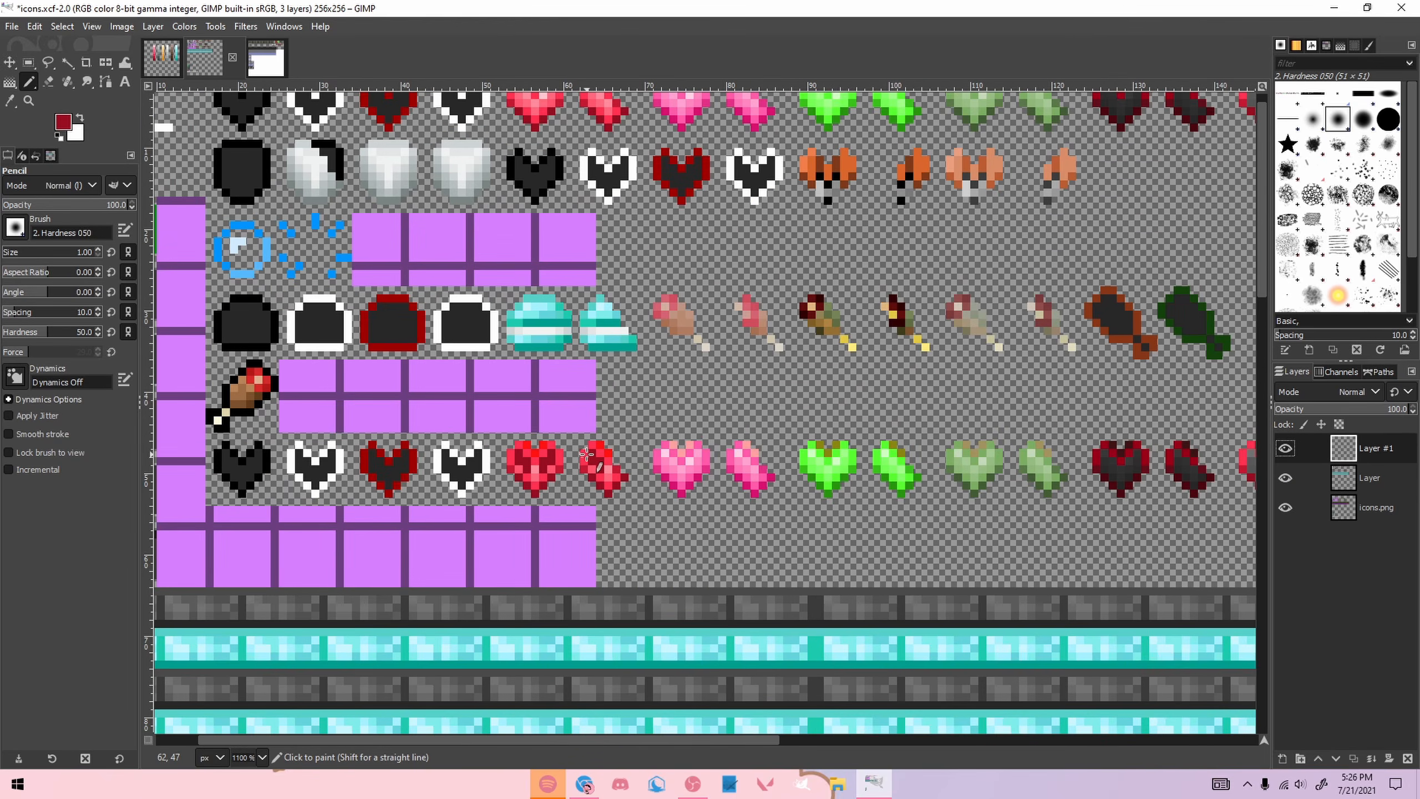
scroll(661, 453, up, 2)
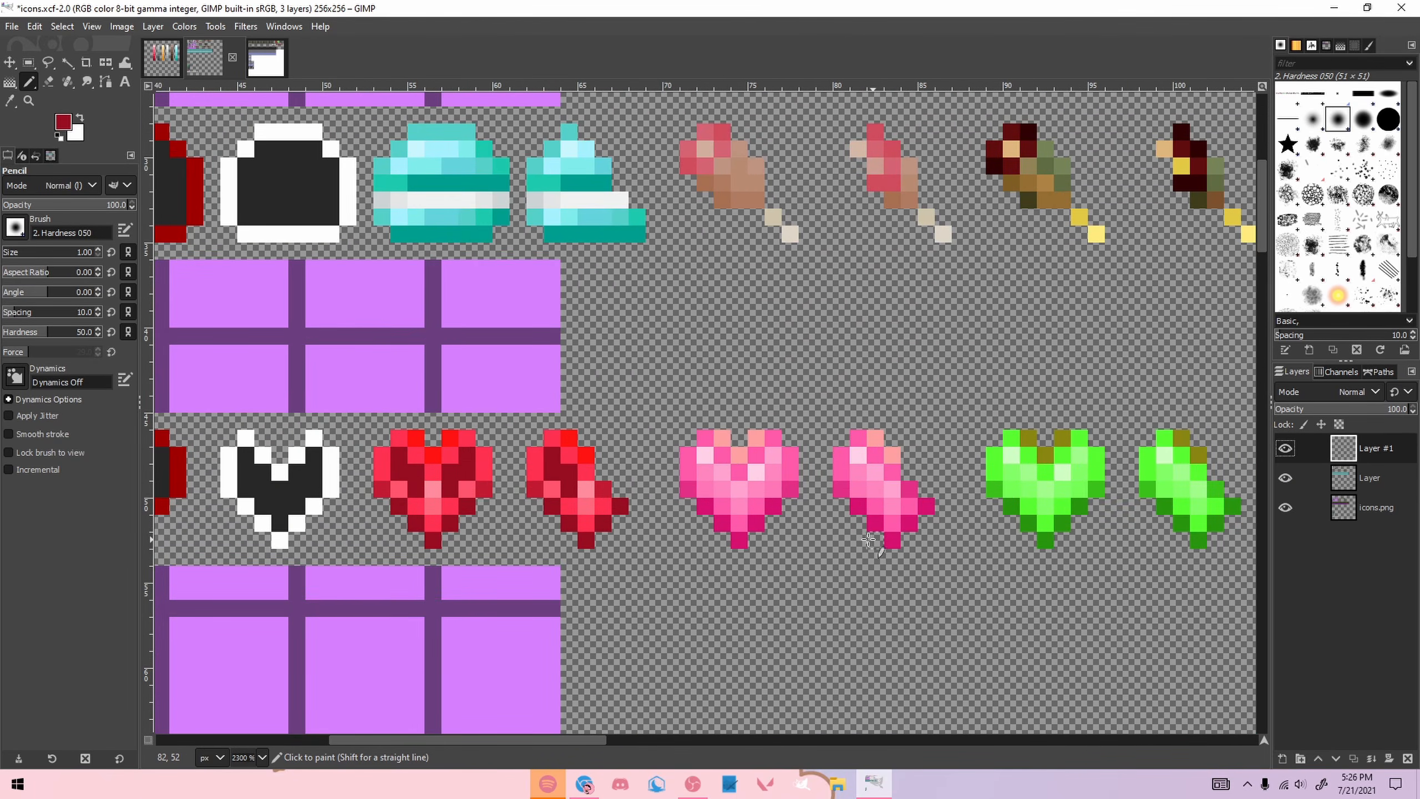
ctrl+click(741, 540)
scroll(782, 492, up, 1)
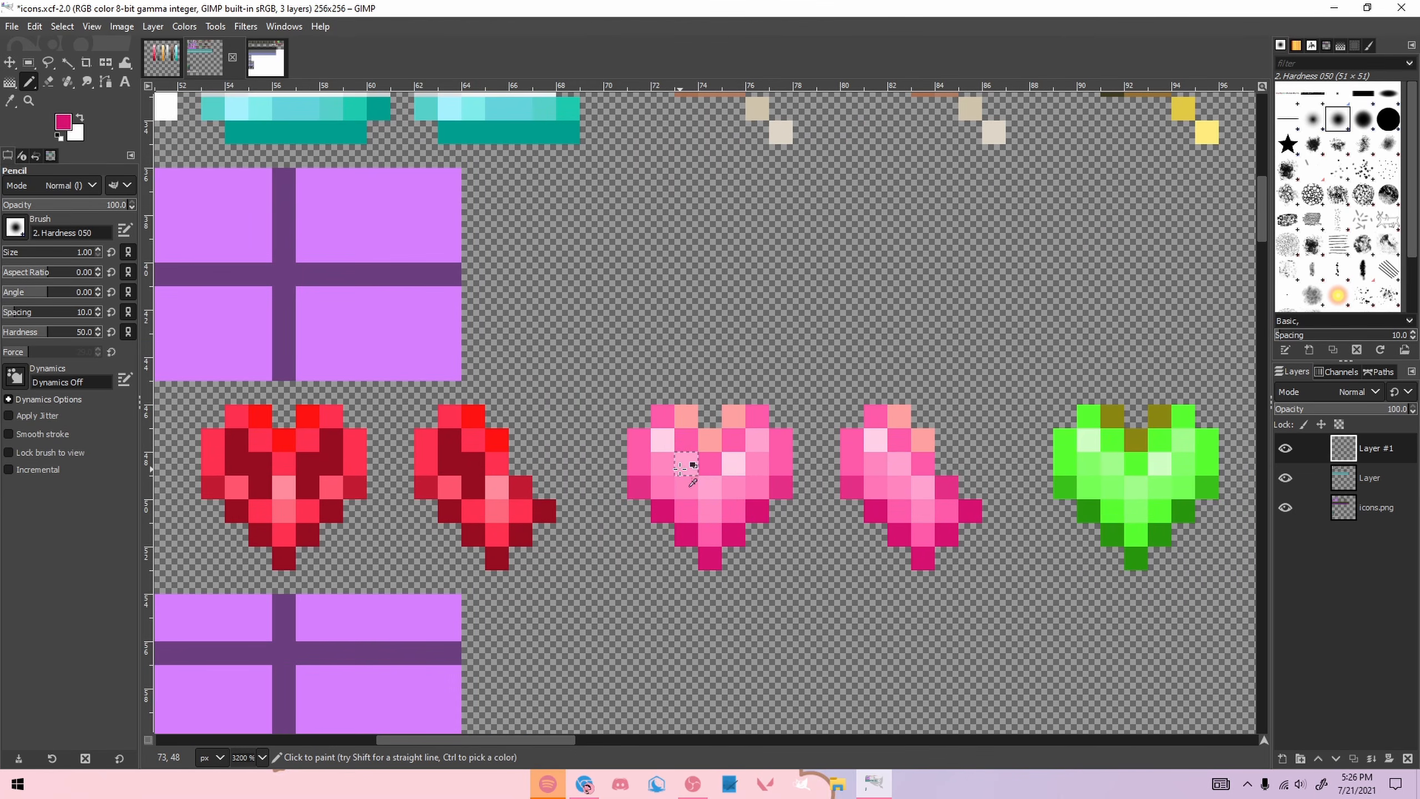
mouse_move(664, 449)
mouse_down()
mouse_move(687, 483)
mouse_move(758, 478)
mouse_move(737, 480)
mouse_move(762, 441)
mouse_up()
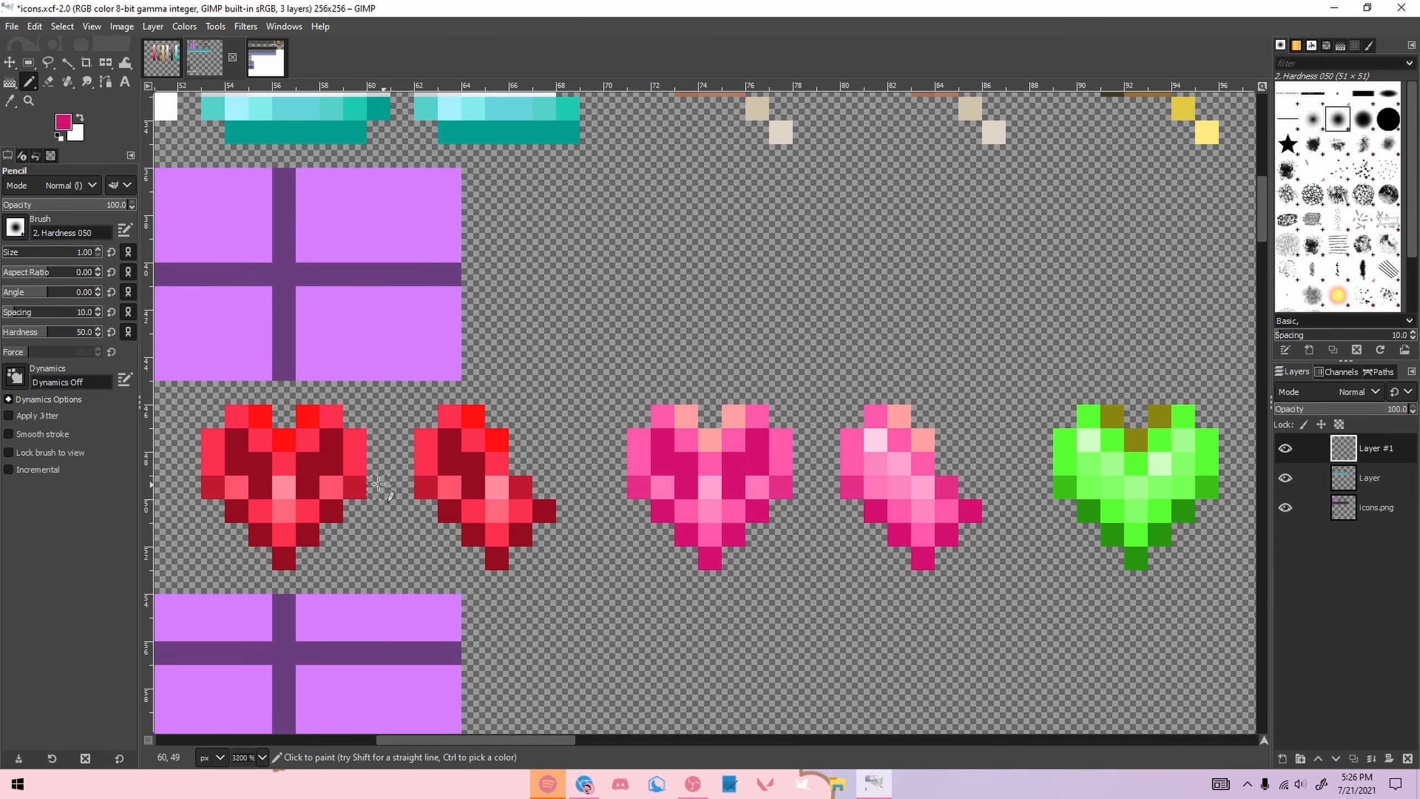
Step: Hide the icons.png layer and pencil the same dark pink mark on the half pink heart
click(1286, 508)
click(876, 444)
click(881, 464)
drag(898, 480, 921, 491)
key(ctrl+z)
click(898, 485)
Step: Pencil the hardcore marks on the bright green and muted green hearts, sampling each heart's darkest green
ctrl+click(1119, 536)
drag(1112, 469, 1088, 441)
click(1111, 485)
mouse_move(1160, 485)
mouse_down()
mouse_move(1189, 461)
mouse_move(1183, 439)
mouse_up()
drag(586, 738, 706, 738)
ctrl+click(866, 525)
mouse_move(855, 441)
mouse_down()
mouse_move(873, 484)
mouse_move(947, 442)
mouse_up()
drag(1066, 440, 1083, 472)
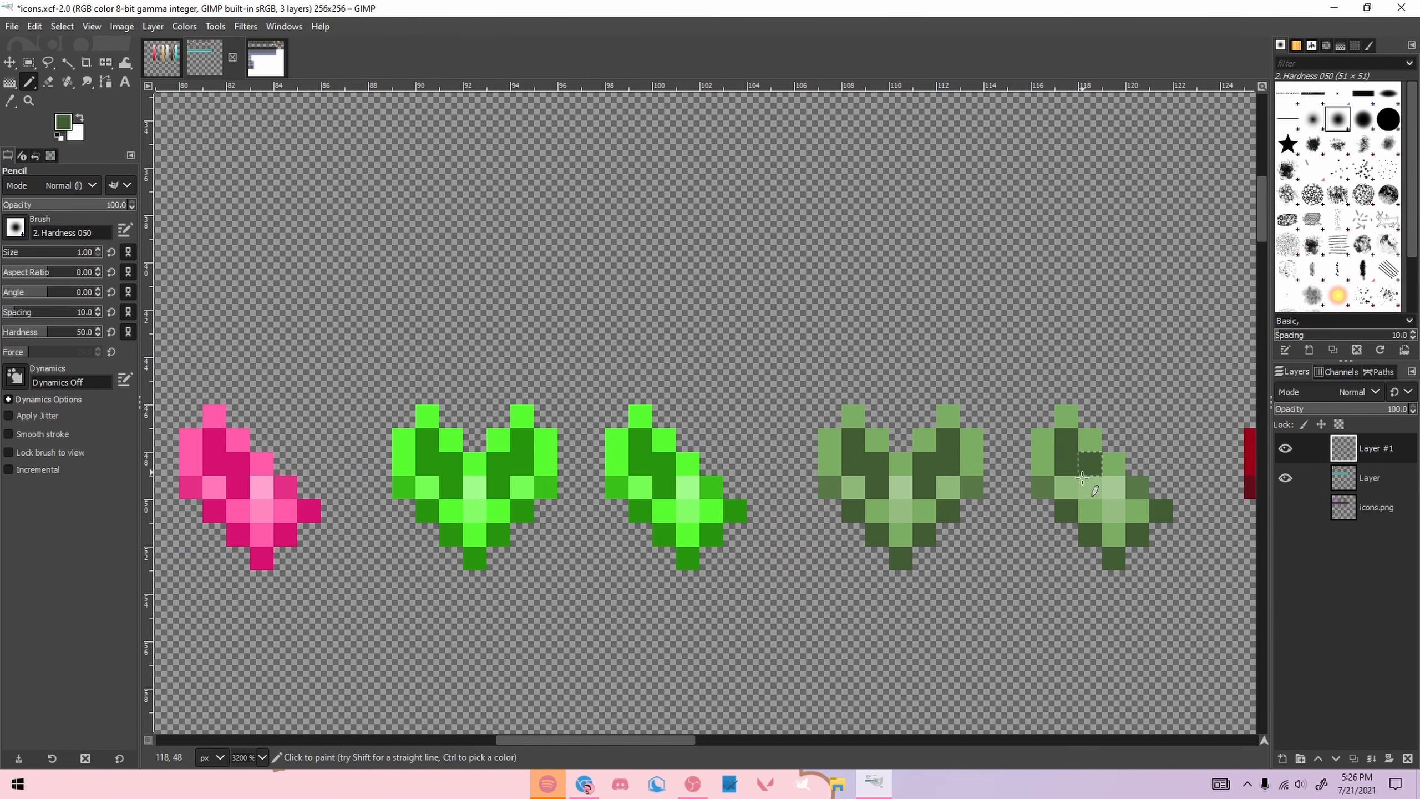
Step: Pencil the hardcore marks on the full and half dark red withered hearts using their darkest red
drag(692, 741, 803, 739)
ctrl+click(671, 462)
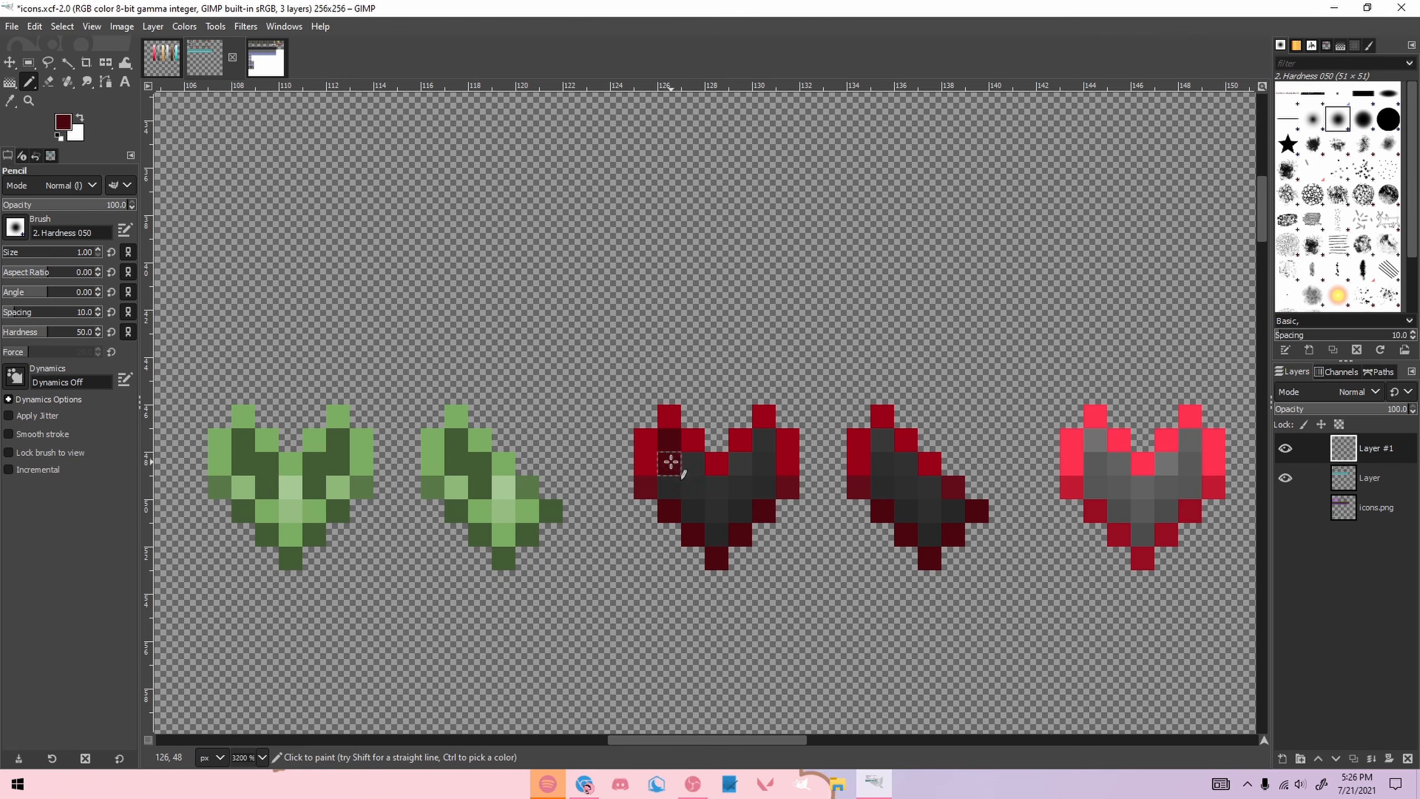
drag(671, 462, 693, 487)
drag(764, 441, 744, 486)
drag(882, 440, 907, 487)
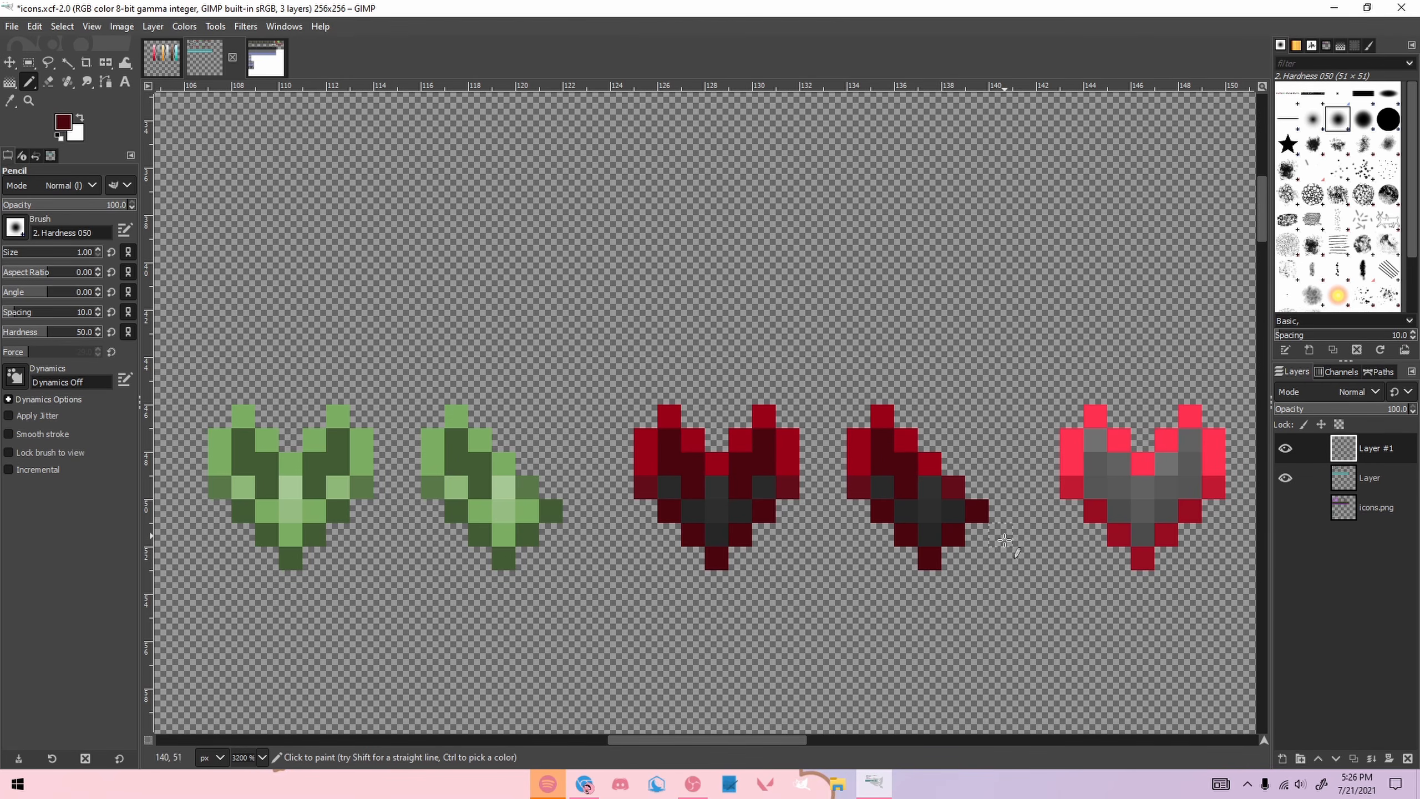
Step: Pencil the hardcore marks on the grey-filled crimson full and half hearts using their dark crimson
drag(783, 740, 844, 740)
ctrl+click(806, 559)
mouse_move(759, 440)
mouse_down()
mouse_move(794, 487)
mouse_move(852, 446)
mouse_up()
mouse_move(992, 460)
mouse_down()
mouse_move(983, 467)
mouse_move(972, 440)
mouse_up()
click(995, 486)
Step: Pencil the hardcore marks on the golden full and half hearts using their darkest orange
drag(828, 740, 923, 741)
ctrl+click(704, 564)
mouse_move(654, 441)
mouse_down()
mouse_move(672, 476)
mouse_move(730, 480)
mouse_move(774, 448)
mouse_up()
drag(868, 445, 892, 481)
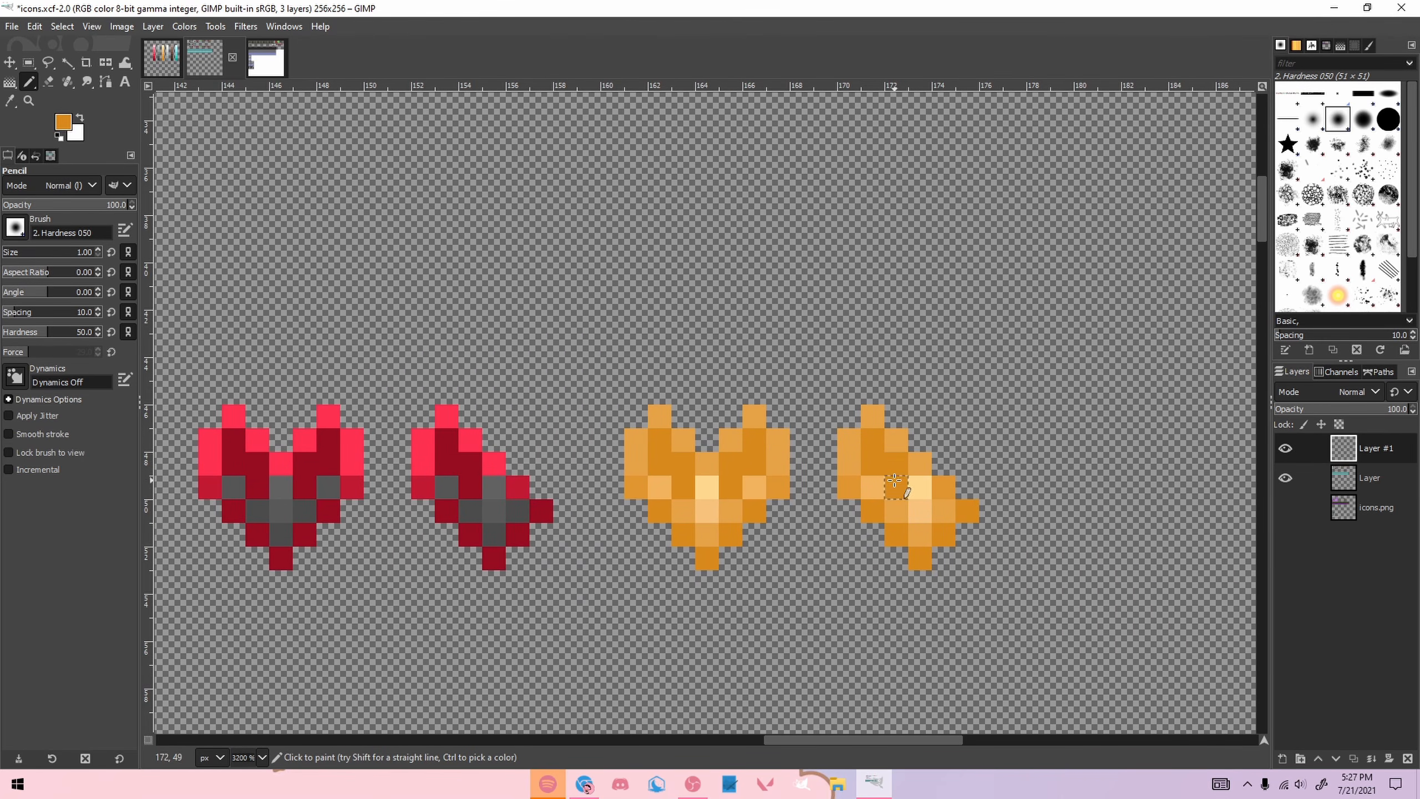
Step: Show the icons.png layer again beneath the redrawn icons
ctrl+scroll(804, 486, down, 6)
ctrl+scroll(342, 477, up, 2)
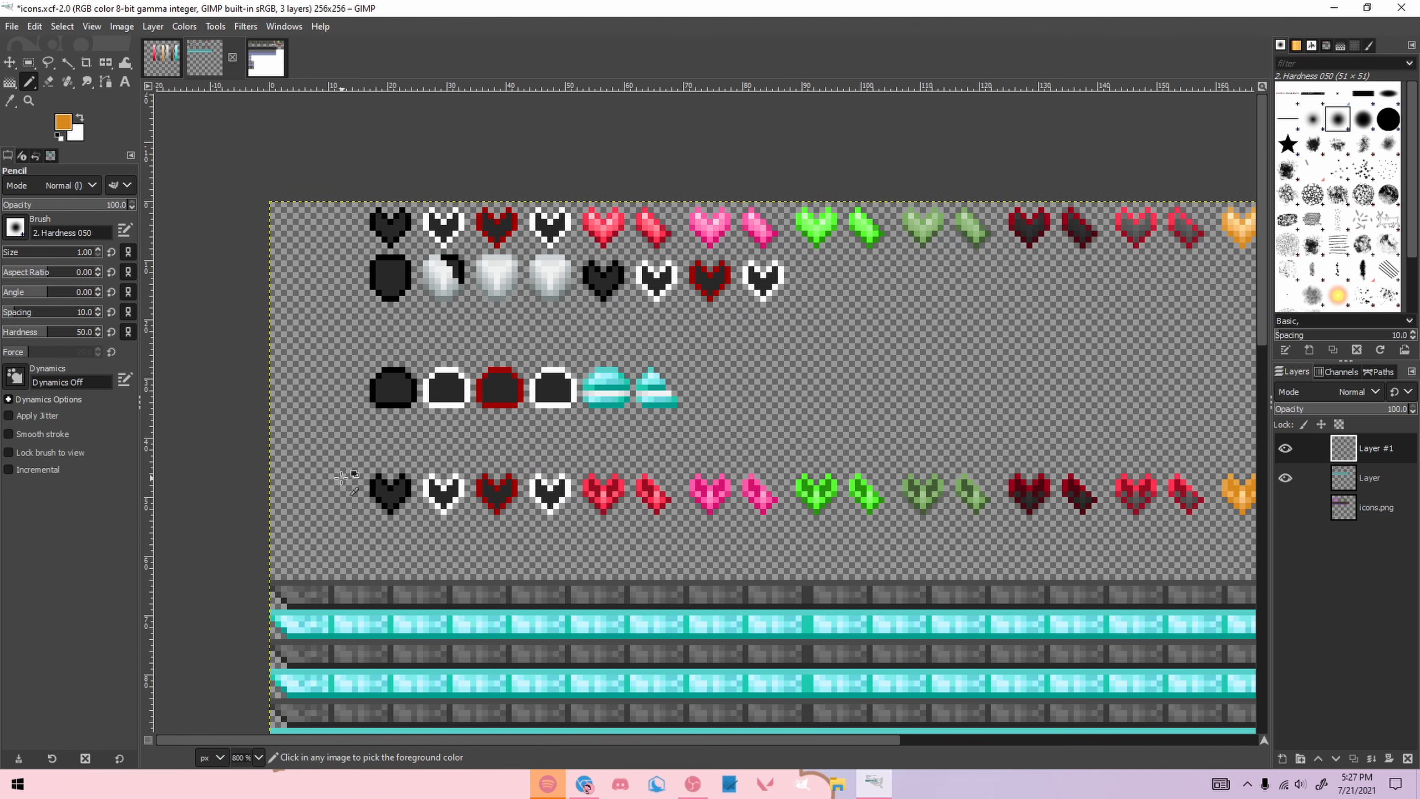
drag(607, 419, 581, 443)
ctrl+scroll(821, 498, down, 2)
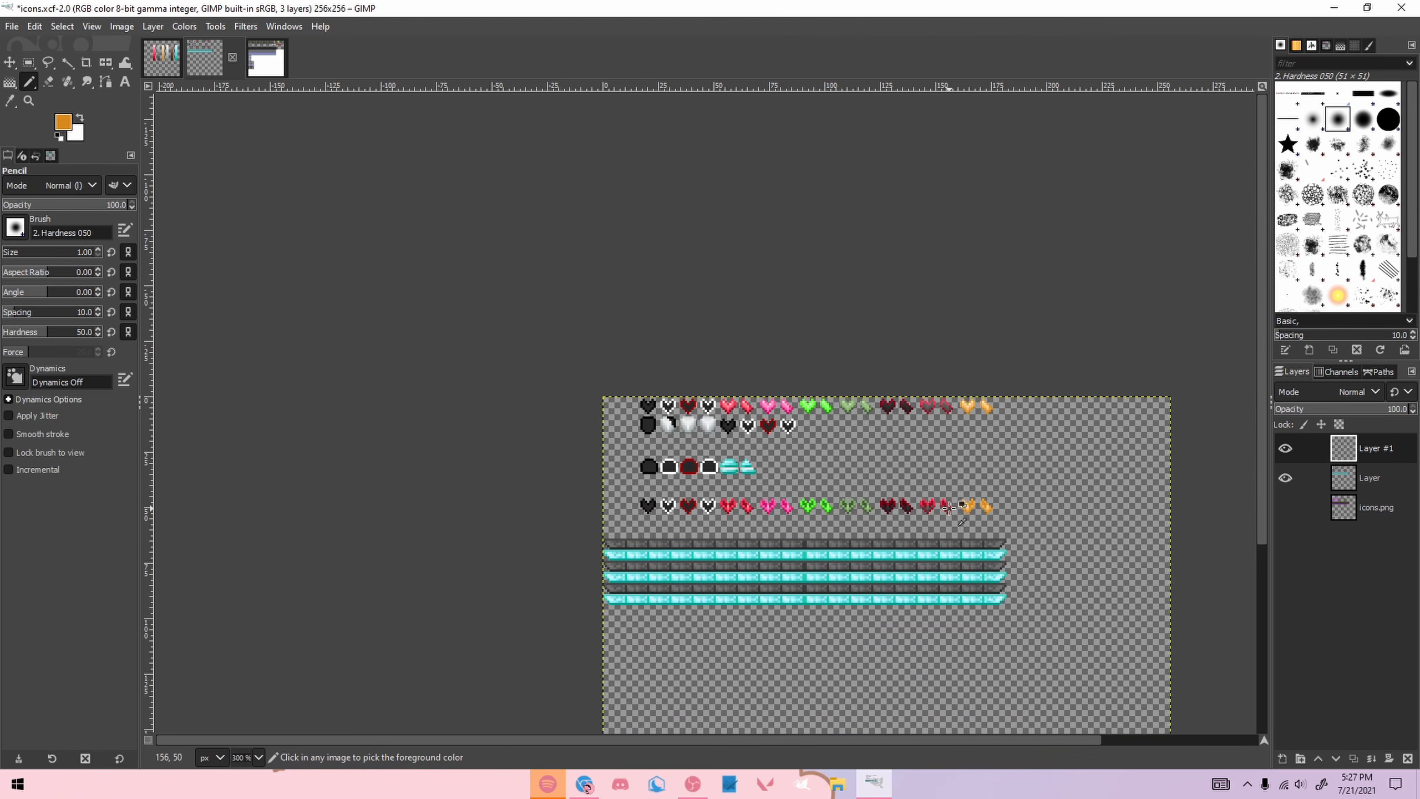
ctrl+scroll(816, 472, up, 1)
click(1285, 507)
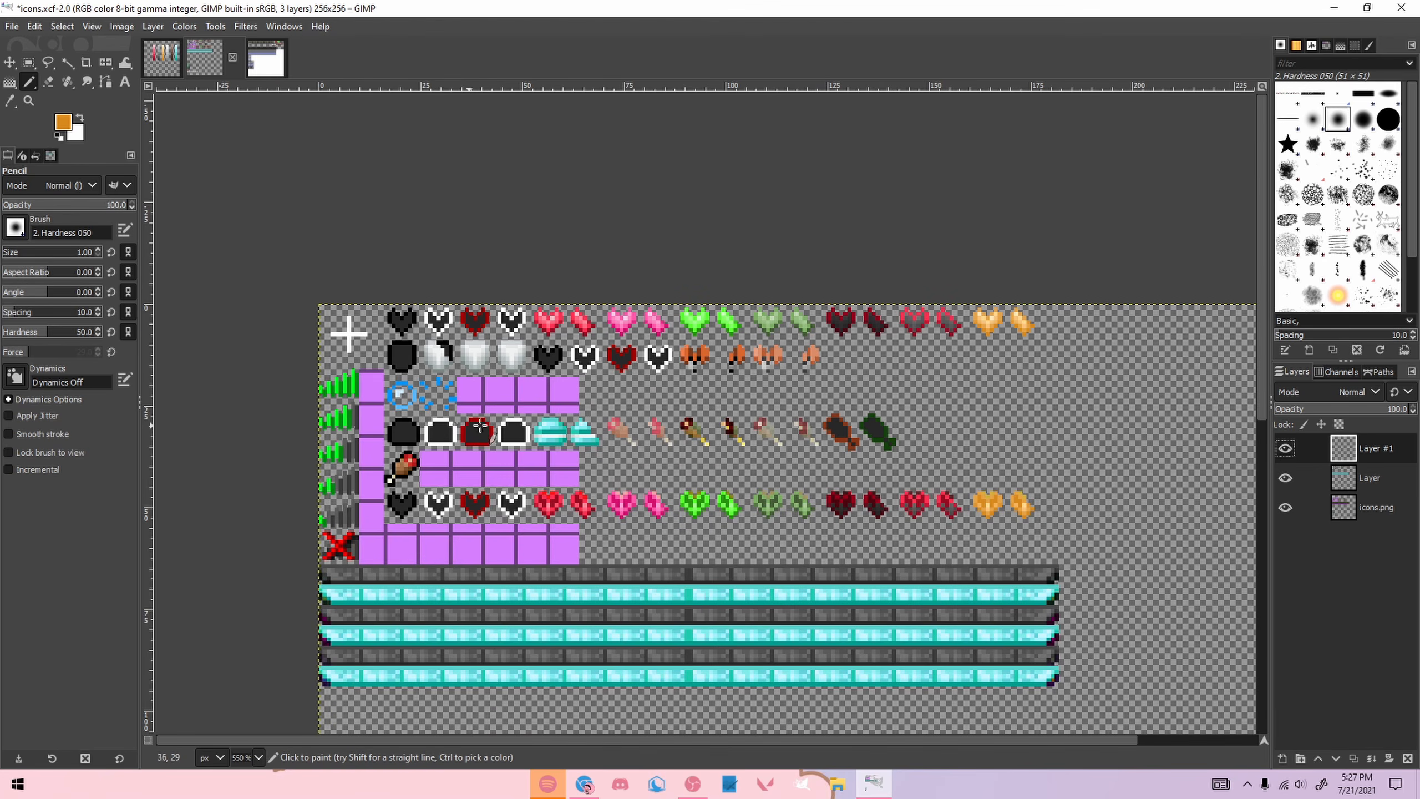
Step: Copy the cyan full and half hunger icons on Layer and place the copy over the adjacent old pink drumsticks
click(1367, 476)
key(r)
ctrl+scroll(671, 442, up, 2)
ctrl+scroll(671, 442, up, 1)
drag(400, 386, 576, 473)
key(ctrl+c)
key(ctrl+v)
drag(455, 459, 661, 459)
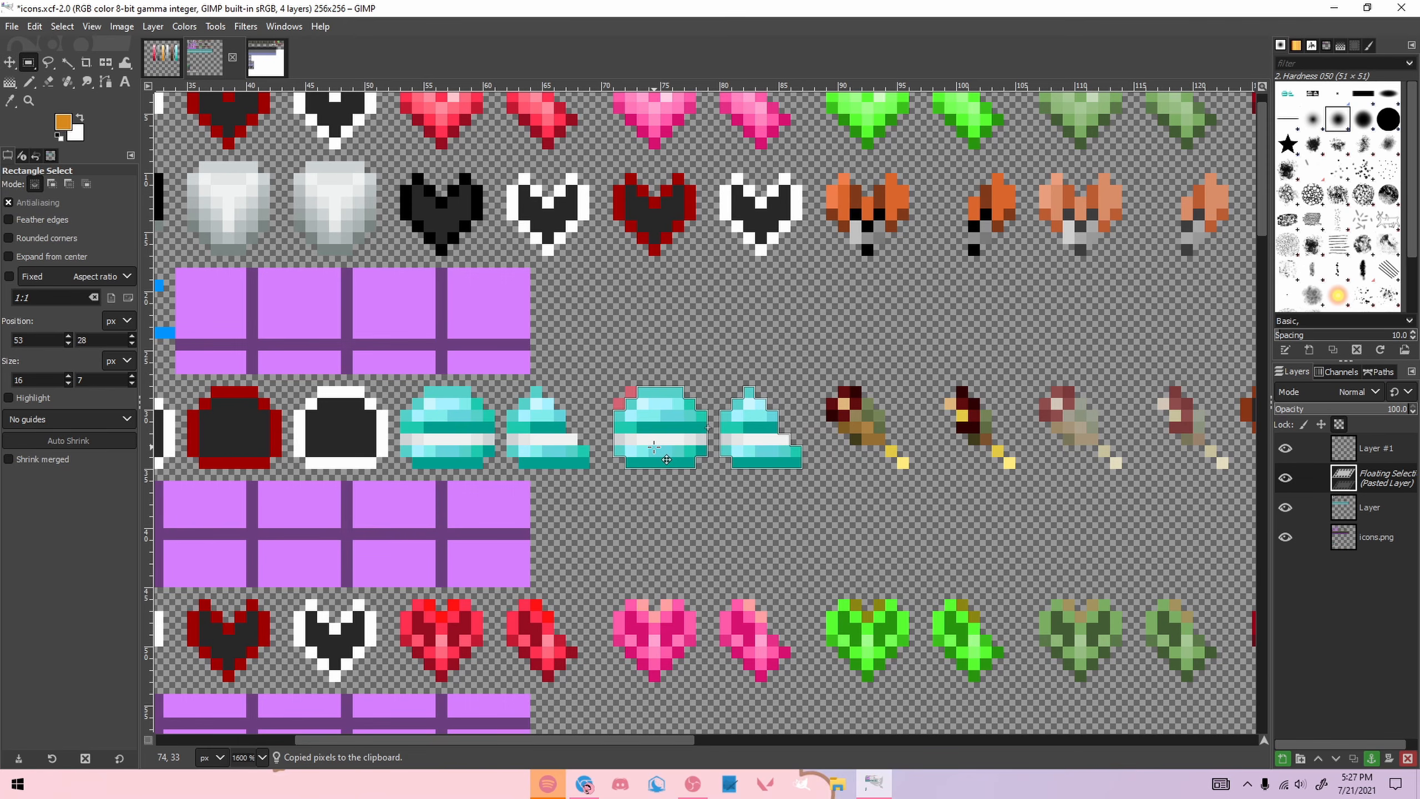
Step: Recolour the pasted hunger icons pink with Hue-Saturation, setting hue to 152.6 and lightness to 17.1
click(184, 26)
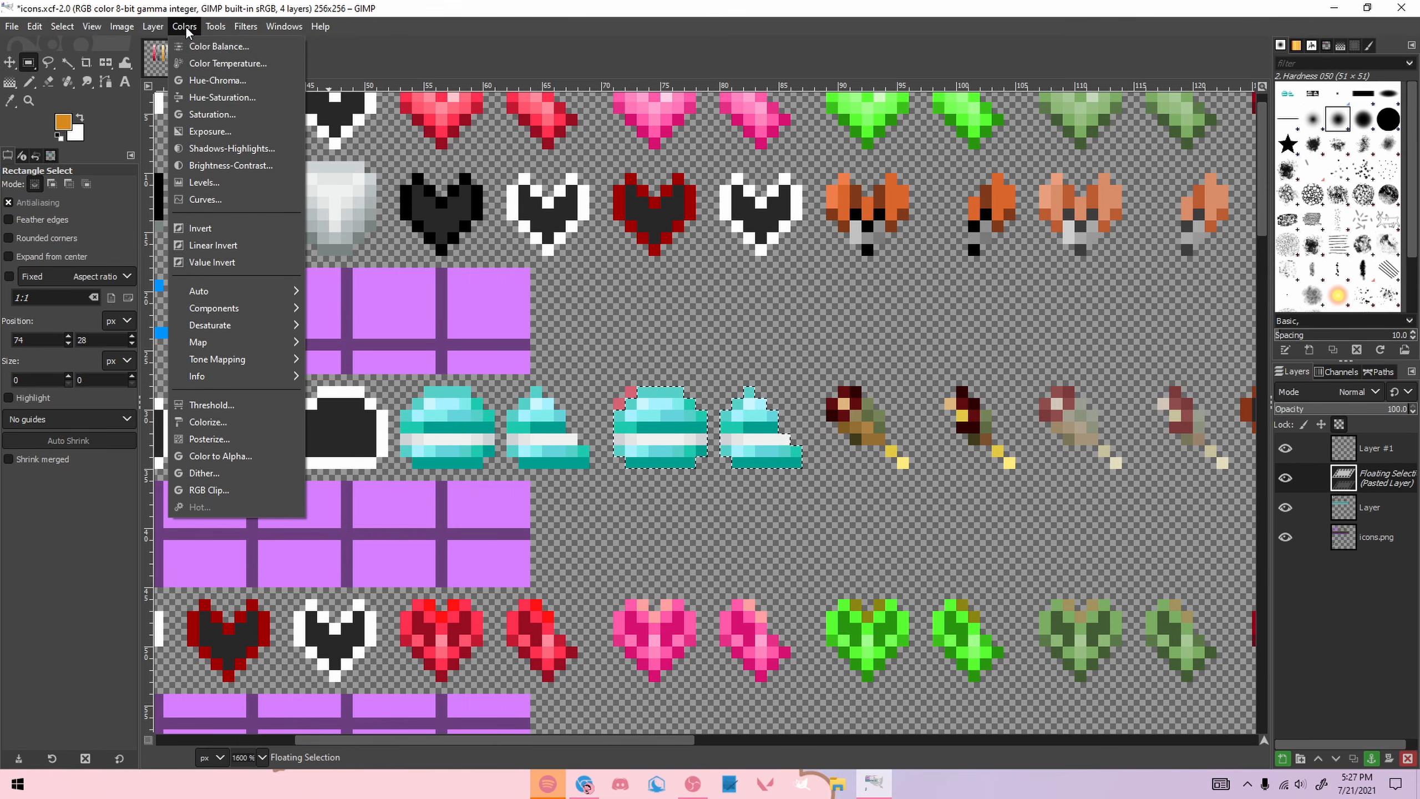
click(215, 98)
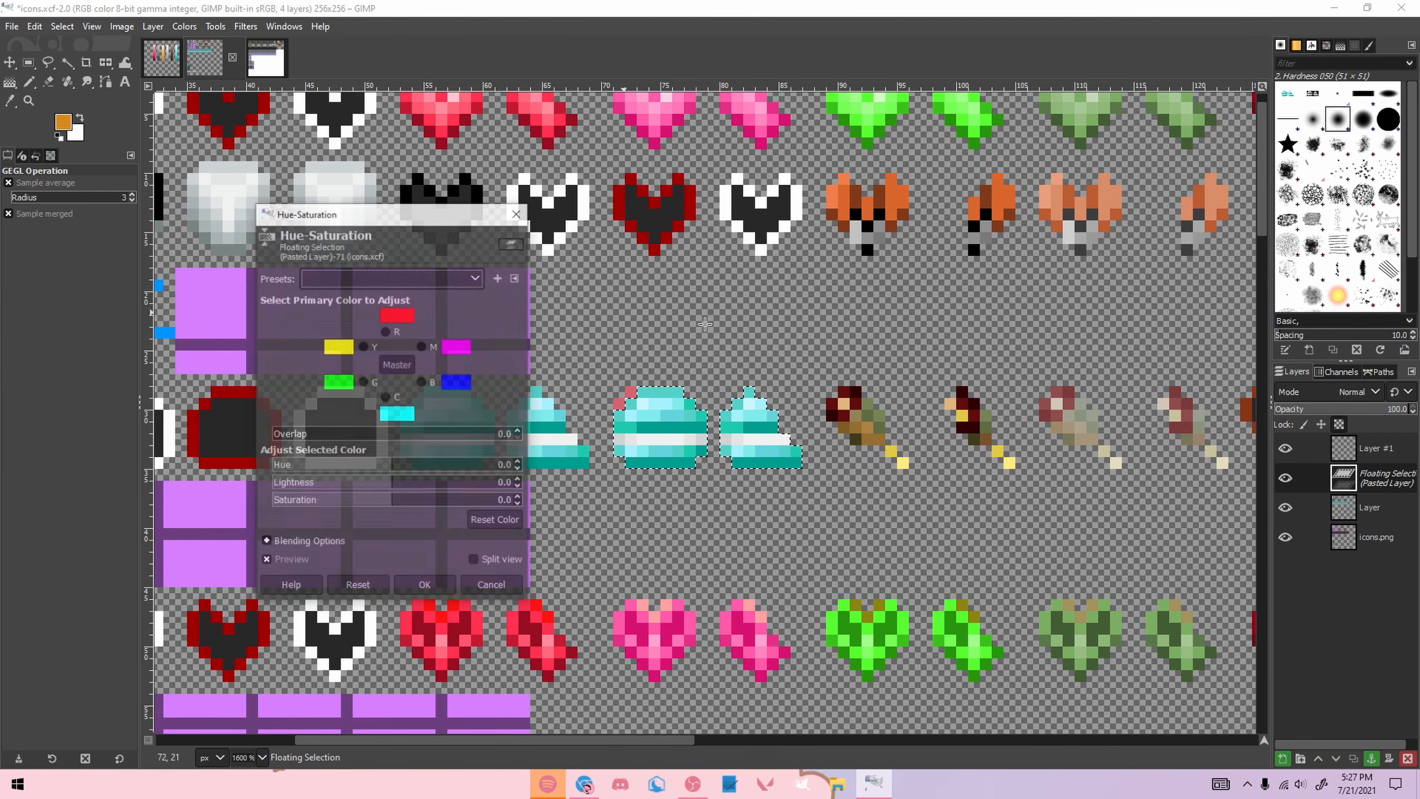
mouse_move(389, 473)
mouse_down()
mouse_move(258, 470)
mouse_move(352, 468)
mouse_move(435, 497)
mouse_move(413, 486)
mouse_up()
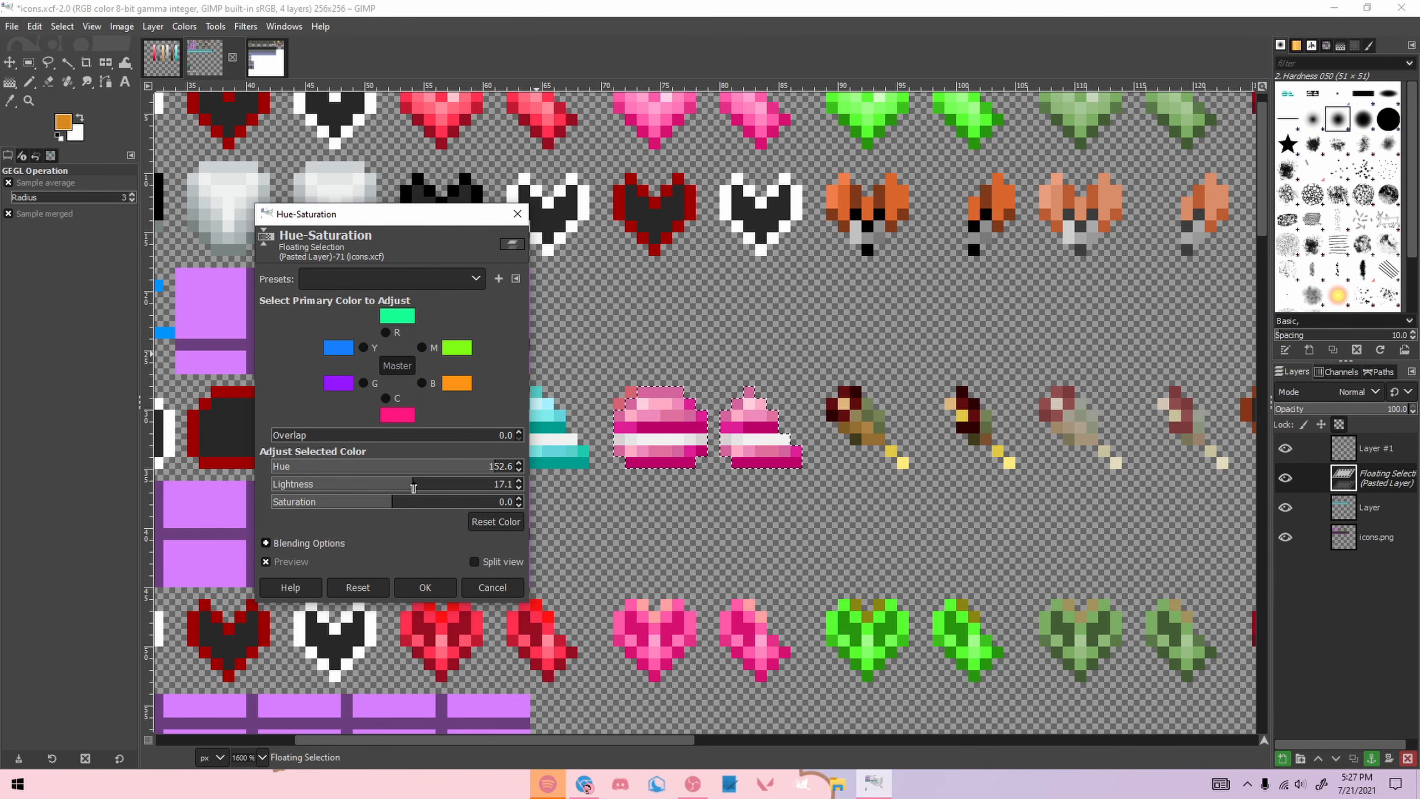
click(424, 587)
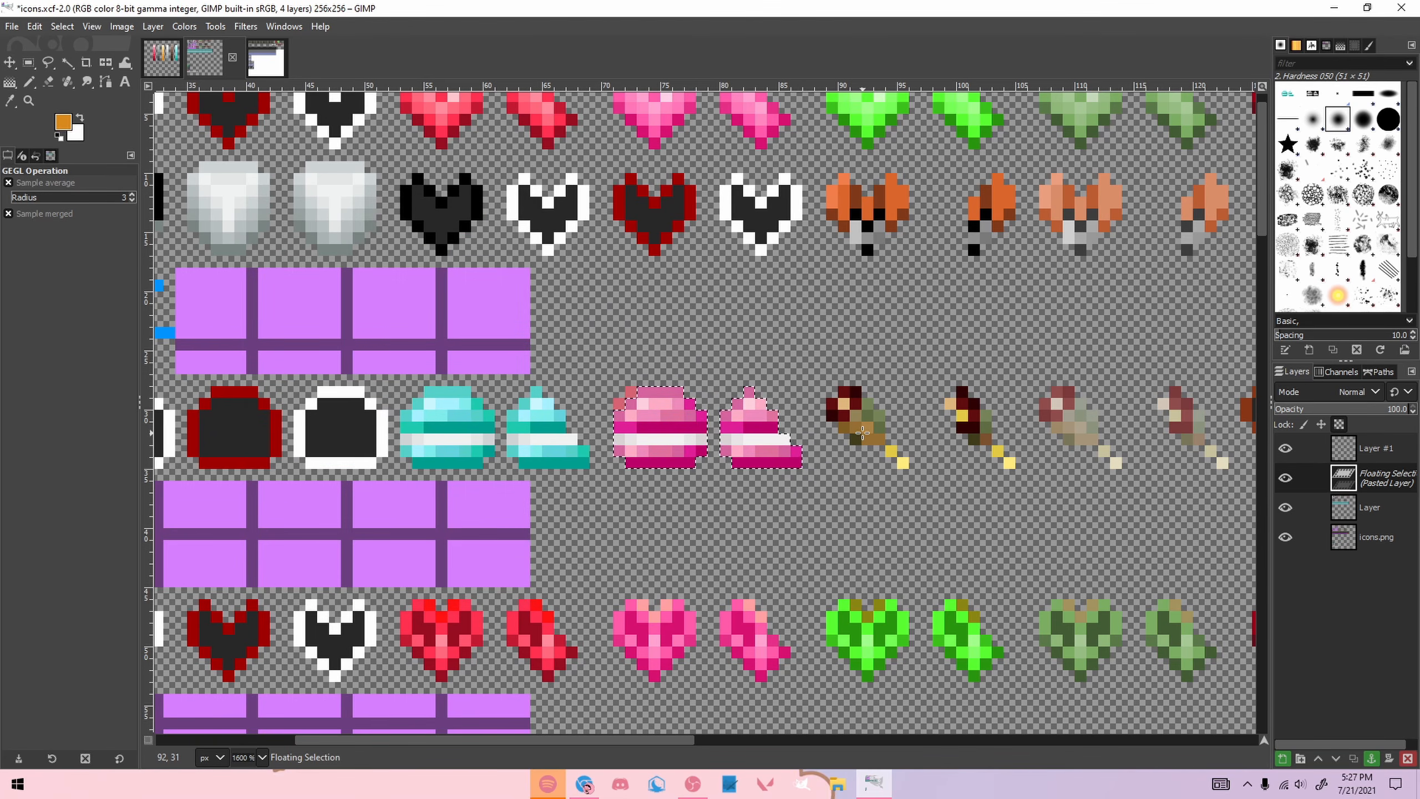
Step: Paste another copy of the cyan hunger icons and place it over the old dark red and olive drumsticks
key(r)
key(ctrl+z)
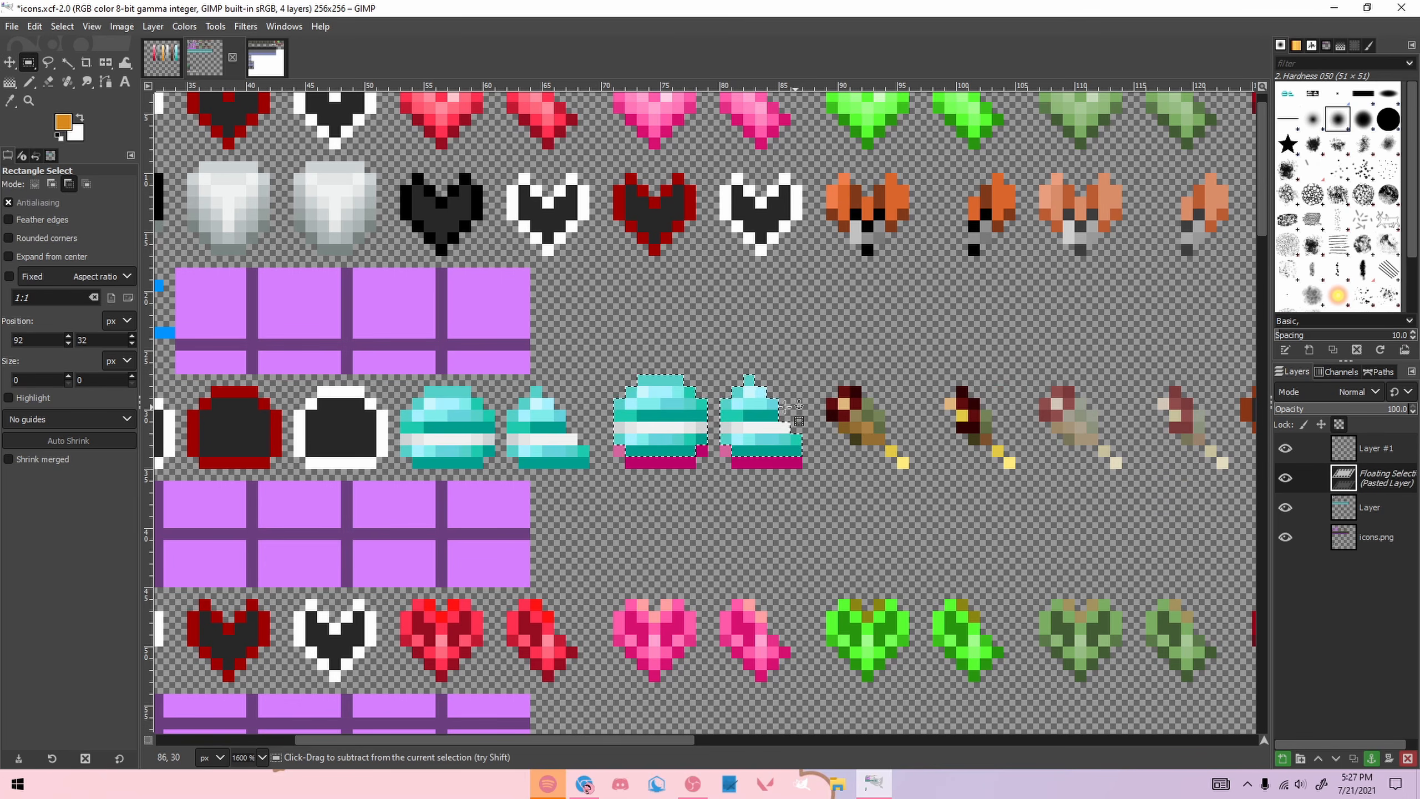
drag(660, 431, 874, 442)
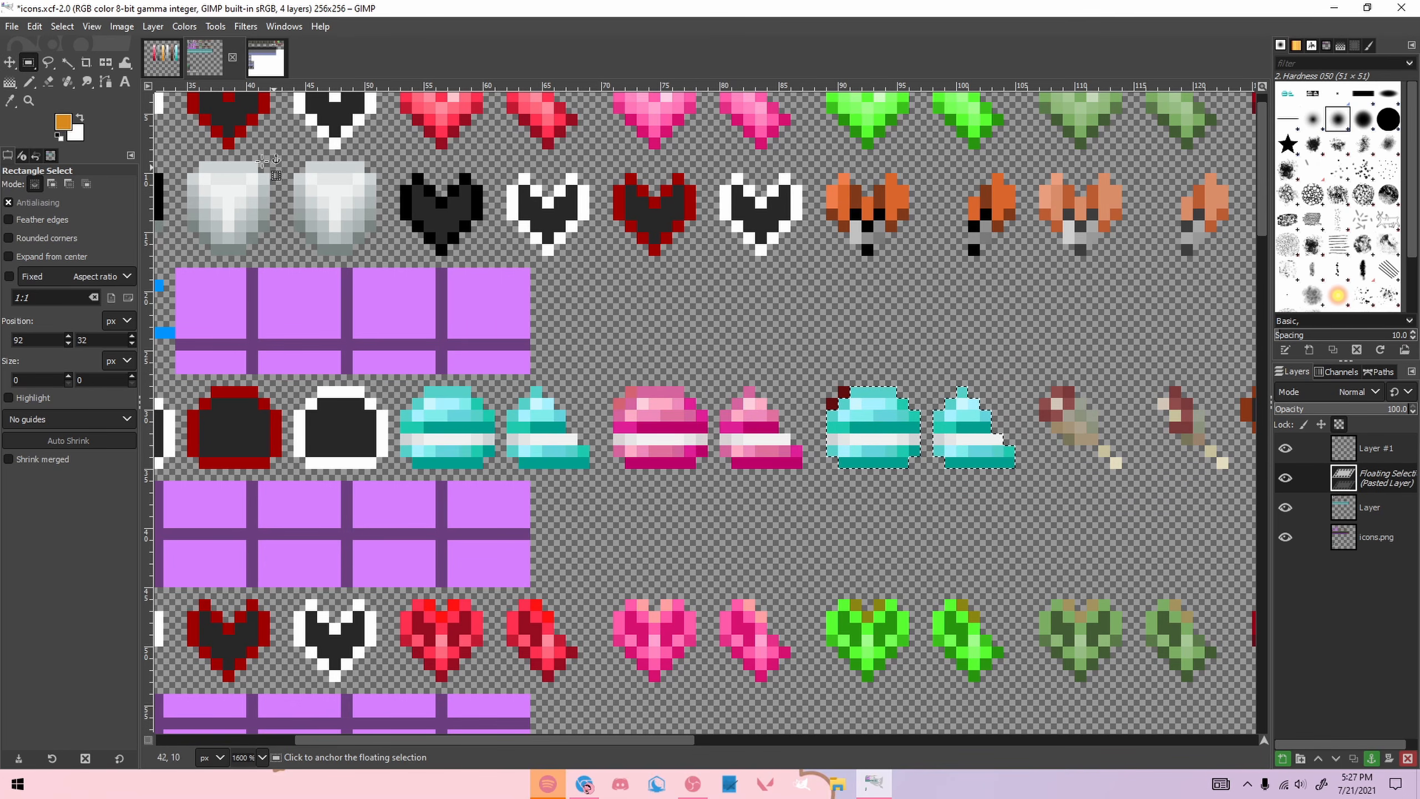
Step: Recolour the second pasted pair bright green with a Hue-Saturation hue of -53.8 and anchor it
click(184, 26)
click(218, 99)
click(407, 468)
mouse_move(406, 470)
mouse_down()
mouse_move(447, 471)
mouse_move(381, 477)
mouse_up()
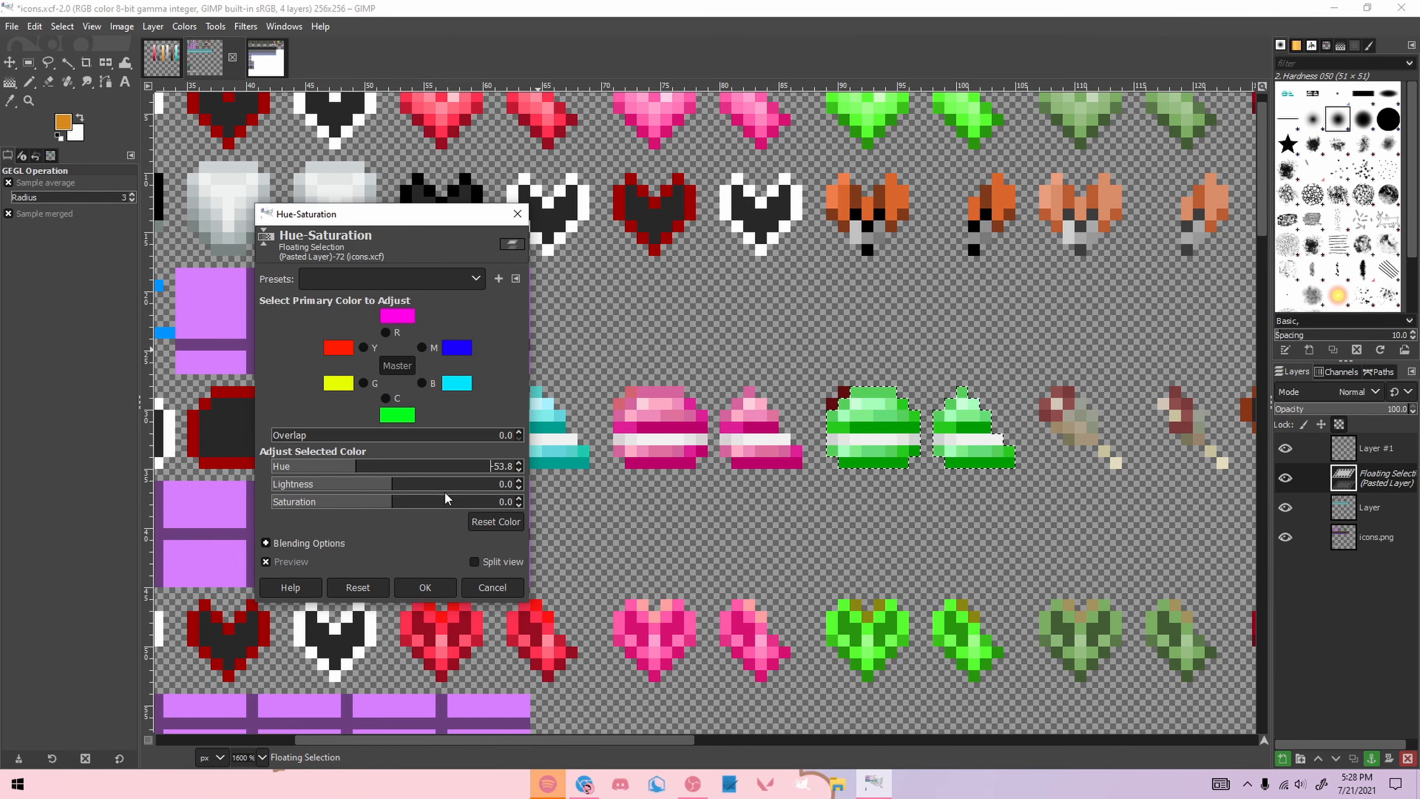
click(425, 588)
key(r)
click(849, 540)
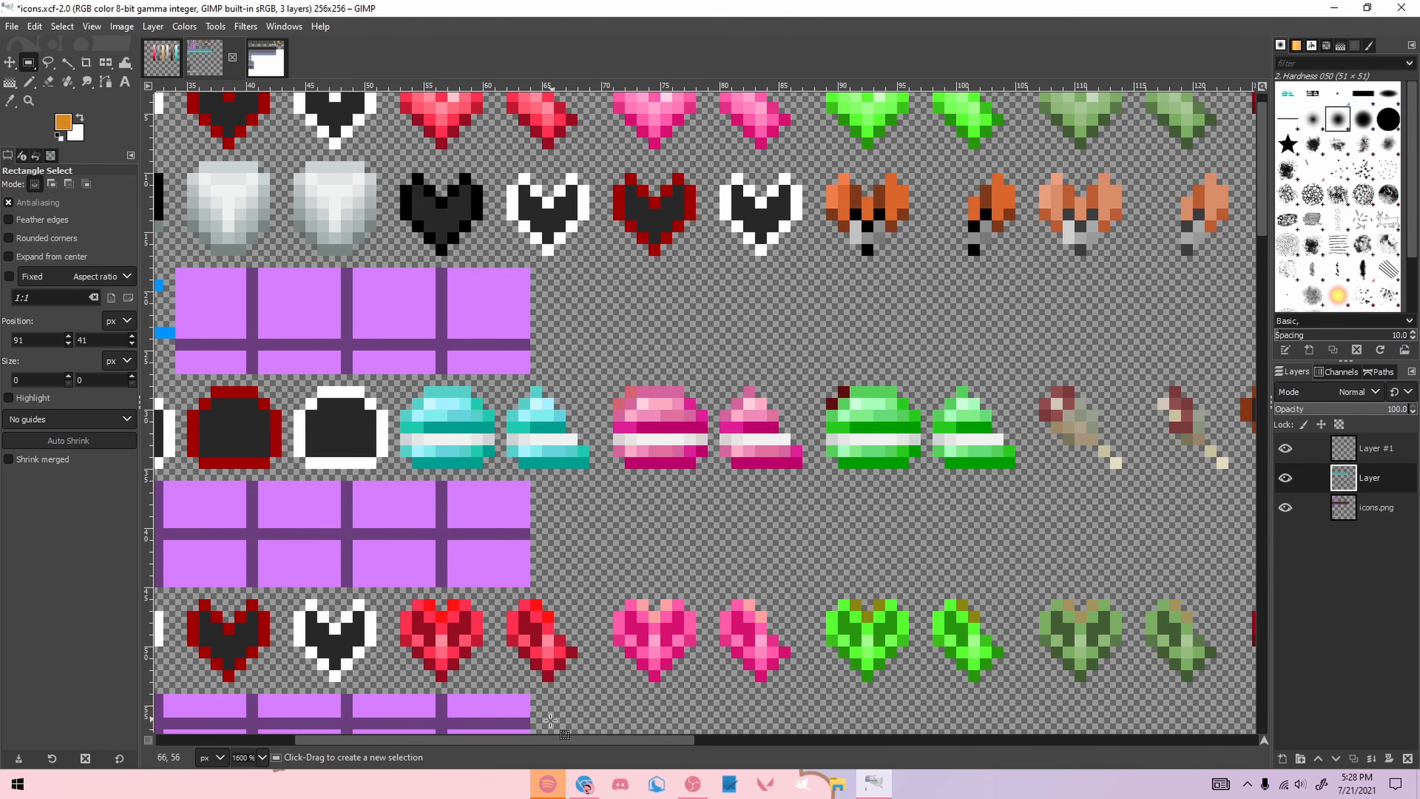
Step: Paste a third copy of the cyan hunger icons and place it over the last pair of faded drumsticks
drag(535, 738, 655, 738)
key(ctrl+v)
drag(685, 433, 791, 445)
Step: Recolour the third pair muted green with hue -69.1, lightness -37.2 and saturation -47.6, and anchor it
click(184, 26)
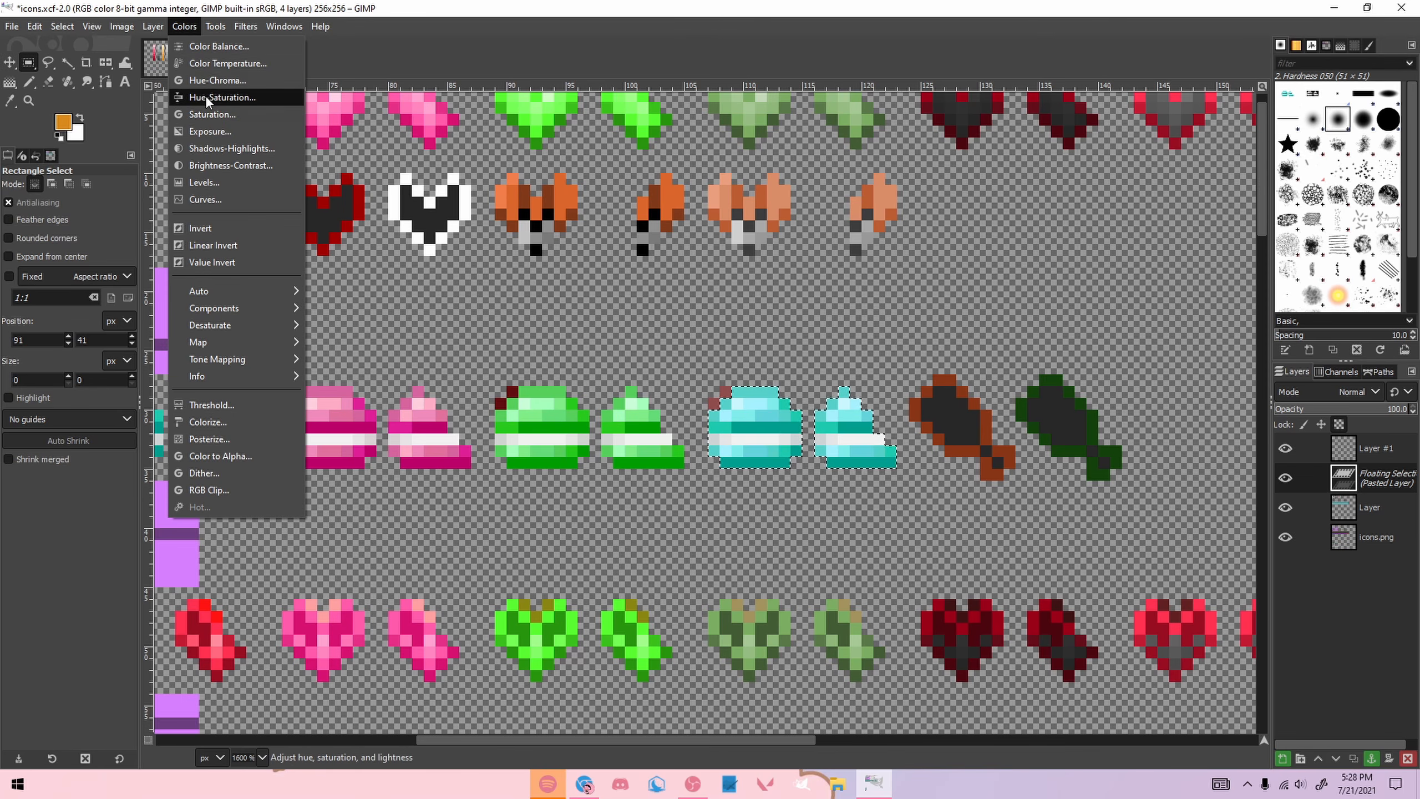
click(207, 98)
drag(360, 473, 335, 507)
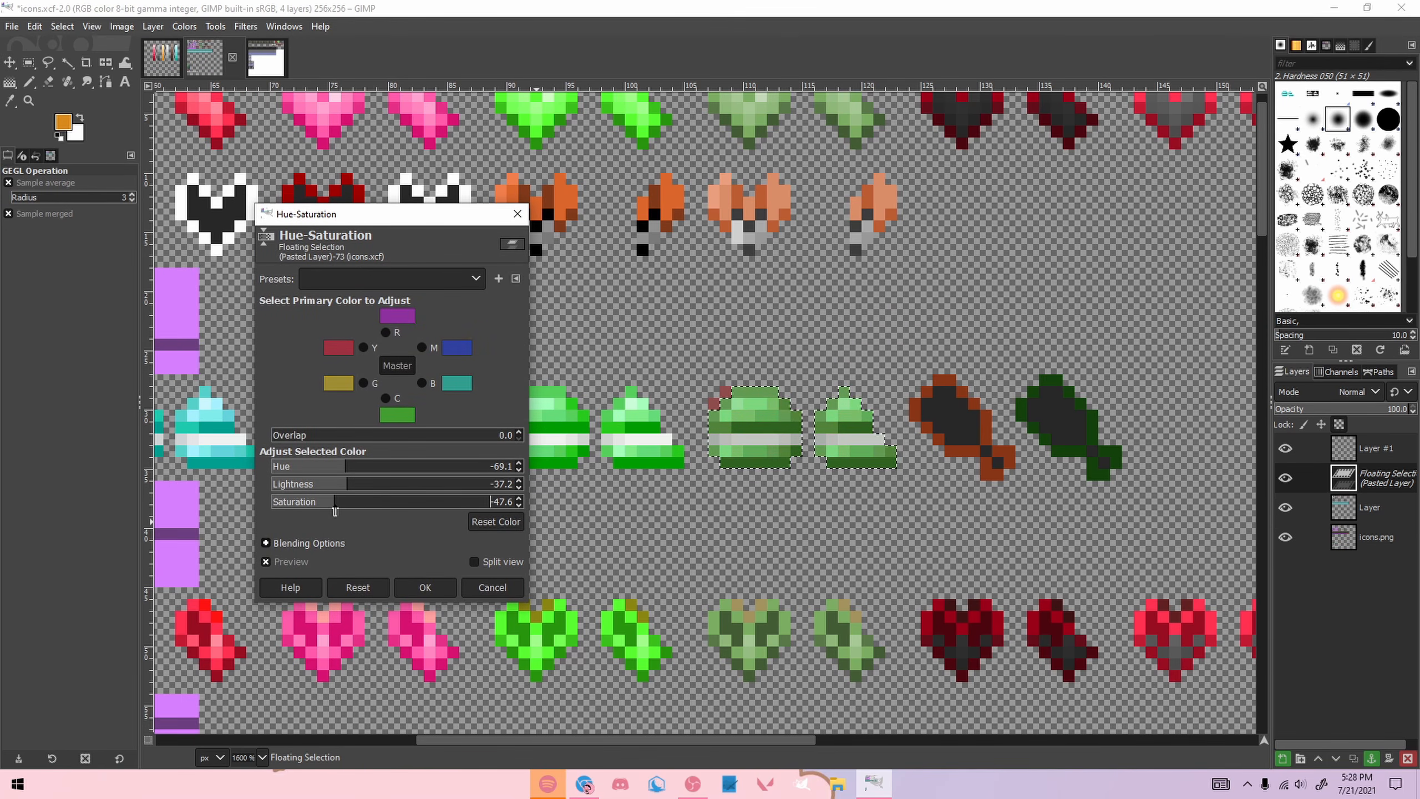
click(425, 587)
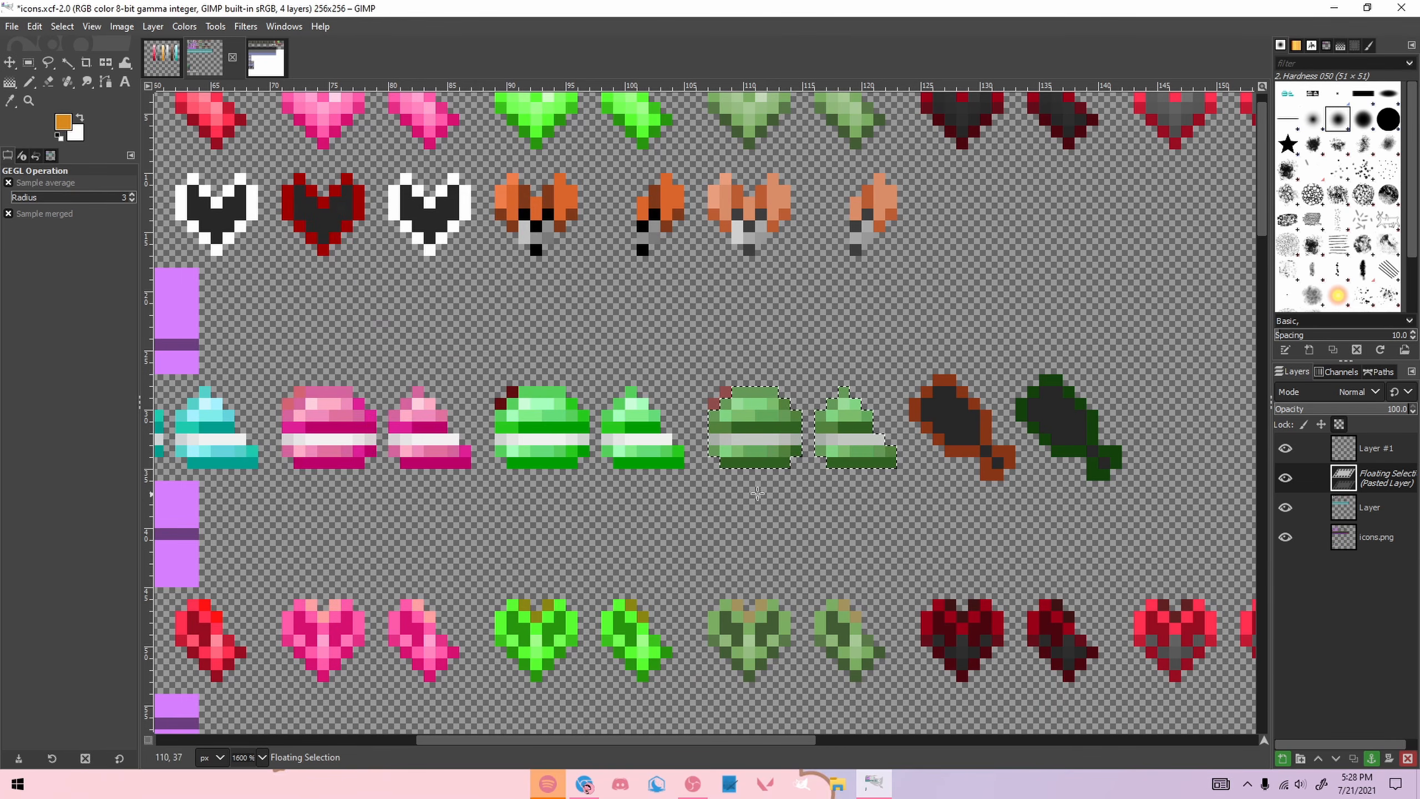
key(r)
click(809, 492)
Step: Copy the white-outlined hunger container and place copies over the brown and dark green drumstick outlines
scroll(808, 491, down, 3)
scroll(559, 509, up, 2)
drag(436, 399, 1114, 439)
key(ctrl+c)
key(ctrl+v)
drag(567, 739, 743, 739)
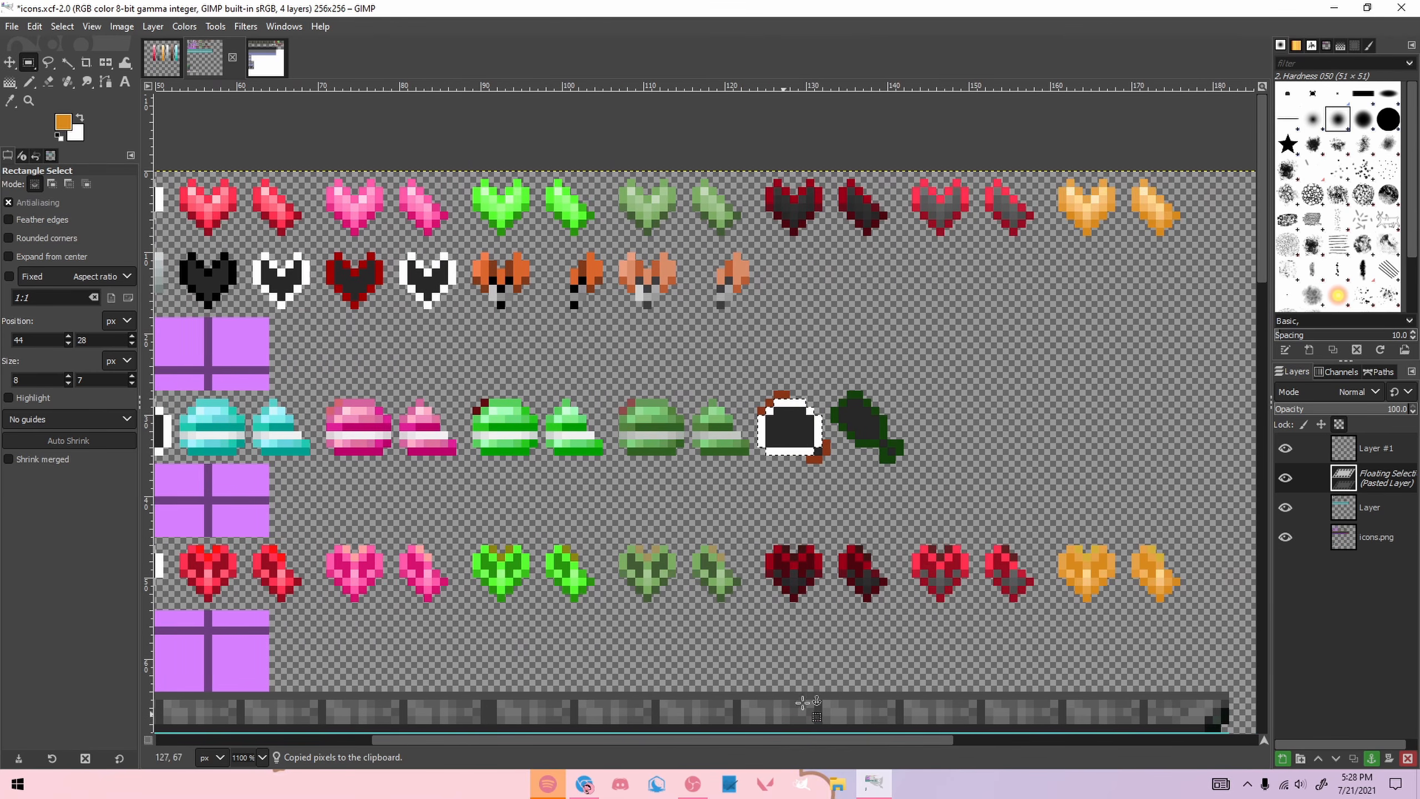
scroll(719, 435, up, 2)
drag(719, 435, 939, 435)
click(1043, 421)
Step: Sample the brown of the old drumstick outline and pencil it over the first copied container's white outline
scroll(877, 467, up, 1)
key(n)
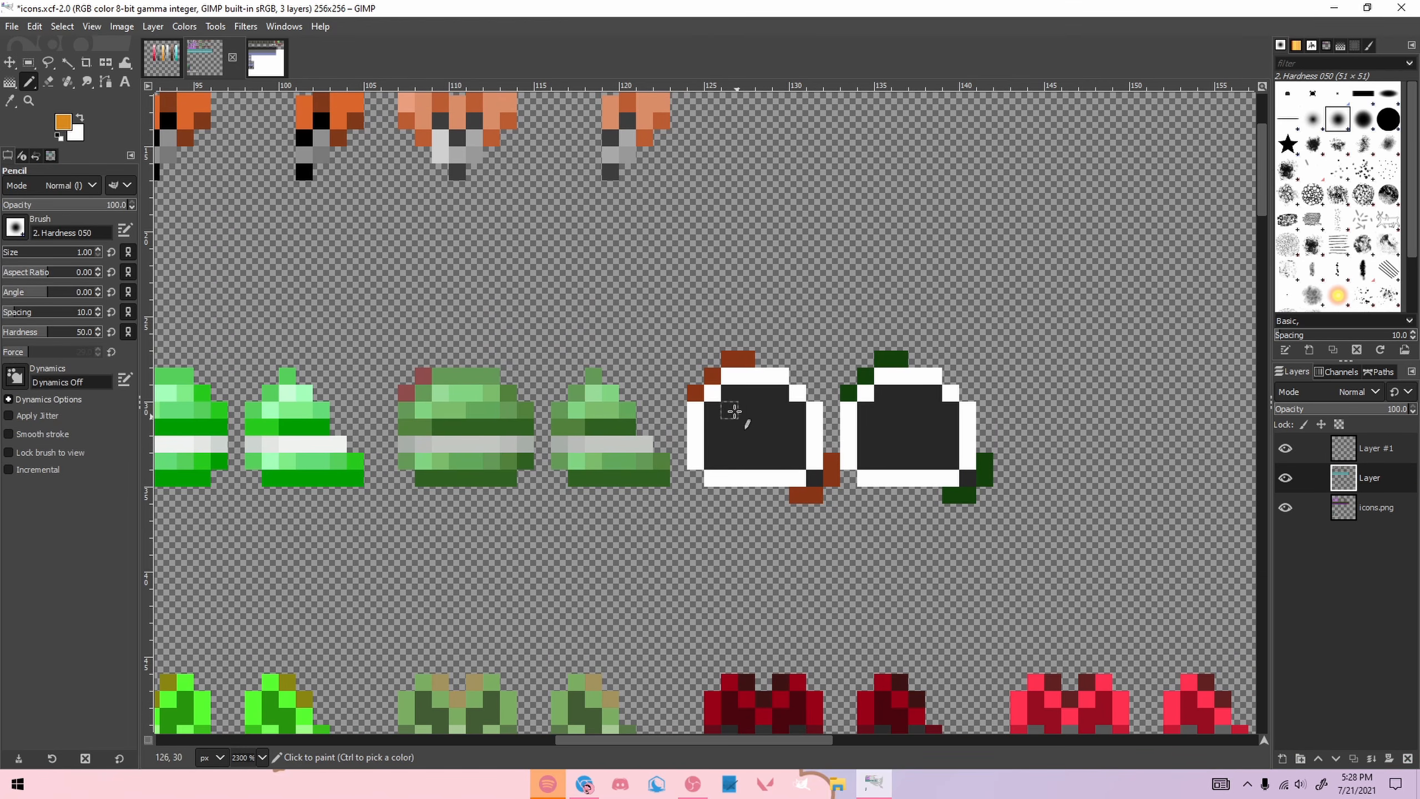
mouse_move(734, 361)
mouse_down()
mouse_move(709, 387)
mouse_move(695, 465)
mouse_move(713, 478)
mouse_up()
shift+click(797, 478)
shift+click(812, 462)
shift+click(812, 410)
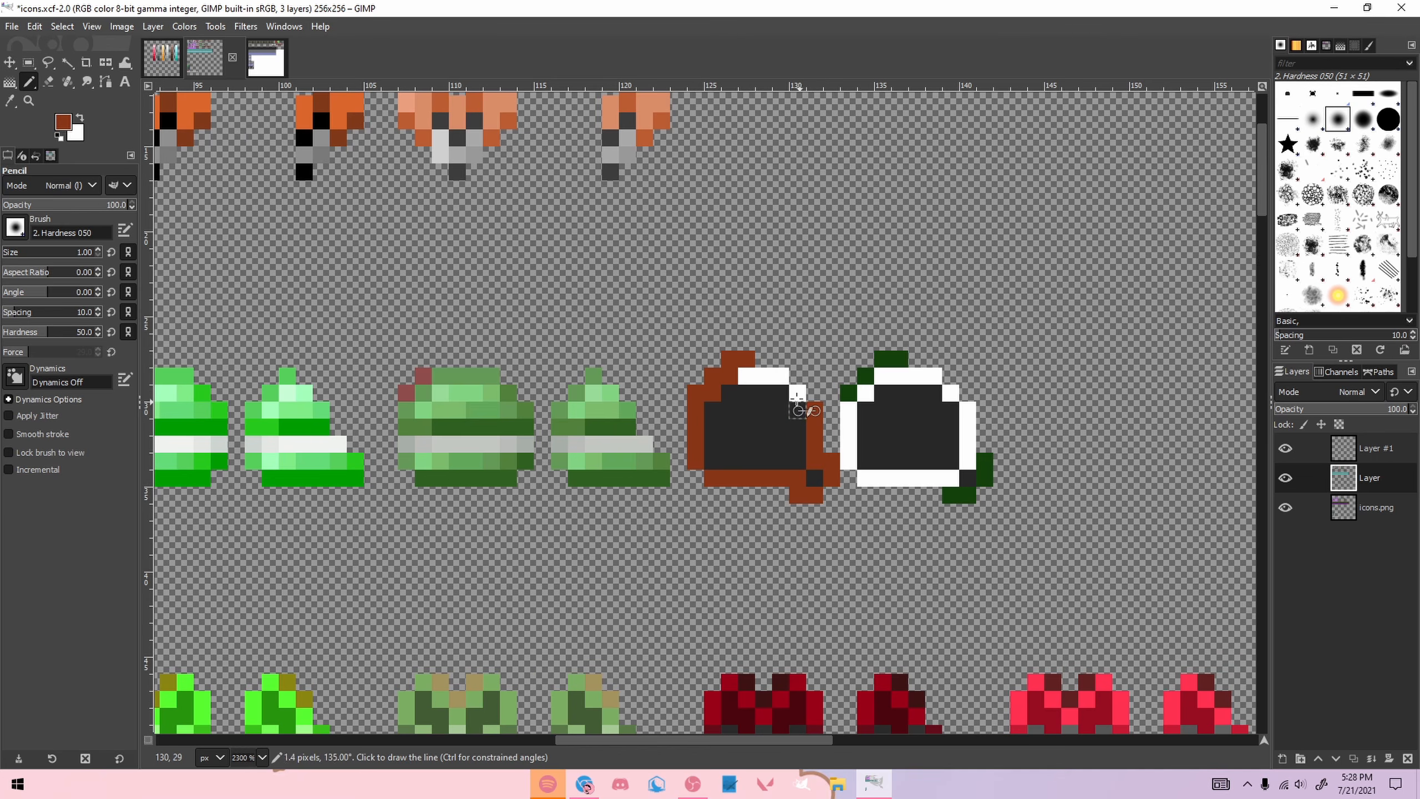
shift+click(782, 377)
shift+click(747, 376)
Step: Sample the old outline's dark green and pencil it over the second copied container's white outline
ctrl+click(850, 391)
click(881, 381)
shift+click(851, 409)
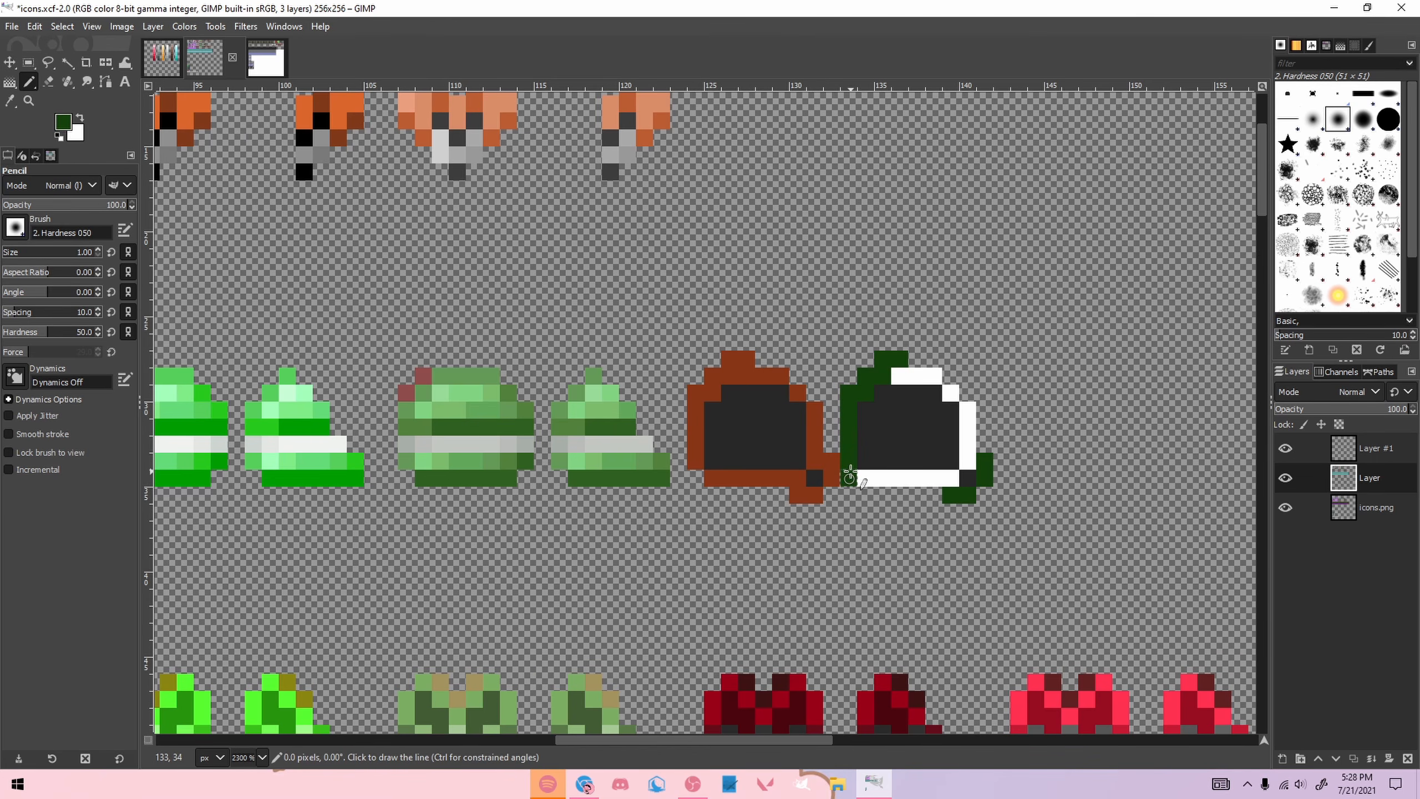
shift+click(851, 462)
shift+click(864, 476)
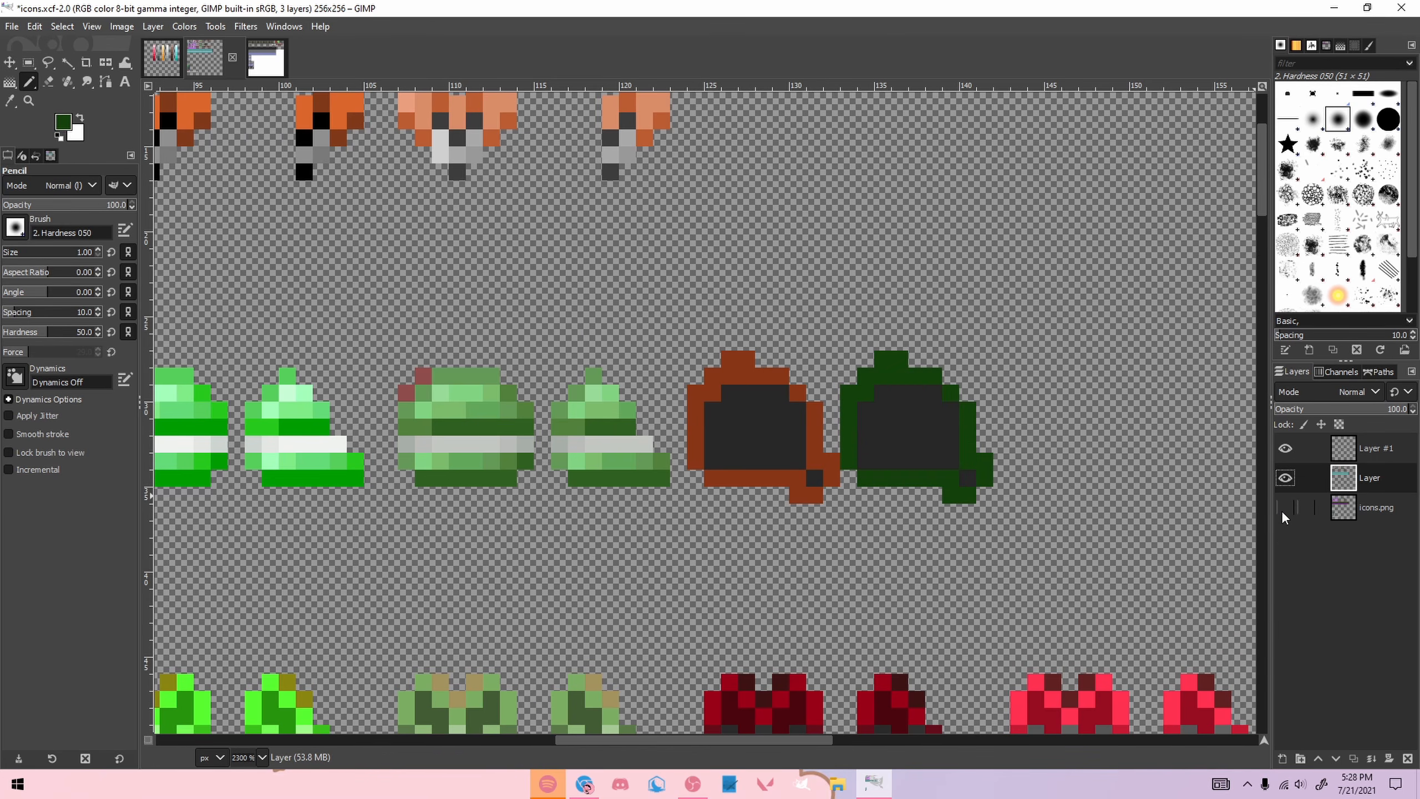
Step: Clear the old hunger icons lying behind the new coloured ones from the icons.png layer
click(1282, 510)
scroll(926, 490, down, 3)
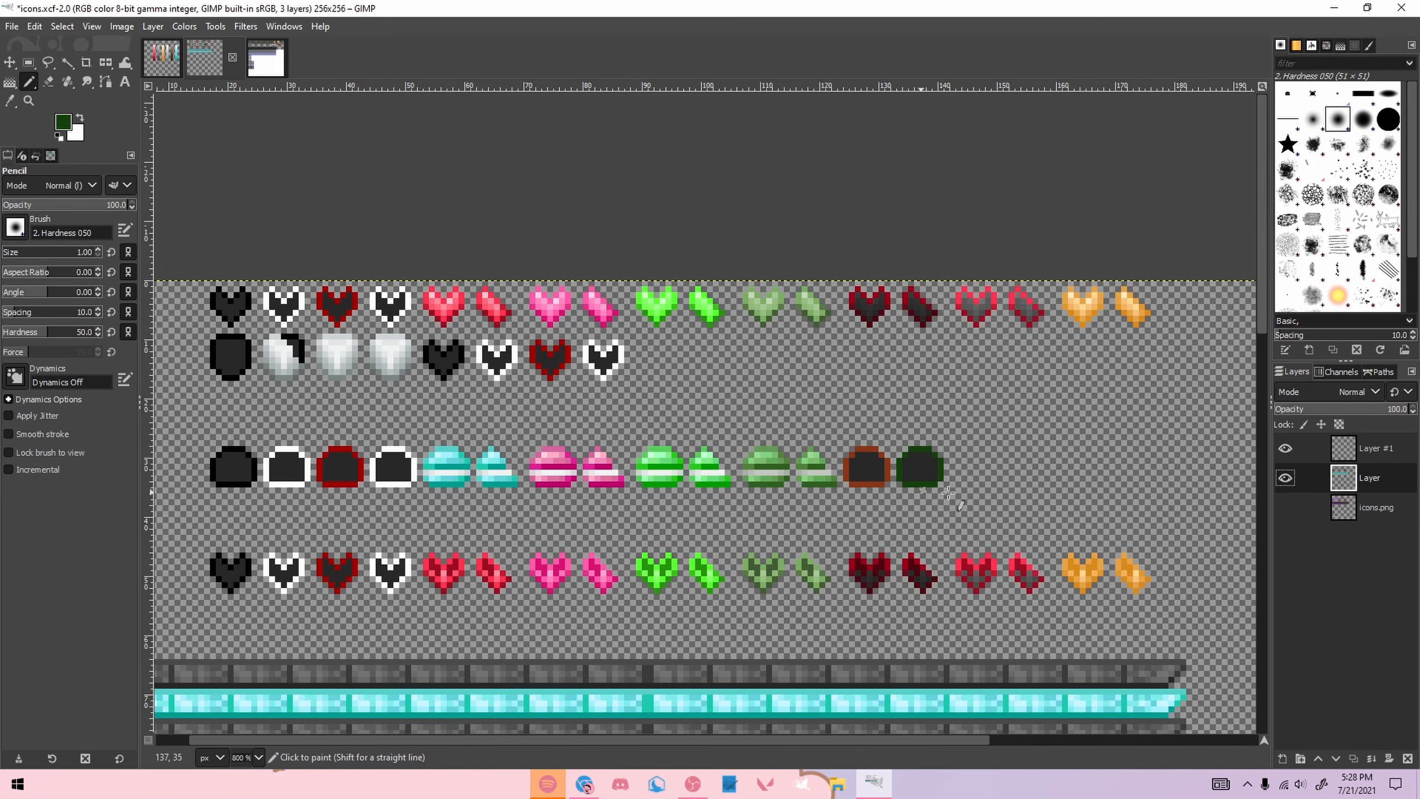
scroll(941, 516, down, 2)
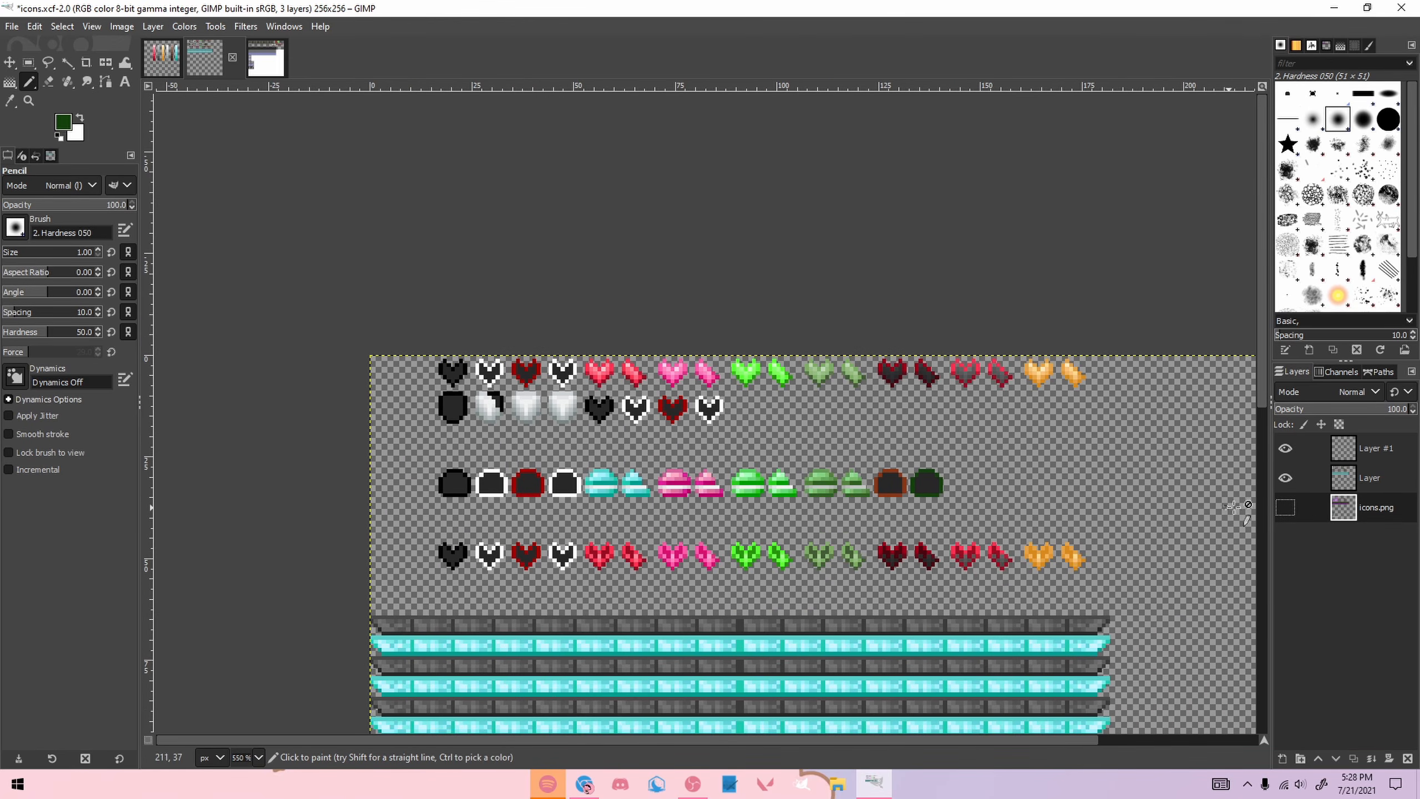
click(1285, 507)
key(r)
drag(652, 466, 1004, 509)
key(ctrl+x)
click(1119, 504)
scroll(1078, 501, down, 2)
scroll(1183, 469, up, 2)
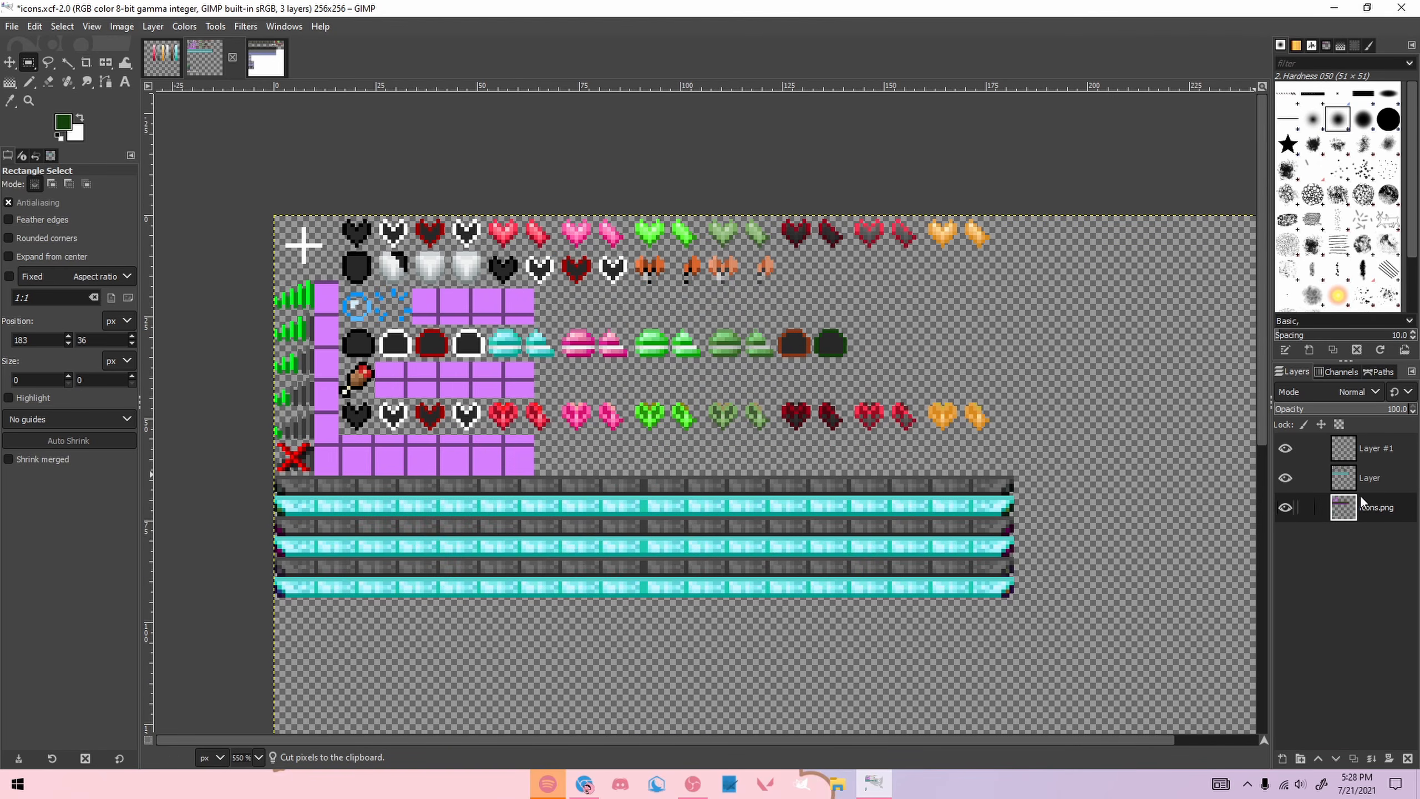
Step: Clear the old bar artwork behind the new grey and cyan bars on the icons.png layer
scroll(282, 478, up, 1)
drag(268, 472, 1003, 583)
scroll(577, 593, down, 2)
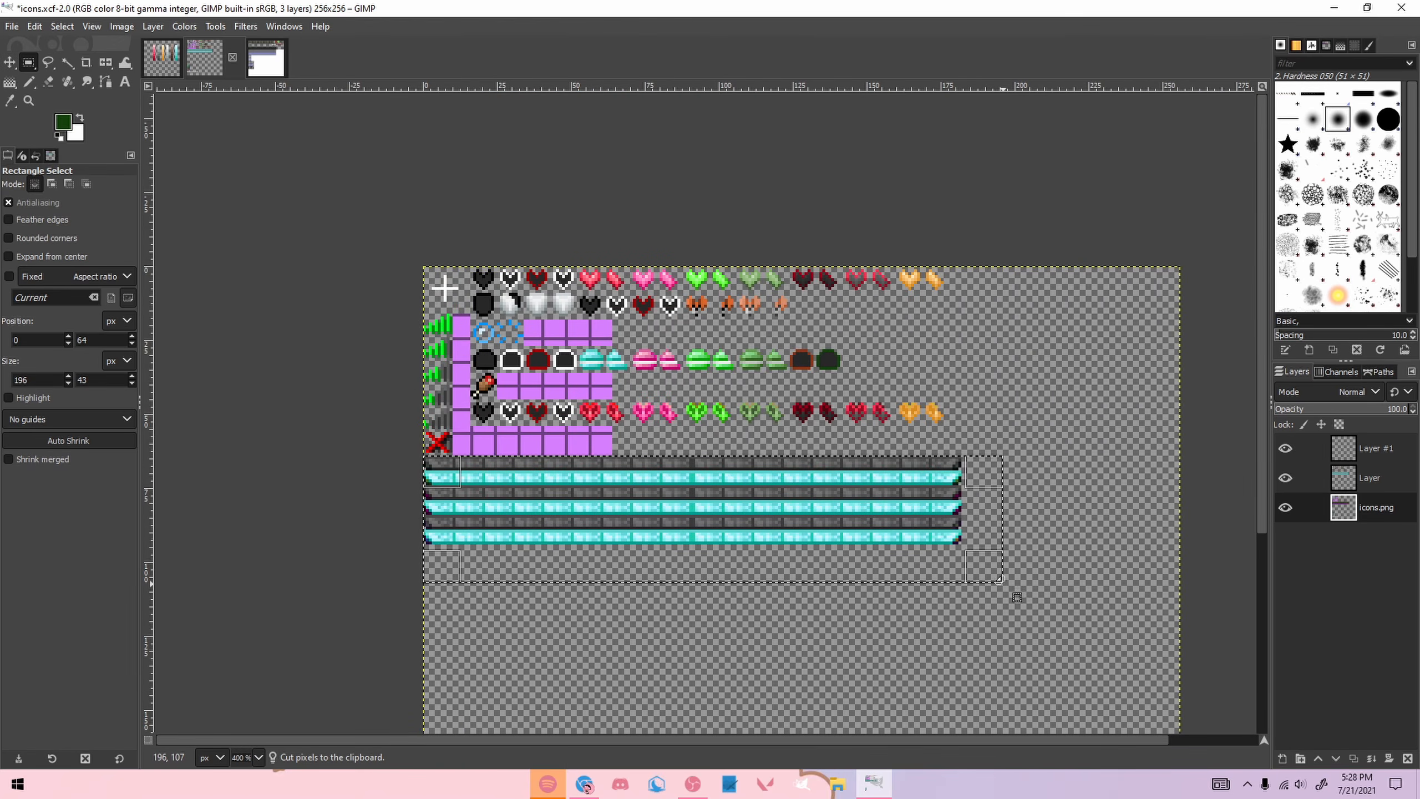
click(1123, 501)
Step: Hide icons.png and merge Layer #1 down into the layer holding the other new artwork
scroll(478, 312, down, 1)
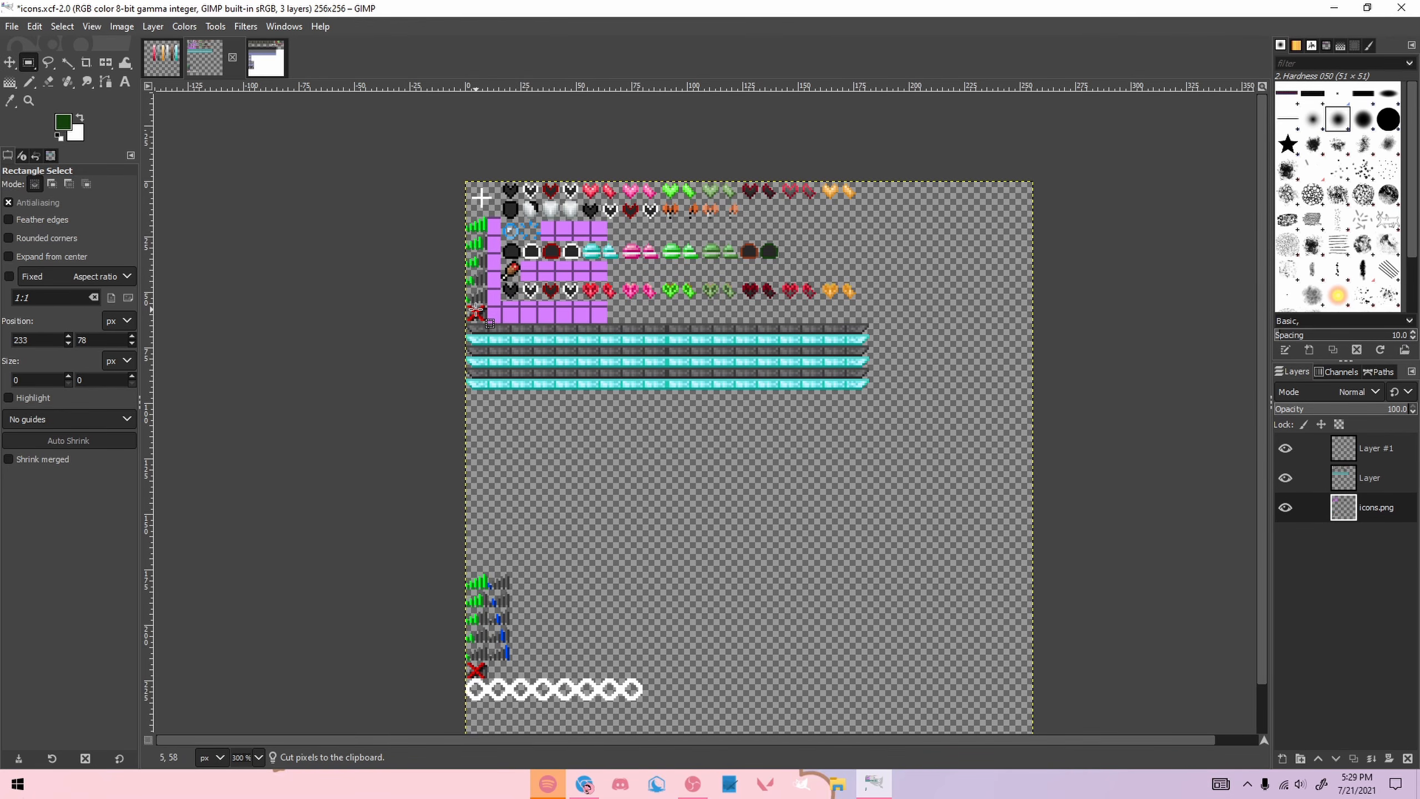
click(1286, 507)
right_click(1289, 504)
click(1288, 495)
click(1289, 588)
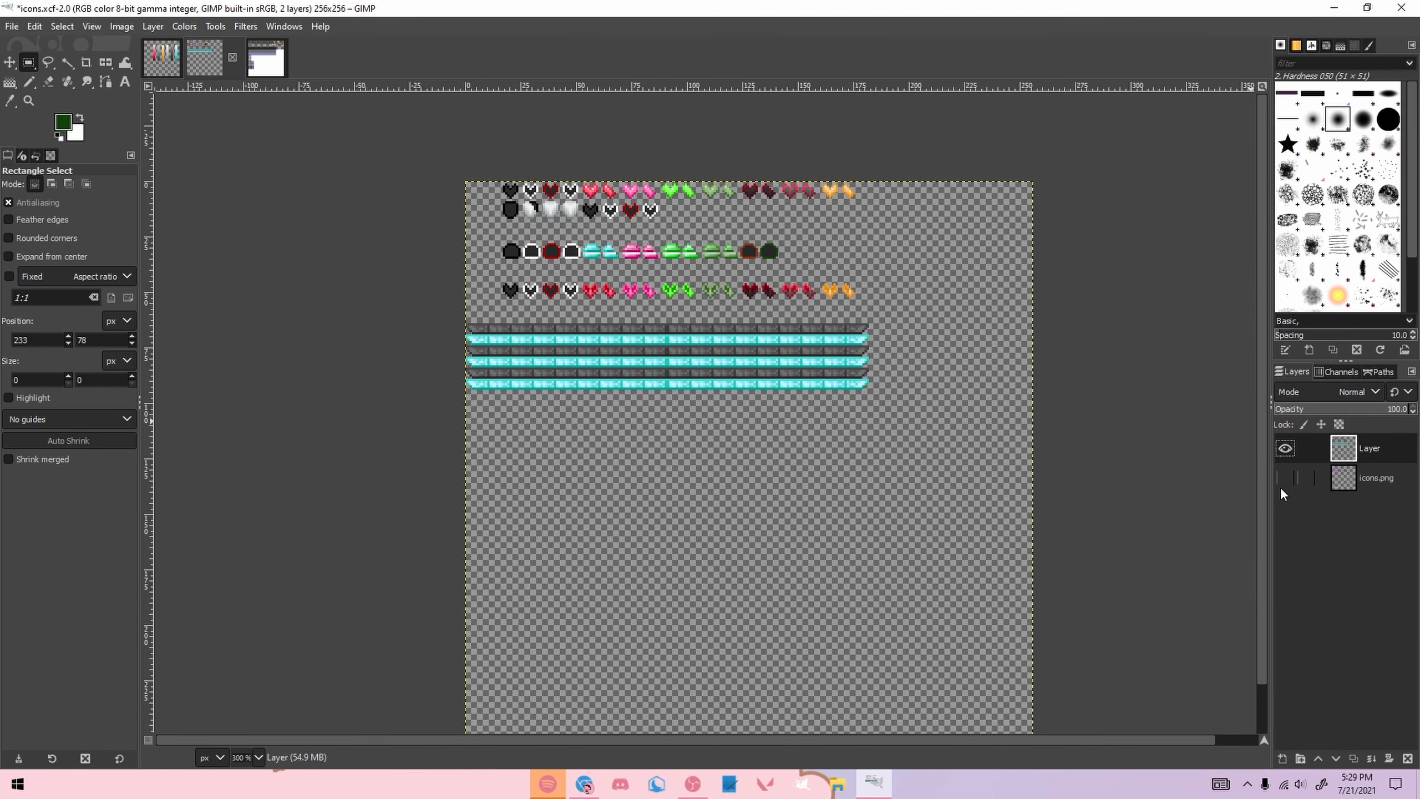
Step: Show icons.png again and add a new empty layer at the top of the stack
click(1285, 477)
click(1281, 759)
click(1325, 750)
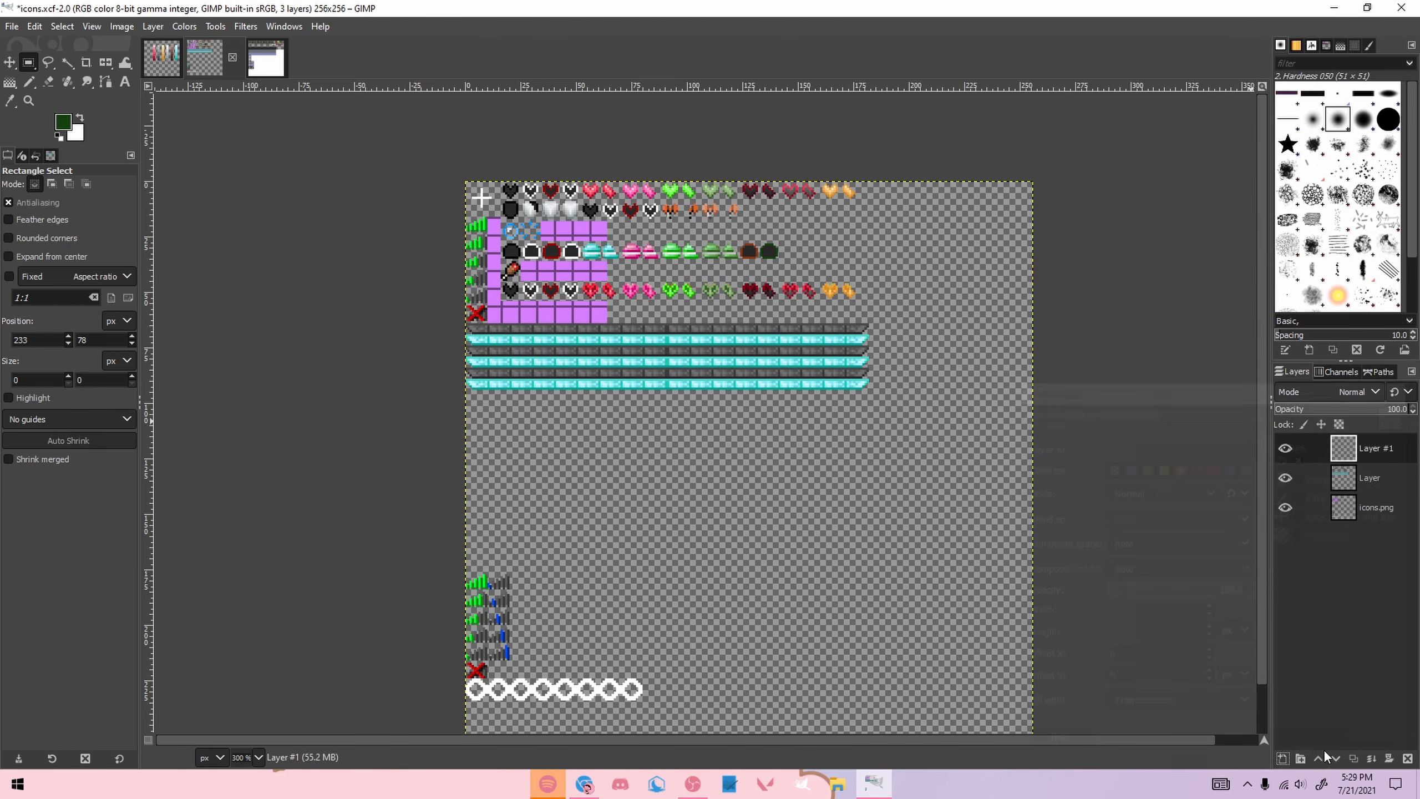
Step: Ready the Pencil with a bright coral red foreground colour for drawing over the white crosshair
scroll(509, 228, up, 4)
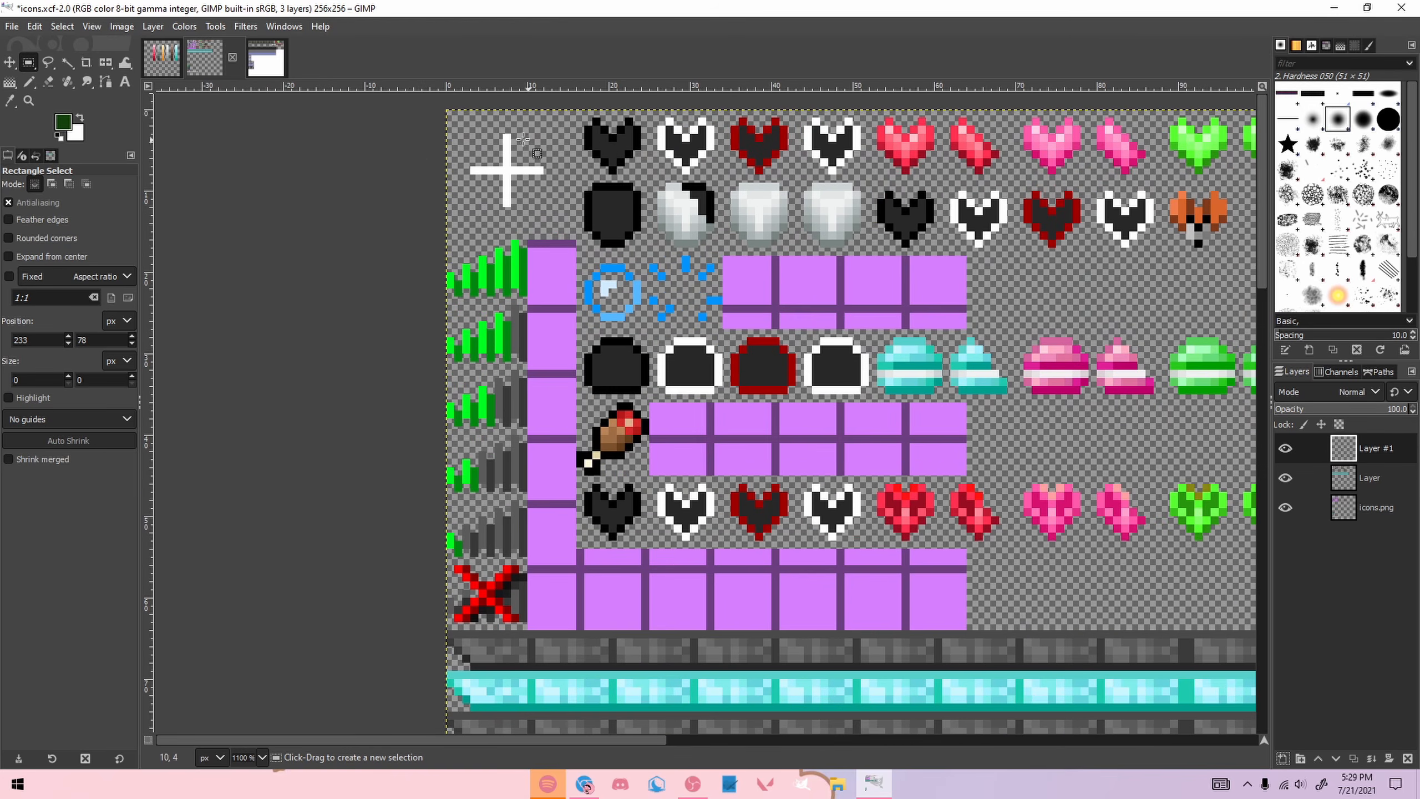
scroll(507, 129, up, 3)
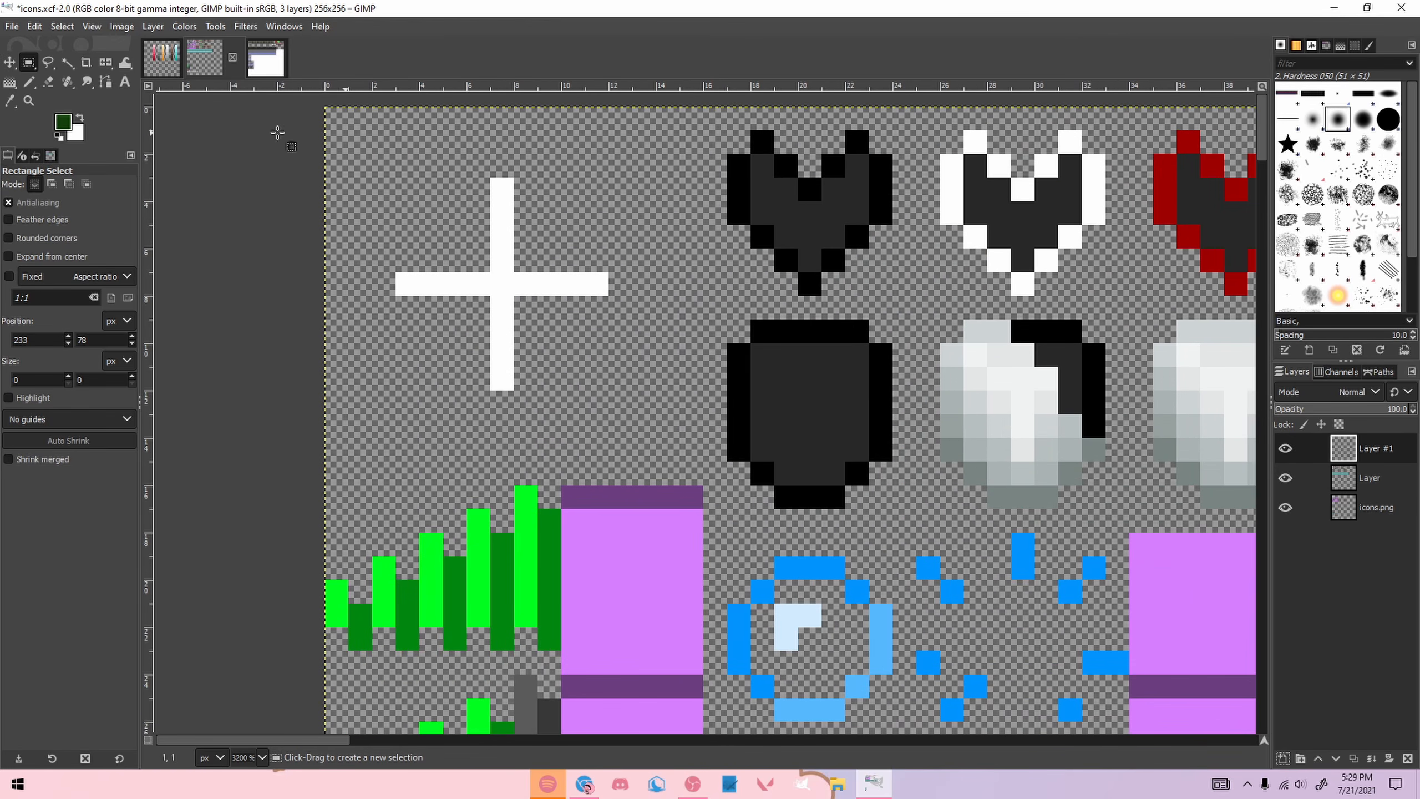
click(162, 55)
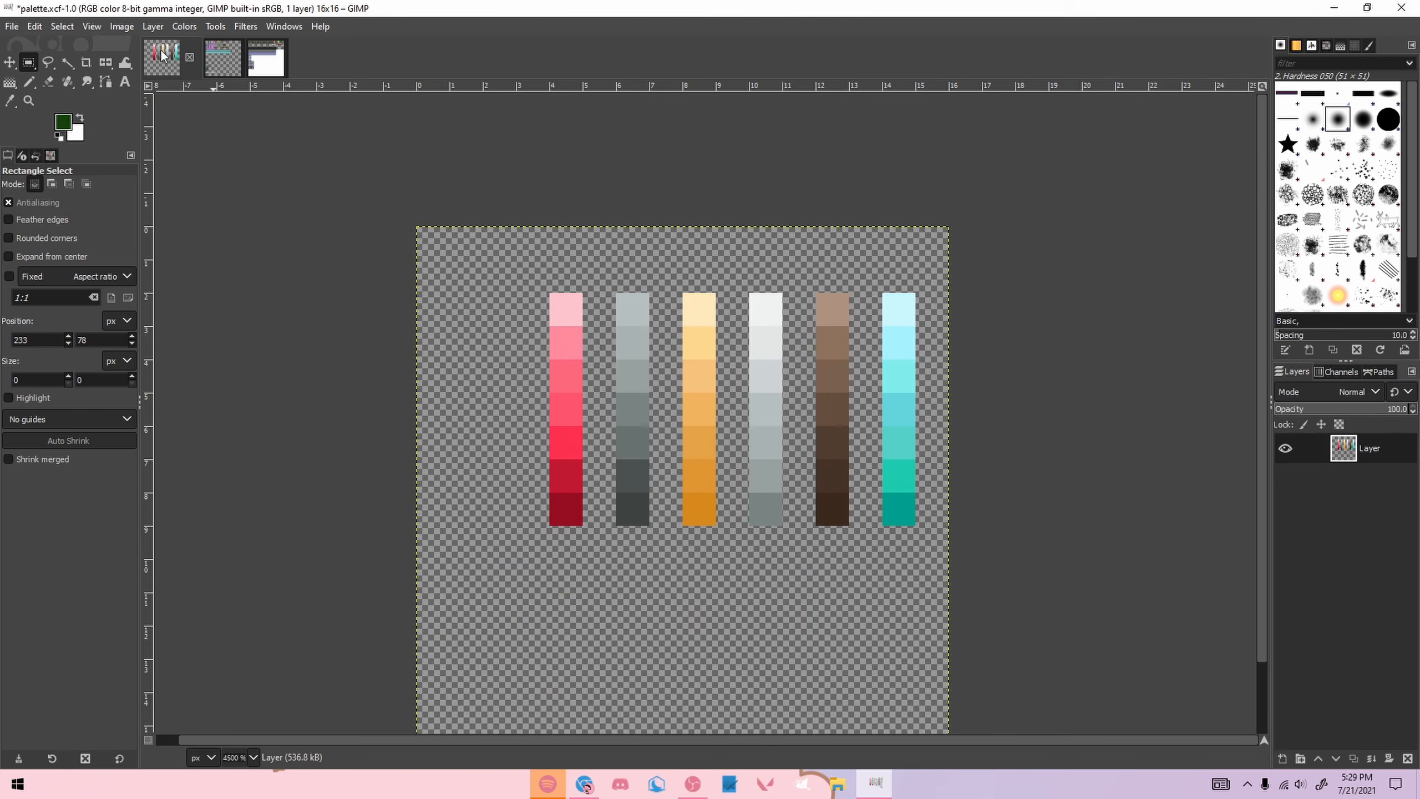
click(268, 66)
click(218, 66)
key(n)
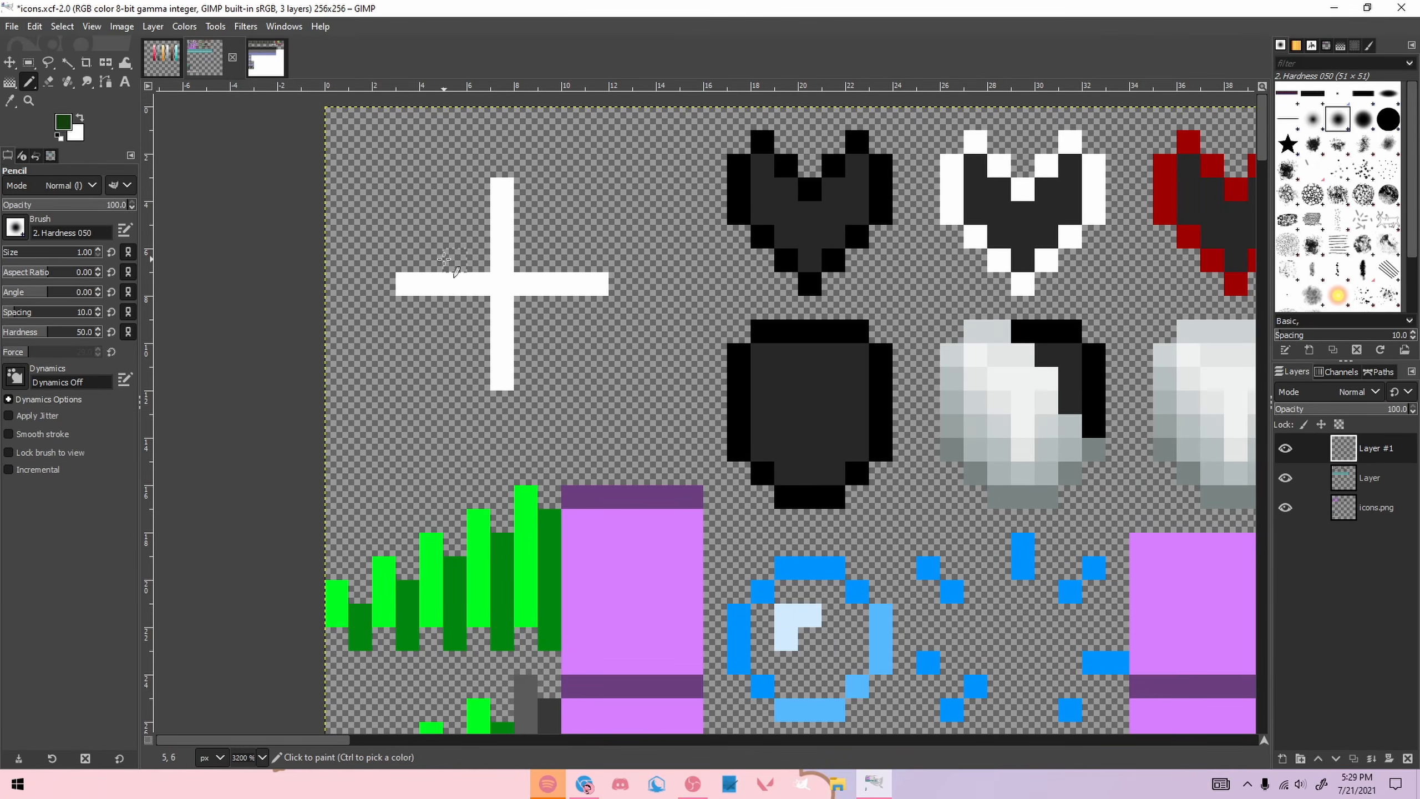
key(ctrl)
click(62, 130)
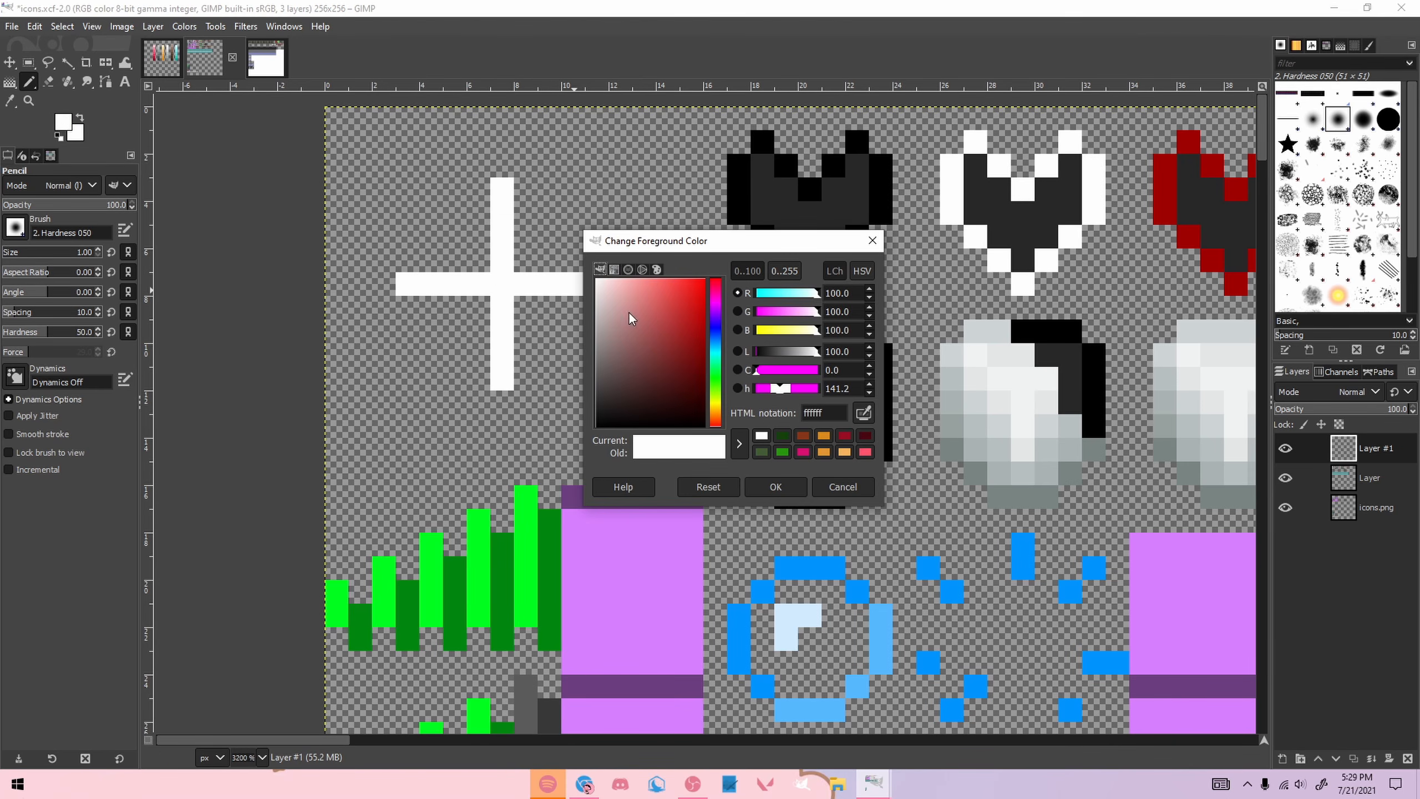
click(776, 486)
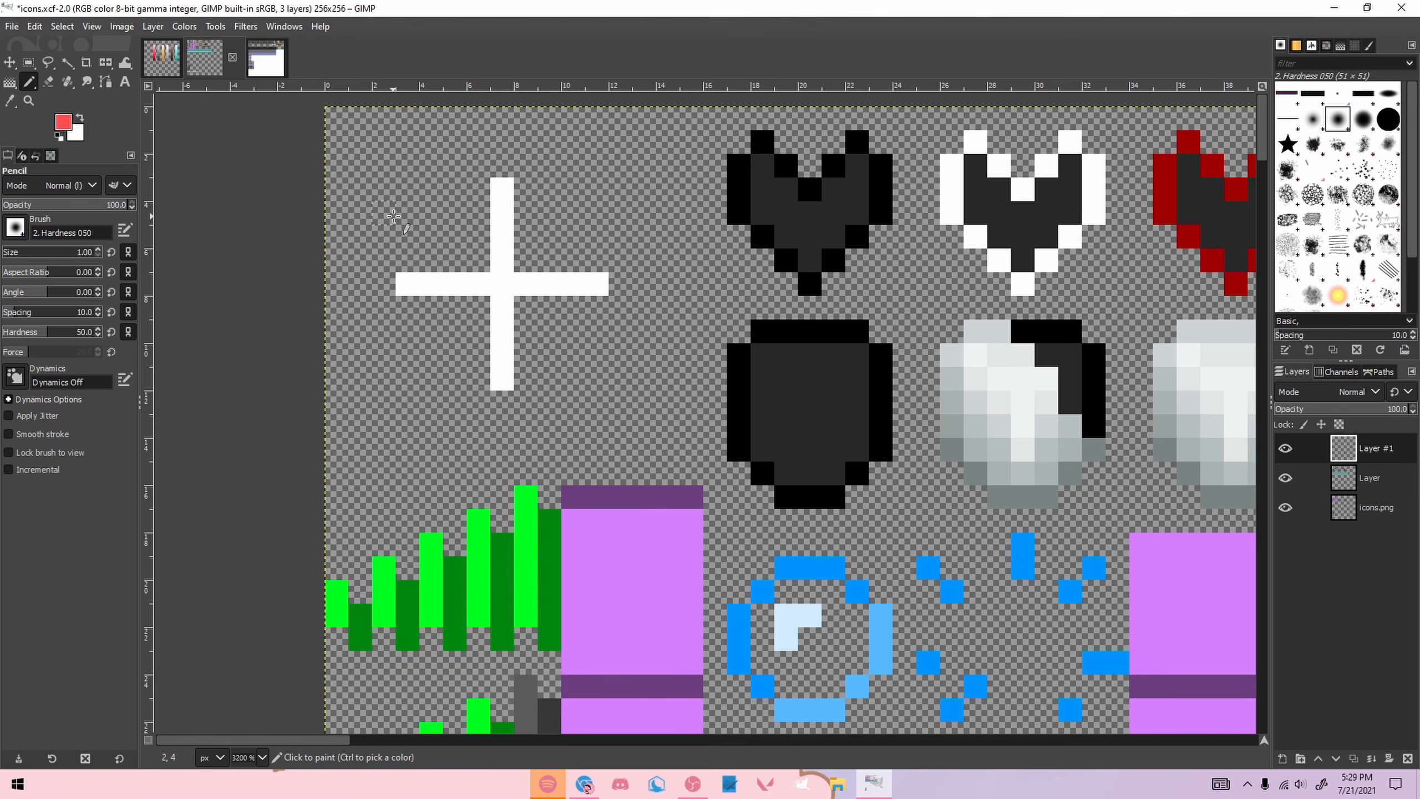
Step: Pencil a coral red heart outline centred on the crosshair, 7 pixels wide and 7 pixels high, and check it without the old artwork
scroll(347, 204, up, 1)
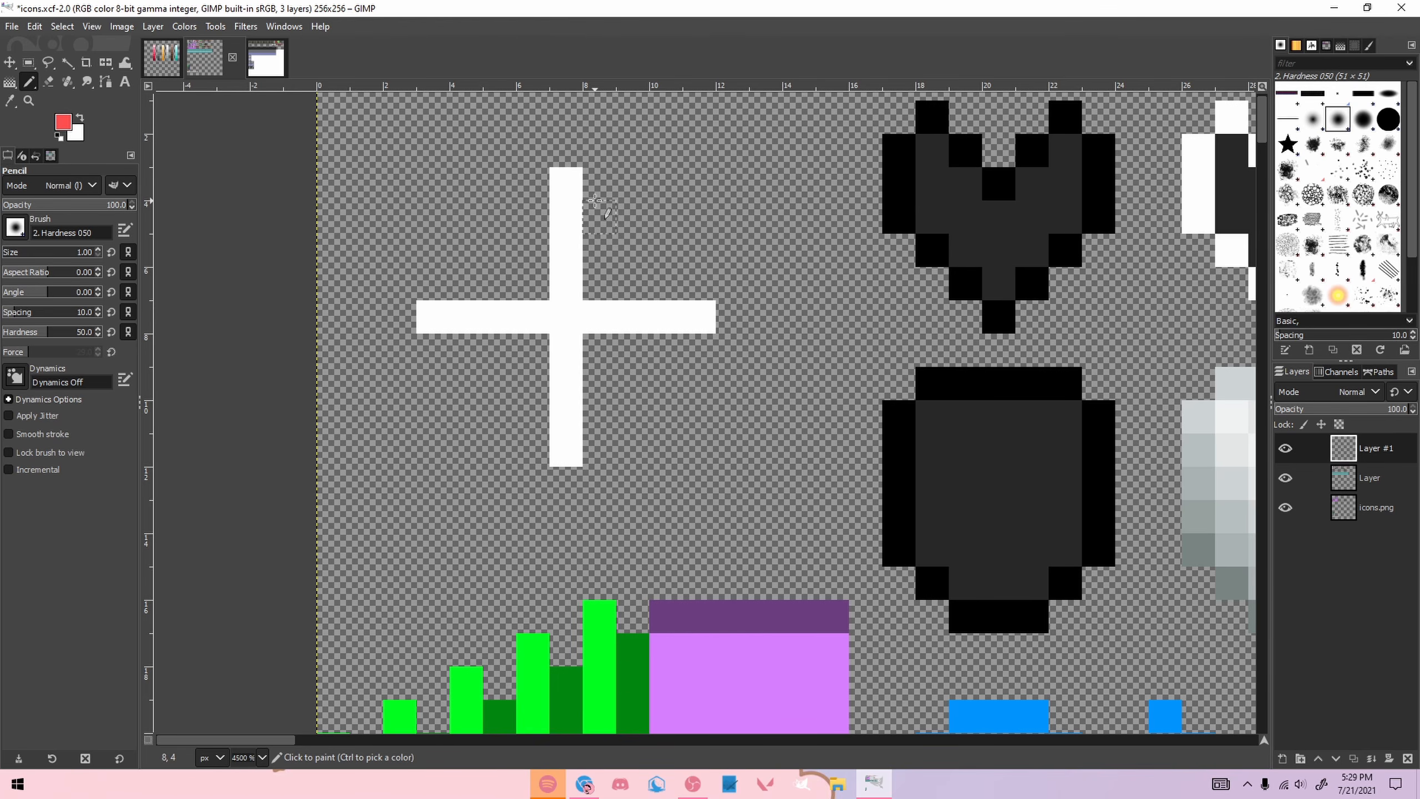
click(566, 251)
drag(534, 217, 502, 216)
mouse_move(599, 217)
mouse_down()
mouse_move(626, 225)
mouse_move(665, 294)
mouse_move(663, 324)
mouse_move(600, 386)
mouse_up()
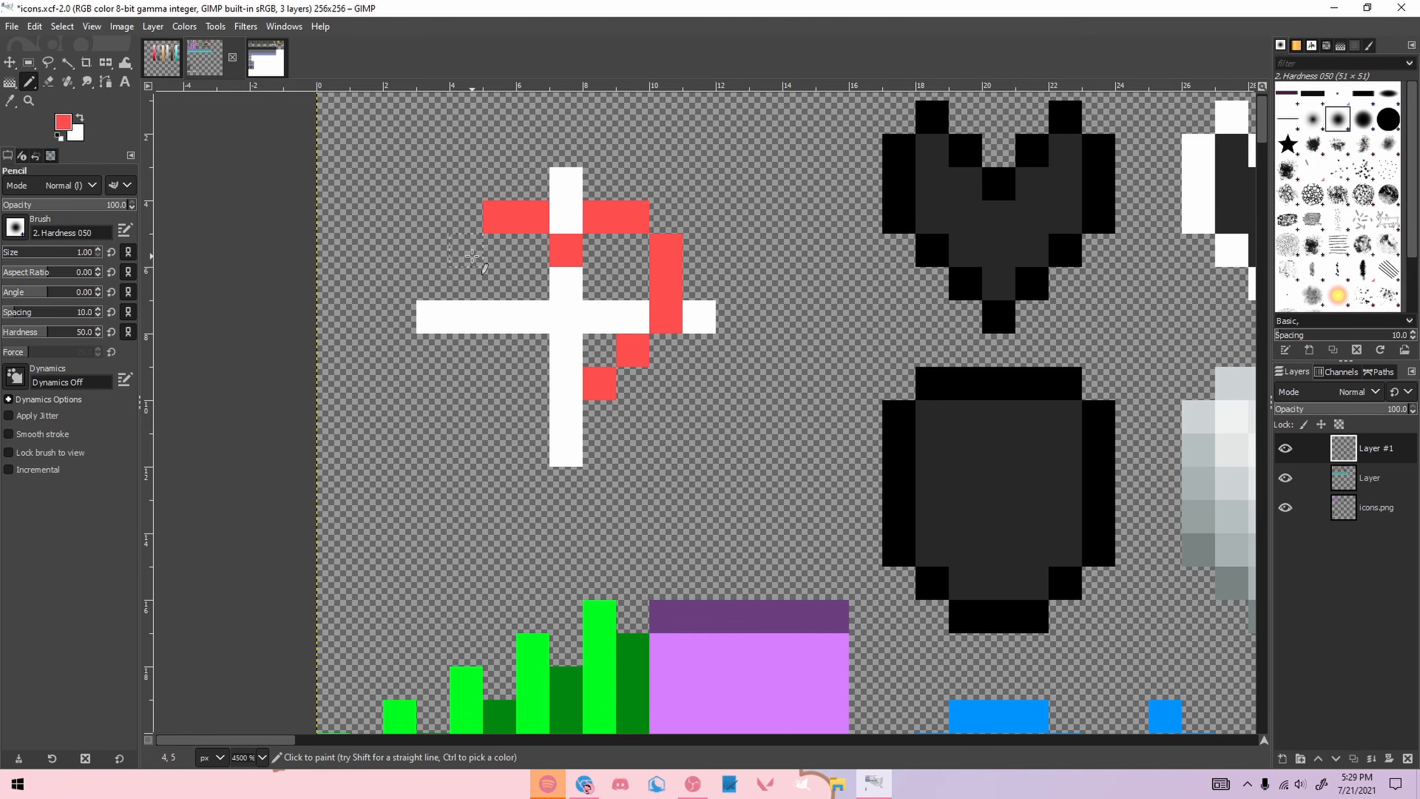
drag(473, 250, 470, 296)
click(479, 315)
click(500, 350)
click(534, 384)
click(584, 415)
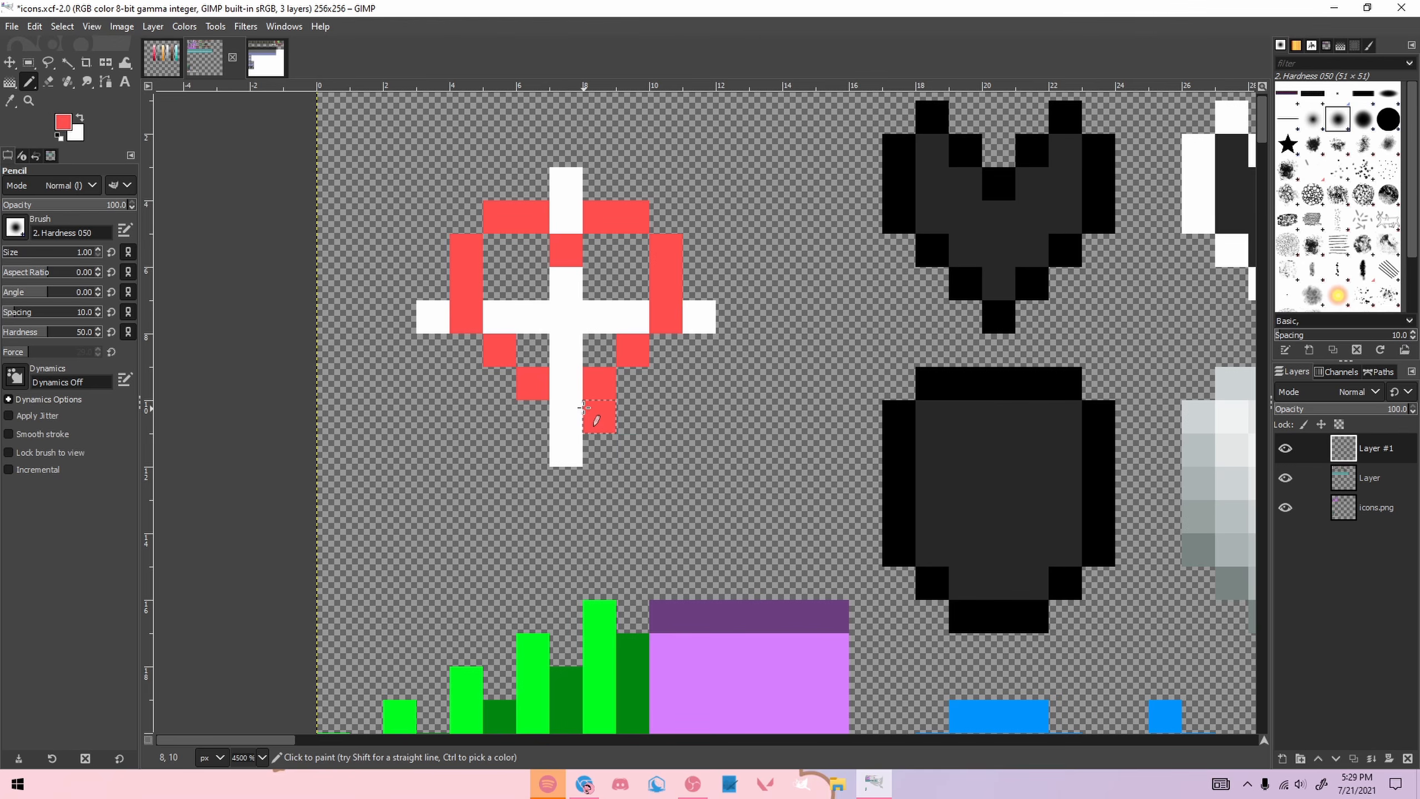
key(ctrl+z)
click(576, 414)
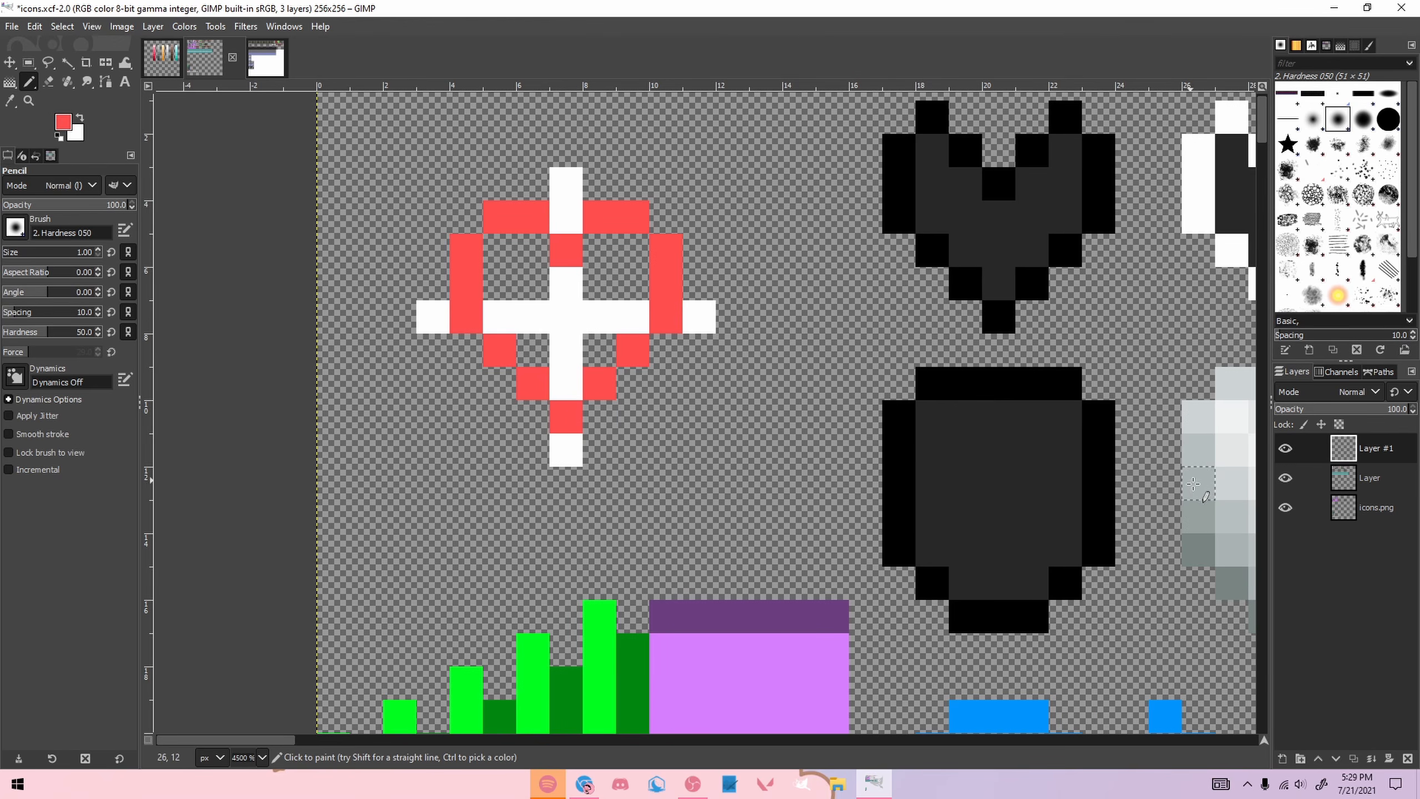
click(1284, 479)
click(1285, 478)
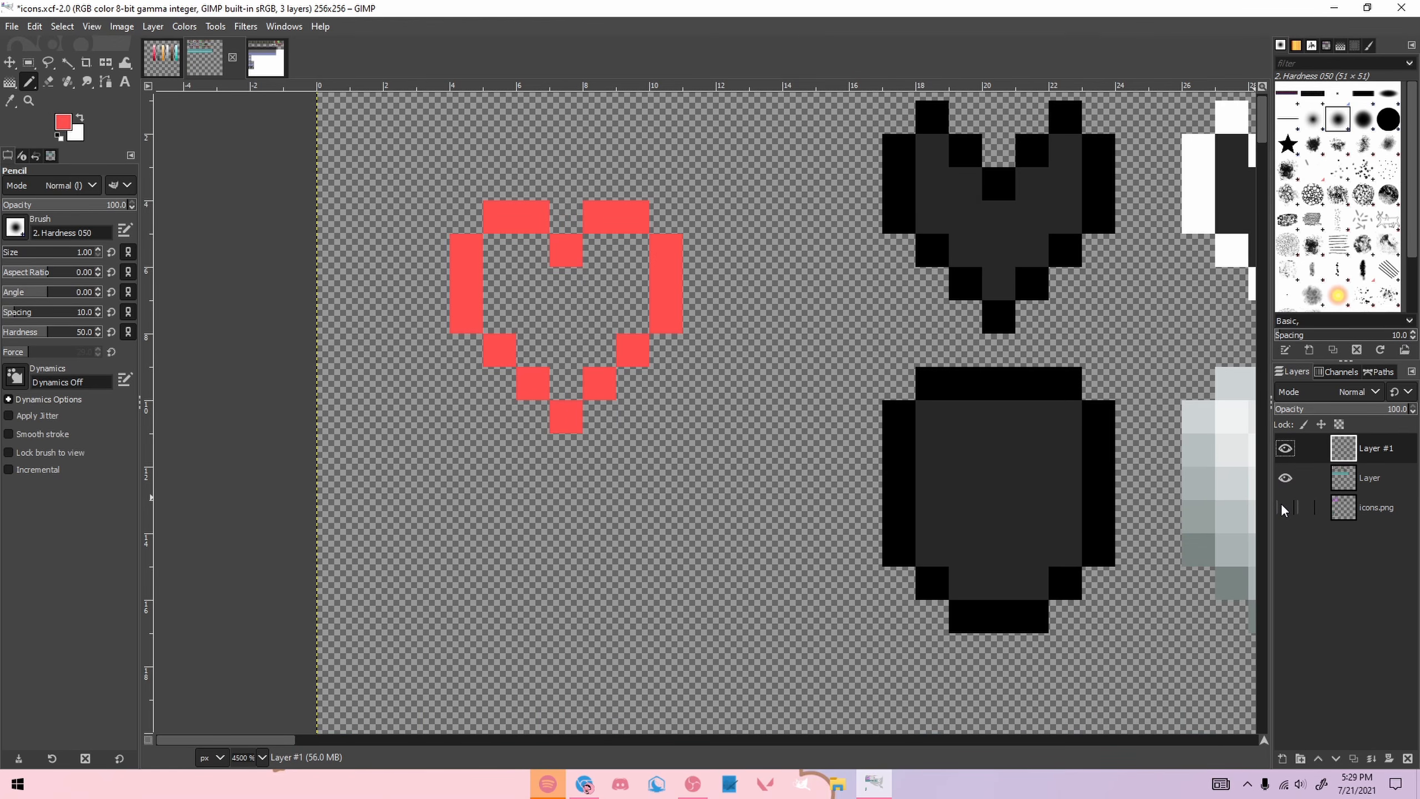
click(1285, 478)
Step: Try reshaping the top notch of the red heart outline and cut away the extra pixels
key(r)
mouse_move(517, 201)
mouse_down()
mouse_move(575, 251)
mouse_move(614, 232)
mouse_up()
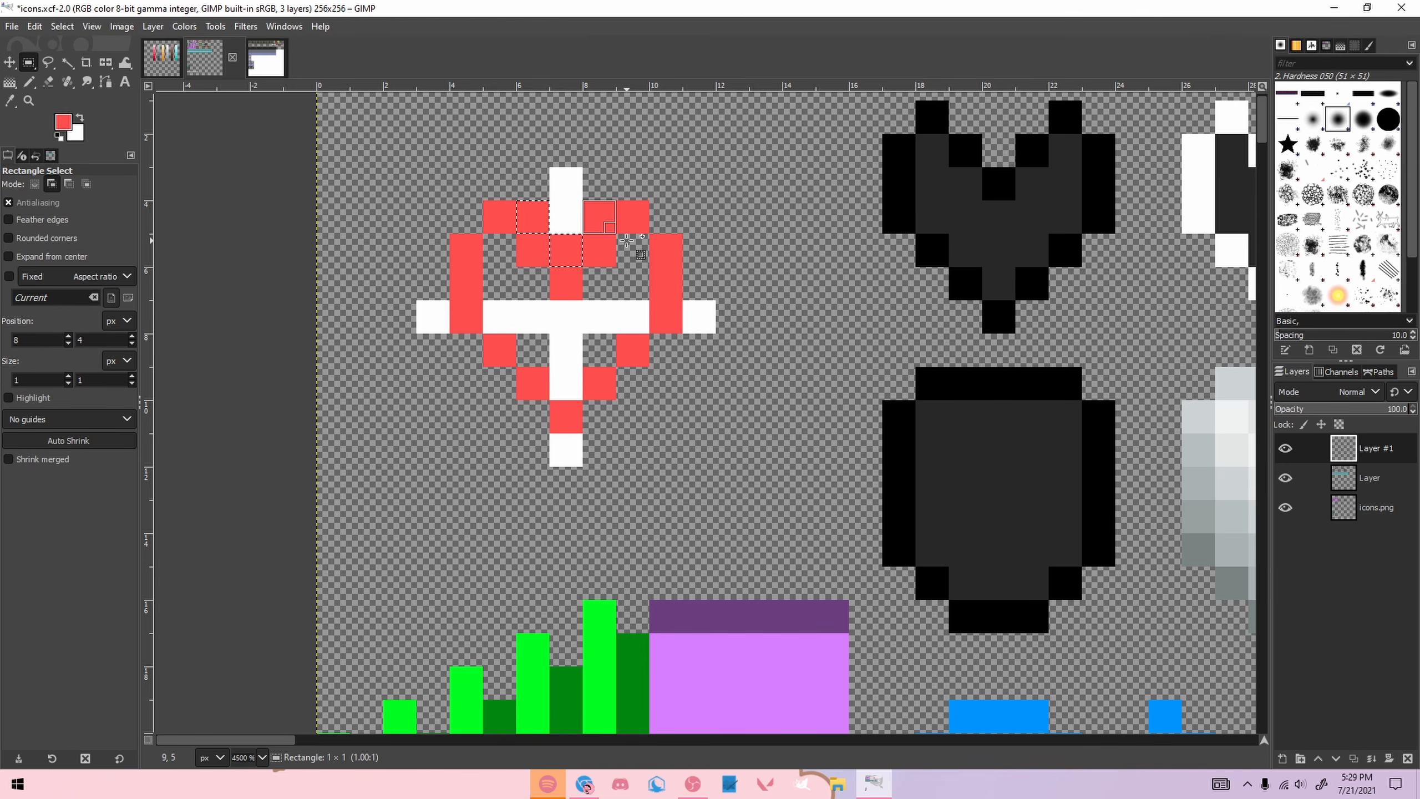
key(ctrl+x)
key(n)
click(531, 226)
click(565, 253)
click(598, 228)
key(r)
drag(507, 239, 583, 298)
shift+drag(586, 237, 615, 264)
key(ctrl+x)
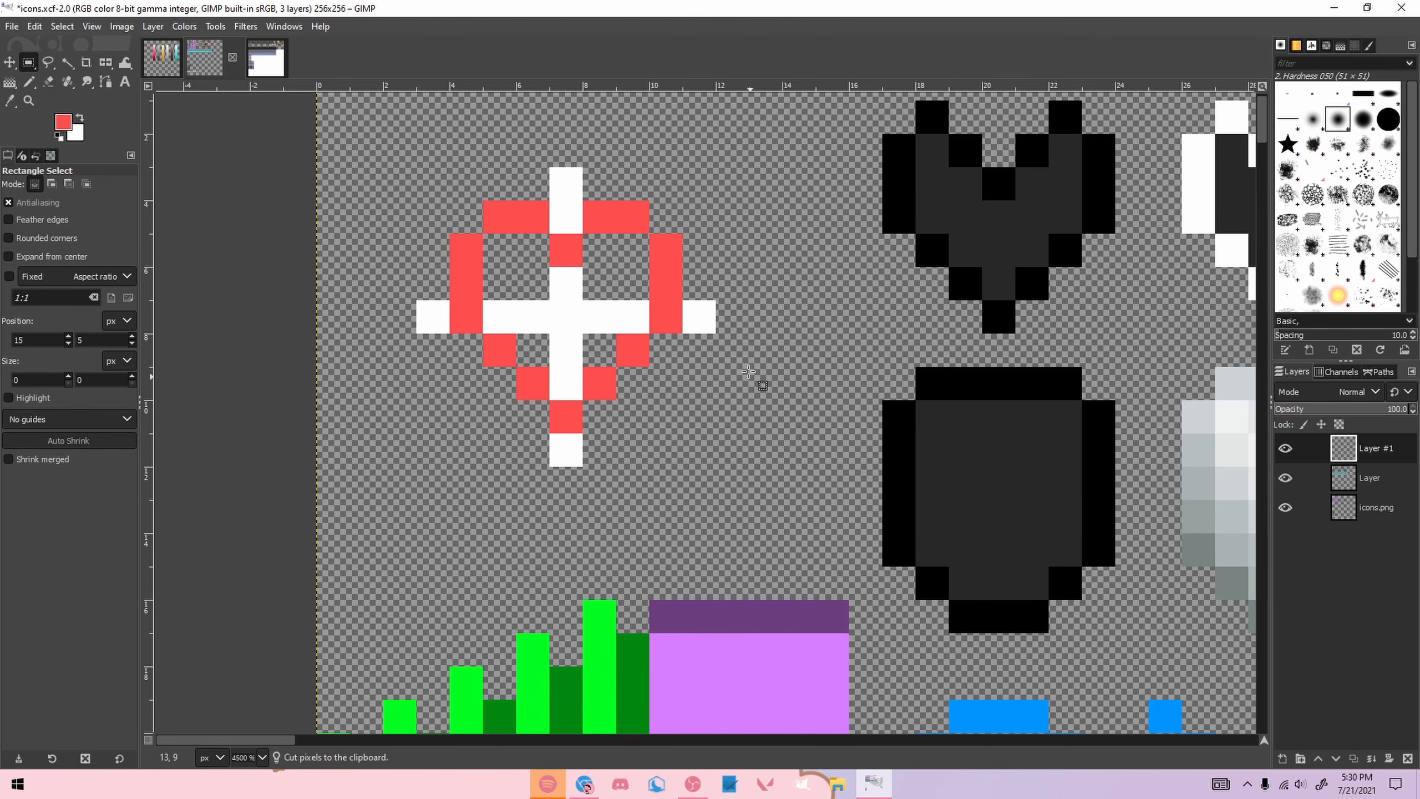
Step: Pencil white over every red pixel of the heart outline
key(n)
click(532, 216)
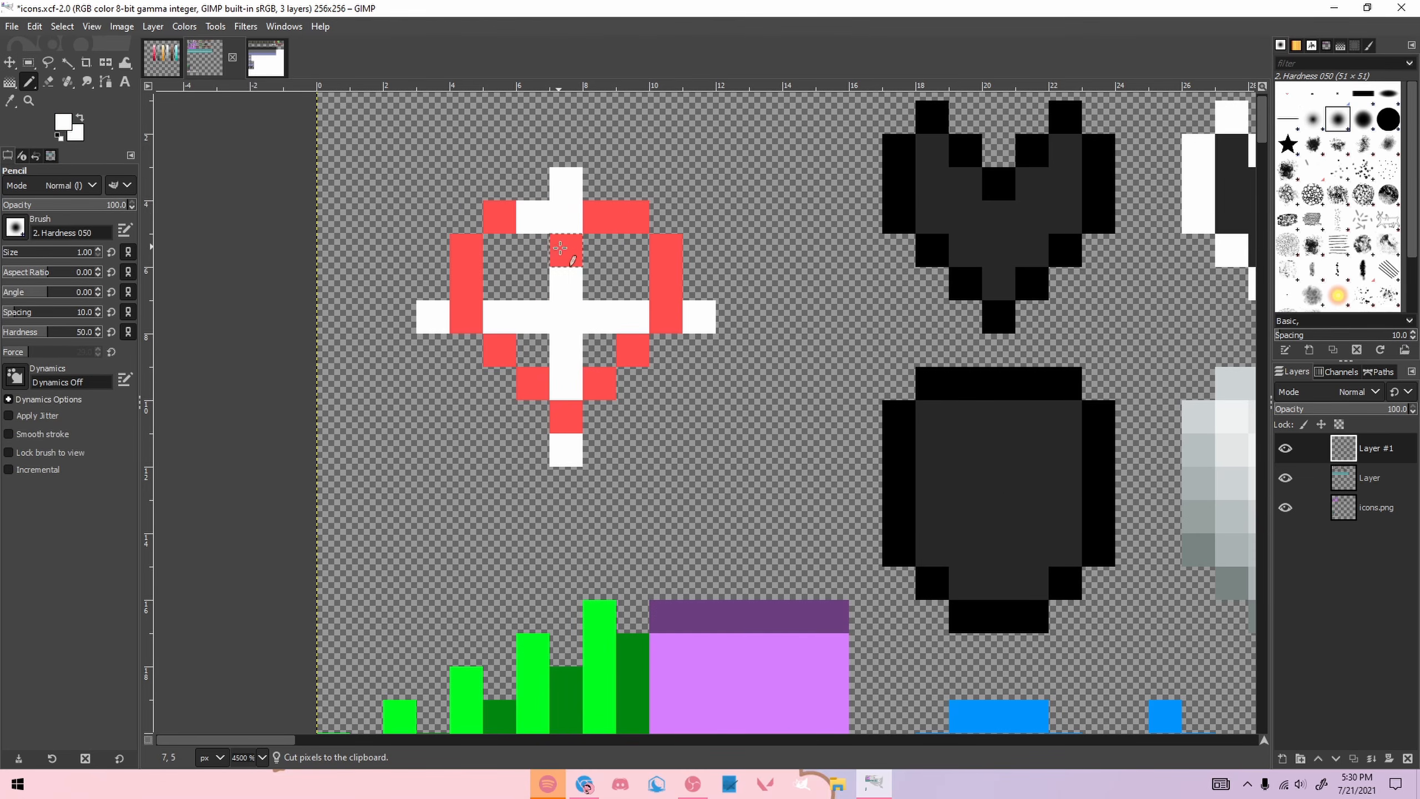
click(566, 250)
click(599, 217)
click(633, 217)
click(666, 250)
shift+click(654, 328)
shift+click(633, 350)
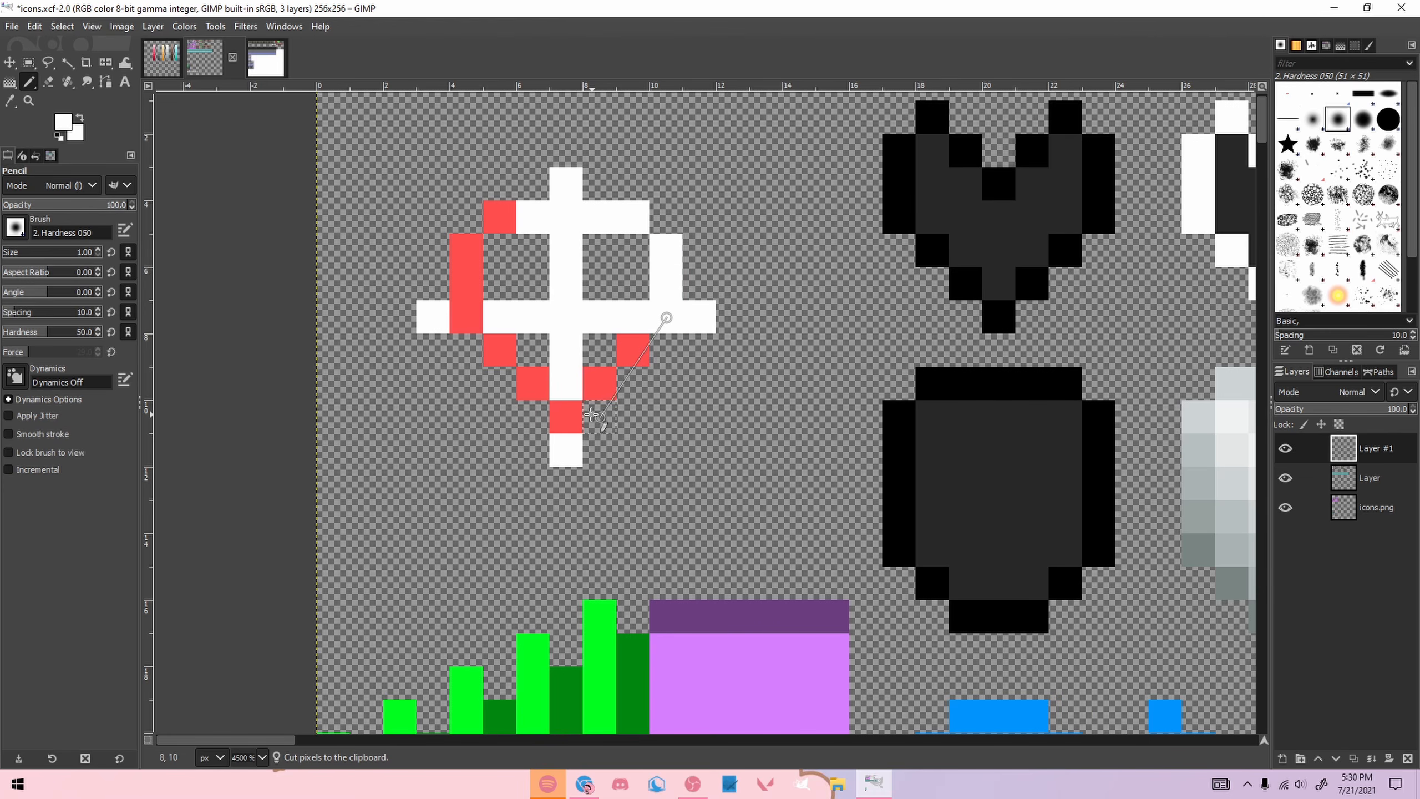
shift+click(599, 384)
shift+click(566, 418)
shift+click(466, 319)
shift+click(466, 250)
click(499, 216)
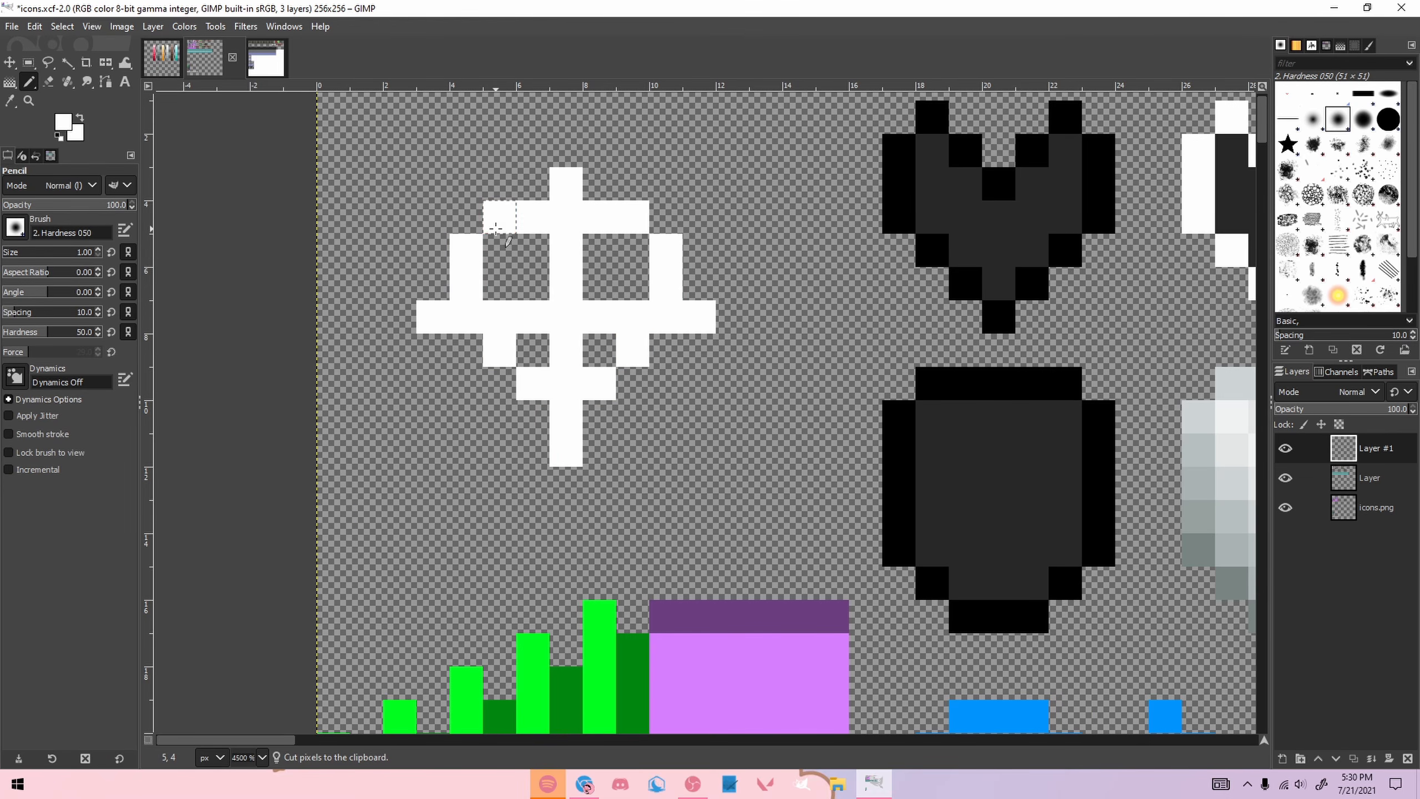
Step: Clear the old plus-shaped crosshair from the icons.png layer
click(1286, 498)
key(r)
drag(428, 167, 748, 472)
key(ctrl+x)
click(821, 367)
Step: On Layer #1, select the five bright green bars of the topmost signal strength icon together
scroll(821, 367, down, 2)
scroll(821, 355, down, 4)
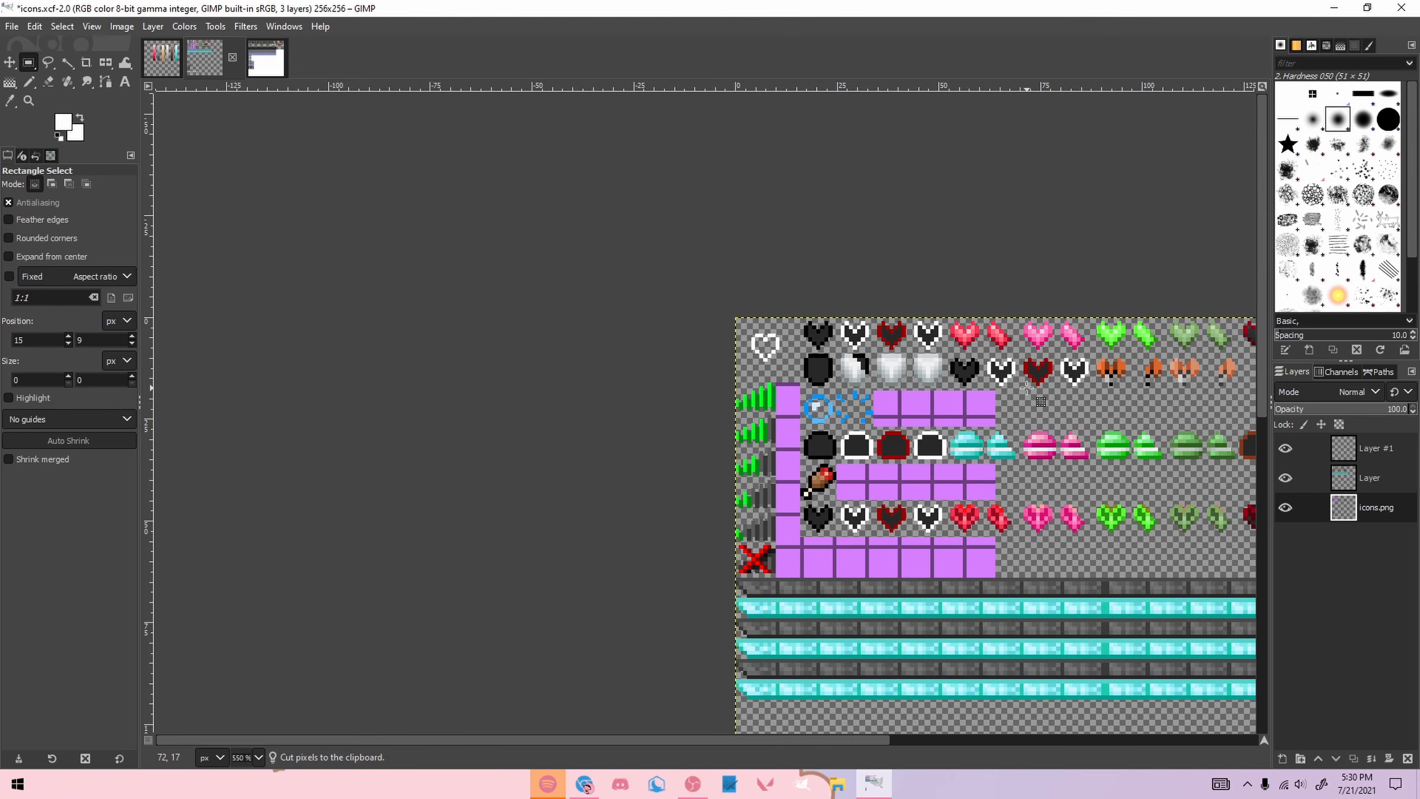
scroll(825, 397, up, 2)
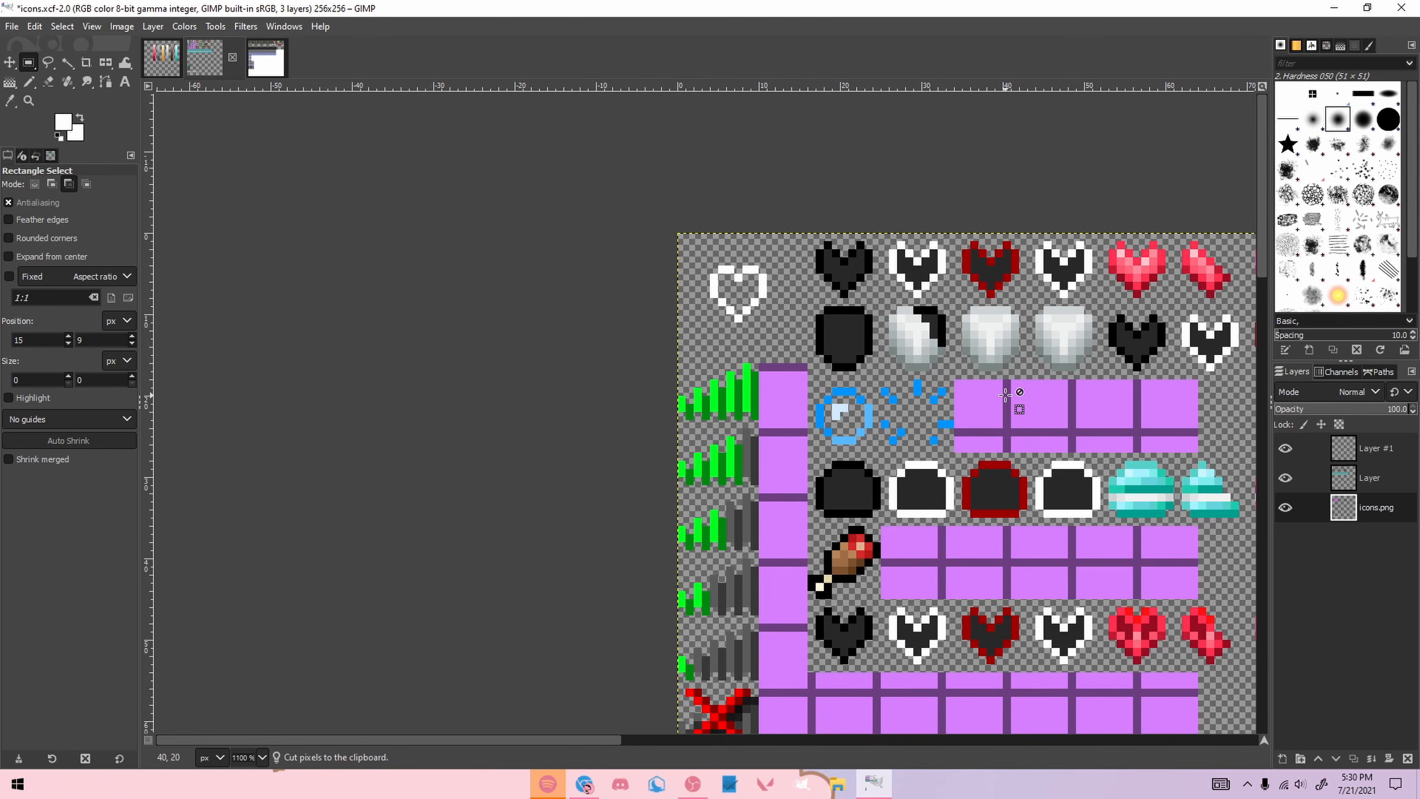
scroll(738, 392, up, 1)
scroll(625, 391, up, 2)
scroll(625, 392, down, 5)
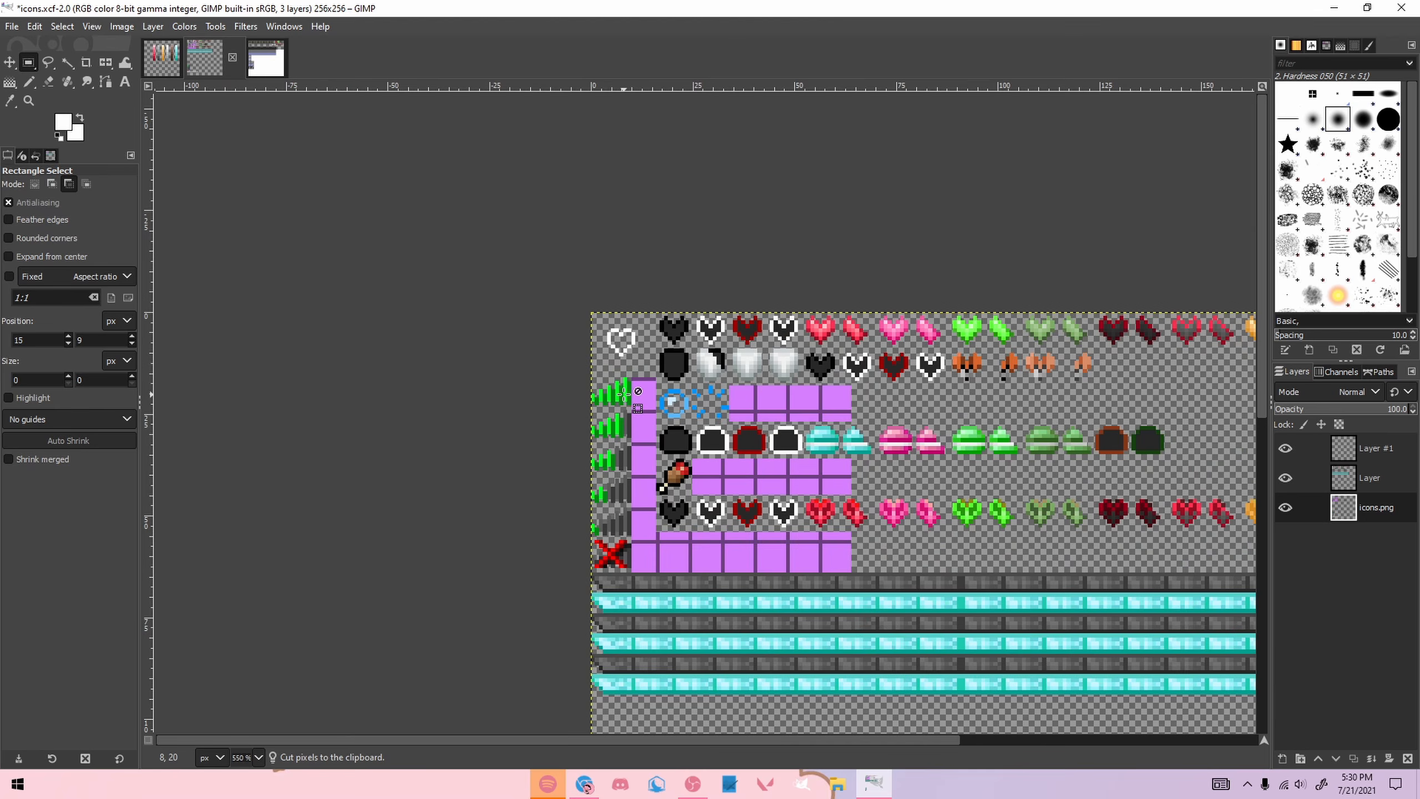
scroll(615, 393, up, 1)
scroll(609, 394, up, 3)
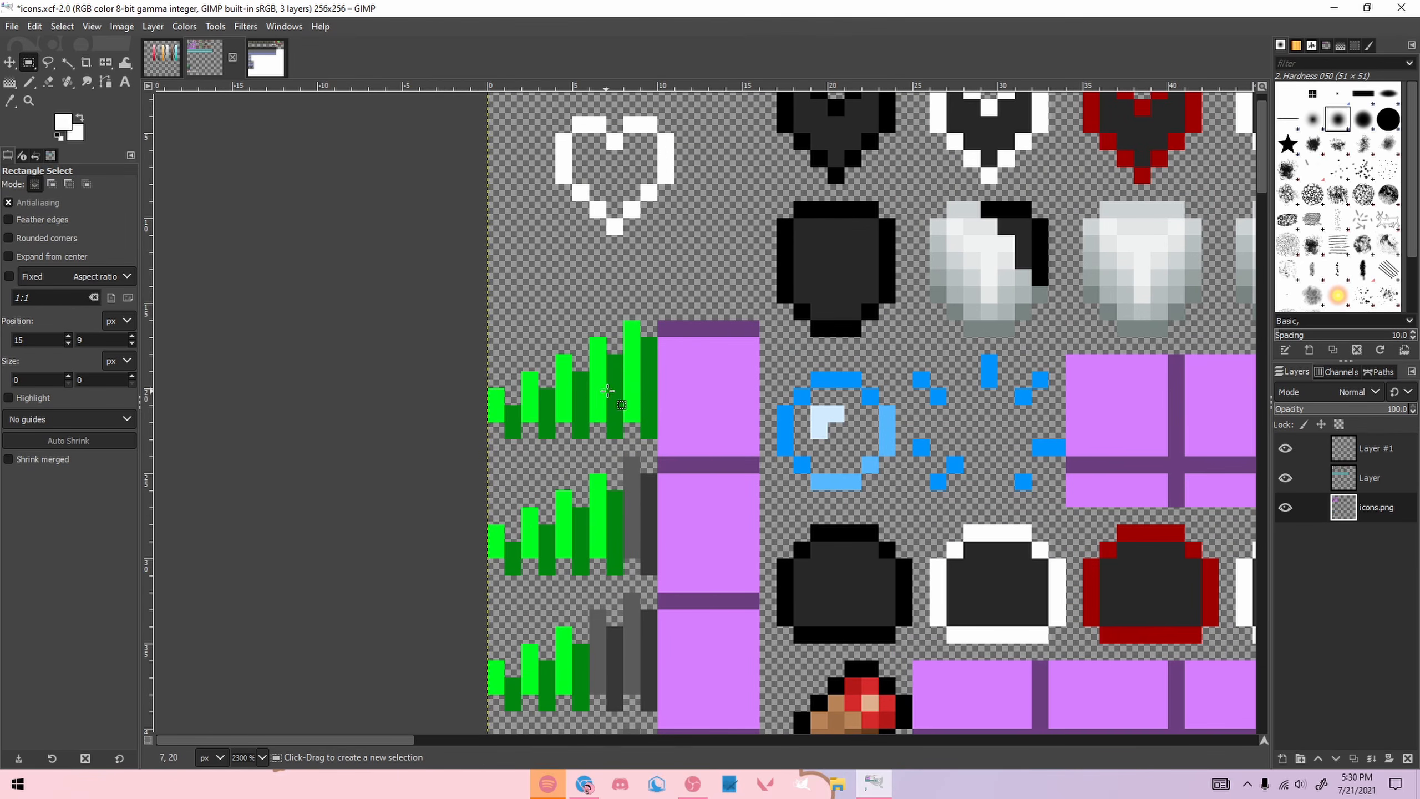
click(1359, 448)
scroll(612, 382, up, 1)
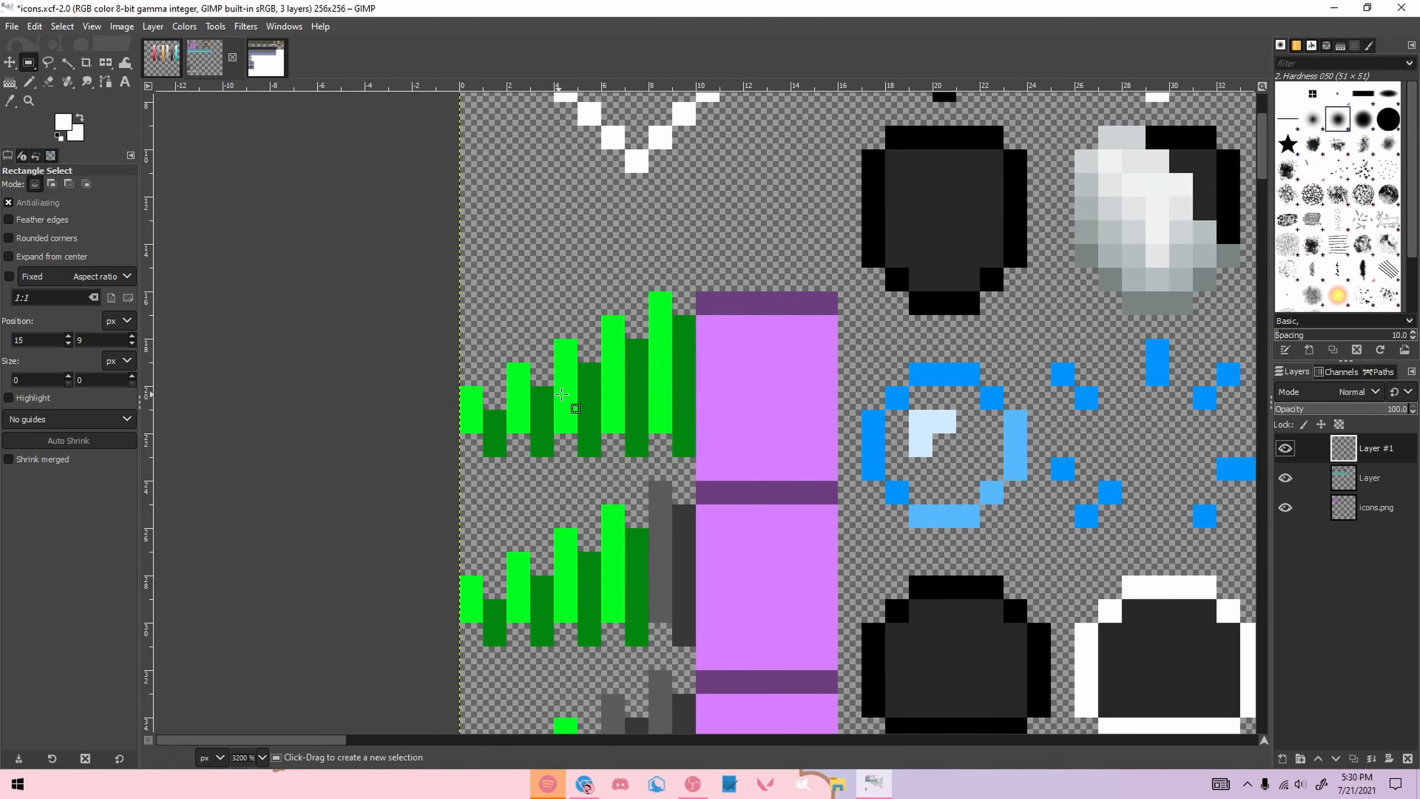
drag(463, 390, 482, 428)
shift+drag(511, 369, 530, 426)
shift+drag(556, 340, 576, 430)
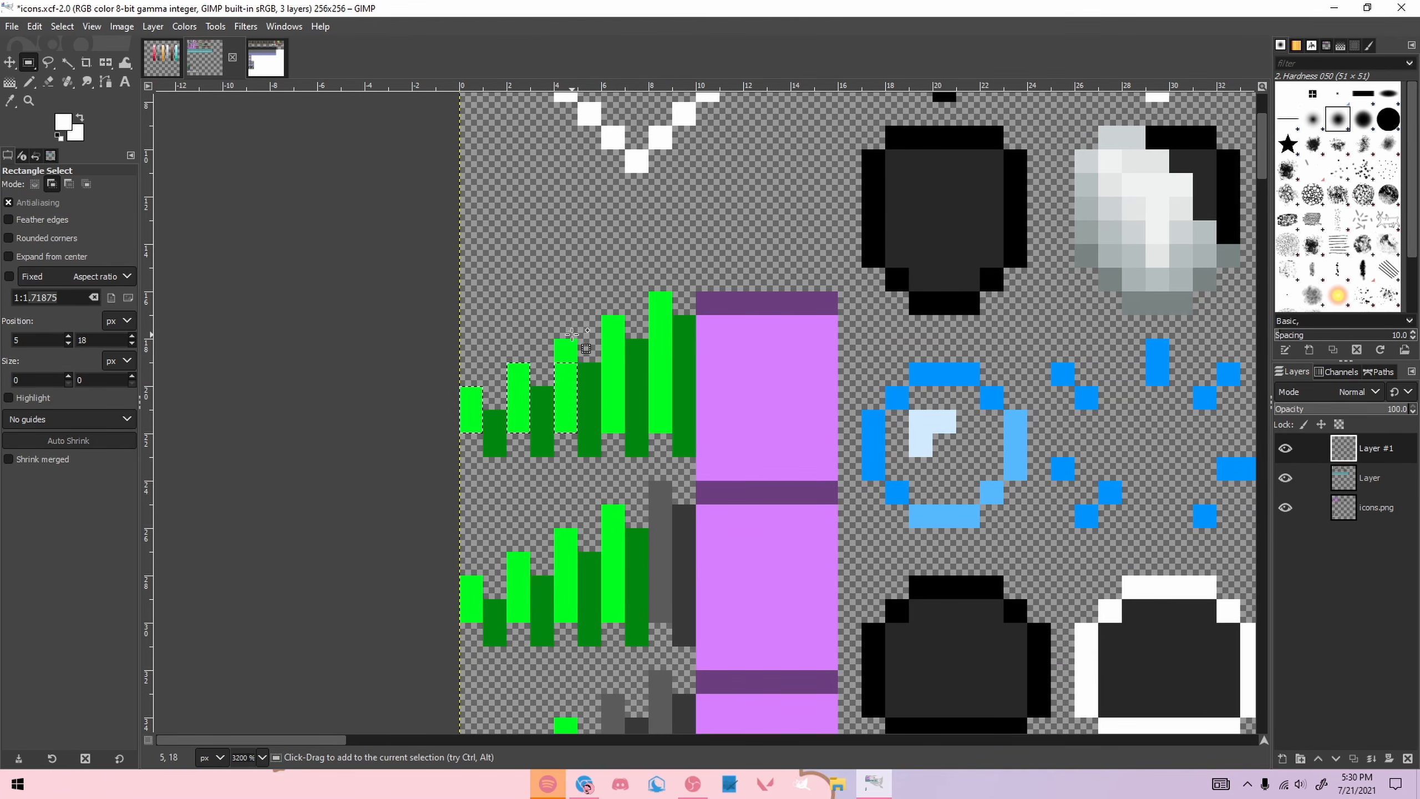
shift+drag(612, 323, 634, 400)
shift+drag(650, 292, 672, 431)
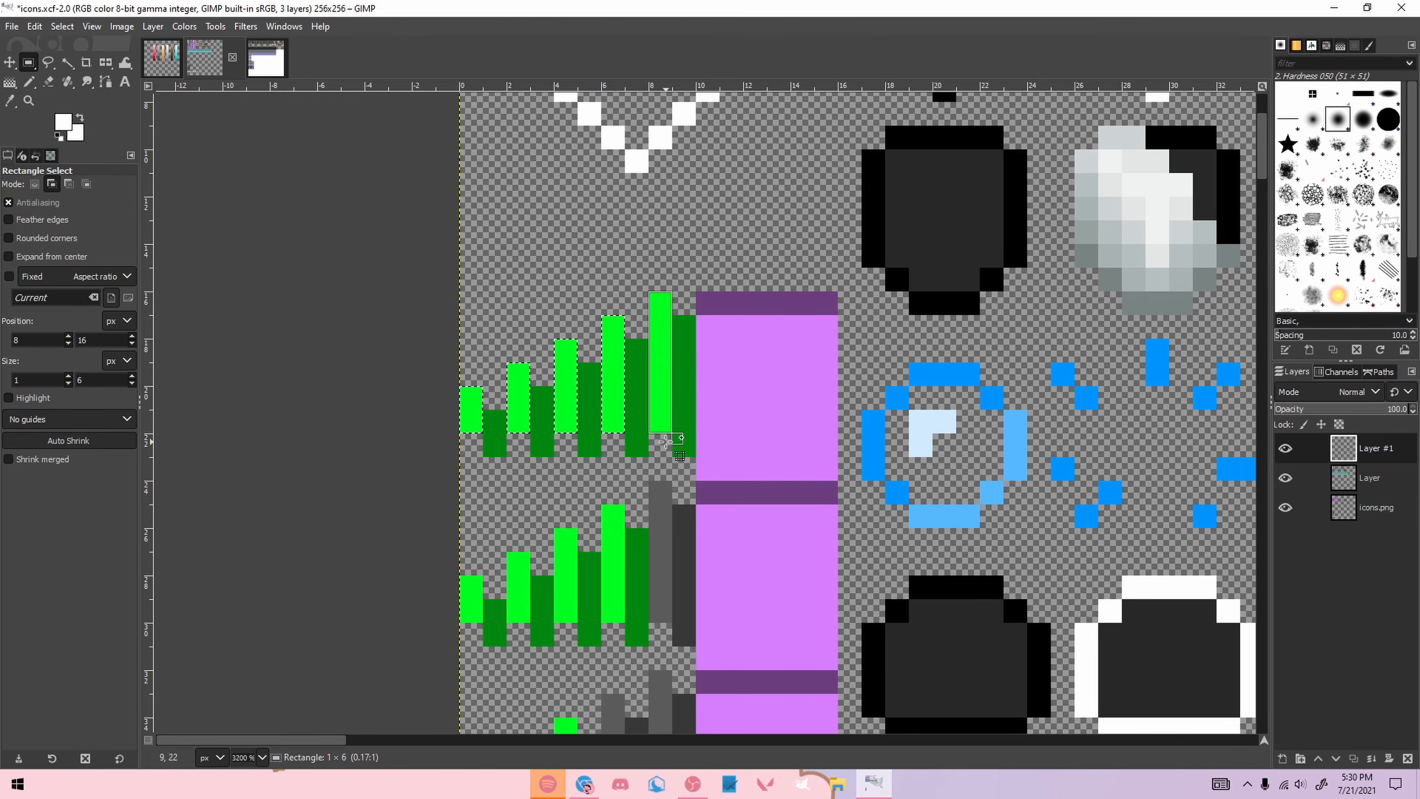
Step: Fill the selected signal bars with a vertical linear gradient from the palette's lightest cyan to its dark teal, and deselect
click(153, 63)
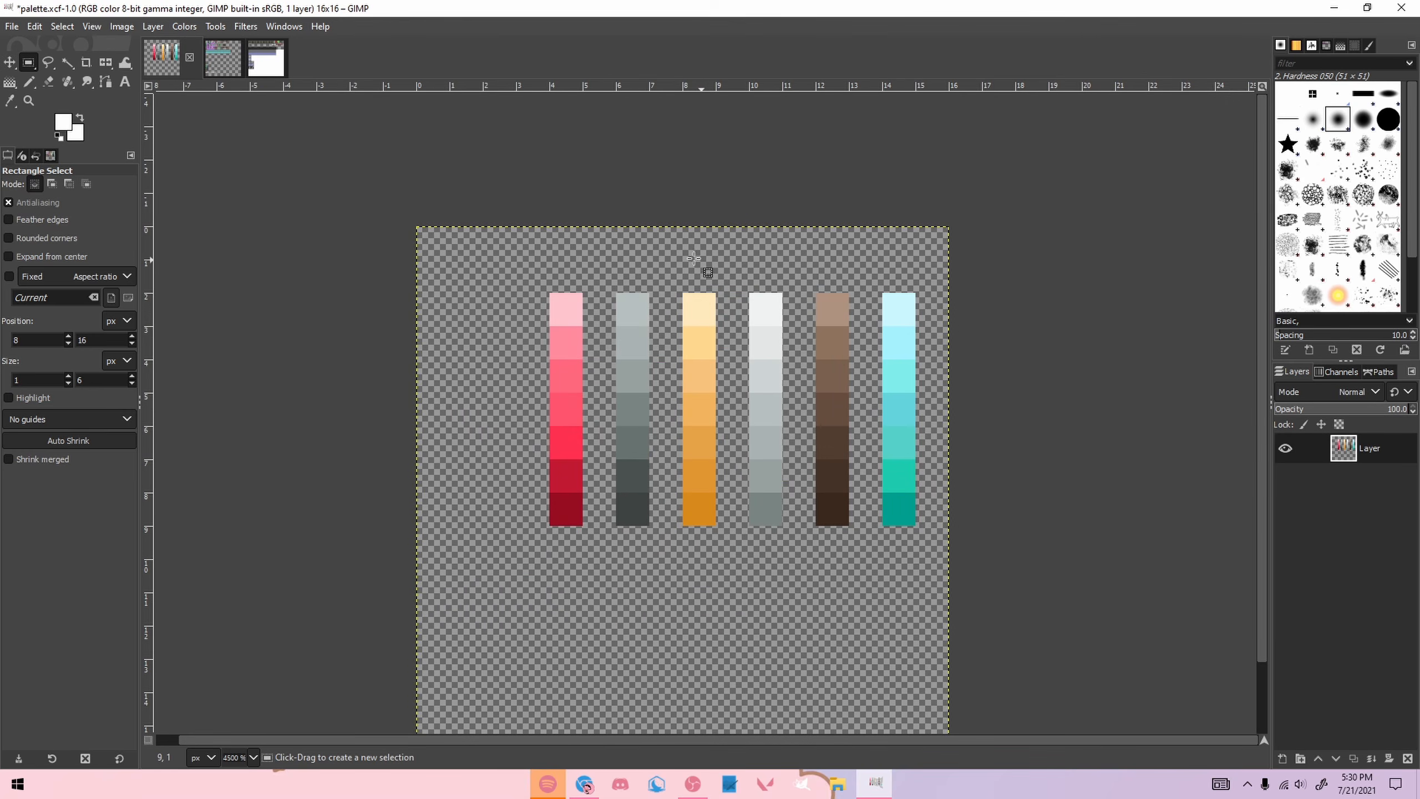
key(n)
ctrl+click(904, 308)
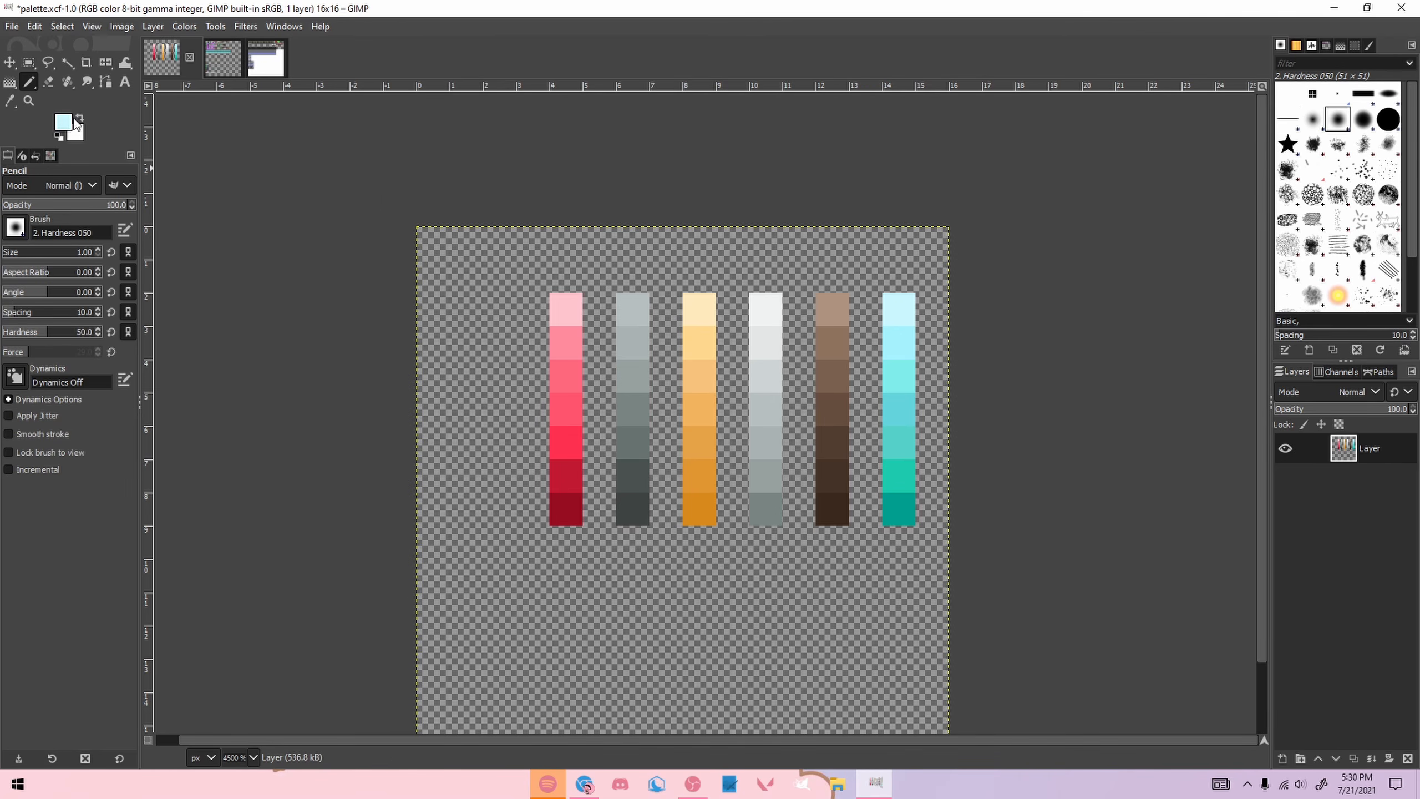
ctrl+click(901, 492)
key(x)
click(223, 57)
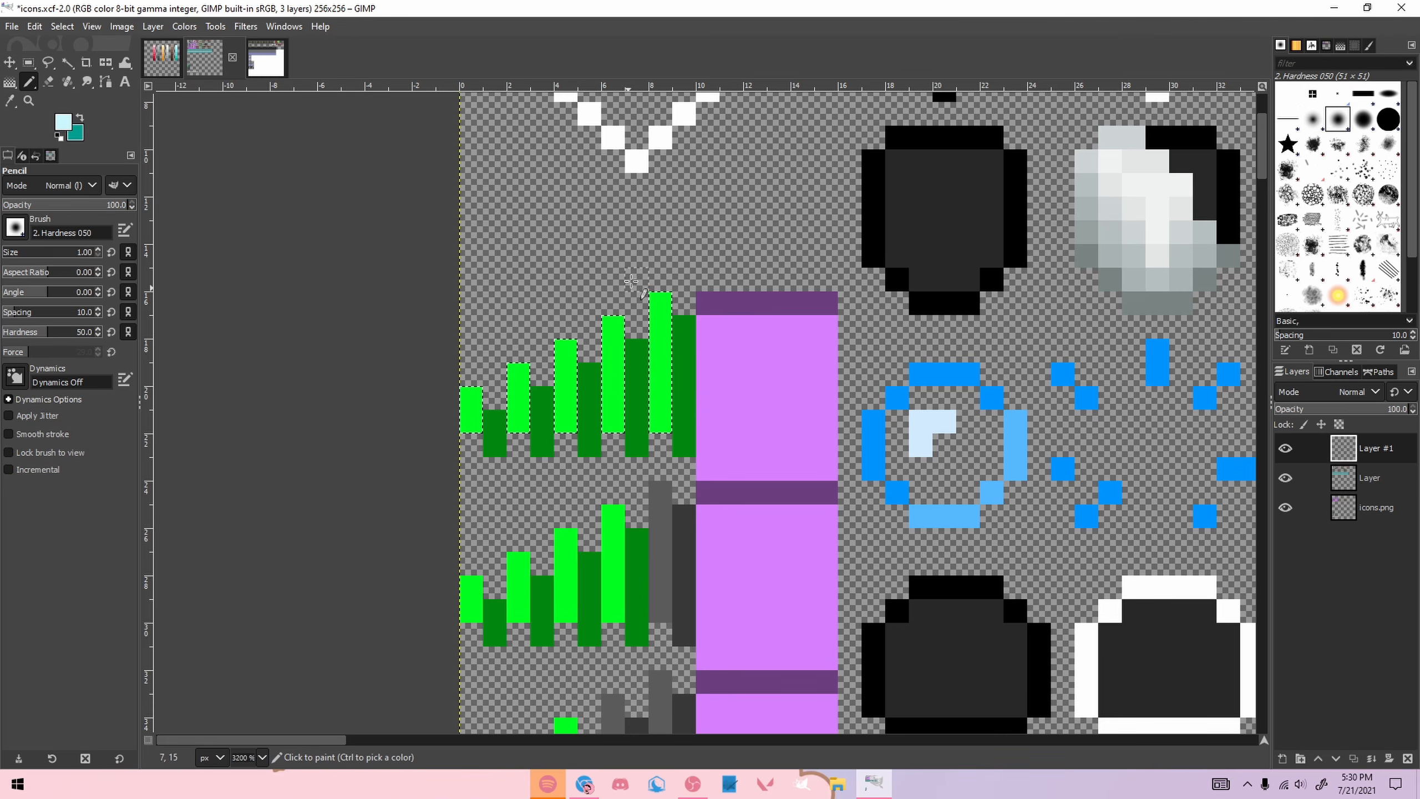
key(g)
drag(660, 299, 659, 428)
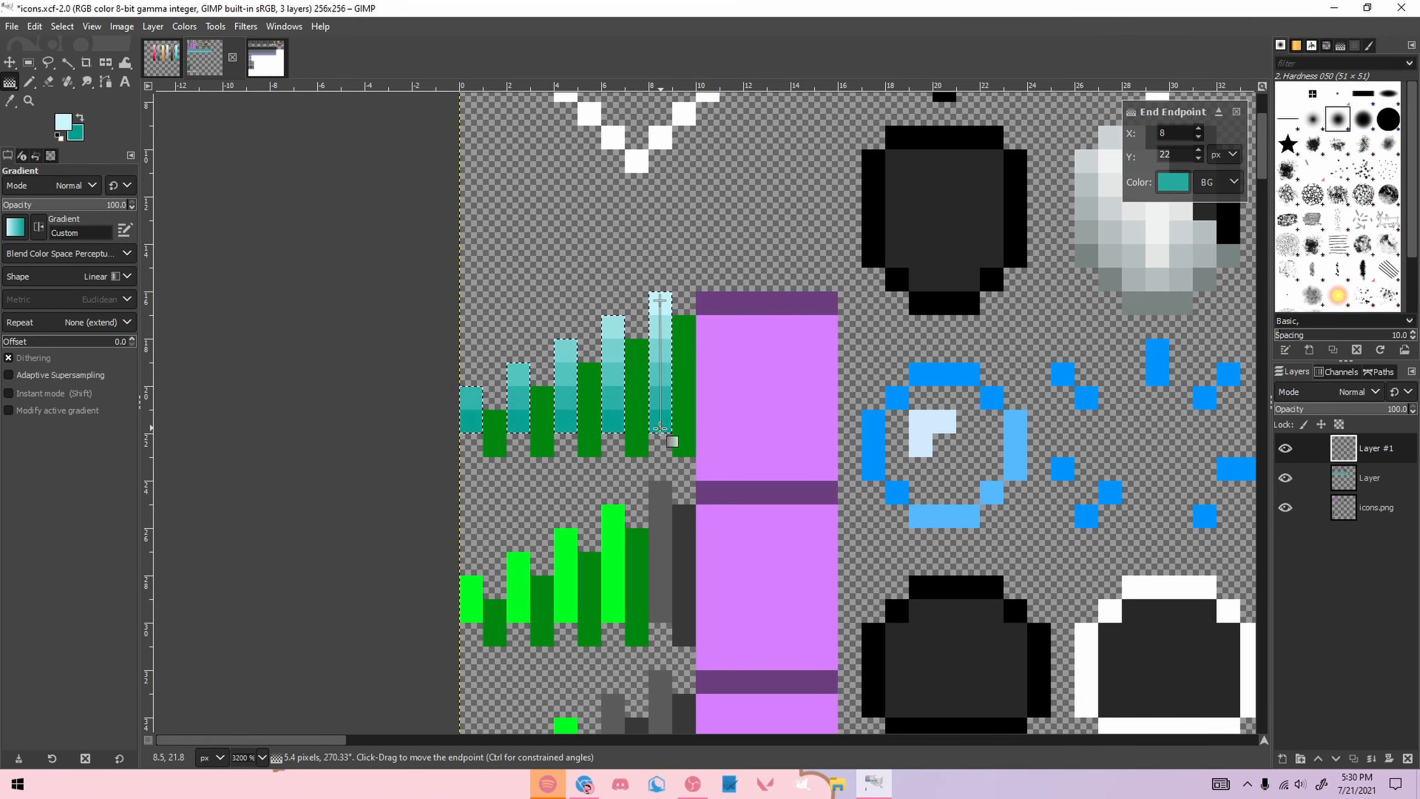
key(ctrl+shift+a)
Step: Select the five dark green shadow bars of the topmost signal strength icon together
key(r)
drag(484, 411, 501, 456)
Step: Try filling the selected shadow bars with a vertical gradient from the palette's lightest grey to its dark grey, and deselect
key(alt+1)
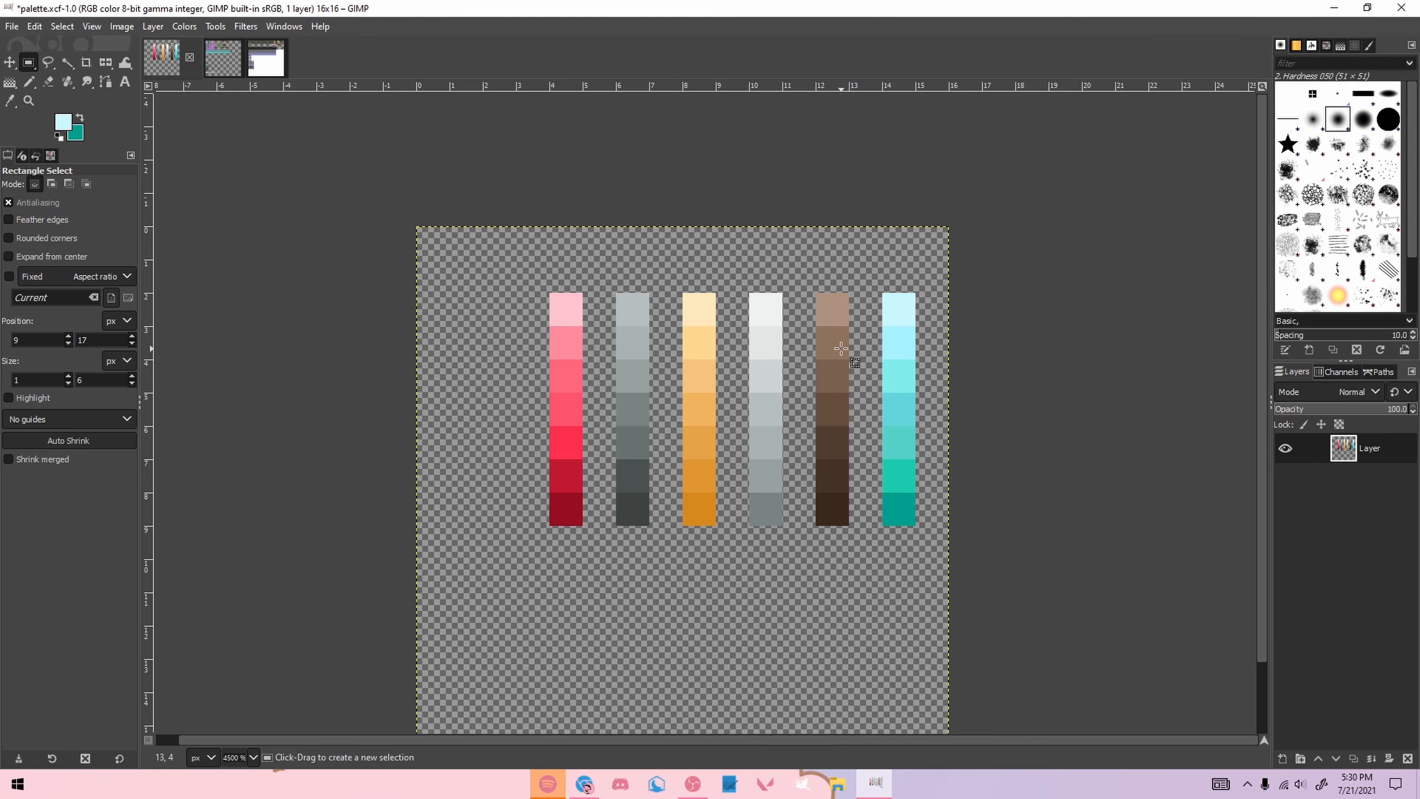
key(n)
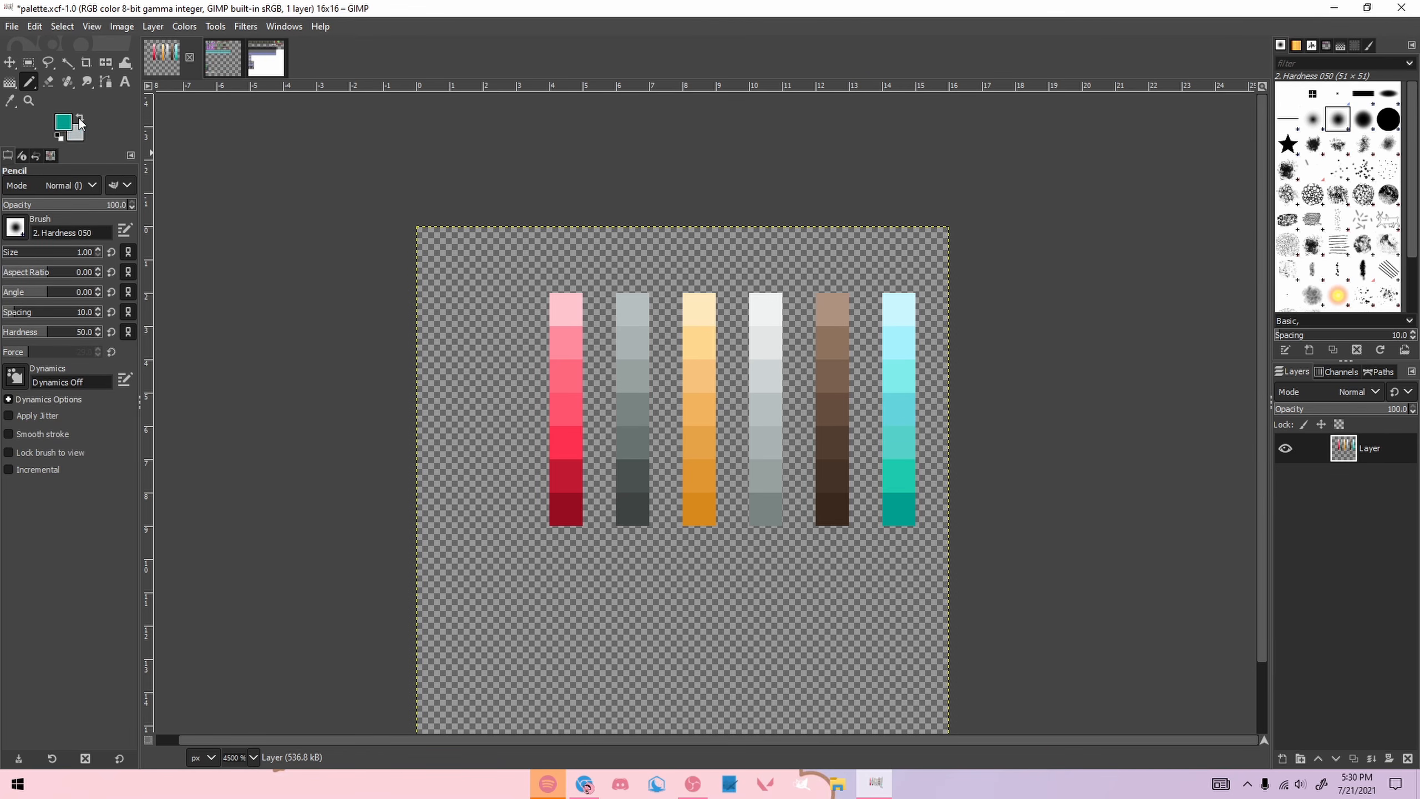
ctrl+click(638, 494)
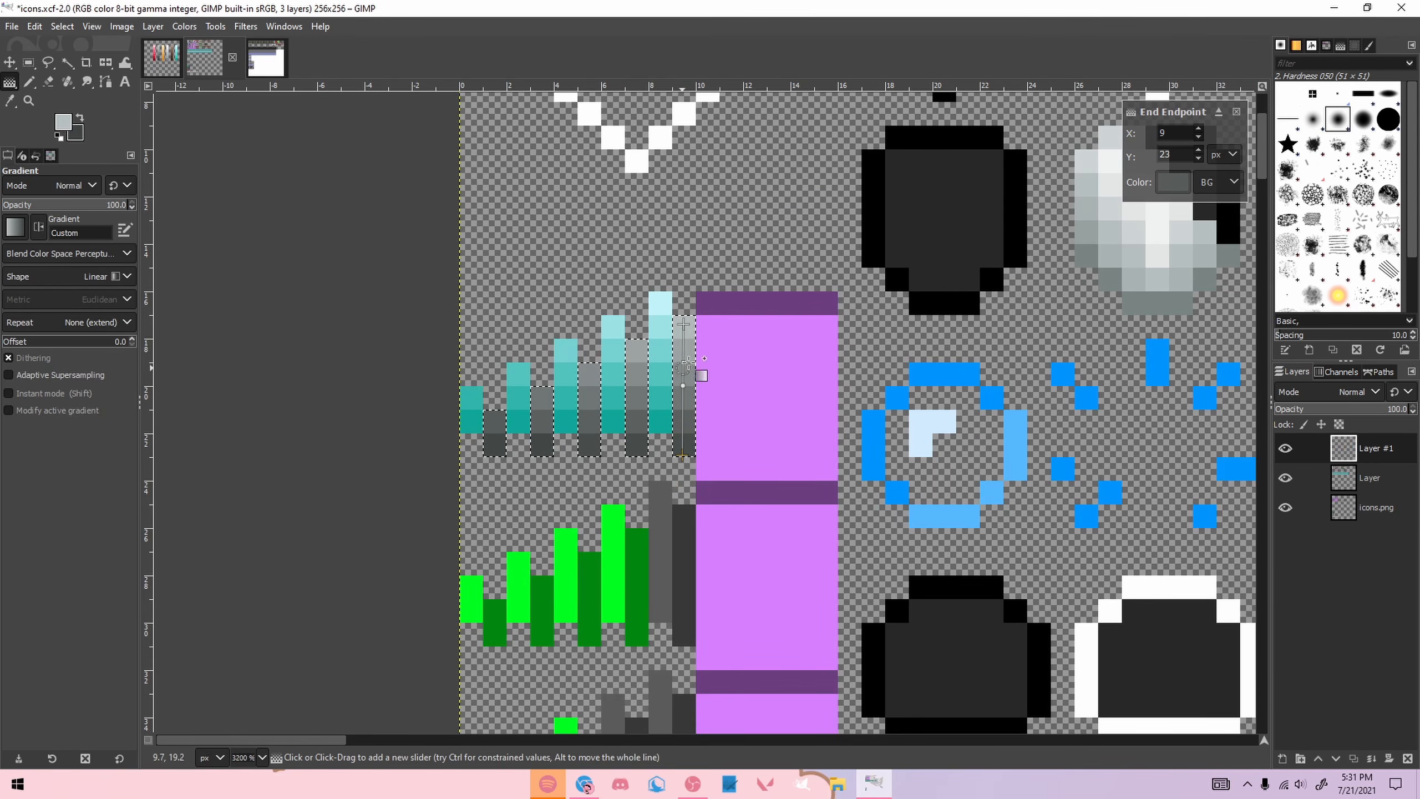
key(r)
click(677, 252)
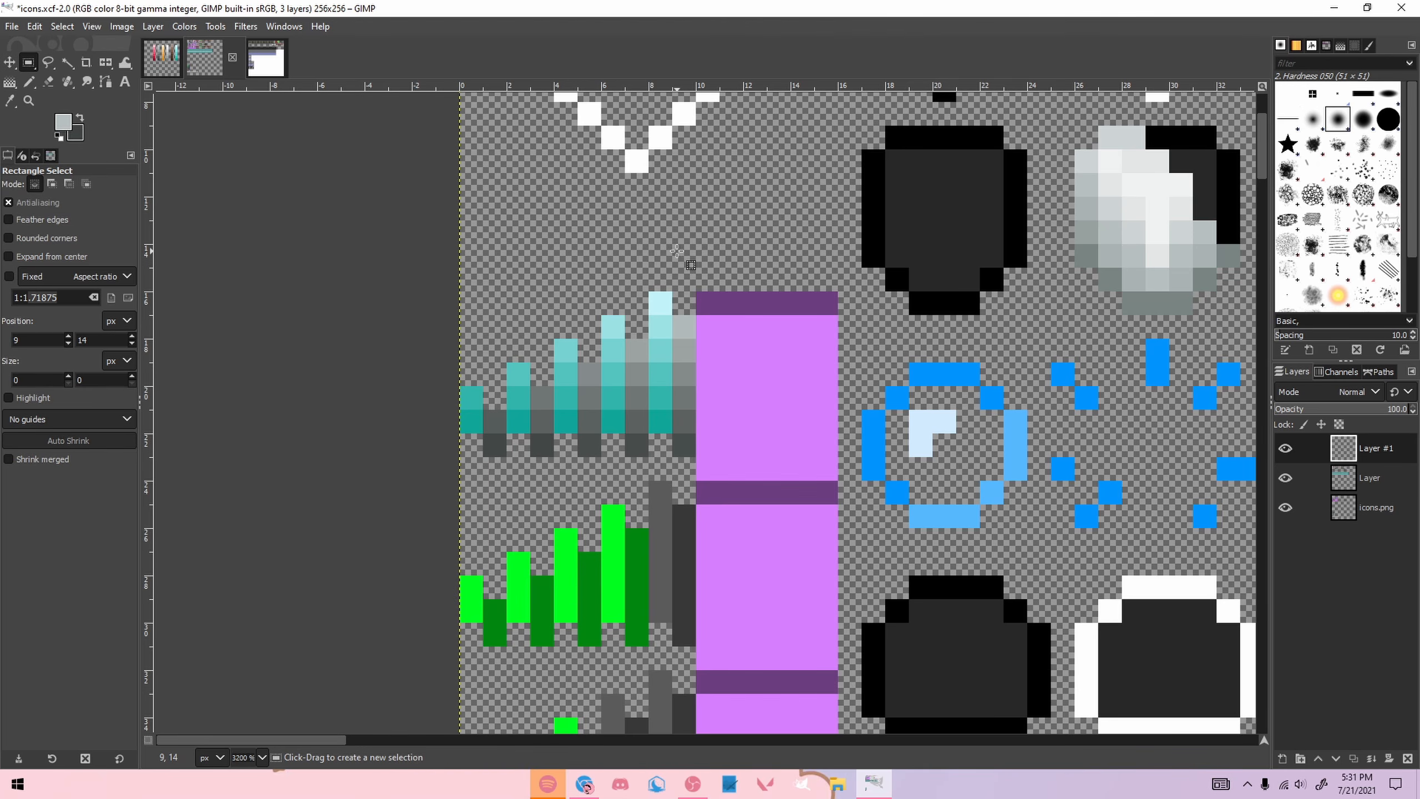
scroll(677, 252, down, 6)
scroll(665, 374, up, 2)
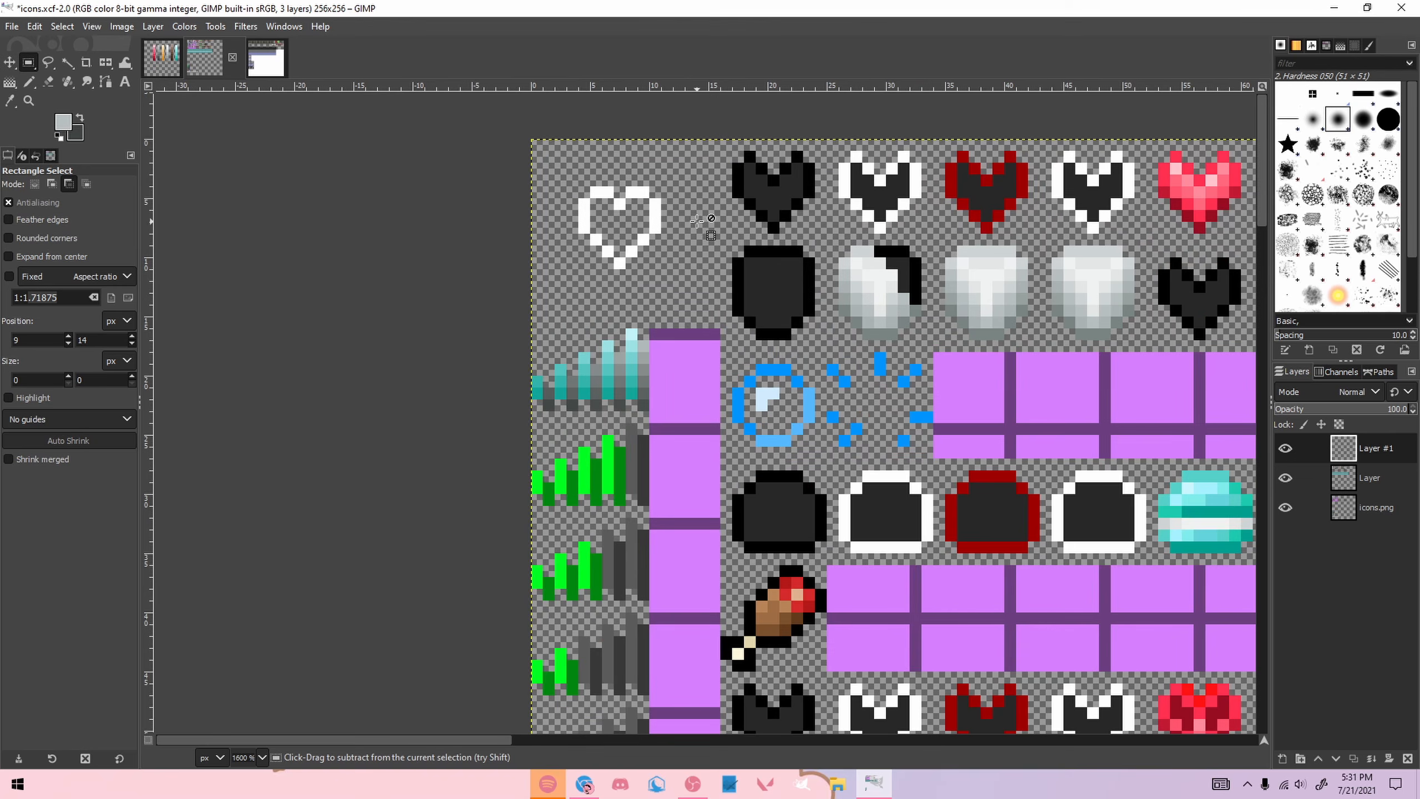
scroll(645, 373, up, 4)
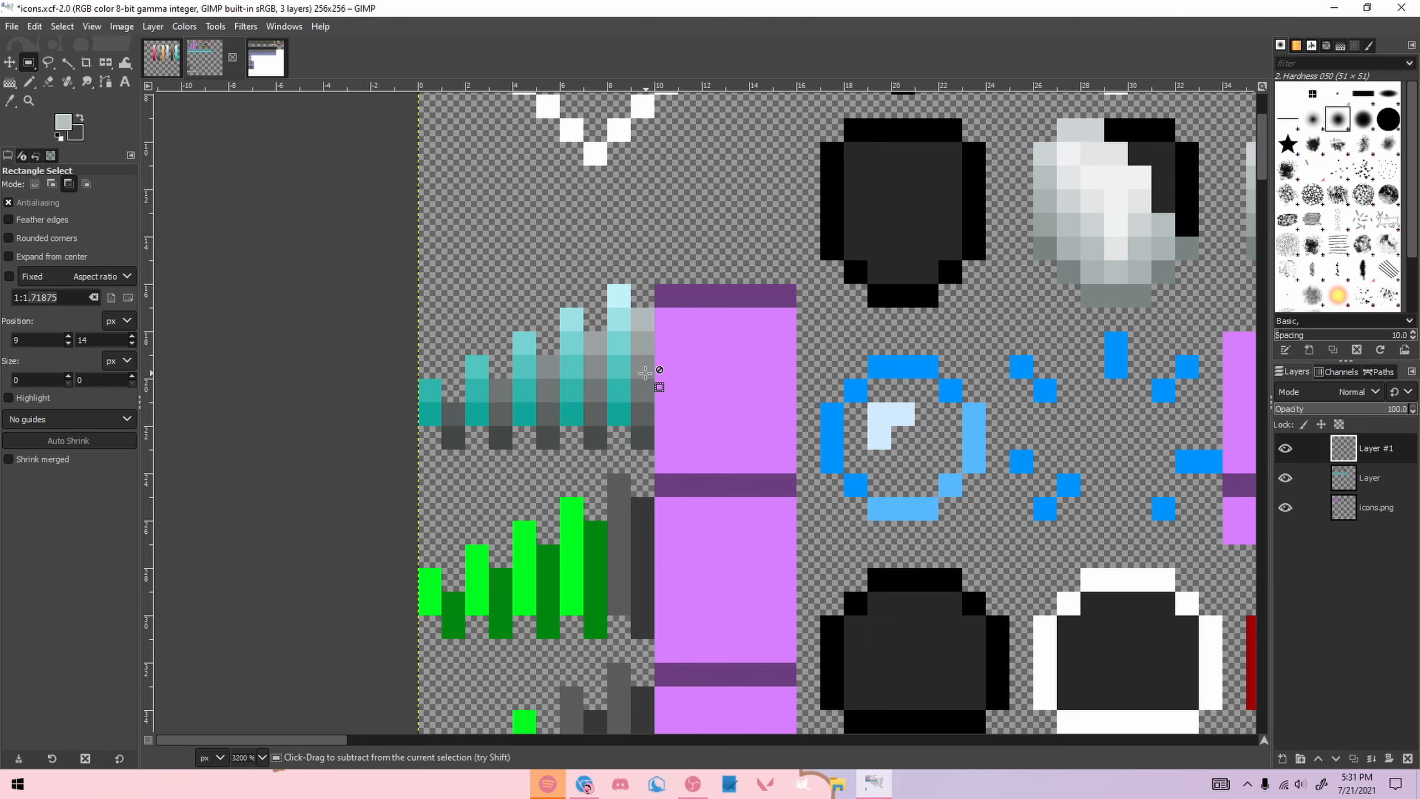
Step: Refill the topmost signal icon's shadow bars with a vertical gradient from the palette's fifth cyan shade to its darkest teal, and deselect
click(174, 66)
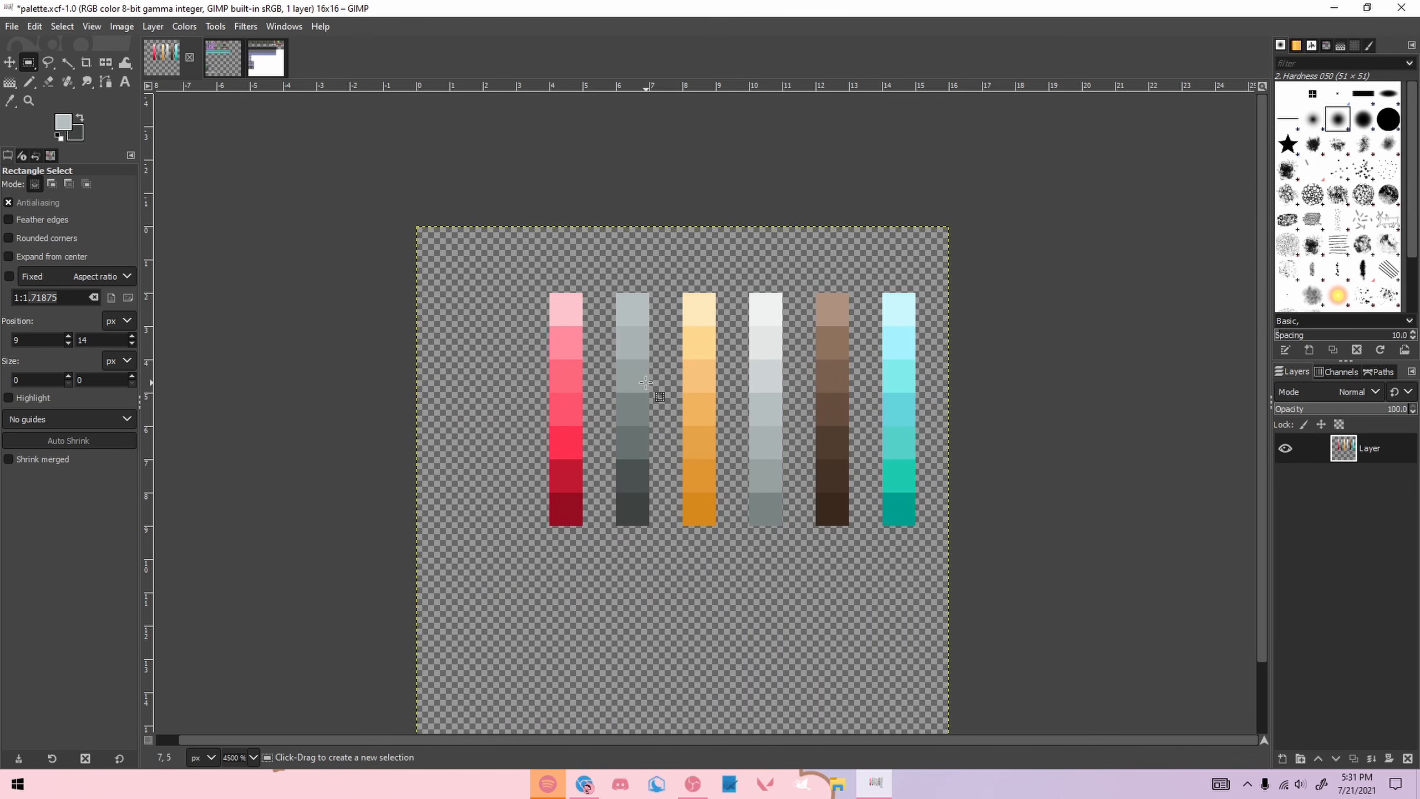
key(n)
ctrl+click(900, 506)
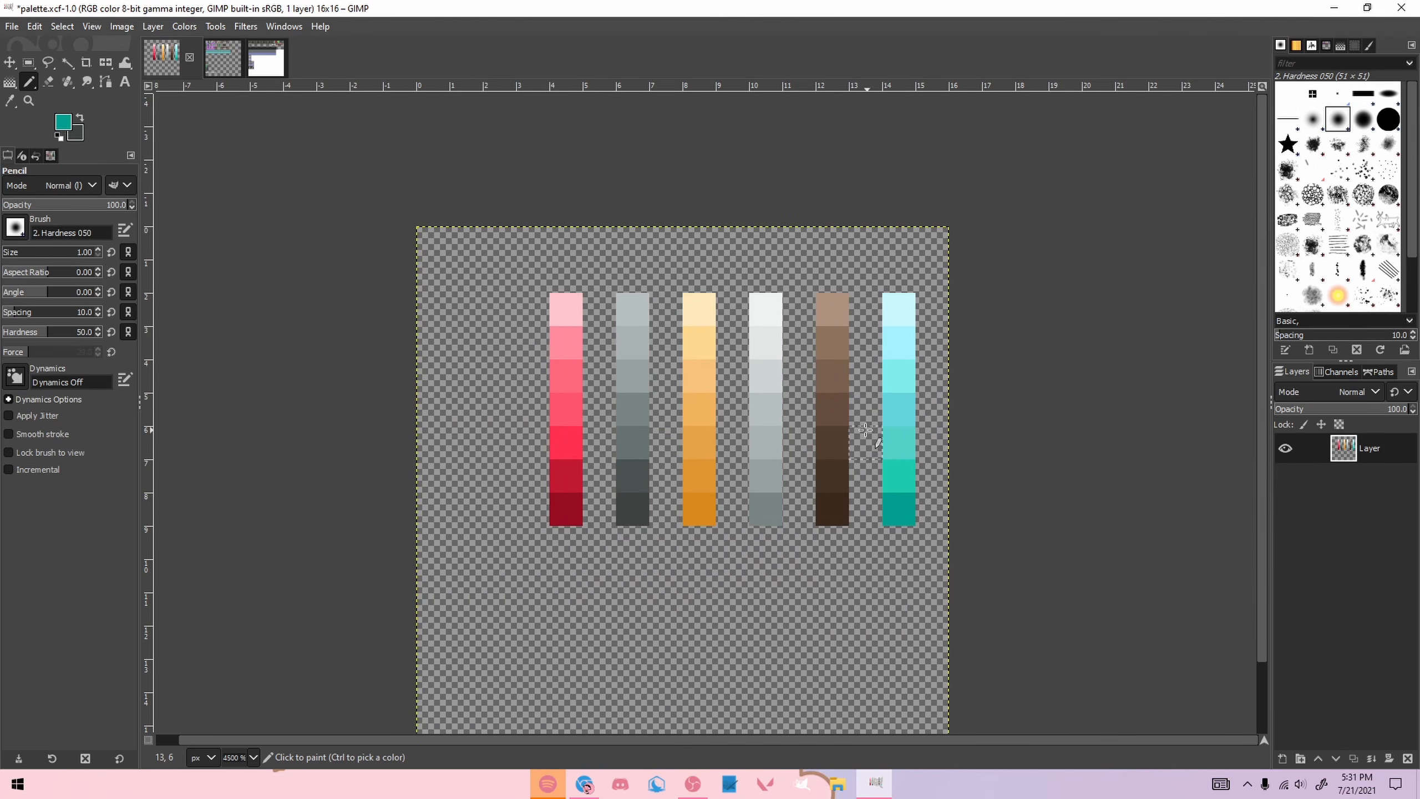
click(85, 126)
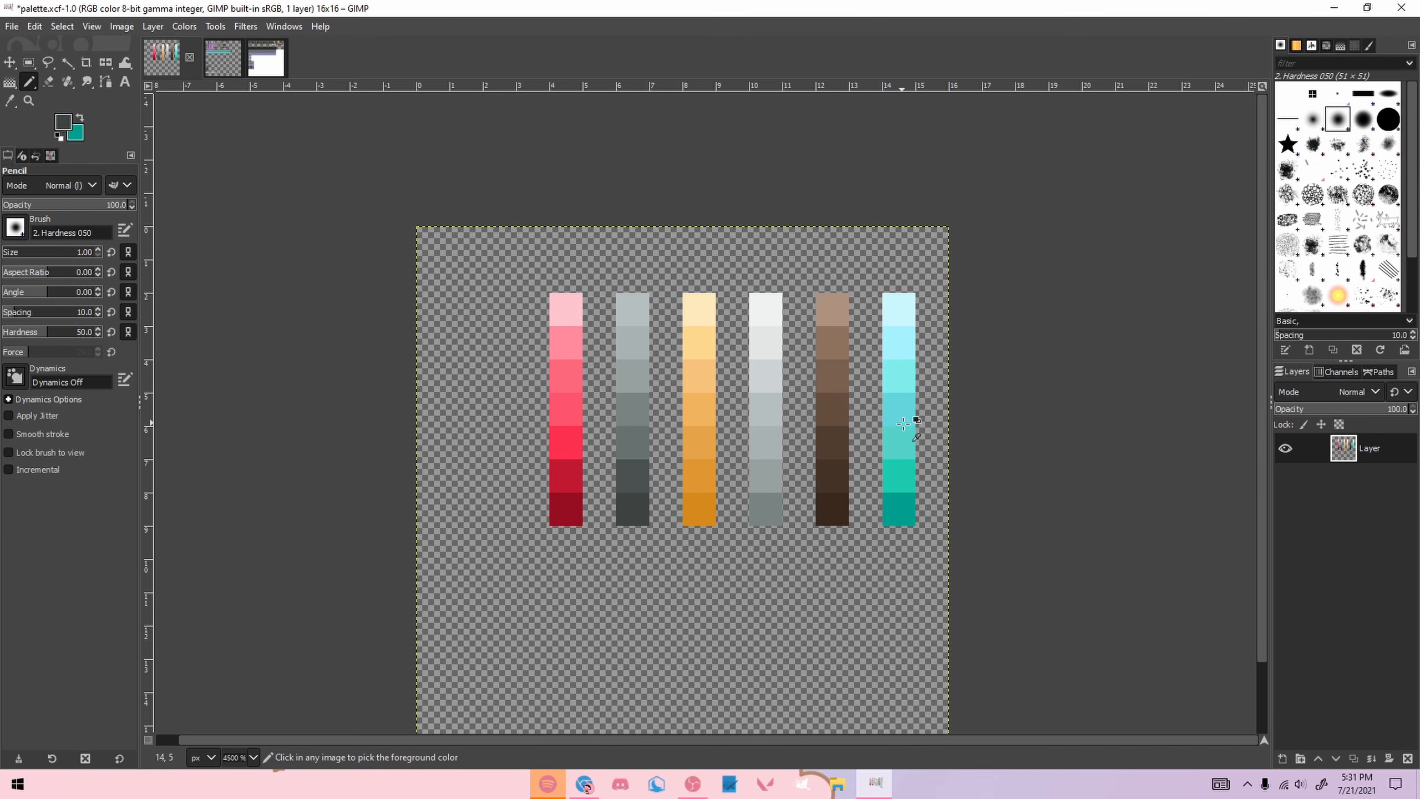
ctrl+click(901, 441)
click(272, 70)
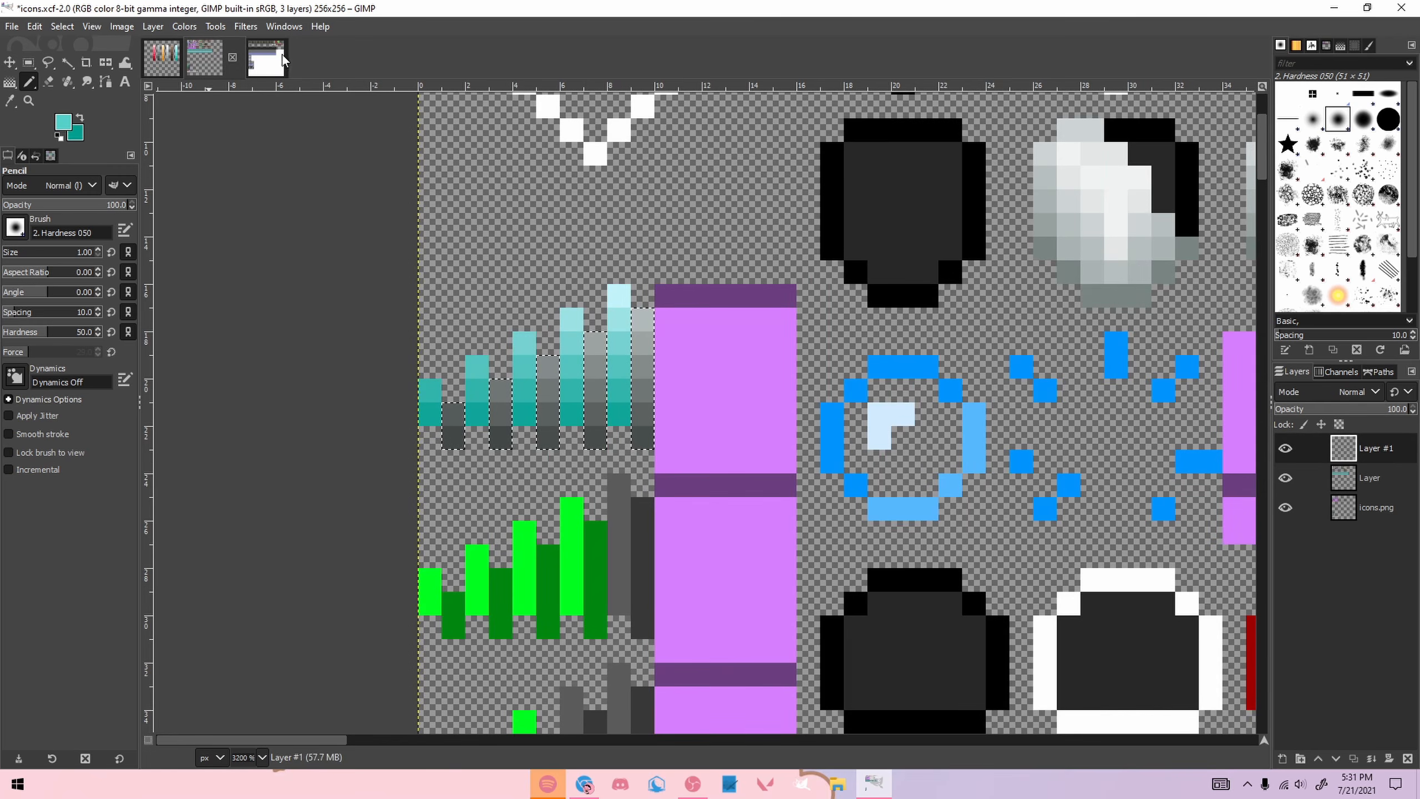
key(g)
drag(640, 318, 648, 450)
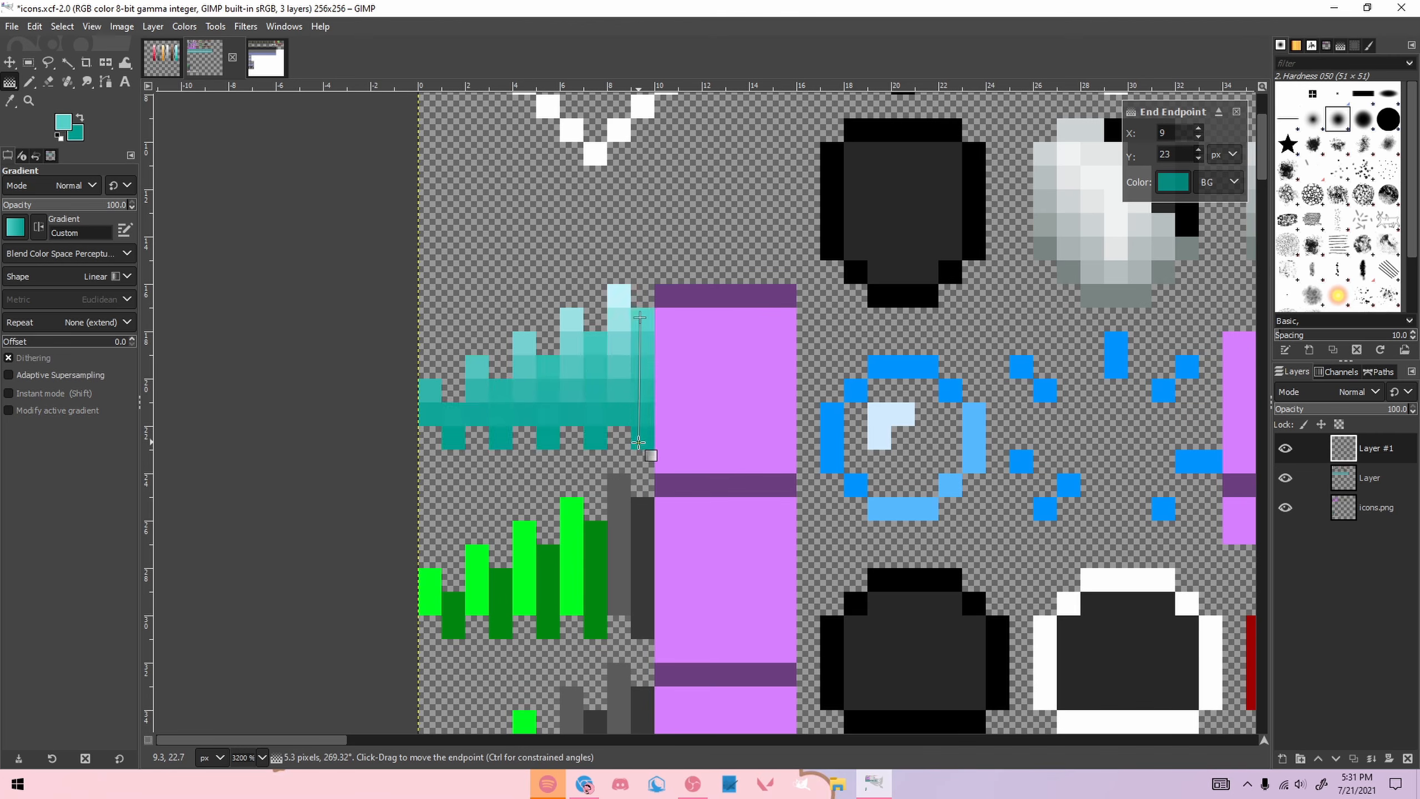
key(r)
click(631, 285)
Step: Select the topmost signal icon's five front bars together, leaving out the shadow bars beside them
drag(419, 380, 443, 426)
shift+drag(466, 355, 488, 424)
shift+drag(513, 332, 536, 425)
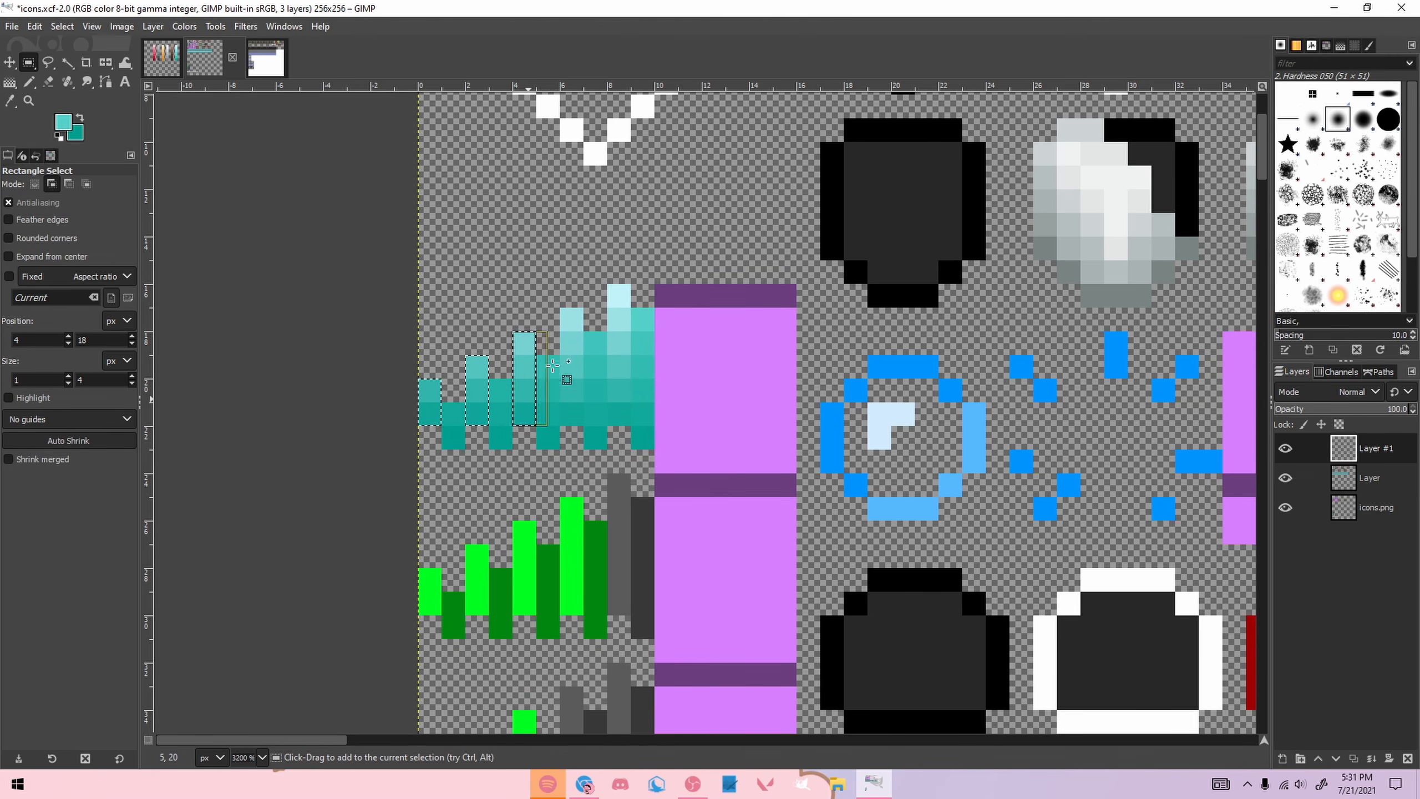
shift+drag(561, 309, 583, 425)
shift+drag(608, 285, 628, 422)
Step: Fill the selected front bars with a vertical gradient from the palette's lightest cyan to its third cyan shade, and deselect
click(161, 58)
key(n)
click(80, 118)
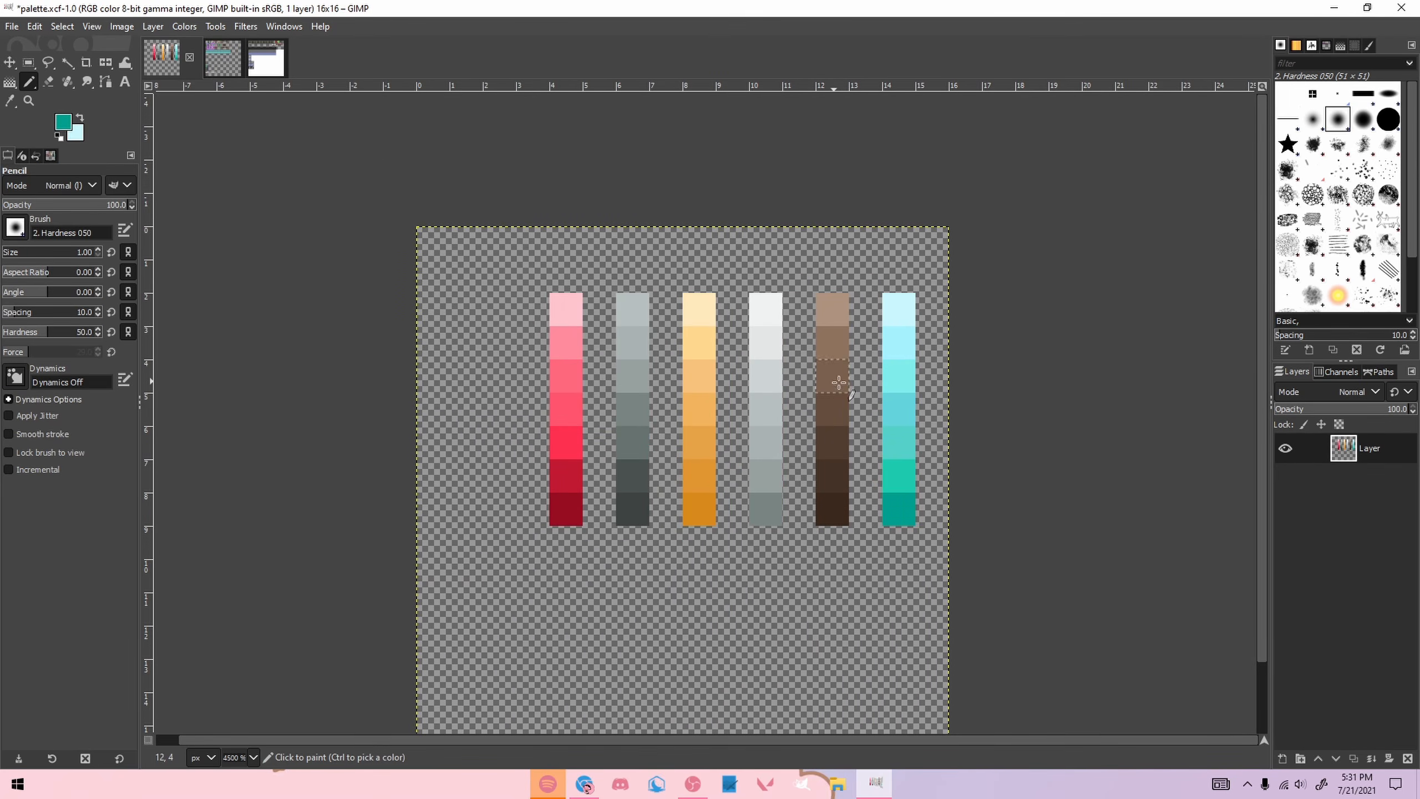
ctrl+click(903, 381)
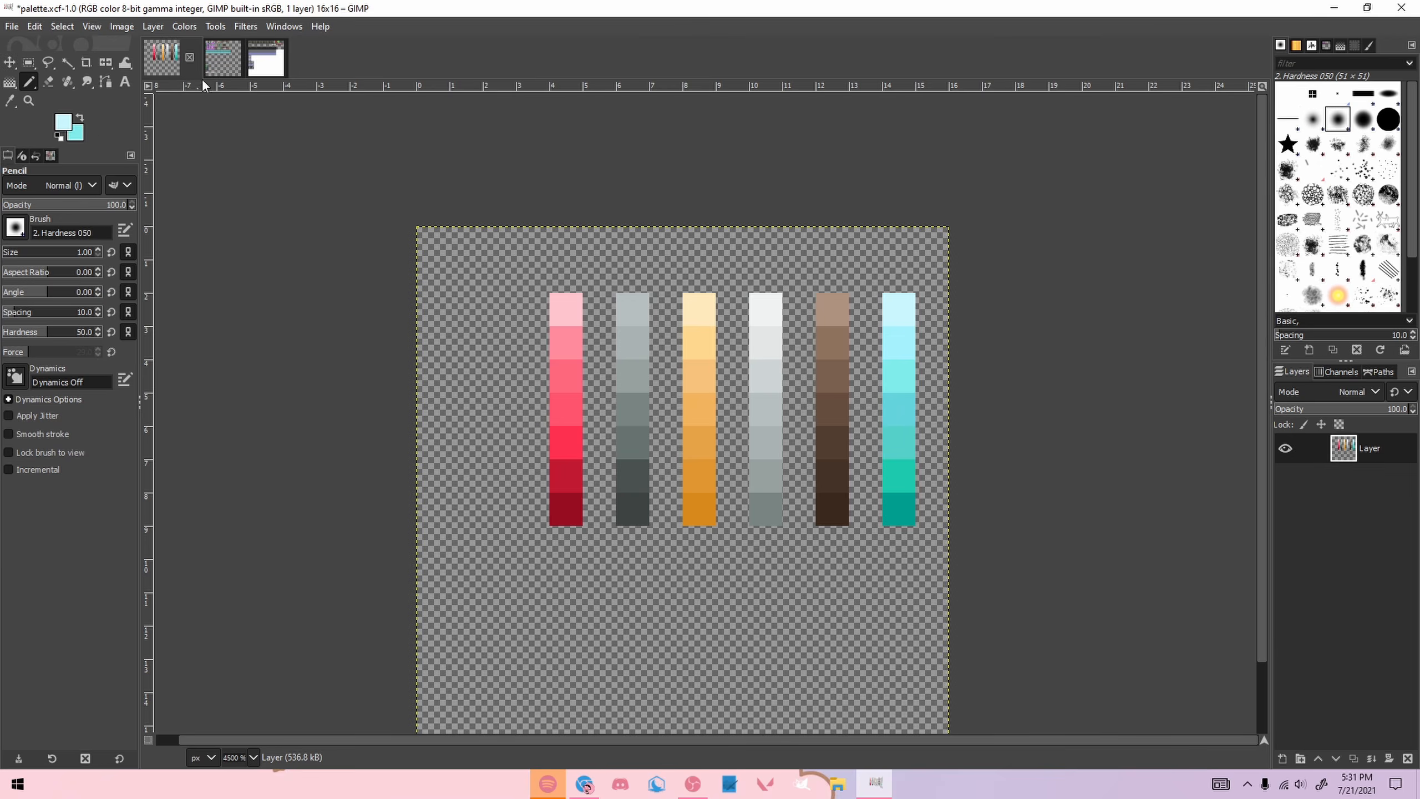
click(223, 58)
key(g)
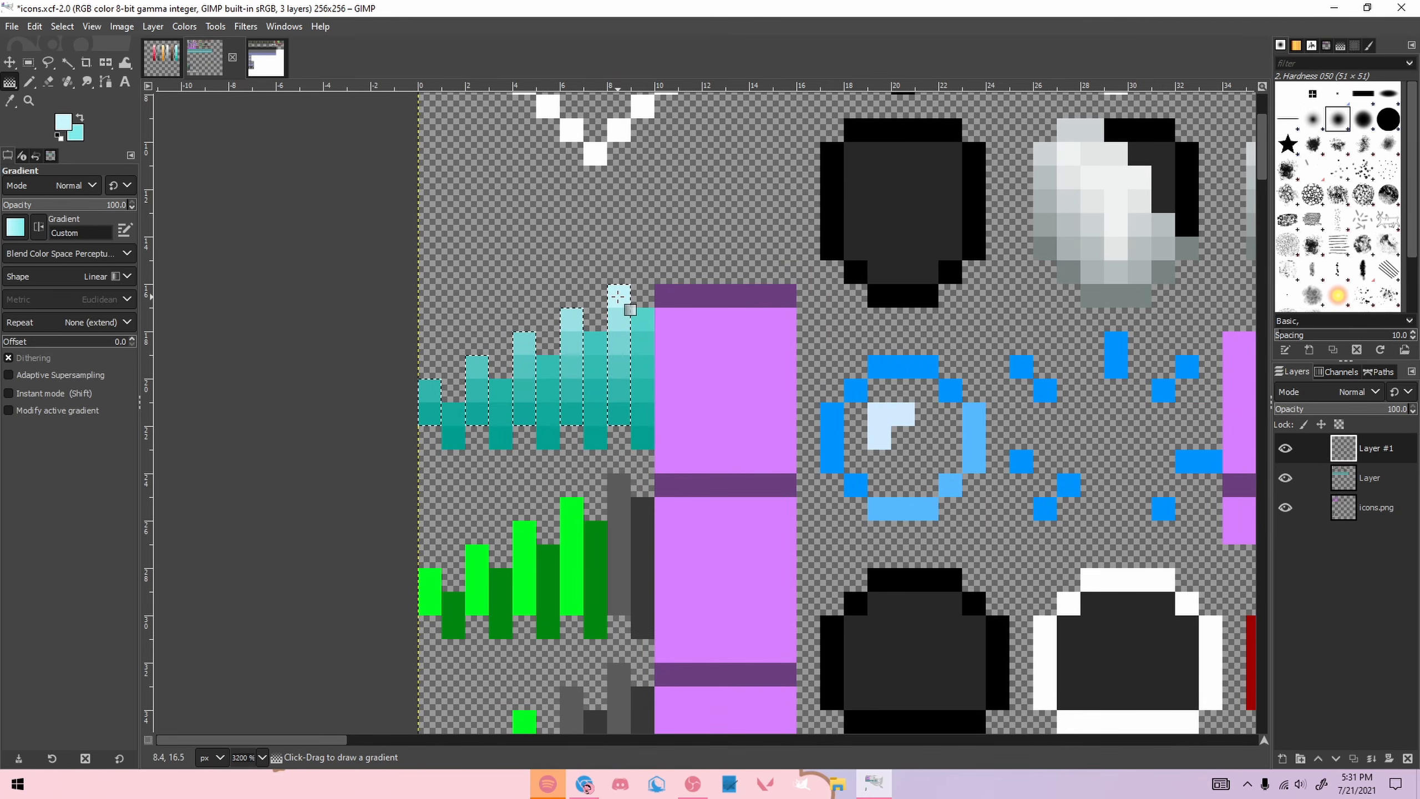
drag(618, 297, 620, 426)
key(r)
Step: Copy the first four bar pairs of the topmost signal icon and anchor them over the green bars of the second icon
key(minus)
key(minus)
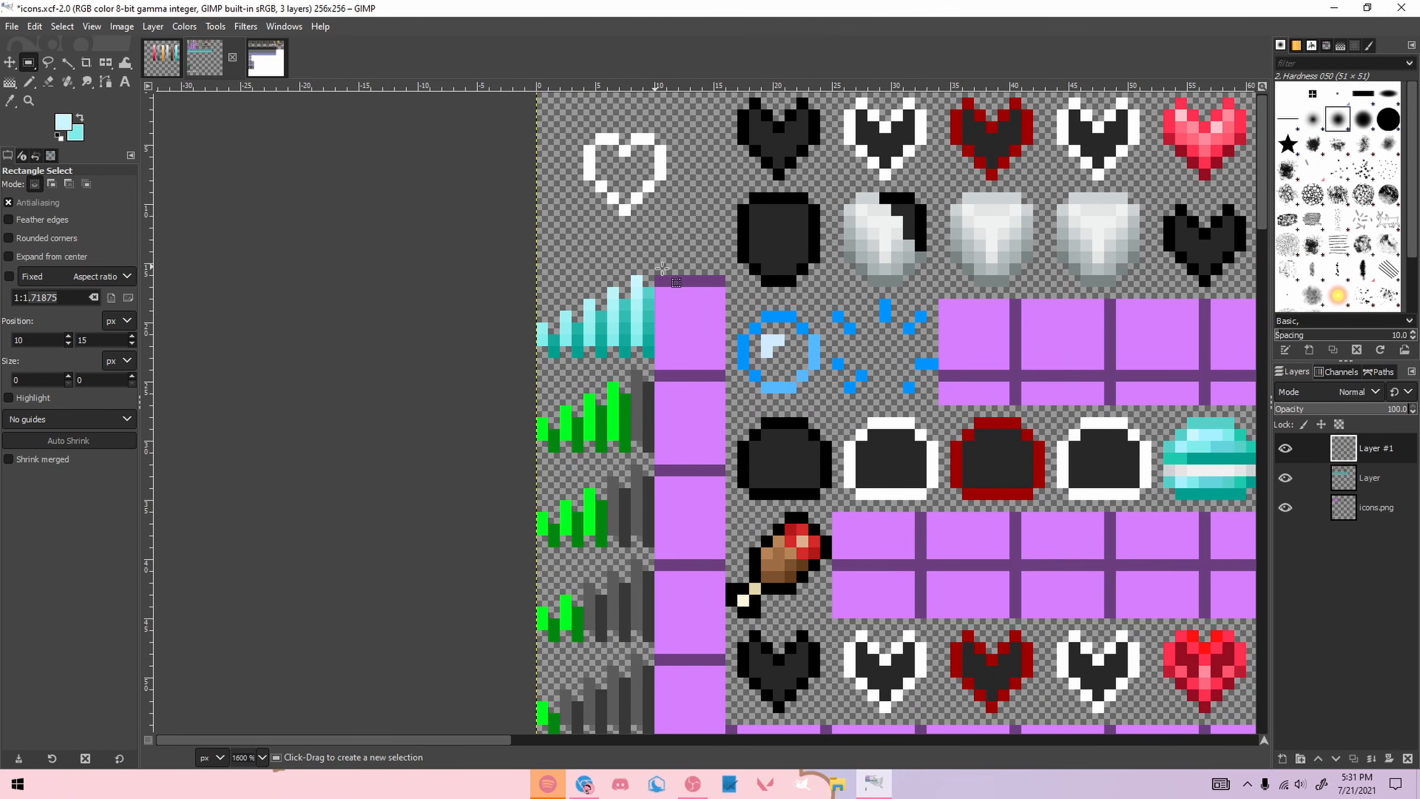
key(plus)
drag(510, 286, 644, 387)
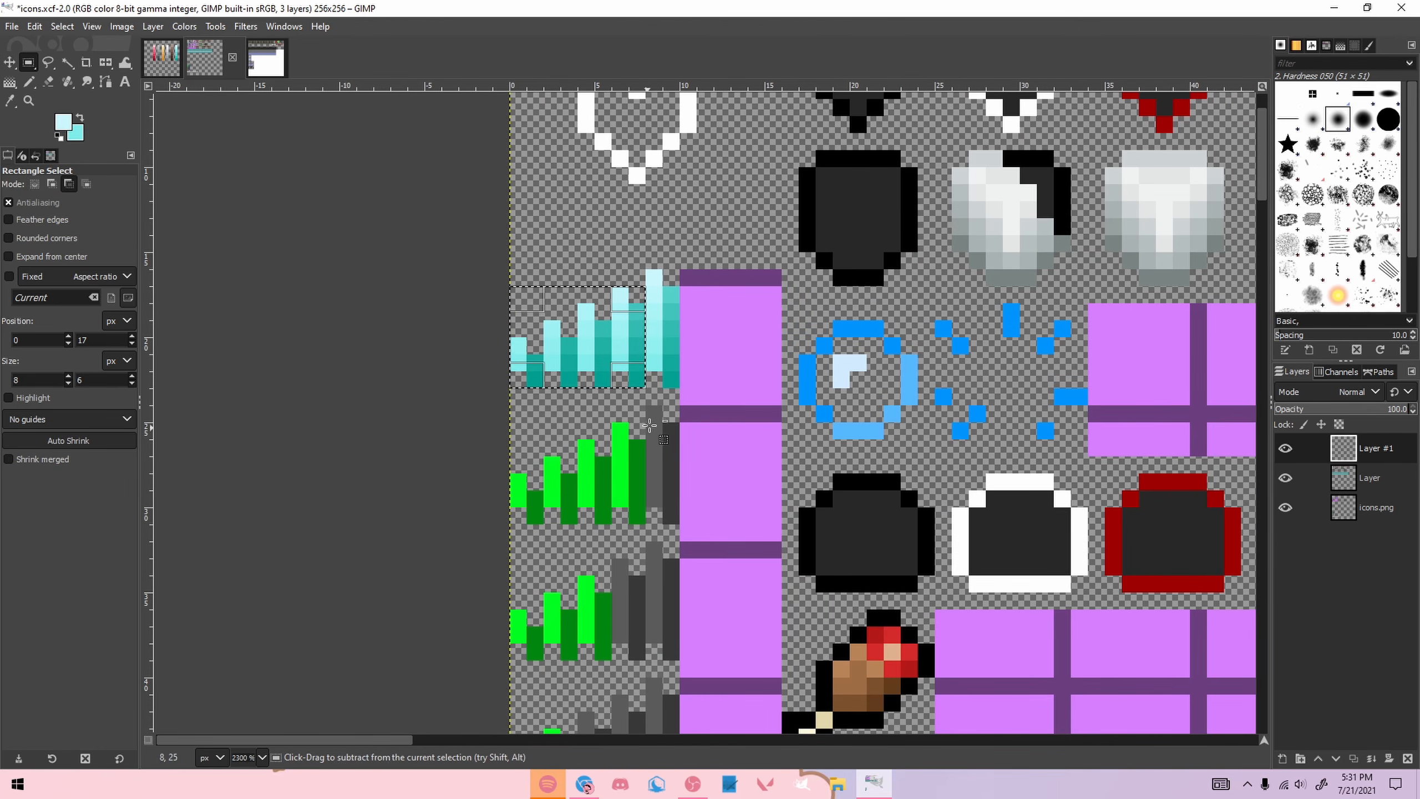
key(ctrl+c)
key(ctrl+v)
drag(622, 335, 623, 471)
click(627, 381)
Step: Copy the first three cyan bar pairs of the second signal icon onto the green bars of the third icon
scroll(628, 381, down, 3)
drag(492, 262, 583, 472)
key(ctrl+c)
key(ctrl+v)
click(585, 409)
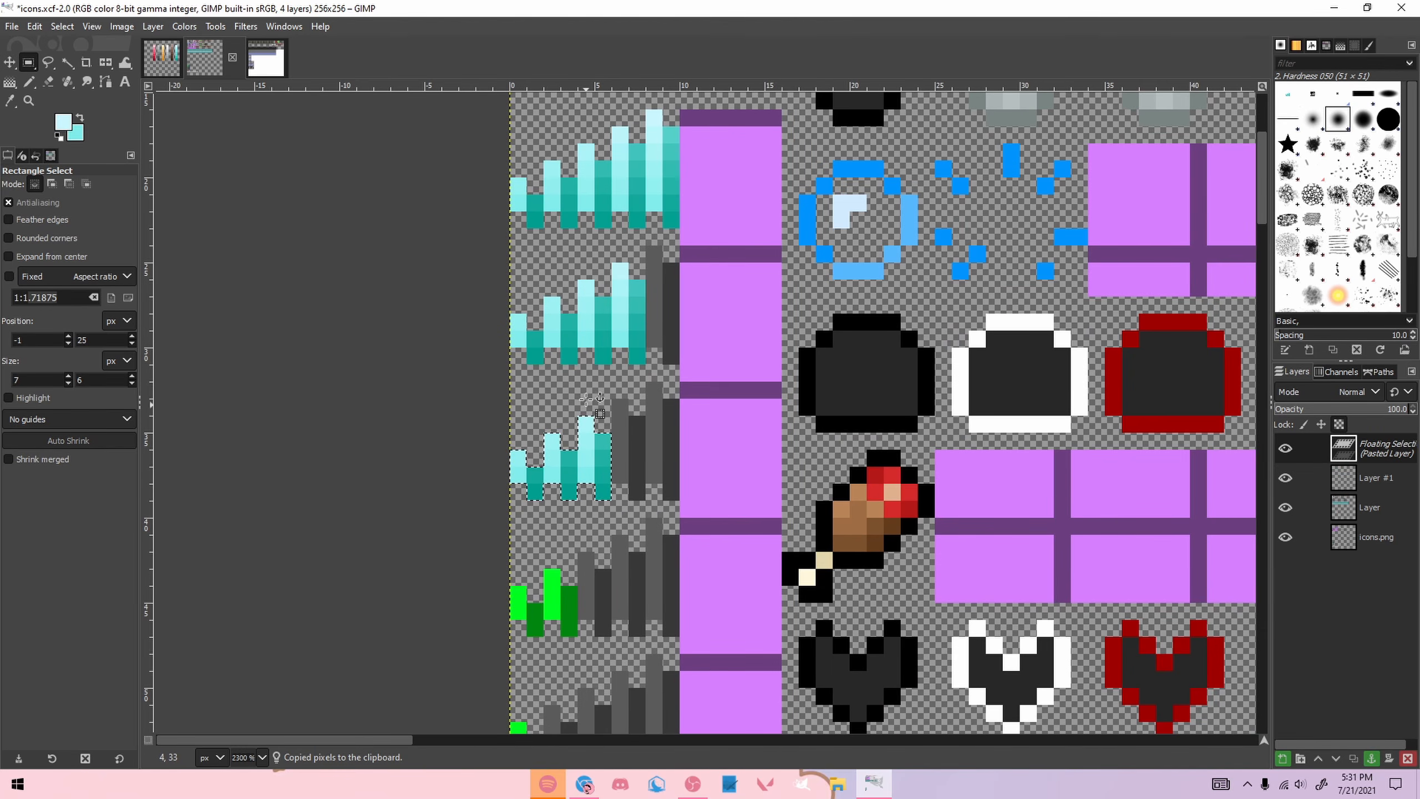
Step: Copy the first two cyan bar pairs of the third signal icon over the fourth icon's green bars and anchor them
scroll(585, 392, down, 4)
mouse_move(518, 292)
mouse_down()
mouse_move(578, 359)
mouse_move(565, 459)
mouse_up()
key(ctrl+c)
key(ctrl+v)
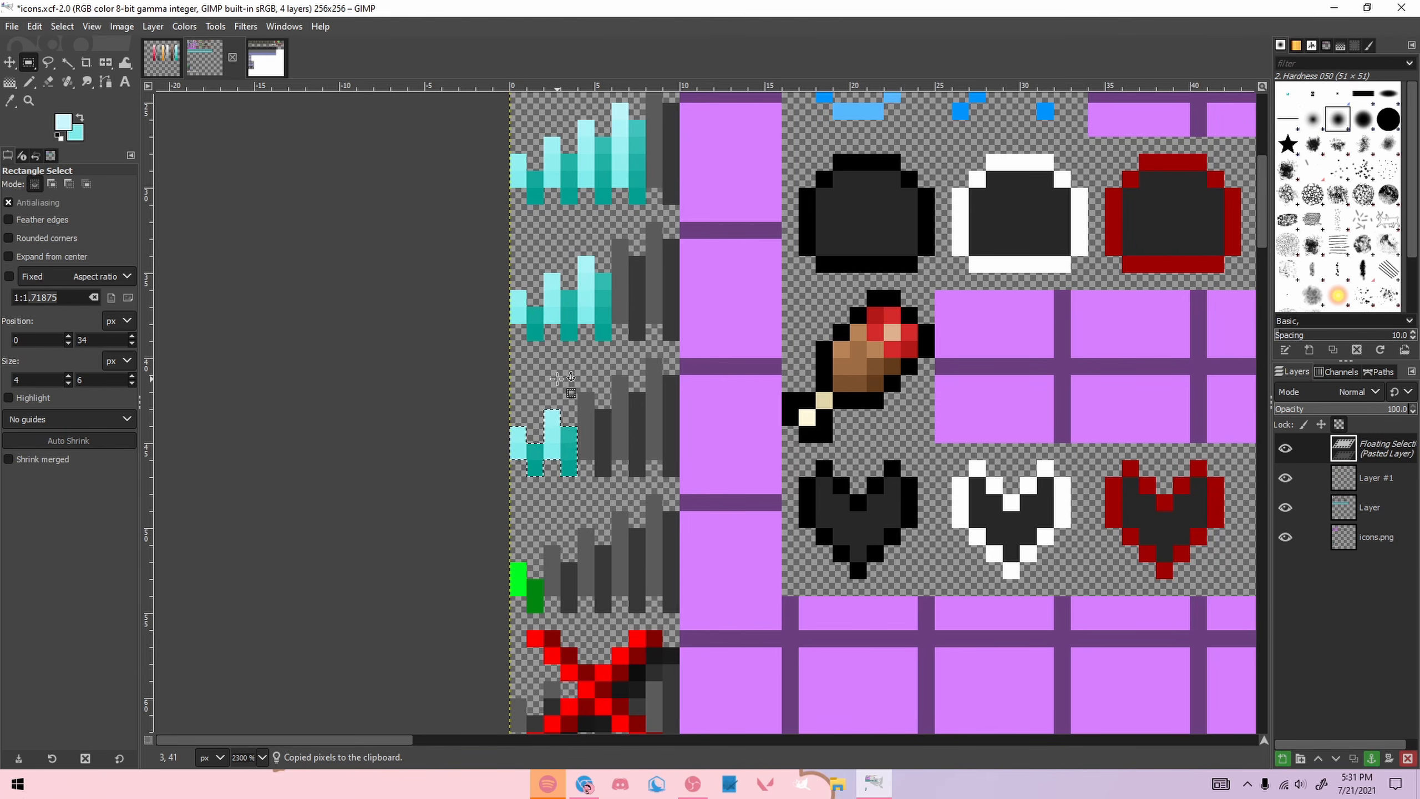
click(558, 382)
Step: Copy the first cyan bar pair of the fourth signal icon over the fifth icon's green bars and anchor it
scroll(558, 380, down, 3)
drag(499, 267, 543, 460)
key(ctrl+c)
key(ctrl+v)
click(536, 394)
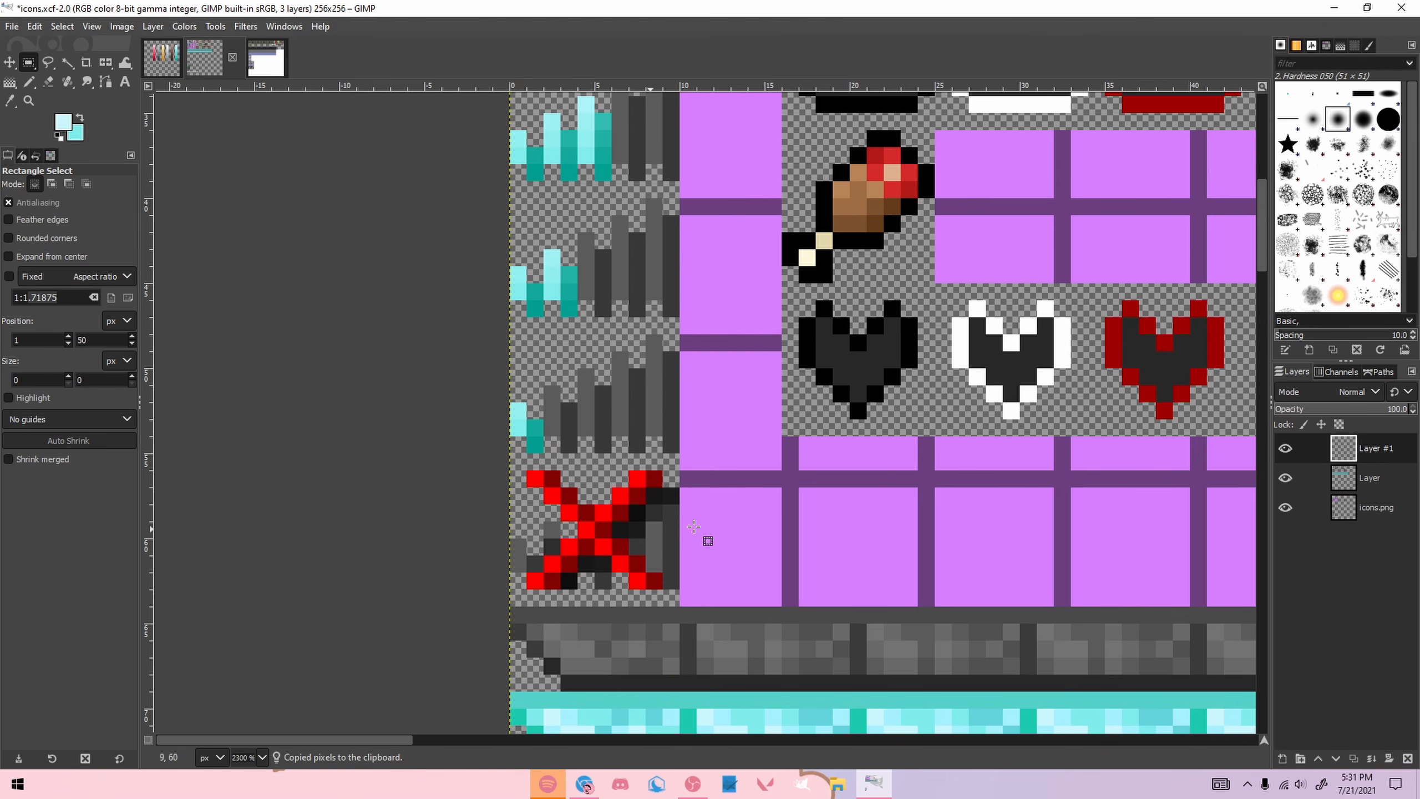
Step: Pencil over the X icon's bright red pixels with the palette's palest cream on the arms and second-lightest orange around the centre
click(166, 59)
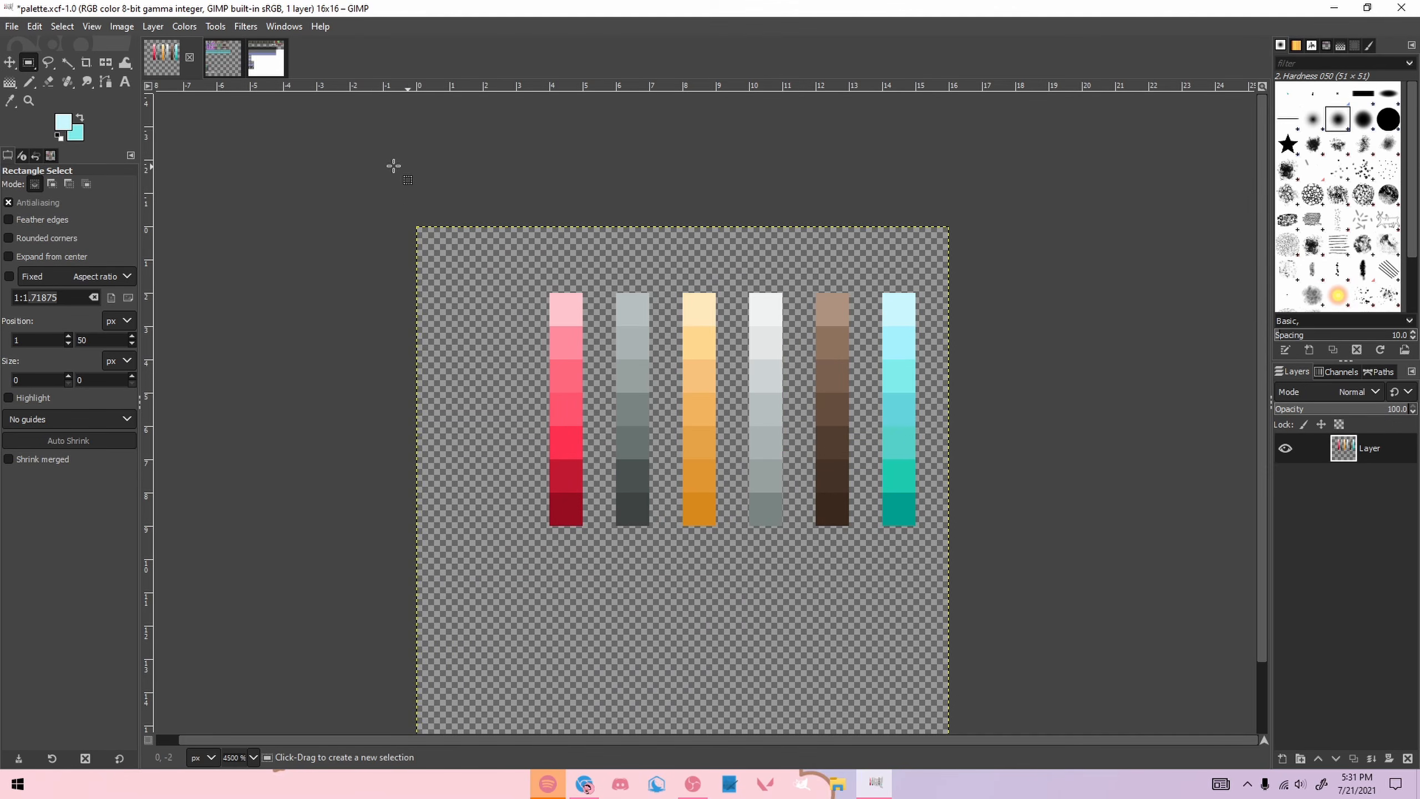
key(n)
ctrl+click(696, 324)
click(223, 57)
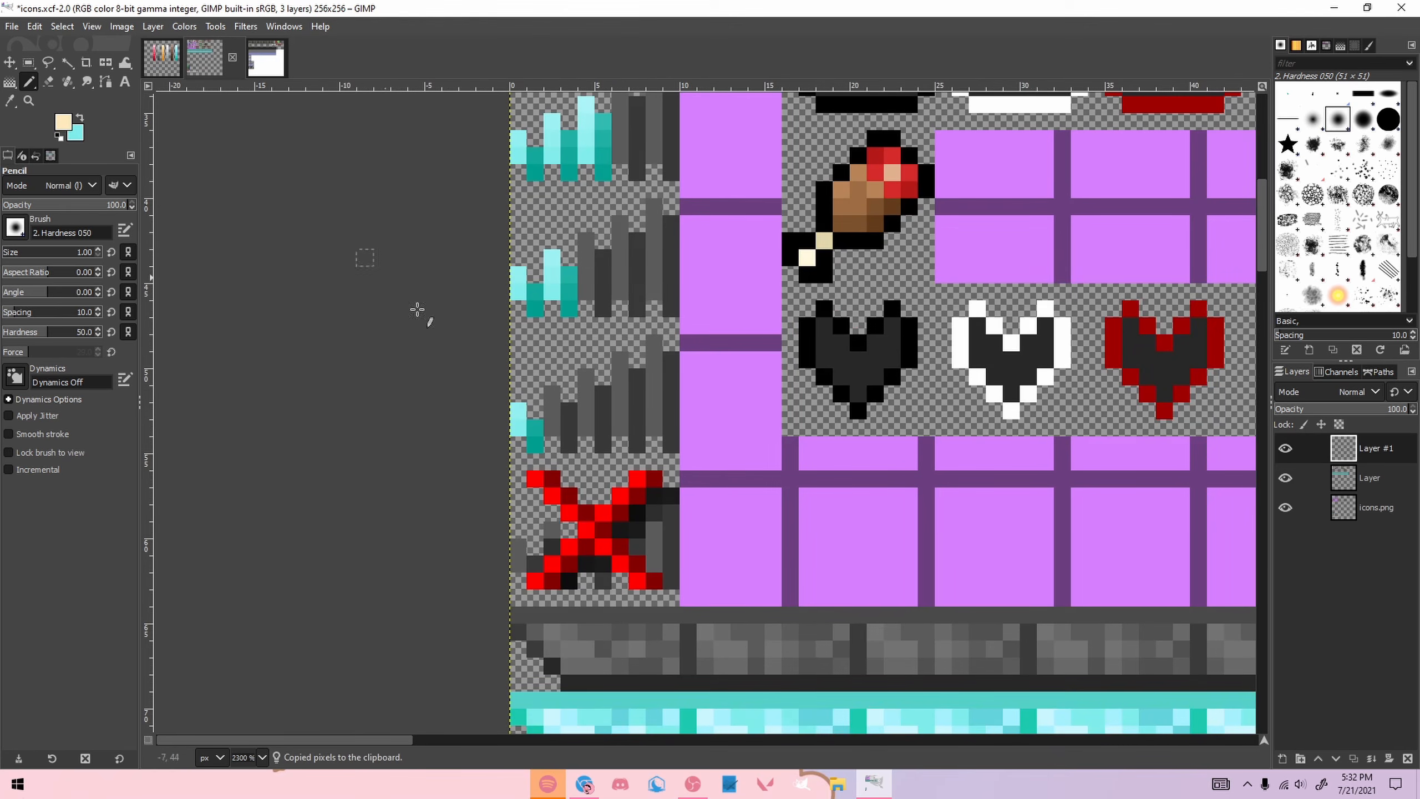
drag(536, 478, 568, 512)
drag(638, 479, 536, 582)
drag(602, 548, 640, 582)
click(167, 56)
ctrl+click(693, 344)
click(220, 60)
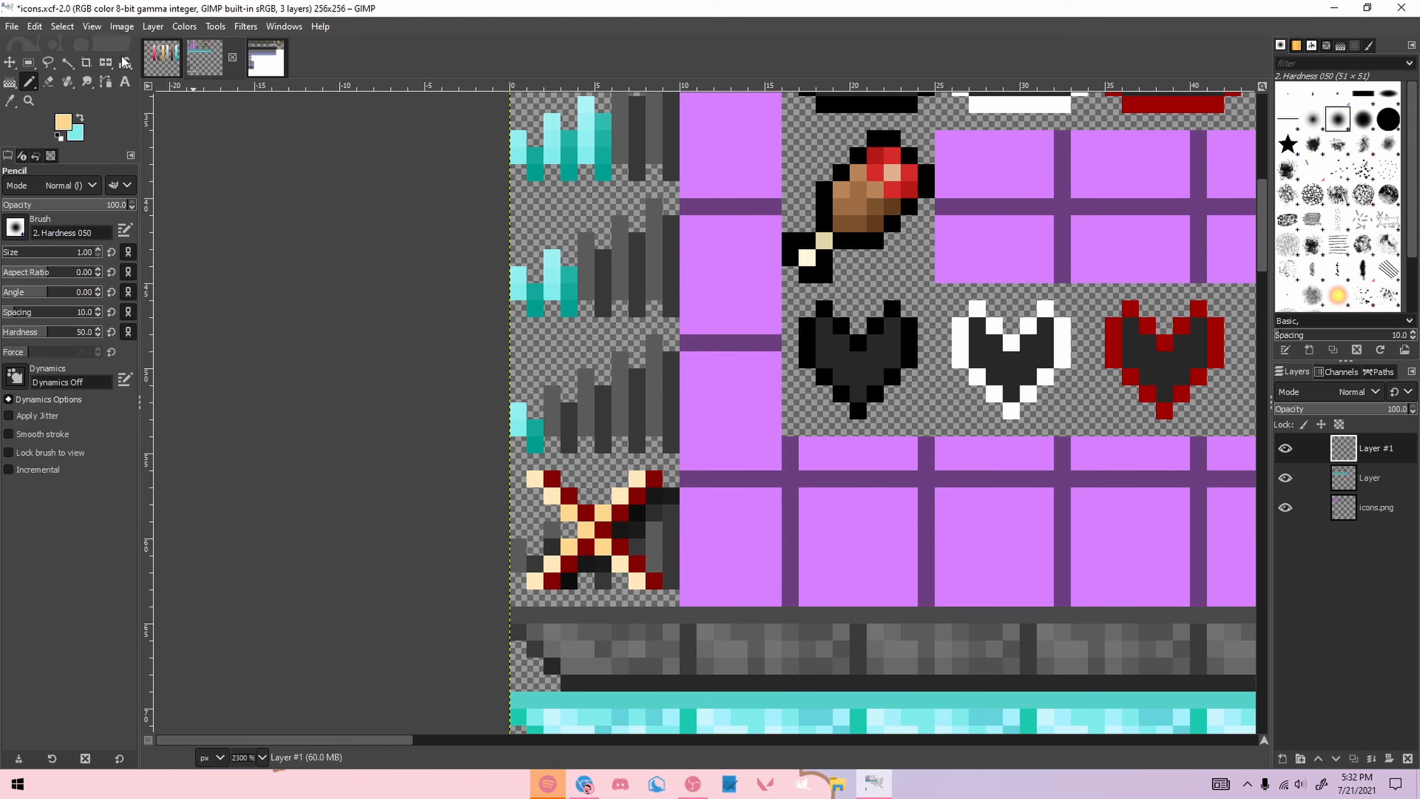
Step: Pencil over the X icon's dark red pixels with the palette's darkest orange near the centre and a slightly lighter orange at the arm tips
click(162, 57)
ctrl+click(689, 507)
click(269, 68)
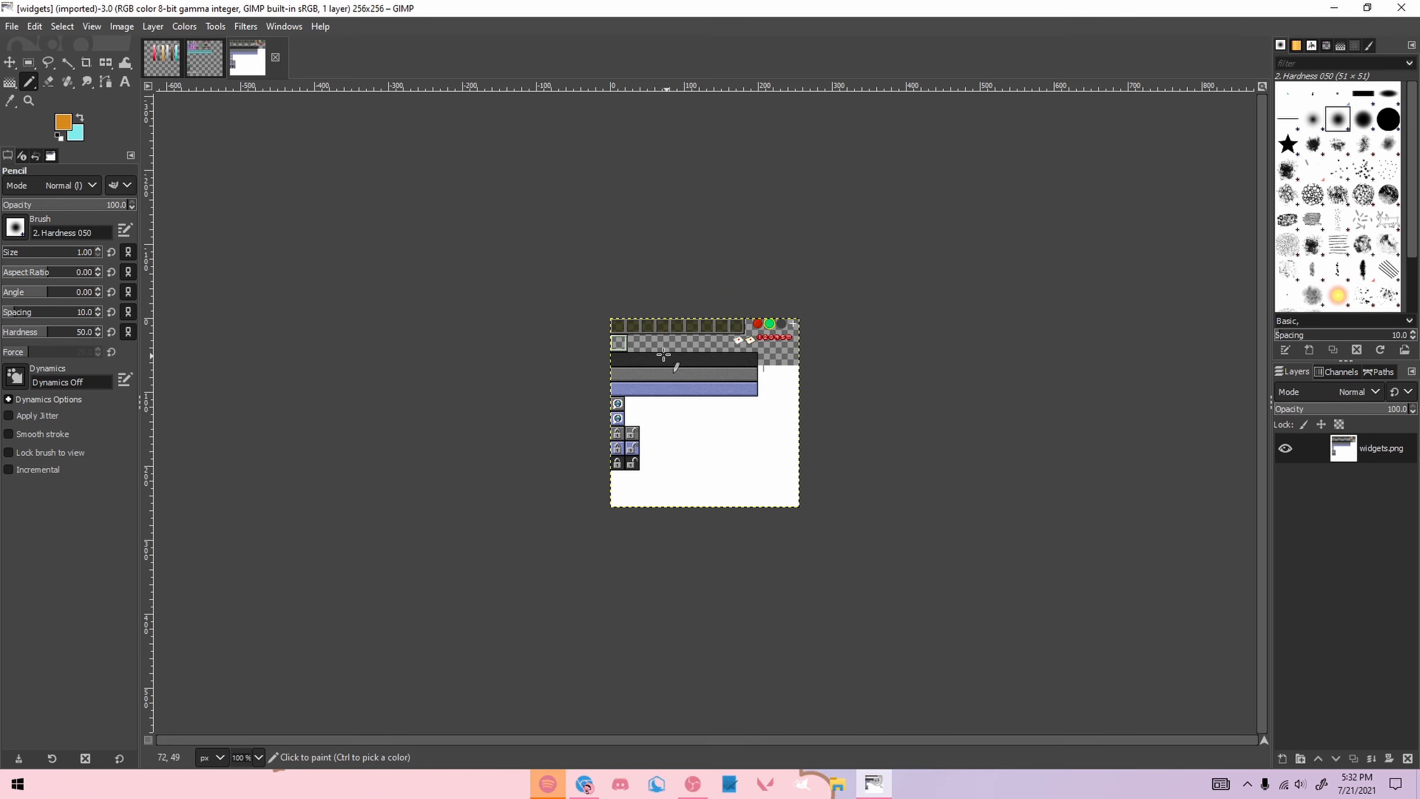
click(223, 70)
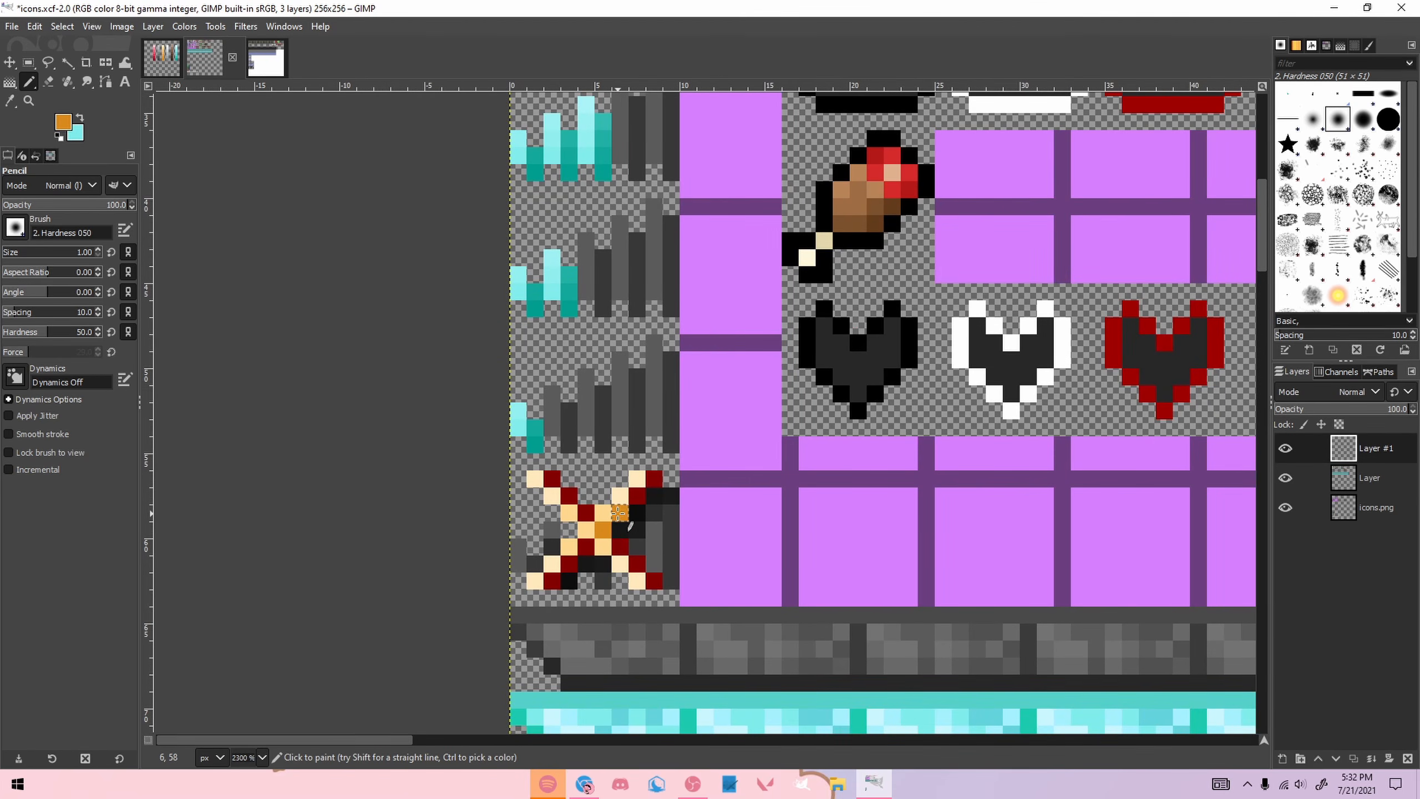
mouse_move(617, 546)
mouse_down()
mouse_move(586, 547)
mouse_move(559, 577)
mouse_up()
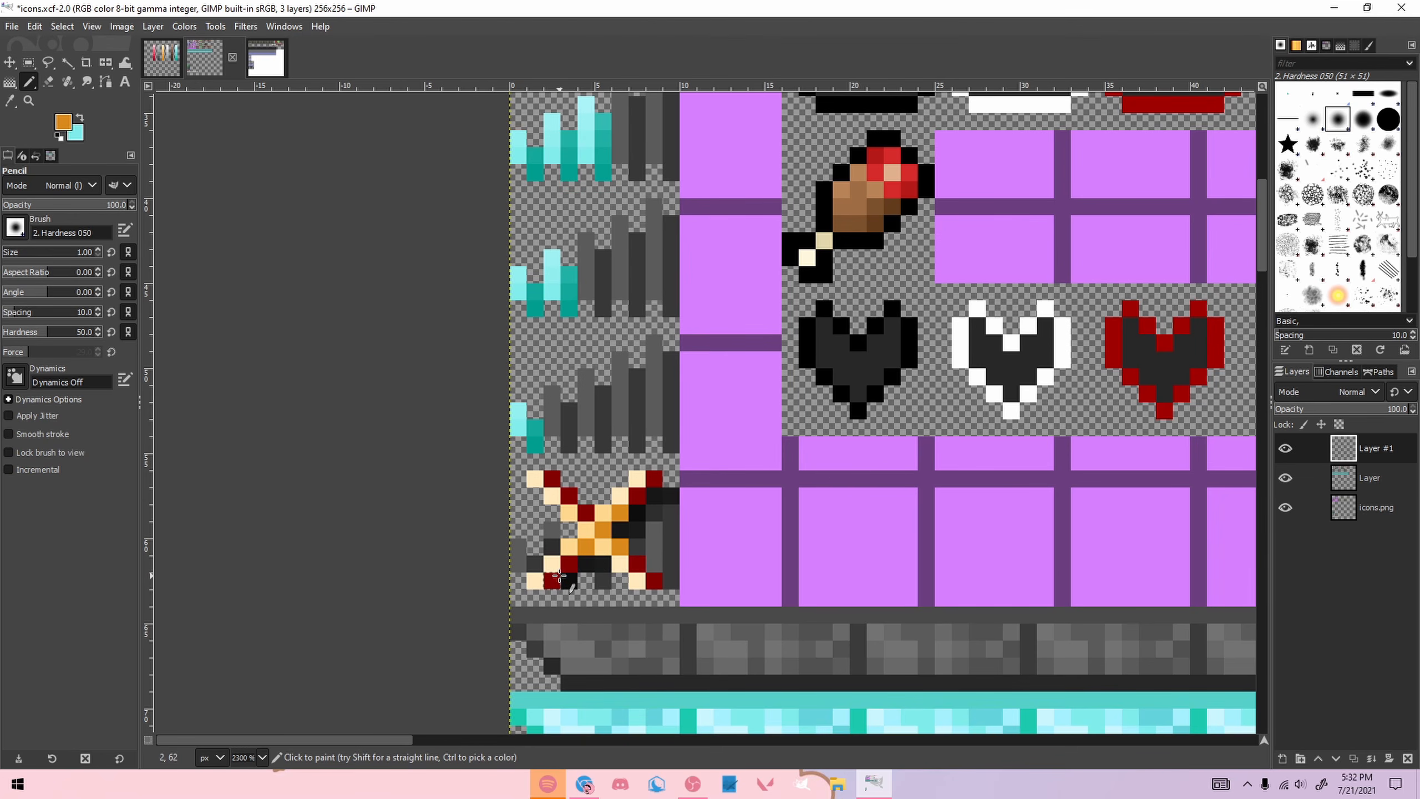
click(575, 561)
click(583, 512)
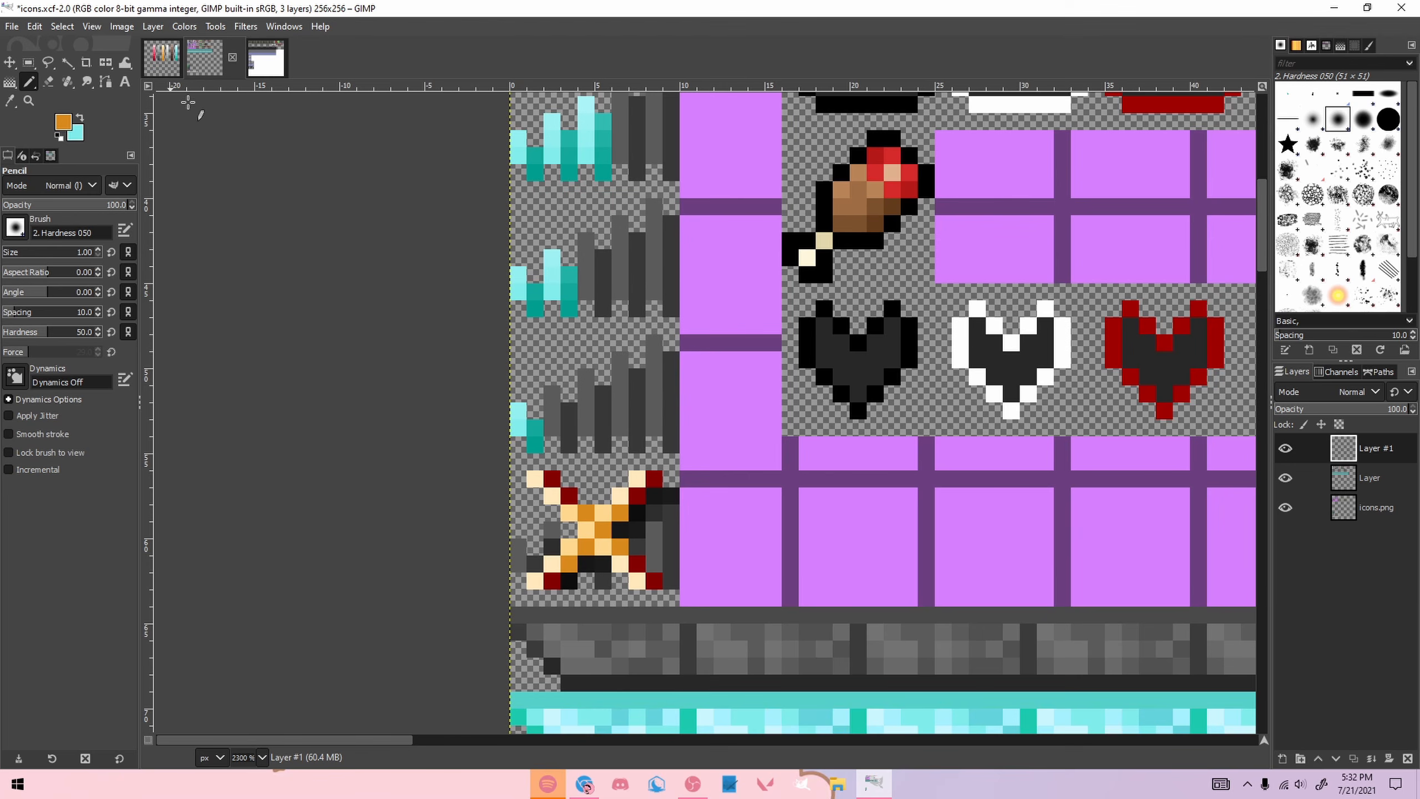
click(162, 58)
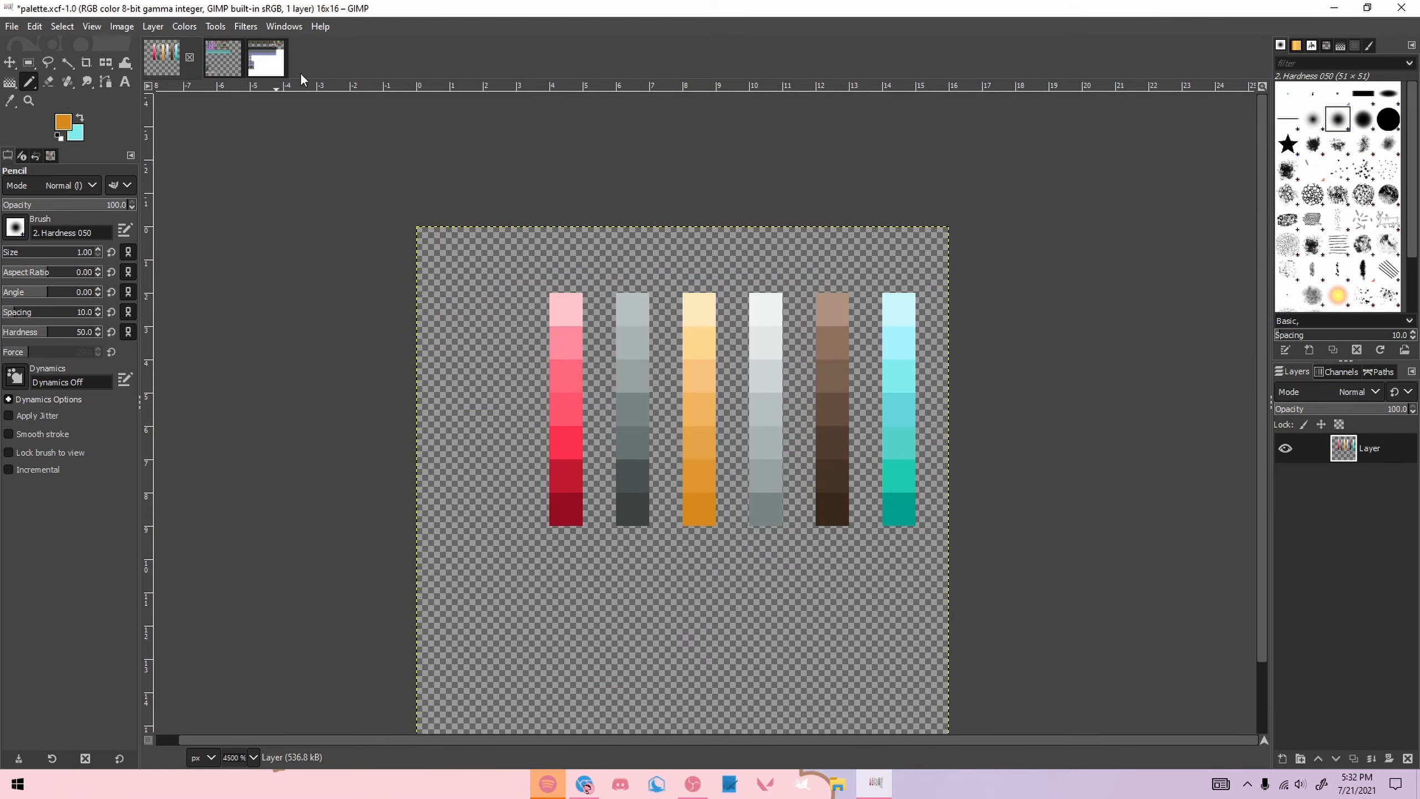
click(234, 57)
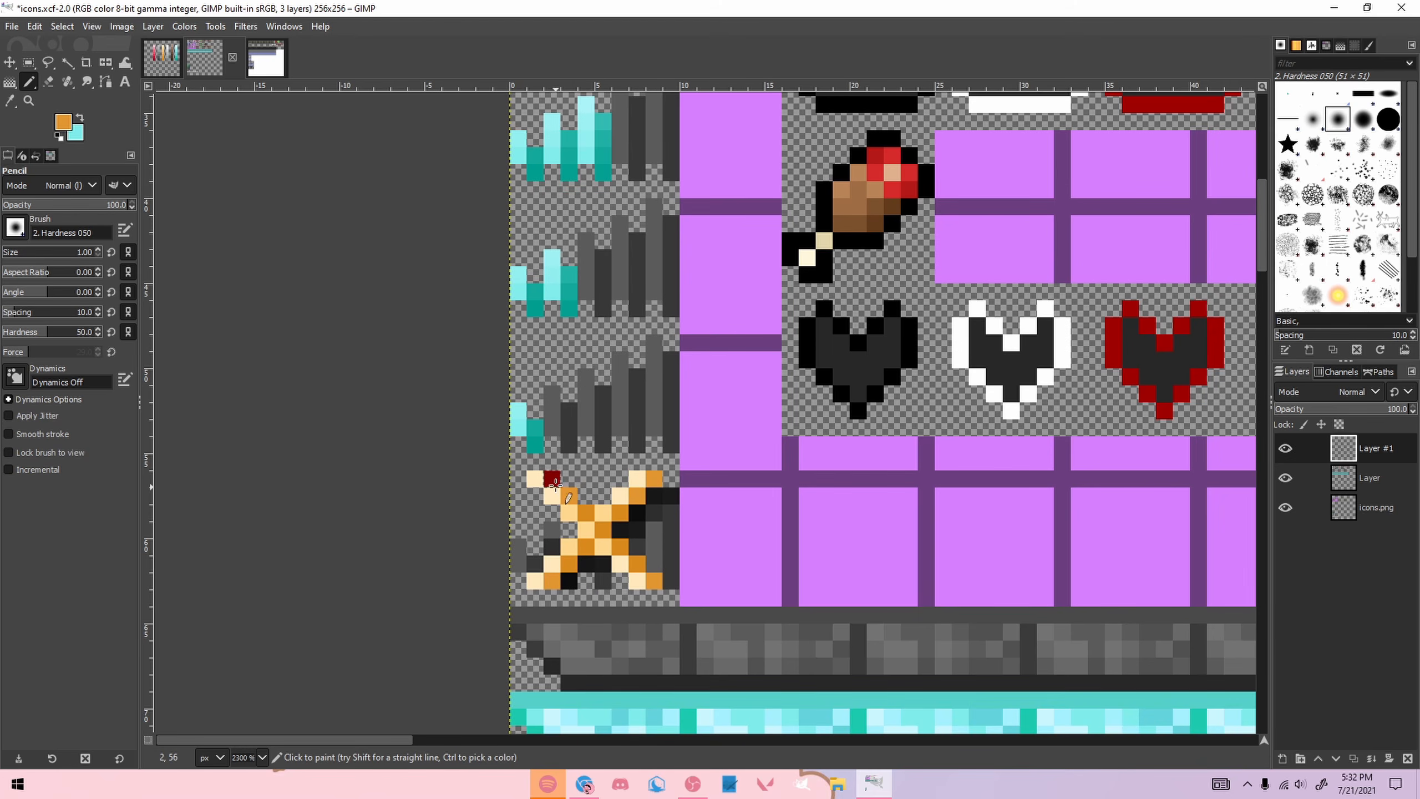
Step: Copy the recolored column of signal bars and X, and anchor it over the matching green bars and red X lower in the sheet
scroll(661, 537, down, 6)
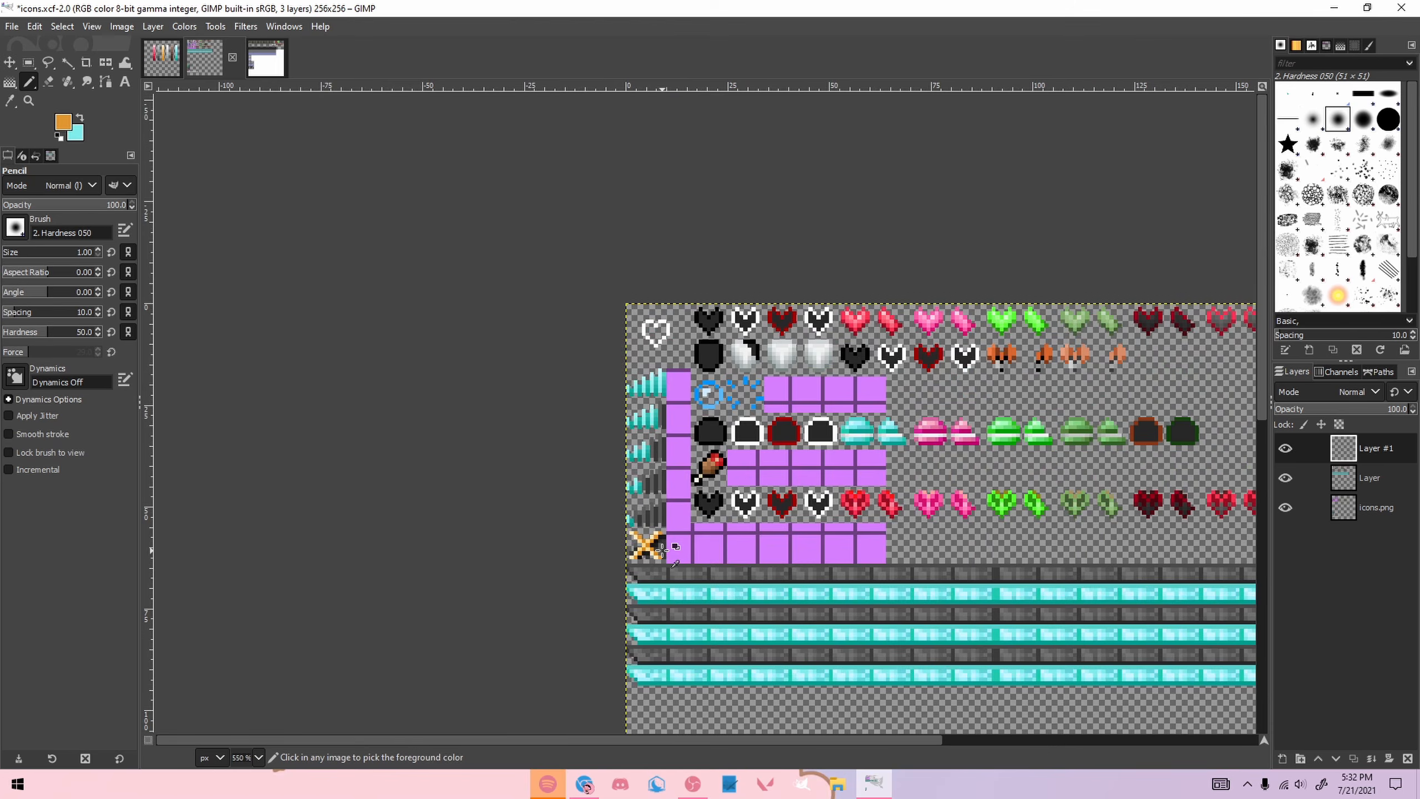
scroll(699, 525, up, 3)
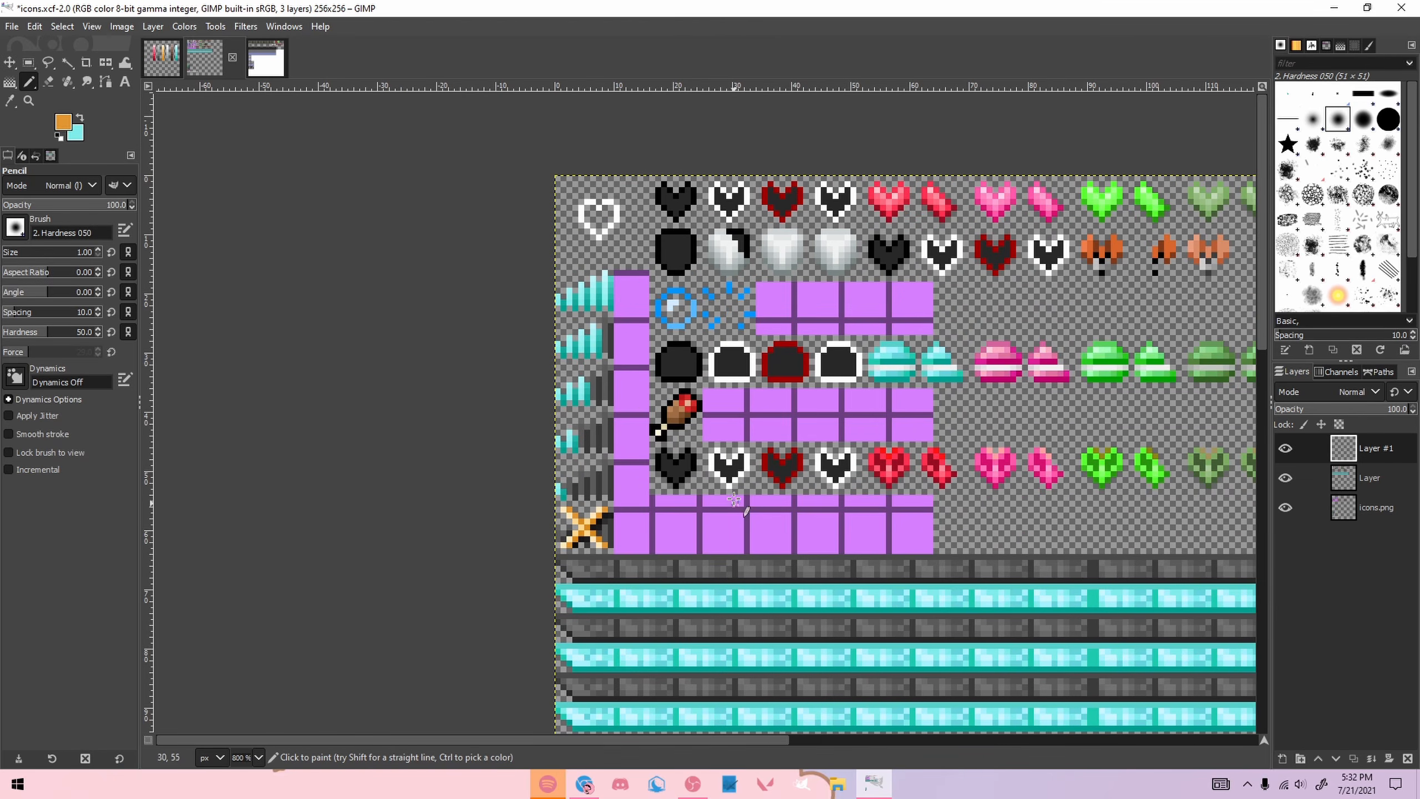
key(r)
mouse_move(549, 264)
mouse_down()
mouse_move(626, 352)
mouse_move(606, 609)
mouse_move(658, 698)
mouse_up()
key(ctrl+c)
key(ctrl+v)
scroll(704, 605, down, 5)
drag(659, 379, 660, 654)
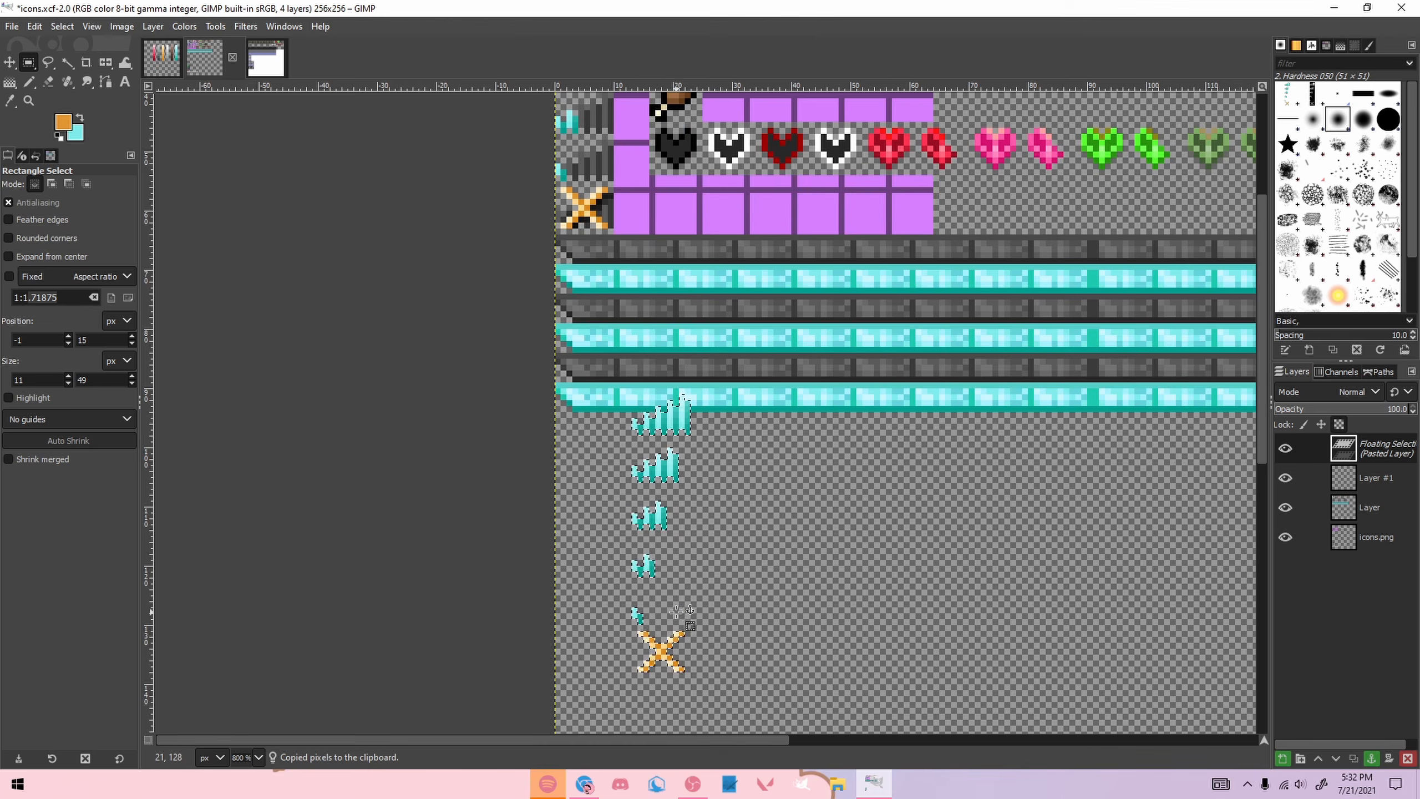
scroll(666, 613, down, 2)
drag(658, 495, 642, 695)
scroll(649, 588, down, 5)
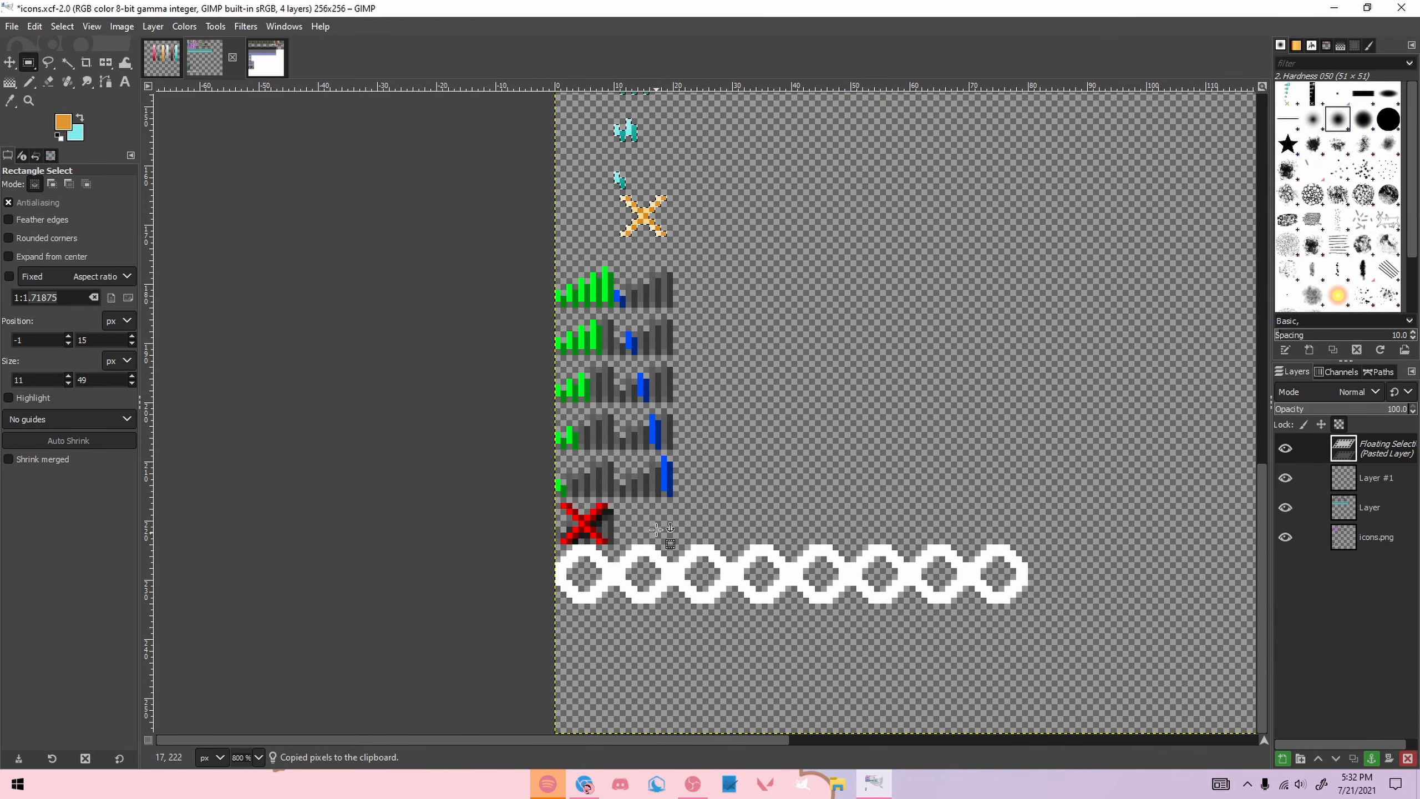
drag(649, 232, 598, 535)
click(741, 472)
Step: Return to the palette image with the Pencil tool active to sample a new color
scroll(643, 335, up, 1)
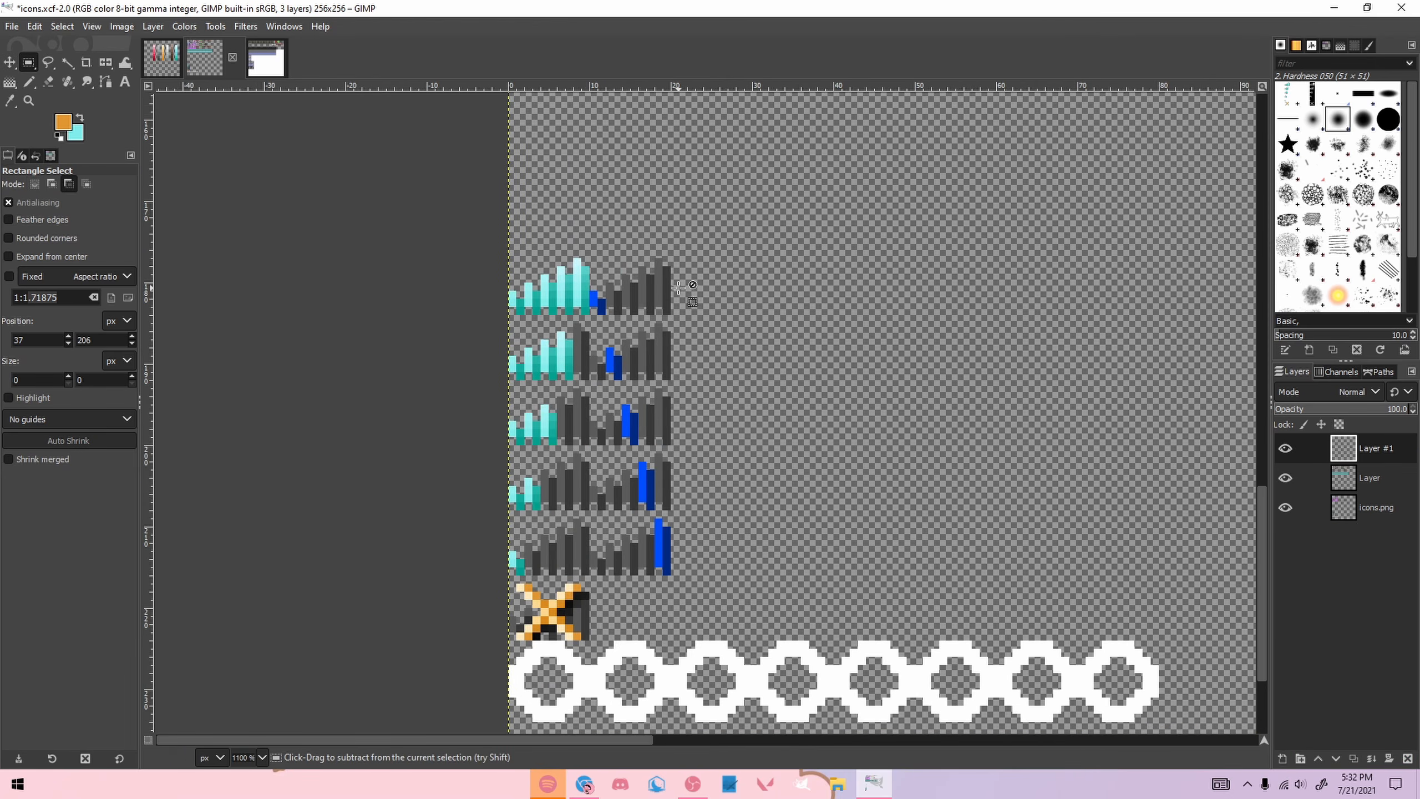
key(n)
scroll(735, 431, up, 1)
click(166, 58)
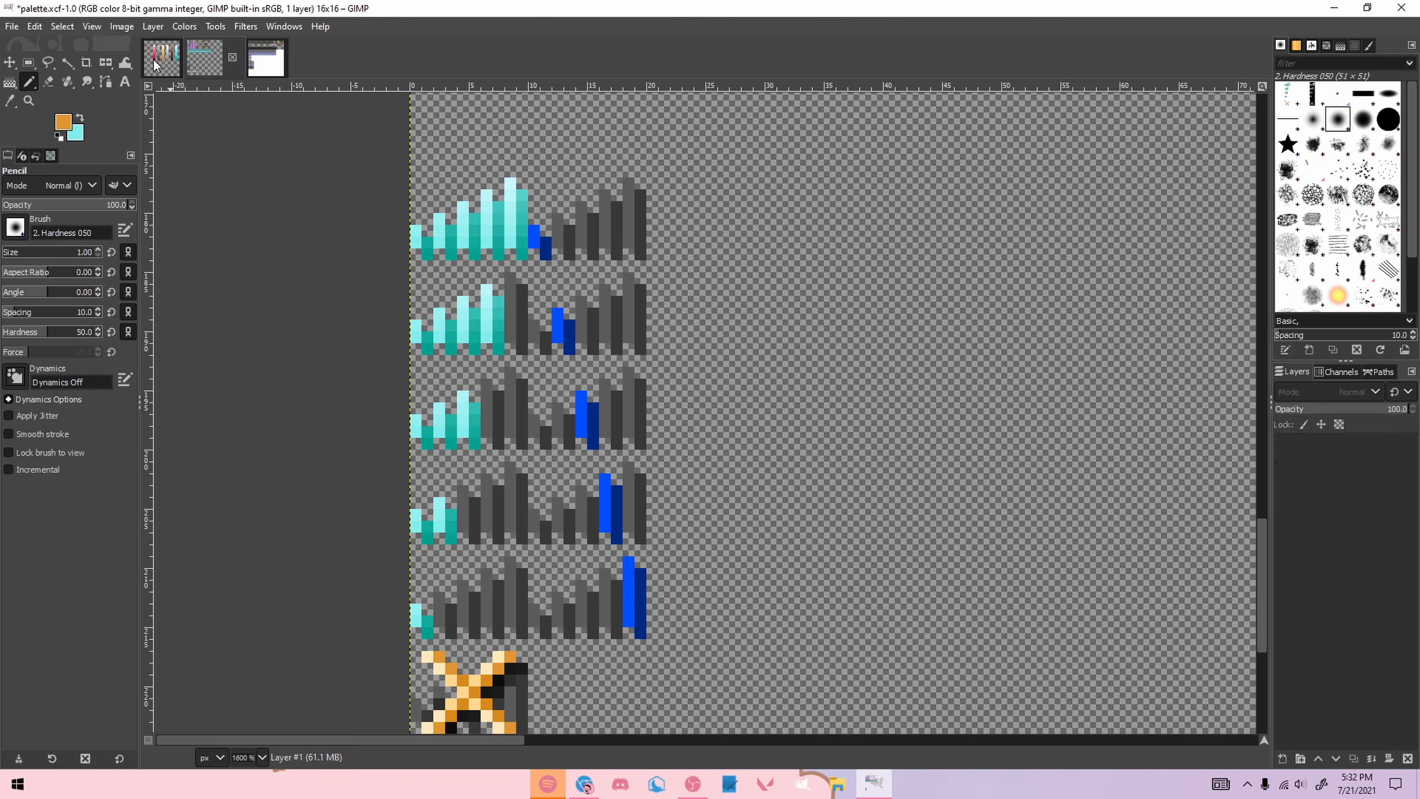
Step: Pick the near-white palette colour and paint over the bright blue bar in all five signal-bar icons of the icons image
ctrl+click(765, 309)
click(223, 59)
drag(533, 231, 535, 243)
drag(557, 333, 558, 324)
drag(579, 398, 631, 629)
Step: Pick a light grey from the palette image and paint over the dark blue bar in all five signal-bar icons
click(162, 56)
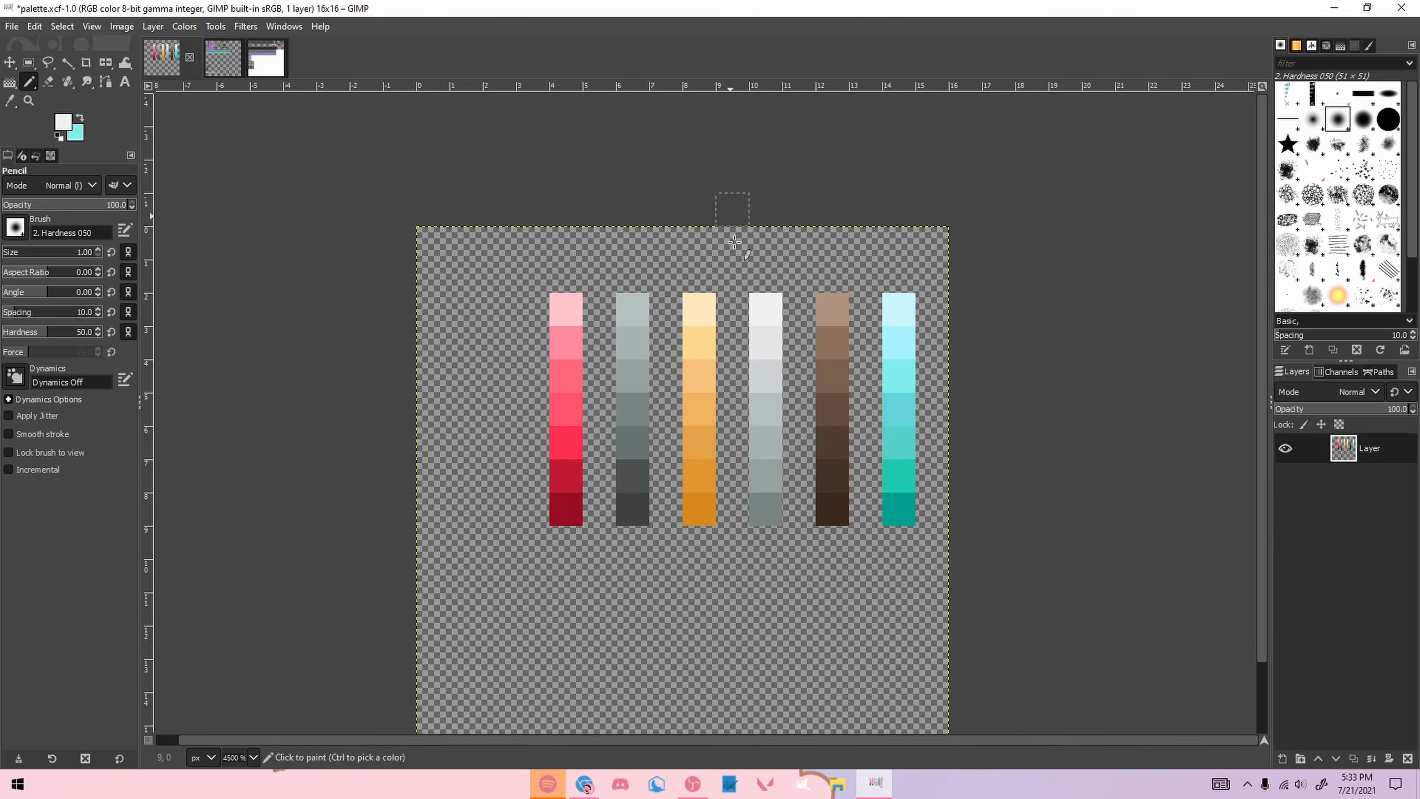
key(alt+2)
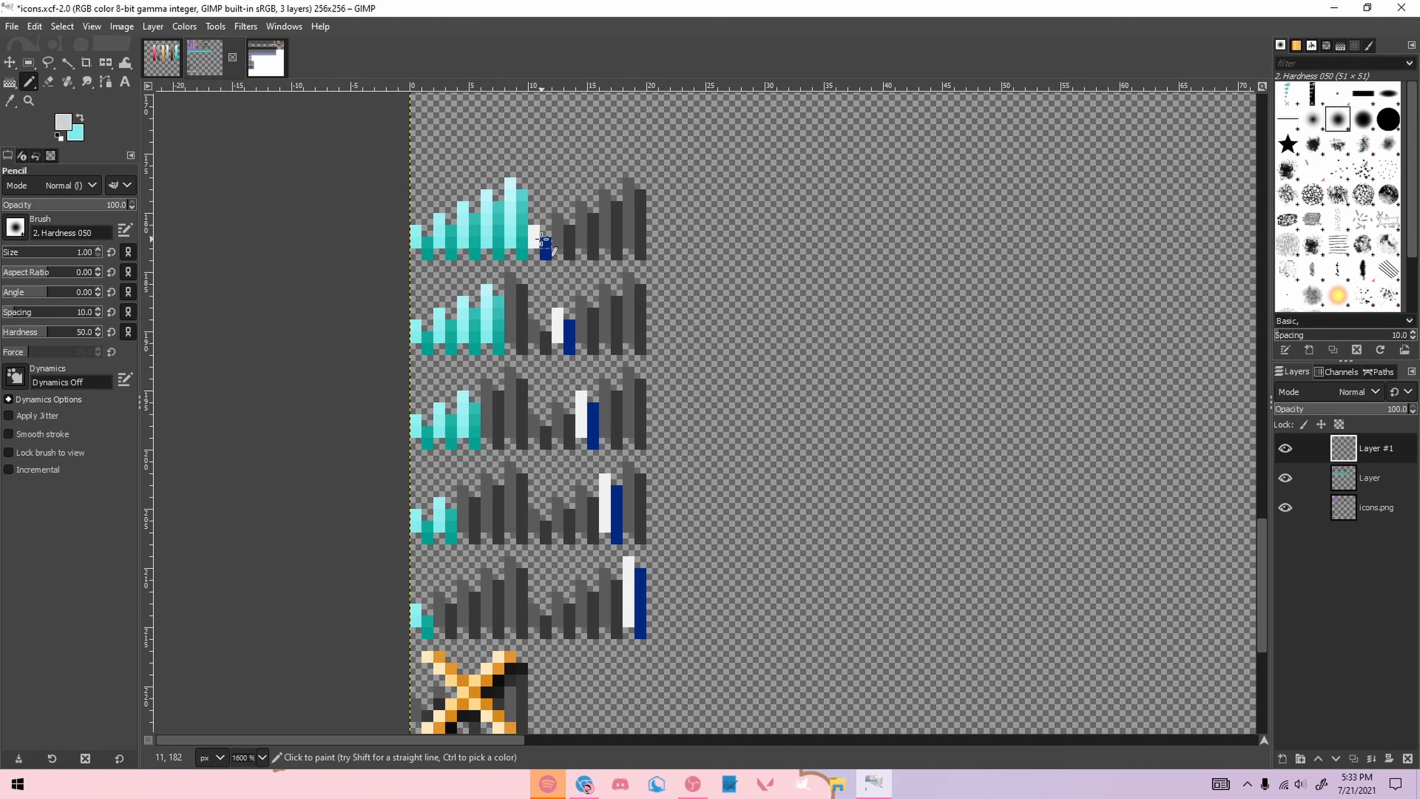
drag(568, 345, 569, 323)
drag(591, 410, 642, 632)
Step: Export the icon sheet as icons.png to the testing pack's gui folder, replacing the existing file
scroll(689, 548, down, 4)
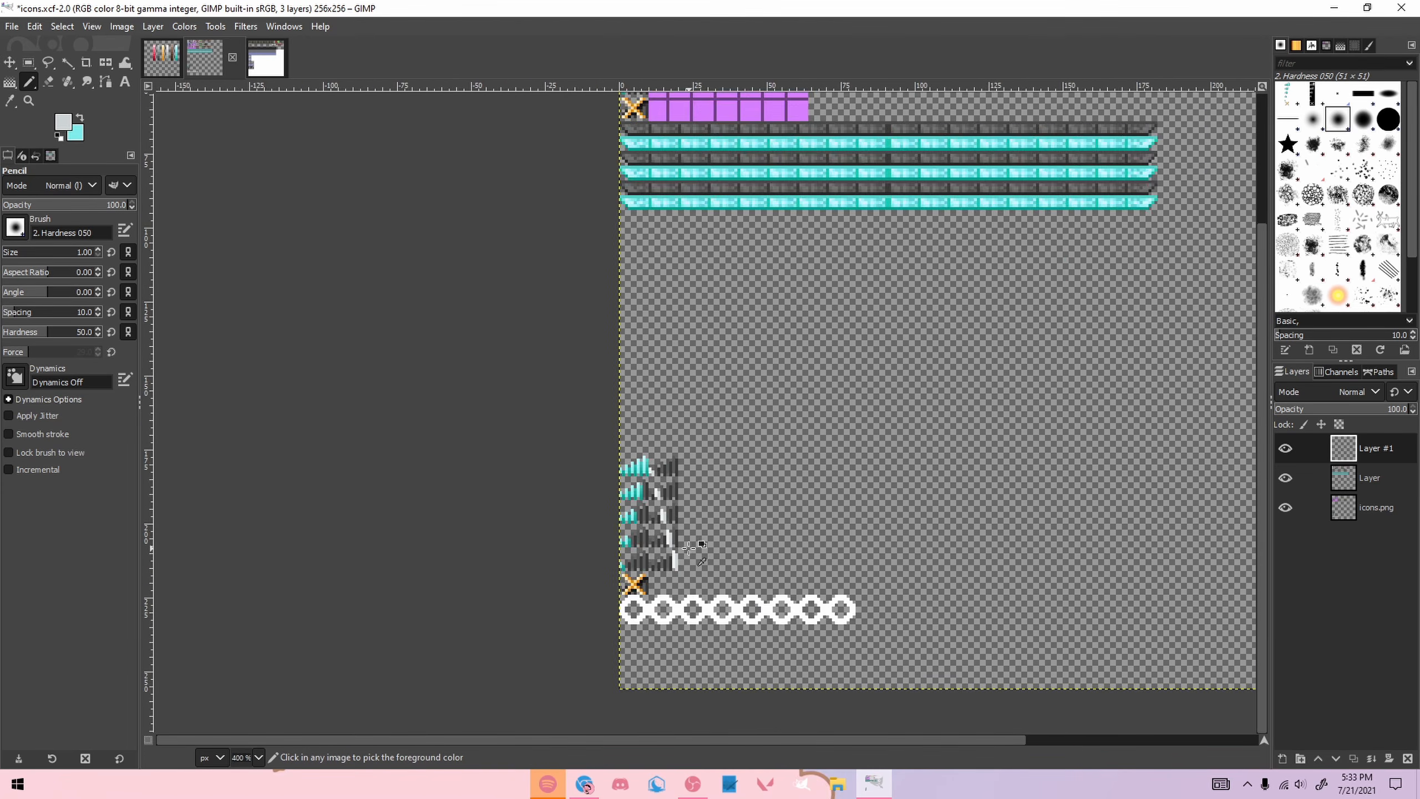
scroll(689, 548, down, 2)
scroll(798, 270, up, 2)
scroll(798, 271, down, 2)
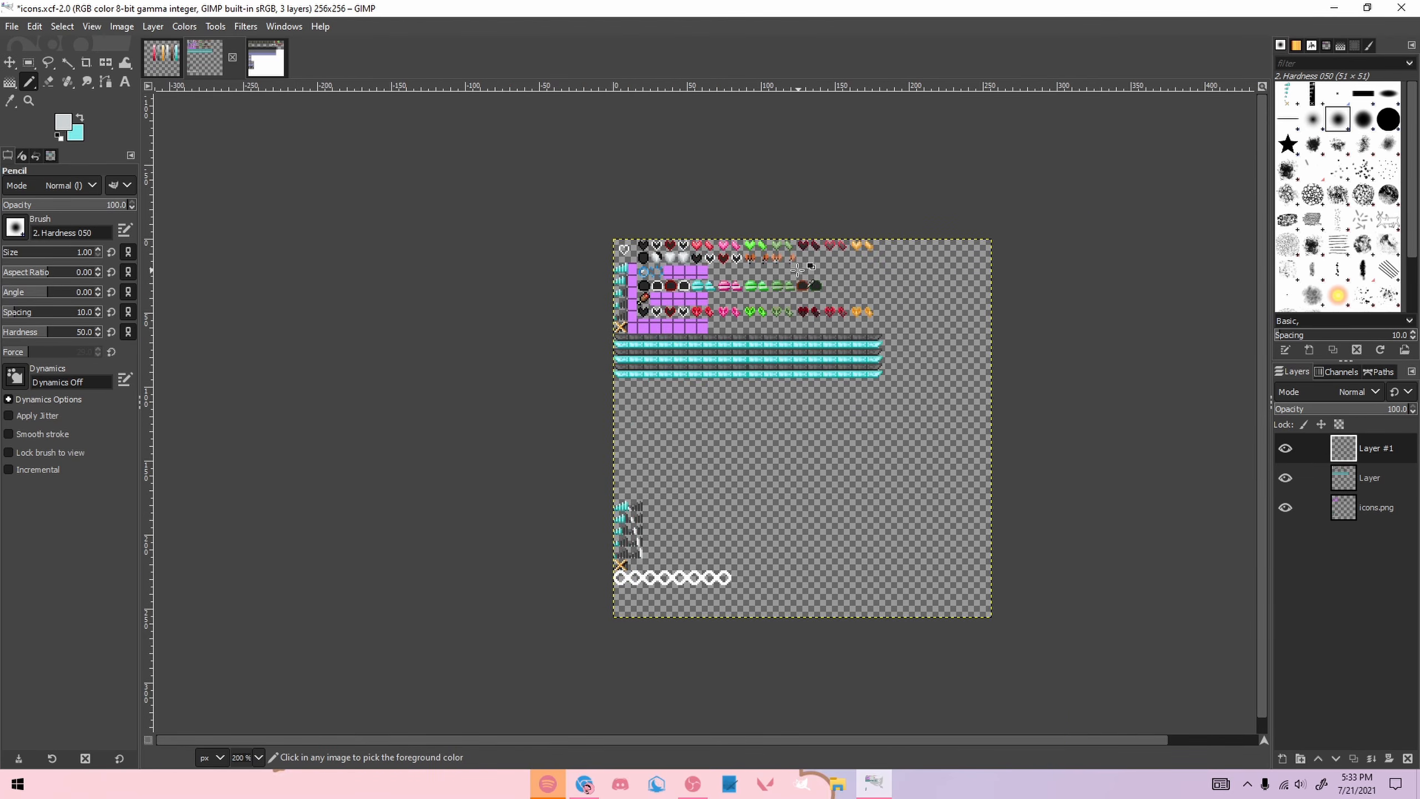
scroll(890, 371, up, 1)
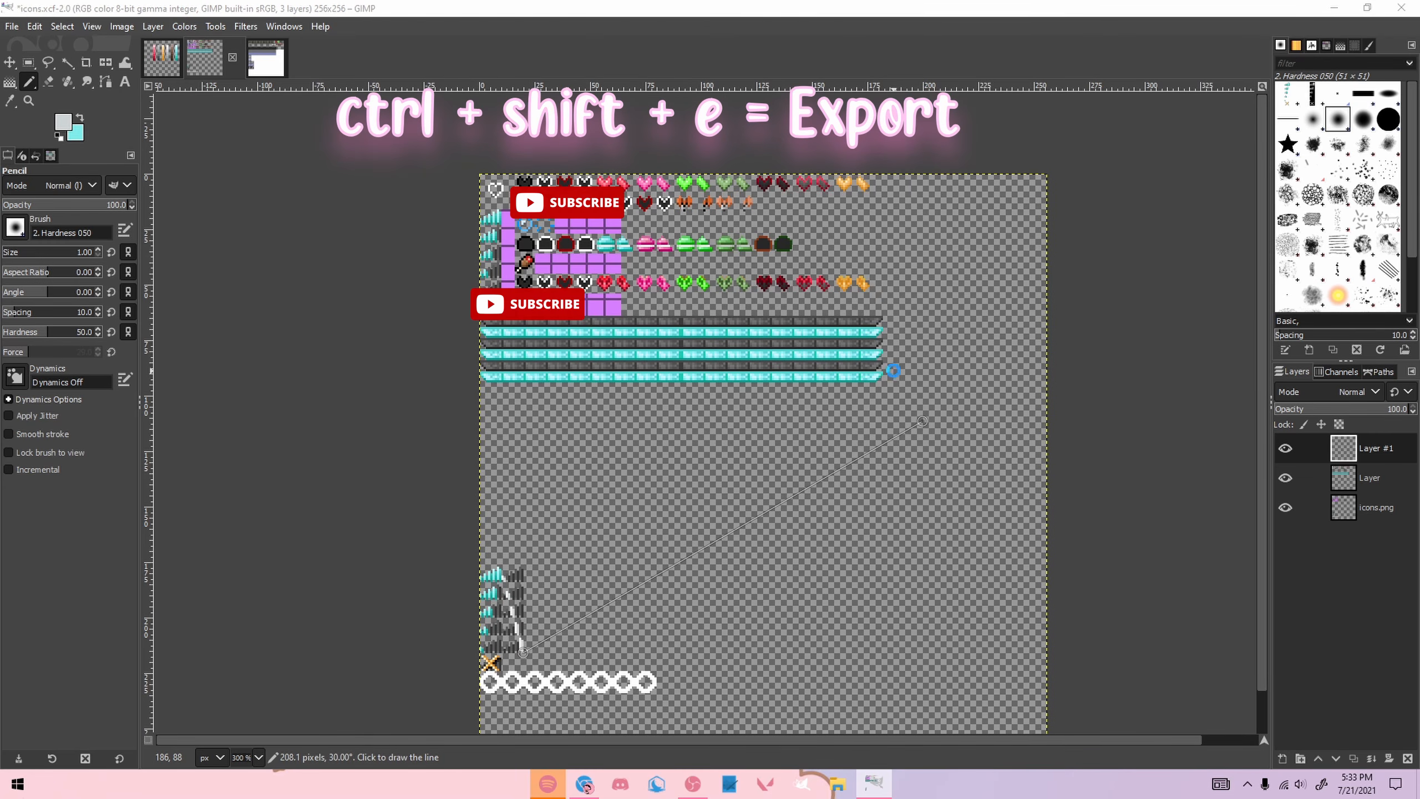
key(ctrl+shift+e)
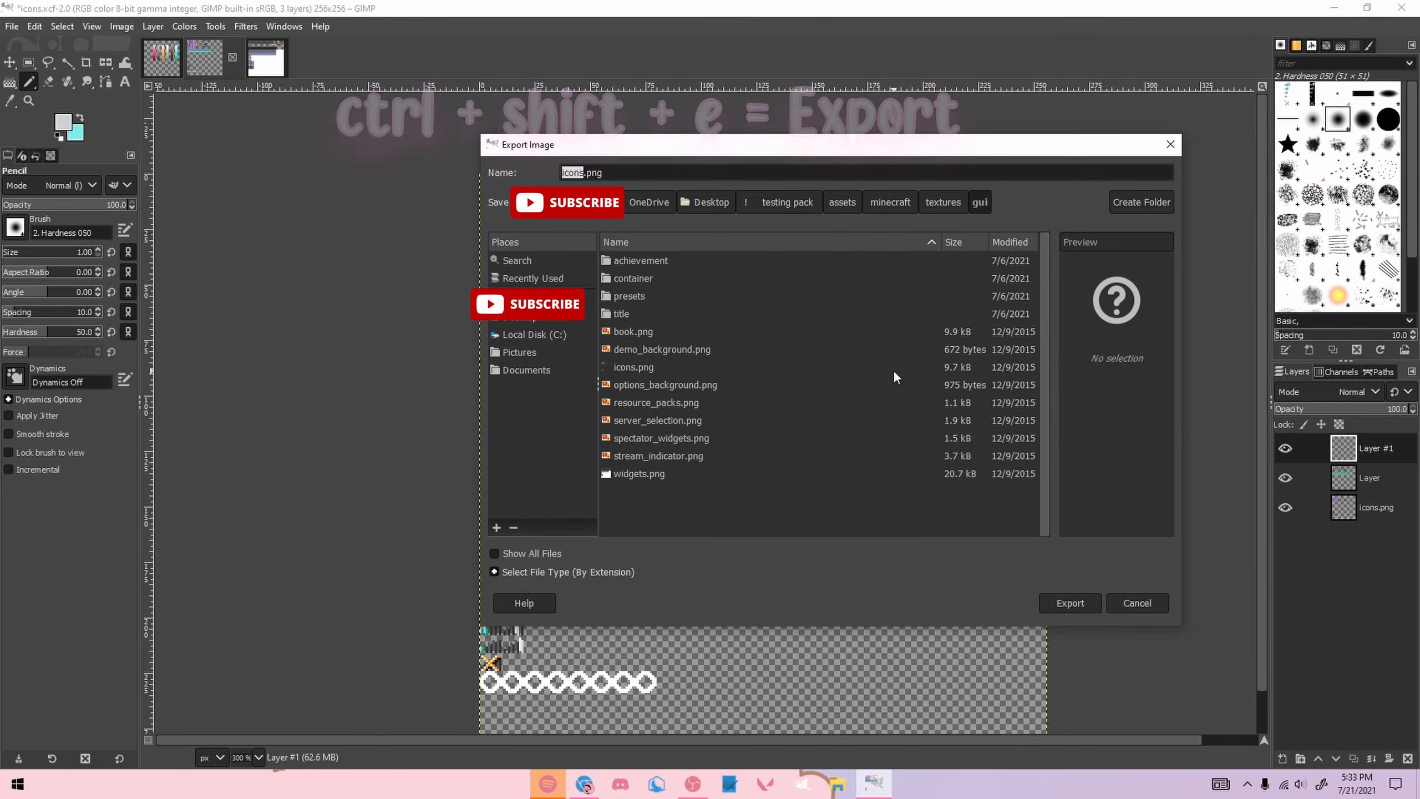
click(1052, 602)
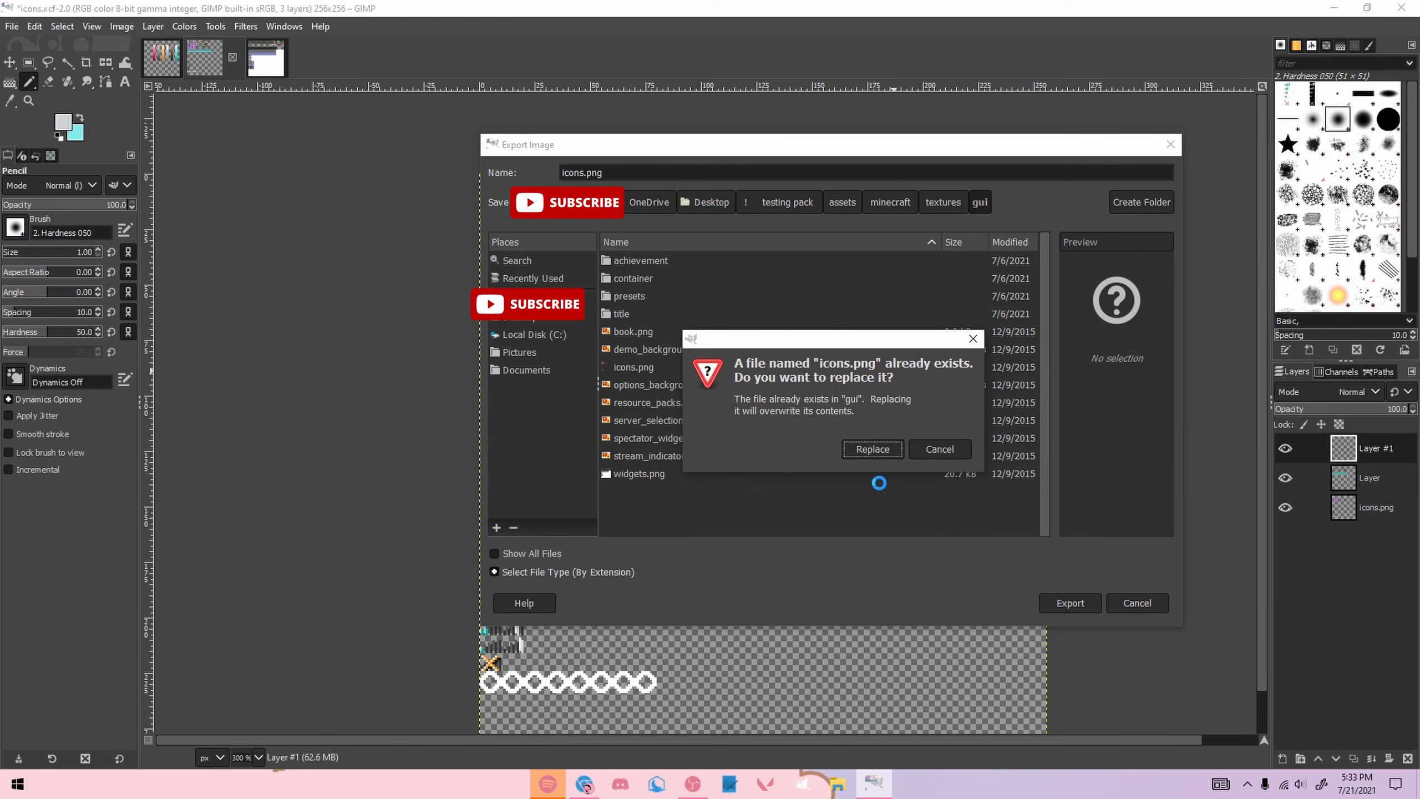
click(873, 449)
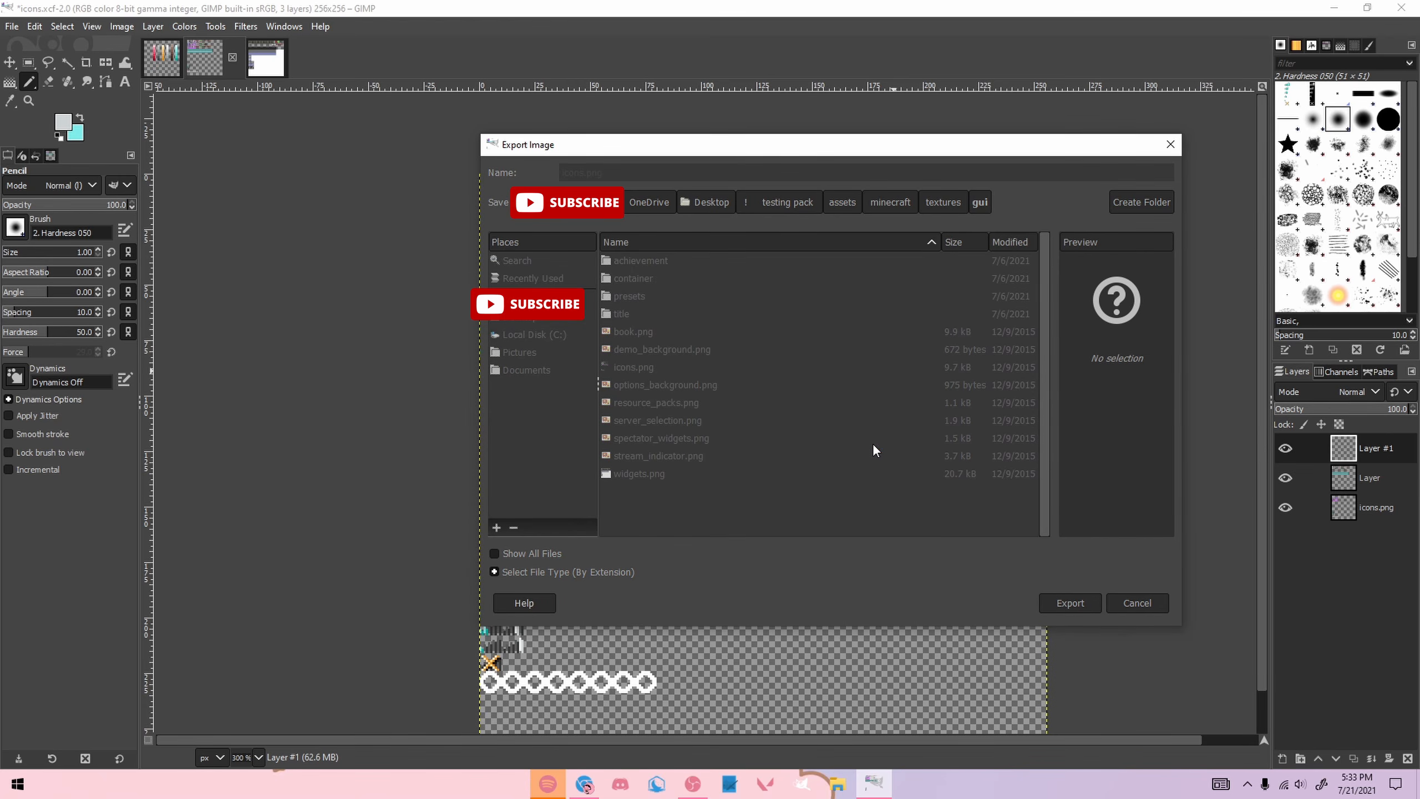
click(727, 573)
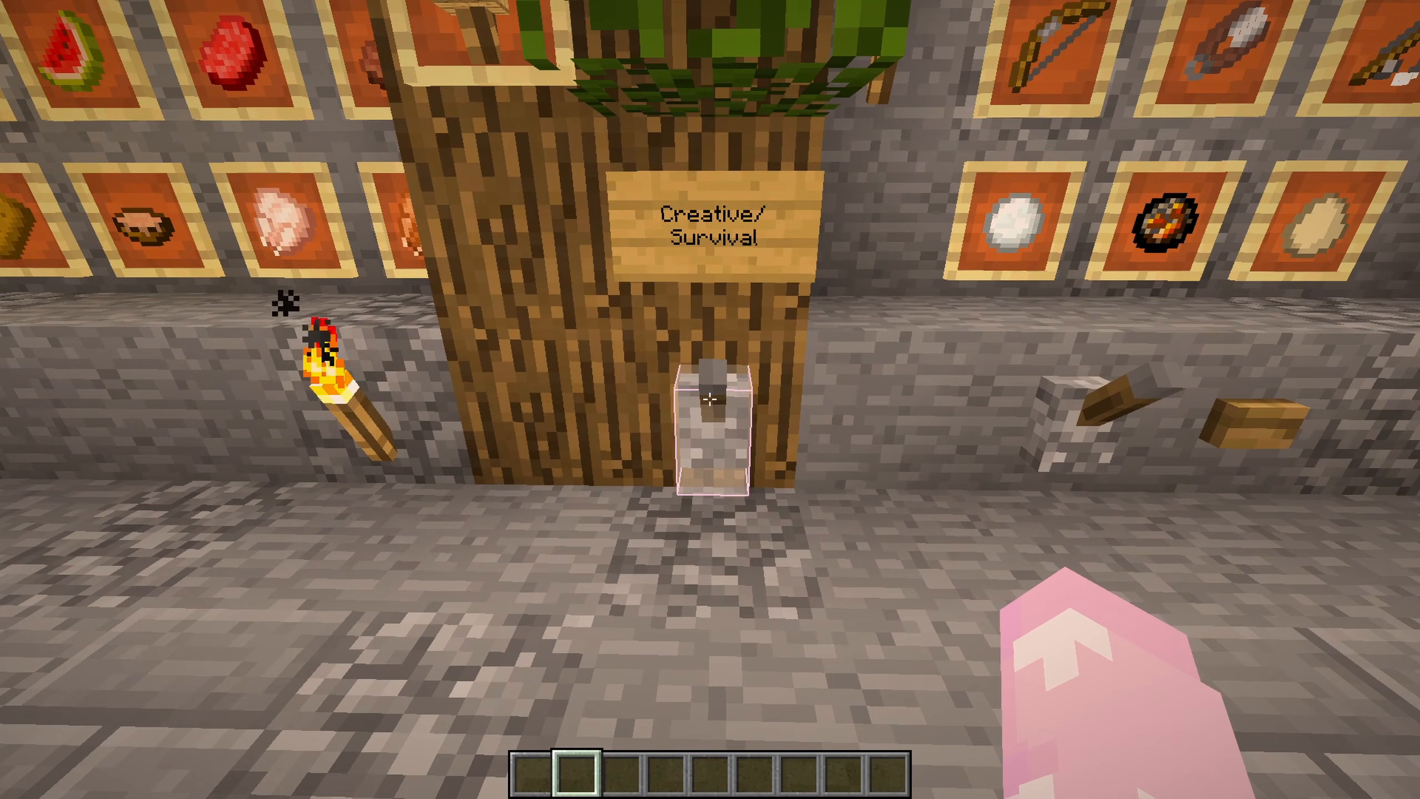
Step: Switch to Minecraft, toggle survival mode with the Creative/Survival lever, and check the HUD icons in different camera views
right_click(709, 399)
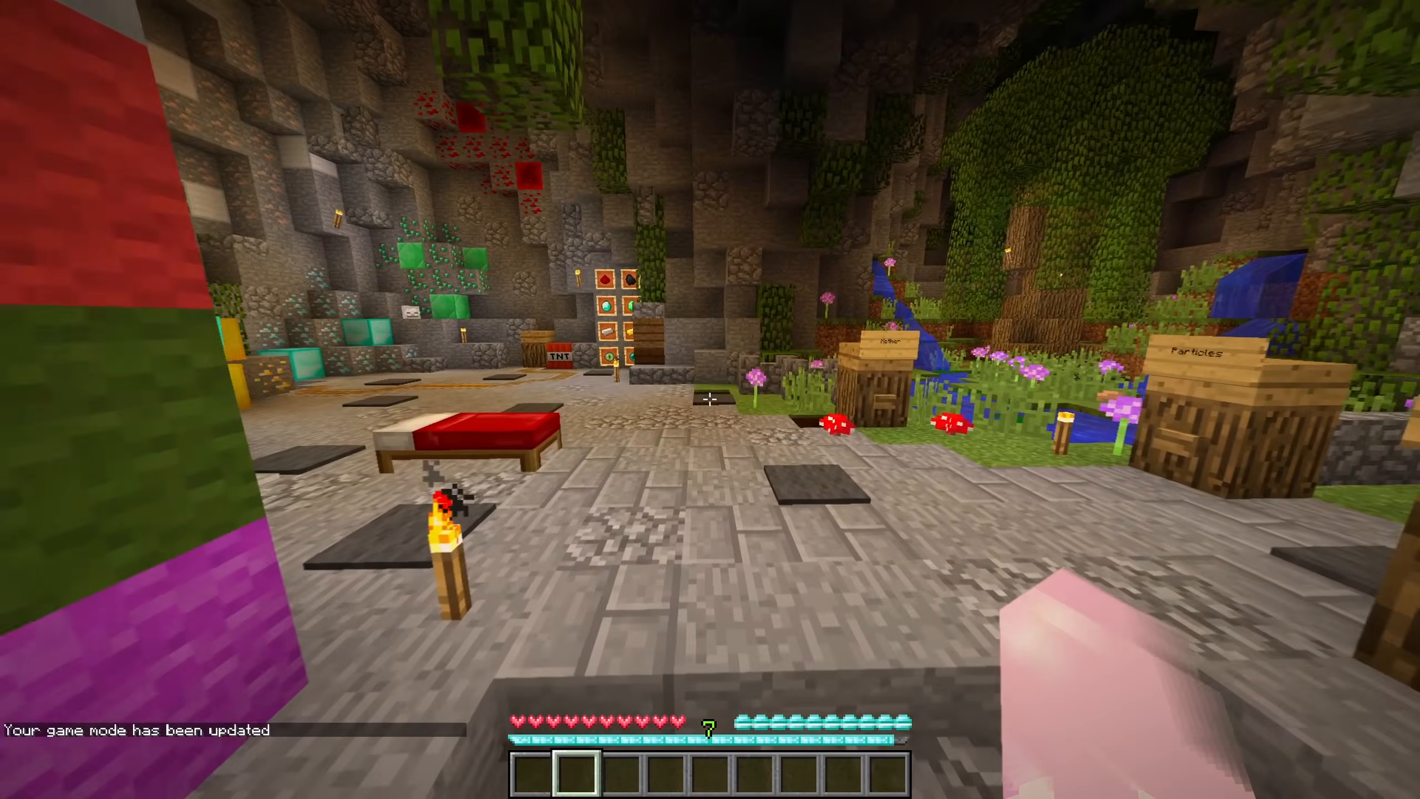
key(F5)
key(F5)
key(c)
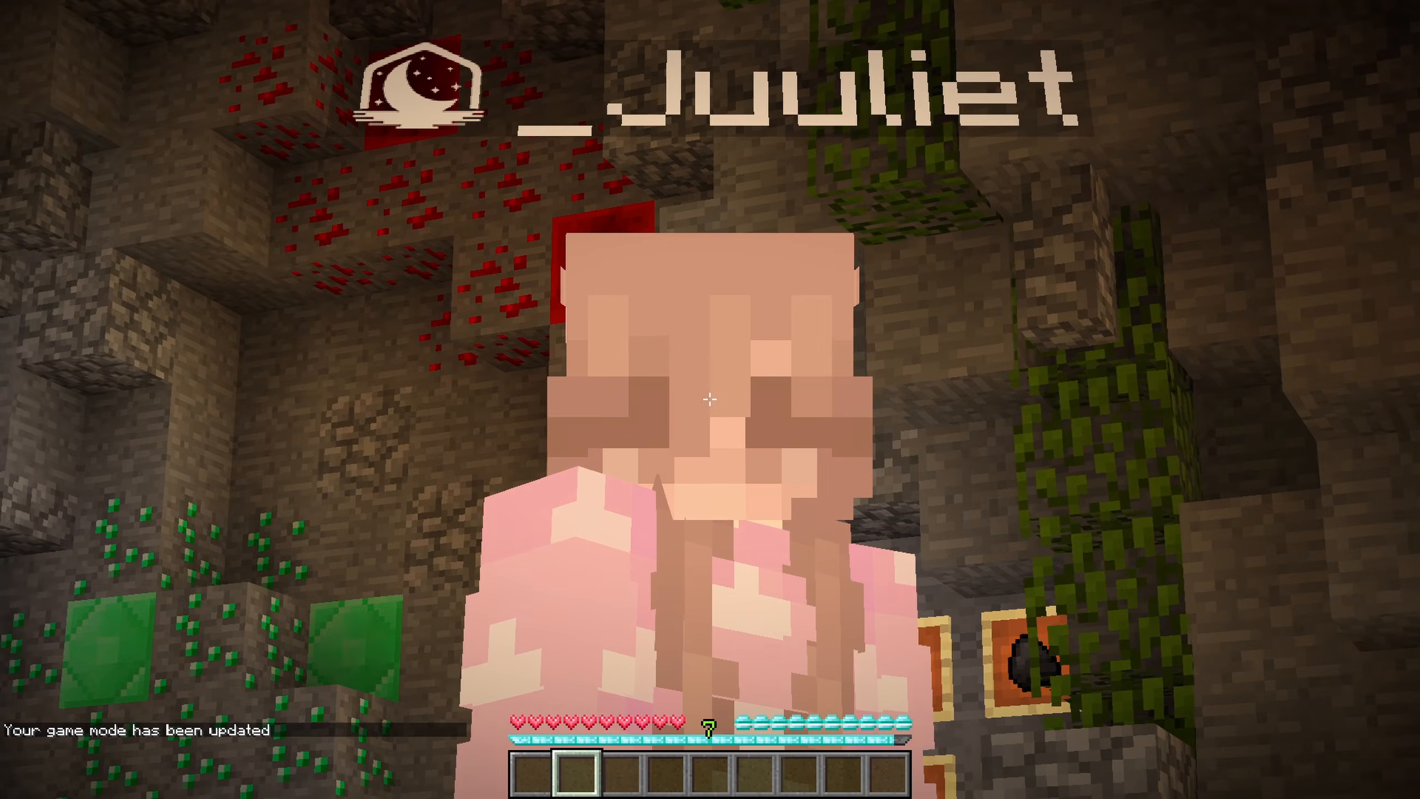
key(F5)
key(w)
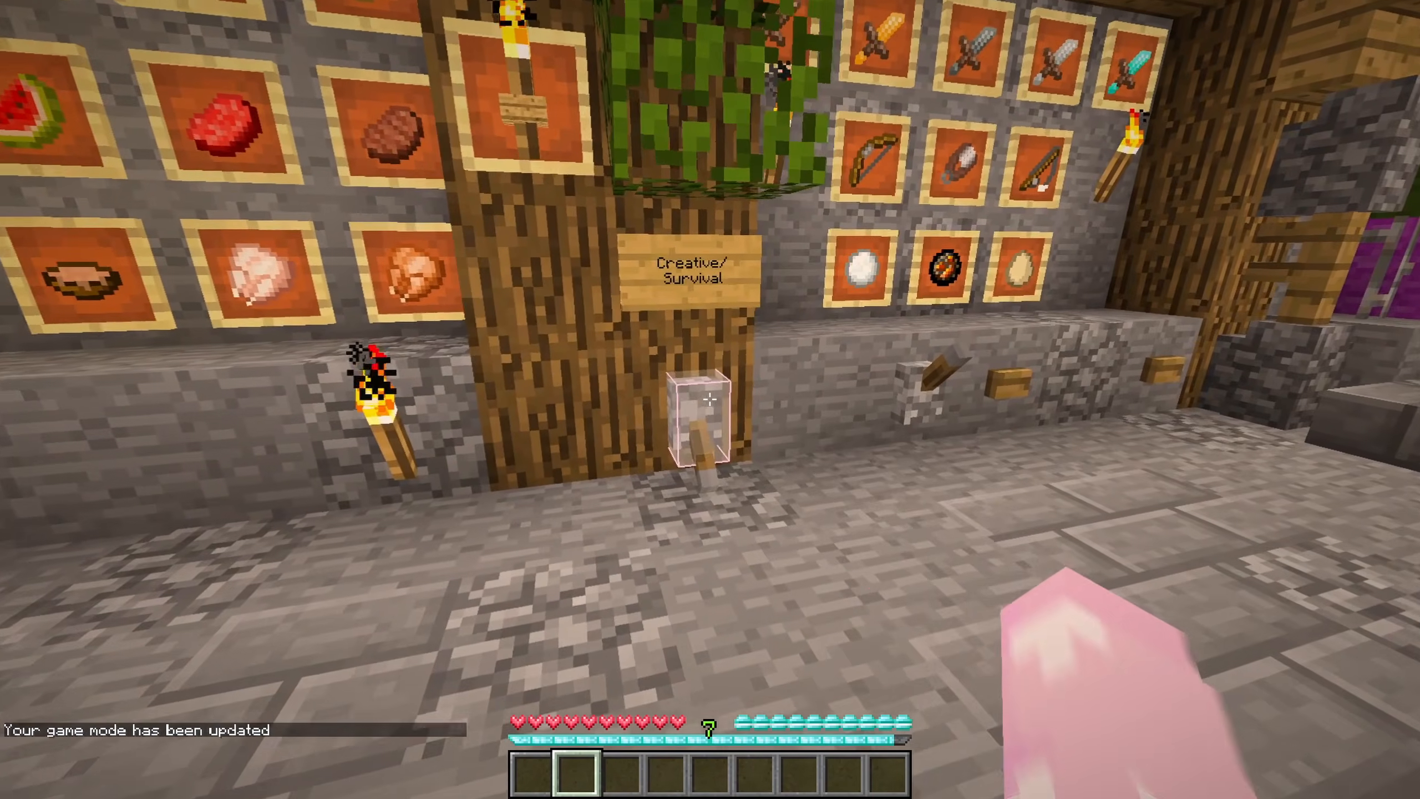
Step: Add diamond leggings and a diamond chestplate from the creative Combat items to the hotbar
key(e)
click(715, 574)
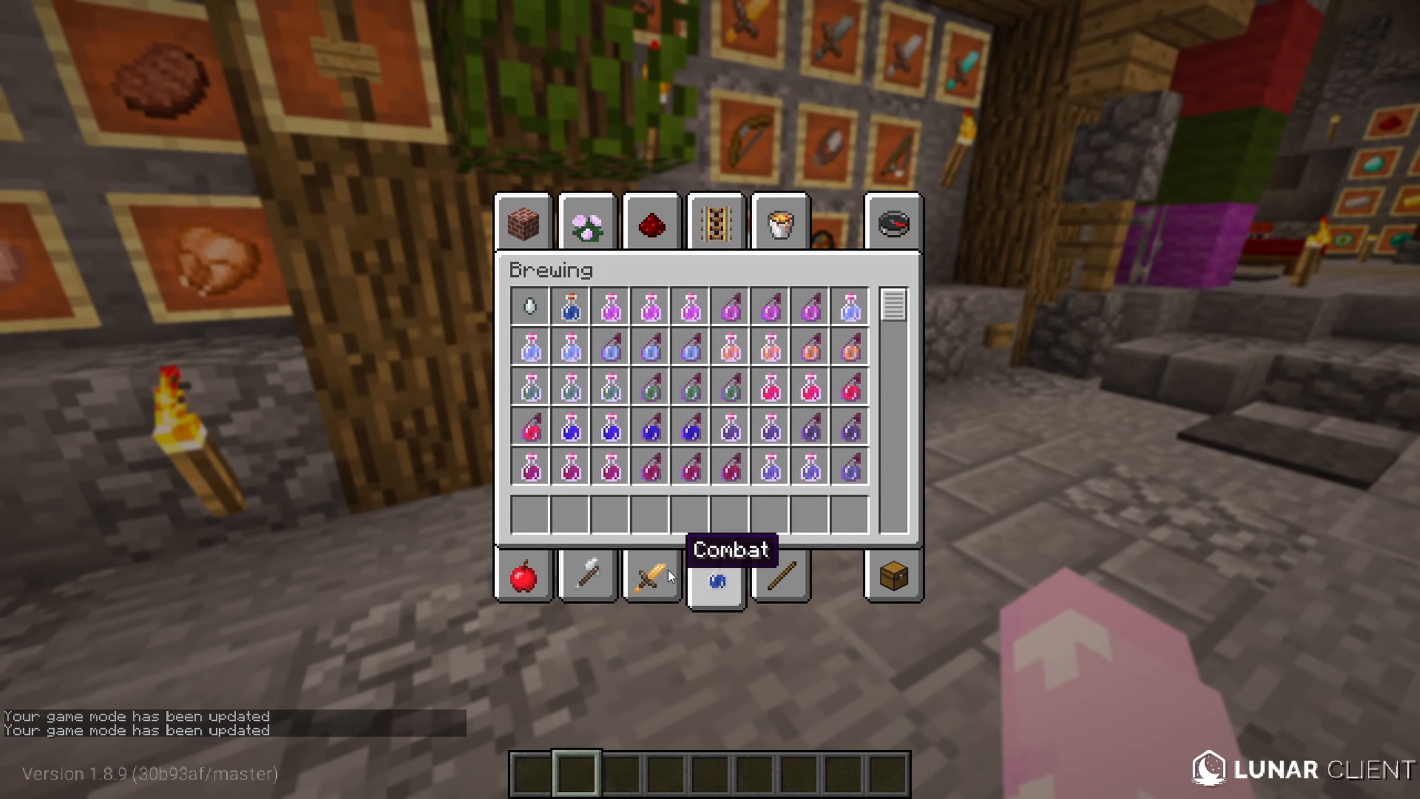
click(666, 571)
click(649, 386)
click(570, 514)
click(609, 386)
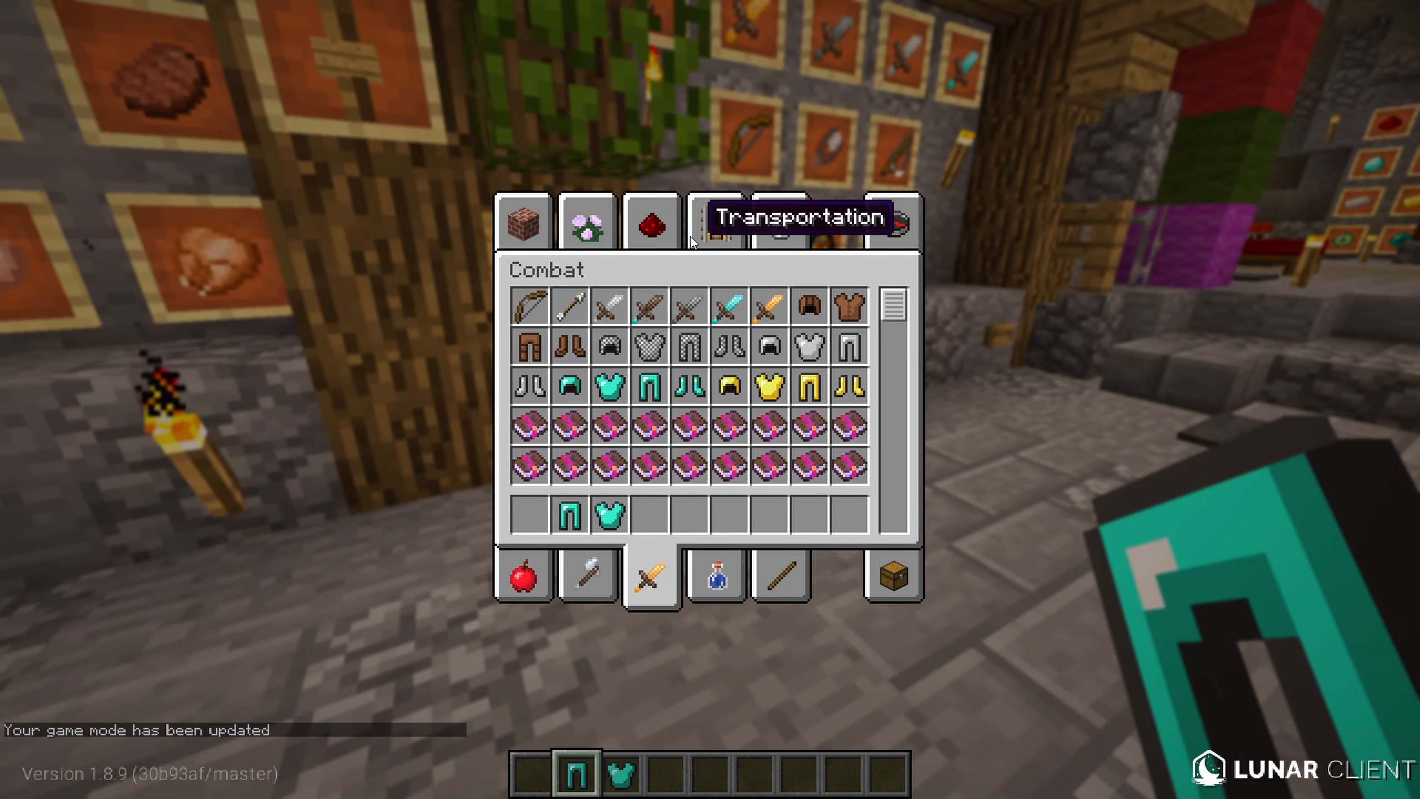
key(e)
Step: Add a stack of golden apples from the creative Foodstuffs items to the hotbar
key(e)
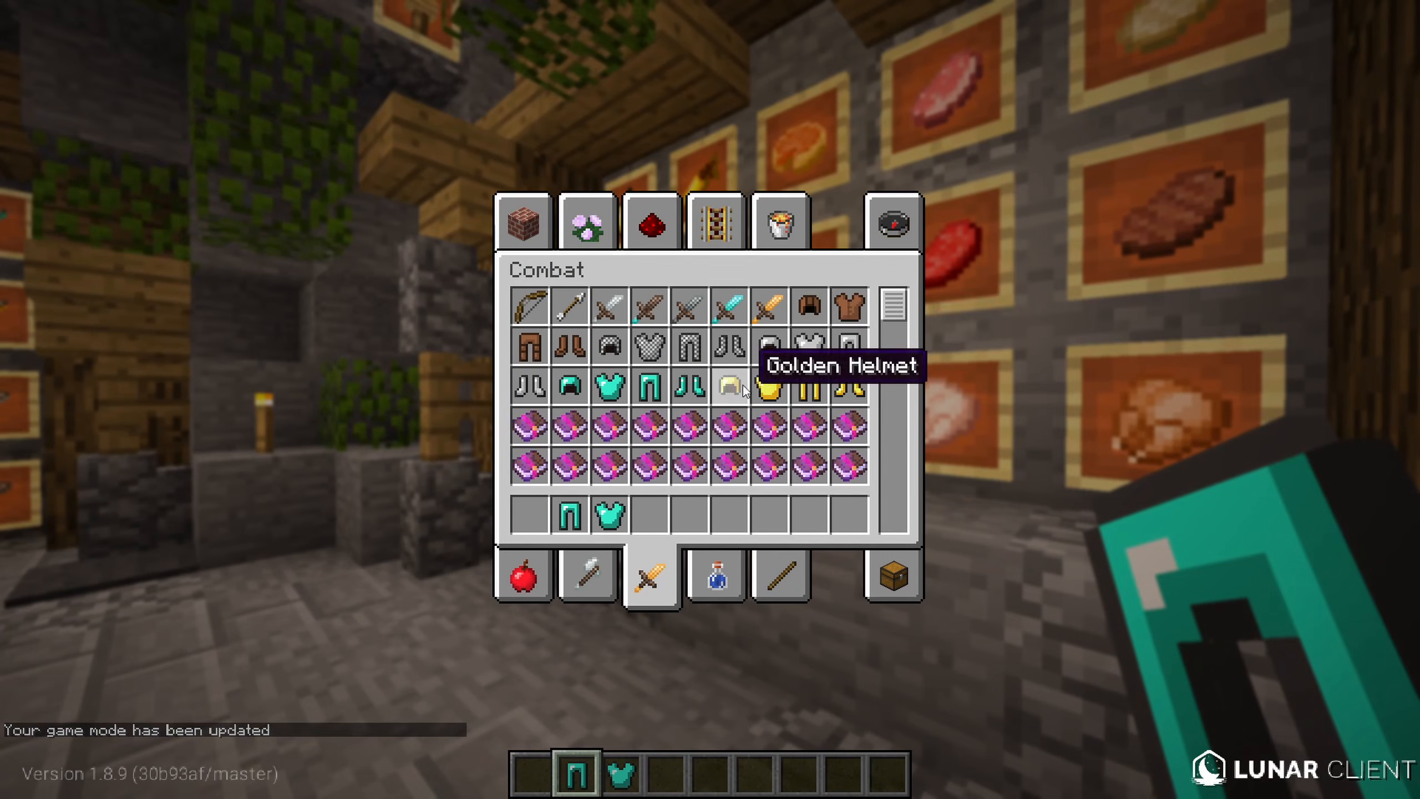
click(523, 576)
click(729, 307)
click(650, 512)
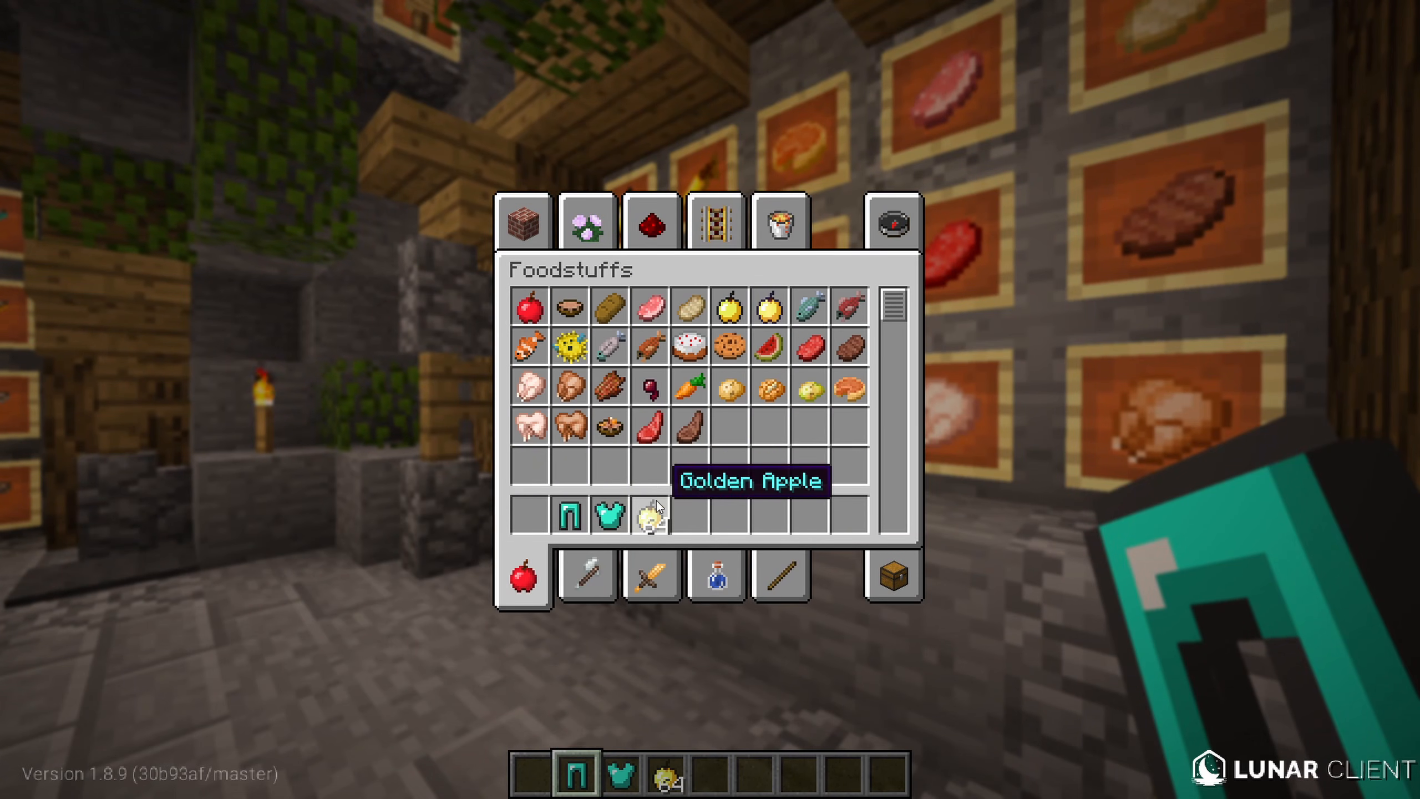
key(e)
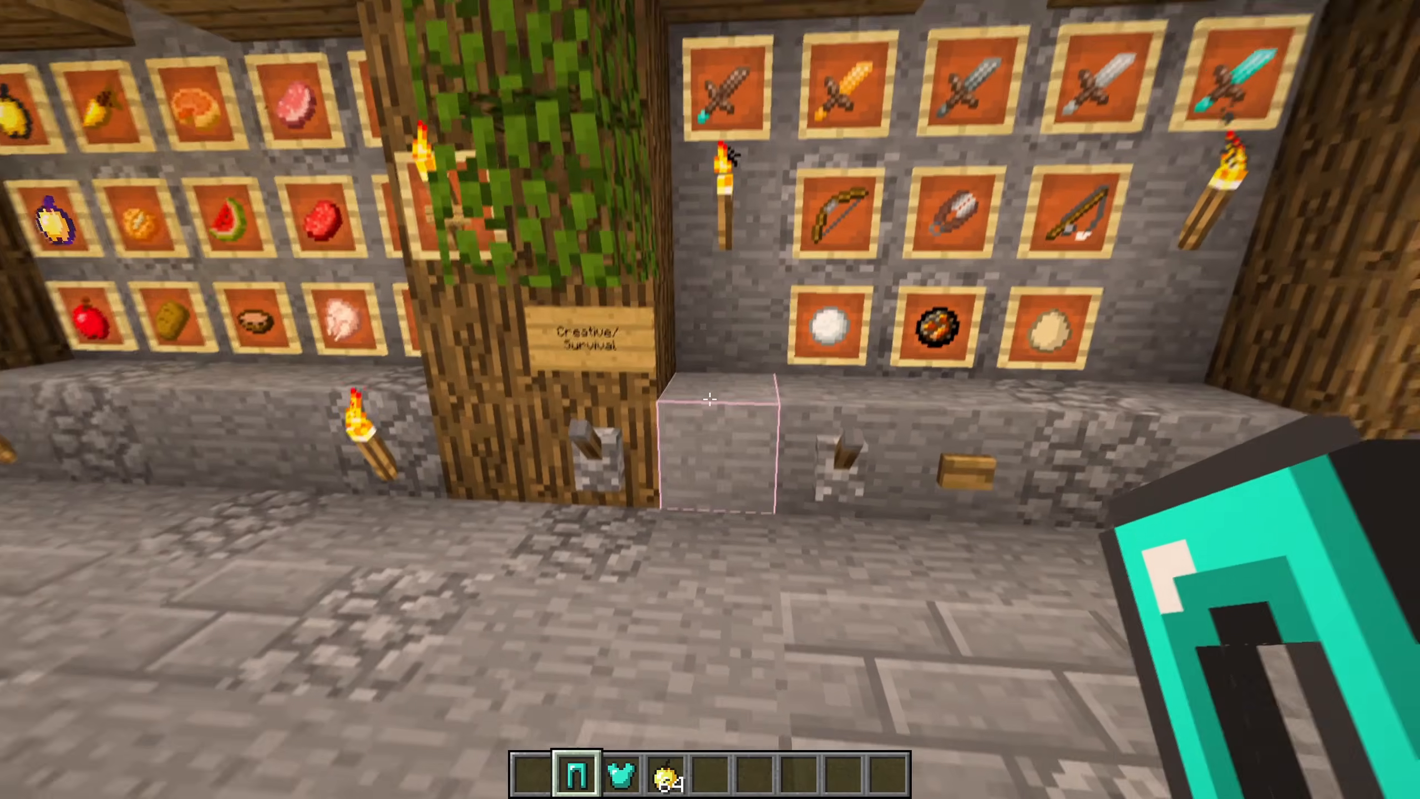
Step: Equip the diamond leggings and chestplate and switch the game to survival mode
key(w)
right_click(709, 399)
right_click(709, 399)
scroll(710, 398, down, 1)
right_click(709, 399)
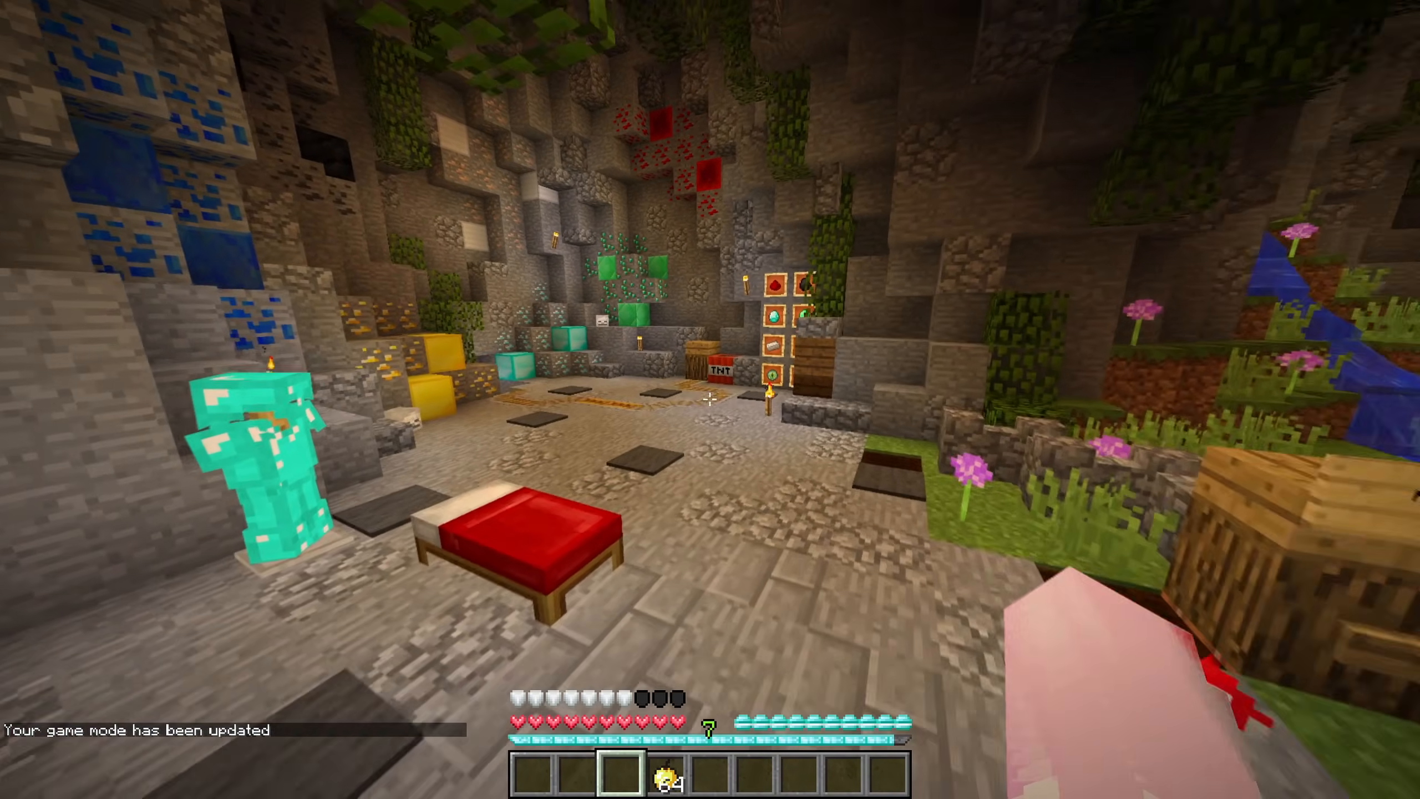
Step: Eat a golden apple to test the absorption hearts, and select the empty hotbar slot beside it
scroll(709, 399, down, 1)
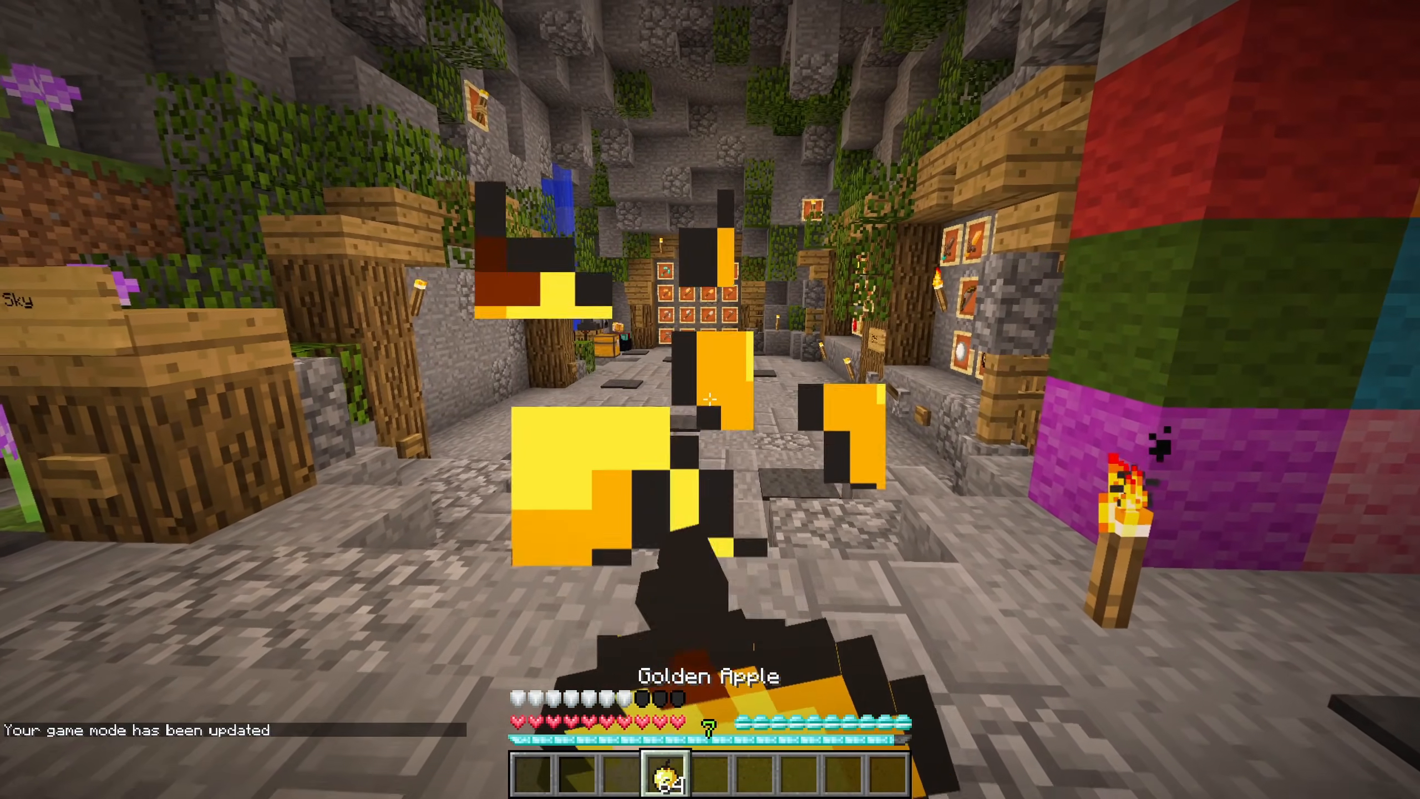
right_click(709, 399)
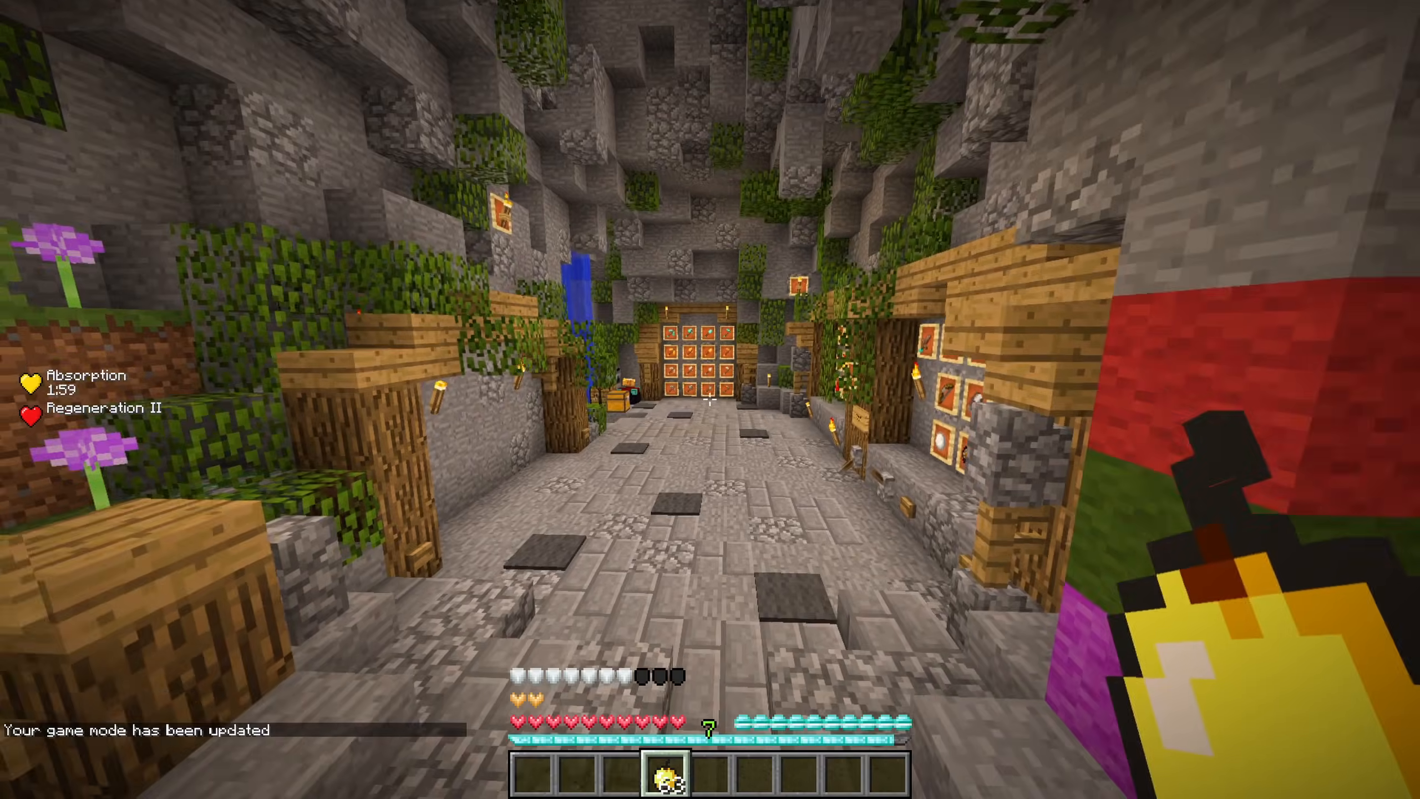
scroll(710, 399, down, 1)
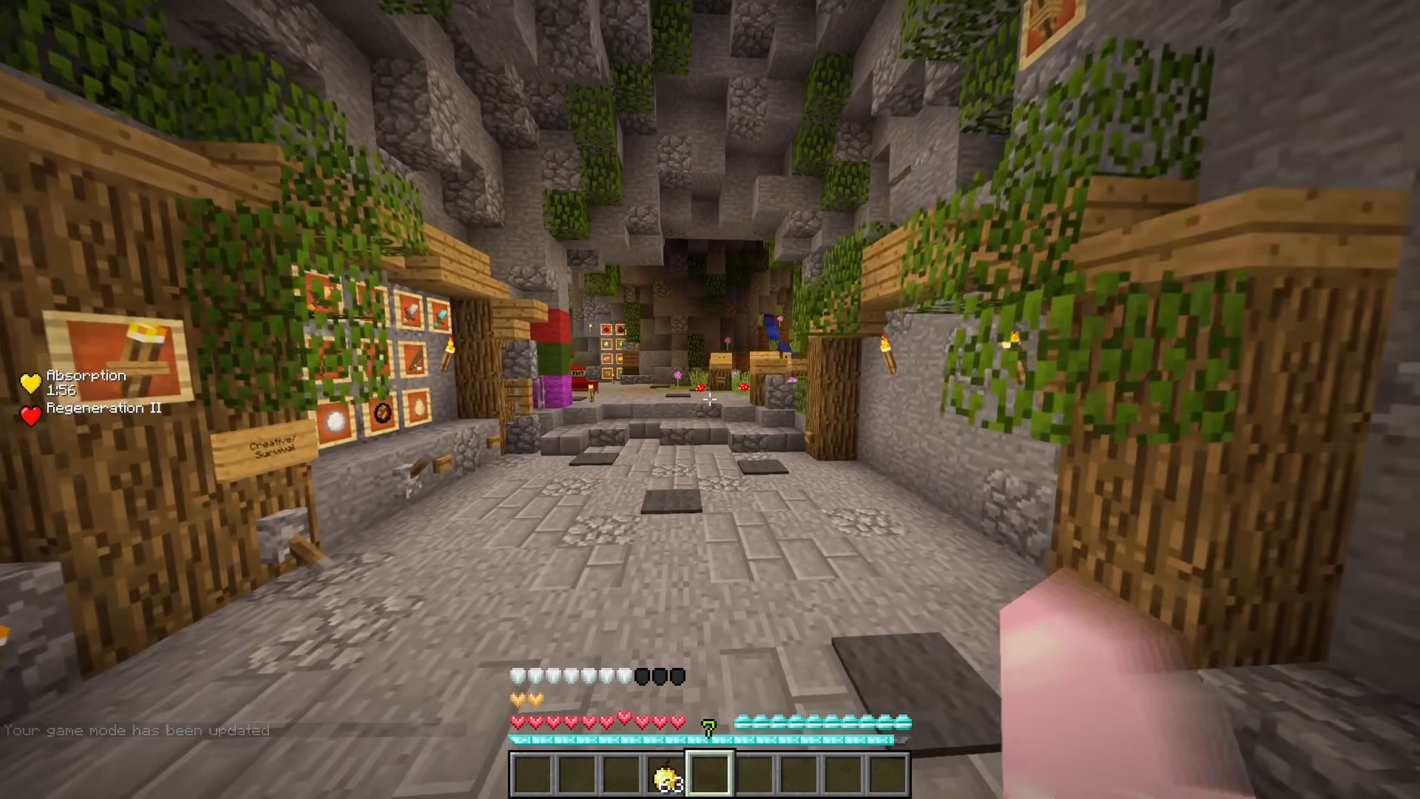
Step: Walk around the test room and examine the custom hearts, armor, hunger and experience bar in the survival HUD
key(w)
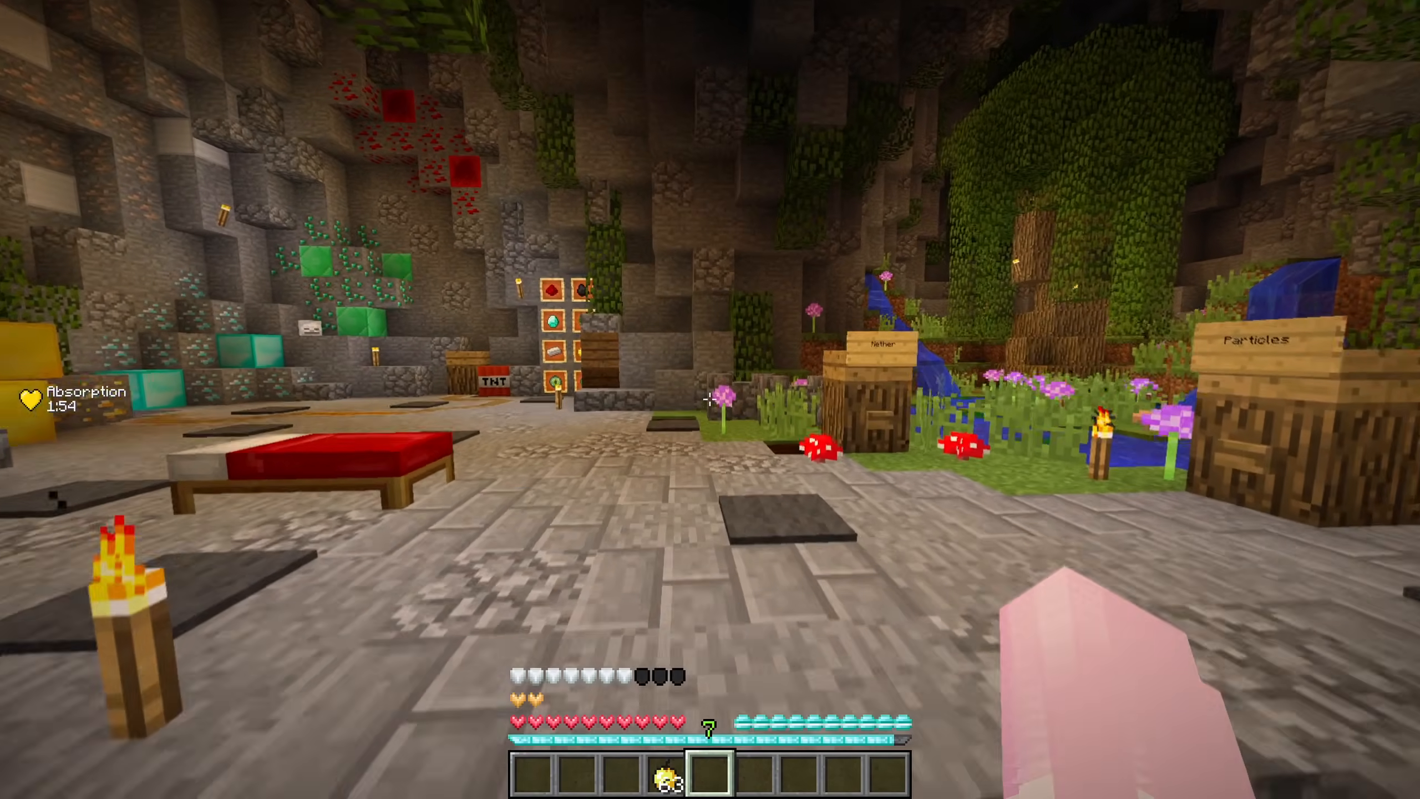
key(s)
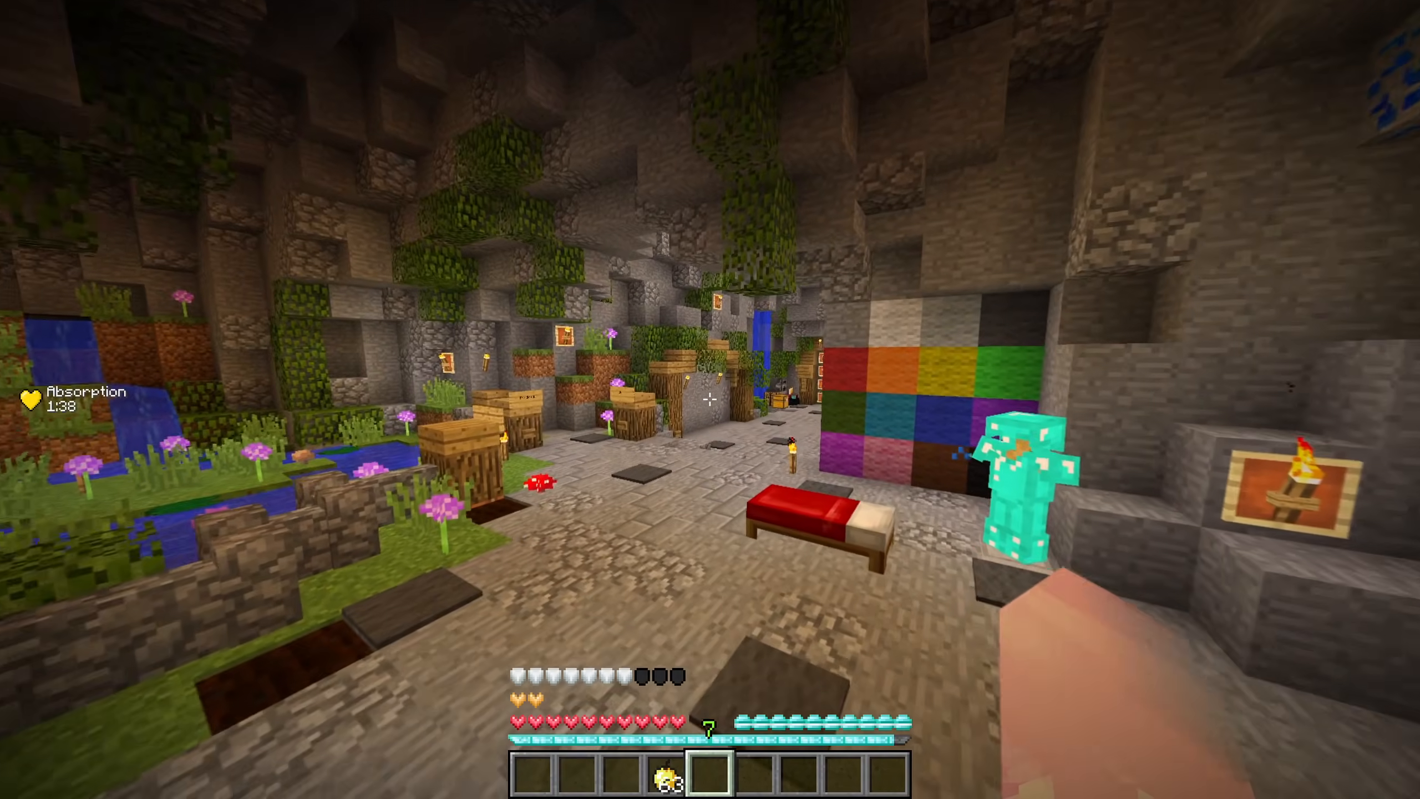
key(w)
key(F5)
key(F5)
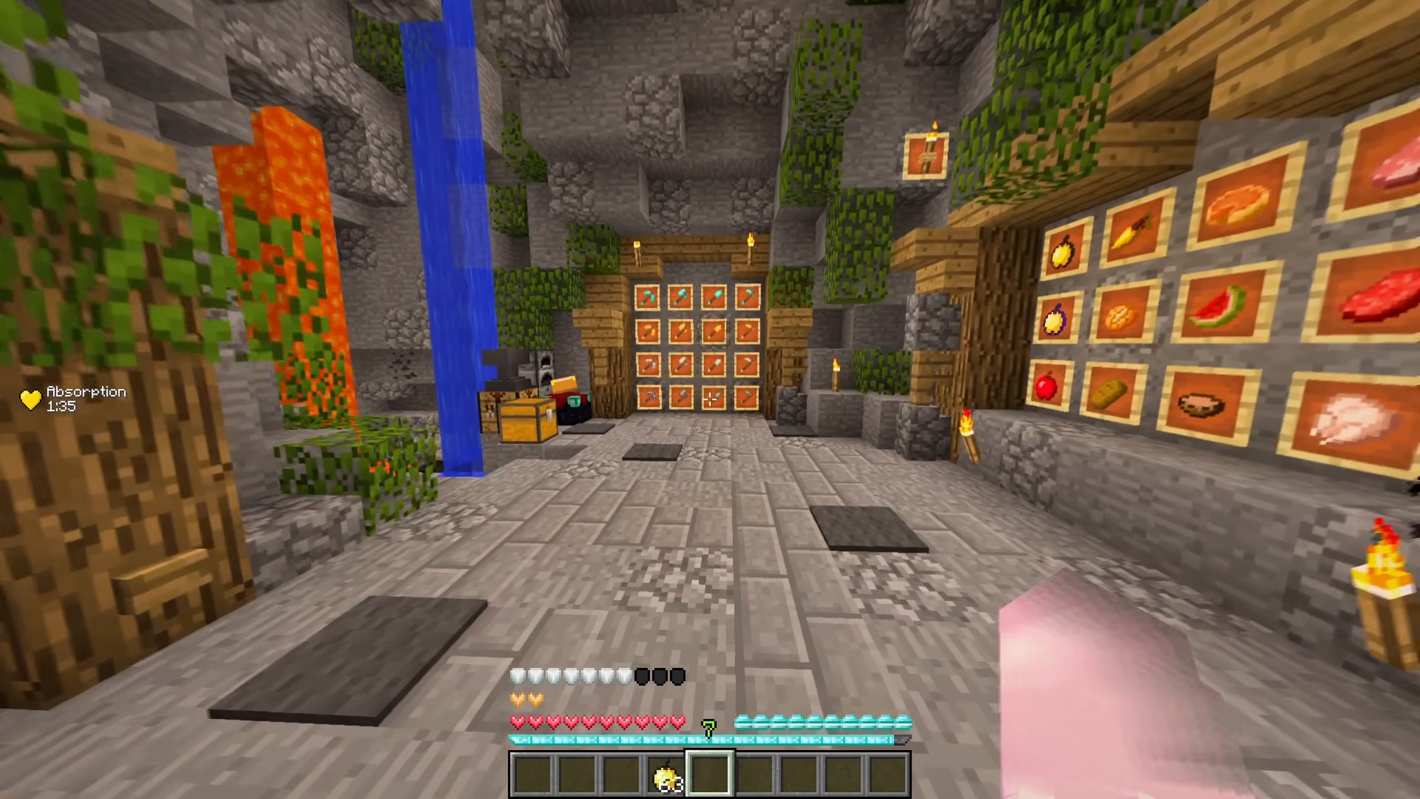
key(w)
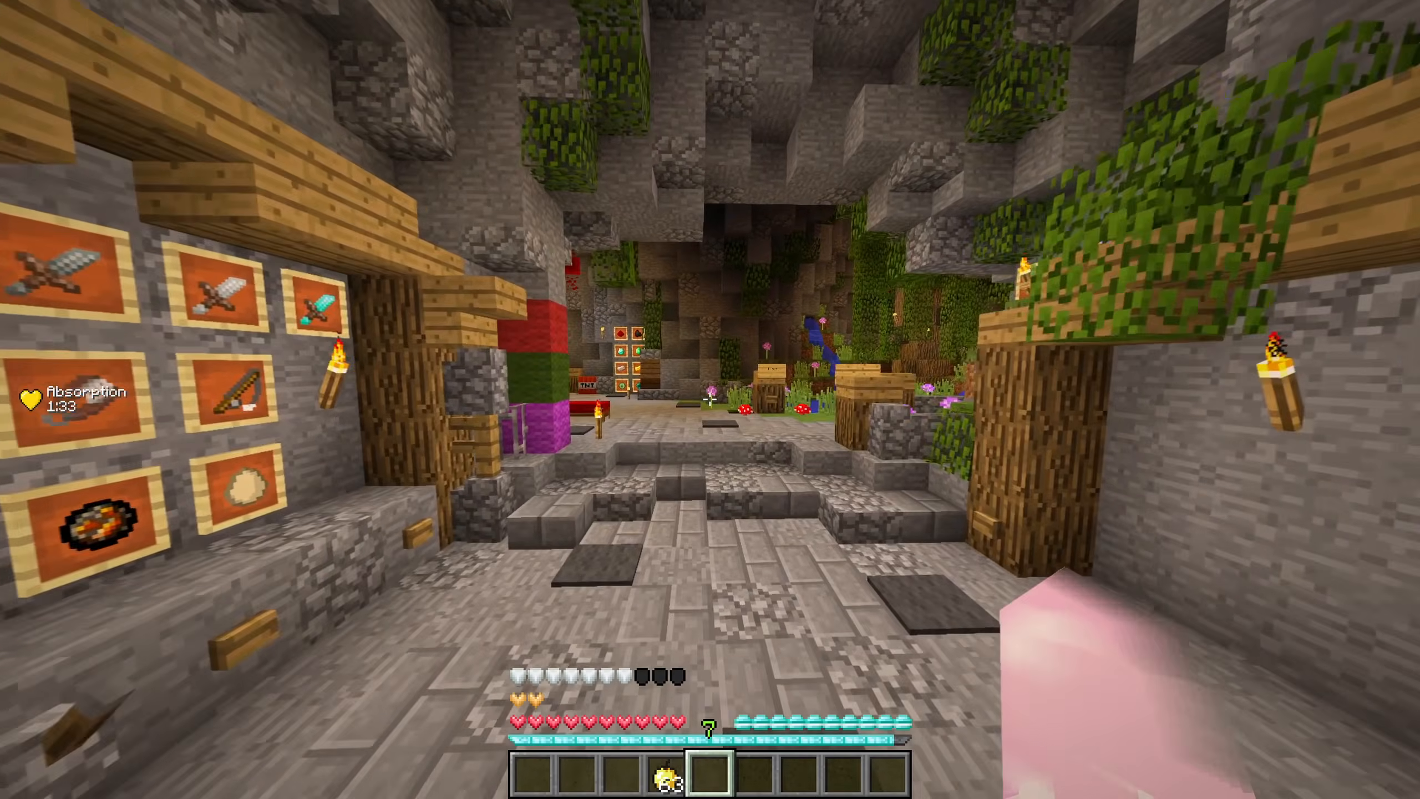
key(w)
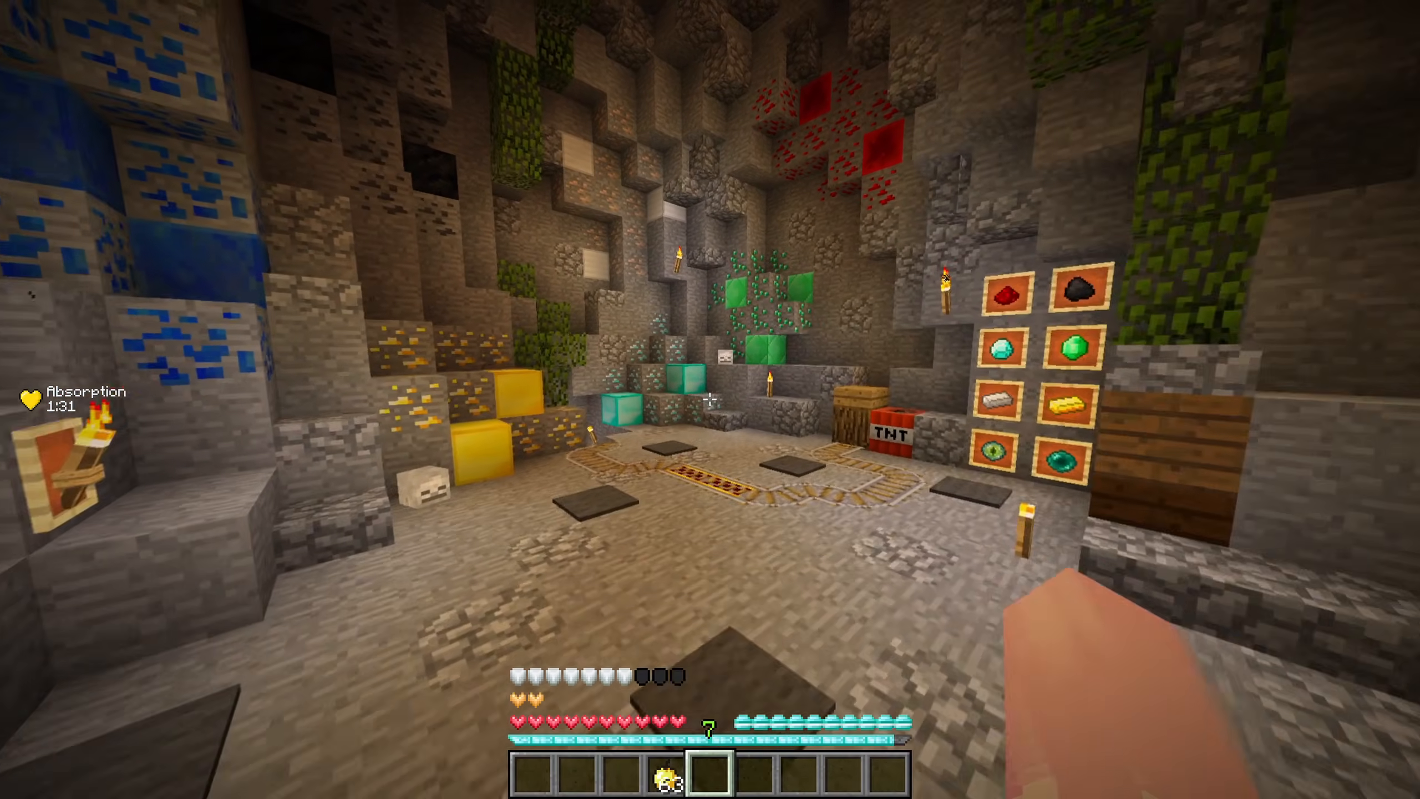
key(w)
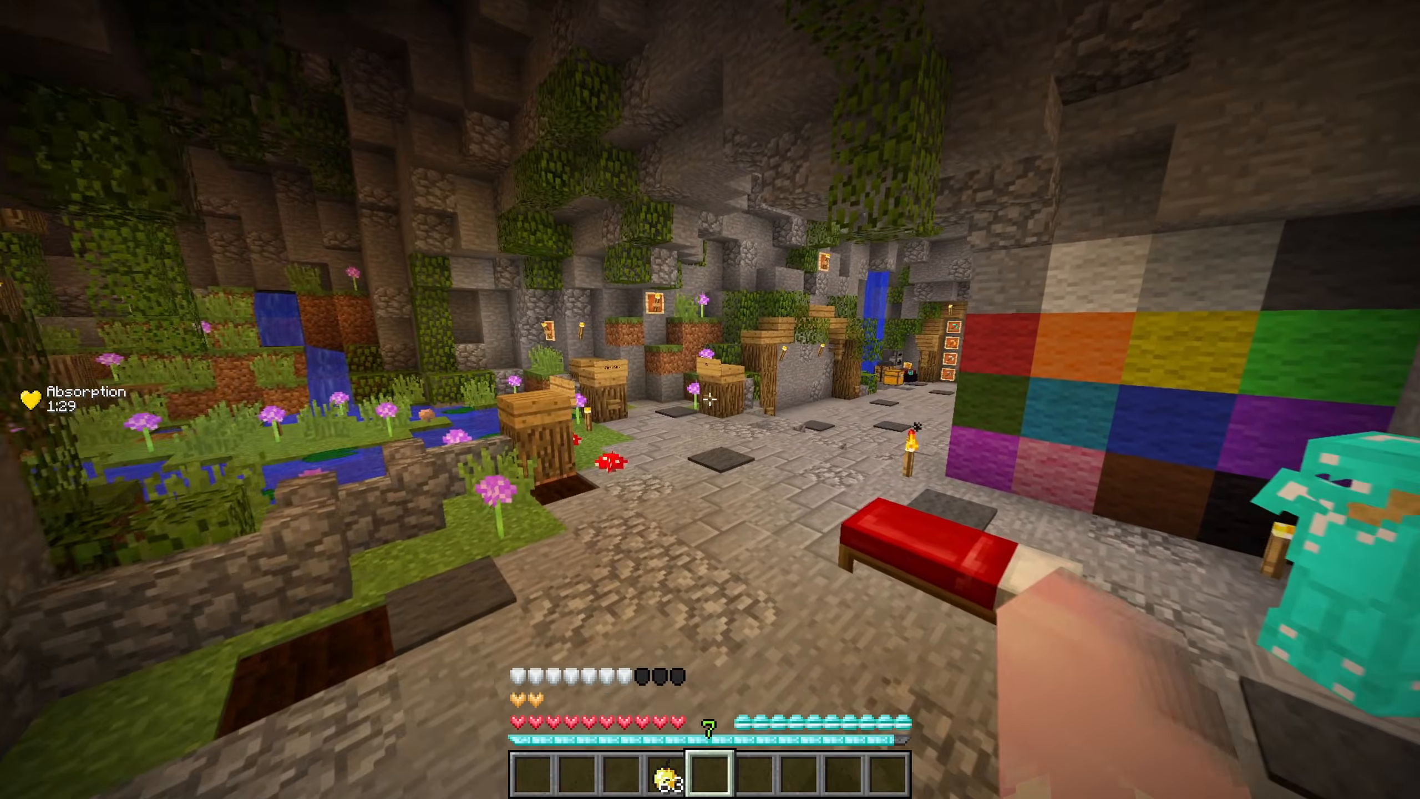
key(w)
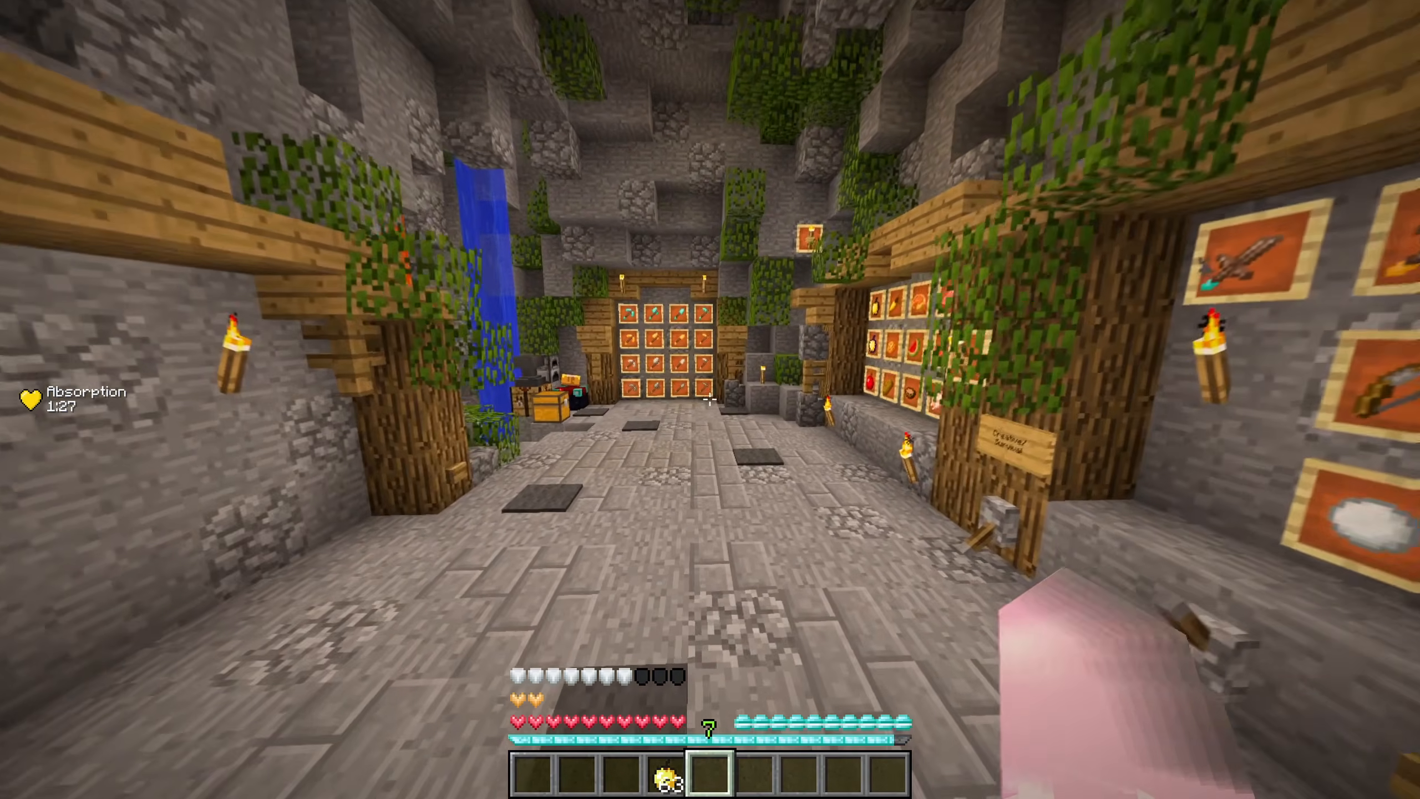
key(w)
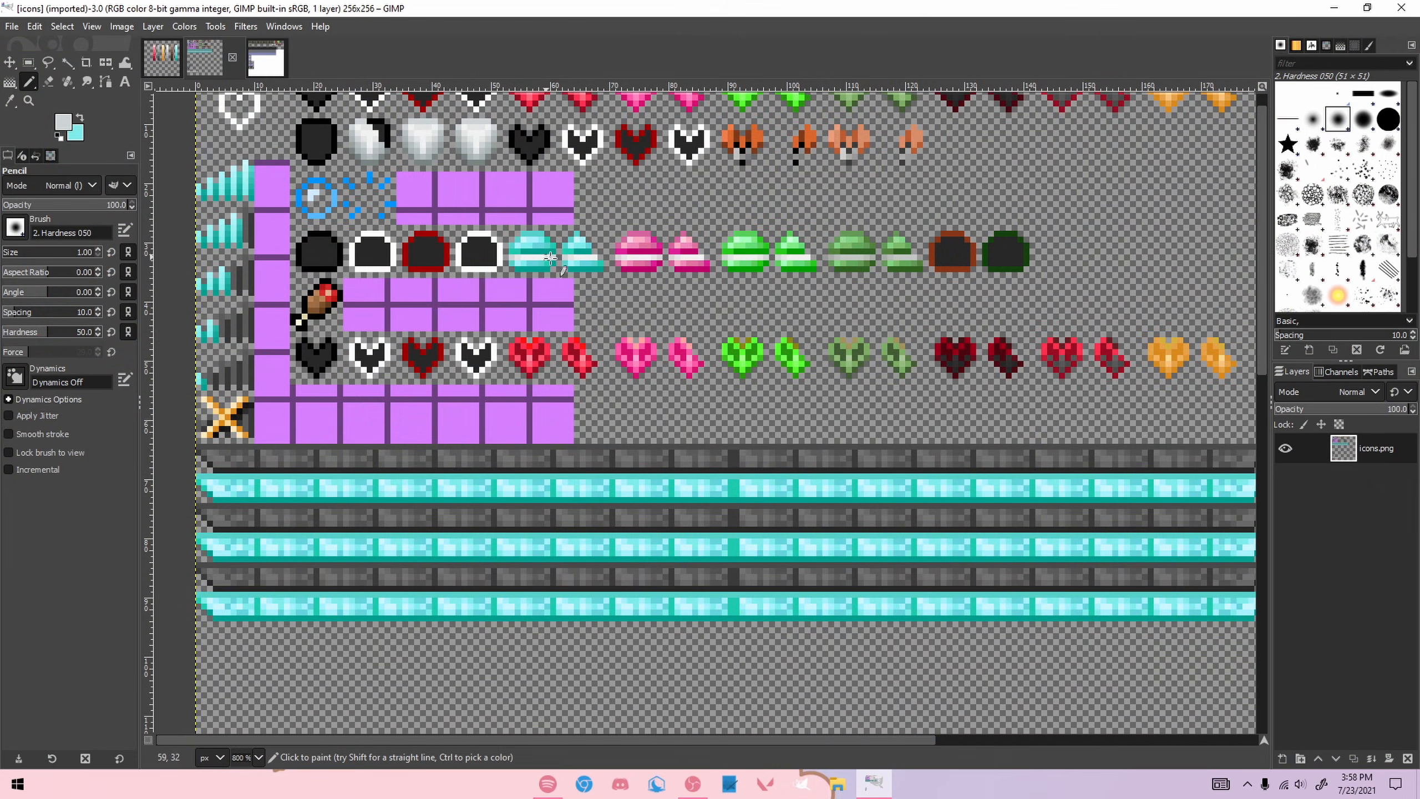
Step: Switch back to GIMP and add a new layer above icons.png in the imported icons image
key(r)
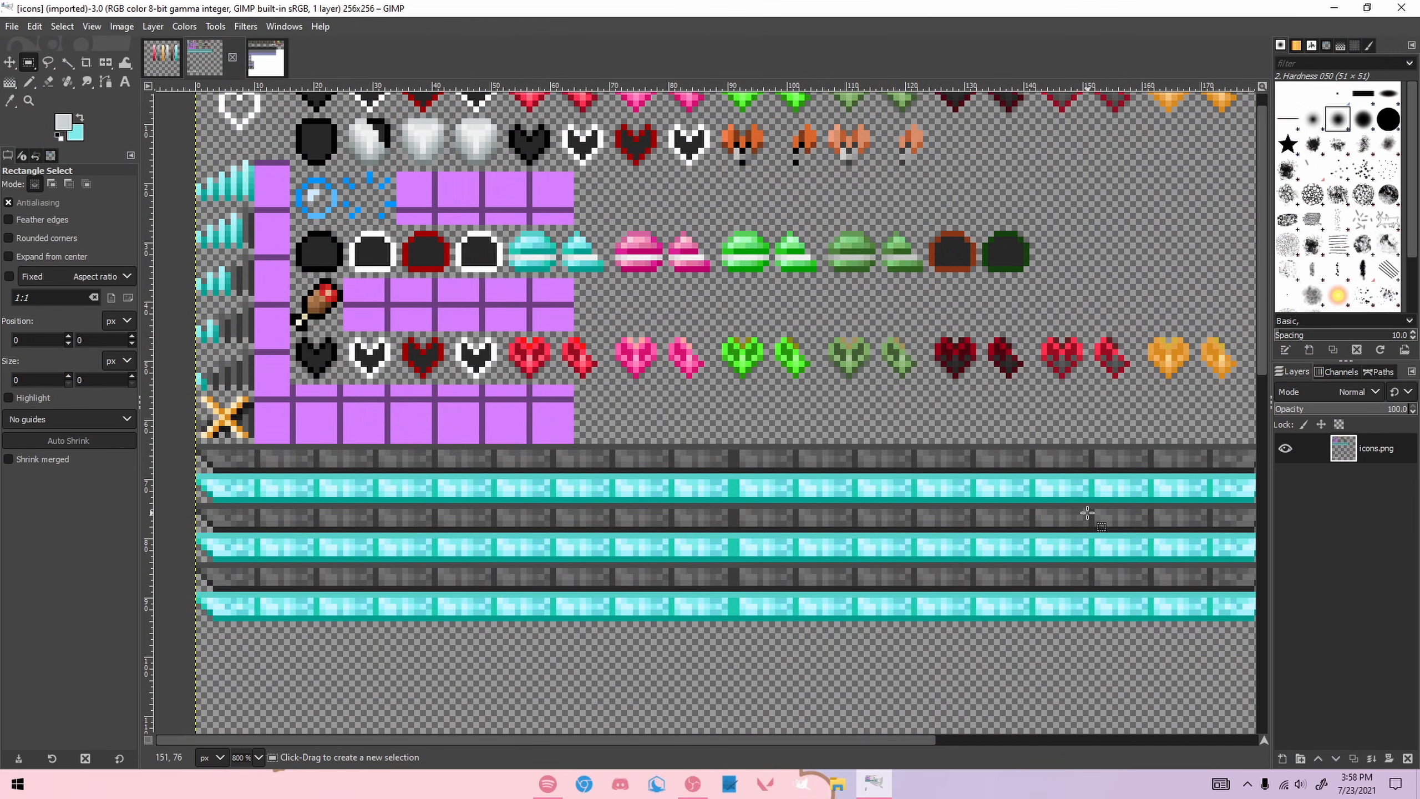
scroll(549, 245, up, 4)
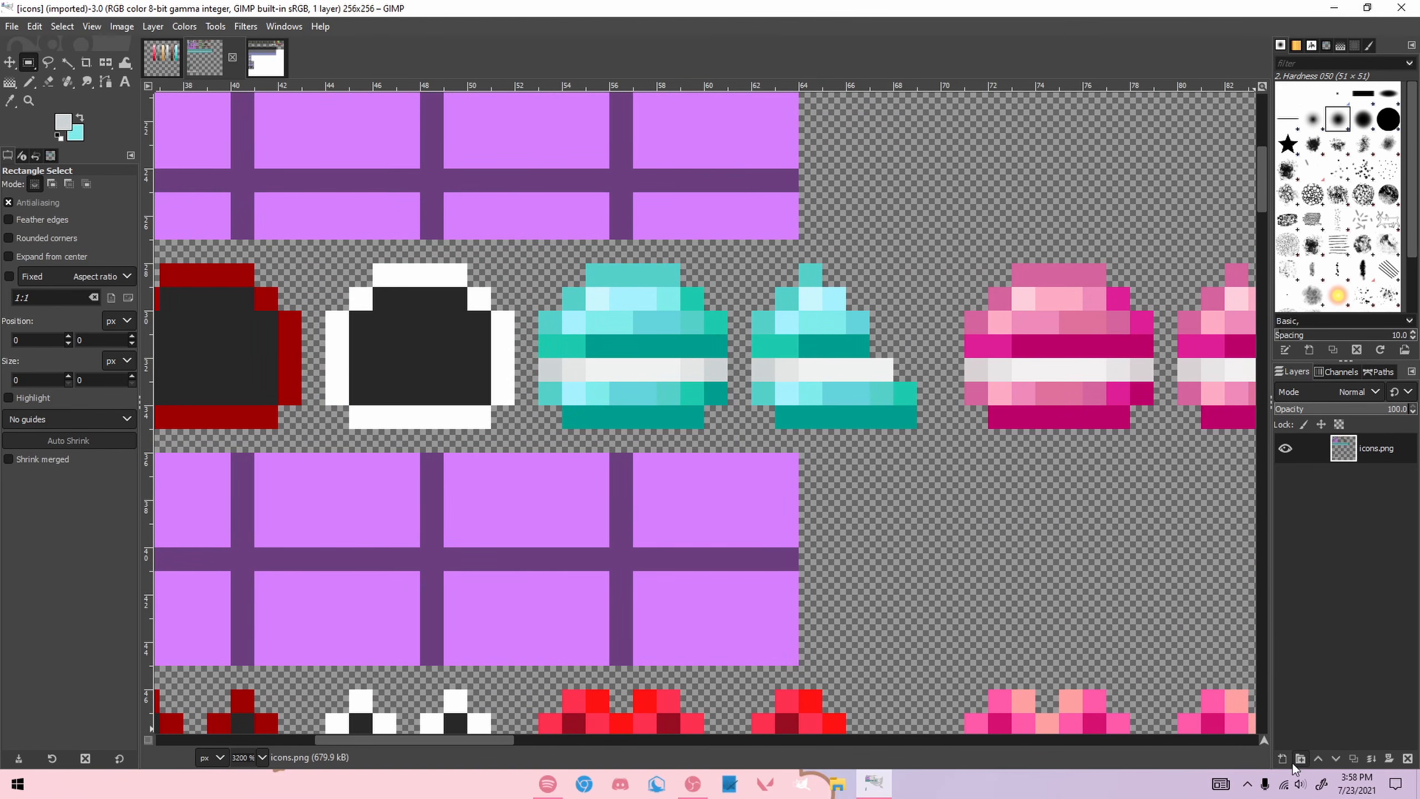
click(1282, 759)
key(Return)
scroll(641, 239, up, 1)
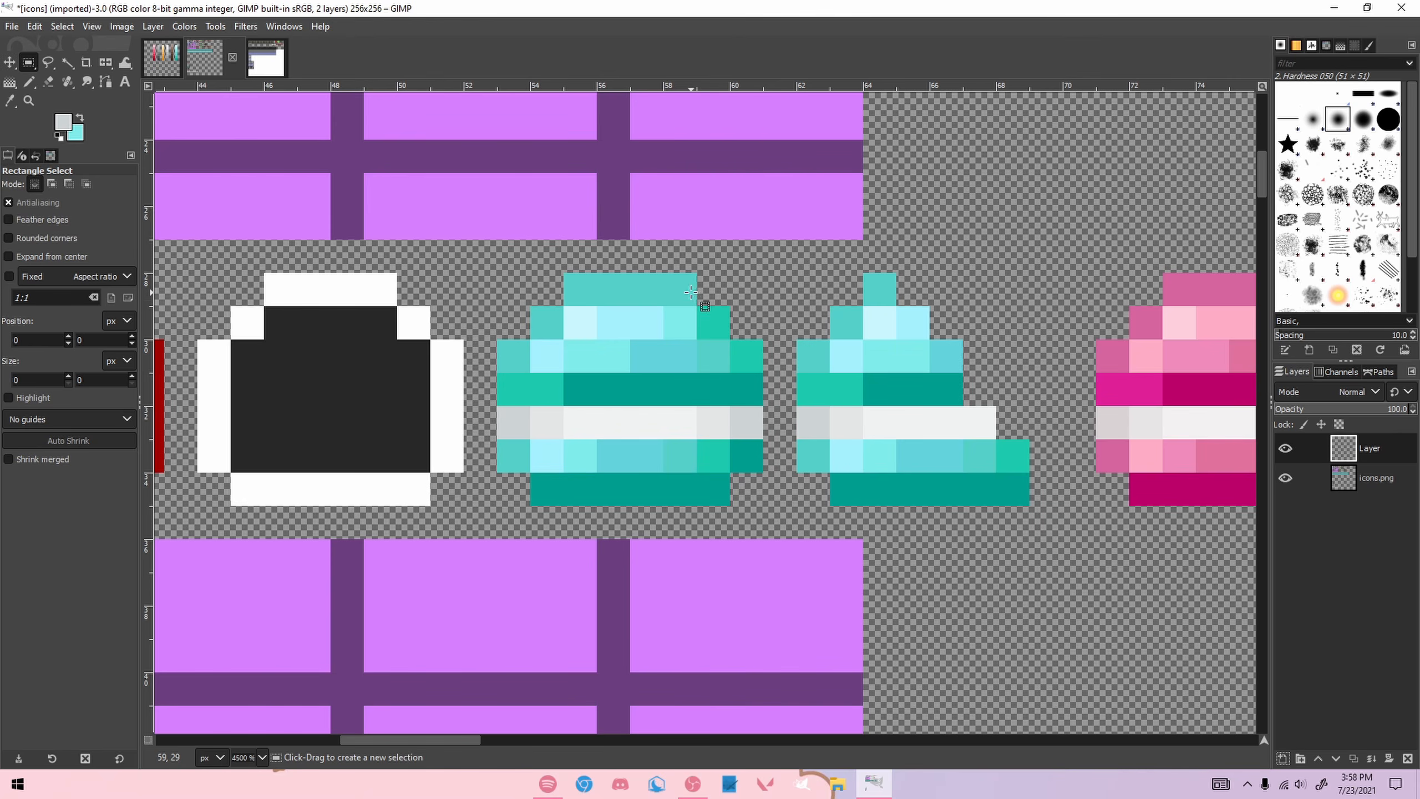
Step: Set the foreground to bright green and pencil over the outline and dark bands of the full cyan hunger icon, sparing its highlights and white stripe
click(62, 124)
drag(716, 376, 716, 387)
drag(678, 284, 667, 271)
key(Return)
key(n)
mouse_move(513, 357)
mouse_down()
mouse_move(579, 295)
mouse_move(640, 293)
mouse_move(679, 317)
mouse_move(702, 358)
mouse_up()
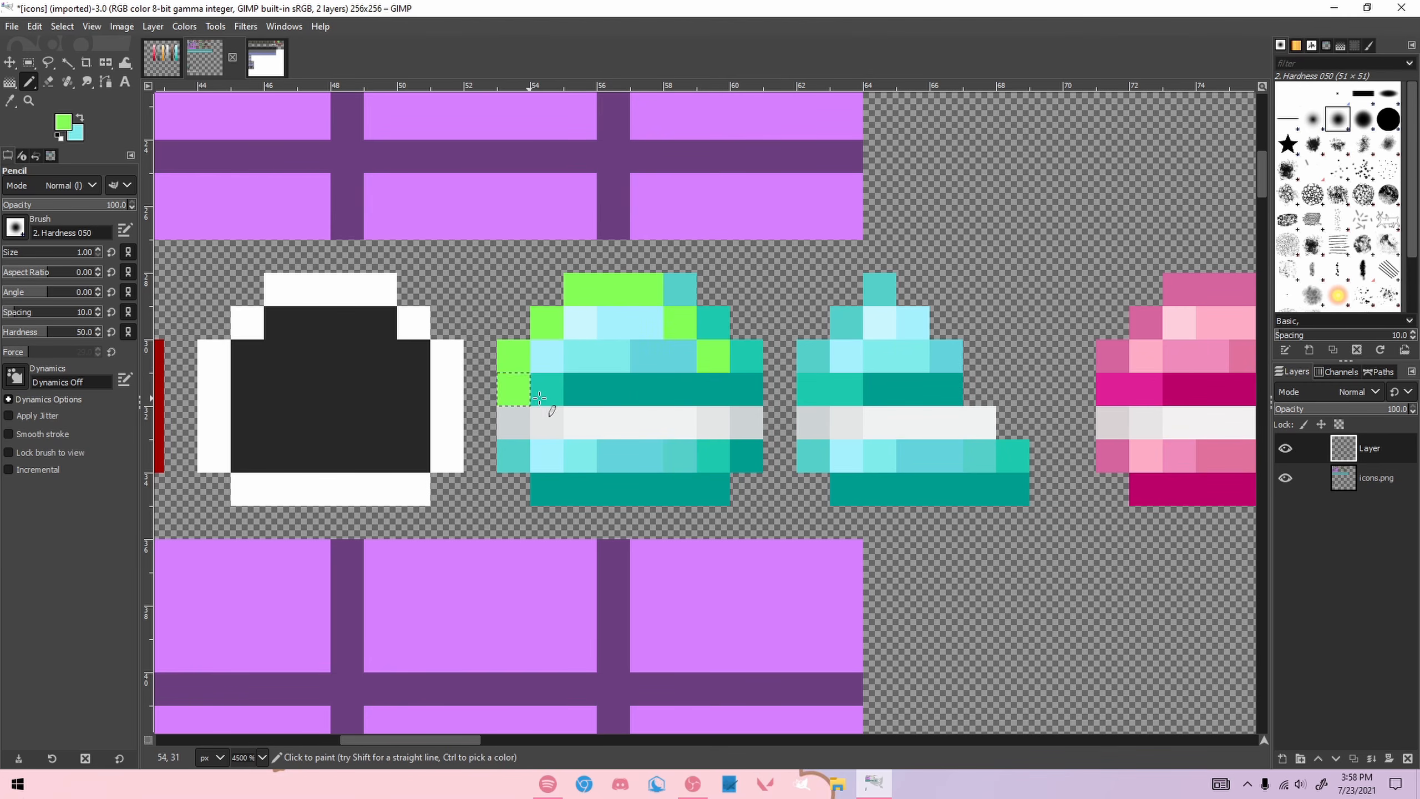
drag(522, 397, 718, 389)
mouse_move(531, 454)
mouse_down()
mouse_move(626, 454)
mouse_move(615, 488)
mouse_move(570, 458)
mouse_up()
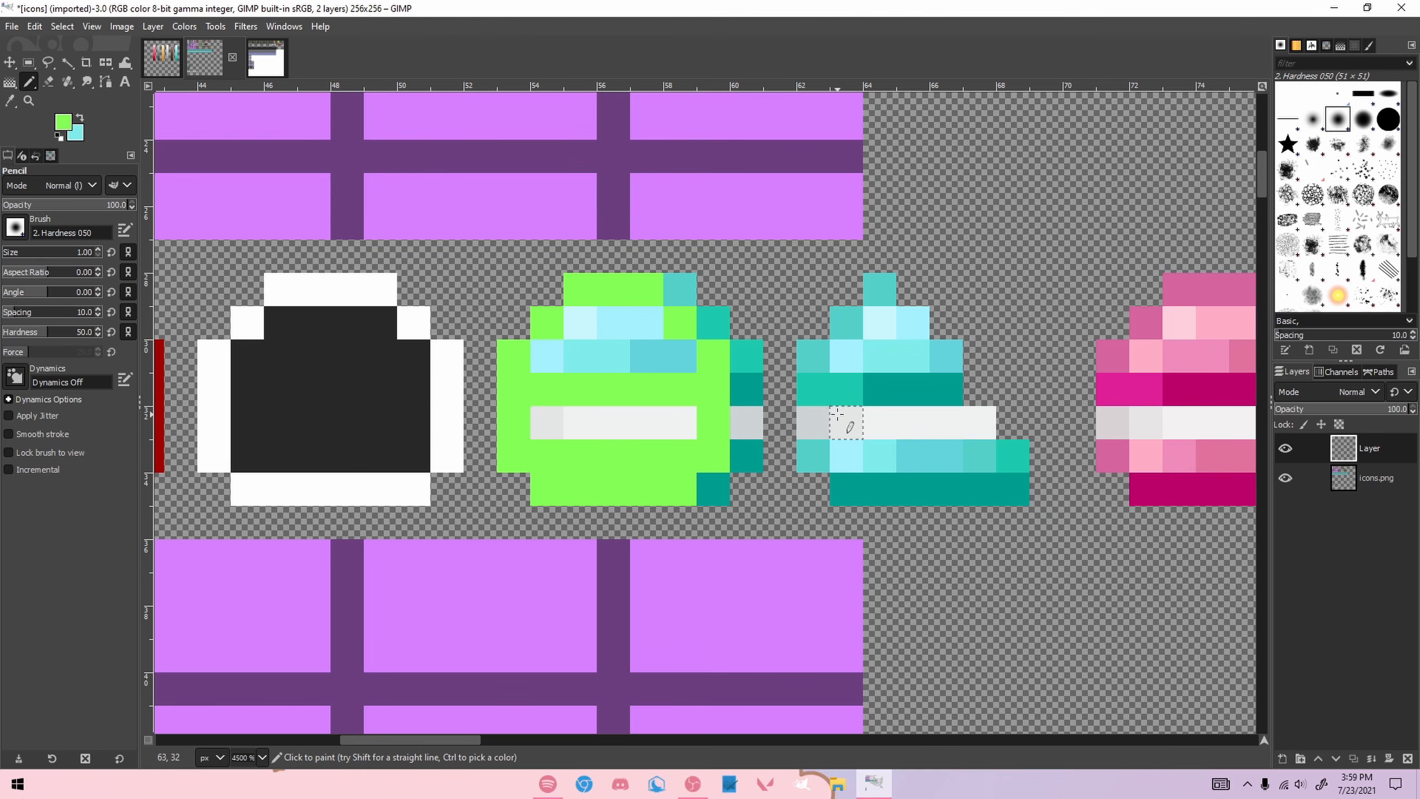
Step: Close the open palette image and open palette.xcf from the testing pack folder
key(alt+1)
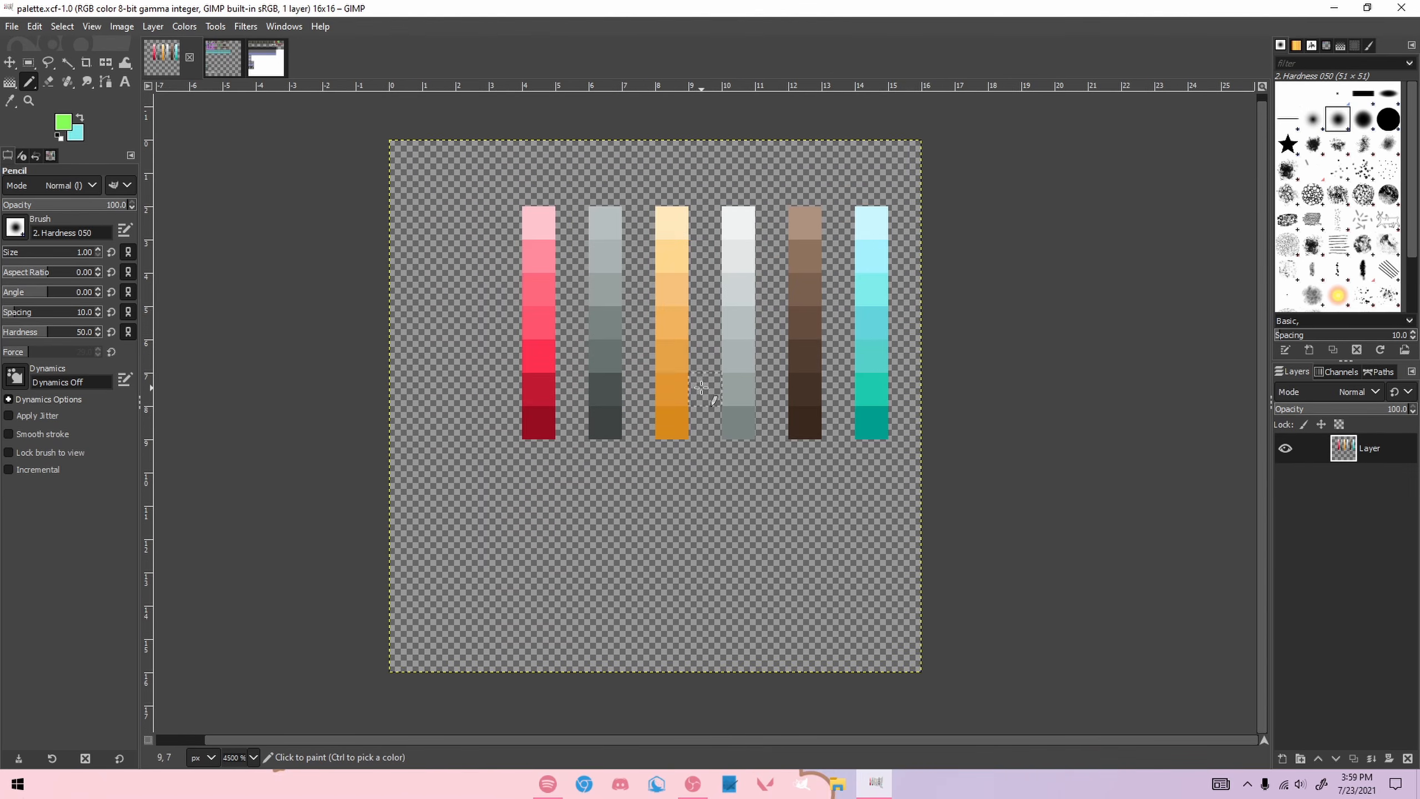
click(193, 59)
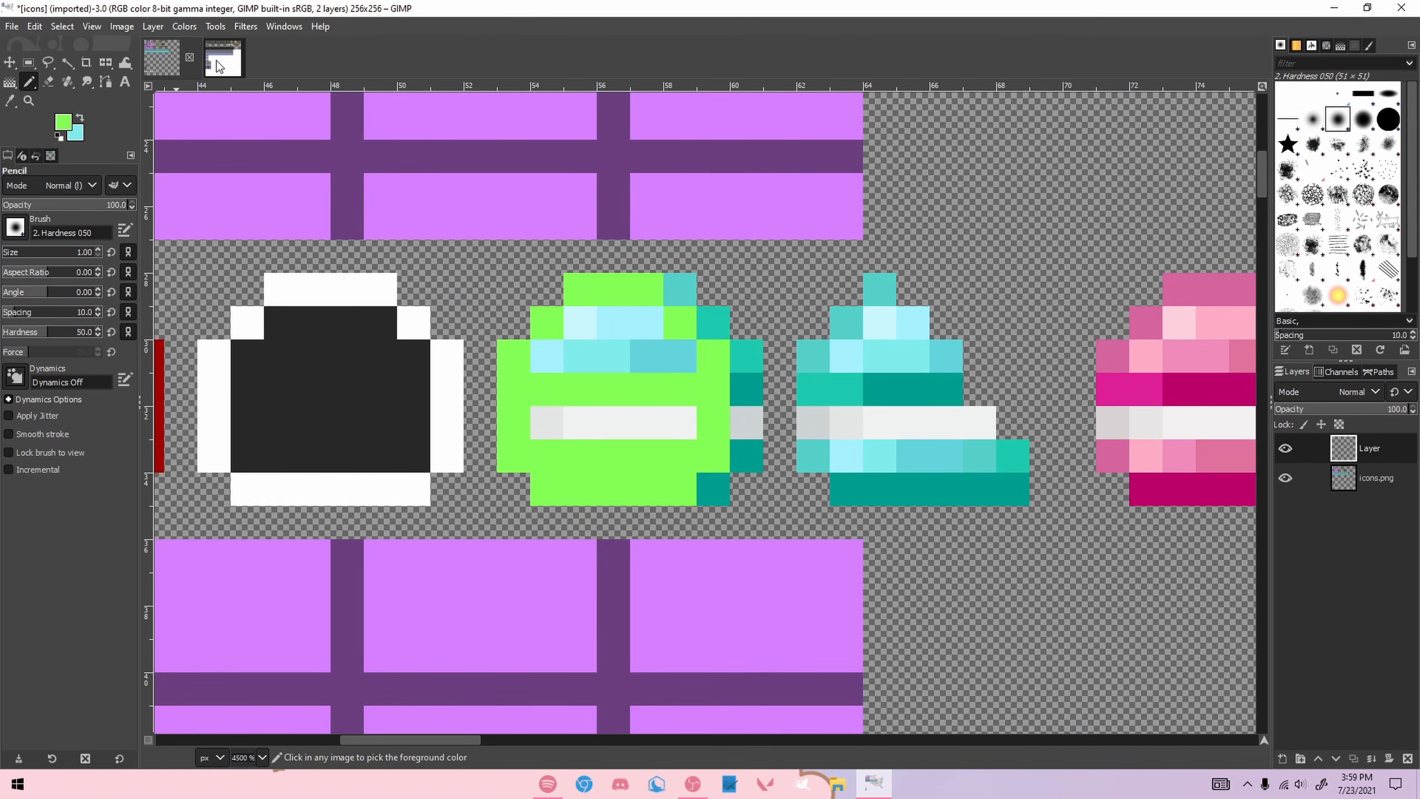
click(11, 26)
click(22, 79)
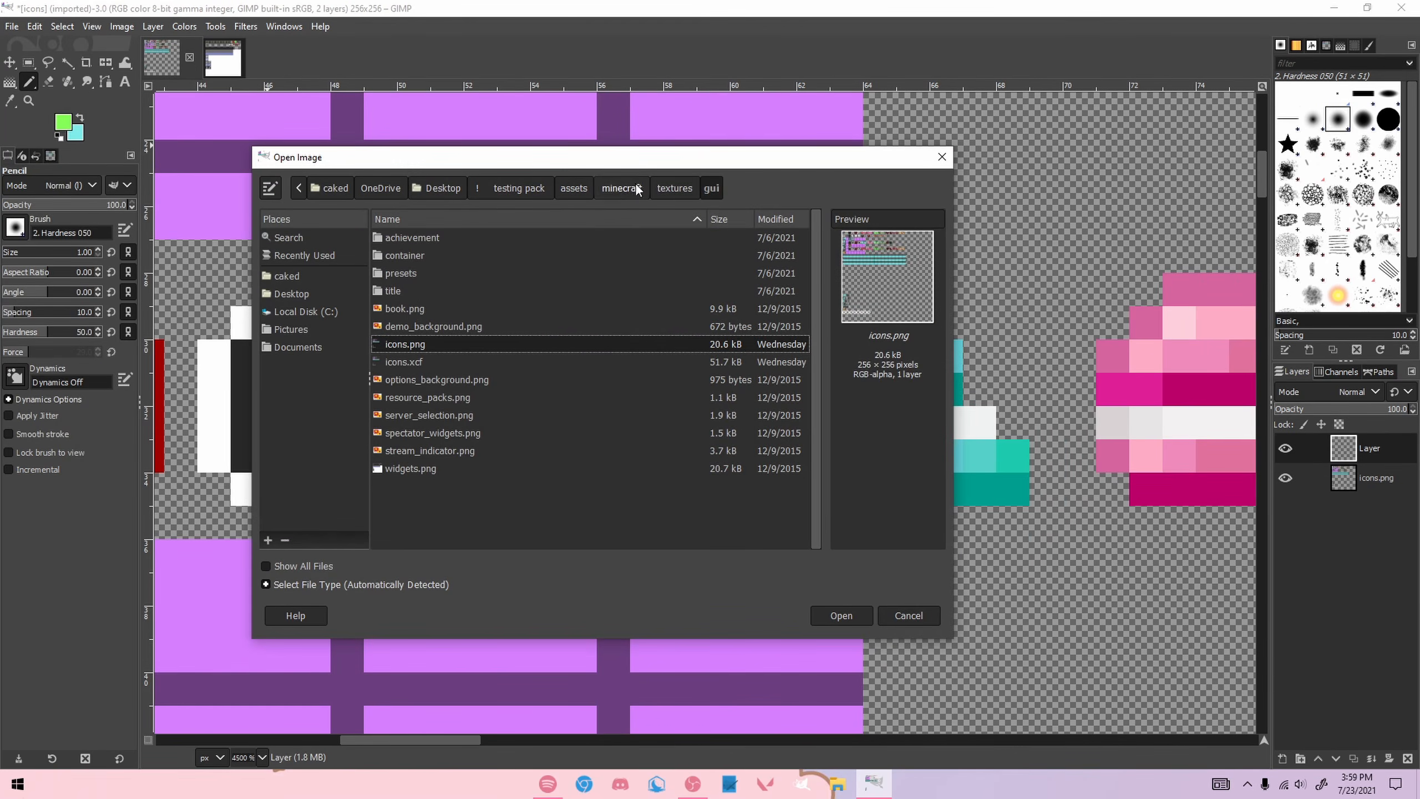
click(430, 188)
double_click(425, 255)
key(super)
key(super)
scroll(729, 415, up, 11)
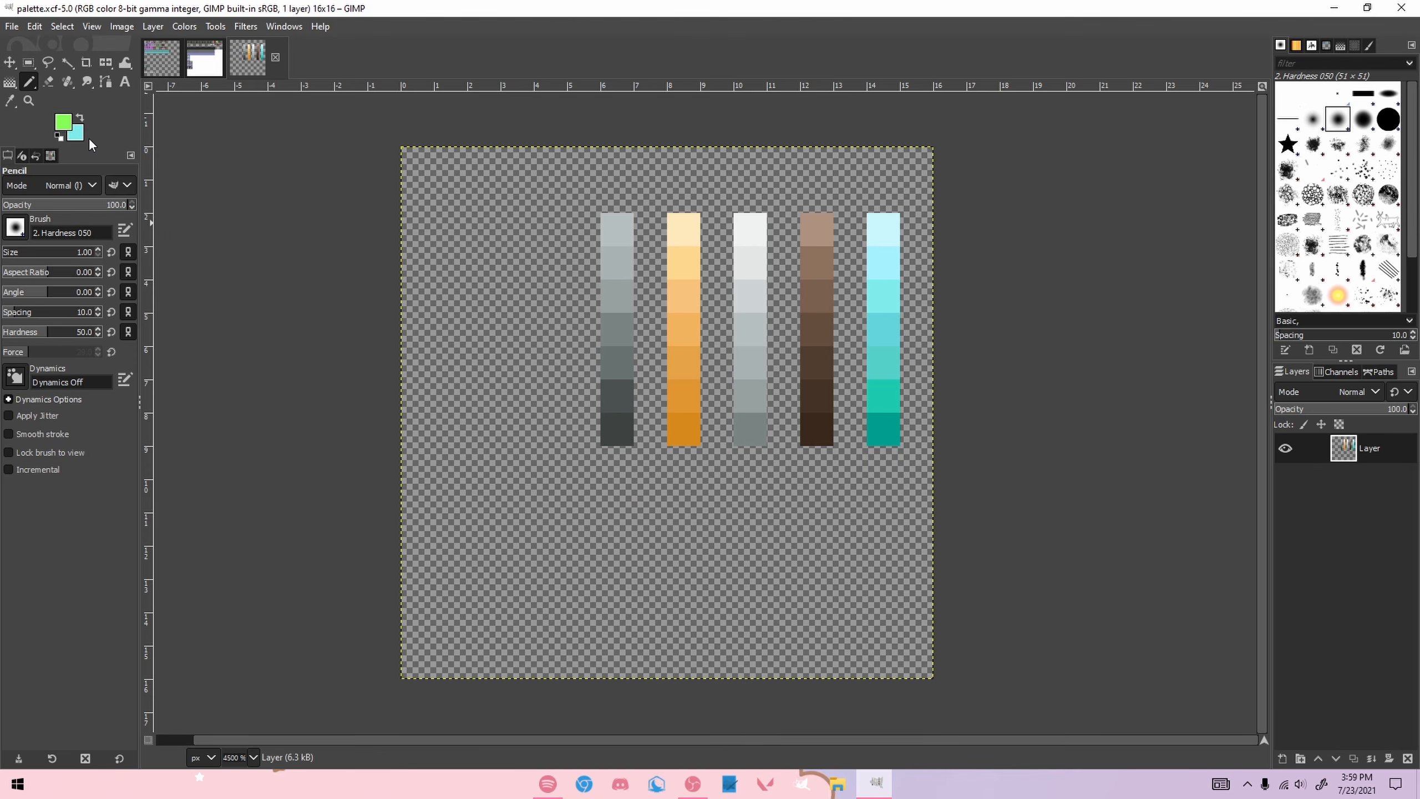
Step: Open the other palette.xcf, the one with the red swatch column, and close the copy that lacks it
click(12, 26)
click(22, 79)
click(393, 238)
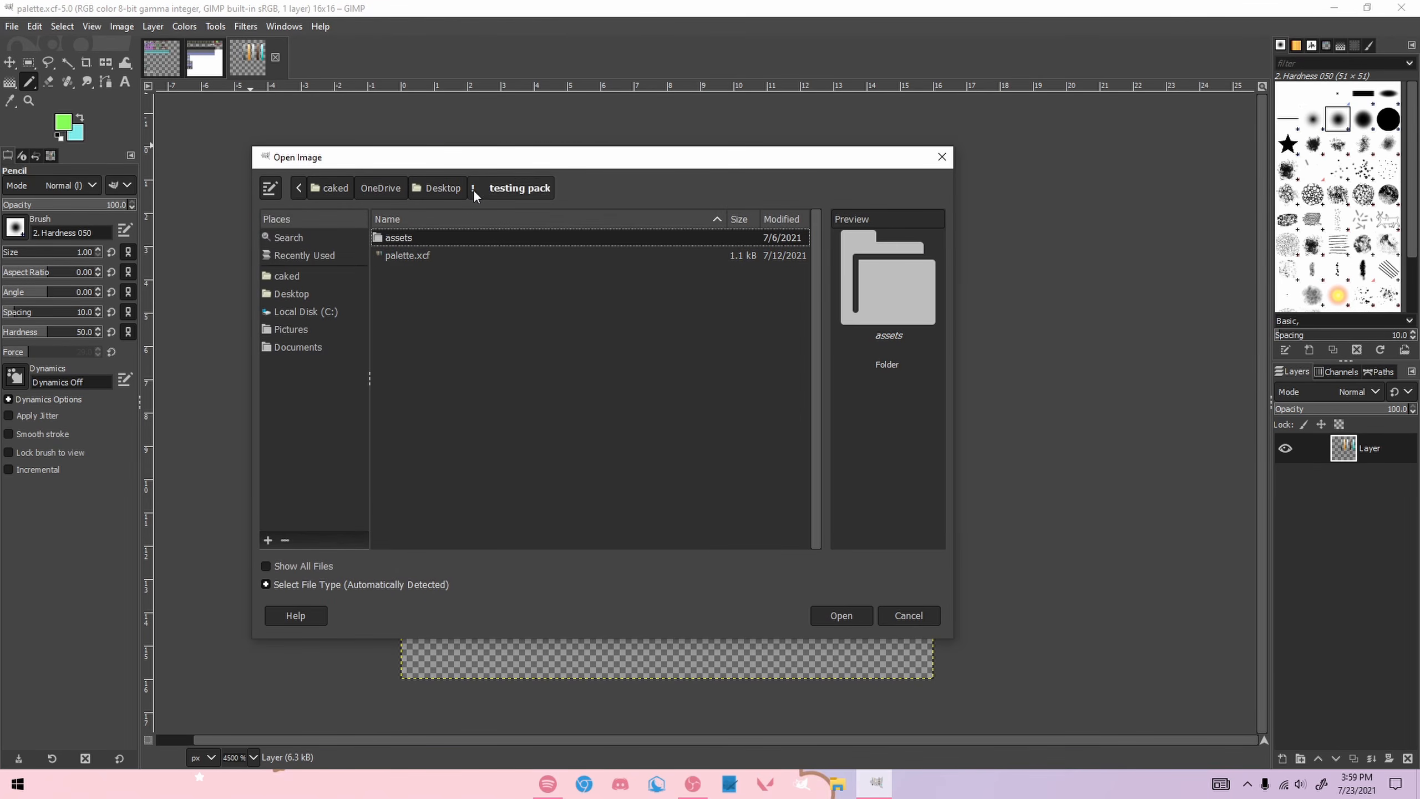
click(291, 292)
click(403, 253)
double_click(403, 253)
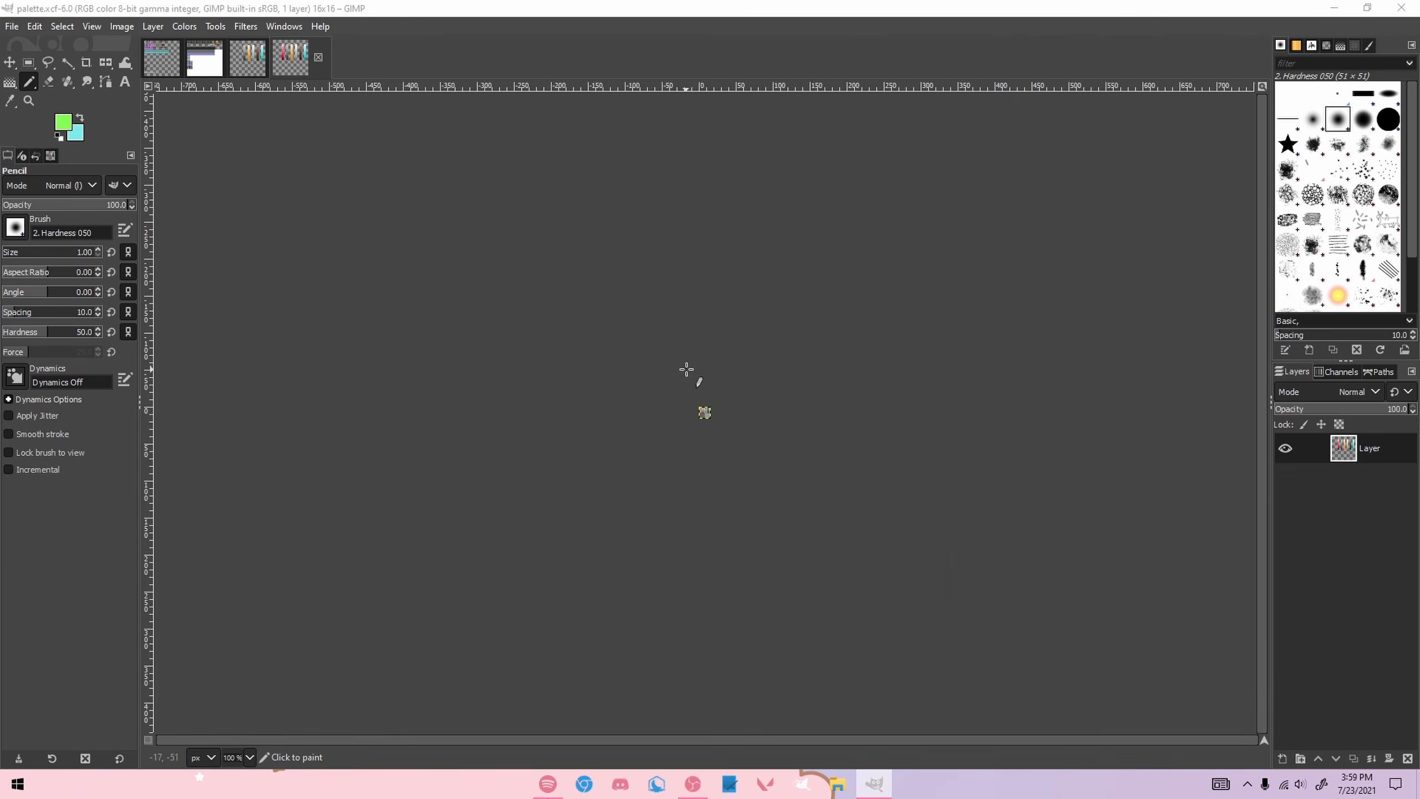
click(255, 62)
click(274, 59)
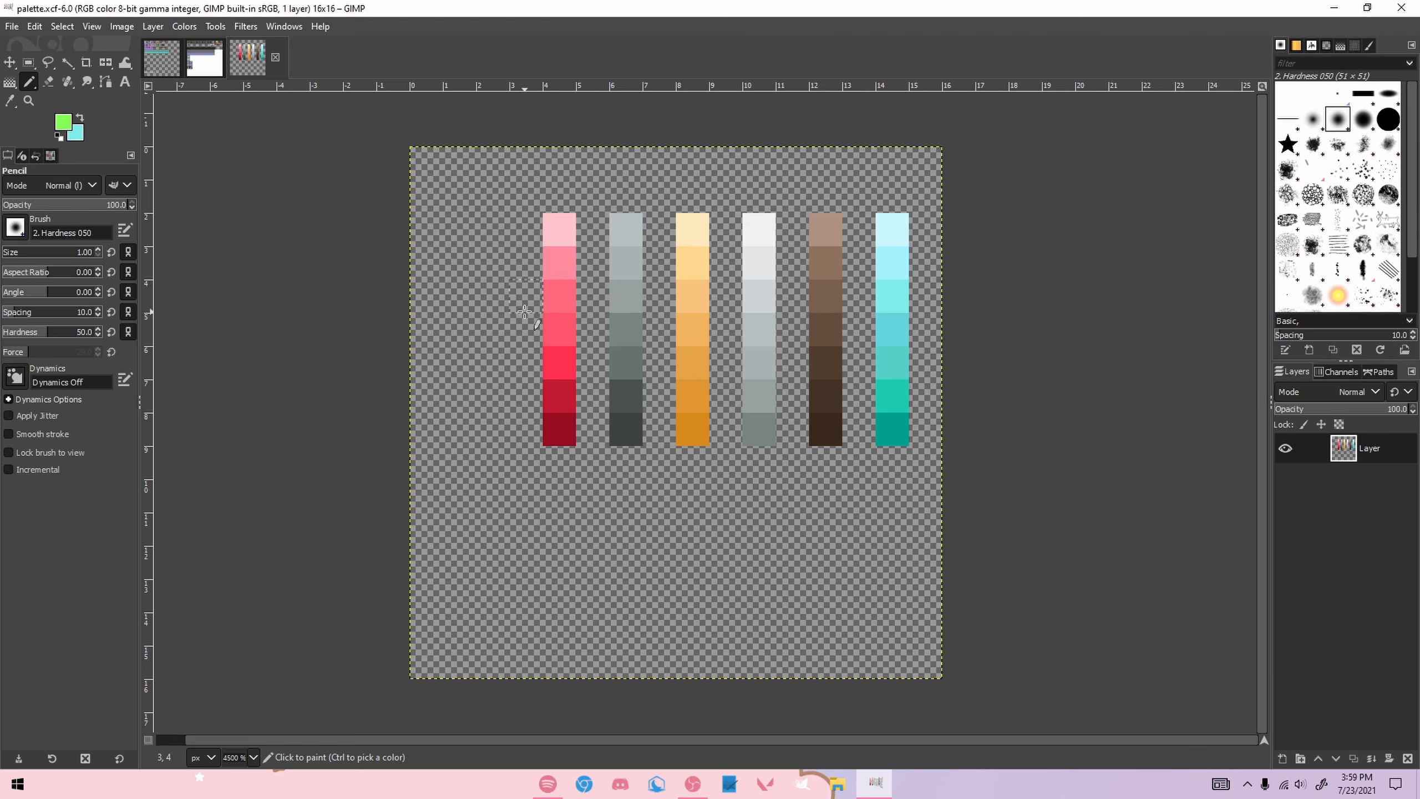
Step: Set the foreground to a near-black grey and pencil it as the bottom swatch of a new column beside the red one
click(65, 128)
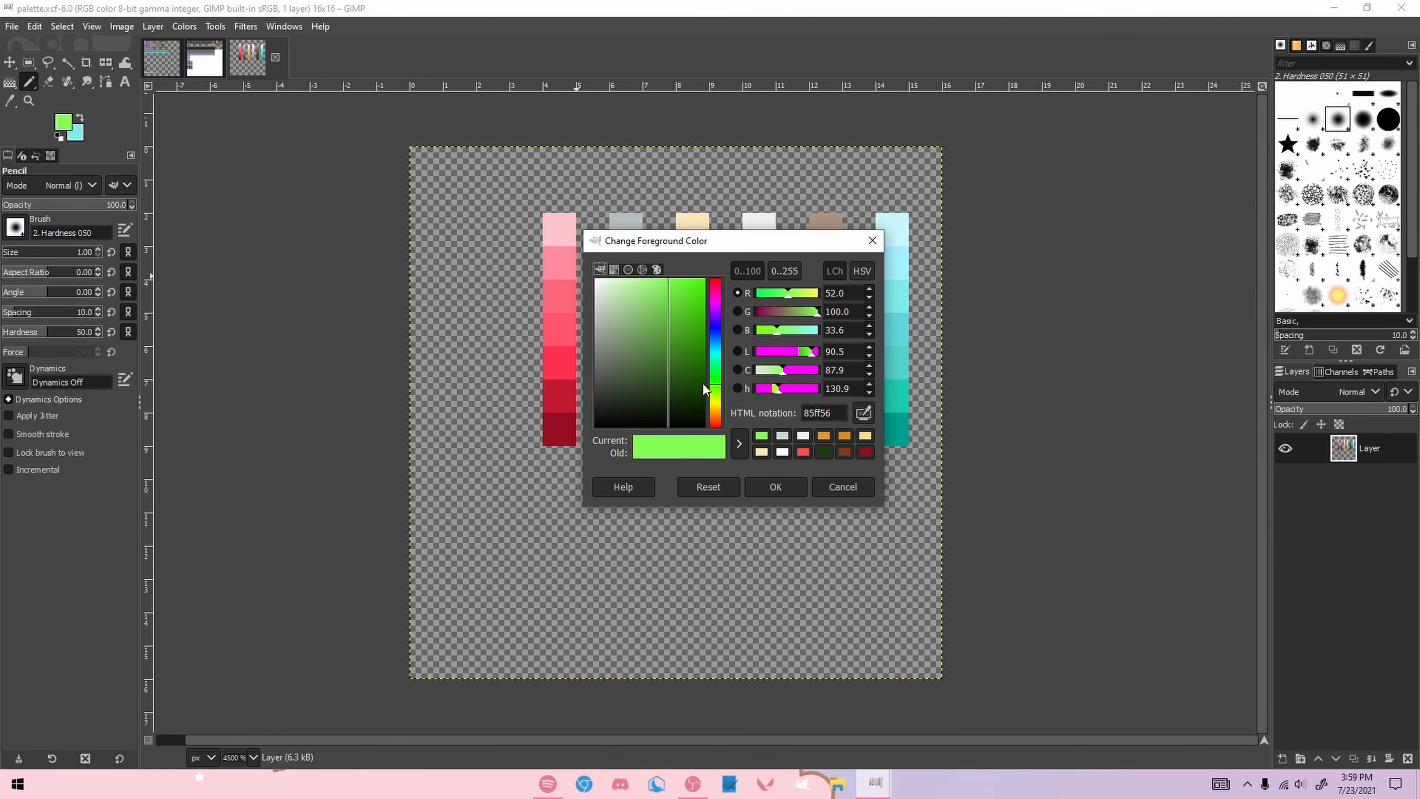
click(795, 489)
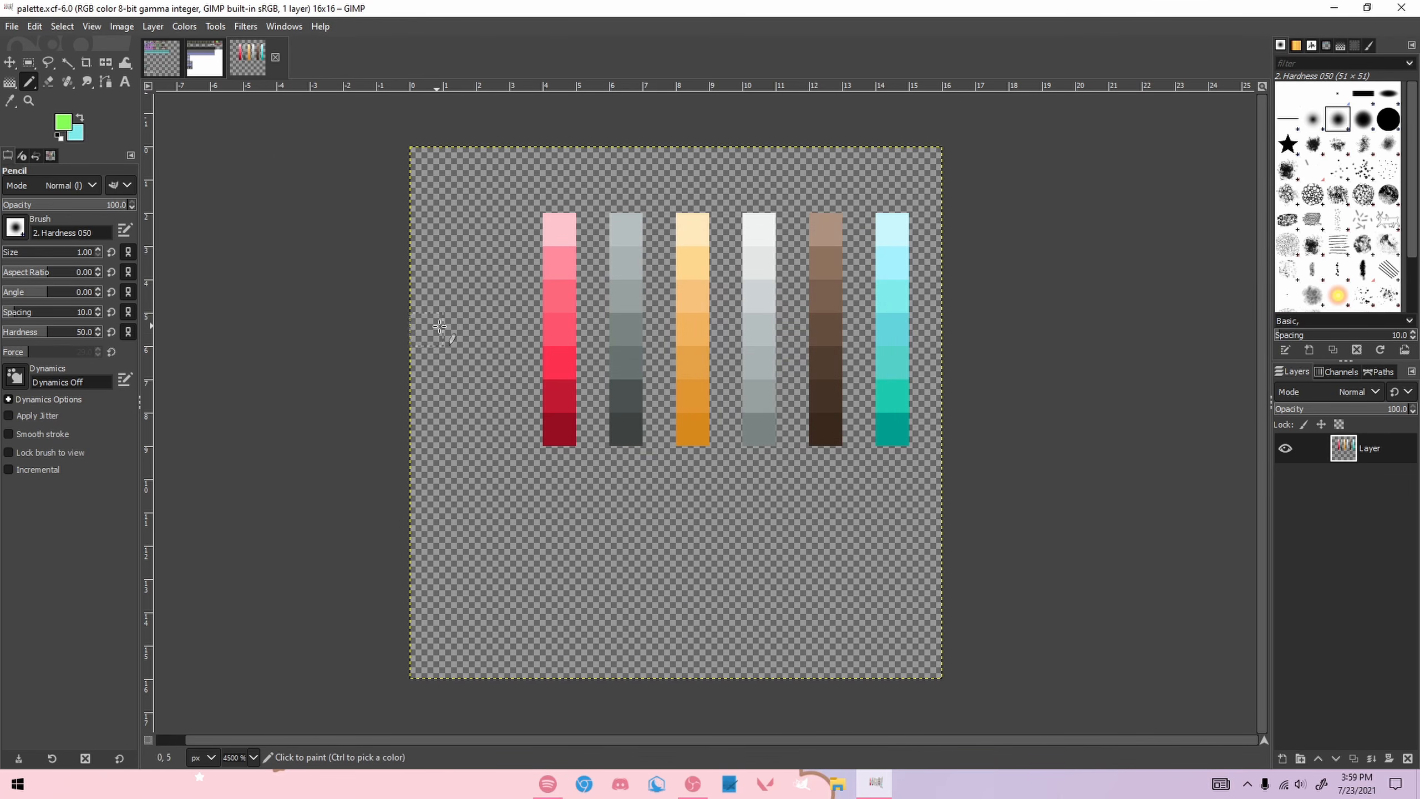
click(64, 122)
drag(693, 346, 607, 399)
click(785, 488)
click(481, 426)
Step: Pencil two slightly lighter dark grey swatches directly above the near-black one, each in a newly set foreground colour
click(63, 122)
click(603, 390)
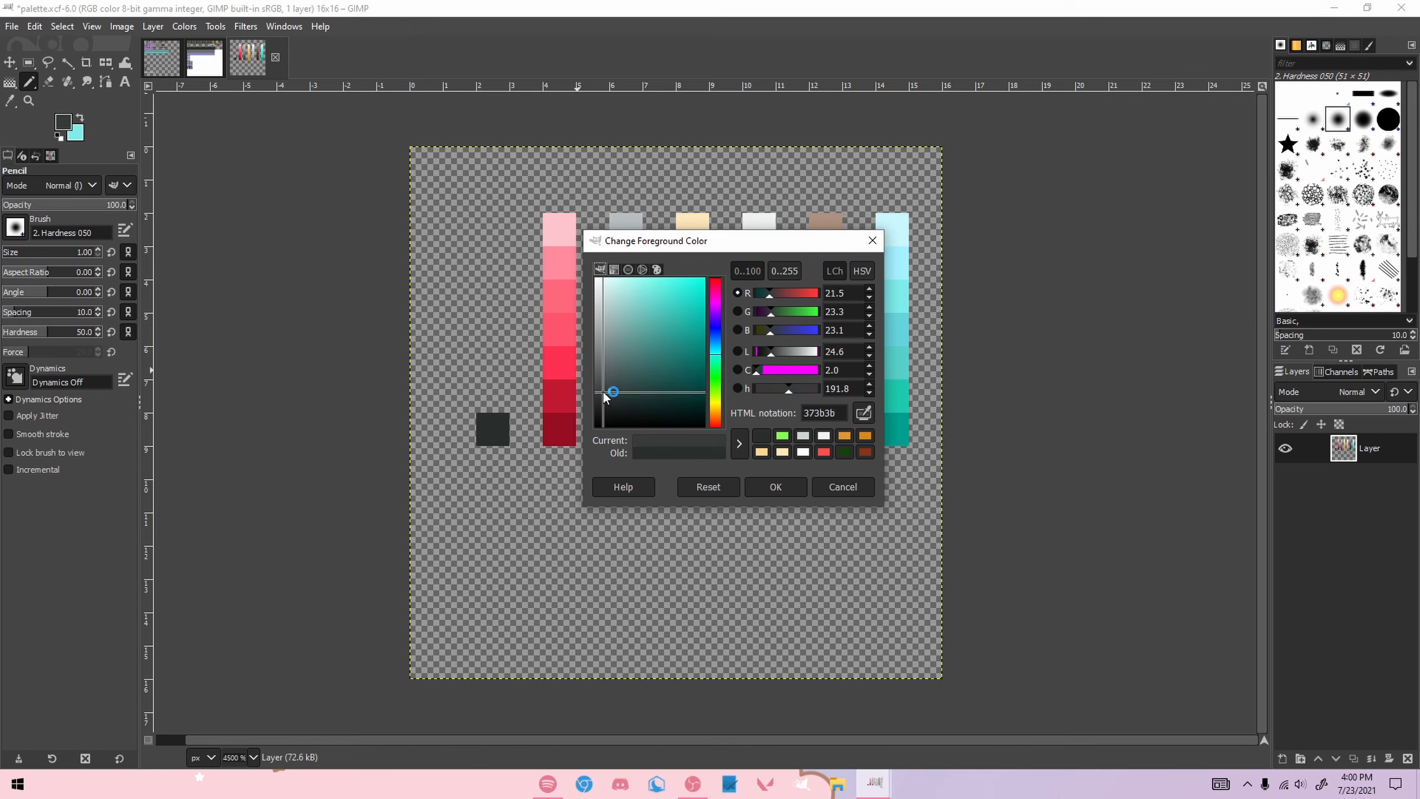
click(776, 487)
click(492, 395)
click(63, 123)
click(604, 384)
click(775, 487)
click(492, 363)
Step: Continue the grey column upward with two progressively lighter mid-grey swatches
click(63, 123)
click(606, 375)
click(776, 486)
click(492, 330)
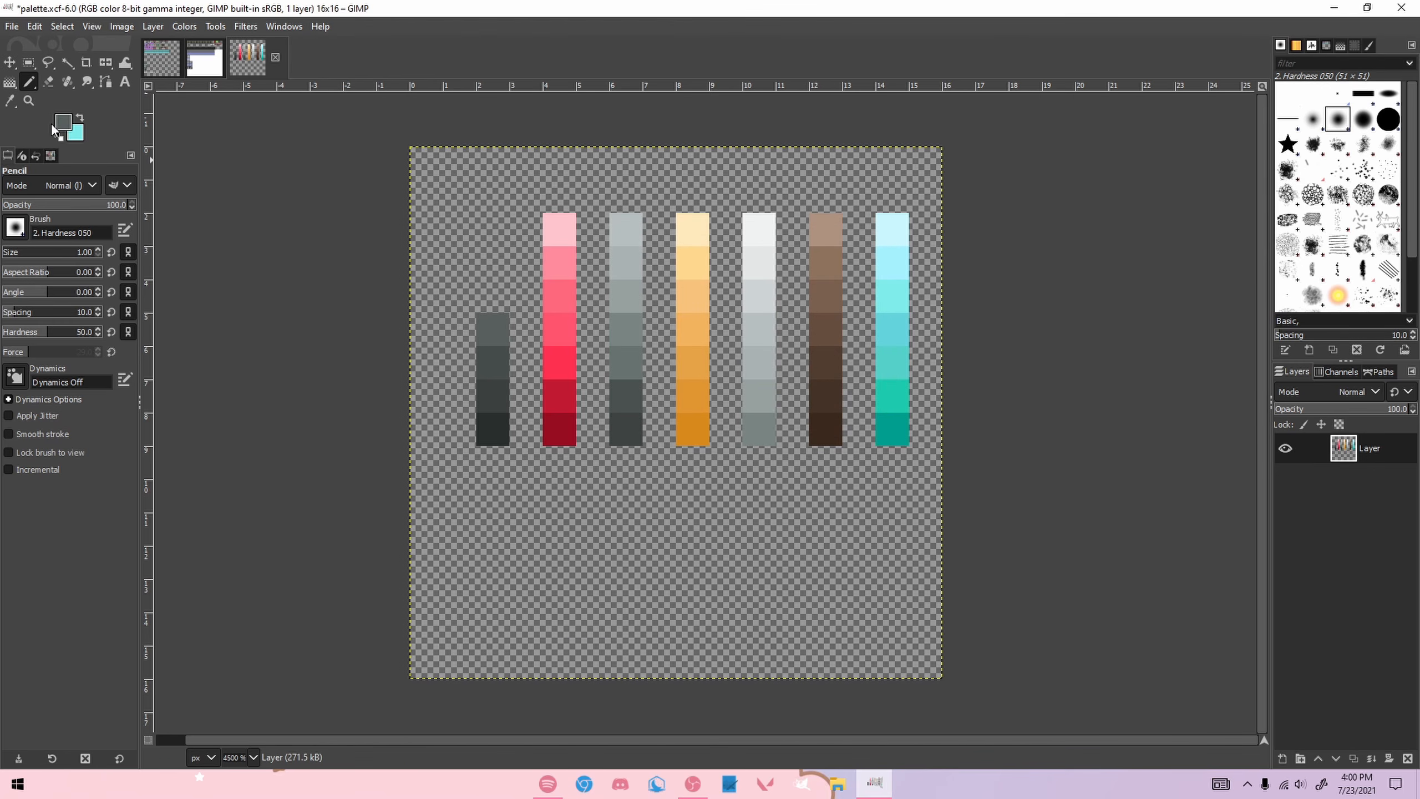
click(64, 123)
click(596, 357)
click(598, 363)
click(776, 486)
click(492, 296)
Step: Complete the seven-swatch grey column with its two lightest greys at the top
click(63, 122)
click(601, 351)
click(781, 488)
click(492, 229)
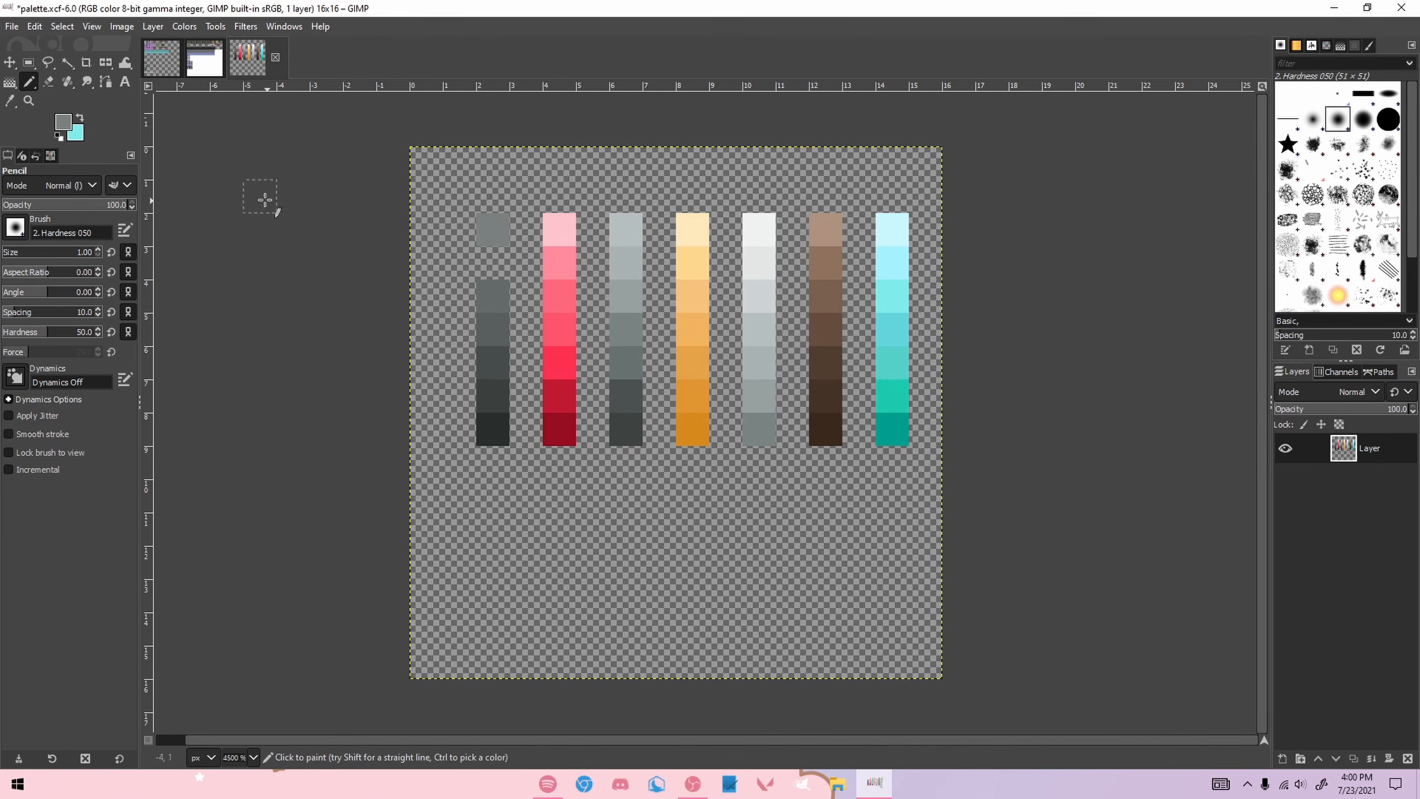
click(494, 259)
click(63, 122)
click(598, 352)
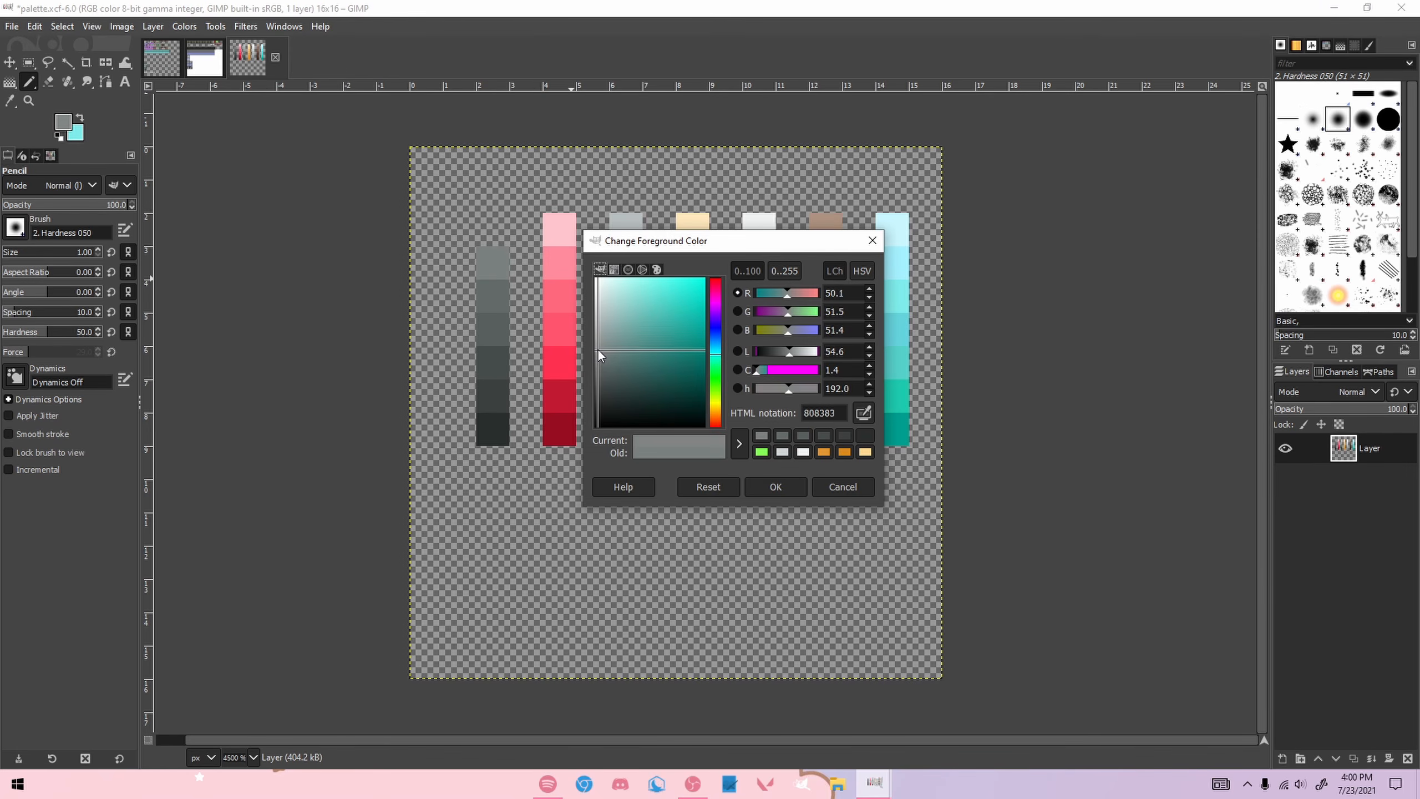
click(773, 485)
click(492, 229)
Step: Sample the darkest palette grey and cut the green pixel off the left end of the full hunger icon's white stripe
ctrl+click(482, 432)
key(alt+1)
key(r)
drag(497, 407, 545, 441)
key(ctrl+x)
click(779, 392)
Step: Pencil the darkest grey over the full hunger icon's base and right side, and restore the pale greys at the white stripe's right end
key(n)
mouse_move(554, 489)
mouse_down()
mouse_move(686, 489)
mouse_move(713, 456)
mouse_up()
key(ctrl+z)
key(ctrl+z)
key(ctrl+z)
ctrl+click(722, 434)
click(689, 427)
ctrl+click(749, 424)
click(717, 429)
mouse_move(648, 390)
mouse_down()
mouse_move(680, 390)
mouse_move(713, 358)
mouse_up()
Step: Sample the second-darkest grey from the palette and pencil it over the icon's left edge and the left part of its upper band
click(222, 59)
click(258, 63)
ctrl+click(494, 400)
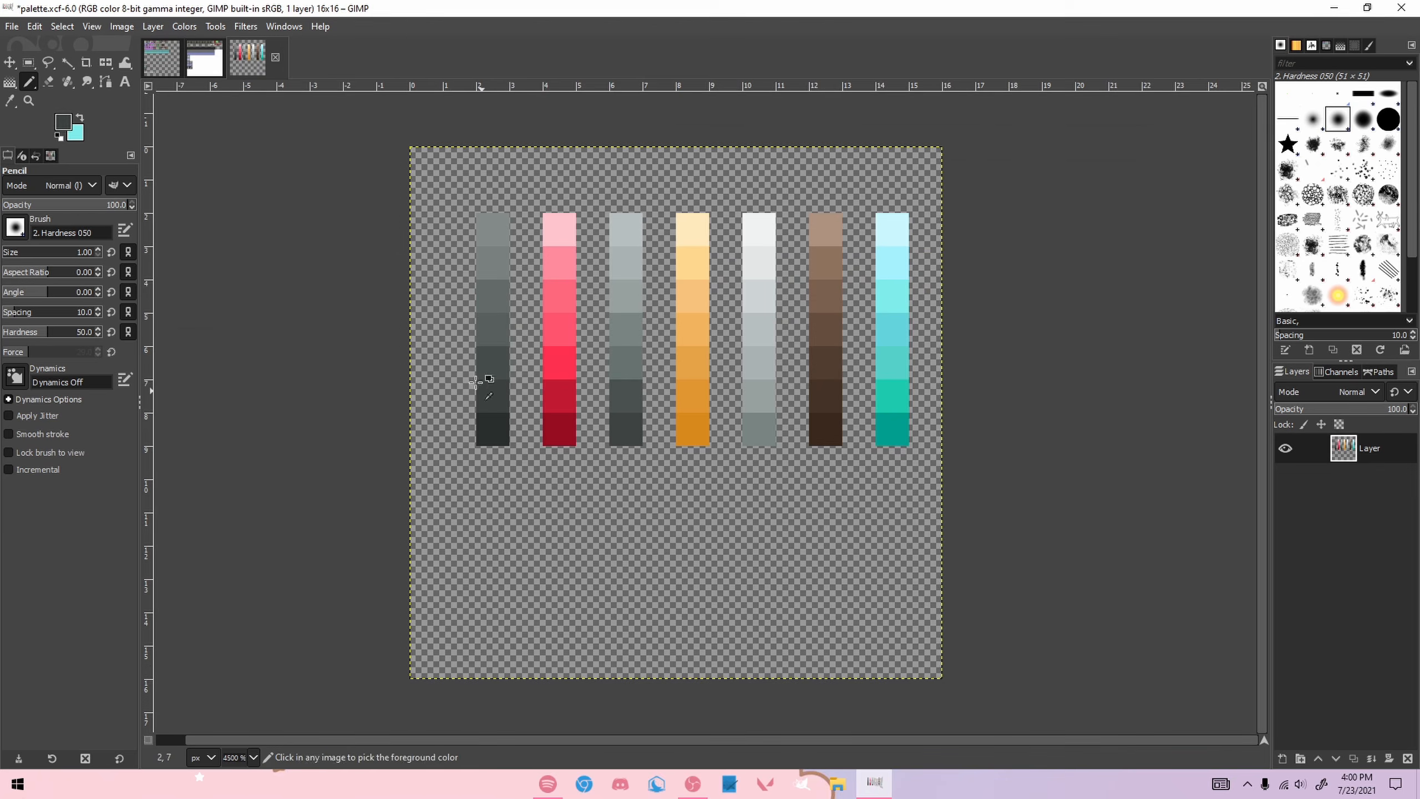
click(162, 57)
drag(599, 393, 516, 355)
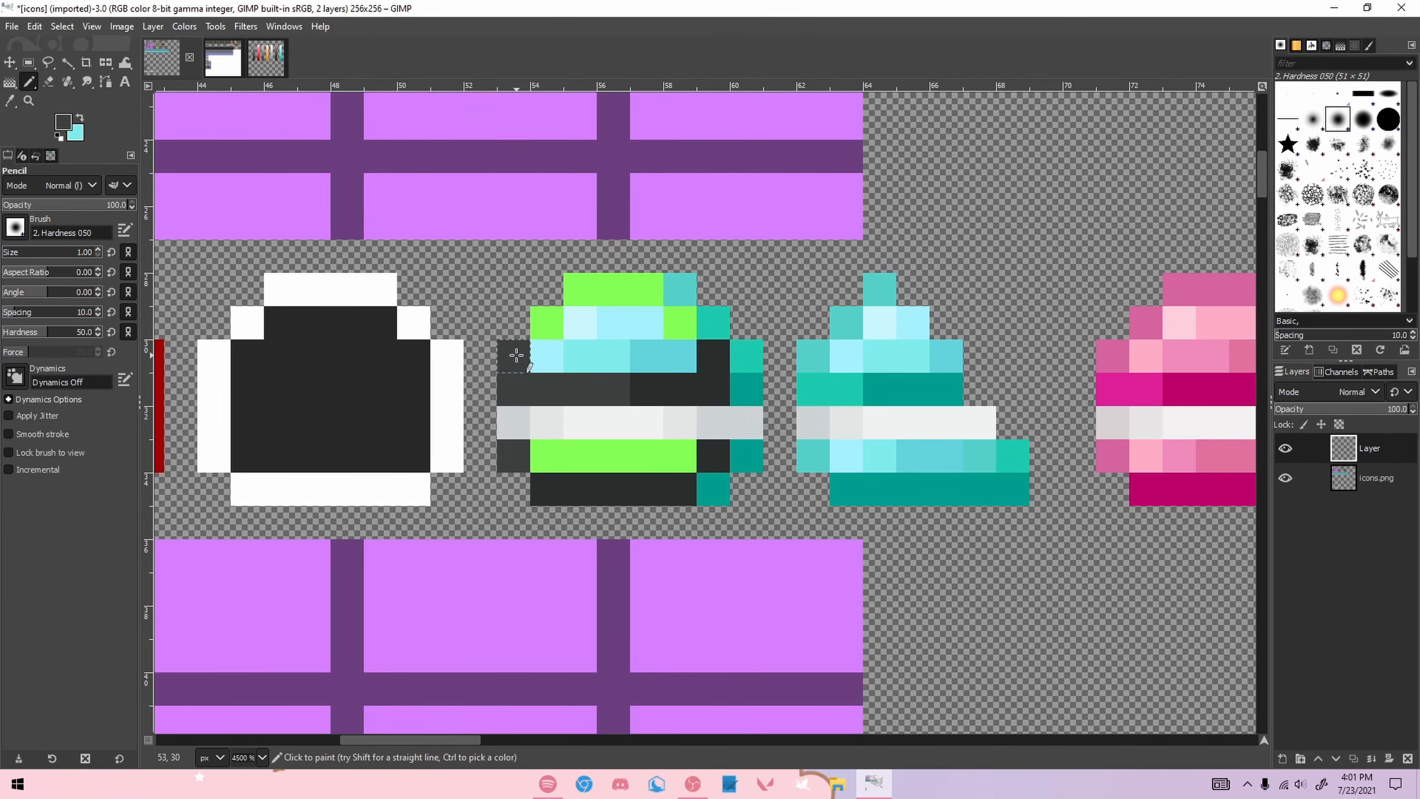
Step: Pencil the third-darkest palette grey over the icon's top row, upper-left shoulder and the right pixels of the rows above and below the stripe
click(266, 57)
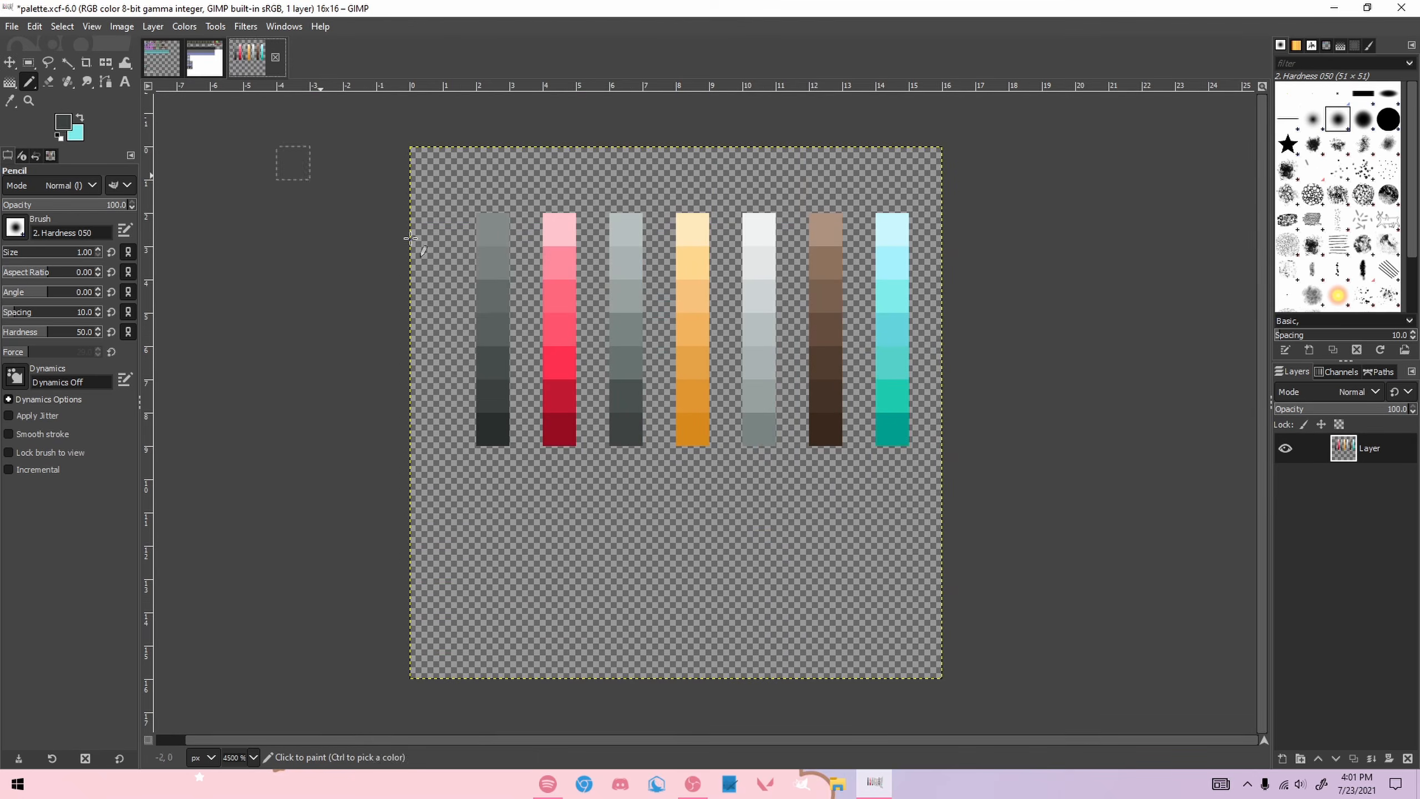
click(161, 58)
mouse_move(647, 294)
mouse_down()
mouse_move(571, 296)
mouse_move(547, 323)
mouse_up()
click(548, 447)
key(ctrl+z)
drag(681, 455, 647, 455)
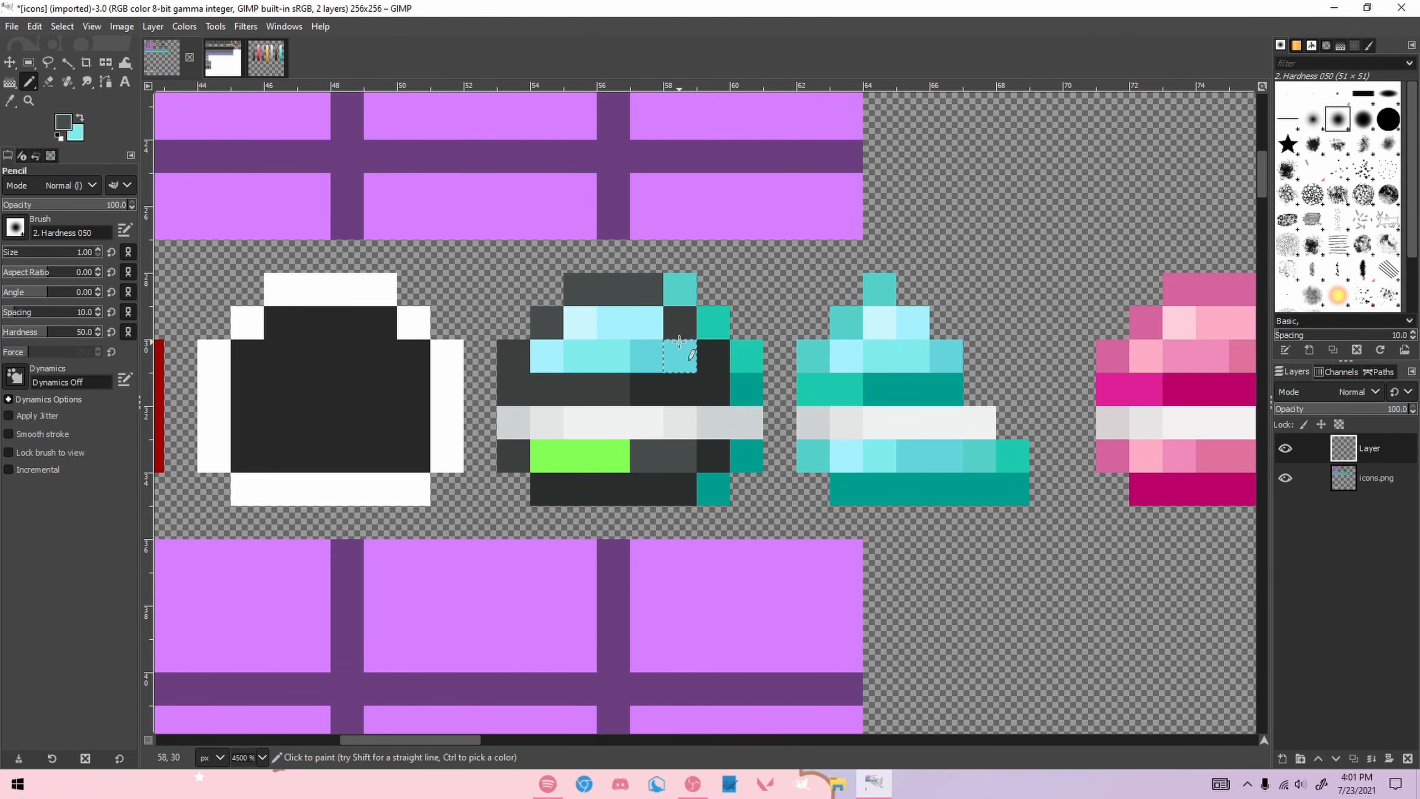
click(653, 377)
key(ctrl+z)
click(651, 364)
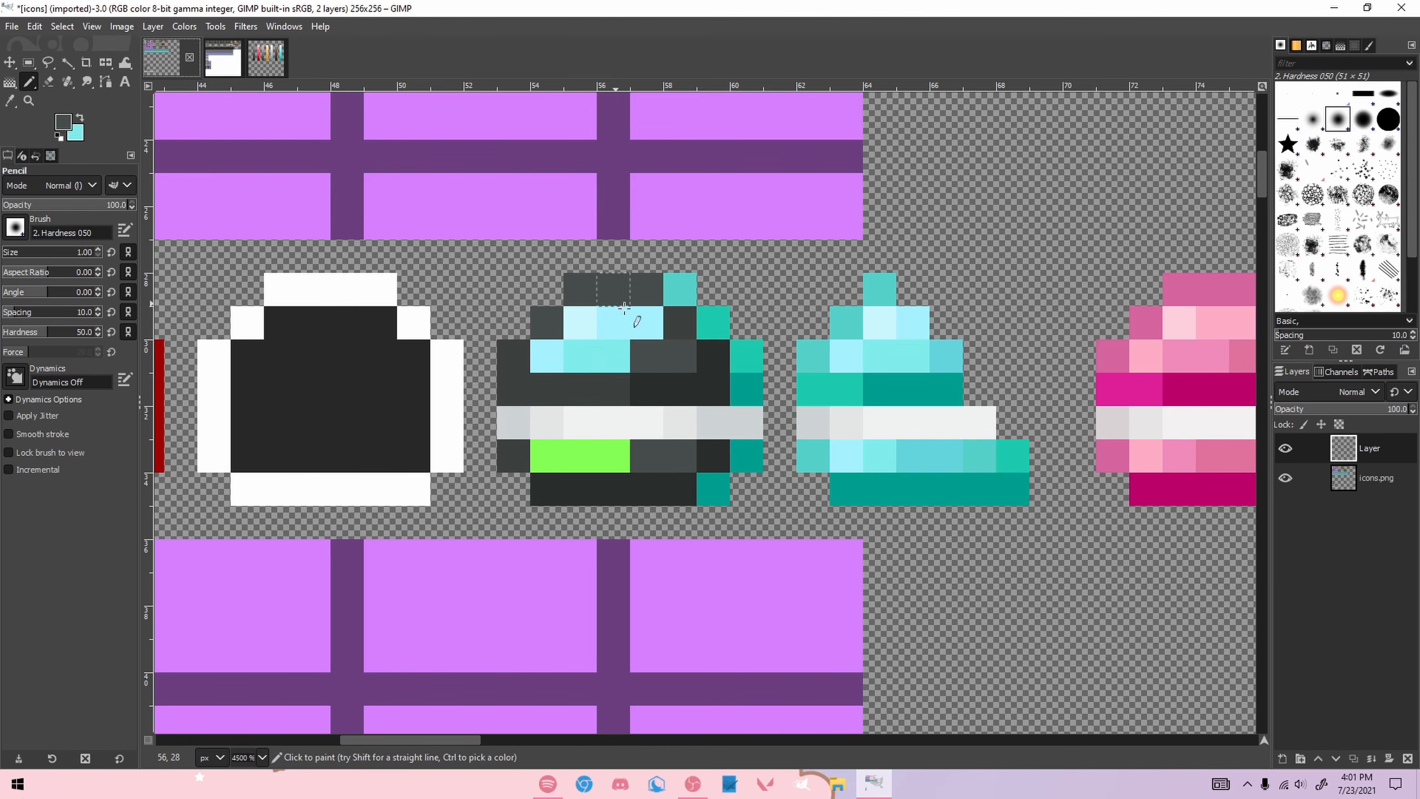
Step: Pencil the icon's highlight pixels with the two lightest greys sampled from the palette
click(266, 58)
click(161, 58)
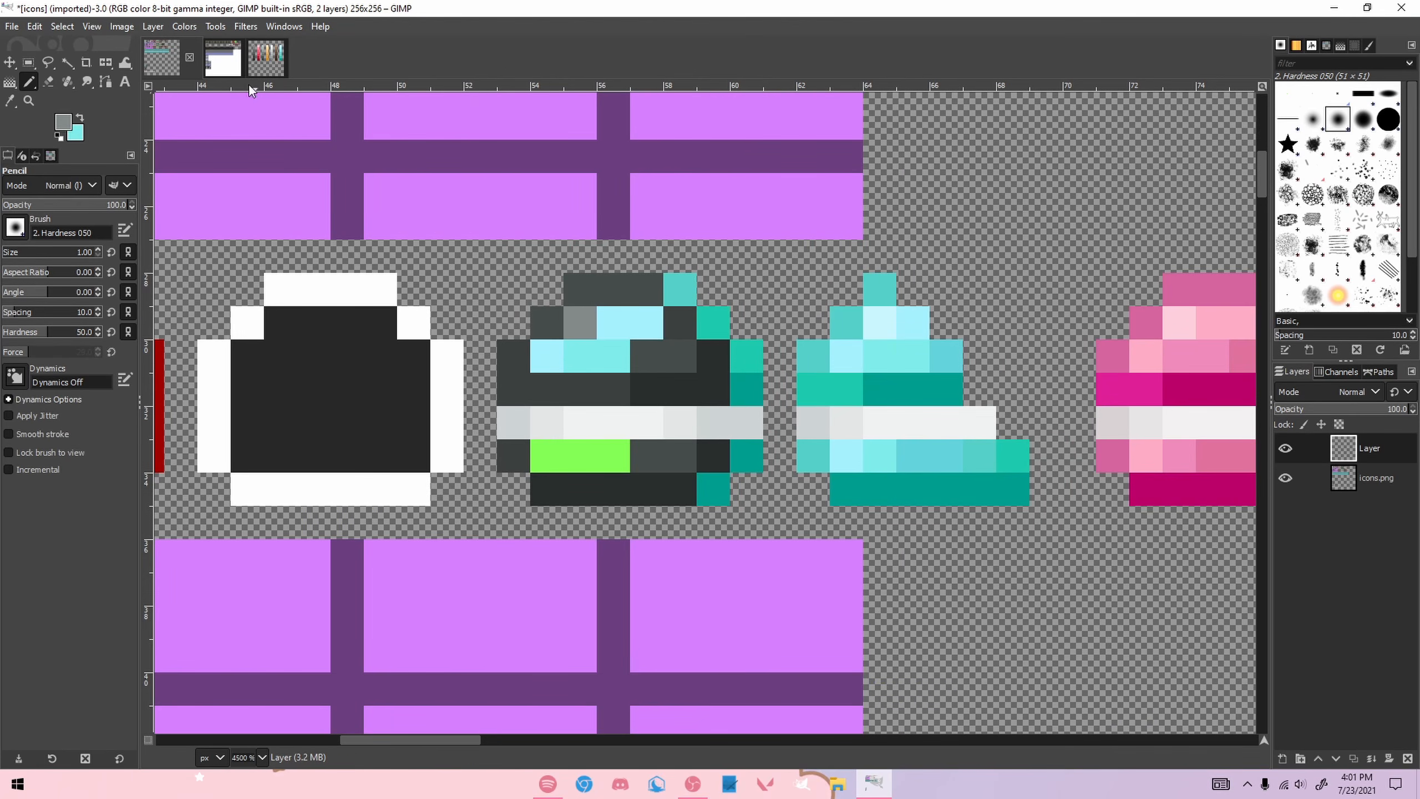
click(261, 68)
click(161, 58)
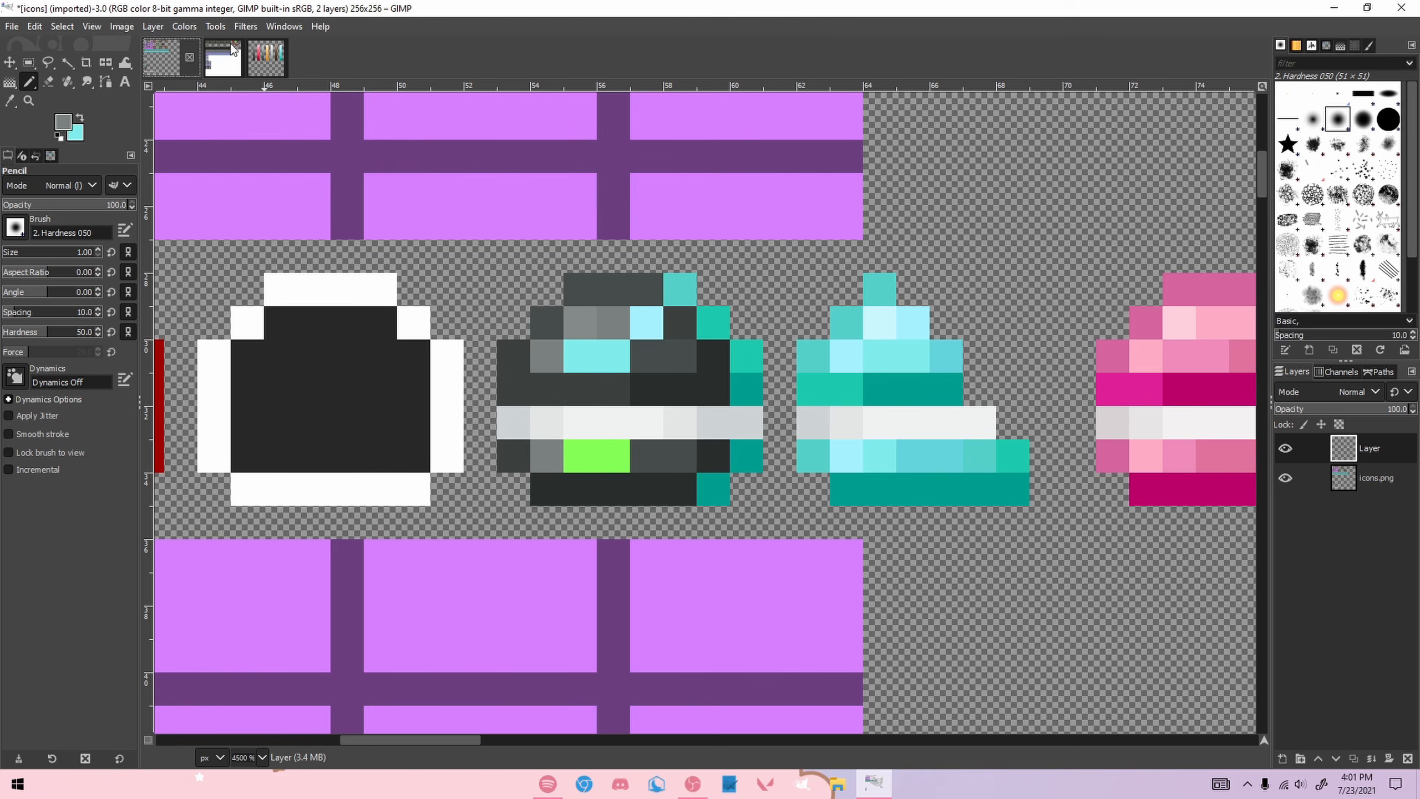
Step: Sample the third-lightest palette grey and pencil it beside the highlights on the icon's upper and lower rows
click(265, 56)
ctrl+click(487, 301)
click(161, 58)
click(645, 329)
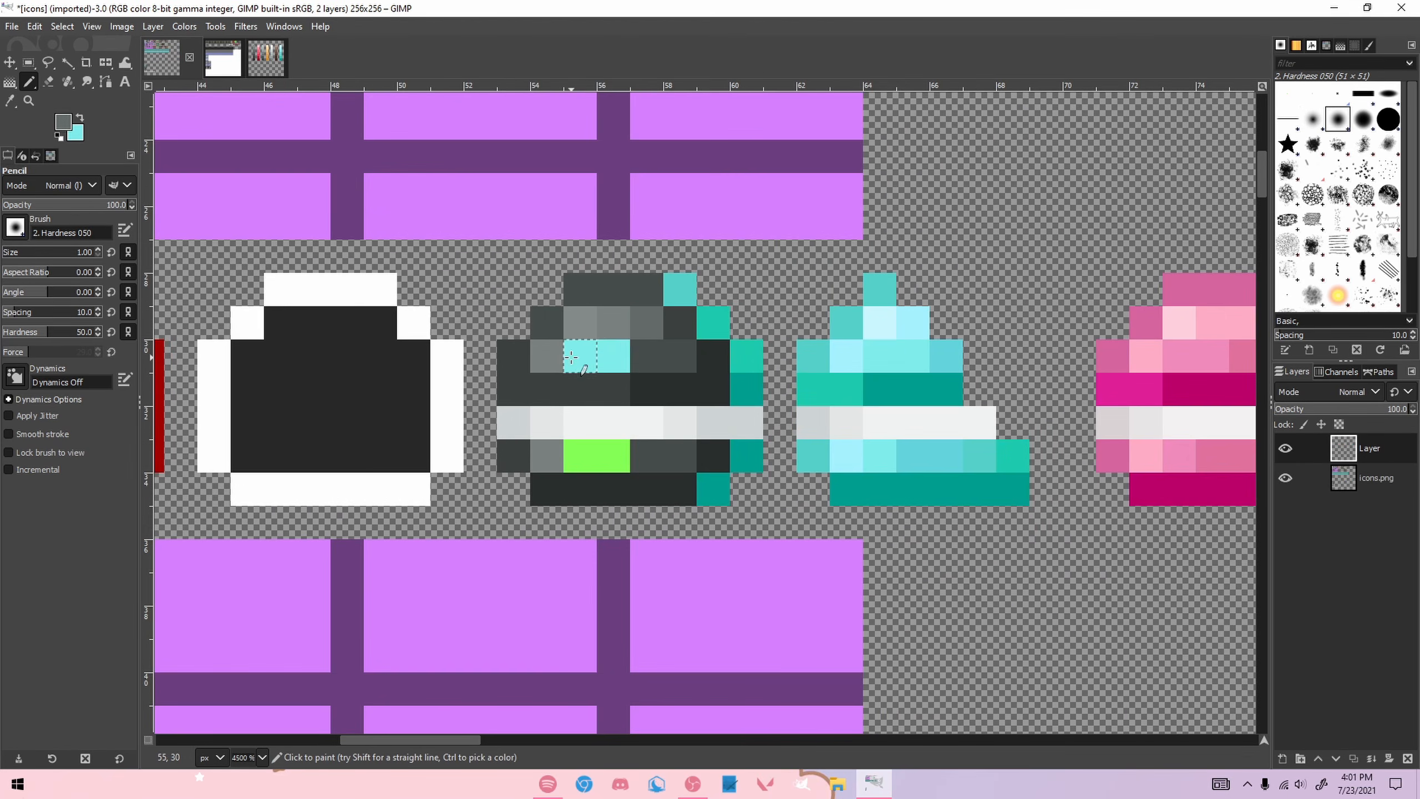
click(613, 456)
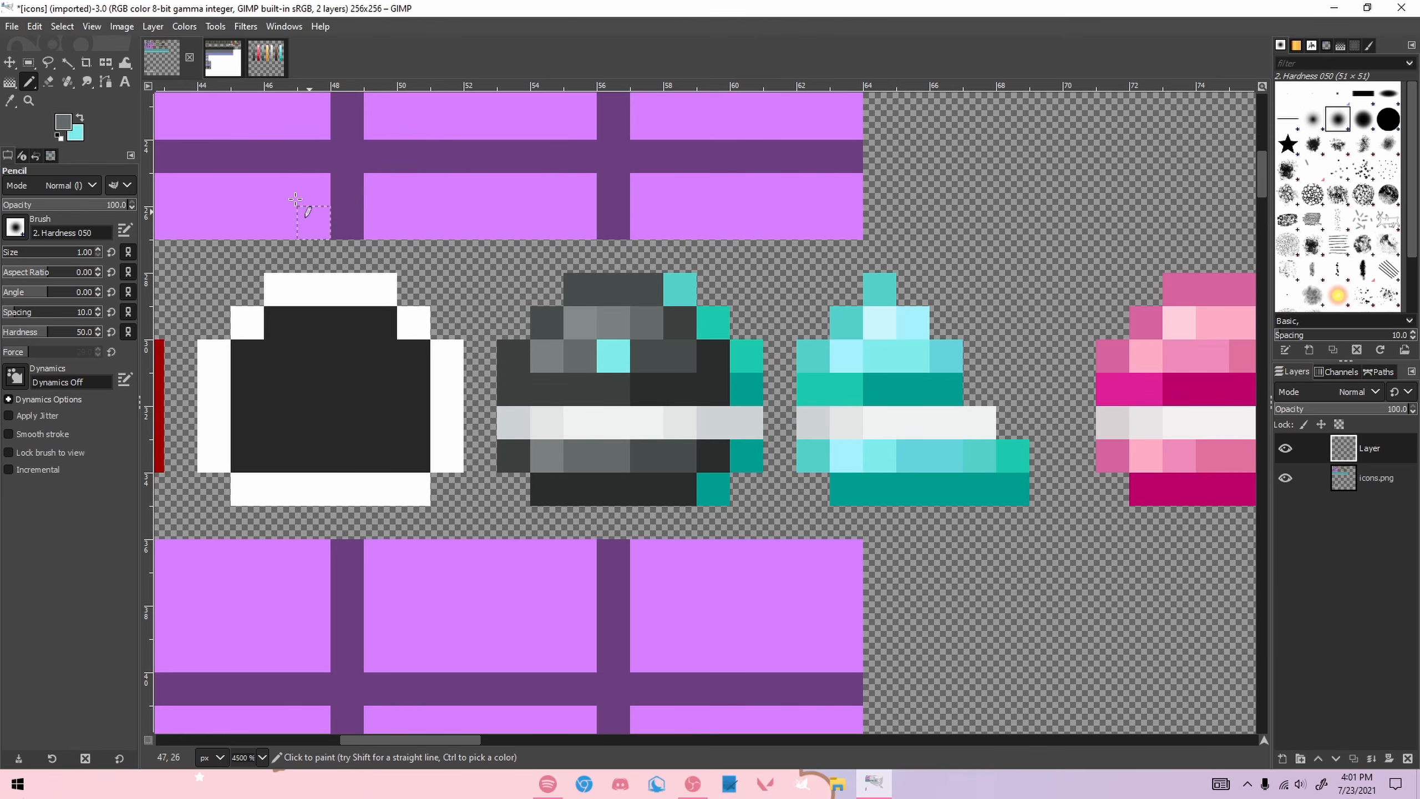
Step: Fill the last cyan and green pixels inside the icon with mid-grey to finish its shading
click(267, 68)
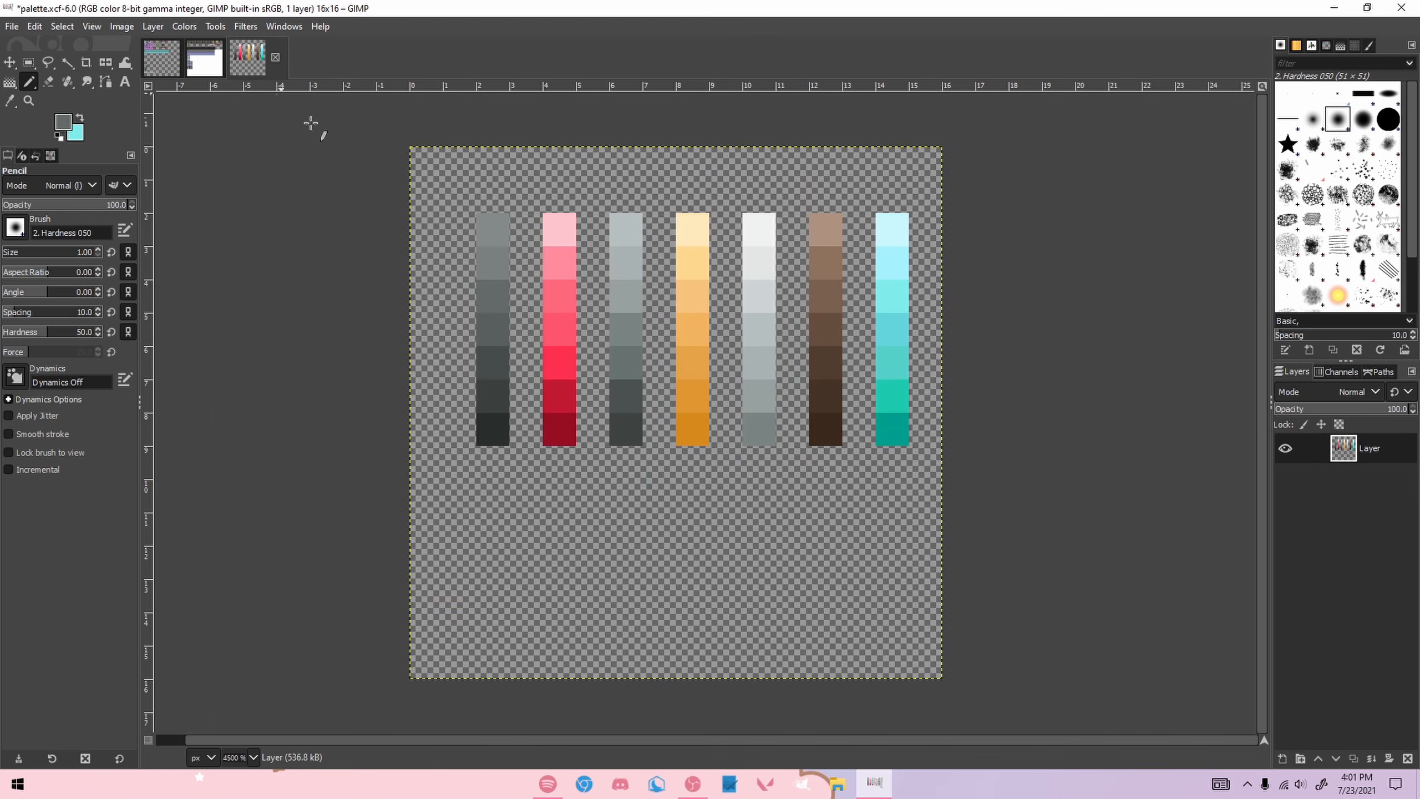
key(ctrl+z)
click(161, 57)
click(604, 361)
drag(613, 454, 584, 453)
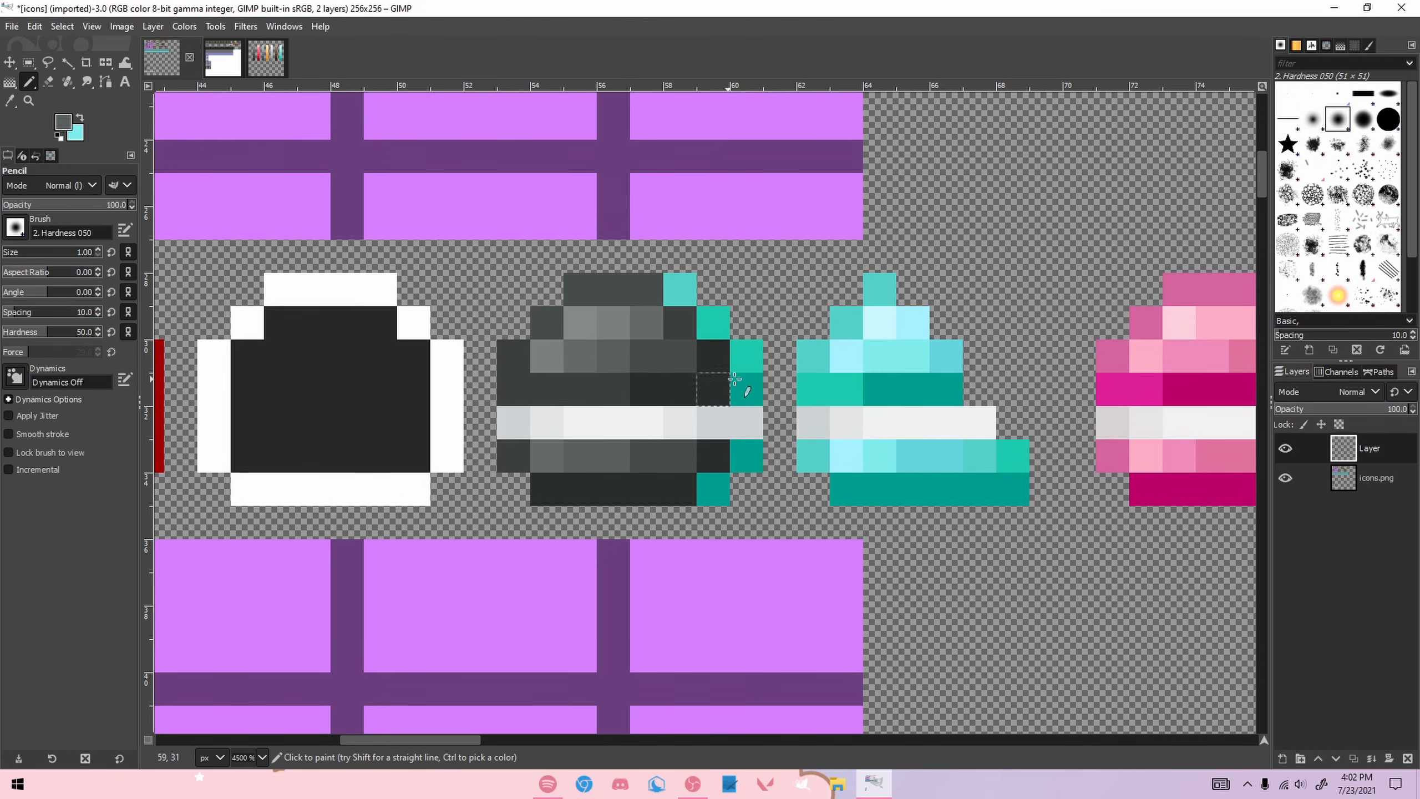
Step: Try to copy a half-icon-shaped selection of the grey hunger icon from the new layer and paste it
scroll(726, 381, down, 4)
scroll(727, 392, up, 3)
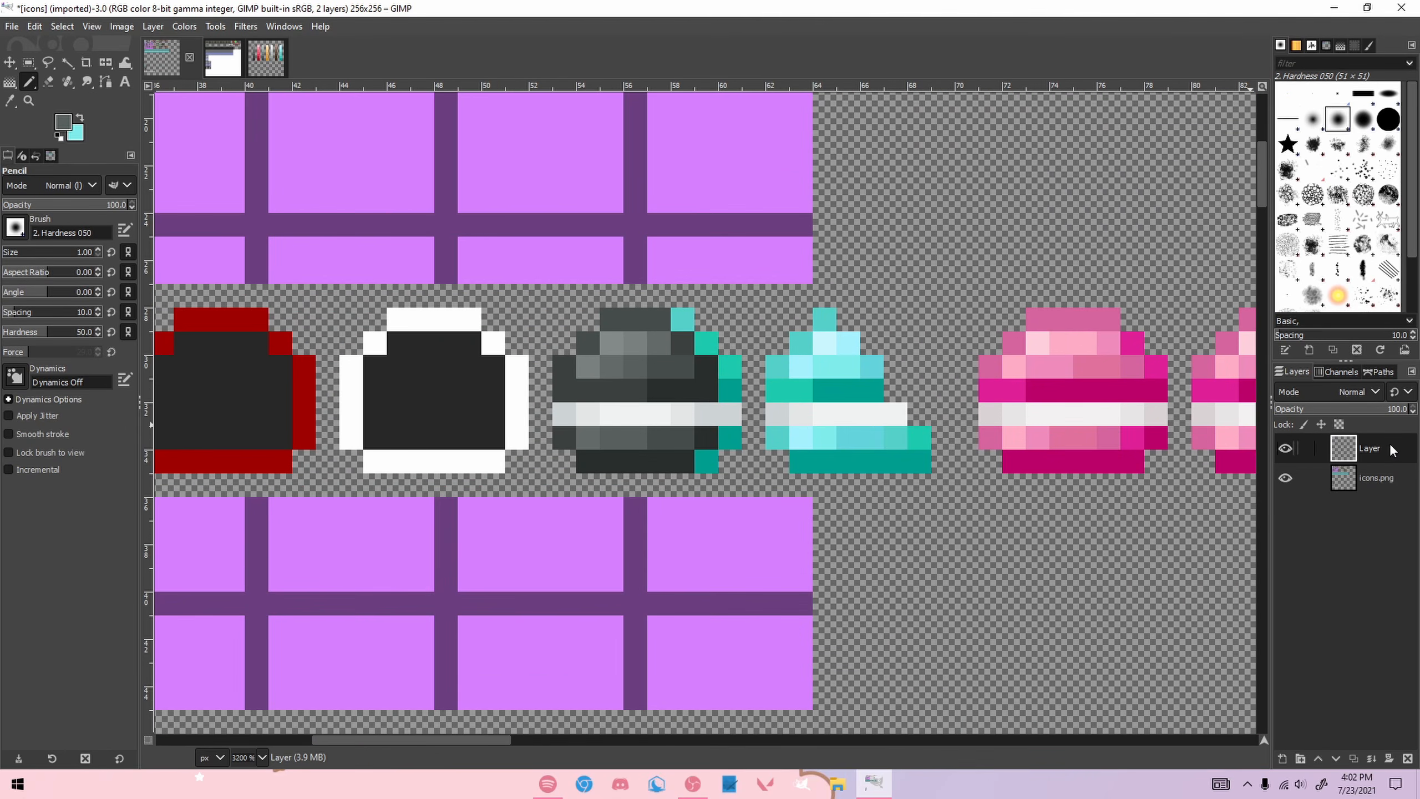
click(1370, 477)
click(1369, 448)
key(r)
mouse_move(554, 309)
mouse_down()
mouse_move(643, 434)
mouse_move(644, 467)
mouse_move(618, 415)
mouse_move(619, 467)
mouse_up()
shift+drag(625, 332, 641, 448)
shift+drag(647, 355, 693, 425)
shift+drag(695, 426, 740, 473)
shift+drag(582, 419, 707, 494)
mouse_move(625, 380)
shift+mouse_down()
mouse_move(699, 445)
mouse_move(772, 403)
shift+mouse_up()
key(ctrl+c)
key(ctrl+v)
key(ctrl+z)
key(ctrl+z)
click(745, 391)
Step: Retry copying the grey icon's left part with a simpler combined rectangle selection, and undo the paste
key(n)
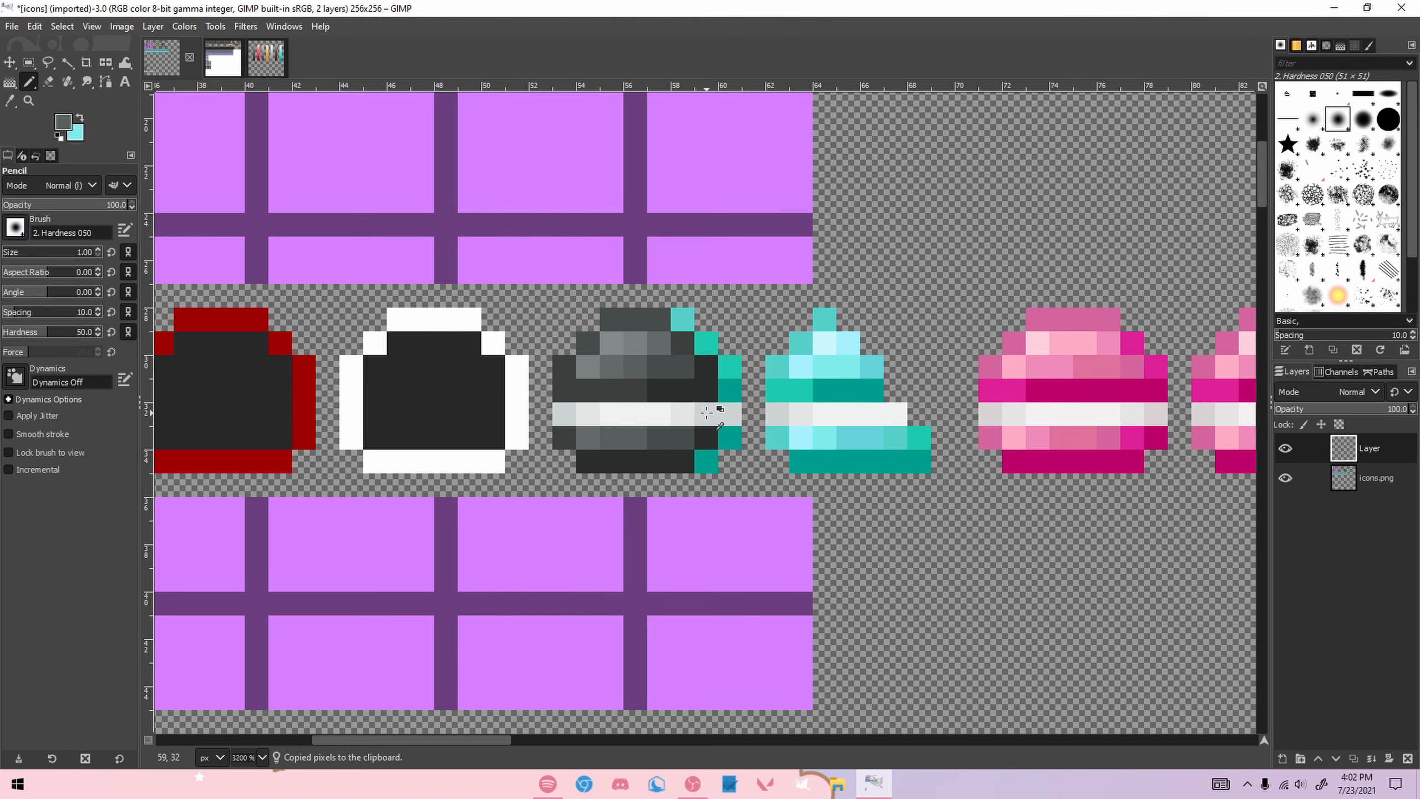
key(r)
drag(530, 309, 643, 452)
shift+drag(649, 356, 736, 488)
ctrl+drag(625, 310, 699, 409)
key(ctrl+c)
key(ctrl+v)
key(ctrl+z)
click(793, 334)
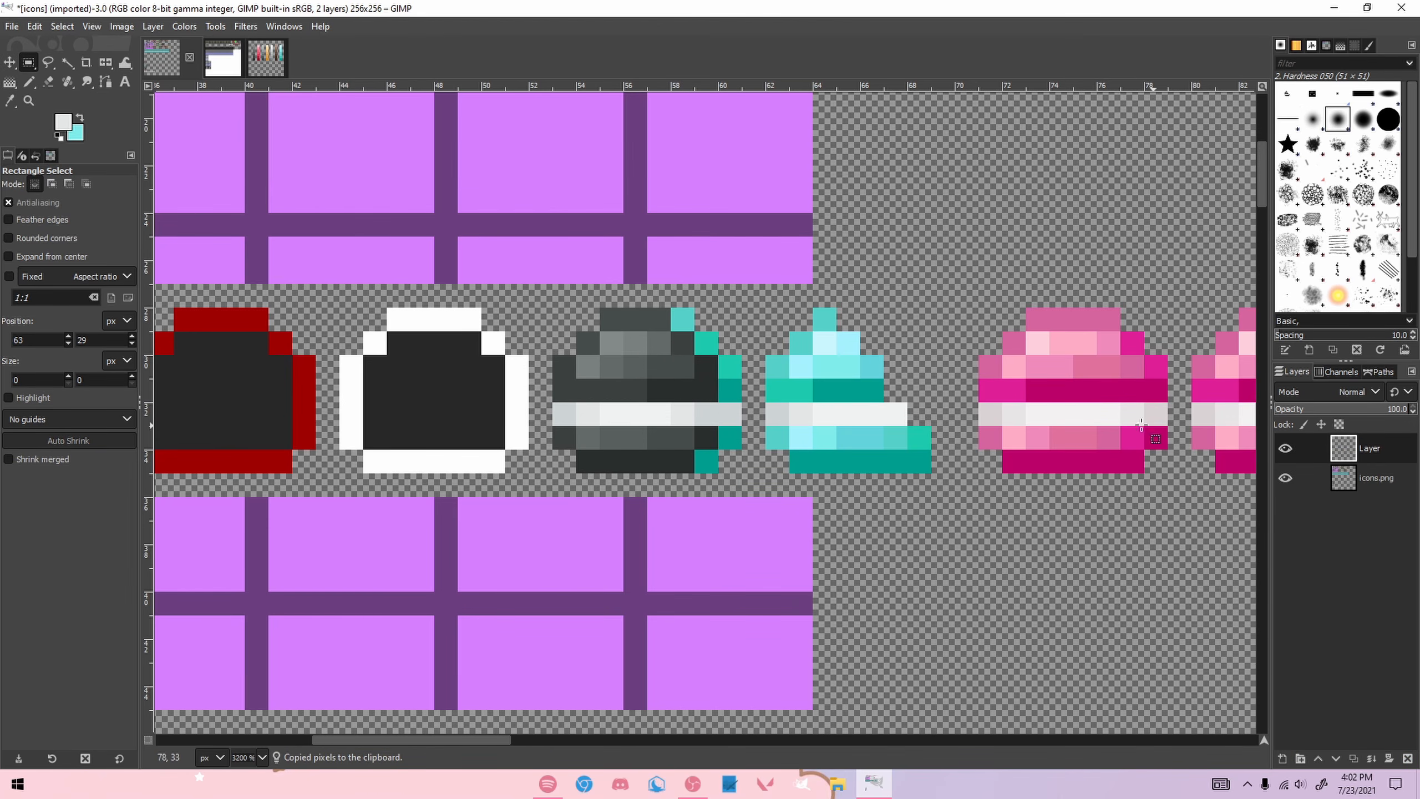
Step: Merge the new layer into icons.png
right_click(1337, 479)
click(1275, 488)
click(1271, 571)
Step: Copy the left part of the grey hunger icon over the cyan half icon and cut the stray pixel at its lower-right corner
drag(529, 307, 623, 495)
shift+drag(649, 355, 717, 479)
key(ctrl+c)
key(ctrl+v)
drag(718, 410, 859, 410)
click(954, 349)
key(ctrl+x)
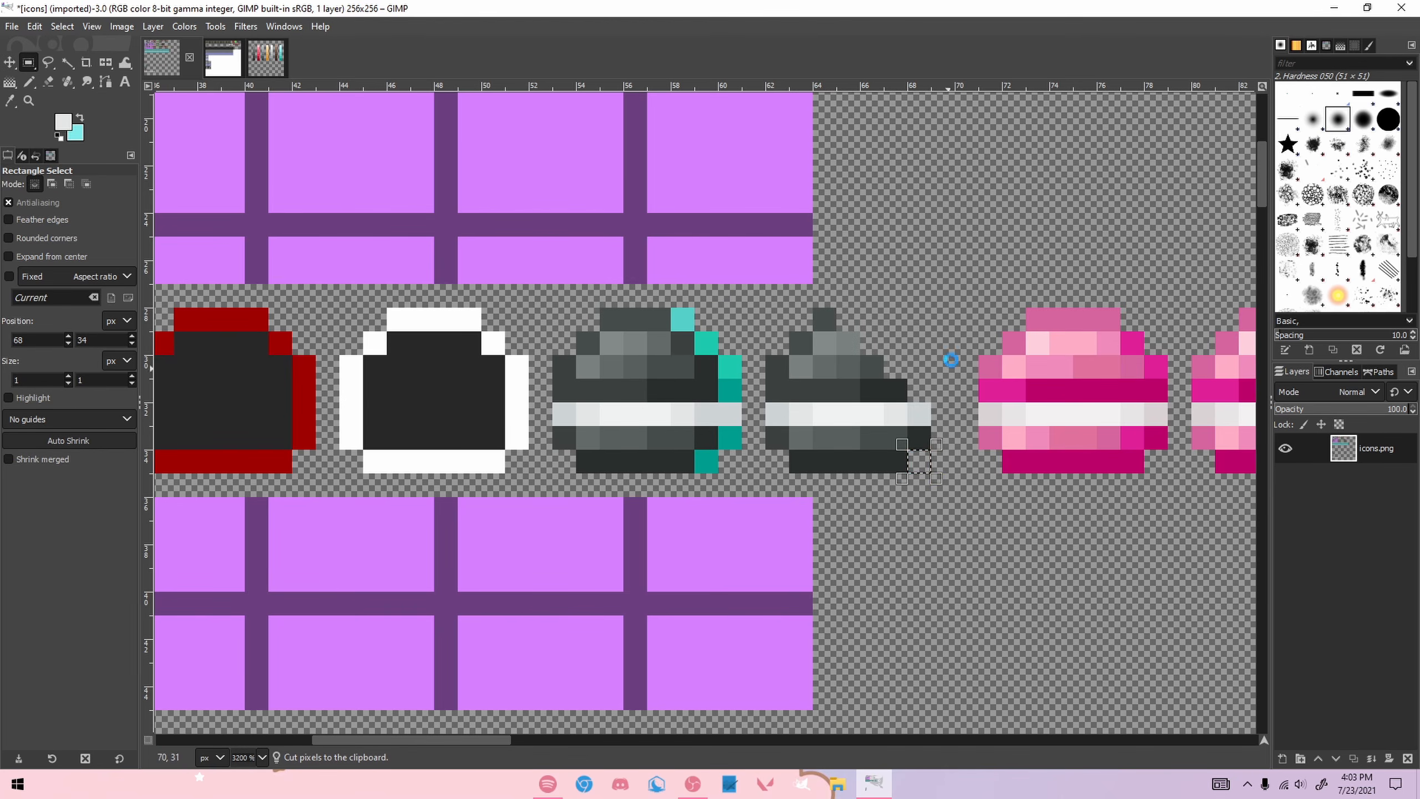
Step: Cut the leftover cyan pixels from the right edge of the full grey hunger icon
shift+click(704, 341)
drag(722, 358, 744, 400)
drag(723, 479, 696, 474)
key(ctrl+x)
click(799, 361)
Step: Sample the bright magenta of the full pink hunger icon and pencil it onto the pixels inside its upper-right edge
scroll(807, 363, down, 4)
scroll(838, 354, up, 2)
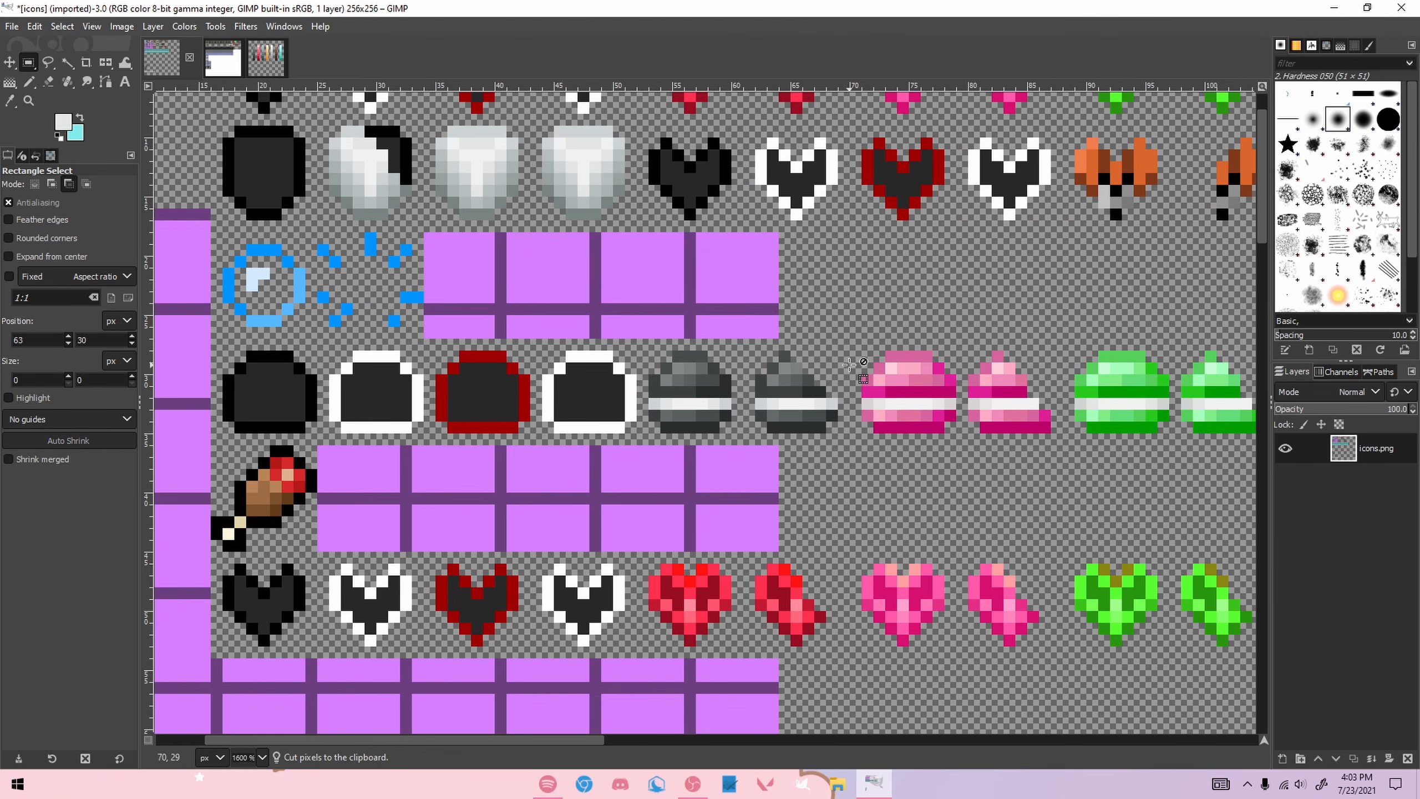
scroll(1106, 390, up, 1)
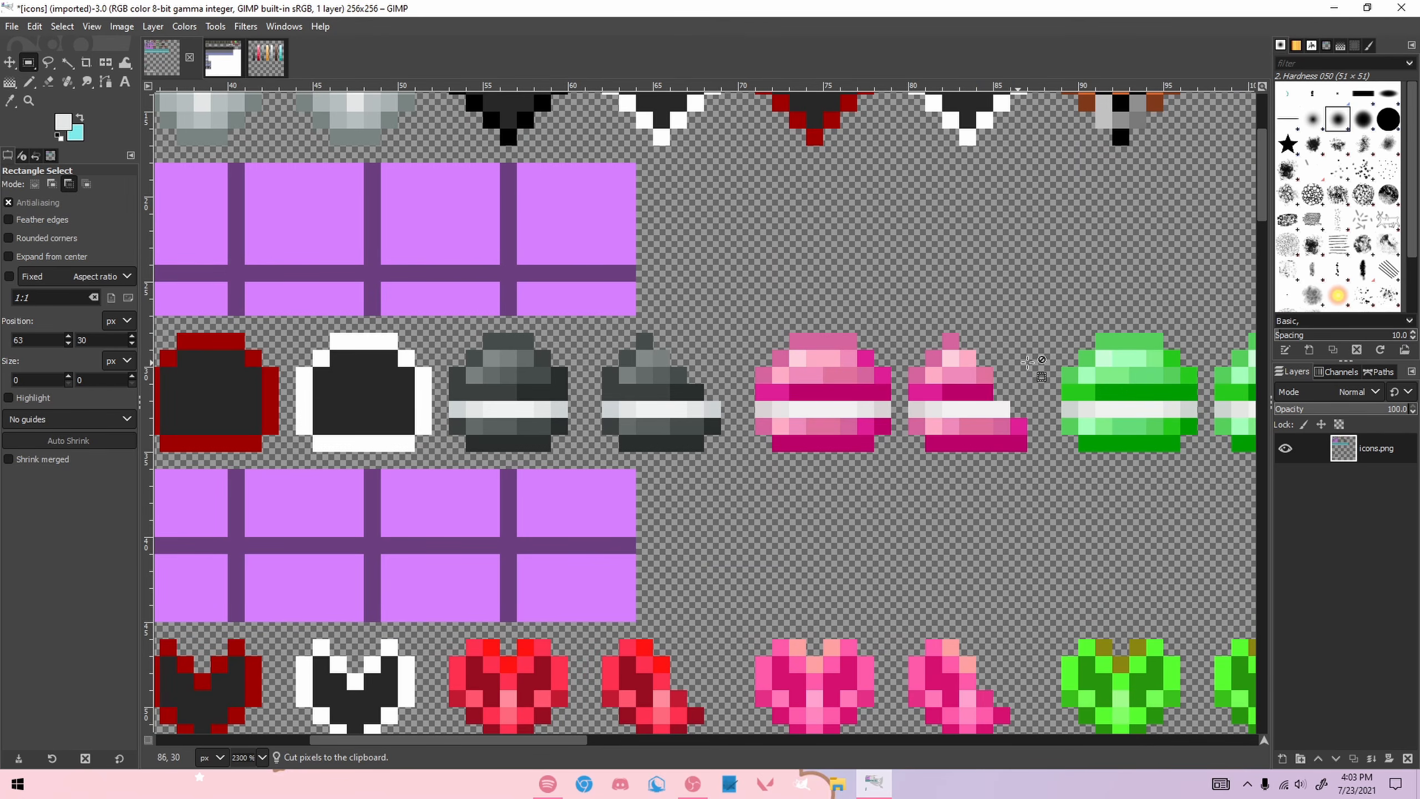
scroll(1046, 372, up, 1)
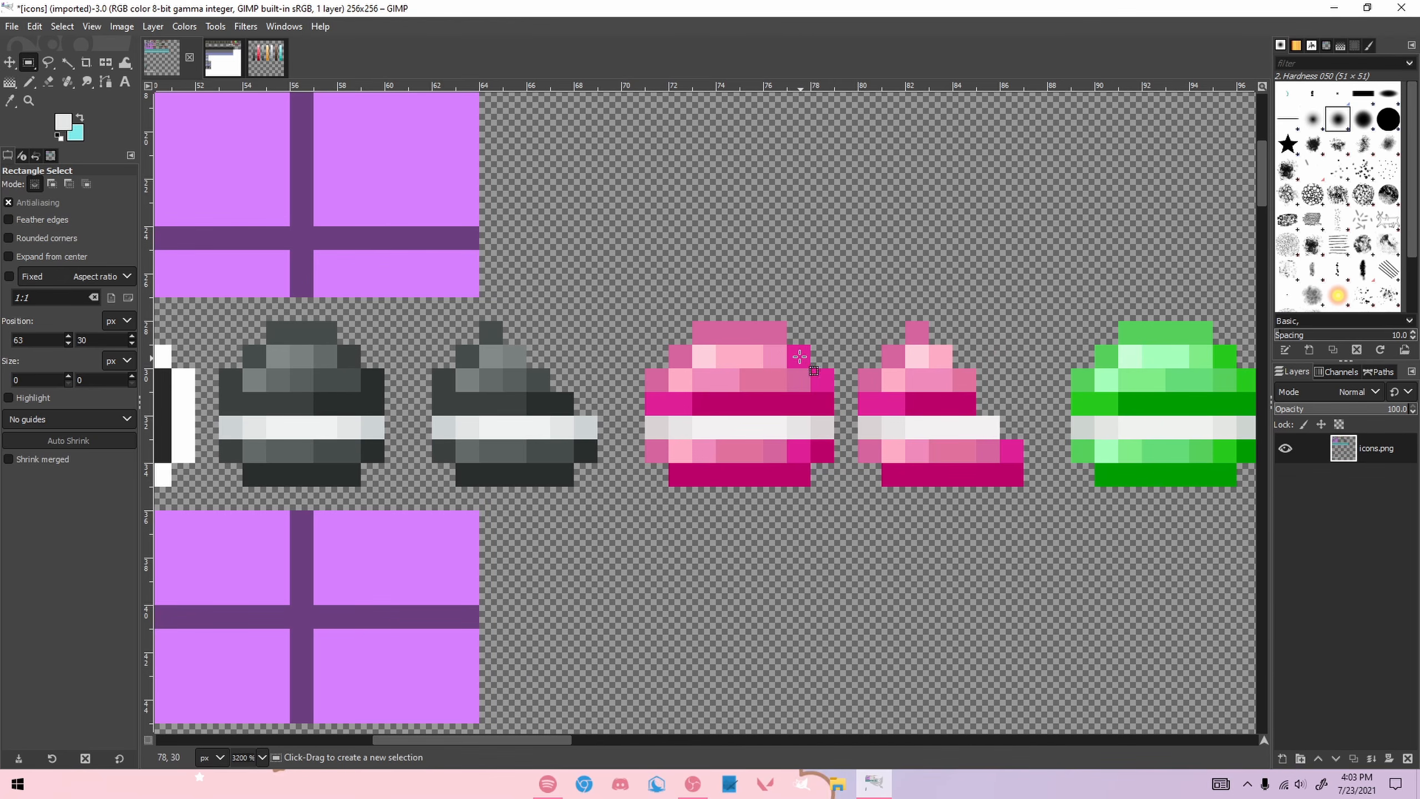
key(n)
click(772, 360)
click(799, 381)
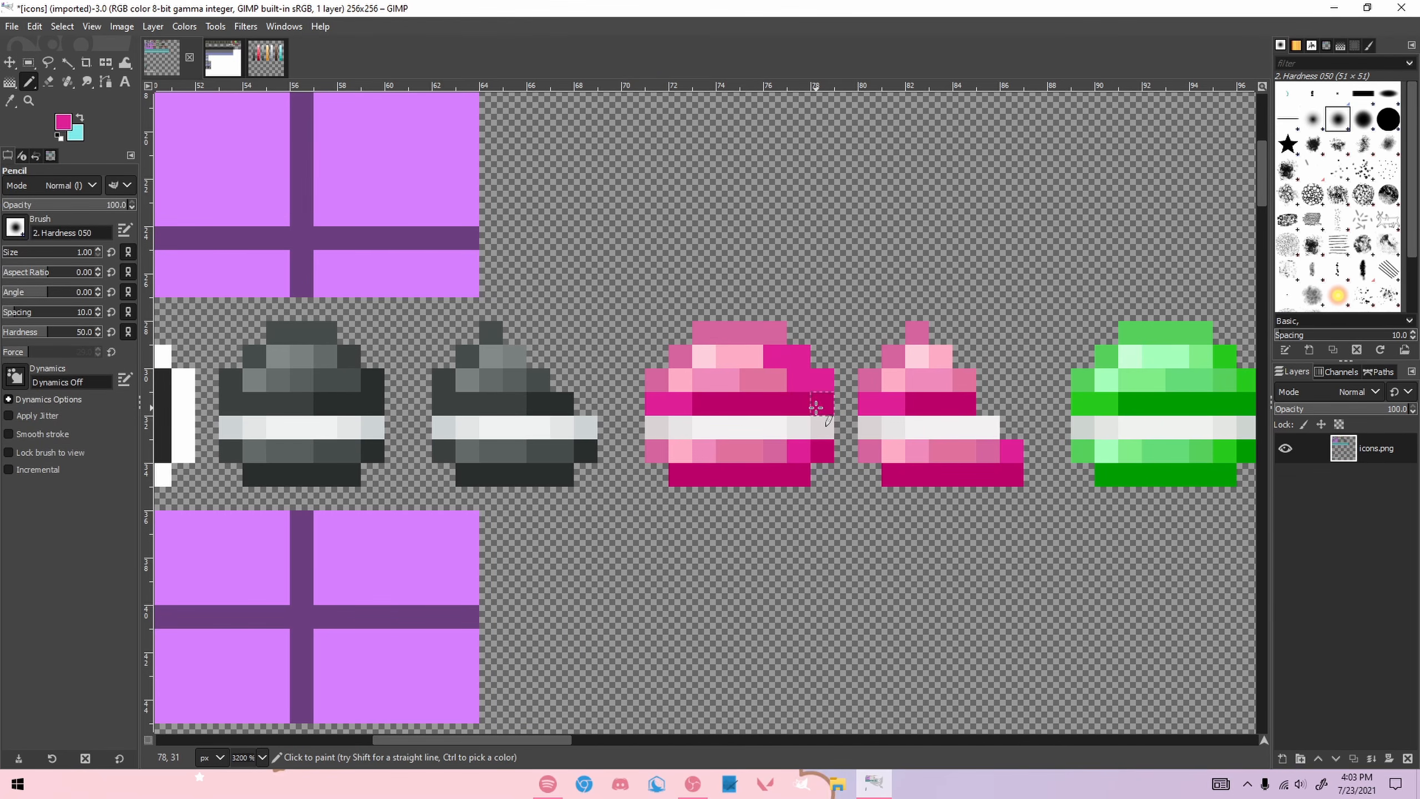
Step: Cut the right-hand column and outer corner pixels off the full pink hunger icon to match the grey icon's narrower outline
key(r)
drag(811, 370, 833, 485)
shift+drag(788, 345, 810, 368)
shift+drag(764, 322, 797, 337)
key(ctrl+x)
click(873, 334)
drag(786, 465, 809, 487)
key(ctrl+x)
click(831, 356)
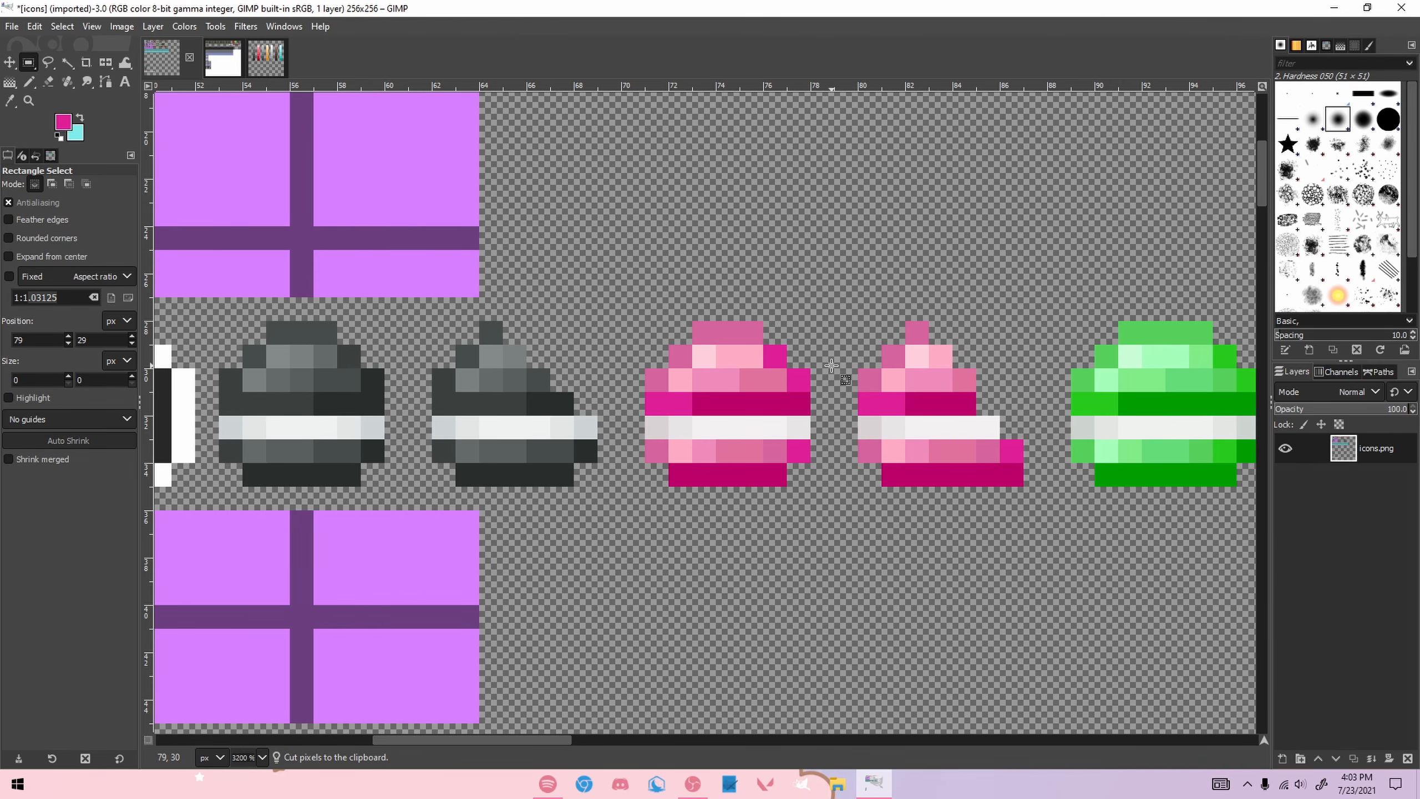
Step: Try pasting a copy of the grey half hunger icon over the pink half icon, and undo the paste
mouse_move(431, 322)
mouse_down()
mouse_move(529, 442)
mouse_move(599, 500)
mouse_up()
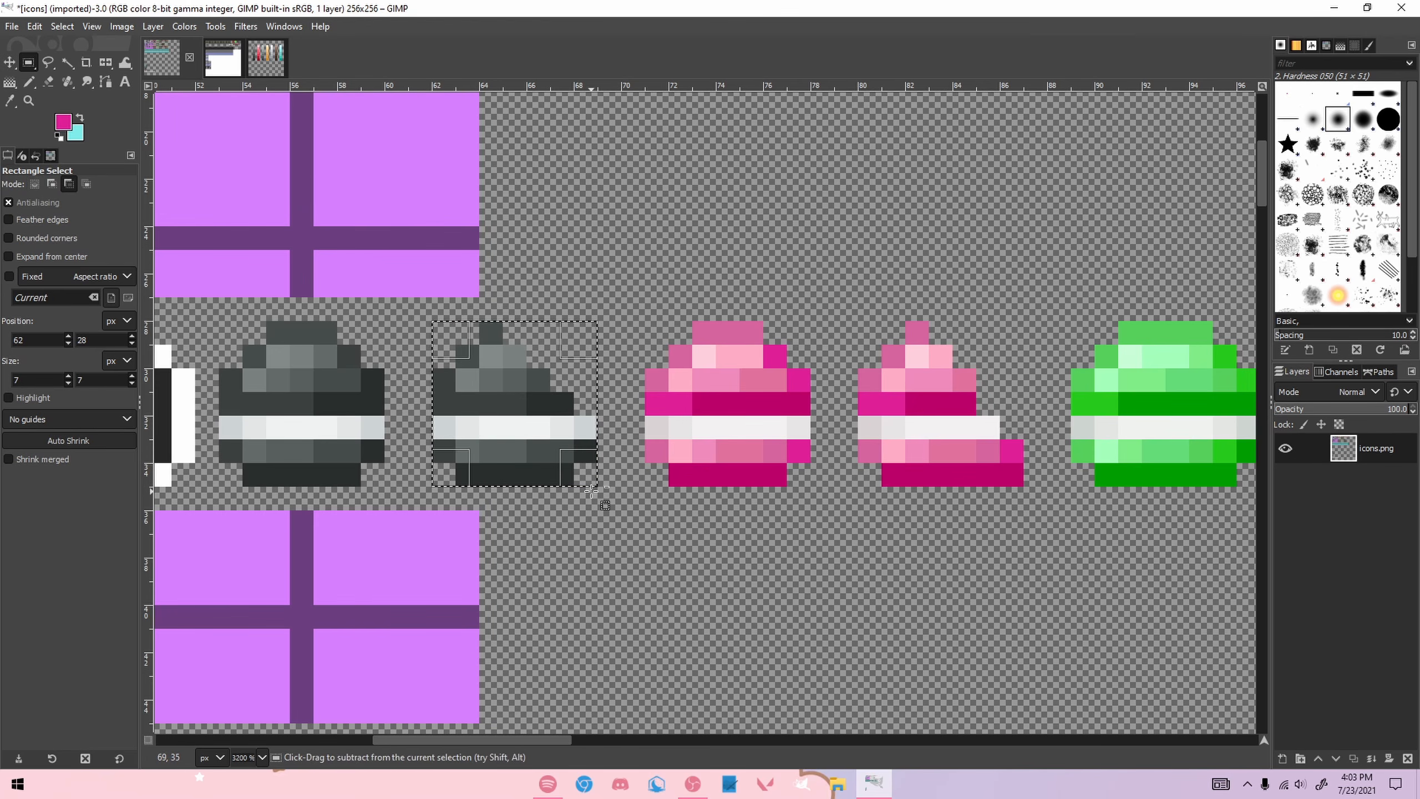
key(ctrl+c)
key(ctrl+v)
drag(604, 434, 937, 434)
key(ctrl+z)
key(ctrl+z)
Step: Cut the bottom row's outermost right pixel from the pink half icon and the bright green half icon
drag(1002, 468, 1021, 483)
key(ctrl+x)
click(1002, 372)
drag(557, 737, 642, 736)
key(ctrl+x)
click(862, 542)
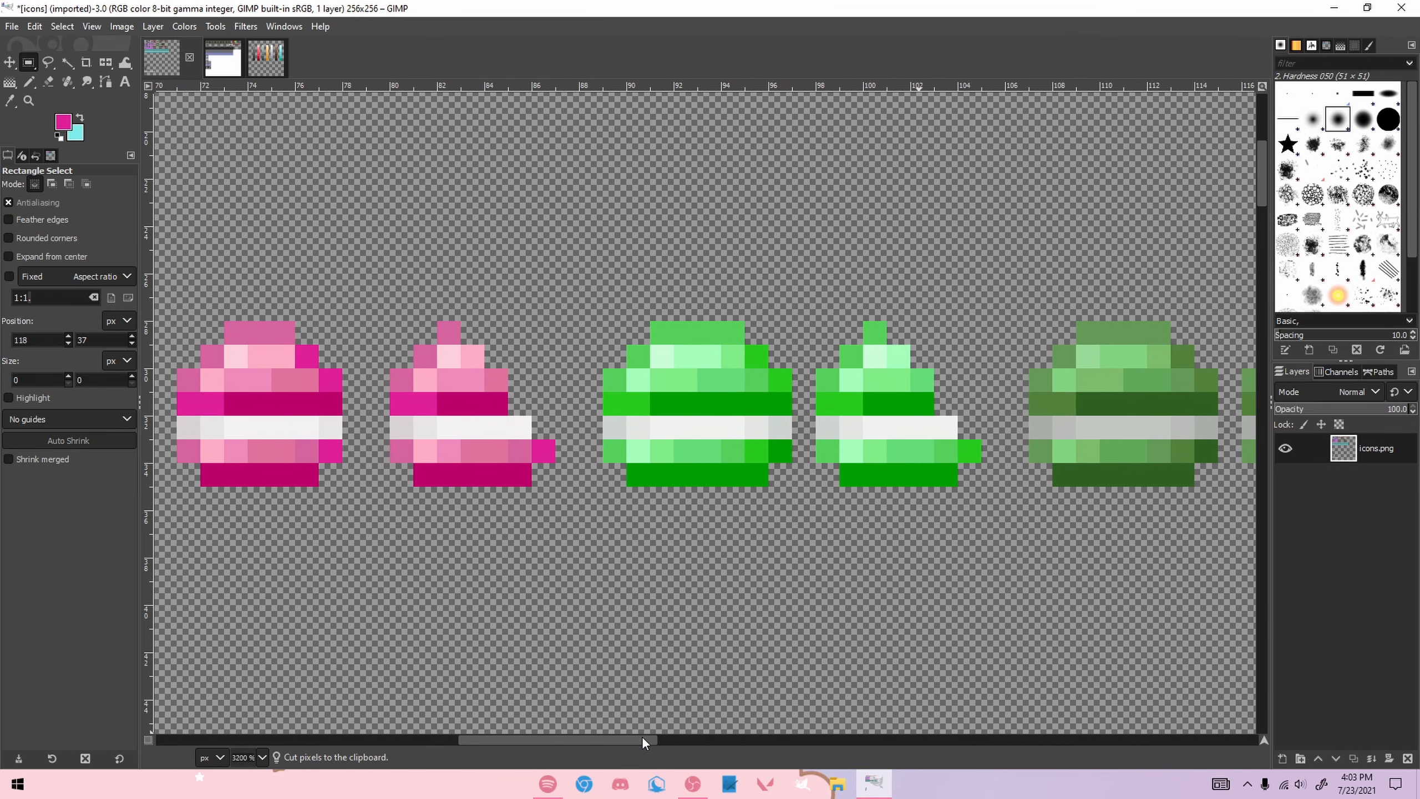
Step: Pencil the full bright green icon's edge shades one pixel inward, and cut its outer right column and corner pixels
key(n)
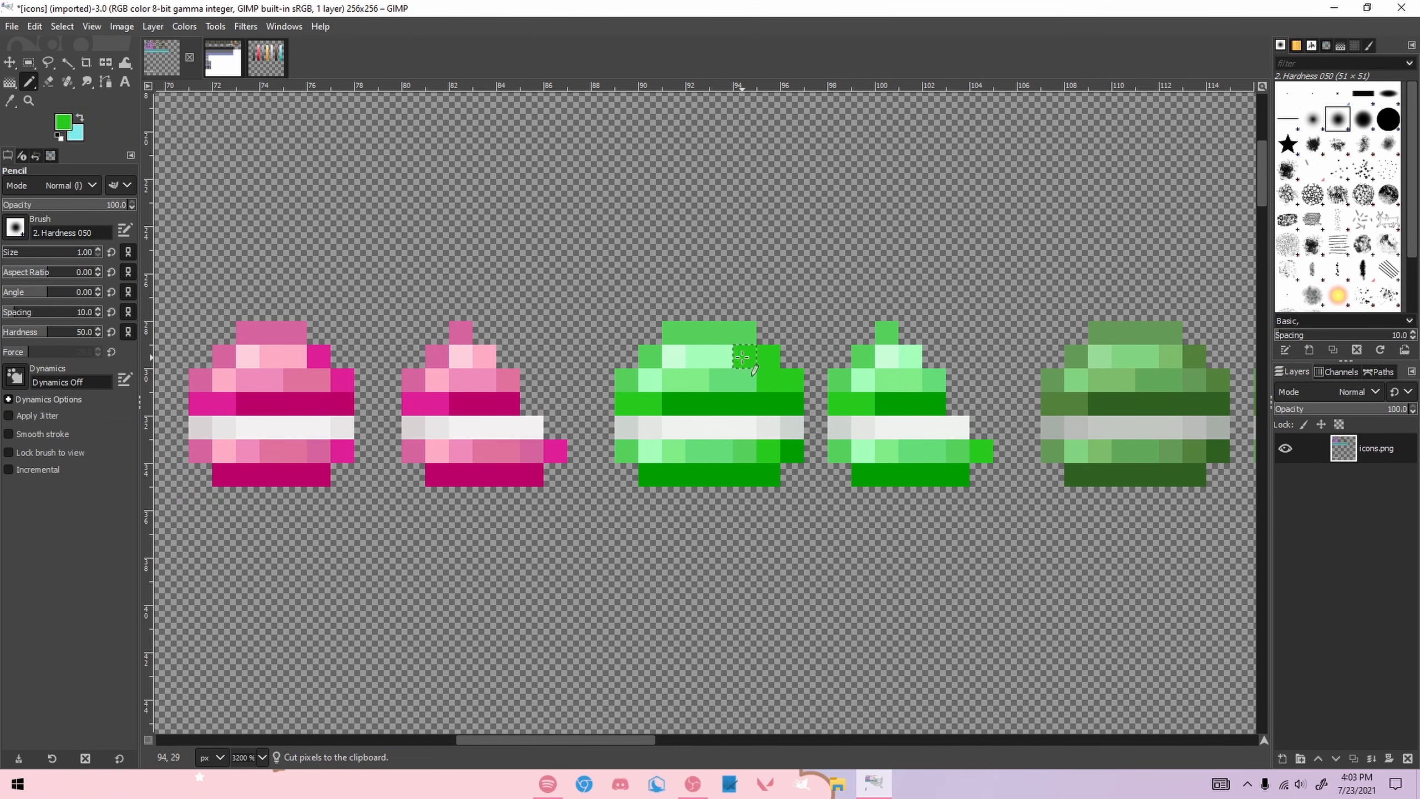
key(r)
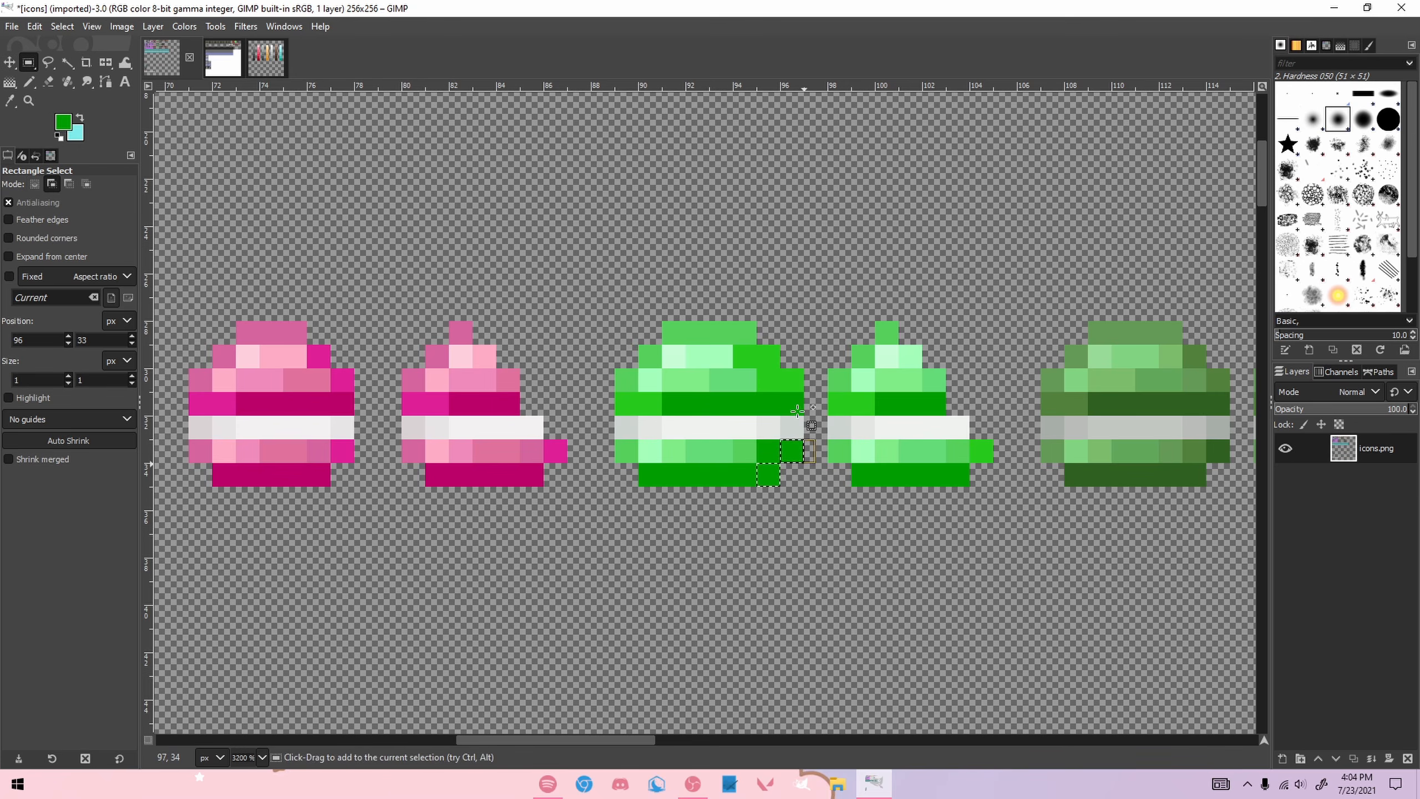
drag(746, 332, 763, 350)
key(ctrl+x)
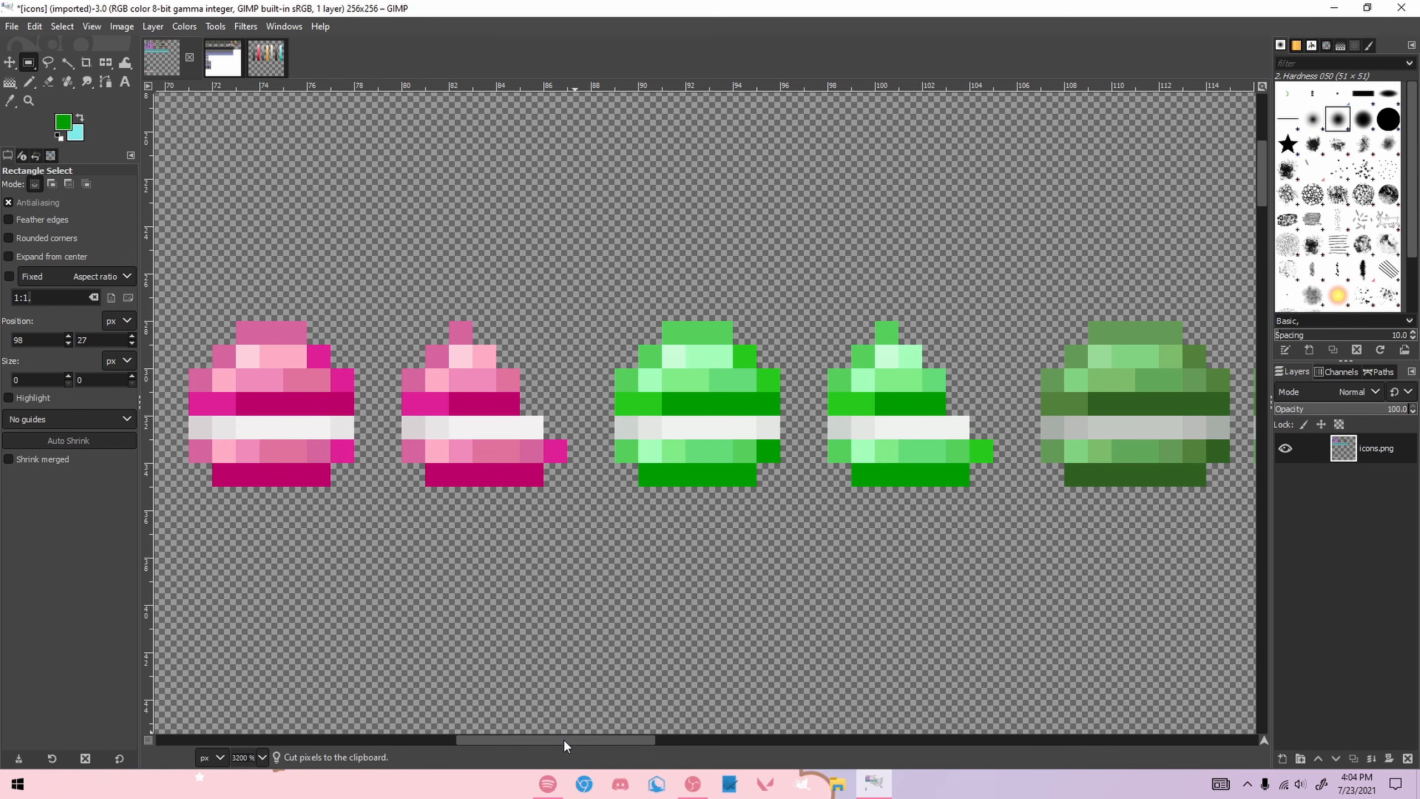
Step: Recolour the lower-right pixel of the full pink icon and of the pink and bright green half icons in each icon's darkest shade
key(n)
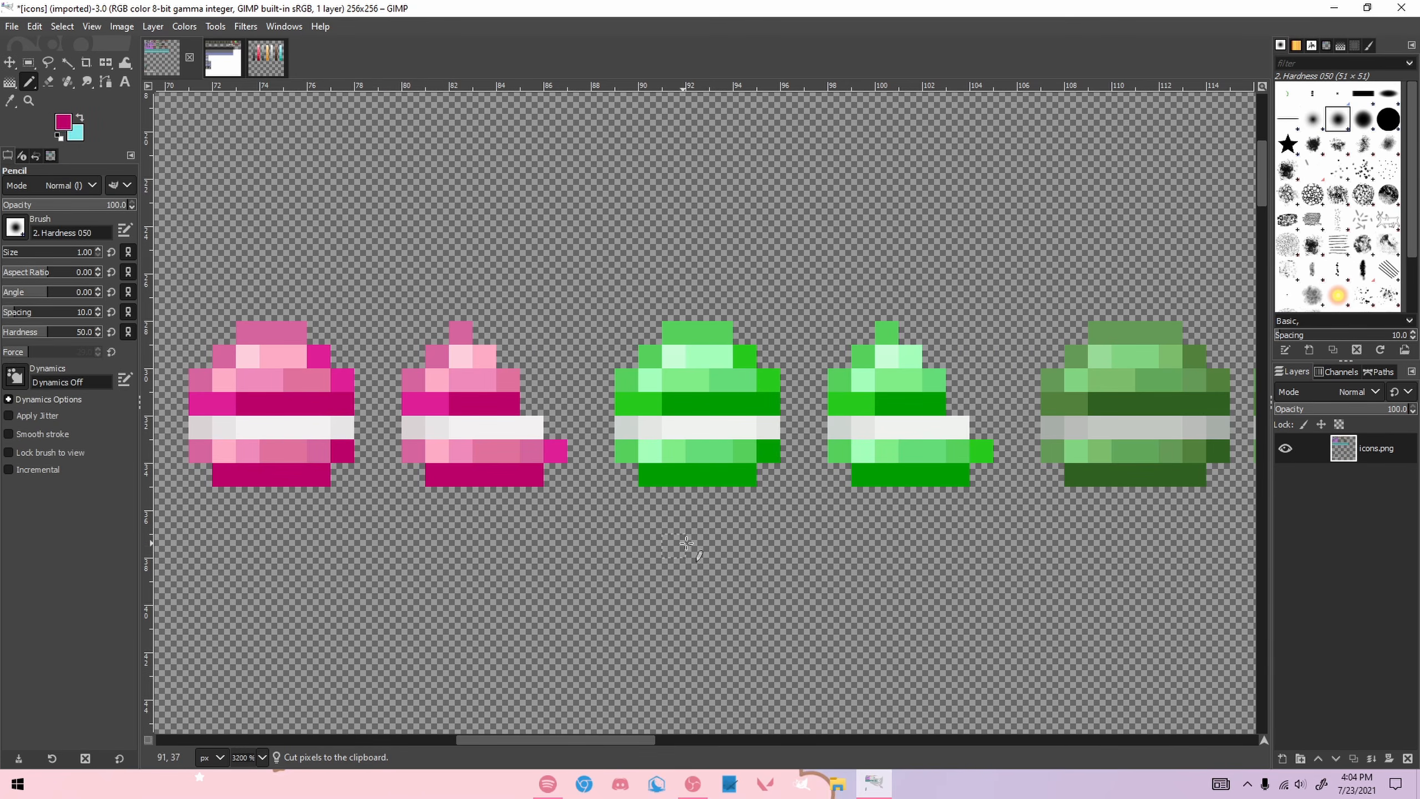
drag(589, 742, 647, 740)
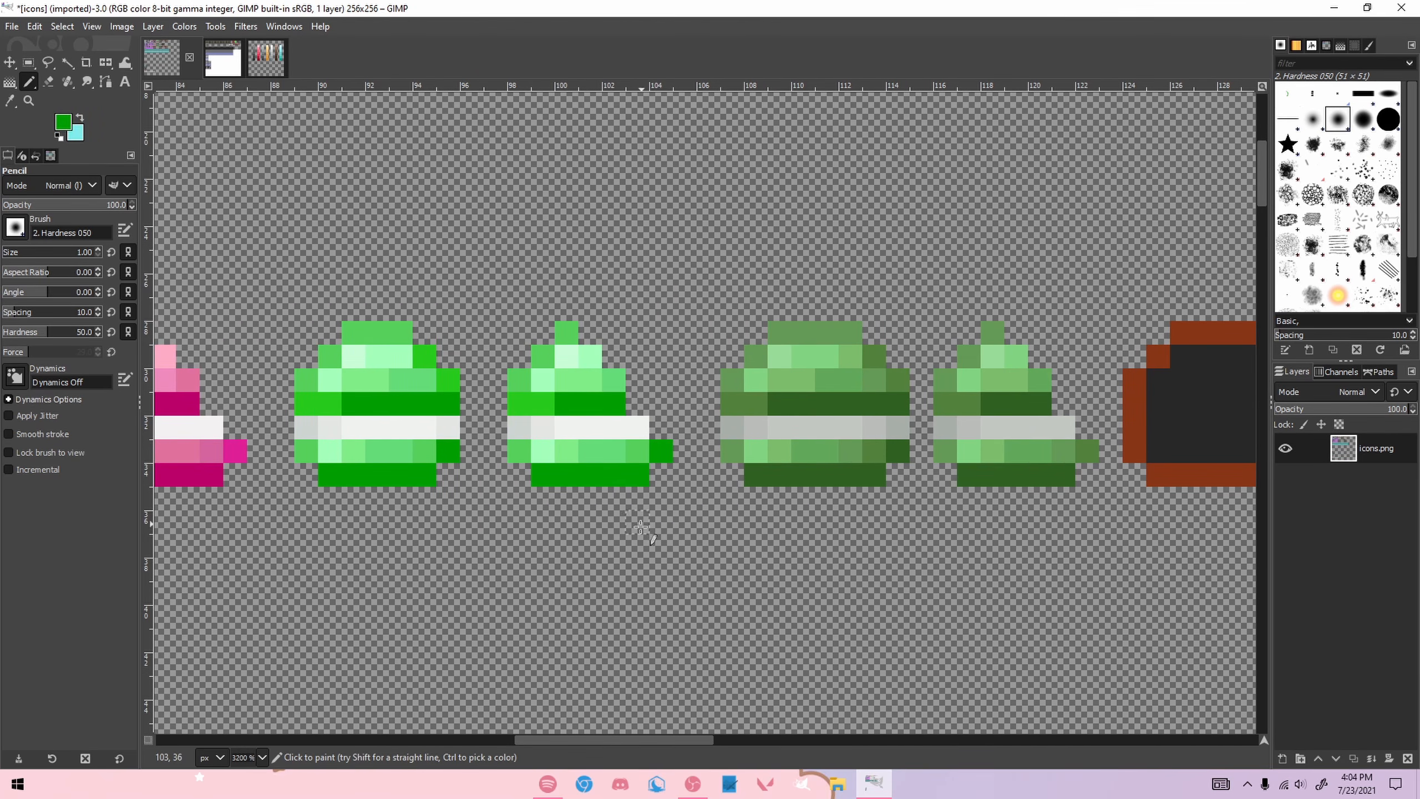
click(228, 459)
Step: Sample the edge shades of the full muted green icon and pencil them one pixel inside its right side
ctrl+click(880, 356)
click(852, 358)
click(874, 381)
ctrl+click(898, 455)
click(875, 451)
Step: Cut the outer right column and corner pixels off the full muted green icon
key(r)
drag(840, 323, 861, 343)
mouse_move(864, 346)
mouse_down()
mouse_move(886, 368)
mouse_move(908, 461)
mouse_up()
drag(864, 465, 884, 485)
key(ctrl+x)
Step: Try pasting a copy of the full muted green icon over the brown-outlined hunger background, and undo it
drag(666, 740, 744, 739)
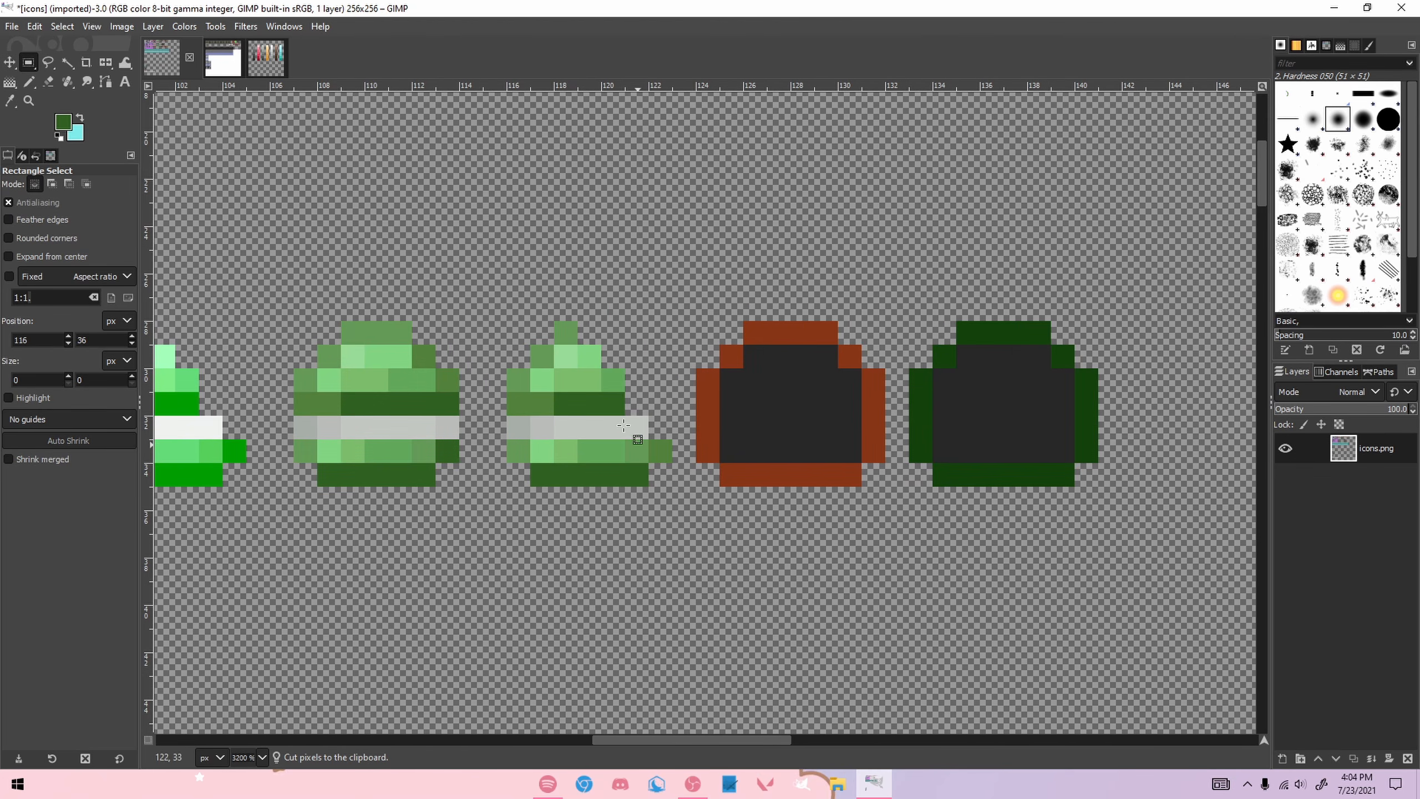
drag(483, 509, 294, 320)
key(ctrl+c)
key(ctrl+v)
mouse_move(425, 427)
mouse_down()
mouse_move(828, 428)
mouse_move(847, 453)
mouse_up()
key(ctrl+z)
click(875, 302)
Step: Pencil the brown hunger outline one pixel inward on its right side using its sampled brown, and cut the old outer edge
key(n)
ctrl+click(823, 329)
key(ctrl+z)
key(r)
mouse_move(814, 321)
mouse_down()
mouse_move(859, 344)
mouse_move(861, 368)
mouse_up()
drag(862, 369, 885, 482)
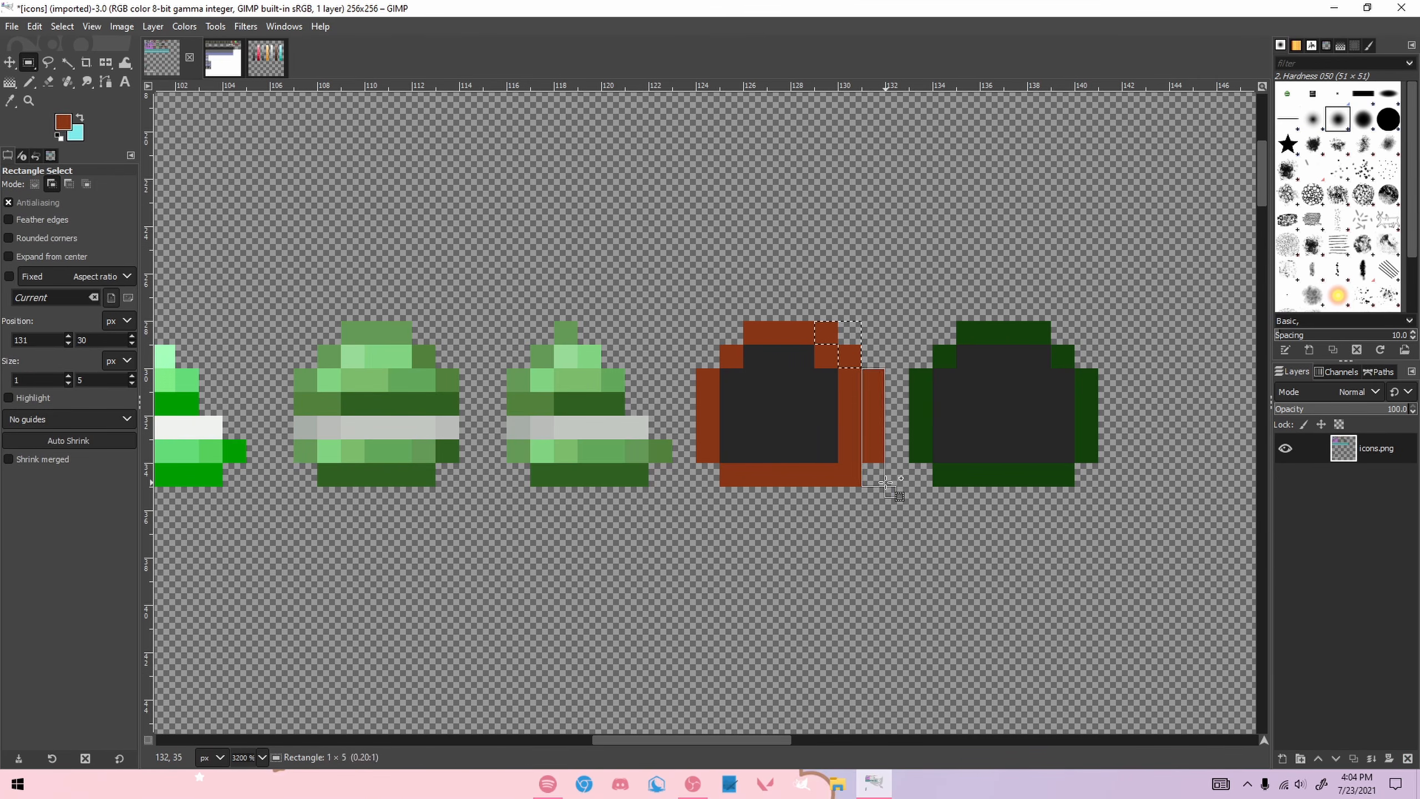
key(ctrl+x)
Step: Narrow the dark green hunger outline by one pixel on its right side, using its sampled green, and cut the old edge
key(n)
ctrl+click(1022, 337)
key(r)
drag(1028, 321, 1051, 344)
mouse_move(1051, 344)
mouse_down()
mouse_move(1074, 367)
mouse_move(1097, 485)
mouse_up()
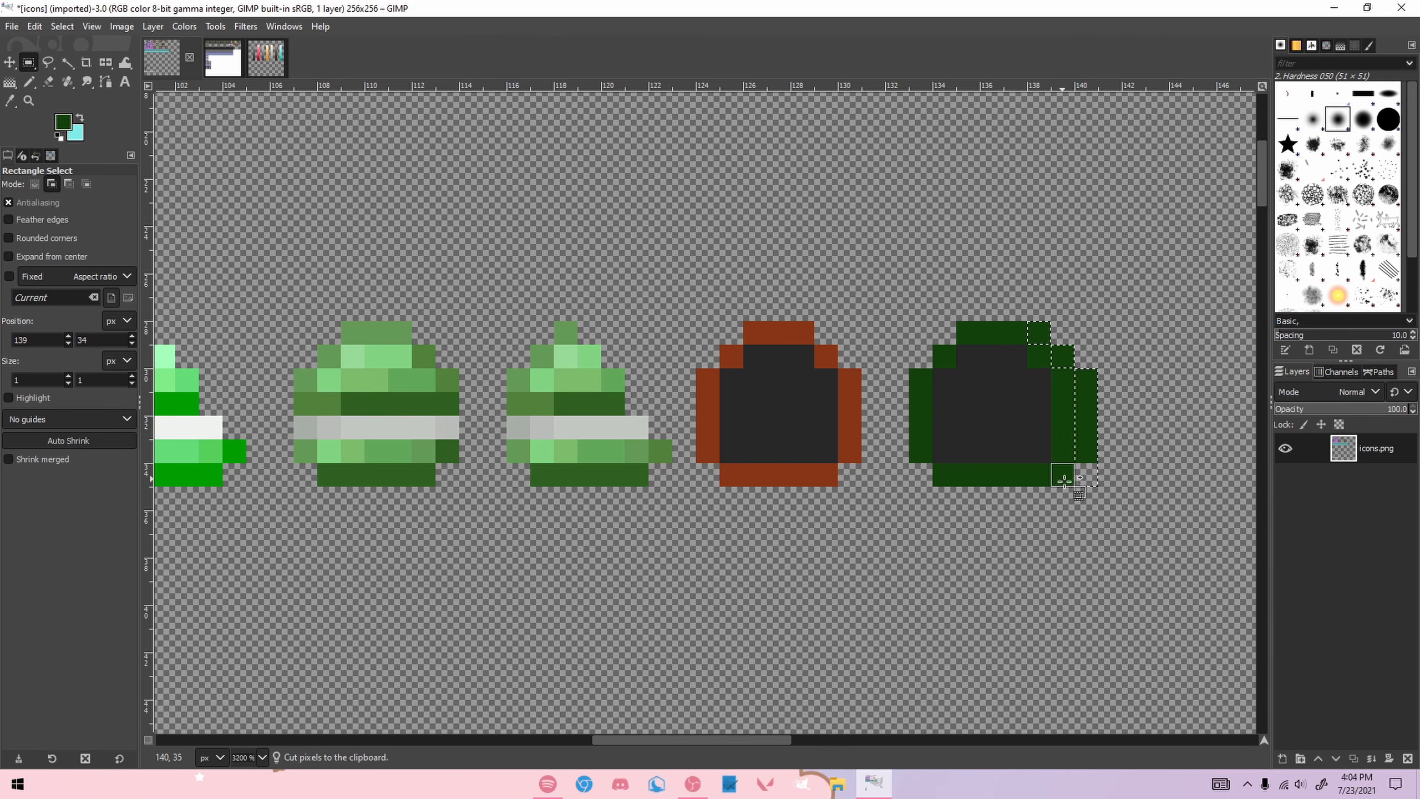
key(ctrl+x)
Step: Redraw the black hunger outline's right side one pixel inward and cut the leftover outer pixels
drag(733, 741, 323, 730)
key(n)
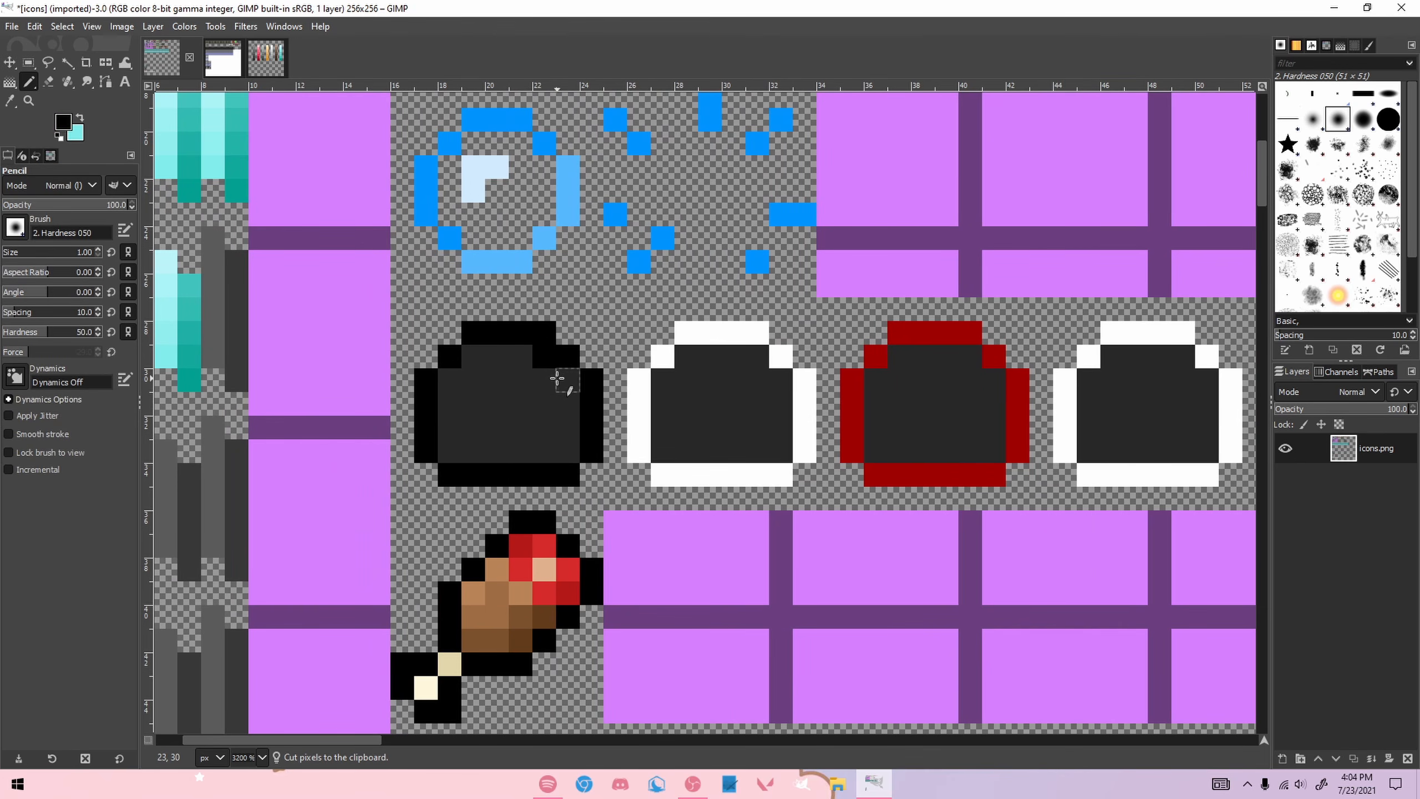
drag(557, 378, 564, 458)
key(r)
drag(533, 321, 579, 368)
mouse_move(580, 368)
mouse_down()
mouse_move(603, 481)
mouse_move(579, 486)
mouse_up()
key(ctrl+x)
key(ctrl+shift+a)
Step: Redraw the first white hunger outline's right side one pixel inward in sampled white and cut the leftover outer pixels
key(n)
ctrl+click(752, 332)
drag(756, 355, 781, 459)
key(r)
drag(745, 321, 770, 345)
drag(770, 345, 815, 463)
drag(769, 463, 793, 486)
key(ctrl+x)
click(817, 324)
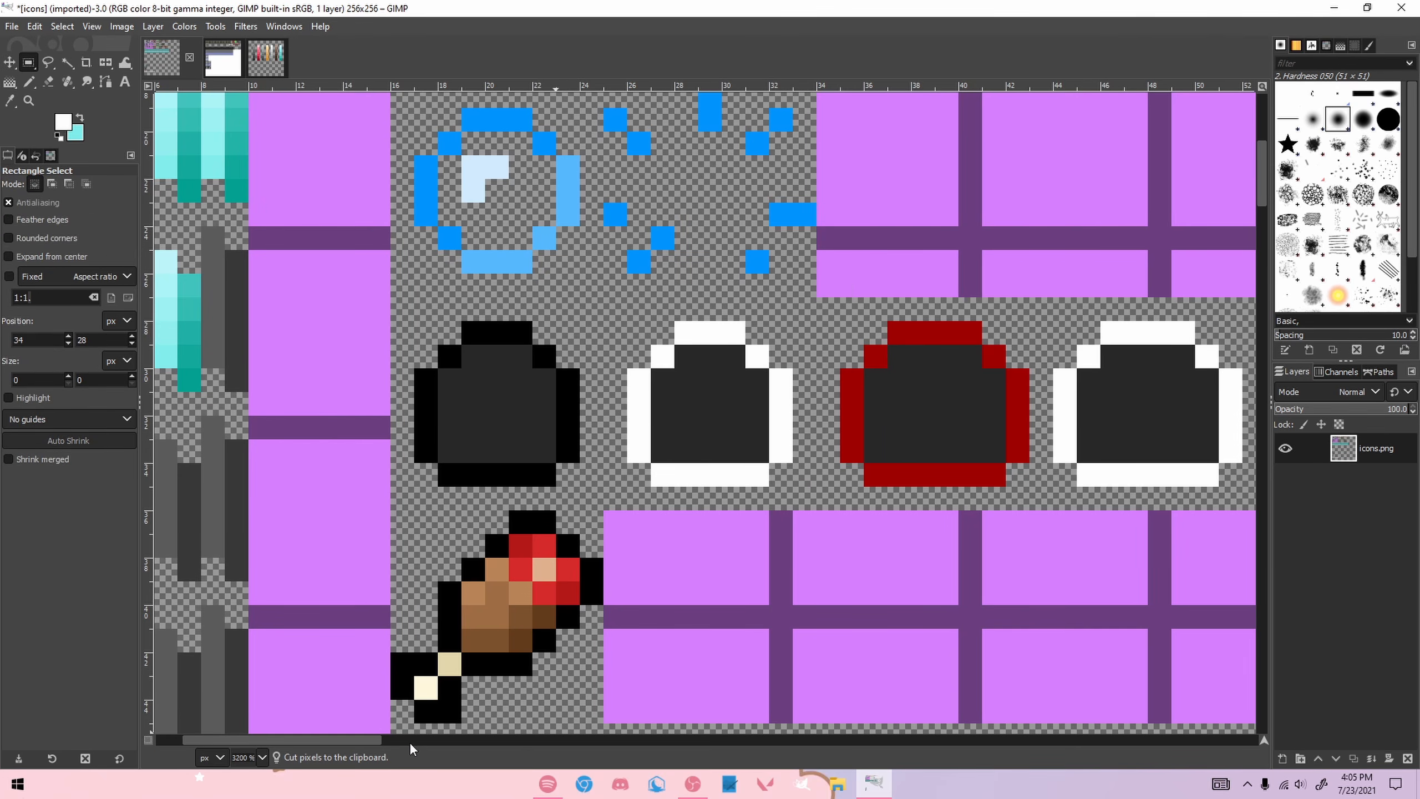
Step: Redraw the red hunger outline's right side one pixel inward and cut the leftover outer pixels
scroll(403, 743, right, 3)
key(n)
key(r)
drag(634, 321, 681, 368)
drag(681, 369, 682, 486)
key(ctrl+x)
key(ctrl+shift+a)
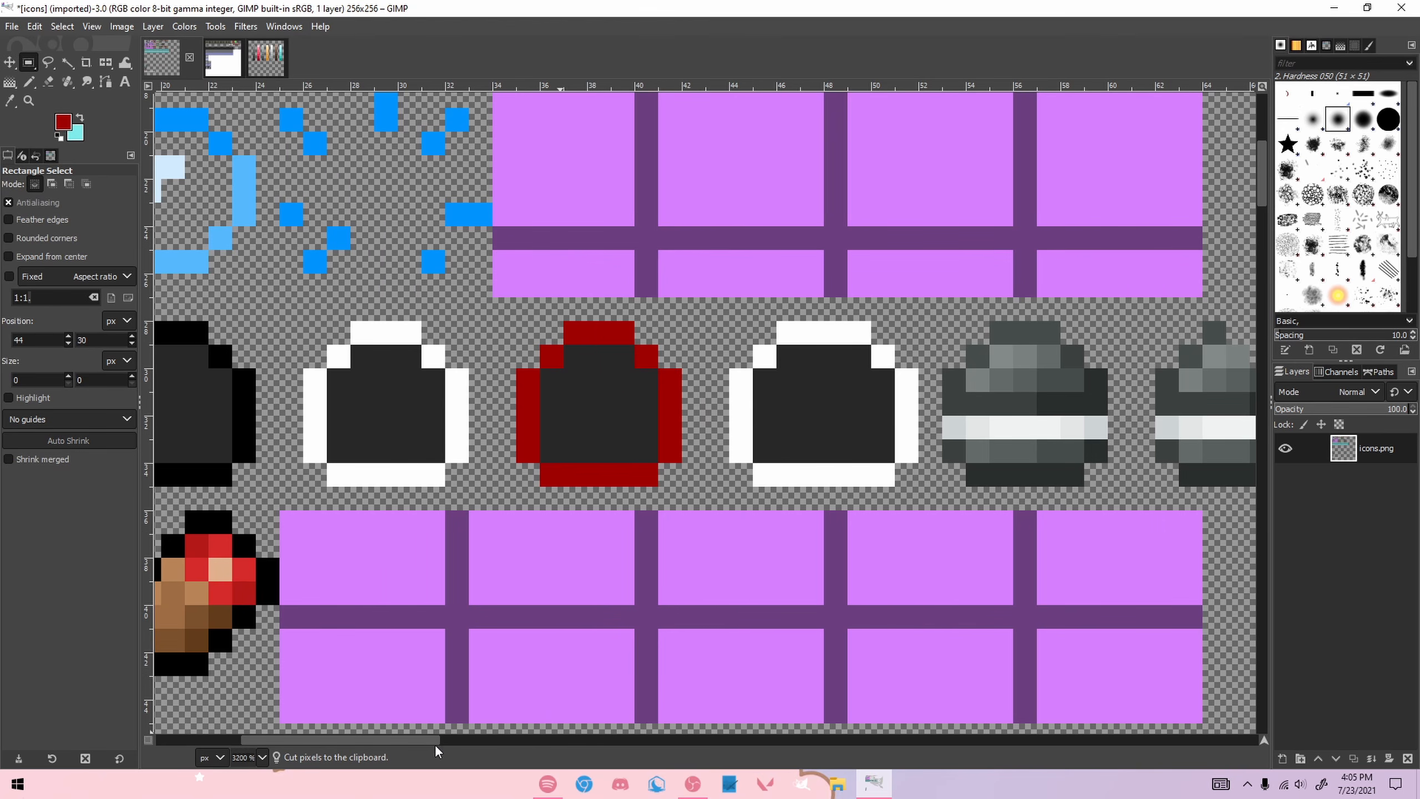
Step: Redraw the second white hunger outline's right side one pixel inward in sampled white and cut the leftover outer pixels
drag(435, 742, 480, 742)
key(n)
ctrl+click(637, 354)
click(616, 356)
click(639, 380)
shift+click(638, 451)
key(r)
mouse_move(604, 322)
mouse_down()
mouse_move(651, 368)
mouse_move(674, 463)
mouse_up()
drag(627, 463, 651, 486)
key(ctrl+x)
click(699, 330)
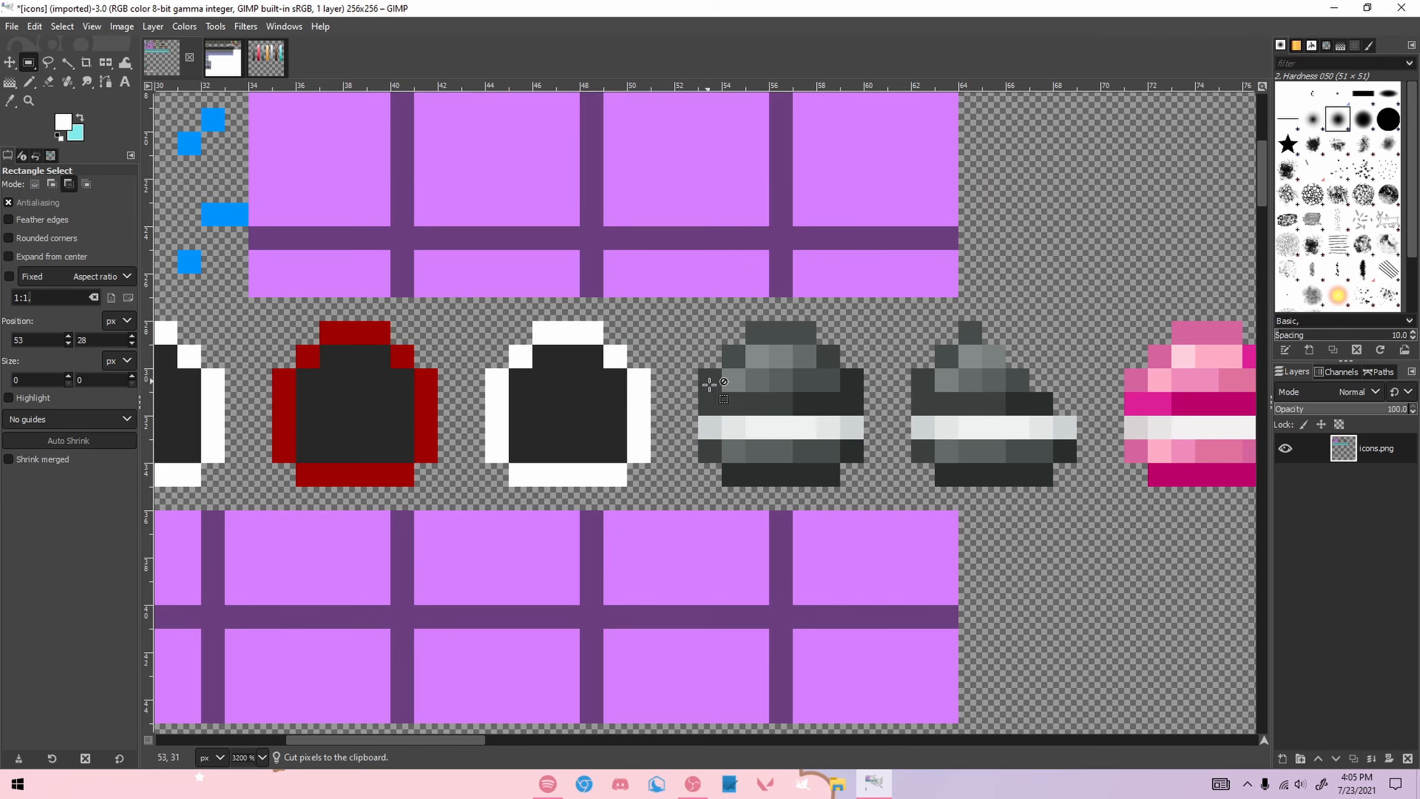
Step: Add a new transparent layer above icons.png for redrawing the armour icons
scroll(713, 392, down, 5)
scroll(792, 415, up, 1)
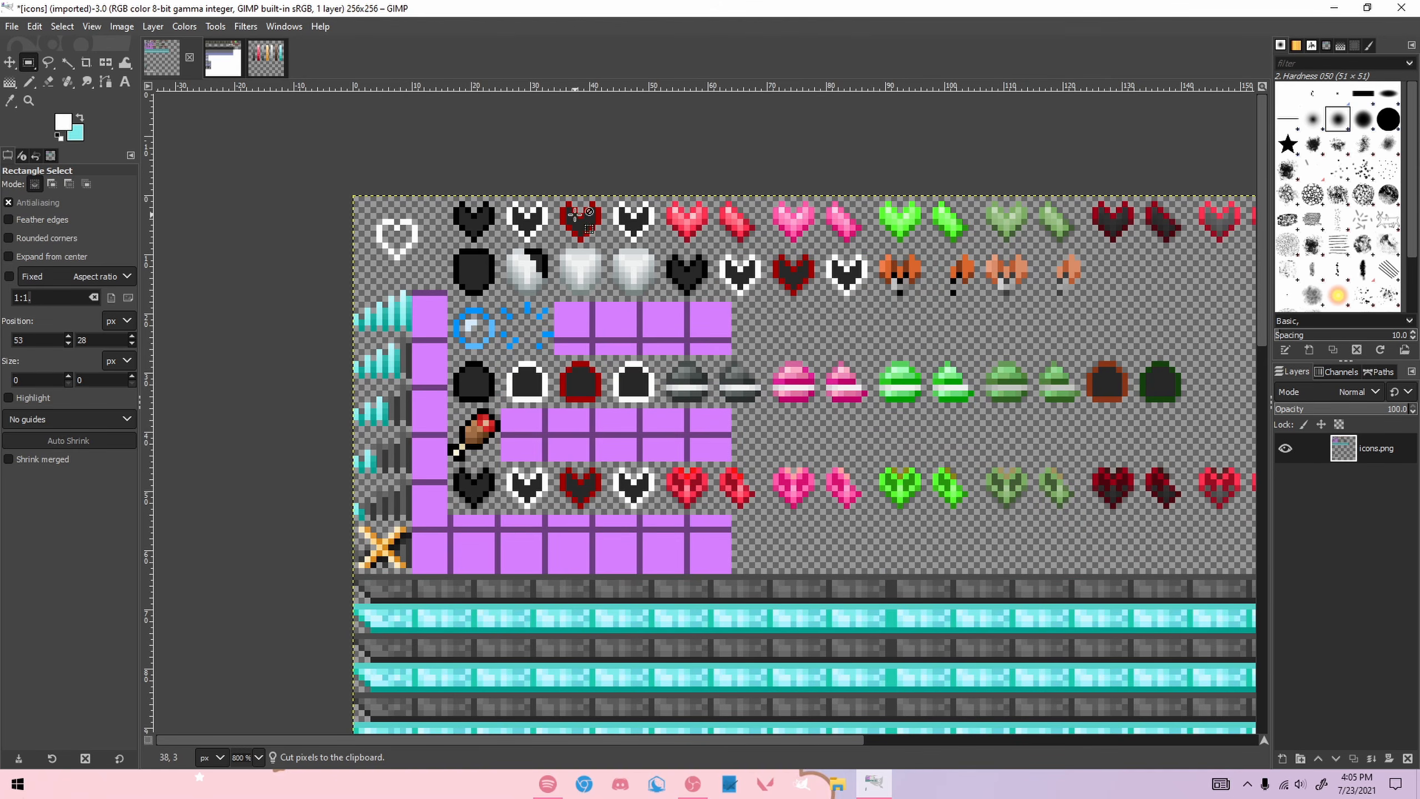
scroll(574, 215, up, 3)
key(ctrl+shift+n)
key(Return)
scroll(711, 360, up, 2)
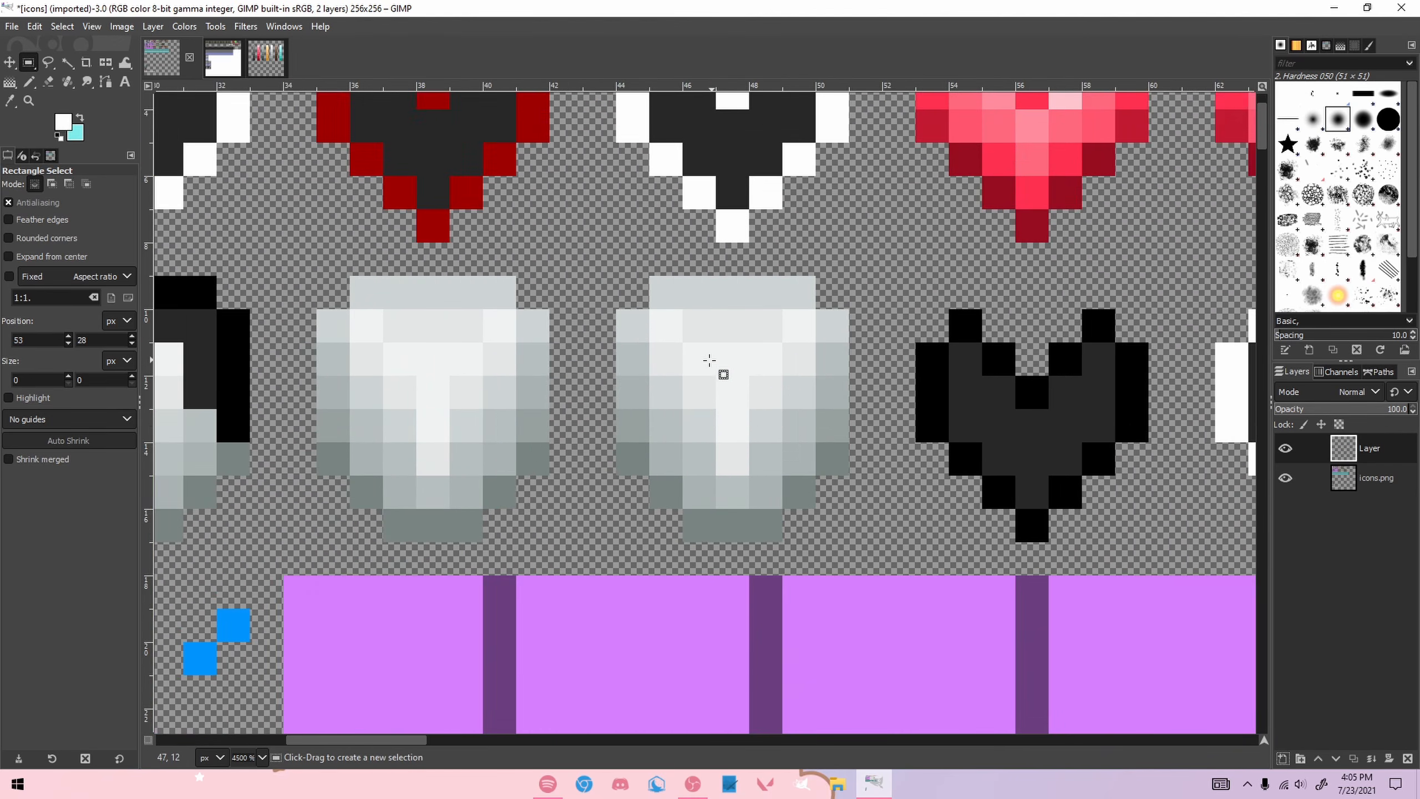
Step: Sample the darkest grey of the rightmost armour icon and pencil its whole outline on the new layer
scroll(711, 359, down, 3)
scroll(693, 340, up, 3)
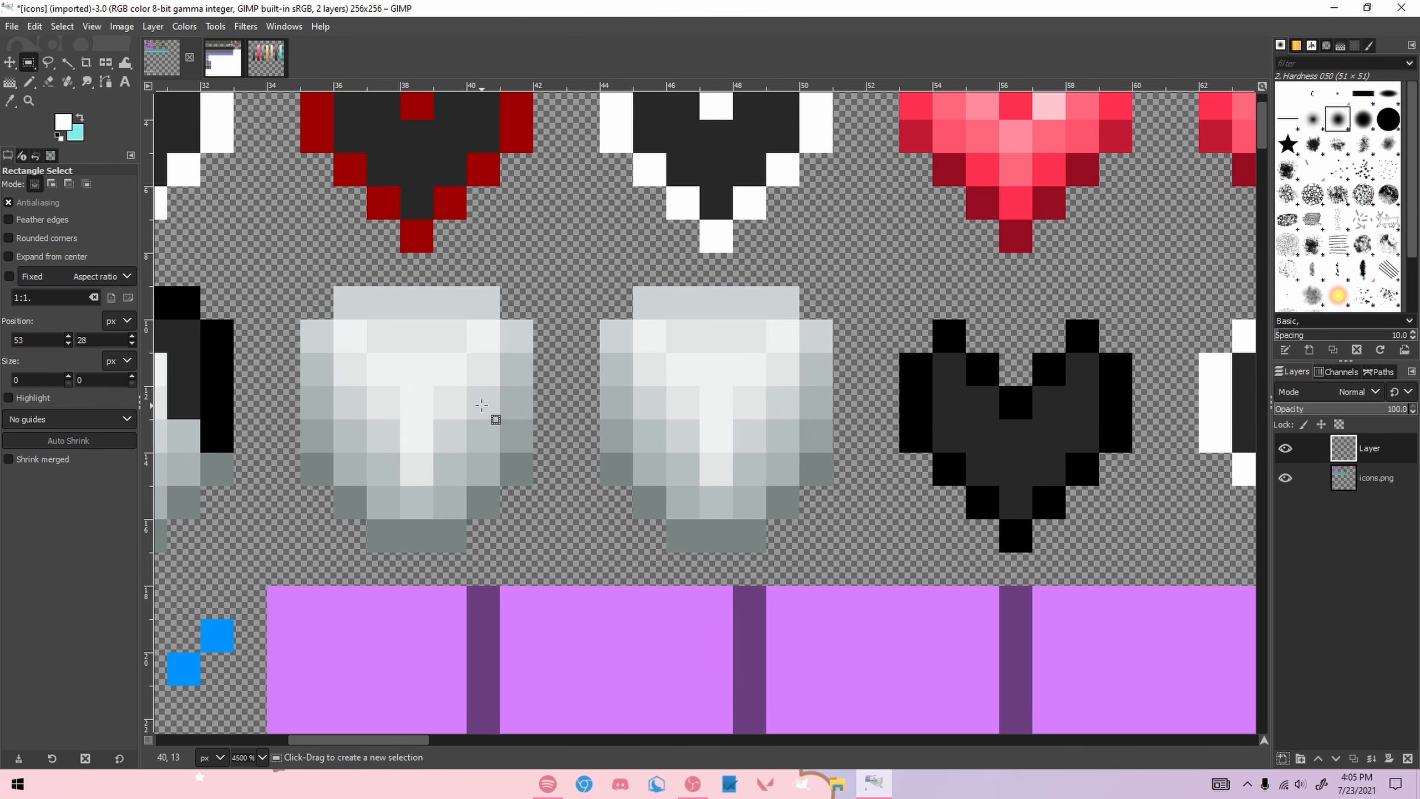
key(n)
ctrl+click(624, 463)
mouse_move(621, 463)
mouse_down()
mouse_move(649, 305)
mouse_move(816, 332)
mouse_move(816, 459)
mouse_up()
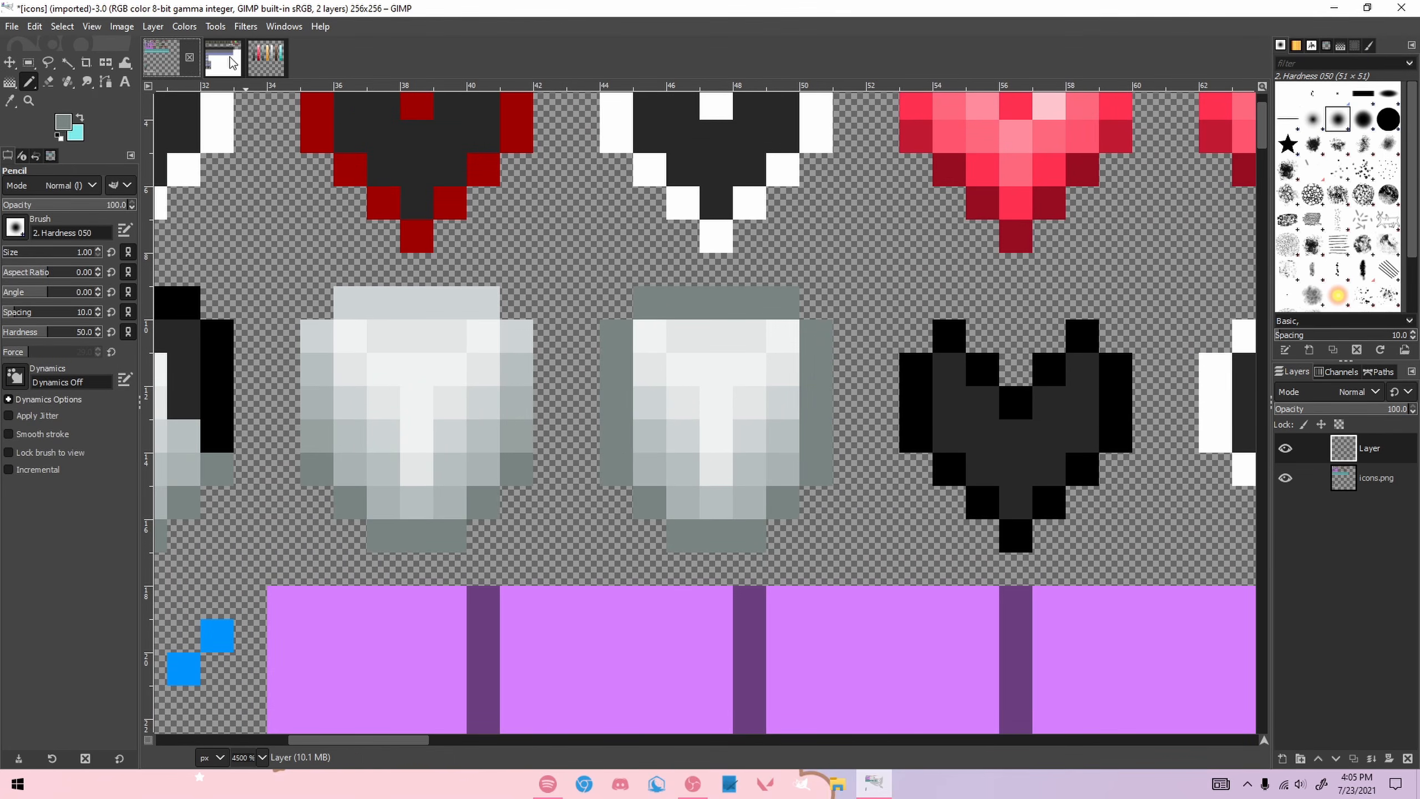
Step: Sample a lighter grey from the palette image and pencil it over the upper half of the rightmost armour icon's outline
click(266, 58)
click(162, 57)
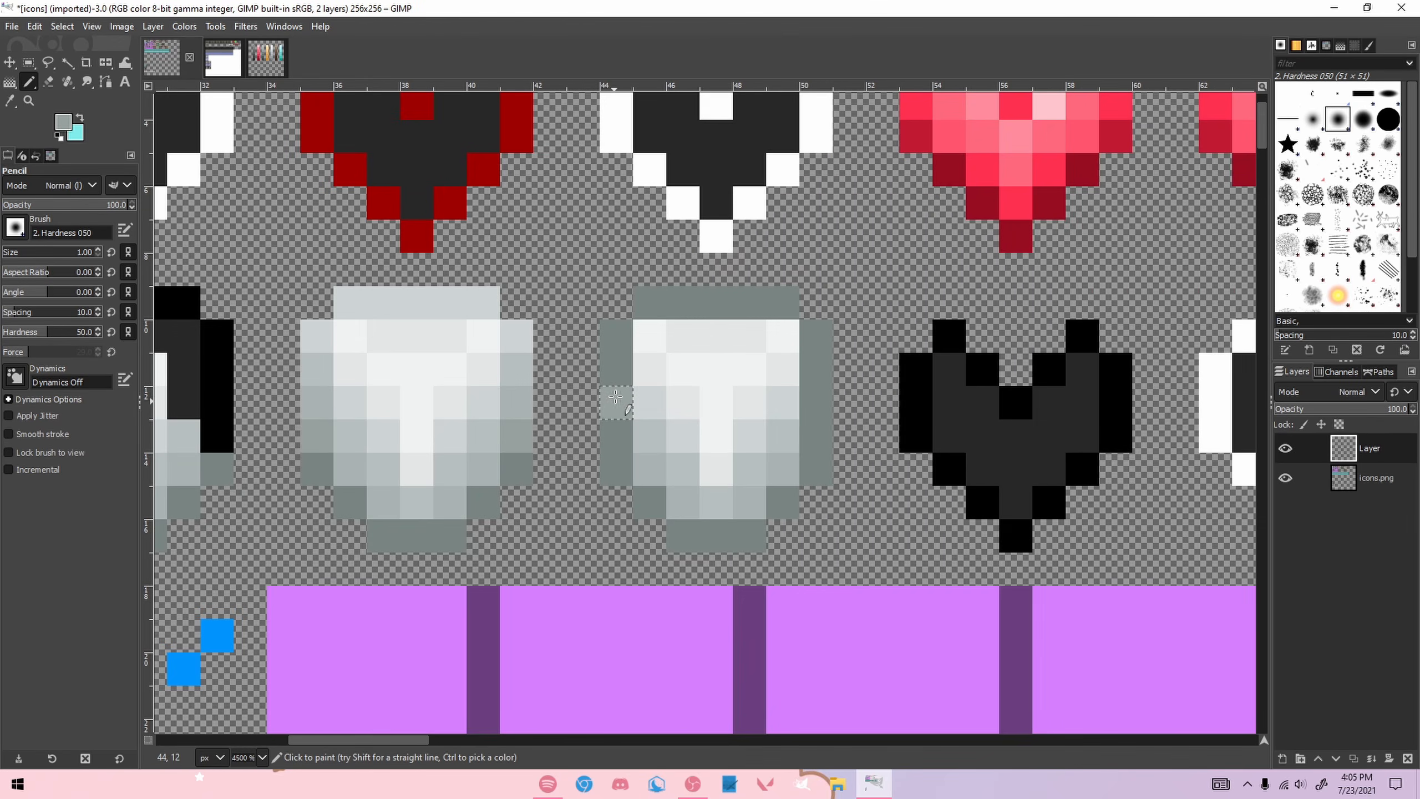
shift+click(616, 335)
shift+click(650, 303)
shift+click(783, 304)
shift+click(816, 336)
shift+click(818, 401)
Step: Sample the near-white shade and pencil a highlight along the inner top and left edges of the rightmost armour icon
scroll(622, 410, down, 5)
scroll(622, 410, up, 5)
ctrl+click(704, 363)
drag(664, 333, 747, 339)
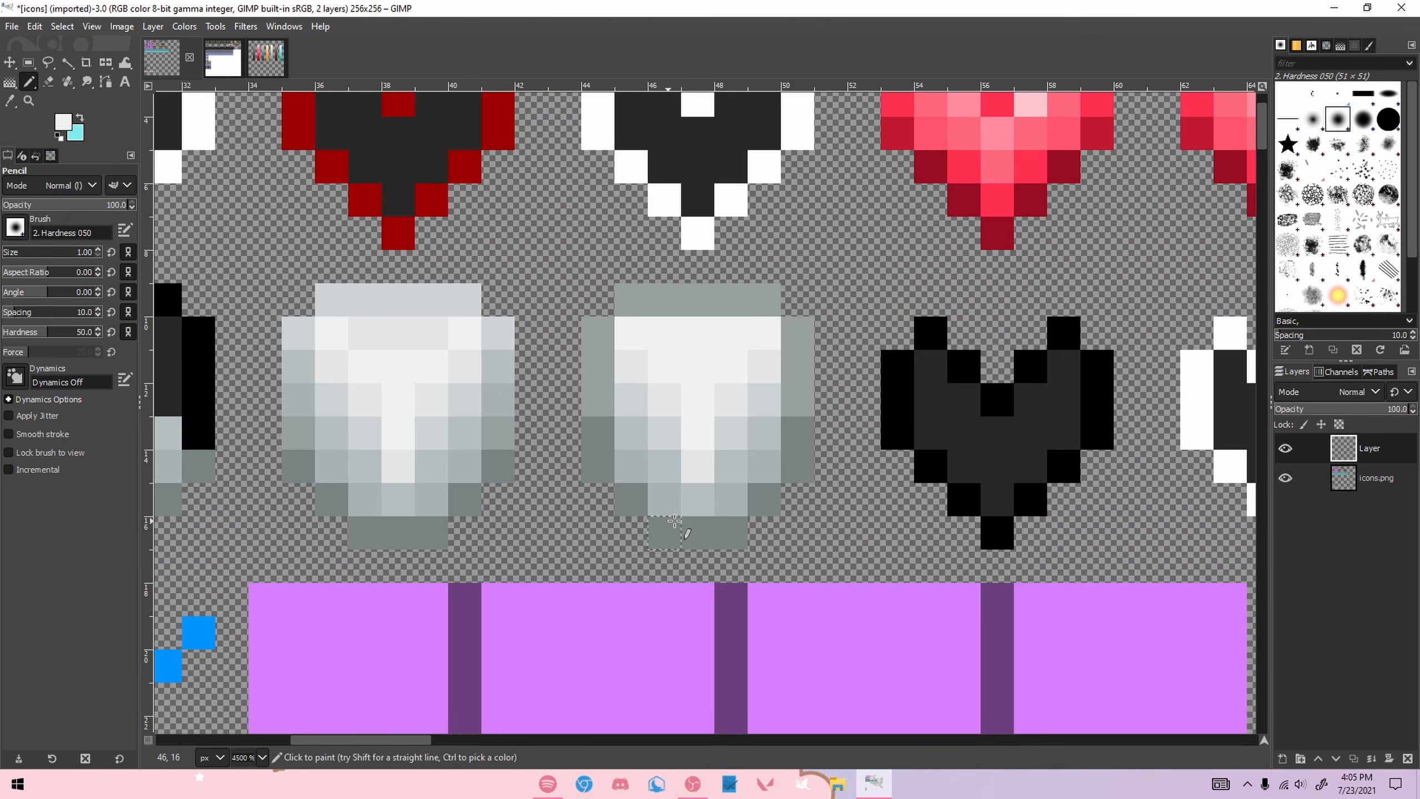
Step: Hide the icons.png layer and pencil the ends of the armour highlight in the palette's second-lightest white-grey
scroll(649, 532, down, 4)
scroll(656, 465, up, 4)
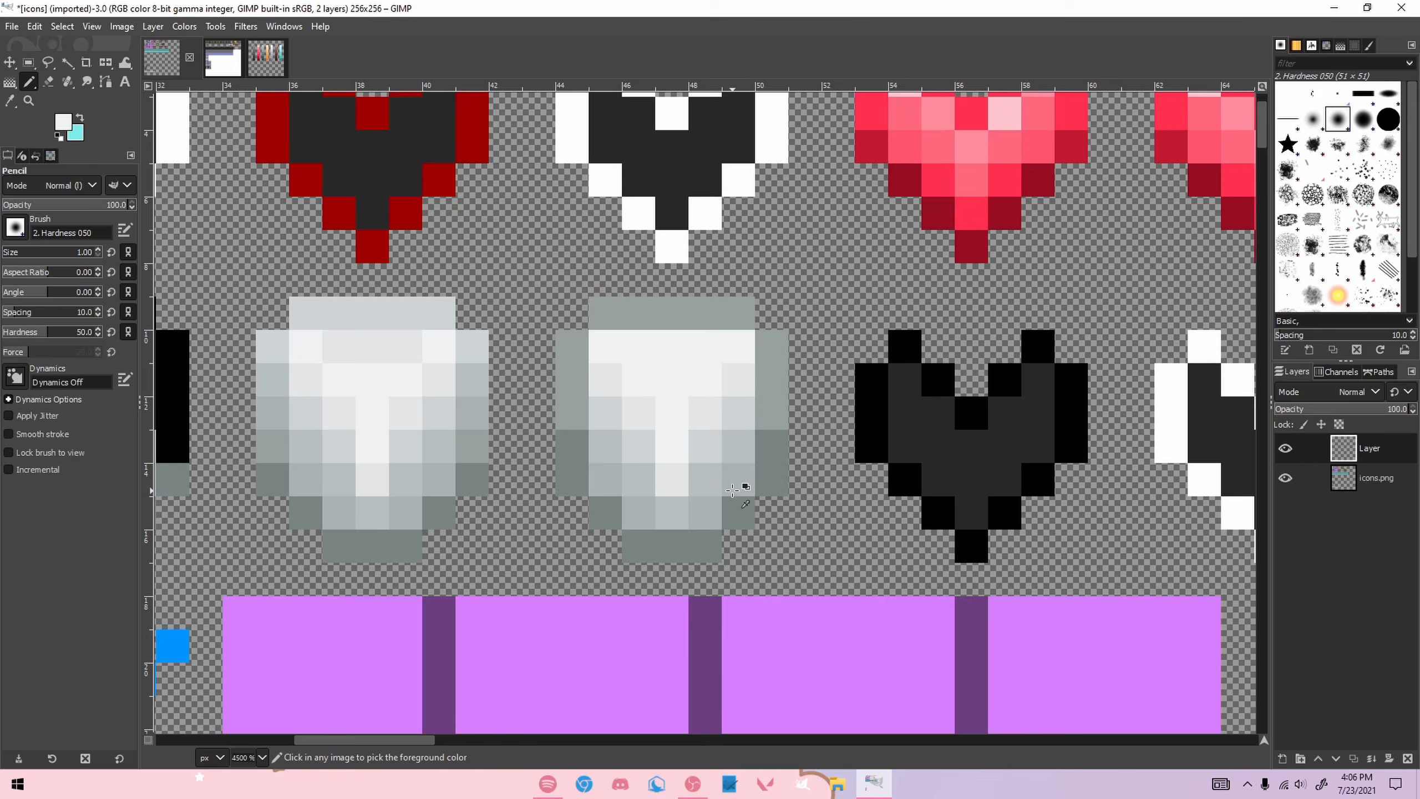
click(1285, 477)
click(267, 58)
ctrl+click(759, 263)
click(161, 58)
drag(705, 353, 738, 354)
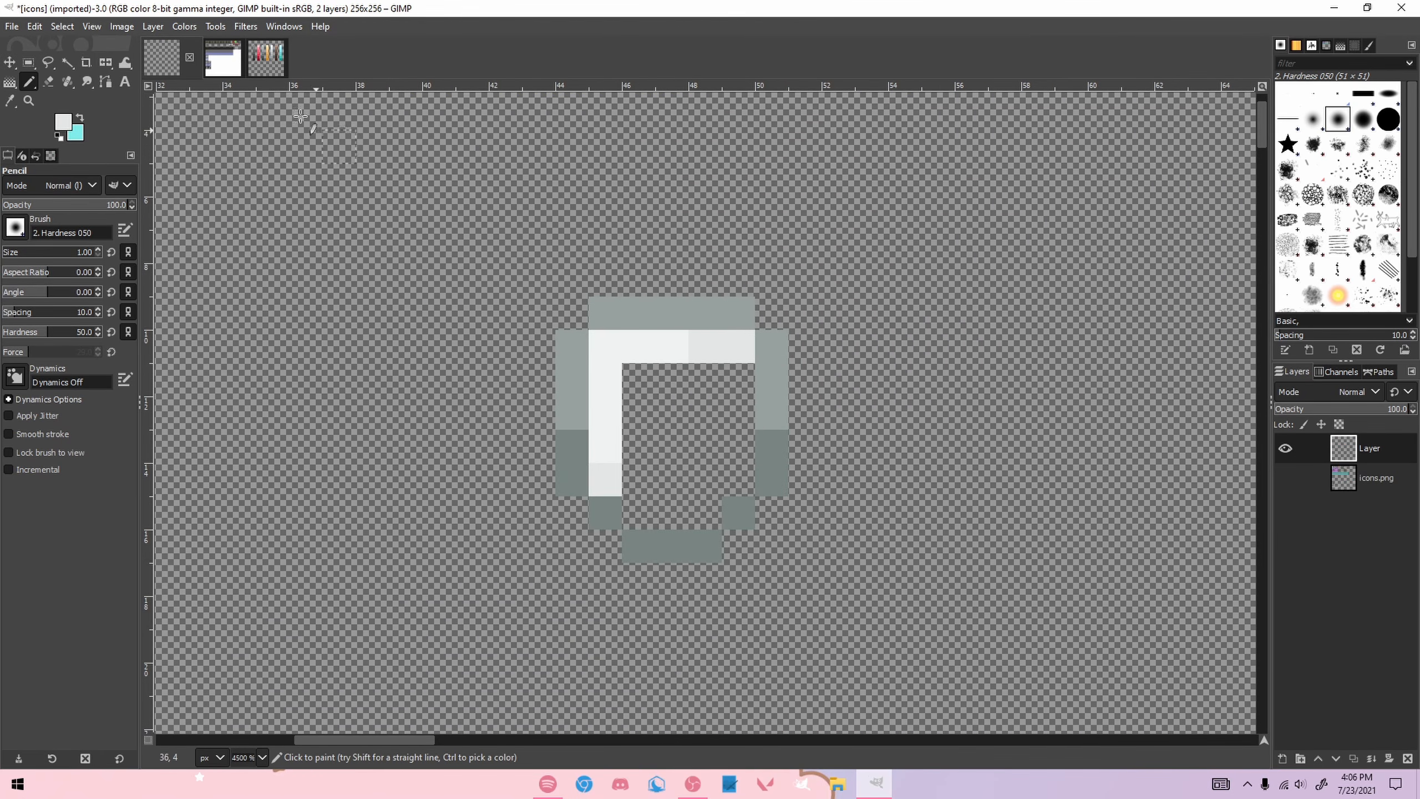
Step: Sample the third swatch of the palette's white-grey column and pencil a diagonal band inside the armour highlight
click(279, 63)
ctrl+click(761, 286)
click(190, 60)
click(158, 61)
mouse_move(639, 380)
mouse_down()
mouse_move(650, 415)
mouse_move(685, 409)
mouse_move(672, 414)
mouse_up()
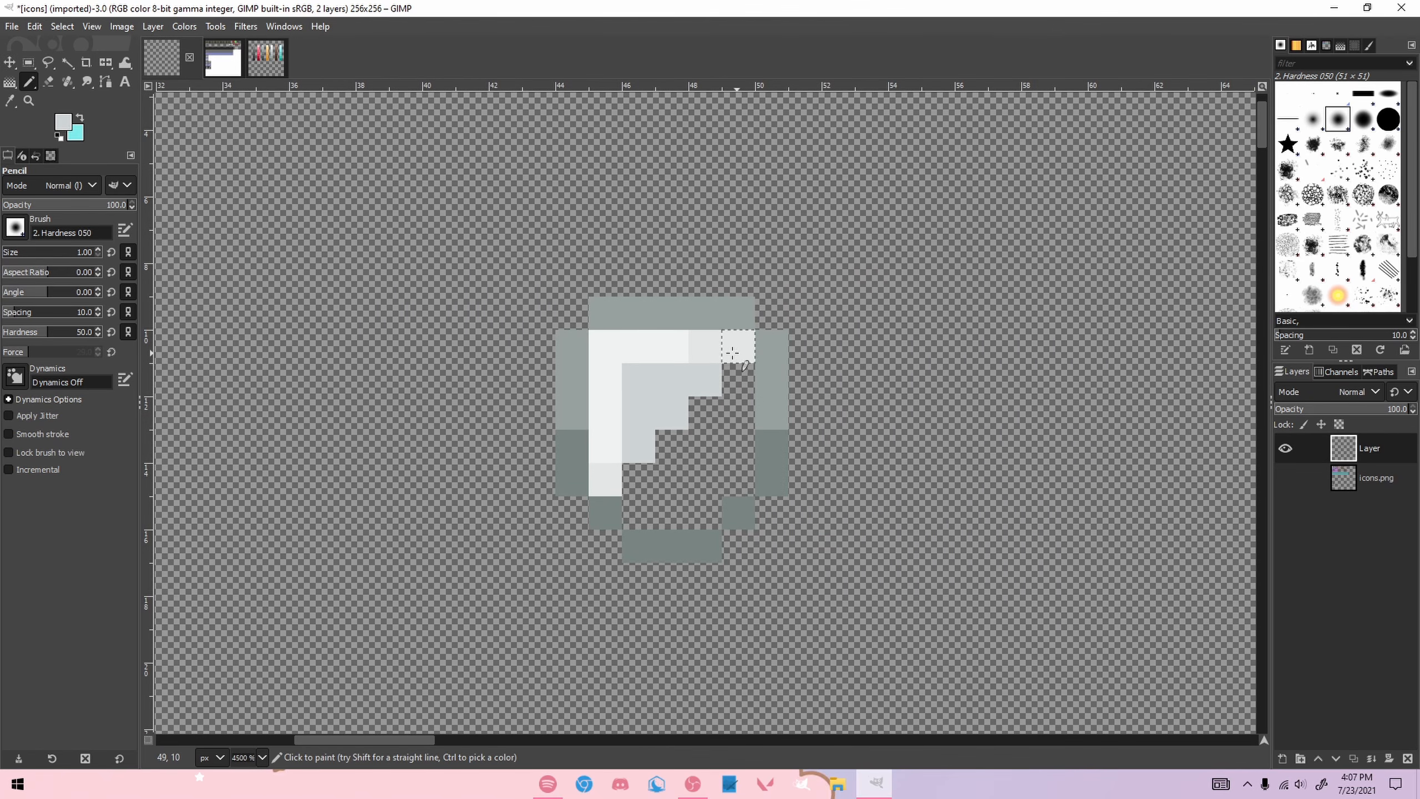
Step: Sample the fourth swatch of the palette's white-grey column and pencil the next diagonal shading band in the armour icon
click(267, 58)
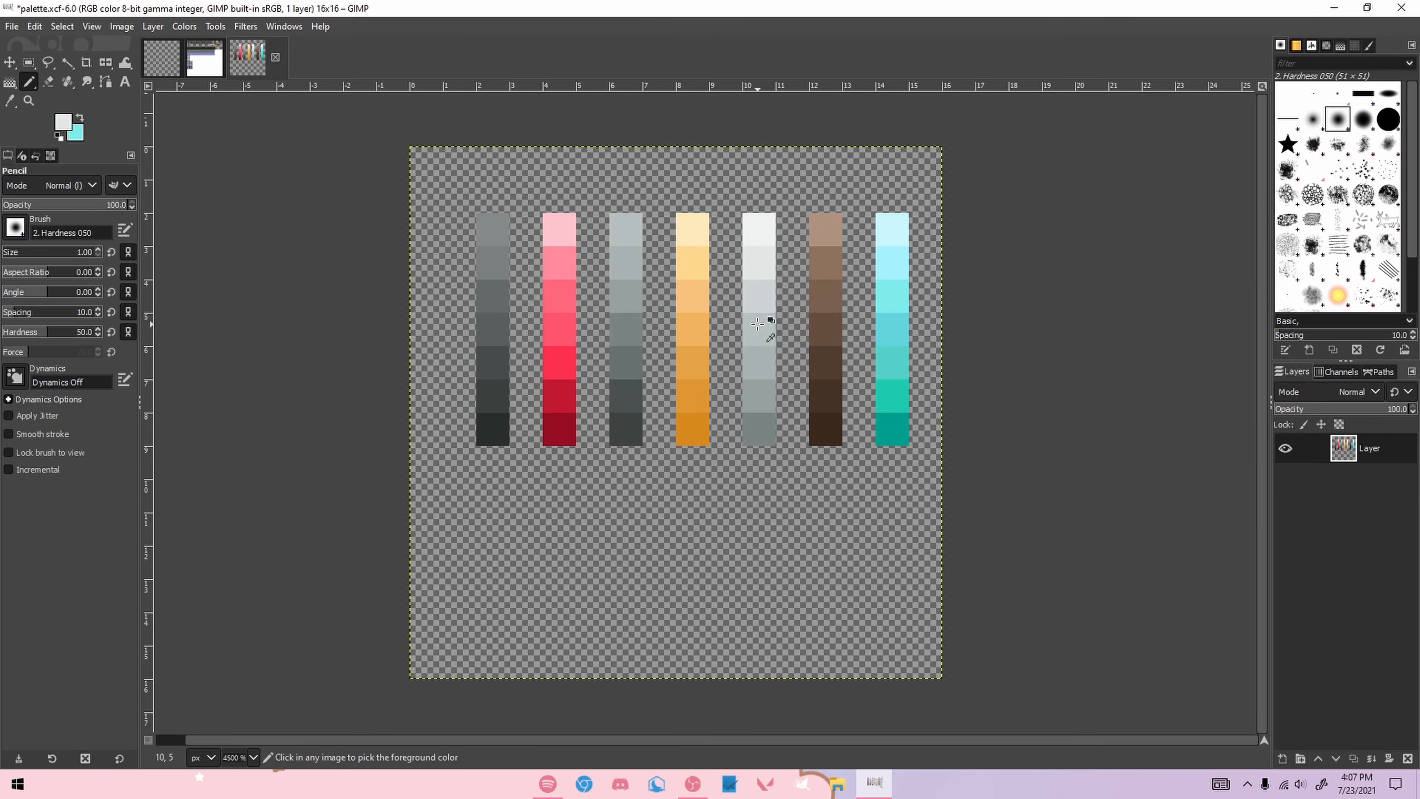
ctrl+click(767, 321)
click(161, 58)
mouse_move(638, 480)
mouse_down()
mouse_move(636, 505)
mouse_move(732, 380)
mouse_move(724, 480)
mouse_up()
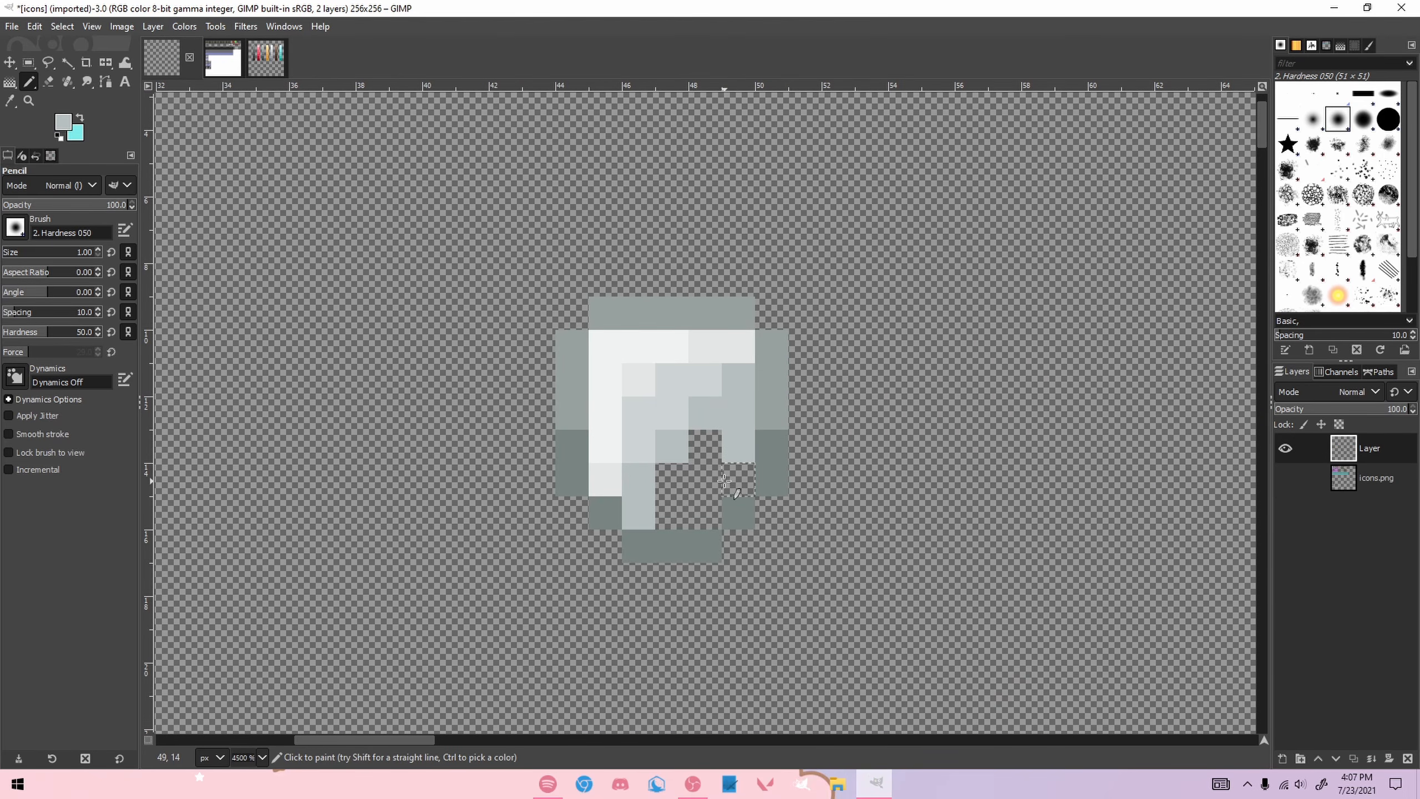
Step: Sample the fifth swatch of the palette's white-grey column and fill the armour icon's remaining lower-right interior
click(266, 58)
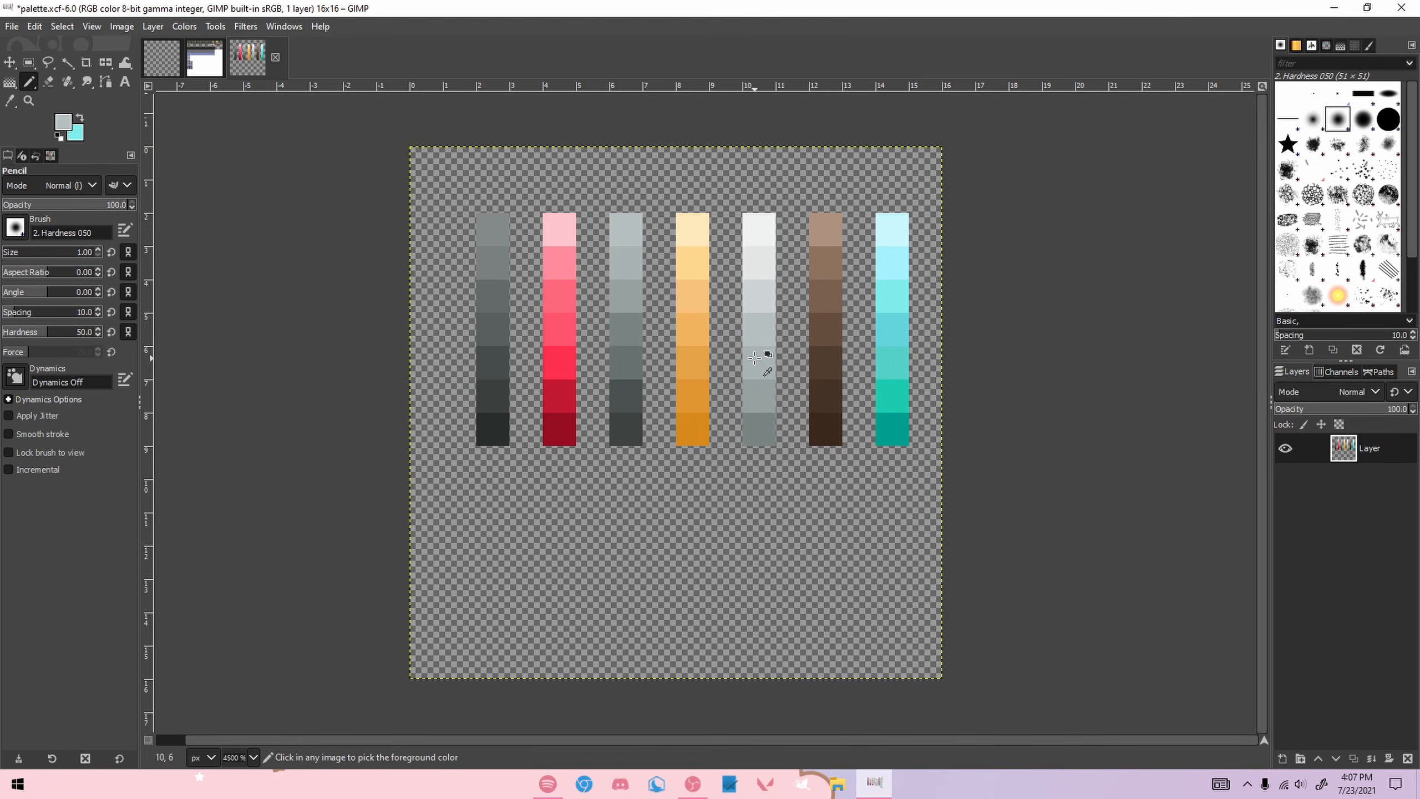
click(204, 56)
click(162, 58)
mouse_move(672, 482)
mouse_down()
mouse_move(707, 447)
mouse_move(739, 481)
mouse_up()
Step: Show the icons.png layer again beneath the redrawn armour icon
scroll(648, 534, down, 4)
scroll(648, 534, up, 4)
click(1285, 478)
scroll(629, 509, down, 4)
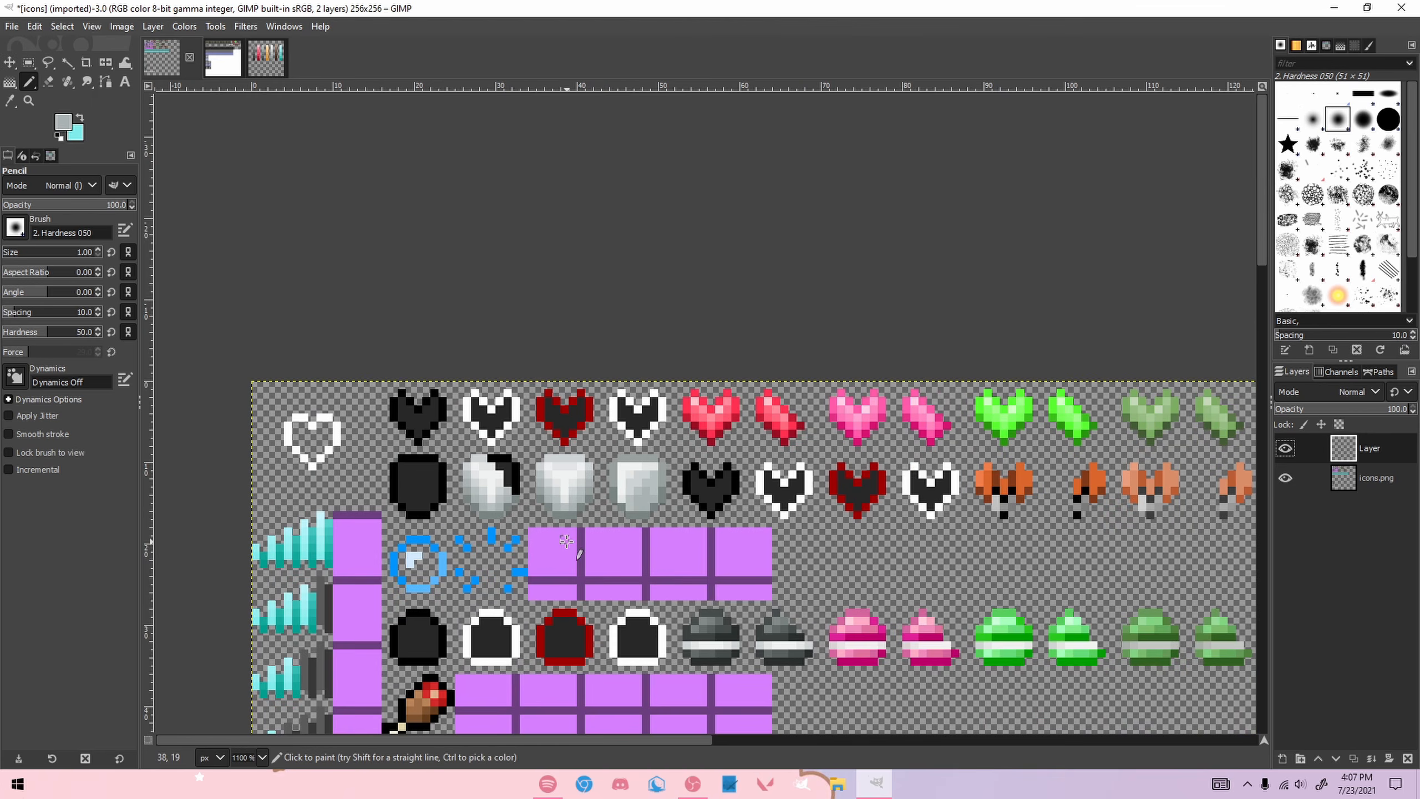
scroll(568, 541, up, 2)
Step: Sample further greys from the palette and touch up the shading inside the right side of the armour icon
click(267, 58)
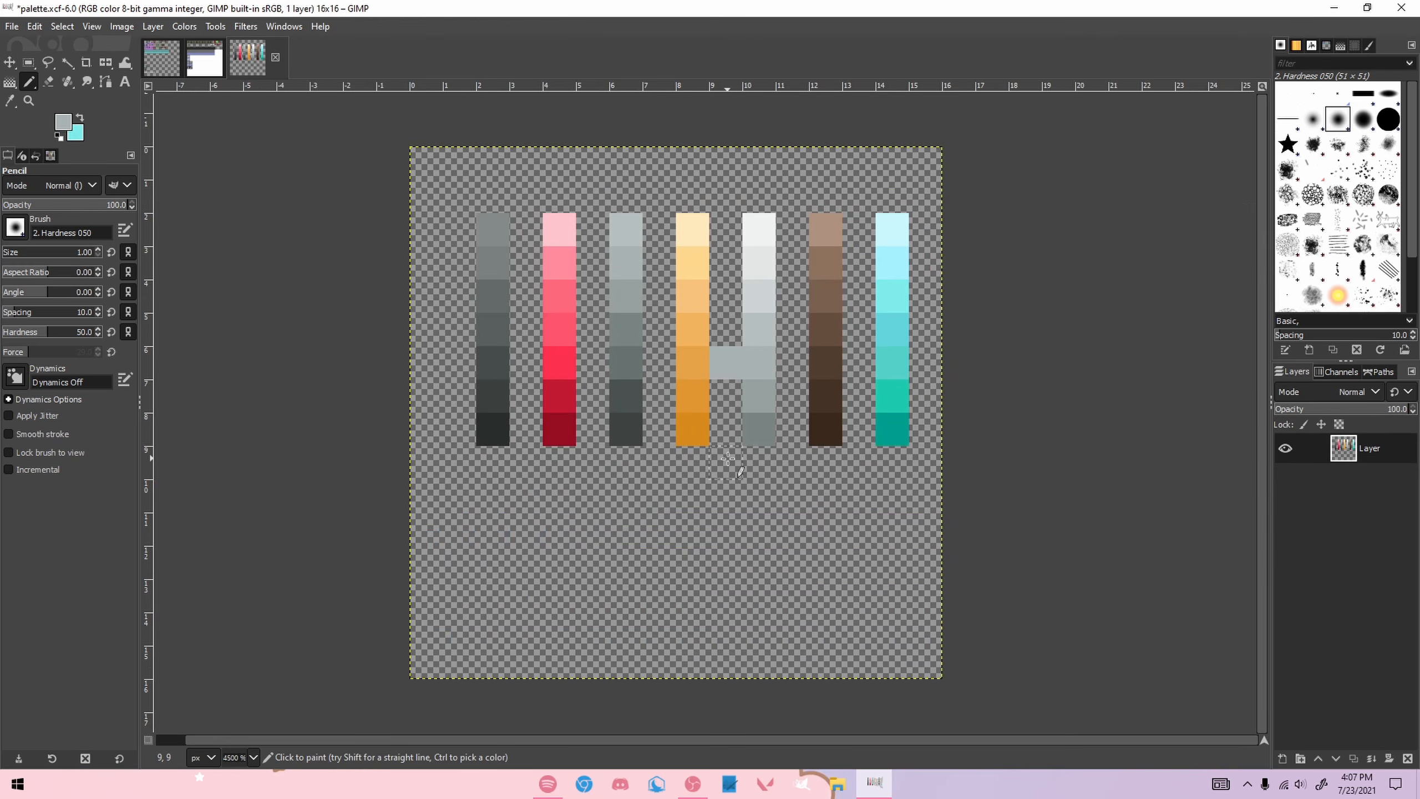
click(162, 59)
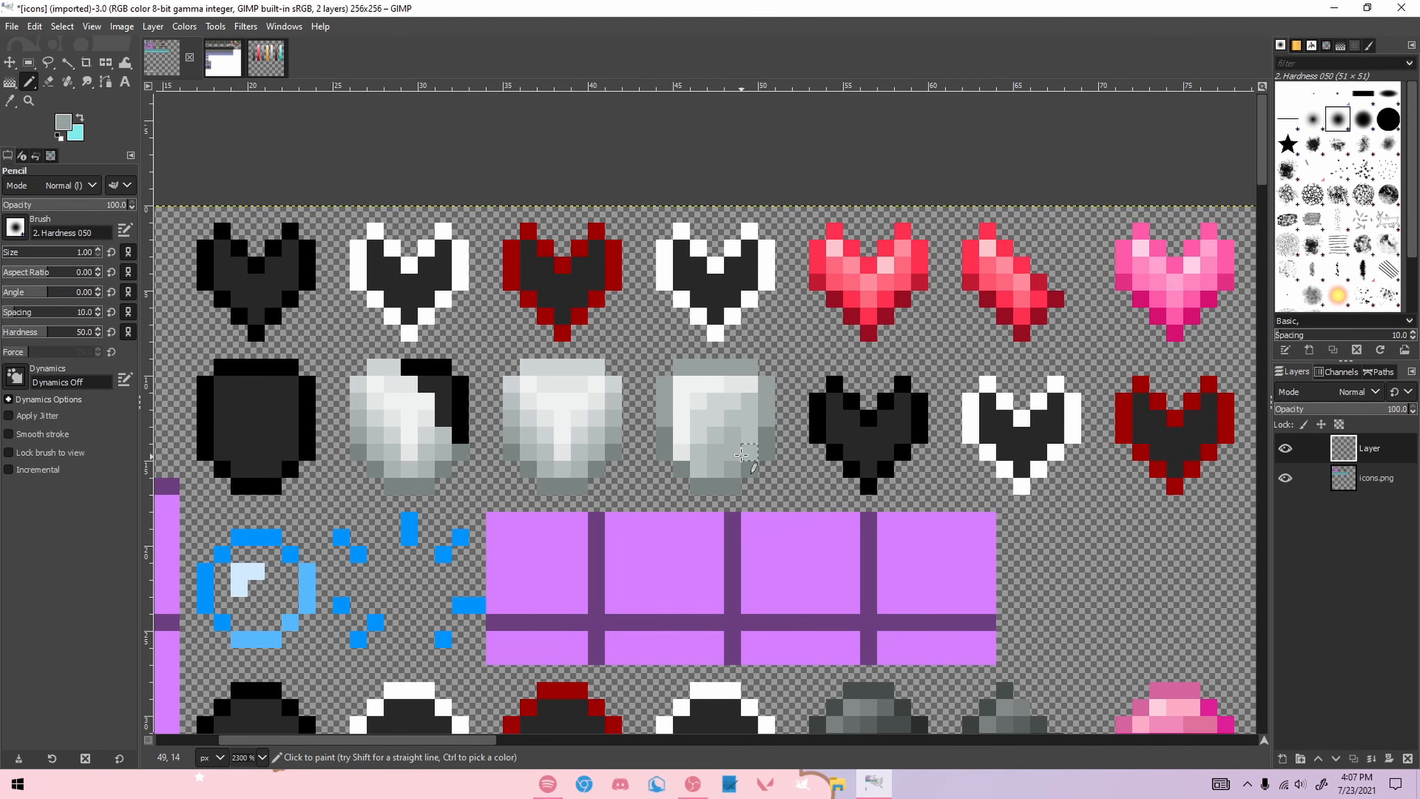
scroll(706, 511, up, 1)
scroll(749, 403, down, 2)
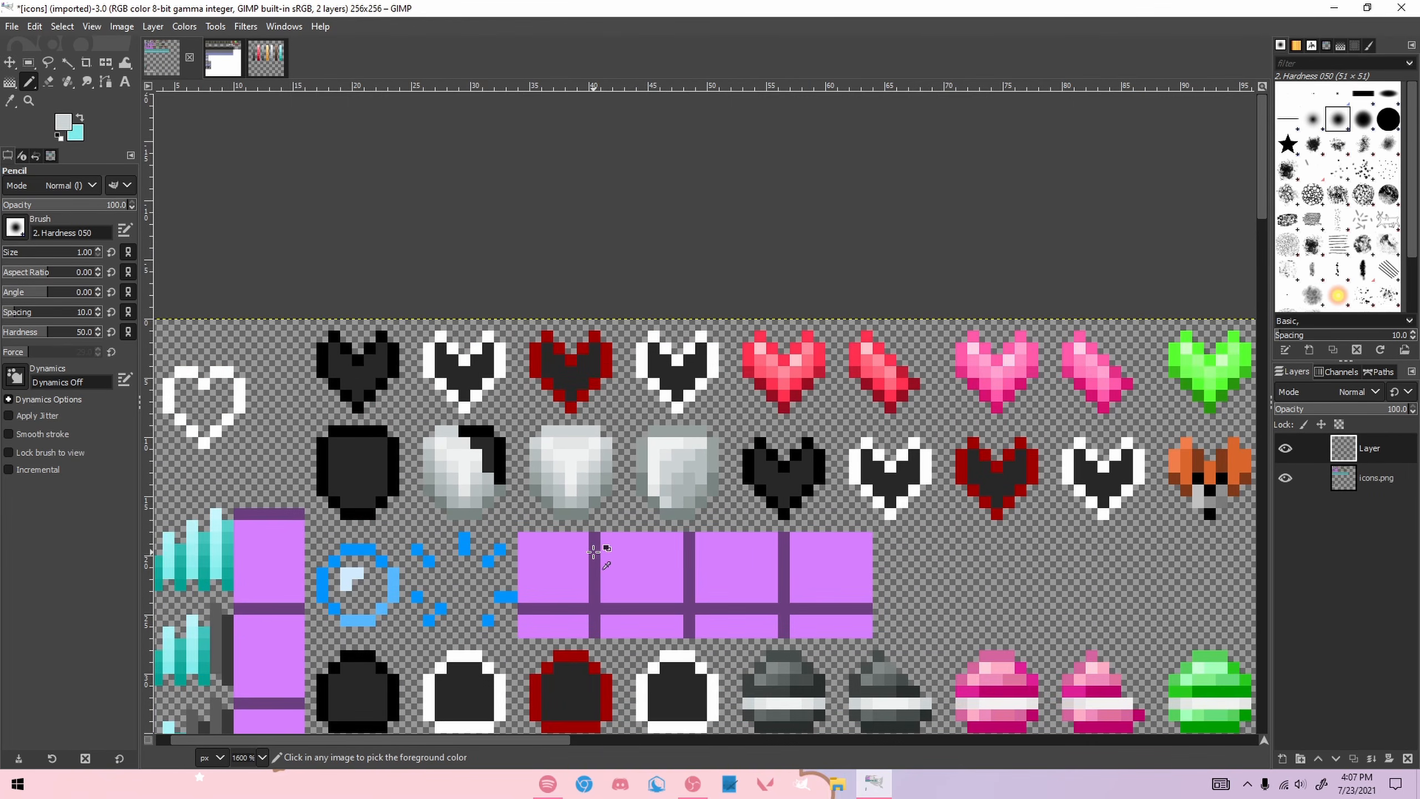
scroll(594, 552, up, 1)
scroll(608, 534, down, 1)
scroll(608, 534, up, 1)
Step: Copy the redrawn armour icon and paste it over the full armour icon directly beside it
key(r)
mouse_move(654, 370)
mouse_down()
mouse_move(749, 503)
mouse_move(773, 503)
mouse_move(588, 465)
mouse_up()
key(ctrl+c)
key(ctrl+v)
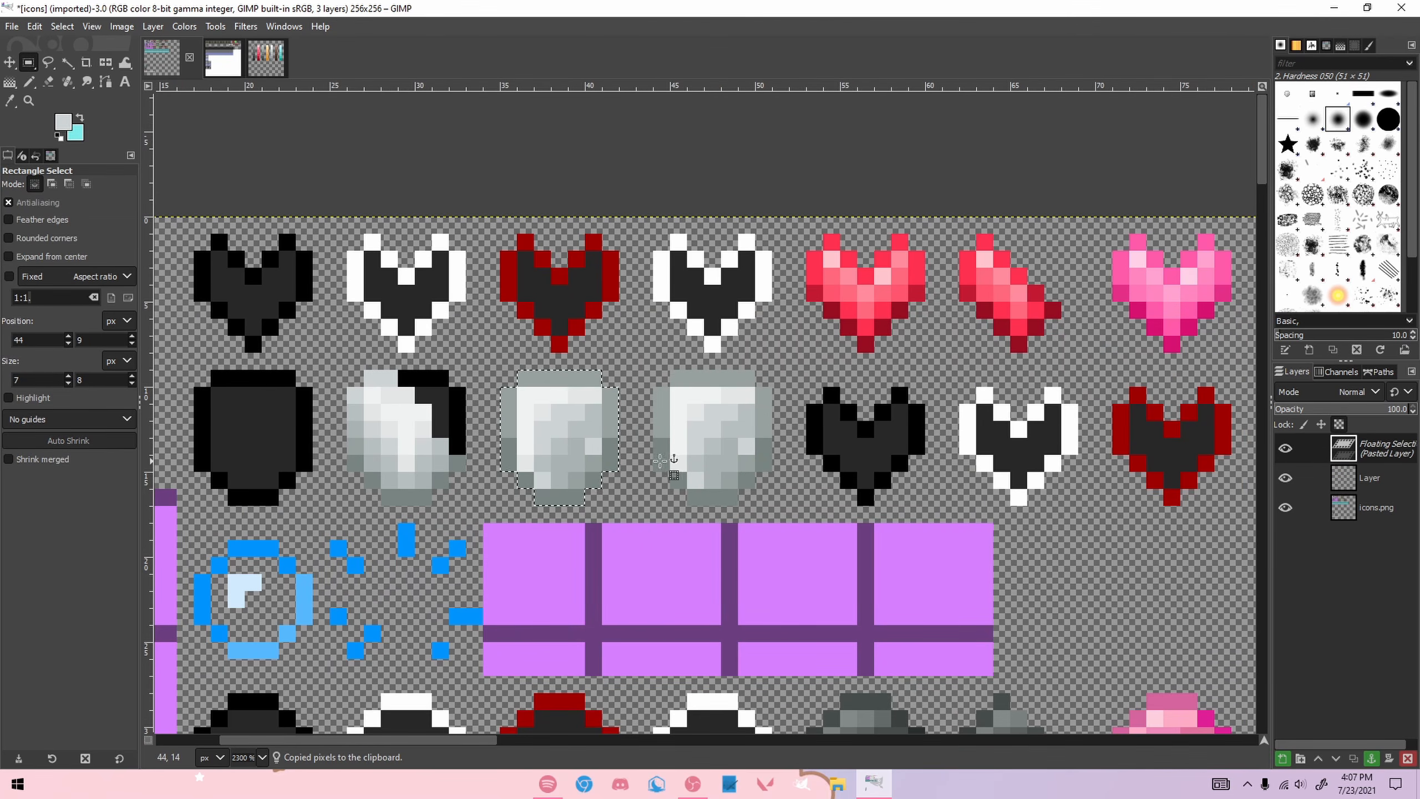
click(495, 376)
Step: Copy a stair-stepped selection of the pasted armour icon's left part and place it over the half armour icon
drag(500, 370, 621, 502)
click(636, 421)
drag(536, 438, 546, 503)
shift+drag(538, 406, 560, 507)
shift+drag(553, 389, 582, 506)
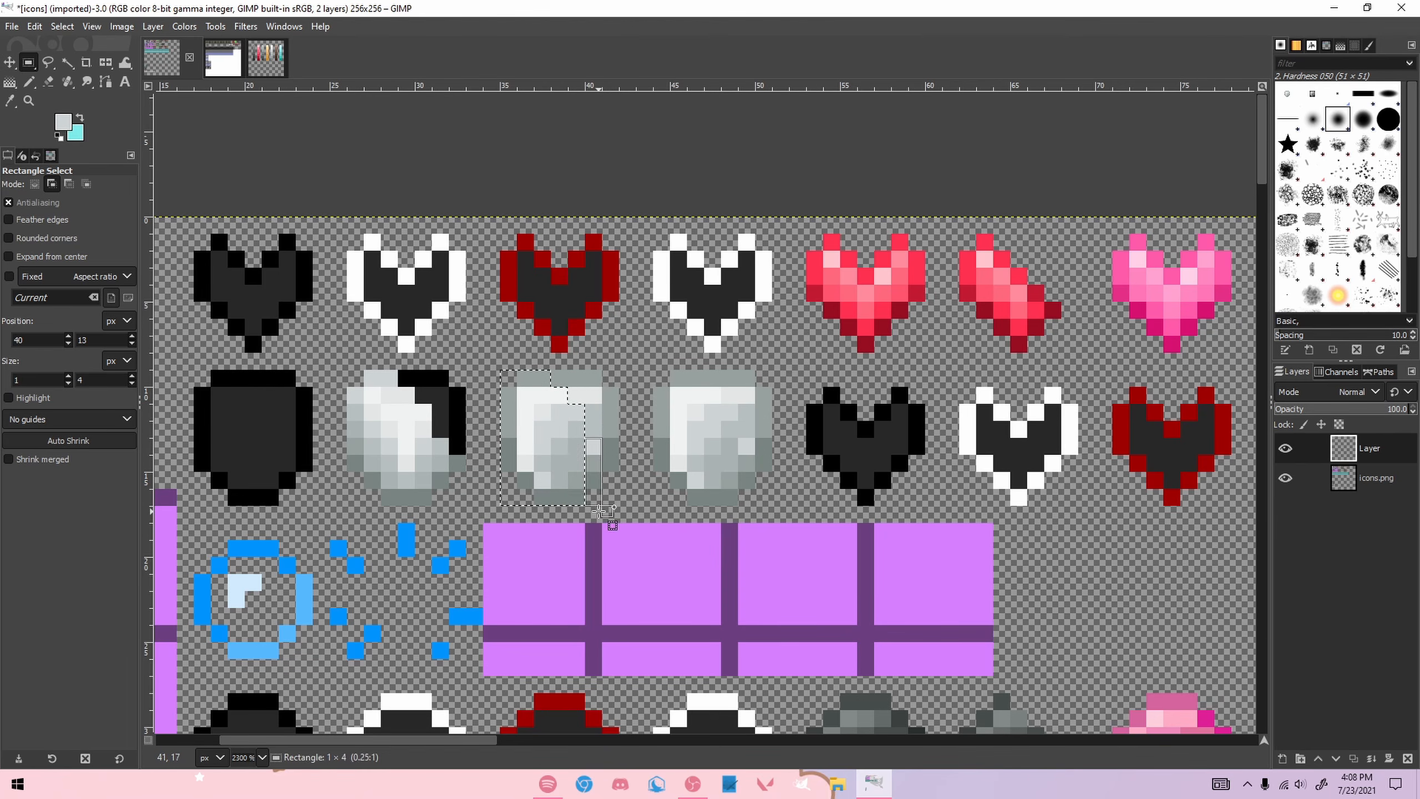
key(ctrl+c)
key(ctrl+v)
drag(585, 436, 430, 439)
click(469, 389)
Step: Examine the redrawn armour icons alongside the rest of the icon sheet at several magnifications
scroll(507, 522, down, 4)
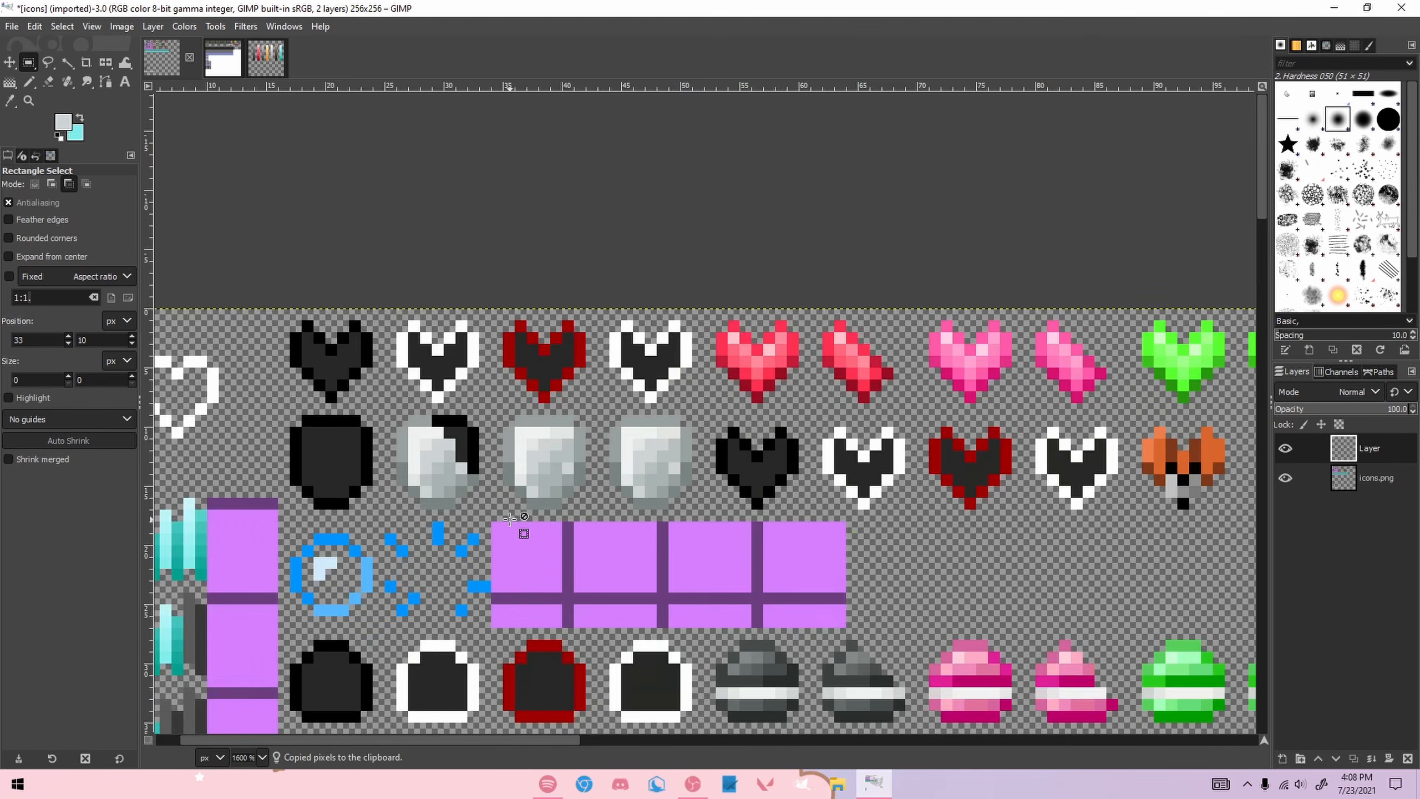
scroll(541, 249, up, 3)
scroll(493, 404, down, 5)
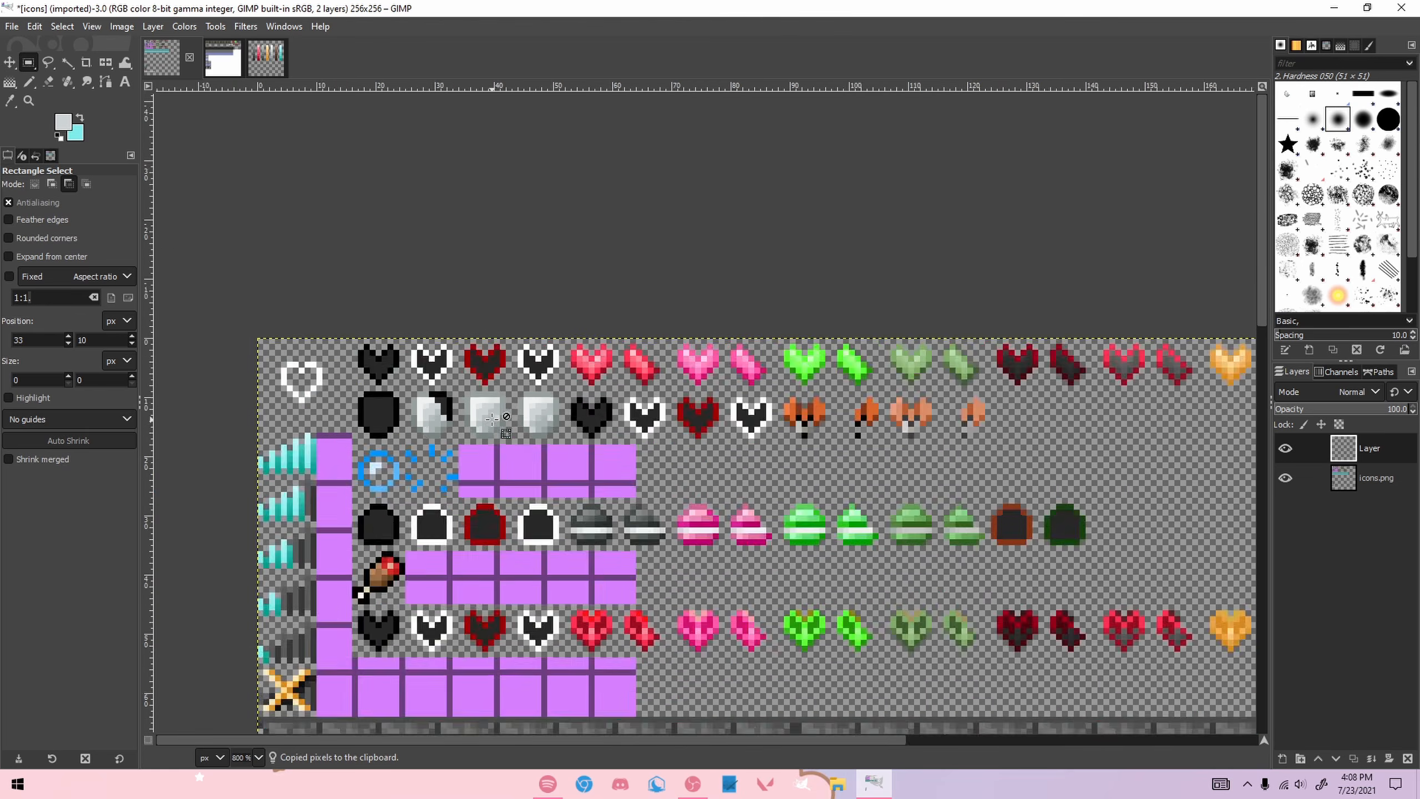
scroll(460, 477, up, 1)
scroll(467, 480, down, 1)
scroll(481, 485, up, 1)
scroll(484, 476, down, 3)
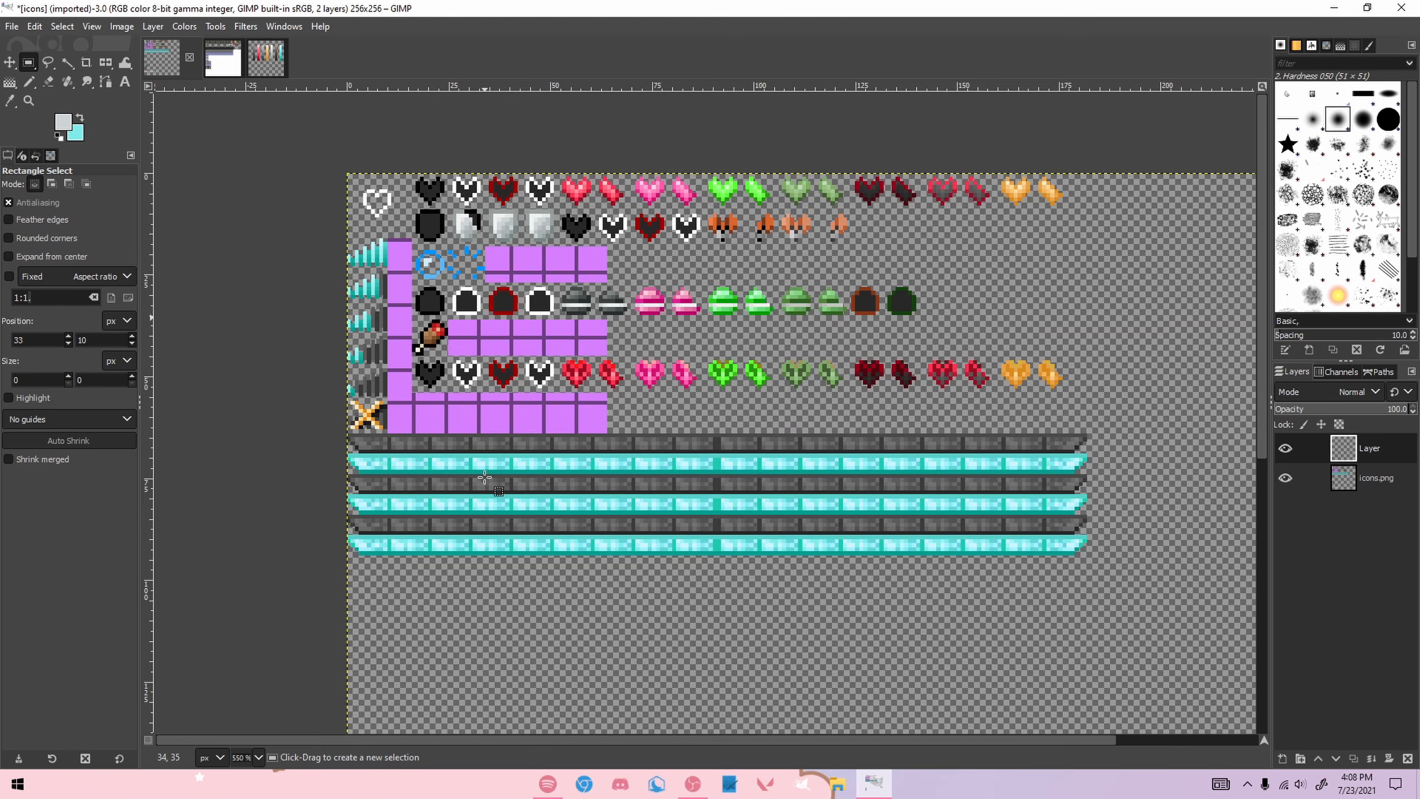
Step: Look over the whole icon sheet and examine the new armour and hunger icons in the in-game HUD
scroll(485, 477, down, 6)
scroll(489, 473, up, 5)
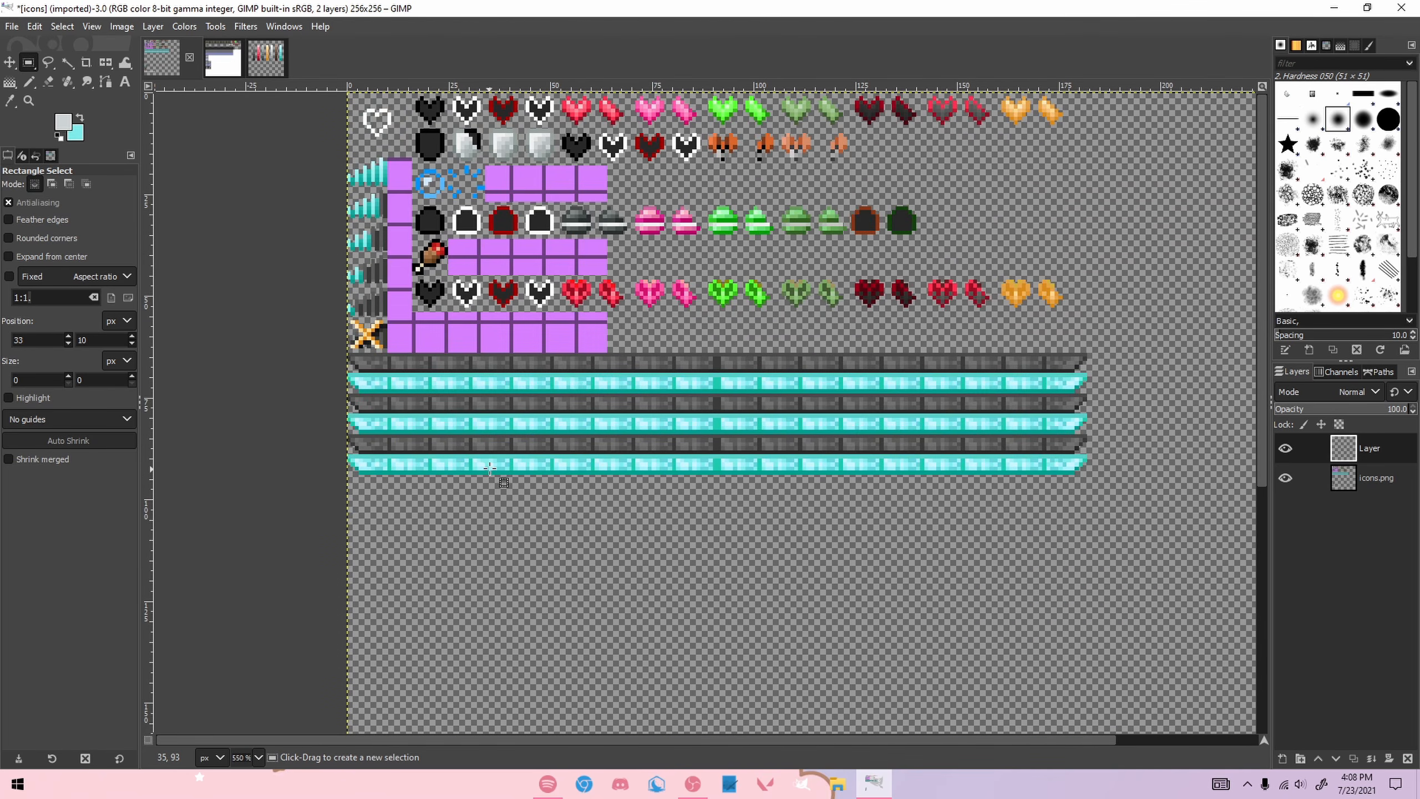
scroll(605, 169, up, 2)
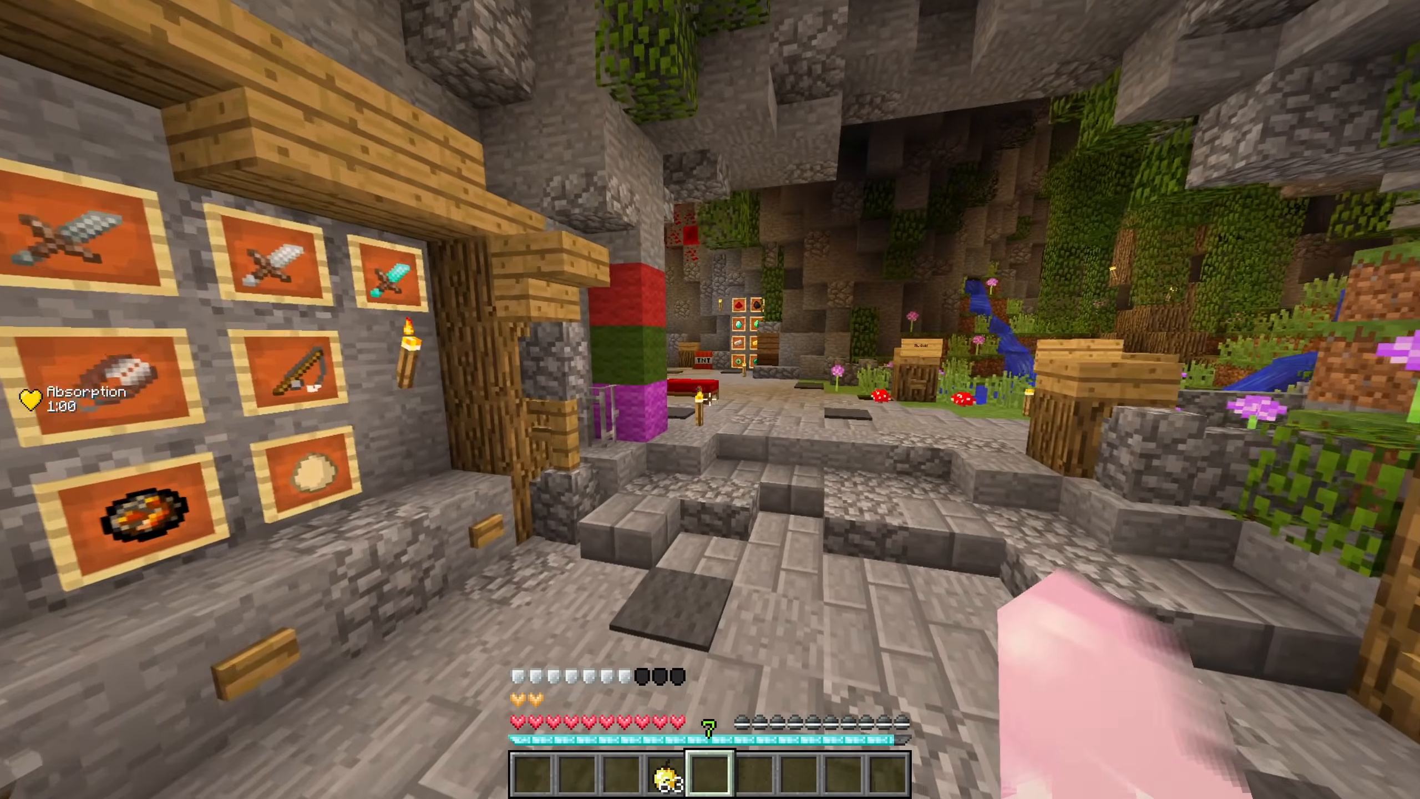
key(w)
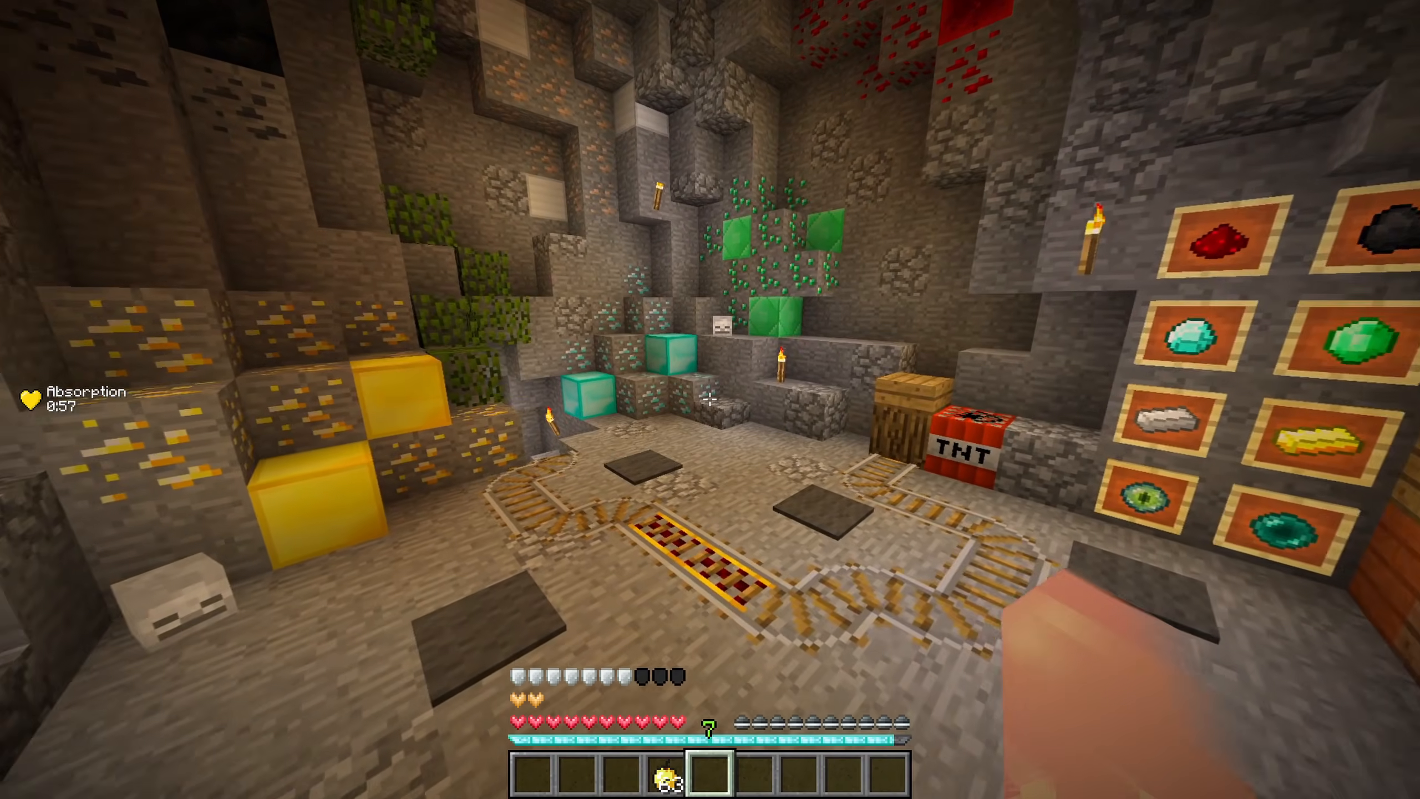
key(w)
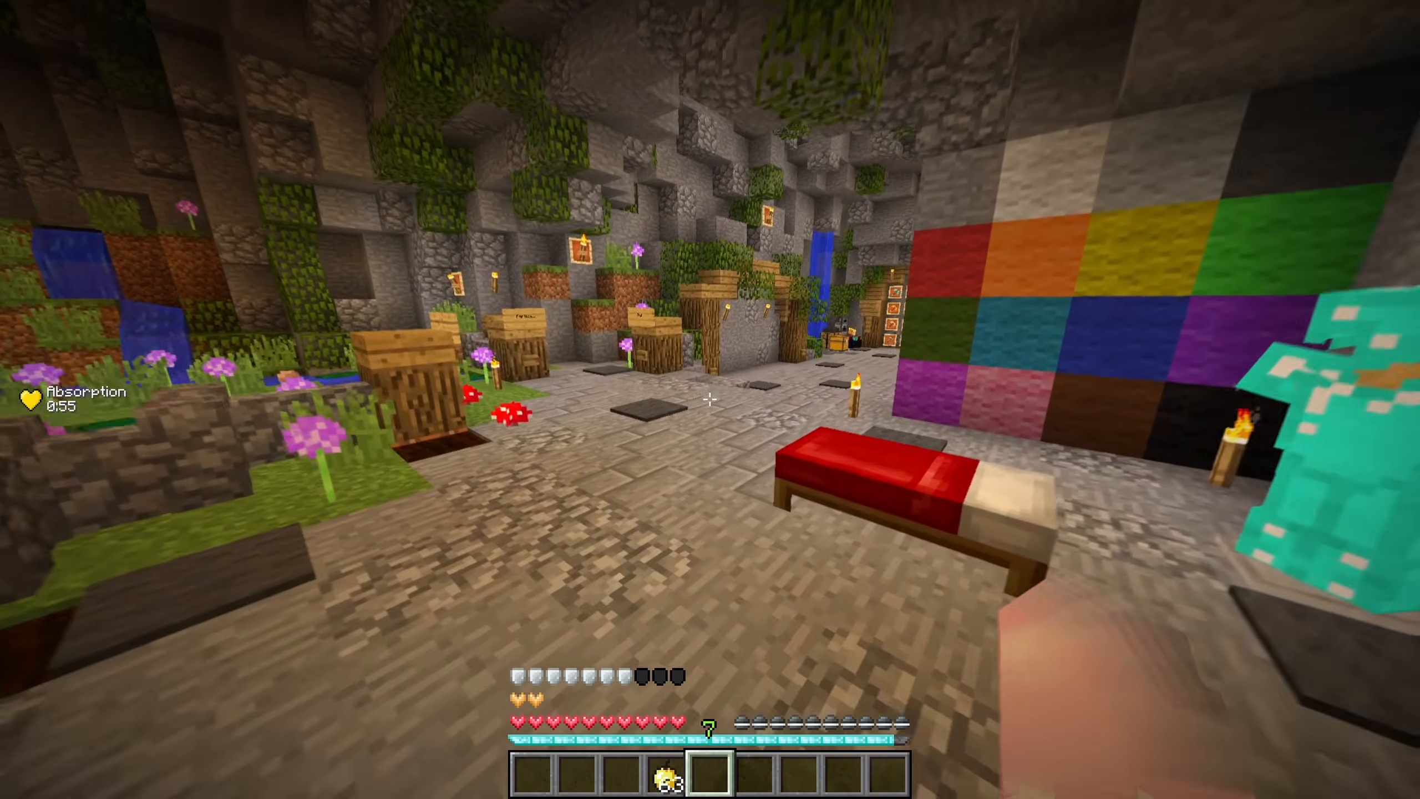
key(w)
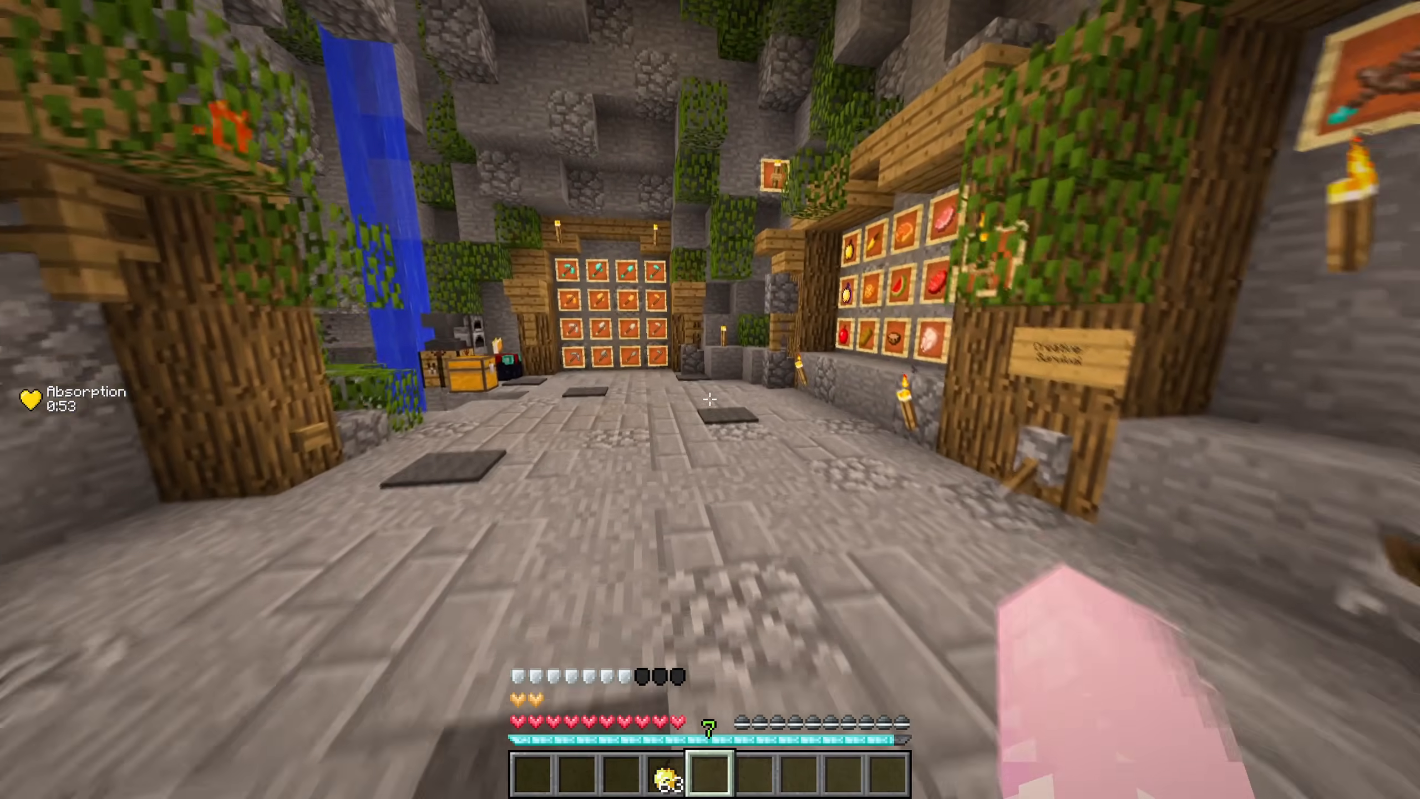
key(w)
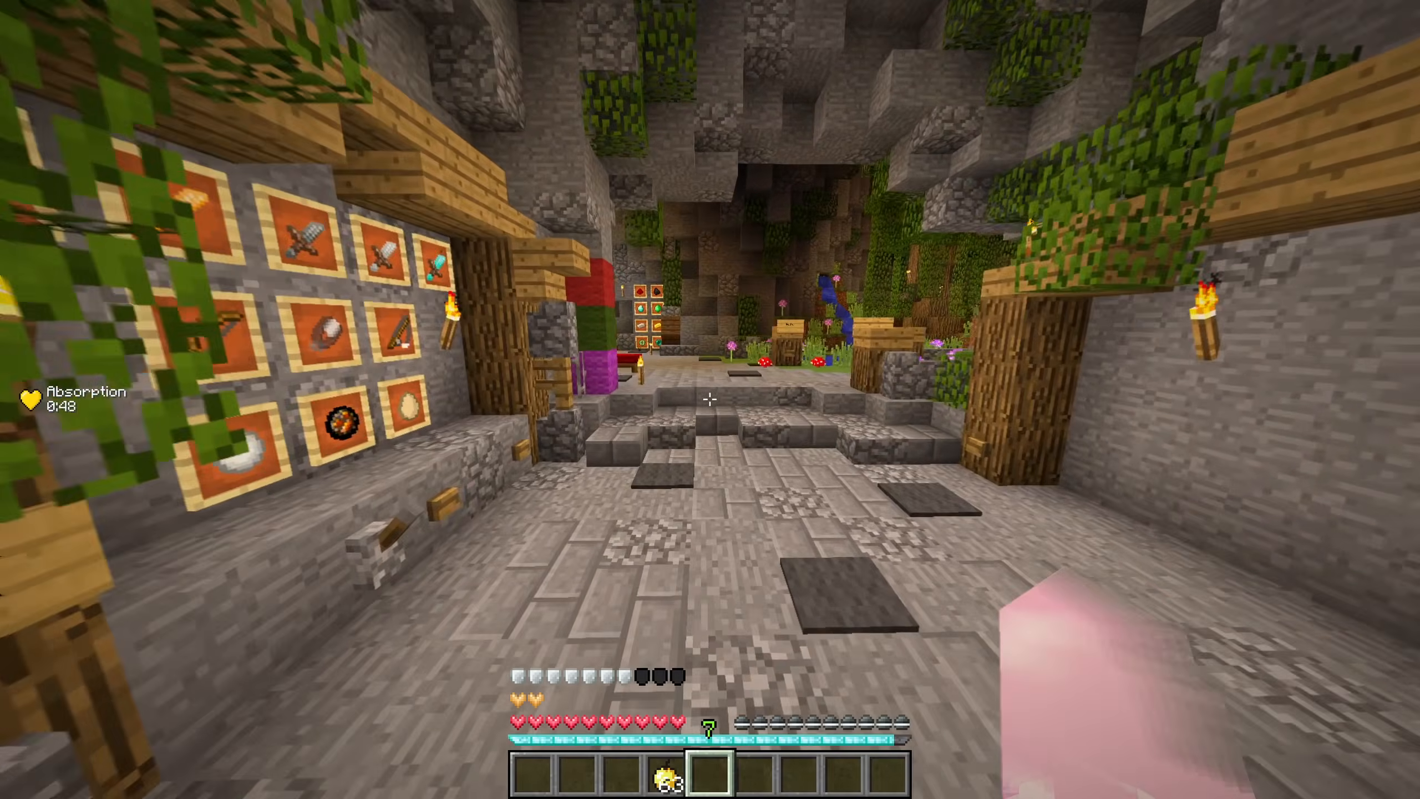
key(w)
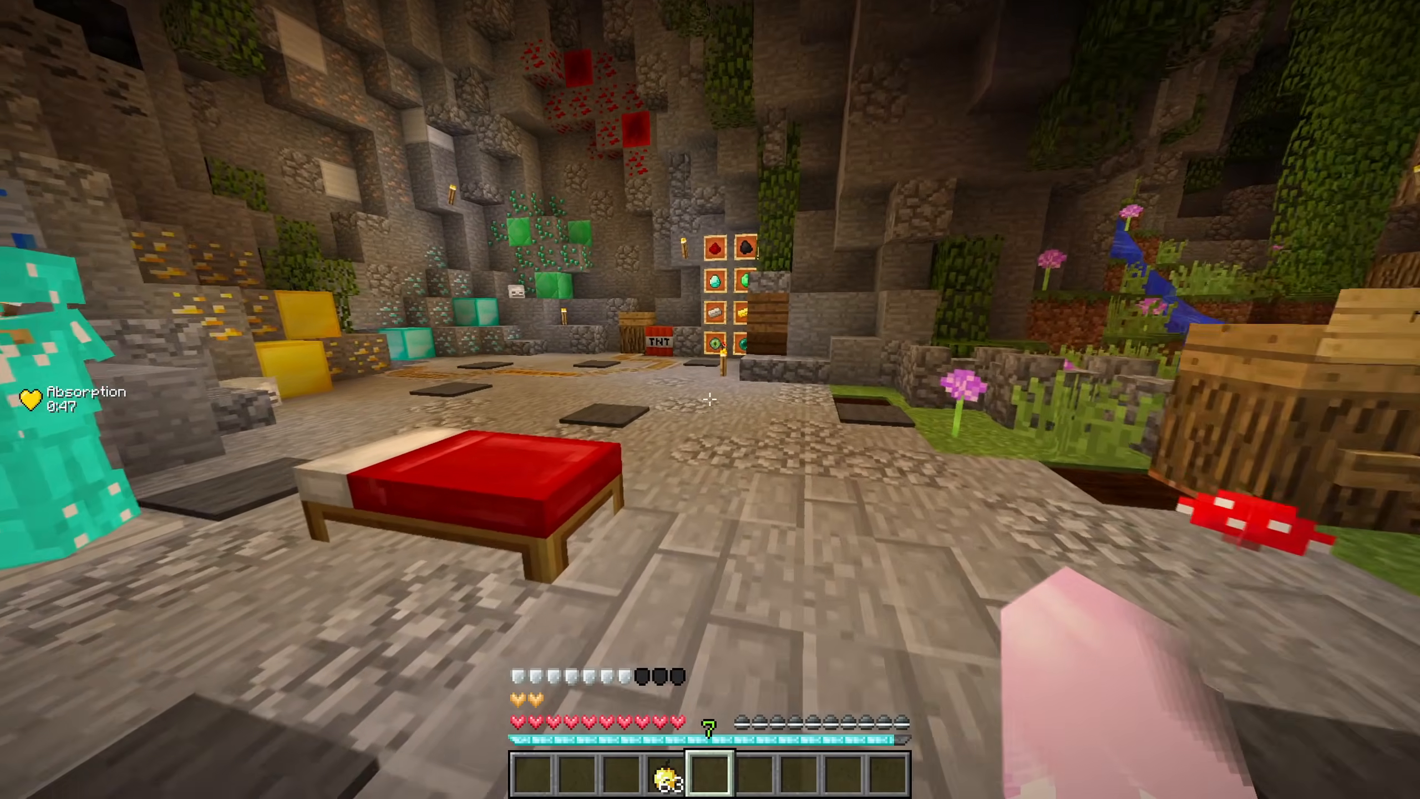
key(w)
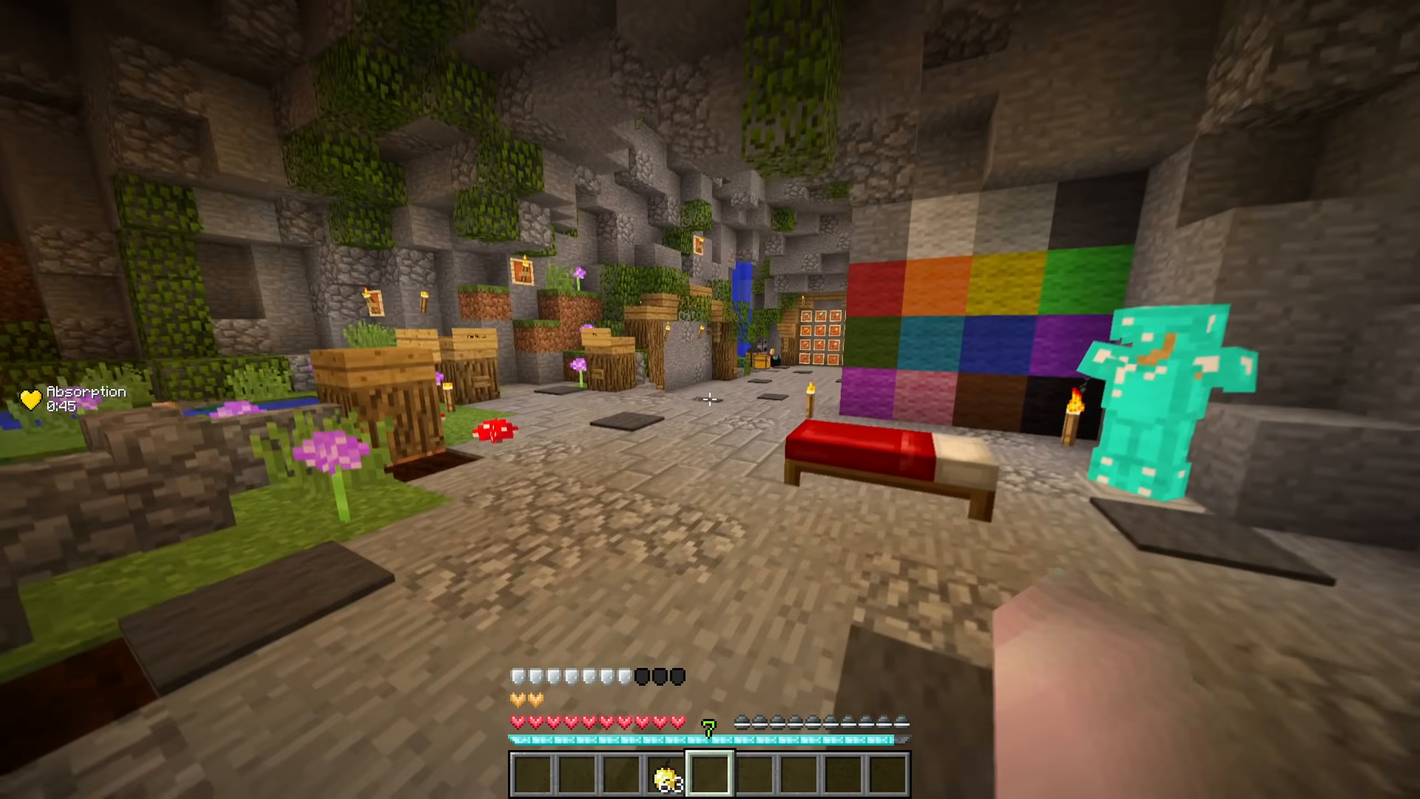
key(w)
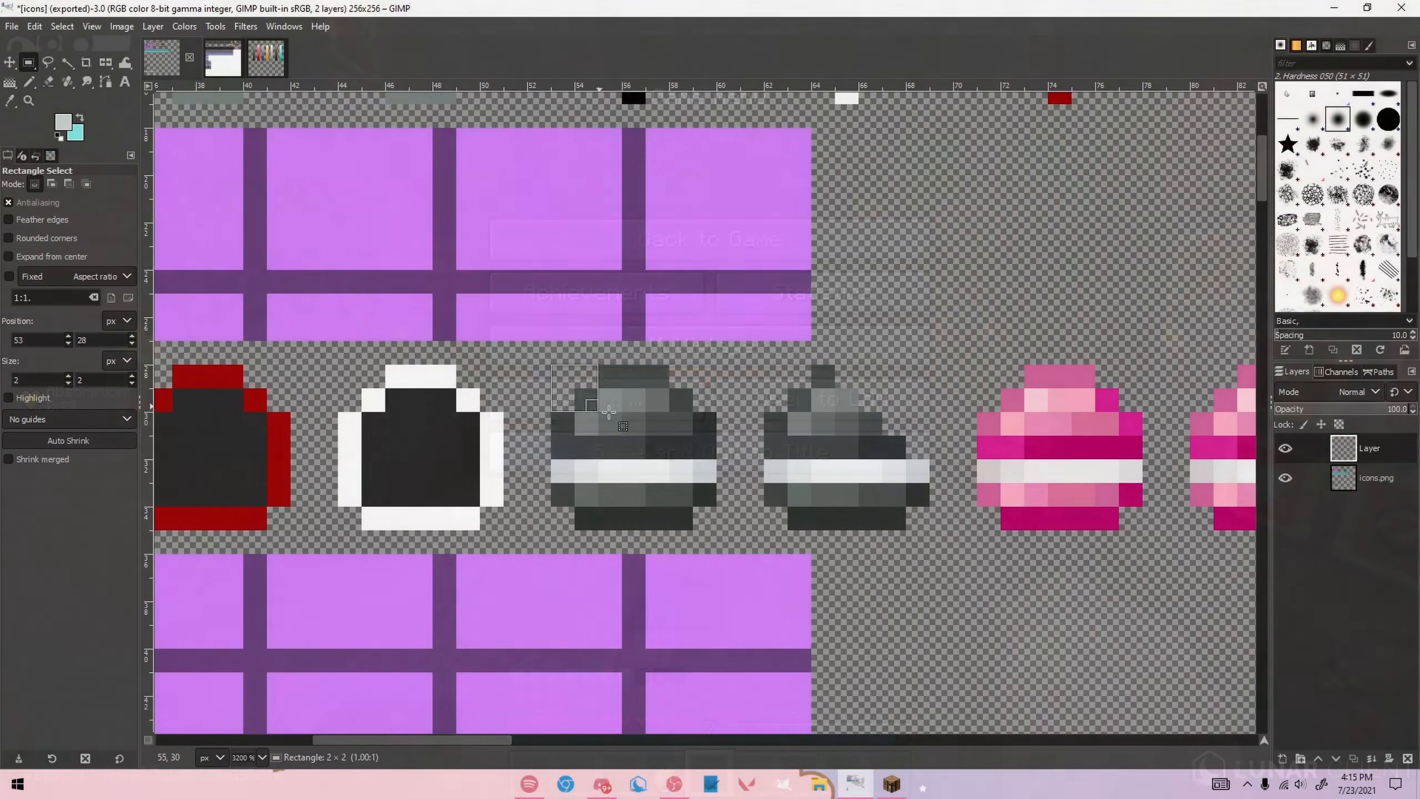
click(184, 26)
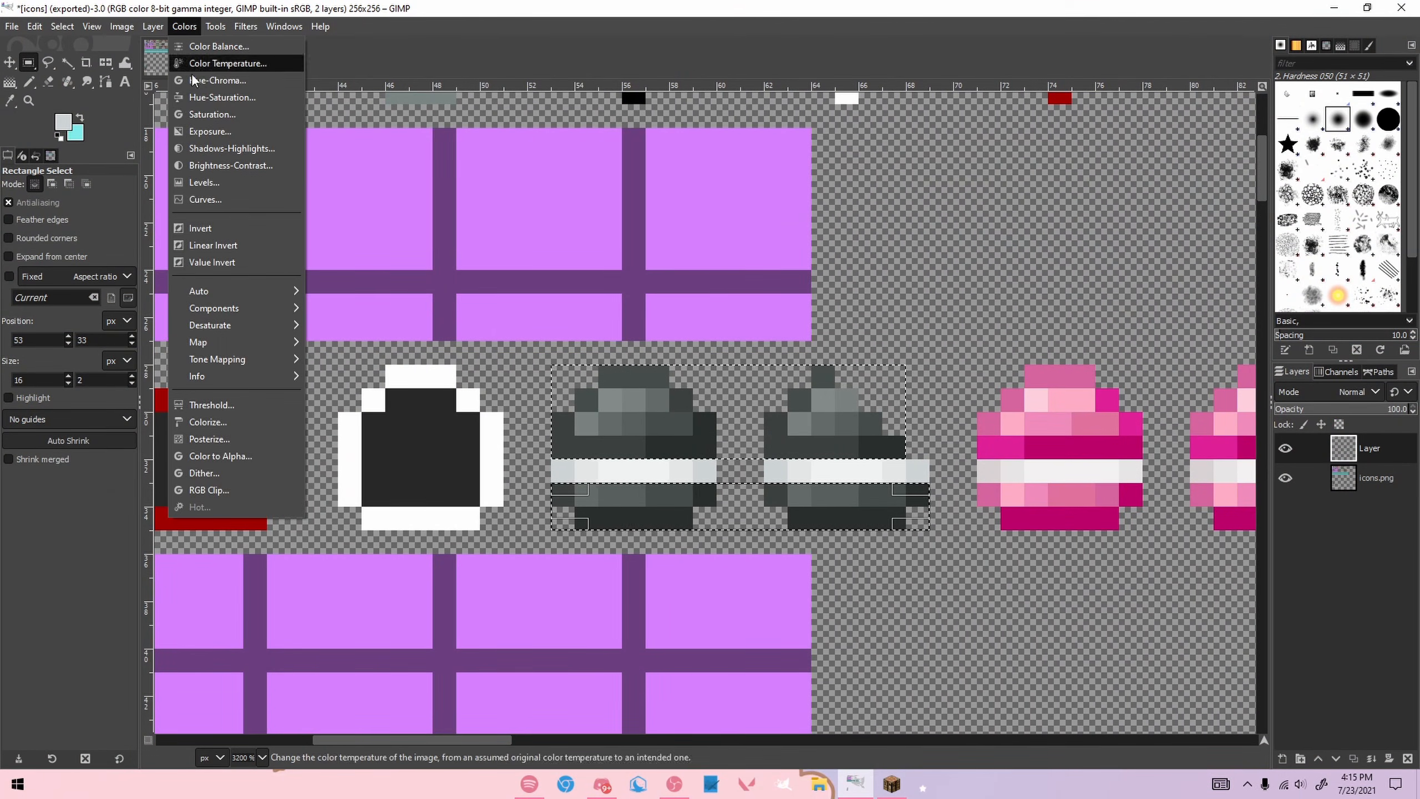
click(207, 102)
click(427, 460)
drag(428, 463, 239, 464)
click(491, 581)
Step: On the icons.png layer, shift the hue of the selected grey full and half hunger icons to -180
click(1295, 477)
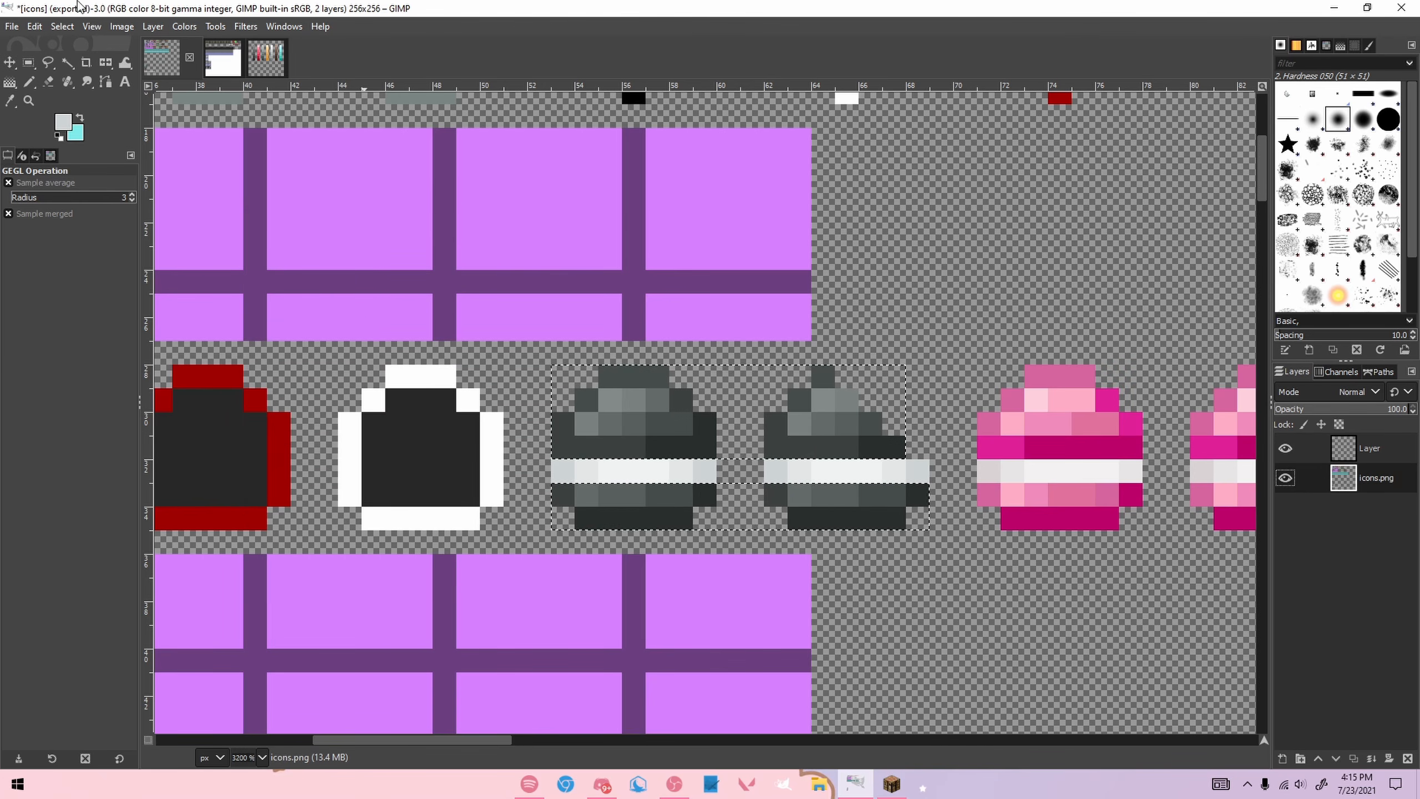
click(184, 26)
click(207, 101)
click(407, 459)
drag(407, 460, 201, 457)
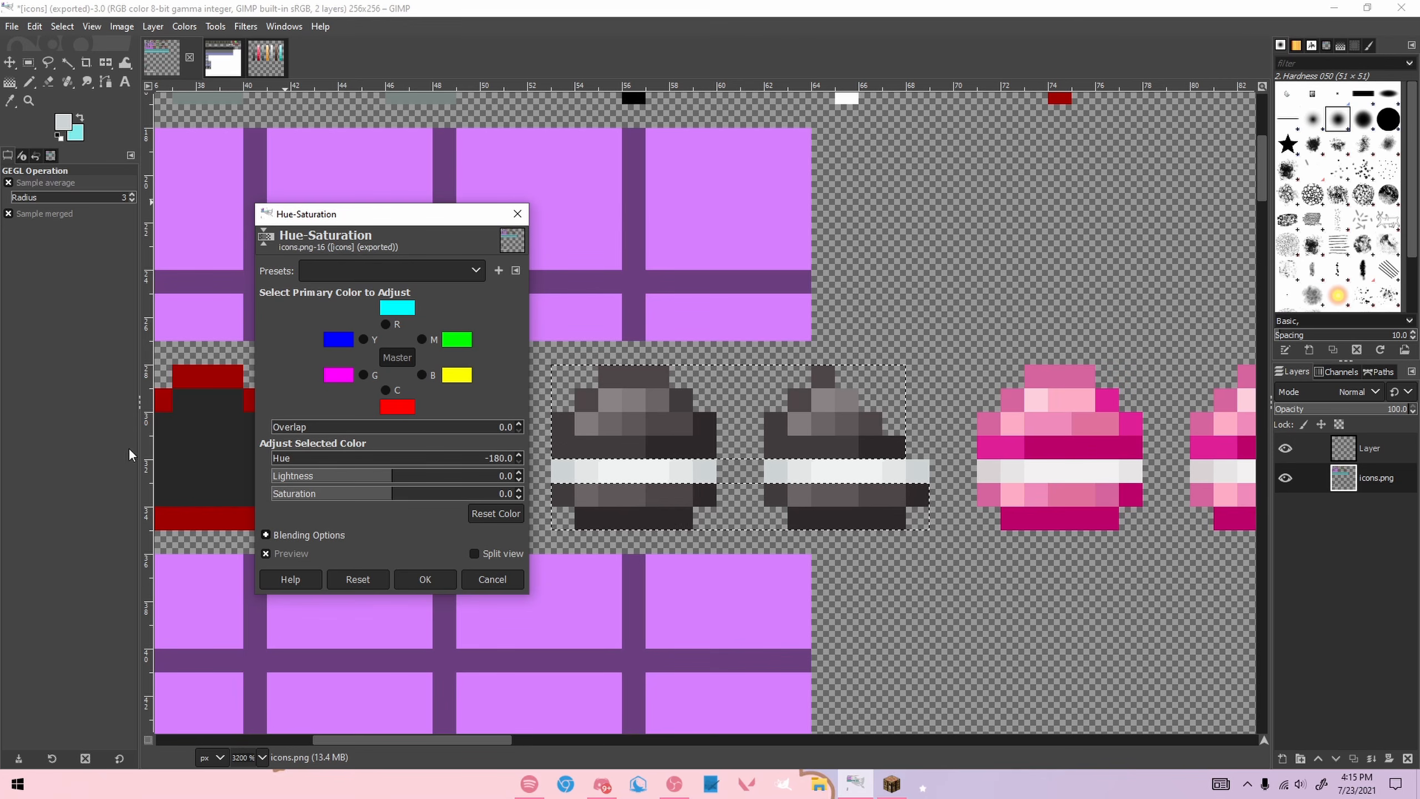
click(425, 580)
key(r)
scroll(612, 294, down, 5)
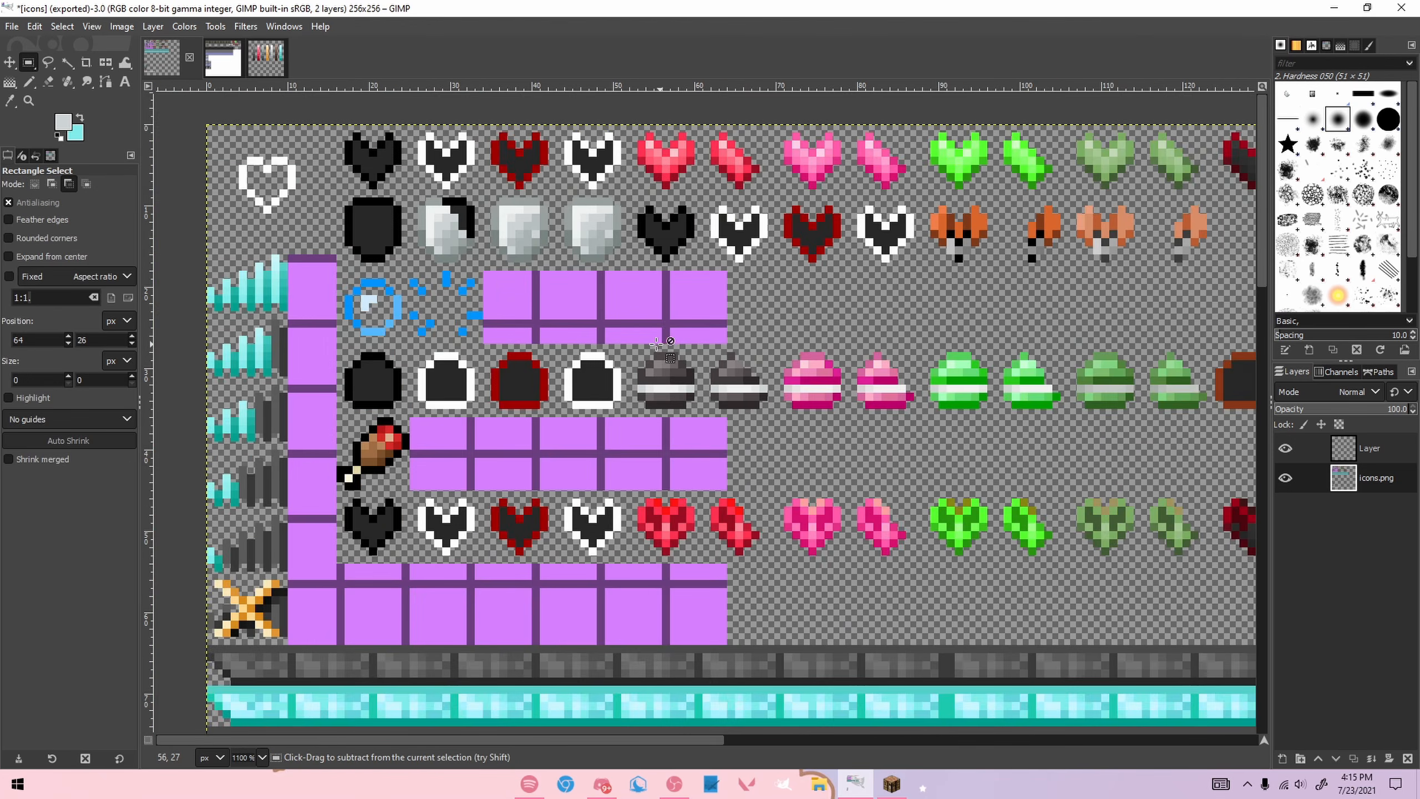
Step: Compare the armour icons with and without the upper layer and add a new layer above it
scroll(612, 295, up, 5)
click(1285, 448)
click(1285, 449)
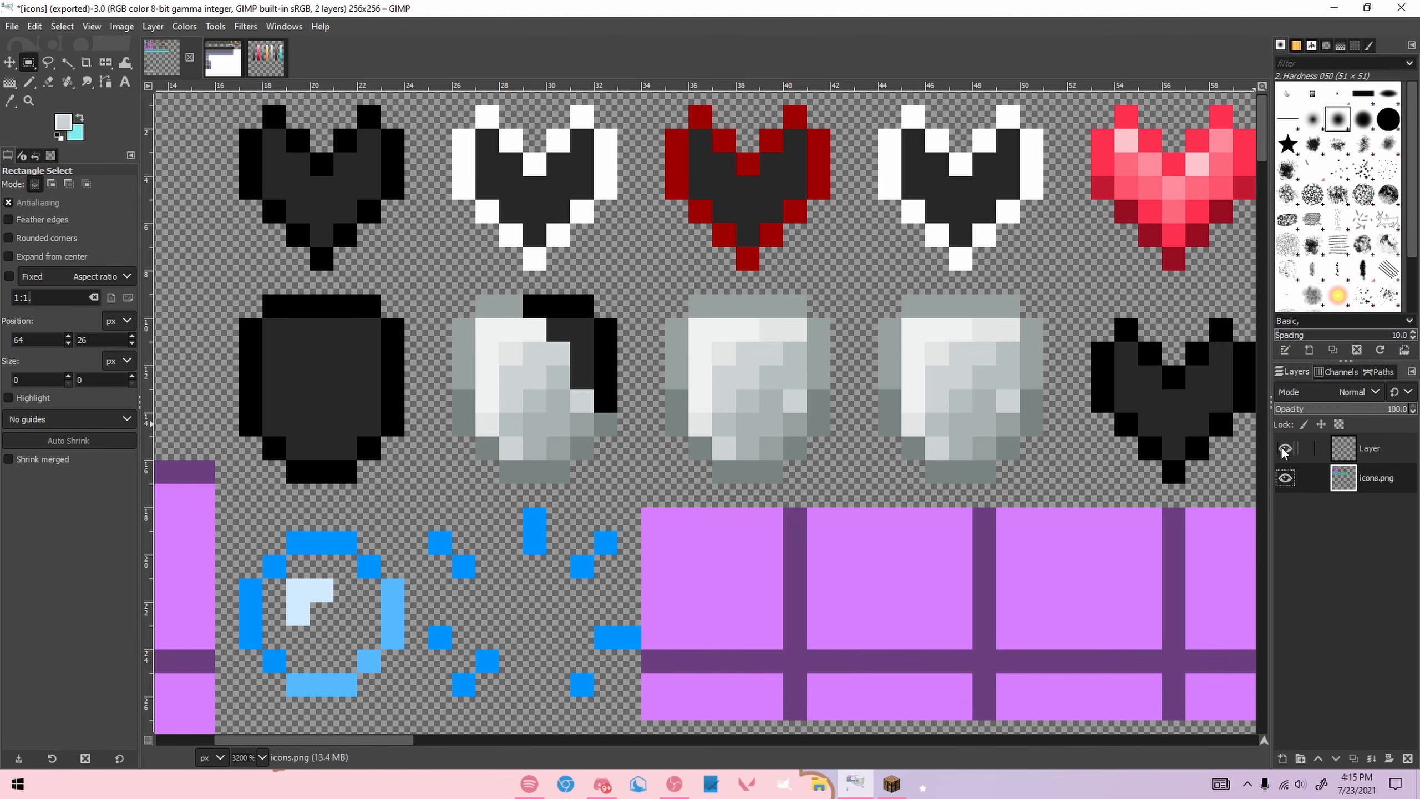
click(1284, 448)
click(1285, 448)
click(1343, 448)
click(1282, 758)
key(Return)
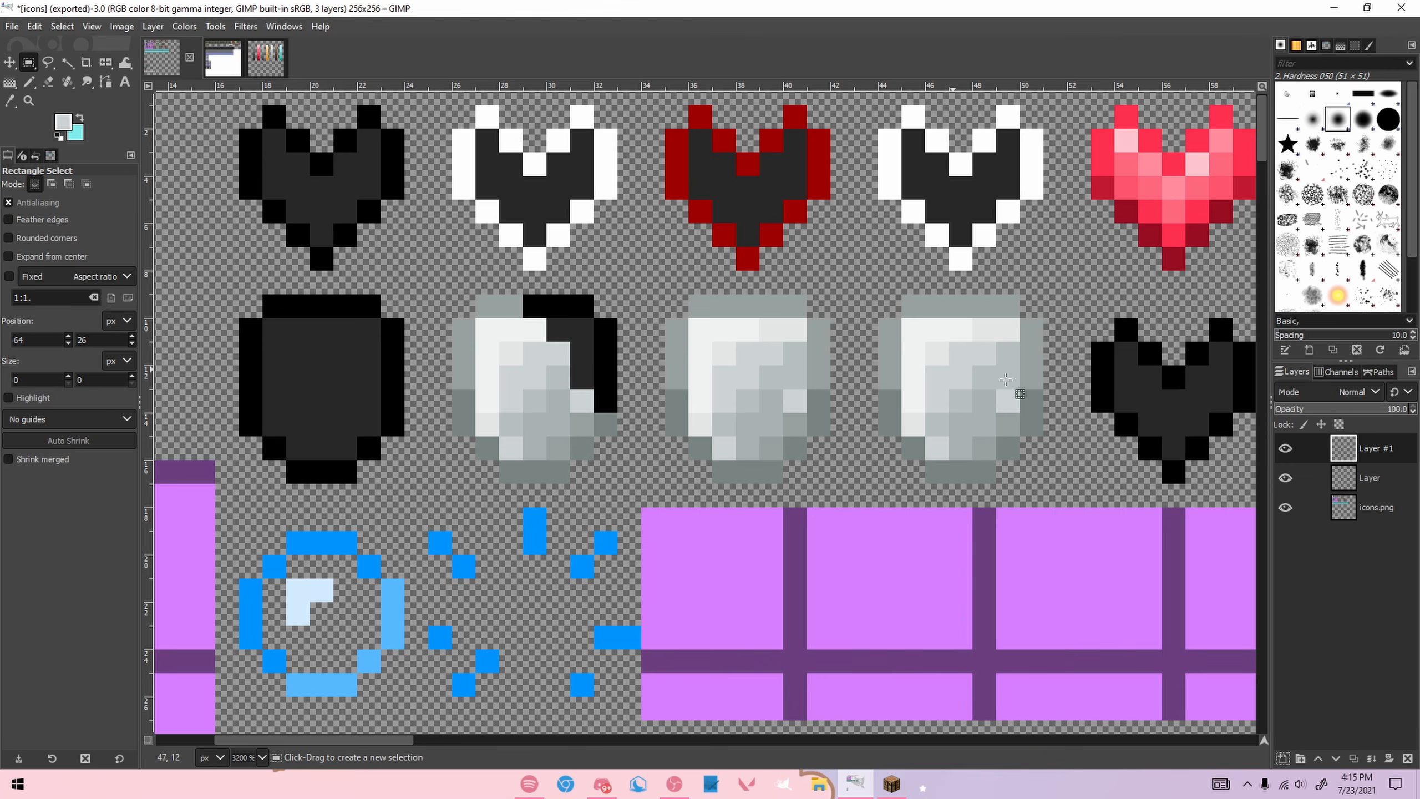
Step: Copy the outer border of the first full armour icon from the earlier armour layer and paste it onto the new layer
click(1285, 478)
click(1286, 479)
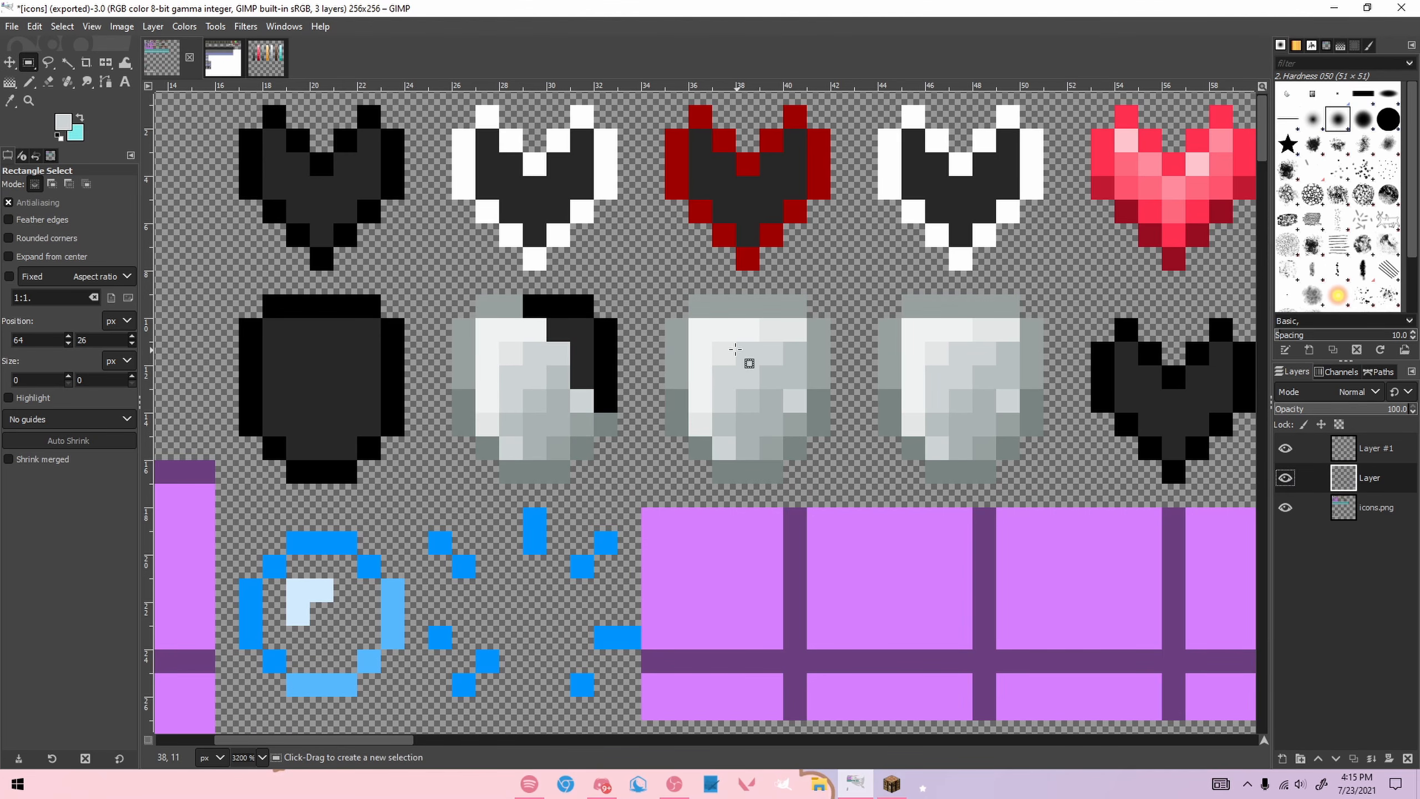
drag(675, 303, 827, 316)
drag(810, 320, 846, 453)
drag(670, 441, 704, 469)
drag(717, 478, 807, 478)
key(ctrl+c)
click(1372, 450)
key(ctrl+v)
click(872, 301)
Step: Hide the two lower layers and paint the armour's top inner row and central column with the lightest palette white
click(1289, 477)
click(1287, 508)
scroll(842, 357, up, 2)
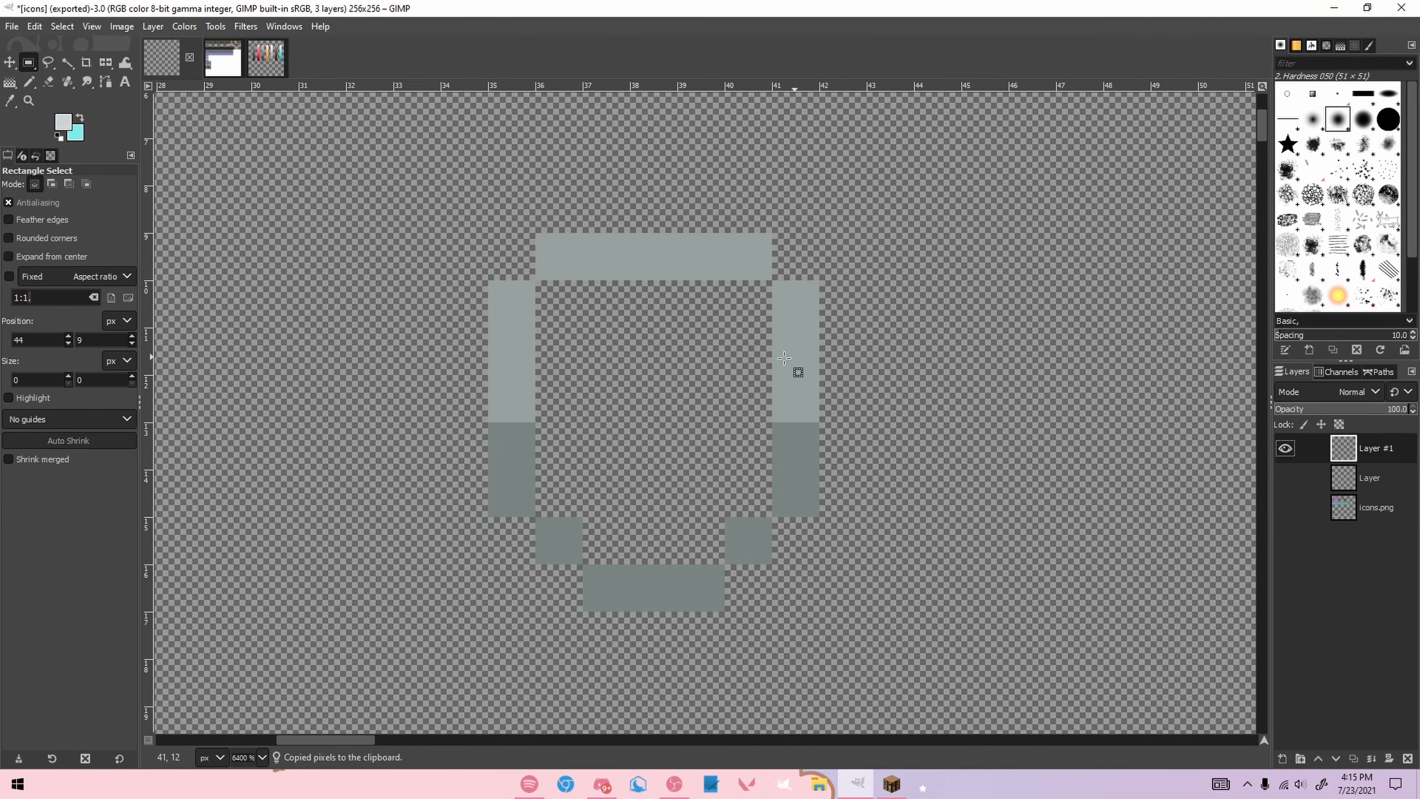
key(n)
click(266, 58)
ctrl+click(763, 232)
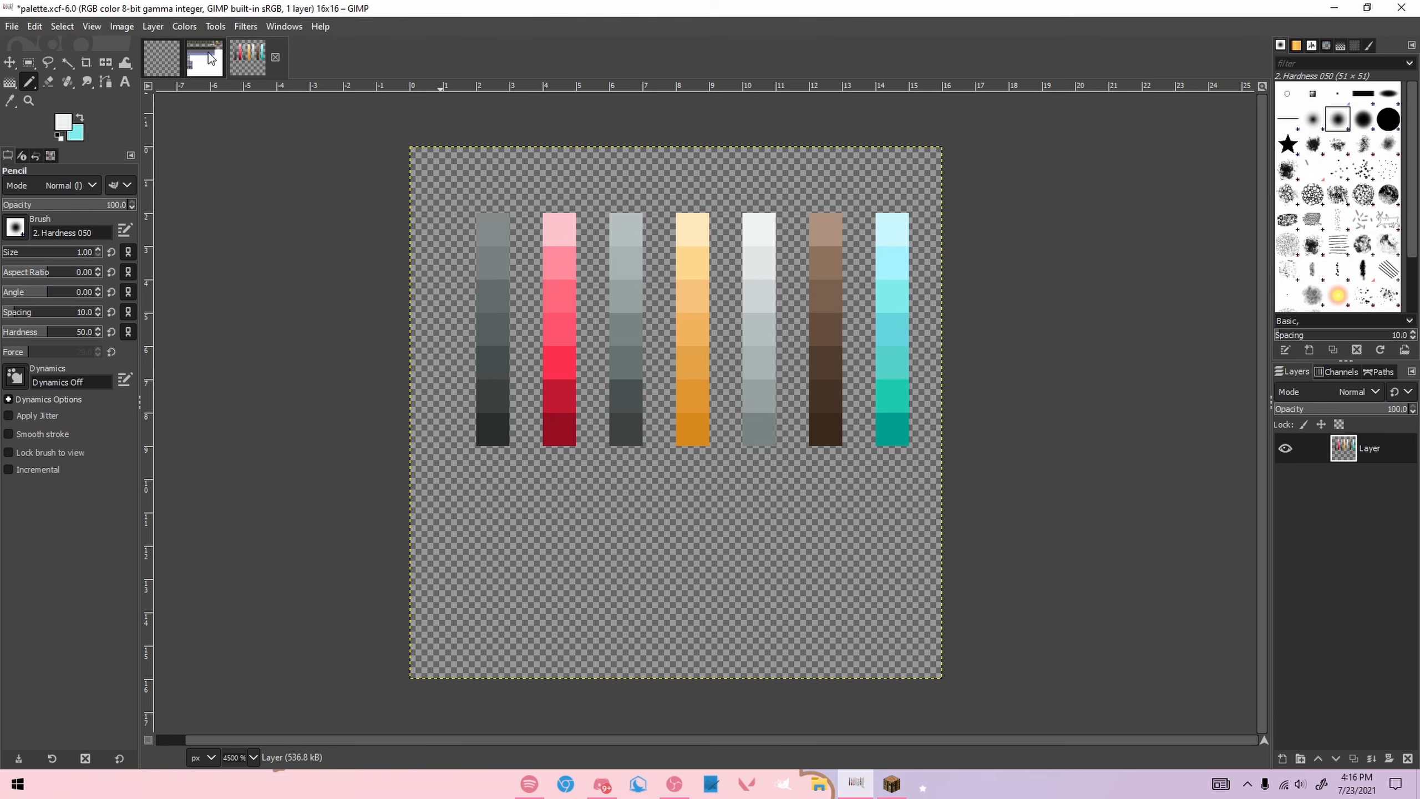
click(161, 58)
click(559, 304)
shift+click(756, 307)
click(655, 351)
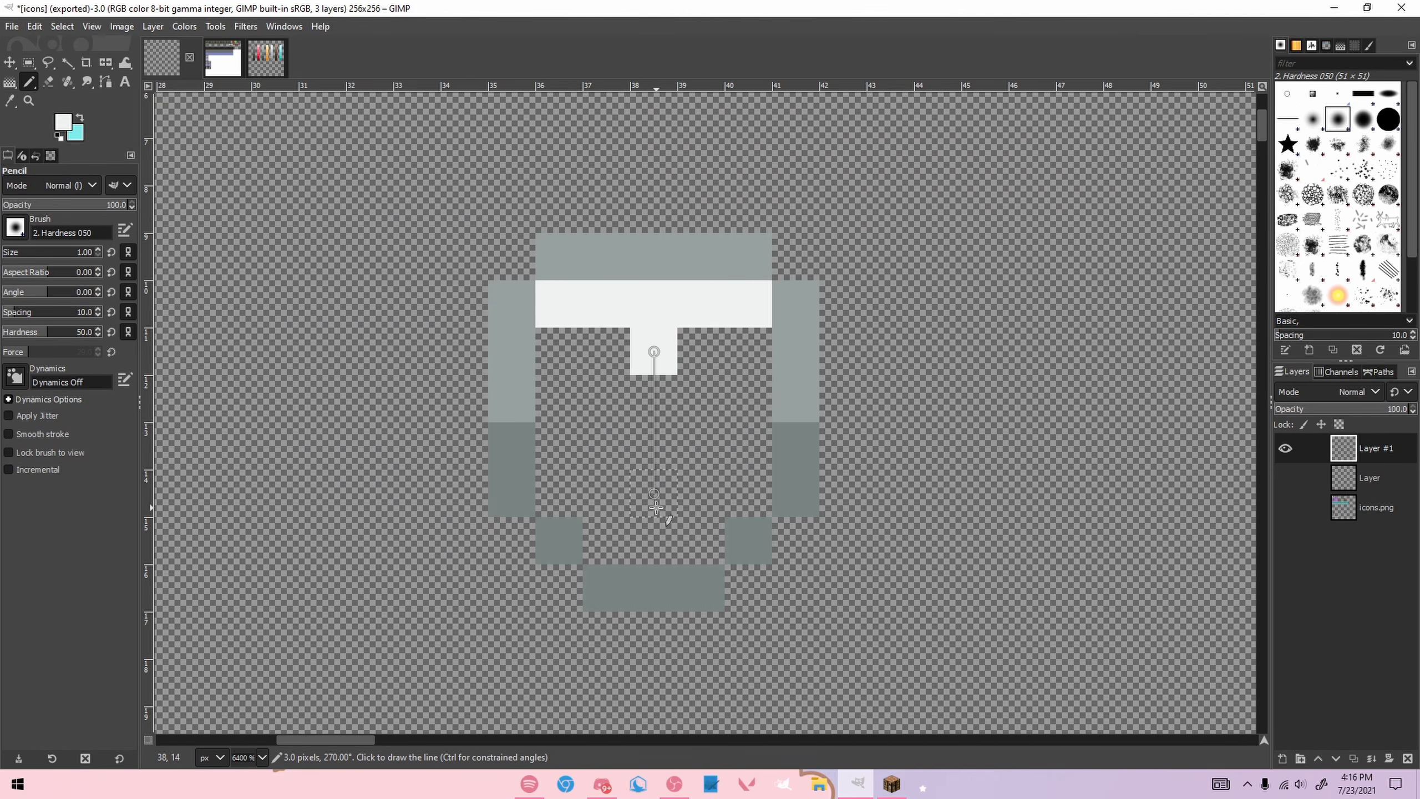
shift+click(652, 504)
Step: Sample the second-lightest shade of the white palette ramp and paint the column's base and the pixels flanking its upper end
click(263, 61)
ctrl+click(758, 252)
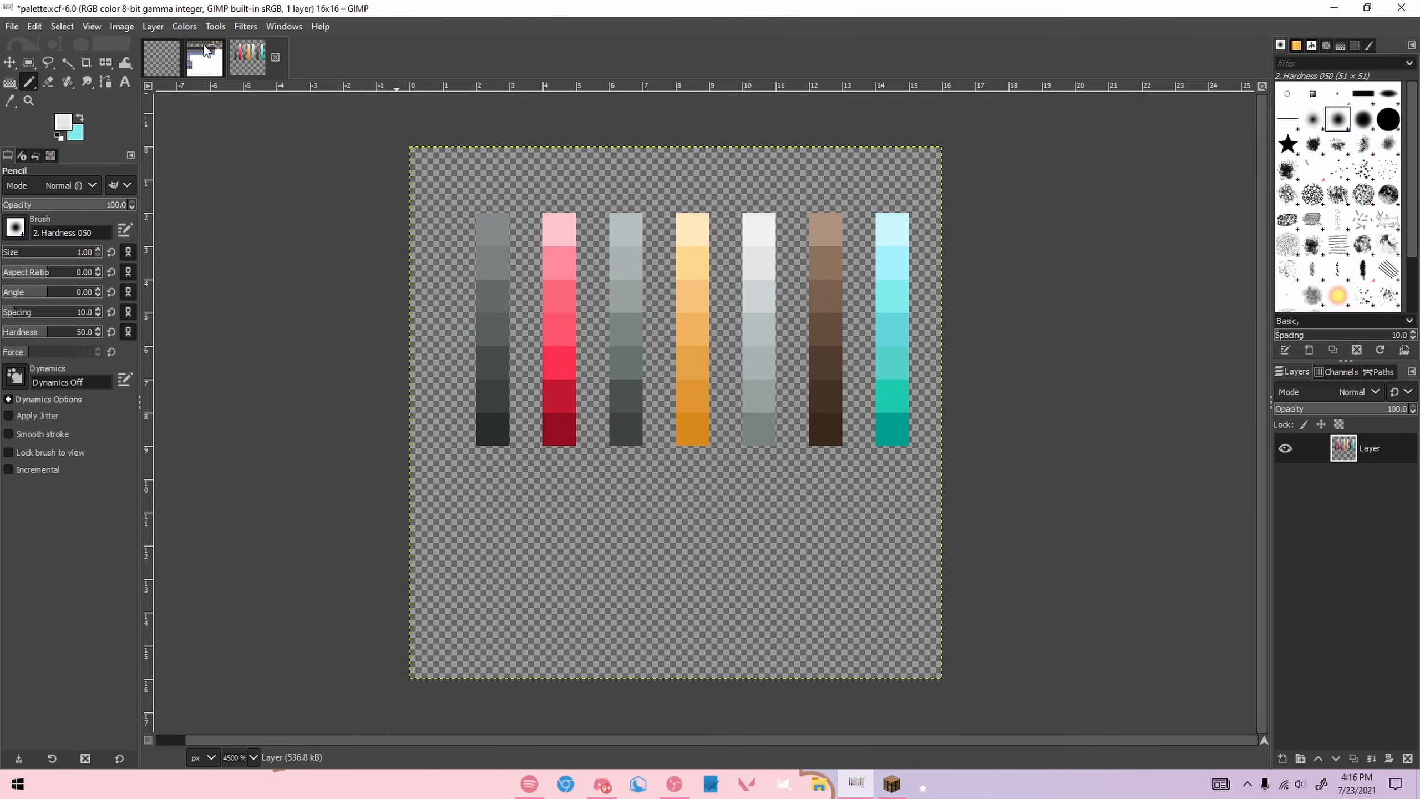
click(206, 56)
click(165, 59)
click(609, 351)
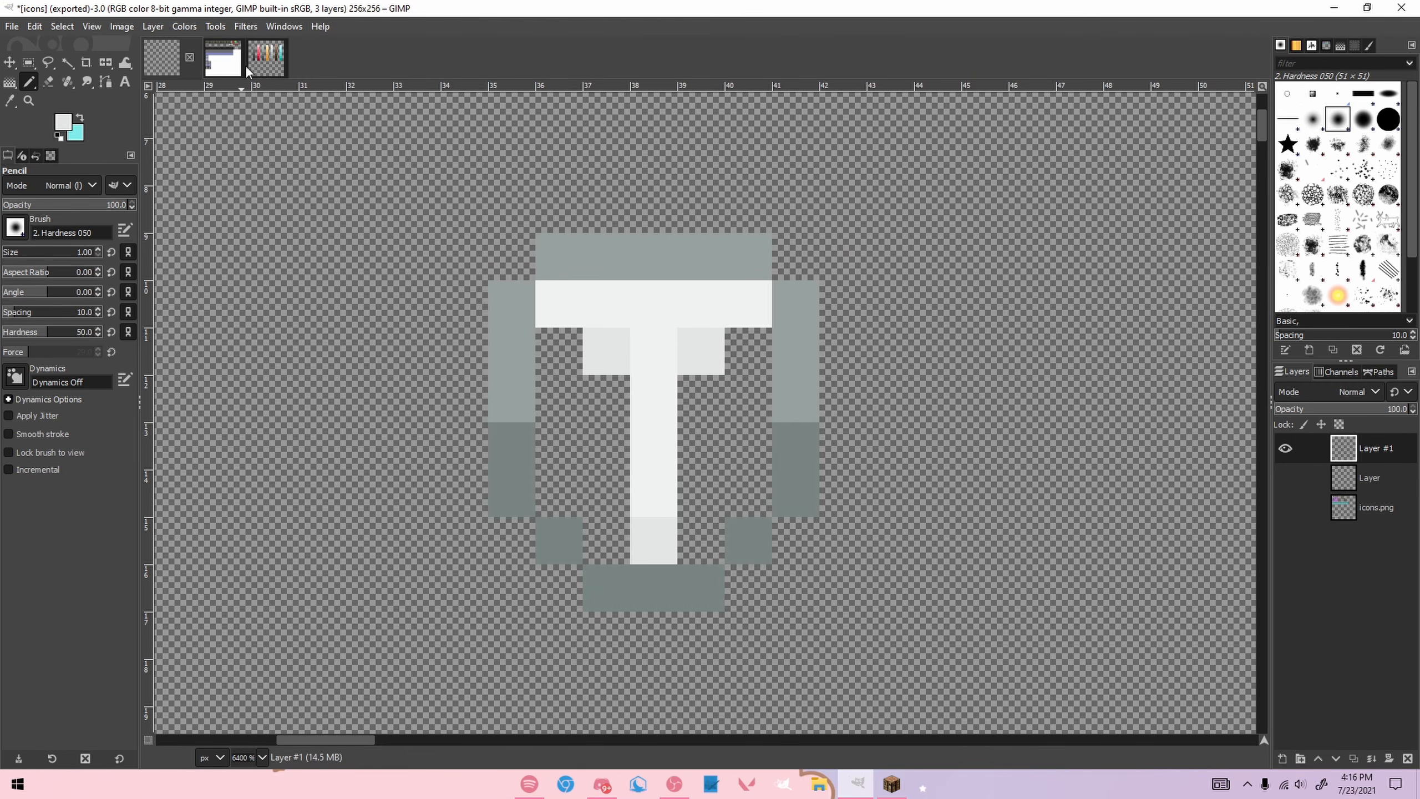
Step: Using the third shade of the white palette ramp, paint vertical strips beside the central column and the outer pixels of the second inner row
click(282, 62)
click(168, 59)
click(555, 350)
drag(606, 395, 606, 492)
drag(696, 394, 693, 492)
click(739, 347)
Step: Fill the armour's outer inner columns and lower corner pixels with the next darker grey from the palette
click(267, 58)
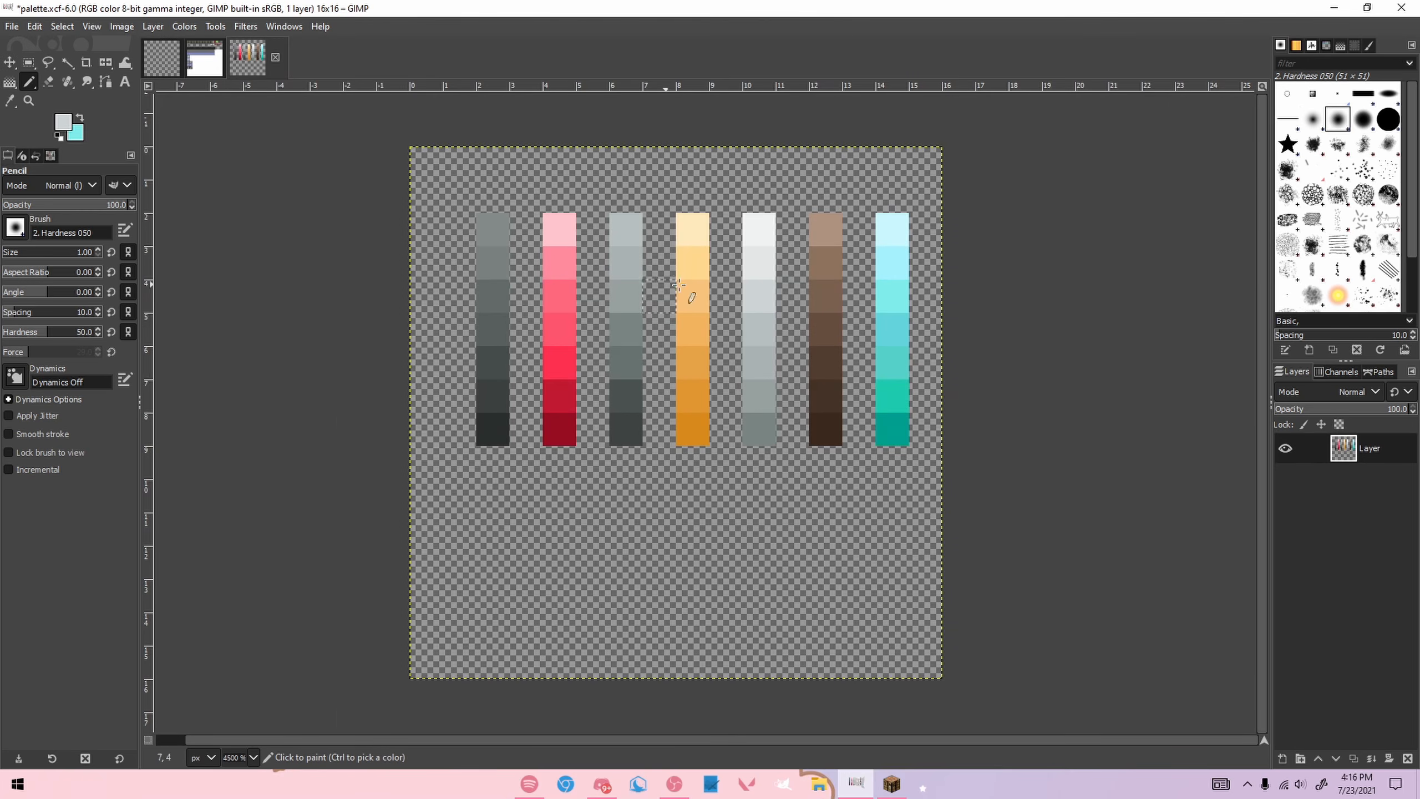
click(165, 58)
drag(561, 394, 566, 501)
click(604, 536)
click(702, 538)
drag(739, 488, 737, 400)
scroll(734, 396, down, 7)
scroll(760, 402, up, 3)
scroll(721, 393, down, 4)
scroll(728, 391, up, 2)
scroll(728, 391, up, 5)
scroll(646, 444, down, 5)
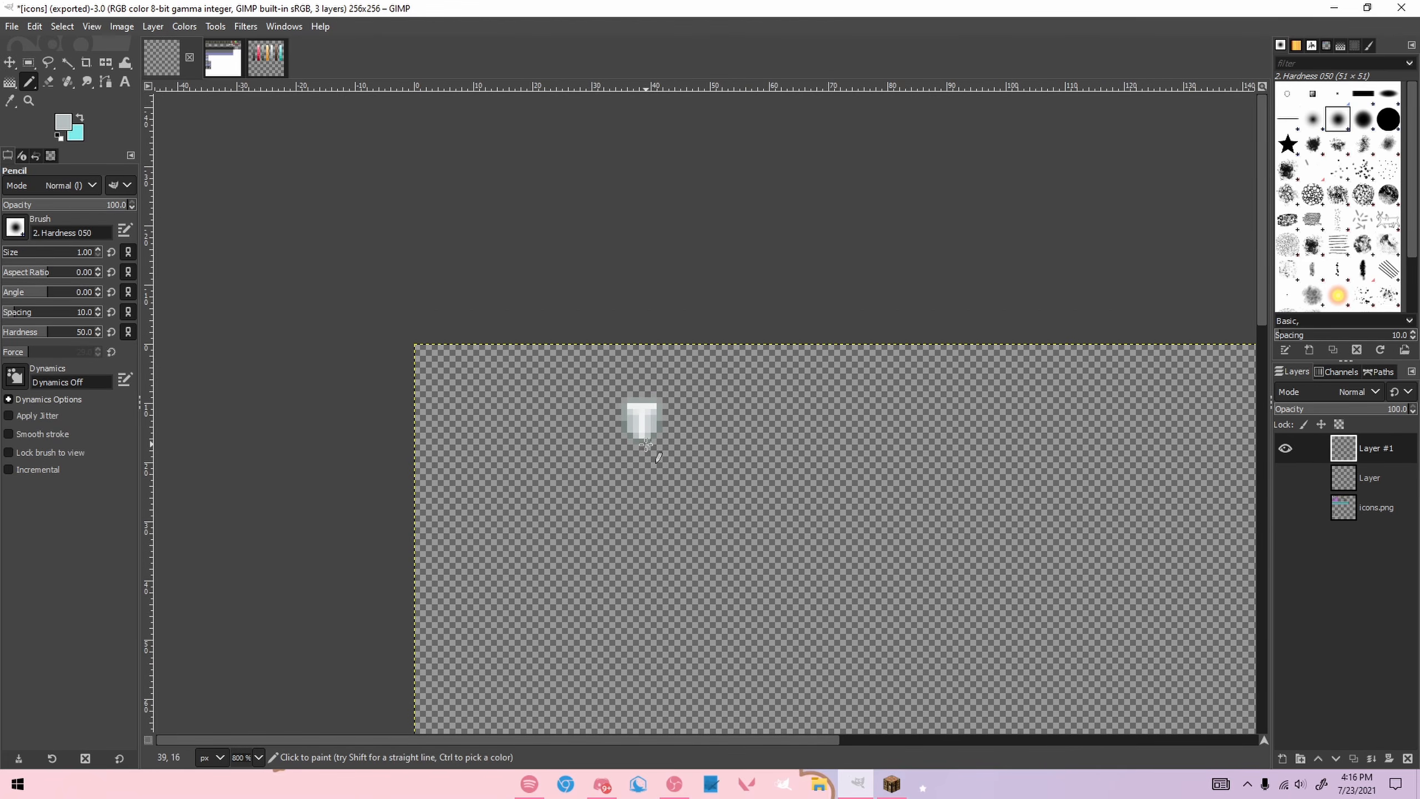
Step: Pick a light shade from the armour icon and touch up one inner pixel on each side of it
scroll(637, 403, up, 5)
ctrl+click(619, 436)
click(593, 408)
click(720, 406)
scroll(717, 552, down, 5)
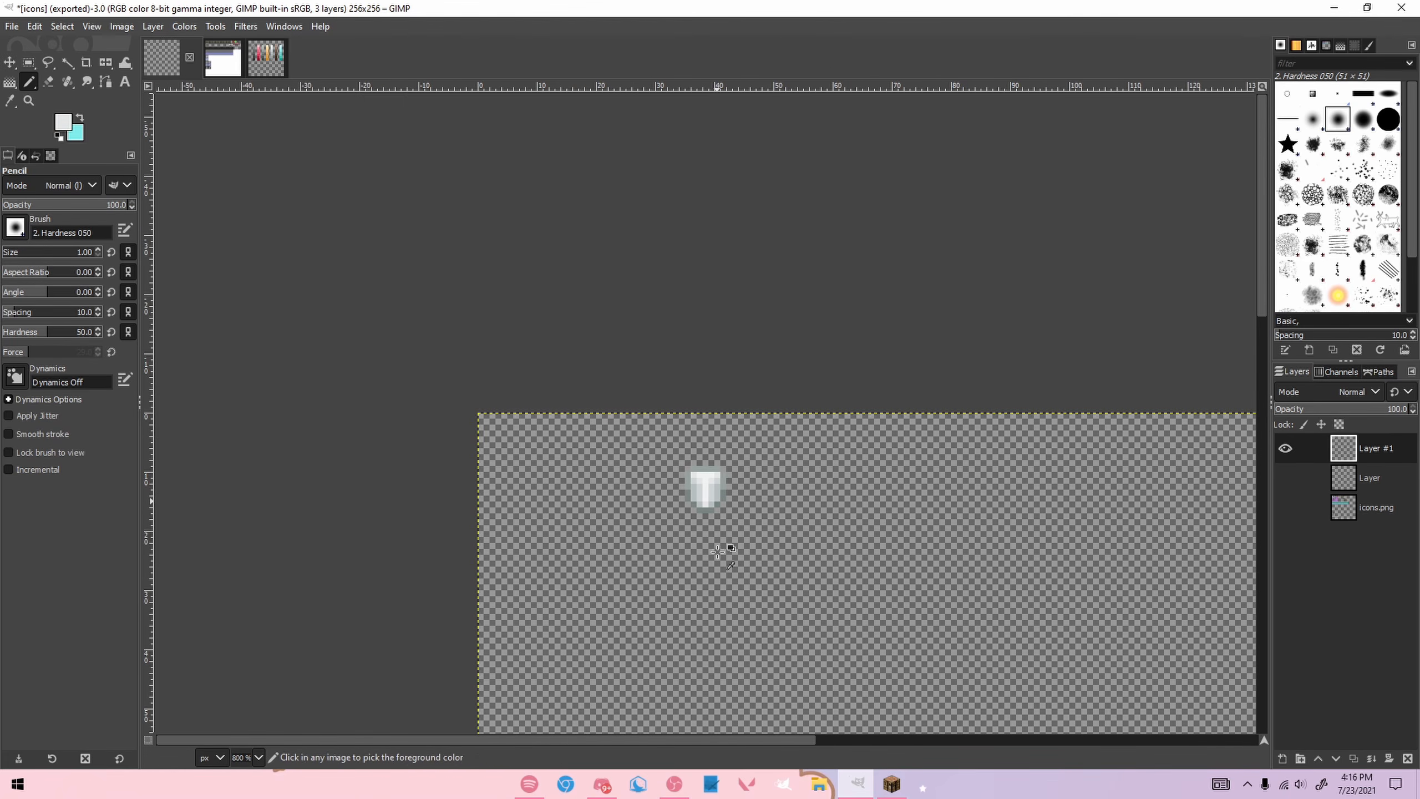
Step: Show the two lower layers again and compare the redrawn armour icon with its earlier version
click(1284, 472)
click(1285, 473)
click(1286, 506)
scroll(1206, 465, up, 1)
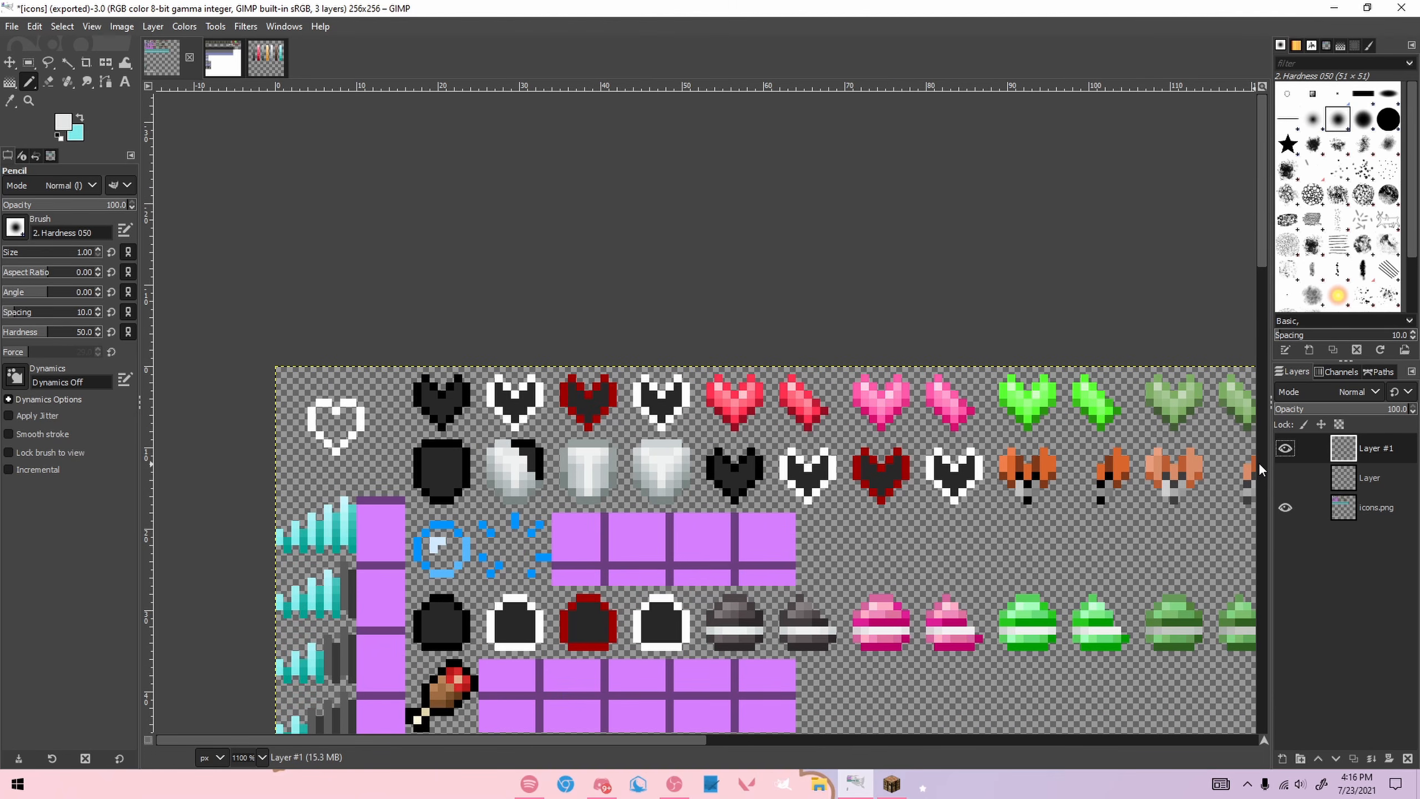
click(1284, 477)
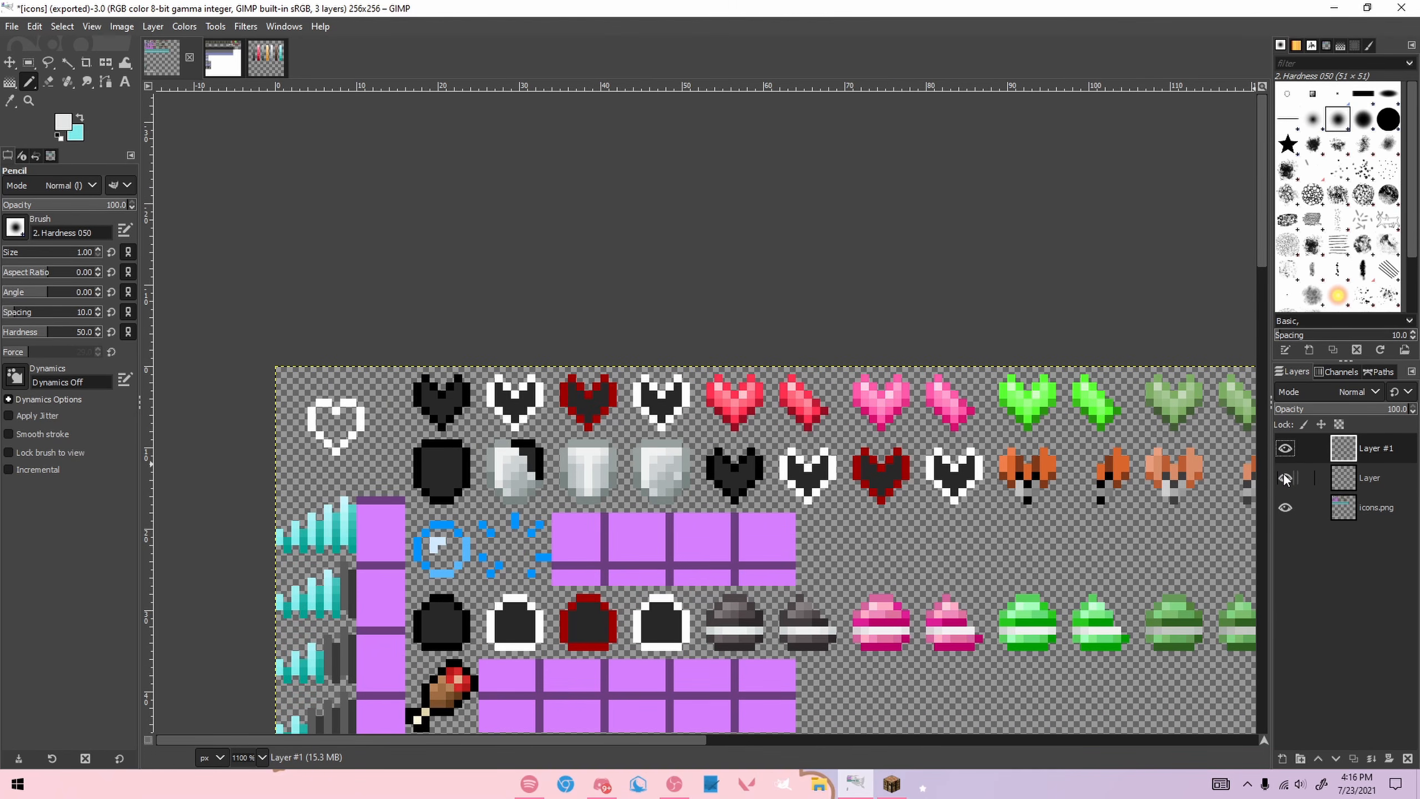
Step: Copy the redrawn 7 × 8 armour icon and paste it over the full armour icon directly beside it
scroll(629, 511, up, 2)
key(r)
drag(456, 379, 575, 513)
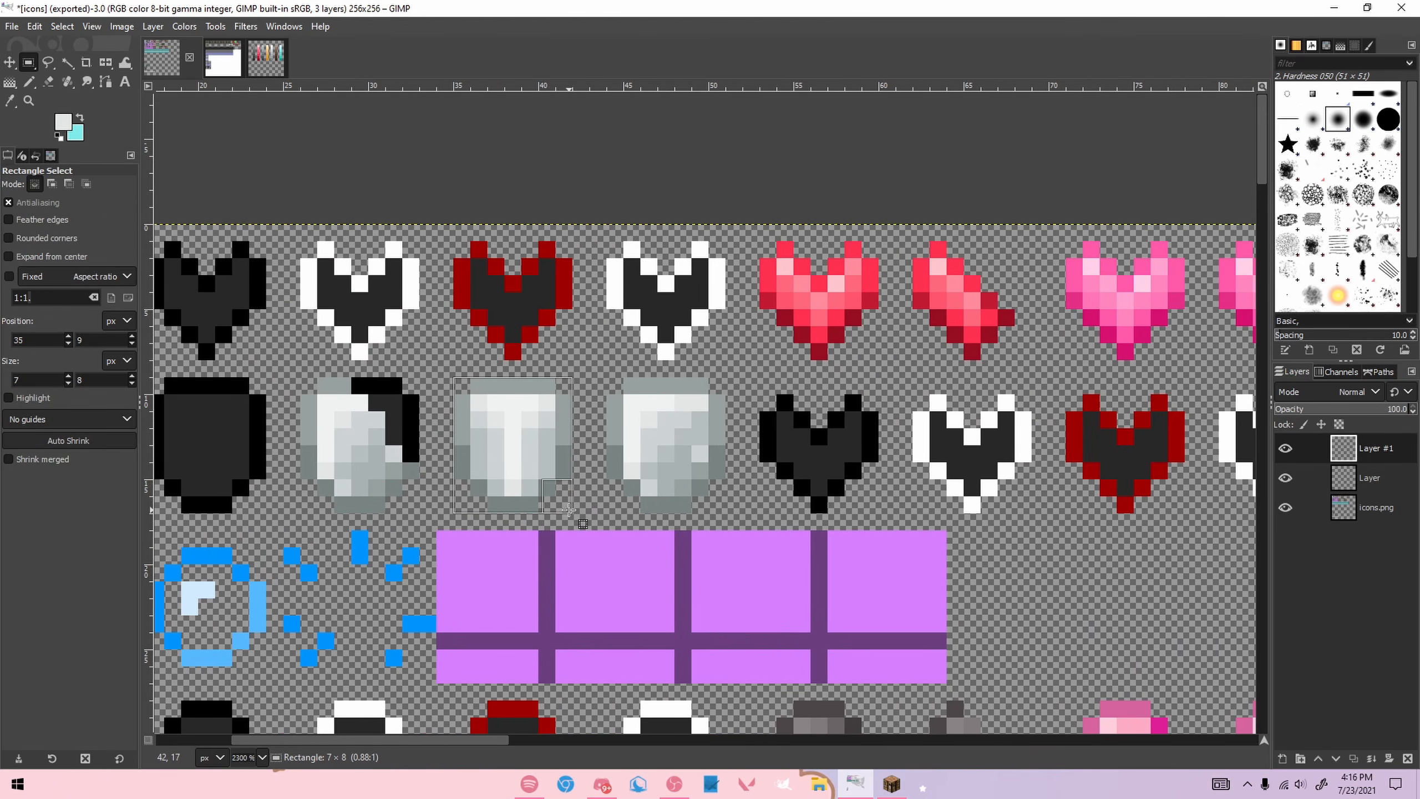
key(ctrl+c)
key(ctrl+v)
drag(515, 474, 667, 474)
click(601, 391)
Step: Paste another copy of the redrawn armour icon over the half armour icon
drag(450, 382, 575, 510)
key(ctrl+c)
key(ctrl+v)
drag(516, 425, 362, 425)
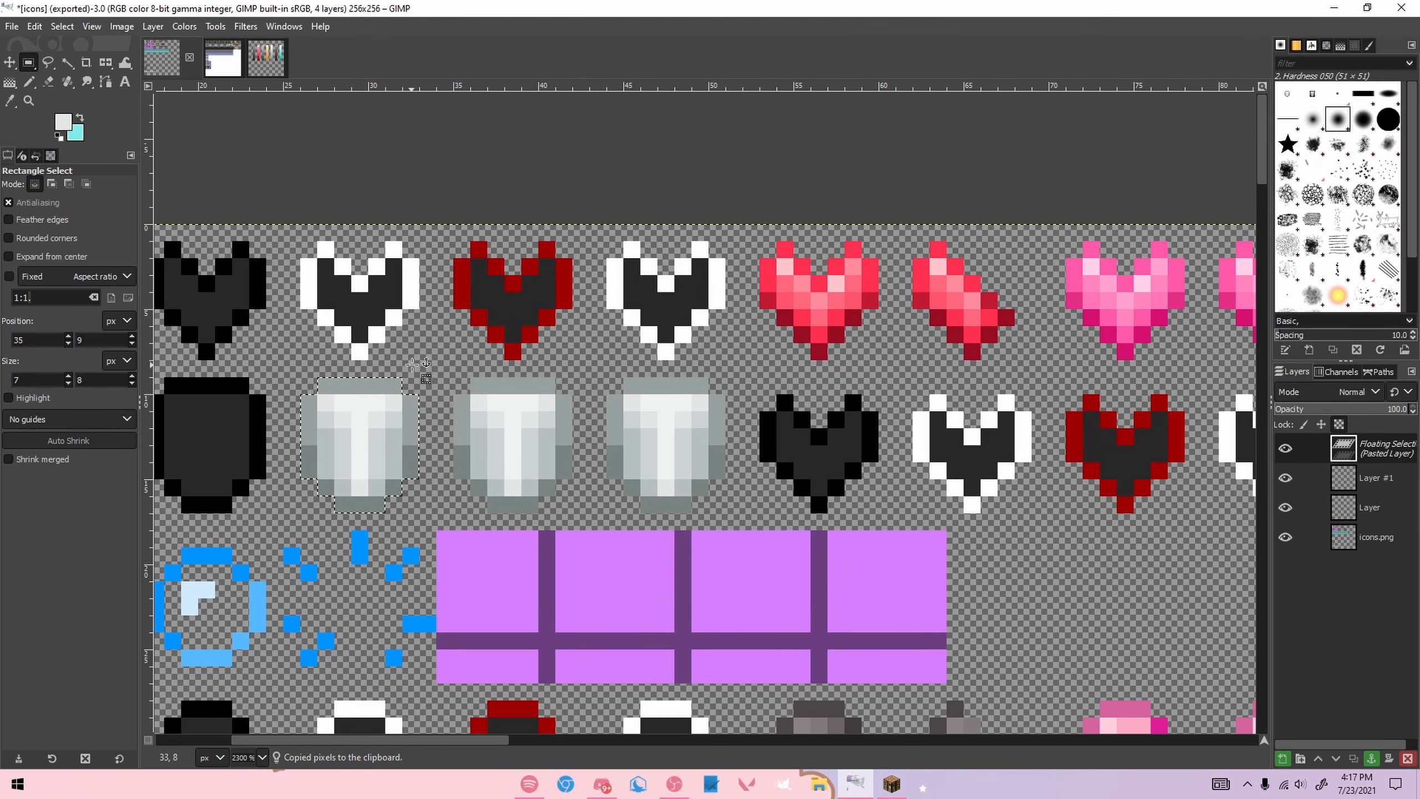
click(412, 364)
Step: Select the stair-stepped dark part of the old half armour icon and clear it from the new copy, keeping the earlier armour layer hidden
click(1284, 449)
drag(356, 375, 416, 393)
drag(370, 395, 414, 418)
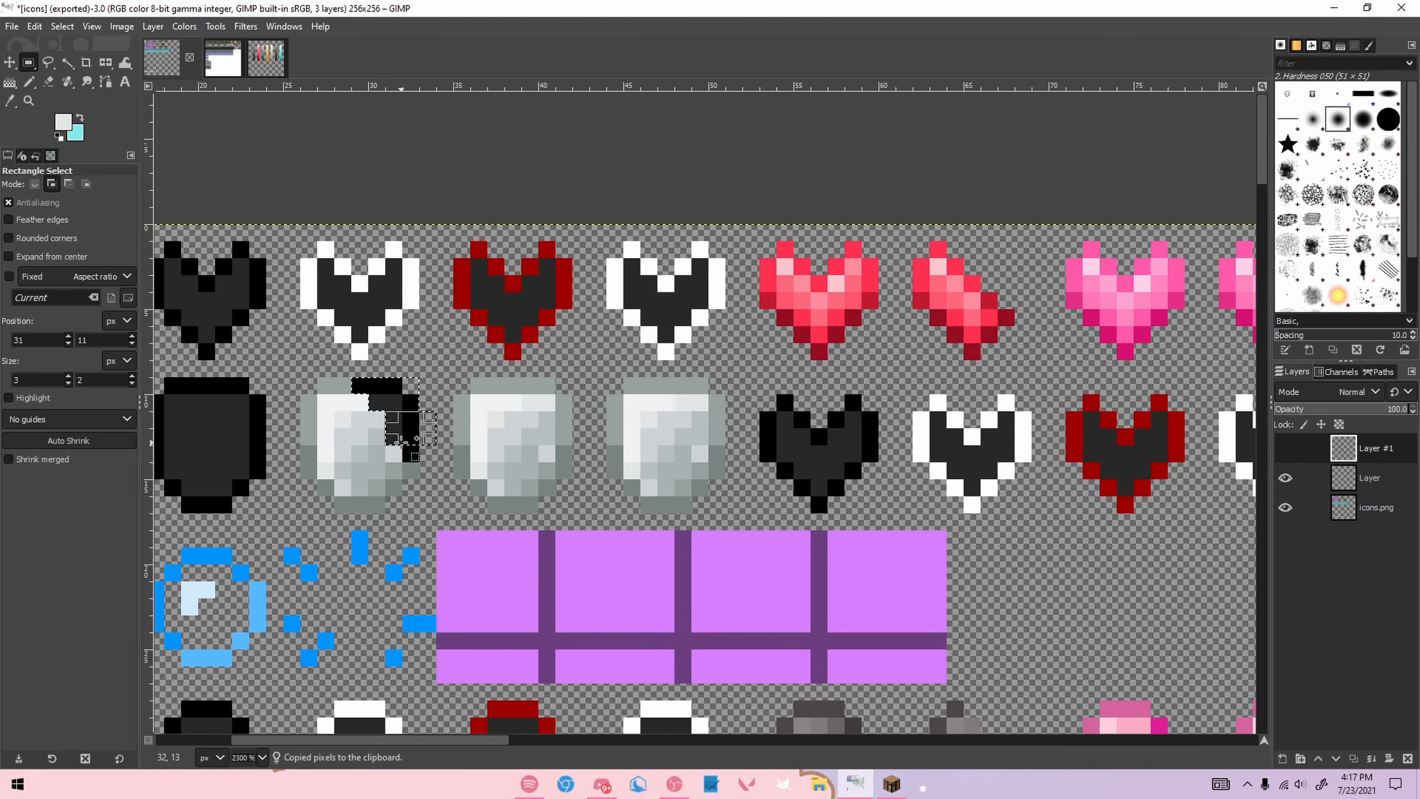
click(1289, 479)
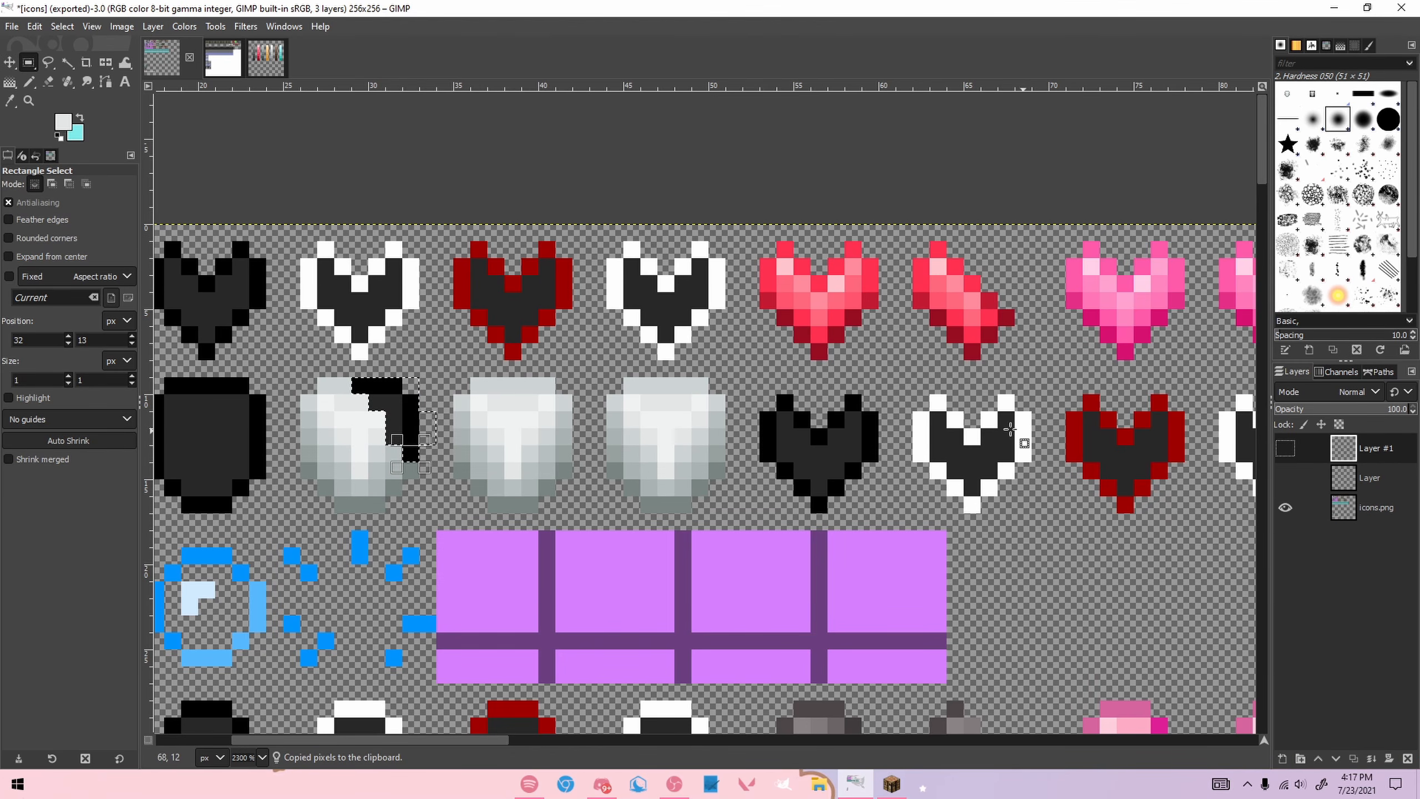
click(1284, 451)
scroll(603, 444, down, 4)
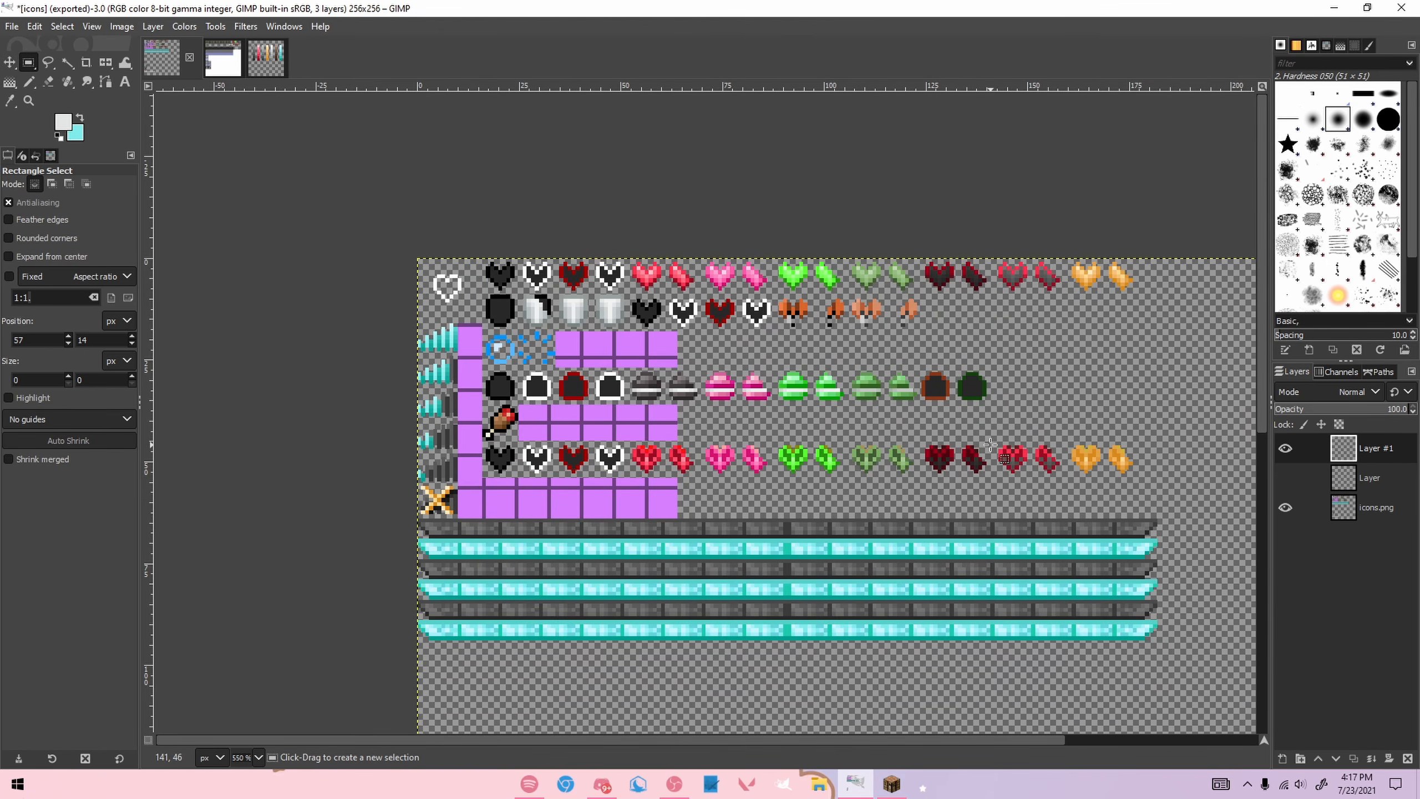
Step: On the icons.png layer, select the off-colour pixels at the top of the pink and bright green hearts in the lower heart row
click(1342, 507)
scroll(712, 314, up, 3)
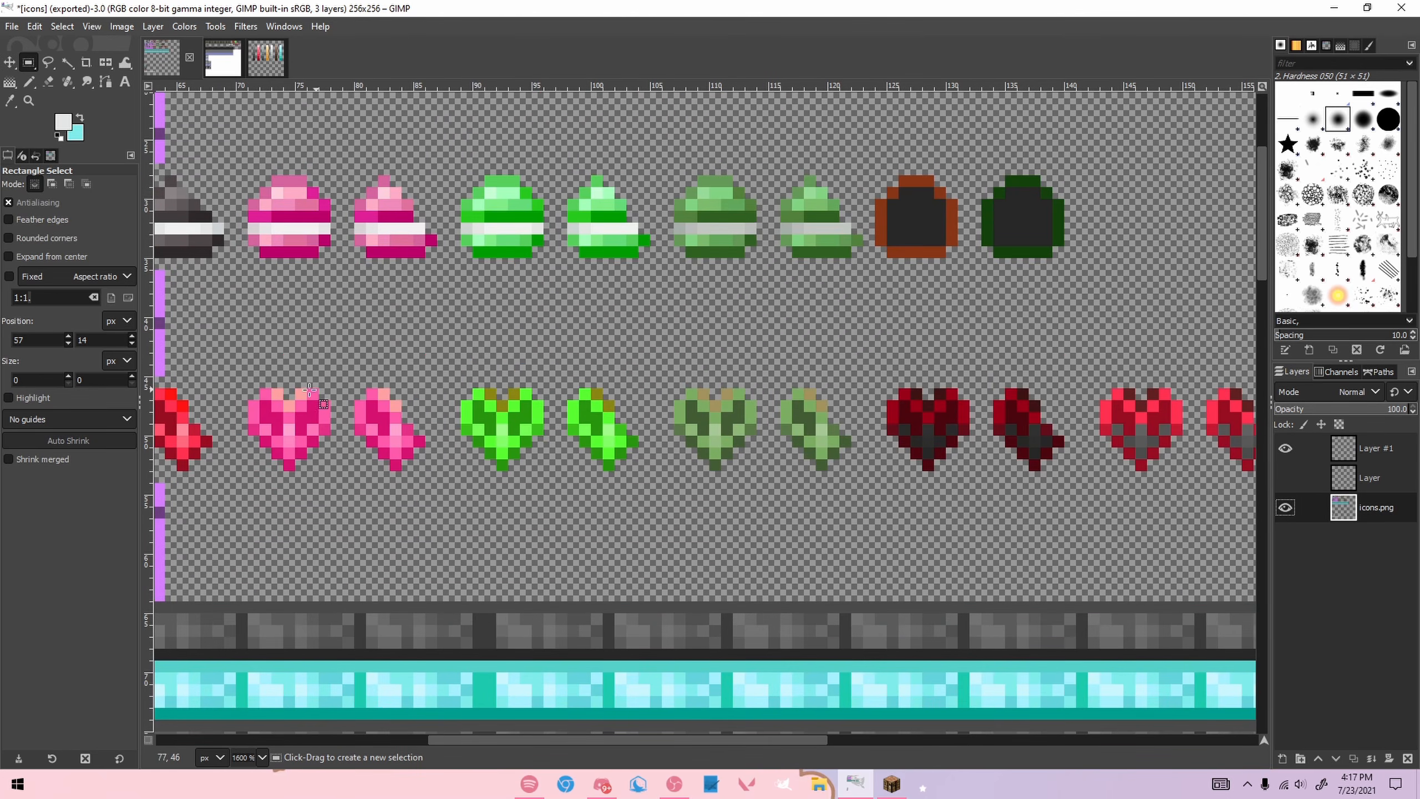
drag(280, 391, 280, 393)
drag(274, 391, 307, 400)
drag(379, 389, 401, 412)
drag(486, 389, 505, 399)
drag(498, 401, 508, 411)
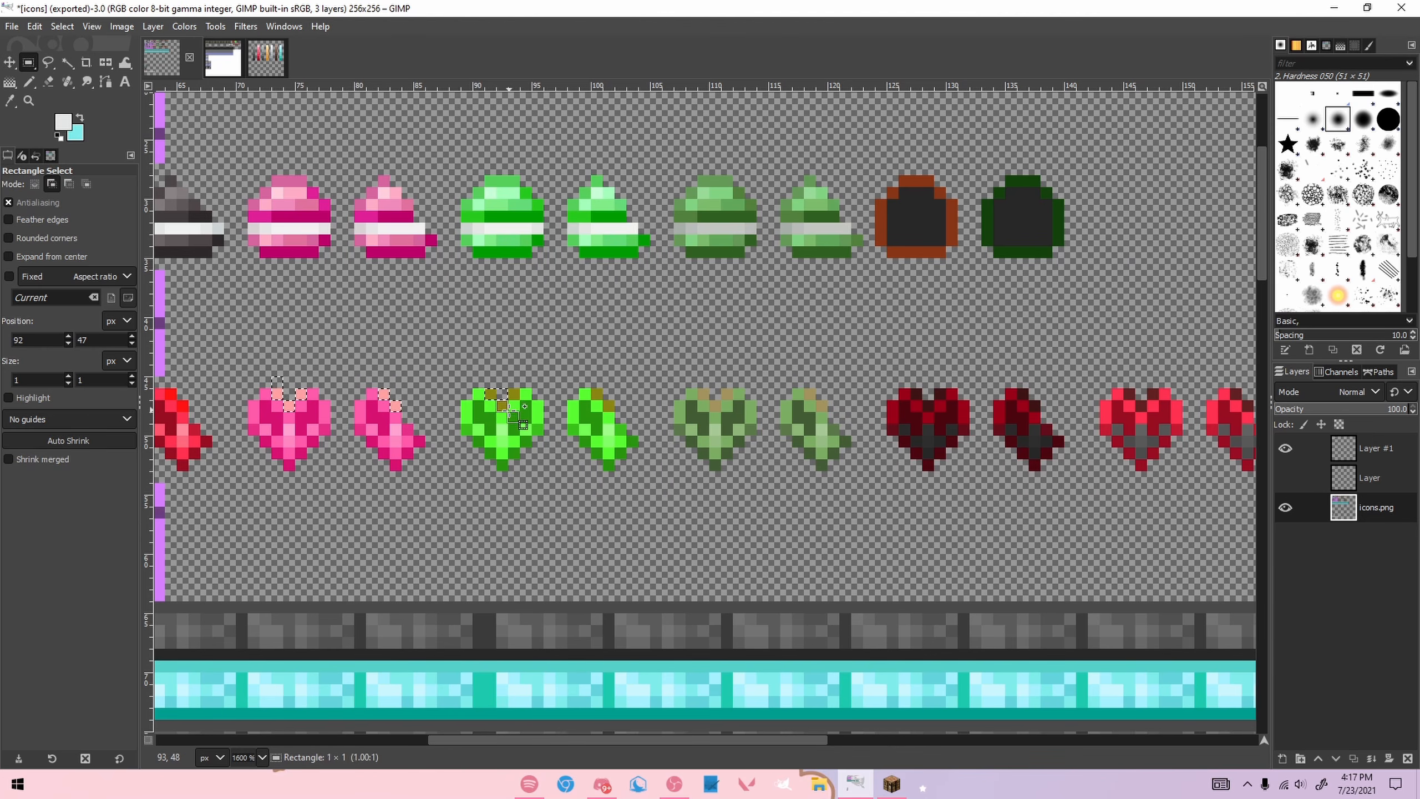
drag(598, 390, 611, 400)
Step: Add the top accent pixels of the muted green hearts and the full dark red heart to the selection
drag(705, 392, 718, 404)
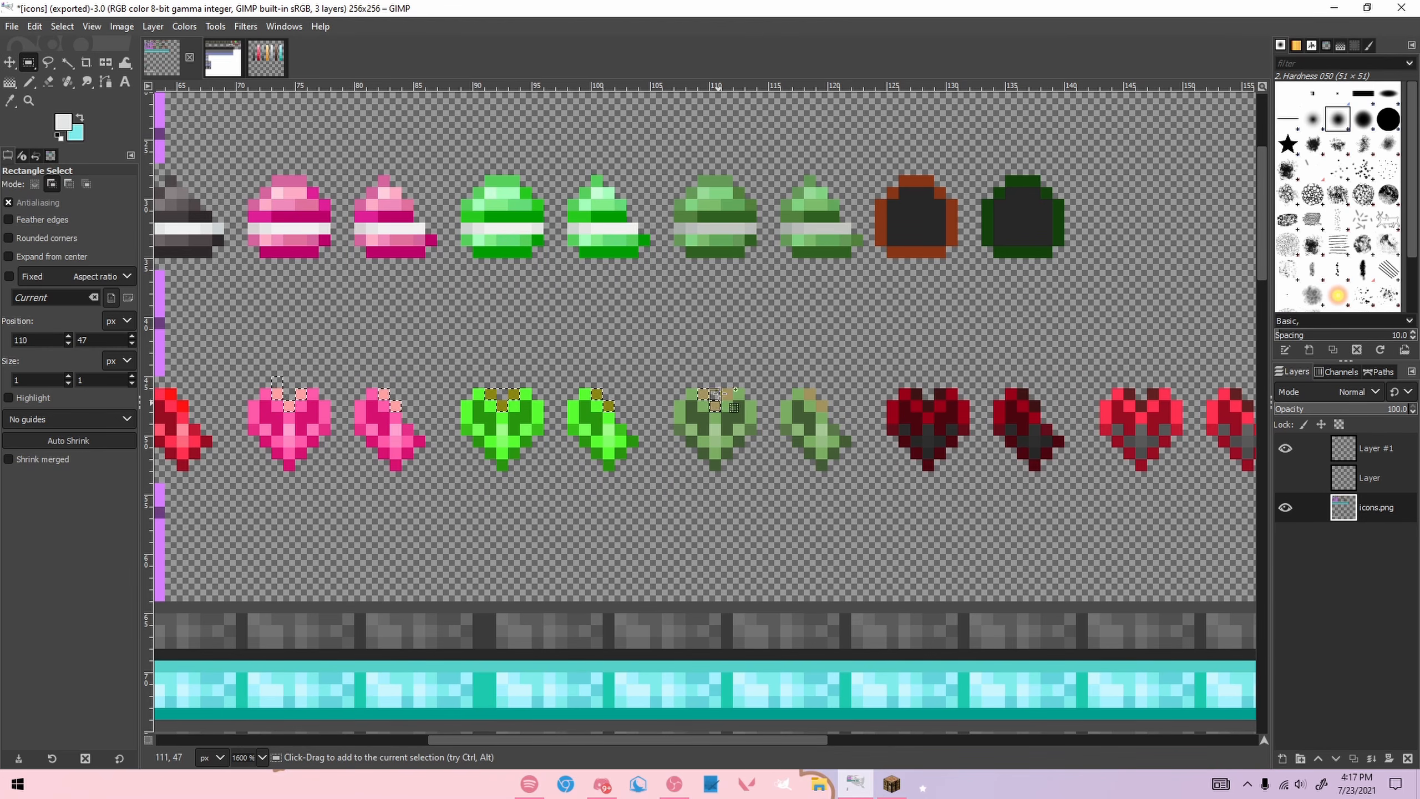
drag(804, 389, 816, 400)
drag(816, 400, 828, 412)
drag(911, 389, 923, 400)
mouse_move(923, 400)
mouse_down()
mouse_move(932, 414)
mouse_move(939, 388)
mouse_up()
Step: Add the remaining top accent pixels of the muted green, dark red, red and golden hearts to the selection and cut them all out
drag(433, 742, 581, 742)
drag(726, 391, 741, 407)
drag(826, 389, 848, 411)
drag(933, 389, 1050, 401)
drag(1050, 401, 1062, 413)
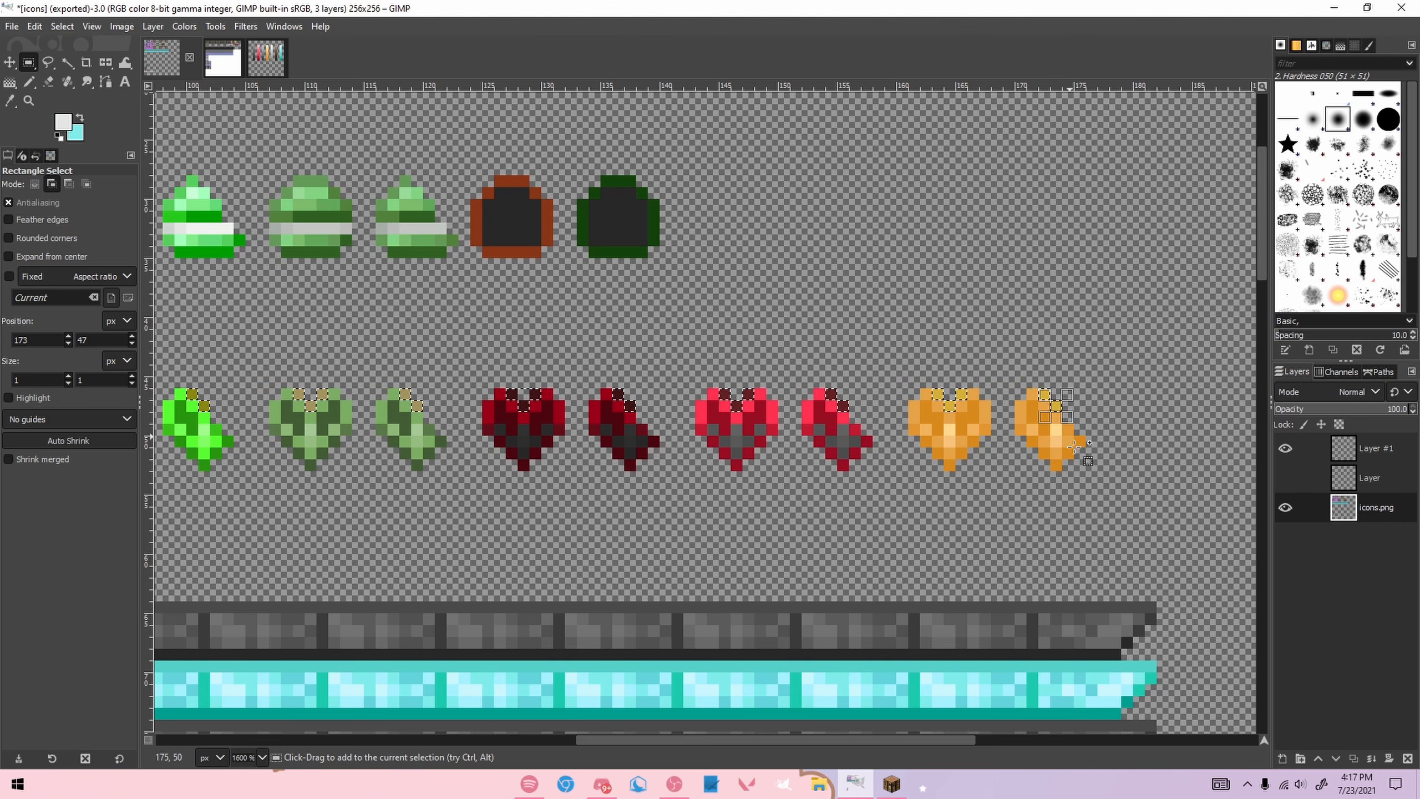
scroll(1033, 500, down, 4)
key(ctrl+x)
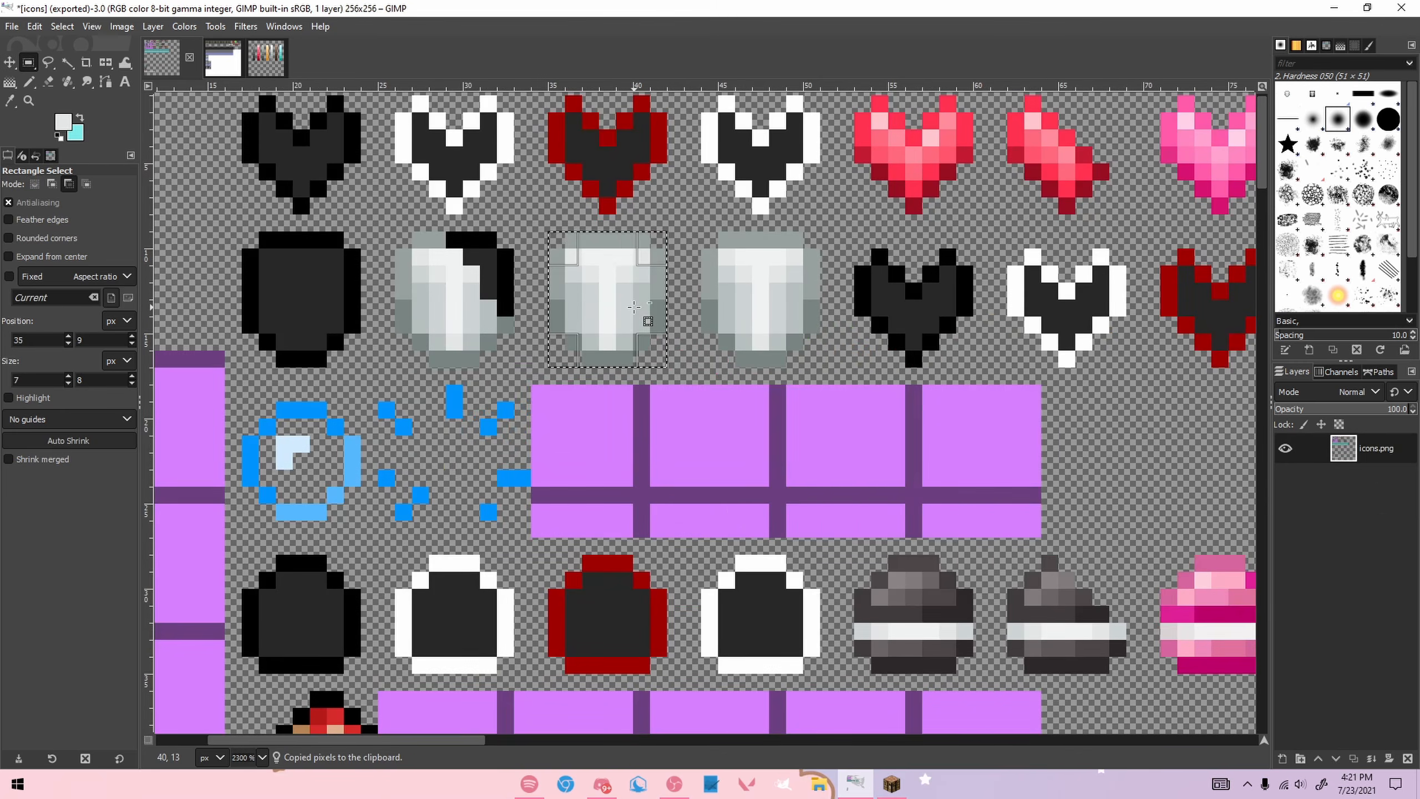
Step: Paste the full armour icon over the black empty armour icon and set its Hue-Saturation lightness and saturation to -100
key(ctrl+v)
drag(607, 282, 300, 282)
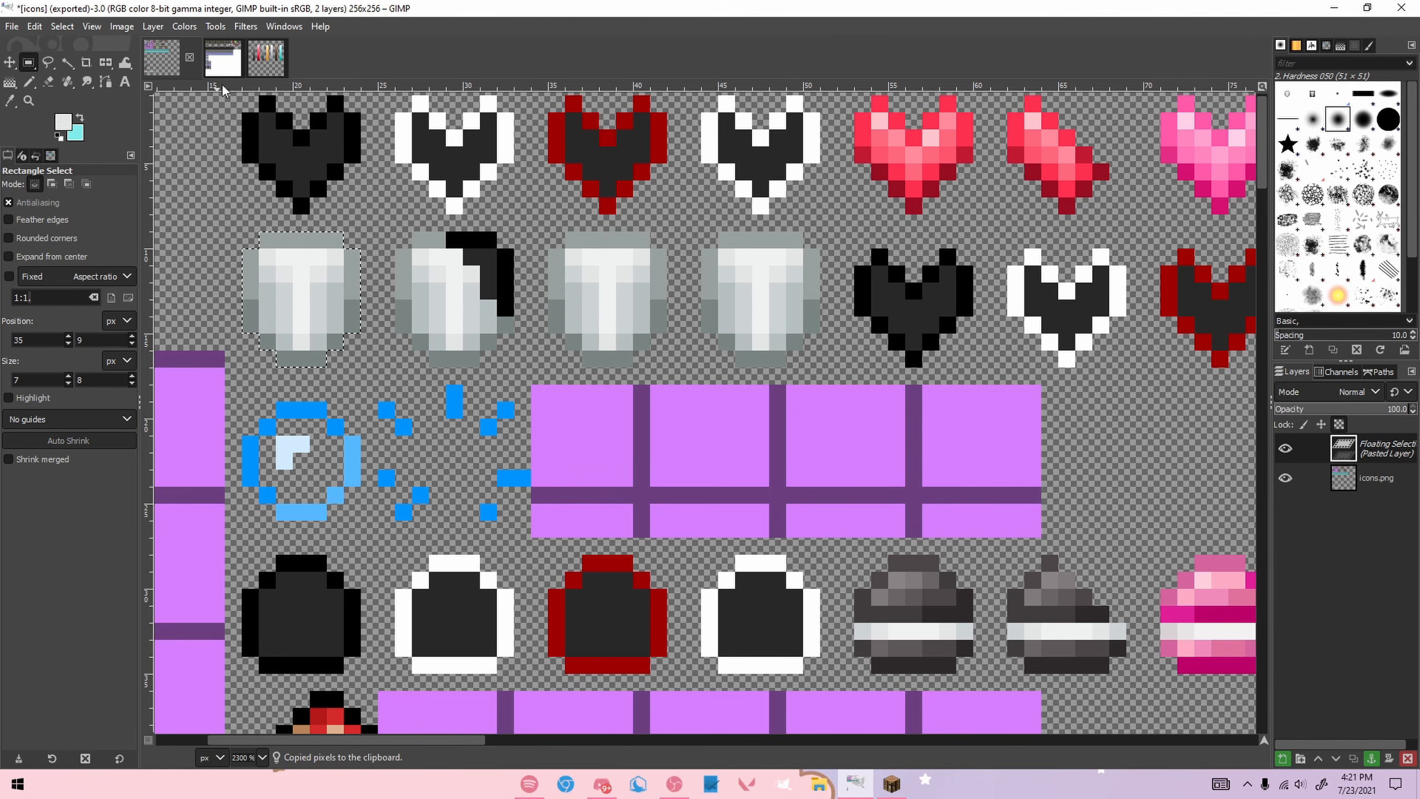
click(185, 26)
click(223, 119)
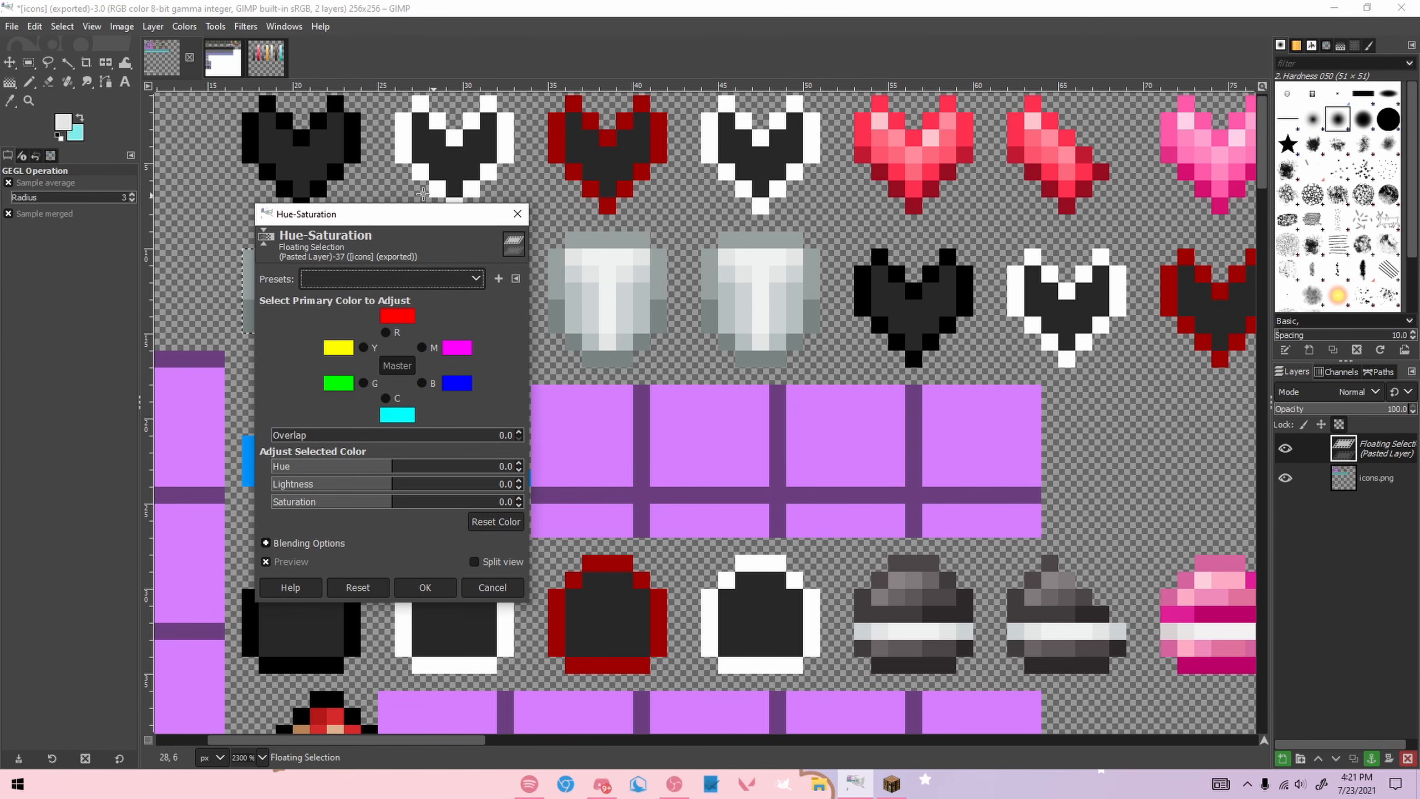
drag(407, 227, 895, 251)
drag(895, 508, 525, 515)
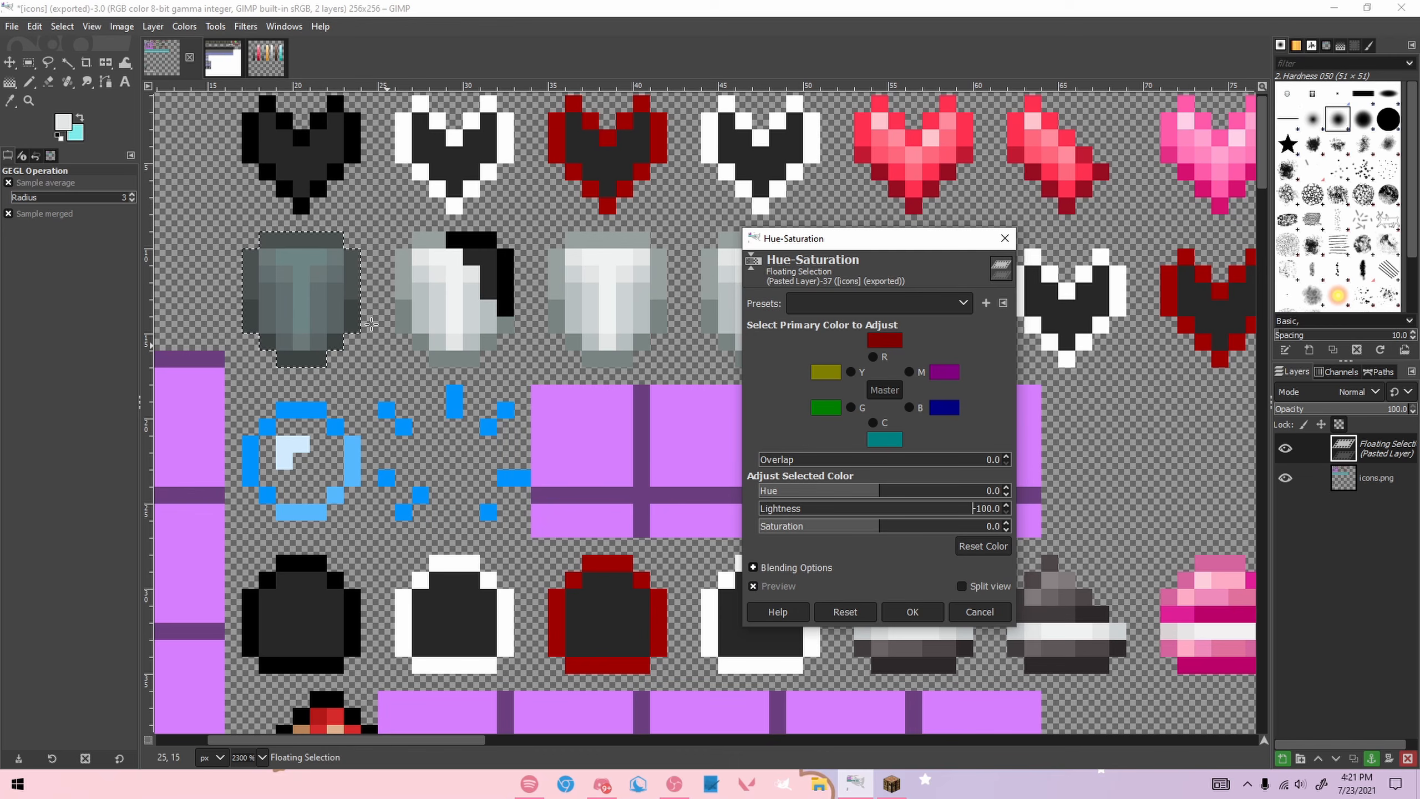
drag(873, 531, 577, 521)
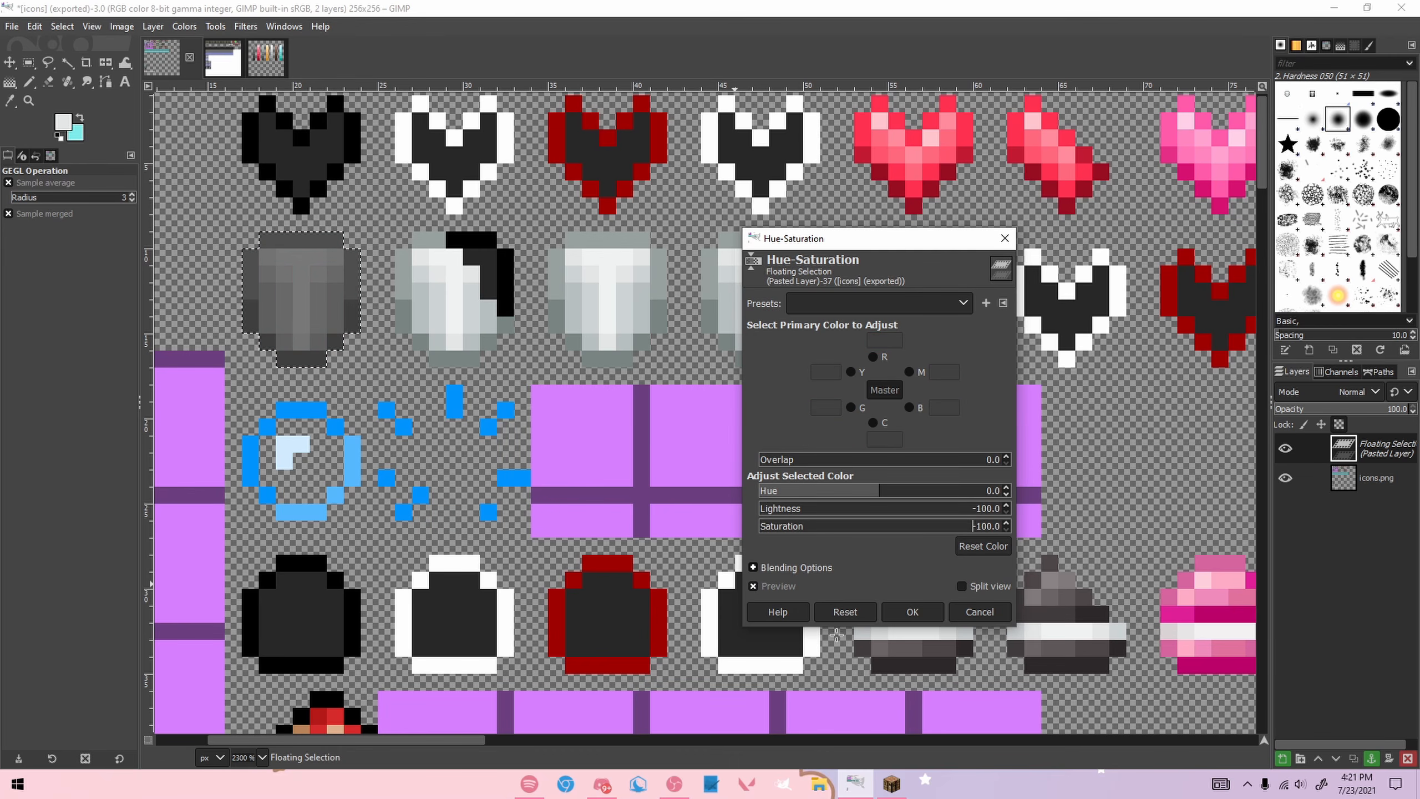
click(912, 612)
Step: Darken the pasted empty armour icon with a second Hue-Saturation lightness reduction and anchor it
click(184, 26)
click(215, 113)
drag(880, 508, 726, 515)
click(912, 611)
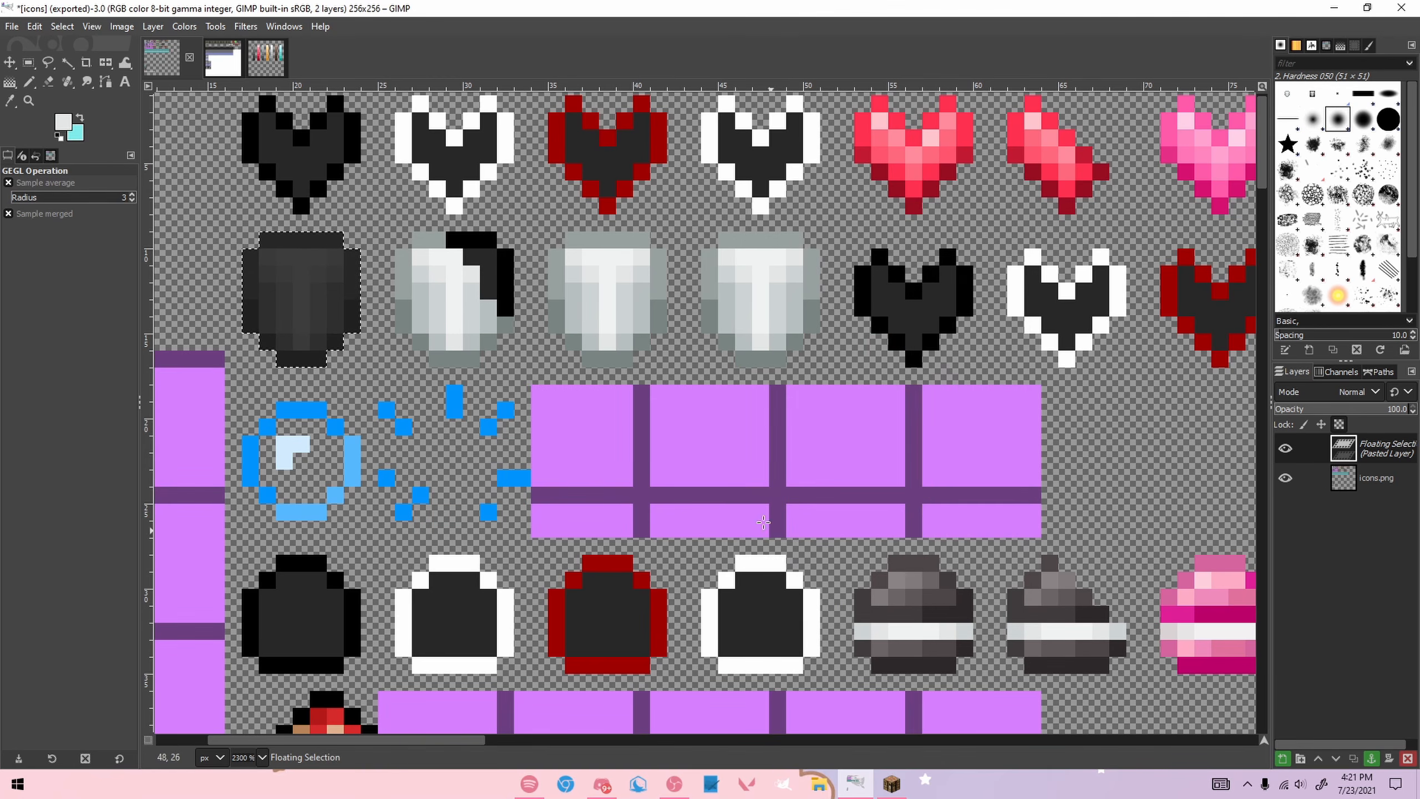
key(r)
click(425, 321)
Step: Copy the stair-stepped side of the dark armour icon and paste it over the black part of the half armour icon
scroll(326, 306, down, 2)
scroll(294, 278, up, 2)
scroll(377, 271, up, 1)
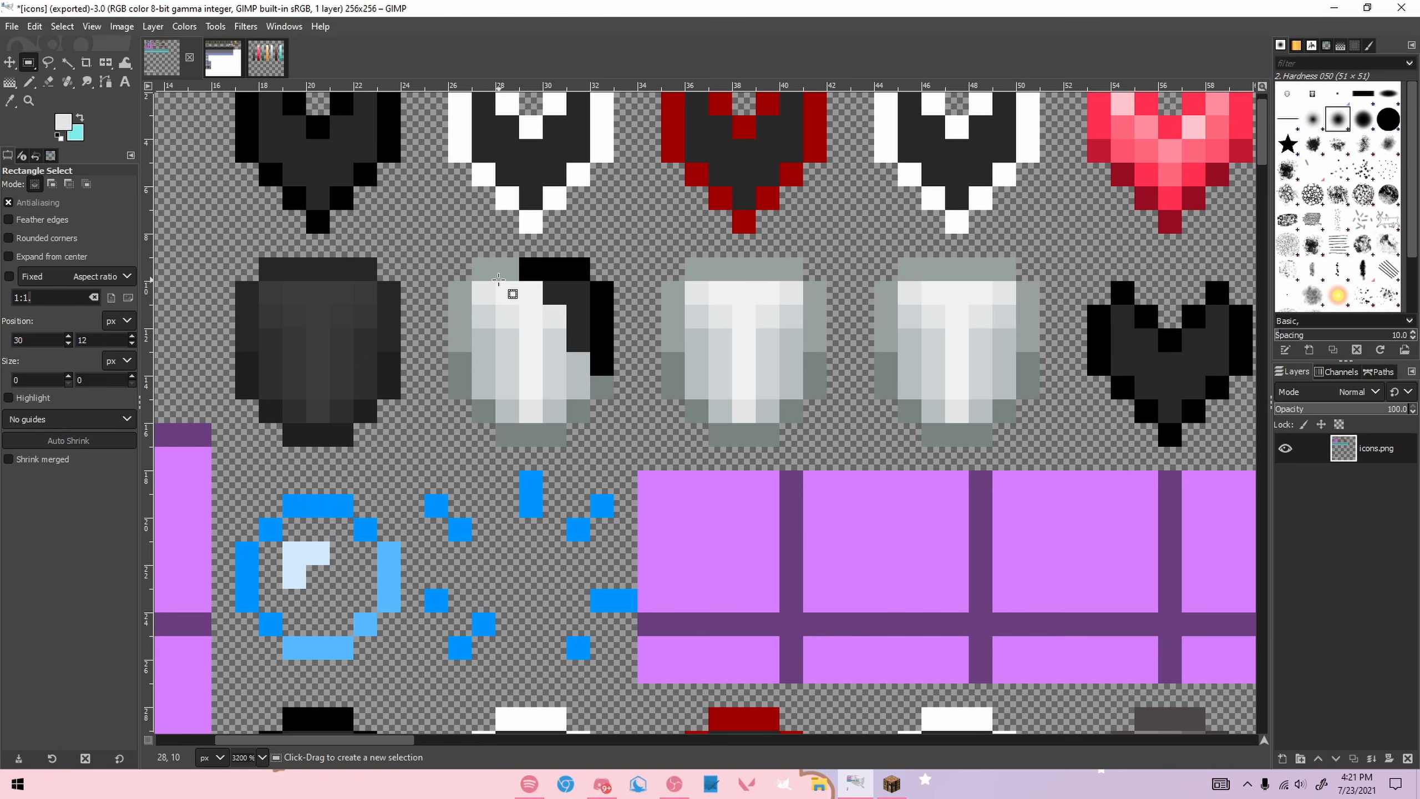
drag(588, 283, 590, 281)
click(497, 238)
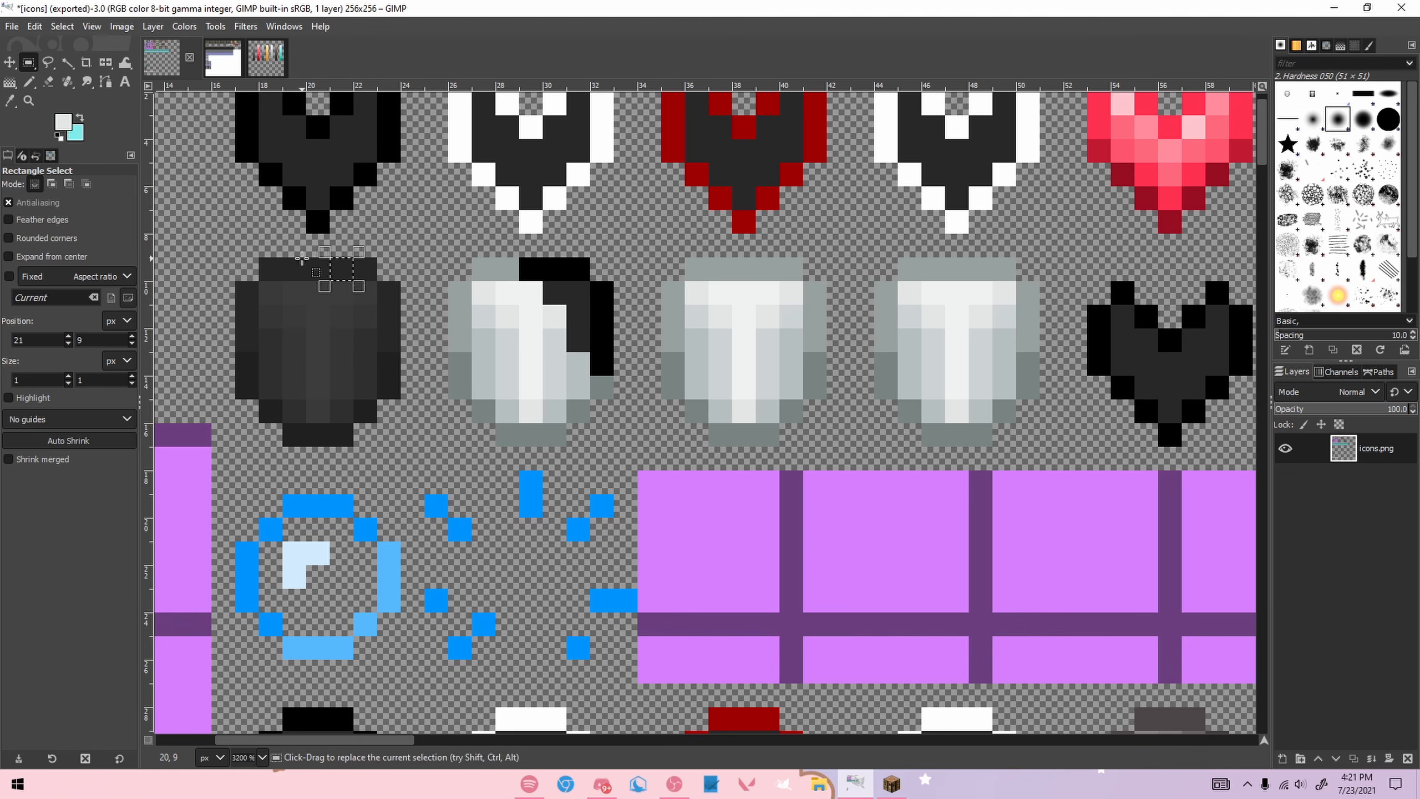
drag(375, 348, 399, 378)
key(ctrl+c)
key(ctrl+v)
drag(358, 320, 576, 319)
click(622, 262)
scroll(763, 346, down, 3)
scroll(458, 323, up, 1)
scroll(697, 384, down, 5)
scroll(785, 375, up, 2)
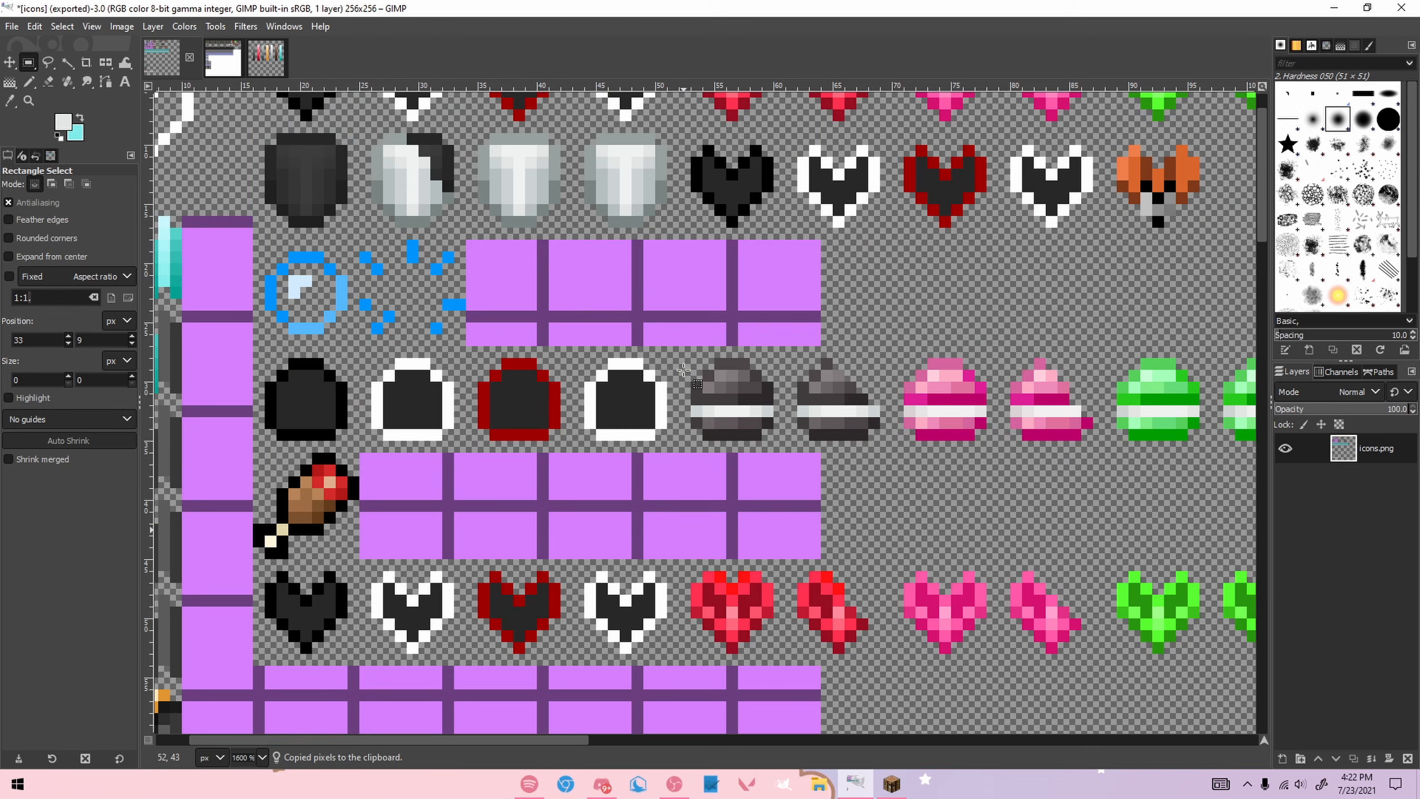
scroll(838, 380, up, 2)
drag(642, 347, 711, 392)
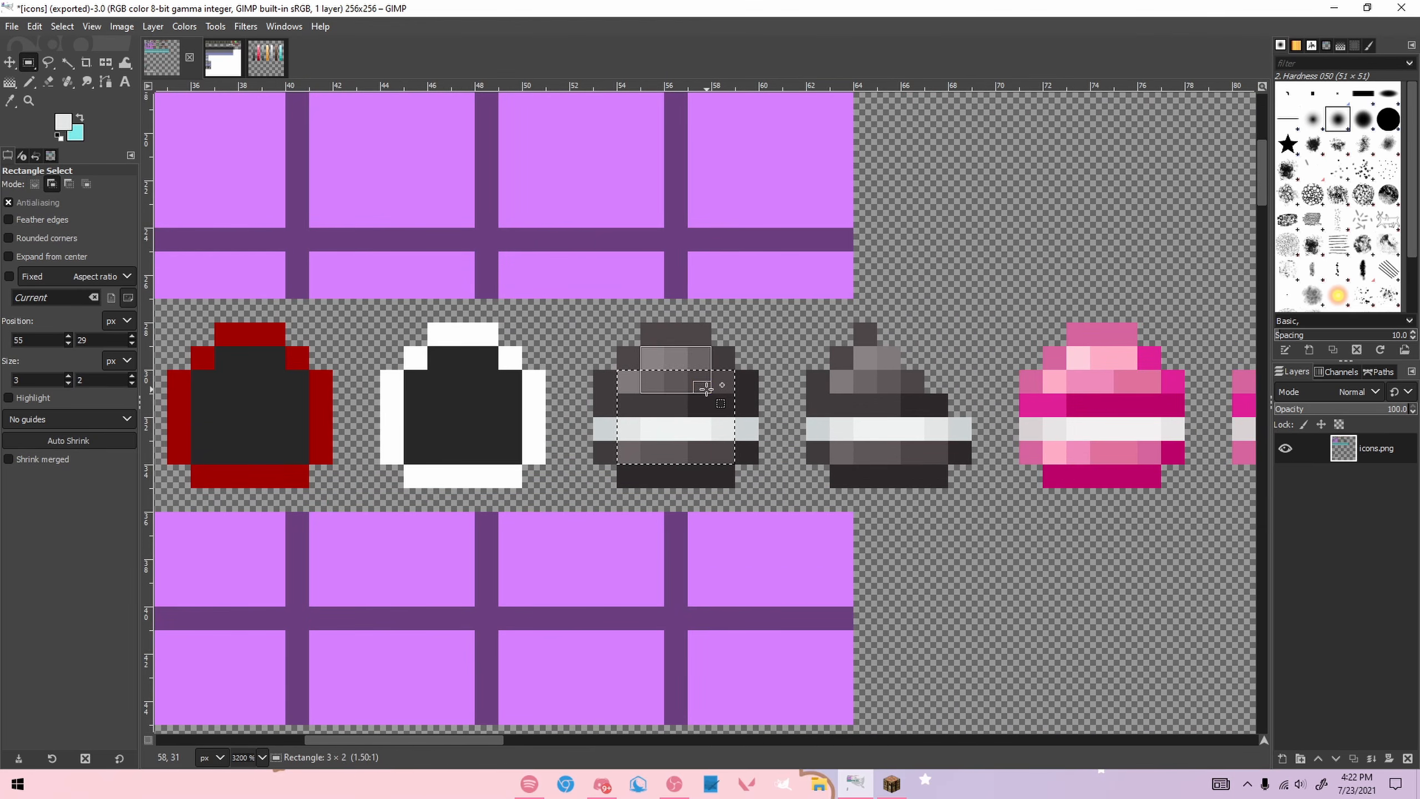
scroll(707, 395, down, 4)
scroll(638, 369, up, 3)
Step: Copy the whole grey full hunger icon and paste it over the black empty hunger icon
click(637, 369)
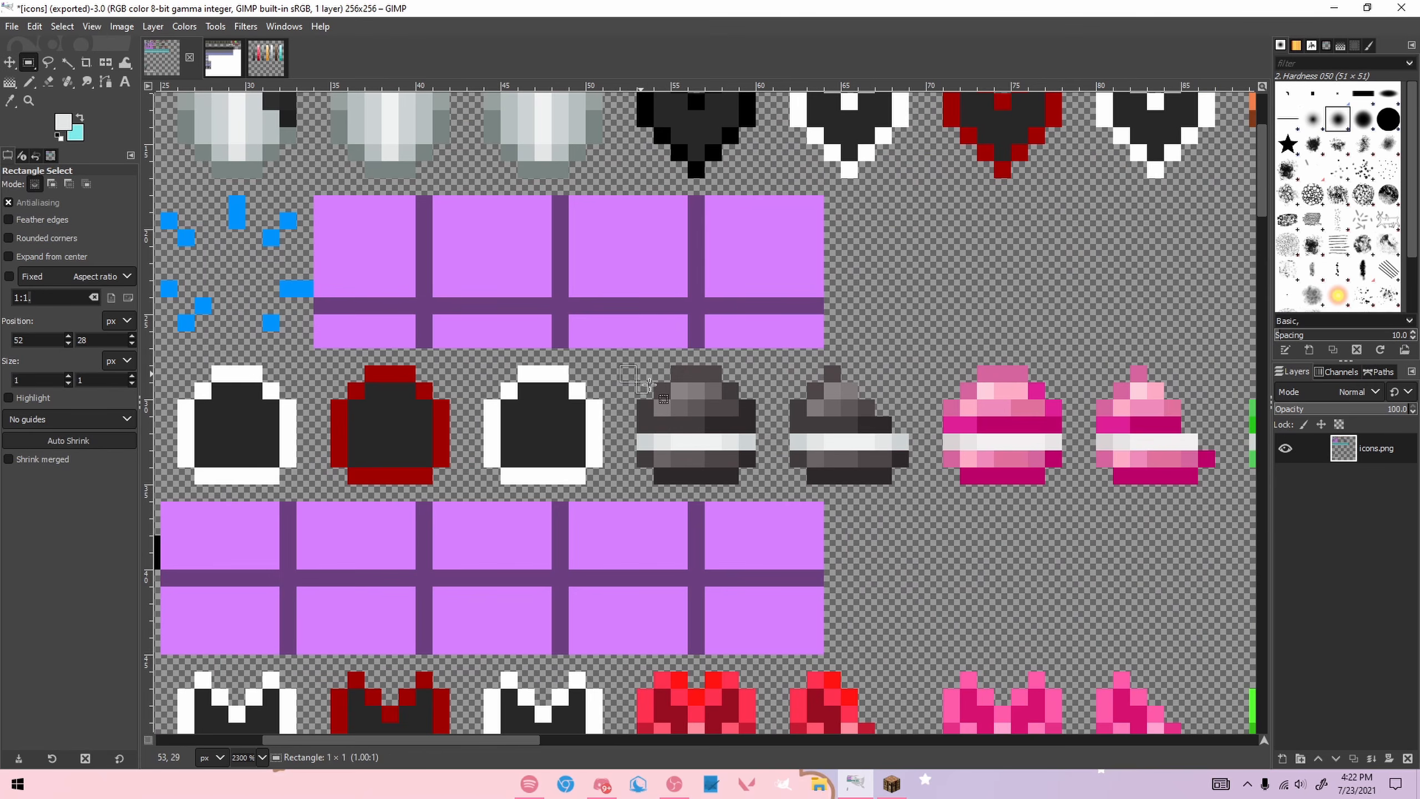
drag(760, 491, 760, 491)
key(ctrl+c)
key(ctrl+v)
drag(697, 438, 322, 472)
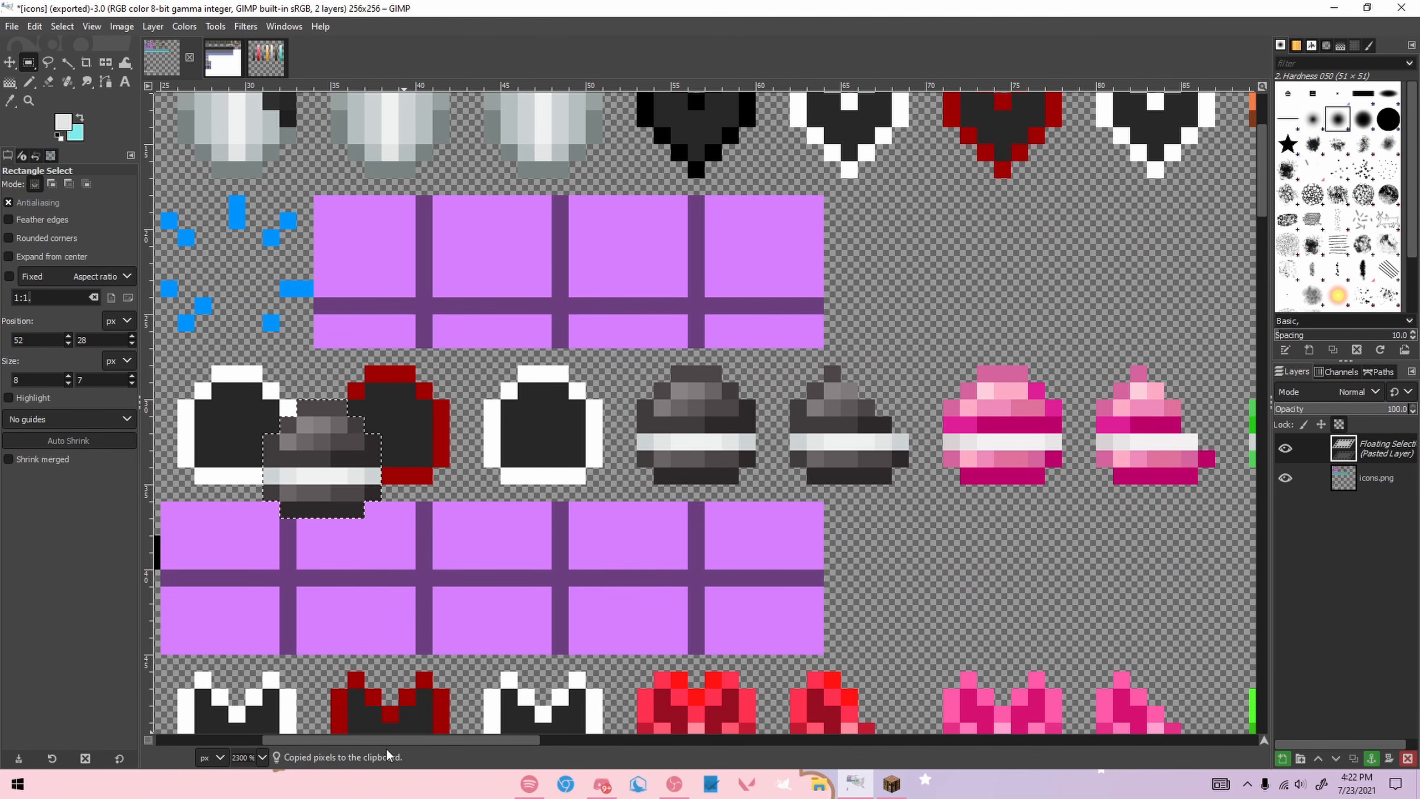
drag(381, 740, 277, 740)
drag(744, 476, 511, 440)
Step: Desaturate the pasted hunger icon and darken it with two Hue-Saturation passes, using lightness -100 in the first
click(191, 27)
click(197, 105)
drag(853, 509, 554, 495)
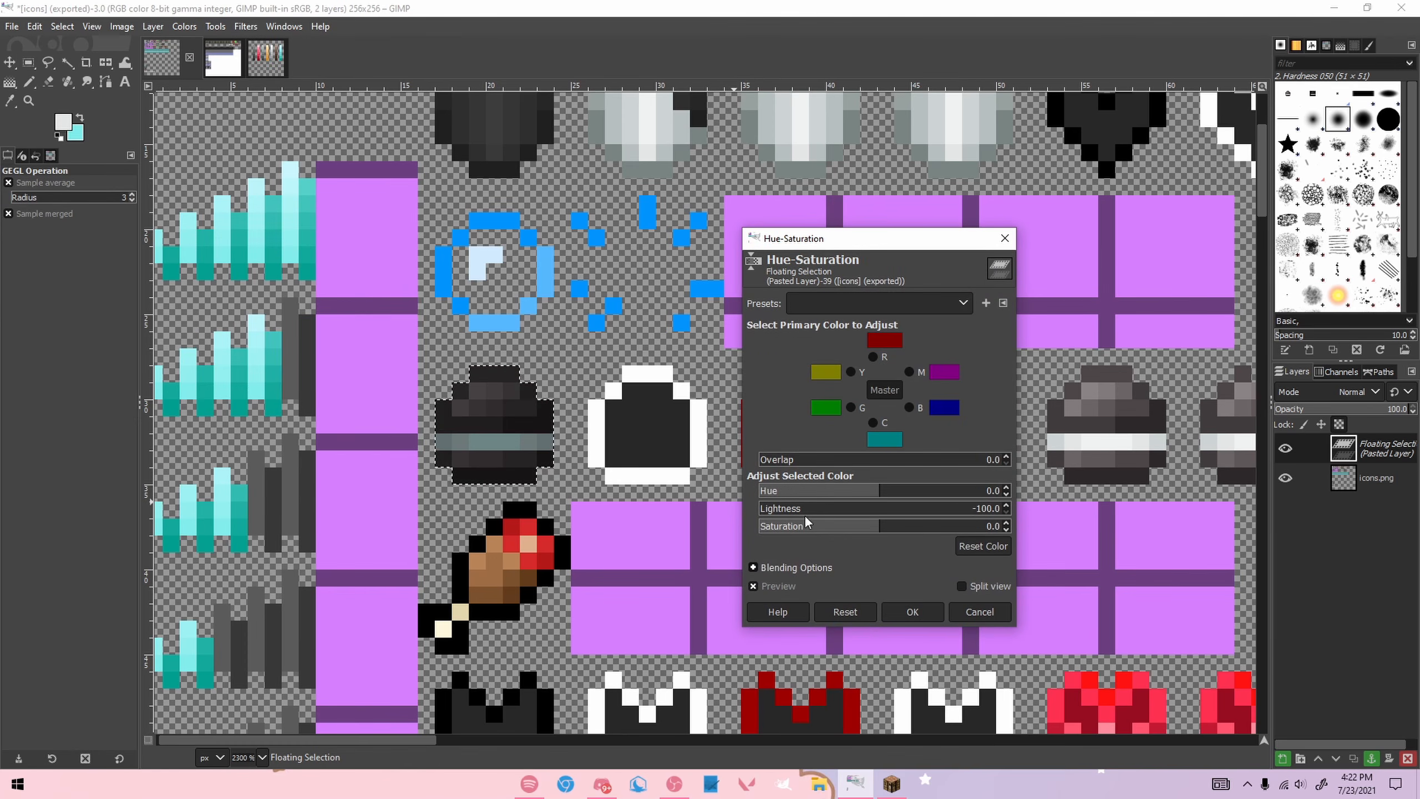
click(912, 612)
click(185, 26)
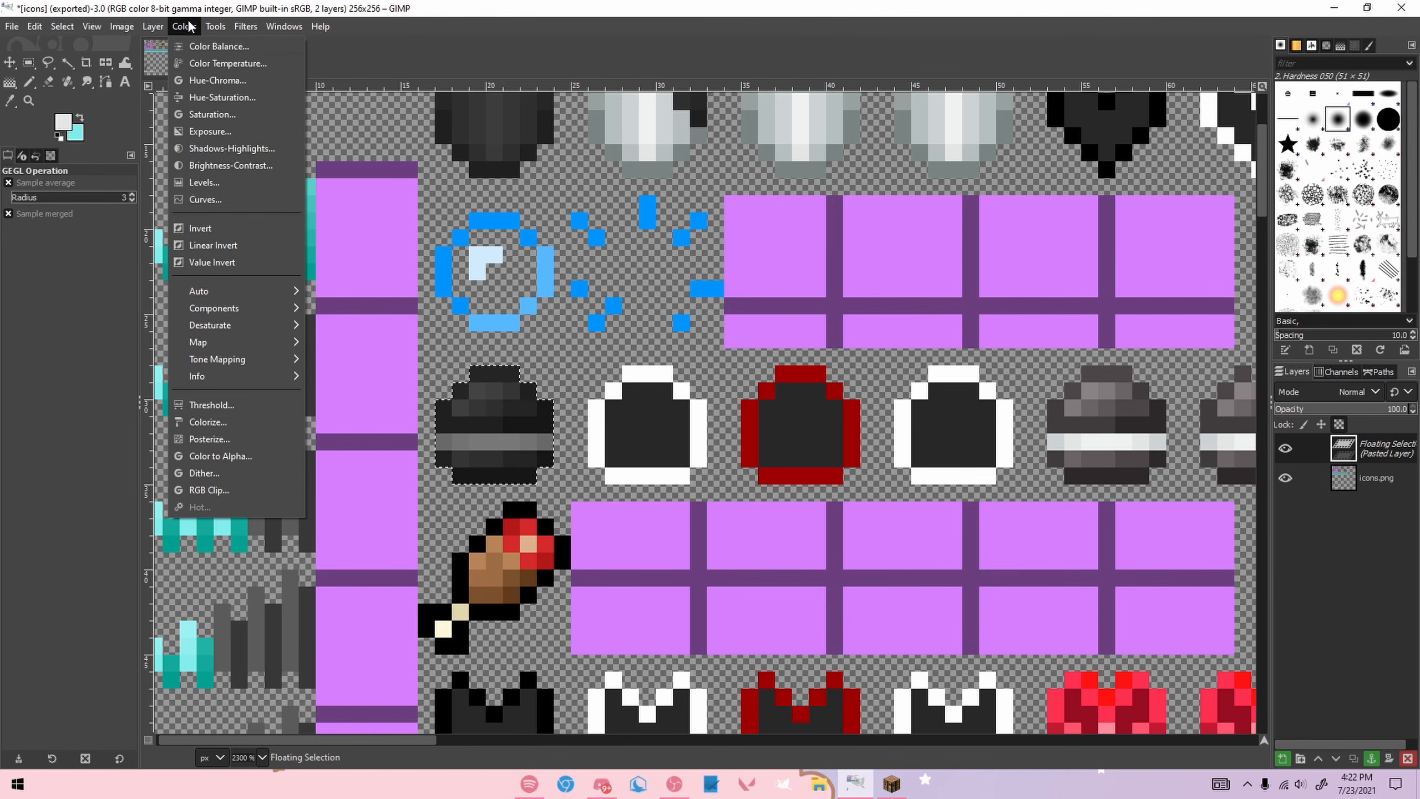
click(196, 99)
drag(823, 516, 537, 541)
click(889, 617)
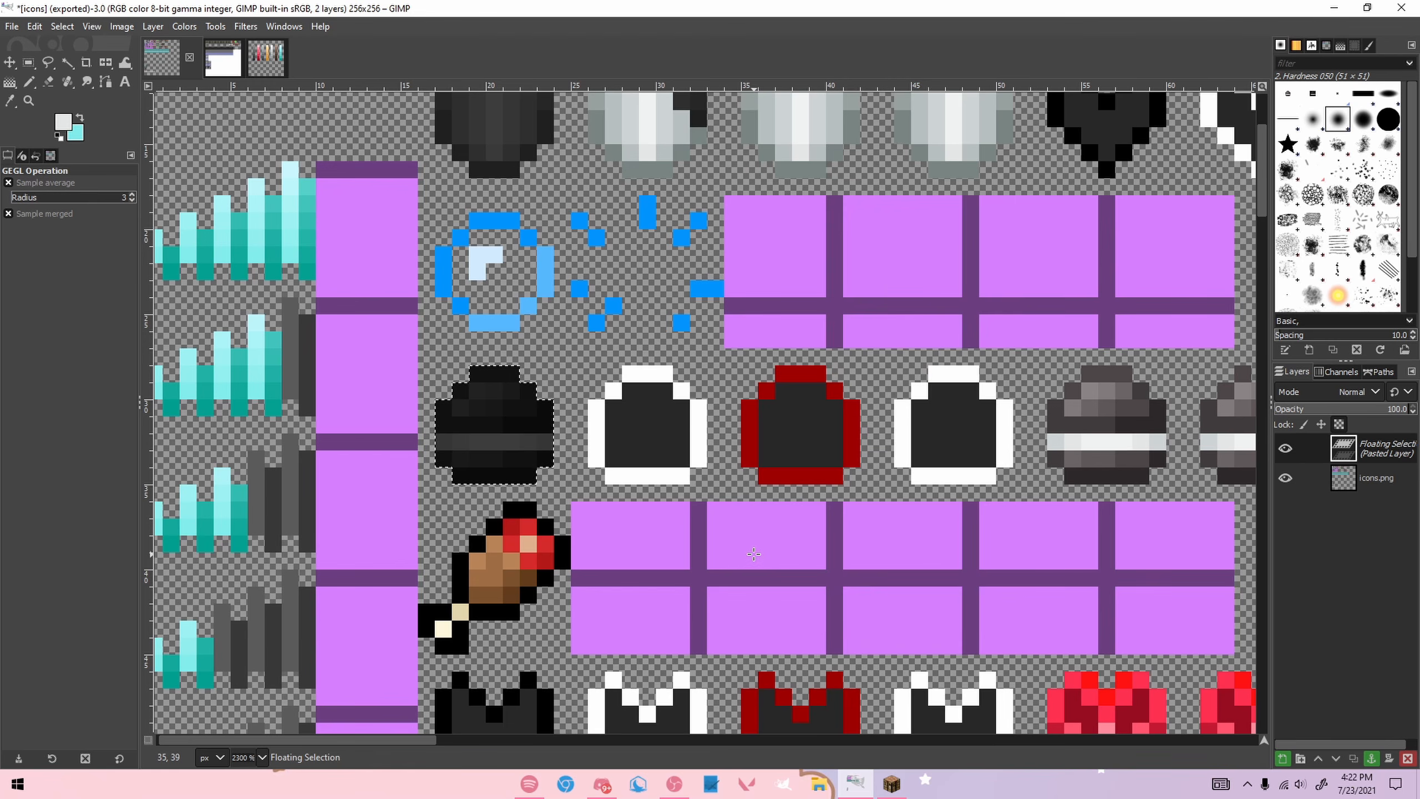
Step: Copy the striped inside of the darkened hunger icon and paste it into the two white-outlined and the red-outlined empty hunger icons
key(r)
click(490, 409)
drag(506, 445, 536, 466)
key(ctrl+c)
drag(521, 414, 789, 441)
key(ctrl+v)
click(716, 407)
key(ctrl+v)
click(859, 374)
key(ctrl+v)
drag(678, 428, 932, 447)
click(1019, 369)
Step: Paste the dark striped inside into the brown-outlined and dark green-outlined empty hunger icons
scroll(1032, 367, down, 4)
scroll(1033, 367, down, 2)
scroll(1215, 367, up, 6)
key(ctrl+v)
drag(694, 411, 895, 413)
click(797, 372)
key(ctrl+v)
click(983, 389)
Step: Examine the whole icon sheet, comparing the redrawn armour, hunger and heart rows
scroll(906, 481, down, 4)
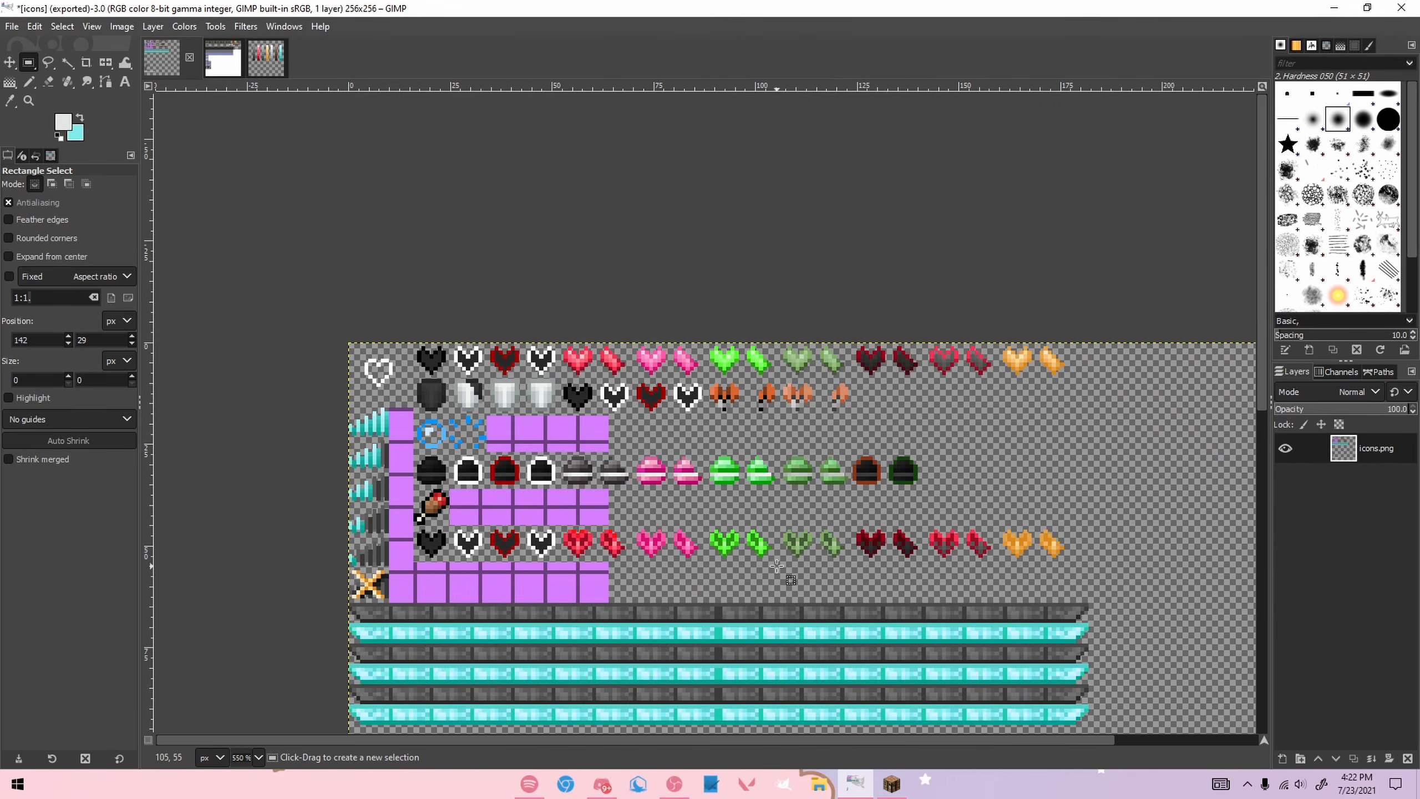
scroll(492, 364, up, 4)
scroll(512, 385, down, 4)
scroll(512, 385, up, 2)
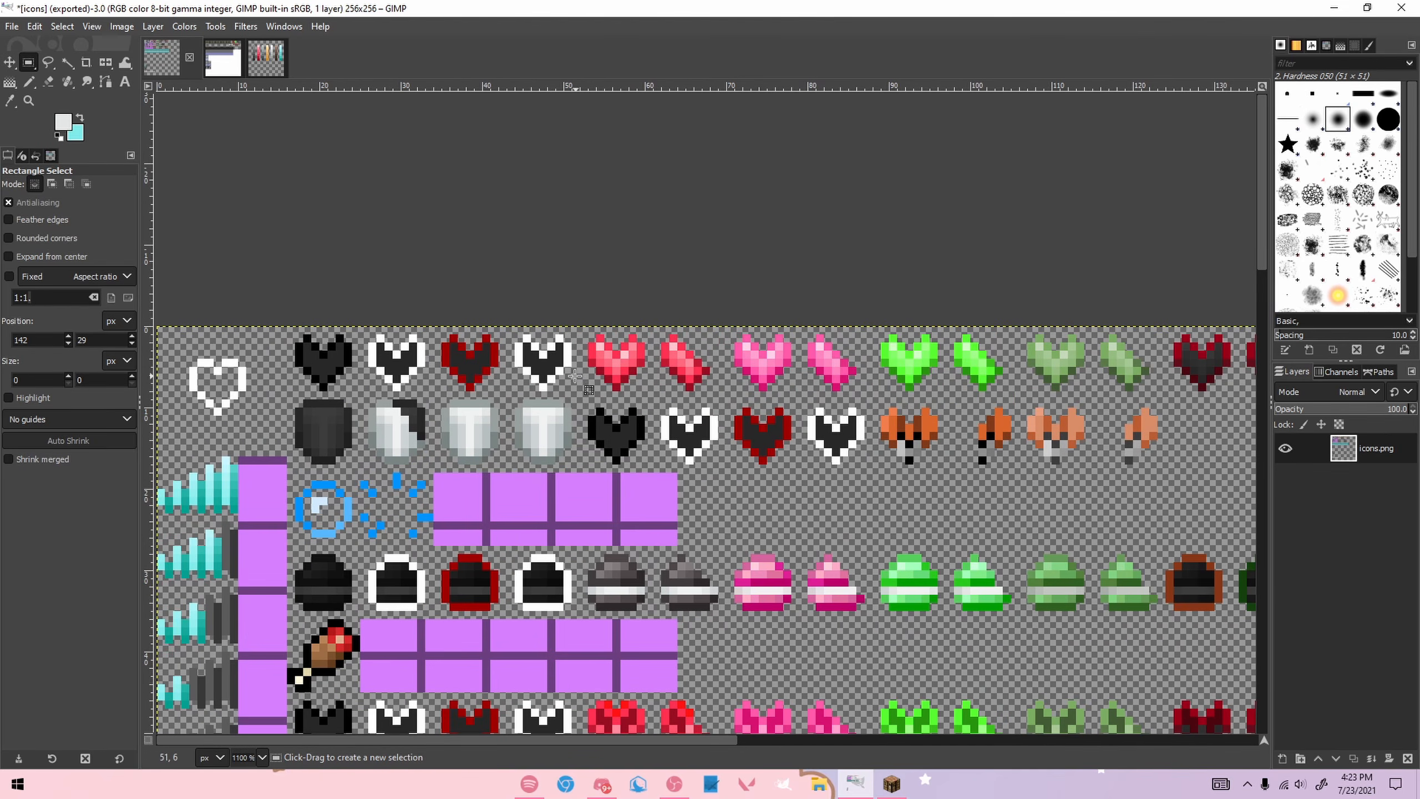
scroll(577, 377, down, 4)
scroll(563, 588, up, 1)
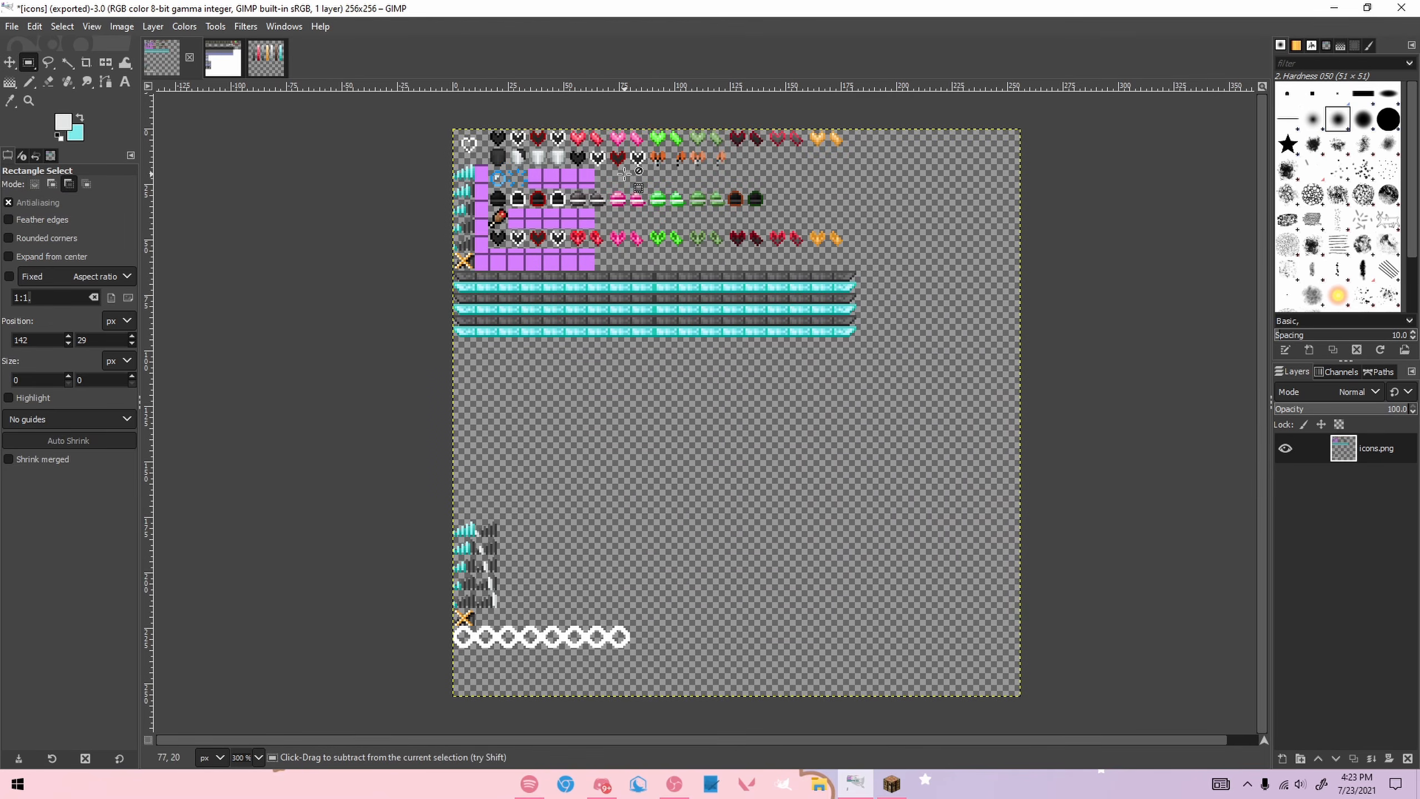
scroll(625, 173, up, 1)
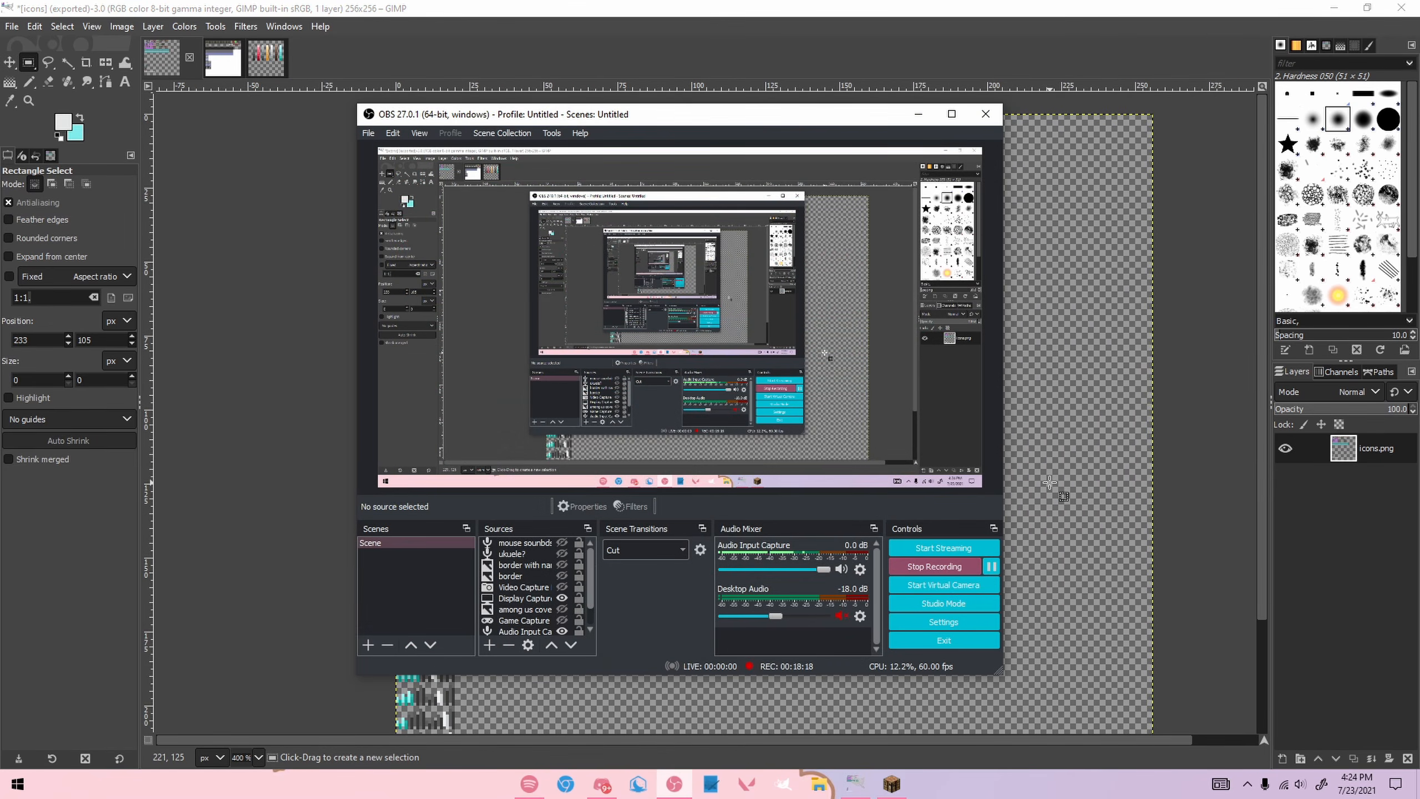
click(1049, 482)
Step: Cut away everything above the white band of the grey and pink half hunger icons
scroll(562, 162, up, 3)
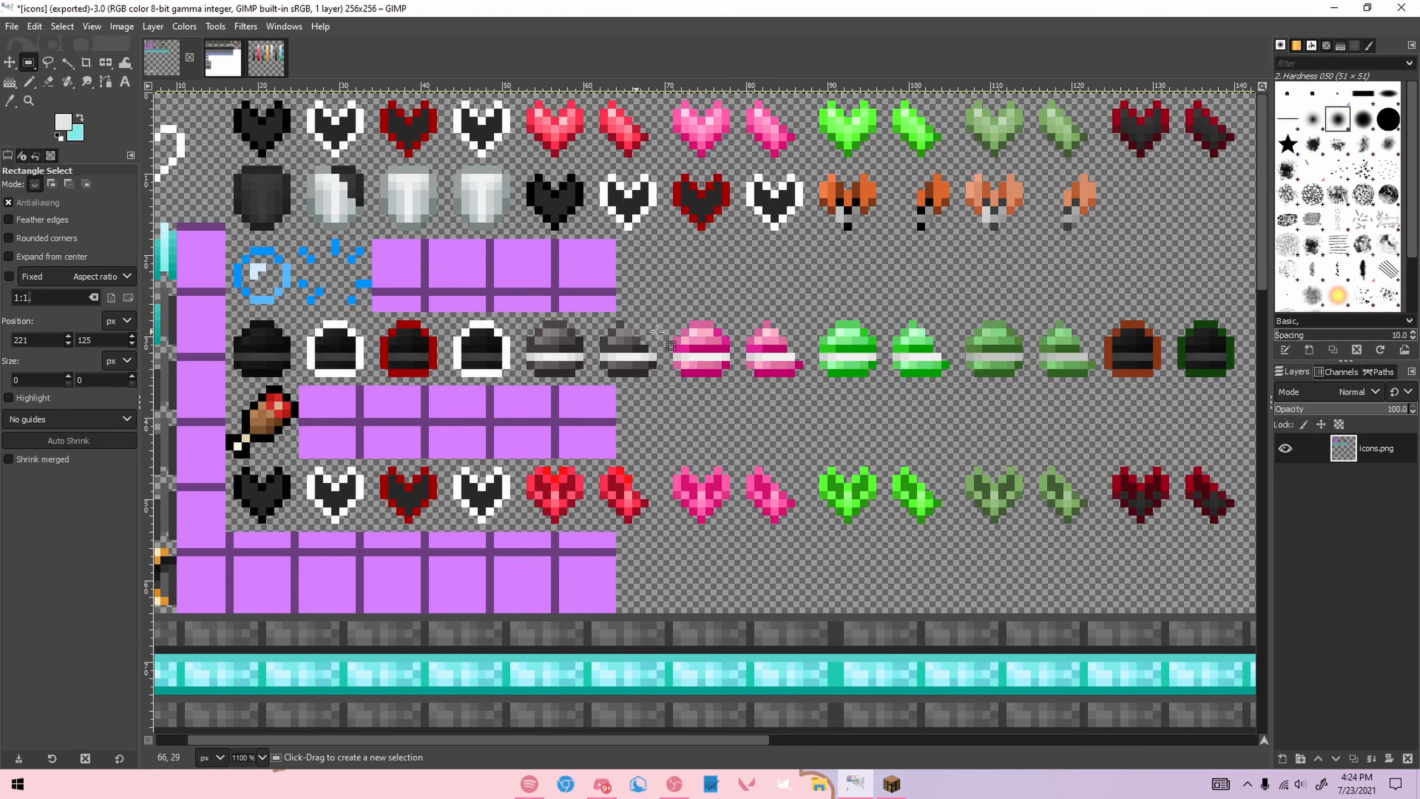
scroll(626, 331, up, 3)
drag(611, 390, 630, 392)
key(ctrl+x)
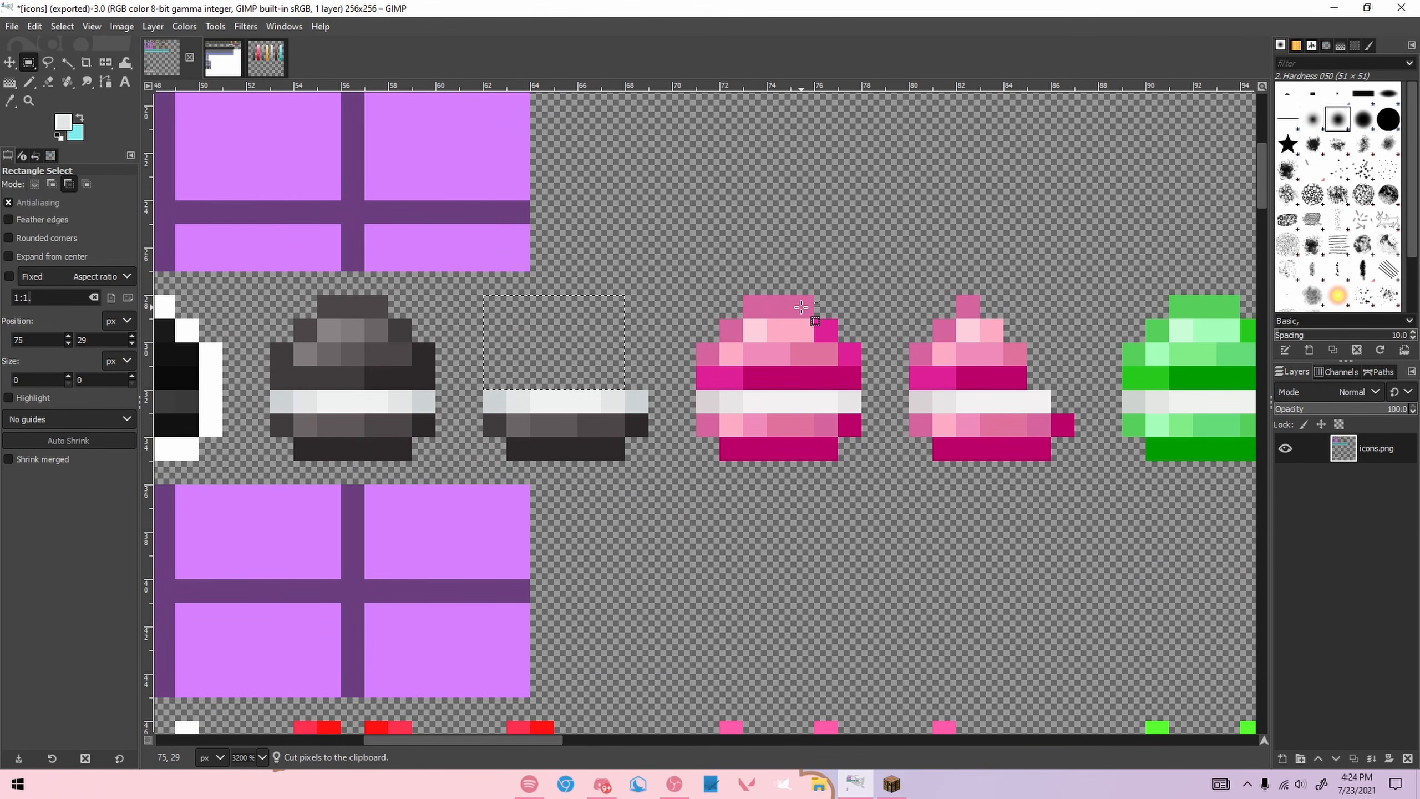
scroll(801, 307, down, 3)
scroll(1007, 269, up, 2)
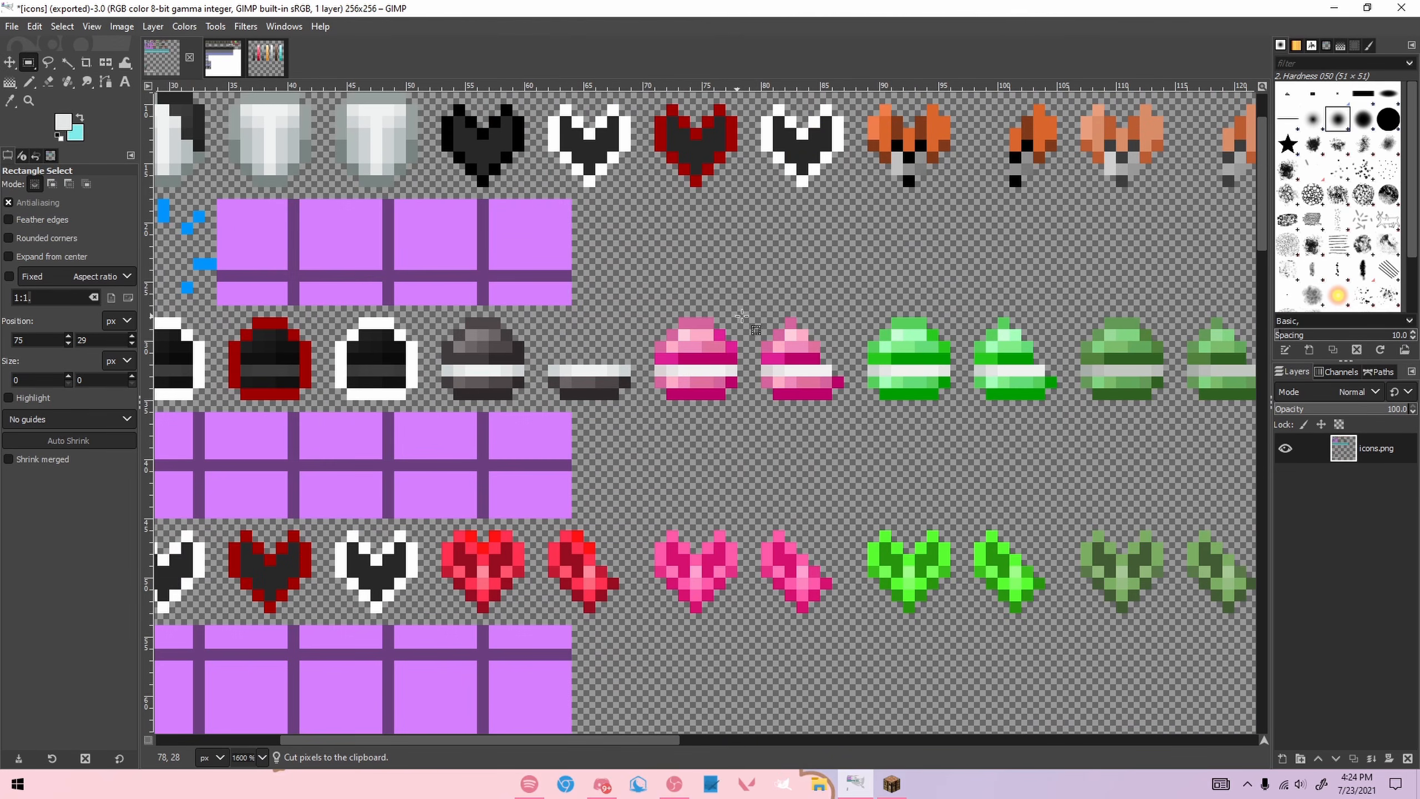
drag(827, 366, 831, 365)
key(ctrl+x)
click(910, 322)
Step: Cut away everything above the light band of the bright green and muted green half hunger icons
scroll(907, 322, down, 4)
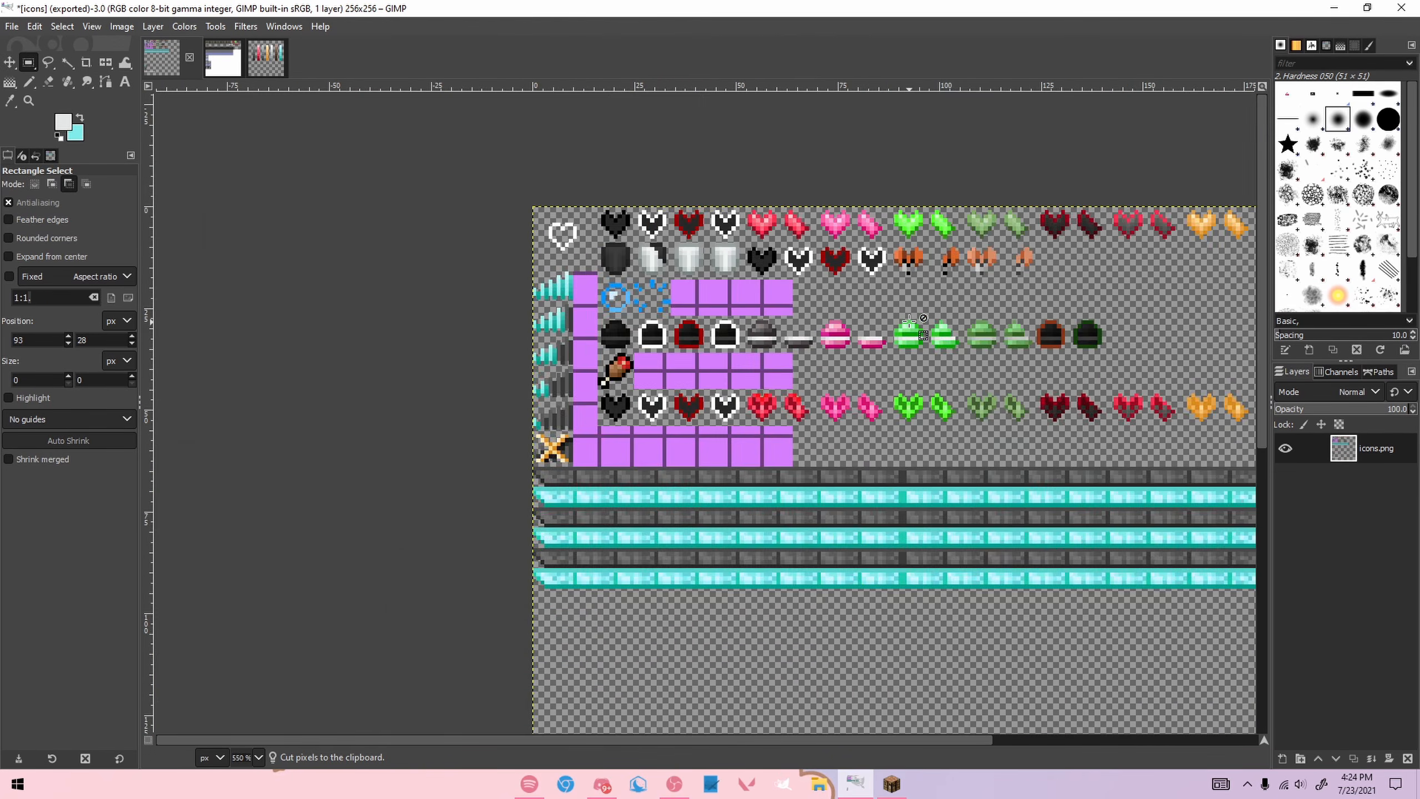
scroll(1150, 294, up, 2)
scroll(1151, 294, up, 1)
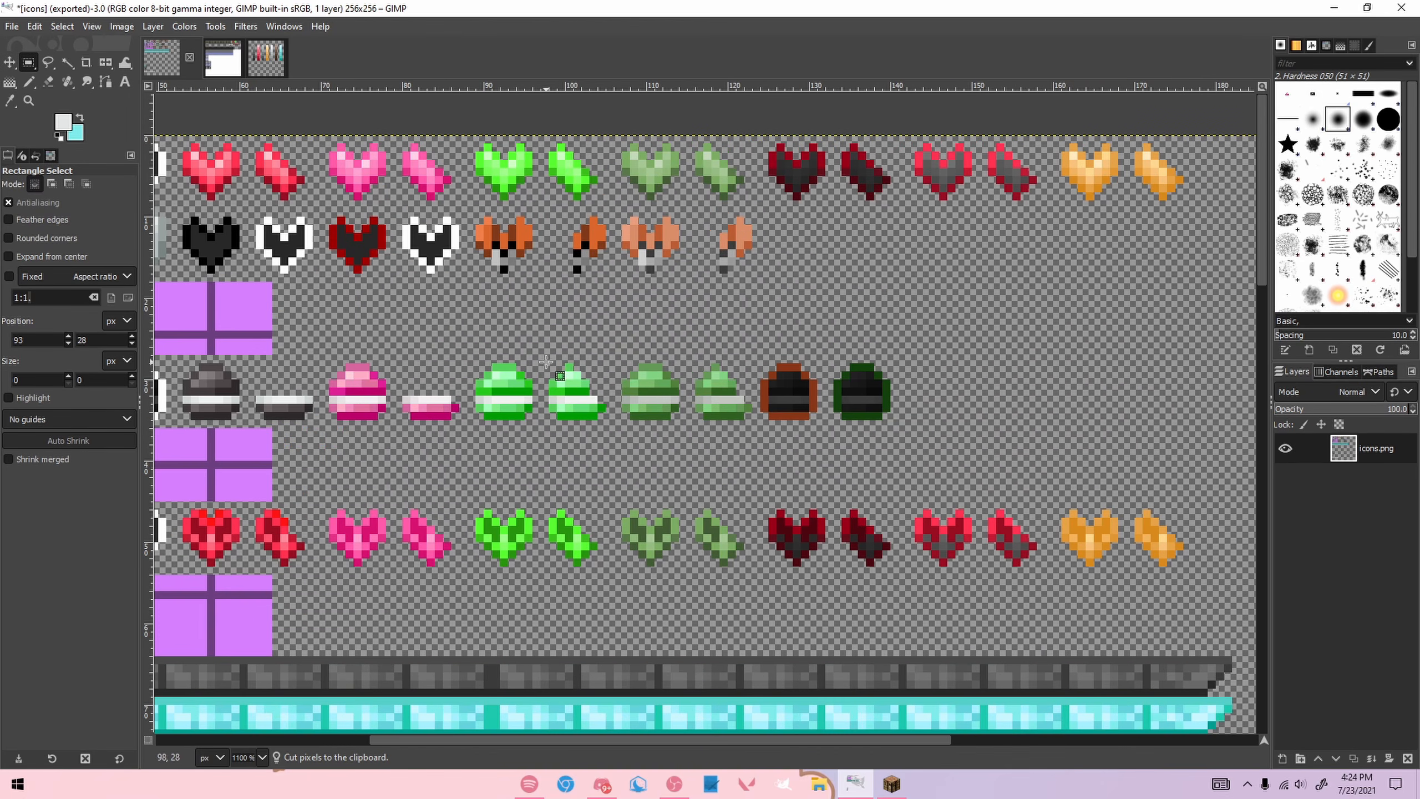
key(ctrl+x)
click(668, 347)
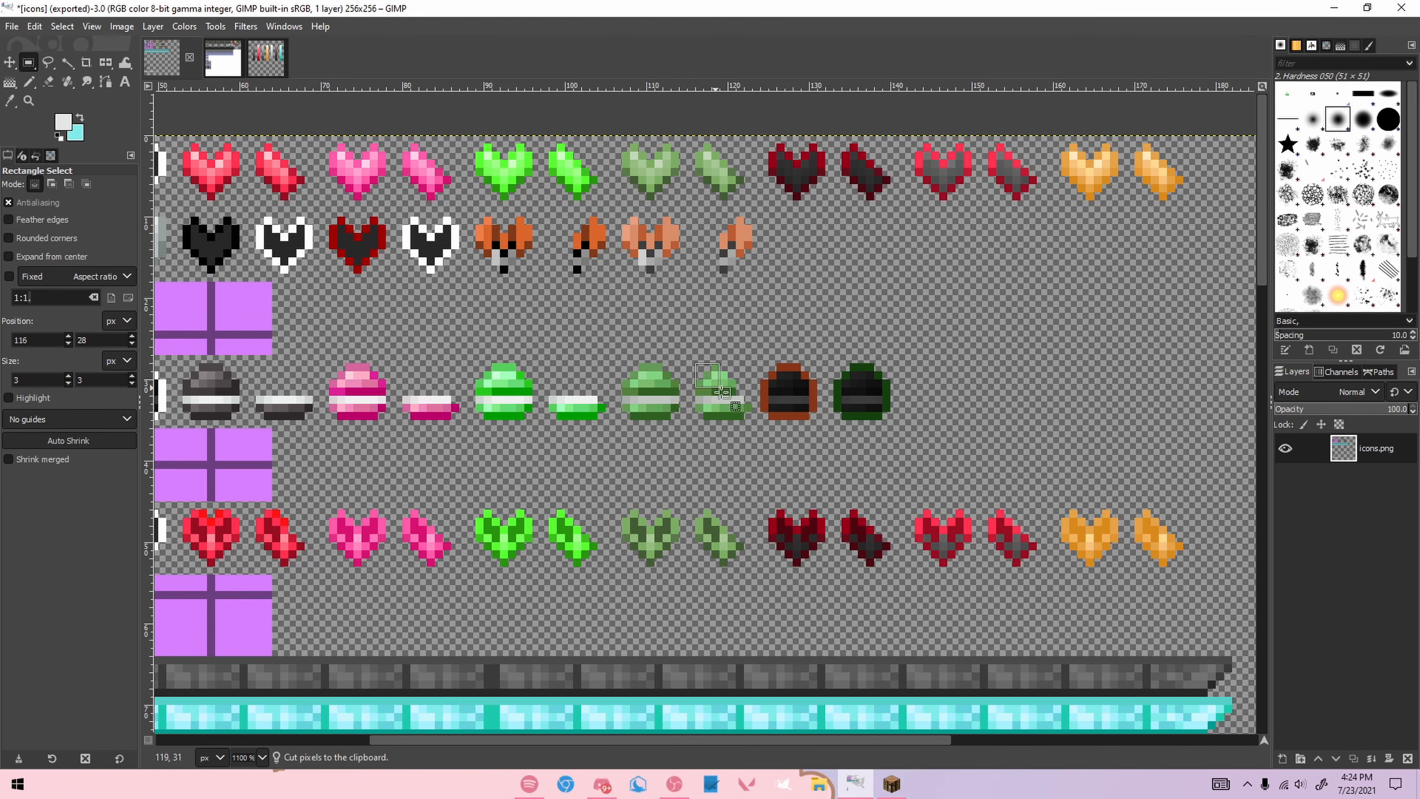
key(ctrl+x)
click(784, 334)
Step: With the Pencil, extend the white bands of the pink and bright green half hunger icons and shade their ends light grey
scroll(622, 333, down, 3)
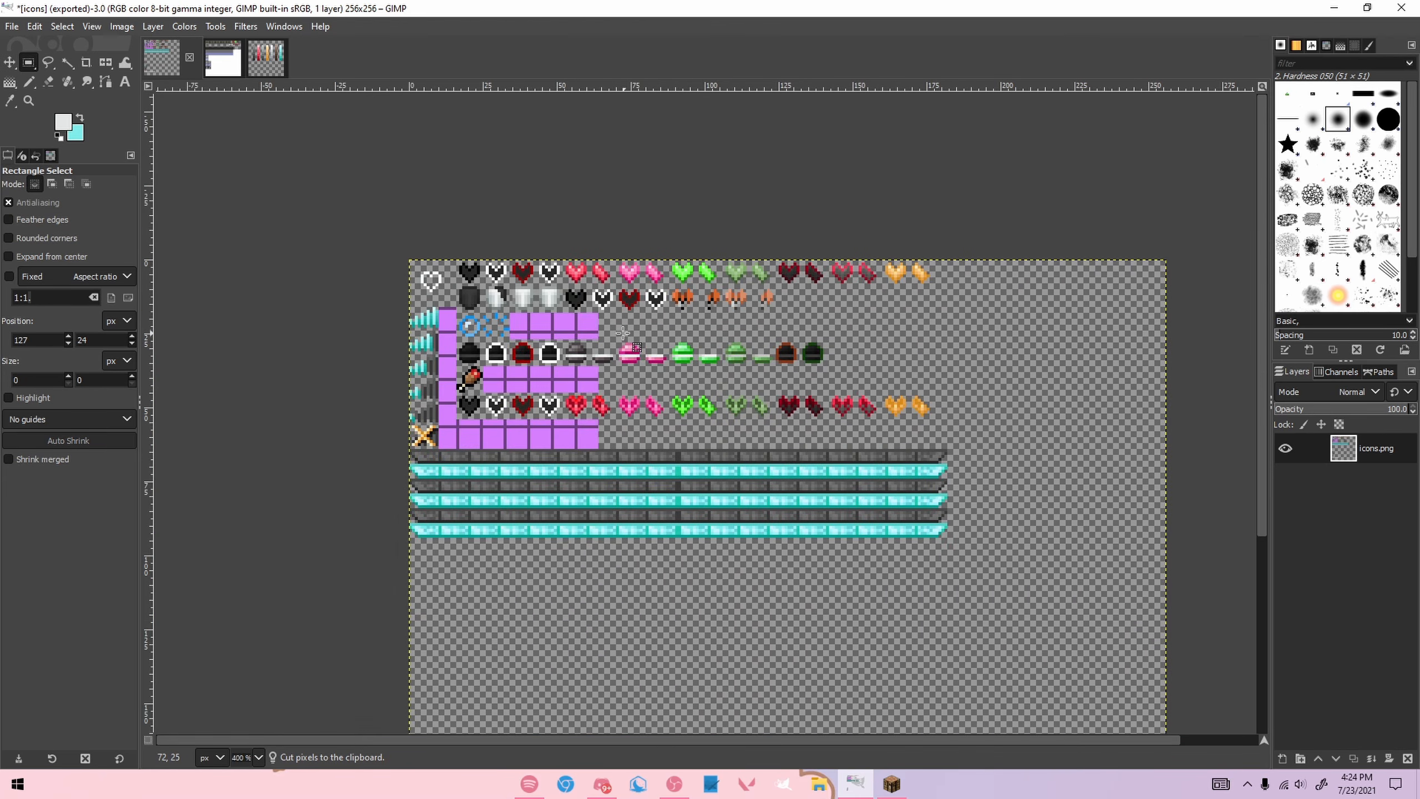
scroll(622, 332, up, 6)
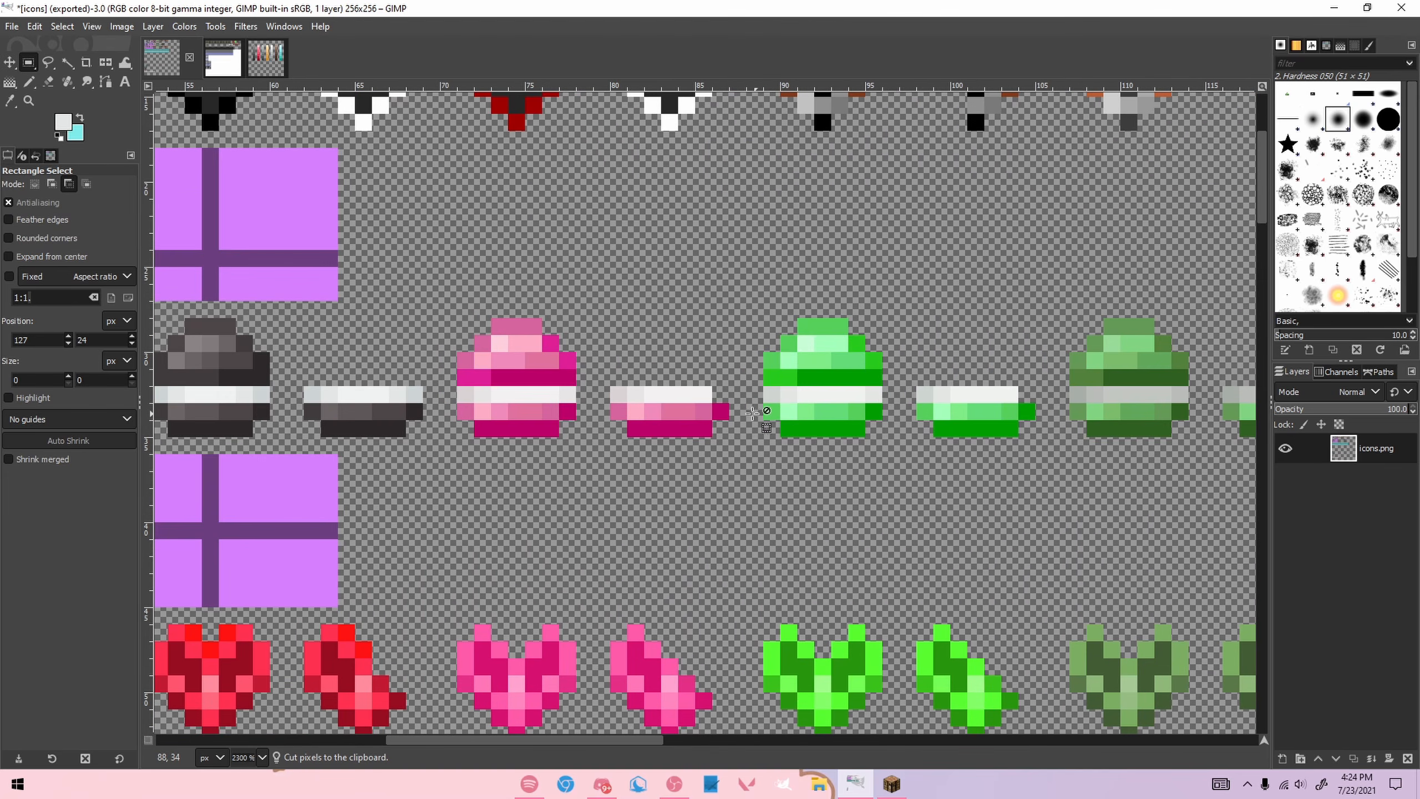
key(n)
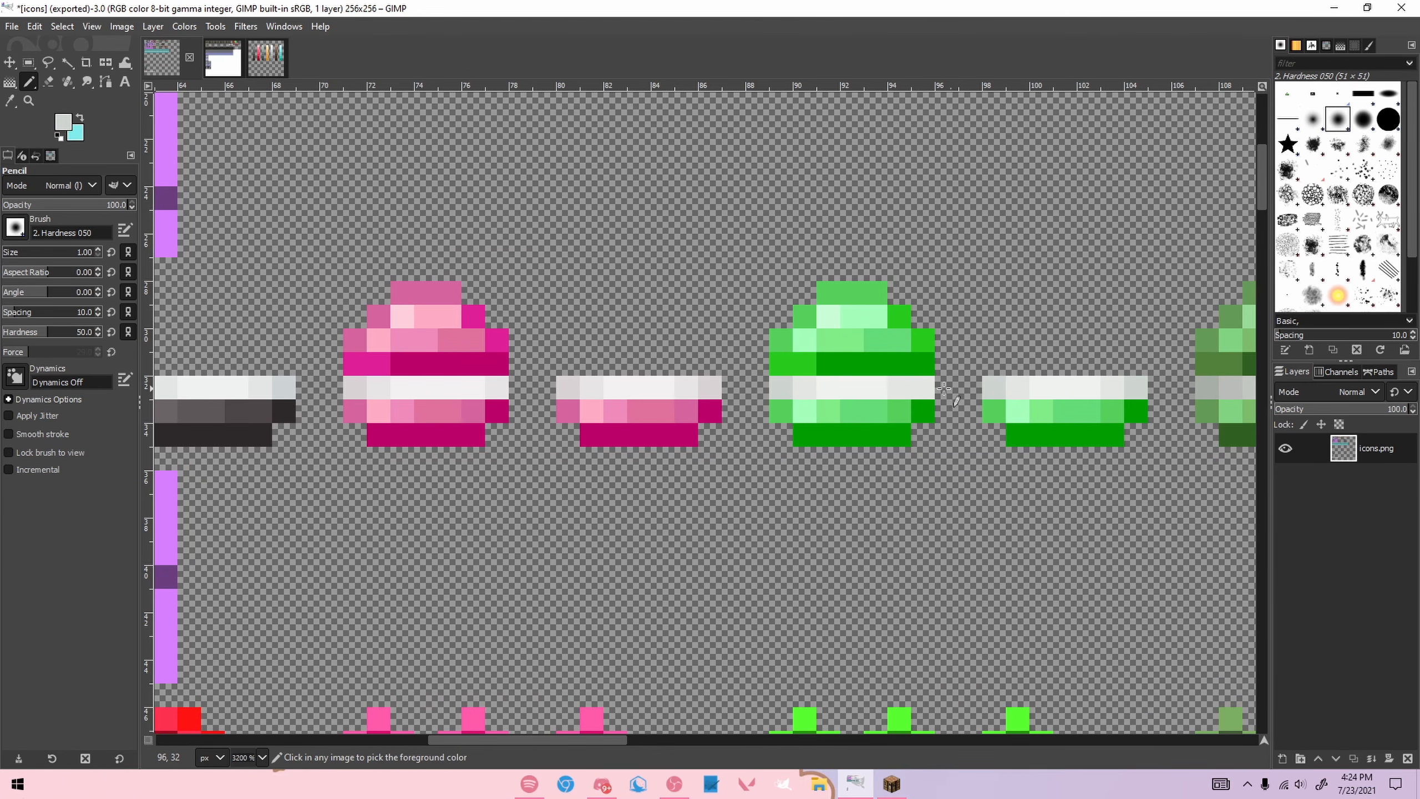
Step: Copy the 7 × 1 px white band of the pink half hunger icon onto the band of the muted green full hunger icon
key(r)
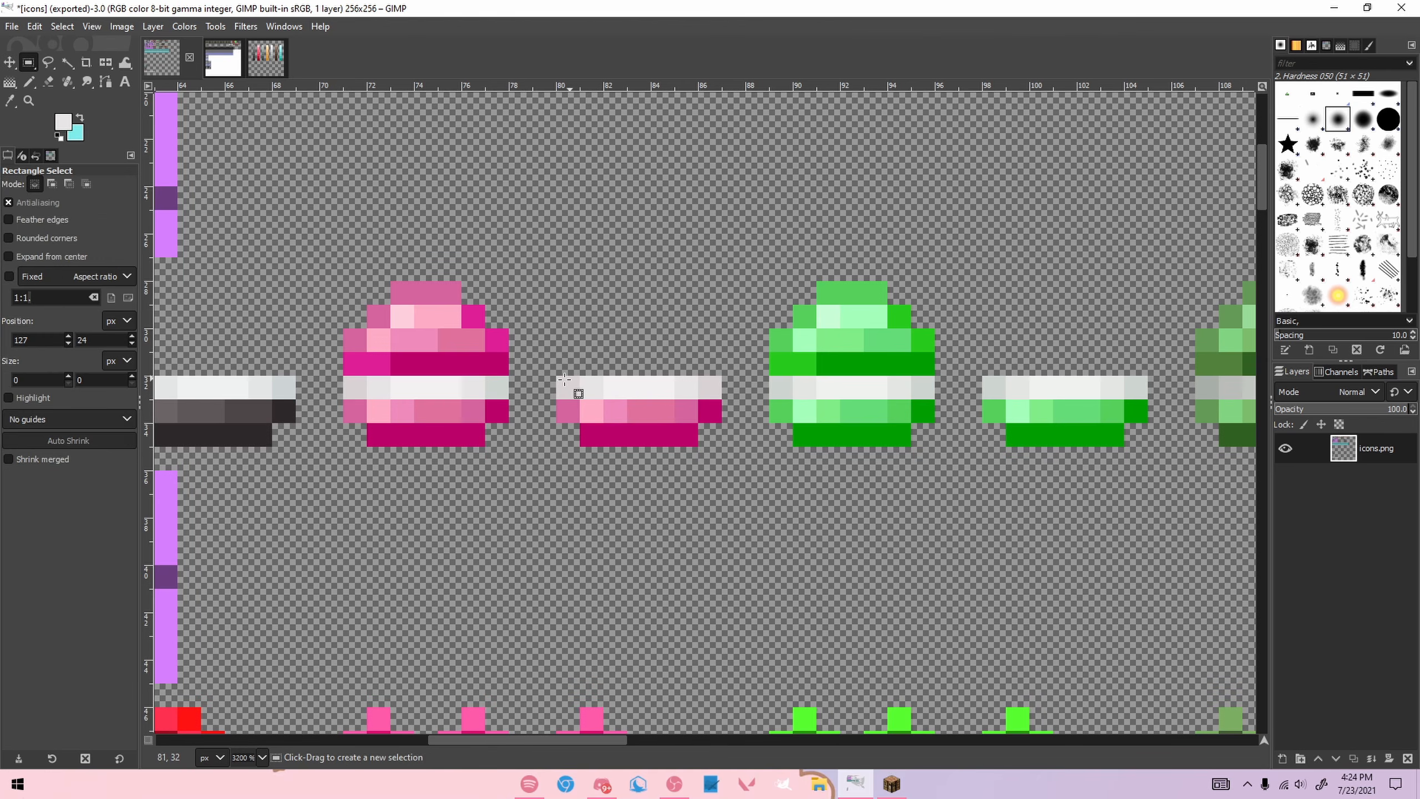
key(ctrl+v)
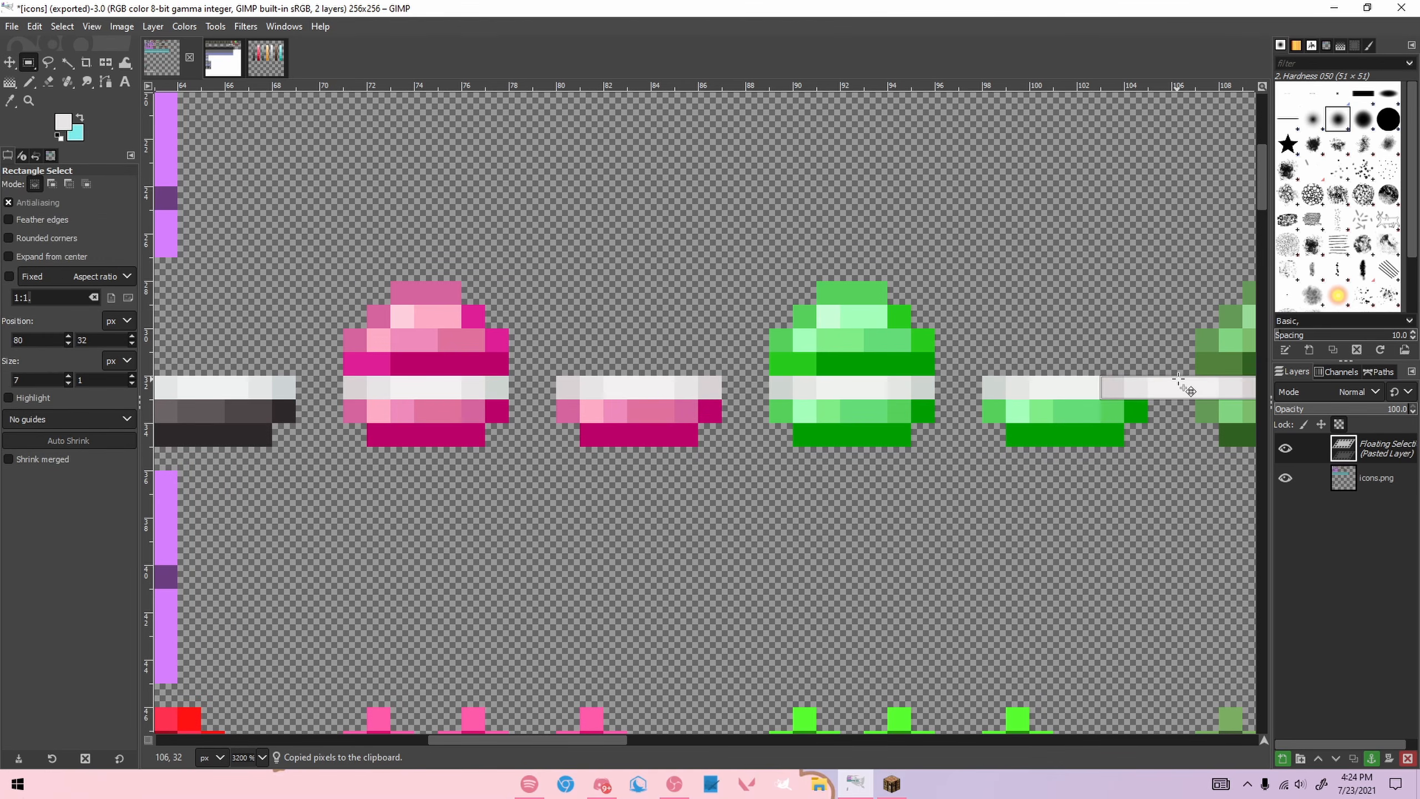
drag(557, 740, 674, 740)
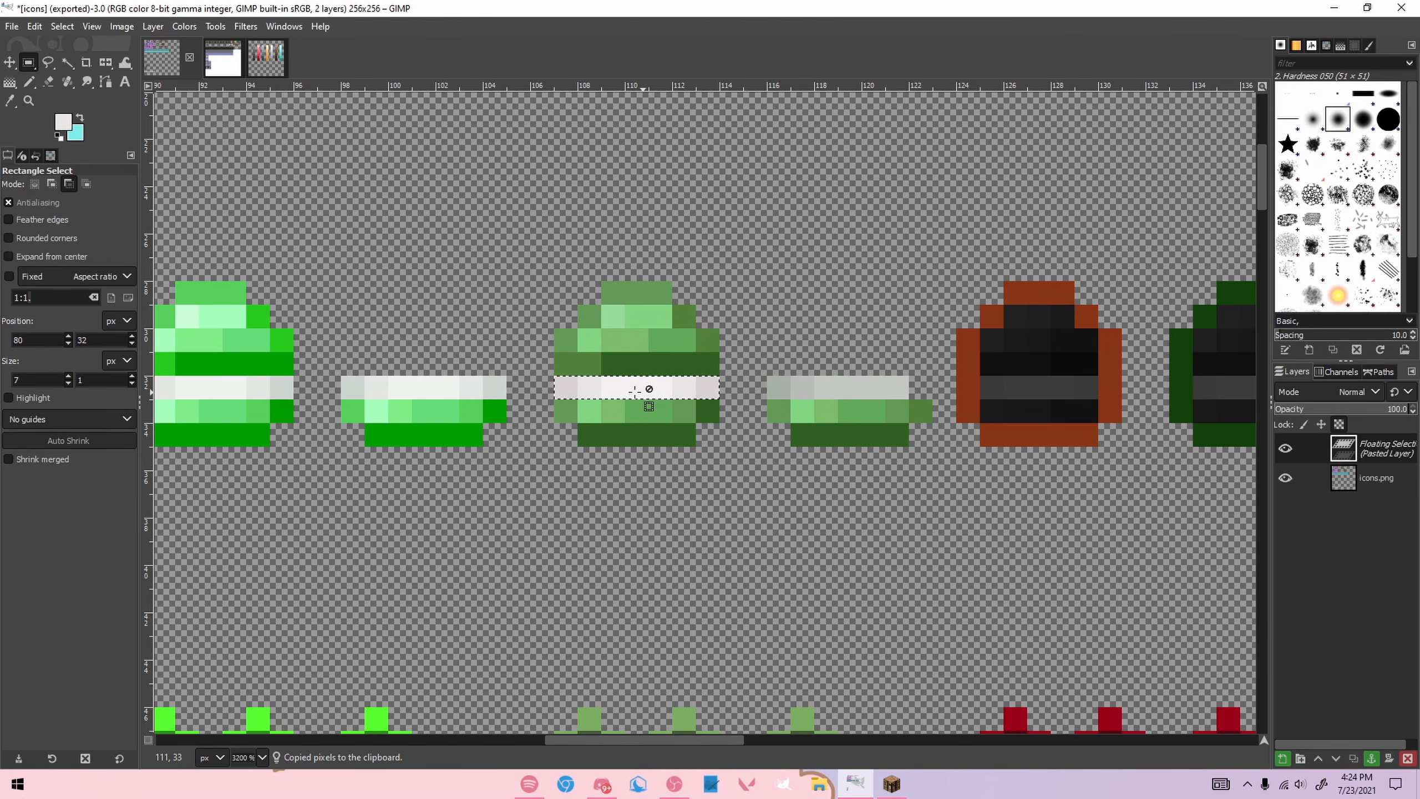
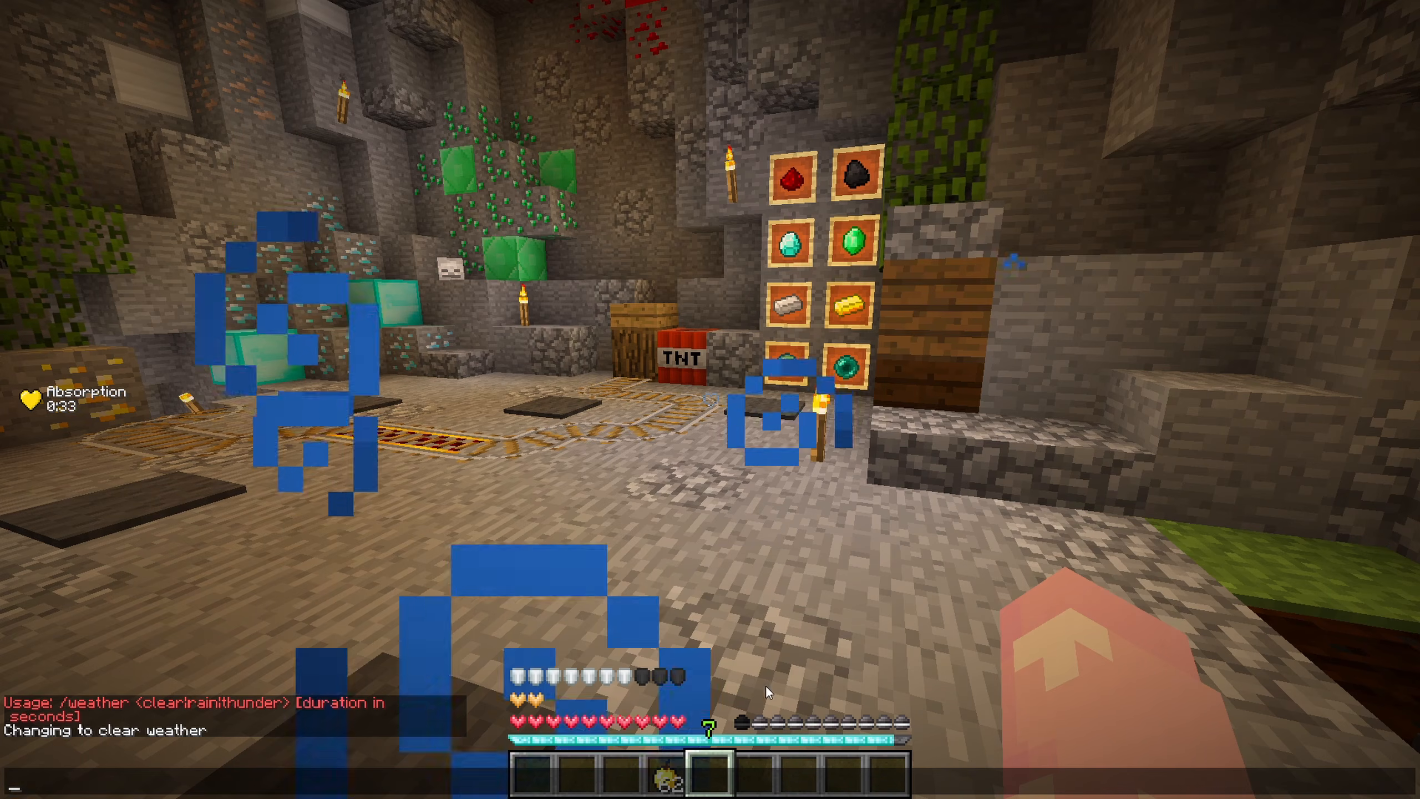
Step: Switch to Minecraft, close the chat and walk through the cave to examine the armour, hunger and heart icons in the HUD
key(Escape)
key(w)
key(w)
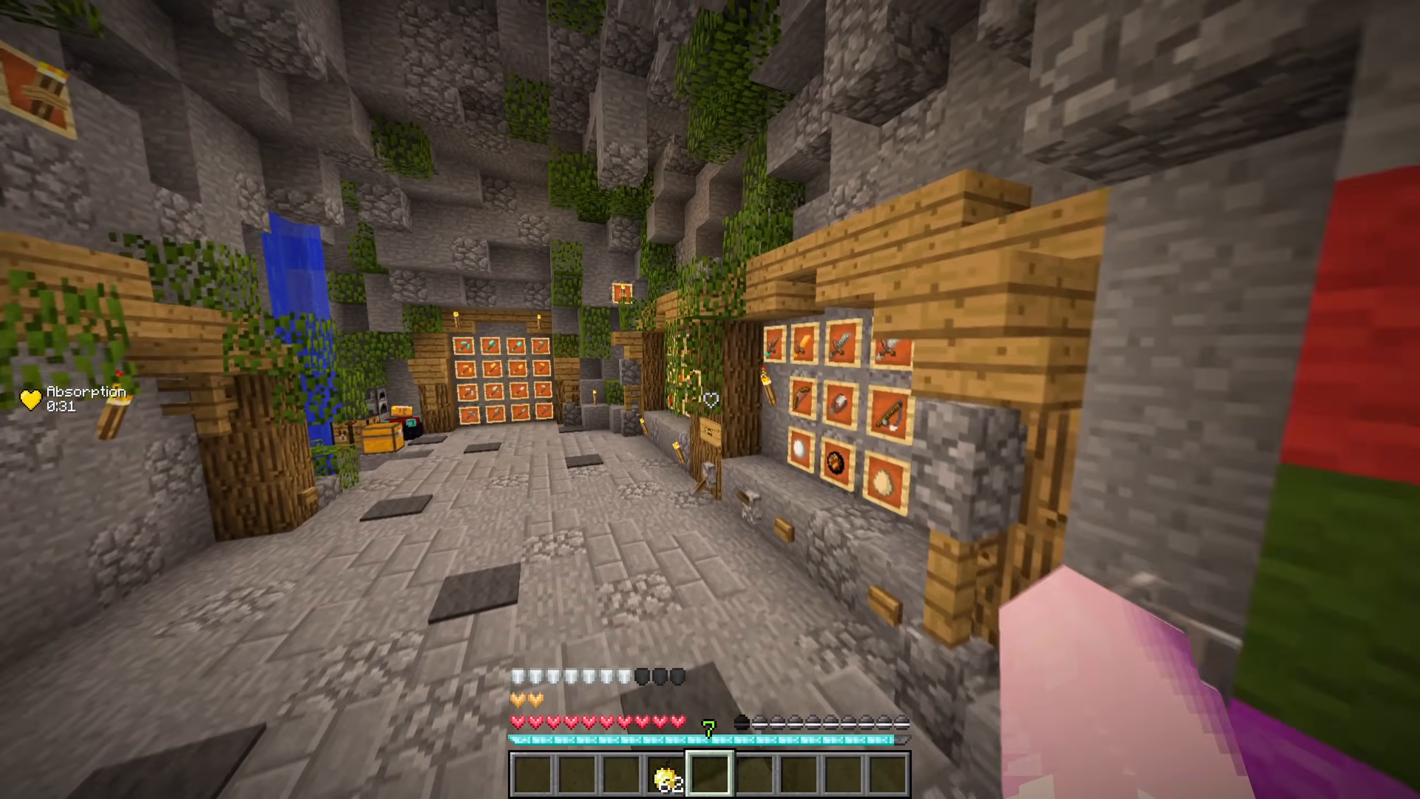
key(w)
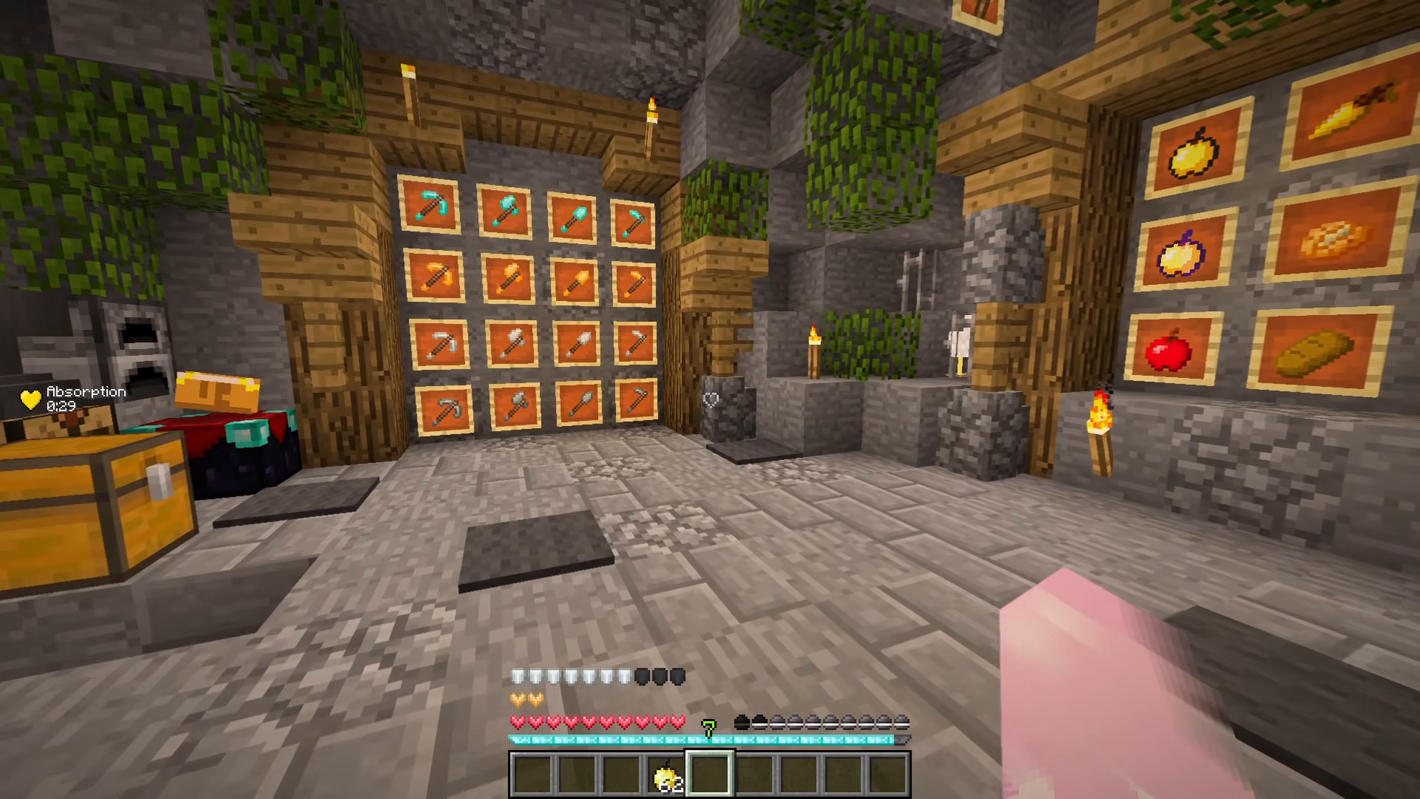
Step: Walk around the cave in first- and third-person view to examine the armour, hearts and hunger icons from different camera angles
key(w)
key(F5)
key(F5)
key(F5)
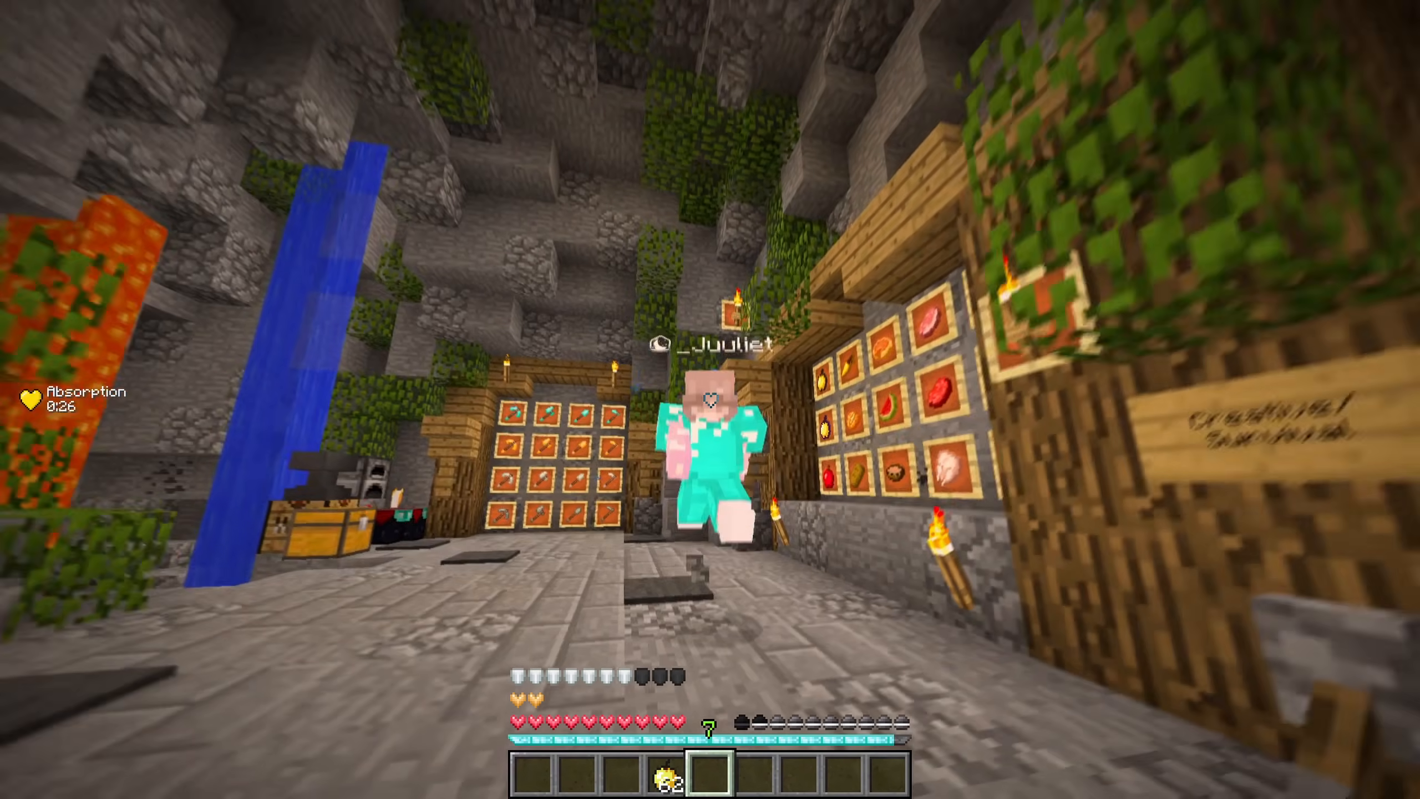
key(w)
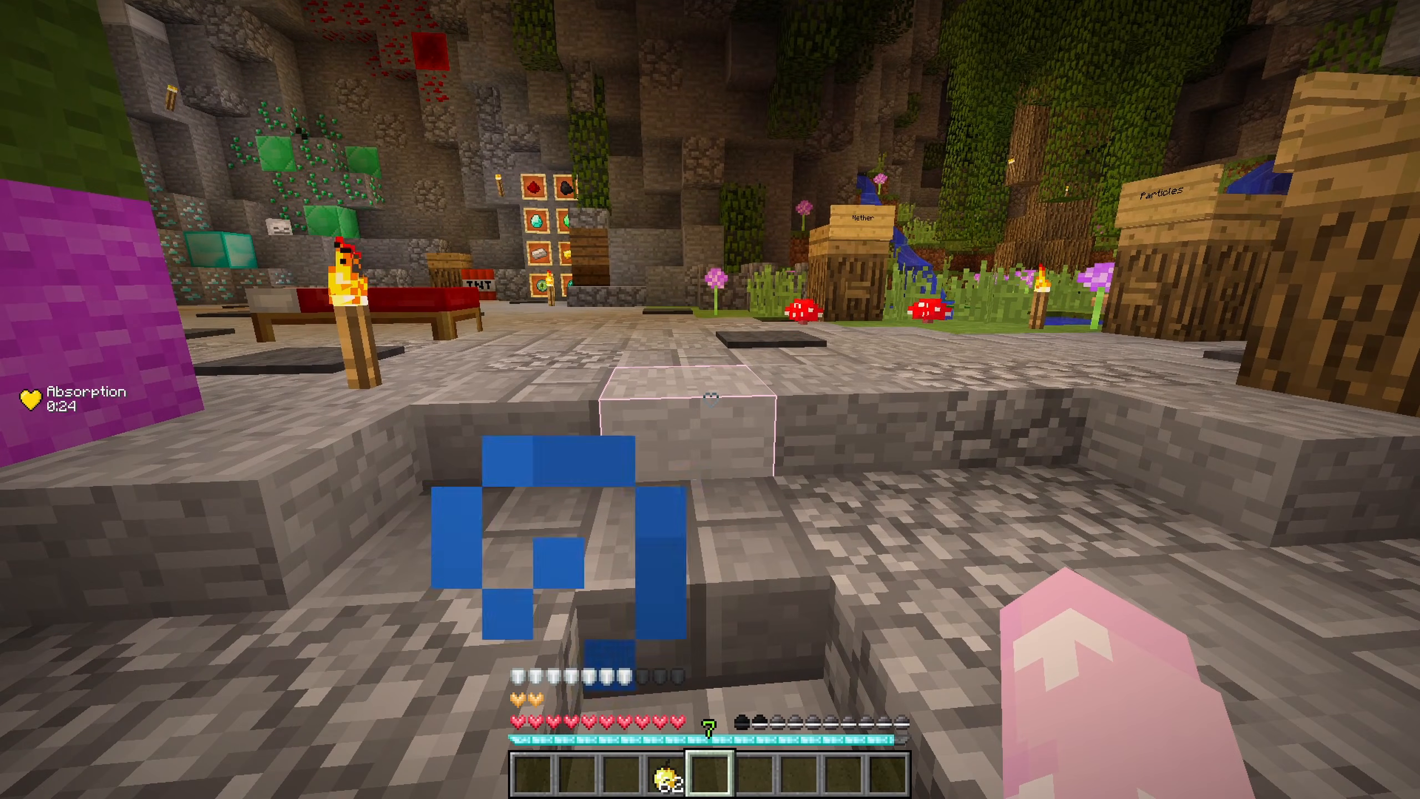
key(w)
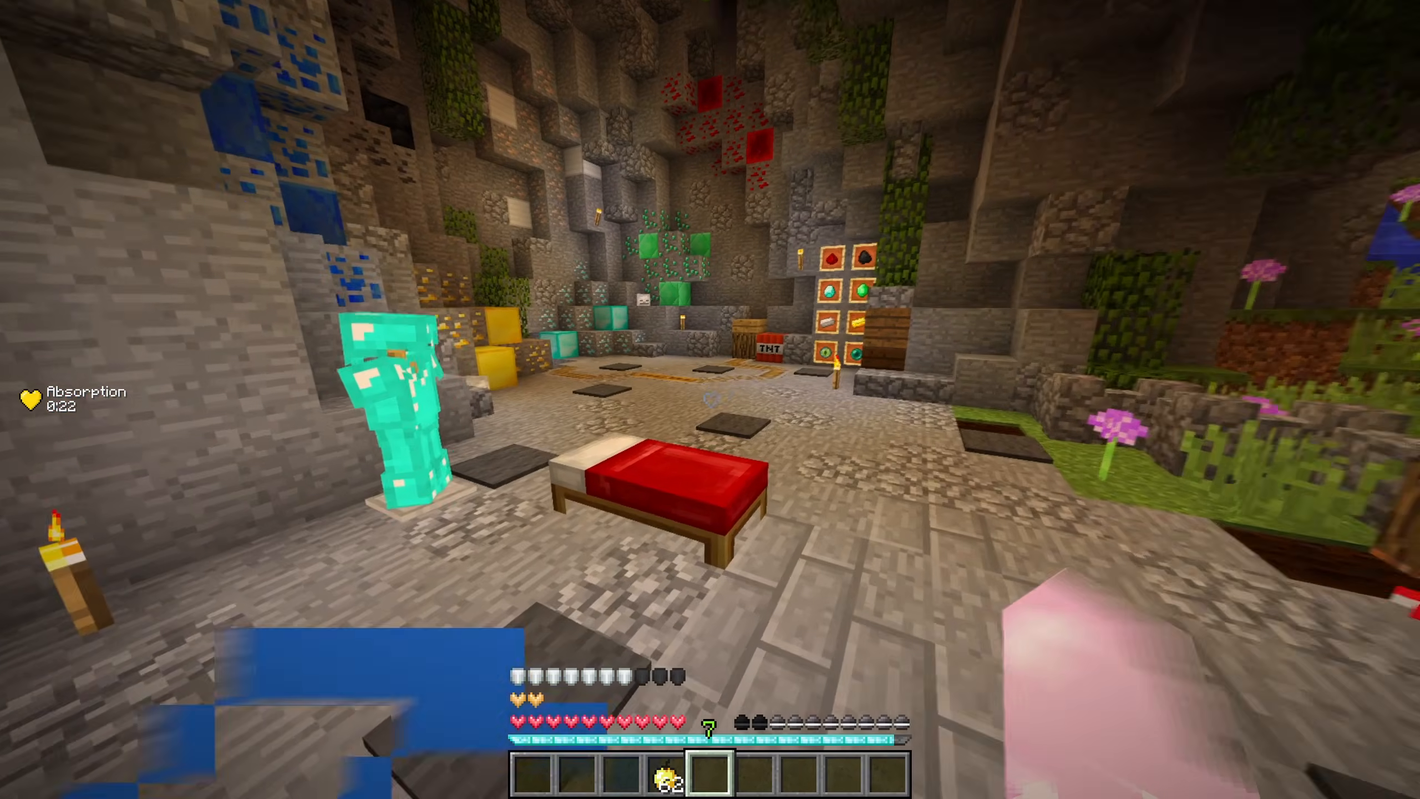
key(F5)
key(F5)
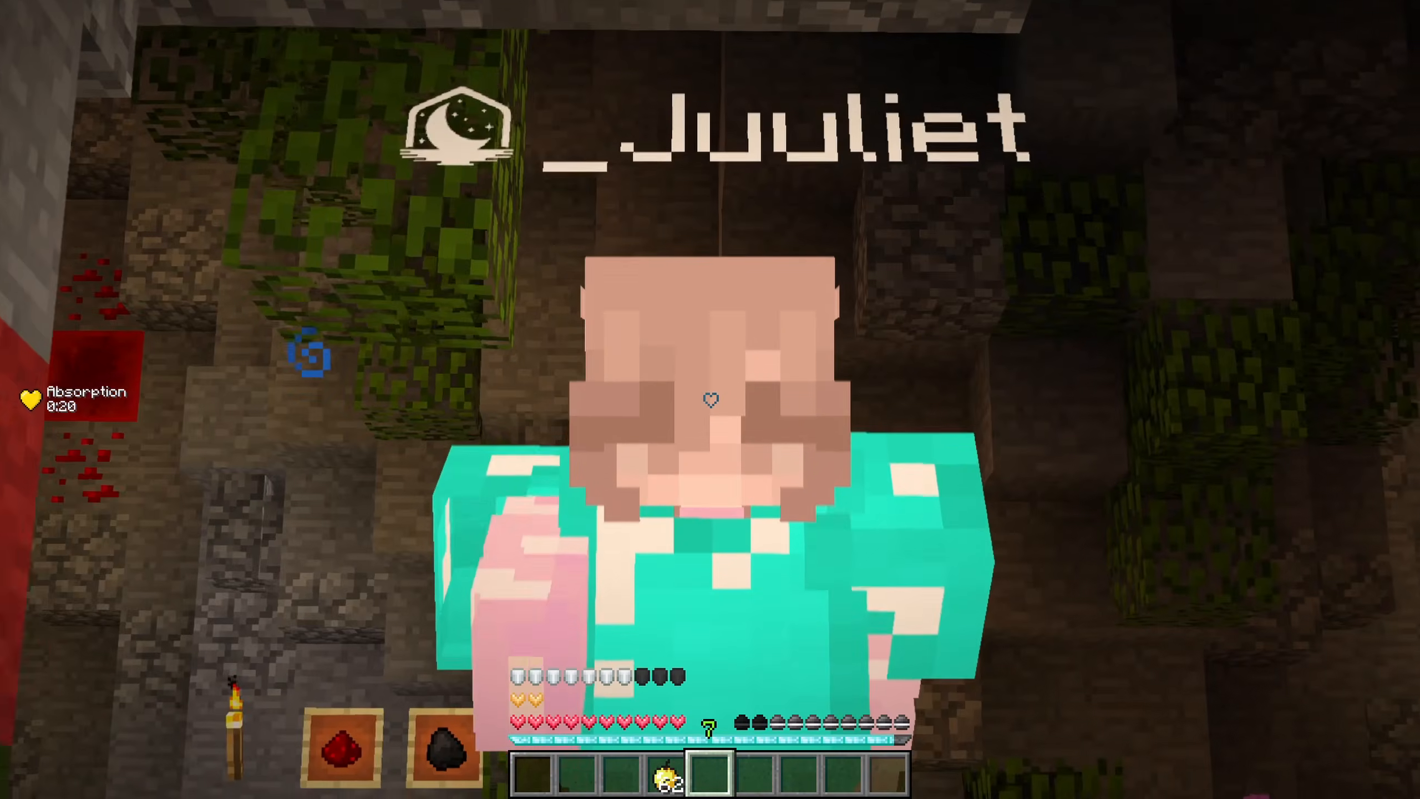
key(F5)
key(w)
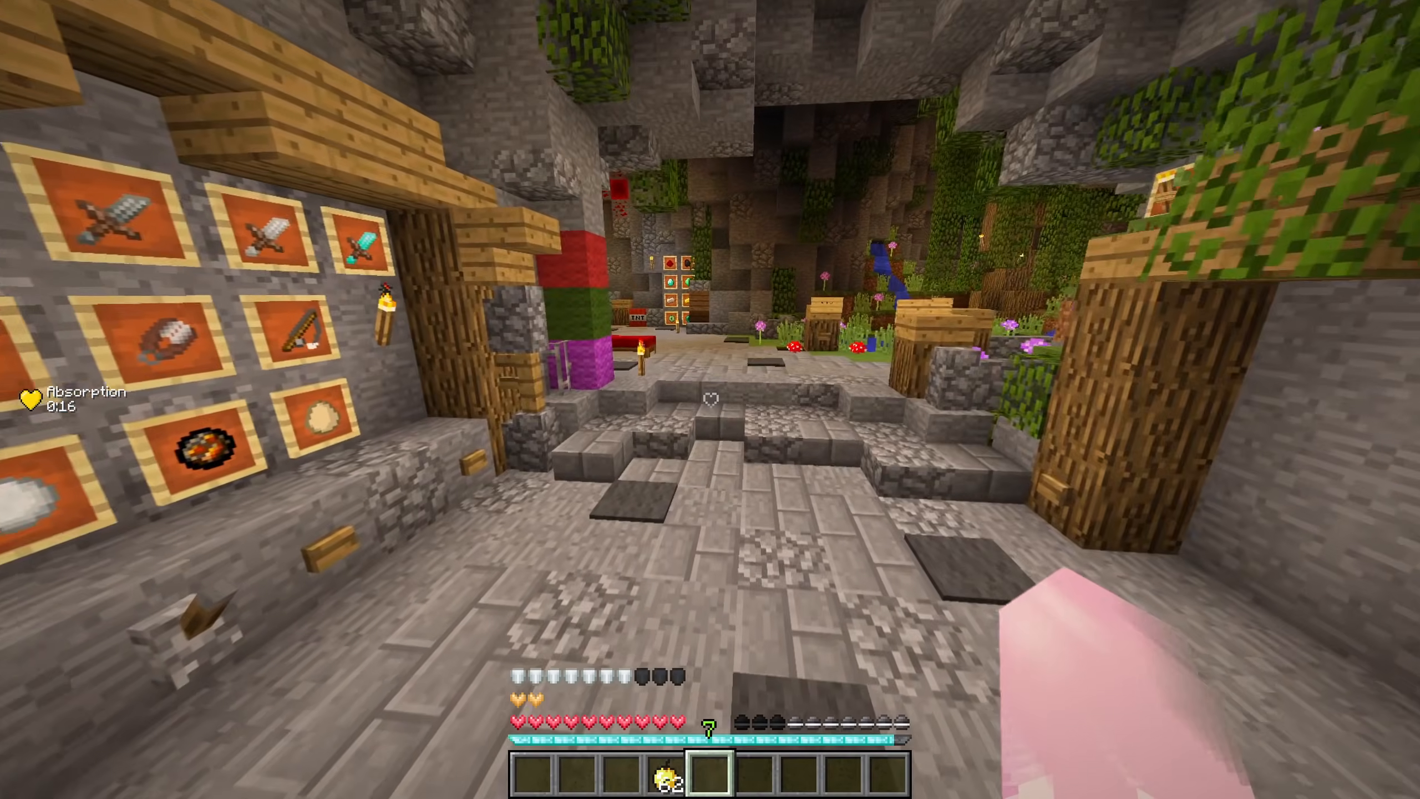
key(w)
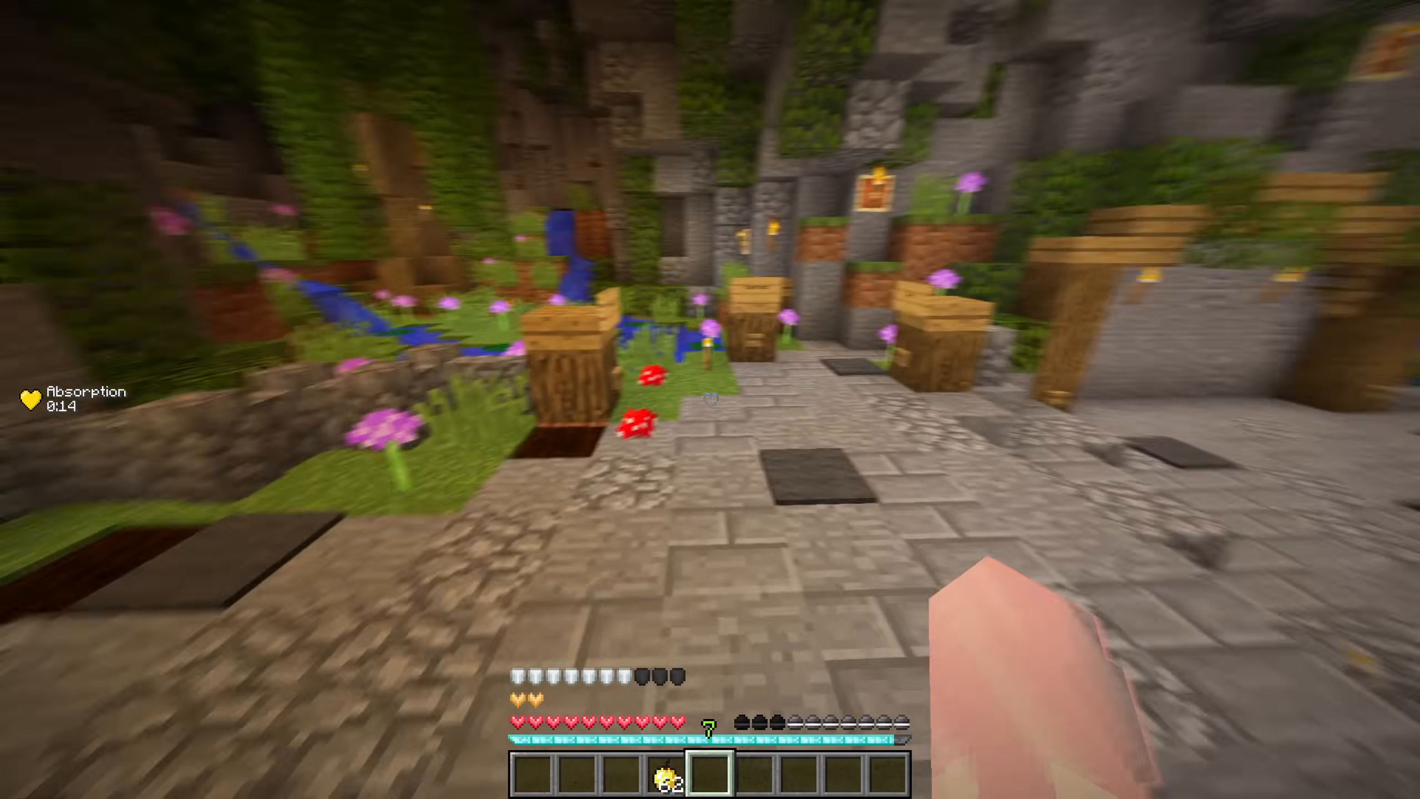
key(w)
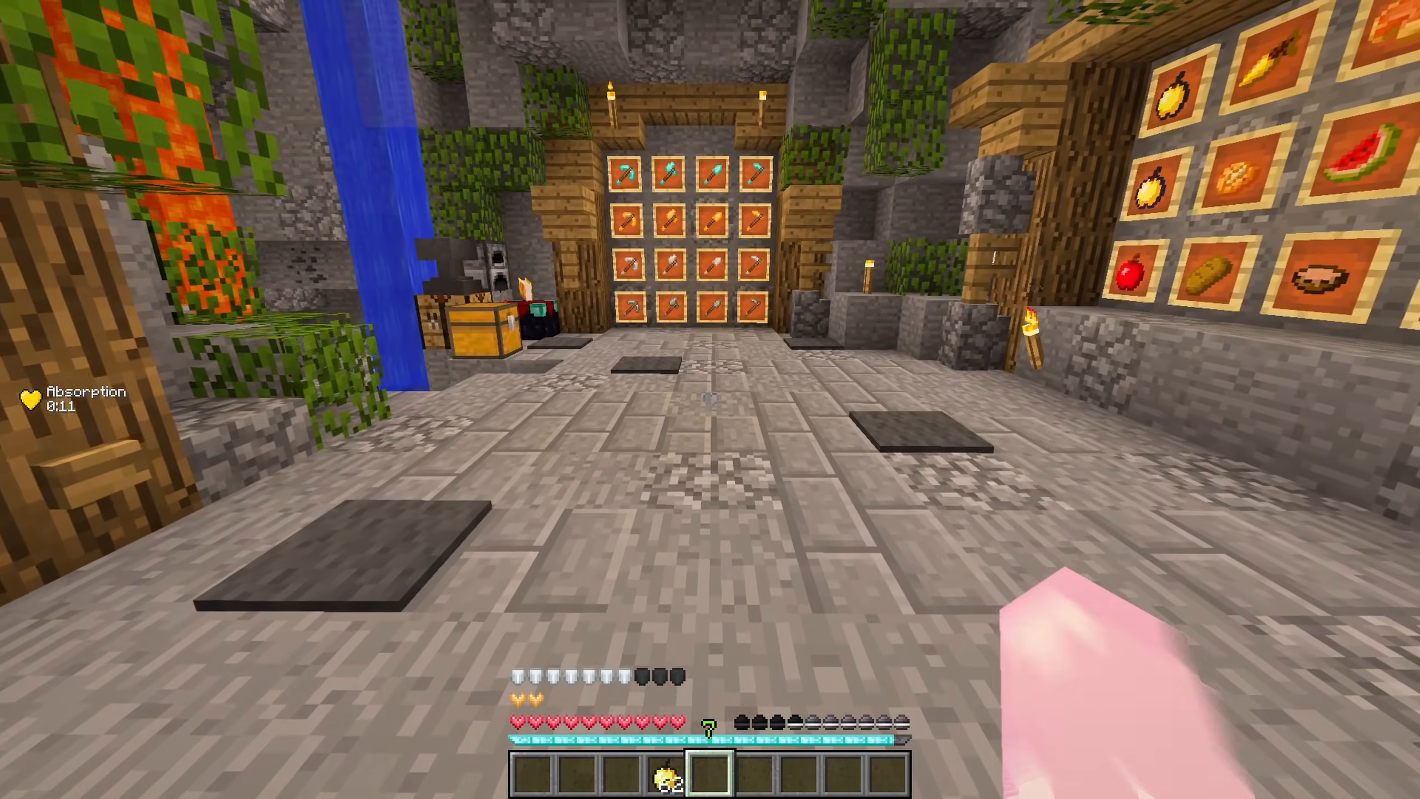
key(F5)
key(shift)
key(shift)
key(F5)
key(F5)
key(F5)
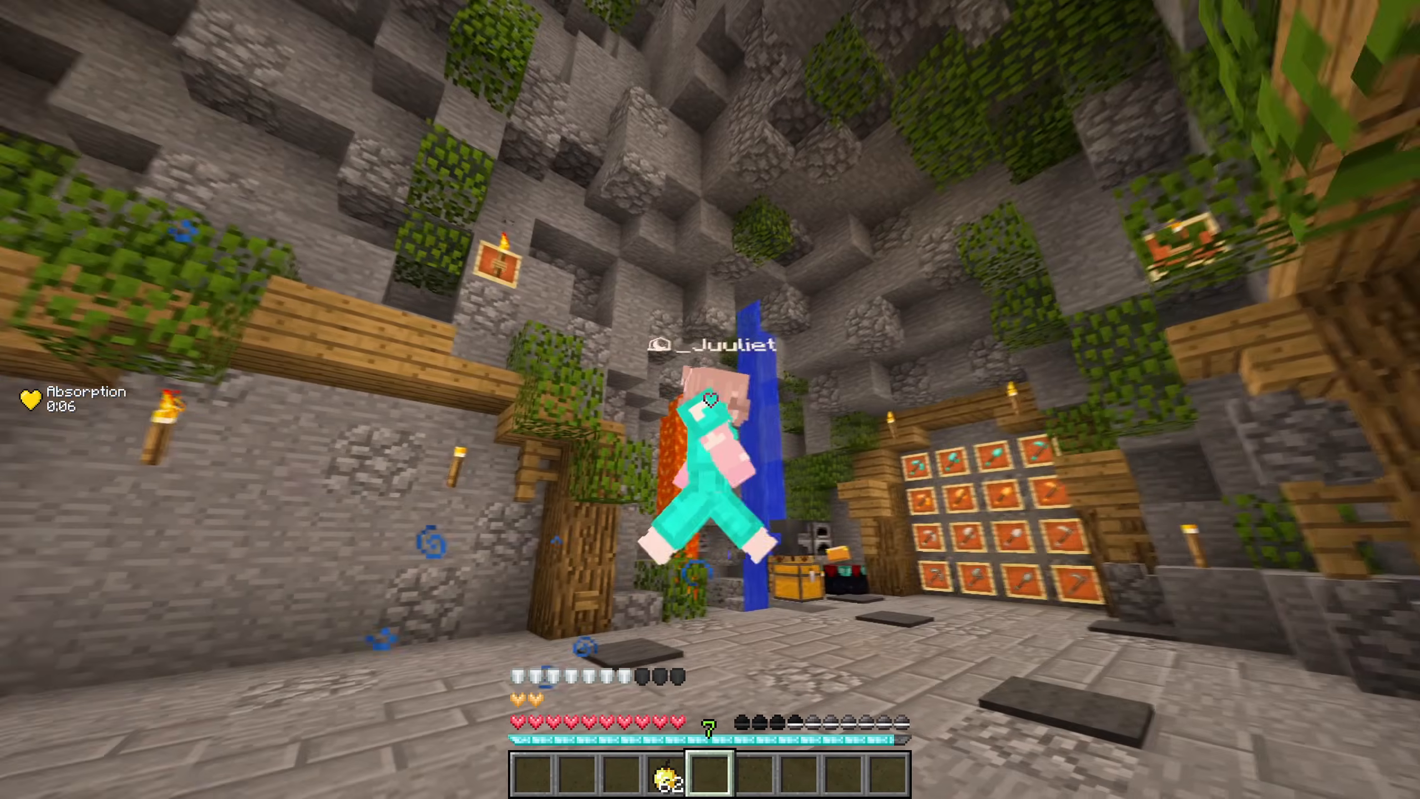
key(Escape)
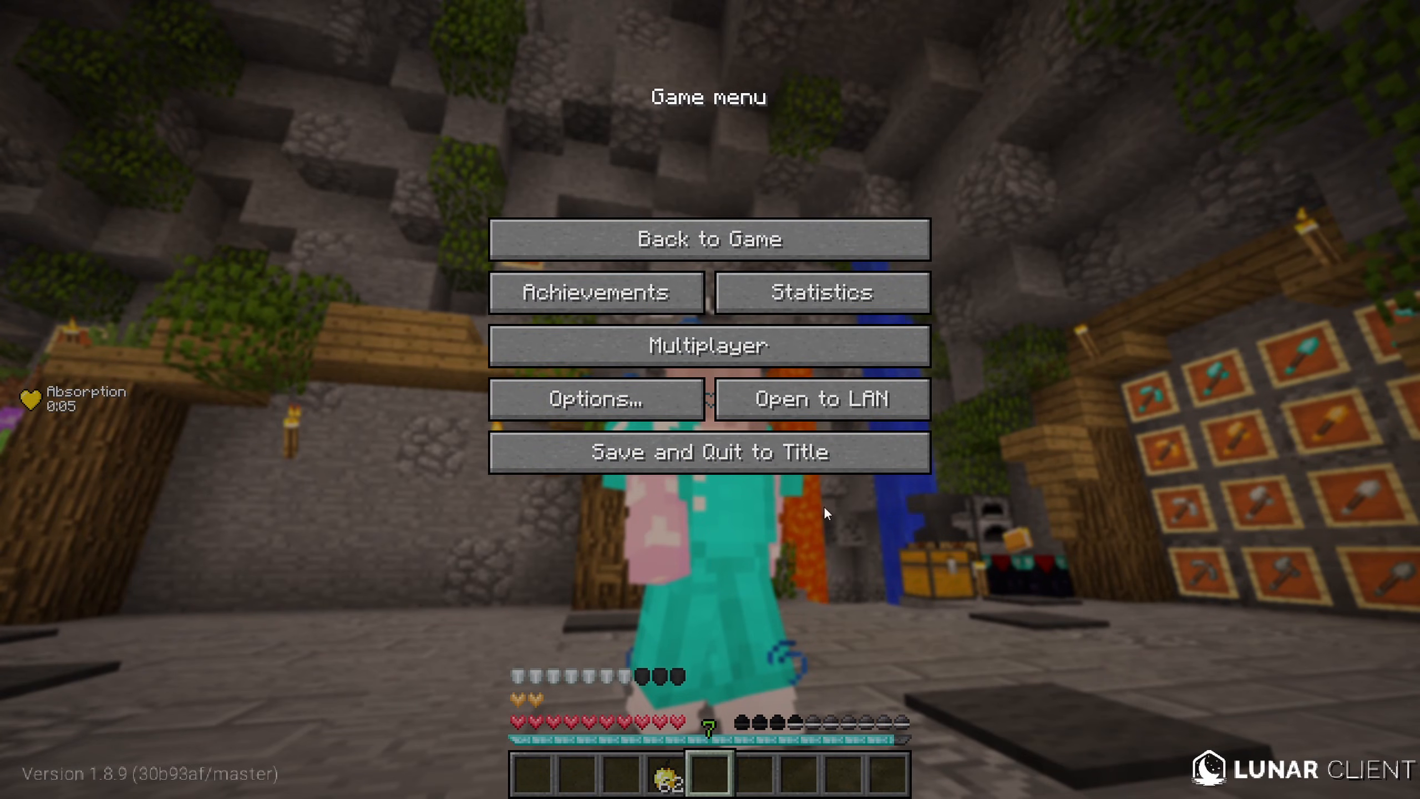
key(Escape)
key(t)
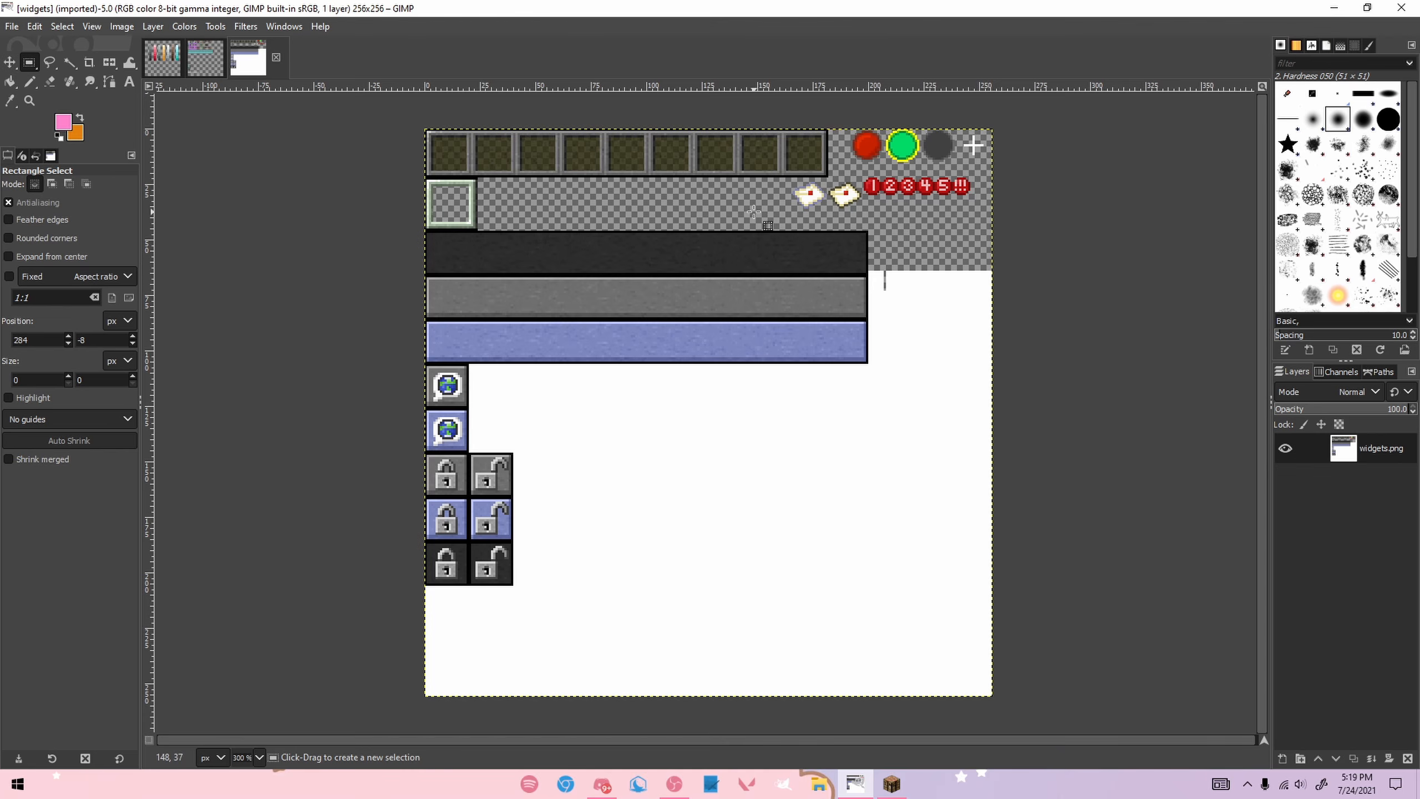
Step: Switch to GIMP and add a new empty layer above the widgets.png layer
scroll(772, 177, up, 2)
scroll(749, 168, down, 2)
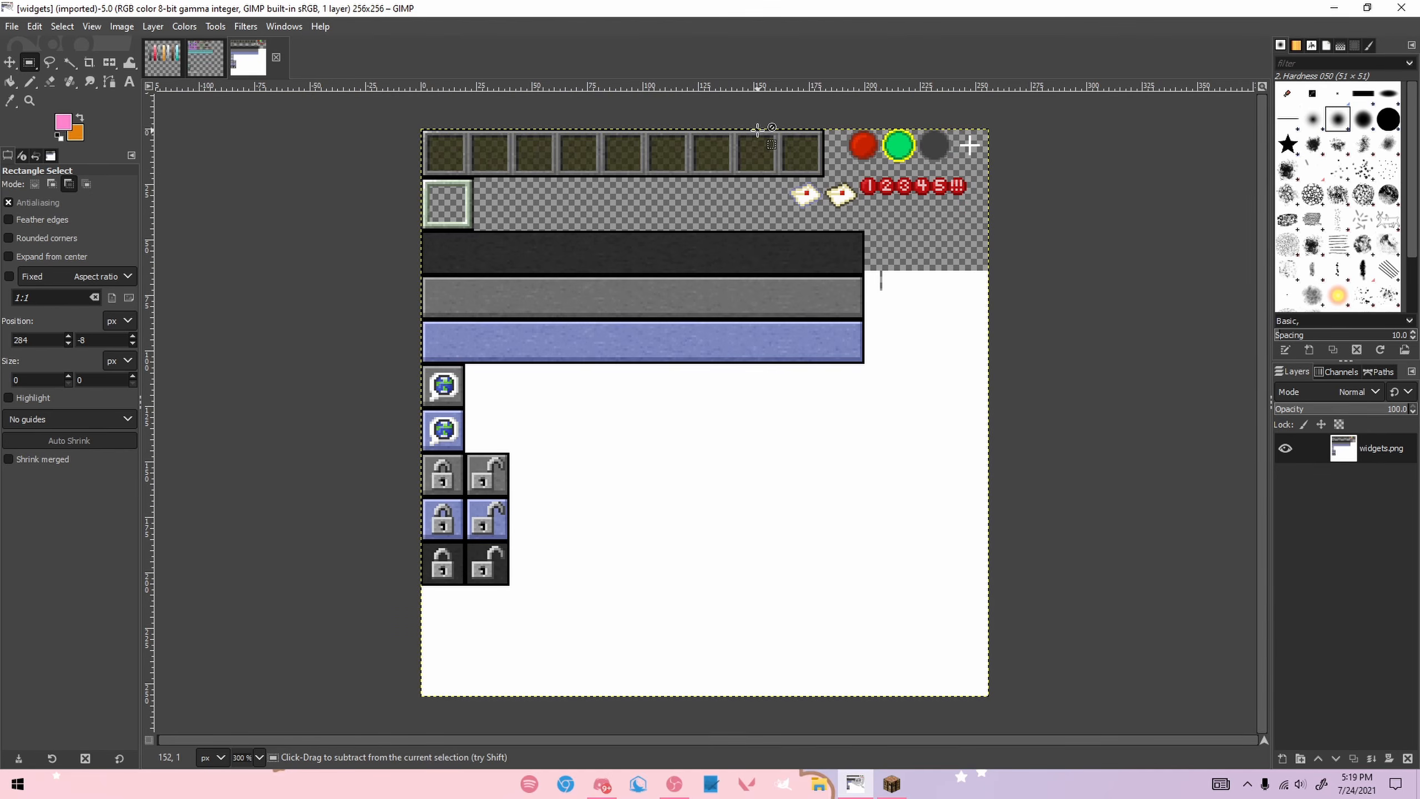
scroll(760, 132, up, 1)
shift+click(1283, 758)
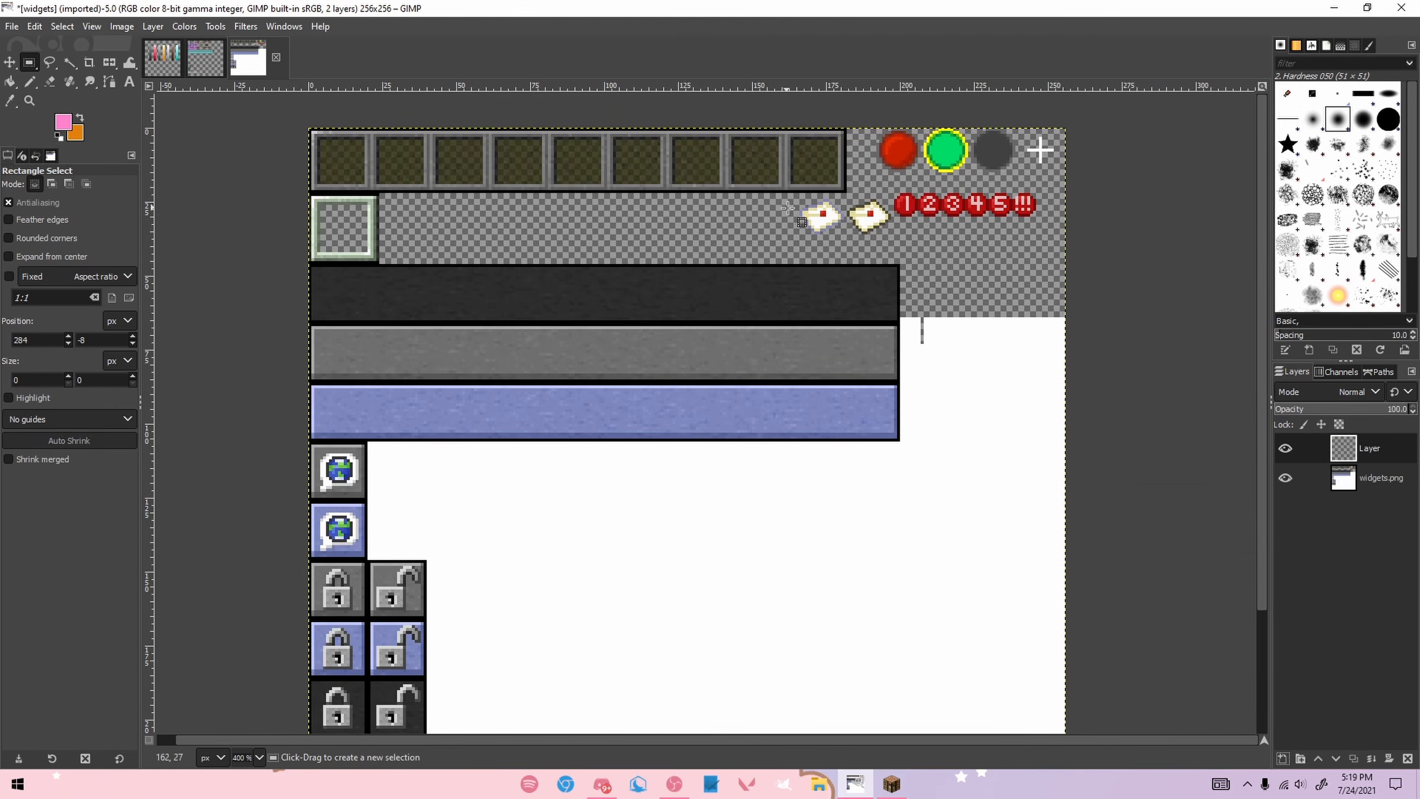
scroll(674, 102, up, 1)
scroll(670, 107, down, 3)
scroll(475, 127, up, 2)
scroll(581, 147, down, 1)
scroll(581, 148, down, 3)
scroll(592, 154, up, 3)
scroll(610, 162, up, 1)
scroll(625, 169, down, 1)
scroll(625, 169, down, 3)
scroll(615, 163, up, 2)
scroll(629, 162, down, 2)
scroll(632, 163, up, 2)
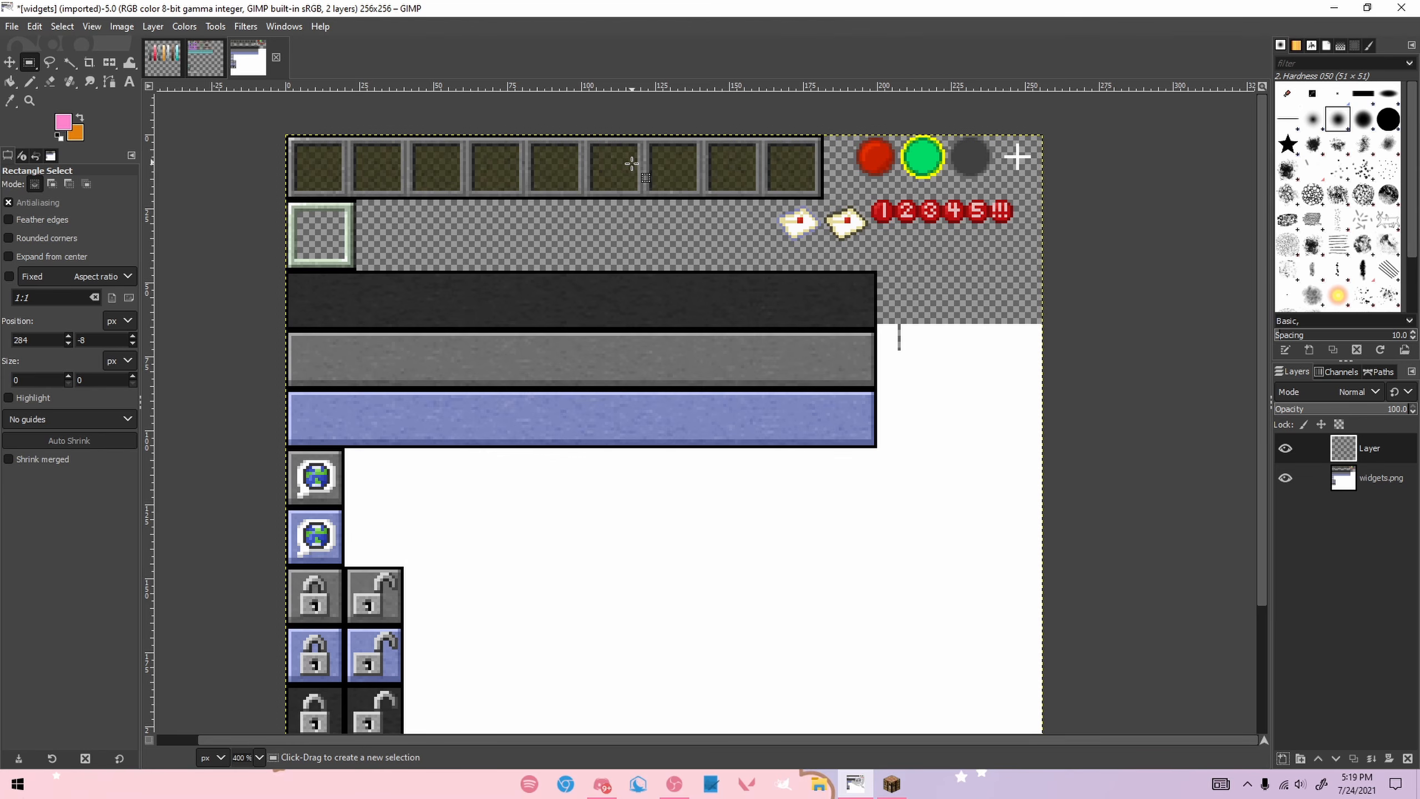
scroll(631, 211, down, 3)
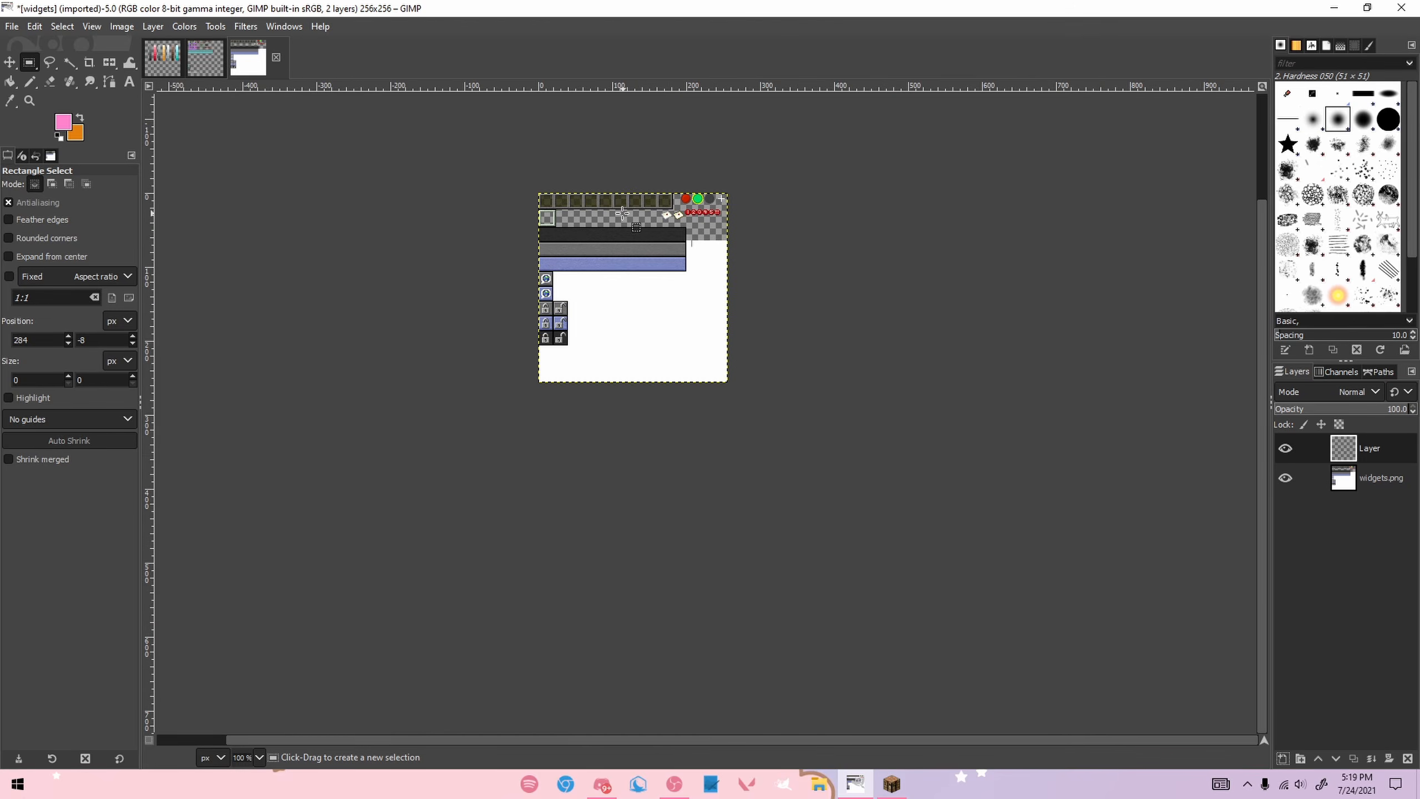
scroll(622, 201, up, 5)
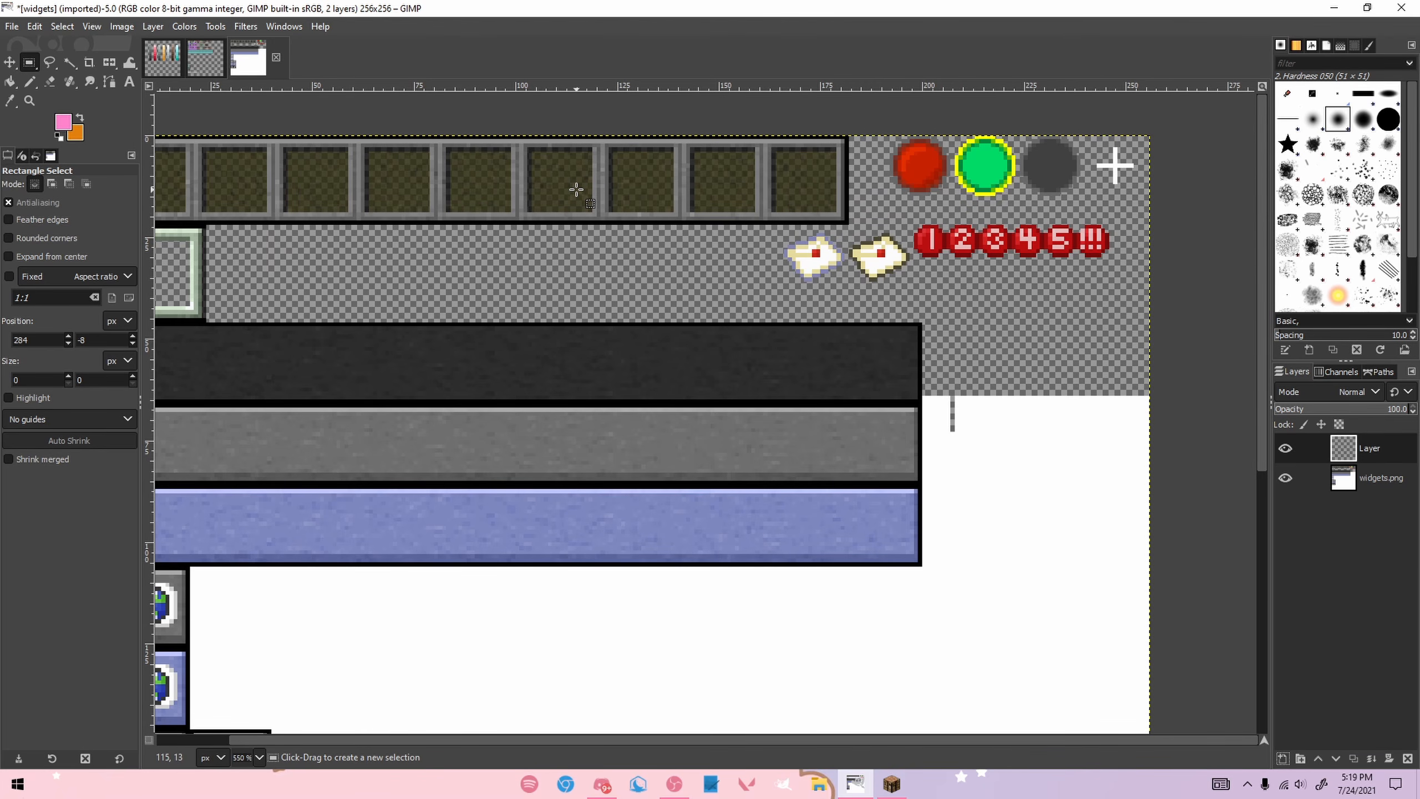
scroll(526, 201, down, 3)
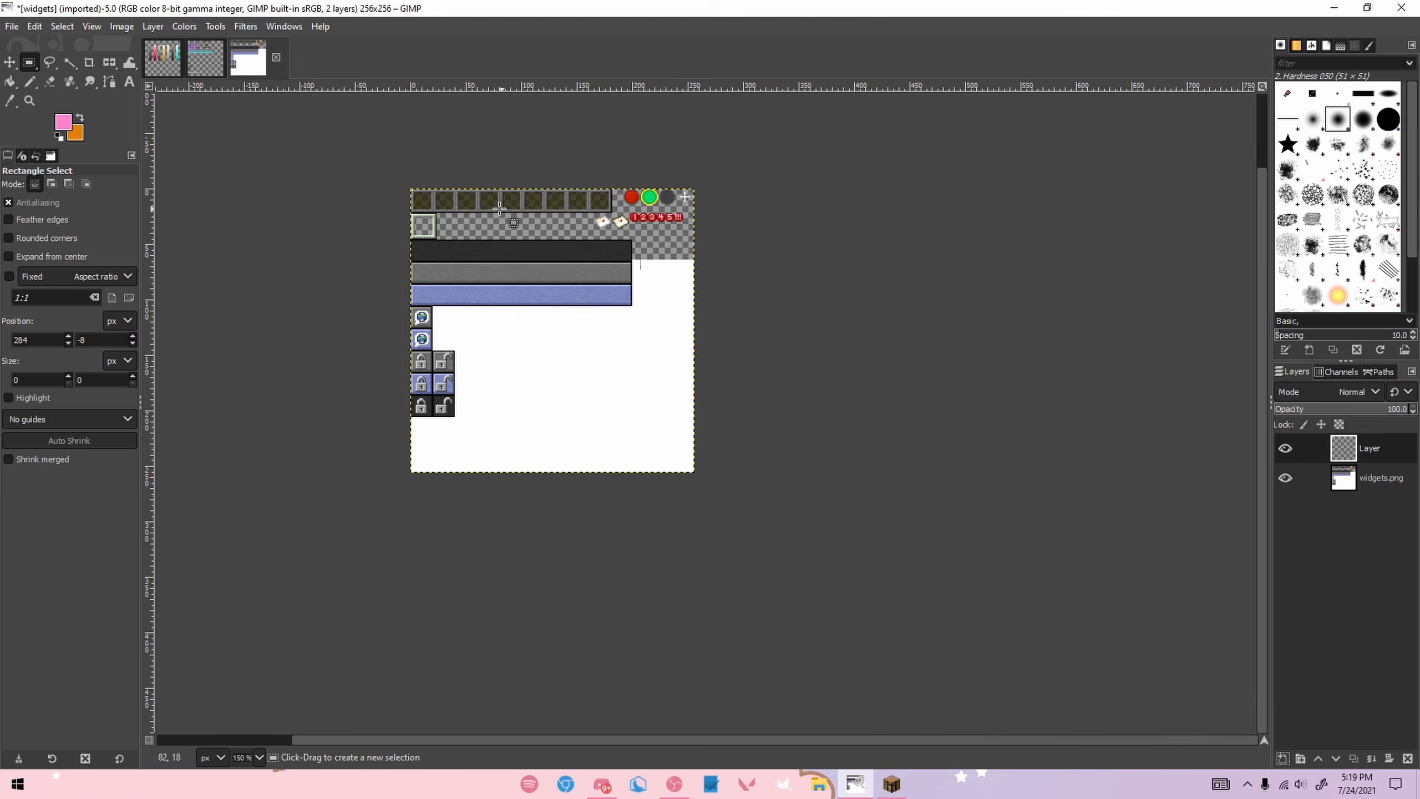
scroll(660, 257, up, 5)
scroll(687, 263, down, 3)
scroll(689, 262, down, 1)
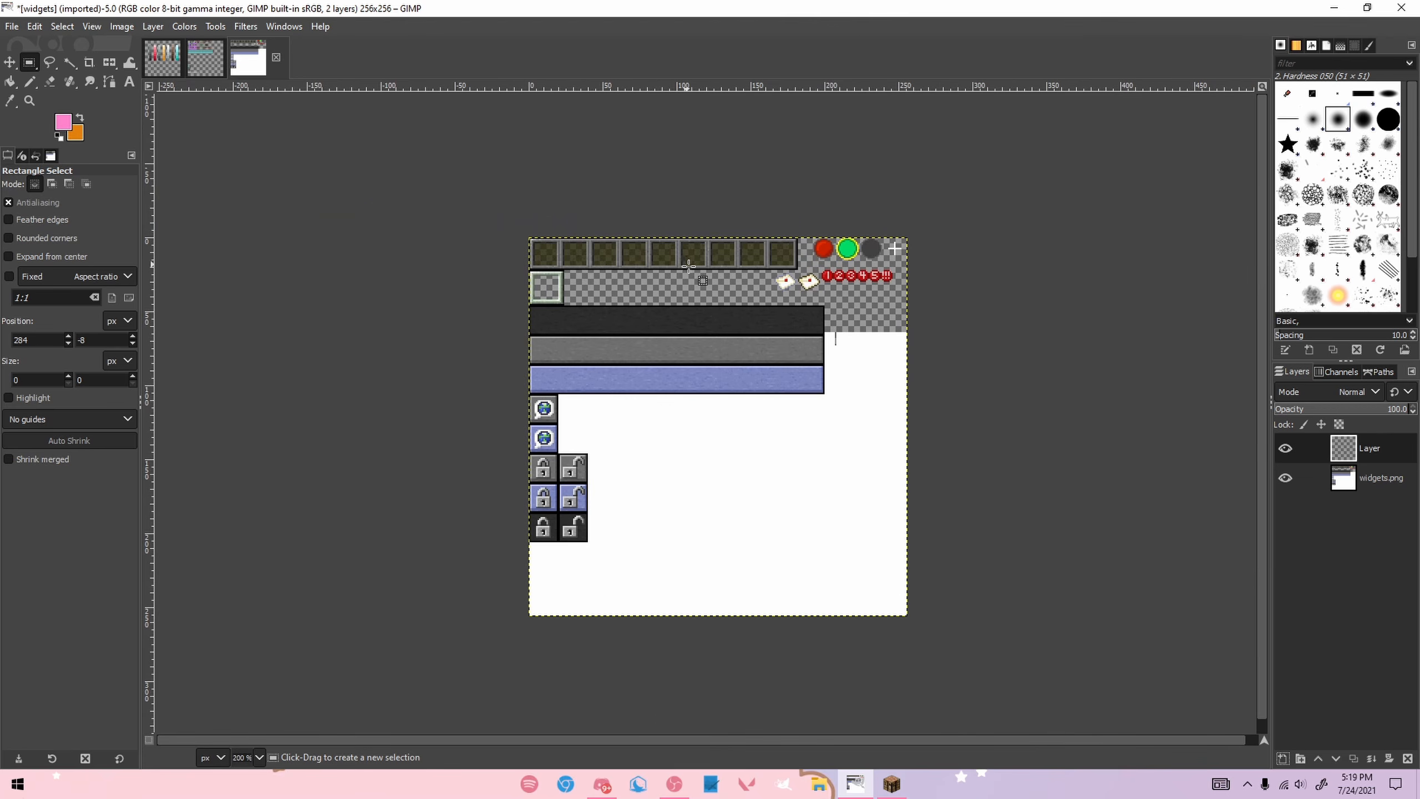
scroll(699, 274, up, 3)
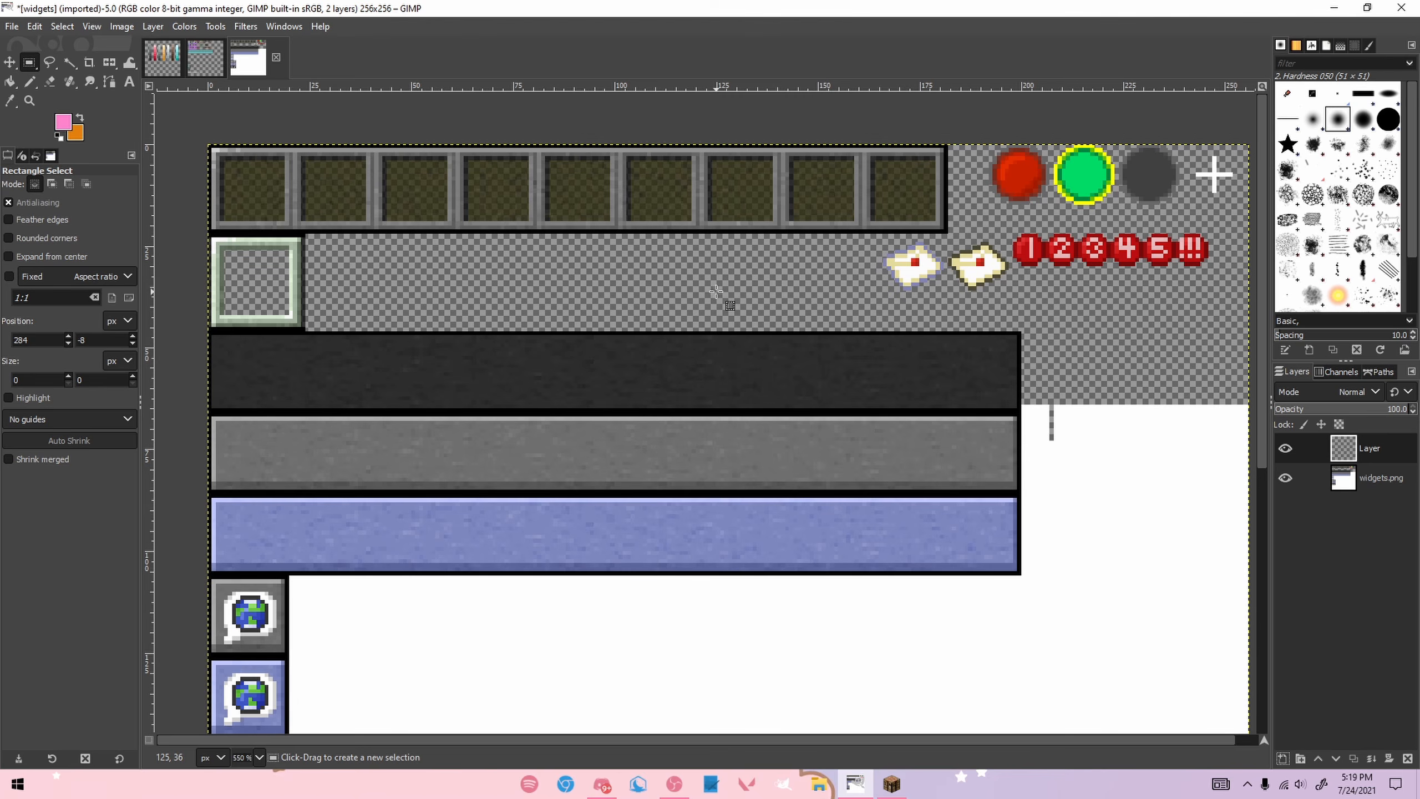
scroll(715, 292, down, 4)
scroll(729, 295, up, 2)
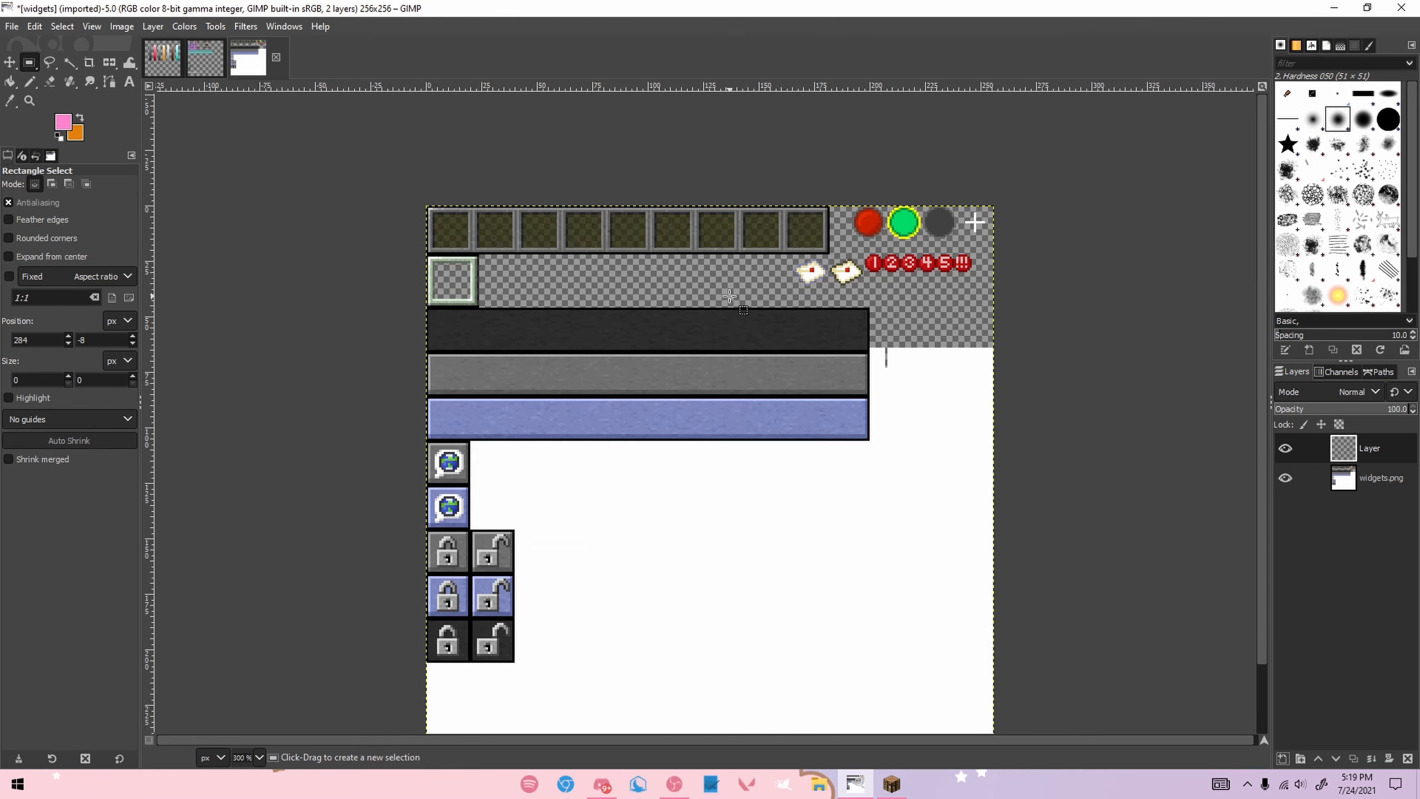
scroll(774, 311, down, 2)
scroll(776, 333, up, 1)
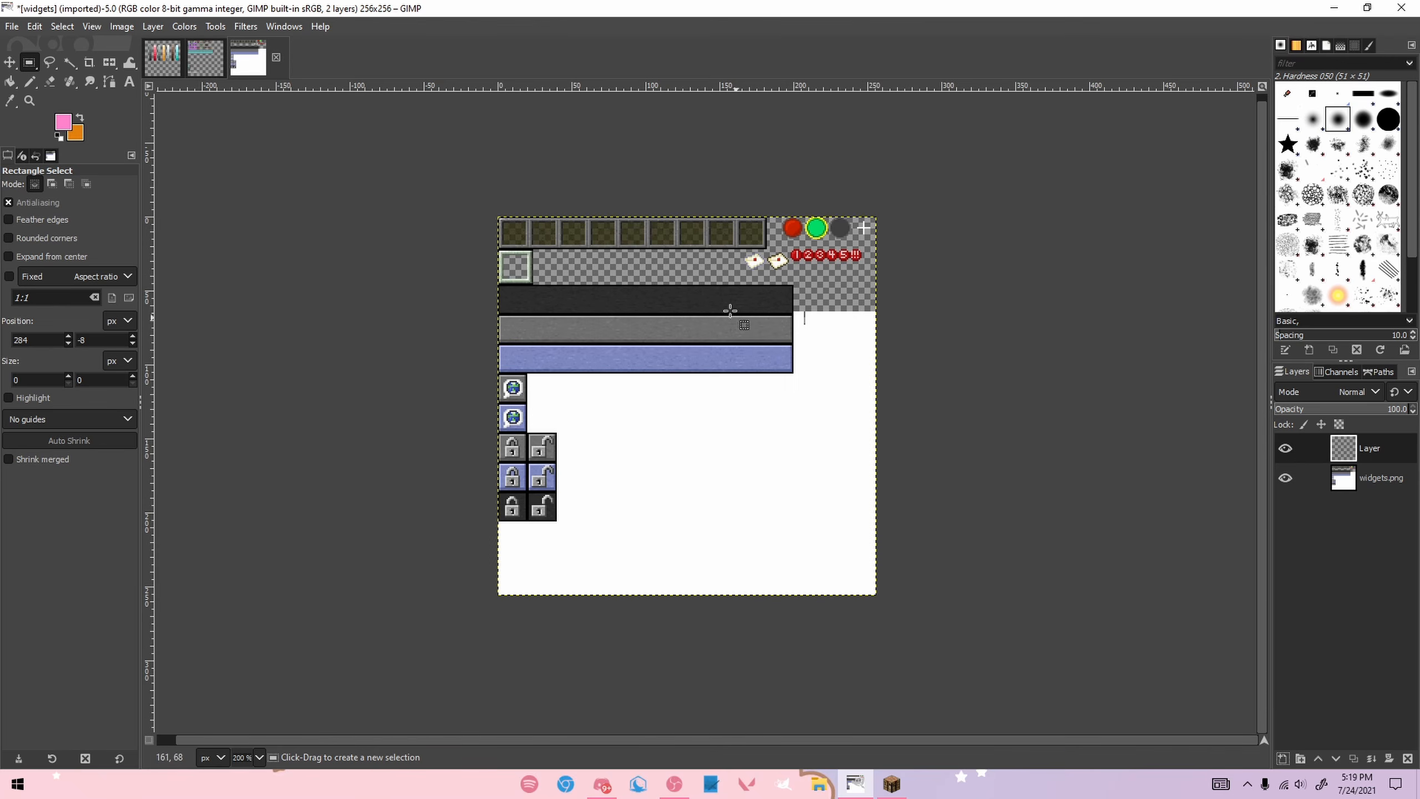
scroll(738, 318, up, 2)
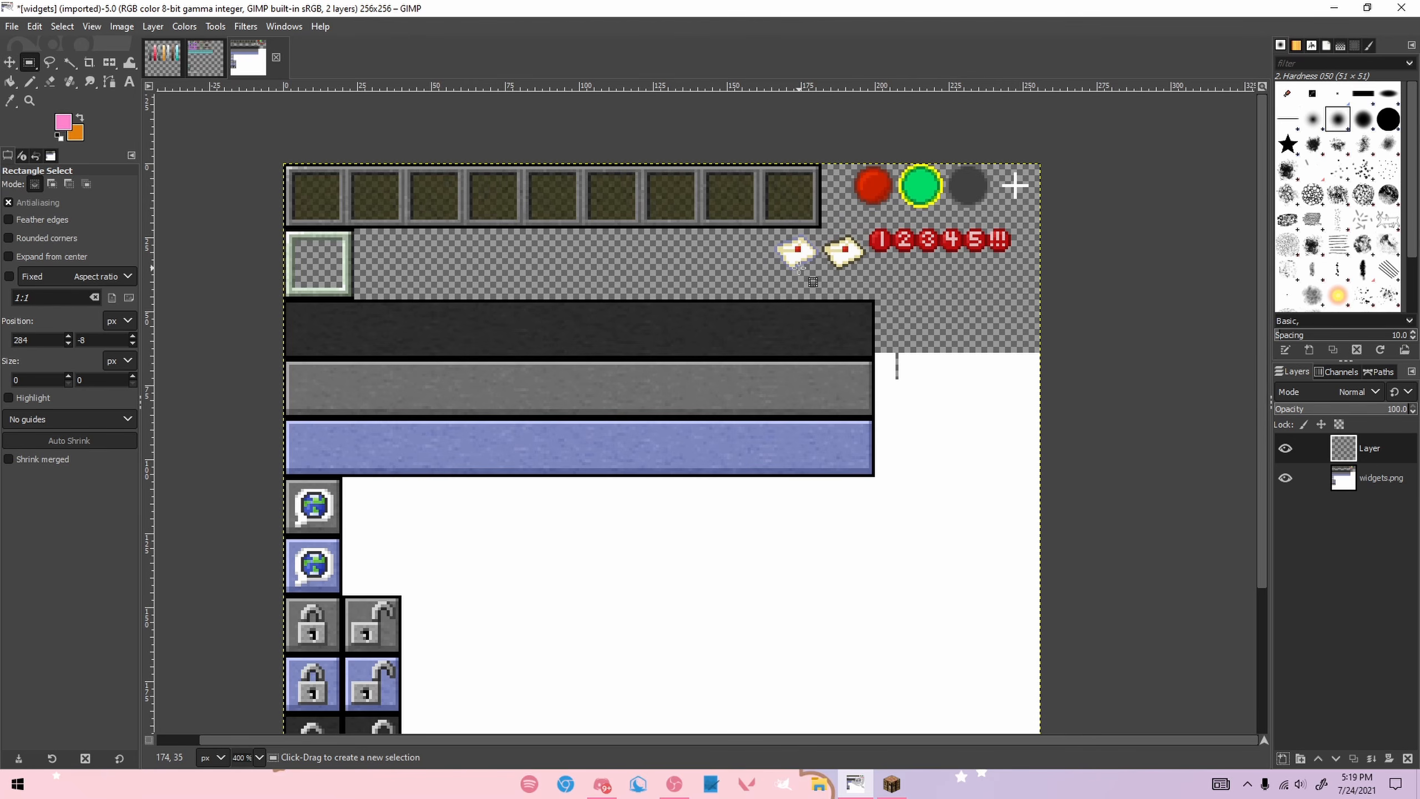
scroll(656, 221, down, 1)
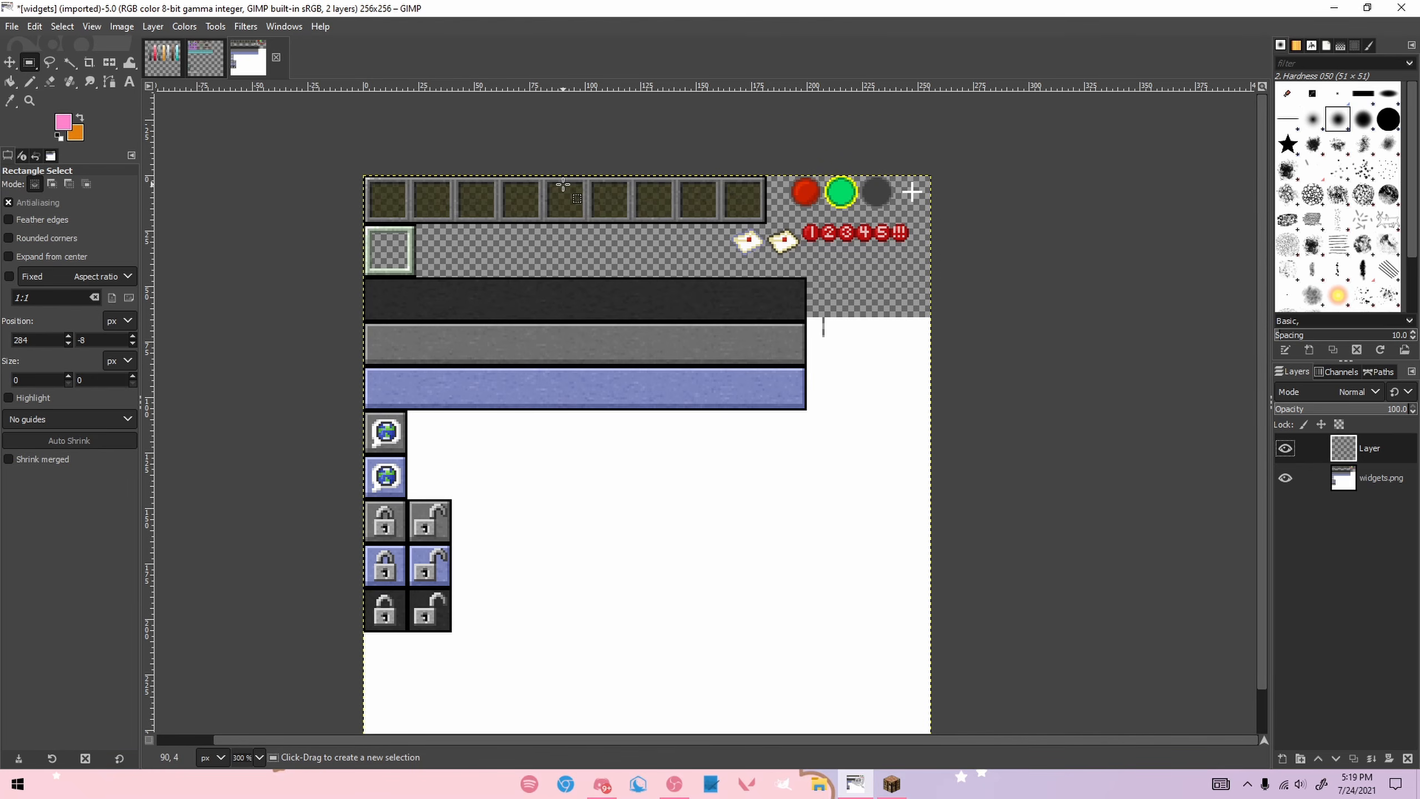
scroll(544, 181, down, 1)
scroll(659, 179, up, 2)
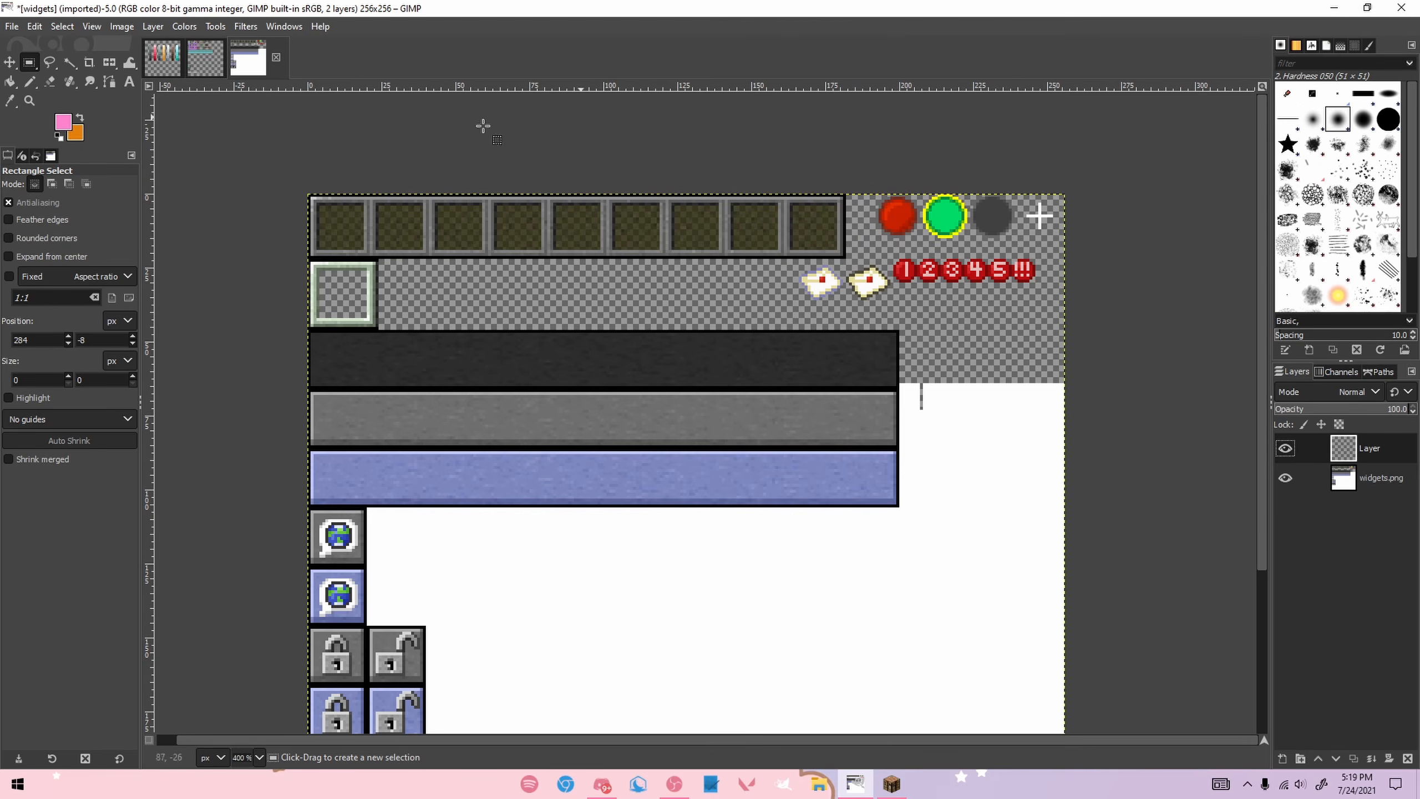
Step: Mark out the first hotbar slots and the slot selector with temporary rectangle selections and clear them
drag(302, 168, 367, 241)
click(279, 216)
click(426, 132)
click(275, 203)
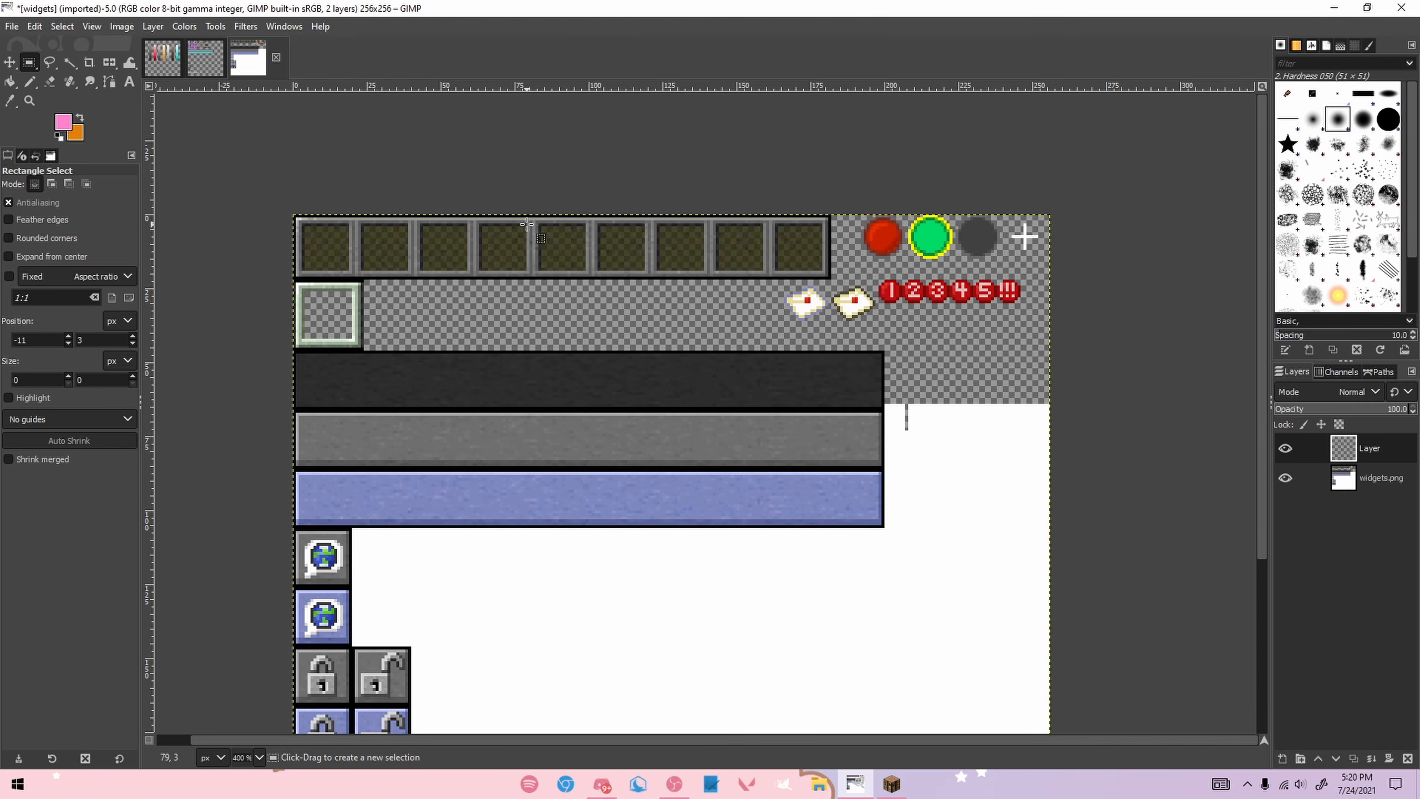
drag(303, 280, 312, 329)
click(365, 204)
drag(296, 224, 588, 271)
click(559, 172)
Step: Outline the full nine-slot hotbar row and the slot selector below it with temporary selections to examine both elements
scroll(270, 299, up, 4)
scroll(666, 273, down, 2)
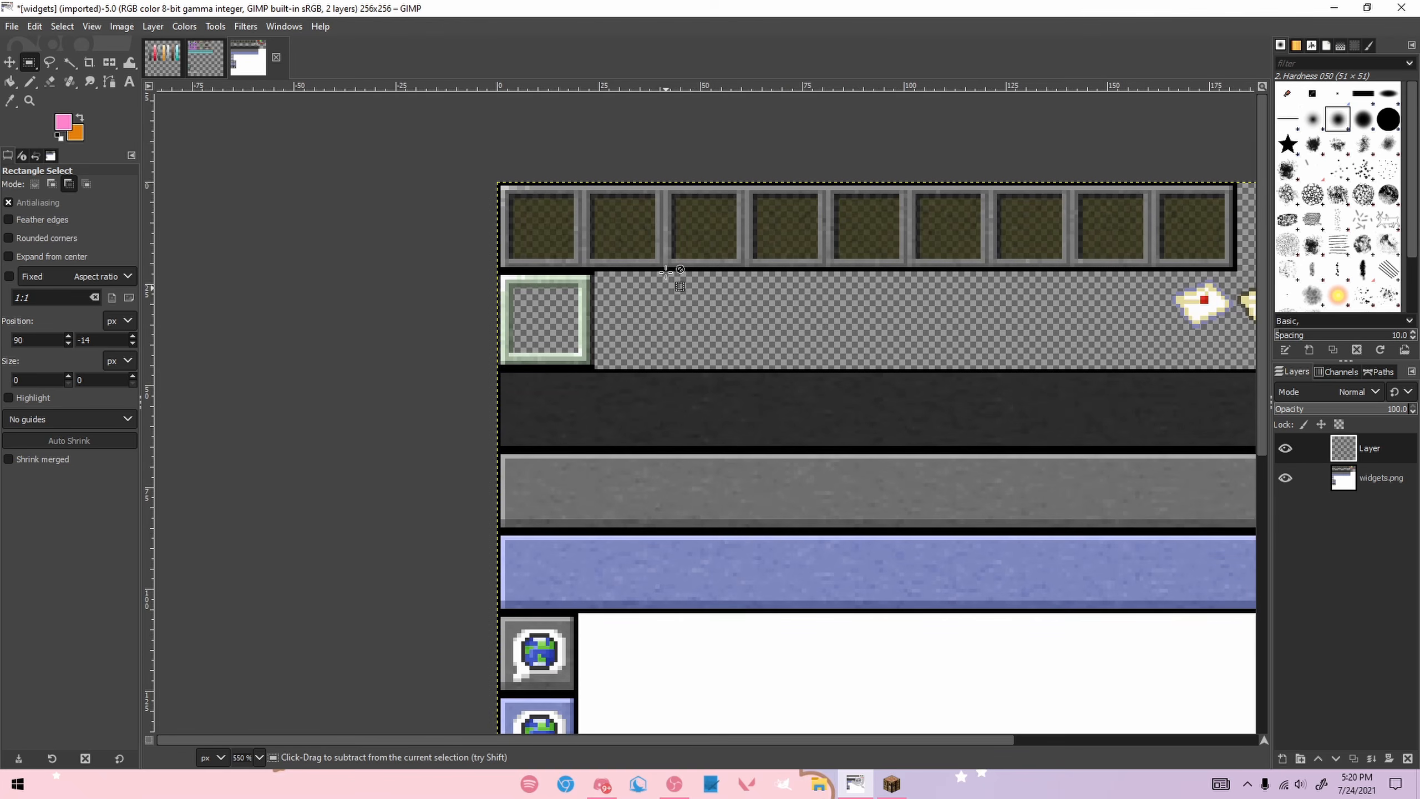
drag(699, 739, 951, 741)
drag(190, 191, 946, 257)
click(819, 168)
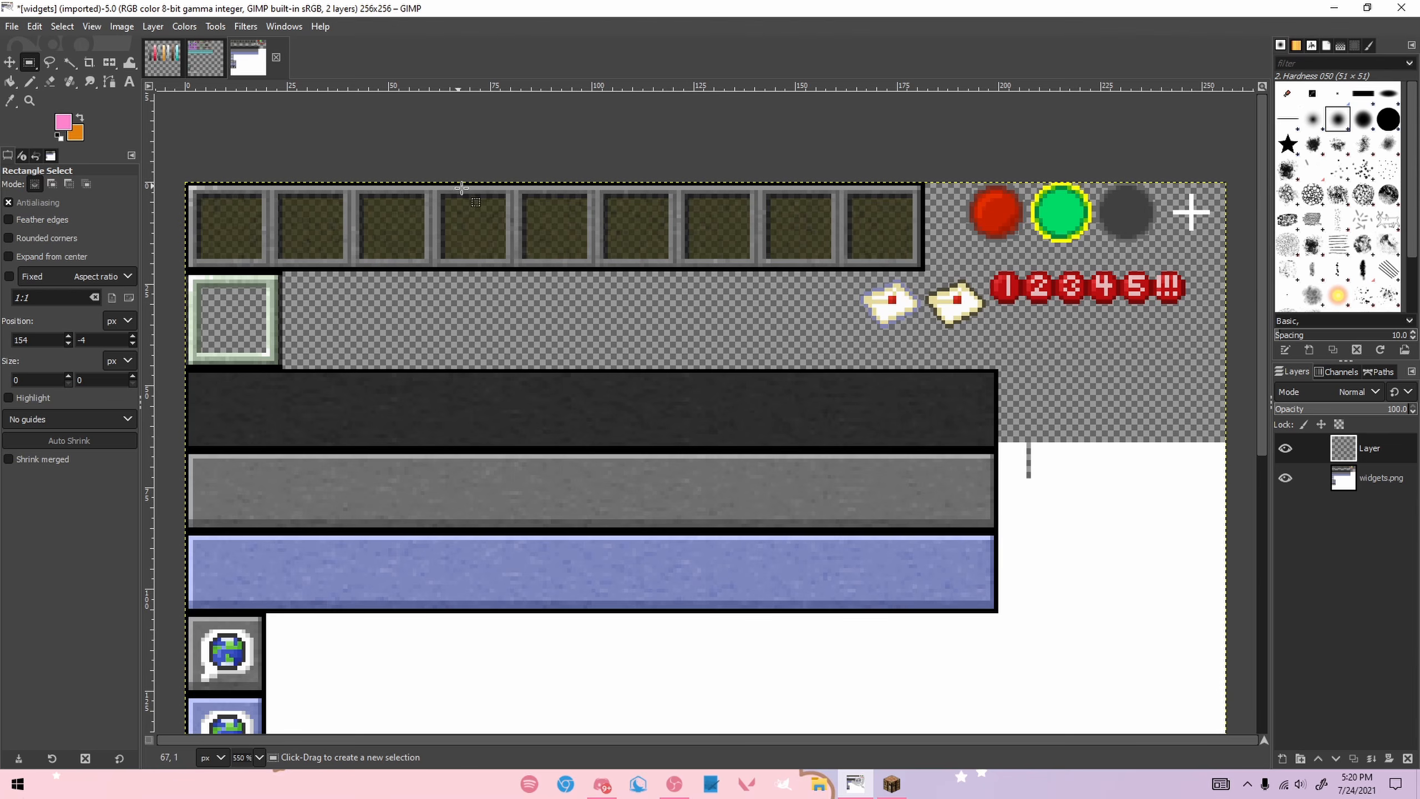
drag(183, 180, 917, 259)
click(869, 365)
drag(183, 273, 282, 364)
click(220, 249)
scroll(224, 253, up, 3)
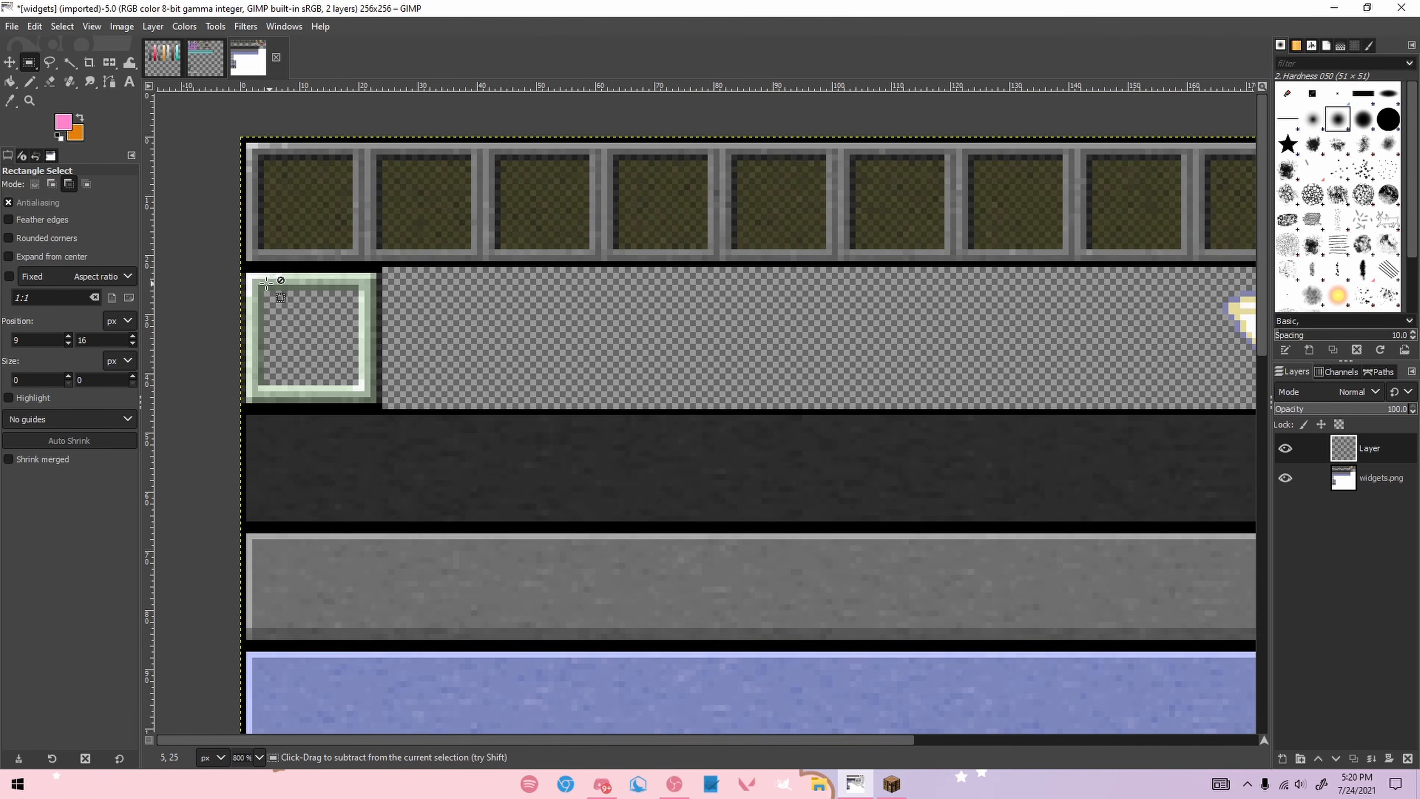
scroll(306, 285, down, 2)
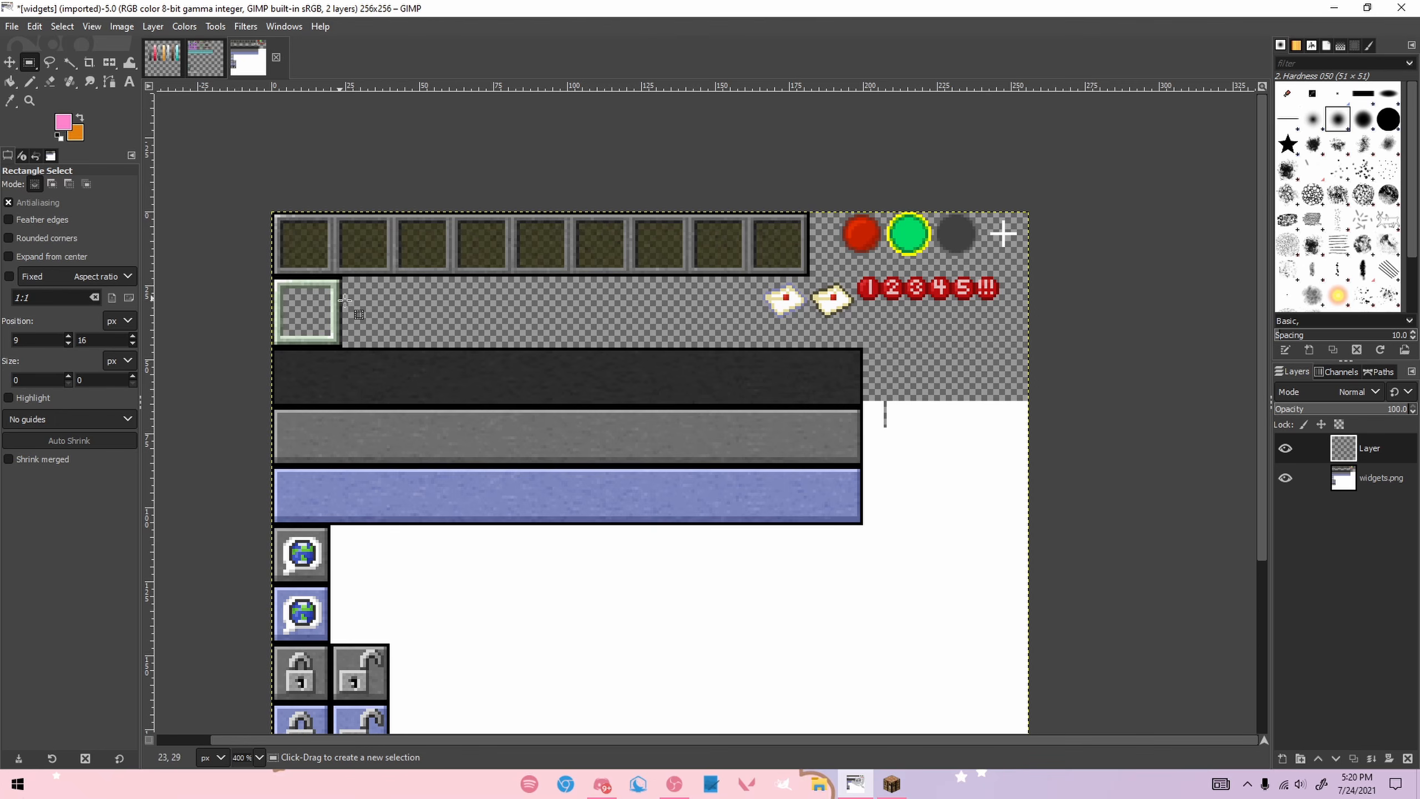
Step: Examine the dark, grey and blue button bars by outlining them with temporary rectangle selections
scroll(423, 345, down, 4)
scroll(413, 341, up, 1)
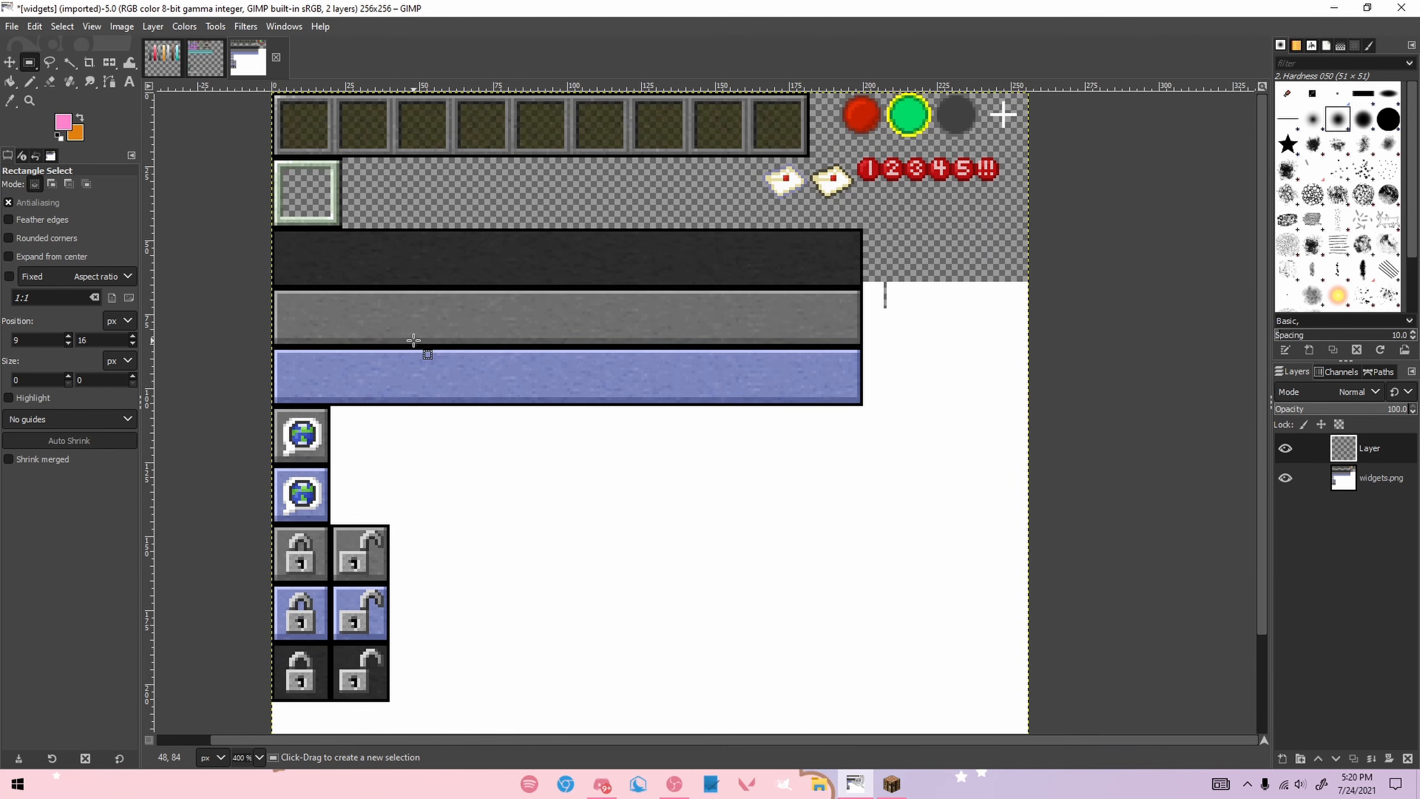
scroll(413, 340, down, 2)
scroll(466, 289, up, 2)
drag(241, 273, 847, 454)
click(819, 283)
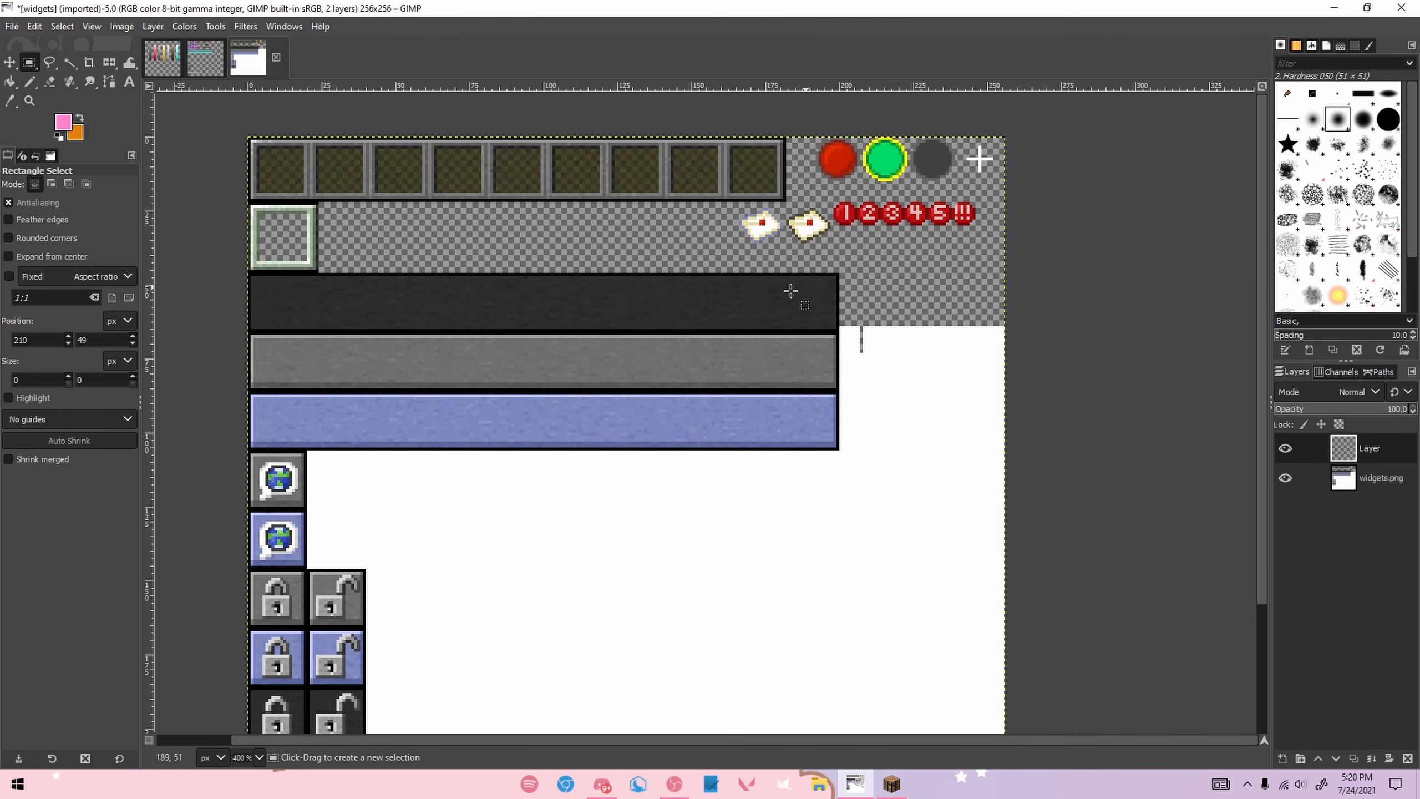
mouse_move(319, 415)
mouse_down()
mouse_move(546, 444)
mouse_move(760, 449)
mouse_up()
click(620, 395)
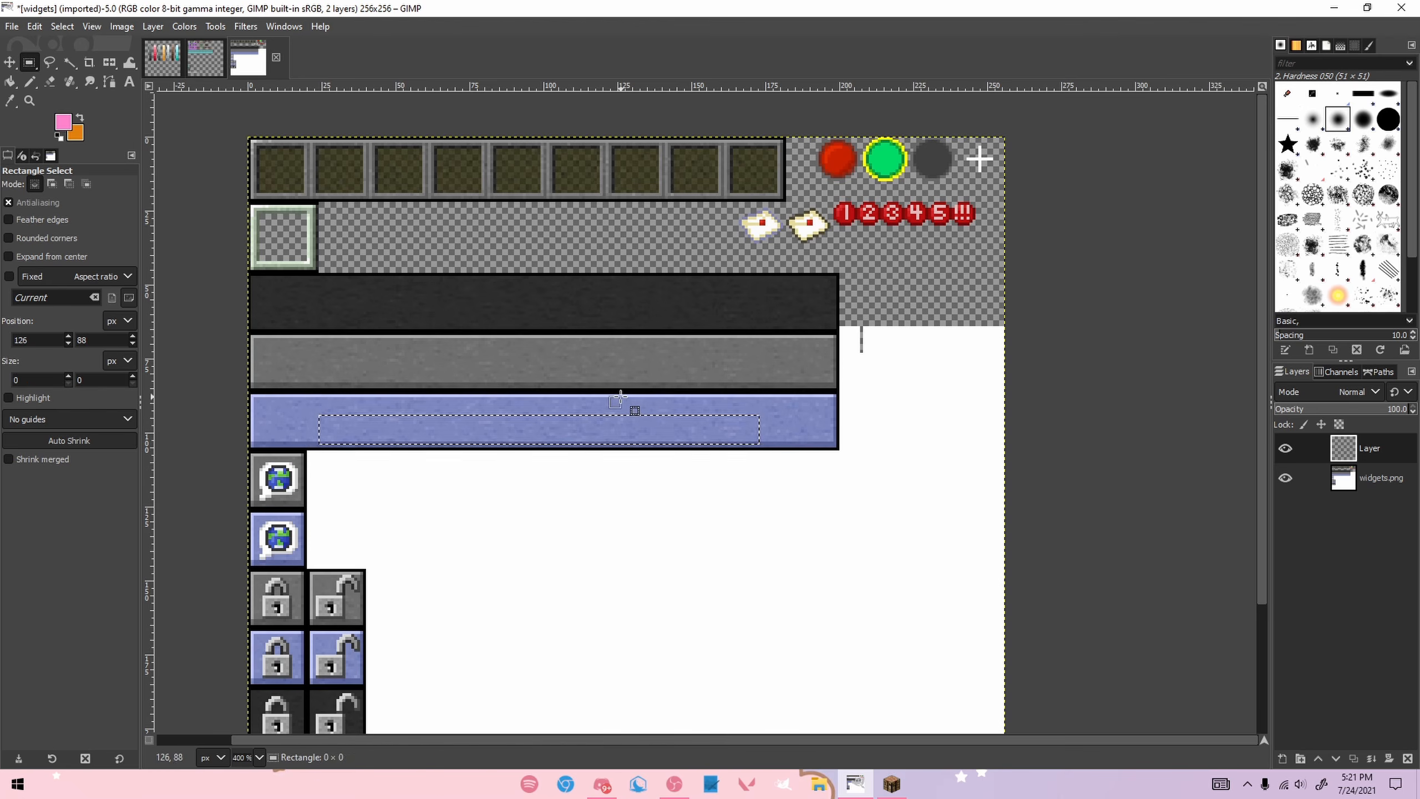
mouse_move(561, 408)
mouse_down()
mouse_move(595, 409)
mouse_move(600, 427)
mouse_up()
click(523, 348)
drag(474, 349, 834, 387)
drag(608, 286, 759, 325)
click(639, 231)
Step: Examine the padlock buttons and the two globe buttons by outlining them with temporary rectangle selections
scroll(275, 388, down, 3)
scroll(275, 385, up, 1)
drag(246, 274, 377, 651)
click(390, 626)
mouse_move(251, 433)
mouse_down()
mouse_move(402, 656)
mouse_move(349, 629)
mouse_up()
click(447, 542)
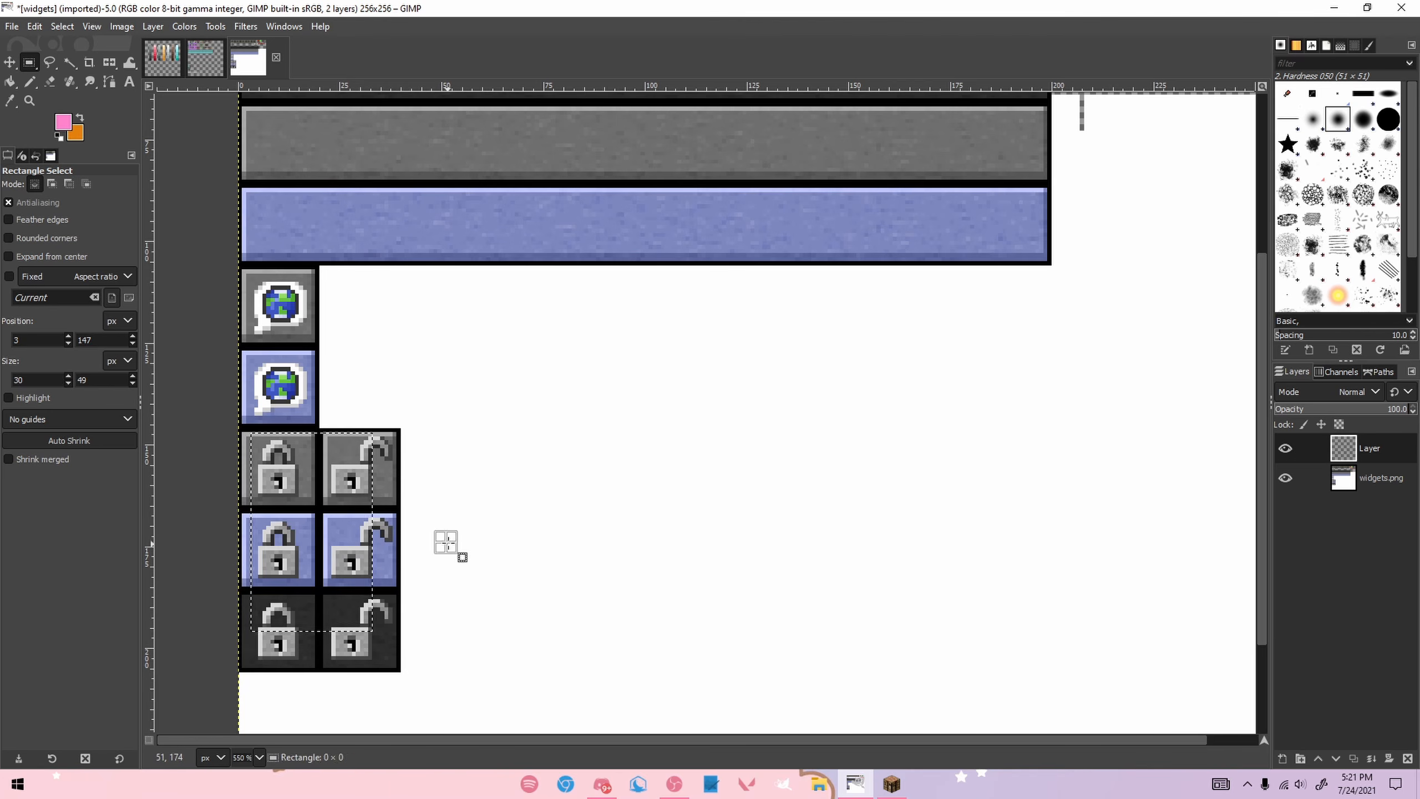
drag(251, 294, 291, 408)
click(374, 318)
Step: Outline the coloured circles and numbered red badges with a temporary selection to examine them, clearing the selection
scroll(328, 308, down, 3)
click(318, 260)
scroll(313, 285, up, 2)
scroll(312, 284, down, 2)
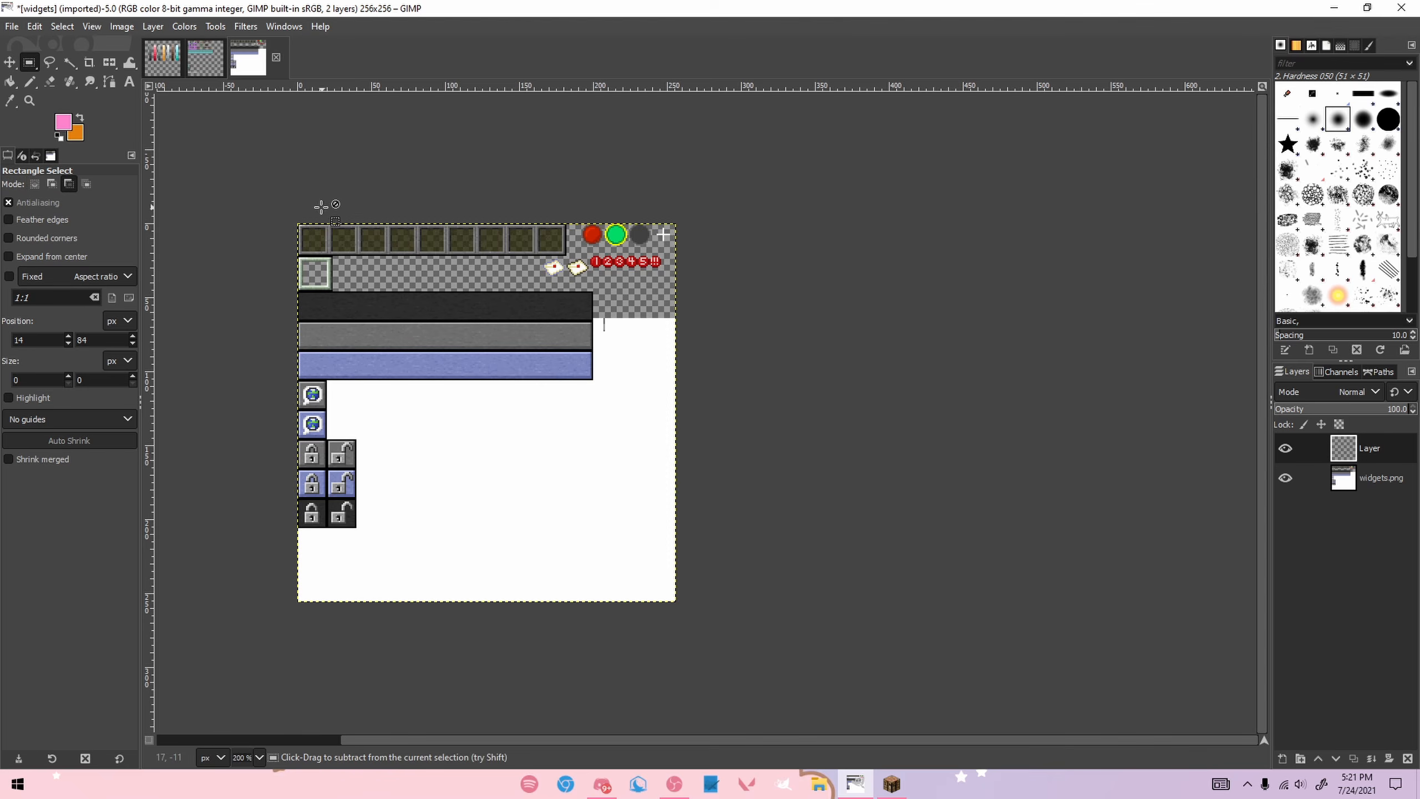
scroll(522, 224, up, 5)
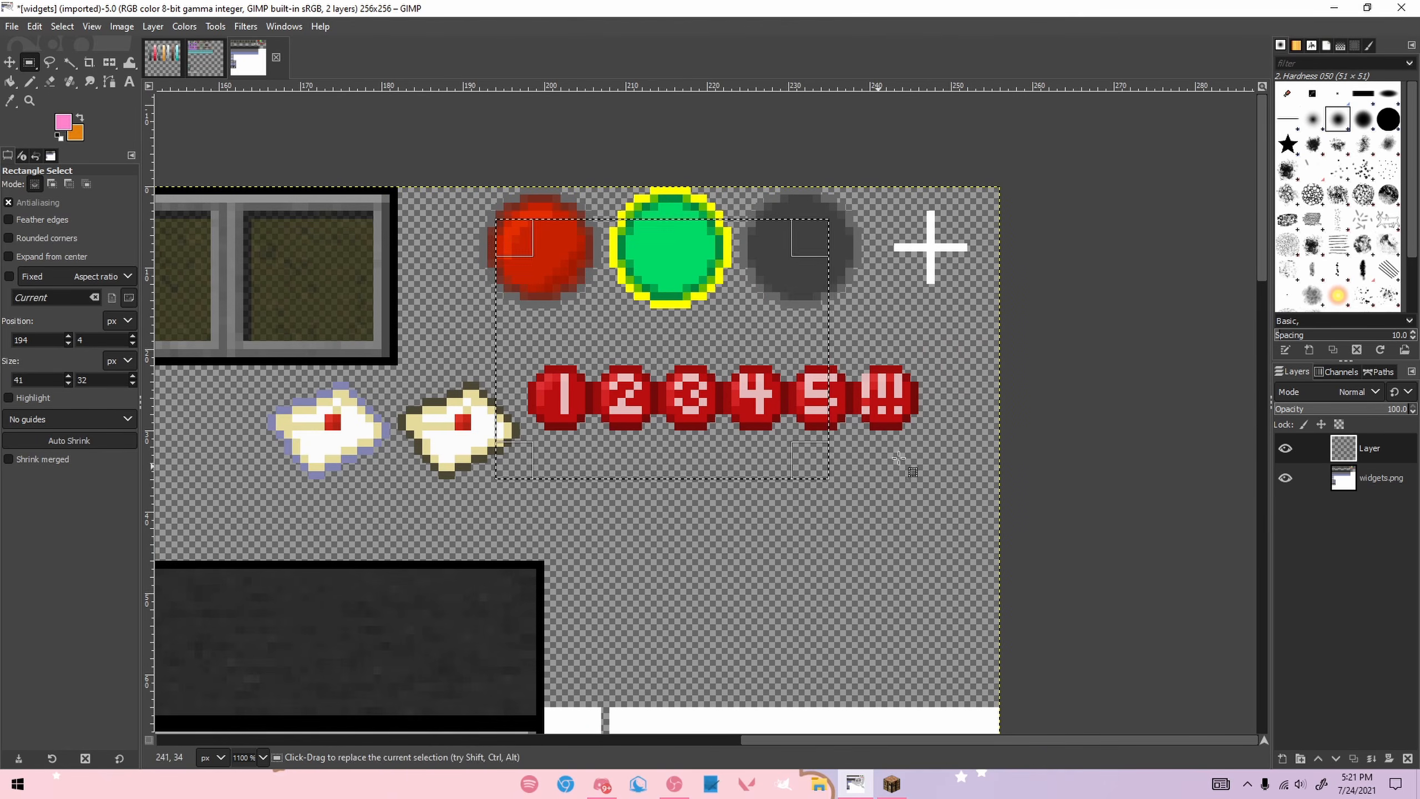
scroll(918, 387, down, 3)
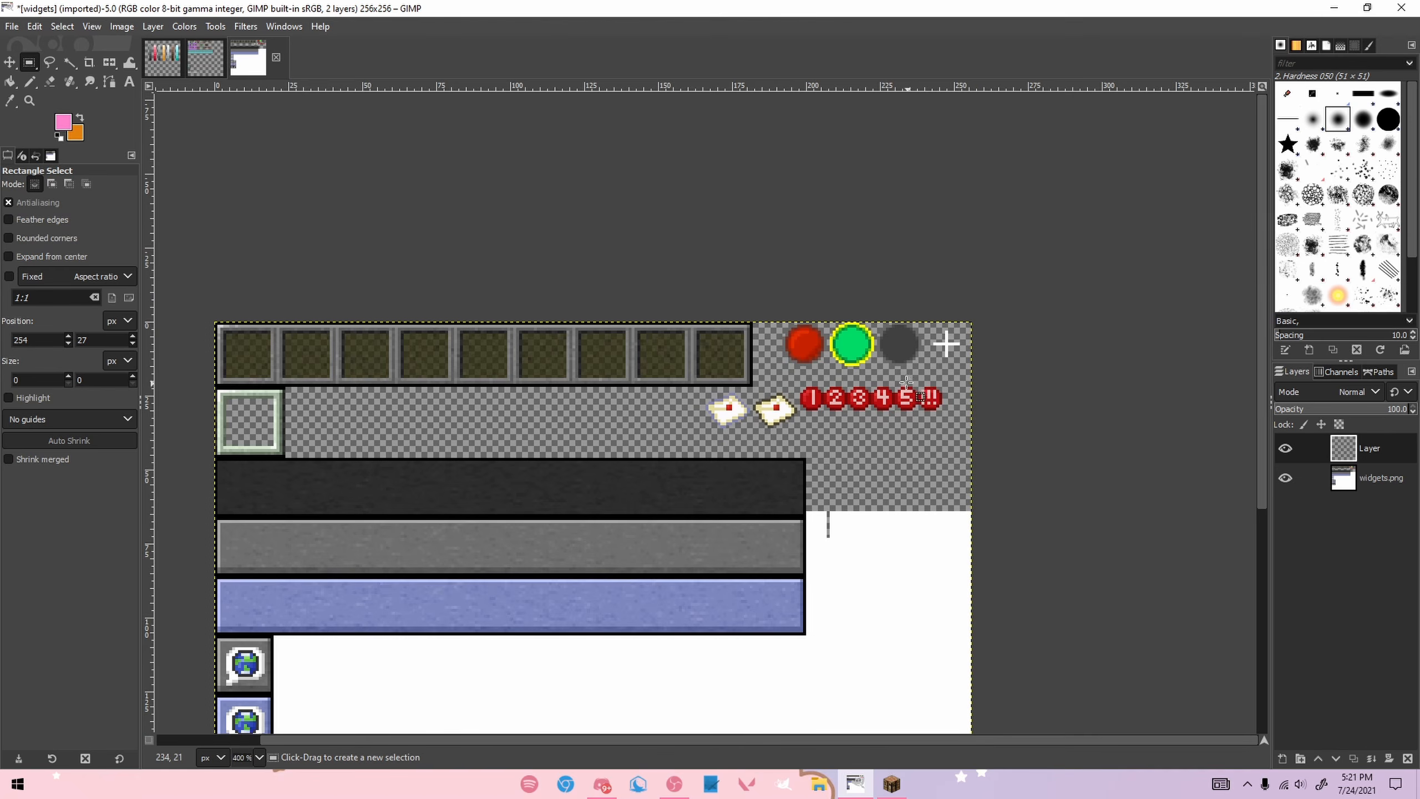
Step: Examine the hotbar row, slot selector, button bars and icons across the widgets texture
scroll(755, 392, down, 2)
scroll(766, 404, up, 2)
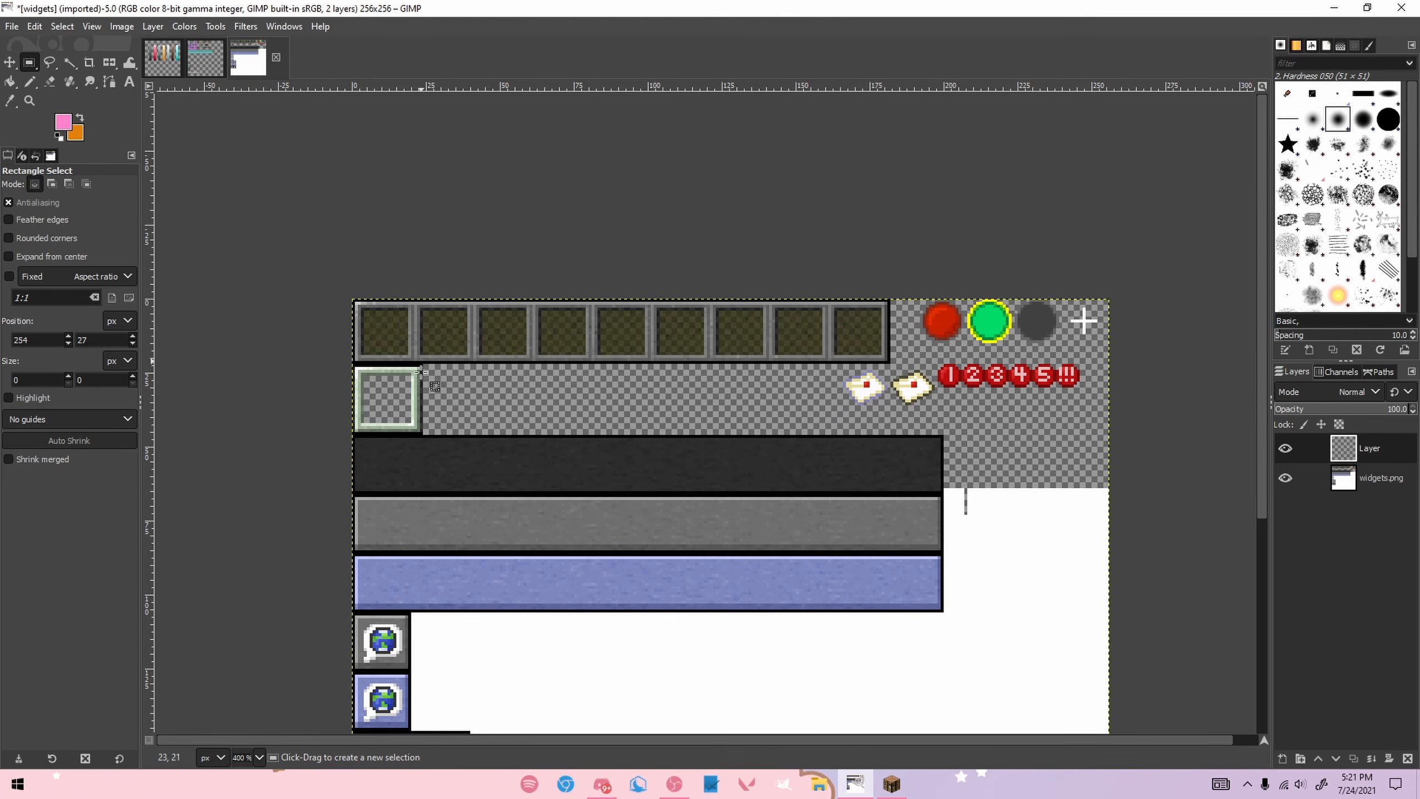
scroll(356, 399, up, 1)
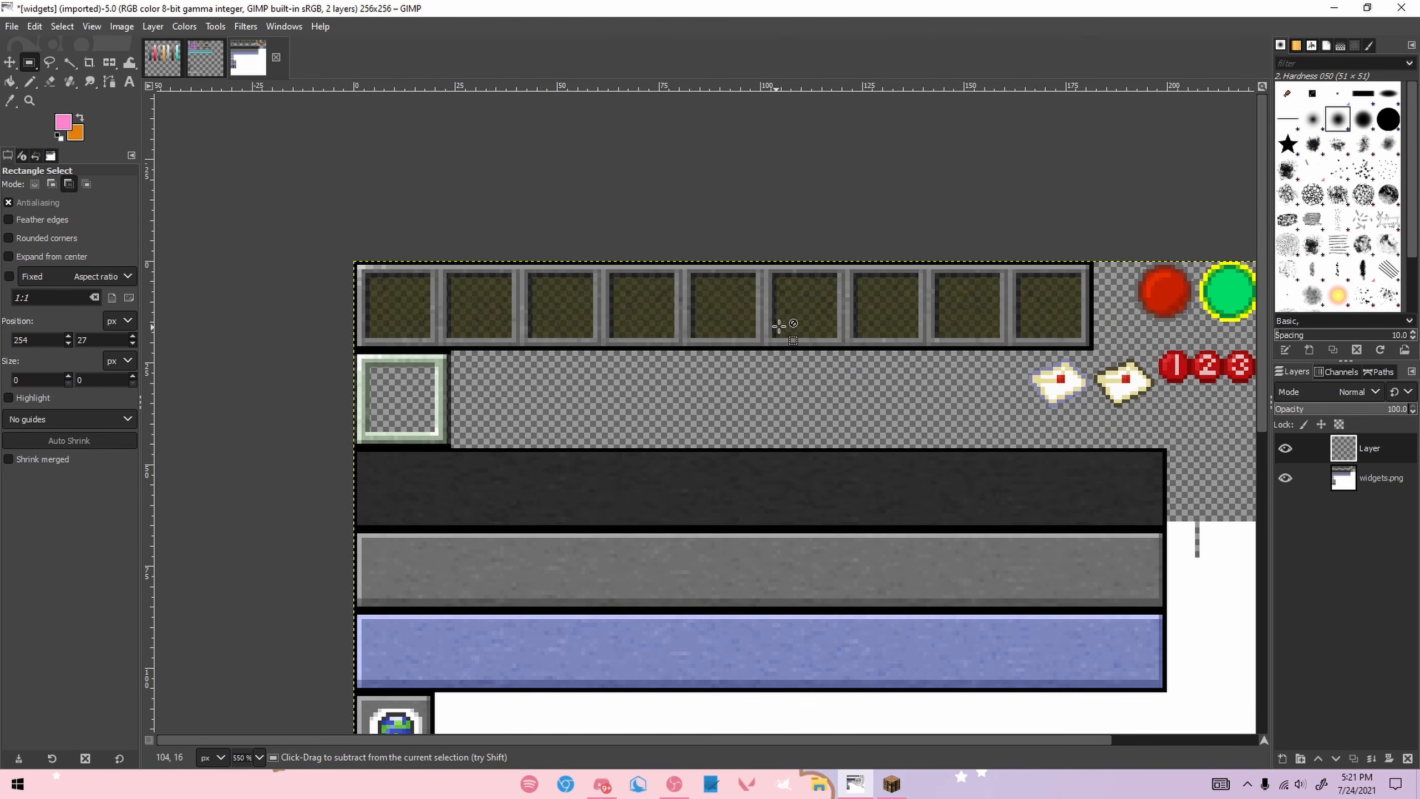
scroll(671, 246, down, 1)
scroll(727, 246, up, 1)
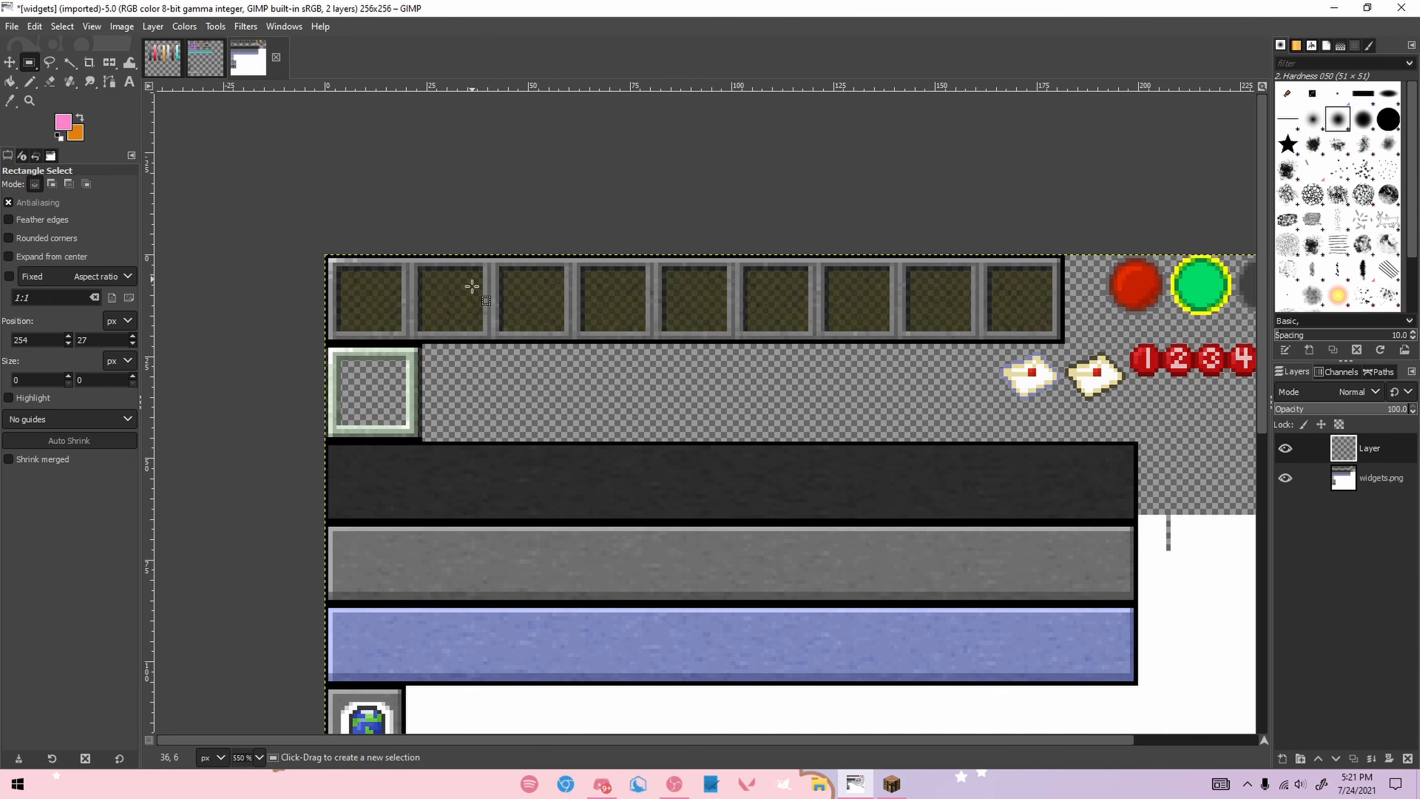
scroll(917, 737, right, 3)
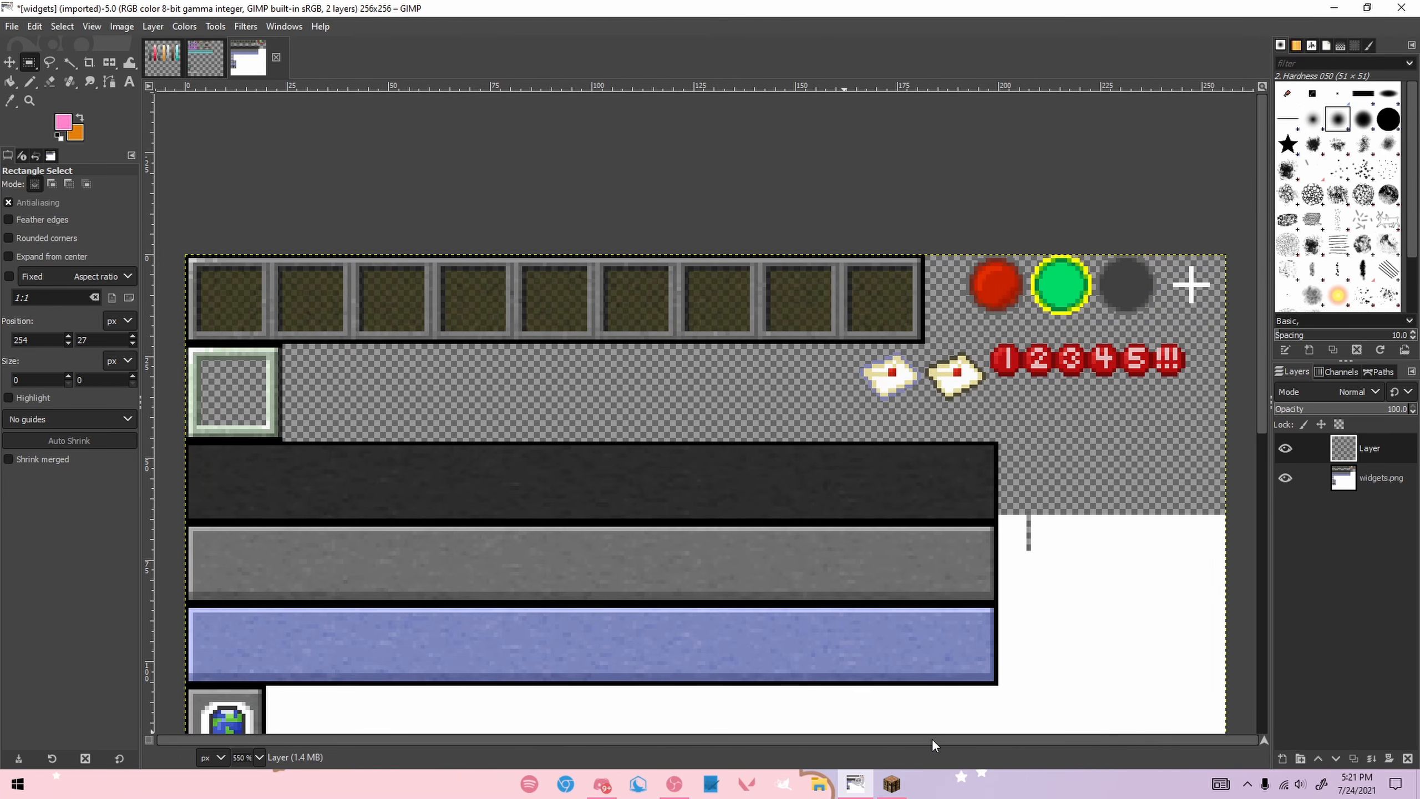
scroll(540, 592, down, 4)
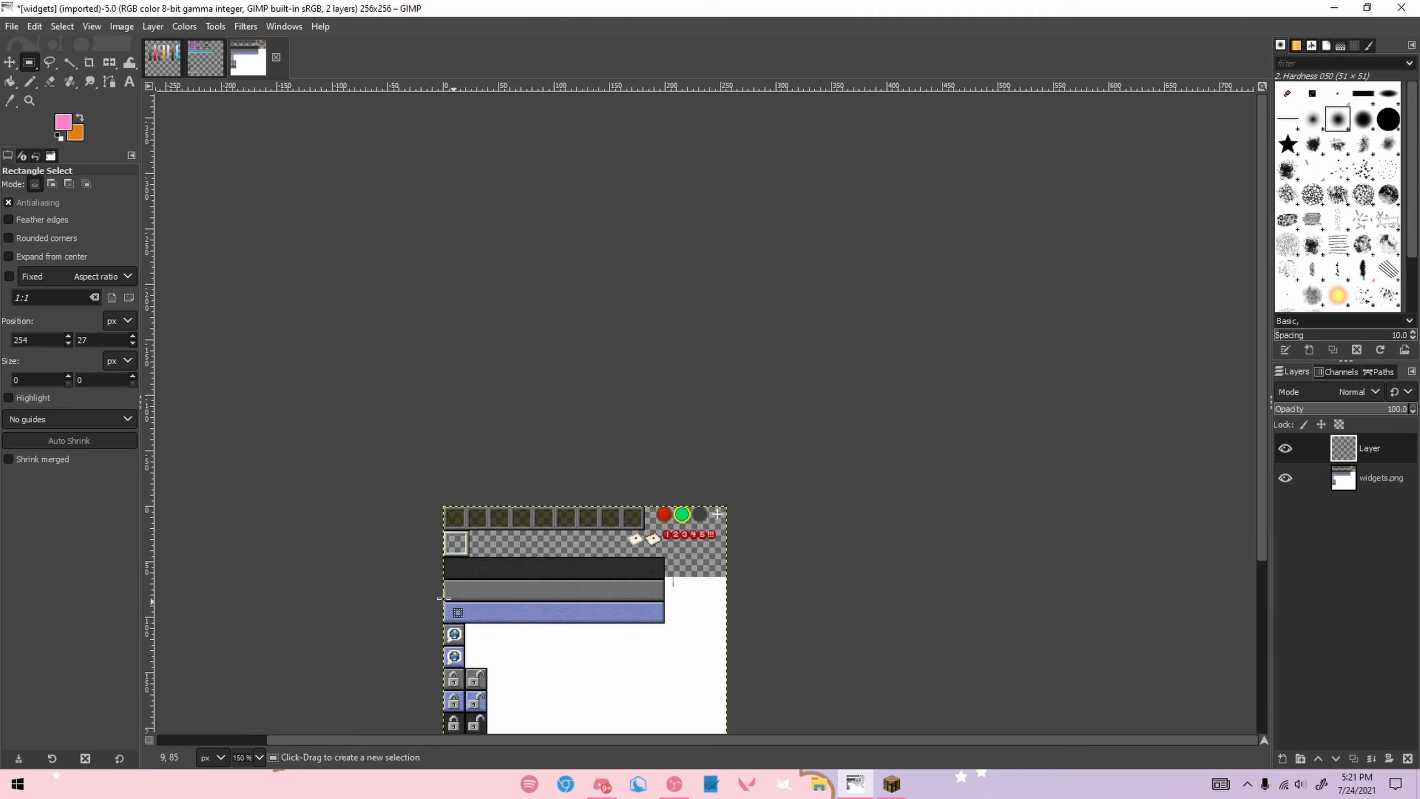
scroll(471, 549, up, 4)
scroll(932, 560, up, 1)
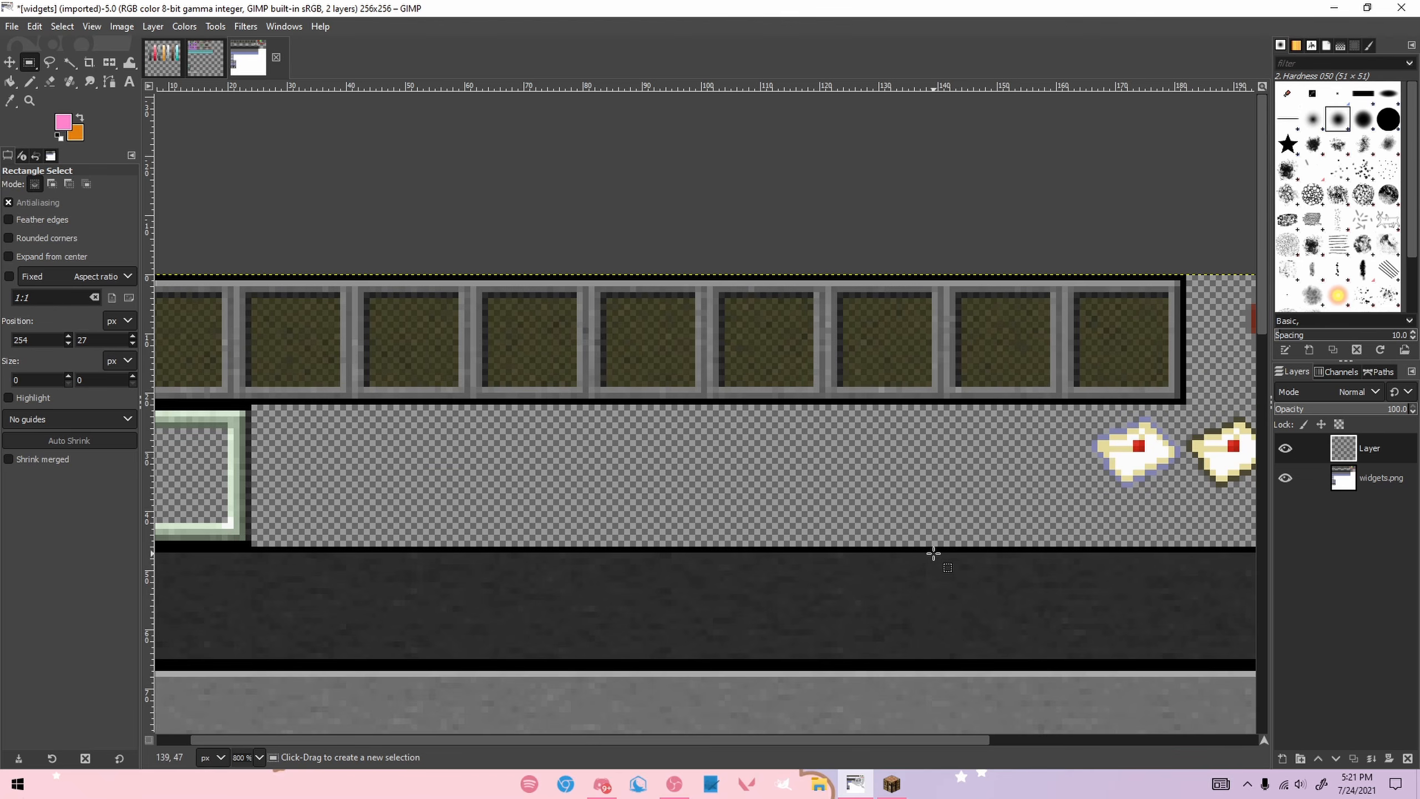
scroll(929, 554, down, 3)
scroll(724, 734, left, 1)
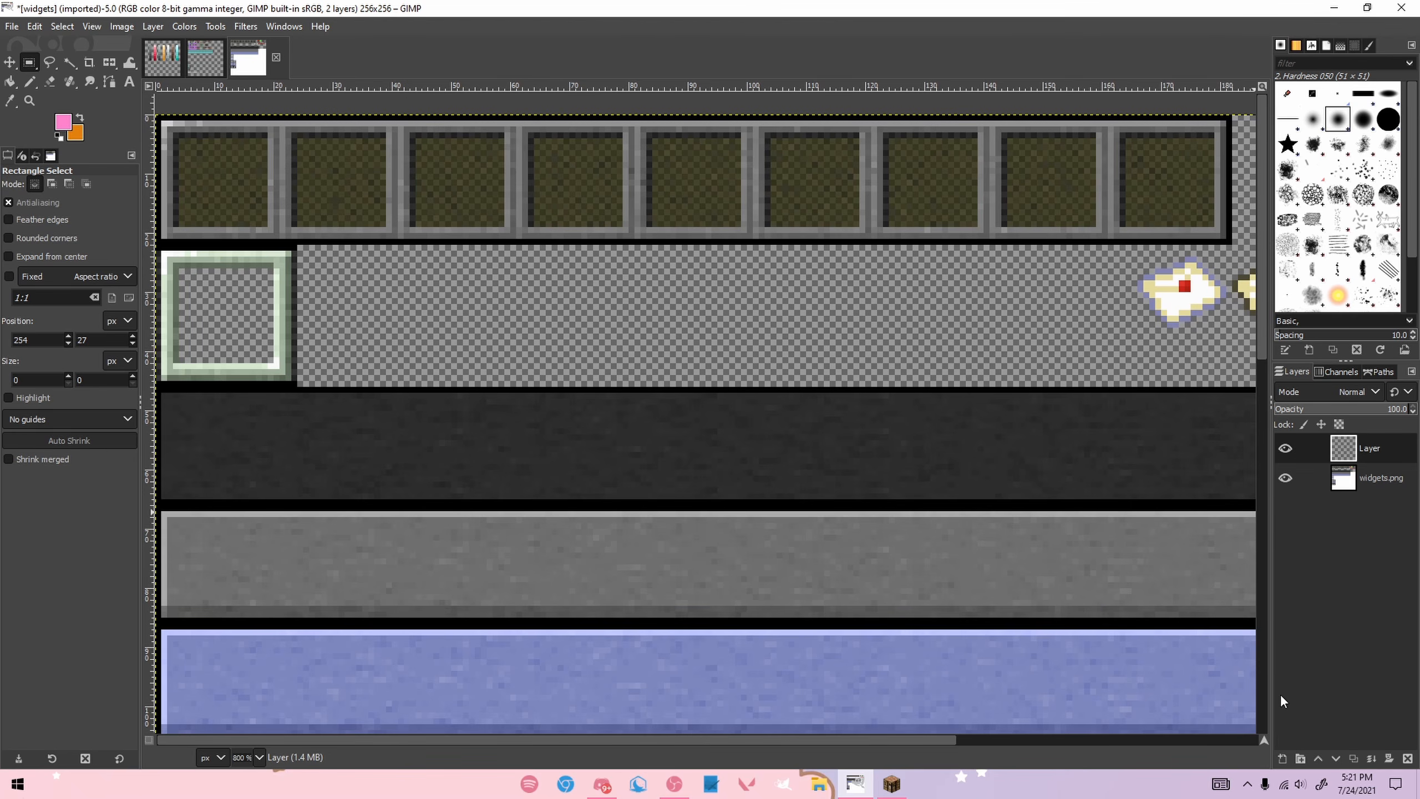
Step: Outline the whole nine-slot hotbar with straight one-pixel pink Pencil lines just inside its black border
double_click(1282, 448)
key(n)
scroll(196, 146, down, 2)
scroll(213, 173, up, 4)
click(204, 189)
shift+click(203, 414)
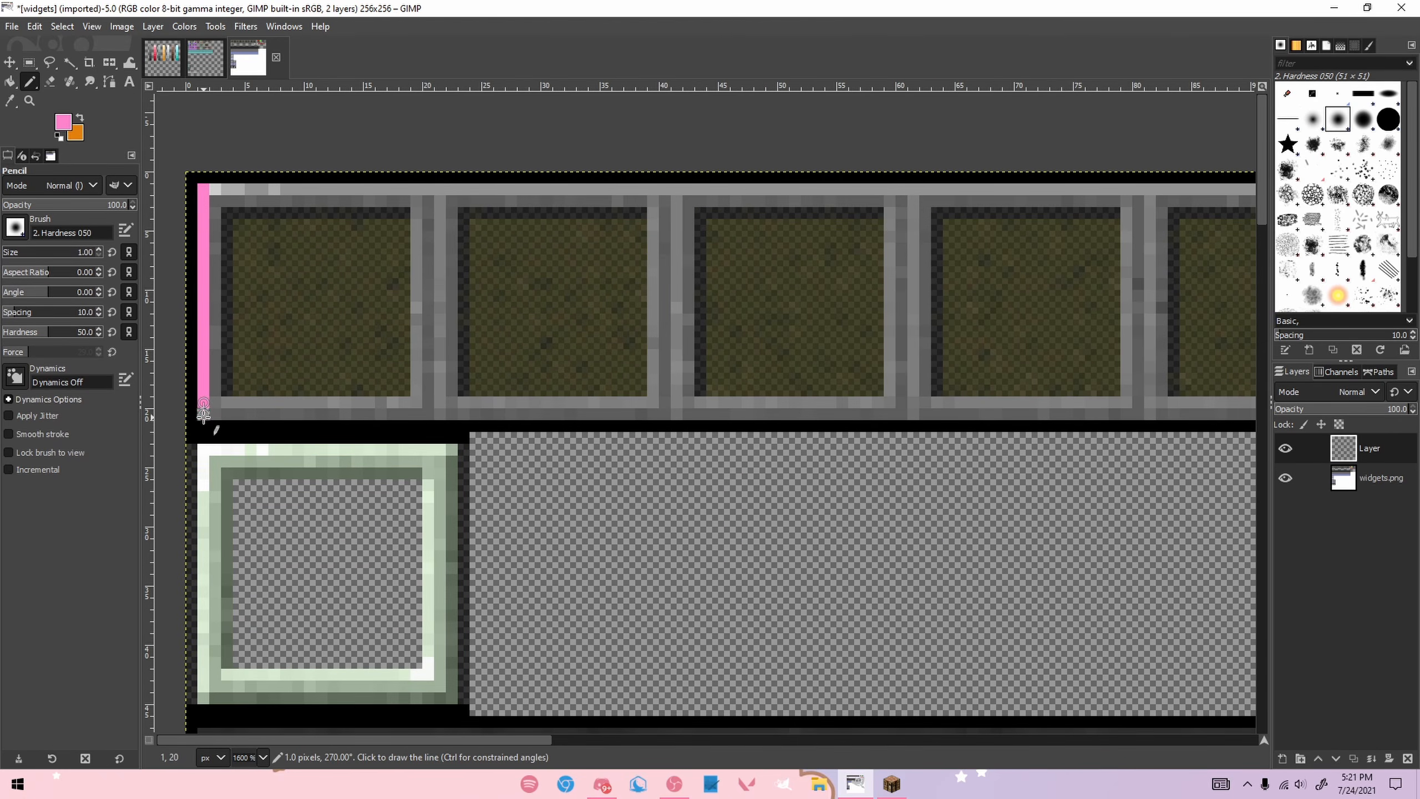
mouse_move(290, 739)
mouse_down()
mouse_move(837, 709)
mouse_move(178, 691)
mouse_up()
shift+click(791, 414)
shift+click(791, 189)
shift+click(185, 178)
key(ctrl+z)
shift+click(190, 186)
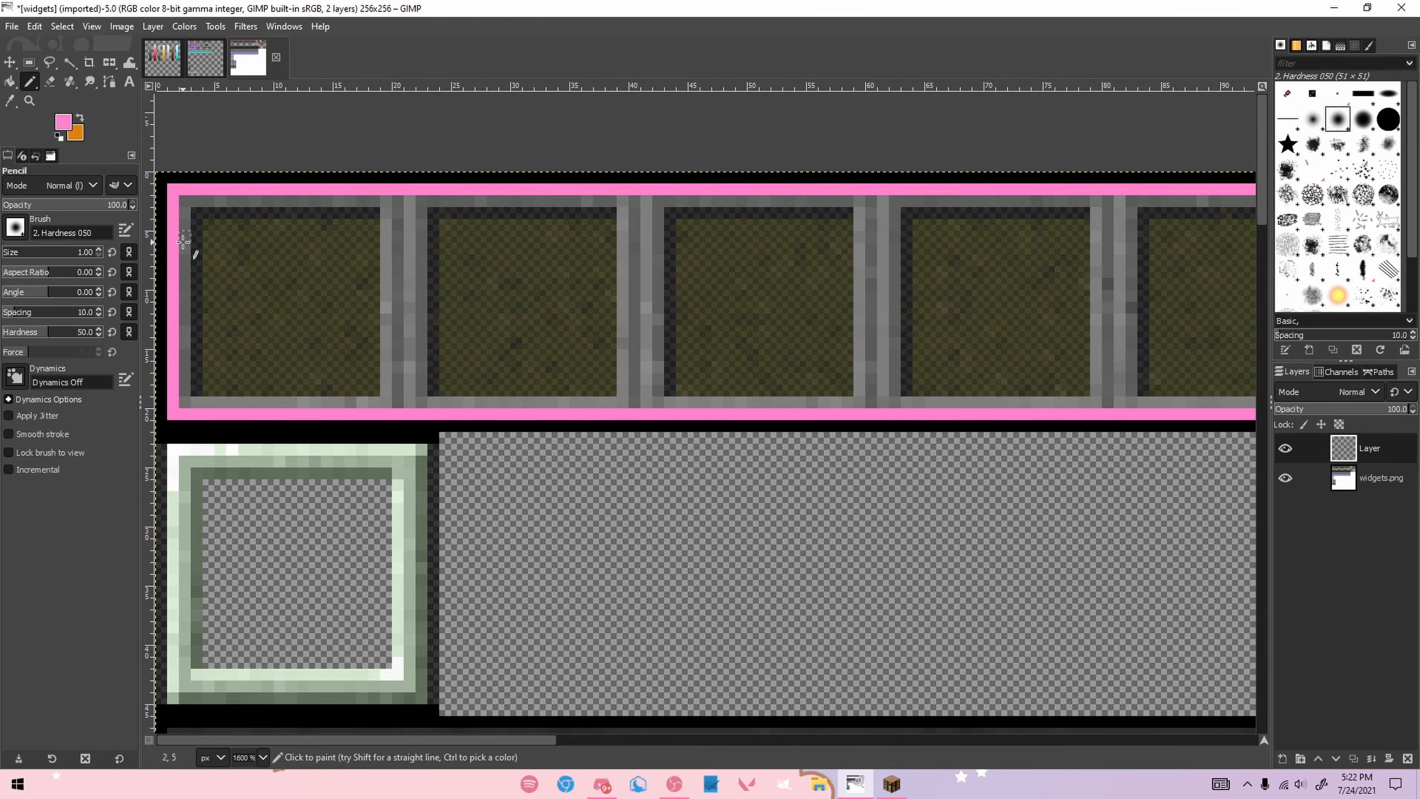
Step: Draw a trial straight pink Pencil line through the empty area beside the slot selector and undo it
ctrl+scroll(285, 450, down, 3)
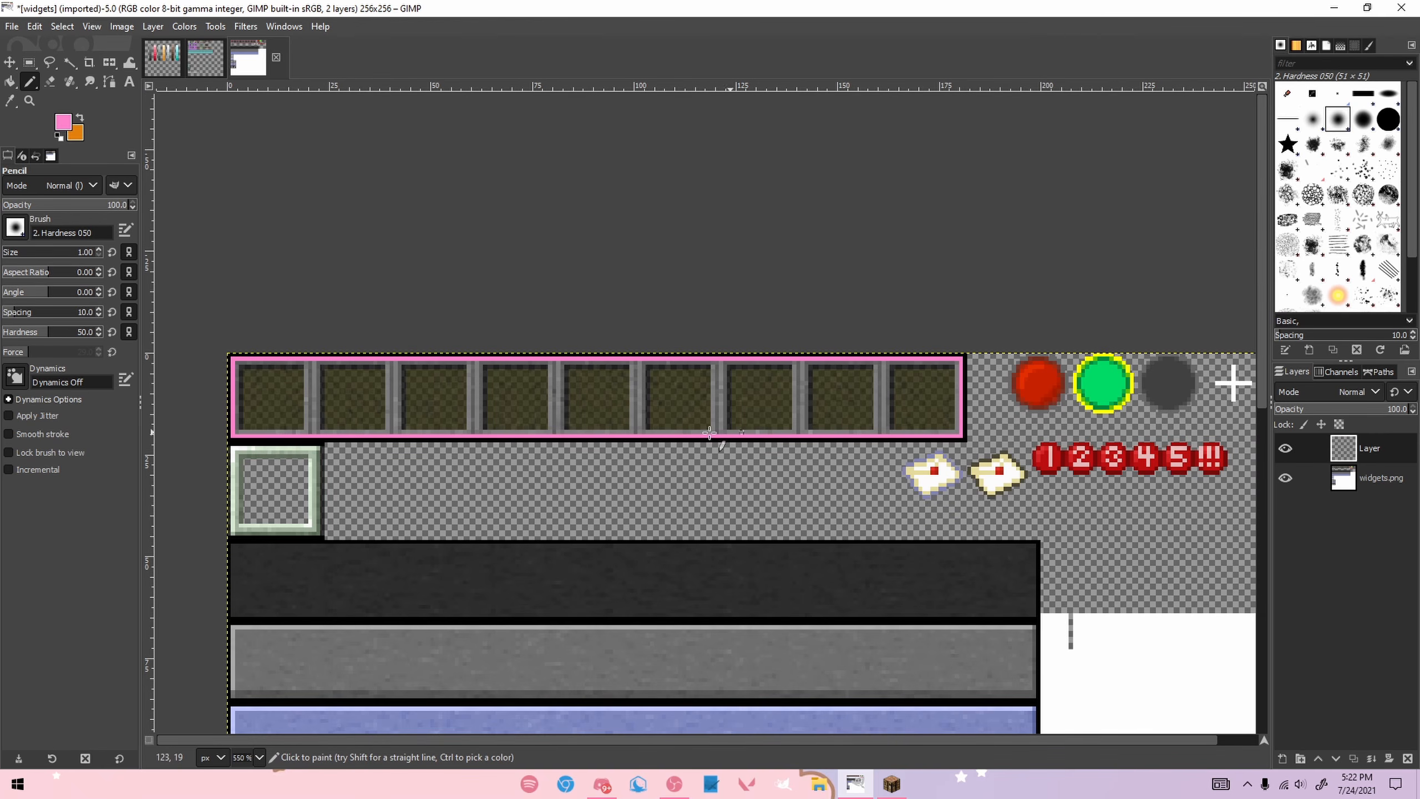
ctrl+scroll(369, 499, up, 2)
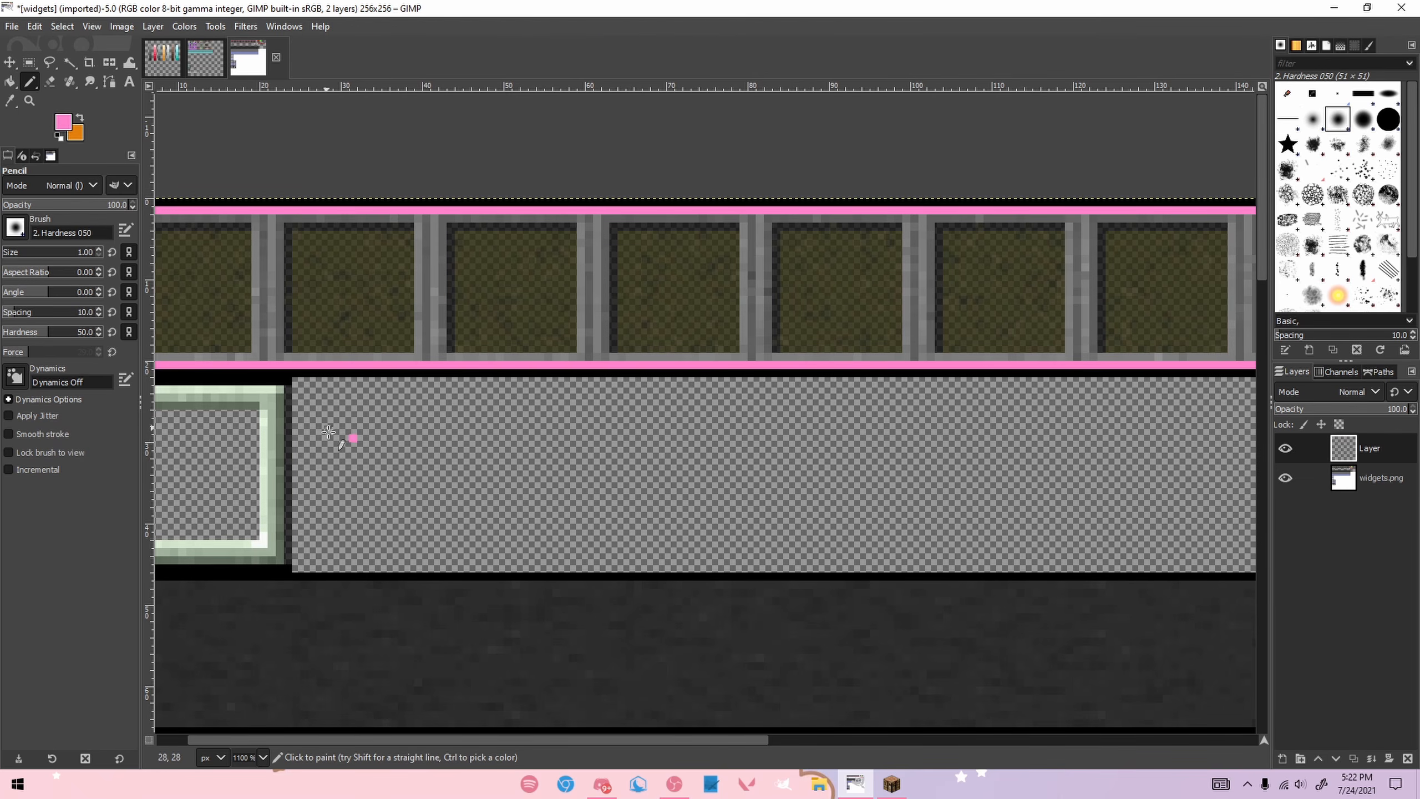
ctrl+scroll(351, 439, down, 2)
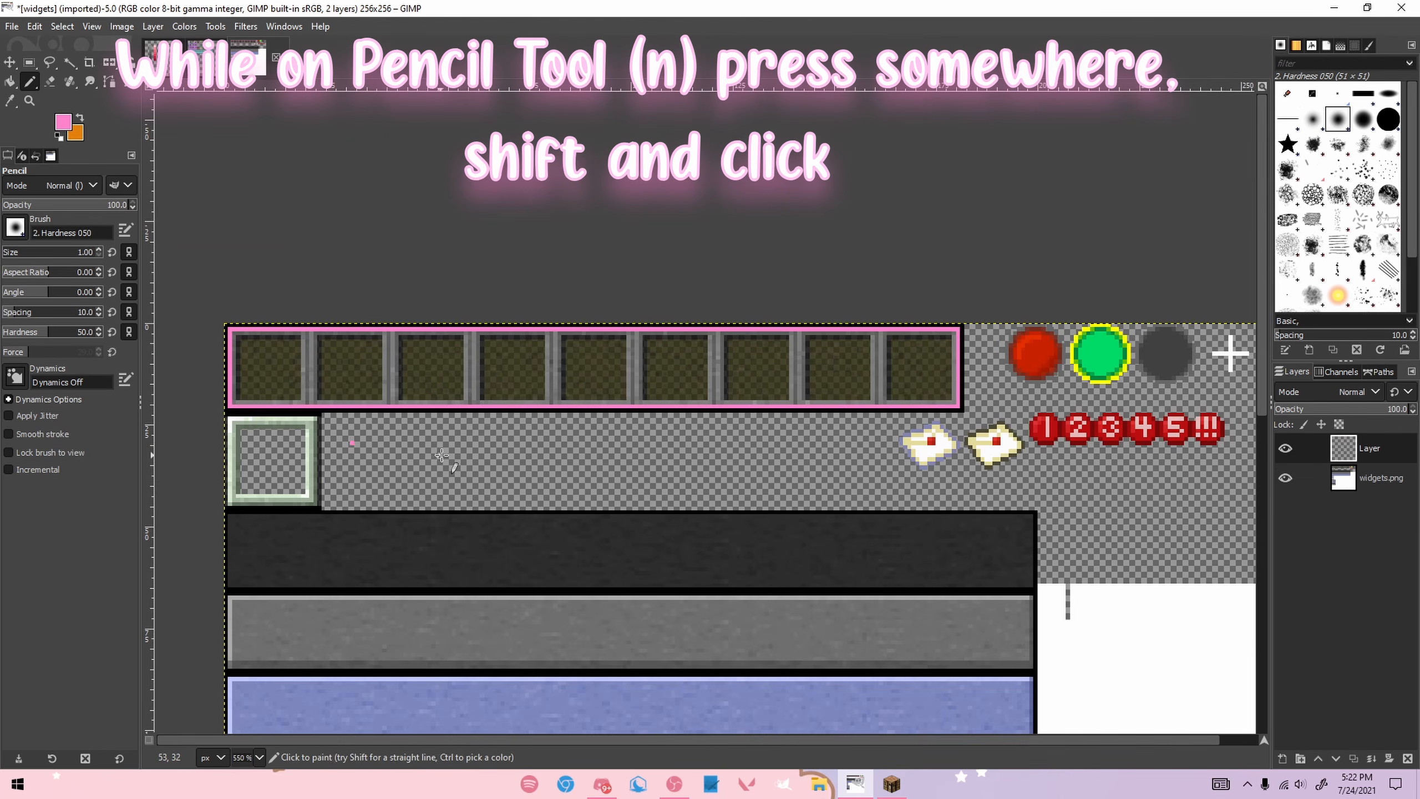
shift+click(826, 444)
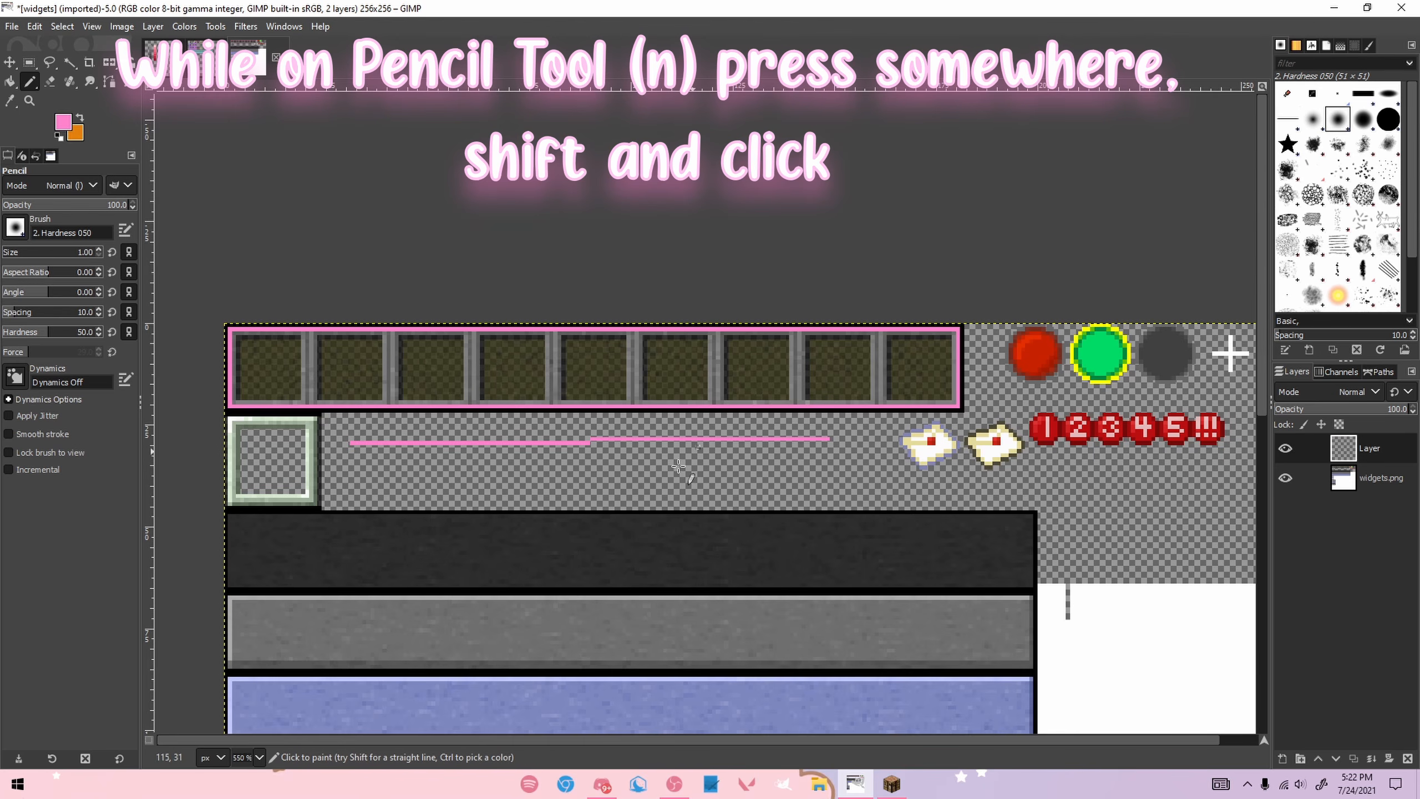
key(ctrl+z)
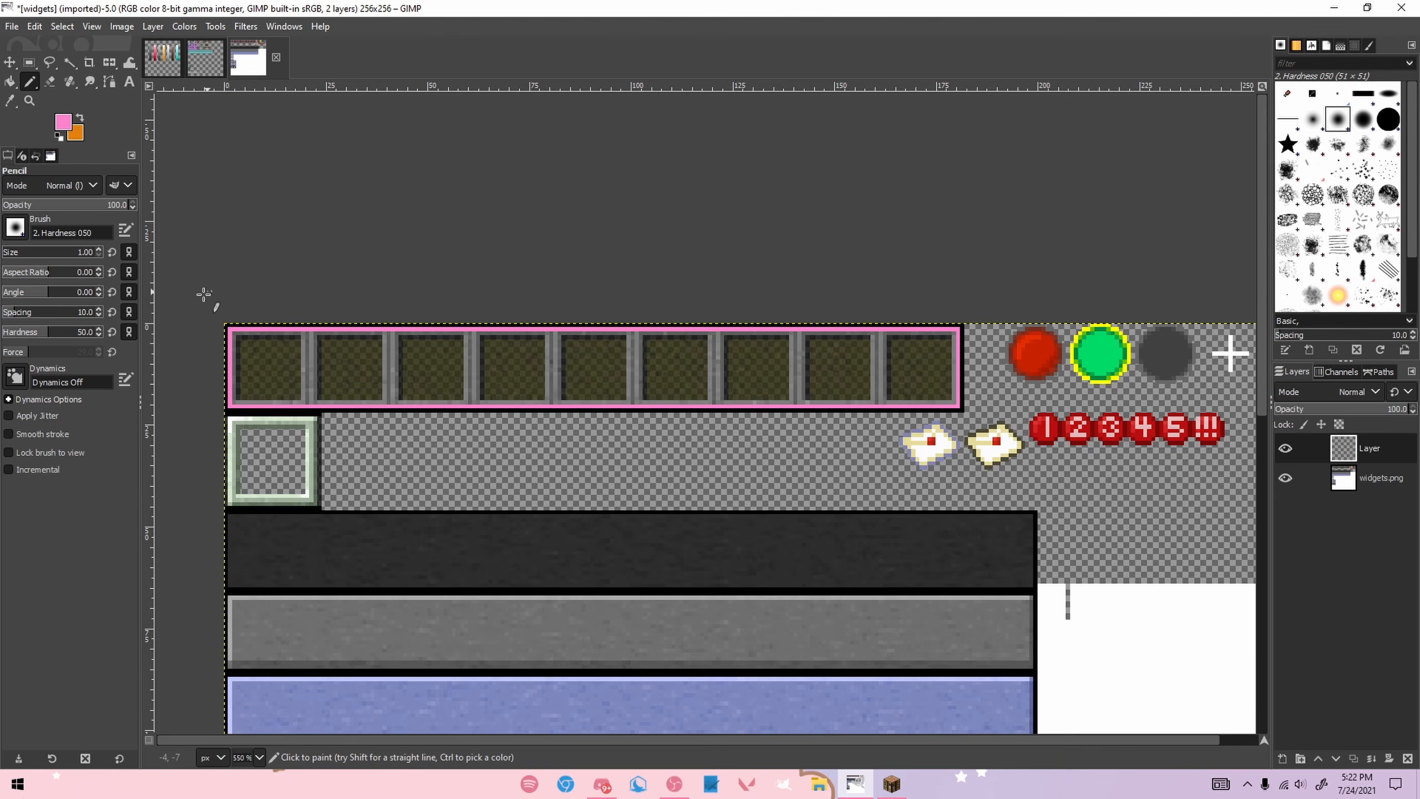
Step: Swap the foreground and background colours and change the foreground colour to bright lime green
scroll(212, 323, up, 1)
scroll(399, 357, down, 1)
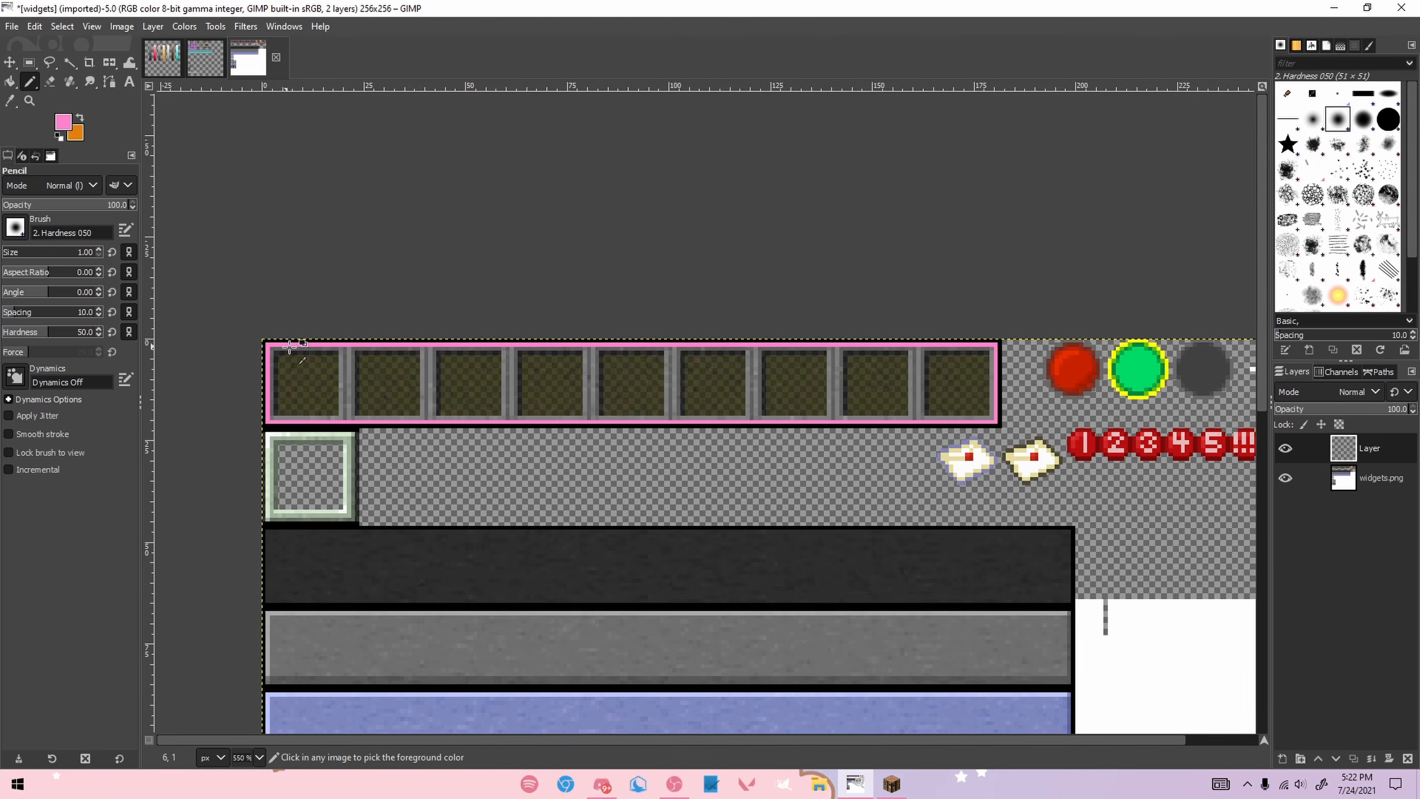
scroll(305, 350, up, 1)
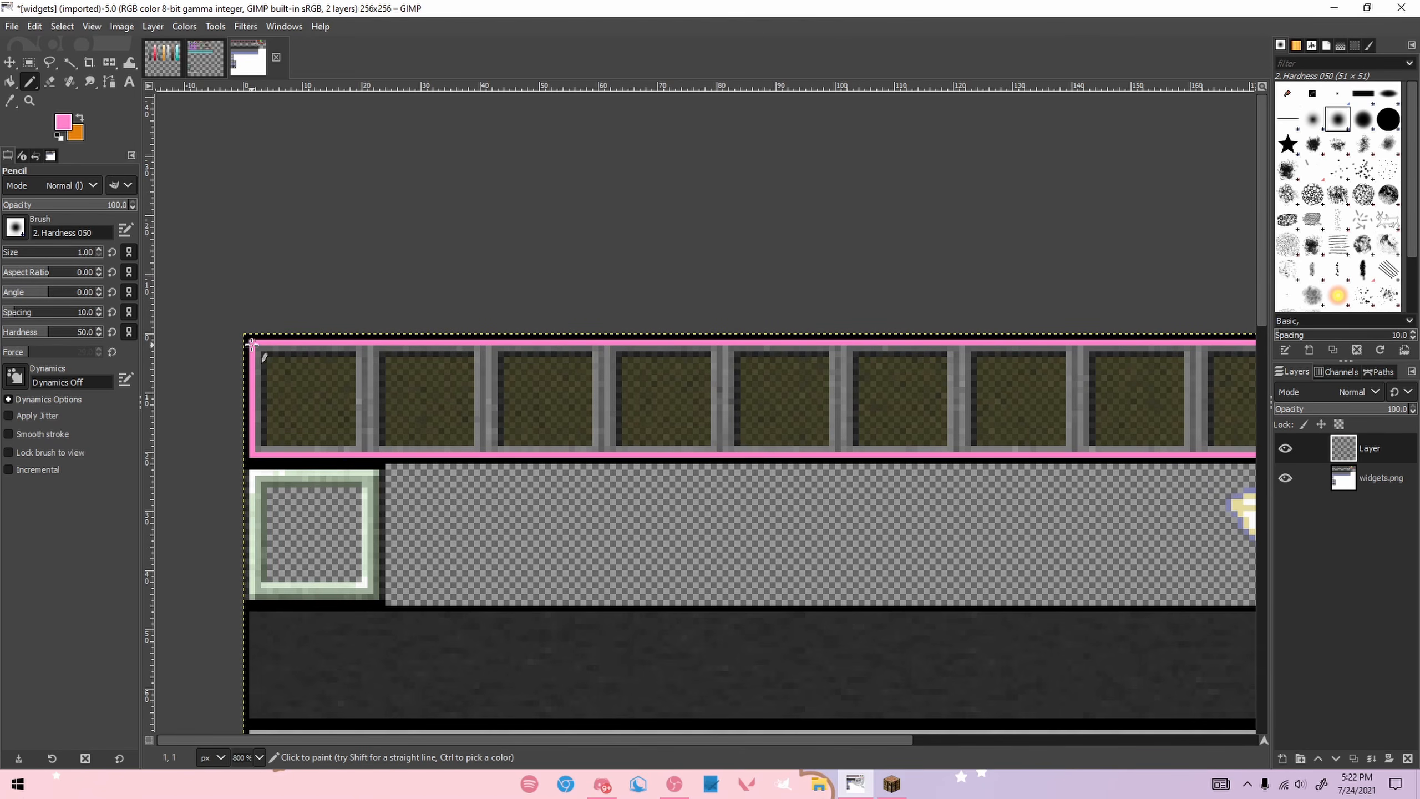
scroll(675, 500, right, 5)
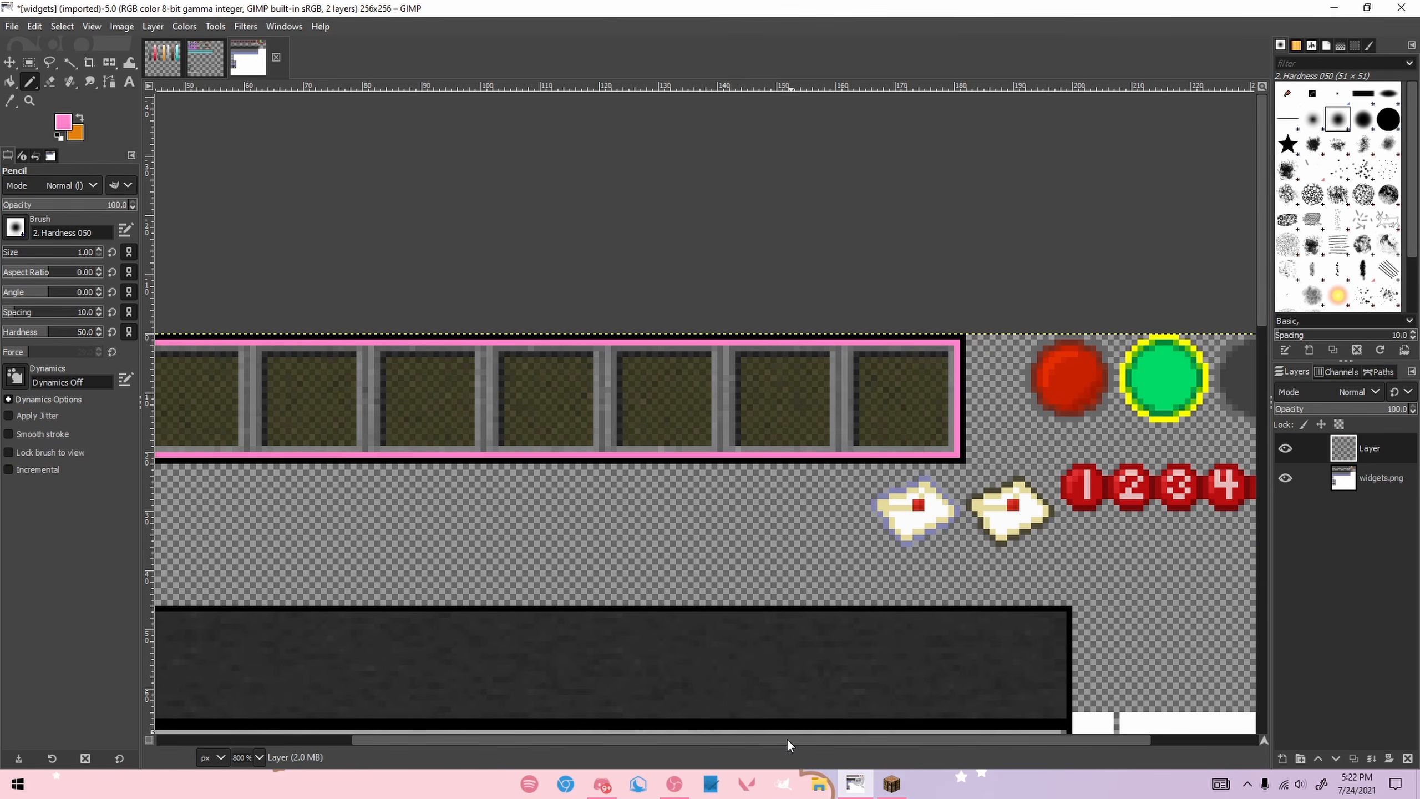
drag(786, 738, 568, 738)
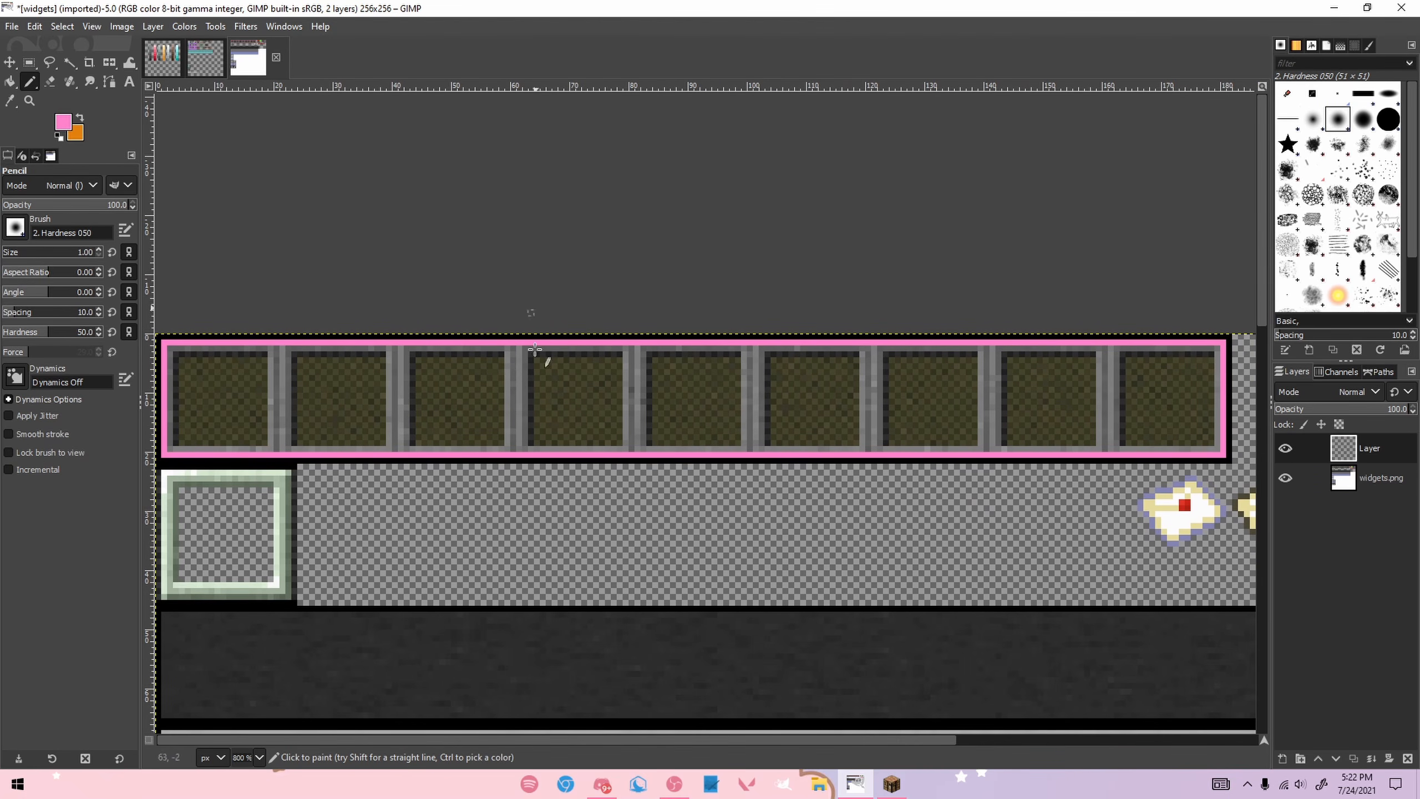
scroll(976, 417, down, 1)
scroll(420, 376, up, 3)
click(82, 122)
click(63, 121)
click(716, 395)
drag(703, 313, 702, 263)
click(771, 486)
Step: Outline the first hotbar slot with a one-pixel lime green Pencil frame directly inside the pink border
scroll(349, 308, up, 1)
click(322, 287)
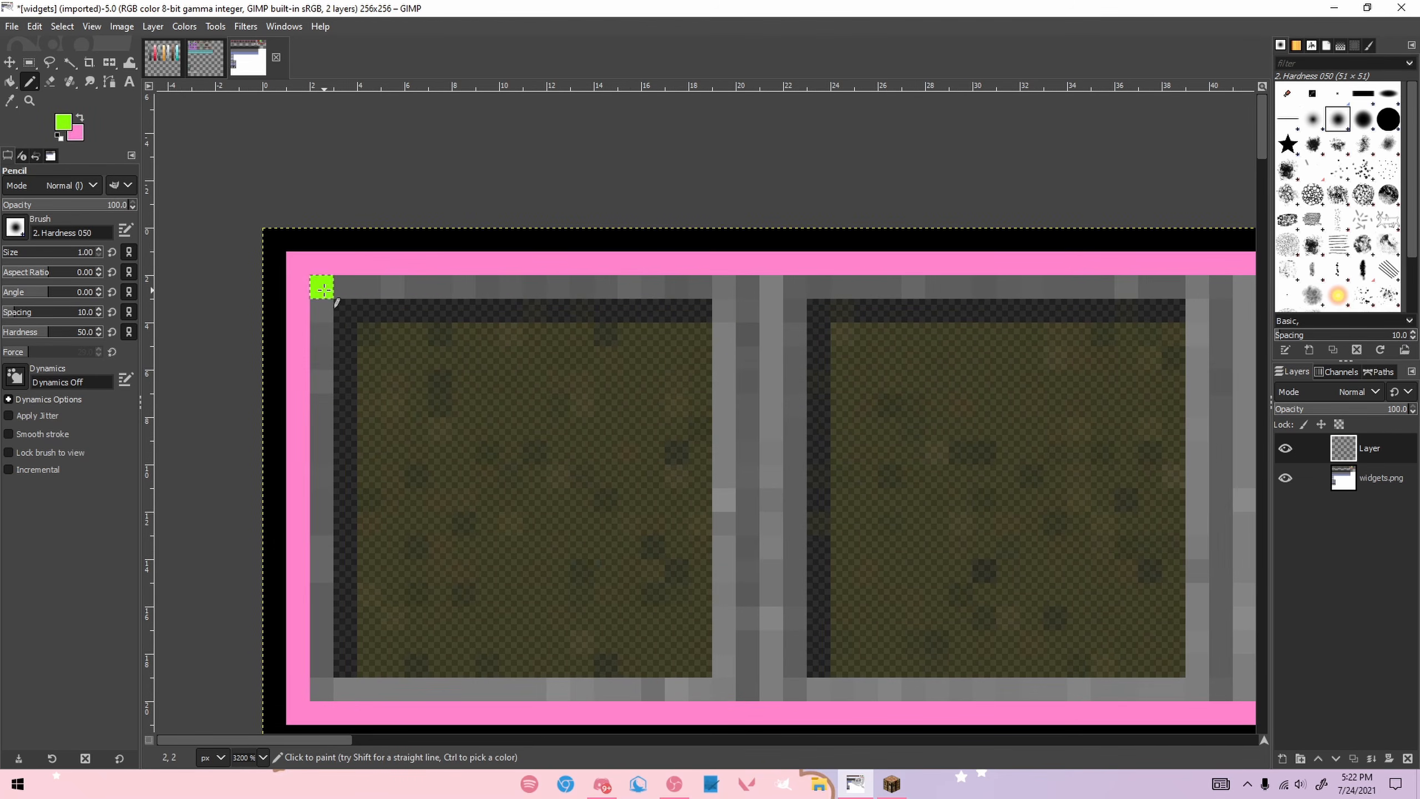
shift+click(321, 689)
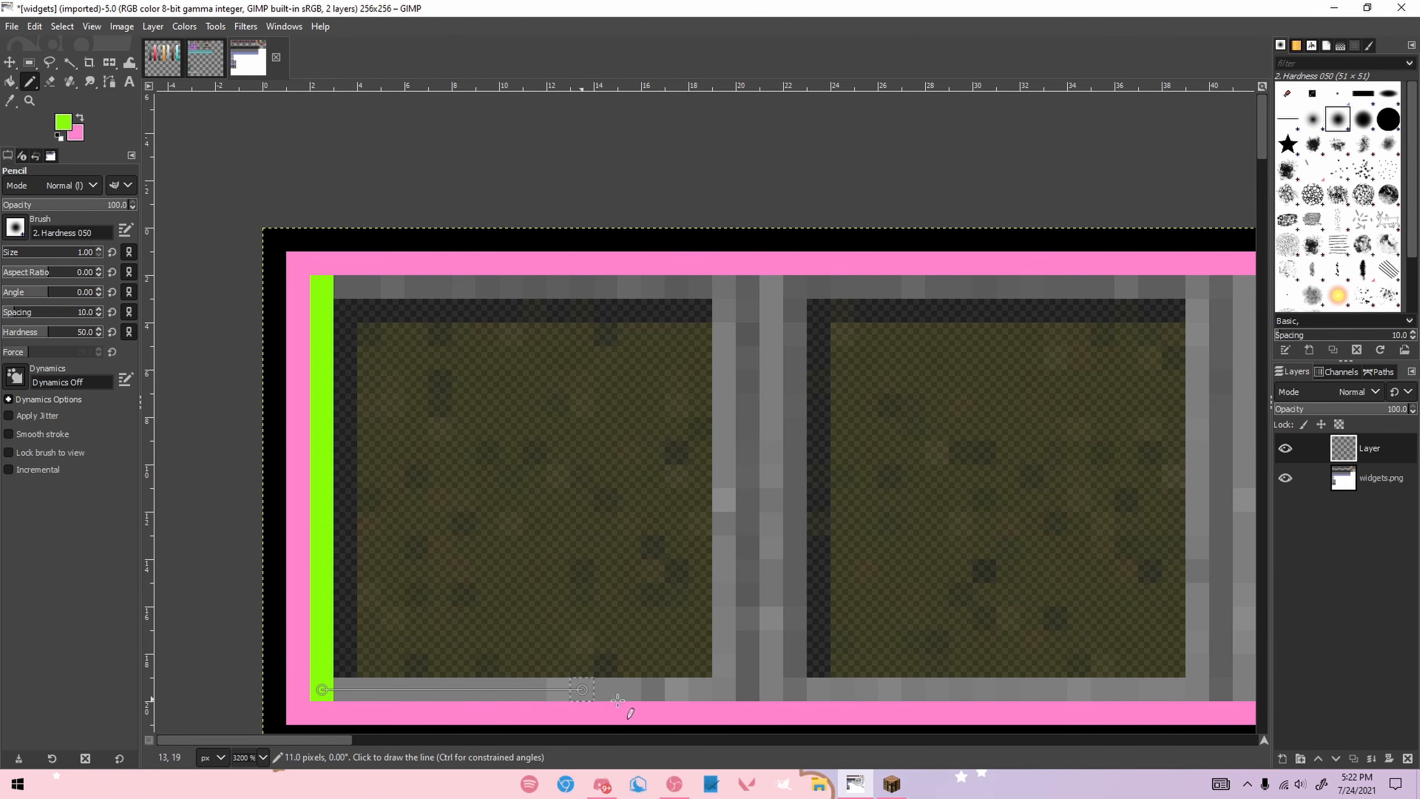
shift+click(724, 689)
shift+click(724, 287)
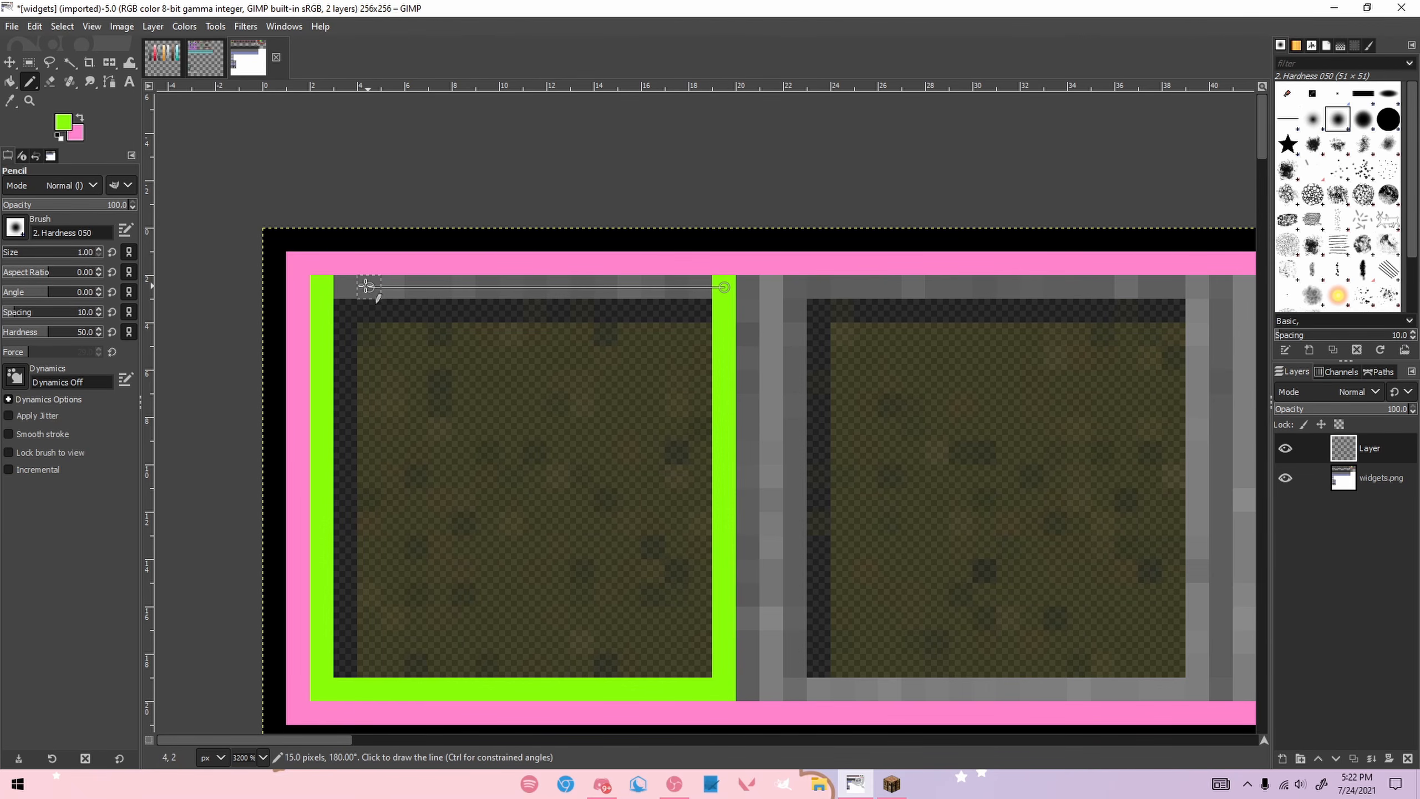
shift+click(324, 287)
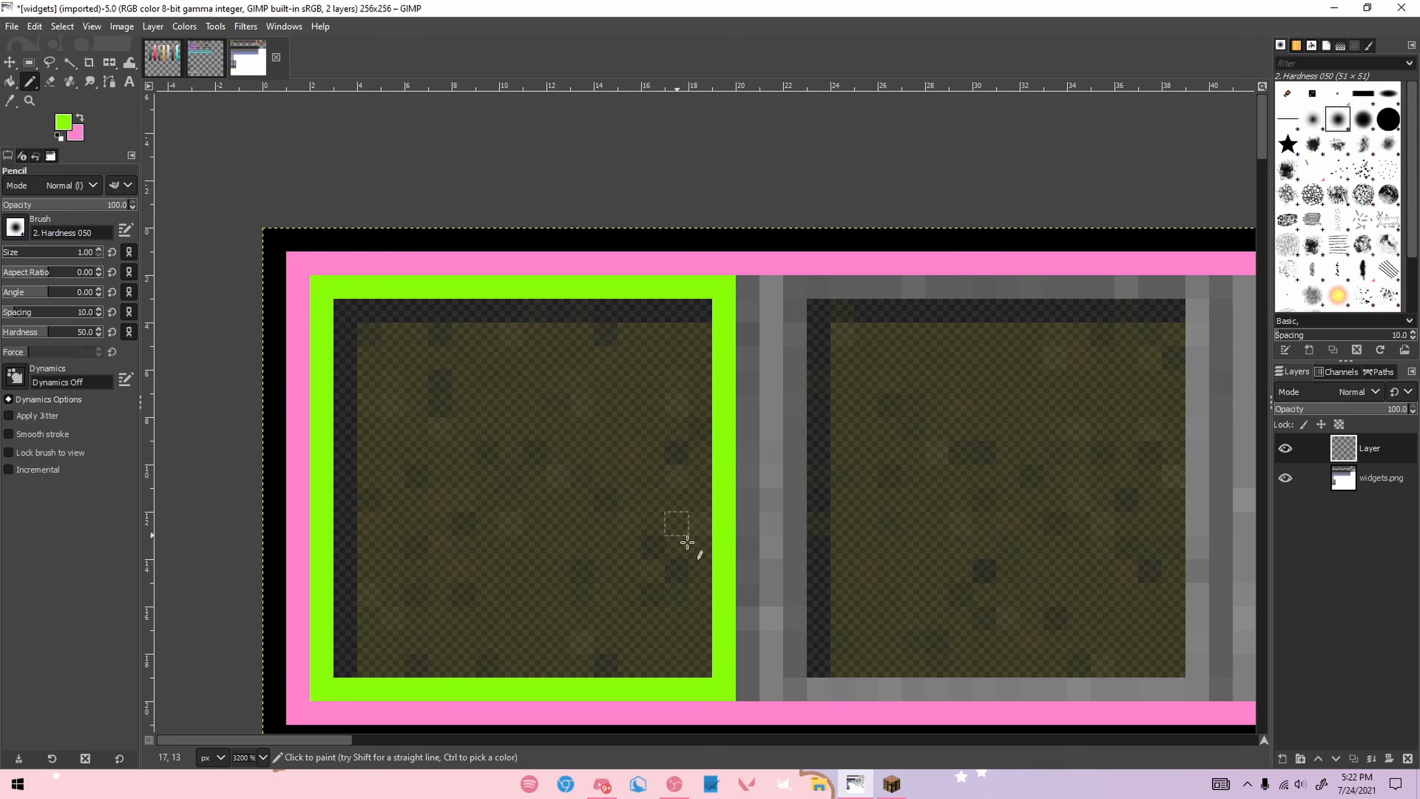
Step: Copy the 18 × 18 px green frame into the slot selector and cut the original out of the first hotbar slot
scroll(349, 287, down, 1)
key(r)
drag(331, 281, 535, 711)
key(ctrl+c)
key(ctrl+v)
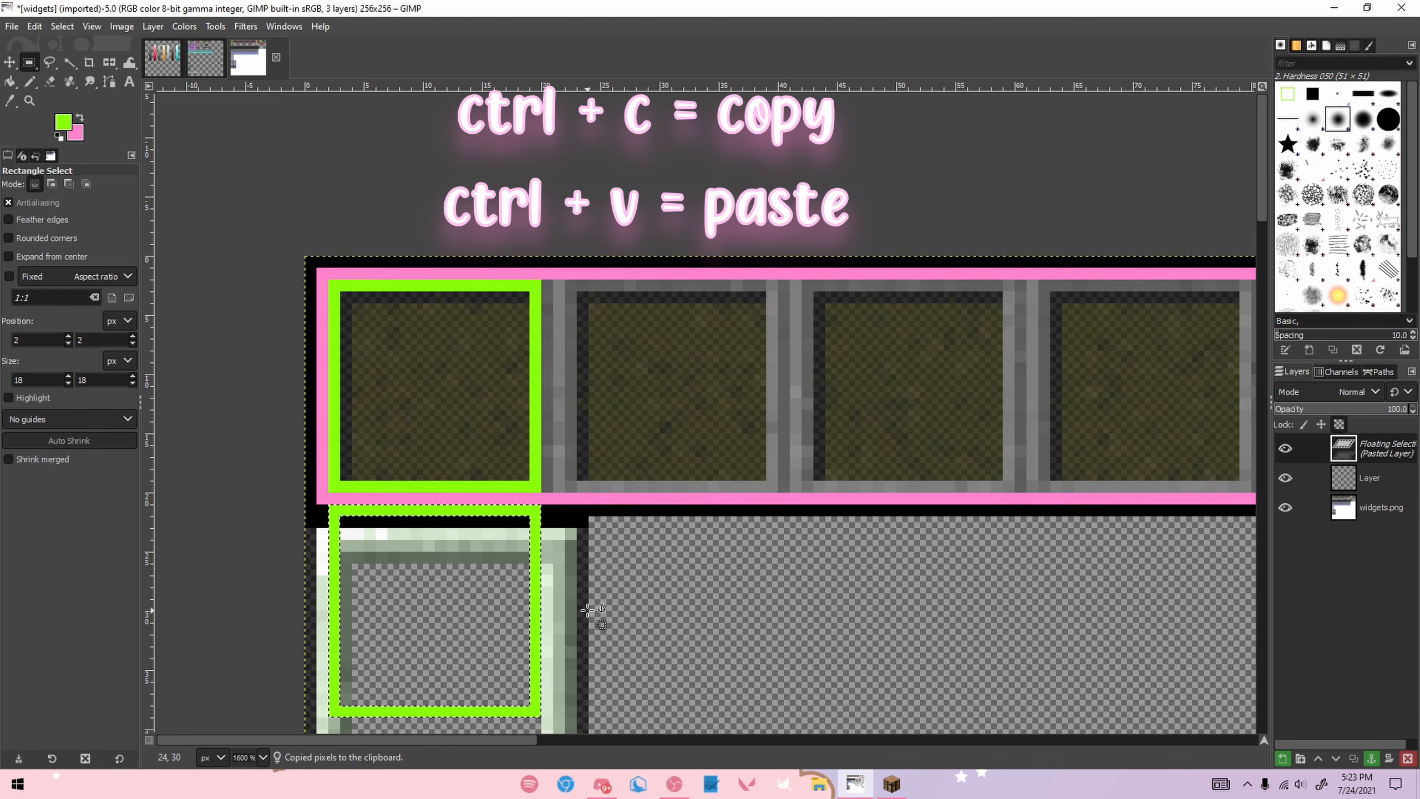
scroll(565, 587, down, 2)
drag(544, 567, 555, 613)
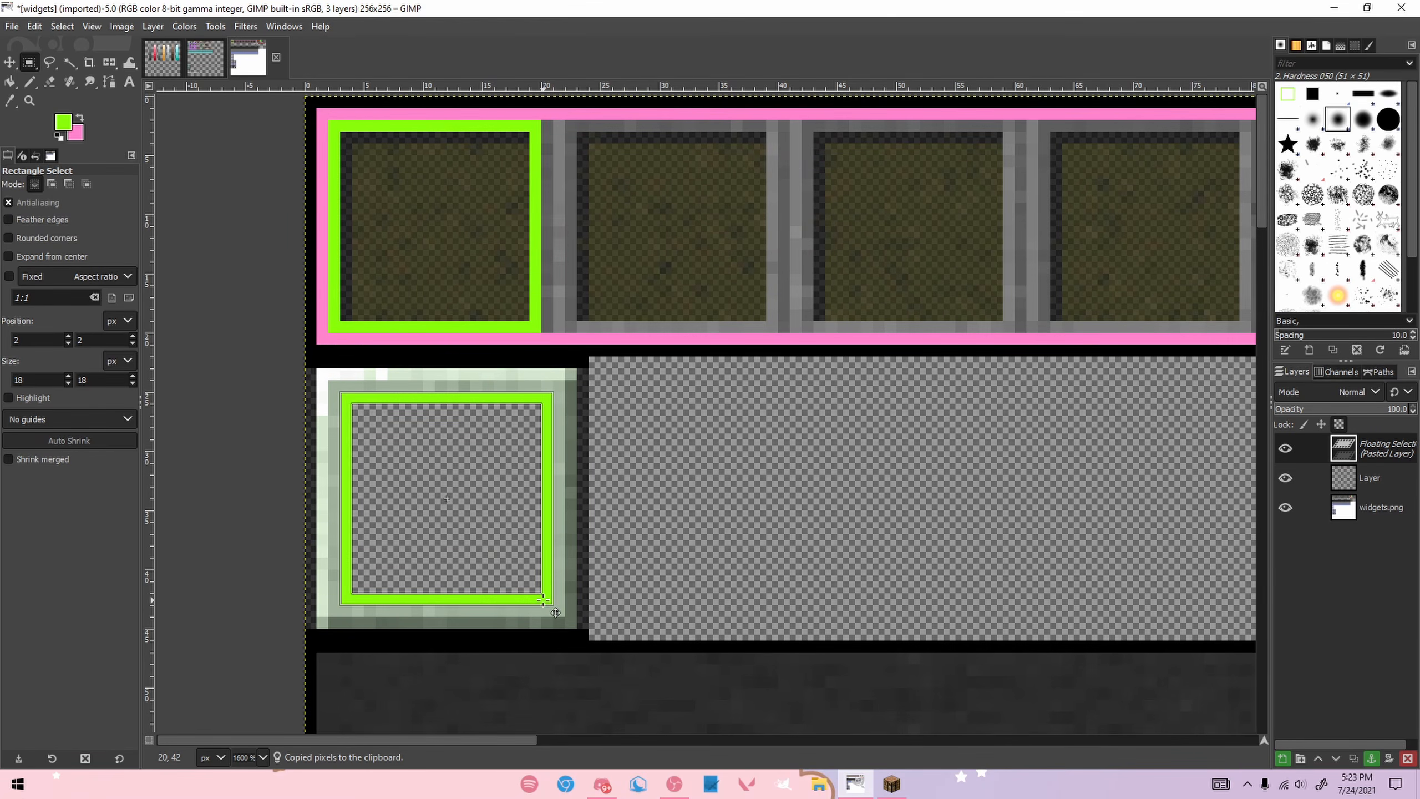
click(738, 465)
drag(331, 121, 541, 332)
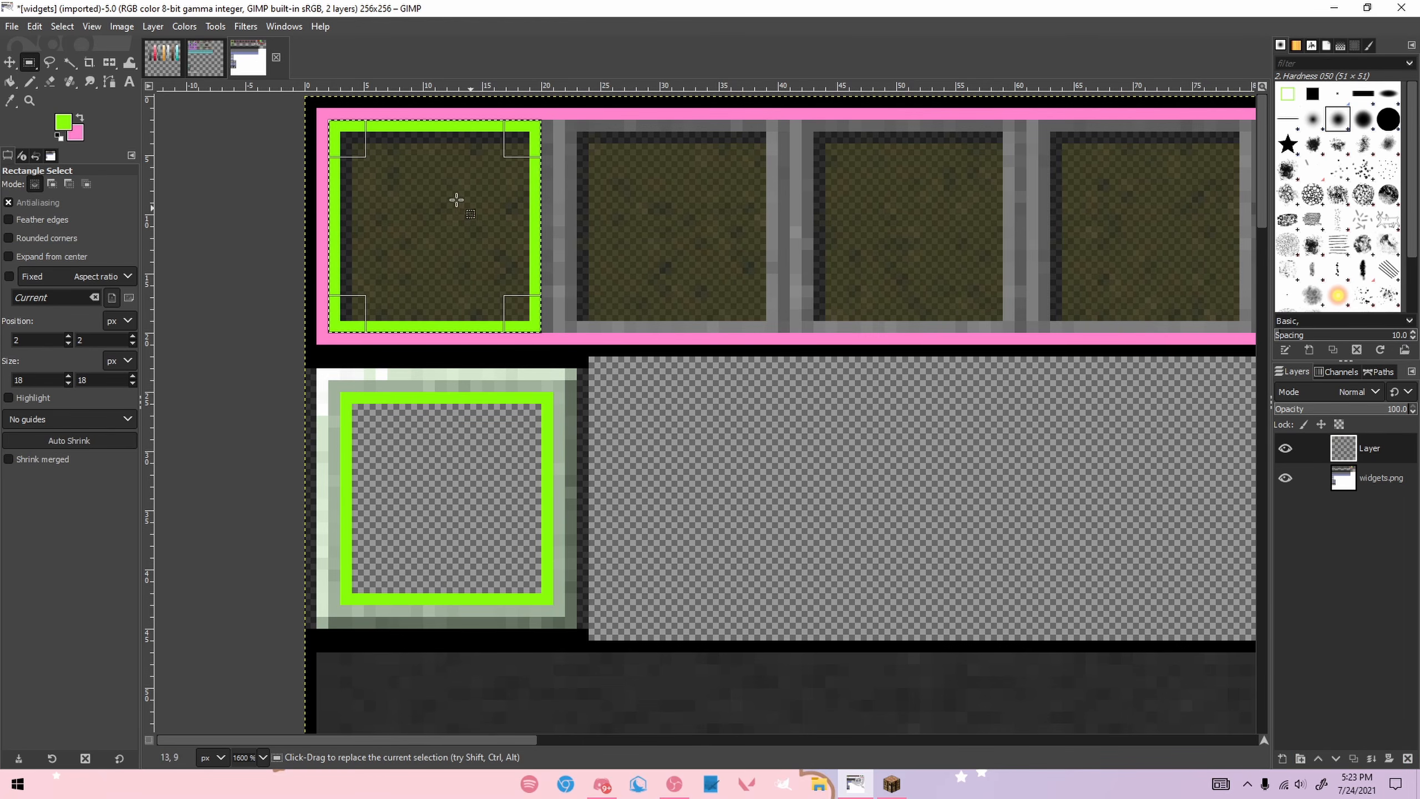
key(ctrl+x)
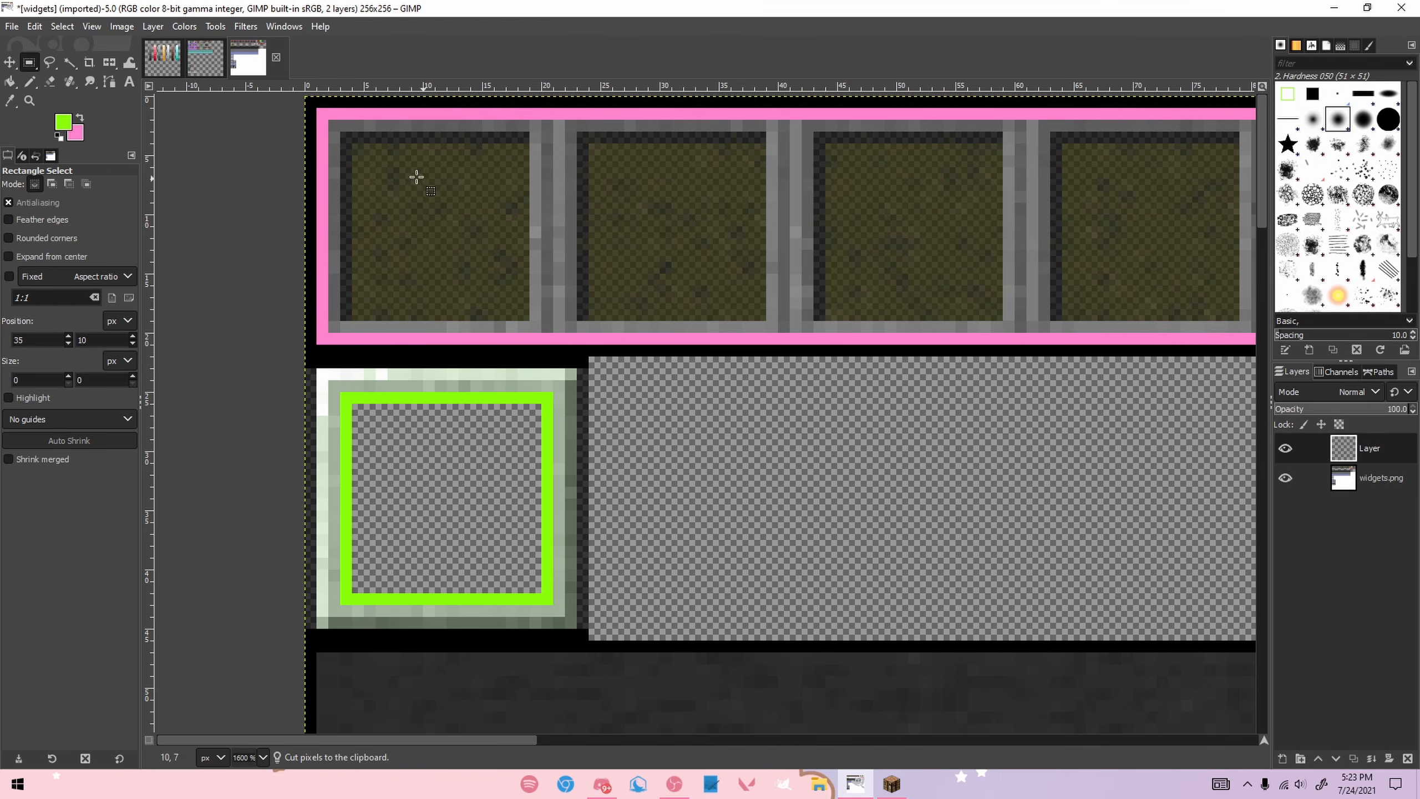
Step: Outline the hotbar slots with a temporary selection and examine the pink border and green selector frame
drag(347, 123, 1186, 308)
click(1067, 394)
scroll(1068, 394, down, 4)
scroll(1126, 291, up, 2)
scroll(918, 339, down, 4)
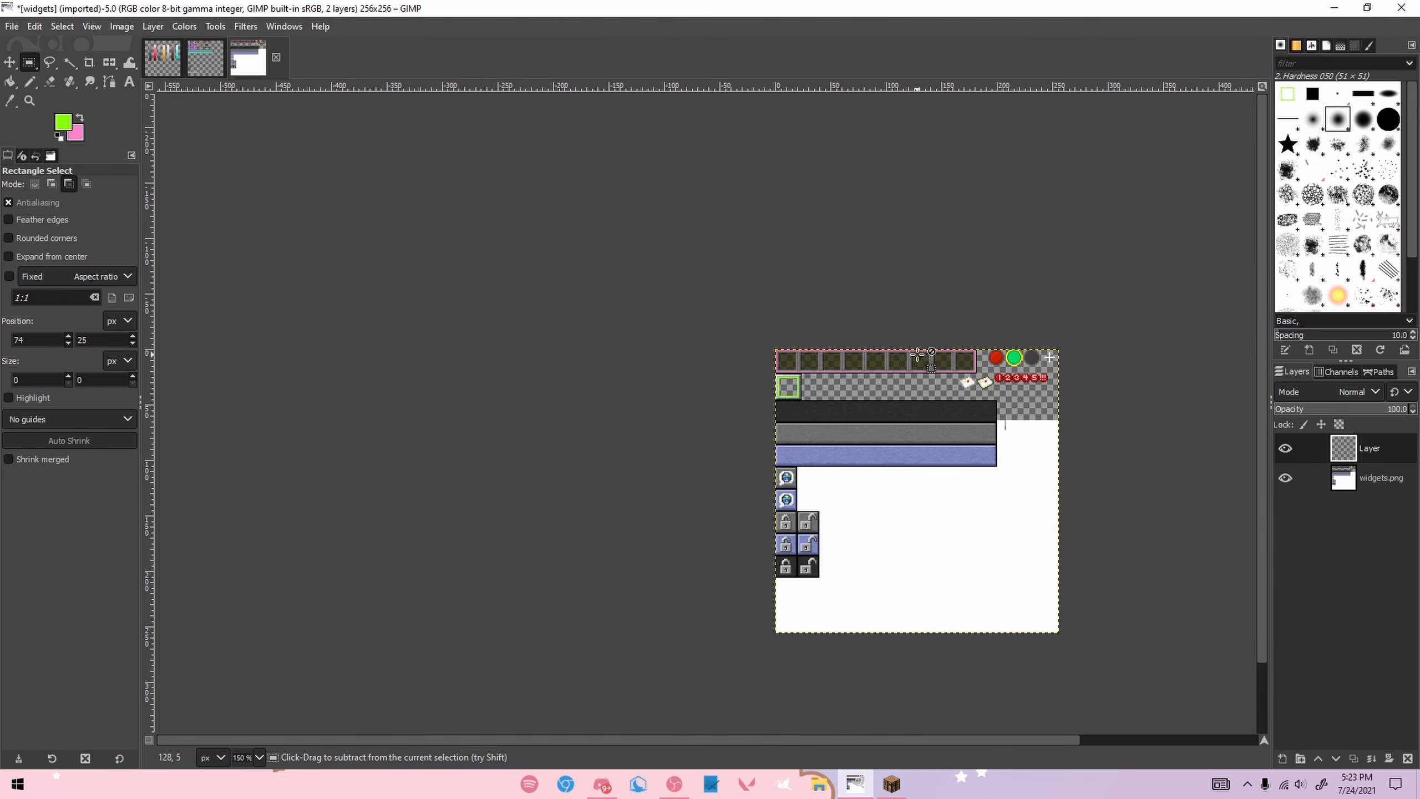
scroll(809, 353, up, 2)
scroll(809, 353, up, 2)
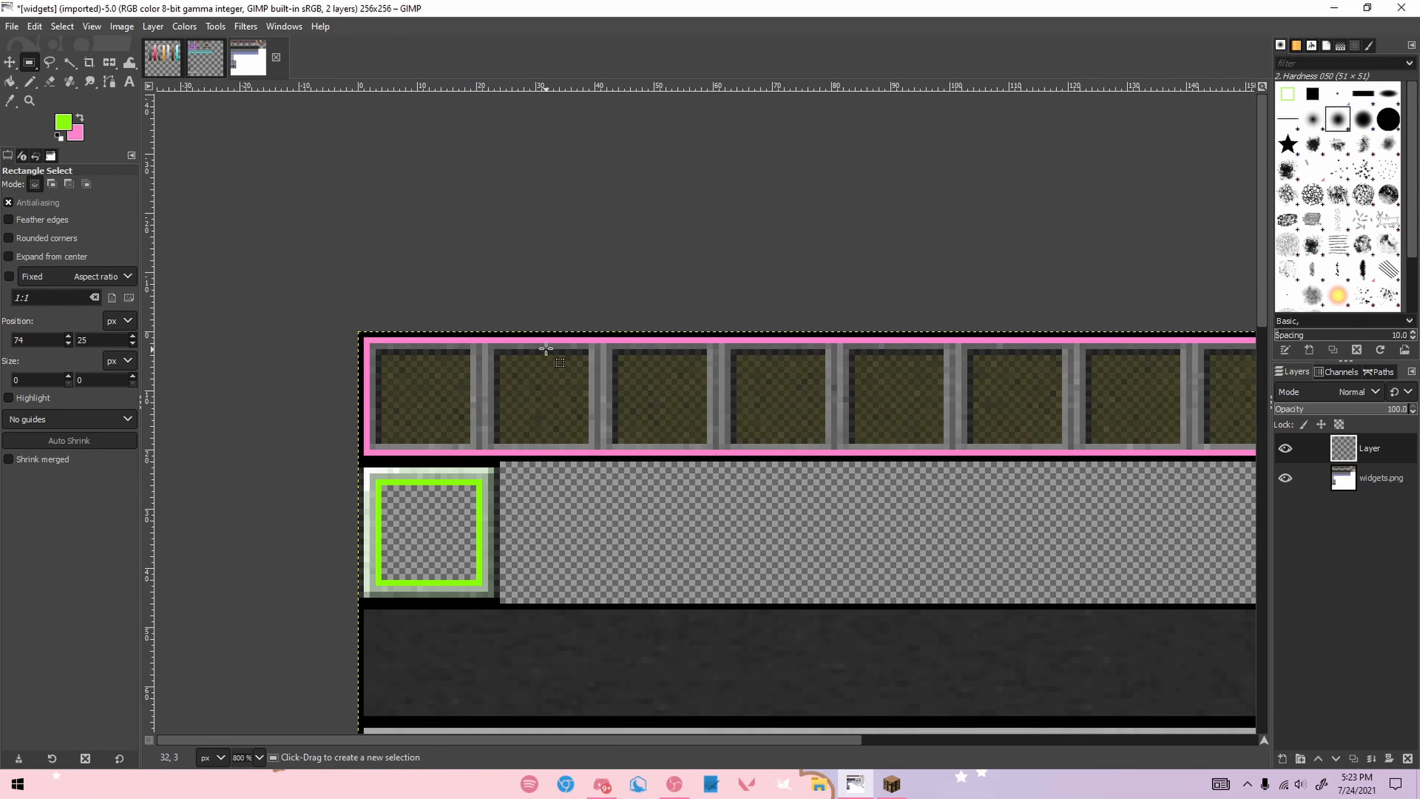
scroll(423, 484, up, 3)
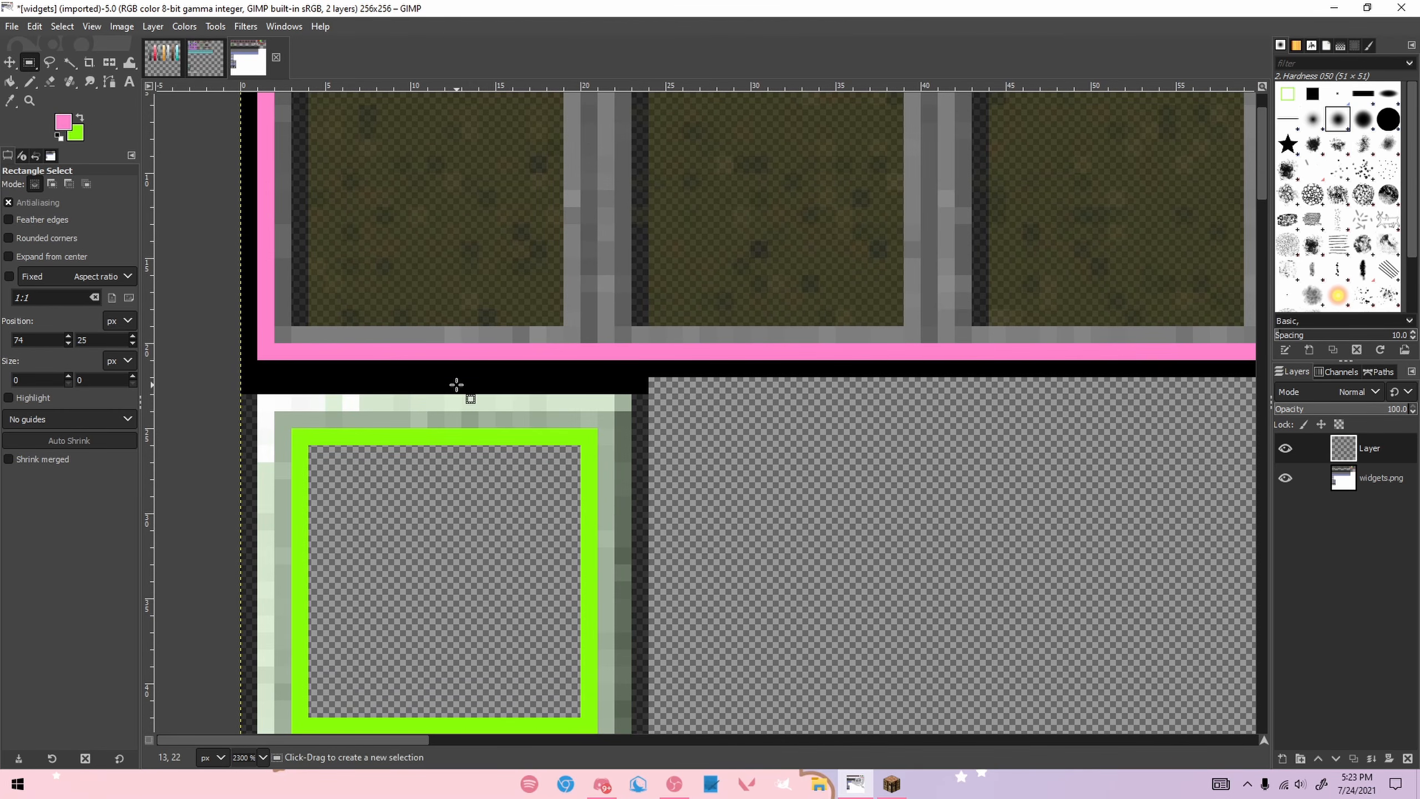
Step: Switch to the Pencil tool and add a new layer above the one holding the outlines
key(n)
scroll(437, 415, up, 2)
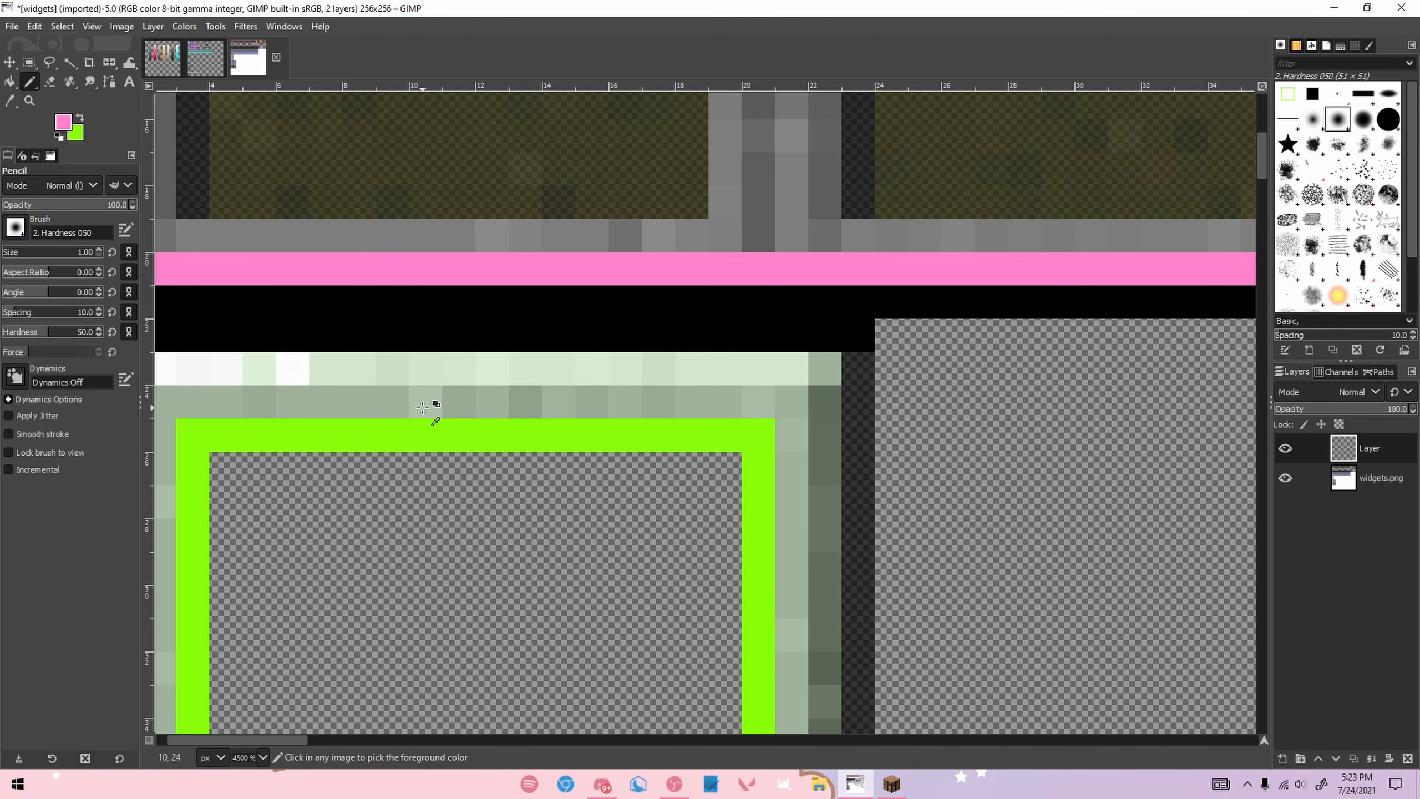
scroll(419, 423, down, 3)
scroll(419, 424, up, 2)
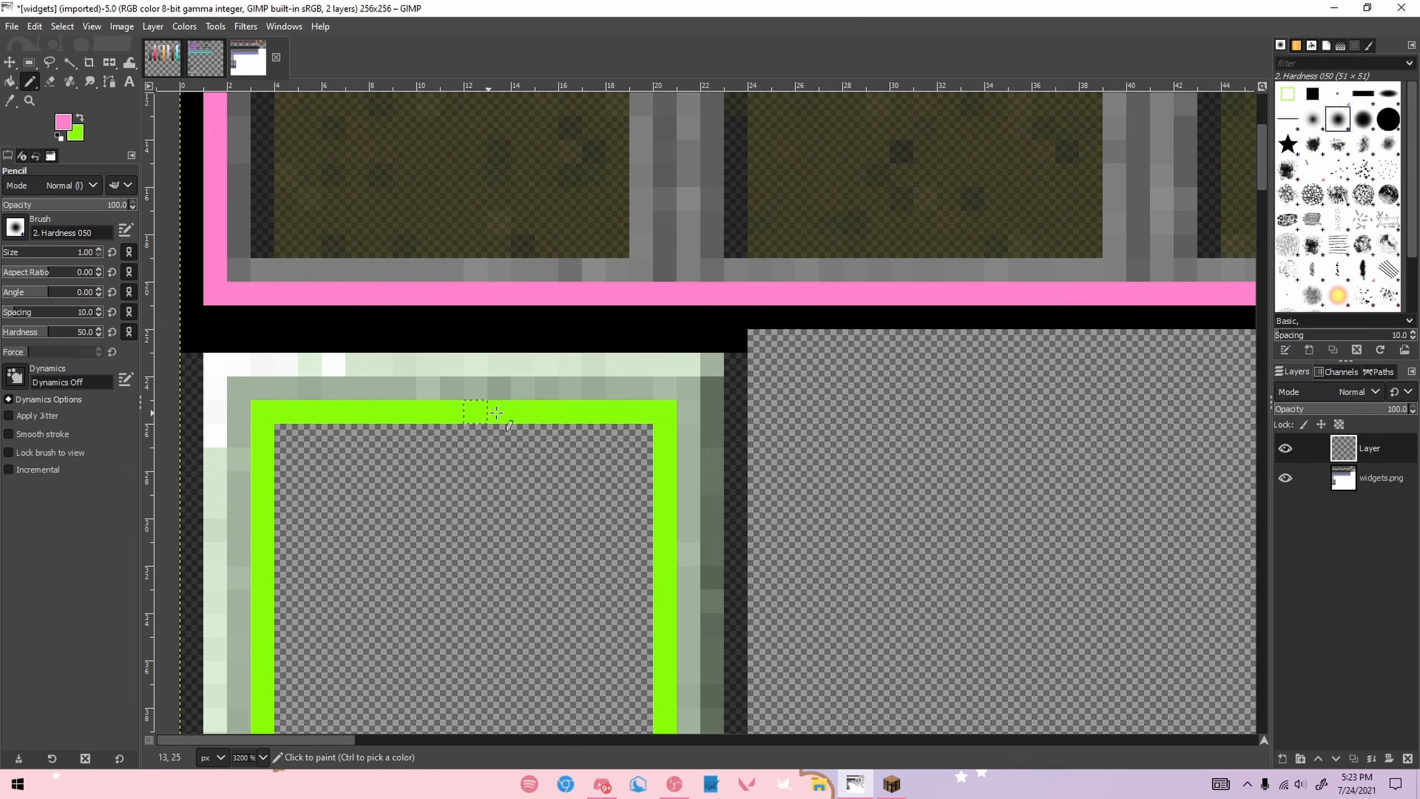
scroll(363, 424, down, 2)
scroll(383, 477, up, 2)
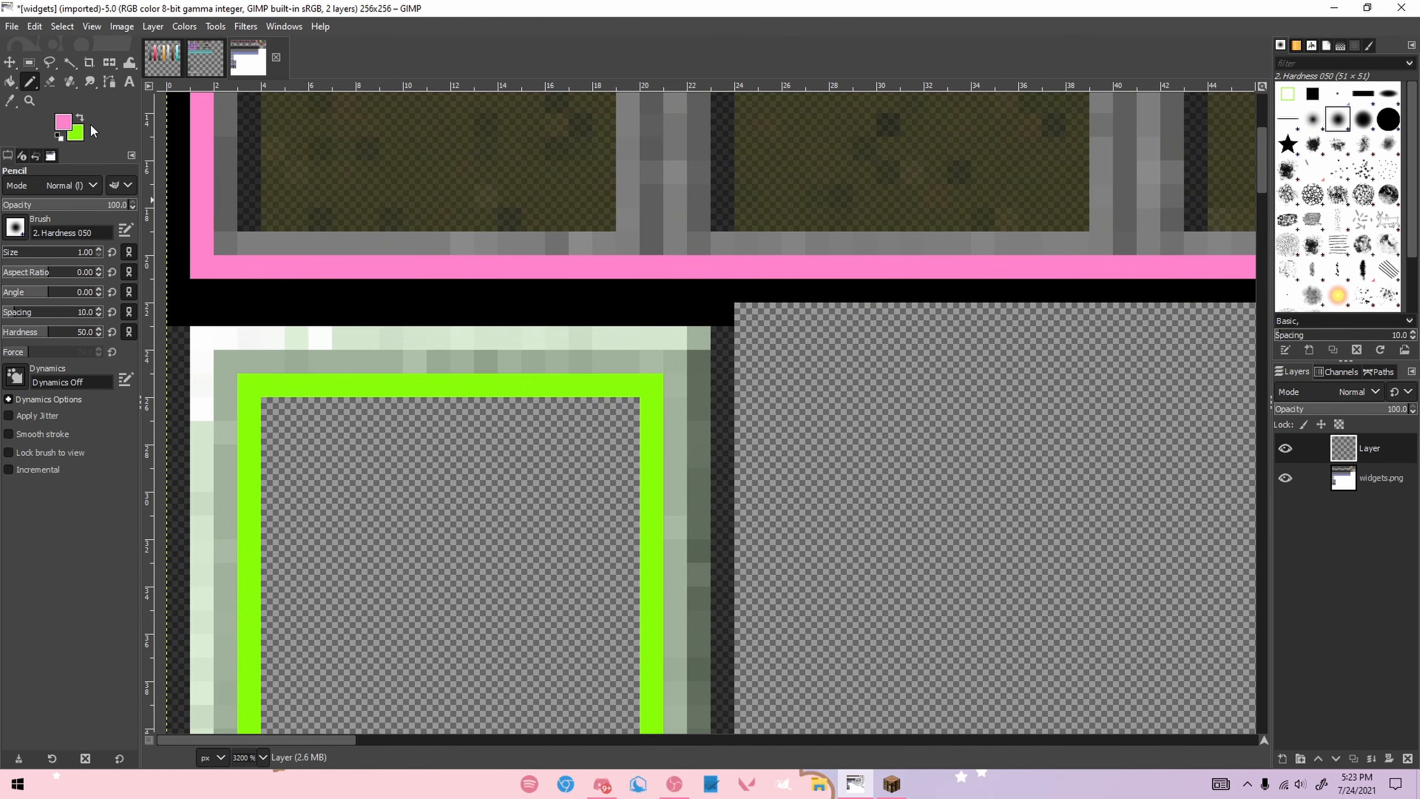
shift+click(1291, 756)
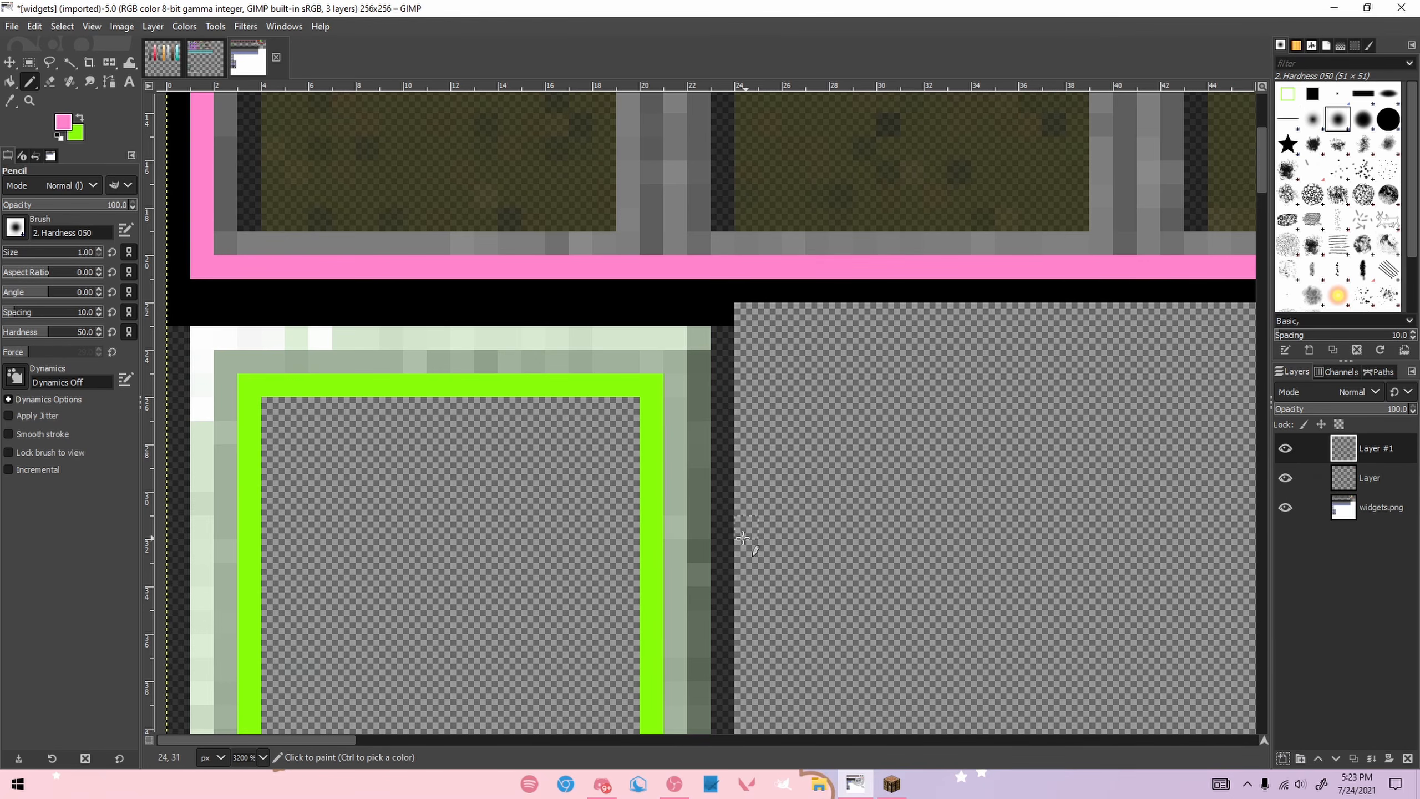
Step: Draw two crossing pink diagonals between the inner corners of the green selector frame with the Pencil to mark its centre
scroll(699, 537, down, 3)
click(273, 250)
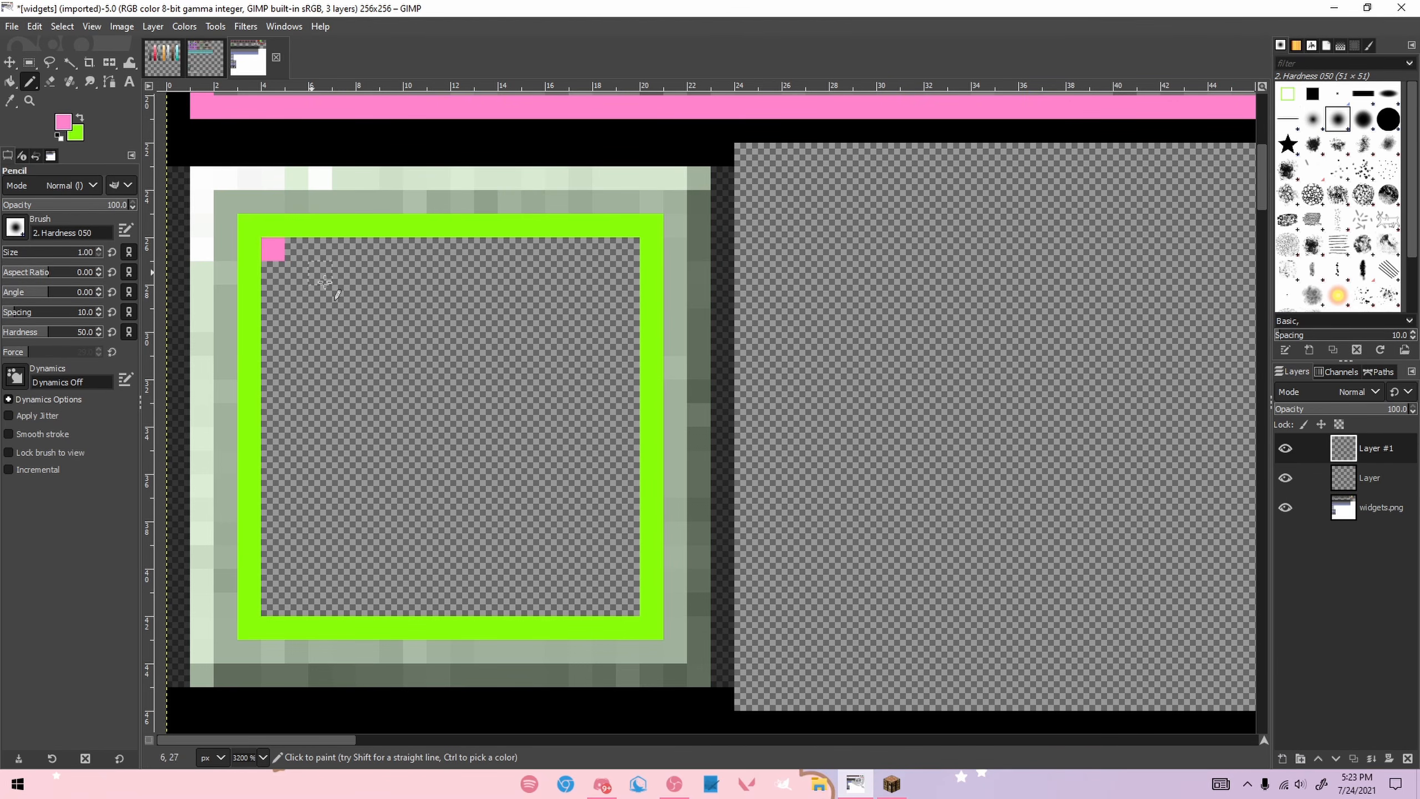
shift+click(631, 602)
click(632, 242)
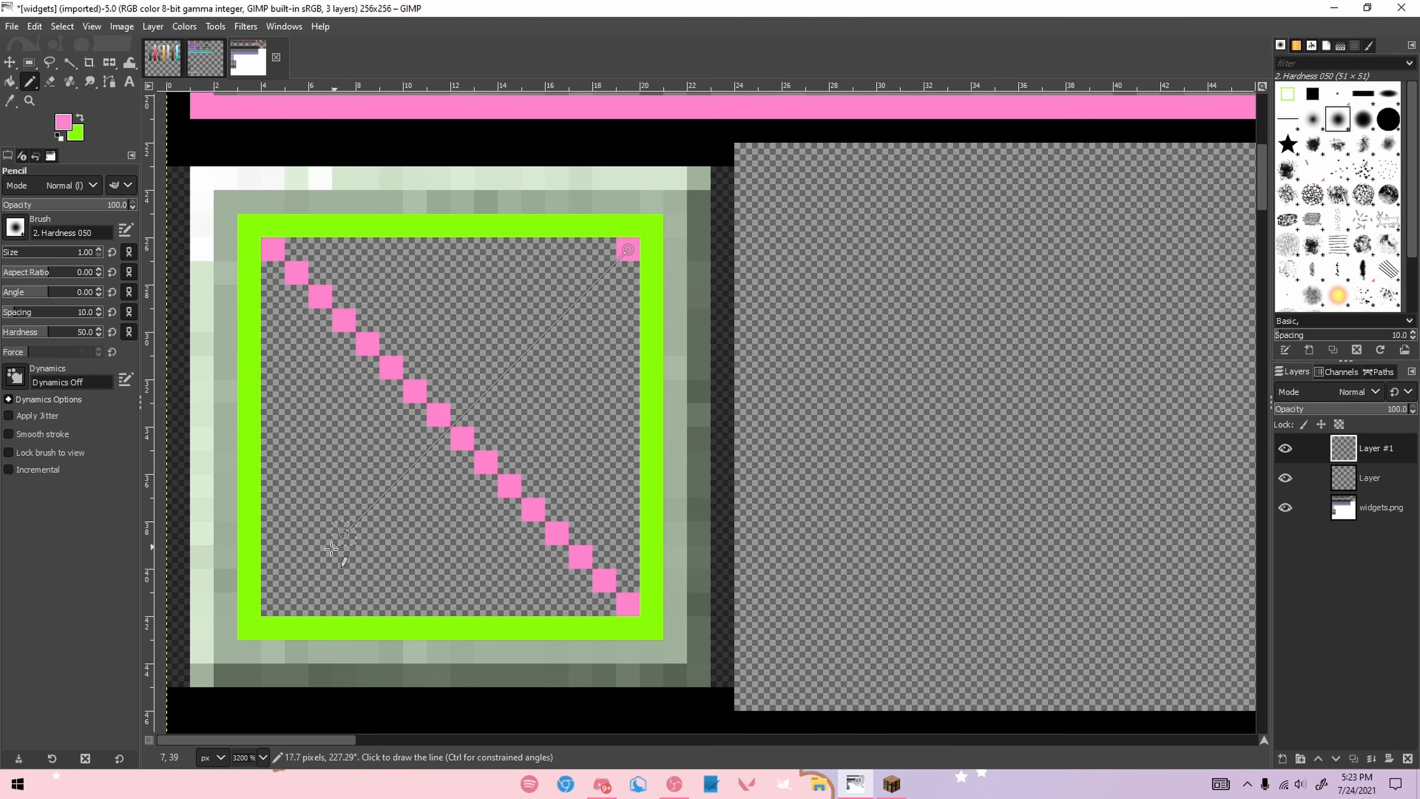
shift+click(272, 604)
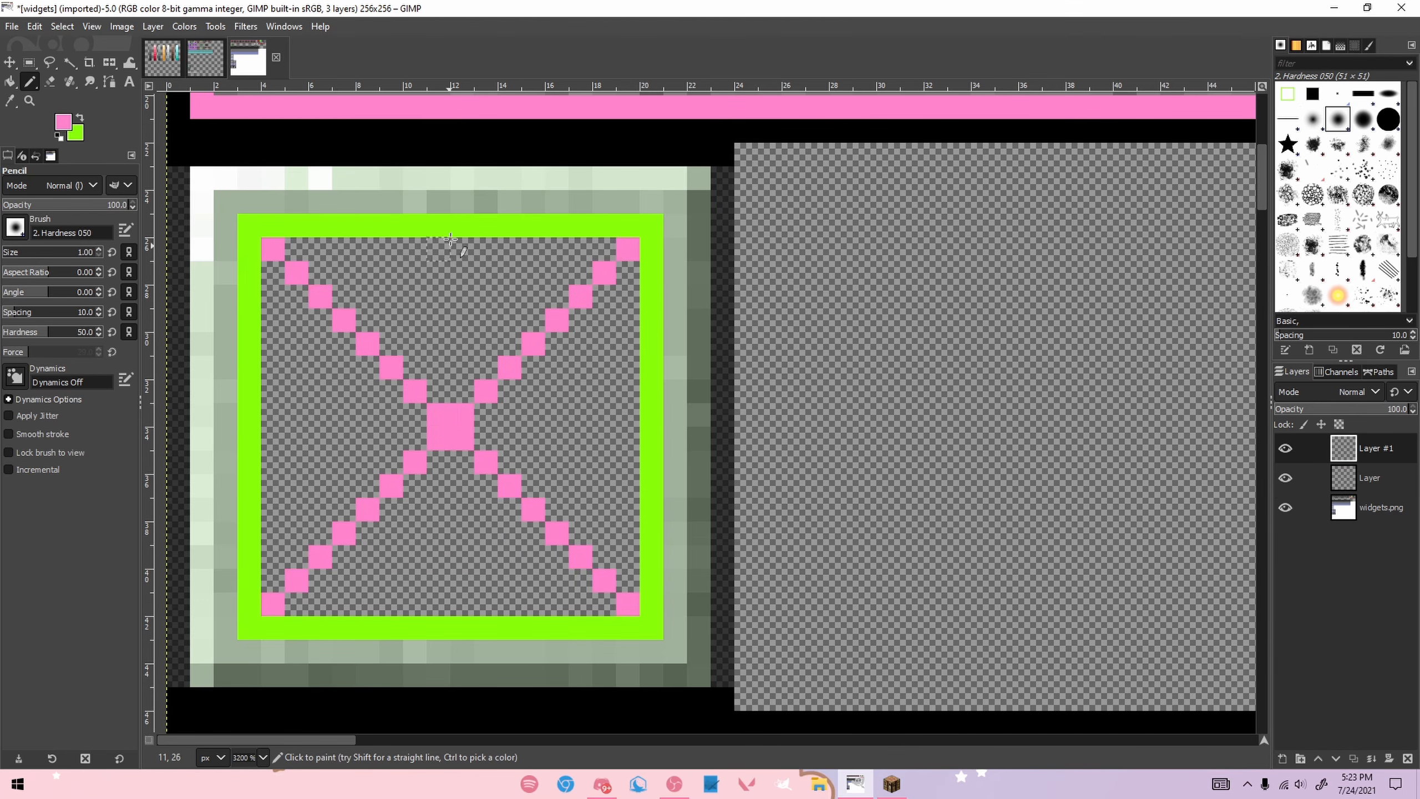
drag(443, 223, 453, 222)
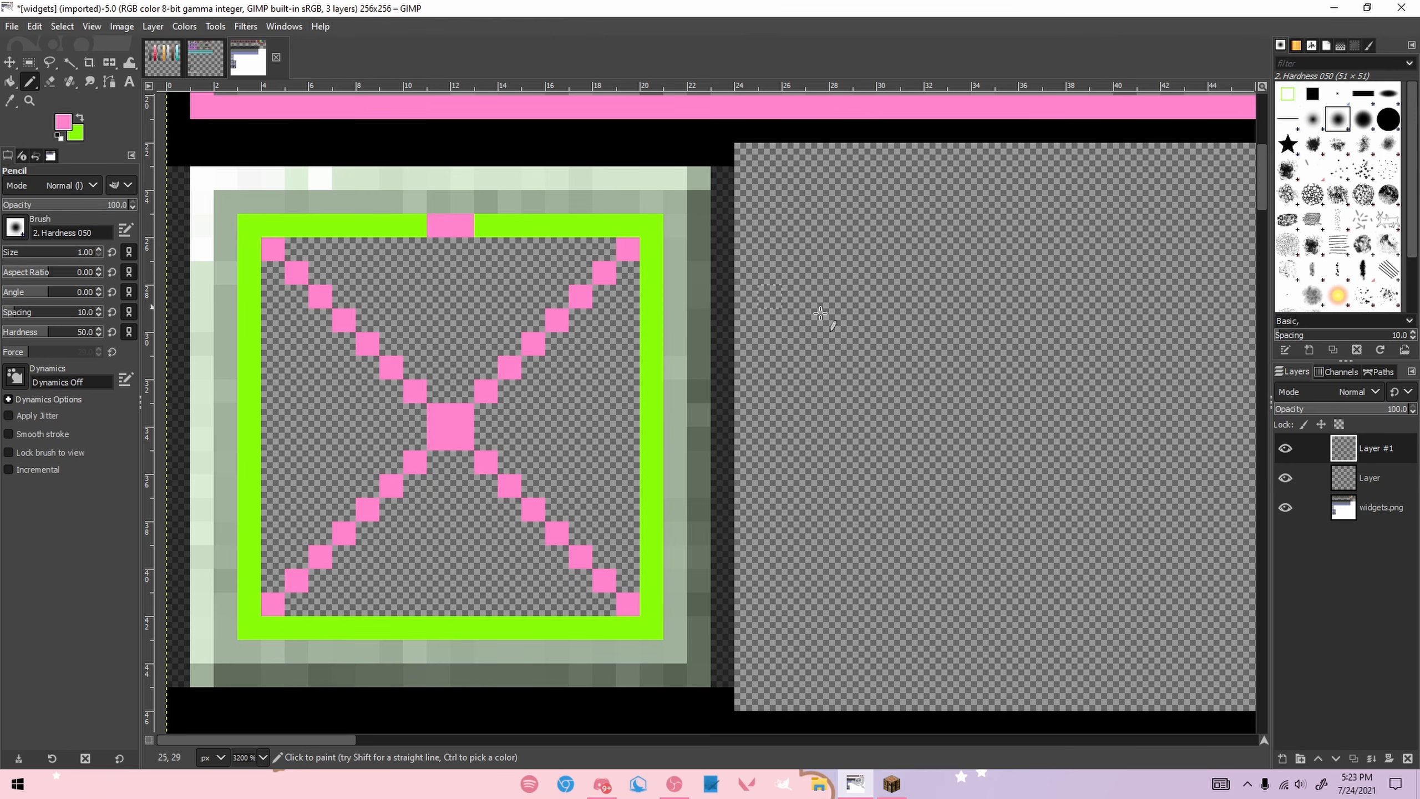
key(ctrl+z)
key(shift+ctrl+n)
click(1315, 752)
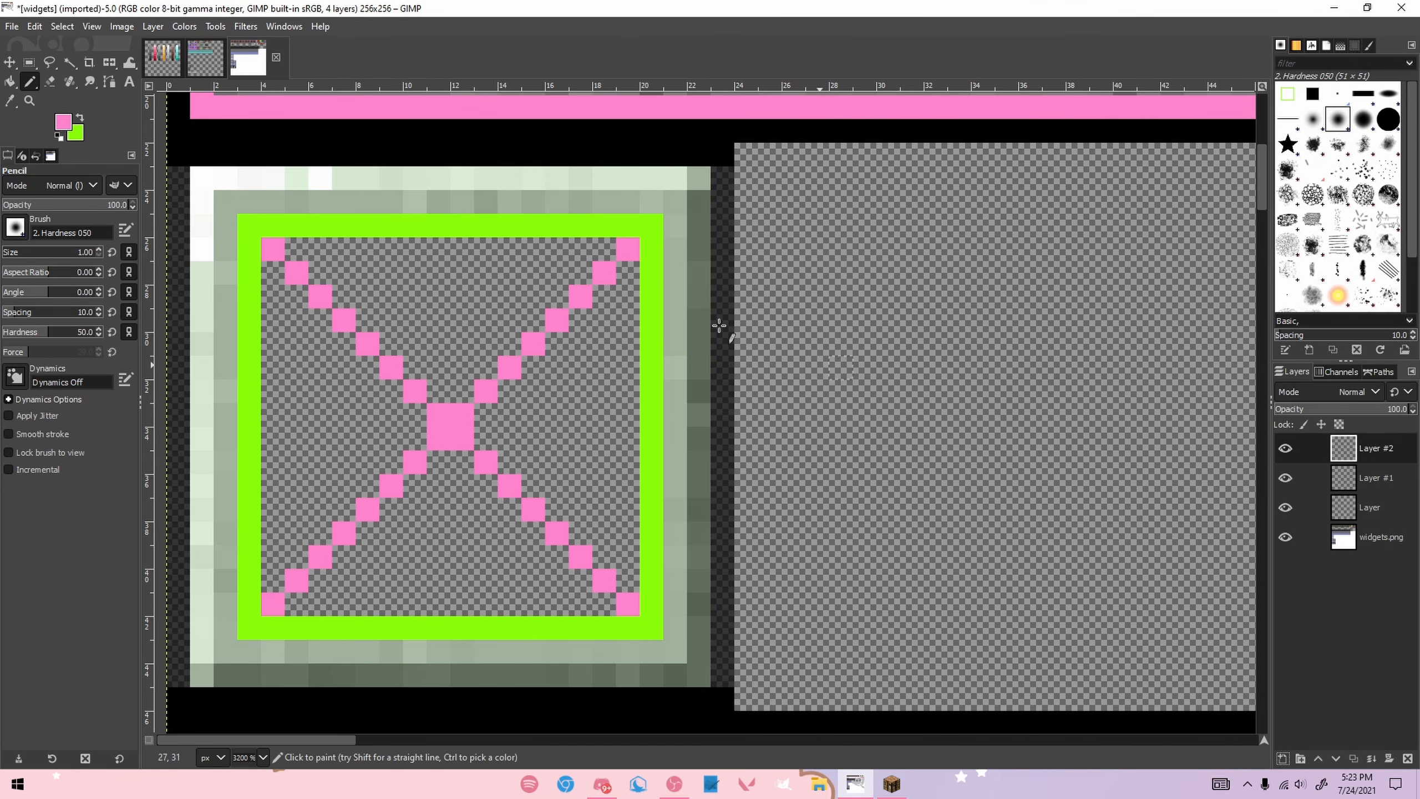
click(1407, 759)
Step: Lower the opacity of the diagonal guide layer to about 41 and make the outline layer below it active
click(1309, 459)
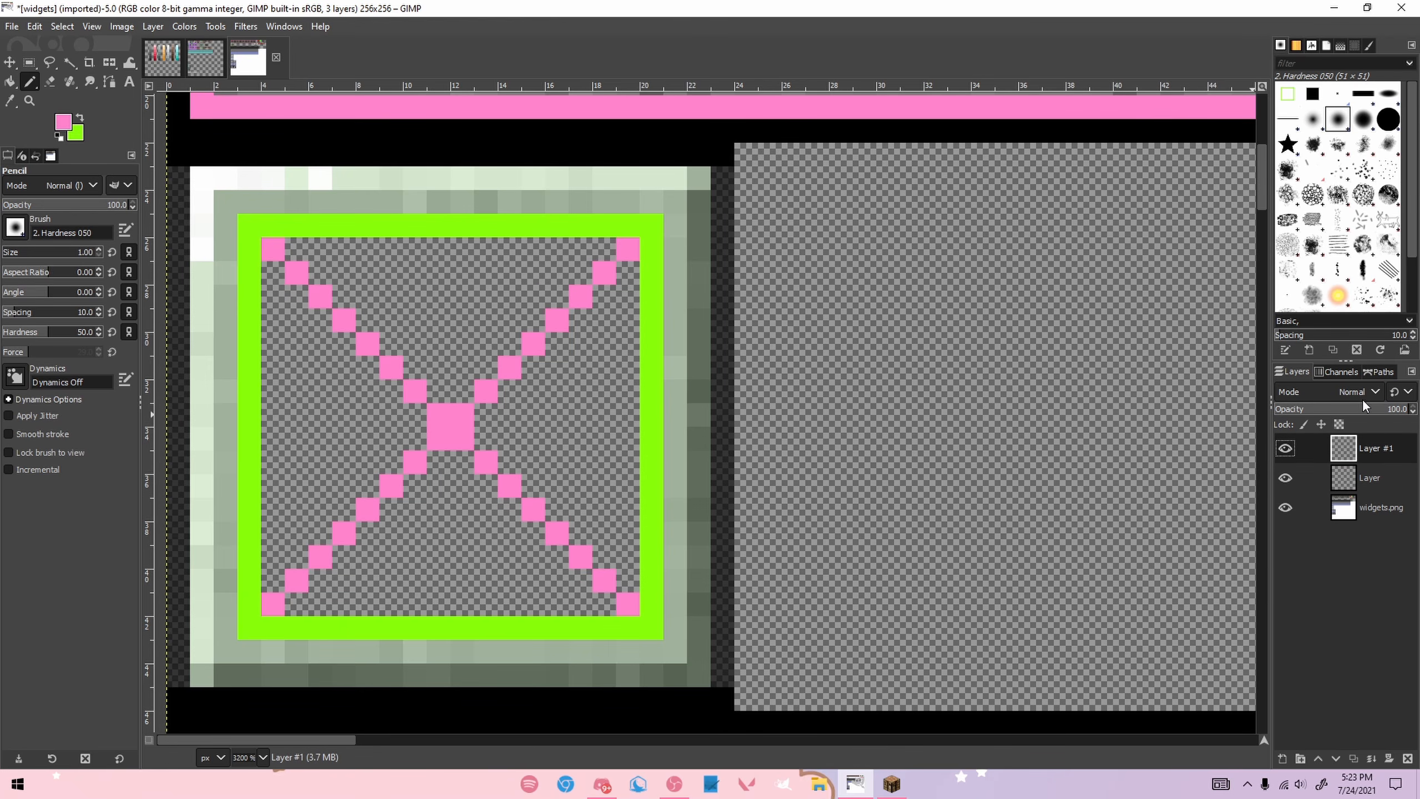
drag(1372, 412, 1330, 409)
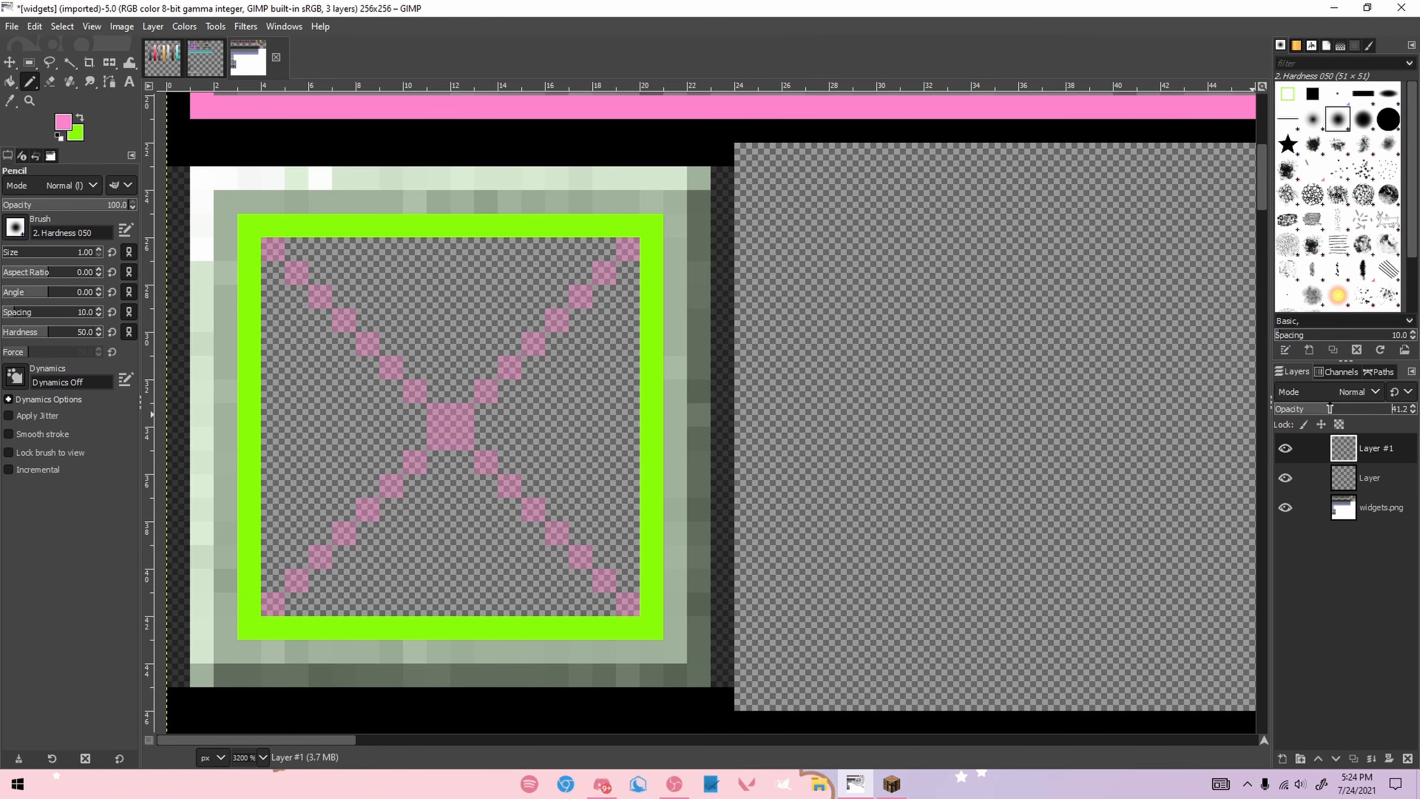
click(1369, 475)
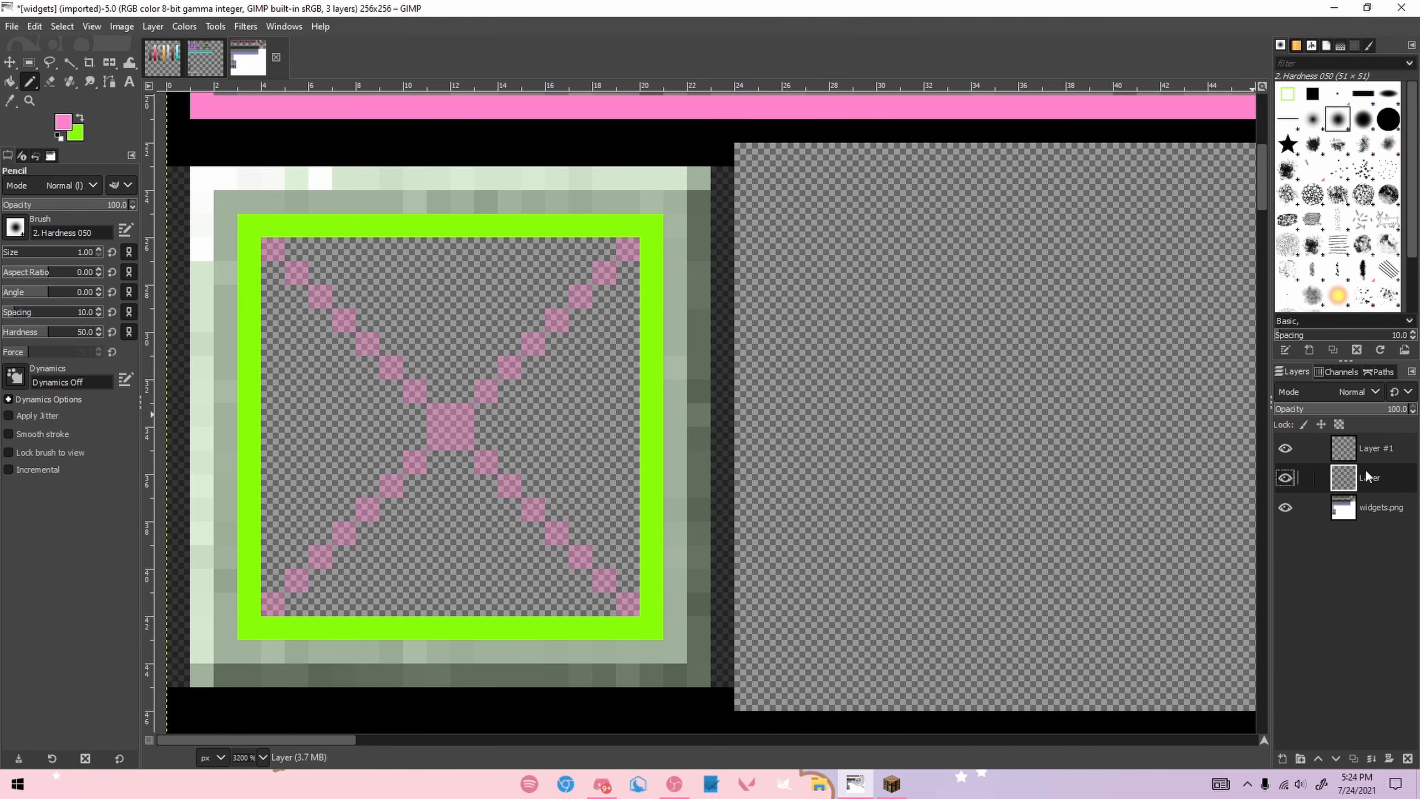
Step: Draw a small pink gem outline, four pixels wide, at the middle of the selector frame's upper edge with the Pencil
click(455, 225)
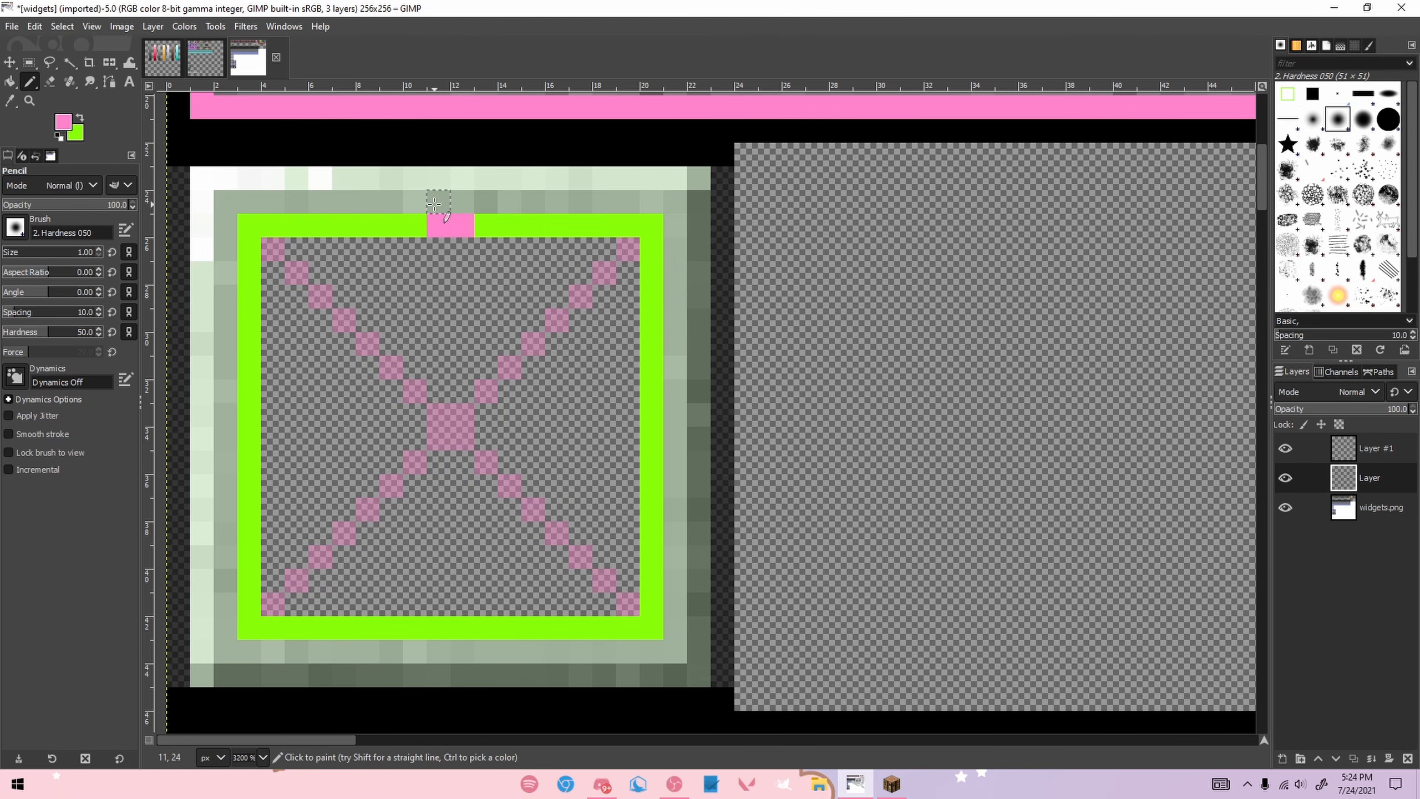
click(416, 199)
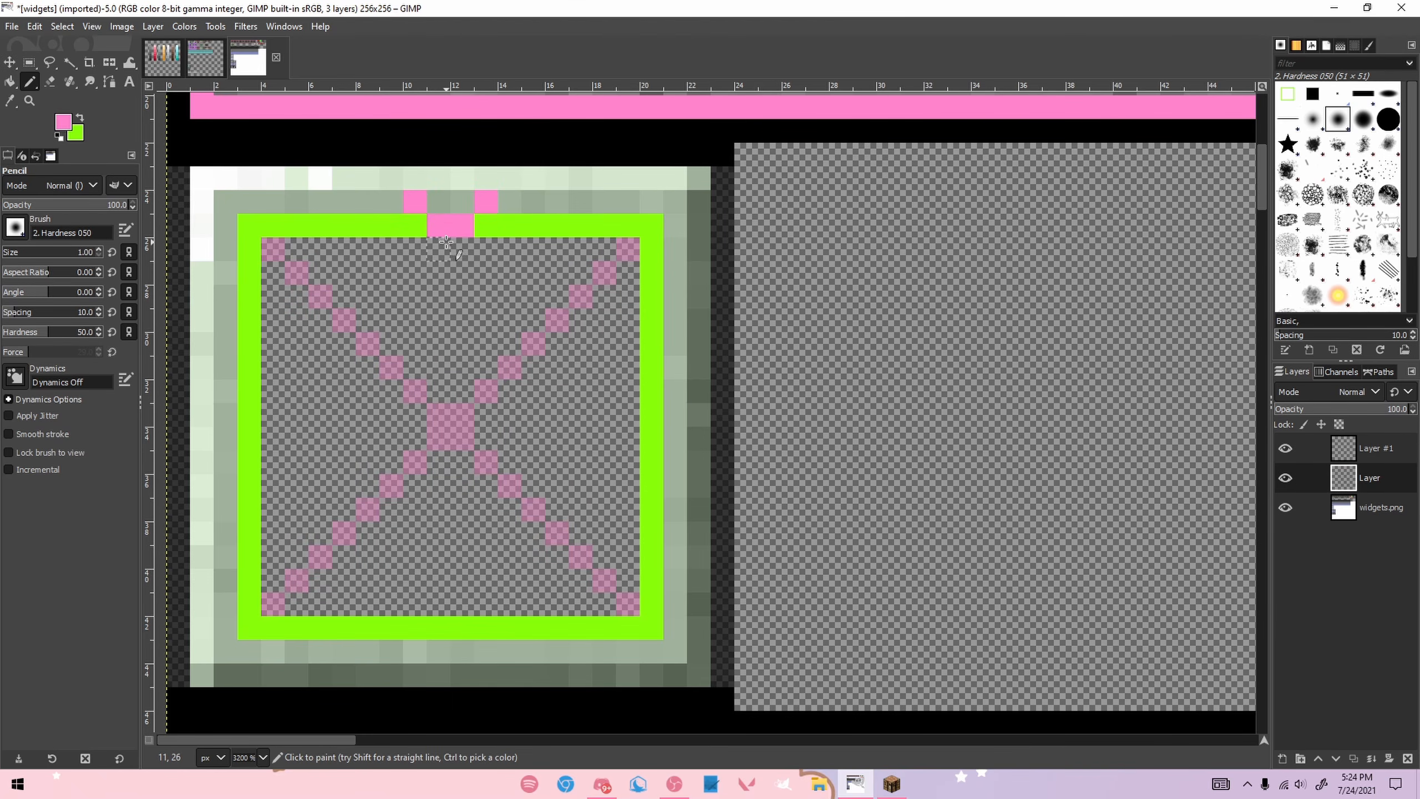
click(415, 231)
click(433, 251)
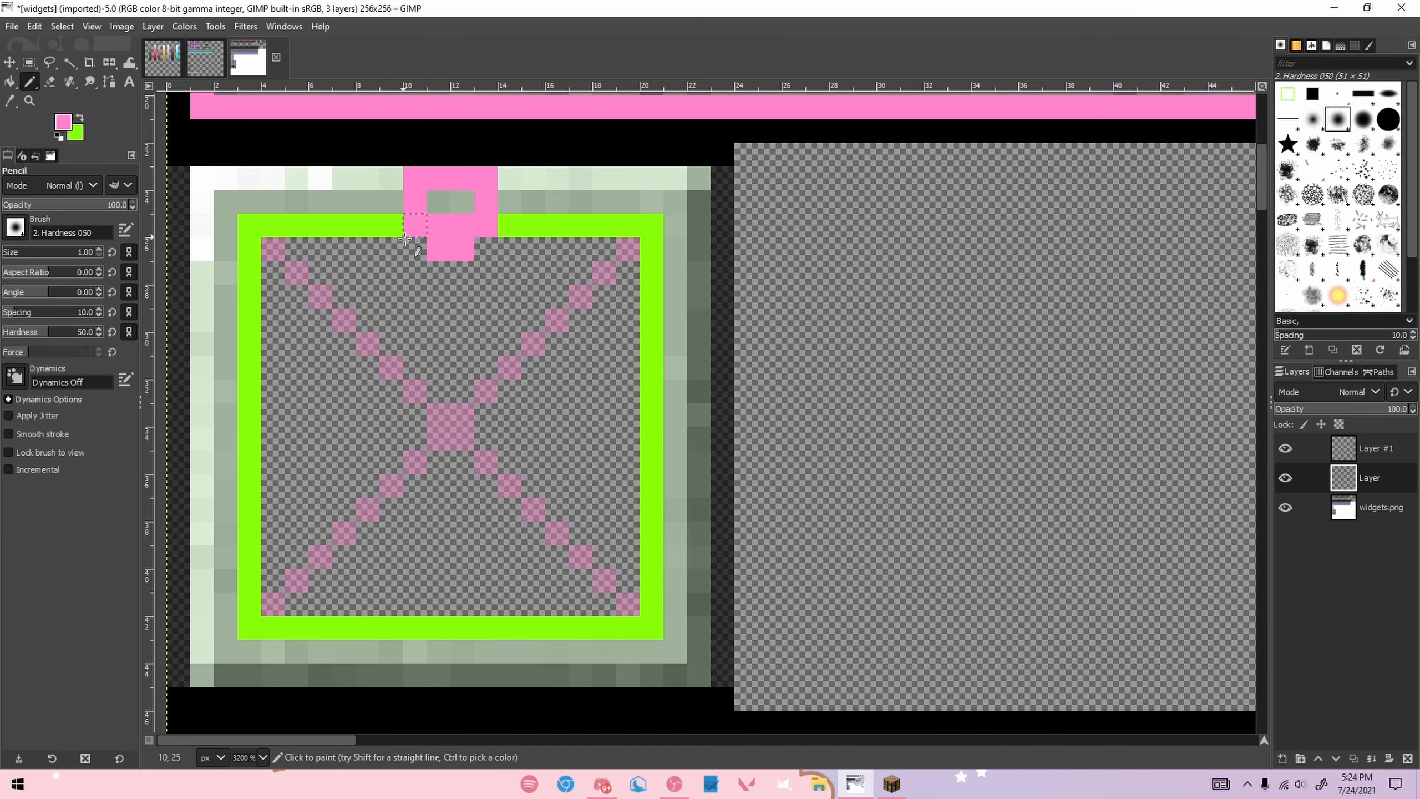
mouse_move(410, 244)
mouse_down()
mouse_move(420, 258)
mouse_move(486, 249)
mouse_up()
scroll(505, 364, down, 3)
scroll(491, 515, up, 3)
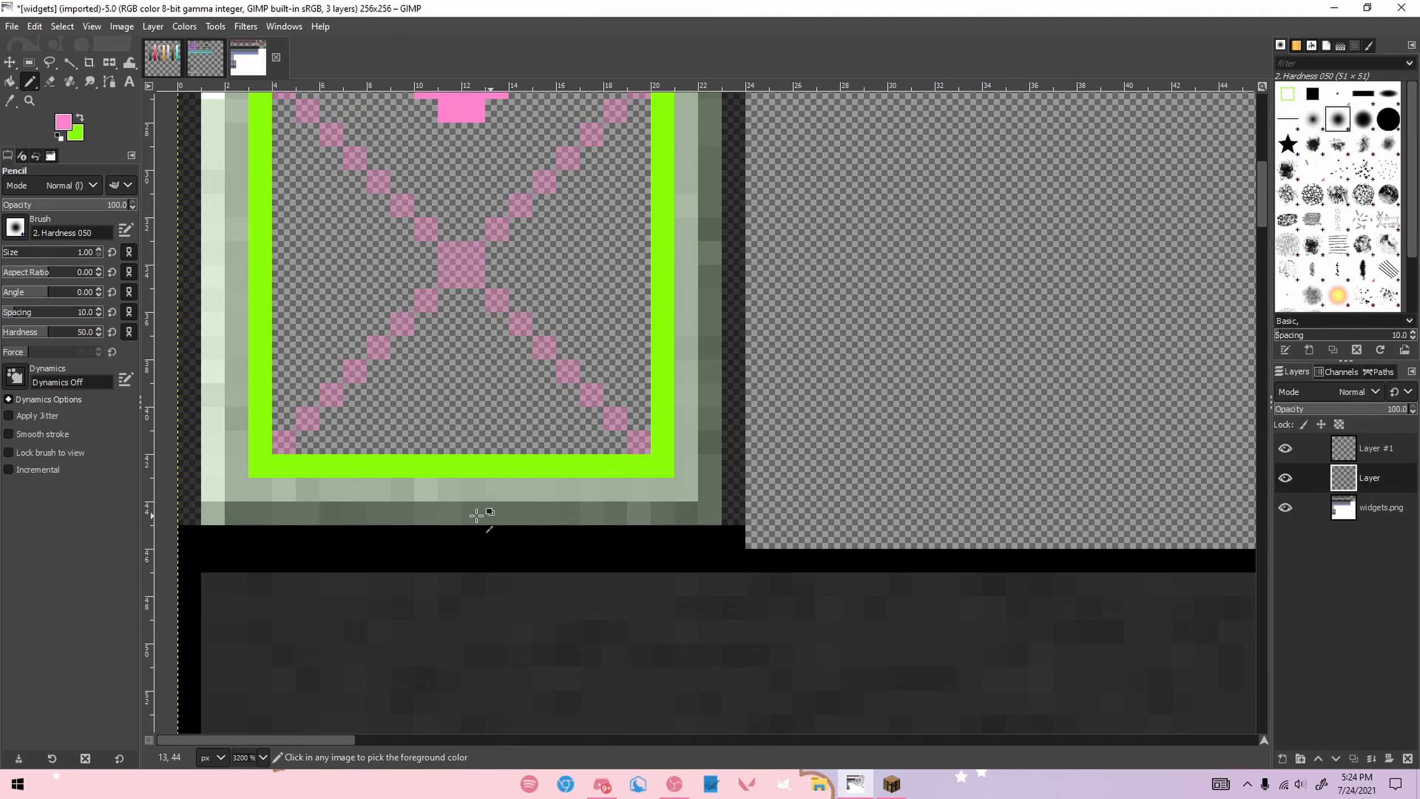
drag(191, 538, 729, 538)
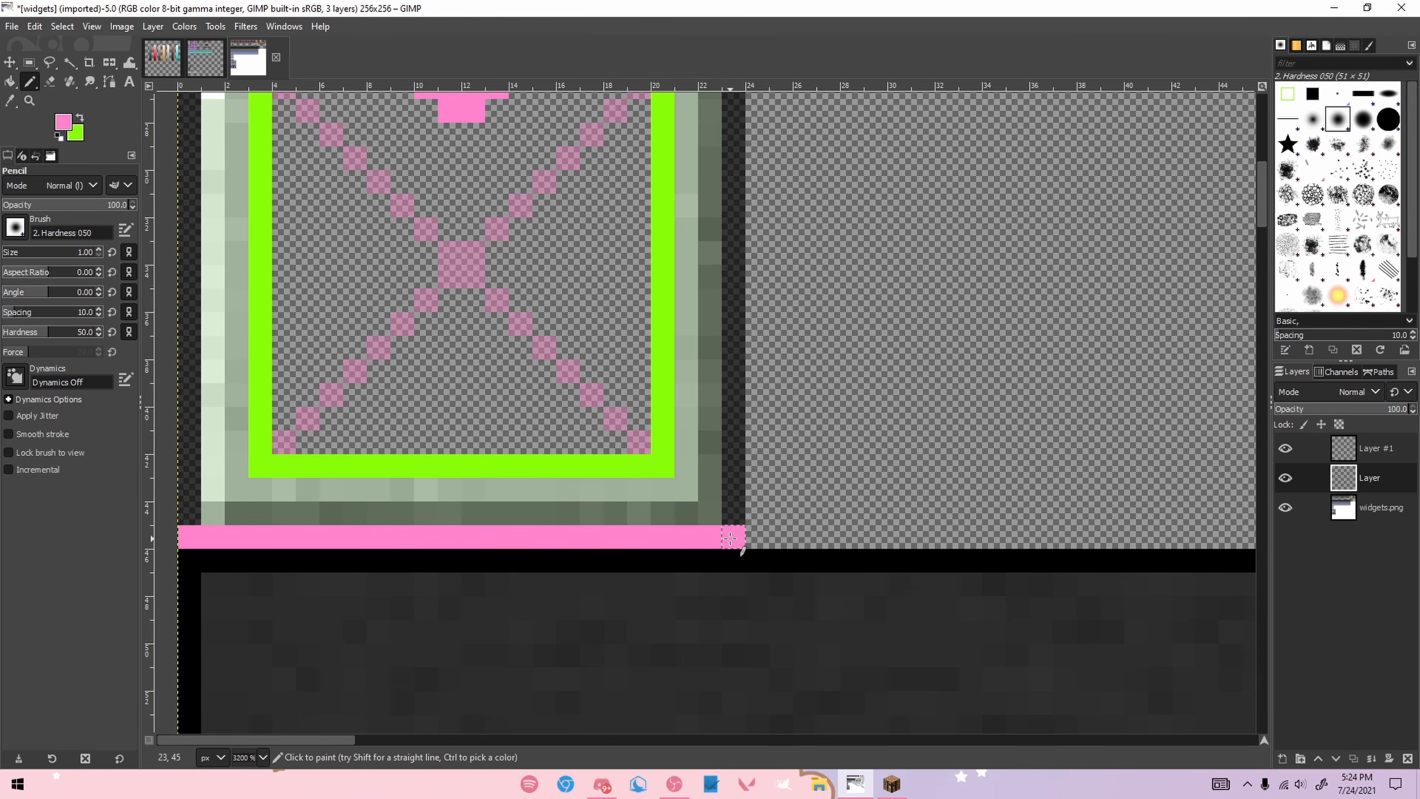
key(ctrl+z)
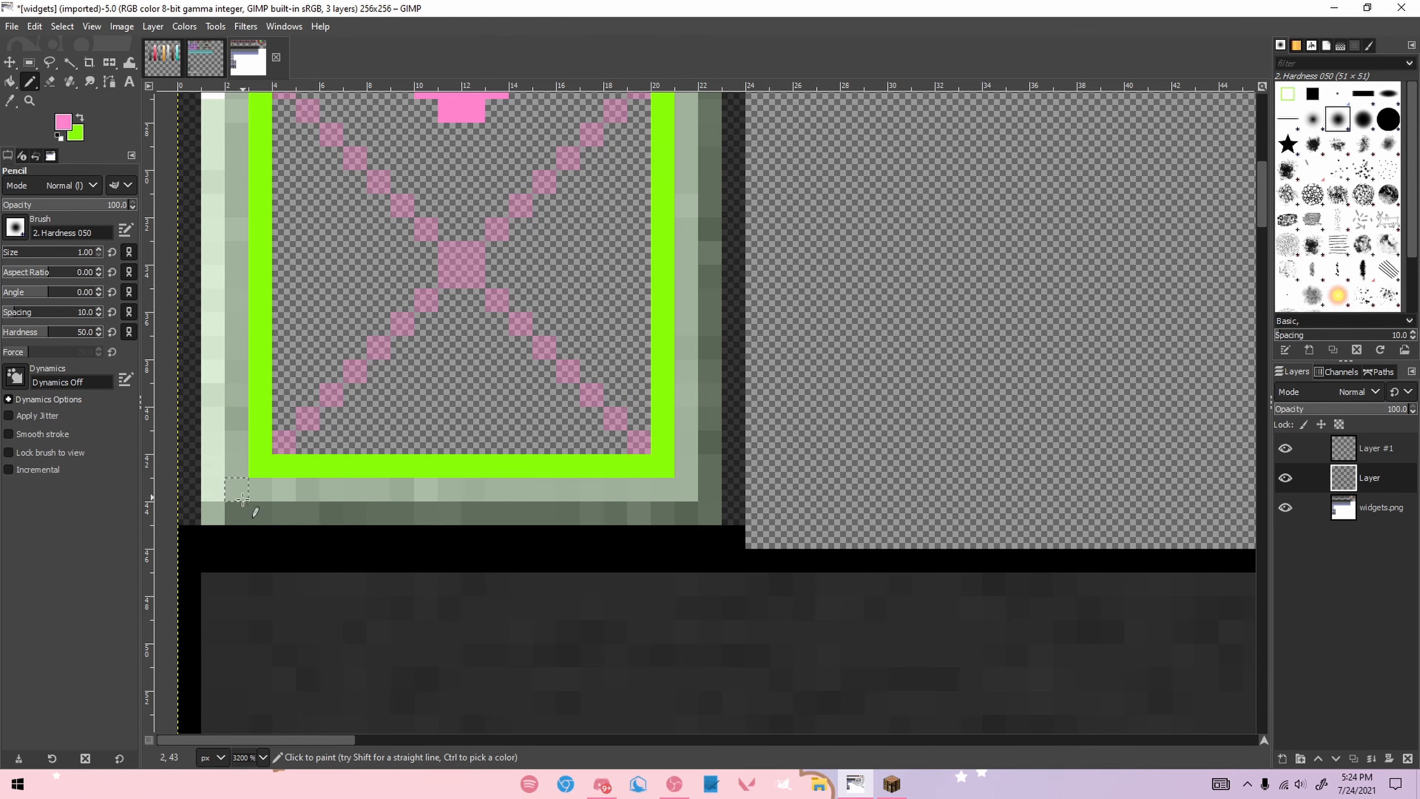
click(212, 507)
shift+click(686, 512)
key(ctrl+z)
key(ctrl+z)
drag(232, 534, 648, 536)
key(ctrl+z)
Step: Select and cut the two pink pixels below the gem outline's opening to make the hollow centre two pixels high
scroll(424, 348, up, 5)
scroll(453, 412, up, 1)
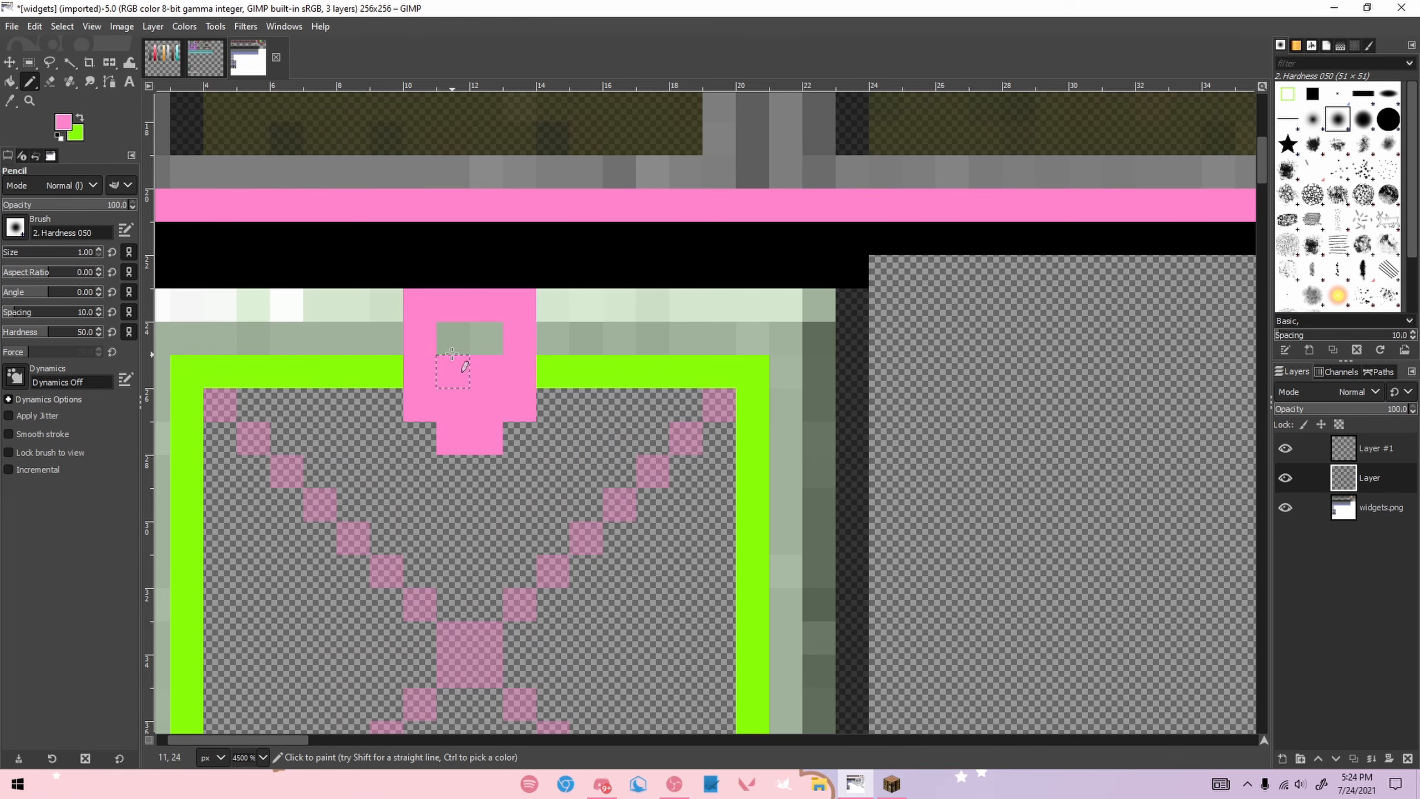
key(r)
drag(458, 365, 491, 395)
key(ctrl+x)
scroll(611, 337, down, 2)
scroll(522, 320, up, 1)
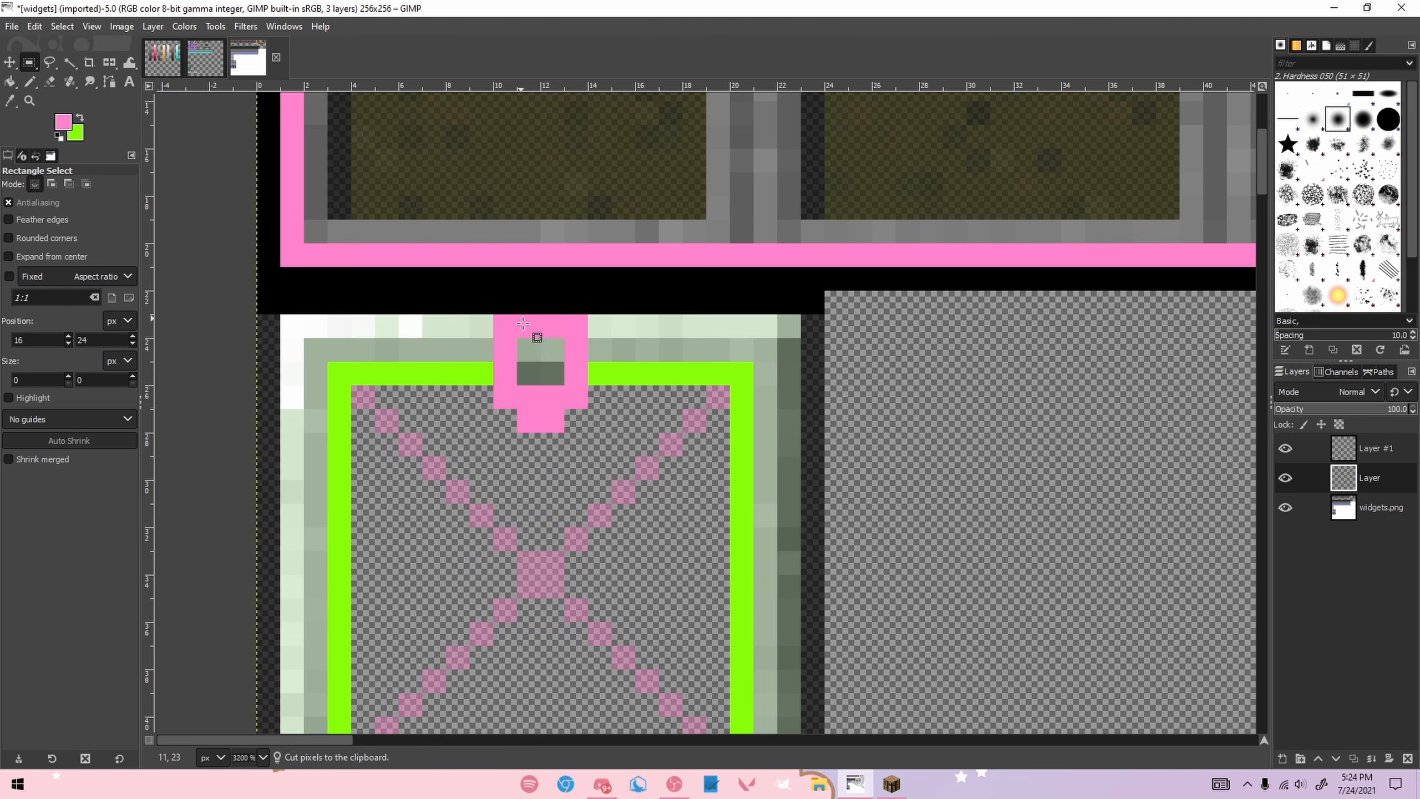
Step: Cut the upper corner pixels off the gem outline and clear the pink row just below its hollow centre
drag(492, 315, 588, 339)
key(ctrl+x)
mouse_move(563, 408)
mouse_down()
mouse_move(518, 385)
mouse_move(590, 410)
mouse_up()
key(Delete)
click(608, 323)
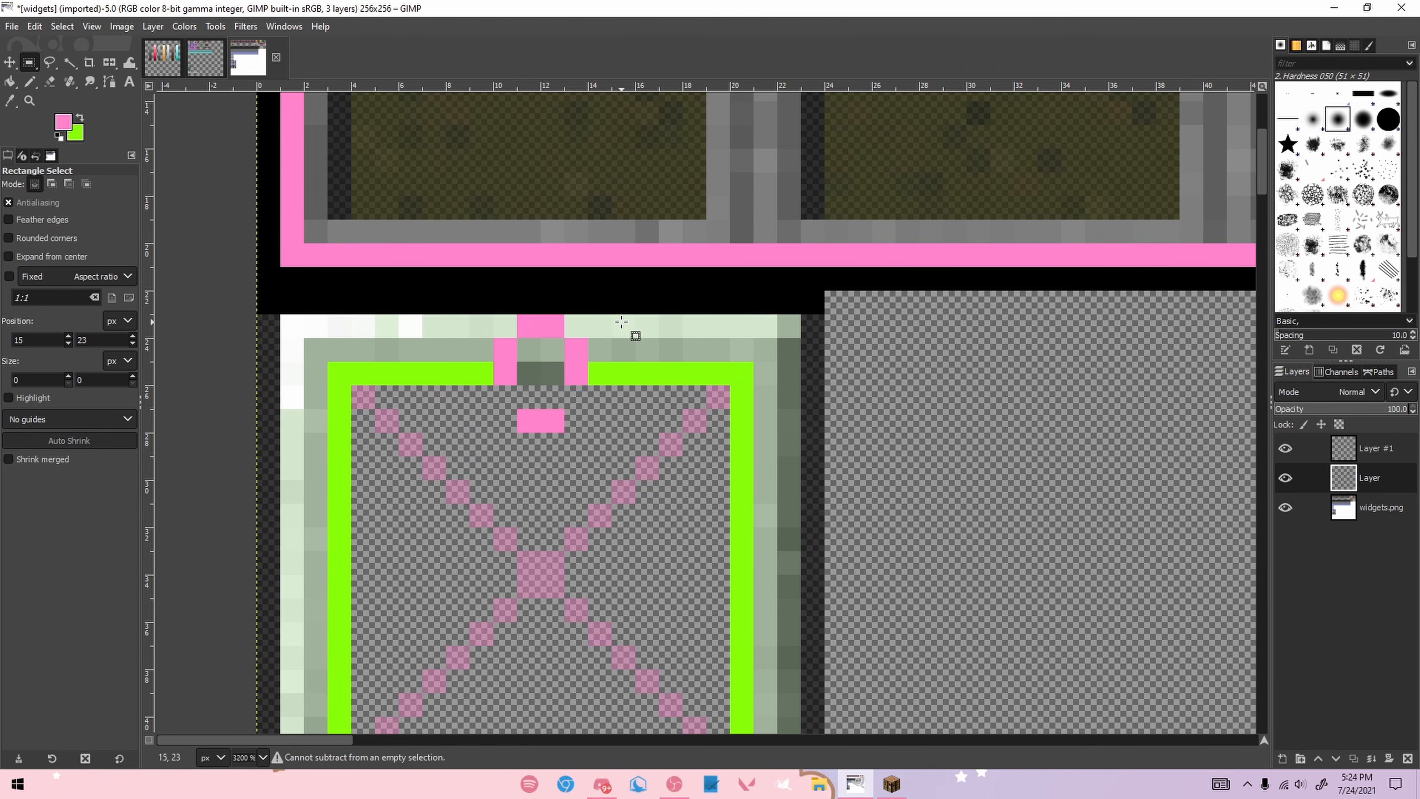
Step: Repaint the four-pixel pink row directly below the gem's hollow centre with the Pencil
key(n)
click(552, 396)
scroll(552, 396, down, 1)
scroll(552, 397, up, 1)
click(505, 397)
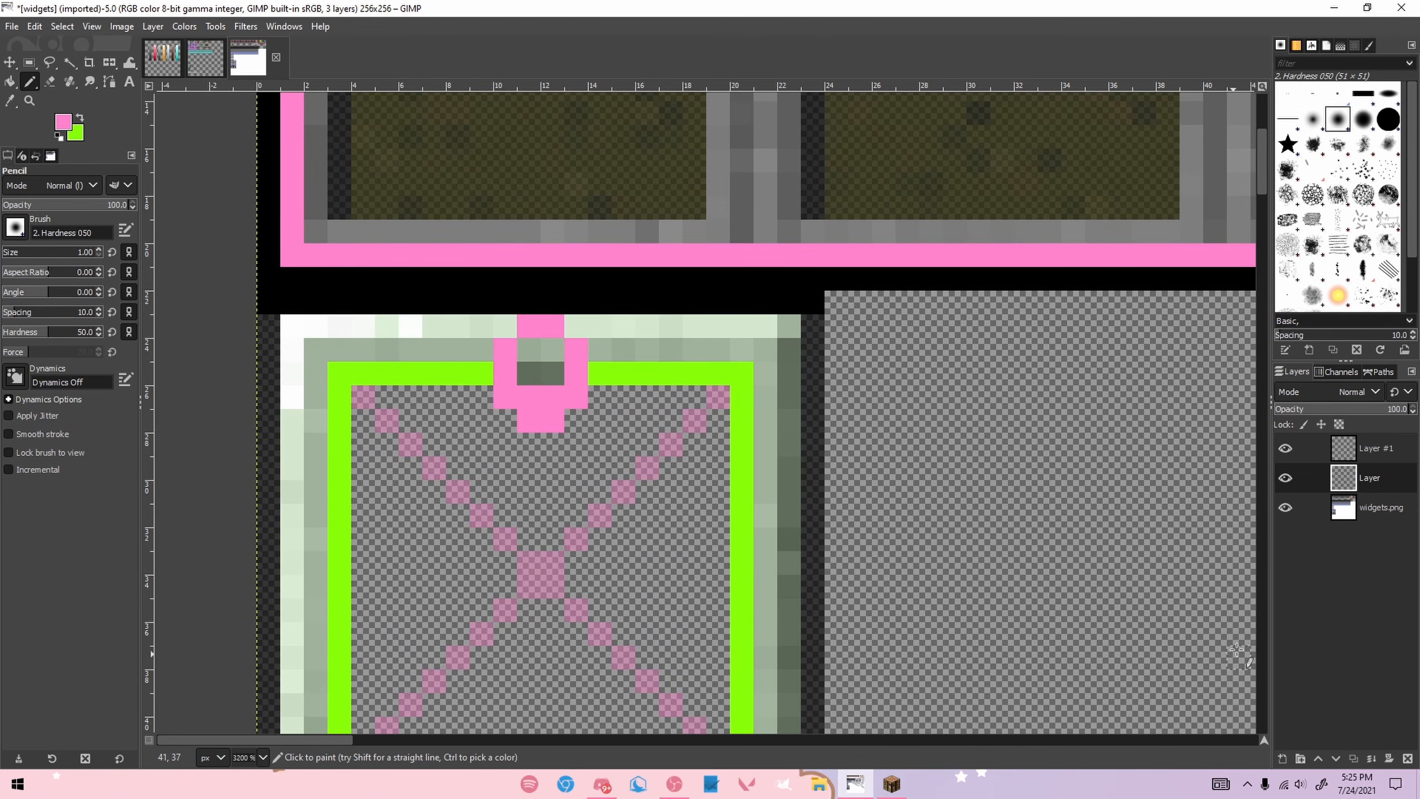
Step: Delete the layer holding the diagonal guides and add a new layer above the outline layer
click(1358, 454)
click(1286, 449)
click(1286, 448)
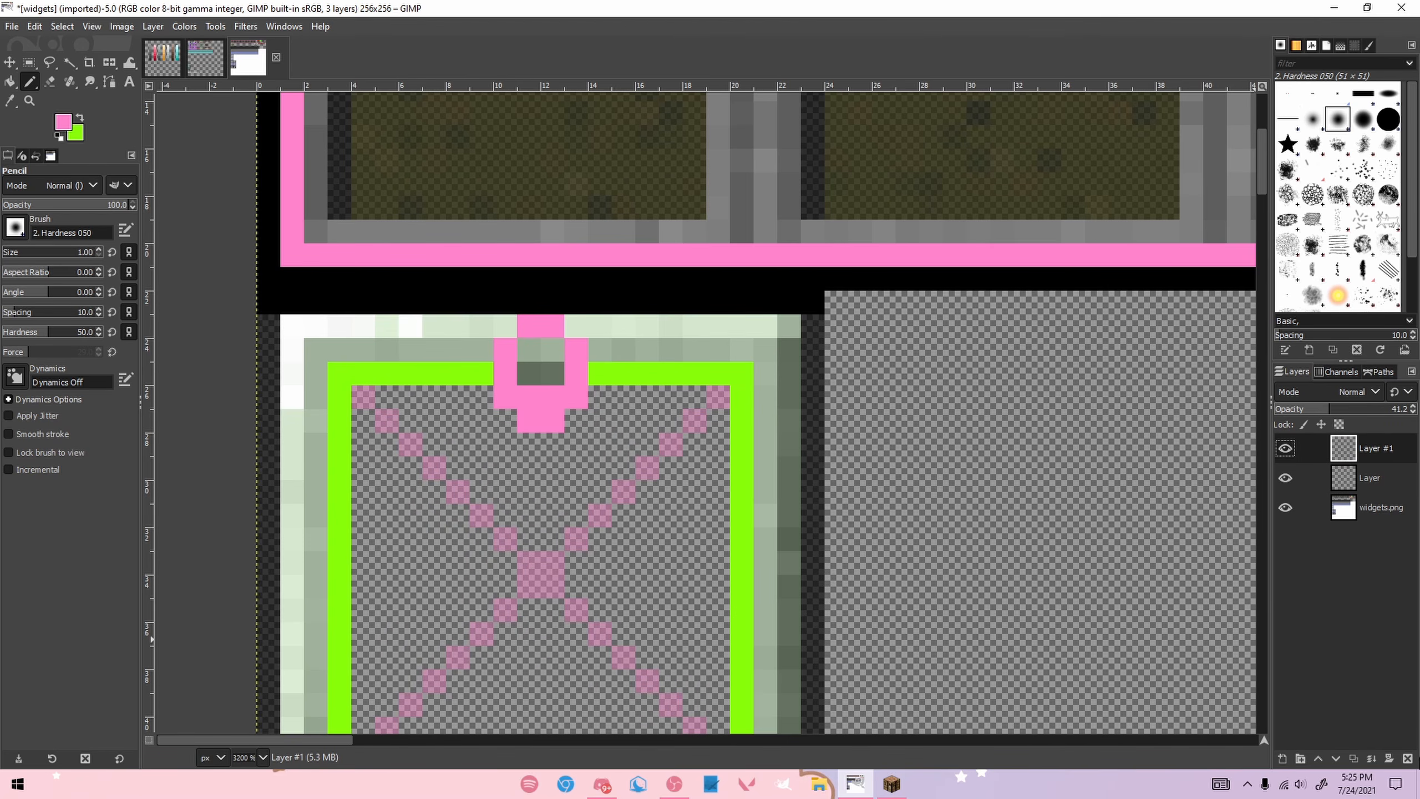
click(1409, 759)
scroll(604, 487, down, 3)
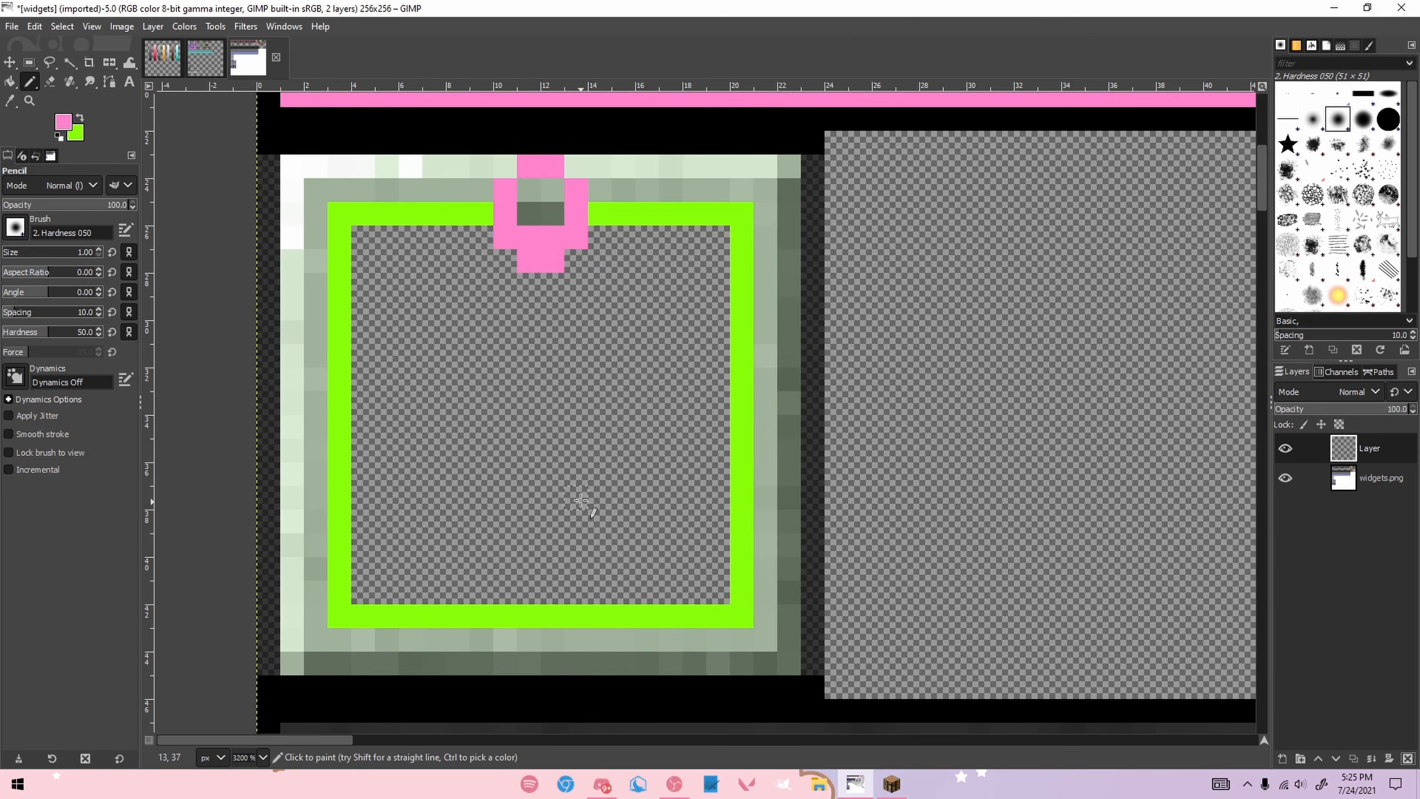
click(1283, 759)
click(1309, 750)
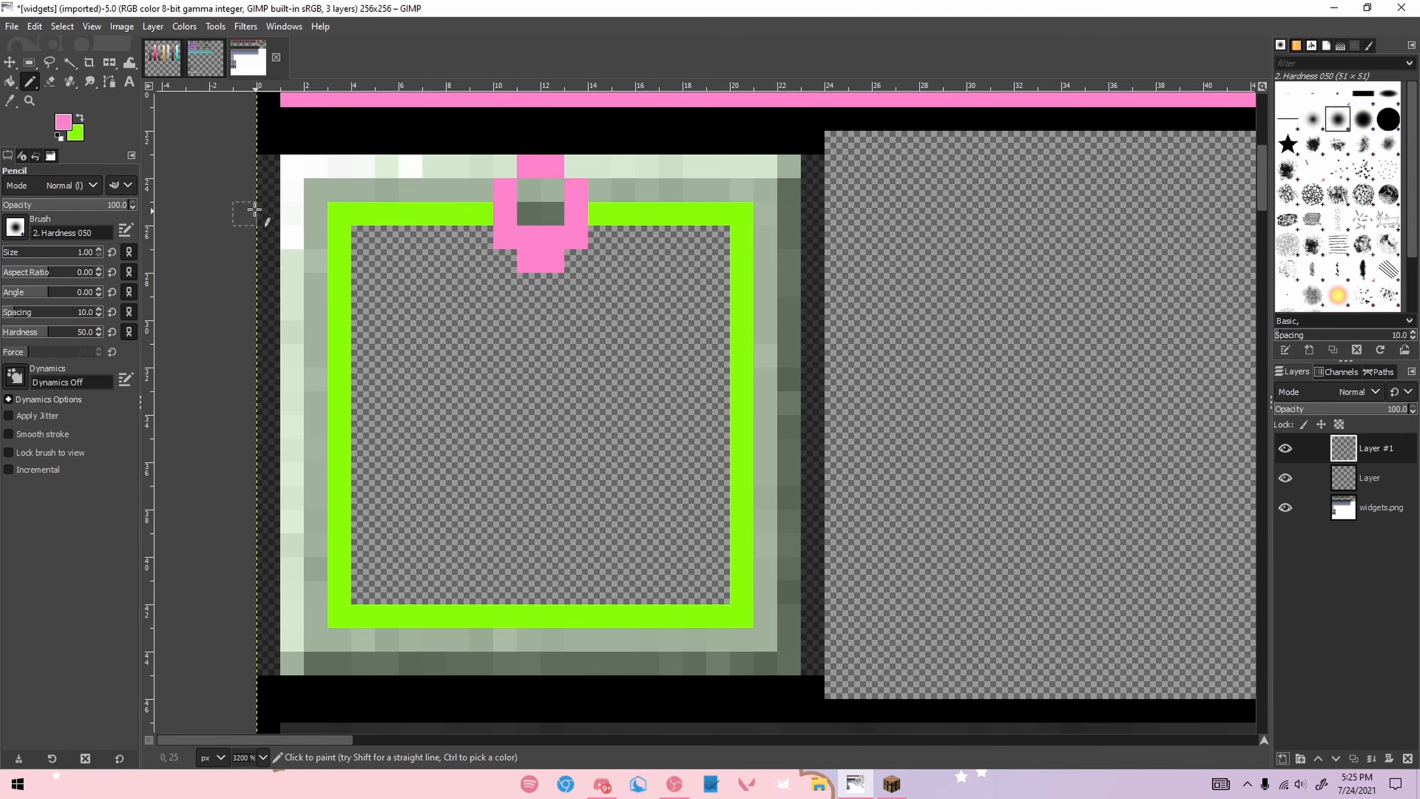
Step: Pick the darkest teal from palette.xcf and paint the lower edge pixels of the gem with it
click(161, 55)
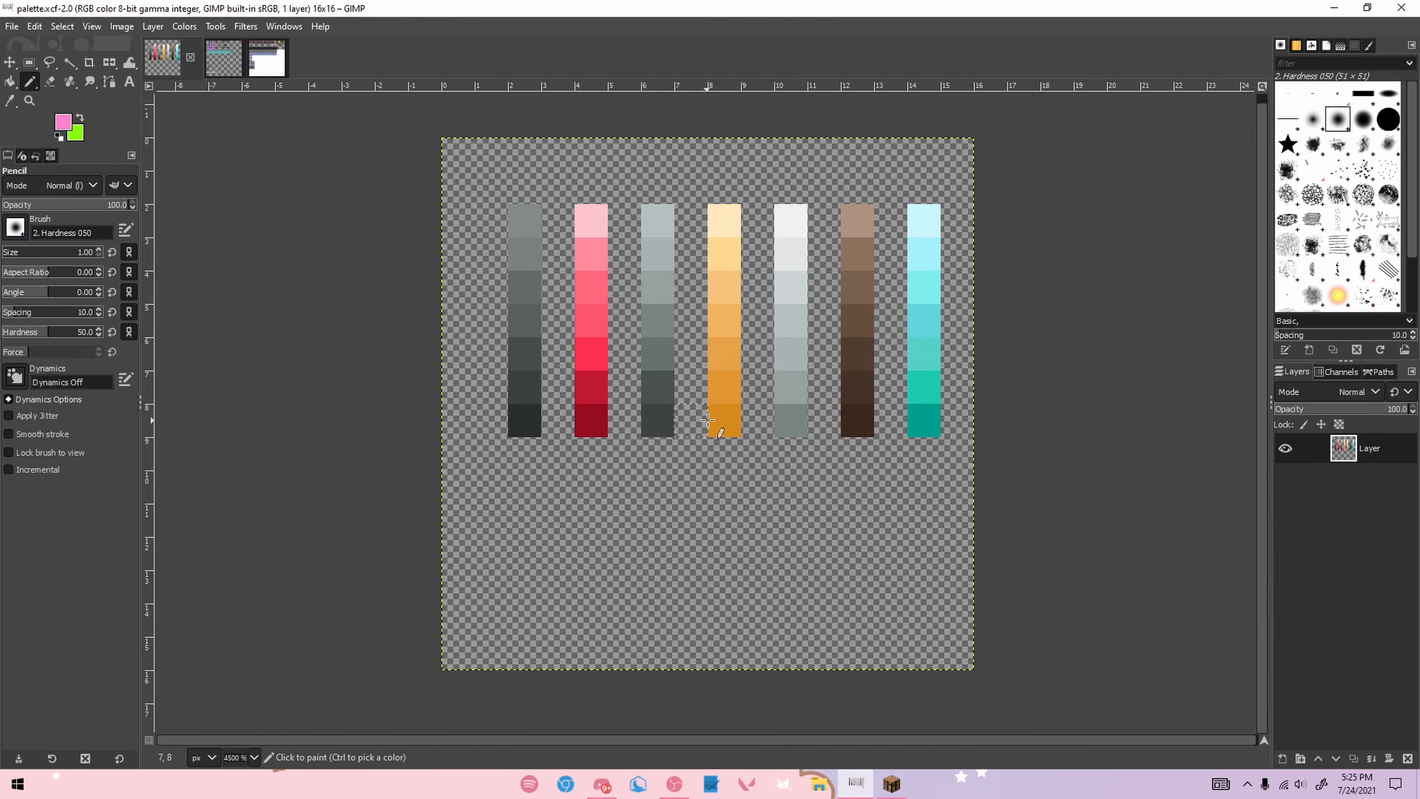
key(ctrl)
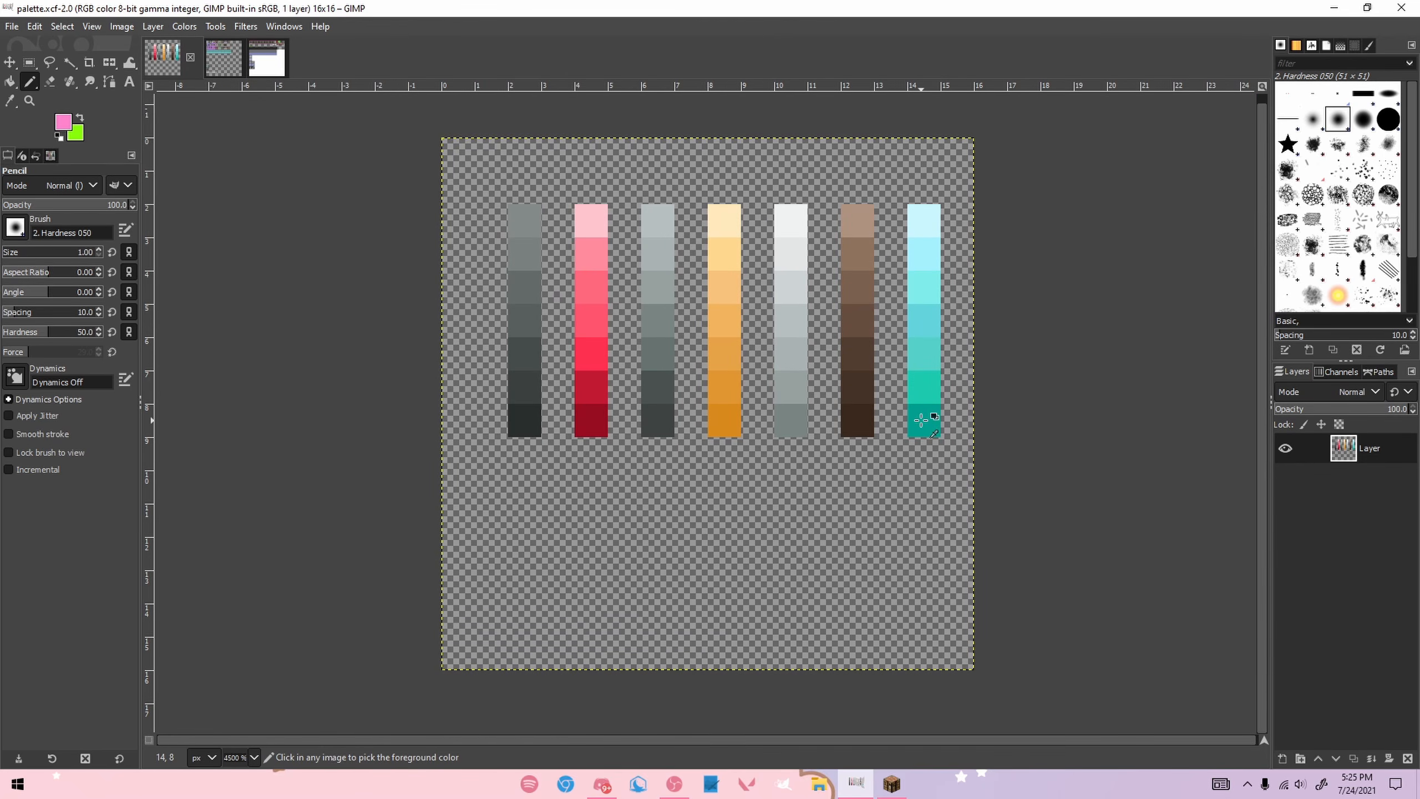
click(266, 58)
click(504, 237)
click(528, 260)
click(551, 259)
click(575, 237)
Step: Paint the gem's sides and upper edge with the second-darkest teal from the palette
click(164, 58)
ctrl+click(928, 374)
click(240, 55)
click(267, 58)
drag(505, 213, 528, 167)
mouse_move(551, 167)
mouse_down()
mouse_move(576, 213)
mouse_move(529, 190)
mouse_move(551, 190)
mouse_up()
Step: Fill the gem's hollow centre with highlights using the two lightest cyan shades from the palette
click(165, 60)
ctrl+click(917, 226)
click(267, 58)
click(165, 58)
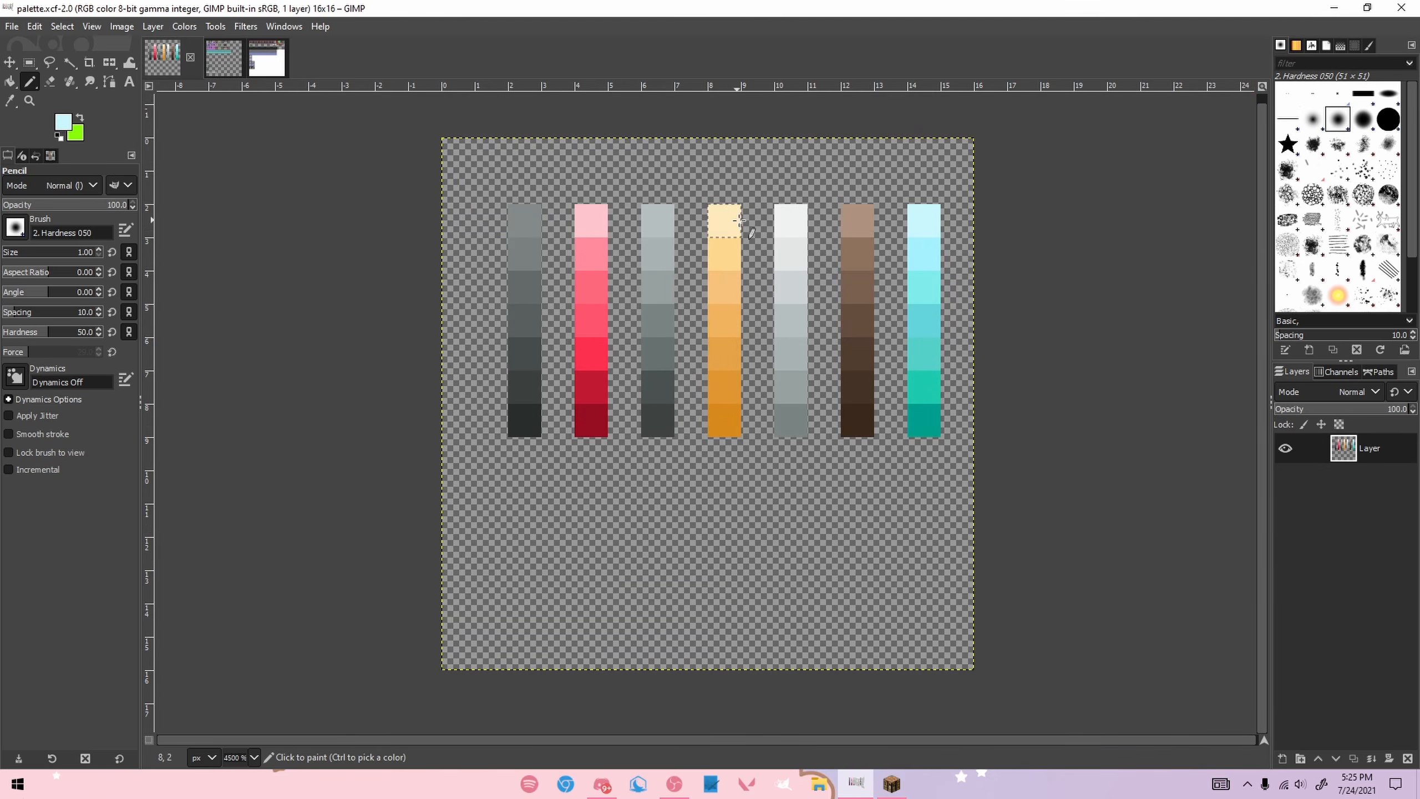
ctrl+click(920, 255)
click(269, 61)
mouse_move(552, 213)
mouse_down()
mouse_move(529, 216)
mouse_move(554, 193)
mouse_move(537, 238)
mouse_move(556, 238)
mouse_up()
Step: Shade the lower centre pixels of the gem with the middle cyan tones from the palette
click(164, 58)
click(248, 57)
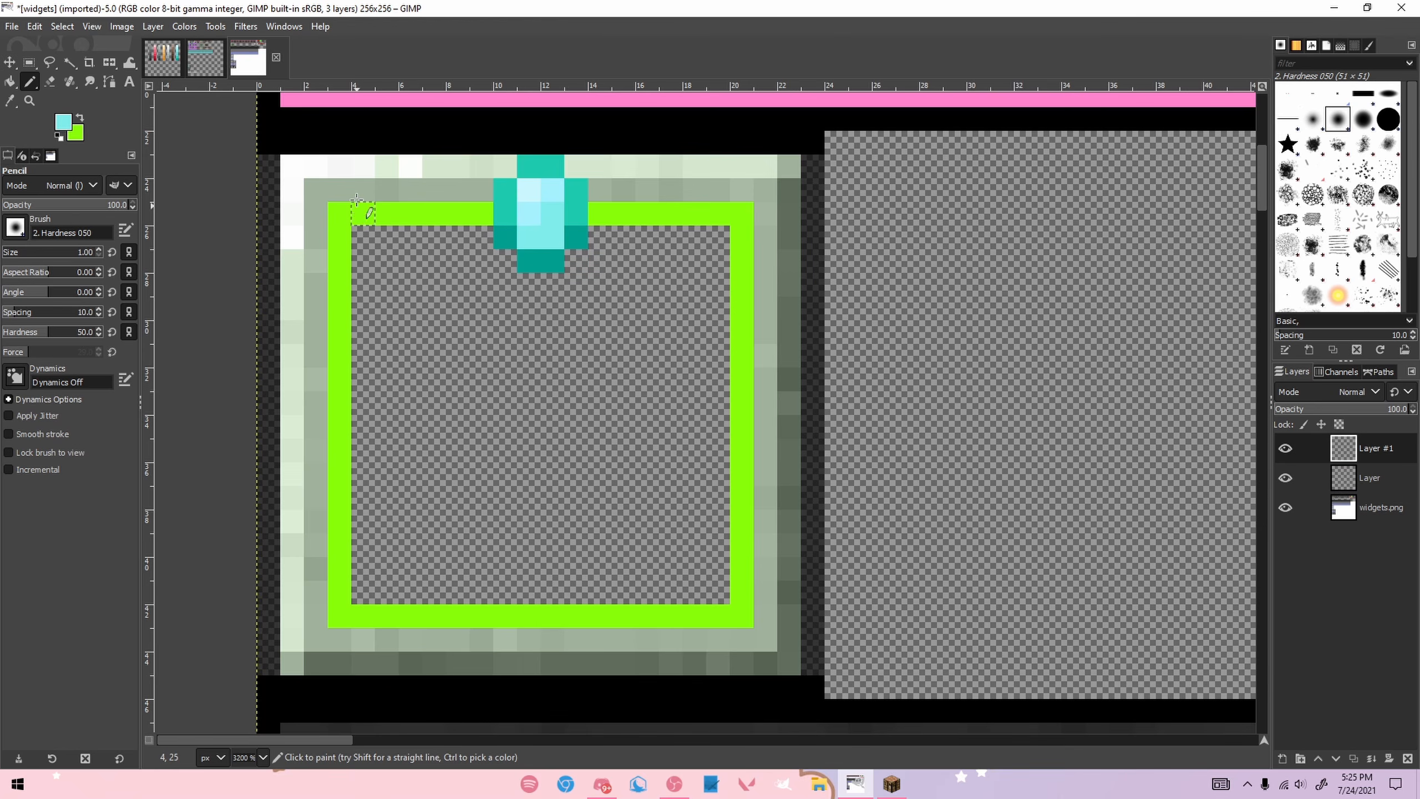
click(164, 59)
ctrl+click(930, 263)
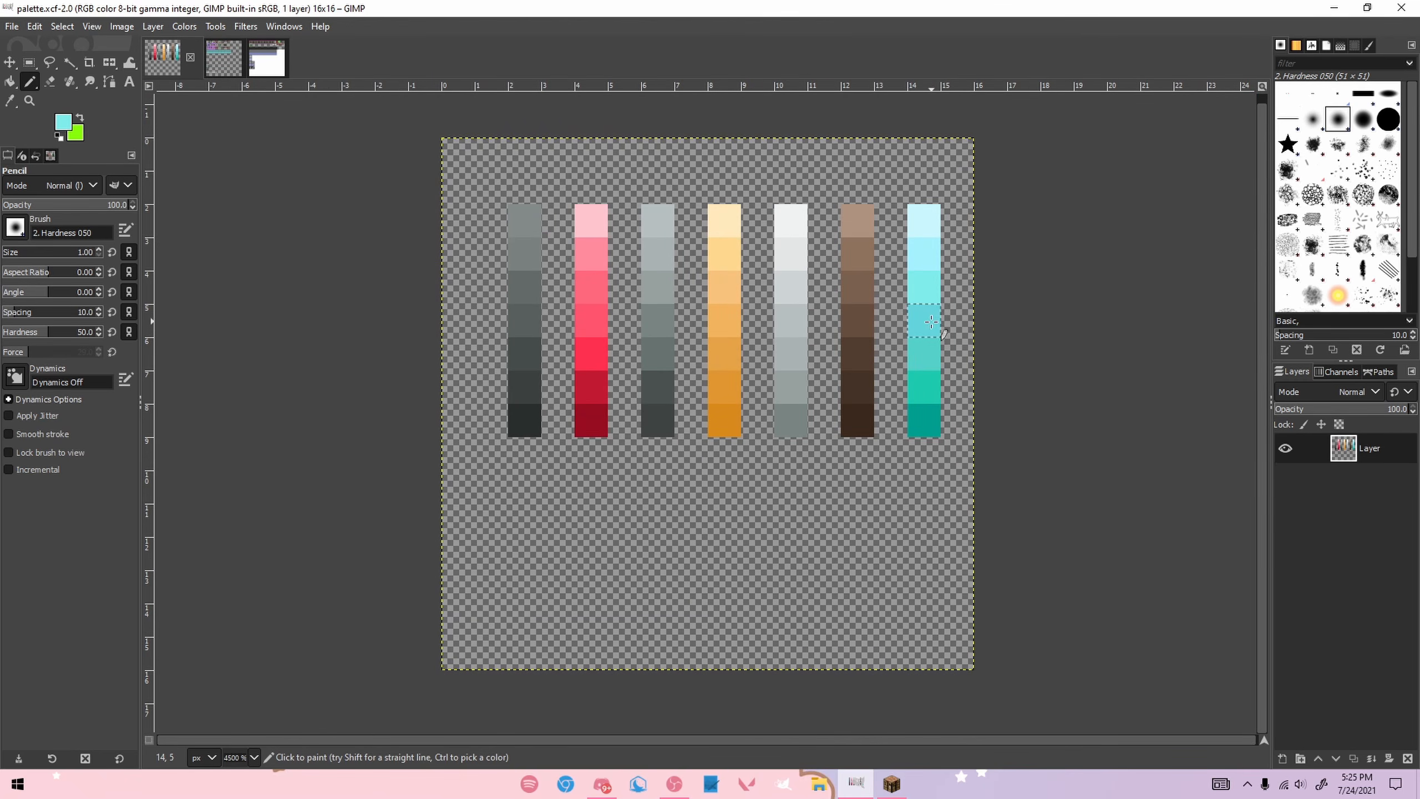
click(252, 59)
click(553, 240)
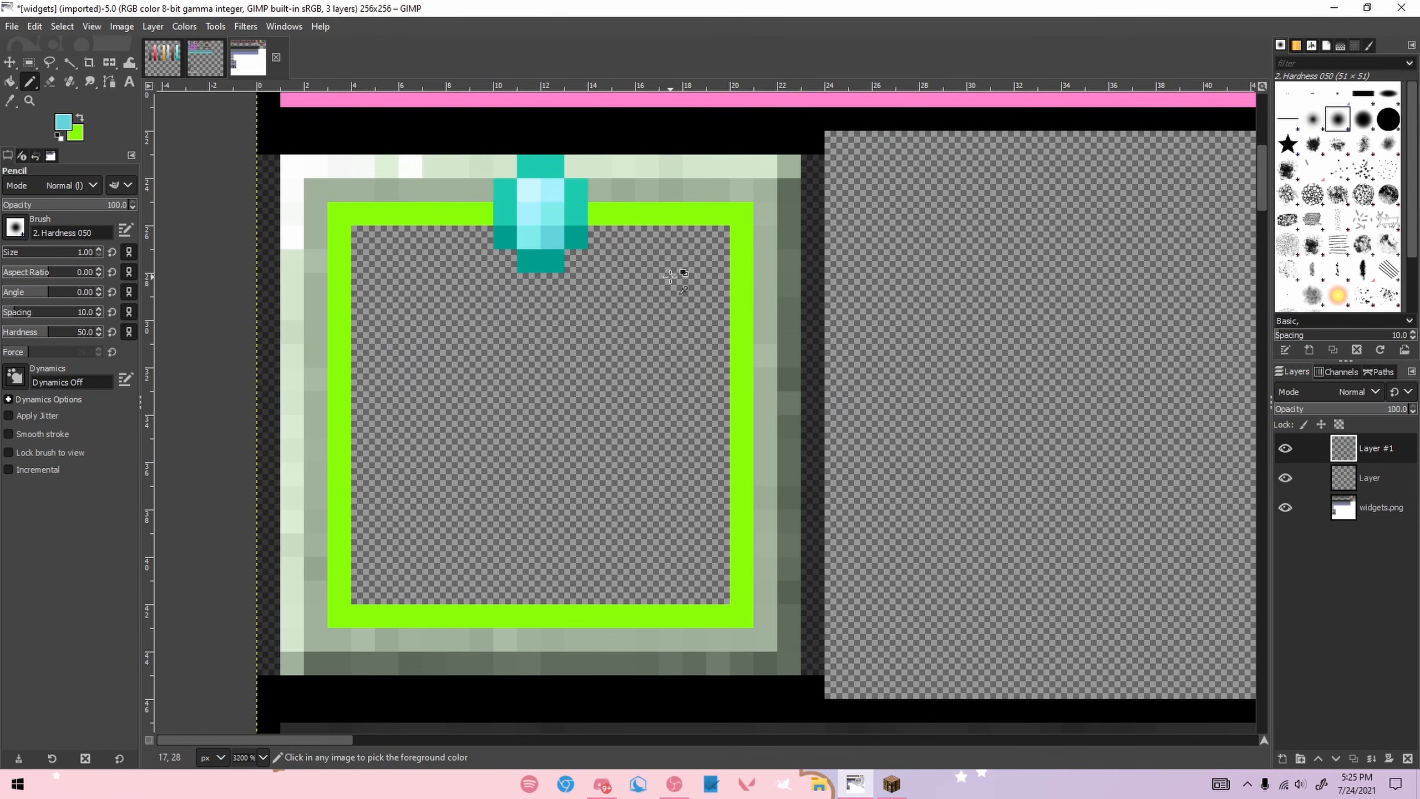
Step: Recolour the lime green selector frame with the medium turquoise from the palette using straight Pencil lines
scroll(673, 274, down, 2)
scroll(670, 247, up, 2)
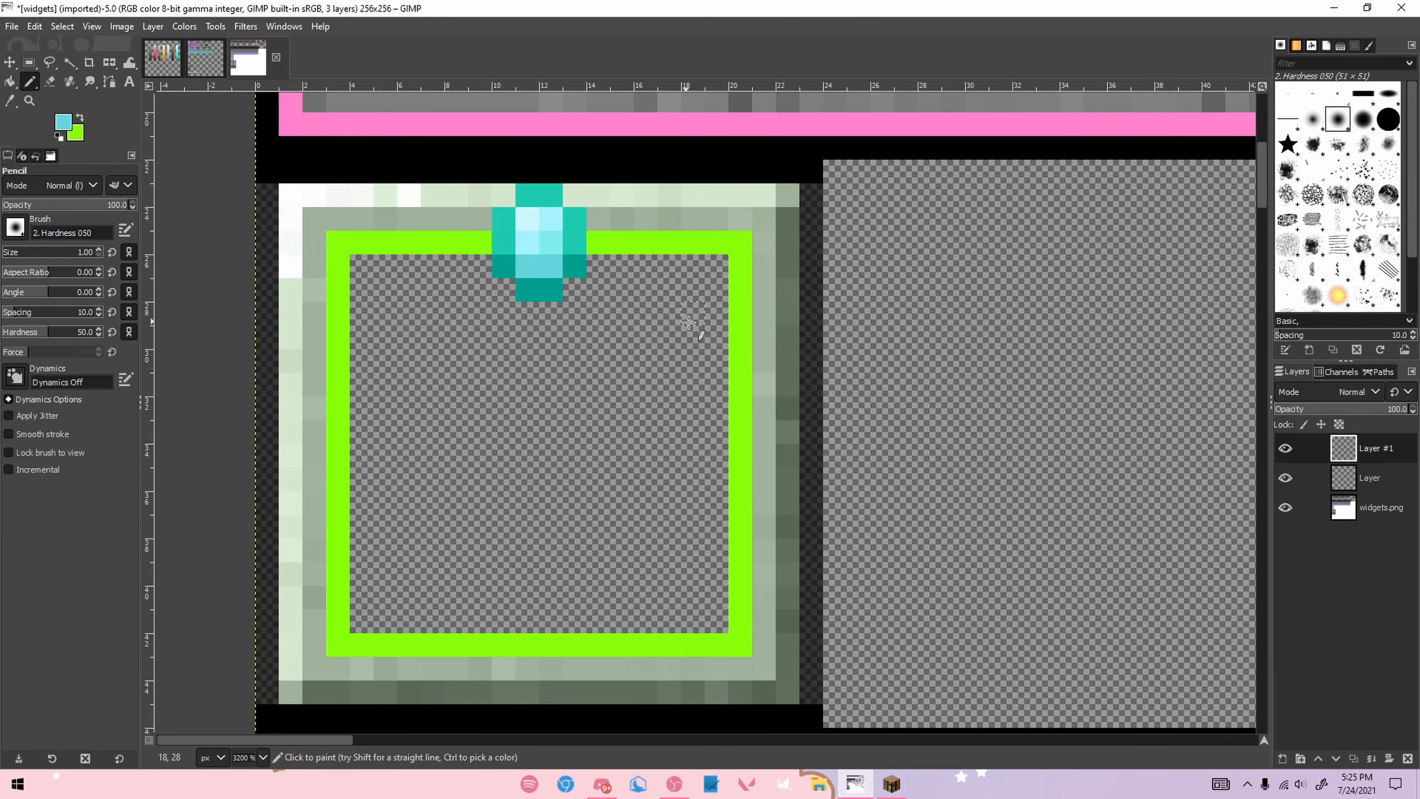
scroll(576, 271, down, 3)
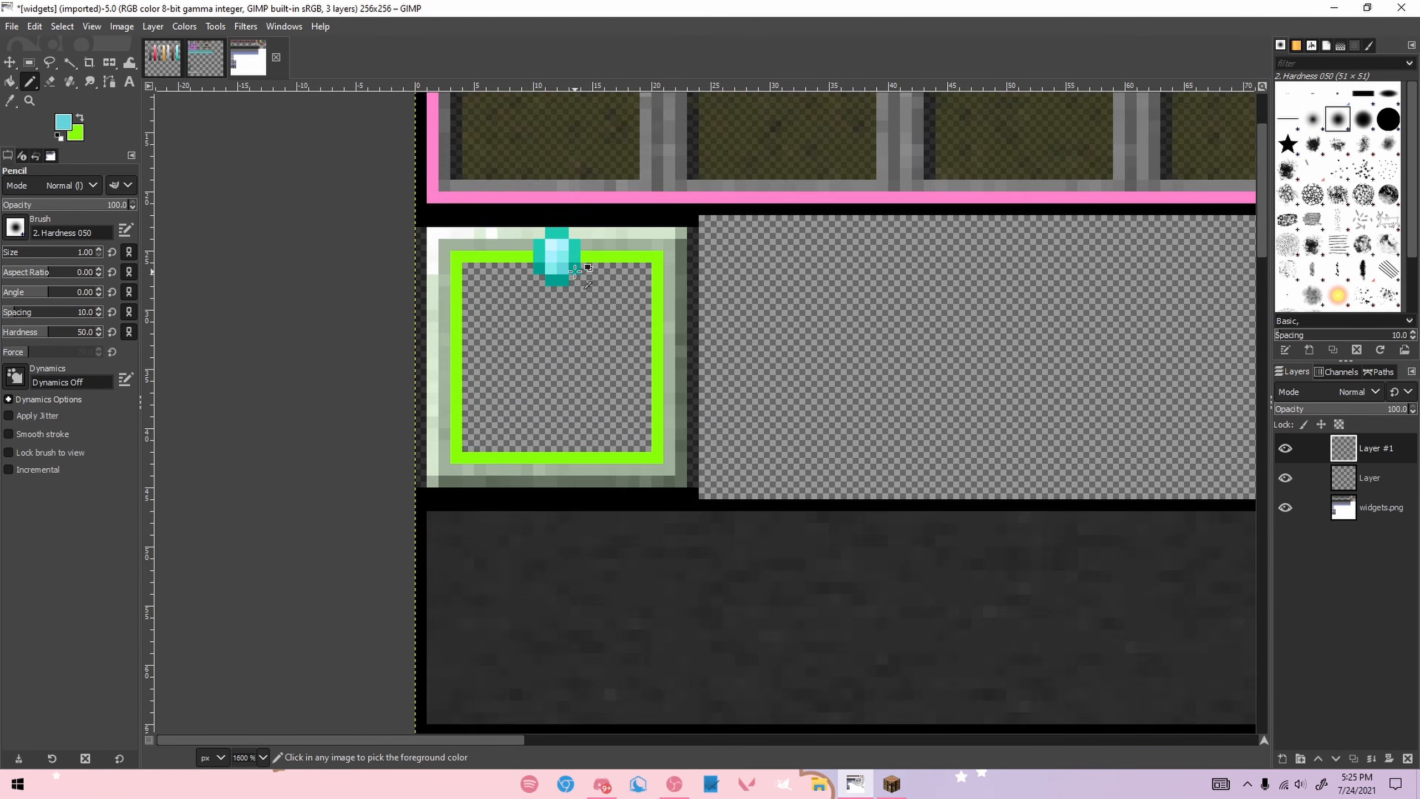
scroll(619, 259, up, 3)
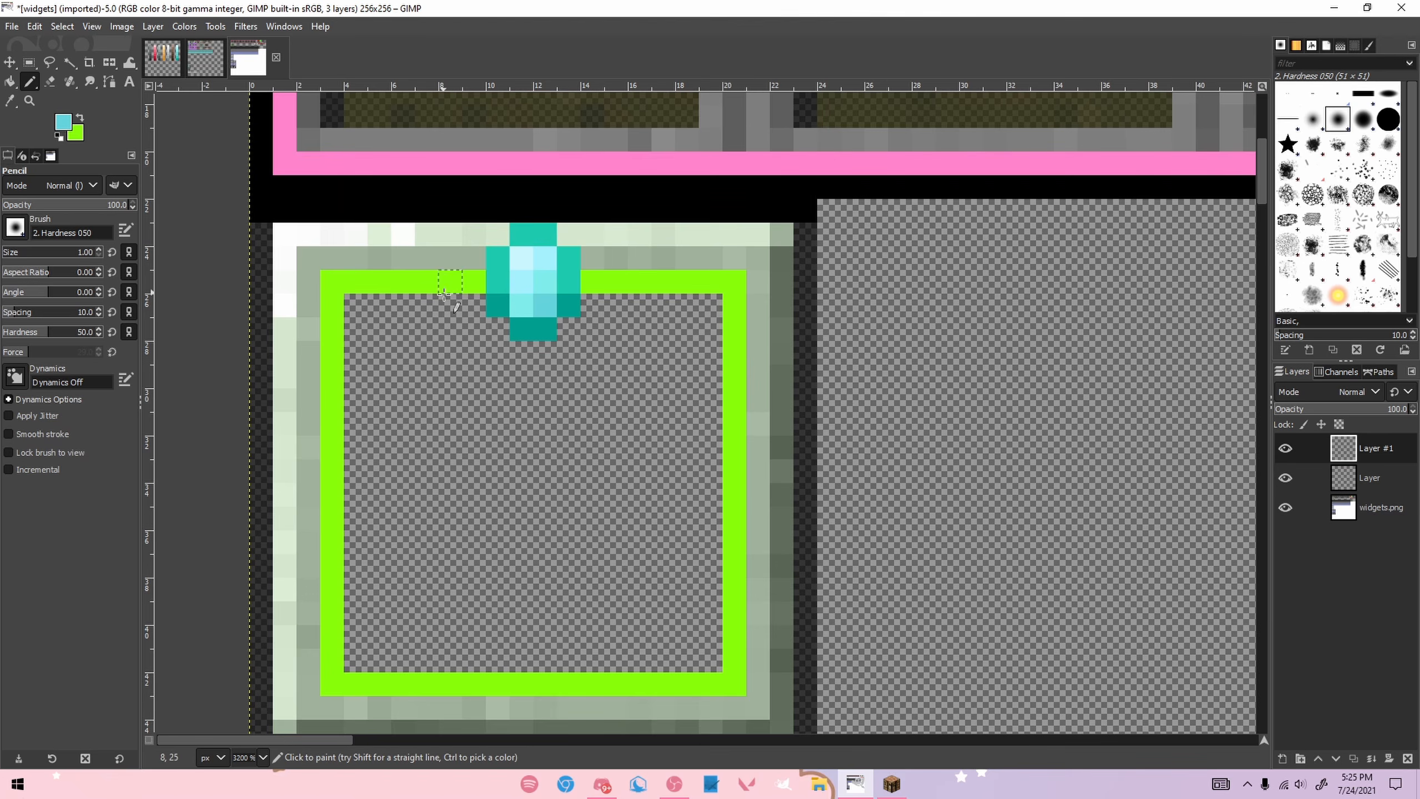
scroll(469, 316, down, 1)
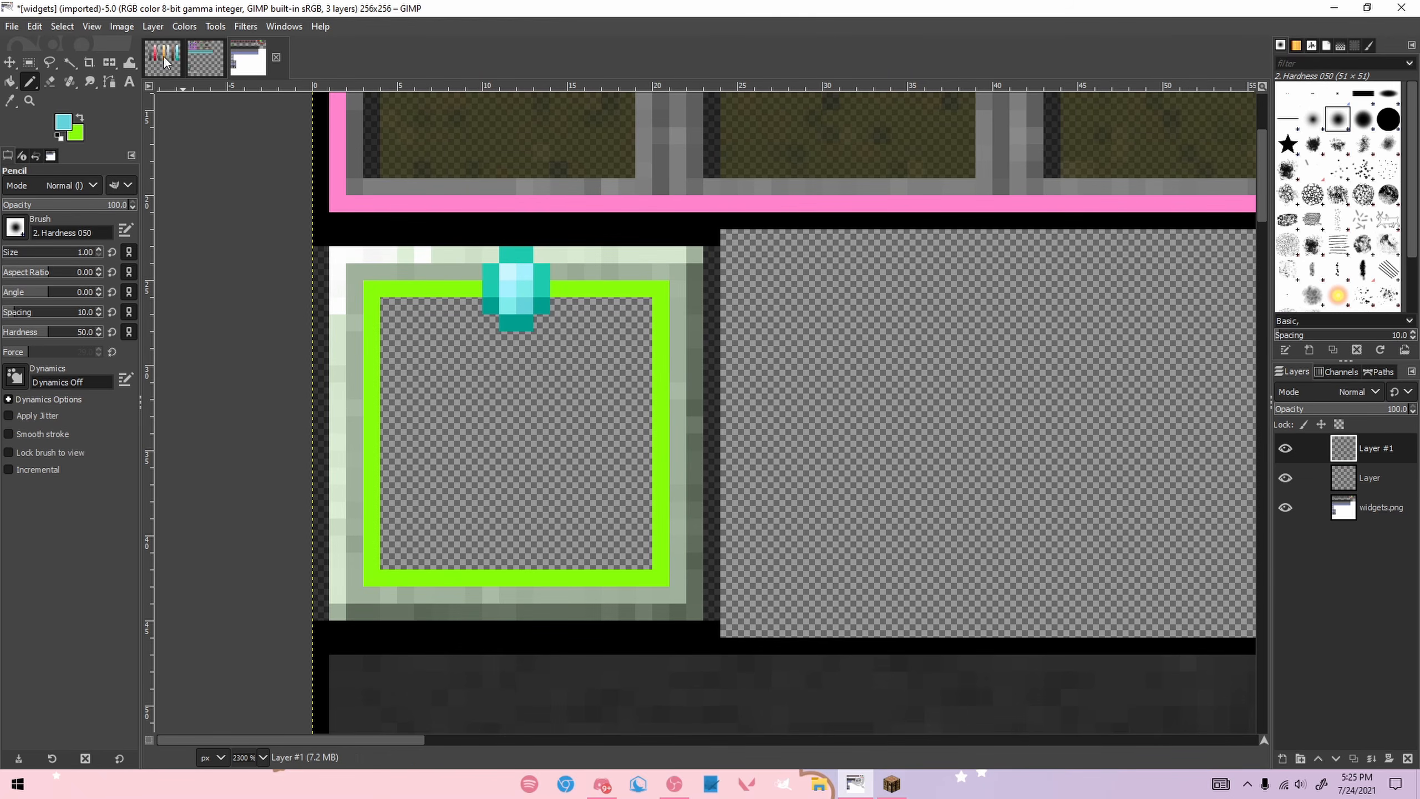
key(ctrl+Tab)
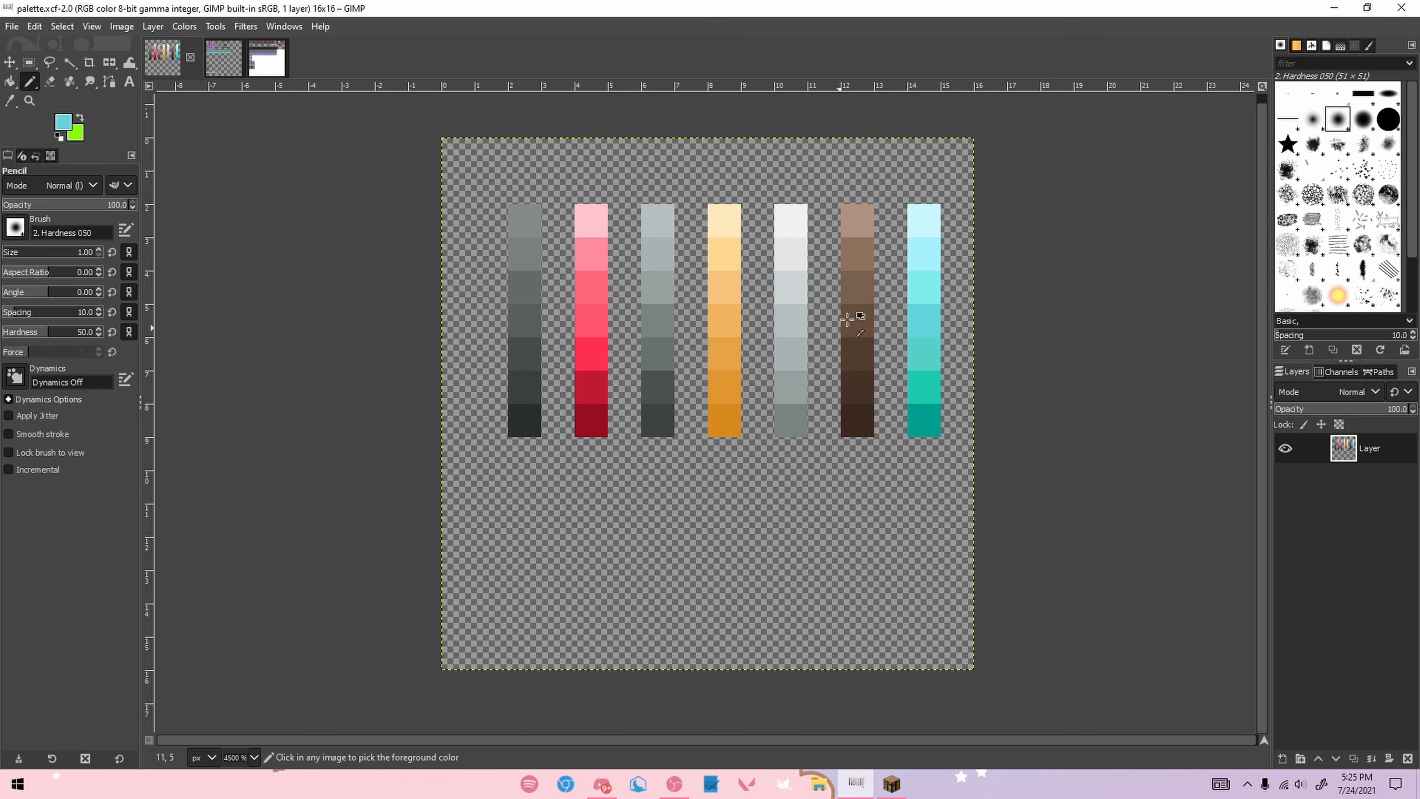
key(ctrl)
key(ctrl+Tab)
key(ctrl+Tab)
click(474, 288)
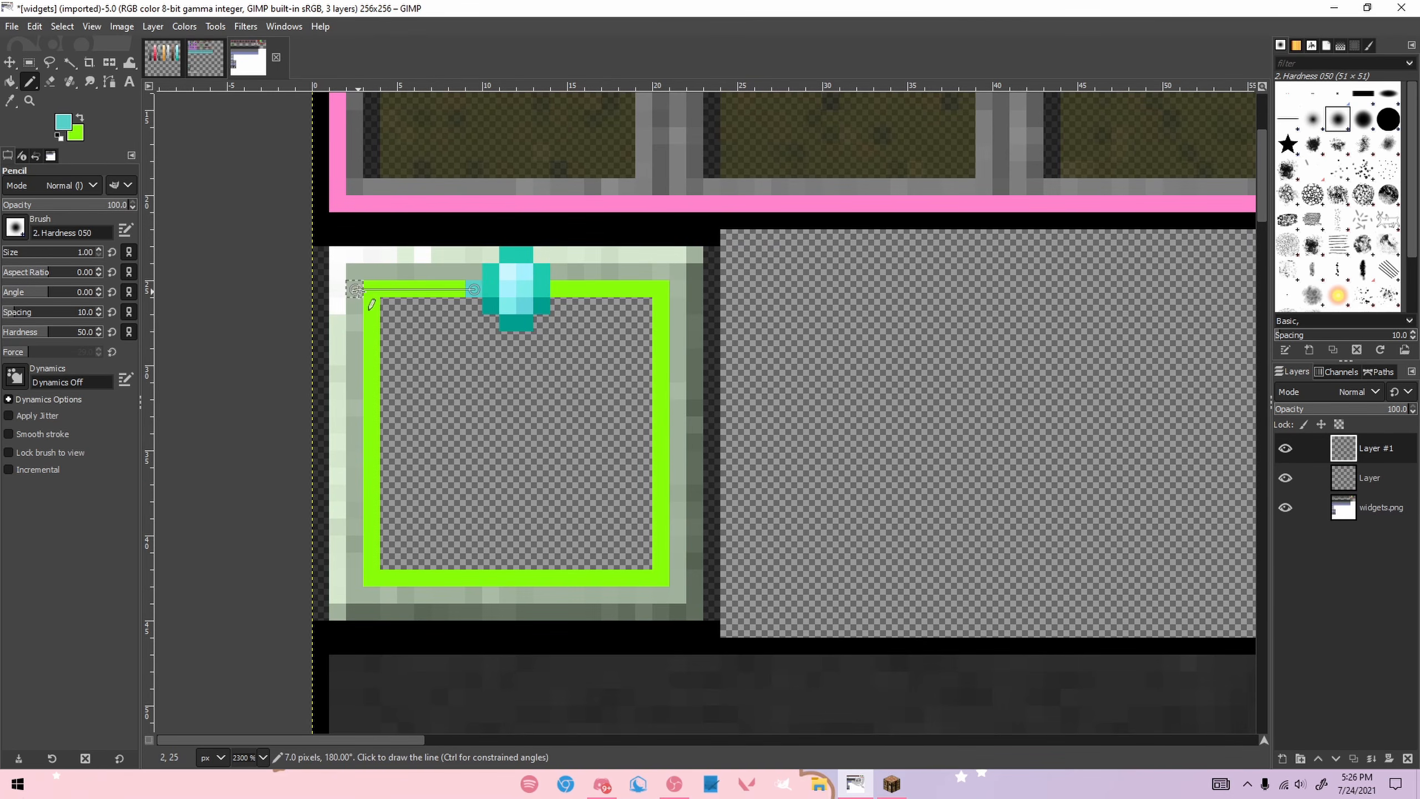
shift+click(371, 288)
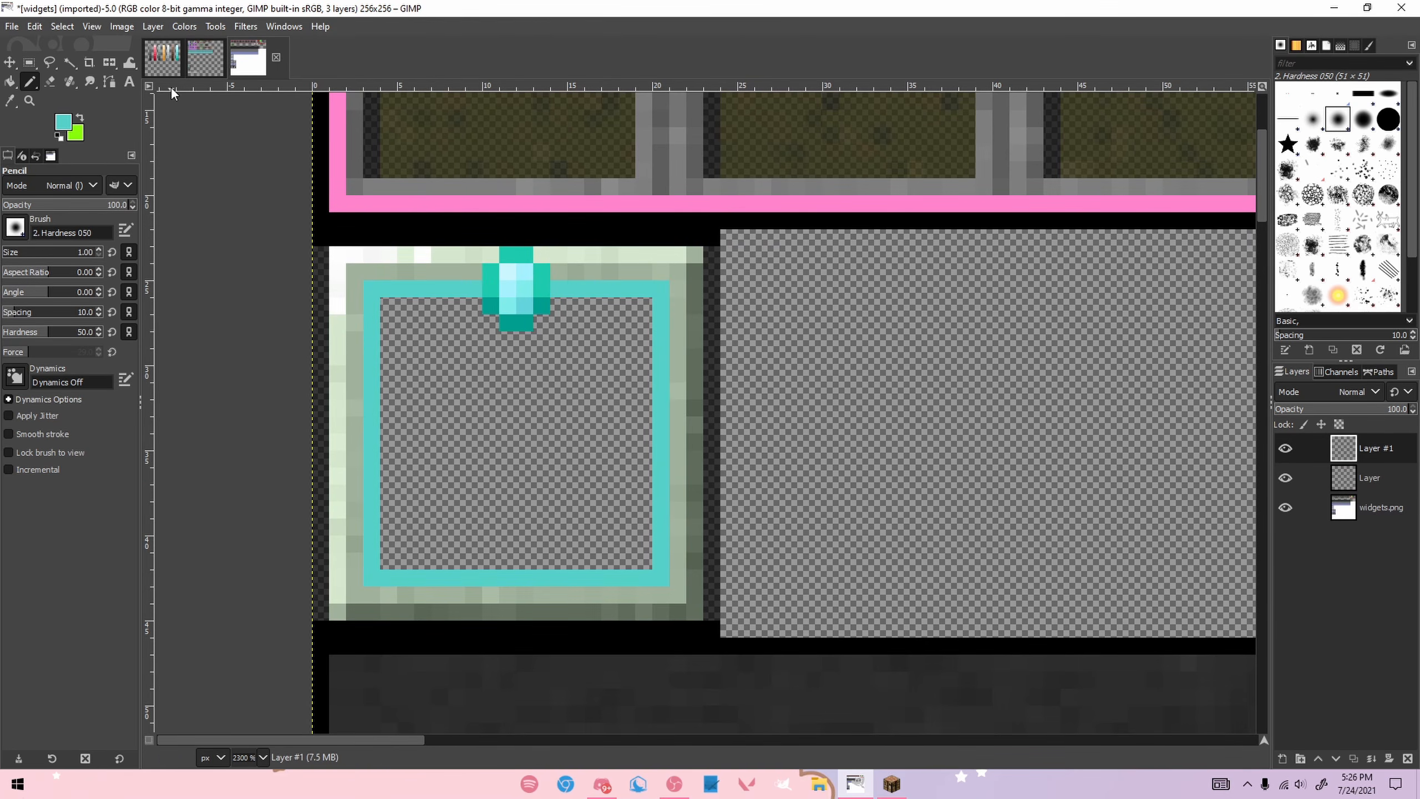
Step: Recolour the corner sections of the turquoise slot selector frame with the second-darkest teal from the palette
click(162, 58)
ctrl+click(933, 378)
key(ctrl+Tab)
key(ctrl+Tab)
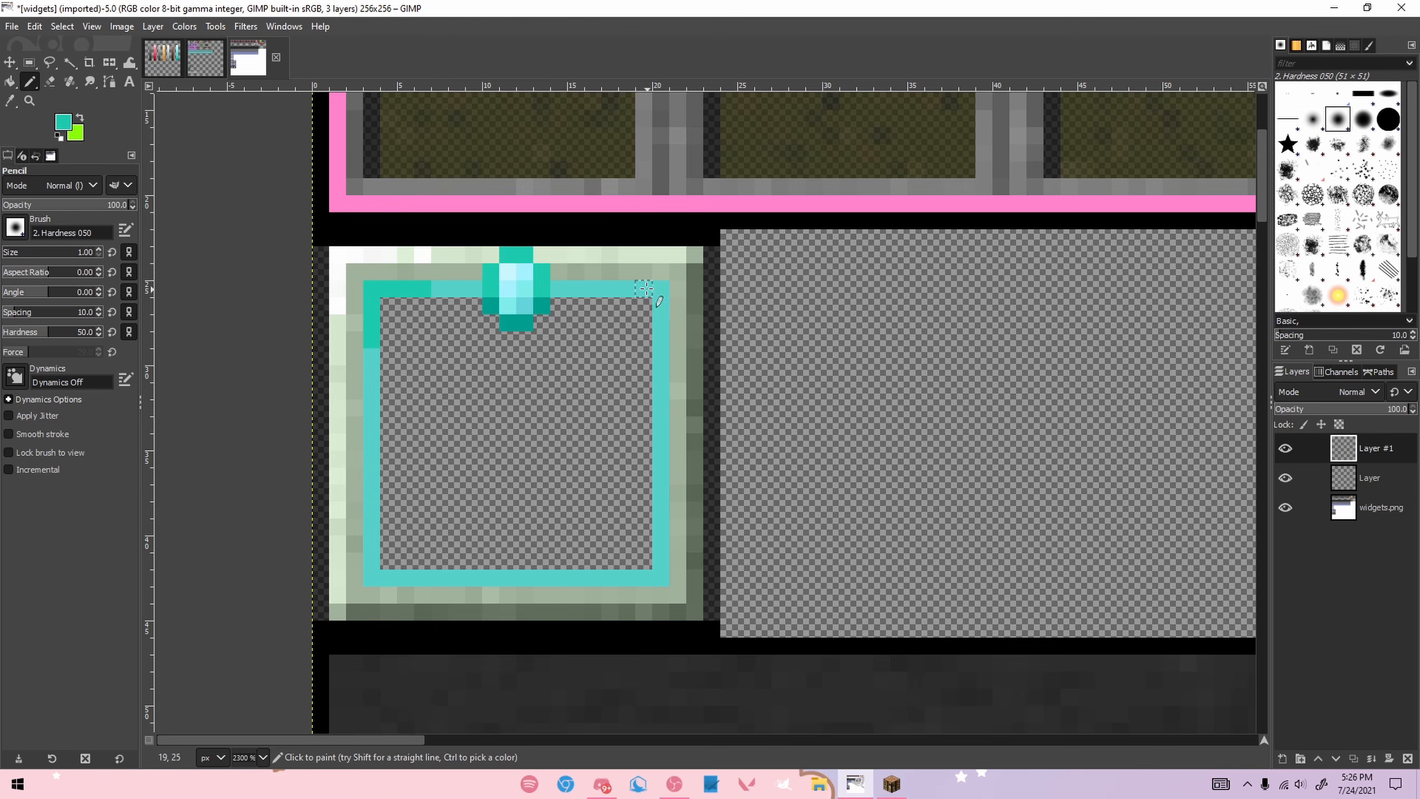
drag(657, 293, 610, 289)
drag(660, 289, 660, 340)
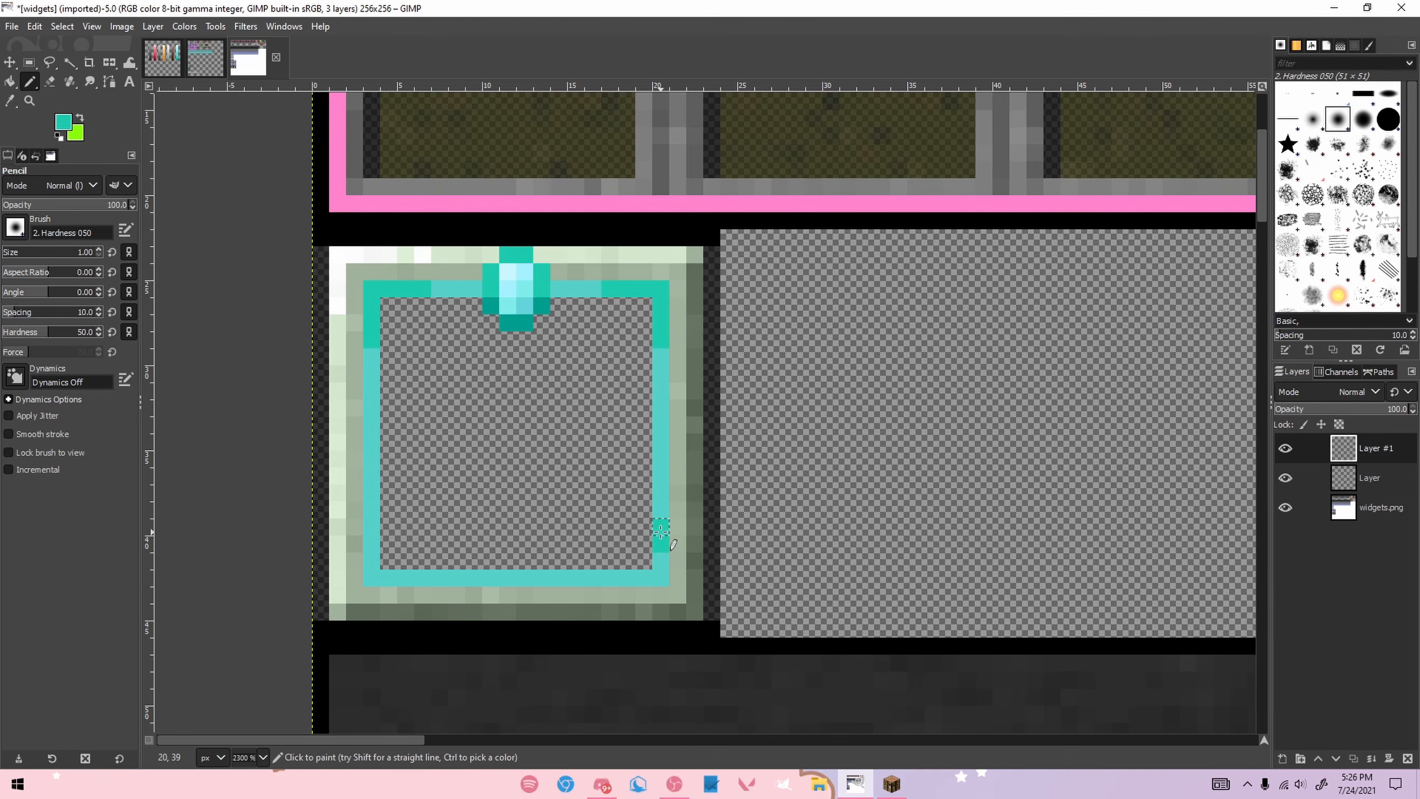
drag(661, 532, 660, 578)
drag(661, 577, 610, 577)
click(424, 577)
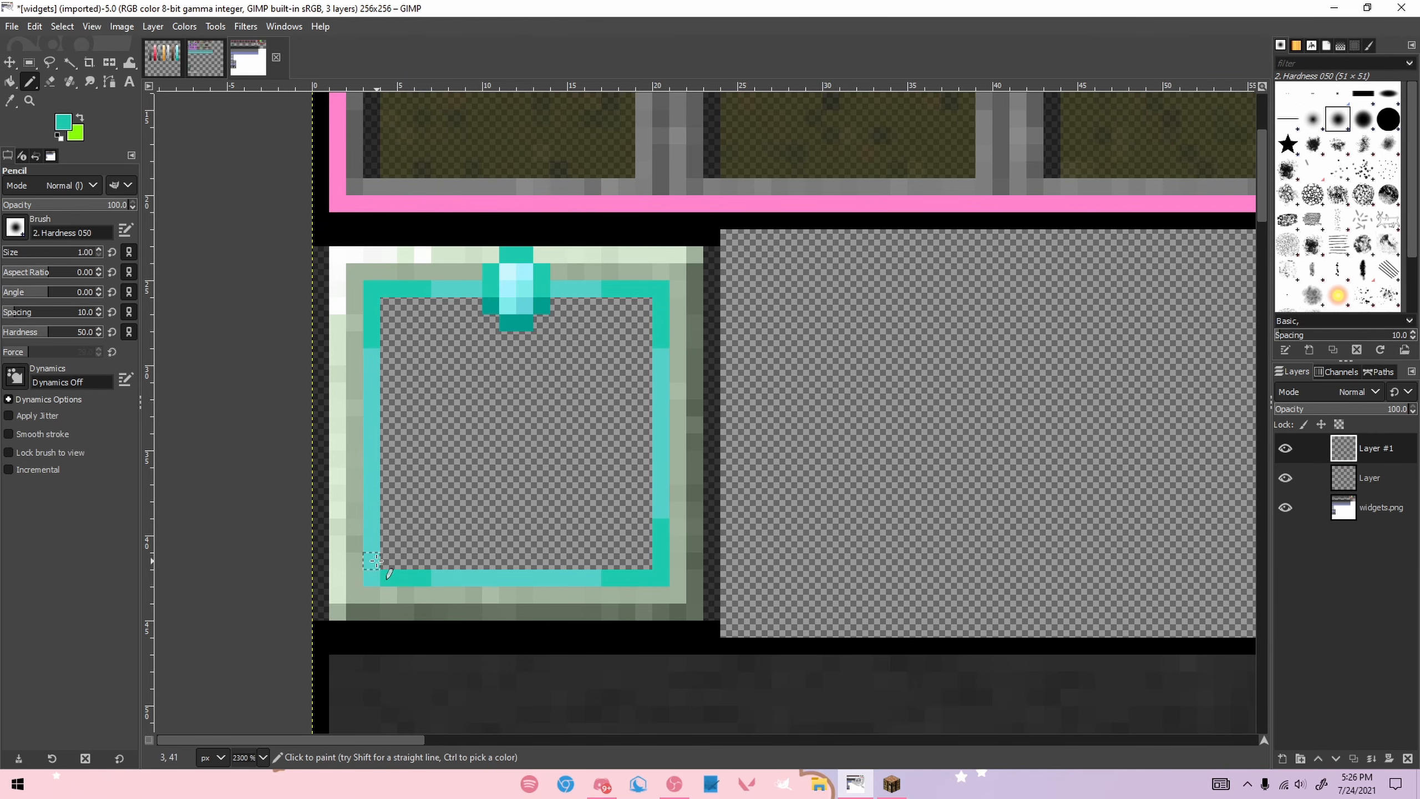
click(371, 576)
Step: Recolour the hotbar's pink outline with the darkest grey from the palette's first column using straight Pencil lines
scroll(469, 539, down, 3)
scroll(525, 485, up, 2)
scroll(525, 485, down, 2)
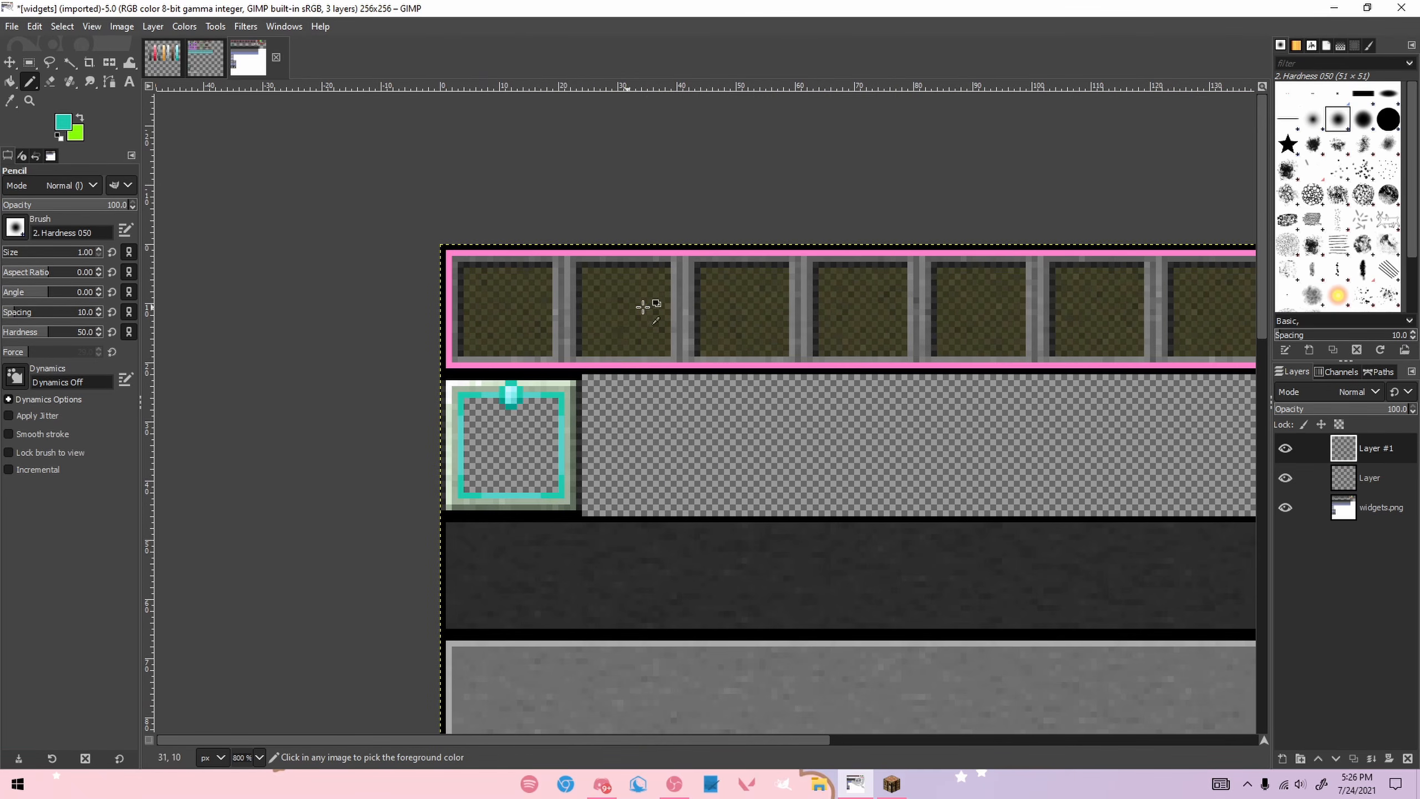
scroll(643, 307, up, 2)
scroll(562, 313, down, 2)
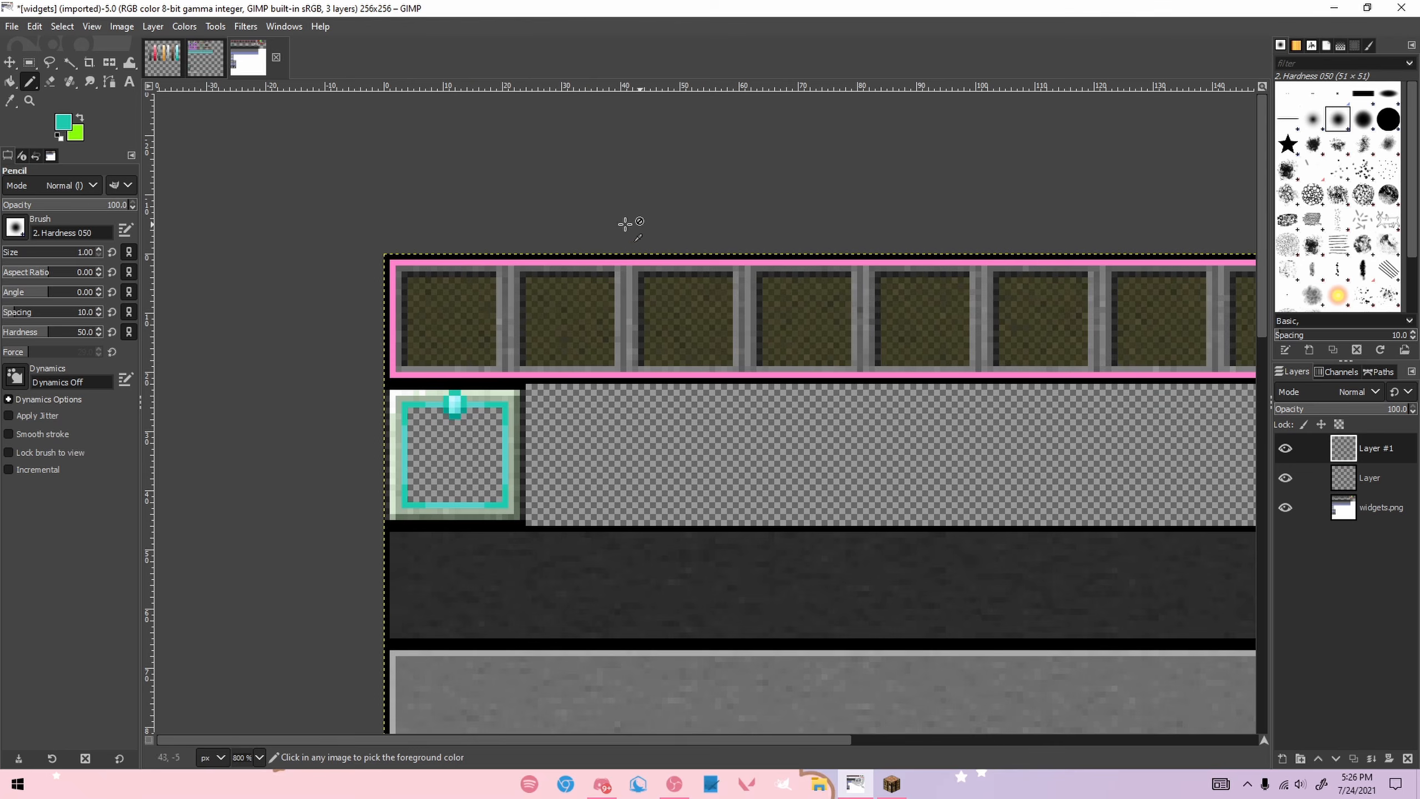
key(alt+1)
ctrl+click(526, 417)
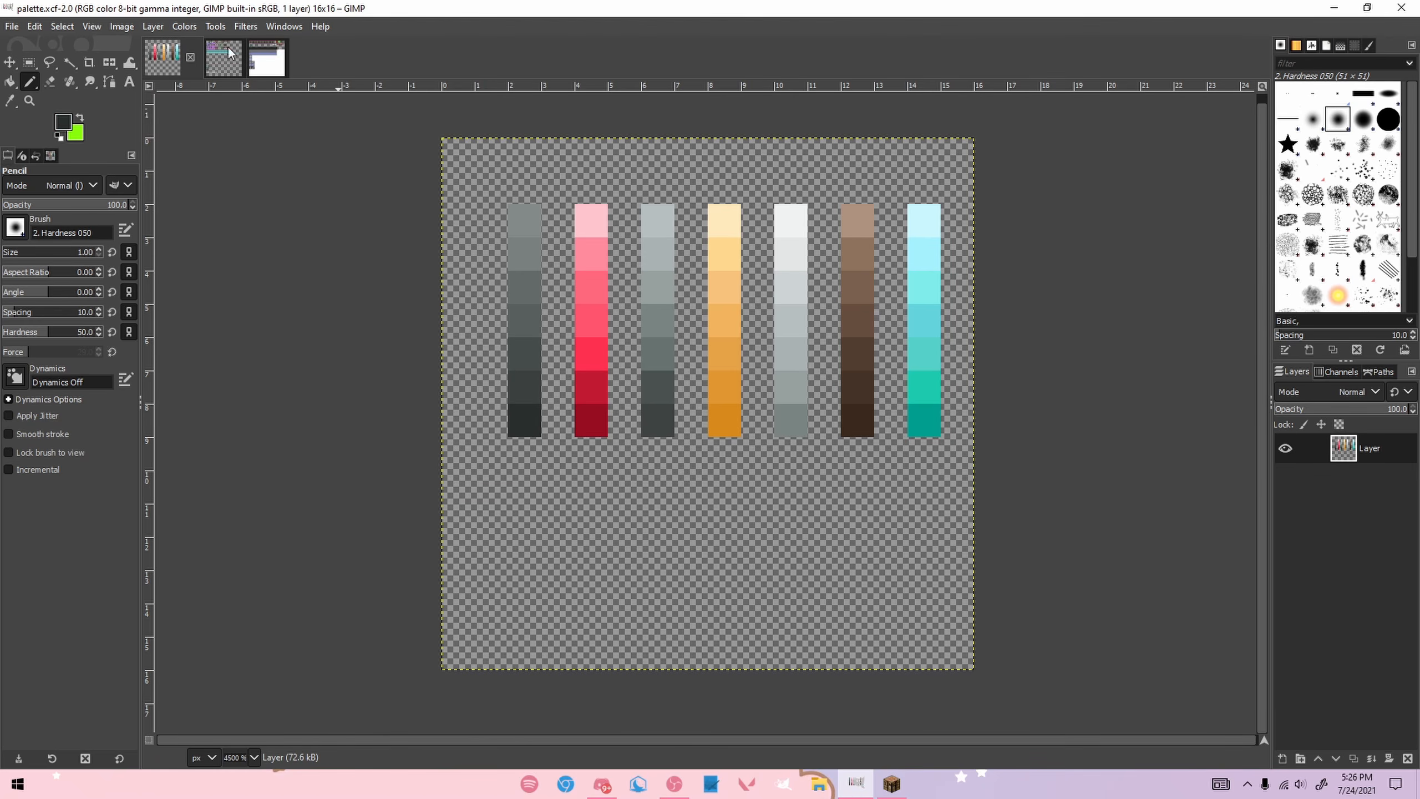
click(263, 56)
scroll(426, 277, up, 3)
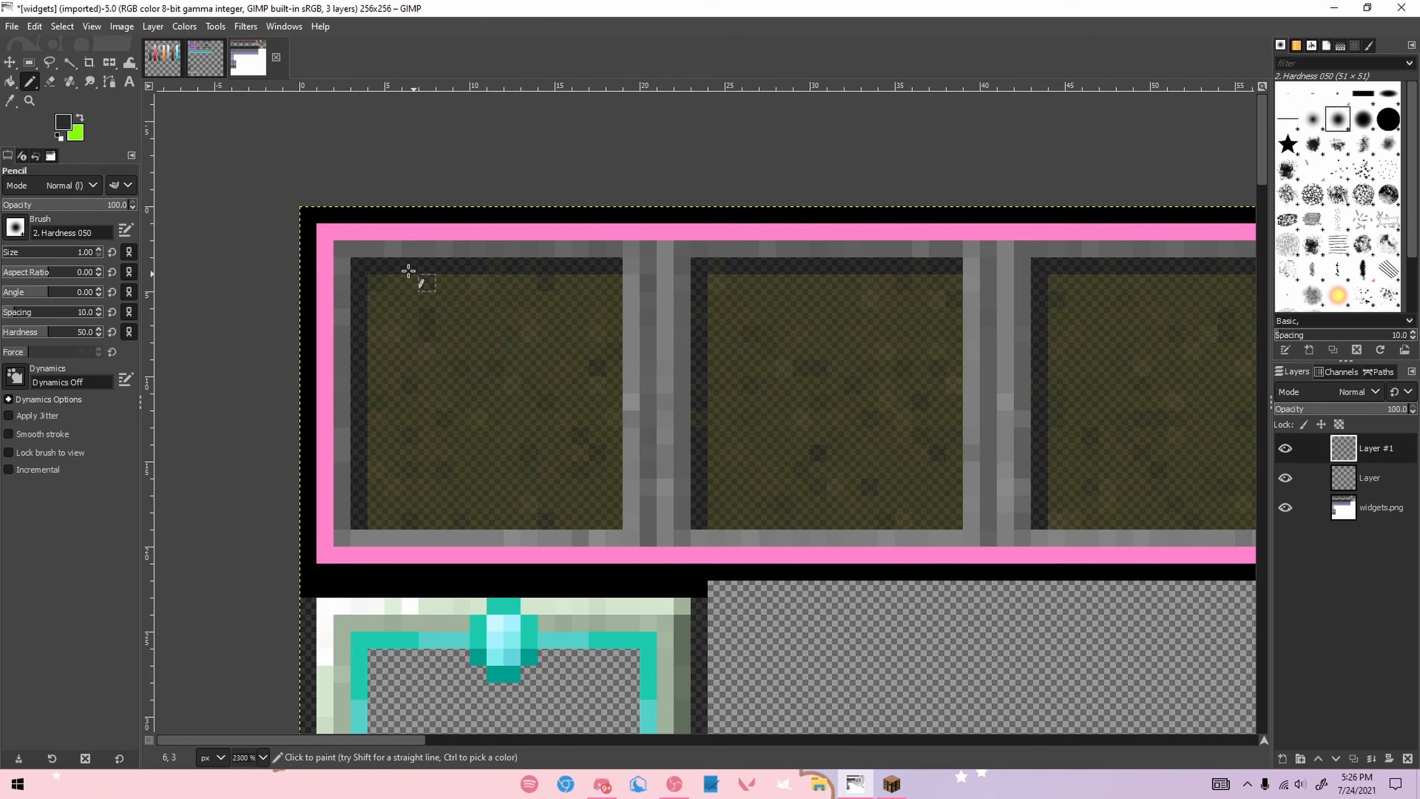
click(317, 238)
shift+click(325, 554)
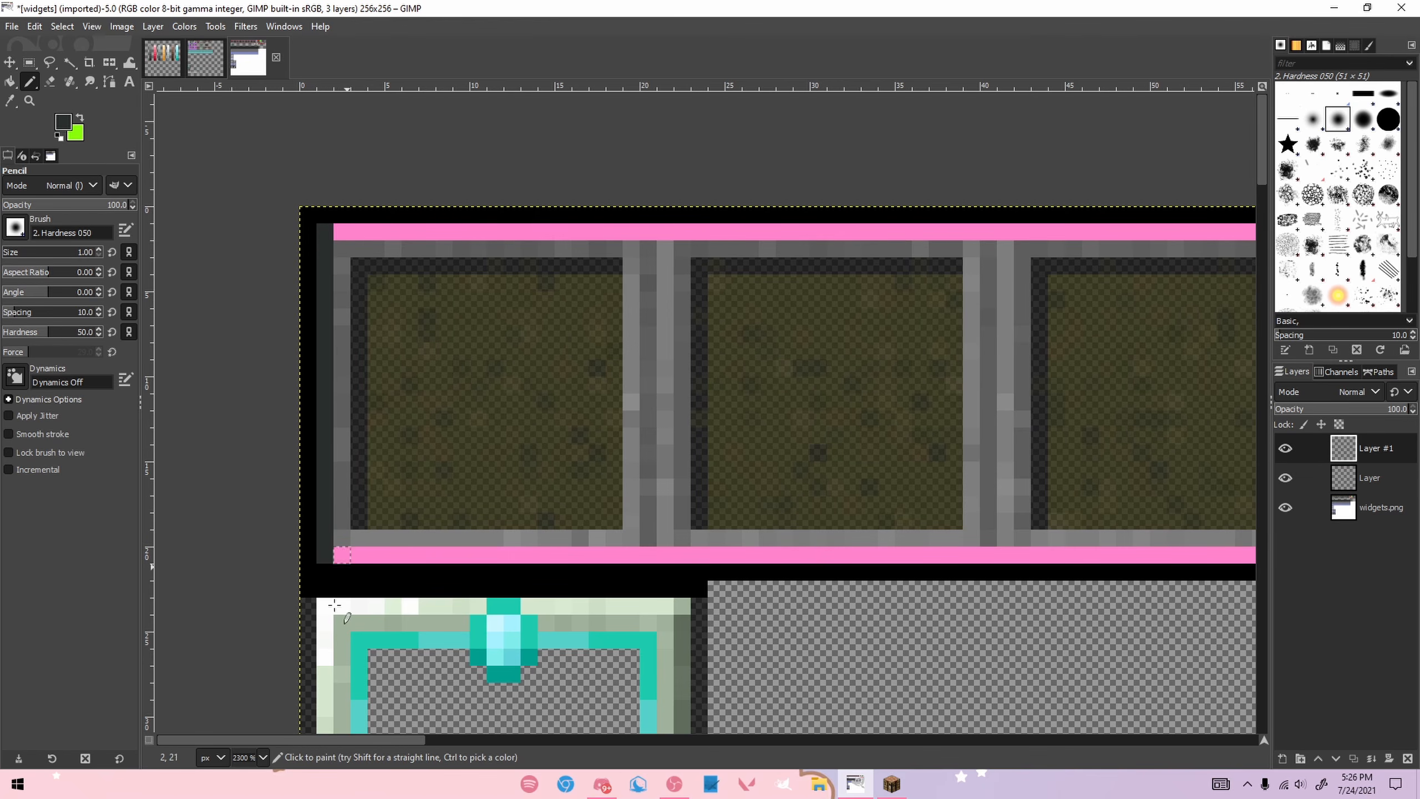
mouse_move(277, 740)
mouse_down()
mouse_move(808, 726)
mouse_move(881, 739)
mouse_move(116, 702)
mouse_up()
shift+click(854, 555)
shift+click(851, 246)
shift+click(198, 232)
Step: Paint the corner sections of the hotbar outline with the second-darkest grey from the palette
click(162, 57)
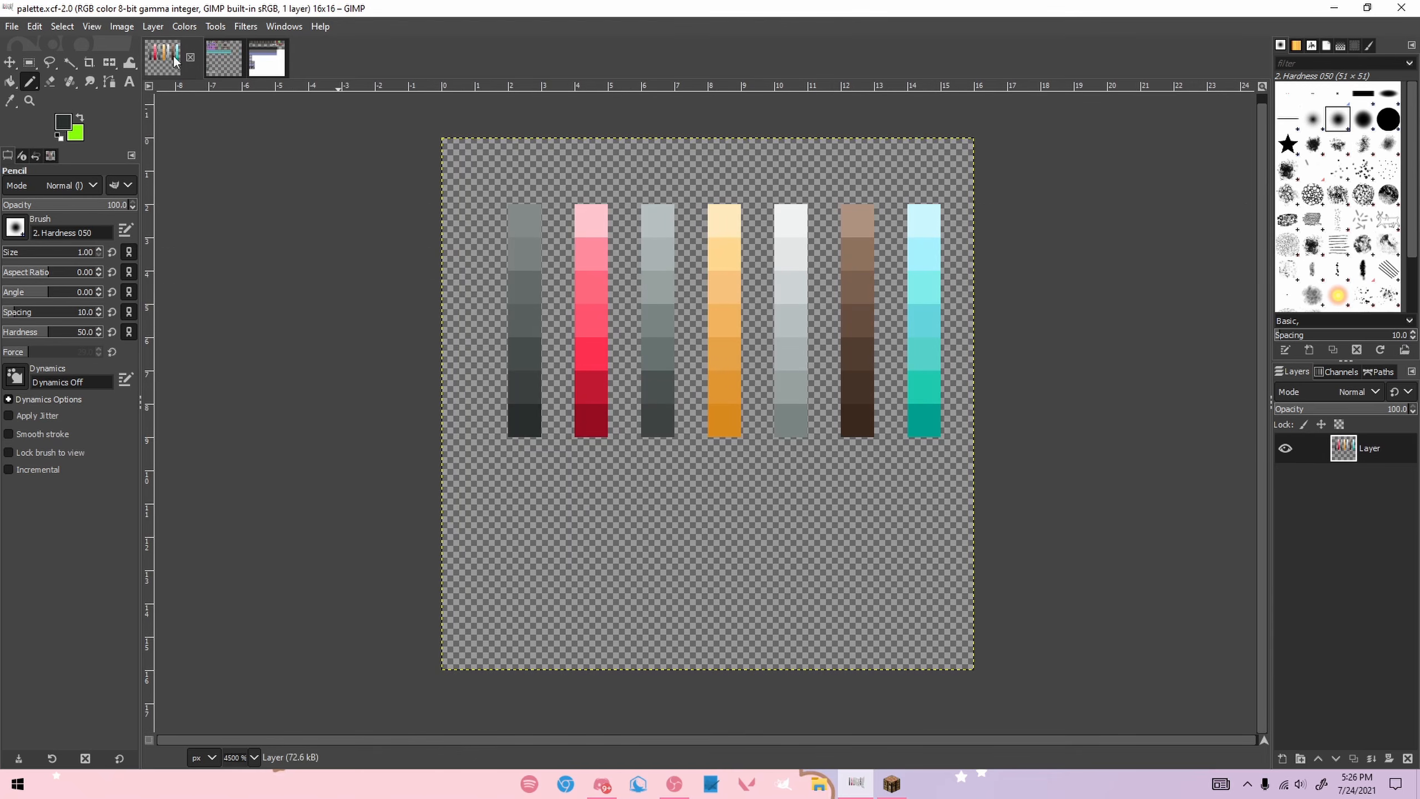
click(252, 62)
click(180, 250)
click(181, 267)
click(180, 231)
click(181, 504)
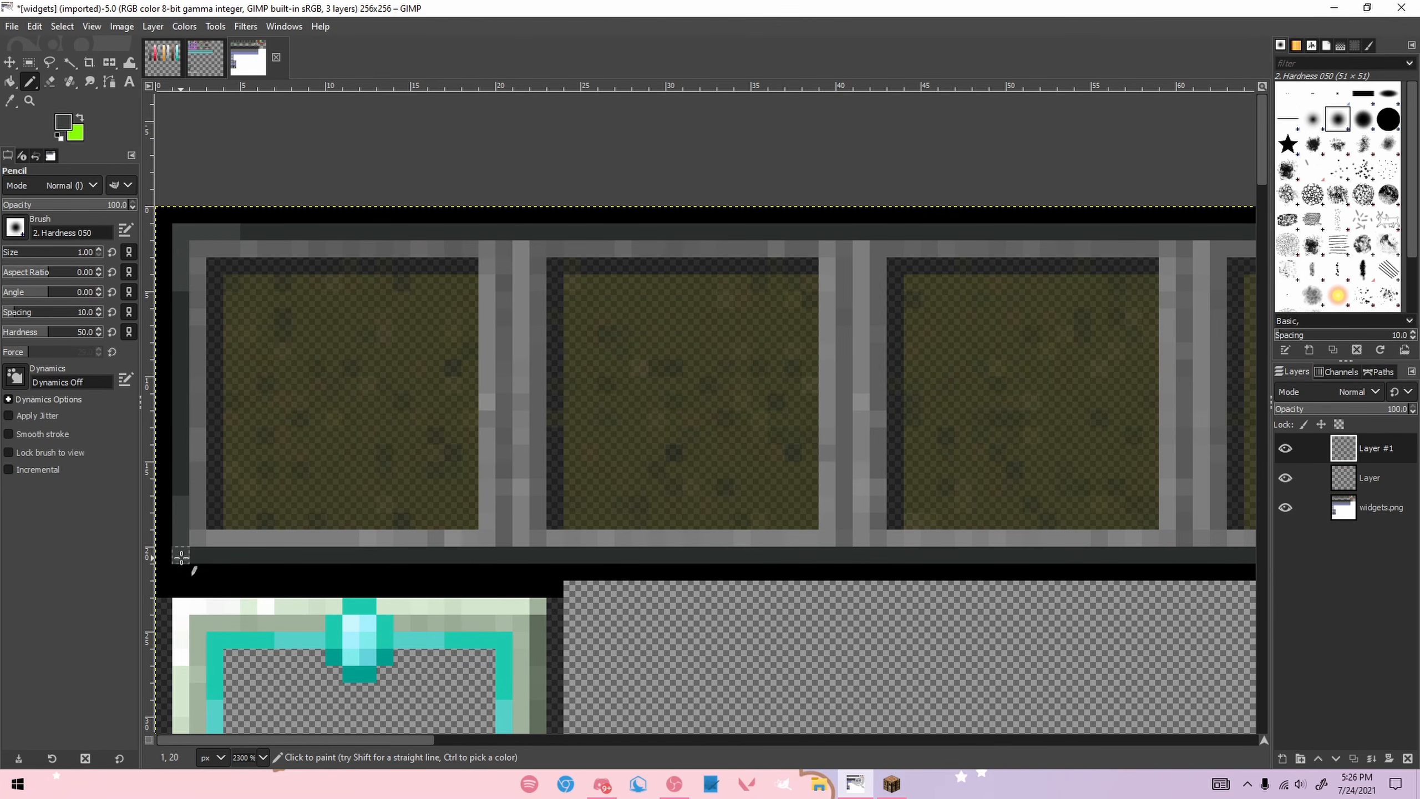
scroll(358, 581, right, 15)
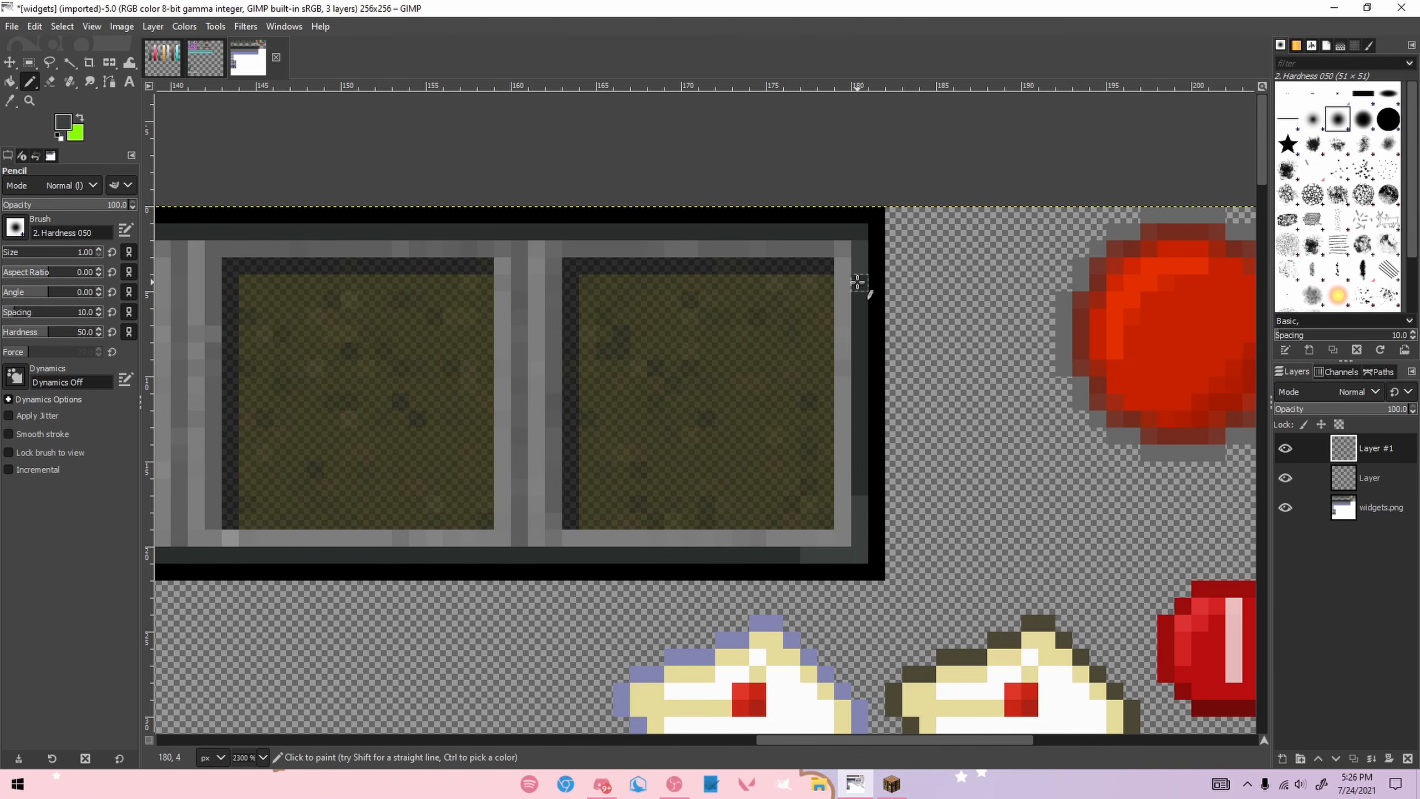
Step: Select the original hotbar and slot selector areas on the widgets.png layer and cut them out, leaving the redrawn outlines
ctrl+scroll(716, 358, down, 4)
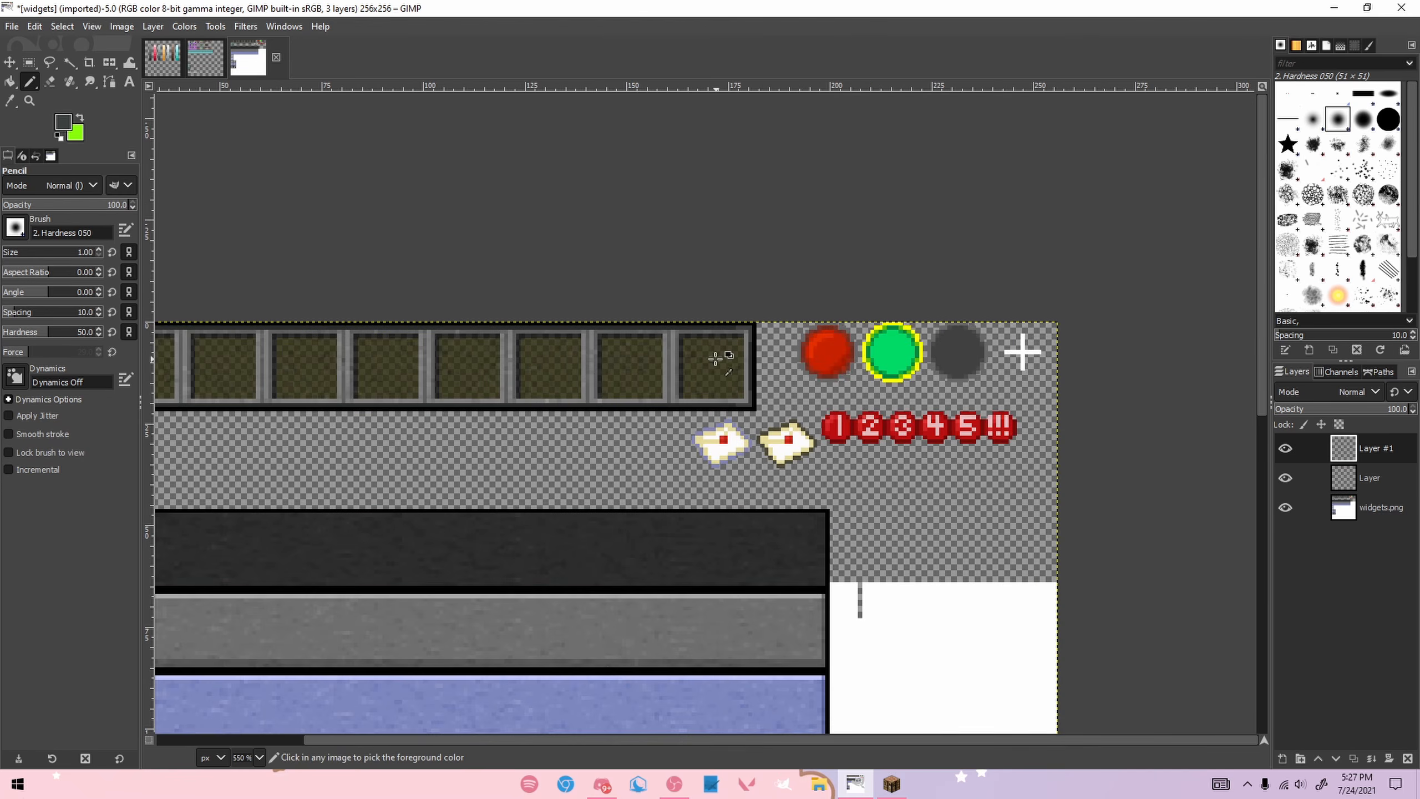
ctrl+scroll(270, 342, down, 2)
ctrl+scroll(270, 342, up, 2)
ctrl+scroll(263, 350, down, 2)
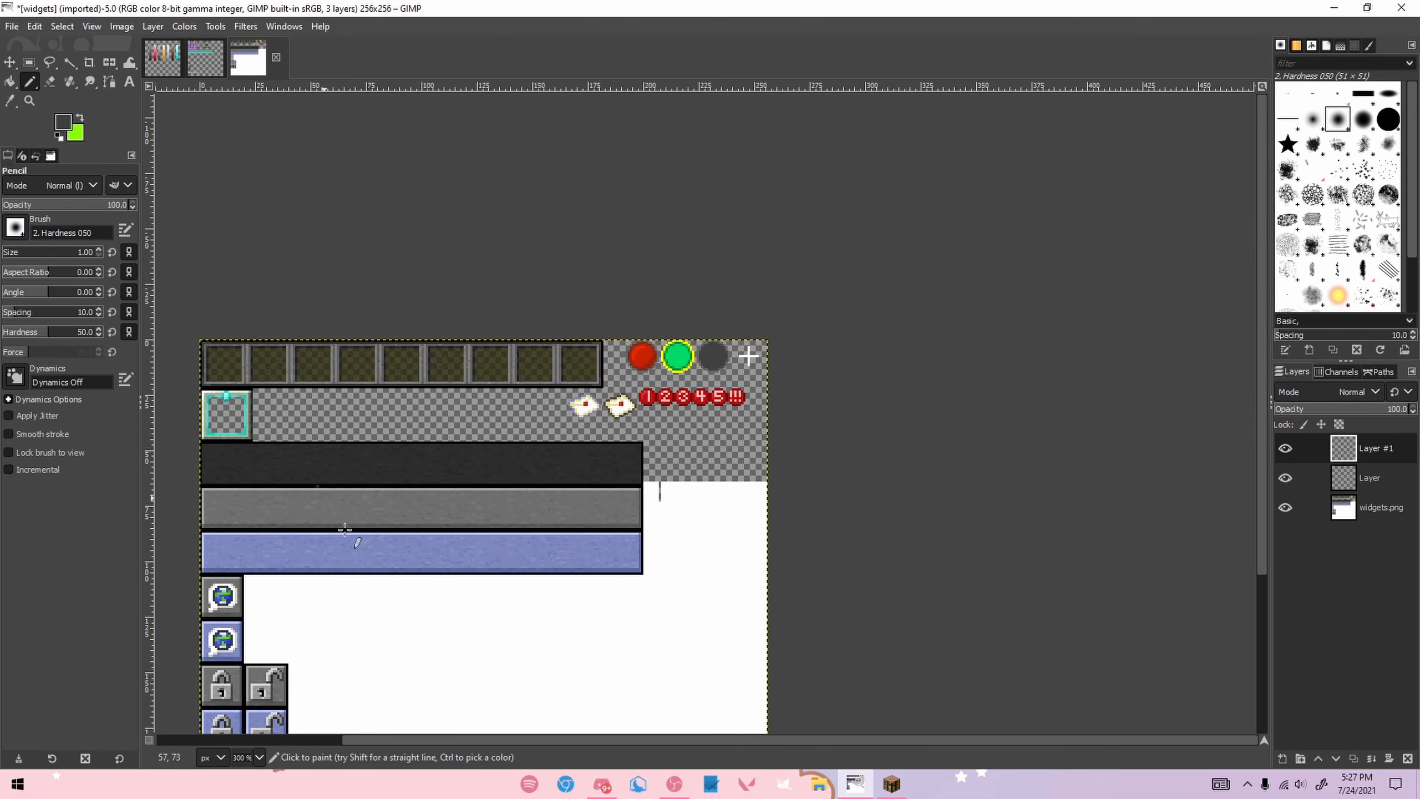
drag(458, 739, 320, 740)
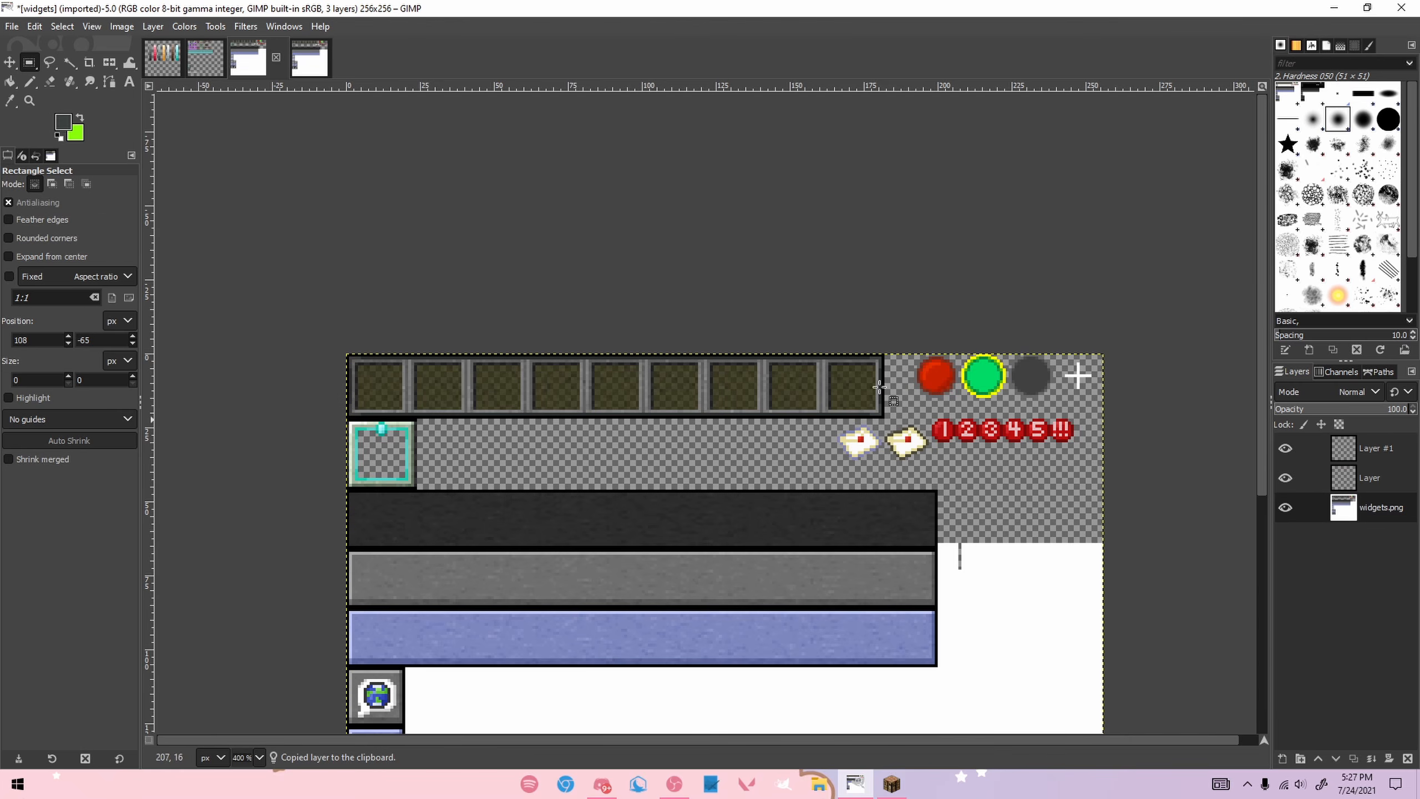
scroll(413, 401, up, 2)
drag(270, 280, 907, 575)
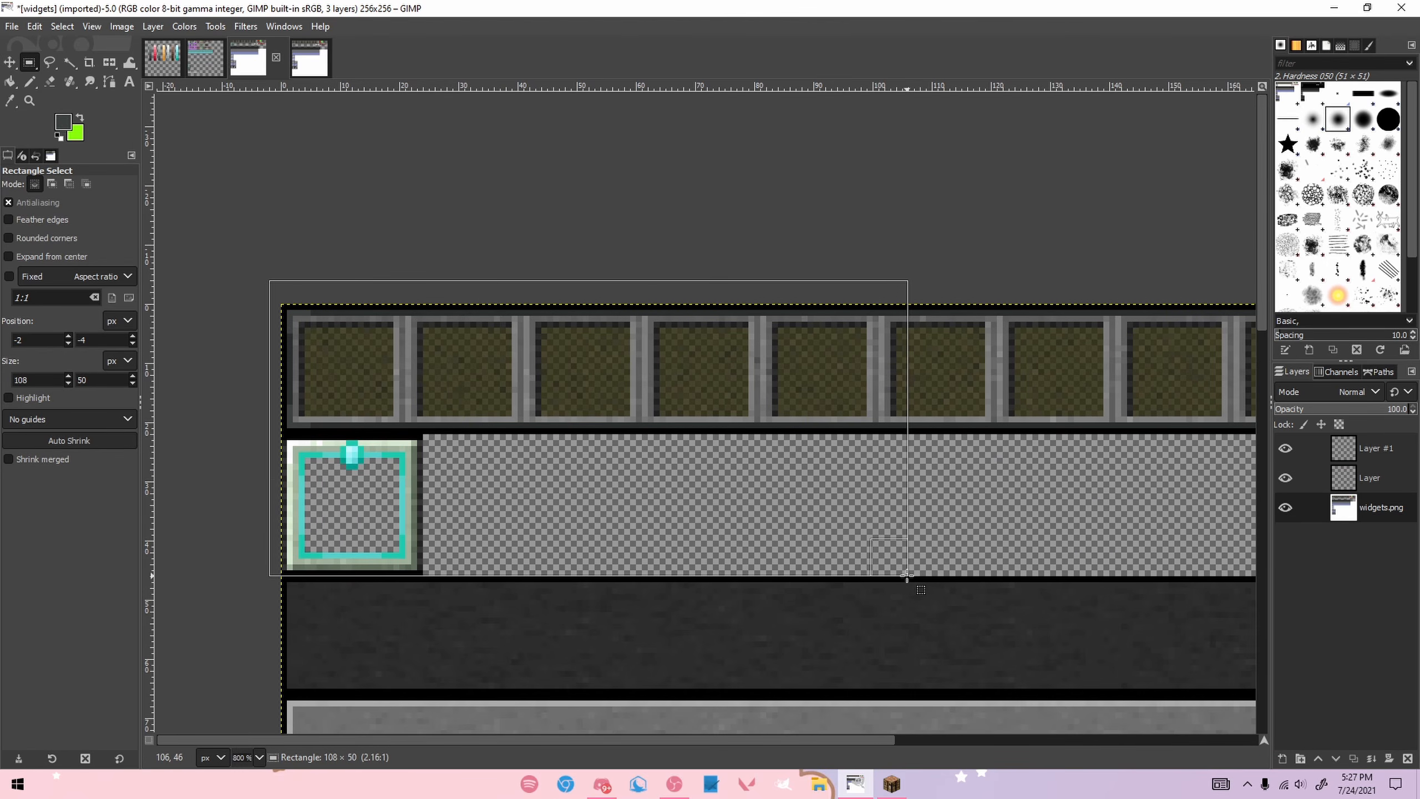
drag(608, 740, 807, 729)
drag(479, 263, 970, 439)
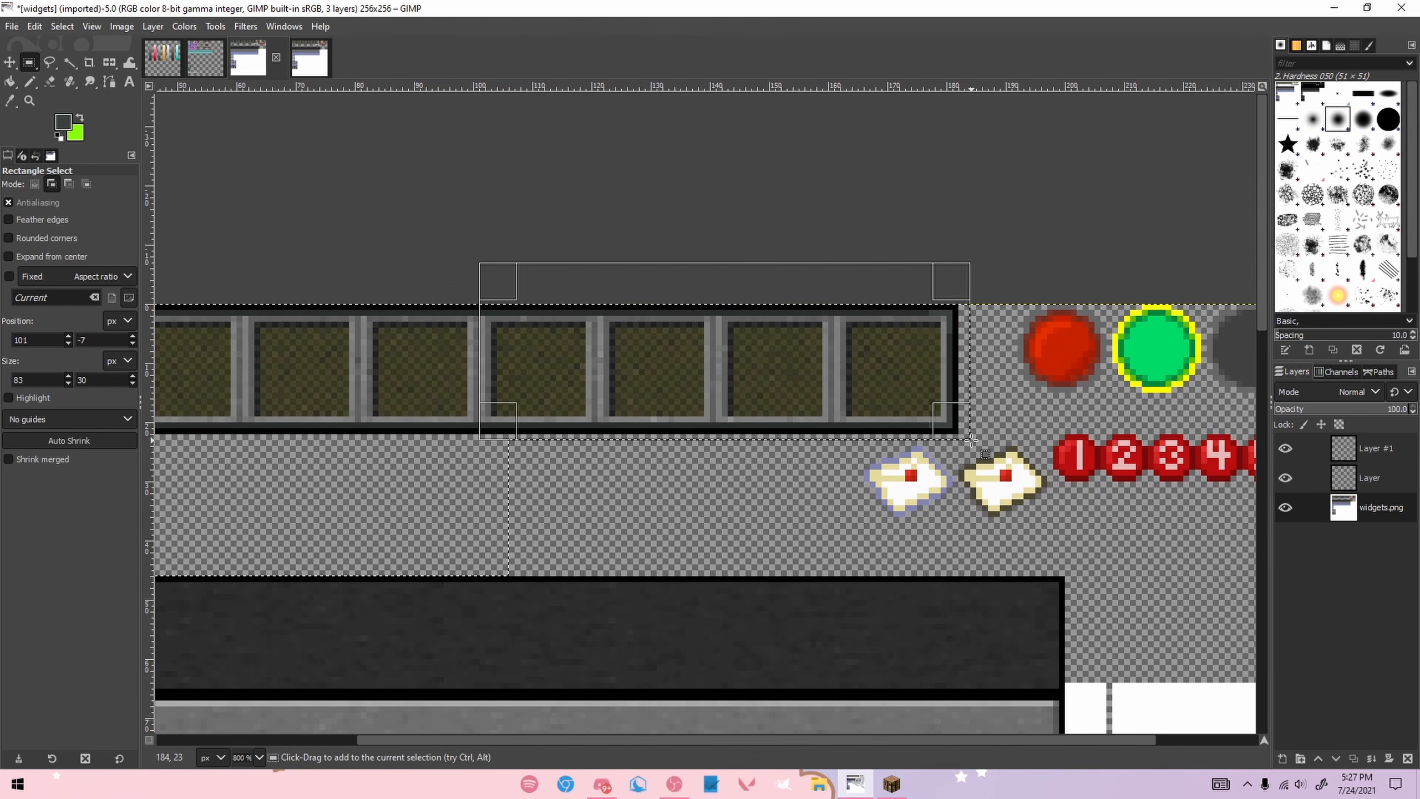
key(ctrl+x)
click(733, 186)
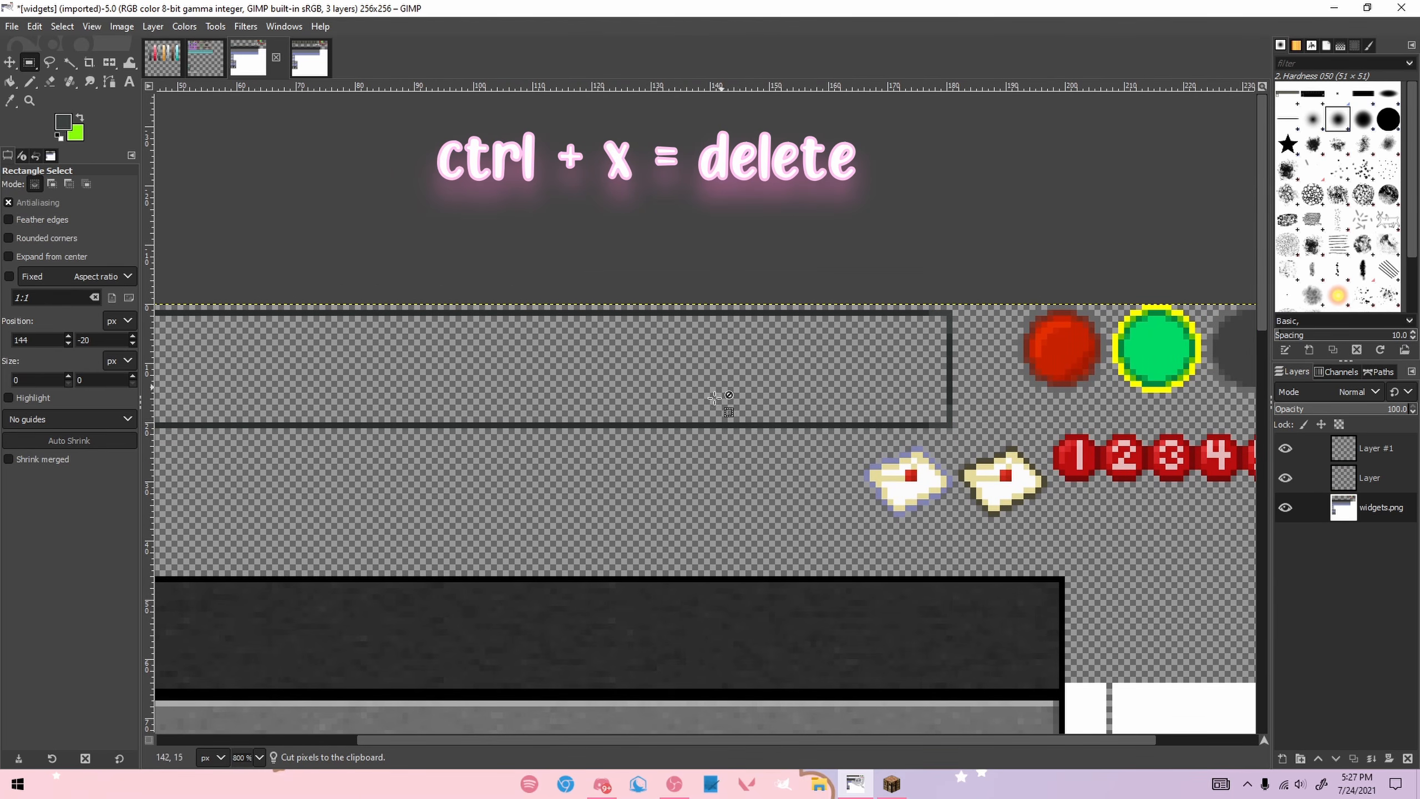
scroll(708, 410, down, 5)
scroll(657, 421, up, 3)
drag(384, 337, 588, 455)
click(613, 284)
scroll(668, 345, up, 1)
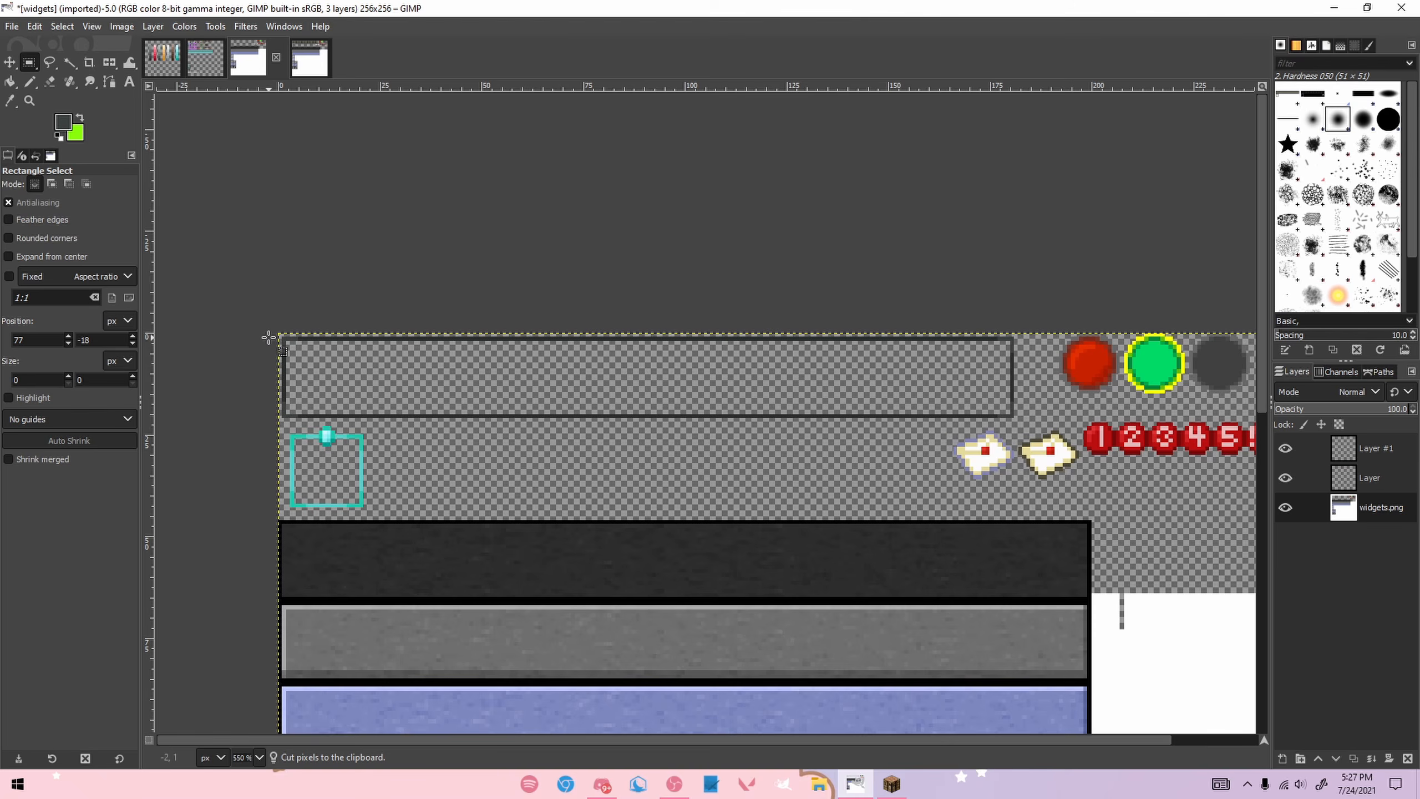
Step: Select the slot selector frame's empty interior with combined rectangles that follow the gem's lower outline
scroll(431, 387, up, 3)
scroll(428, 383, down, 3)
scroll(412, 387, down, 1)
scroll(391, 469, up, 2)
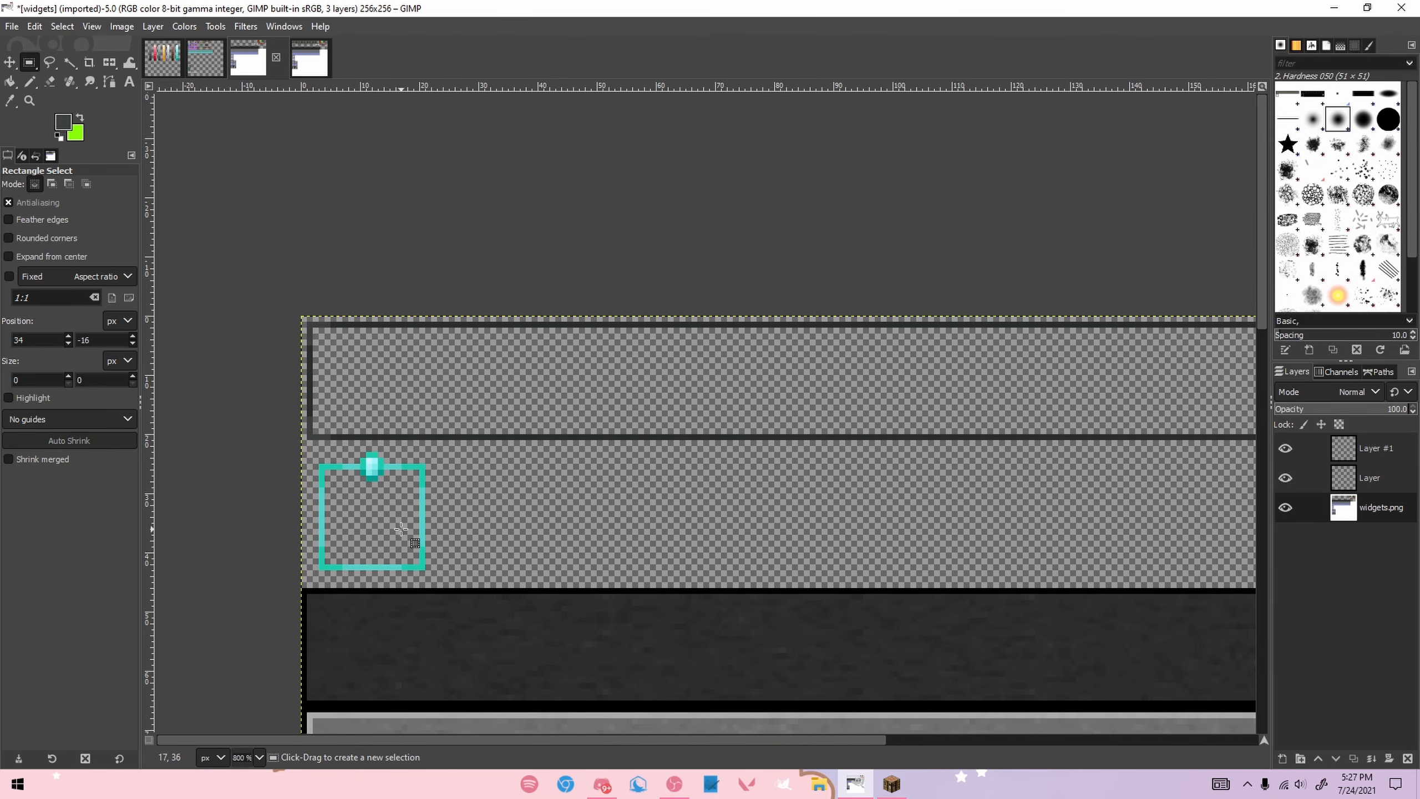
scroll(401, 529, up, 1)
scroll(317, 493, up, 2)
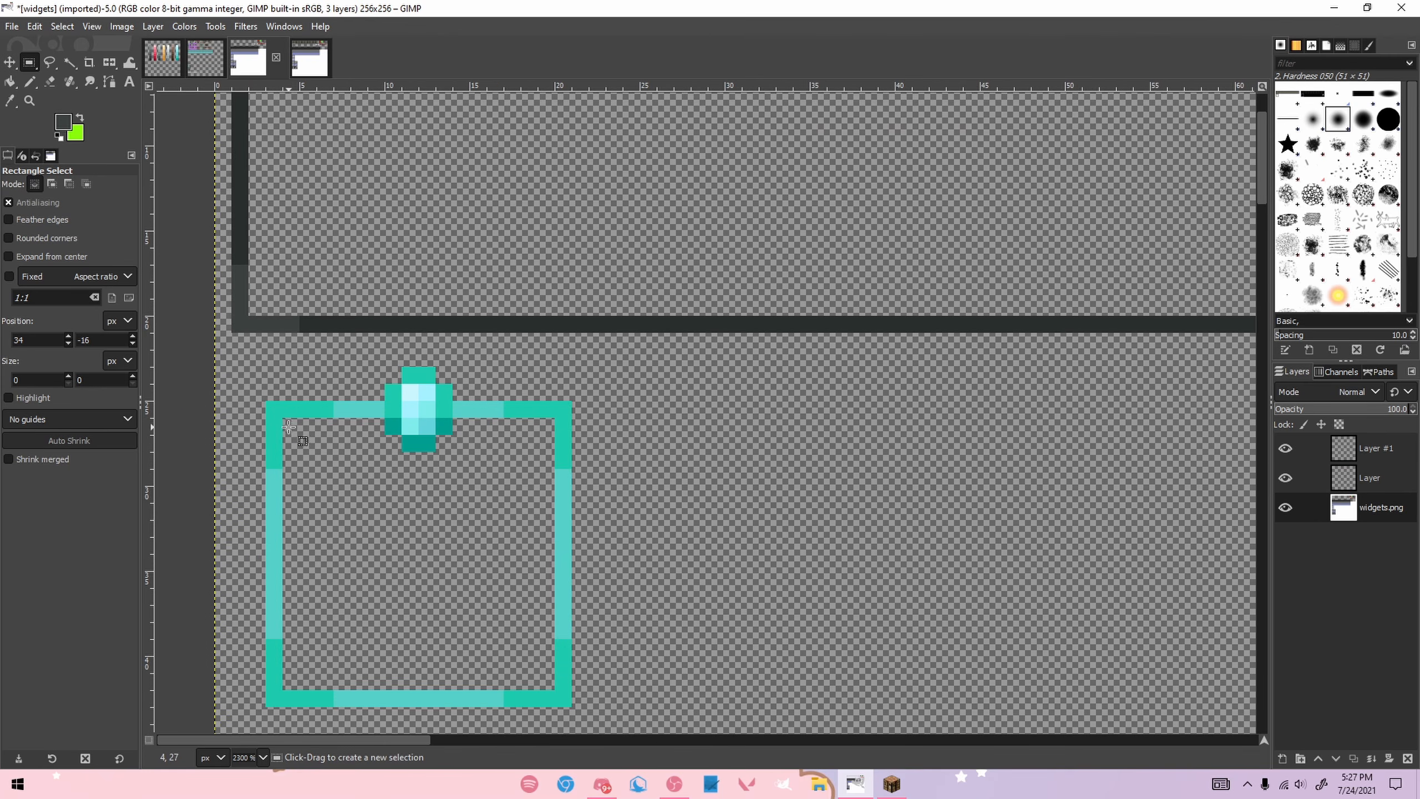
drag(286, 426, 371, 608)
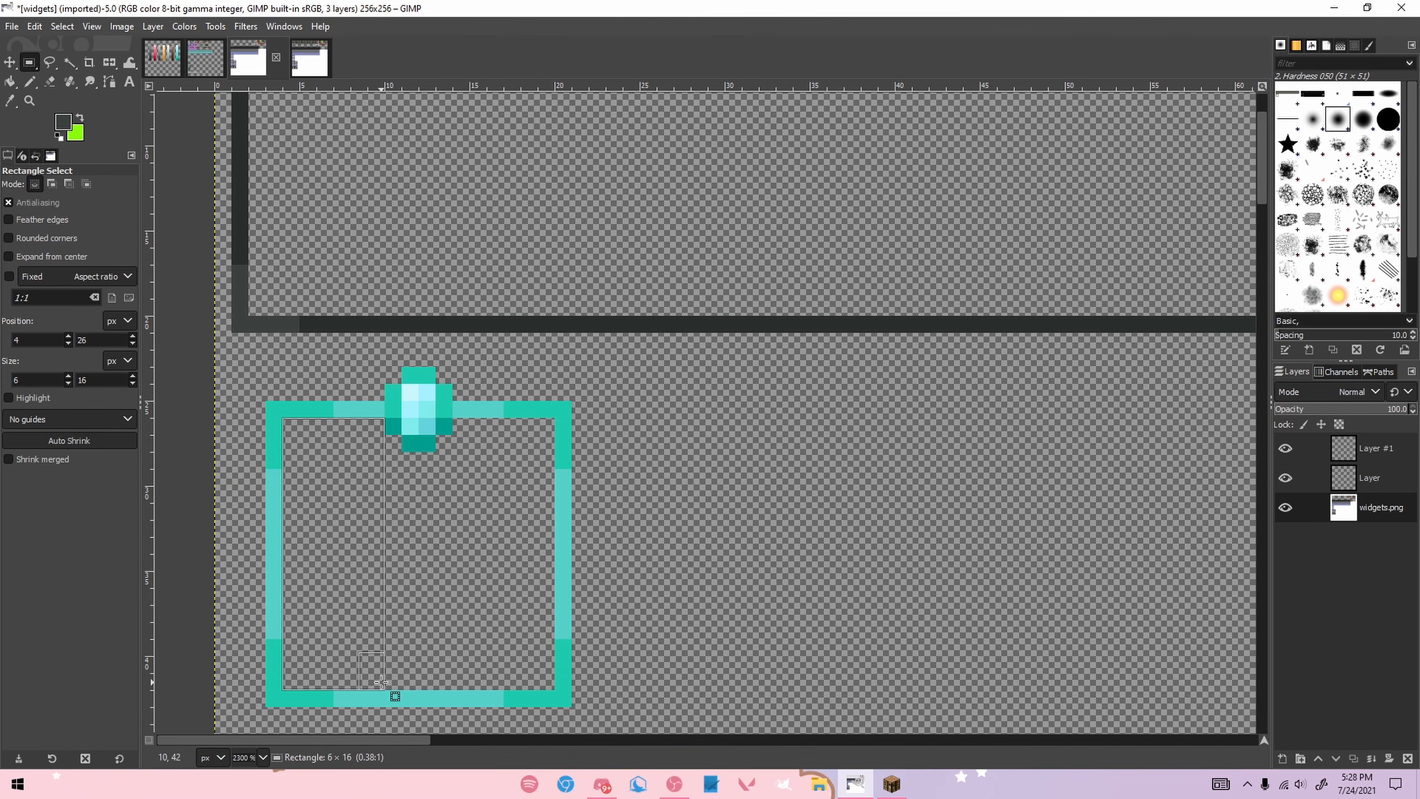
drag(381, 681, 381, 682)
drag(385, 436, 387, 577)
drag(390, 694, 404, 690)
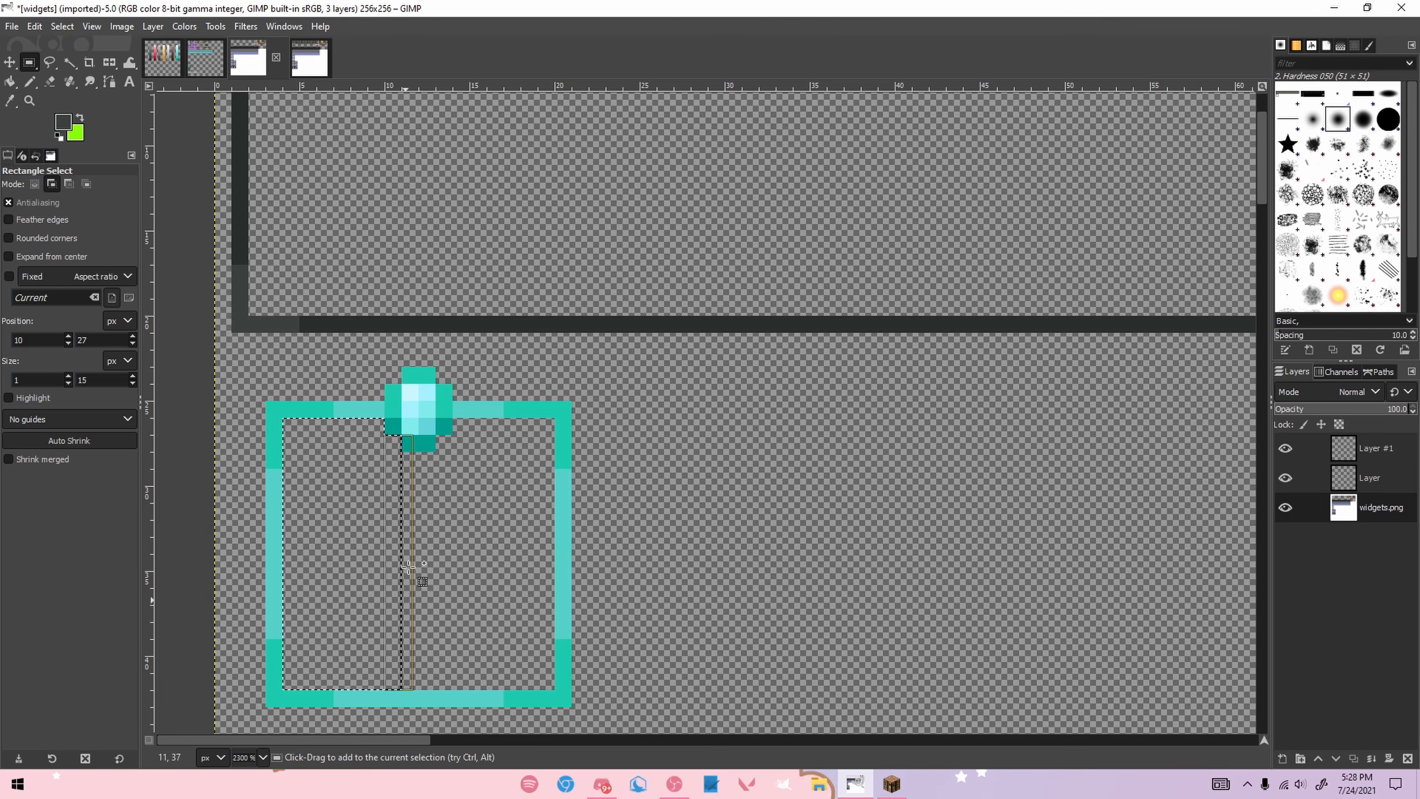
drag(401, 457, 559, 697)
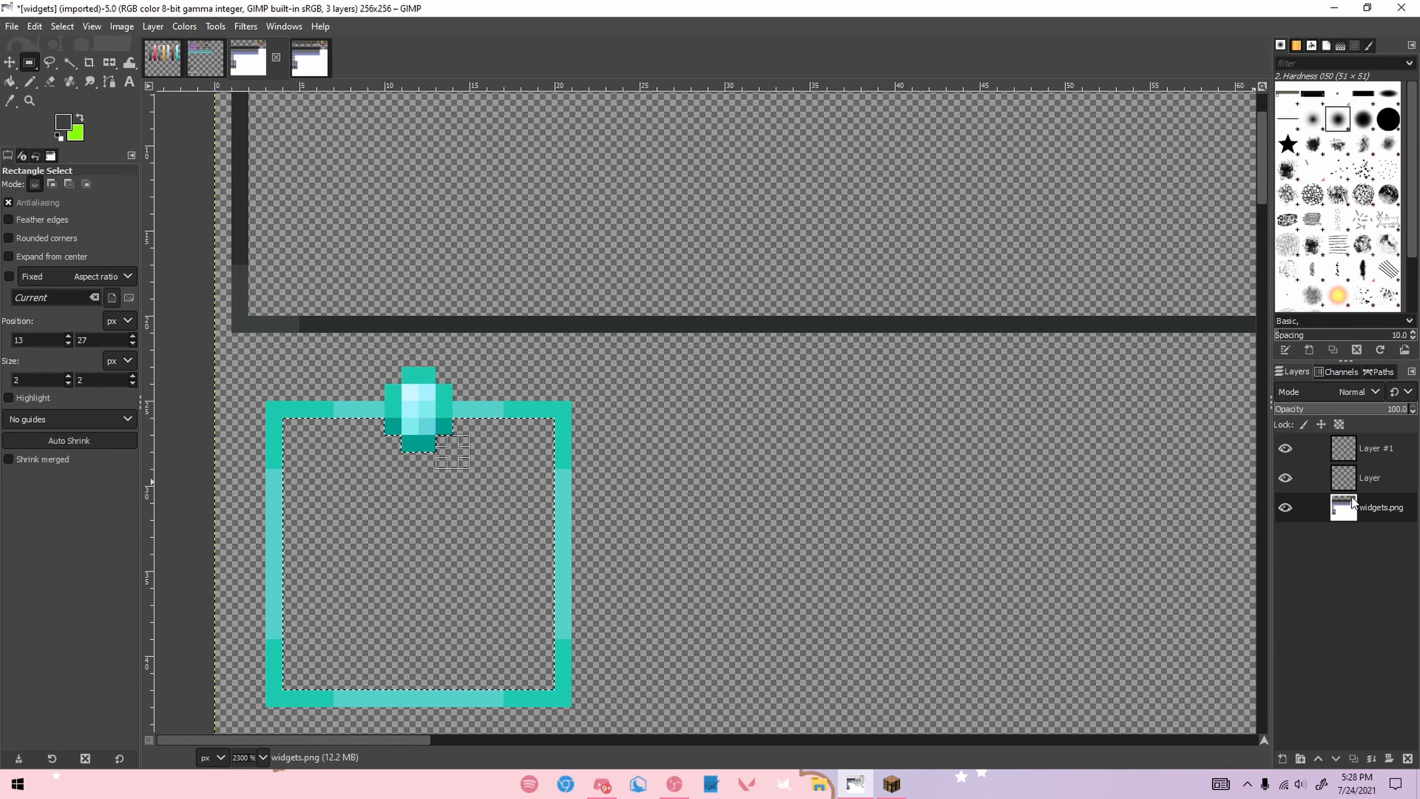
Step: Bucket-fill the selected slot interior with the dark grey on a new layer and lower that layer's opacity to 45.1
click(1352, 479)
click(1282, 758)
key(Return)
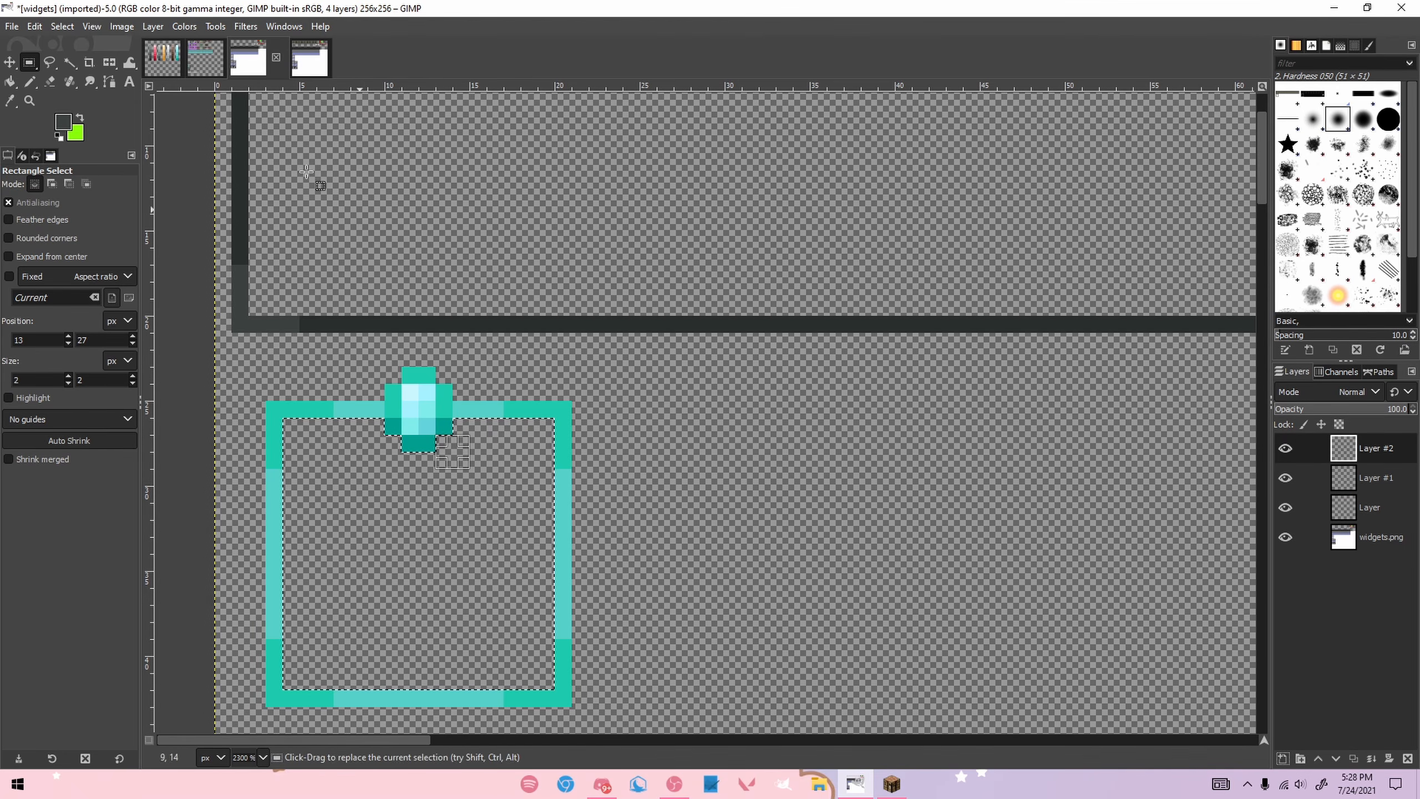
click(10, 81)
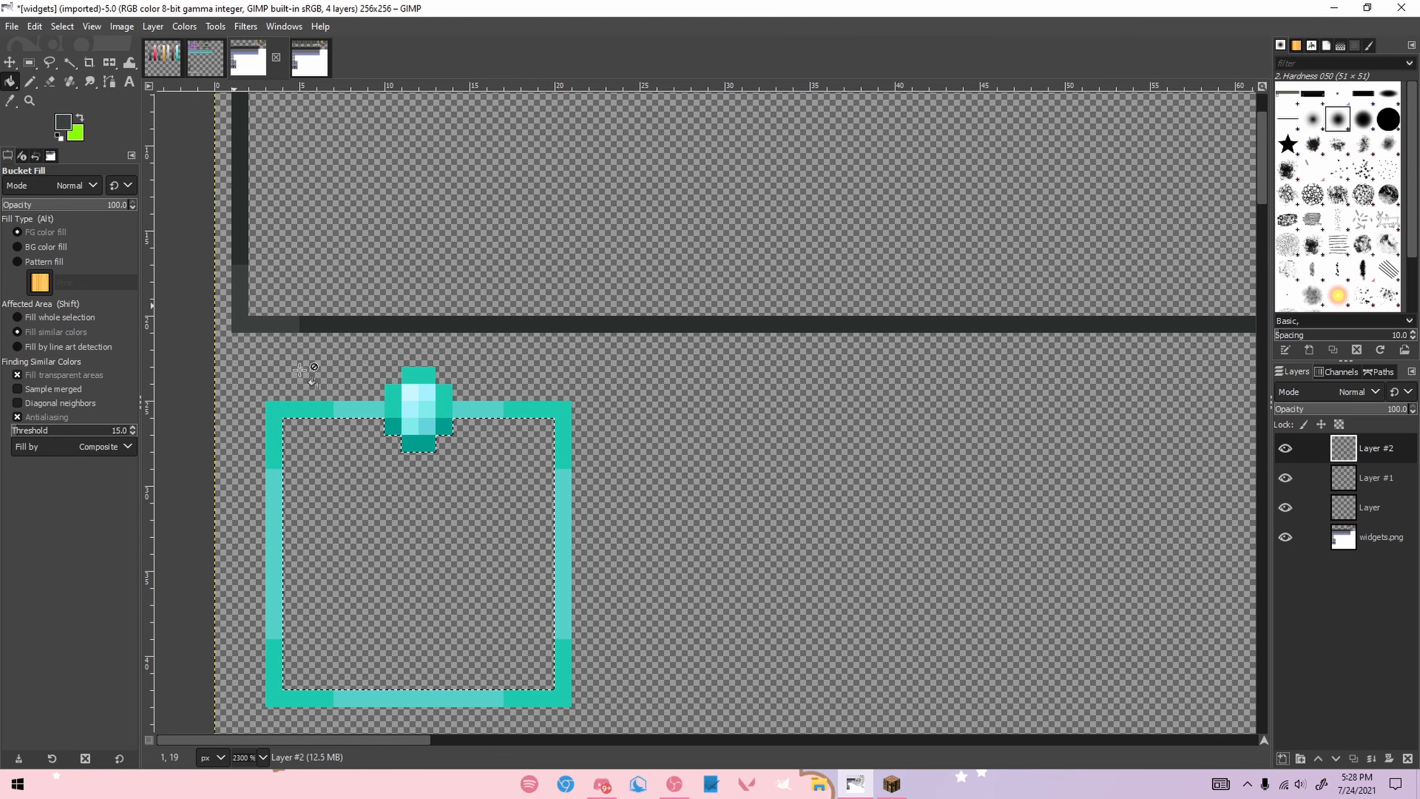
click(267, 360)
key(r)
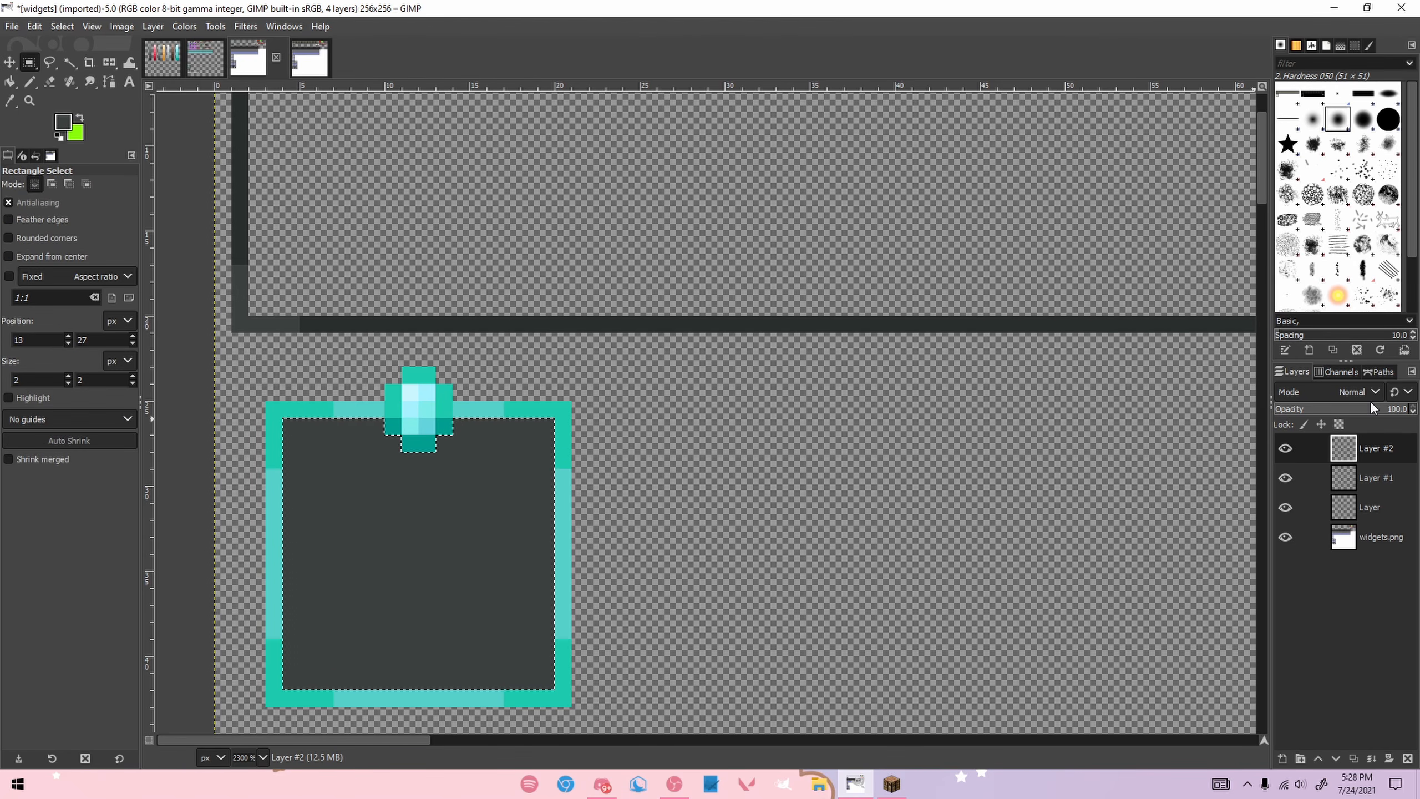
drag(1367, 410, 1338, 414)
click(706, 415)
Step: Examine the redrawn hotbar outline and slot selector at different zoom levels, including with the widgets.png layer hidden
scroll(697, 417, down, 4)
scroll(766, 481, down, 2)
scroll(743, 431, up, 1)
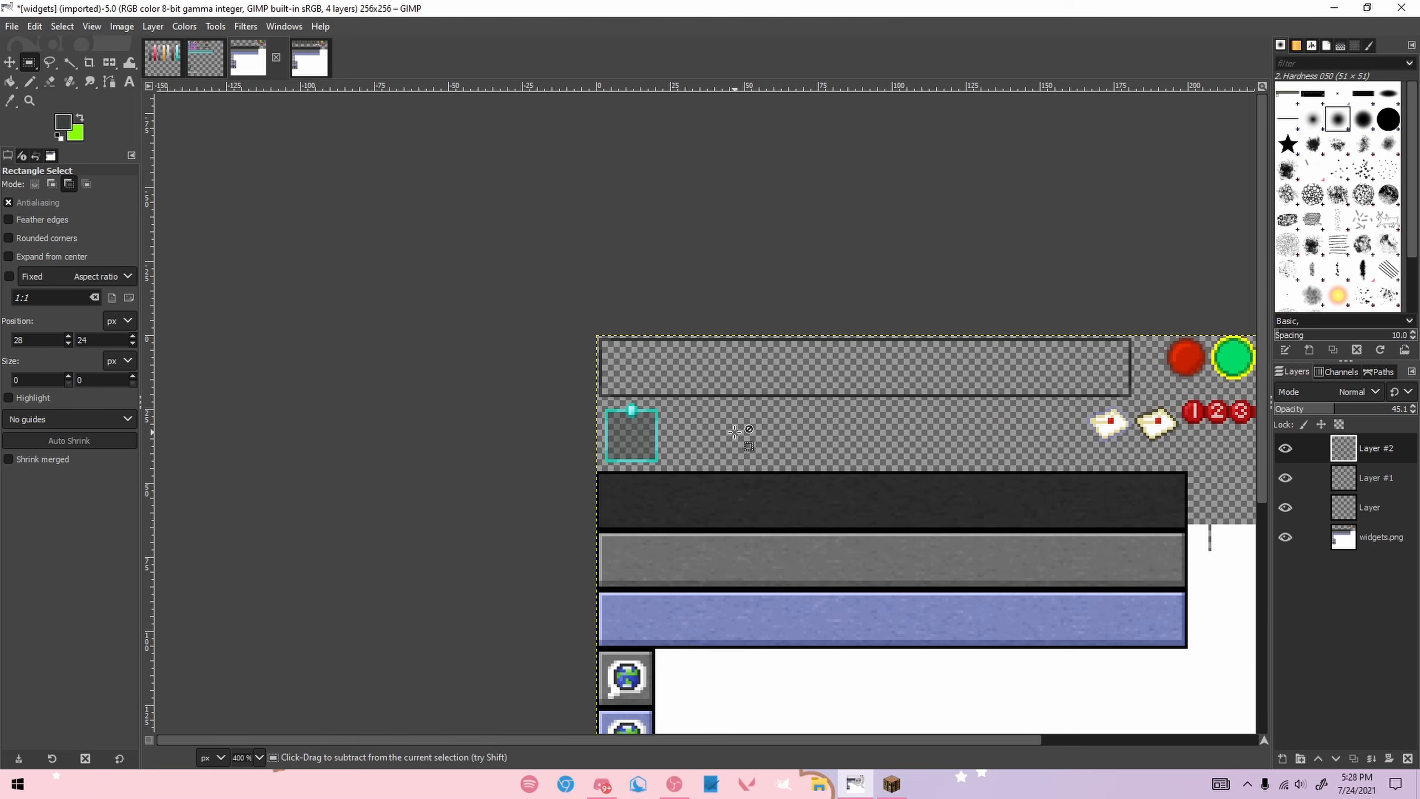
scroll(805, 420, up, 1)
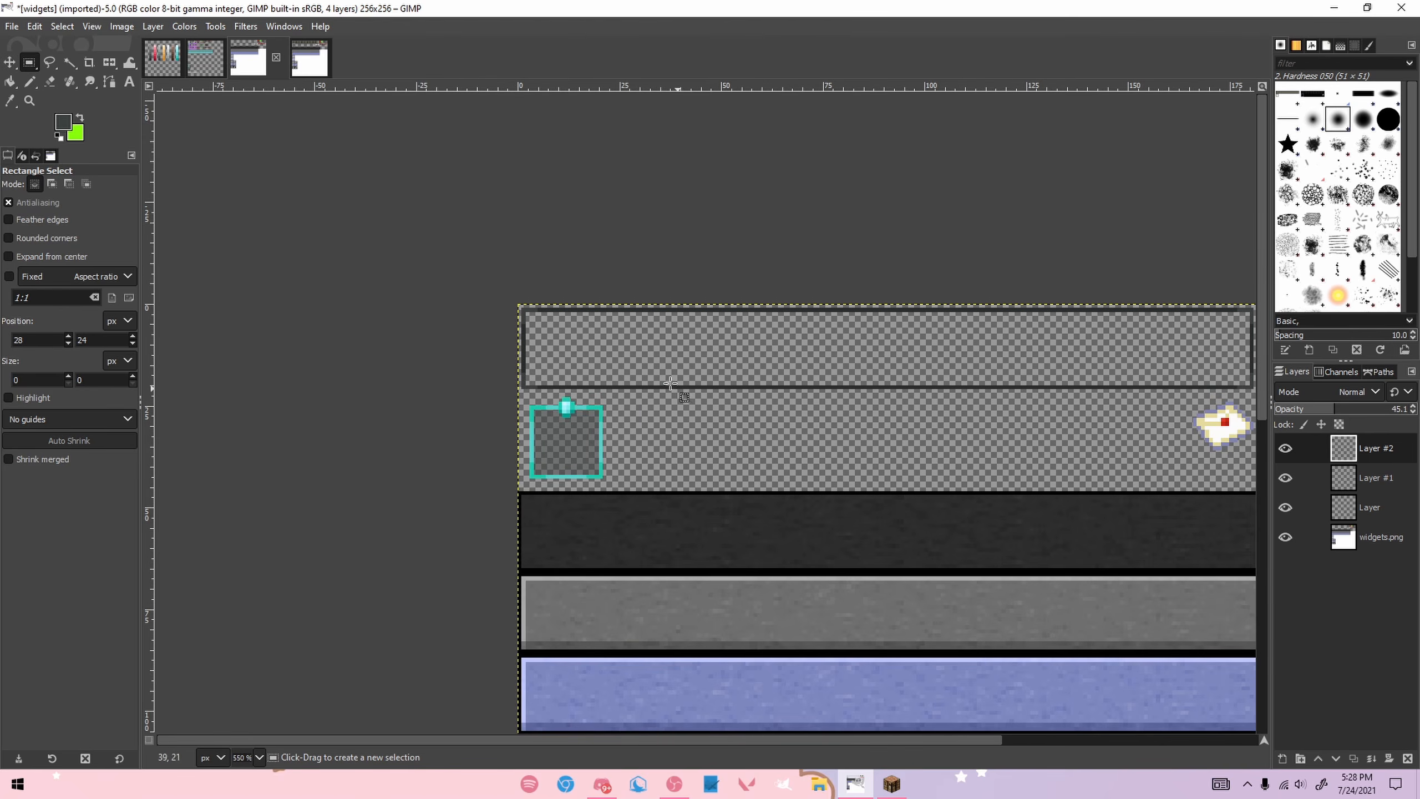
scroll(657, 375, down, 3)
scroll(562, 406, up, 2)
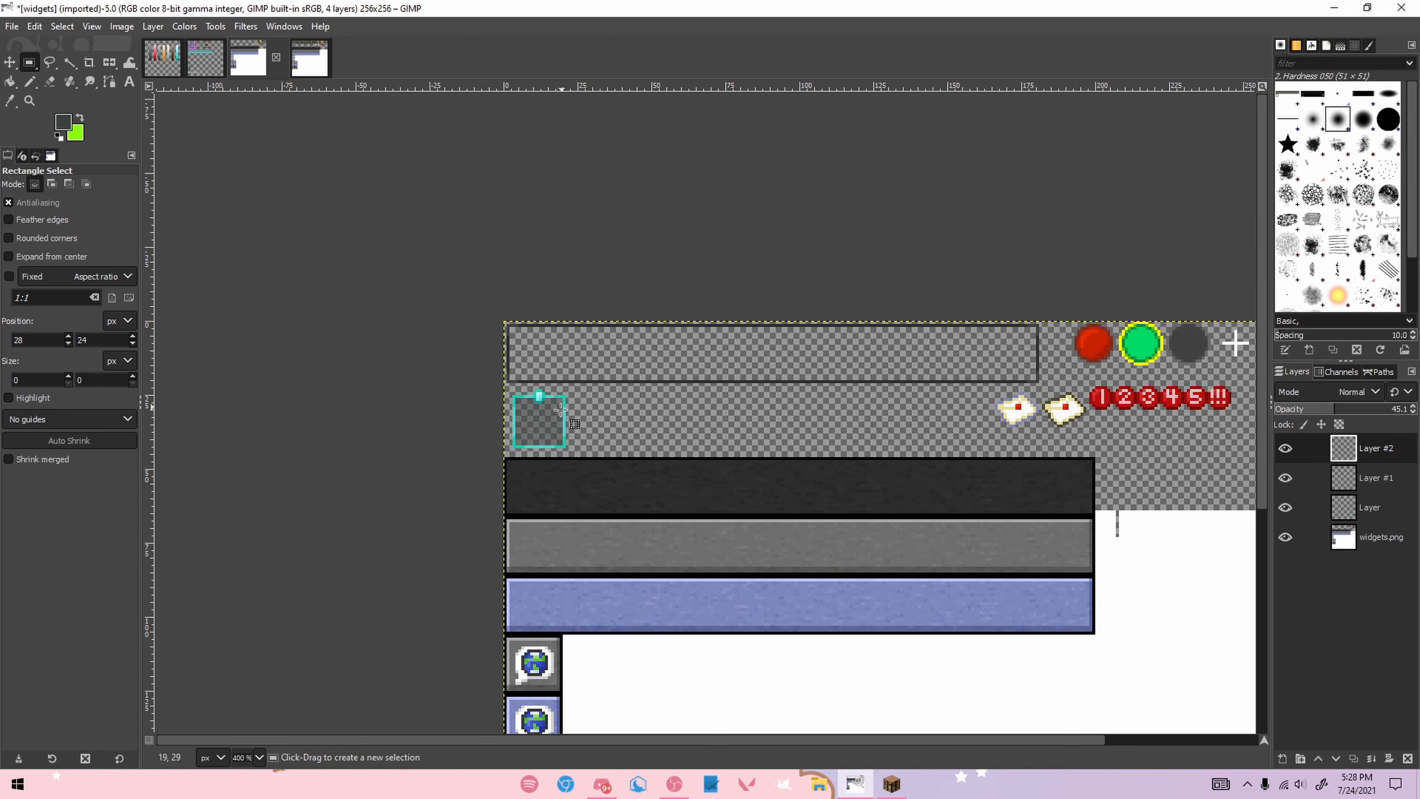
scroll(758, 384, down, 1)
scroll(785, 354, down, 1)
scroll(1045, 331, up, 1)
click(1285, 537)
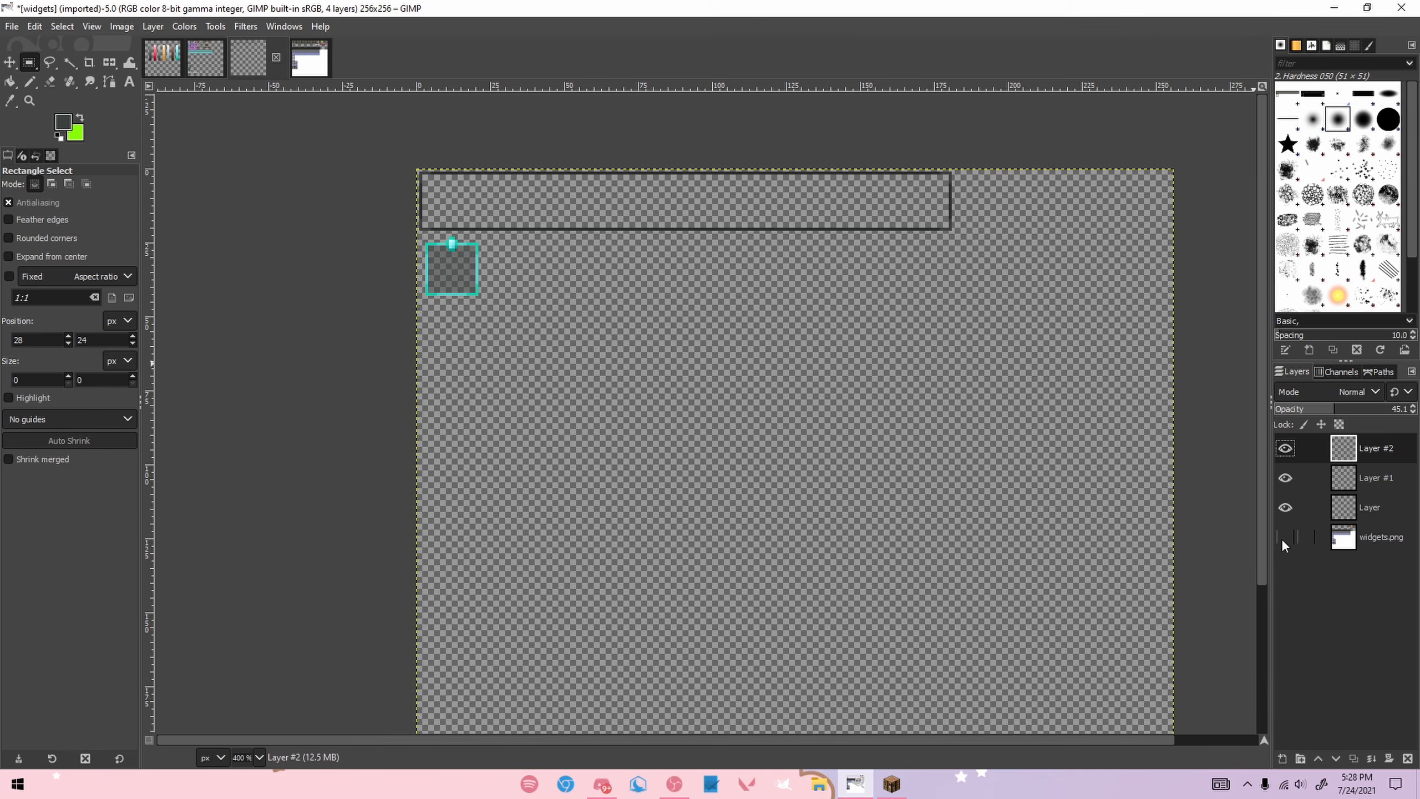
Step: Merge the hotbar and slot selector drawing layers into one above widgets.png and add a new empty layer on top
click(1378, 477)
right_click(1381, 479)
click(1315, 486)
click(1310, 581)
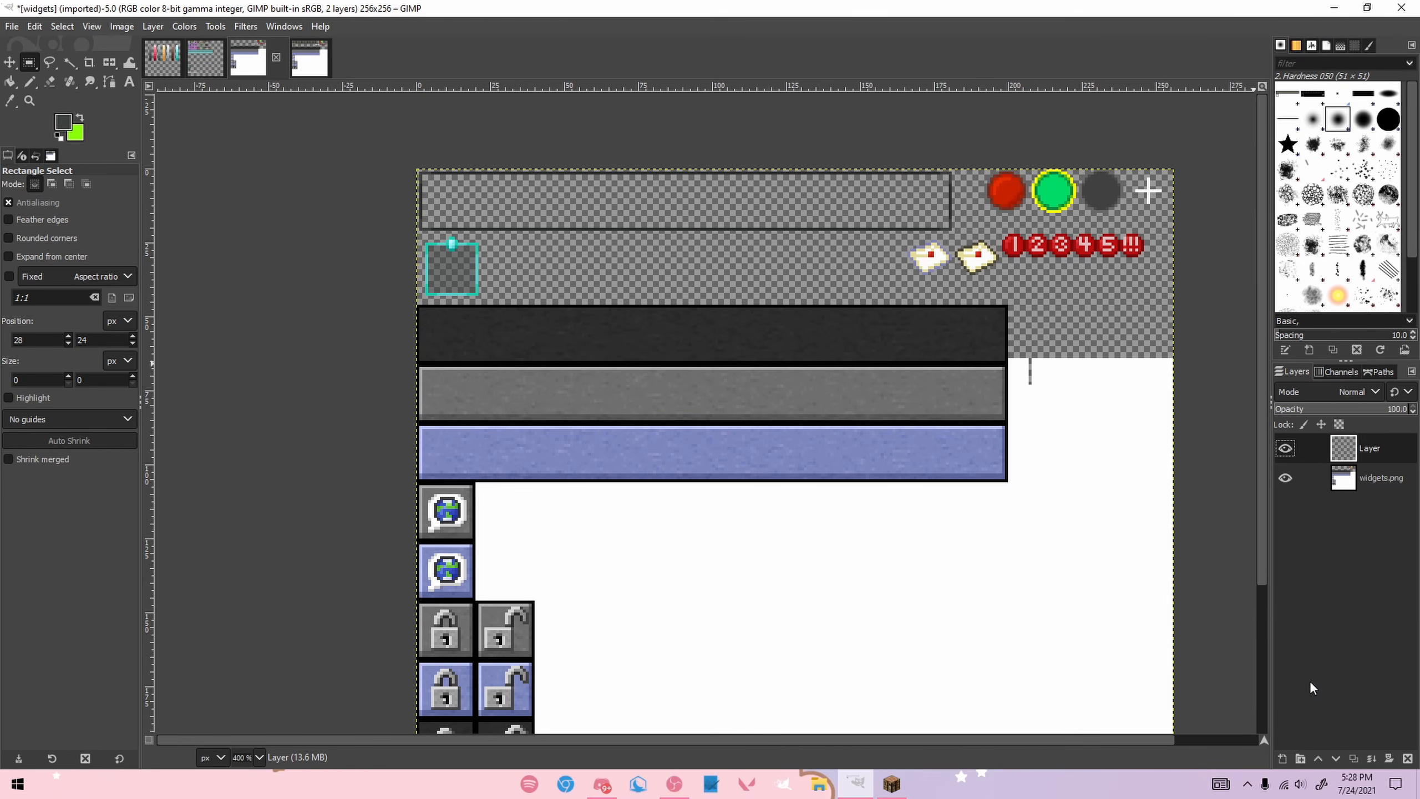
click(1283, 758)
key(Return)
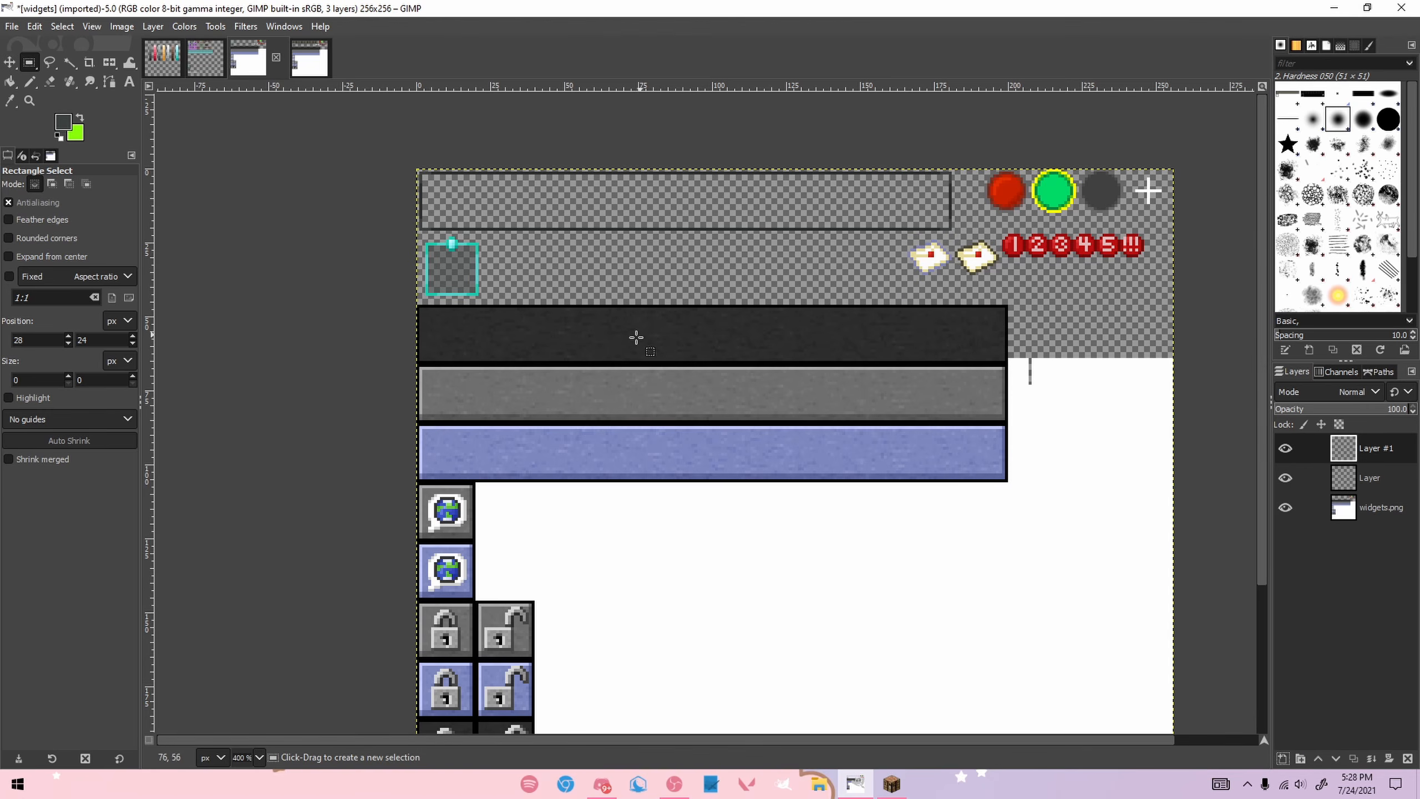
Step: Examine the button bars and the globe and padlock button textures on the widgets sheet
scroll(755, 322, up, 1)
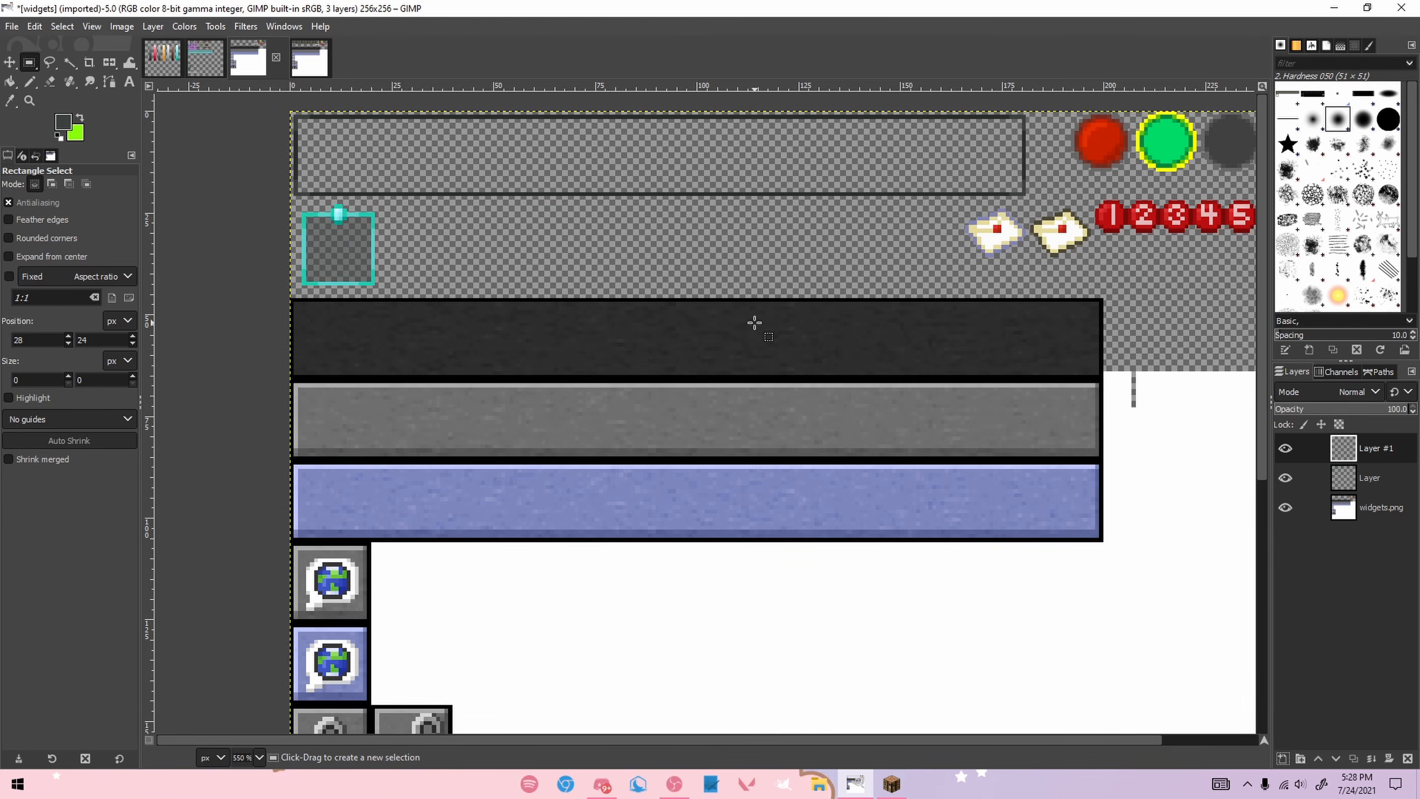
click(762, 520)
drag(297, 335, 710, 532)
click(376, 282)
drag(293, 307, 406, 397)
click(669, 268)
scroll(586, 265, down, 5)
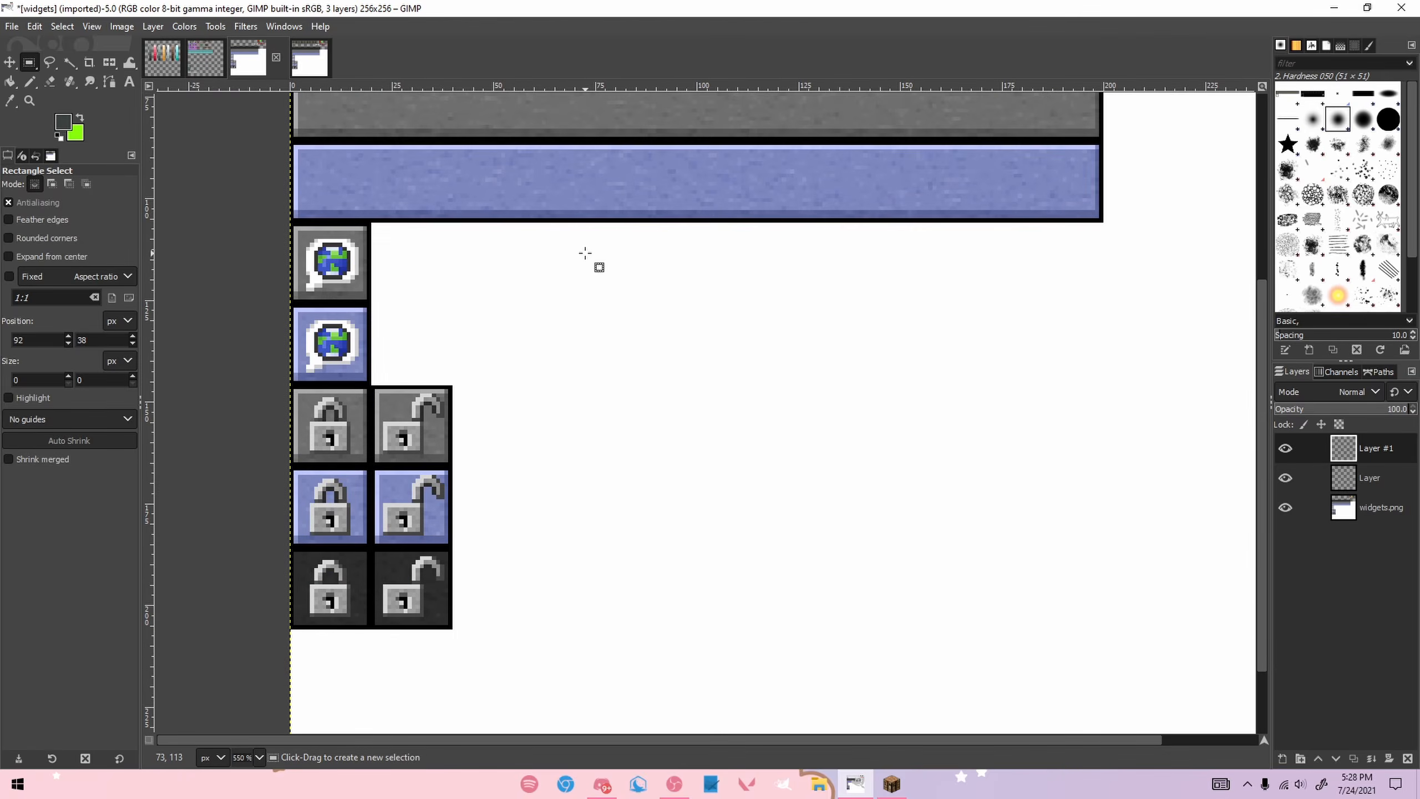
Step: With the Pencil tool, pick the light teal from the square slot-selector frame and draw a one-pixel line down the blue bar's left edge
scroll(583, 253, up, 5)
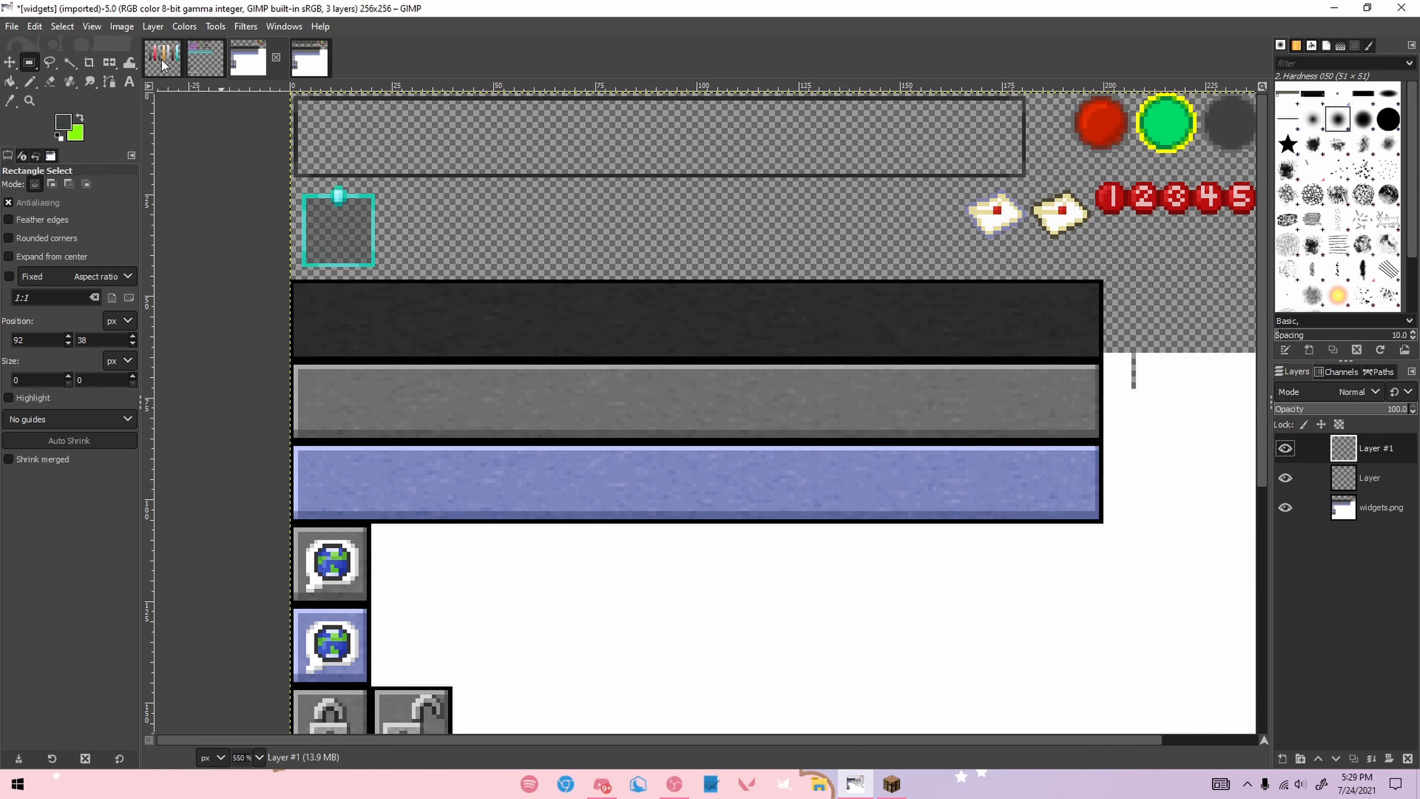
scroll(315, 214, up, 3)
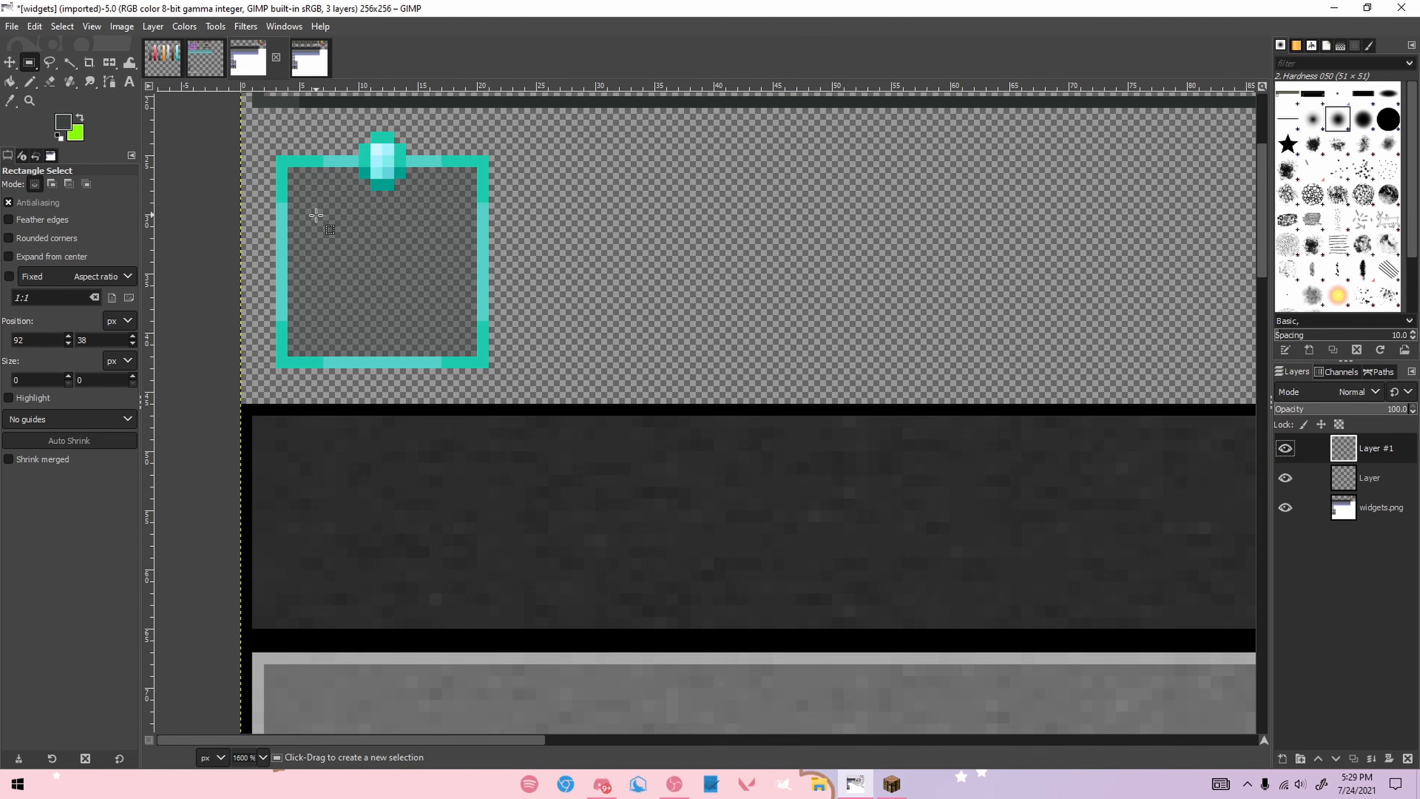
key(n)
ctrl+click(285, 282)
scroll(288, 283, down, 8)
scroll(289, 283, down, 3)
scroll(292, 362, up, 3)
click(236, 272)
shift+click(225, 497)
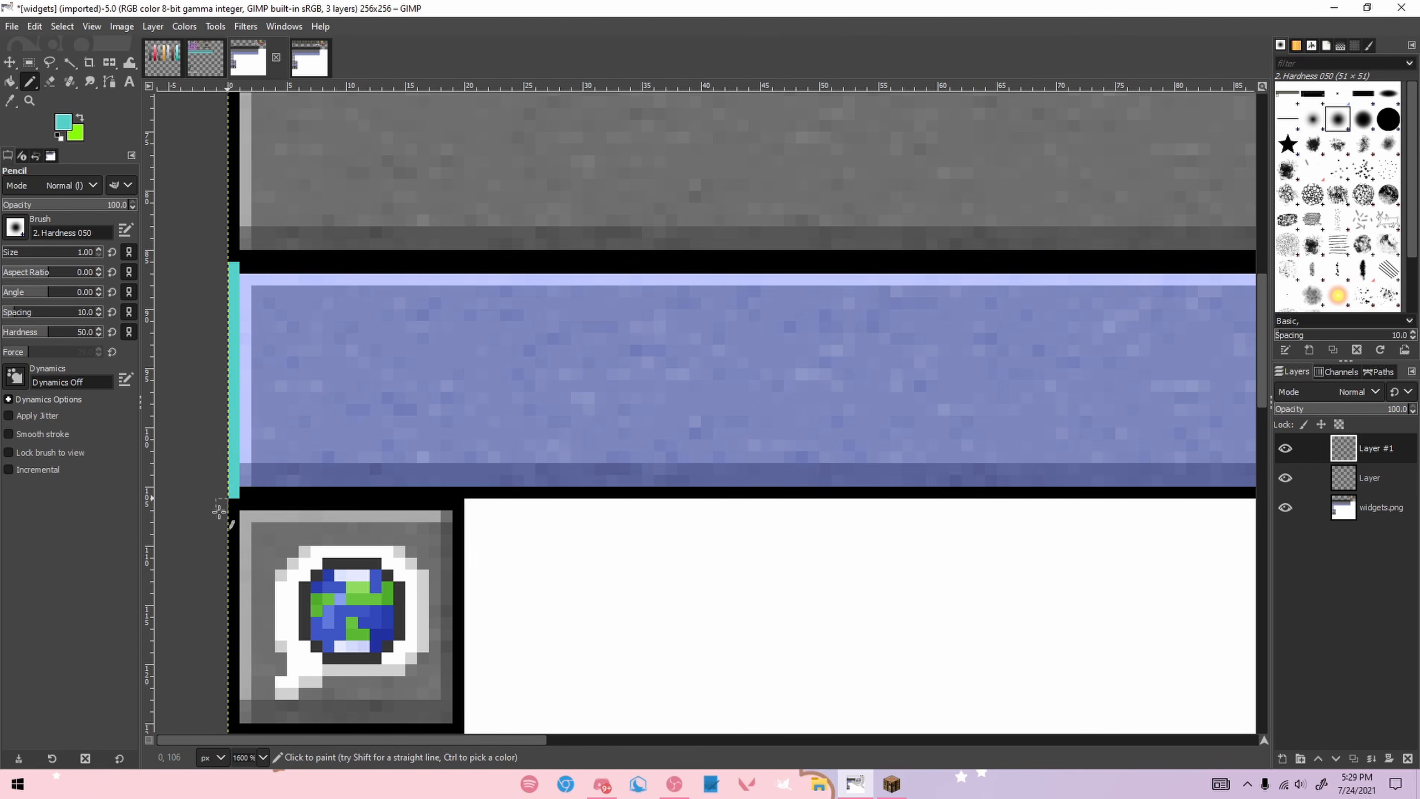
Step: Continue the one-pixel light teal outline along the blue bar's bottom, right and top edges
drag(274, 740, 917, 732)
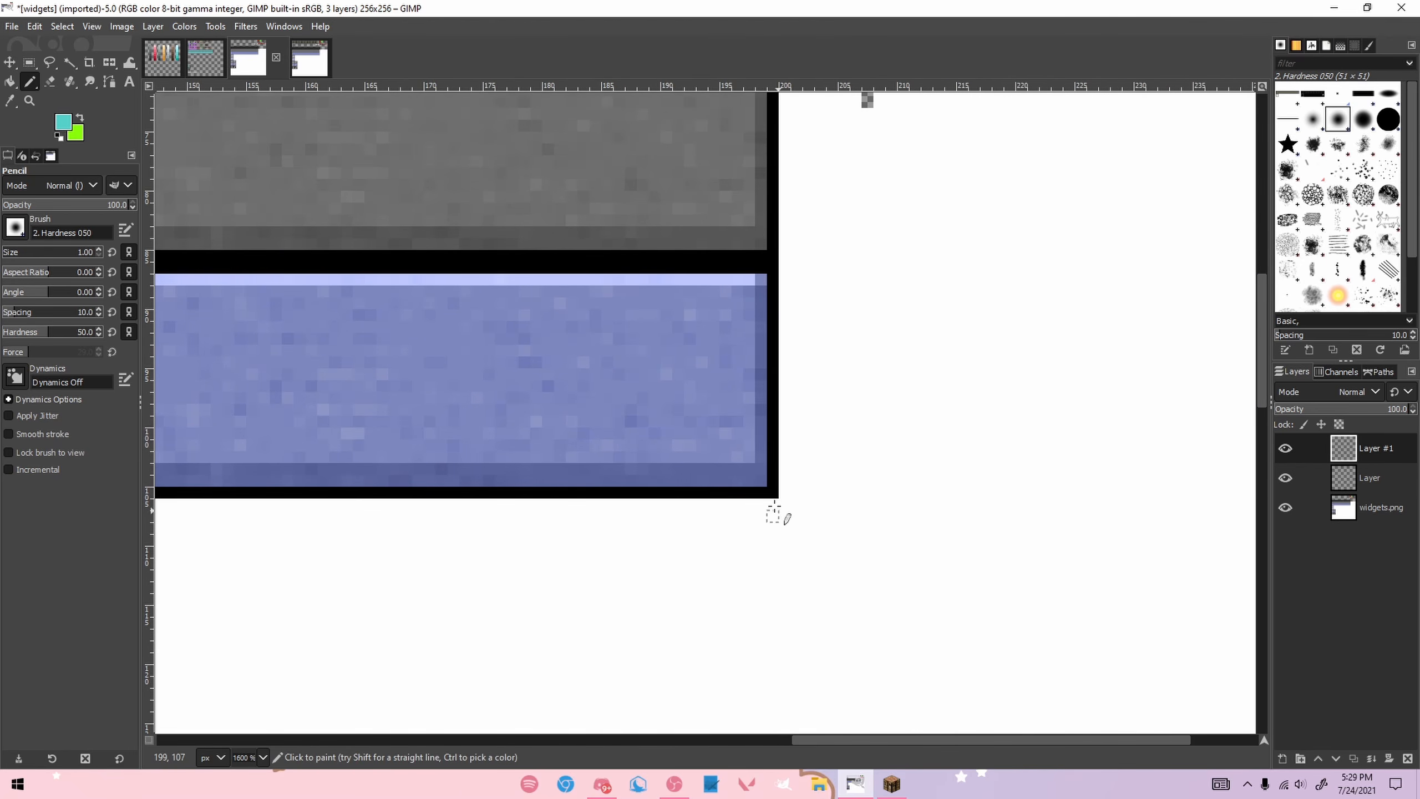
shift+click(771, 491)
shift+click(773, 263)
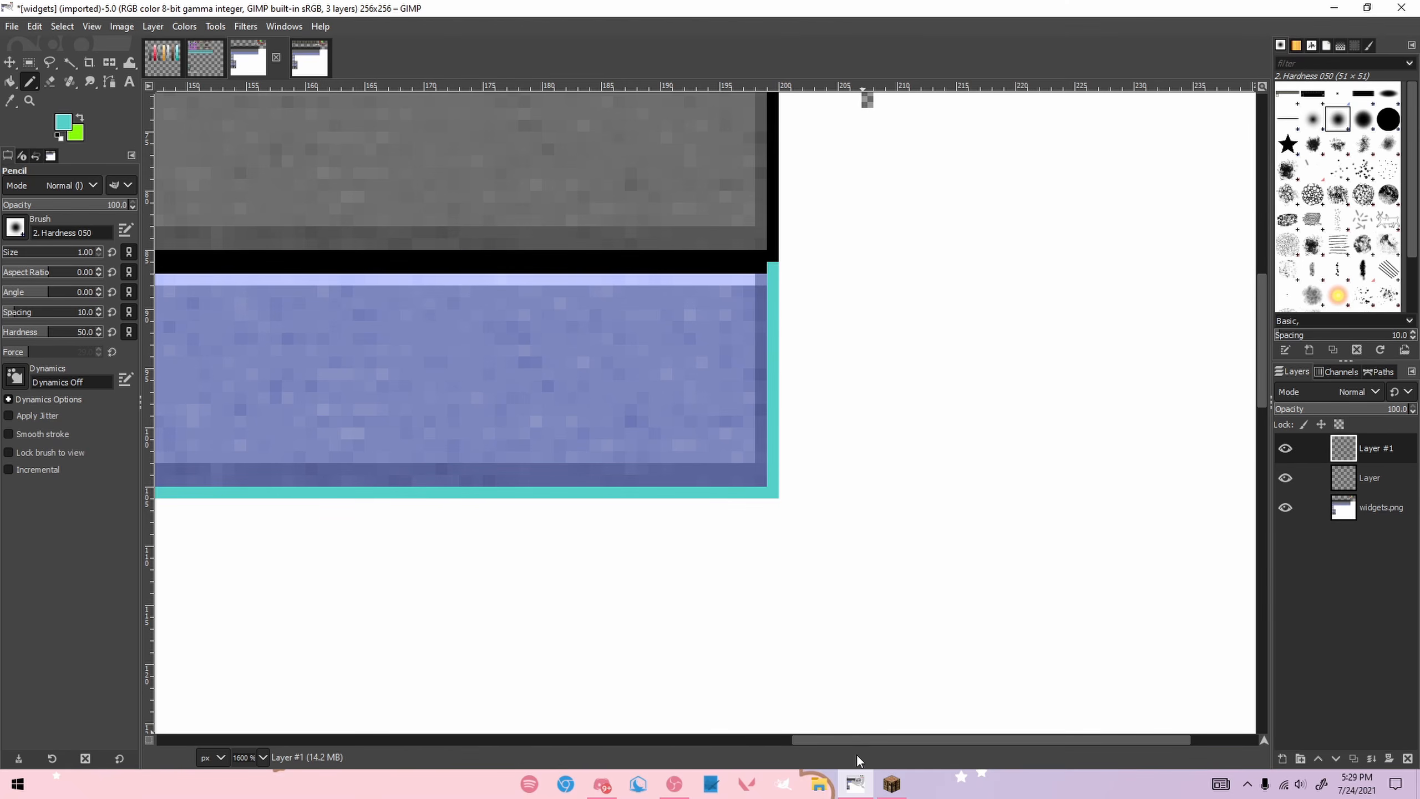
drag(834, 738, 202, 738)
shift+click(164, 268)
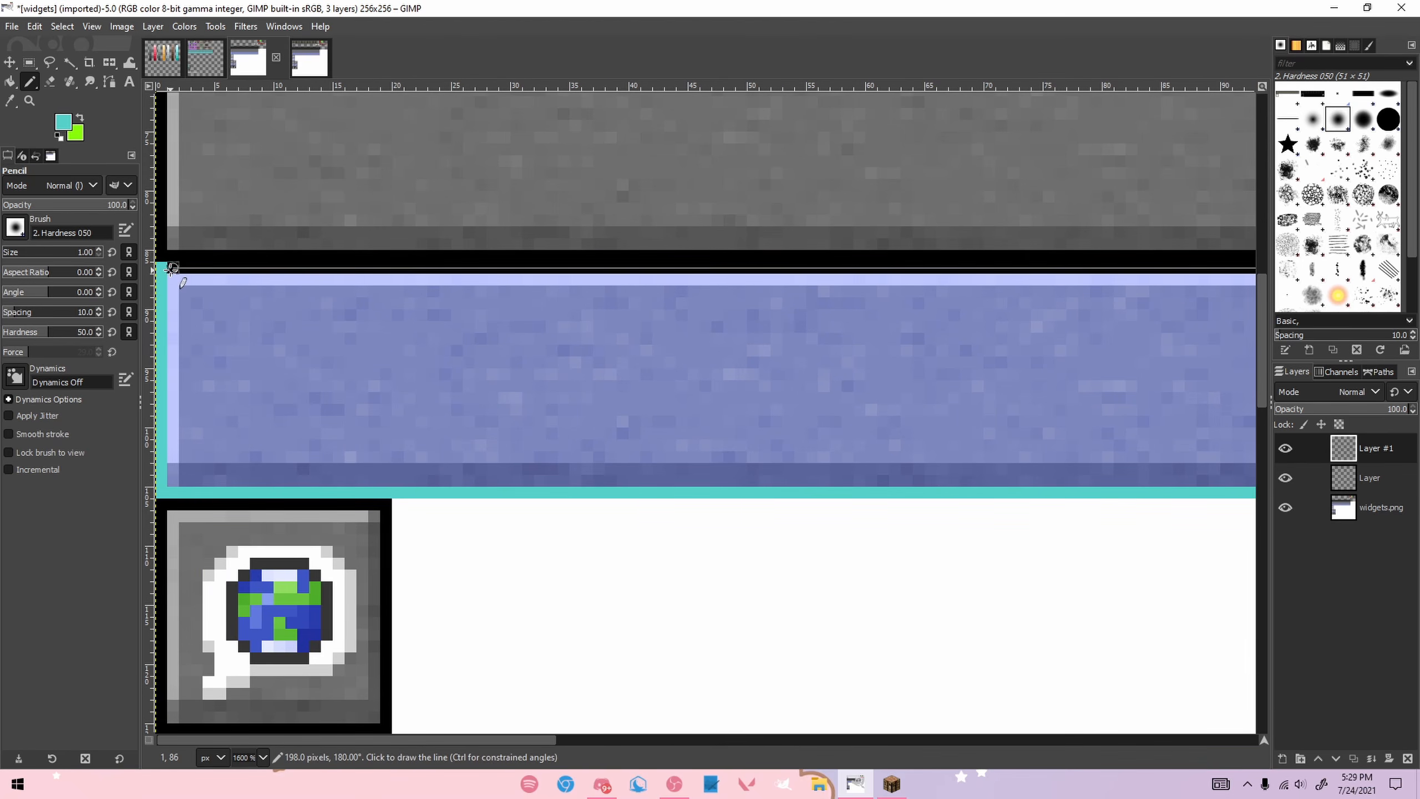
Step: Draw a second one-pixel light teal outline just inside the blue bar's outer border
click(172, 279)
shift+click(172, 479)
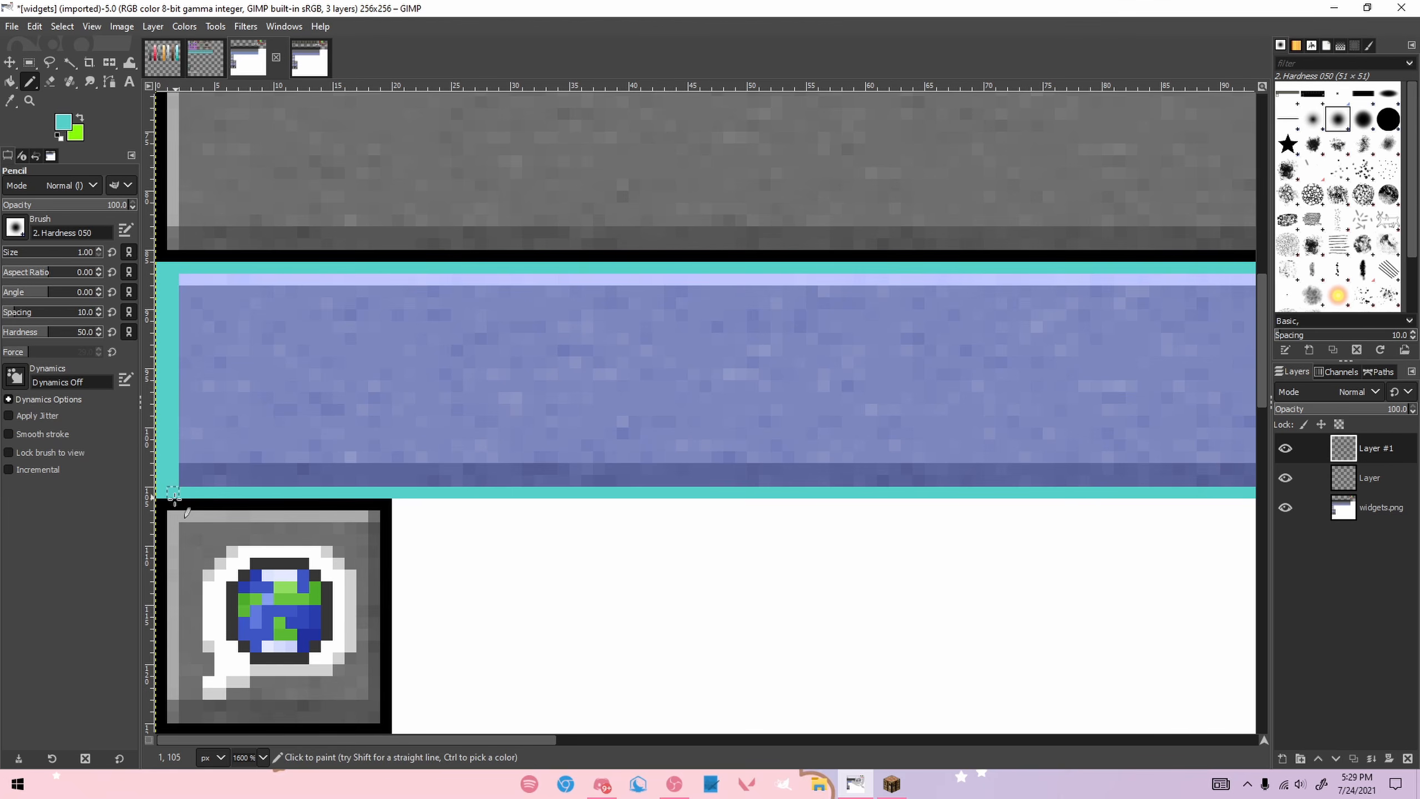
drag(477, 742, 1066, 735)
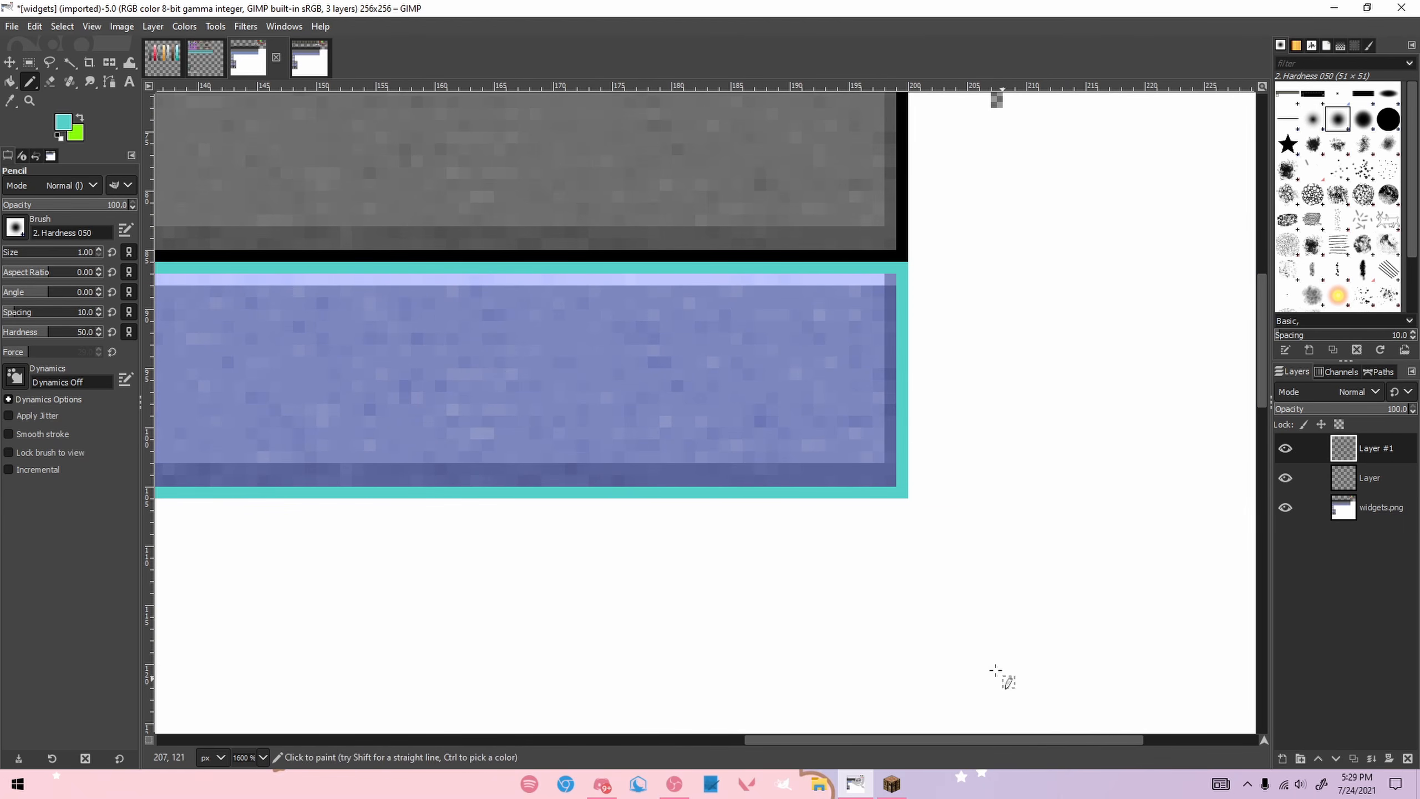
shift+click(893, 480)
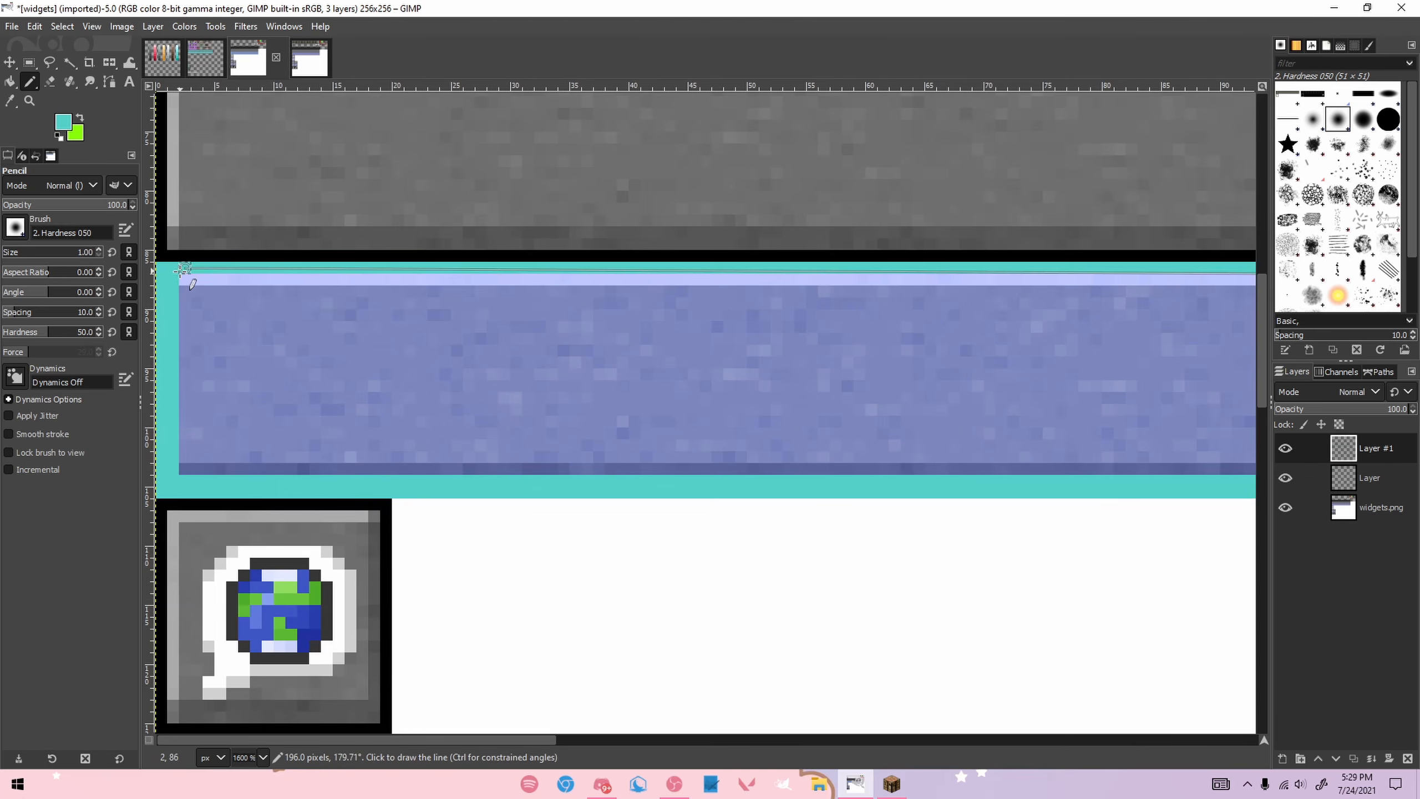
shift+click(183, 270)
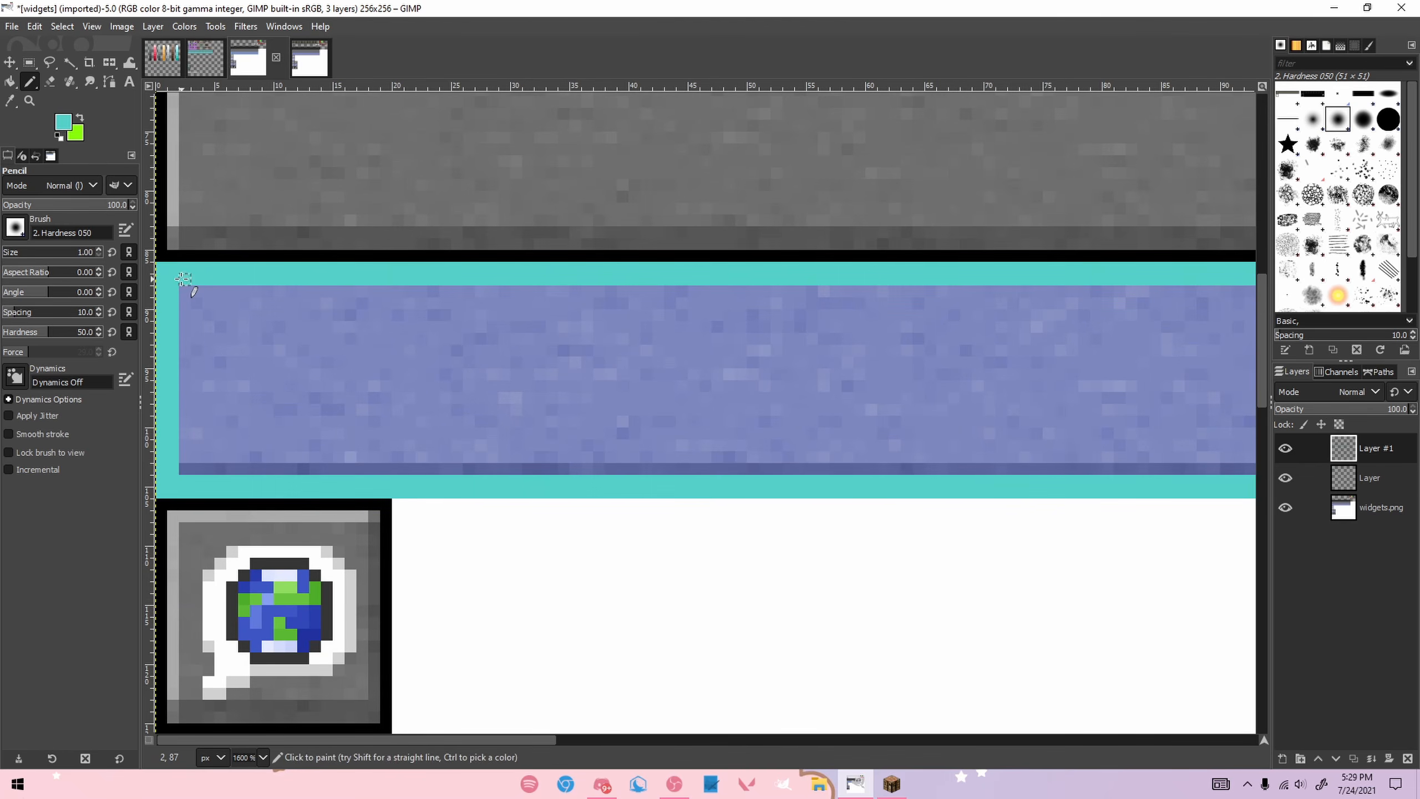
Step: Pick the sixth swatch of the palette's aqua column and draw the blue bar's inner border line in that darker teal
click(162, 58)
ctrl+click(931, 392)
click(266, 57)
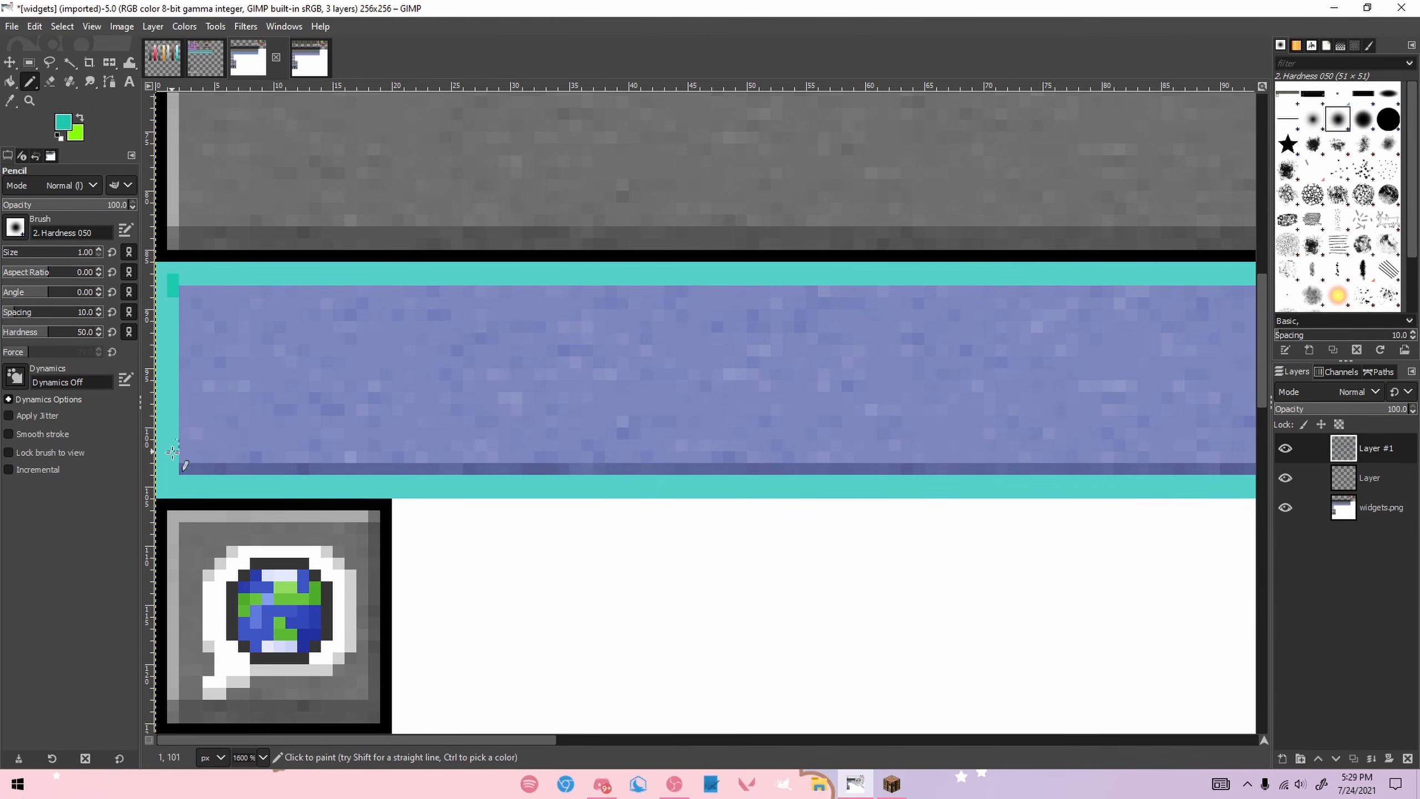
shift+click(173, 483)
drag(357, 739, 987, 740)
shift+click(759, 482)
scroll(181, 277, left, 10)
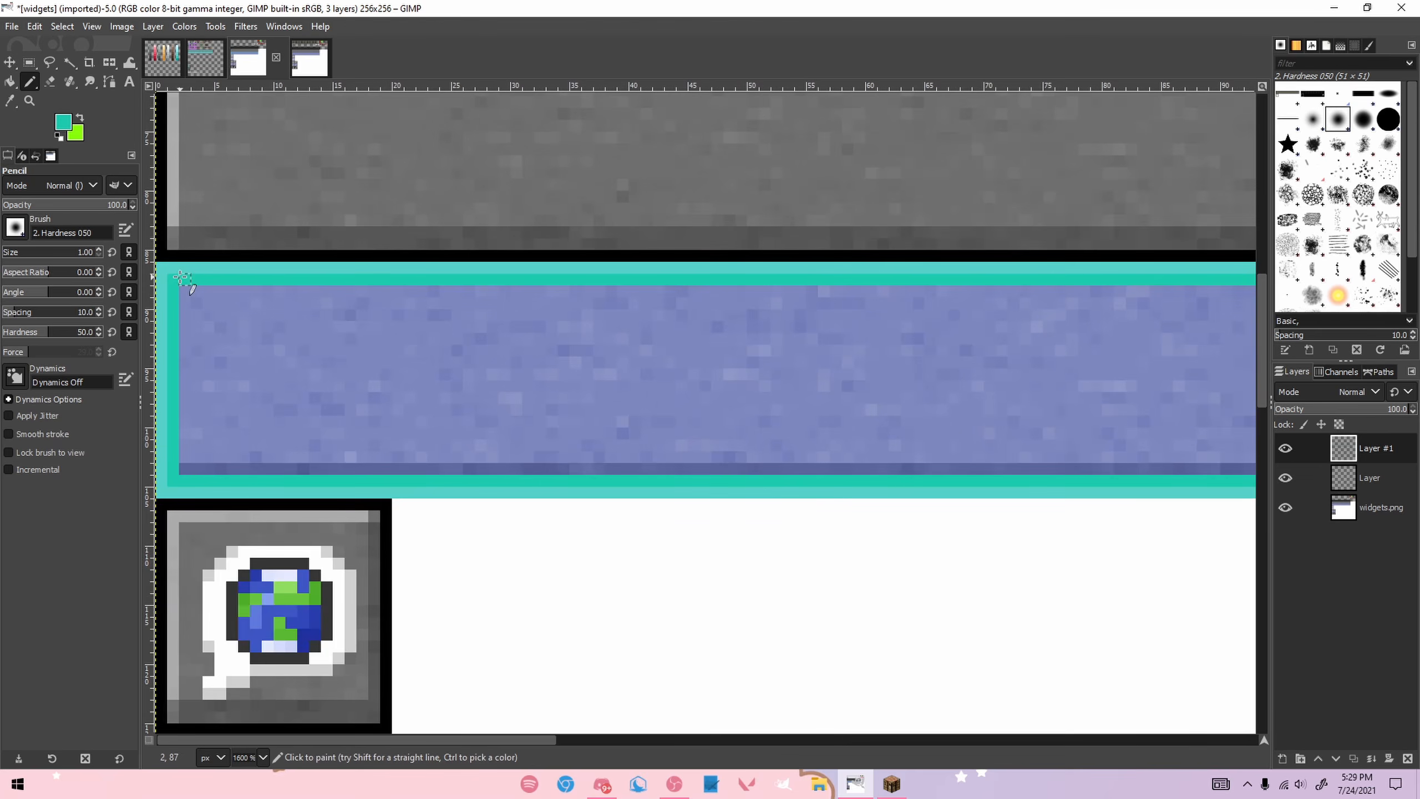
Step: Pick the fourth swatch of the palette's aqua column and accent the corners of the blue bar's outer border with it
click(204, 57)
click(163, 59)
click(890, 382)
key(ctrl+z)
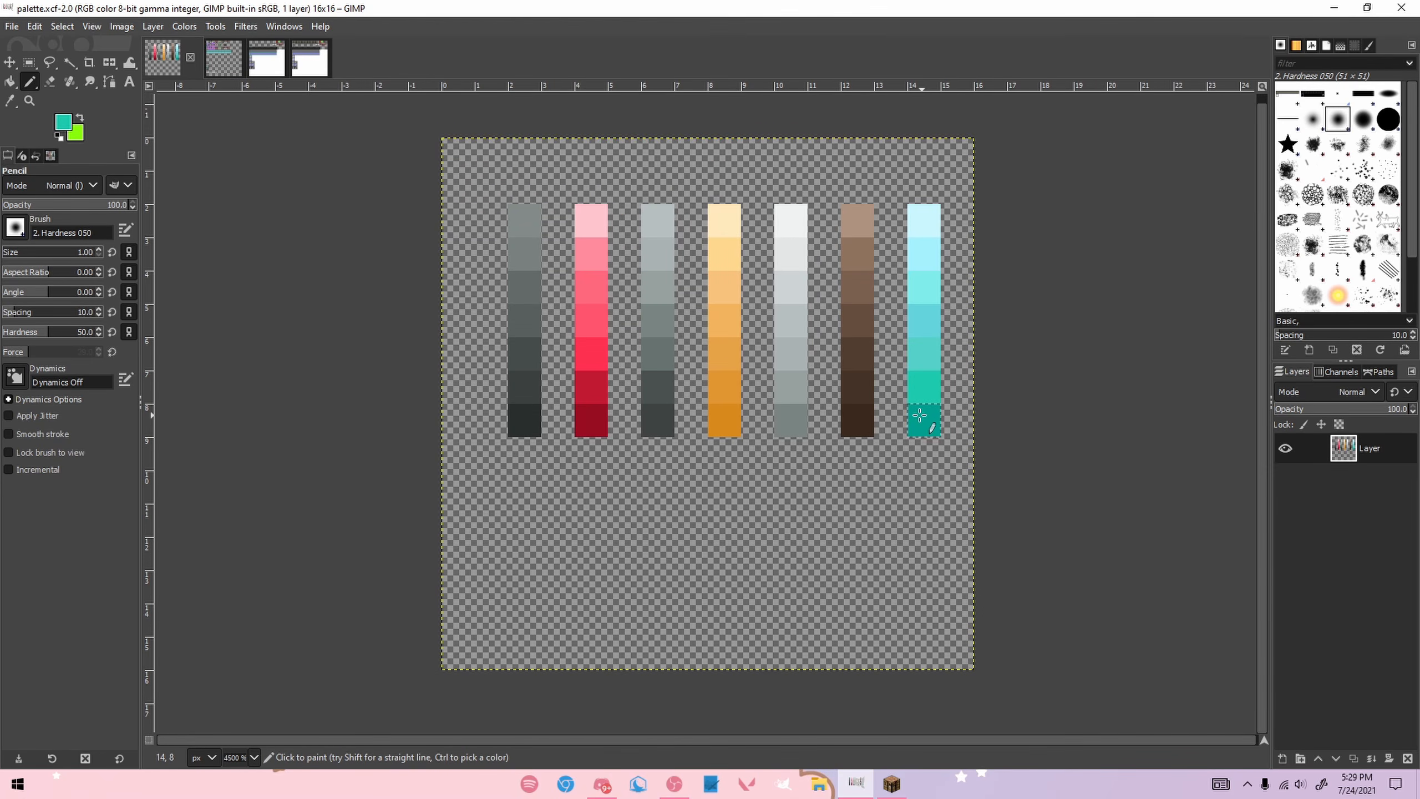
ctrl+click(931, 319)
click(233, 67)
click(267, 61)
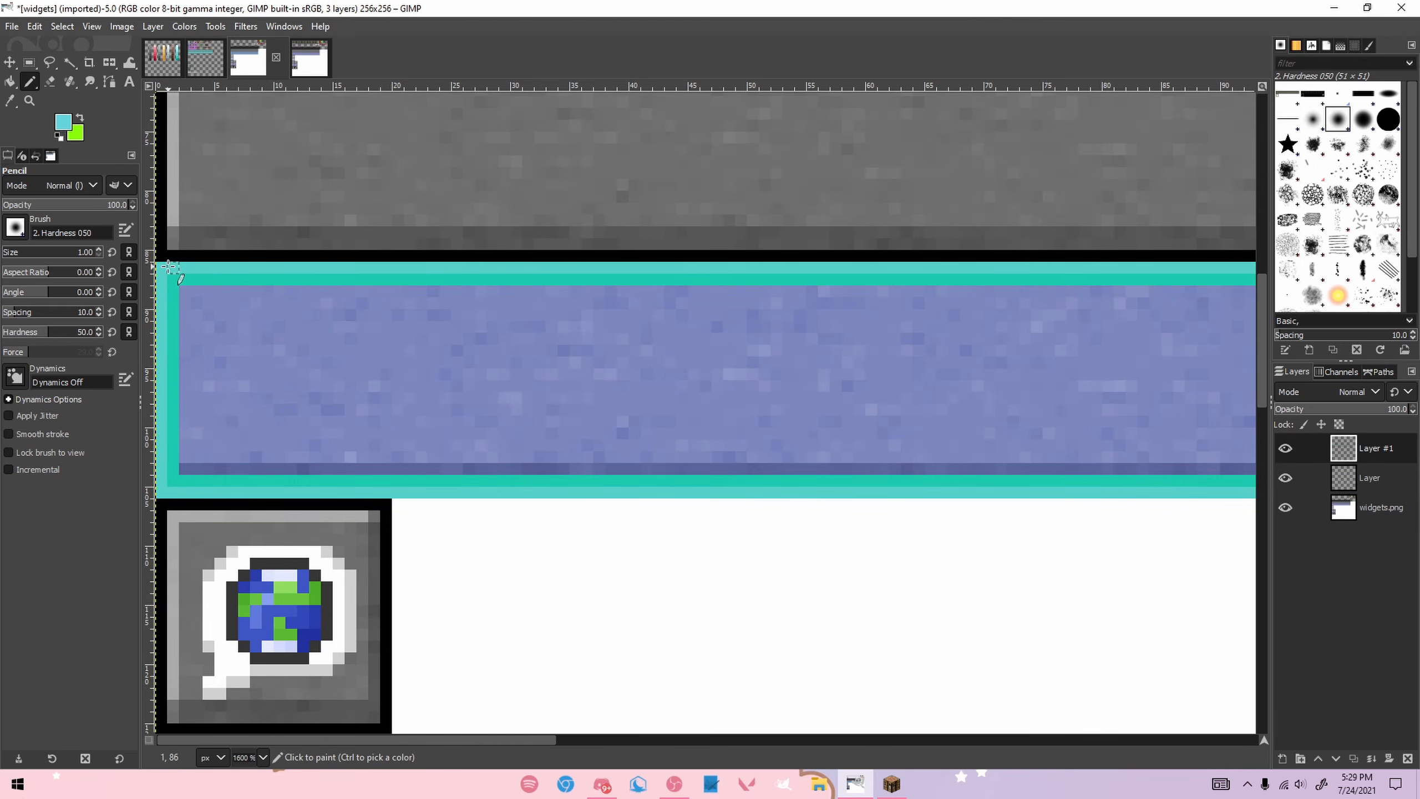
scroll(168, 267, up, 2)
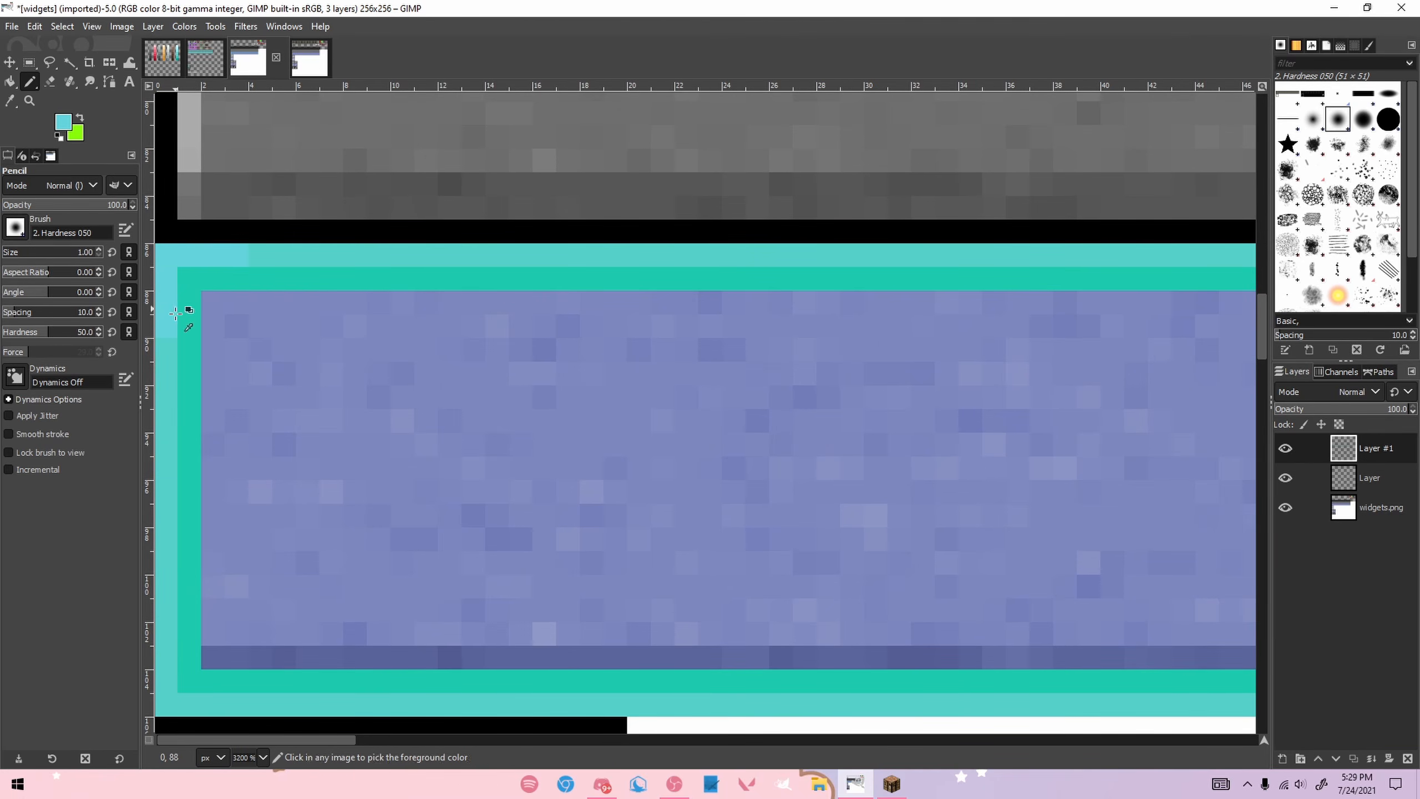
scroll(175, 312, down, 1)
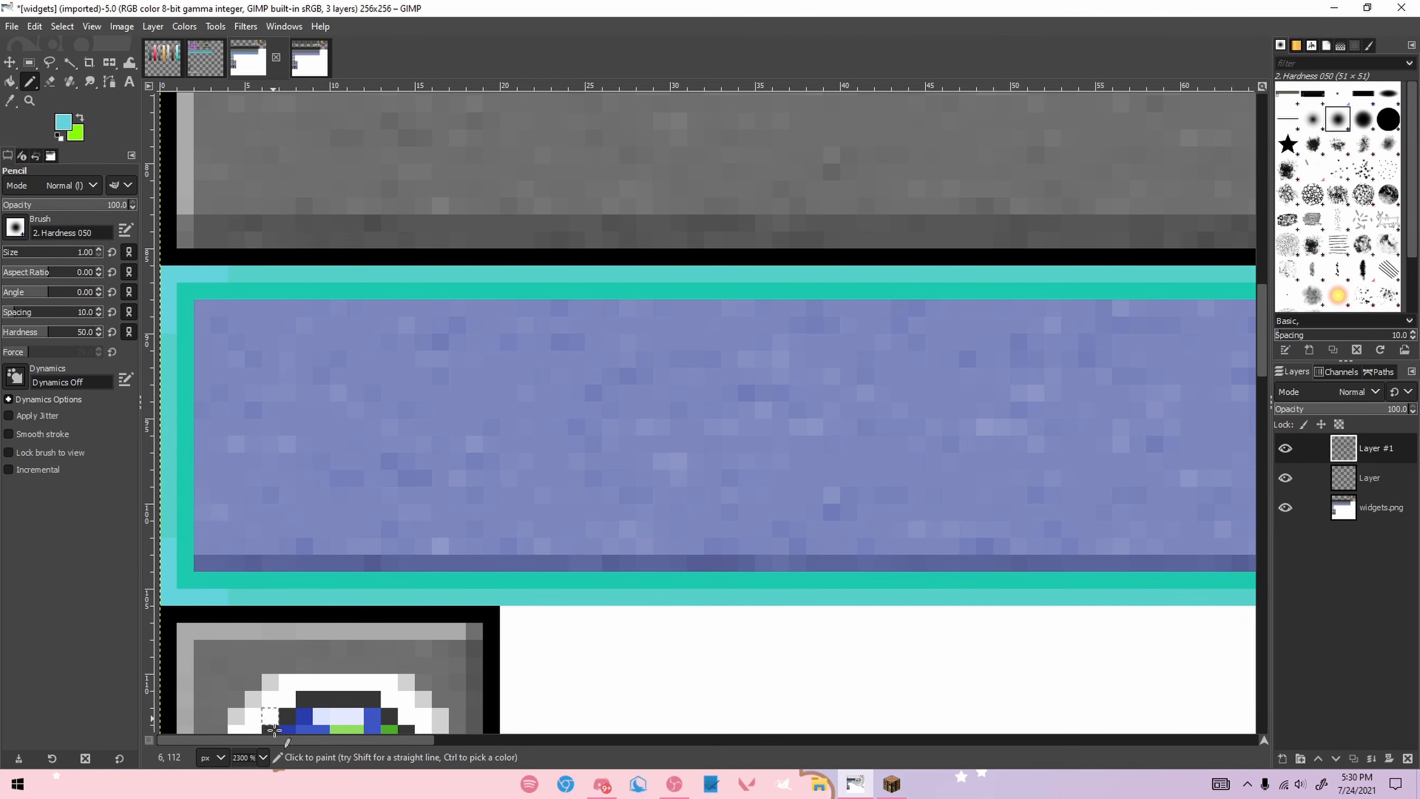
drag(260, 740, 974, 717)
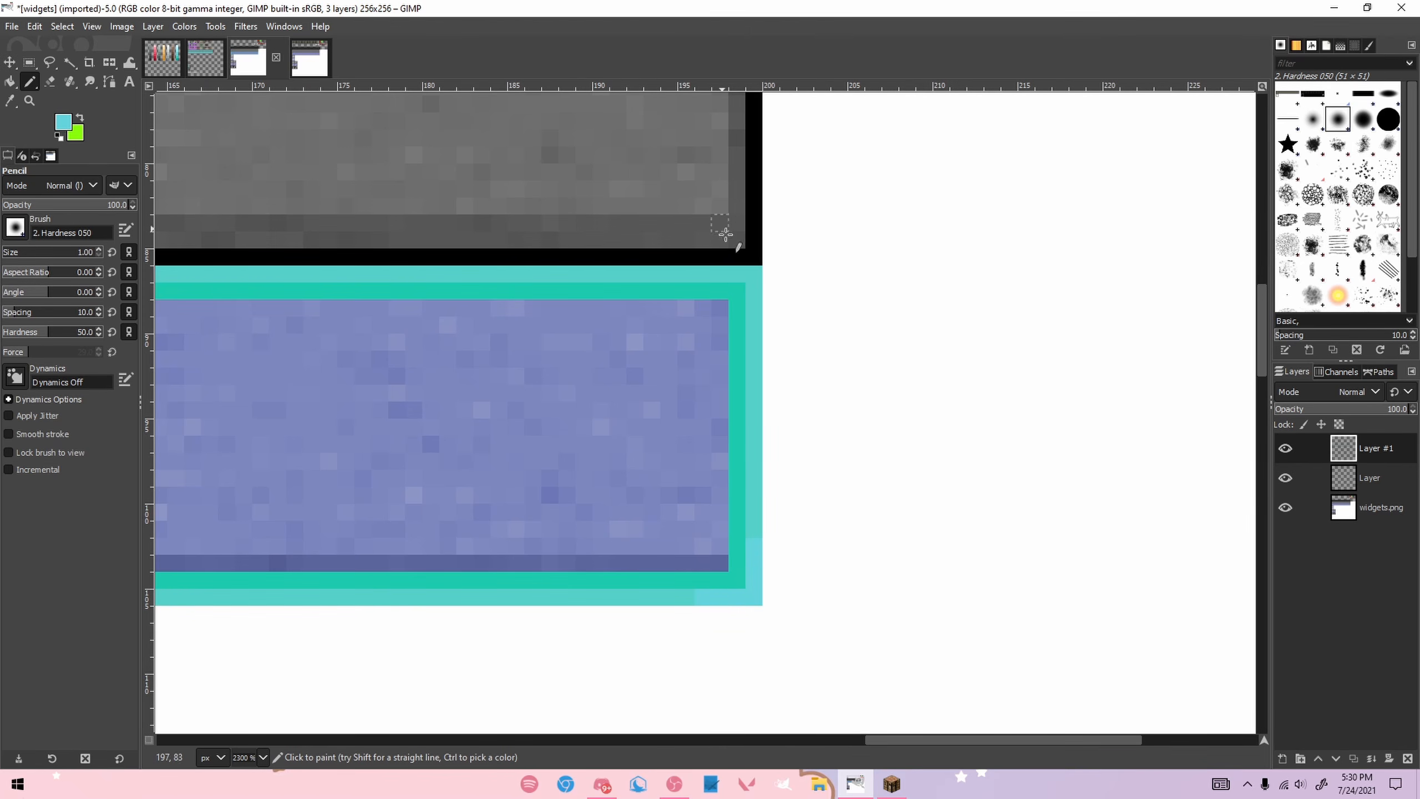
Step: Try the darkest teal of the palette's aqua column on the inner border corners at the blue bar's right end, and undo it
click(164, 57)
click(892, 321)
key(ctrl+z)
ctrl+click(924, 421)
click(259, 65)
click(703, 291)
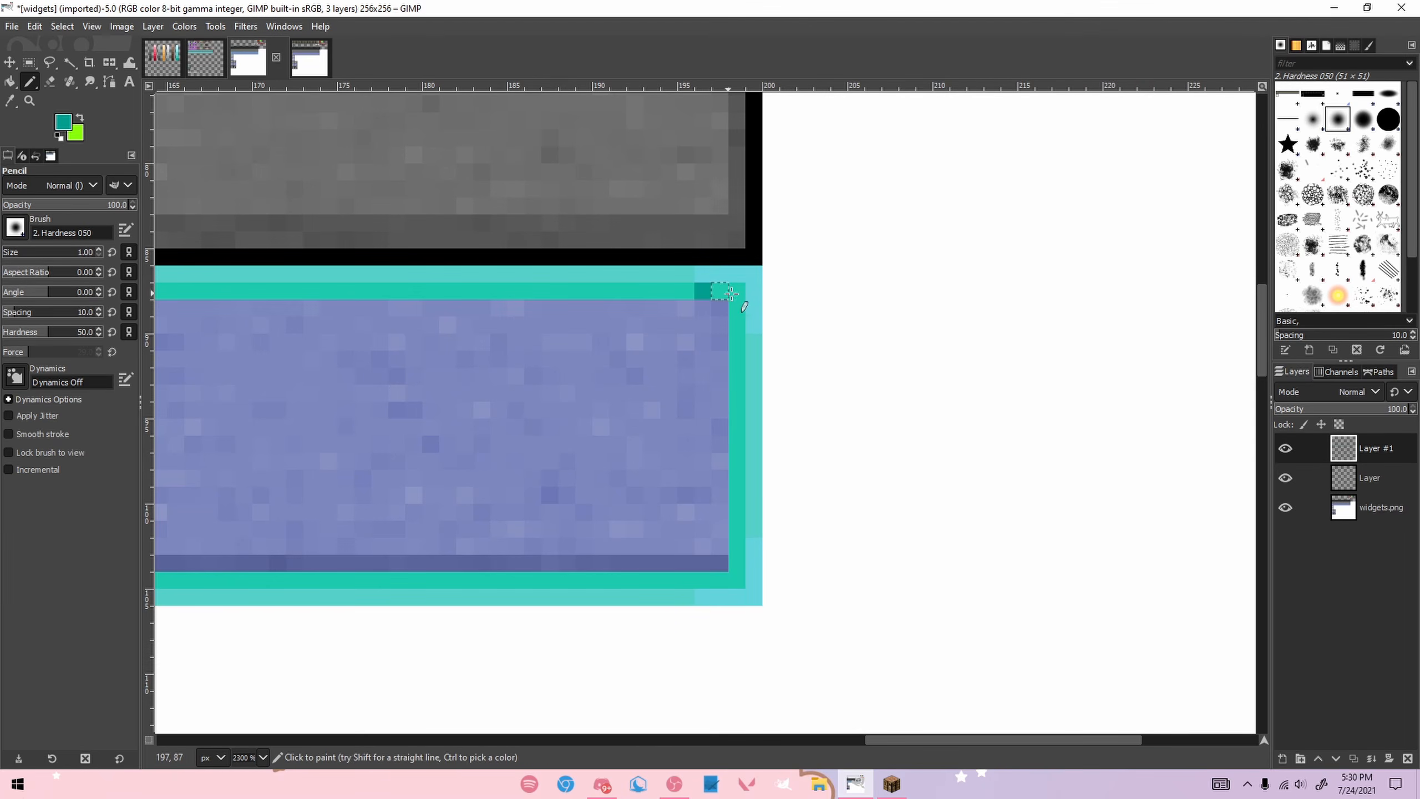
shift+click(737, 290)
shift+click(737, 325)
click(737, 547)
shift+click(737, 580)
shift+click(704, 580)
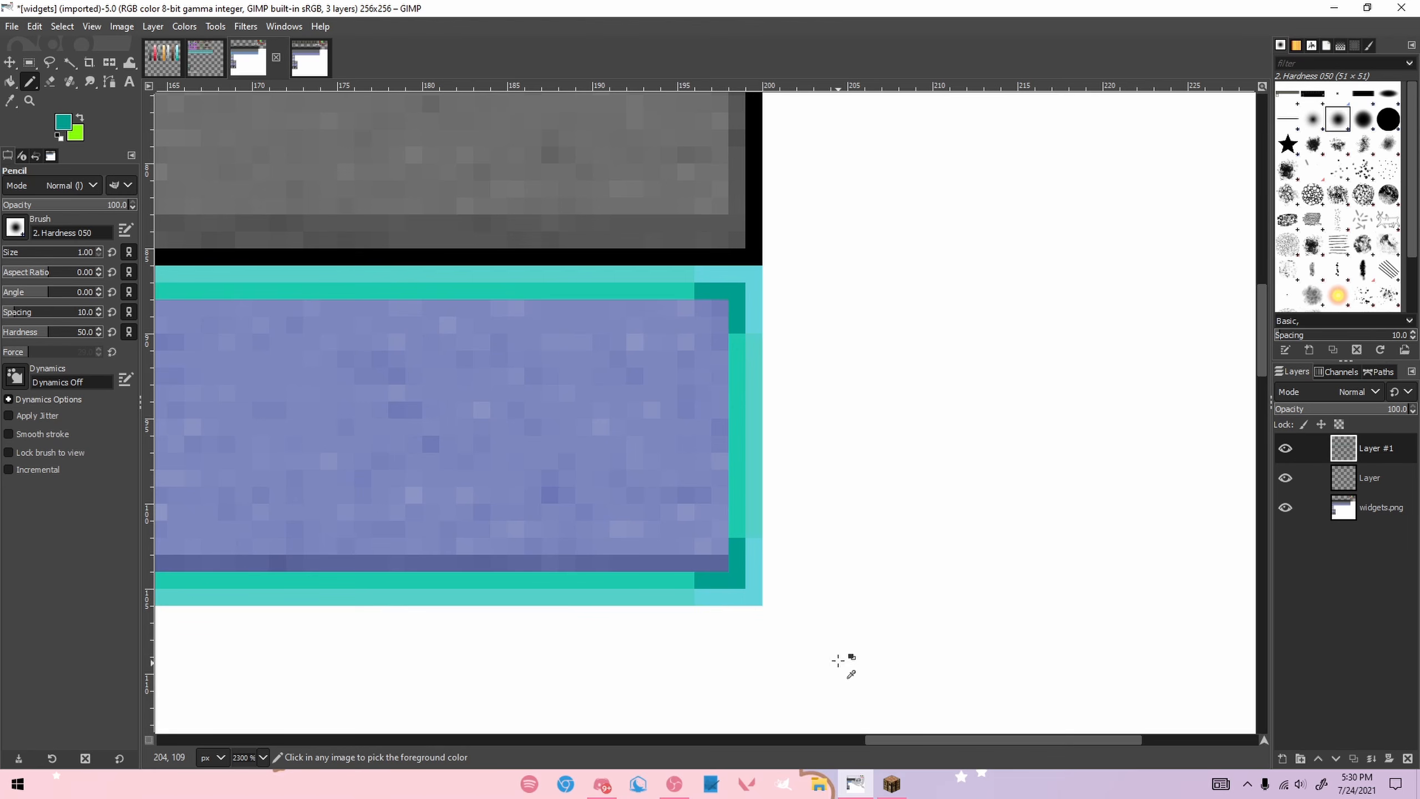
key(ctrl+z)
key(ctrl+z)
key(ctrl+z)
Step: Pick the fifth swatch of the palette's aqua column and paint the inner border corners at both ends of the blue bar
ctrl+click(737, 530)
click(162, 57)
click(891, 387)
ctrl+click(929, 360)
key(ctrl+z)
click(224, 57)
click(266, 52)
mouse_move(709, 294)
mouse_down()
mouse_move(740, 292)
mouse_move(753, 336)
mouse_up()
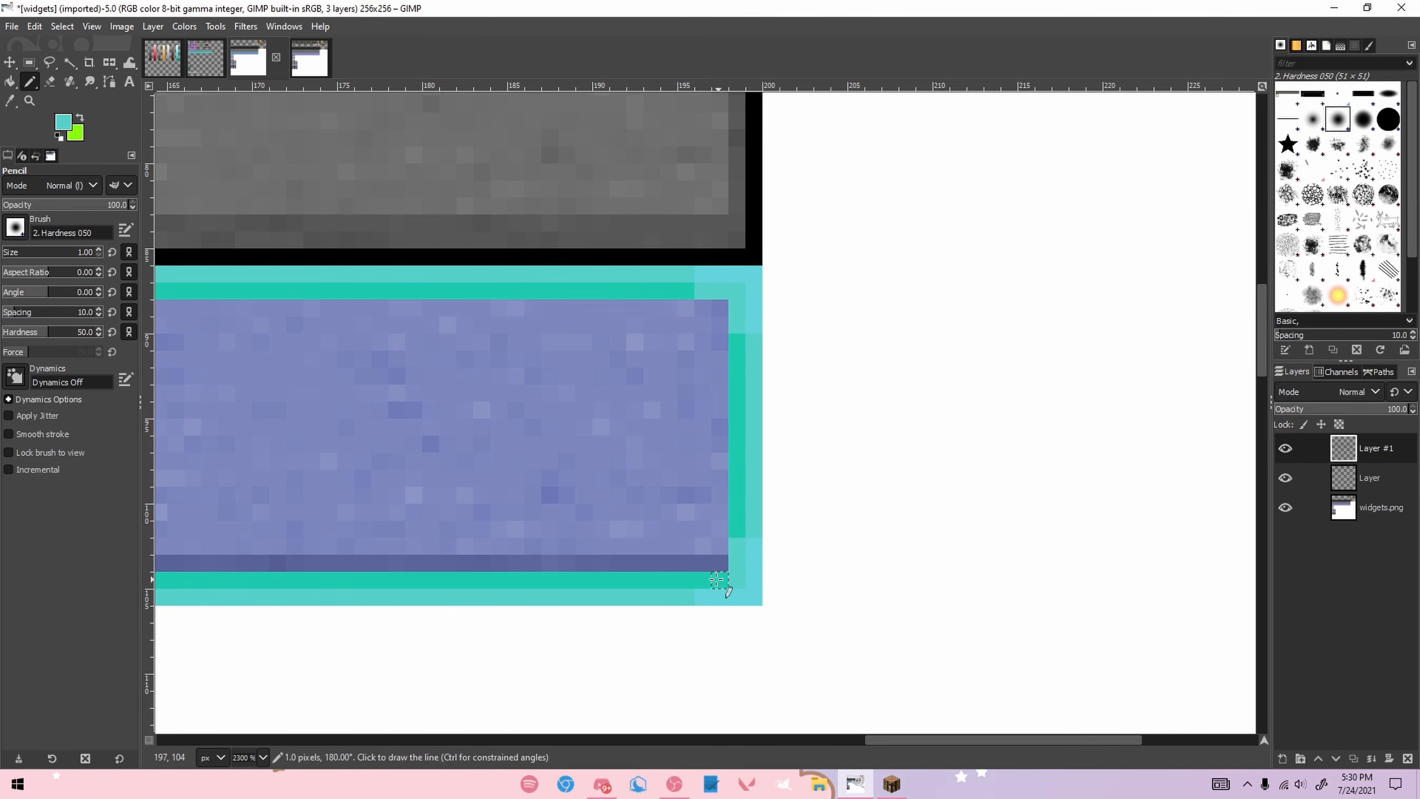
drag(893, 735, 179, 700)
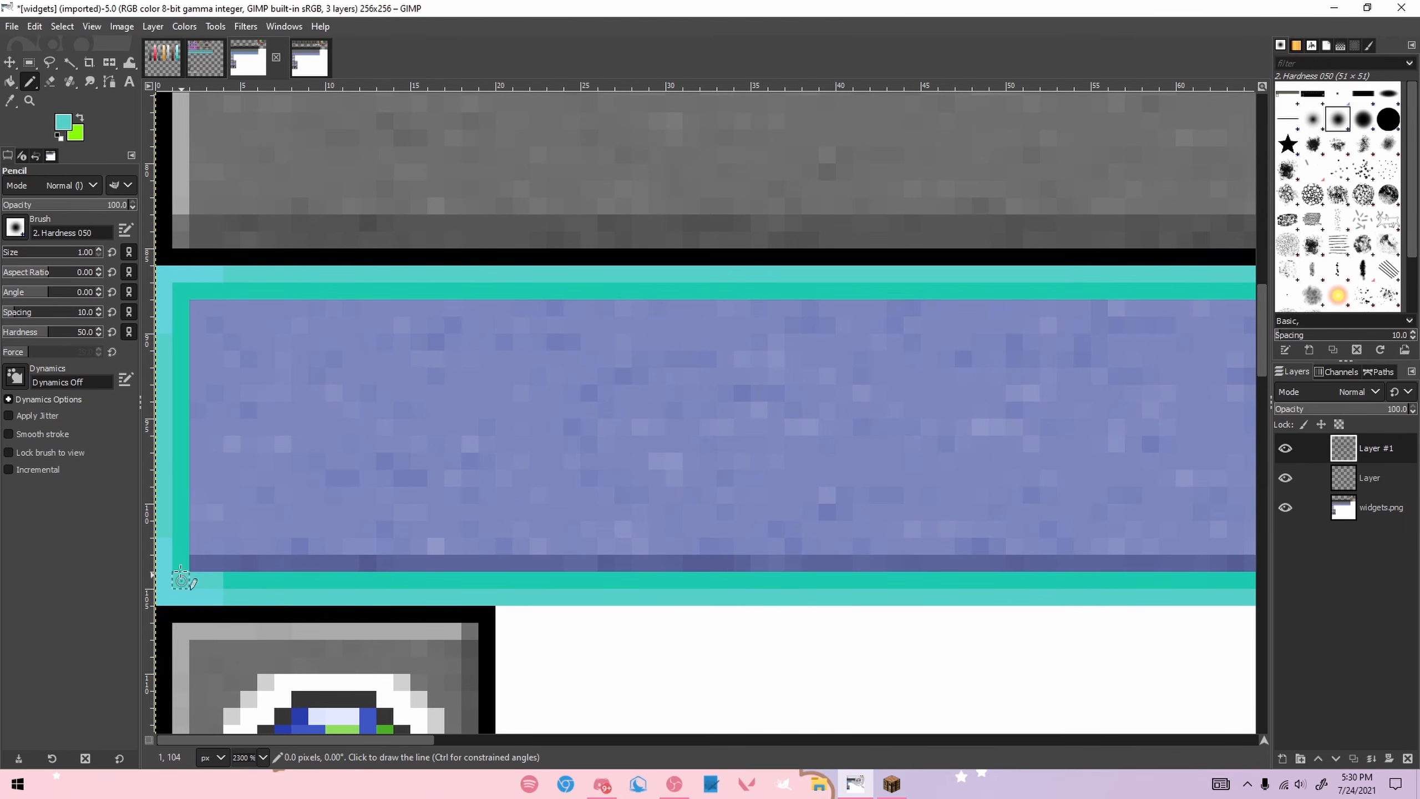
mouse_move(195, 335)
mouse_down()
mouse_move(202, 294)
mouse_move(228, 297)
mouse_up()
Step: Select the blue bar's teal border on Layer #1, then copy it and place the pasted copy around the grey bar above
scroll(434, 466, down, 3)
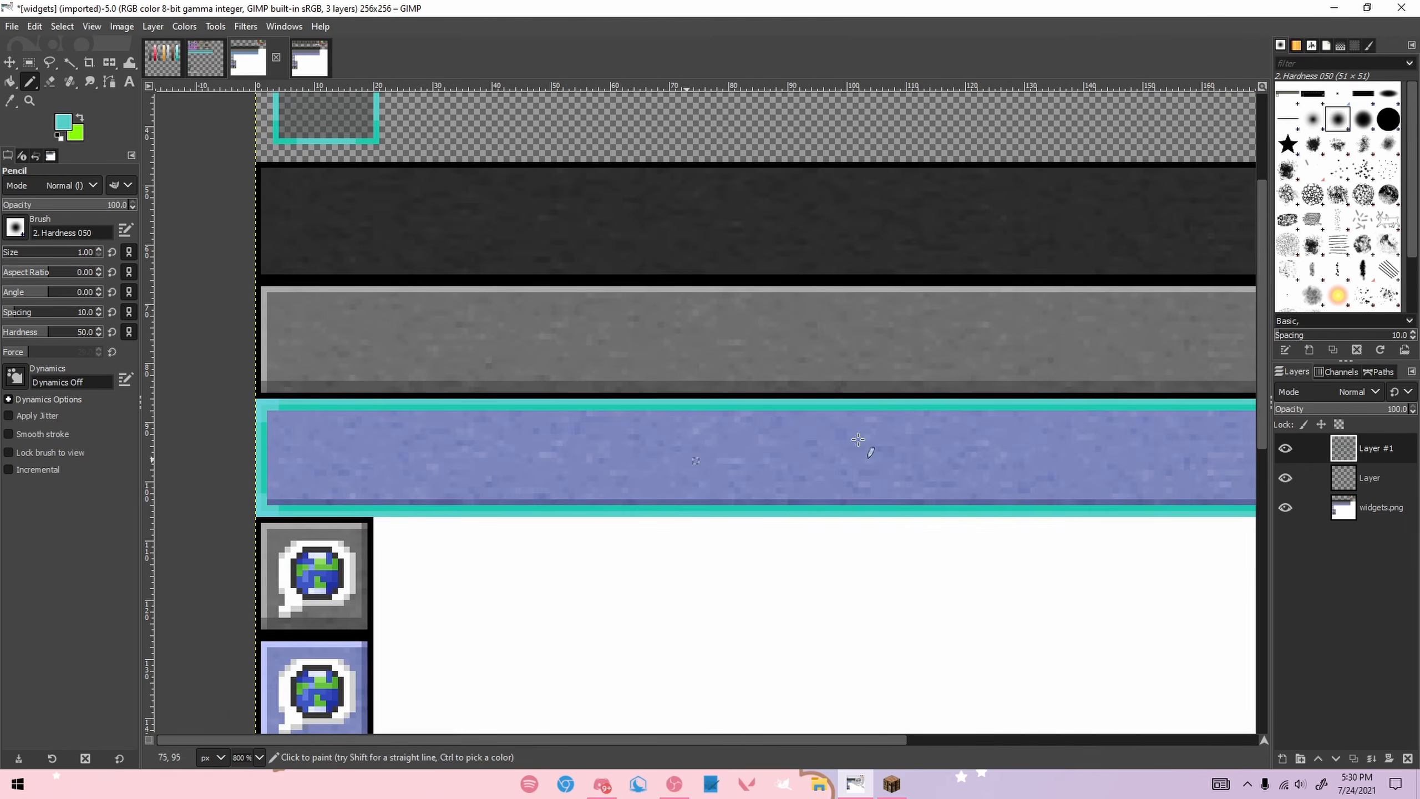
scroll(933, 514, down, 1)
scroll(922, 508, up, 1)
click(1285, 448)
click(1284, 448)
scroll(965, 472, down, 1)
key(r)
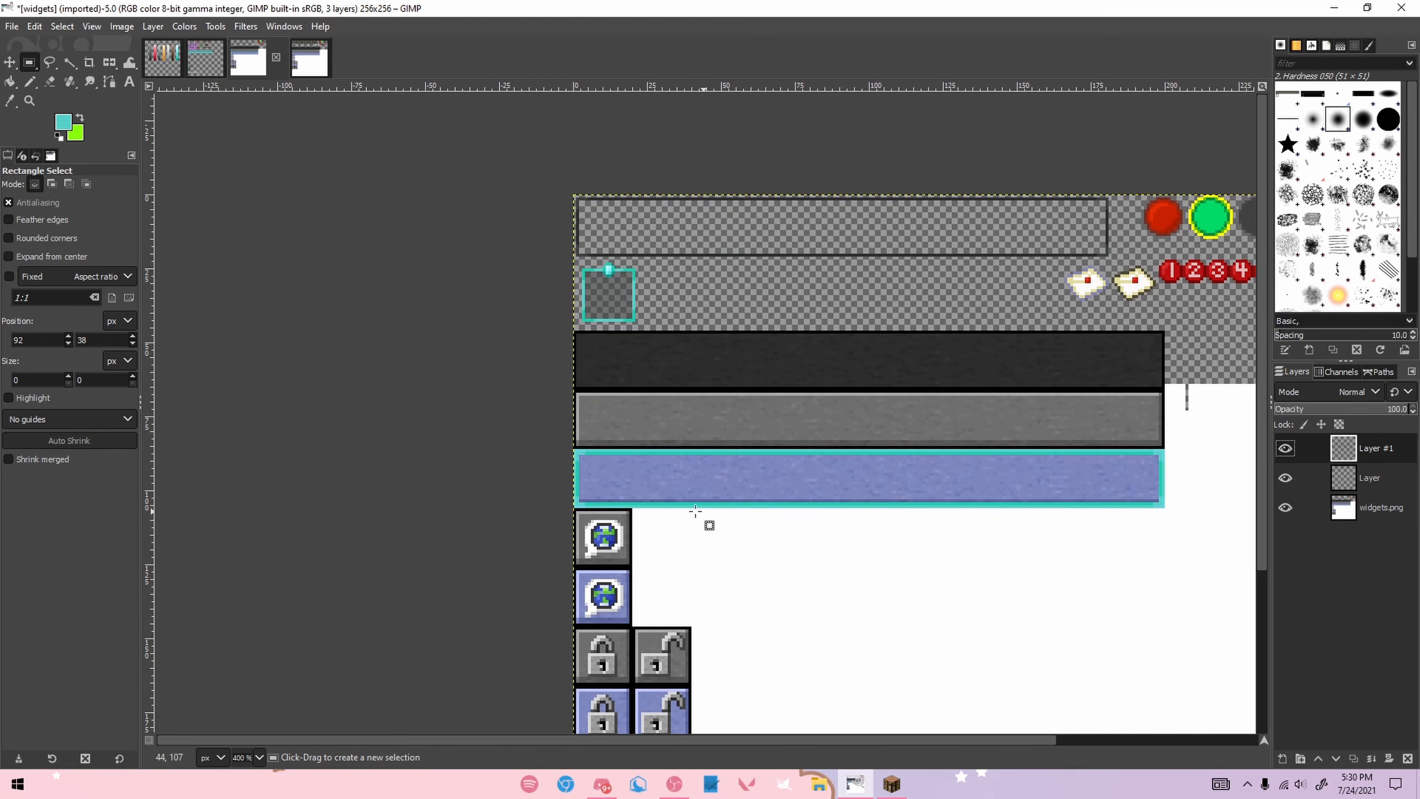
scroll(648, 495, up, 1)
drag(546, 436, 1034, 518)
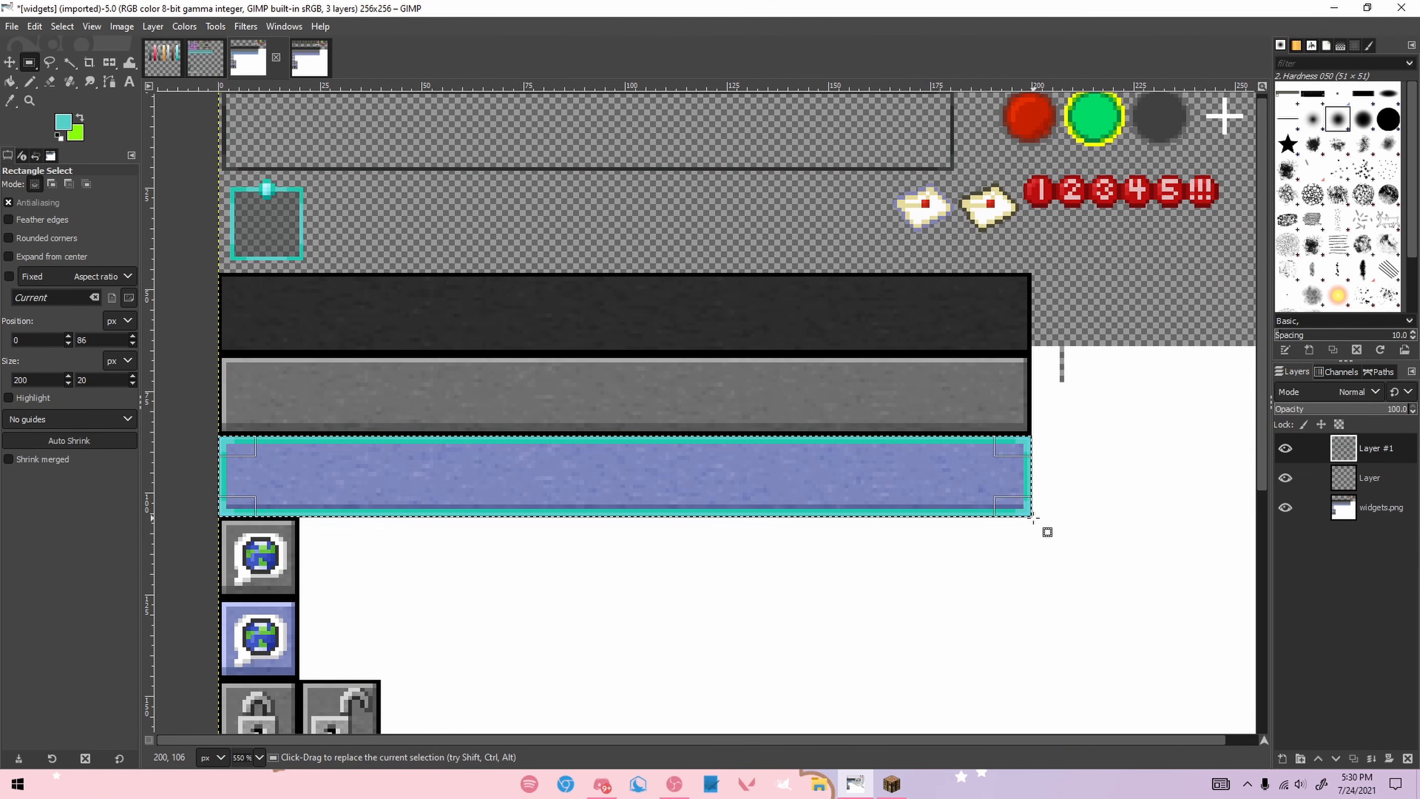
key(ctrl+c)
key(ctrl+v)
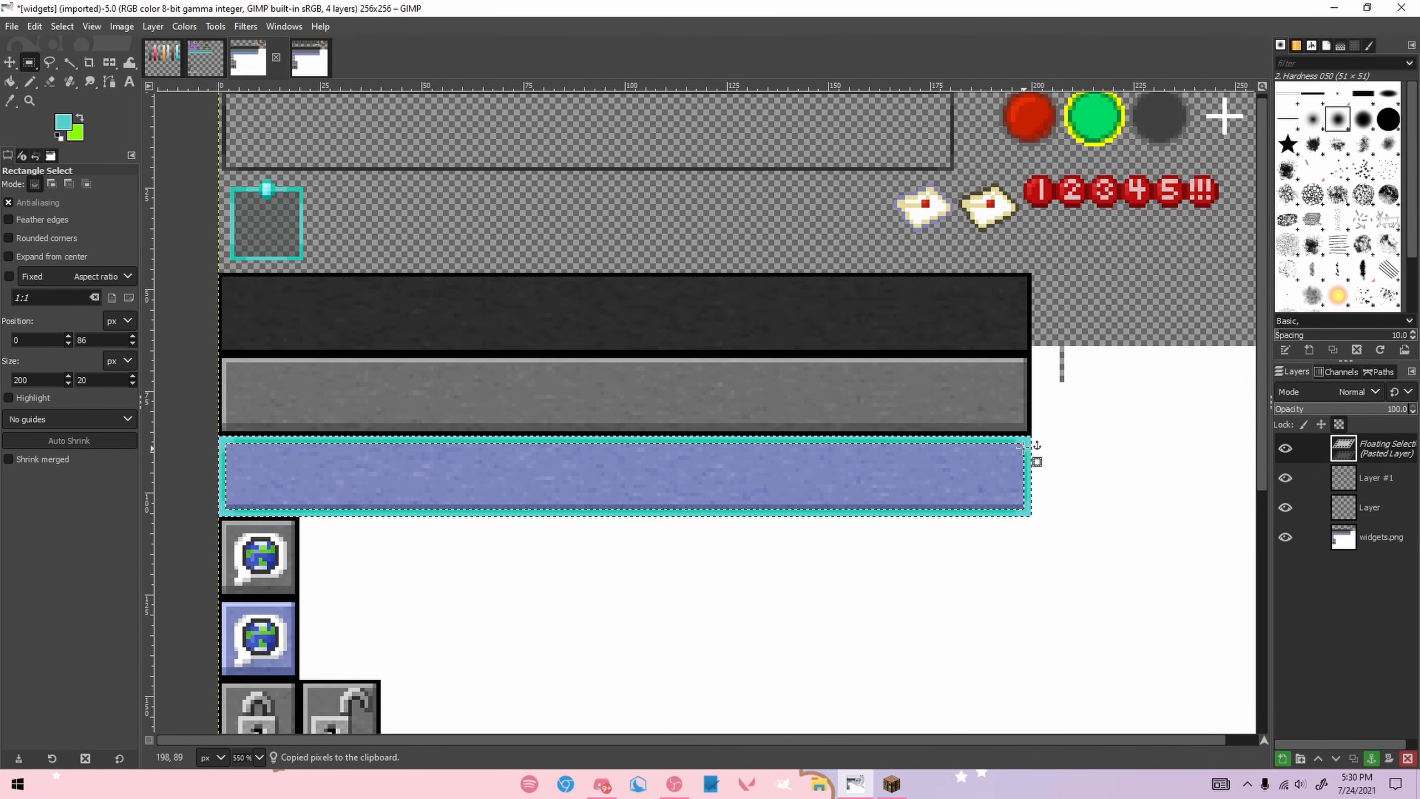
drag(1038, 455, 1037, 375)
Step: Darken the pasted border around the grey bar with Hue-Saturation, using lightness -100 and saturation -100
click(176, 26)
click(189, 87)
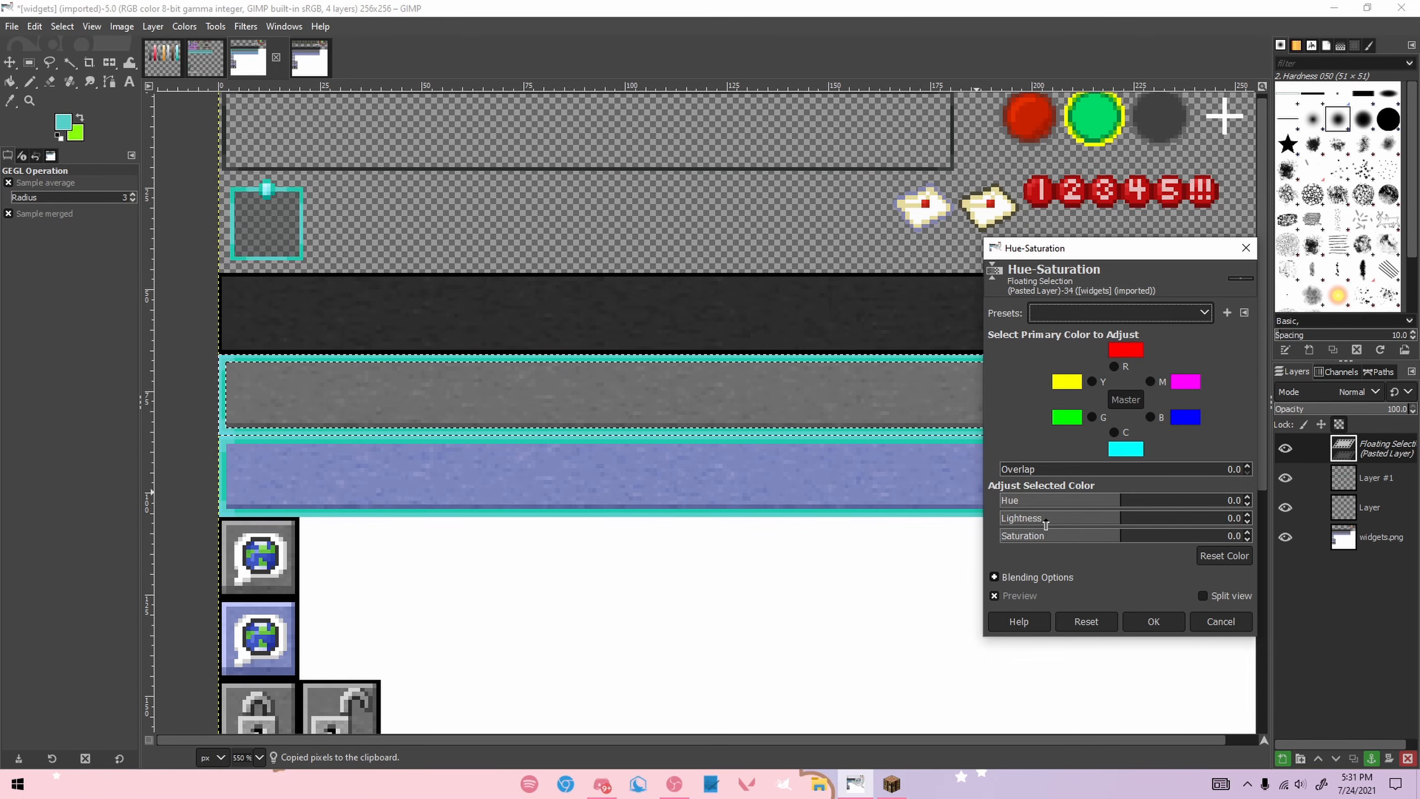
drag(1045, 523, 900, 518)
drag(1055, 536, 827, 538)
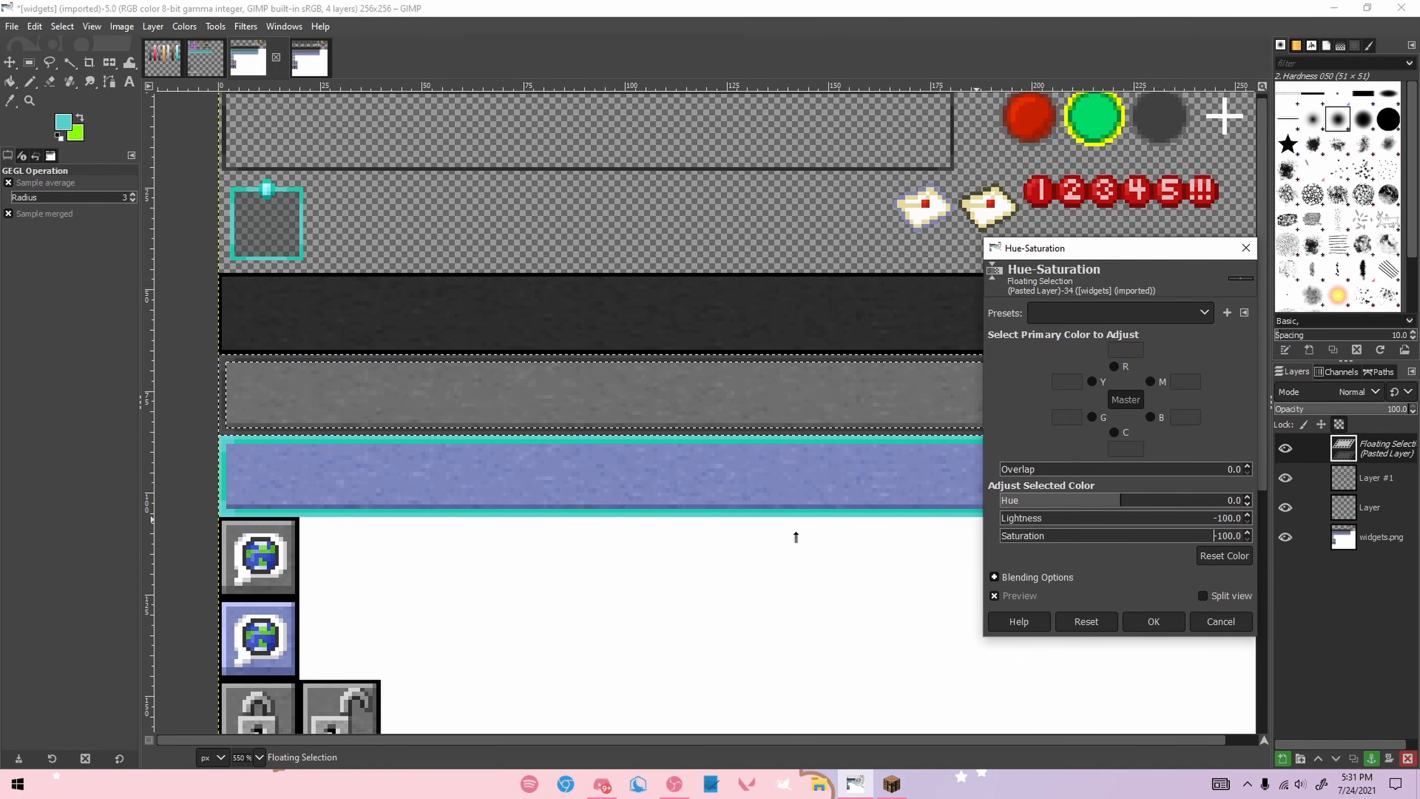
click(1154, 620)
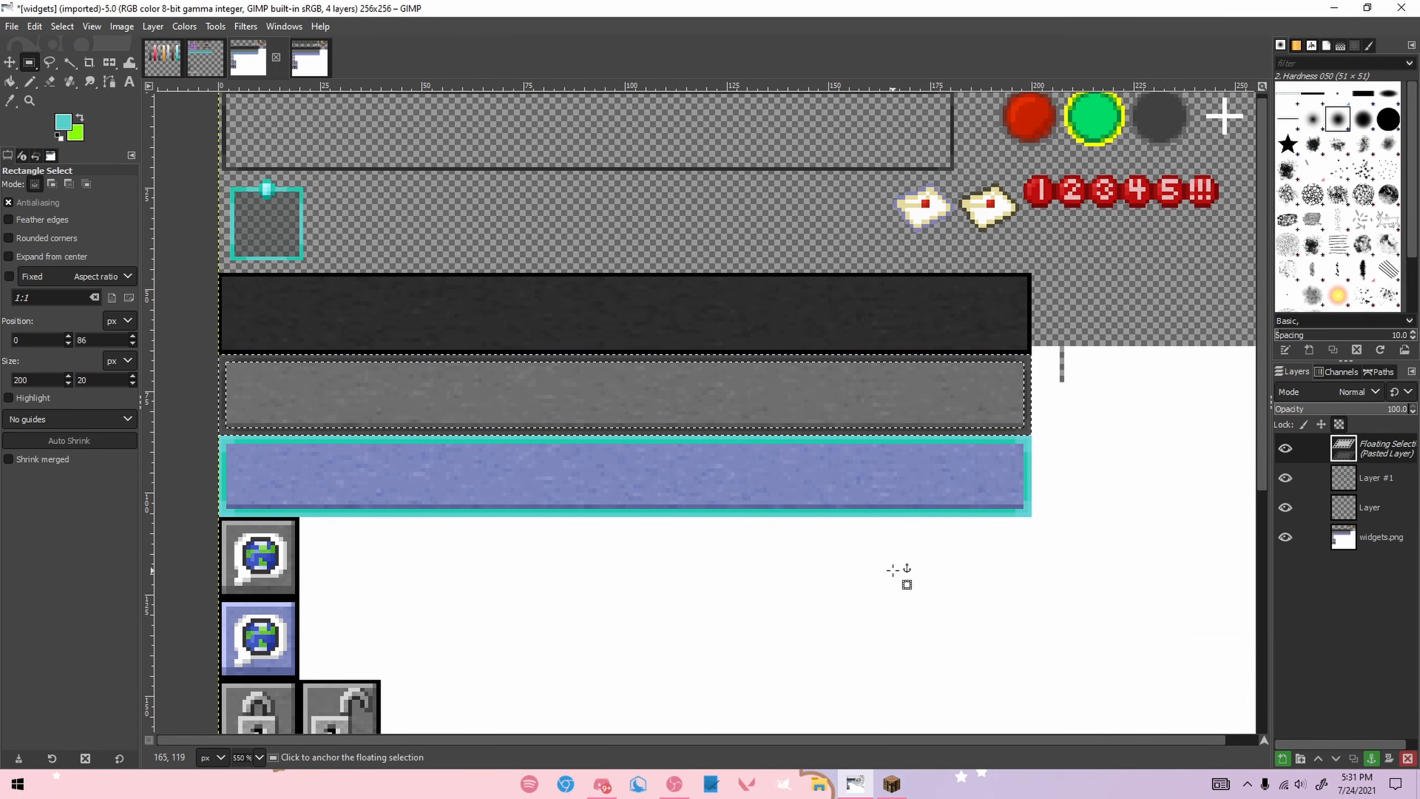
Step: Place a copy of the darkened border around the top dark bar, lower its lightness further with Hue-Saturation, and anchor it
key(ctrl+c)
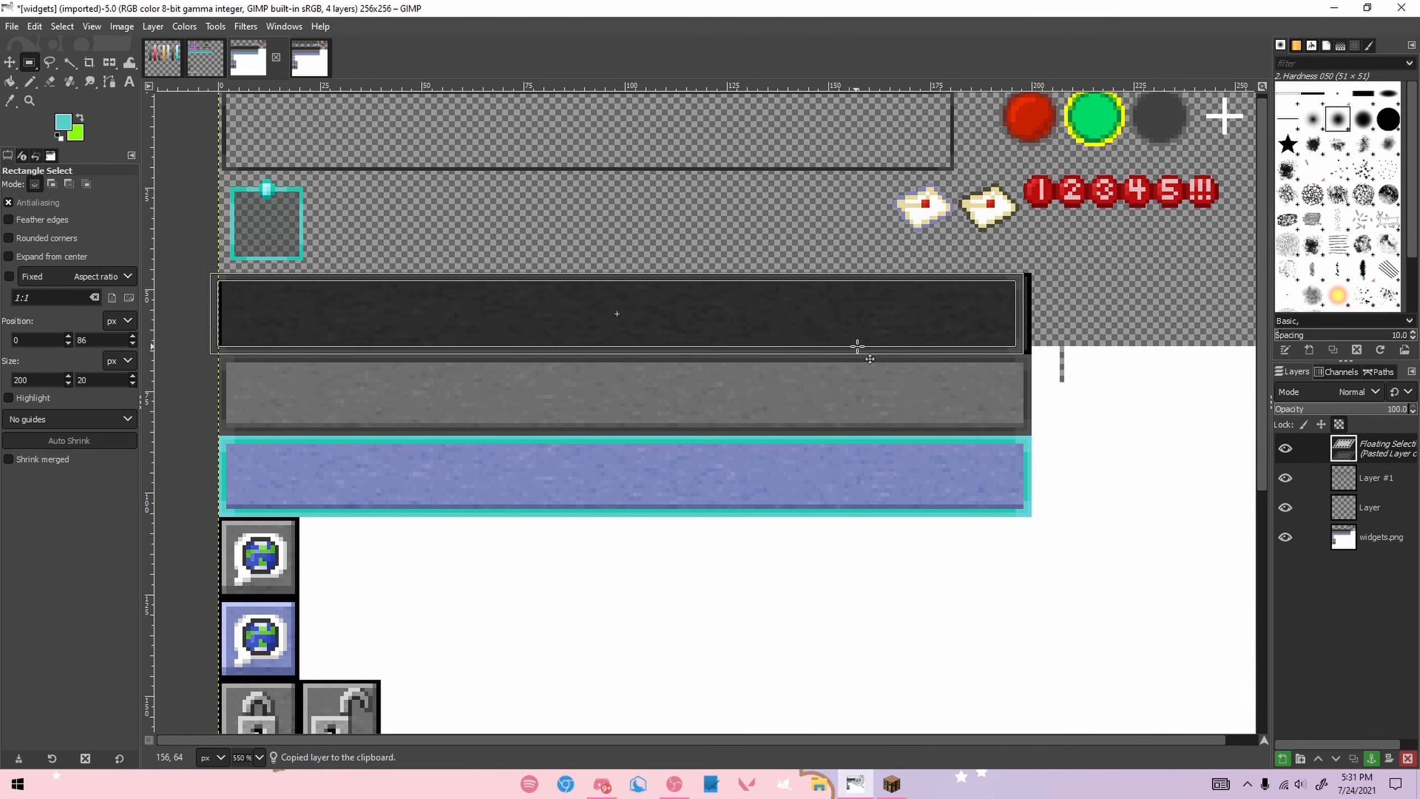
drag(864, 345, 863, 350)
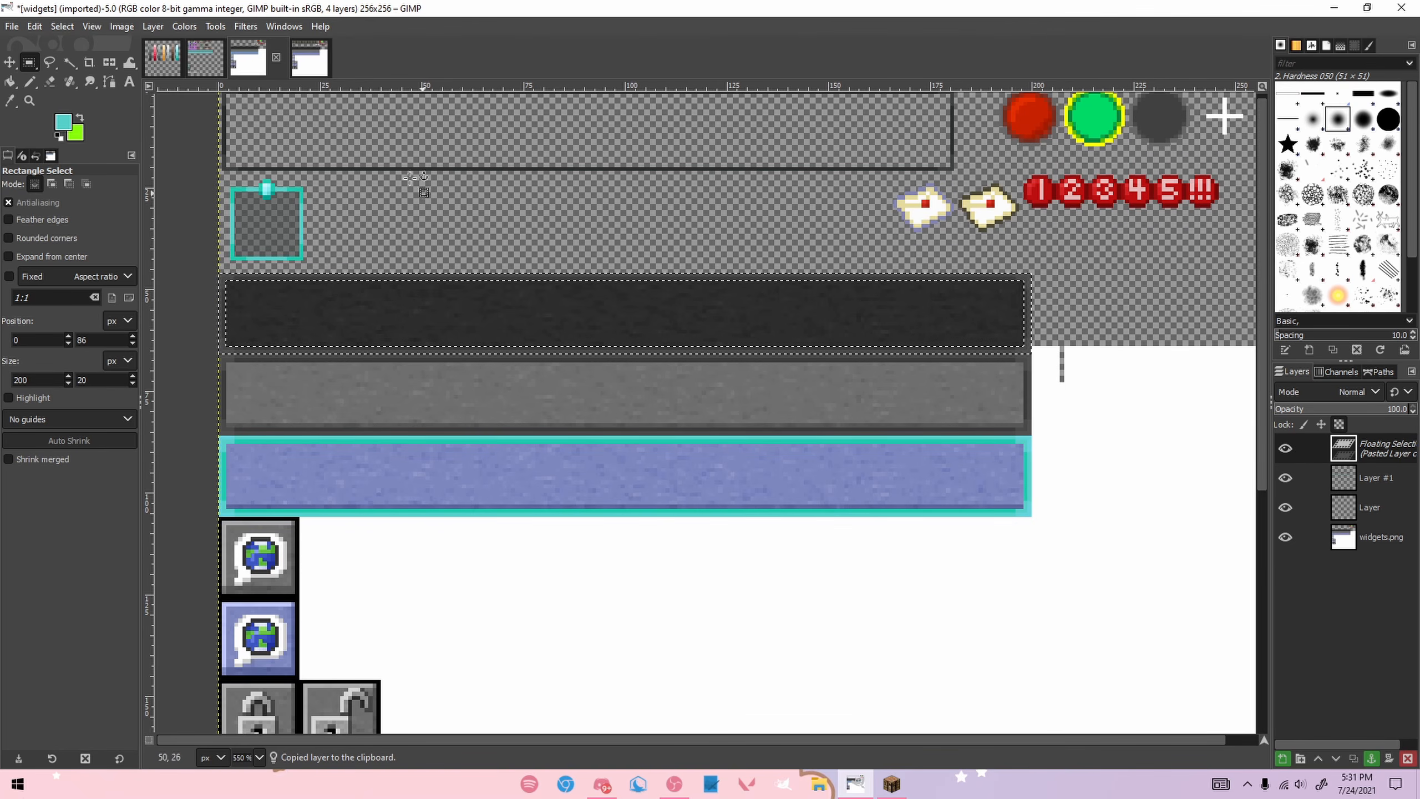
click(185, 26)
click(210, 95)
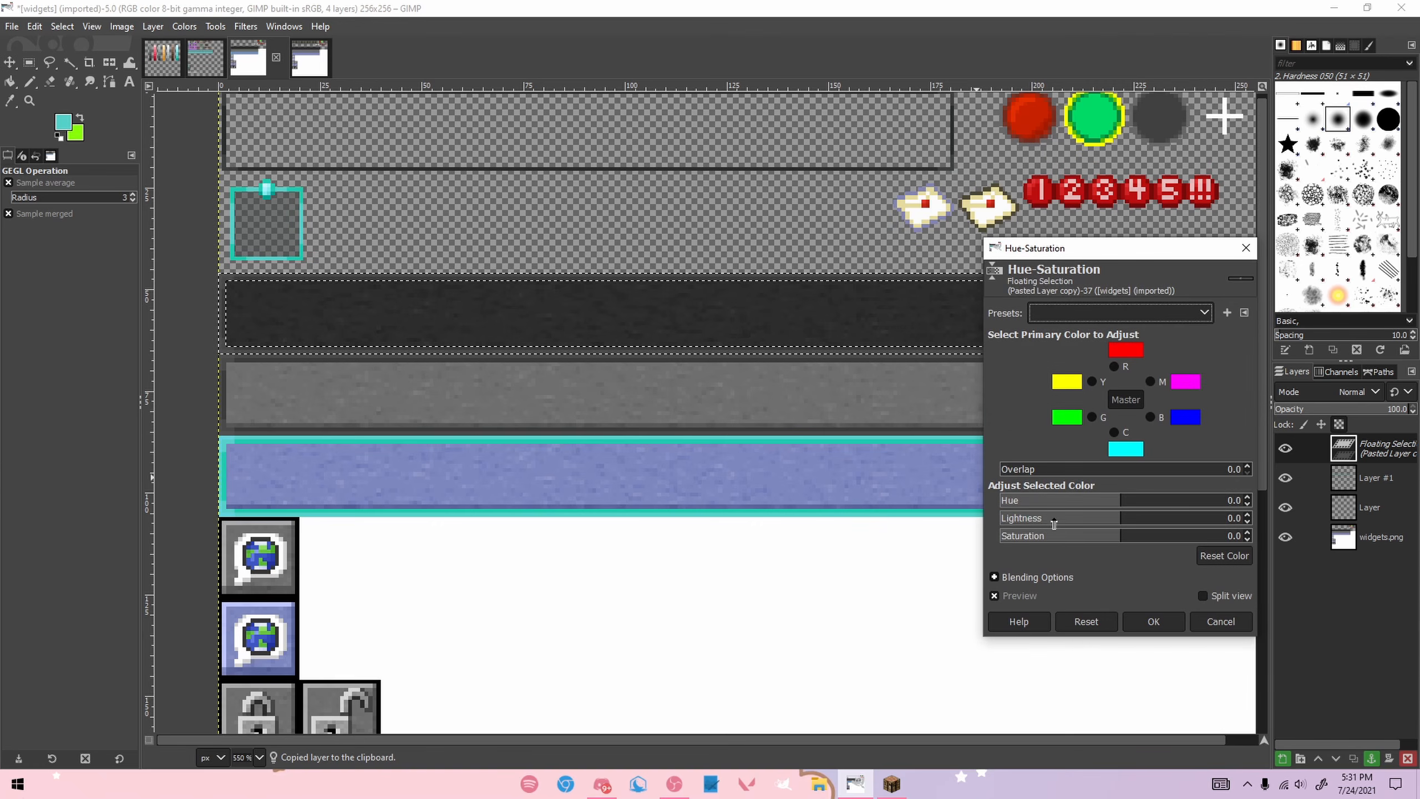
drag(1054, 524, 720, 512)
click(1168, 620)
click(1125, 505)
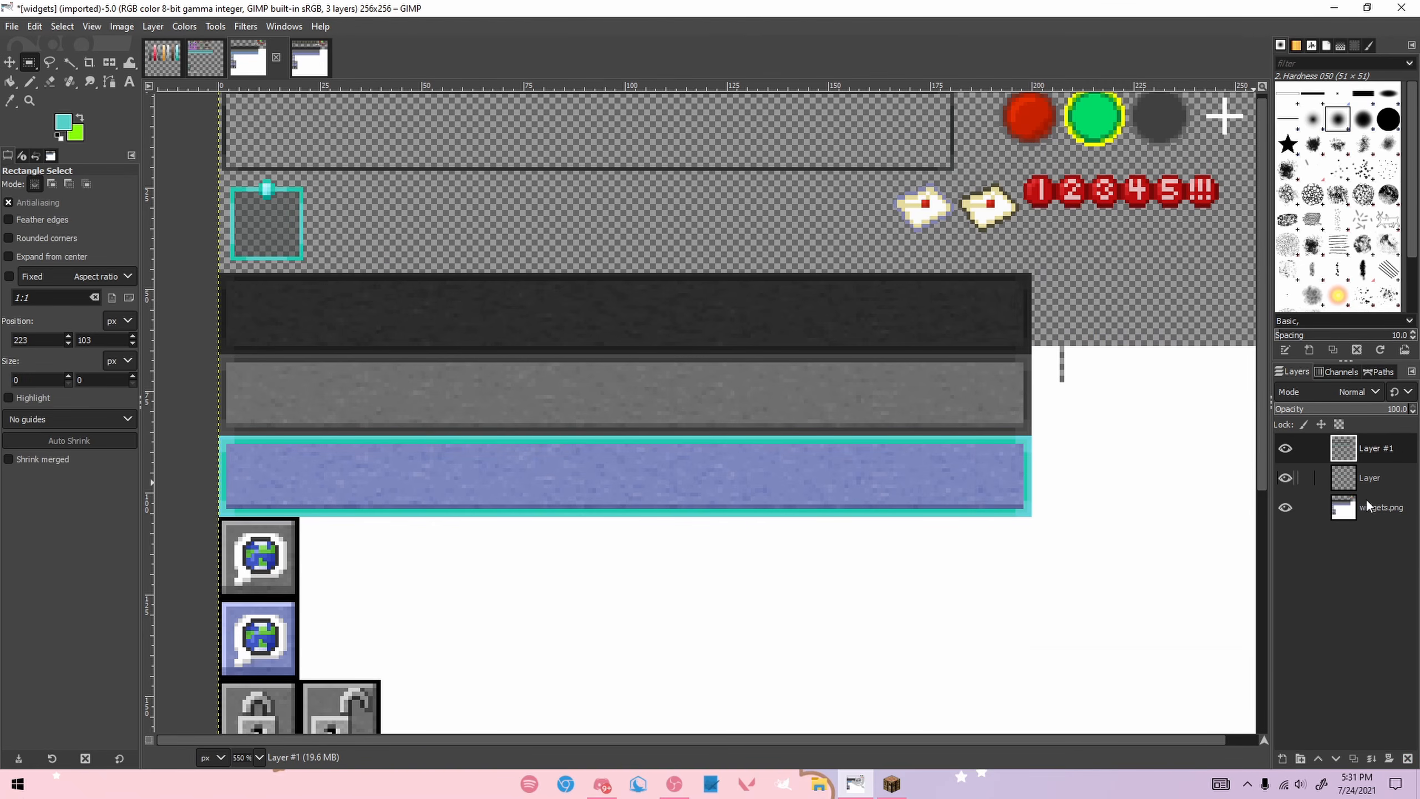
Step: On the widgets.png layer, select the area of the three wide bars and cut out their original textures
click(1368, 502)
drag(223, 271, 1006, 528)
scroll(1048, 512, up, 2)
scroll(1042, 510, down, 2)
key(ctrl+x)
click(1087, 312)
scroll(1077, 315, down, 2)
scroll(858, 329, up, 2)
drag(301, 305, 930, 534)
click(930, 308)
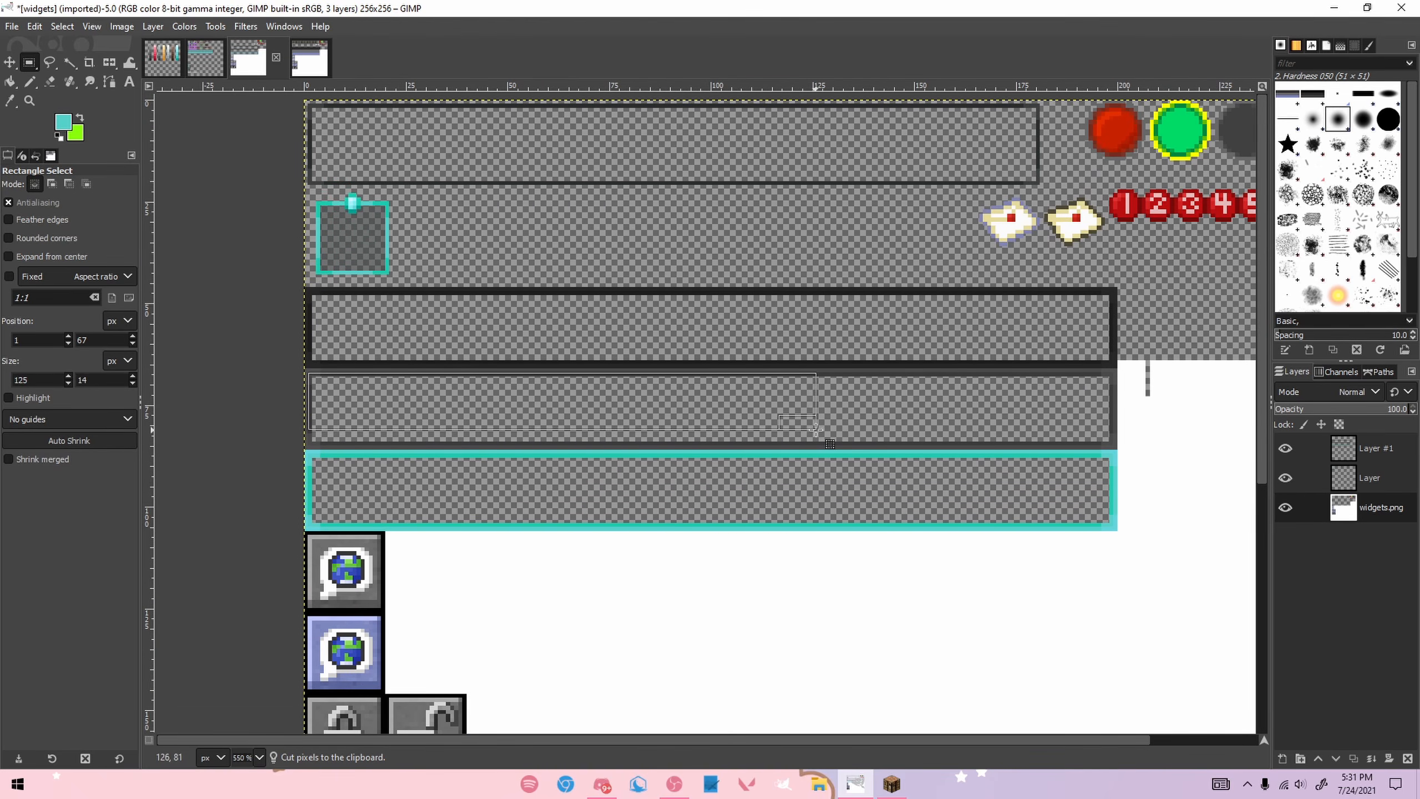
drag(699, 458, 845, 517)
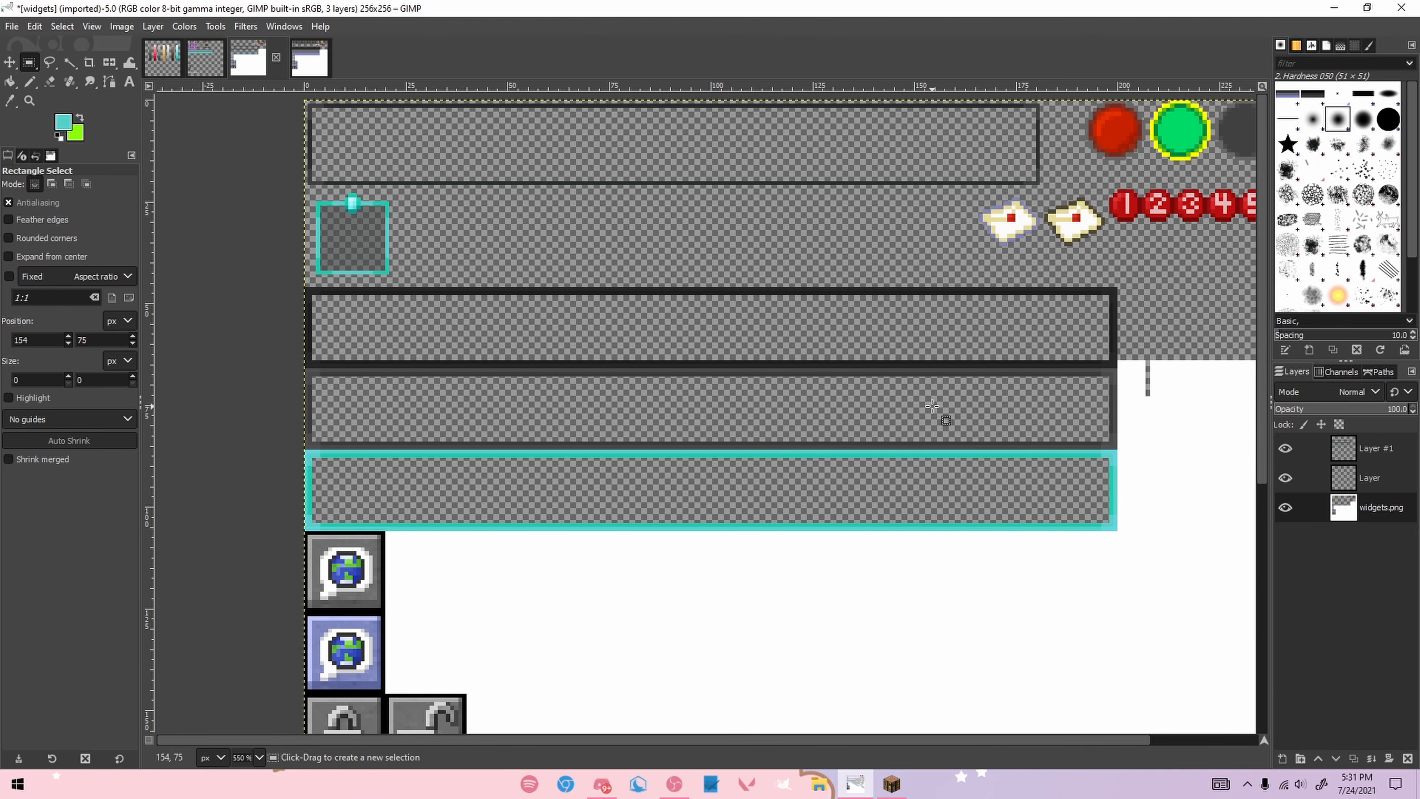
drag(707, 301, 860, 350)
click(815, 234)
scroll(847, 304, down, 2)
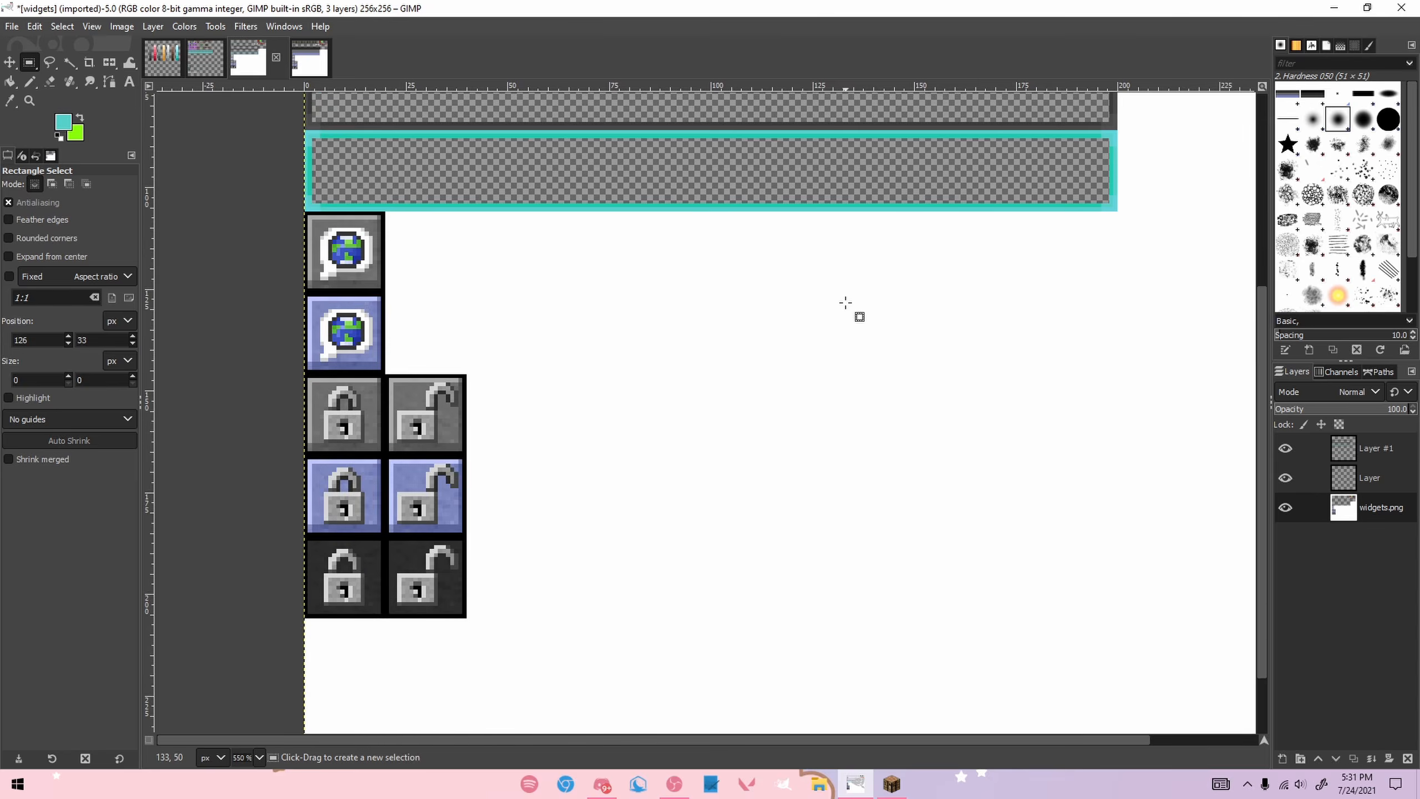
Step: Select the globe speech bubble icon on the grey globe button, including its tail, and copy it
scroll(548, 305, up, 1)
scroll(409, 243, up, 3)
drag(389, 242, 536, 428)
drag(371, 259, 573, 396)
drag(377, 397, 390, 461)
scroll(409, 451, down, 1)
key(ctrl+c)
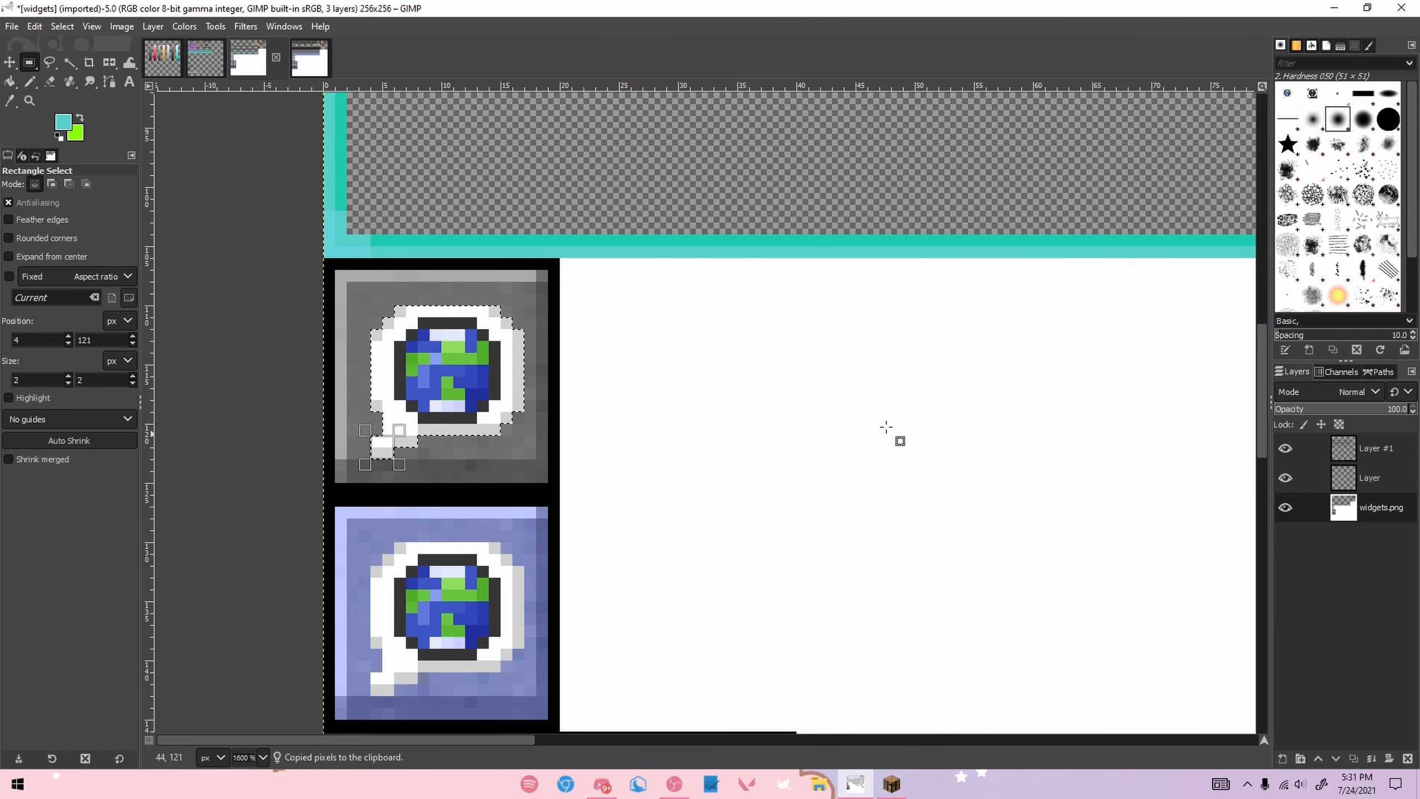
Step: Create a new layer above Layer #1 and paste the globe bubble onto both the grey and the blue globe buttons
click(1345, 449)
click(1282, 758)
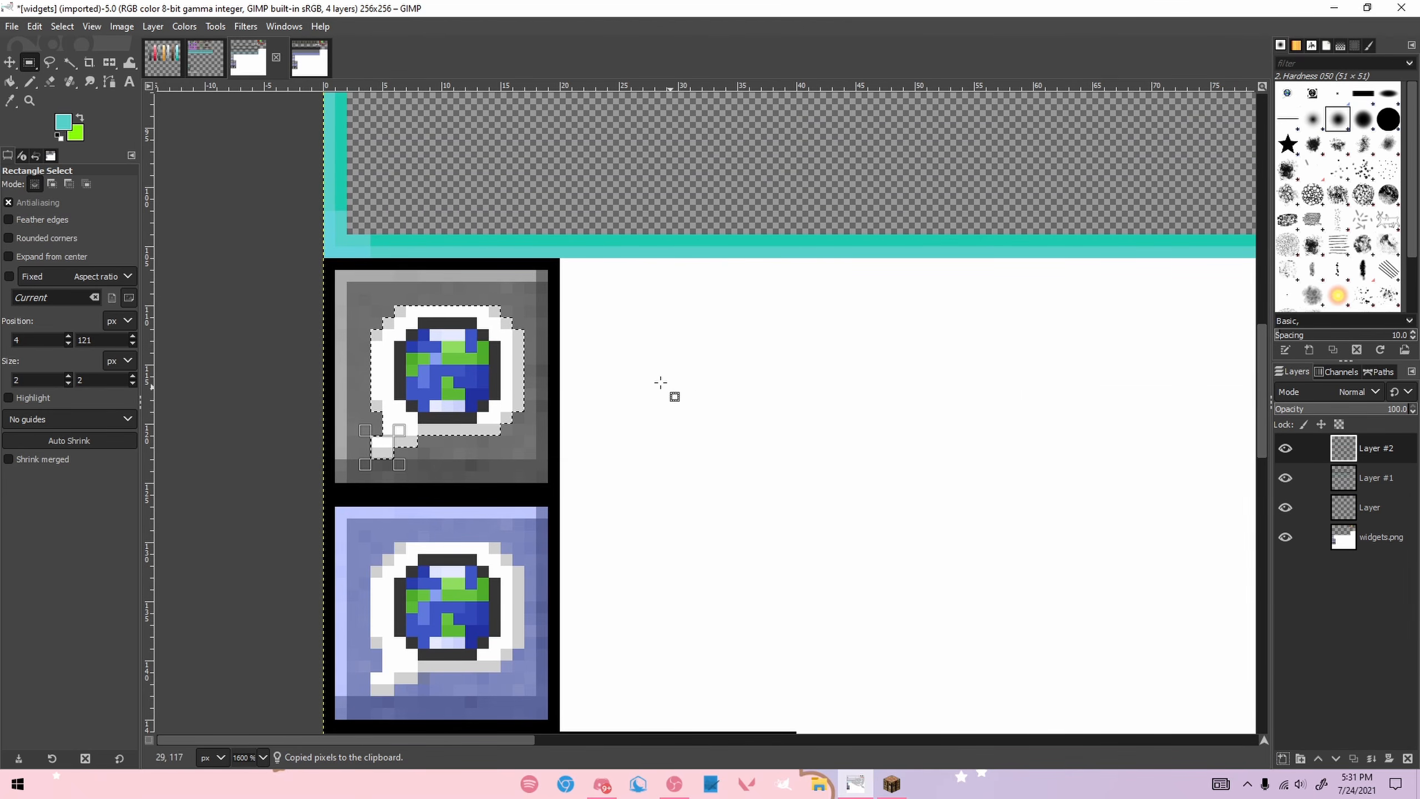
key(ctrl+v)
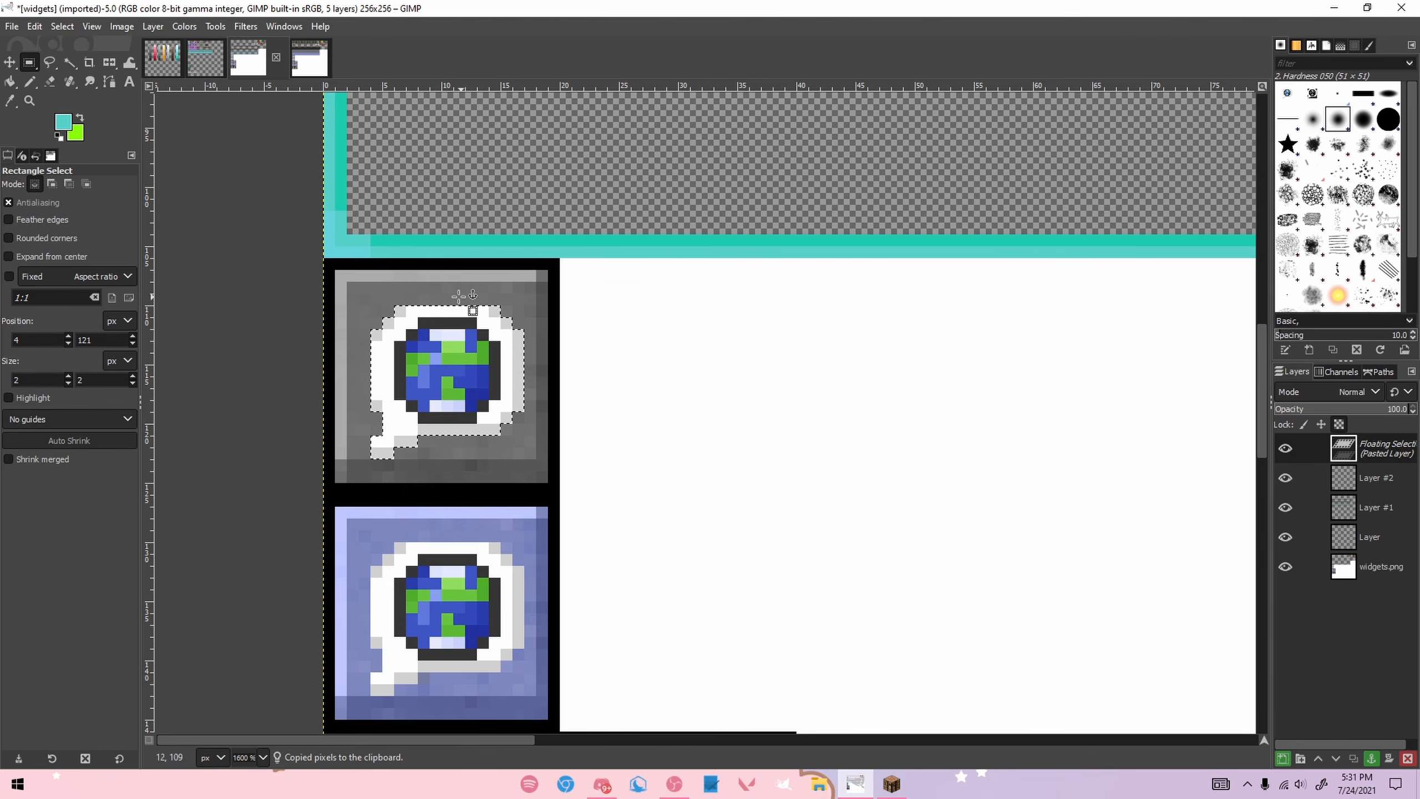
scroll(489, 274, down, 3)
drag(386, 217, 438, 448)
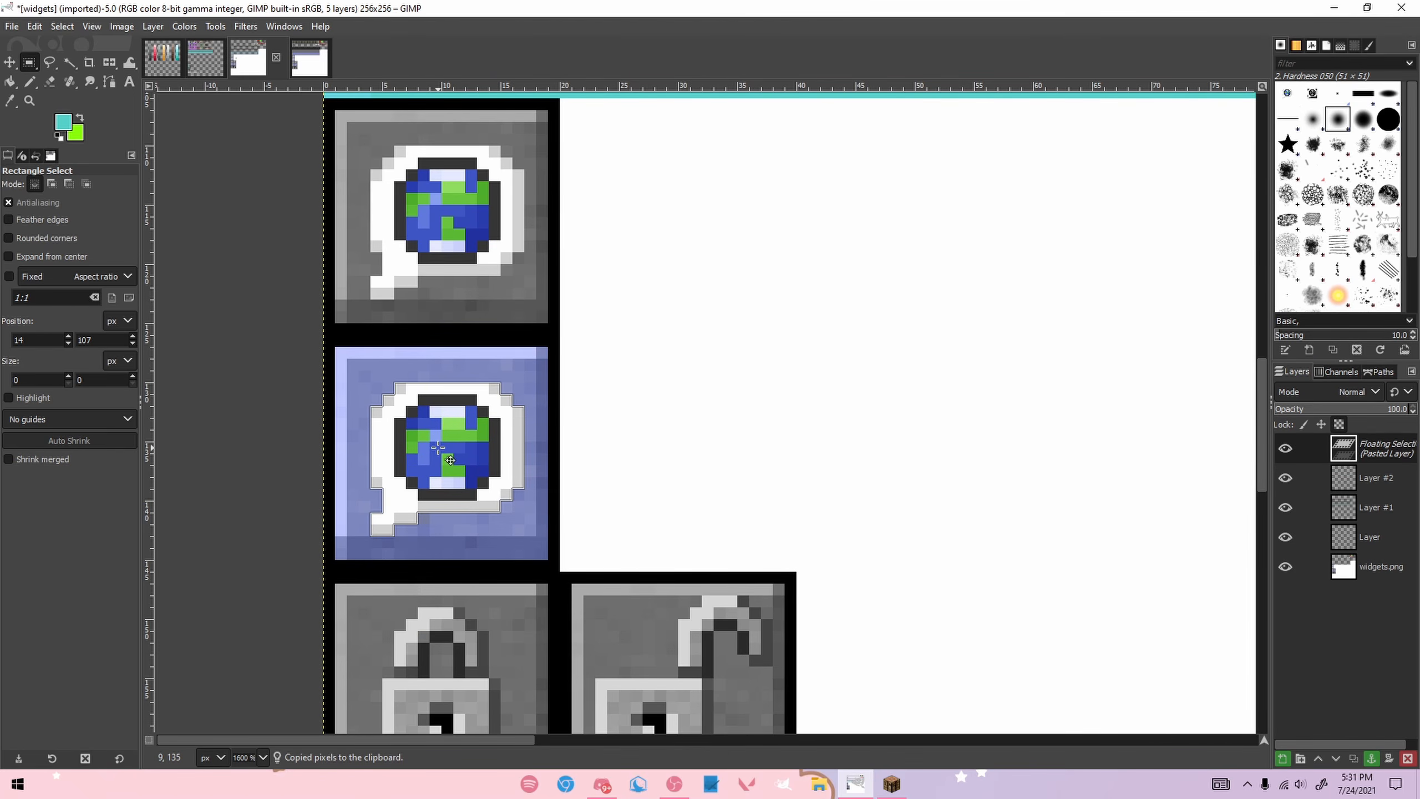
click(625, 375)
Step: On the widgets.png layer, select the closed and open padlock shapes on the two grey lock buttons, excluding the background
scroll(561, 330, down, 6)
drag(385, 360, 499, 457)
shift+drag(395, 313, 429, 360)
shift+drag(407, 288, 464, 323)
key(ctrl+z)
shift+drag(408, 302, 486, 322)
key(ctrl+z)
shift+drag(408, 301, 476, 311)
shift+drag(454, 312, 488, 358)
shift+drag(596, 359, 713, 448)
shift+drag(679, 300, 713, 358)
shift+drag(691, 288, 761, 312)
mouse_move(703, 276)
shift+mouse_down()
mouse_move(744, 297)
mouse_move(769, 334)
shift+mouse_up()
shift+drag(749, 335, 772, 346)
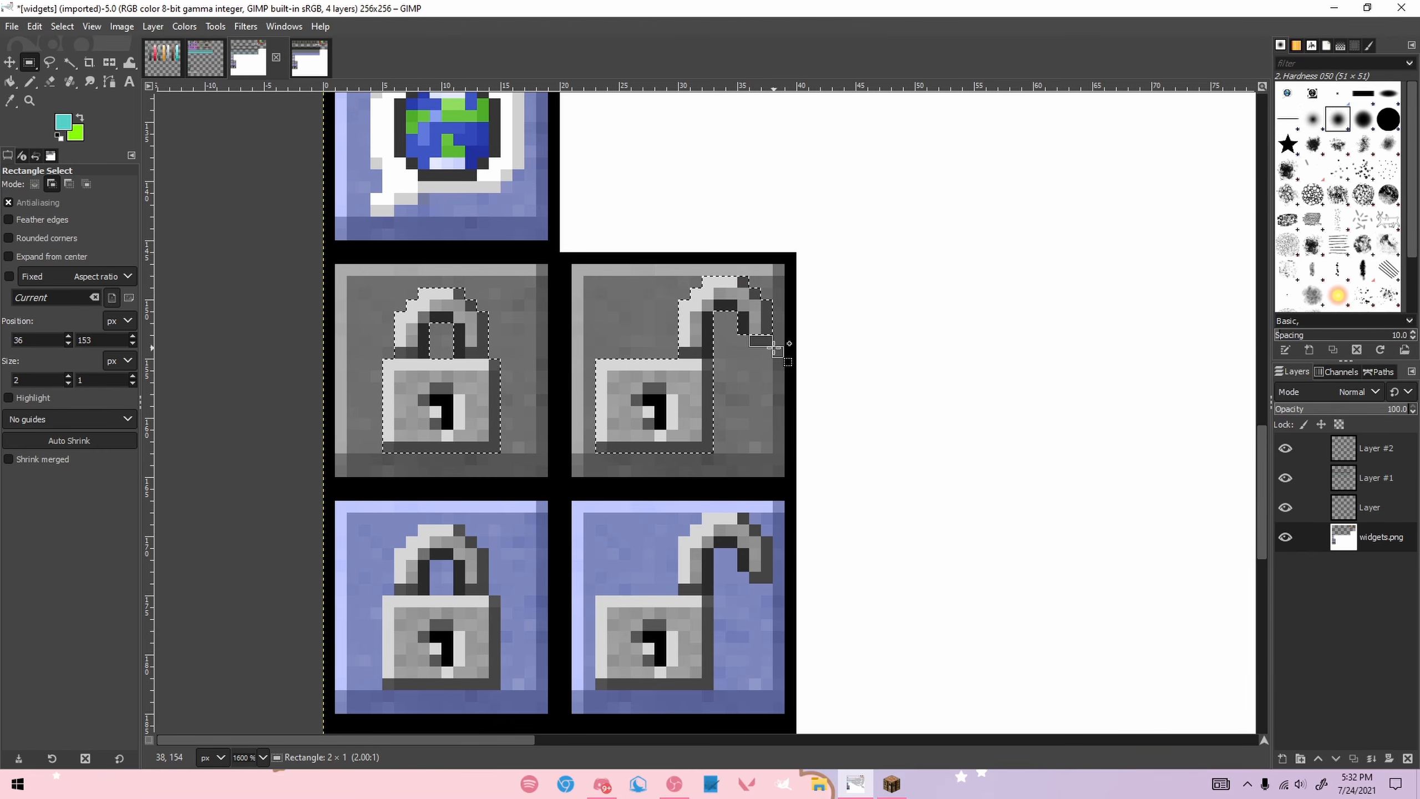
Step: Copy both padlocks and paste them on Layer #2 over the grey, blue and dark lock buttons
key(ctrl+c)
click(1284, 439)
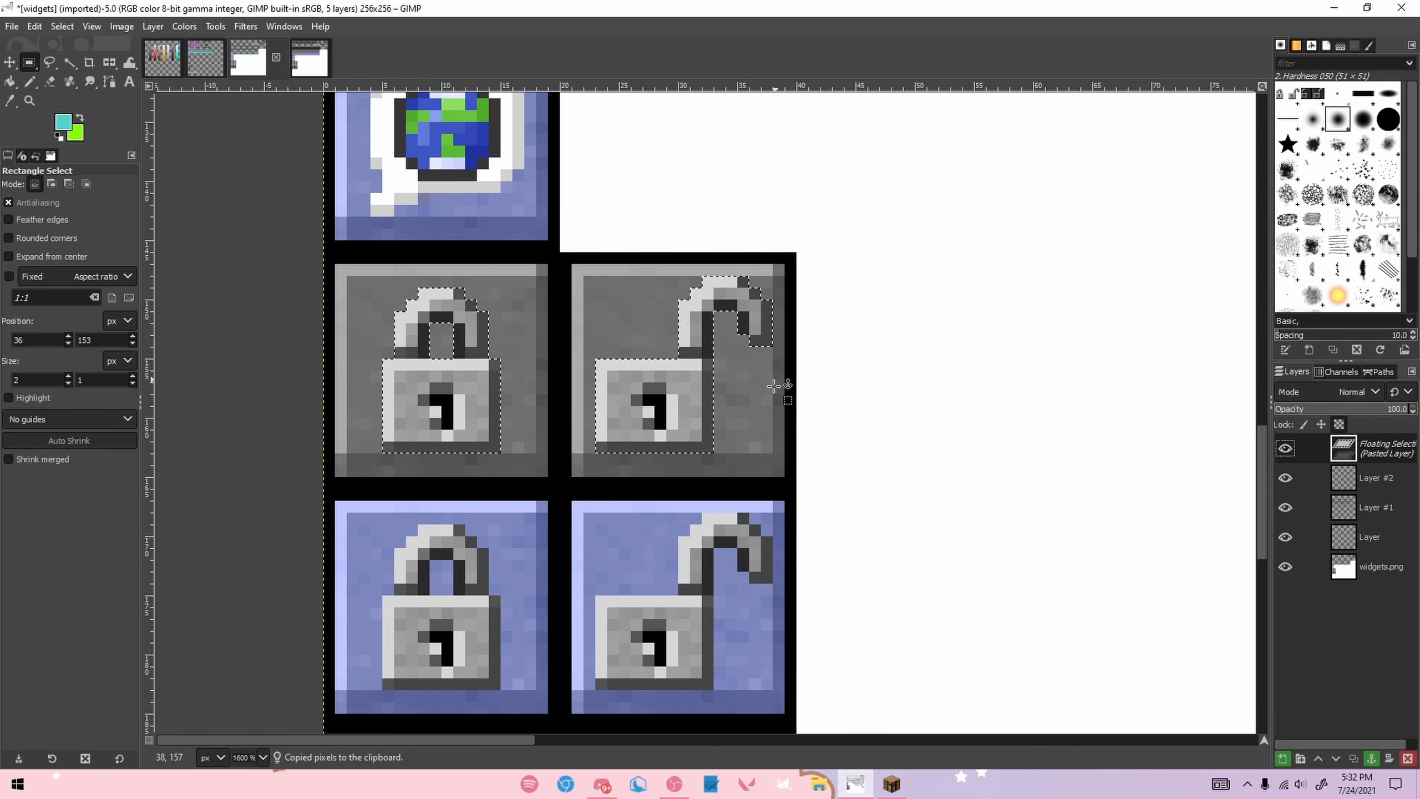
scroll(831, 421, down, 3)
key(ctrl+v)
drag(666, 463, 454, 485)
click(853, 438)
scroll(942, 431, down, 3)
click(945, 429)
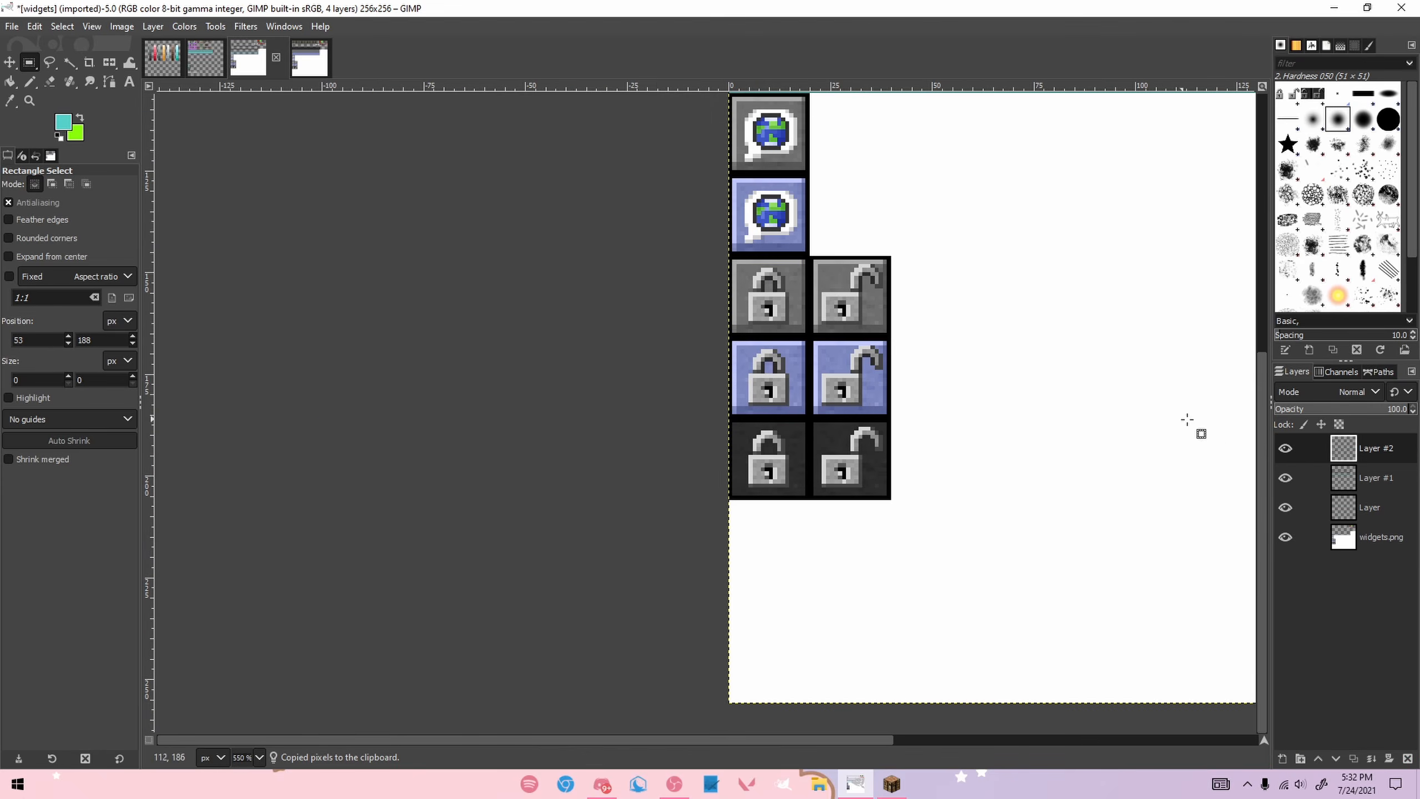
Step: Hide the widgets.png layer to check the copied globe and padlock icons, and show it again
click(1285, 537)
scroll(951, 370, up, 5)
scroll(1032, 475, down, 3)
scroll(1032, 475, up, 2)
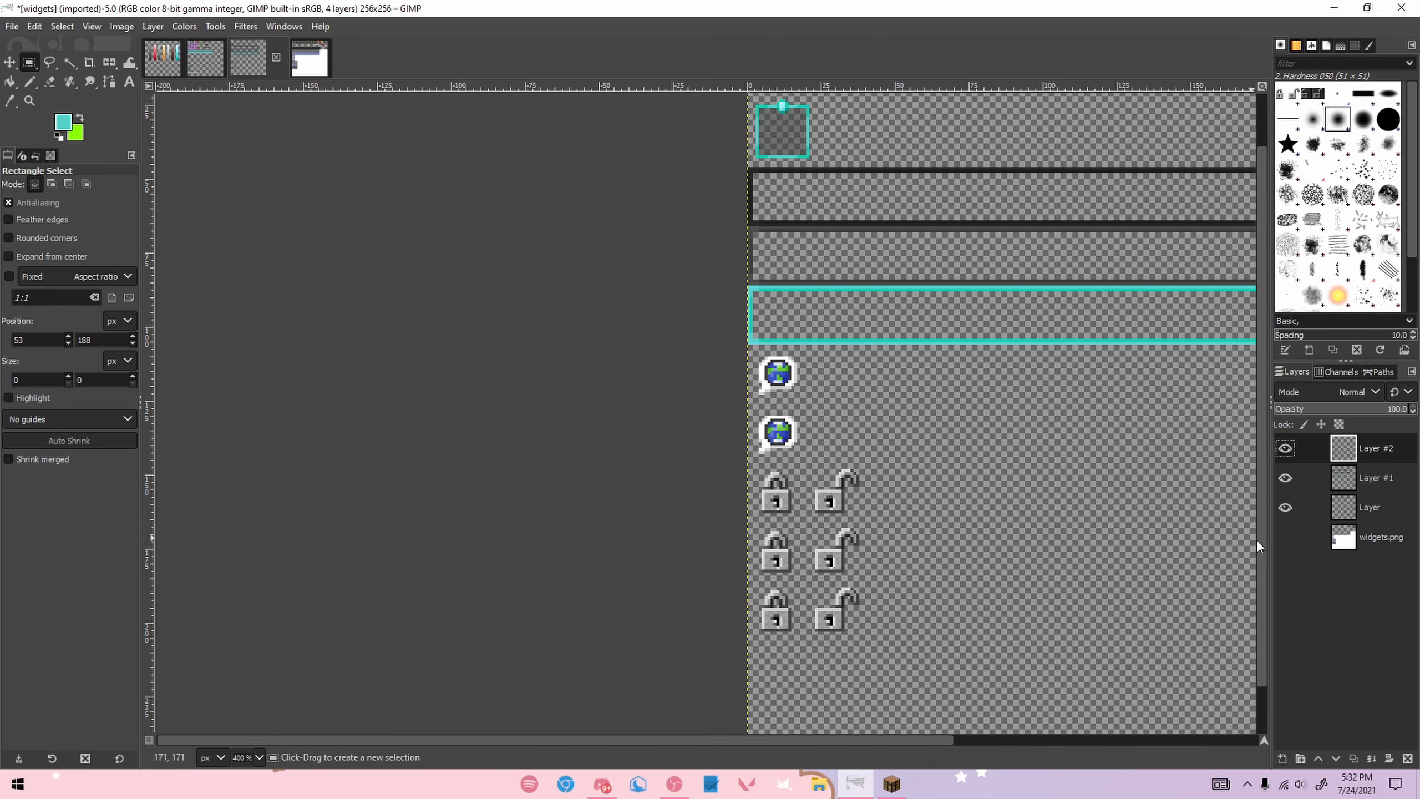
click(1285, 537)
scroll(777, 358, up, 2)
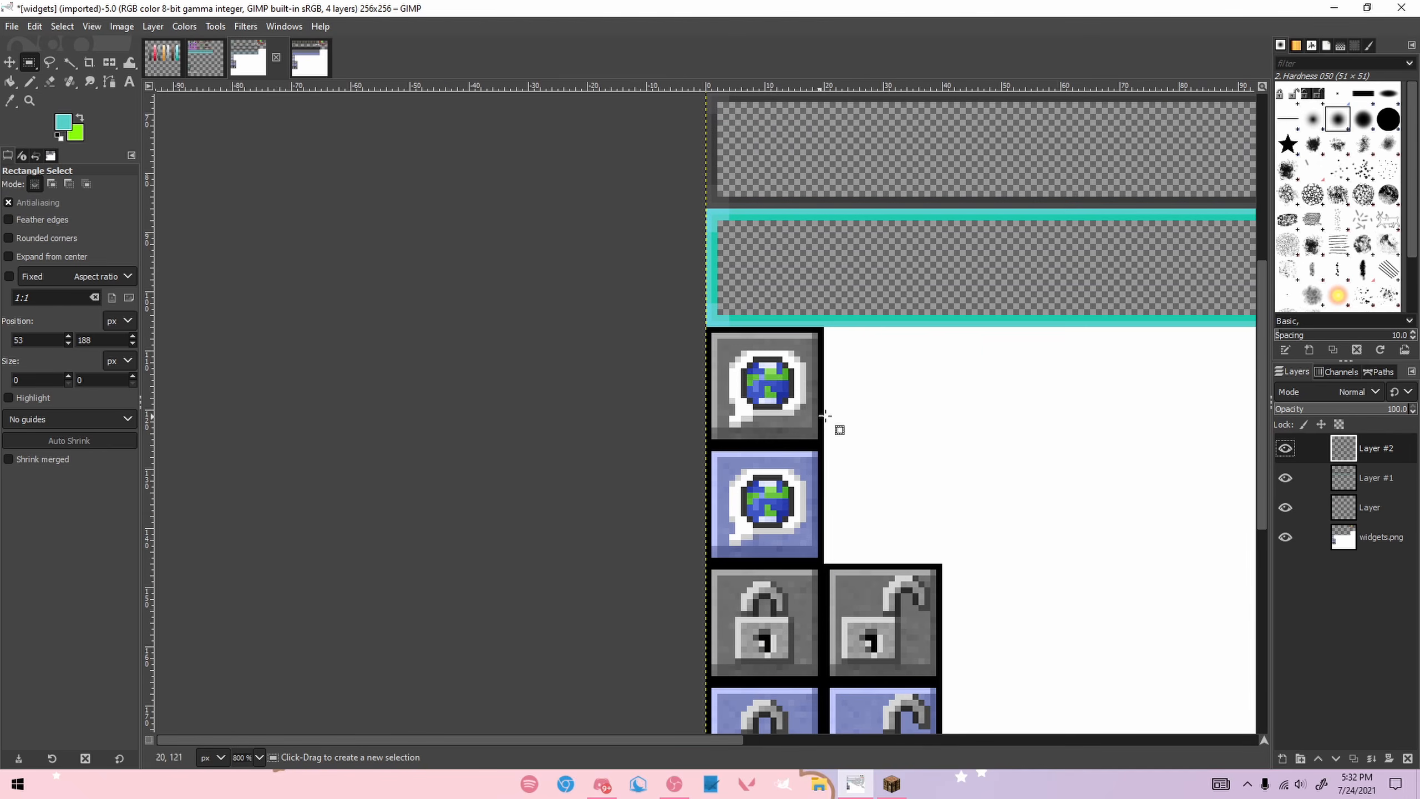
Step: Create a new layer and draw a one-pixel light teal outer border around the grey globe button with the Pencil
scroll(925, 416, up, 1)
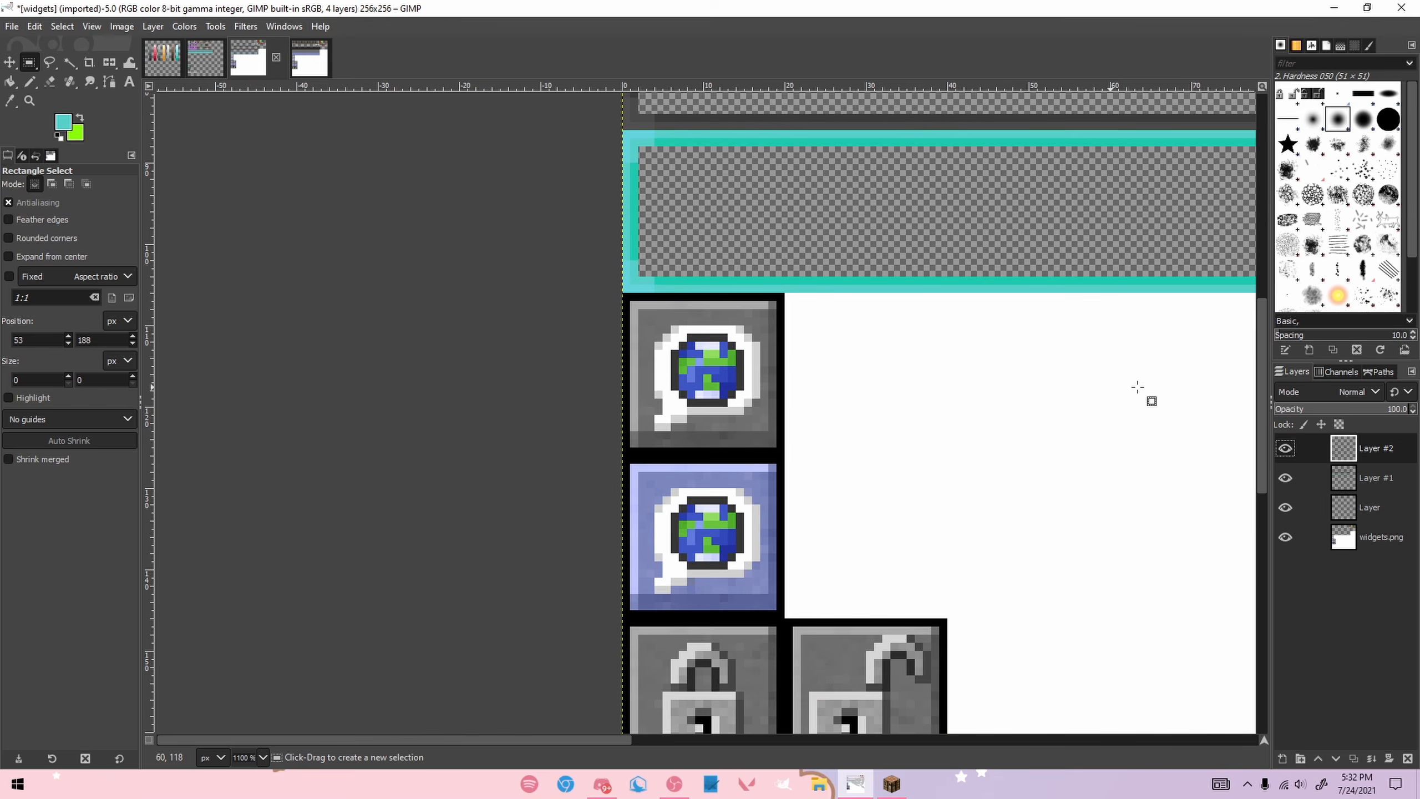
click(1282, 758)
click(1303, 739)
scroll(756, 329, up, 2)
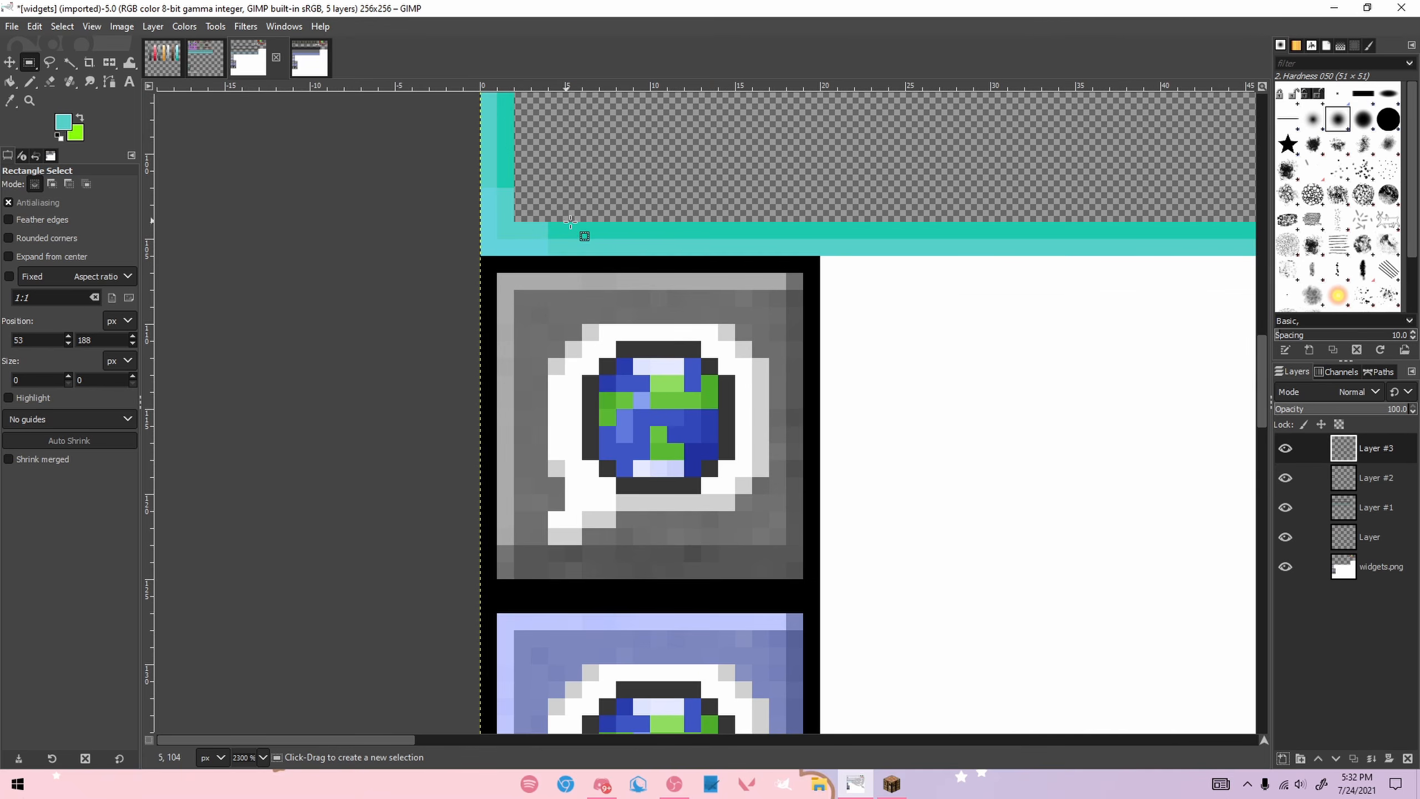
key(n)
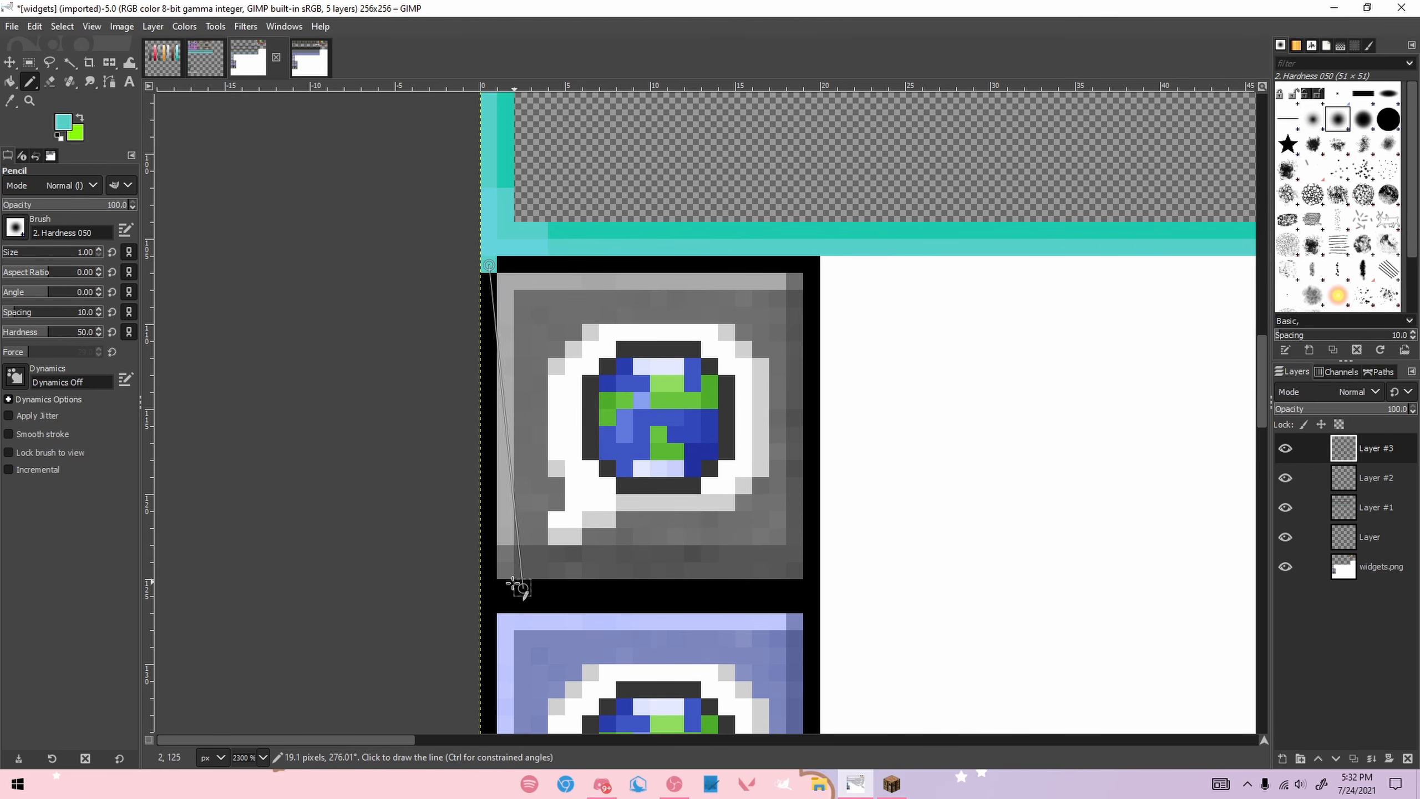
shift+click(489, 588)
shift+click(812, 589)
shift+click(811, 264)
shift+click(505, 264)
Step: Draw a one-pixel darker teal inner border just inside the outer border of the grey globe button
click(505, 281)
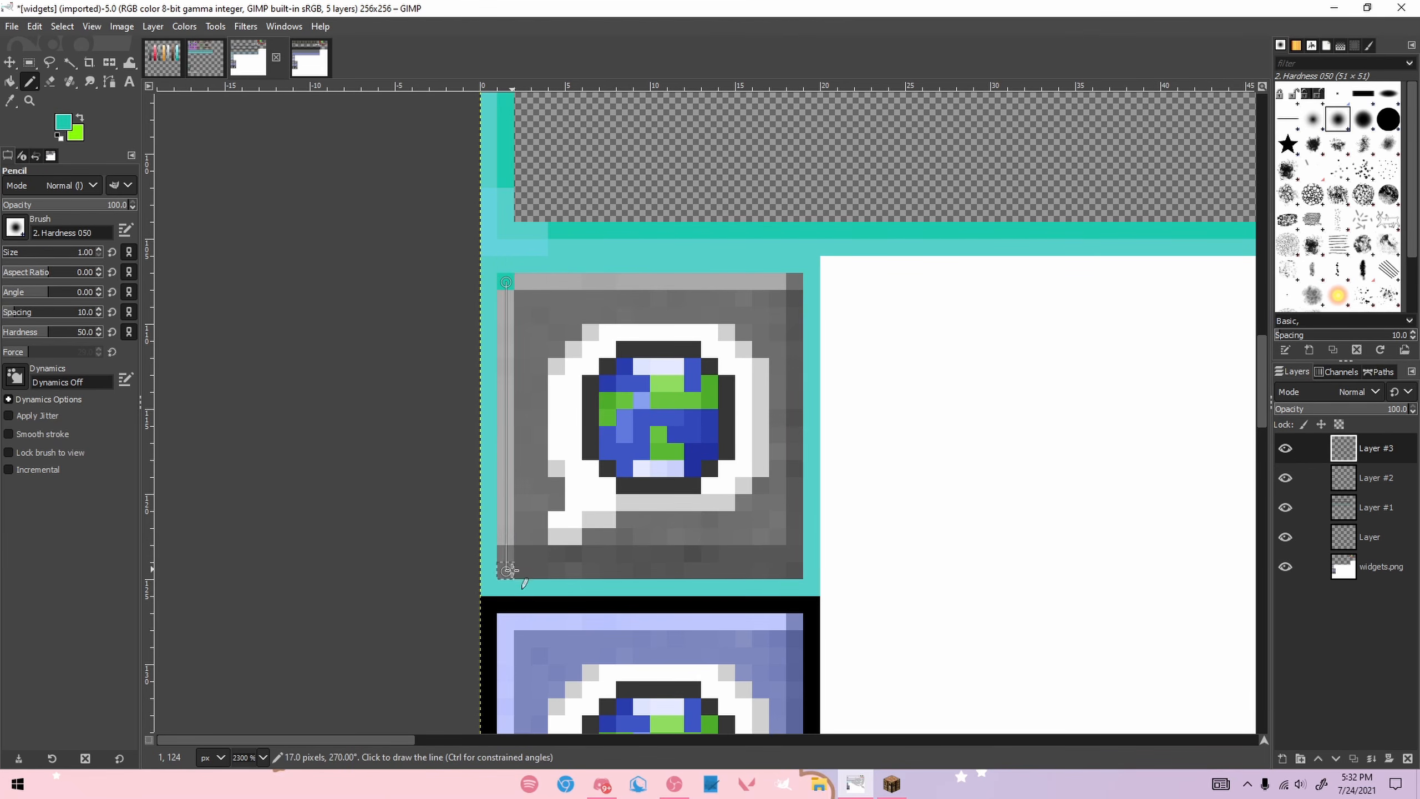
shift+click(507, 570)
shift+click(794, 569)
shift+click(794, 282)
shift+click(508, 281)
Step: Shade the corners of the globe button's outer and inner borders with lighter teal tones sampled from the existing borders
ctrl+click(492, 247)
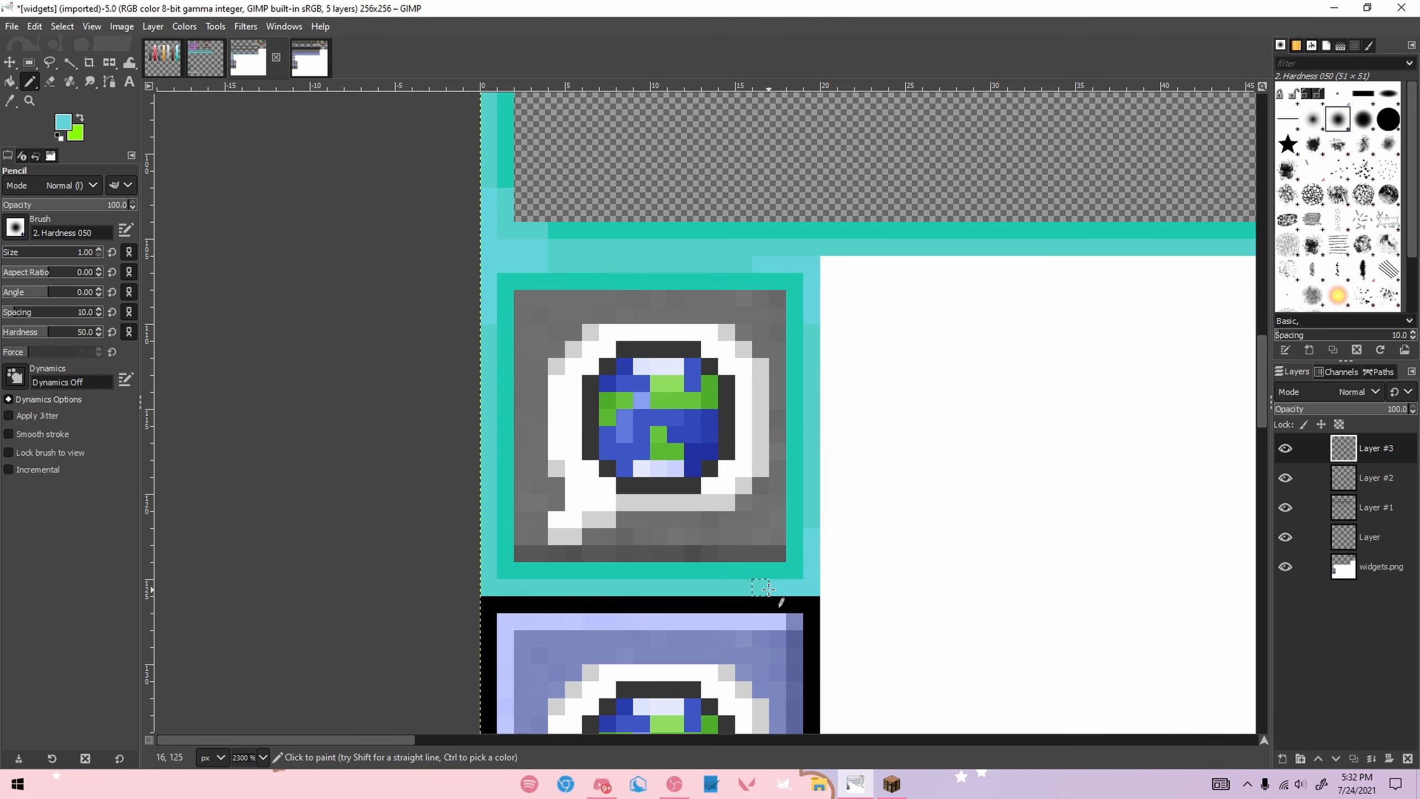
ctrl+click(490, 408)
click(506, 315)
shift+click(506, 281)
shift+click(540, 281)
click(761, 281)
shift+click(795, 281)
shift+click(794, 316)
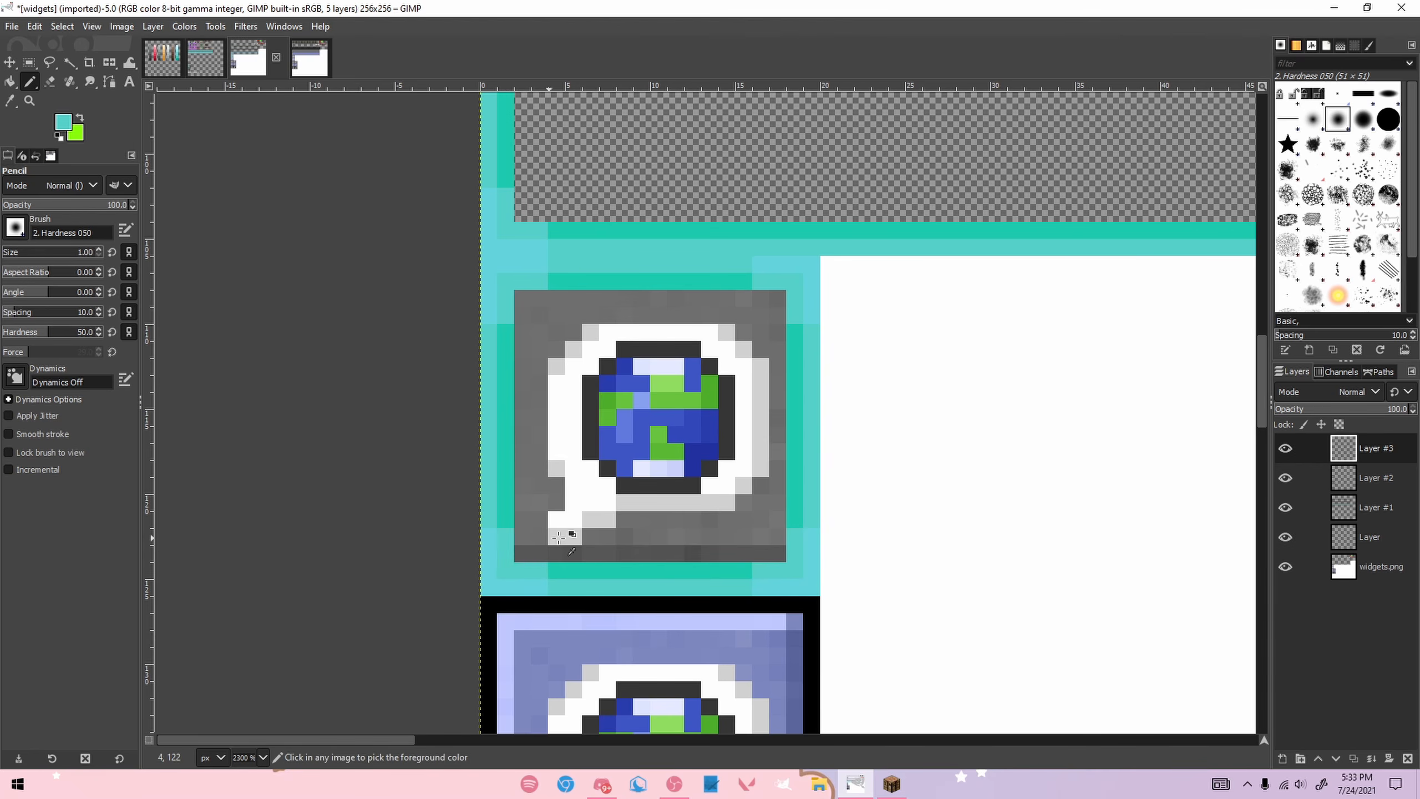
Step: Select and copy the finished teal border, and place the pasted copy around the blue globe button
scroll(538, 571, down, 2)
key(r)
mouse_move(505, 396)
mouse_down()
mouse_move(672, 564)
mouse_move(663, 434)
mouse_up()
key(ctrl+x)
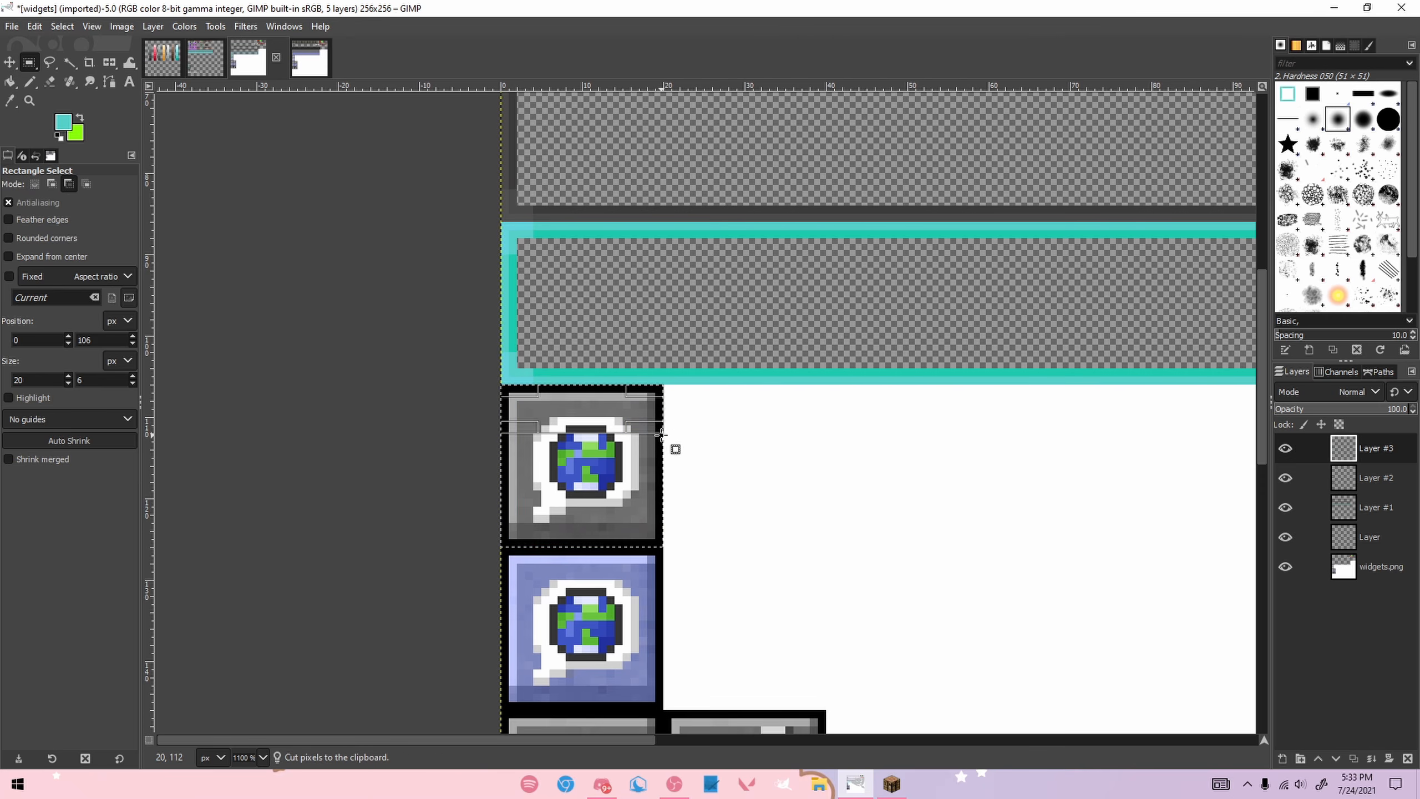
key(ctrl+z)
key(ctrl+c)
key(ctrl+v)
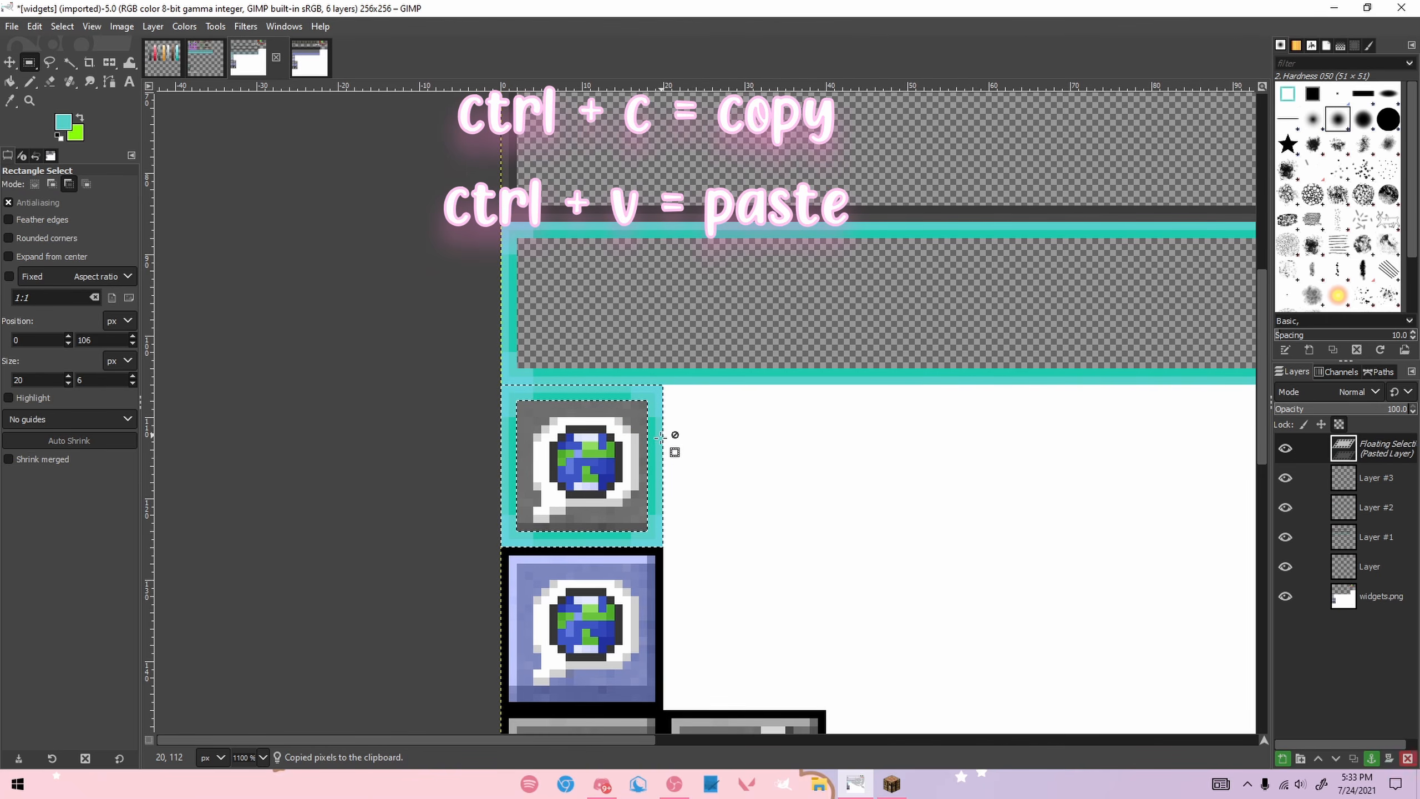
scroll(713, 510, down, 3)
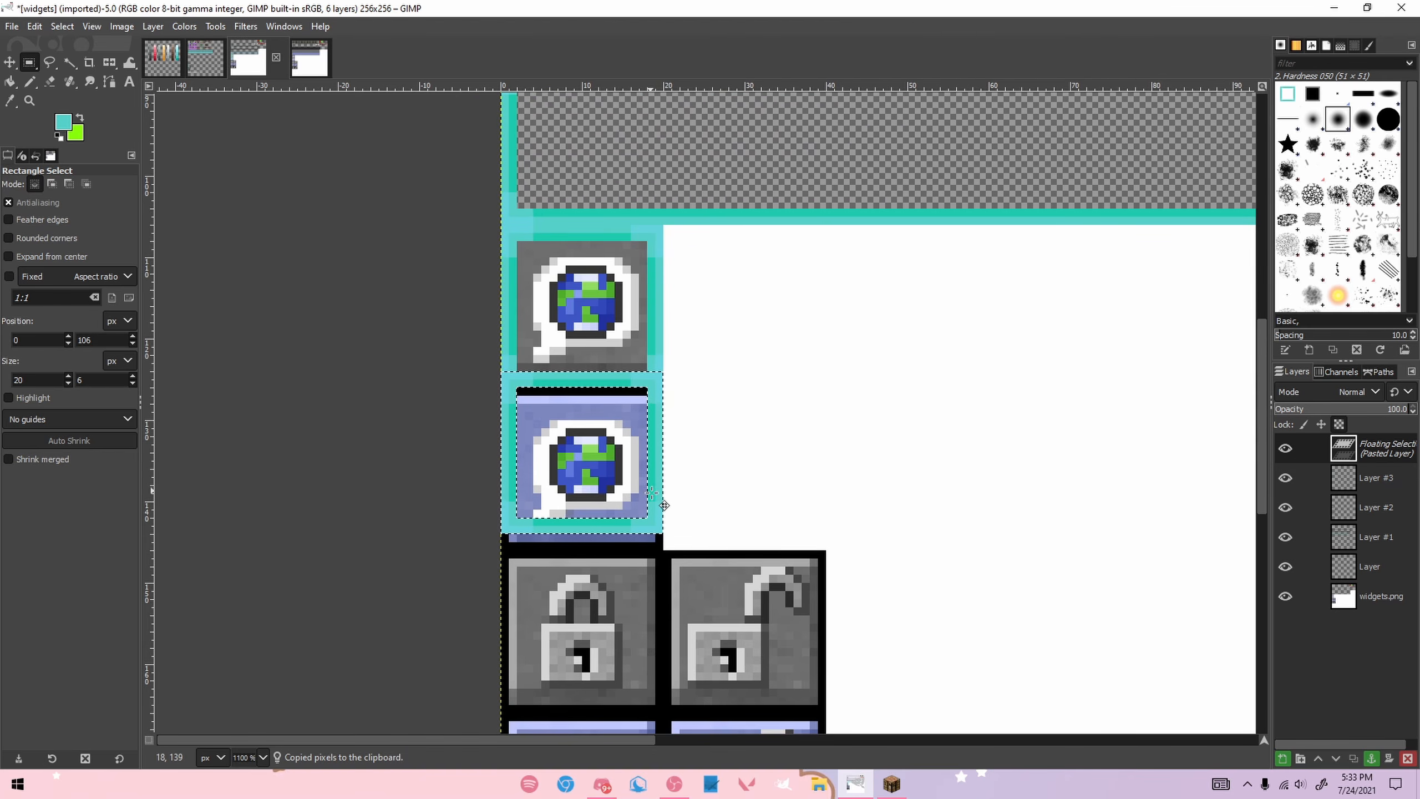
drag(653, 506, 654, 523)
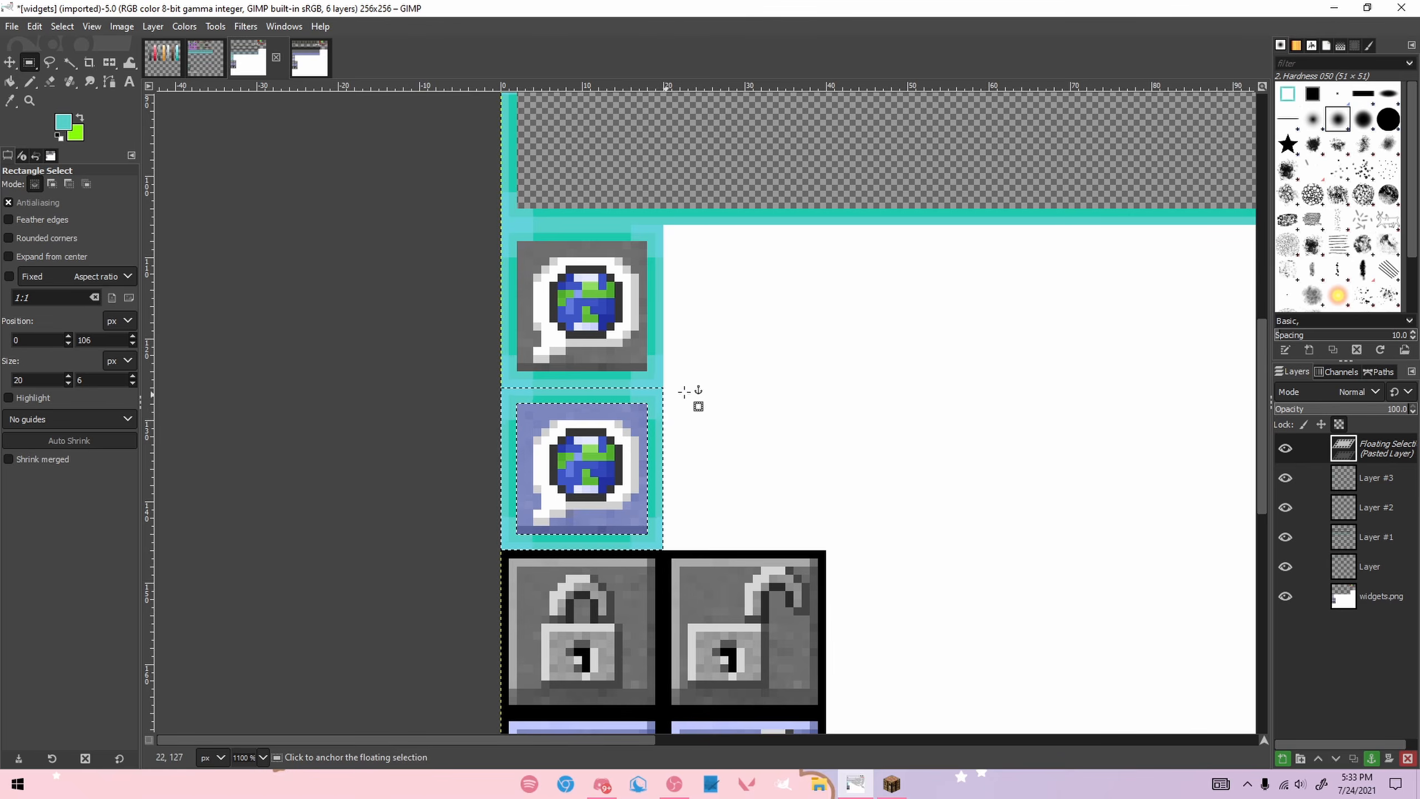
Step: Place copies of the teal border around both blue padlock buttons and anchor them
scroll(679, 392, down, 2)
scroll(688, 390, up, 1)
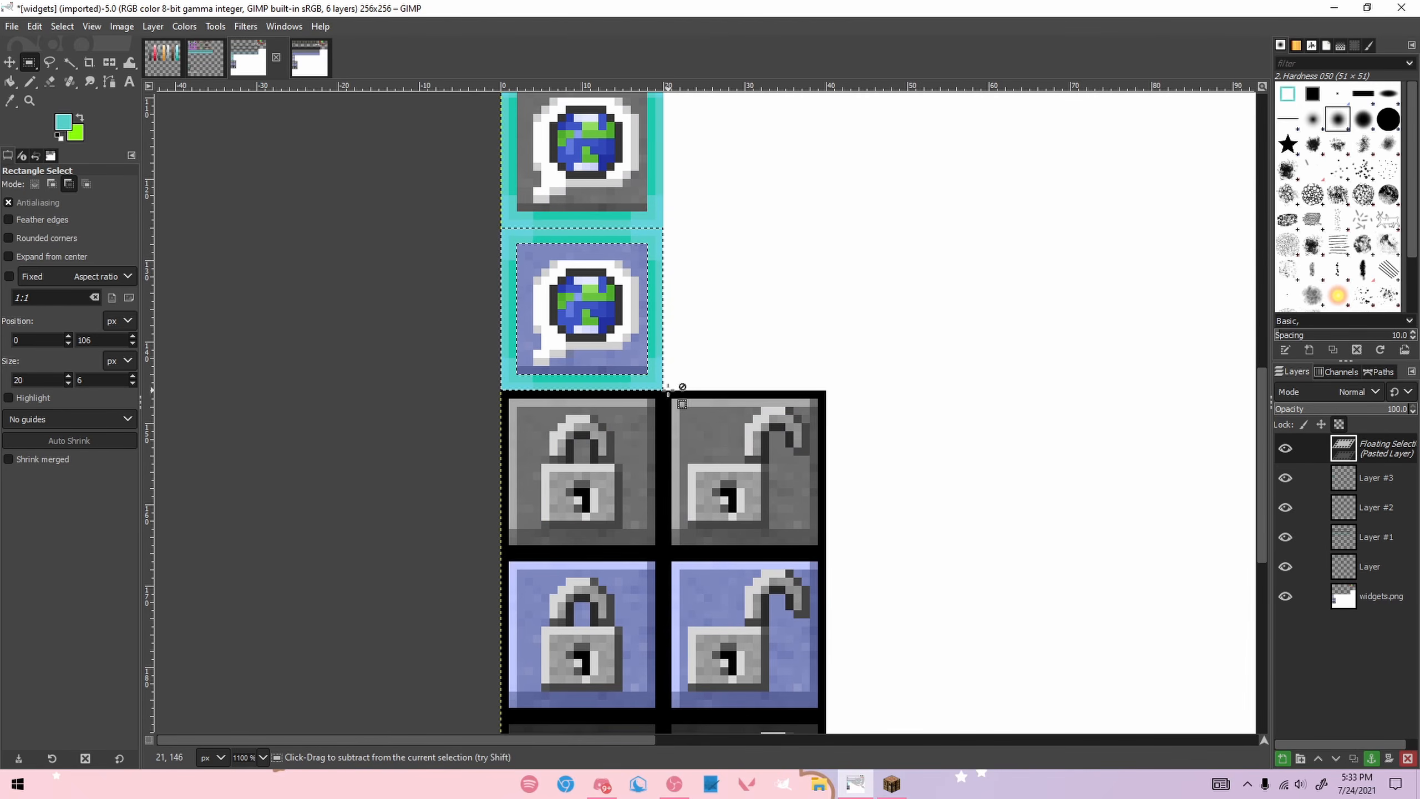
drag(676, 390, 824, 706)
key(ctrl+v)
scroll(824, 706, up, 1)
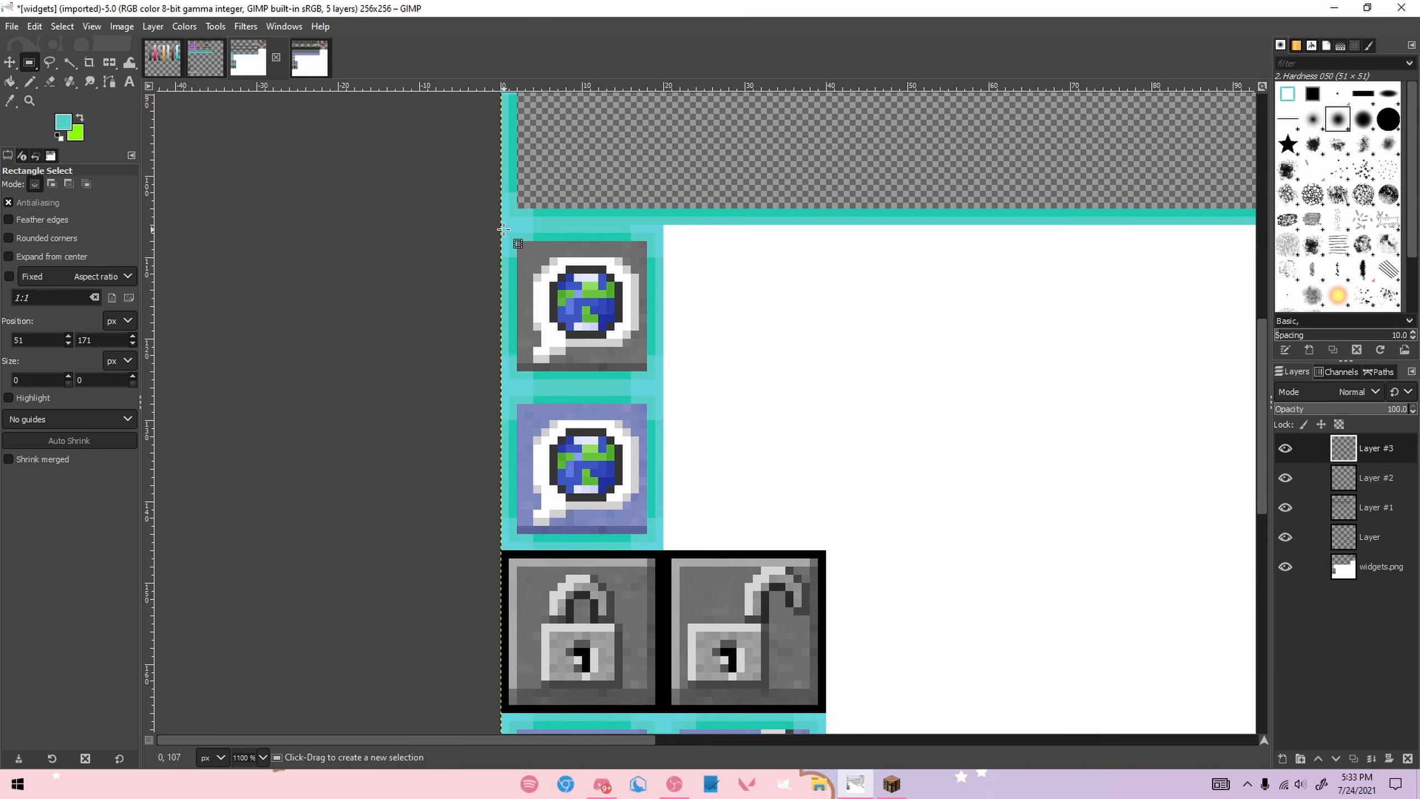
Step: Select the grey globe button's border and darken it with Hue-Saturation, using lightness -100 and saturation -100
click(704, 263)
click(184, 26)
click(208, 101)
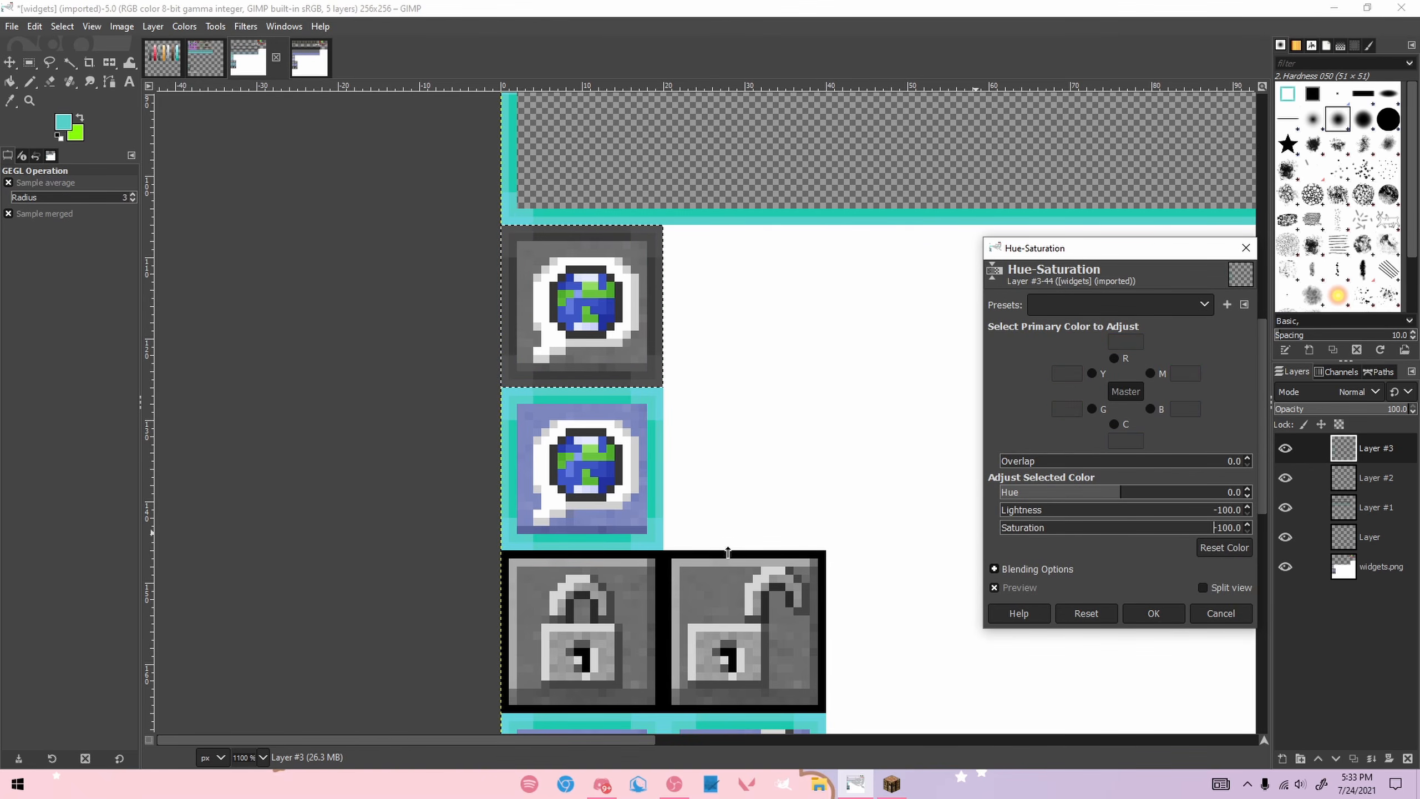
click(1153, 614)
Step: Copy the darkened globe border and place pasted copies around the two grey padlock buttons
key(ctrl+c)
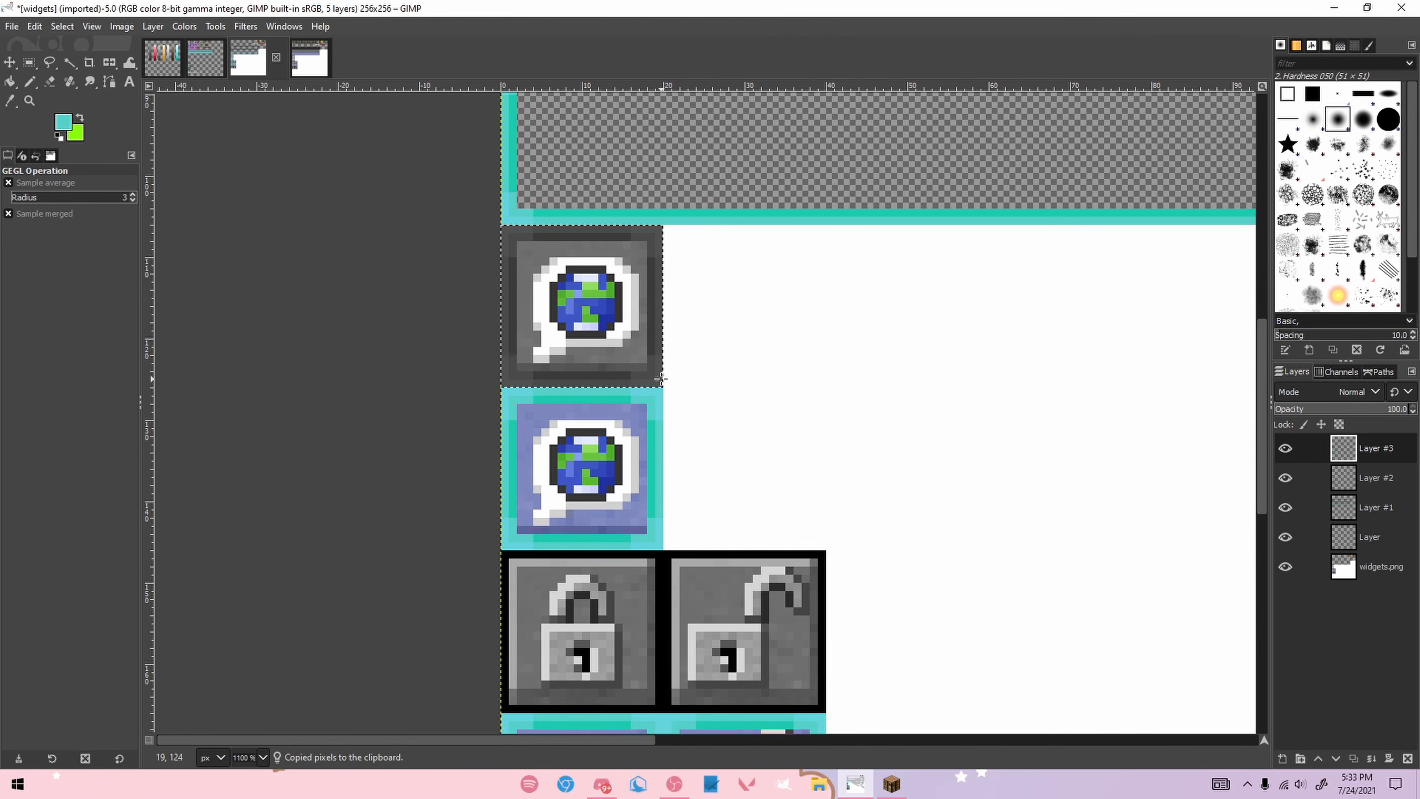
key(ctrl+v)
key(m)
drag(659, 379, 665, 652)
scroll(663, 652, down, 1)
drag(648, 519, 657, 543)
key(ctrl+v)
drag(657, 543, 820, 542)
click(912, 492)
scroll(898, 488, down, 1)
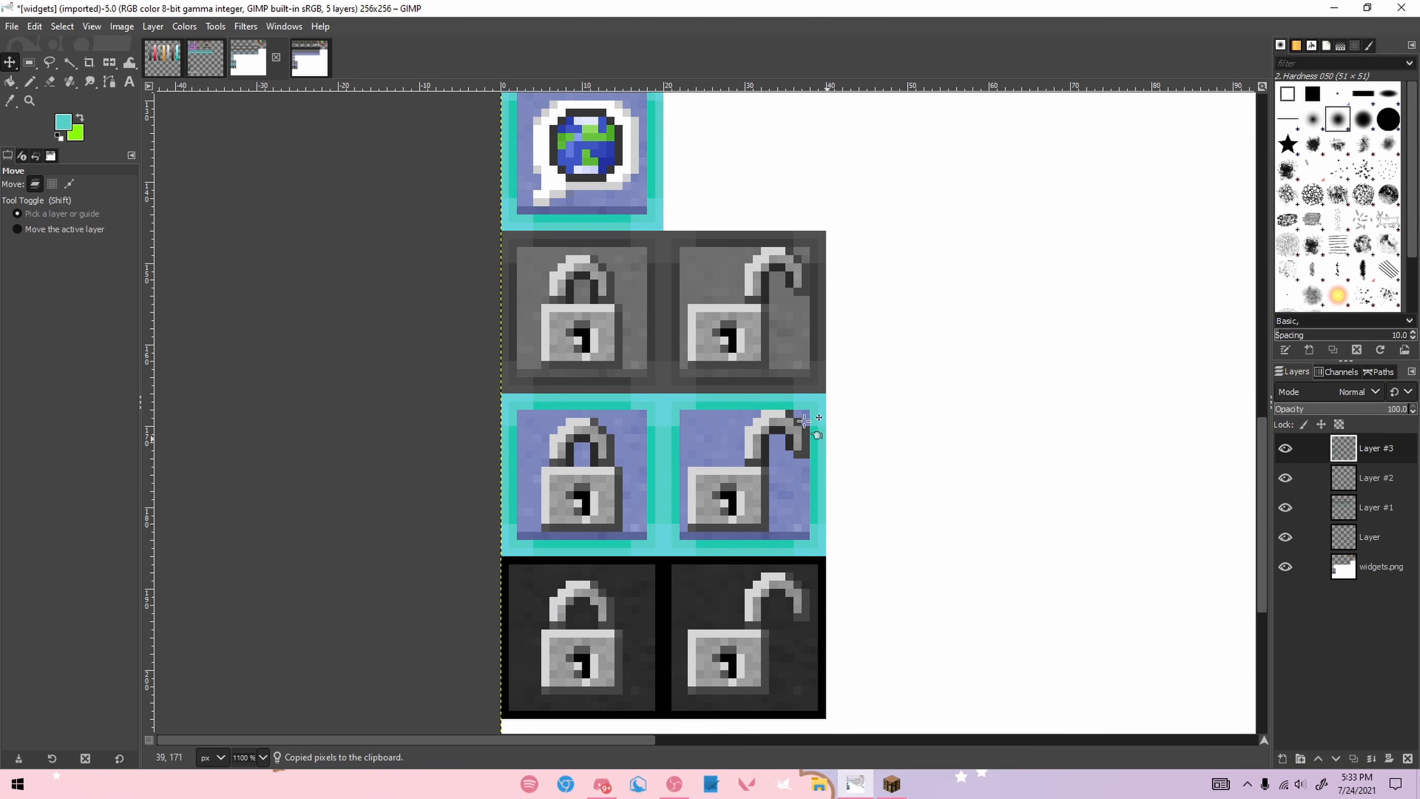
Step: Select and copy the borders of both grey padlock buttons, and place the pasted pair around the dark padlock buttons
key(r)
drag(501, 229, 822, 713)
key(ctrl+c)
key(ctrl+v)
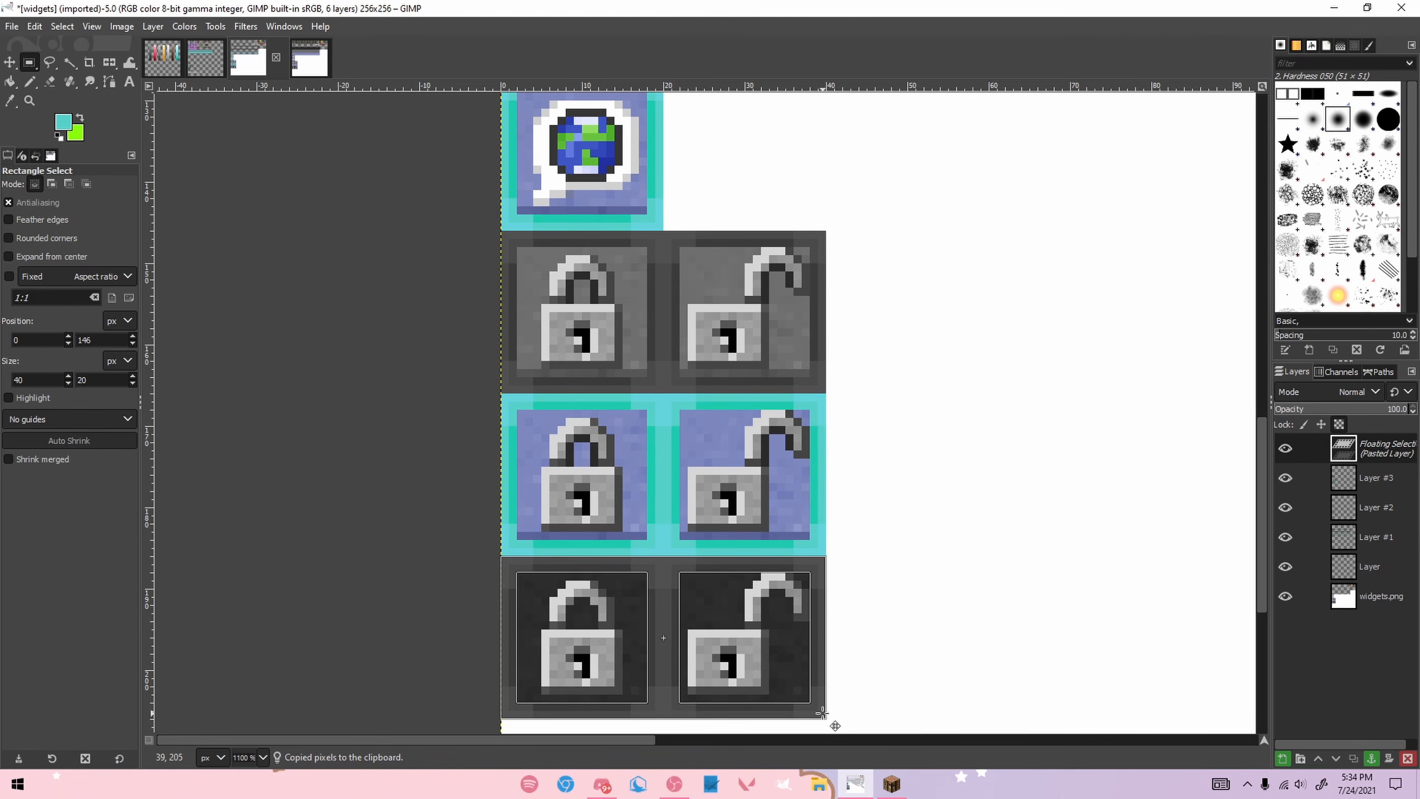
Step: Lower the lightness of the pasted borders around the dark padlock buttons with Hue-Saturation and anchor them
click(185, 26)
click(218, 97)
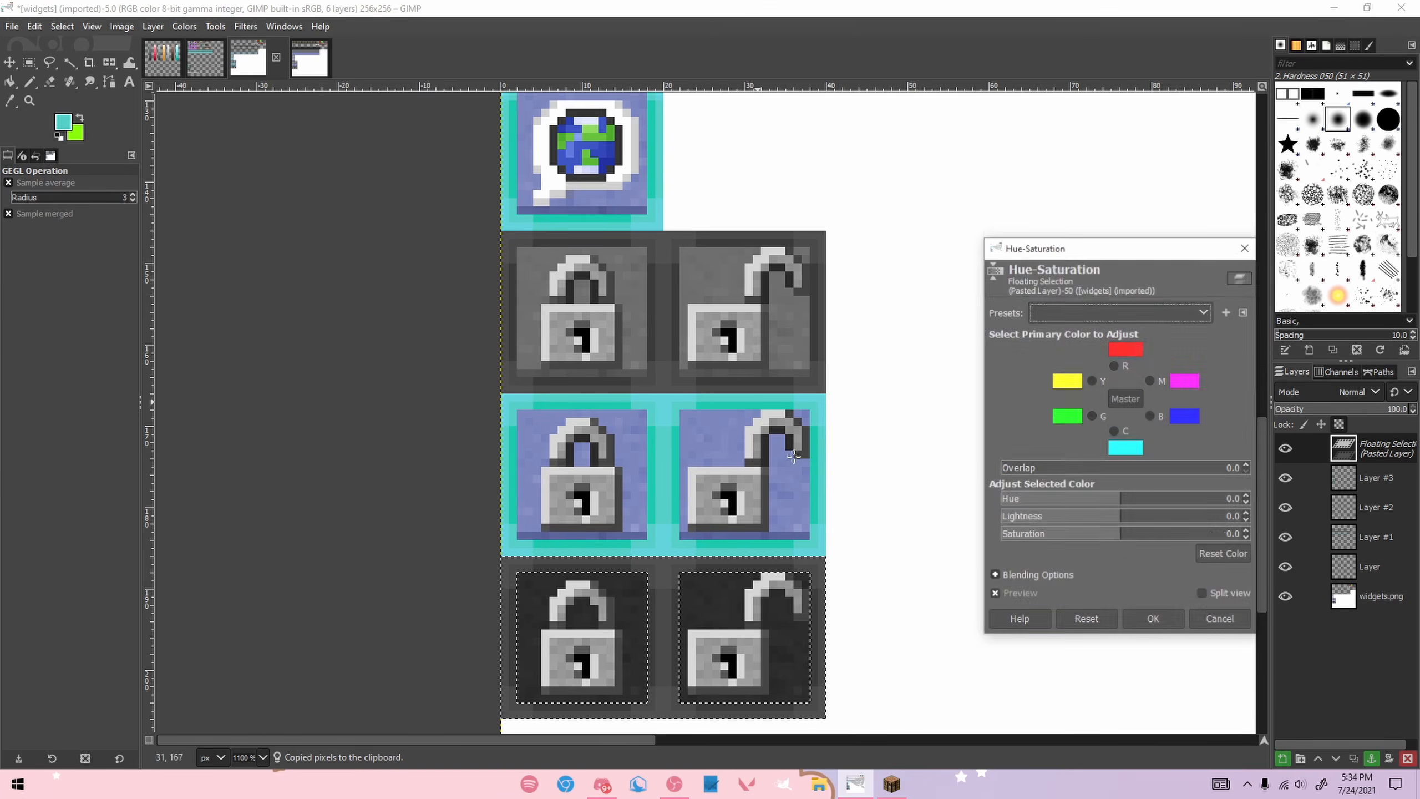
click(1151, 618)
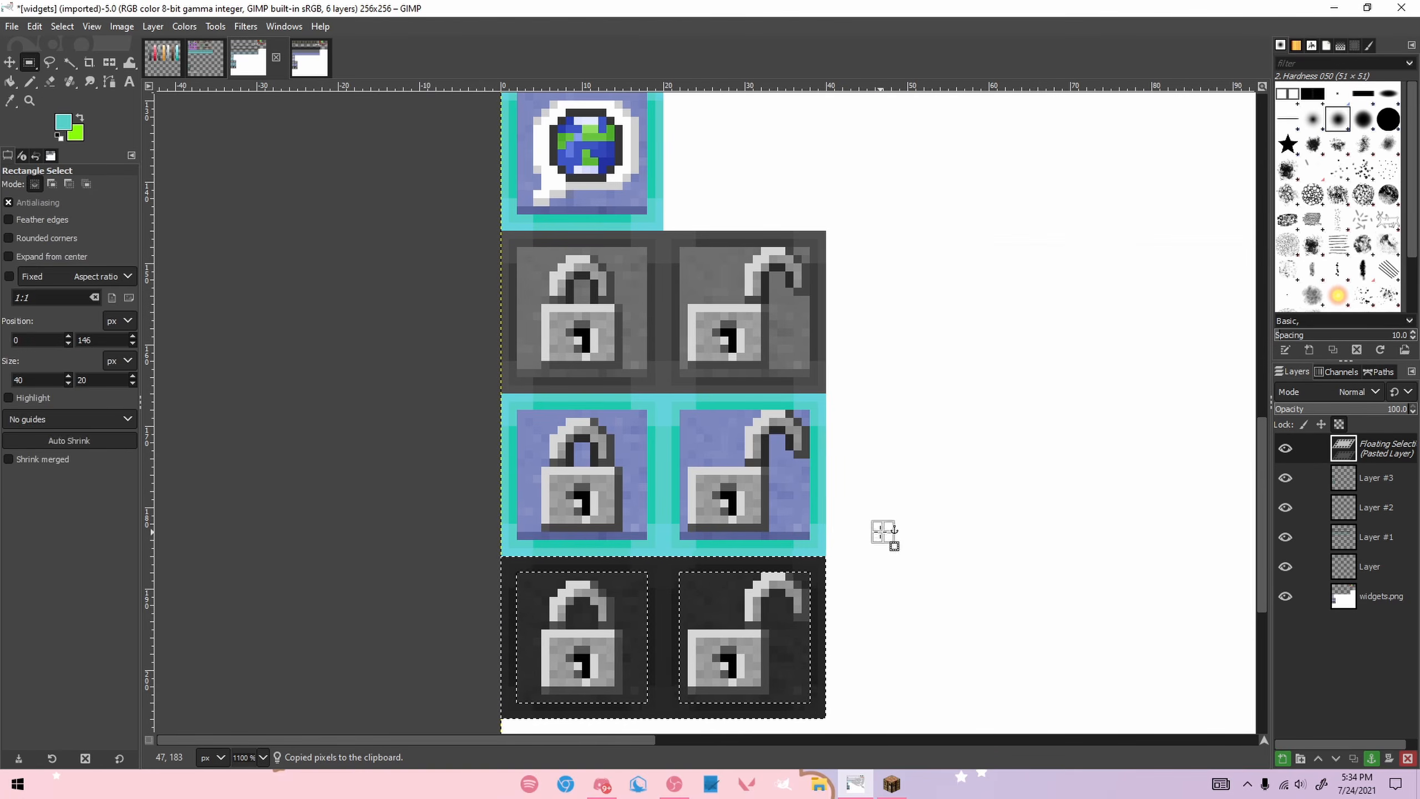
click(884, 535)
scroll(884, 534, down, 3)
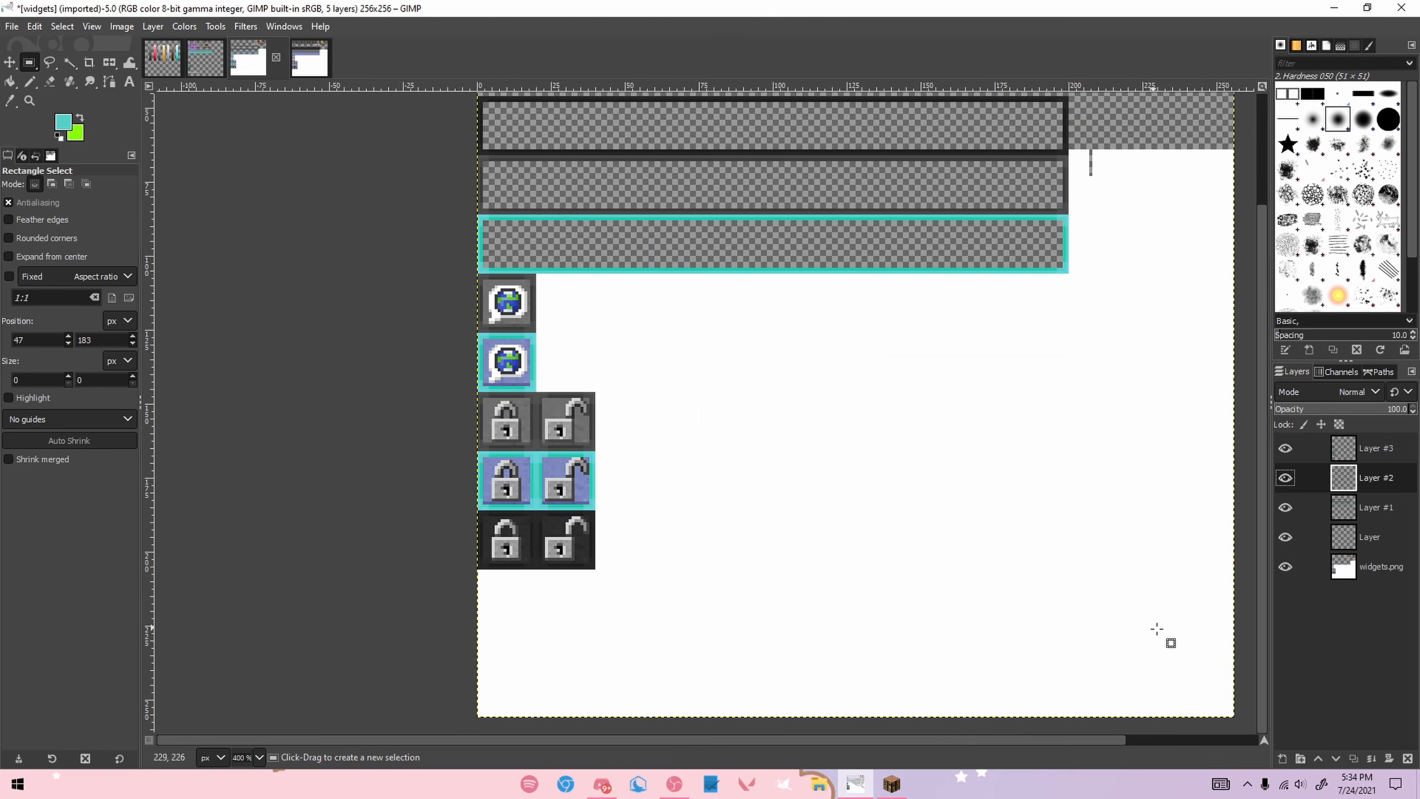
Step: On the widgets.png layer, select the area of the globe and padlock buttons and cut out their original textures
click(1375, 566)
scroll(406, 421, up, 1)
drag(491, 207, 584, 626)
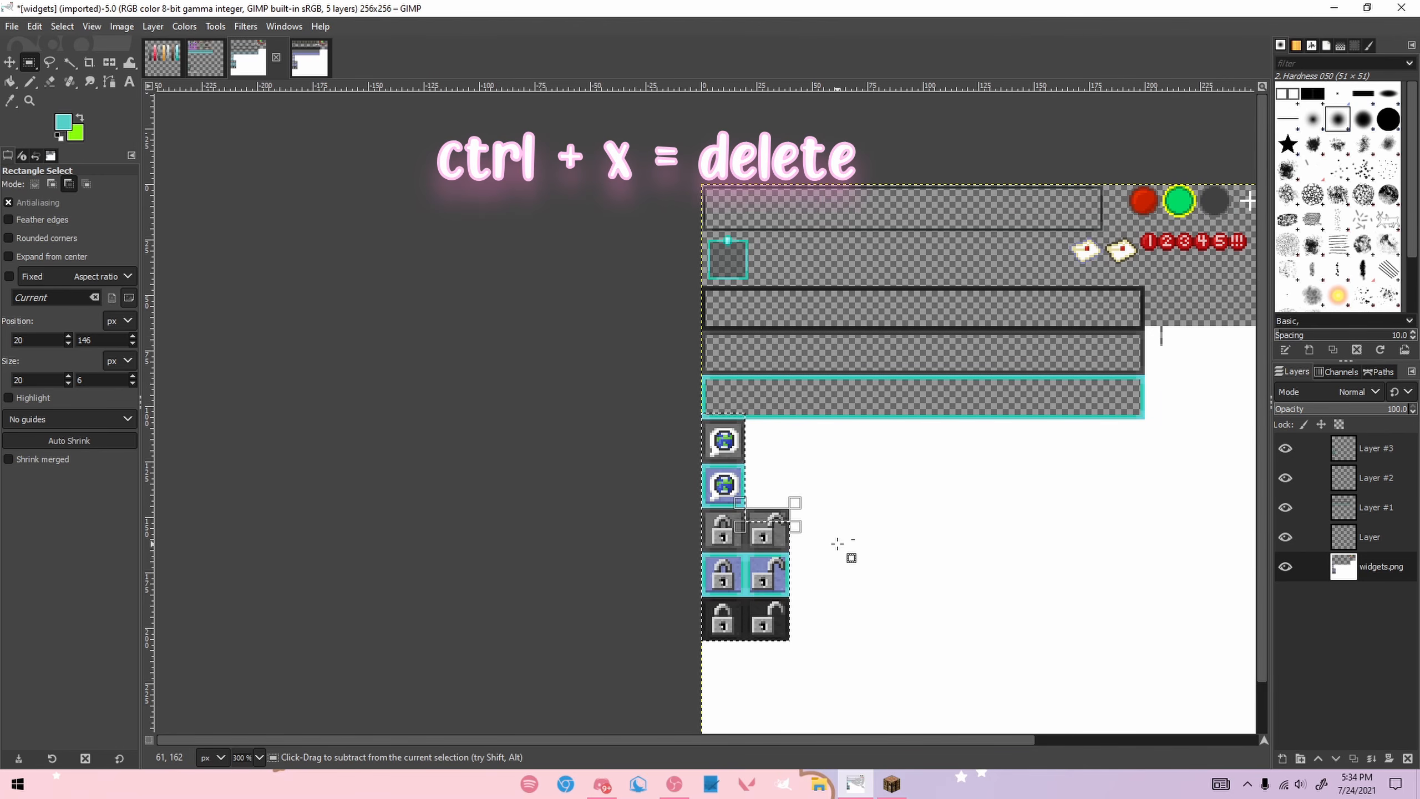
key(ctrl+x)
click(880, 502)
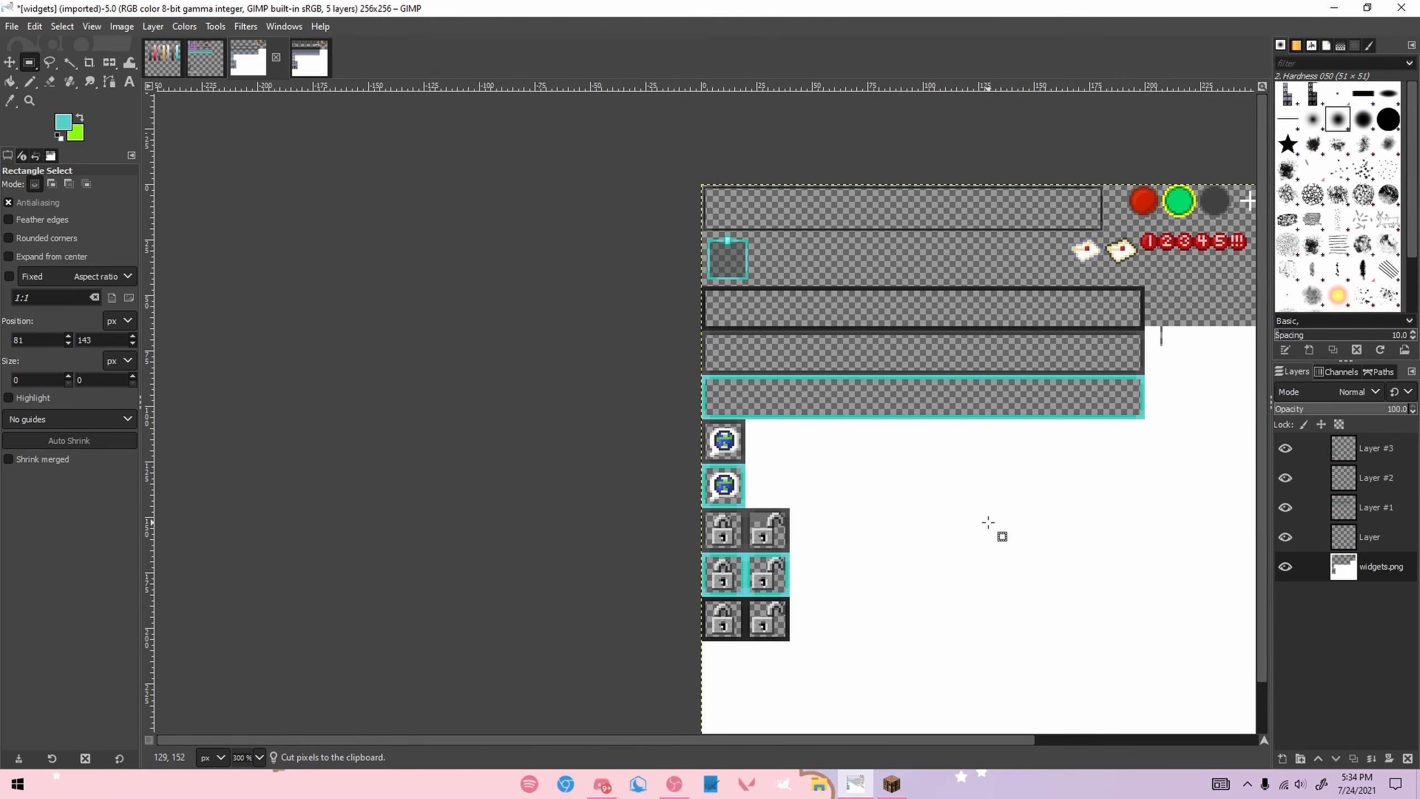
key(ctrl+x)
key(ctrl+z)
Step: Export the restyled widgets texture
scroll(1186, 242, up, 1)
scroll(1185, 242, down, 1)
scroll(1208, 303, up, 1)
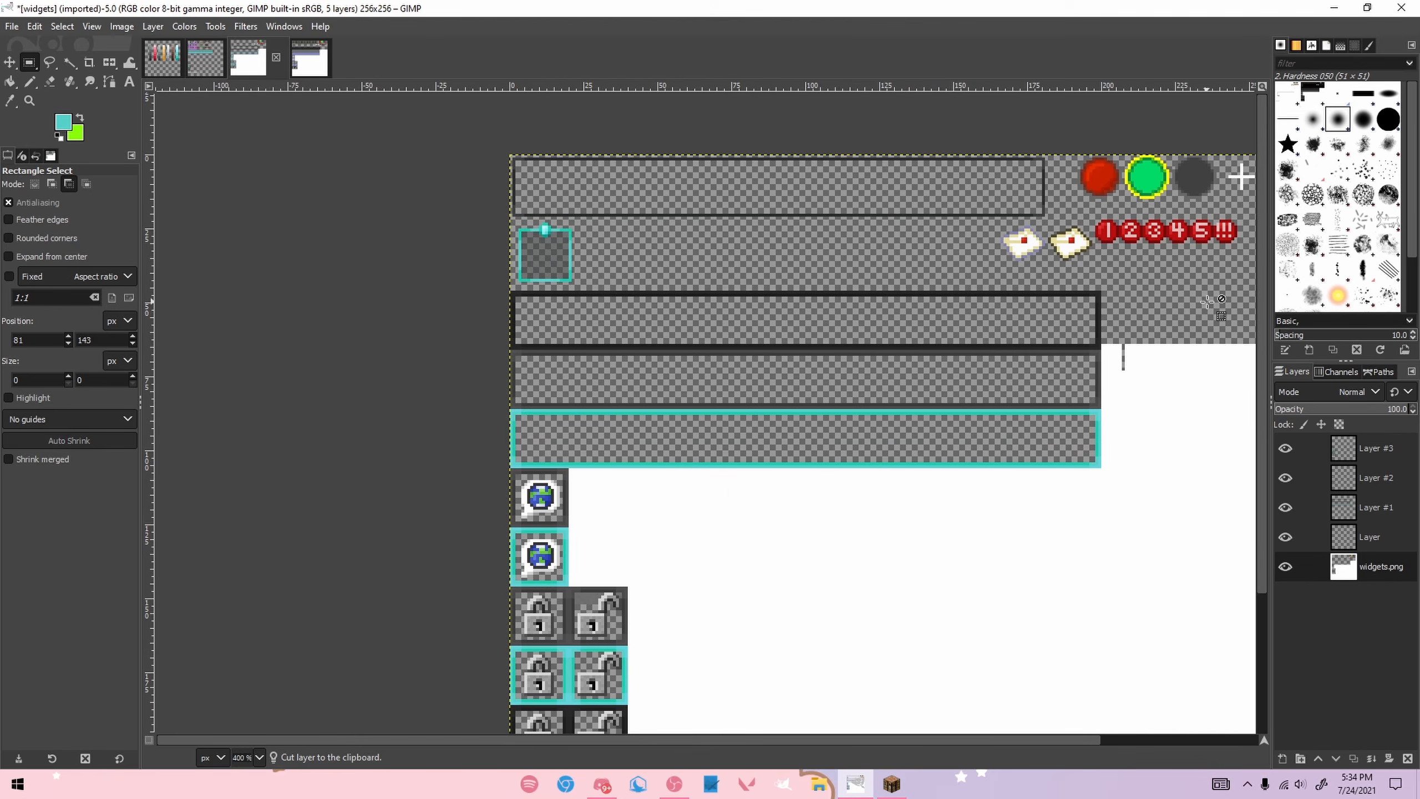
scroll(1208, 302, down, 1)
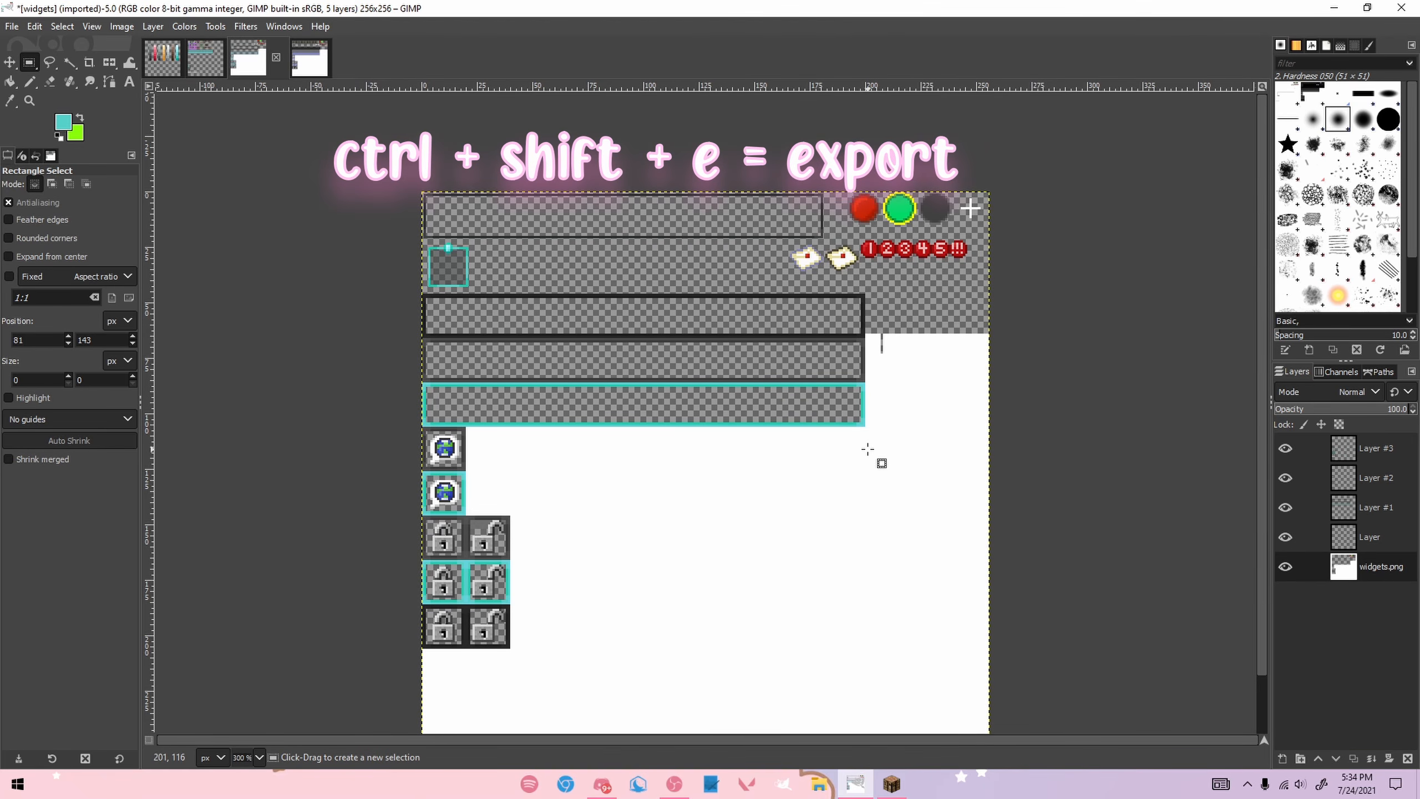
key(ctrl+shift)
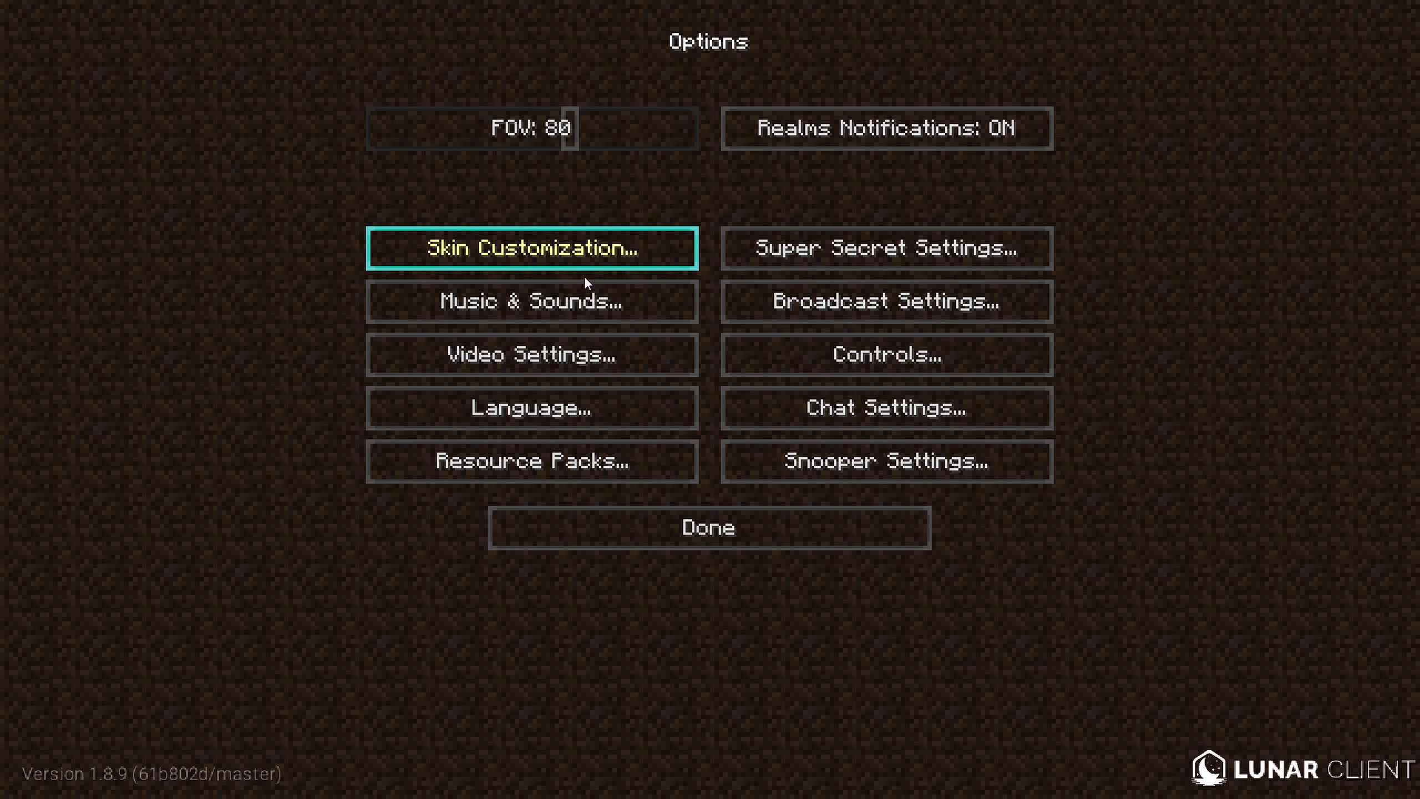
Step: In the Minecraft client, open the resource packs screen to check the new button style, and return to the main menu
click(556, 457)
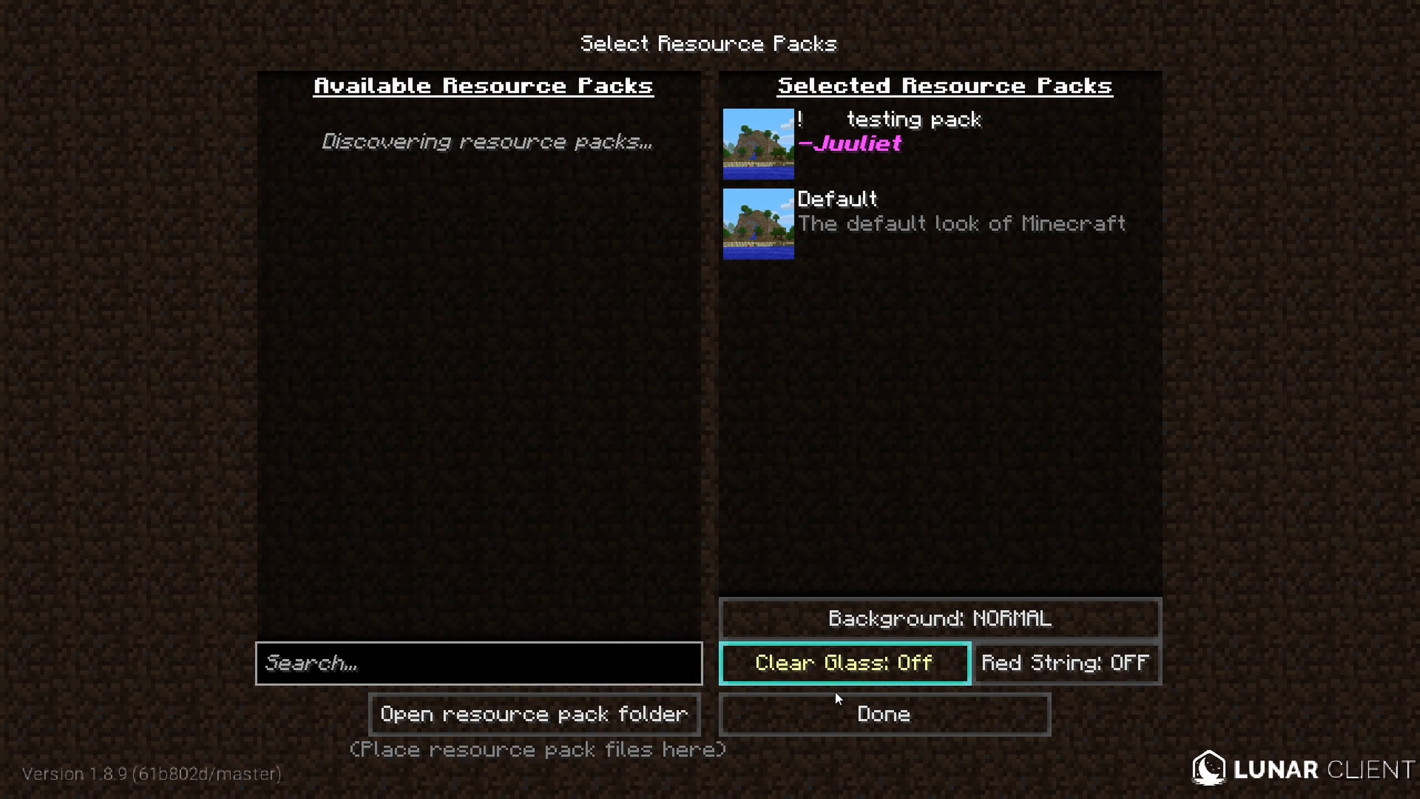
click(798, 722)
click(728, 537)
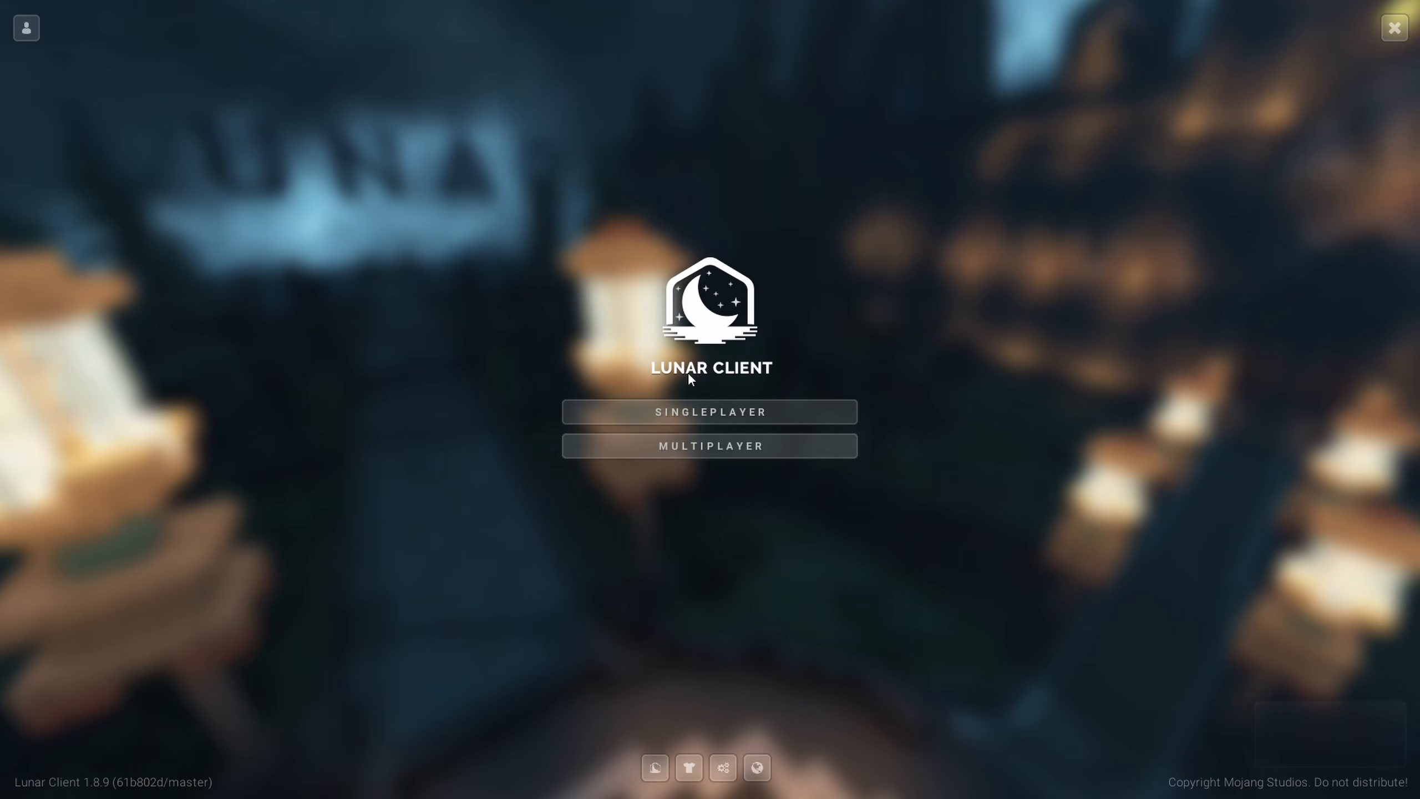
Step: In the Minecraft client, load the single-player world NotroDan 1.8 to check the widgets texture
click(695, 404)
click(546, 109)
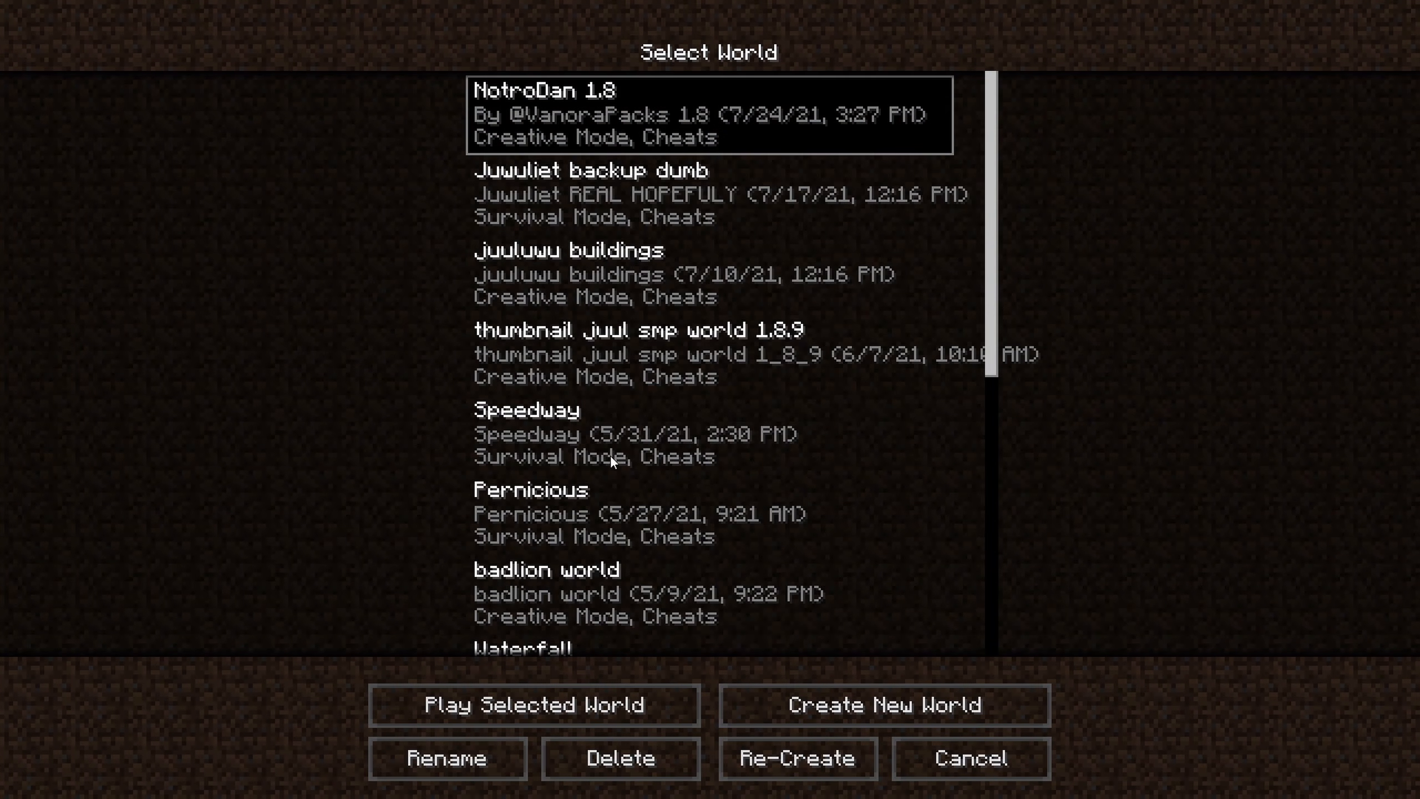
click(570, 704)
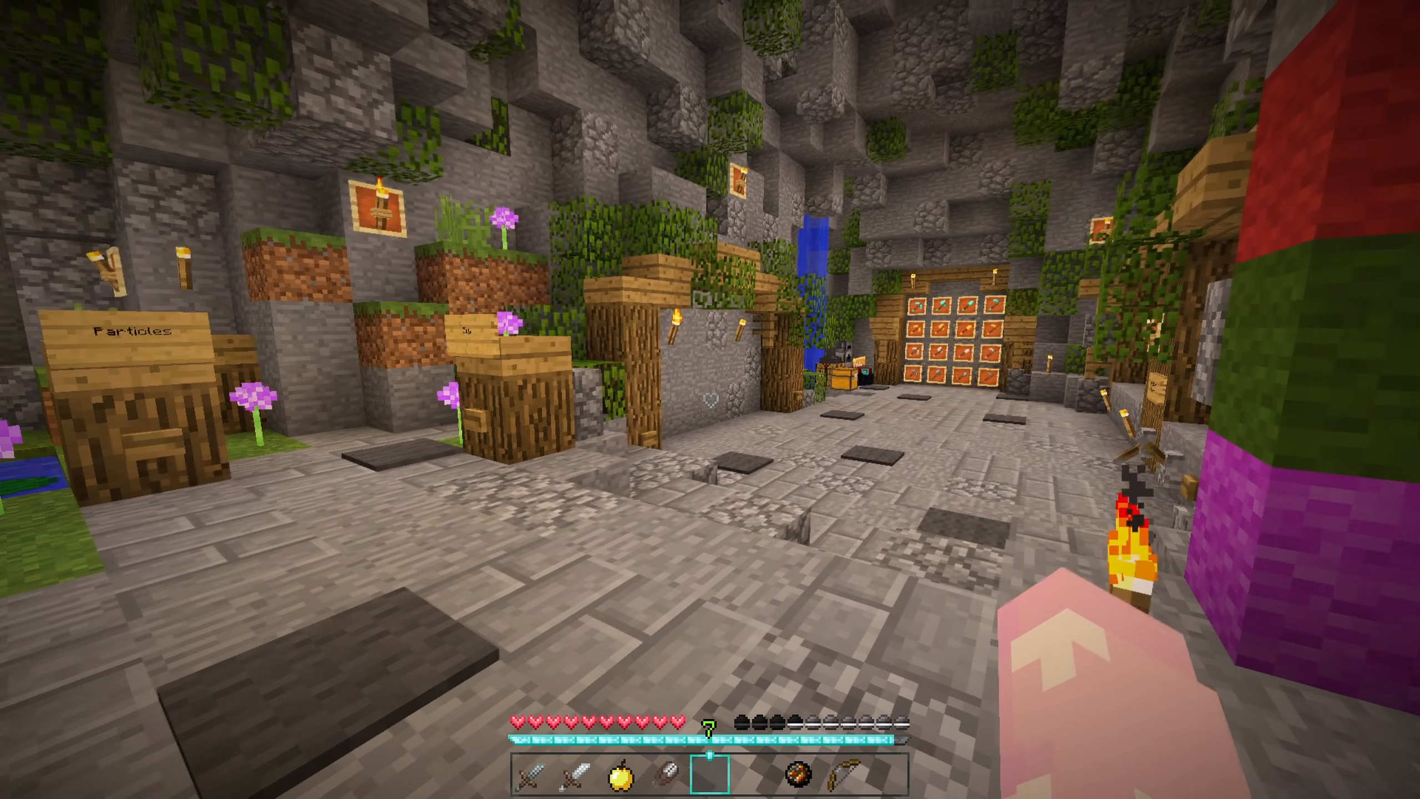
Step: Walk through the cave world and cycle through the hotbar slots to examine the transparent hotbar and teal slot selector
key(w)
key(space)
key(8)
key(w)
scroll(711, 400, down, 1)
scroll(710, 399, down, 1)
key(w)
scroll(711, 400, down, 1)
key(w)
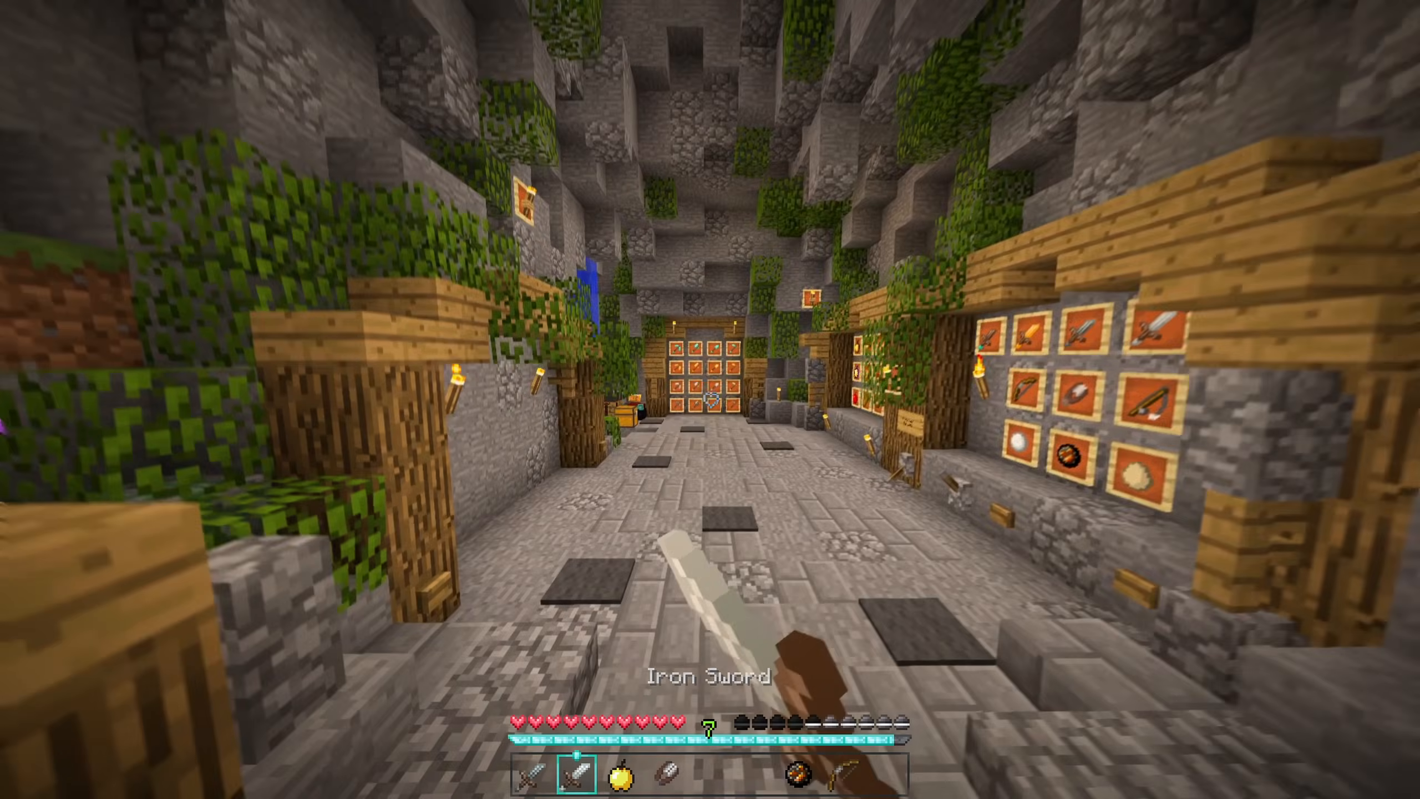
scroll(710, 399, down, 1)
key(w)
scroll(710, 400, down, 1)
scroll(710, 399, up, 1)
key(w)
scroll(710, 400, up, 2)
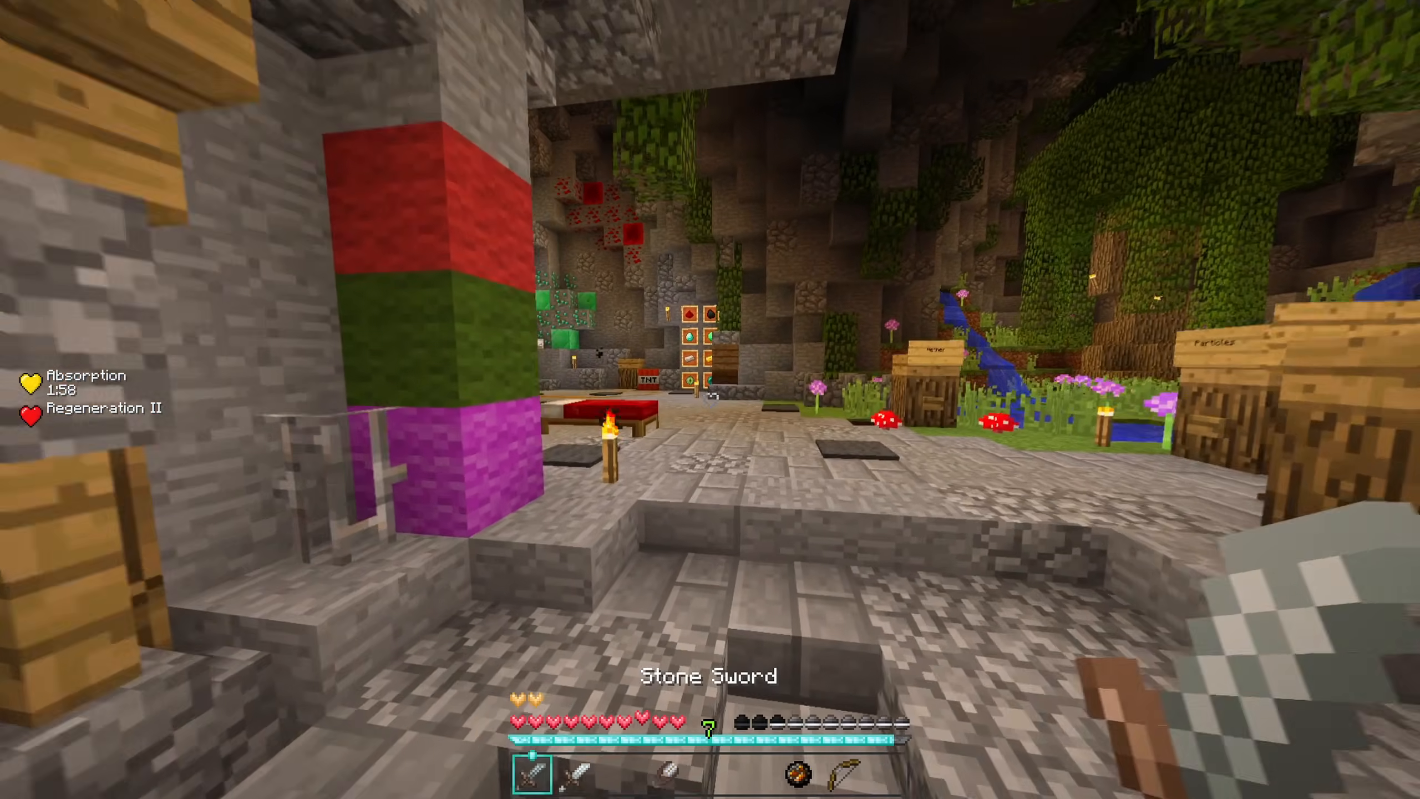
scroll(710, 399, down, 2)
key(w)
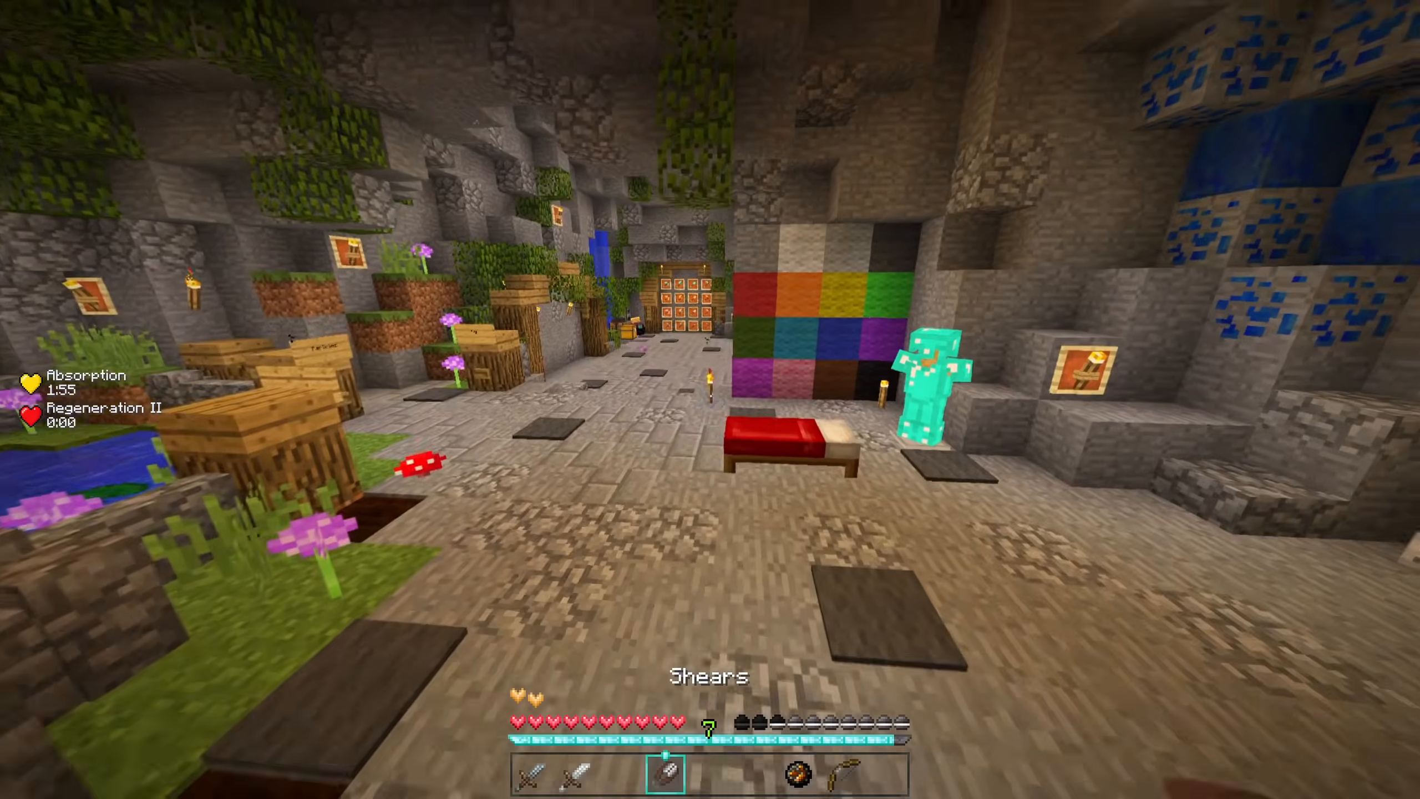
key(w)
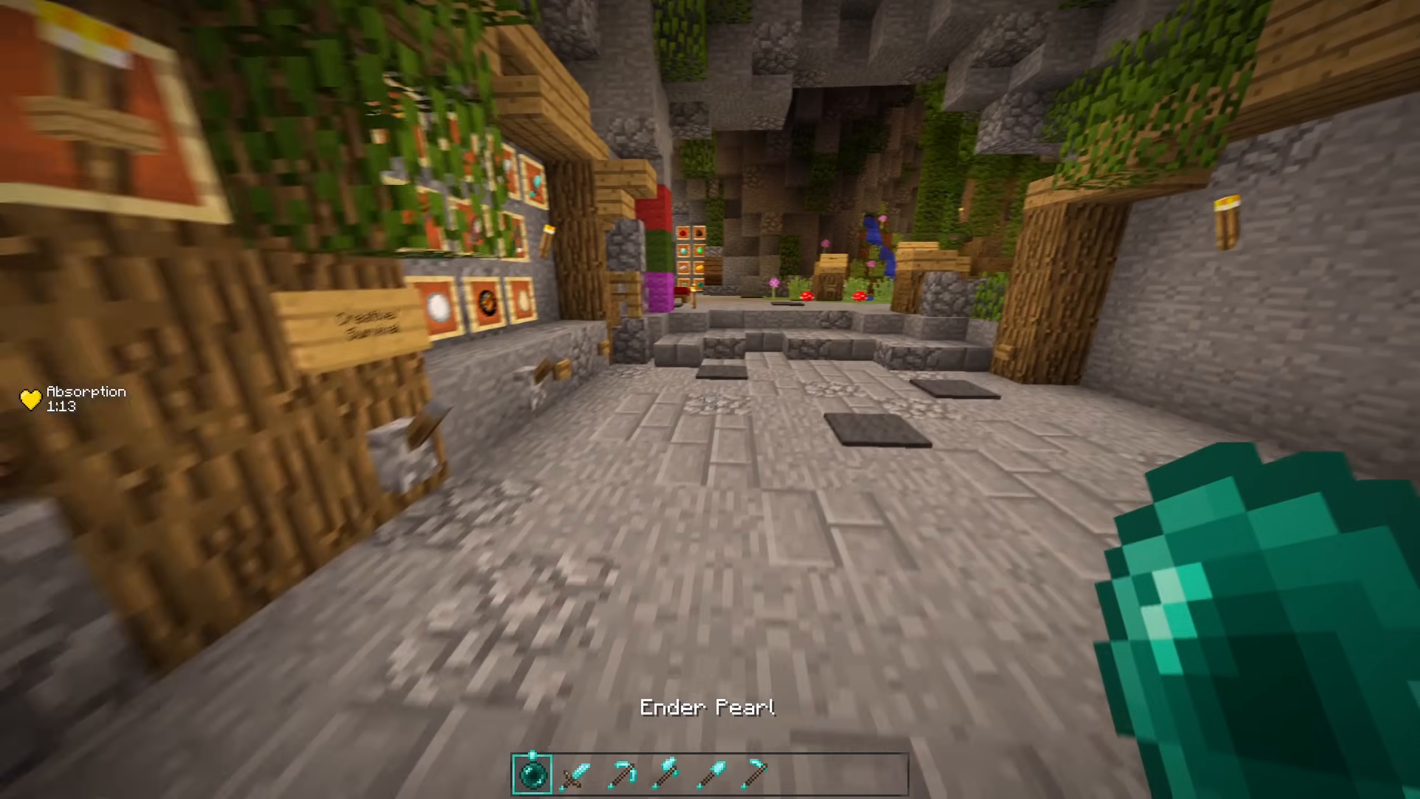
Step: In the creative inventory, put the diamond sword in the first hotbar slot and discard the ender pearl
key(e)
click(570, 515)
click(530, 515)
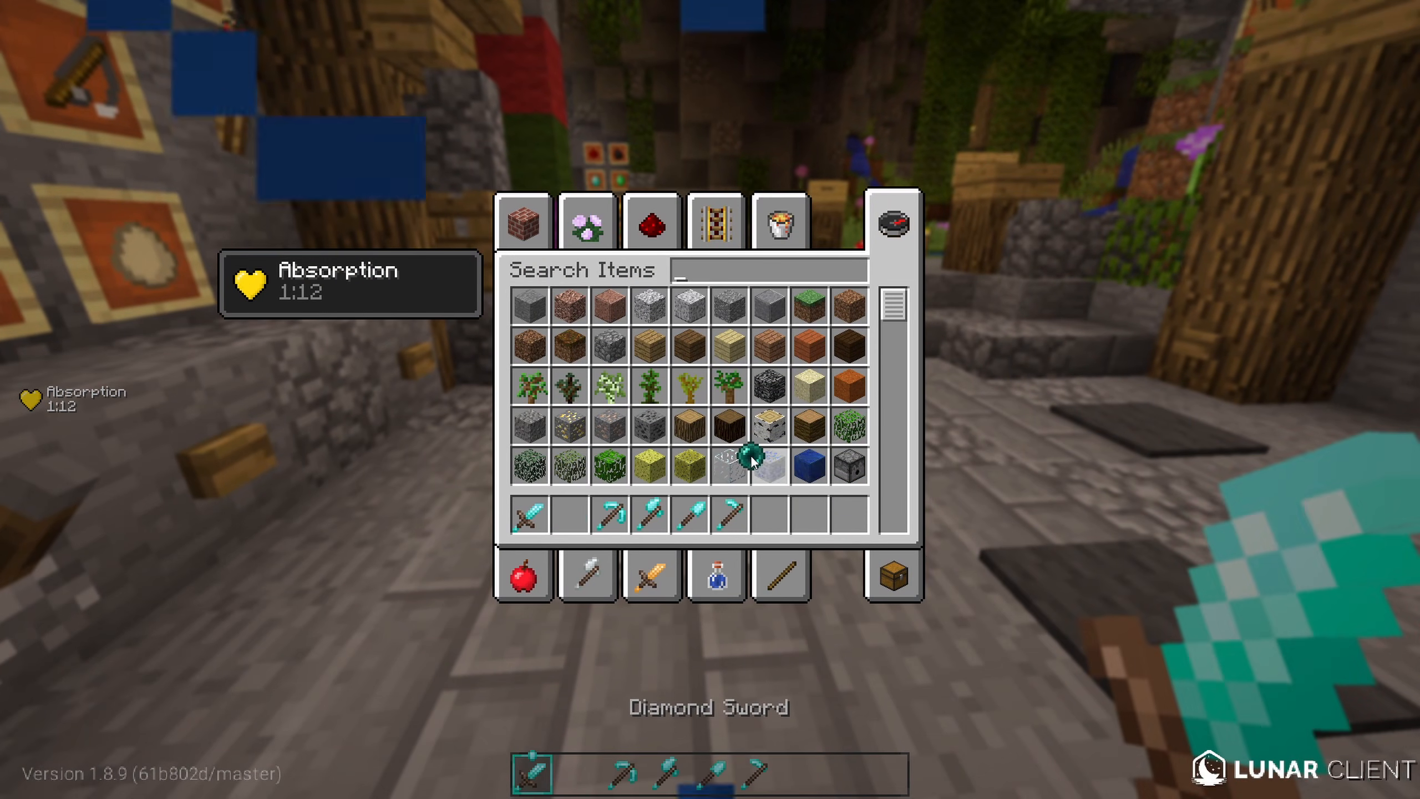
click(752, 457)
key(e)
Step: Cycle through the diamond tools and camera perspectives to examine how the hotbar and its selector look in game
scroll(710, 400, down, 6)
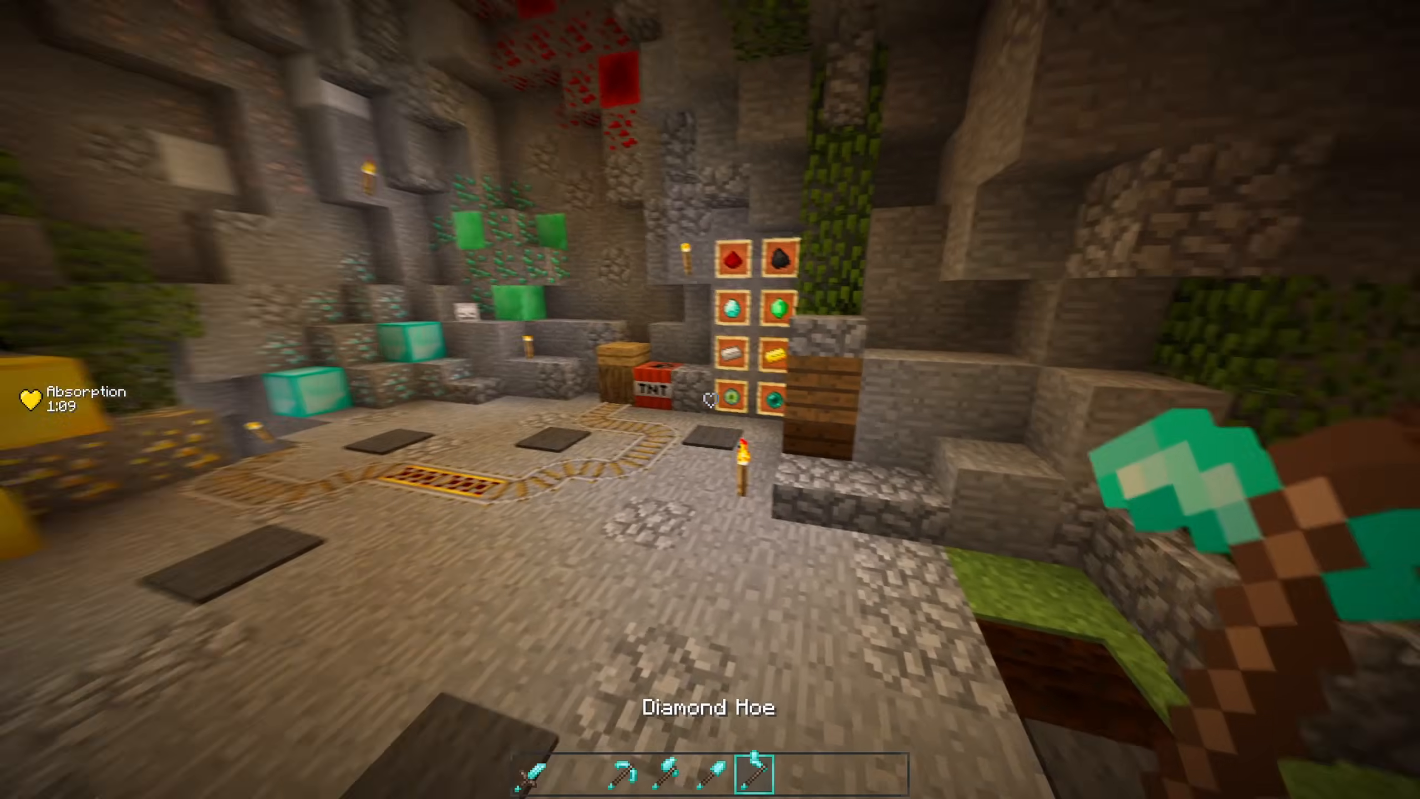
key(w)
key(F5)
key(F5)
key(c)
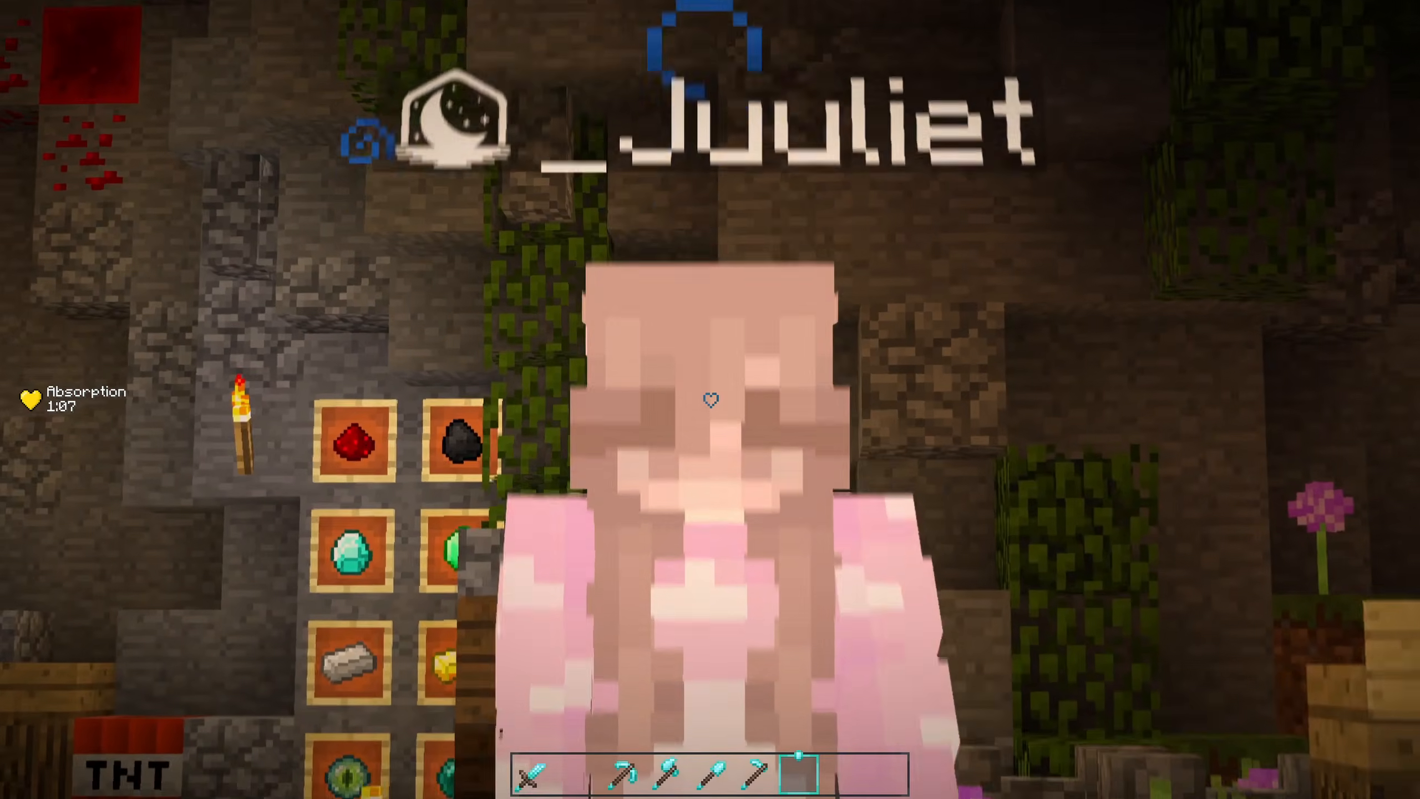
key(F5)
key(F5)
key(F5)
key(c)
key(F5)
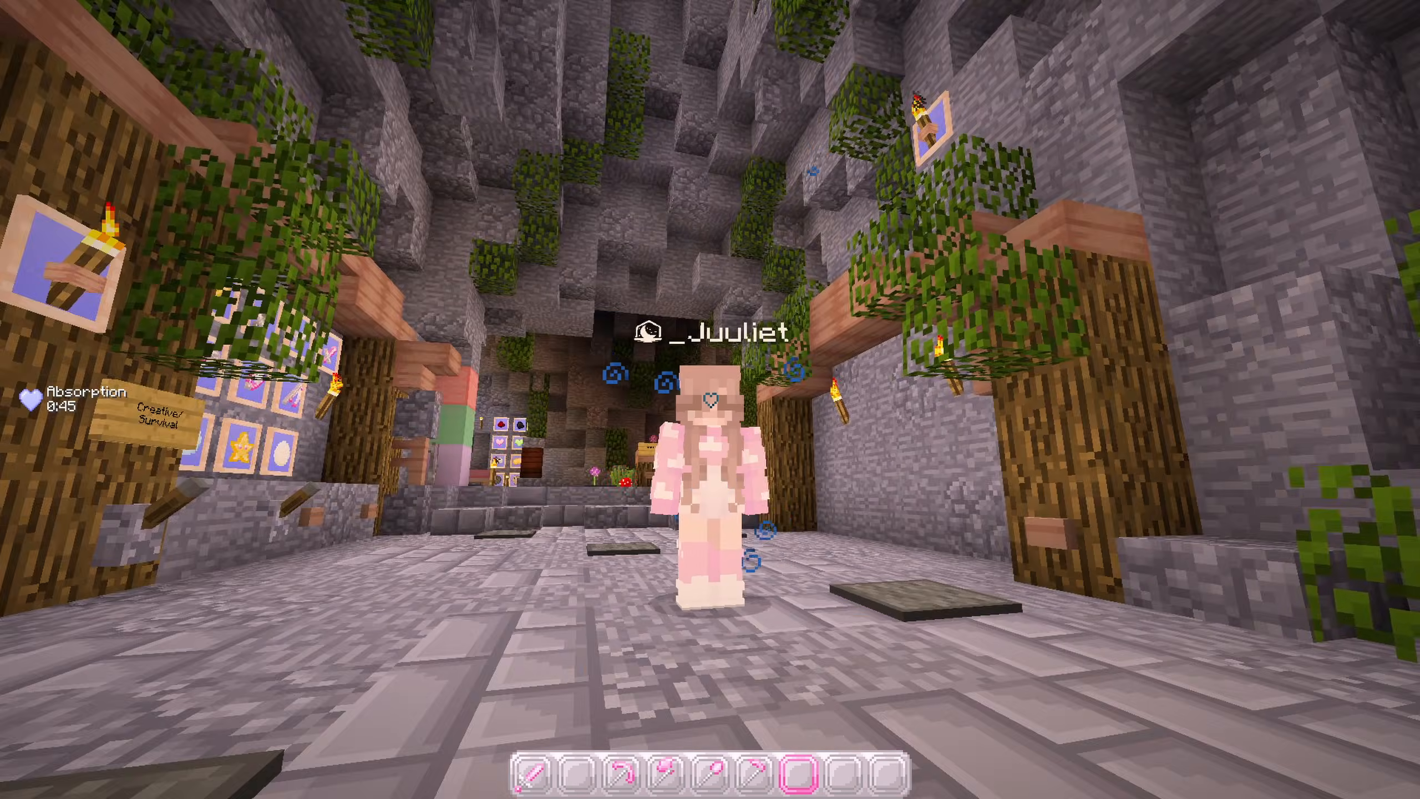
Step: Examine the pink texture pack's hotbar, diamond sword and creative inventory, including the third-person view
key(F5)
key(1)
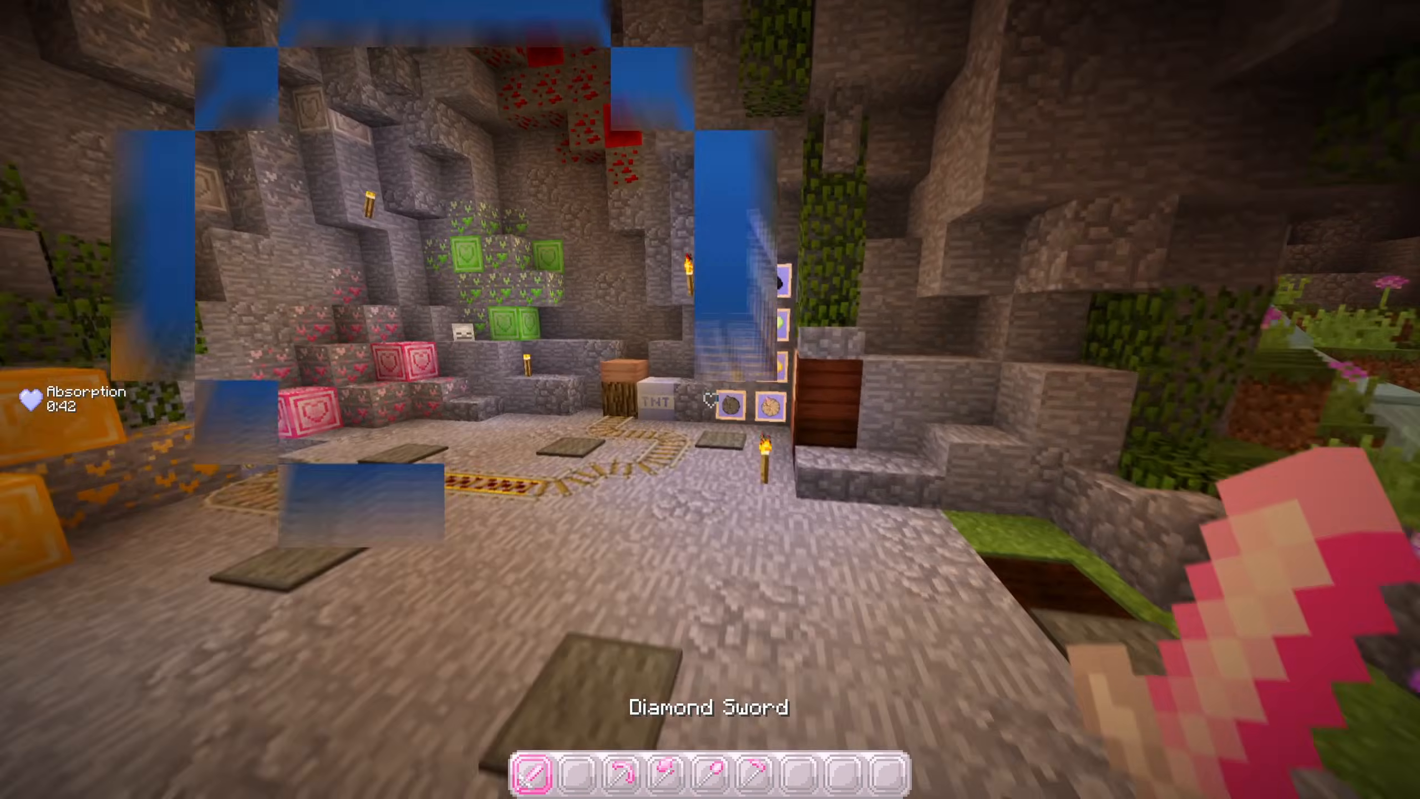
key(w)
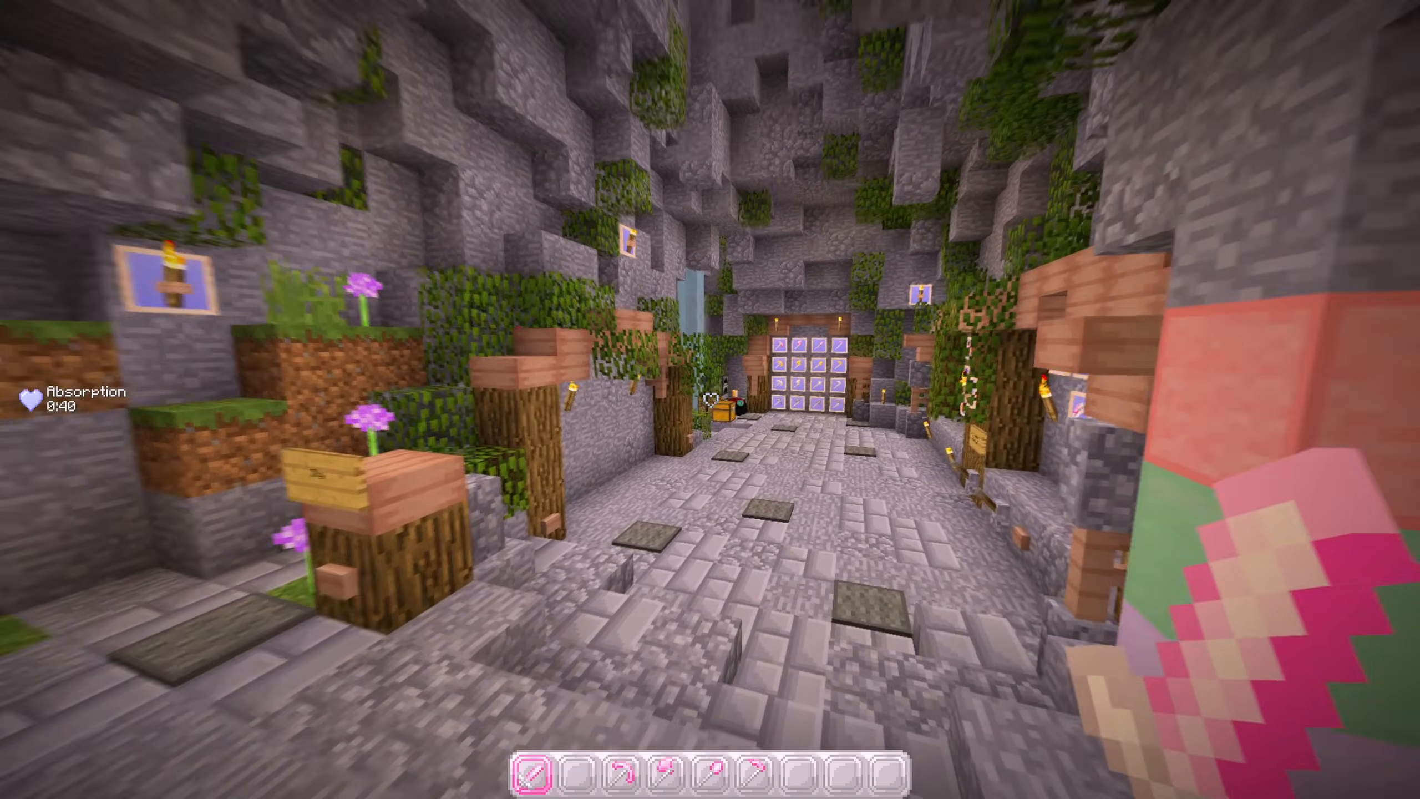
key(e)
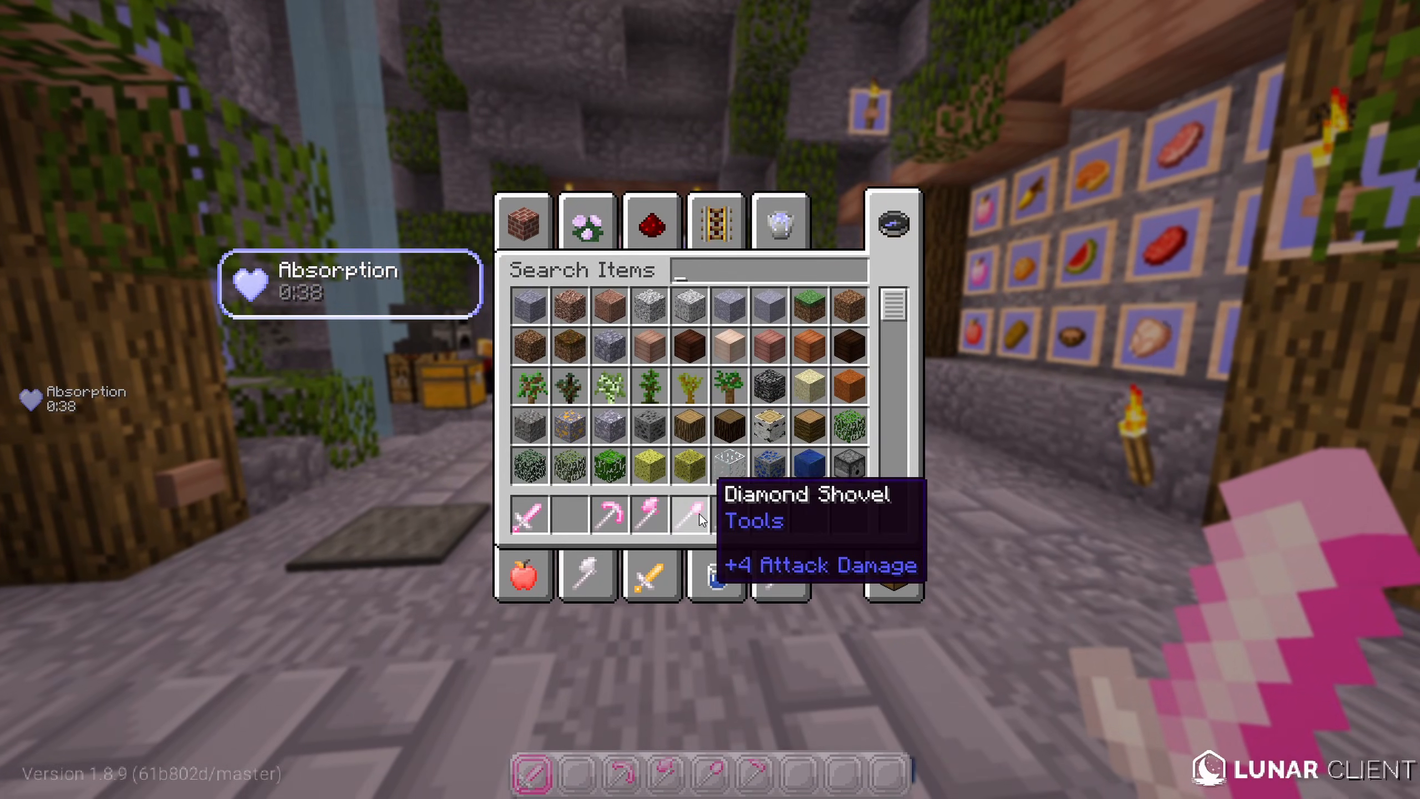
key(e)
key(F5)
key(F5)
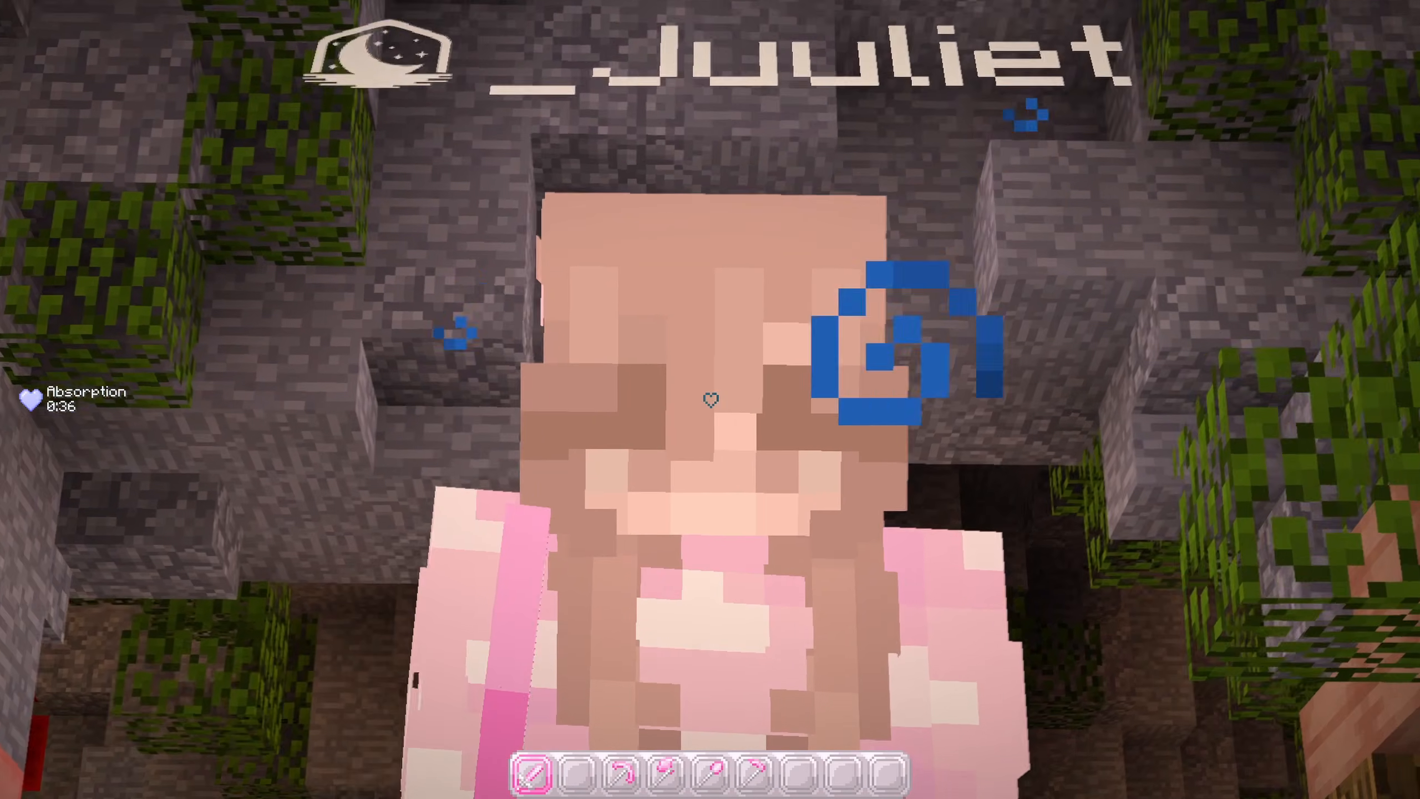
key(F5)
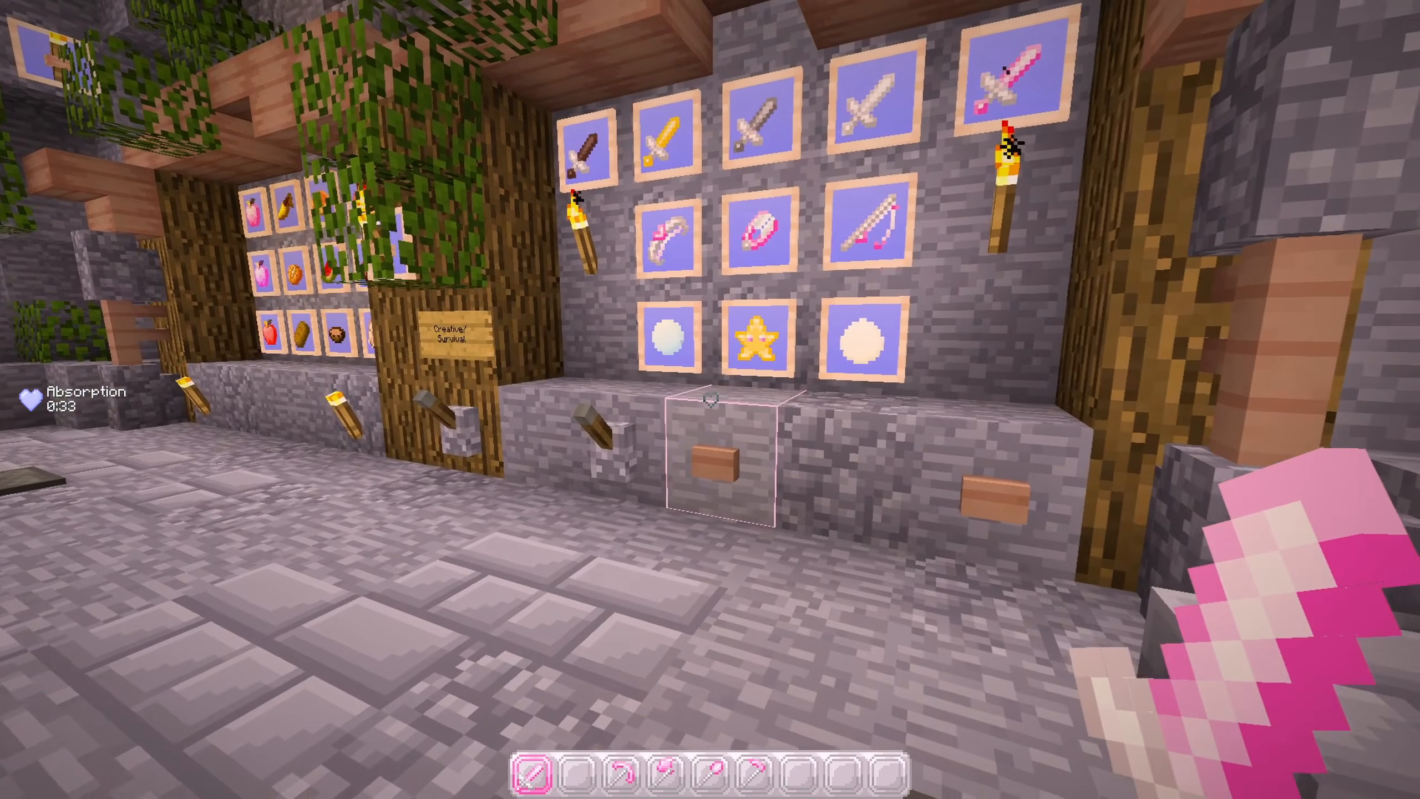
Step: Inspect the pink pack's framed items up close and look over its rounded hotbar and empty slot selector around the cave
key(c)
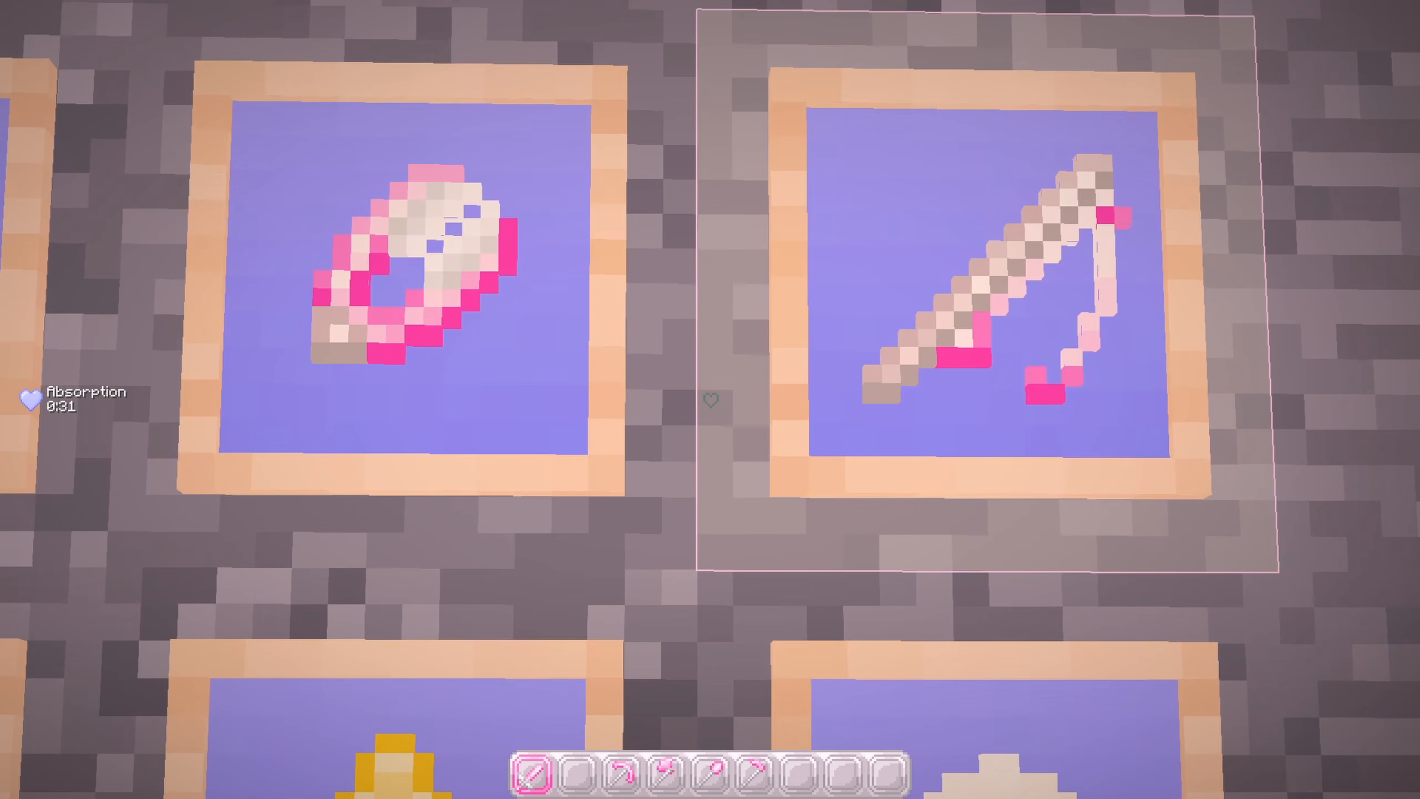
scroll(710, 399, down, 5)
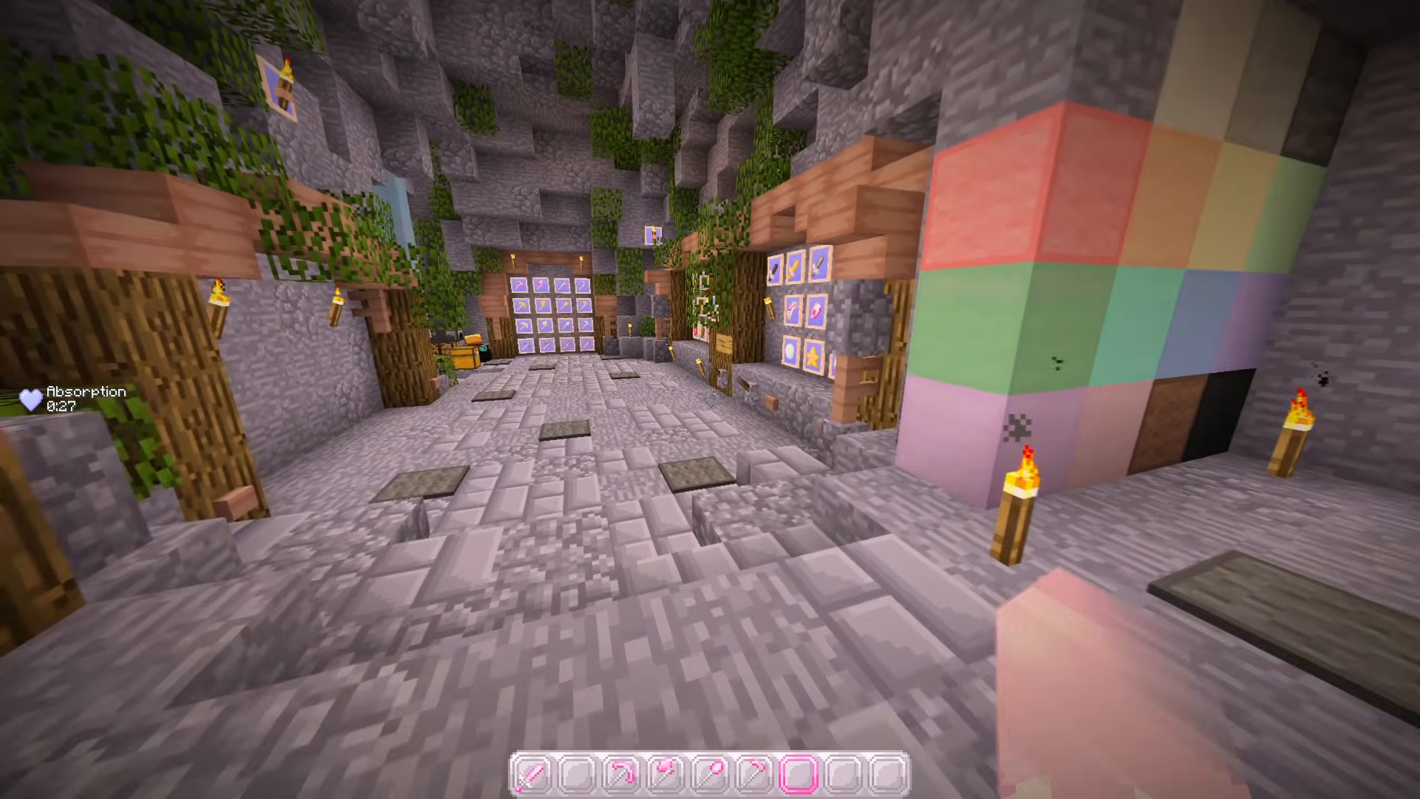
scroll(711, 399, down, 1)
key(F5)
key(w)
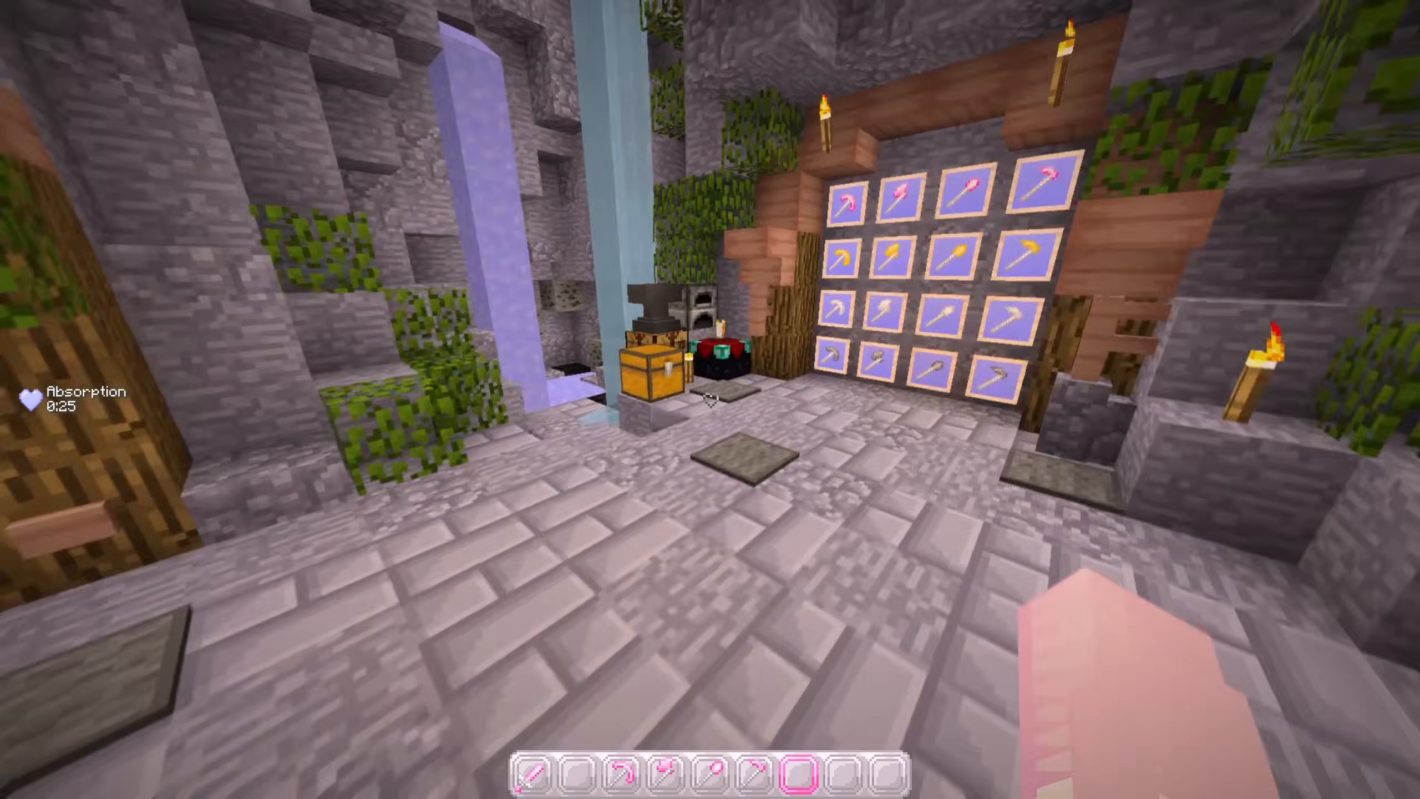
key(w)
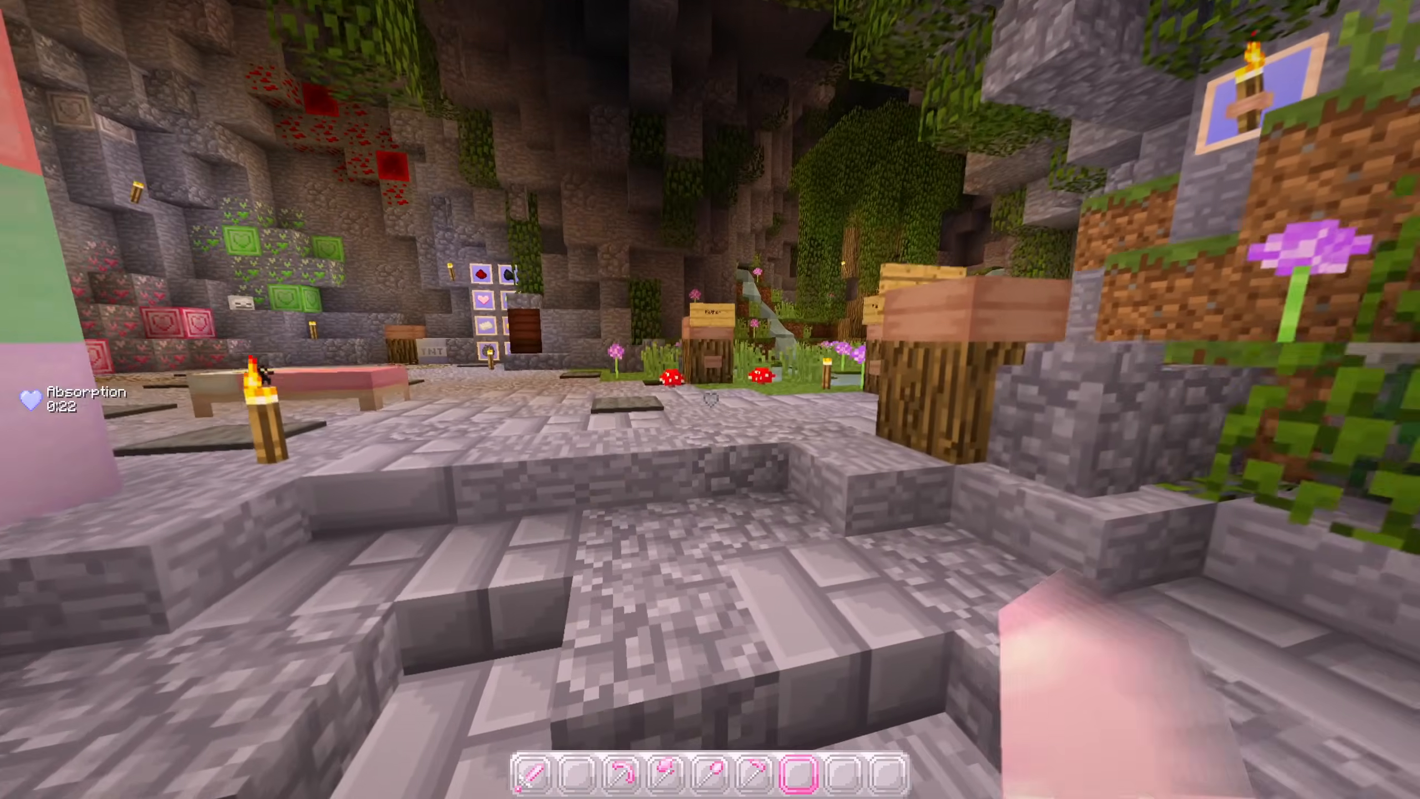
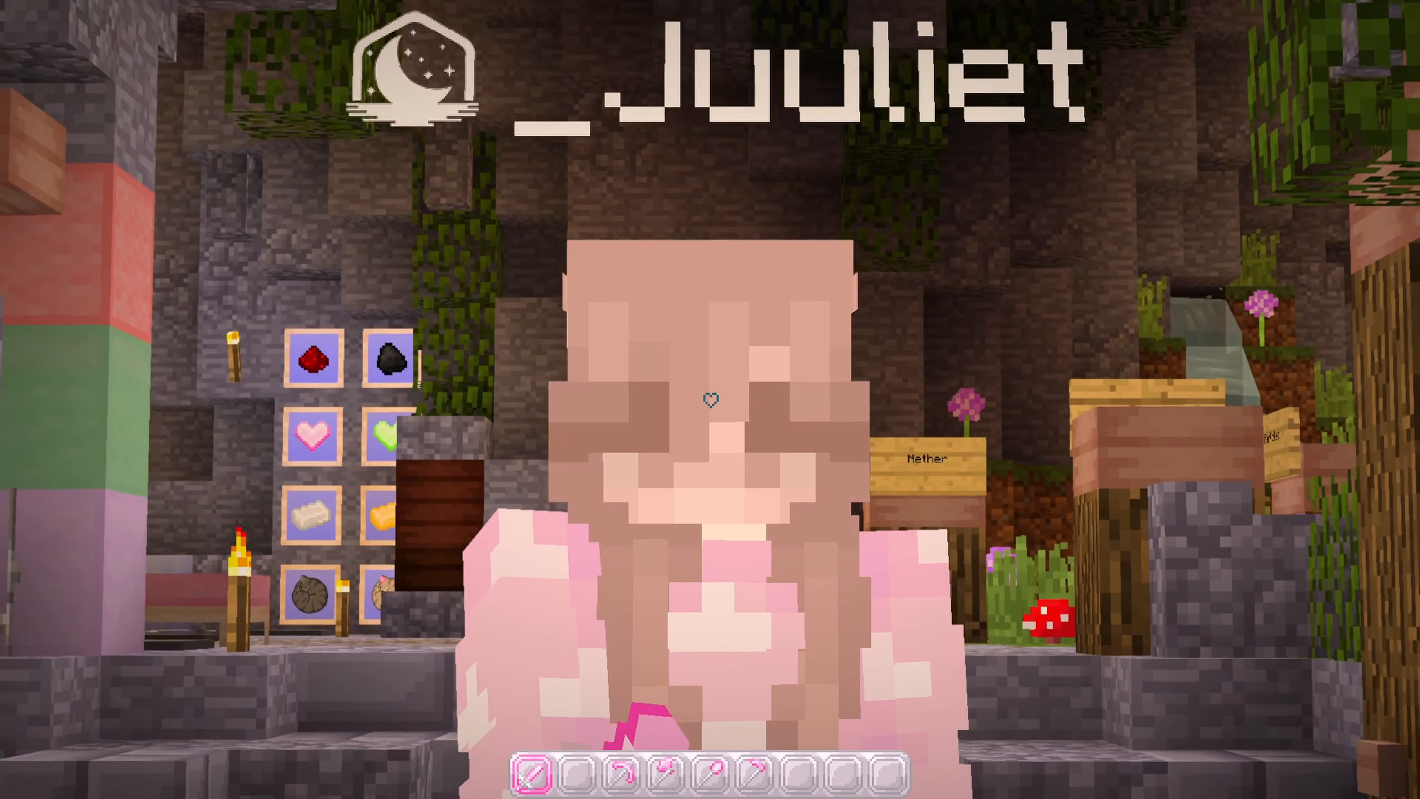
key(F5)
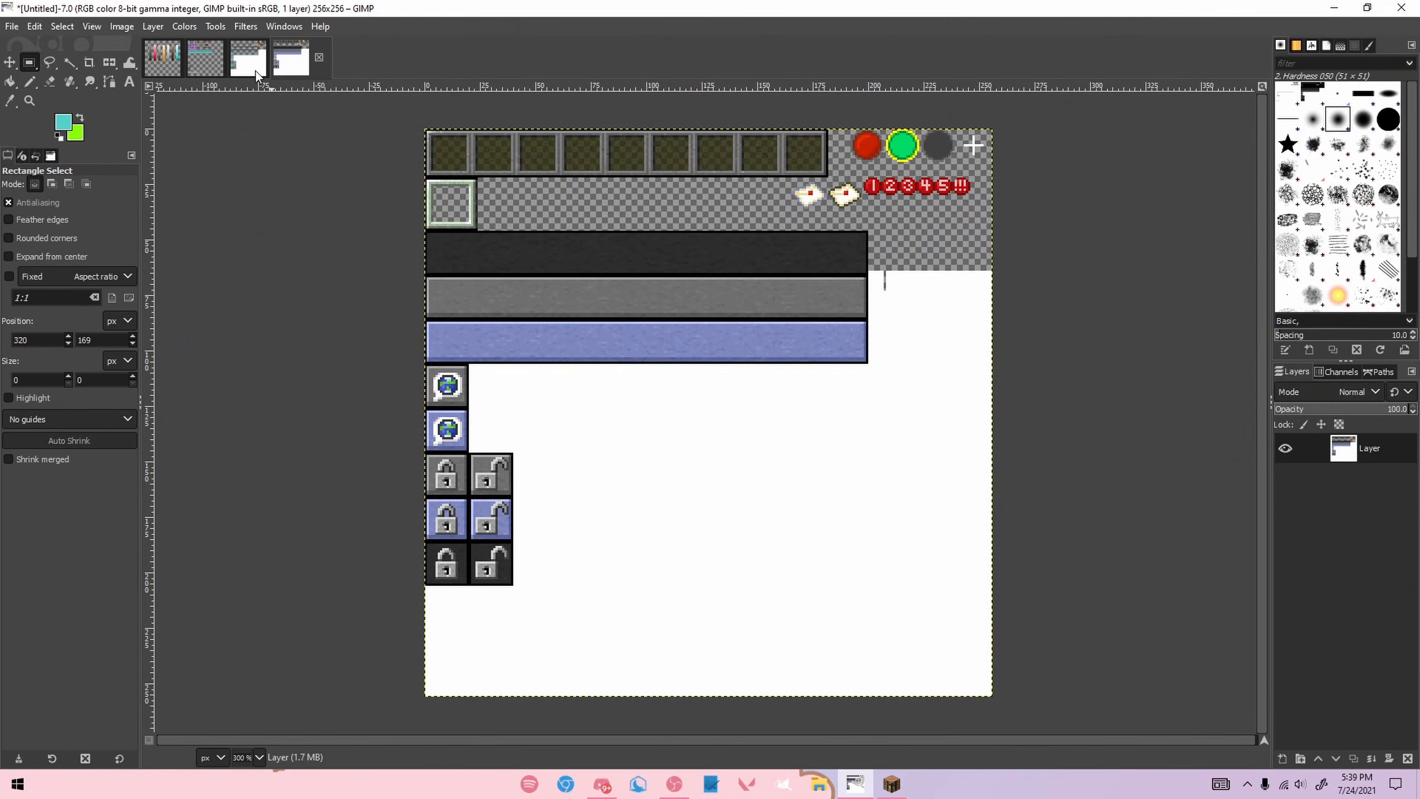
Step: Switch to GIMP, compare the restyled widgets image with the unedited copy, and add a new transparent layer to the copy
click(255, 67)
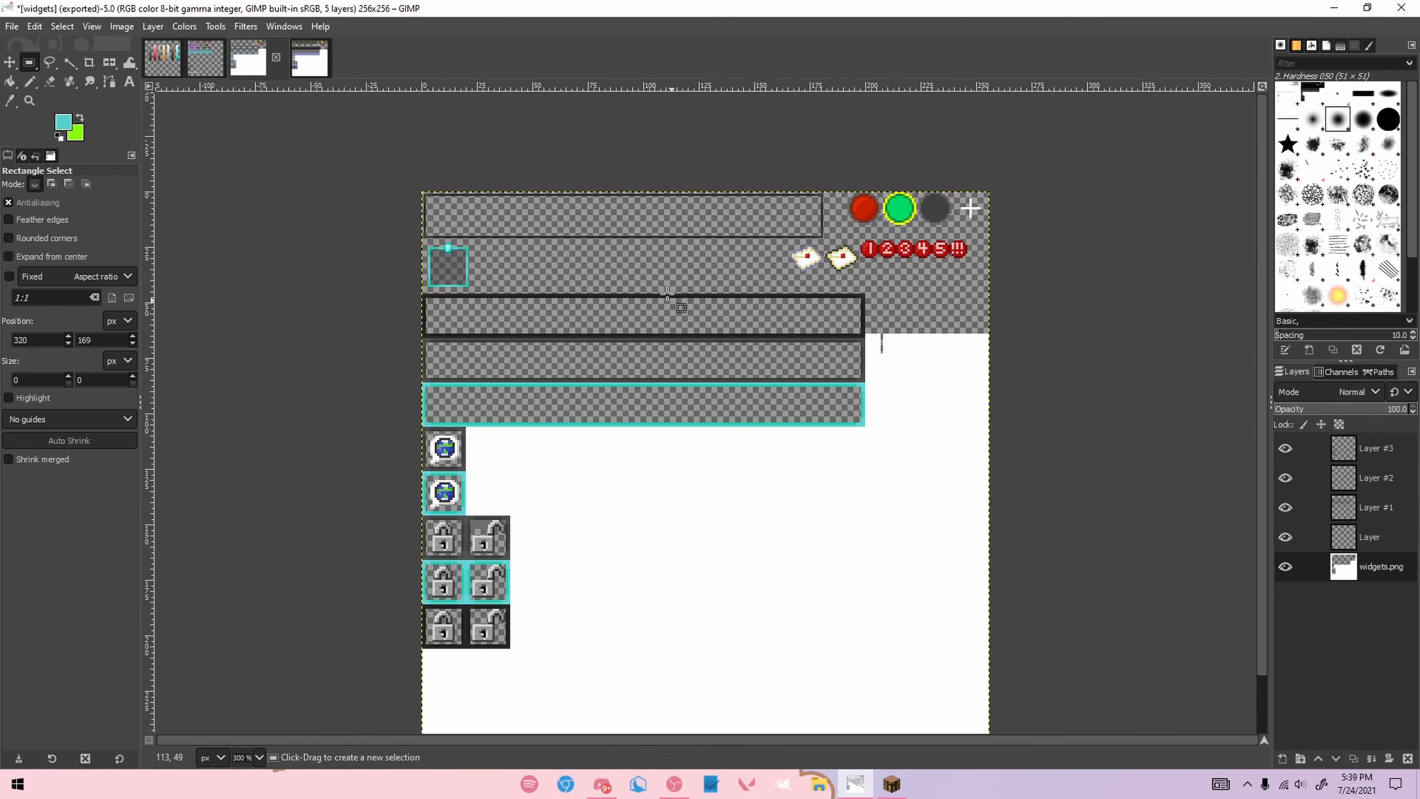
click(315, 69)
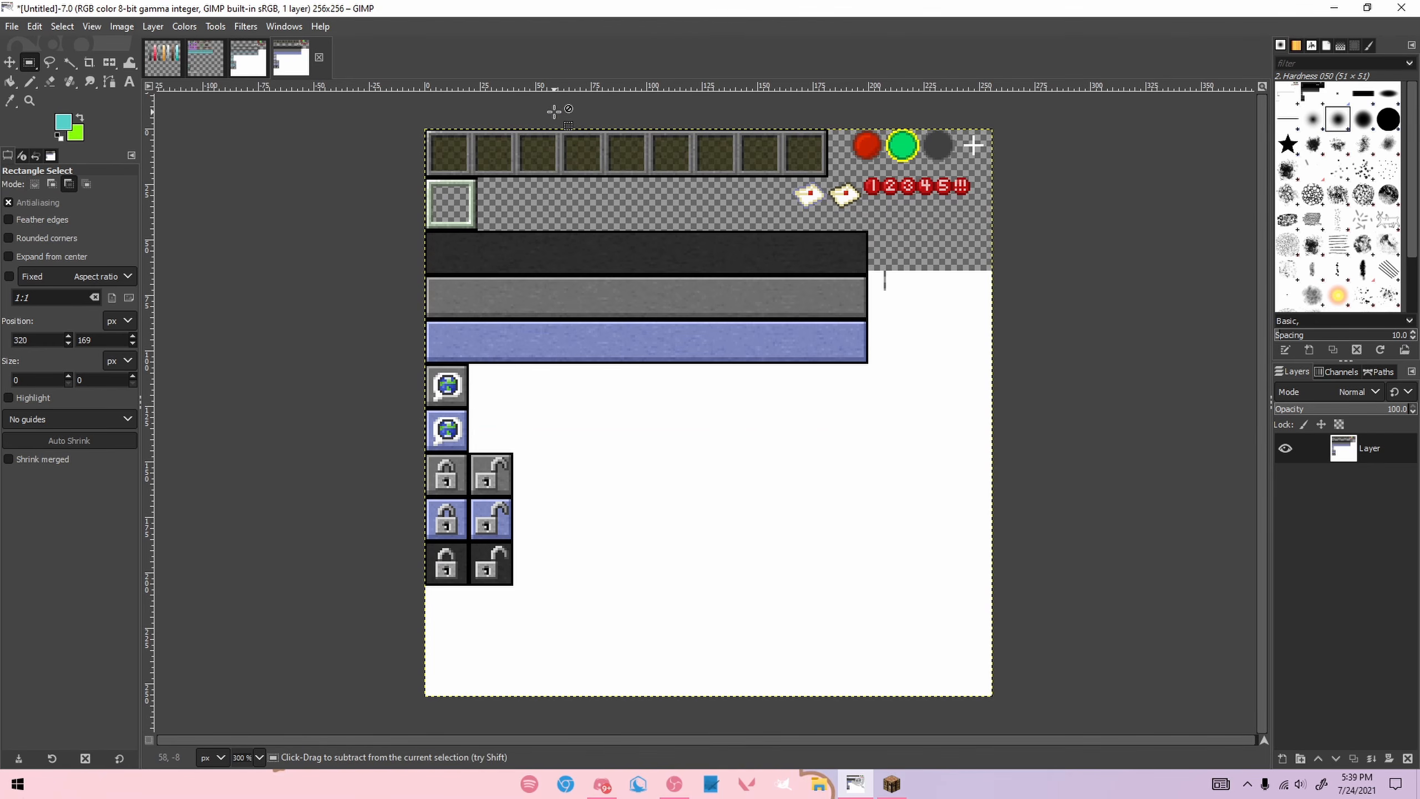
scroll(554, 112, up, 1)
scroll(554, 112, down, 2)
scroll(554, 112, up, 2)
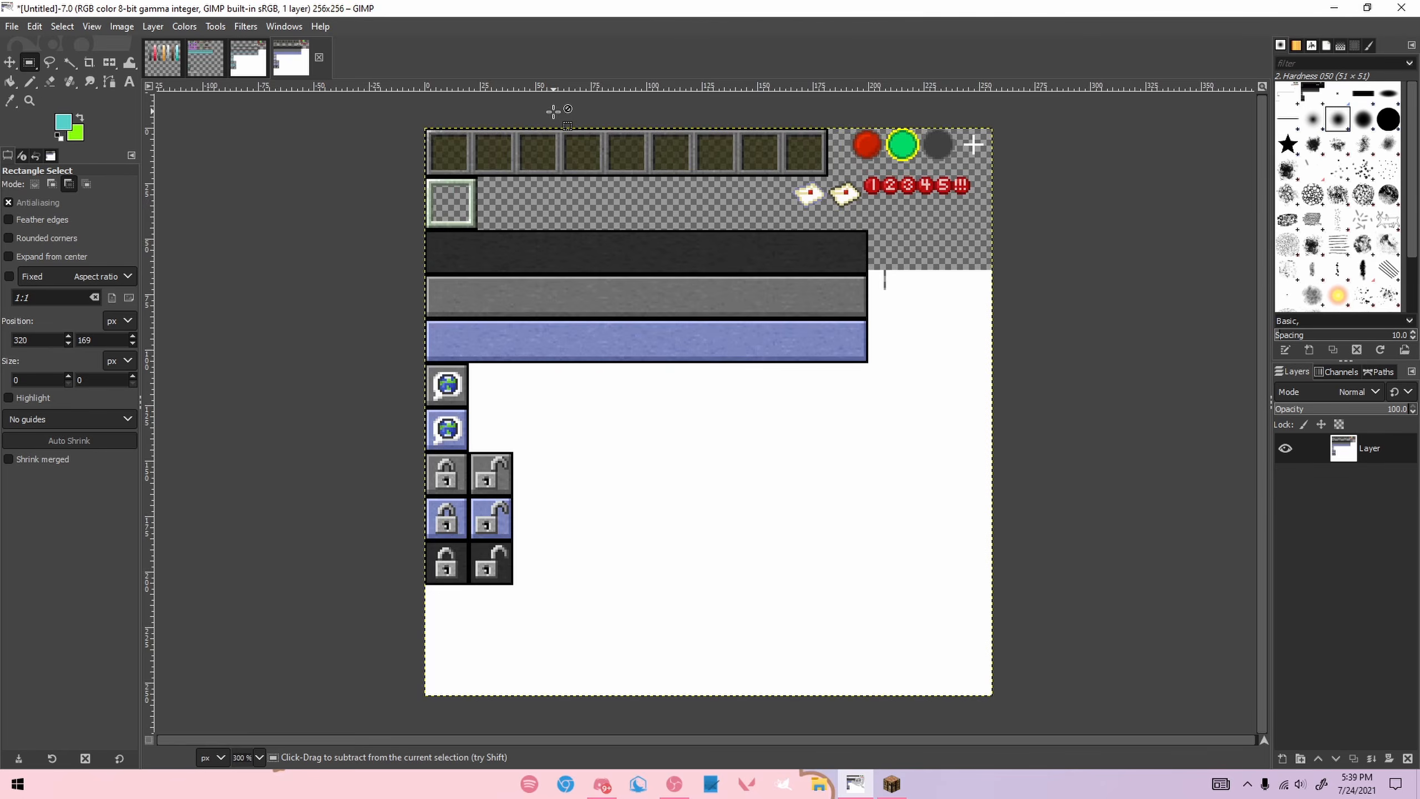
scroll(554, 112, down, 1)
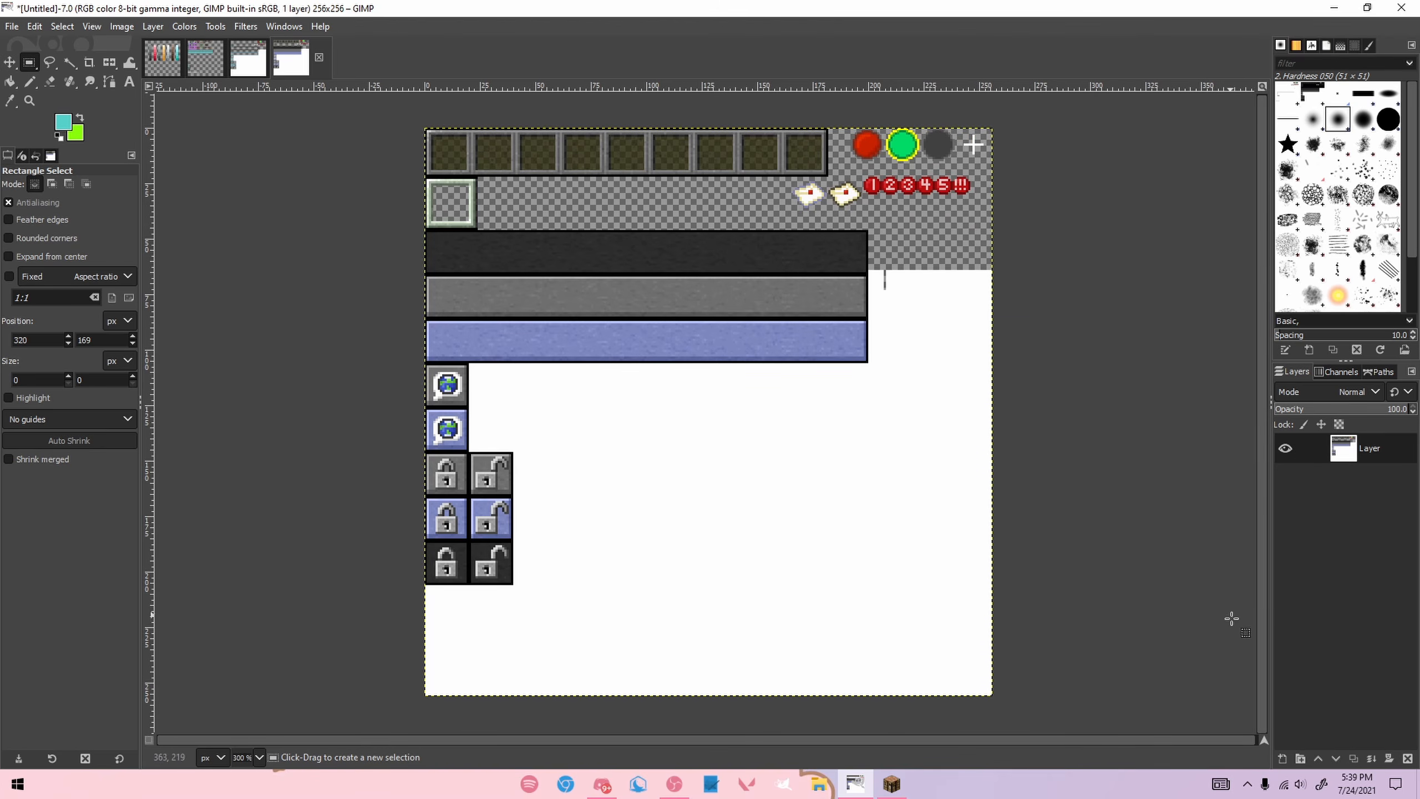
click(1283, 758)
key(Return)
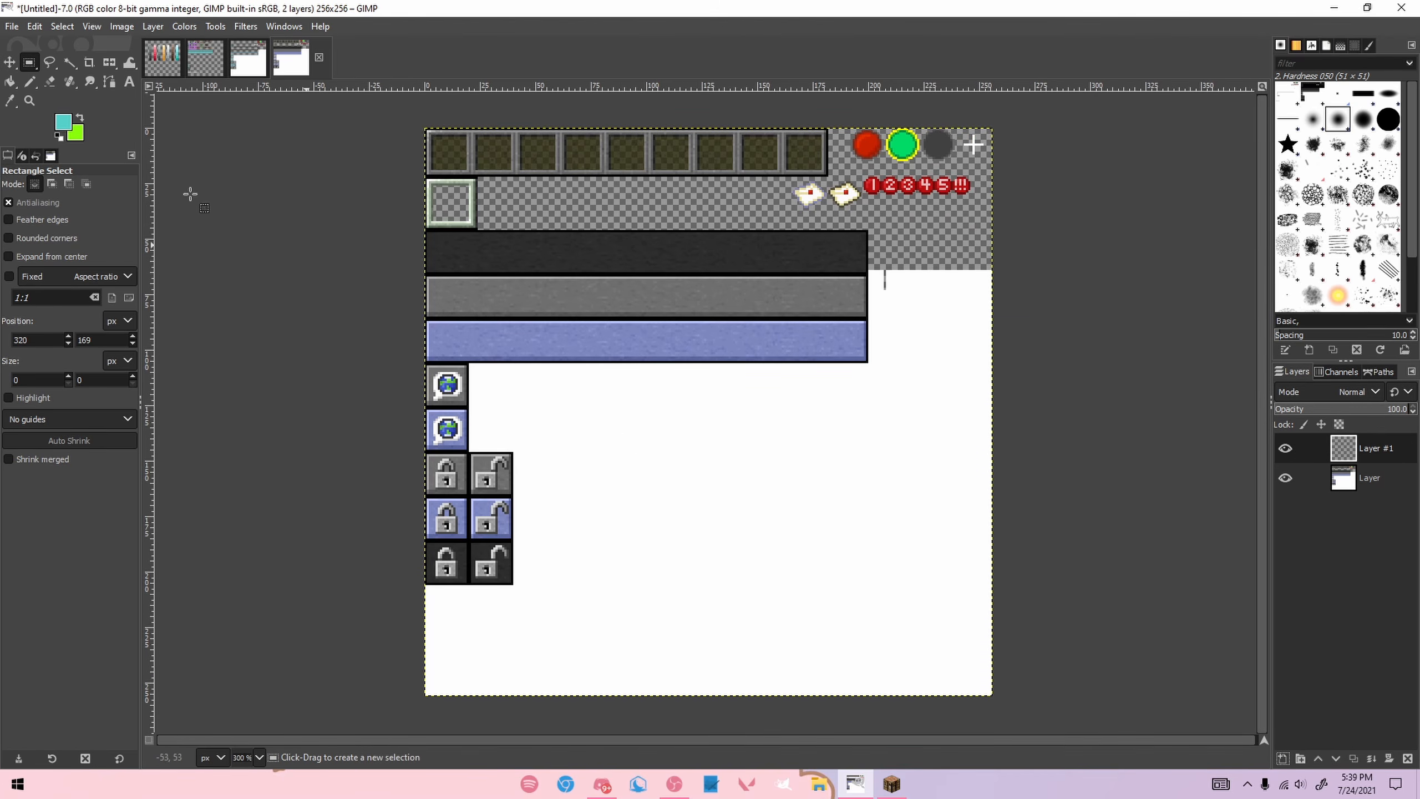
Step: Set the foreground color to pink and compare the restyled hotbar with the original one in the unedited copy
click(62, 121)
drag(716, 319, 677, 268)
click(755, 482)
scroll(454, 104, up, 1)
click(256, 56)
scroll(534, 193, up, 4)
scroll(760, 217, down, 2)
click(310, 57)
scroll(808, 118, down, 2)
scroll(904, 98, up, 1)
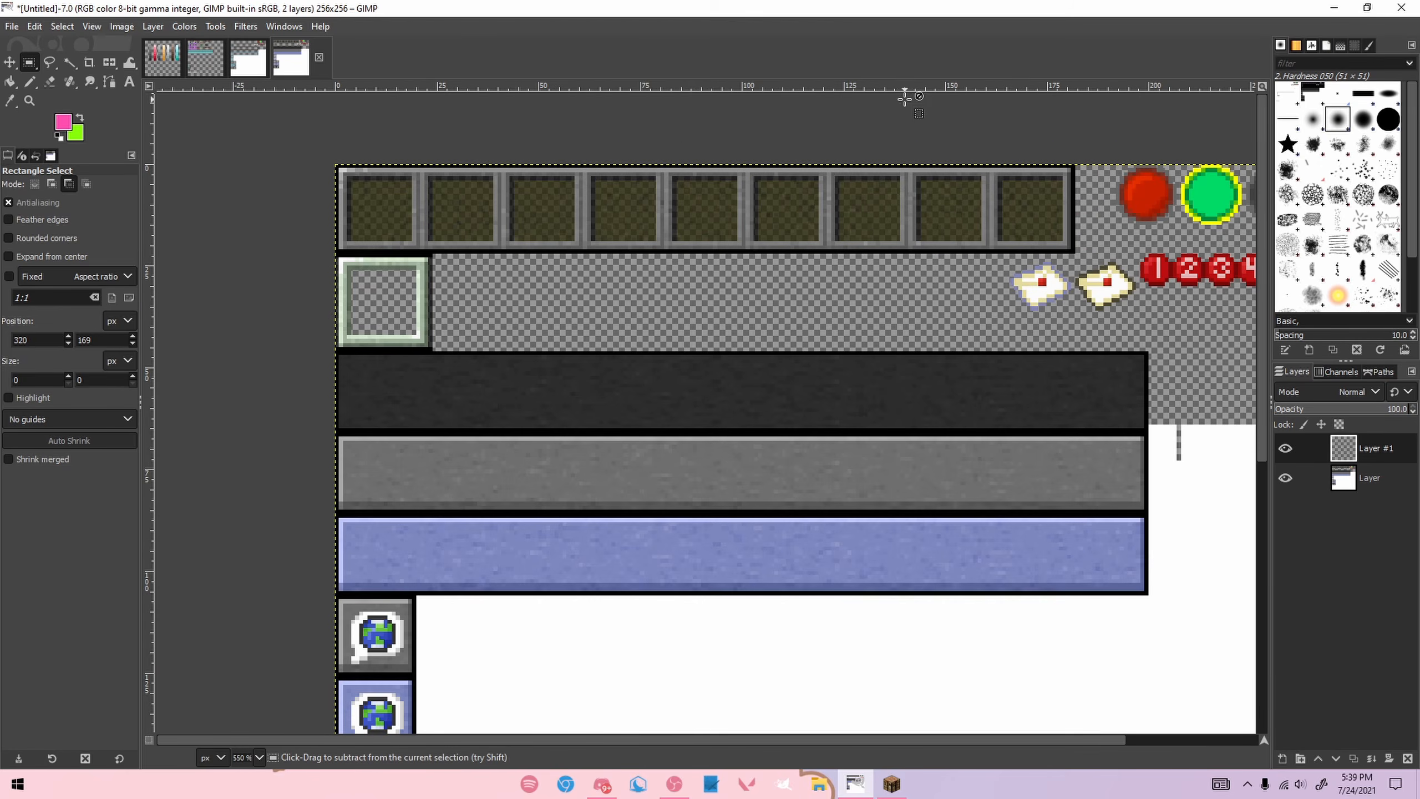
scroll(456, 121, up, 2)
scroll(470, 156, down, 2)
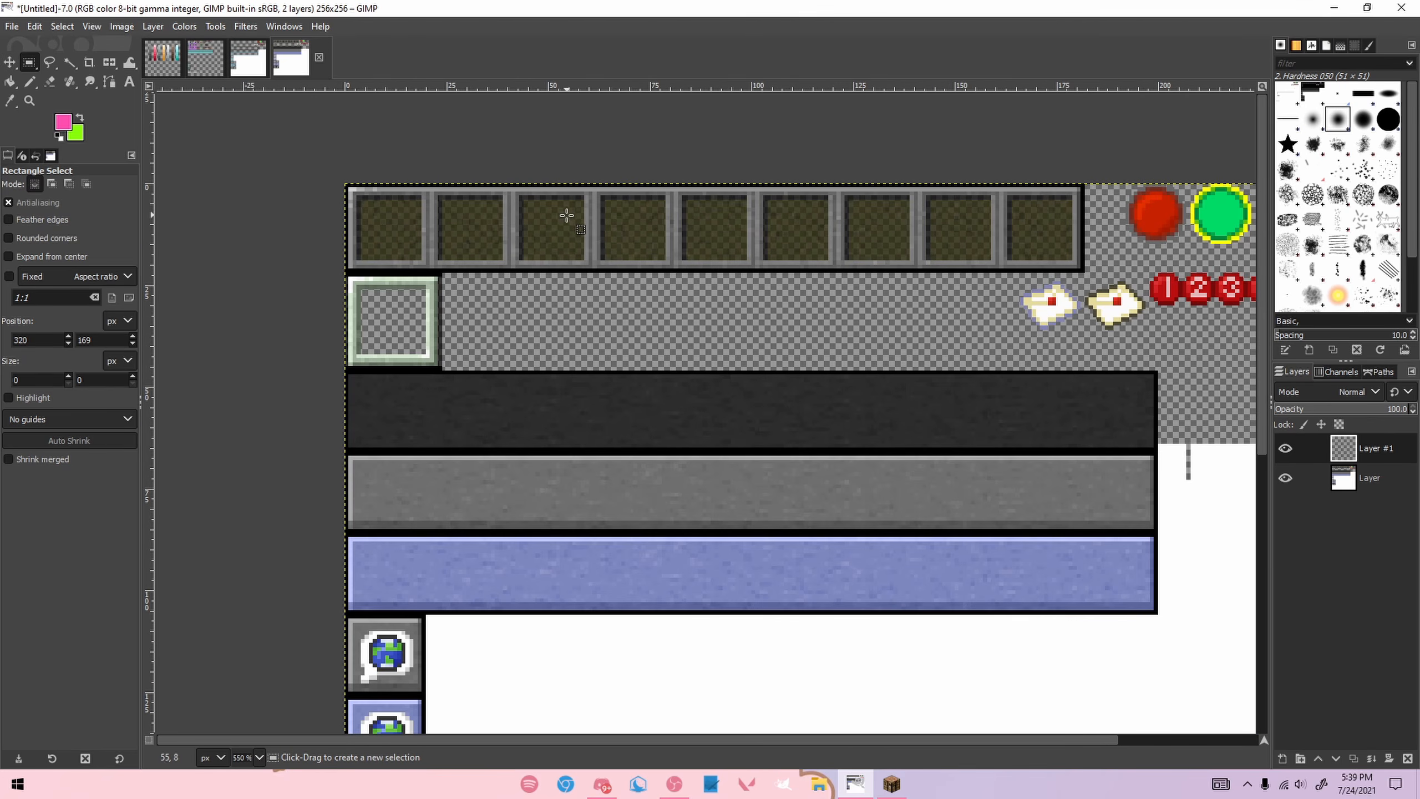
Step: Try sketching a curved pink outline with a 1 px Pencil across the first hotbar slots and undo the strokes
drag(355, 198, 618, 271)
click(632, 174)
key(n)
scroll(430, 179, up, 4)
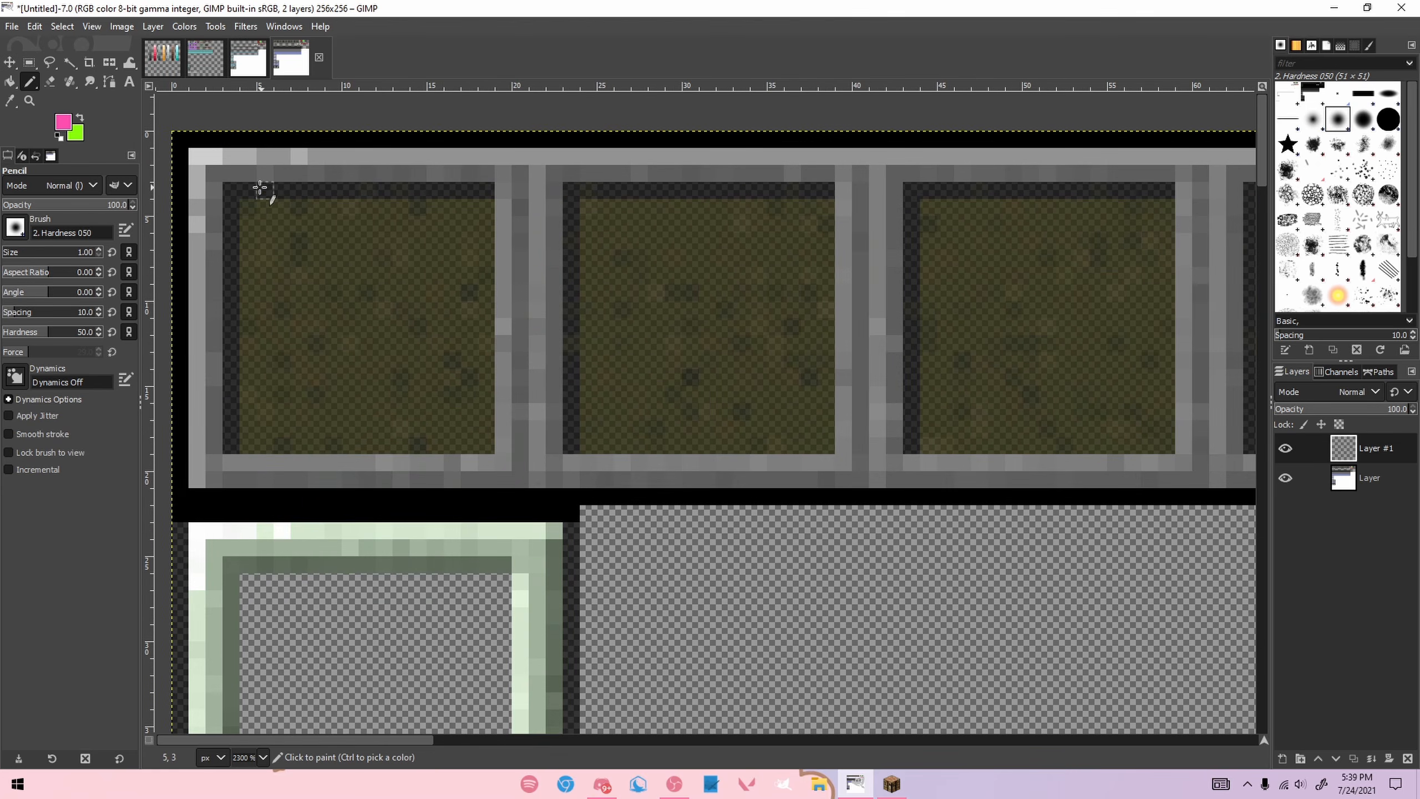
click(263, 189)
shift+click(435, 190)
click(453, 207)
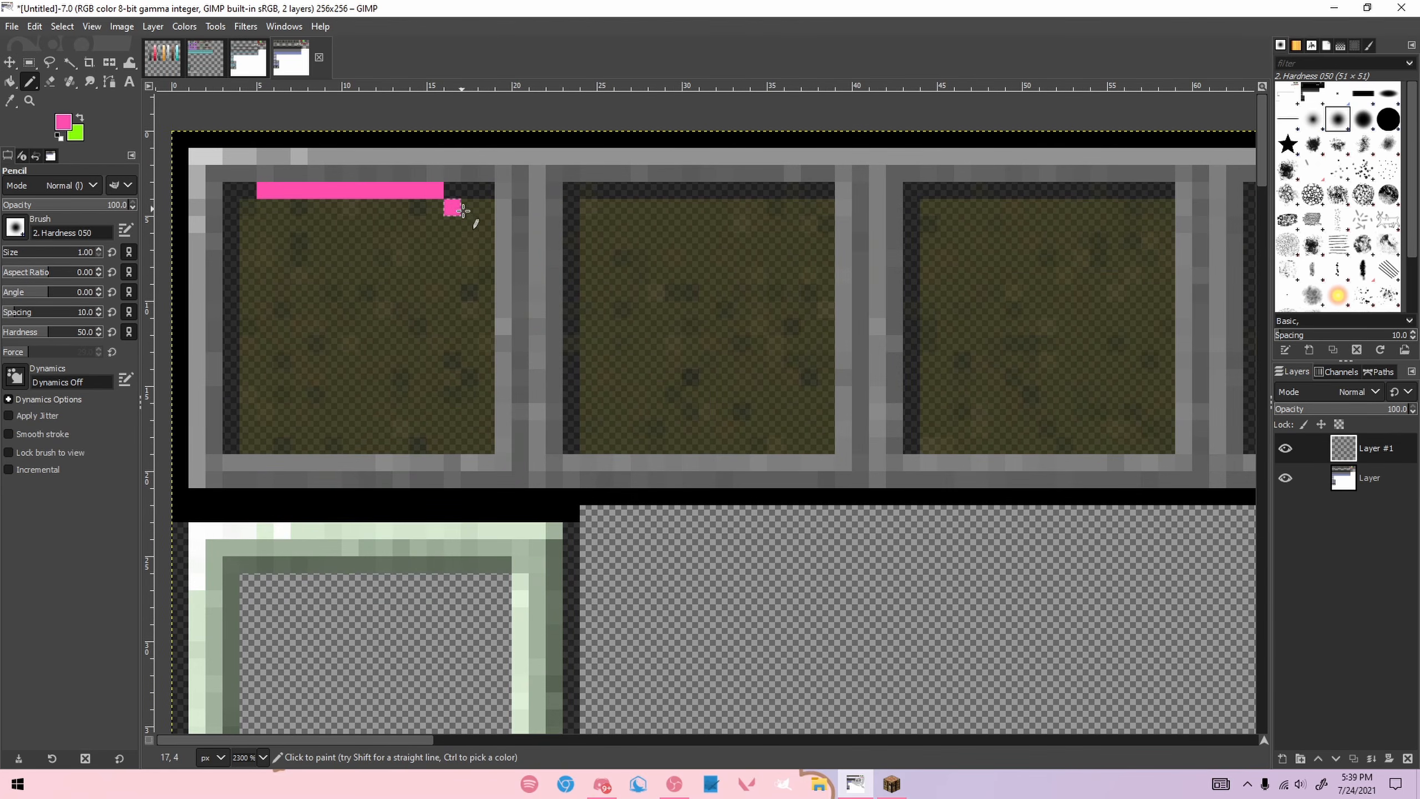
mouse_move(470, 224)
mouse_down()
mouse_move(496, 275)
mouse_move(532, 280)
mouse_move(567, 275)
mouse_move(592, 196)
mouse_move(795, 195)
mouse_move(876, 303)
mouse_move(942, 241)
mouse_move(1100, 187)
mouse_move(1165, 286)
mouse_move(1192, 297)
mouse_up()
scroll(1192, 296, down, 4)
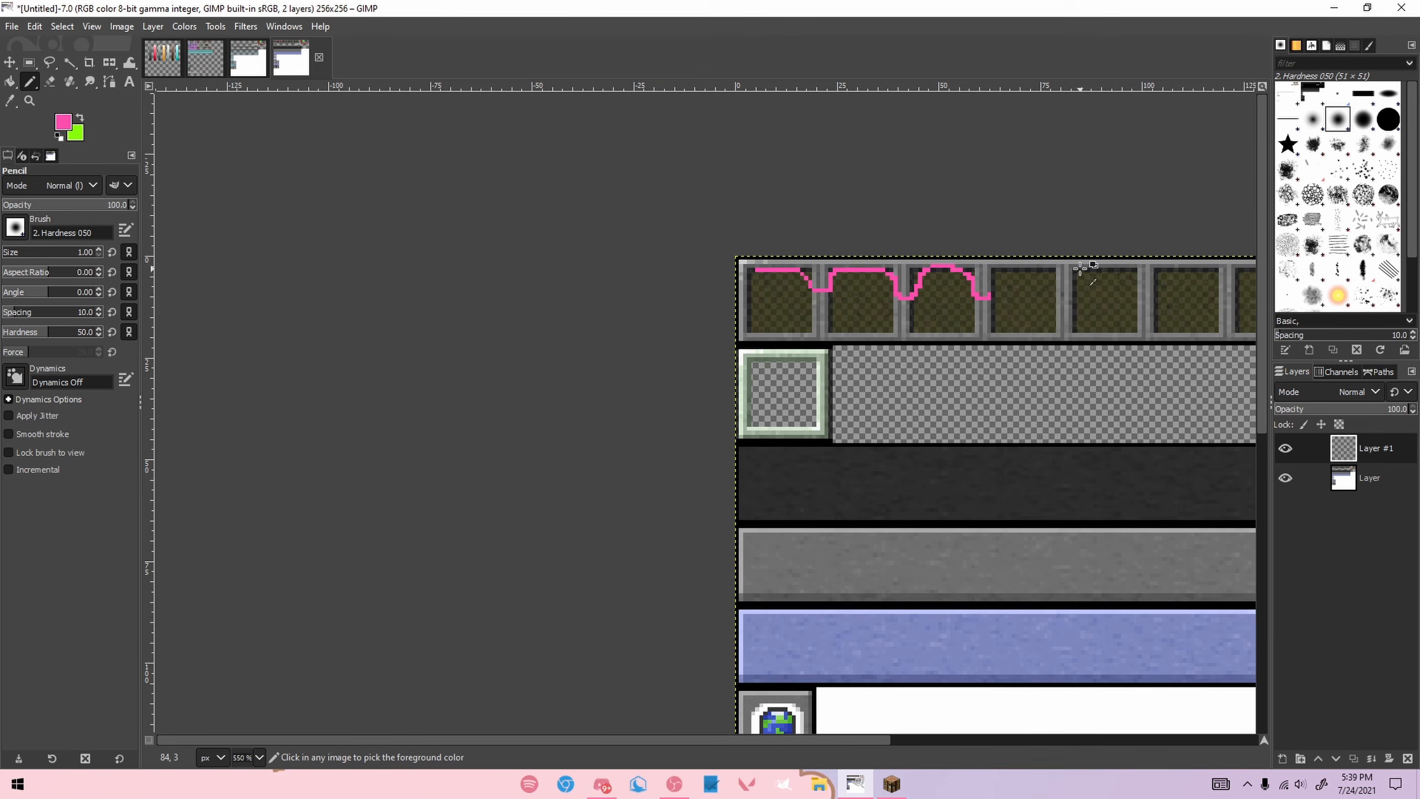
scroll(1085, 273, up, 2)
mouse_move(431, 280)
mouse_down()
mouse_move(608, 392)
mouse_move(737, 344)
mouse_move(850, 394)
mouse_move(909, 353)
mouse_up()
ctrl+scroll(718, 292, down, 1)
ctrl+scroll(713, 290, down, 1)
key(ctrl+z)
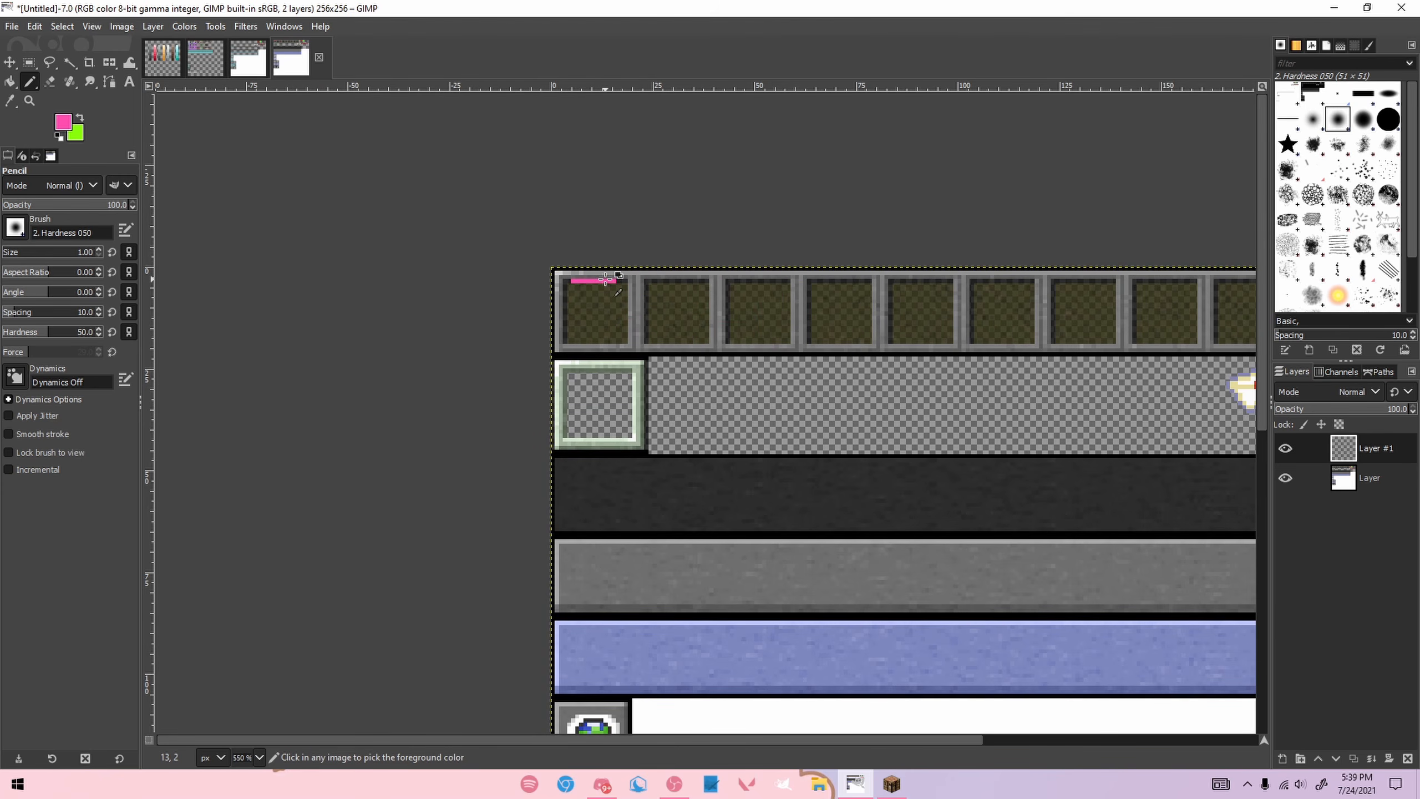
Step: Try straight pink pencil lines at different heights along the upper edge of the hotbar and remove them again
ctrl+scroll(606, 279, up, 1)
ctrl+scroll(799, 316, up, 2)
ctrl+scroll(861, 310, down, 4)
ctrl+scroll(868, 309, up, 3)
ctrl+scroll(627, 318, up, 1)
ctrl+scroll(830, 355, up, 1)
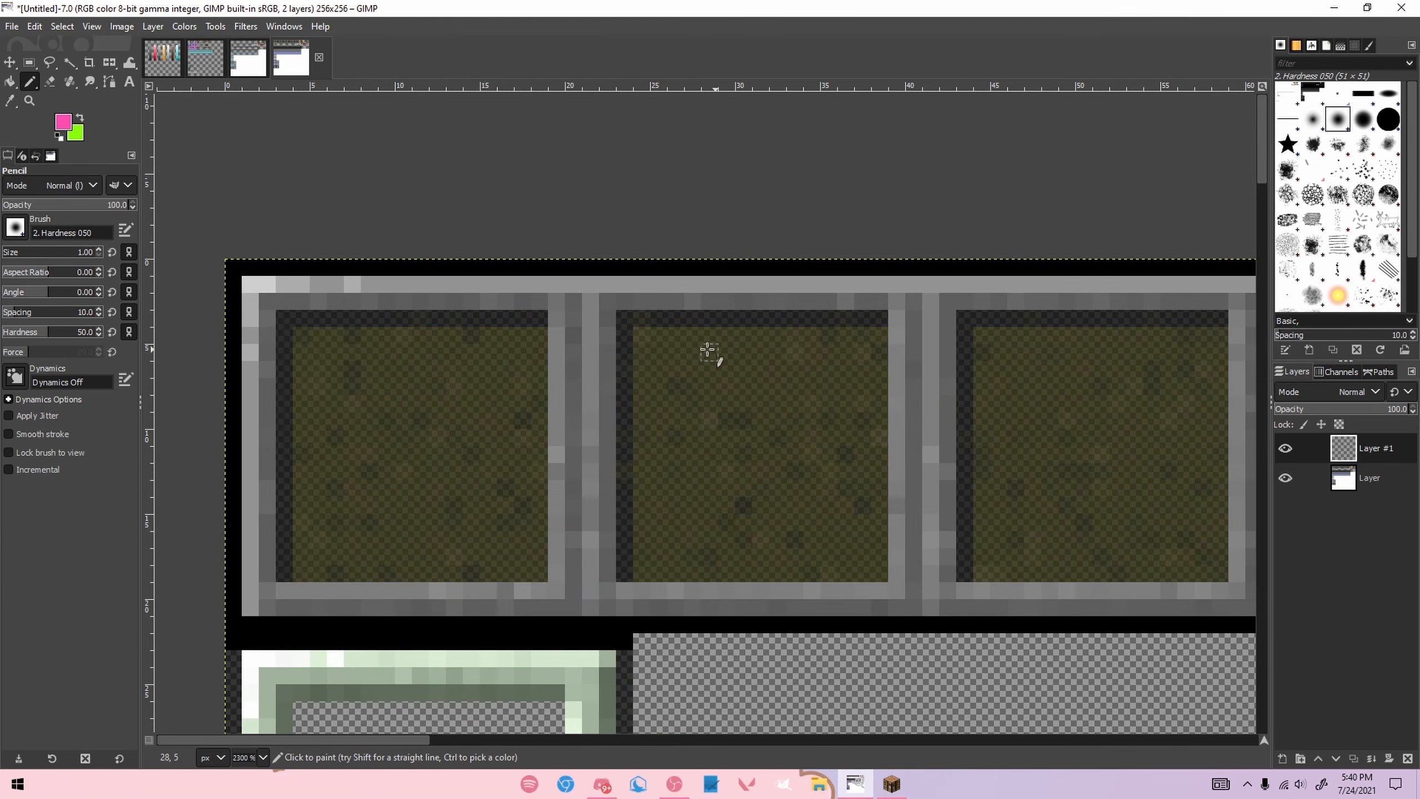
ctrl+scroll(722, 348, down, 2)
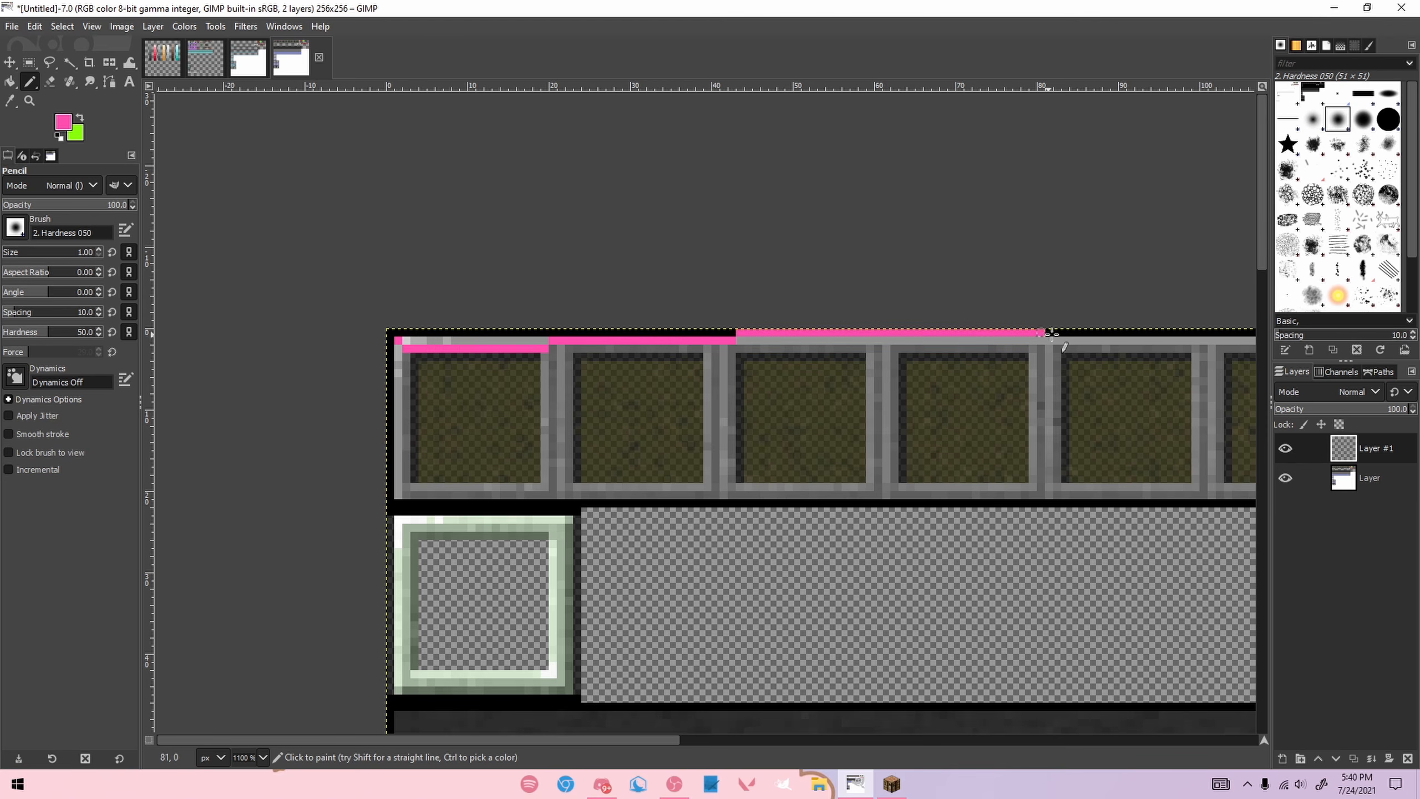
ctrl+scroll(395, 347, up, 3)
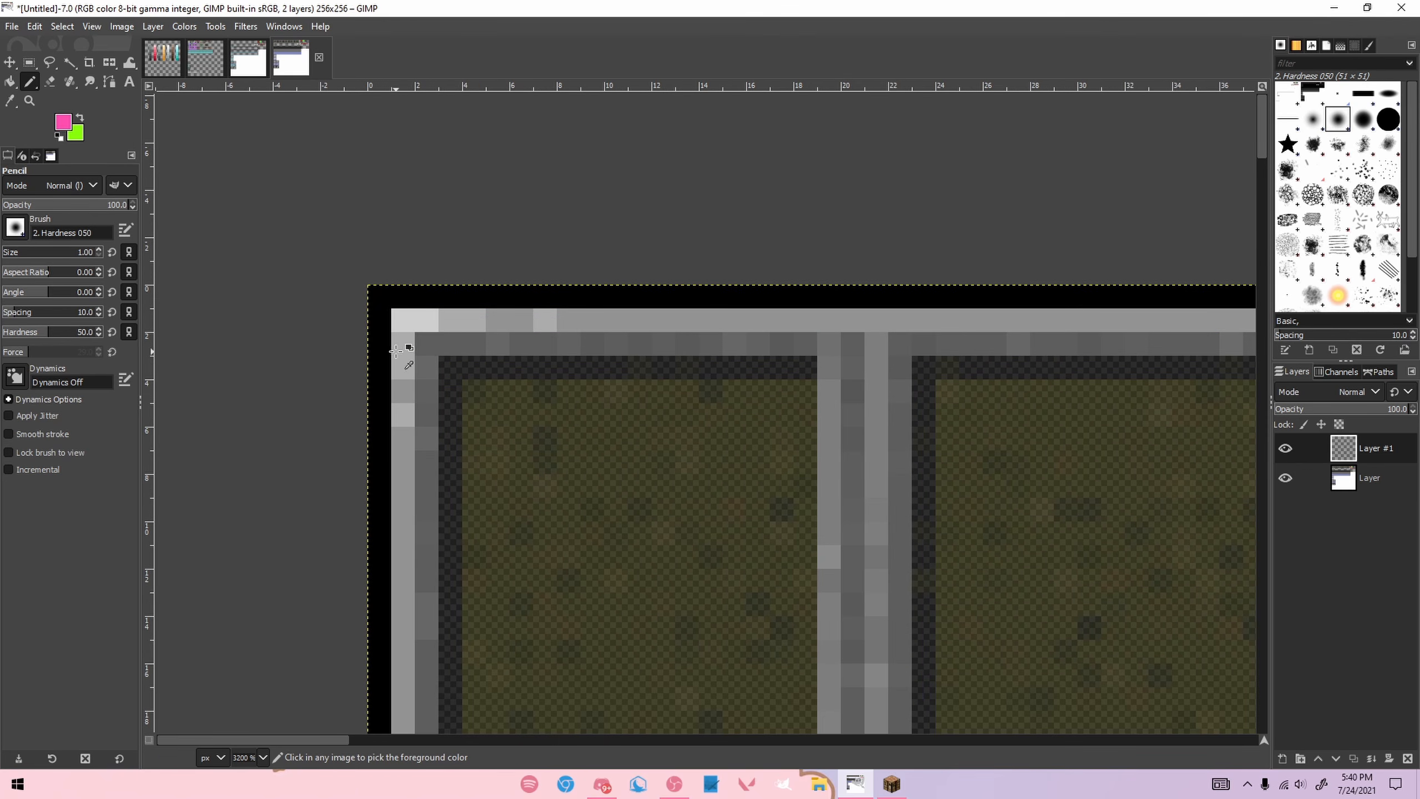
Step: Try pink pixels near the first slot's upper-left corner and a short vertical line along the hotbar's black outer edge, undoing each
click(454, 364)
drag(475, 348, 498, 349)
key(ctrl+z)
key(ctrl+z)
ctrl+scroll(496, 345, down, 1)
ctrl+scroll(496, 345, down, 3)
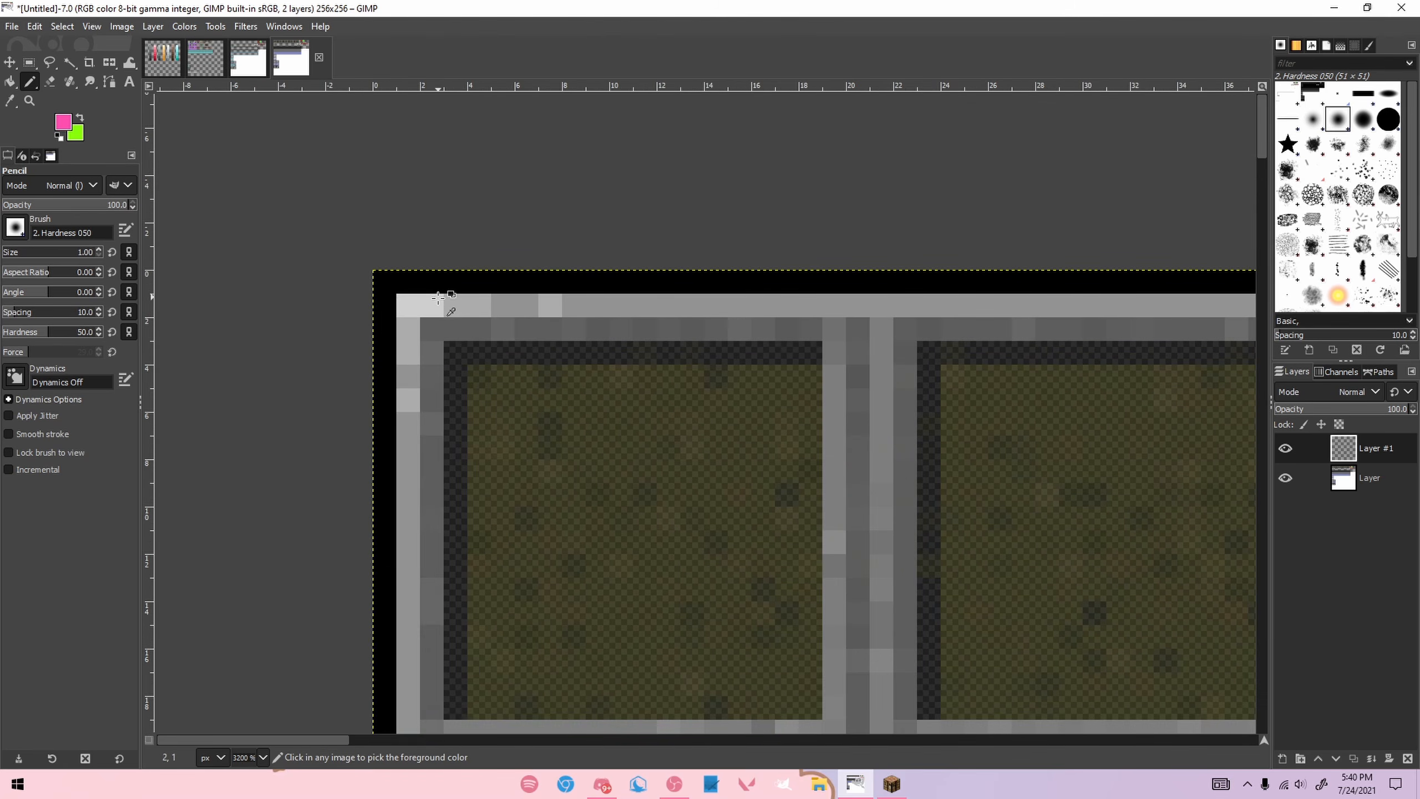
ctrl+scroll(418, 296, up, 4)
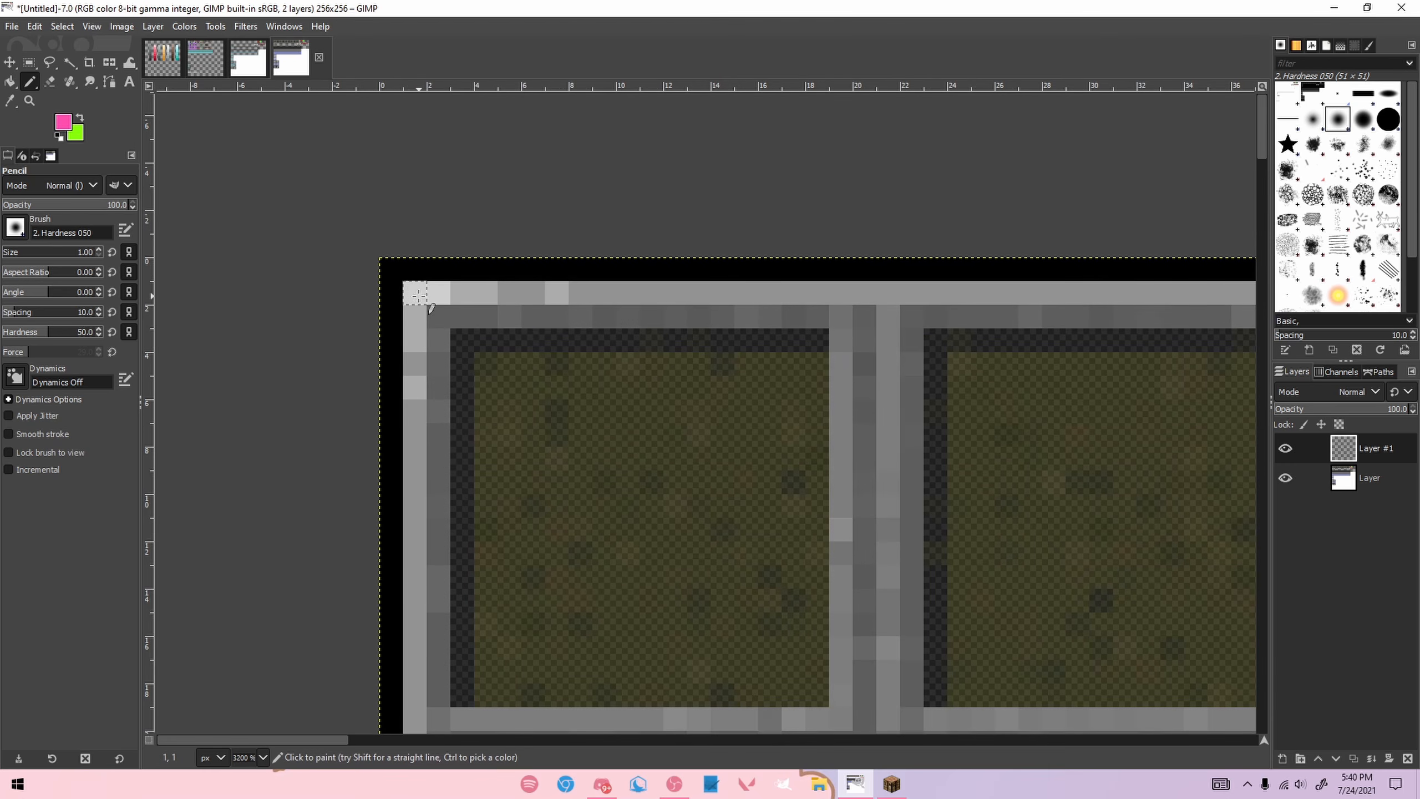
click(392, 270)
shift+click(392, 412)
ctrl+scroll(414, 313, down, 4)
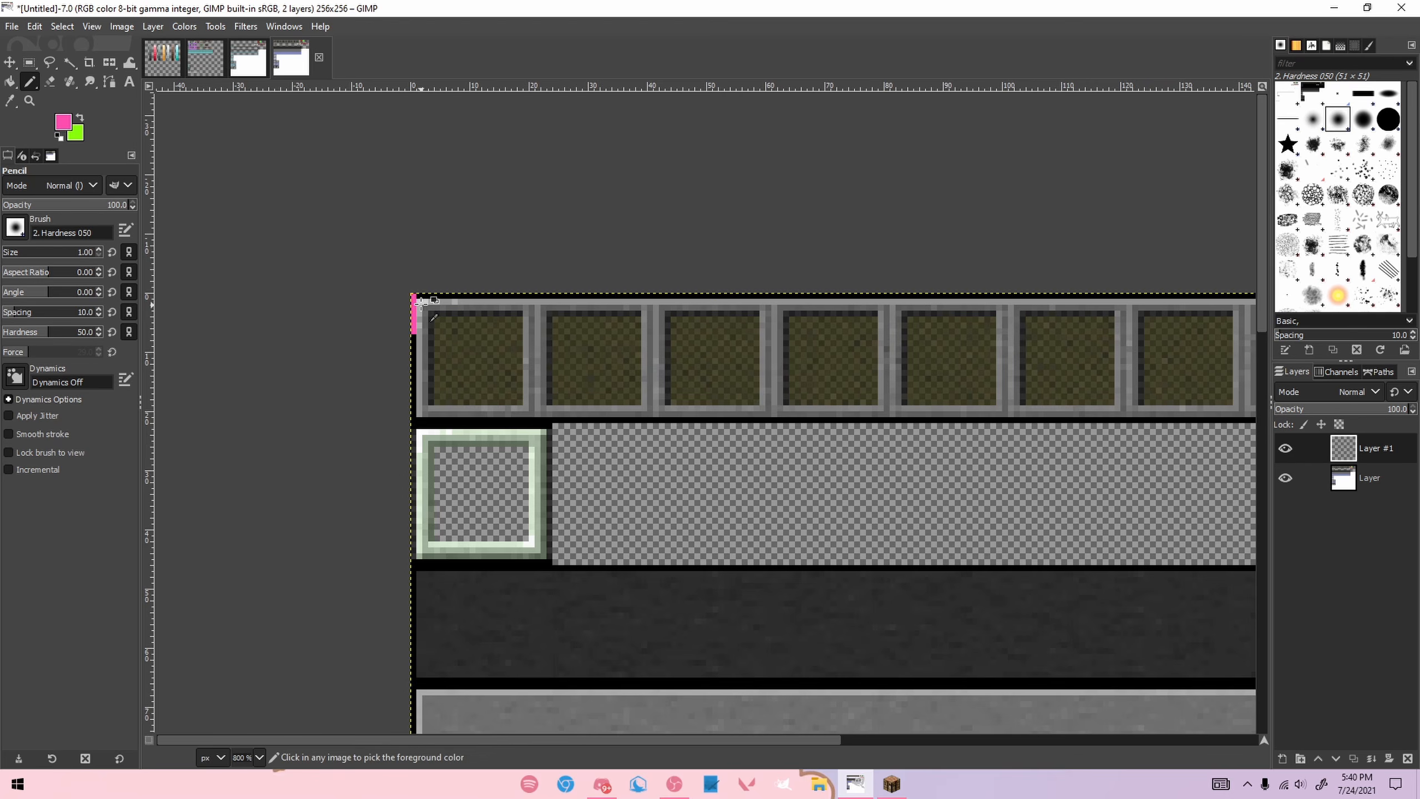
ctrl+scroll(414, 313, up, 2)
key(ctrl+z)
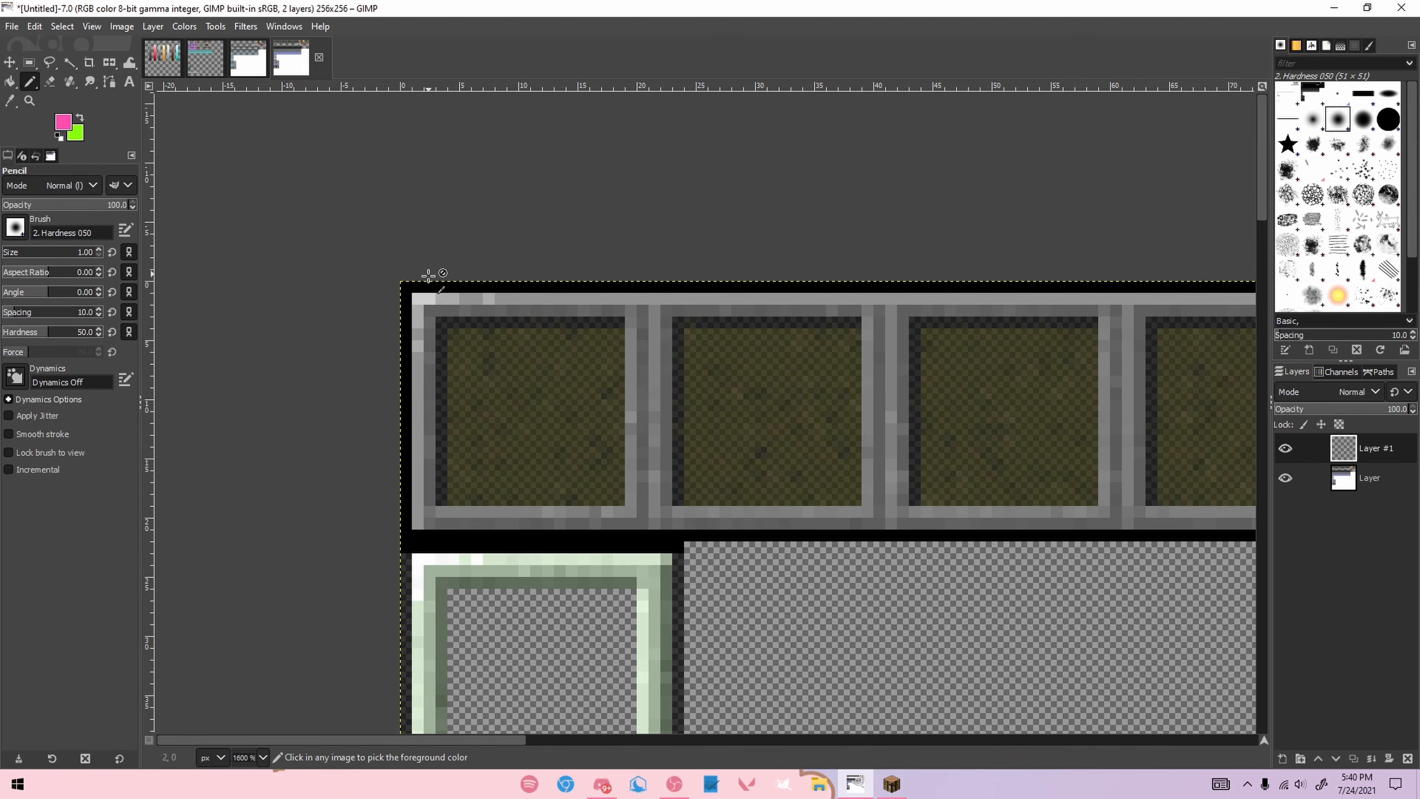
Step: Try rounding the hotbar's upper-left outer corner with diagonally stepped pink pixels and undo each version
ctrl+scroll(425, 292, up, 2)
click(430, 289)
click(458, 285)
click(386, 332)
click(386, 355)
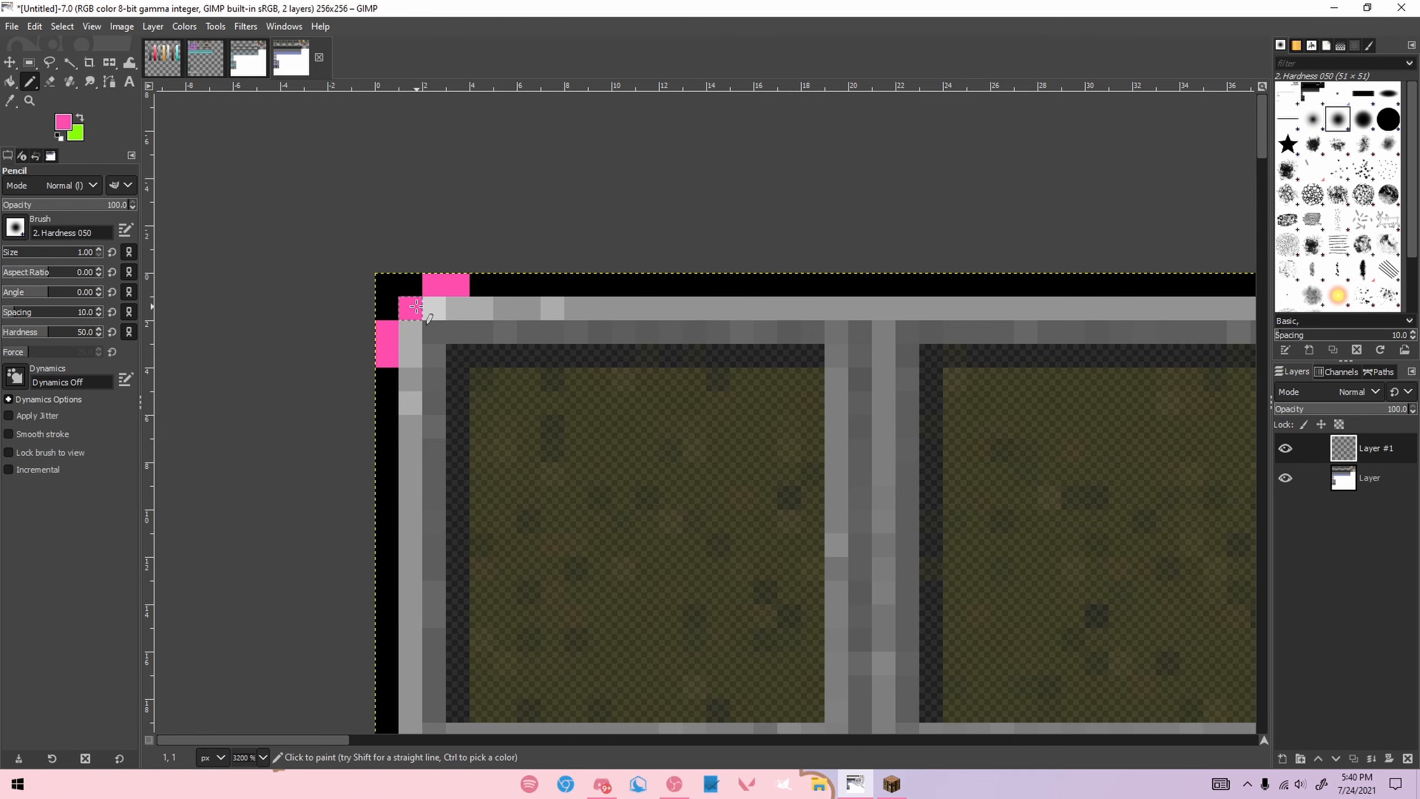
key(ctrl+z)
key(ctrl+z)
key(ctrl+z)
key(ctrl+z)
click(410, 286)
click(395, 312)
key(ctrl+z)
key(ctrl+z)
ctrl+scroll(412, 308, down, 2)
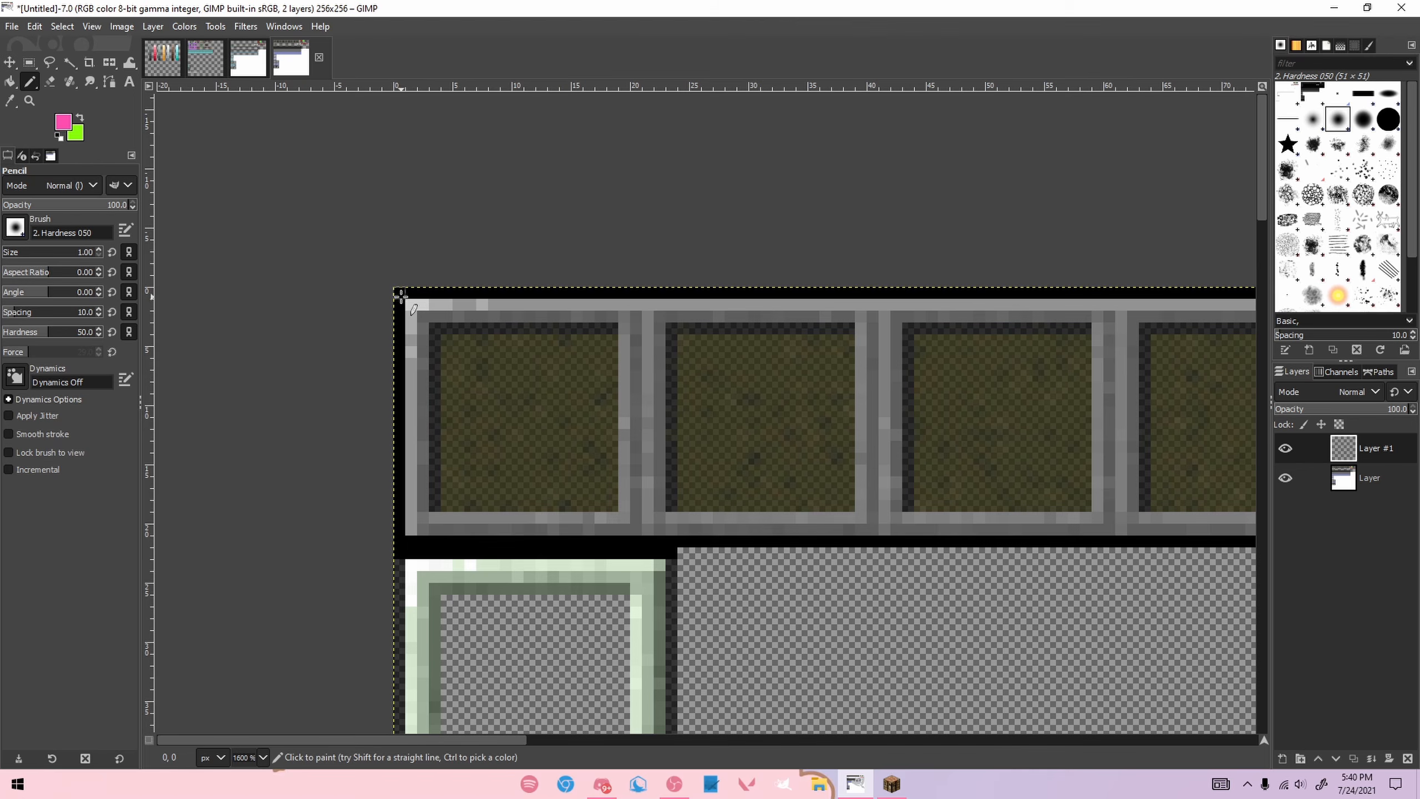
Step: Draw a straight-edged 1 px pink border over the black outer edge around the whole nine-slot hotbar
shift+click(401, 539)
mouse_move(395, 741)
mouse_down()
mouse_move(866, 724)
mouse_move(906, 744)
mouse_move(430, 738)
mouse_up()
shift+click(944, 541)
shift+click(946, 297)
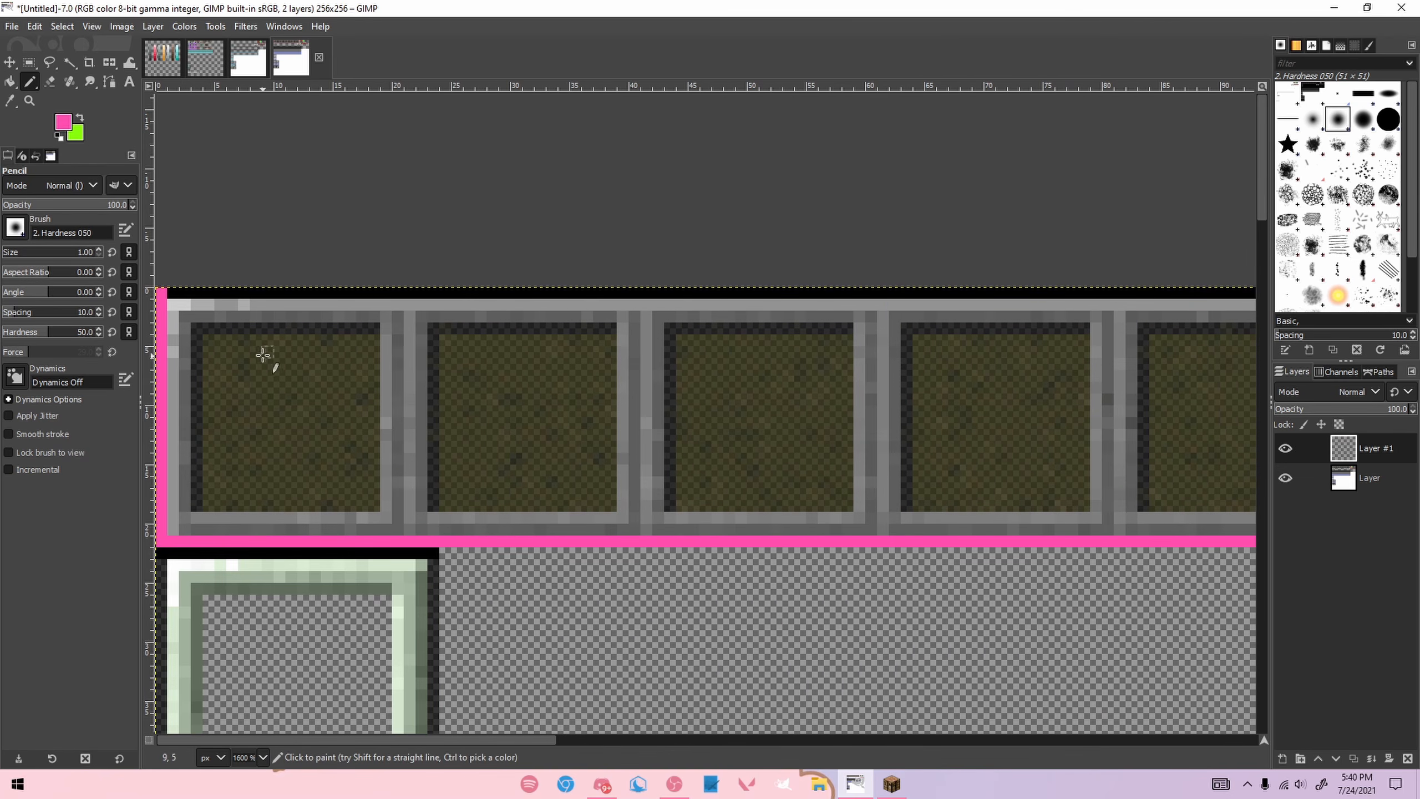
shift+click(178, 295)
ctrl+scroll(181, 312, down, 2)
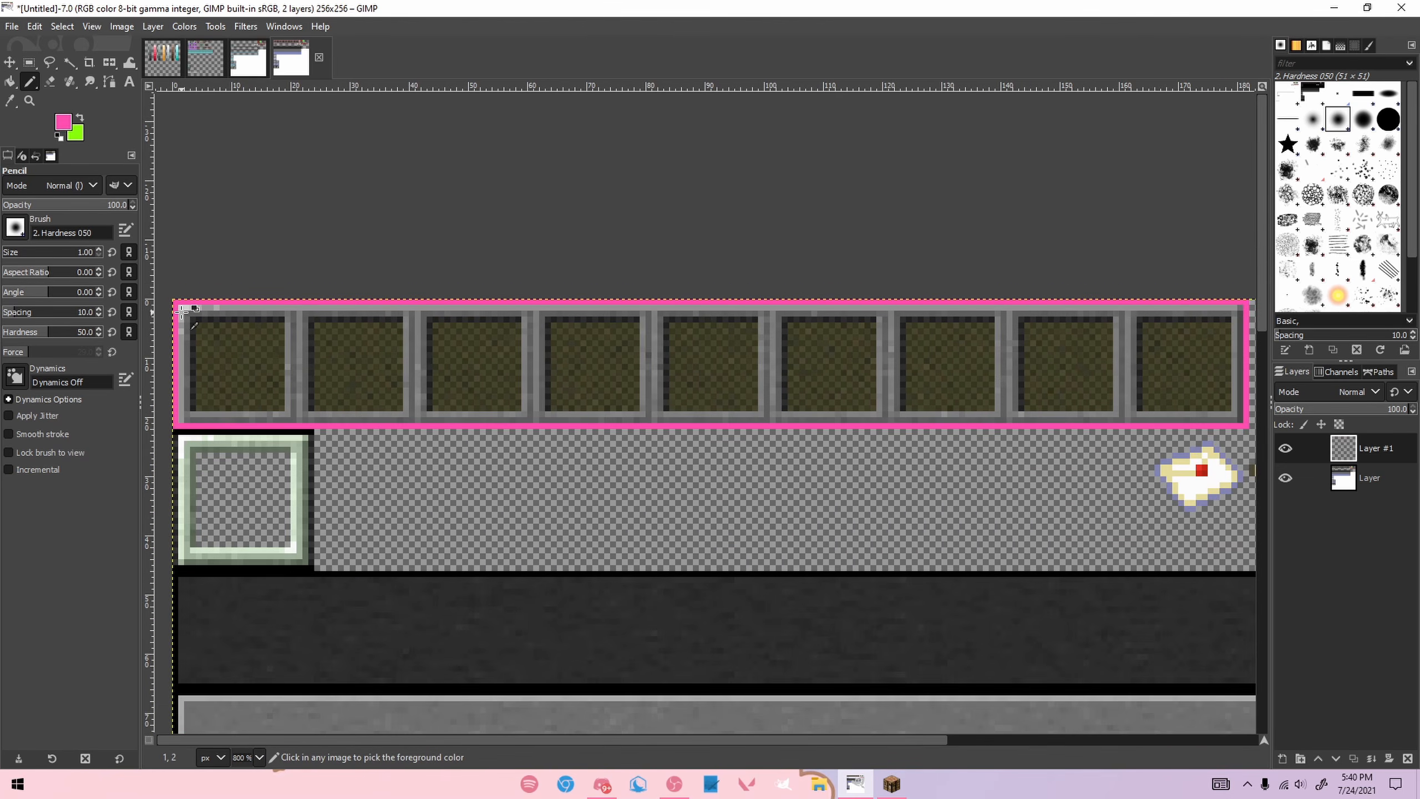
ctrl+scroll(182, 311, up, 2)
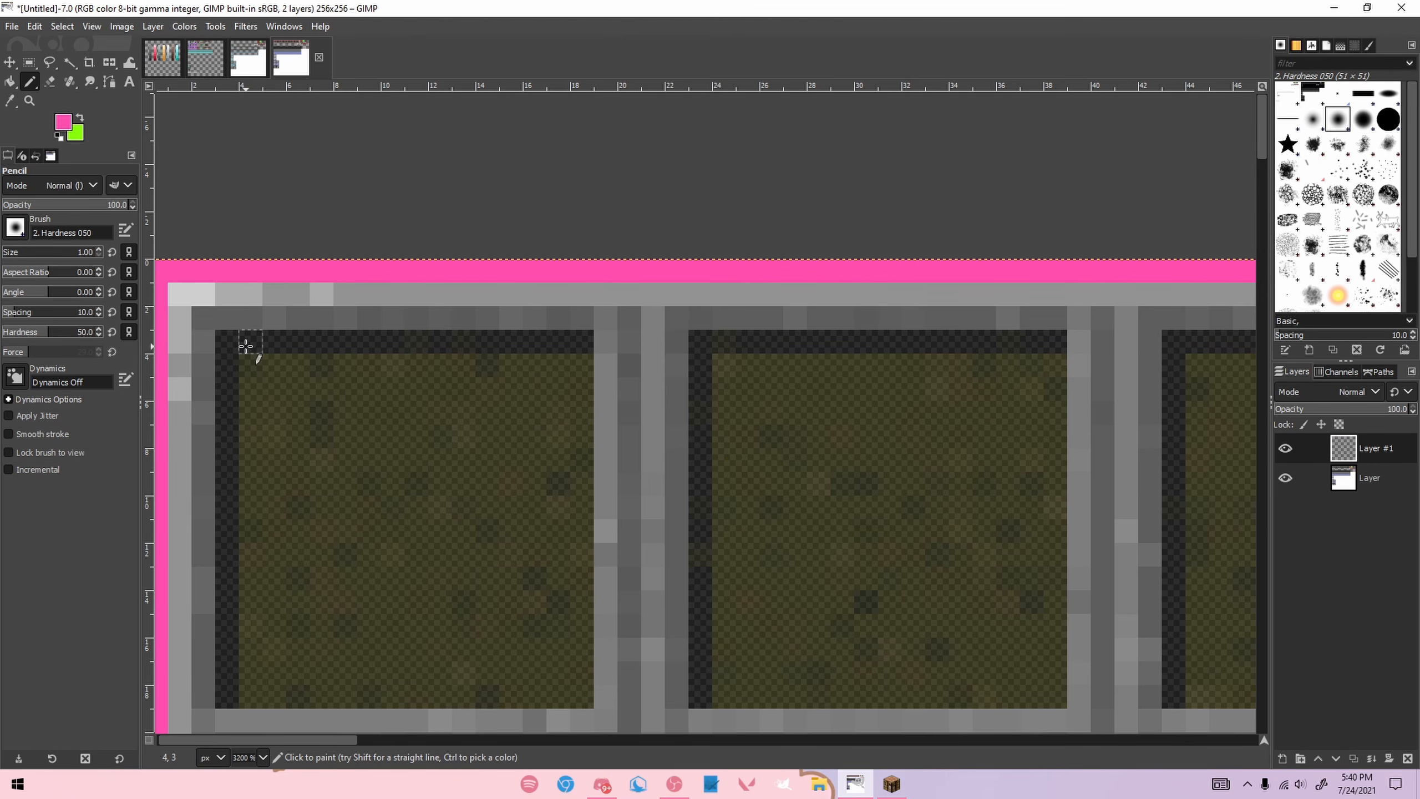
Step: Mark the four inner corners of the first hotbar slot with single pink pixels, undoing the extra diagonal pixels and top line
click(227, 342)
click(203, 365)
click(256, 327)
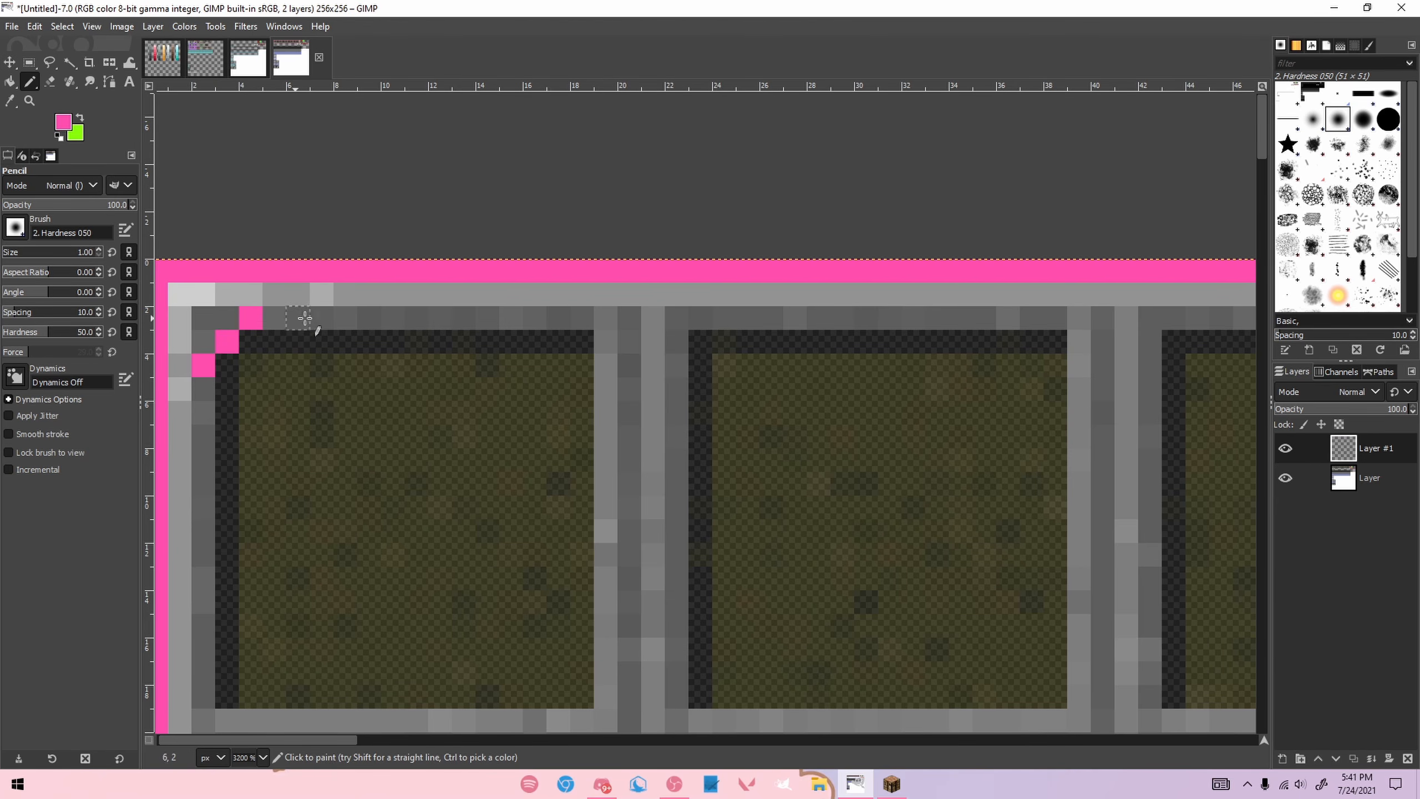
shift+click(571, 322)
key(ctrl+z)
key(ctrl+z)
key(ctrl+z)
click(582, 342)
scroll(413, 555, down, 3)
click(227, 537)
click(582, 537)
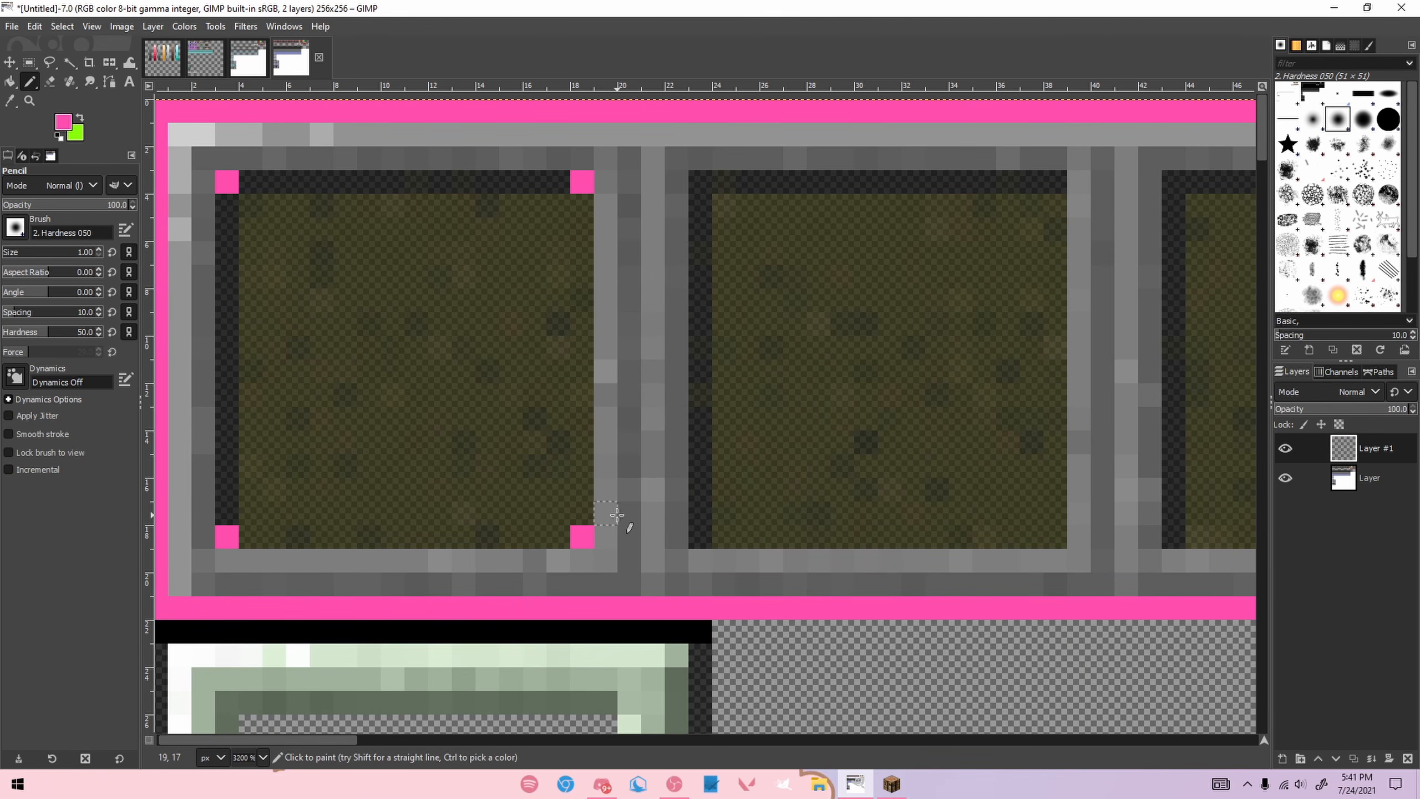
Step: Add pink pixels diagonally beside the first slot's corner marks and draw a straight pink line down its right side
click(548, 554)
click(203, 513)
click(203, 206)
click(251, 158)
click(558, 159)
shift+click(606, 513)
click(558, 561)
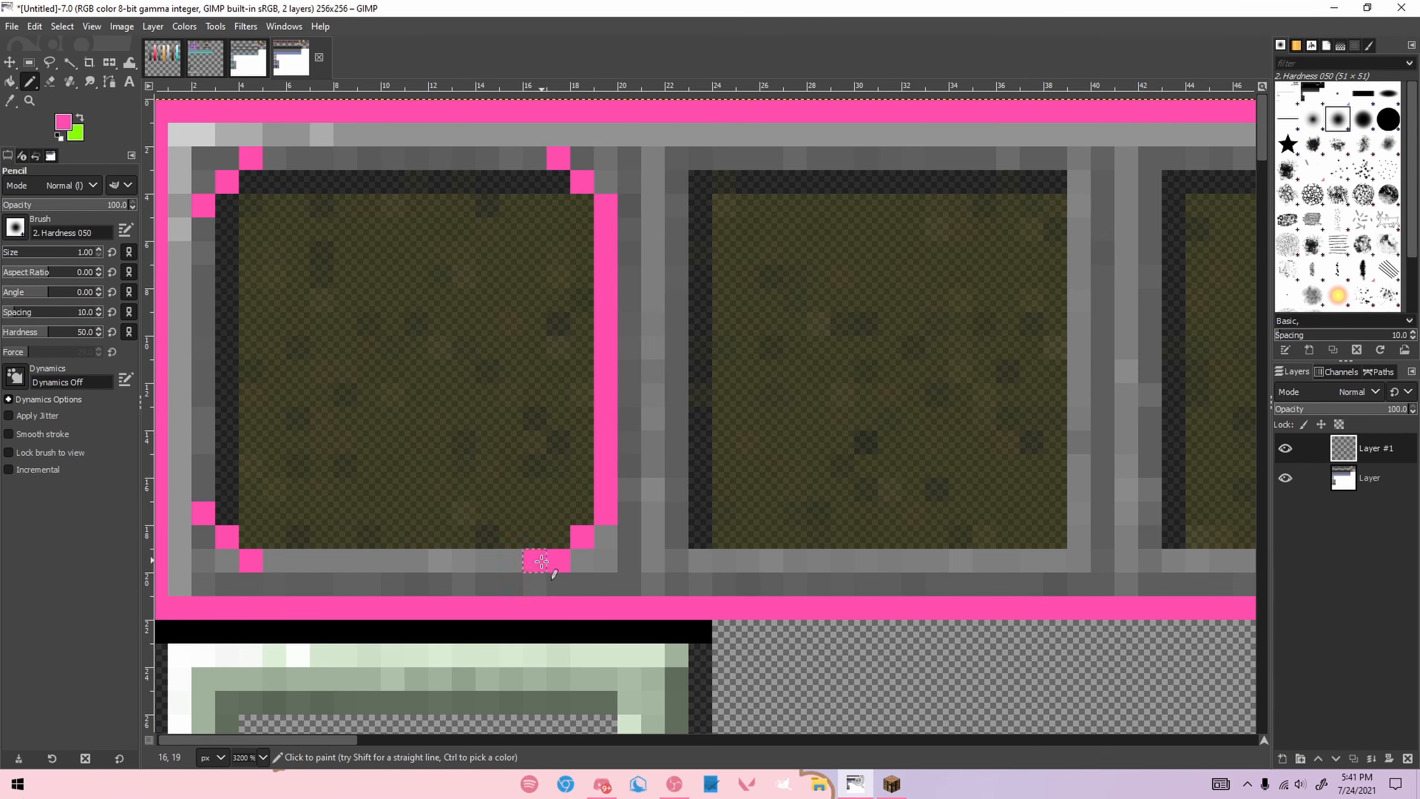
Step: Connect the corner pixels with straight pink lines along the bottom, left and top sides of the first slot
shift+click(250, 561)
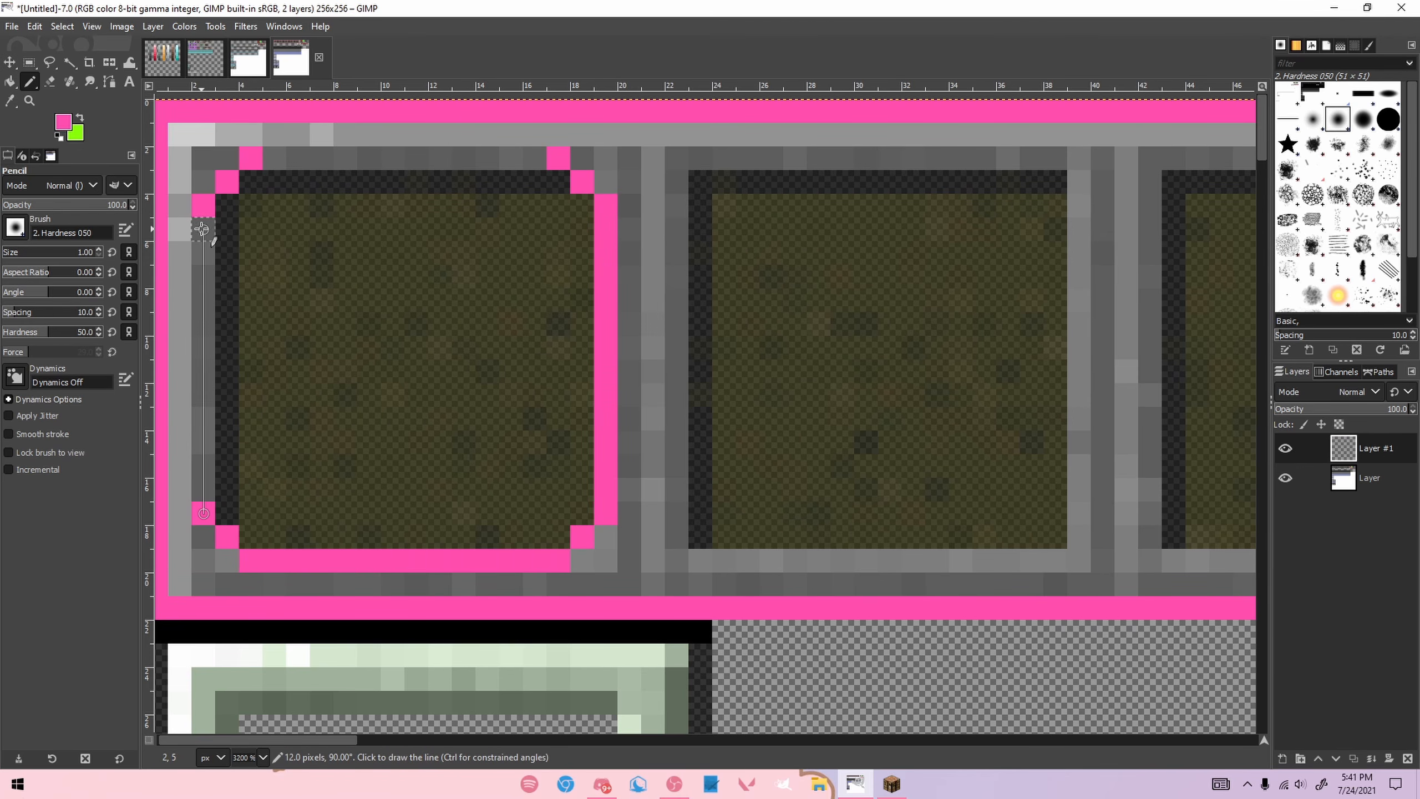
shift+click(203, 226)
click(251, 158)
shift+click(531, 159)
scroll(553, 290, down, 2)
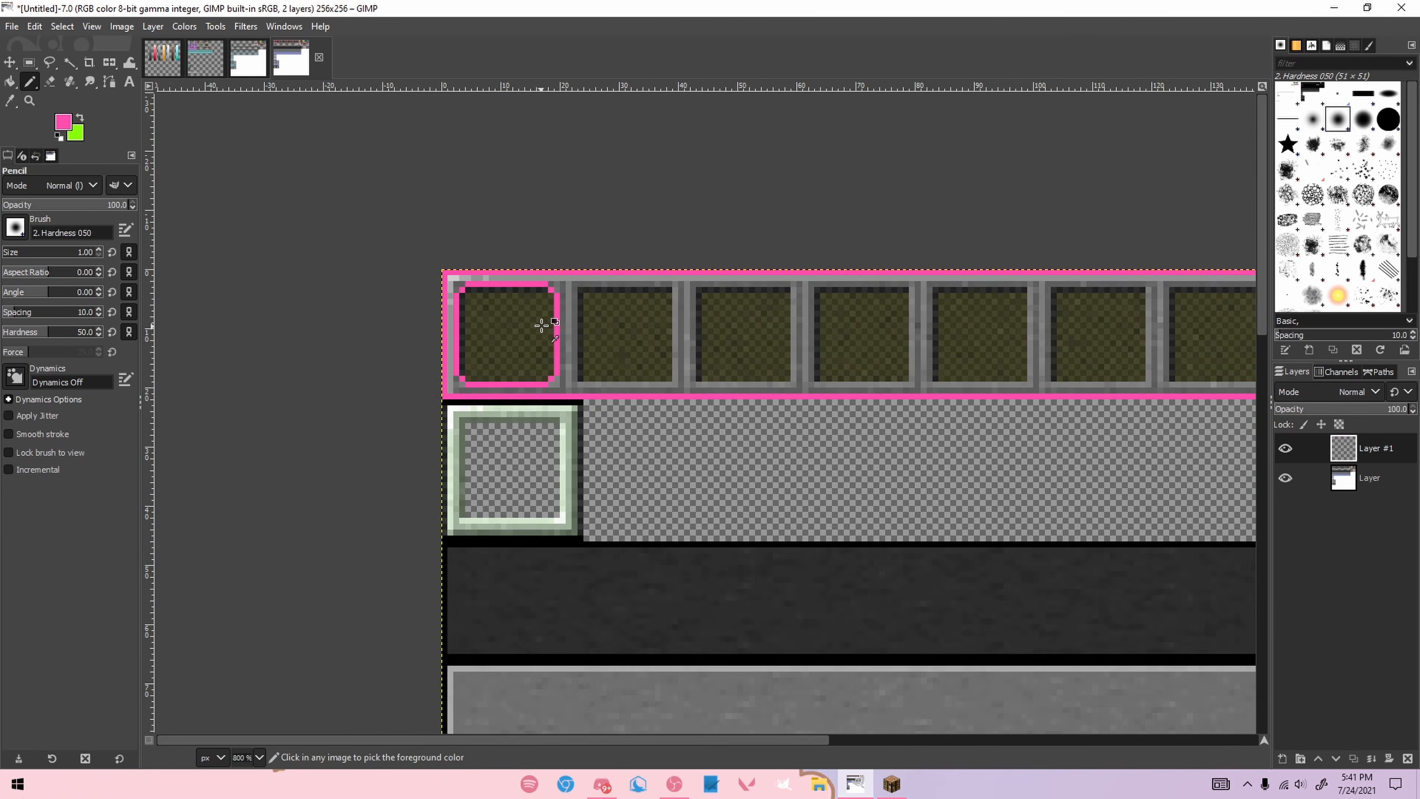
Step: Extend the first slot's pink sides toward the corners and cut away the interior area containing the inner corner pixels
scroll(540, 325, up, 1)
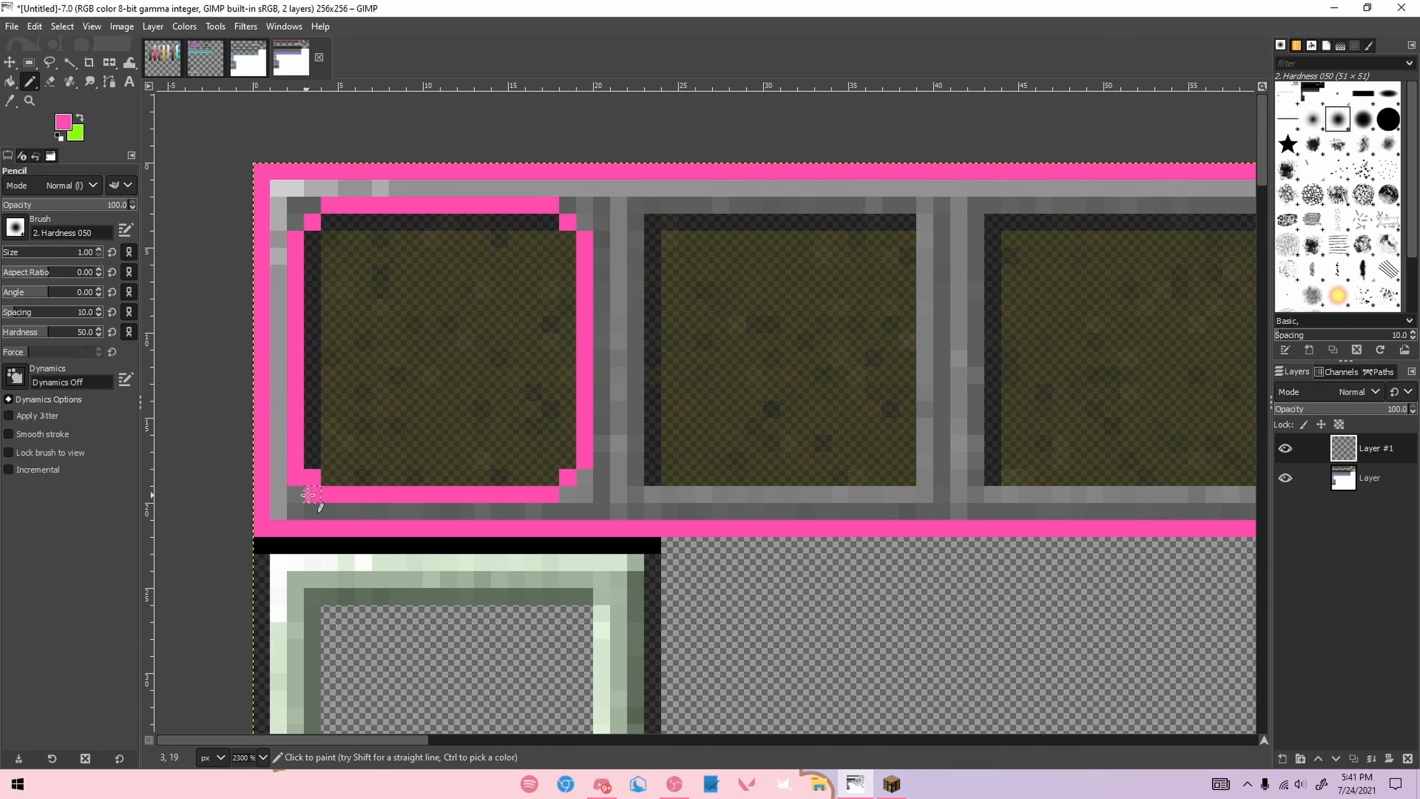
click(297, 221)
click(318, 205)
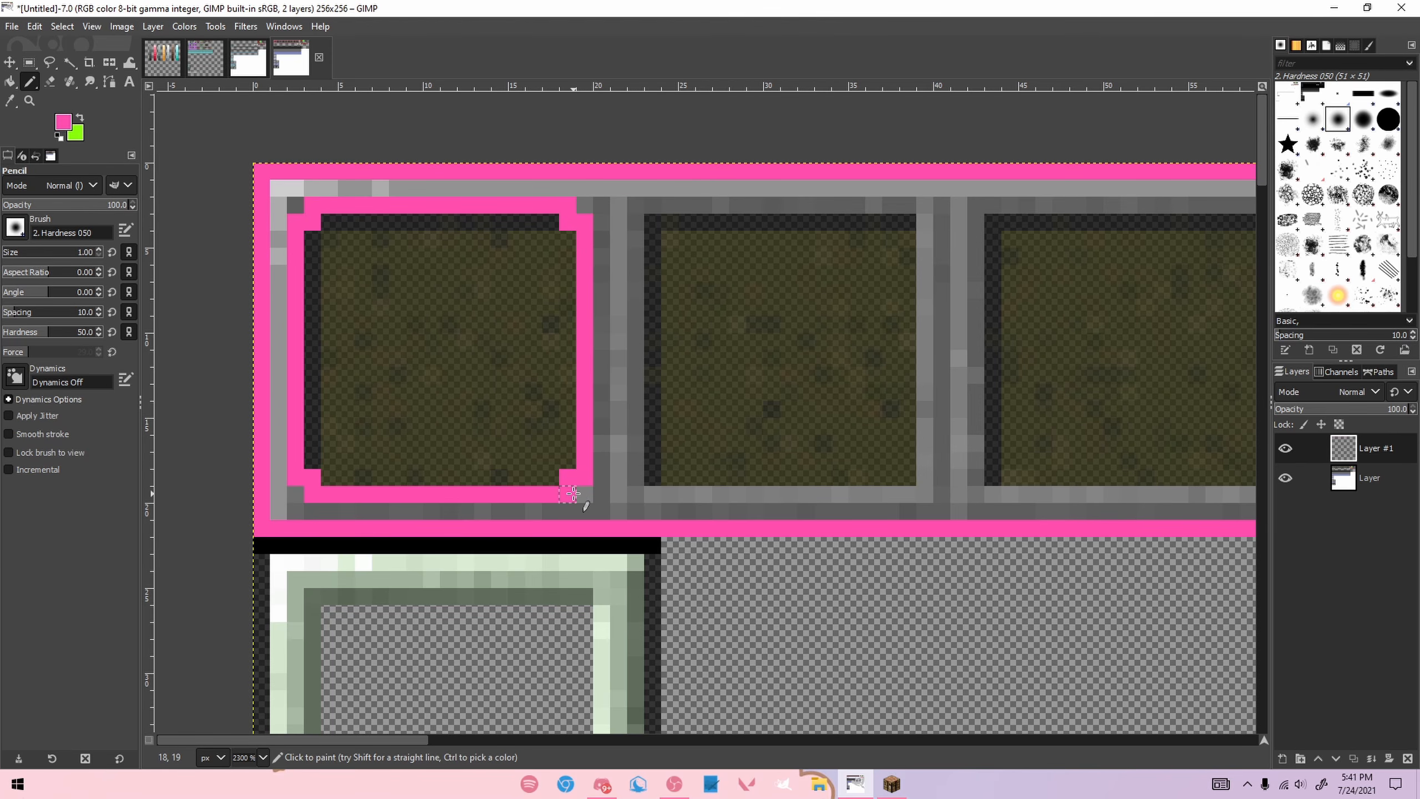
key(r)
drag(305, 214, 578, 479)
key(ctrl+x)
click(652, 386)
scroll(650, 383, down, 2)
scroll(615, 351, up, 1)
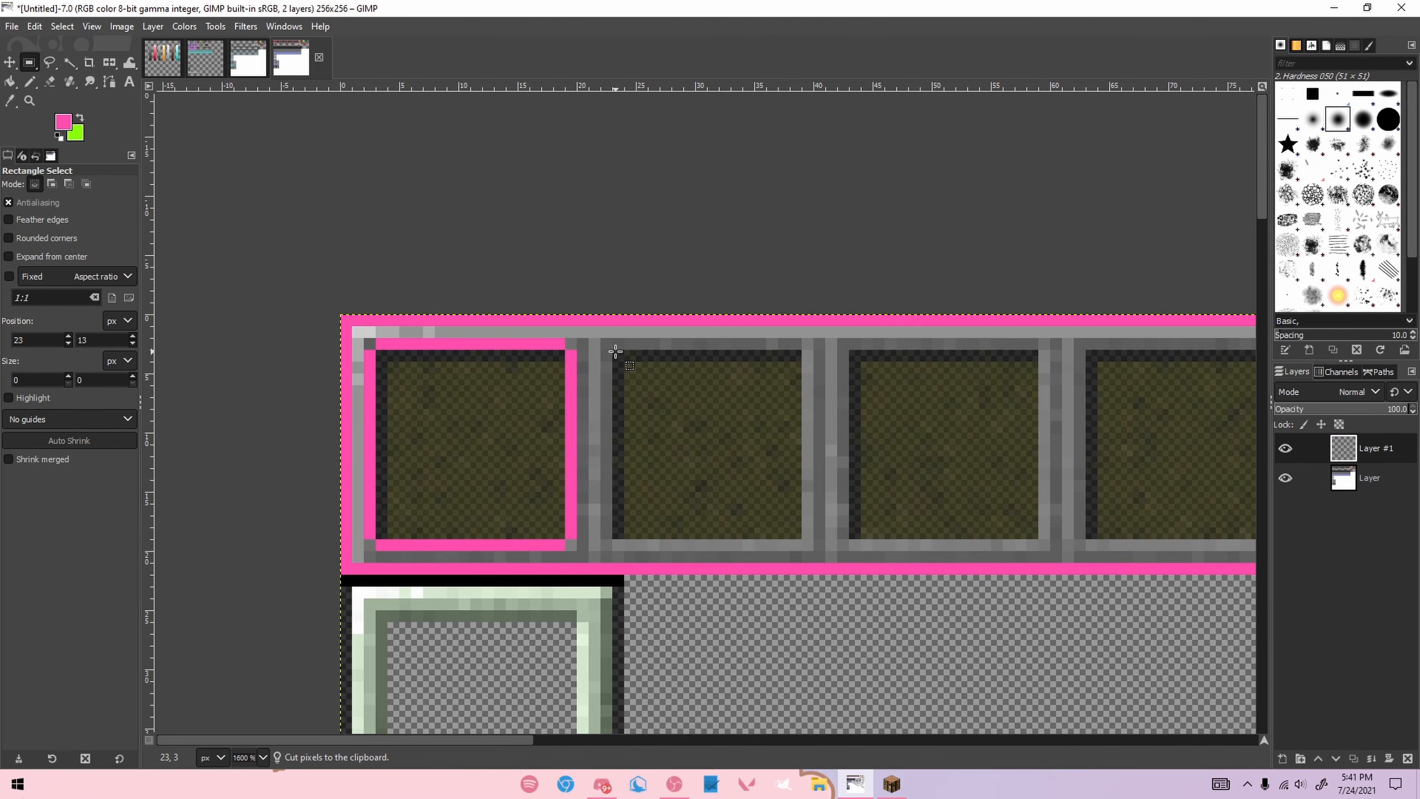
scroll(585, 456, up, 2)
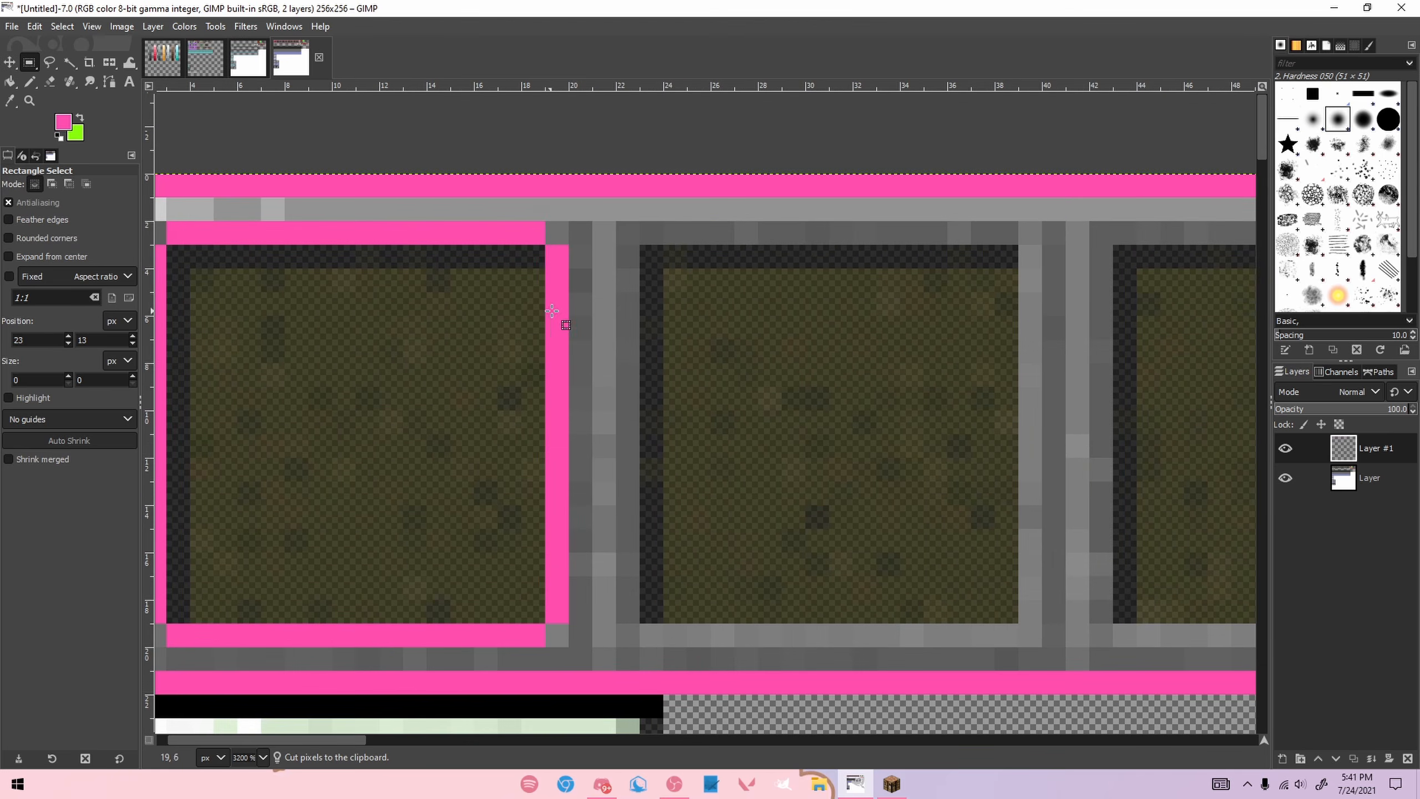
Step: Copy the first slot's 18 × 18 px pink outline and place pasted copies around the following hotbar slots
scroll(551, 291, down, 2)
drag(347, 258, 939, 461)
key(ctrl+c)
key(ctrl+v)
key(ctrl+v)
drag(483, 739, 601, 738)
key(ctrl+v)
drag(463, 458, 710, 459)
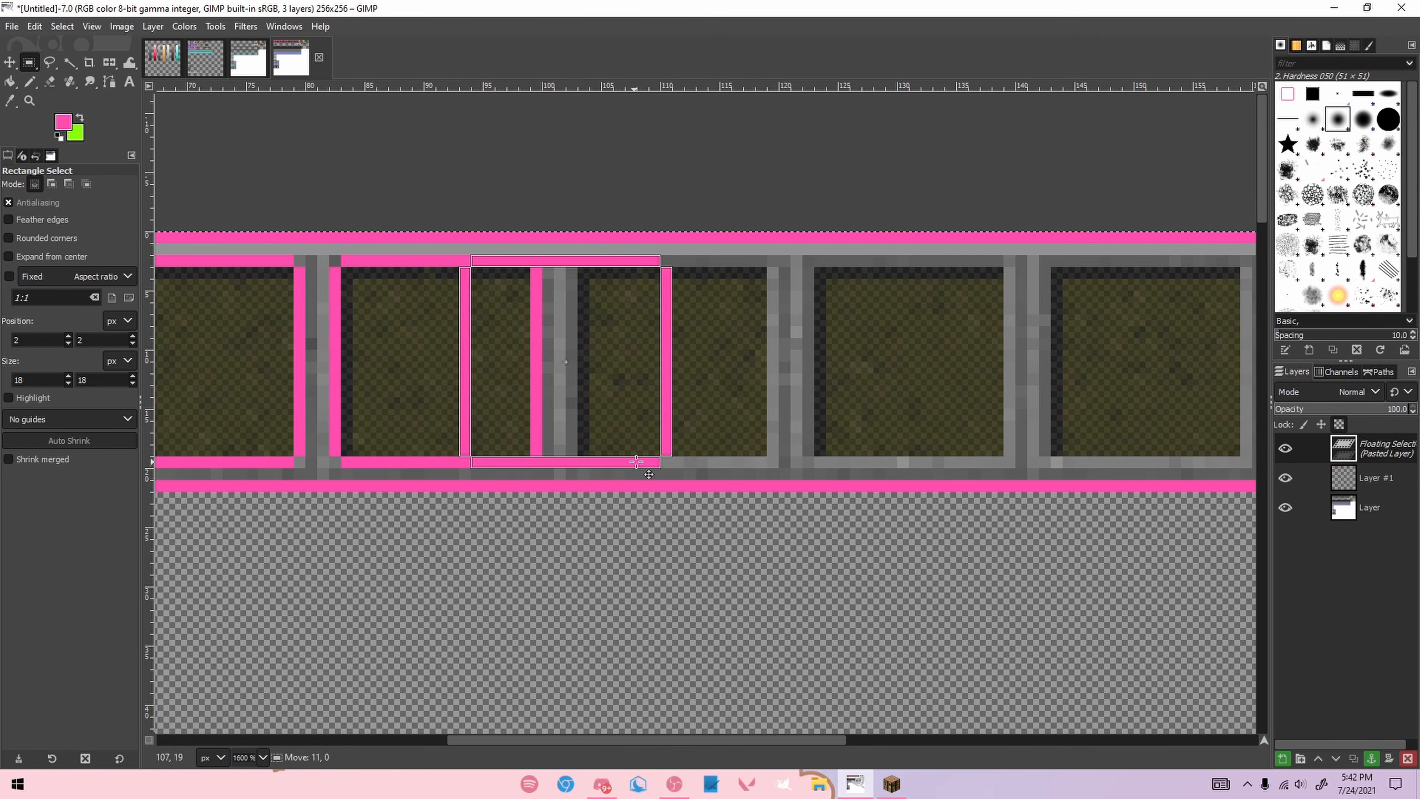
drag(628, 466, 936, 465)
Step: Paste the pink outline around the last hotbar slots and anchor it
key(ctrl+v)
drag(657, 739, 816, 738)
drag(557, 465, 1001, 457)
key(ctrl+v)
click(1141, 386)
scroll(755, 440, down, 2)
scroll(366, 509, left, 6)
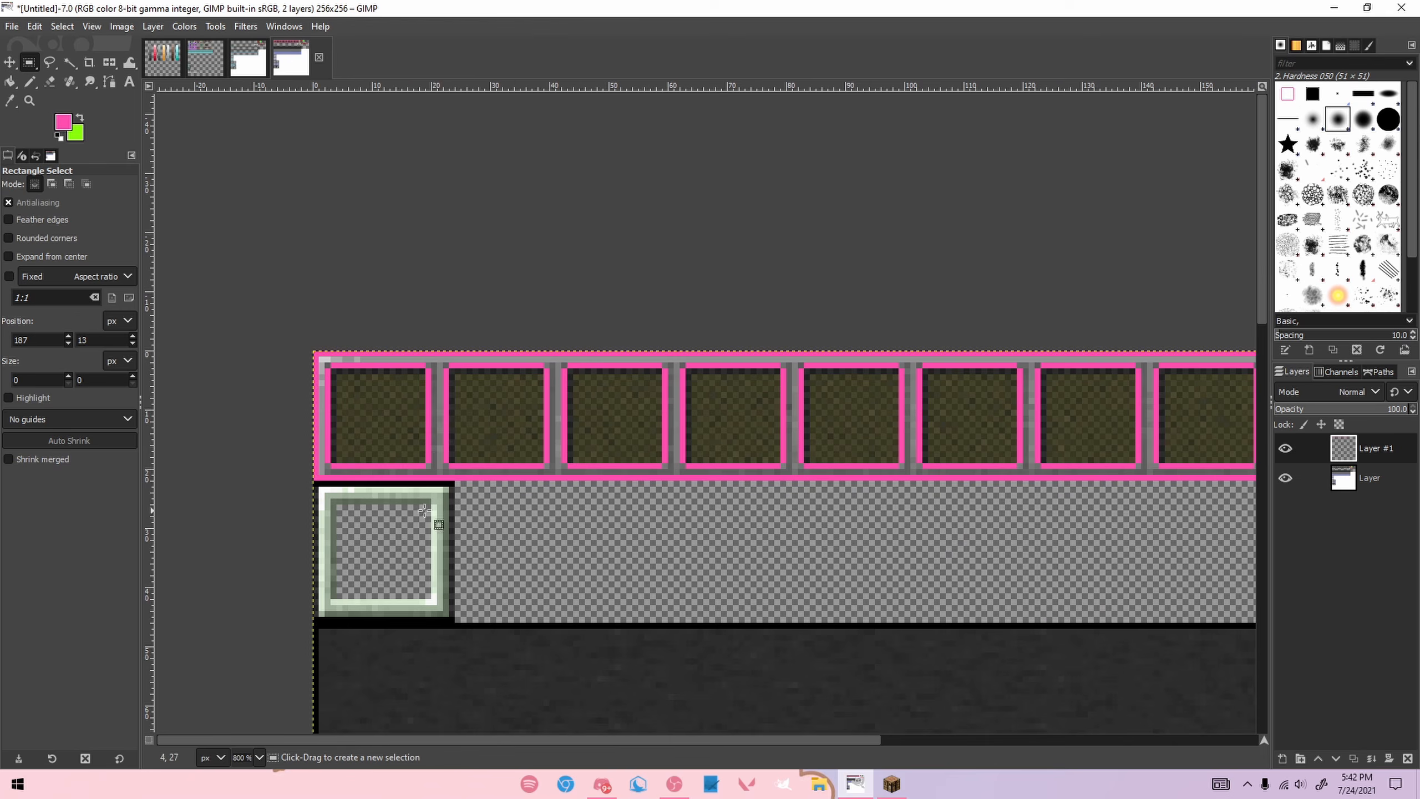
Step: Paste the pink slot outline onto the inner edge of the pale green selection frame below the hotbar and anchor it
scroll(348, 523, up, 2)
key(ctrl+v)
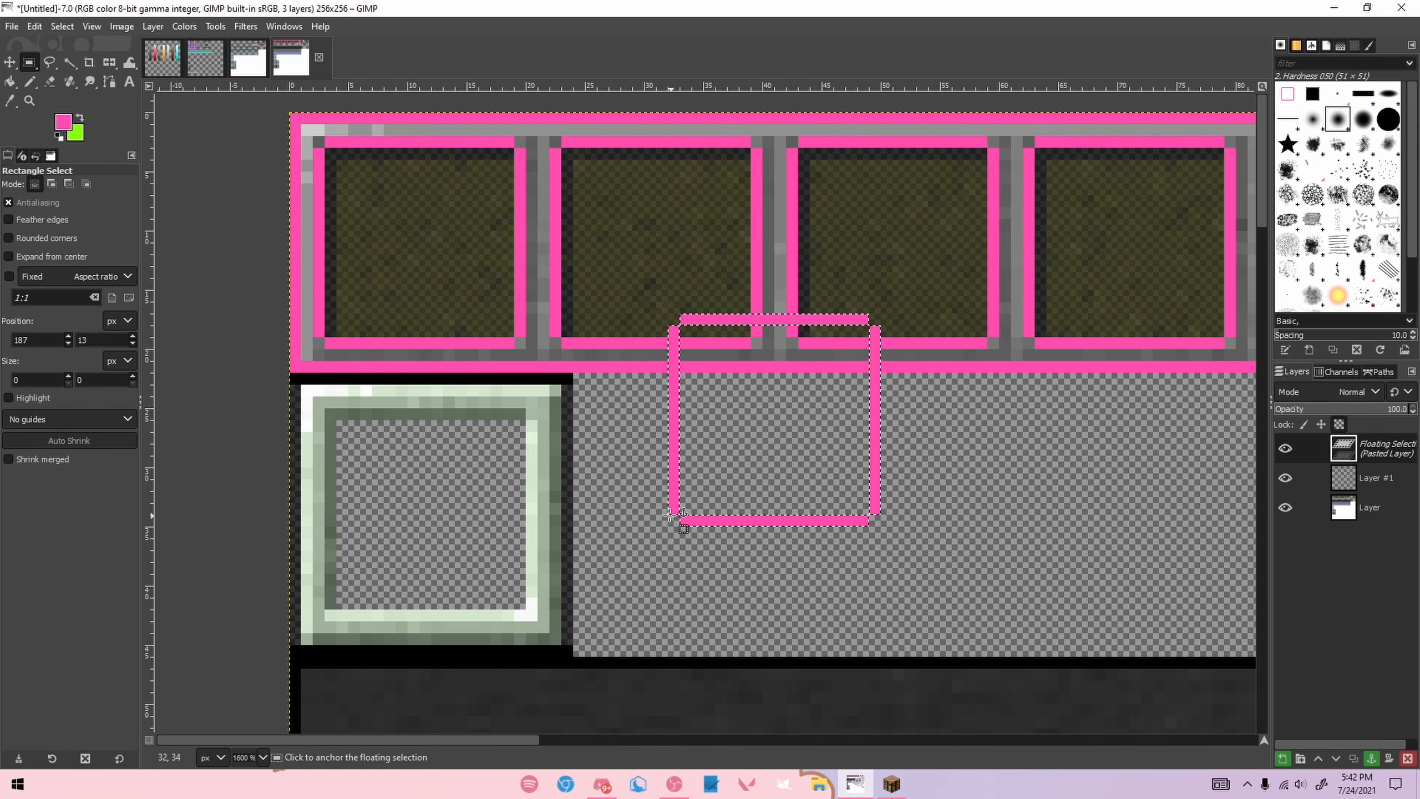
drag(688, 513, 345, 607)
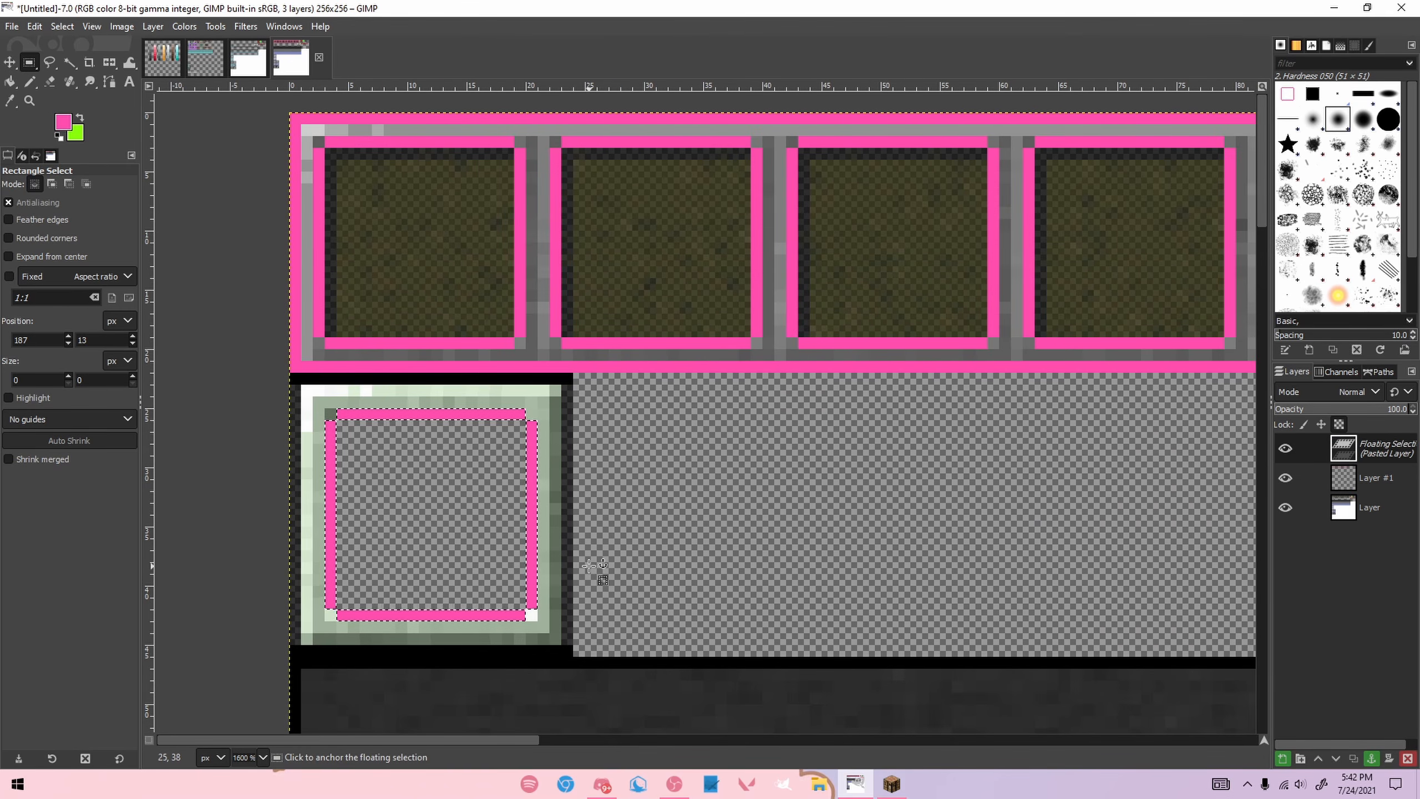
click(572, 483)
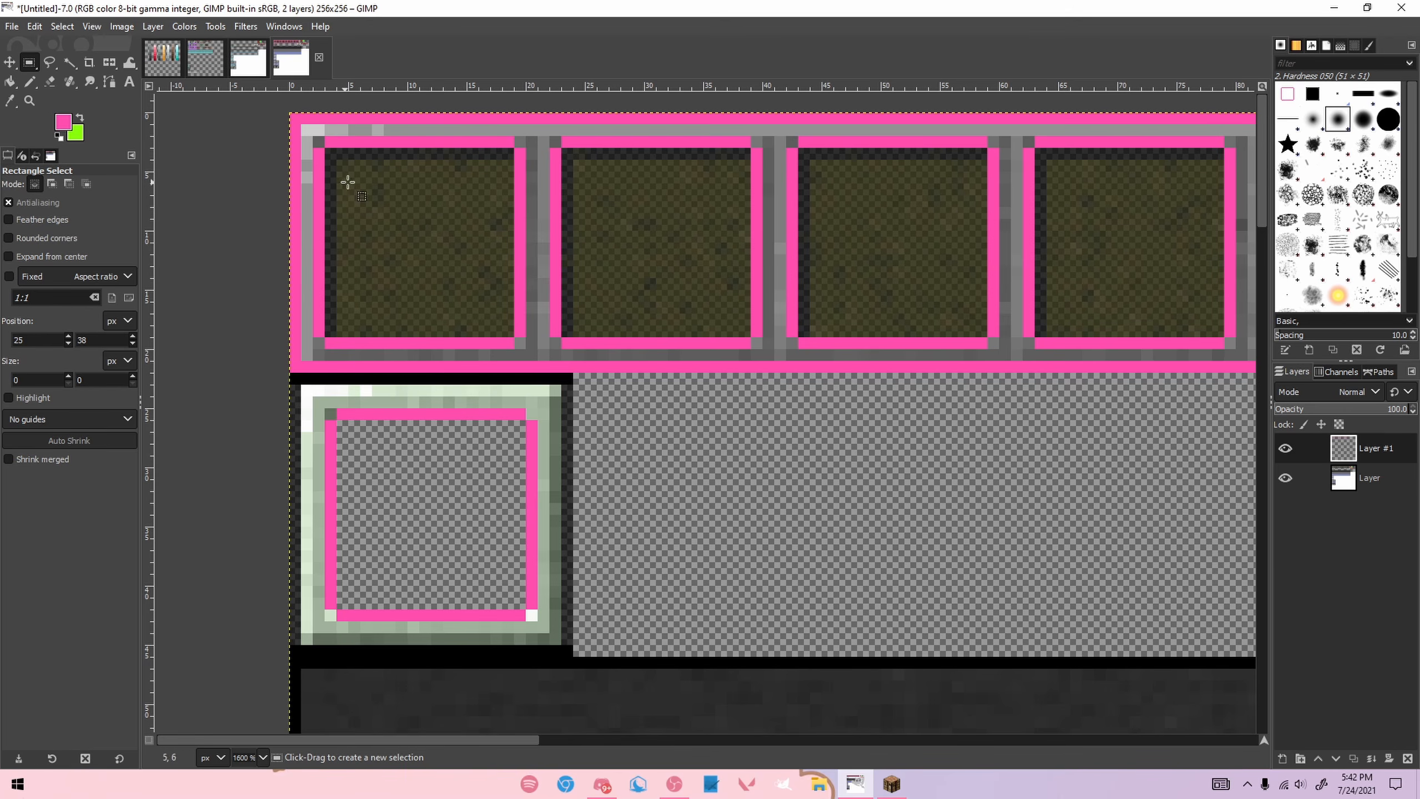
drag(301, 126, 561, 324)
click(644, 170)
Step: Pencil straight pink lines along the four outer sides of the selection frame, leaving the corners open
key(n)
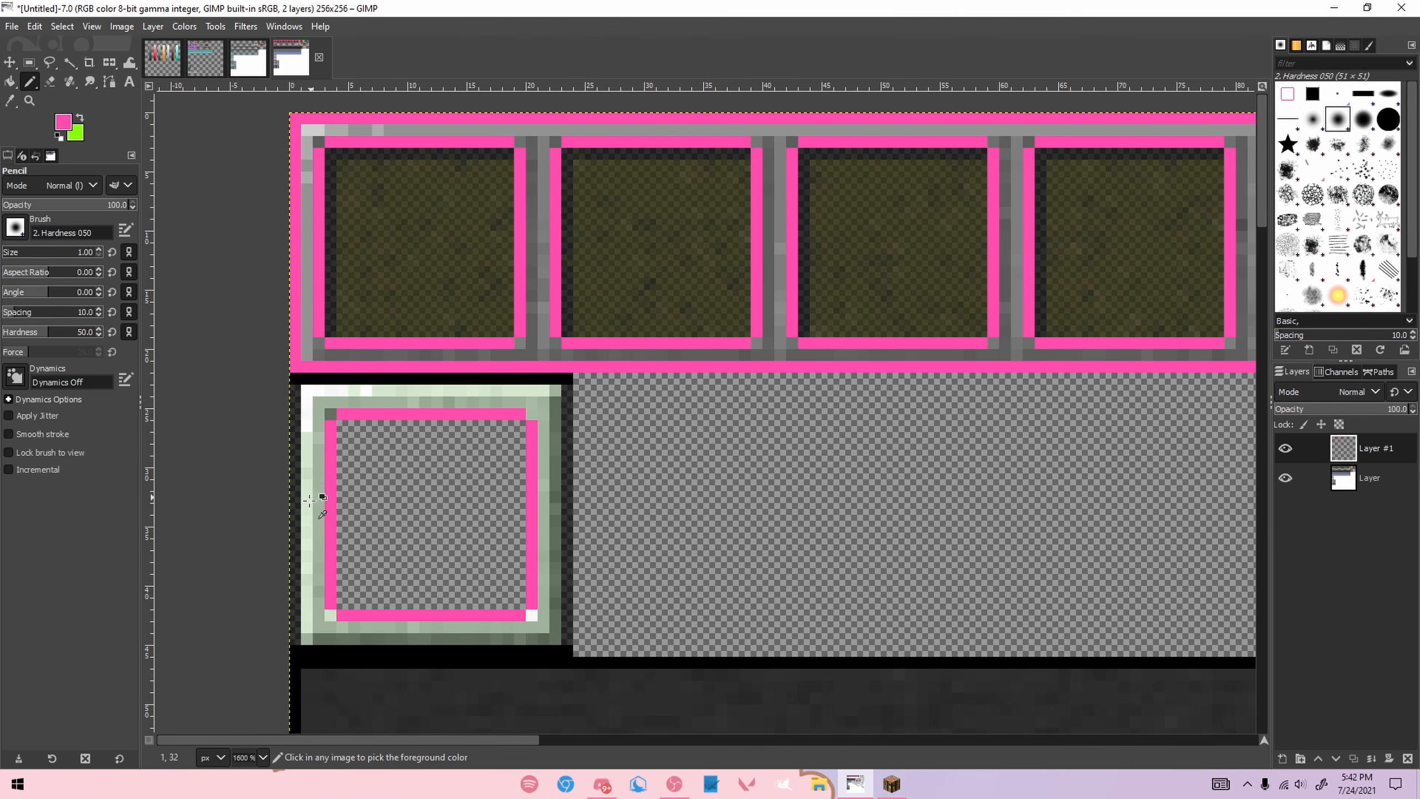
scroll(311, 496, up, 1)
click(306, 390)
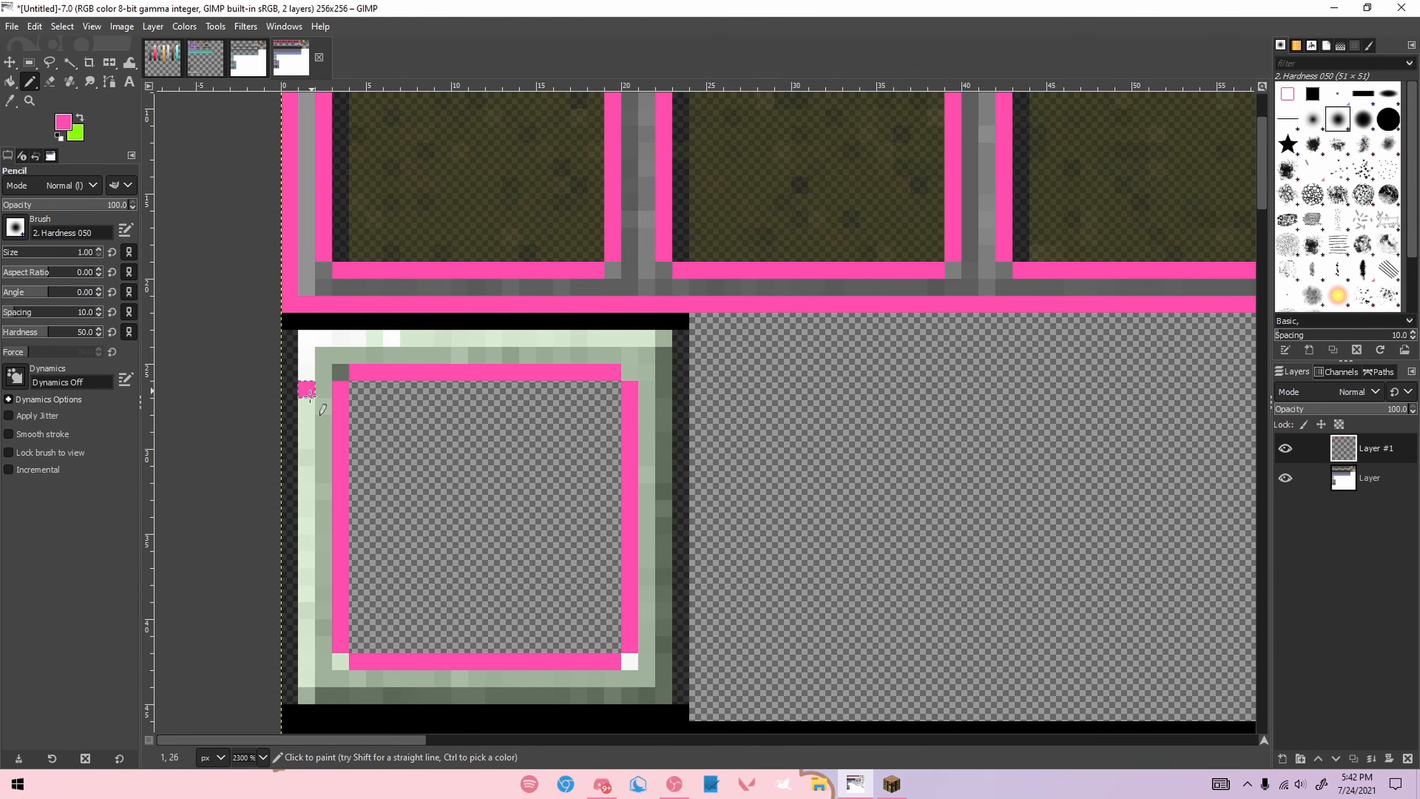
shift+click(307, 644)
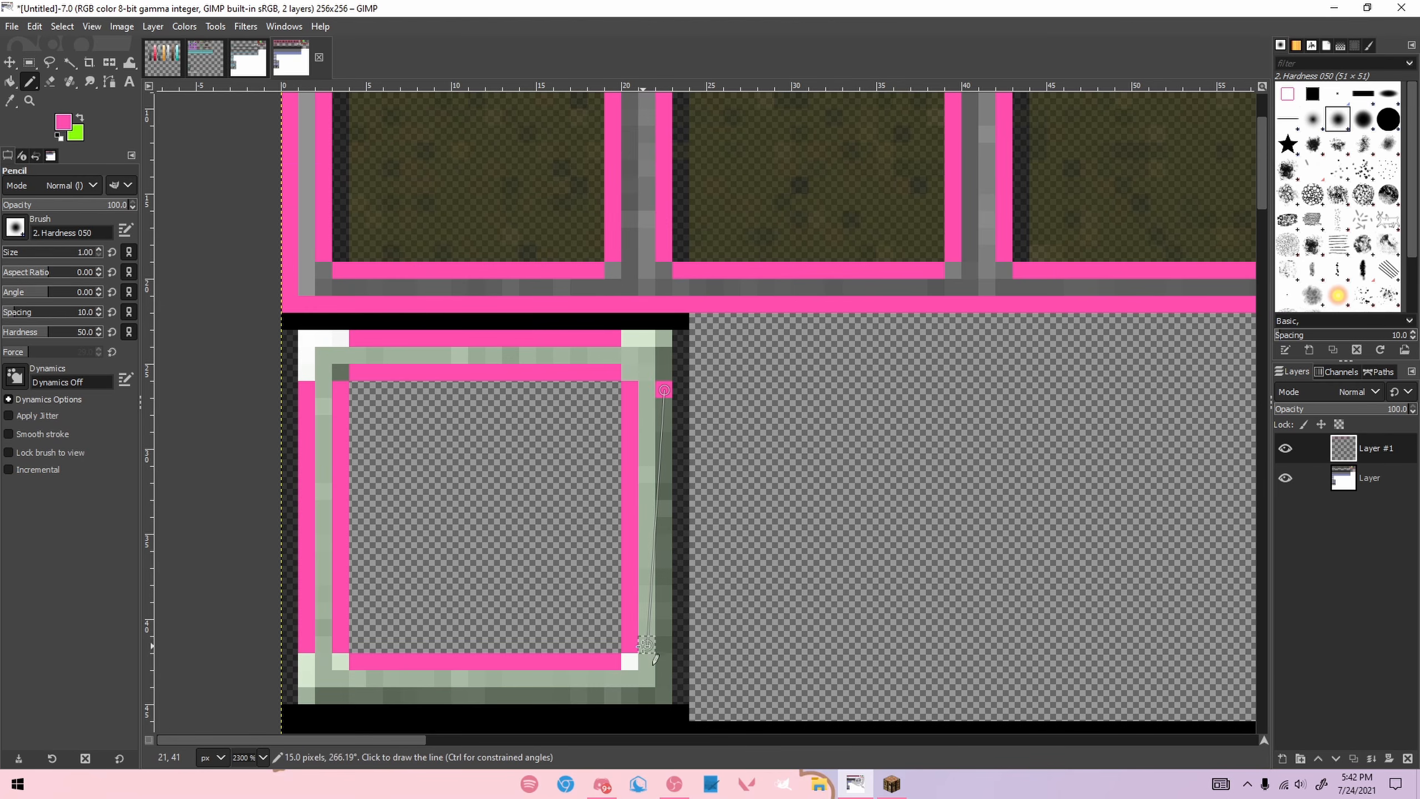
shift+click(664, 645)
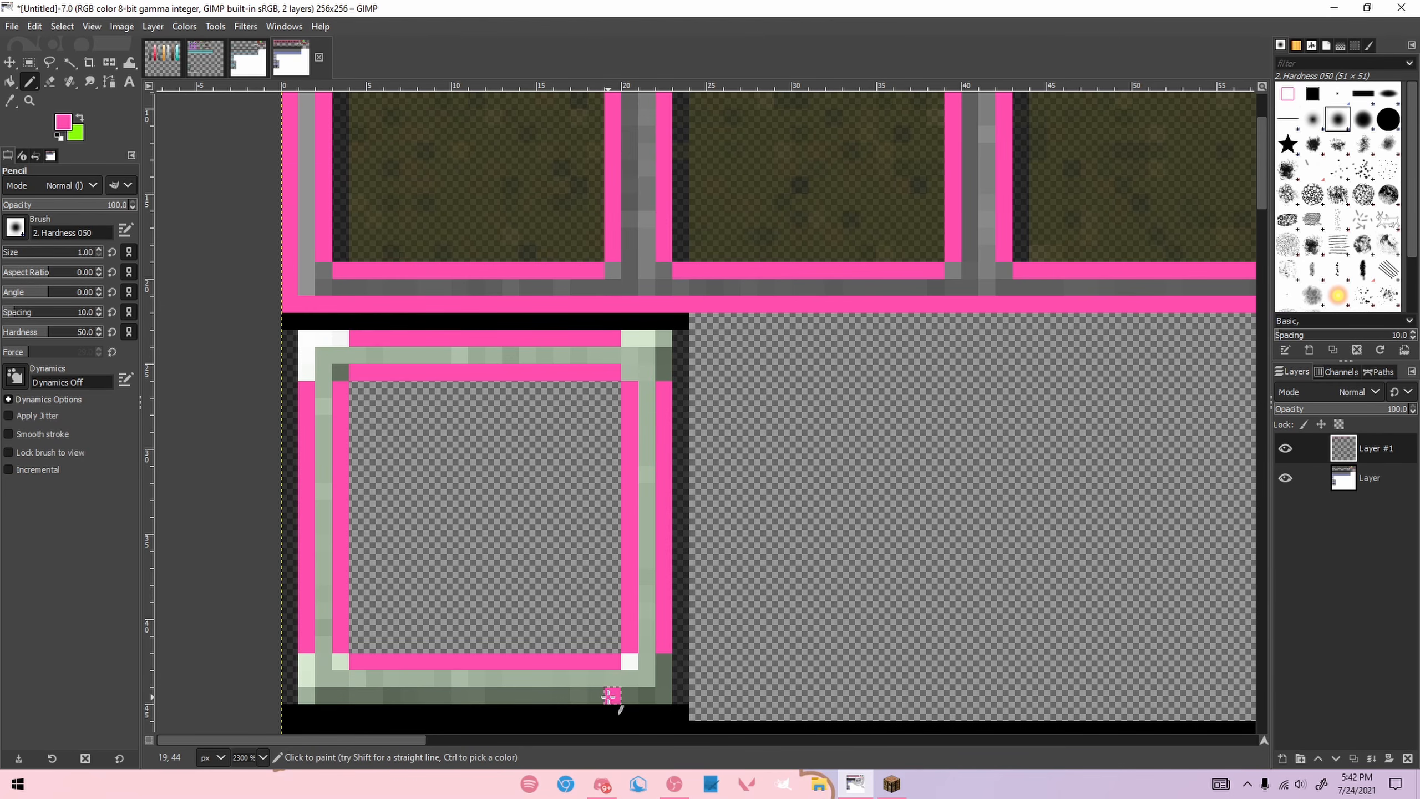
shift+click(347, 695)
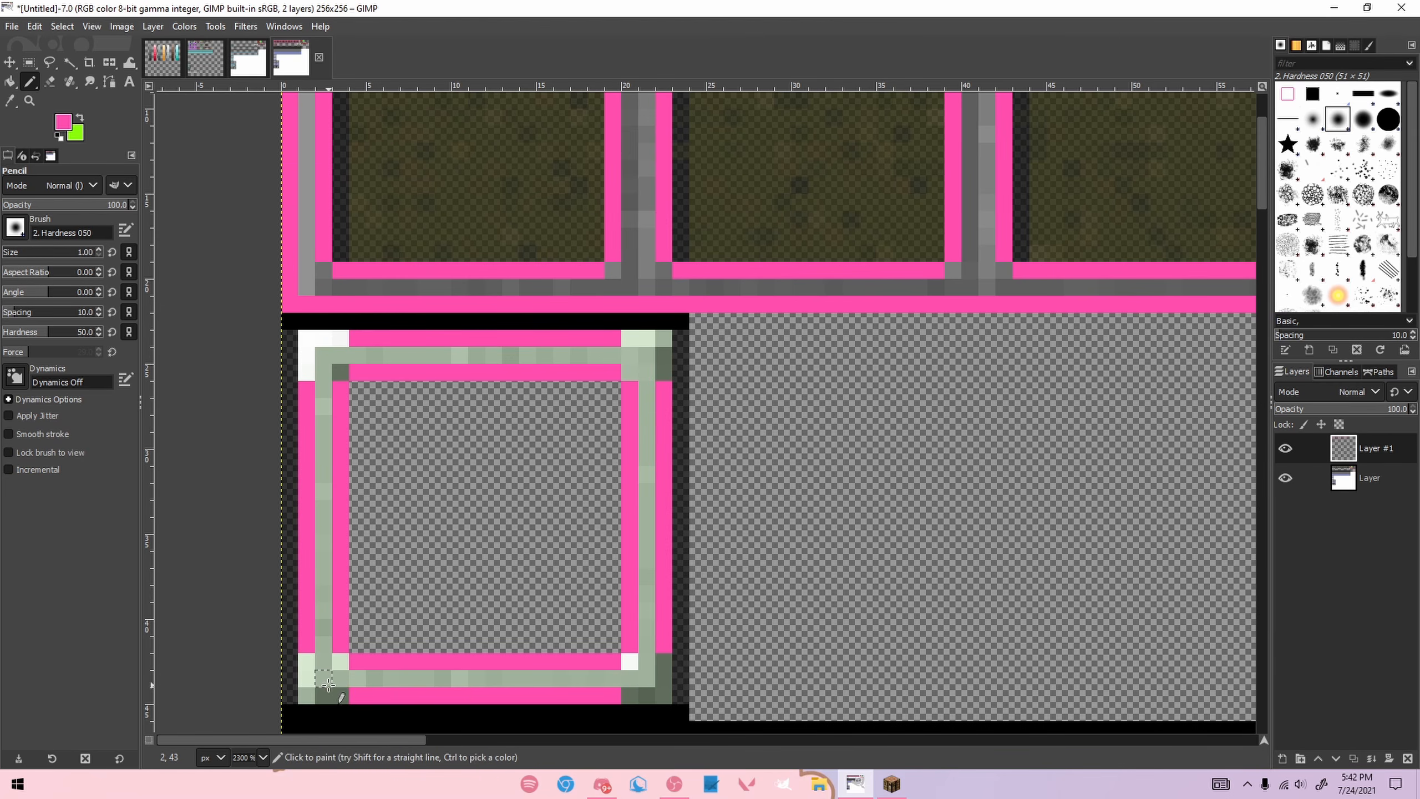
Step: Round the selection frame's outer pink outline by adding diagonally stepped pixels at its corners
click(629, 696)
click(341, 696)
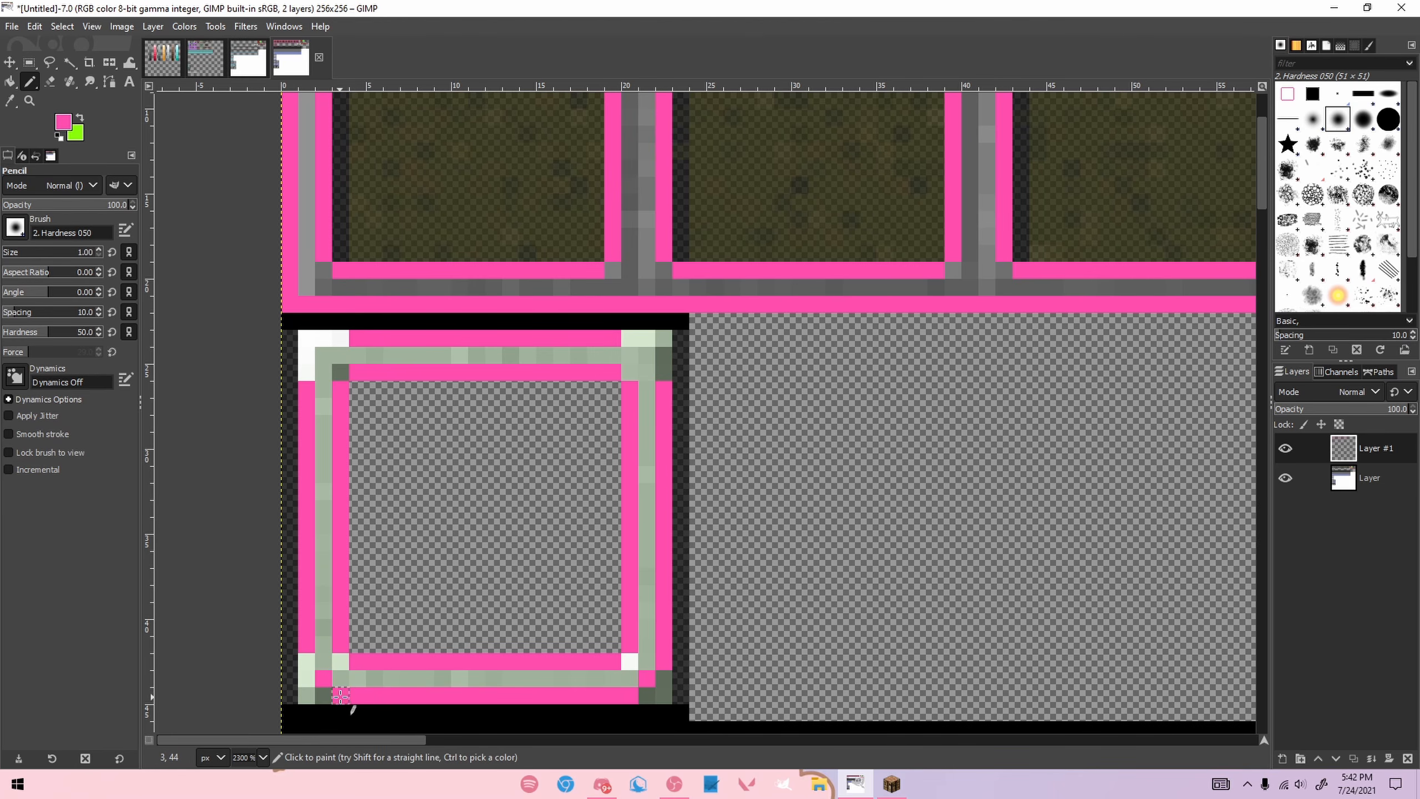
click(317, 349)
click(630, 338)
click(647, 355)
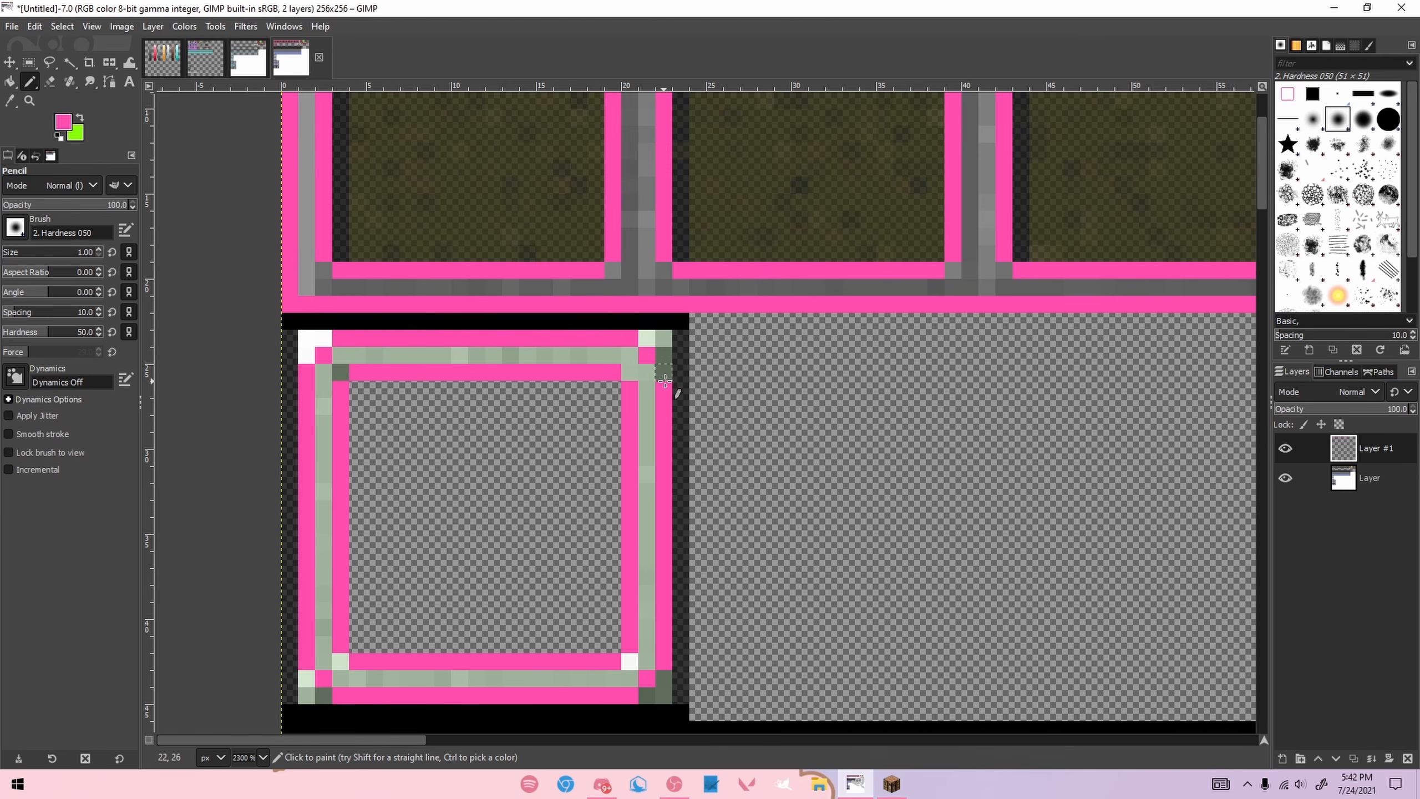
Step: Add another transparent layer above the layer with the pink outlines
scroll(665, 378, down, 4)
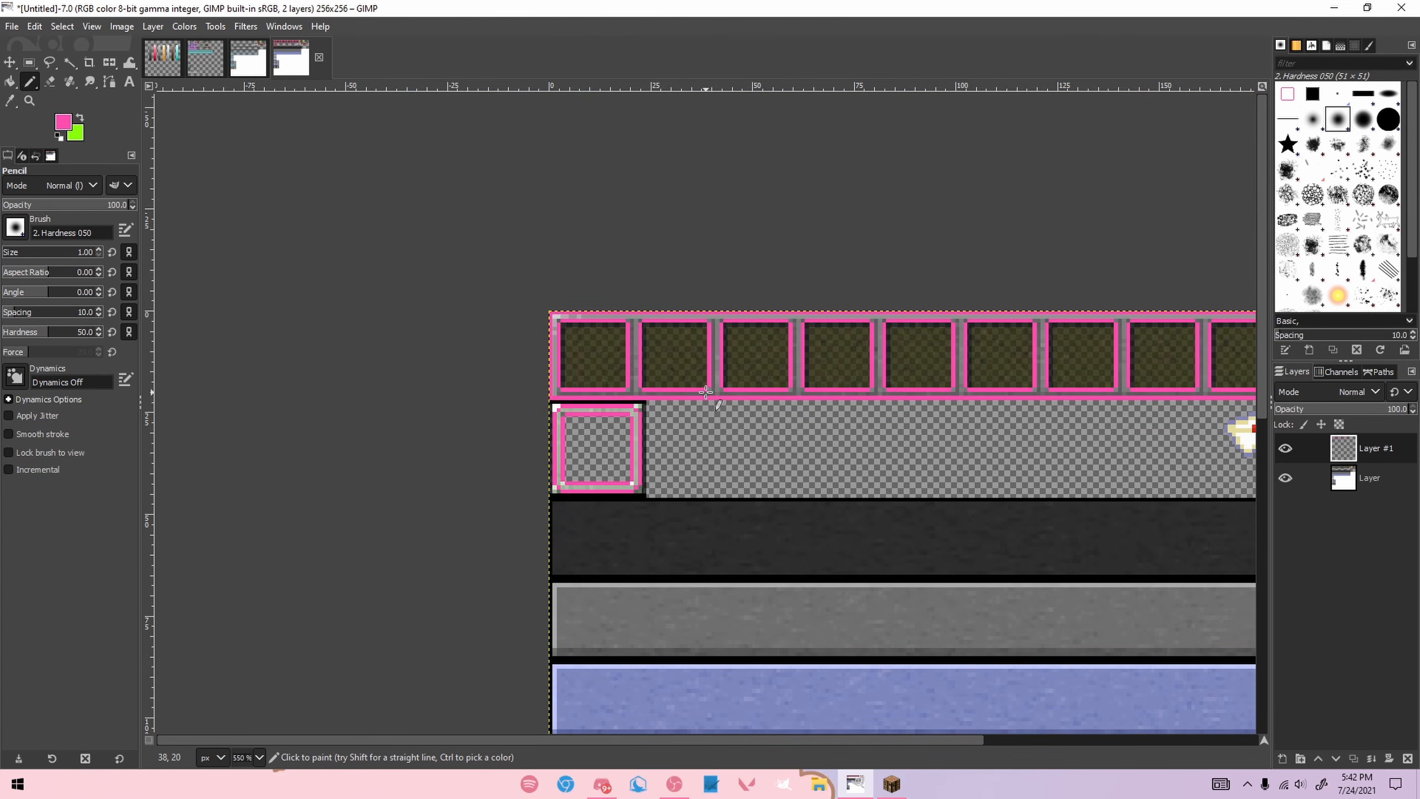
scroll(594, 428, down, 1)
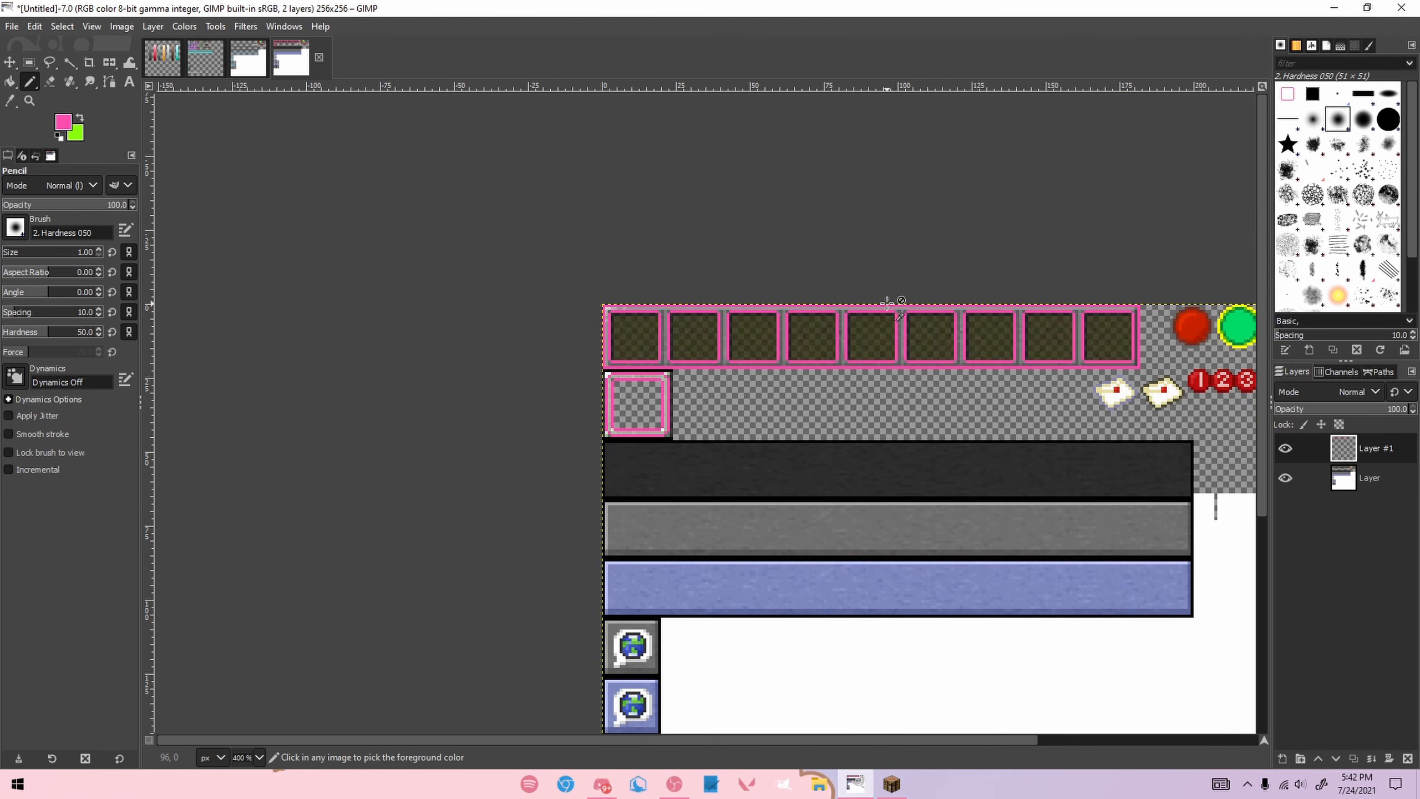
scroll(582, 309, up, 3)
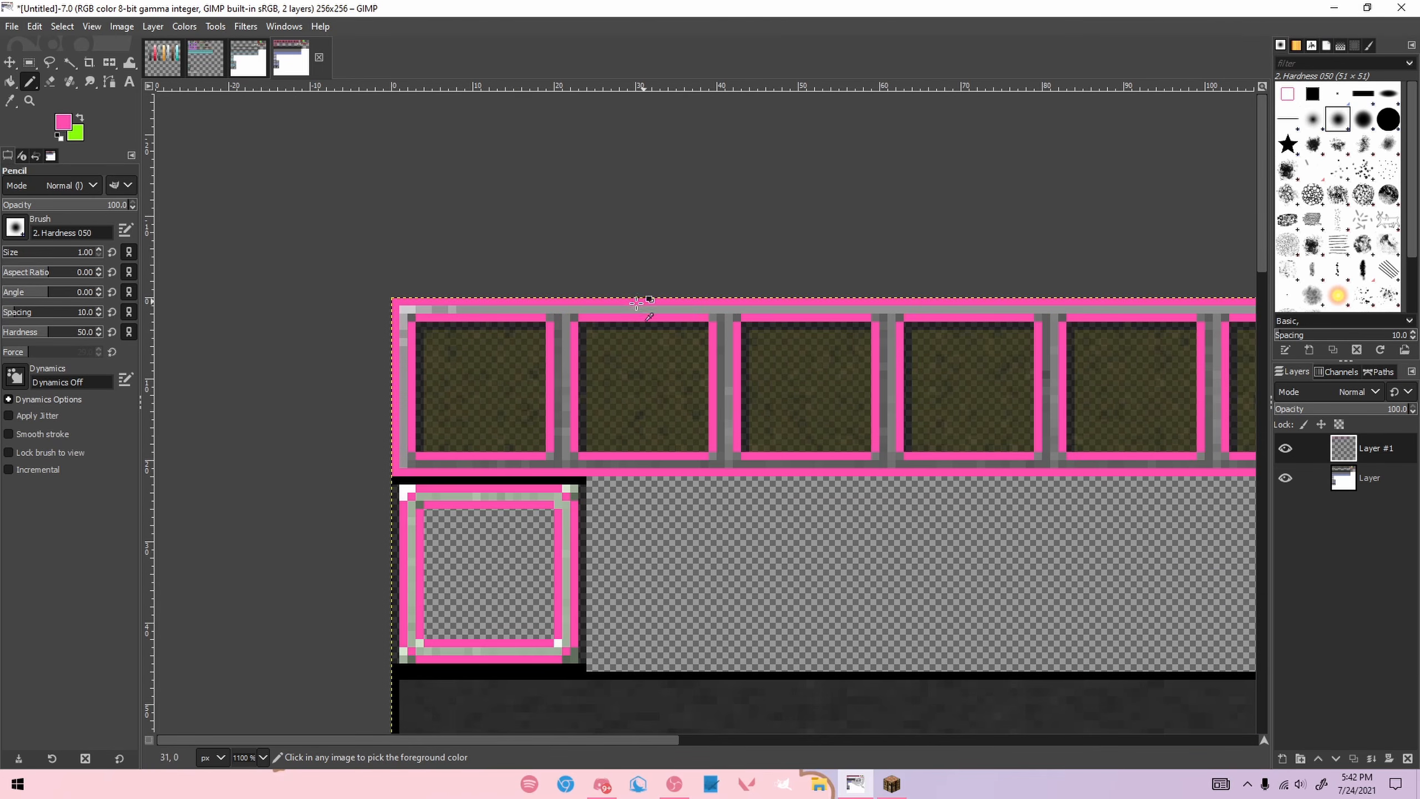
scroll(581, 309, up, 1)
click(1282, 758)
click(1301, 737)
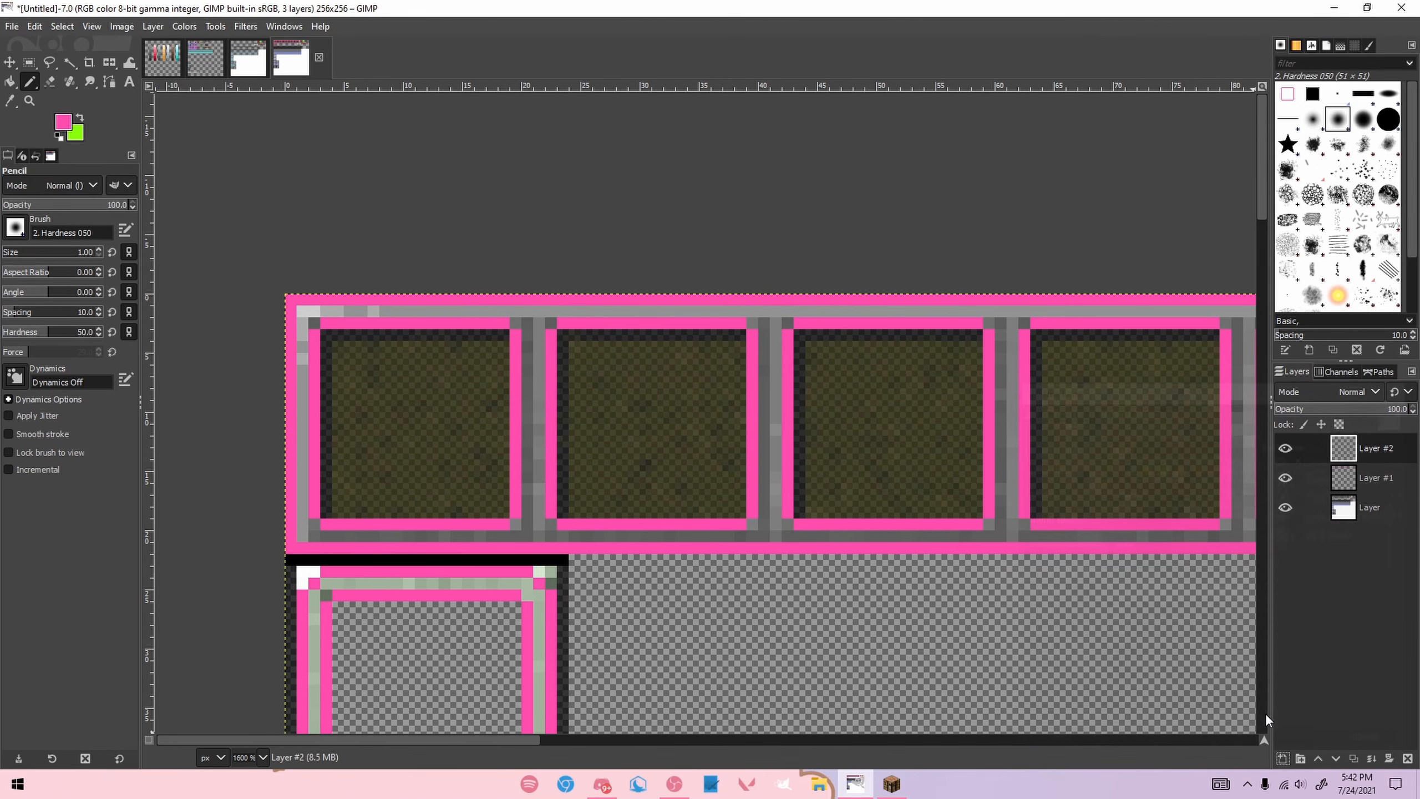
scroll(334, 334, up, 1)
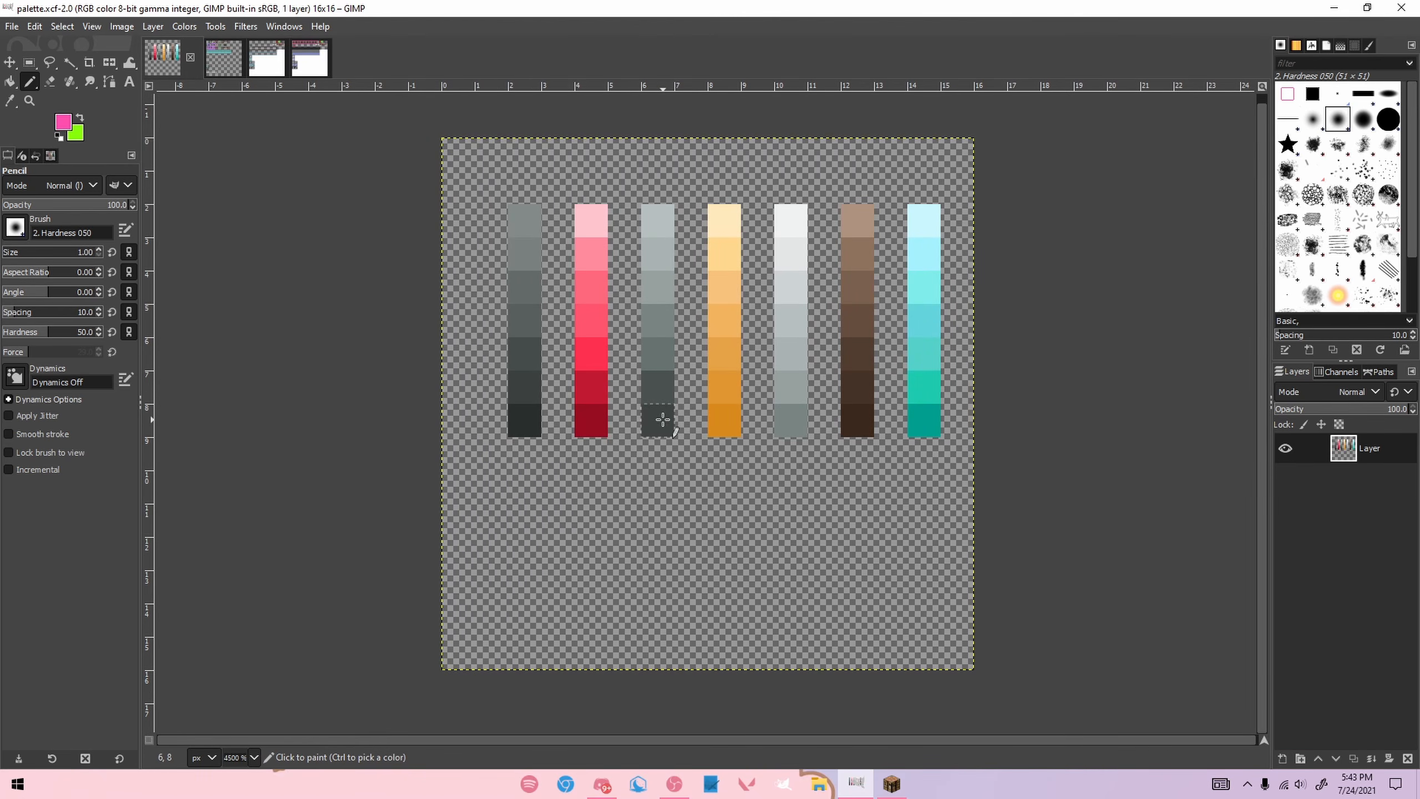
Step: Pick the darkest shade of the palette's third column and pencil it over the pink line along the hotbar's bottom outer edge
ctrl+click(640, 412)
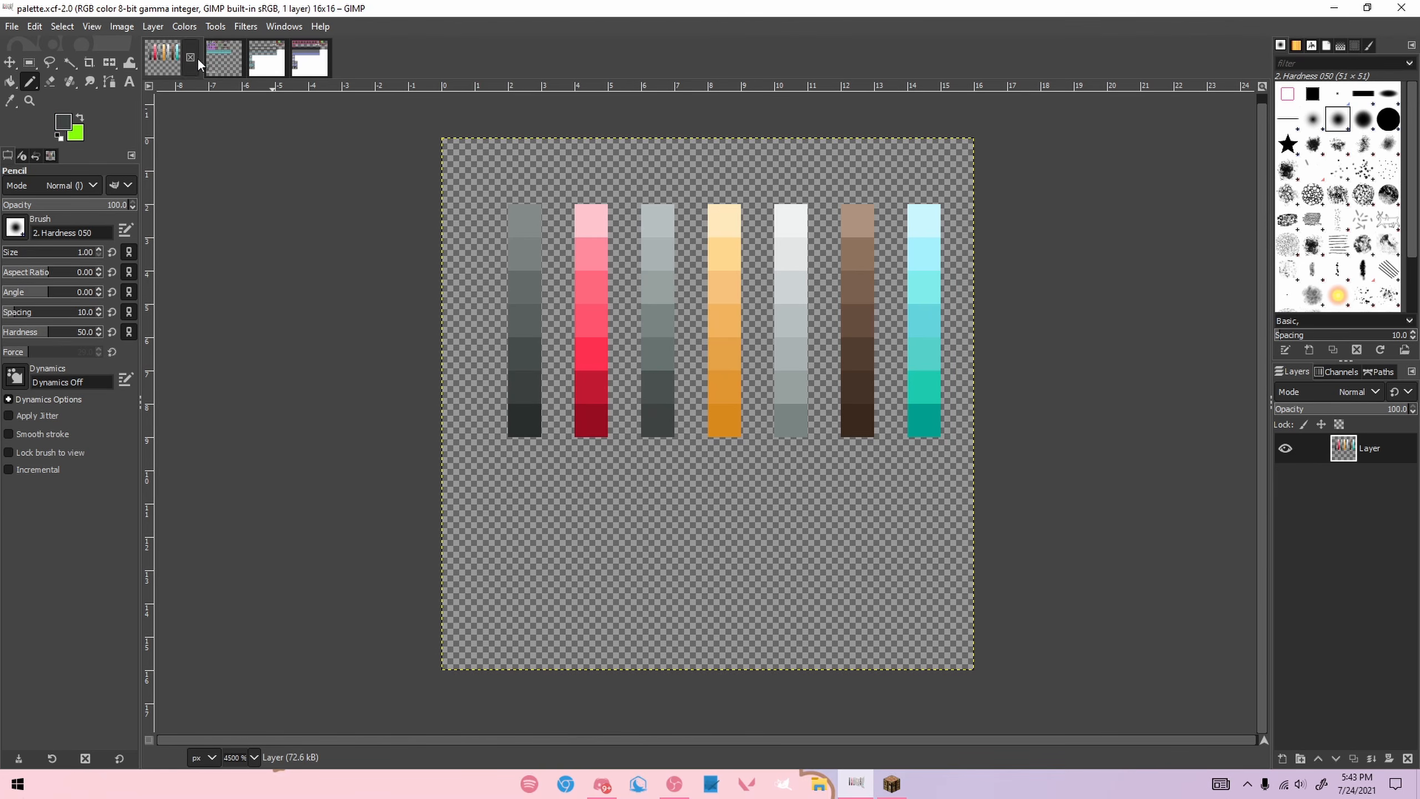
click(273, 66)
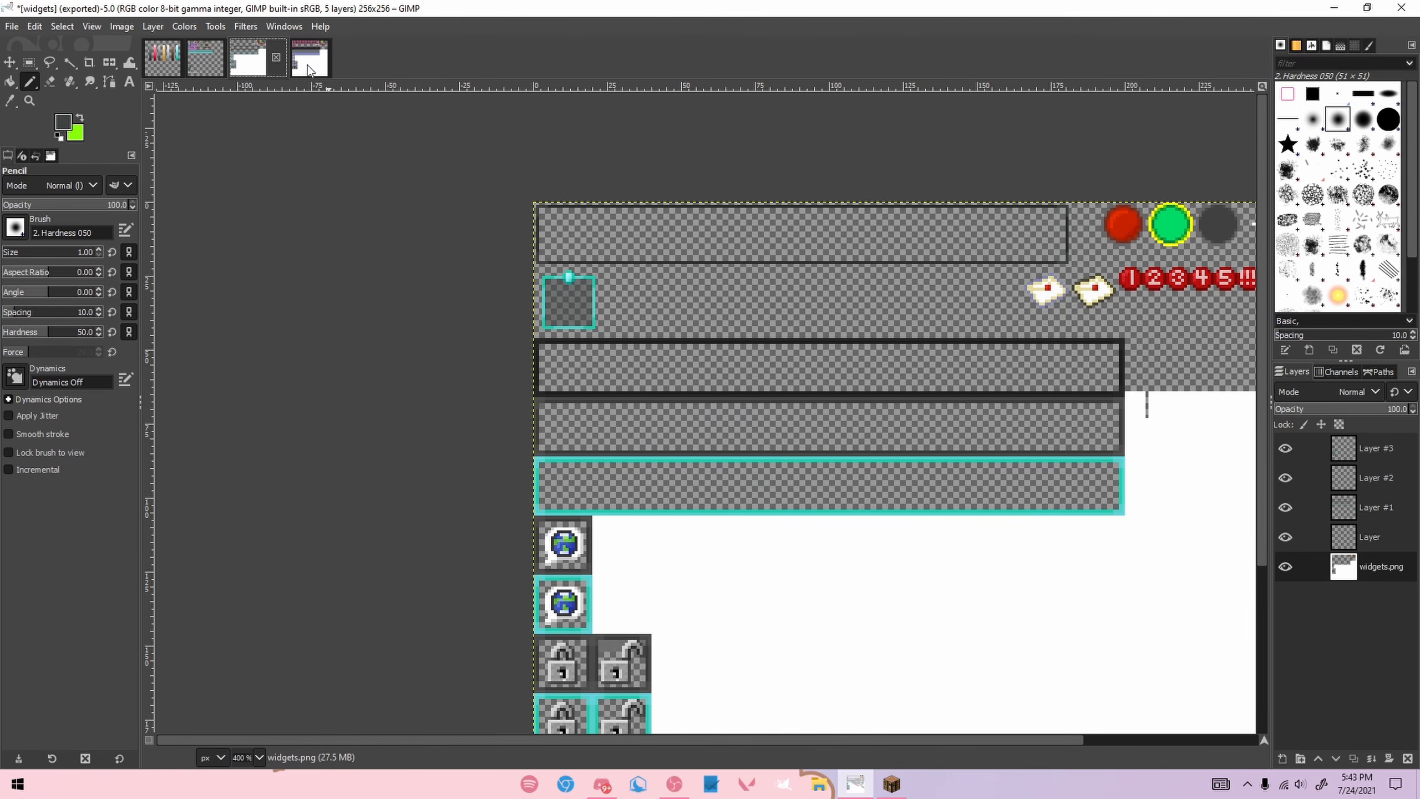
key(ctrl+Tab)
scroll(422, 494, down, 2)
scroll(364, 554, up, 2)
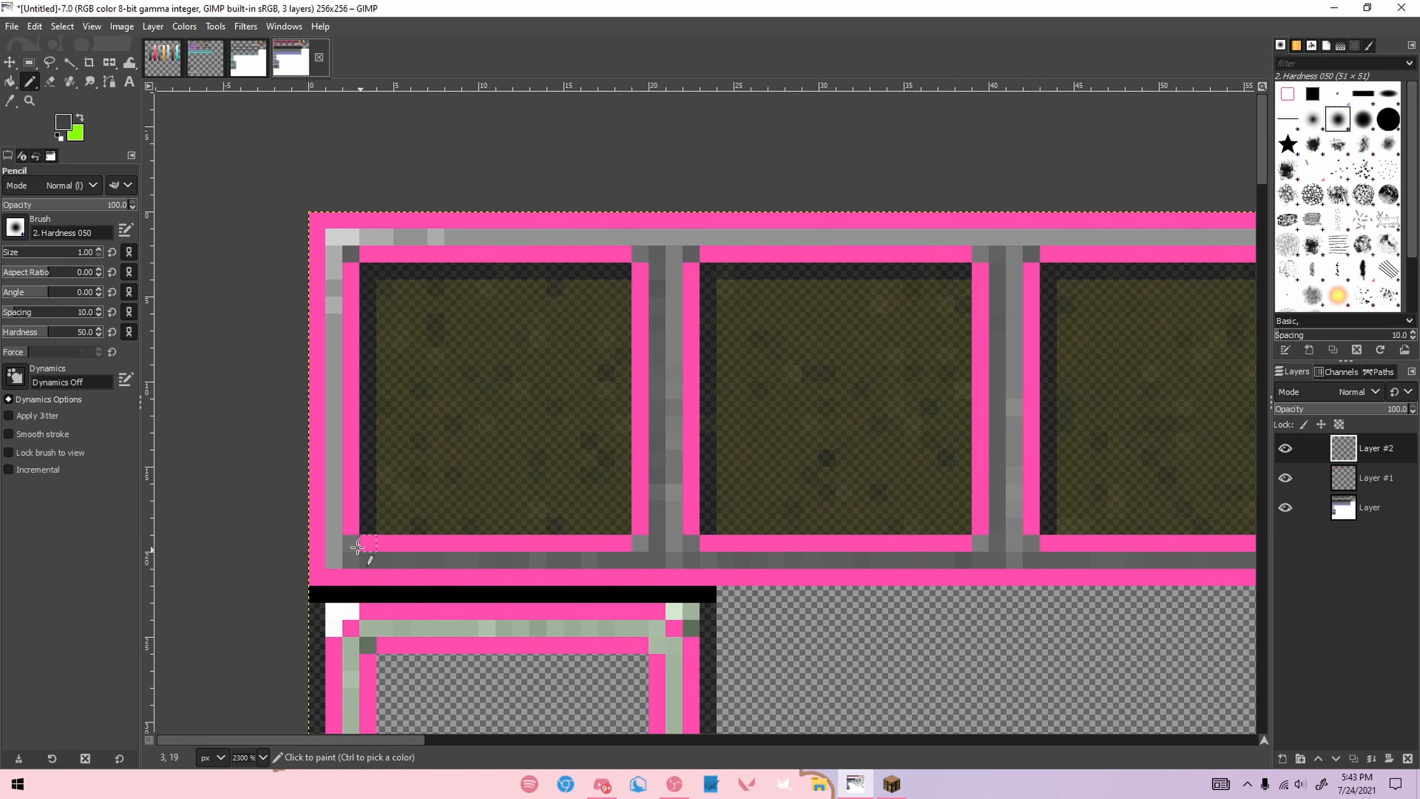
scroll(996, 724, right, 10)
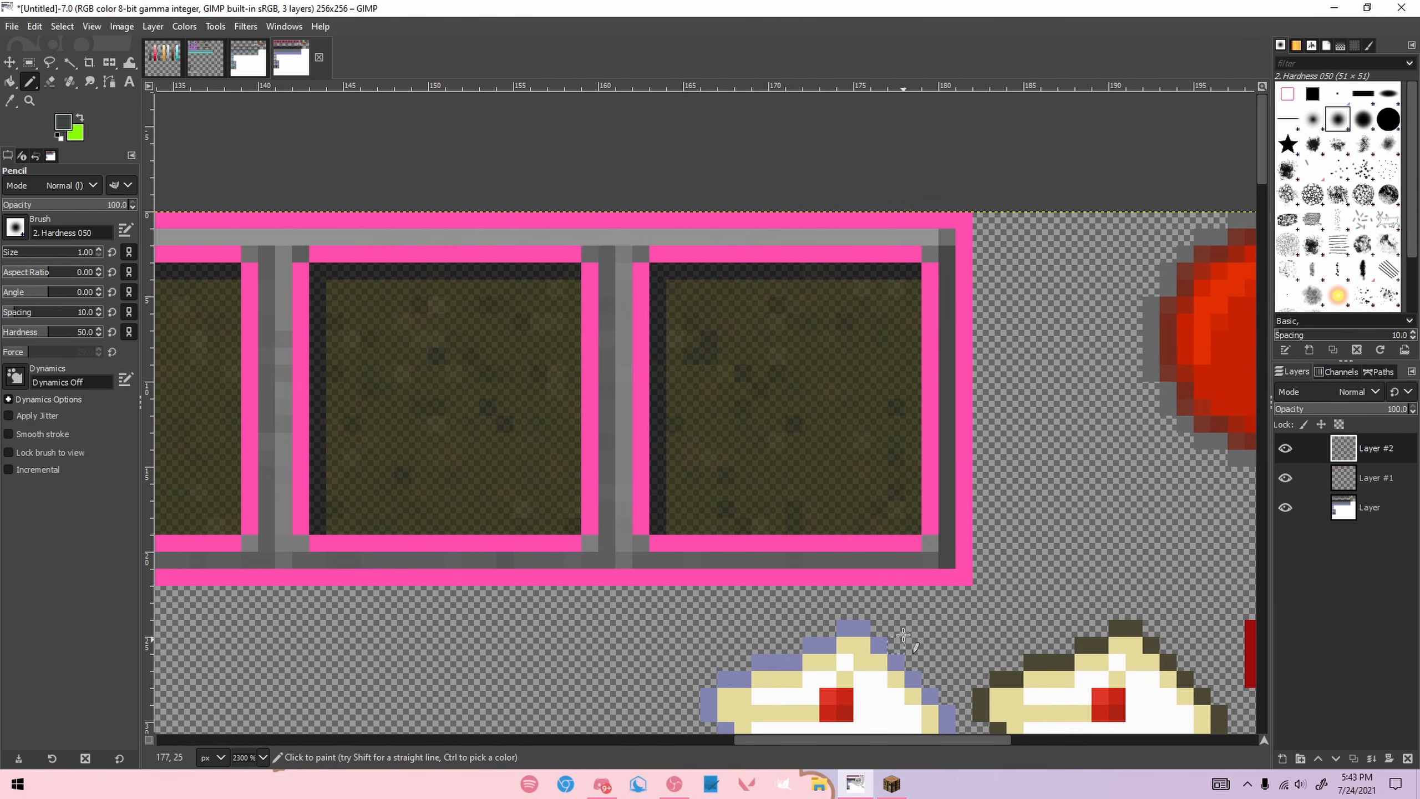
shift+click(970, 563)
drag(831, 740, 98, 680)
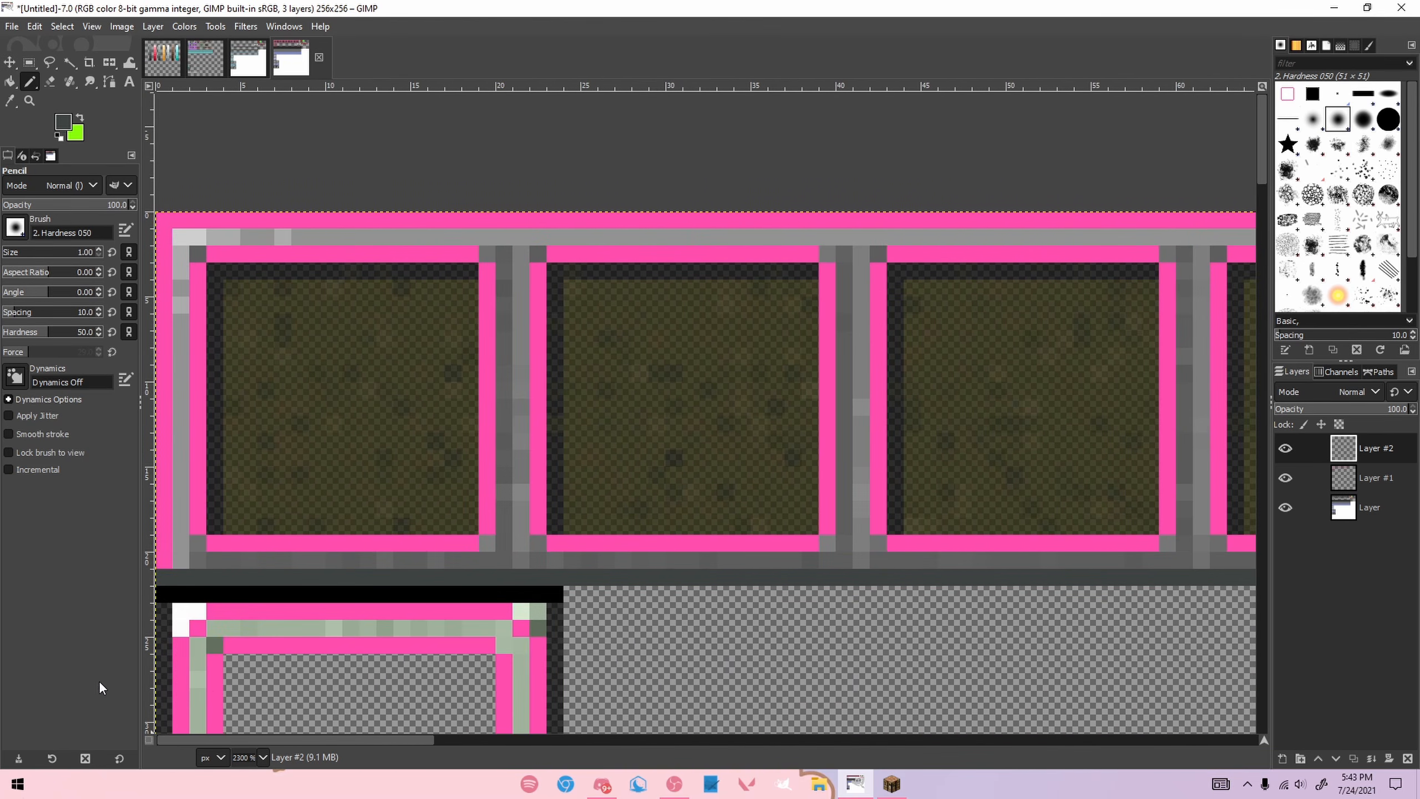
Step: Recolor the hotbar's outer left, right and top lines in dark greys from the palette and hide the original texture layer
click(162, 58)
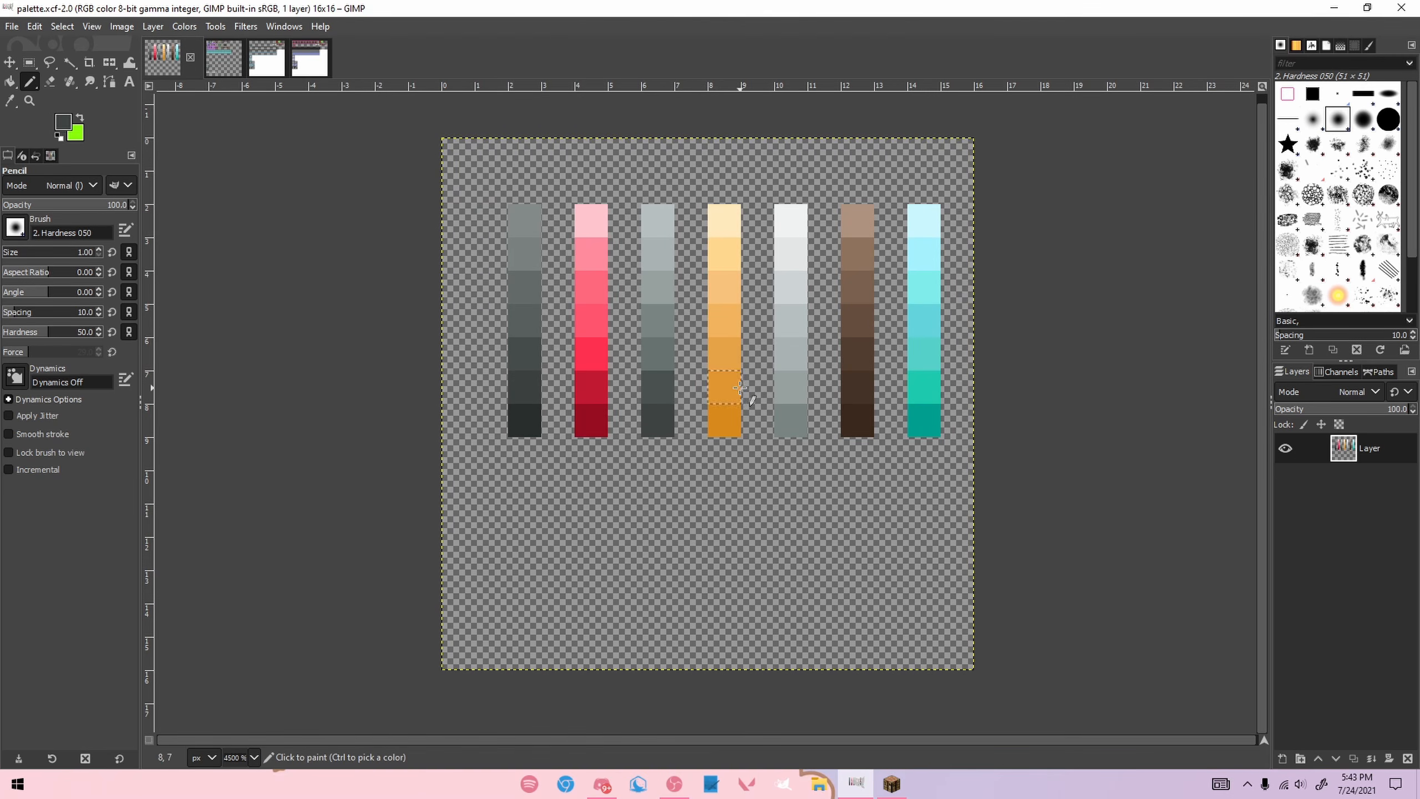
click(279, 66)
click(220, 63)
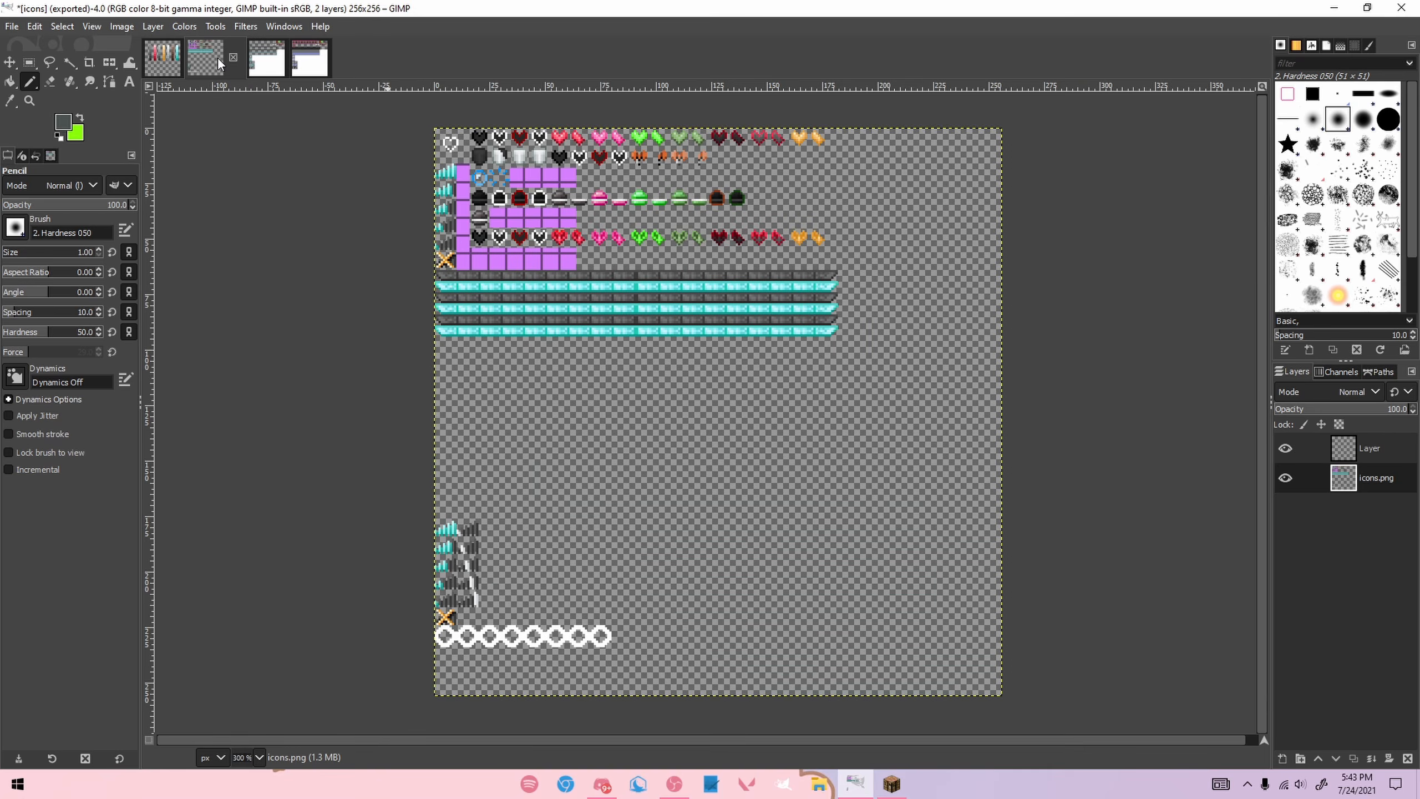
click(309, 66)
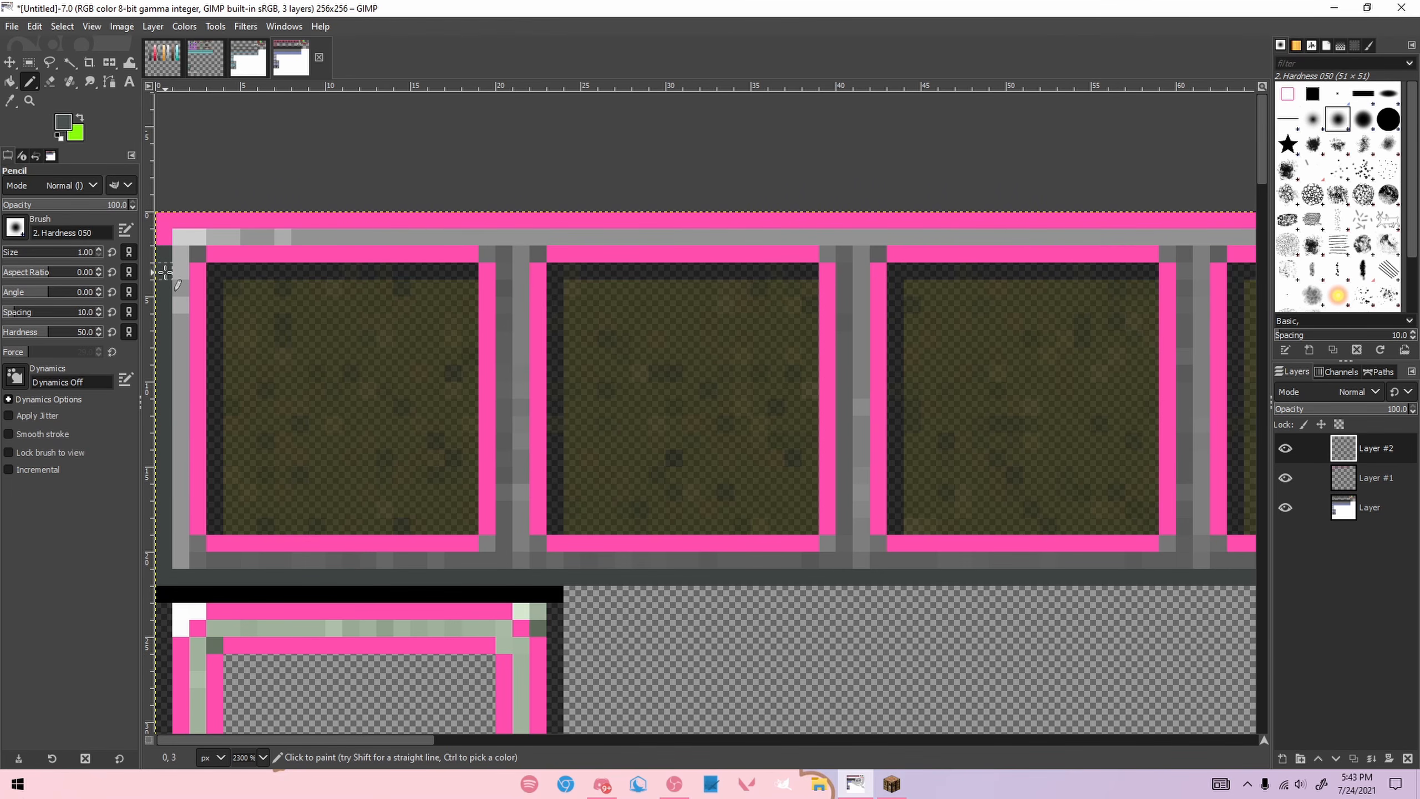
shift+click(163, 220)
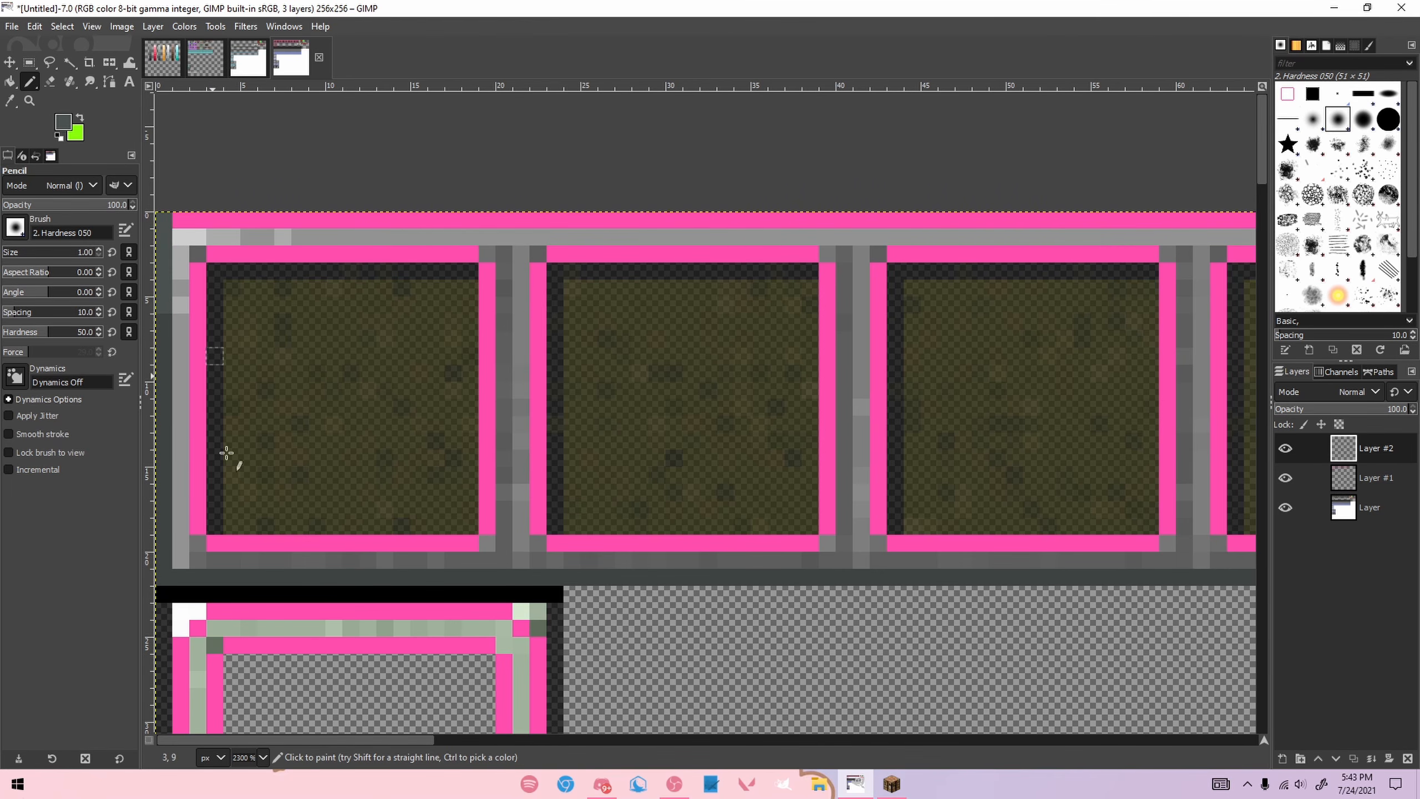
drag(271, 743, 935, 739)
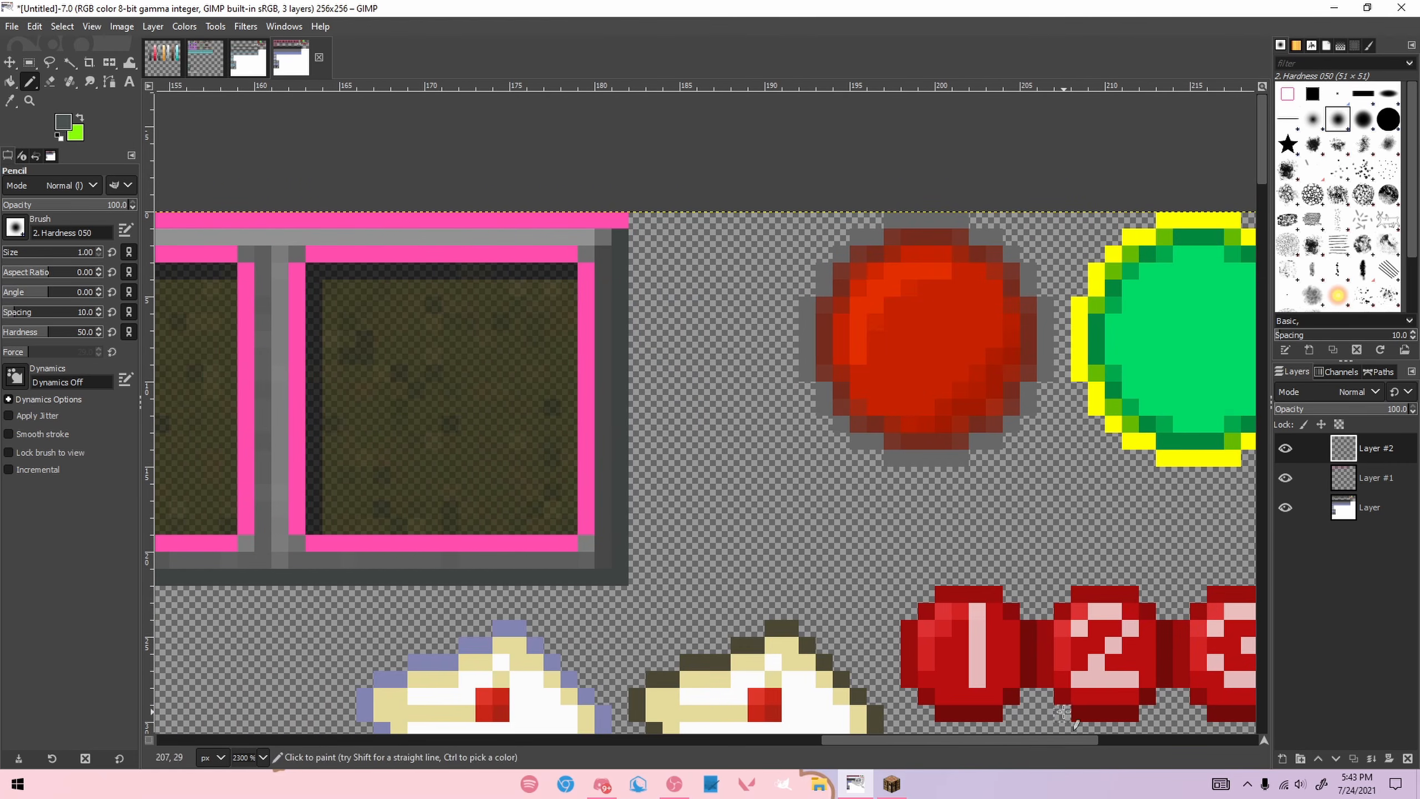
click(1286, 507)
shift+click(619, 222)
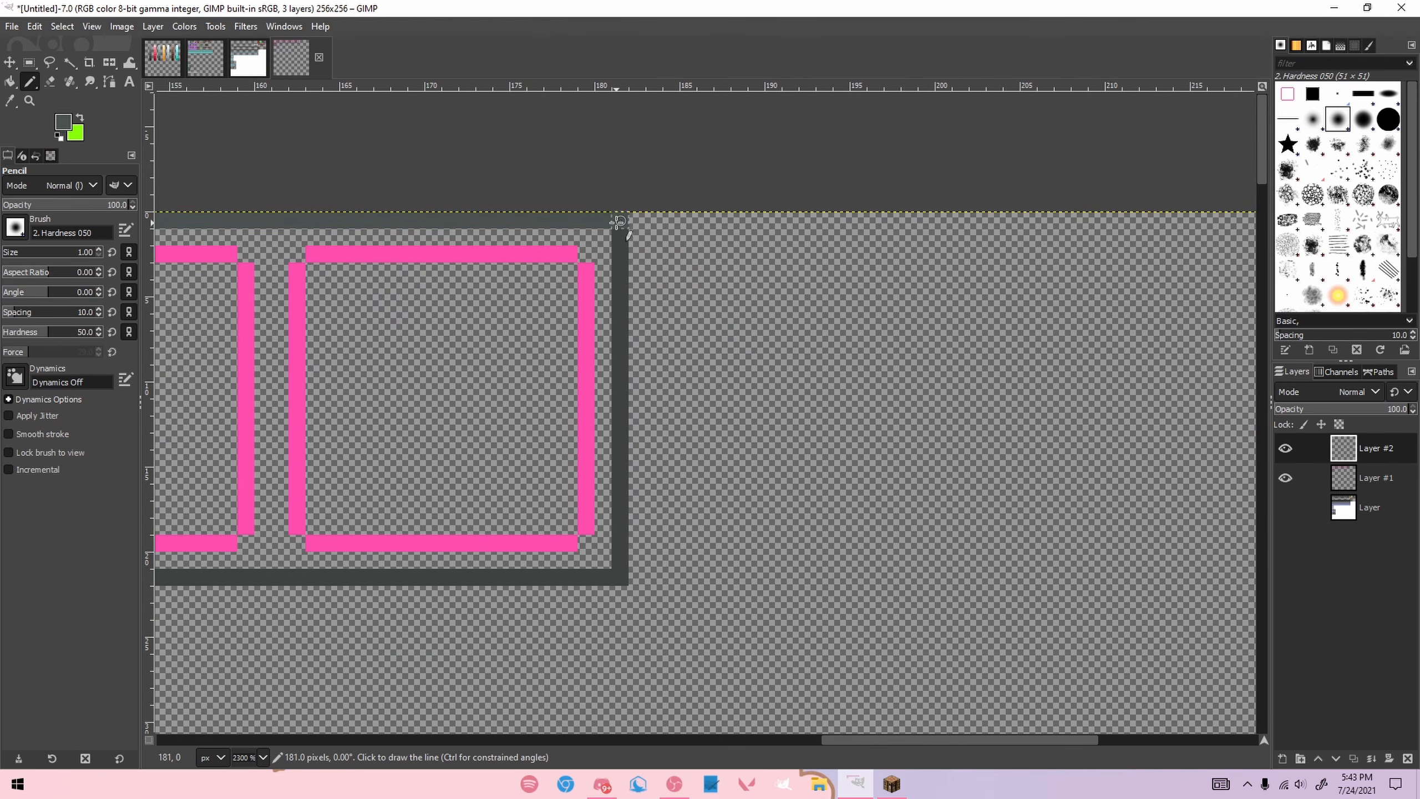
Step: Recolor the first hotbar slot's pink outline in two dark greys, with the darker one on its lower part
drag(861, 739, 69, 685)
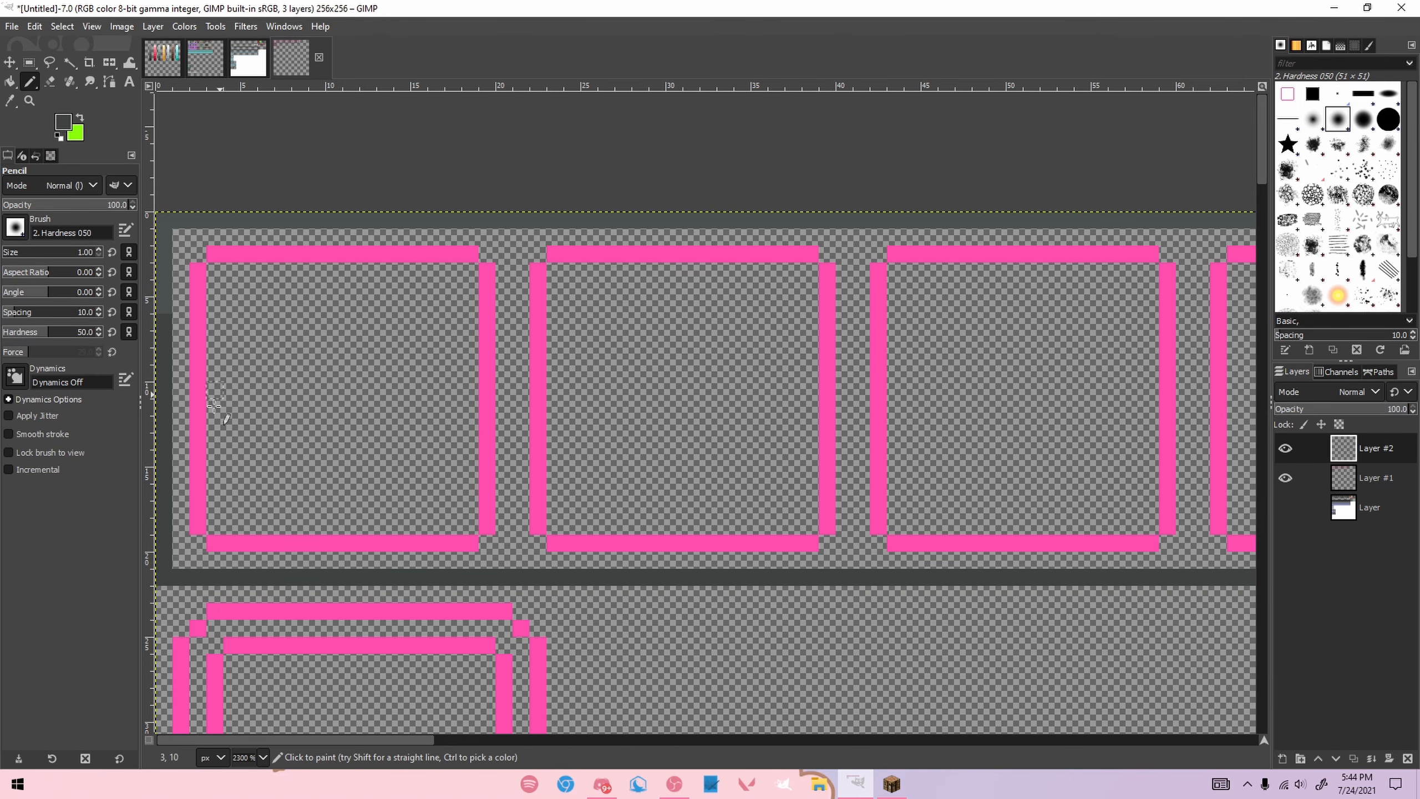
click(197, 429)
shift+click(196, 528)
shift+click(216, 543)
shift+click(470, 543)
click(487, 526)
shift+click(488, 423)
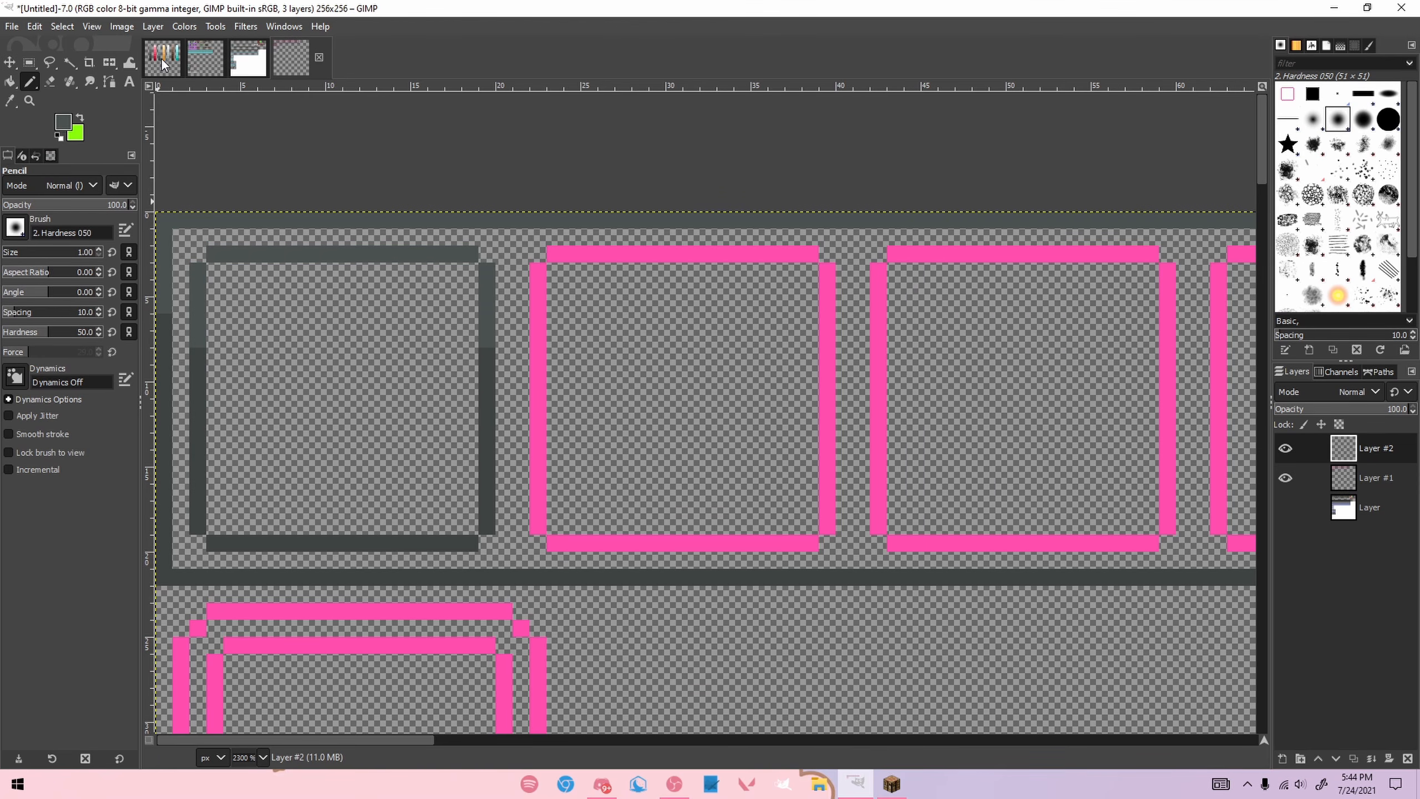
Step: Pick the fifth shade of the palette's third column and pencil it along the first slot's inside top and left edges
click(163, 58)
ctrl+click(662, 360)
click(223, 58)
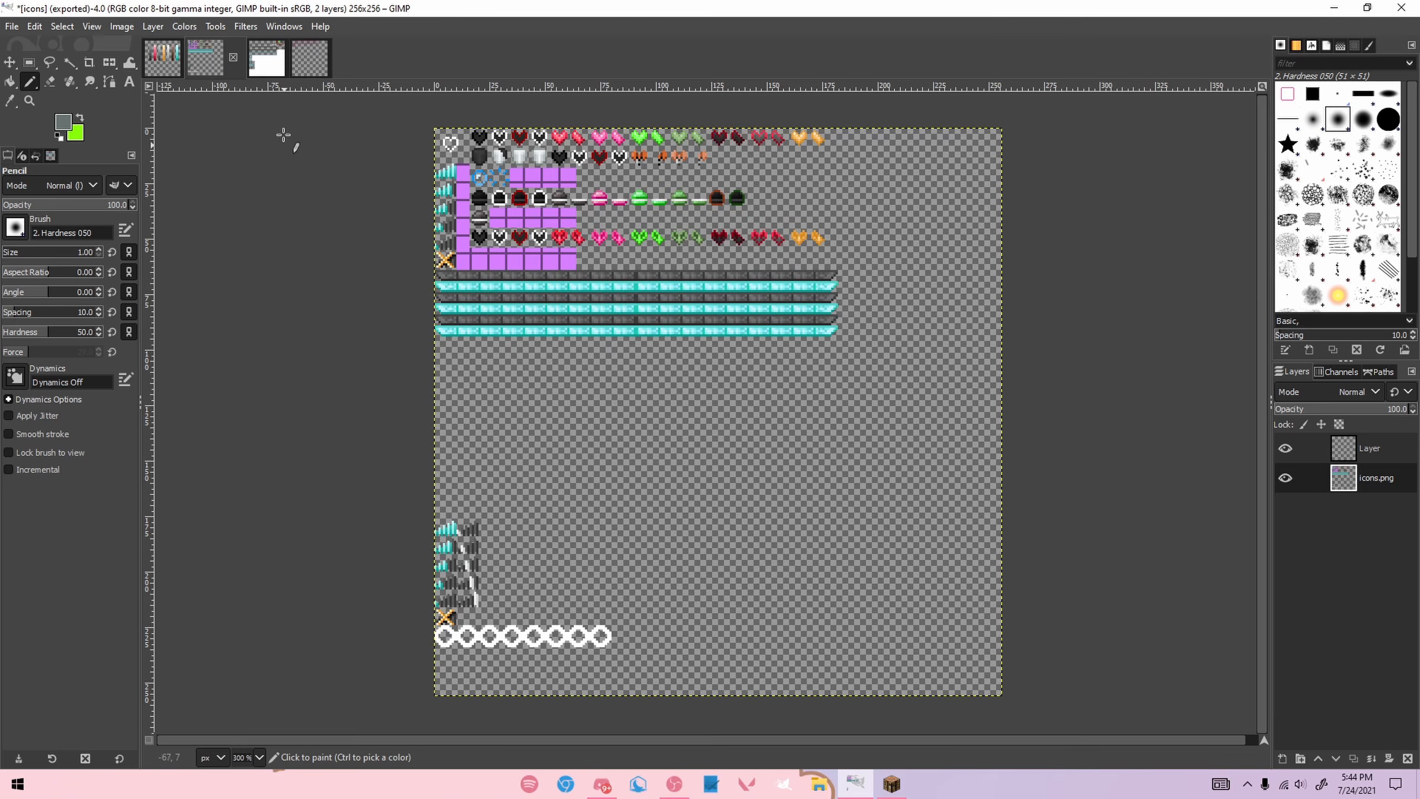
click(266, 57)
click(308, 58)
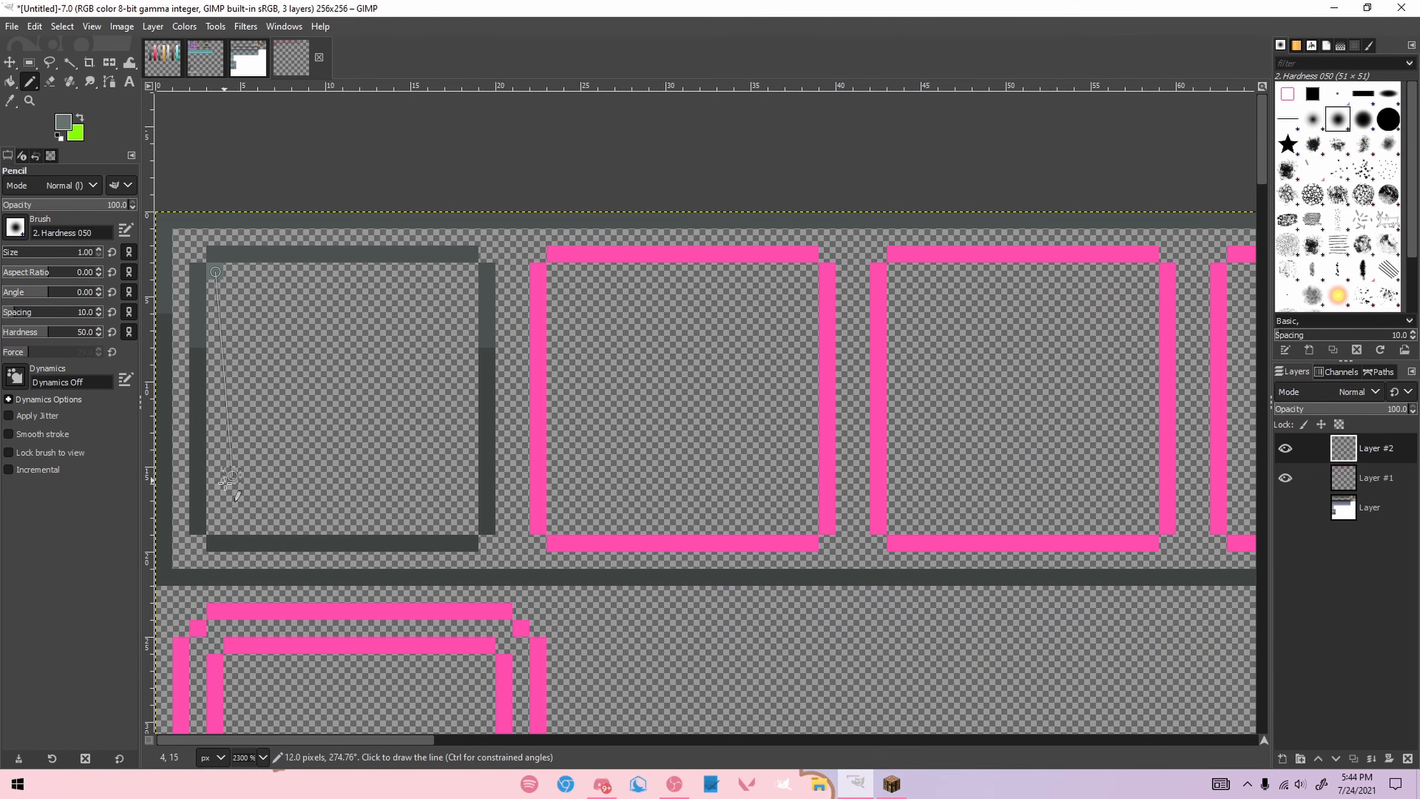
shift+click(215, 534)
shift+click(470, 271)
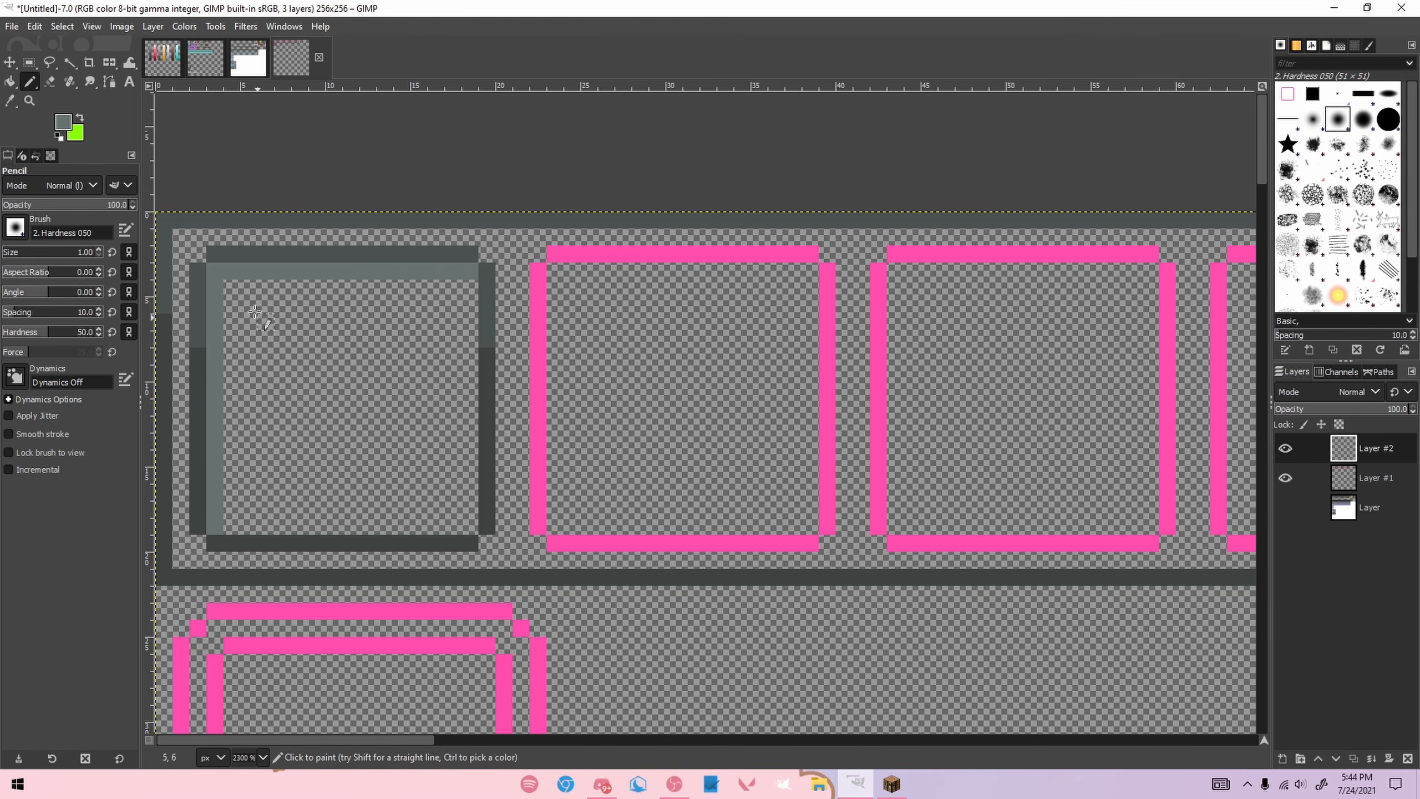
Step: Pick the third shade of the palette's third column and bucket-fill the first slot's empty interior with it
click(162, 58)
click(687, 352)
key(ctrl+z)
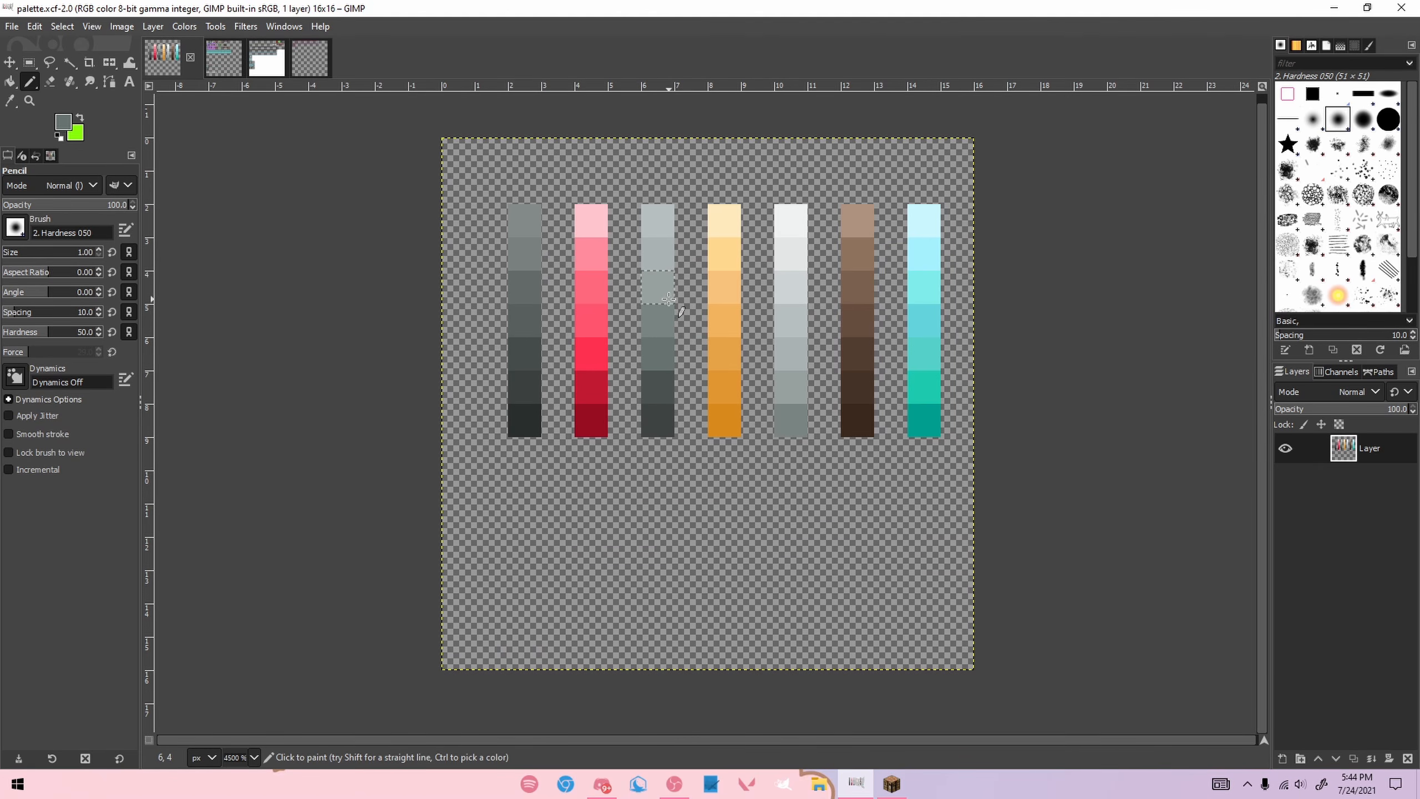
key(ctrl)
ctrl+click(660, 295)
click(221, 63)
click(252, 57)
click(321, 58)
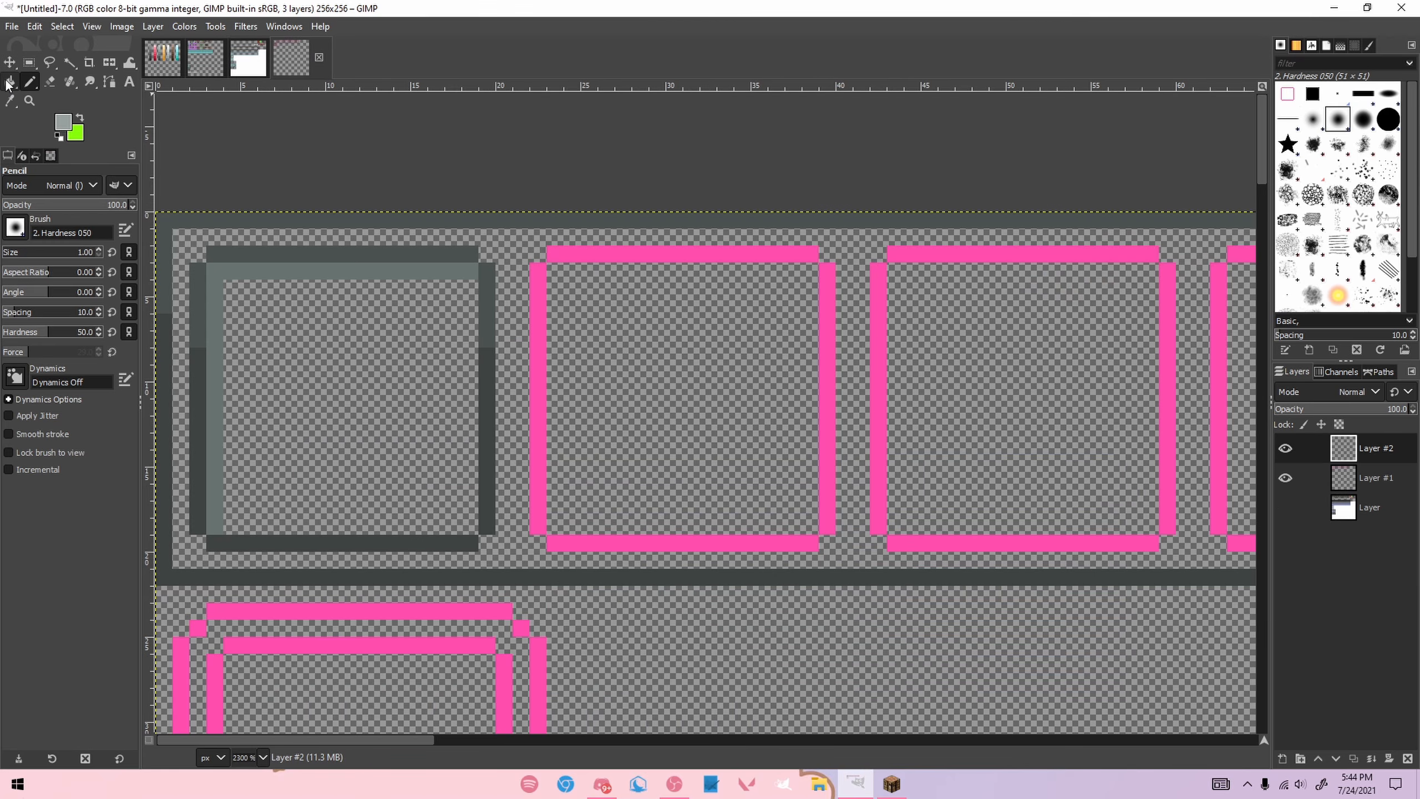
click(10, 82)
click(324, 390)
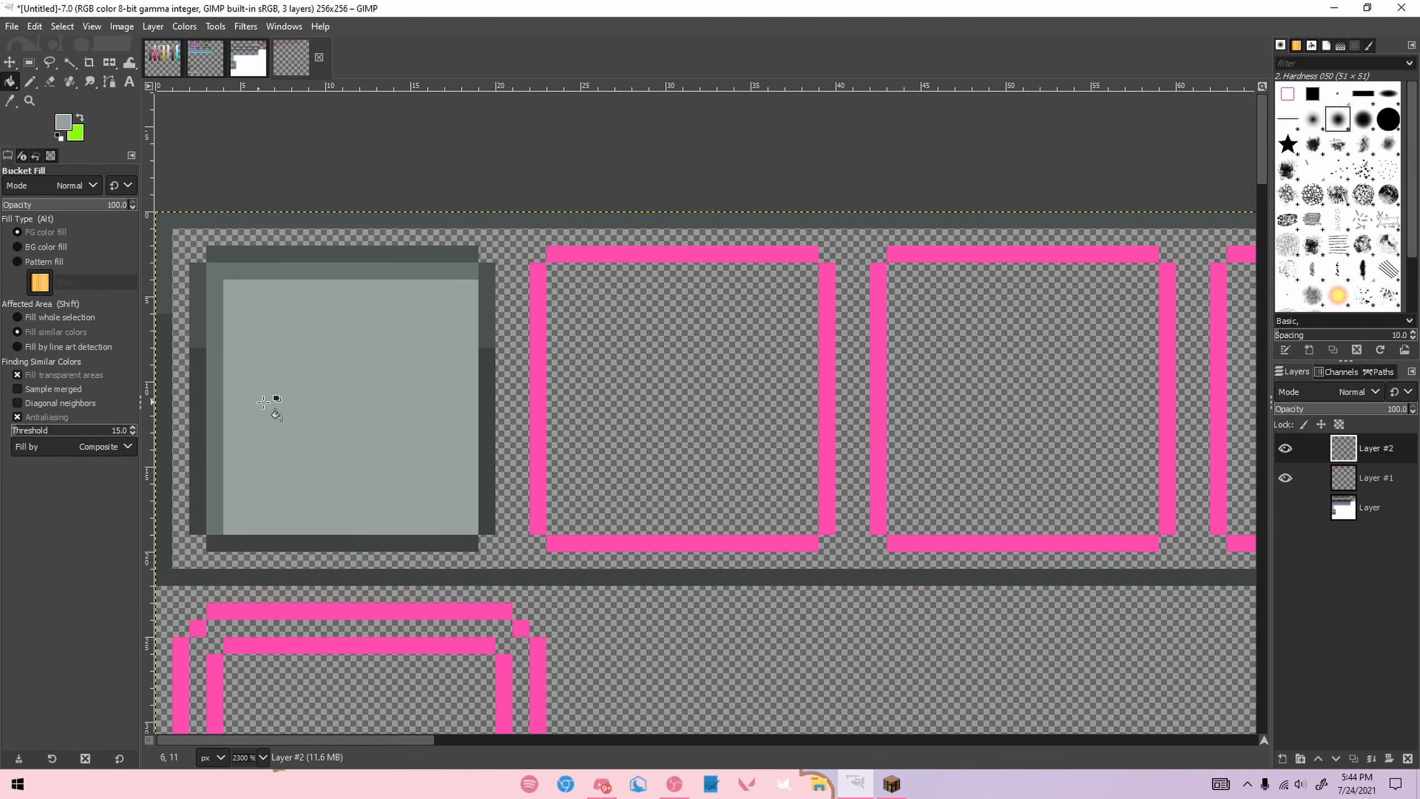
scroll(346, 374, down, 5)
scroll(341, 358, up, 5)
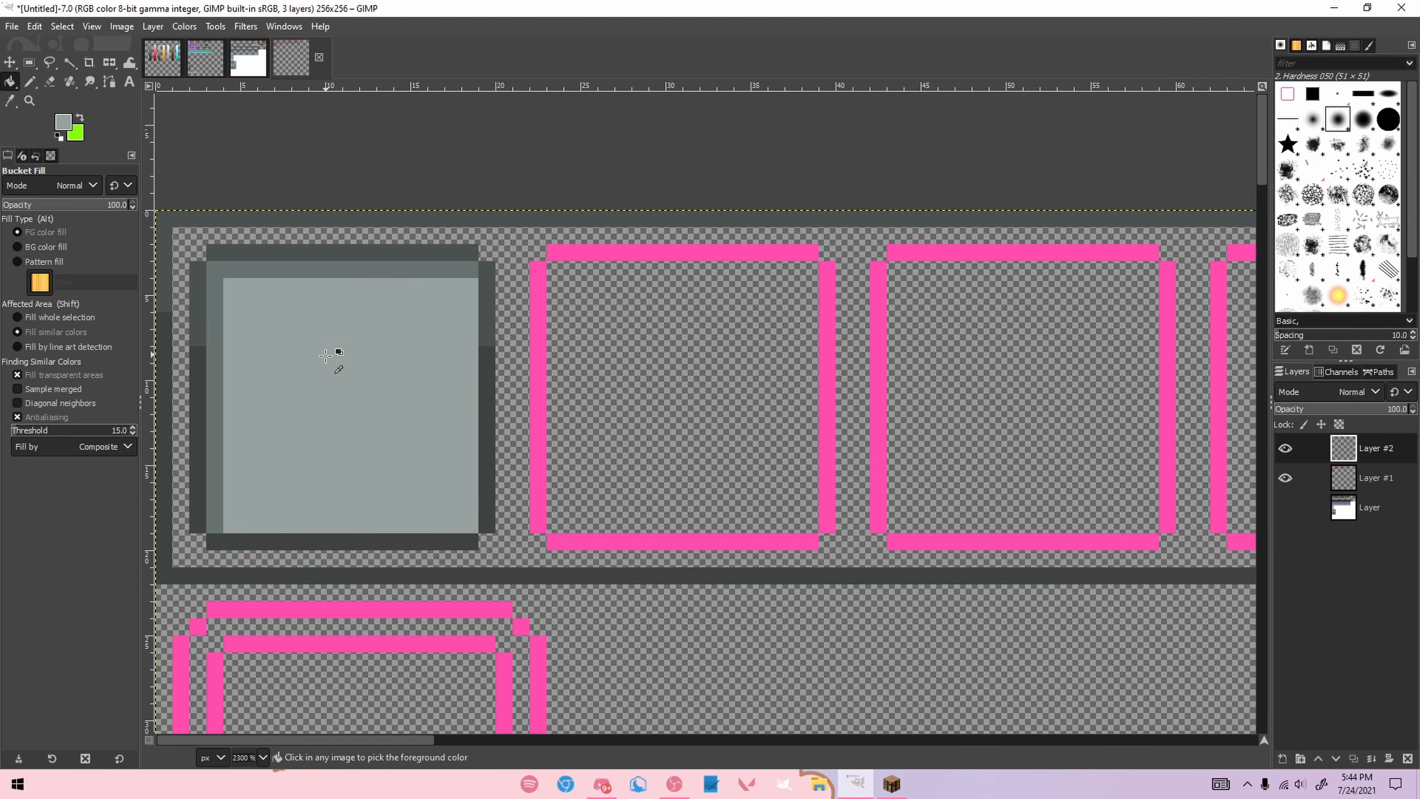
Step: Pick the fourth shade of the palette's third column and pencil it along the first slot's inside bottom and right edges
click(160, 65)
key(n)
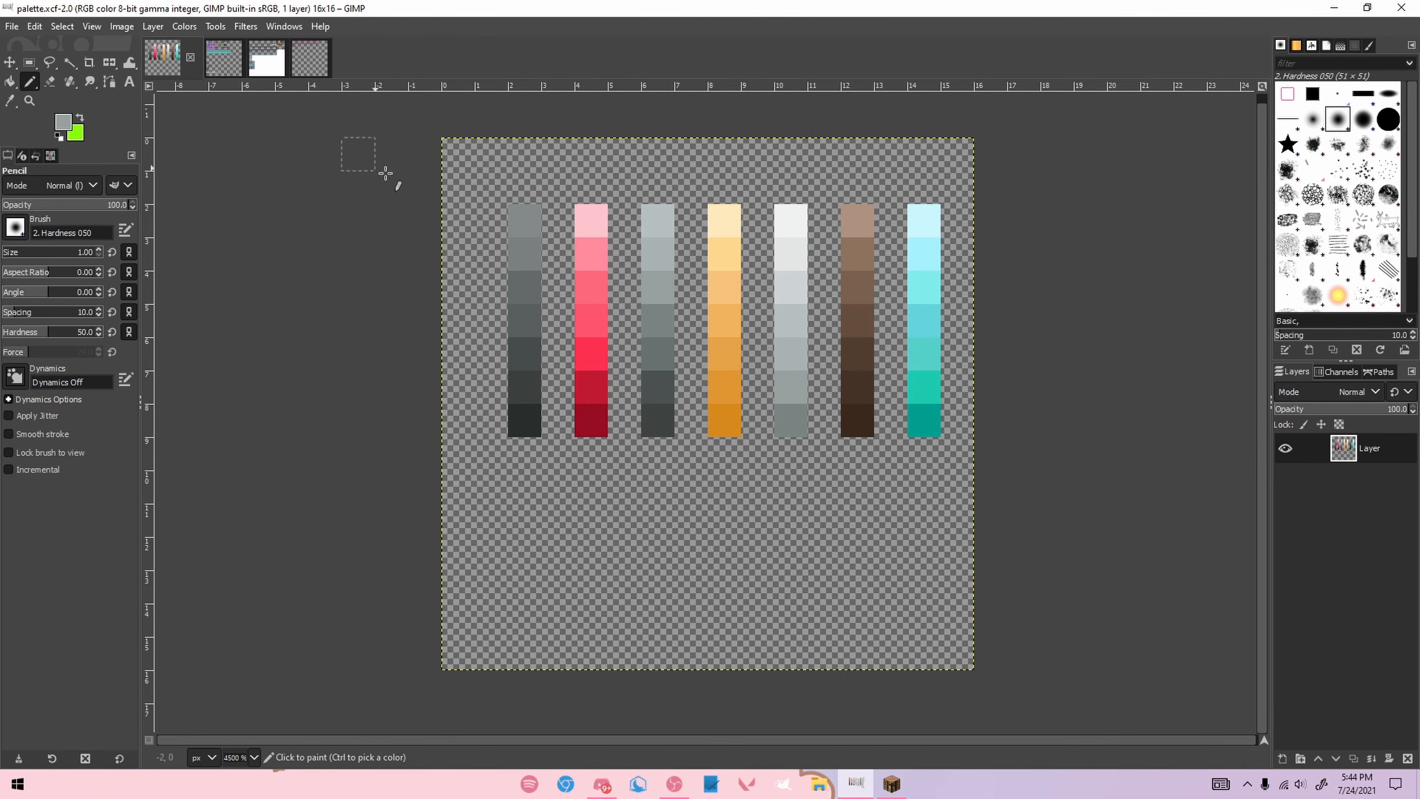
click(548, 296)
key(ctrl+z)
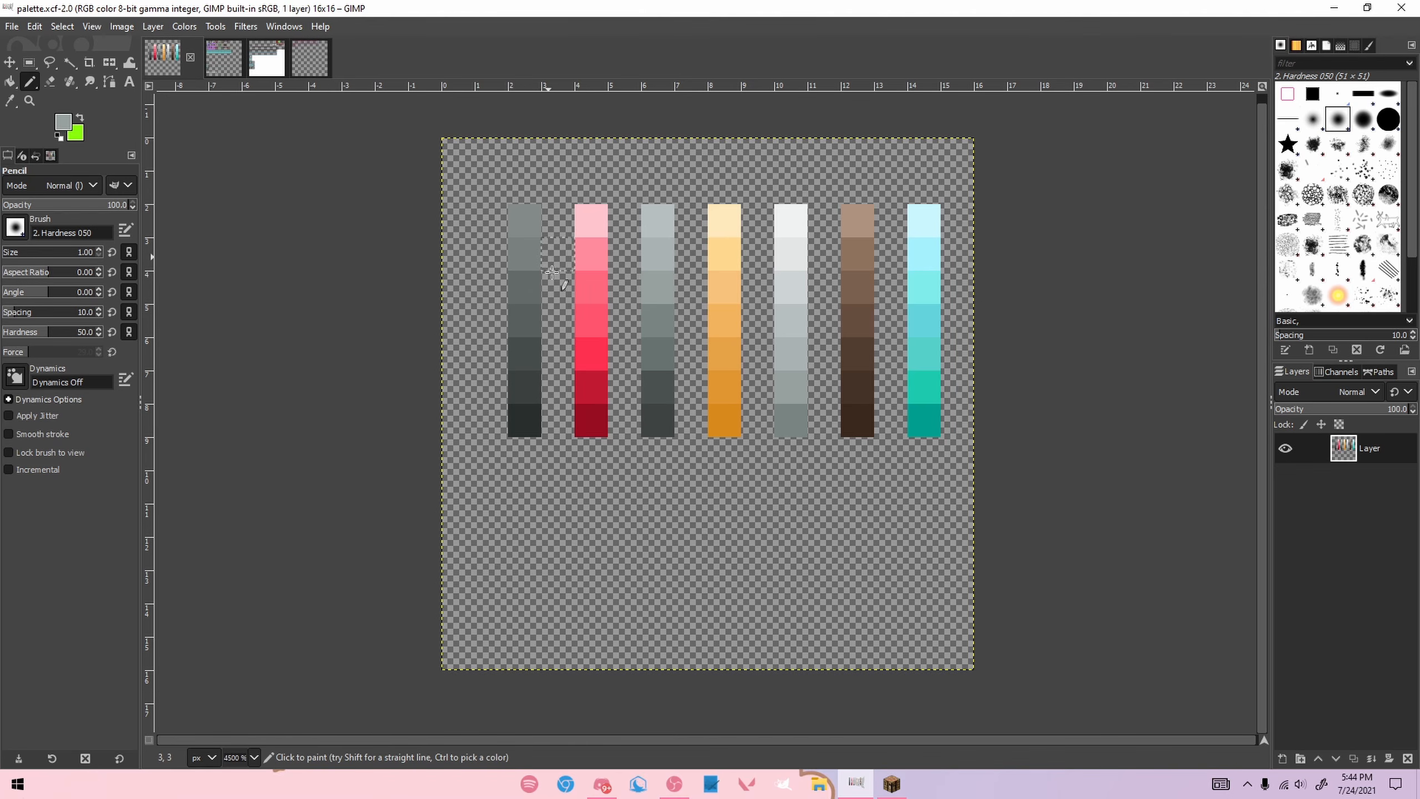
click(631, 291)
key(ctrl+z)
key(ctrl+y)
key(ctrl+z)
click(224, 57)
click(266, 55)
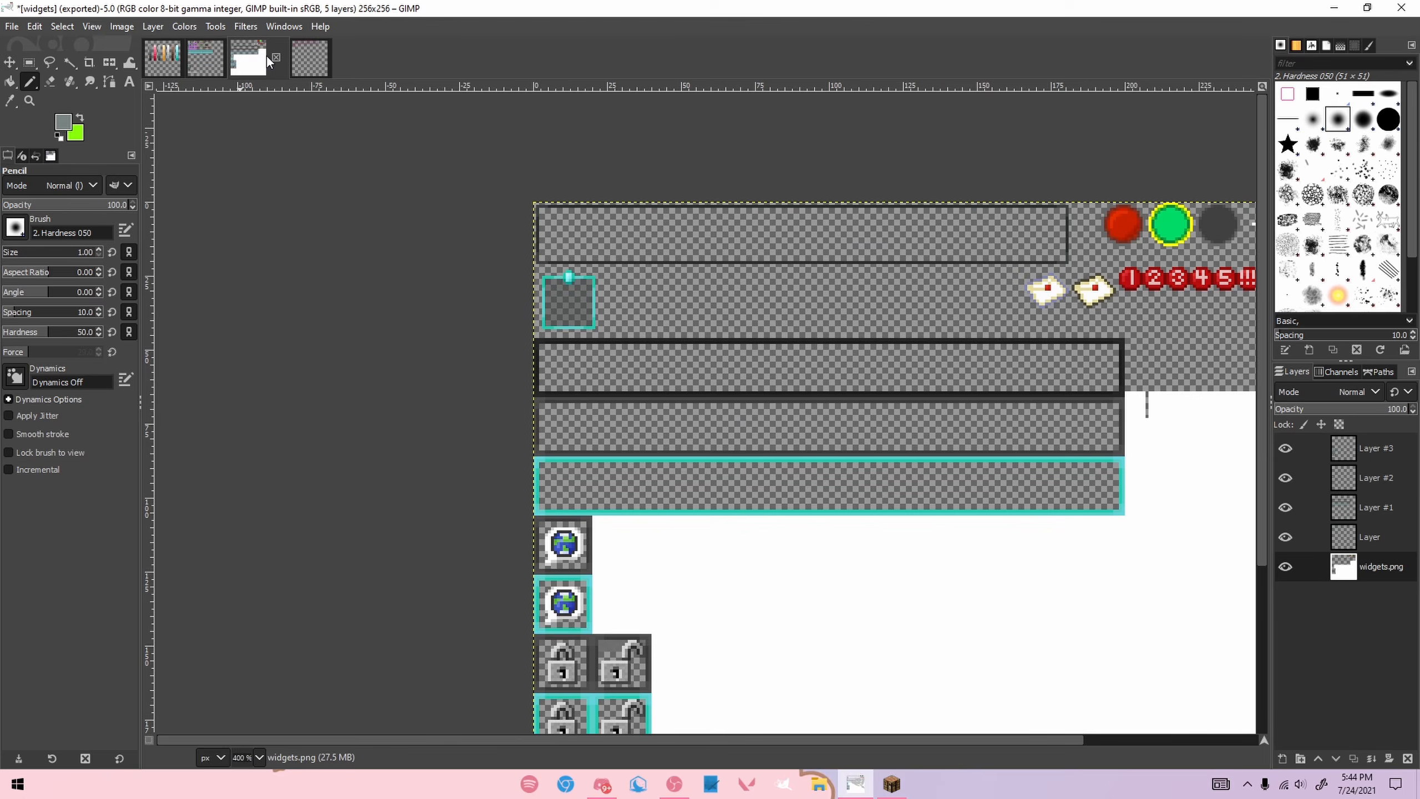
click(293, 63)
click(232, 524)
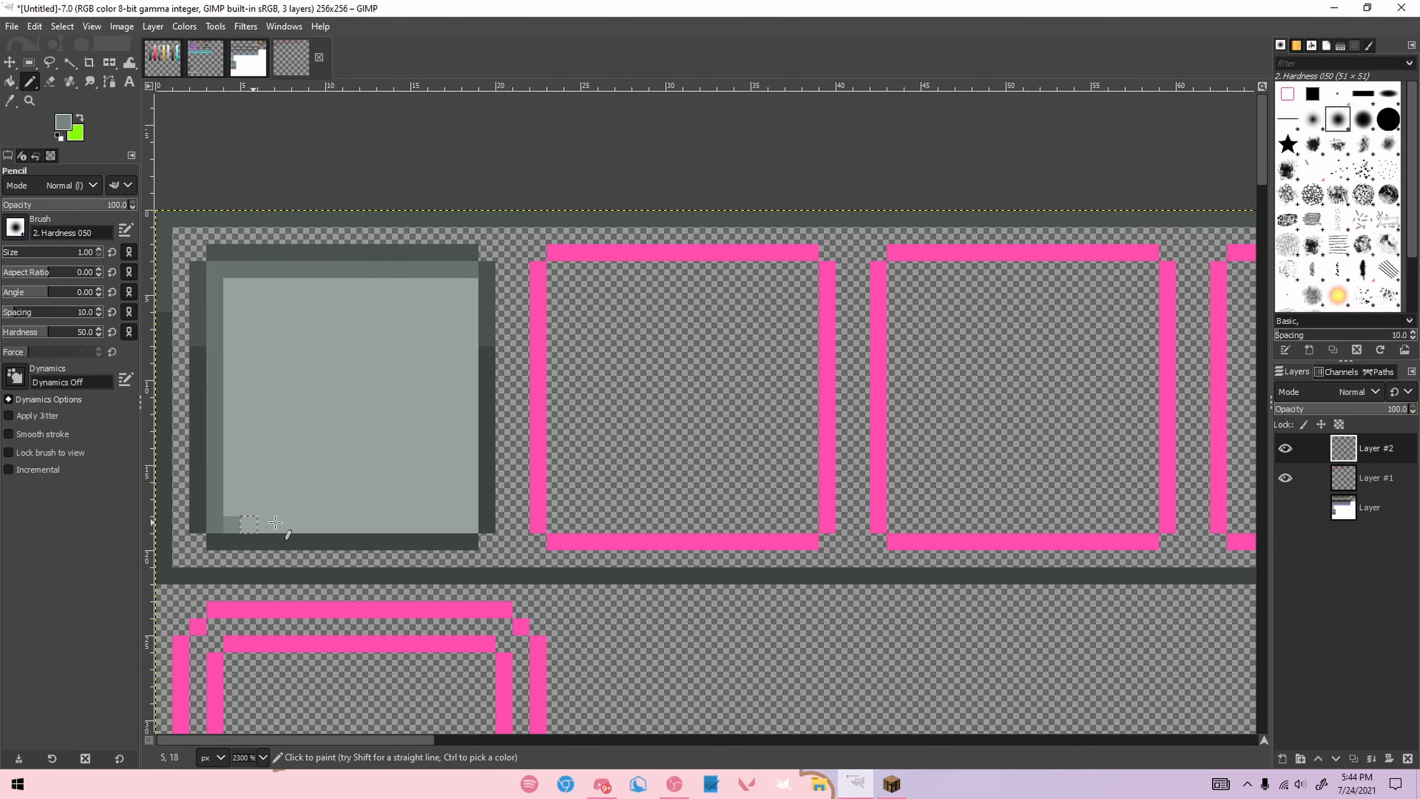
shift+click(471, 524)
shift+click(469, 287)
scroll(487, 428, down, 4)
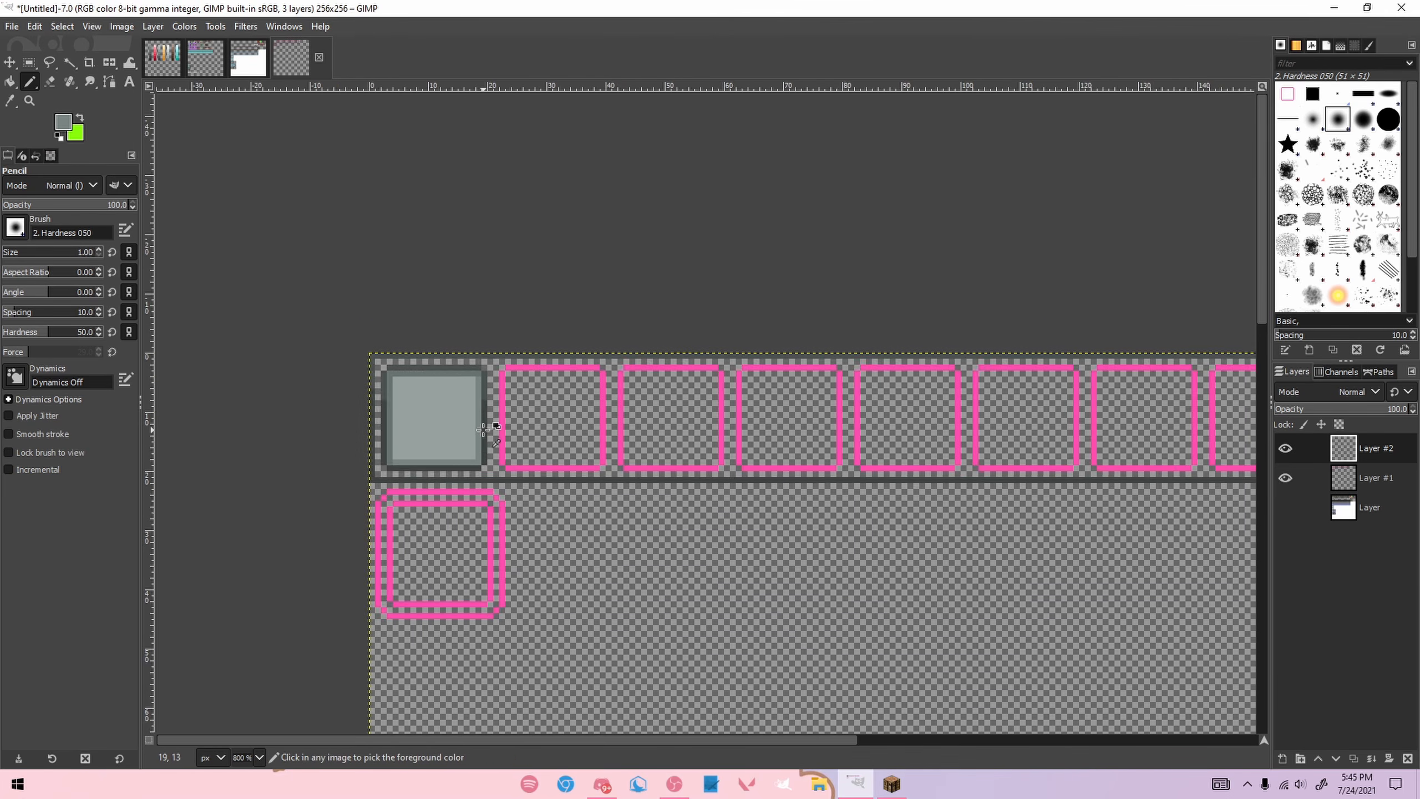
scroll(487, 429, up, 3)
scroll(487, 430, up, 1)
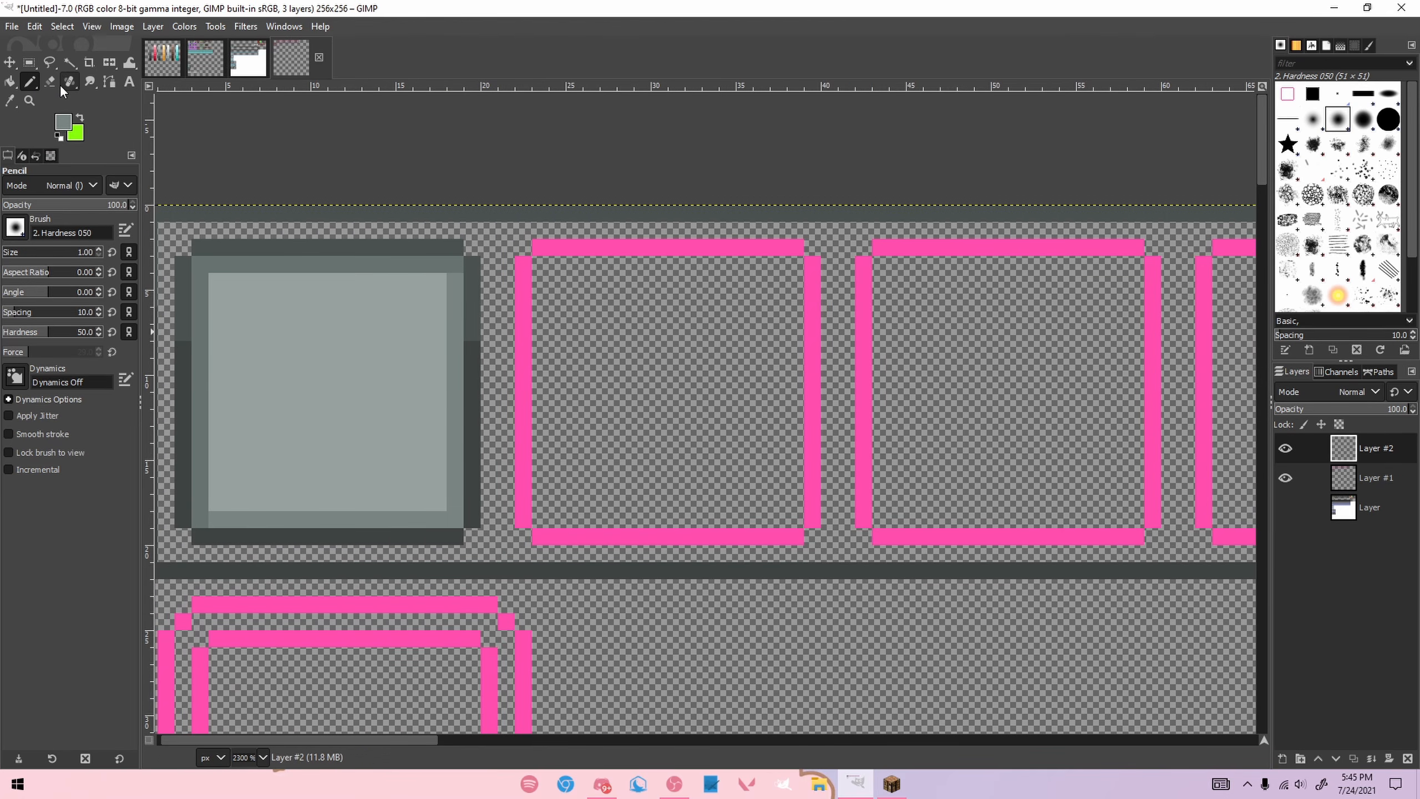
Step: Fill the first slot's interior with the mid grey and pencil the column's lighter third shade along its inside bottom and right edges
click(110, 81)
click(163, 58)
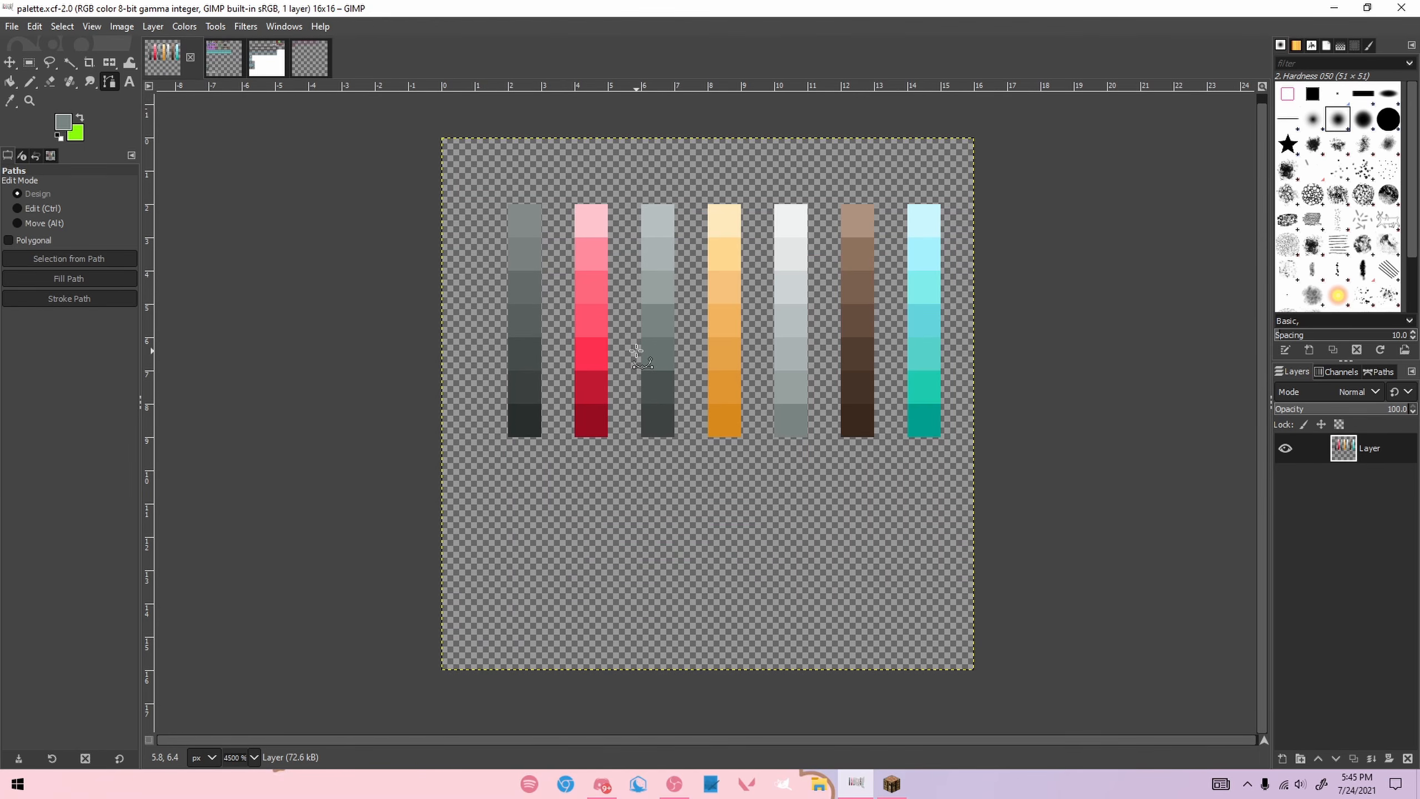
key(n)
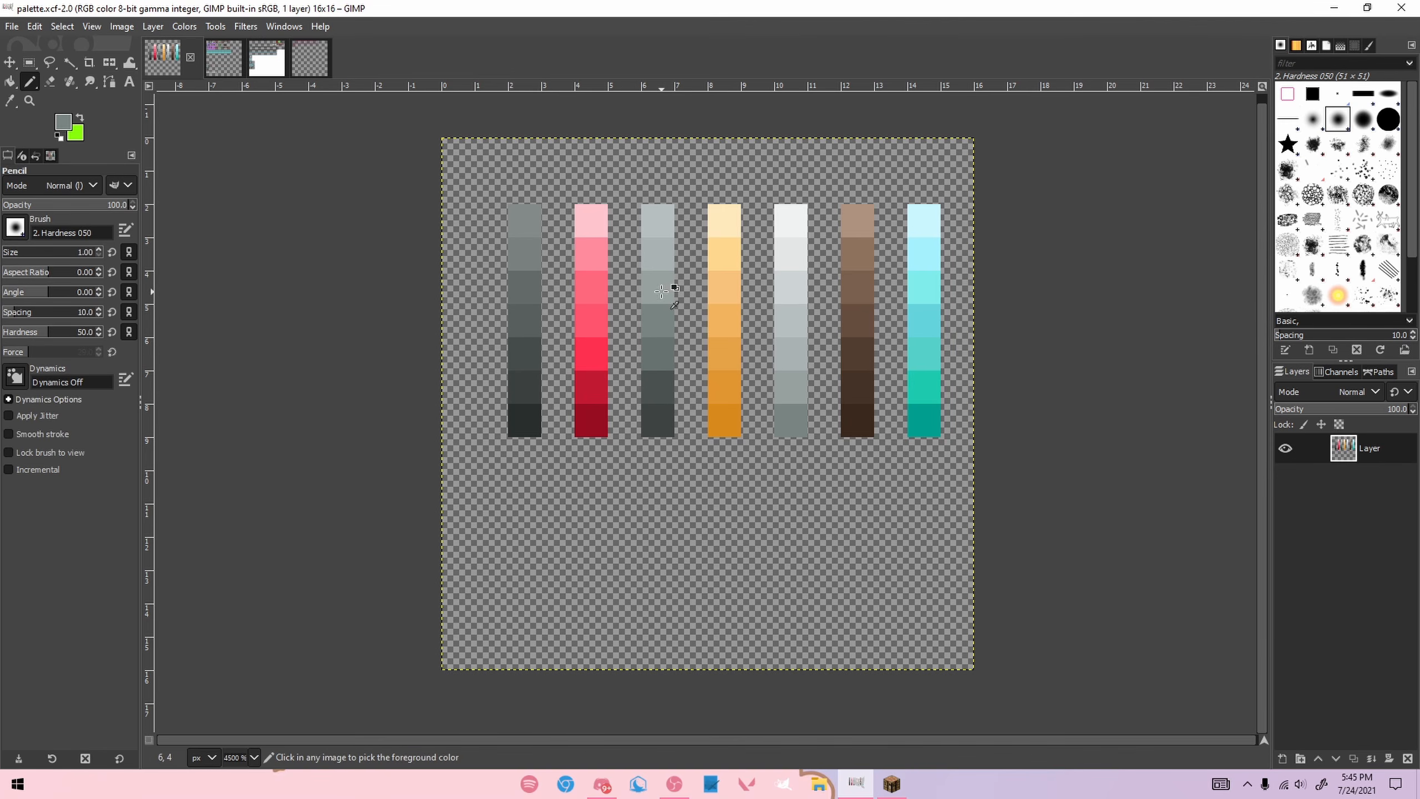
click(259, 76)
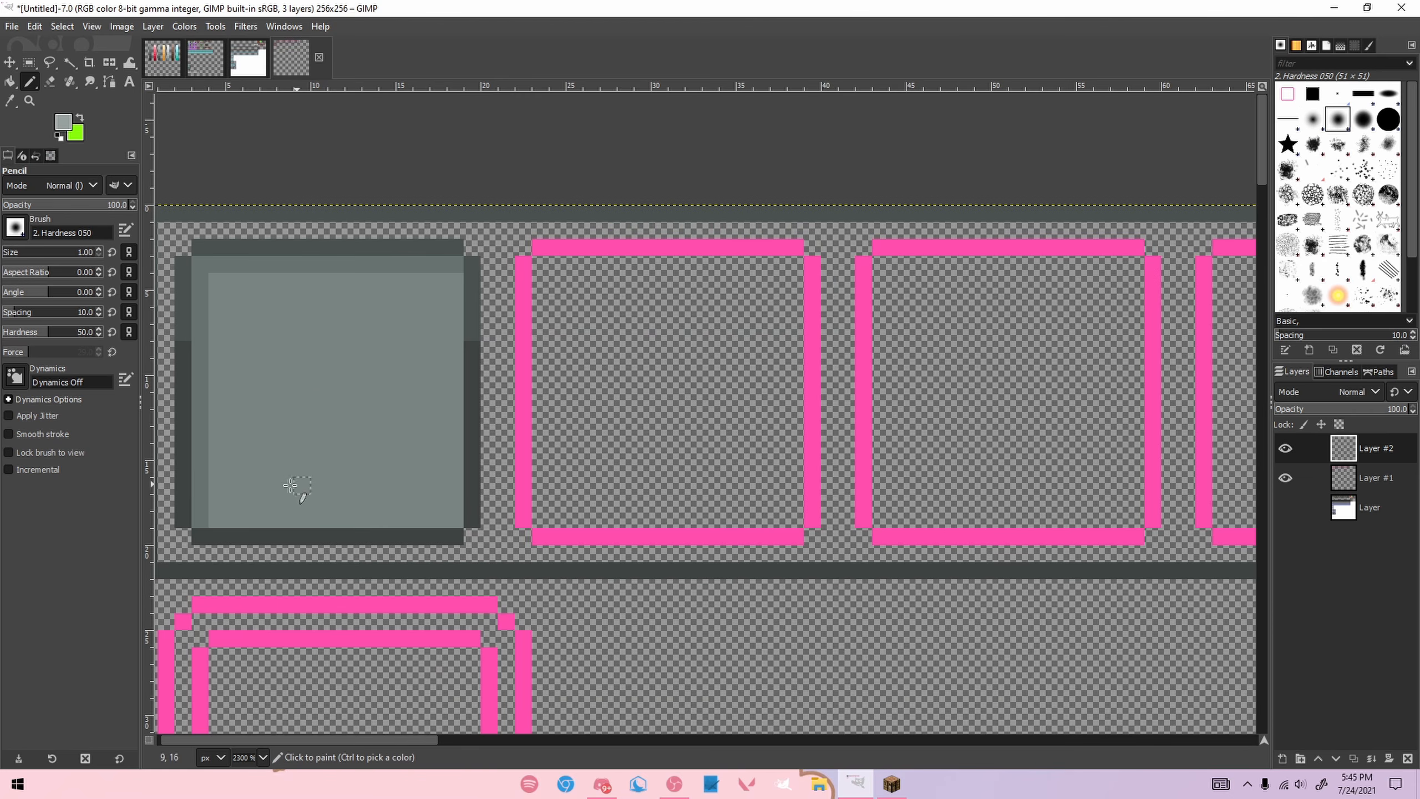
click(217, 520)
shift+click(455, 520)
shift+click(455, 280)
ctrl+scroll(374, 508, down, 2)
ctrl+scroll(380, 478, down, 2)
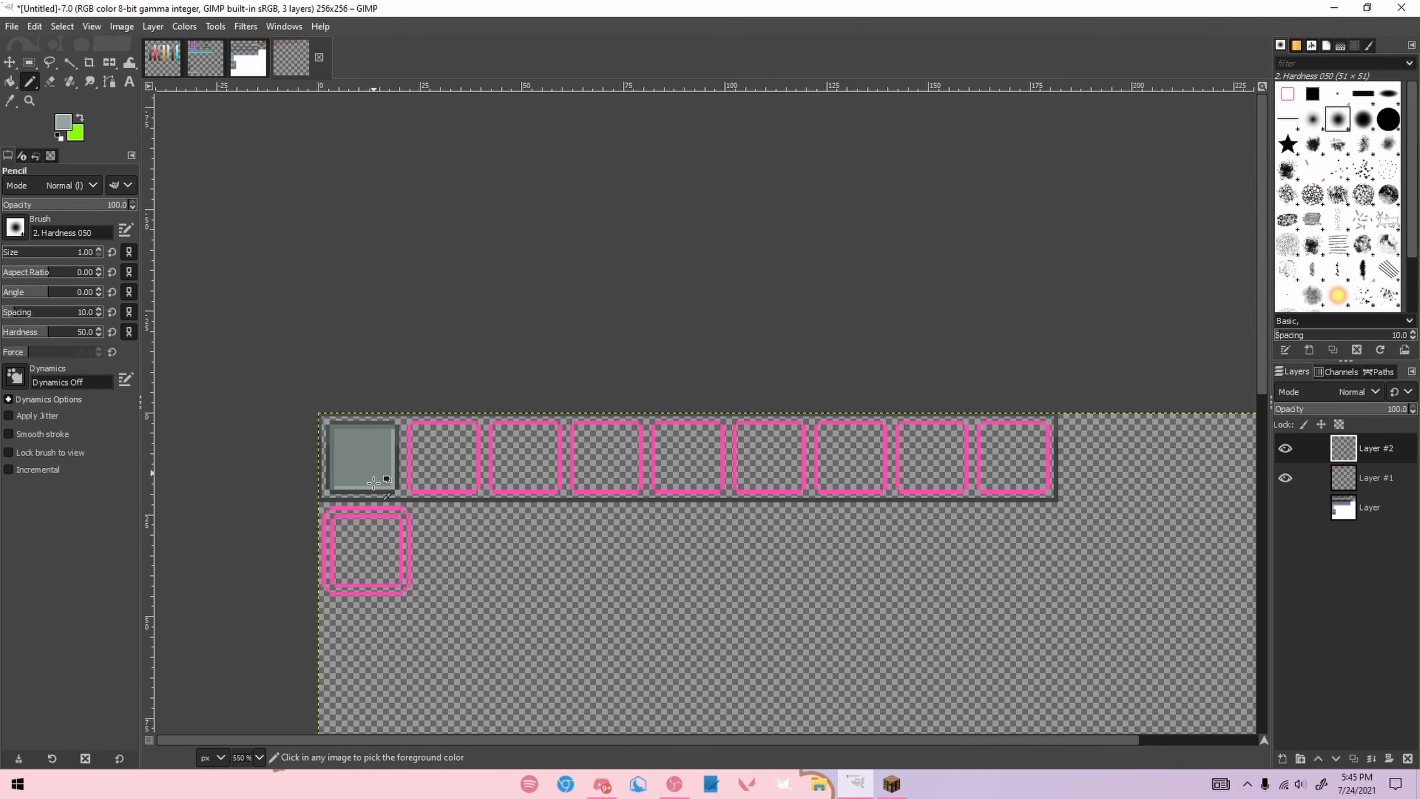
ctrl+scroll(373, 482, up, 2)
ctrl+scroll(374, 483, up, 2)
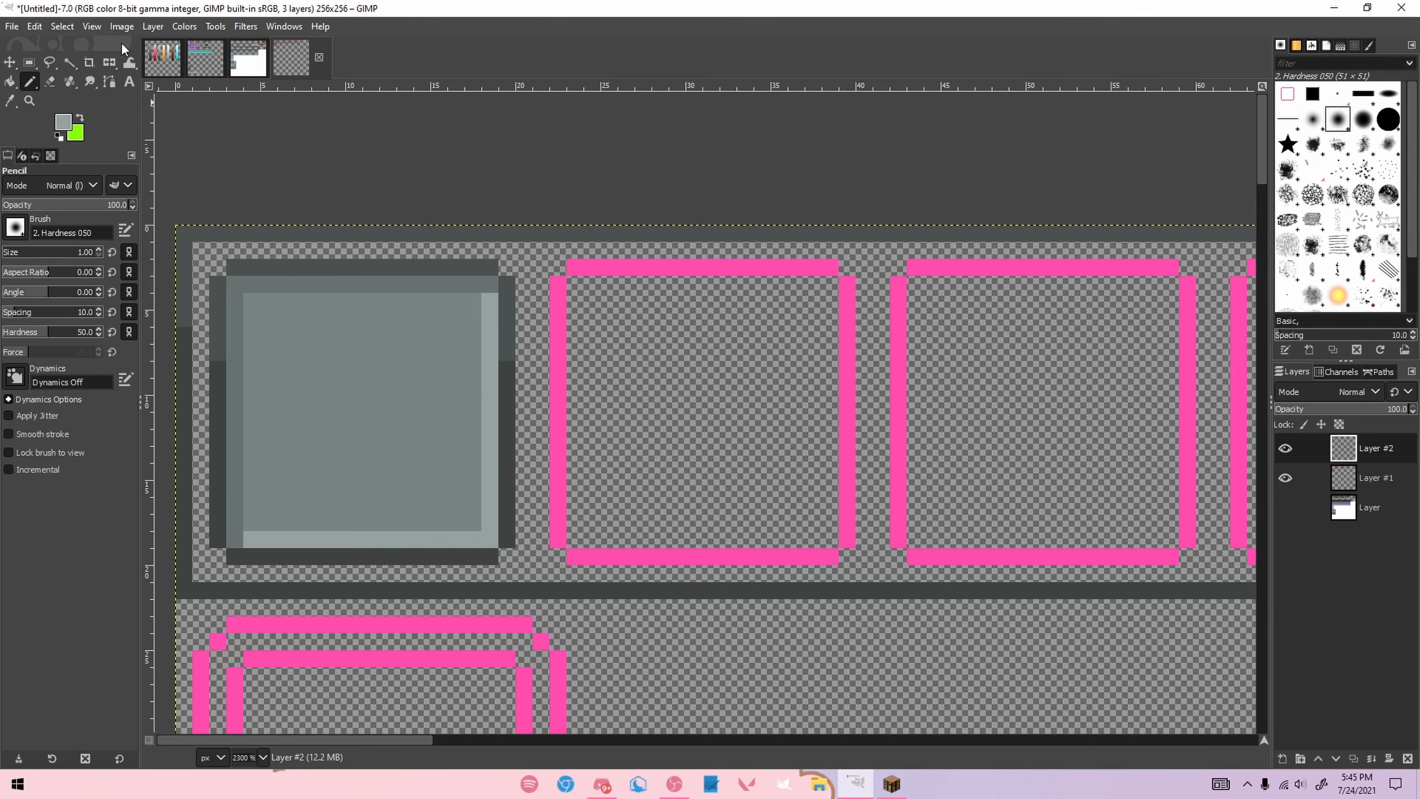
Step: Pencil an L-shaped highlight in the lightest shade of the palette's third column at the hotbar frame's upper-left corner
click(162, 57)
ctrl+click(649, 221)
click(287, 54)
click(289, 54)
drag(200, 285, 288, 250)
Step: Extend the corner highlight along the frame above and beside the first slot using the palette column's second shade
click(155, 55)
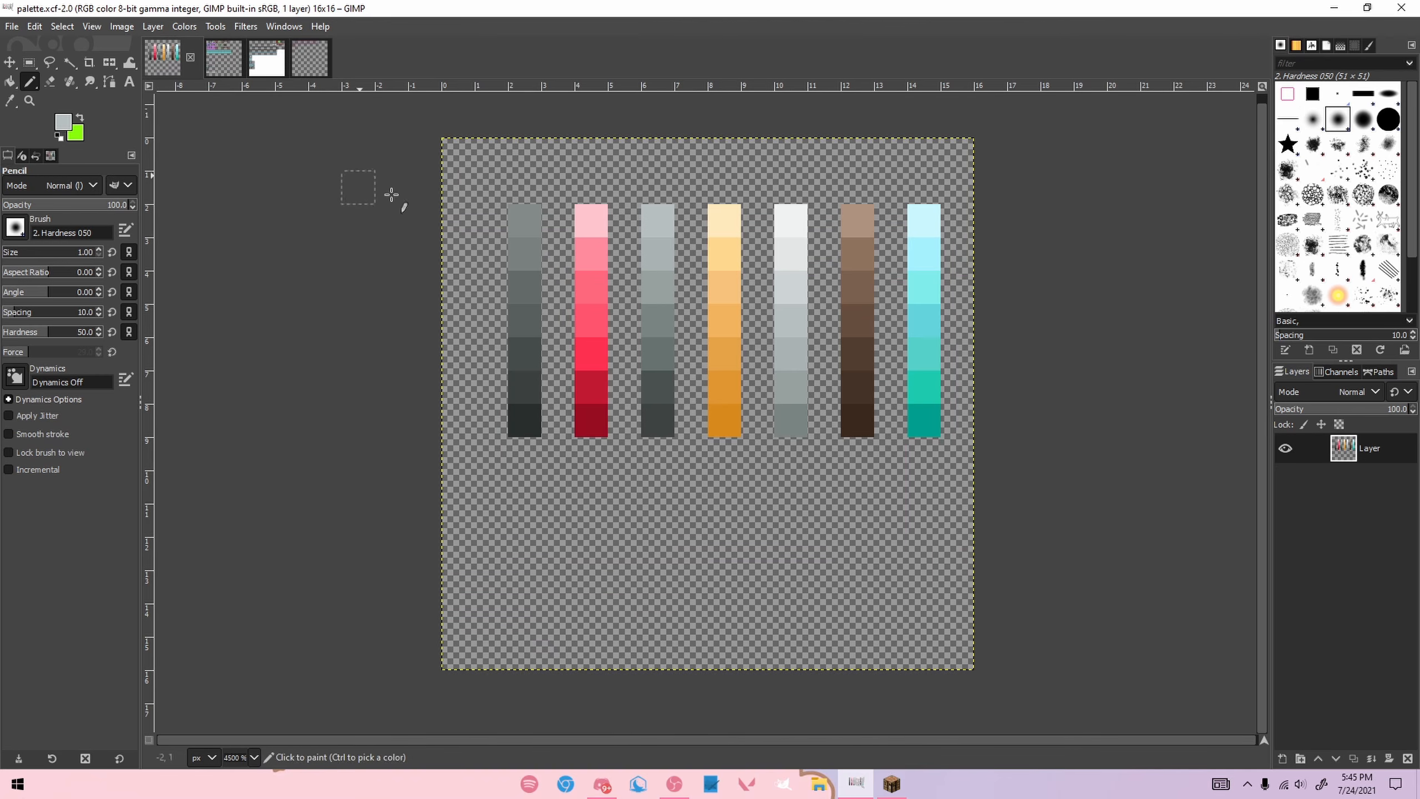
click(205, 57)
click(255, 44)
click(309, 57)
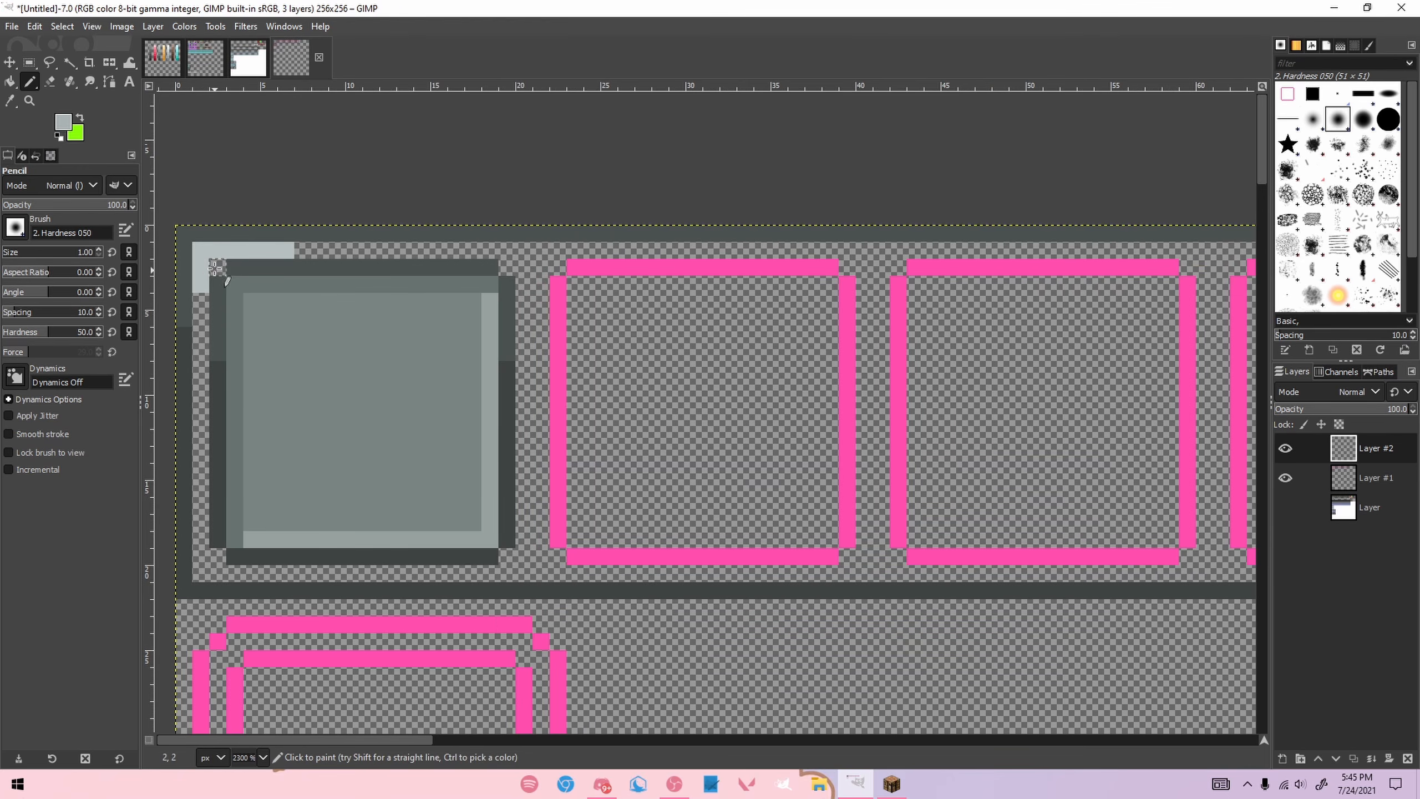
Step: Pick the third shade of the palette column and pencil it down the frame beside the first slot
click(162, 57)
click(634, 261)
key(ctrl+z)
ctrl+click(668, 286)
click(224, 57)
click(309, 57)
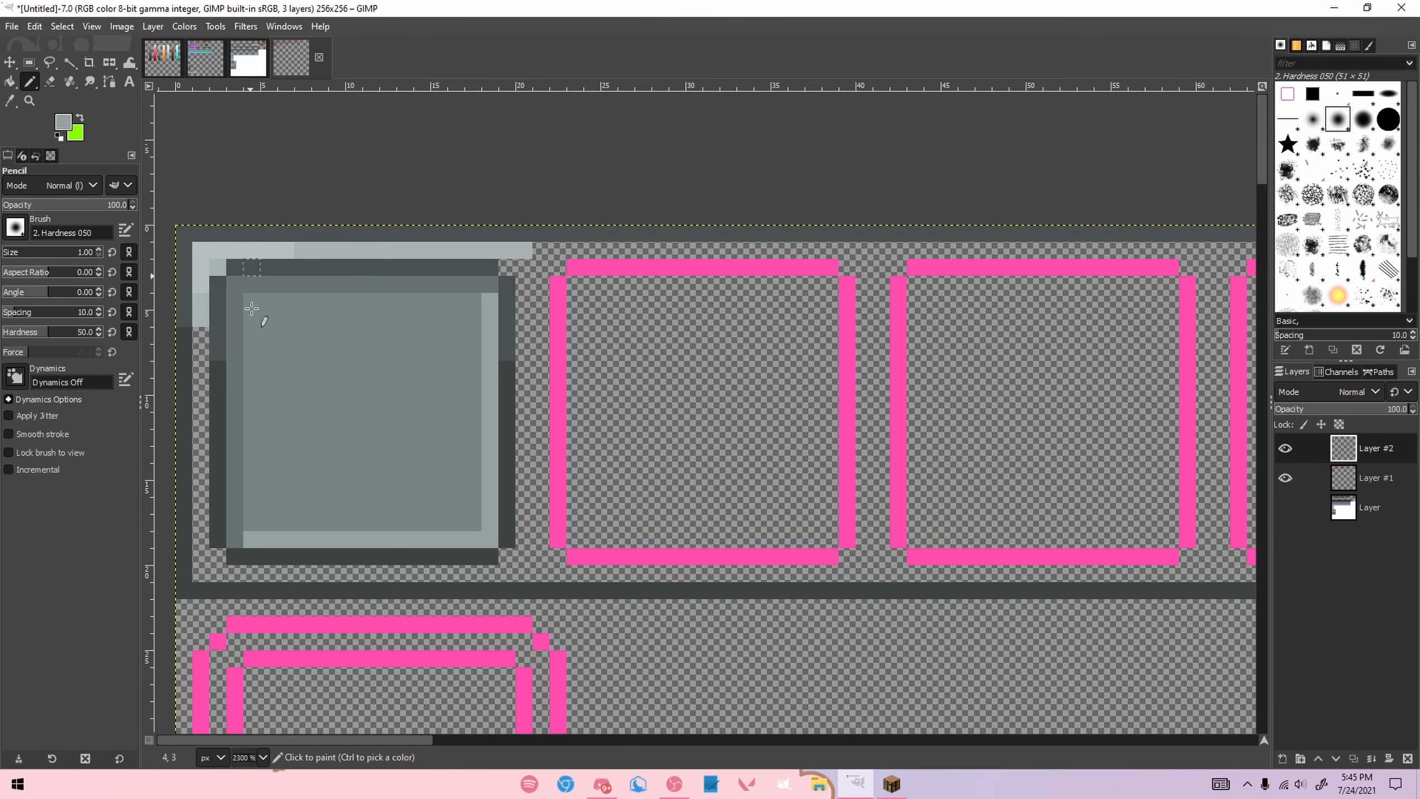
shift+click(198, 538)
Step: Pick the fourth shade of the palette's third column and pencil it along the frame beneath the first slot and around its lower-right corner
click(162, 57)
click(625, 297)
key(ctrl+z)
ctrl+click(651, 326)
click(224, 58)
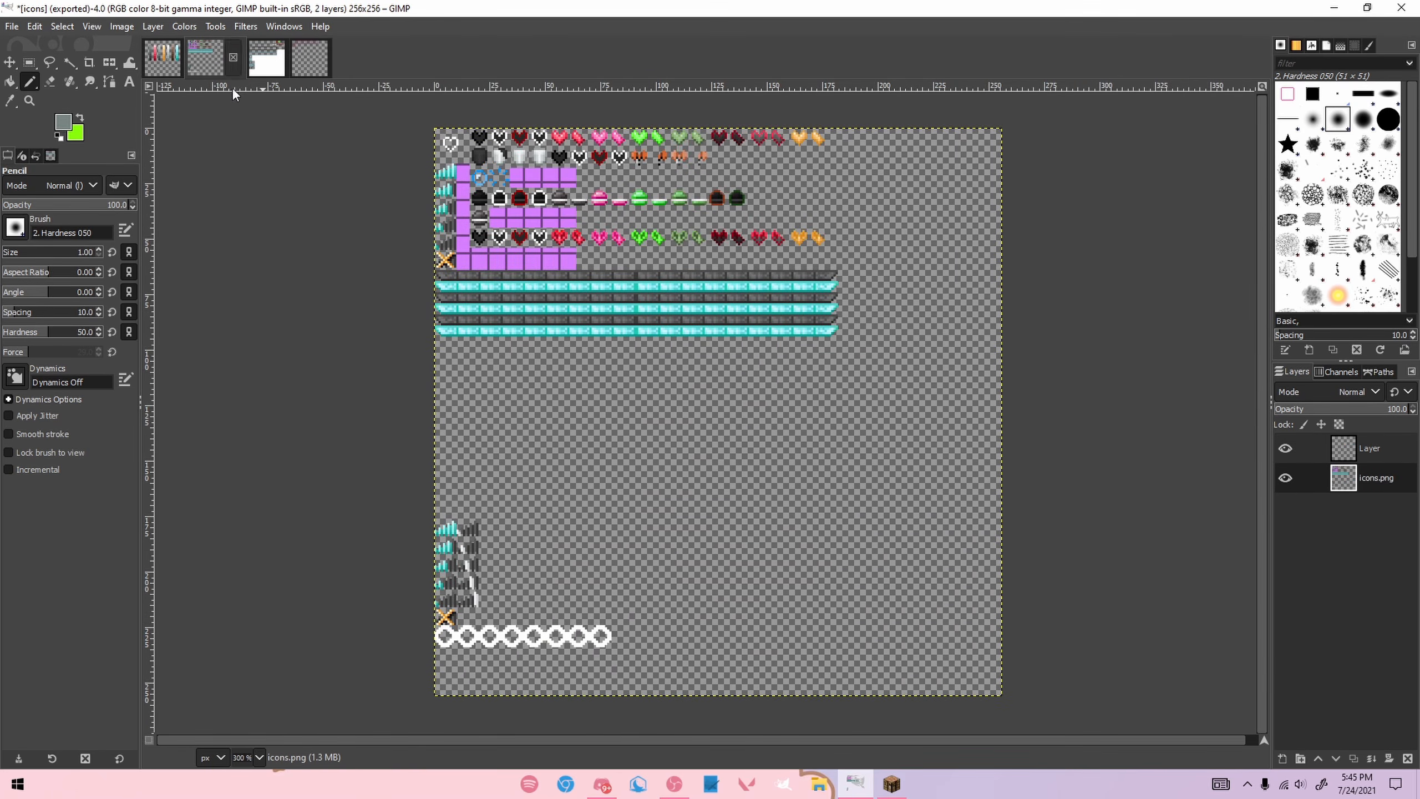
click(309, 58)
click(218, 558)
shift+click(507, 573)
shift+click(524, 504)
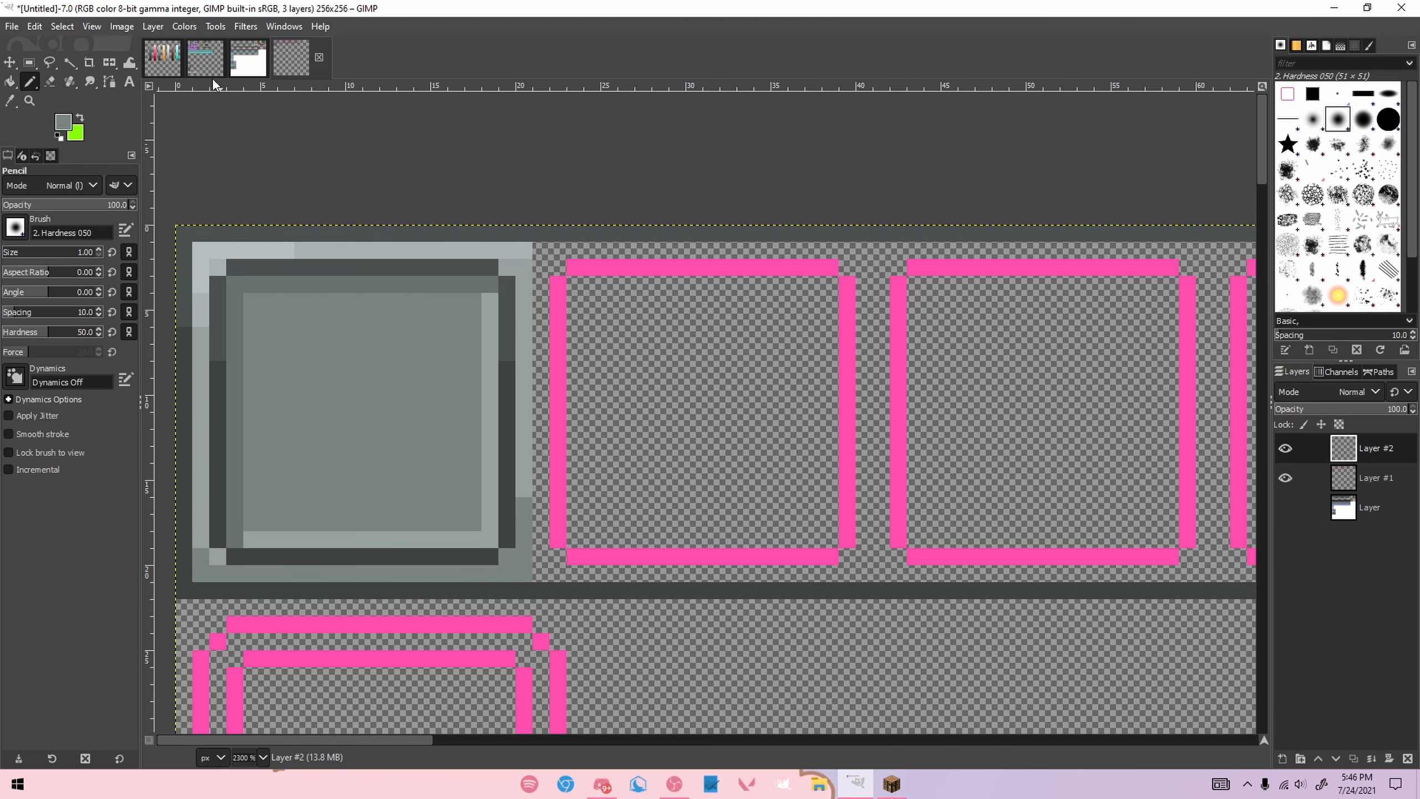
Step: Pick the next darker shade from the same palette column and pencil it into the frame's corner below and right of the first slot
click(165, 57)
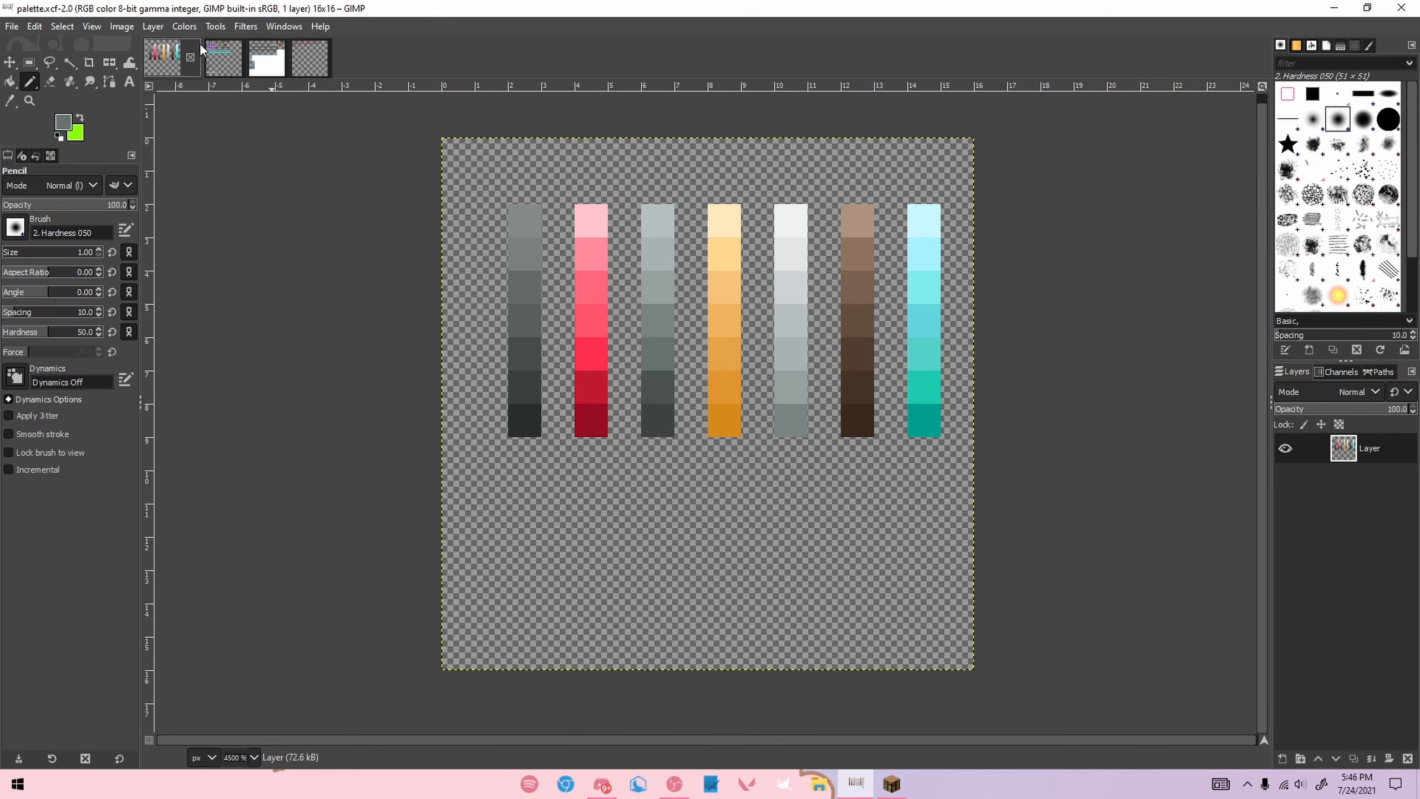
click(224, 57)
click(309, 56)
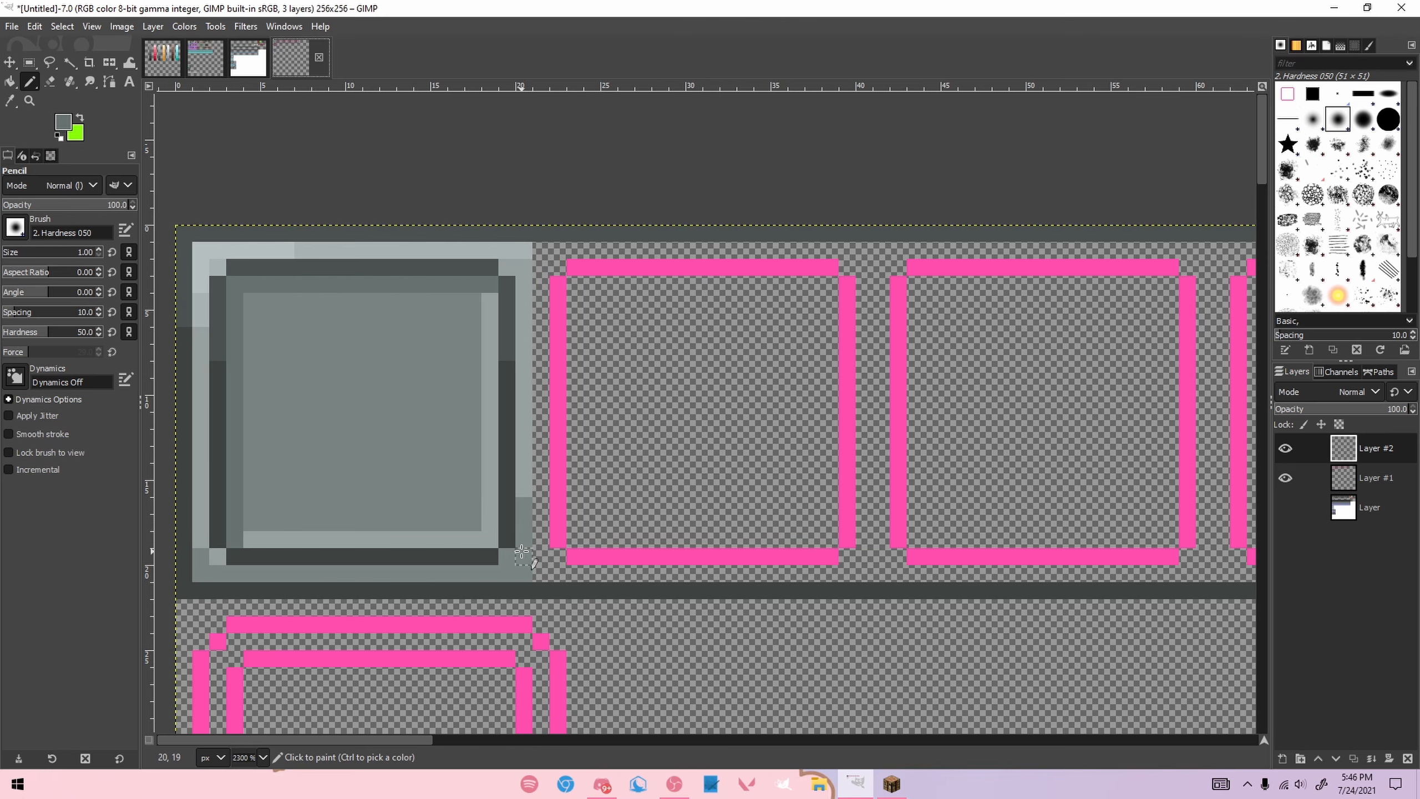
click(491, 574)
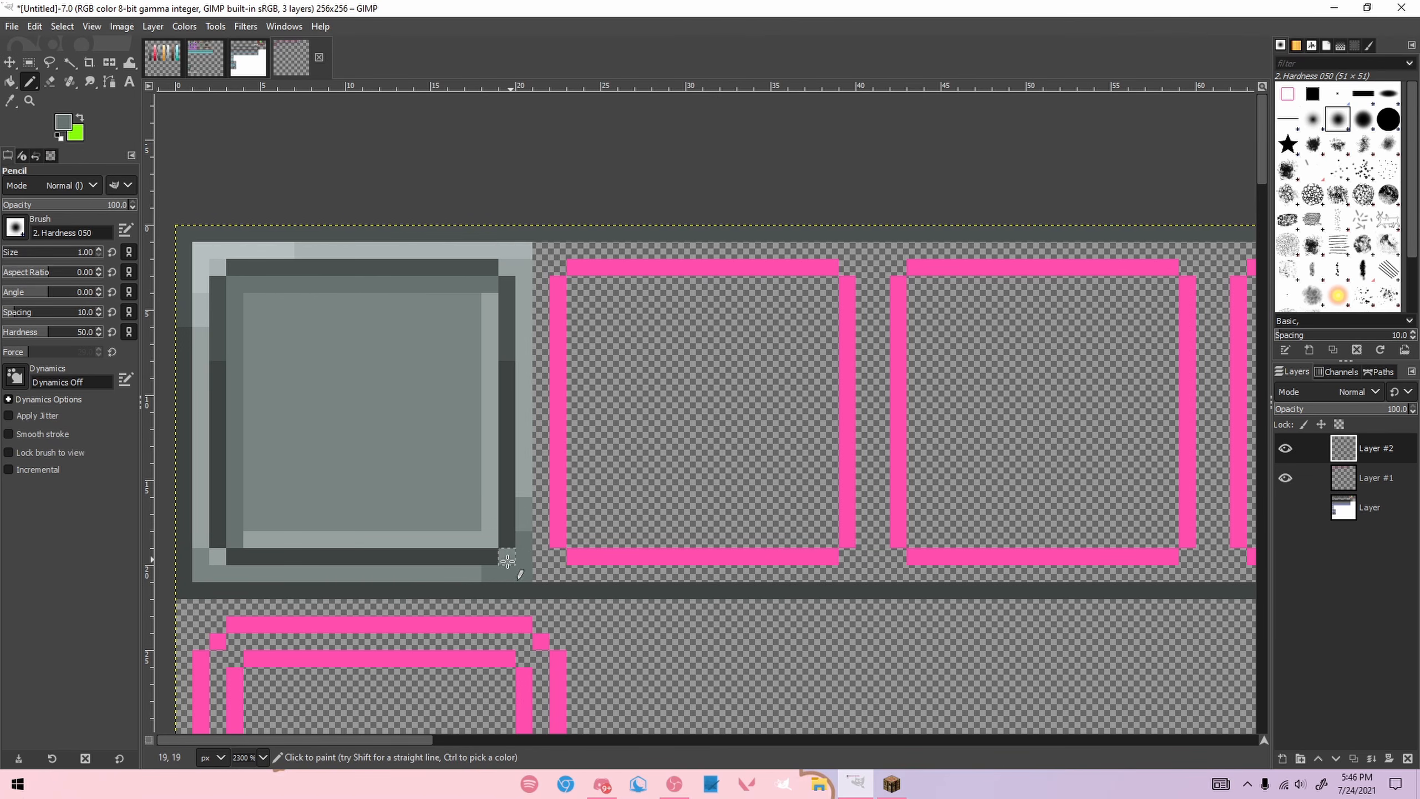
Step: Try to copy the finished 20 × 20 px first slot tile onto the second slot
key(r)
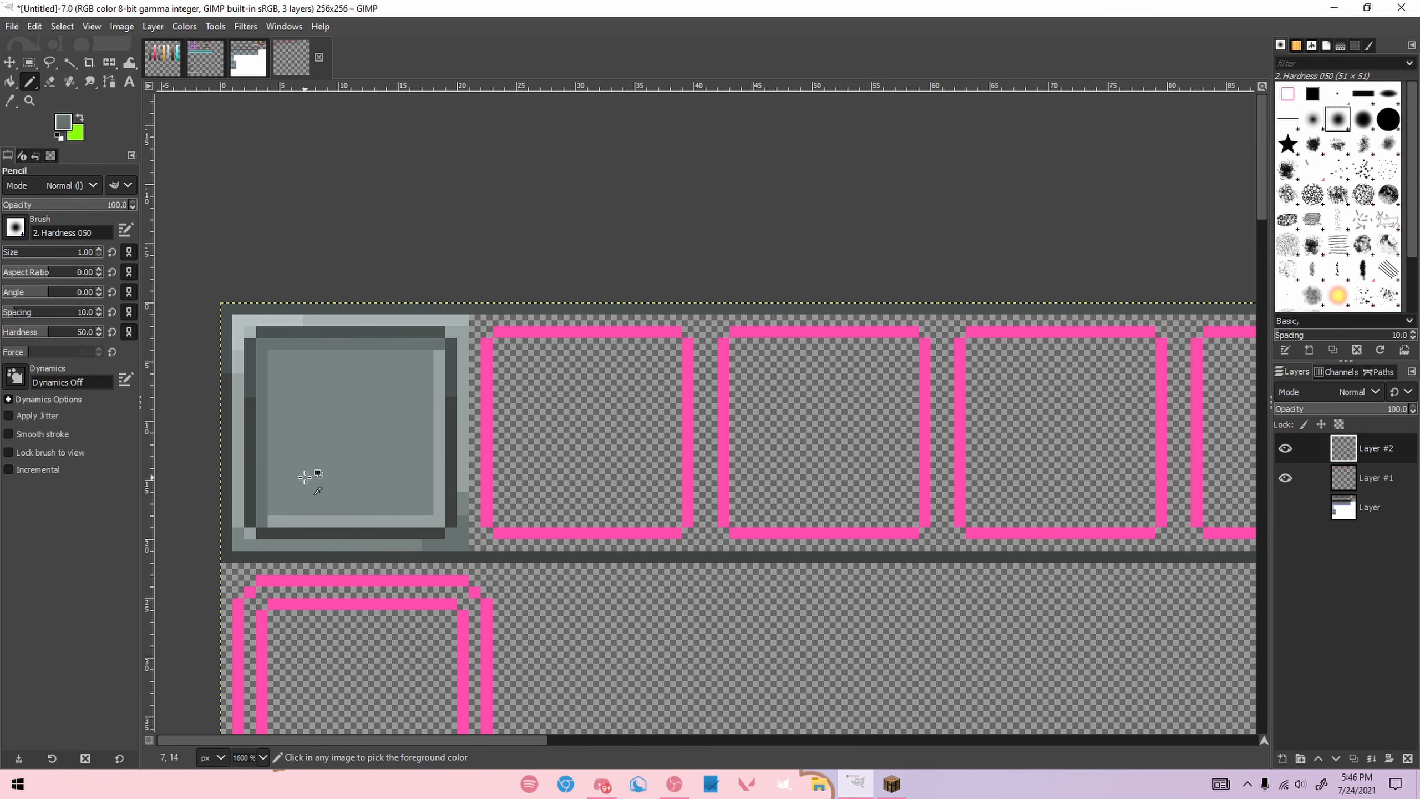
drag(202, 248, 540, 583)
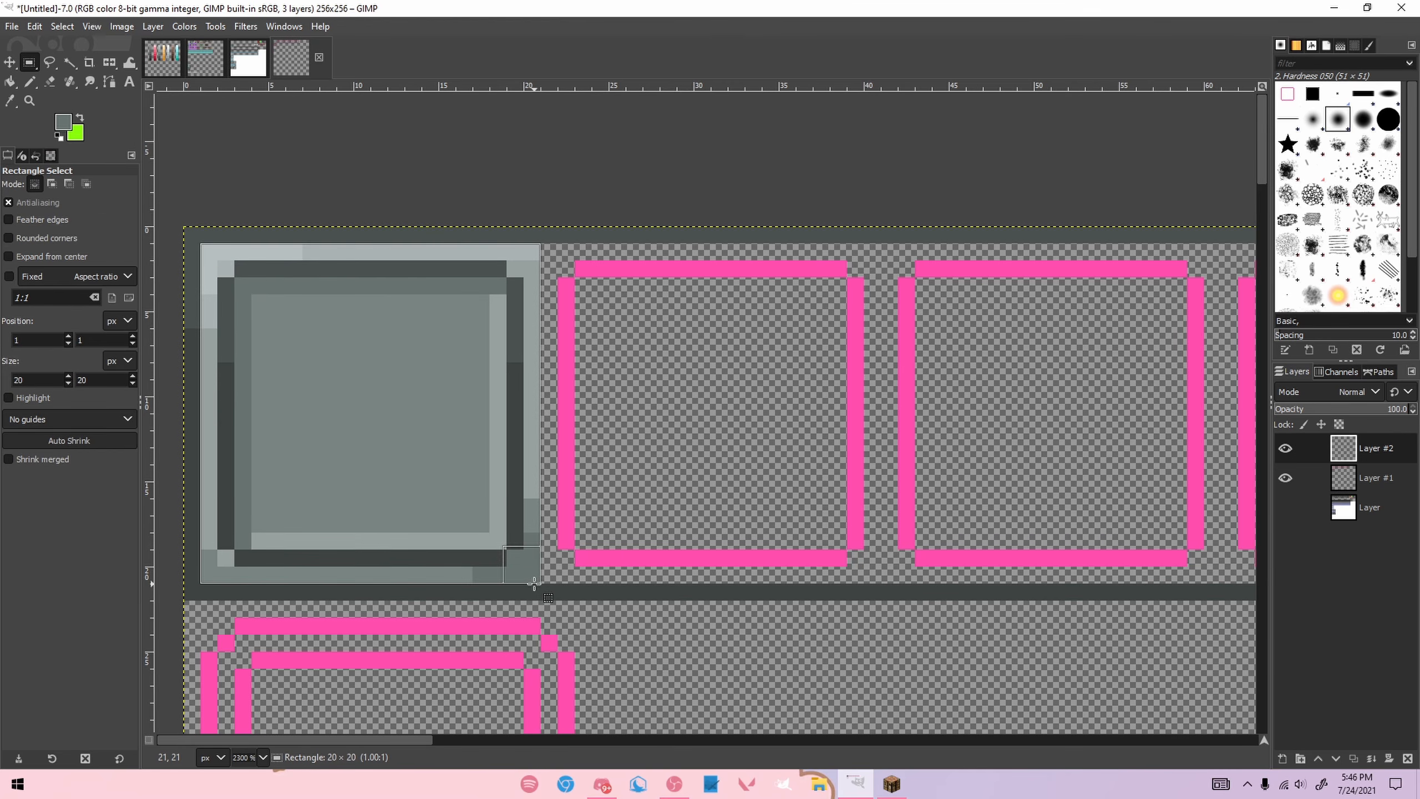
key(ctrl+c)
key(ctrl+v)
drag(397, 502, 706, 492)
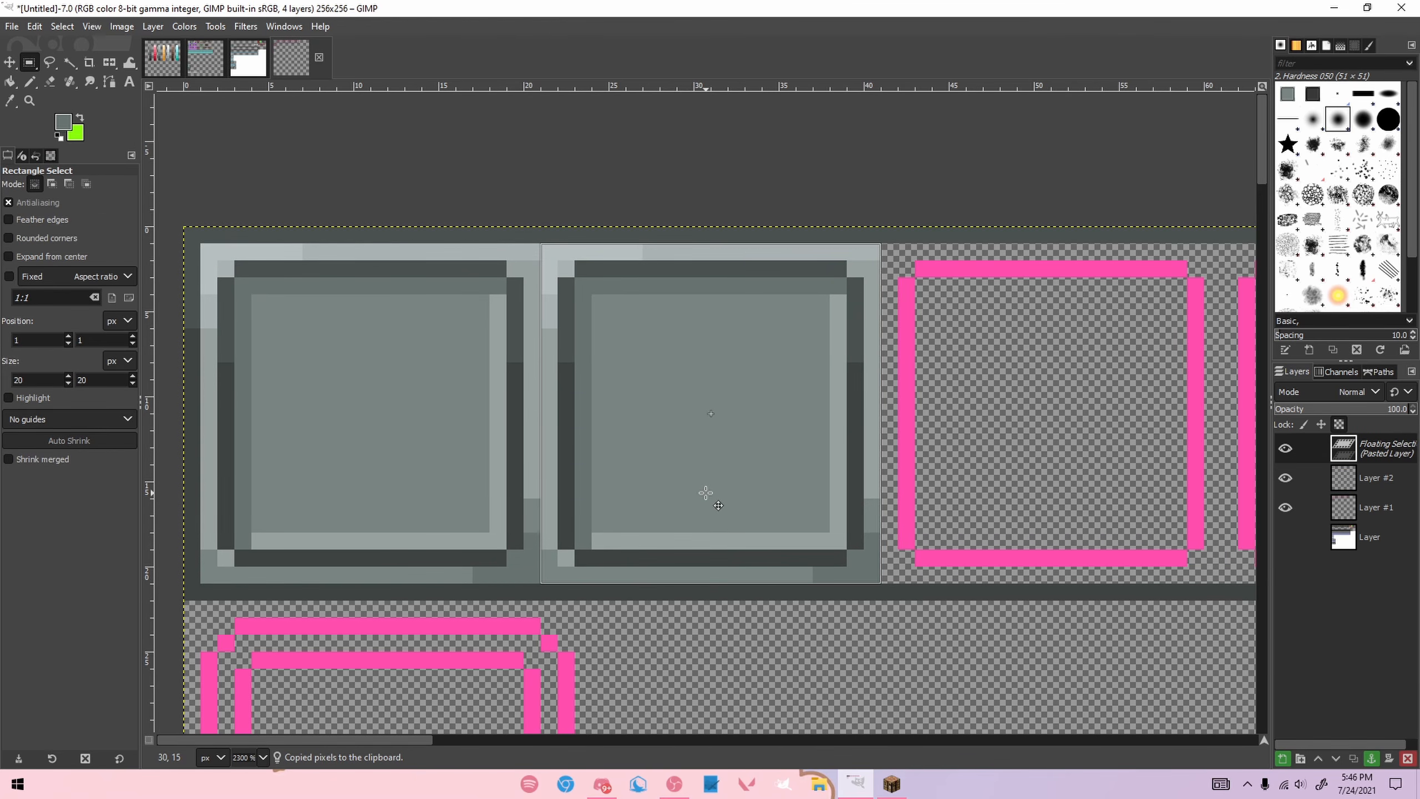
click(721, 206)
scroll(767, 270, down, 1)
scroll(756, 263, down, 2)
scroll(1071, 241, up, 2)
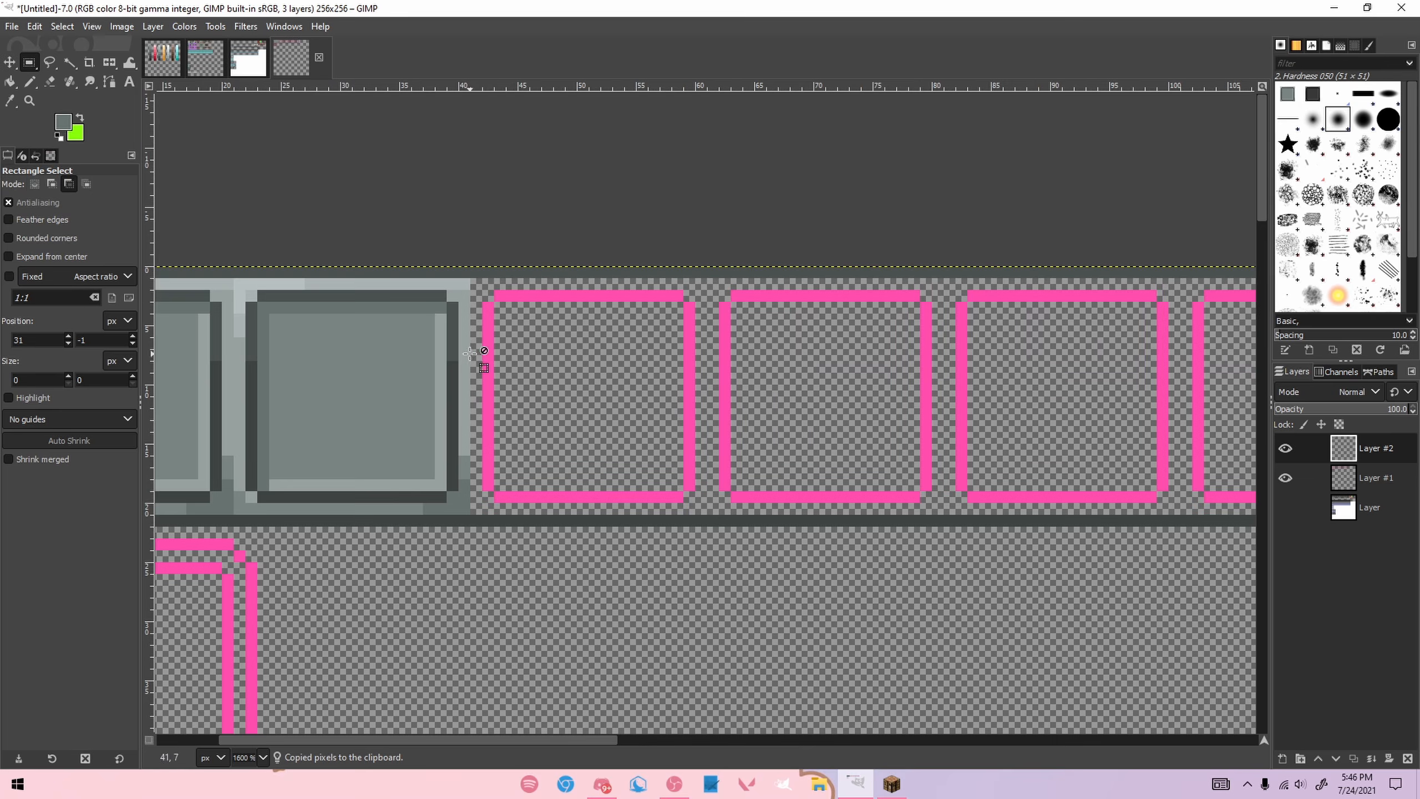
scroll(457, 348, down, 2)
key(ctrl+v)
key(ctrl+z)
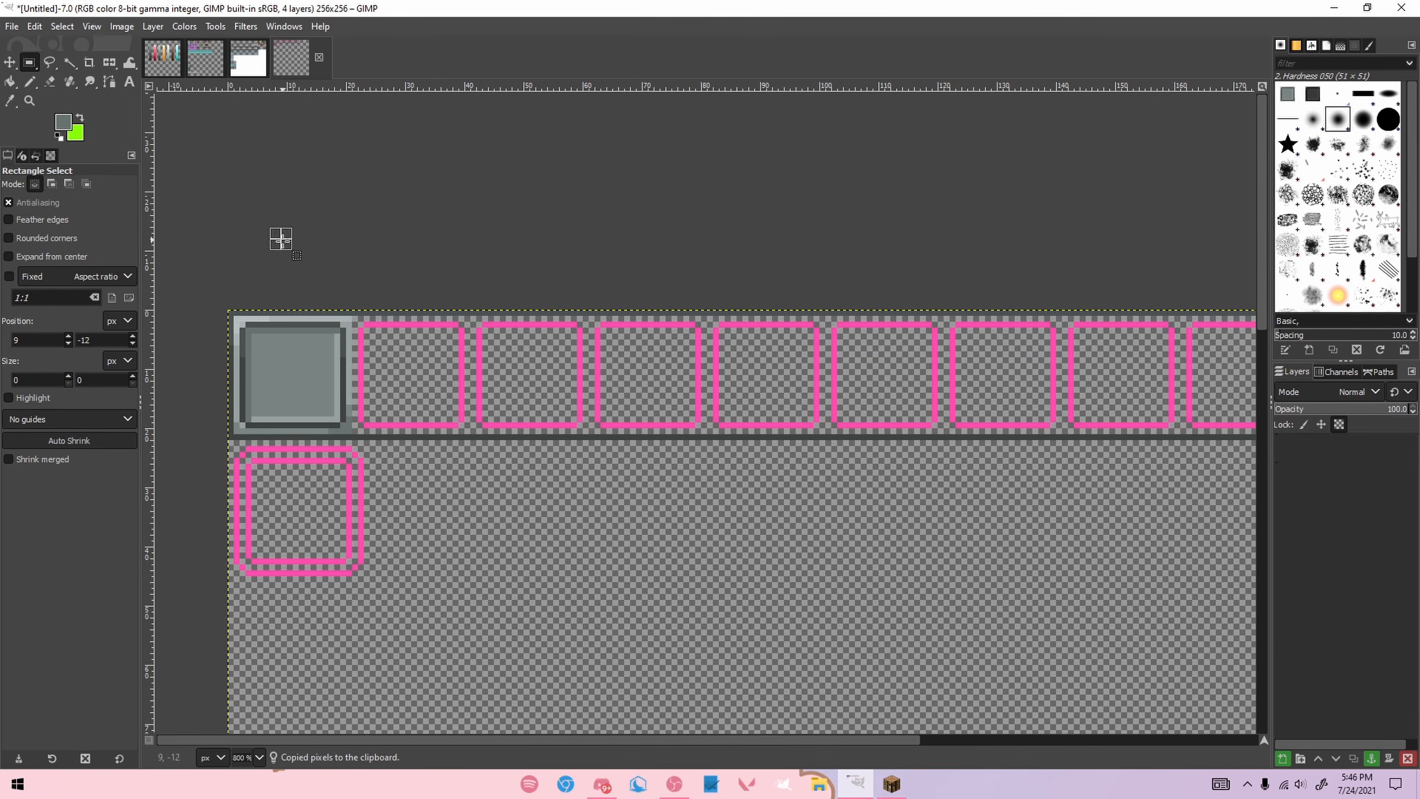
Step: Copy the 20 × 20 px first slot tile and paste it side by side over the hotbar's remaining slots
scroll(233, 320, up, 2)
drag(233, 320, 473, 554)
key(ctrl+c)
key(ctrl+v)
drag(372, 481, 1041, 476)
drag(510, 739, 690, 744)
drag(504, 472, 961, 469)
drag(789, 466, 1014, 463)
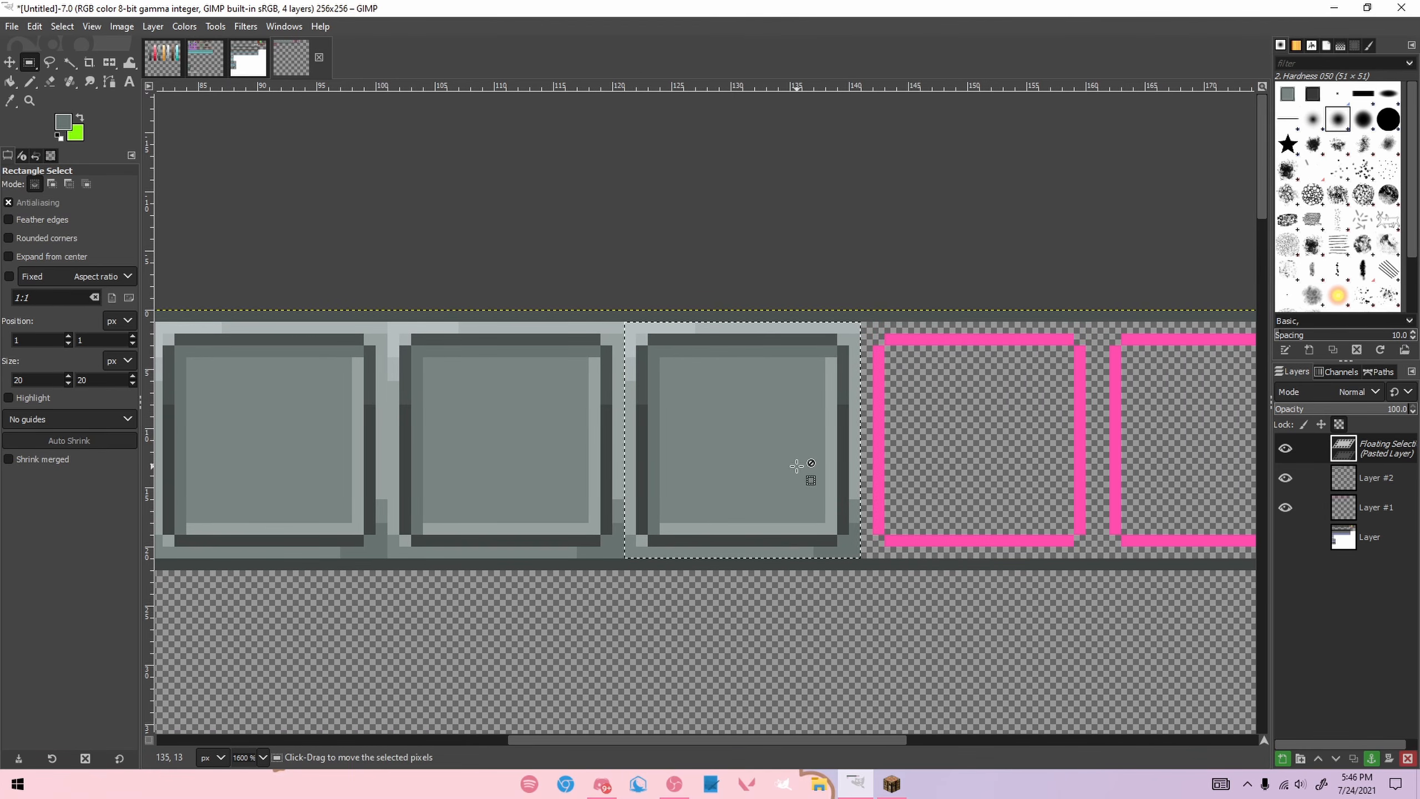
key(ctrl+v)
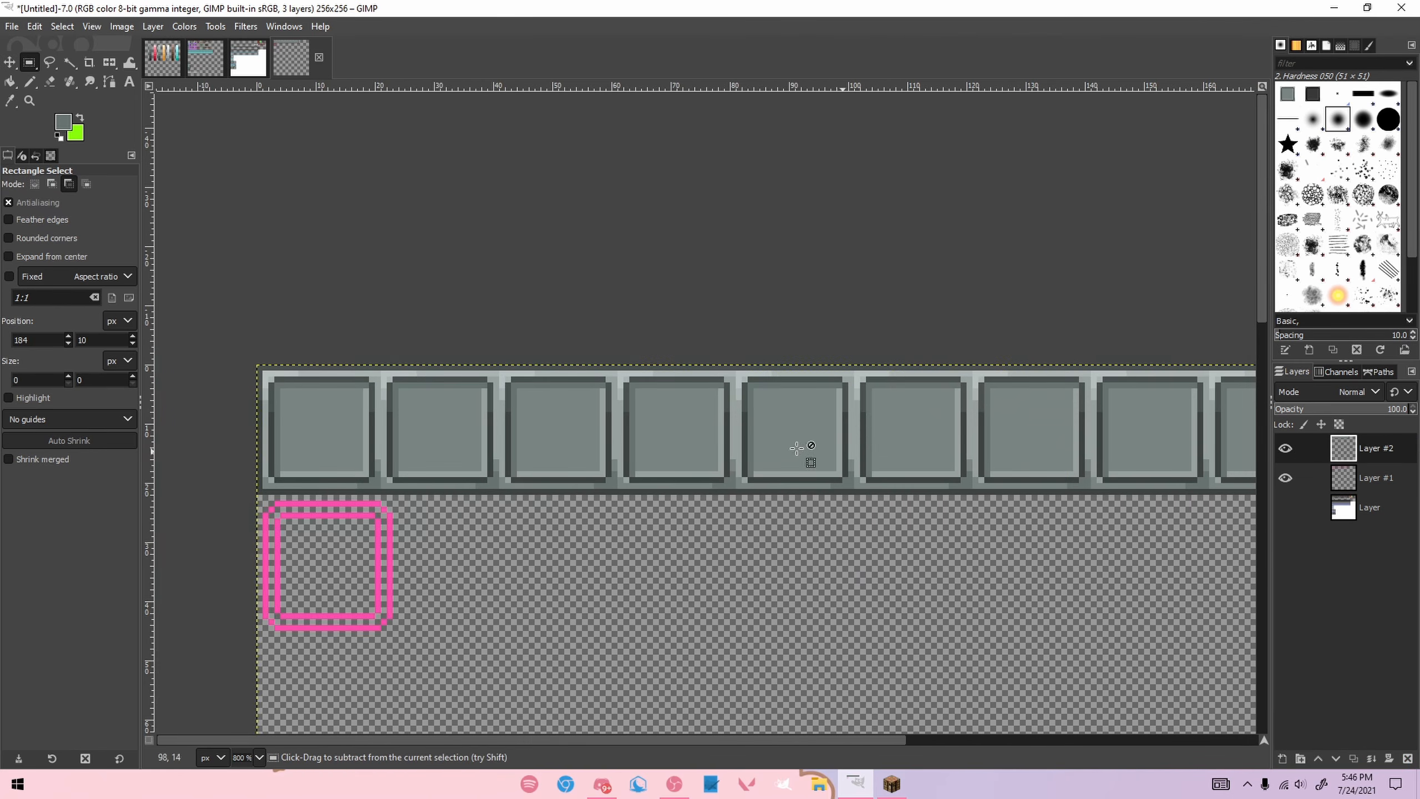
Step: Retouch the frame joint between the first and second slots, blending its lower end with the dark corner shade and its upper end with a light highlight
key(minus)
scroll(582, 520, up, 7)
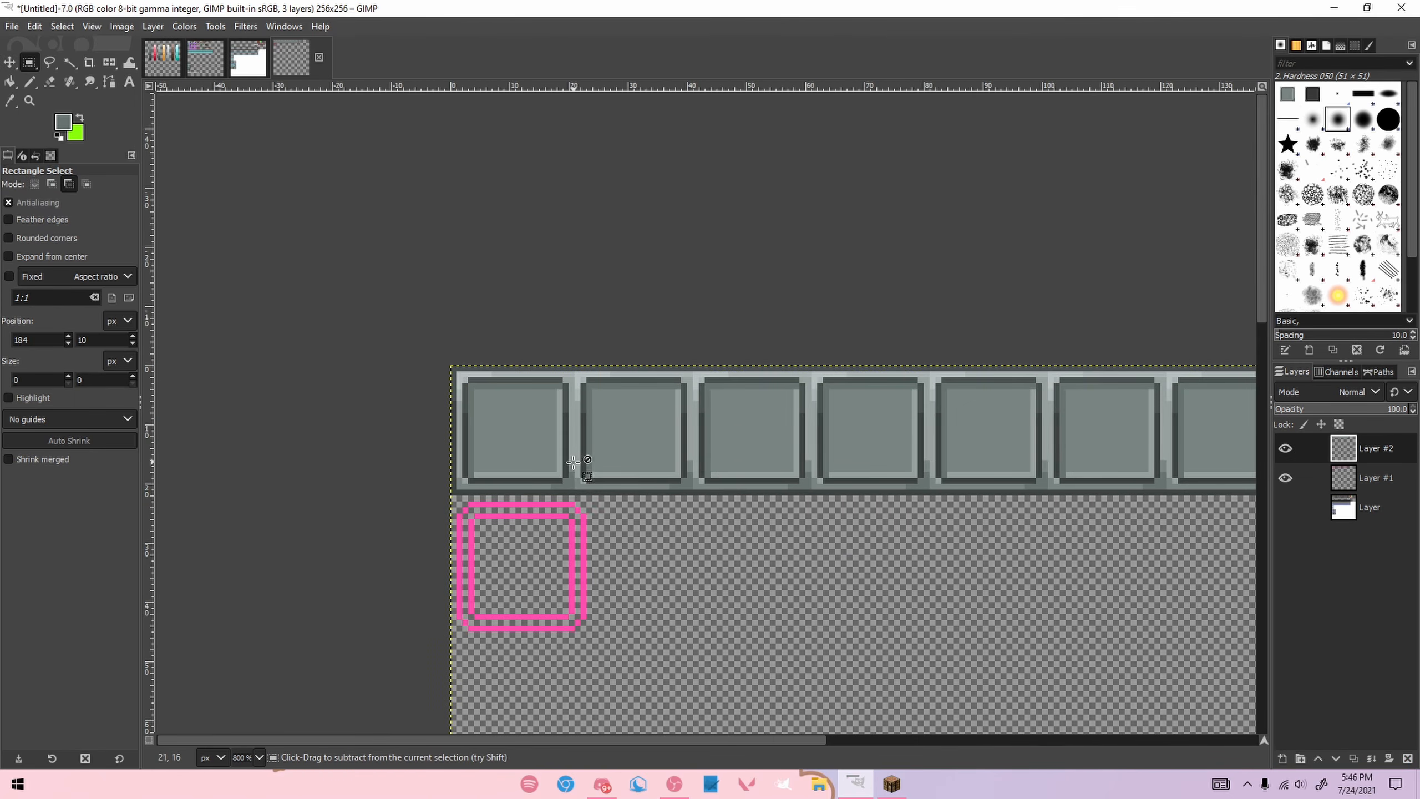
scroll(582, 521, down, 2)
key(n)
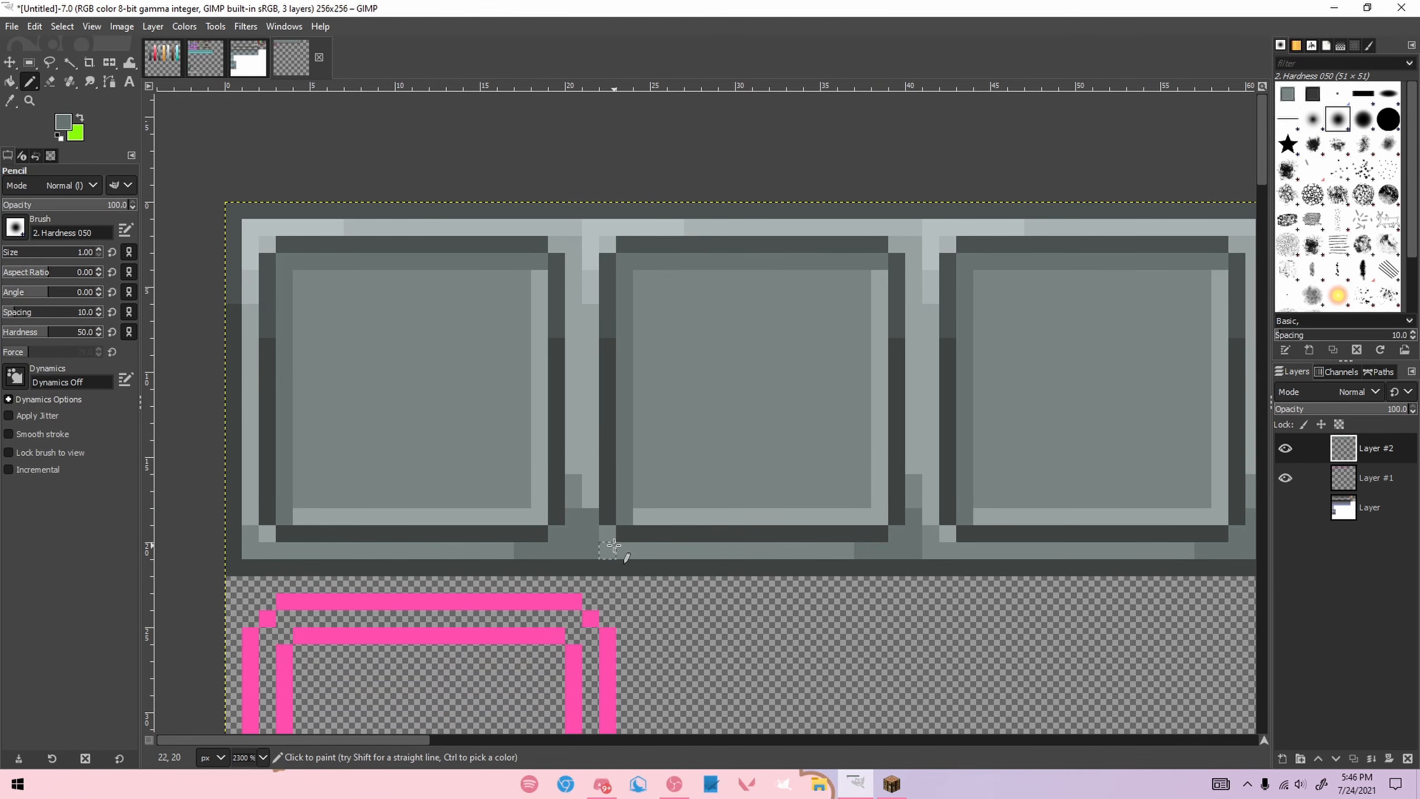
click(586, 495)
click(608, 540)
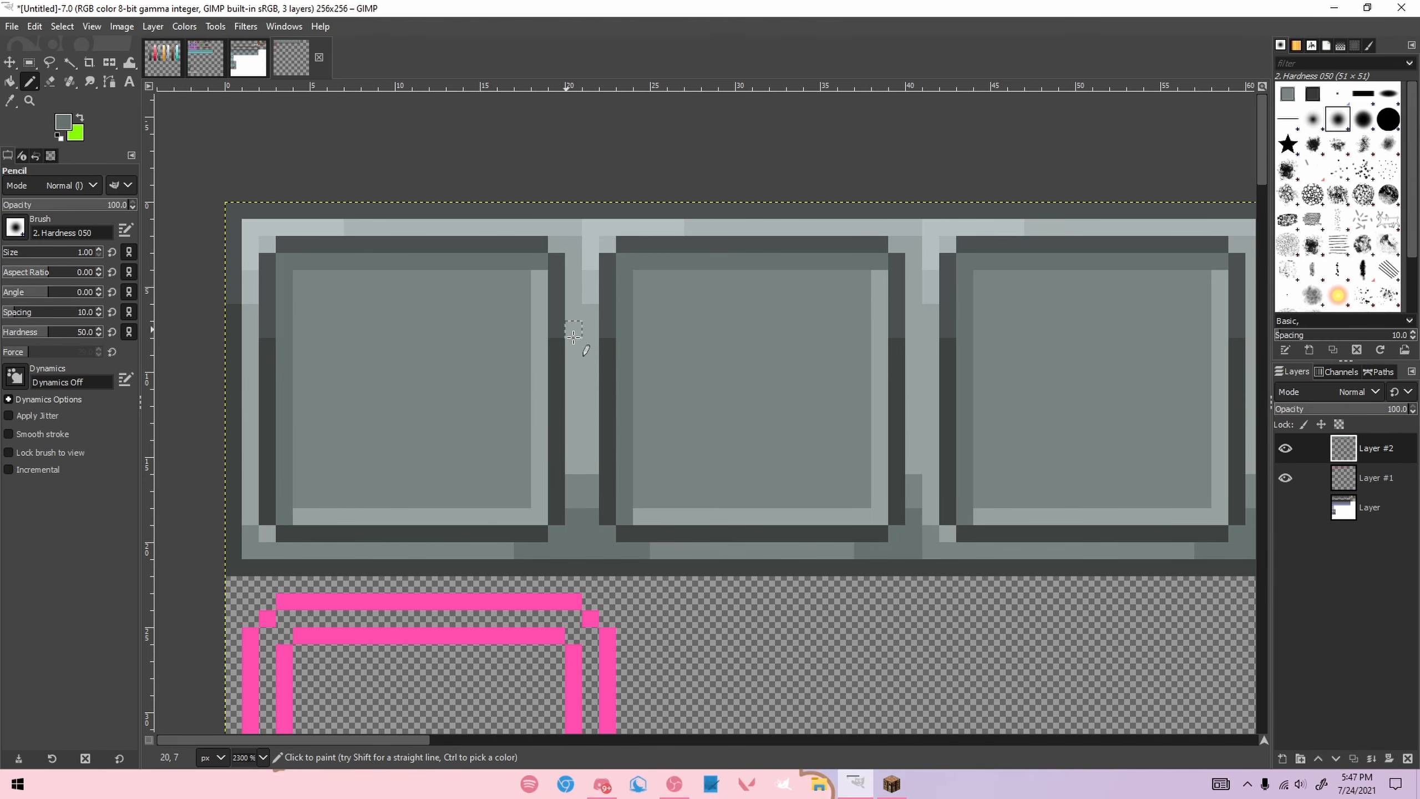
ctrl+click(589, 264)
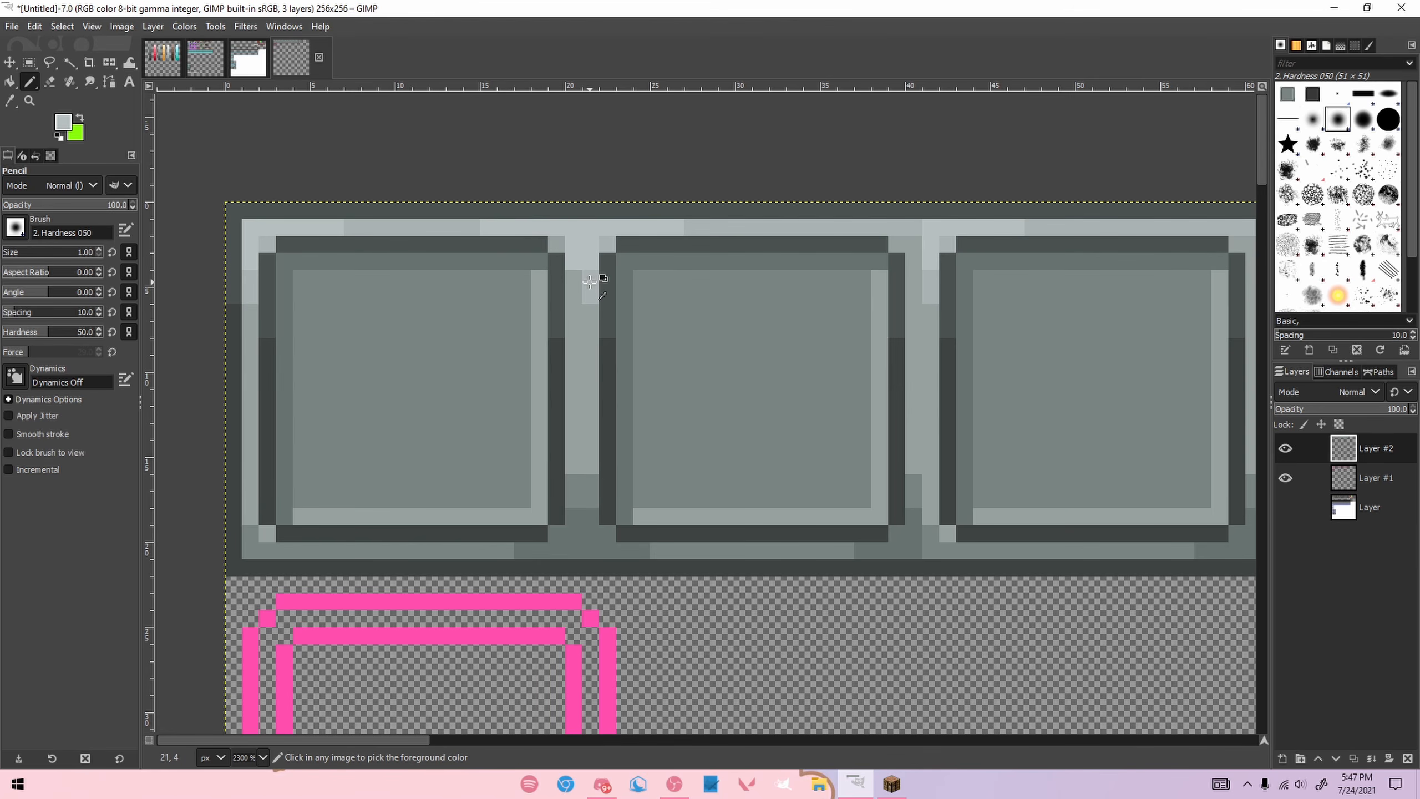
scroll(720, 326, down, 2)
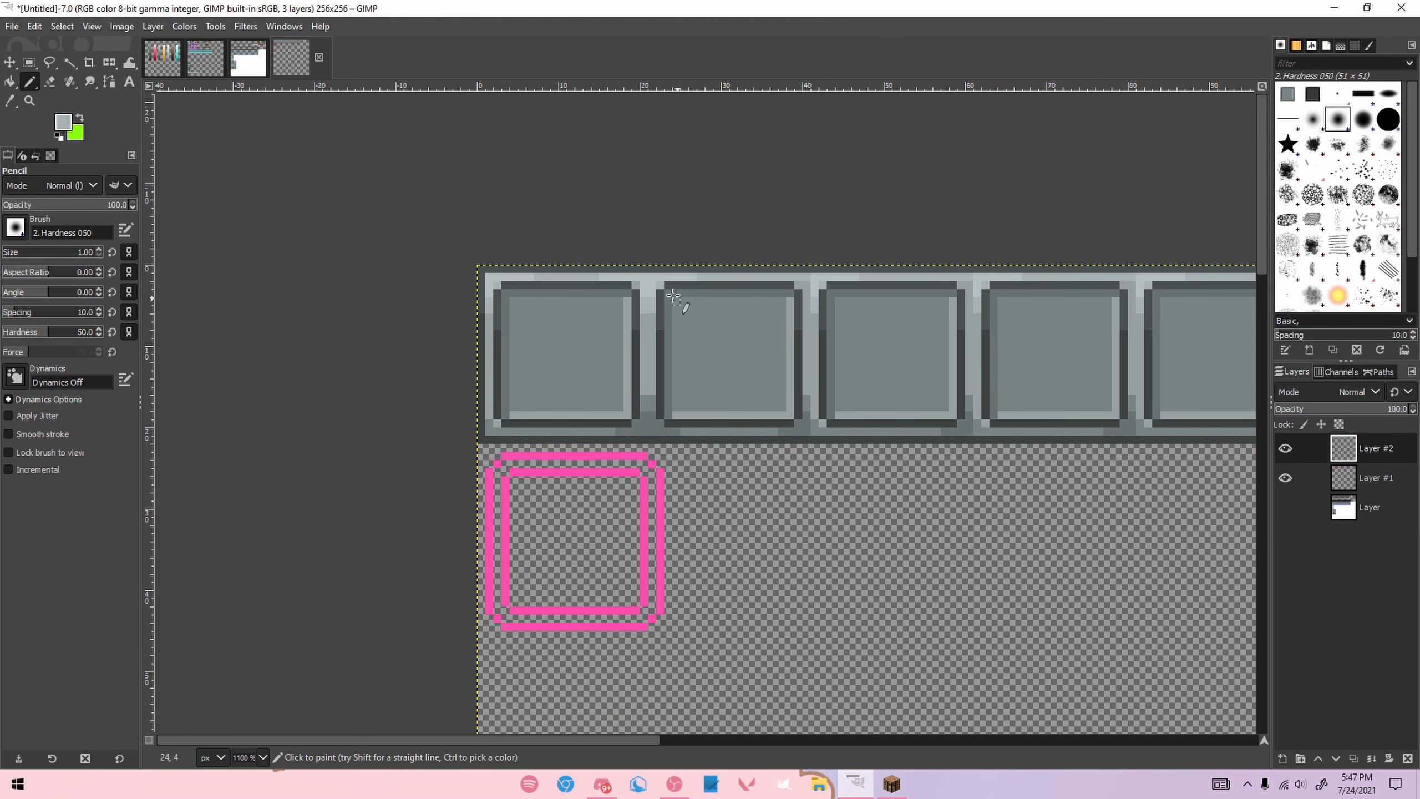
Step: Copy the 26 × 20 px area holding the retouched joint and second slot, and paste it over the next joint and third slot
scroll(676, 308, up, 2)
scroll(756, 331, down, 1)
key(r)
drag(595, 304, 900, 543)
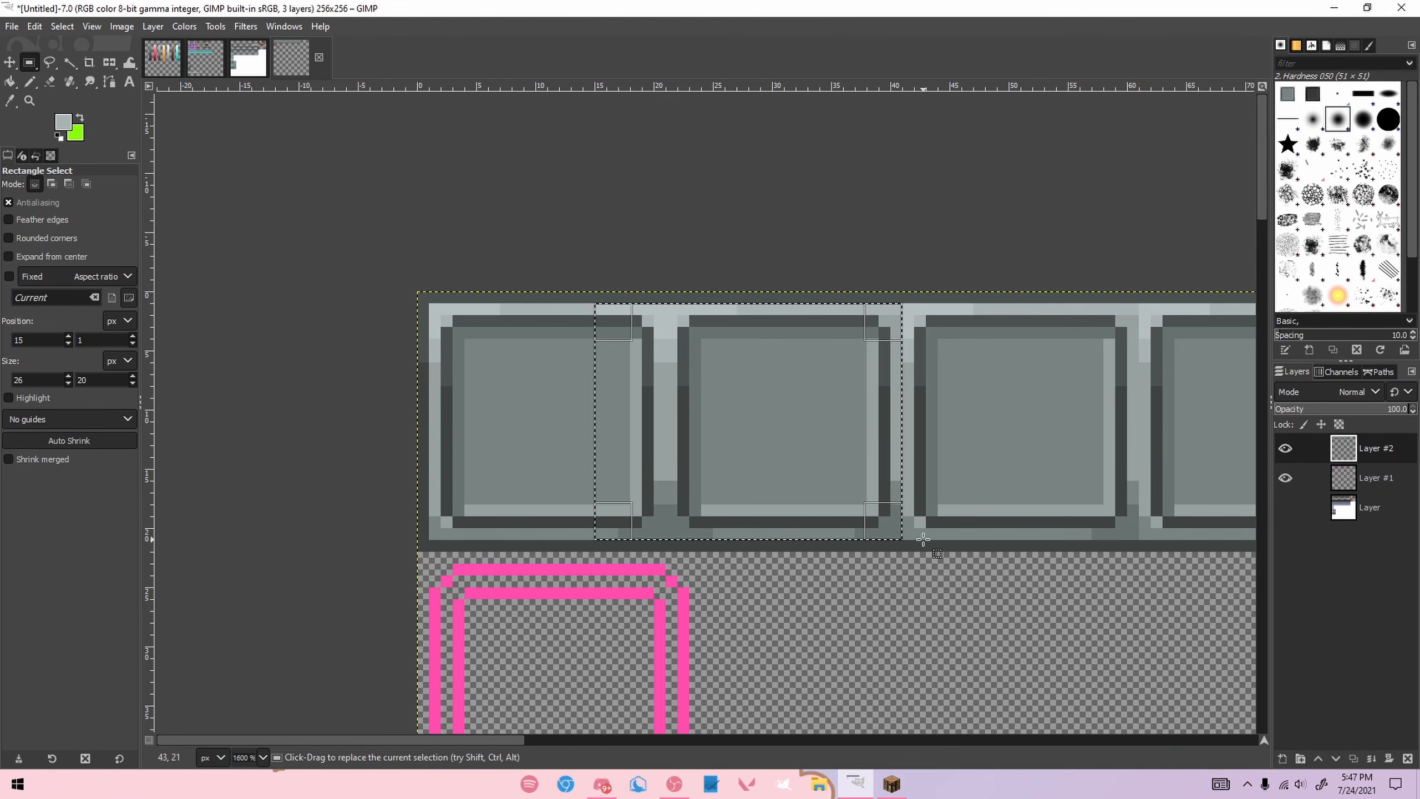
key(ctrl+c)
key(ctrl+v)
drag(697, 466, 928, 465)
click(763, 617)
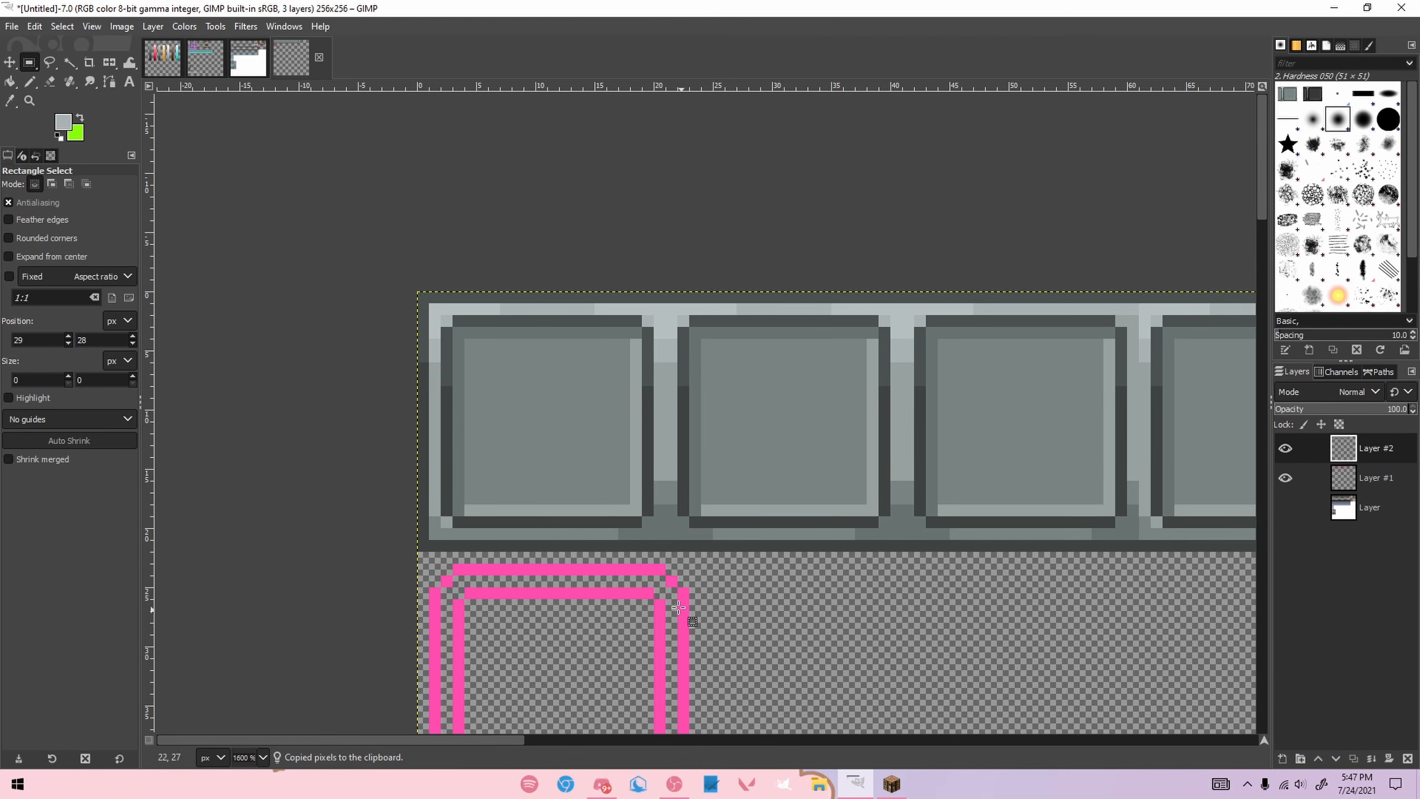
Step: Paste the retouched joint and slot over the rest of the hotbar, and undo the surplus paste
drag(518, 738, 813, 737)
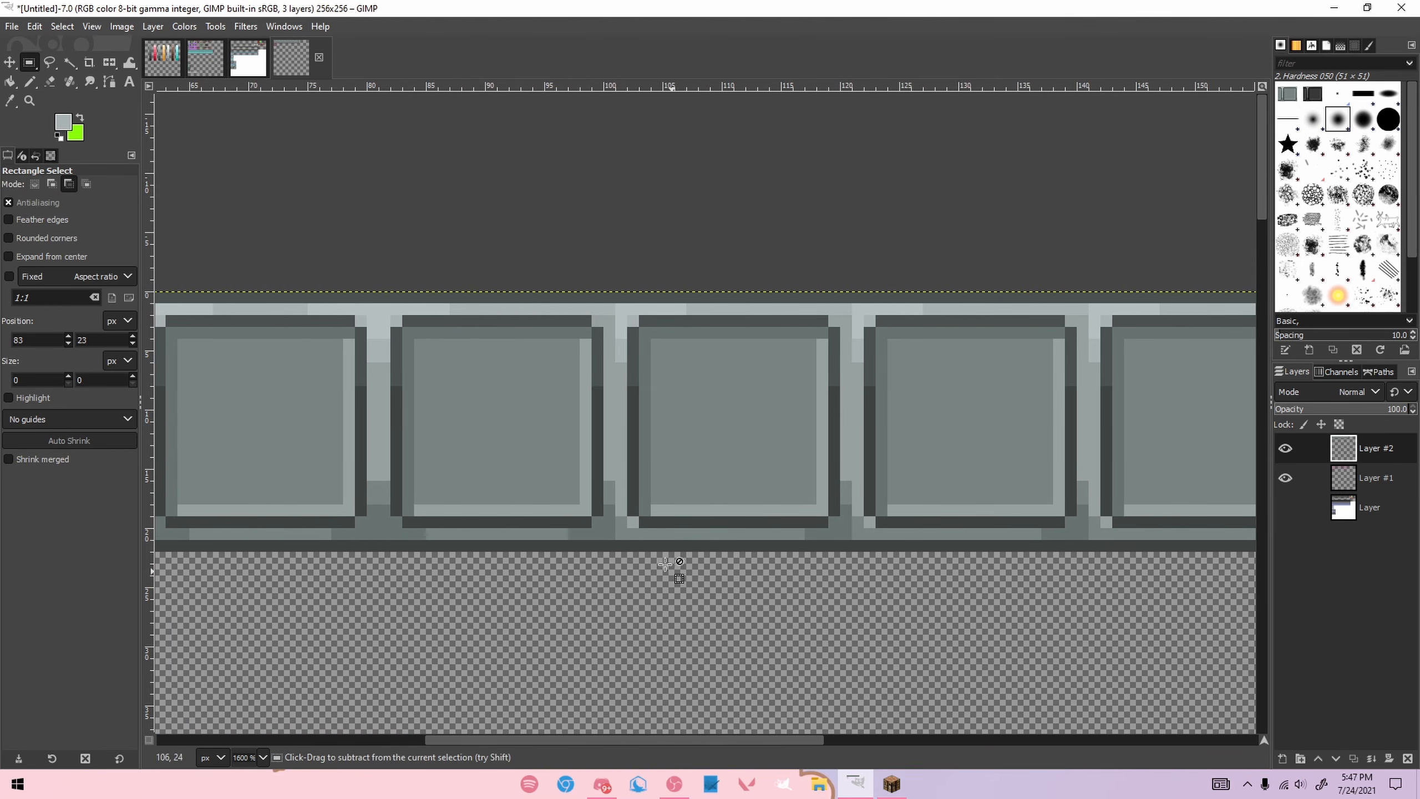
key(ctrl+v)
drag(676, 495, 697, 432)
click(679, 609)
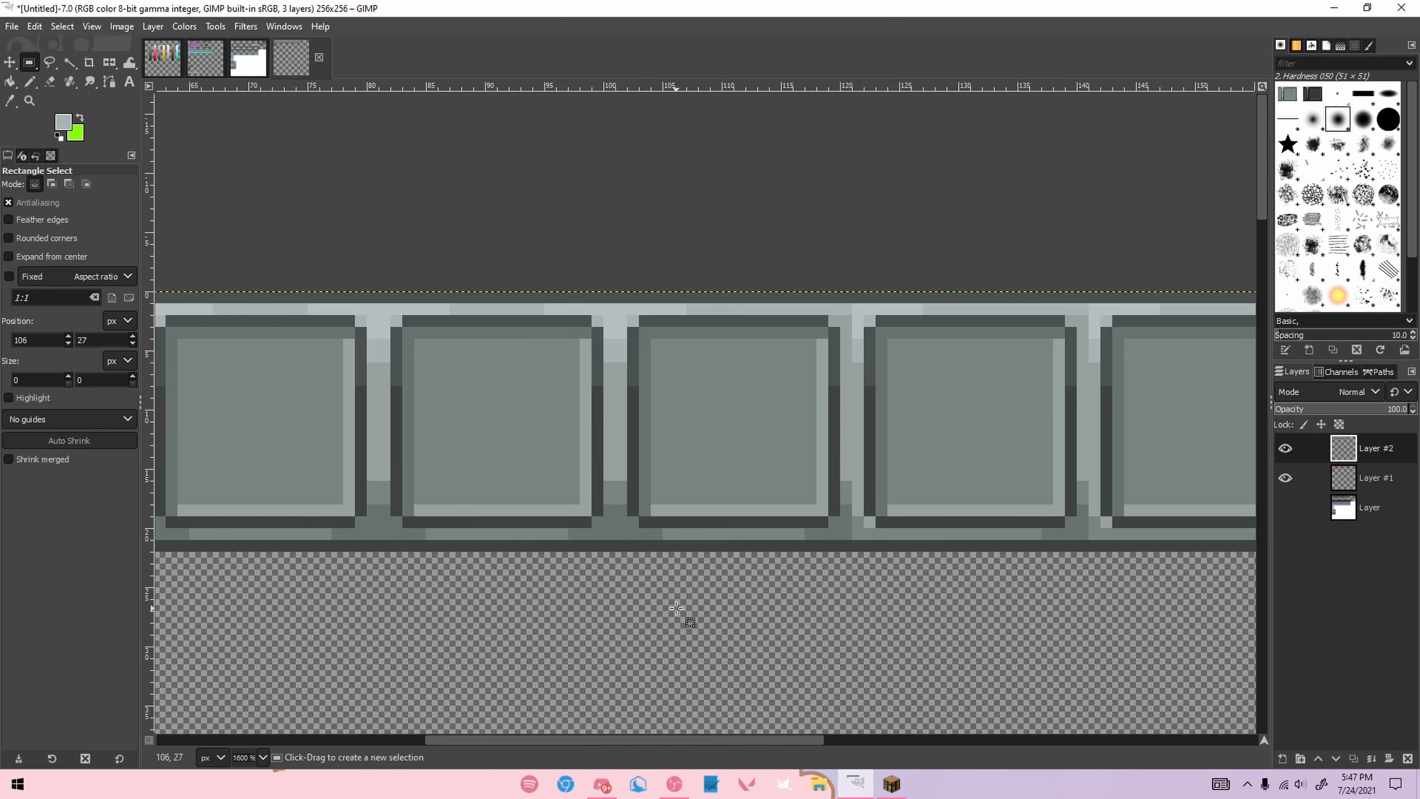
scroll(679, 609, down, 1)
key(ctrl+v)
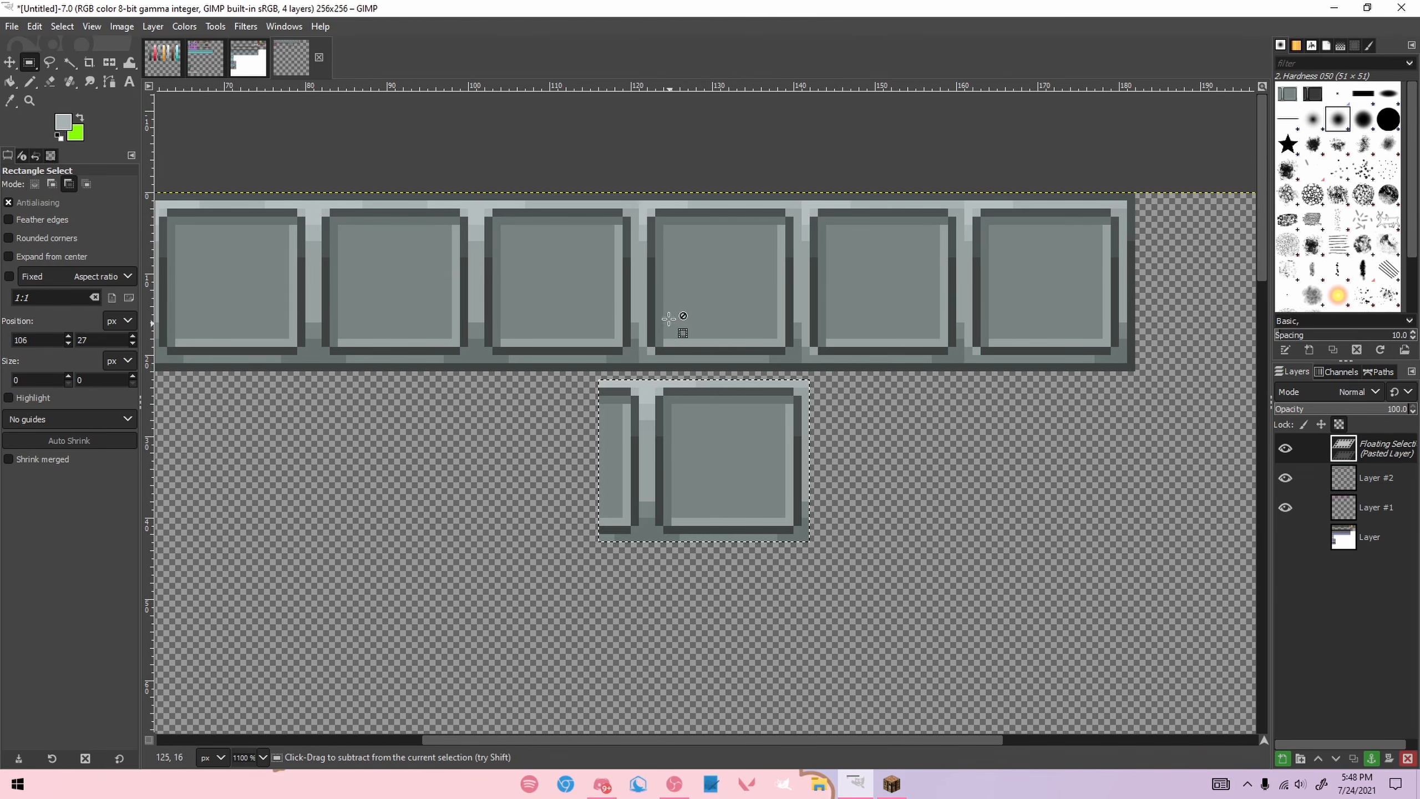
key(ctrl+z)
scroll(815, 177, down, 3)
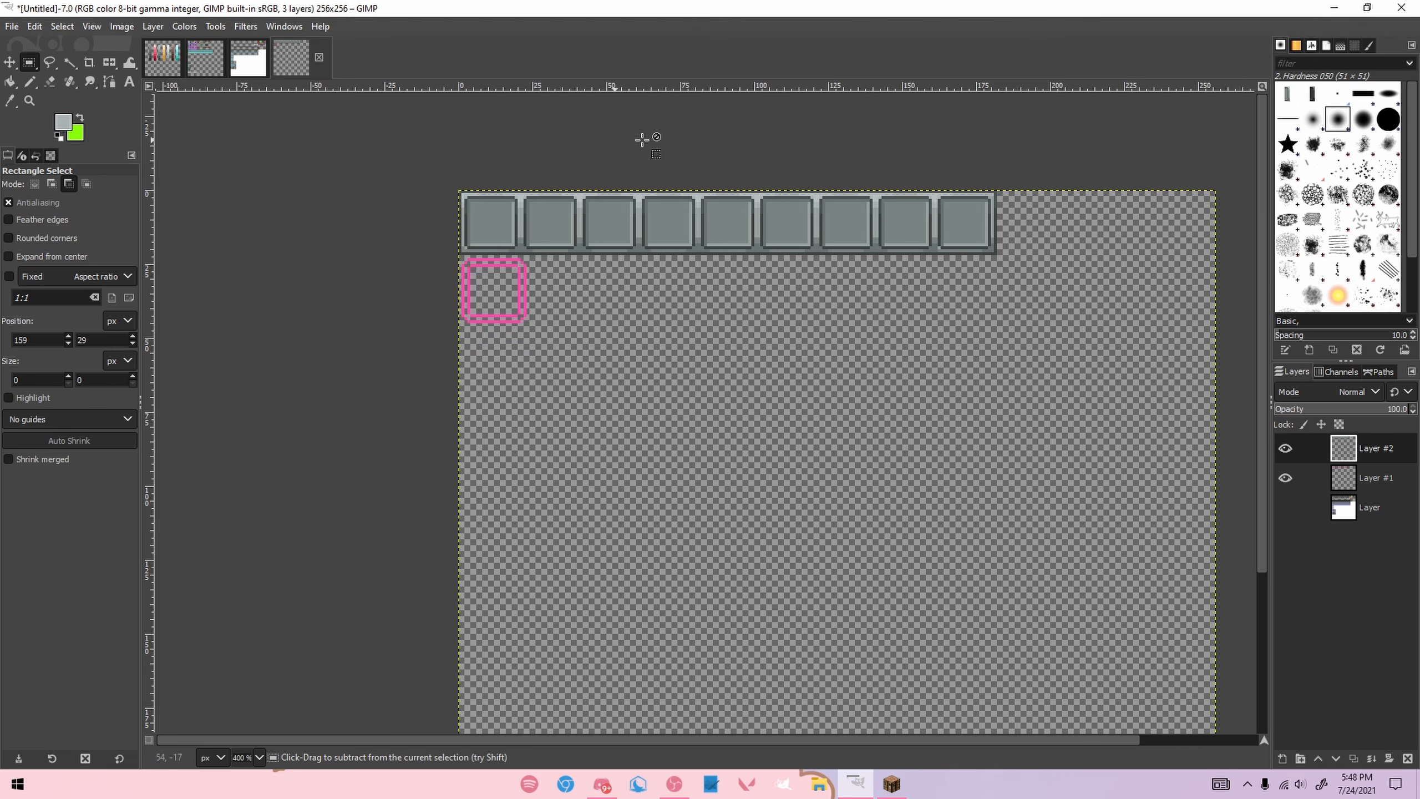
Step: Try penciling the selection frame's lower-left outer corner in mid grey
scroll(644, 141, up, 1)
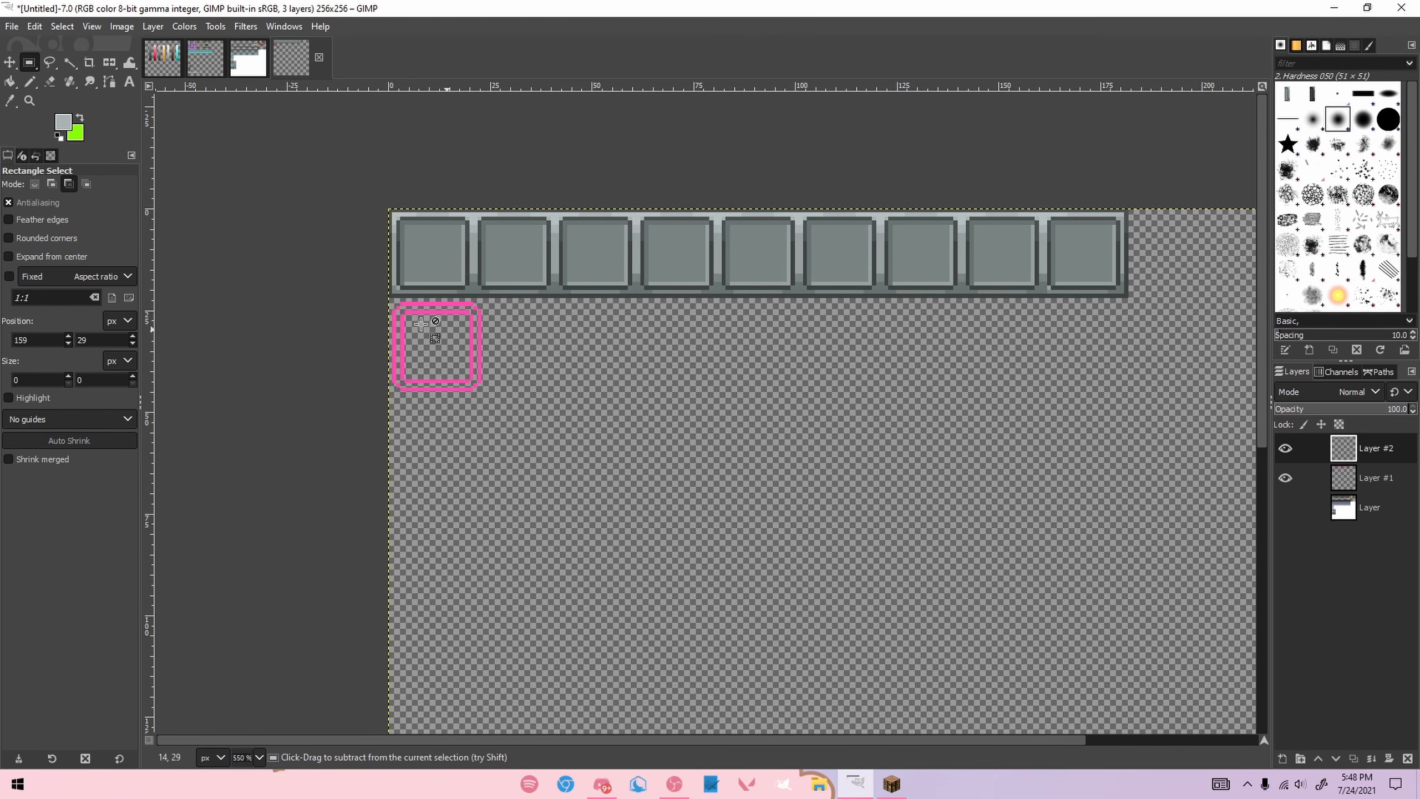
scroll(383, 328, up, 3)
click(1286, 449)
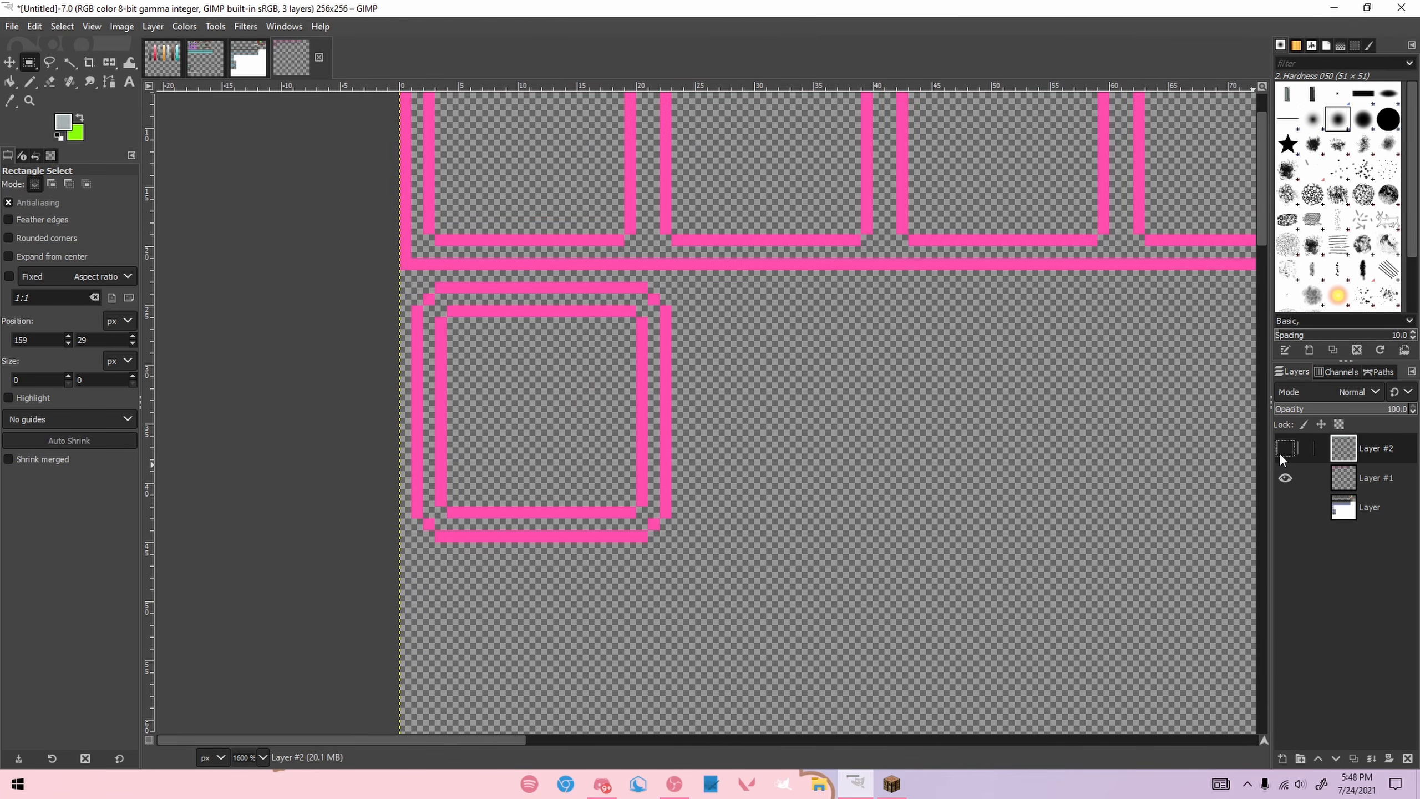
click(255, 60)
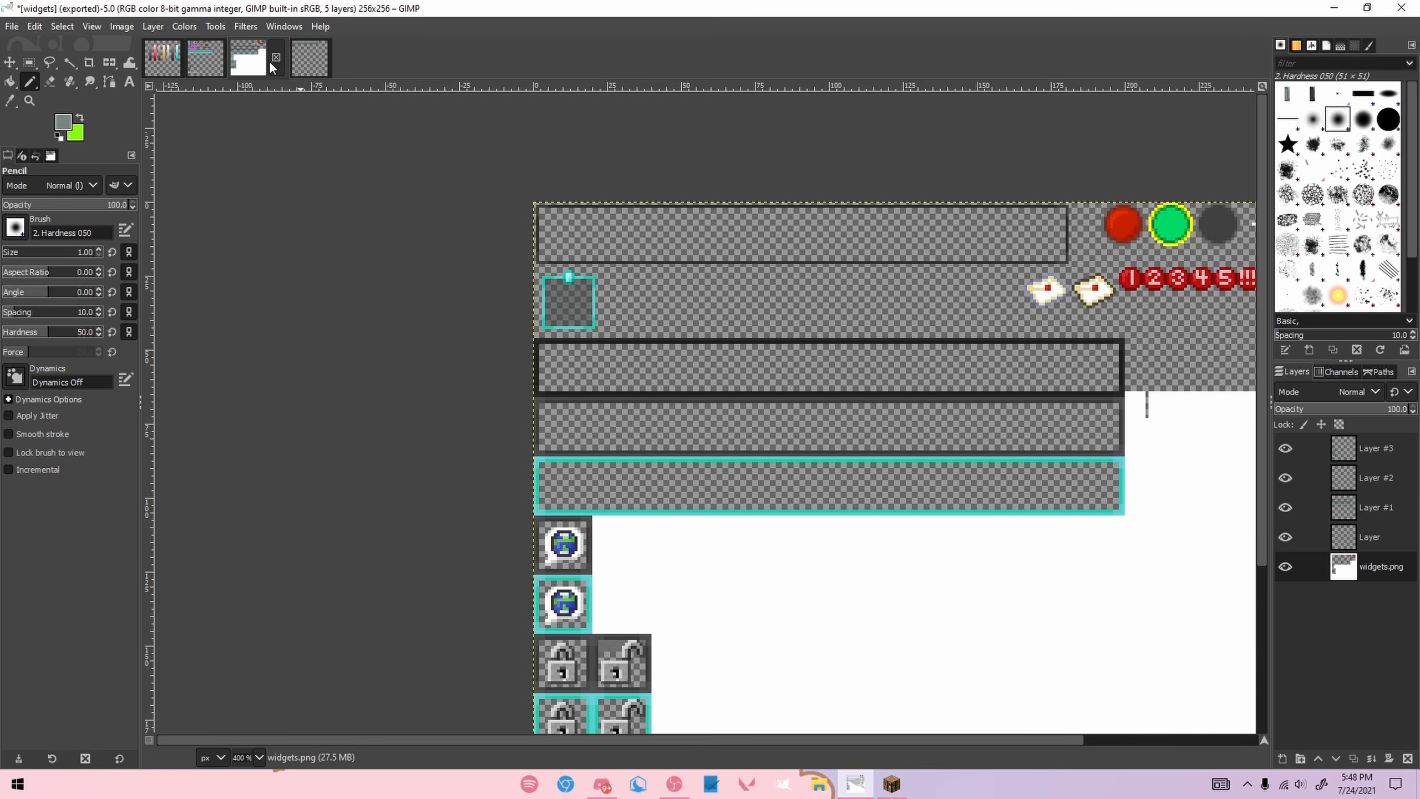
click(302, 60)
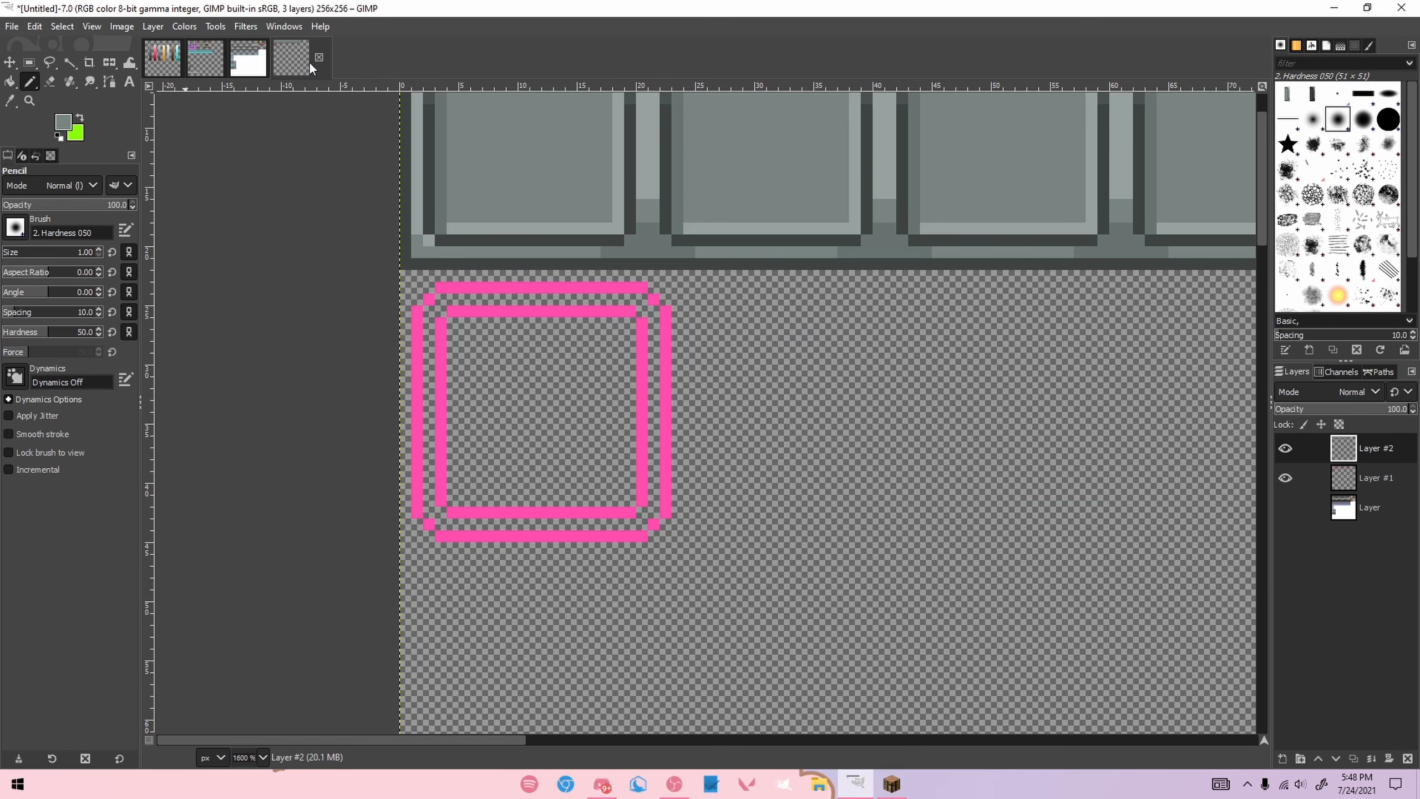
scroll(407, 514, up, 1)
click(415, 510)
click(432, 526)
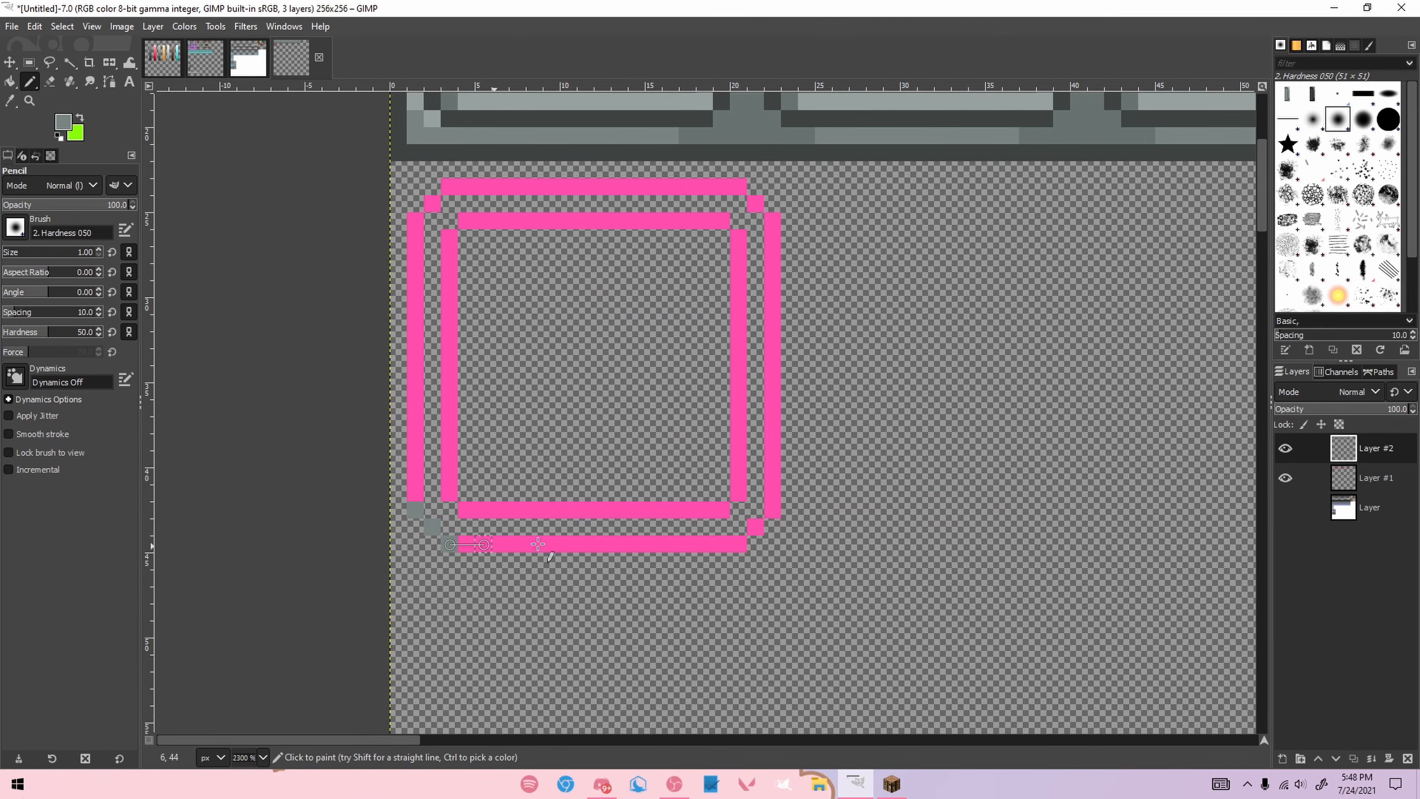
Step: Recolor the selection frame's outer and inner pink outlines with the light grey third shade of the palette's fifth column
shift+click(736, 545)
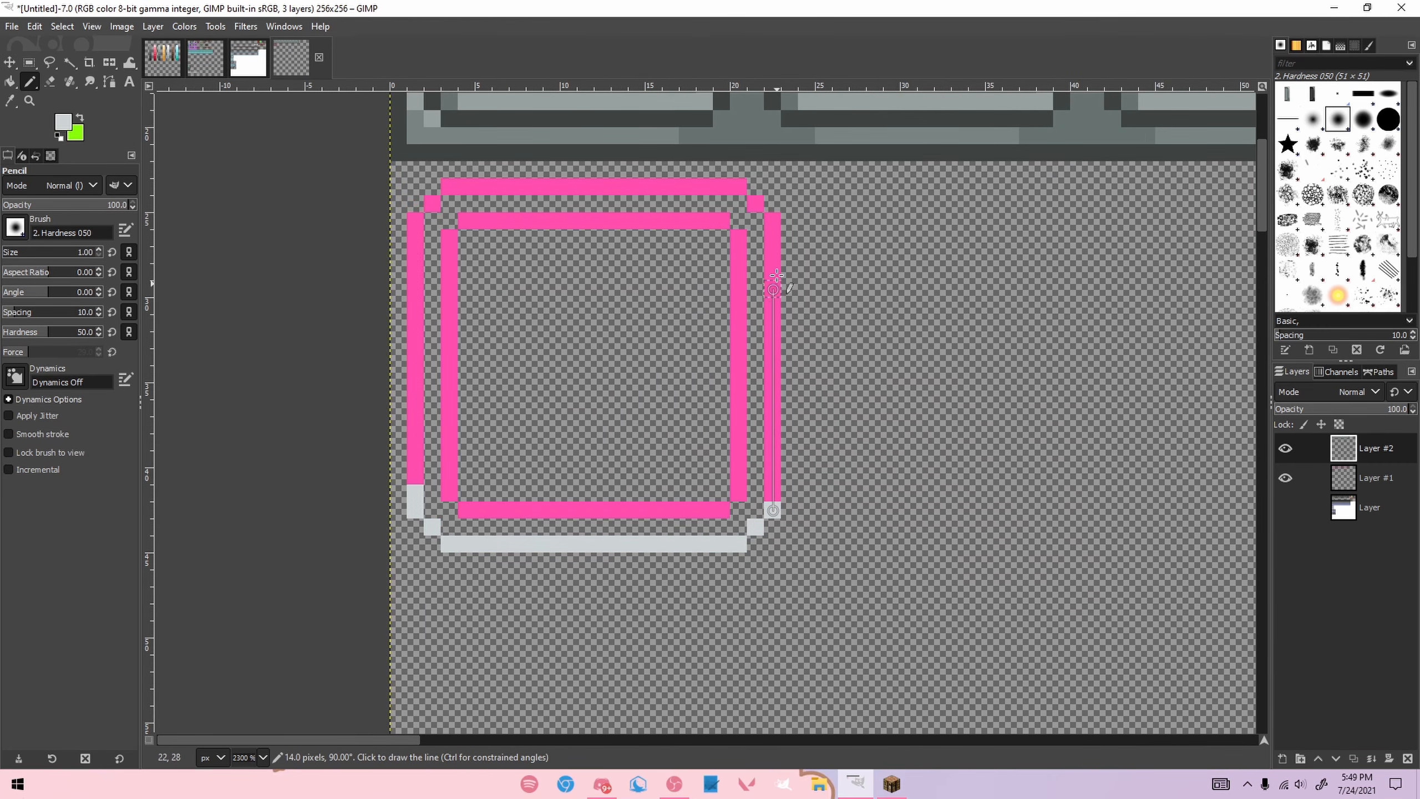
shift+click(774, 221)
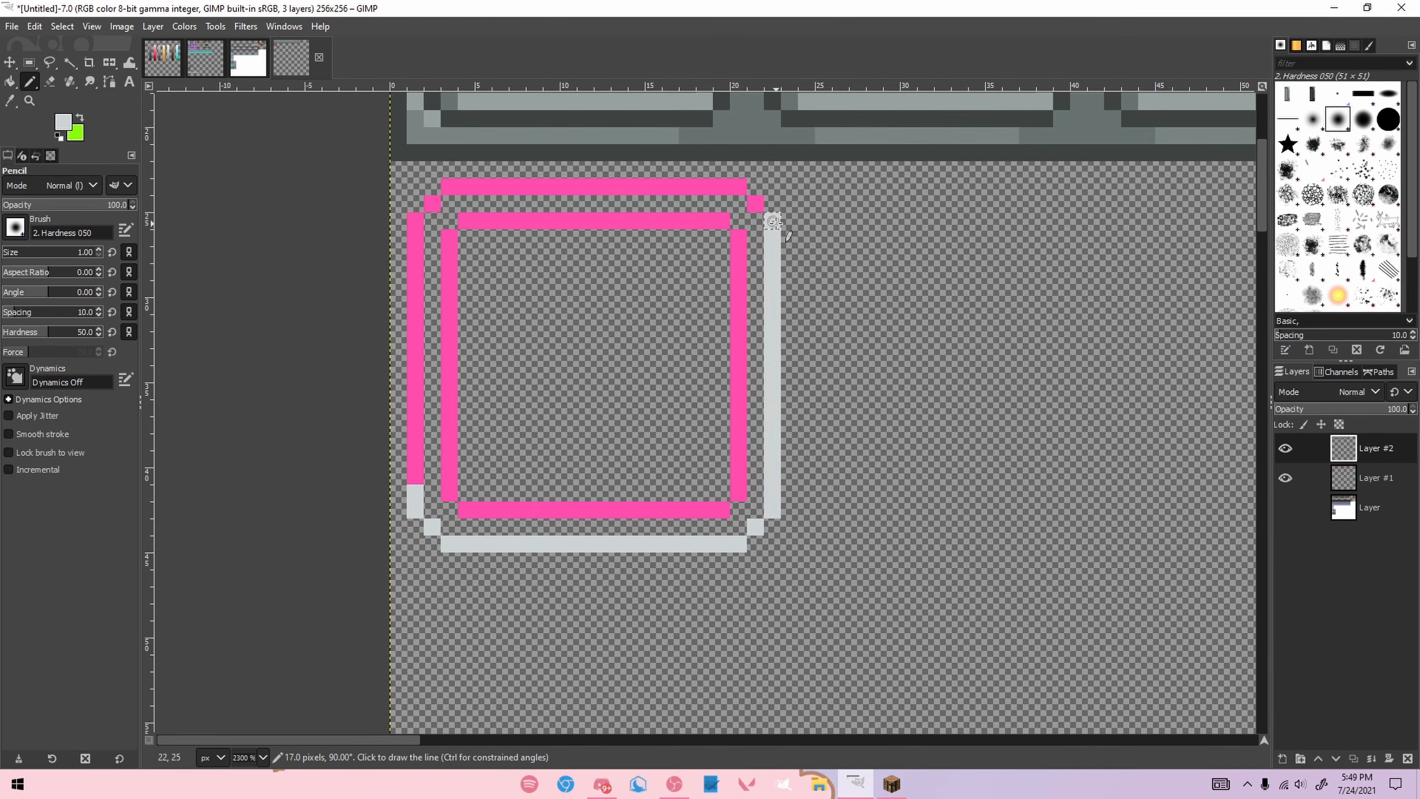
shift+click(739, 188)
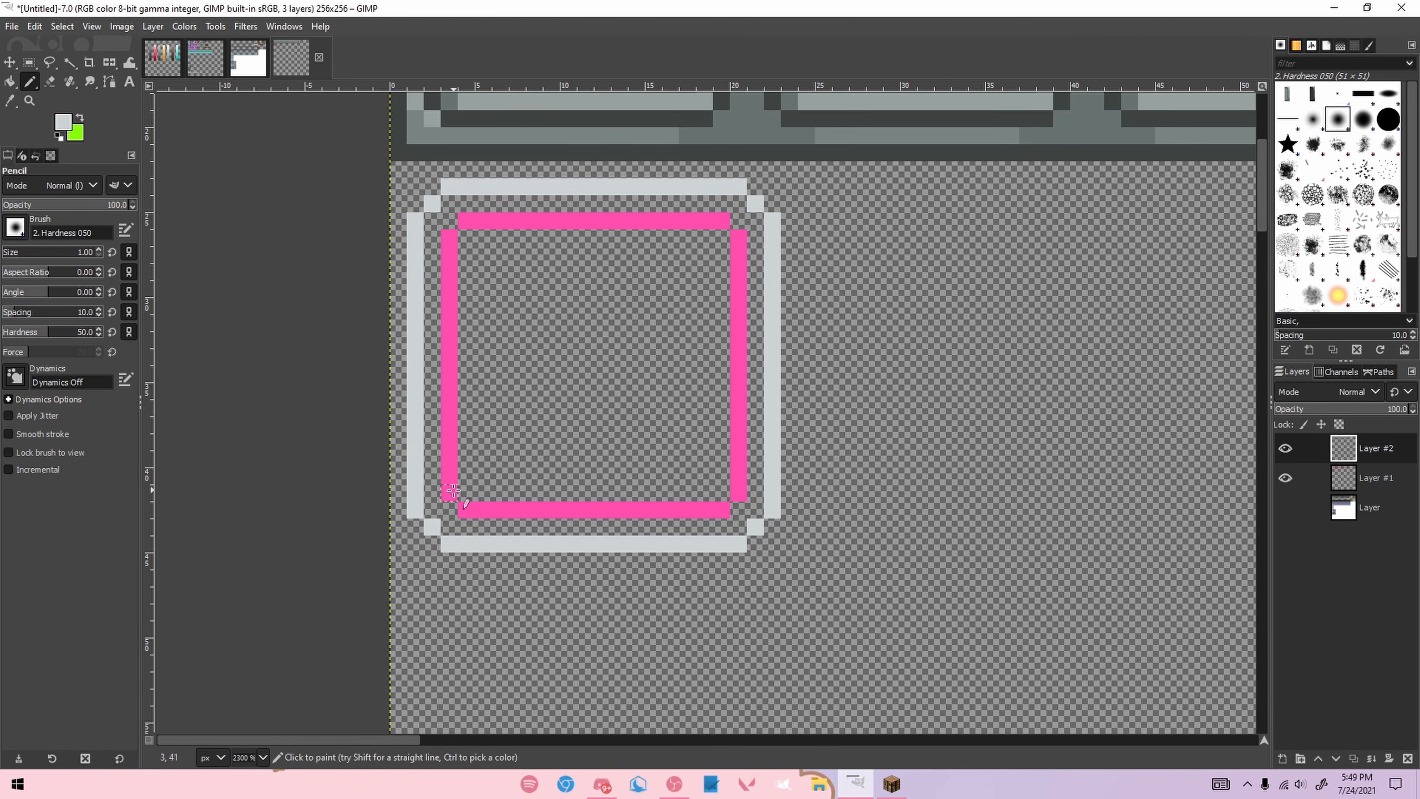
click(450, 492)
shift+click(450, 238)
shift+click(467, 220)
shift+click(739, 220)
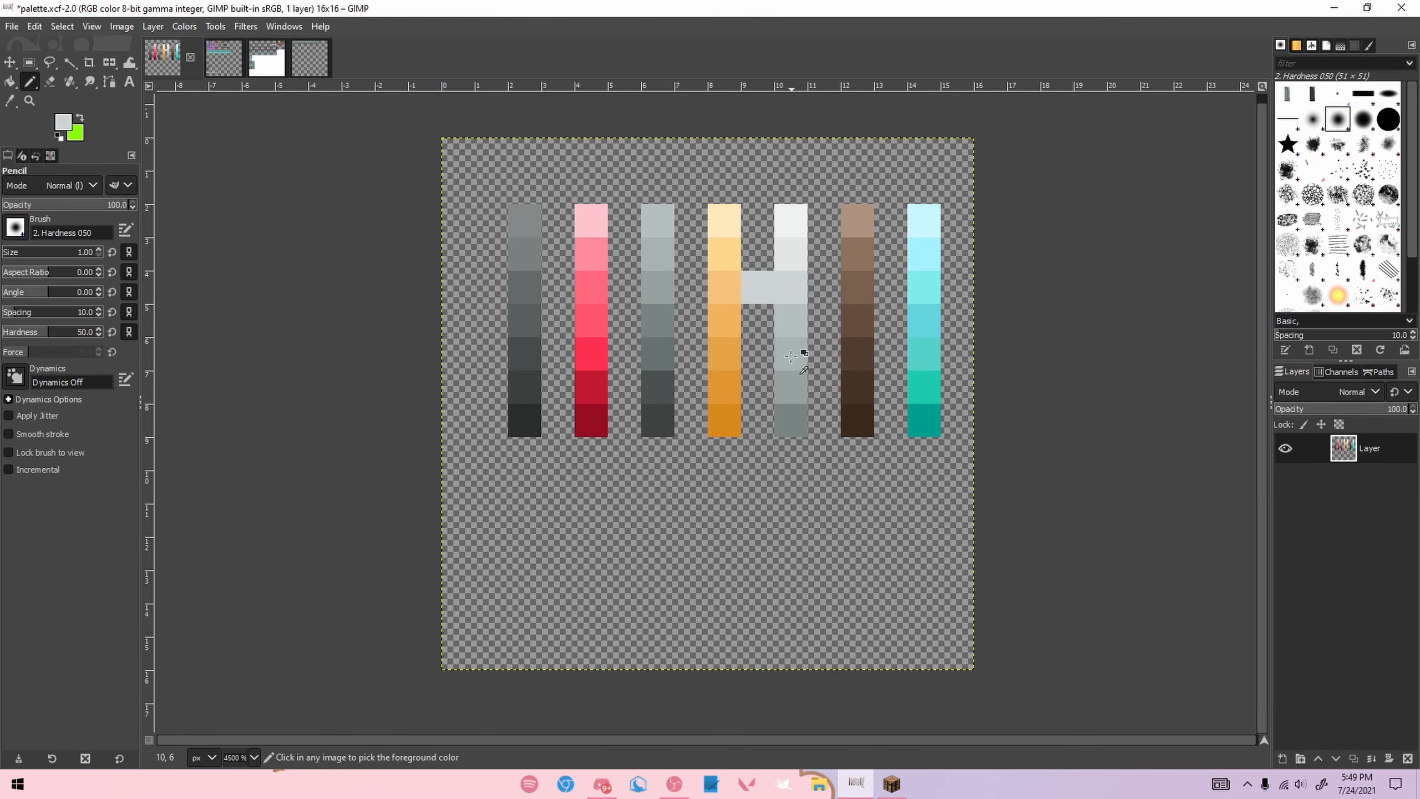
Step: Undo the stray palette stroke, pick the fifth column's second shade and pencil L-shaped highlights between the selection frame's outlines at its corners
key(ctrl+z)
ctrl+click(788, 254)
click(309, 57)
click(162, 57)
drag(449, 203, 432, 220)
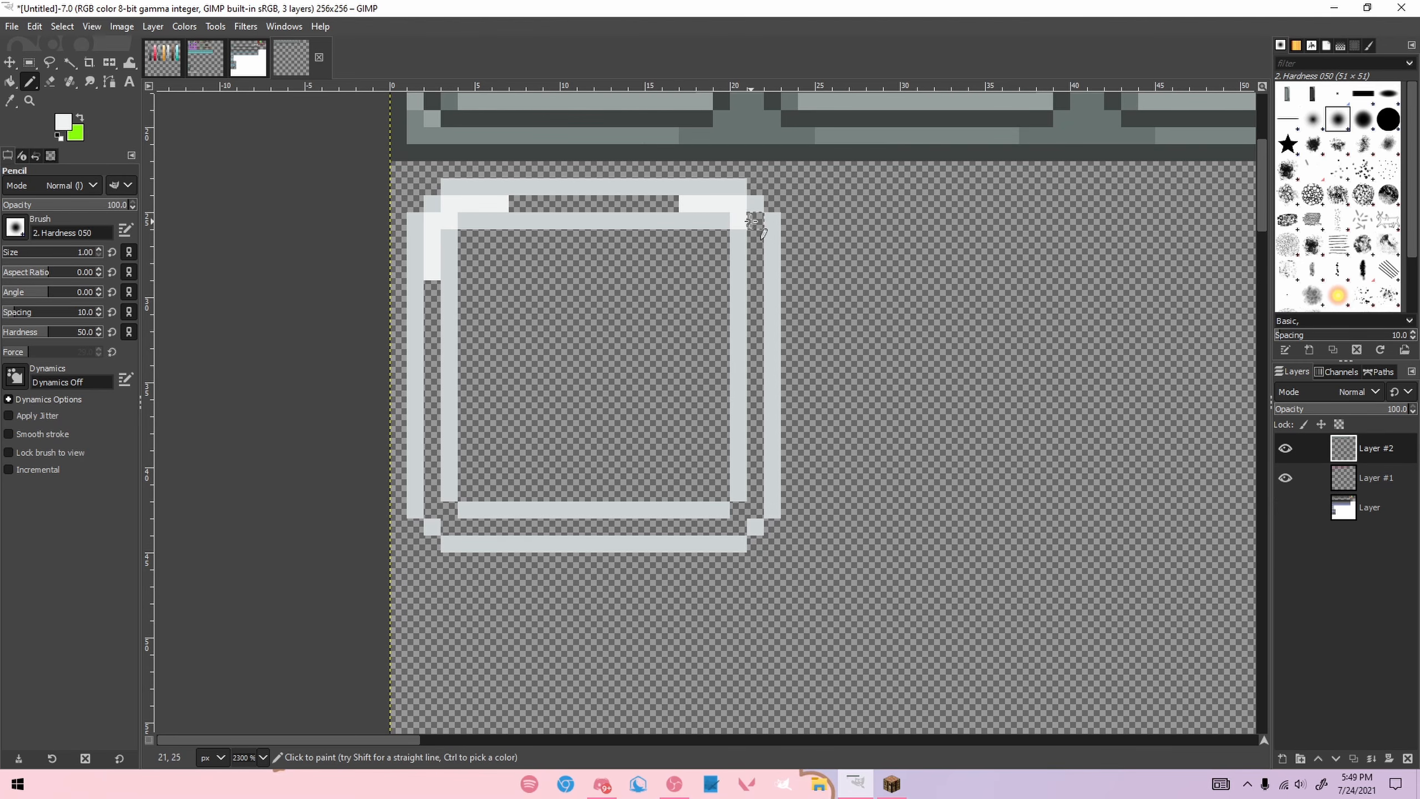
drag(755, 255, 755, 272)
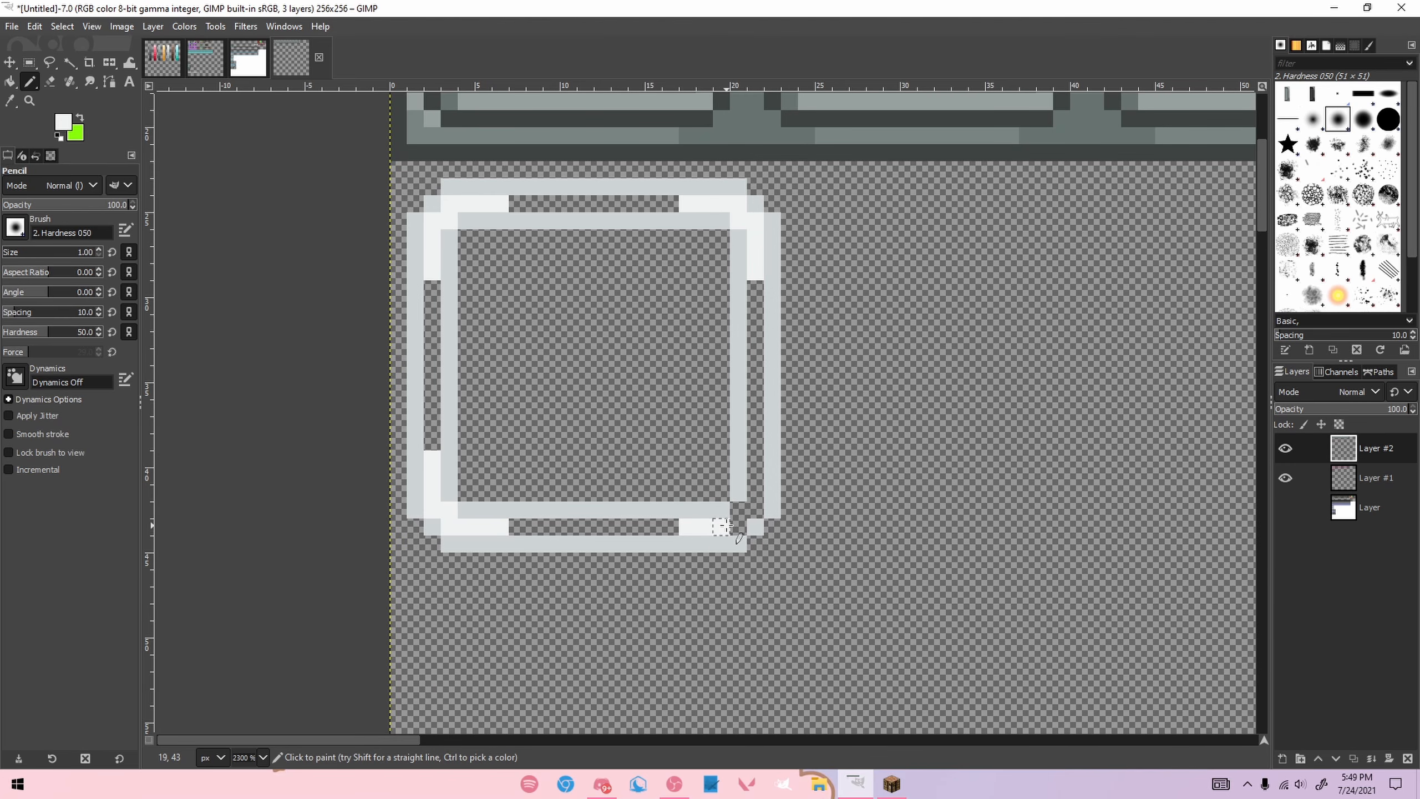
click(162, 58)
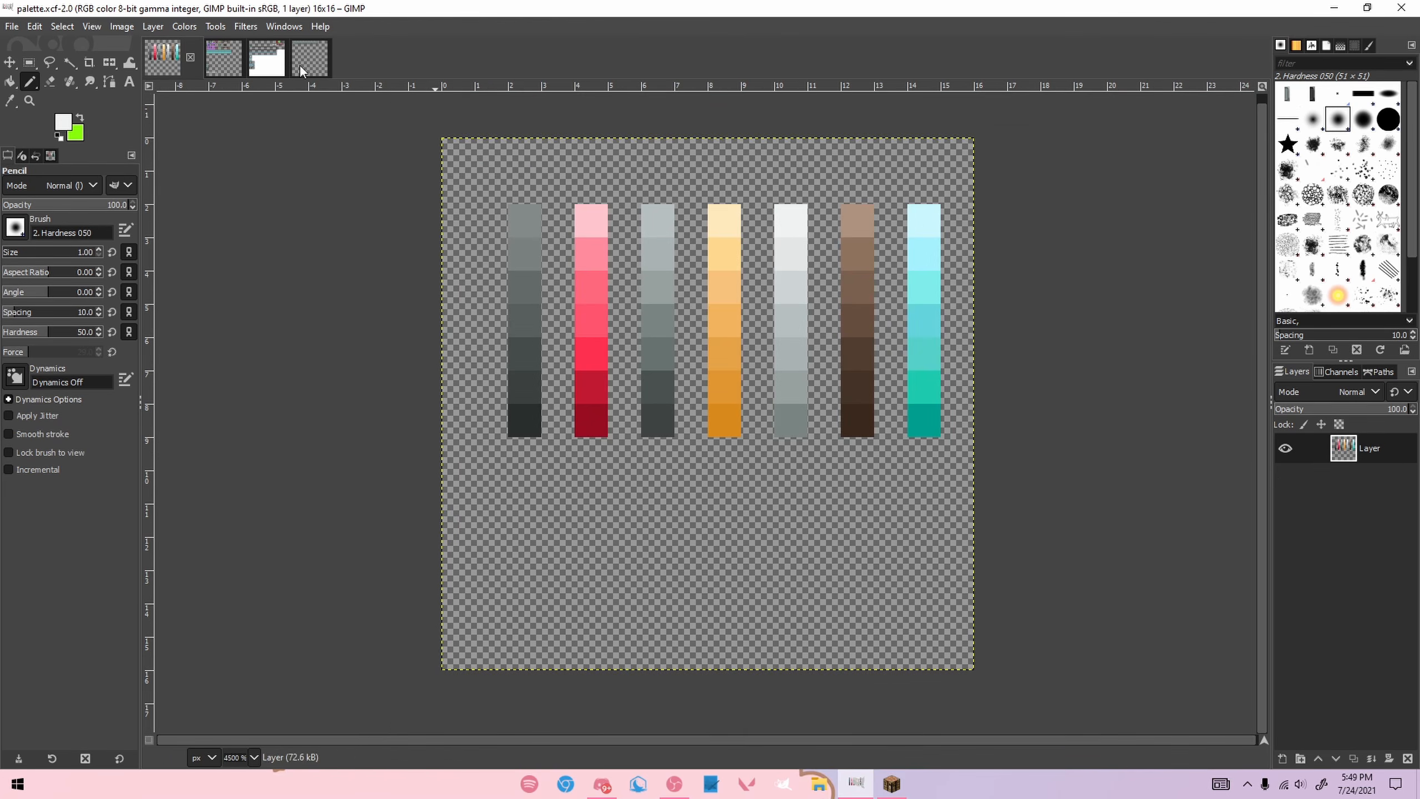
Step: Fill the remaining gaps between the selection frame's outlines on all four sides with the second shade of the palette's fifth column
ctrl+click(793, 257)
click(291, 57)
click(517, 203)
shift+click(669, 203)
click(755, 288)
shift+click(755, 442)
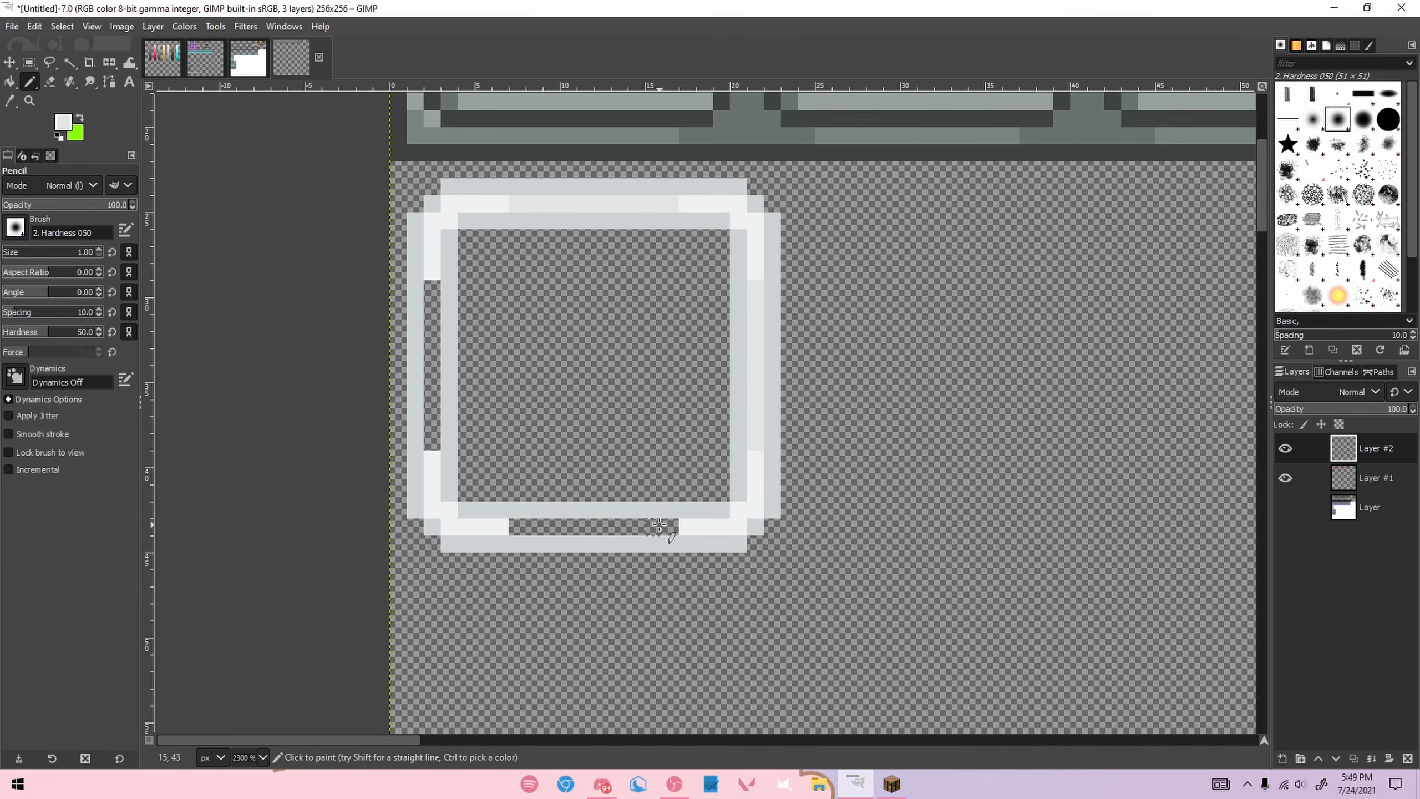
click(669, 527)
shift+click(517, 527)
click(433, 442)
shift+click(428, 308)
scroll(431, 309, down, 5)
scroll(448, 297, up, 5)
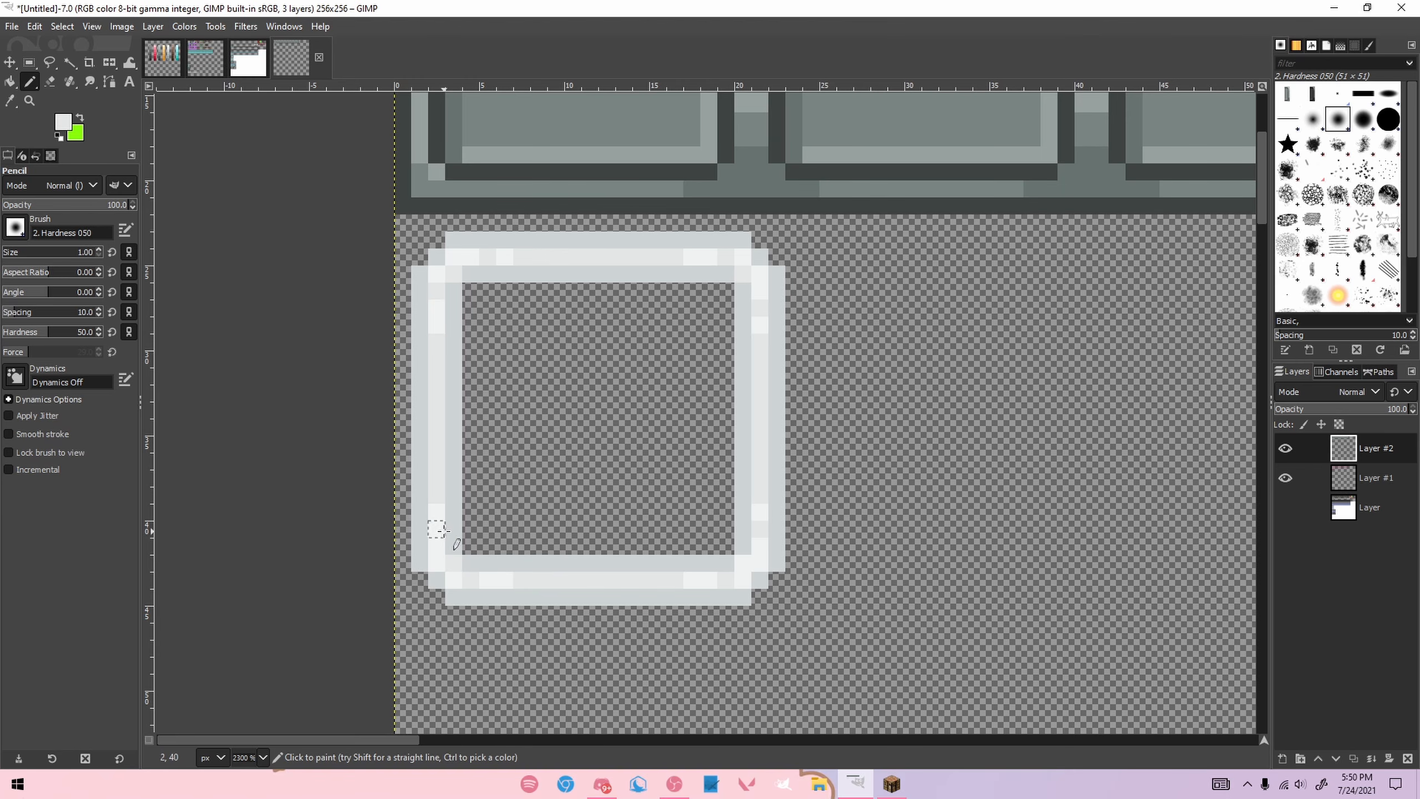
Step: Show the original widgets layer beneath the redrawn hotbar and selection frame
scroll(740, 553, down, 5)
scroll(656, 421, up, 2)
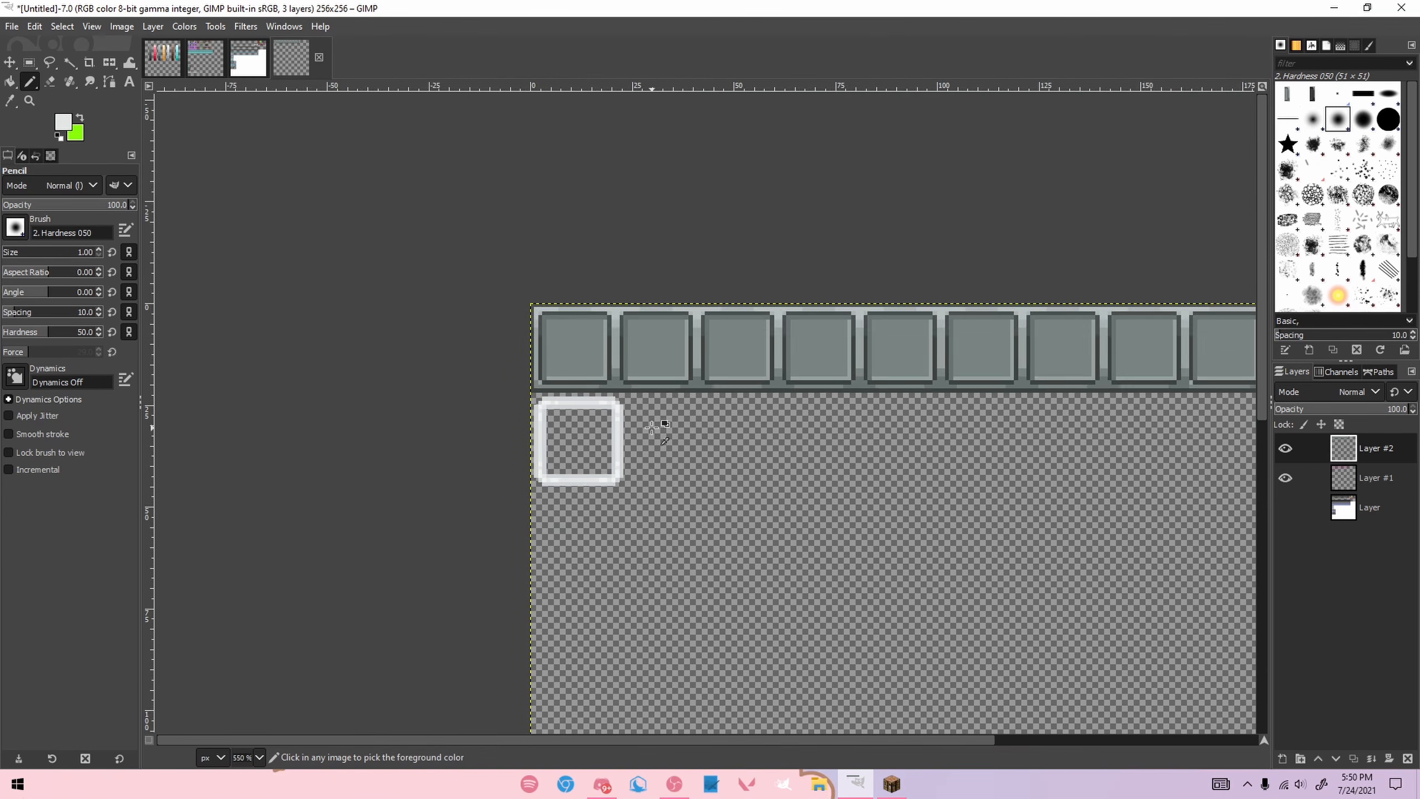
scroll(676, 416, down, 2)
click(1286, 507)
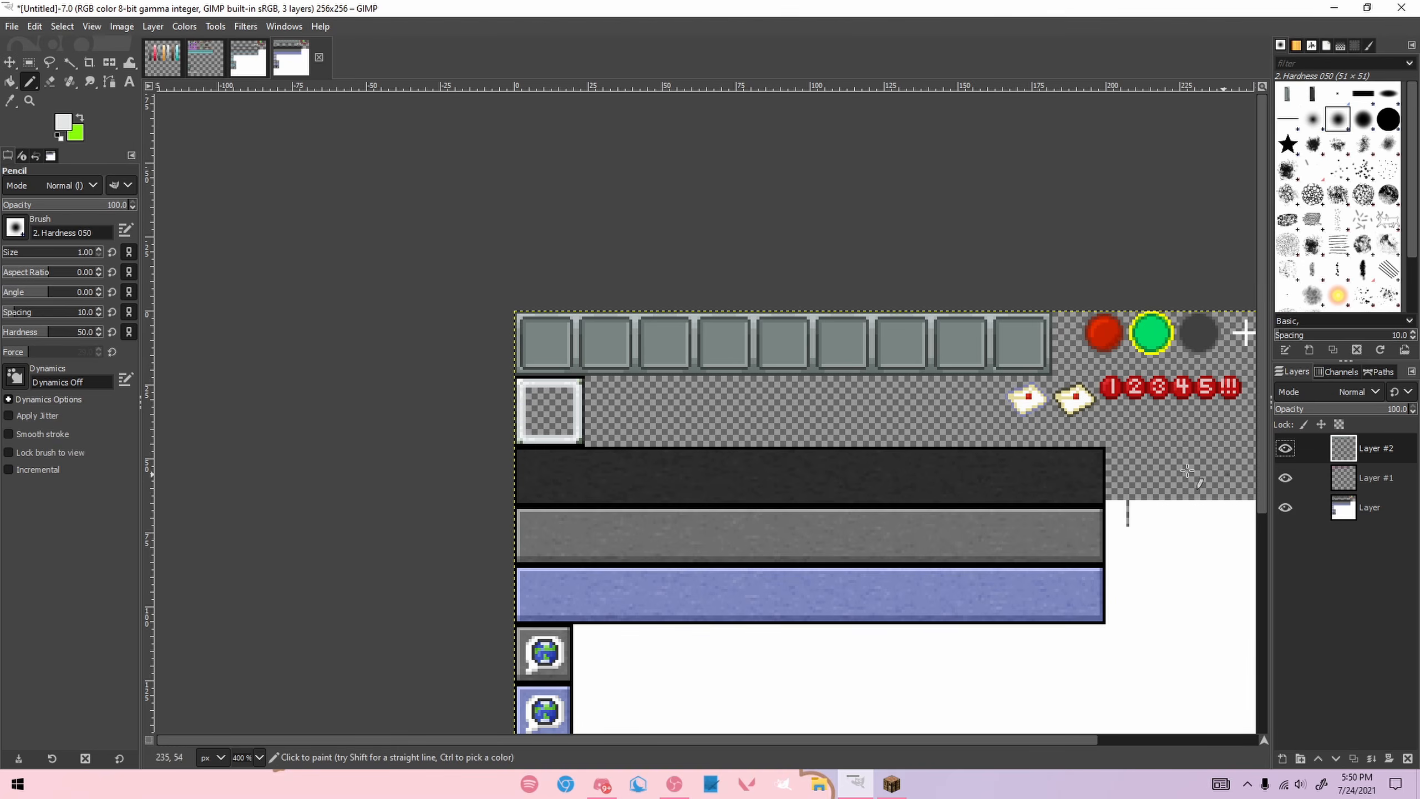
scroll(939, 518, down, 2)
scroll(961, 540, up, 2)
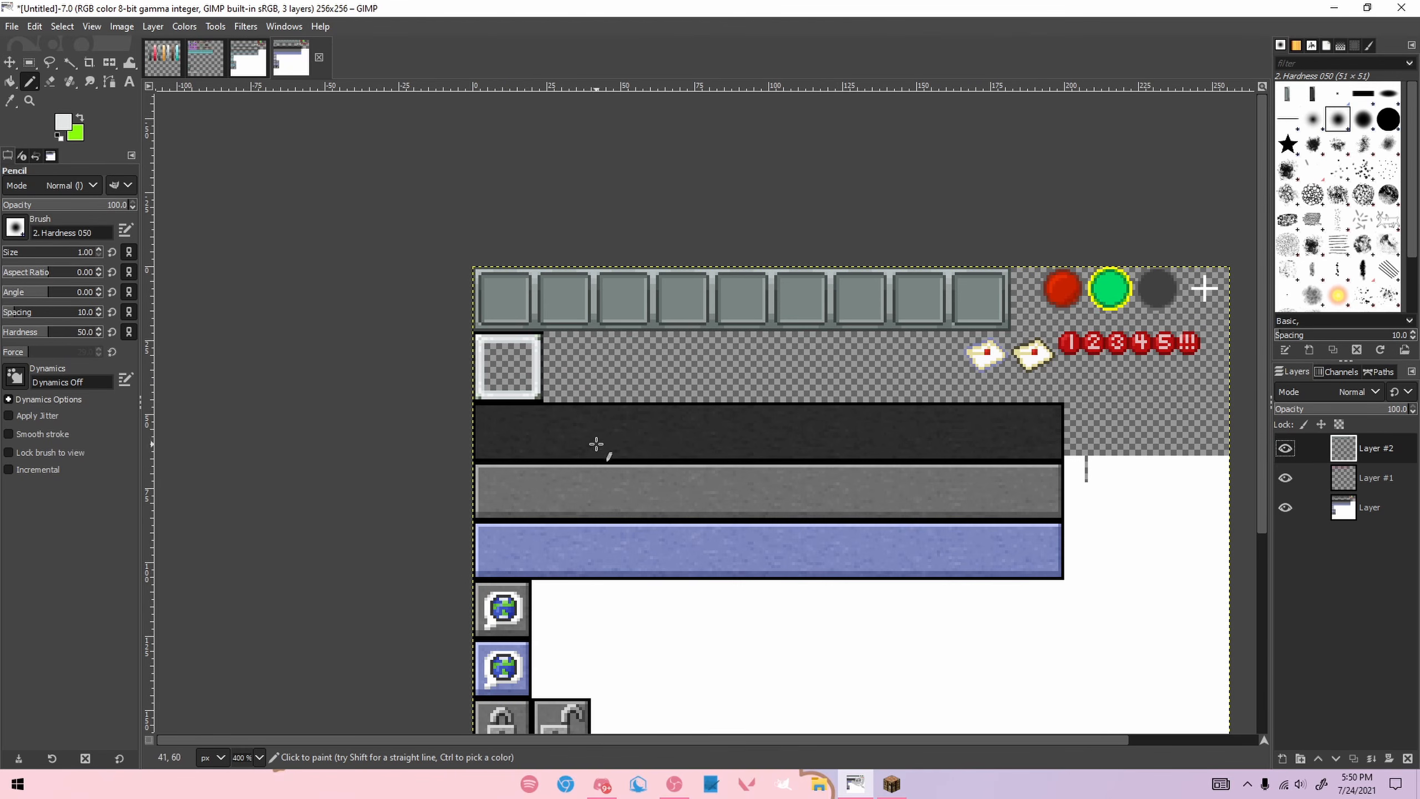
scroll(661, 555, up, 2)
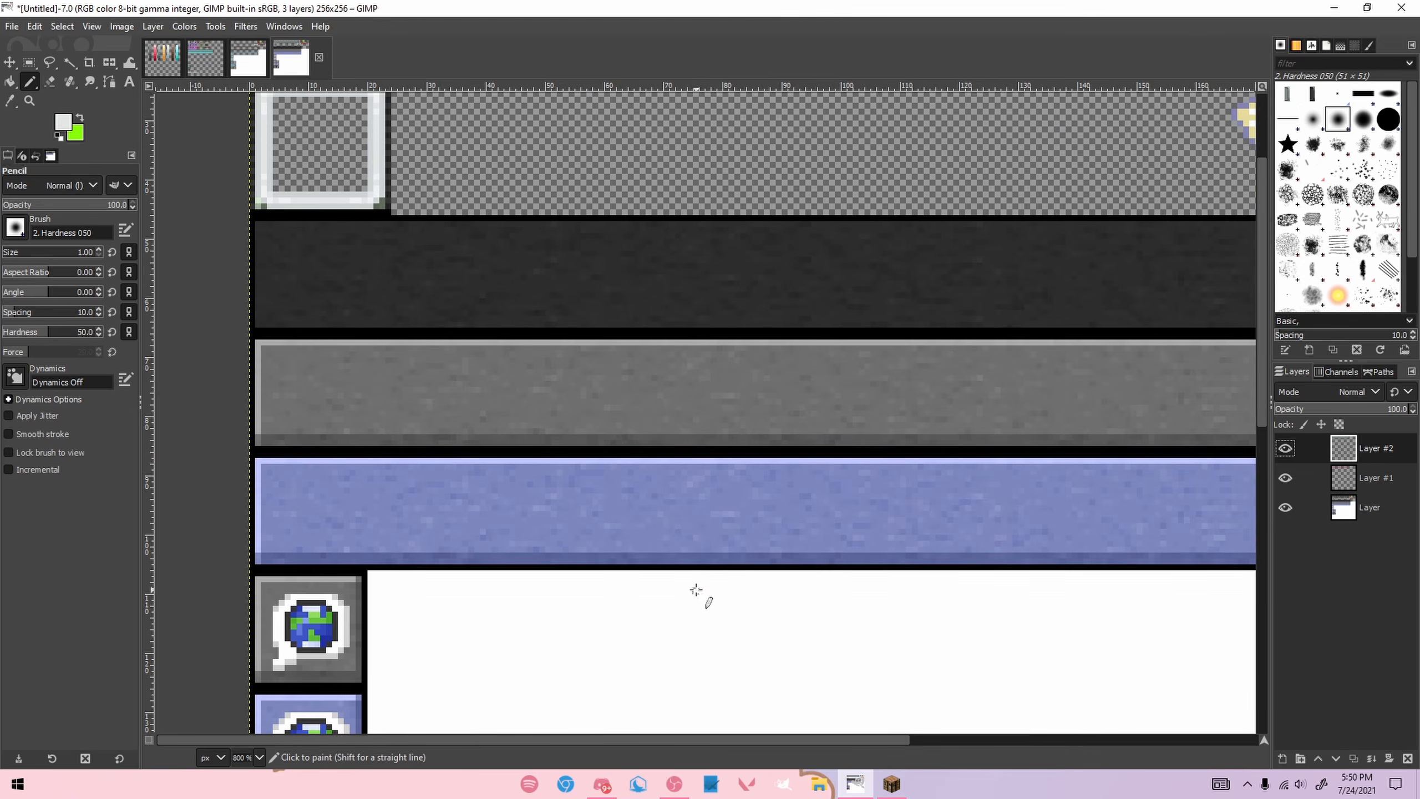
scroll(1192, 428, down, 1)
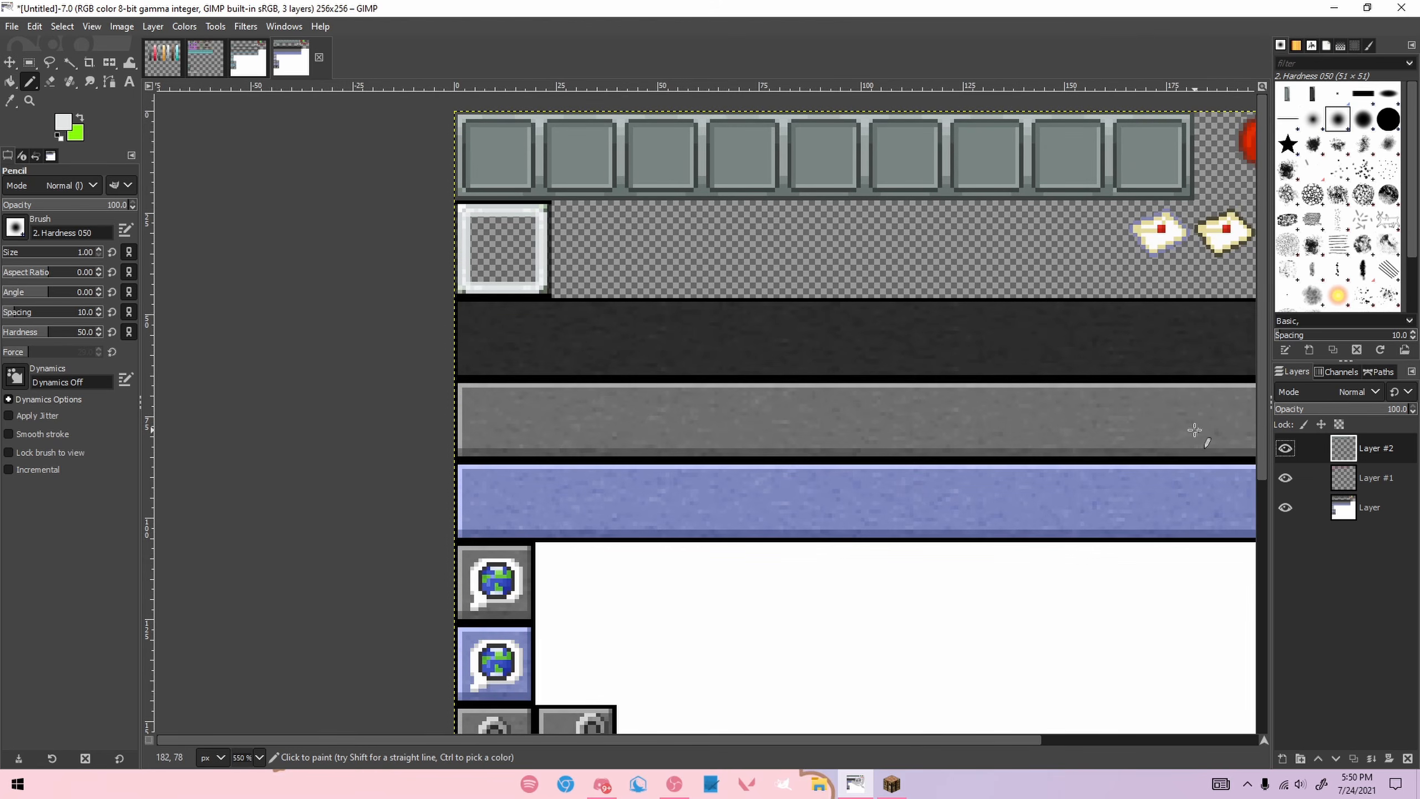
Step: Cut the original selection frame out of the base widgets layer and clear the selection
click(1360, 509)
key(r)
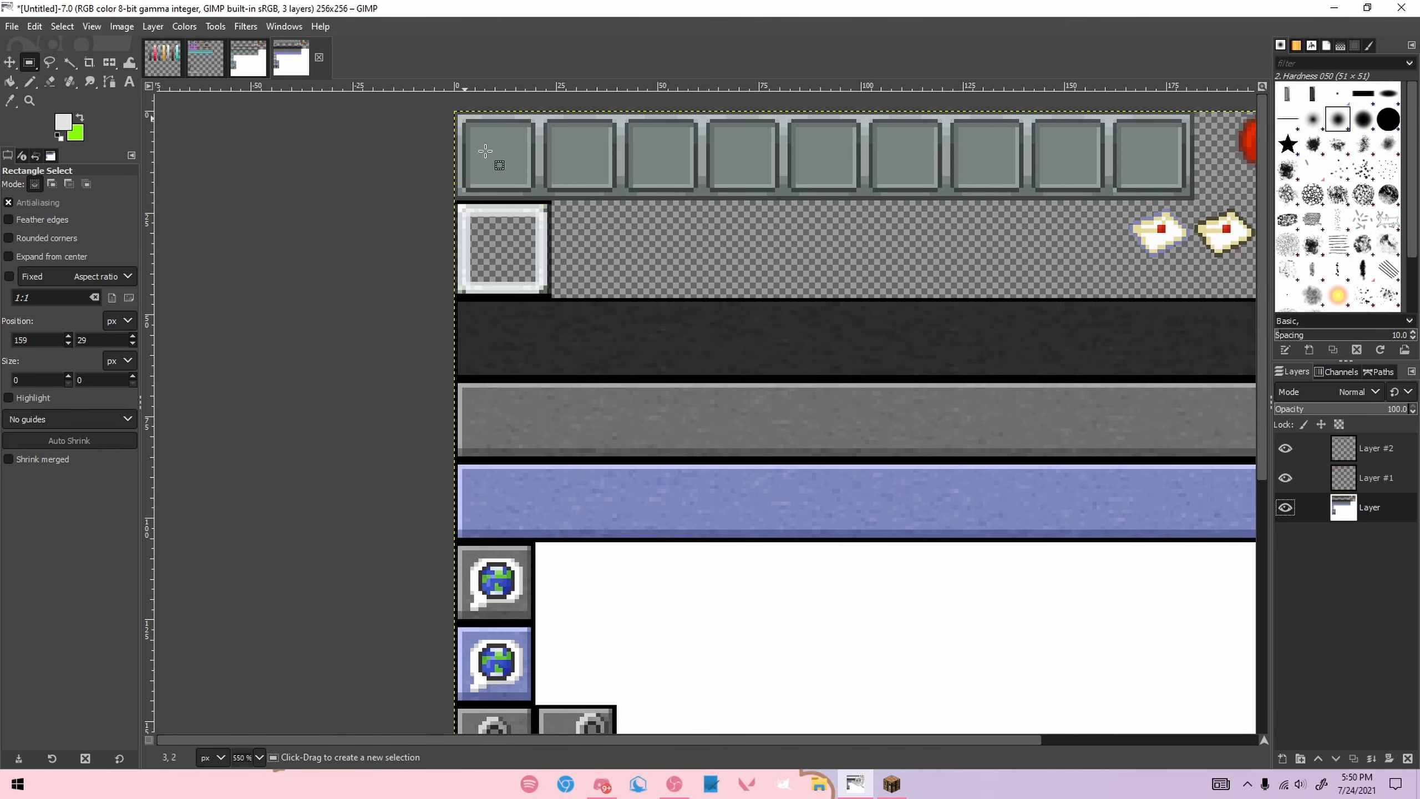
drag(426, 172, 555, 300)
scroll(557, 294, up, 2)
key(ctrl+x)
scroll(738, 217, down, 6)
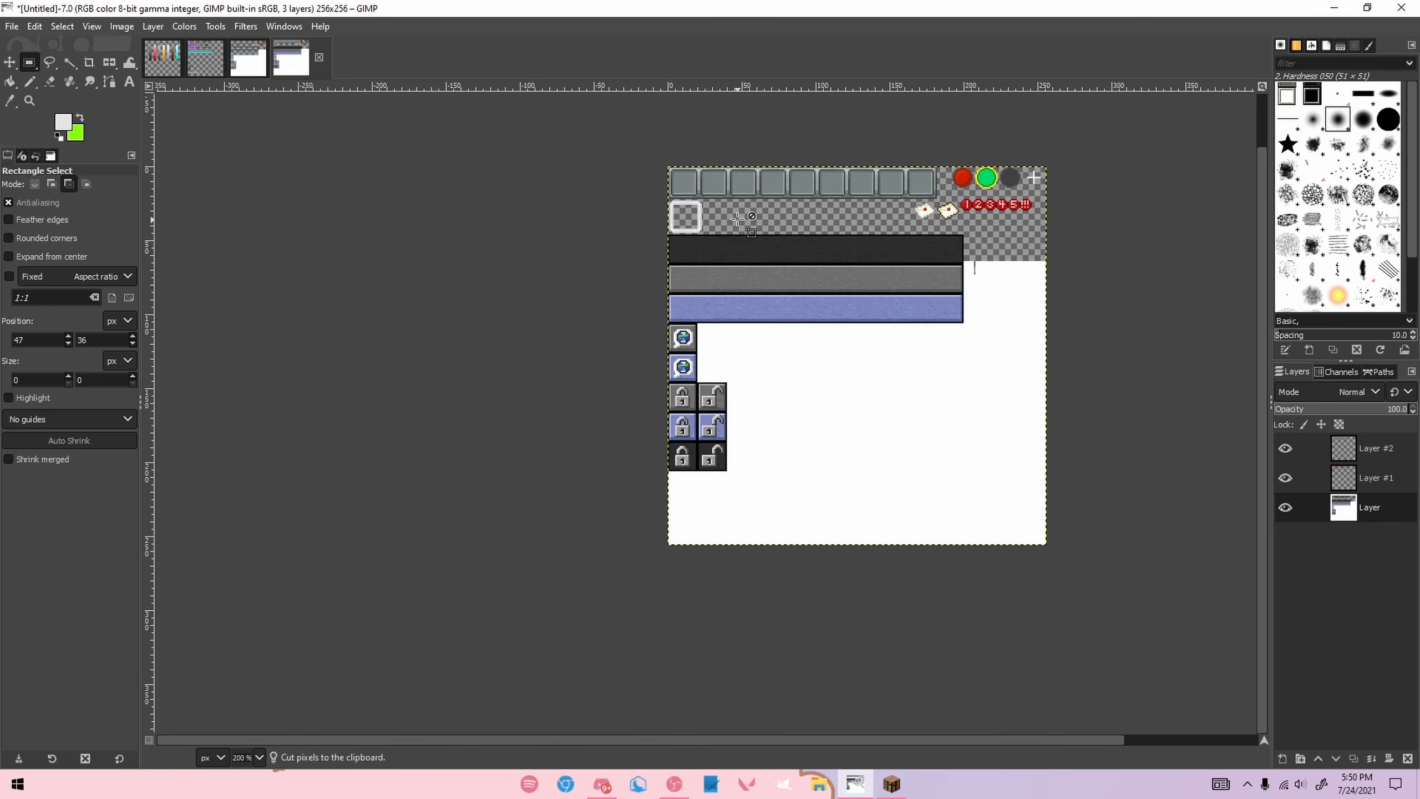
scroll(874, 151, up, 1)
scroll(872, 154, up, 2)
drag(369, 203, 682, 309)
click(650, 167)
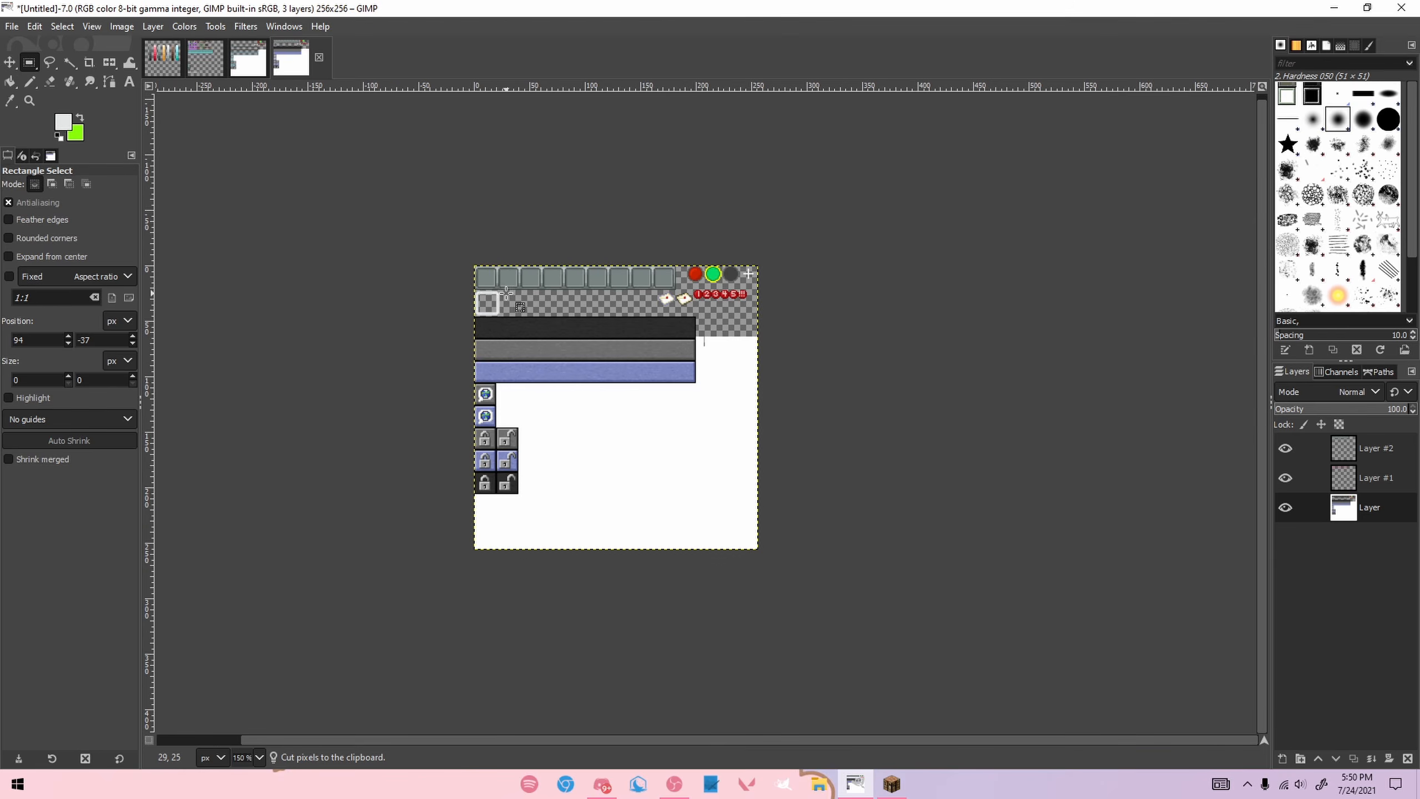
Step: Hide the base widgets layer and merge Layer #2 down into Layer #1
click(1286, 507)
right_click(1289, 484)
click(1280, 577)
click(1275, 574)
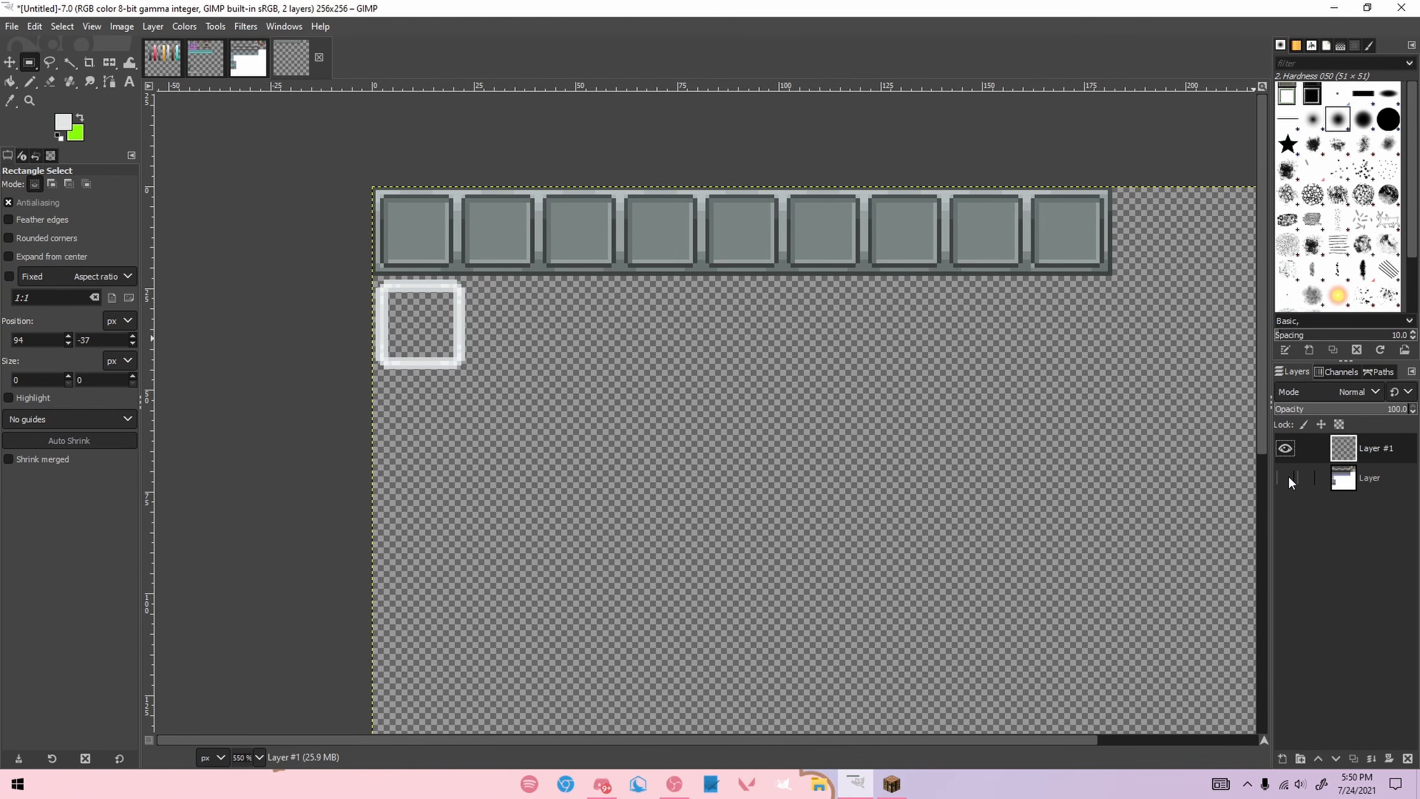
Step: Show the base widgets layer again and add a new layer on top of the stack
click(1288, 475)
click(1282, 758)
key(Return)
Step: Pencil a bright green outline with stepped, rounded corners around the left end of the dark button
key(x)
key(n)
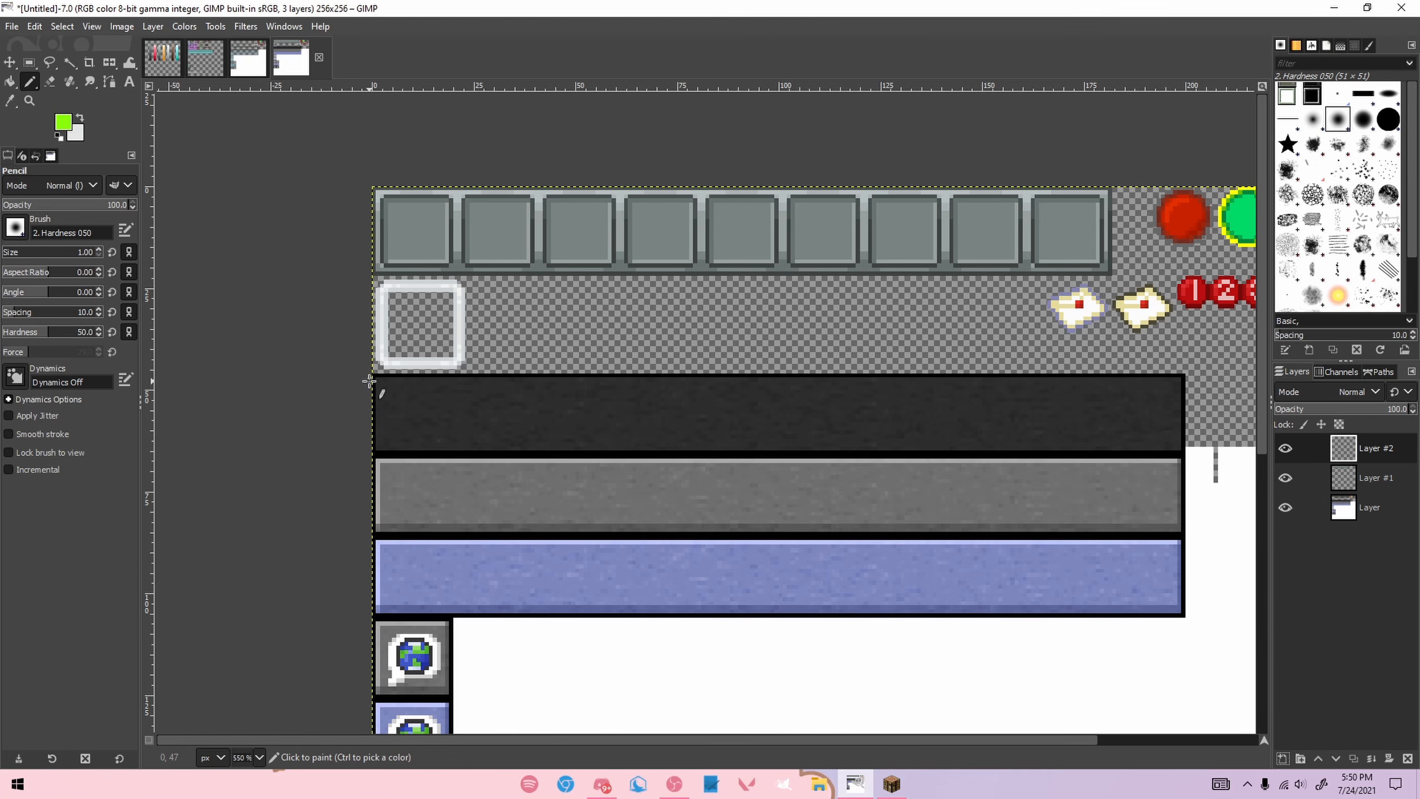
scroll(368, 381, up, 5)
click(440, 396)
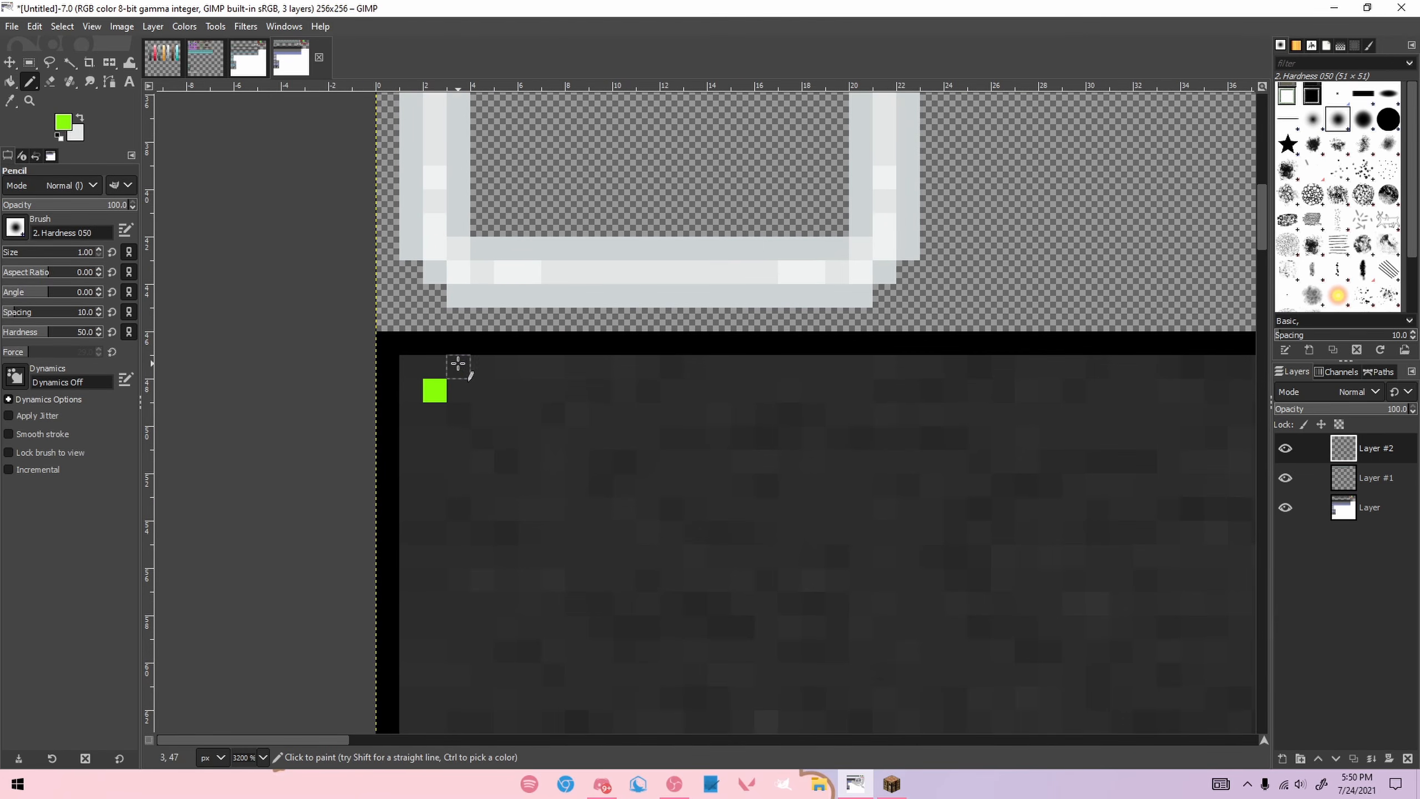
drag(459, 368, 481, 367)
drag(411, 414, 410, 451)
scroll(410, 451, down, 1)
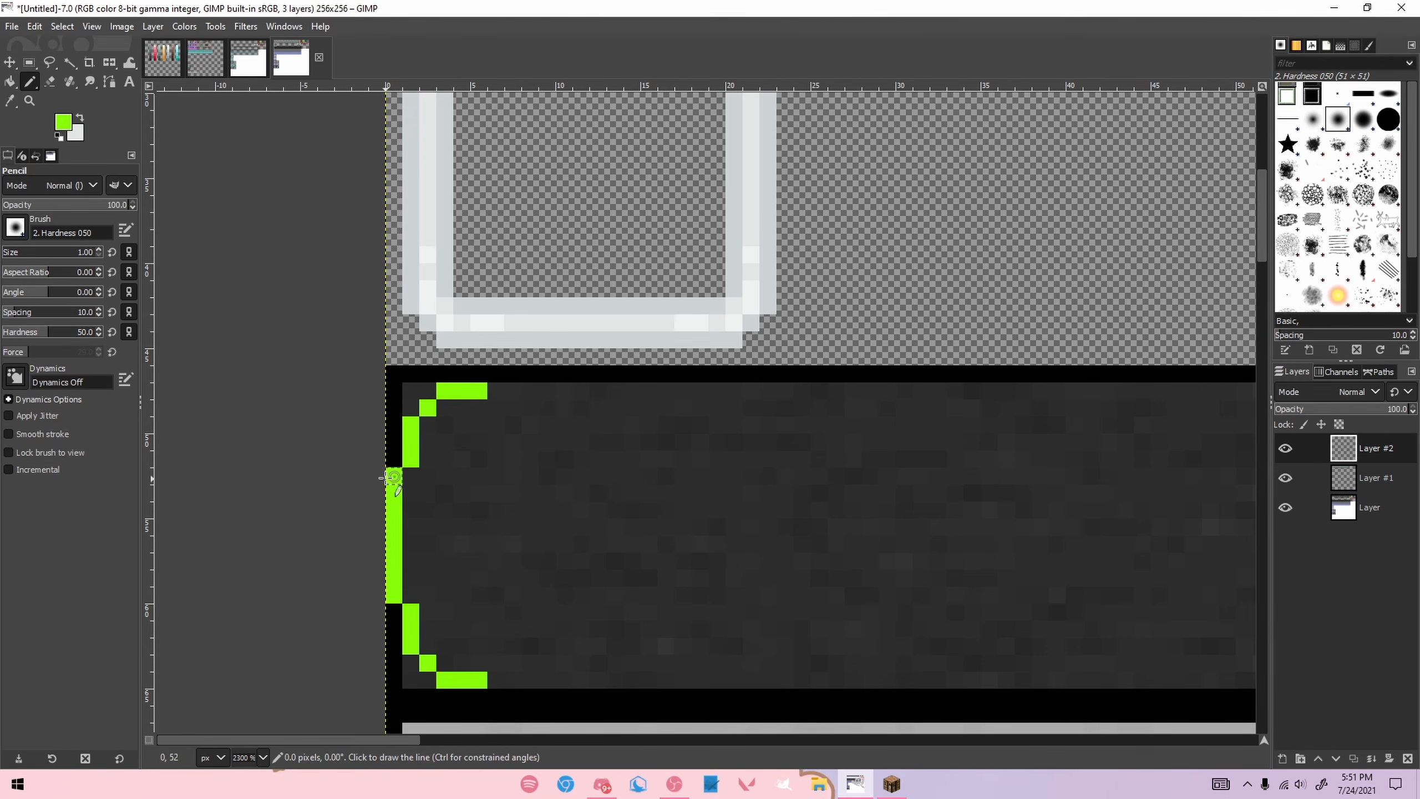
scroll(463, 548, down, 3)
scroll(514, 603, up, 1)
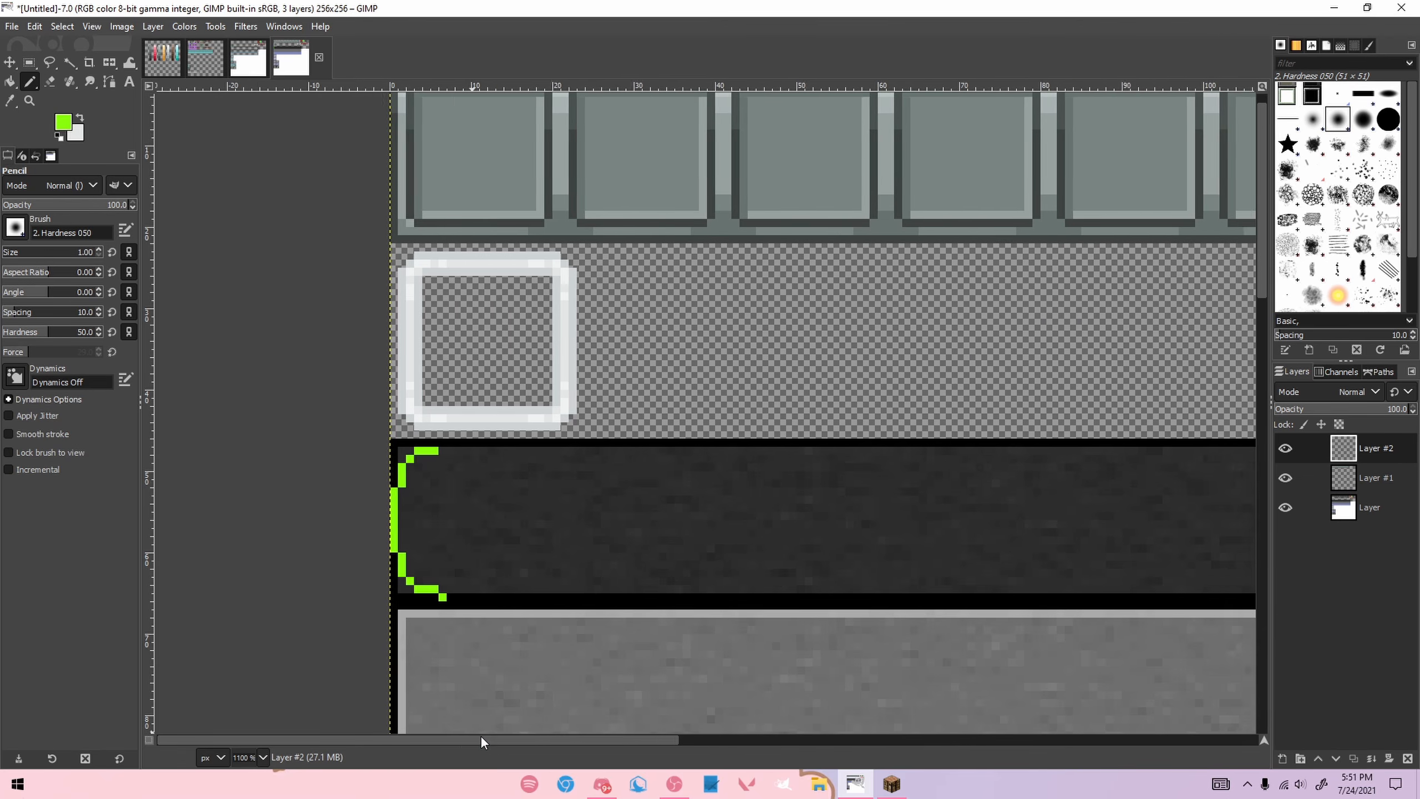
Step: Complete the dark button's green outline along its bottom edge, rounded right end and top edge
drag(471, 739, 917, 707)
shift+click(845, 600)
scroll(919, 588, up, 2)
key(ctrl+z)
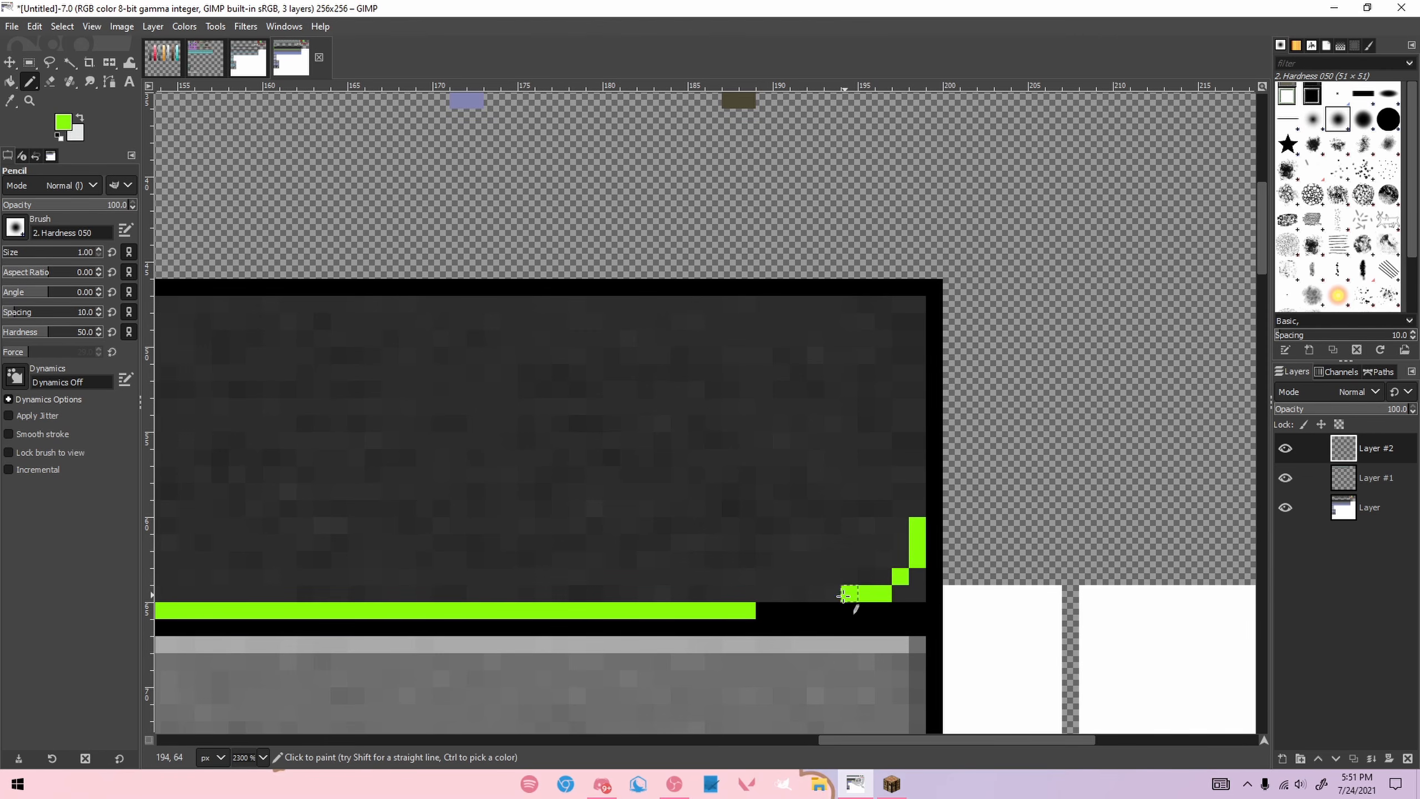
shift+click(770, 611)
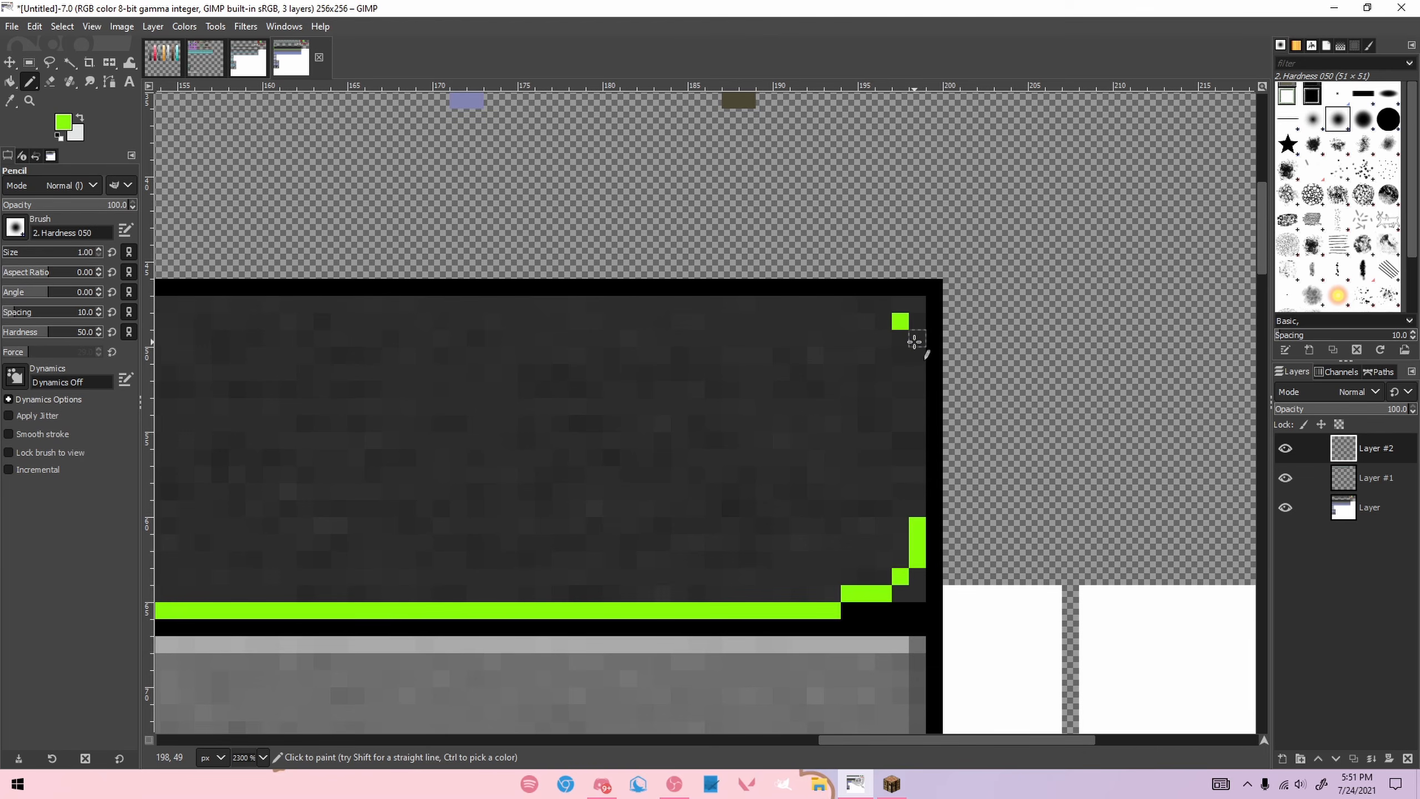
scroll(257, 649, left, 10)
shift+click(266, 288)
scroll(343, 391, down, 6)
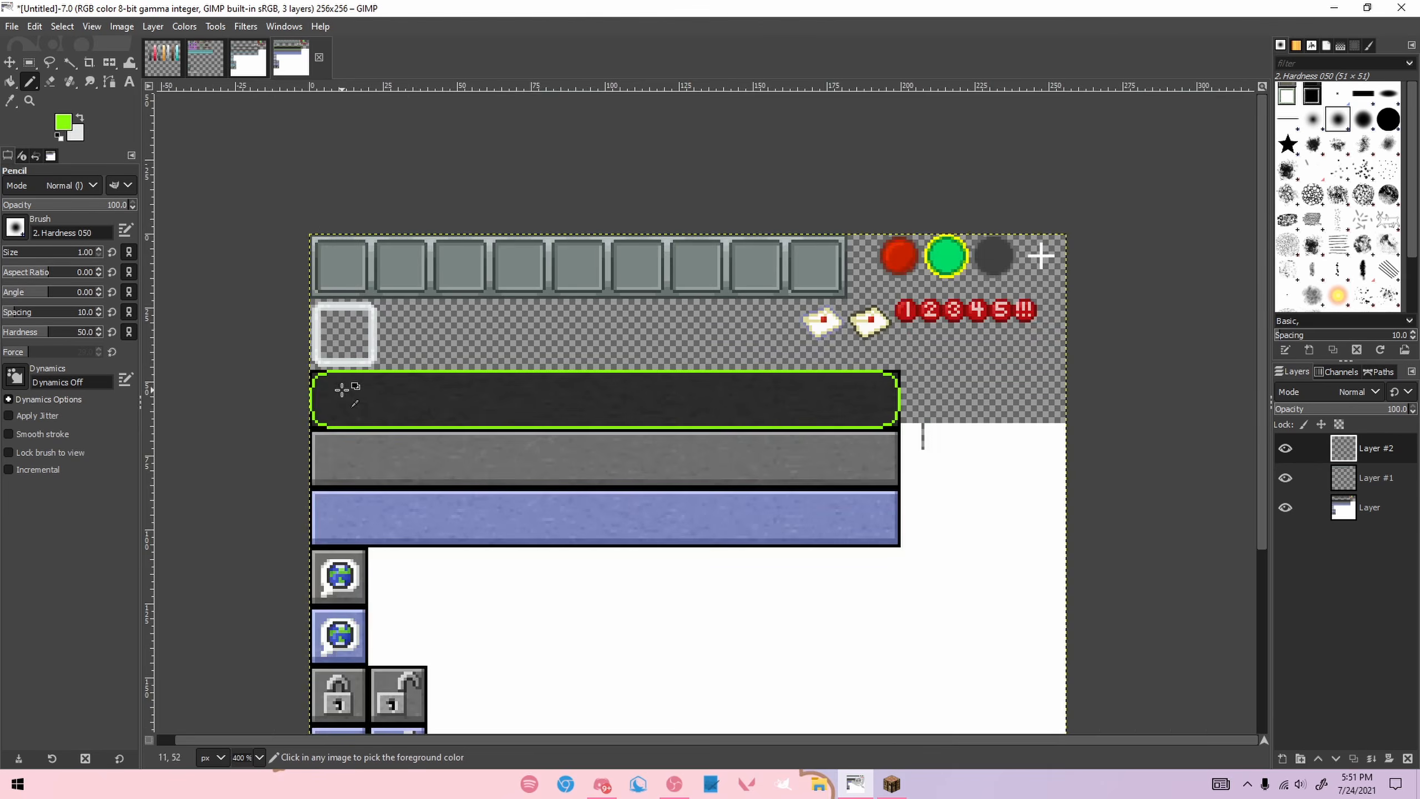
scroll(337, 374, up, 2)
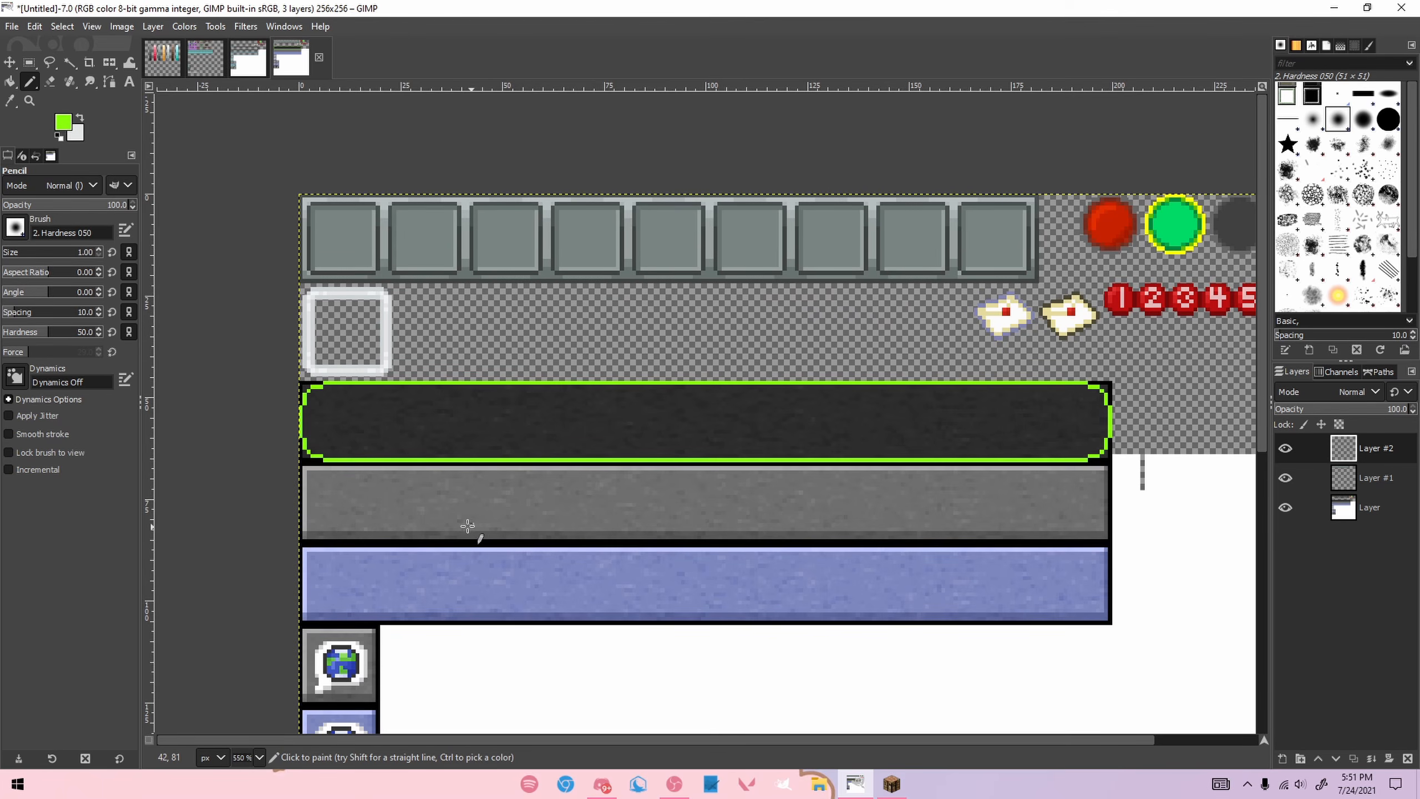
Step: Copy the 200 x 22 px green button outline and paste it over the grey and blue buttons below
key(r)
mouse_move(300, 381)
mouse_down()
mouse_move(543, 492)
mouse_move(1123, 460)
mouse_move(1109, 463)
mouse_up()
key(ctrl+c)
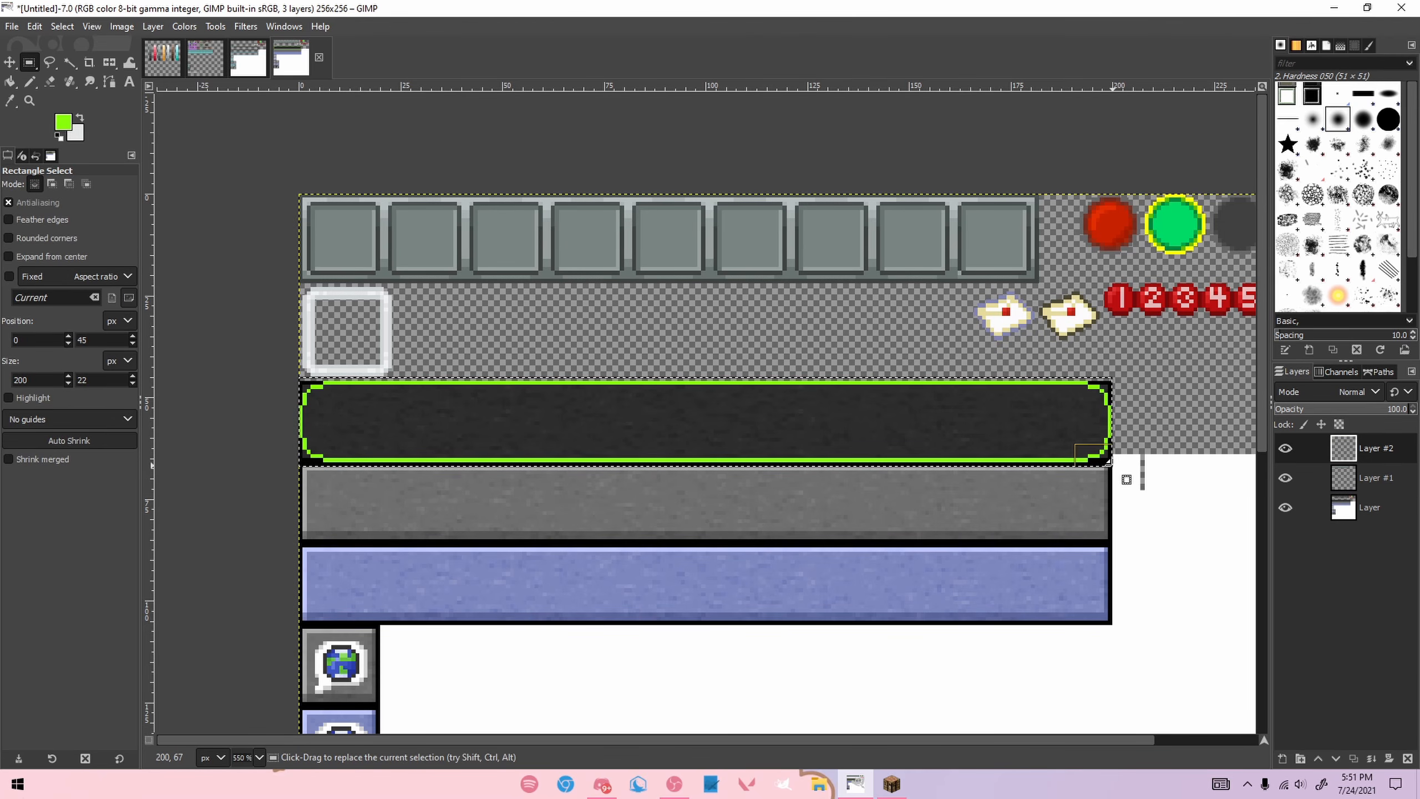
key(ctrl+v)
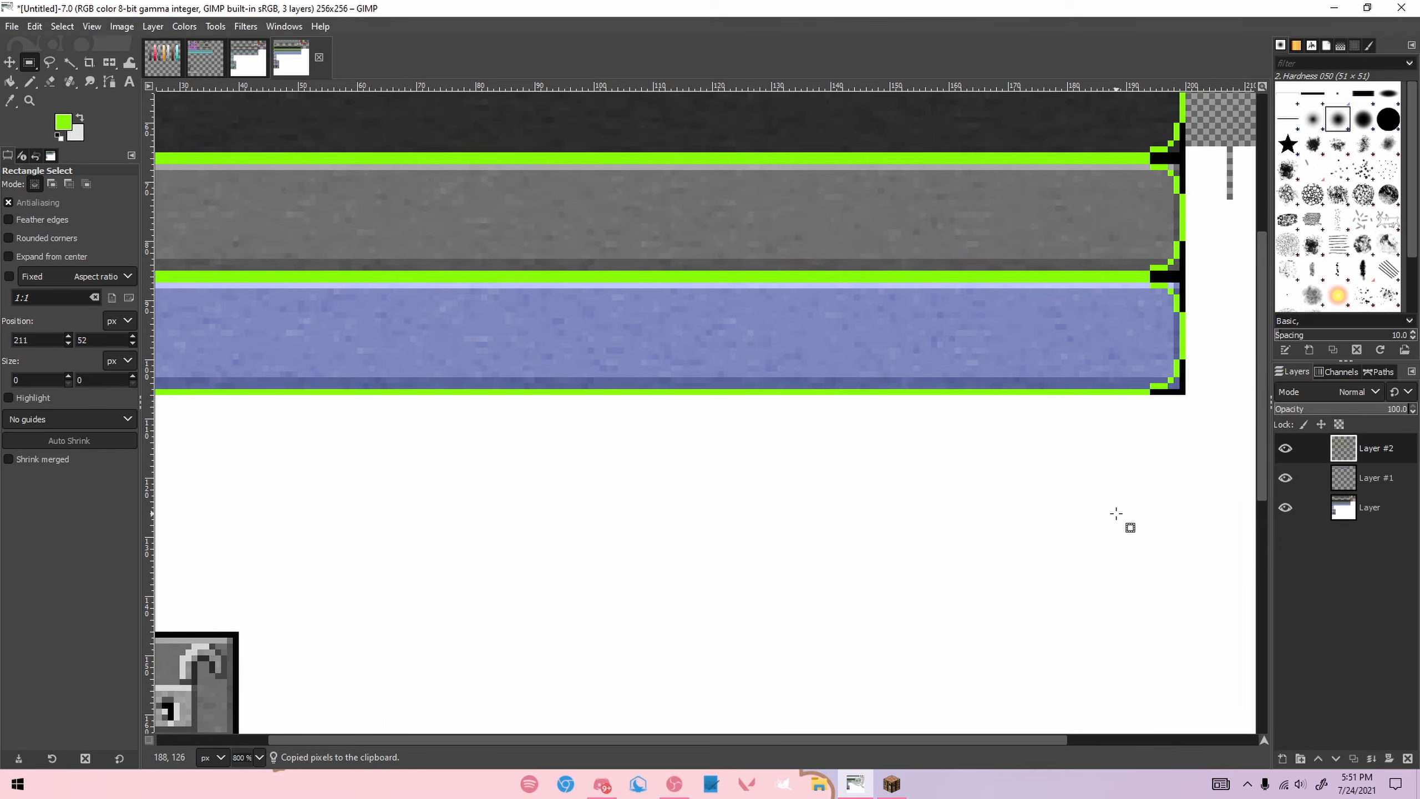
scroll(1085, 308, up, 1)
Step: Add another new layer above the green outlines
click(1284, 759)
click(1306, 740)
scroll(830, 358, down, 2)
Step: Recolor the blue button outline's vertical sides, lower corners and bottom edge with the darkest teal of the palette's last column
click(162, 58)
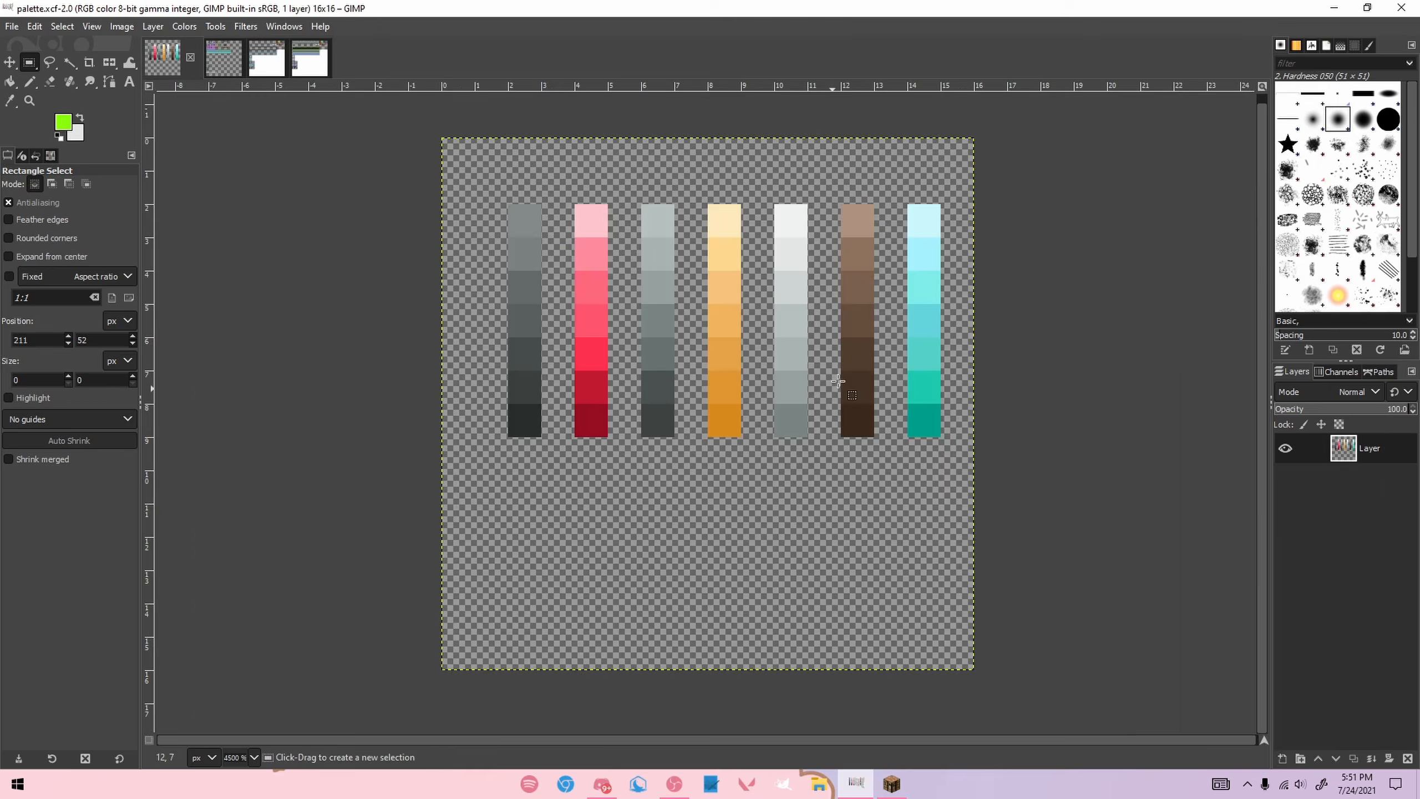
key(n)
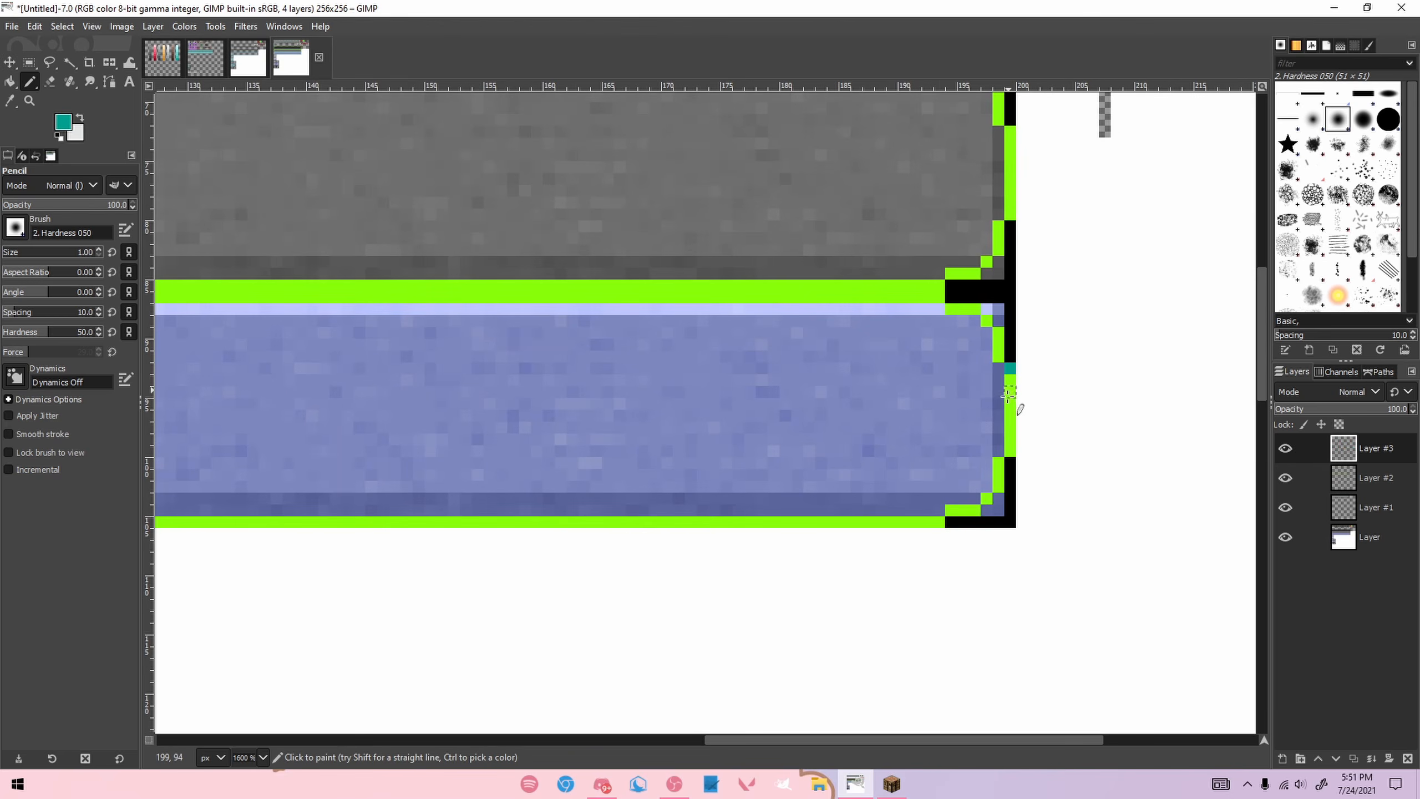
shift+click(1010, 452)
shift+click(999, 488)
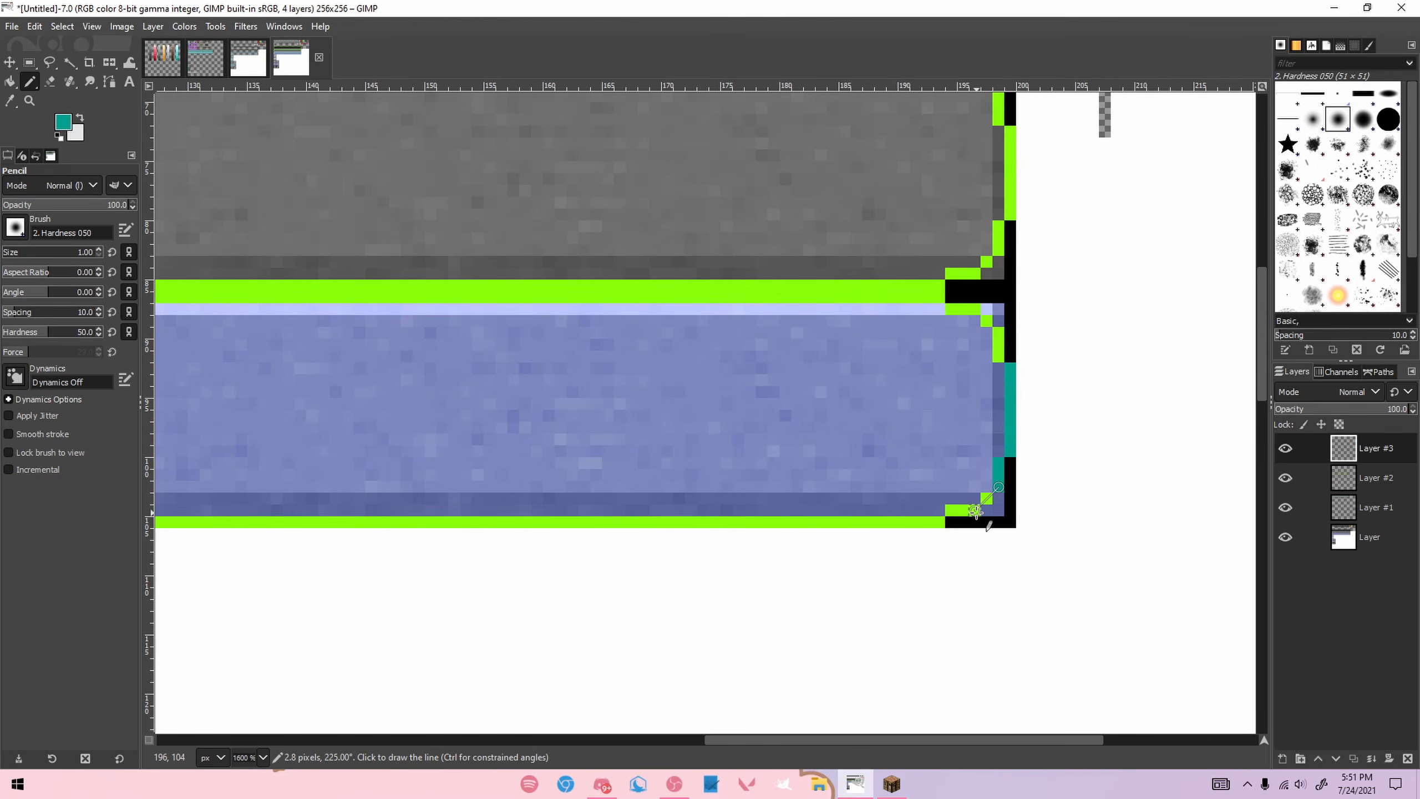
shift+click(197, 511)
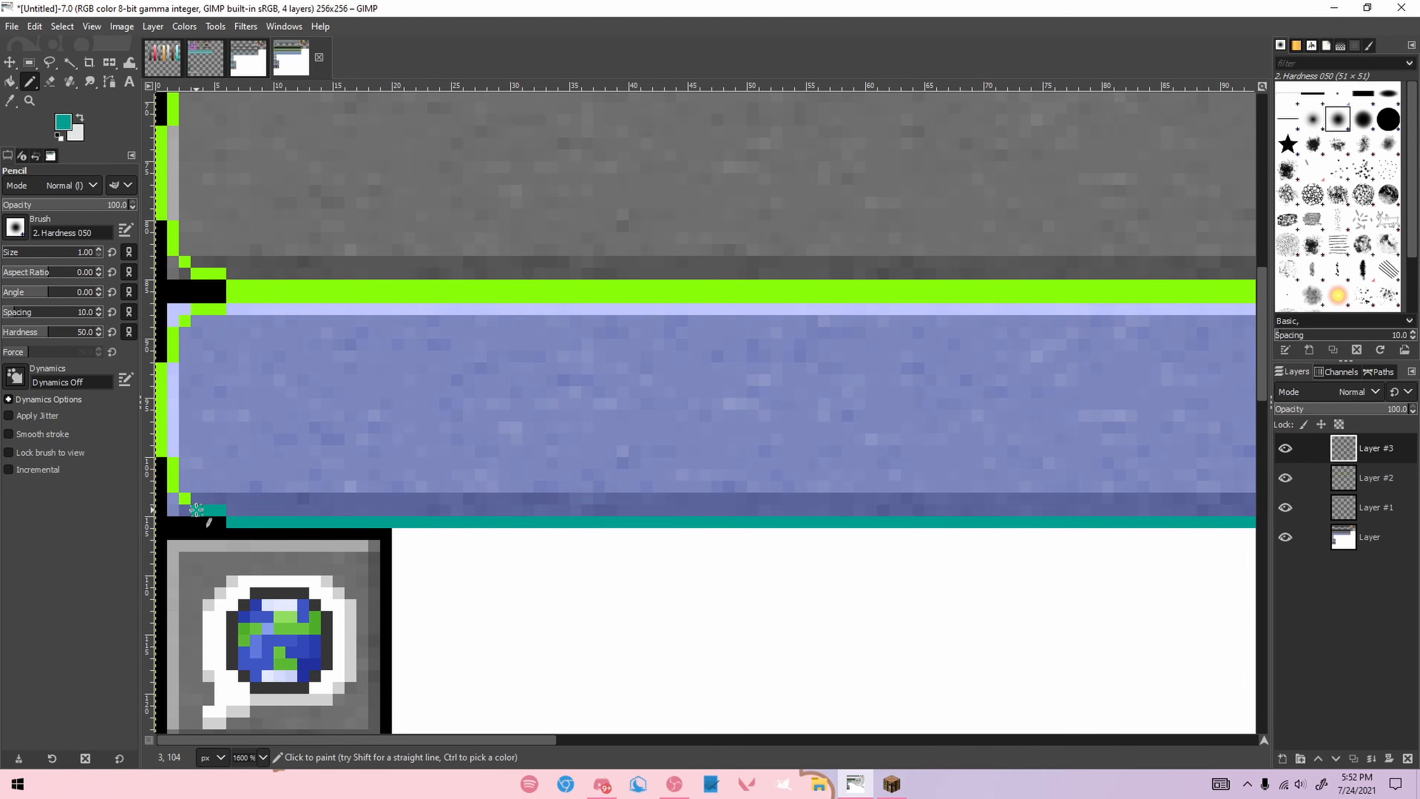
shift+click(185, 498)
shift+click(172, 487)
shift+click(172, 462)
shift+click(161, 451)
shift+click(160, 368)
Step: Recolor the blue button outline's upper corners and top edge with the sixth shade of the palette's last column
mouse_move(477, 739)
mouse_down()
mouse_move(1165, 736)
mouse_move(608, 697)
mouse_up()
click(162, 57)
ctrl+click(928, 390)
click(324, 57)
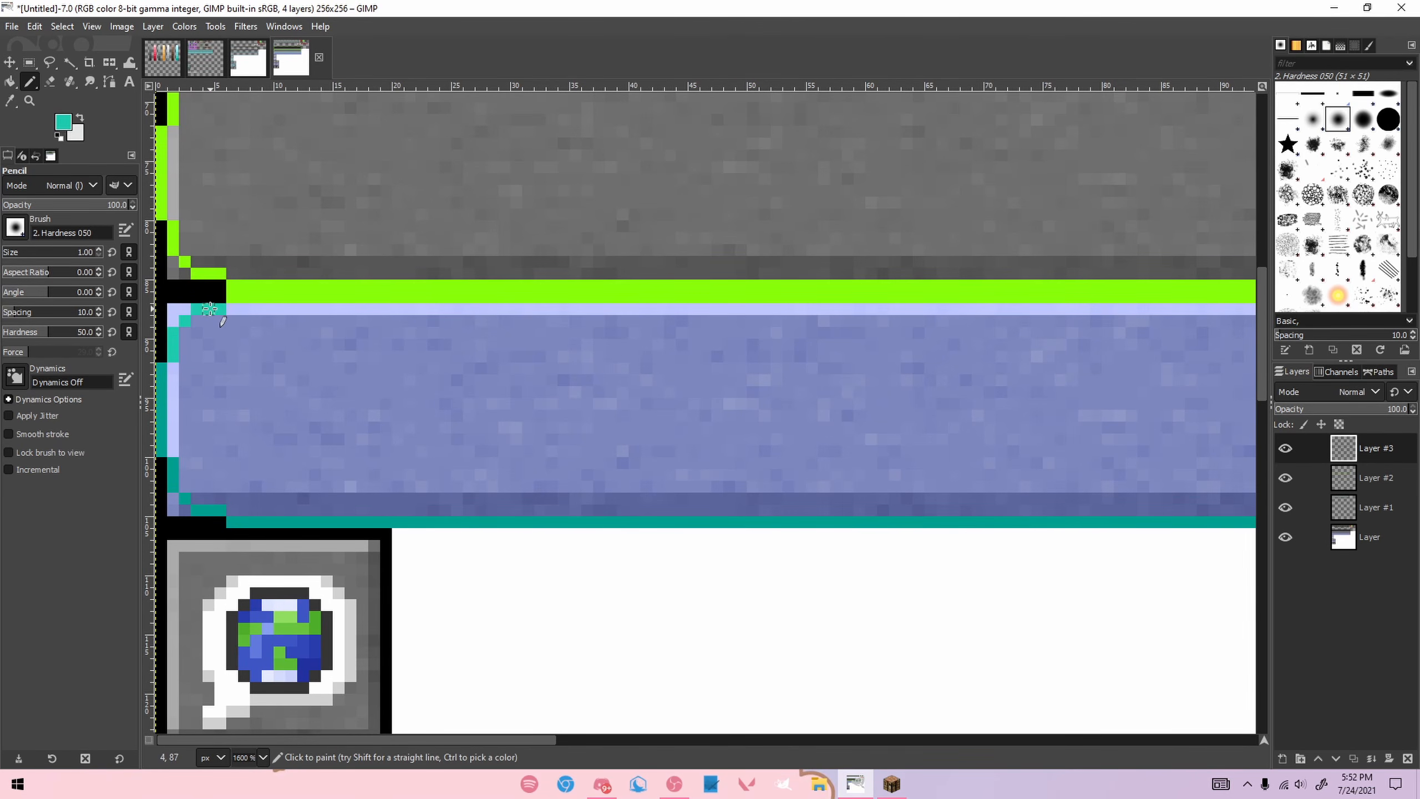
mouse_move(378, 739)
mouse_down()
mouse_move(557, 727)
mouse_move(959, 738)
mouse_up()
shift+click(851, 297)
drag(886, 309, 908, 356)
Step: Pencil a highlight inside the blue button's upper-right corner and along its top edge in the palette's lightest cyan
click(157, 57)
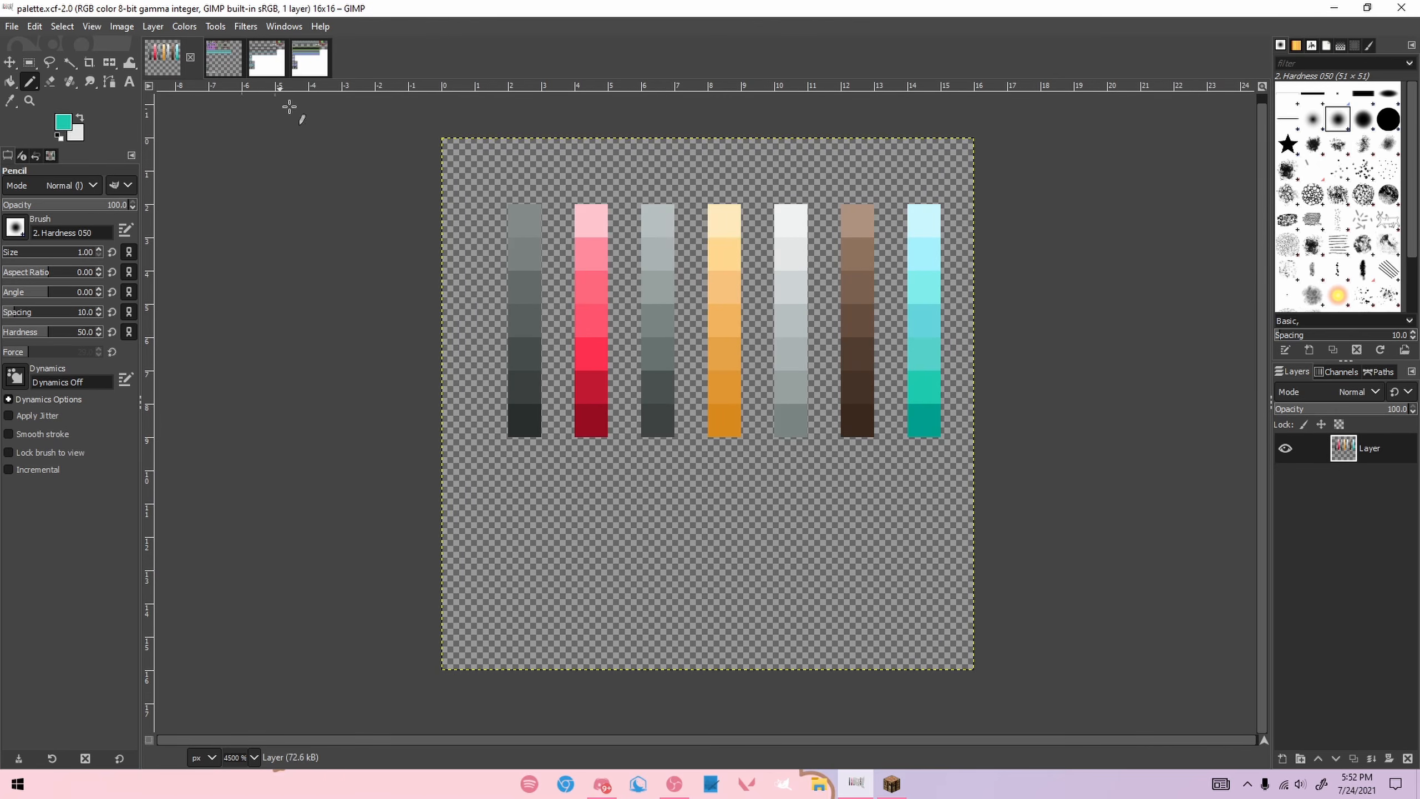
ctrl+click(921, 219)
click(233, 55)
click(329, 60)
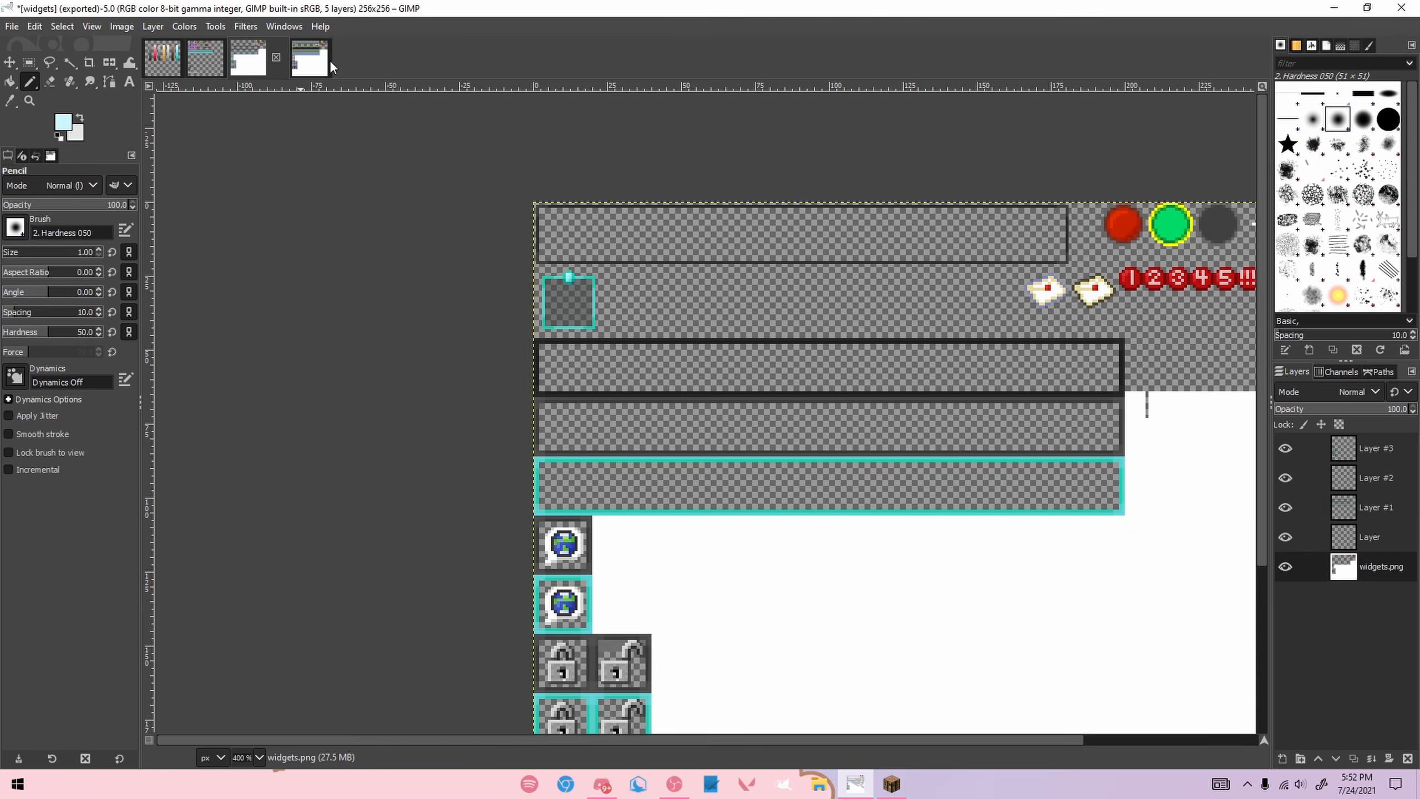
ctrl+scroll(901, 382, up, 2)
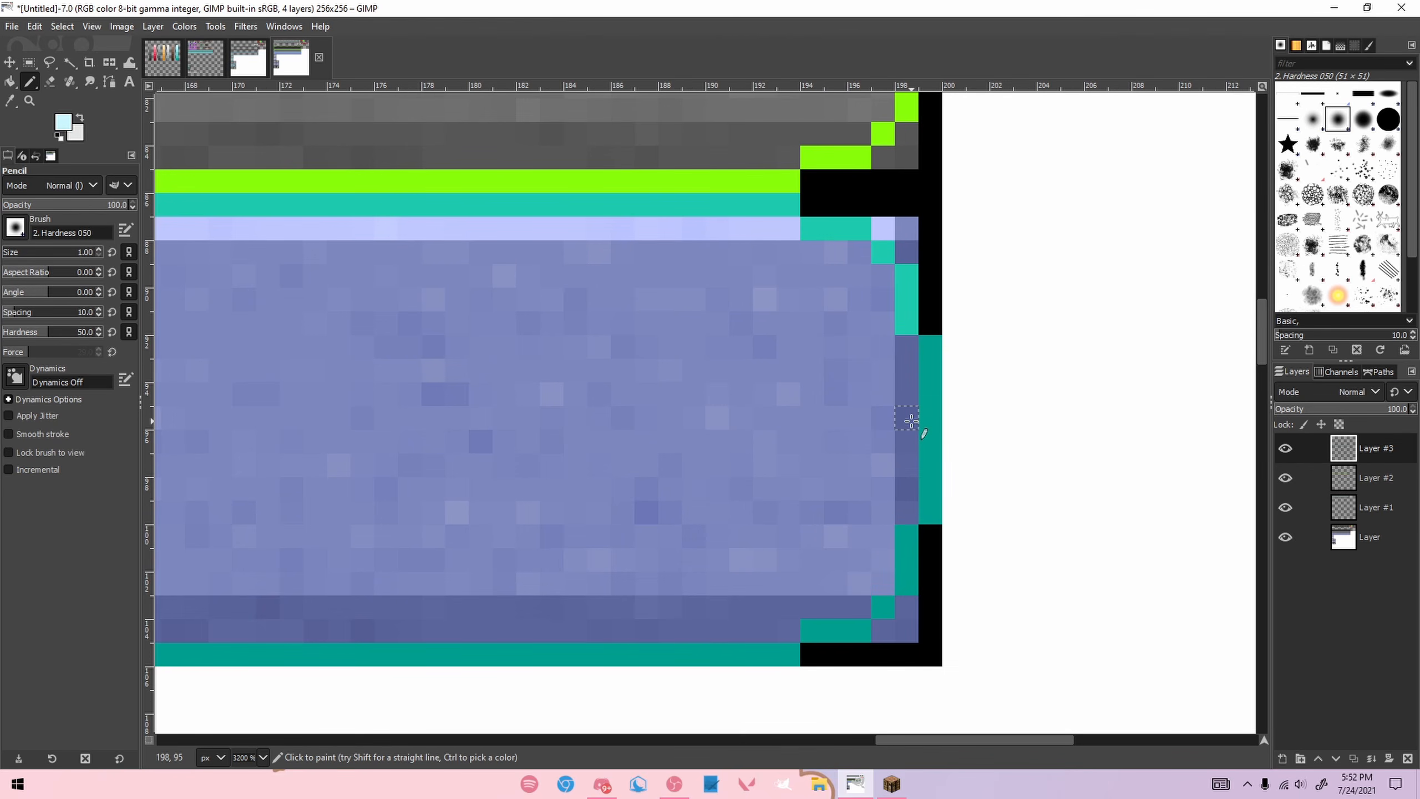
mouse_move(902, 399)
mouse_down()
mouse_move(884, 271)
mouse_move(866, 320)
mouse_move(857, 252)
mouse_move(844, 271)
mouse_move(820, 257)
mouse_move(796, 268)
mouse_move(811, 270)
mouse_move(789, 228)
mouse_up()
mouse_move(879, 737)
mouse_down()
mouse_move(214, 644)
mouse_move(162, 671)
mouse_up()
shift+click(311, 229)
Step: Add a second row to the blue button's light cyan top highlight and curve it down the upper-left corner
click(240, 252)
drag(336, 739, 1047, 739)
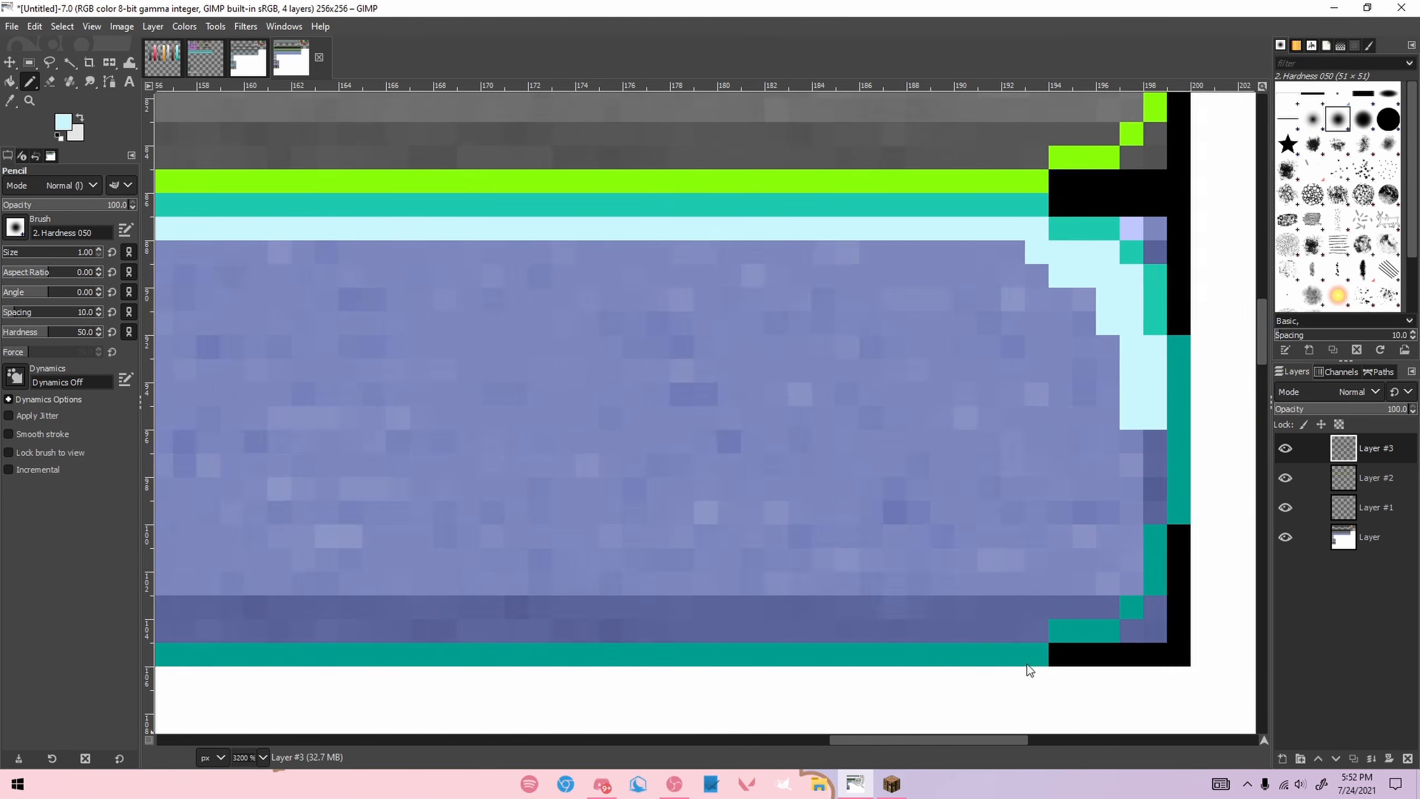
shift+click(796, 251)
drag(872, 737, 234, 671)
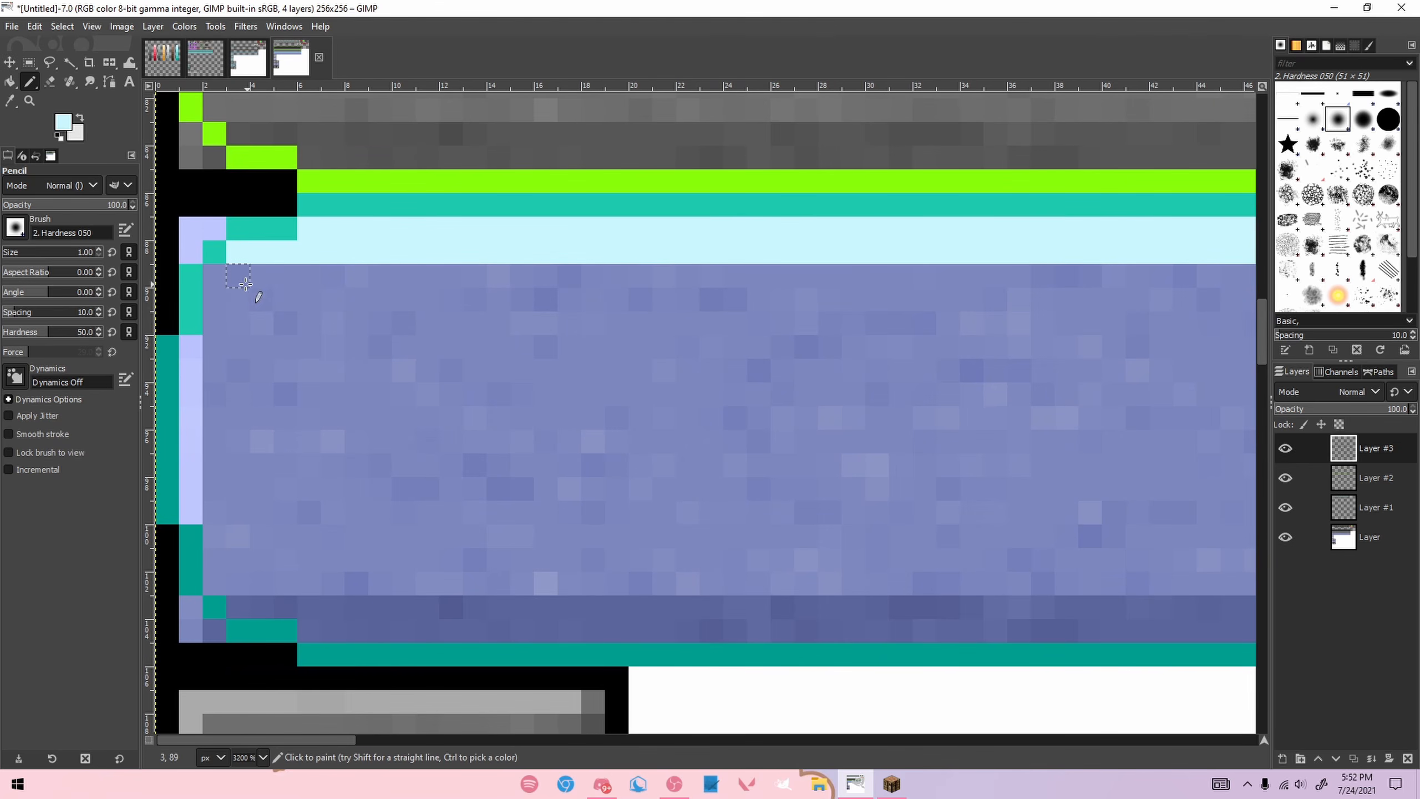
mouse_move(246, 275)
mouse_down()
mouse_move(208, 314)
mouse_move(237, 323)
mouse_up()
mouse_move(188, 362)
mouse_down()
mouse_move(213, 407)
mouse_move(258, 412)
mouse_up()
scroll(343, 371, down, 4)
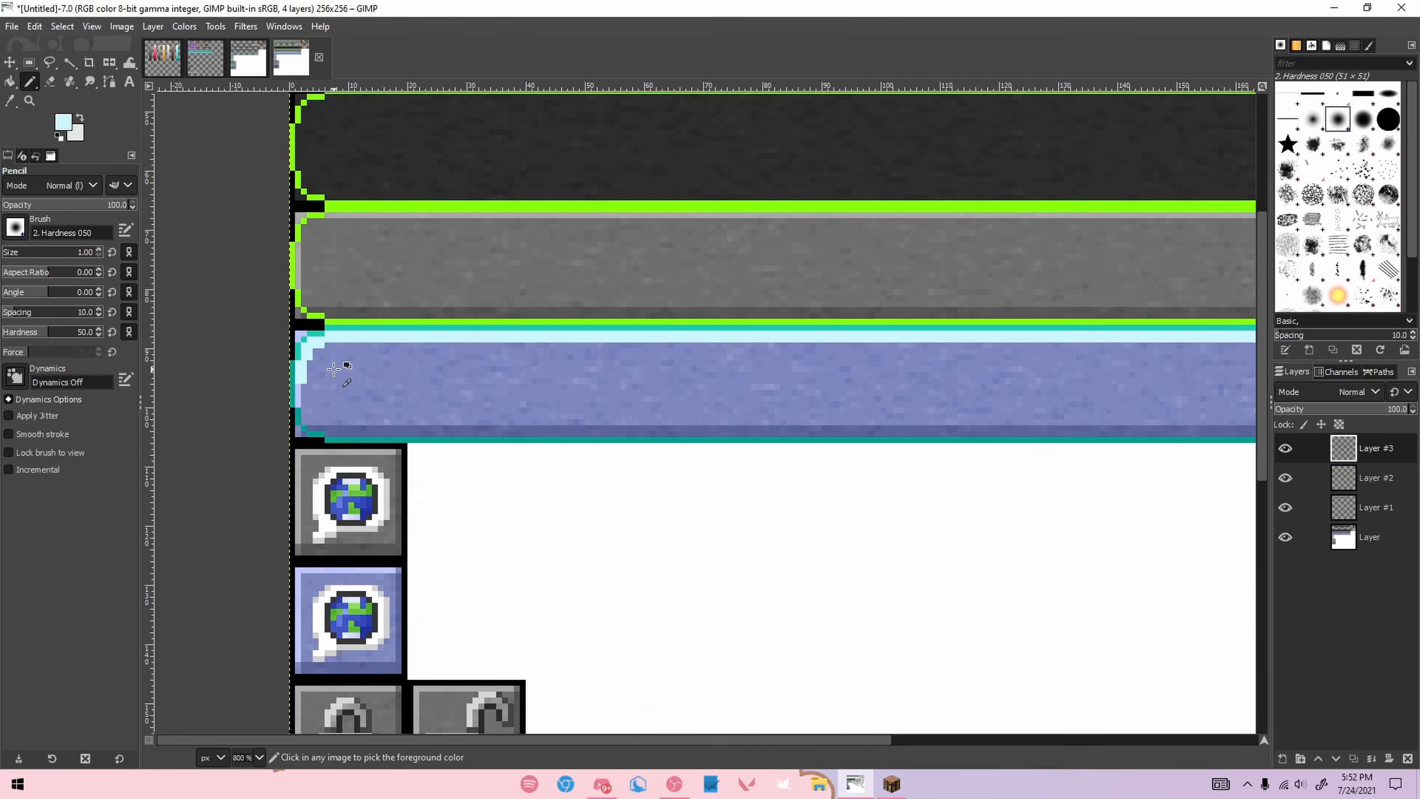
scroll(334, 370, down, 2)
scroll(460, 358, up, 2)
Step: Undo the stray palette stroke, pick the second shade of the palette's last column and return to the widgets drawing
click(167, 60)
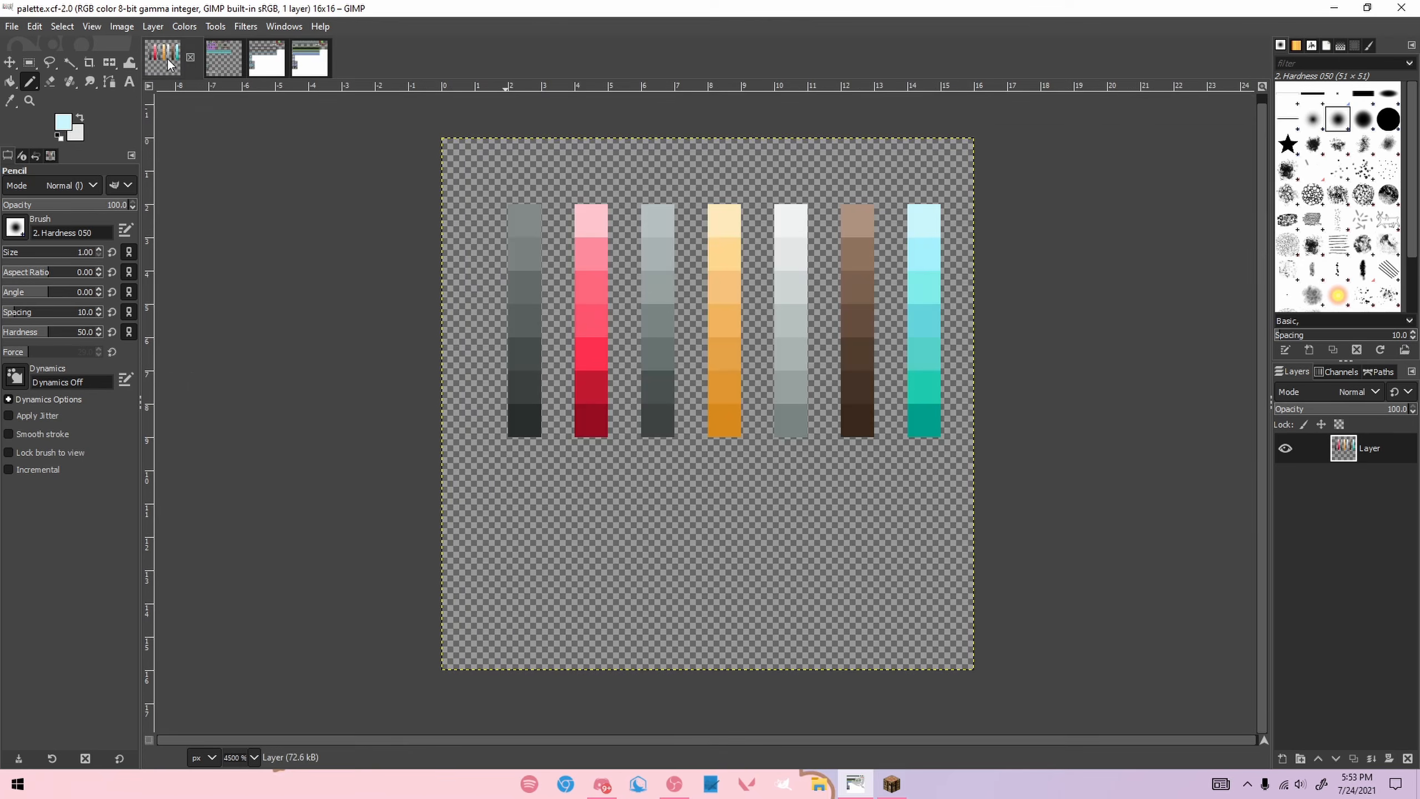
click(894, 256)
key(ctrl+z)
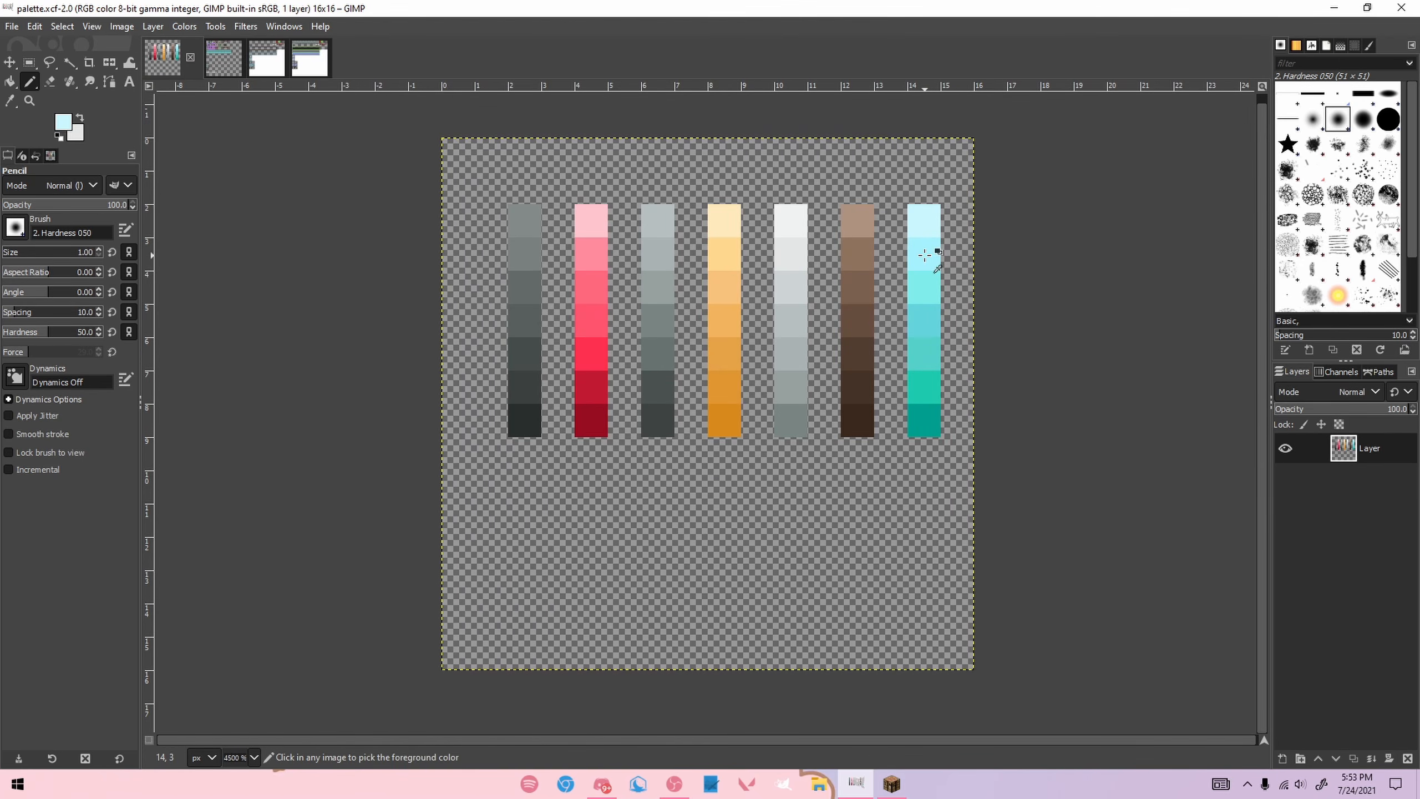
ctrl+click(924, 252)
click(223, 58)
click(263, 58)
click(330, 58)
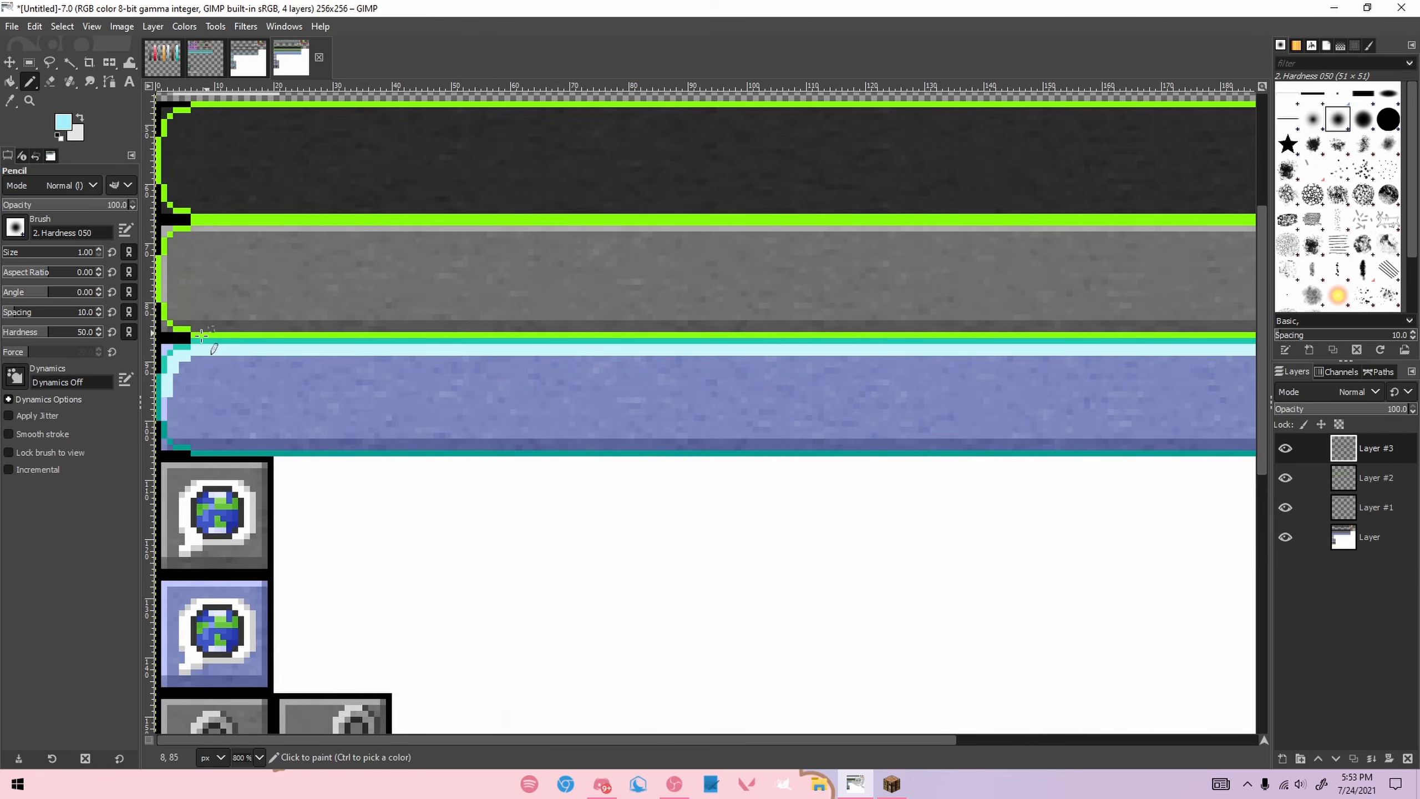
Step: Pencil a two-pixel highlight inside the blue button's lower-left side and along its bottom edge in the palette's second cyan shade
scroll(175, 403, up, 2)
click(178, 404)
shift+click(175, 471)
drag(187, 451, 198, 484)
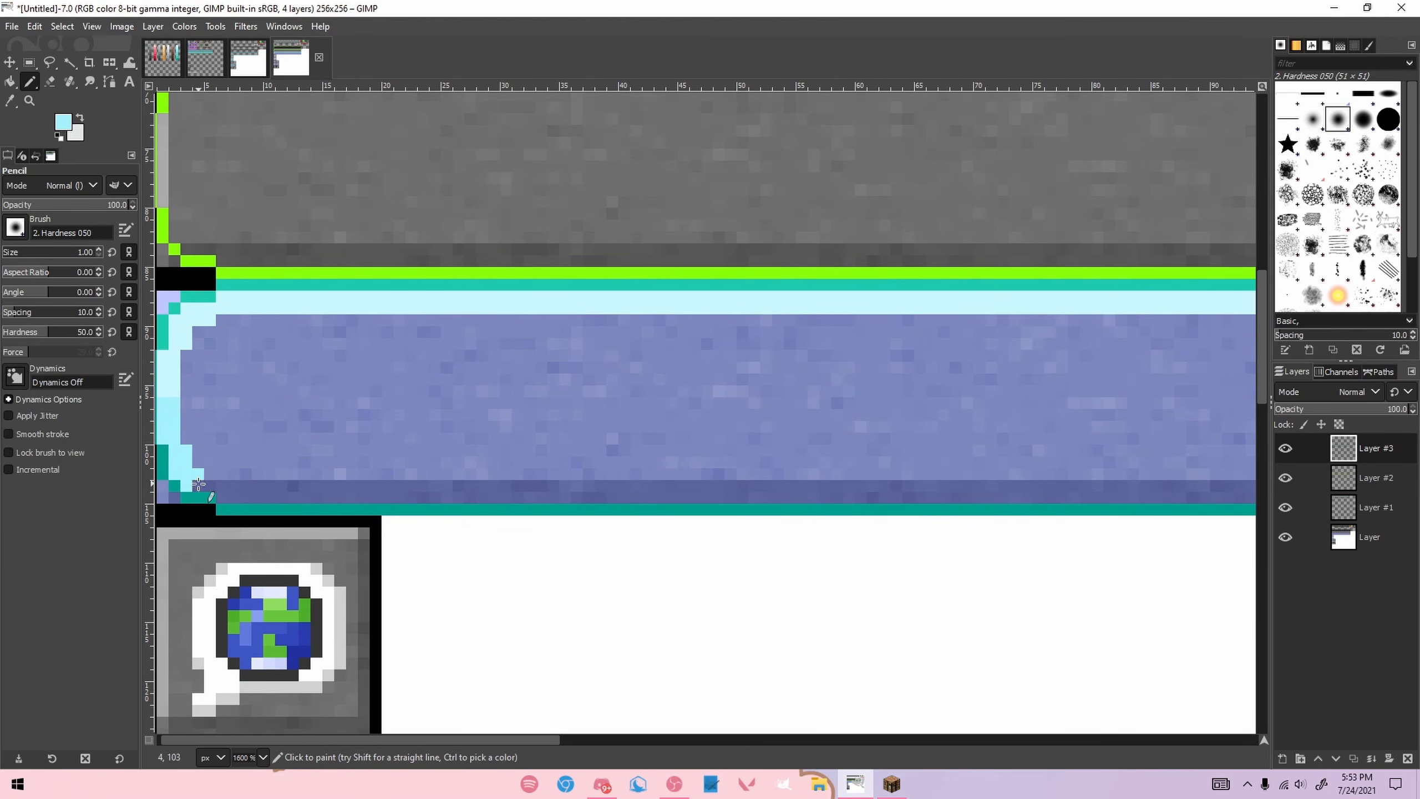
drag(331, 739, 998, 739)
shift+click(603, 497)
click(639, 486)
drag(830, 740, 162, 740)
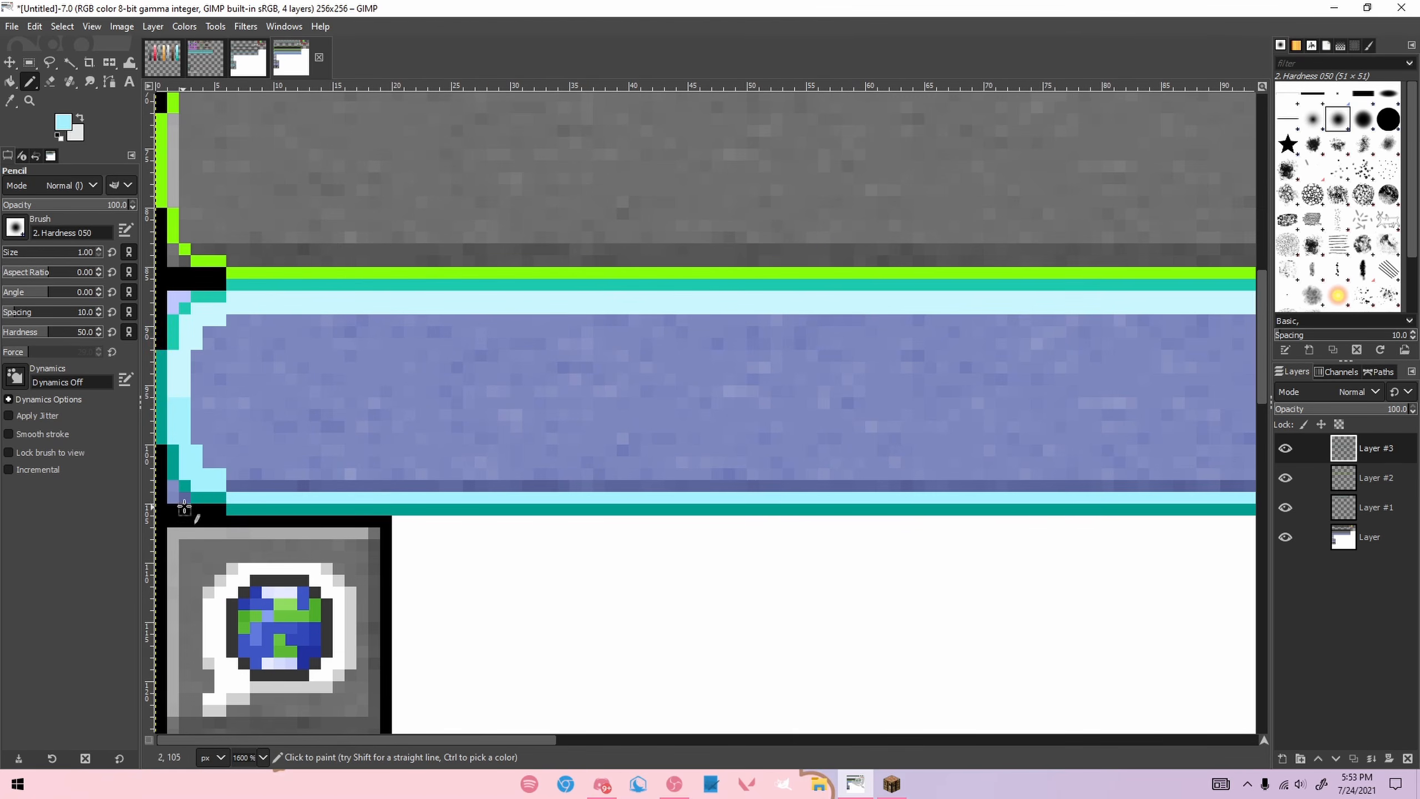
shift+click(229, 486)
Step: Continue the second-shade cyan highlight around the blue button's lower-right corner and up the lower half of its right side
drag(339, 739, 946, 737)
scroll(847, 478, up, 2)
mouse_move(788, 464)
mouse_down()
mouse_move(789, 416)
mouse_move(762, 468)
mouse_move(720, 468)
mouse_up()
click(811, 324)
shift+click(811, 370)
shift+click(811, 390)
click(788, 323)
shift+click(788, 464)
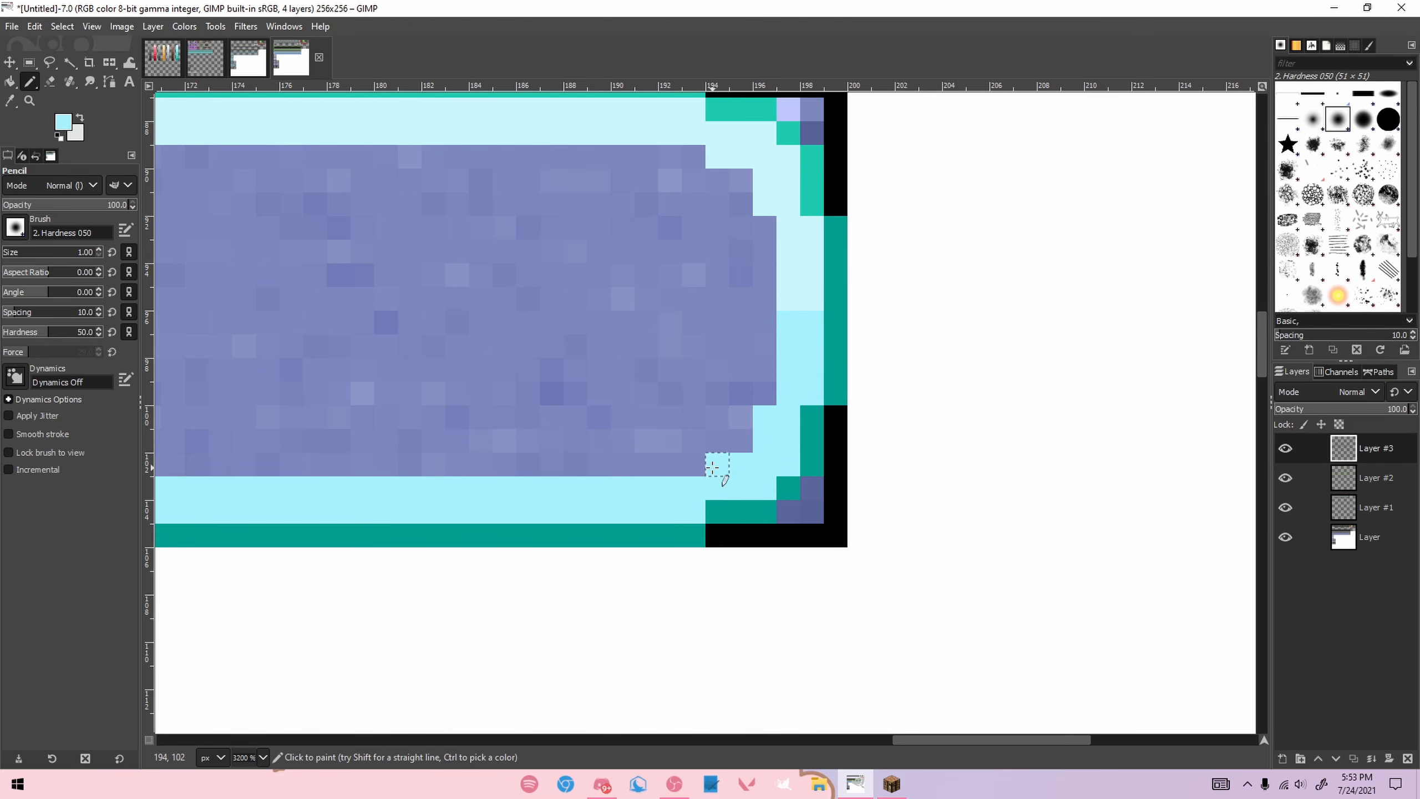
Step: Bucket-fill the blue button's interior above and below the cyan band with the palette's third cyan shade
scroll(794, 476, down, 2)
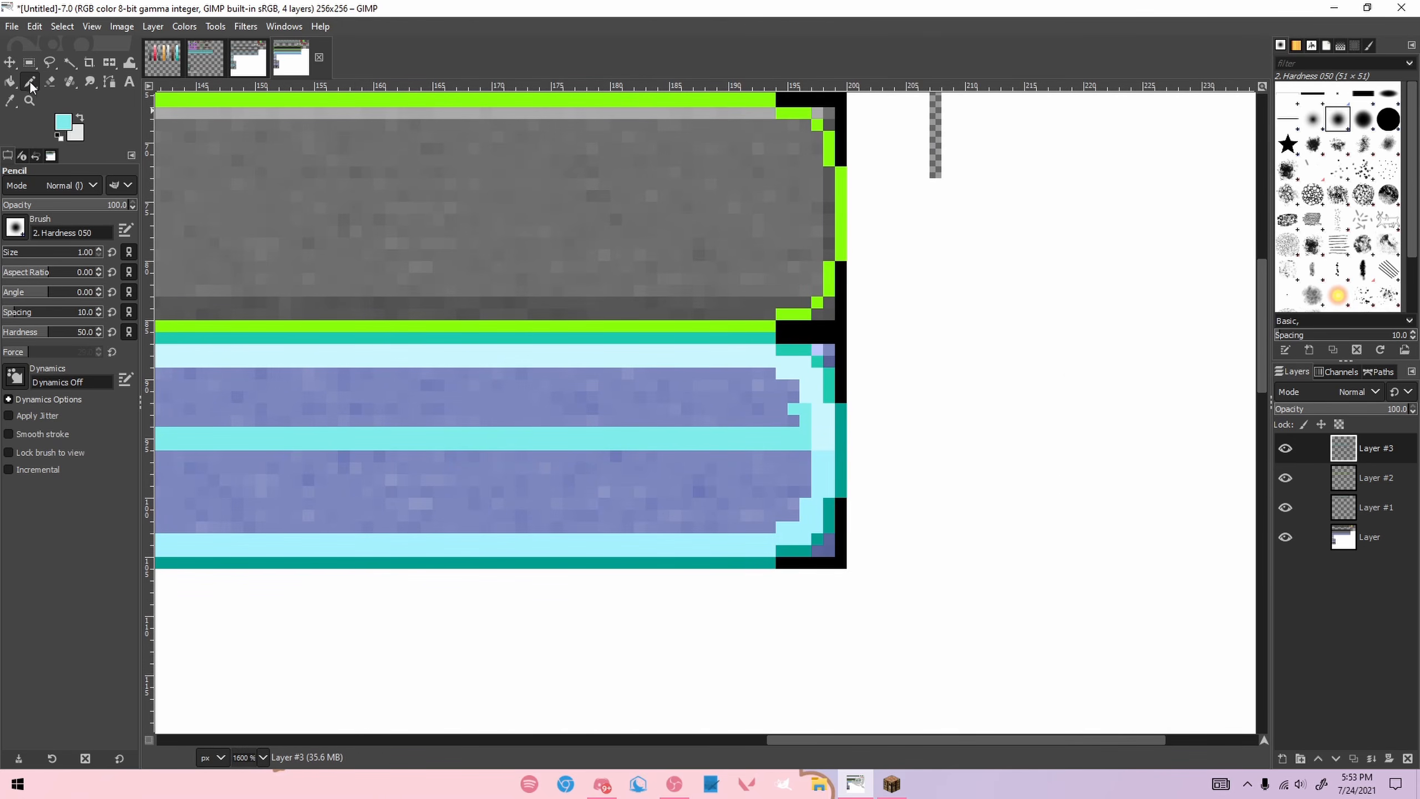
click(10, 82)
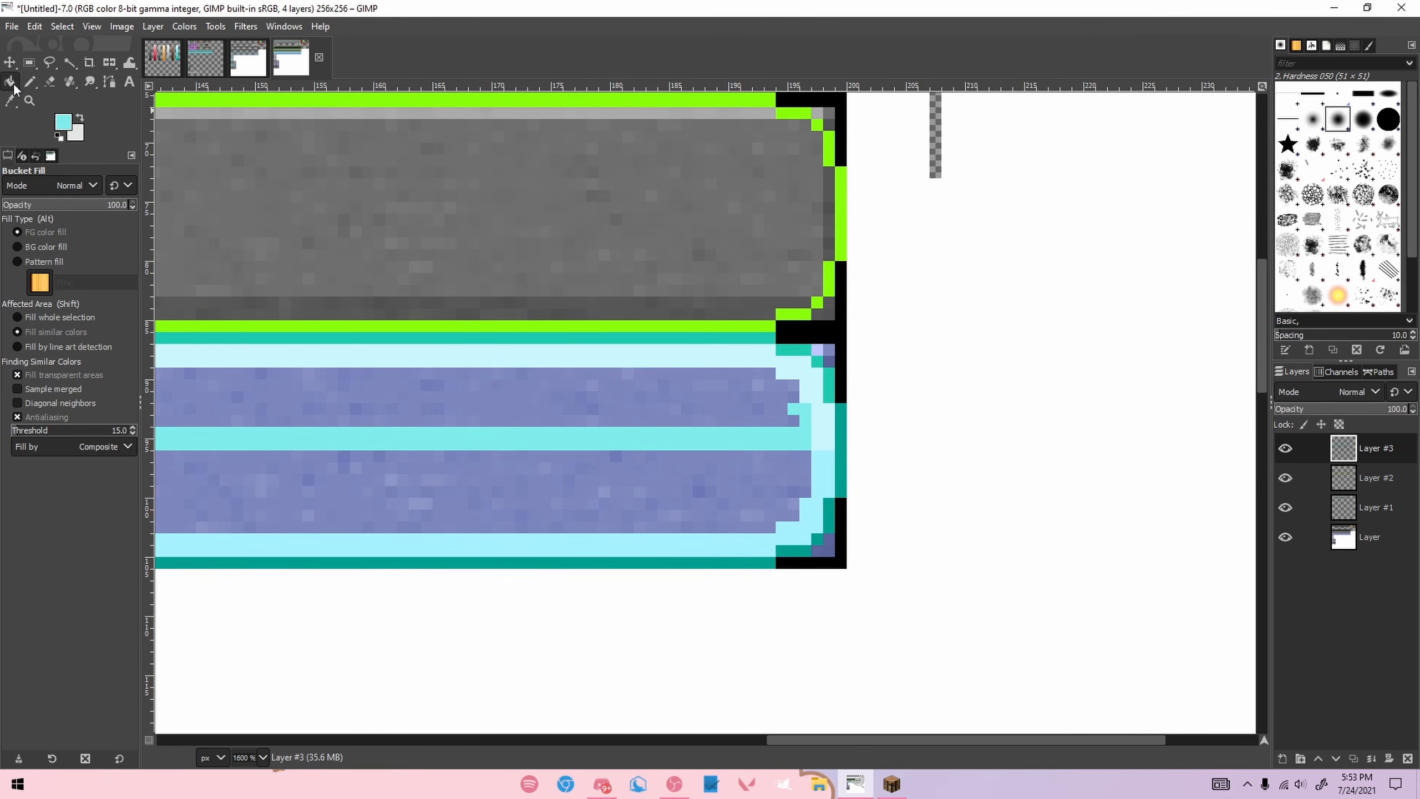
click(312, 392)
click(365, 492)
scroll(364, 485, down, 3)
scroll(307, 485, up, 2)
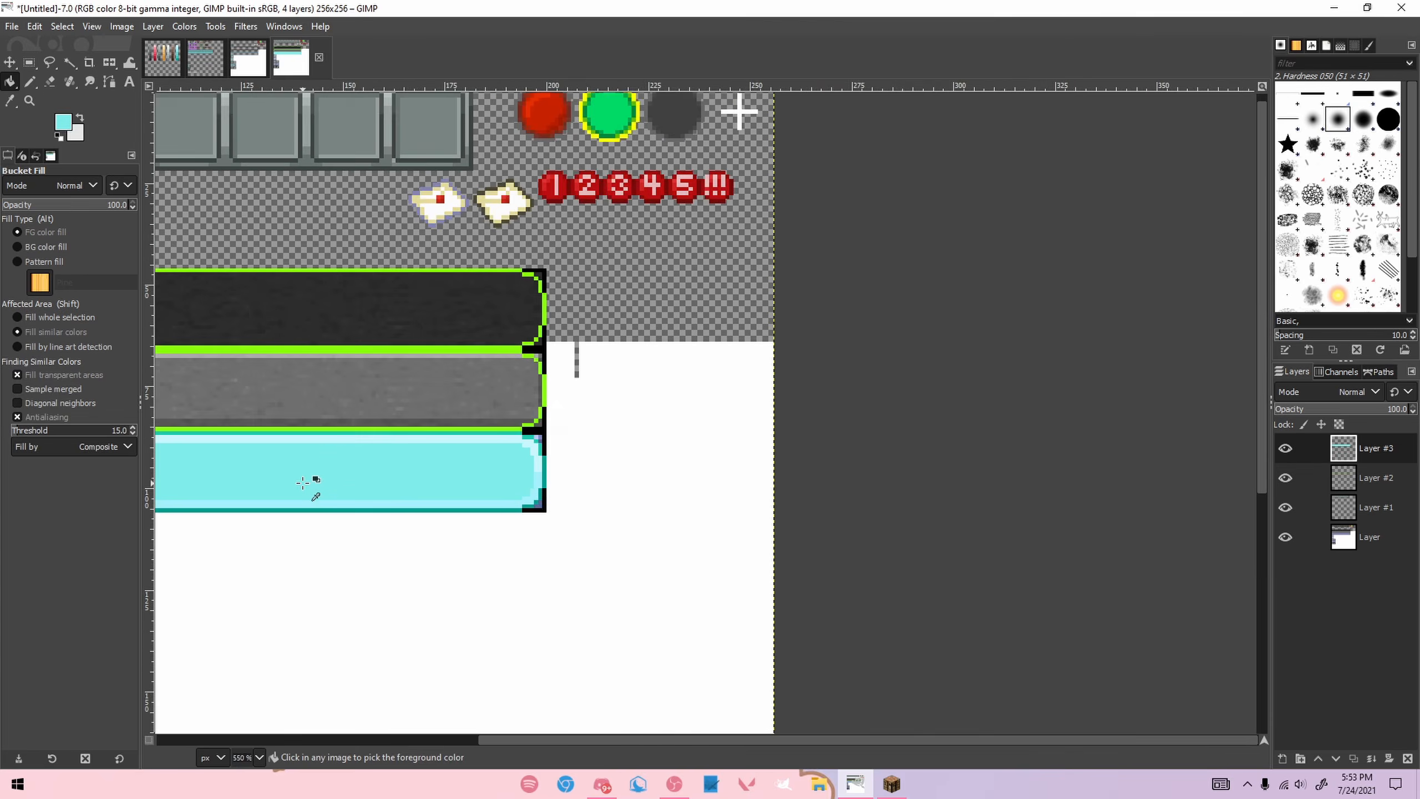
Step: Pencil a shadow inside the cyan button's lower corners, lower sides and bottom edge in the fourth shade of the palette's last column
click(178, 66)
key(n)
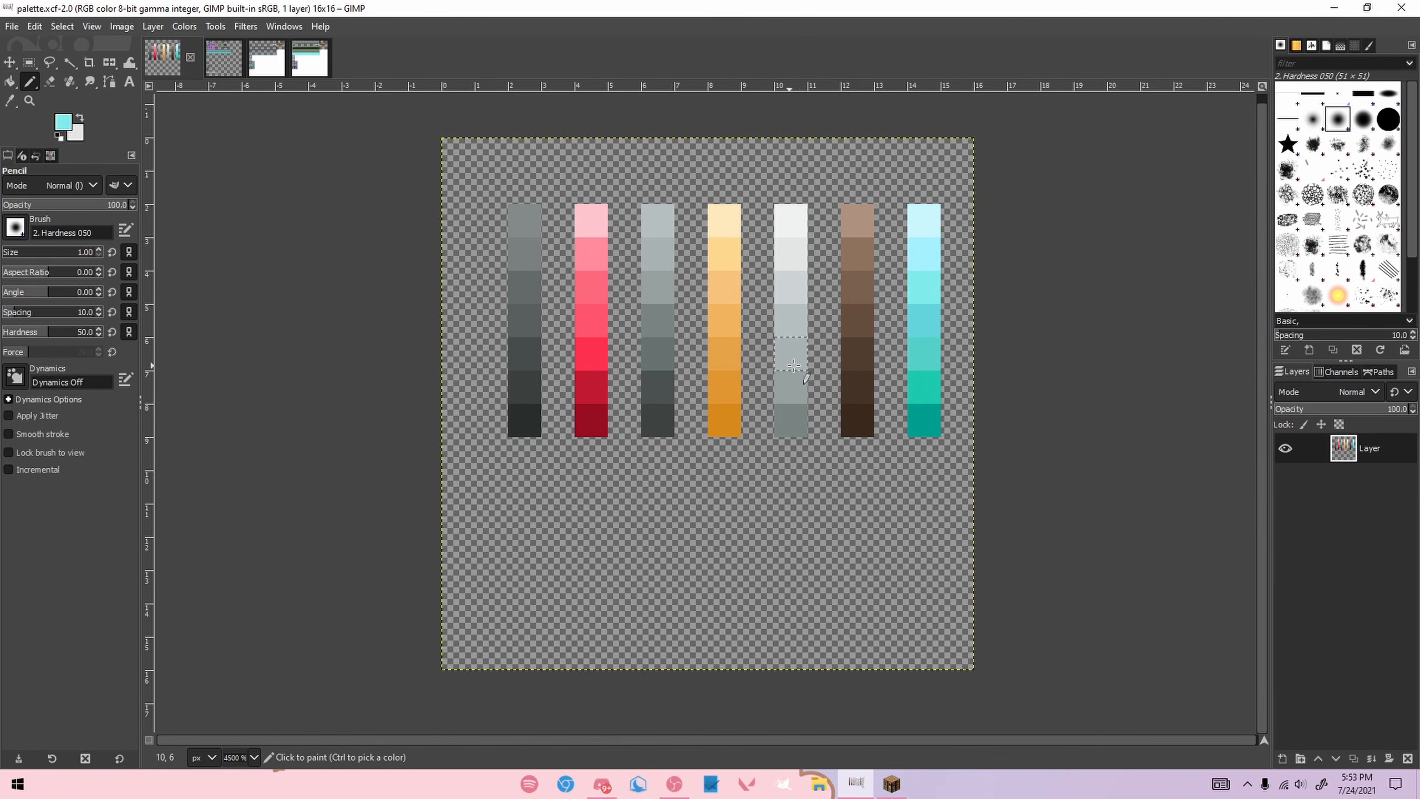
click(891, 286)
key(ctrl+z)
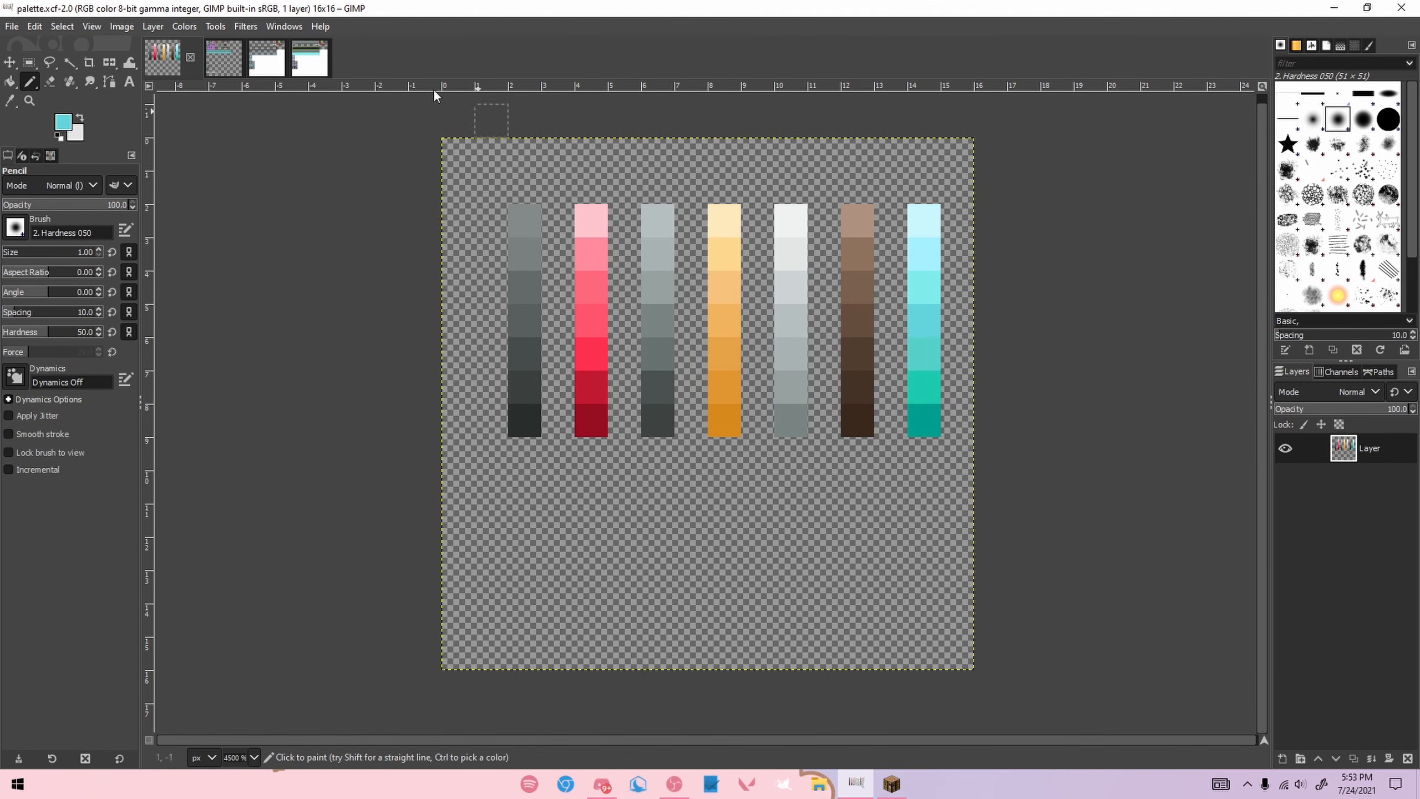
click(240, 66)
click(298, 61)
scroll(609, 438, up, 3)
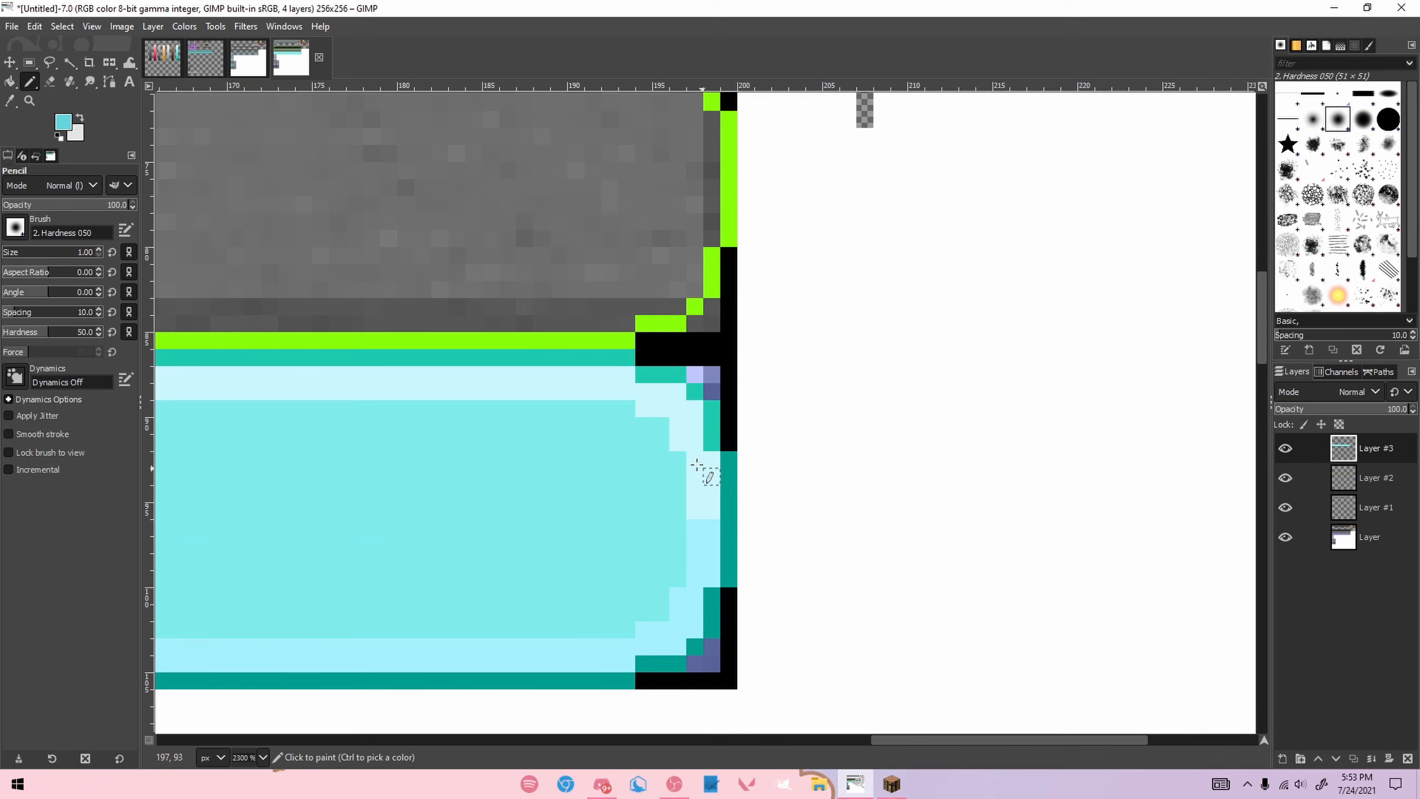
drag(678, 528, 677, 593)
key(ctrl+z)
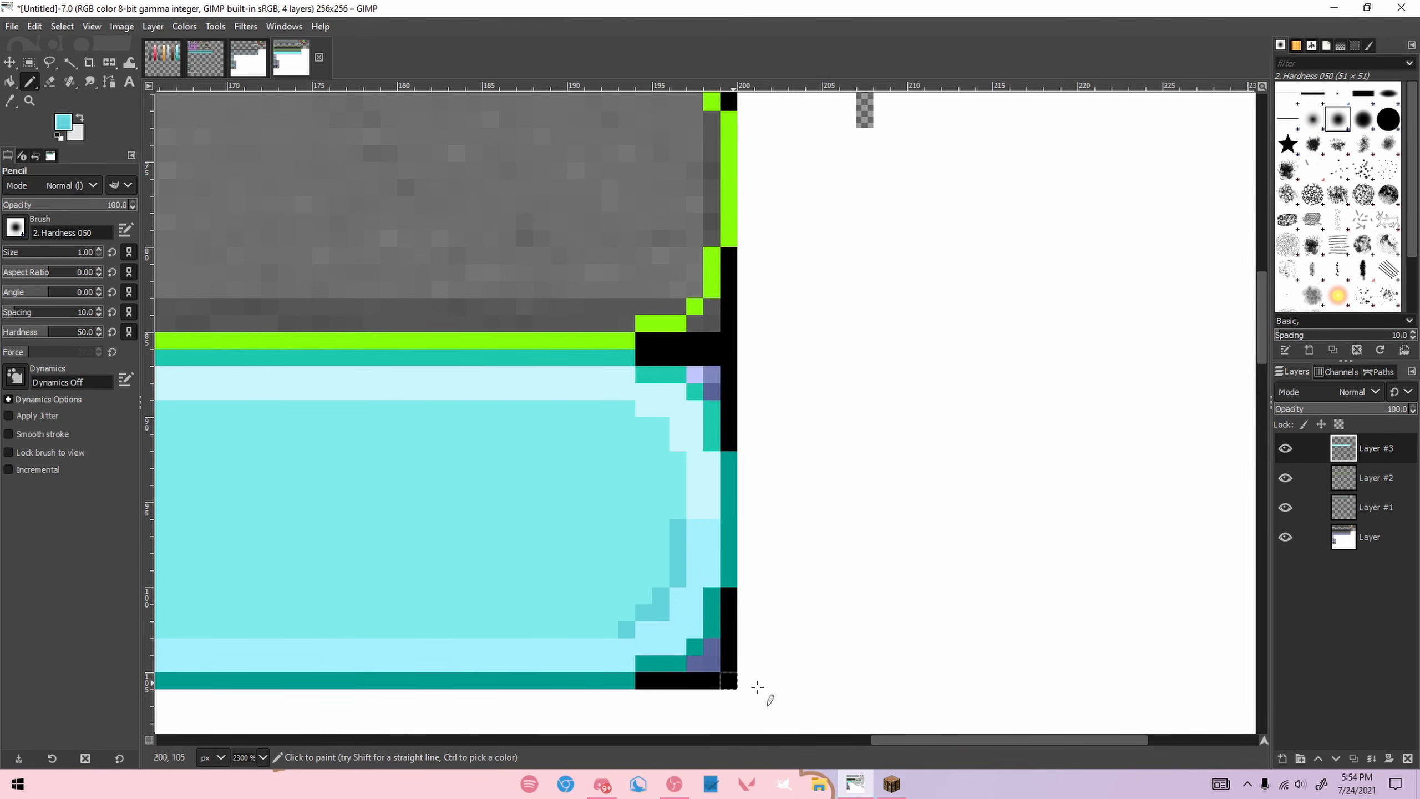
drag(877, 739, 147, 680)
shift+click(263, 628)
click(220, 575)
shift+click(217, 527)
Step: Sample the second cyan shade and pencil an inner highlight around the cyan button's upper-left corner and along its top edge
ctrl+click(200, 540)
click(217, 510)
shift+click(215, 460)
click(232, 444)
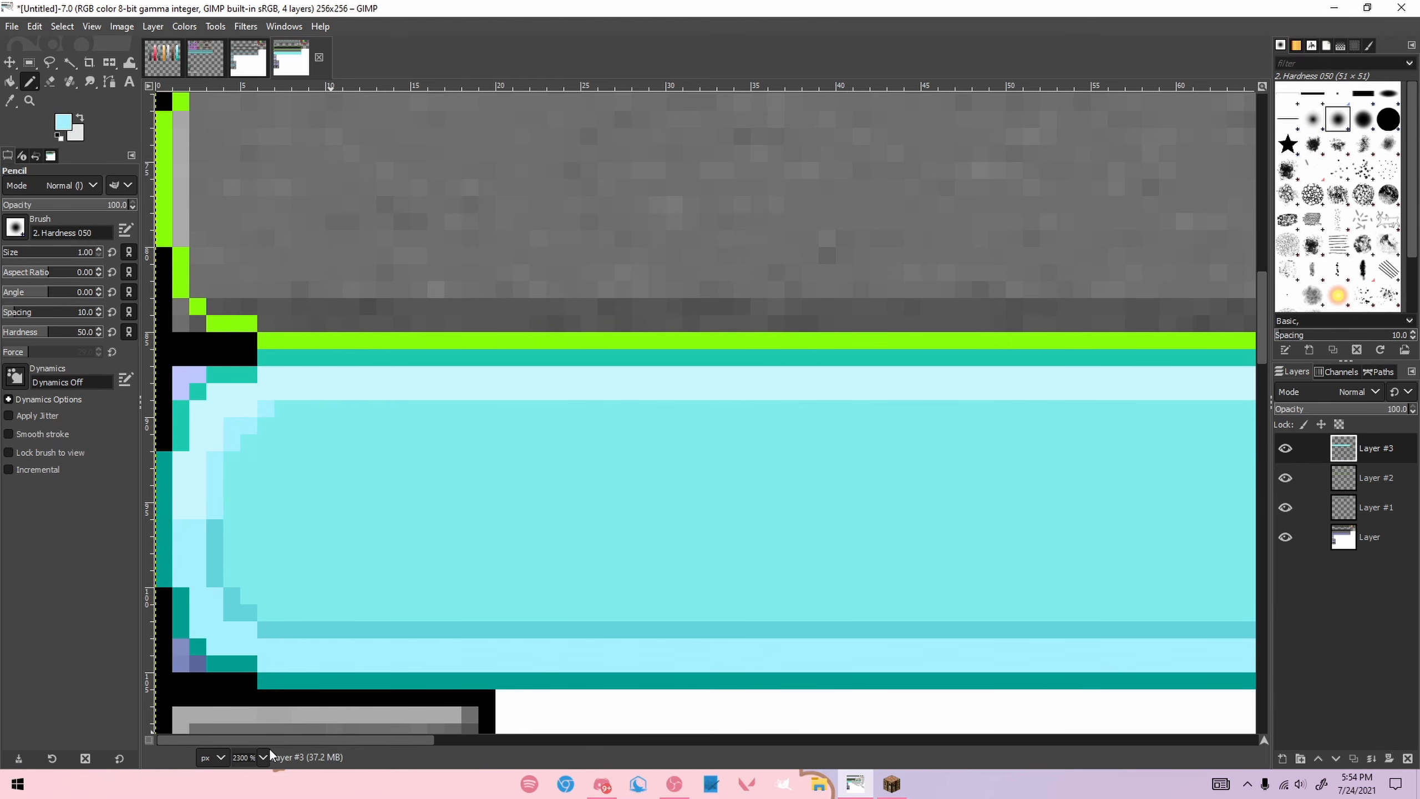
drag(246, 738, 881, 739)
shift+click(942, 407)
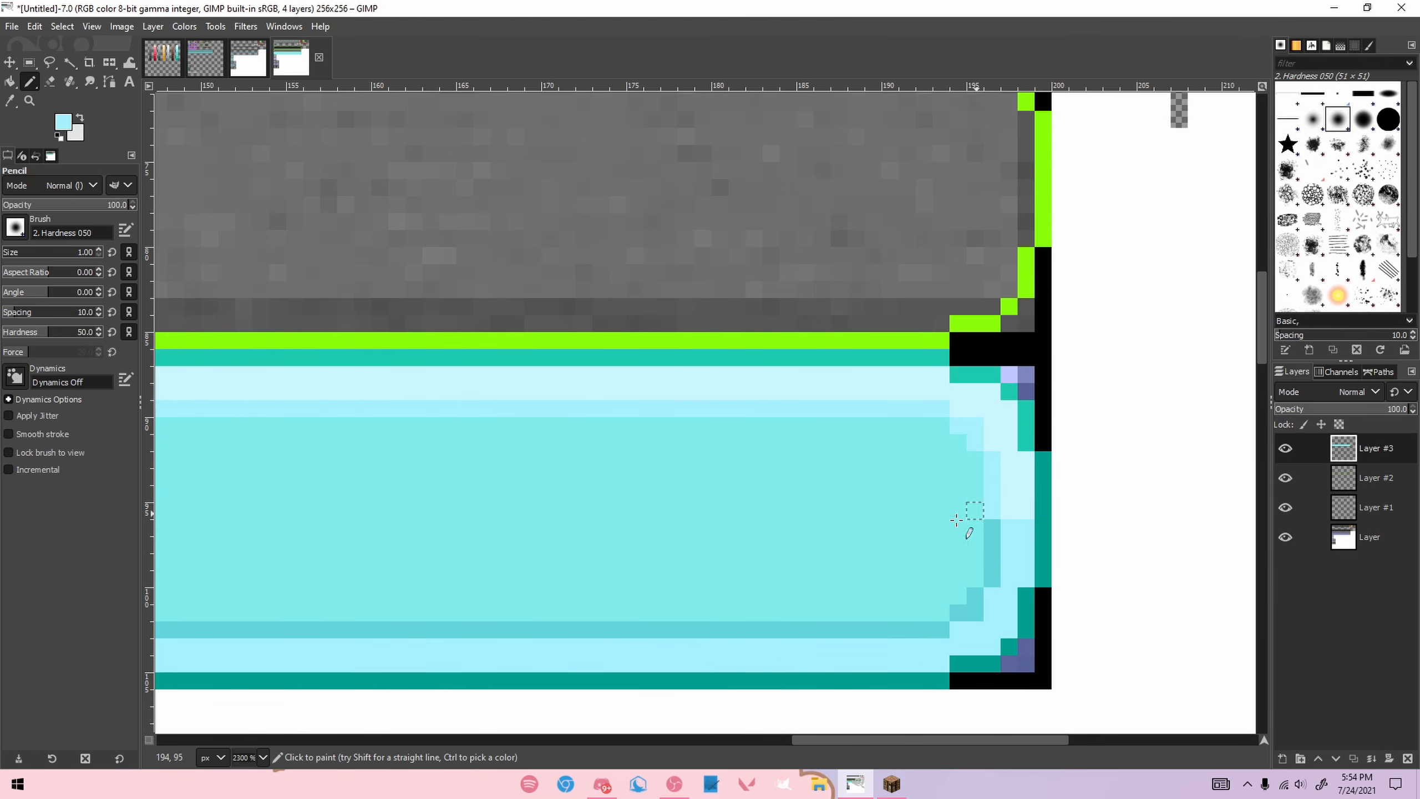
Step: Recolor the upper row of the cyan button's bottom highlight with the third shade of the palette's last column
scroll(840, 580, down, 6)
scroll(745, 586, up, 2)
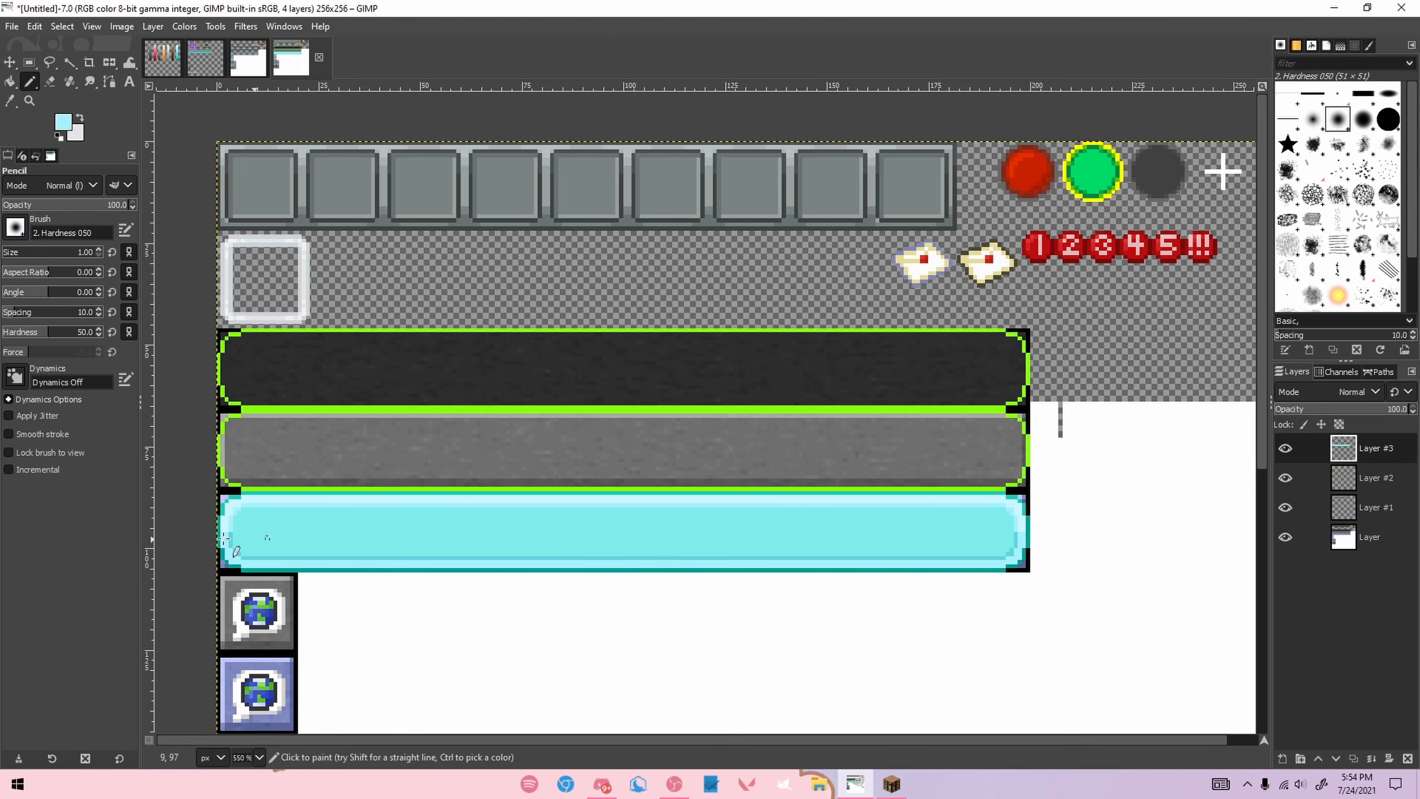
scroll(224, 559, up, 3)
click(161, 56)
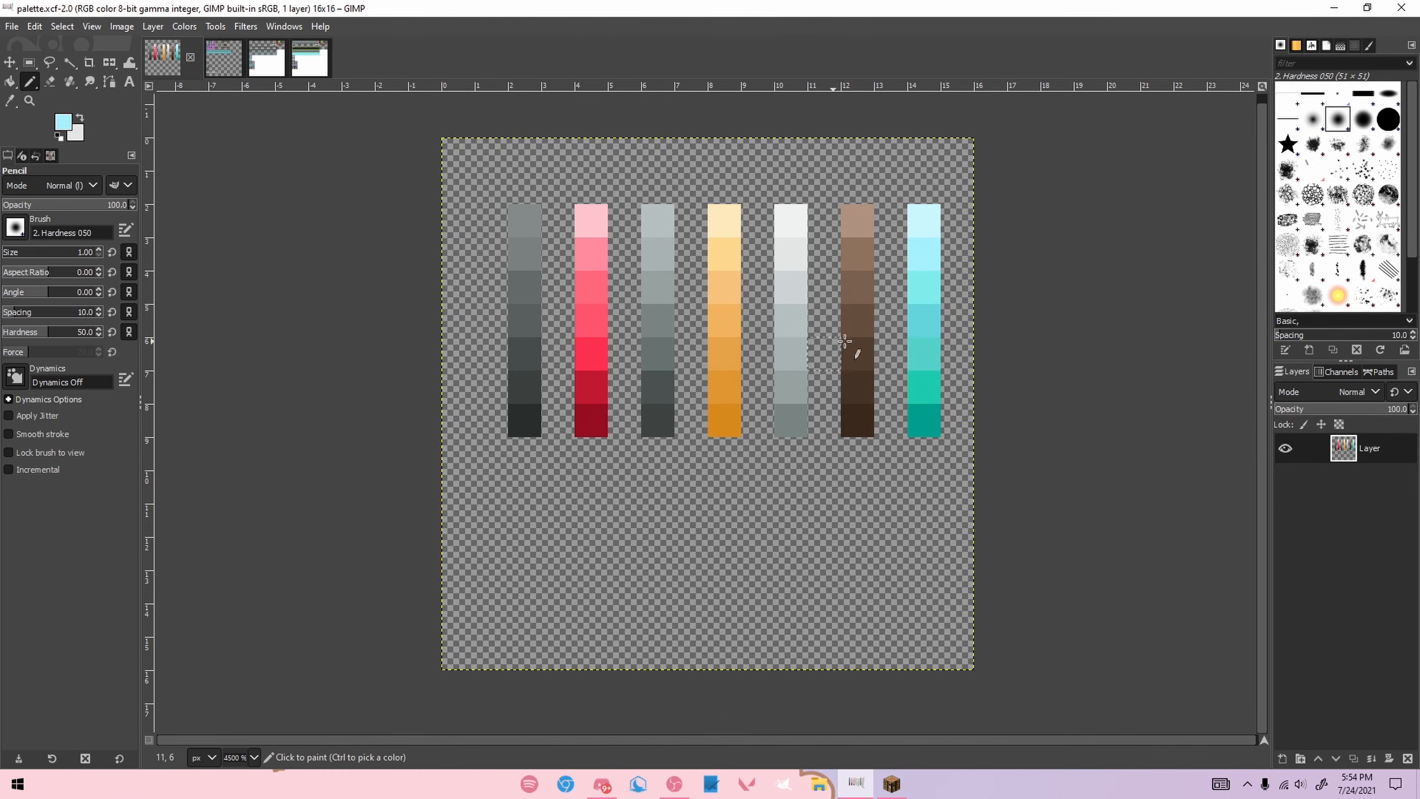
click(898, 259)
key(ctrl+z)
ctrl+click(923, 285)
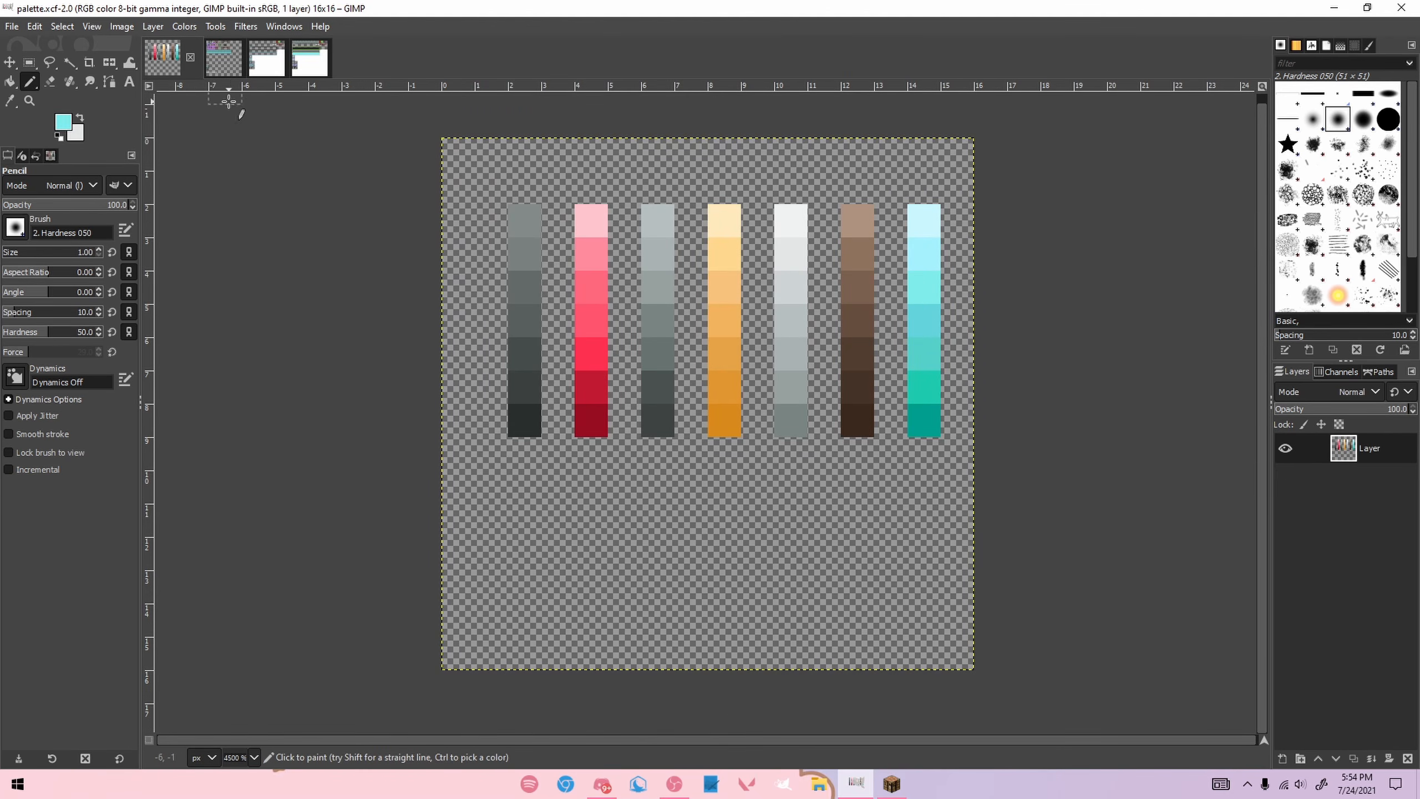
click(309, 57)
drag(240, 524, 264, 535)
scroll(904, 717, right, 10)
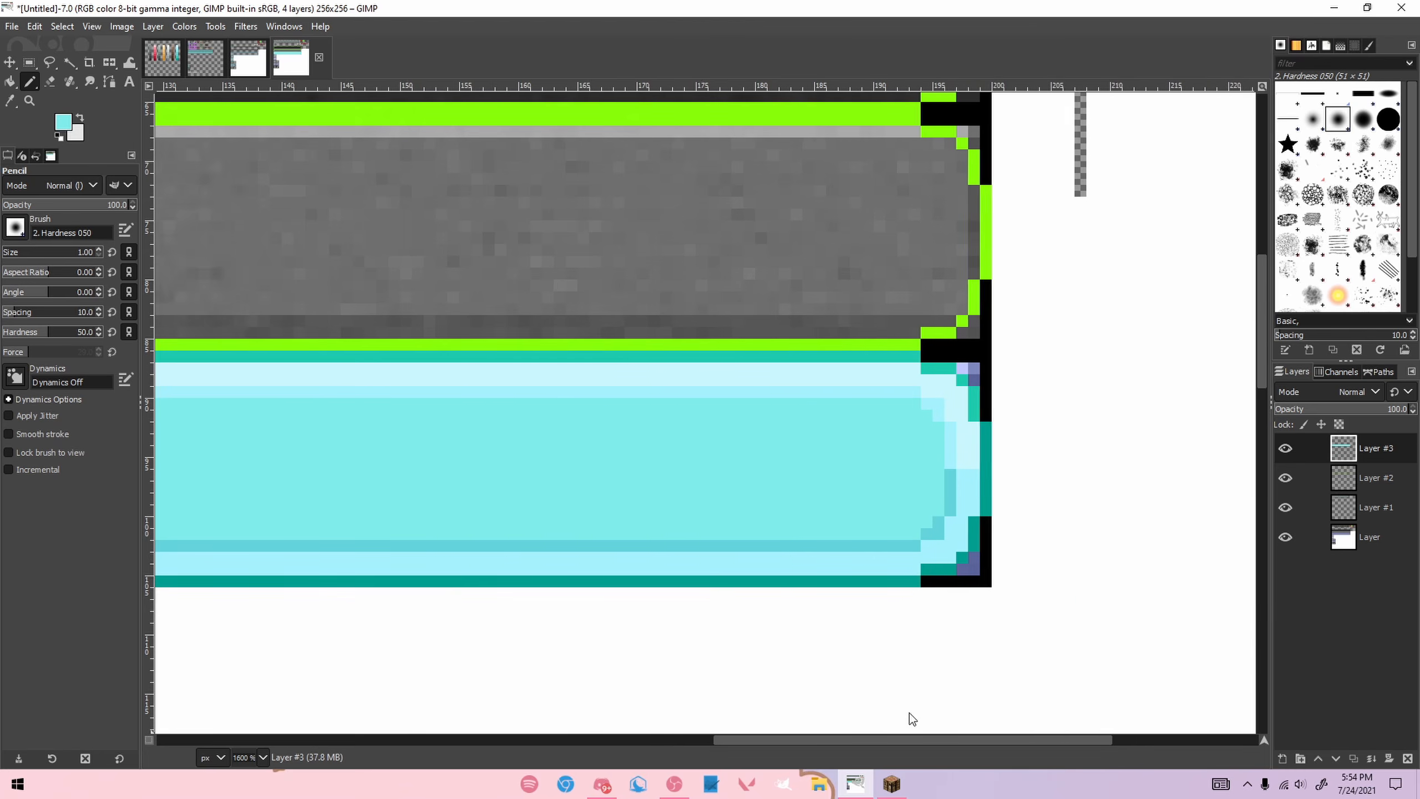
Step: Copy the cyan button over the middle gray button and set the copy's lightness and saturation to -100 with Hue-Saturation
scroll(804, 710, down, 3)
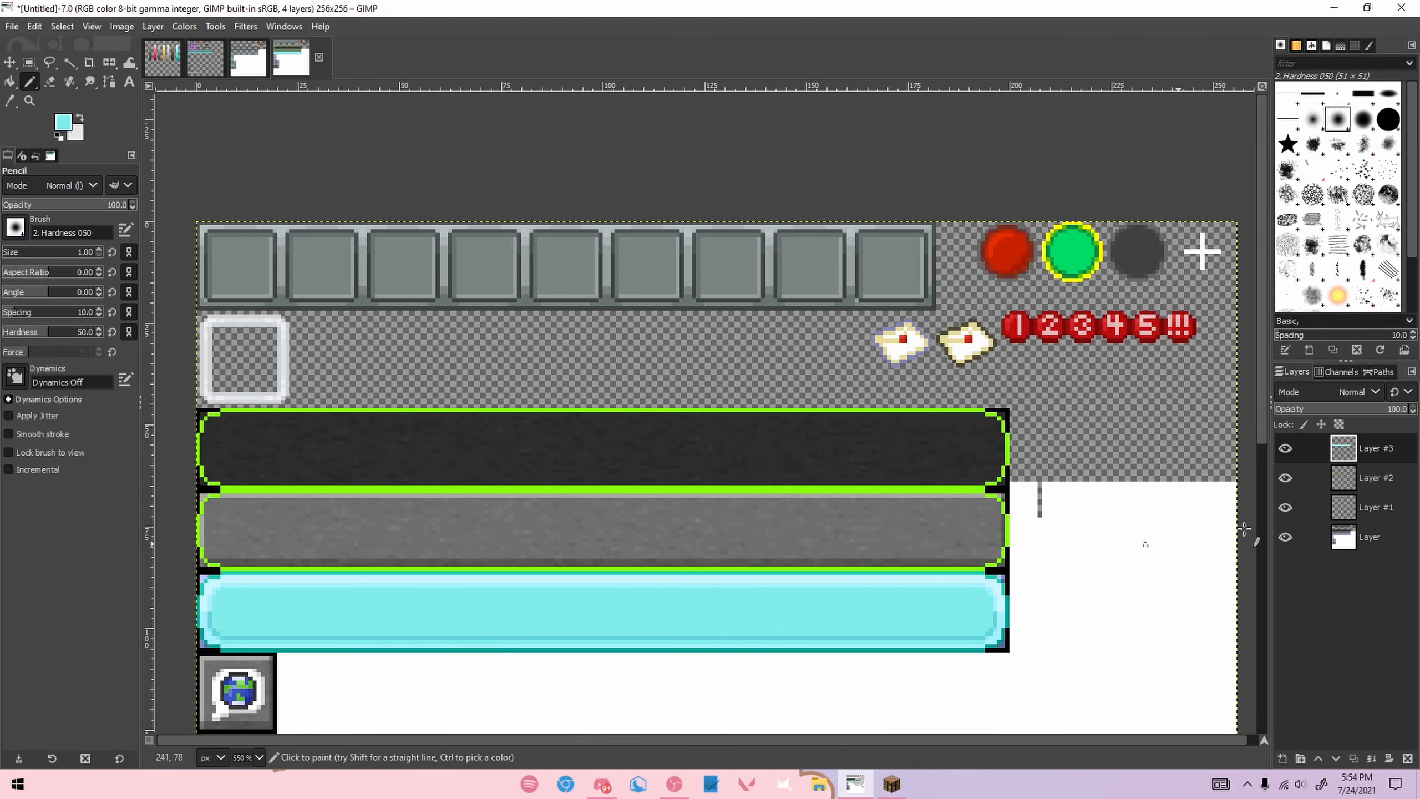
key(r)
drag(187, 553, 1021, 665)
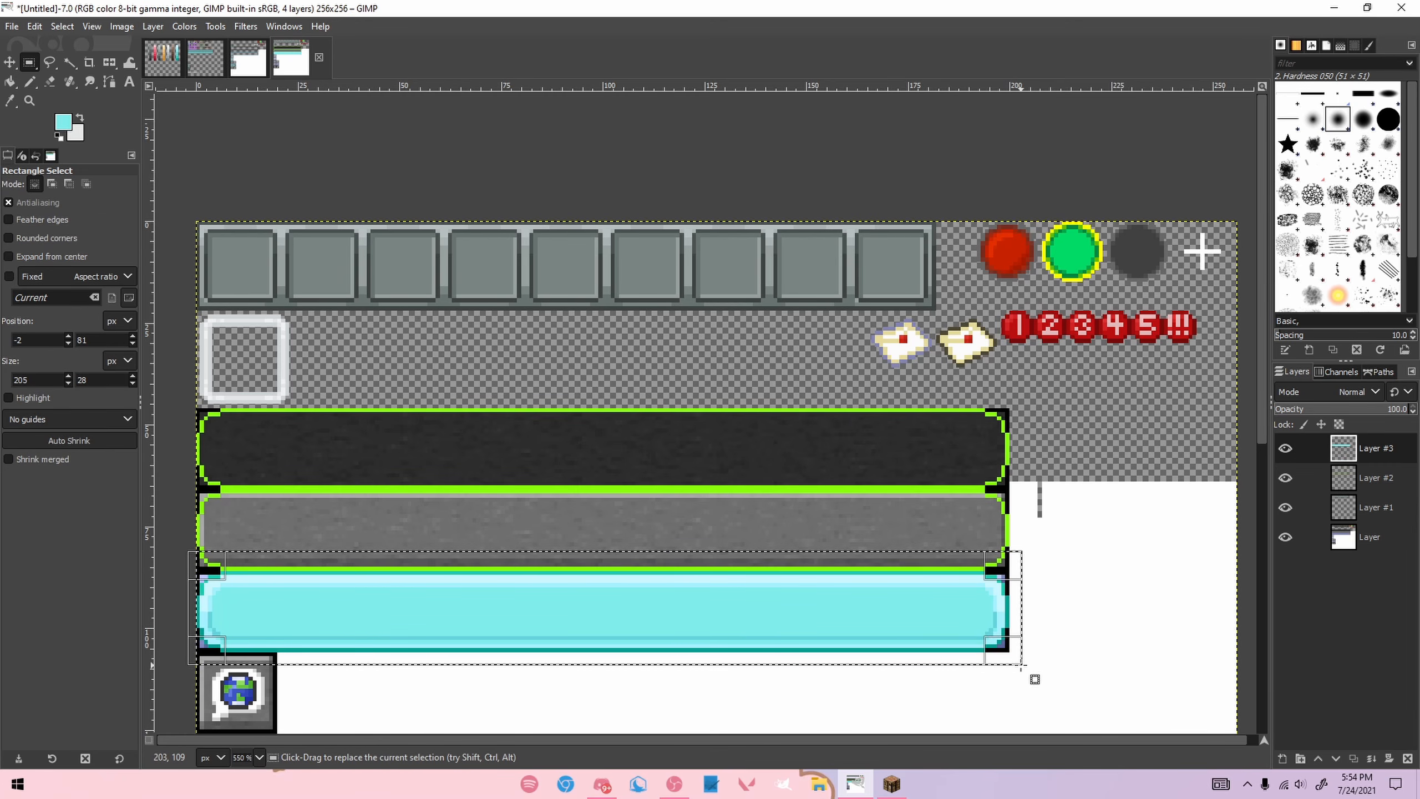
key(ctrl+c)
key(ctrl+v)
click(184, 26)
click(241, 96)
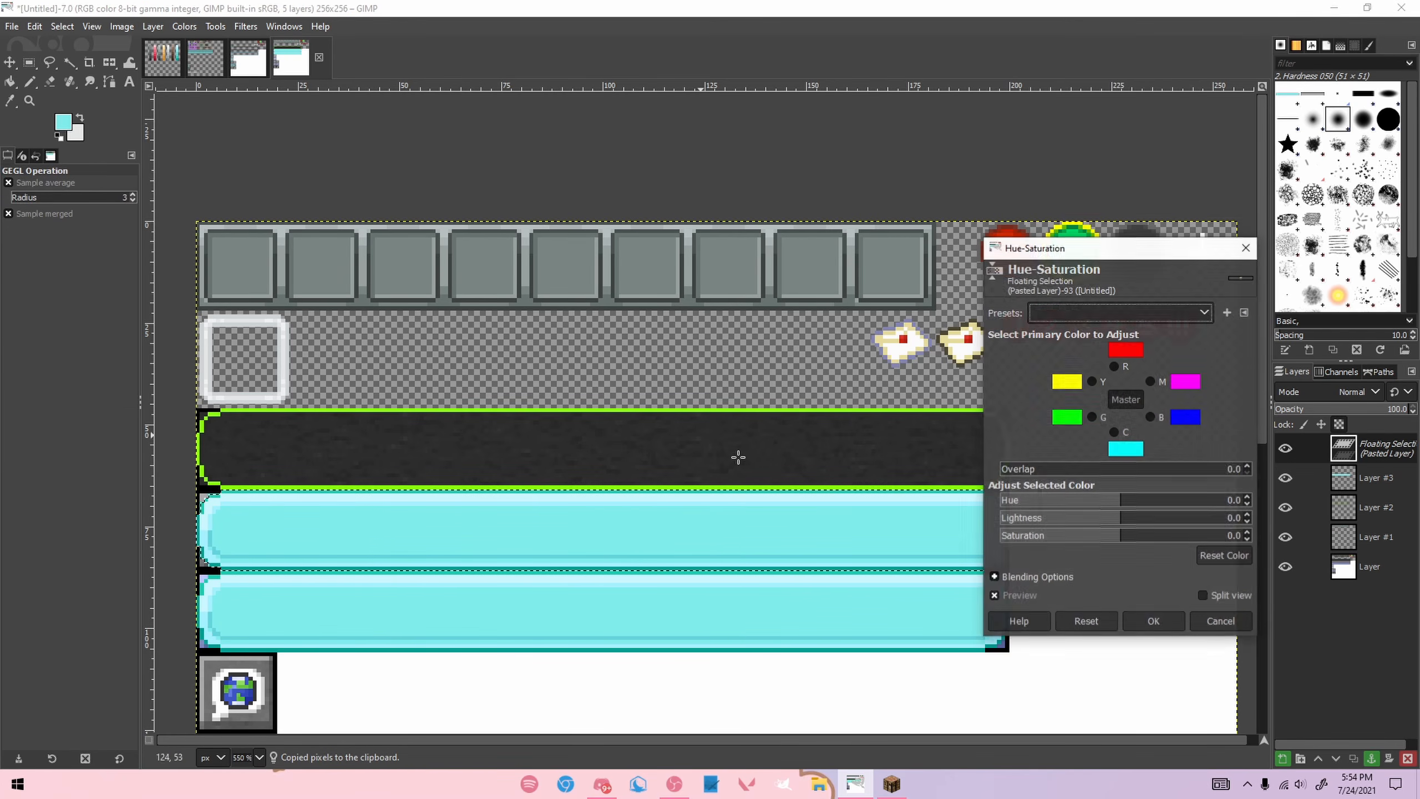
drag(1049, 540, 950, 513)
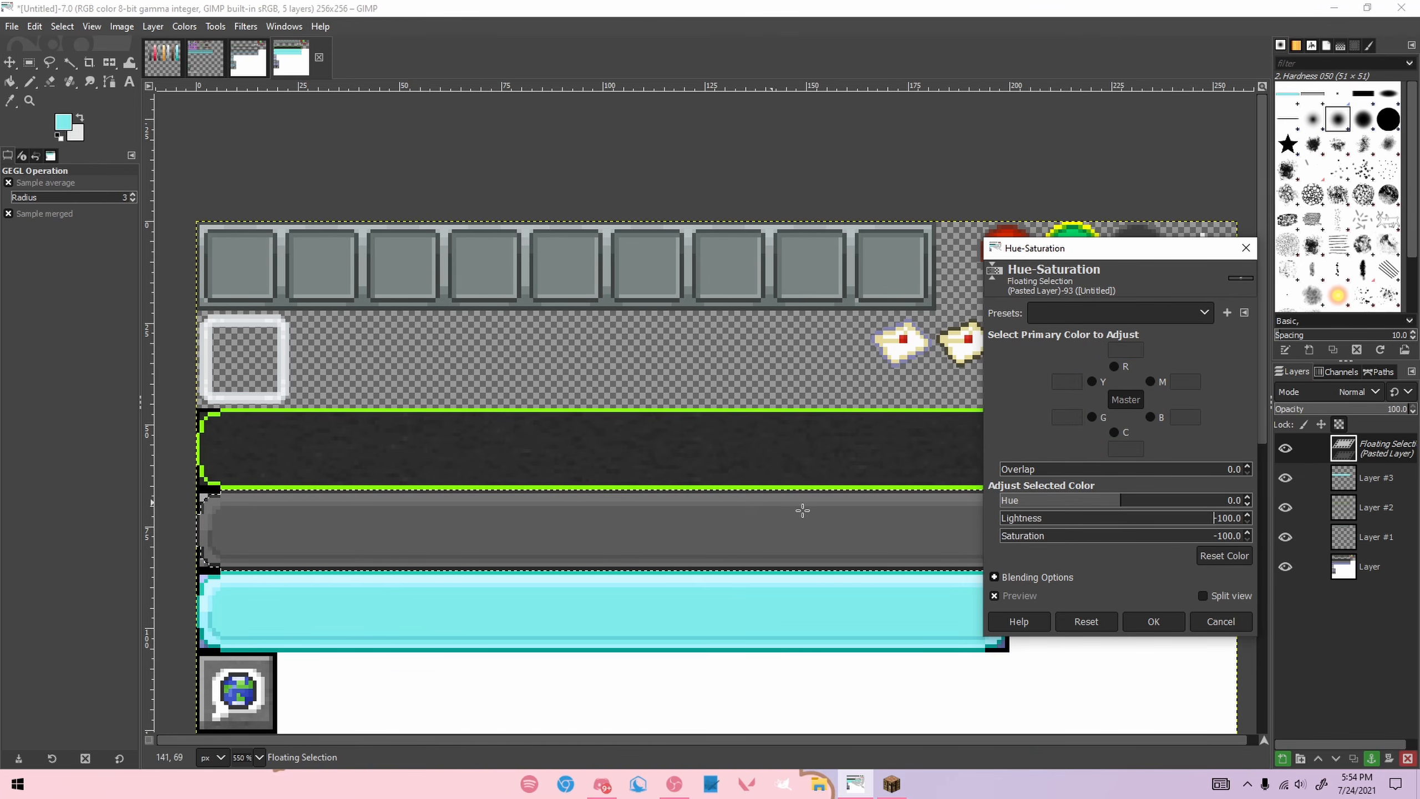
click(1146, 626)
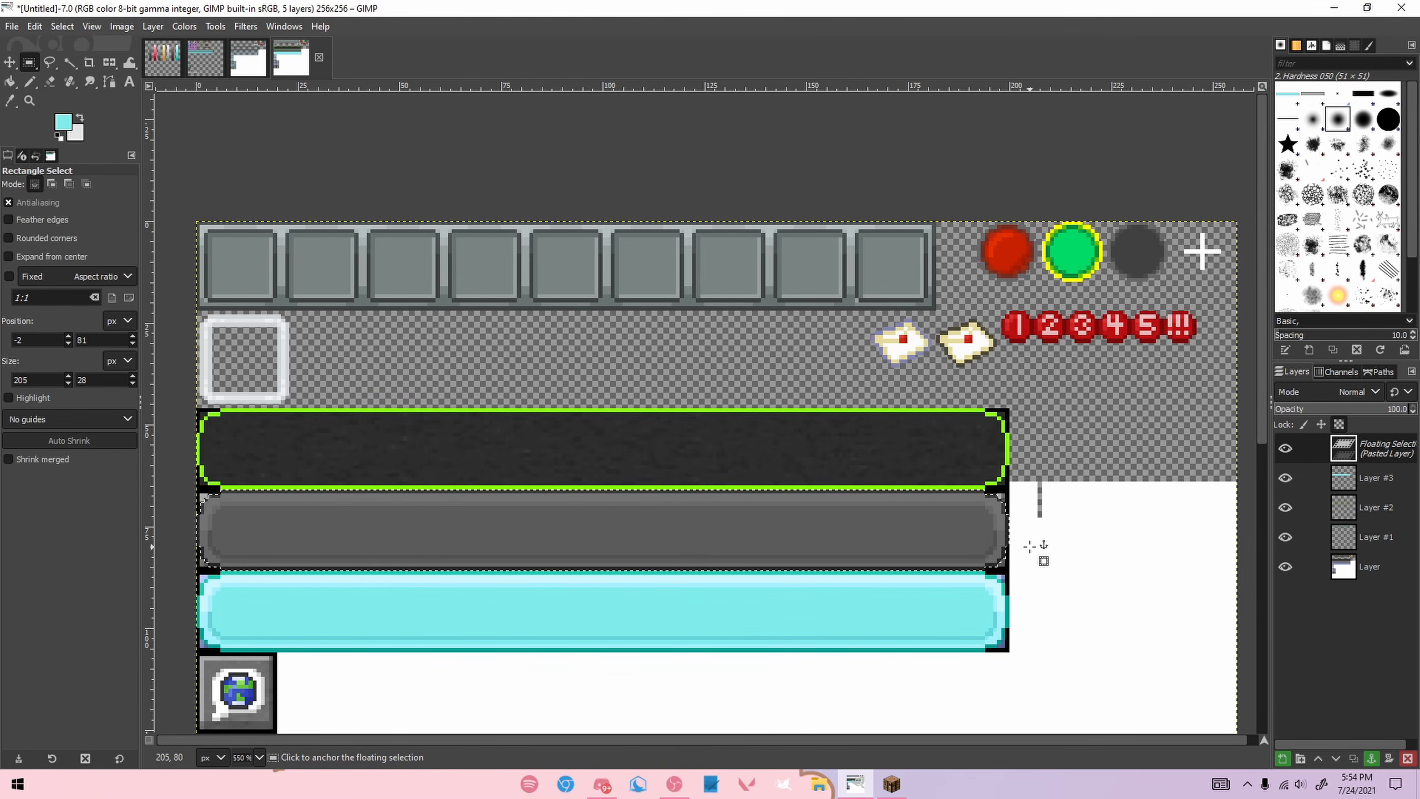
Step: Copy the gray button over the dark top button, set its lightness to -100 with Hue-Saturation and anchor it
key(ctrl+c)
key(ctrl+v)
drag(650, 538, 654, 460)
click(184, 26)
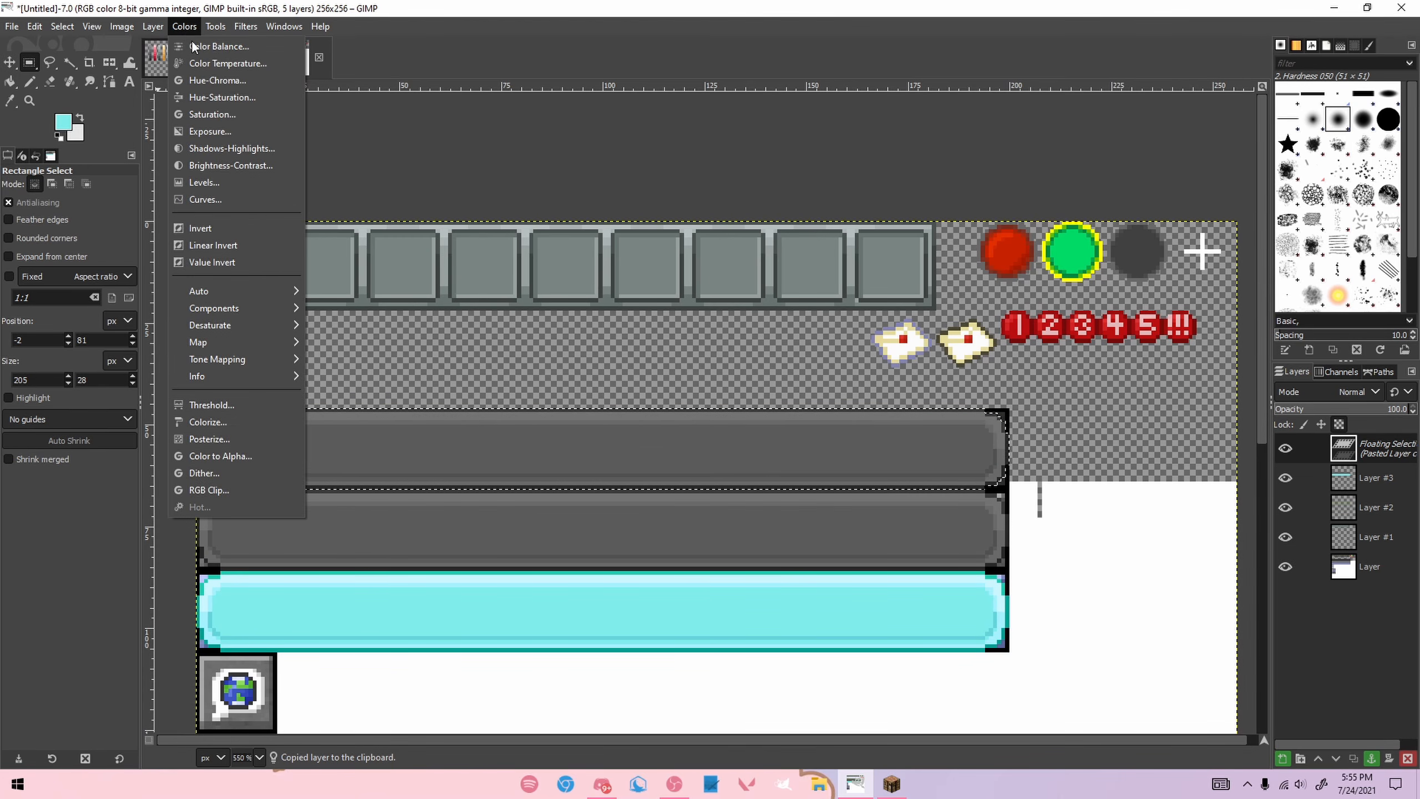
click(223, 96)
drag(1059, 519, 963, 527)
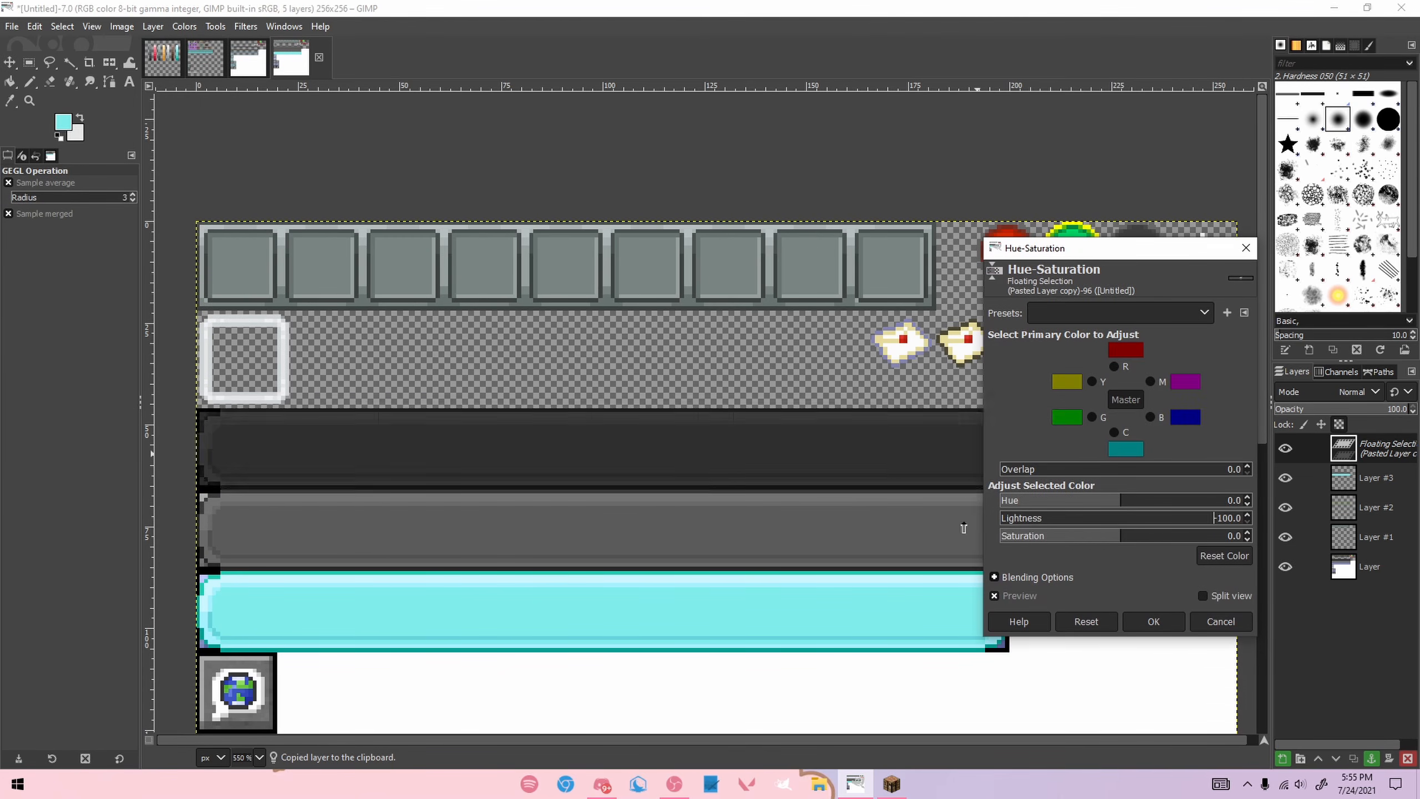
click(1167, 622)
click(1088, 476)
Step: Cut the original artwork behind the three long buttons from the base layer named Layer
scroll(1105, 476, down, 3)
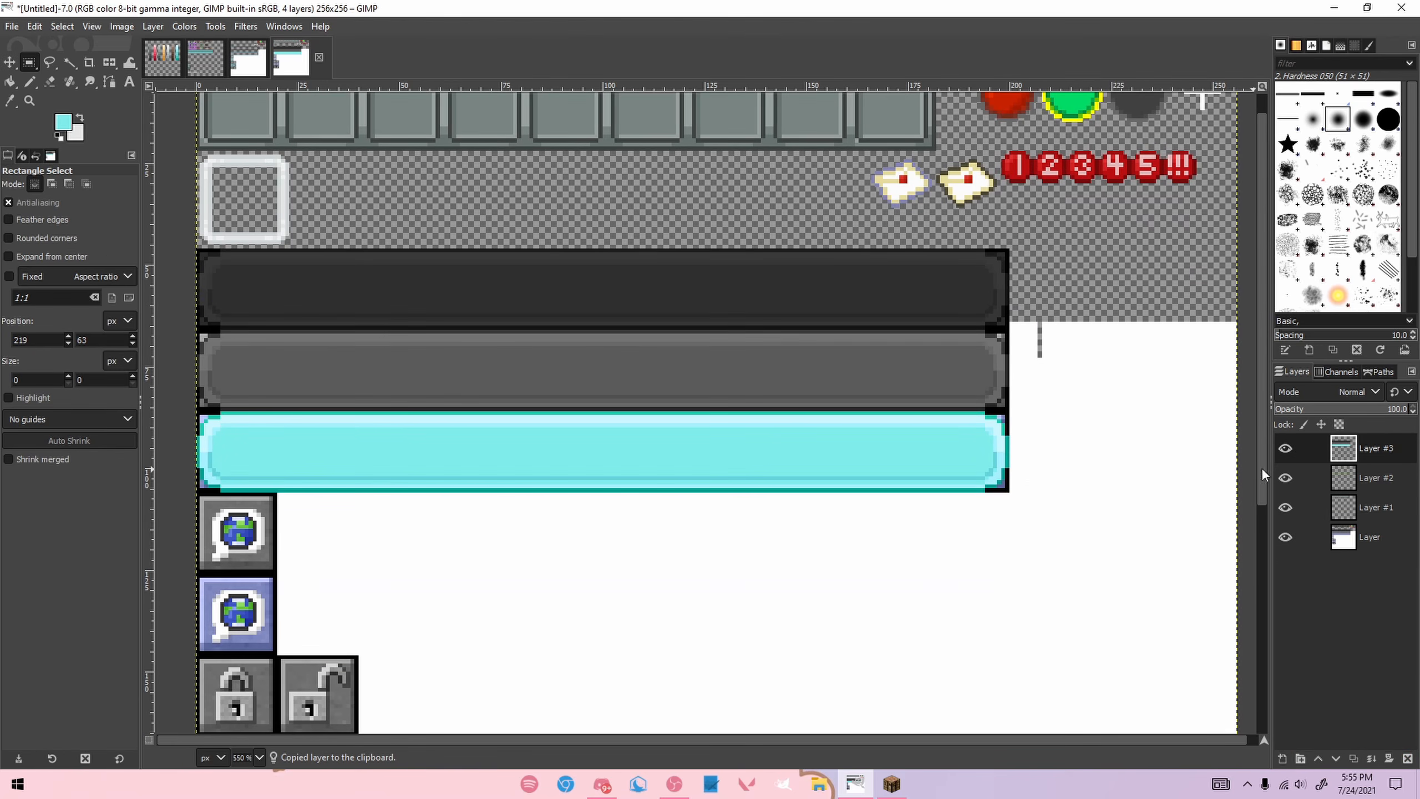
scroll(1174, 504, up, 1)
click(1371, 533)
drag(188, 277, 998, 539)
scroll(1014, 540, up, 3)
key(ctrl+x)
scroll(1055, 502, down, 4)
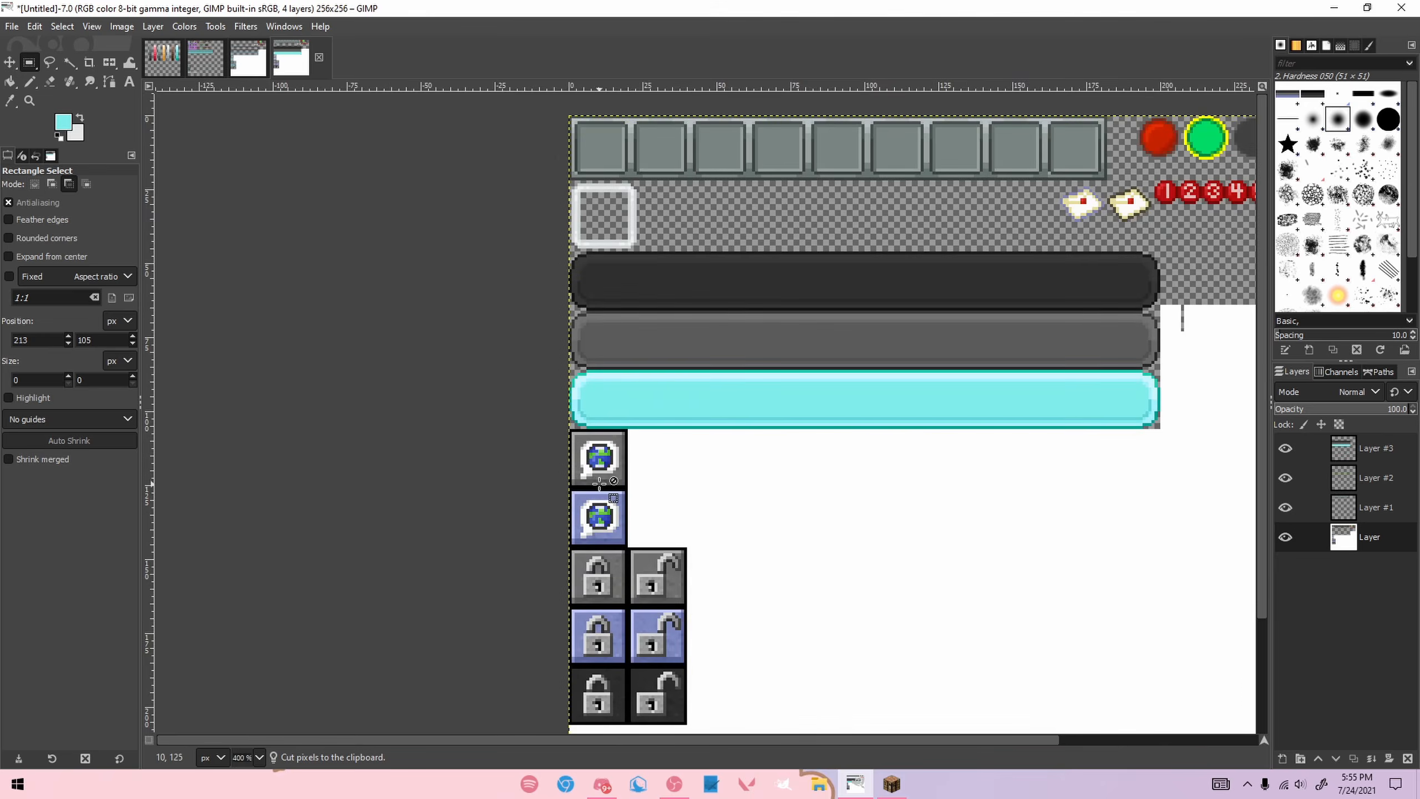
Step: Copy a 21 × 20 px piece of the cyan button's left end and anchor it over the gray globe button on Layer #4
scroll(653, 522, up, 2)
click(1346, 454)
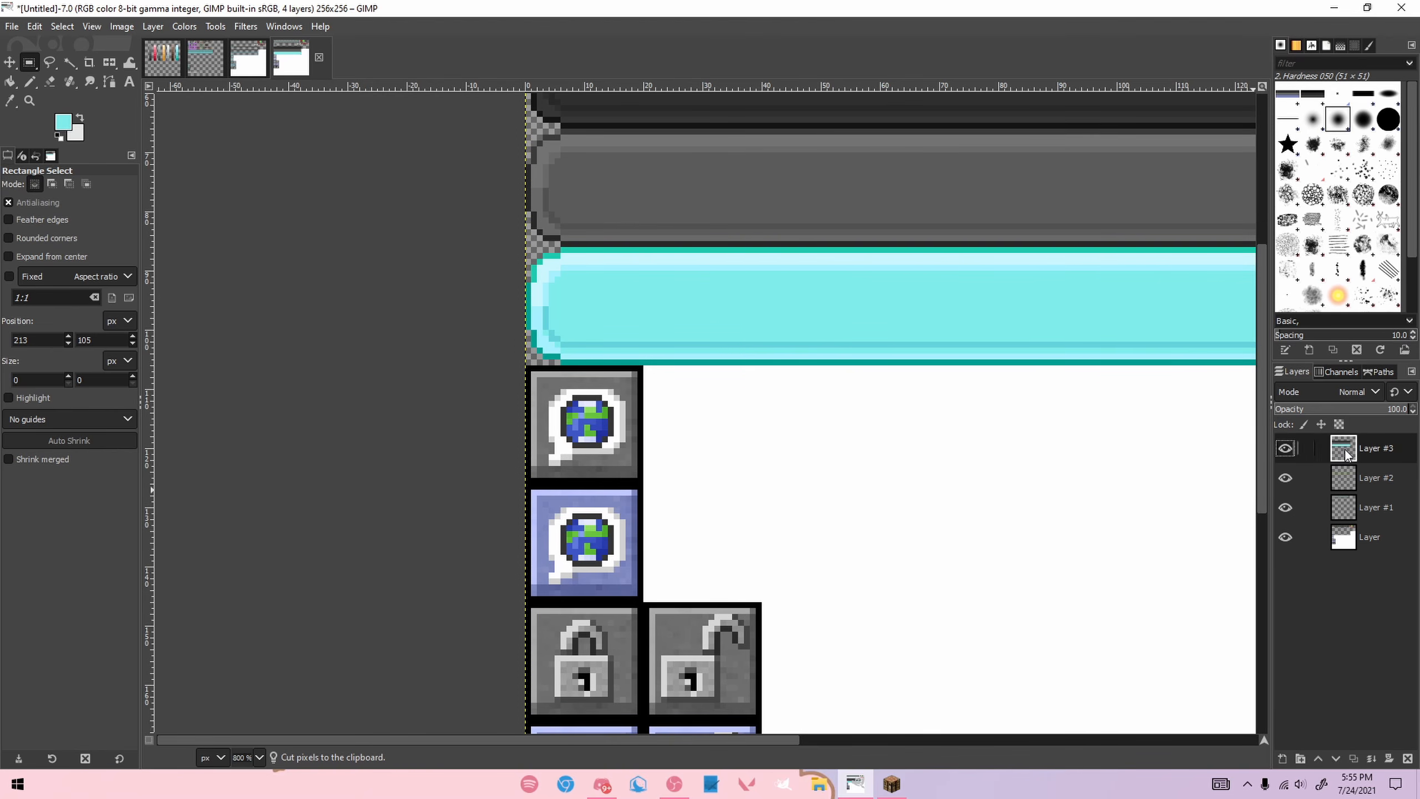
scroll(608, 296, up, 1)
drag(495, 229, 666, 390)
key(ctrl+c)
key(ctrl+v)
drag(598, 324, 598, 486)
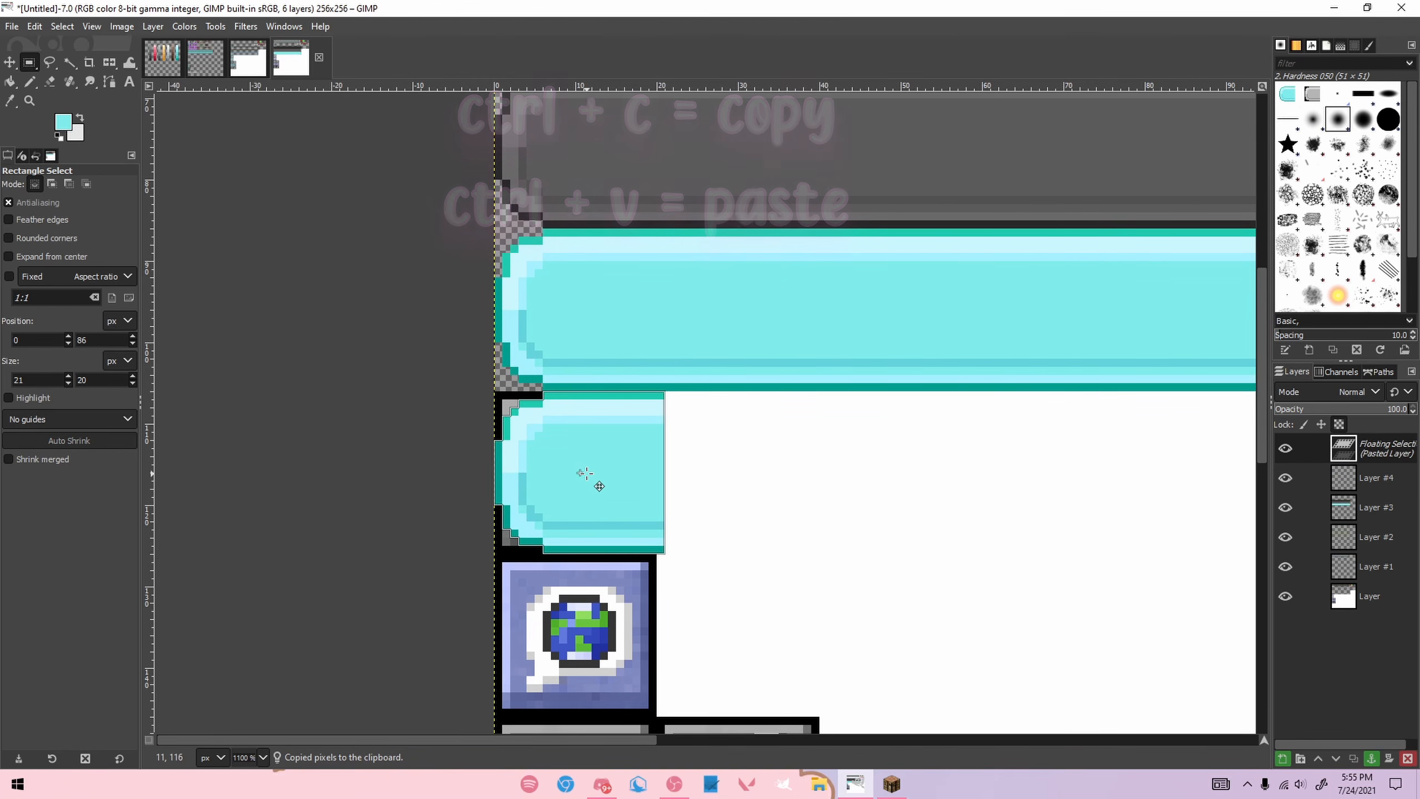
click(757, 476)
Step: Copy the cyan button's 8 × 20 px right end and anchor it over the right side of the small button on Layer #4
drag(611, 741, 1011, 740)
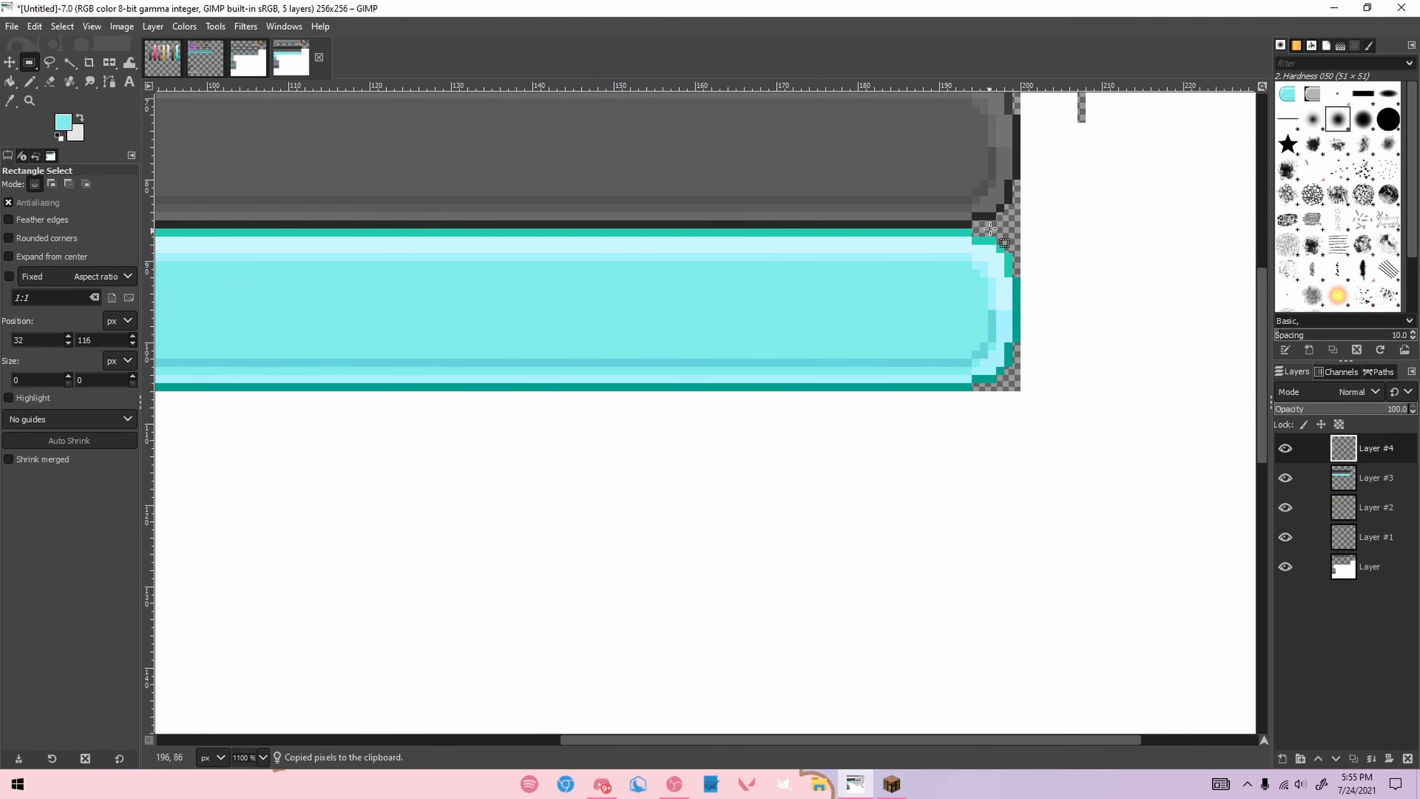
drag(939, 229, 1022, 390)
key(ctrl+c)
key(ctrl+v)
drag(917, 740, 565, 740)
drag(689, 551, 250, 610)
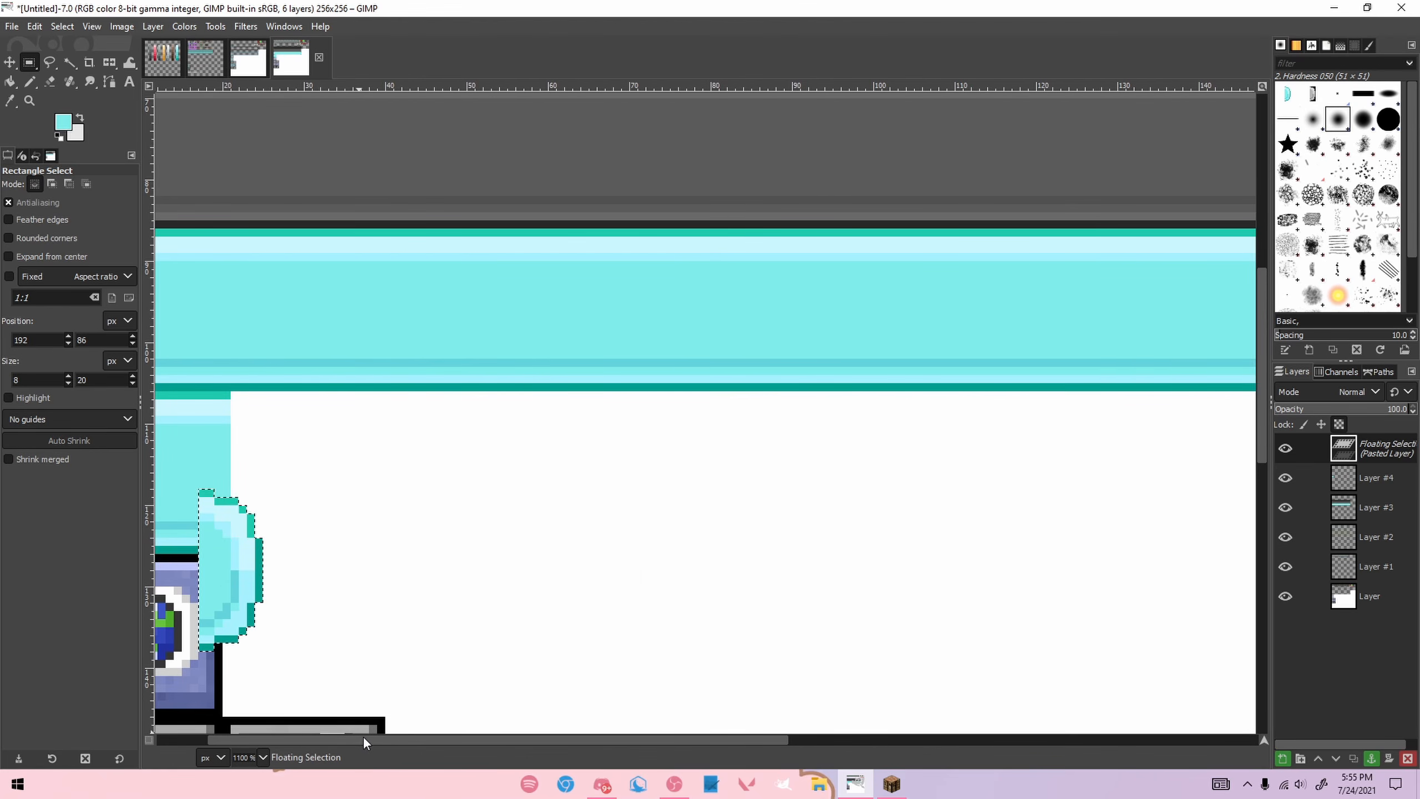
drag(371, 739, 320, 739)
drag(325, 604, 284, 507)
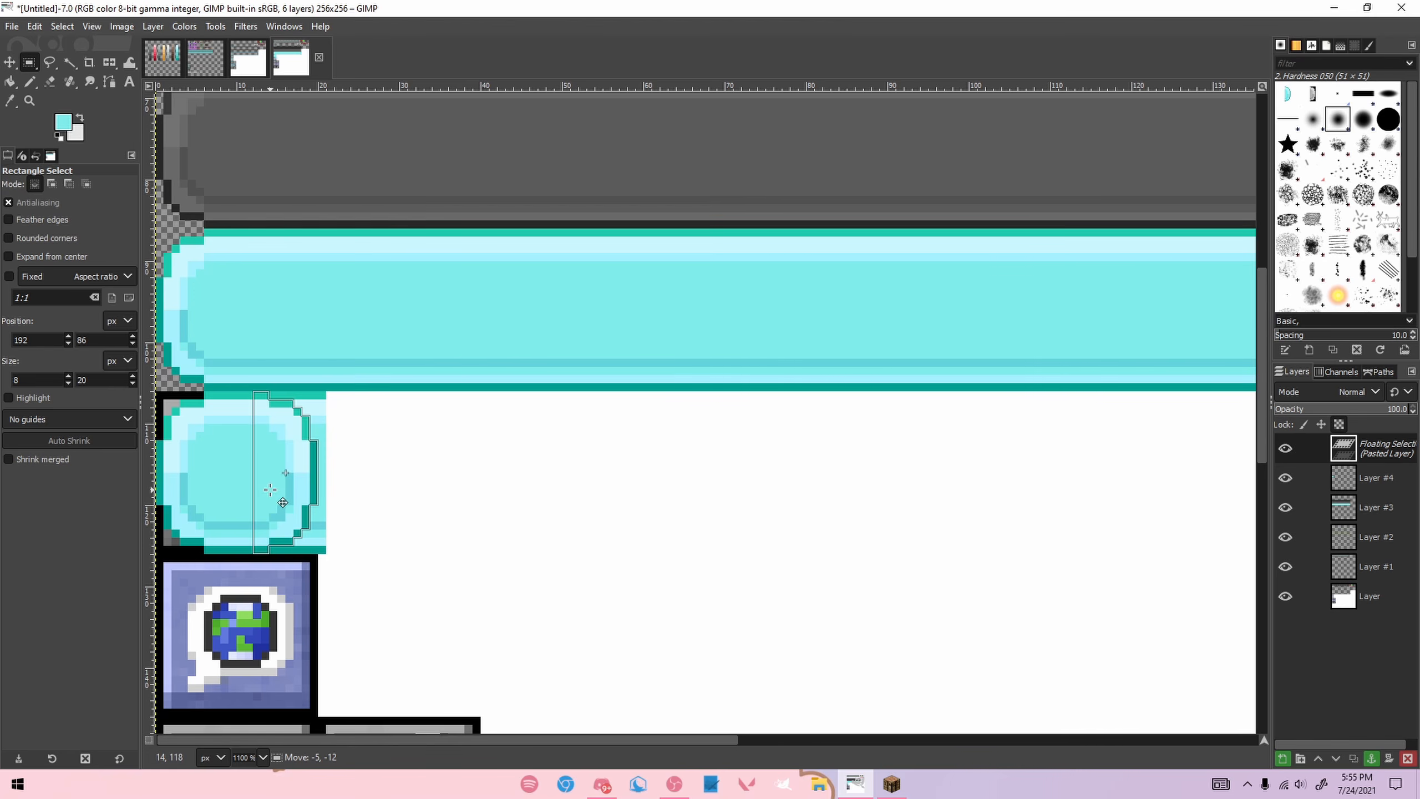
click(1285, 477)
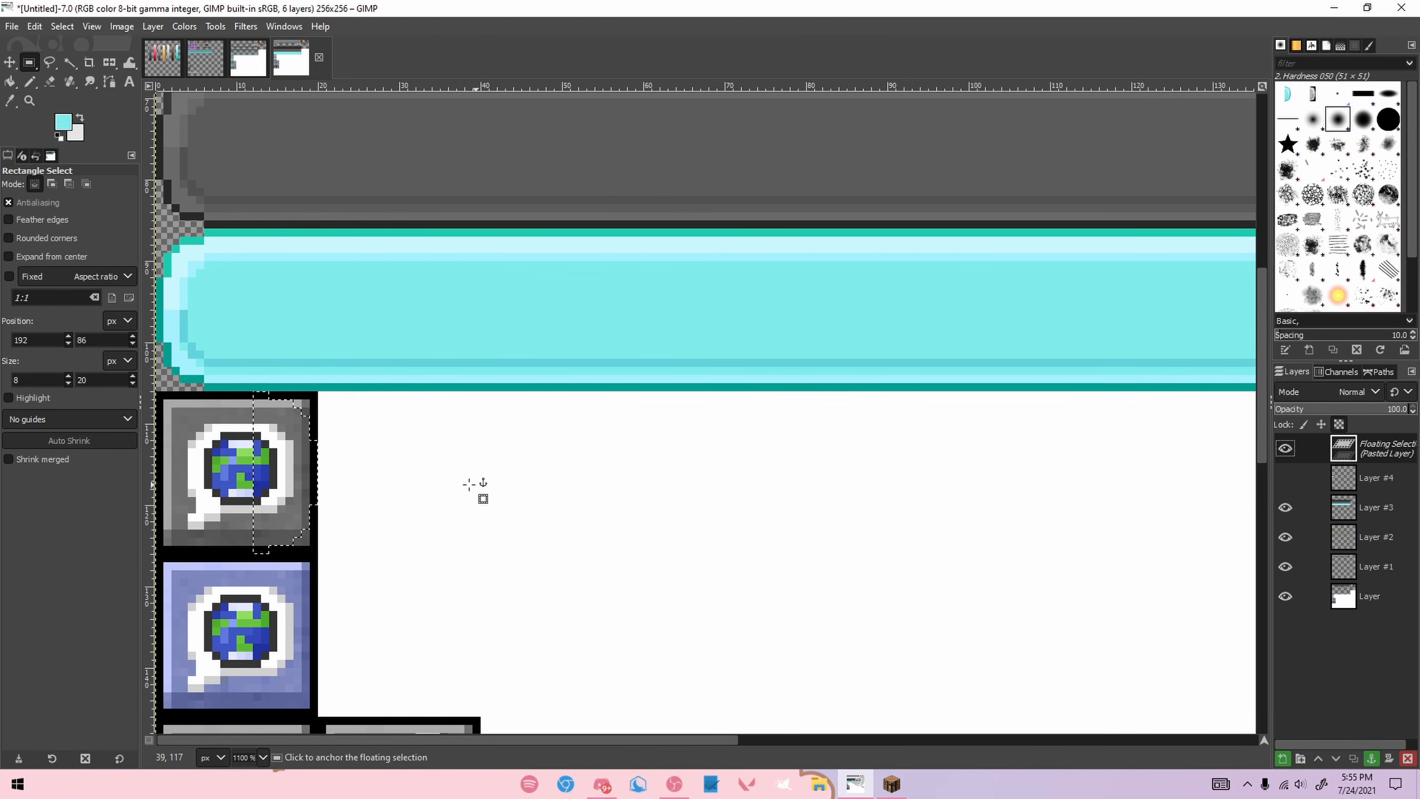
click(546, 482)
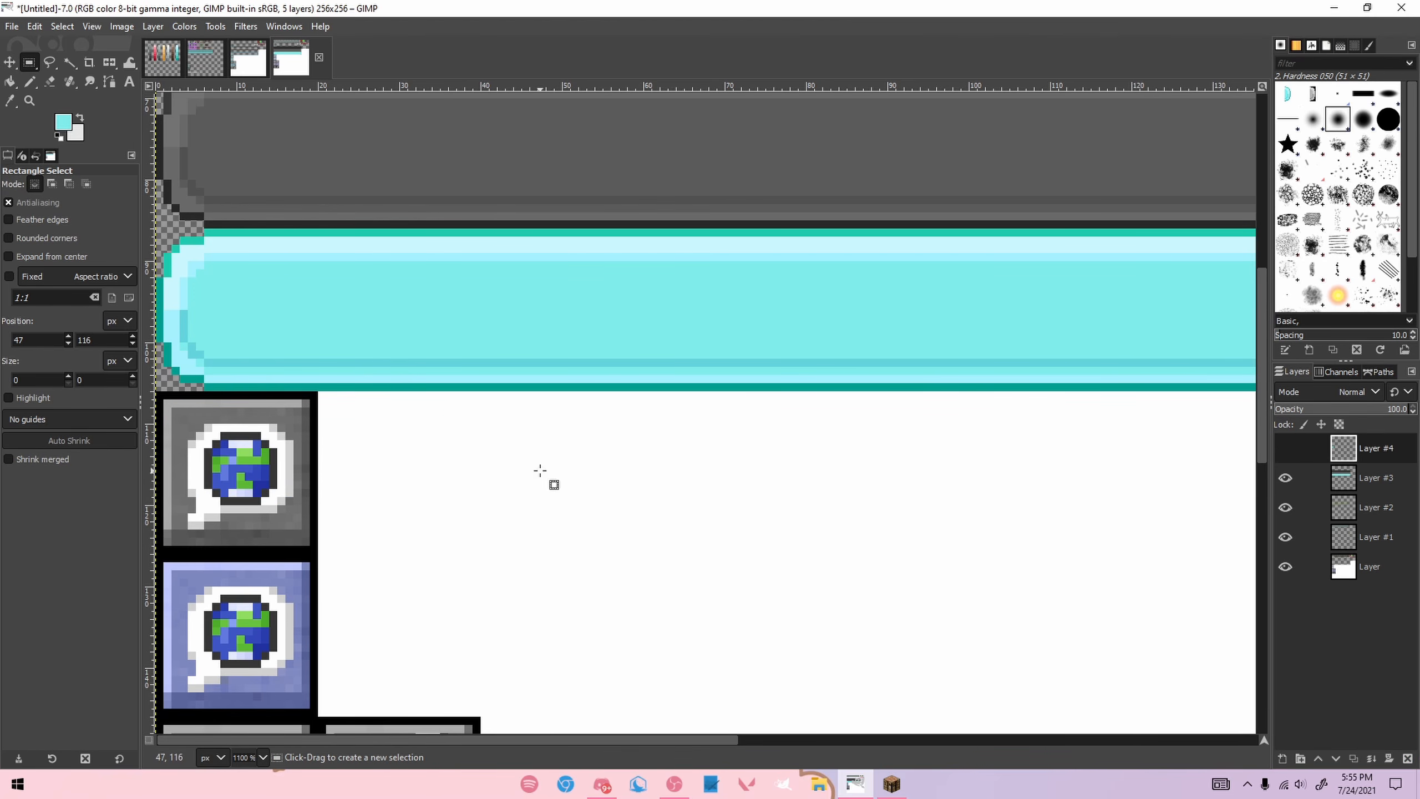
click(1295, 446)
Step: Cut the excess pixels outside the small cyan button's rounded right edge on Layer #4
scroll(242, 402, up, 2)
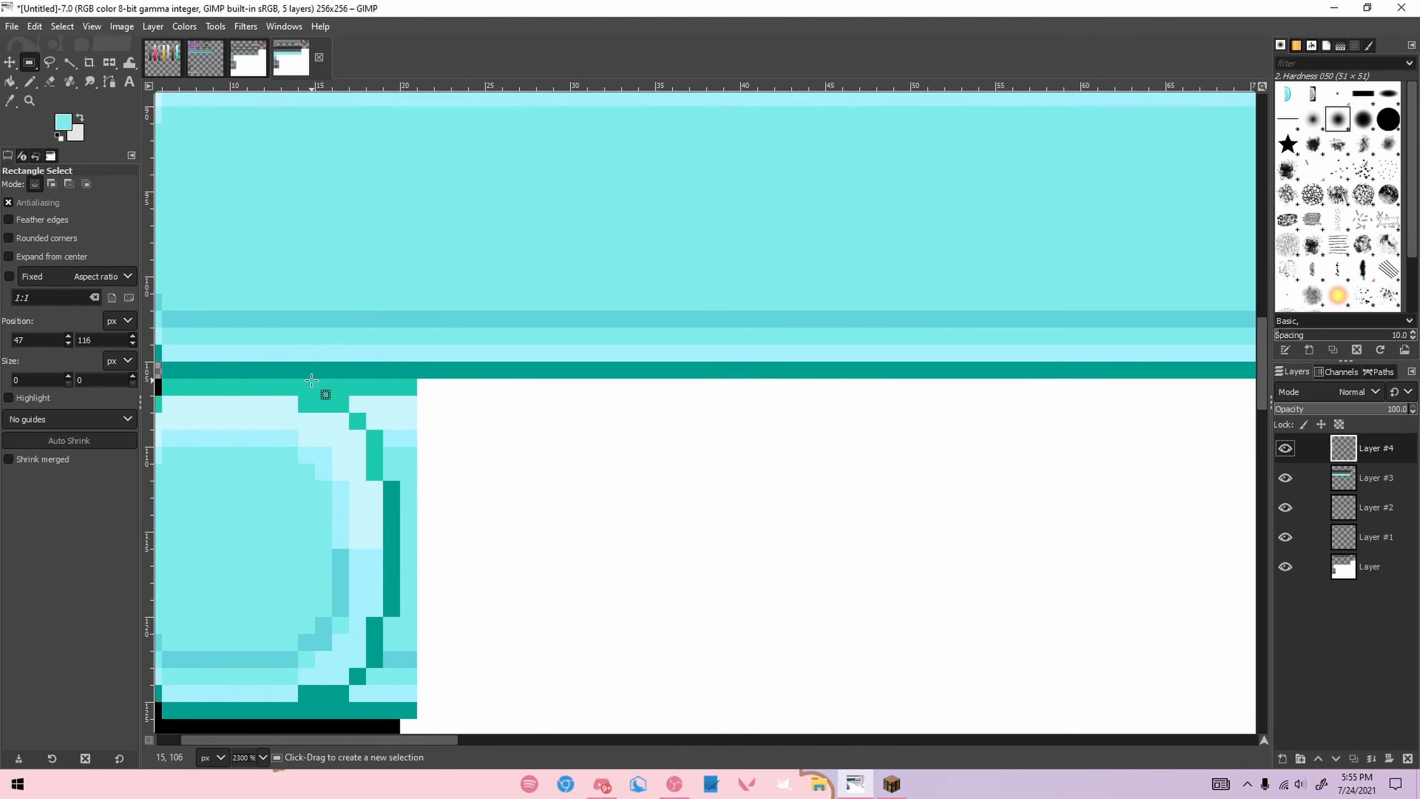
scroll(326, 380, down, 2)
scroll(311, 382, up, 1)
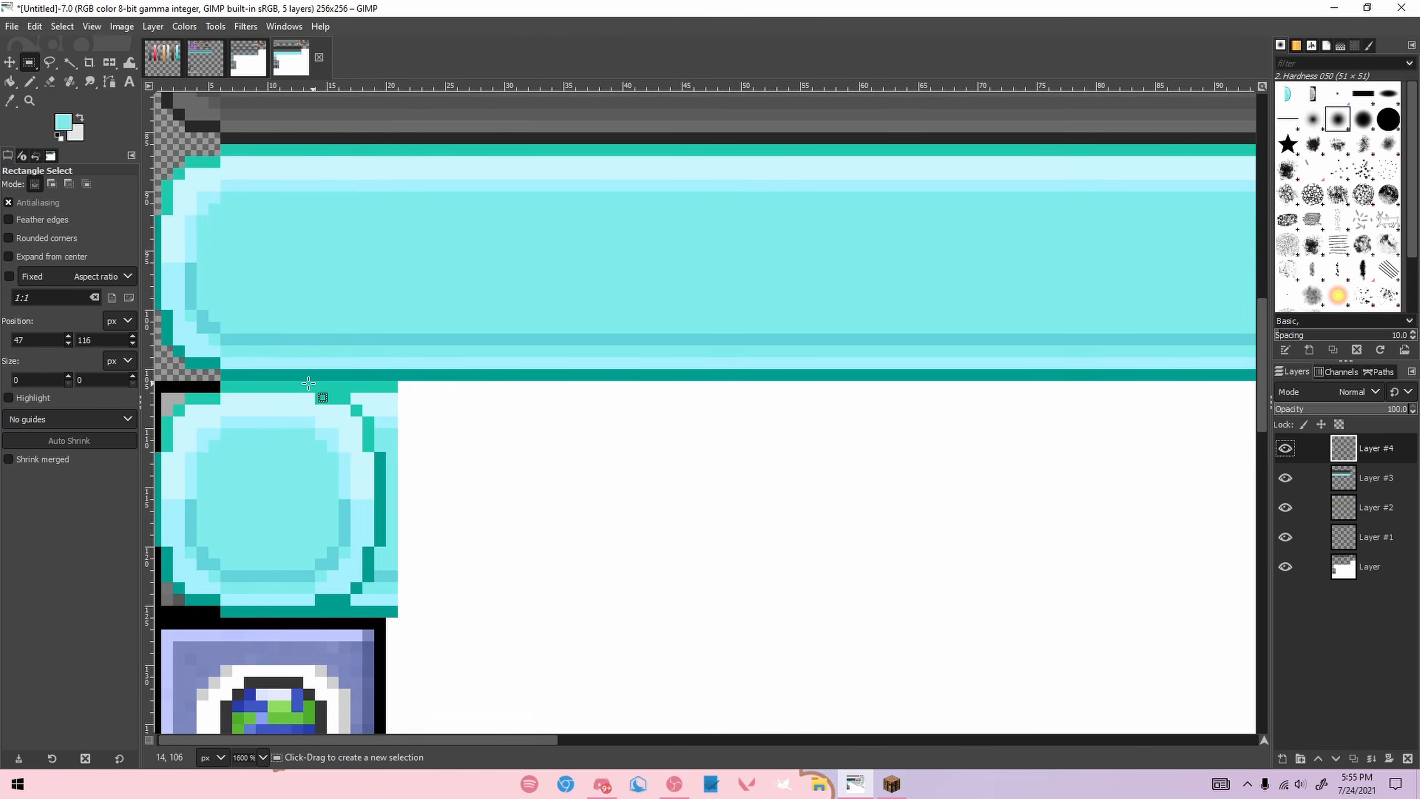
drag(317, 384, 410, 451)
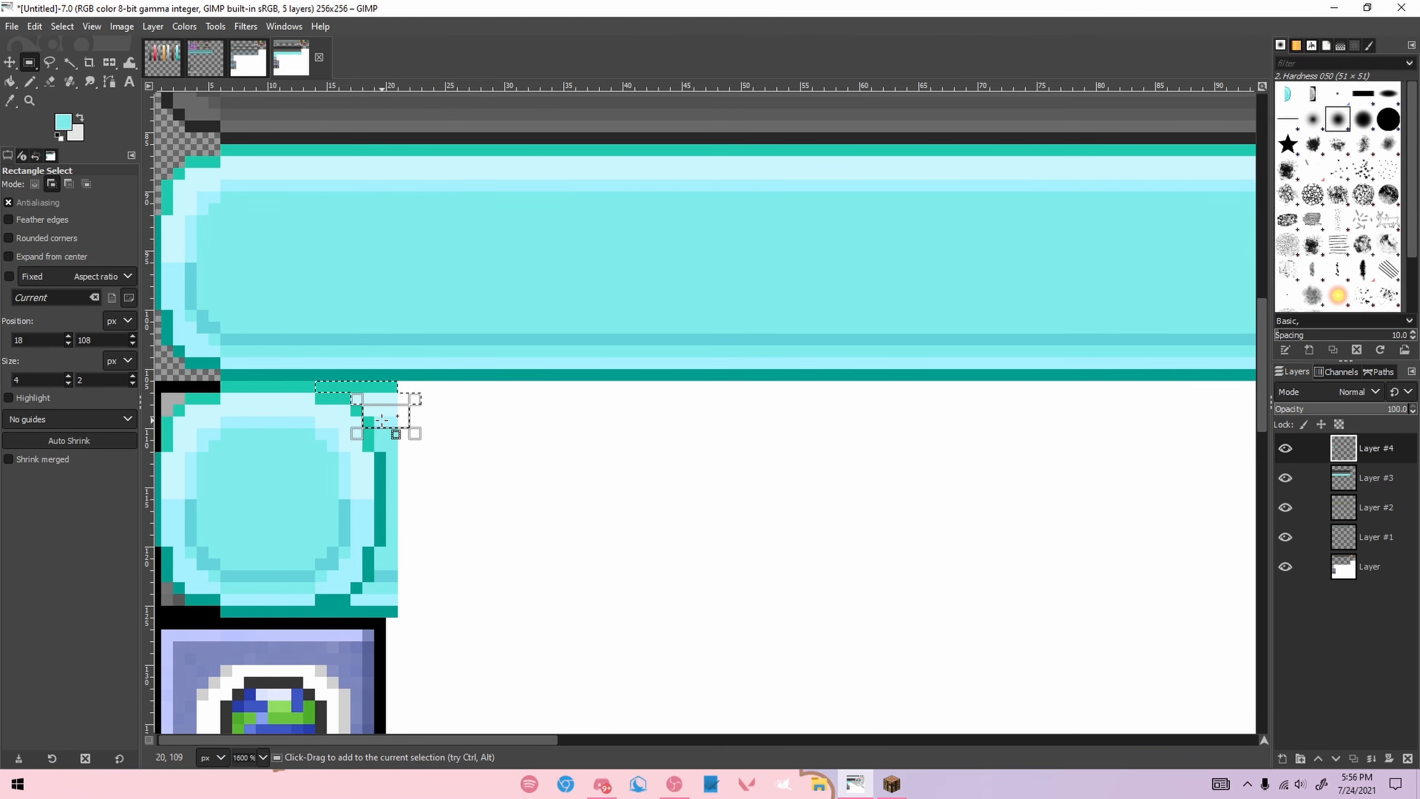
mouse_move(362, 405)
mouse_down()
mouse_move(386, 416)
mouse_move(398, 631)
mouse_up()
mouse_move(363, 583)
mouse_down()
mouse_move(385, 628)
mouse_move(353, 618)
mouse_move(368, 619)
mouse_up()
key(ctrl+x)
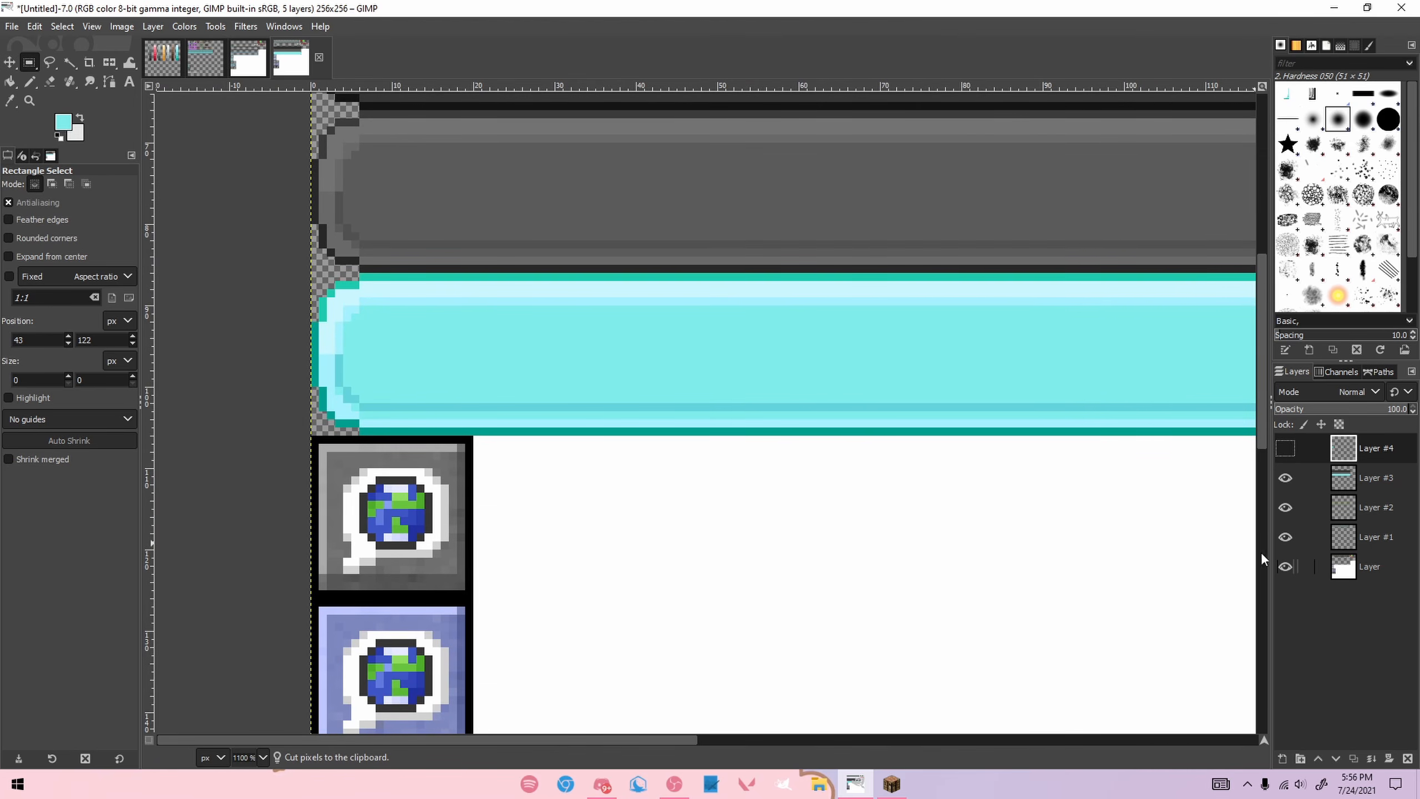
Step: Copy the globe and padlock icons onto a new layer above Layer #4 and anchor them in their original places
scroll(555, 580, down, 2)
scroll(450, 383, down, 3)
click(424, 308)
click(422, 371)
drag(437, 546, 437, 537)
scroll(497, 464, up, 2)
key(ctrl+shift+n)
click(246, 67)
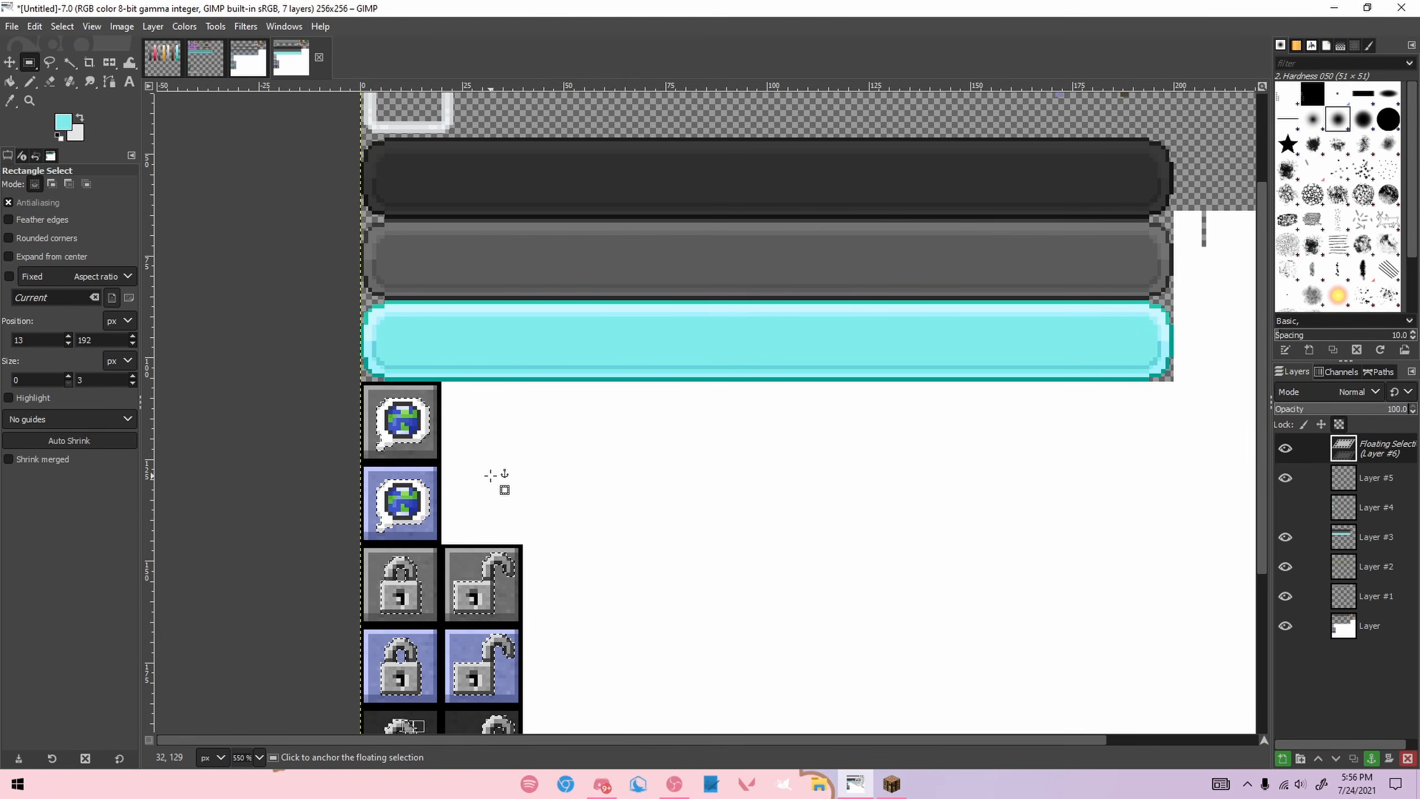
click(491, 475)
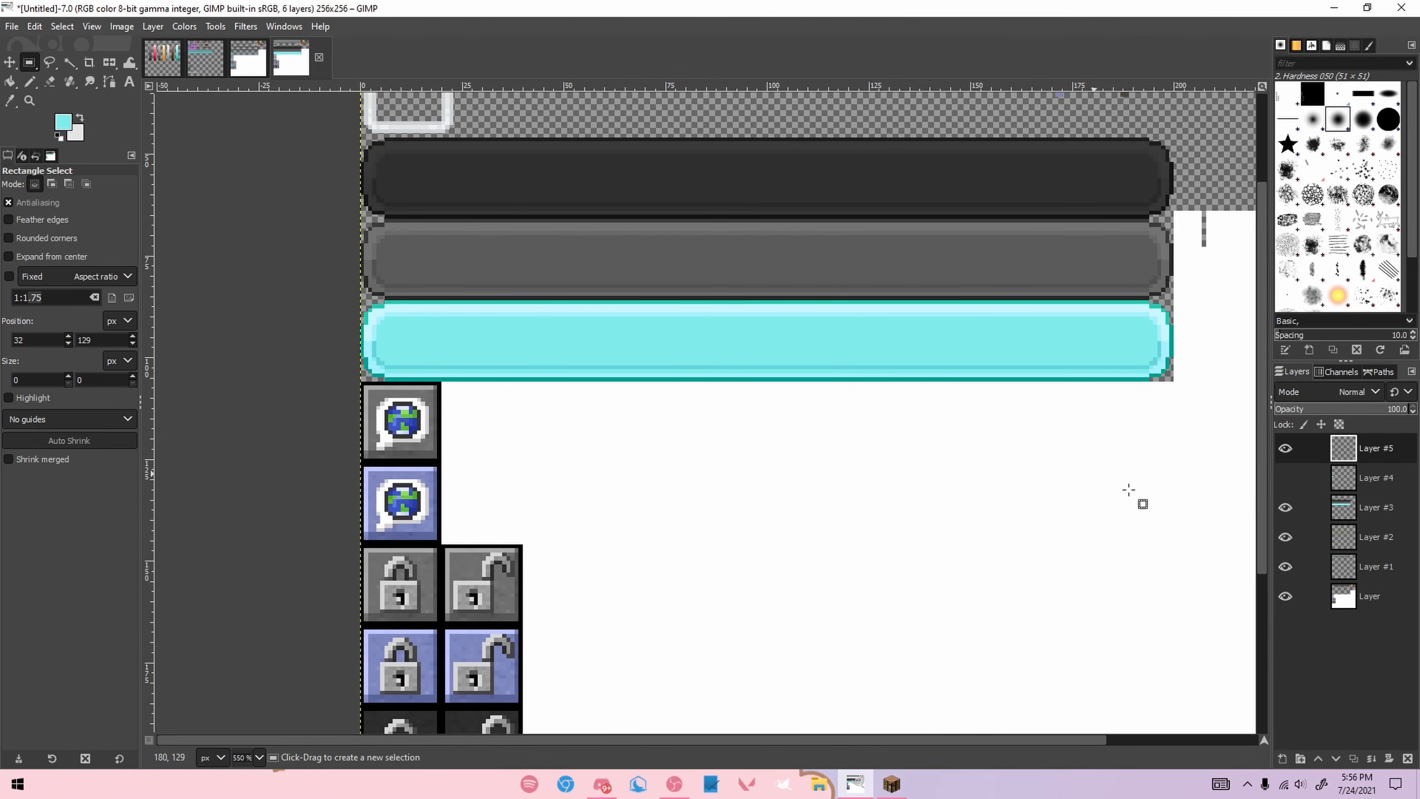
Step: Show Layer #4 and copy its small cyan button over the blue globe button
click(1285, 477)
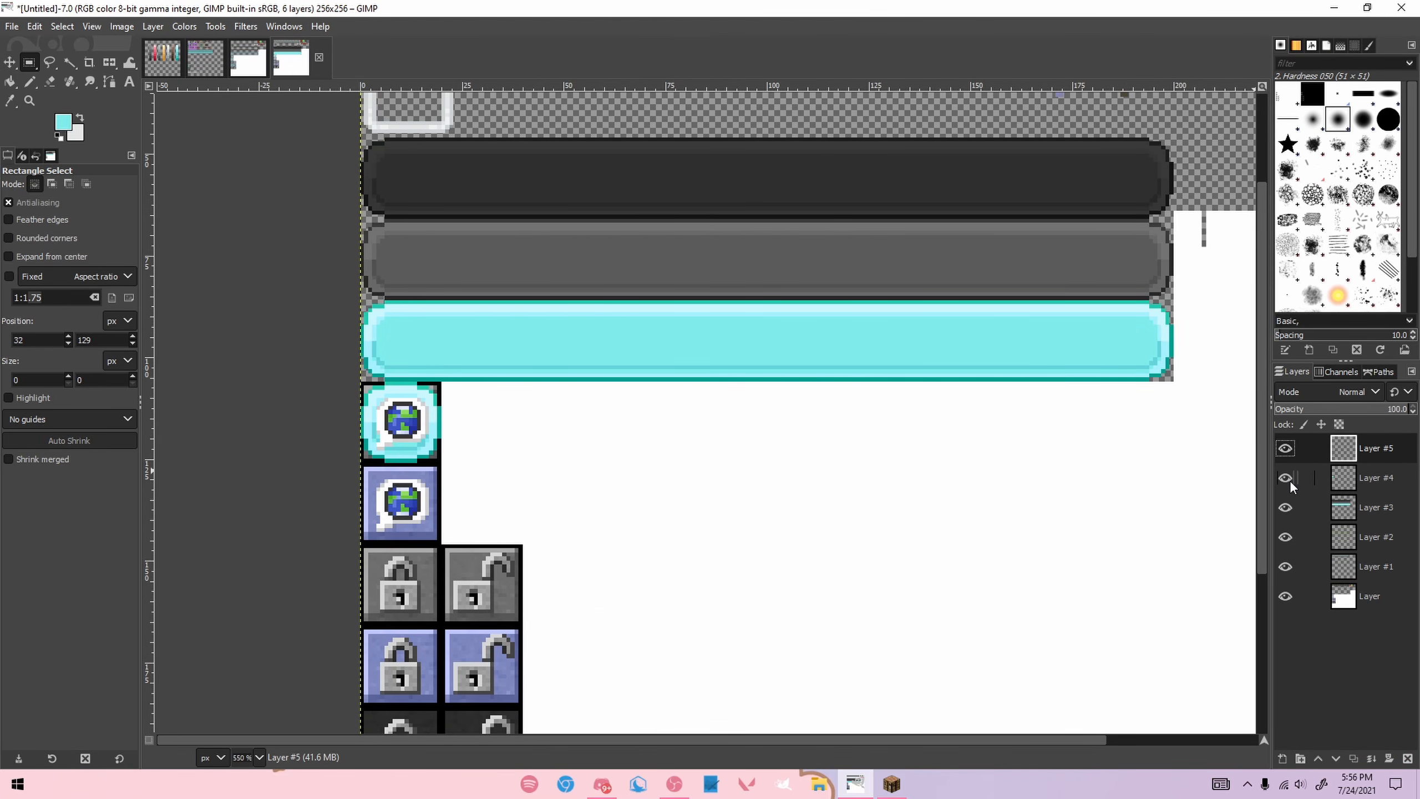
click(1356, 478)
scroll(408, 428, up, 2)
drag(234, 319, 437, 511)
key(ctrl+c)
key(ctrl+v)
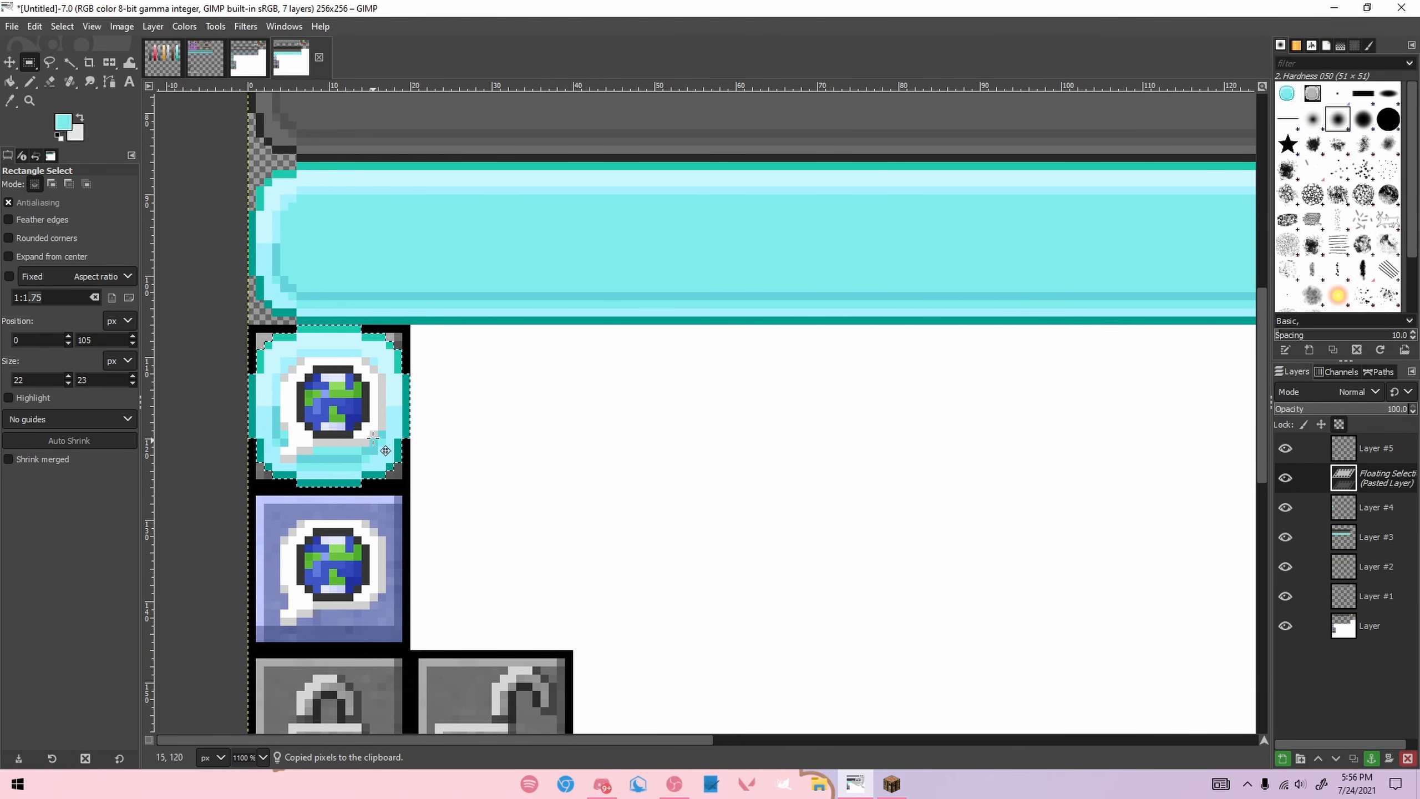
drag(412, 442, 406, 591)
Step: Place copies of the cyan button behind the closed and open padlocks of the blue row and anchor them
scroll(396, 576, down, 5)
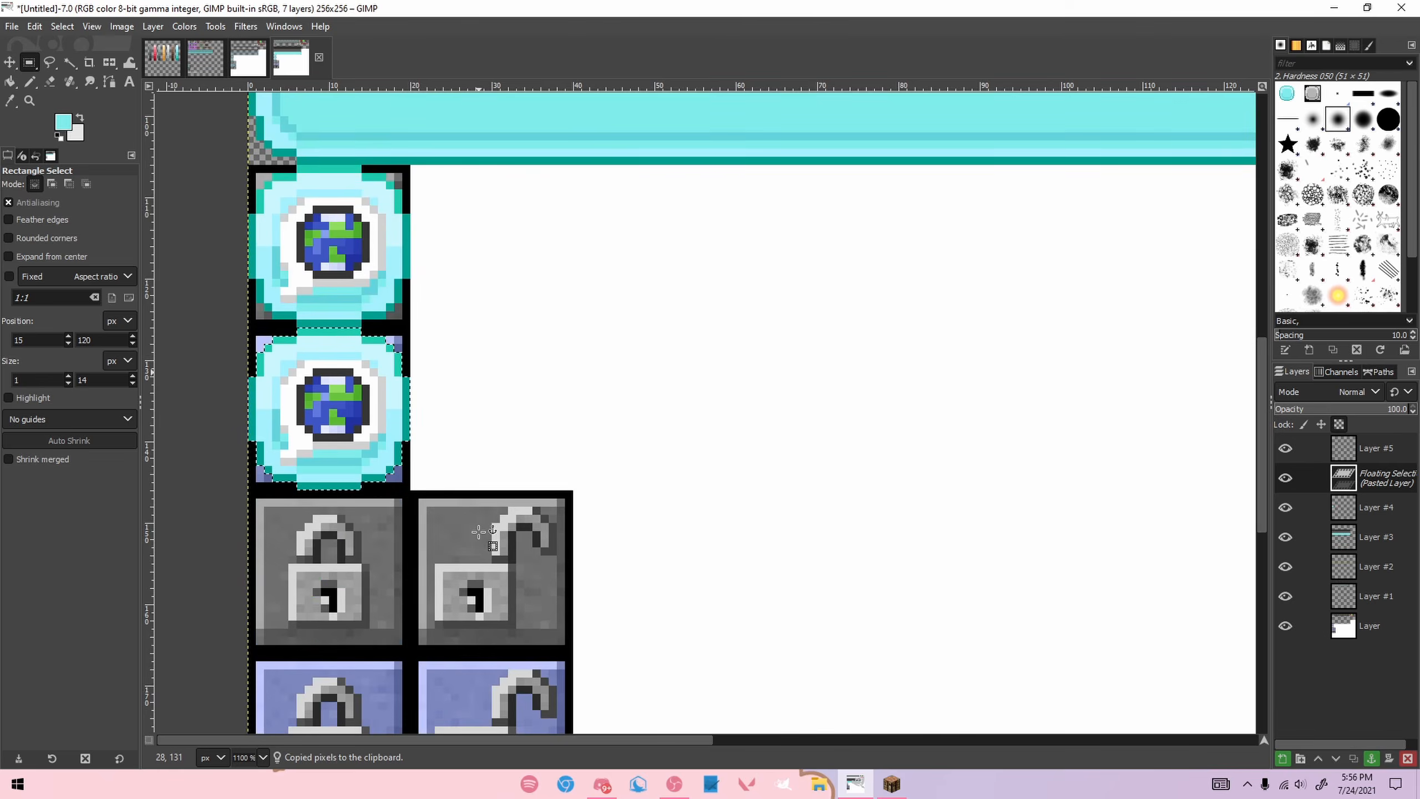
drag(388, 285, 554, 605)
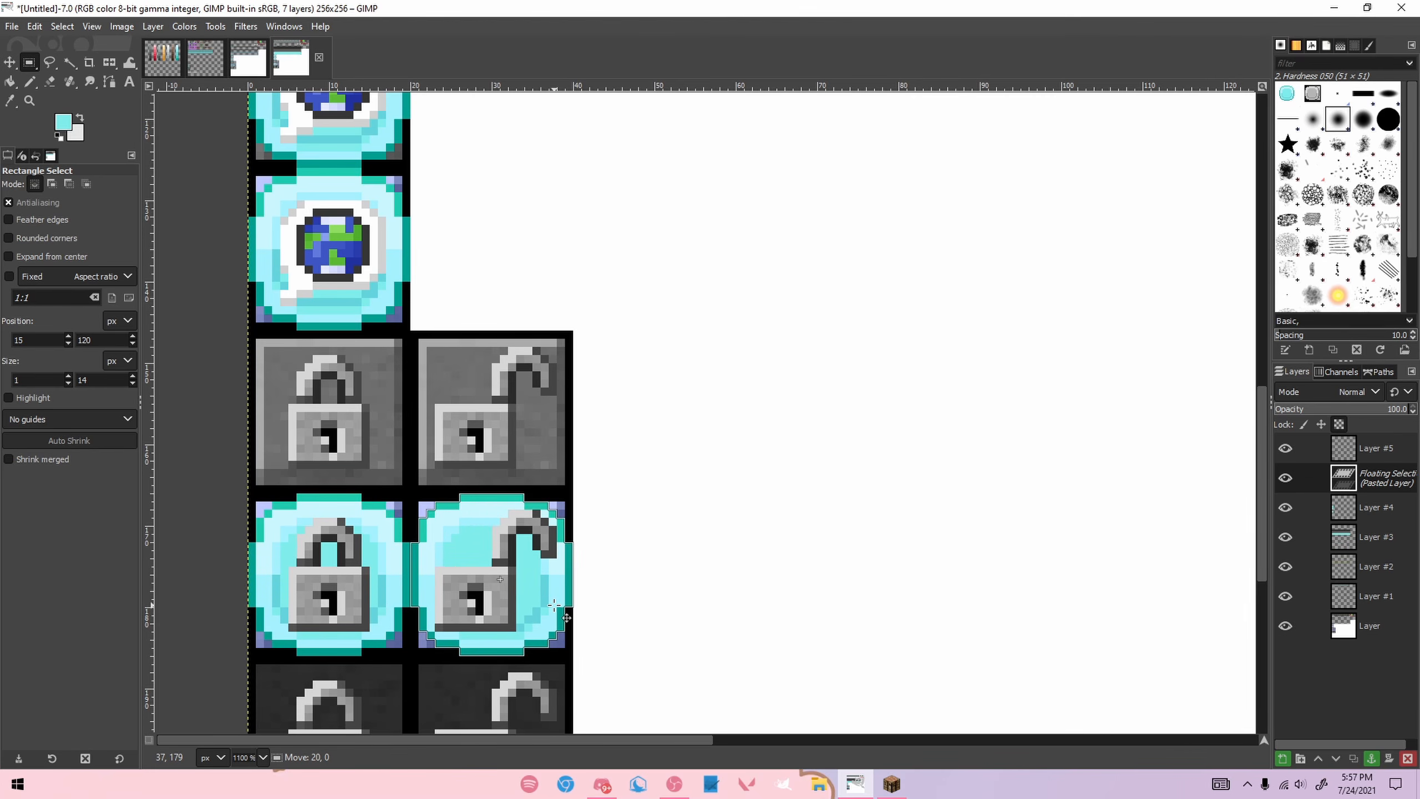
click(634, 587)
Step: Turn the upper globe button on Layer #4 dark gray with Hue-Saturation
scroll(269, 180, up, 3)
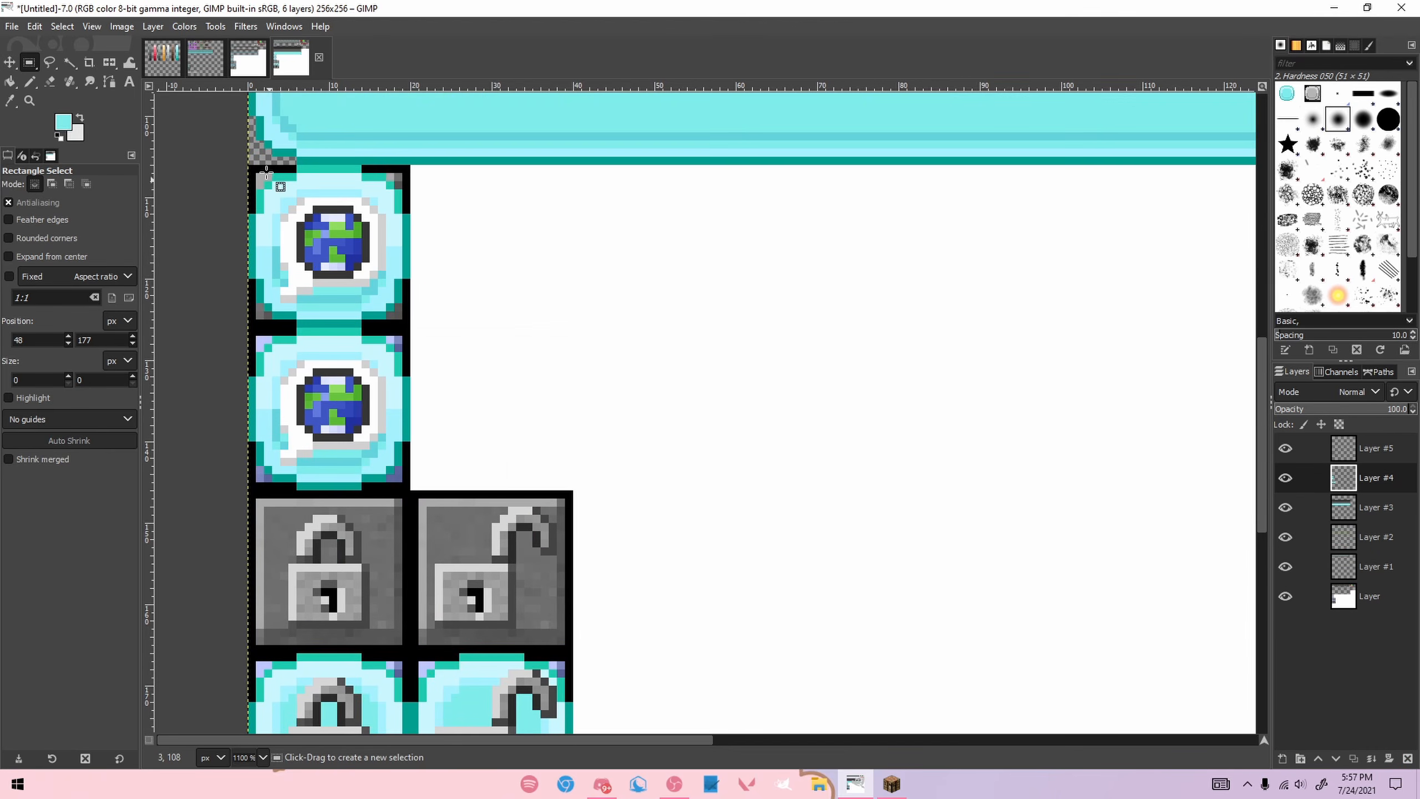
drag(248, 168, 427, 328)
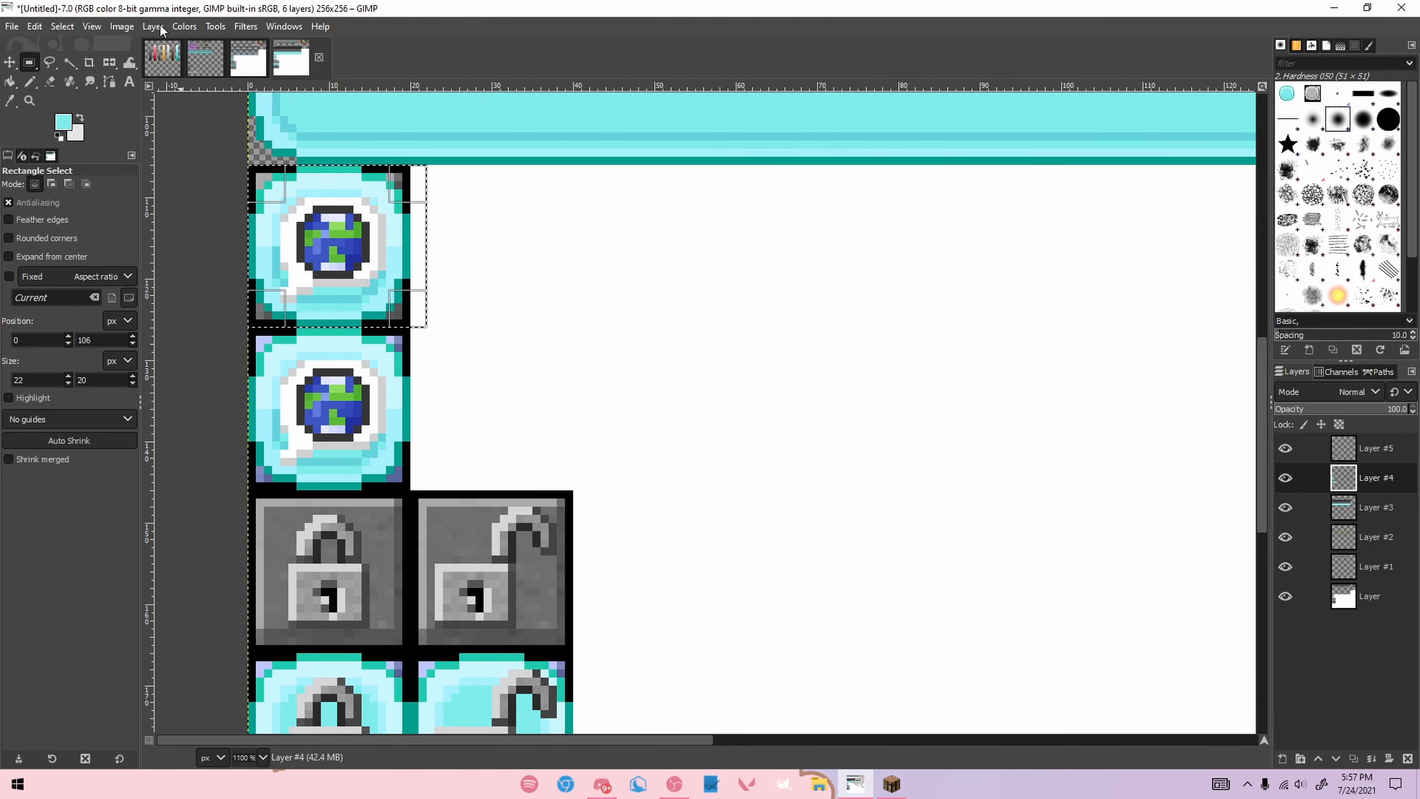
click(184, 26)
click(222, 97)
drag(1044, 511, 935, 531)
click(1154, 613)
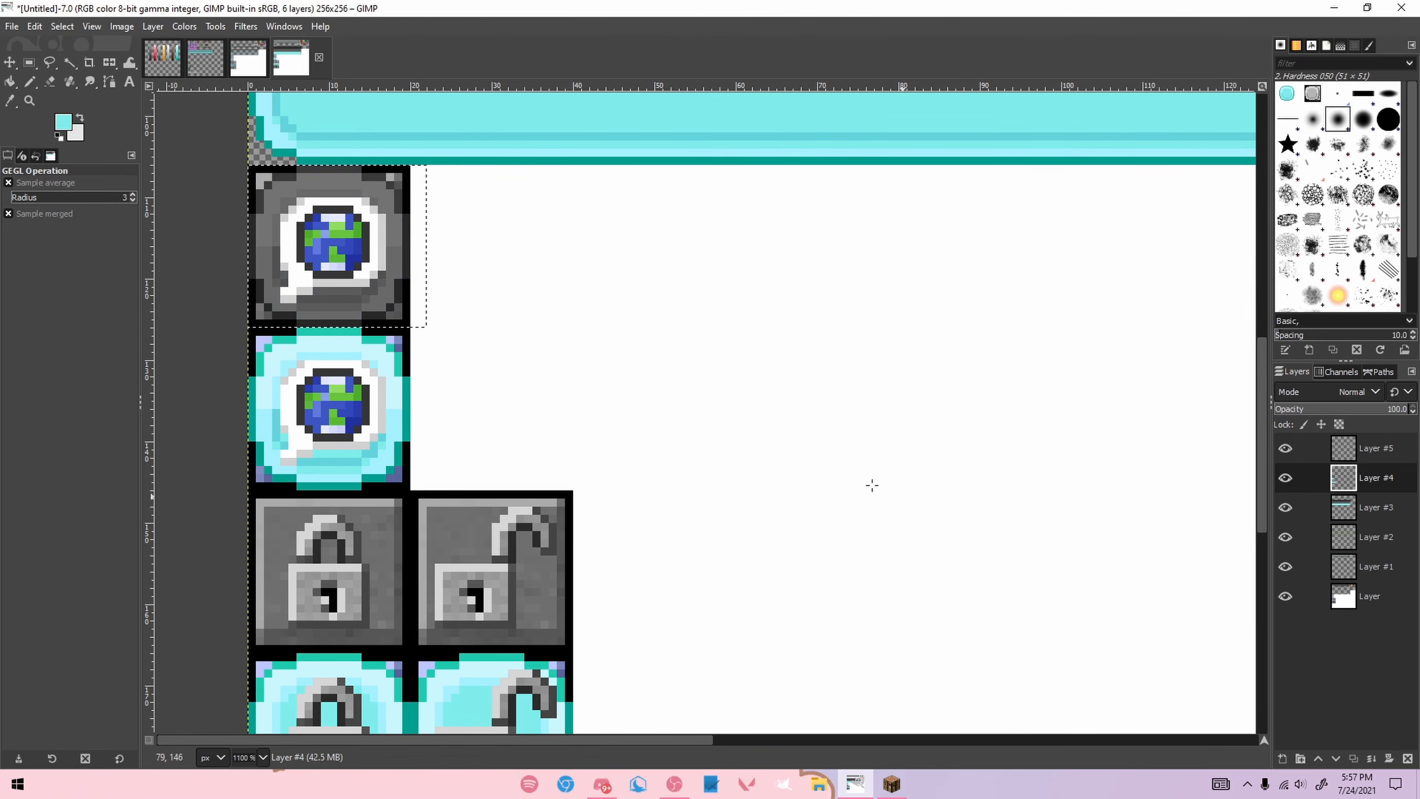
Step: Copy the gray globe button's background behind both padlocks of the upper lock row and anchor it
key(ctrl+c)
key(ctrl+v)
click(389, 308)
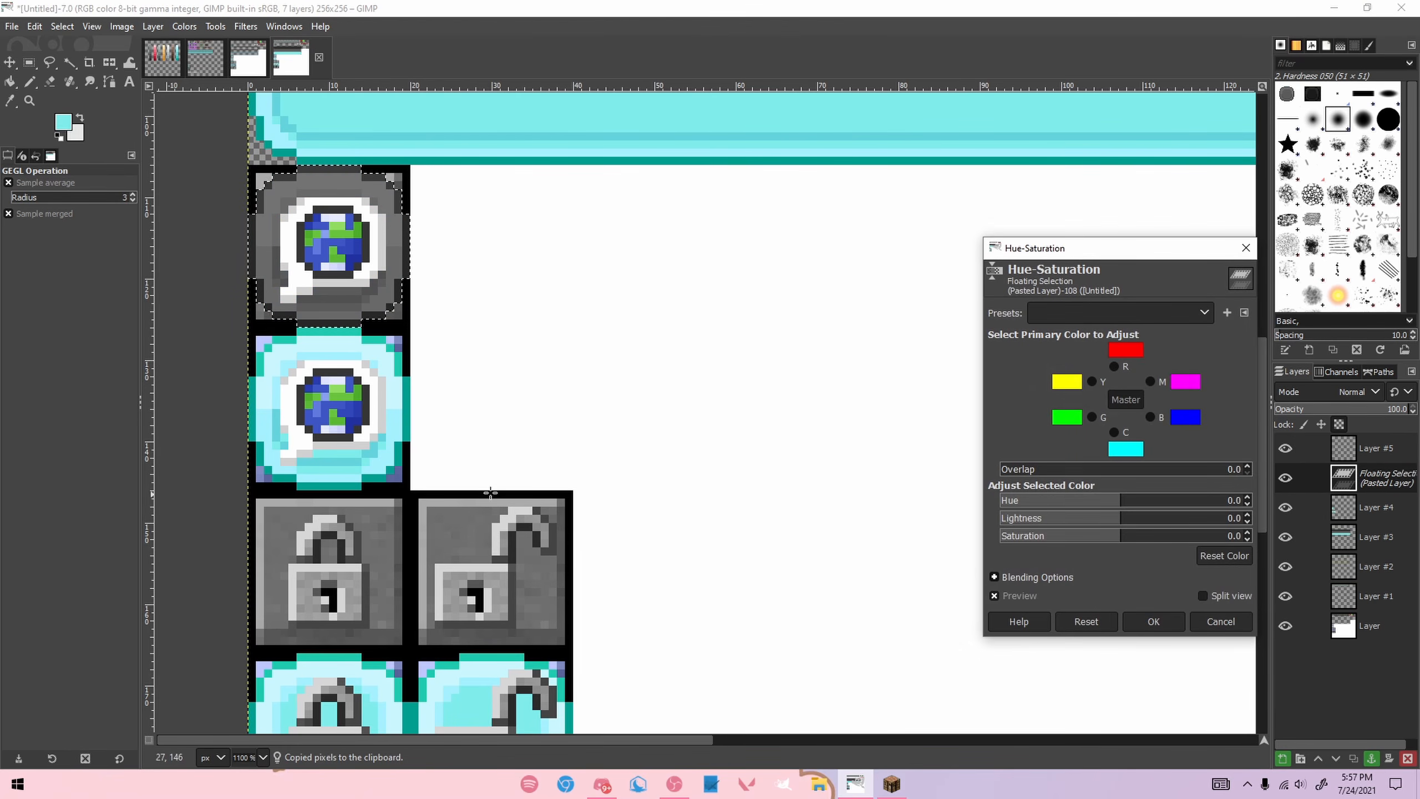
click(1168, 619)
key(r)
drag(375, 306, 538, 626)
key(ctrl+v)
click(655, 586)
Step: Copy the 40 × 20 px pair of gray lock buttons over the dark bottom lock row
drag(253, 495, 574, 655)
key(ctrl+c)
key(ctrl+v)
drag(528, 565, 545, 726)
scroll(559, 672, down, 5)
drag(562, 418, 551, 607)
Step: Set the pasted bottom lock buttons' lightness to -100 with Hue-Saturation and anchor them
click(183, 26)
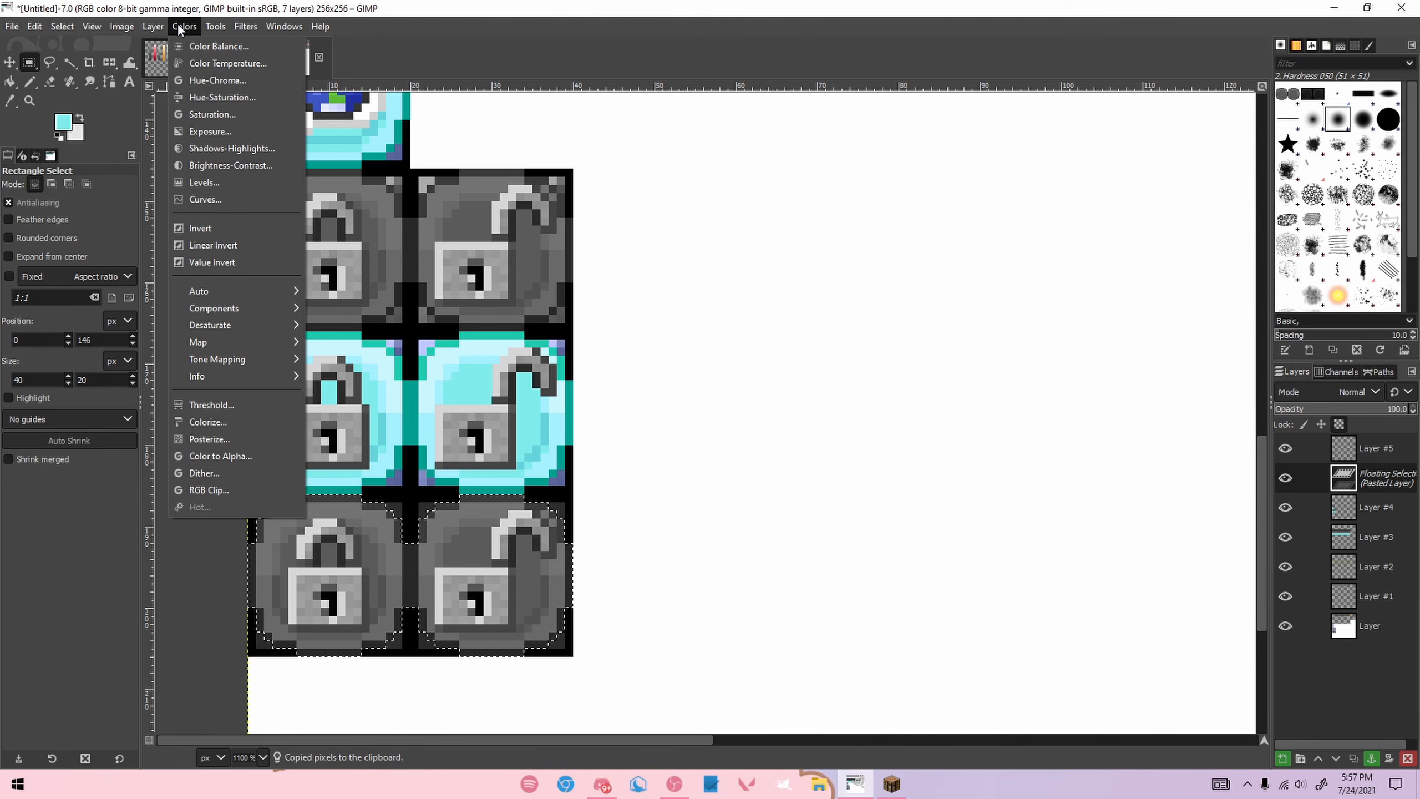
click(213, 96)
drag(1054, 519, 737, 525)
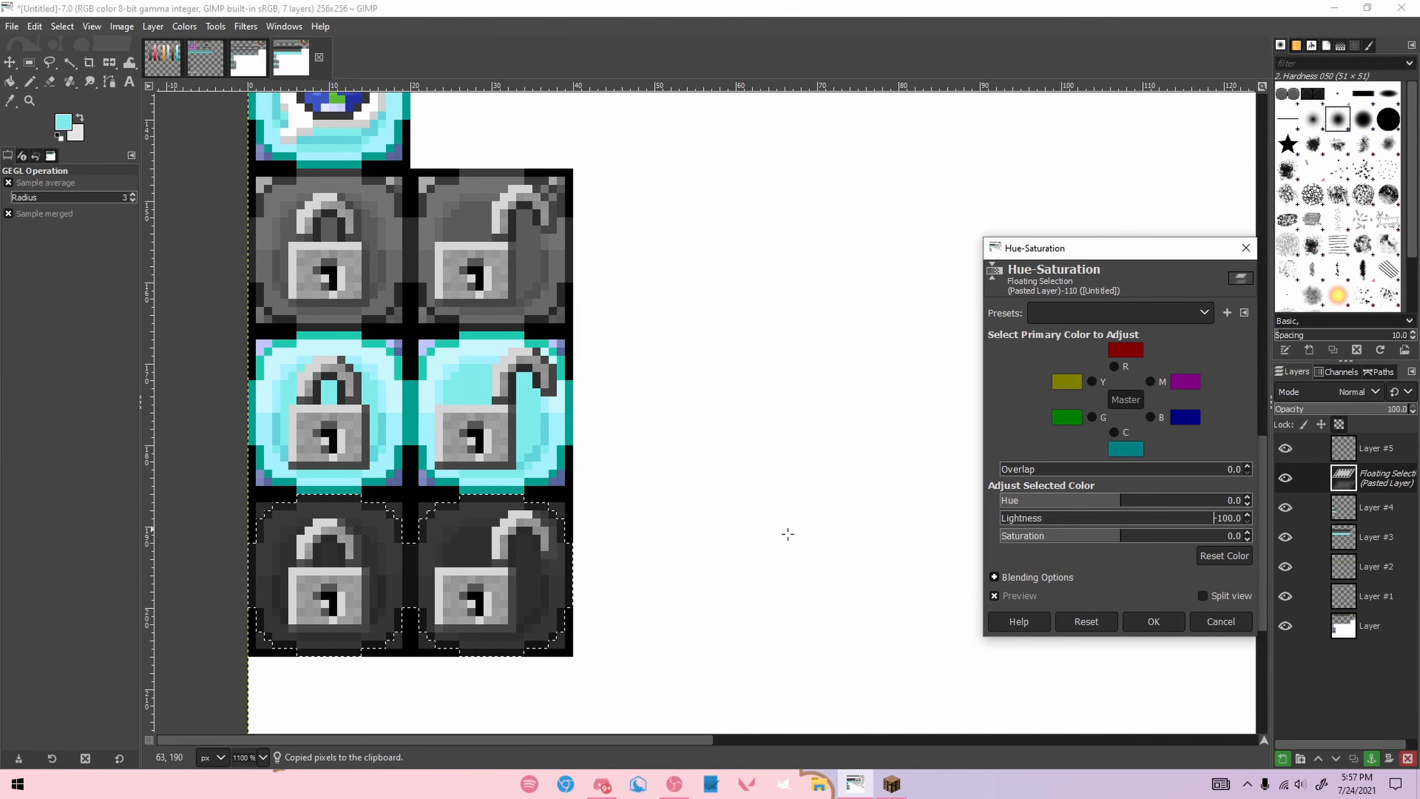
click(1137, 625)
scroll(915, 469, down, 5)
click(915, 477)
Step: Cut the original artwork behind the globe and lock buttons from the base layer named Layer
click(1347, 596)
scroll(1056, 411, up, 1)
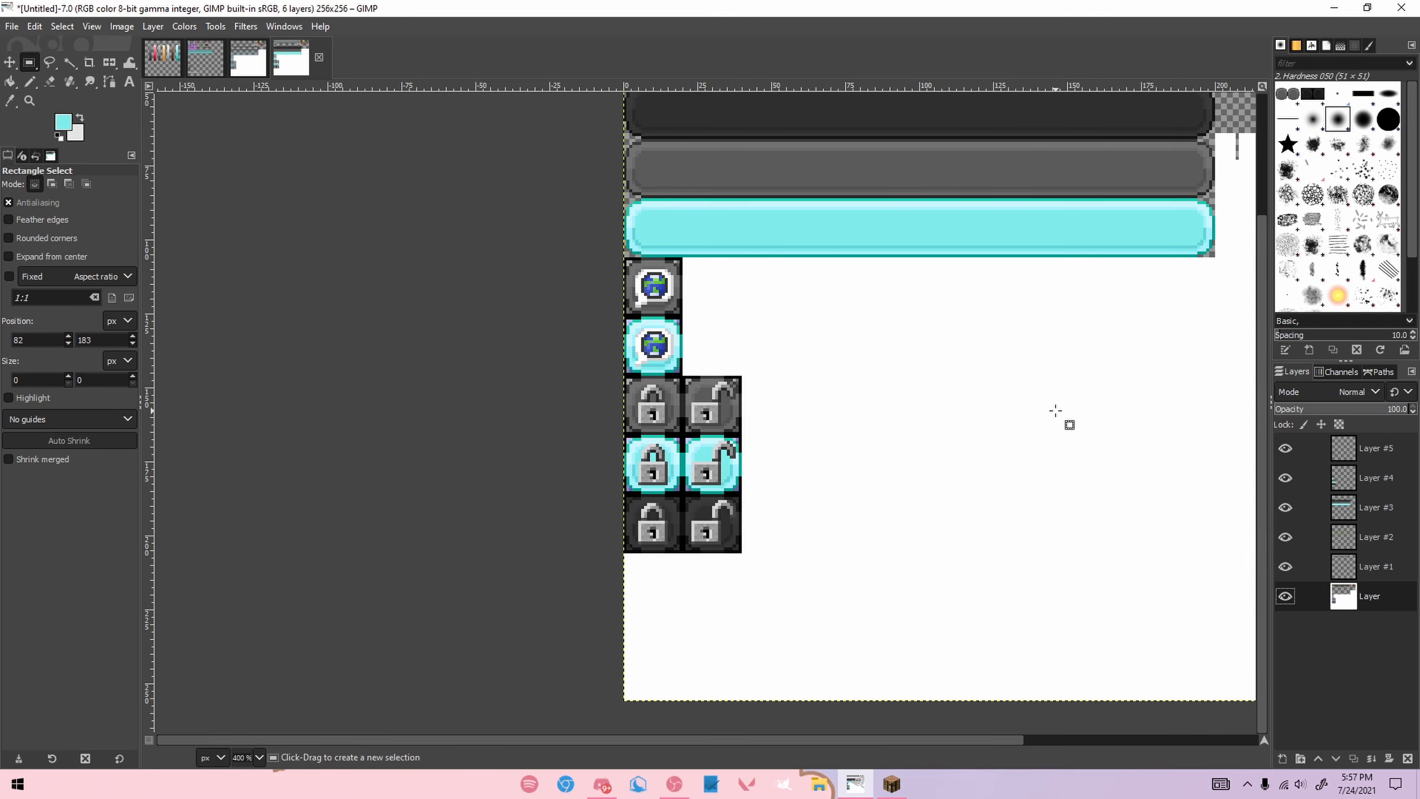
drag(588, 233, 681, 555)
scroll(698, 571, up, 1)
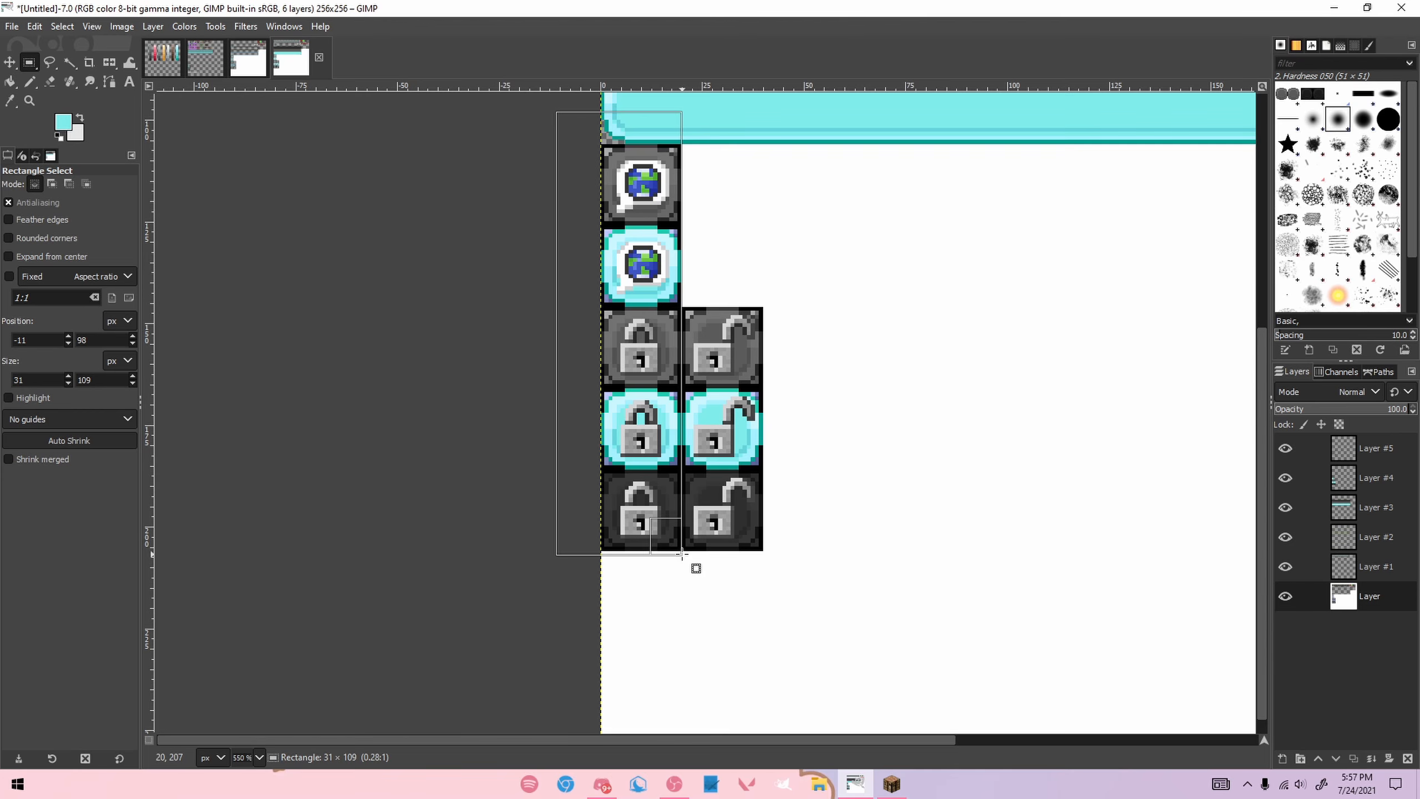
scroll(781, 509, up, 1)
key(ctrl+x)
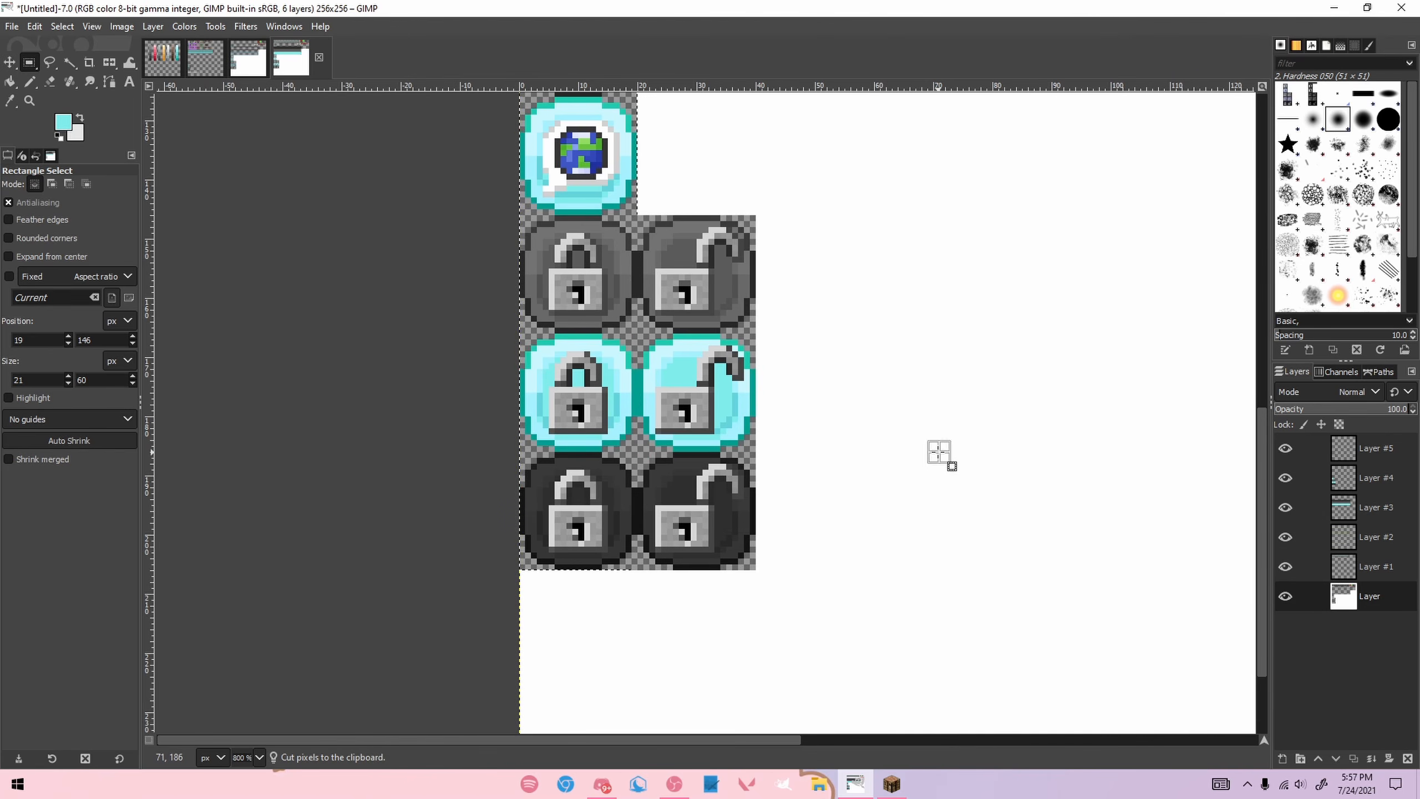
scroll(938, 455, down, 4)
scroll(1175, 237, up, 2)
scroll(1175, 237, down, 1)
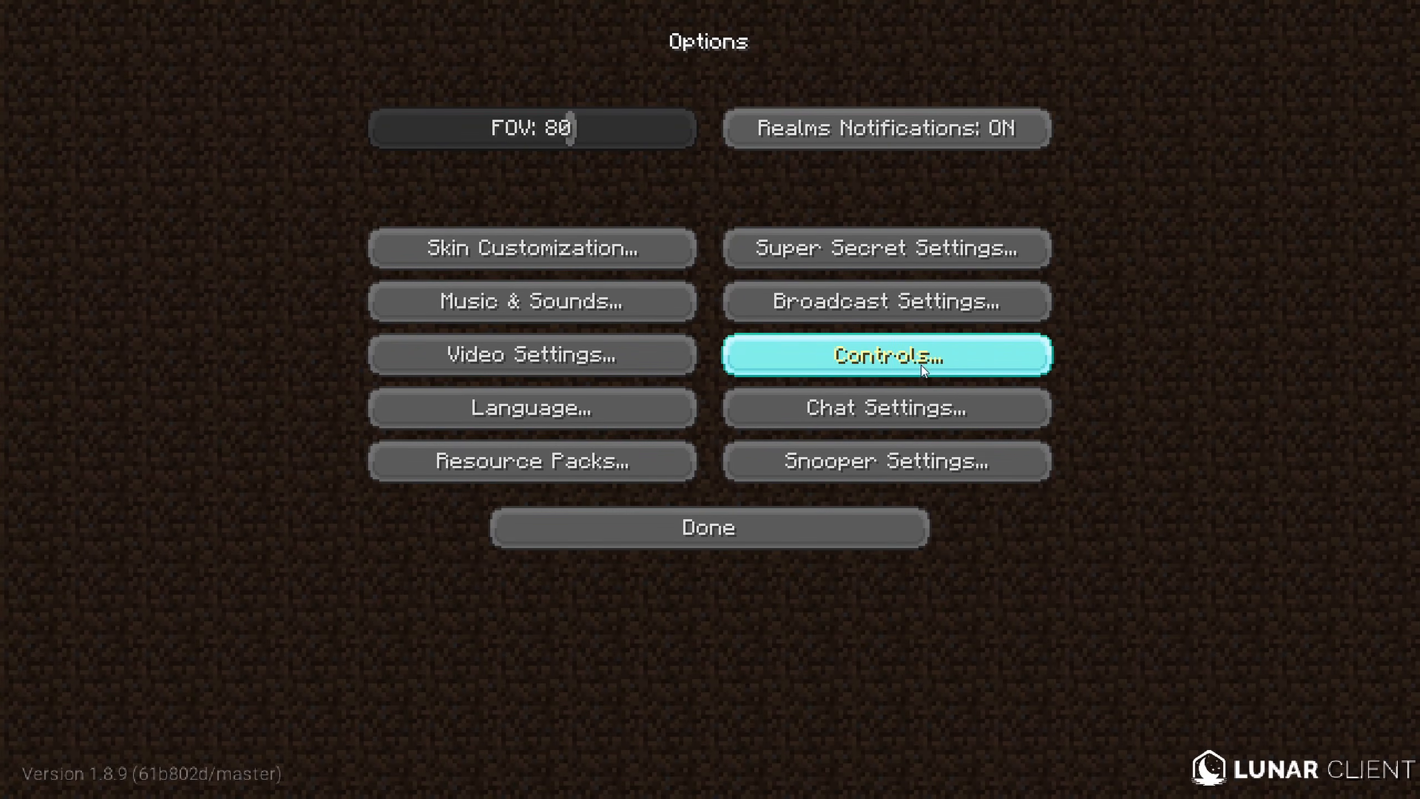
Step: Switch to Minecraft, leave the Options screen and load the singleplayer world NotroDan 1.8
click(695, 513)
click(652, 406)
click(593, 112)
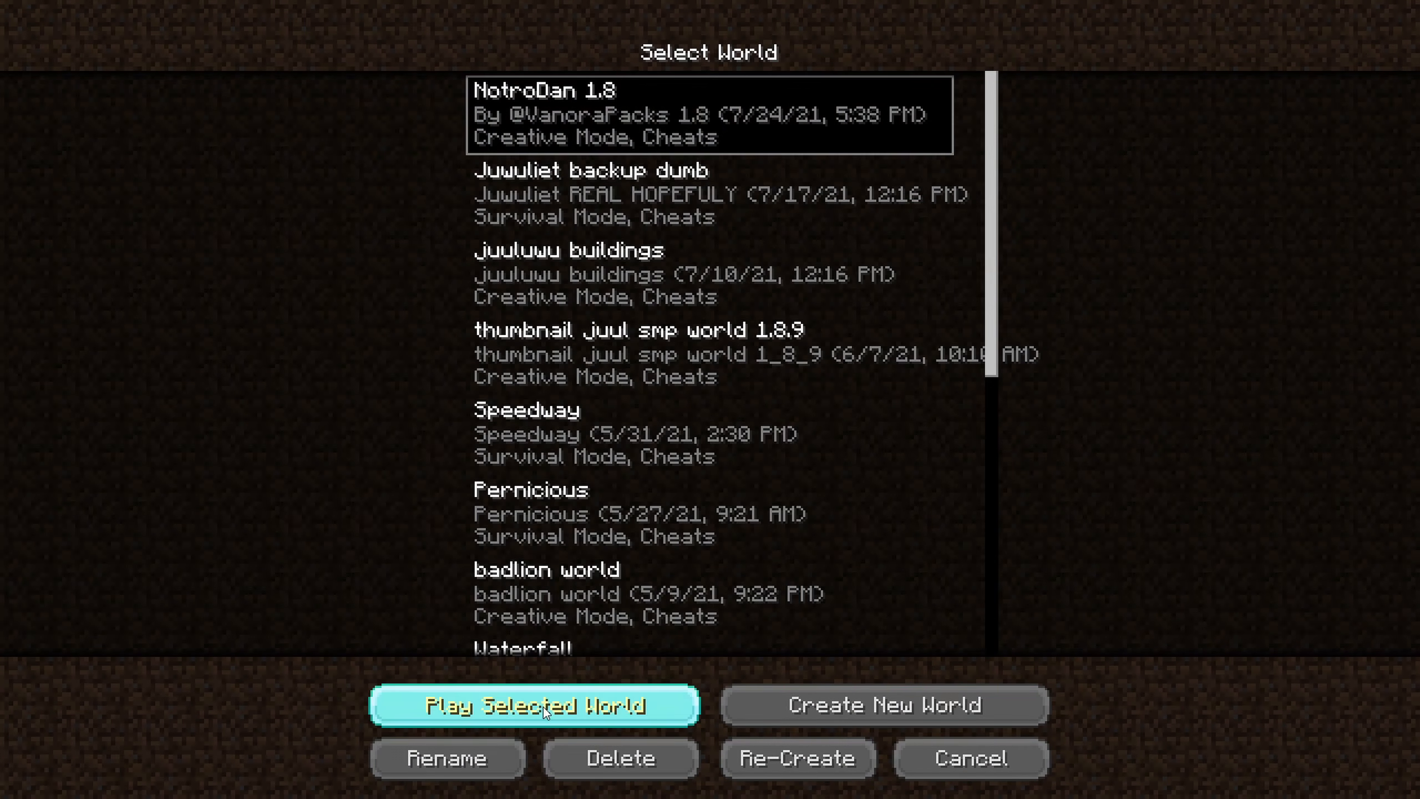
click(543, 707)
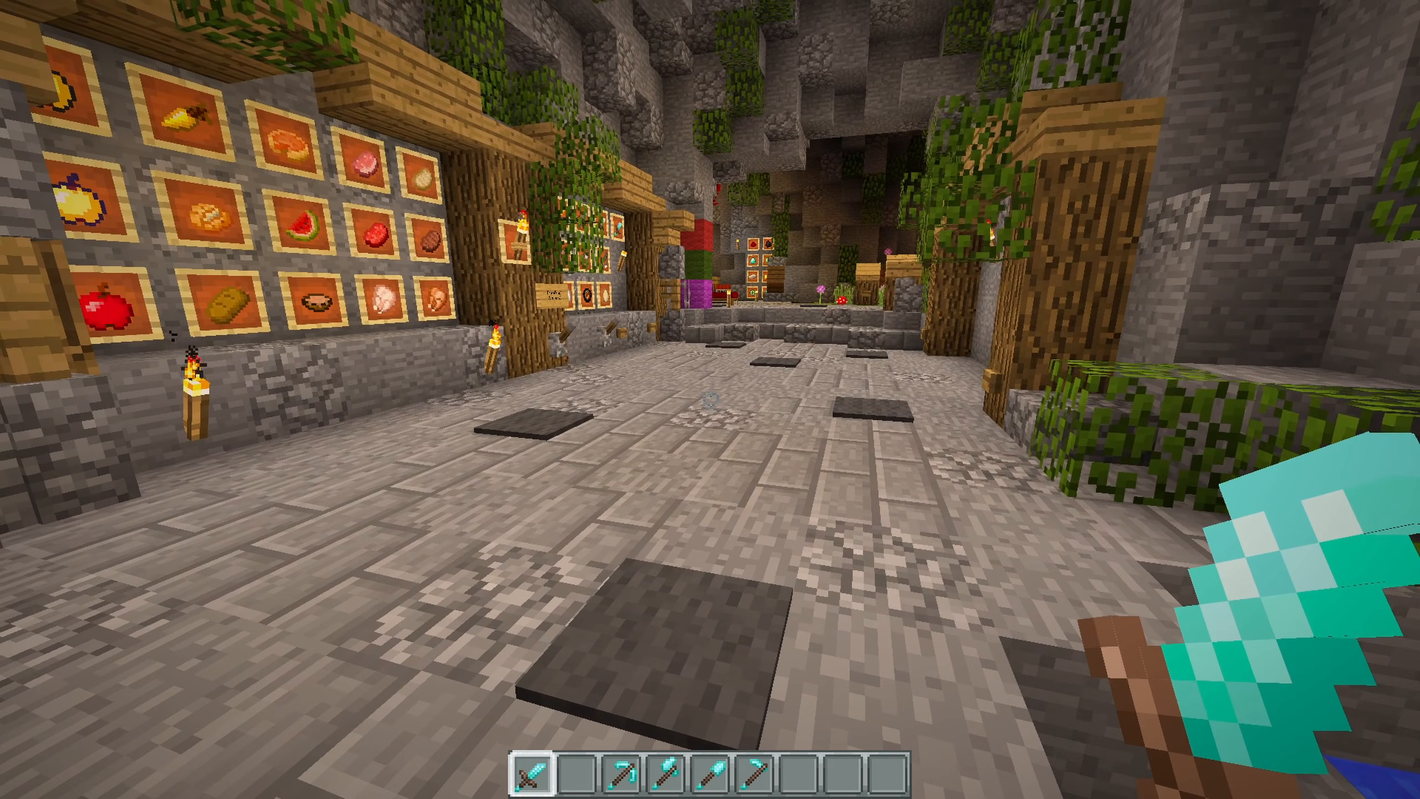
click(710, 399)
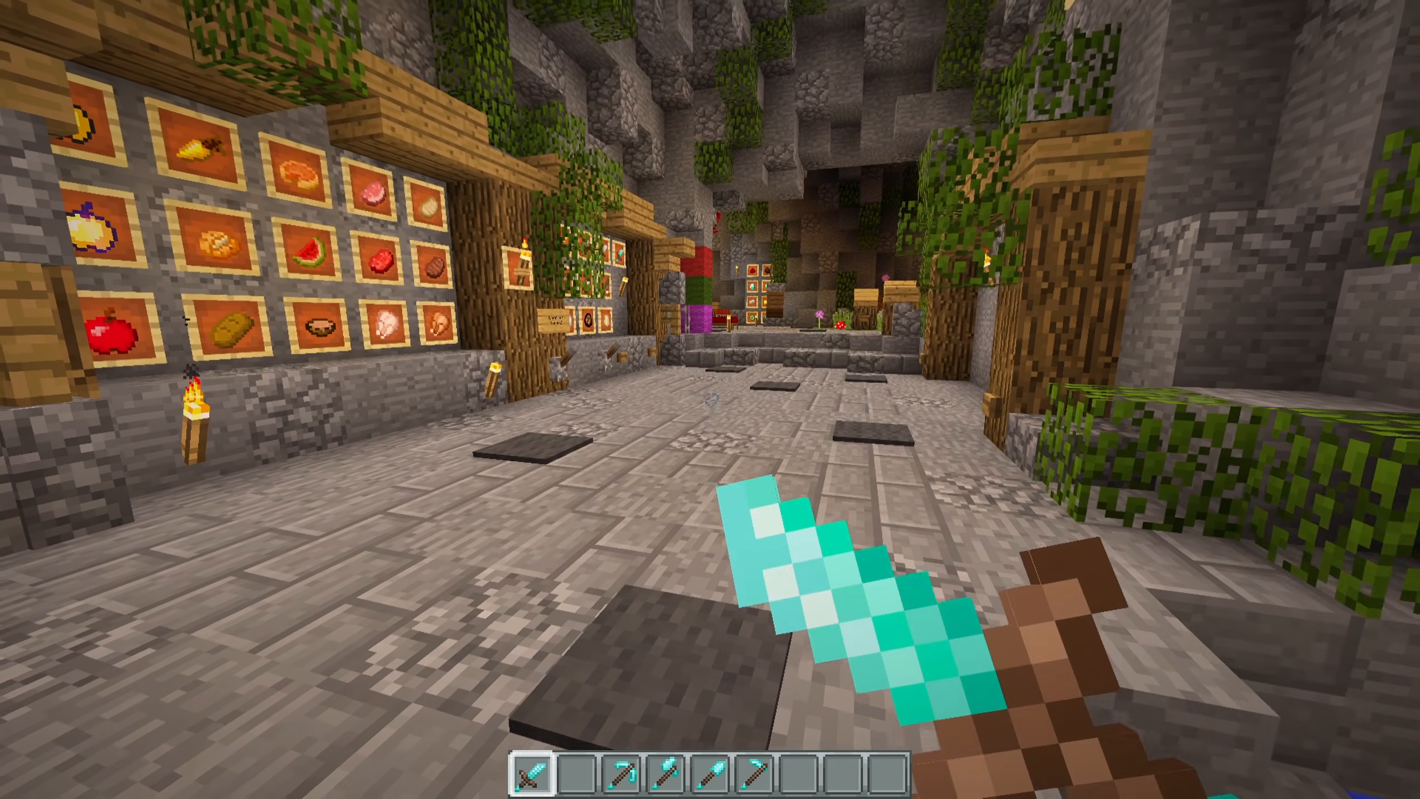
key(w)
scroll(710, 399, down, 6)
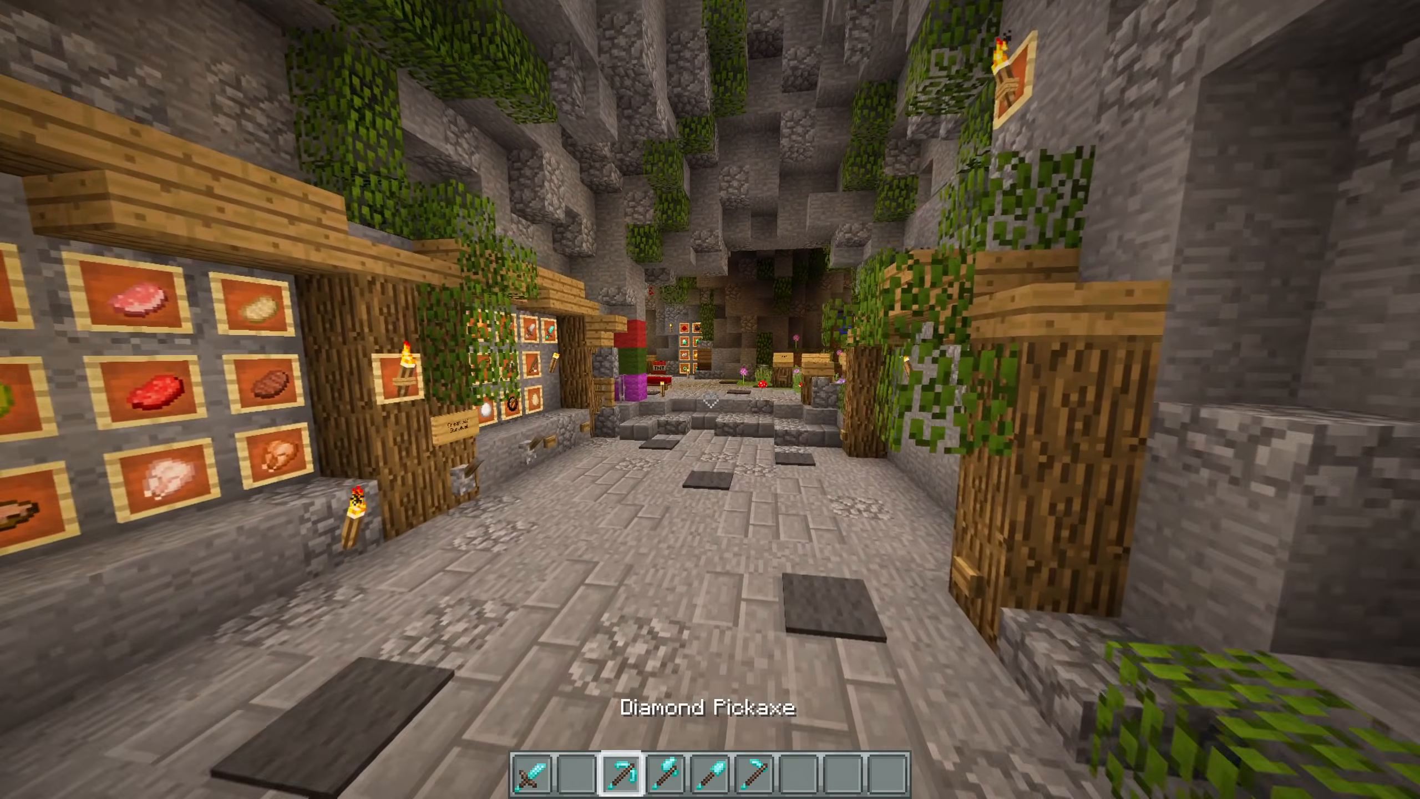
key(w)
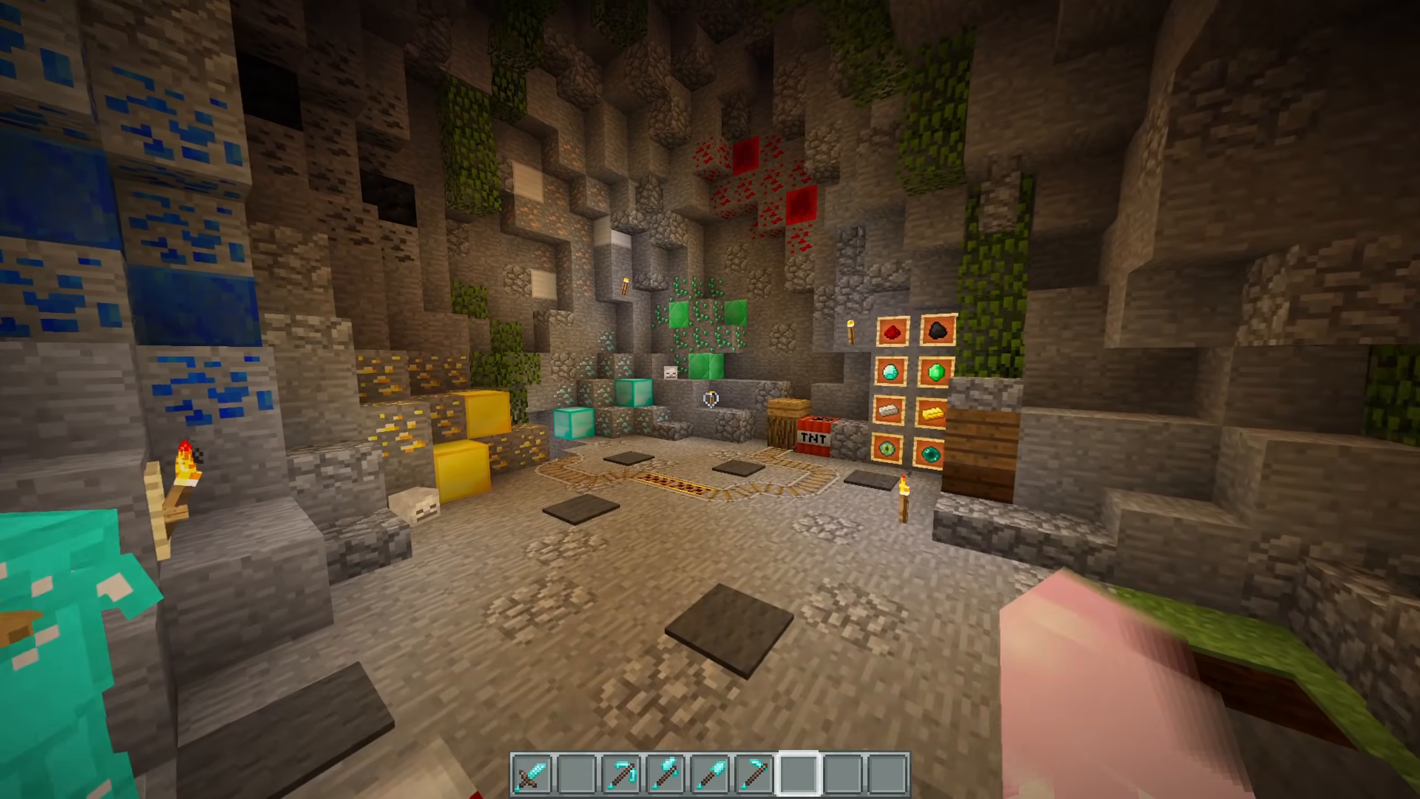
key(w)
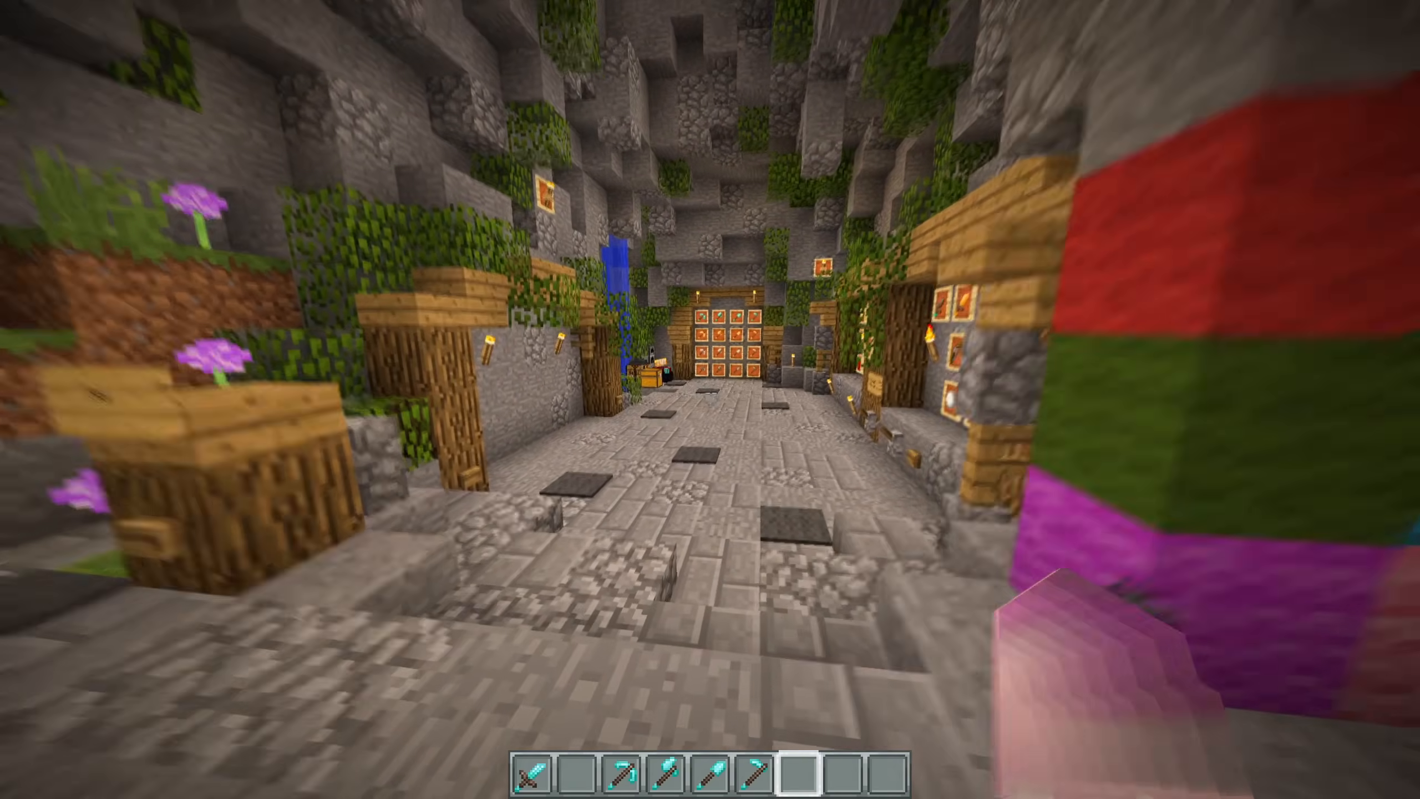
scroll(710, 399, up, 3)
key(w)
scroll(710, 399, down, 3)
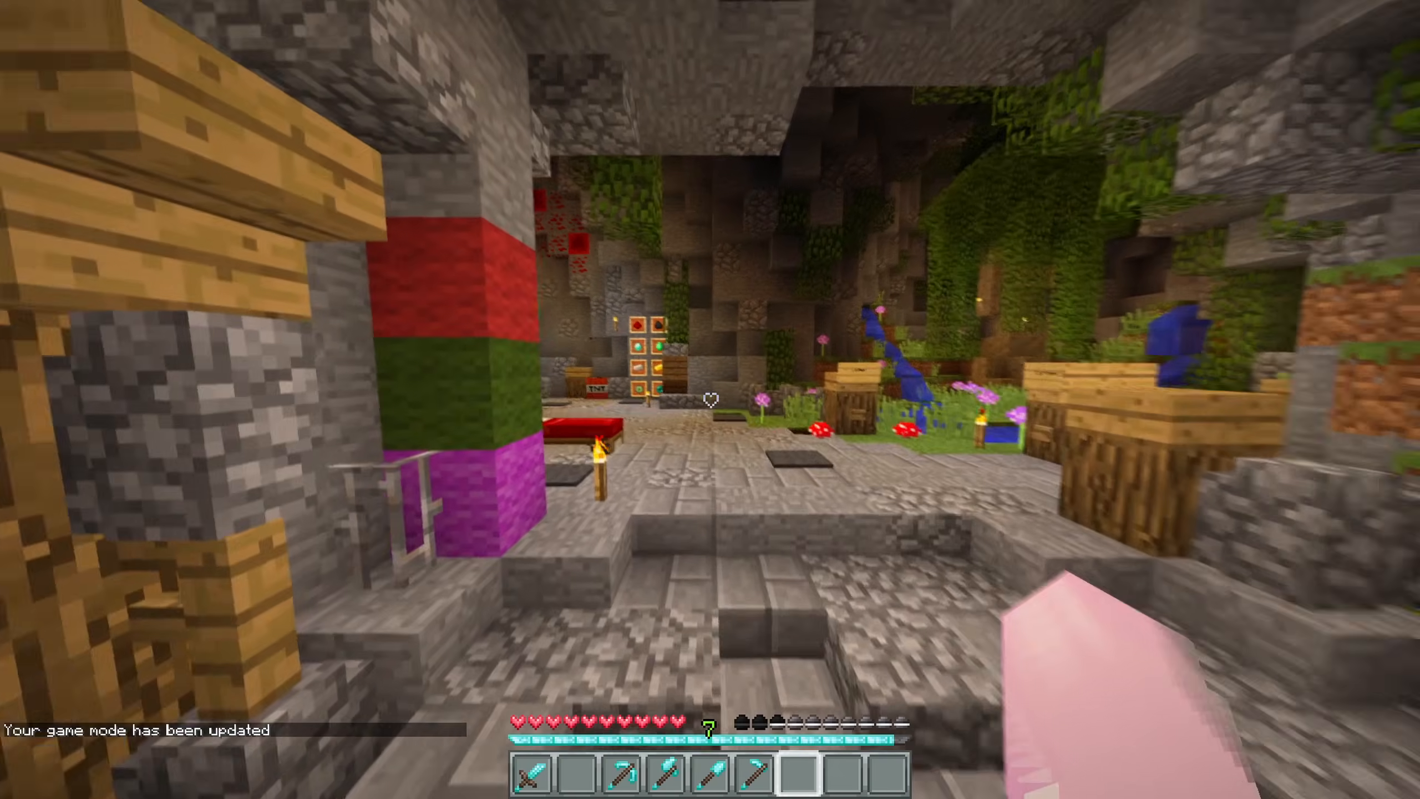
key(w)
Step: Open the inventory and pick up the diamond pickaxe from the third hotbar slot
key(e)
click(630, 548)
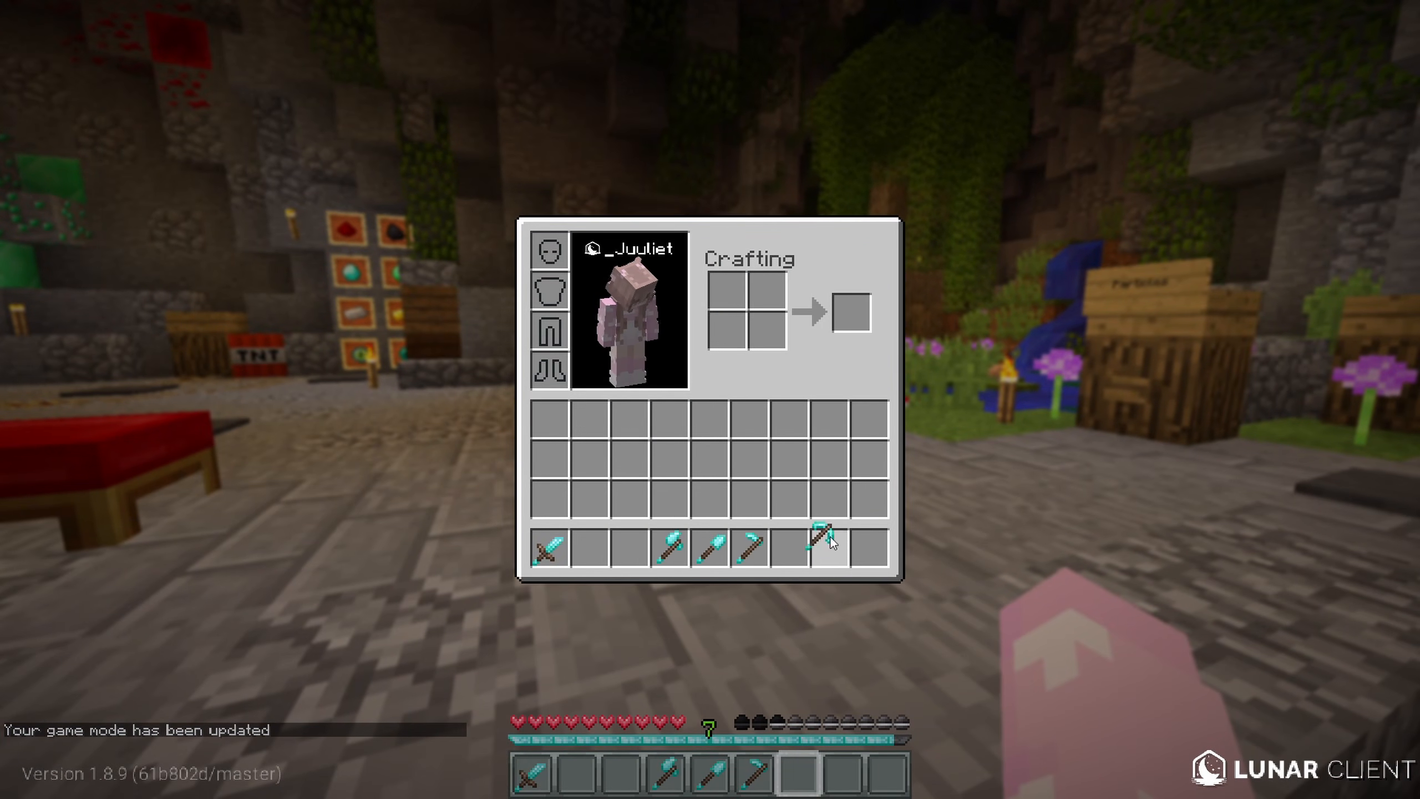
key(e)
key(e)
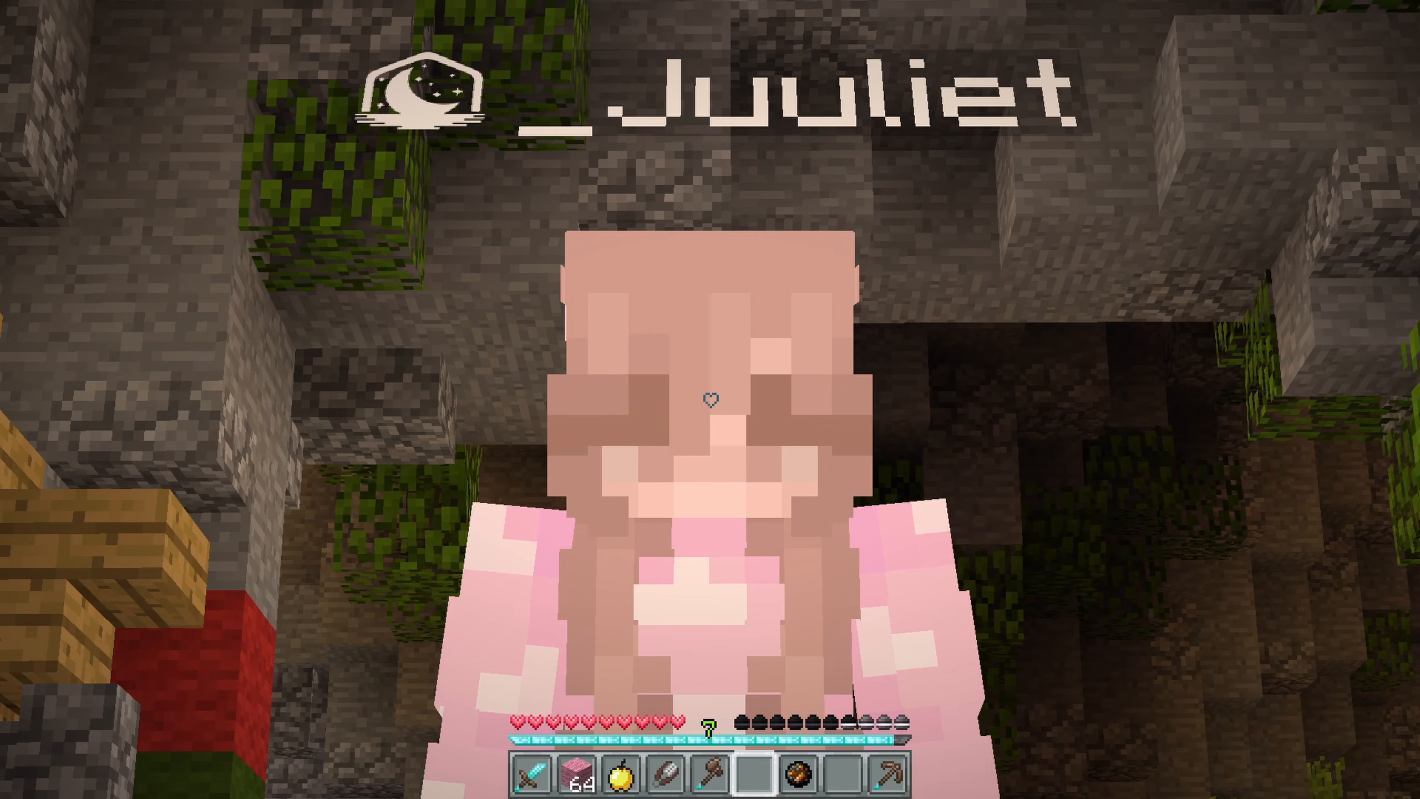
key(F5)
key(F5)
key(F5)
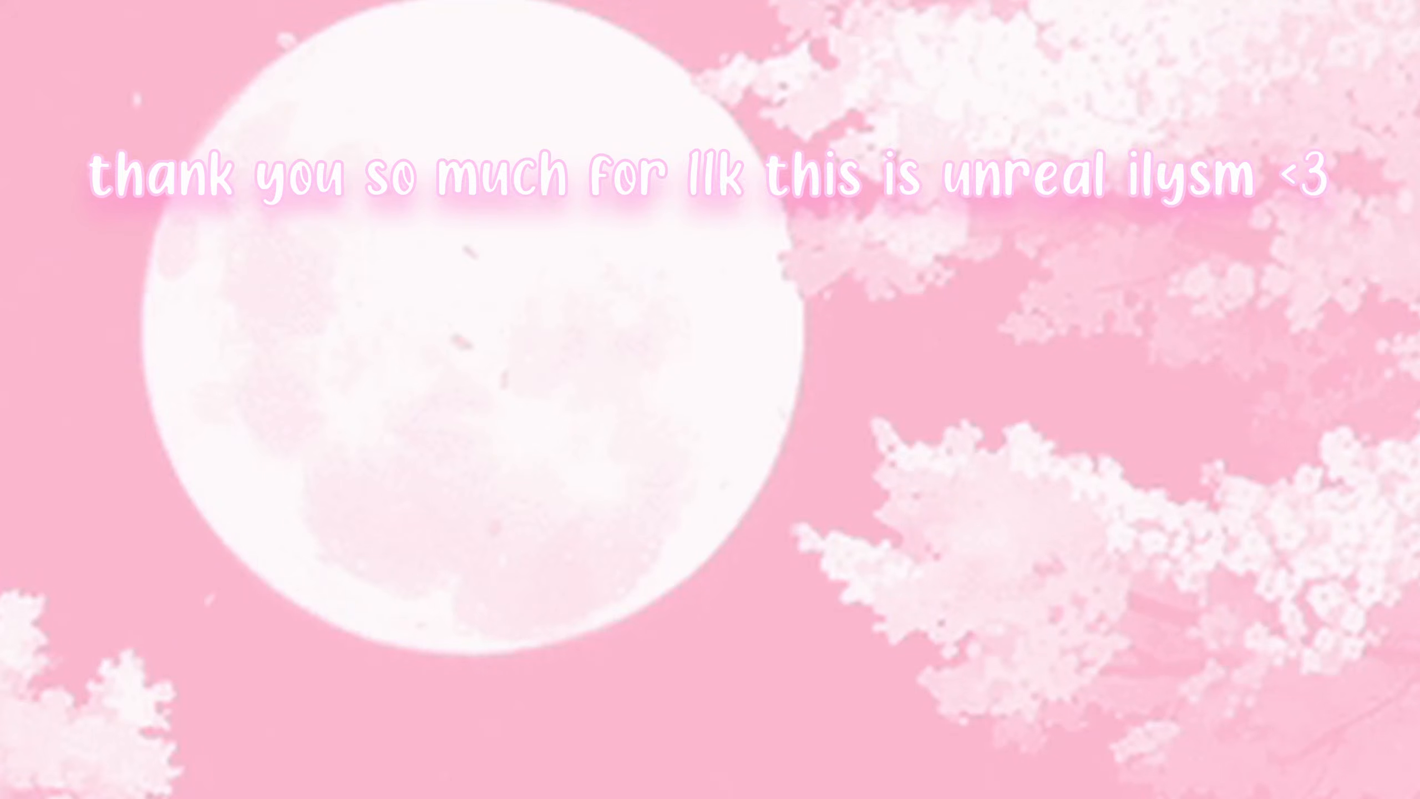